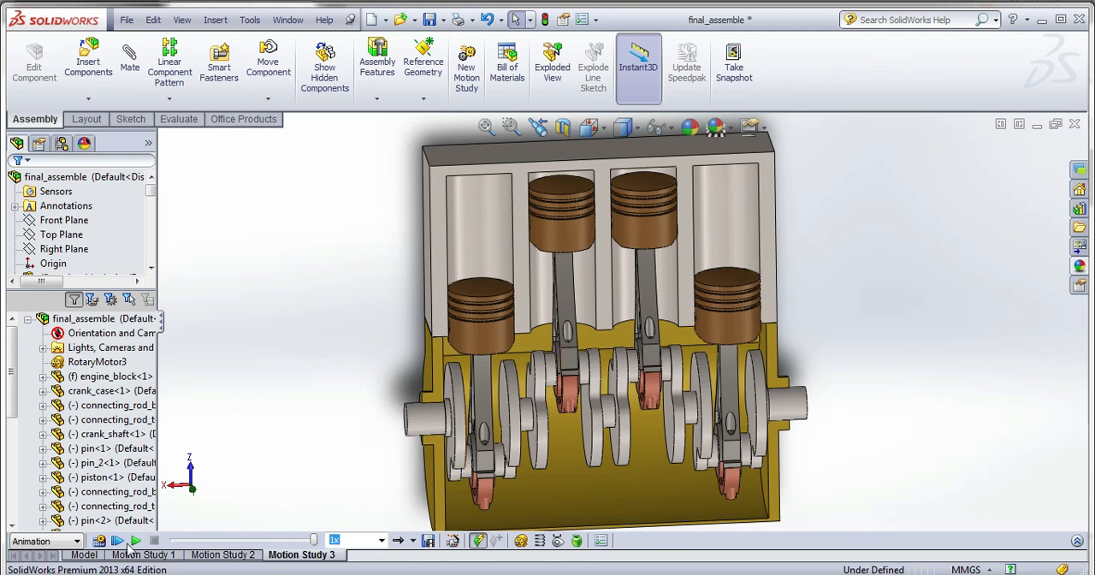
# Calculate and play back Motion Study 3 to watch the pistons and crankshaft of the engine assembly move.
pyautogui.scroll(1, 332, 423)
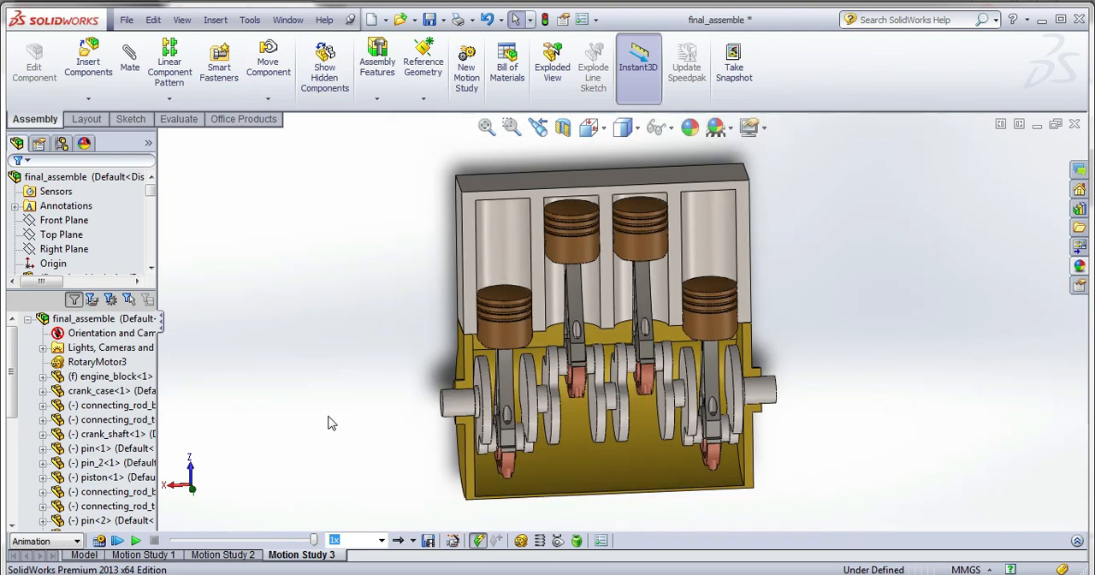
pyautogui.click(100, 540)
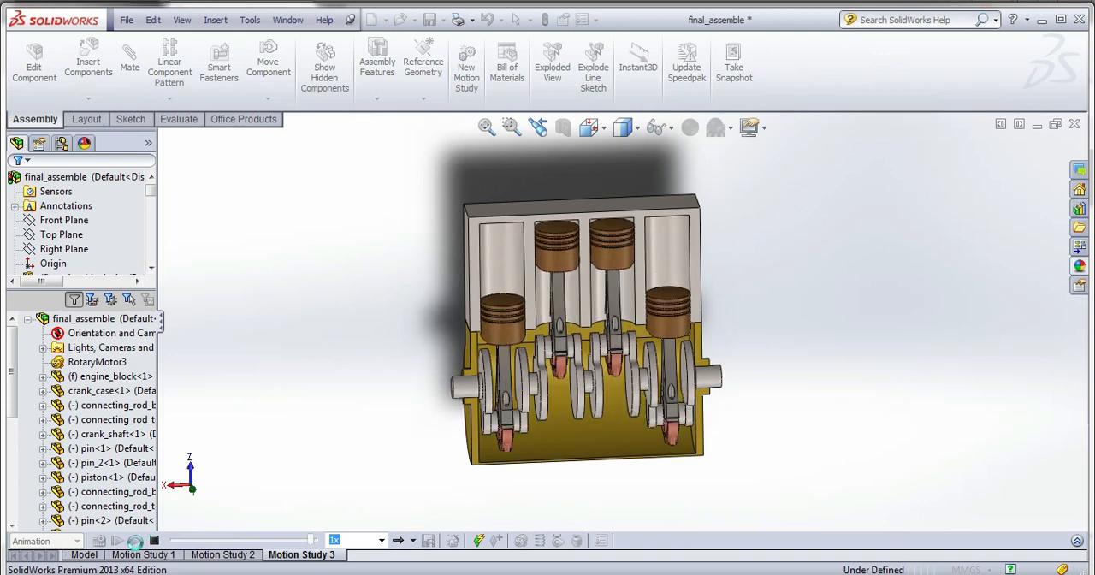
pyautogui.click(136, 540)
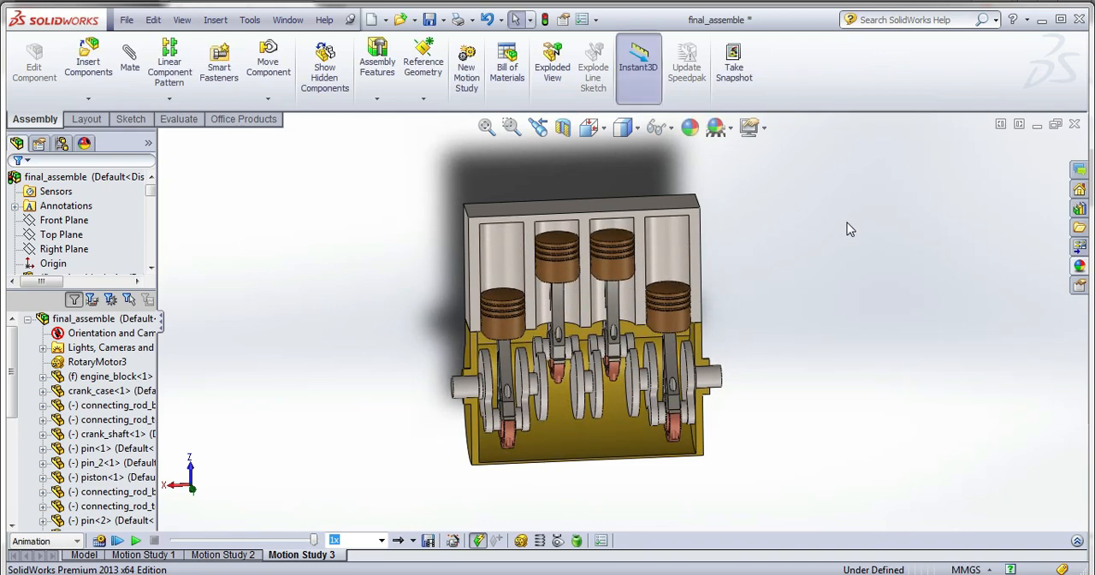
# Apply a white backdrop scene to the engine assembly and replay the motion study.
pyautogui.click(730, 127)
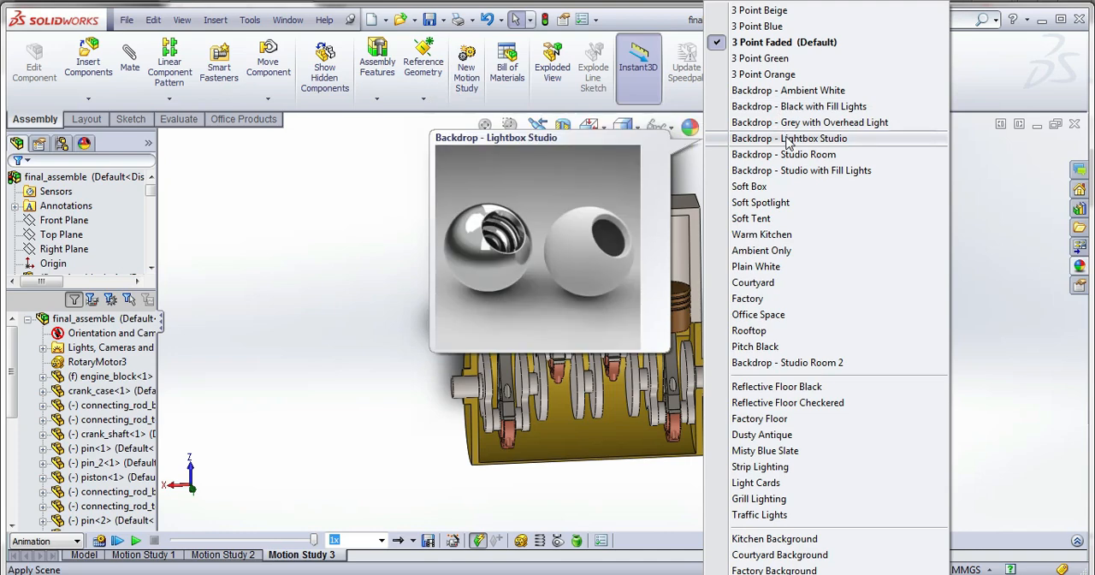
pyautogui.click(795, 107)
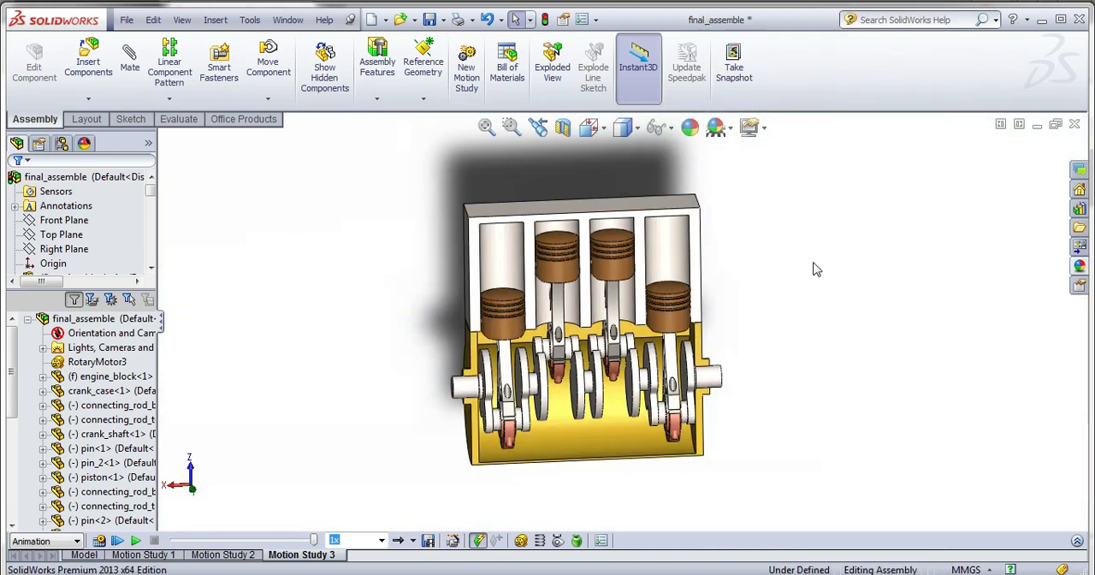
pyautogui.click(135, 541)
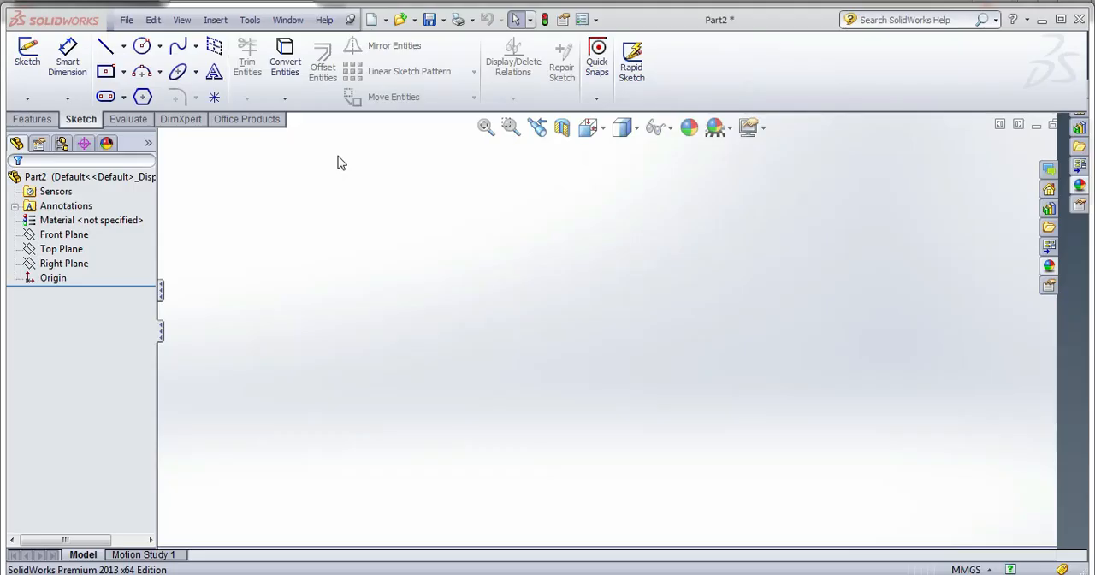
# Sketch a centre rectangle on the Front Plane, centred on the origin, and dimension its height to 130 mm.
pyautogui.click(38, 67)
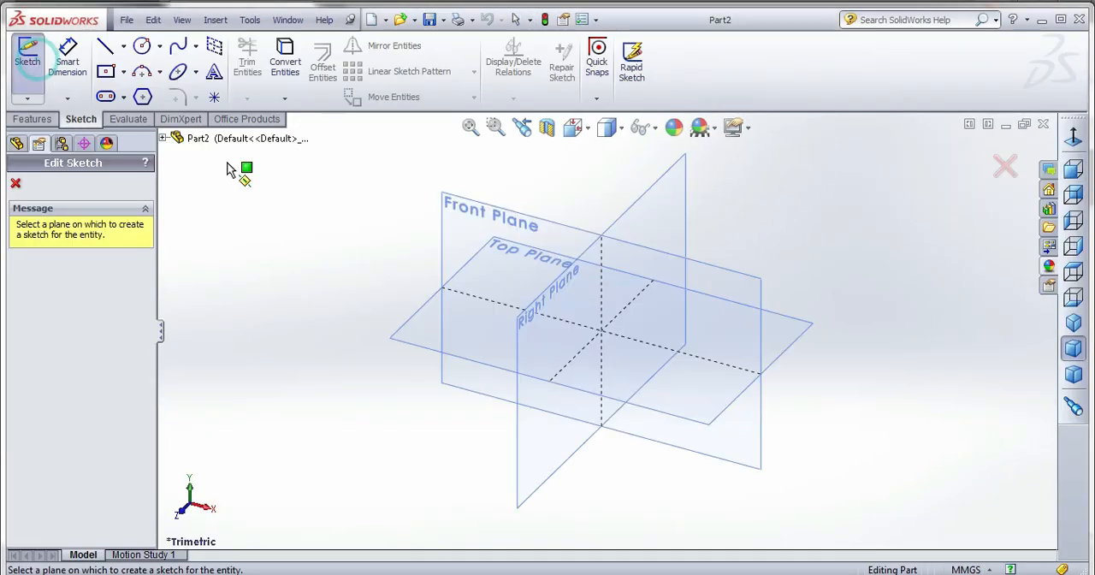
pyautogui.click(471, 218)
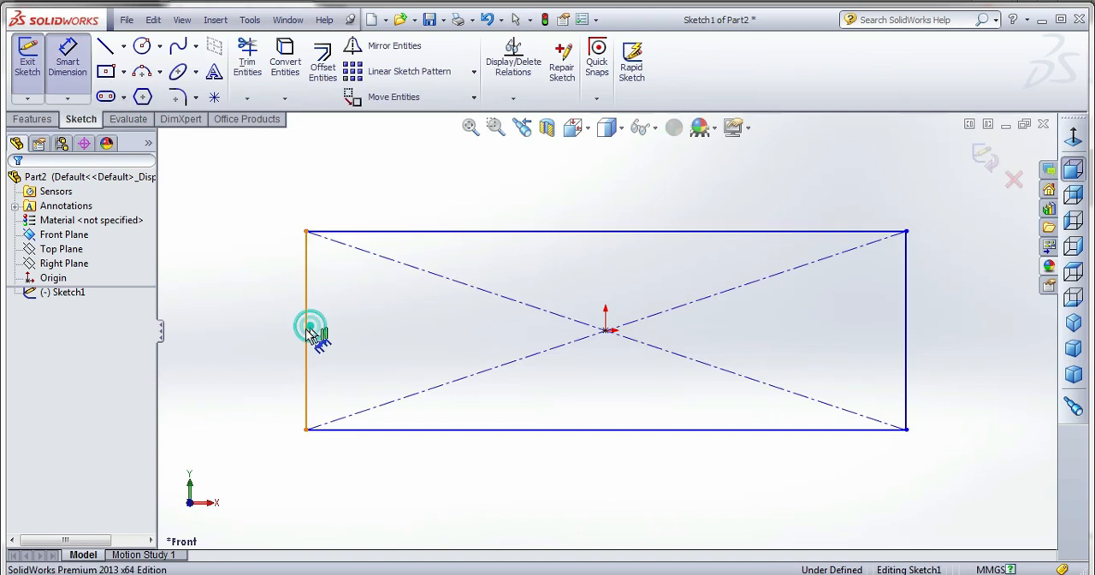
pyautogui.click(308, 331)
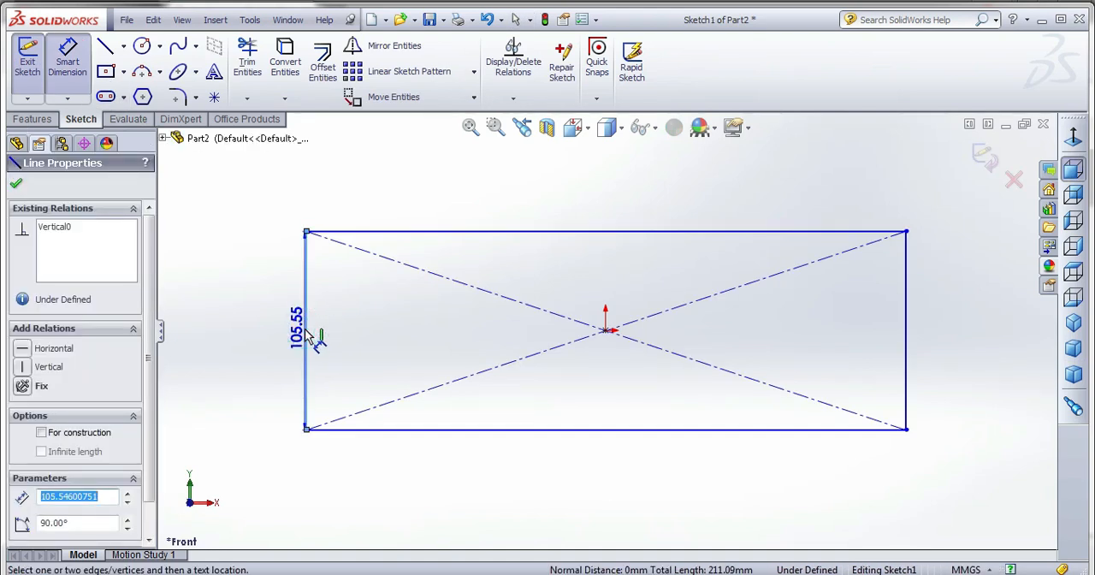
pyautogui.write('130')
pyautogui.press('Return')
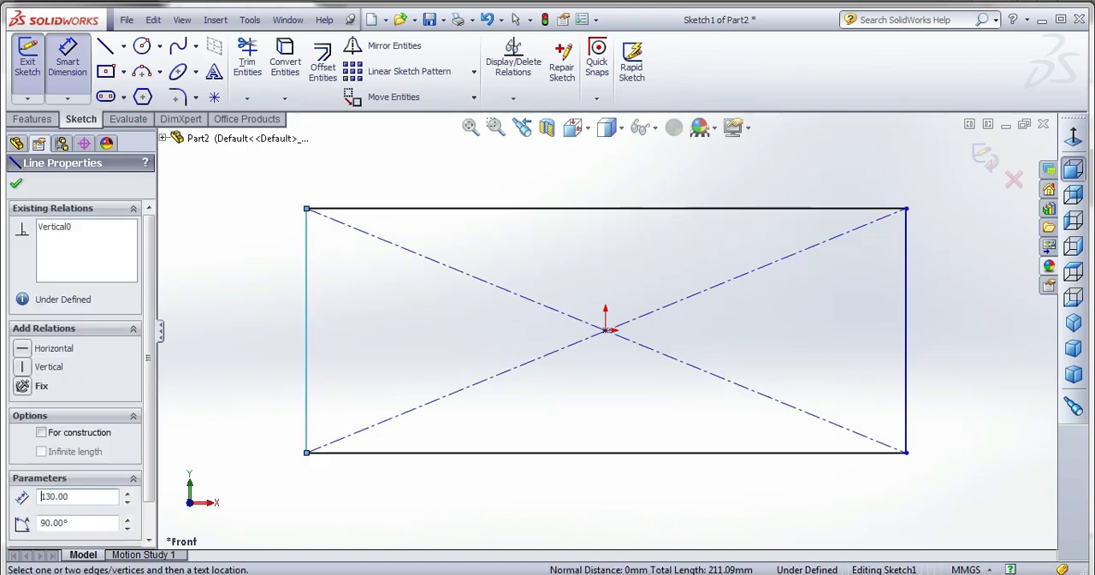
pyautogui.click(306, 333)
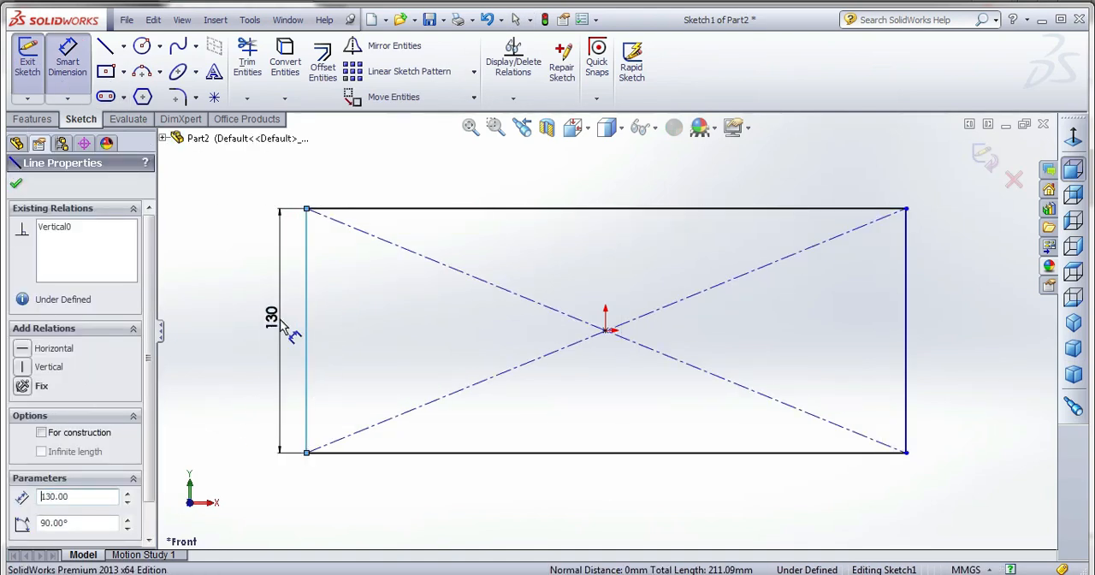
pyautogui.click(309, 308)
pyautogui.click(219, 347)
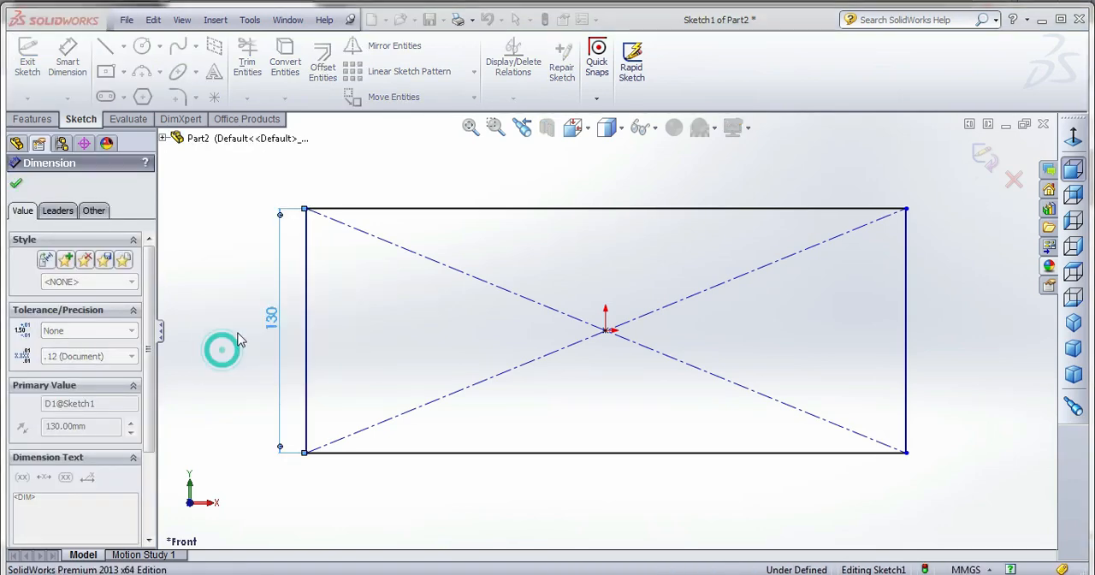
# Dimension the rectangle's upper edge to a width of 315 mm.
pyautogui.click(451, 208)
pyautogui.click(454, 187)
pyautogui.write('3')
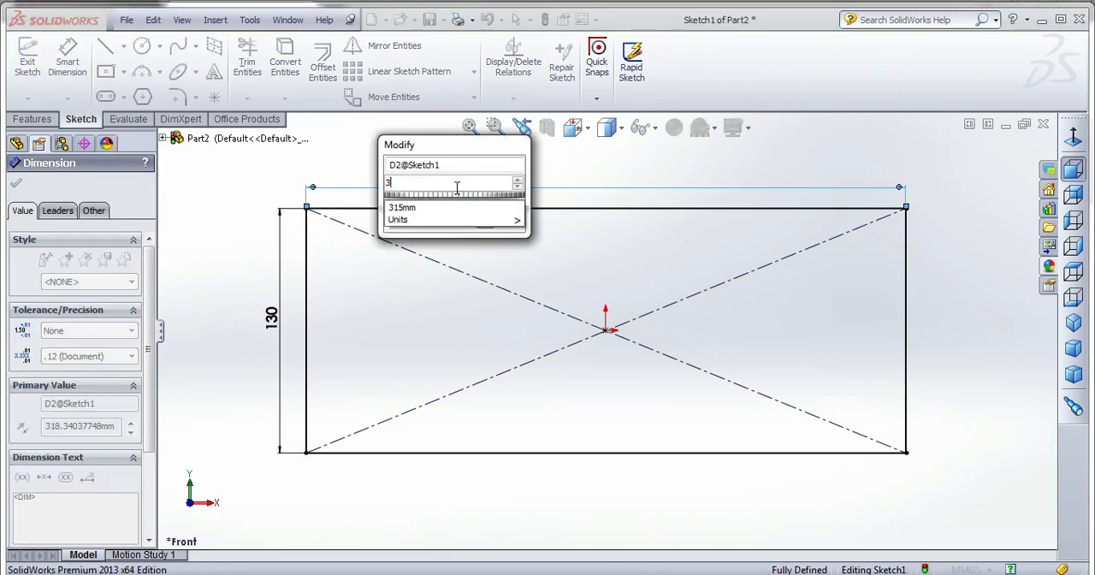
pyautogui.write('15')
pyautogui.press('Return')
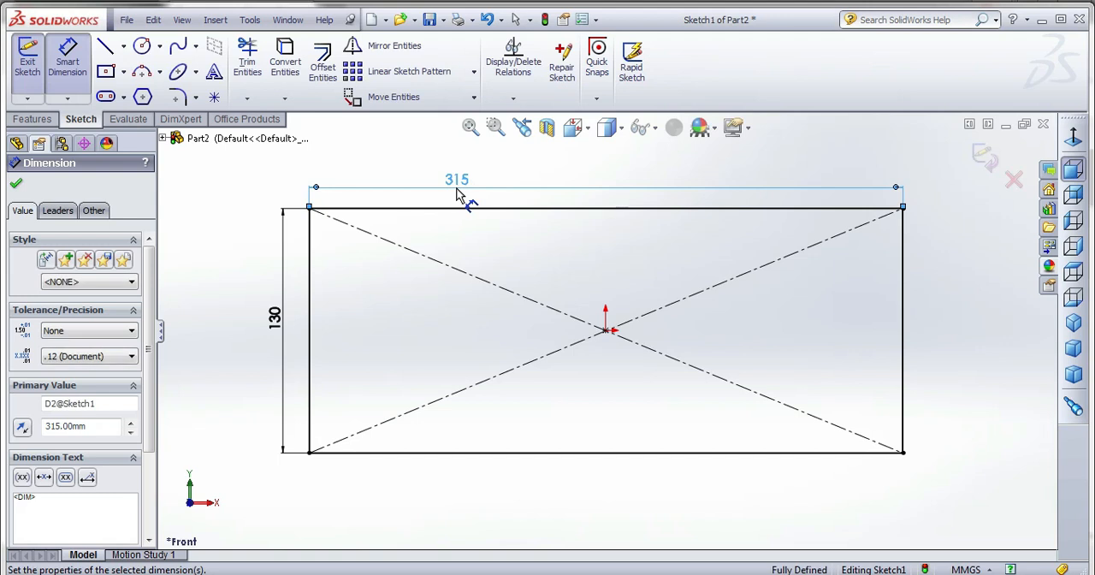
# Sketch a horizontal and a vertical construction centreline through the origin, both extending beyond the rectangle.
pyautogui.click(145, 51)
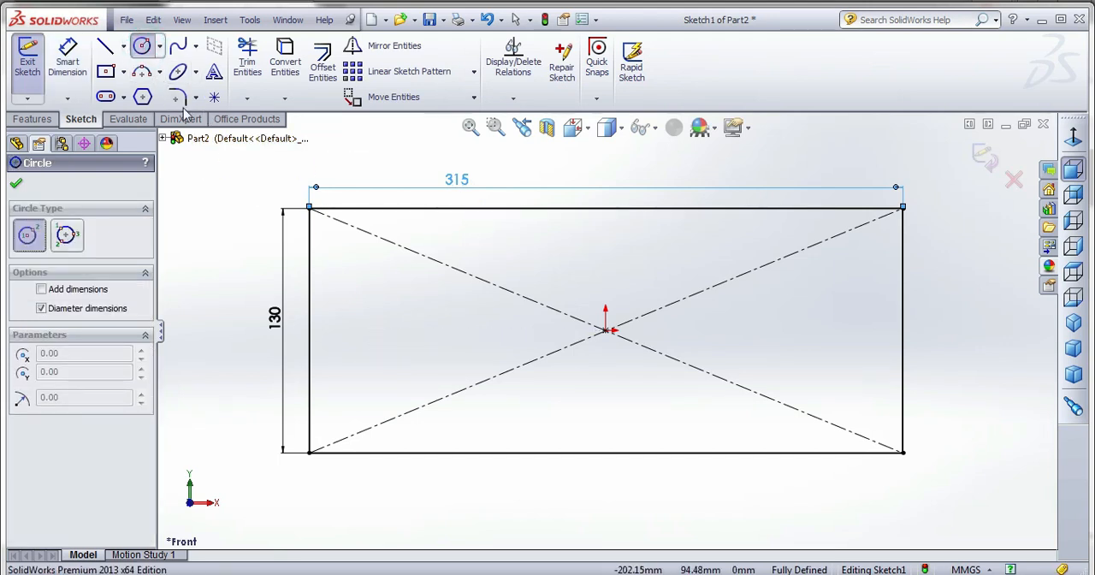
pyautogui.click(124, 47)
pyautogui.click(135, 84)
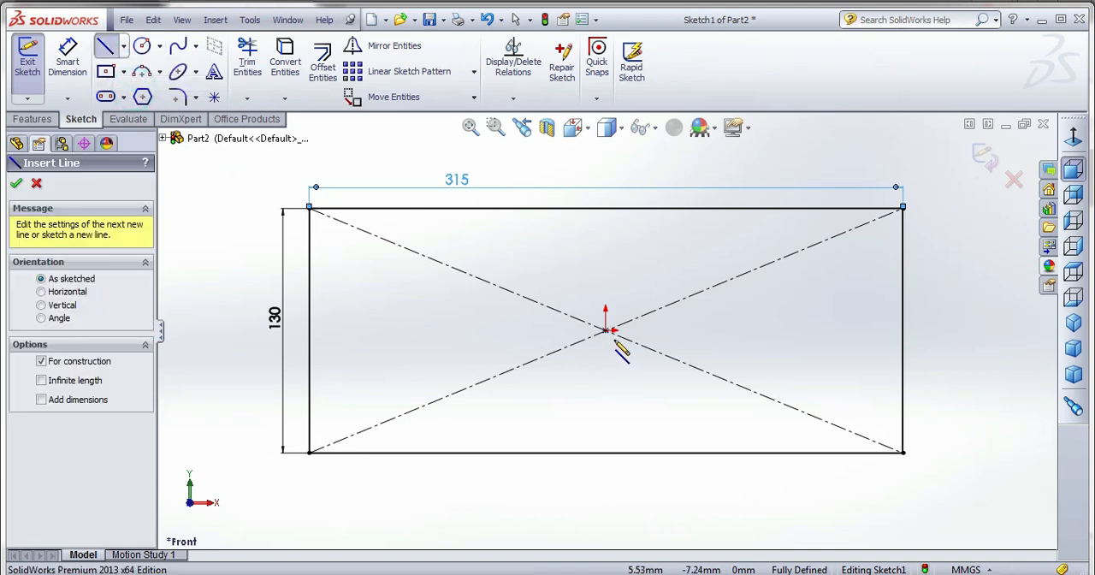
pyautogui.click(236, 329)
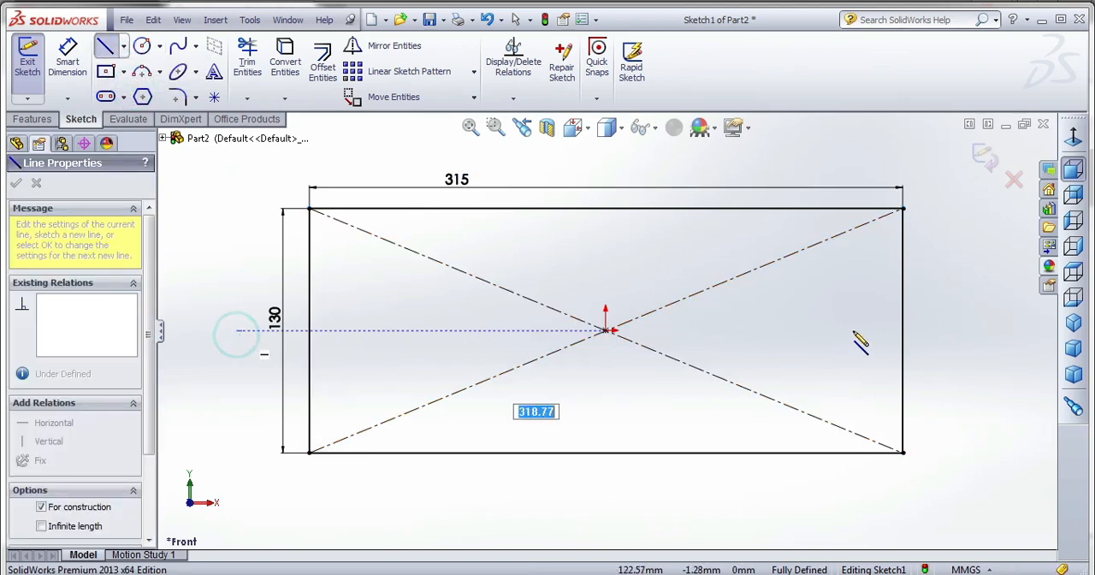
pyautogui.click(961, 329)
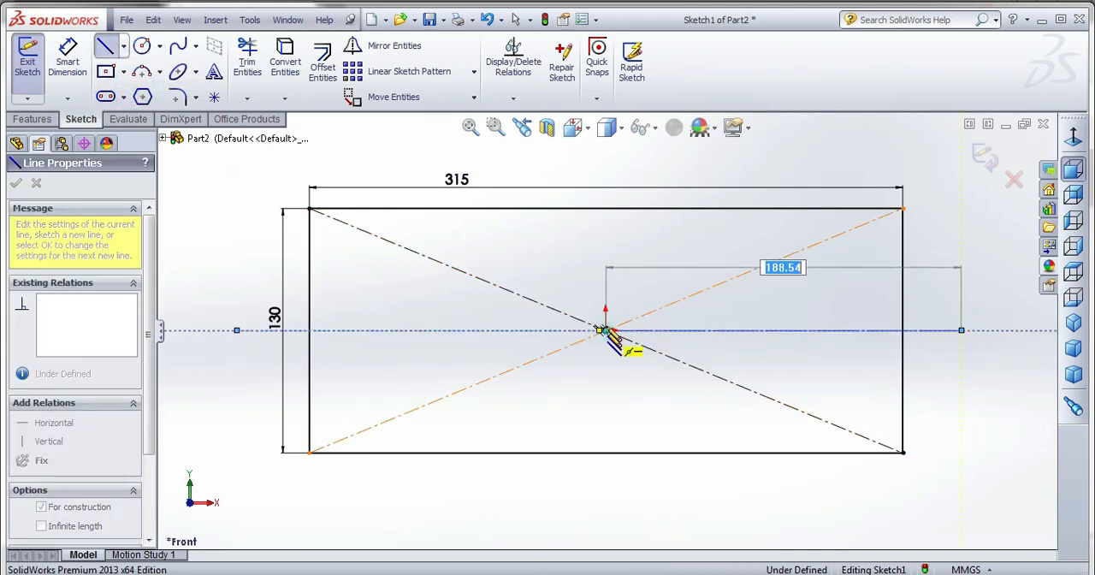
pyautogui.click(605, 329)
pyautogui.click(606, 154)
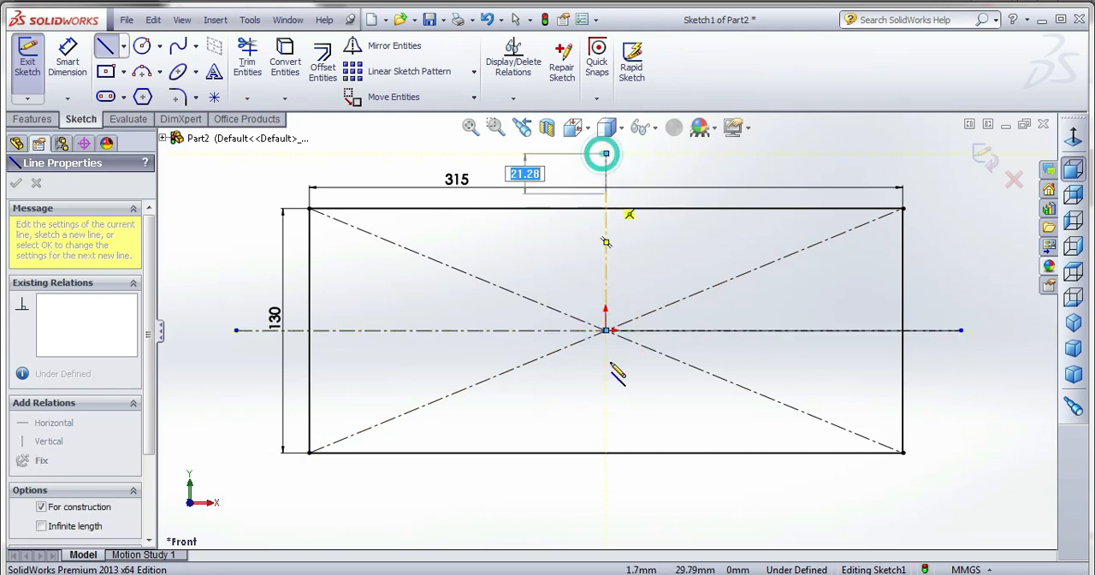
pyautogui.click(605, 507)
pyautogui.rightClick(657, 235)
pyautogui.click(680, 168)
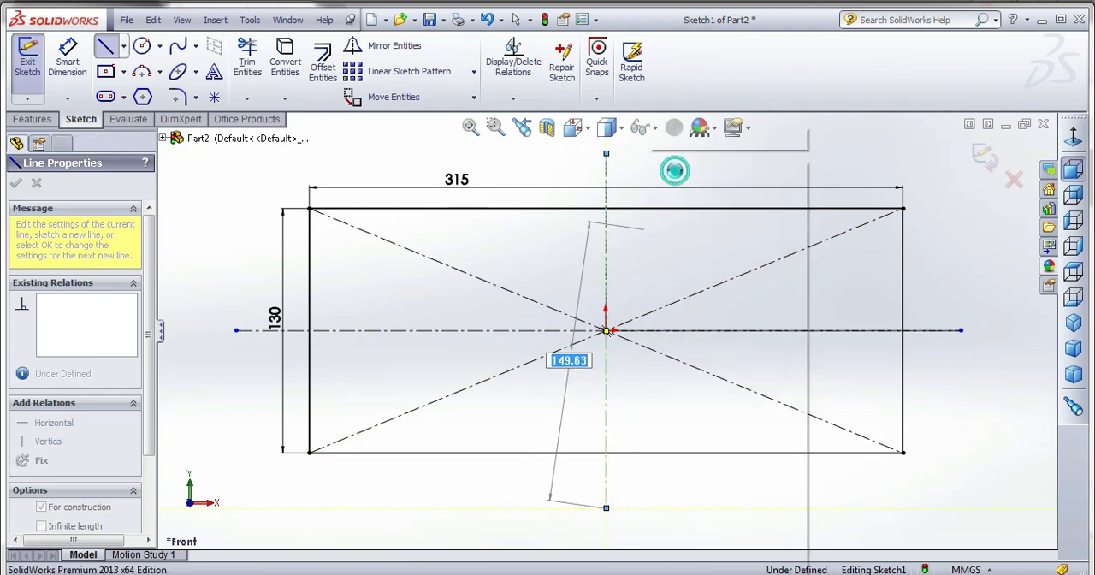
# Sketch four circles centred on the horizontal centreline, two on each side of the vertical one, with the leftmost about 45 mm in diameter.
pyautogui.click(143, 47)
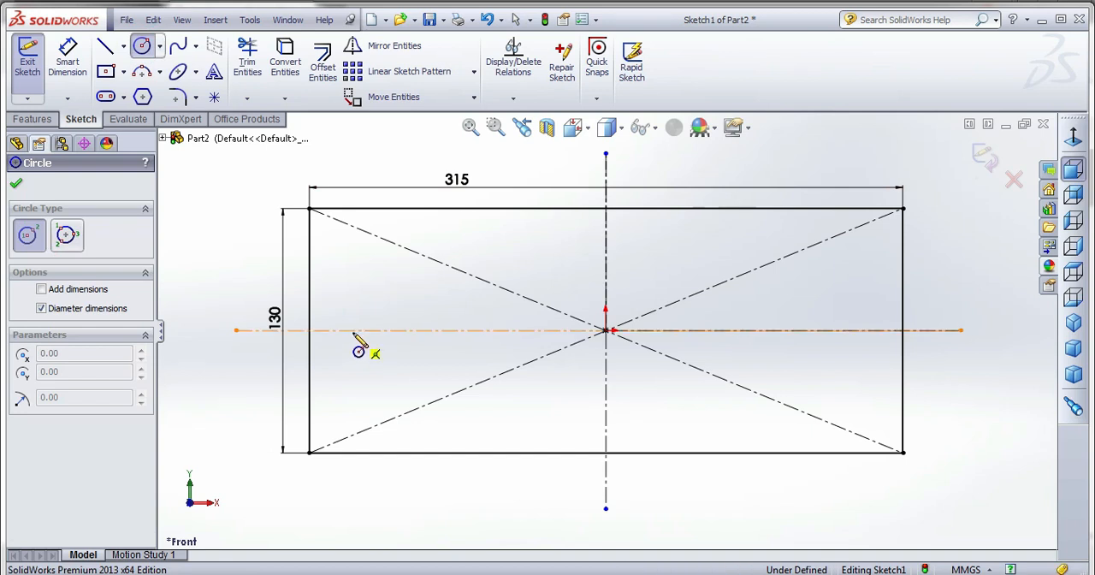
pyautogui.click(380, 330)
pyautogui.click(382, 372)
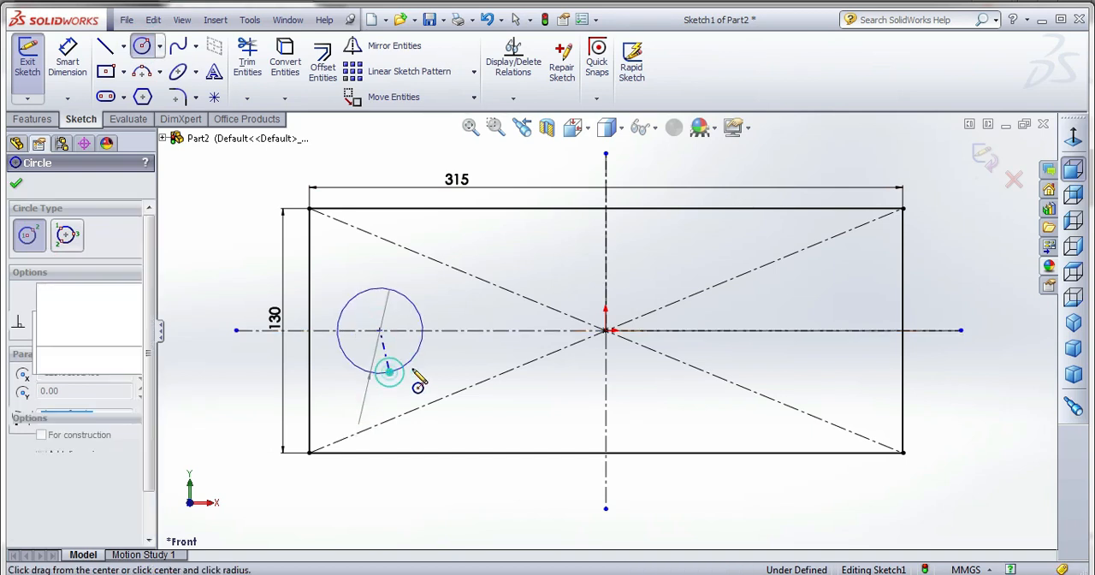
pyautogui.click(494, 331)
pyautogui.click(511, 374)
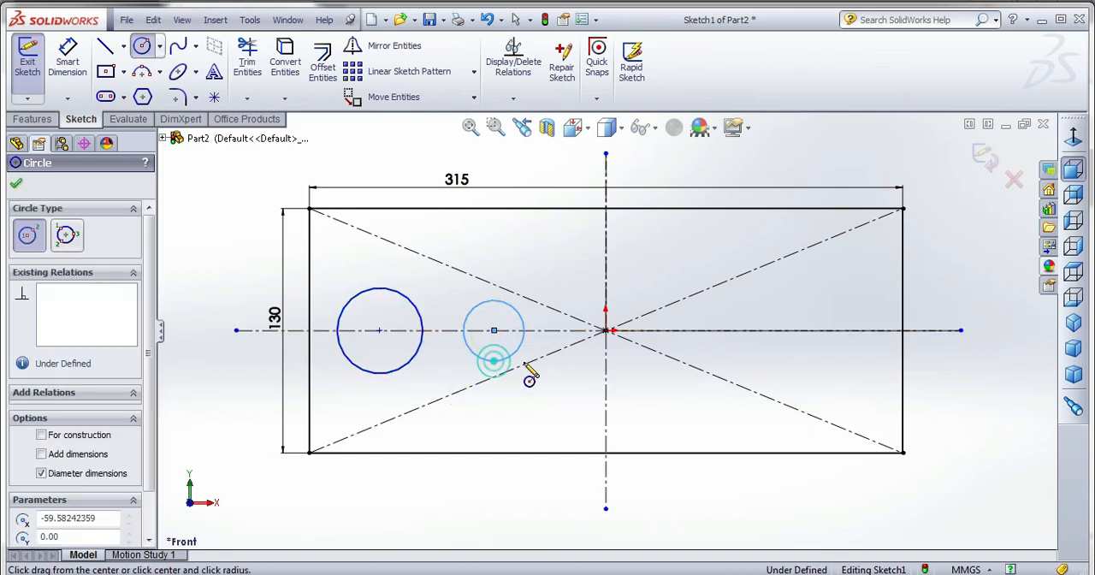
pyautogui.click(665, 330)
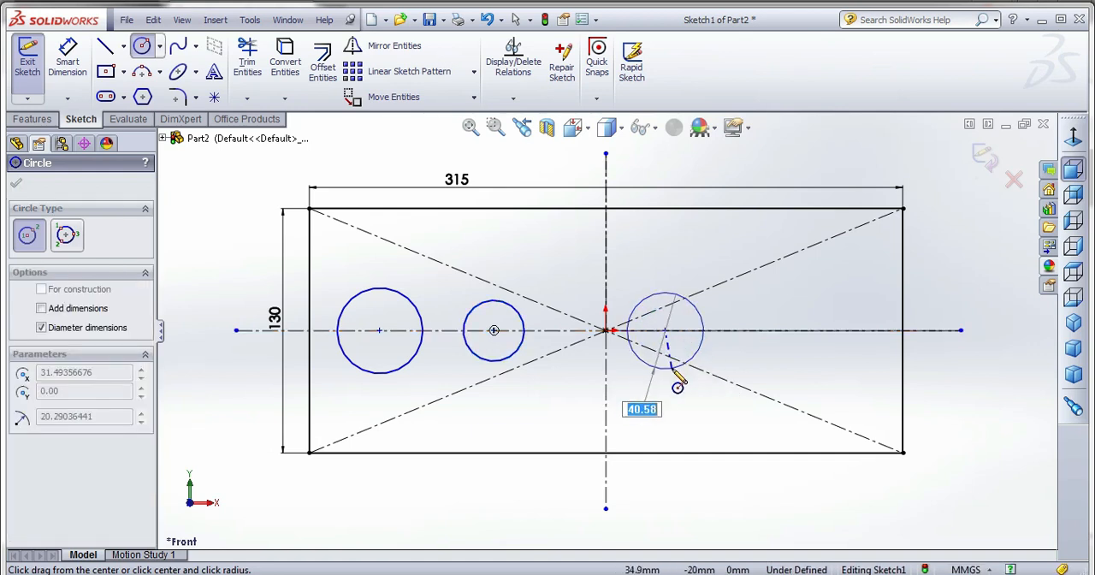
pyautogui.click(675, 368)
pyautogui.click(810, 330)
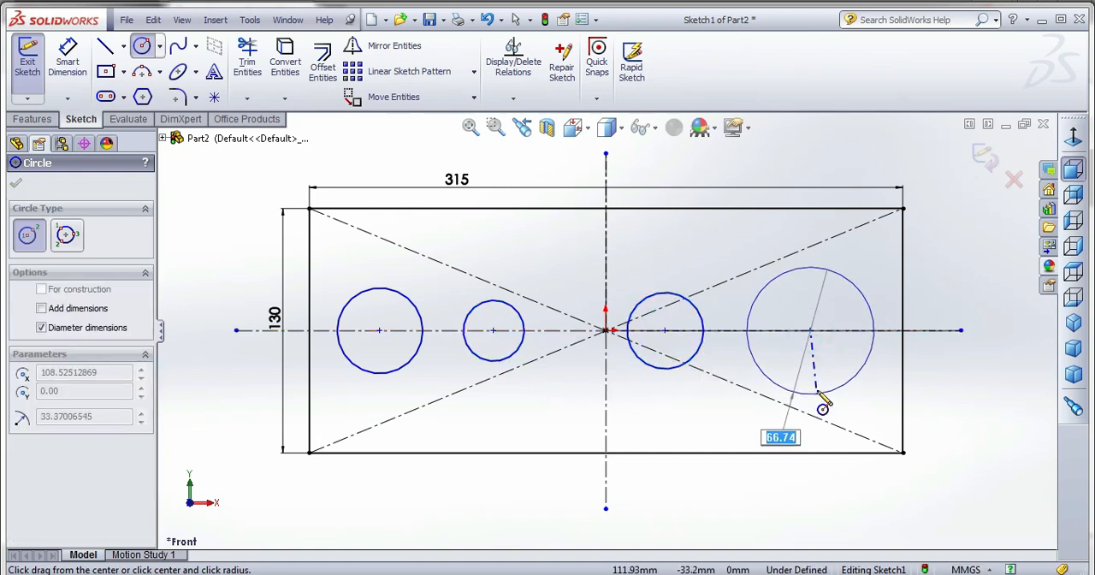
pyautogui.click(819, 376)
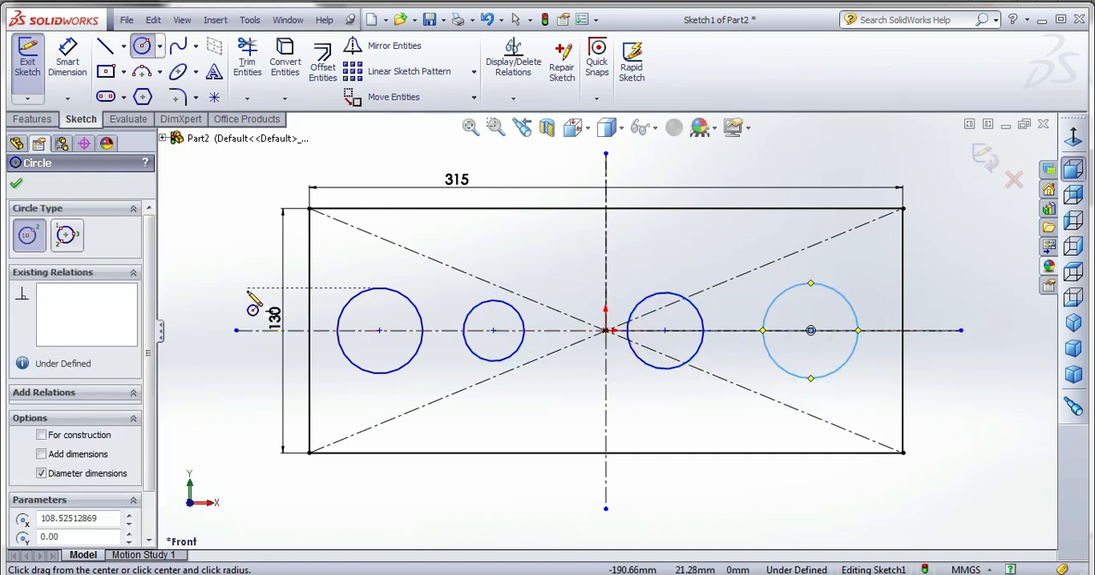
pyautogui.press('Escape')
# Dimension the leftmost circle to a diameter of 60 mm.
pyautogui.click(67, 60)
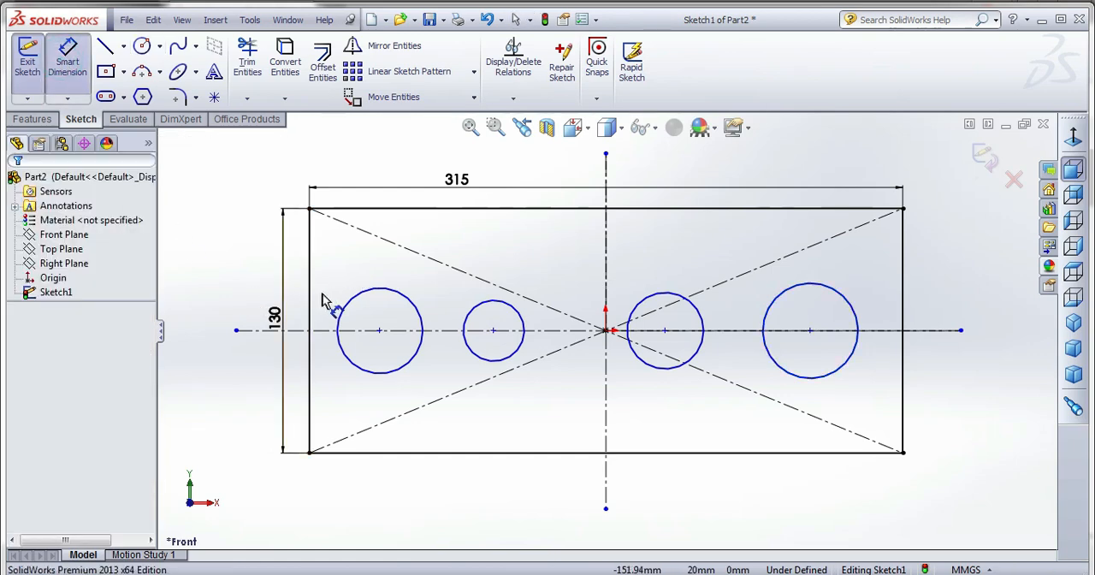
pyautogui.click(369, 295)
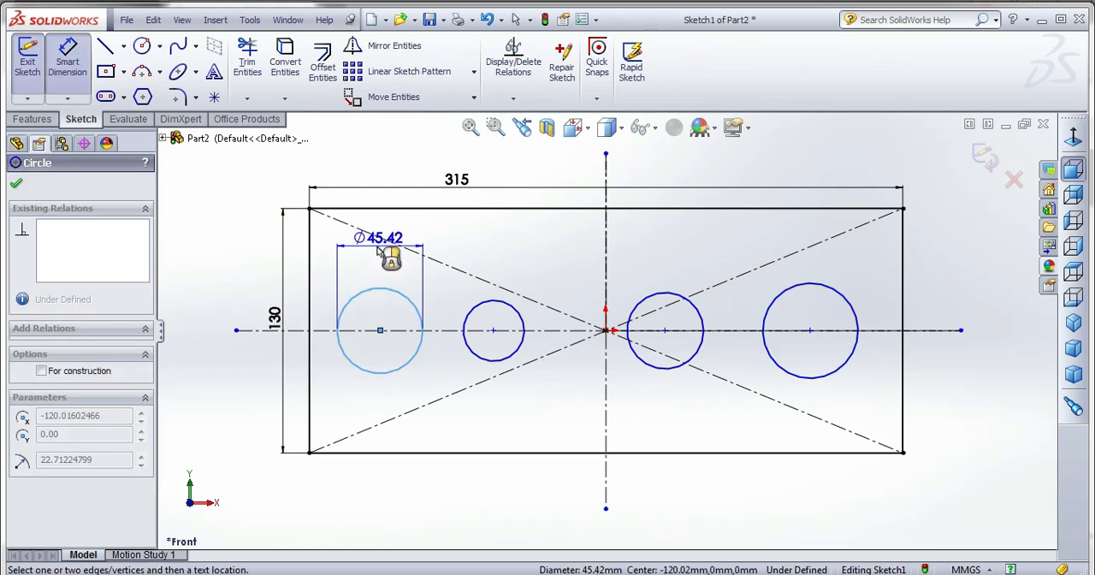
pyautogui.click(378, 240)
pyautogui.write('60')
pyautogui.press('Return')
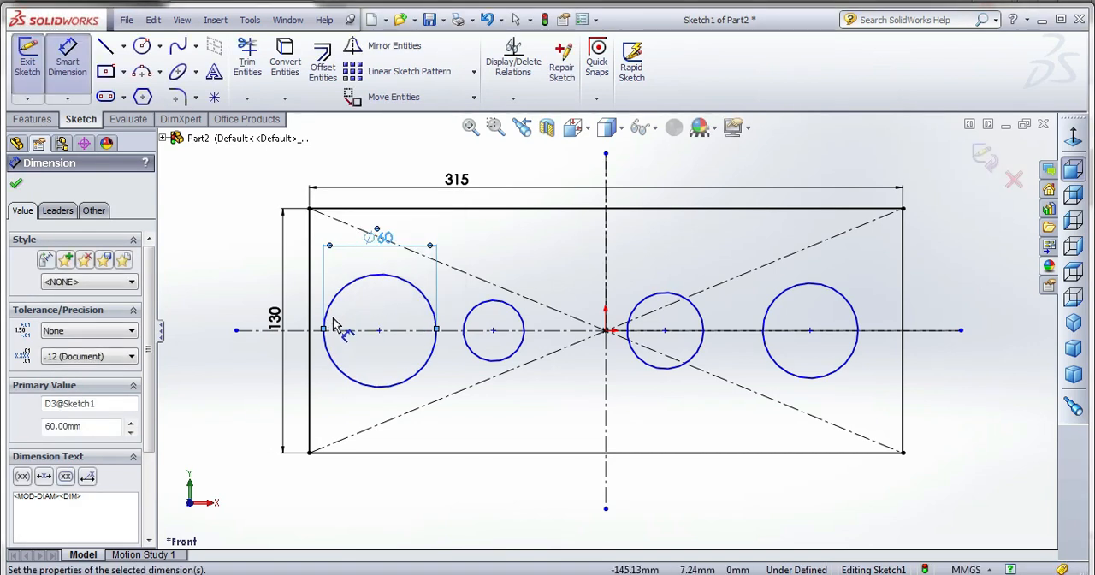
pyautogui.press('Escape')
# Apply an Equal relation to all four circles.
pyautogui.click(352, 291)
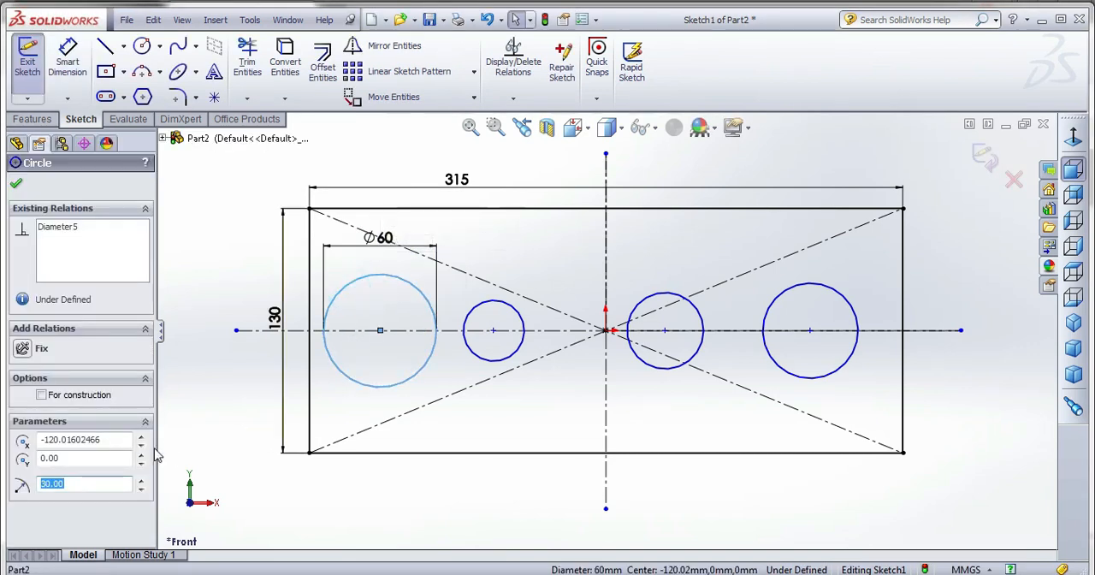
pyautogui.keyDown('ctrl'); pyautogui.click(479, 315); pyautogui.keyUp('ctrl')
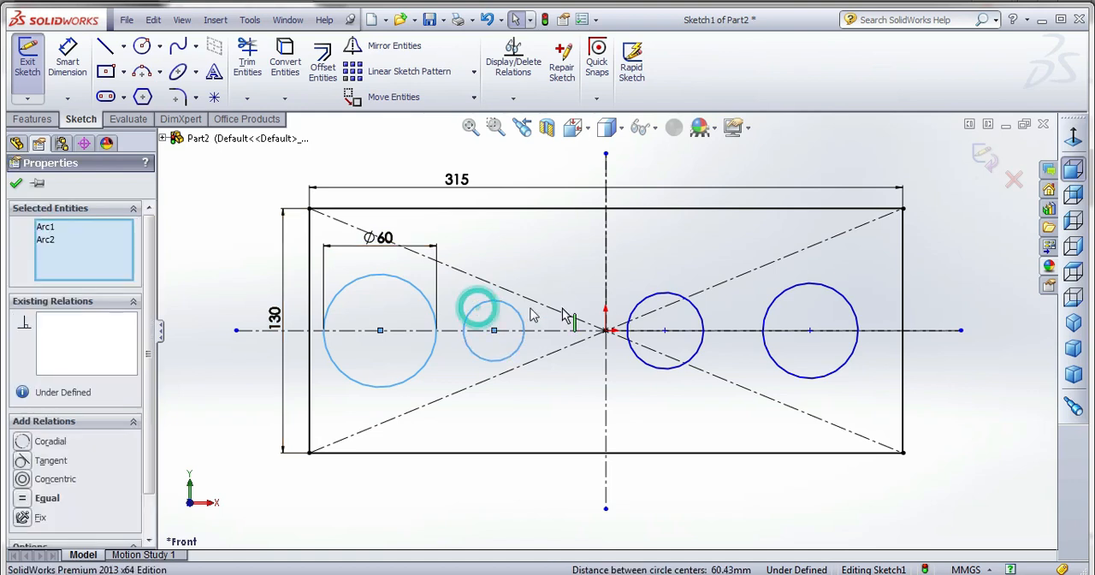
pyautogui.keyDown('ctrl'); pyautogui.click(670, 301); pyautogui.keyUp('ctrl')
pyautogui.keyDown('ctrl'); pyautogui.click(772, 301); pyautogui.keyUp('ctrl')
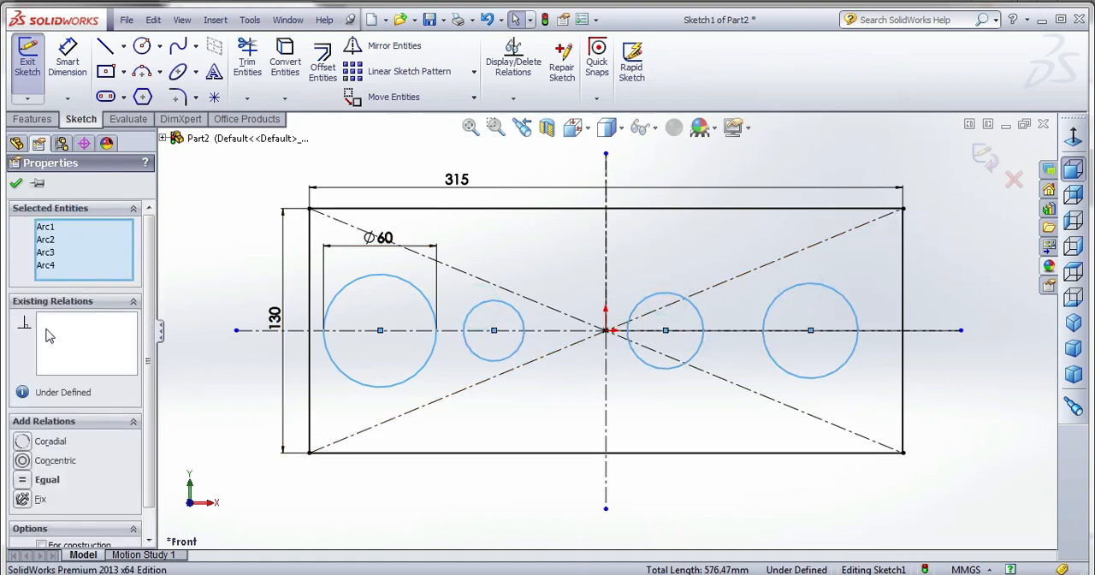
pyautogui.click(24, 481)
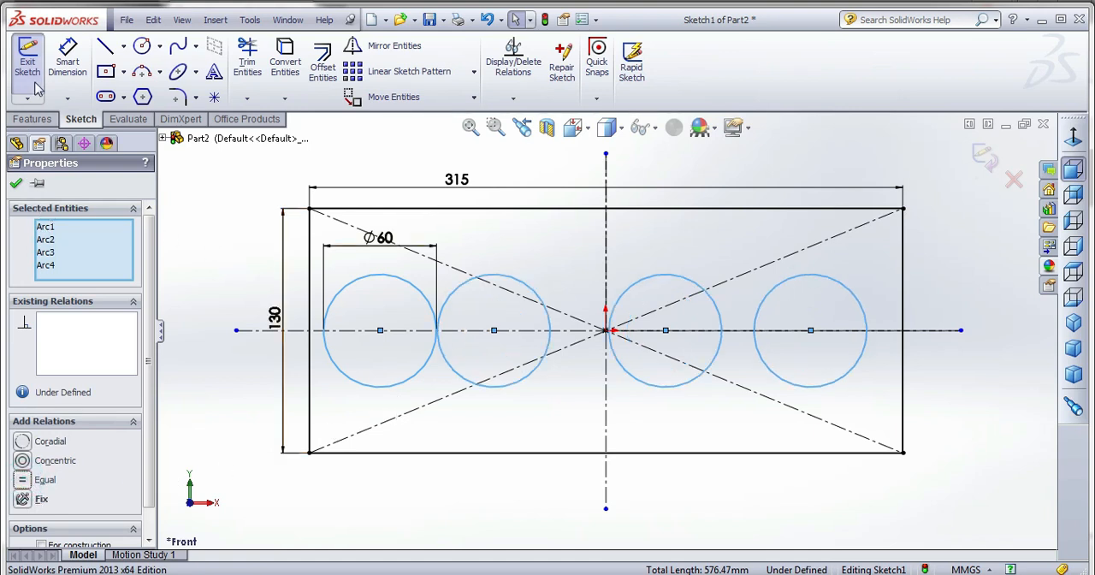
# Dimension the leftmost circle's centre 45 mm from the rectangle's left edge.
pyautogui.click(67, 58)
pyautogui.click(380, 330)
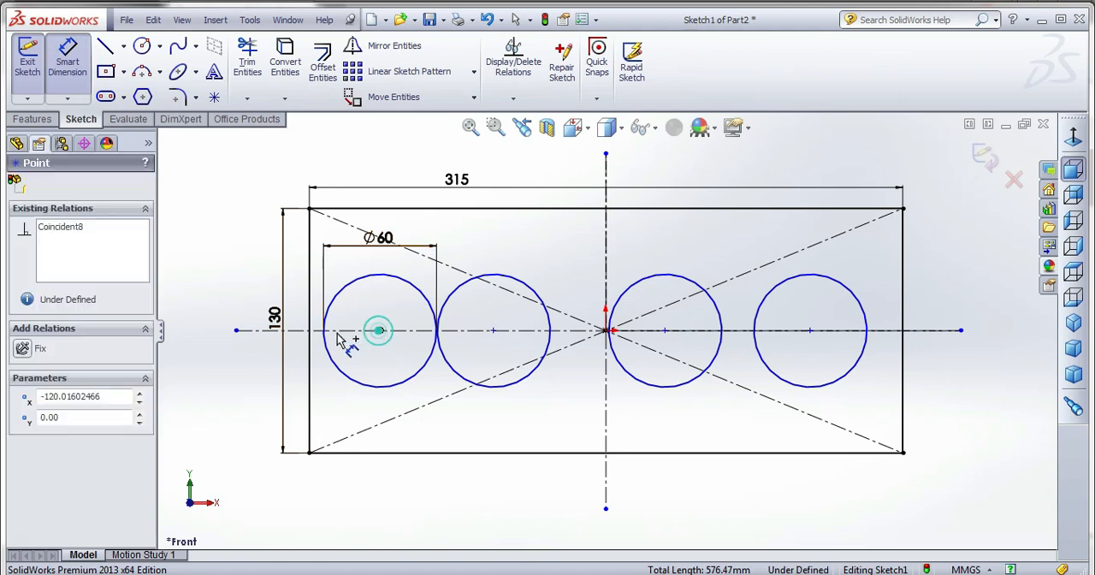
pyautogui.click(309, 342)
pyautogui.click(364, 503)
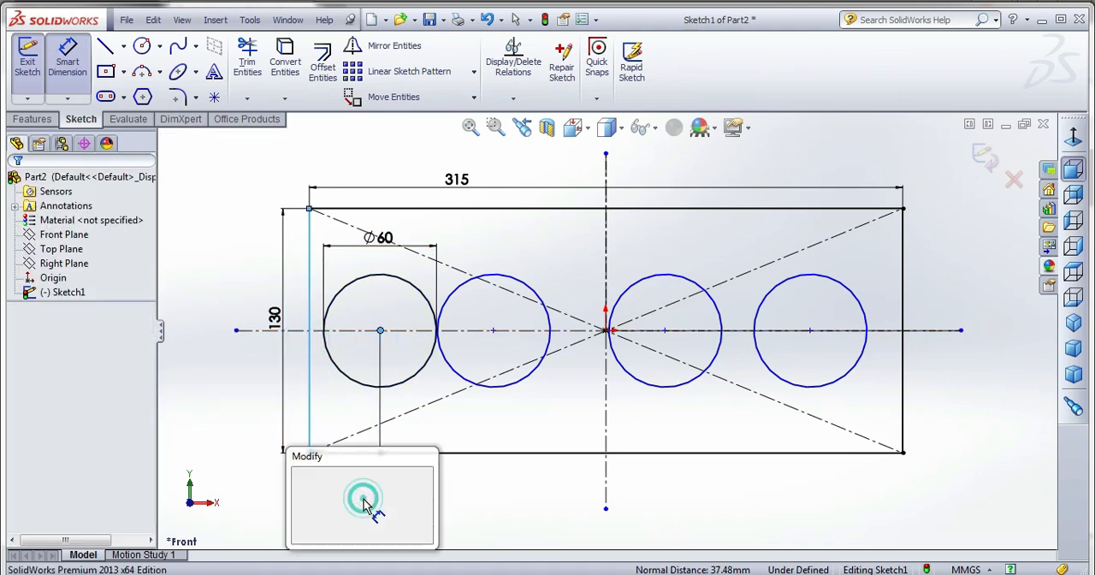
pyautogui.write('45')
pyautogui.press('Return')
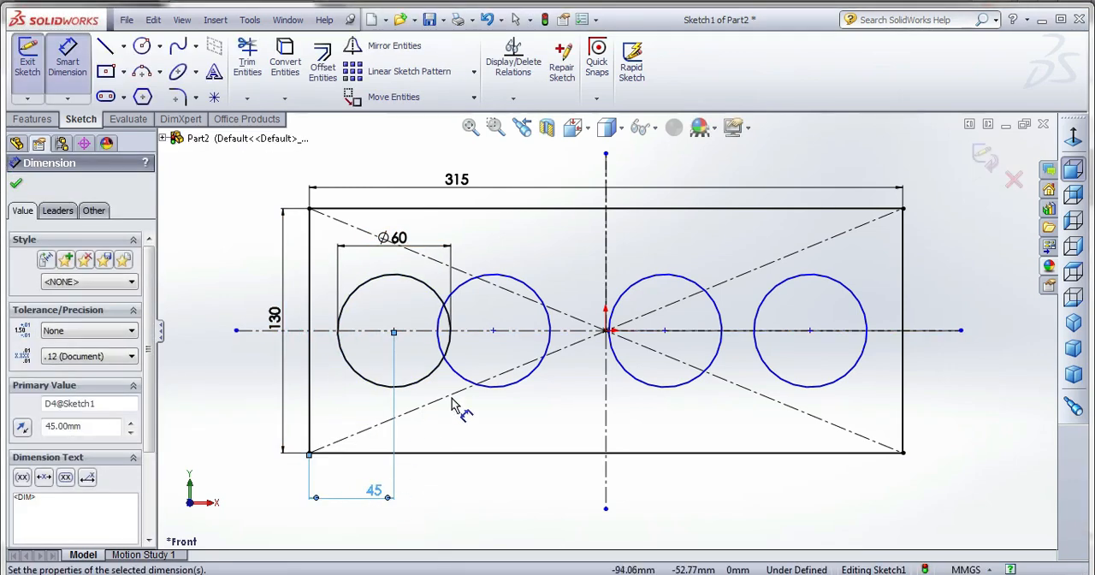
# Dimension the spacing between the centres of the first and second circles from the left as 75 mm.
pyautogui.click(492, 331)
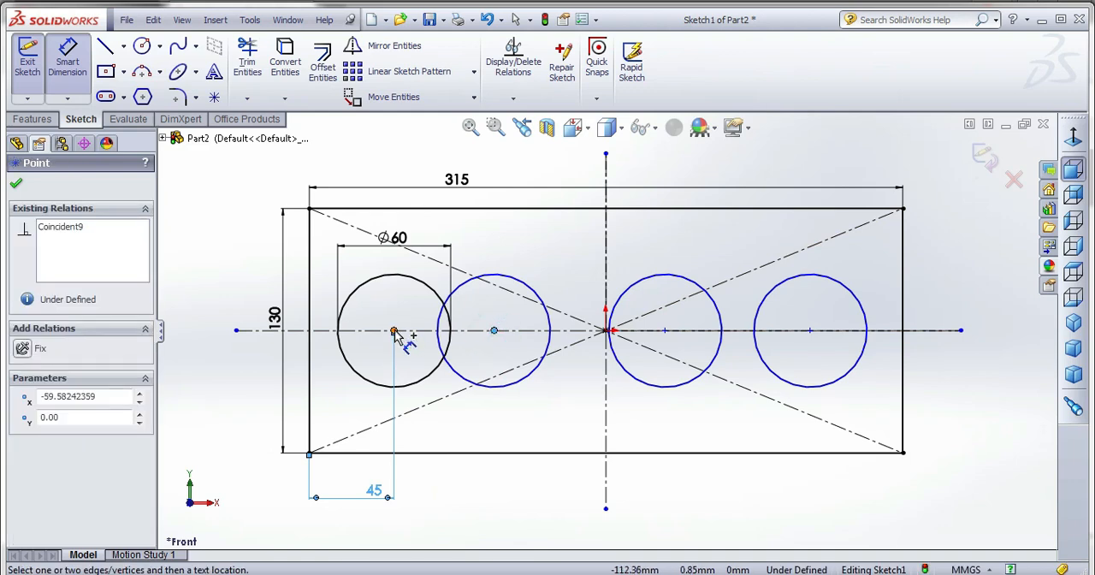
pyautogui.click(393, 331)
pyautogui.click(455, 496)
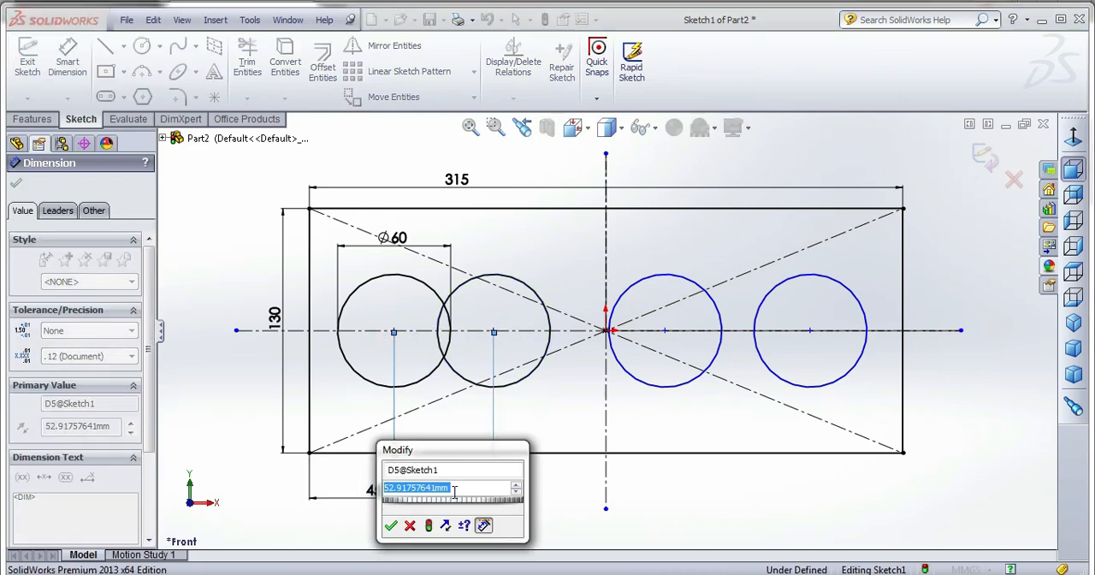
pyautogui.write('75')
pyautogui.press('Return')
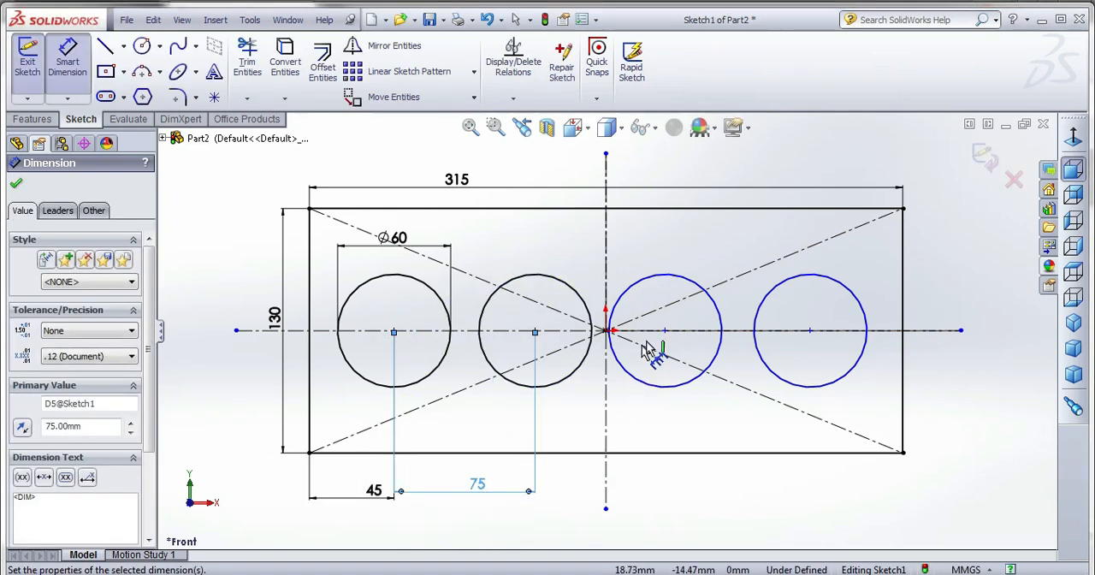
# Dimension the spacing between the centres of the second and third circles as 75 mm.
pyautogui.click(665, 330)
pyautogui.click(534, 331)
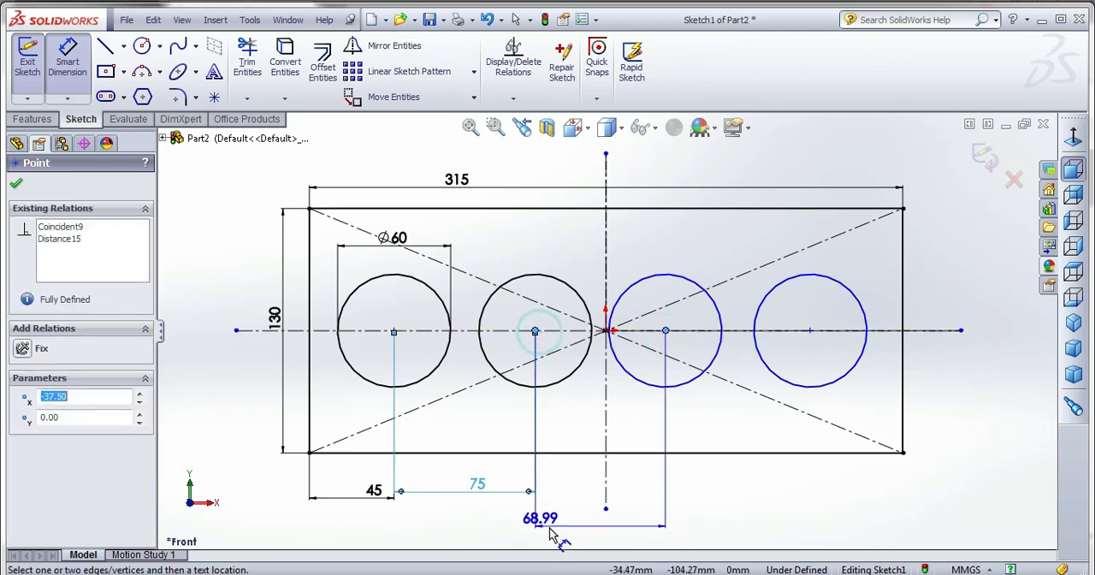
pyautogui.click(564, 498)
pyautogui.write('7')
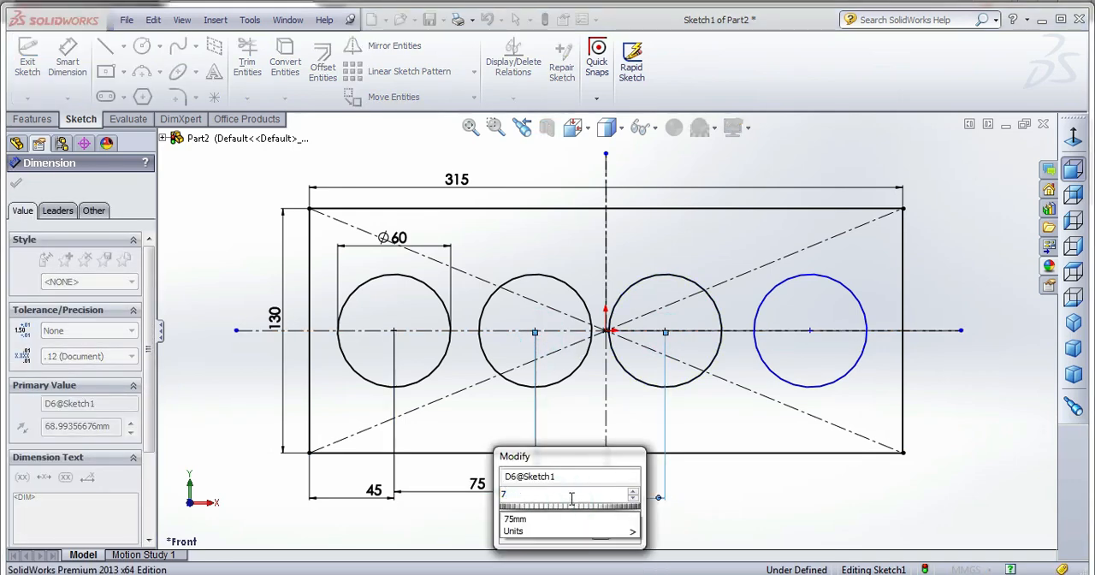
pyautogui.write('5')
pyautogui.press('Return')
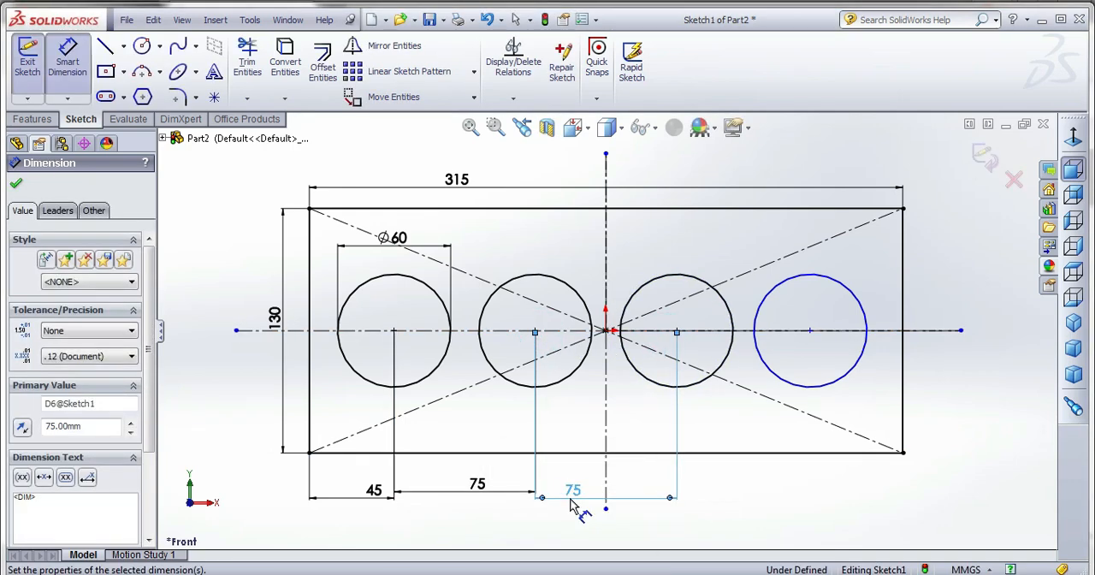
# Dimension the spacing between the centres of the third and fourth circles as 75 mm and finish the sketch.
pyautogui.click(812, 333)
pyautogui.click(676, 332)
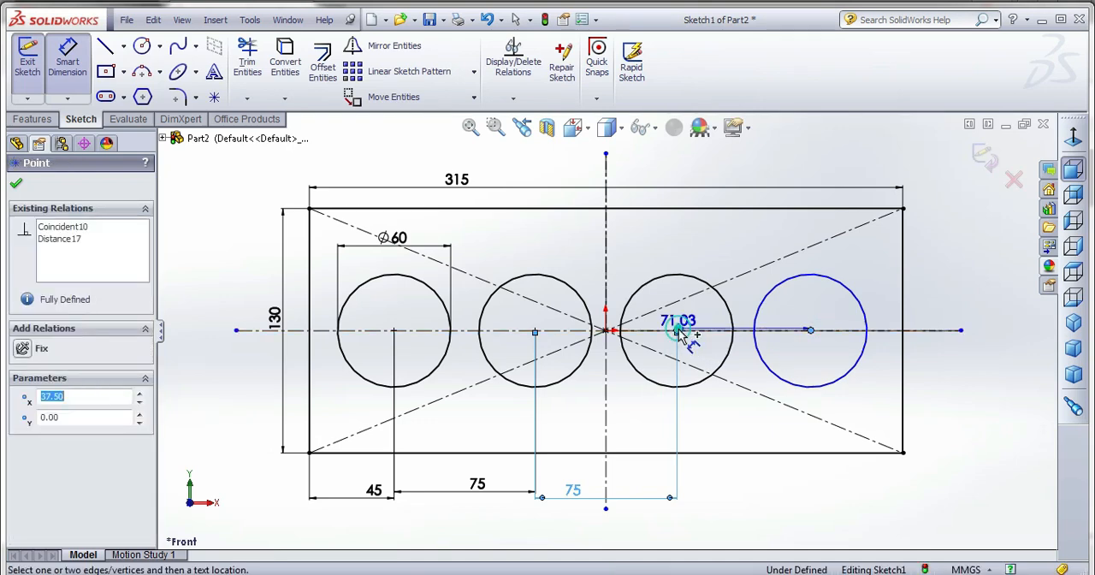
pyautogui.click(773, 498)
pyautogui.write('7')
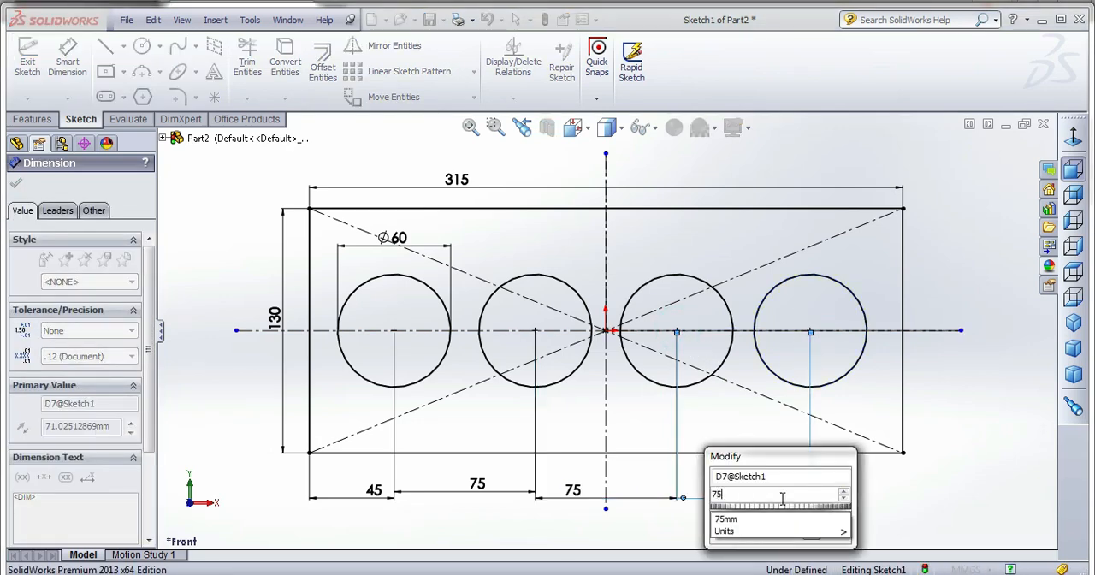
pyautogui.write('5')
pyautogui.press('Return')
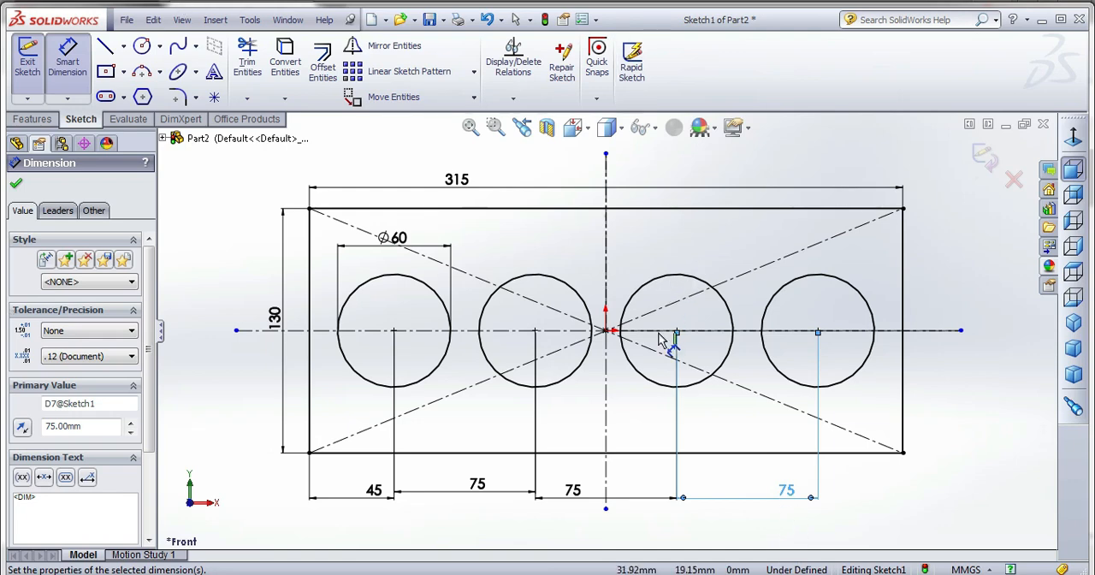
pyautogui.click(985, 159)
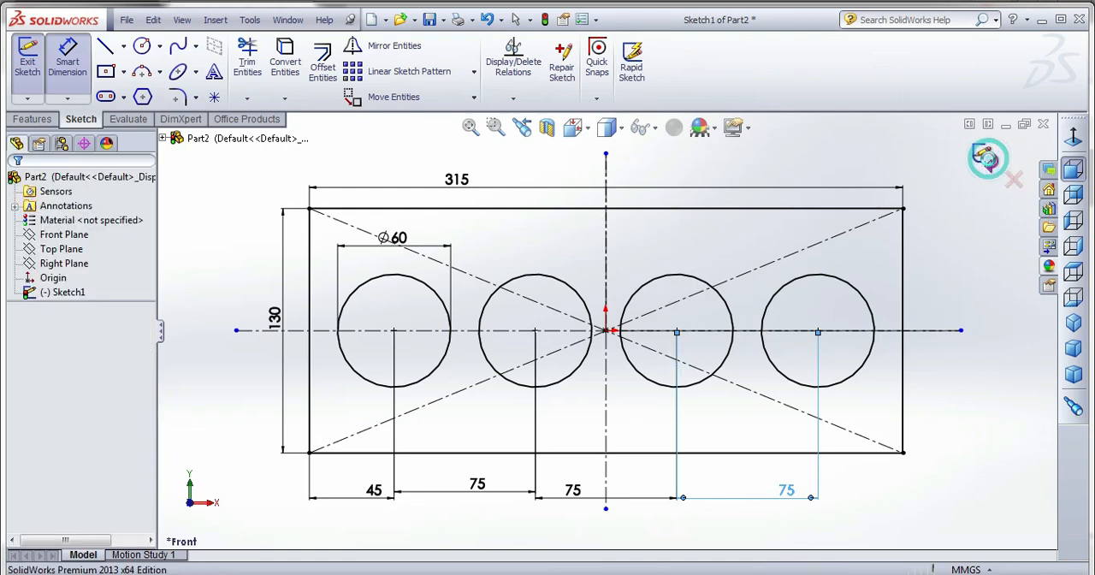
# Extrude the base sketch with its four bores to a blind depth of 152 mm.
pyautogui.moveTo(452, 408)
pyautogui.mouseDown(button='middle')
pyautogui.moveTo(470, 357)
pyautogui.moveTo(697, 384)
pyautogui.mouseUp(button='middle')
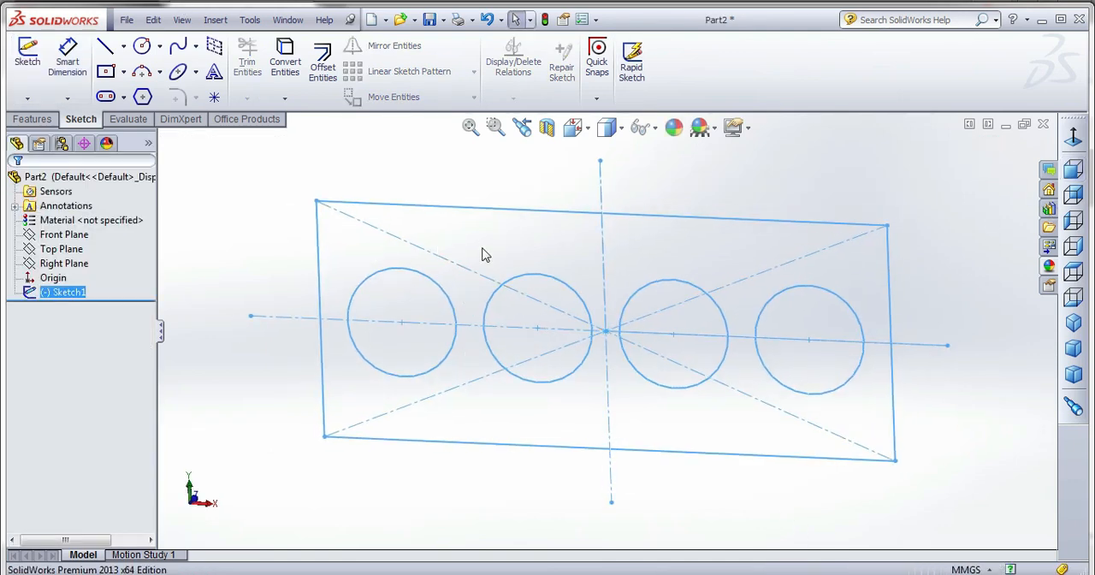
pyautogui.click(31, 120)
pyautogui.click(34, 65)
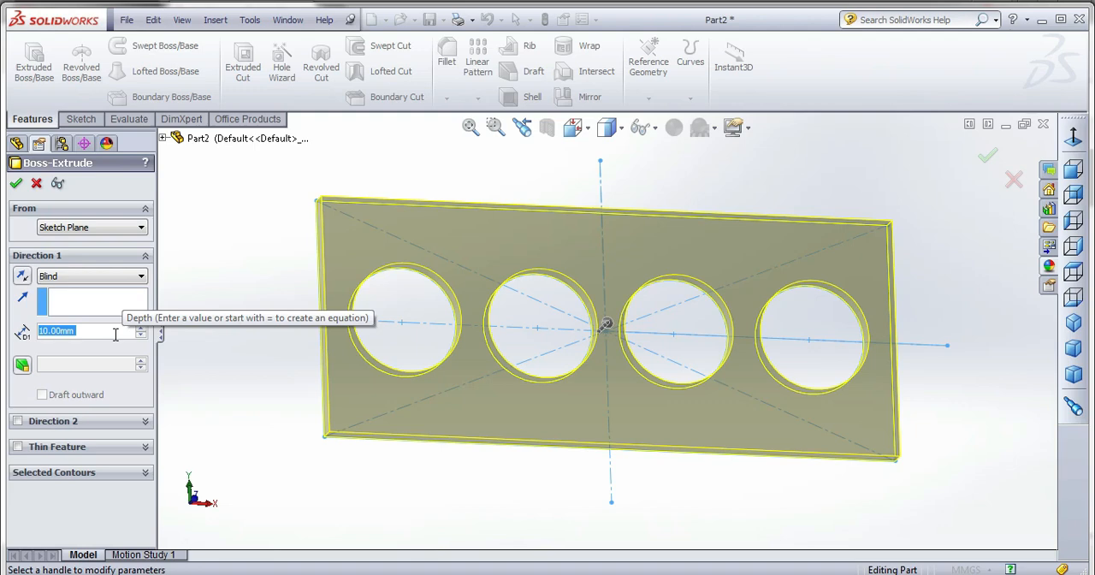
pyautogui.write('152')
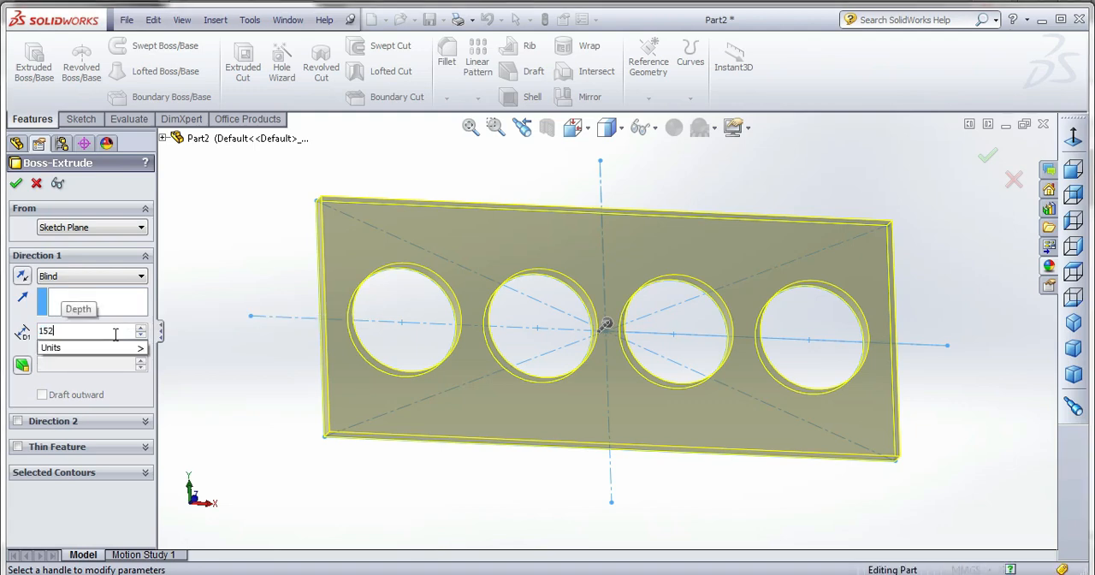
pyautogui.press('Return')
pyautogui.moveTo(566, 399); pyautogui.dragTo(609, 376, button='middle')
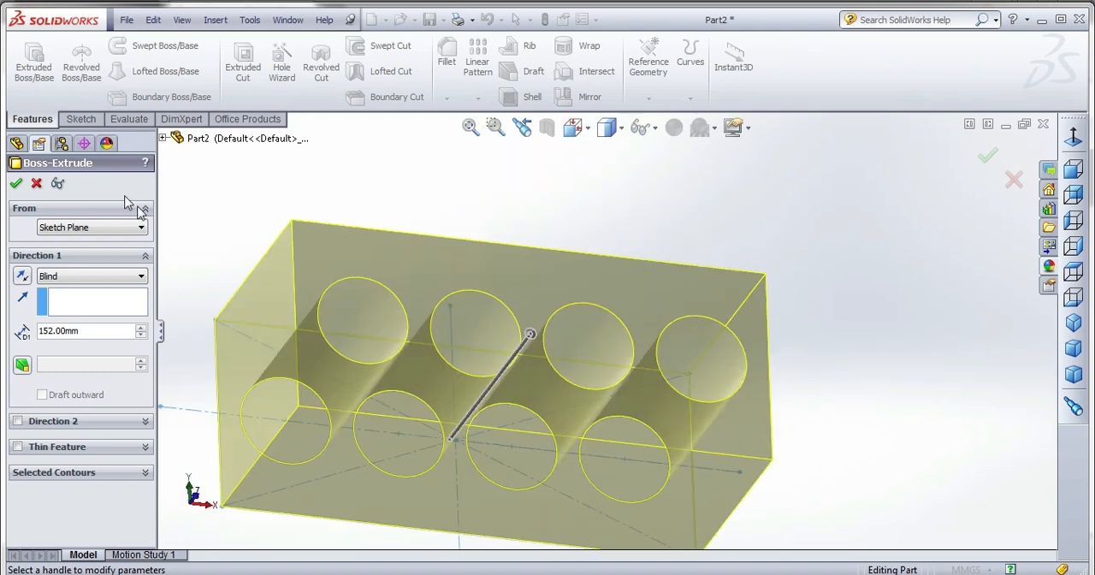
pyautogui.click(16, 183)
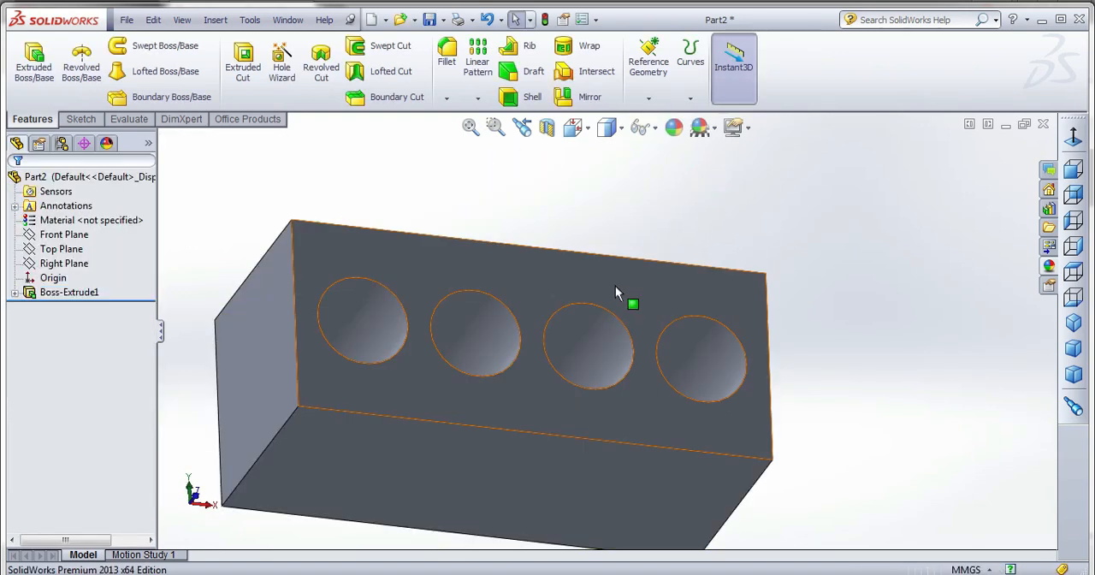
# Create a sketch on the block's bored end face by converting the face's outer rectangular edges.
pyautogui.click(618, 282)
pyautogui.click(81, 119)
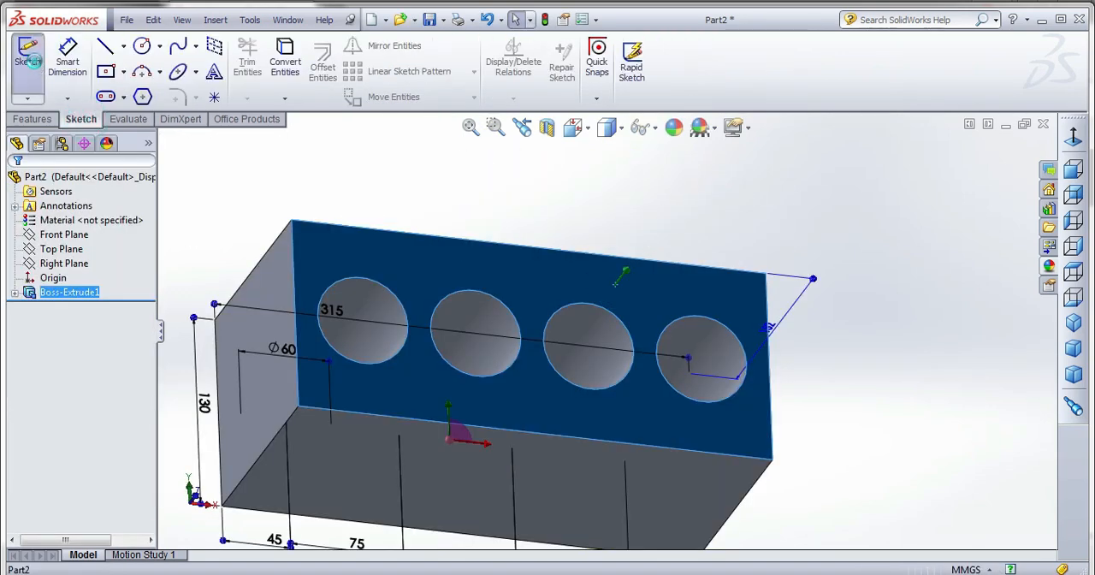
pyautogui.click(27, 60)
pyautogui.click(284, 61)
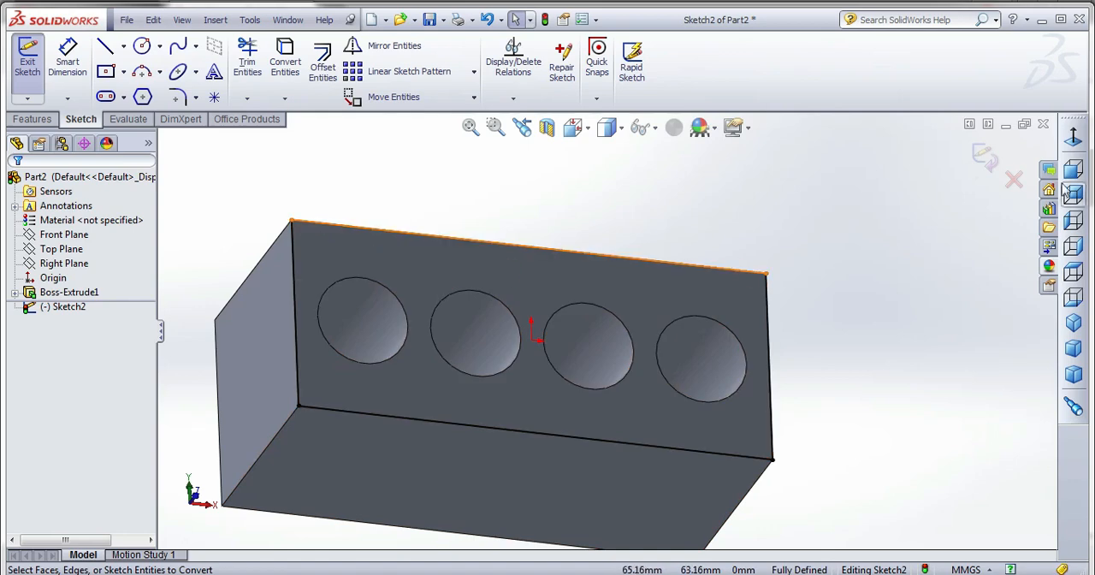
pyautogui.click(26, 61)
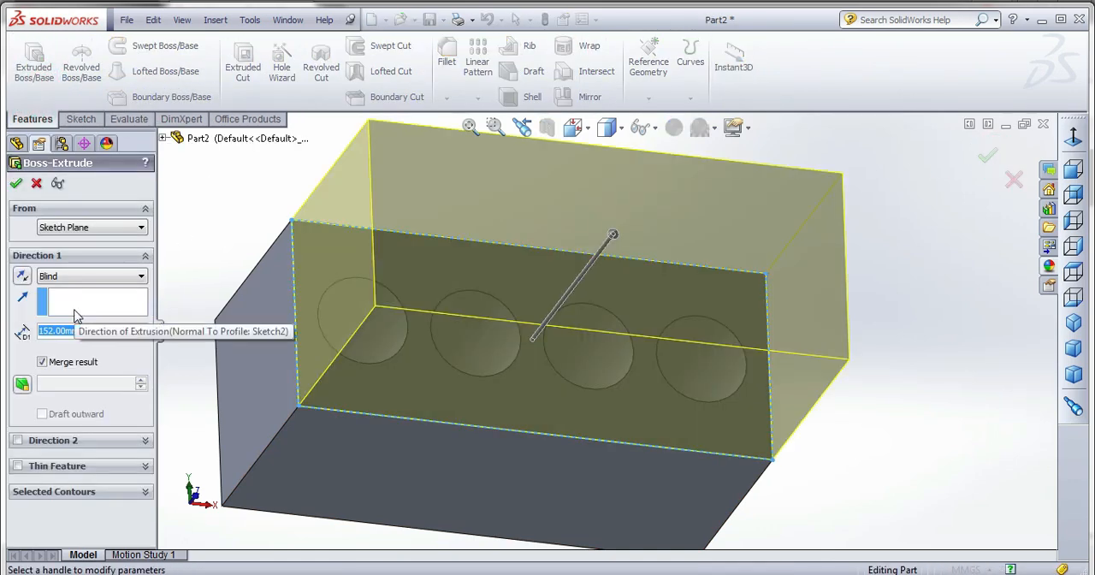
# Extrude the converted outline 10 mm, merged with the block, to close that end of the bores.
pyautogui.write('10')
pyautogui.press('Return')
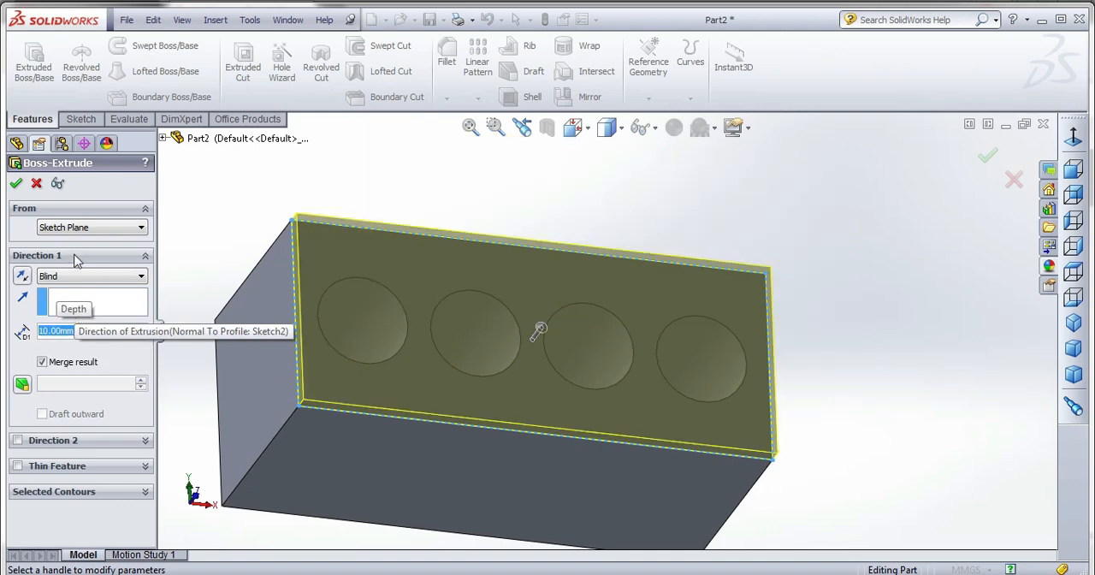
pyautogui.click(17, 184)
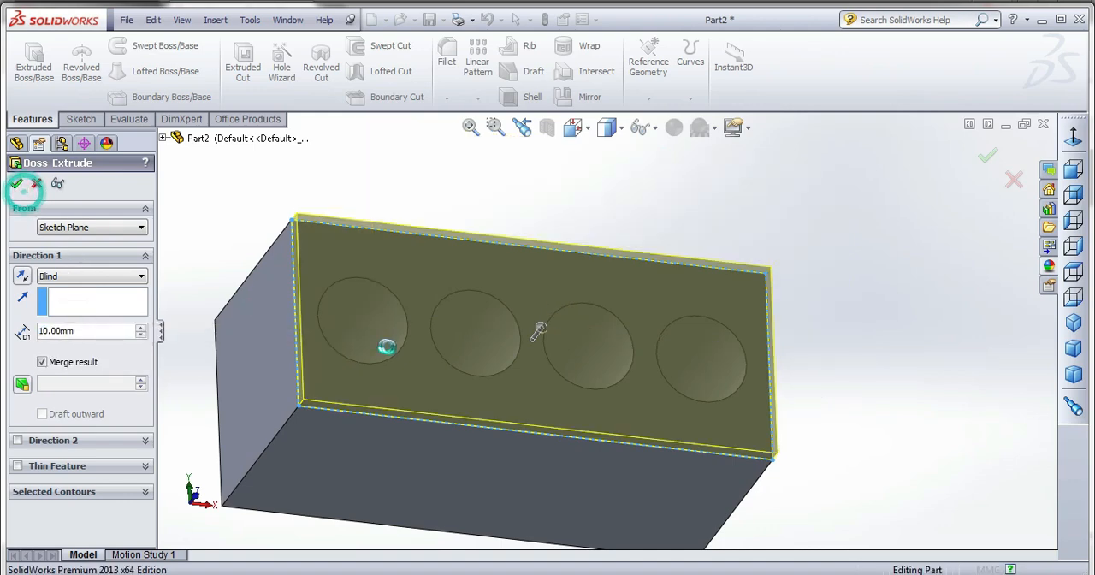
pyautogui.moveTo(652, 342); pyautogui.dragTo(647, 483, button='middle')
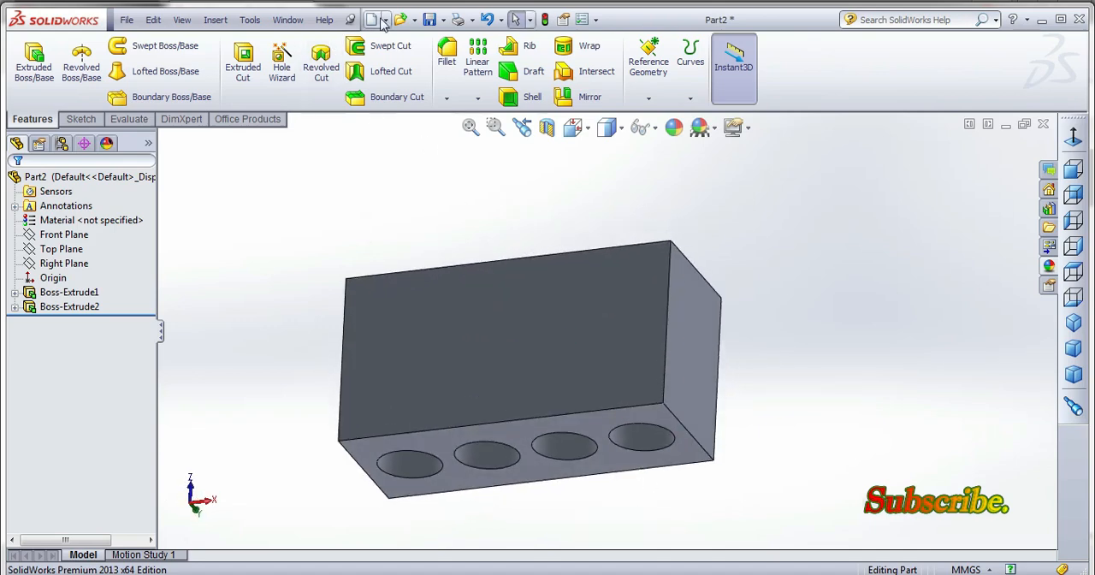
# Save the part as engine_block in the piston_cylinder_assembly folder inside ANIMATION MODEL.
pyautogui.click(429, 19)
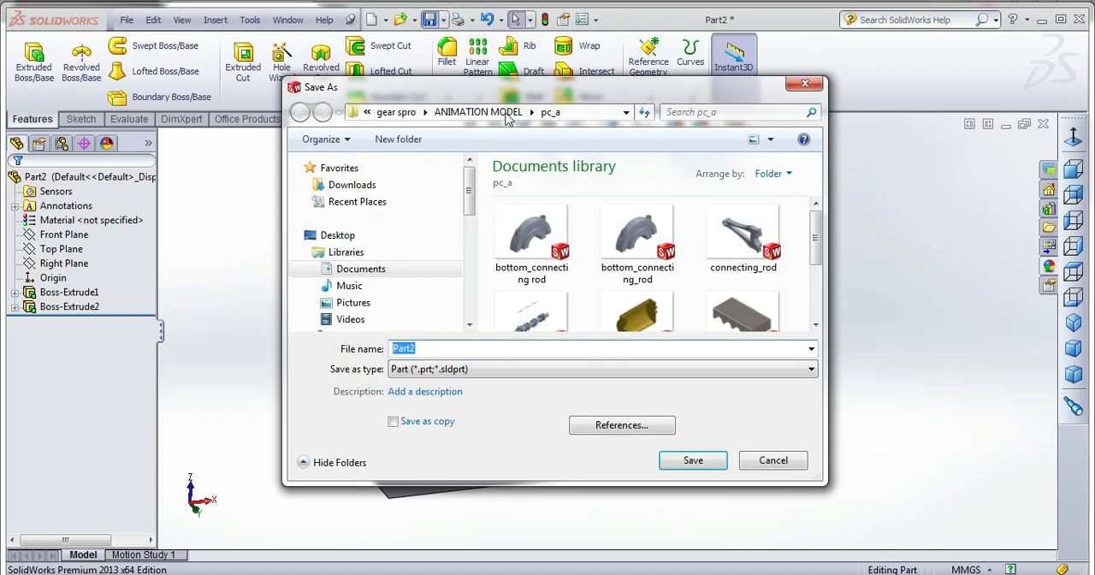
pyautogui.click(479, 112)
pyautogui.click(630, 272)
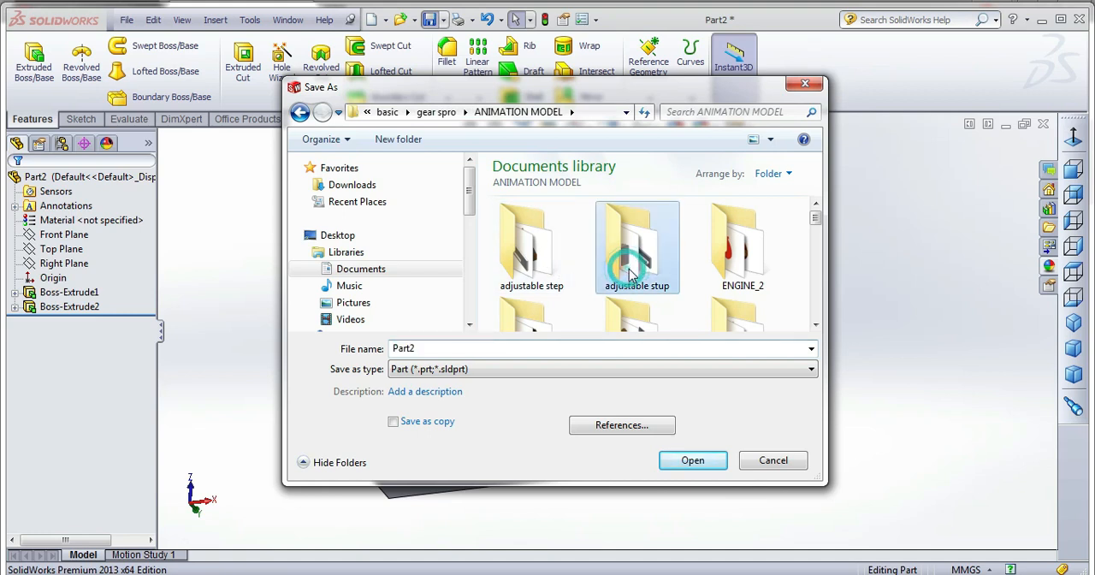
pyautogui.scroll(-3, 630, 272)
pyautogui.scroll(-1, 630, 272)
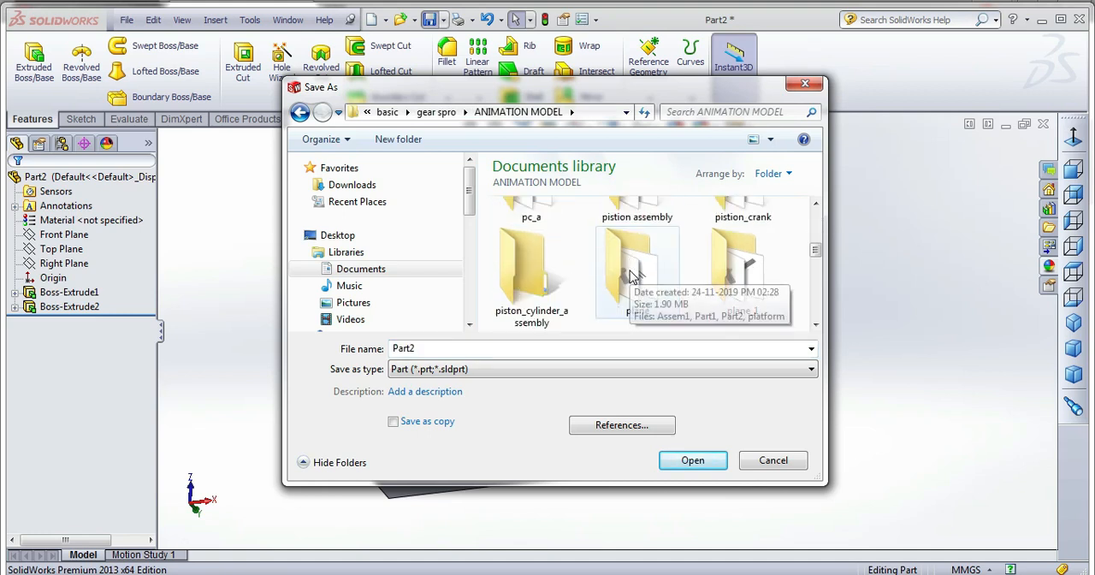
pyautogui.doubleClick(523, 278)
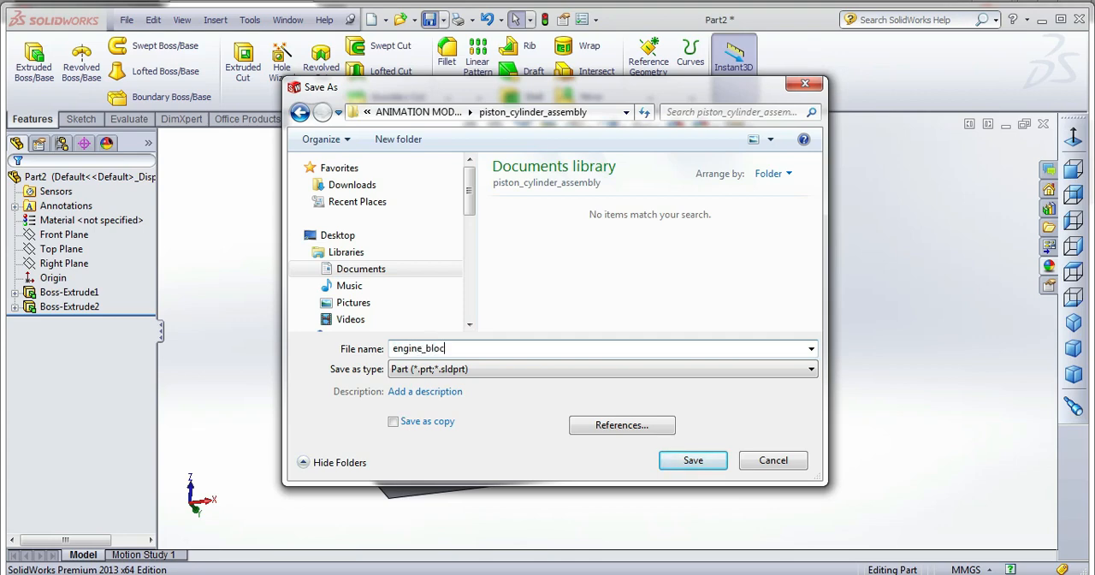
pyautogui.press('Return')
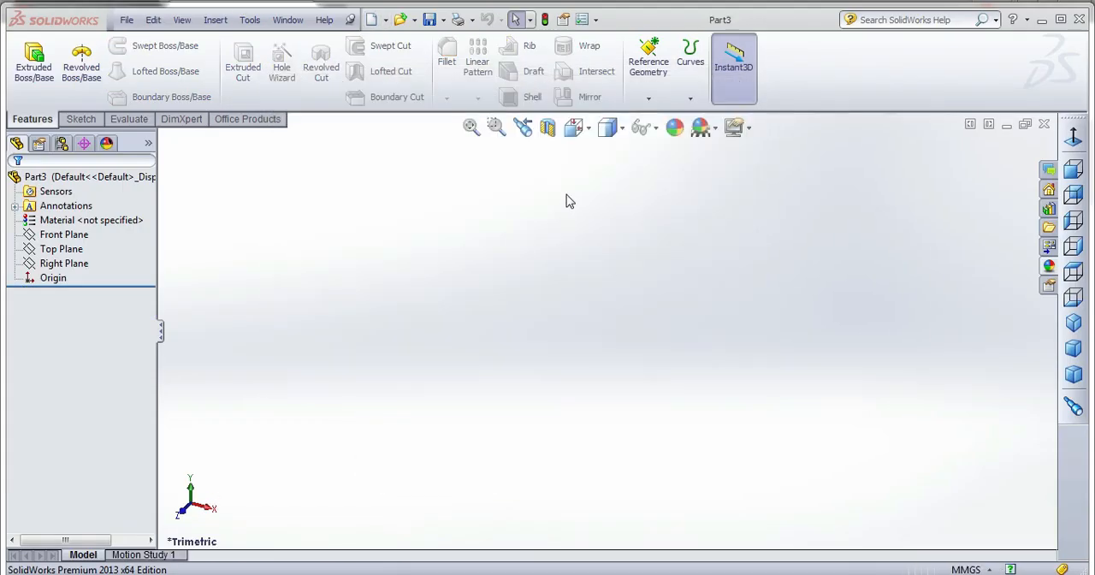
# In the new part, sketch two concentric circles at the origin on the Front Plane, the outer about 84 mm in diameter.
pyautogui.click(73, 120)
pyautogui.click(27, 58)
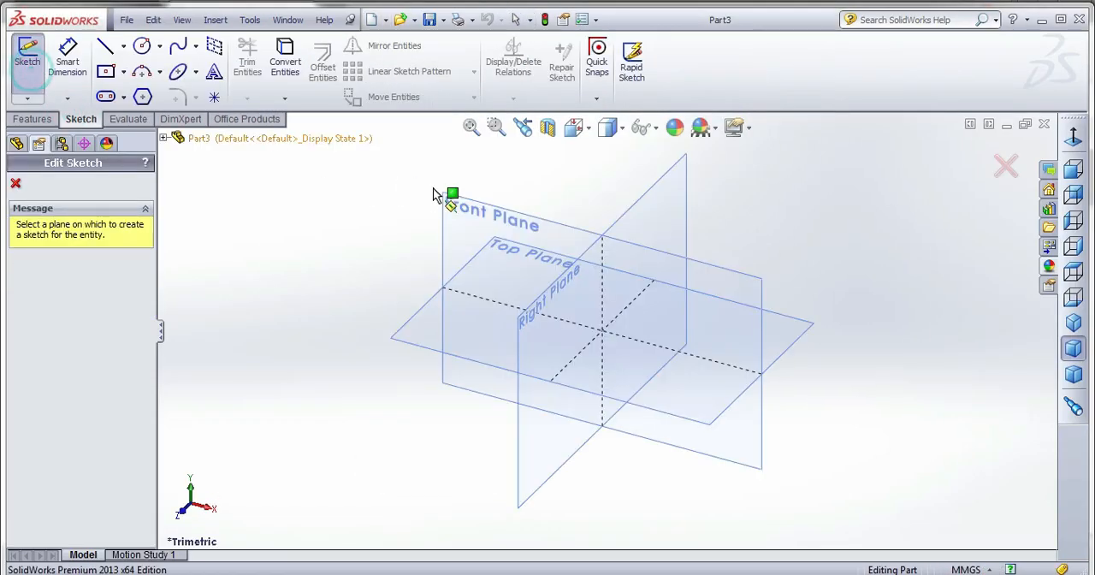
pyautogui.click(449, 208)
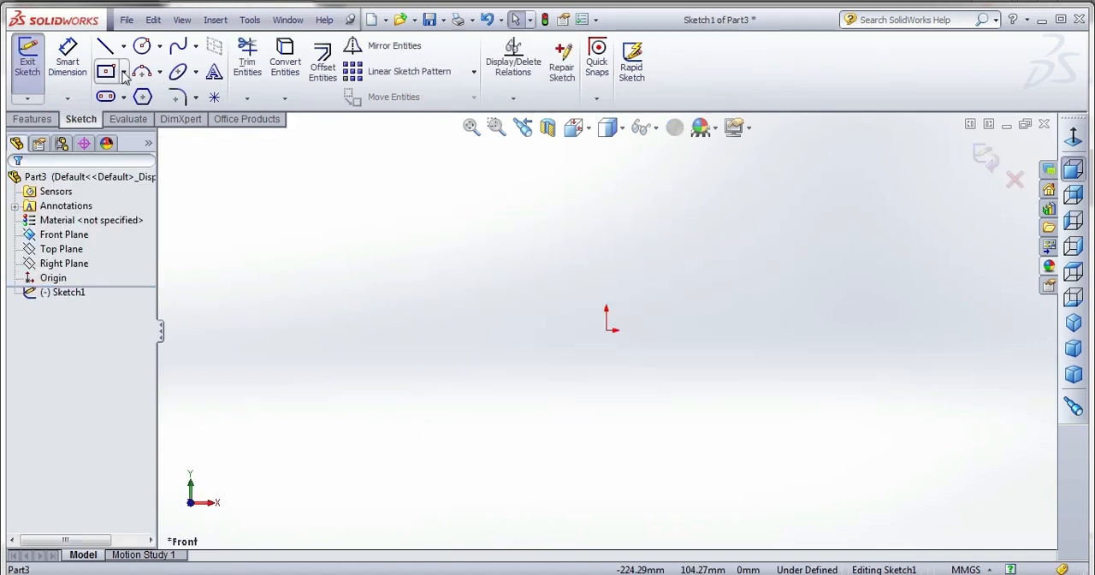
pyautogui.click(142, 46)
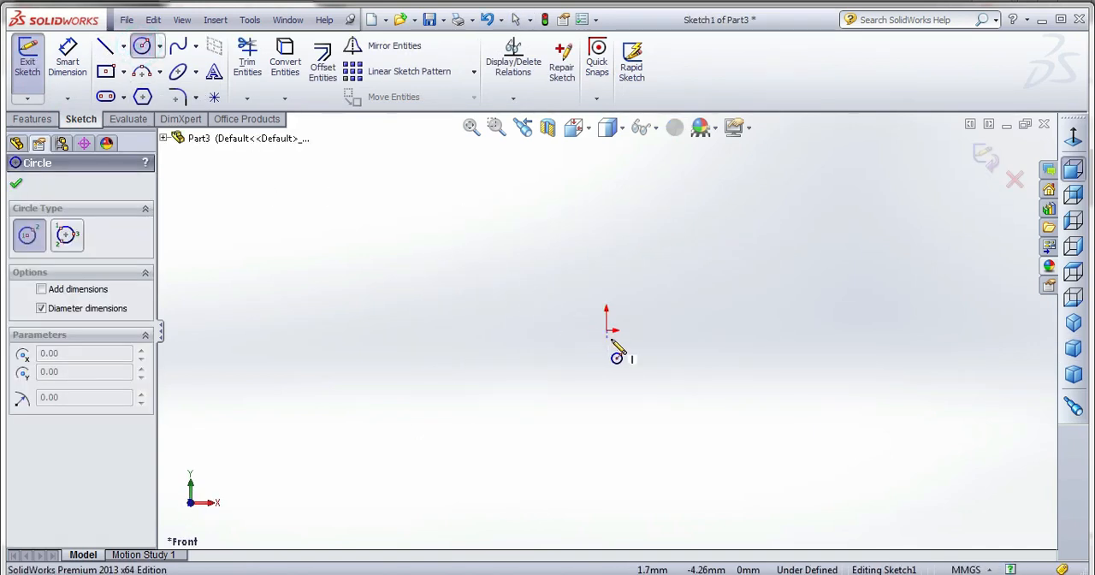
pyautogui.moveTo(607, 331)
pyautogui.mouseDown()
pyautogui.moveTo(656, 310)
pyautogui.moveTo(697, 312)
pyautogui.moveTo(681, 303)
pyautogui.mouseUp()
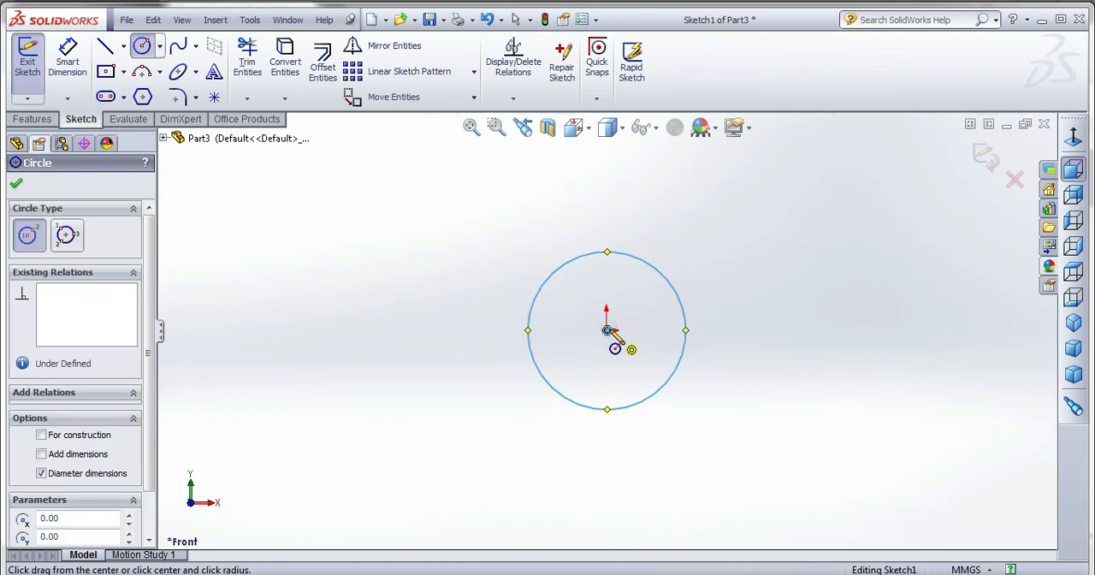
pyautogui.moveTo(607, 330)
pyautogui.mouseDown()
pyautogui.moveTo(630, 308)
pyautogui.moveTo(618, 288)
pyautogui.mouseUp()
# Dimension the outer circle to a diameter of 50 mm.
pyautogui.click(83, 58)
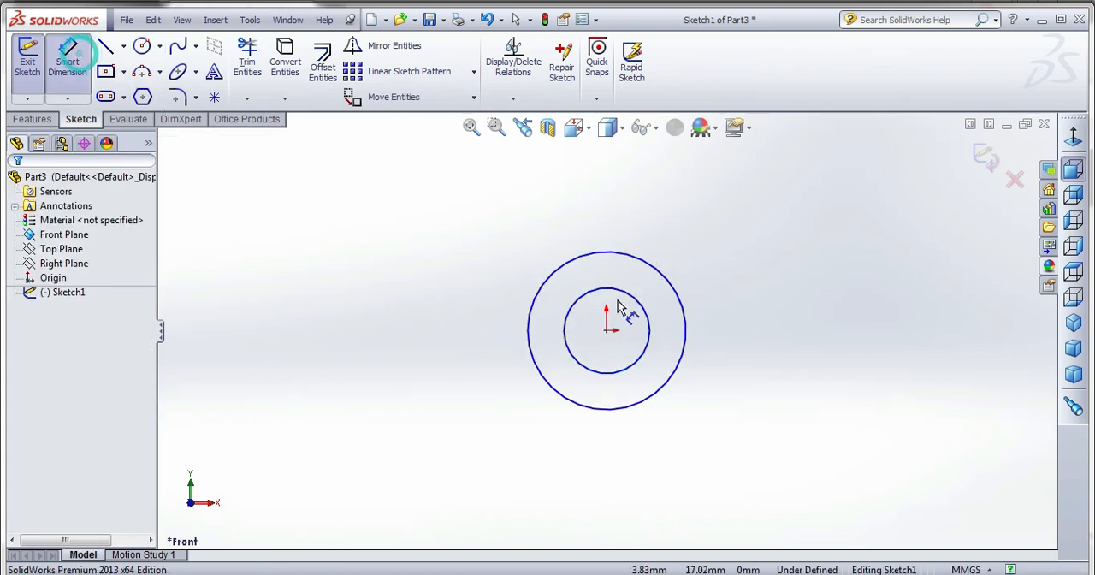
pyautogui.click(635, 257)
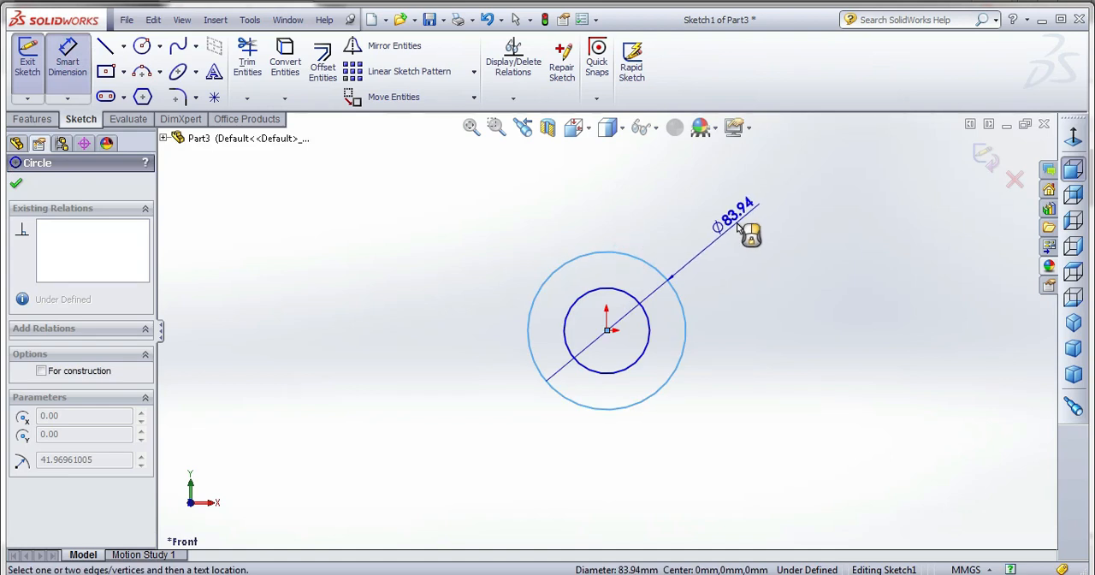
pyautogui.click(737, 226)
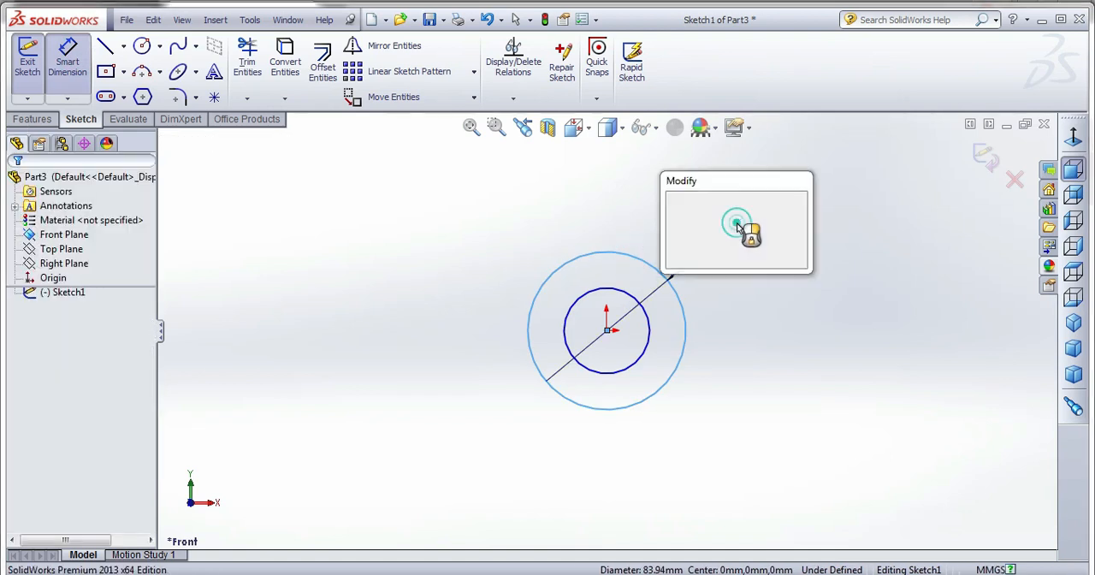
pyautogui.write('50')
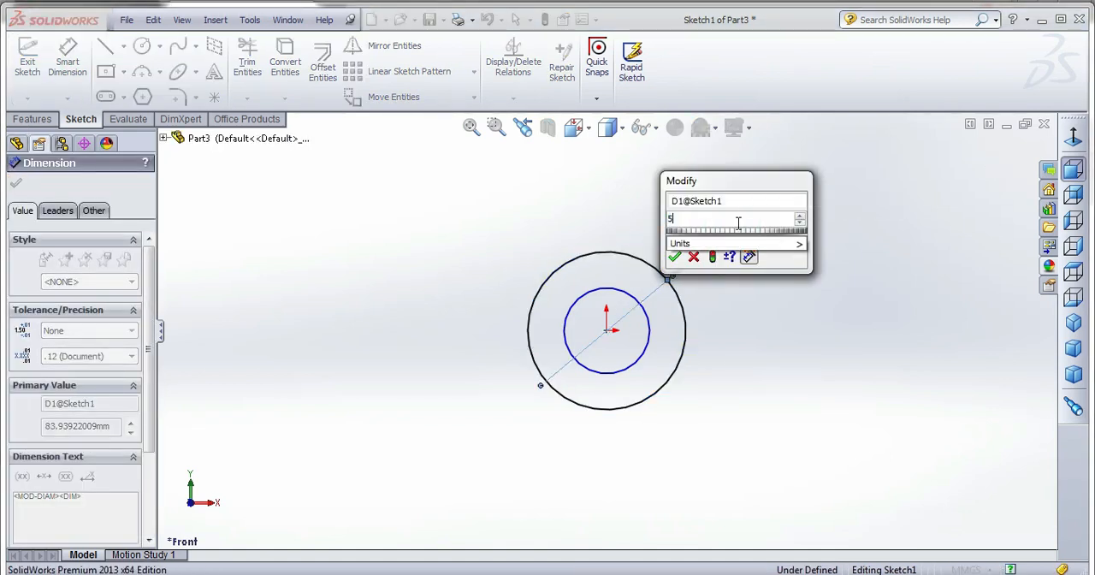
pyautogui.press('Return')
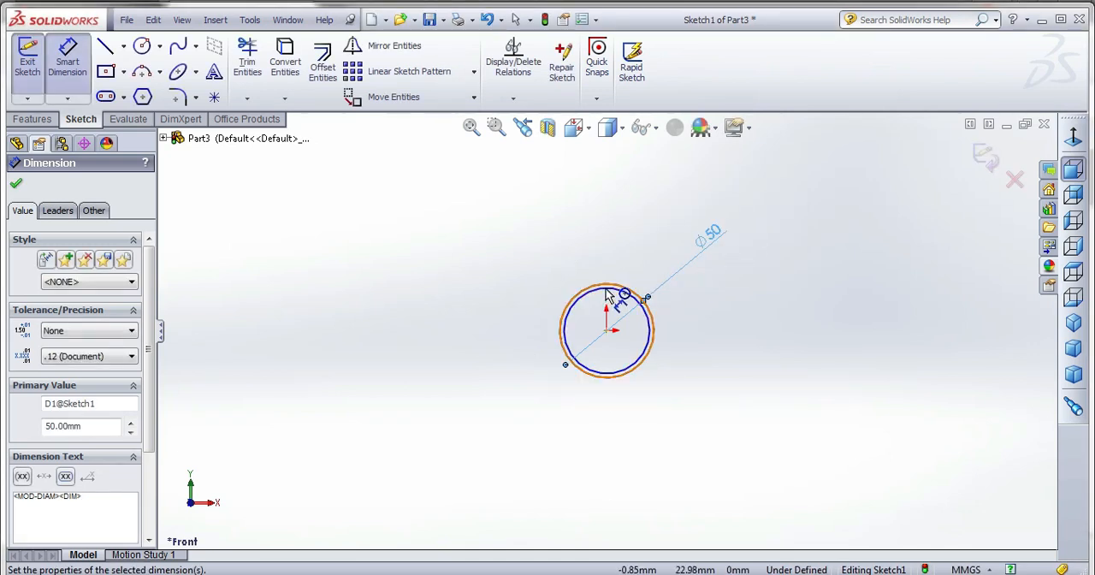
# Dimension the inner circle to a diameter of 30 mm.
pyautogui.click(631, 295)
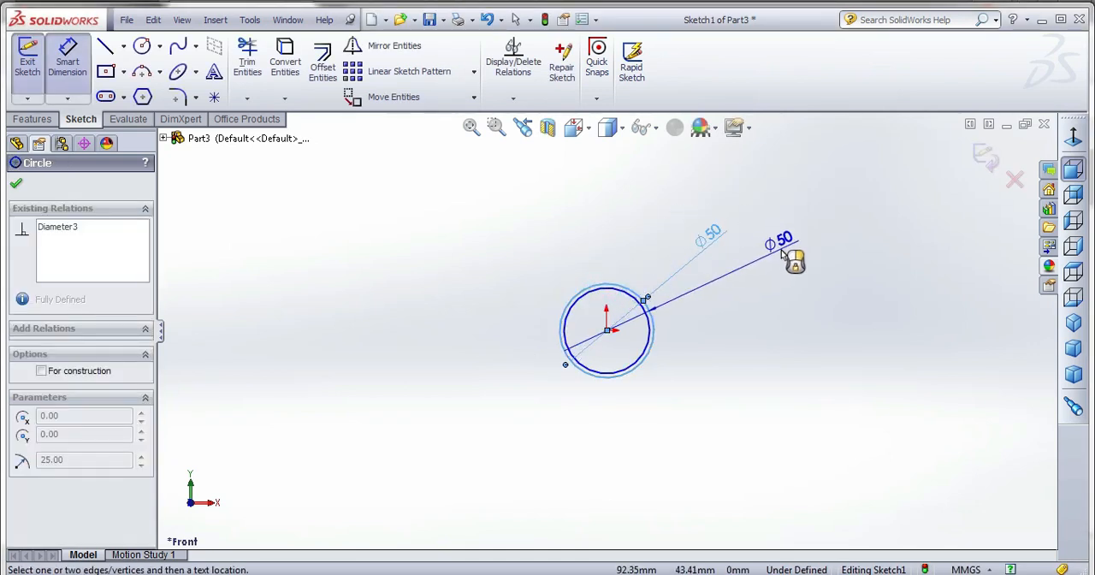
pyautogui.press('Escape')
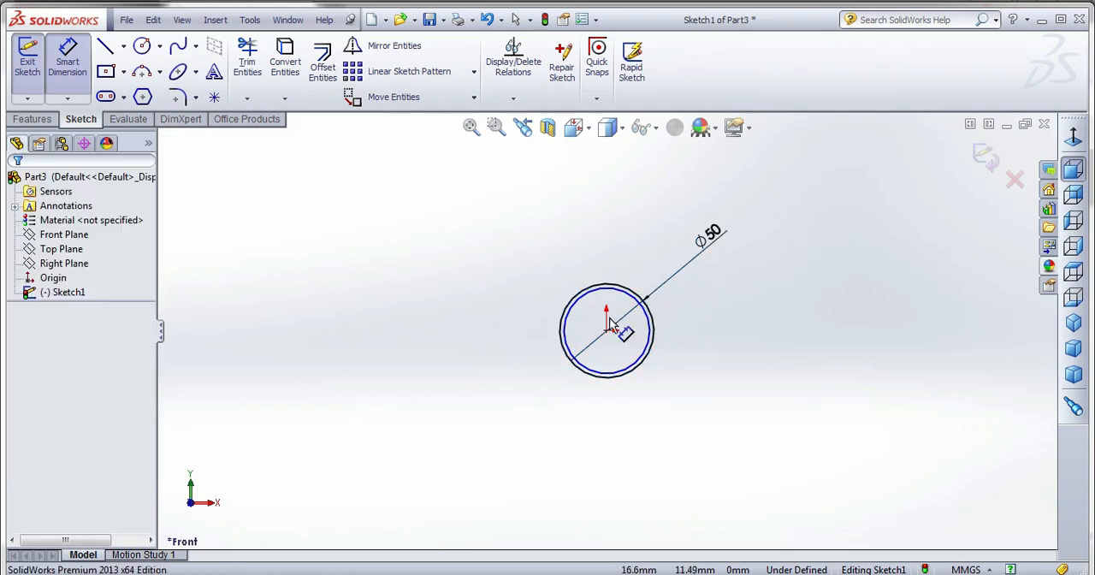
pyautogui.click(654, 316)
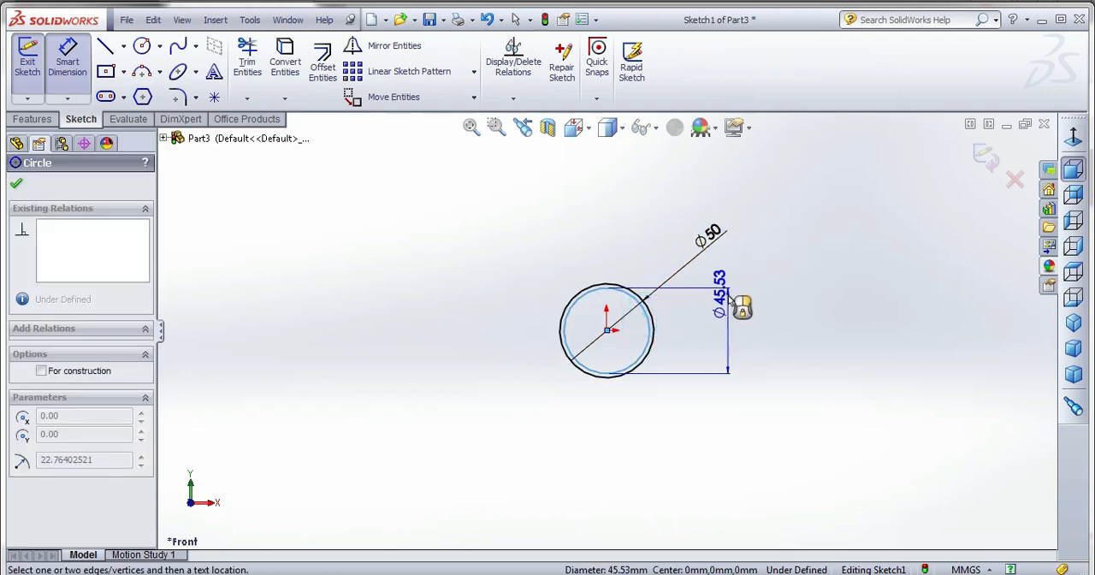
pyautogui.click(746, 289)
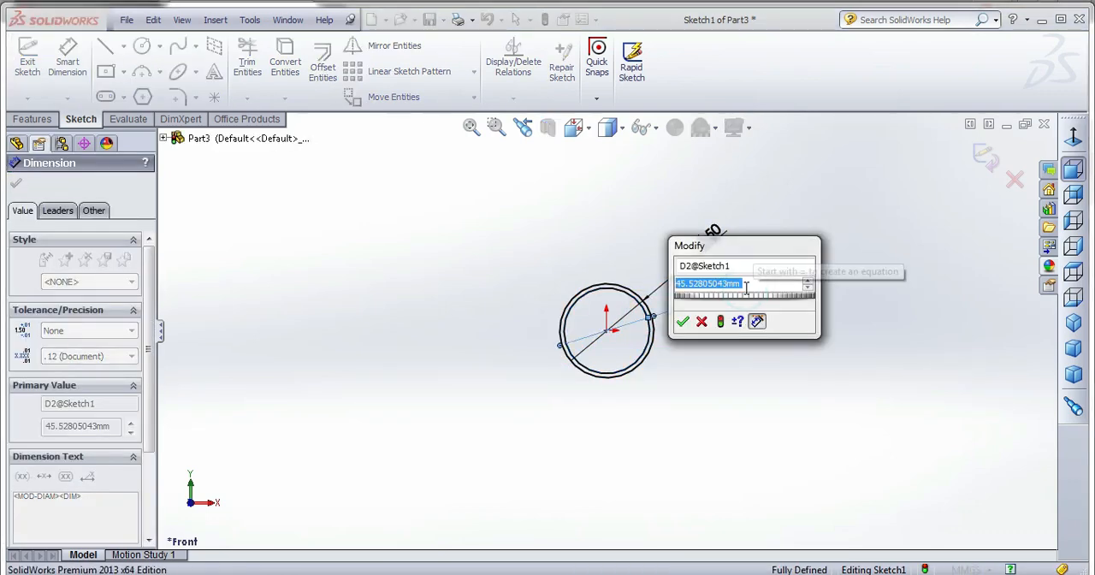
pyautogui.write('30')
pyautogui.press('Return')
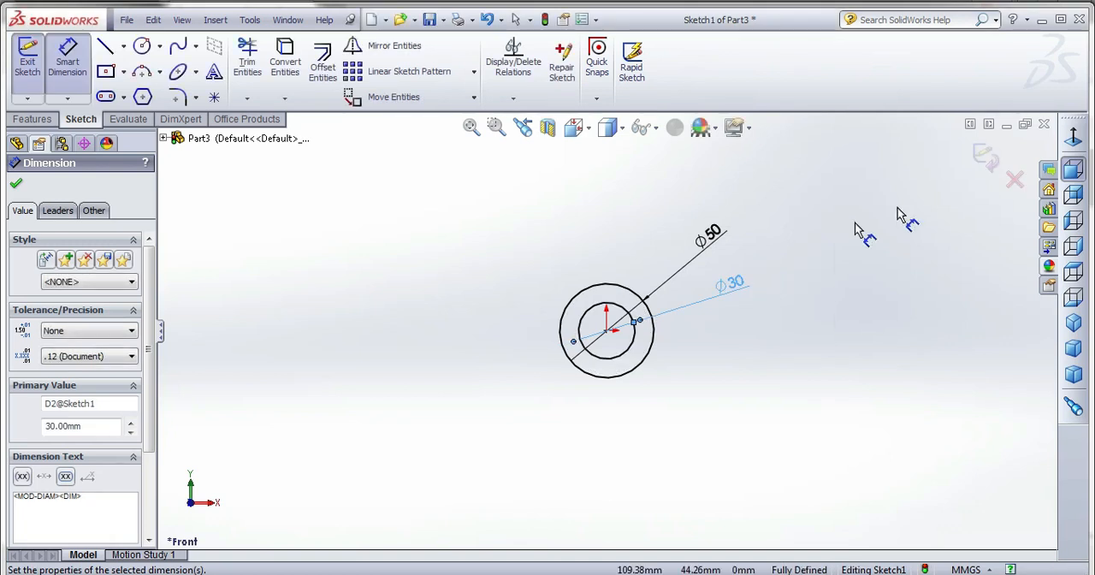
# Draw a vertical centerline through the origin, extending above and below both circles.
pyautogui.click(124, 48)
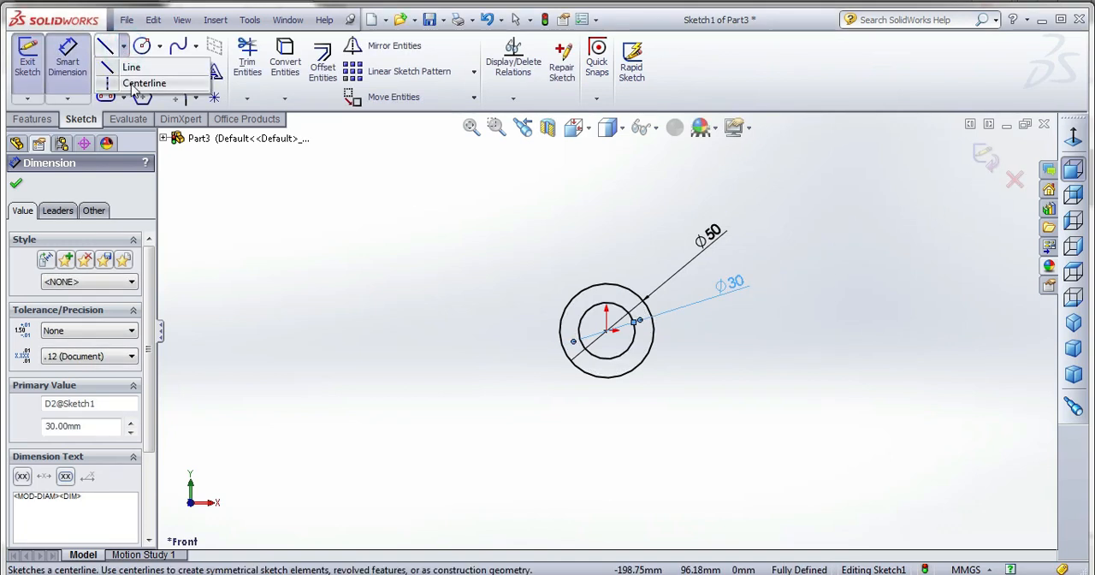
pyautogui.click(137, 83)
pyautogui.click(608, 185)
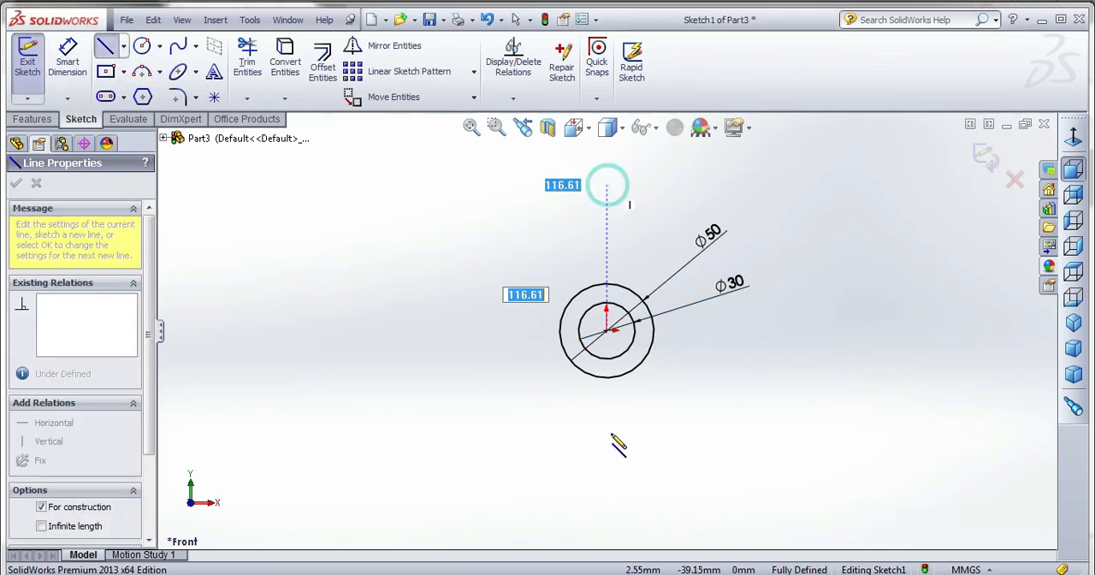
pyautogui.click(607, 477)
pyautogui.press('Escape')
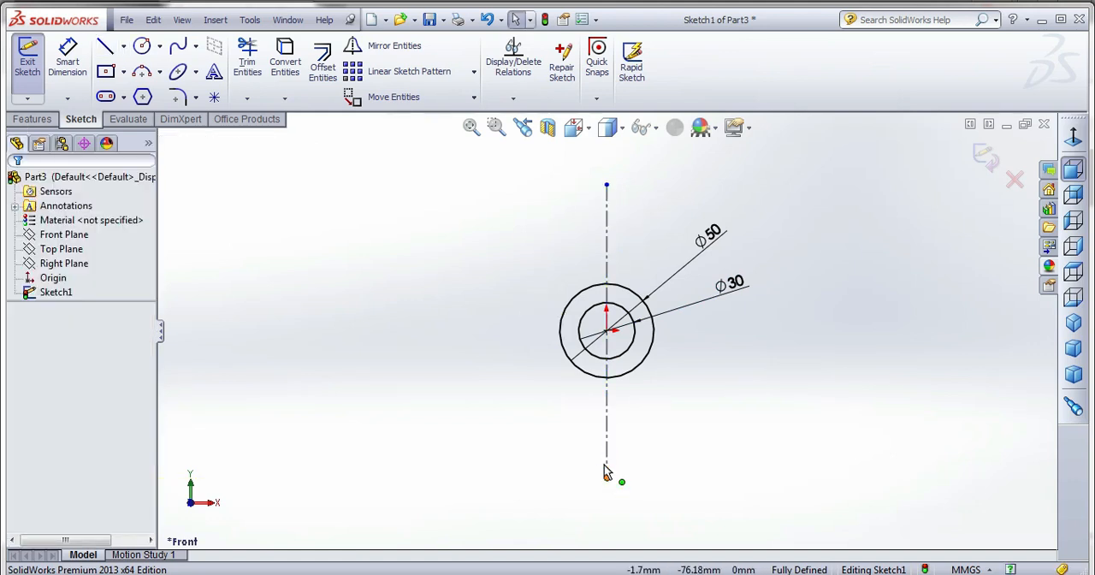
# Draw connected lines from the origin about 63 mm up the centerline, horizontally left past the circles, and down to just above the origin's level.
pyautogui.click(106, 49)
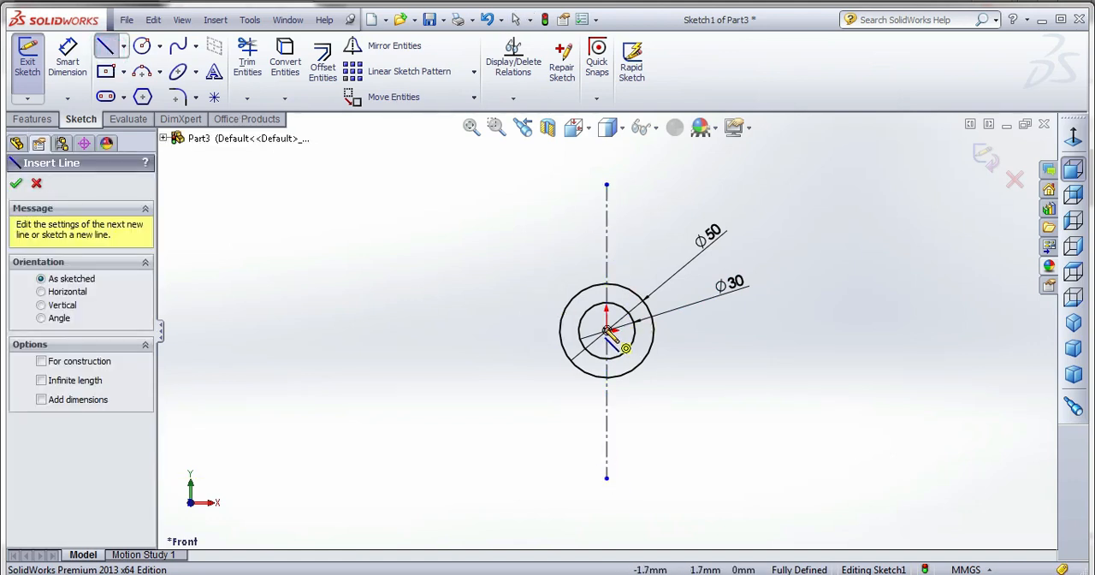
pyautogui.click(606, 330)
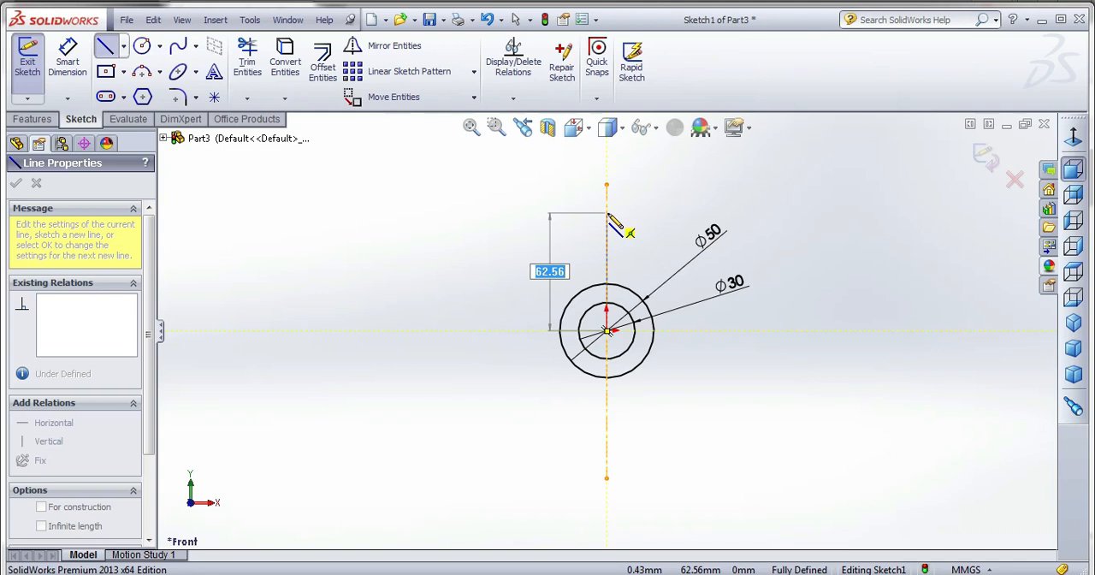
pyautogui.click(607, 212)
pyautogui.click(453, 212)
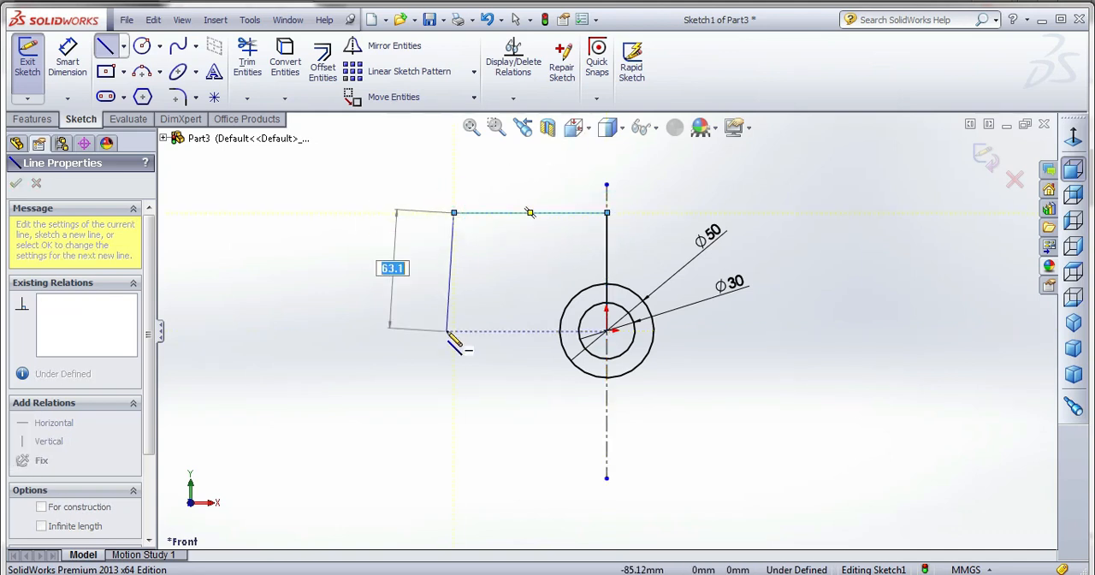
pyautogui.click(453, 302)
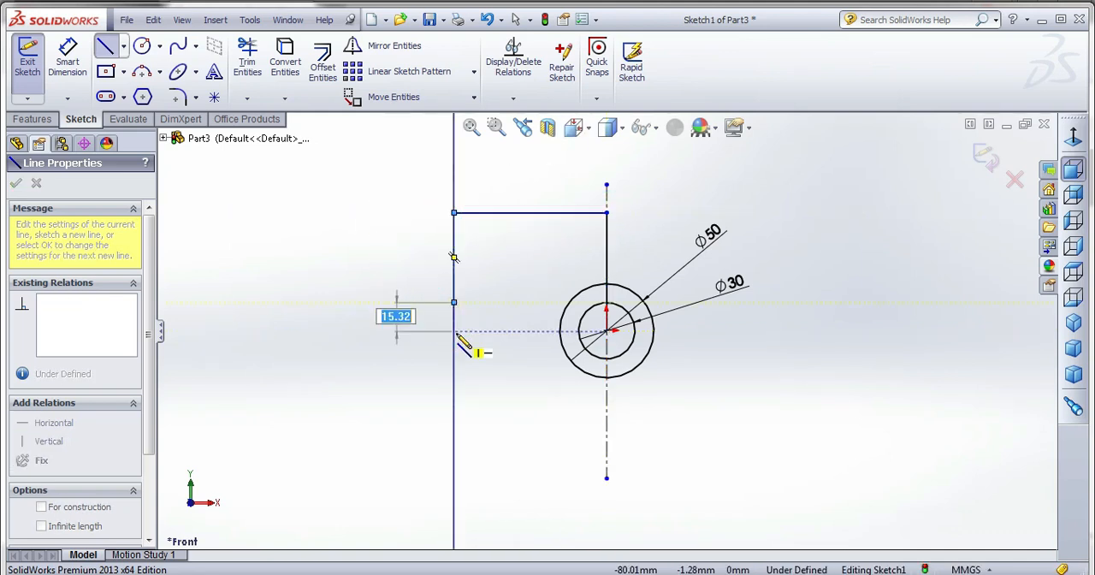
pyautogui.press('Escape')
# Draw a line about 47 mm long down the centerline from the lowest point of the outer circle.
pyautogui.rightClick(456, 331)
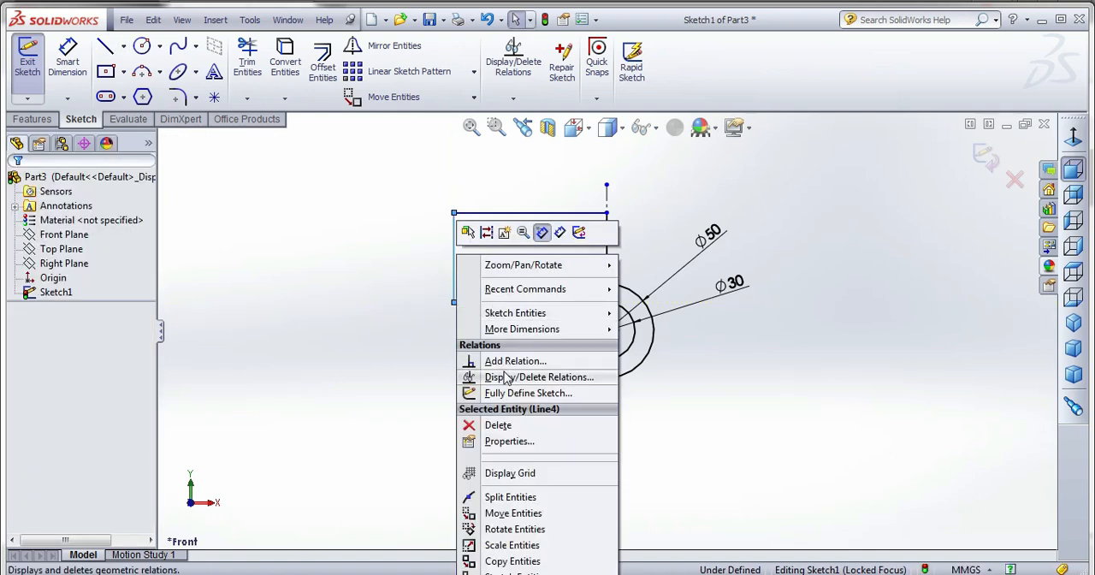
pyautogui.click(430, 355)
pyautogui.rightClick(430, 355)
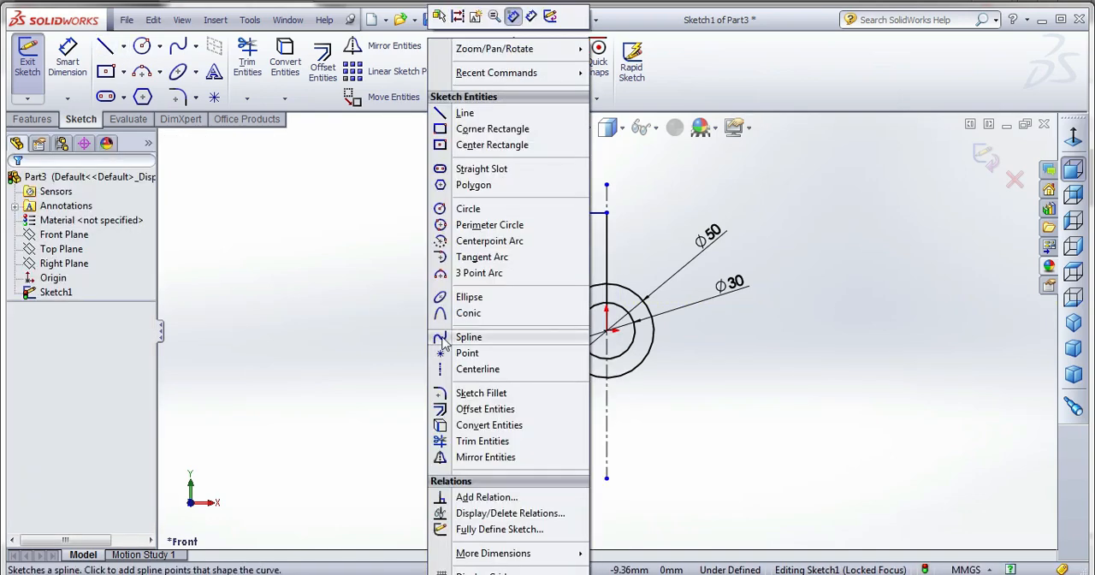
pyautogui.click(464, 114)
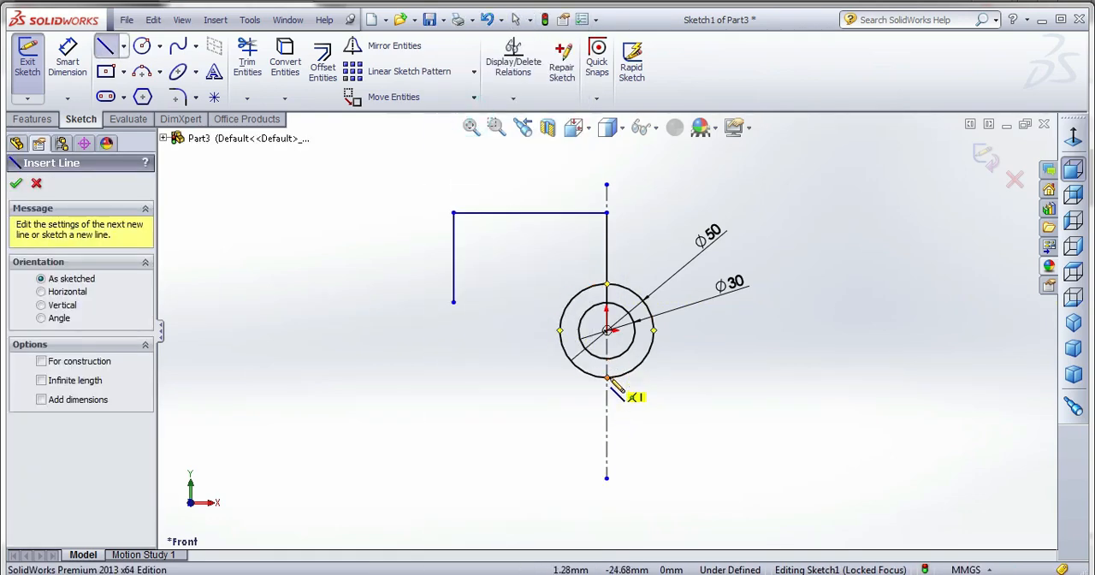
pyautogui.click(607, 377)
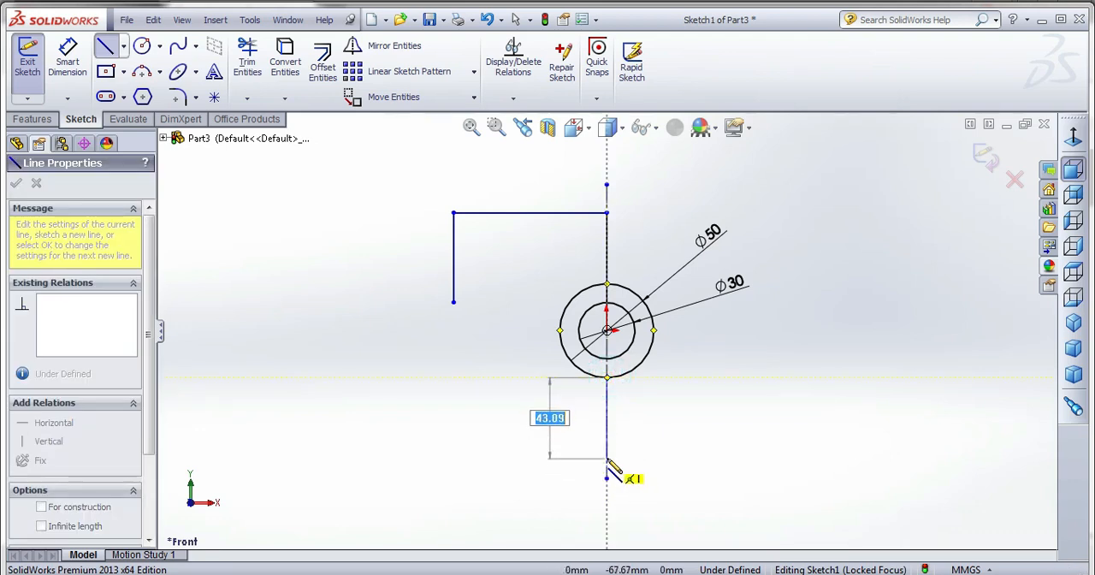
pyautogui.click(607, 476)
pyautogui.press('Escape')
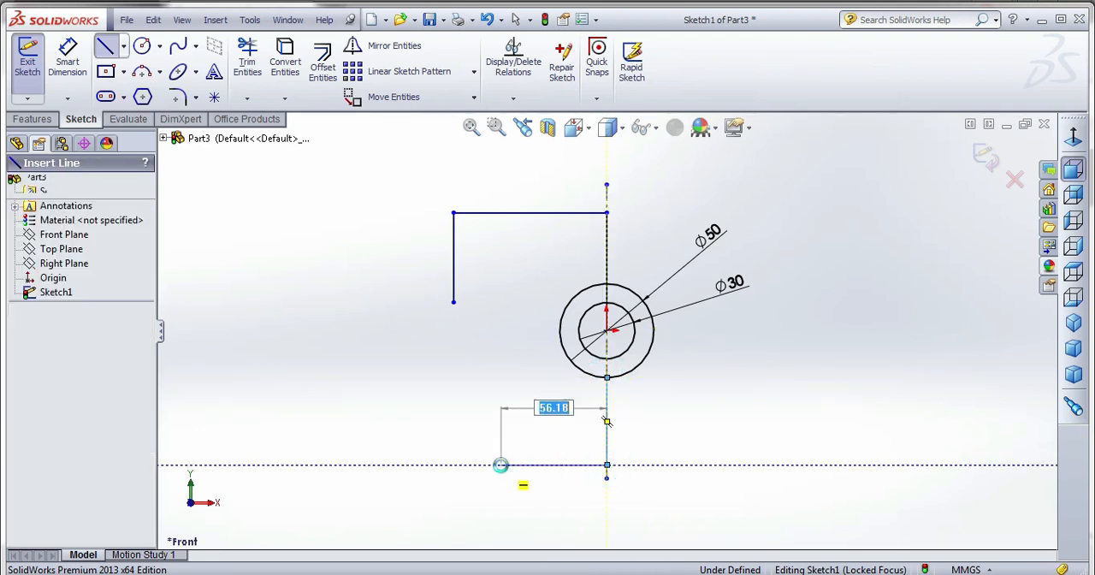
# Join the free ends of the left vertical line and the lower centerline line with an outward-bulging three-point arc of about 73 mm radius.
pyautogui.click(145, 73)
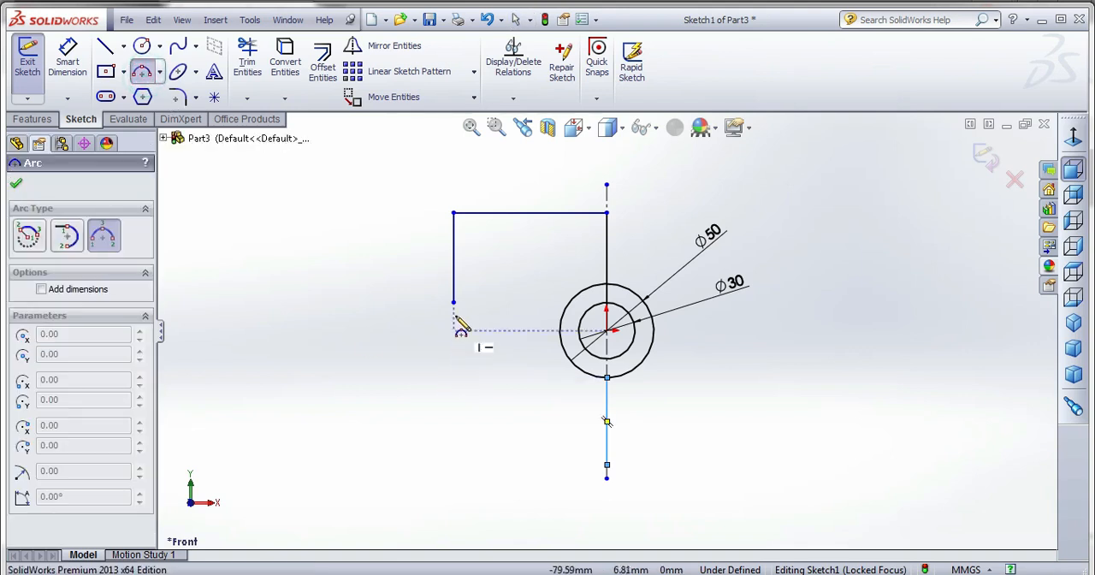
pyautogui.click(453, 301)
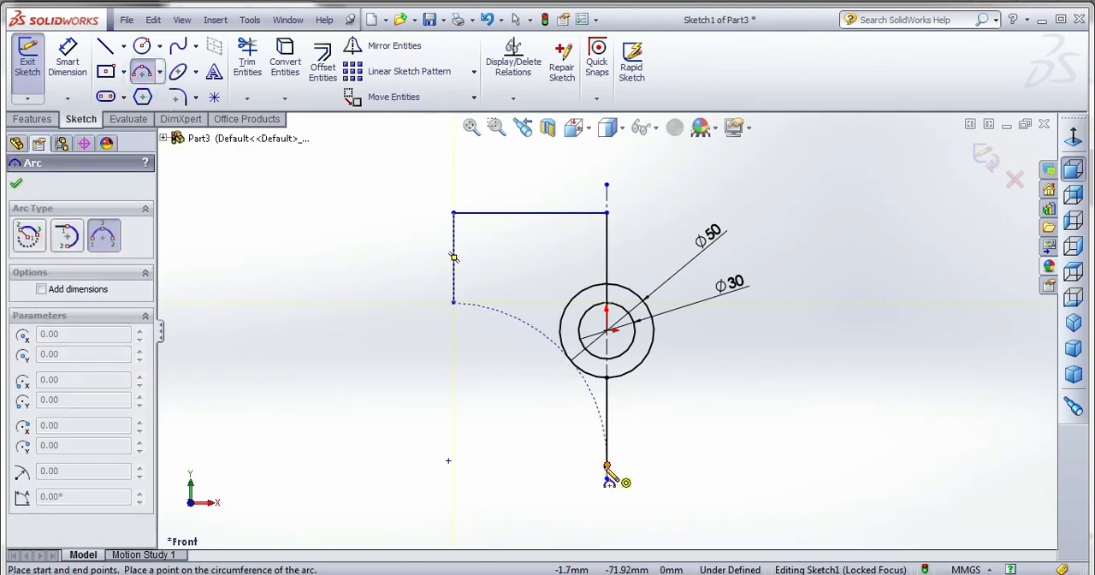
pyautogui.click(606, 467)
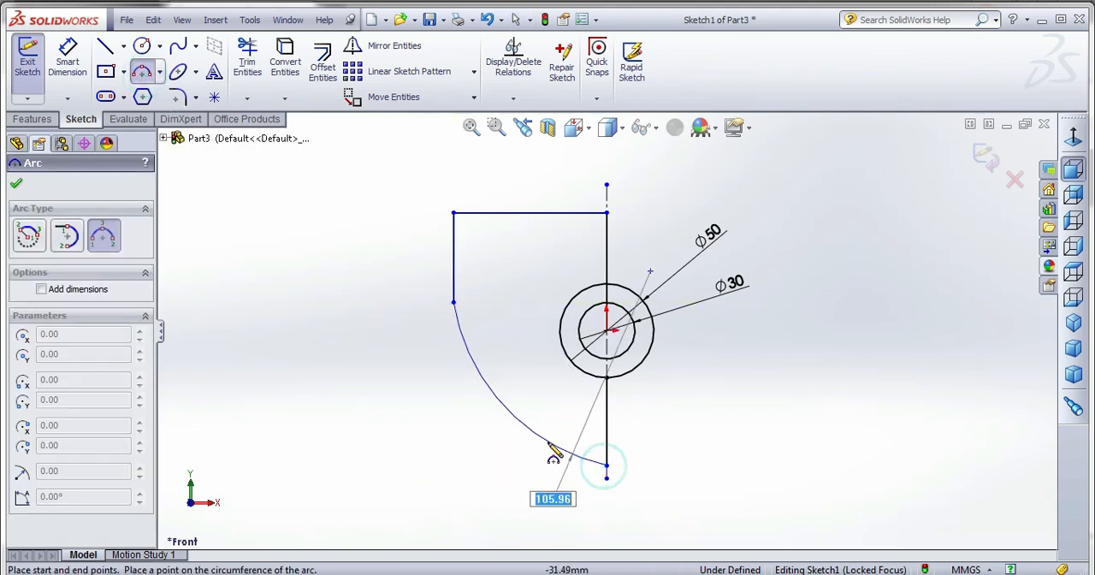
pyautogui.click(500, 443)
pyautogui.press('Escape')
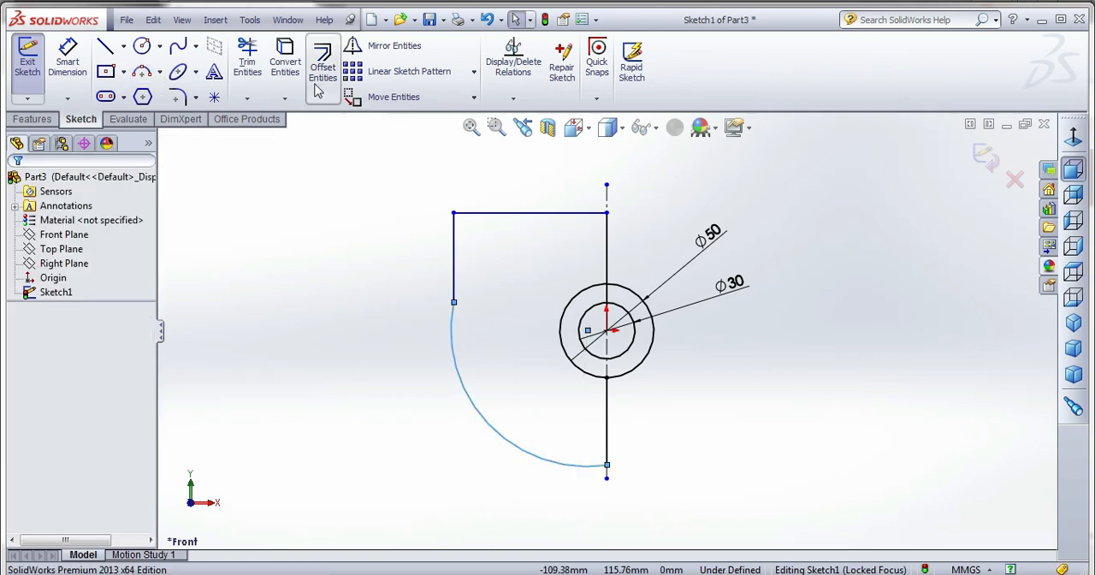
pyautogui.click(68, 59)
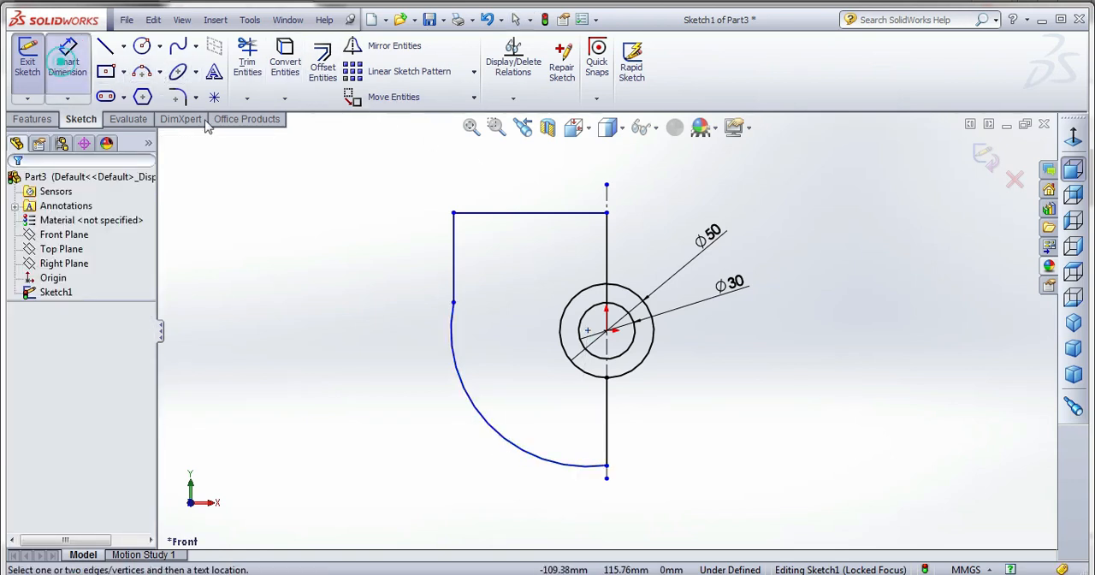
pyautogui.click(607, 246)
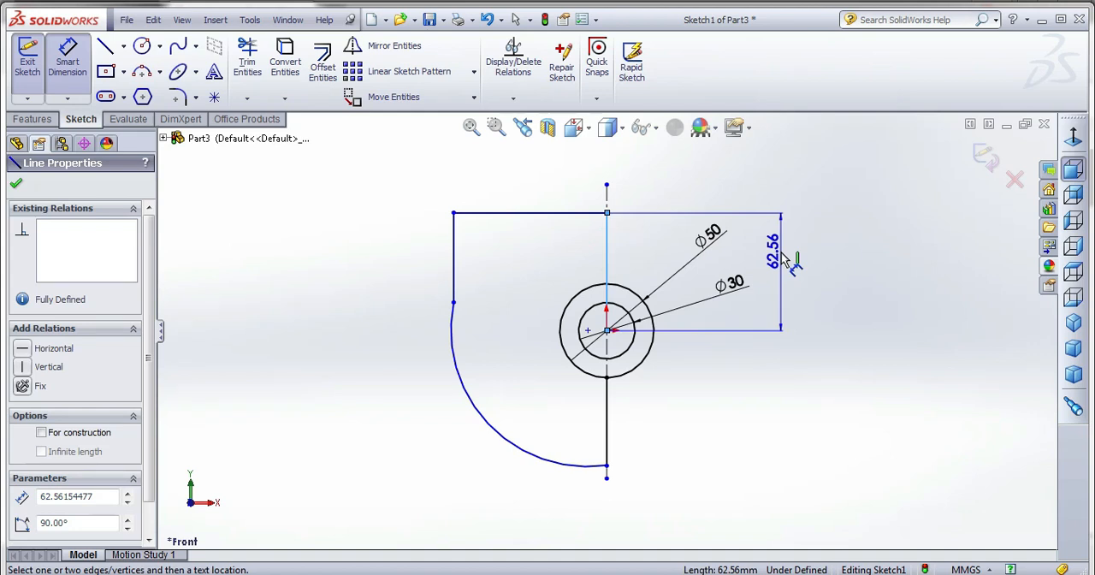
pyautogui.press('Escape')
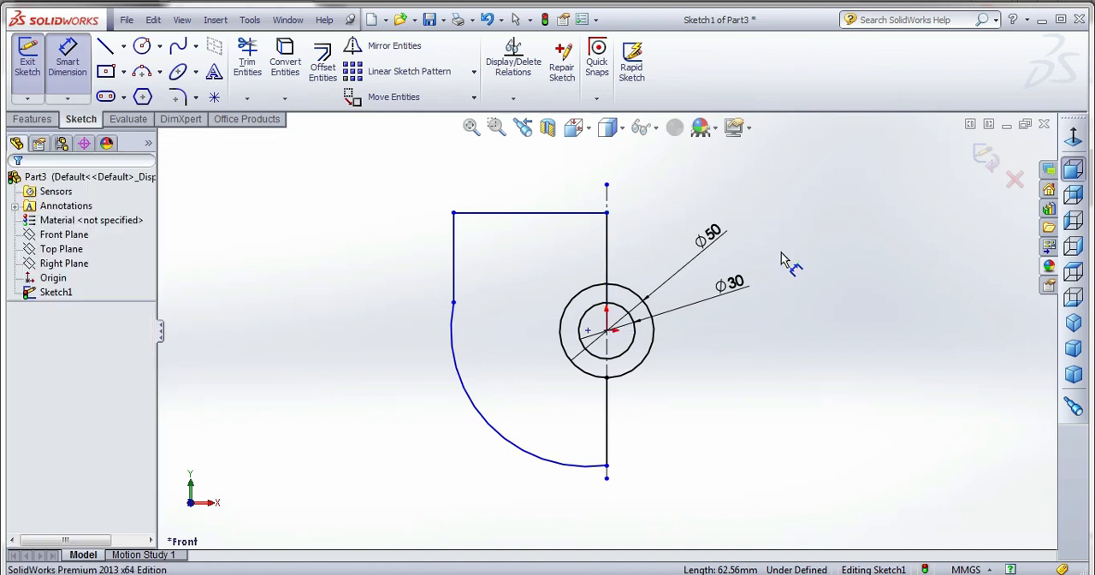
# Trim away the right halves of both circles and the part of the vertical line inside the inner circle.
pyautogui.click(247, 60)
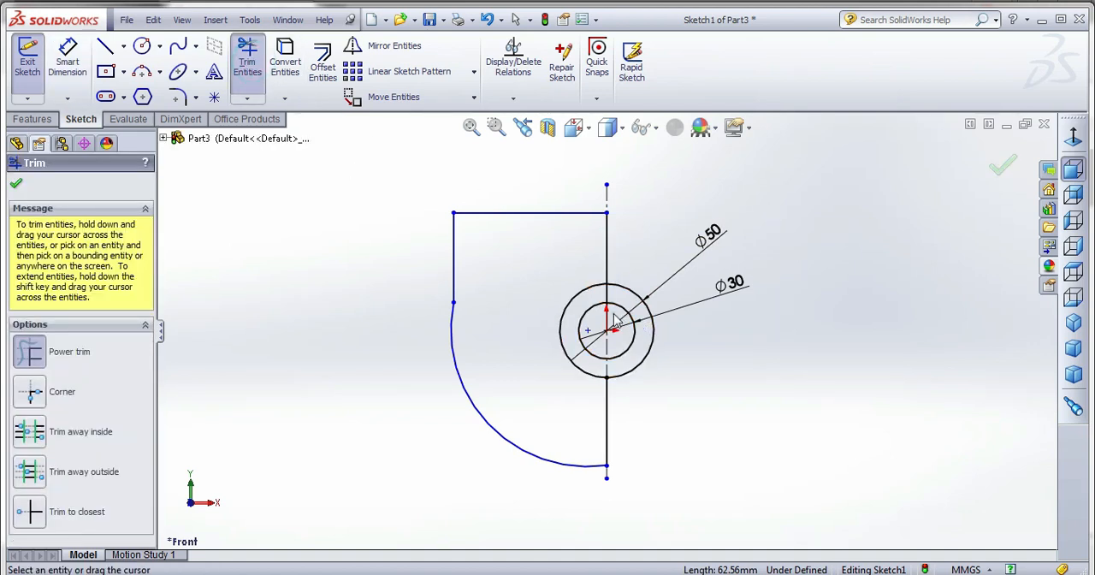
pyautogui.moveTo(612, 318)
pyautogui.mouseDown()
pyautogui.moveTo(645, 369)
pyautogui.moveTo(638, 289)
pyautogui.moveTo(638, 328)
pyautogui.mouseUp()
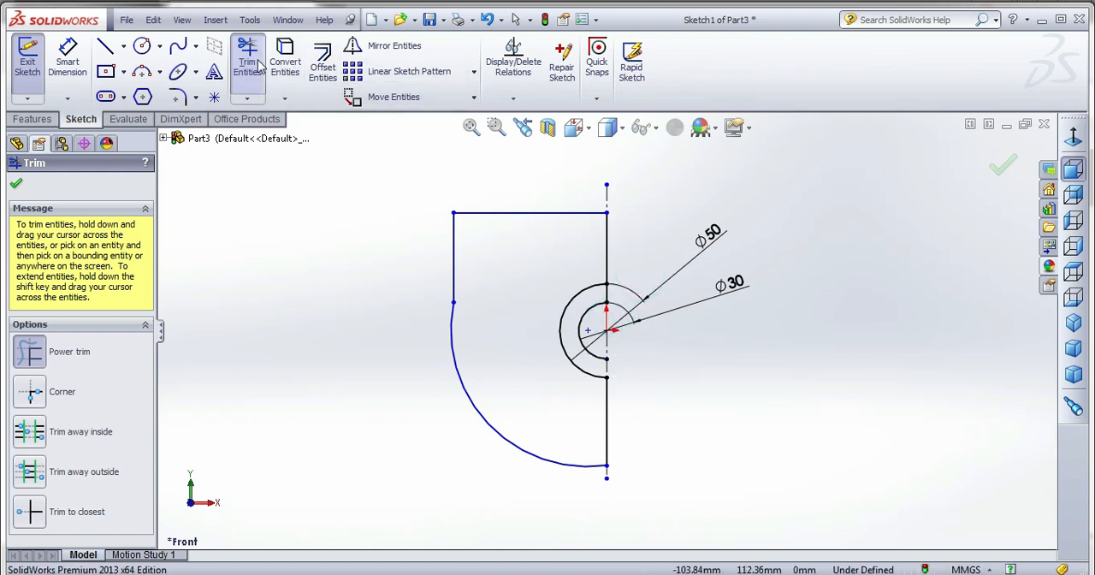
pyautogui.click(68, 61)
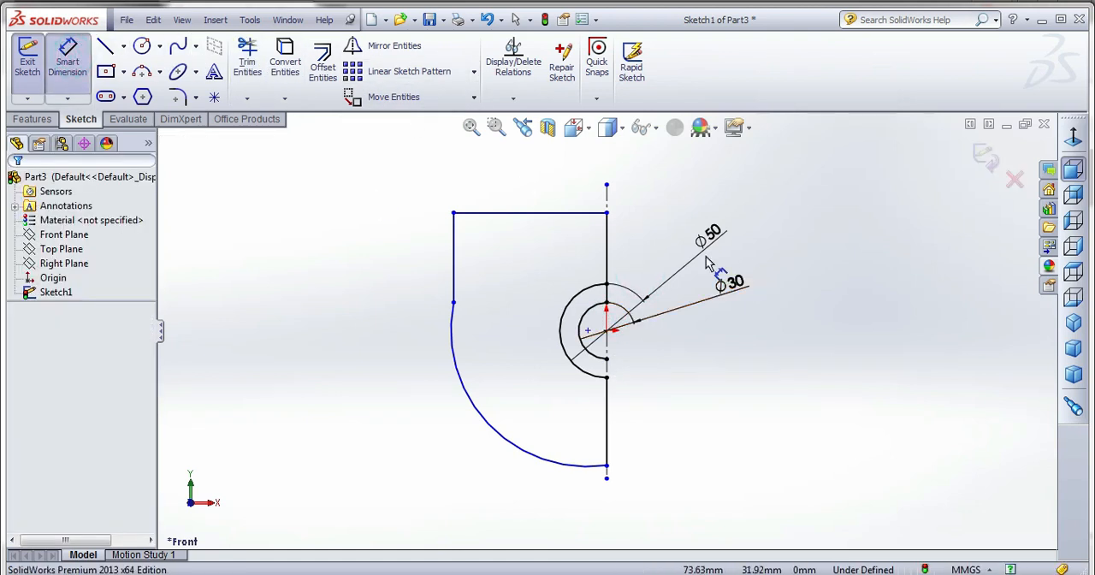
pyautogui.click(607, 238)
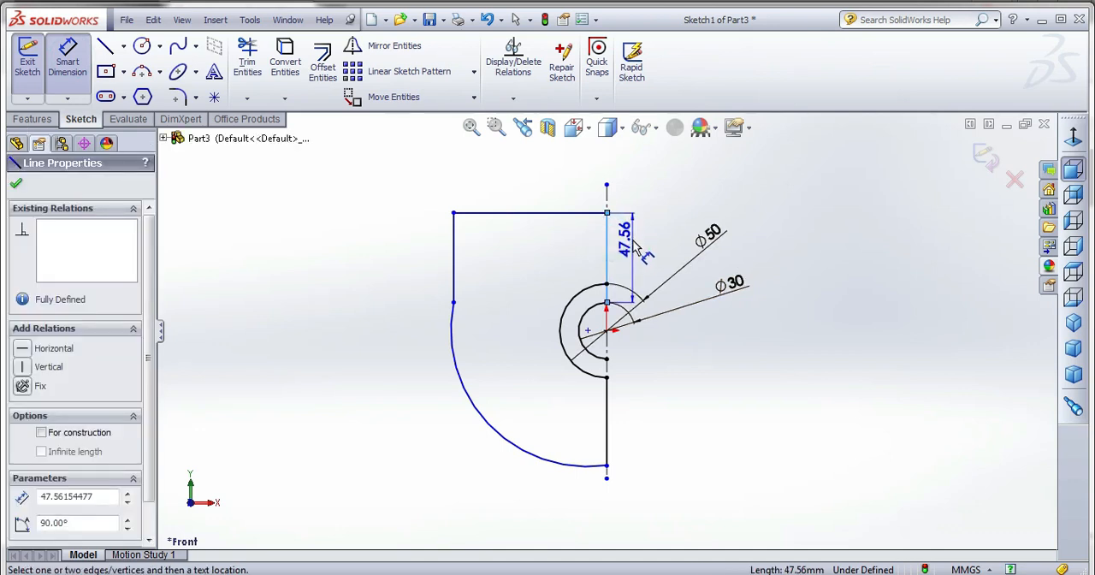
pyautogui.press('Escape')
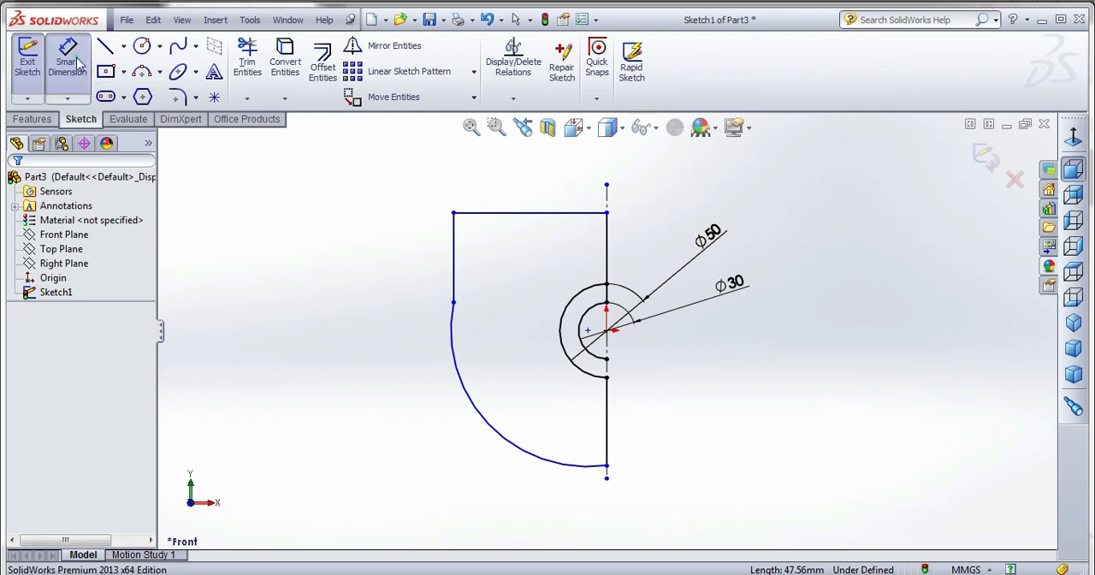
pyautogui.press('Escape')
# Dimension the distance from the top of the outer arc to the upper end of the vertical line as 52 mm.
pyautogui.click(606, 285)
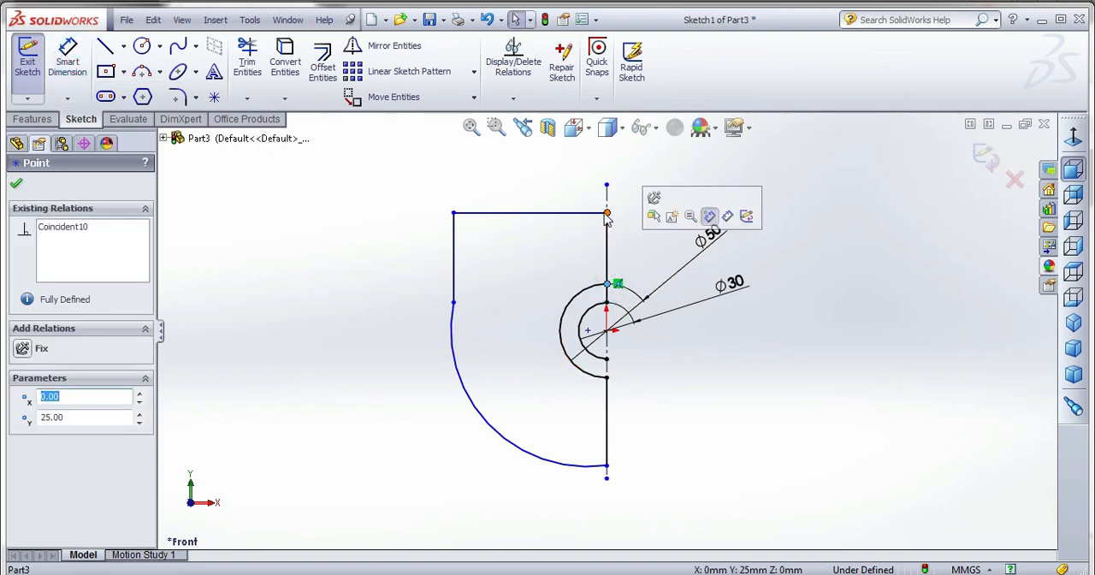
pyautogui.click(607, 212)
pyautogui.click(61, 58)
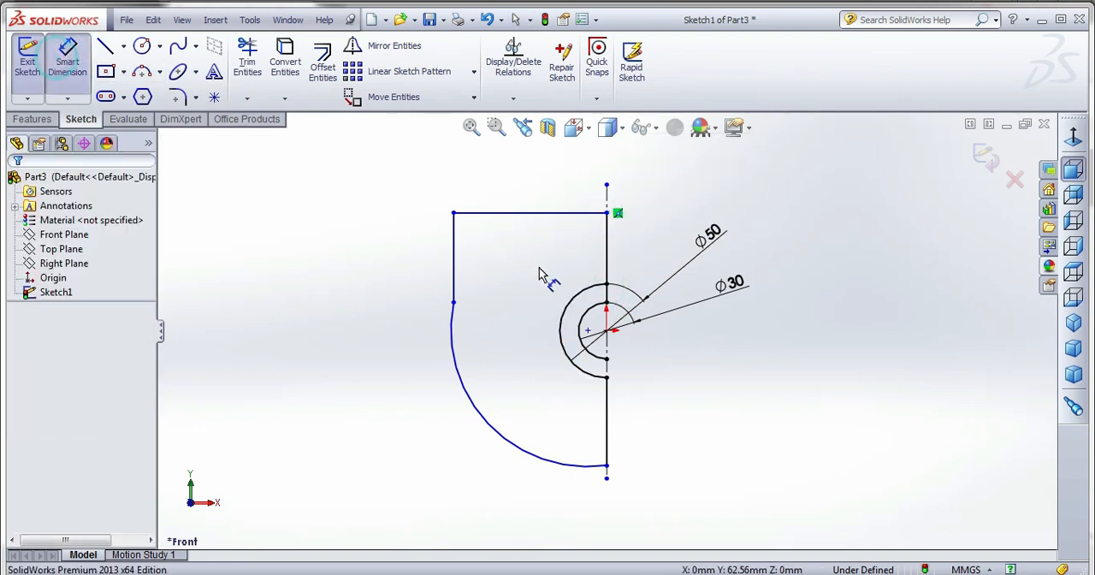
pyautogui.click(607, 285)
pyautogui.click(606, 213)
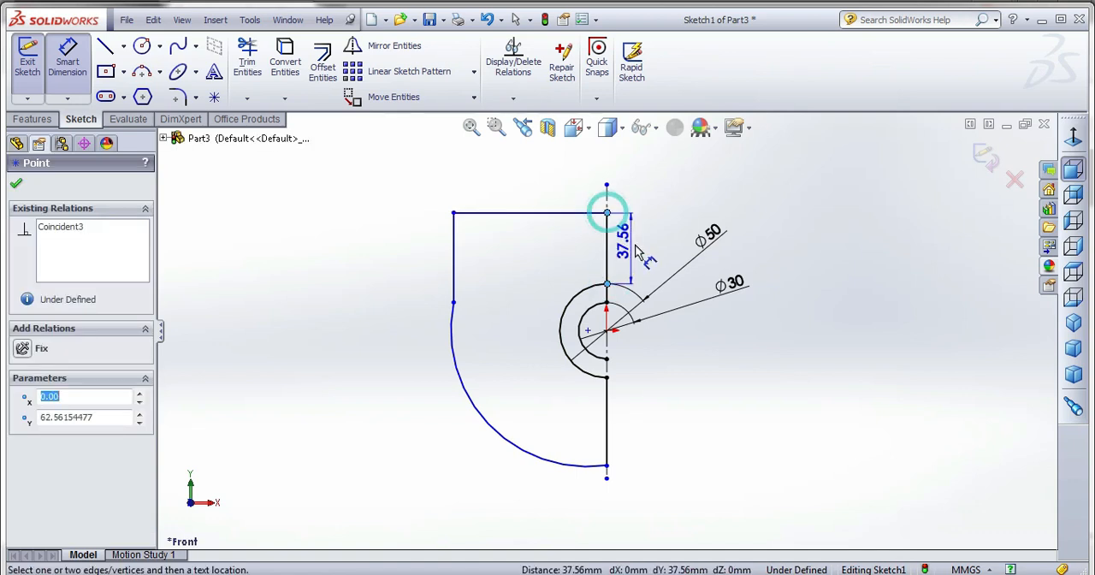
pyautogui.click(645, 259)
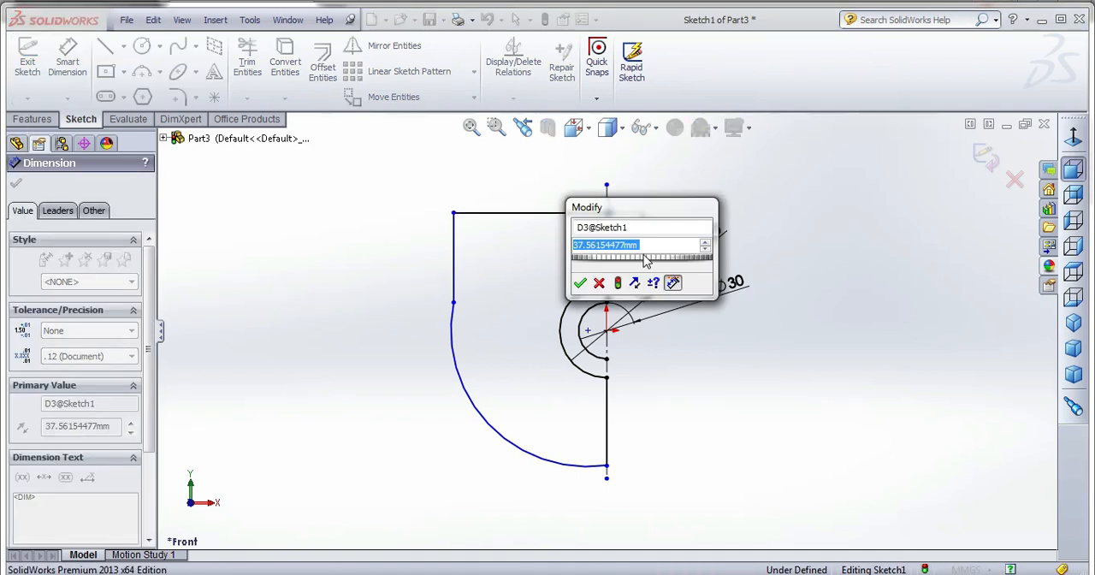
pyautogui.write('5')
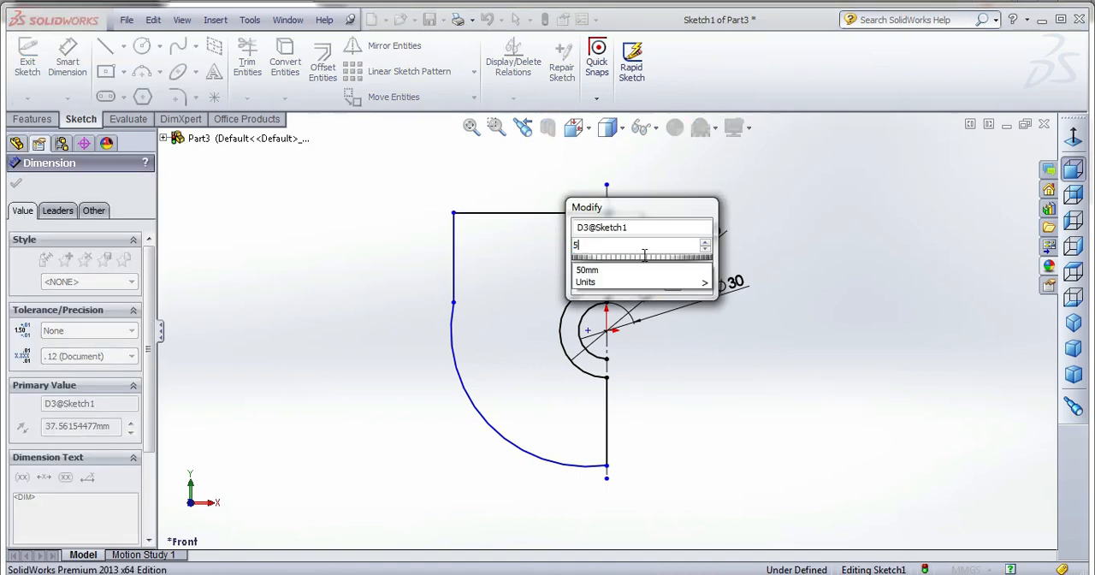
pyautogui.write('2')
pyautogui.press('Return')
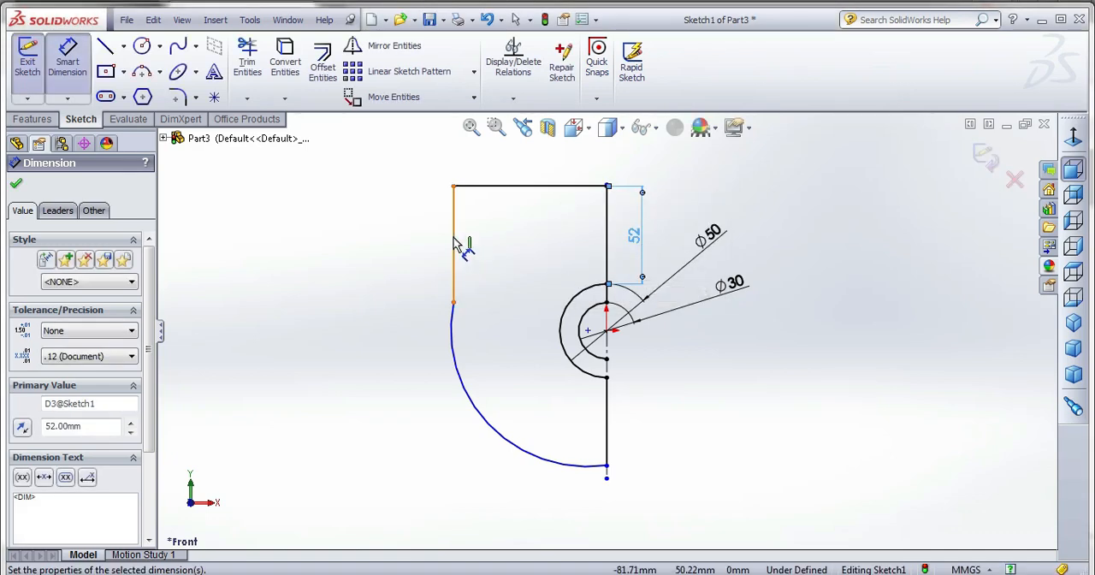
# Dimension the length of the profile's left vertical line as 35 mm.
pyautogui.click(453, 233)
pyautogui.click(385, 245)
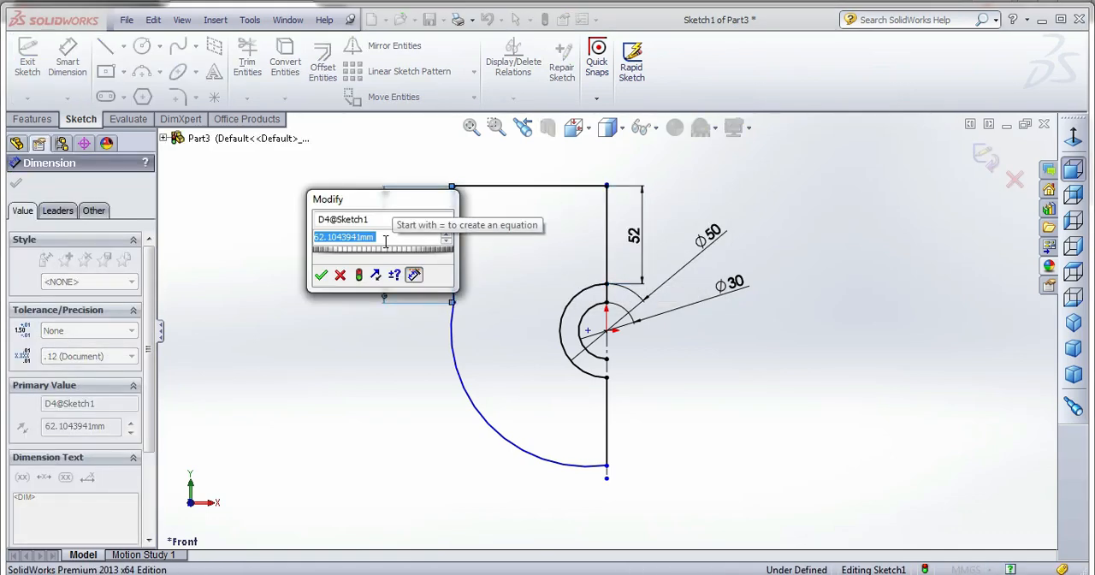
pyautogui.write('35')
pyautogui.press('Return')
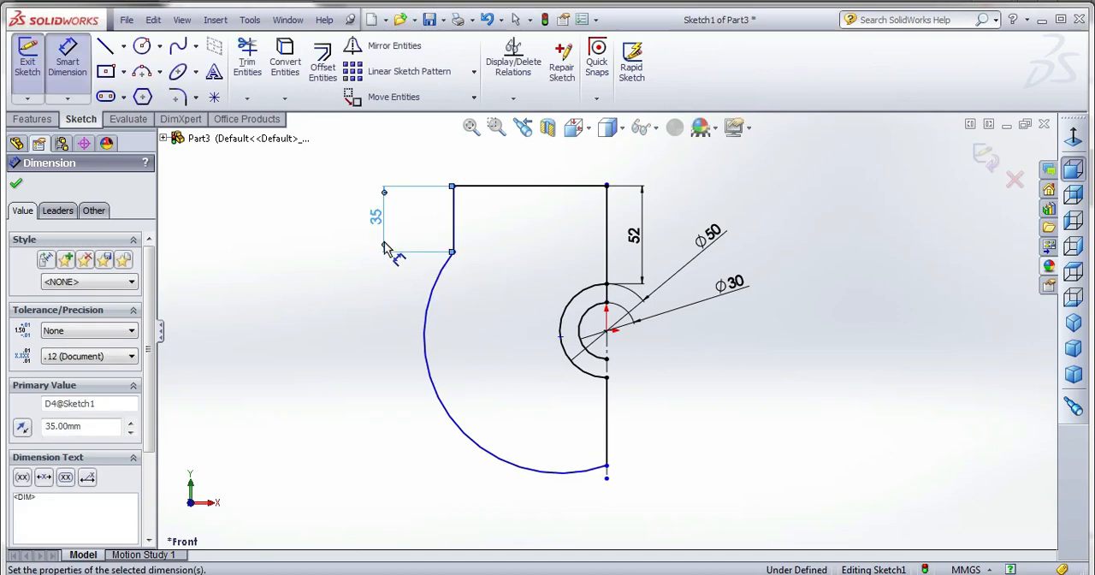
# Dimension the vertical line below the concentric arcs as 86 mm long.
pyautogui.click(608, 441)
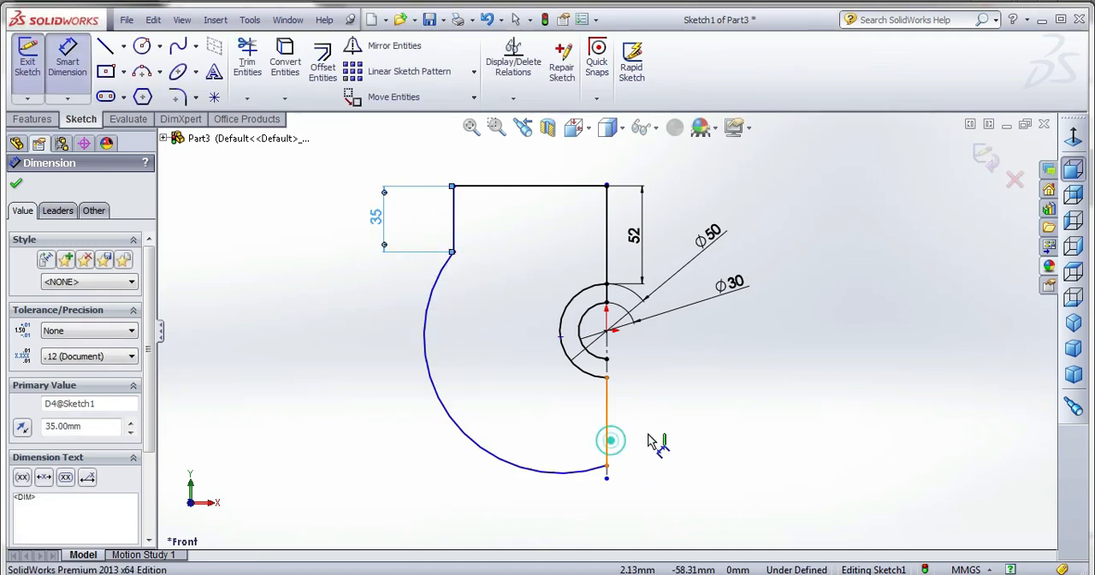
pyautogui.click(668, 439)
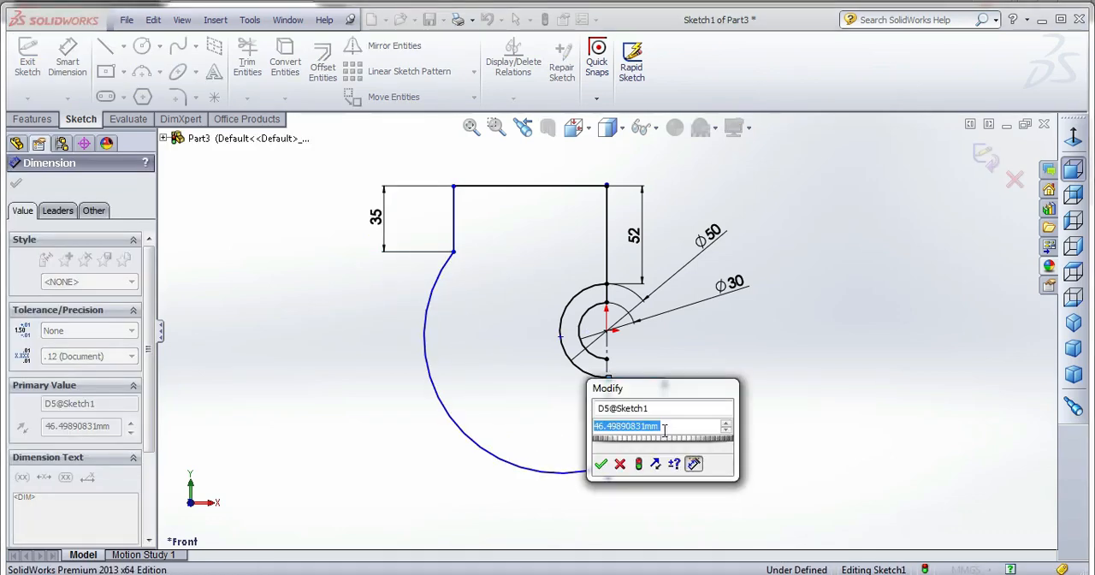
pyautogui.write('86')
pyautogui.press('Return')
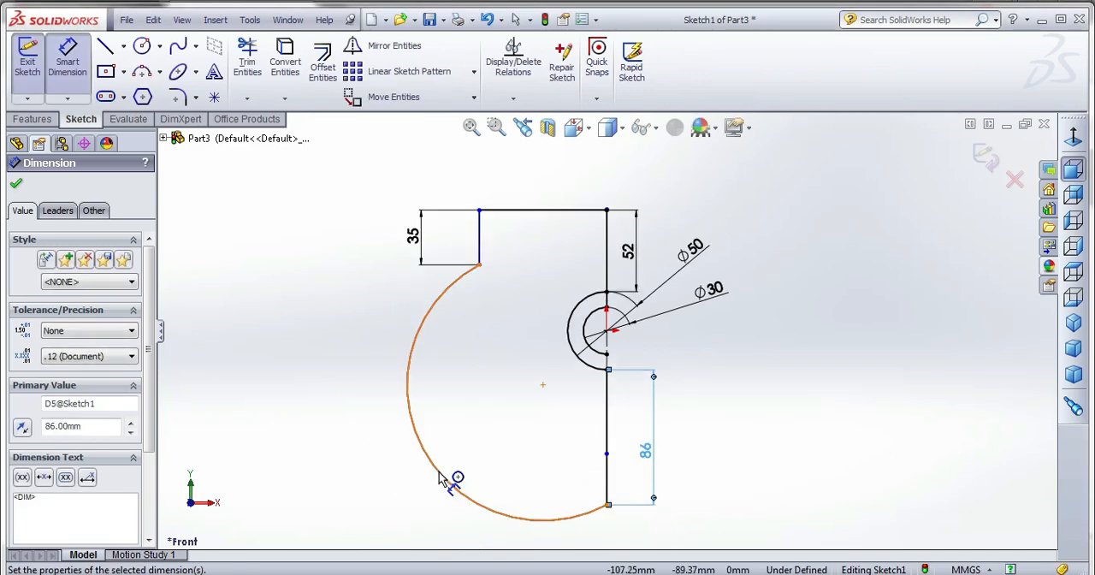
# Dimension the radius of the large outward-bulging arc as 86 mm.
pyautogui.click(447, 476)
pyautogui.click(371, 470)
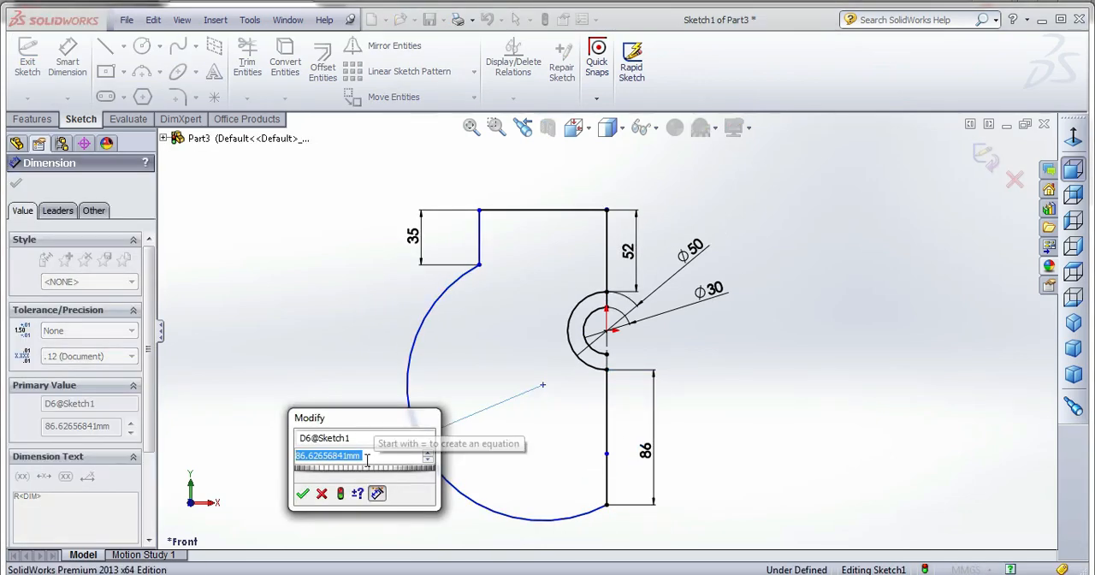
pyautogui.write('86')
pyautogui.press('Return')
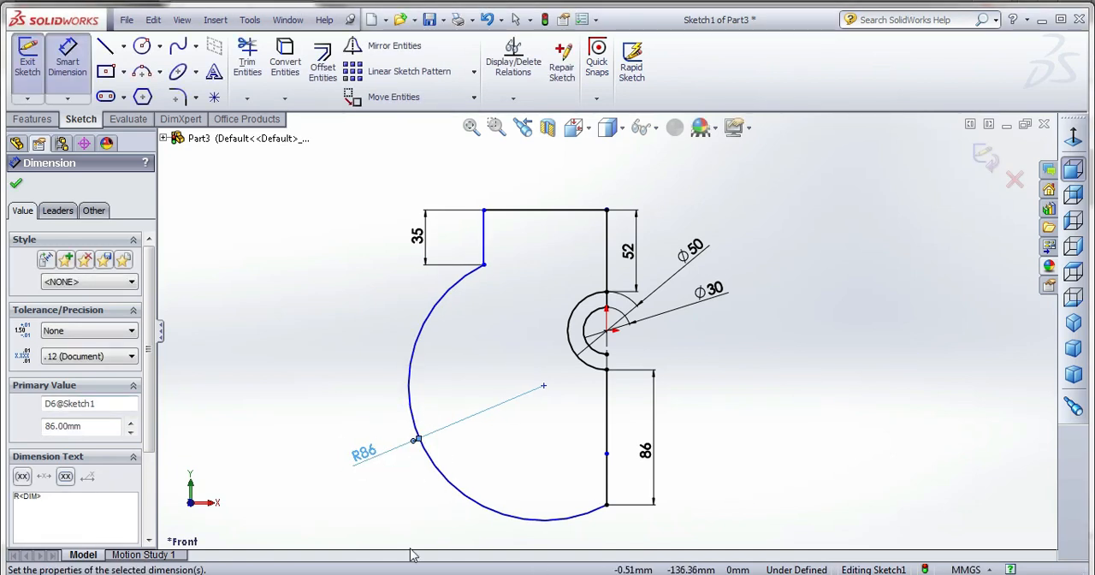
pyautogui.click(704, 354)
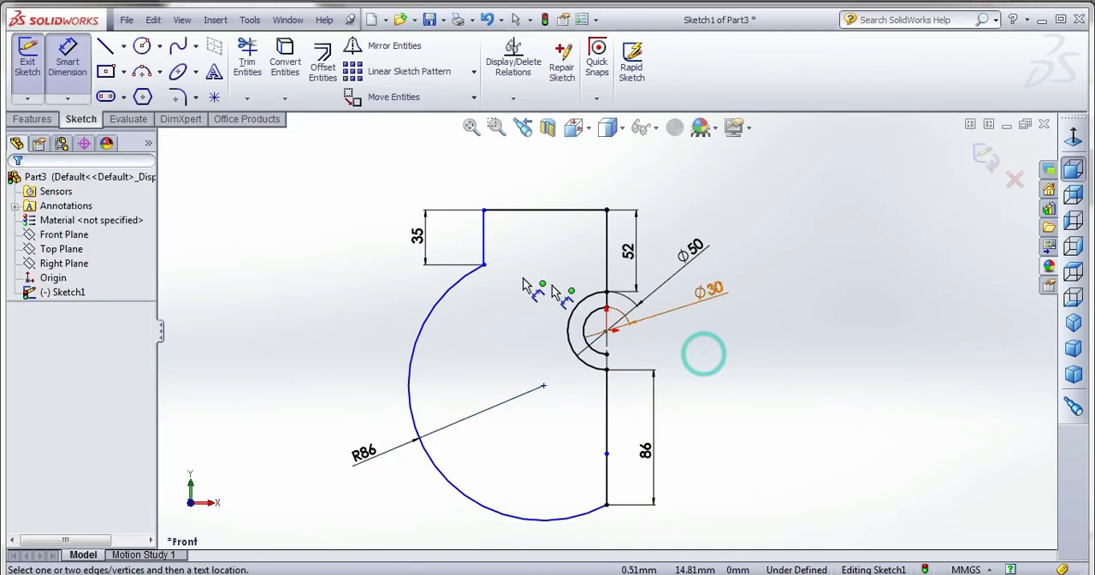
# Dimension the horizontal line along the profile's upper edge as 65 mm and finish dimensioning.
pyautogui.click(503, 210)
pyautogui.click(508, 186)
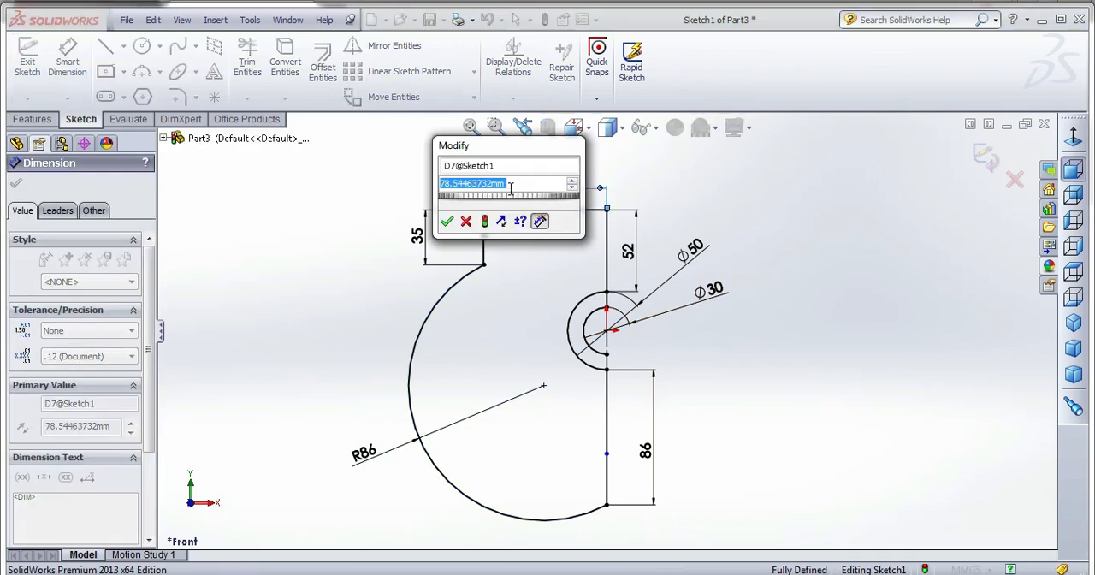
pyautogui.write('65')
pyautogui.press('Return')
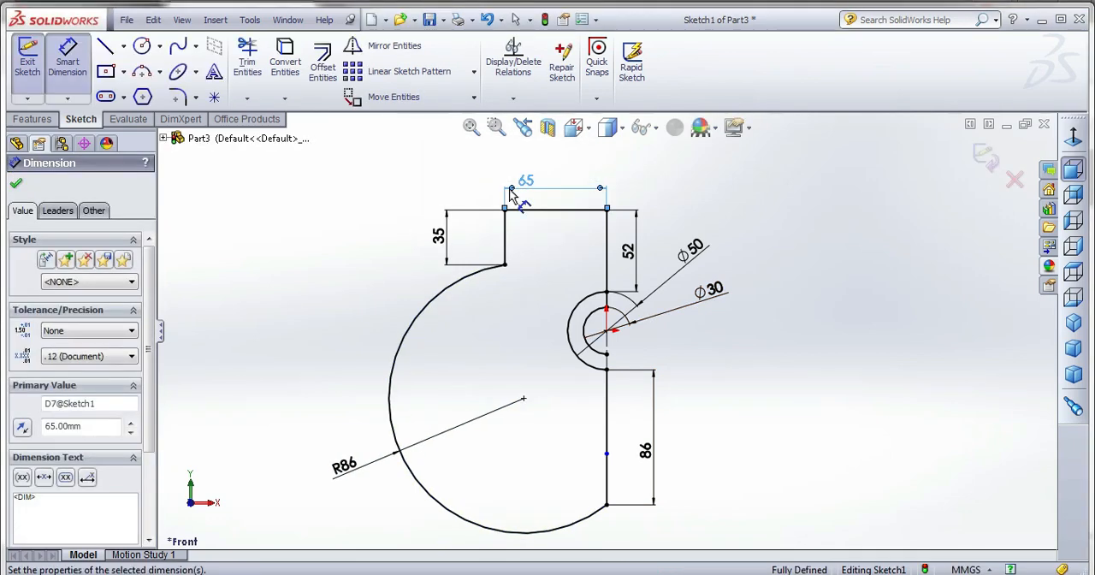
pyautogui.press('Escape')
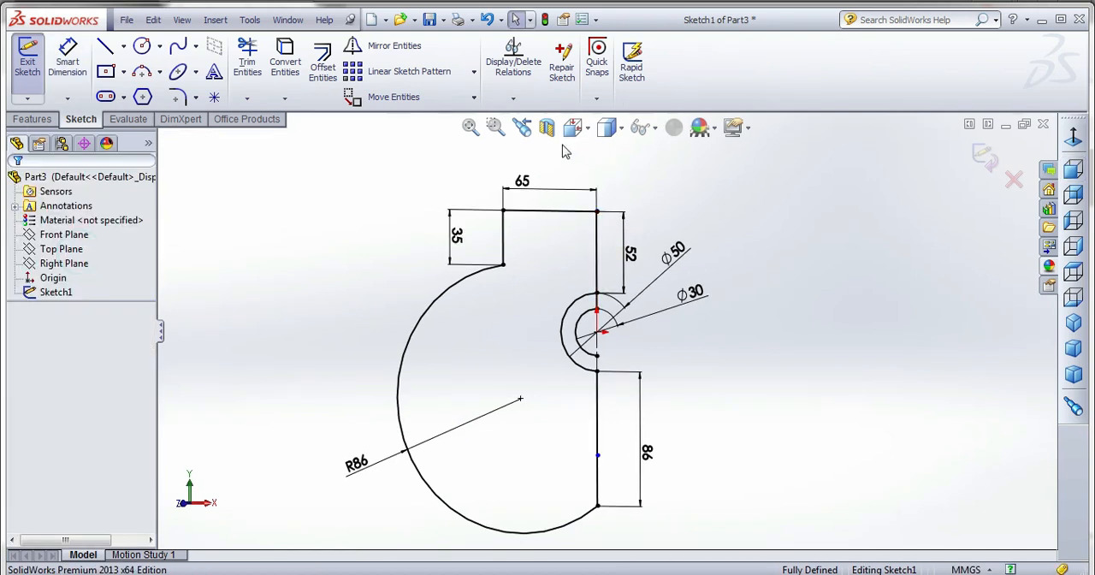
pyautogui.click(246, 96)
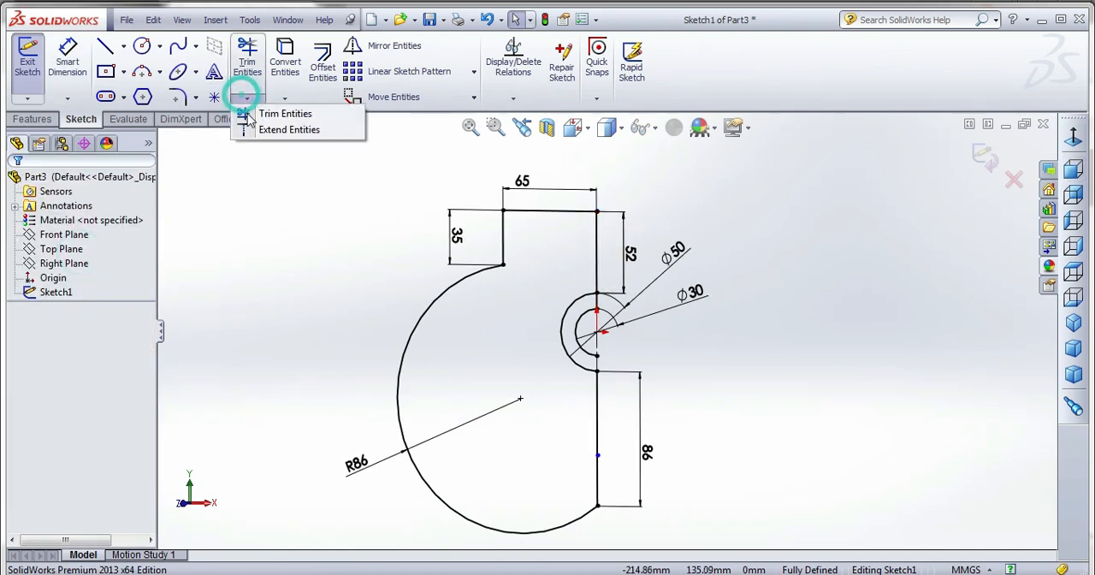
pyautogui.click(253, 128)
pyautogui.click(595, 383)
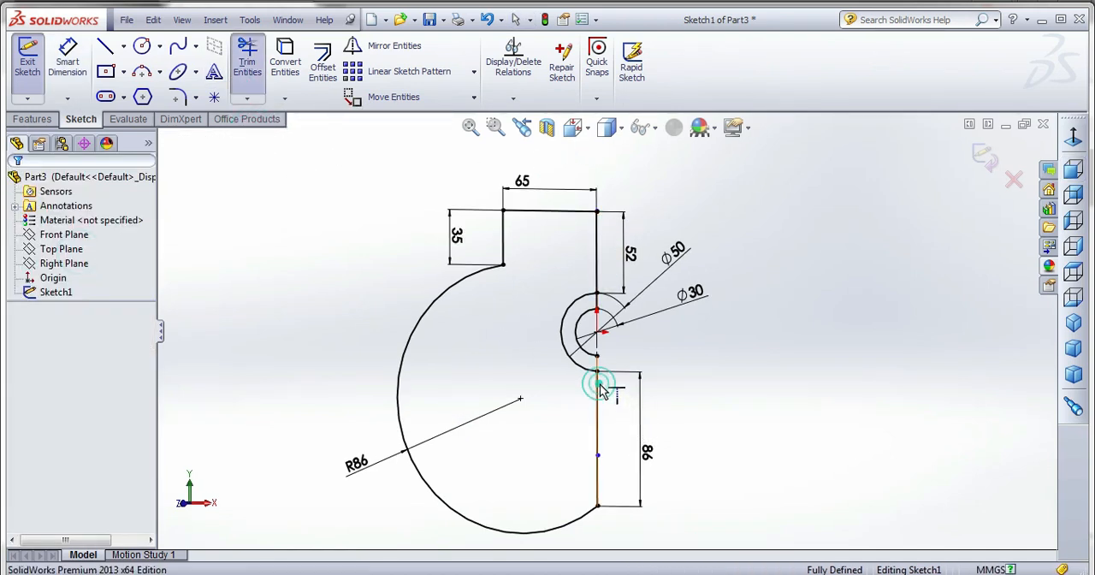
pyautogui.press('Escape')
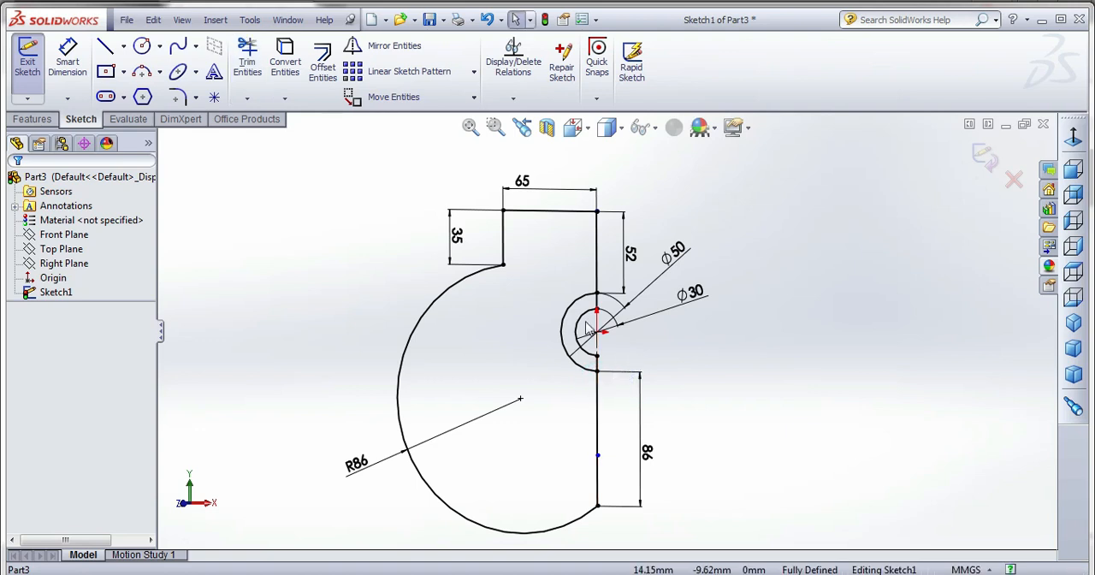
# Extrude only the half-ring region between the 50 and 30 mm arcs by 20 mm with a Mid Plane end condition.
pyautogui.click(32, 119)
pyautogui.click(572, 314)
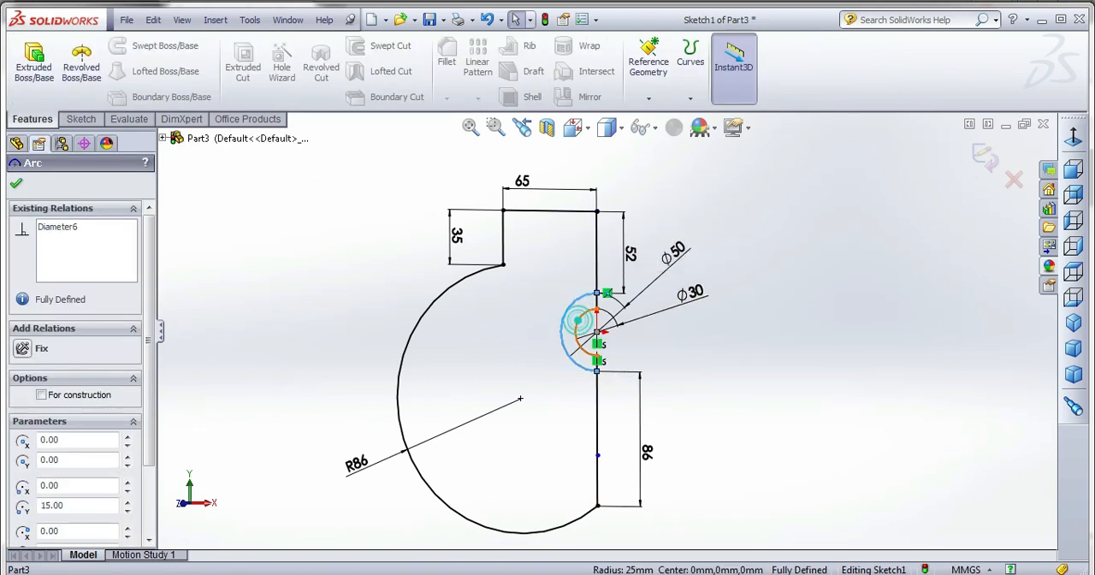
pyautogui.click(34, 61)
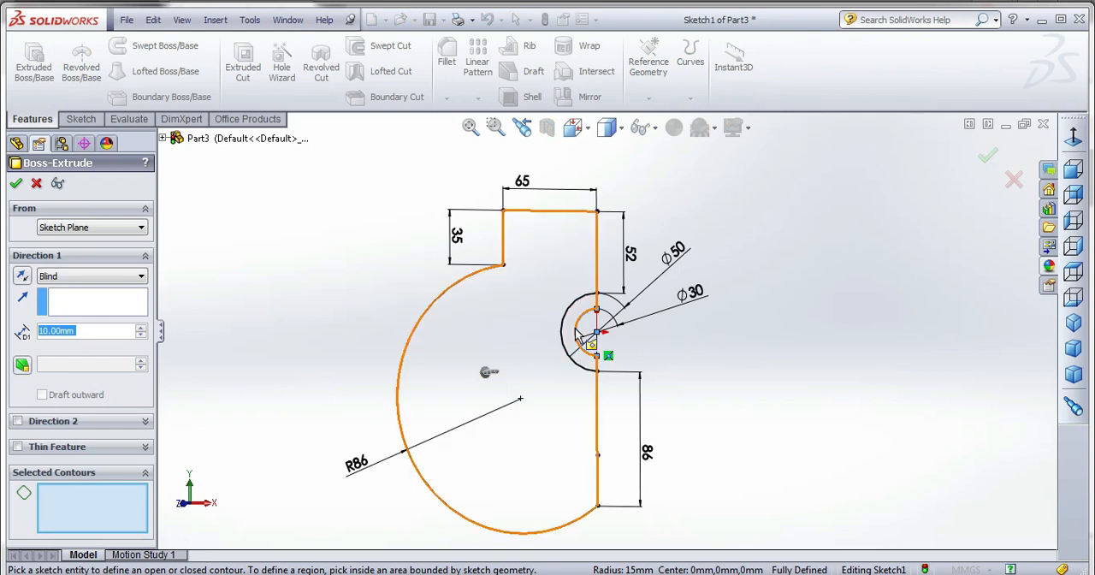
pyautogui.click(568, 349)
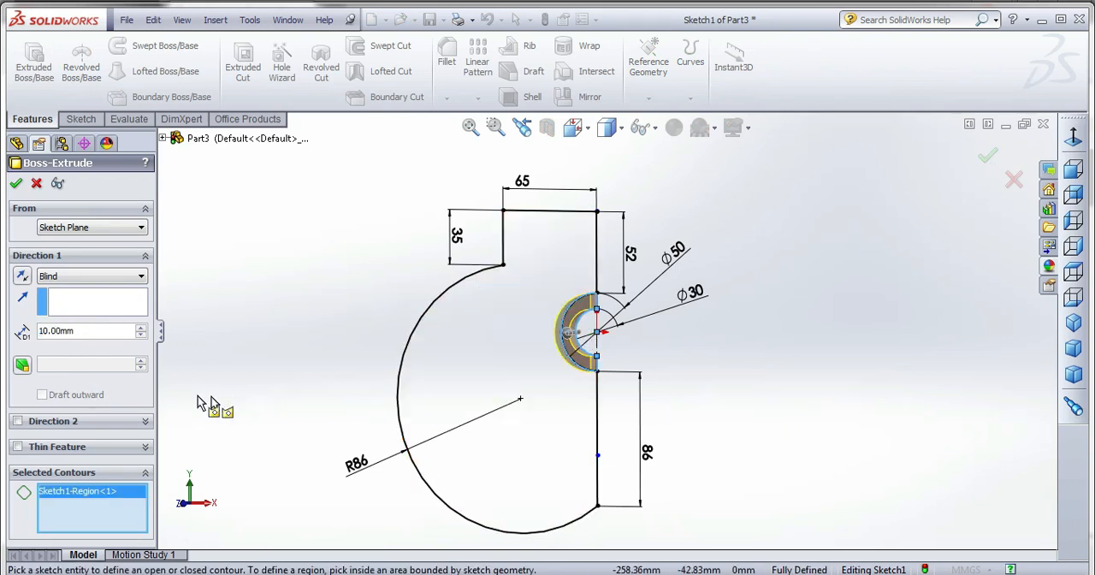
pyautogui.click(51, 274)
pyautogui.click(60, 342)
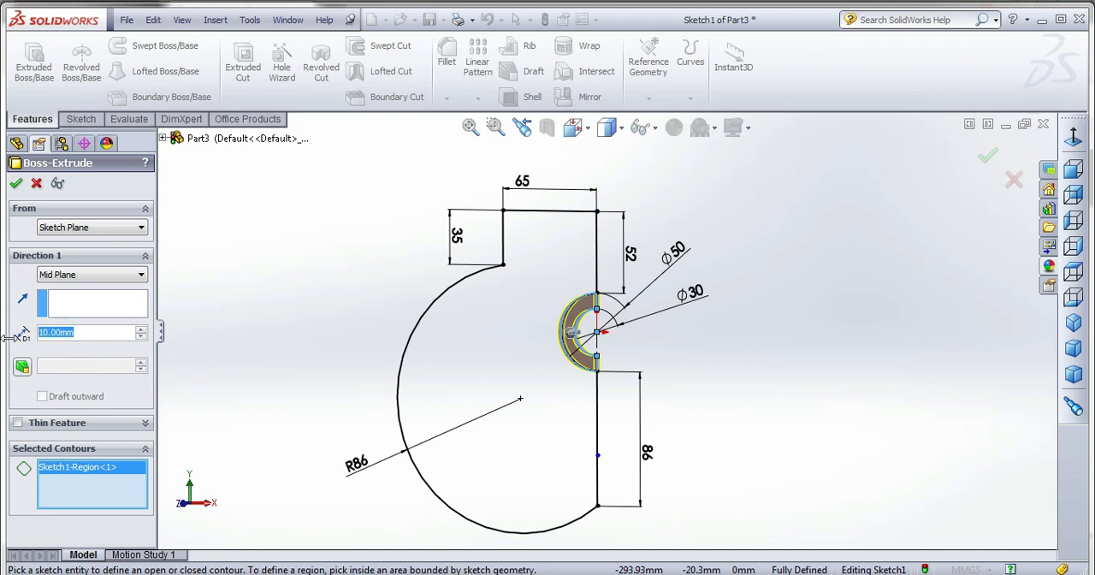
pyautogui.write('20')
pyautogui.press('Return')
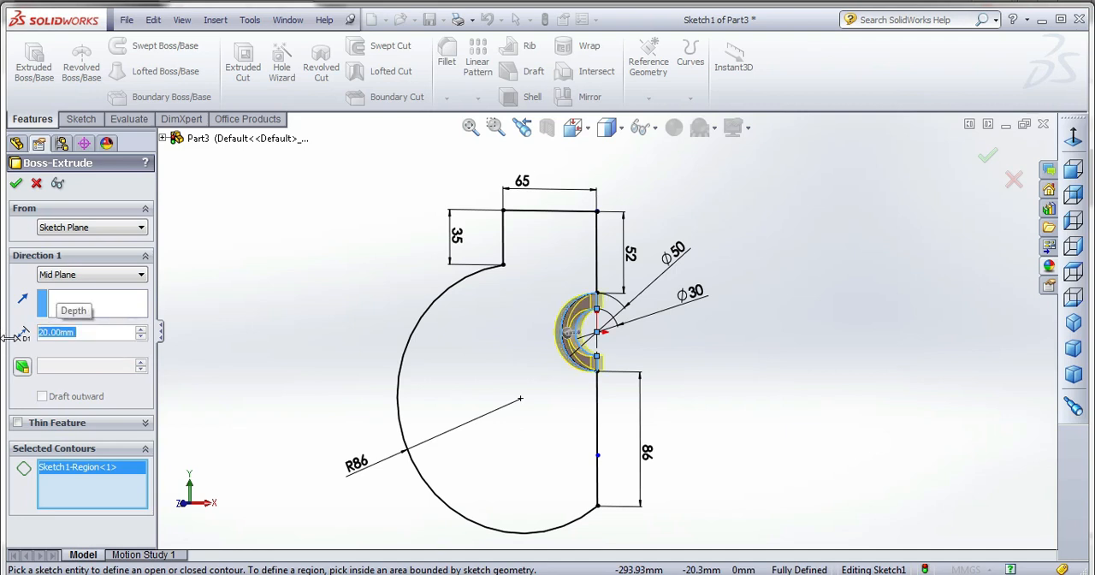
pyautogui.moveTo(561, 371); pyautogui.dragTo(518, 392, button='middle')
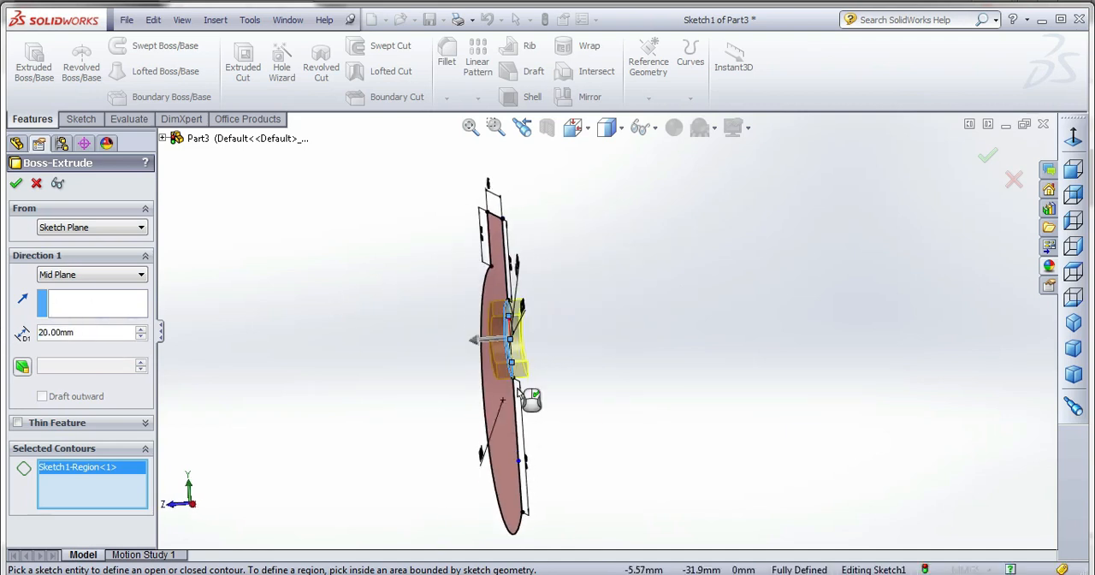
pyautogui.click(16, 185)
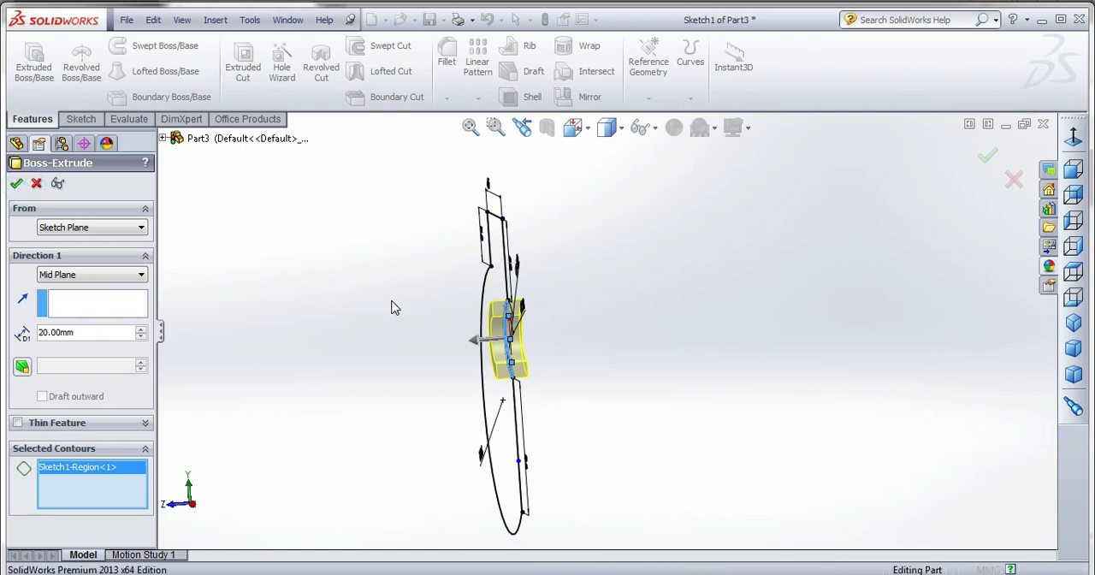
pyautogui.moveTo(396, 310); pyautogui.dragTo(414, 313, button='middle')
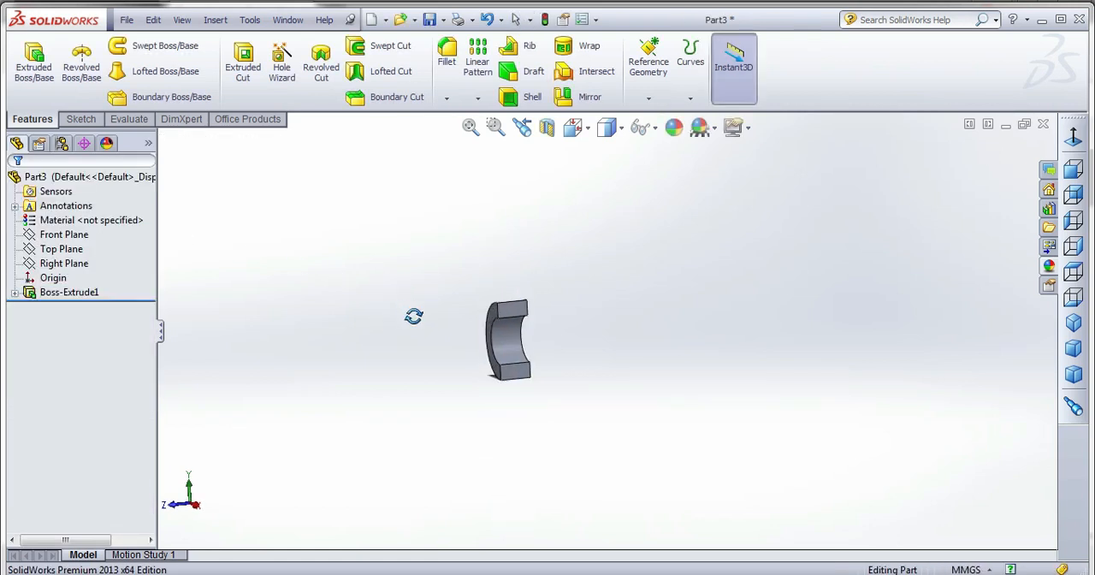
# Reopen the half-ring extrusion for editing and change its Direction 1 end condition to Blind.
pyautogui.click(14, 293)
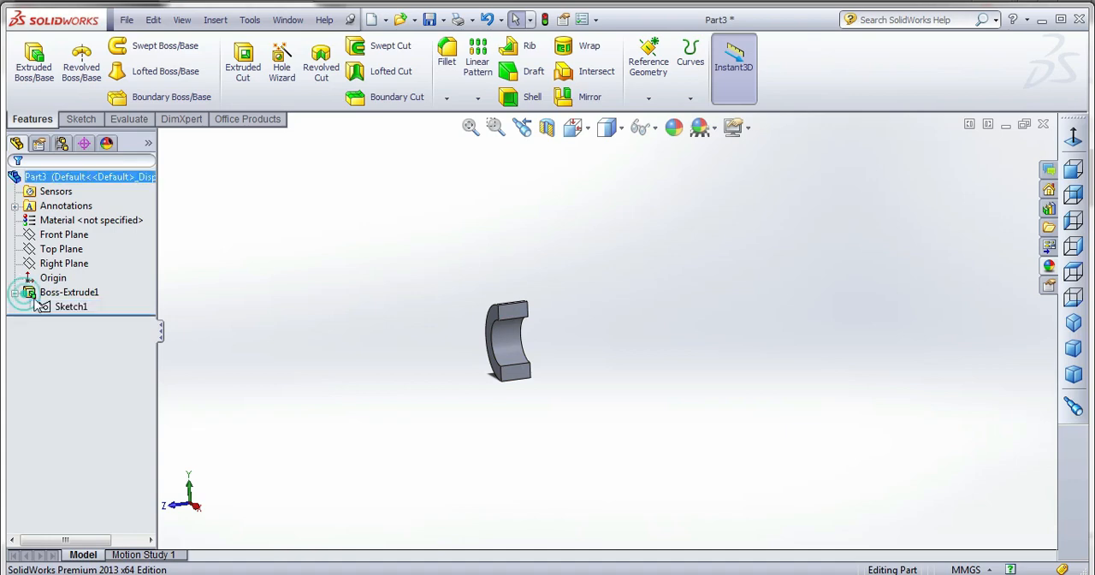
pyautogui.rightClick(68, 307)
pyautogui.click(291, 266)
pyautogui.click(75, 292)
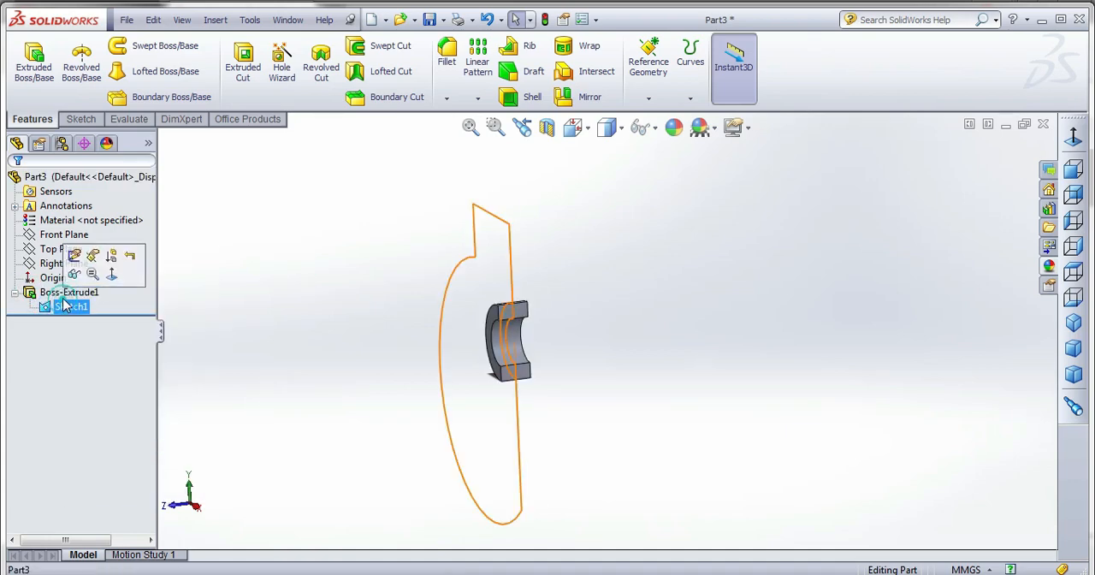
pyautogui.rightClick(74, 294)
pyautogui.click(76, 248)
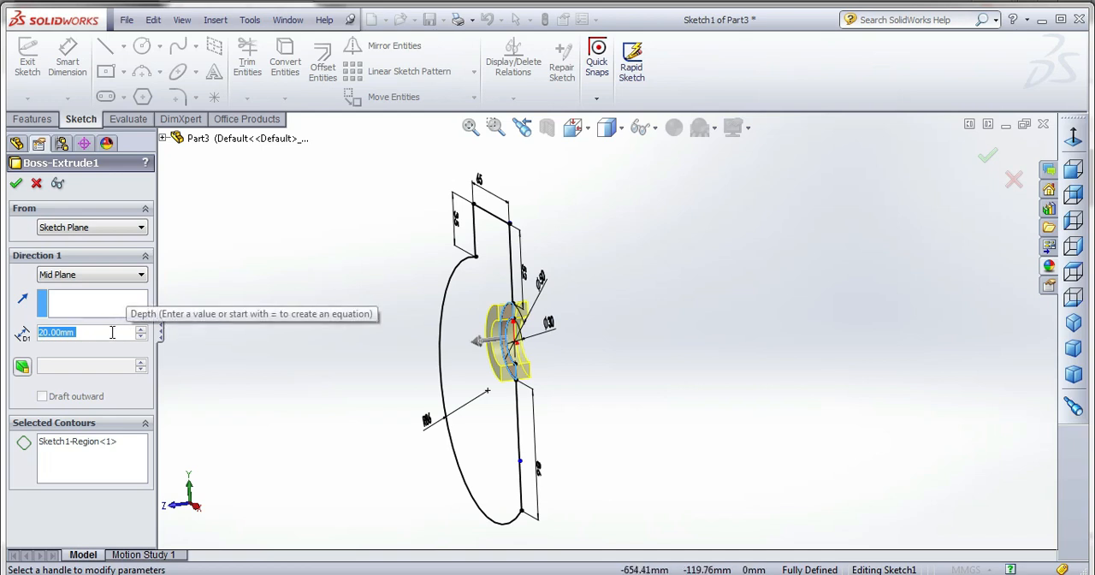
pyautogui.click(74, 283)
pyautogui.click(48, 289)
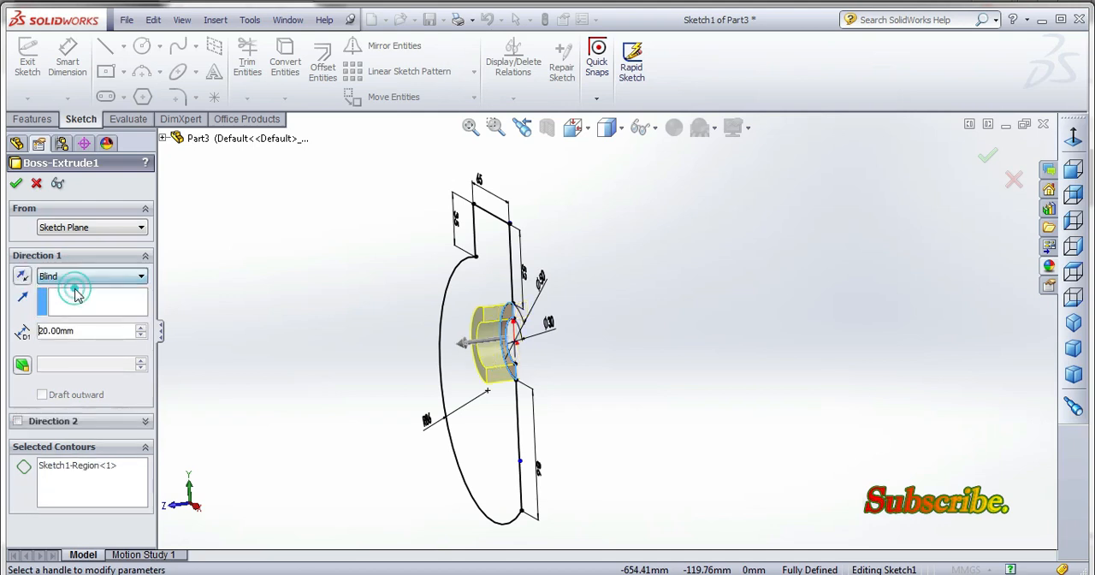
# Enable Direction 2 on the half-ring extrusion with a Blind depth of 10 mm and apply the edit.
pyautogui.click(17, 420)
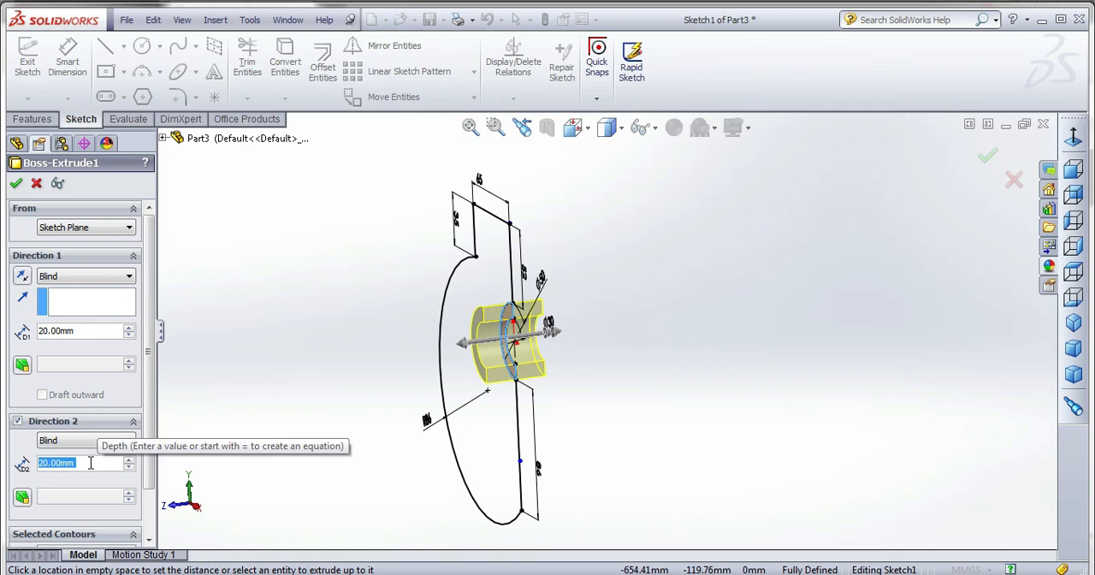
pyautogui.write('1')
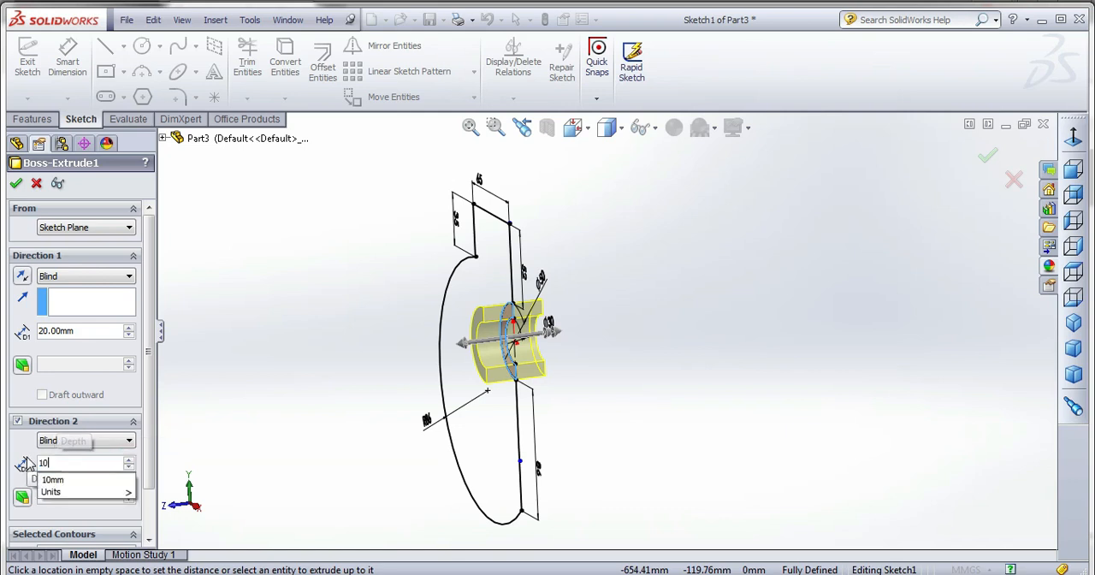
pyautogui.write('0')
pyautogui.press('Return')
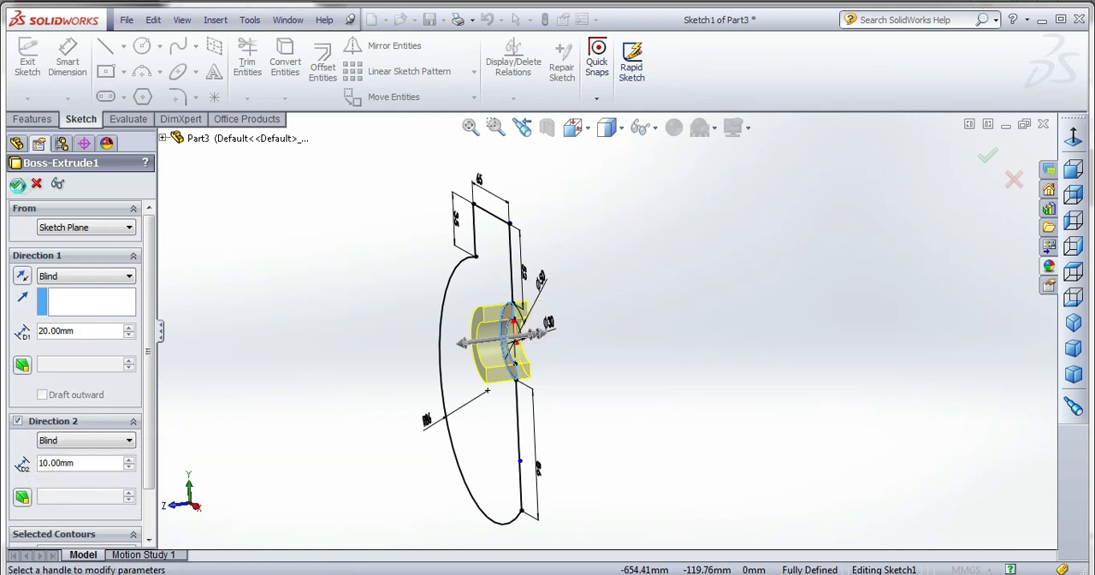
pyautogui.click(16, 183)
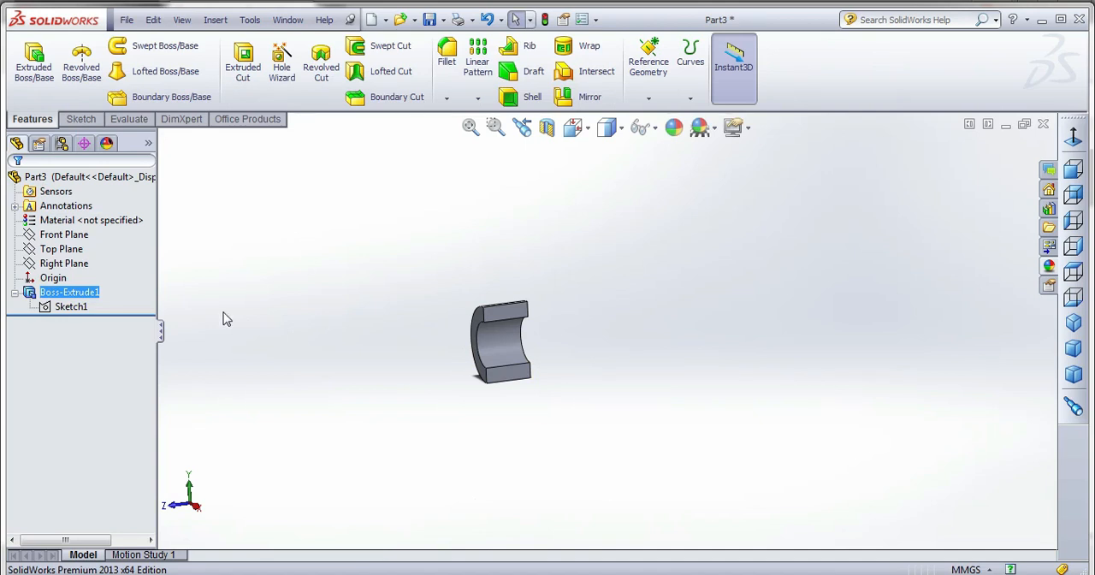
# Extrude the large profile region around the half ring from the same sketch by 10 mm, Blind, merged with the existing body.
pyautogui.click(34, 61)
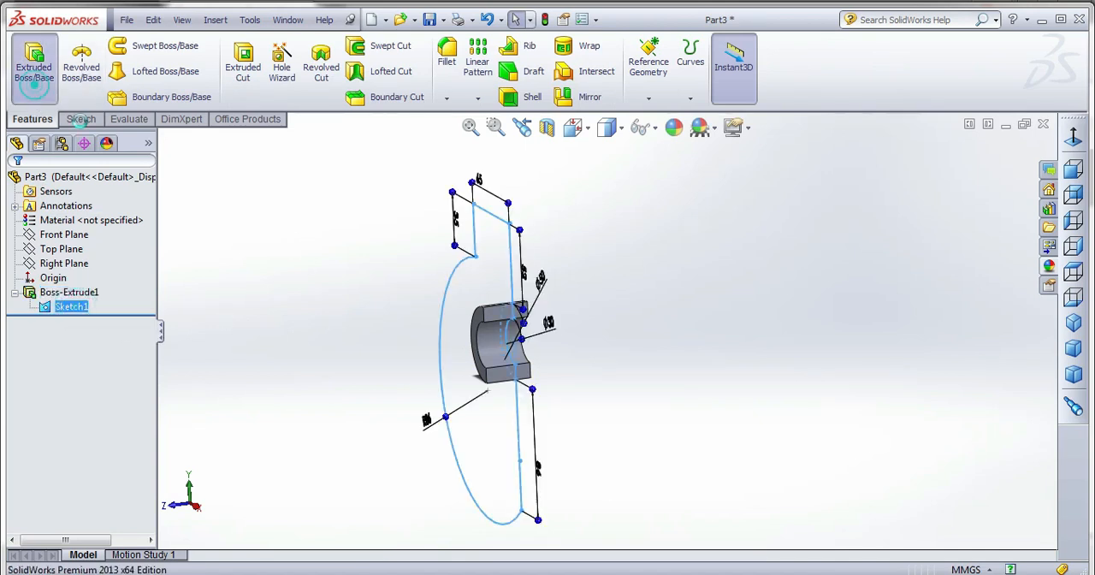
pyautogui.moveTo(494, 284); pyautogui.dragTo(513, 323, button='middle')
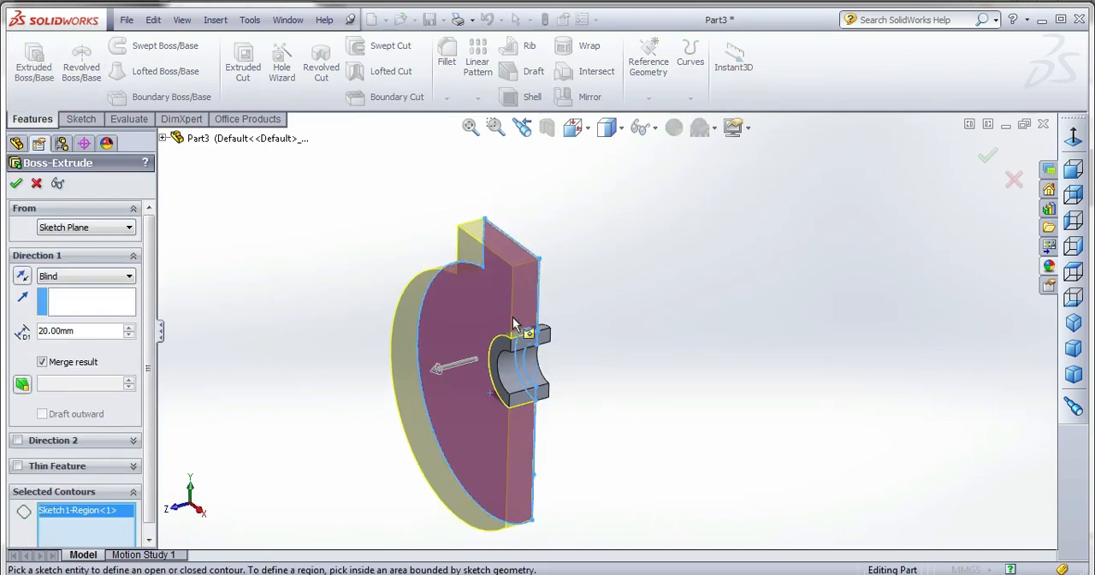
pyautogui.click(129, 336)
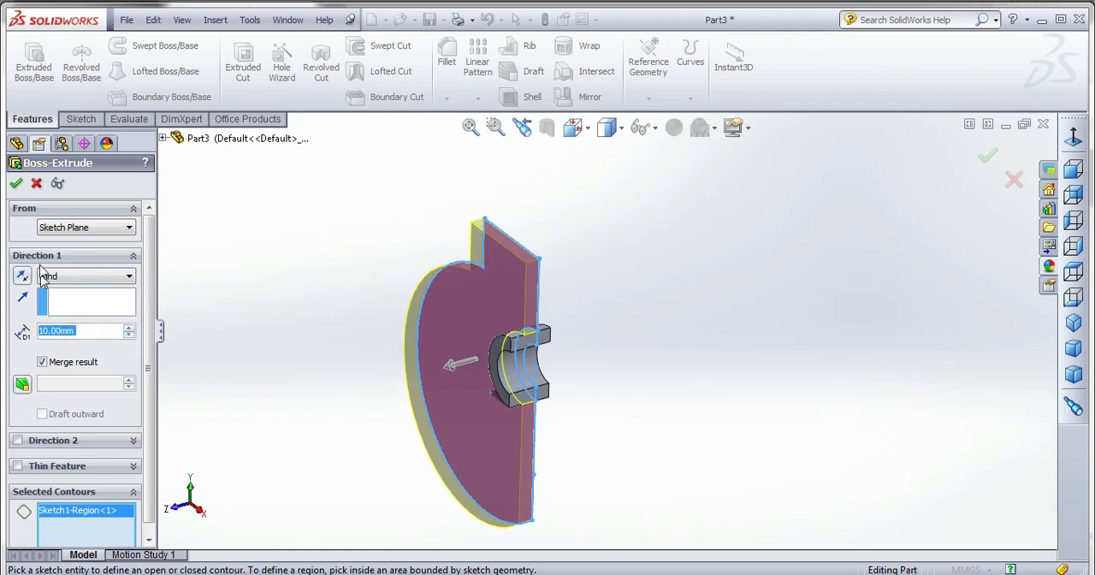
pyautogui.click(17, 183)
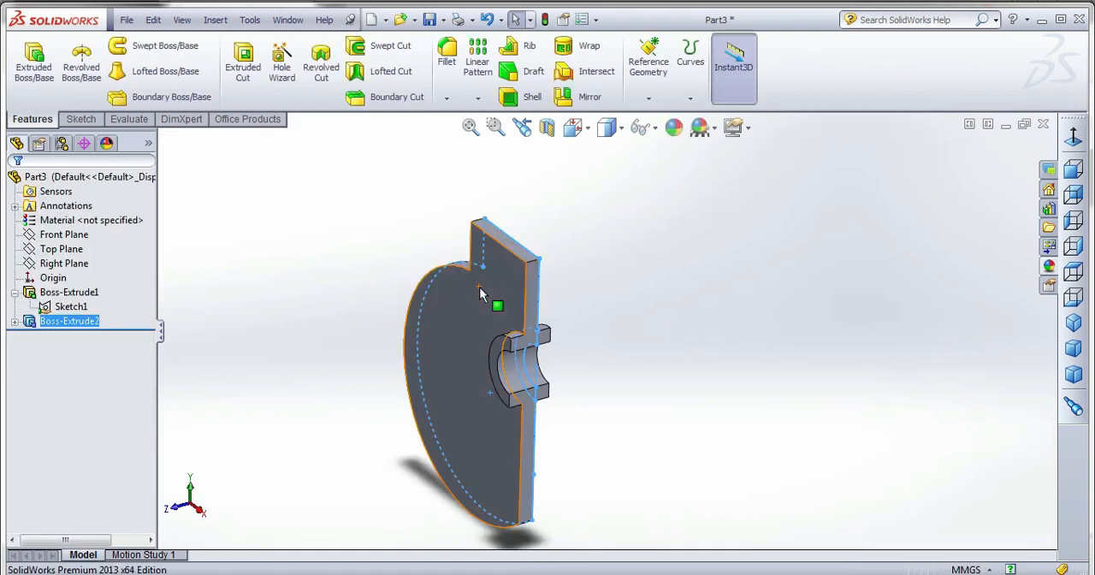
pyautogui.moveTo(481, 293); pyautogui.dragTo(453, 291, button='middle')
pyautogui.click(596, 284)
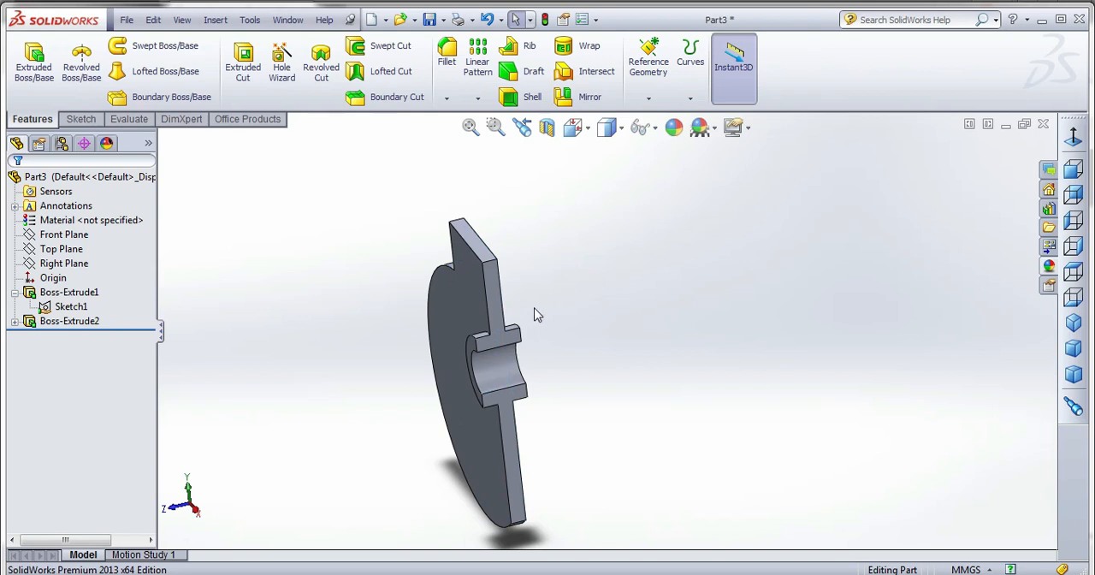
# Edit the half-ring hub extrusion to turn off Direction 2, keeping only the Direction 1 side.
pyautogui.click(70, 320)
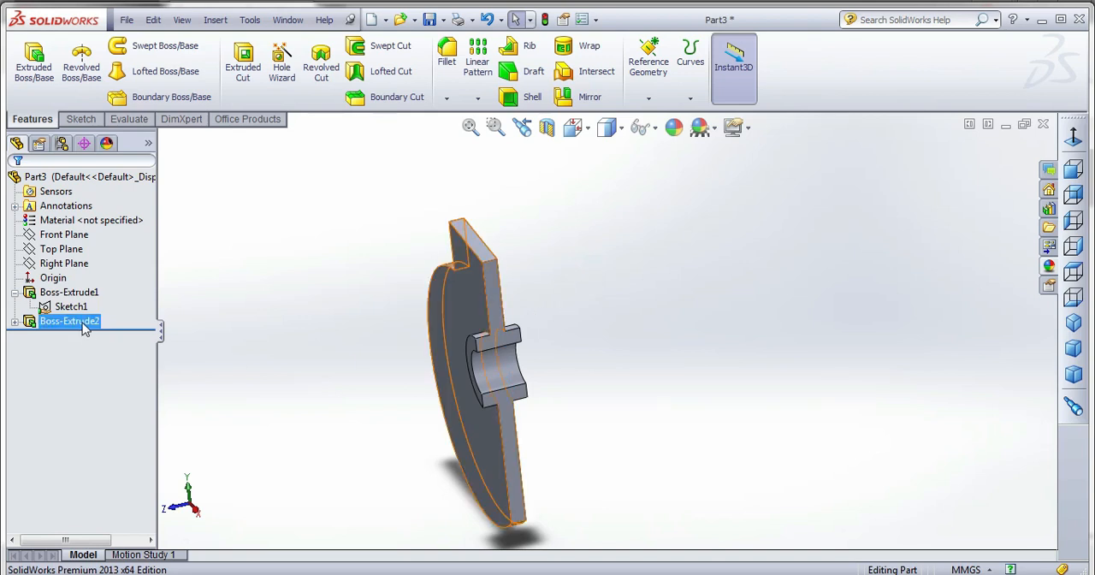
pyautogui.click(71, 306)
pyautogui.click(70, 291)
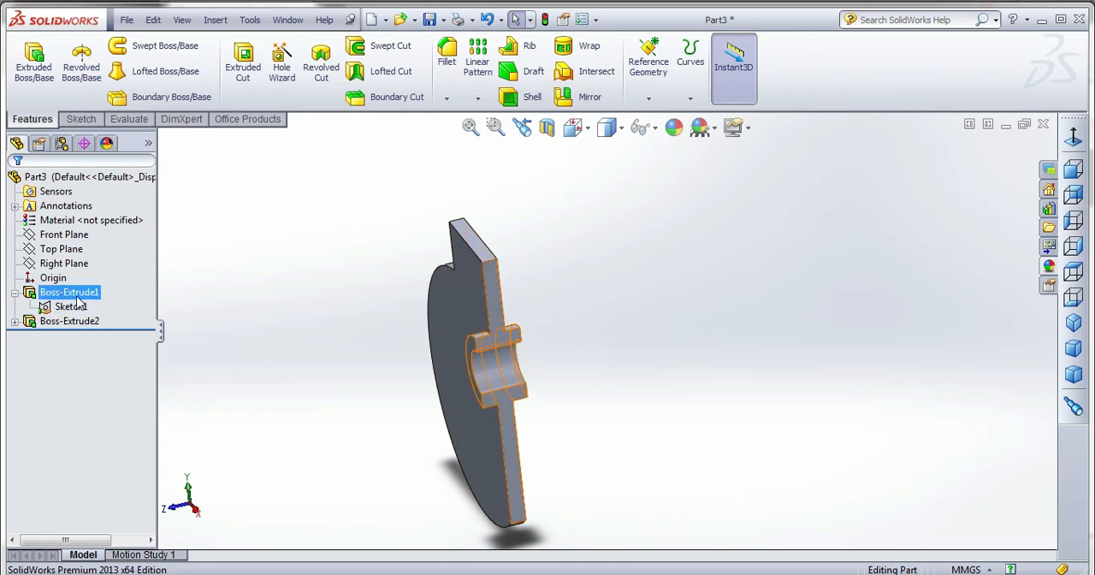
pyautogui.rightClick(72, 291)
pyautogui.click(85, 247)
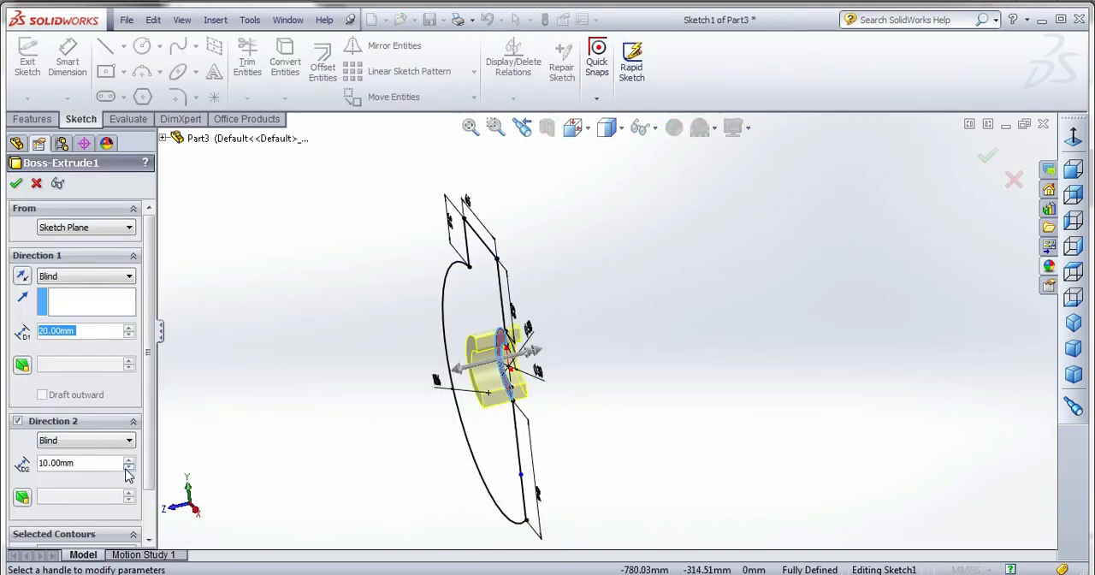
pyautogui.click(18, 421)
pyautogui.click(15, 183)
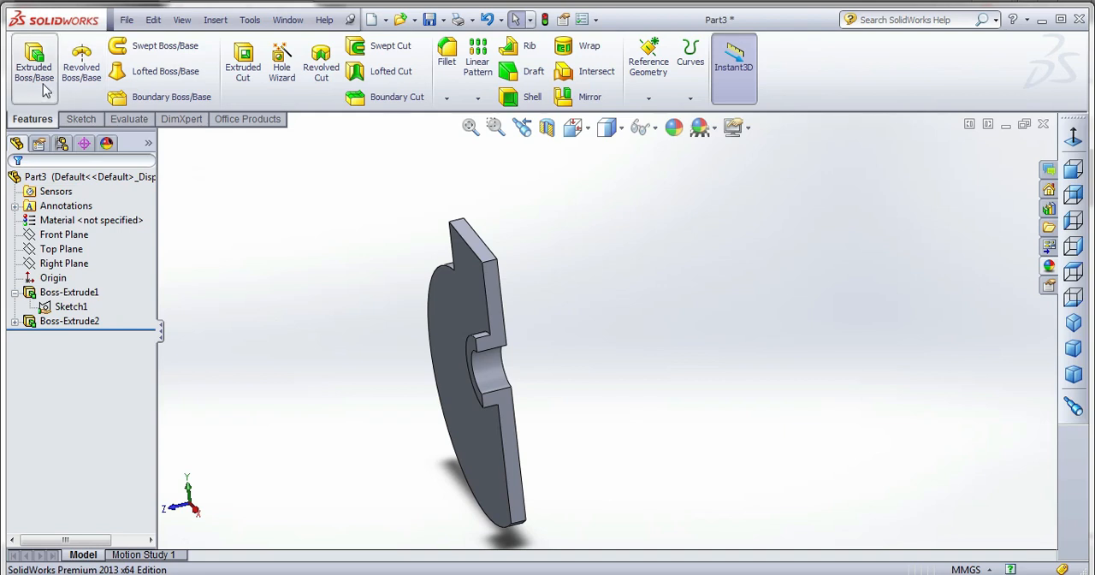
# Start a reference plane offset from the web's large flat face on the hub side, with its direction flipped.
pyautogui.moveTo(322, 296); pyautogui.dragTo(463, 343, button='middle')
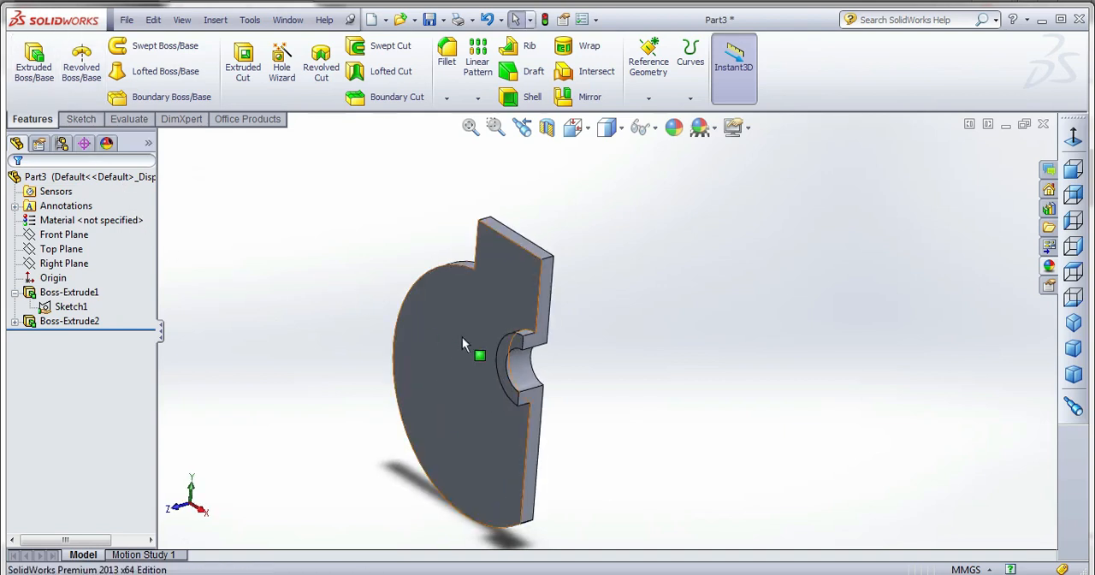
pyautogui.click(462, 343)
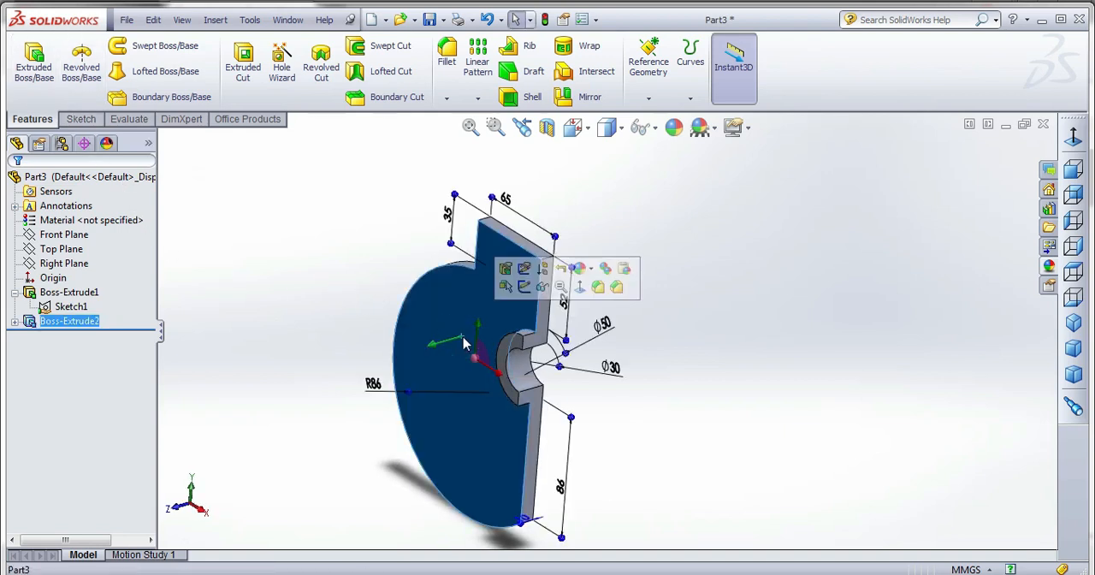
pyautogui.click(337, 289)
pyautogui.moveTo(337, 289); pyautogui.dragTo(296, 286, button='middle')
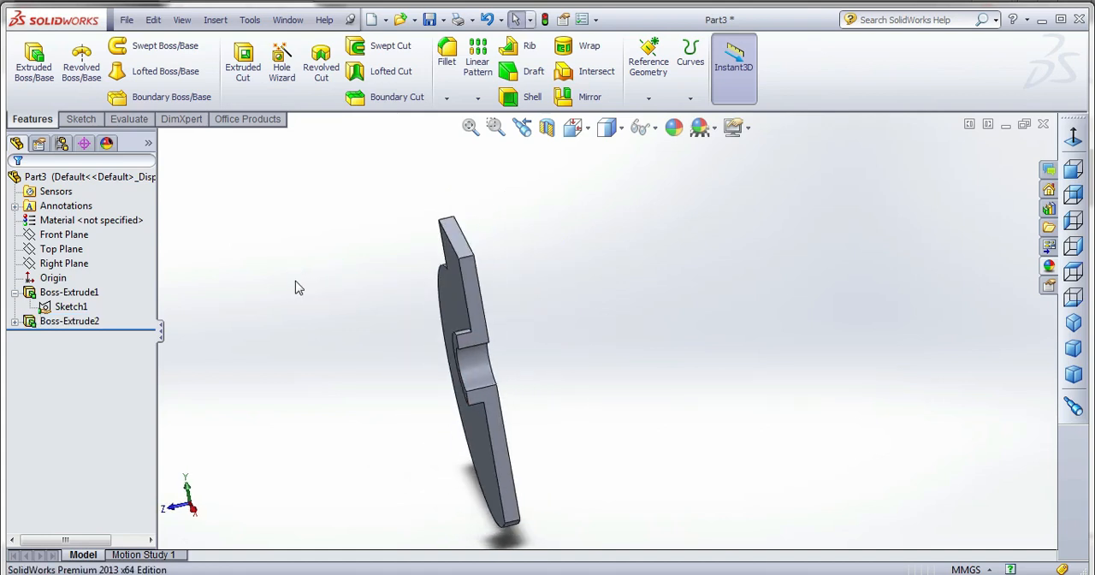
pyautogui.click(447, 298)
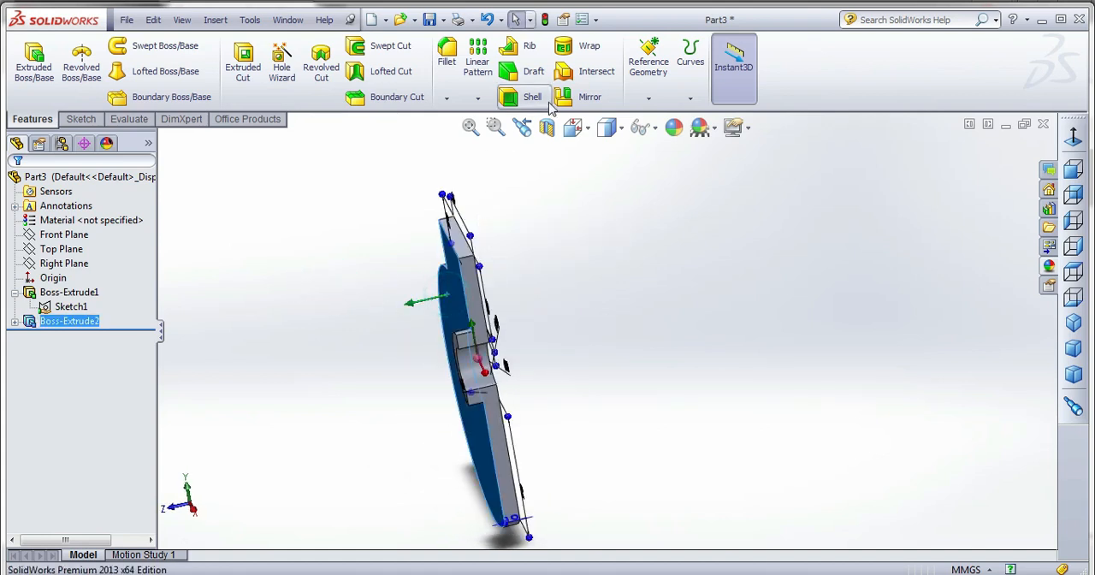
pyautogui.click(648, 99)
pyautogui.click(657, 113)
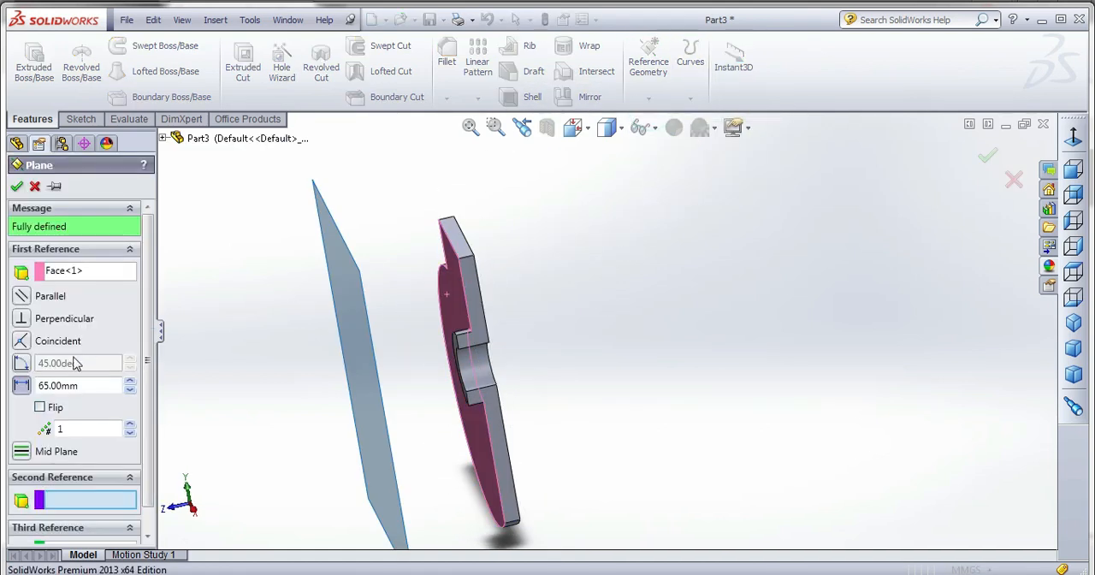
pyautogui.click(39, 407)
# Set the plane's offset distance to 315/2 mm and create the plane.
pyautogui.click(93, 385)
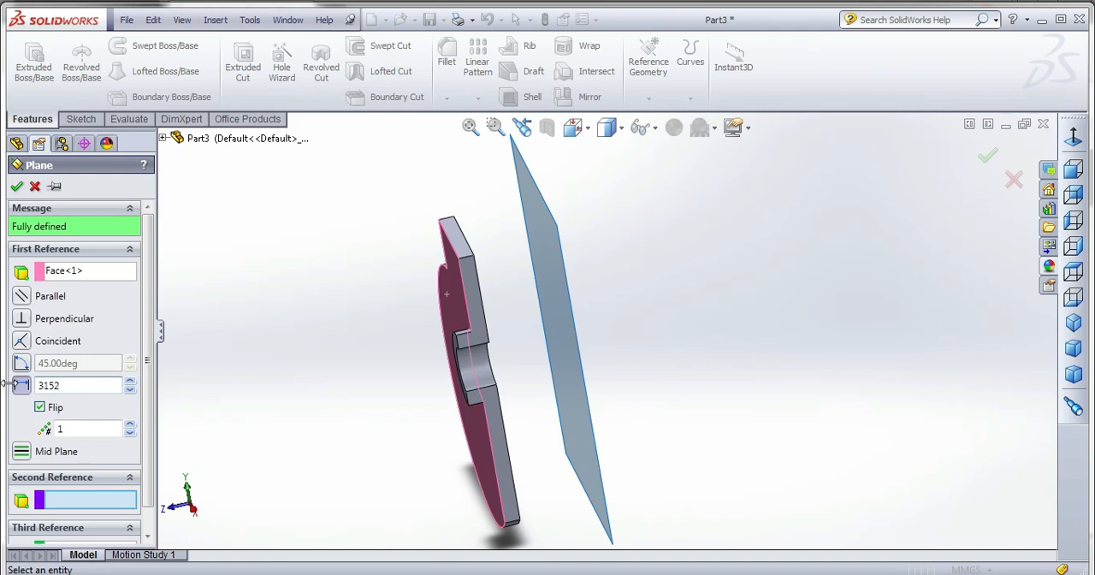
pyautogui.write('3152')
pyautogui.press('Return')
pyautogui.scroll(4, 356, 370)
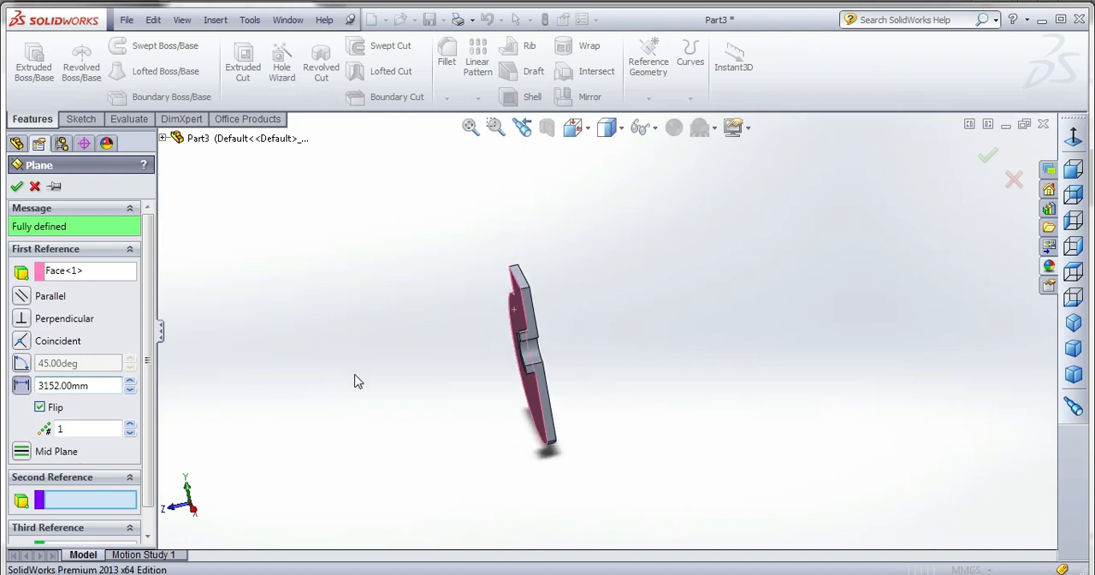
pyautogui.click(52, 386)
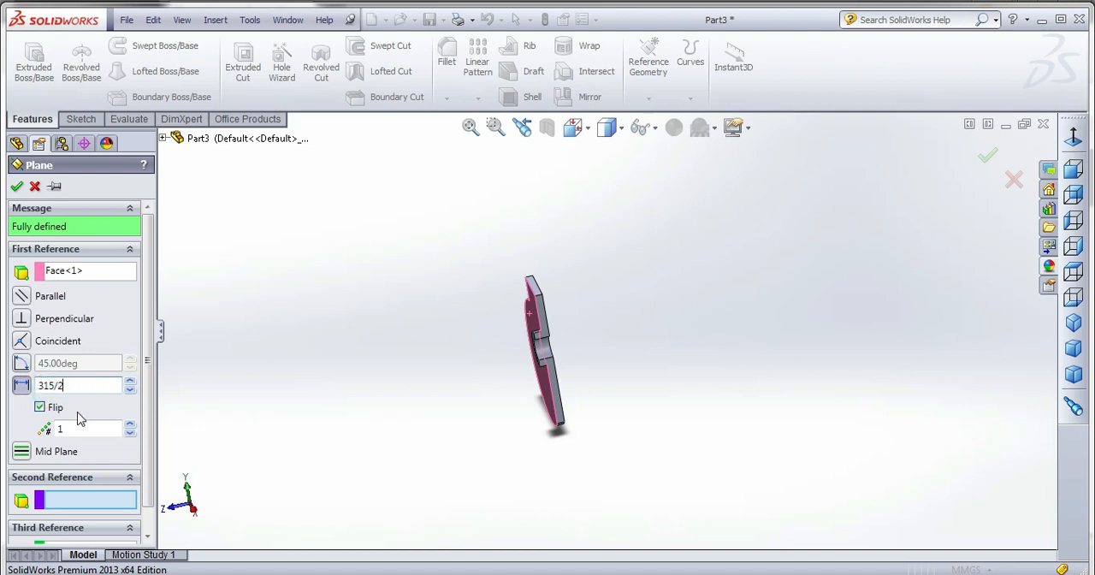
pyautogui.write('/')
pyautogui.press('Return')
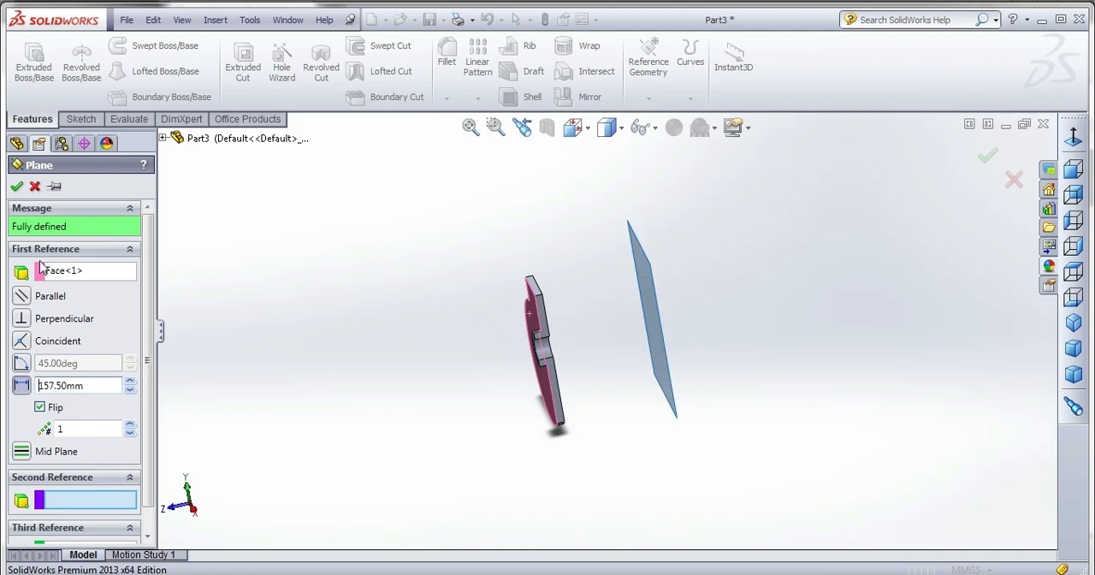
pyautogui.click(16, 186)
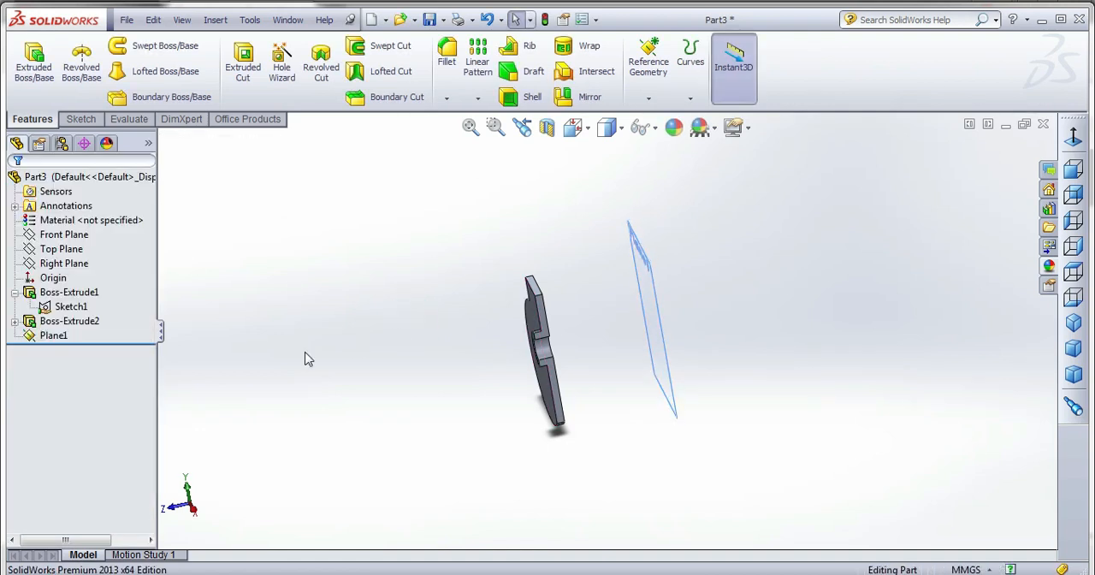
# Mirror the web body about the offset plane as a separate body, with Propagate visual properties turned off.
pyautogui.moveTo(358, 373); pyautogui.dragTo(363, 393, button='middle')
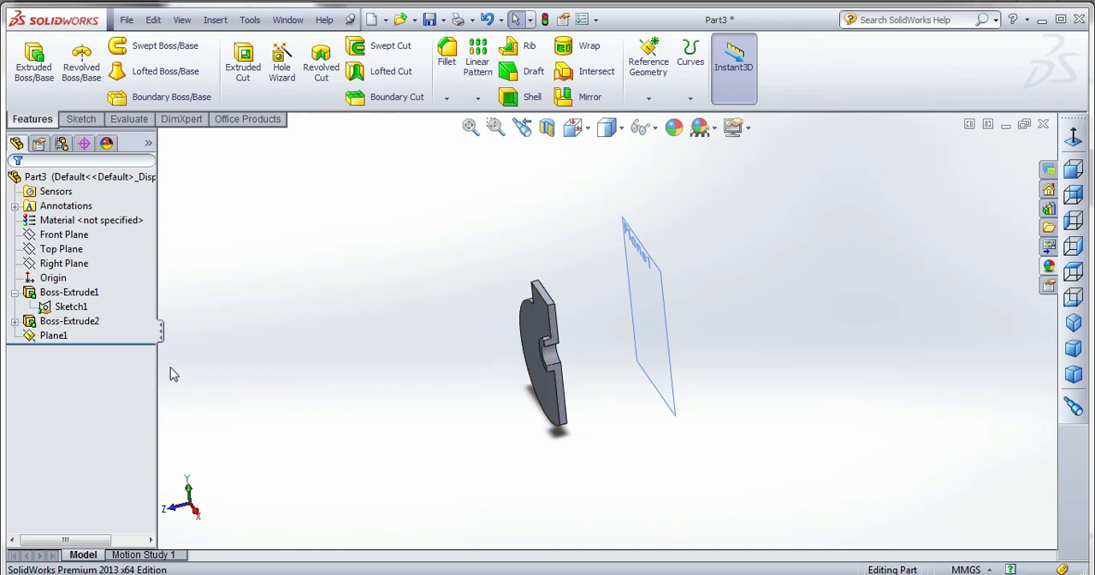
pyautogui.click(632, 227)
pyautogui.click(585, 96)
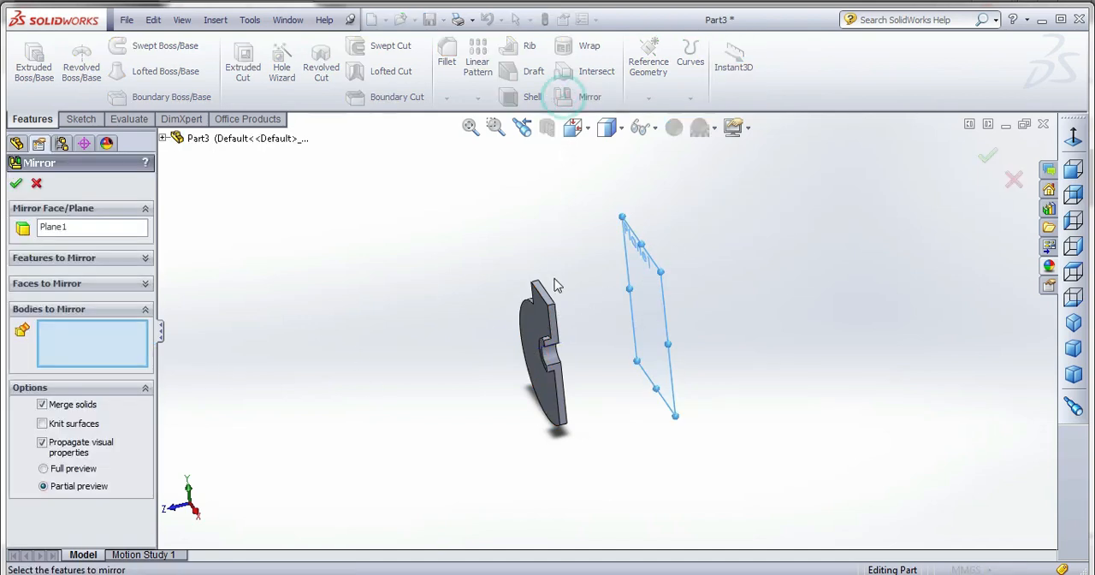
pyautogui.click(549, 311)
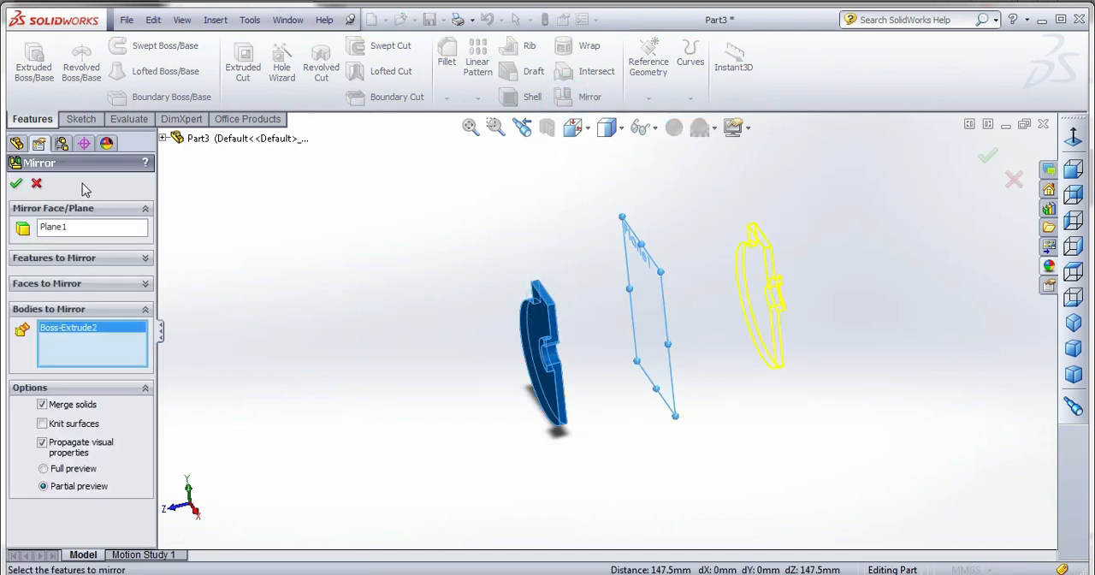
pyautogui.click(16, 186)
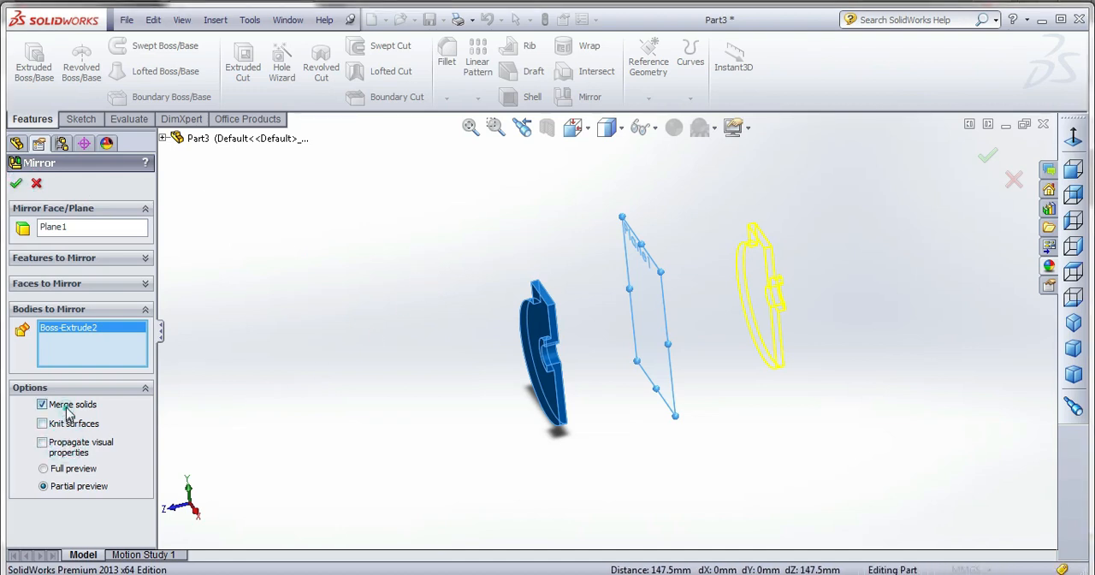
pyautogui.click(16, 183)
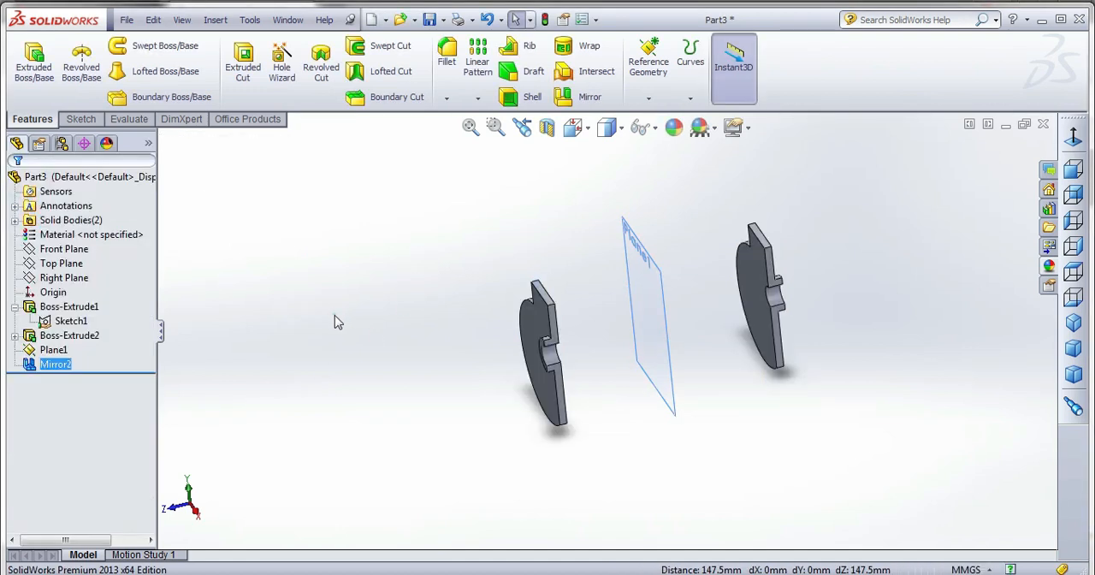
# Hide the offset reference plane between the two web bodies.
pyautogui.moveTo(390, 372); pyautogui.dragTo(449, 364, button='middle')
pyautogui.rightClick(637, 258)
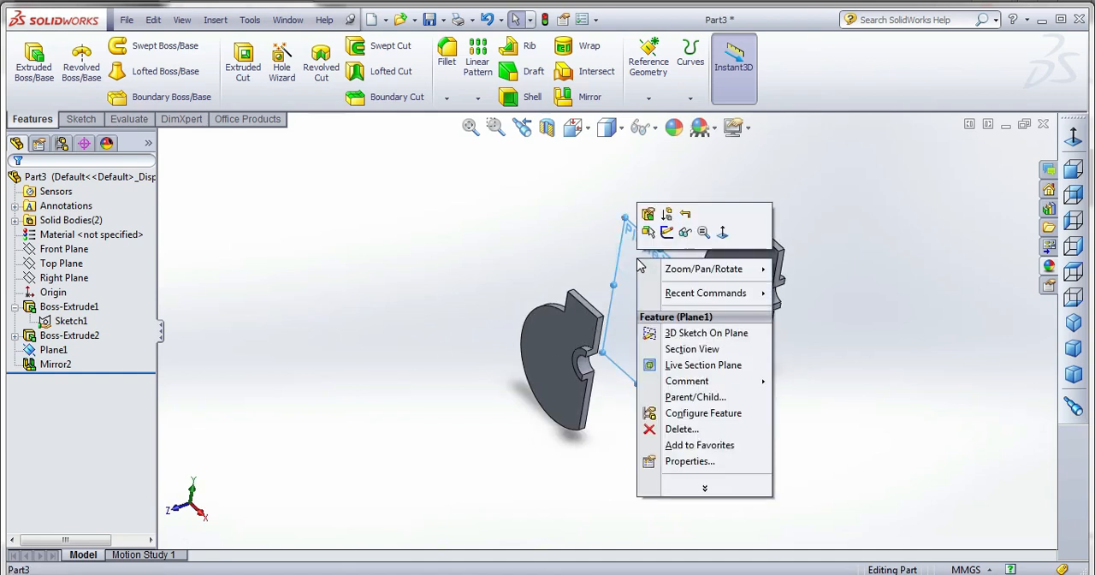
pyautogui.click(684, 233)
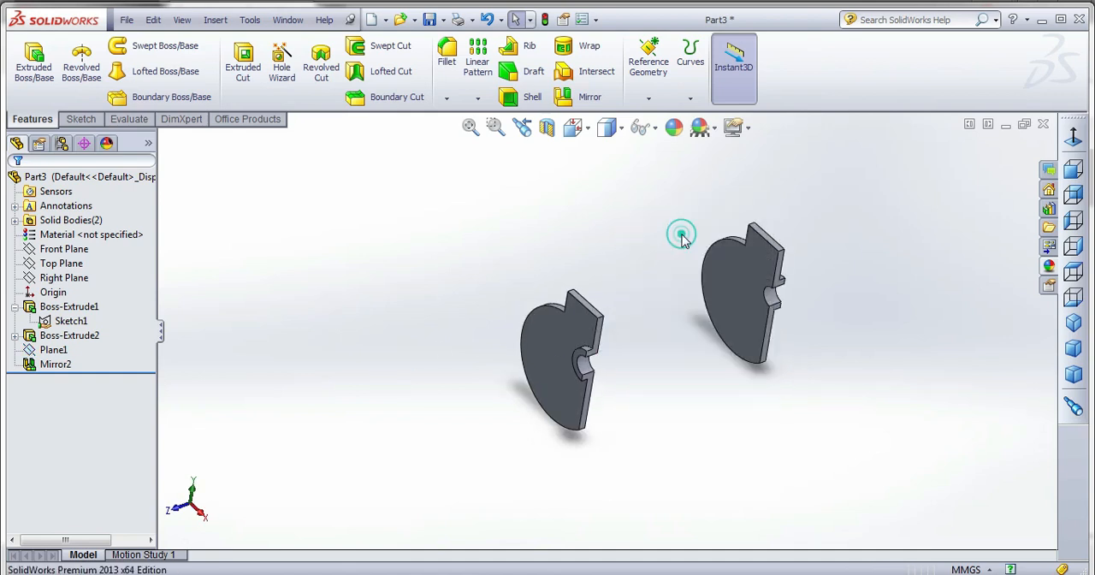
# Start a new sketch on the large flat face of the original web.
pyautogui.click(550, 340)
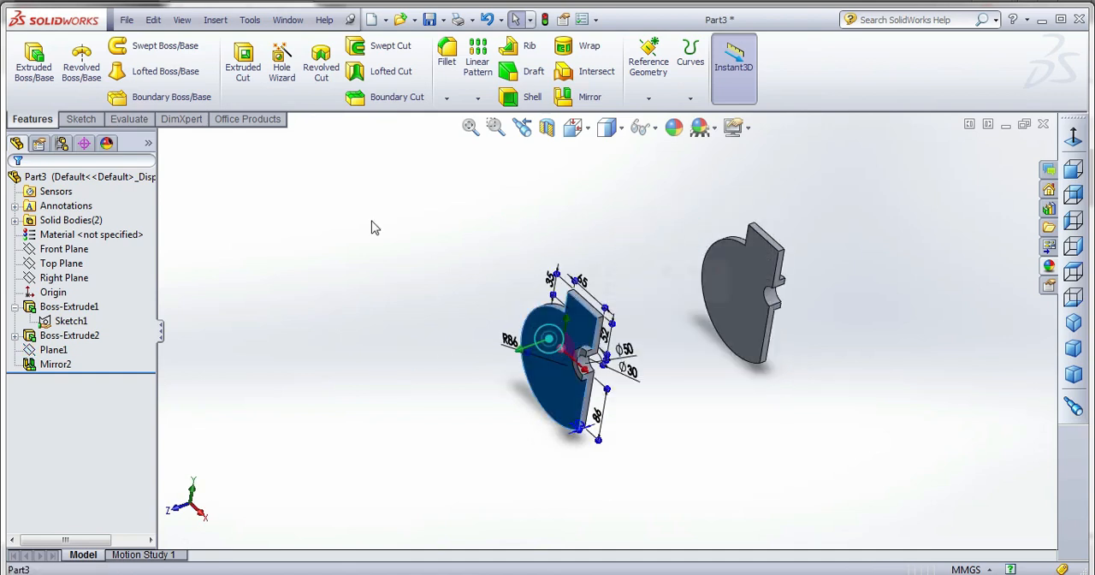
pyautogui.click(81, 119)
pyautogui.click(27, 60)
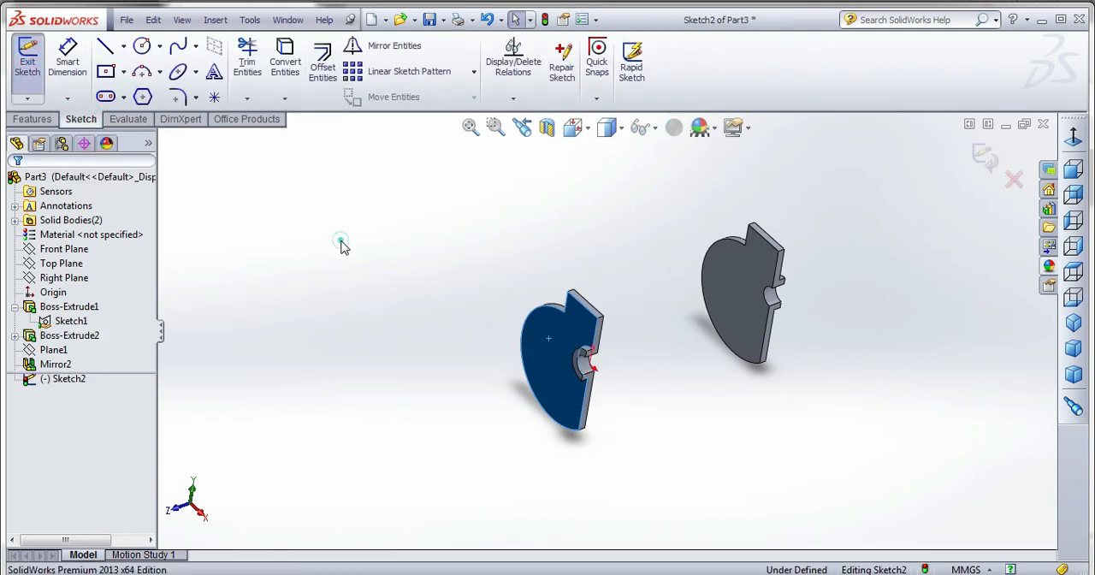
pyautogui.click(525, 318)
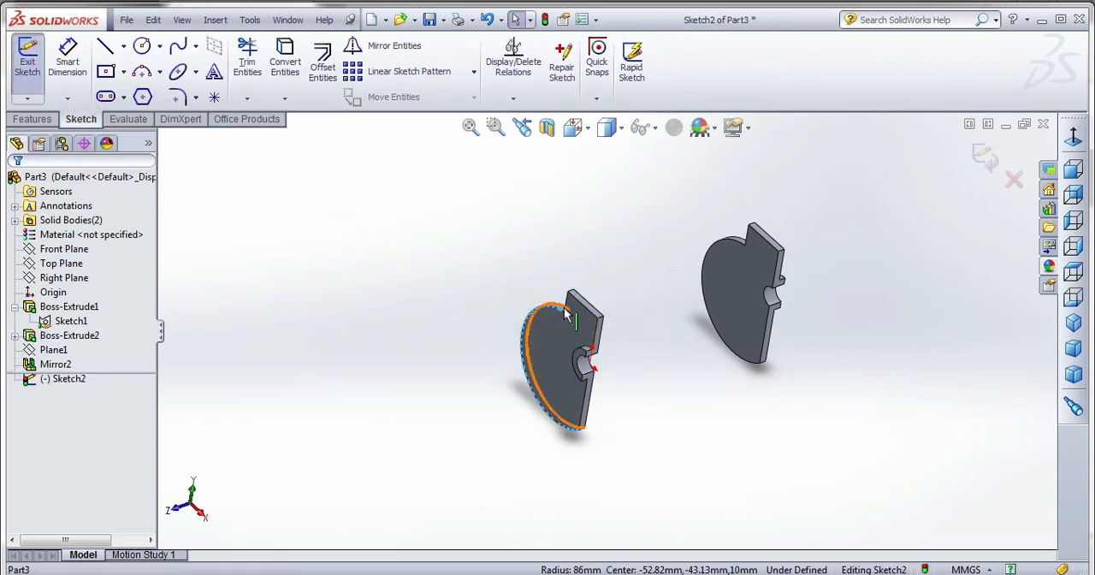
pyautogui.click(579, 133)
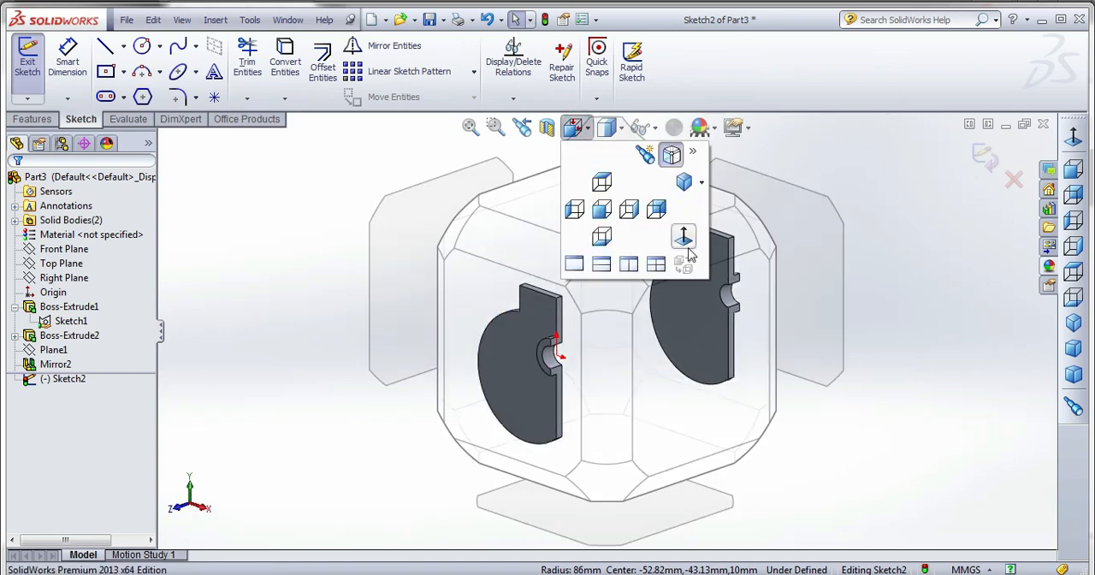
pyautogui.click(688, 238)
pyautogui.click(573, 128)
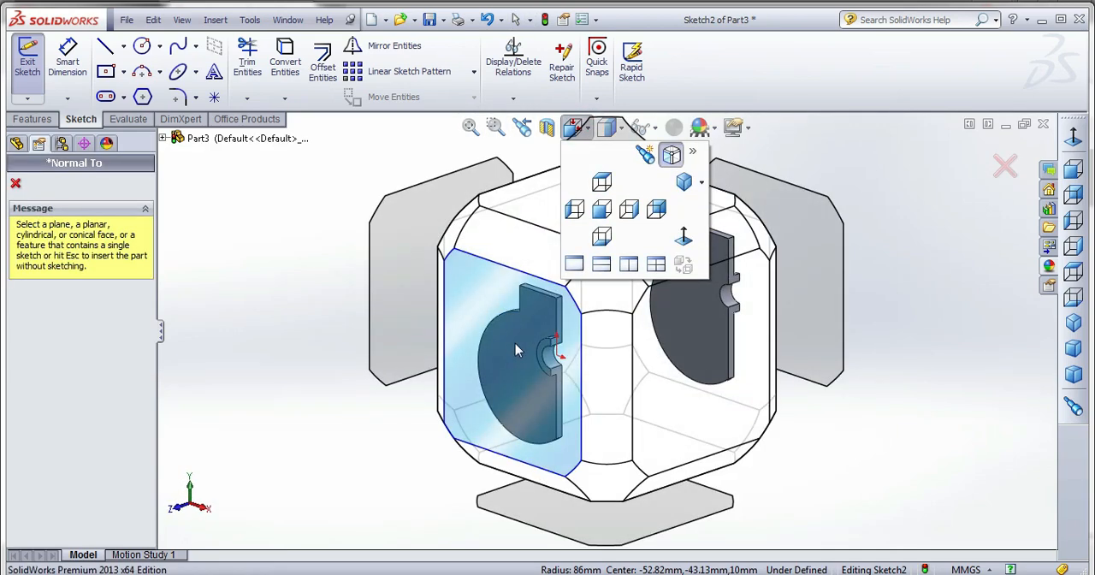
pyautogui.click(1003, 216)
pyautogui.click(1004, 166)
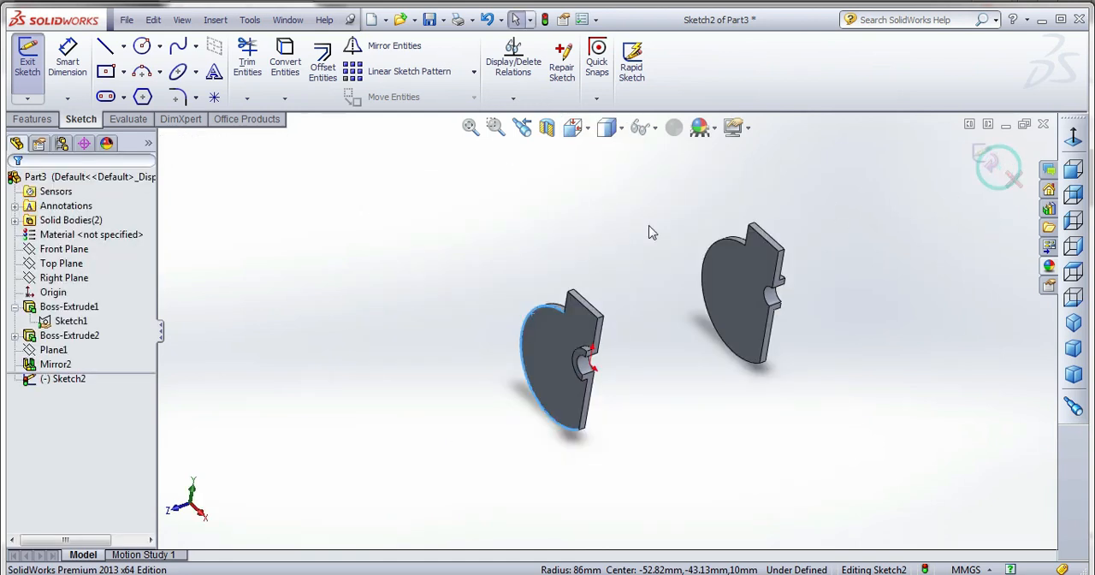
# View the web face straight on and convert its large outer arc and the adjoining short vertical edge into sketch entities.
pyautogui.click(546, 350)
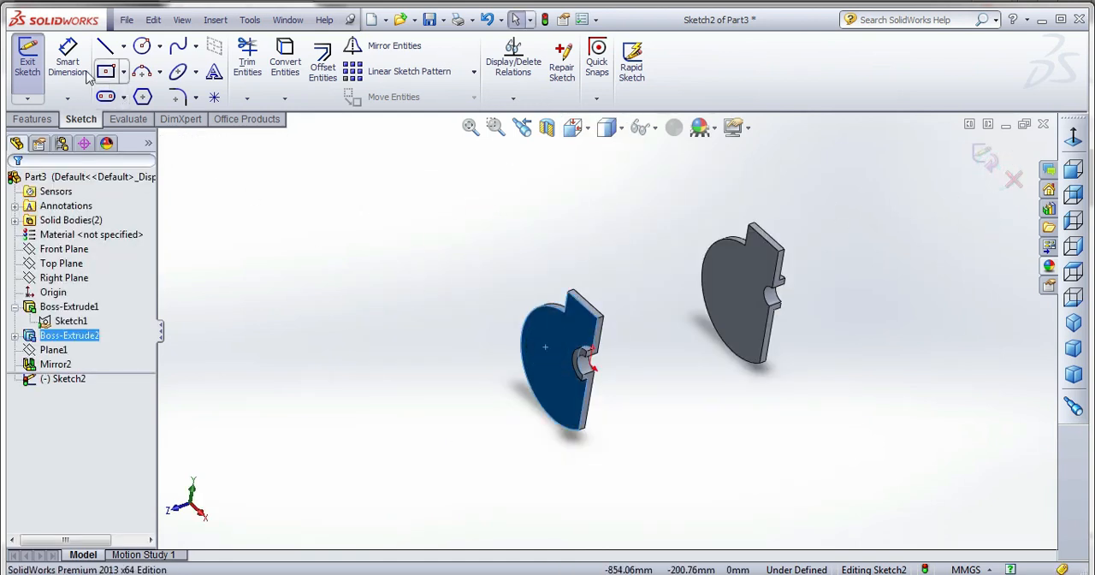
pyautogui.click(573, 127)
pyautogui.click(683, 240)
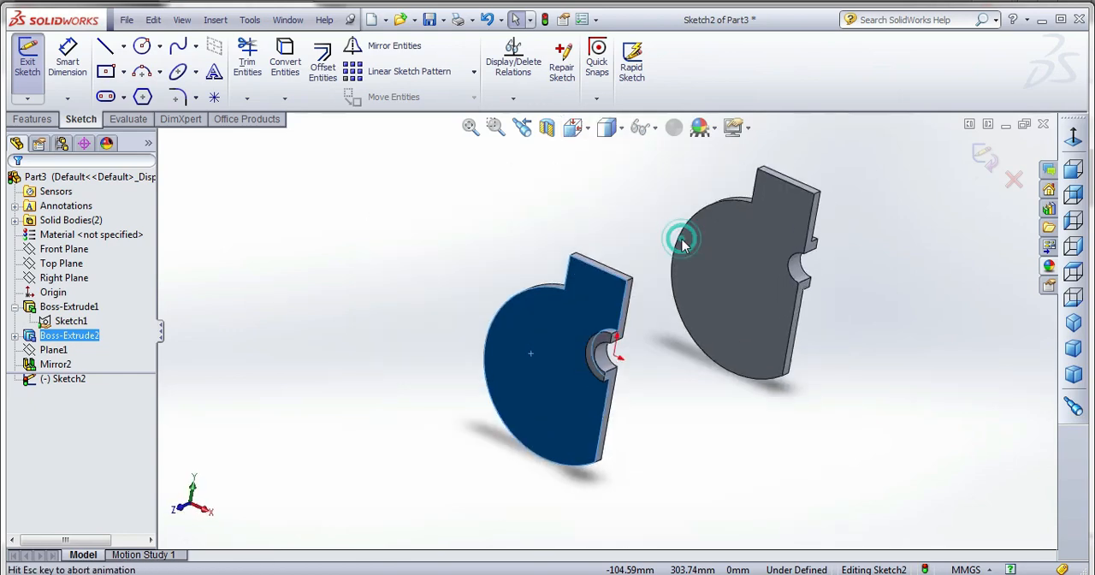
pyautogui.click(476, 166)
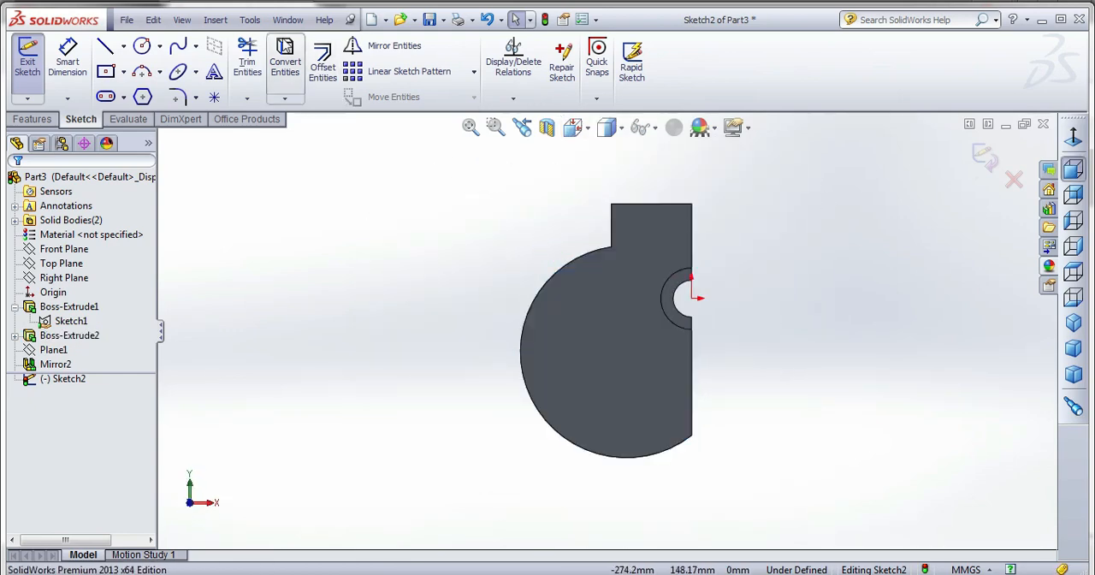
pyautogui.click(284, 60)
pyautogui.click(570, 258)
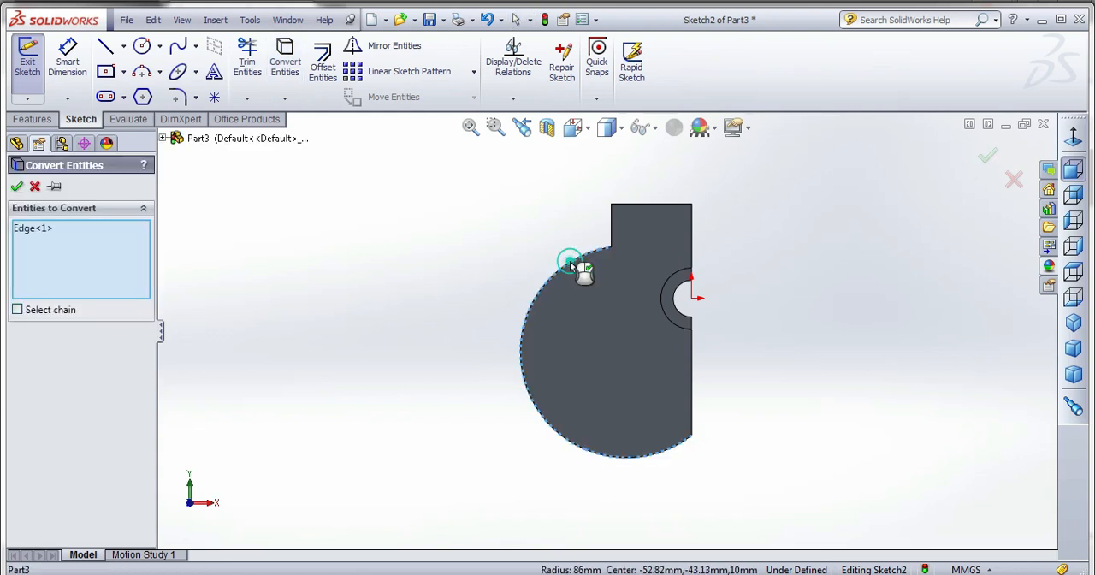
pyautogui.click(613, 229)
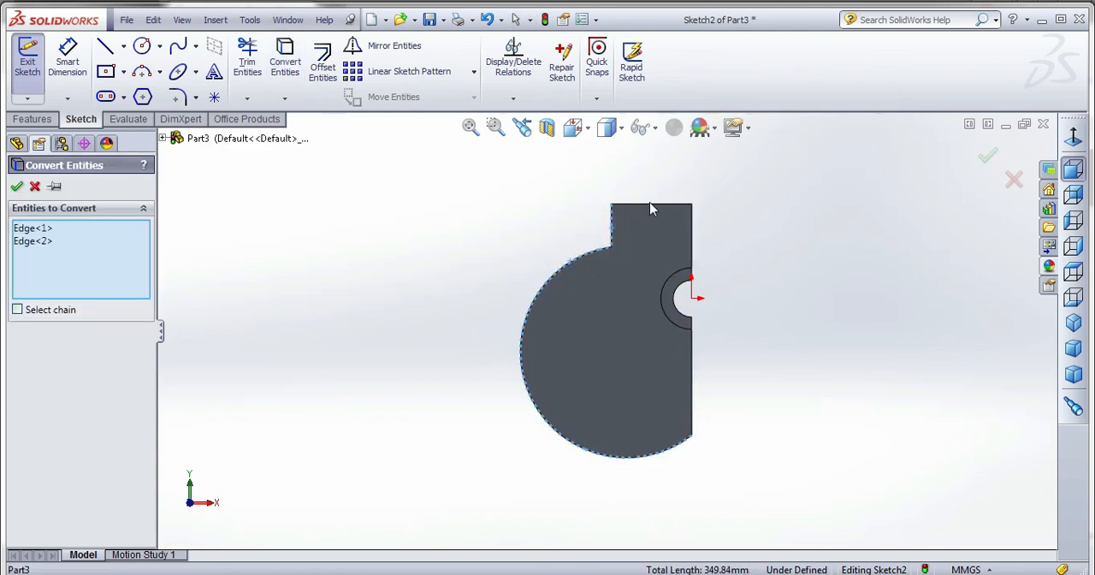
pyautogui.click(17, 186)
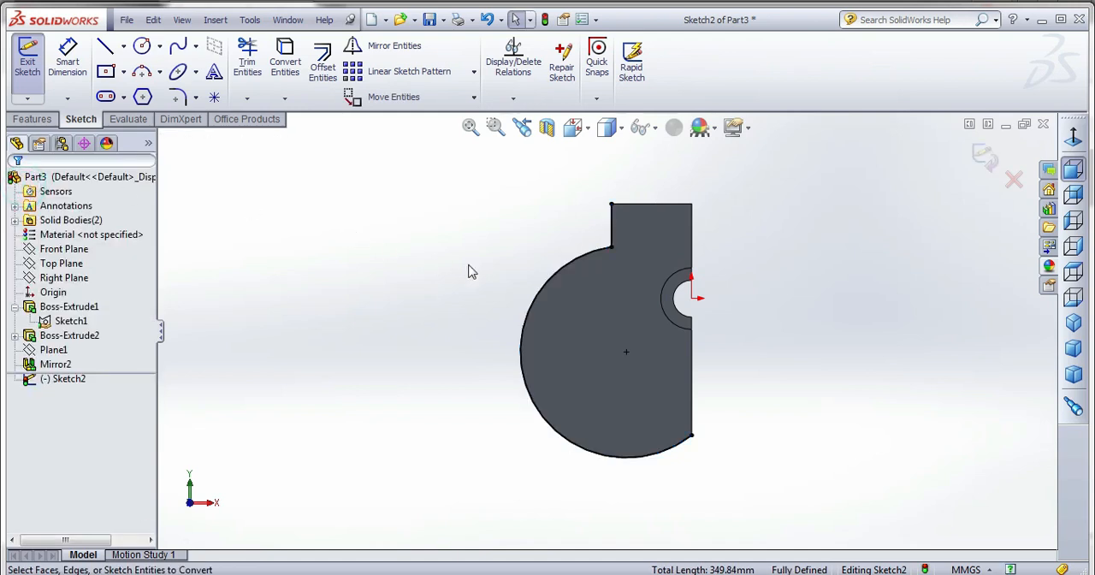
# Offset the converted arc and vertical line 3 mm toward the inside of the web.
pyautogui.click(323, 65)
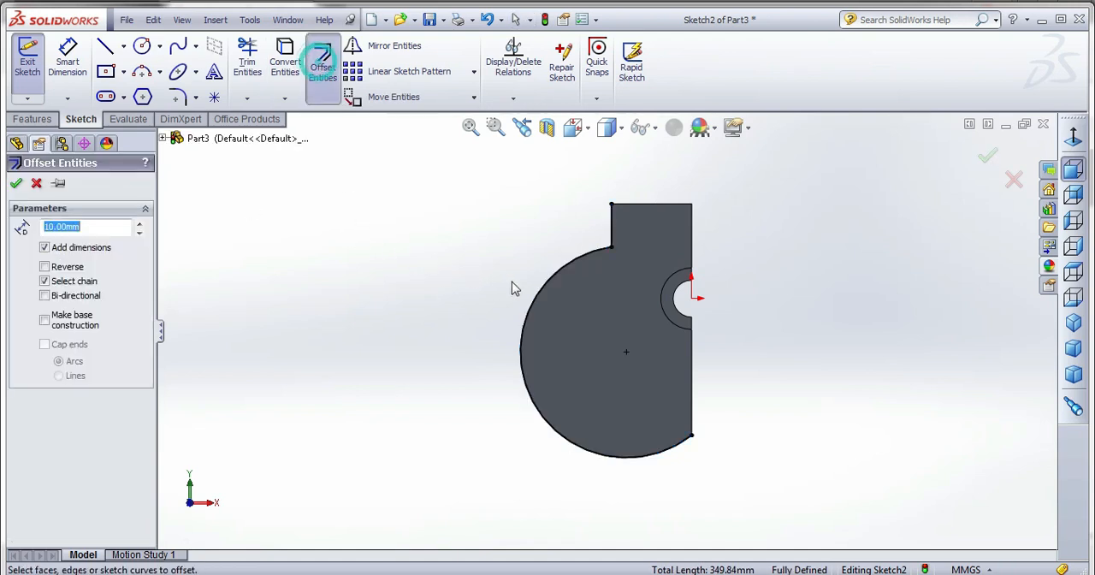
pyautogui.click(541, 291)
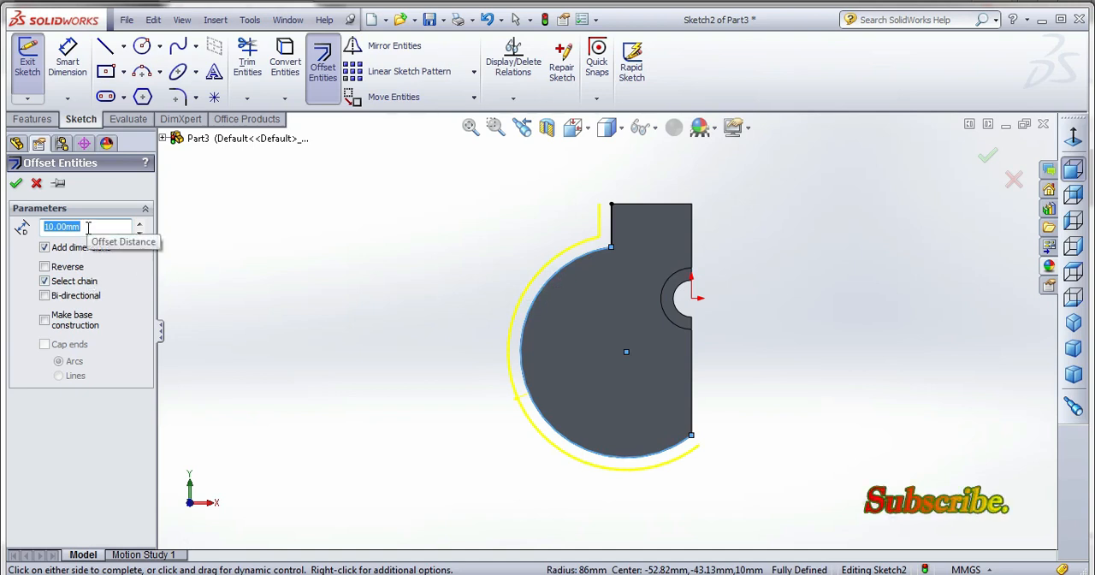
pyautogui.write('3')
pyautogui.press('Return')
pyautogui.click(78, 264)
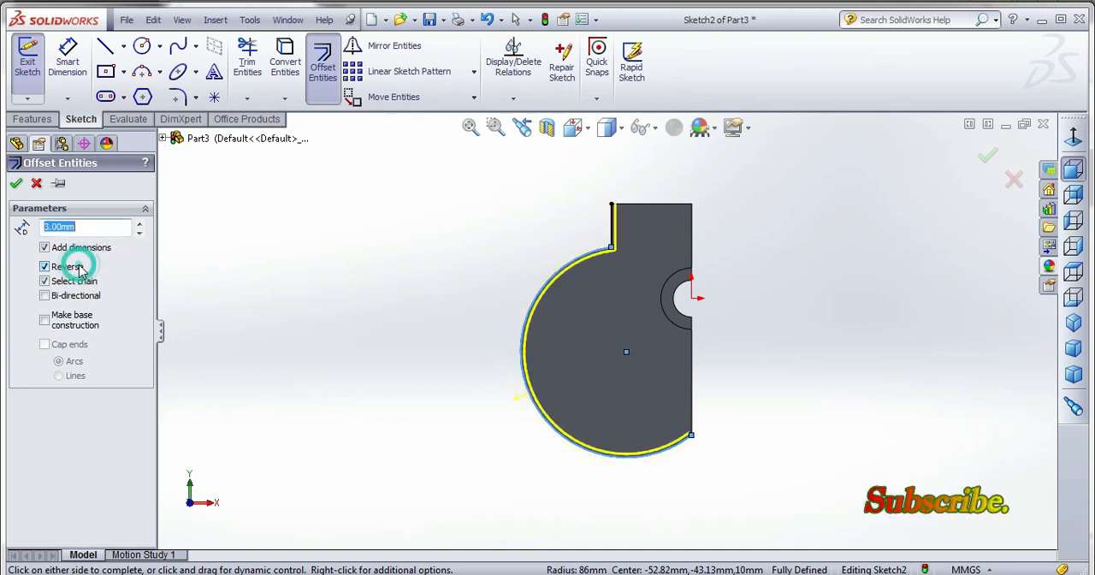
pyautogui.click(16, 184)
# Draw a short vertical line from the outer arc's lower endpoint up along the web's straight edge, past the offset arc's end.
pyautogui.scroll(-2, 604, 330)
pyautogui.scroll(-3, 744, 496)
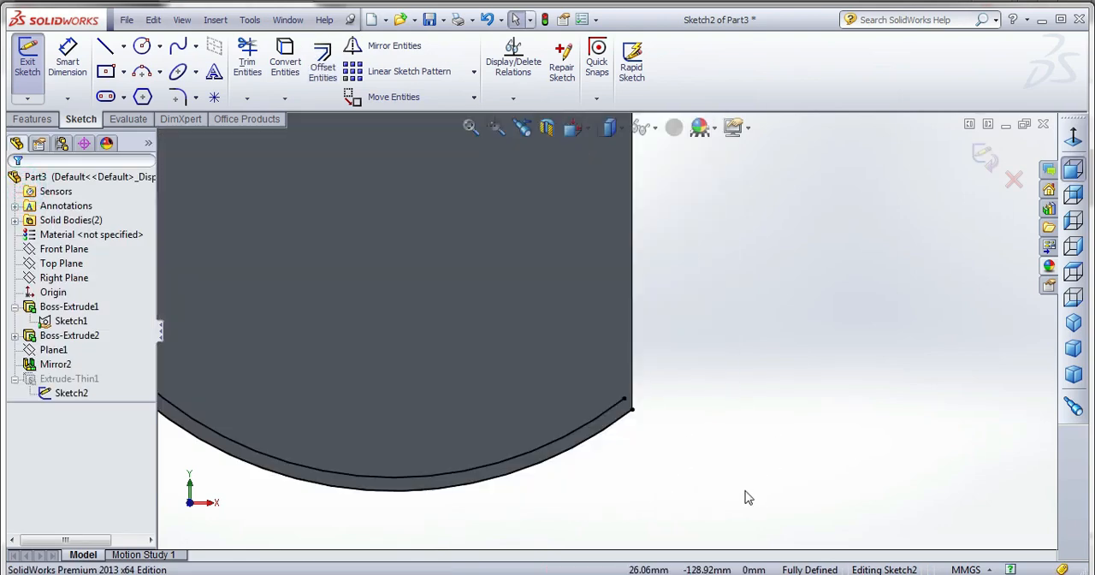
pyautogui.scroll(-2, 647, 410)
pyautogui.click(106, 47)
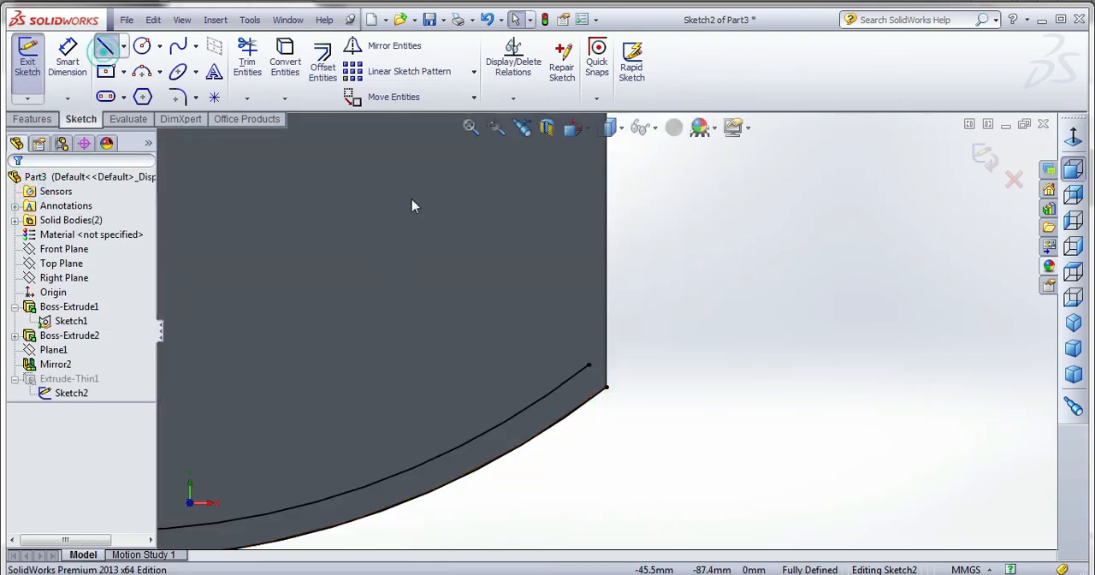
pyautogui.click(606, 387)
pyautogui.click(605, 301)
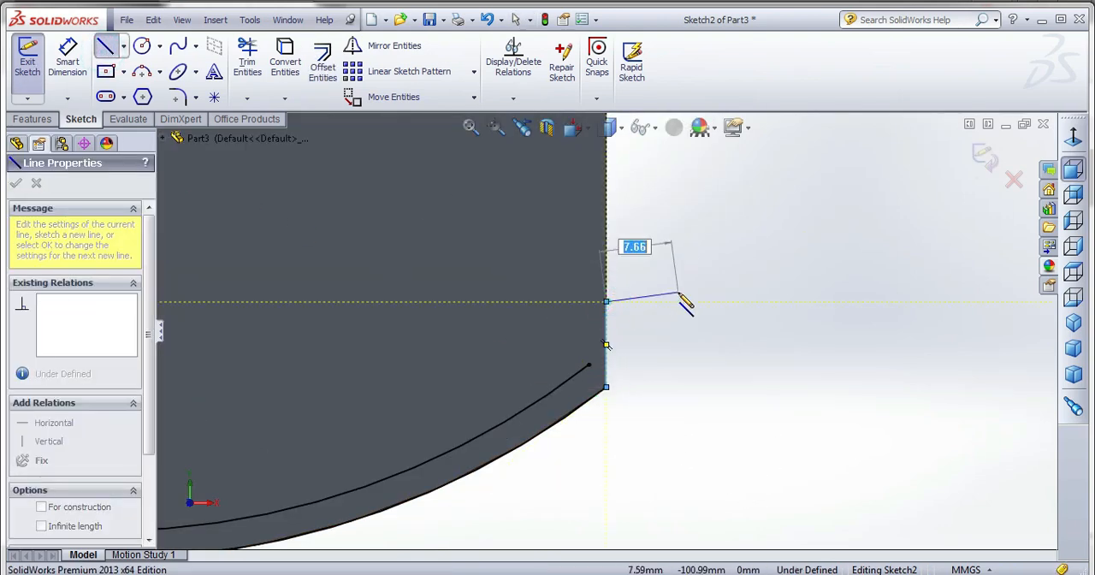
pyautogui.press('Escape')
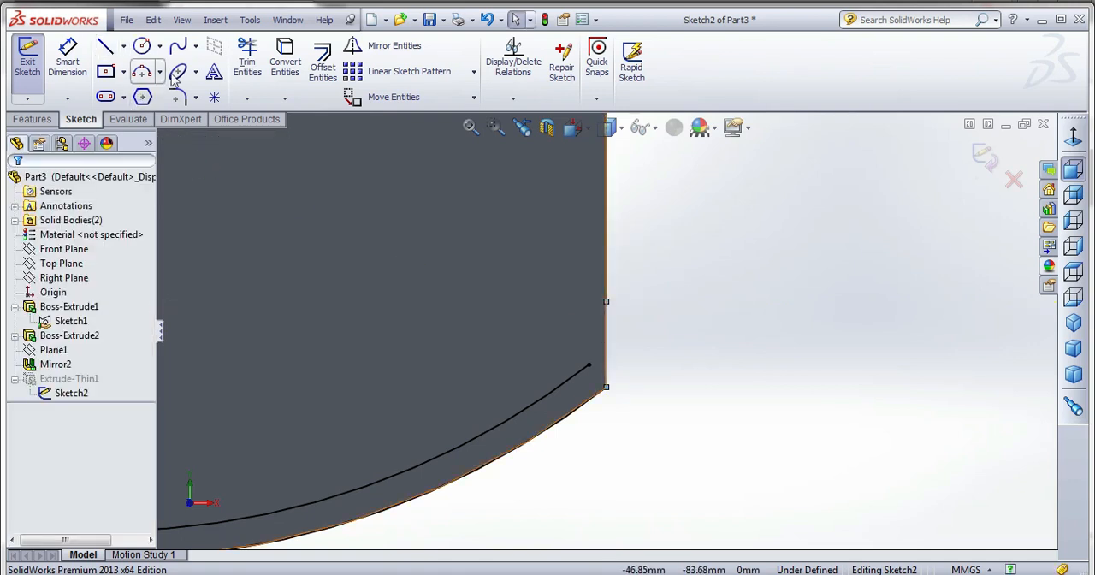
# Extend the offset arc to the short vertical line and trim the part of that line above the arc.
pyautogui.click(248, 98)
pyautogui.click(256, 110)
pyautogui.click(583, 377)
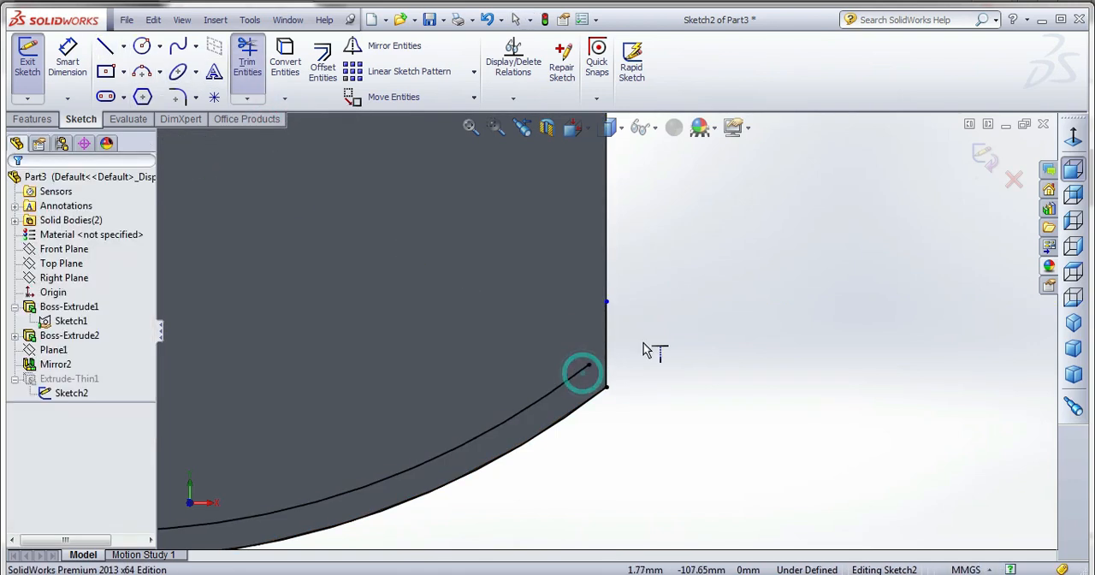
pyautogui.click(260, 60)
pyautogui.moveTo(472, 351); pyautogui.dragTo(612, 338)
# Close the upper end of the 3 mm strip with a horizontal line and exit the sketch.
pyautogui.scroll(10, 542, 436)
pyautogui.scroll(-8, 552, 267)
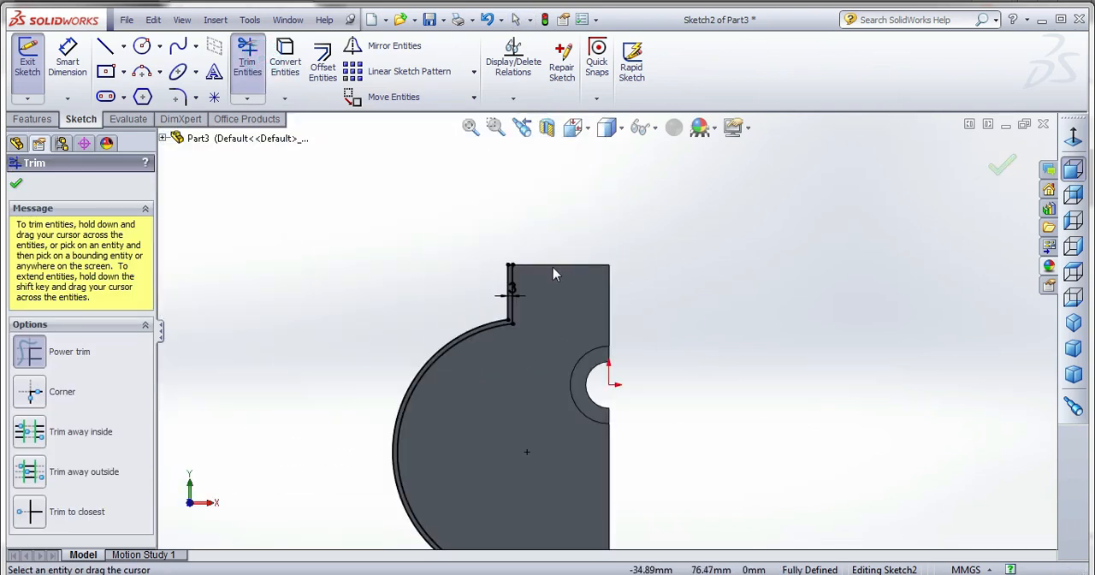
pyautogui.click(106, 46)
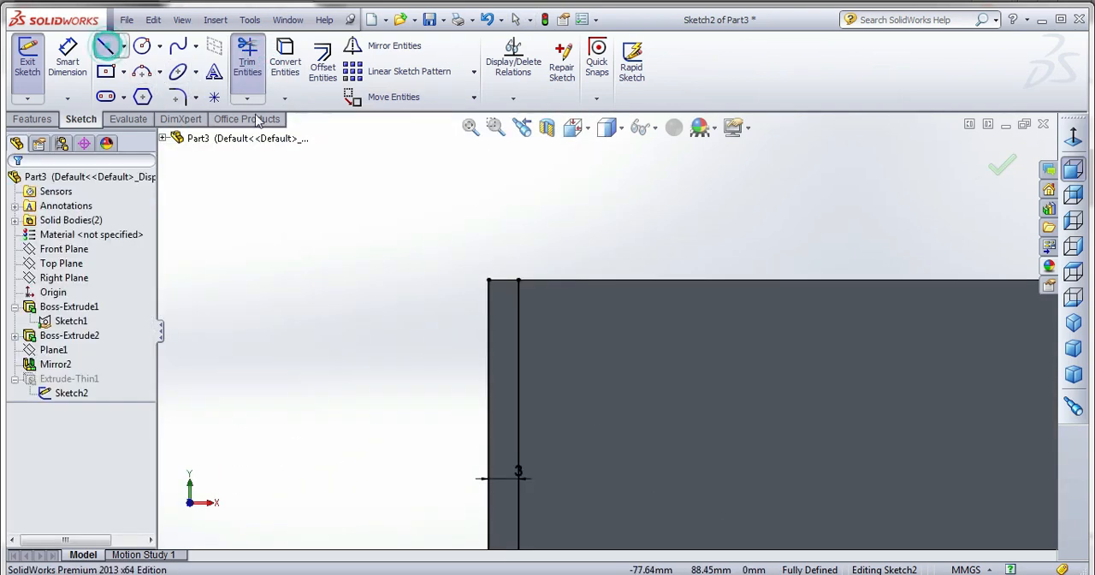
pyautogui.click(518, 281)
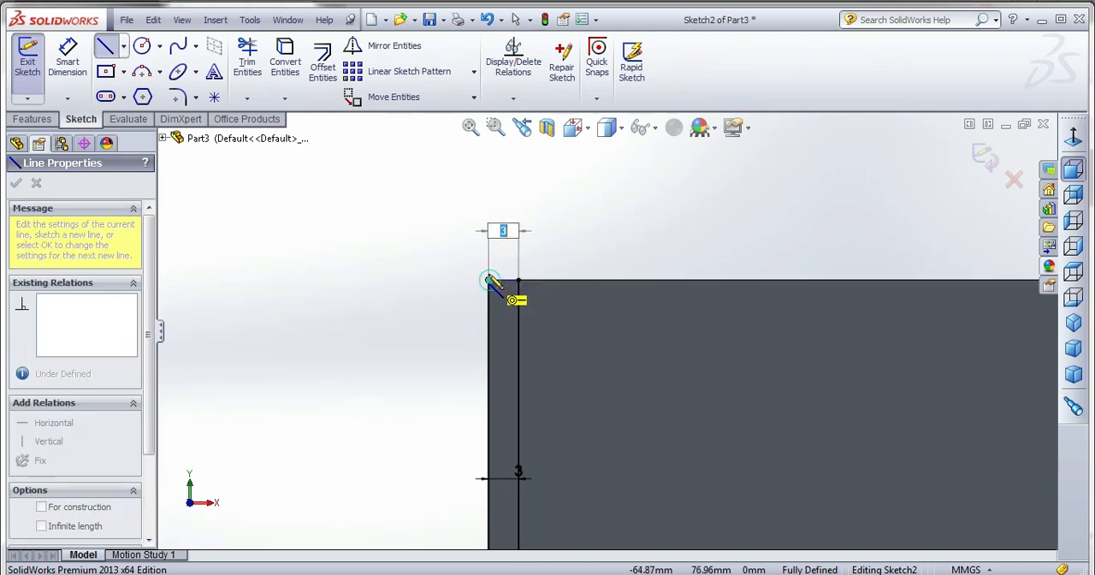
pyautogui.click(489, 280)
pyautogui.press('Escape')
pyautogui.press('Escape')
pyautogui.click(985, 158)
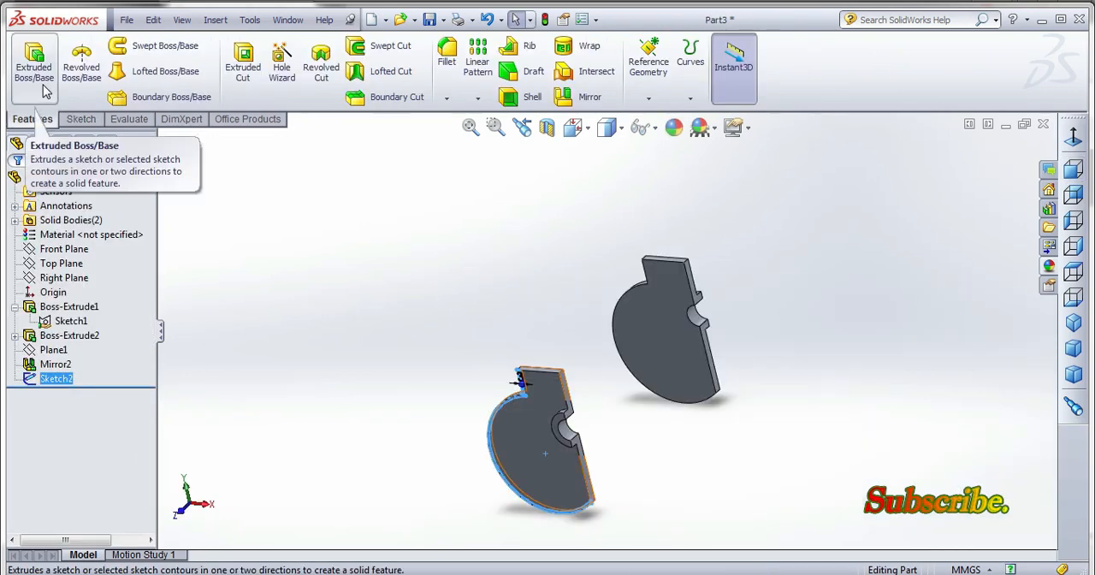
# Extrude the strip profile Up To Surface, ending at the mirrored web's facing flat surface, with Merge result on.
pyautogui.click(45, 88)
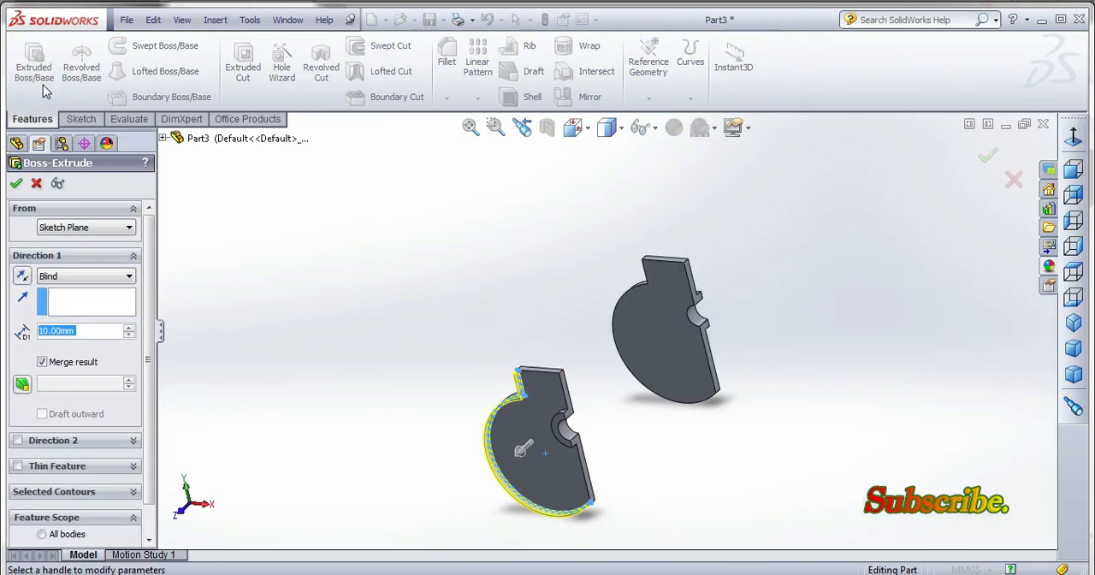
pyautogui.click(89, 276)
pyautogui.click(66, 321)
pyautogui.moveTo(589, 317); pyautogui.dragTo(655, 318, button='middle')
pyautogui.click(657, 280)
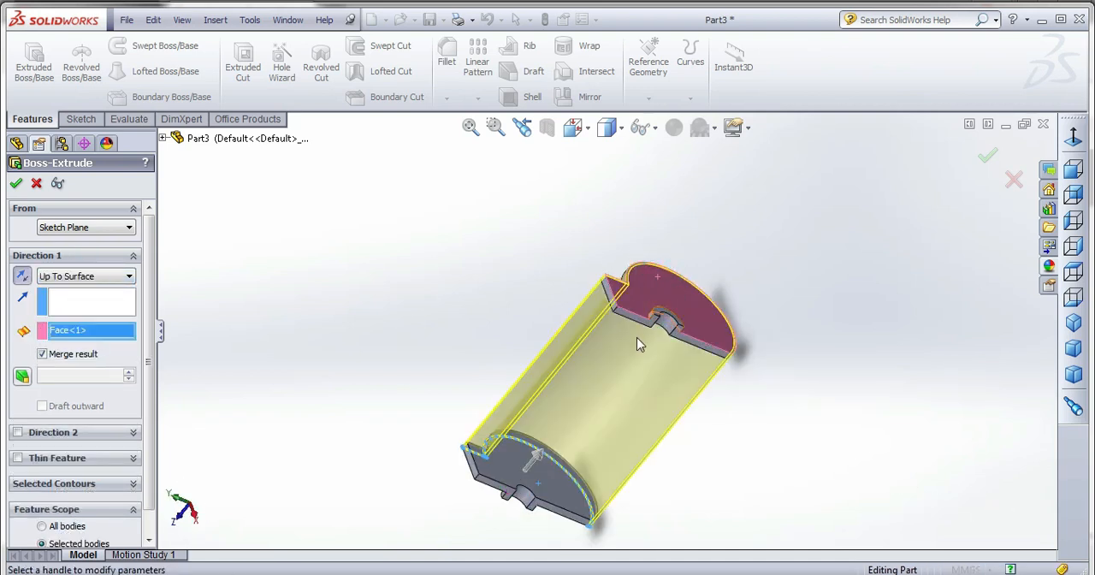
pyautogui.moveTo(682, 273); pyautogui.dragTo(528, 320, button='middle')
pyautogui.click(15, 183)
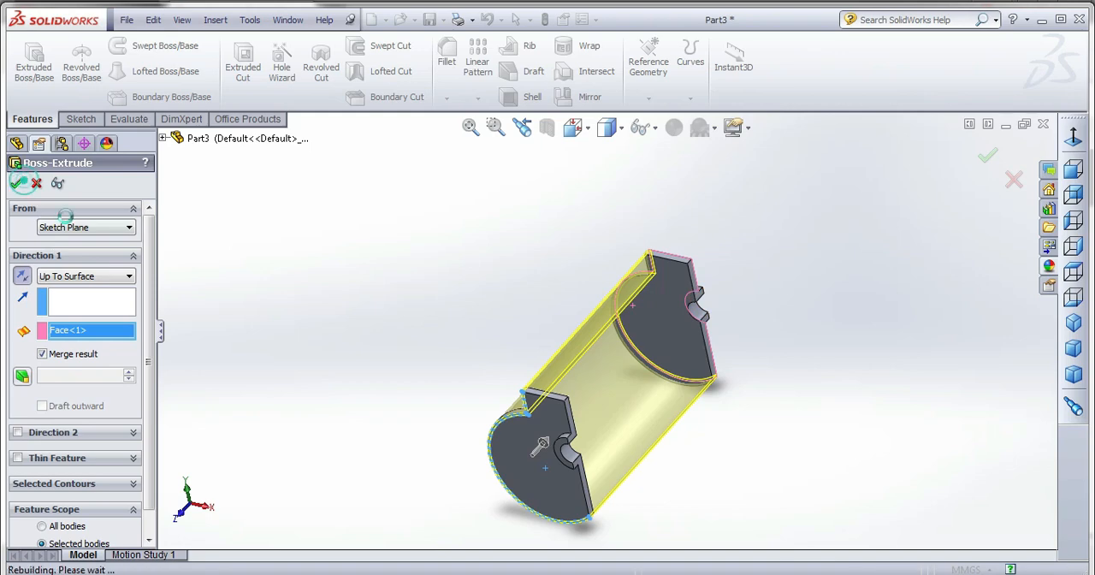
pyautogui.moveTo(446, 316); pyautogui.dragTo(496, 303, button='middle')
pyautogui.scroll(-8, 586, 453)
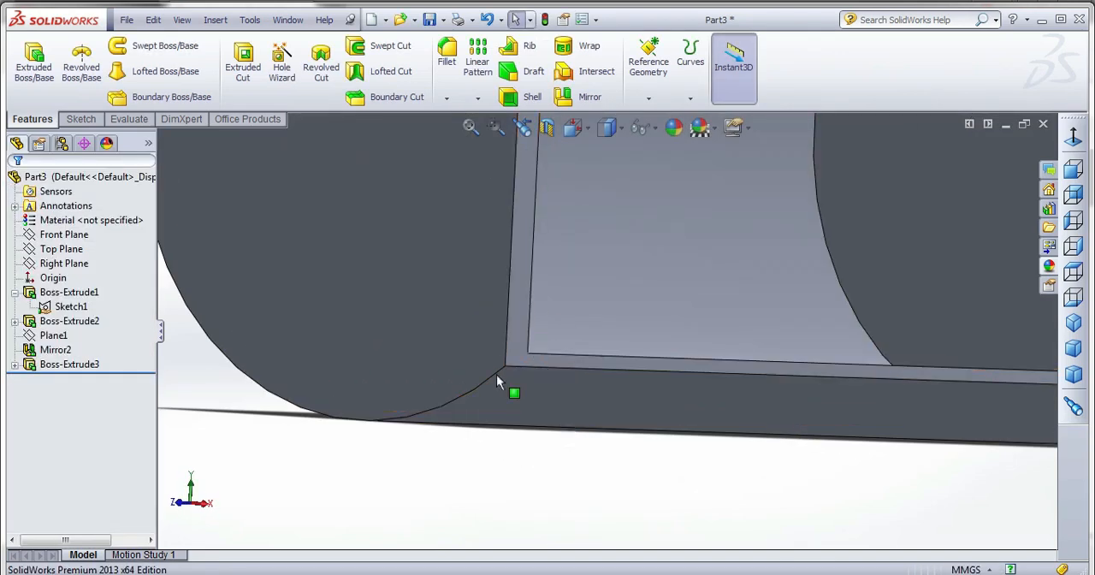
pyautogui.scroll(8, 500, 380)
pyautogui.moveTo(528, 413); pyautogui.dragTo(597, 283, button='middle')
pyautogui.hotkey('ctrl', '7')
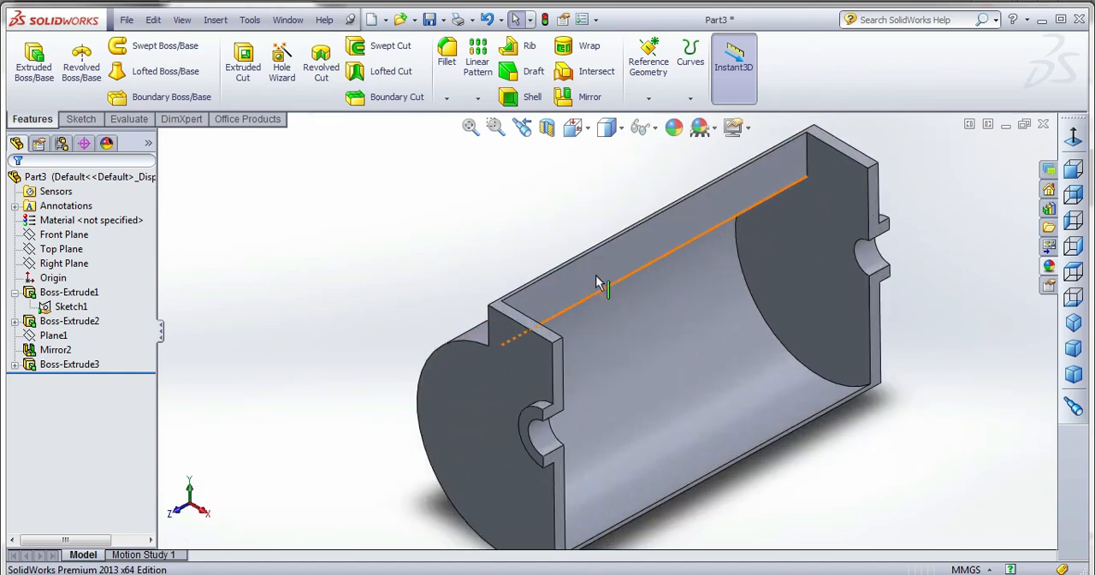
pyautogui.scroll(3, 481, 311)
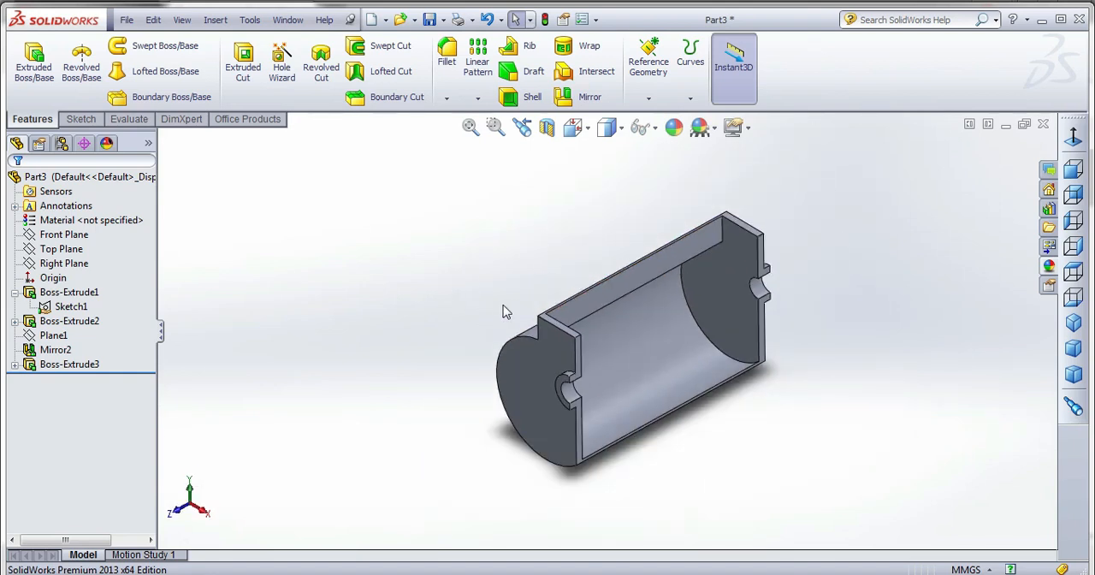
# Save the part in the piston_cylinder_assembly folder inside ANIMATION MODEL, under a file name beginning with crank_ca.
pyautogui.click(430, 19)
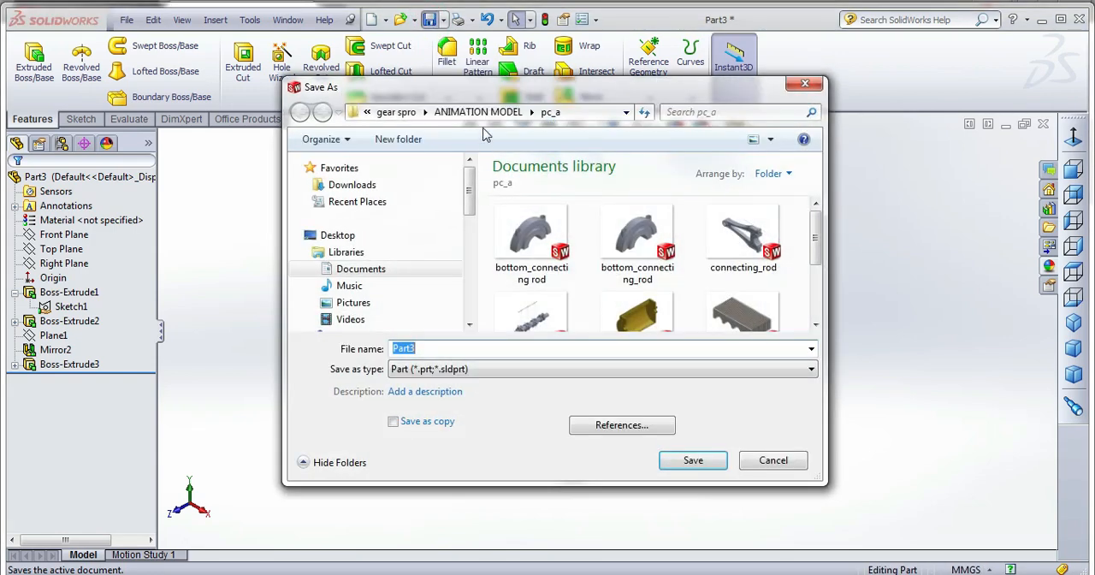
pyautogui.click(478, 112)
pyautogui.scroll(-3, 556, 299)
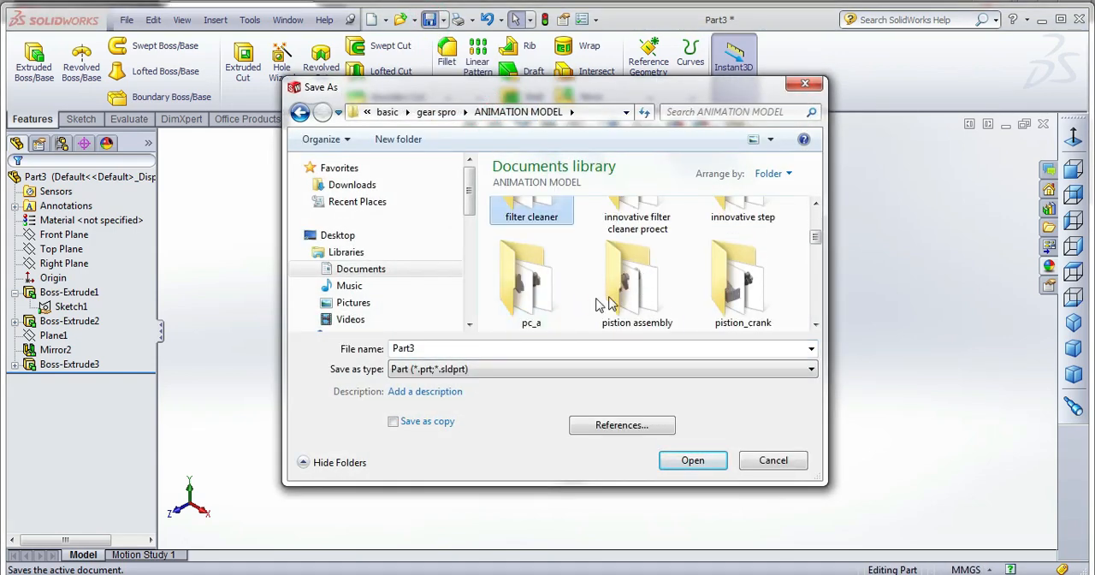
pyautogui.scroll(-3, 607, 301)
pyautogui.click(552, 221)
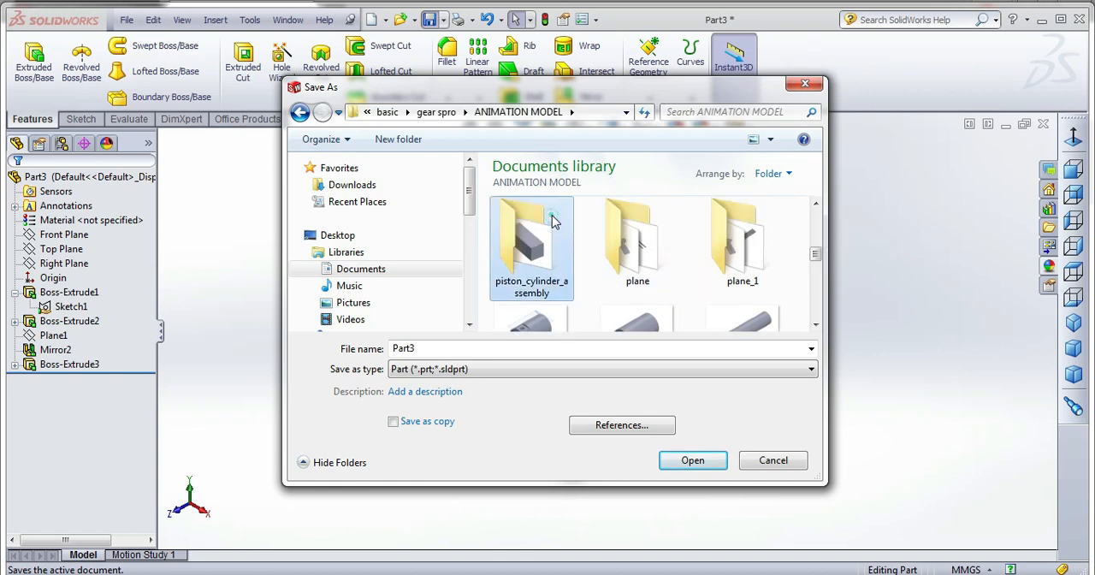
pyautogui.doubleClick(552, 221)
pyautogui.click(457, 348)
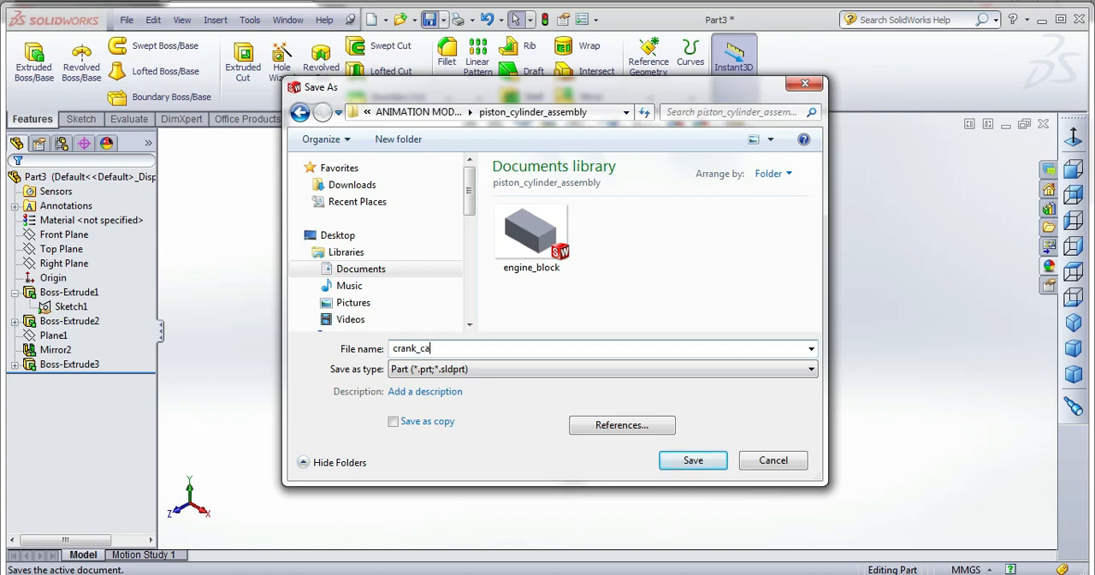
pyautogui.click(695, 462)
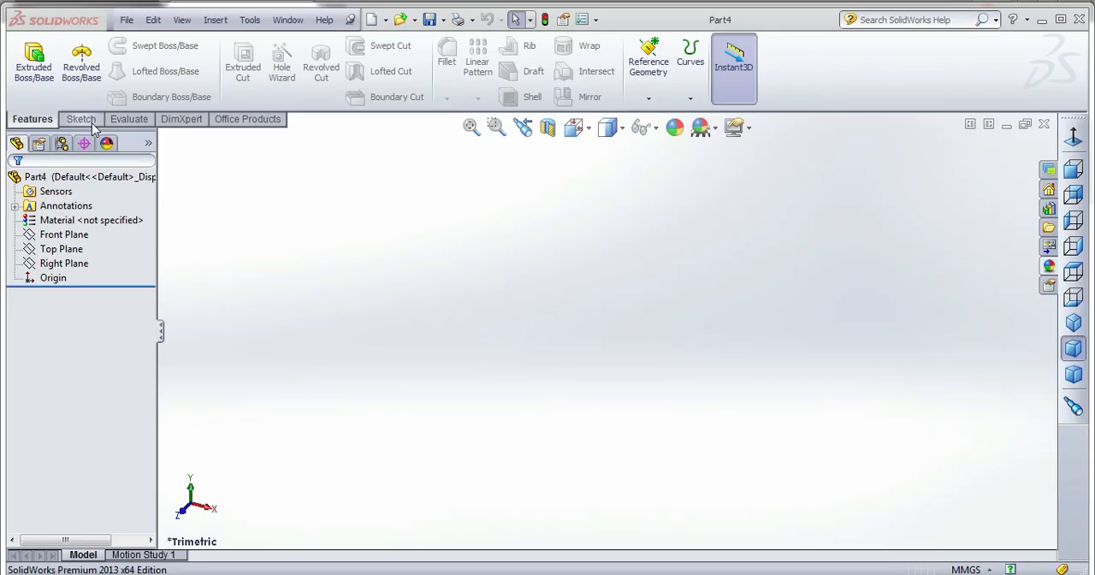
# Start a sketch on the Front Plane of the new part and draw a vertical centerline through the origin.
pyautogui.click(81, 119)
pyautogui.click(27, 53)
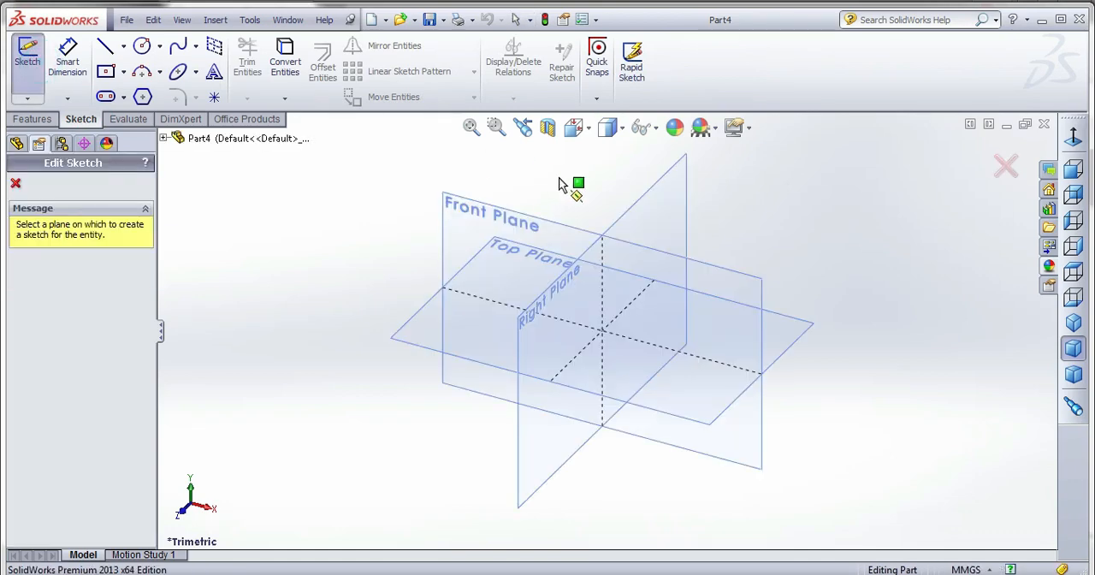
pyautogui.click(456, 209)
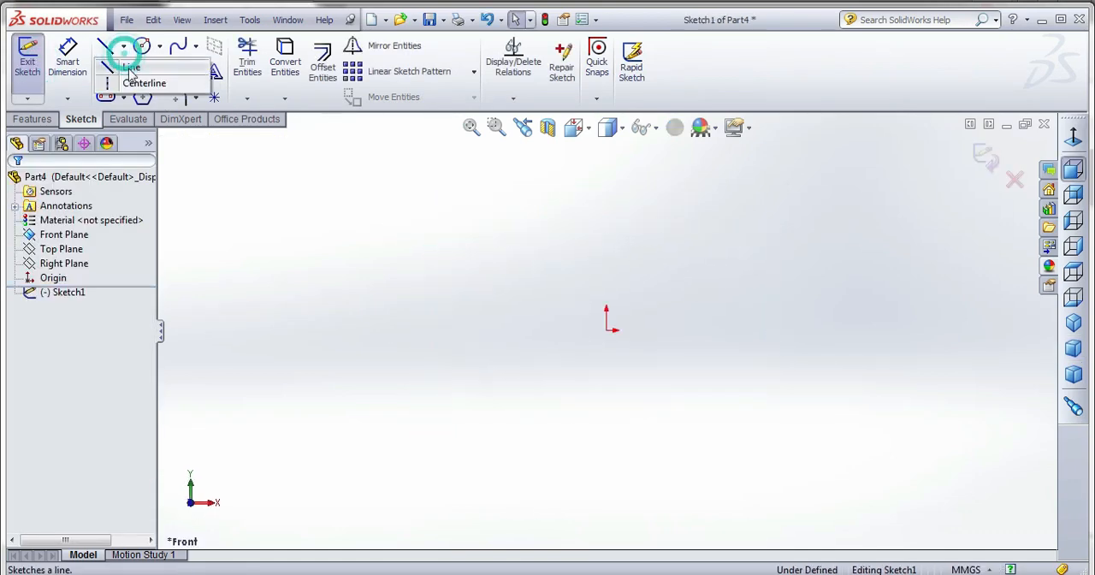
pyautogui.click(606, 185)
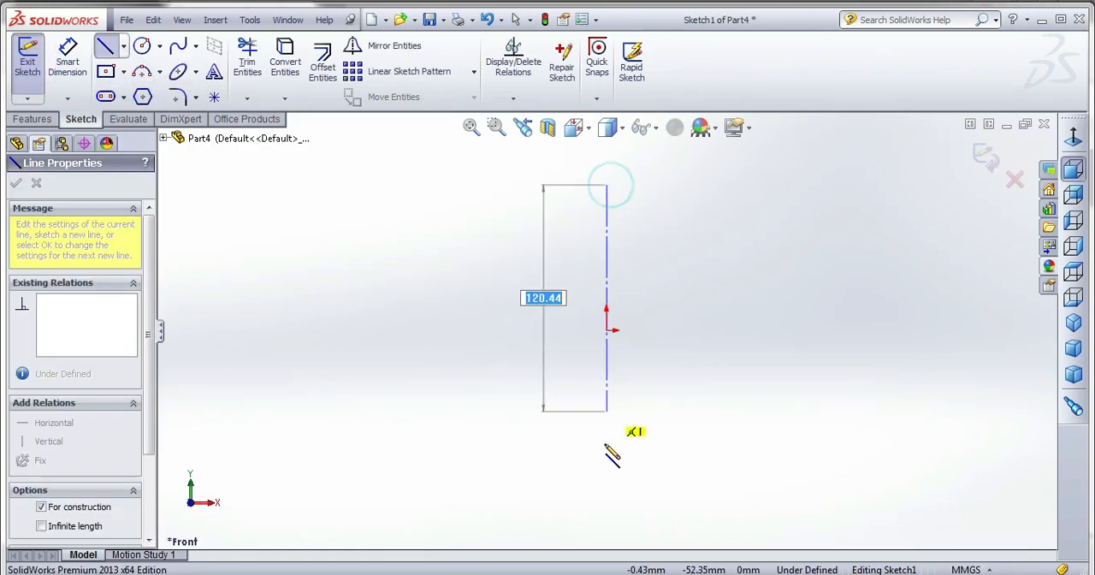
pyautogui.click(606, 473)
# Sketch a downward line chain about 76 mm right of the centerline, with two rectangular notches about 7.7 mm deep cut toward it.
pyautogui.rightClick(639, 158)
pyautogui.click(669, 236)
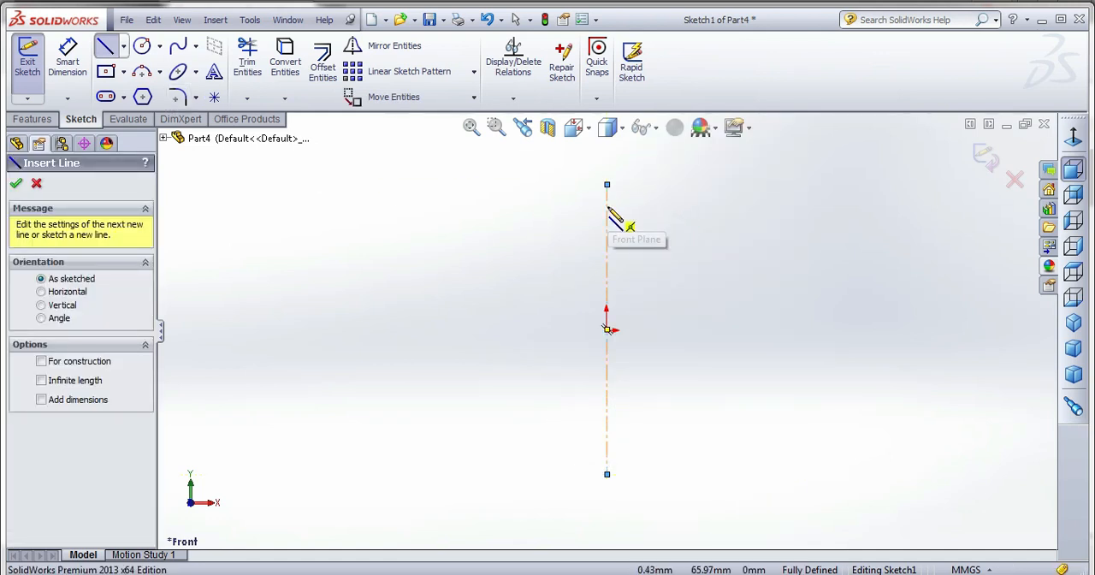
pyautogui.click(749, 242)
pyautogui.click(750, 257)
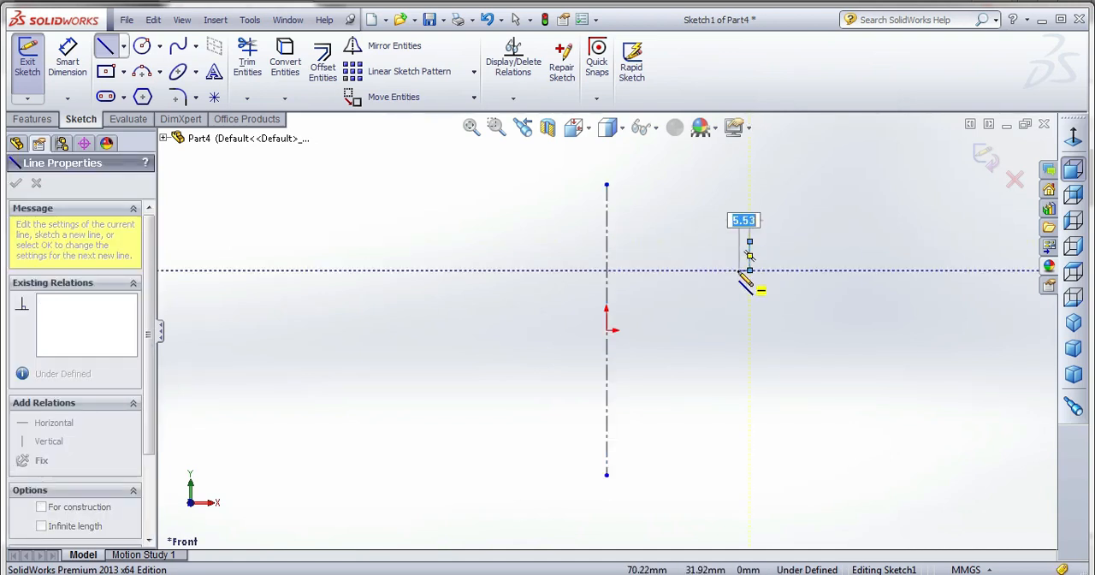
pyautogui.click(734, 270)
pyautogui.click(734, 291)
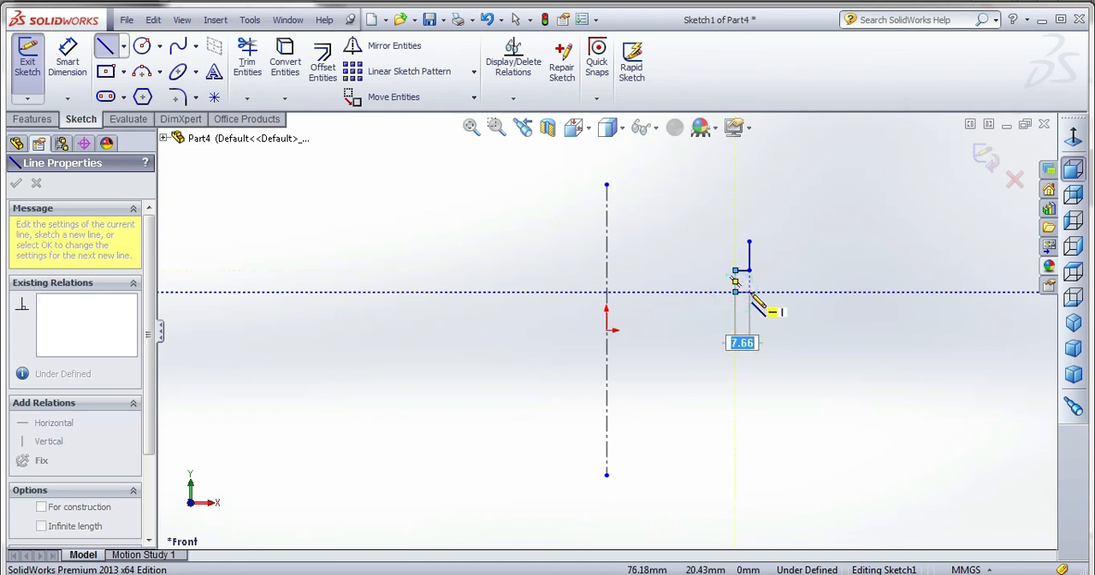
pyautogui.click(749, 292)
pyautogui.click(749, 311)
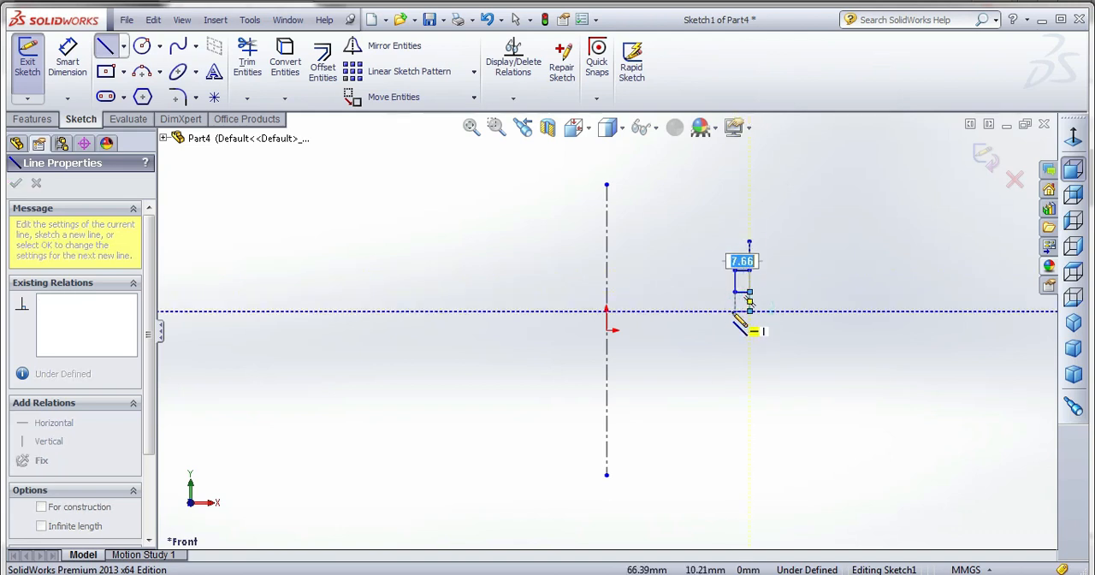
pyautogui.click(734, 310)
pyautogui.click(735, 335)
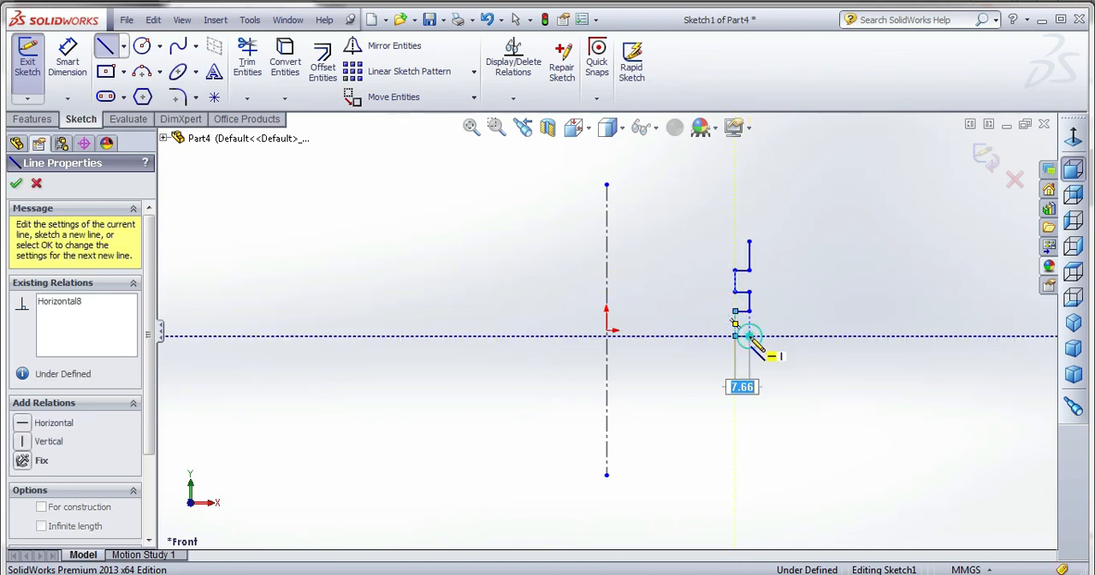
pyautogui.click(749, 335)
# Continue the chain downward with a third notch about 7.7 mm deep and a long vertical line below it.
pyautogui.click(749, 369)
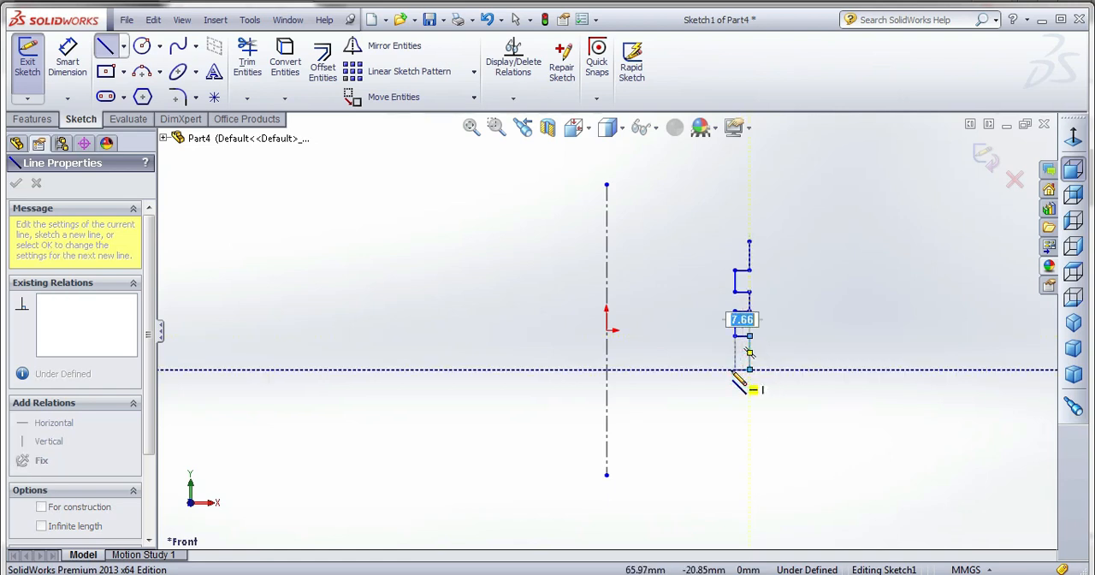
pyautogui.click(734, 370)
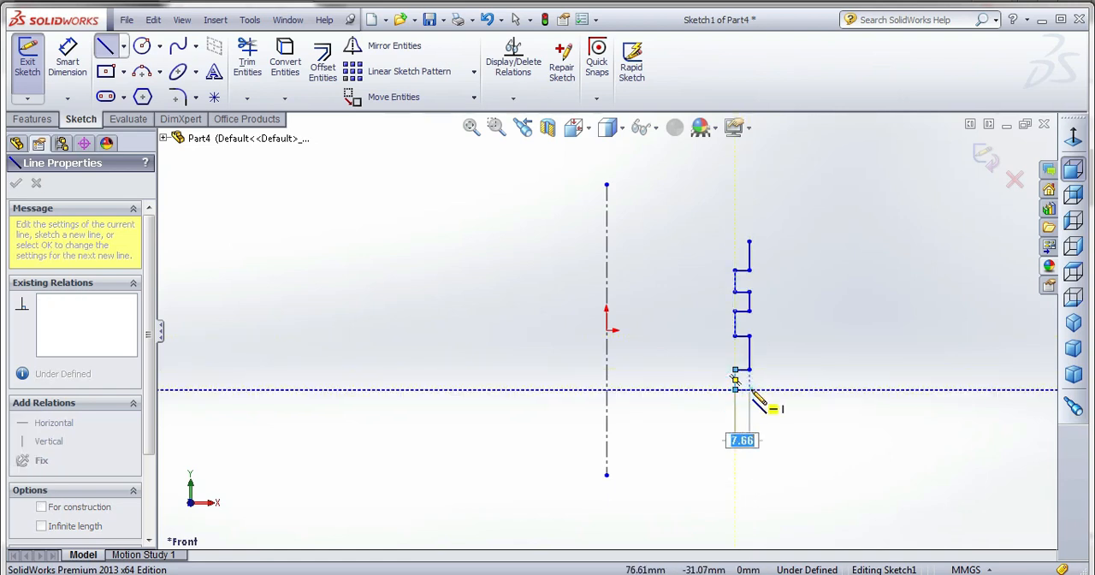
pyautogui.click(750, 390)
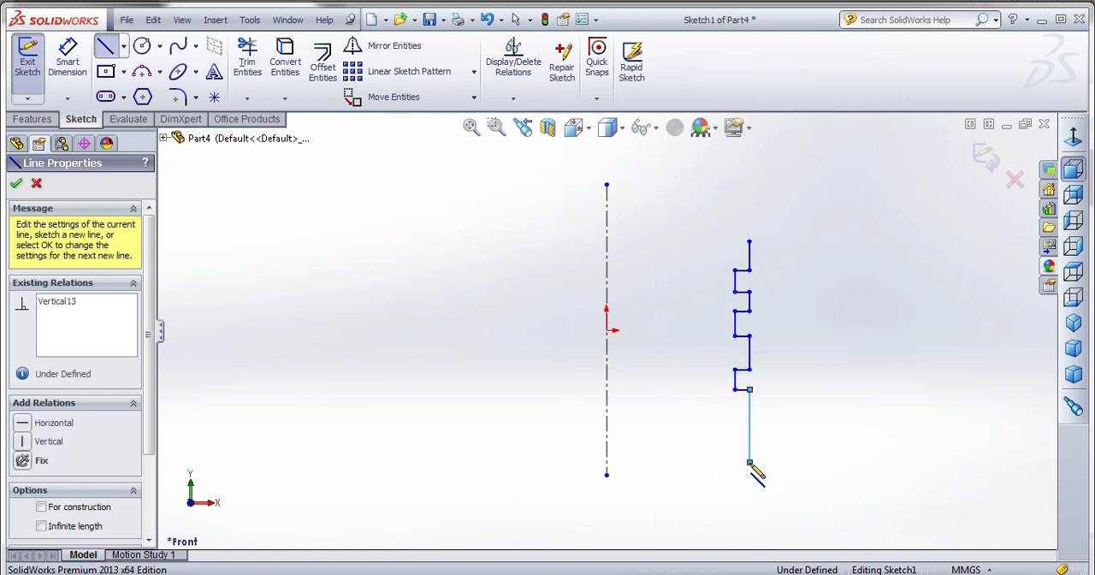
pyautogui.click(749, 463)
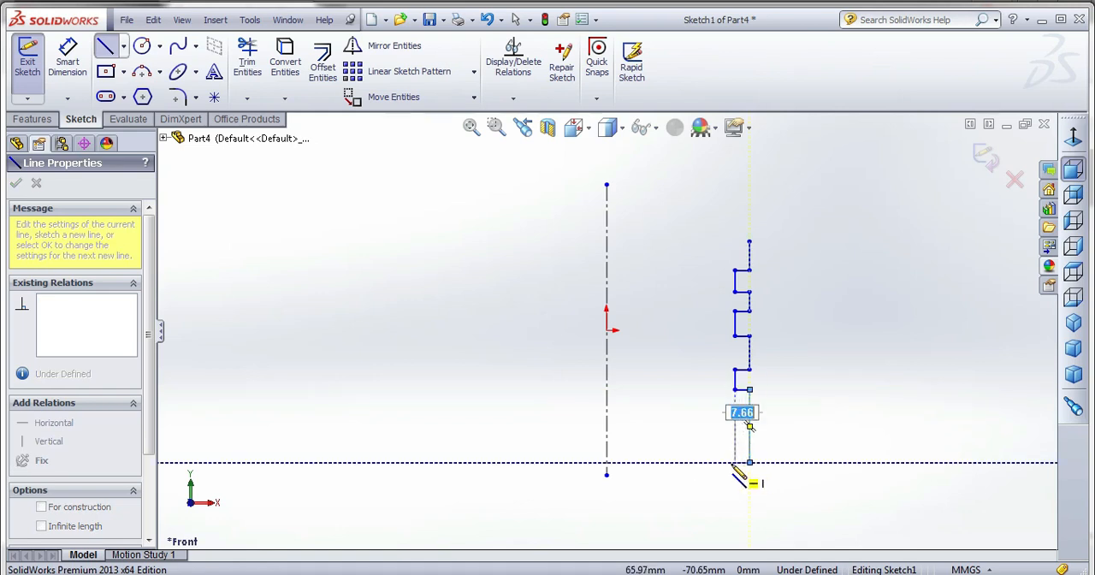
# End the line chain and dimension the top segment at 30 mm from the vertical centerline.
pyautogui.rightClick(798, 310)
pyautogui.click(818, 162)
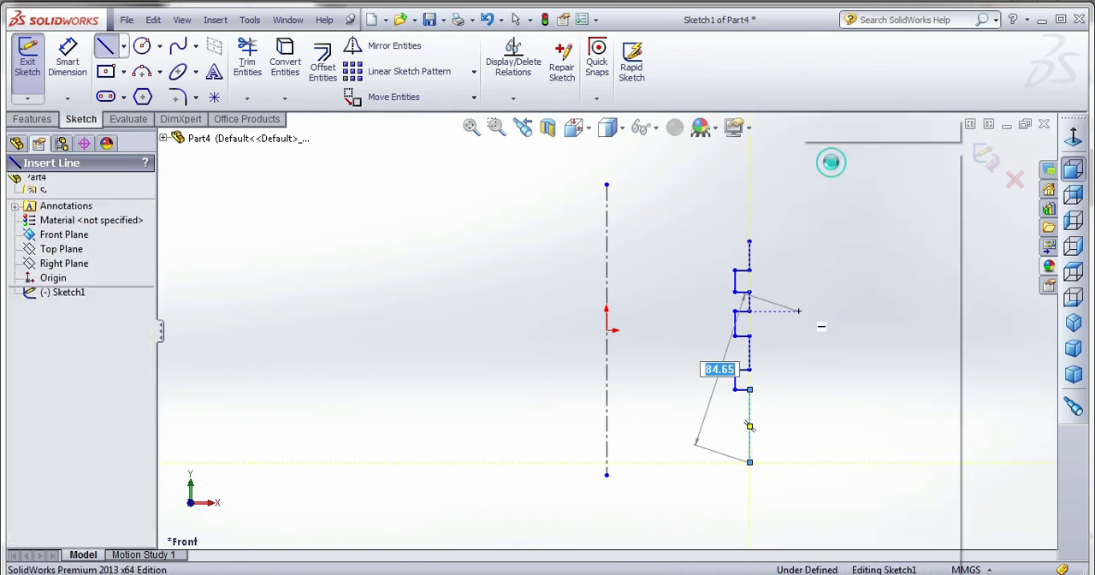
pyautogui.click(69, 53)
pyautogui.click(750, 257)
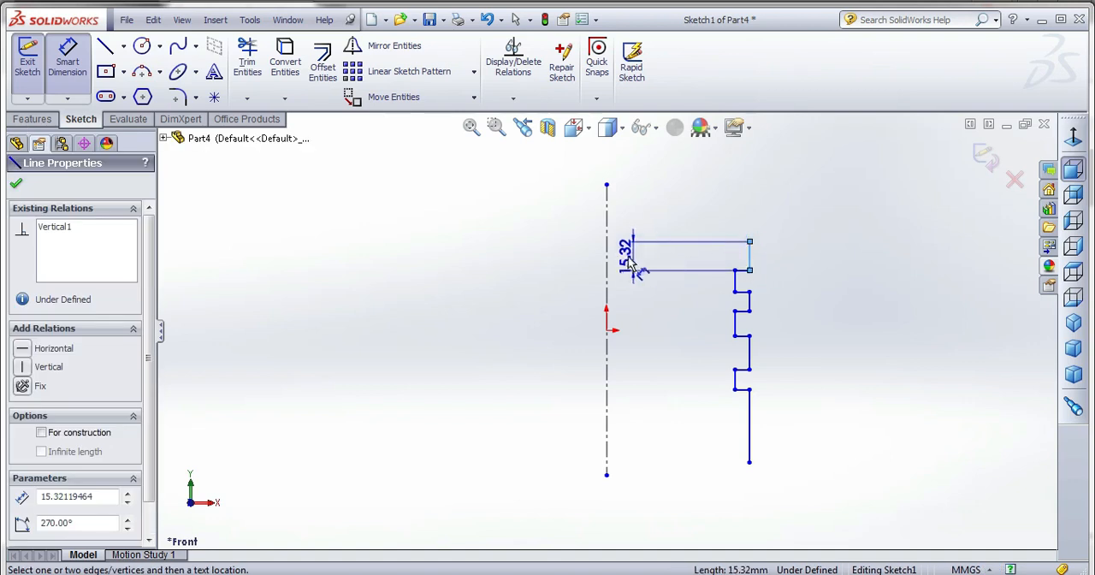
pyautogui.click(607, 256)
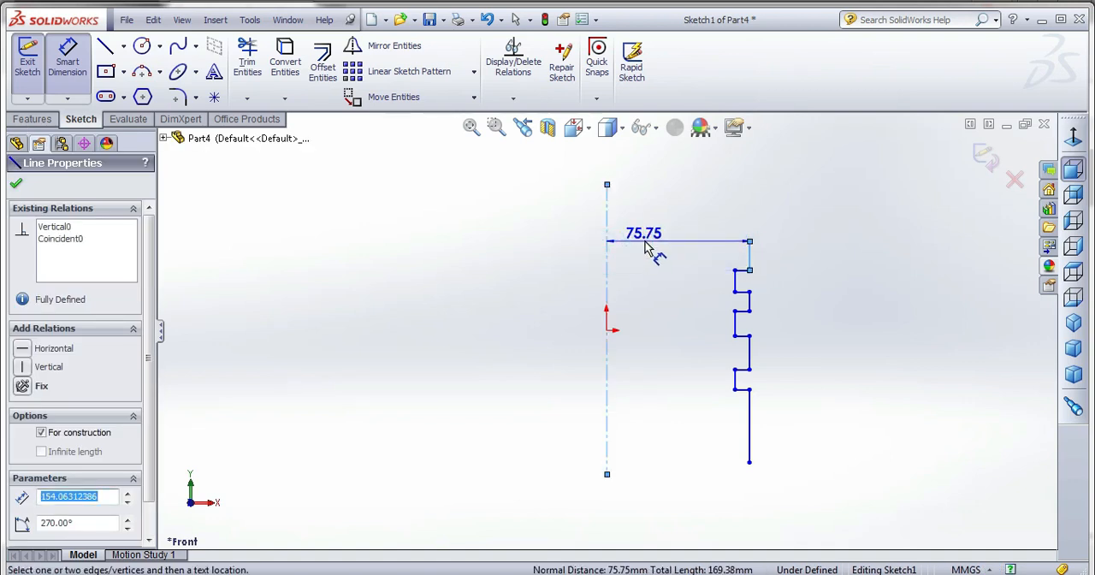
pyautogui.click(647, 247)
pyautogui.write('3')
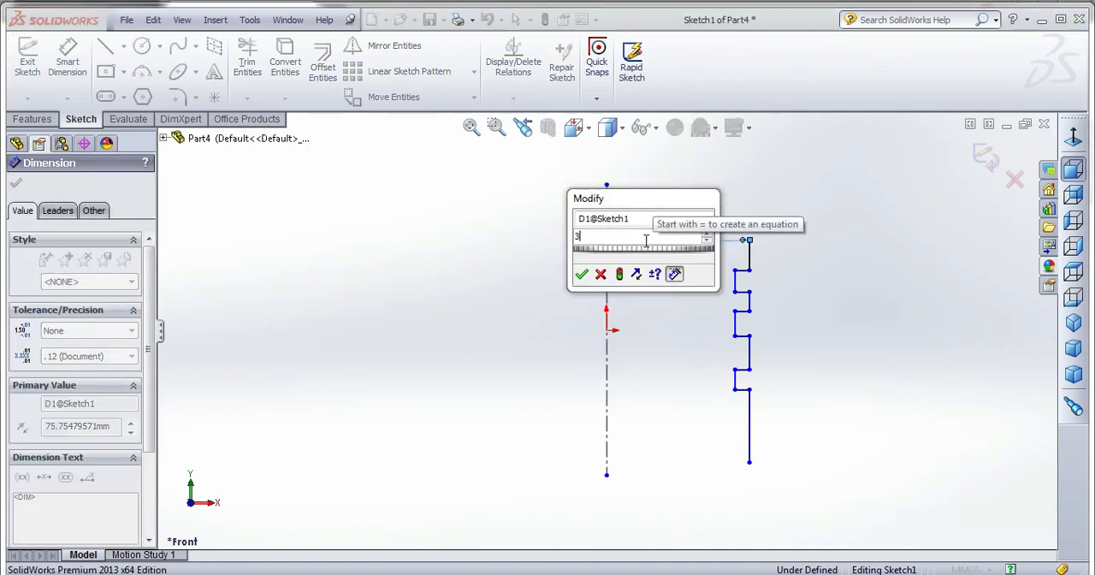
pyautogui.write('-')
pyautogui.press('BackSpace')
pyautogui.write('0')
pyautogui.press('Return')
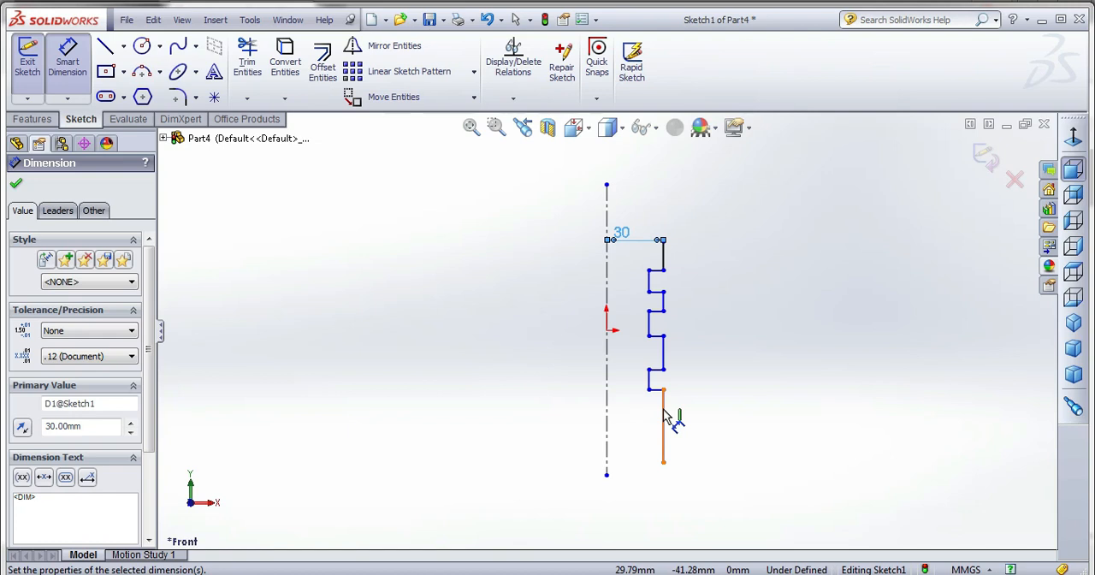
# Dimension the top segment's length as 5 mm and the first notch's height as 3 mm.
pyautogui.click(663, 254)
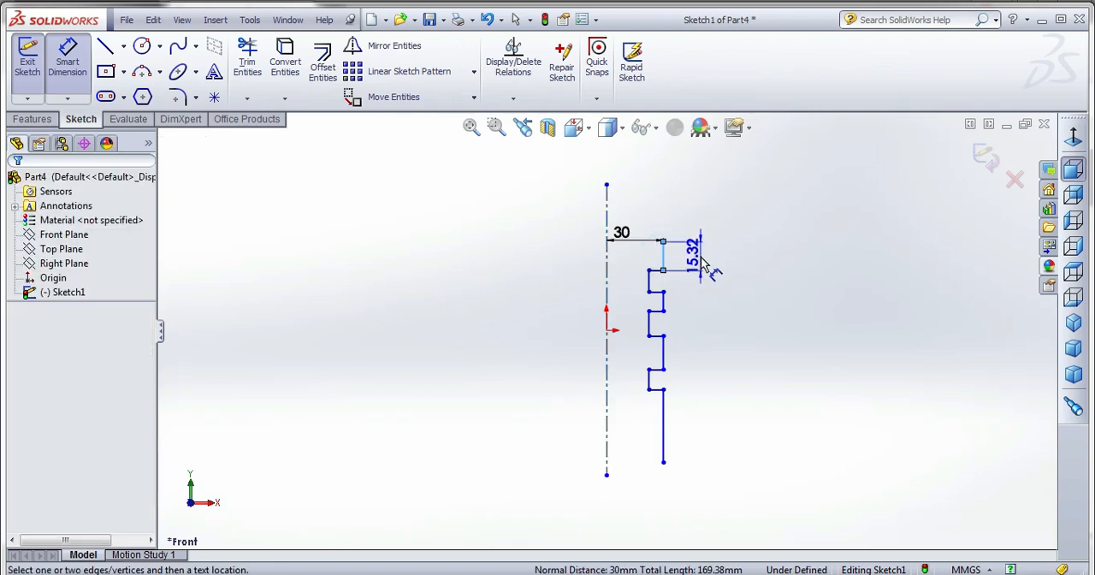
pyautogui.click(699, 259)
pyautogui.press('Return')
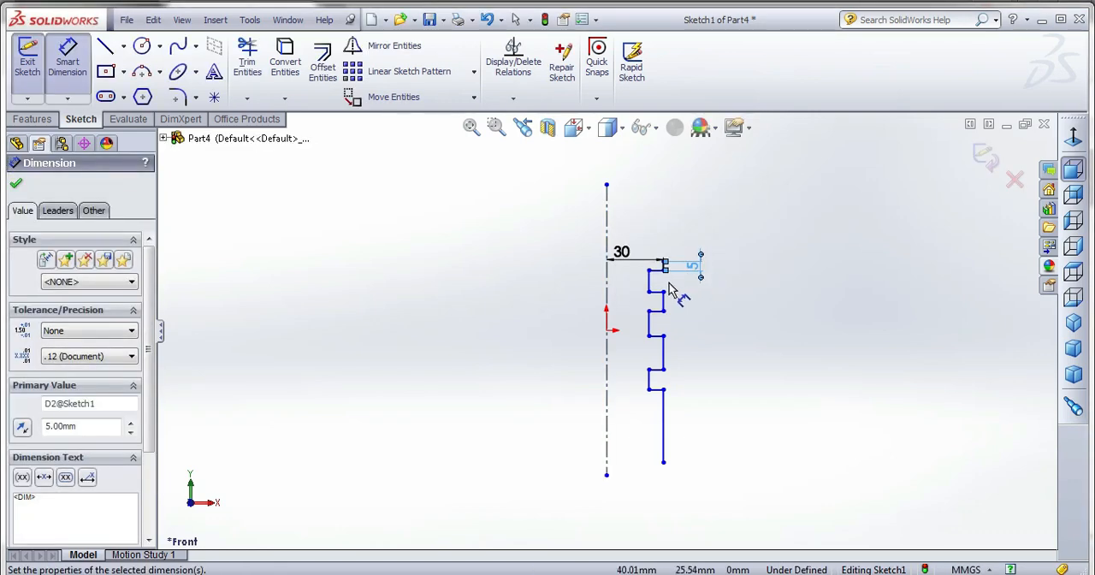
pyautogui.click(655, 285)
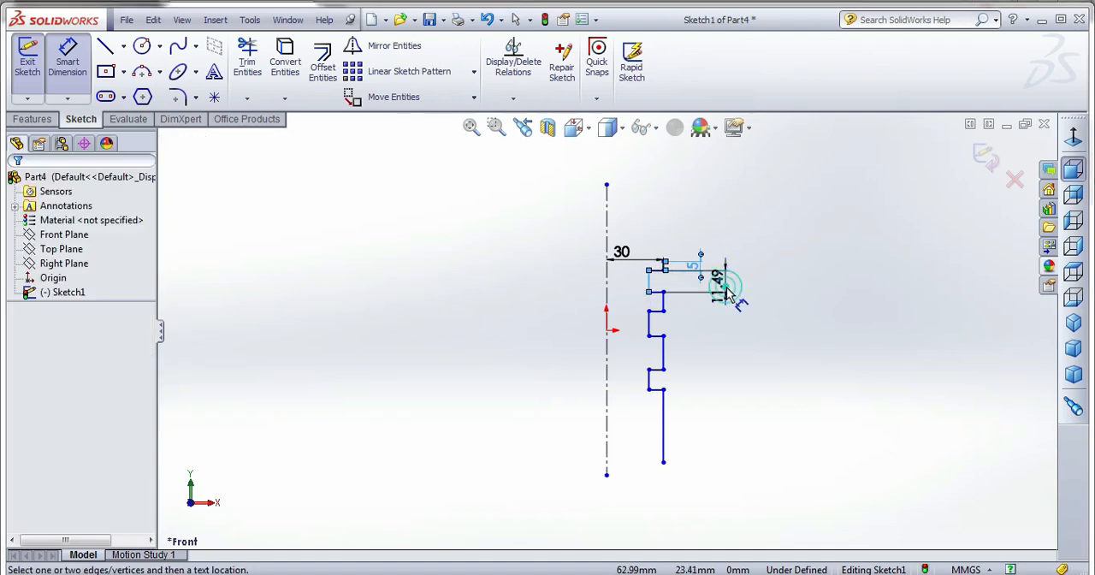
pyautogui.click(720, 289)
pyautogui.write('3')
pyautogui.press('Return')
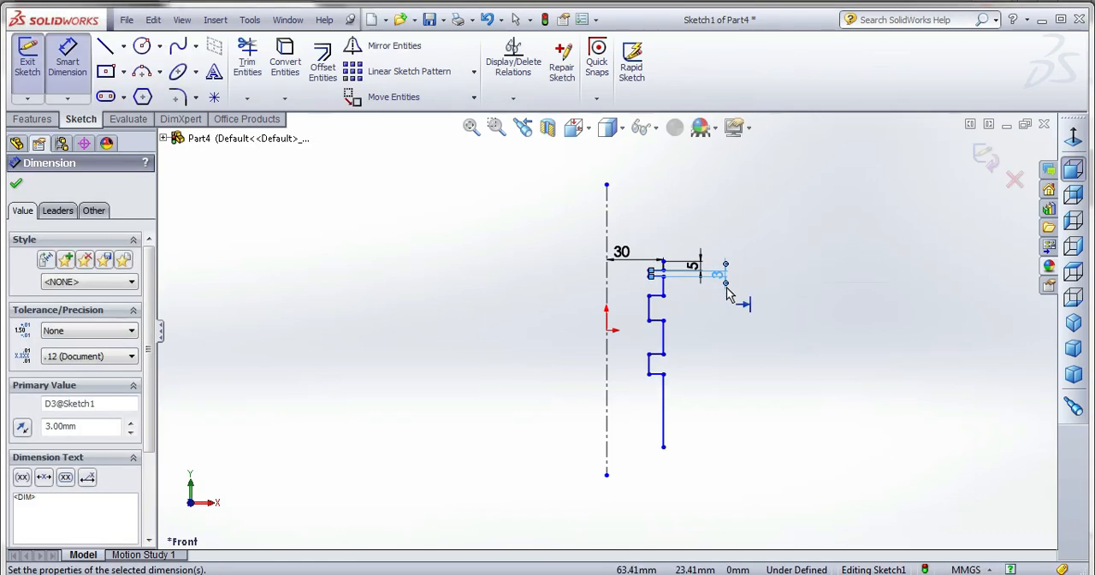
# Dimension the segment between the first and second notches as 5 mm and the second notch's height as 3 mm.
pyautogui.click(662, 283)
pyautogui.click(694, 297)
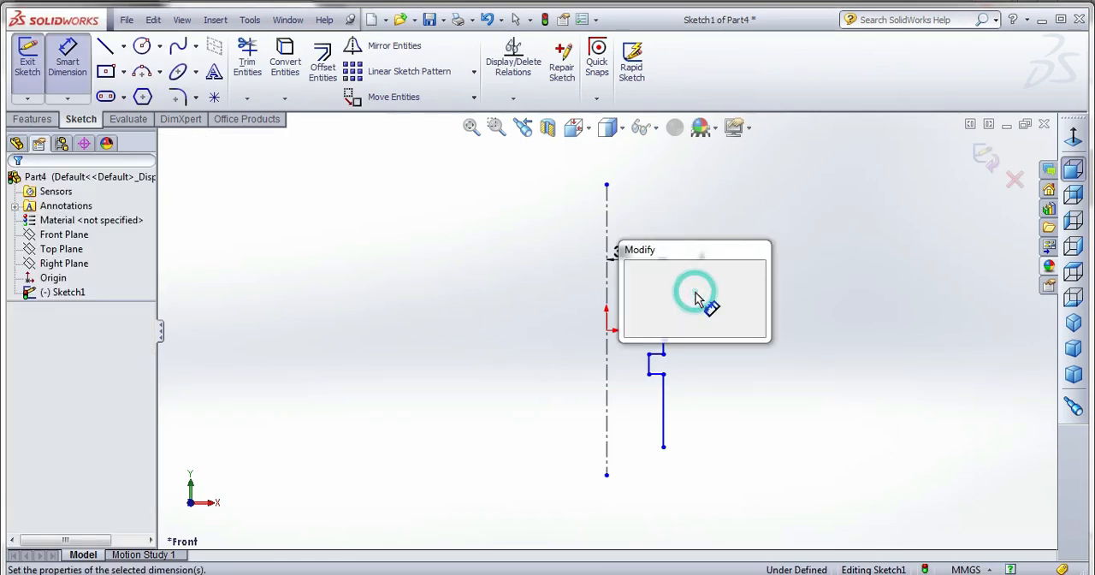
pyautogui.write('5')
pyautogui.press('Return')
pyautogui.click(651, 300)
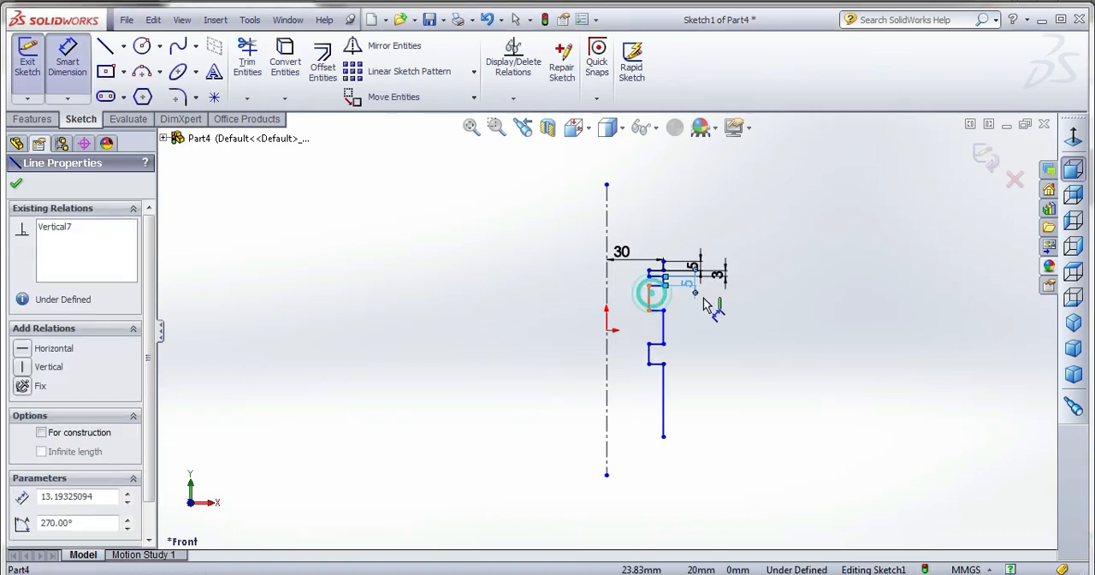
pyautogui.click(707, 297)
pyautogui.press('Return')
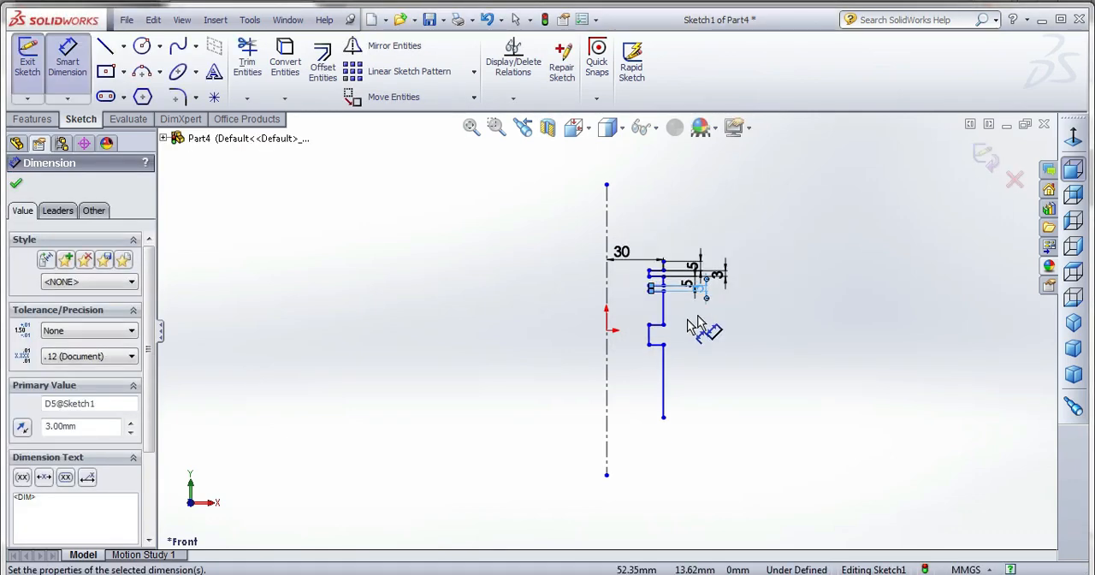
# Dimension the segment between the second and third notches as 5 mm and the third notch's height as 3 mm.
pyautogui.click(664, 318)
pyautogui.click(706, 322)
pyautogui.write('5')
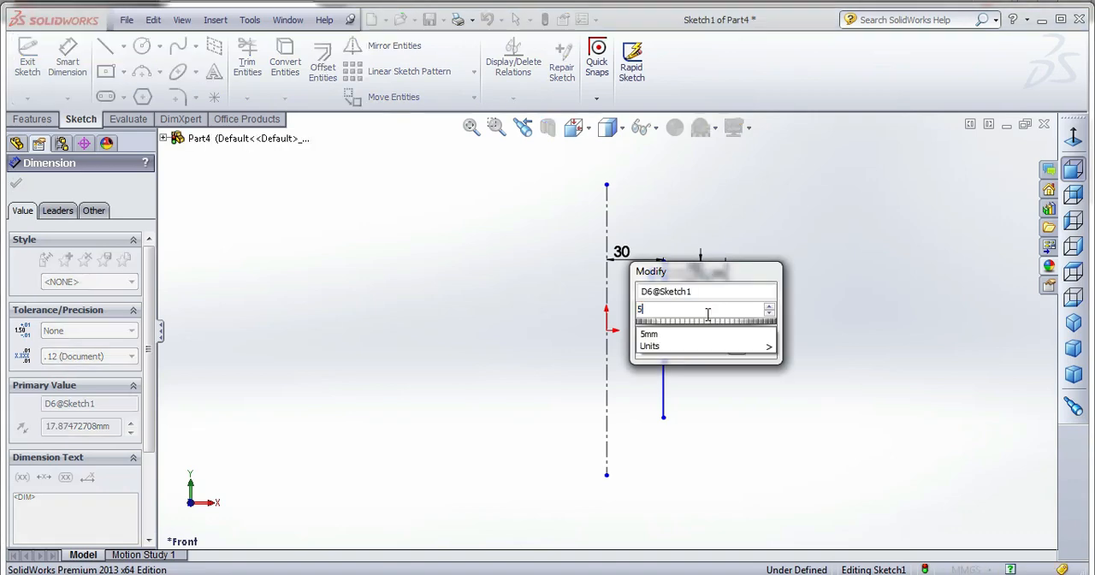
pyautogui.press('Return')
pyautogui.click(651, 310)
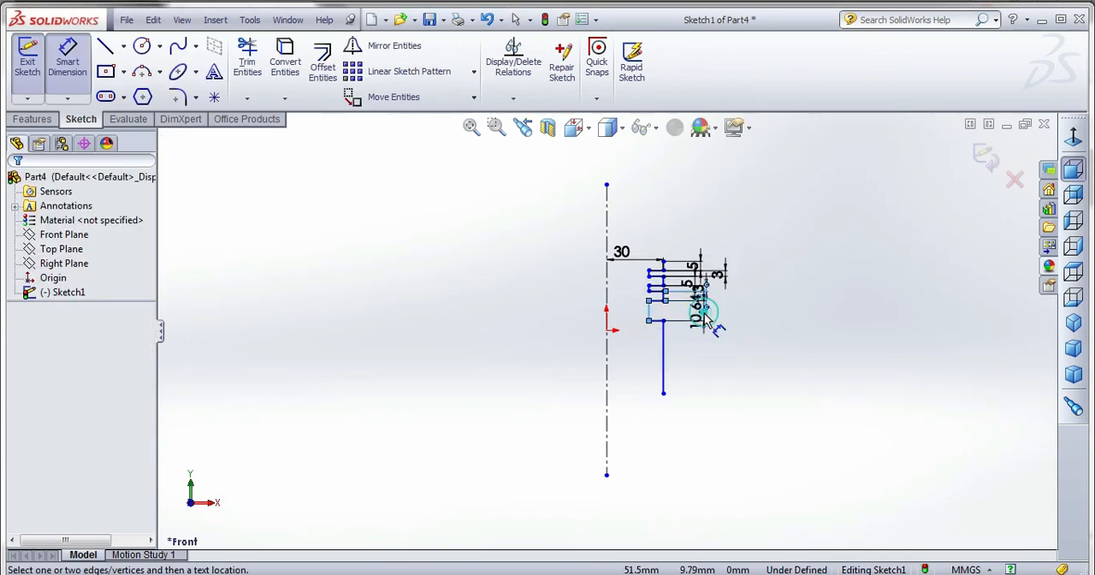
pyautogui.click(707, 318)
pyautogui.write('5mm')
pyautogui.press('Return')
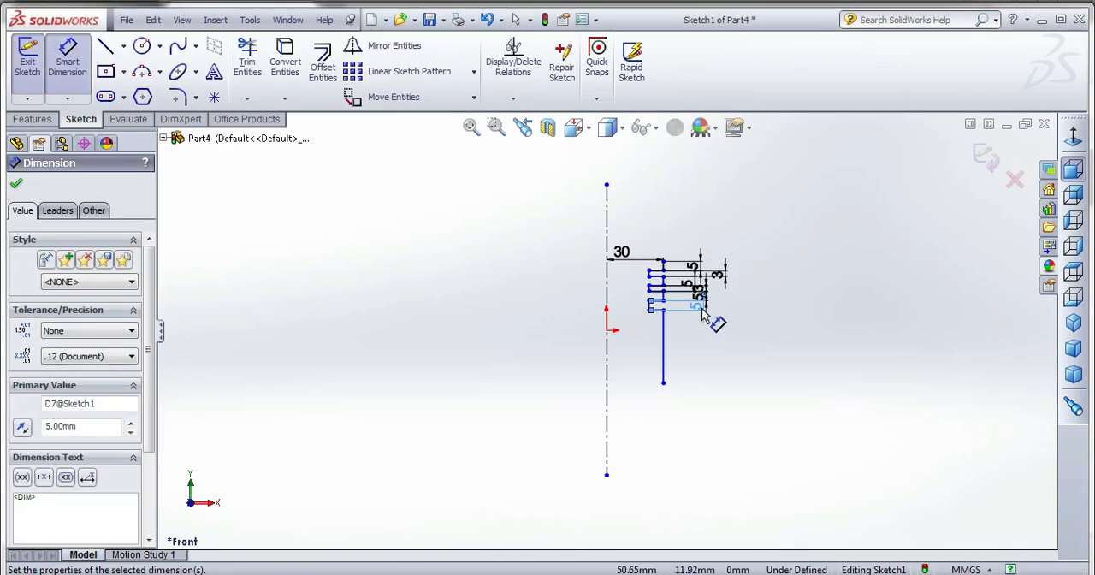
pyautogui.doubleClick(699, 306)
pyautogui.write('3')
pyautogui.press('Return')
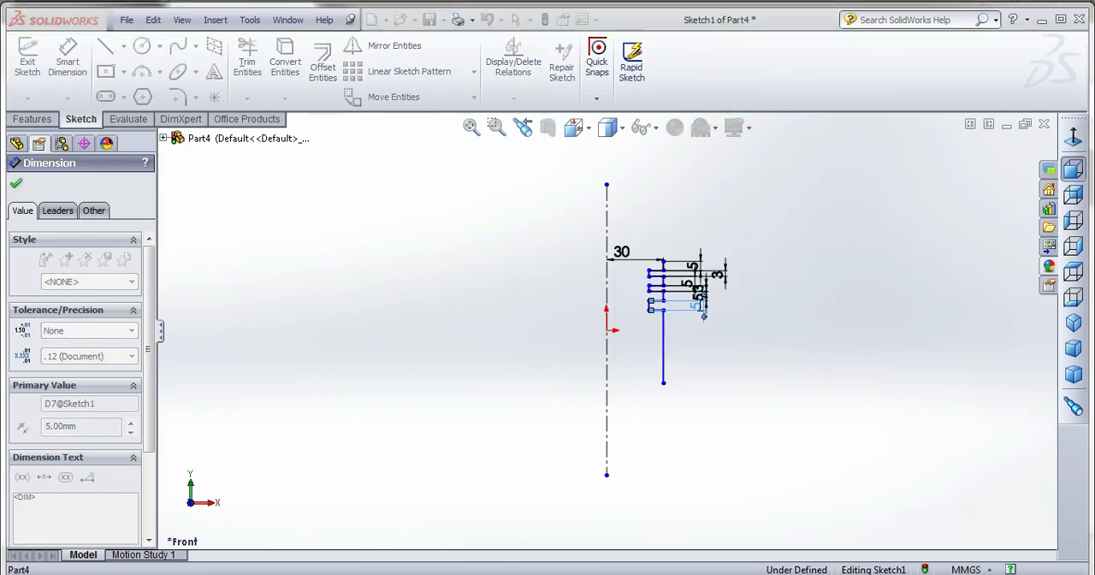
# Try a 3 mm depth dimension between the first notch's inner line and the top segment, and undo the value.
pyautogui.click(718, 373)
pyautogui.scroll(-1, 676, 265)
pyautogui.scroll(-5, 671, 287)
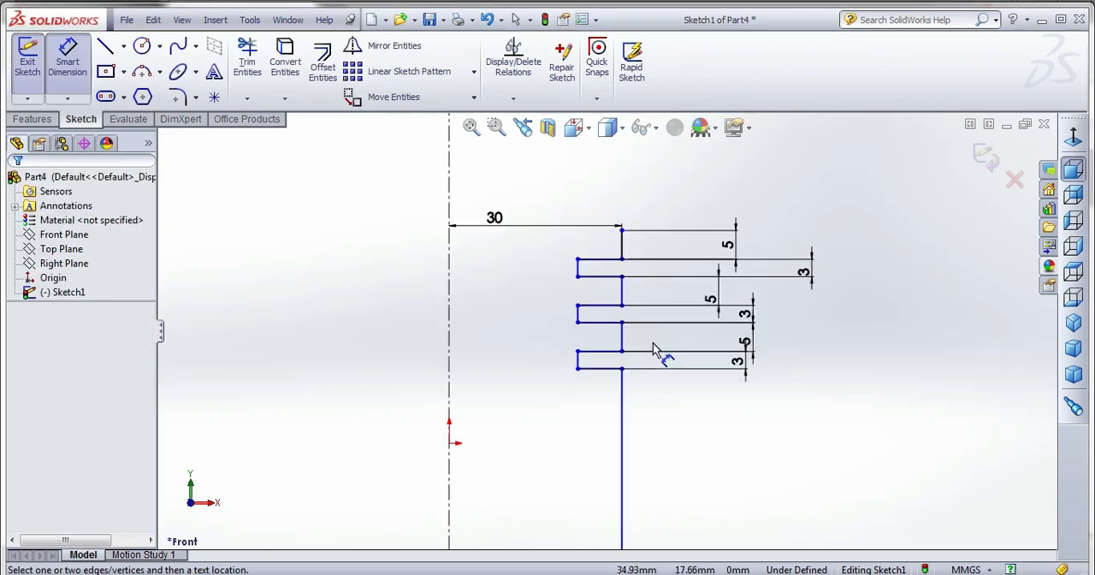
pyautogui.click(579, 271)
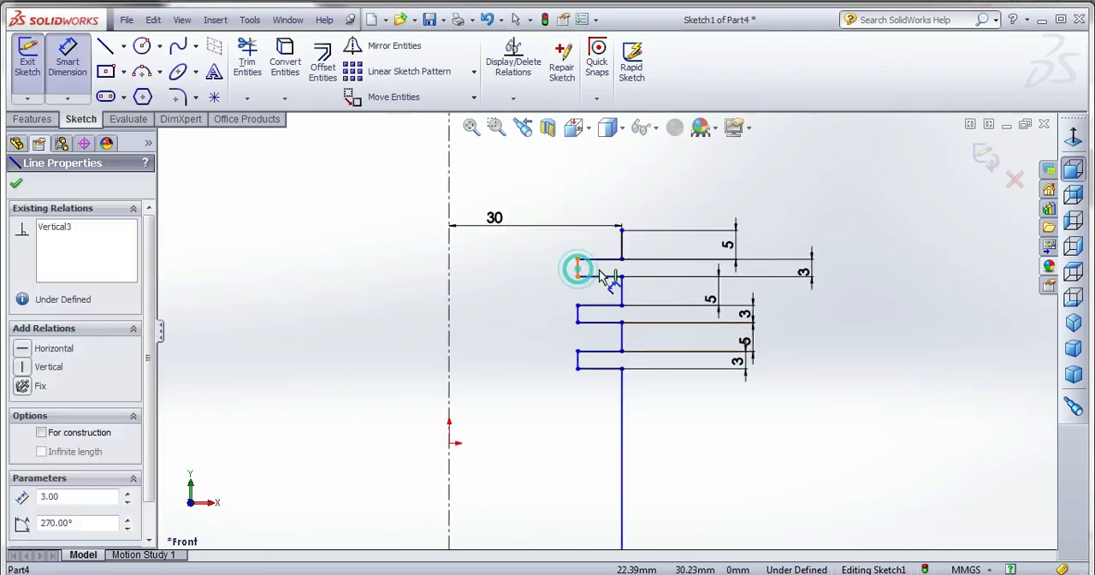
pyautogui.click(620, 245)
pyautogui.click(596, 444)
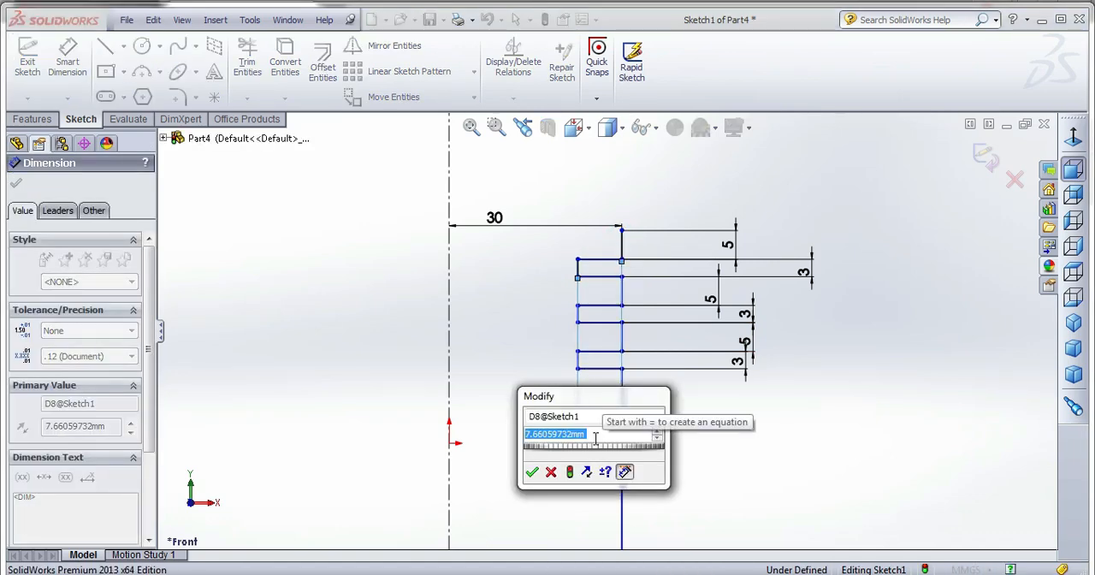
pyautogui.write('3')
pyautogui.press('Return')
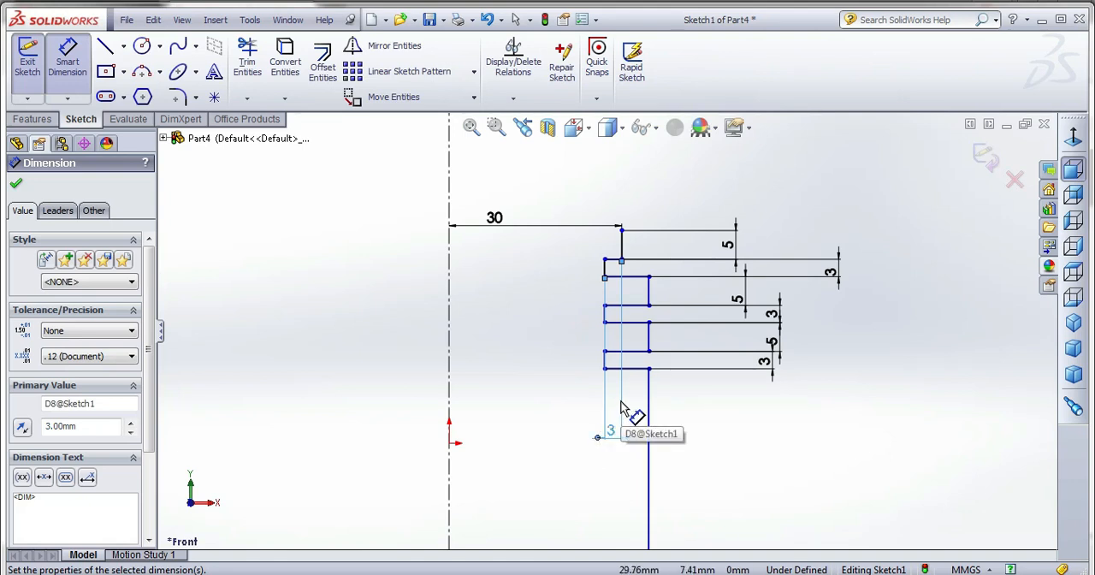
pyautogui.hotkey('ctrl', 'z')
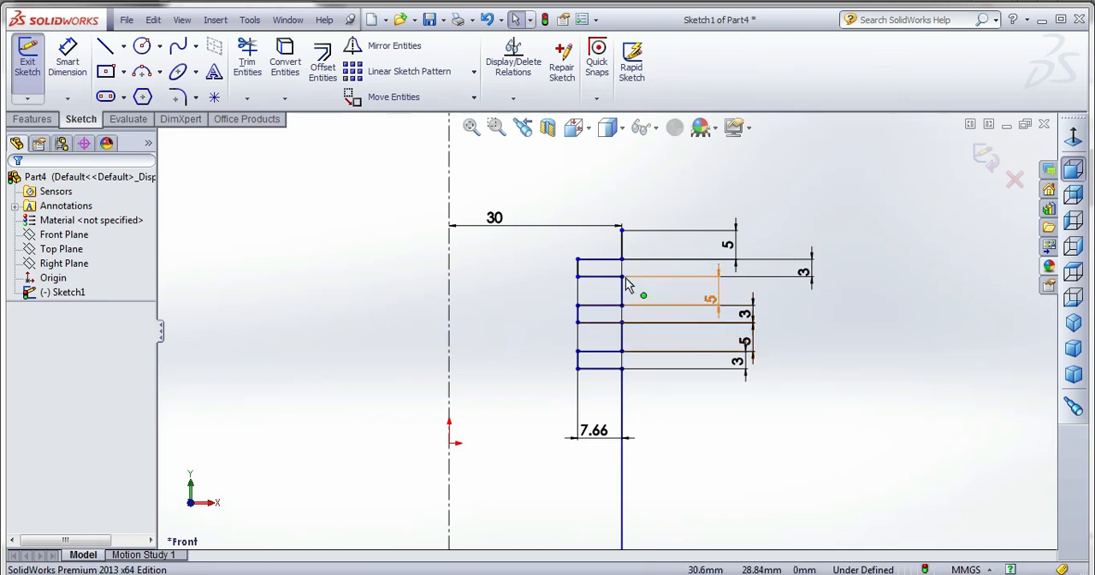
# Replace the first notch's depth dimension with one from its inner line to the segment below it, set to 3 mm.
pyautogui.click(88, 61)
pyautogui.press('Escape')
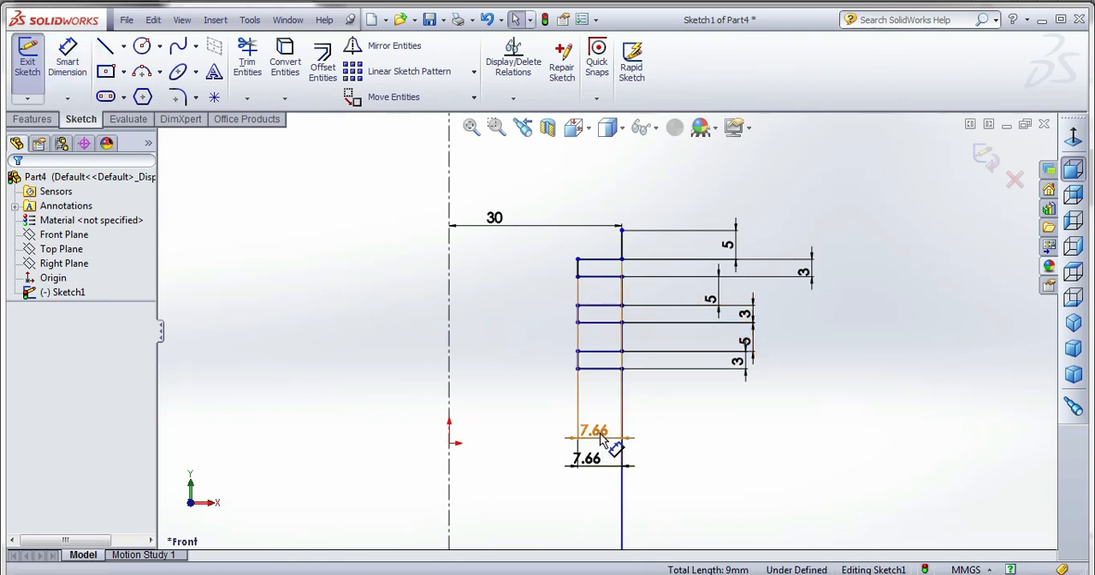
pyautogui.click(597, 434)
pyautogui.press('Delete')
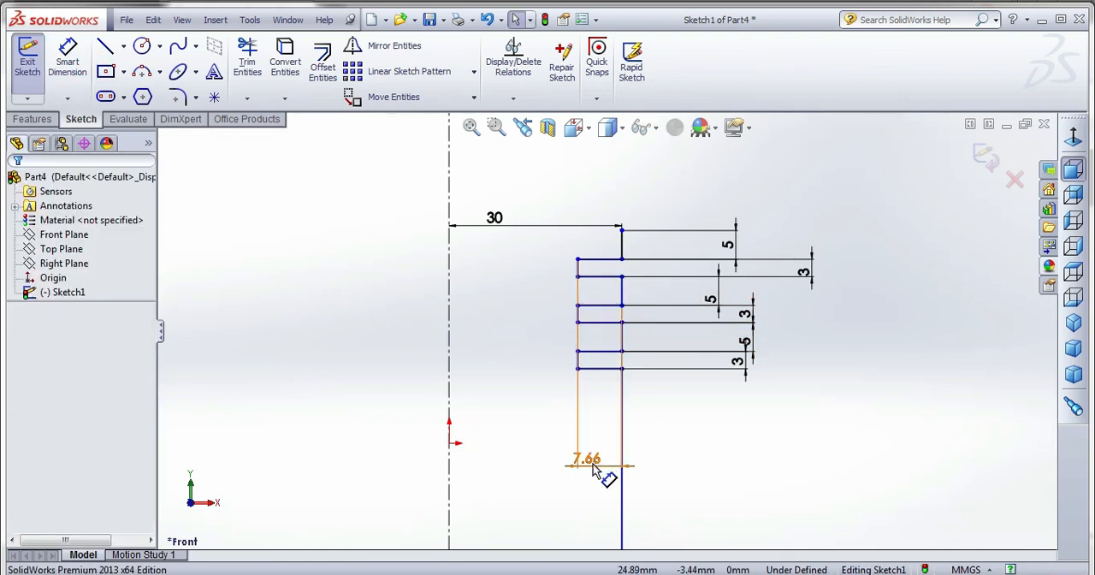
pyautogui.doubleClick(596, 470)
pyautogui.write('3.00mm')
pyautogui.press('Return')
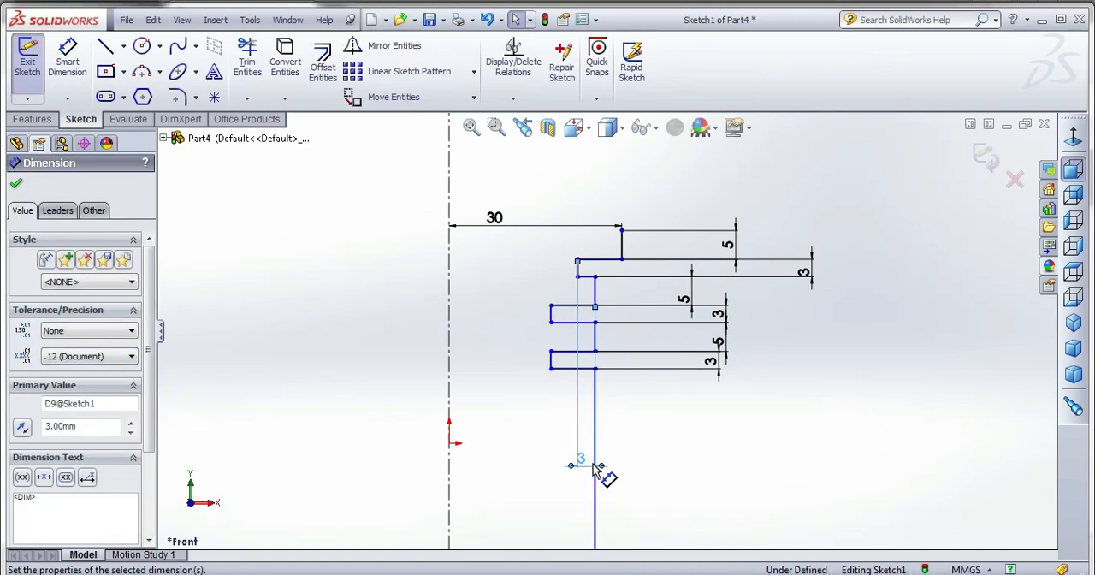
# Dimension the second notch's inner line at 3 mm from the segment above it.
pyautogui.click(595, 292)
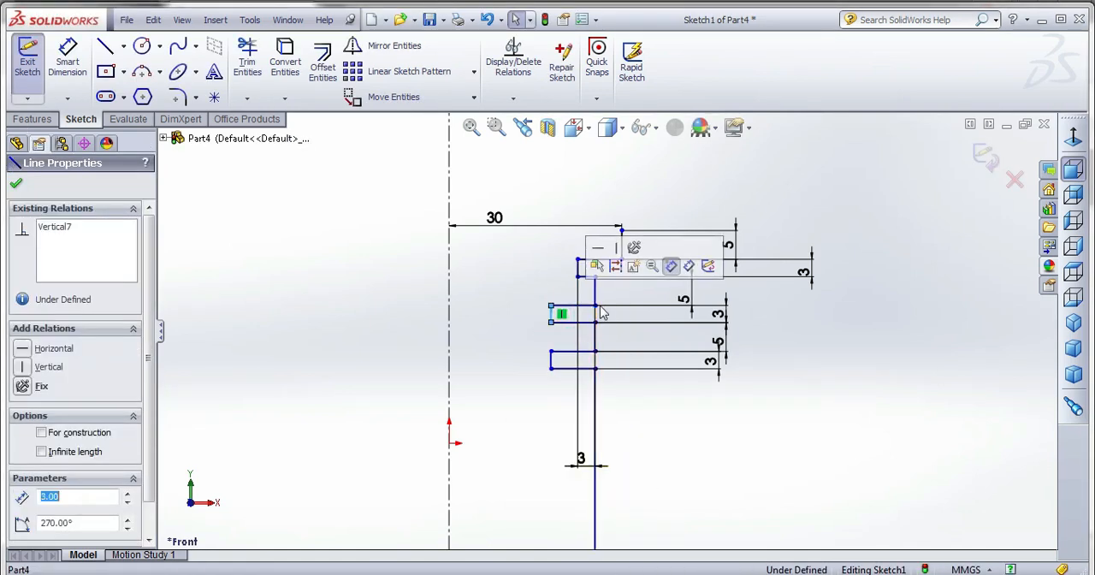
pyautogui.click(72, 49)
pyautogui.click(550, 313)
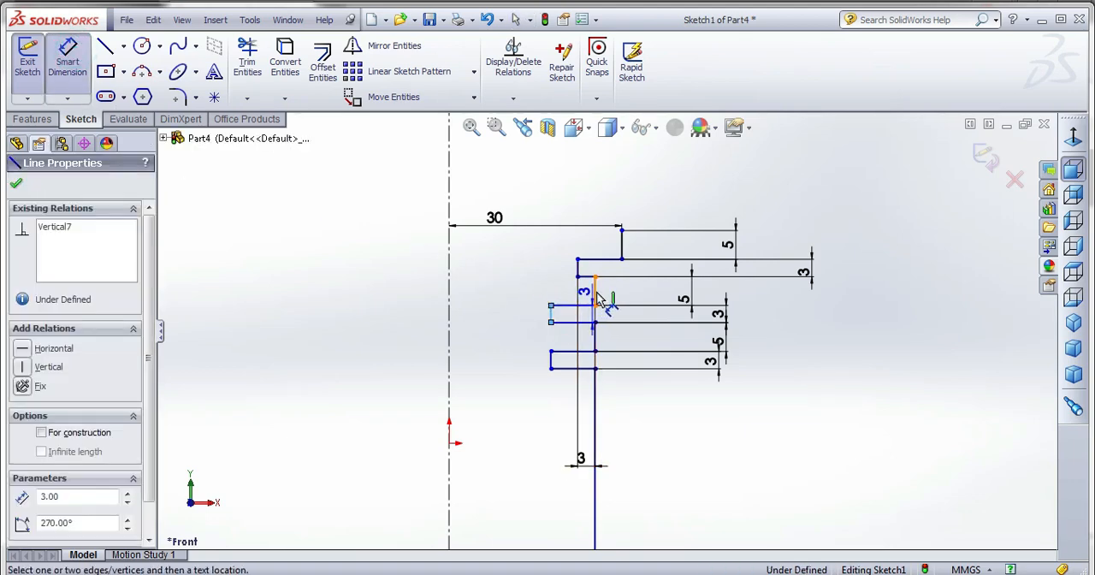
pyautogui.click(594, 293)
pyautogui.click(601, 419)
pyautogui.write('3')
pyautogui.press('Return')
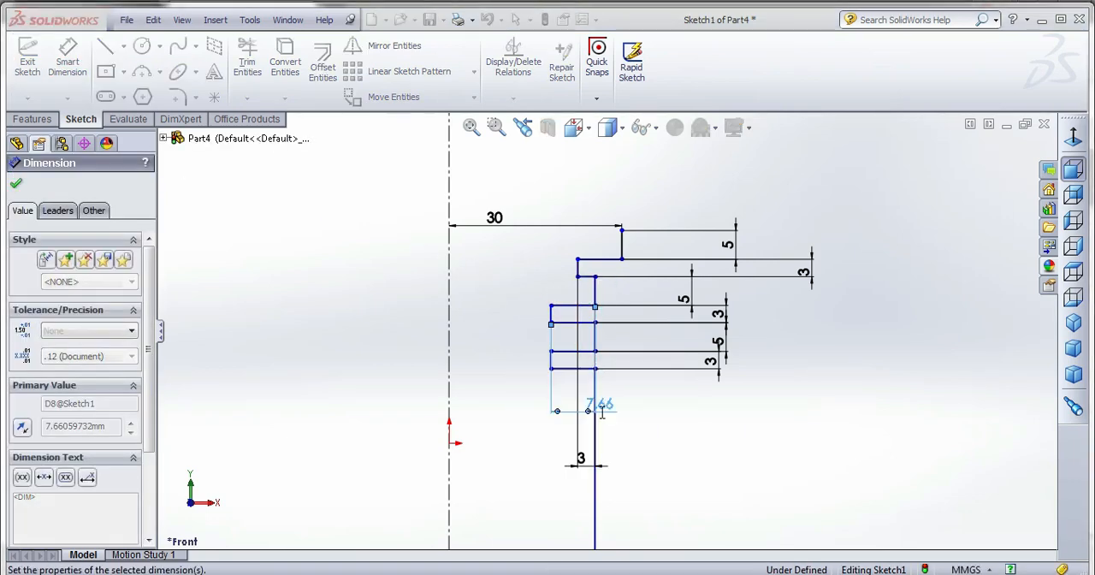
# Dimension the third notch's inner line at 3 mm from both the segment above it and the long vertical line below it.
pyautogui.click(577, 358)
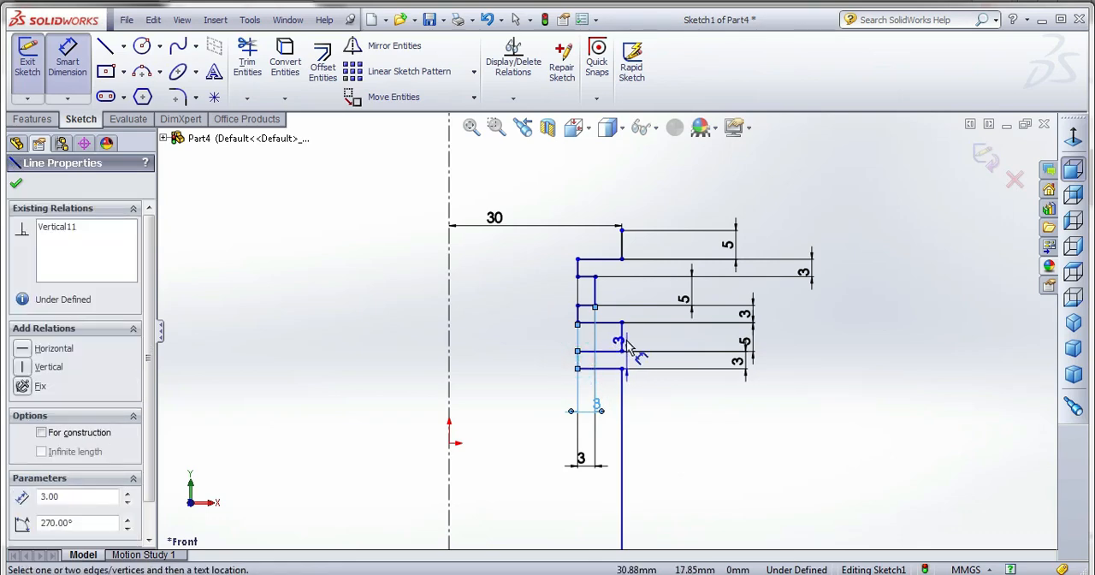
pyautogui.click(622, 342)
pyautogui.click(628, 427)
pyautogui.write('3')
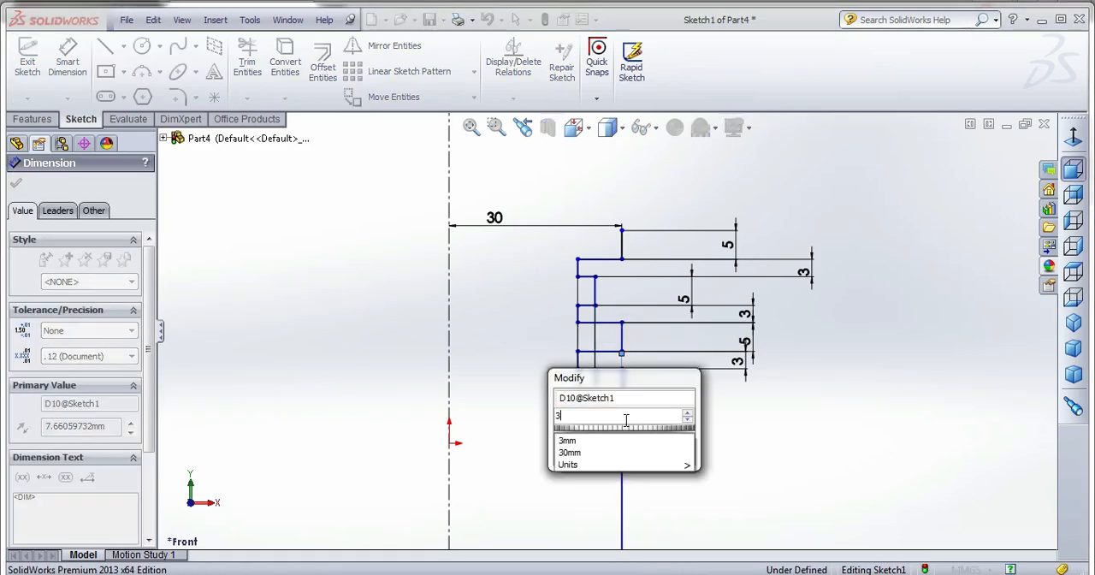
pyautogui.press('Return')
pyautogui.click(649, 402)
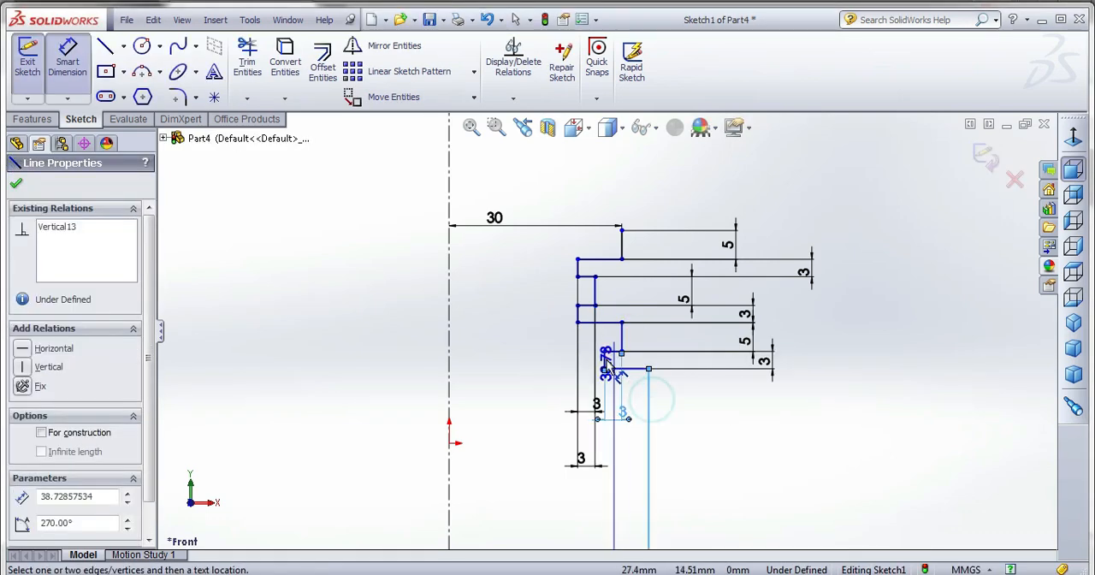
pyautogui.click(605, 361)
pyautogui.click(667, 442)
pyautogui.write('3')
pyautogui.press('Return')
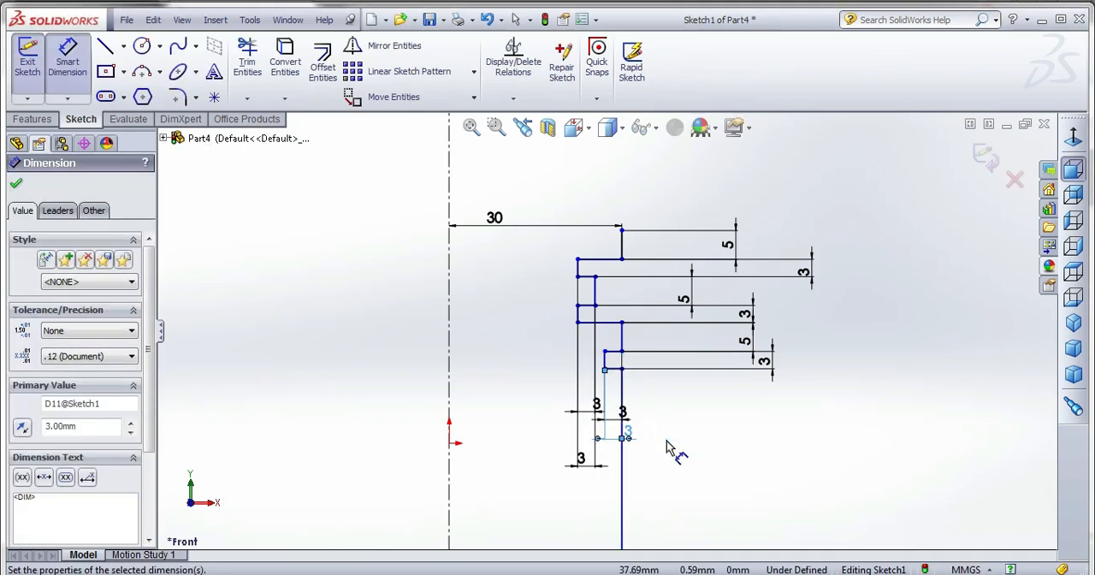
# Dimension the first notch's inner line at 3 mm from the top segment.
pyautogui.click(621, 246)
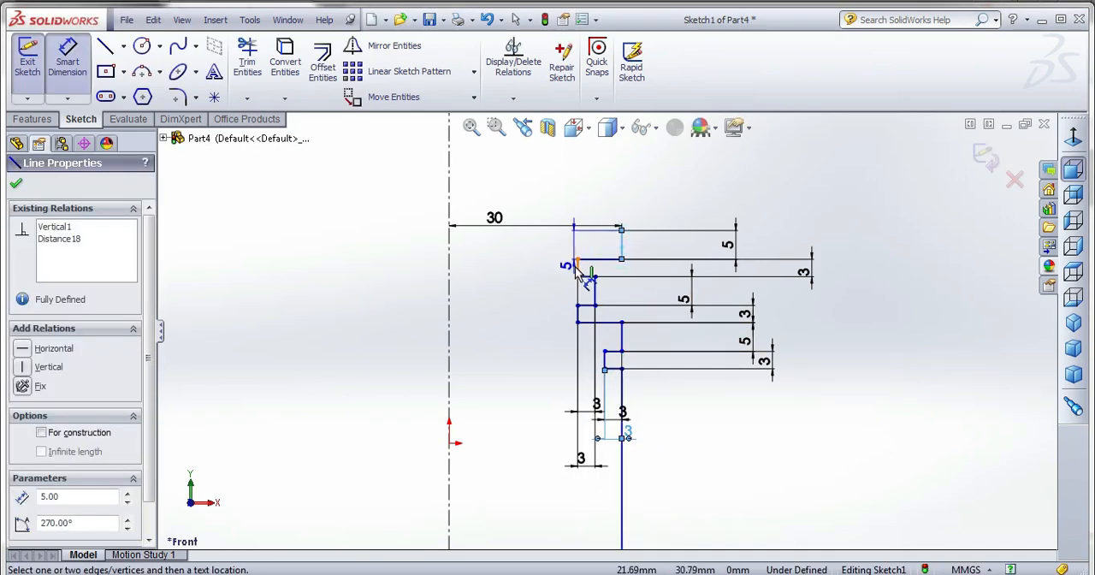
pyautogui.click(577, 266)
pyautogui.click(643, 247)
pyautogui.write('3')
pyautogui.press('Return')
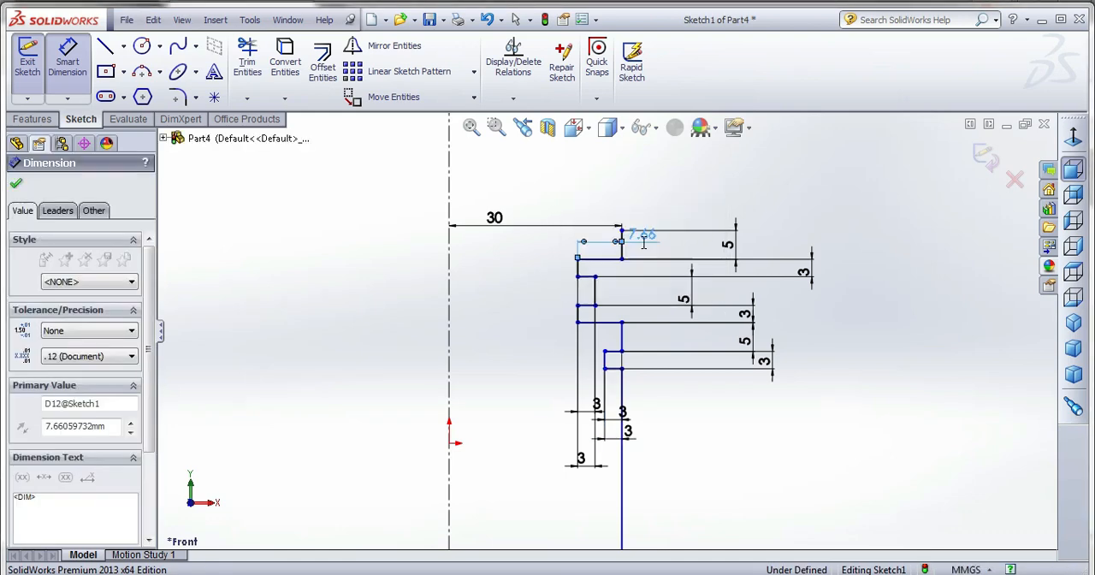
# Dimension the second notch's inner line at 3 mm from the segment below it, aligning the outer vertical lines.
pyautogui.click(649, 343)
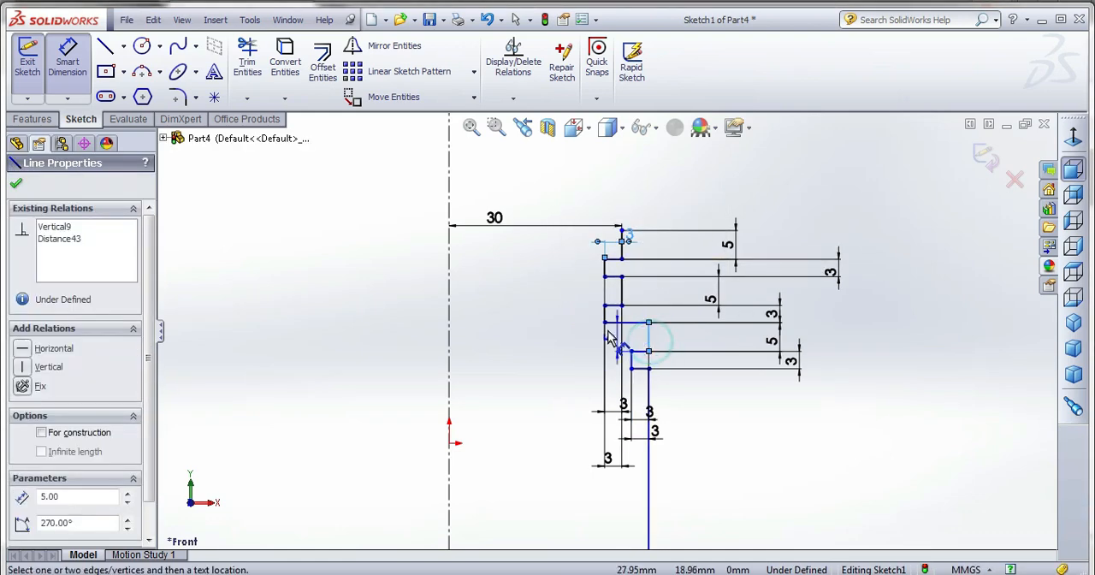
pyautogui.click(606, 311)
pyautogui.click(529, 347)
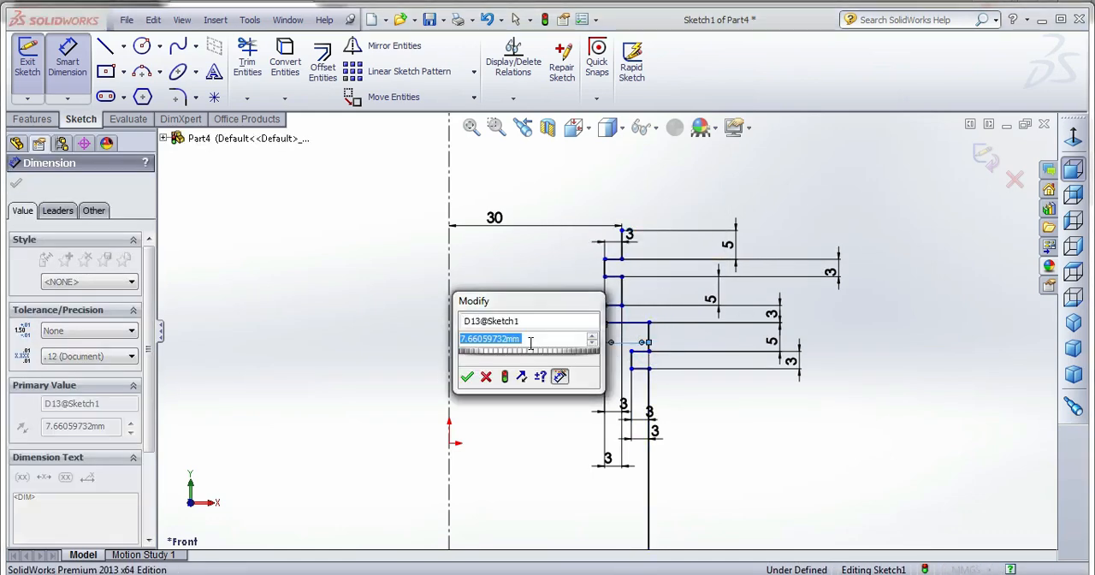
pyautogui.write('3')
pyautogui.press('Return')
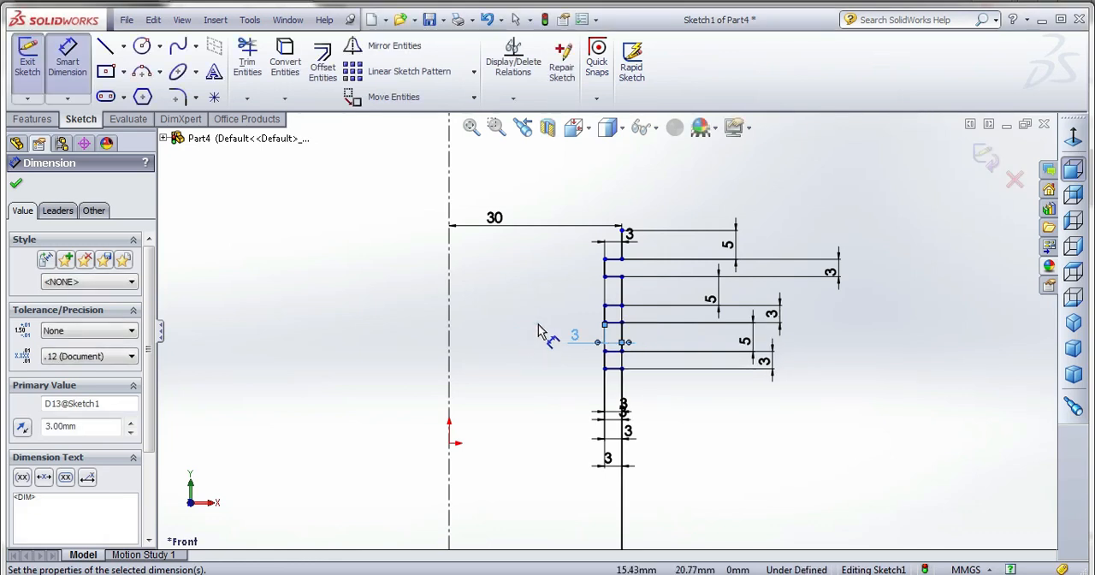
pyautogui.click(539, 330)
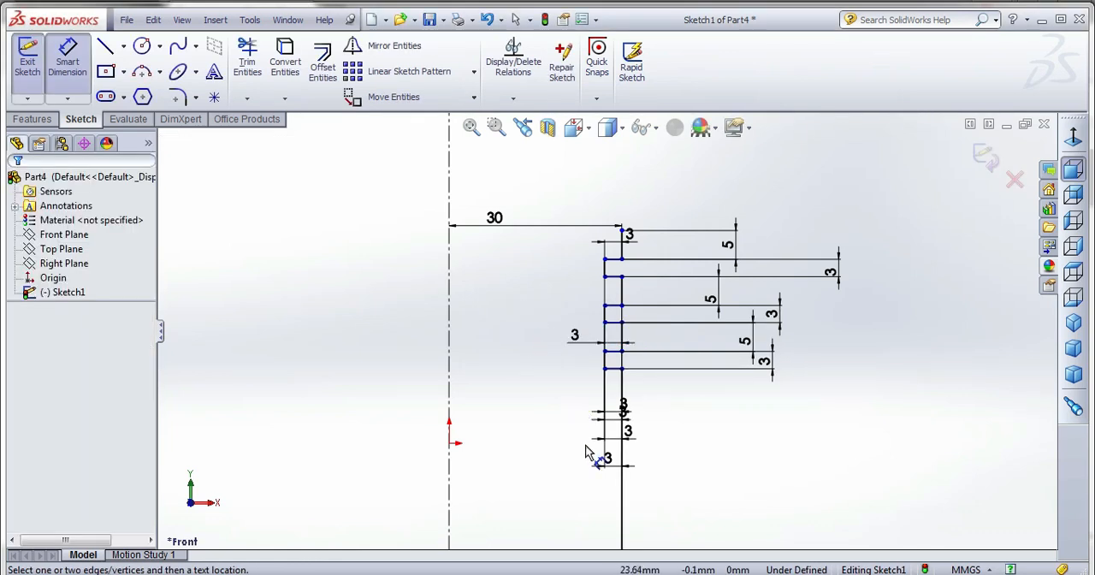
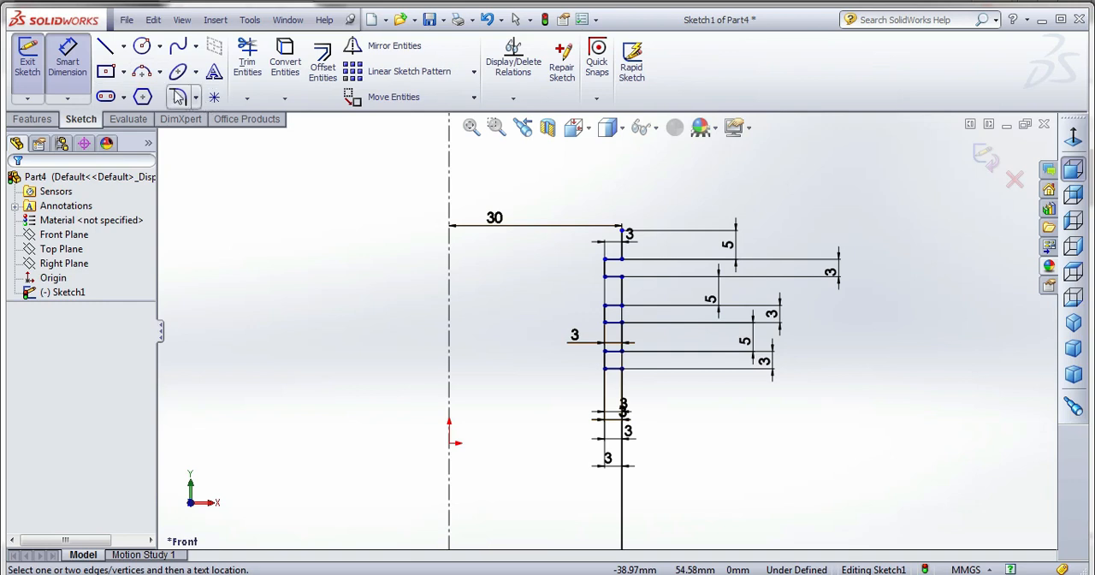
# Draw an upward-bulging three-point arc of about 59.5 mm radius from the profile's top end to the centerline.
pyautogui.click(142, 72)
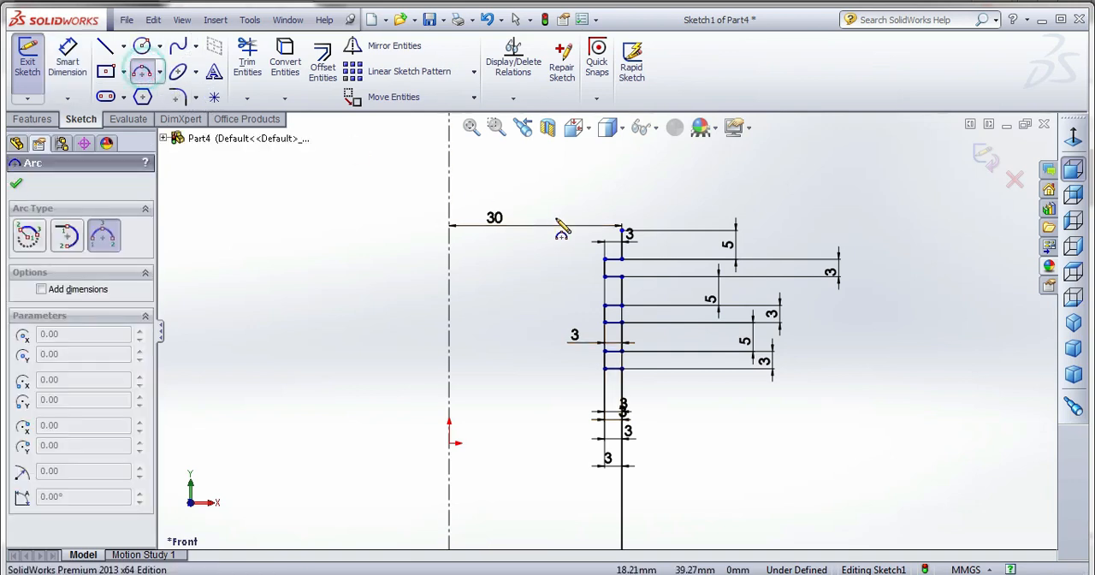
pyautogui.click(621, 229)
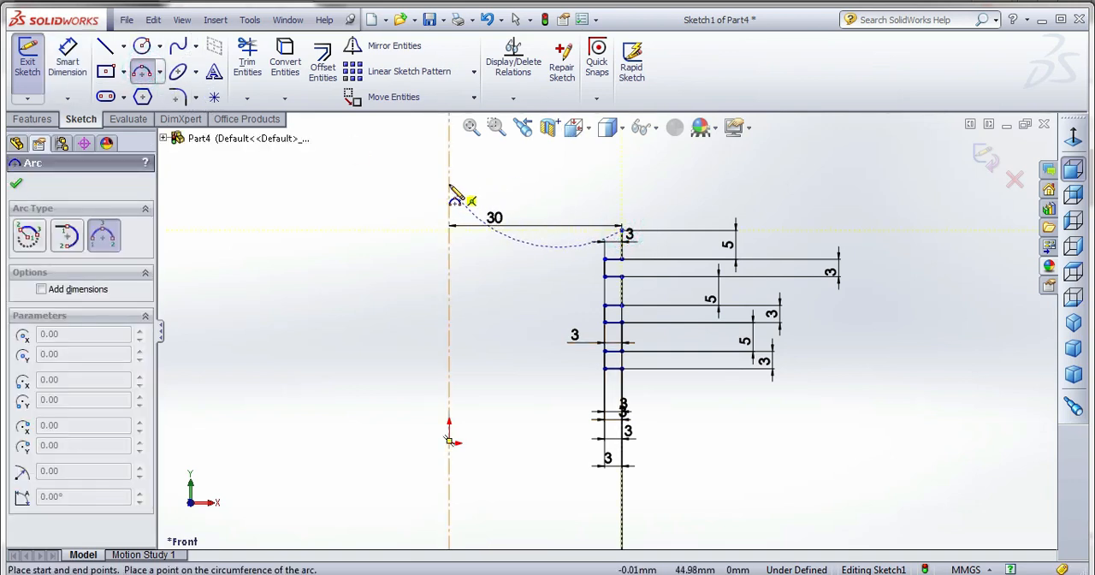
pyautogui.click(449, 184)
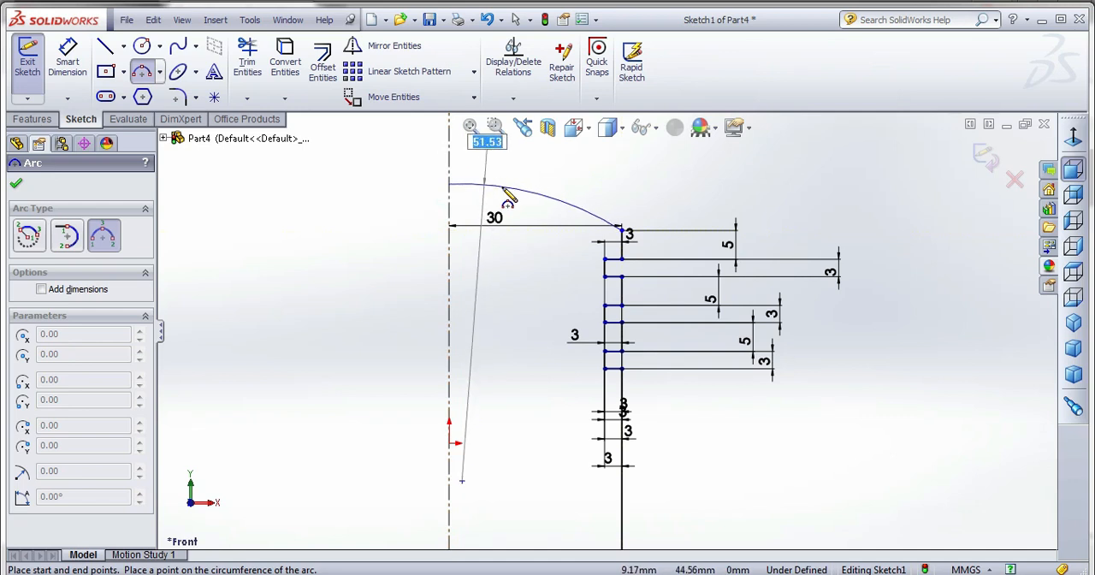
pyautogui.click(507, 198)
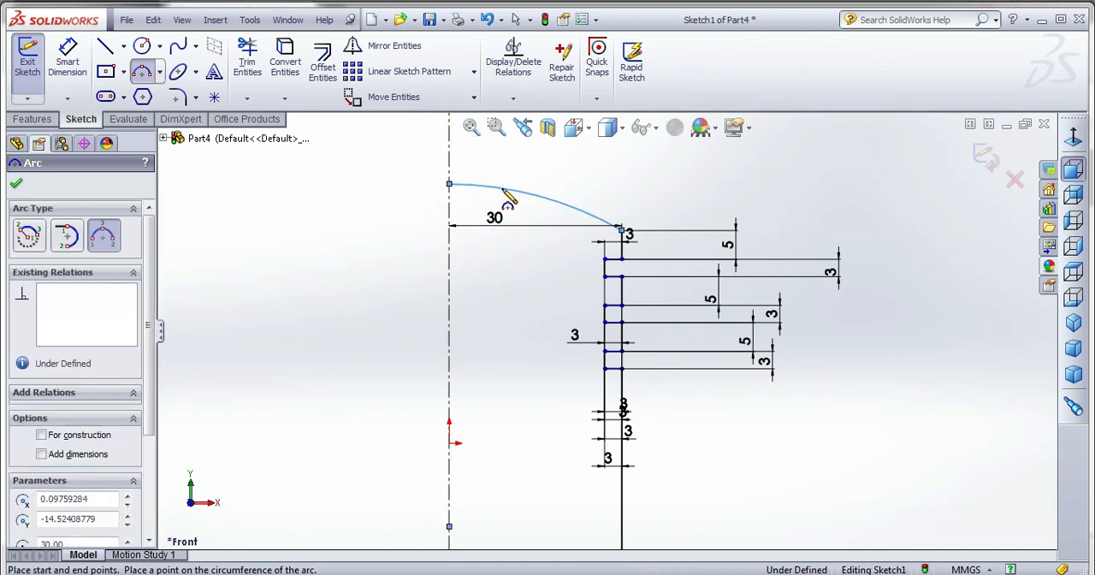
# Dimension the crown arc's radius at 60 mm.
pyautogui.click(67, 60)
pyautogui.click(519, 190)
pyautogui.click(556, 182)
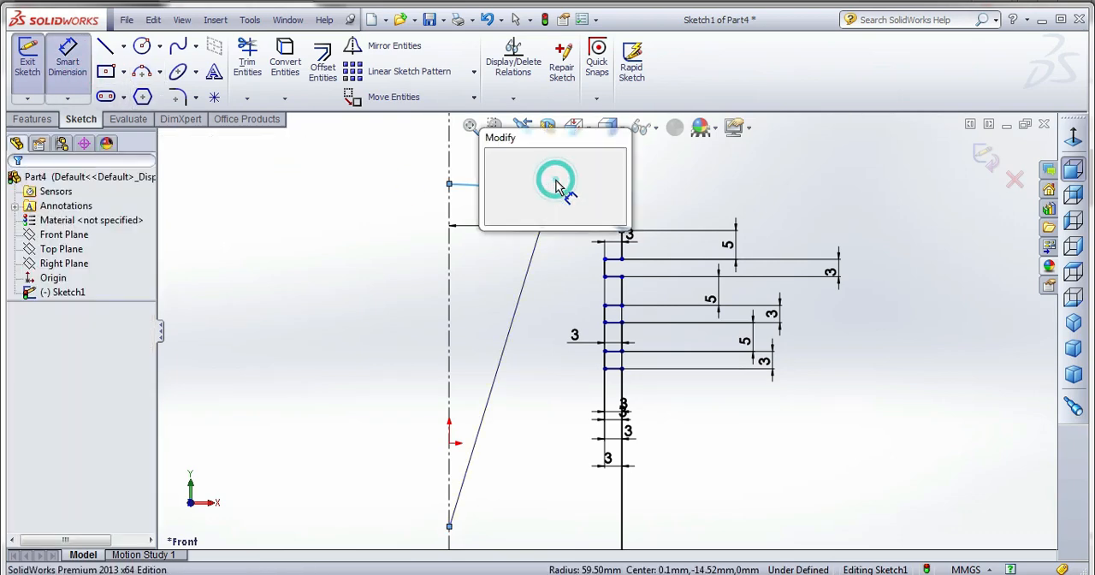
pyautogui.write('60')
pyautogui.press('Return')
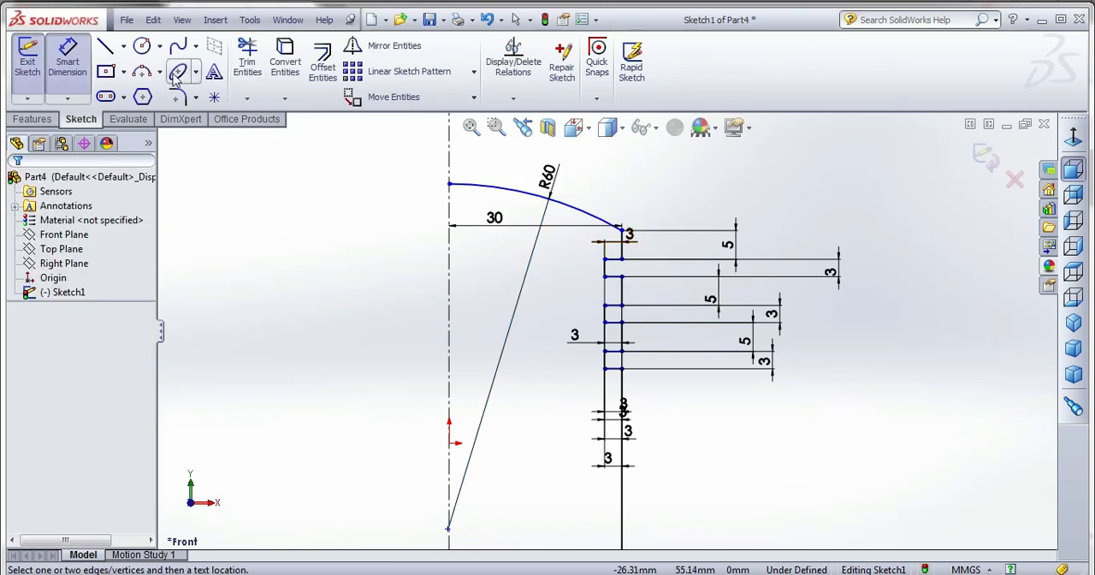
# Dimension the vertical distance between the crown arc's two endpoints at 5 mm.
pyautogui.click(449, 183)
pyautogui.click(622, 229)
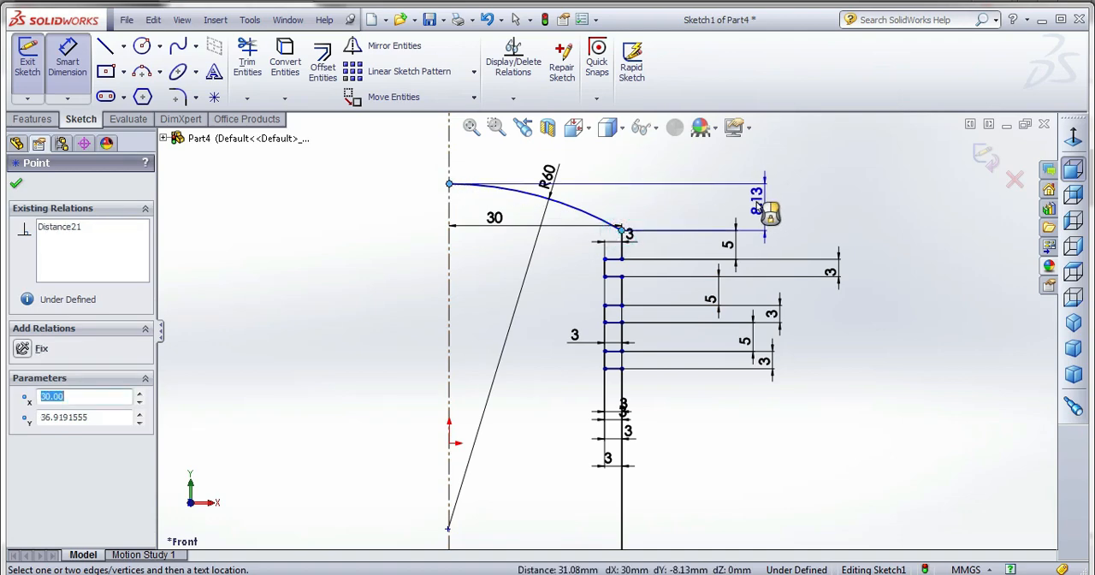
pyautogui.click(755, 202)
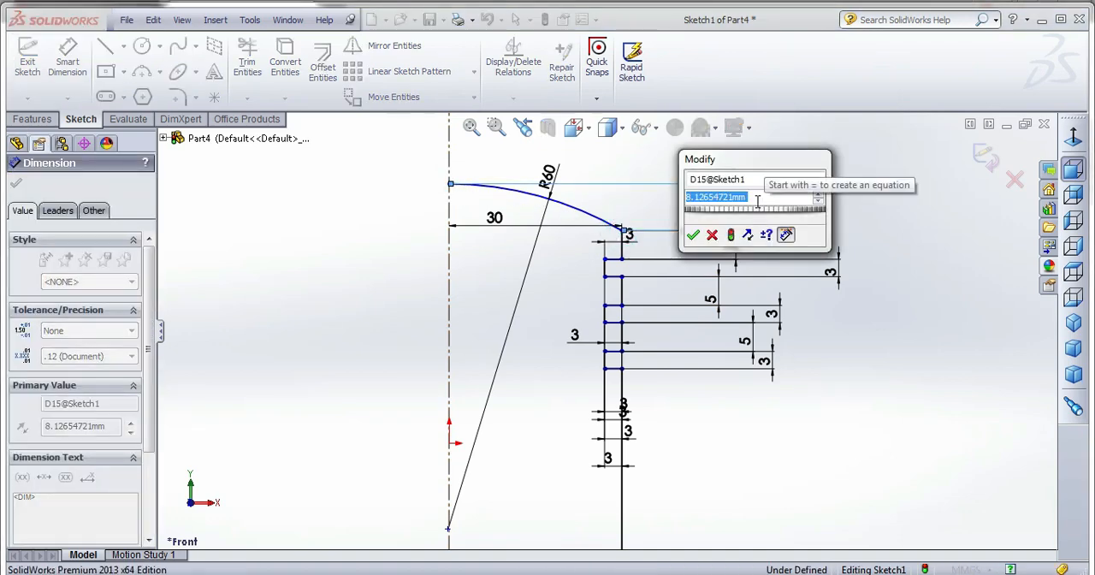
pyautogui.write('8')
pyautogui.press('Return')
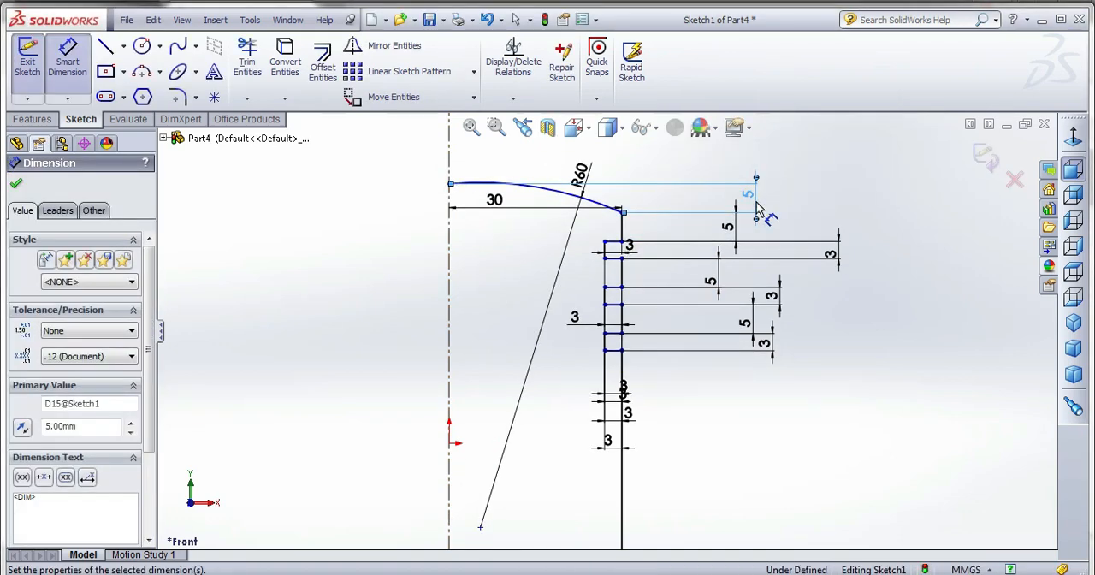
pyautogui.scroll(3, 609, 332)
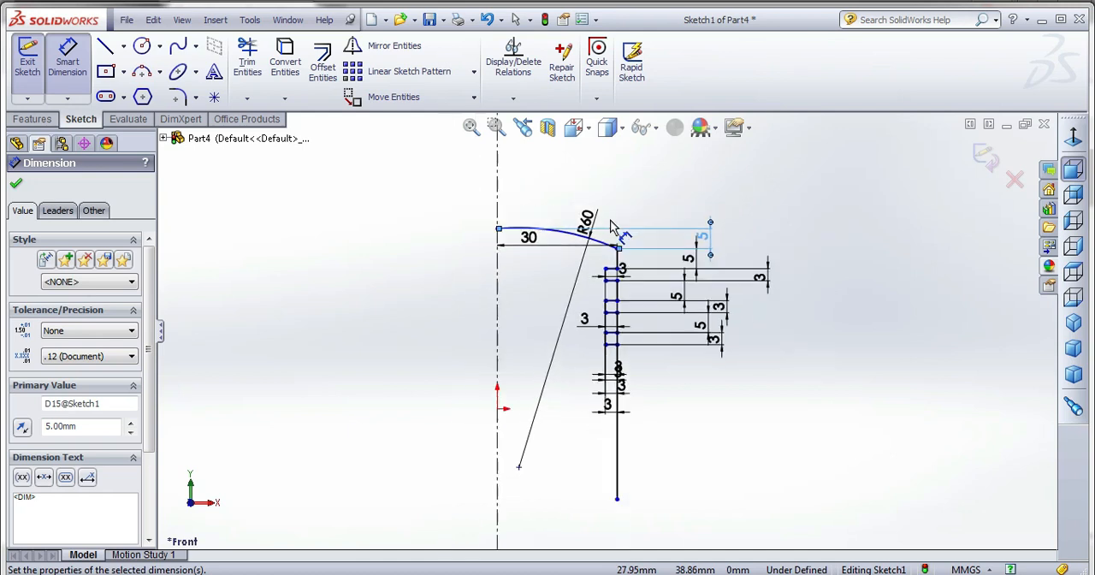
pyautogui.click(617, 483)
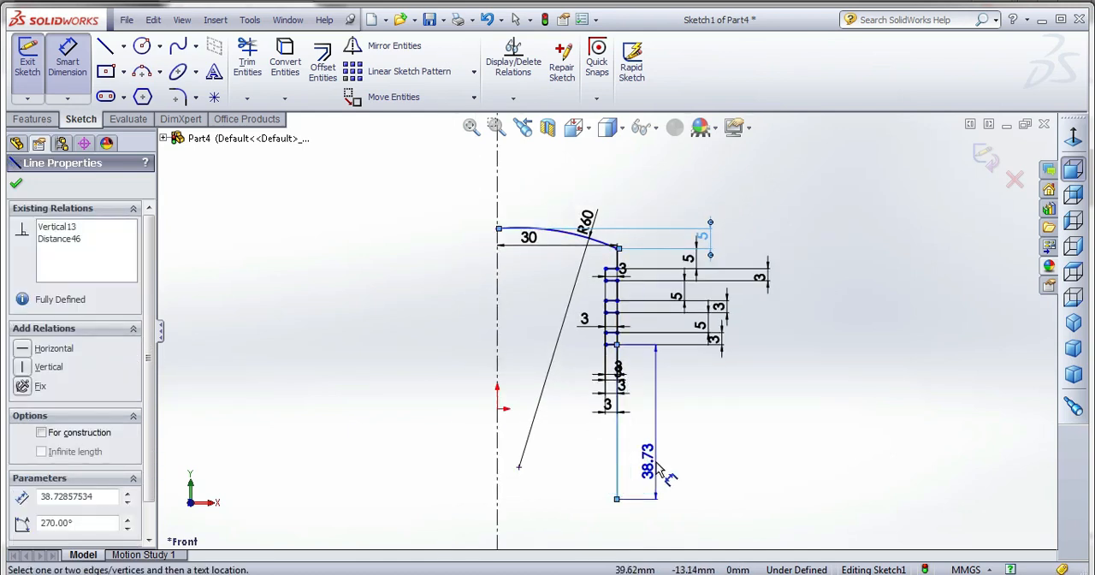
pyautogui.press('Escape')
pyautogui.press('Escape')
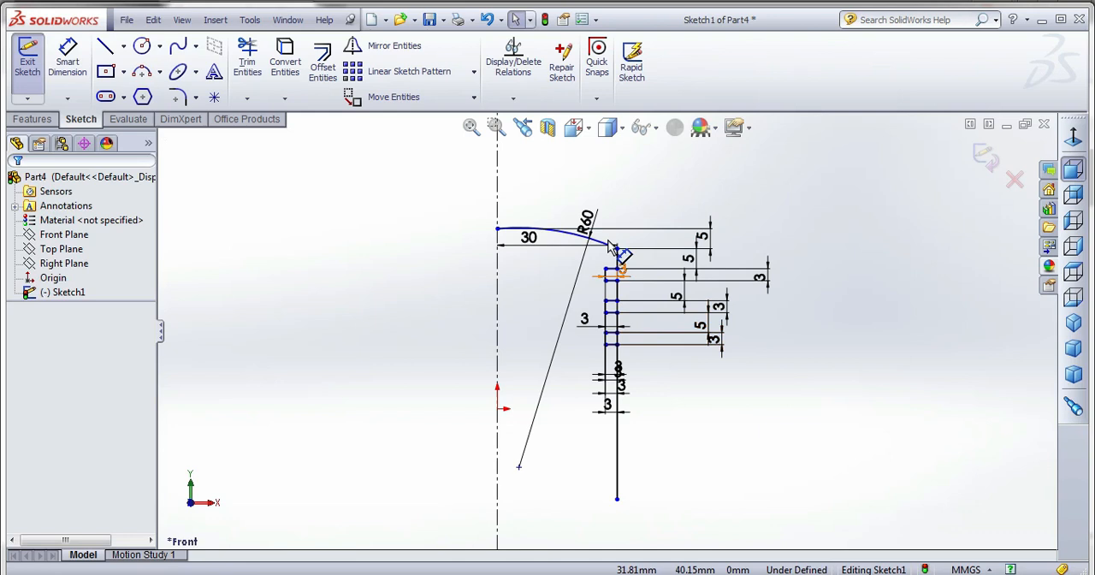
# Dimension the overall height from the arc's centerline endpoint to the long vertical line's lower end at 65 mm.
pyautogui.click(499, 230)
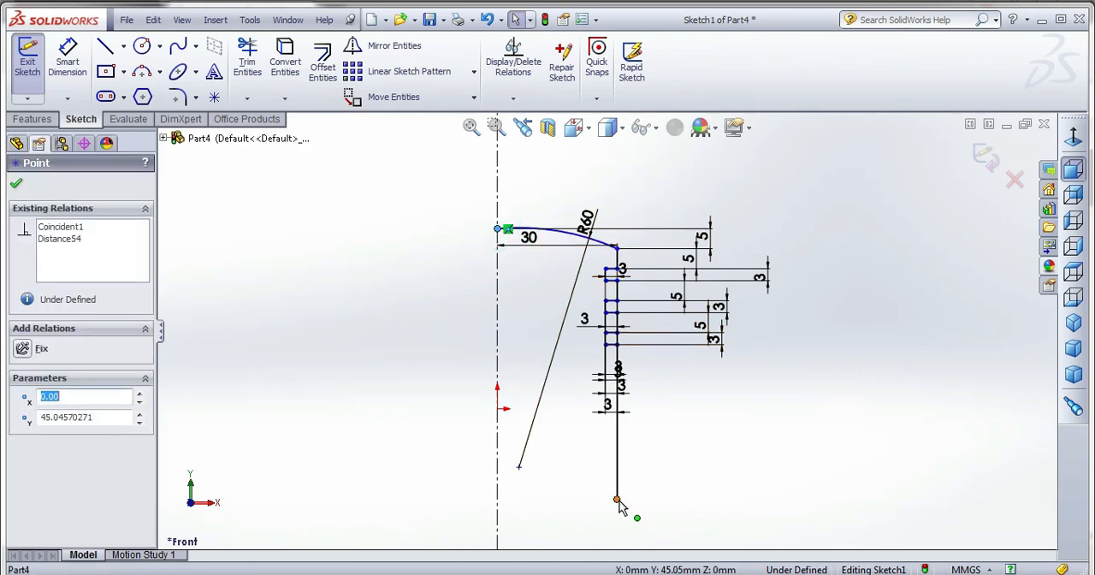
pyautogui.click(67, 61)
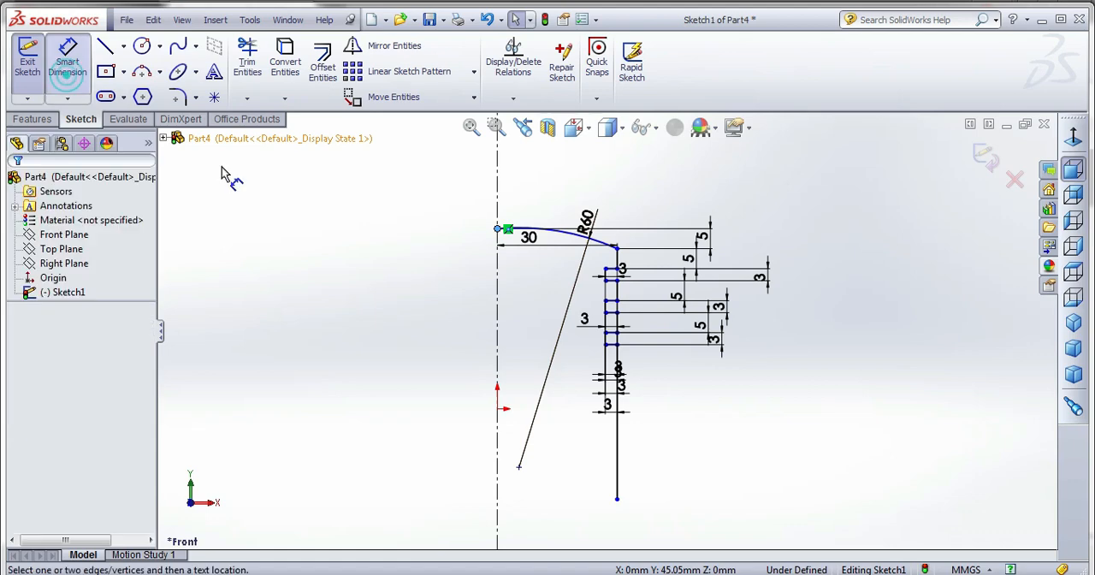
pyautogui.click(616, 499)
pyautogui.click(497, 230)
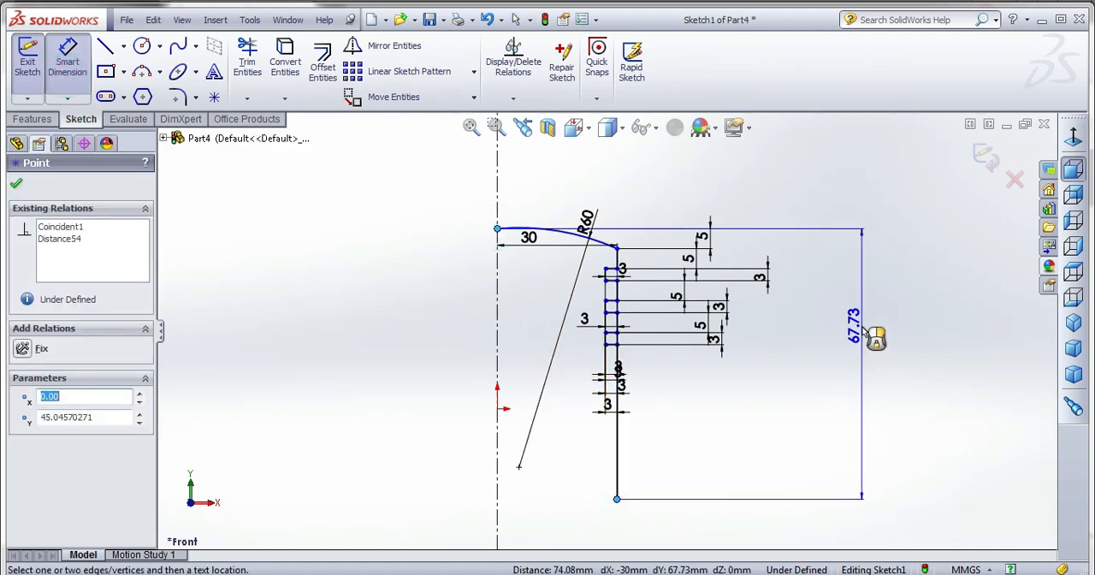
pyautogui.click(864, 329)
pyautogui.write('65')
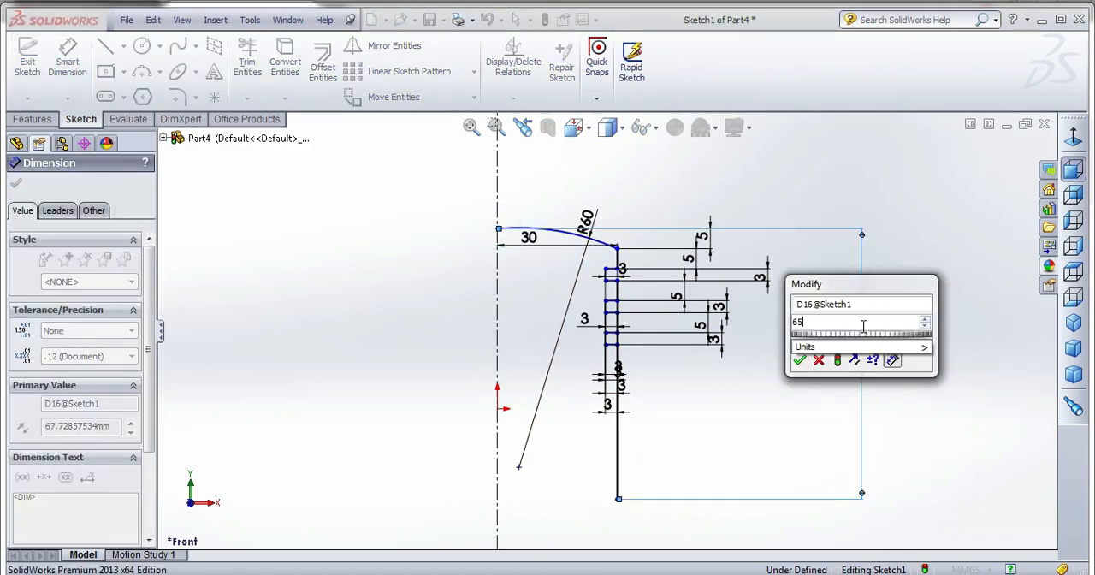
pyautogui.press('Return')
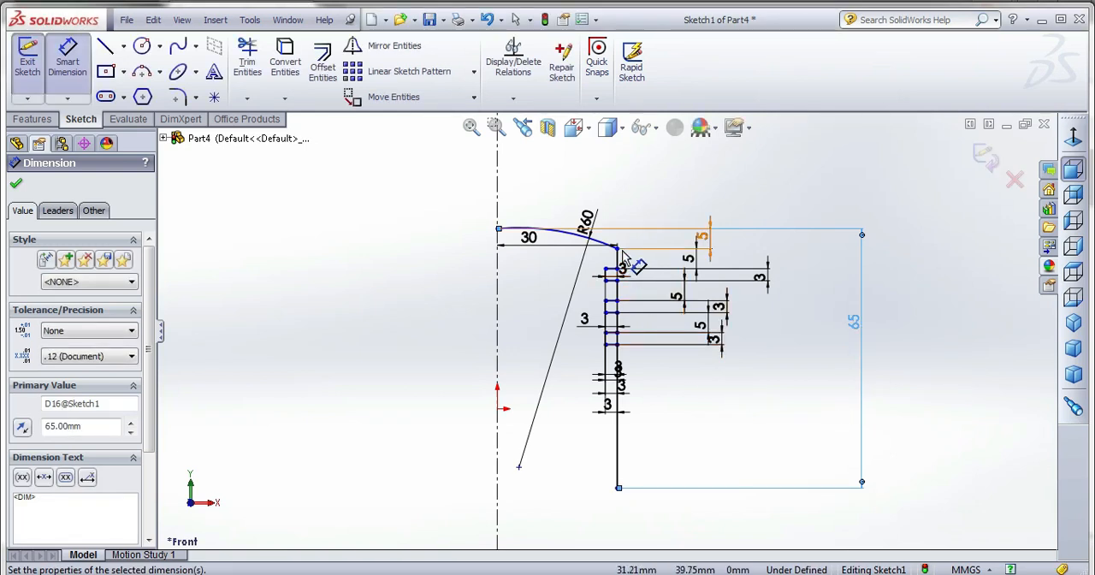
pyautogui.click(618, 250)
pyautogui.press('Escape')
pyautogui.scroll(2, 555, 336)
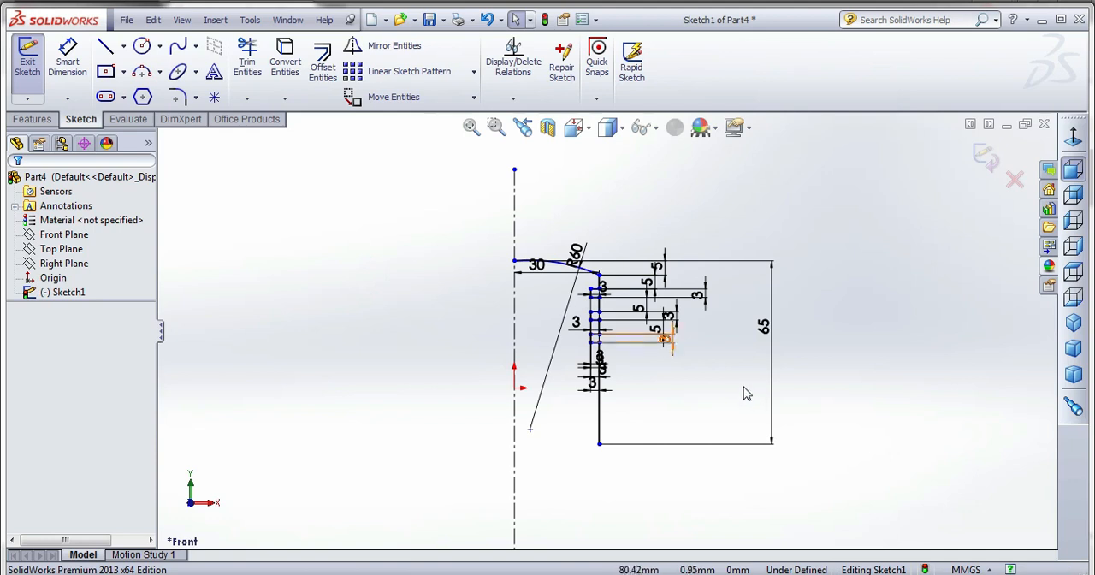
pyautogui.scroll(-4, 650, 422)
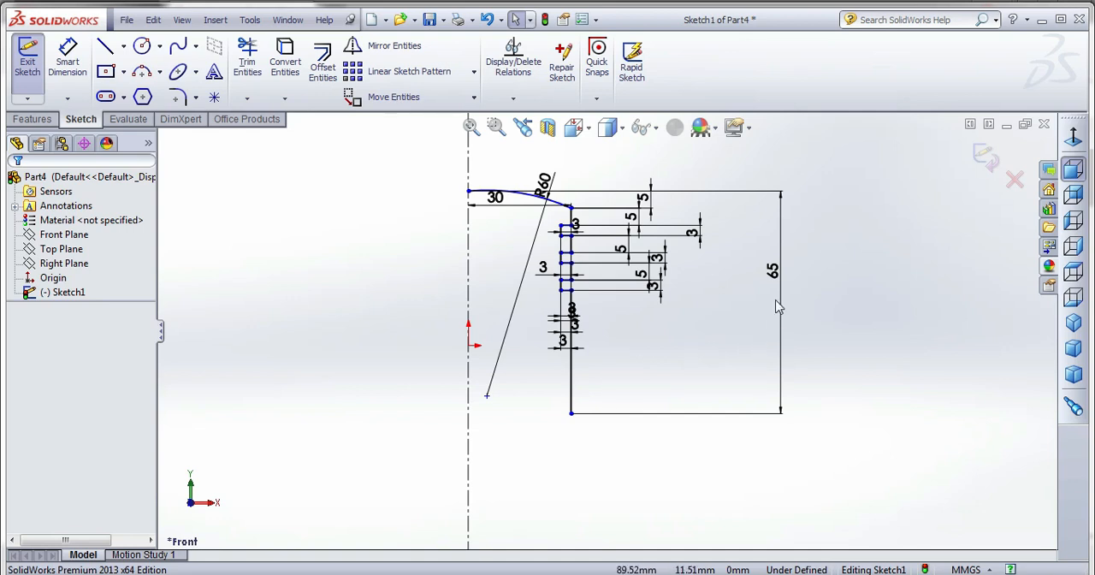
# Set the profile's overall height dimension to 60 mm.
pyautogui.doubleClick(772, 272)
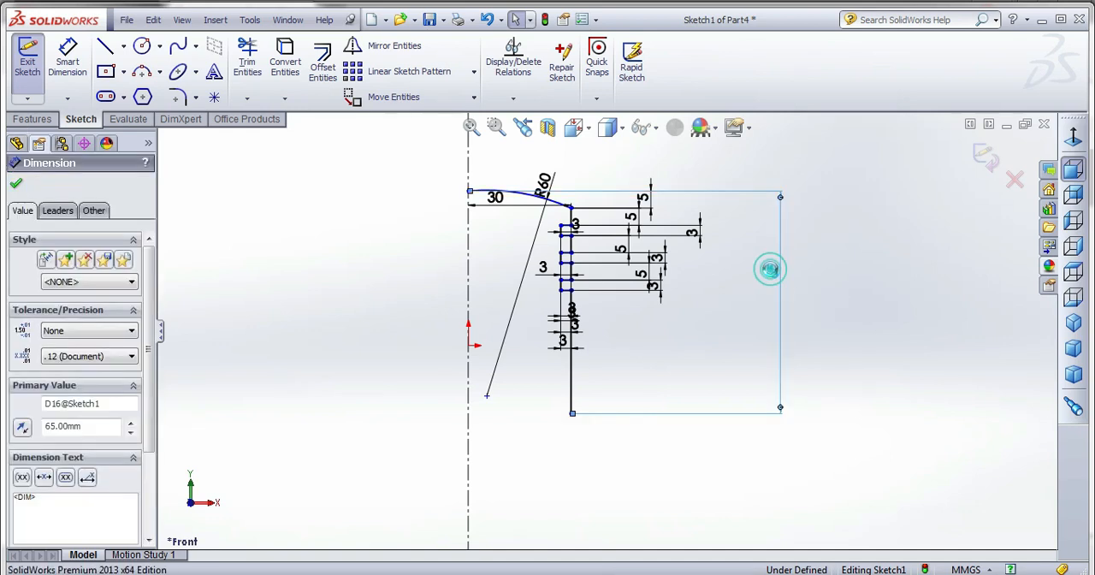
pyautogui.write('60')
pyautogui.press('Return')
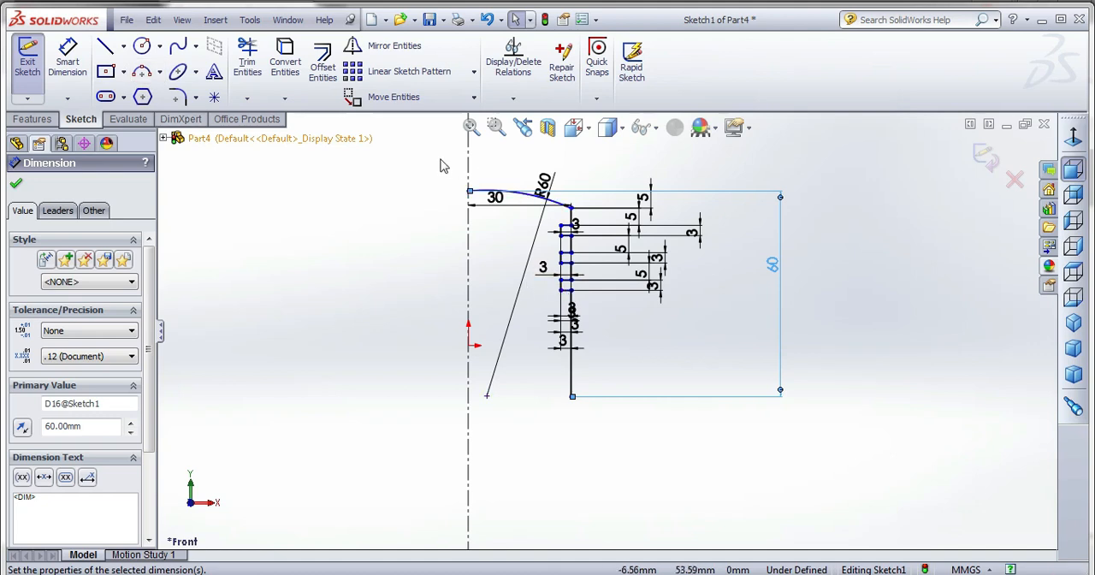
# Select the whole arc-and-notch profile and preview an inward chain offset of 2 mm with dimensions added.
pyautogui.moveTo(438, 164); pyautogui.dragTo(630, 442)
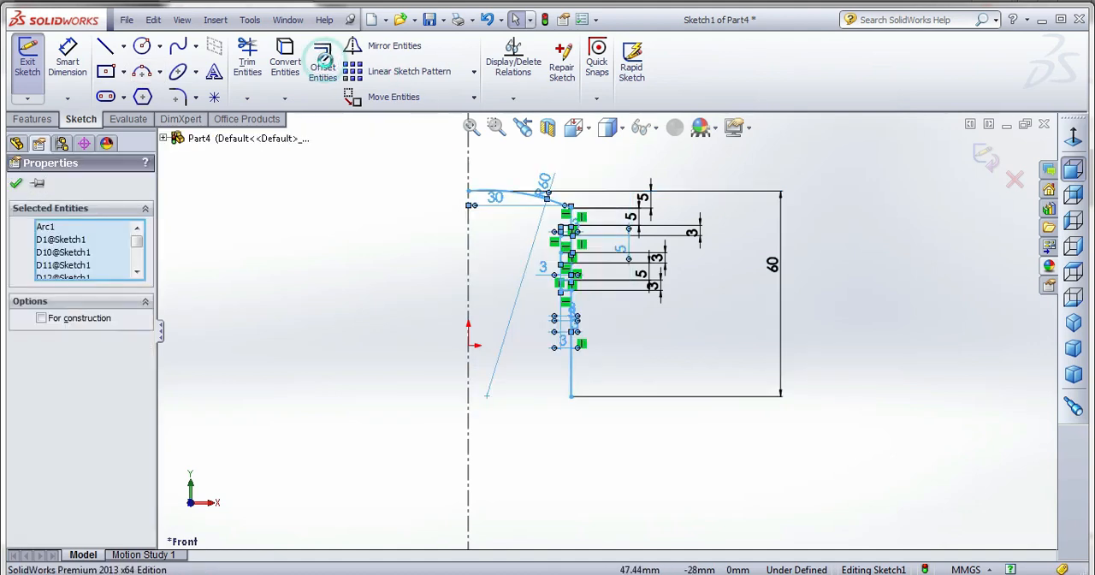
pyautogui.click(329, 62)
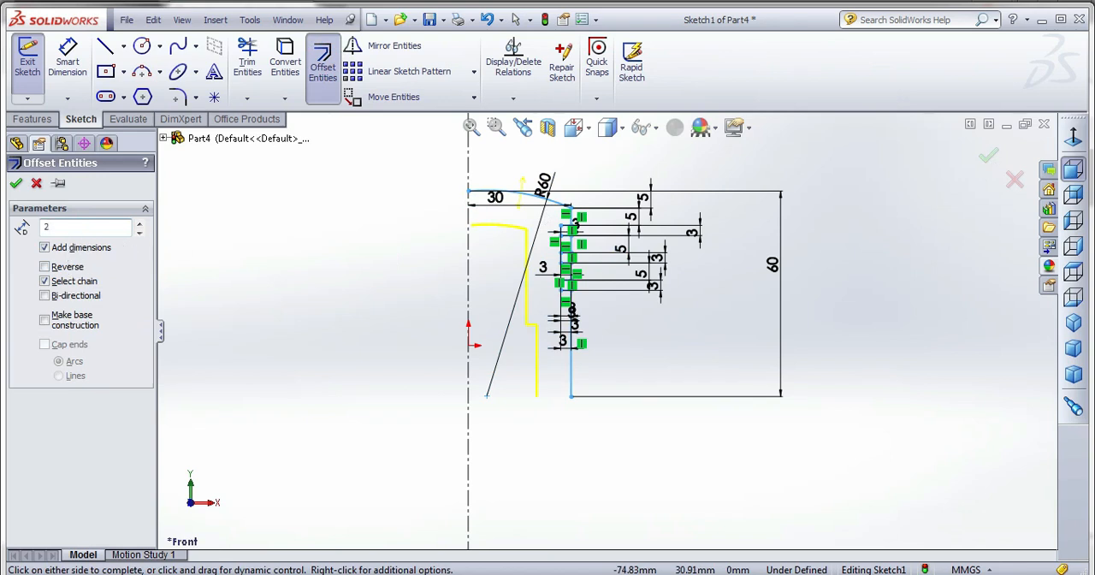
pyautogui.write('2')
pyautogui.press('Return')
pyautogui.scroll(-3, 568, 257)
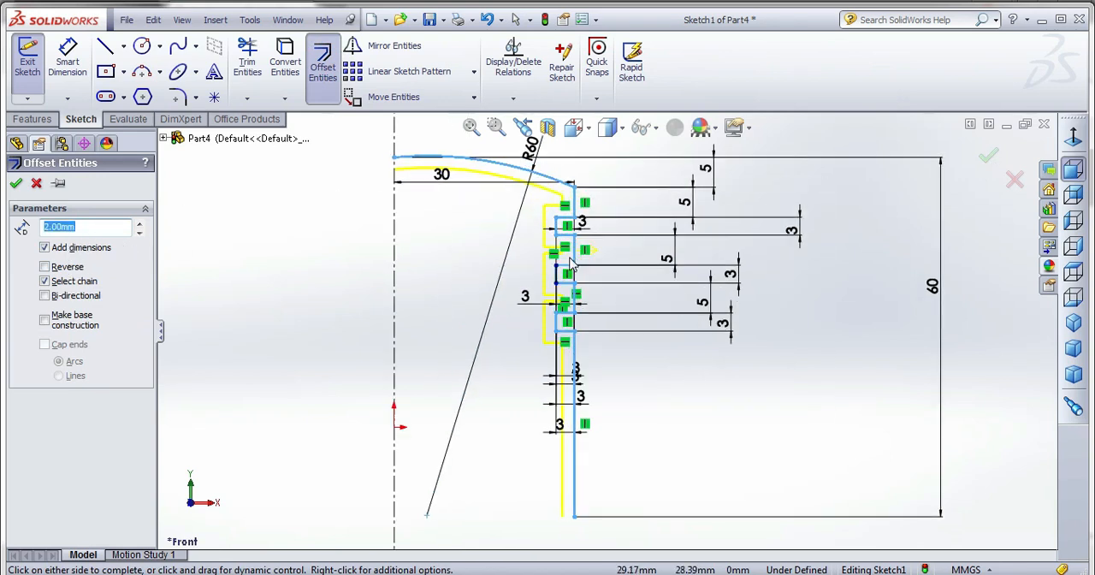
pyautogui.scroll(-2, 570, 264)
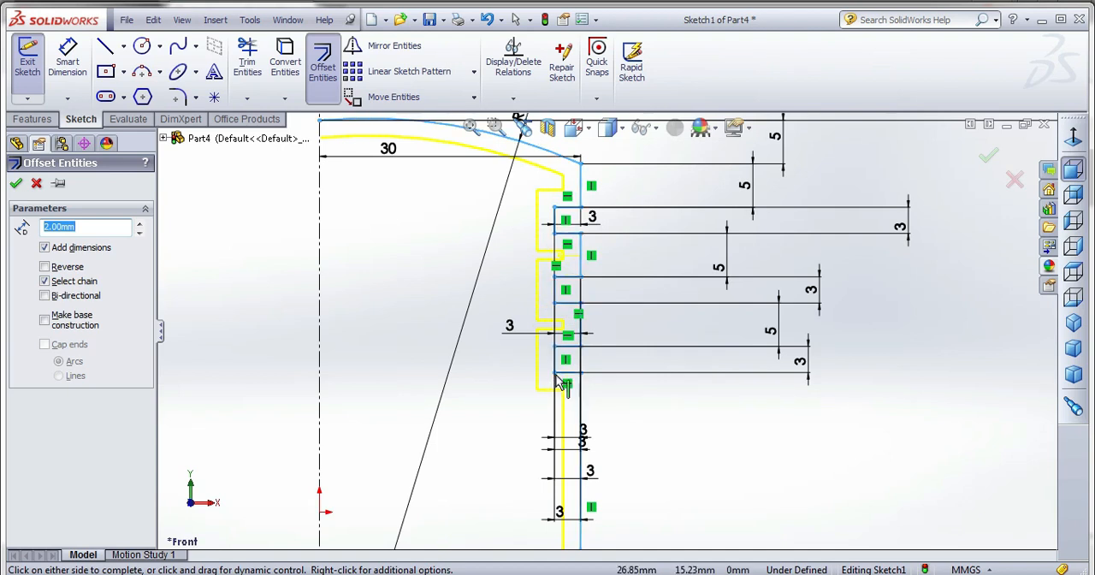
pyautogui.scroll(-2, 571, 351)
pyautogui.scroll(1, 571, 351)
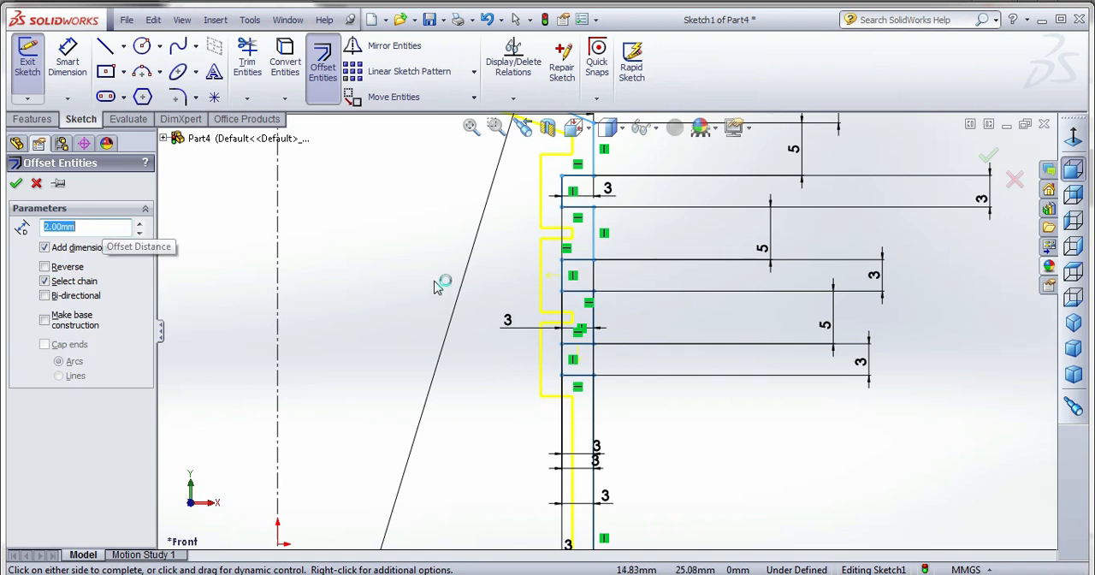
pyautogui.scroll(2, 505, 286)
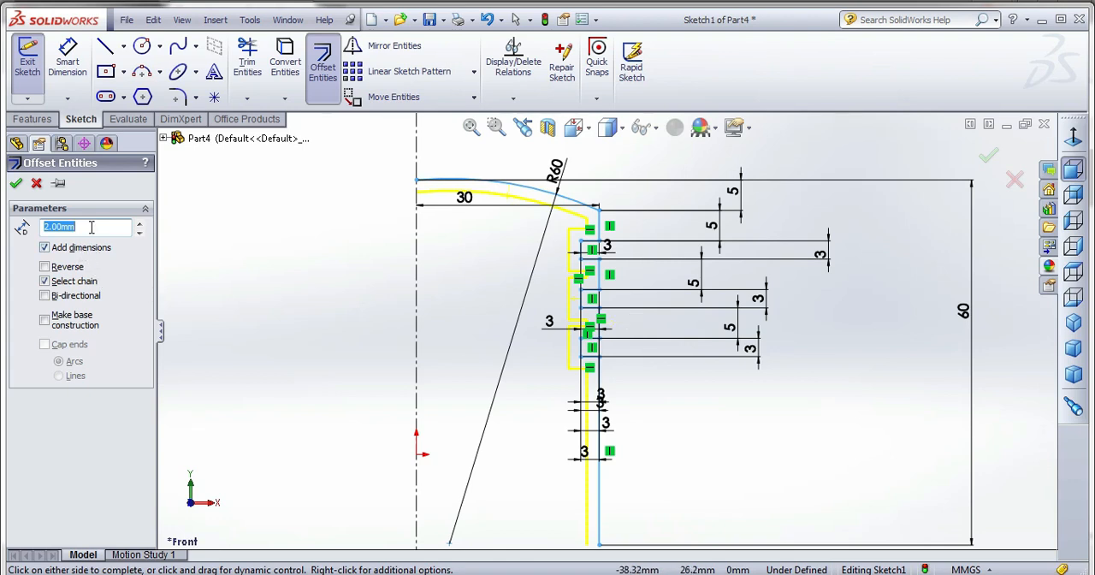
# Set the inward offset distance to 1 mm and create the offset profile.
pyautogui.press('Return')
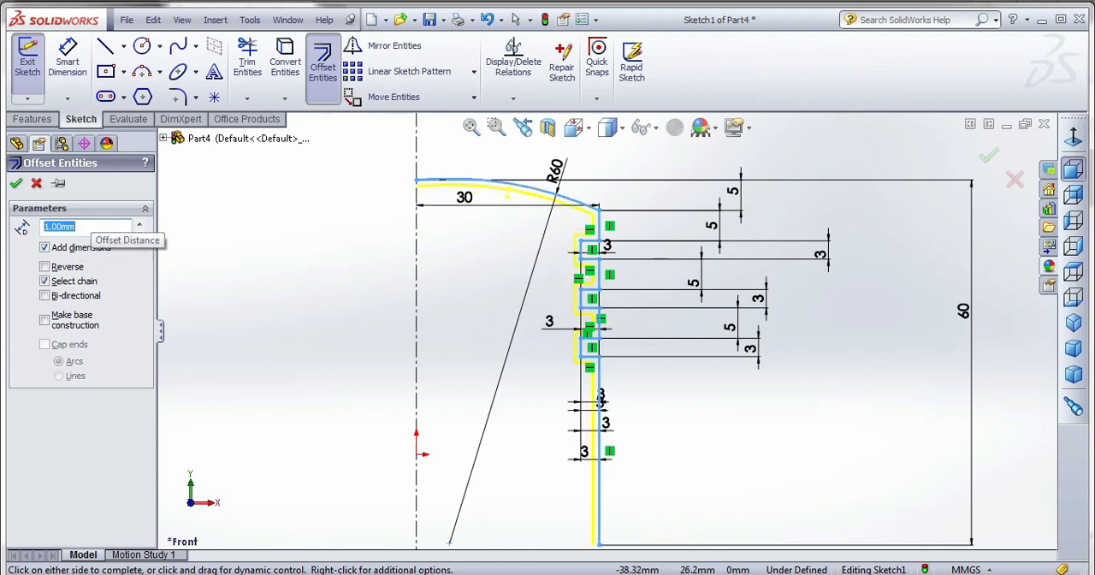
pyautogui.scroll(2, 609, 332)
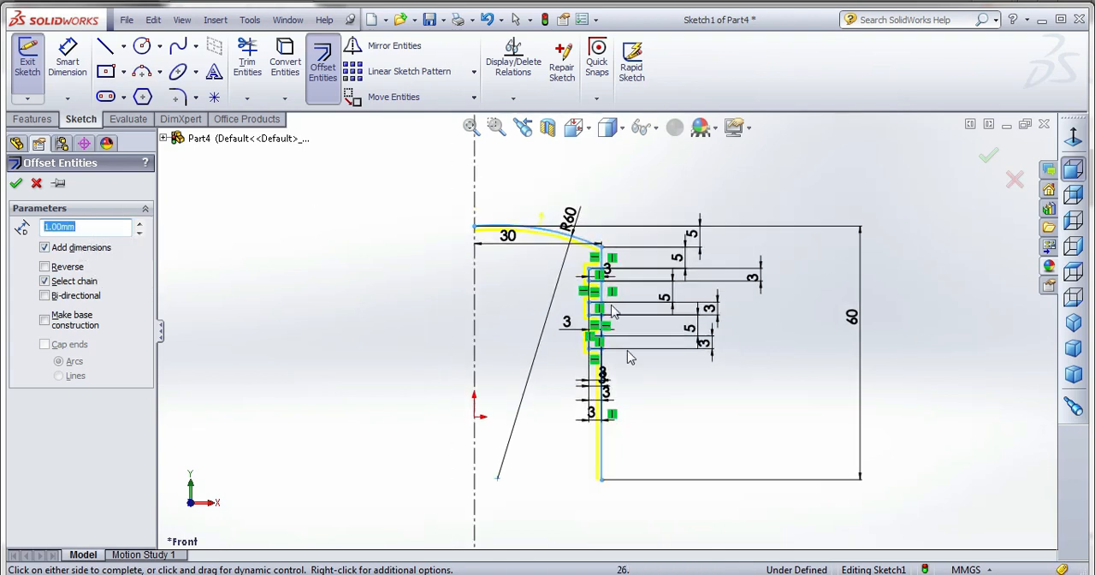
pyautogui.click(16, 184)
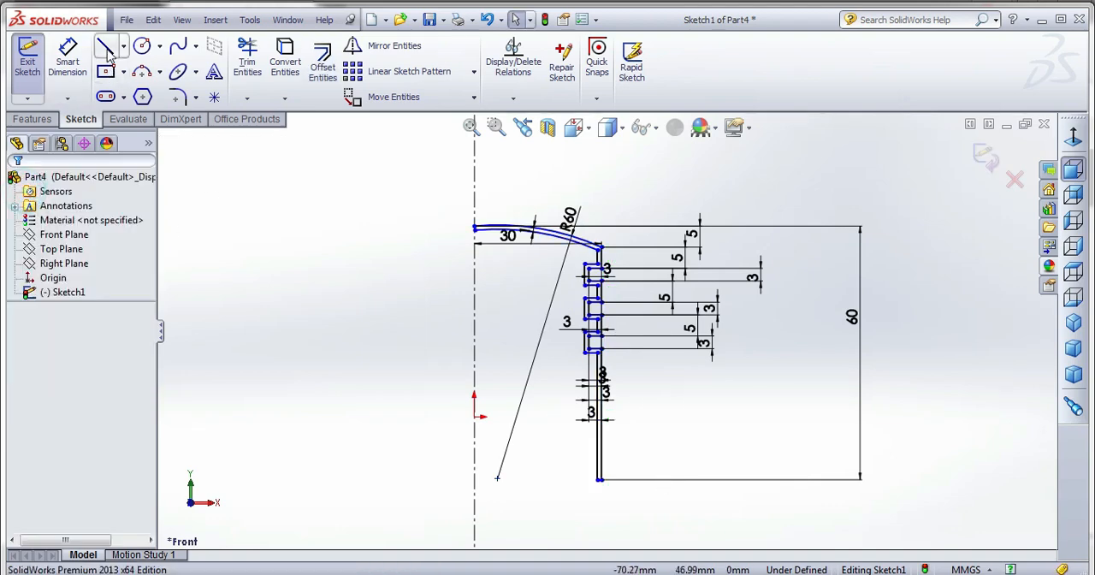
# Draw a short line joining the outer and inner arcs' endpoints at the centerline.
pyautogui.click(106, 48)
pyautogui.scroll(-3, 483, 232)
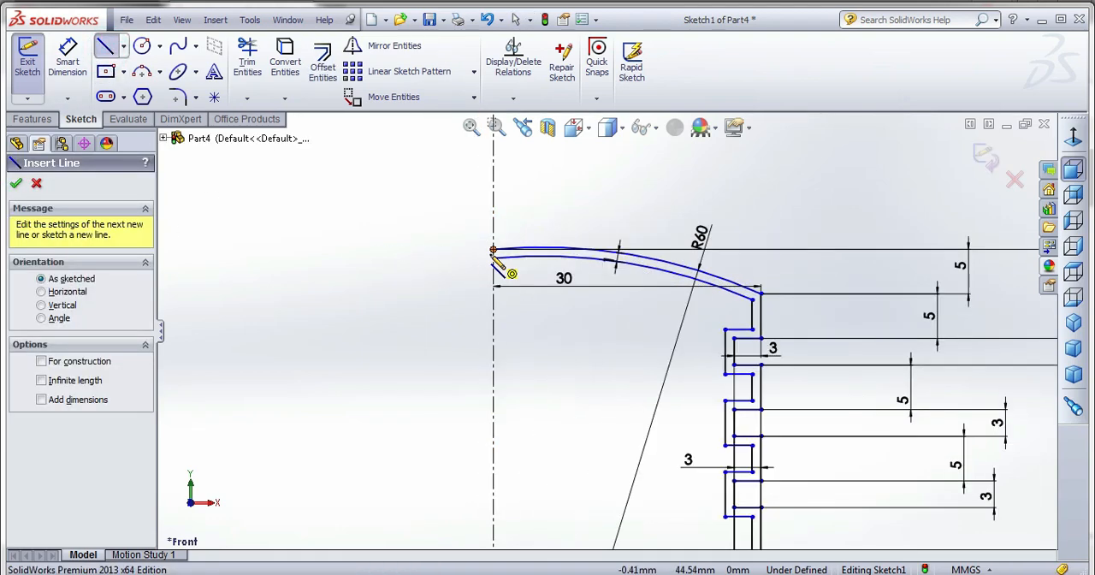
pyautogui.click(494, 251)
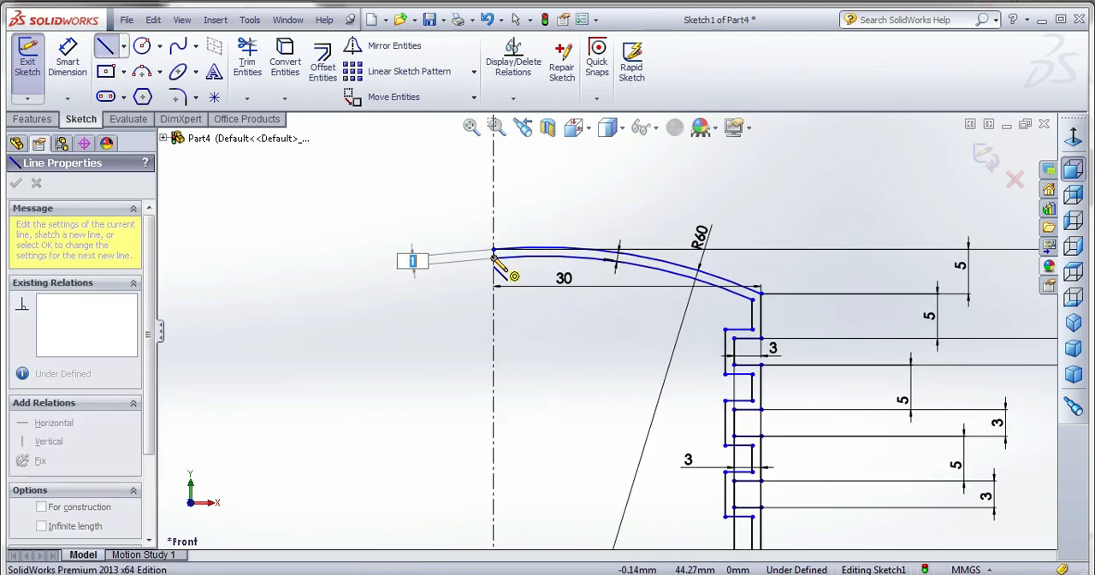
pyautogui.rightClick(411, 233)
pyautogui.click(322, 224)
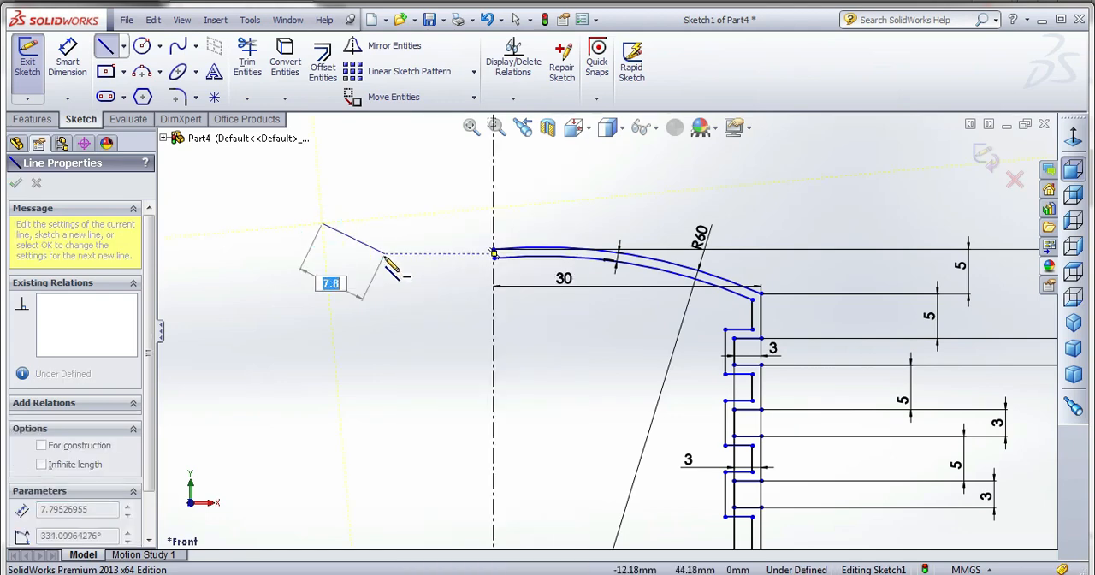
pyautogui.press('Escape')
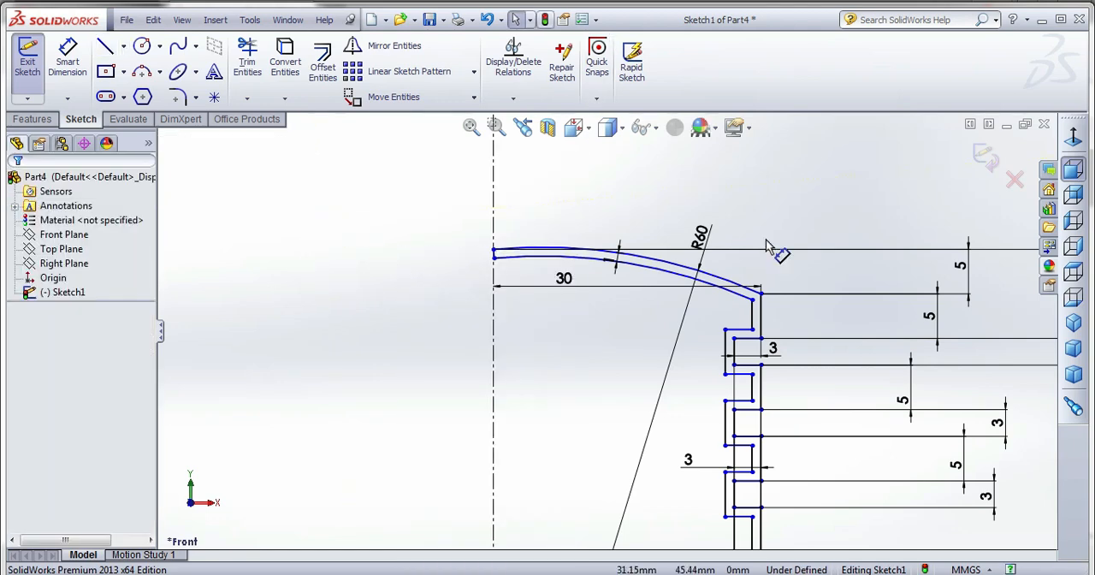
pyautogui.scroll(2, 742, 213)
pyautogui.scroll(3, 741, 213)
pyautogui.scroll(-5, 649, 513)
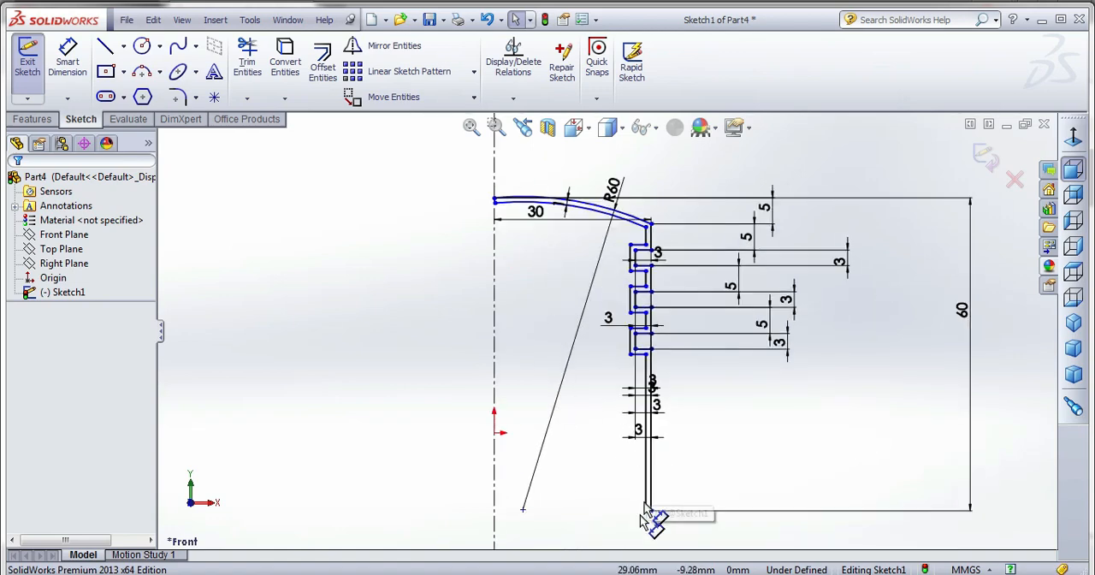
# Draw a short line joining the outer and inner wall lines' lower endpoints to close the profile.
pyautogui.scroll(-1, 650, 509)
pyautogui.click(105, 46)
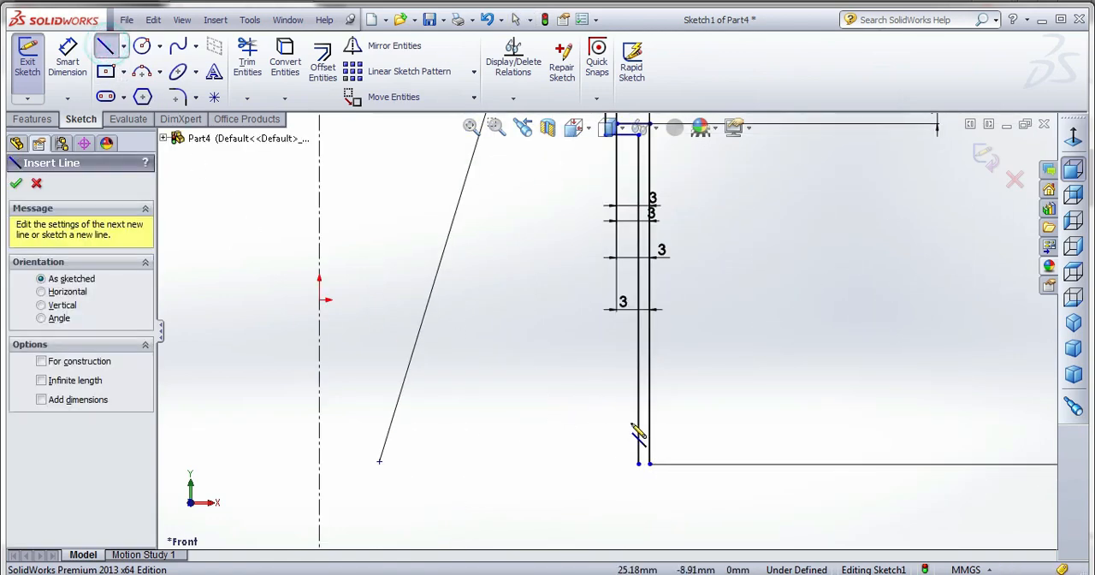
pyautogui.scroll(-1, 637, 462)
pyautogui.moveTo(622, 423); pyautogui.dragTo(598, 424)
pyautogui.press('Escape')
pyautogui.scroll(6, 647, 384)
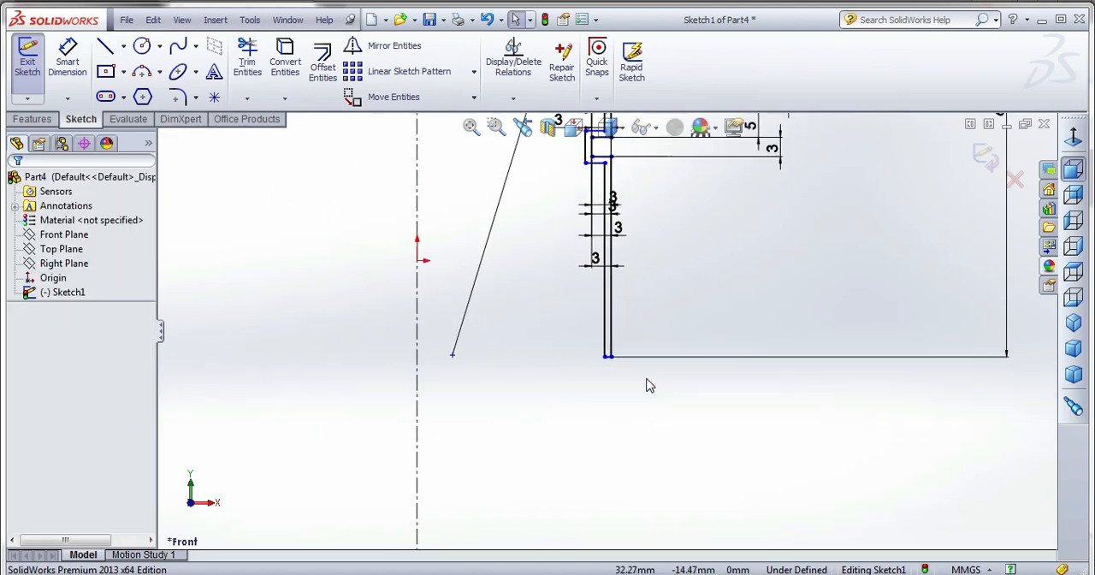
pyautogui.scroll(-1, 613, 248)
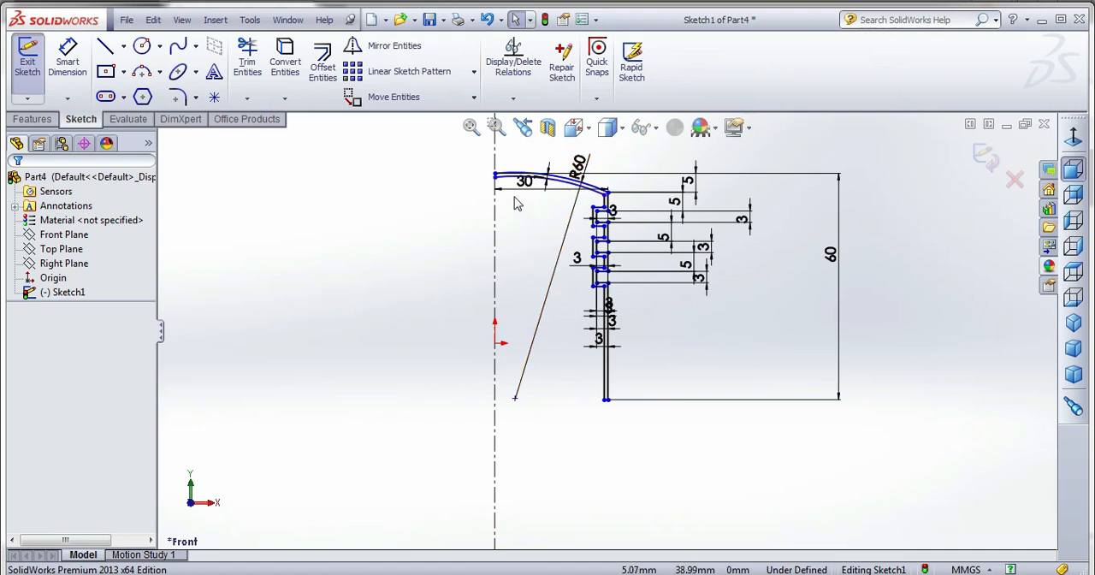
# Finish the profile sketch and revolve it 360° about the vertical centerline into a solid piston.
pyautogui.click(984, 158)
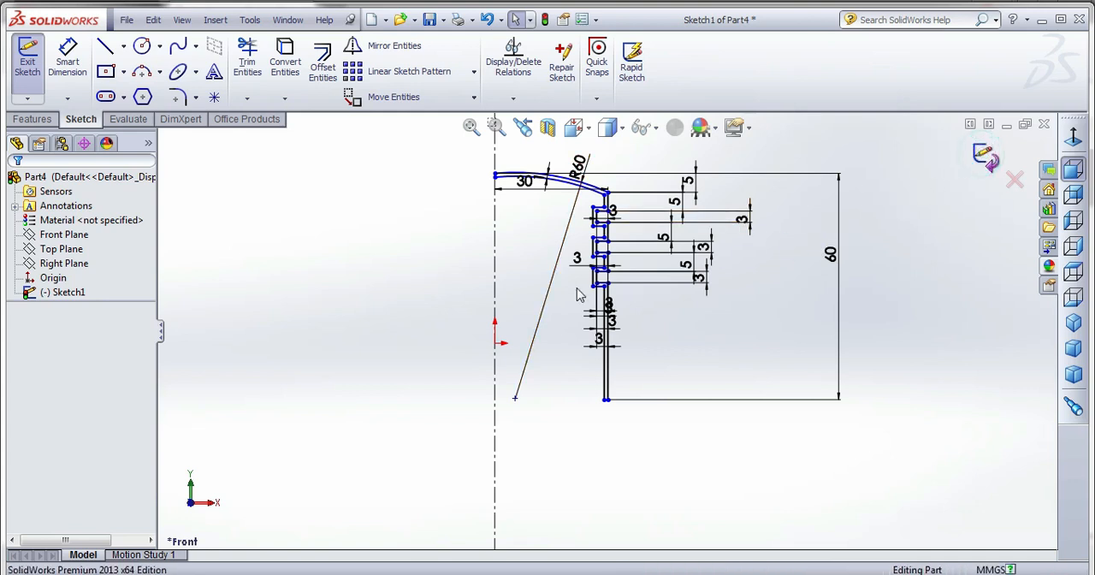
pyautogui.click(48, 125)
pyautogui.click(81, 64)
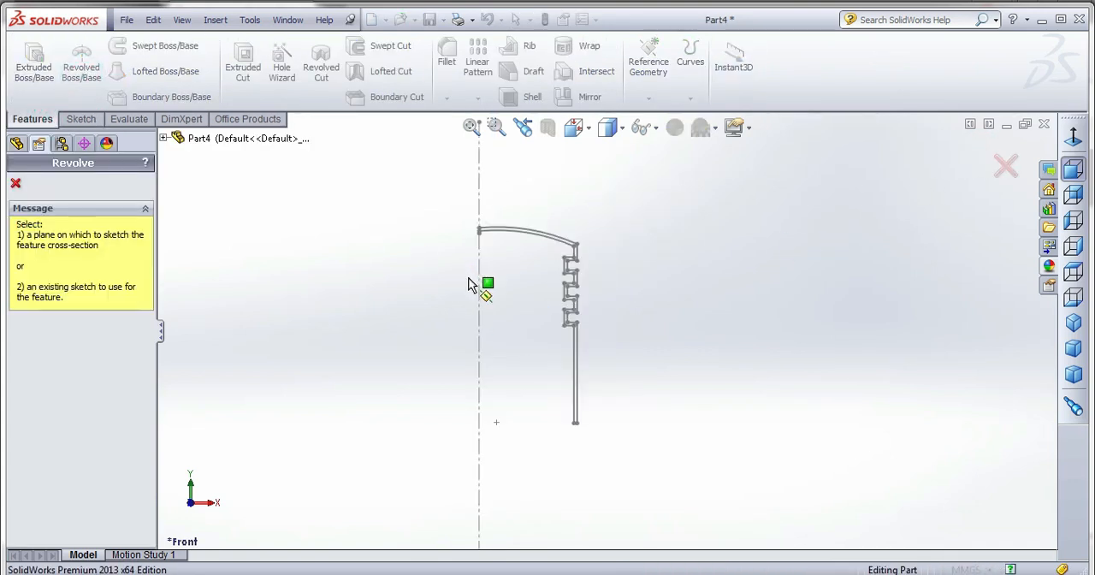
pyautogui.click(479, 293)
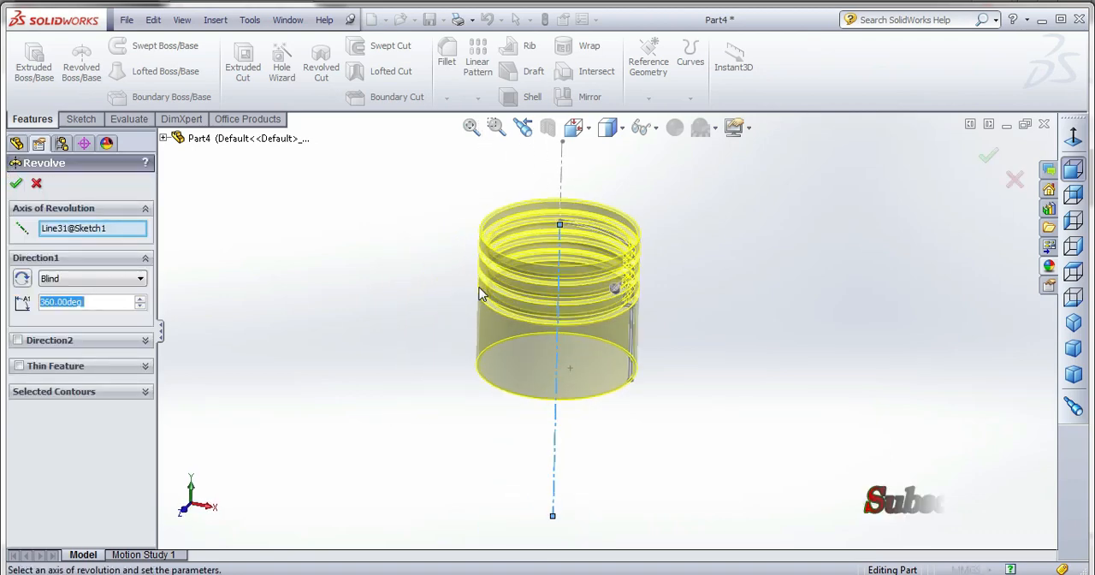
pyautogui.click(15, 185)
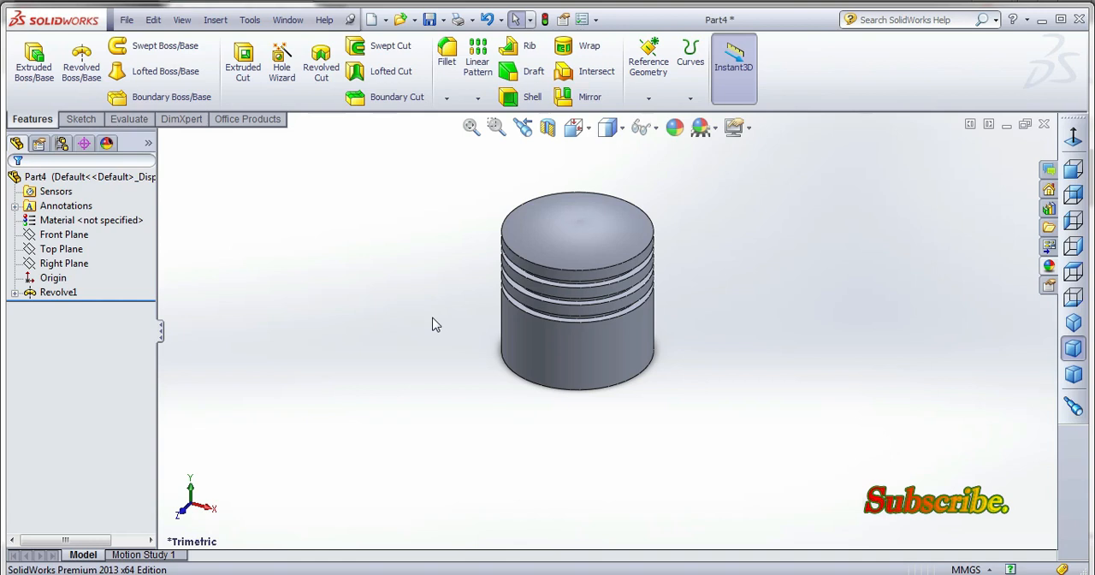
# Start a sketch on the Right Plane and set the view to Right.
pyautogui.moveTo(548, 332); pyautogui.dragTo(562, 247, button='middle')
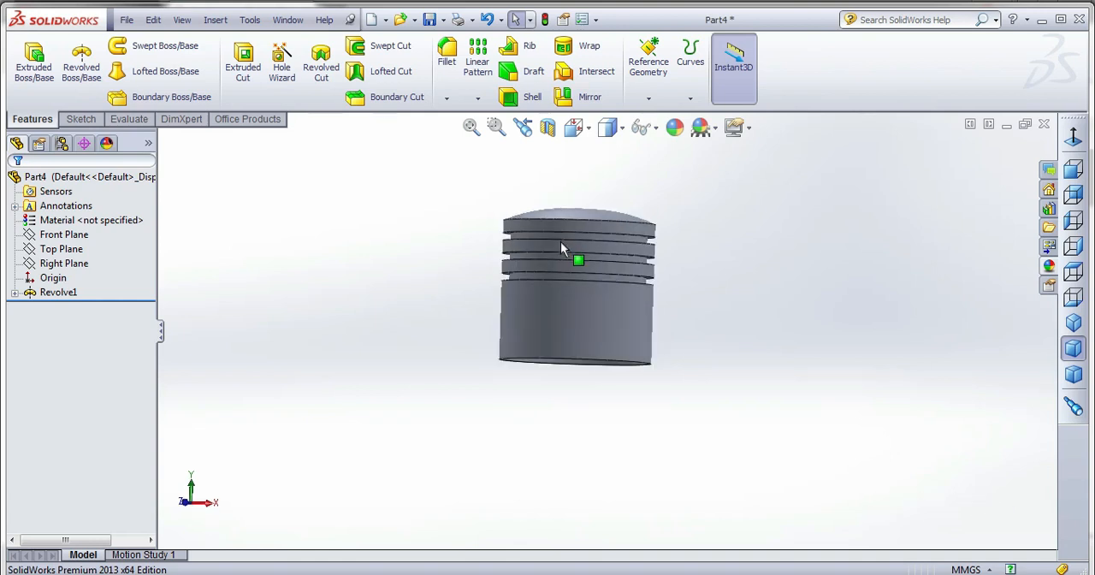
pyautogui.moveTo(604, 319); pyautogui.dragTo(604, 215, button='middle')
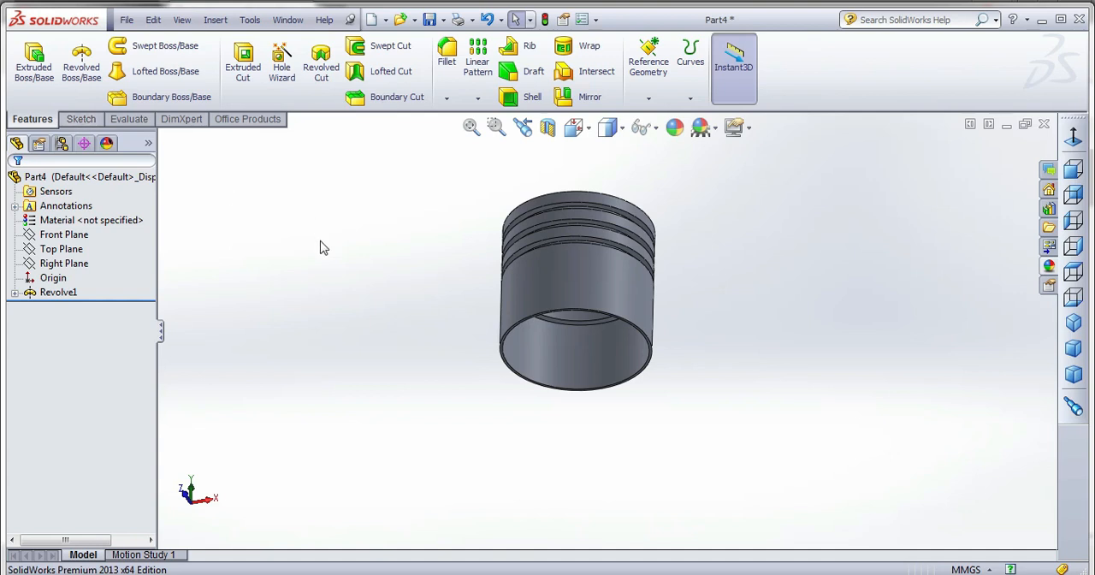
pyautogui.click(63, 263)
pyautogui.moveTo(457, 329); pyautogui.dragTo(426, 501, button='middle')
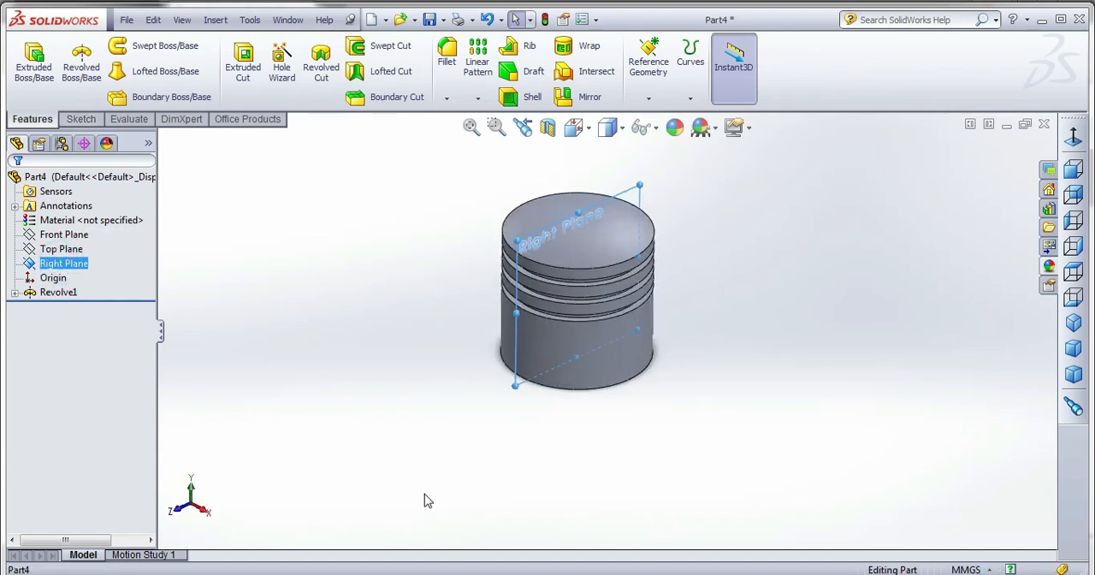
pyautogui.click(92, 123)
pyautogui.click(29, 61)
pyautogui.click(581, 133)
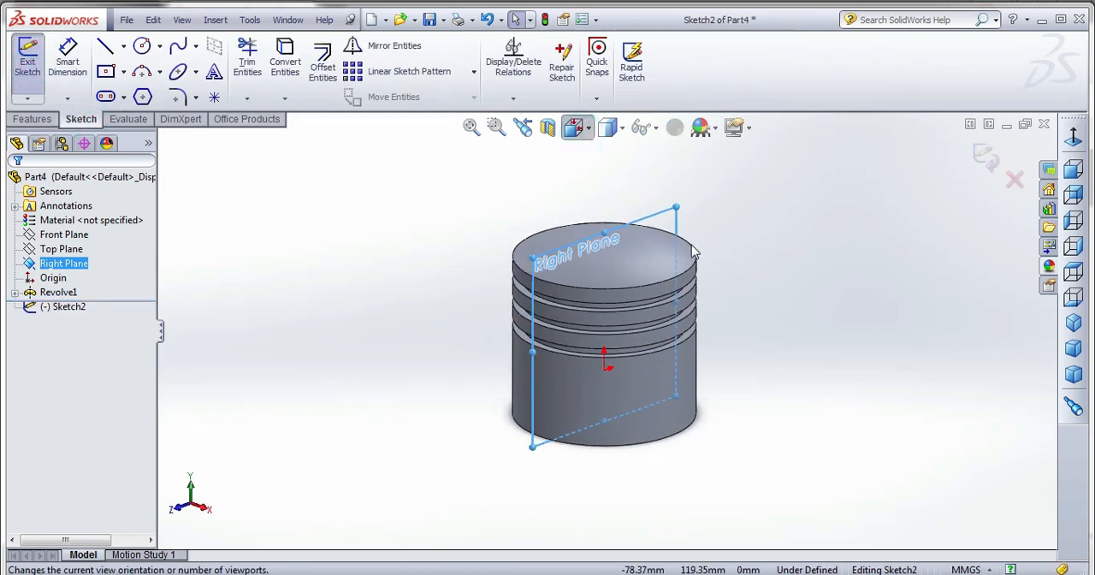
pyautogui.click(694, 242)
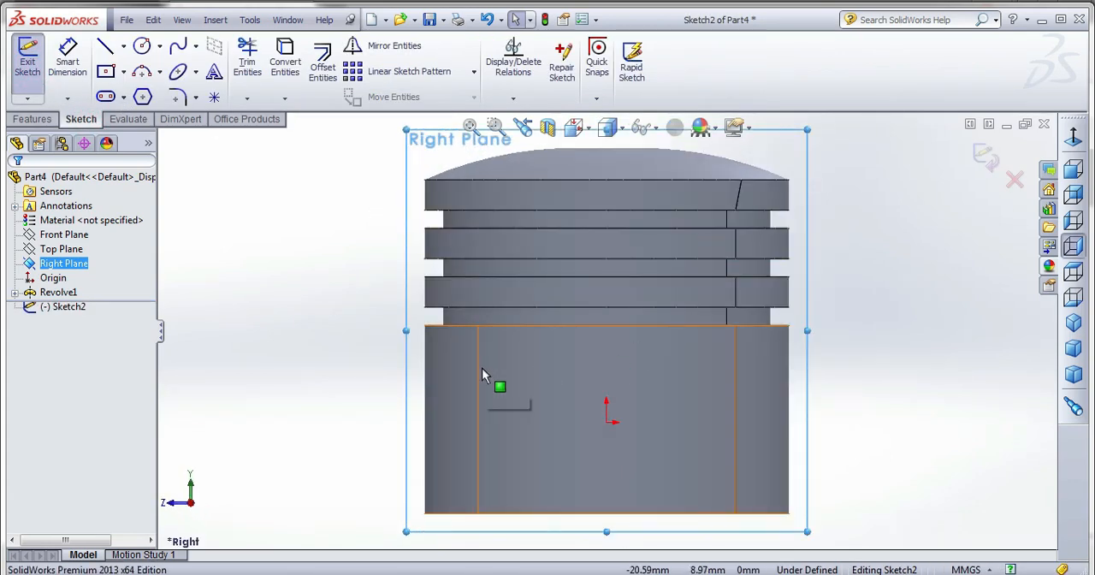
# Draw a small circle directly above the origin, its center about 9 mm up on the piston's skirt.
pyautogui.click(142, 45)
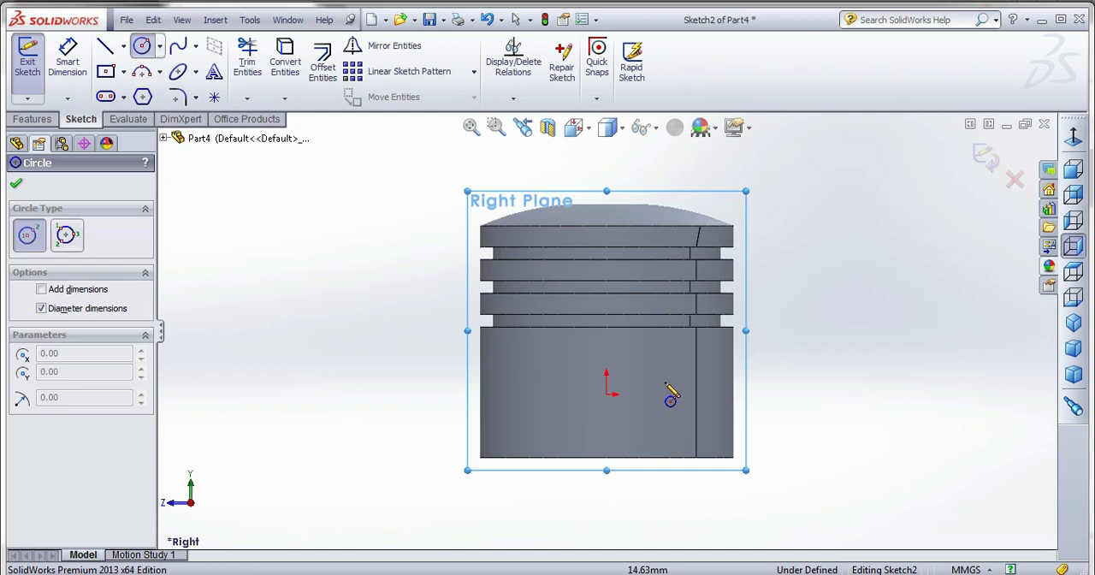
pyautogui.click(607, 355)
pyautogui.click(620, 368)
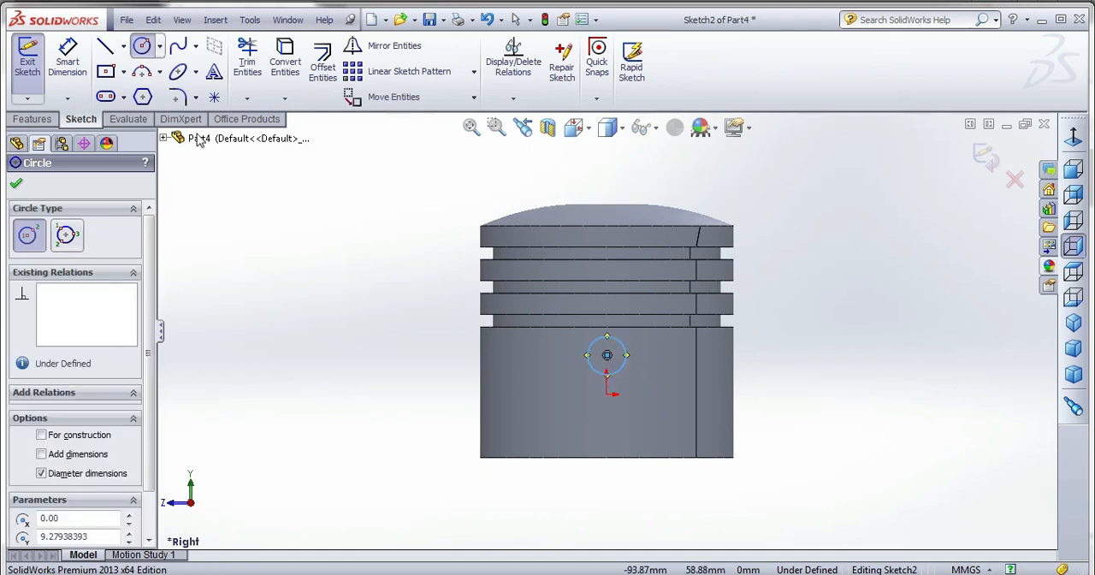
# Draw a vertical centerline about 45 mm long from the origin up to the top of the piston crown.
pyautogui.click(67, 55)
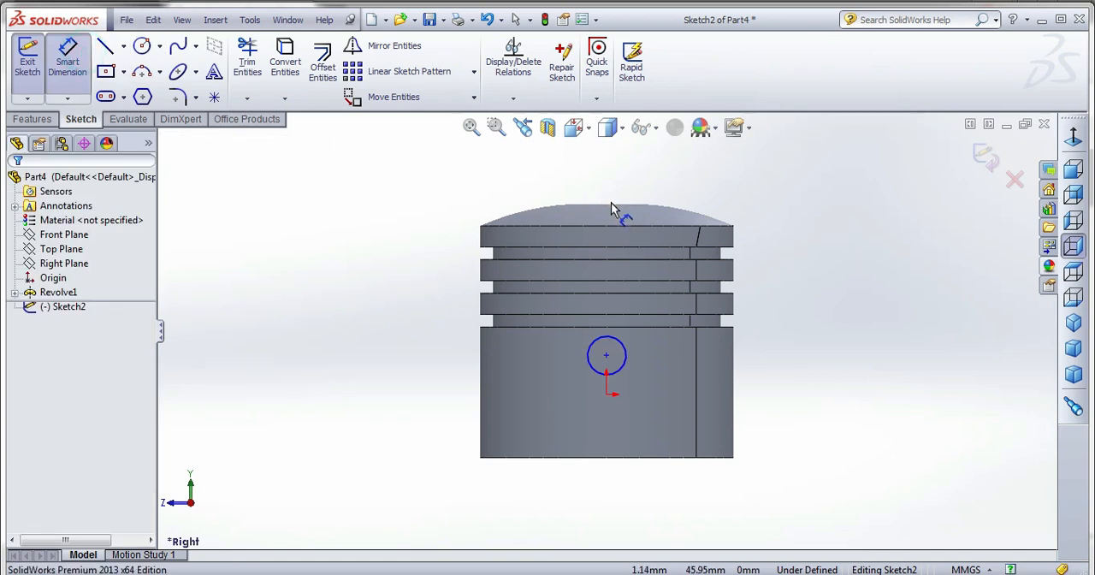
pyautogui.click(124, 48)
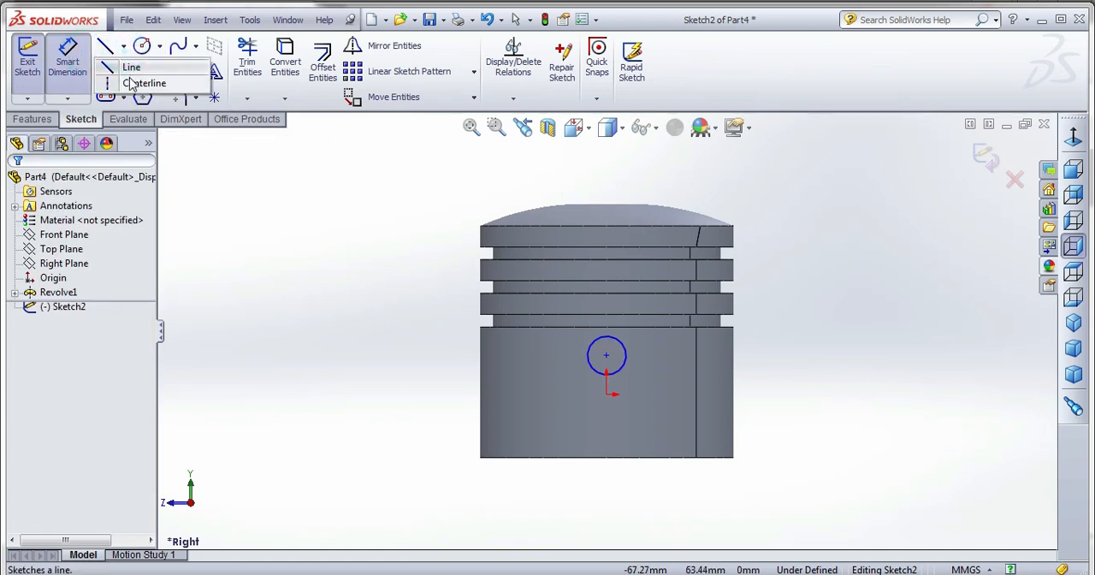
pyautogui.click(144, 86)
pyautogui.scroll(-1, 703, 343)
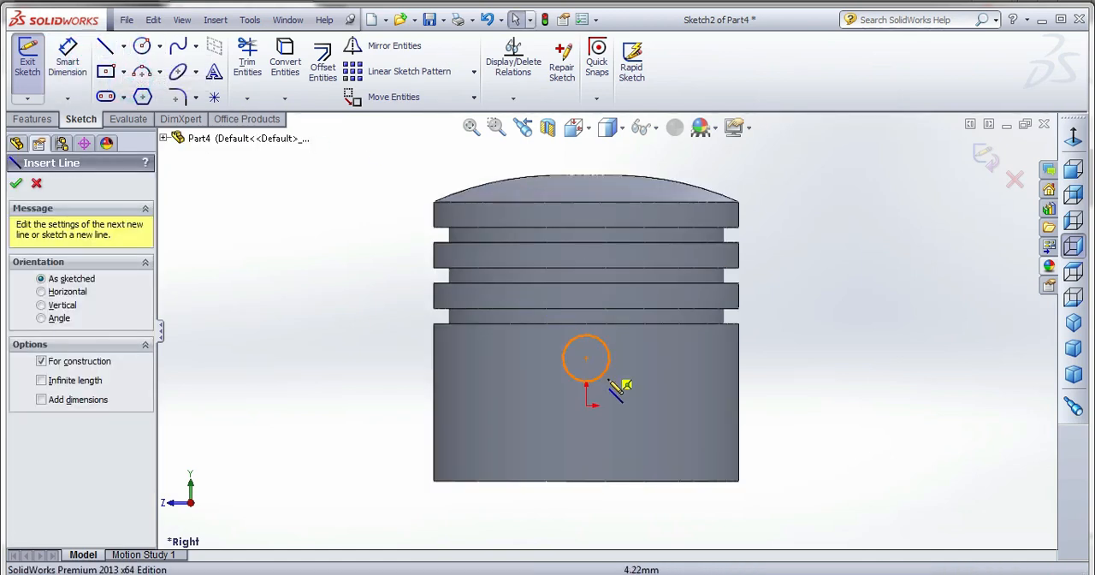
pyautogui.click(585, 385)
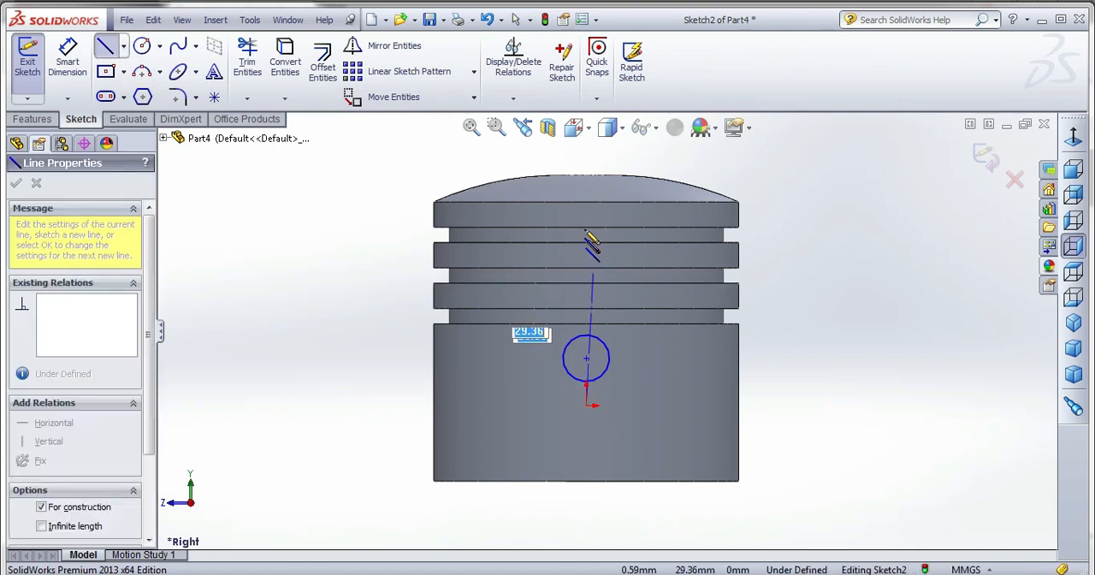
pyautogui.click(586, 176)
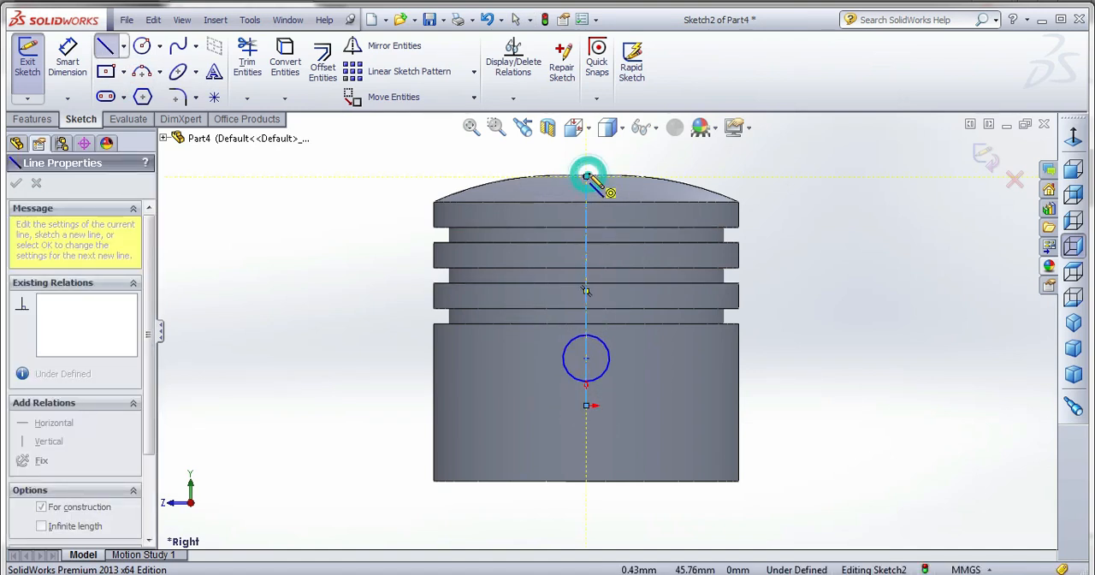
# Dimension the vertical distance from the centerline's upper end to the circle's center as 40 mm.
pyautogui.click(67, 51)
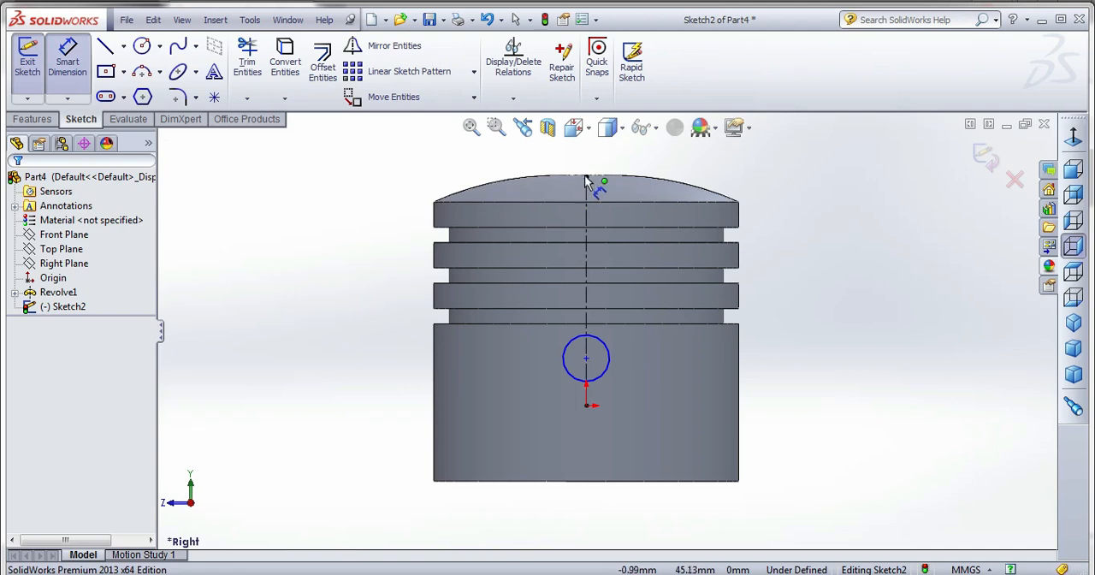
pyautogui.click(586, 176)
pyautogui.click(587, 359)
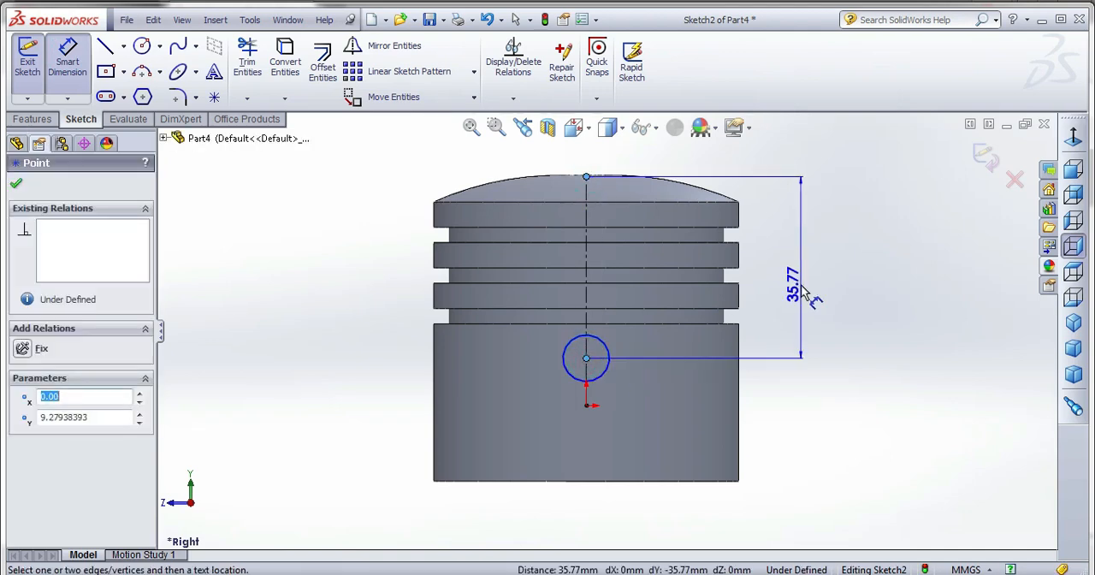
pyautogui.click(795, 274)
pyautogui.write('30.00mm')
pyautogui.press('Return')
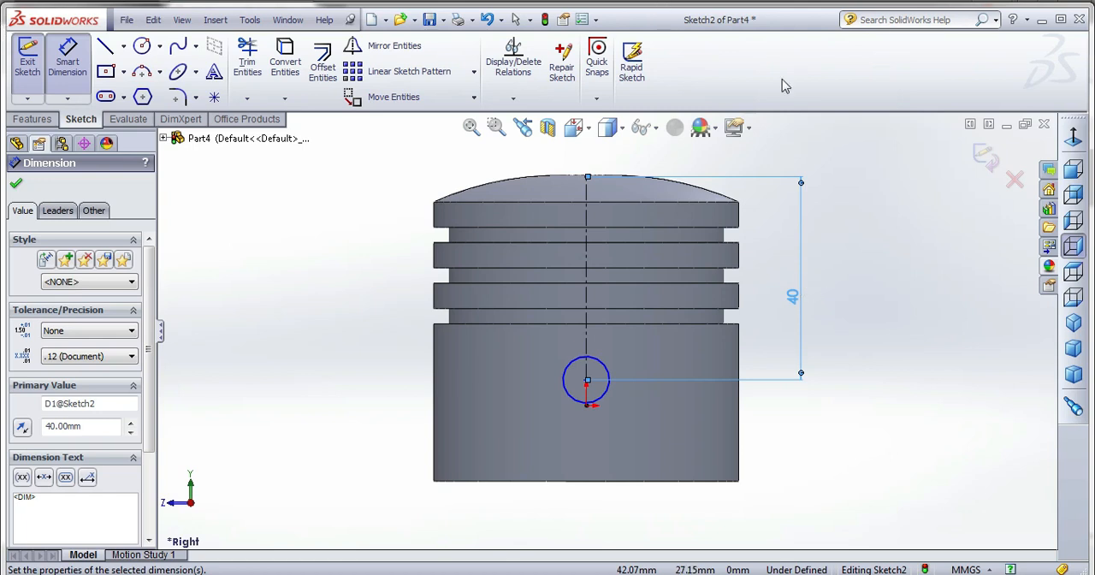
pyautogui.click(845, 317)
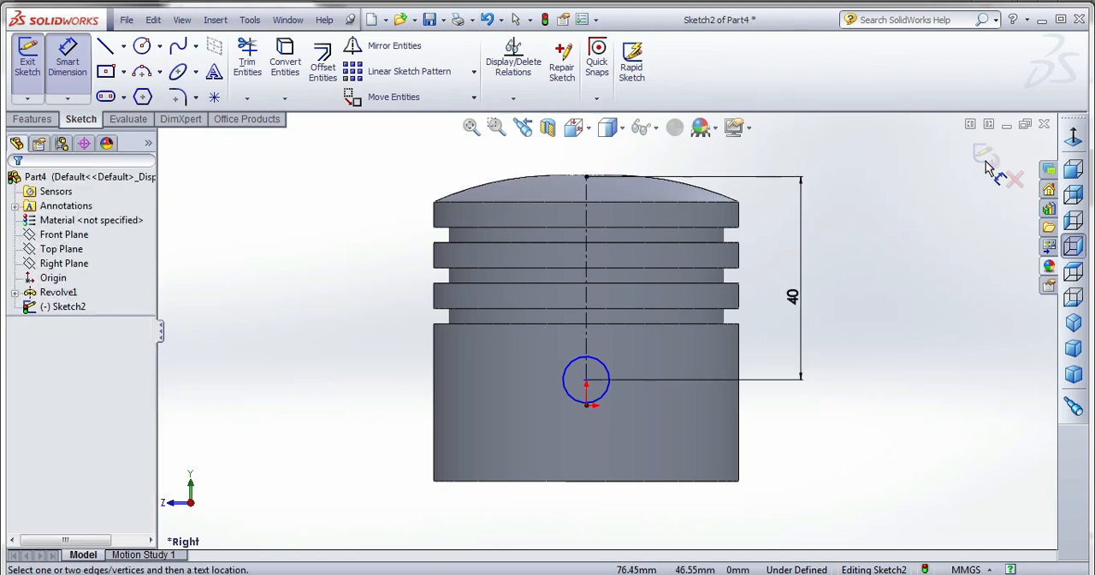
pyautogui.click(68, 81)
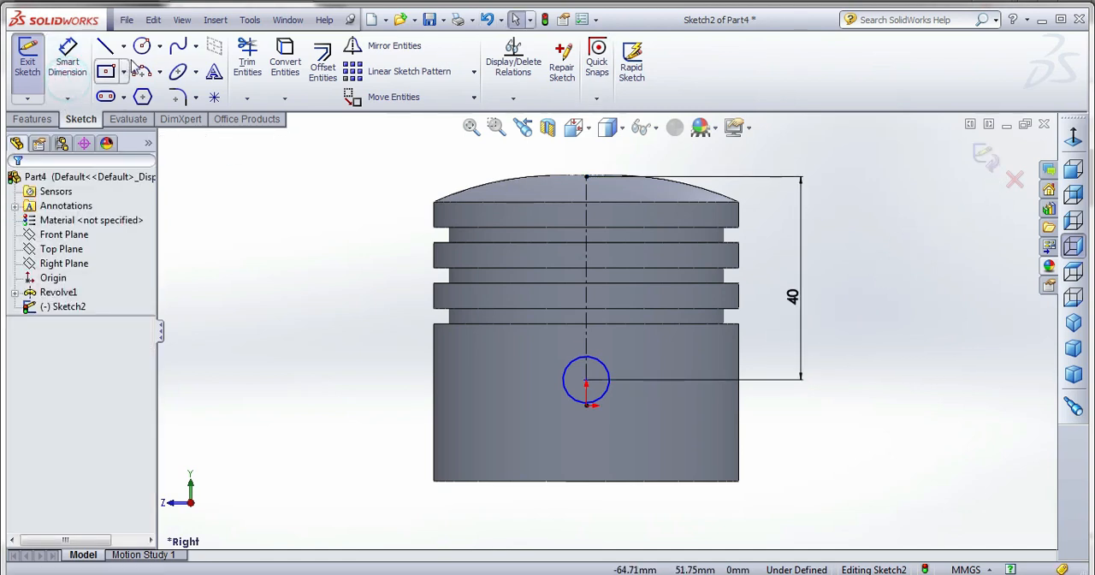
# Draw a three-point arc of about 24.5 mm radius, bulging upward, with both ends on the piston's lower edge.
pyautogui.click(143, 73)
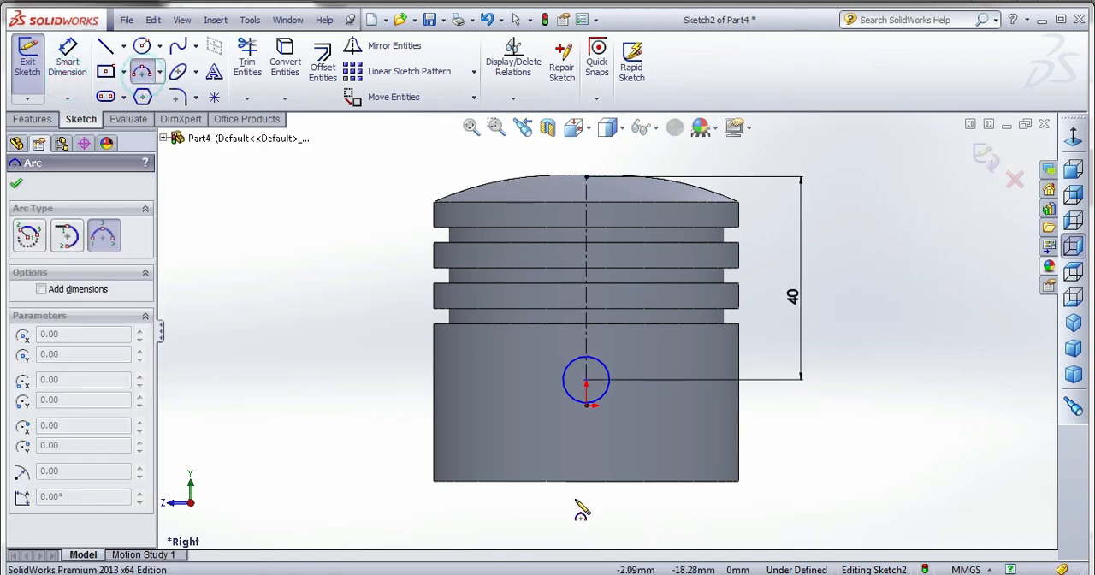
pyautogui.click(502, 481)
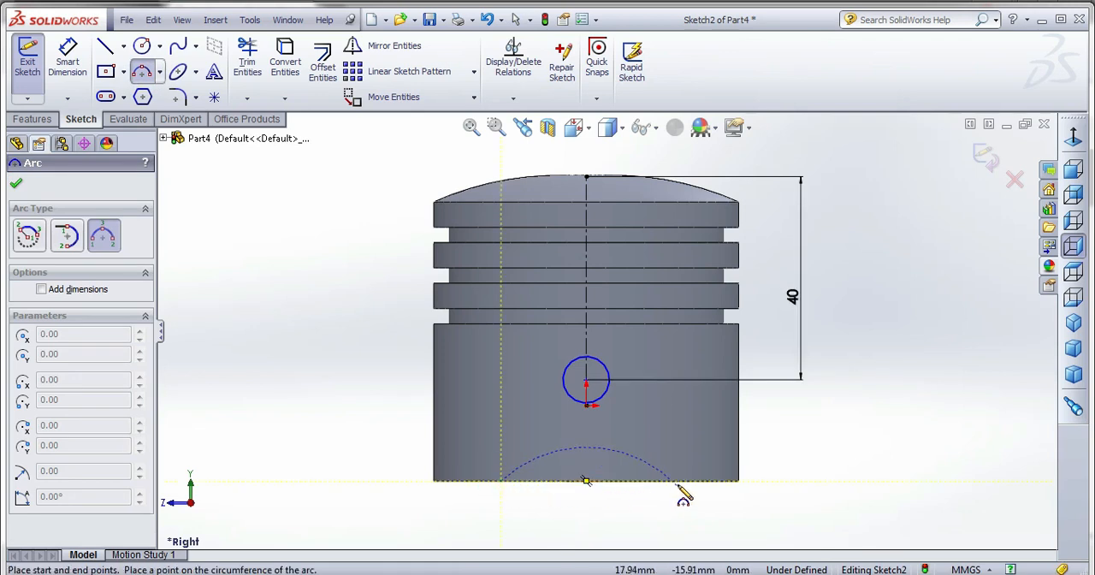
pyautogui.click(675, 481)
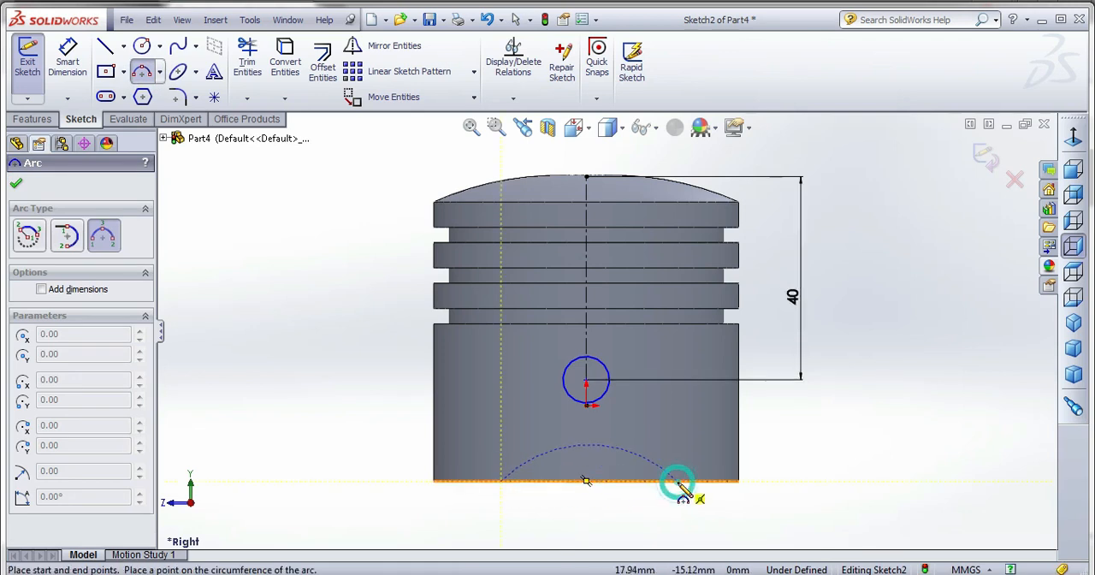
pyautogui.click(612, 446)
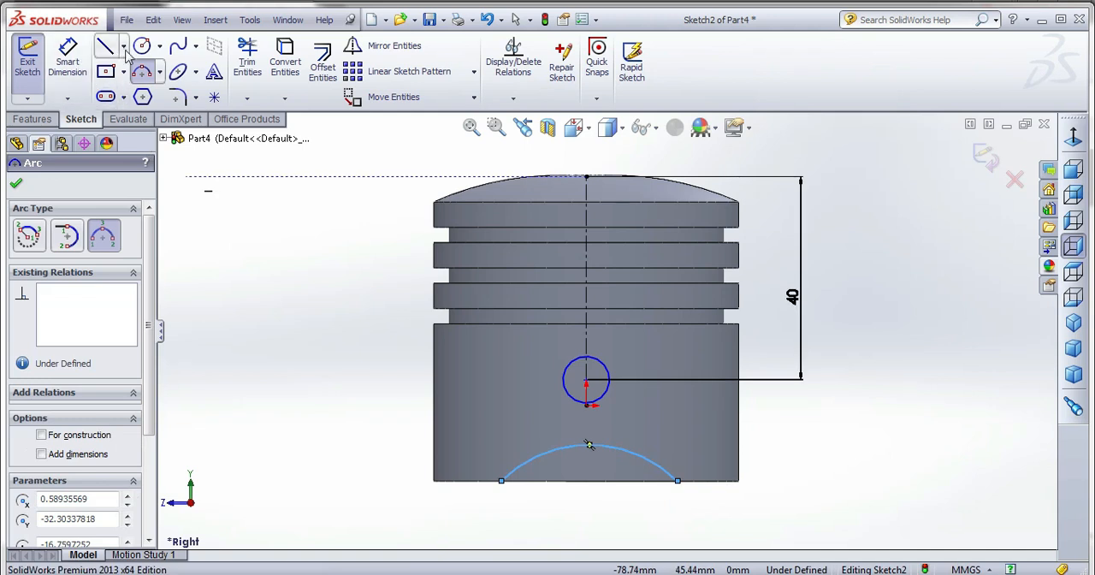
pyautogui.click(500, 481)
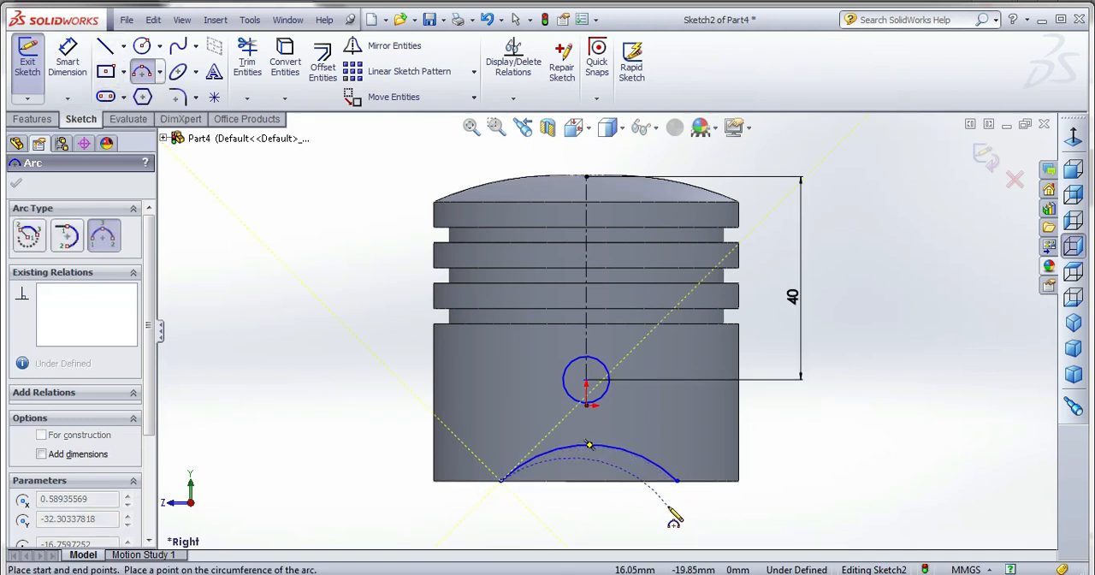
pyautogui.press('Escape')
# Make the arc's two endpoints symmetric about the vertical centerline.
pyautogui.click(501, 481)
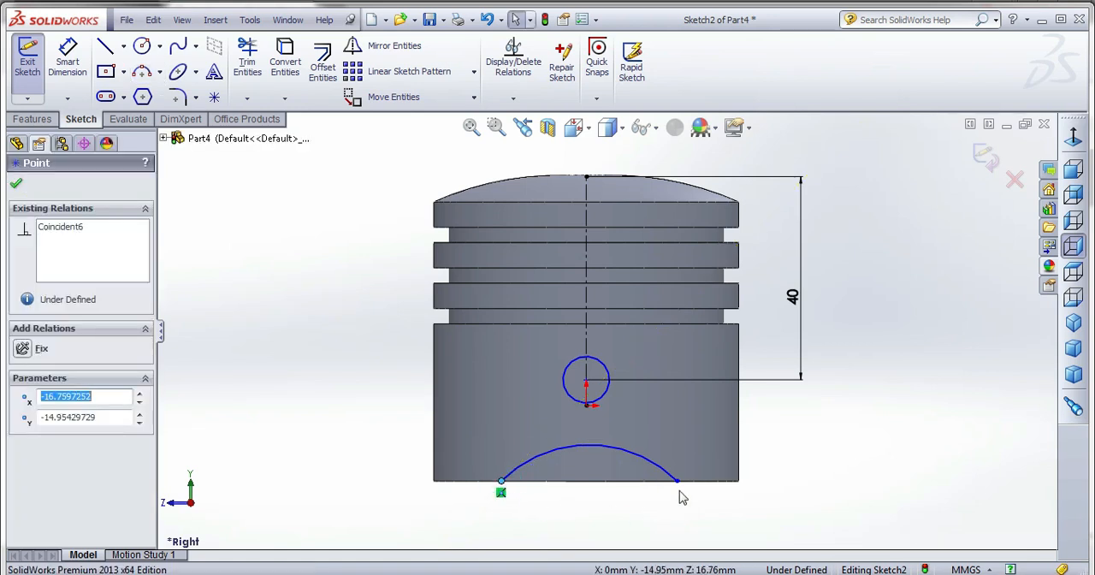
pyautogui.keyDown('ctrl'); pyautogui.click(676, 481); pyautogui.keyUp('ctrl')
pyautogui.click(583, 325)
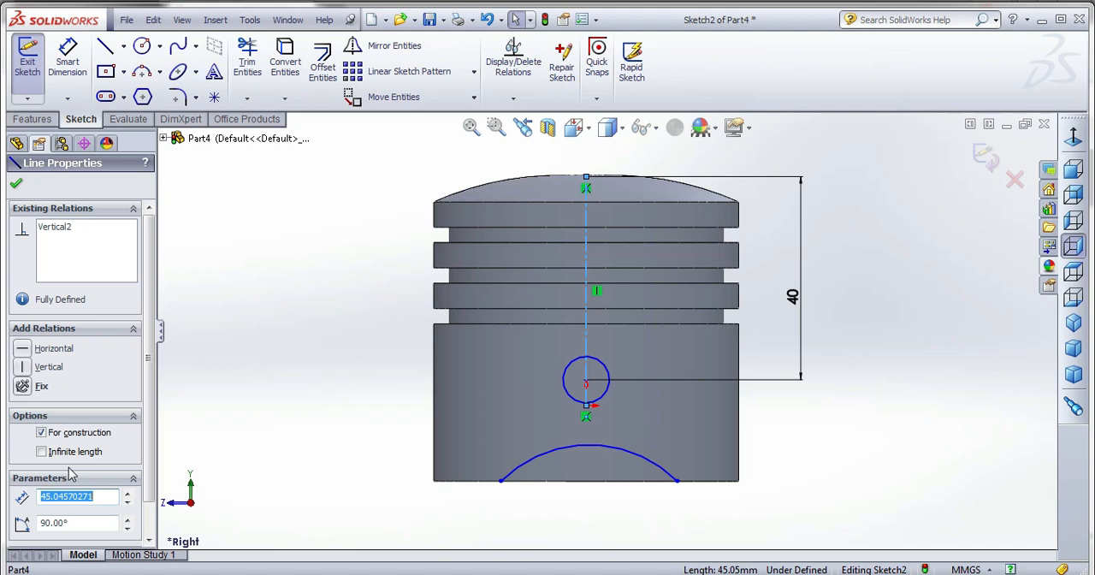
pyautogui.keyDown('ctrl'); pyautogui.click(501, 481); pyautogui.keyUp('ctrl')
pyautogui.keyDown('ctrl'); pyautogui.click(677, 483); pyautogui.keyUp('ctrl')
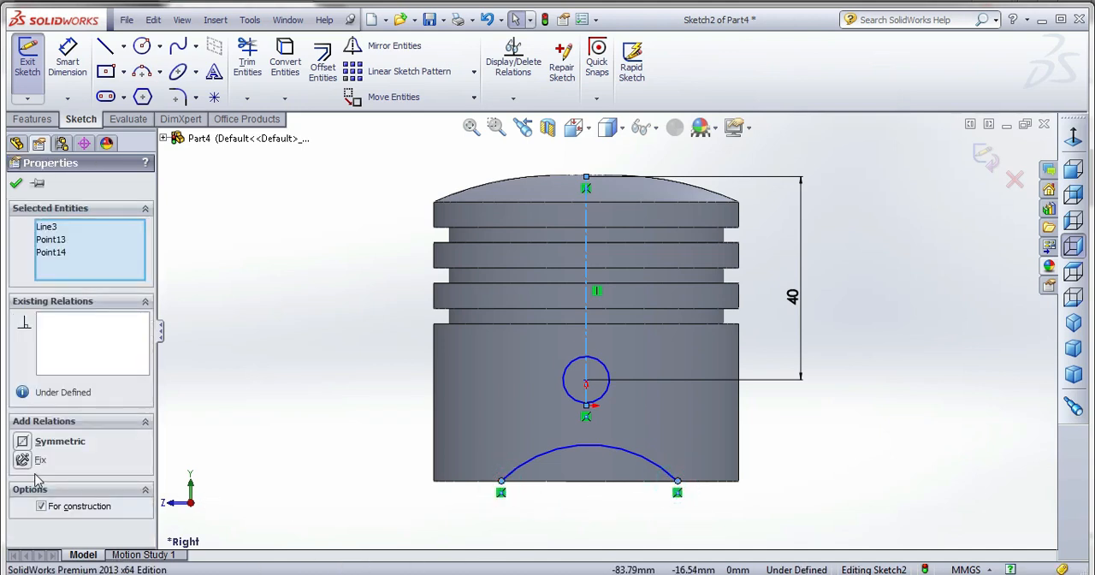
pyautogui.click(23, 442)
pyautogui.click(17, 183)
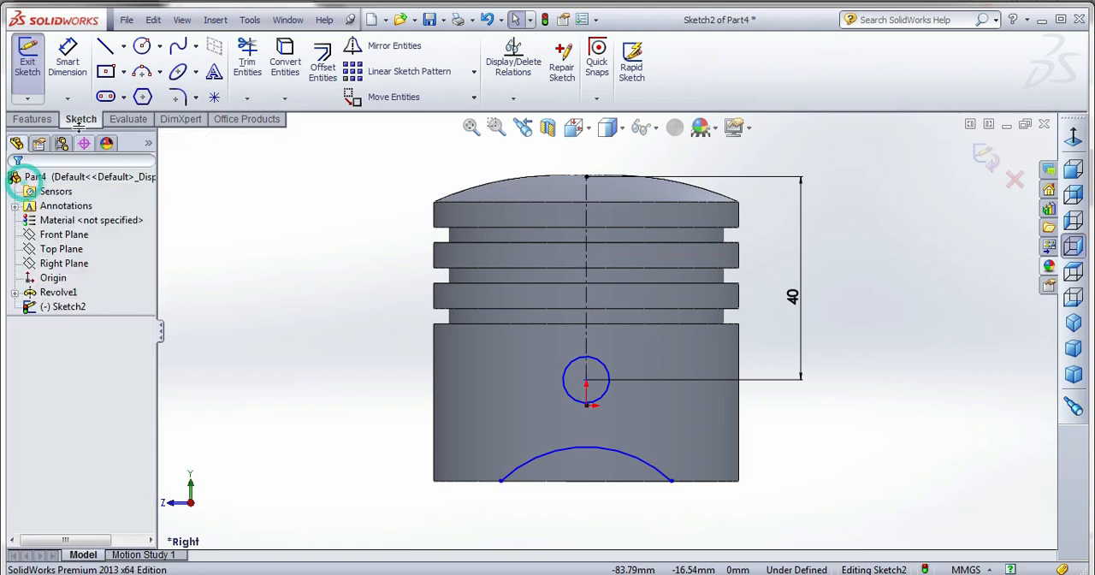
# Draw a horizontal line along the piston's lower edge between the arc's endpoints to close the cutout profile.
pyautogui.click(105, 47)
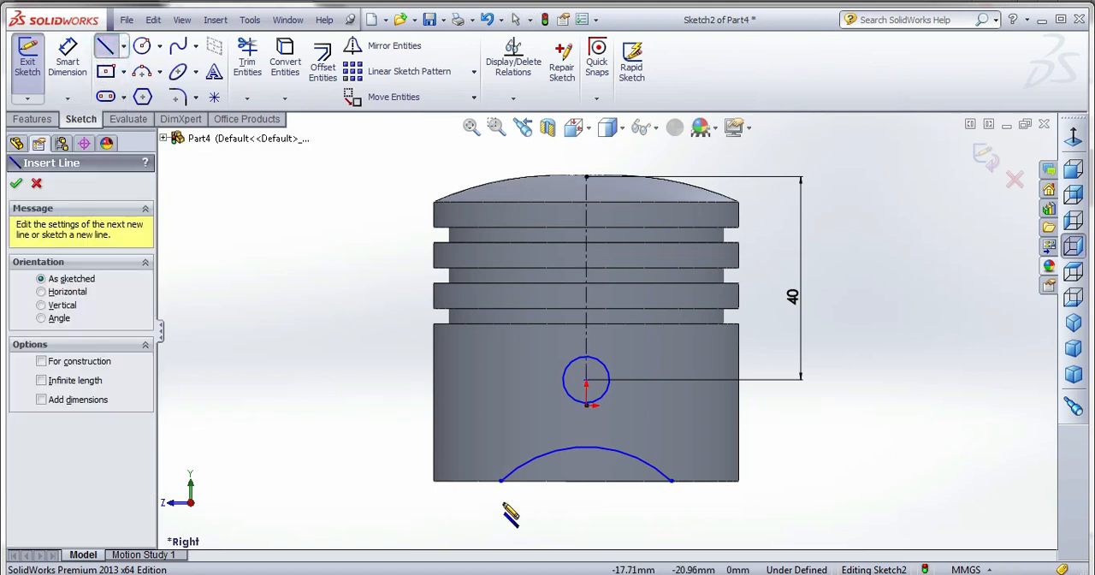
pyautogui.click(672, 482)
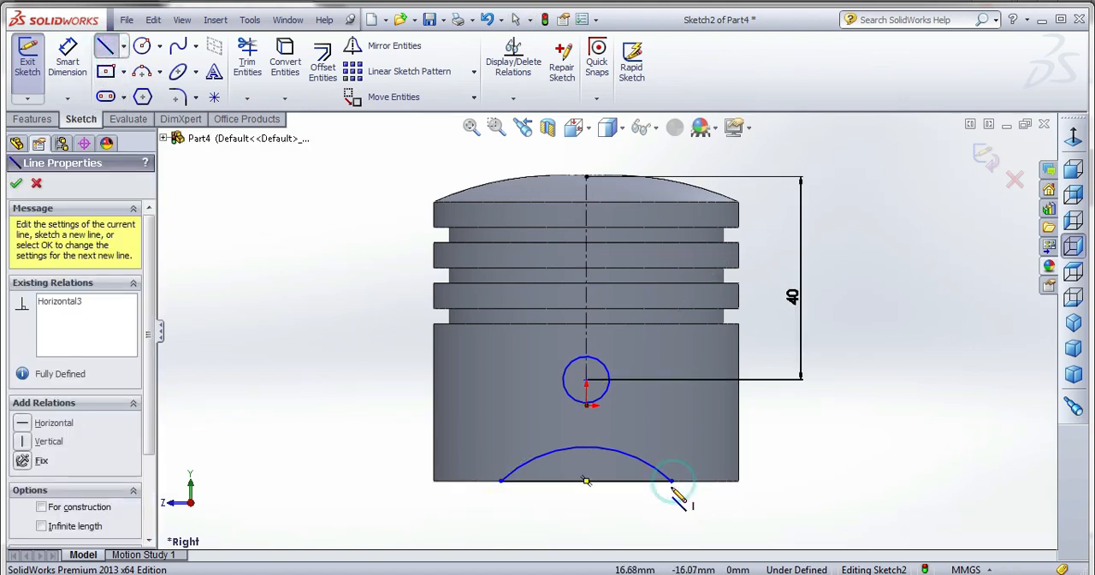
# Dimension the pin hole circle's diameter as 13 mm.
pyautogui.click(67, 62)
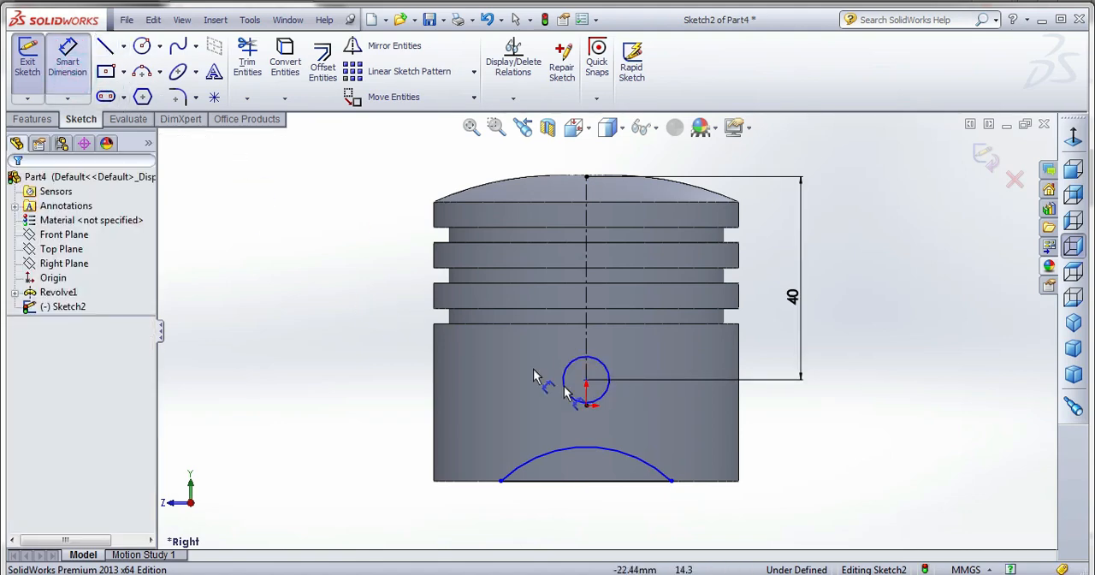
pyautogui.click(631, 398)
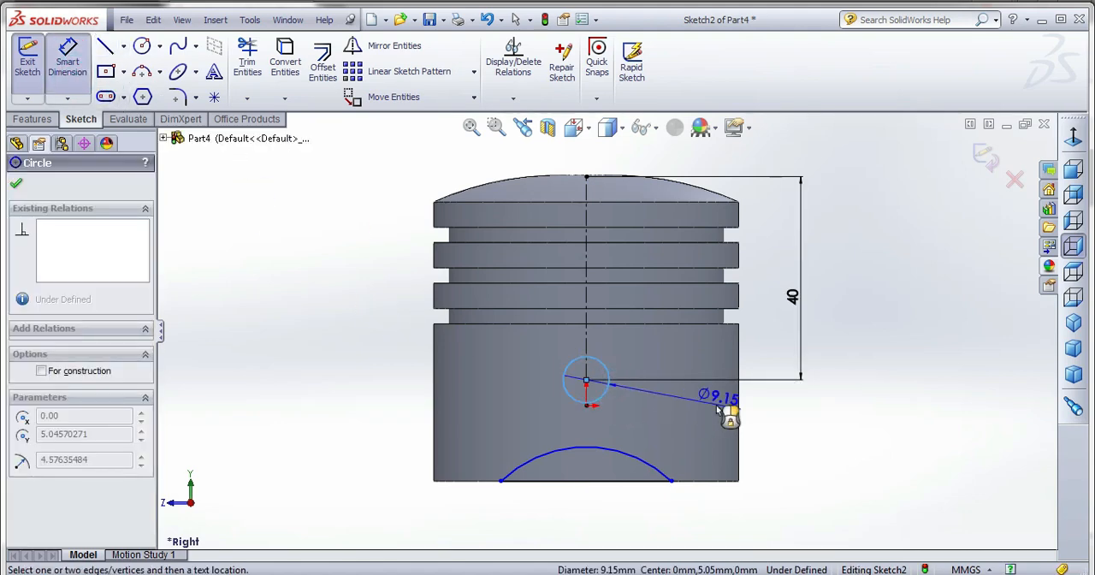
pyautogui.click(717, 409)
pyautogui.write('13')
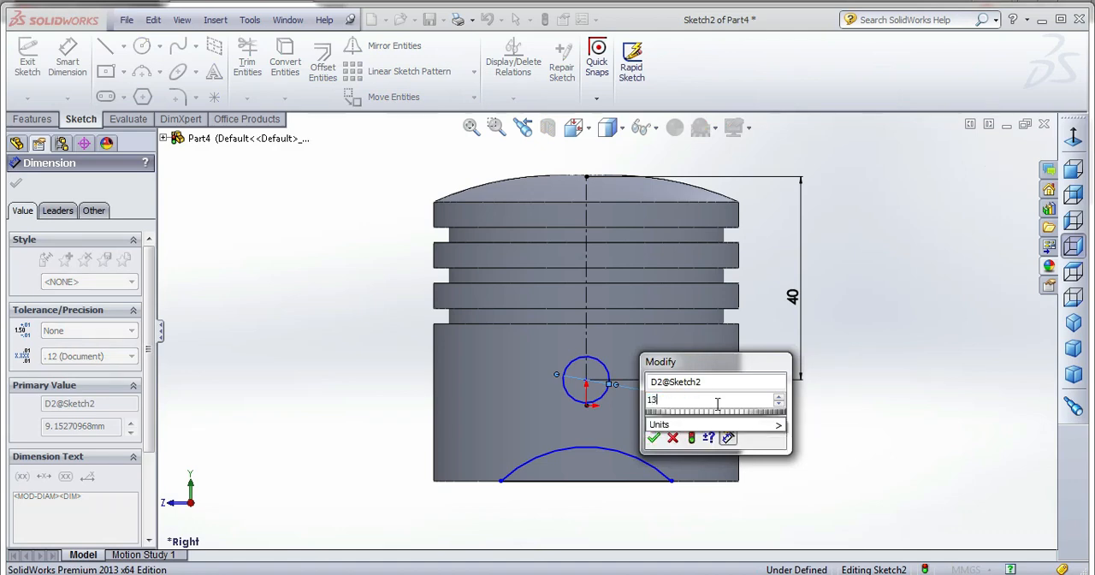
pyautogui.press('Return')
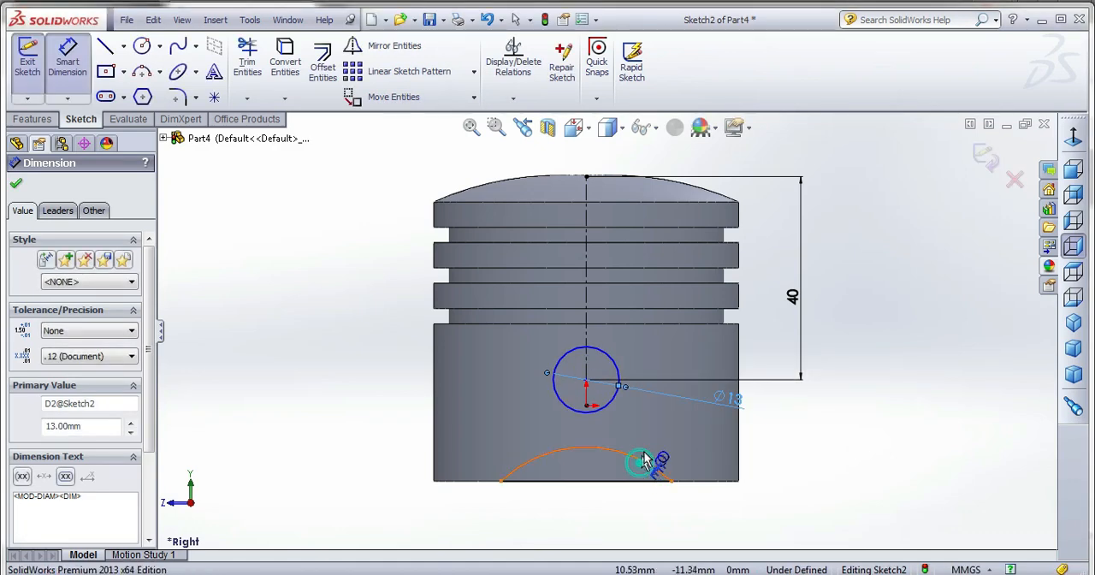
# Set the radius of the arc at the piston's lower edge to 40 mm.
pyautogui.click(641, 462)
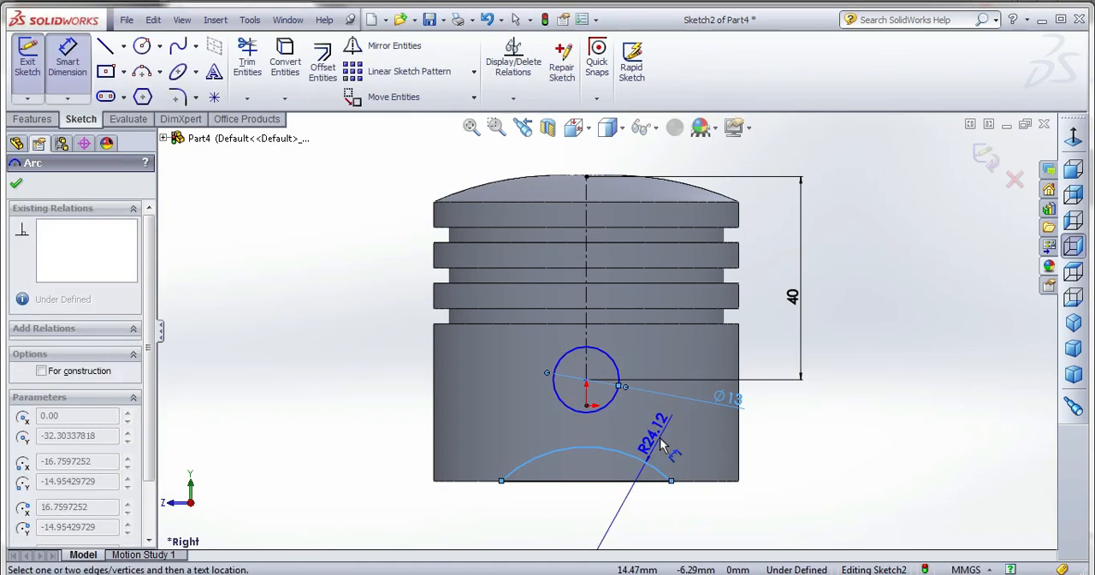
pyautogui.click(660, 440)
pyautogui.write('40')
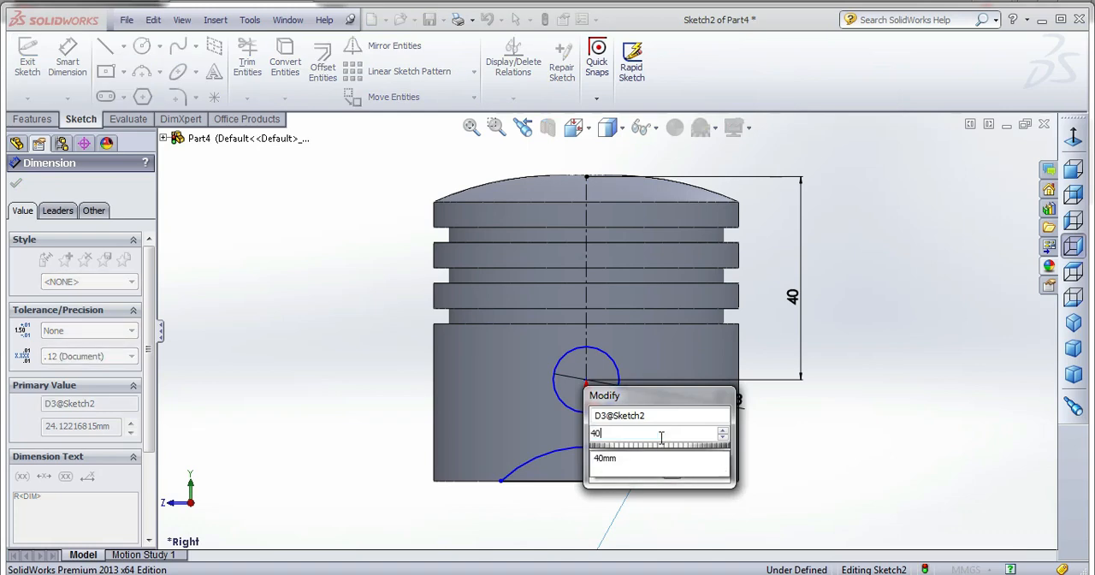
pyautogui.press('Return')
pyautogui.press('Escape')
# Dimension the horizontal line closing the arc cutout profile as 40 mm long.
pyautogui.click(77, 76)
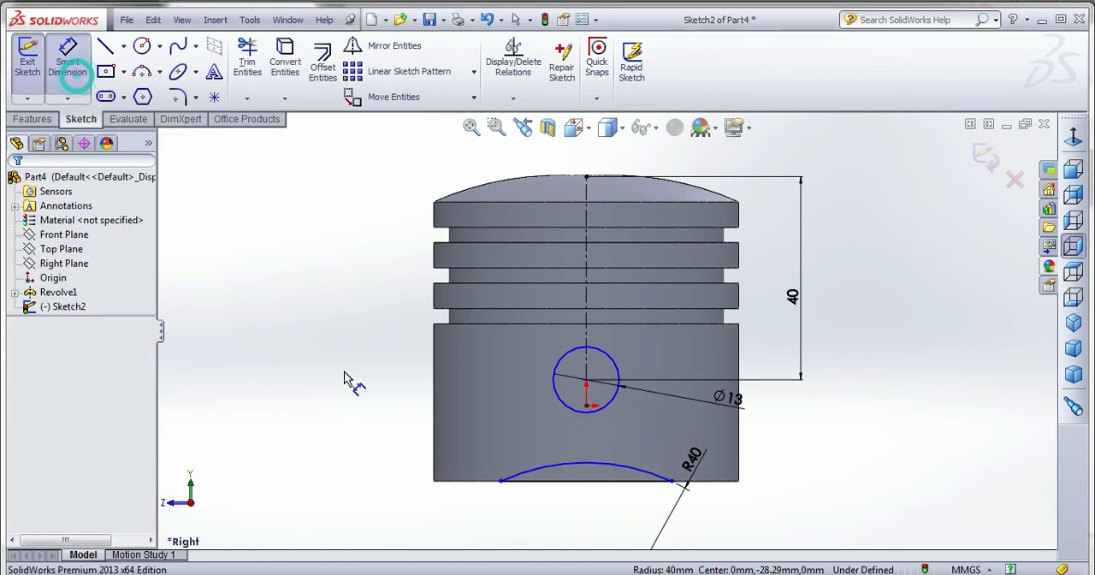
pyautogui.click(572, 489)
pyautogui.click(567, 492)
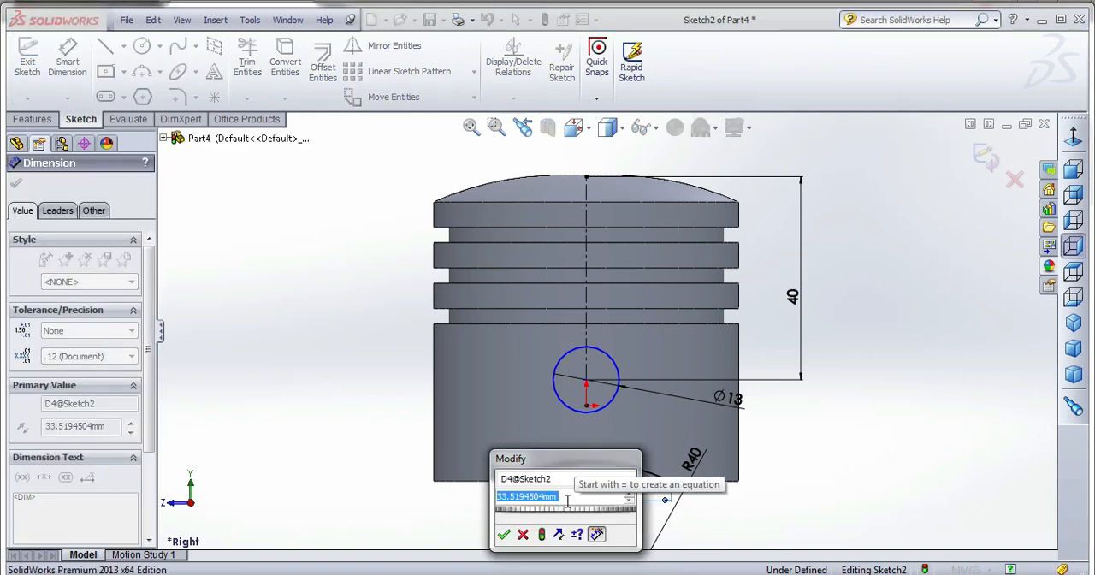
pyautogui.write('40')
pyautogui.press('Return')
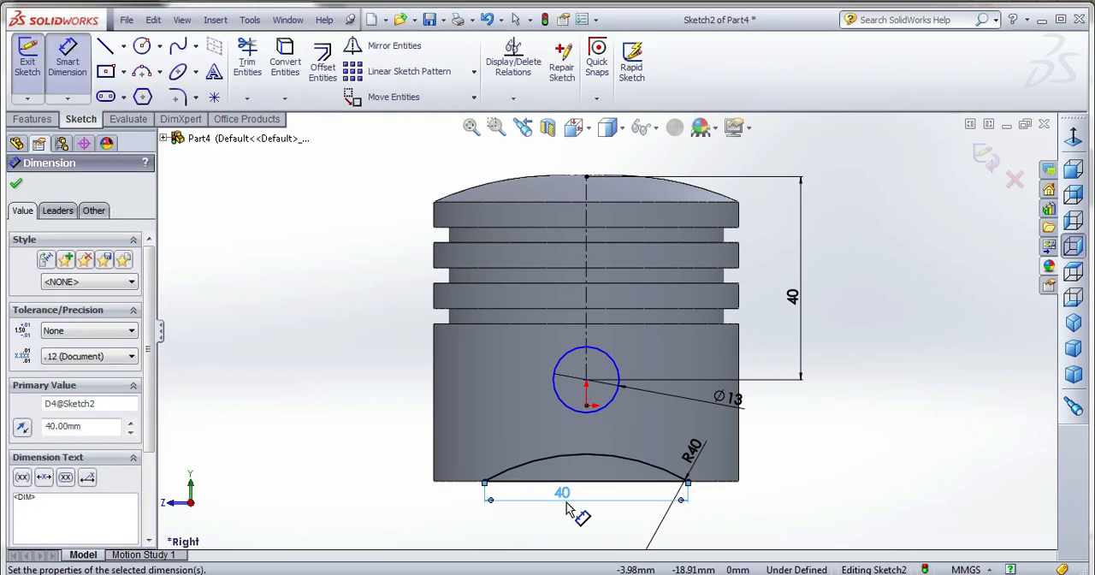
pyautogui.click(861, 431)
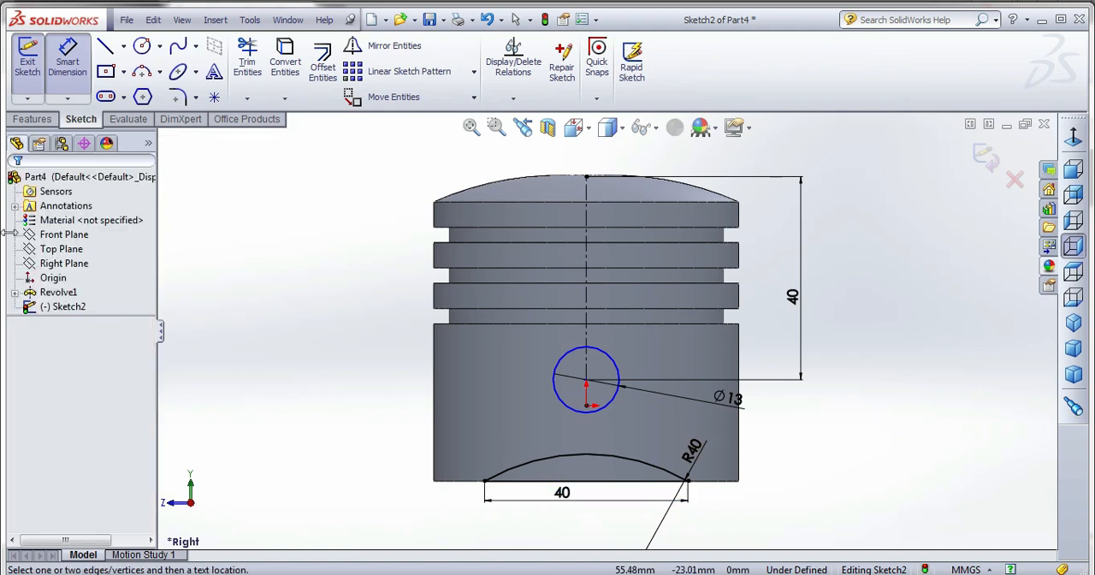
pyautogui.scroll(2, 605, 335)
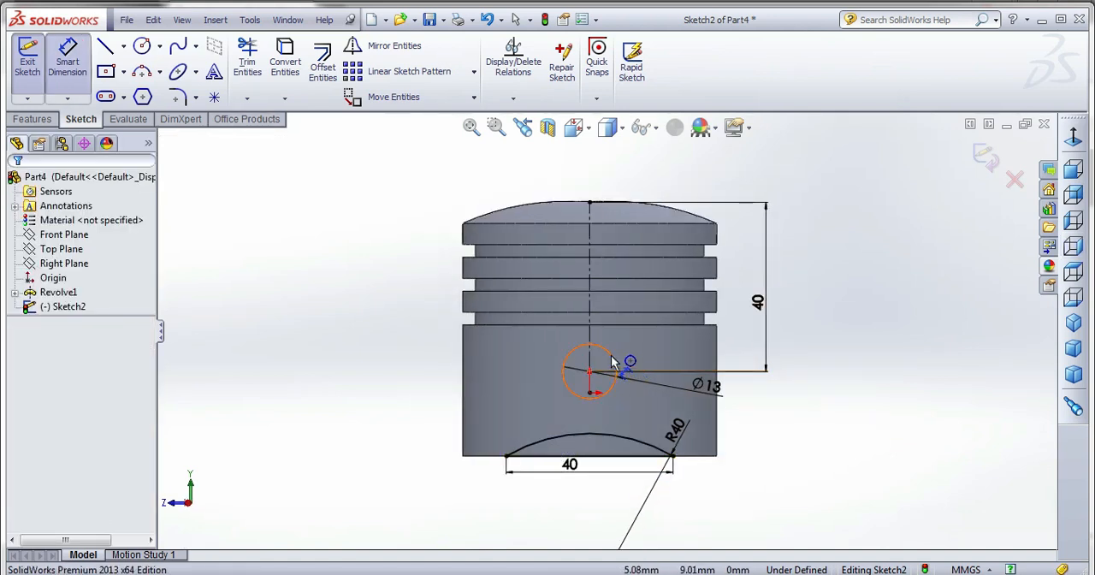
# Finish the sketch and cut the pin hole and arc profiles through the piston with a Mid Plane Extruded Cut of 130 mm.
pyautogui.click(984, 159)
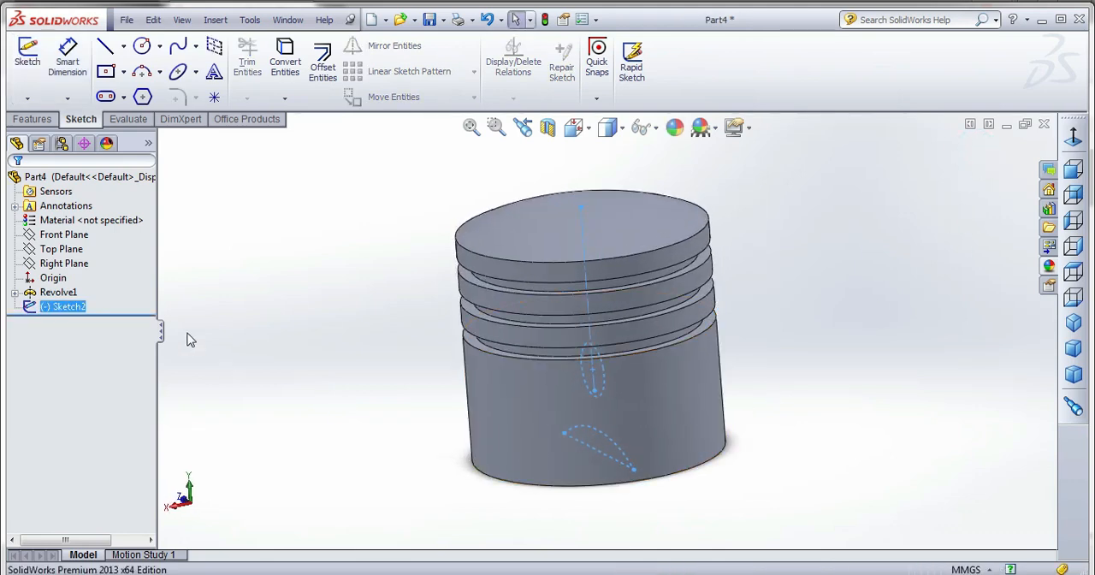
pyautogui.click(51, 119)
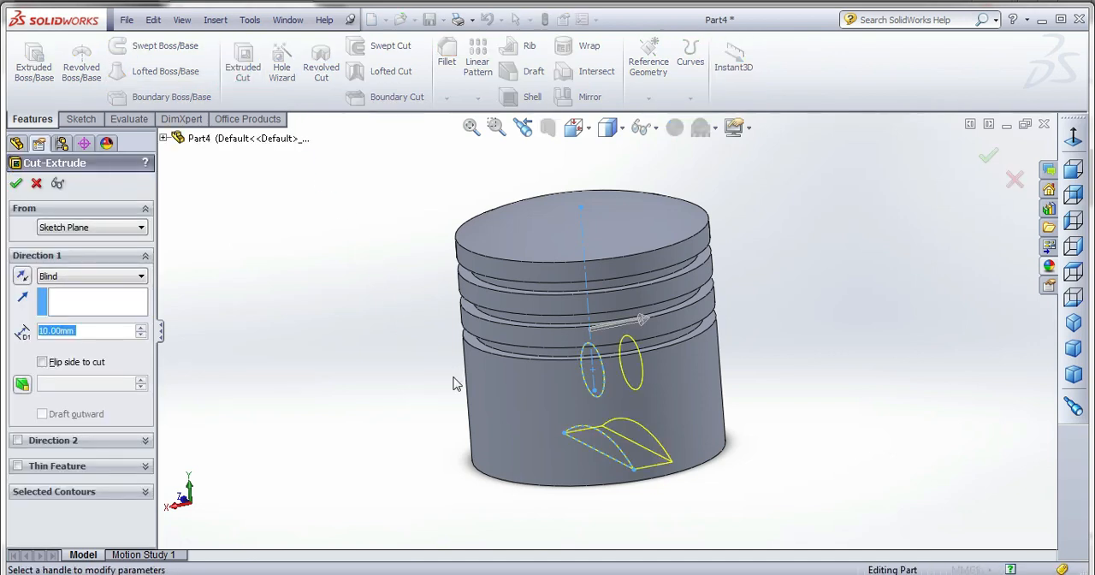
pyautogui.click(77, 276)
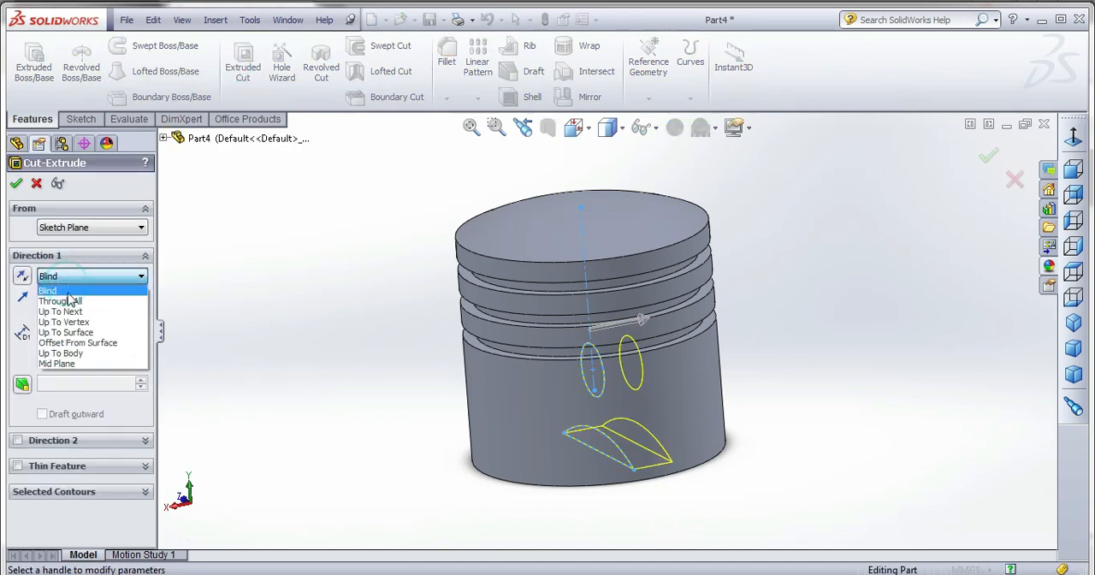
pyautogui.click(90, 301)
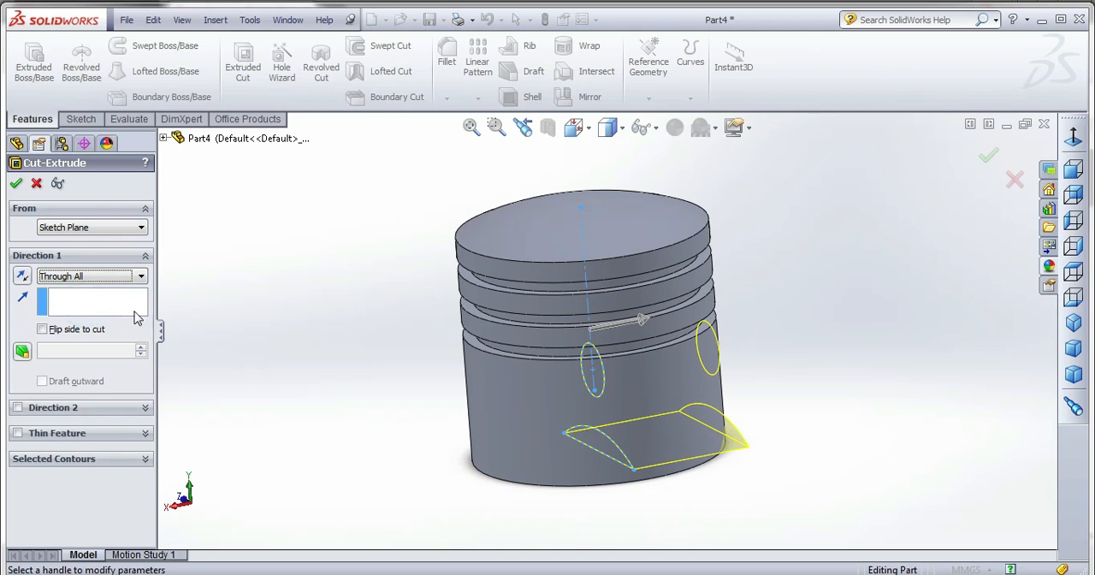
pyautogui.click(100, 284)
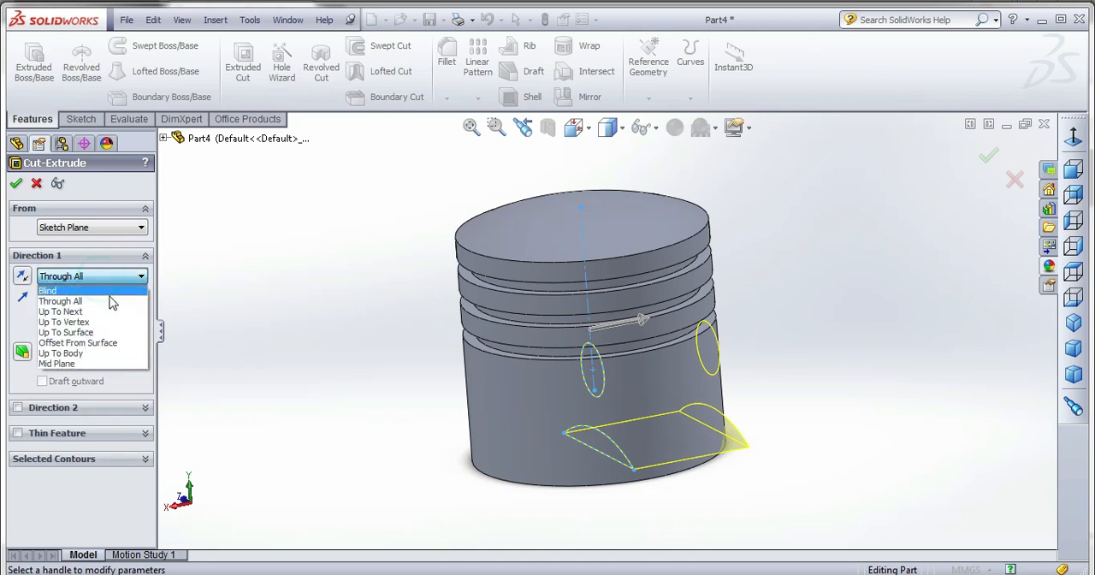
pyautogui.click(104, 363)
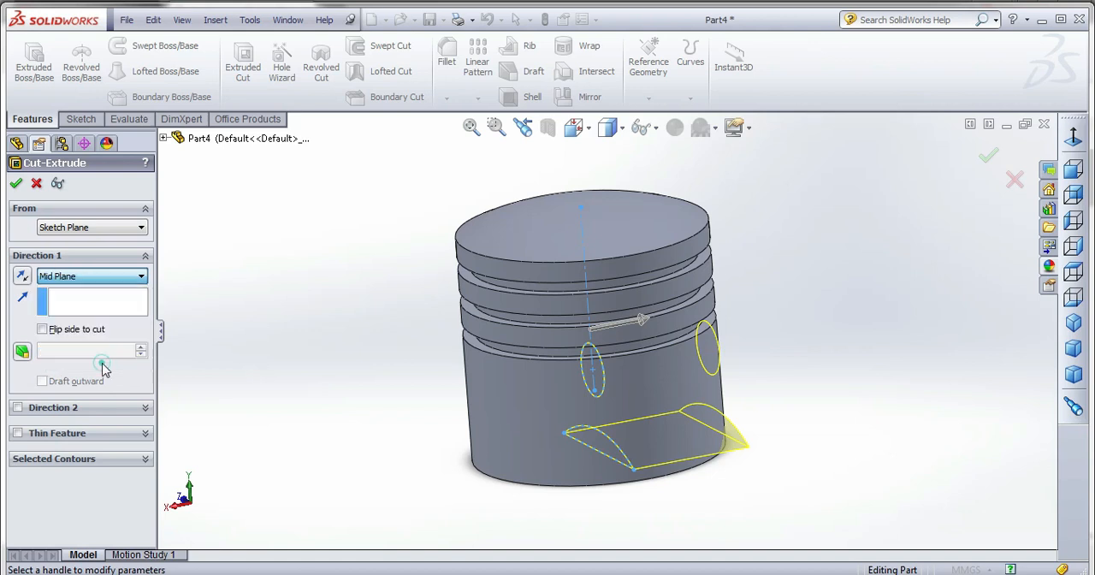
pyautogui.moveTo(627, 325); pyautogui.dragTo(843, 320)
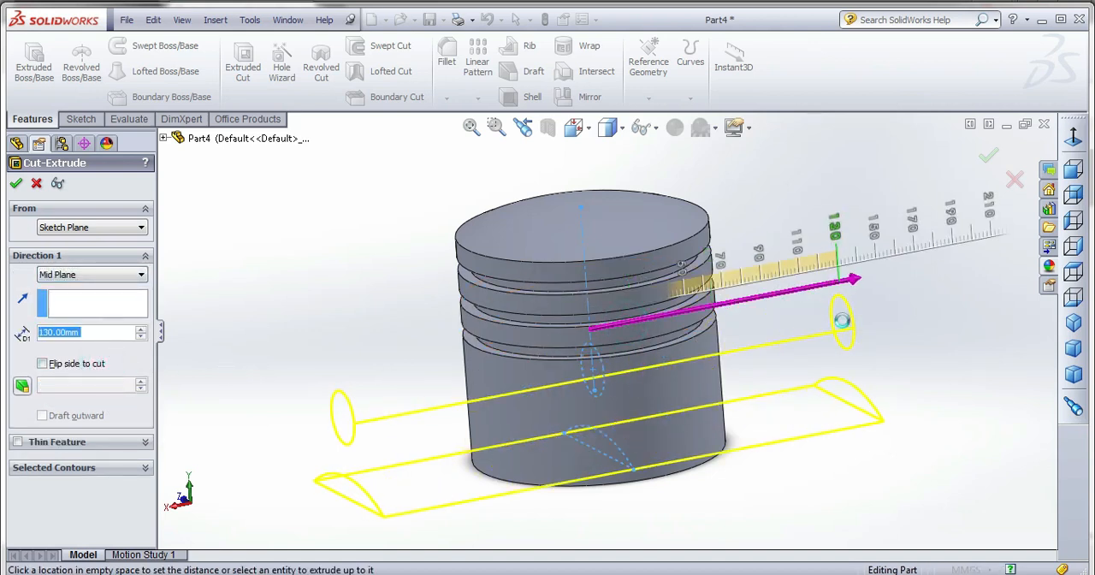
pyautogui.click(18, 183)
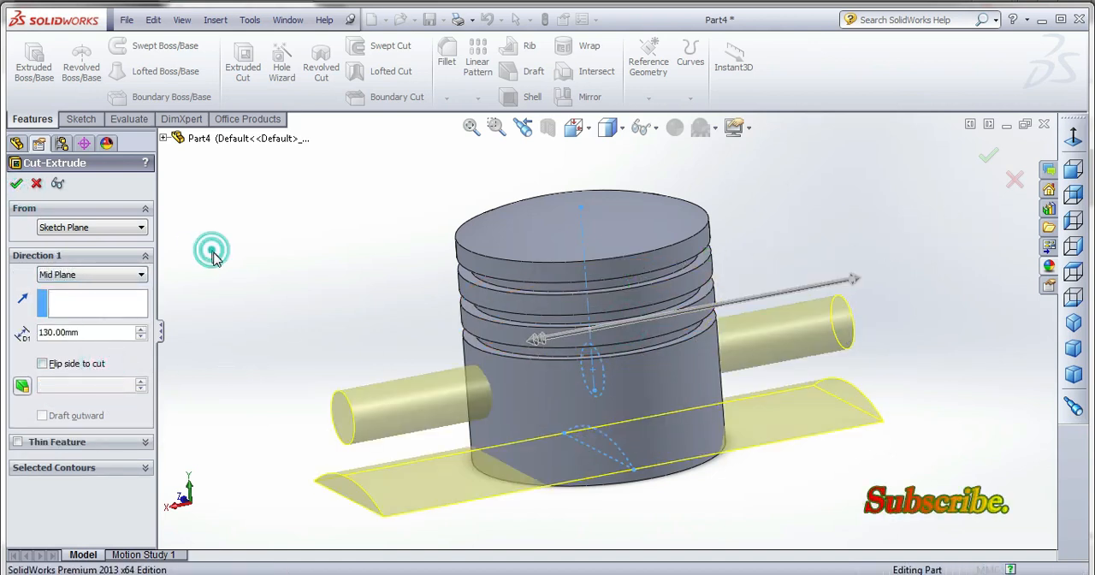
# Save the part as piston in the piston_cylinder_assembly folder.
pyautogui.moveTo(236, 295); pyautogui.dragTo(439, 338, button='middle')
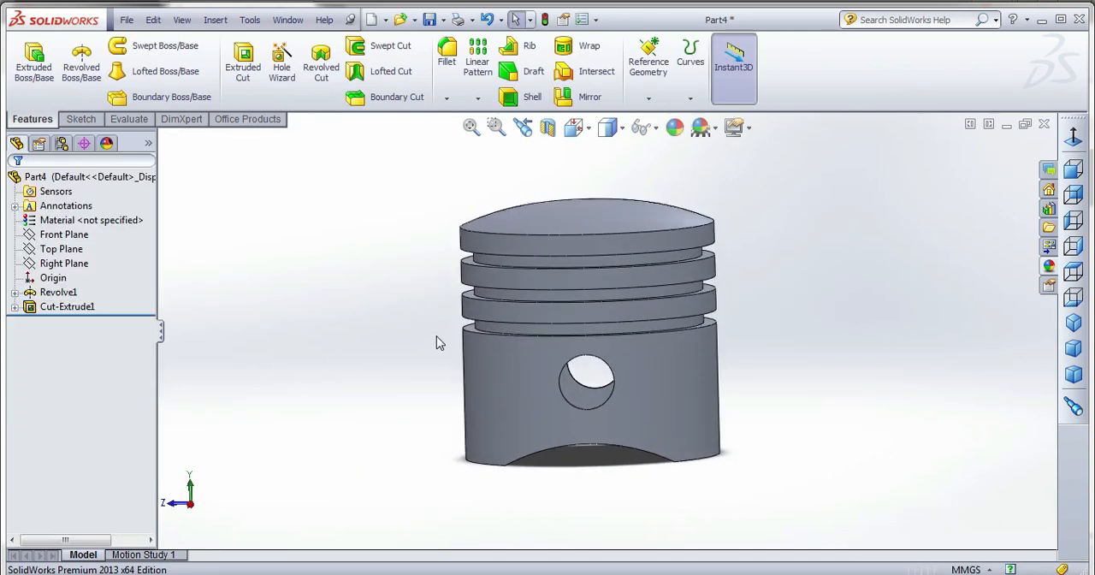
pyautogui.click(430, 19)
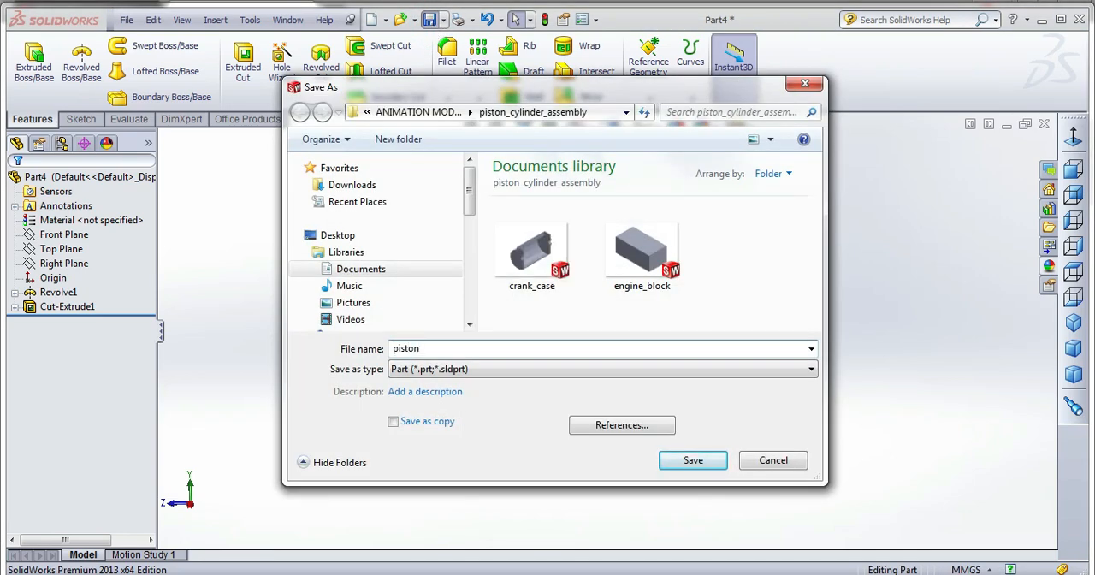
pyautogui.write('piston')
pyautogui.press('Return')
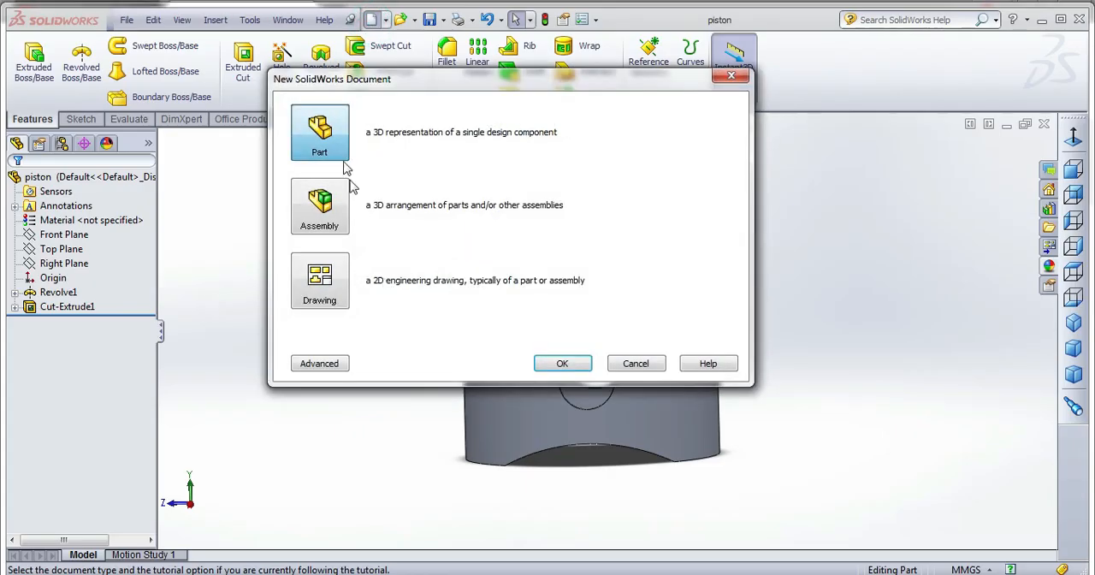
# Create a new part and sketch a circle about 51 mm in diameter on the Front Plane, centered on the origin.
pyautogui.doubleClick(319, 133)
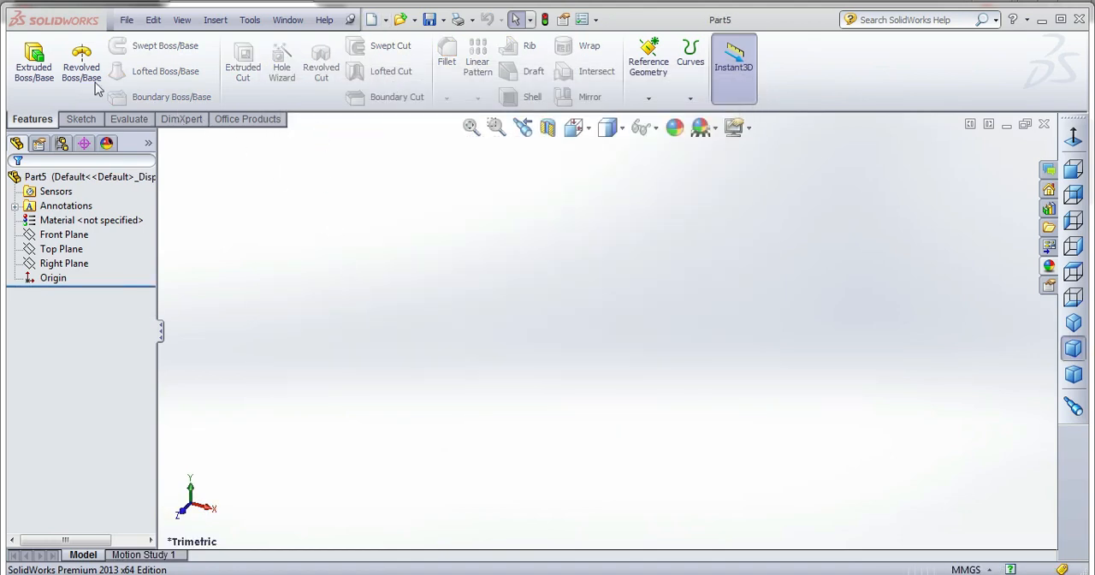
pyautogui.click(81, 118)
pyautogui.click(28, 62)
pyautogui.click(551, 283)
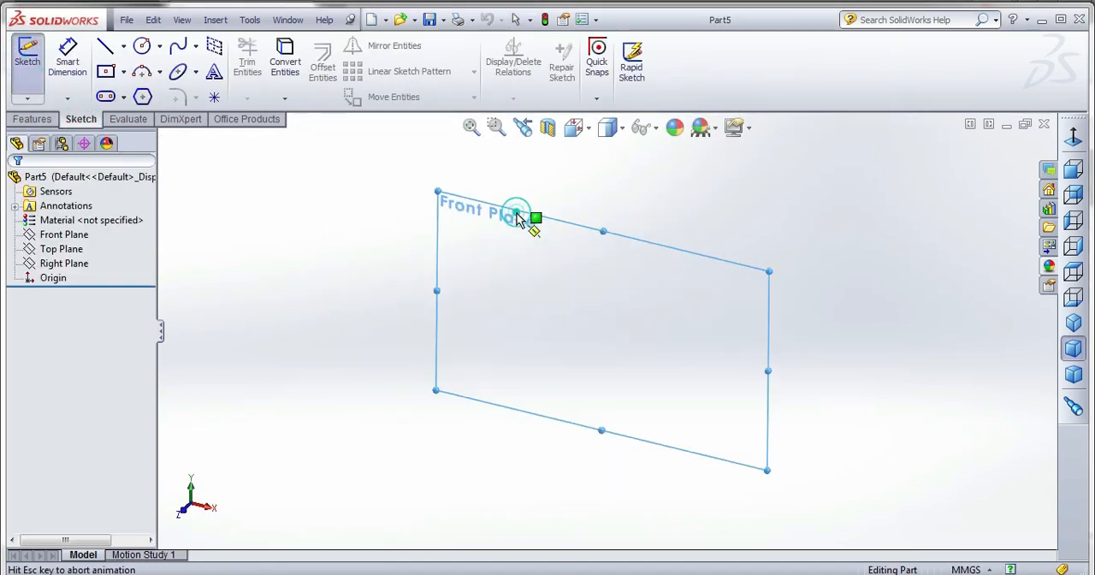
pyautogui.click(607, 329)
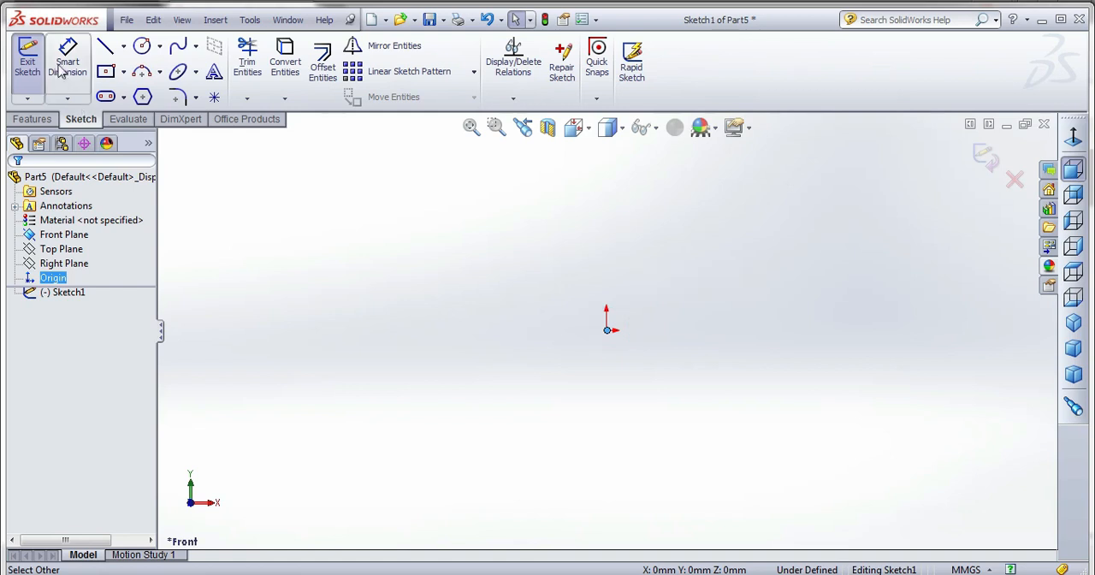
pyautogui.click(607, 329)
pyautogui.click(644, 274)
# Dimension the circle's diameter as 13 mm.
pyautogui.click(67, 61)
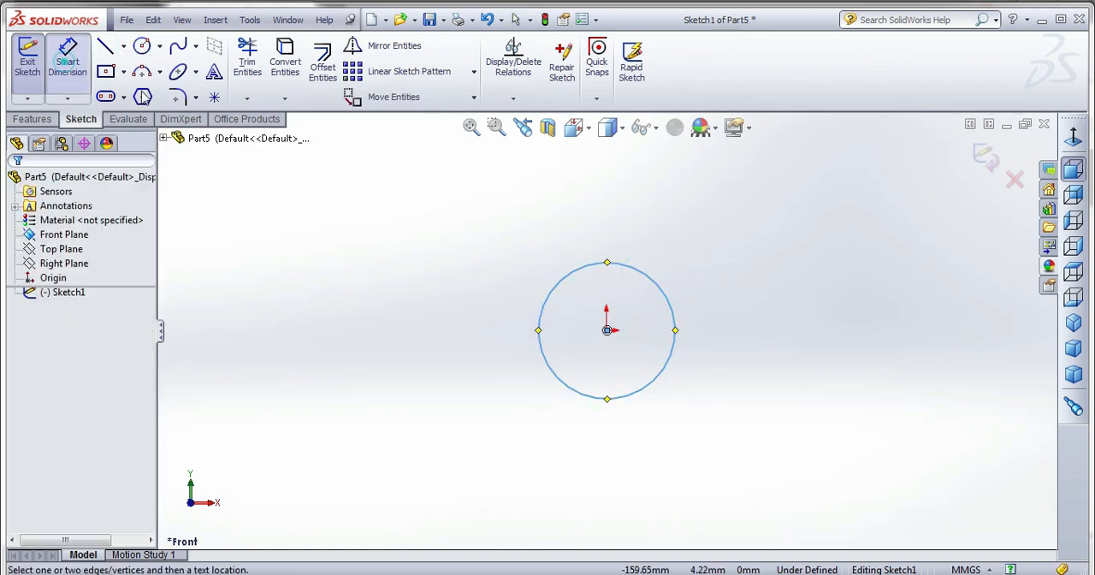
pyautogui.click(659, 289)
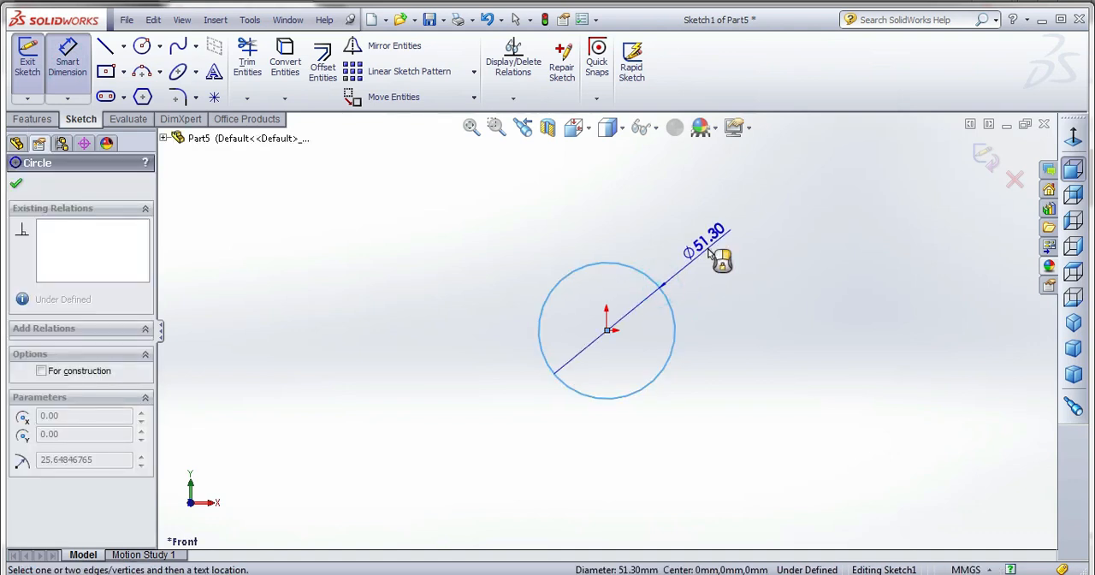
pyautogui.click(709, 250)
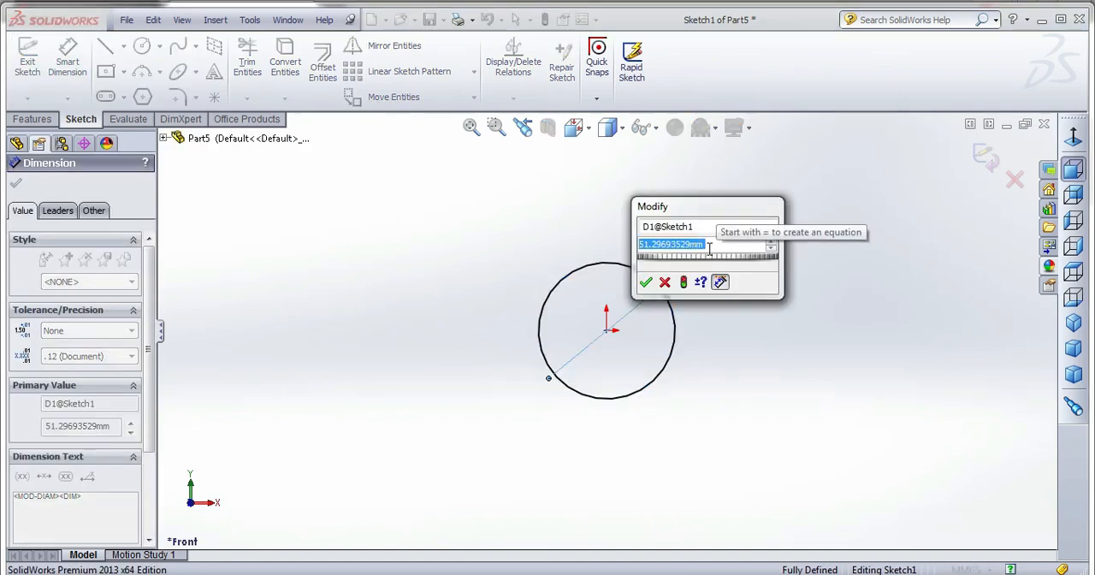
pyautogui.write('1')
pyautogui.press('Return')
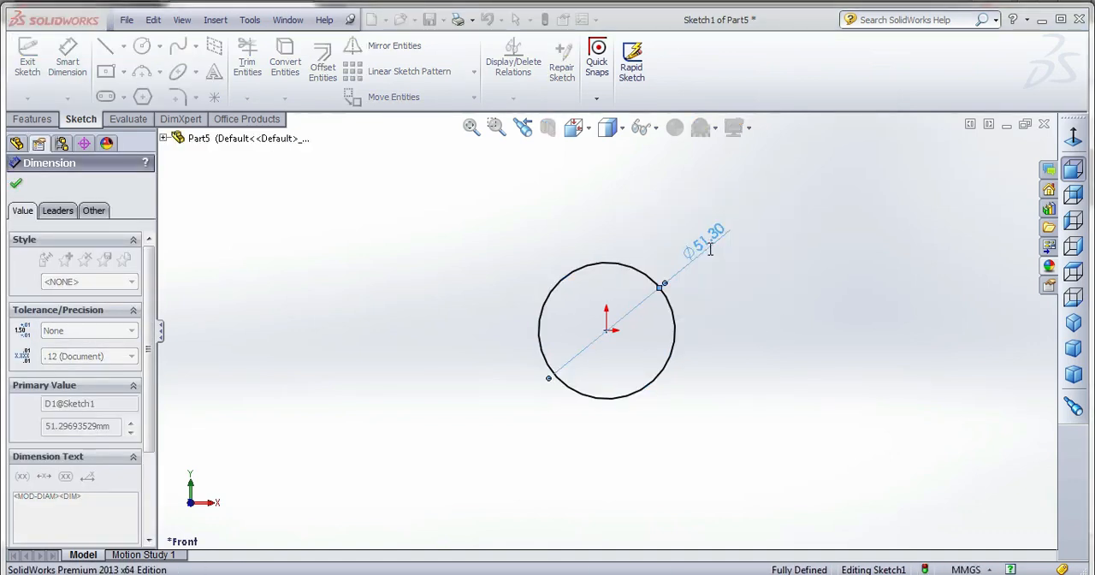
pyautogui.doubleClick(650, 284)
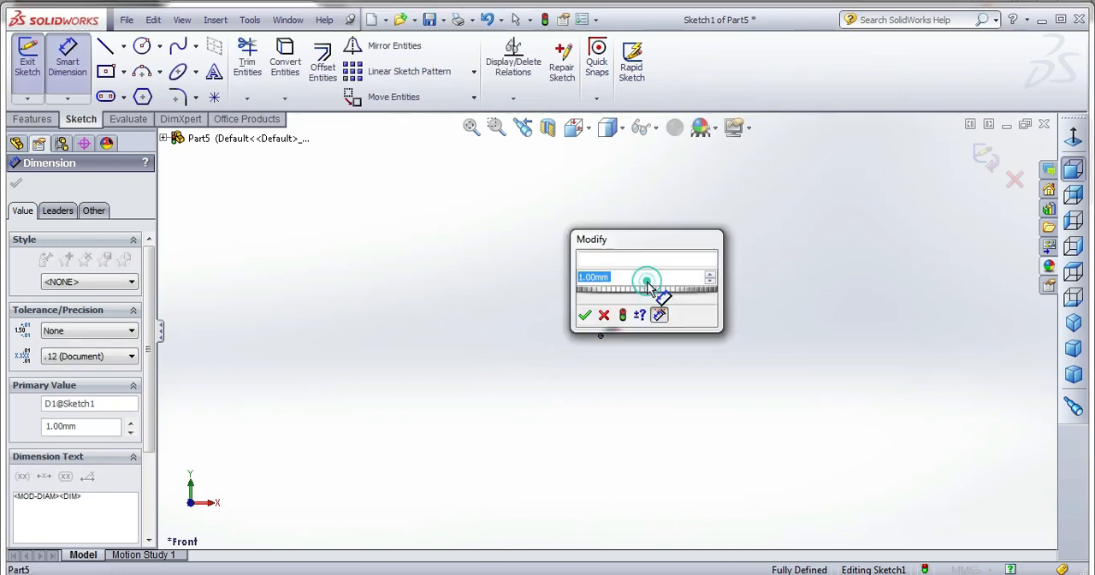
pyautogui.write('13')
pyautogui.press('Return')
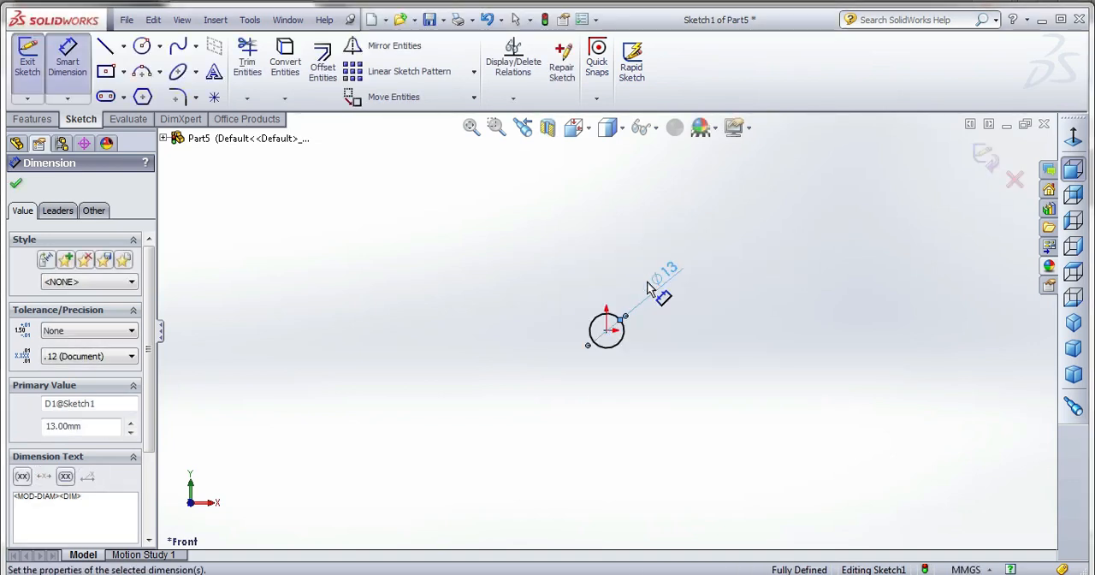
# Finish the circle sketch and set up an Extruded Boss with a 2 mm one-direction thin wall reversed inward.
pyautogui.click(988, 156)
pyautogui.click(987, 157)
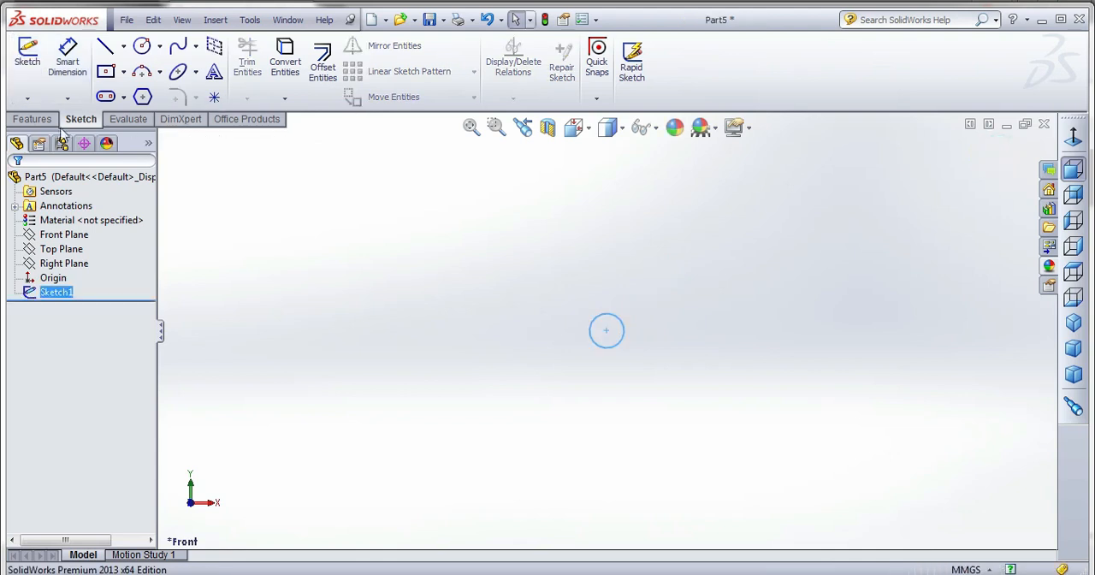
pyautogui.click(44, 119)
pyautogui.click(34, 62)
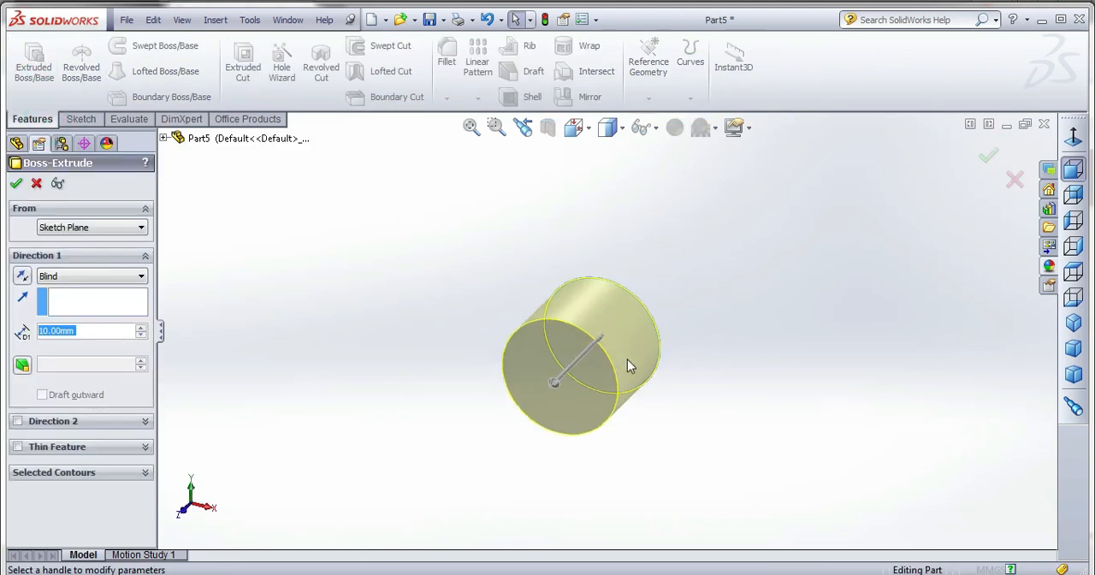
pyautogui.click(18, 446)
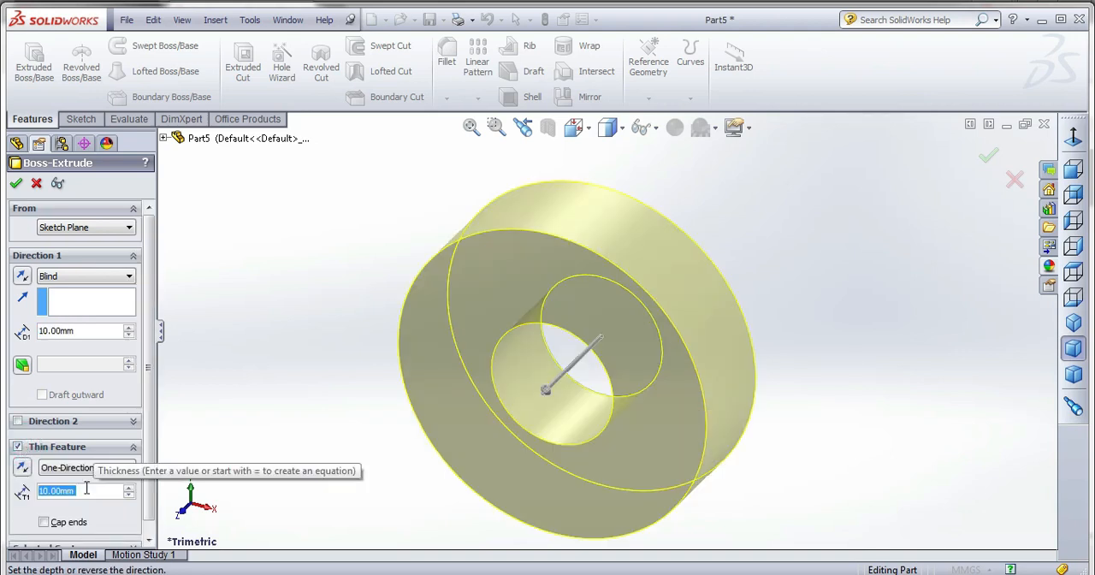
pyautogui.write('2')
pyautogui.press('Return')
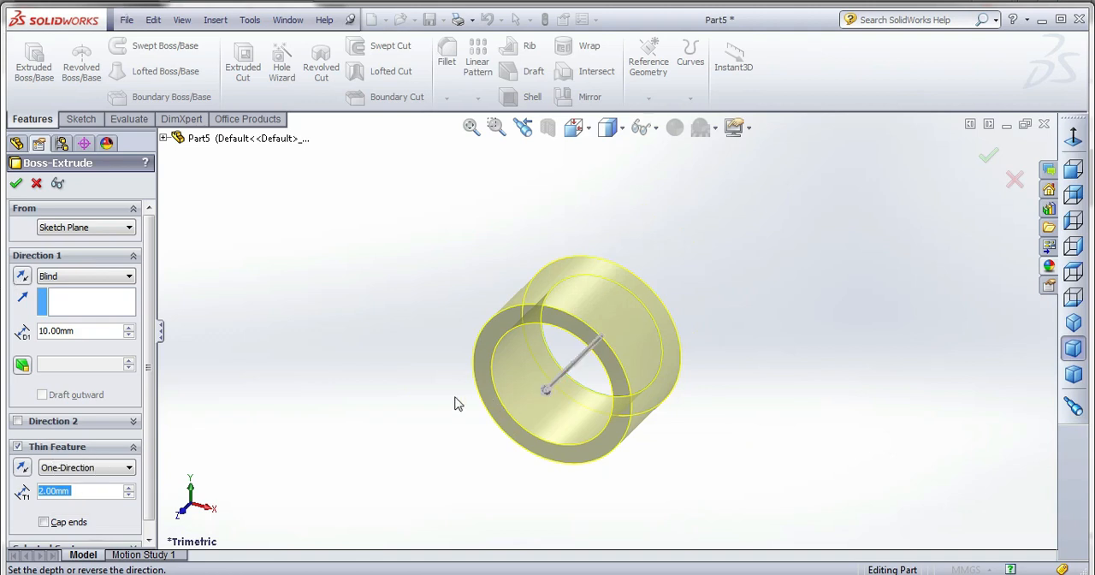
pyautogui.click(24, 469)
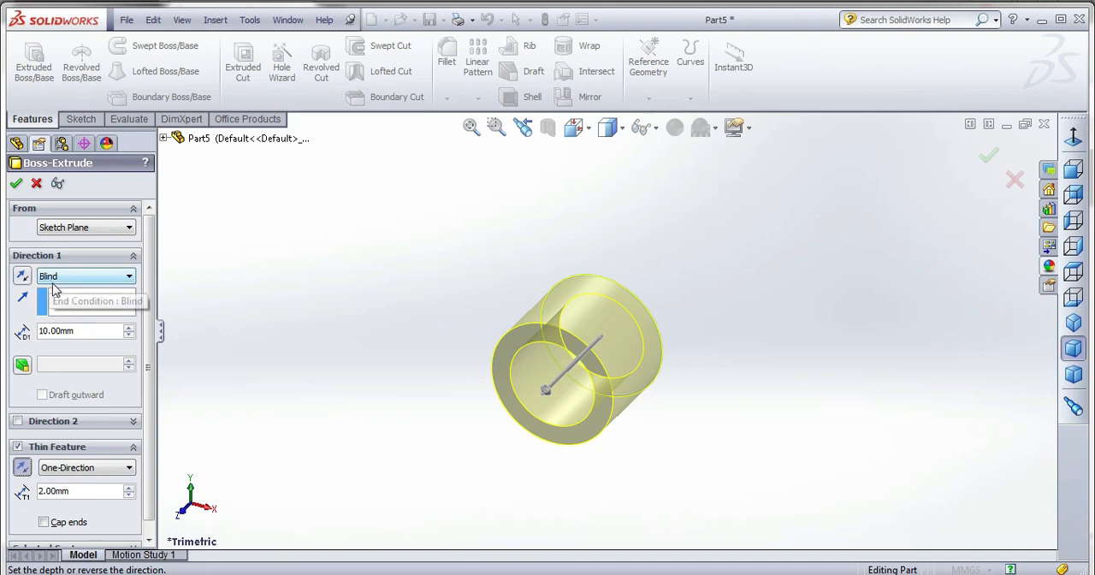
# Set the extrusion depth to 58 mm with a Mid Plane end condition and complete the thin-walled tube.
pyautogui.doubleClick(105, 331)
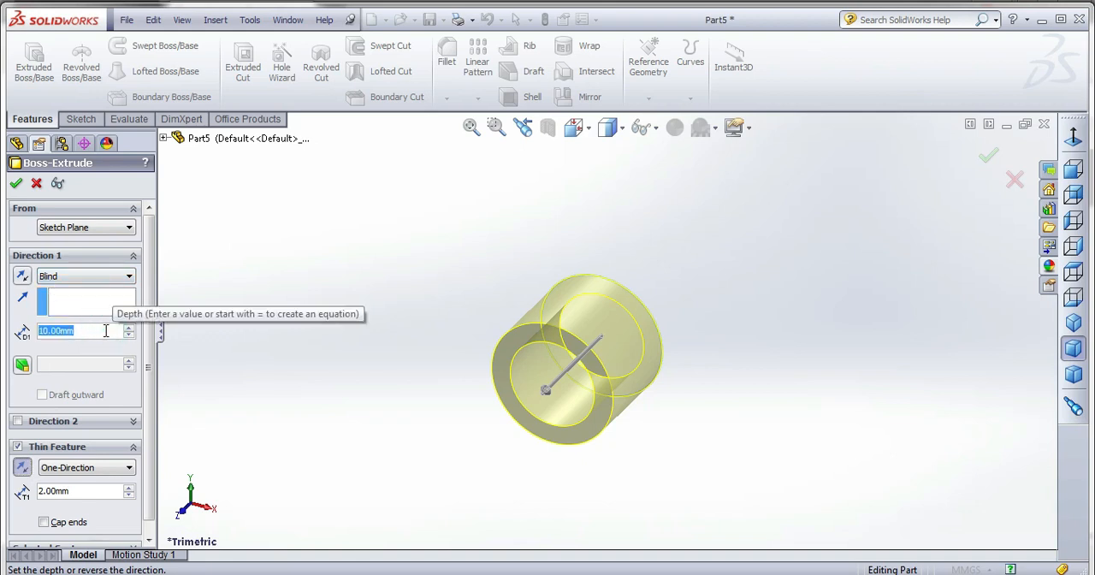
pyautogui.write('58')
pyautogui.press('Return')
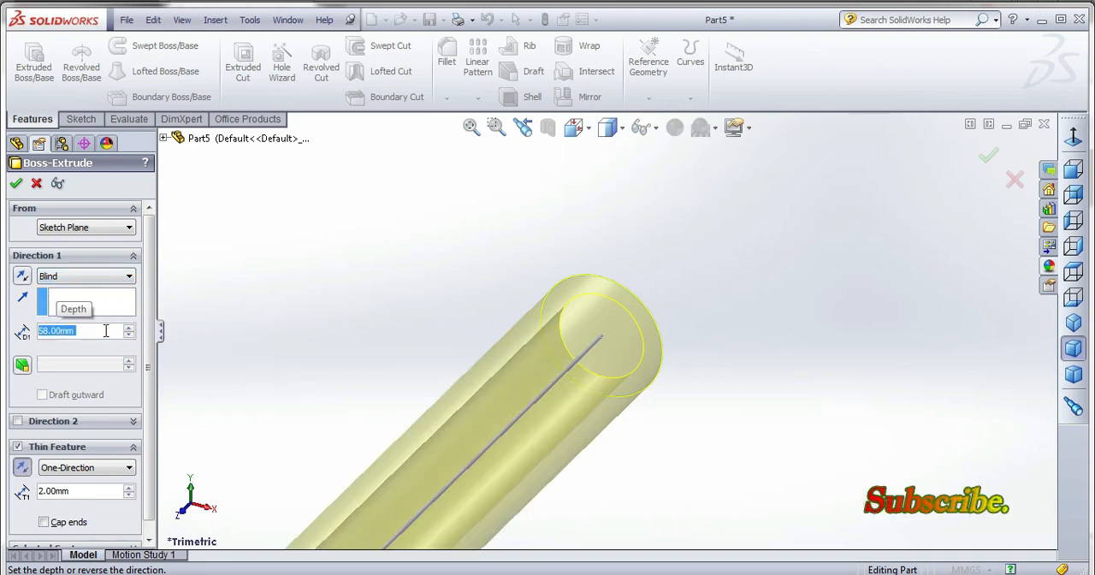
pyautogui.click(90, 275)
pyautogui.click(86, 344)
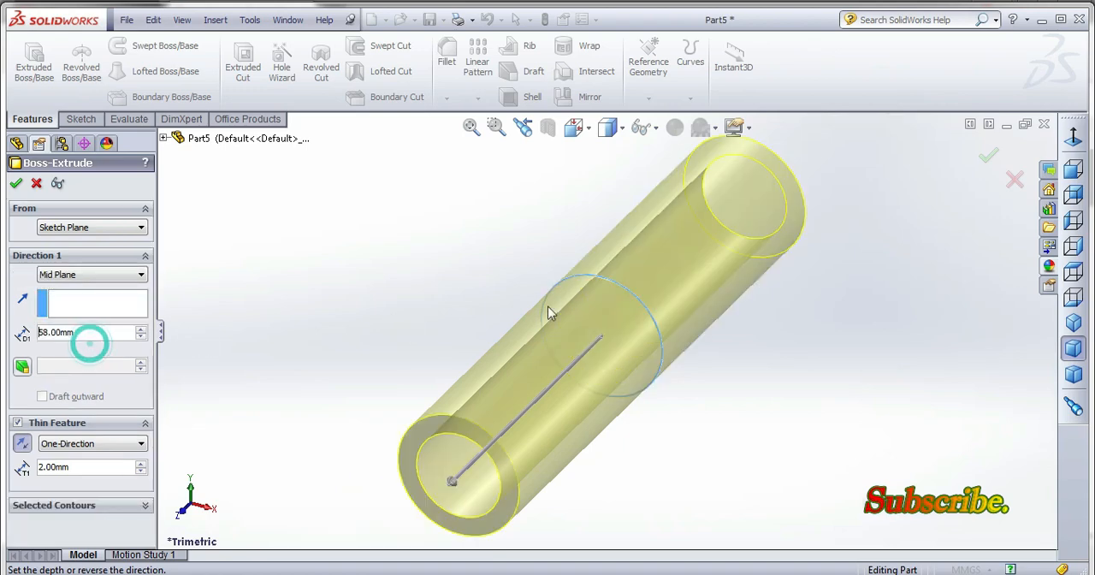
pyautogui.click(16, 183)
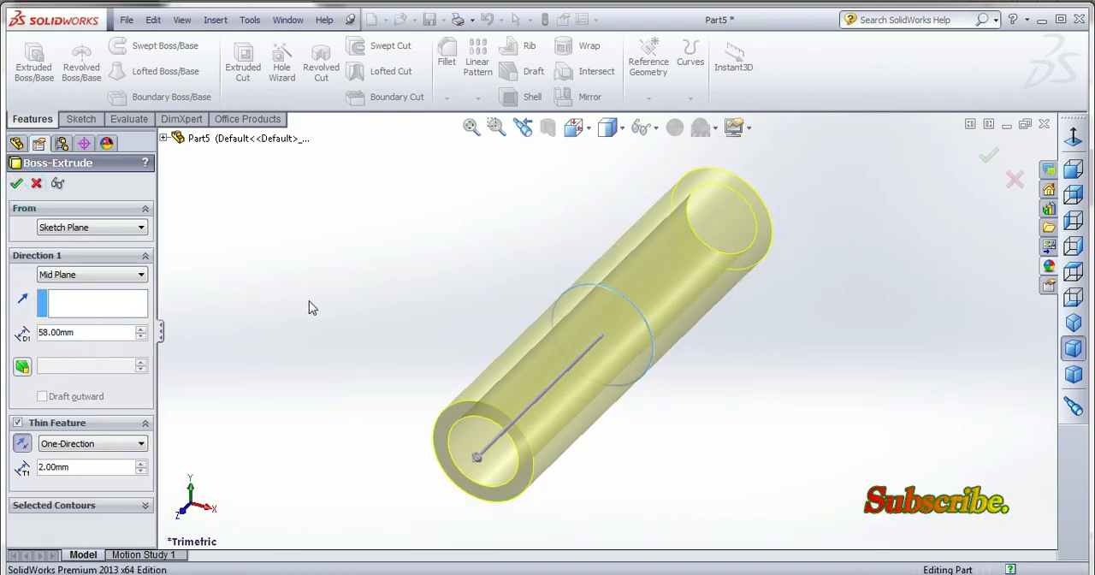
pyautogui.click(309, 304)
# Save the part as pin in the piston_cylinder_assembly folder.
pyautogui.click(84, 121)
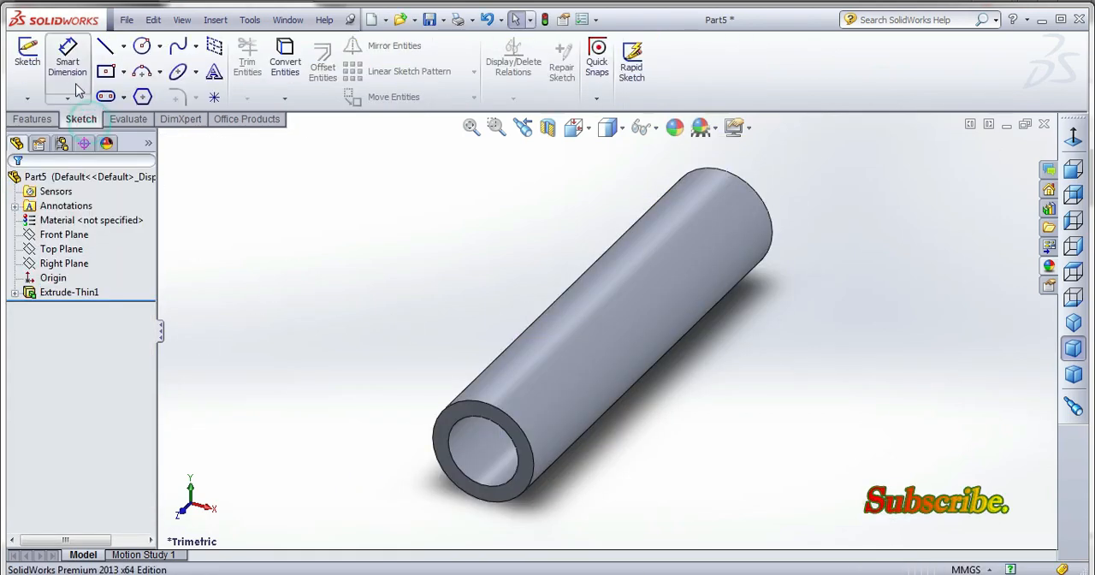
pyautogui.click(68, 292)
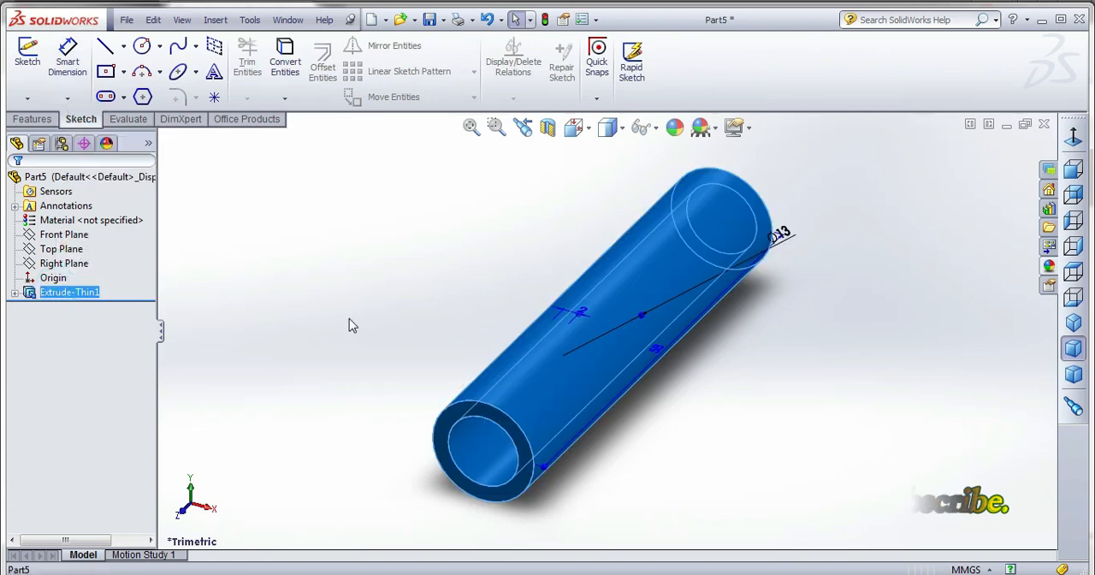
pyautogui.moveTo(349, 322)
pyautogui.mouseDown(button='middle')
pyautogui.moveTo(367, 279)
pyautogui.moveTo(423, 285)
pyautogui.moveTo(442, 220)
pyautogui.moveTo(410, 231)
pyautogui.mouseUp(button='middle')
pyautogui.click(395, 242)
pyautogui.moveTo(422, 309); pyautogui.dragTo(389, 317, button='middle')
pyautogui.click(428, 20)
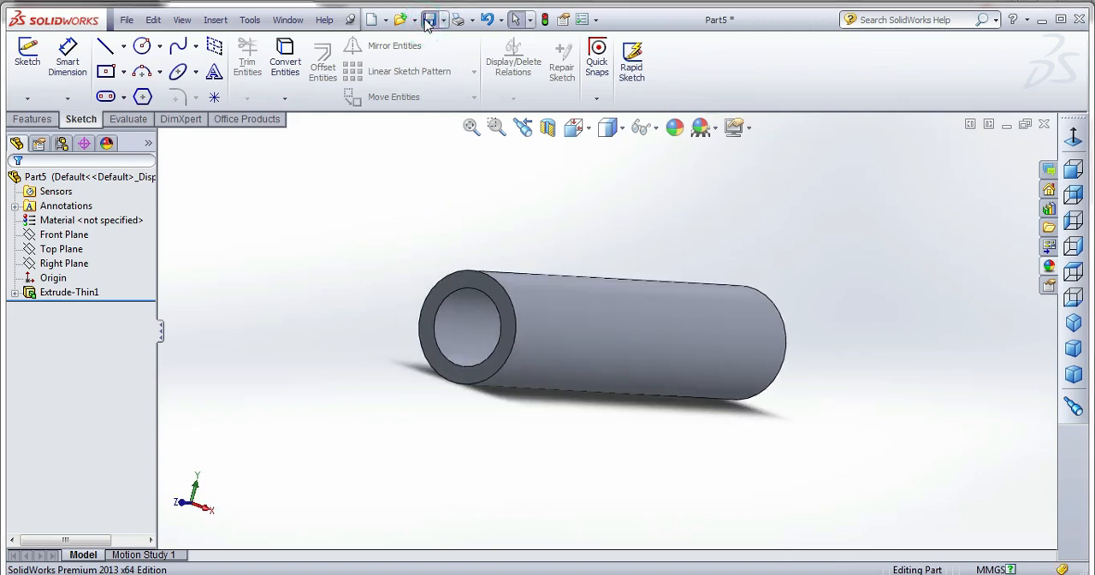
pyautogui.write('pin')
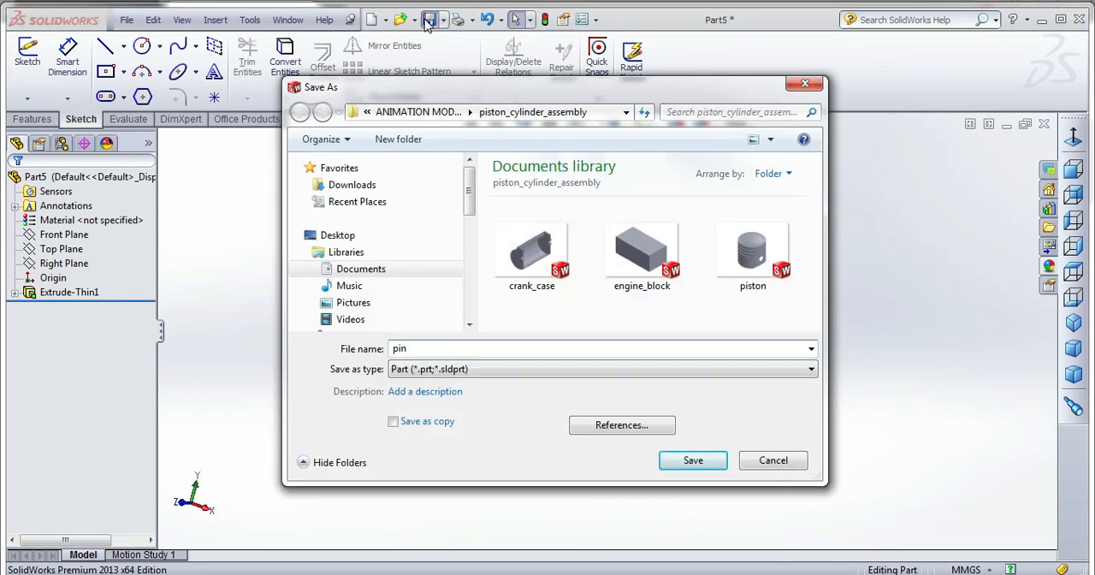
pyautogui.press('Return')
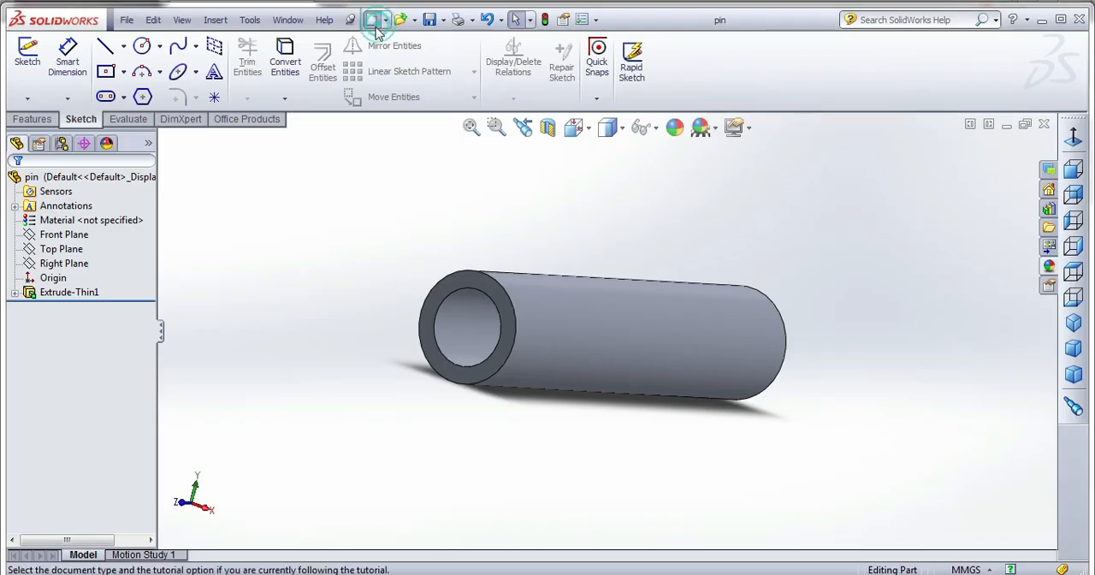
# Create a new part and start a sketch on the Front Plane.
pyautogui.click(375, 21)
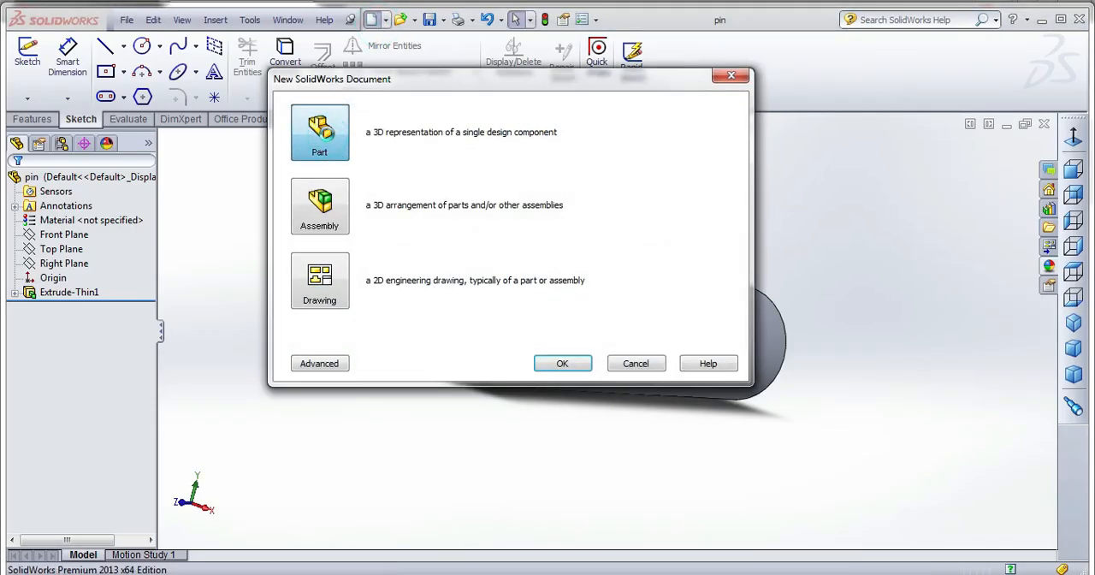
pyautogui.doubleClick(325, 137)
pyautogui.click(27, 53)
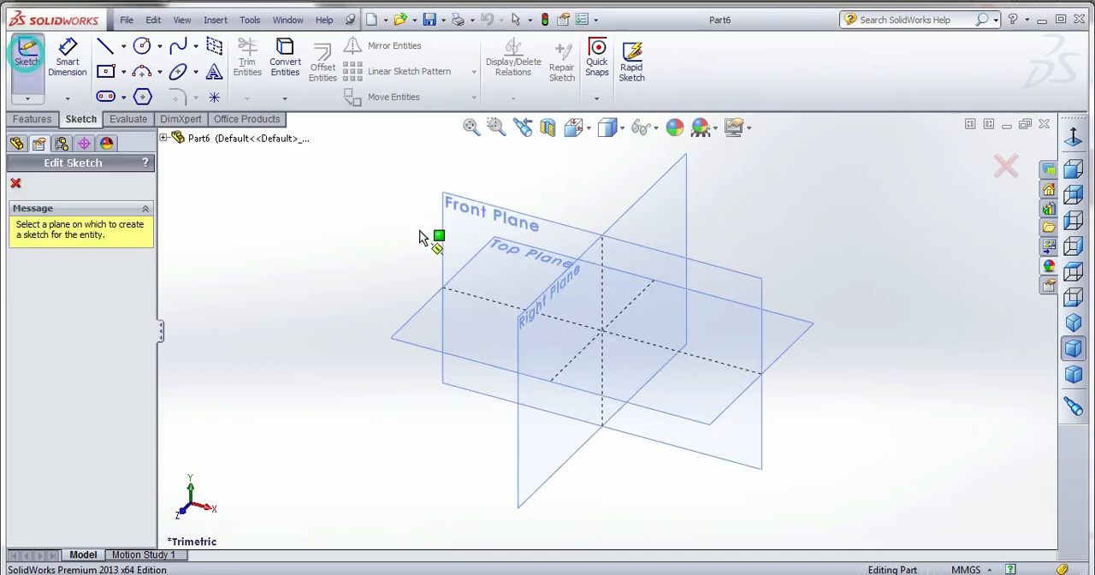
pyautogui.click(462, 210)
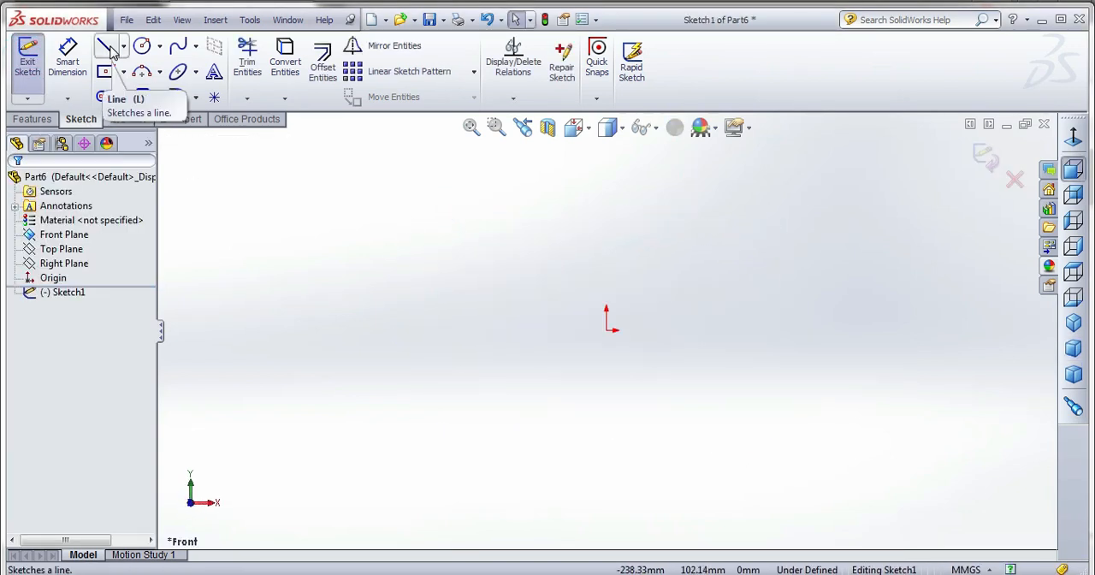
# Sketch a circle about 49 mm in diameter centered on the origin, with a smaller concentric circle inside it.
pyautogui.click(142, 45)
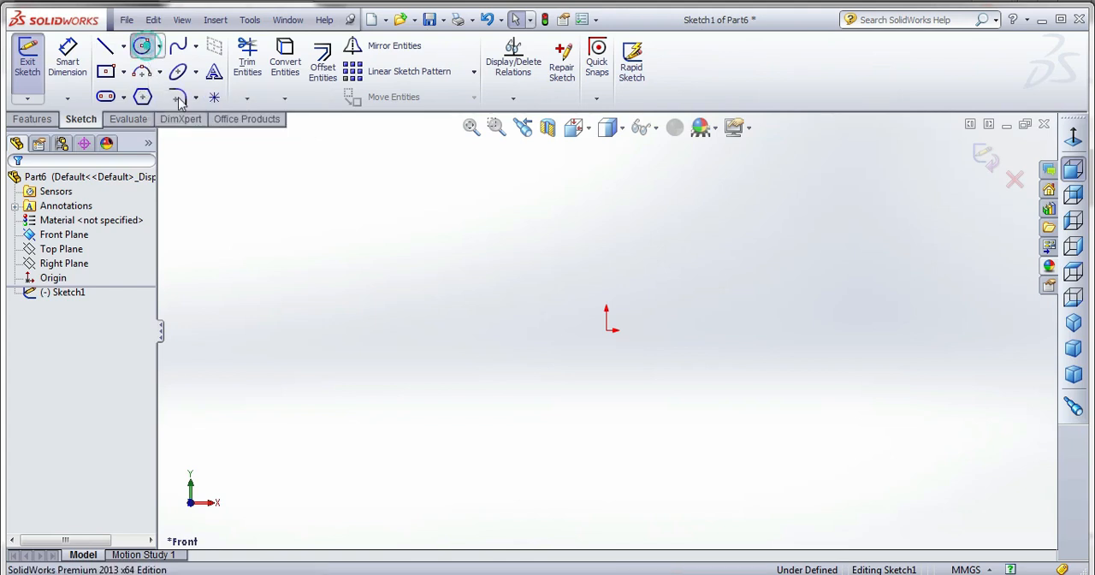
pyautogui.click(606, 330)
pyautogui.click(653, 321)
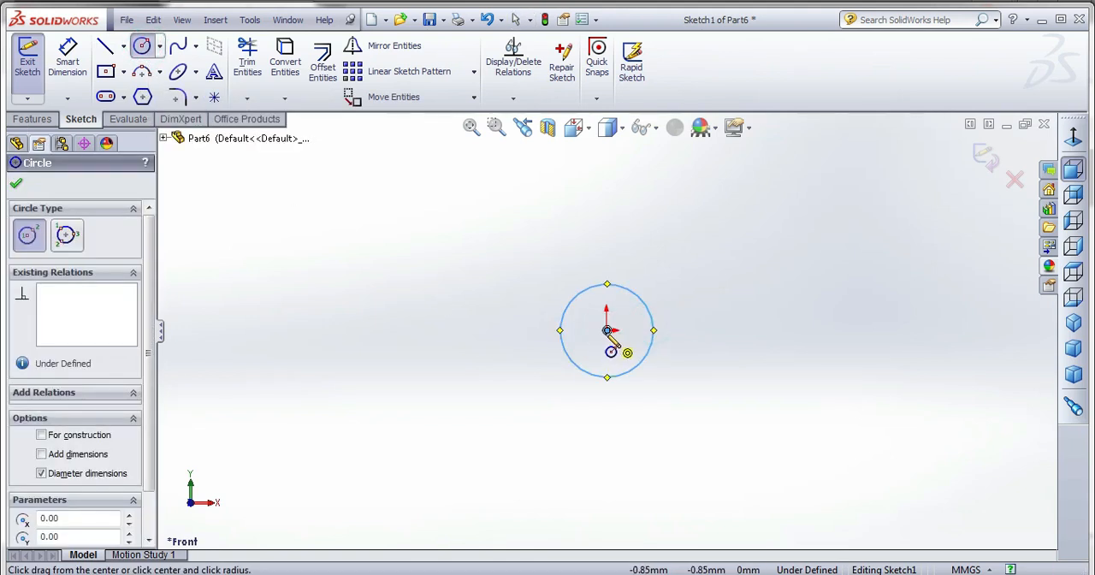
pyautogui.click(607, 330)
pyautogui.click(623, 324)
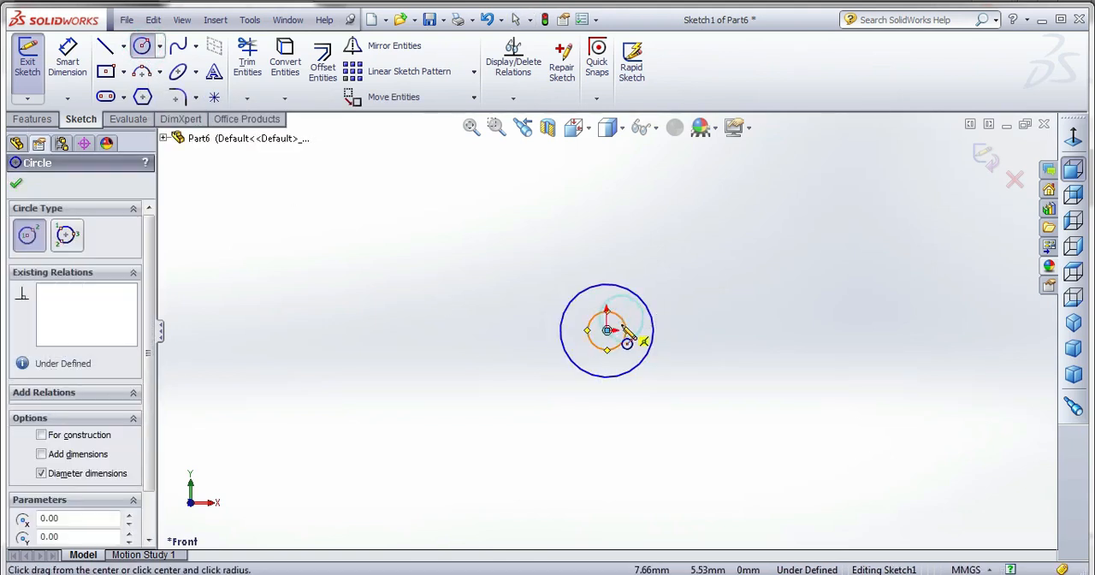
# Draw a vertical centerline about 102 mm long downward from the origin.
pyautogui.click(124, 47)
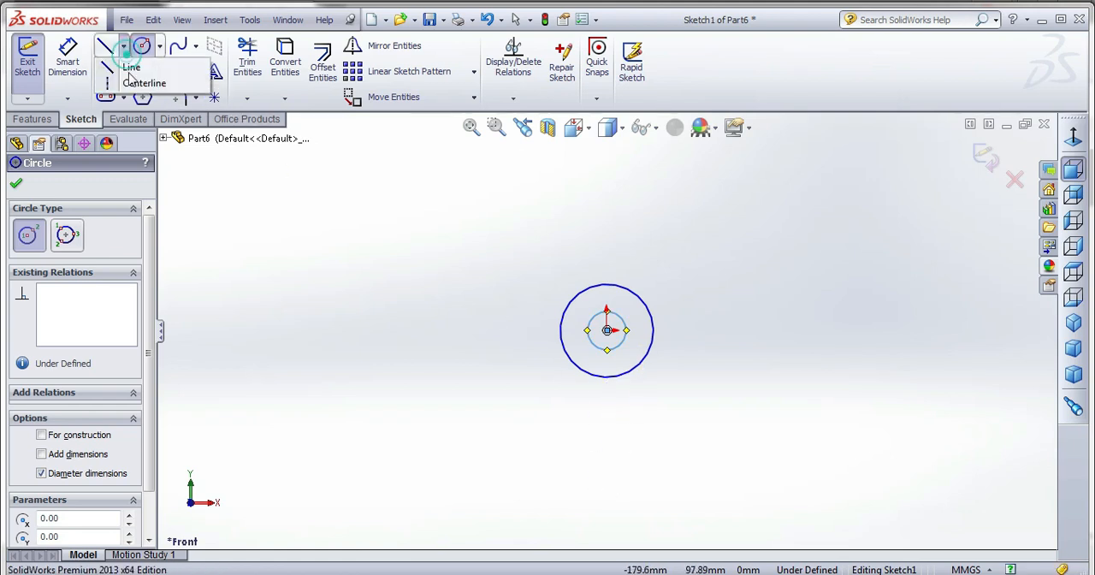
pyautogui.click(124, 47)
pyautogui.click(160, 72)
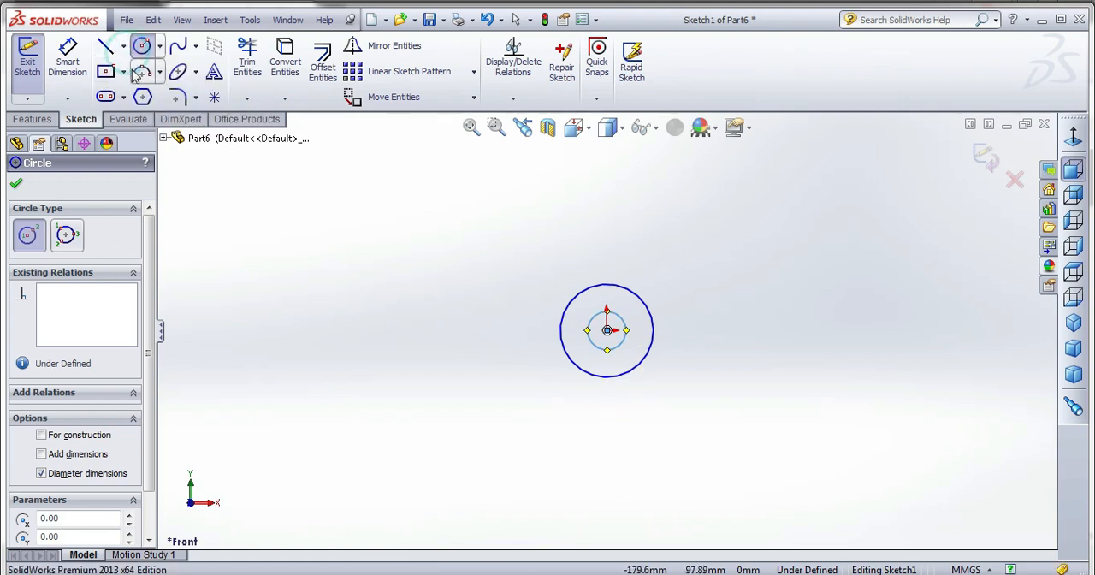
pyautogui.click(124, 47)
pyautogui.click(151, 83)
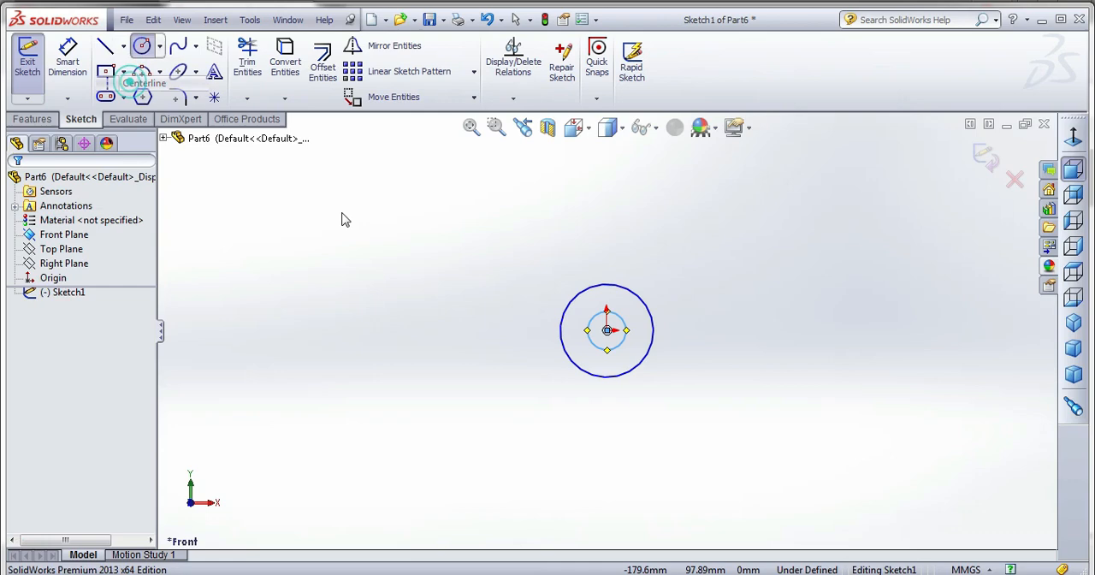
pyautogui.click(606, 330)
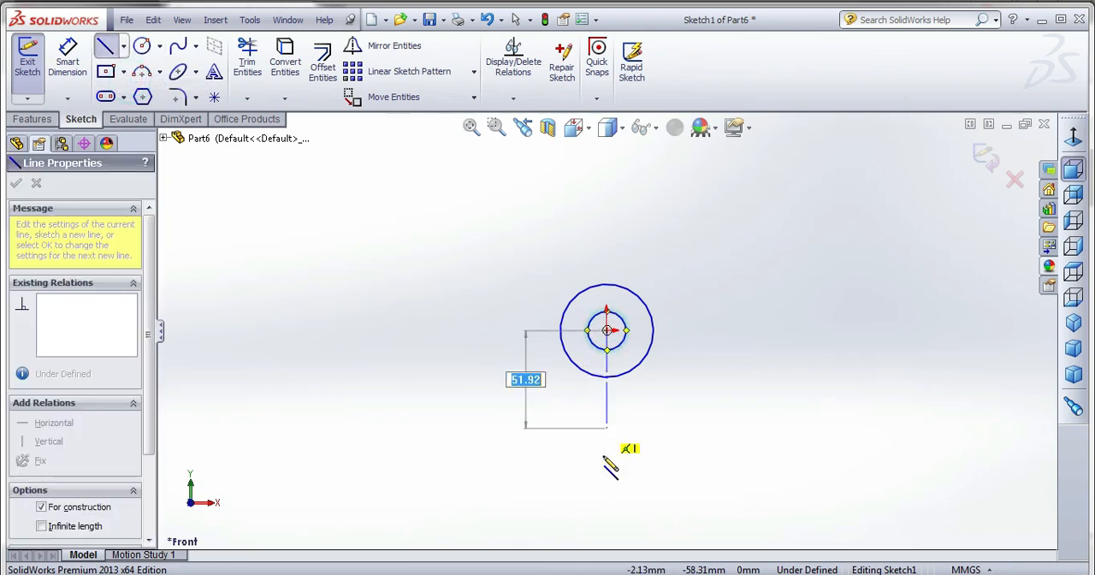
pyautogui.click(606, 521)
pyautogui.rightClick(700, 268)
pyautogui.click(731, 171)
# Sketch three concentric circles on the centerline about 88 mm below the origin: a large one, one about 53 mm in diameter and a small one.
pyautogui.scroll(4, 557, 304)
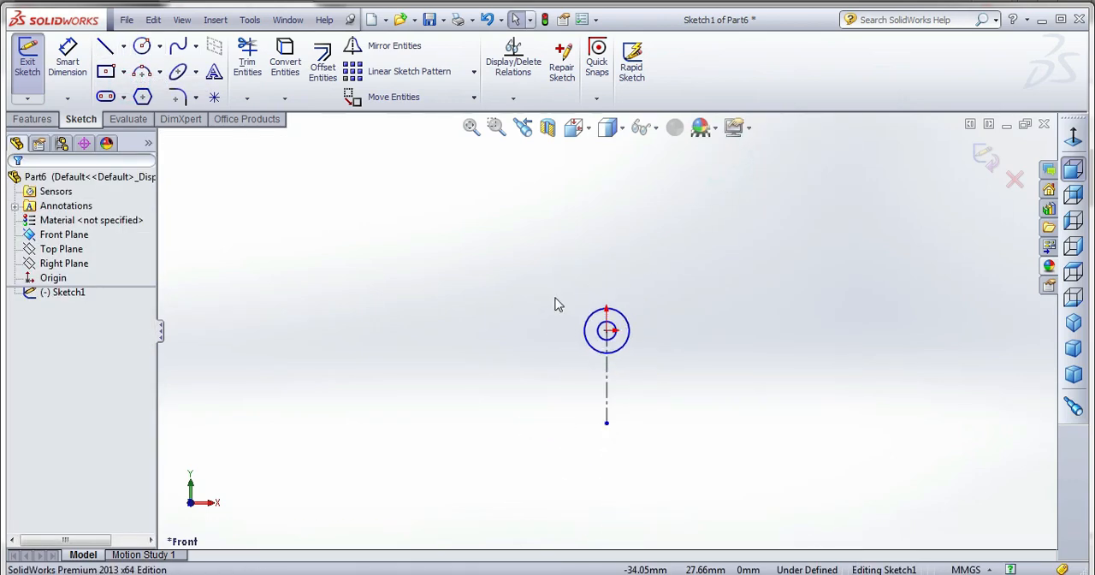
pyautogui.scroll(-3, 628, 440)
pyautogui.click(142, 46)
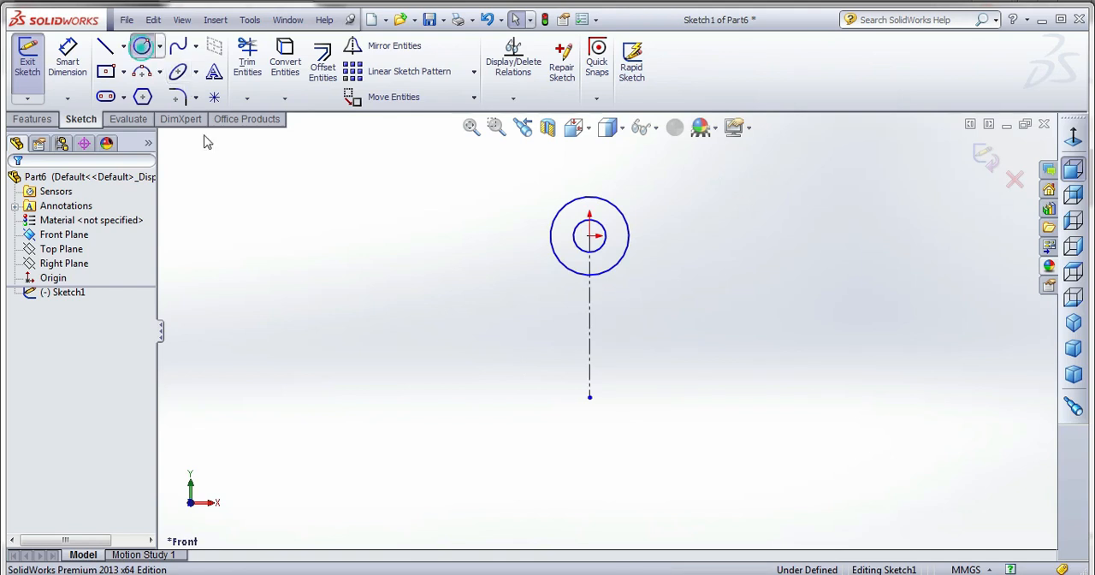
pyautogui.click(589, 378)
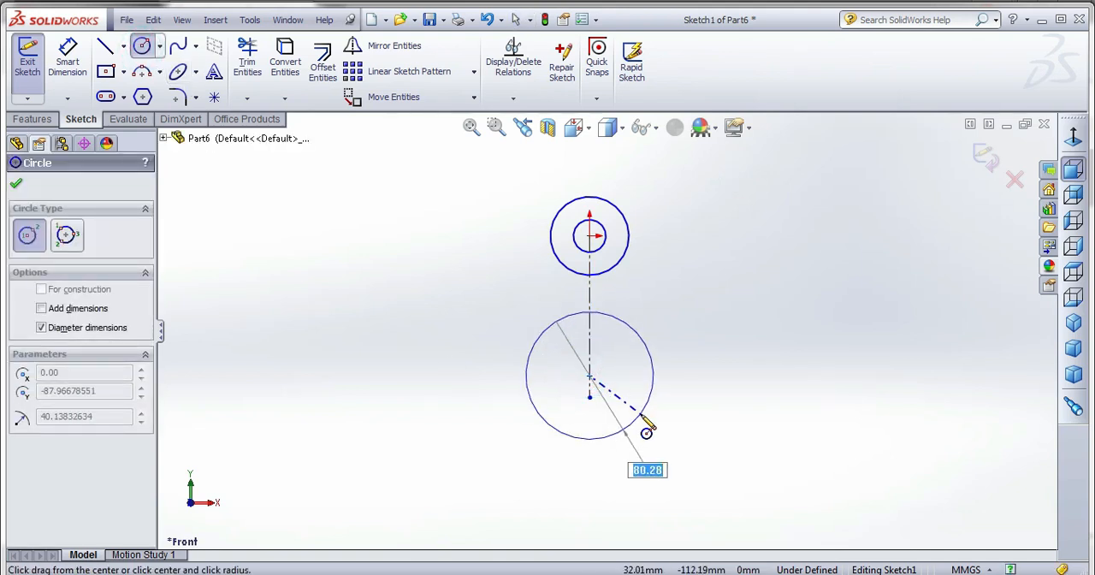
pyautogui.click(711, 425)
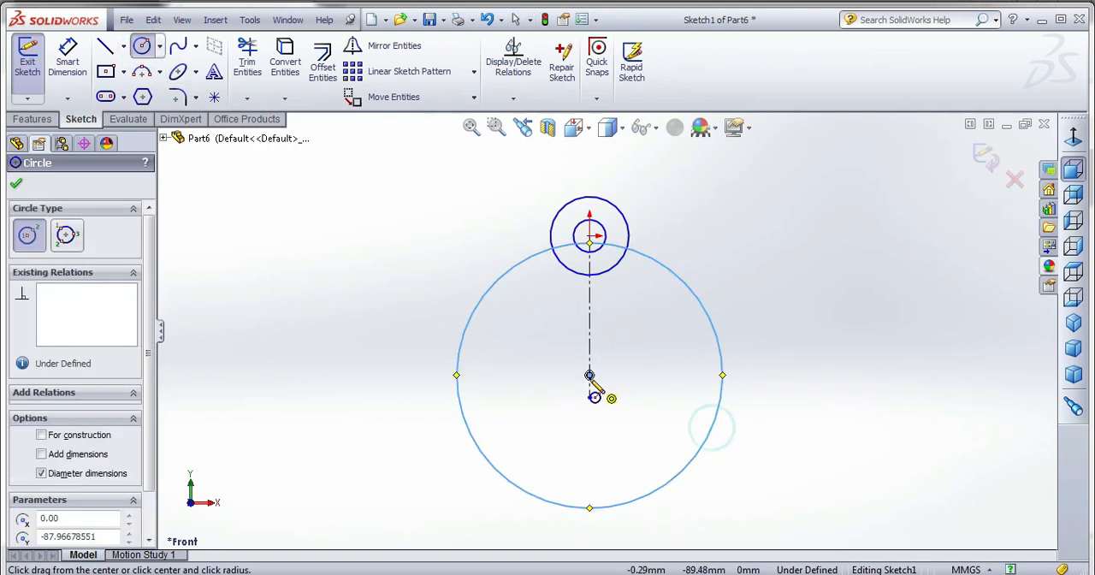
pyautogui.click(588, 376)
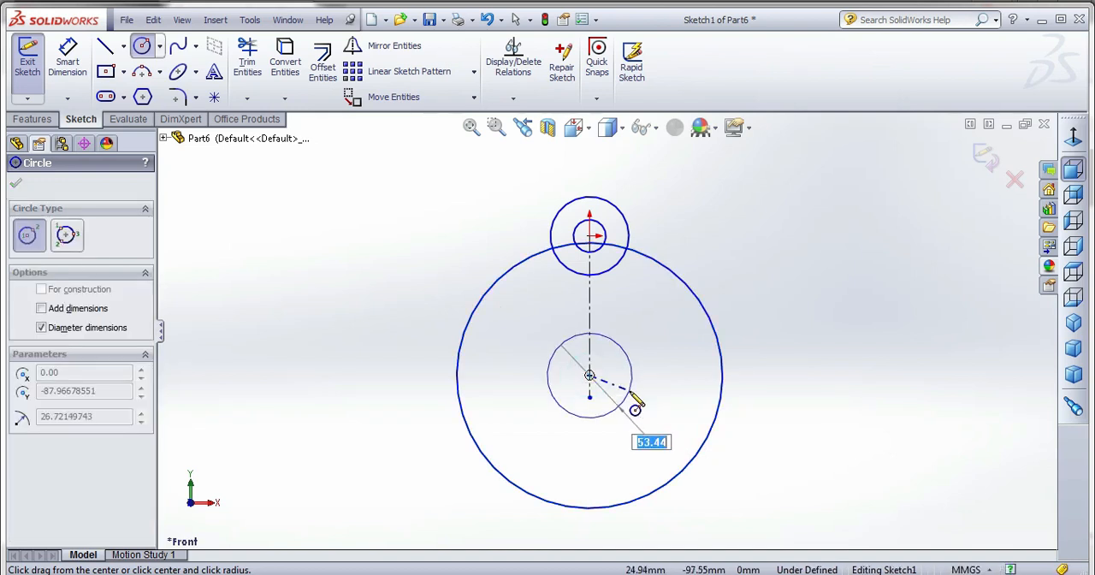
pyautogui.click(630, 392)
pyautogui.click(589, 374)
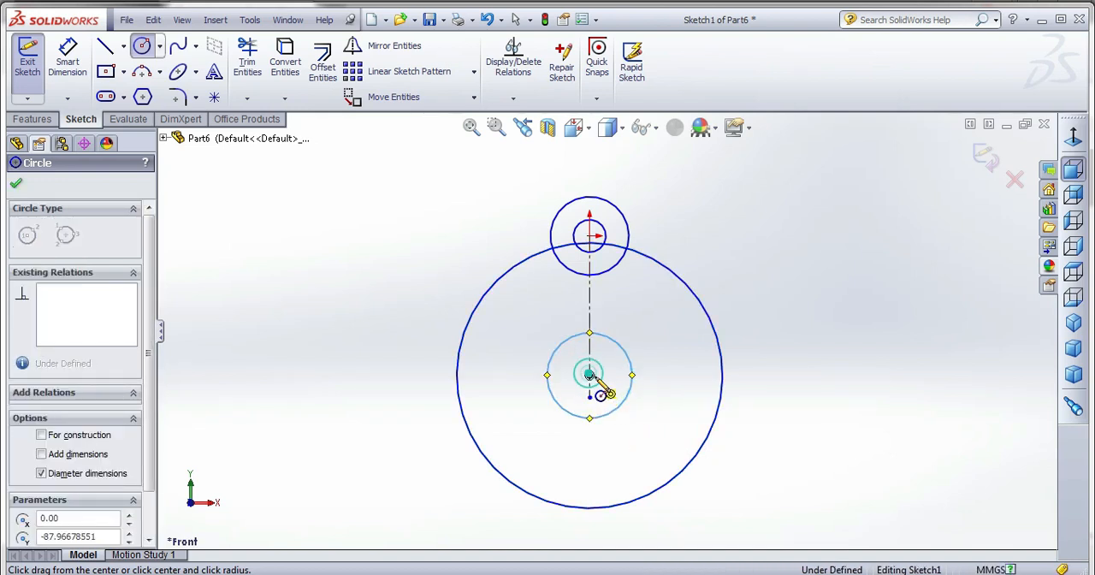
pyautogui.click(600, 384)
pyautogui.click(15, 183)
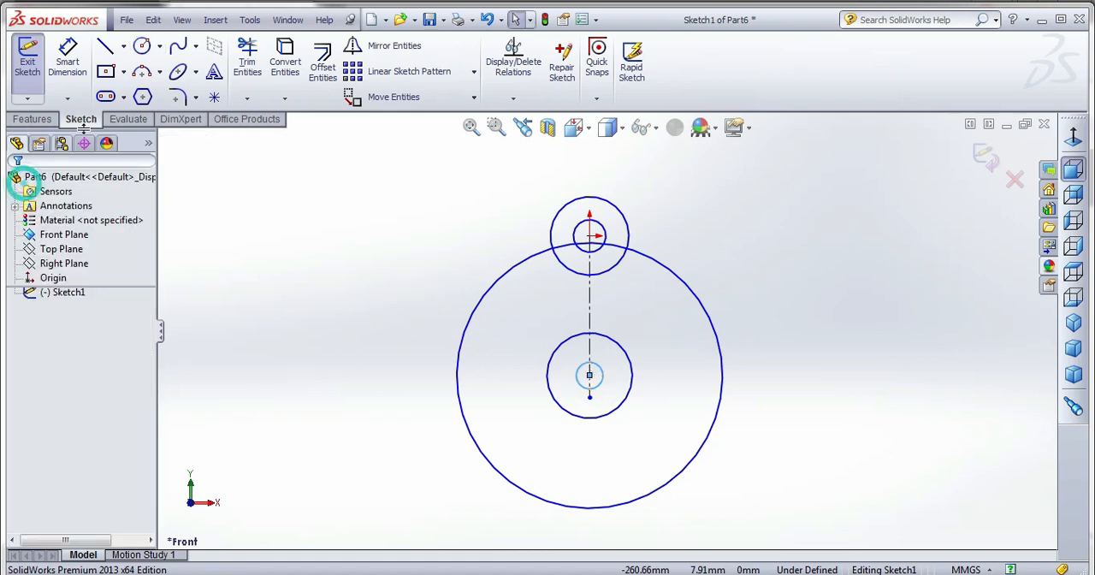
# Dimension the diameter of the outer circle around the origin as 35 mm.
pyautogui.click(66, 60)
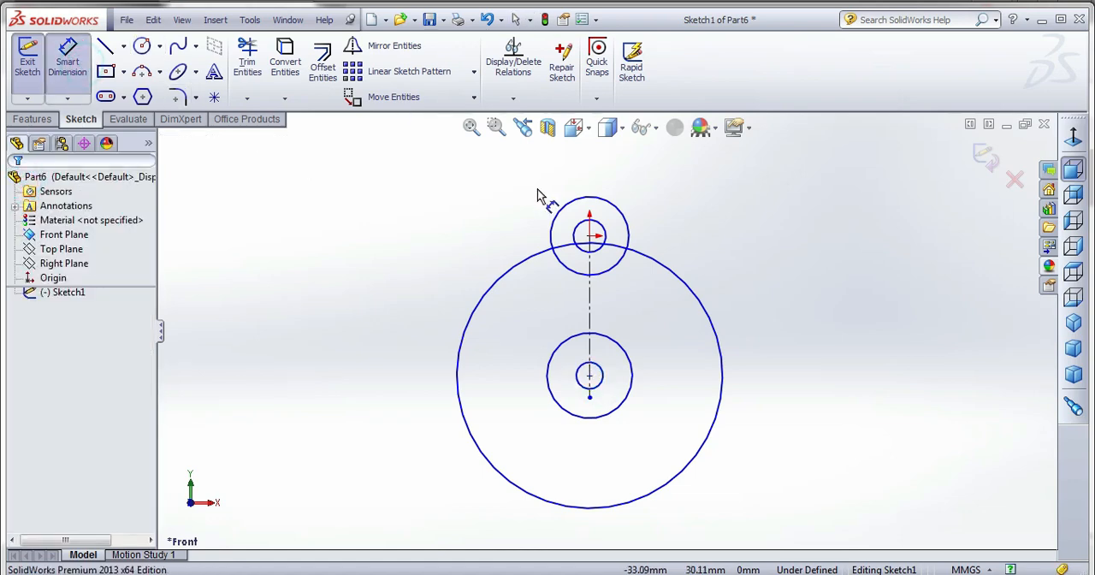
pyautogui.click(617, 211)
pyautogui.click(688, 193)
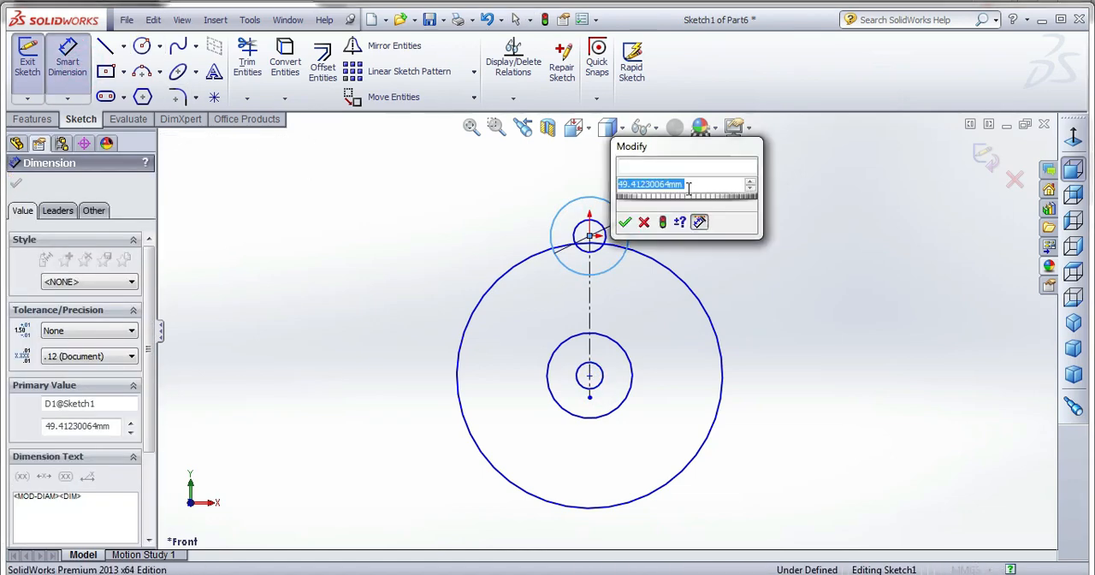
pyautogui.write('35')
pyautogui.press('Return')
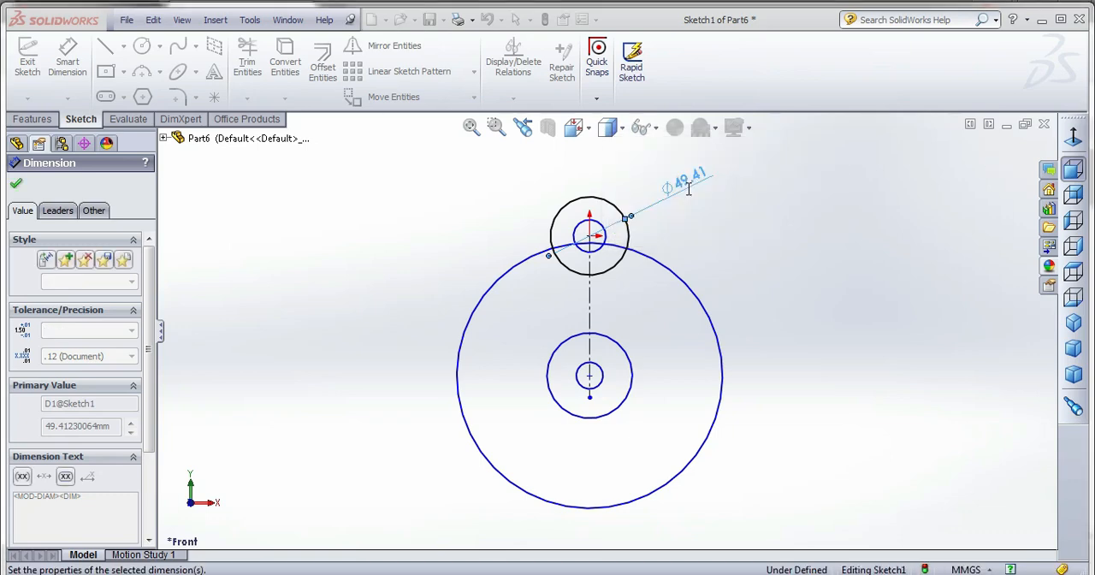
# Dimension the diameter of the inner circle around the origin as 30 mm.
pyautogui.click(596, 226)
pyautogui.click(630, 183)
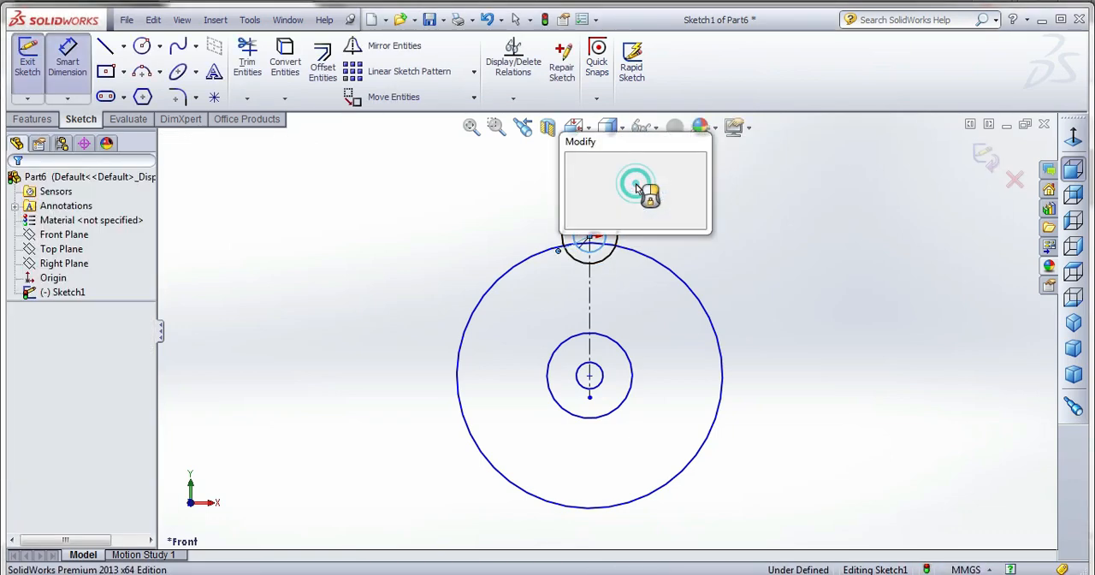
pyautogui.write('30')
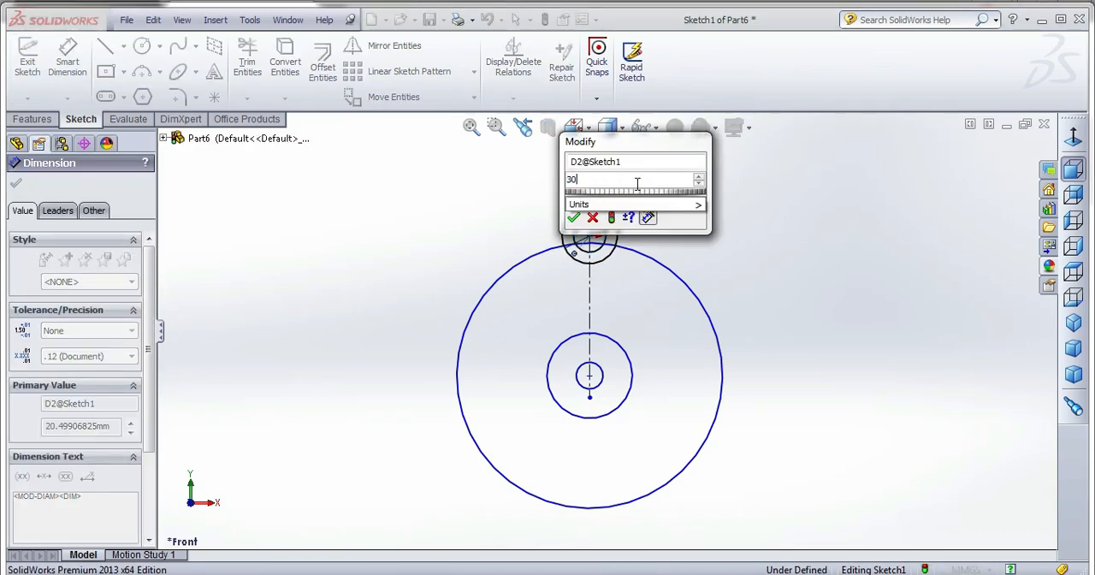
pyautogui.press('Return')
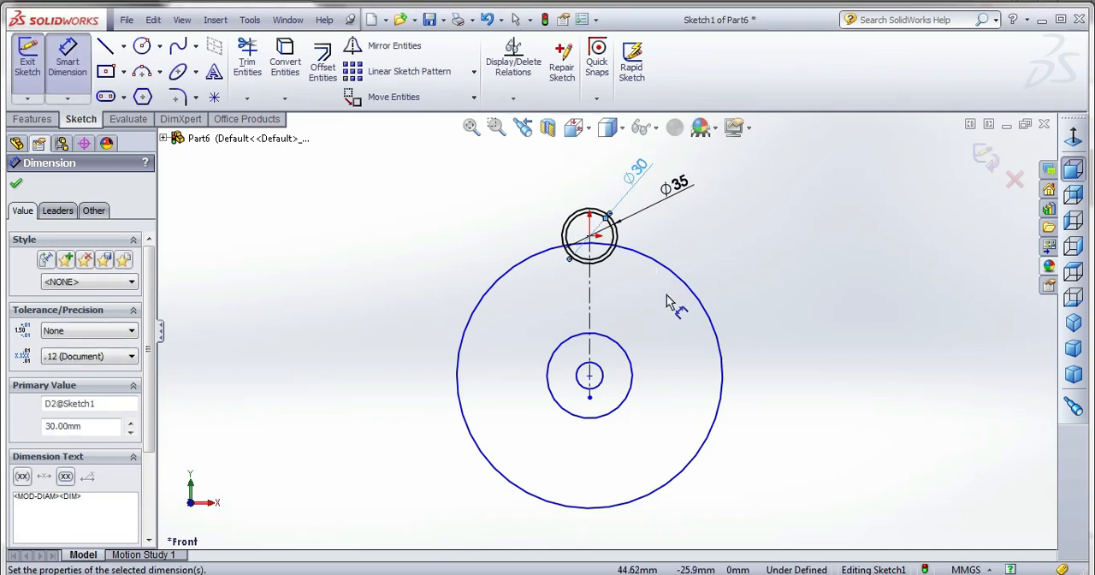
# Dimension the vertical distance from the origin to the lower circles' center as 30 mm.
pyautogui.click(590, 237)
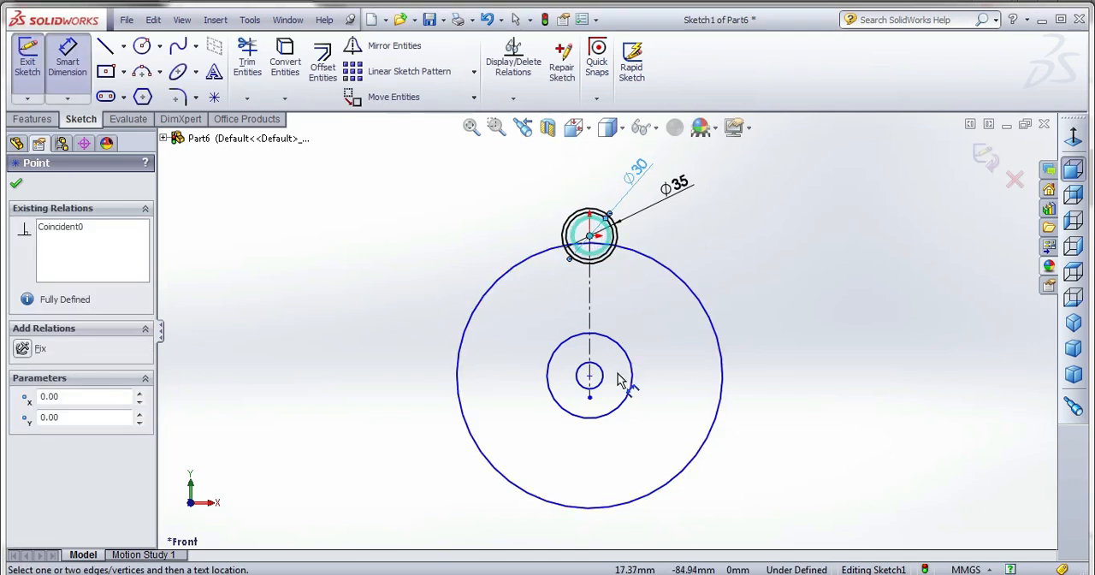
pyautogui.click(589, 375)
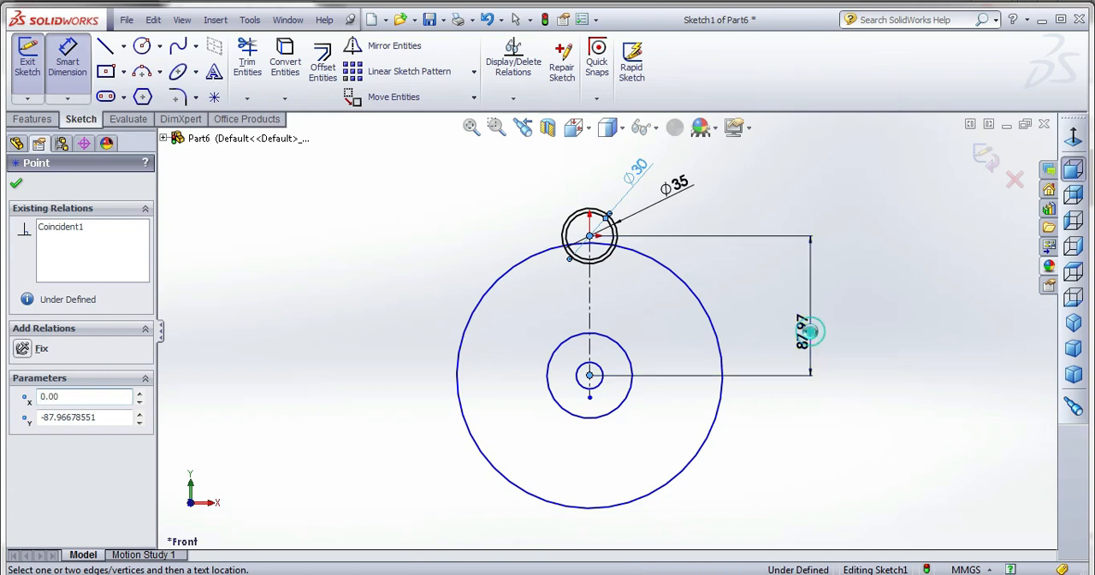
pyautogui.click(815, 339)
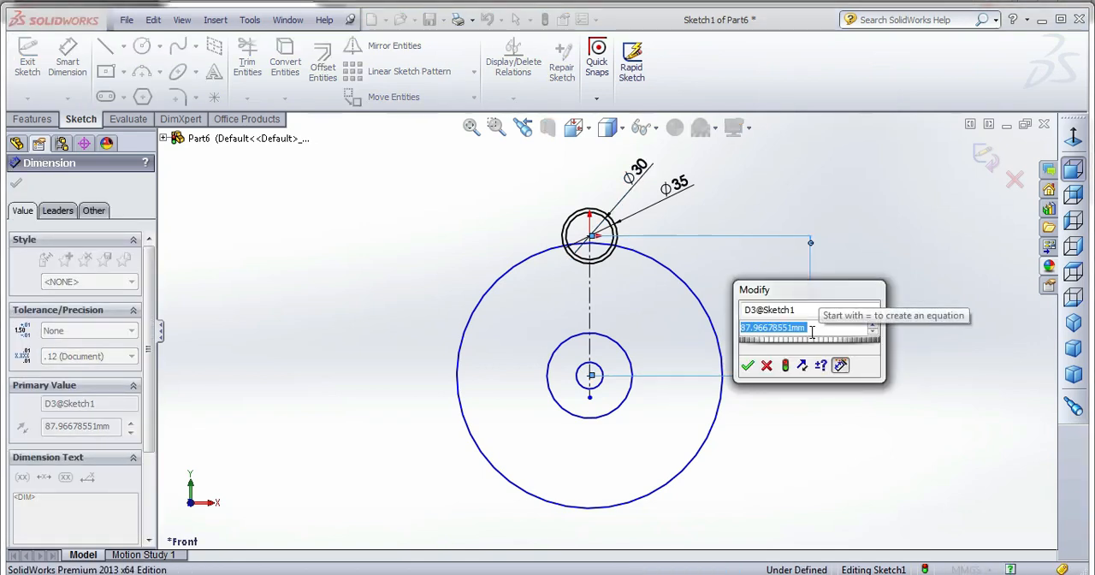
pyautogui.write('3')
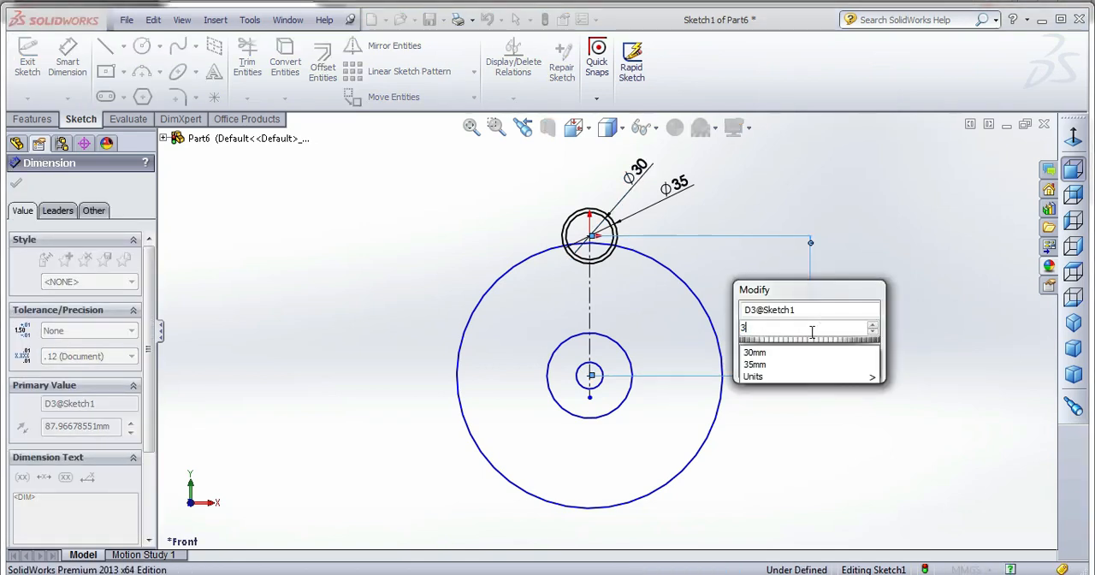
pyautogui.write('0')
pyautogui.press('Return')
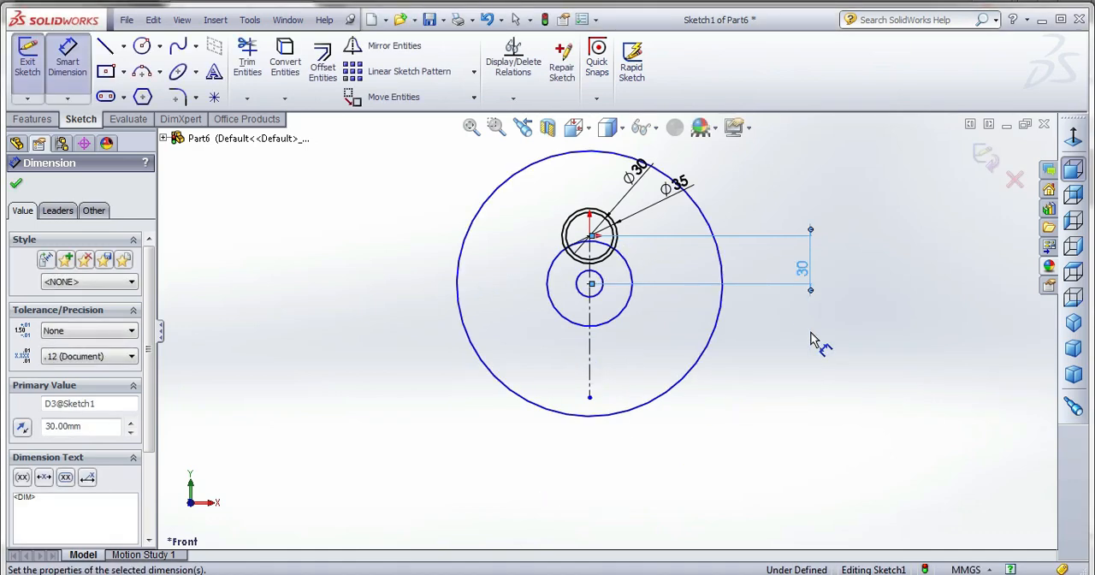
# Dimension the diameter of the largest lower circle as 100 mm.
pyautogui.scroll(-2, 637, 196)
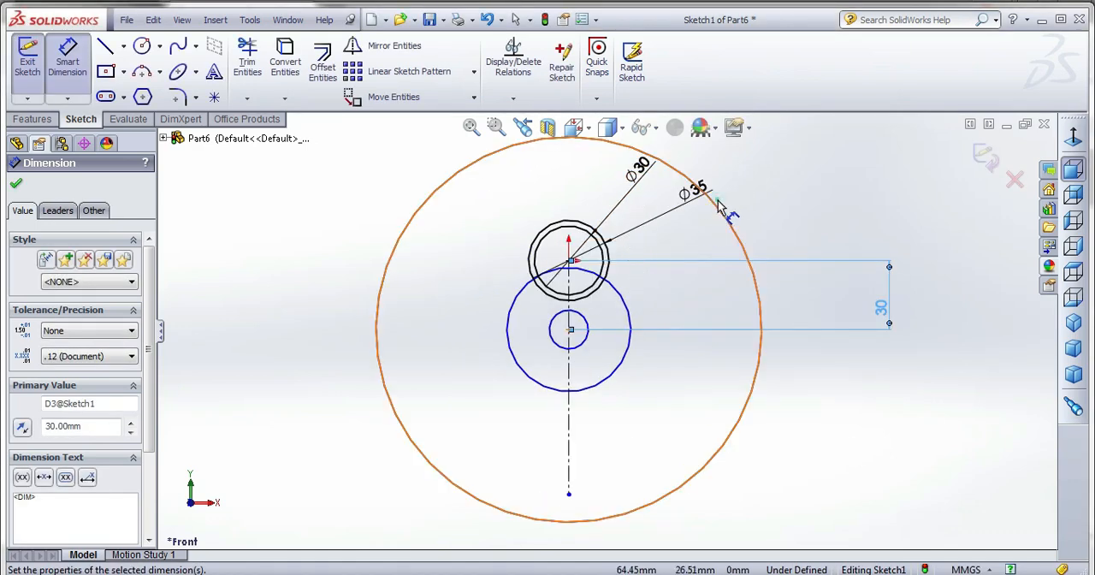
pyautogui.click(838, 209)
pyautogui.click(728, 224)
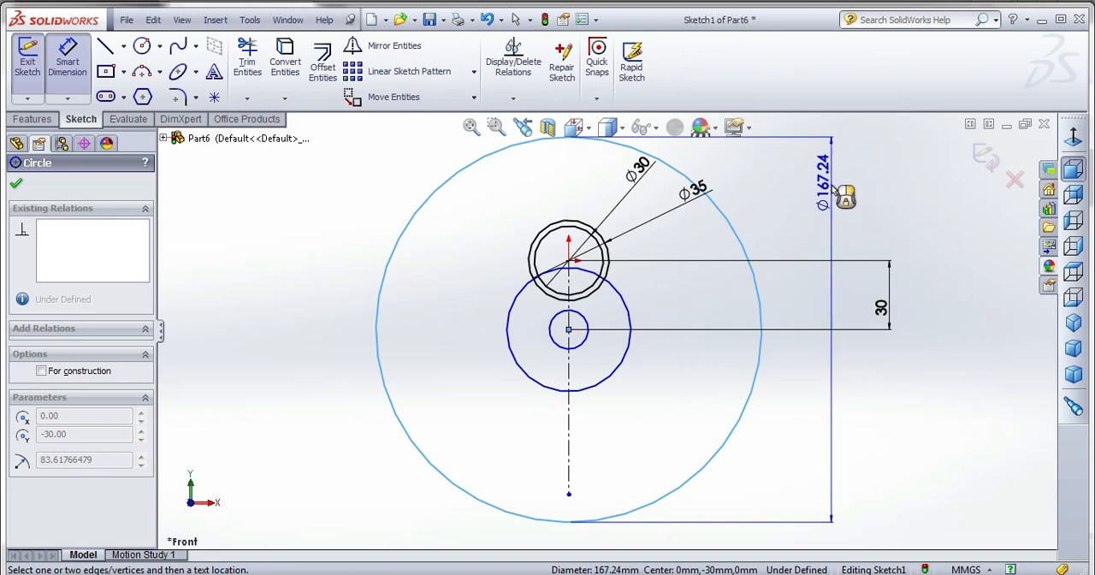
pyautogui.click(831, 184)
pyautogui.write('100')
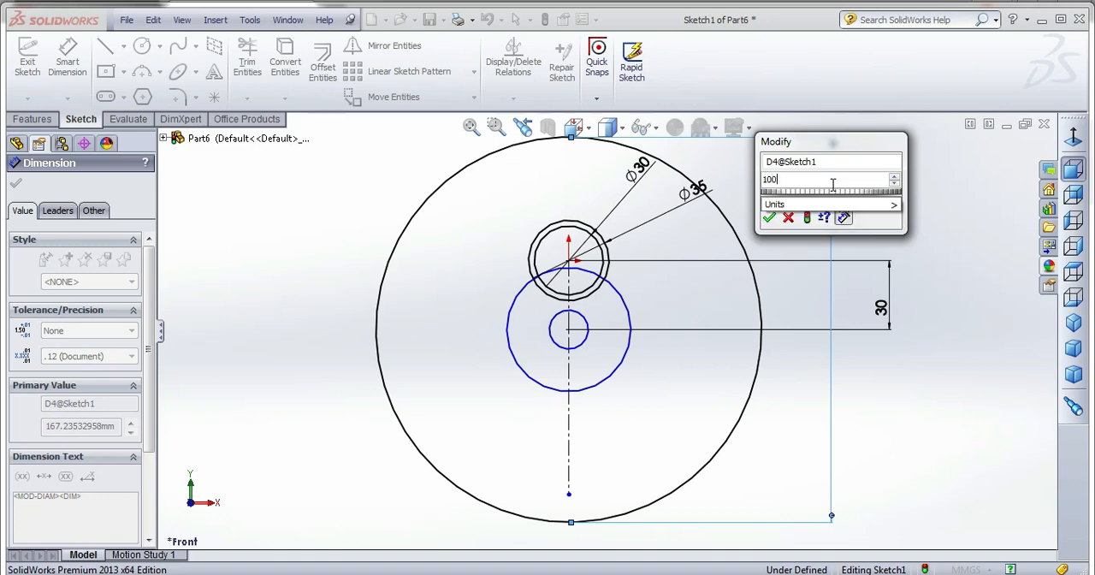
pyautogui.press('Return')
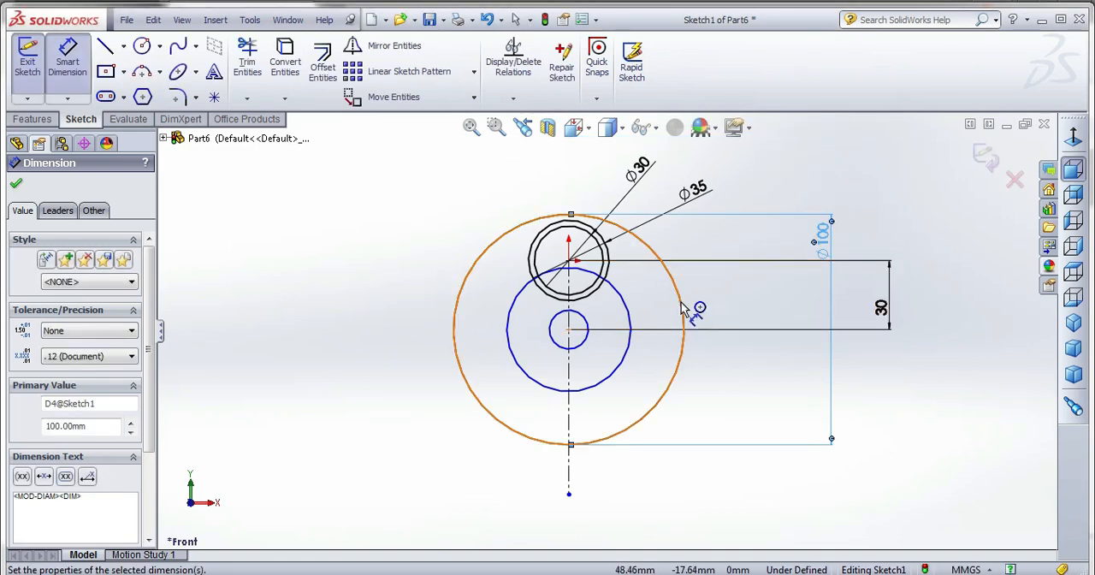
# Set the vertical distance between the upper and lower circle centers to 50 mm.
pyautogui.press('Escape')
pyautogui.click(880, 309)
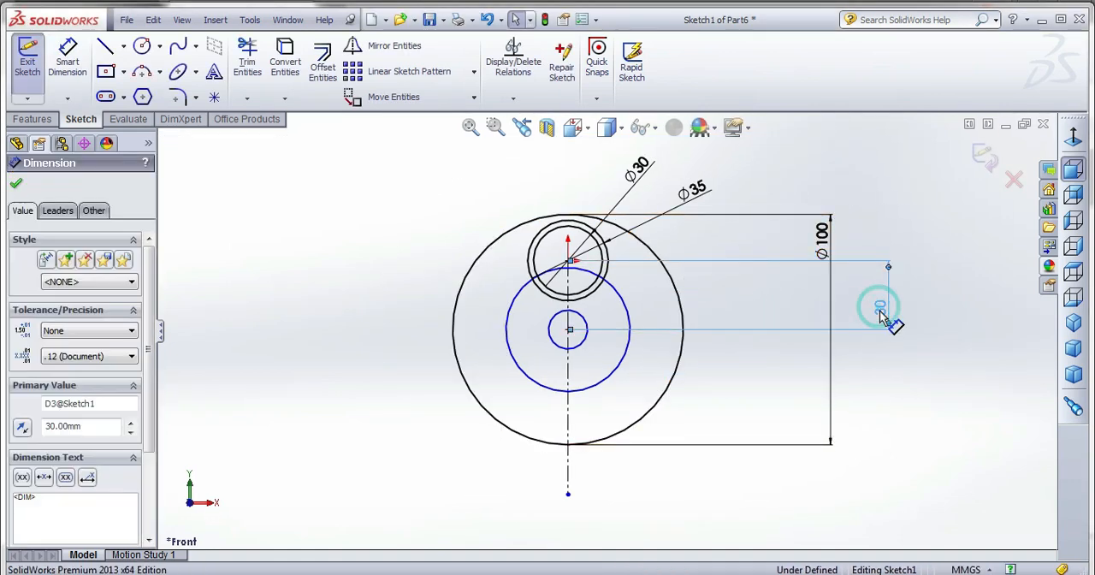
pyautogui.click(881, 312)
pyautogui.write('50')
pyautogui.press('Return')
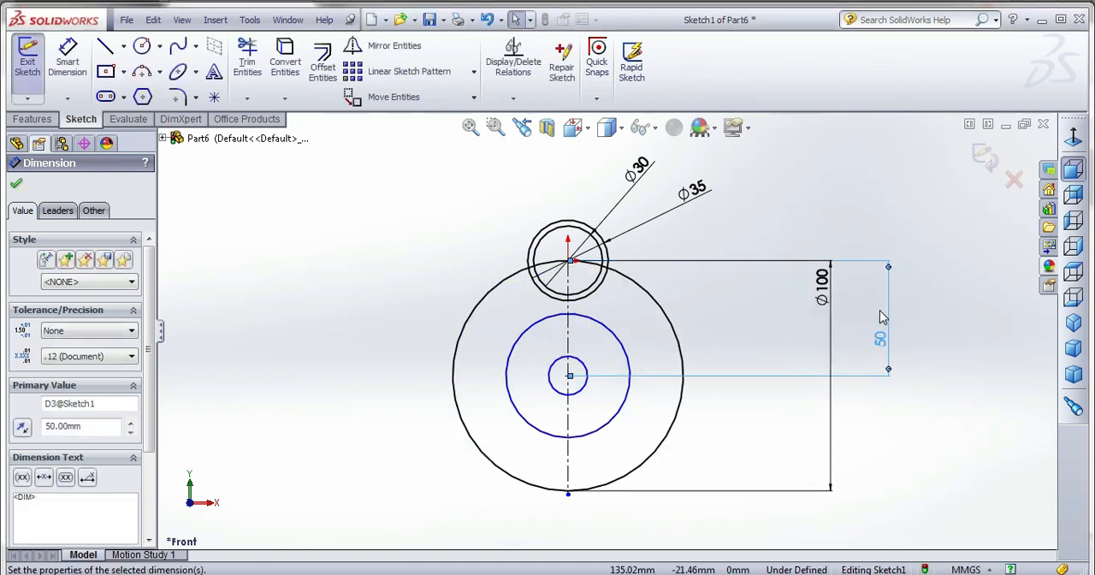
pyautogui.press('Escape')
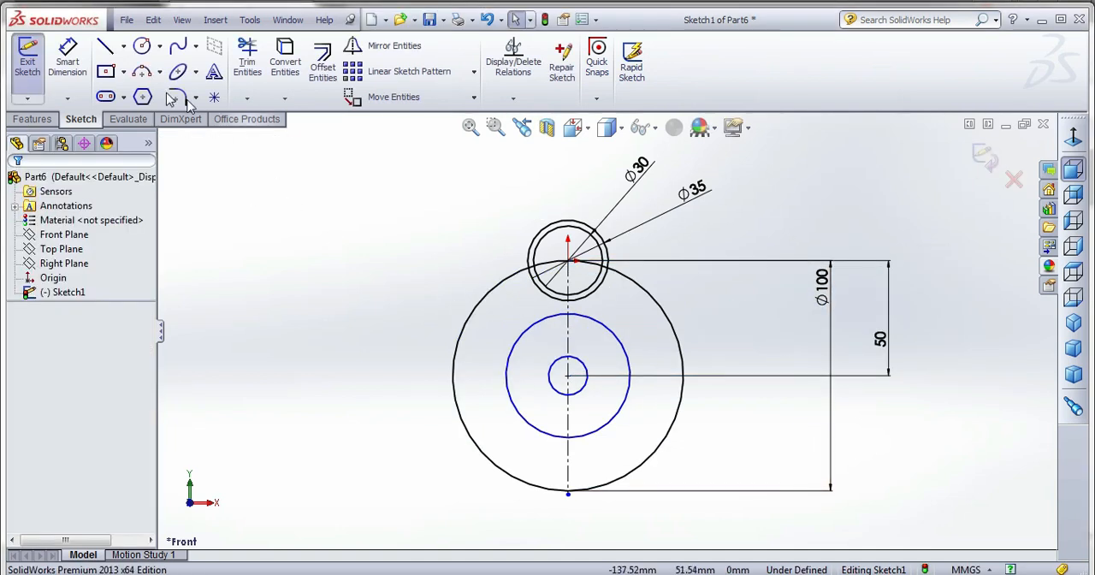
# Dimension the diameter of the middle circle of the lower group as 35 mm.
pyautogui.click(67, 58)
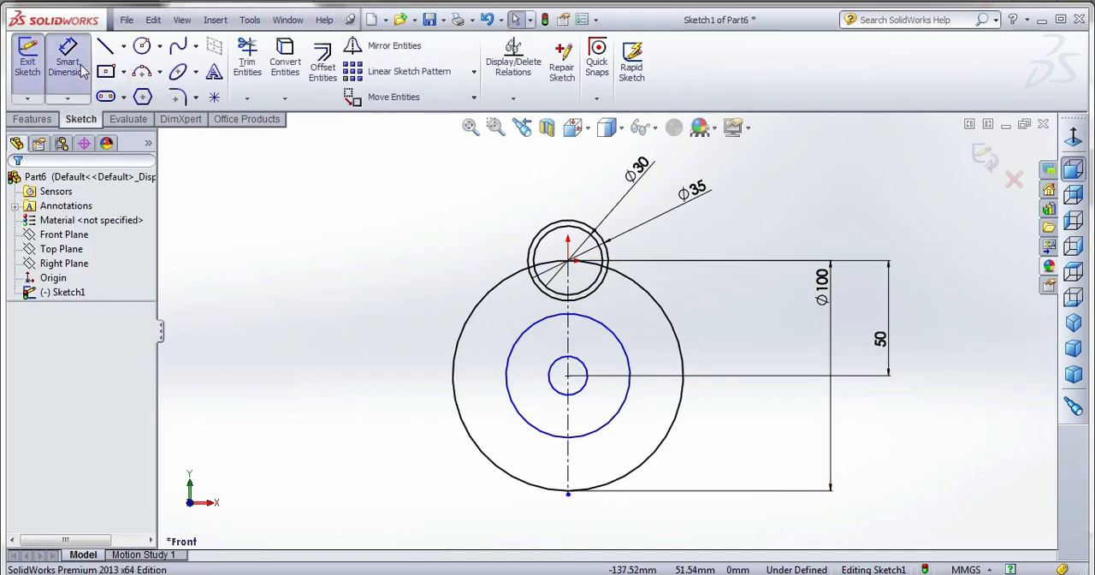
pyautogui.click(613, 335)
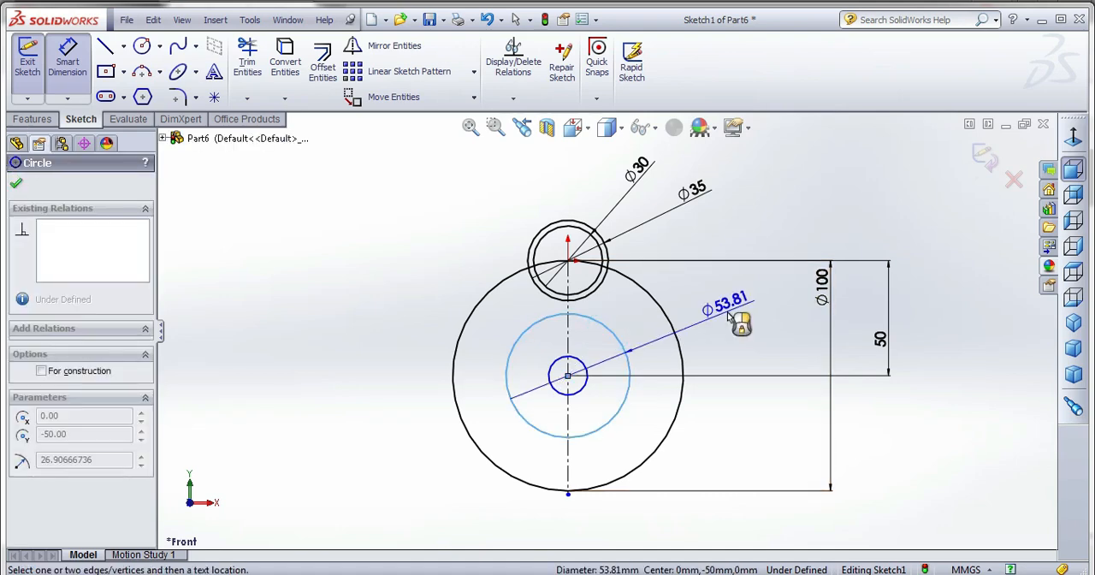
pyautogui.click(729, 317)
pyautogui.write('35')
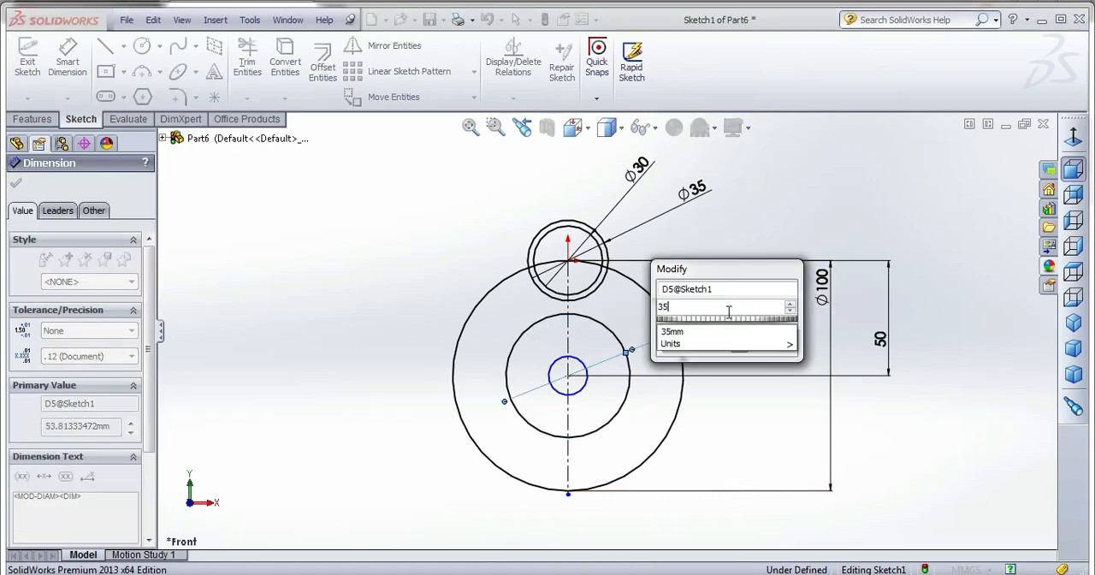
pyautogui.press('Return')
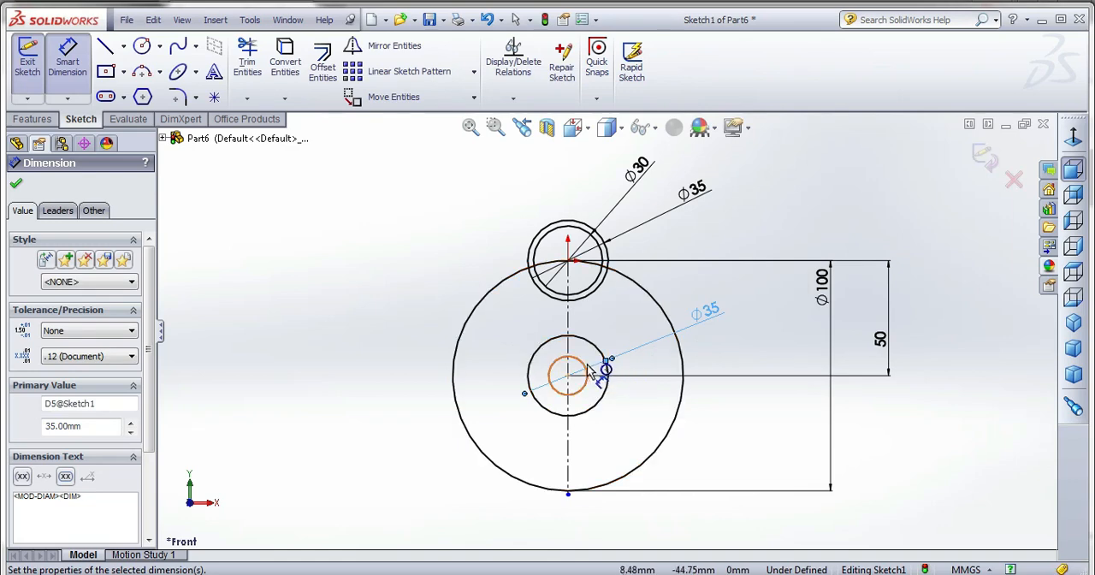
# Dimension the diameter of the smallest circle of the lower group as 30 mm.
pyautogui.click(582, 363)
pyautogui.click(675, 295)
pyautogui.write('30')
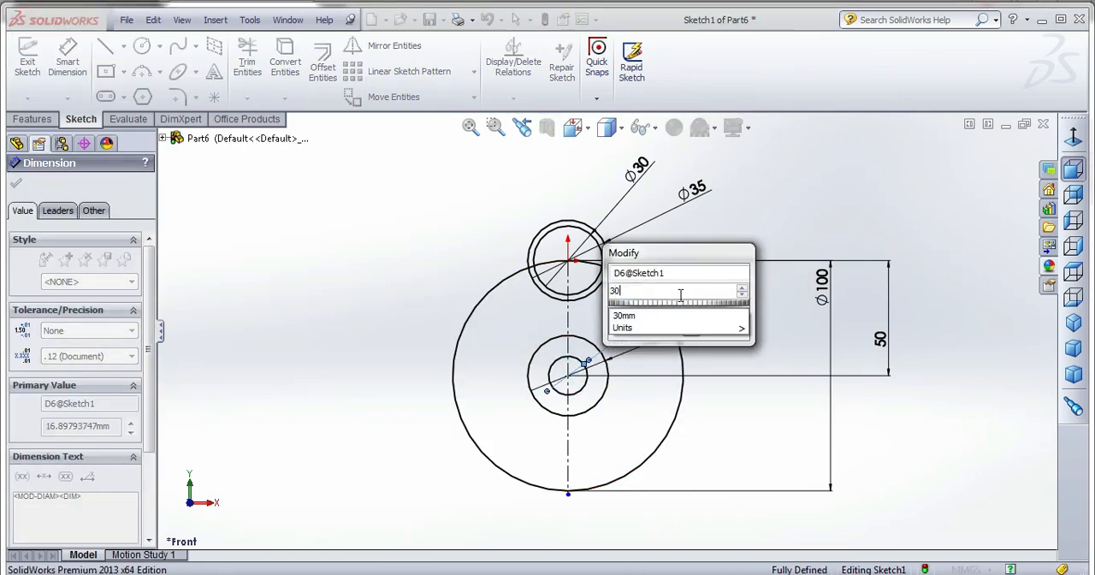
pyautogui.press('Return')
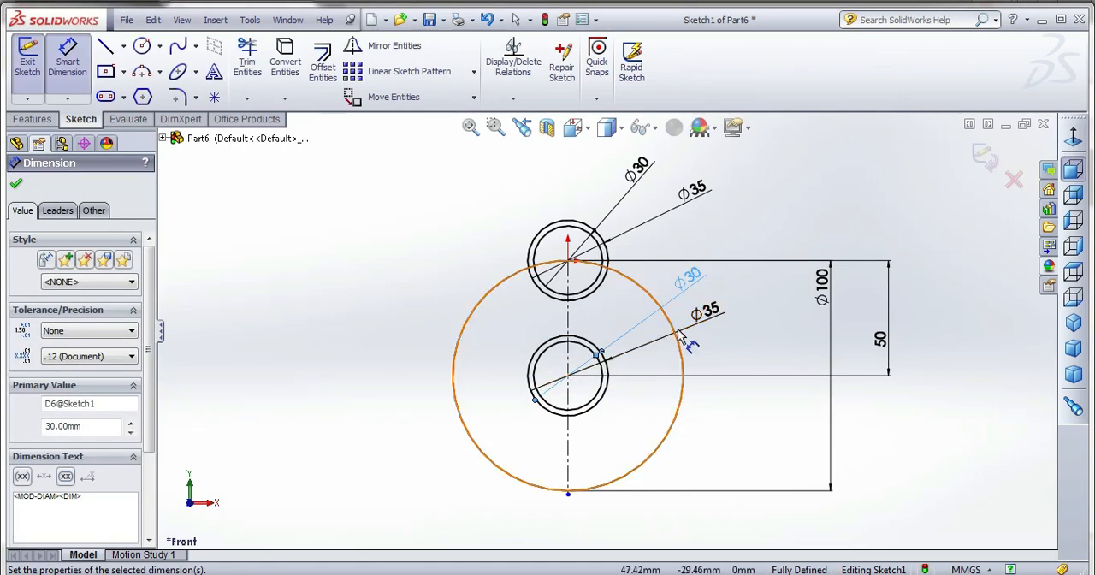
# Draw a vertical line downward from the right quadrant of the upper 35 mm circle and dimension its length as 20 mm.
pyautogui.click(105, 46)
pyautogui.scroll(-4, 650, 257)
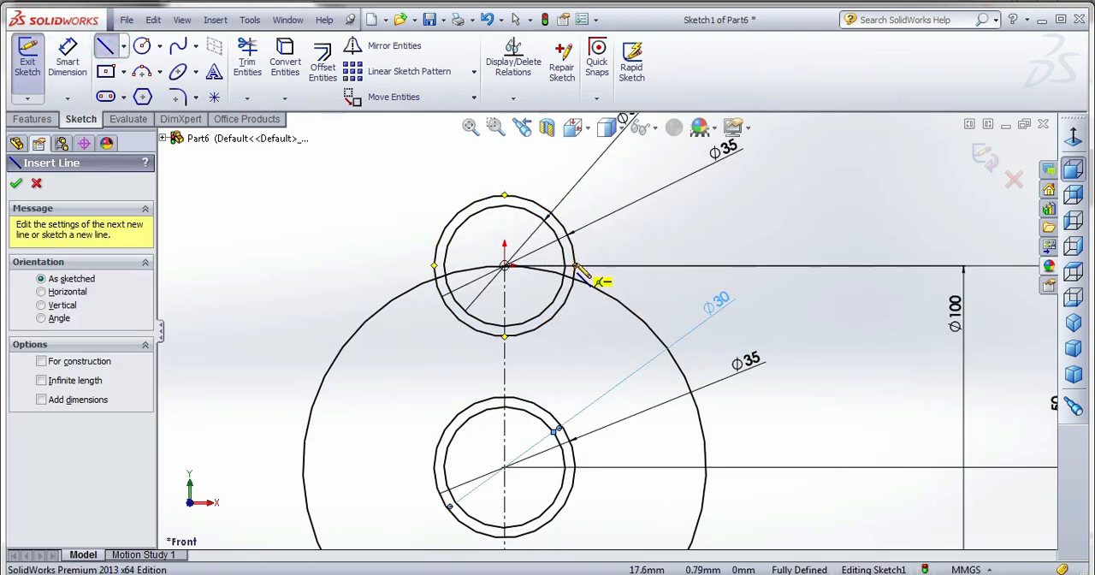
pyautogui.click(576, 265)
pyautogui.click(576, 336)
pyautogui.press('d')
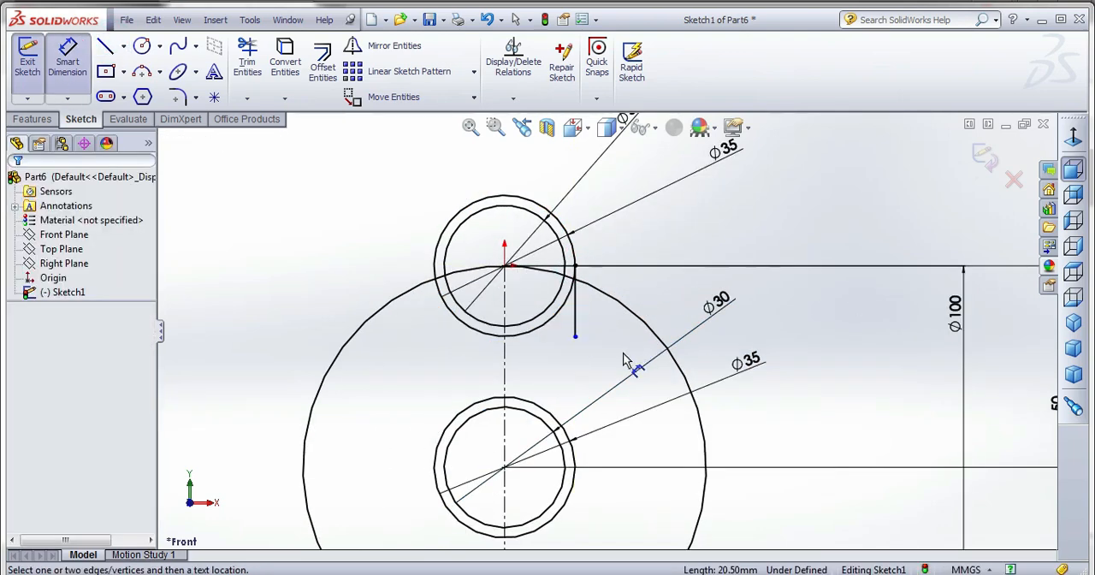
pyautogui.click(576, 316)
pyautogui.click(650, 295)
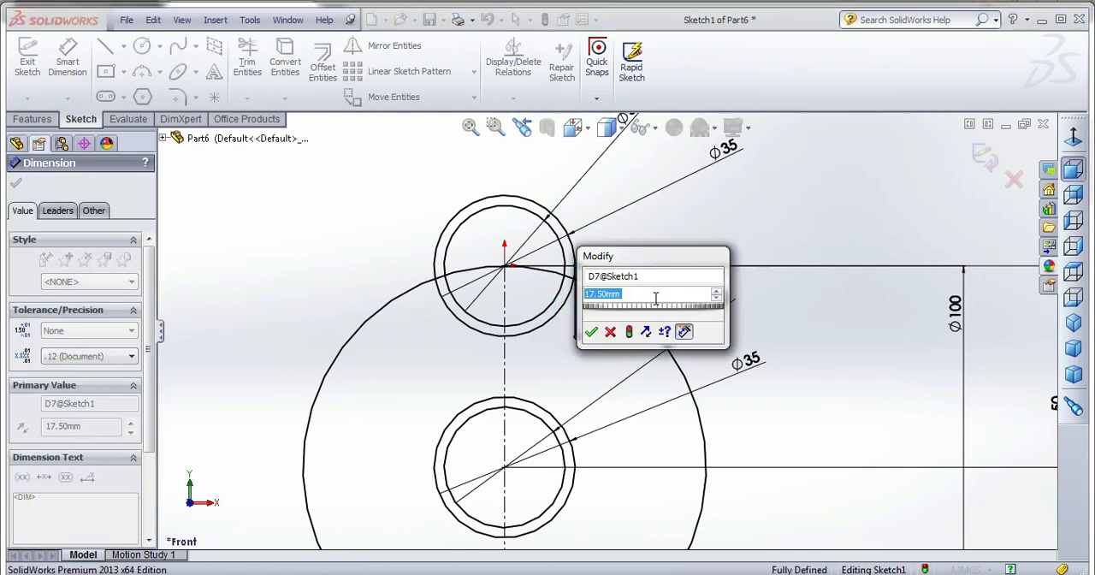
pyautogui.write('20')
pyautogui.press('Return')
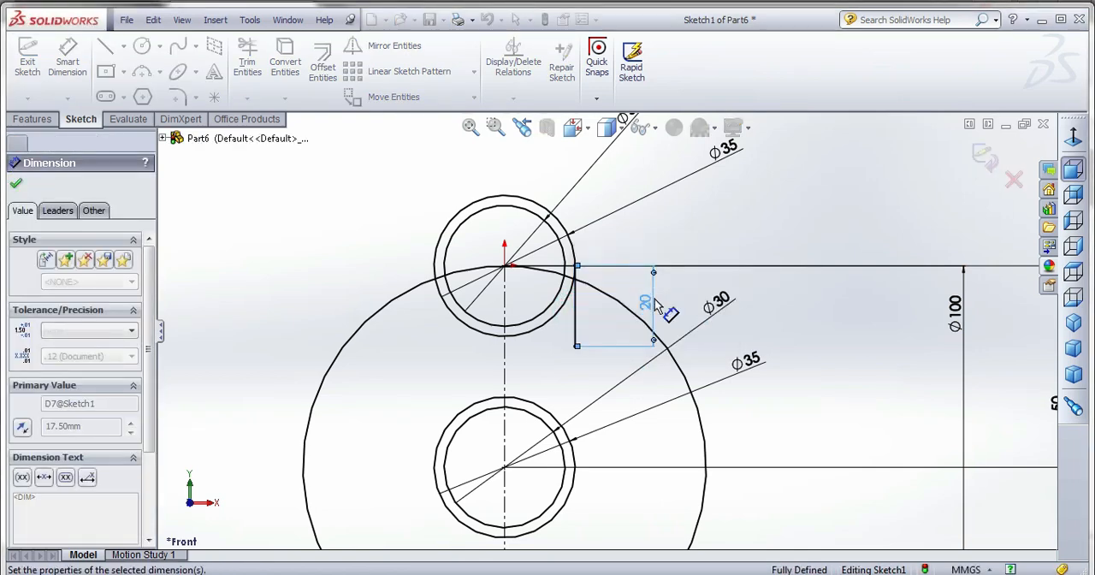
# Draw a horizontal line from the lower end of the 20 mm line outward to the 100 mm circle.
pyautogui.press('l')
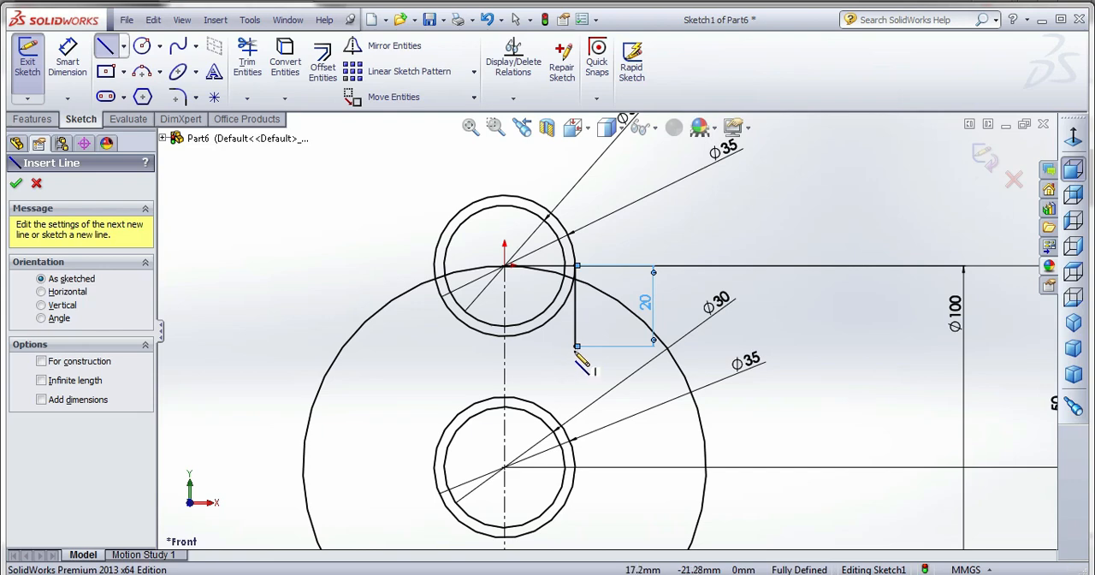
pyautogui.click(576, 345)
pyautogui.click(665, 345)
pyautogui.press('Escape')
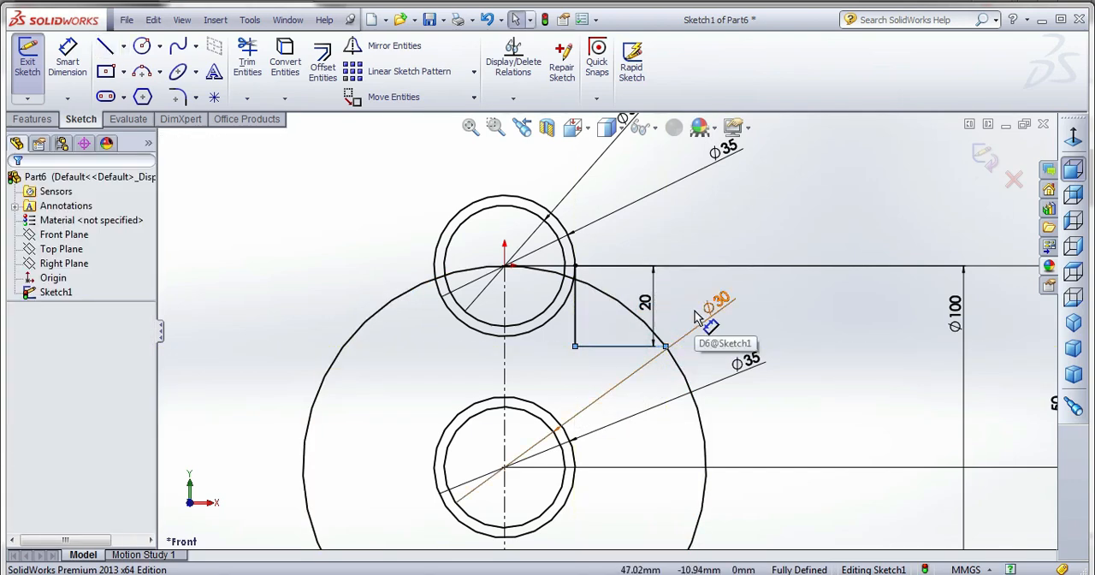
# Mirror the vertical and horizontal lines about the vertical centerline, keeping the originals.
pyautogui.click(575, 312)
pyautogui.keyDown('ctrl'); pyautogui.click(601, 345); pyautogui.keyUp('ctrl')
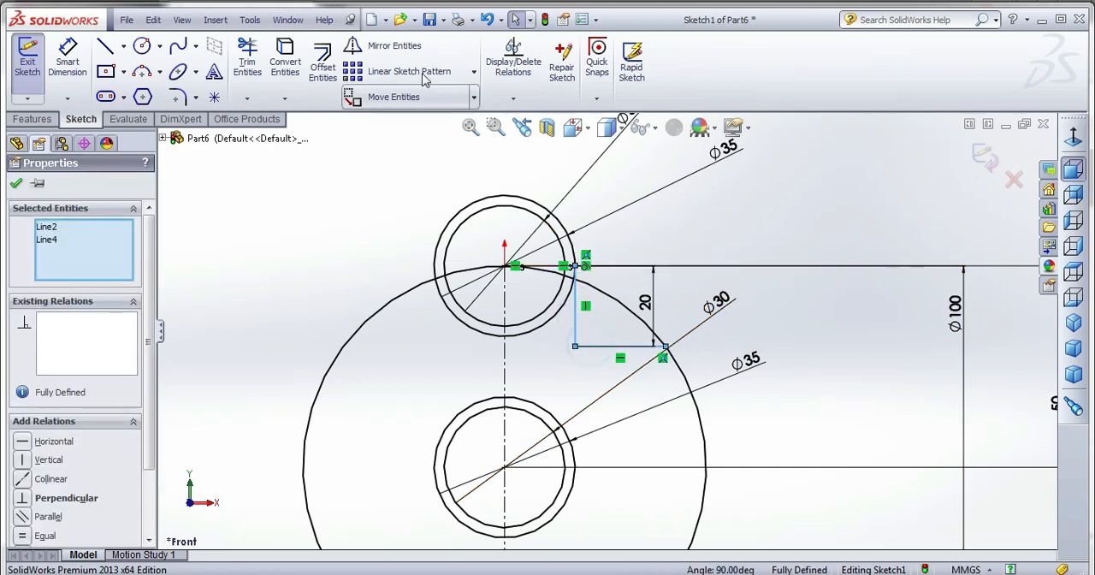
pyautogui.click(383, 46)
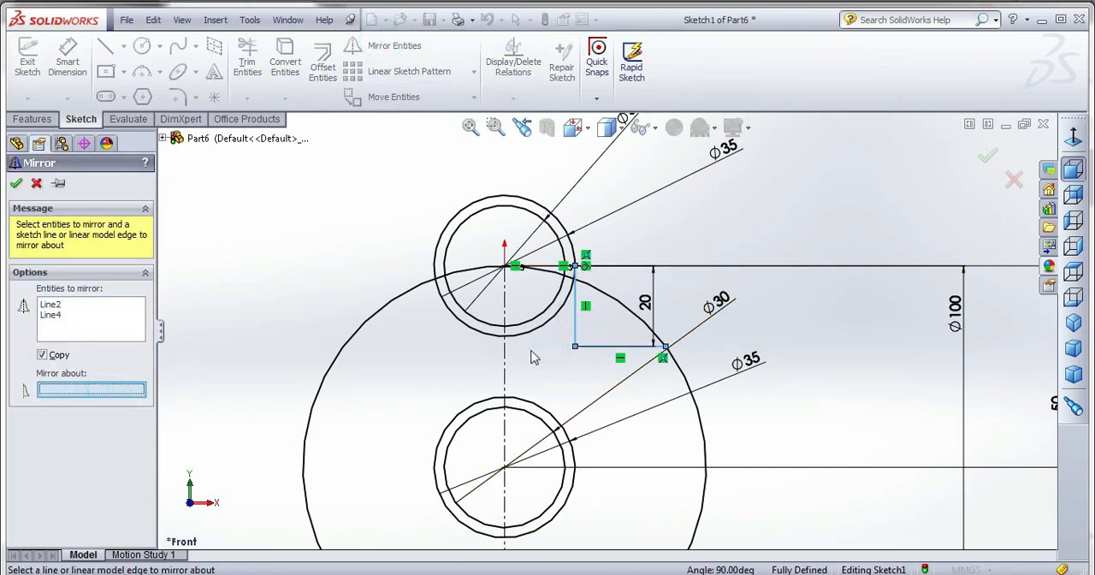
pyautogui.click(506, 361)
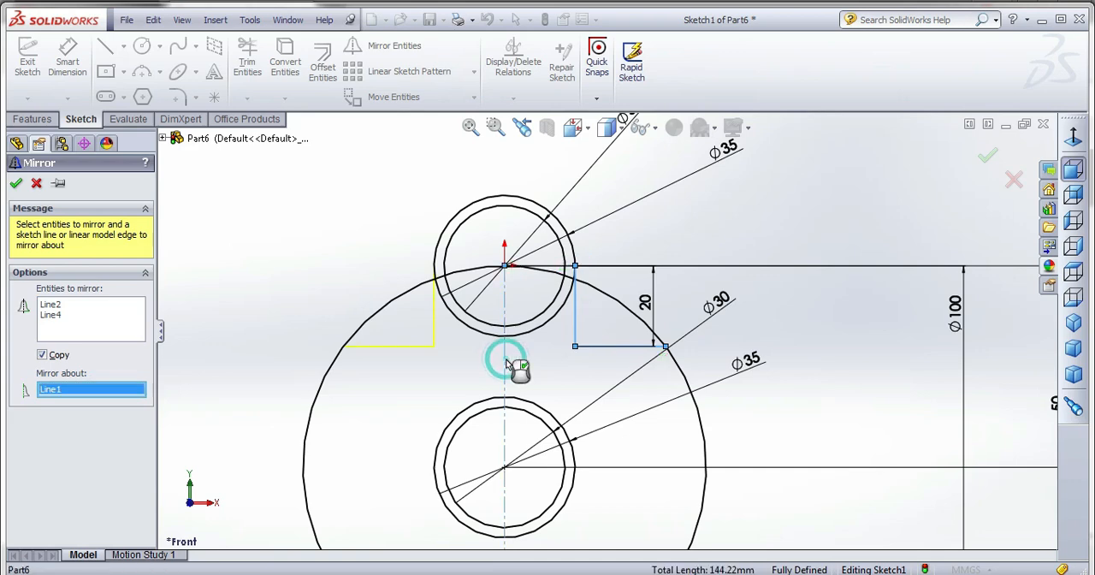
pyautogui.click(15, 183)
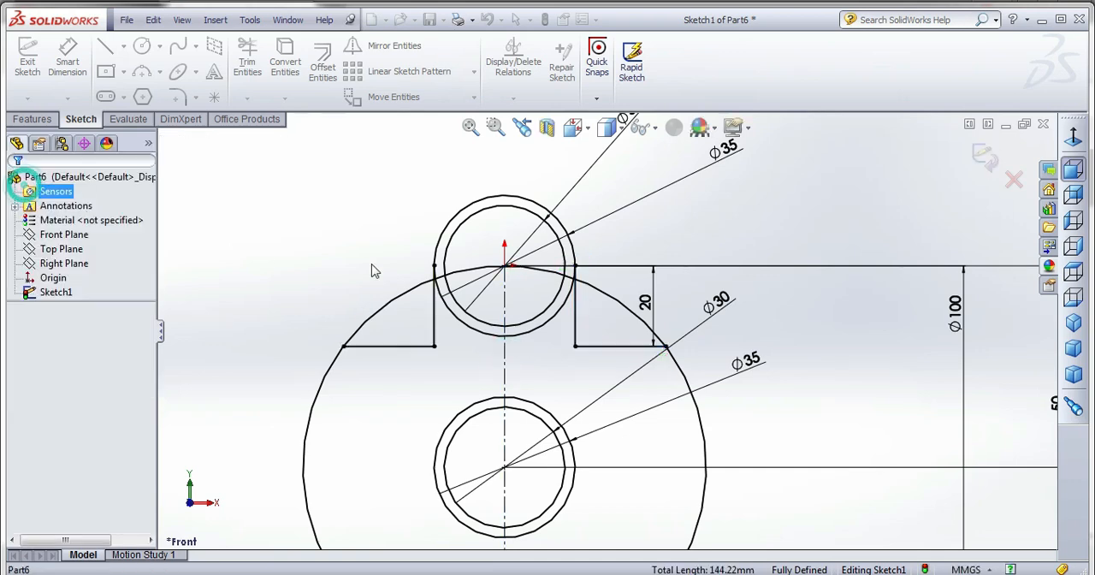
# Trim the 100 mm circle's upper arc from the left horizontal line through the inside of the upper 30 mm circle.
pyautogui.click(259, 58)
pyautogui.moveTo(381, 266)
pyautogui.mouseDown()
pyautogui.moveTo(395, 306)
pyautogui.moveTo(451, 292)
pyautogui.moveTo(455, 309)
pyautogui.mouseUp()
pyautogui.scroll(-7, 445, 273)
pyautogui.scroll(-9, 456, 310)
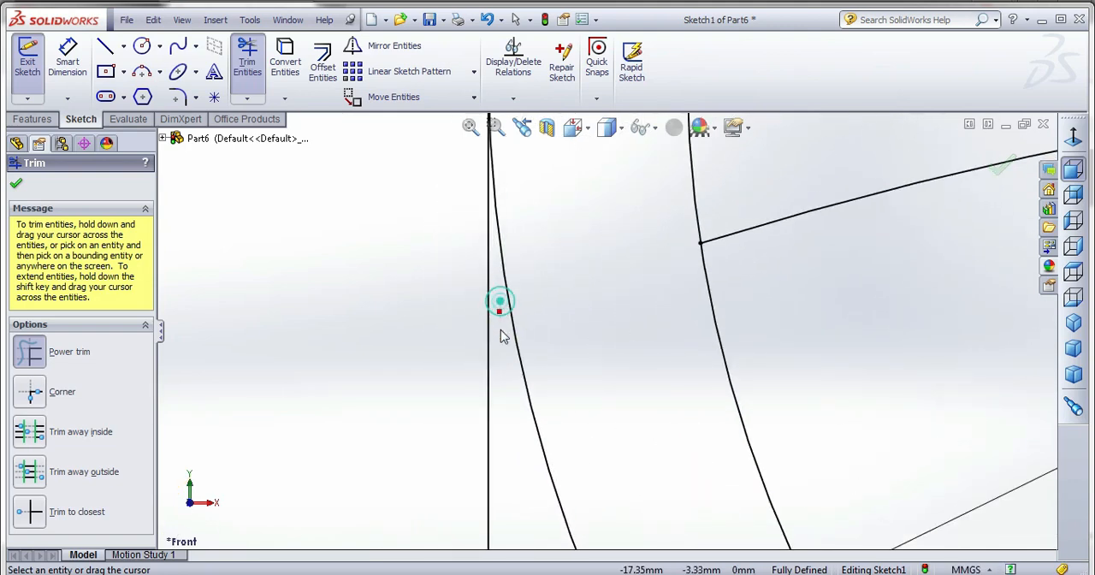
pyautogui.scroll(9, 412, 292)
pyautogui.moveTo(661, 279); pyautogui.dragTo(675, 317)
pyautogui.scroll(1, 469, 269)
pyautogui.scroll(6, 470, 270)
pyautogui.scroll(-3, 746, 351)
pyautogui.click(671, 266)
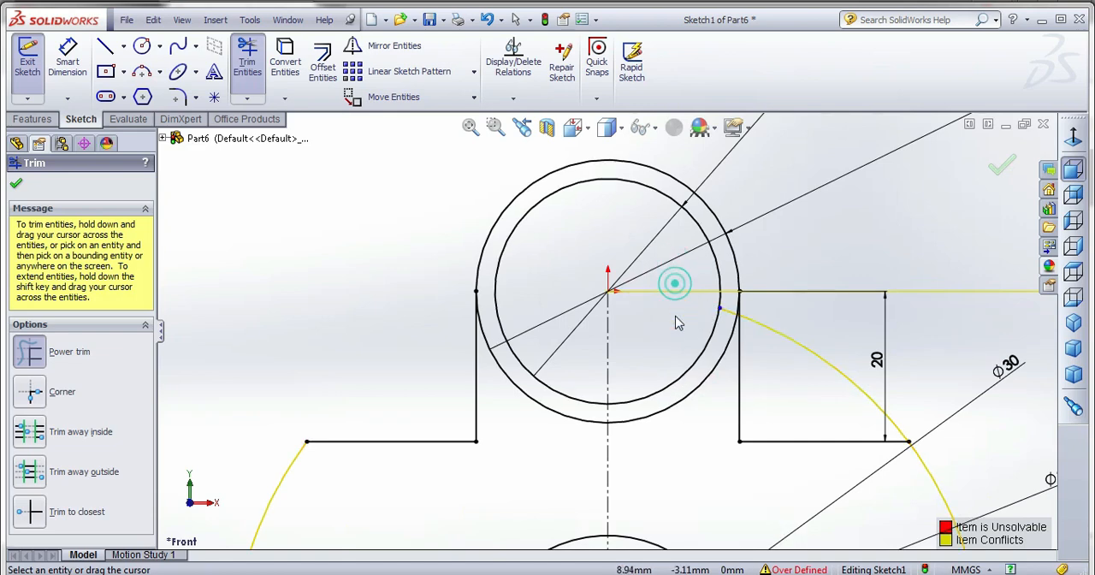
# Trim the remaining upper arc of the 100 mm circle between the upper 30 mm circle and the right horizontal line.
pyautogui.scroll(-3, 720, 324)
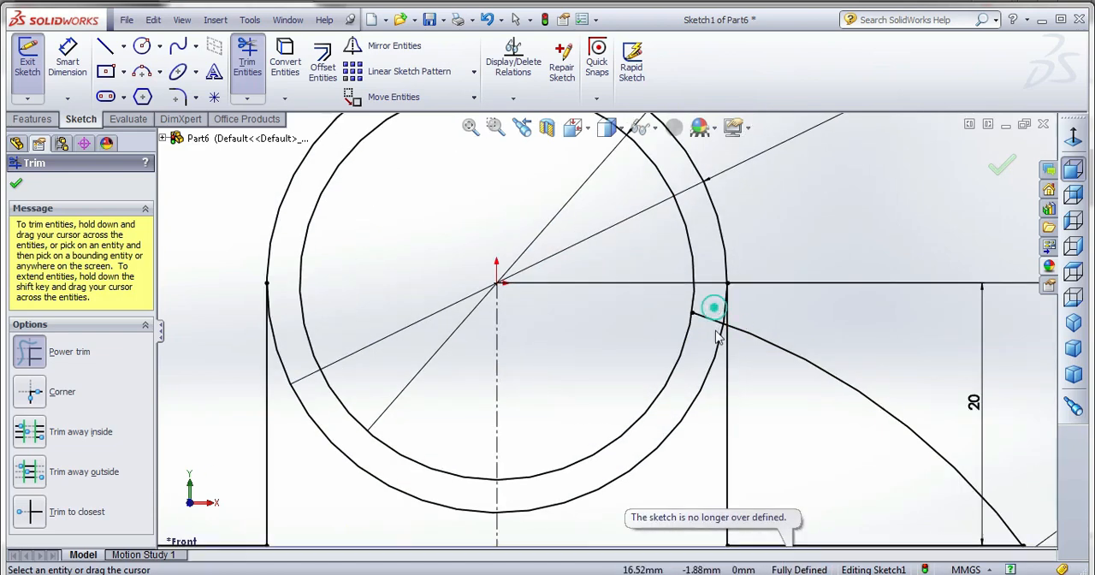
pyautogui.scroll(-3, 719, 333)
pyautogui.scroll(-3, 697, 329)
pyautogui.moveTo(647, 268)
pyautogui.mouseDown()
pyautogui.moveTo(643, 336)
pyautogui.moveTo(659, 298)
pyautogui.moveTo(753, 306)
pyautogui.mouseUp()
pyautogui.scroll(-3, 689, 322)
pyautogui.scroll(5, 687, 305)
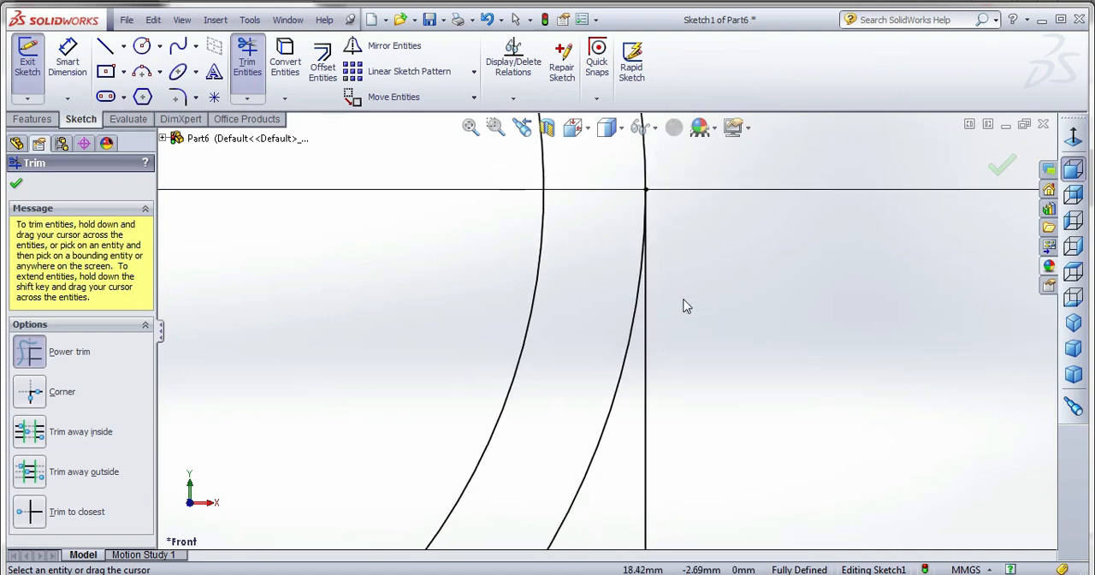
# Fillet the two outer corners where the horizontal lines meet the 100 mm arc with a 10 mm radius.
pyautogui.scroll(8, 685, 306)
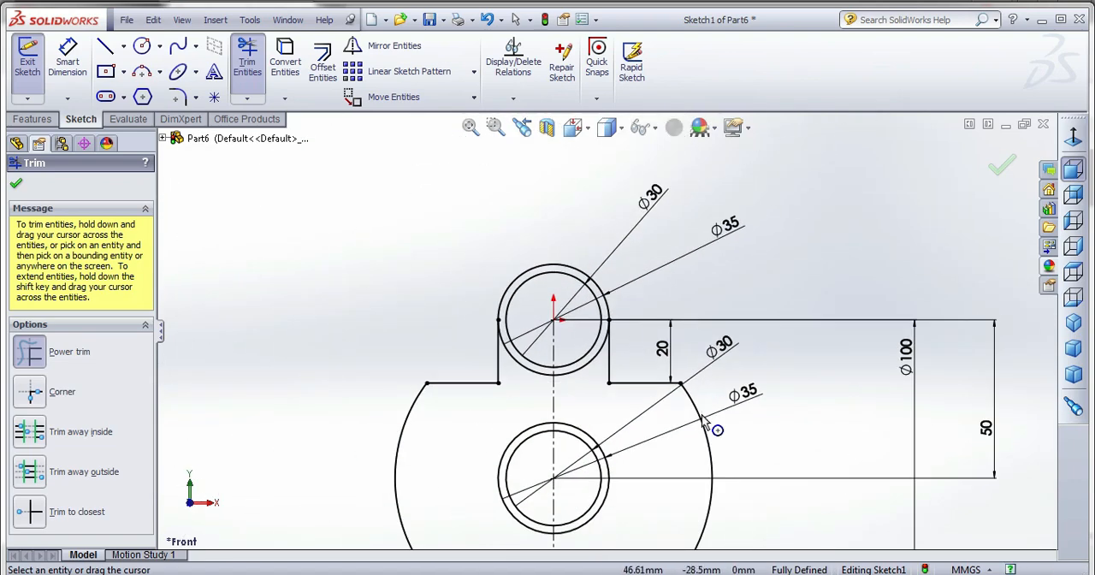
pyautogui.scroll(-2, 547, 392)
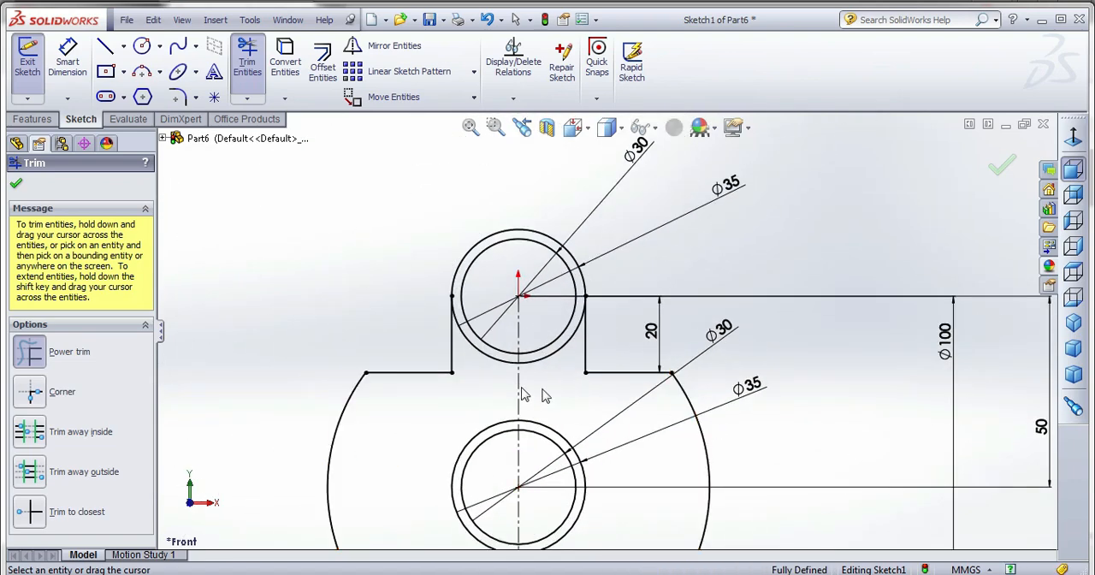
pyautogui.click(181, 98)
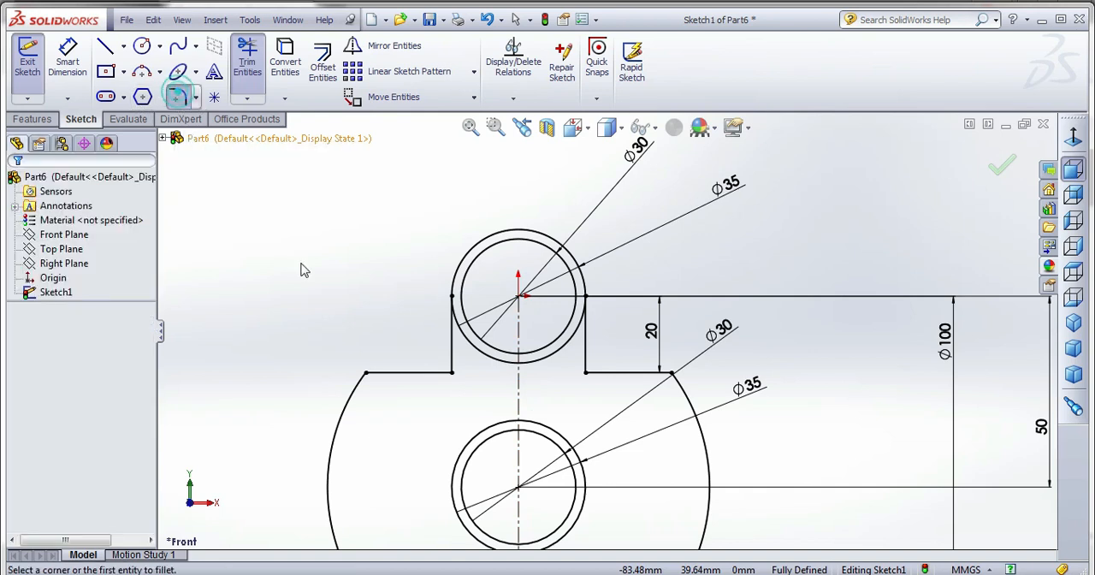
pyautogui.click(400, 373)
pyautogui.click(354, 387)
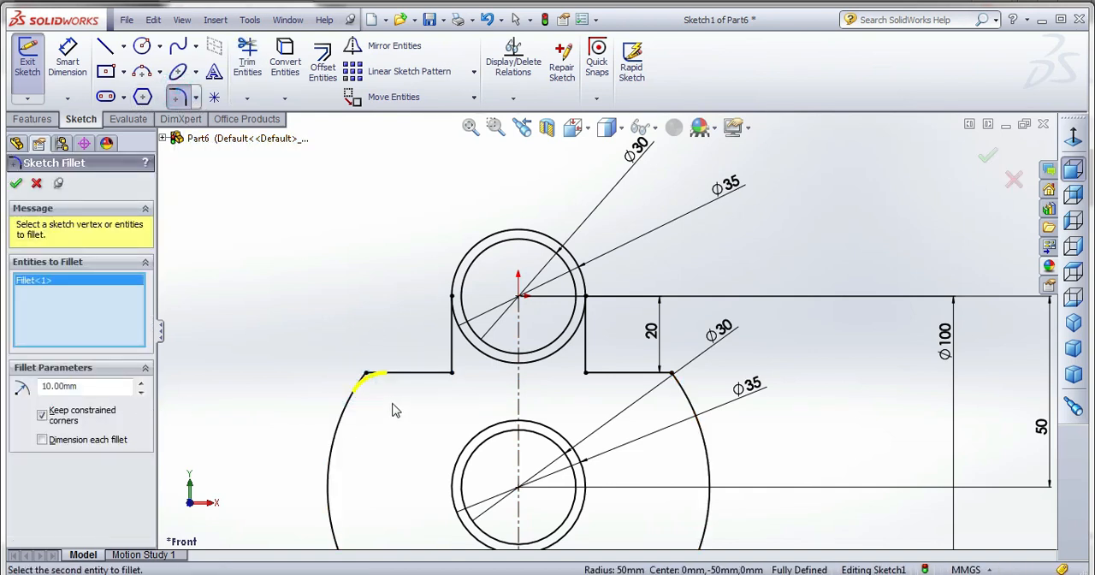
pyautogui.click(651, 373)
pyautogui.click(684, 391)
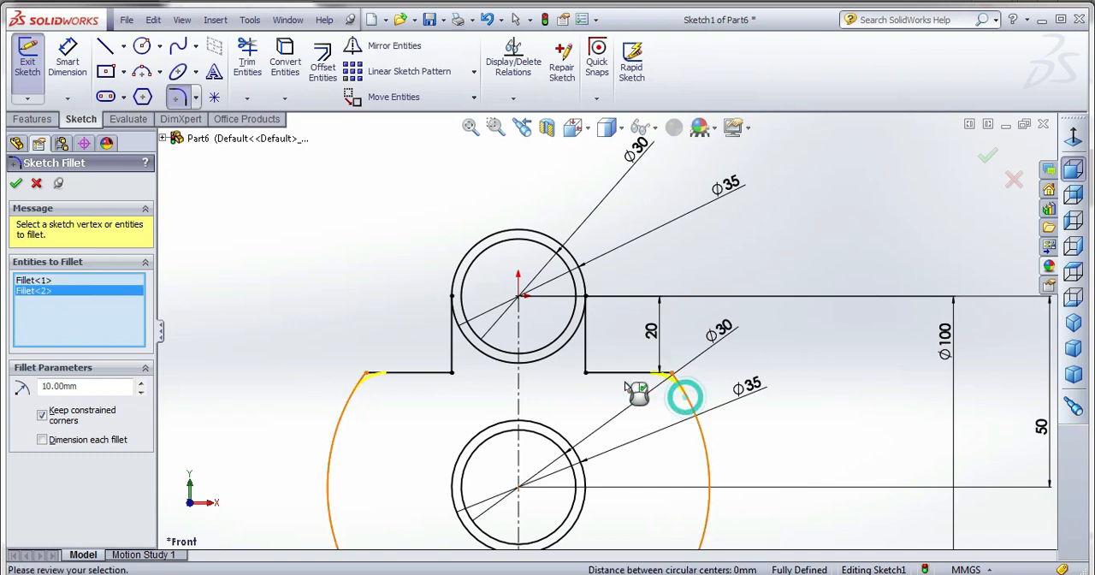
pyautogui.click(17, 183)
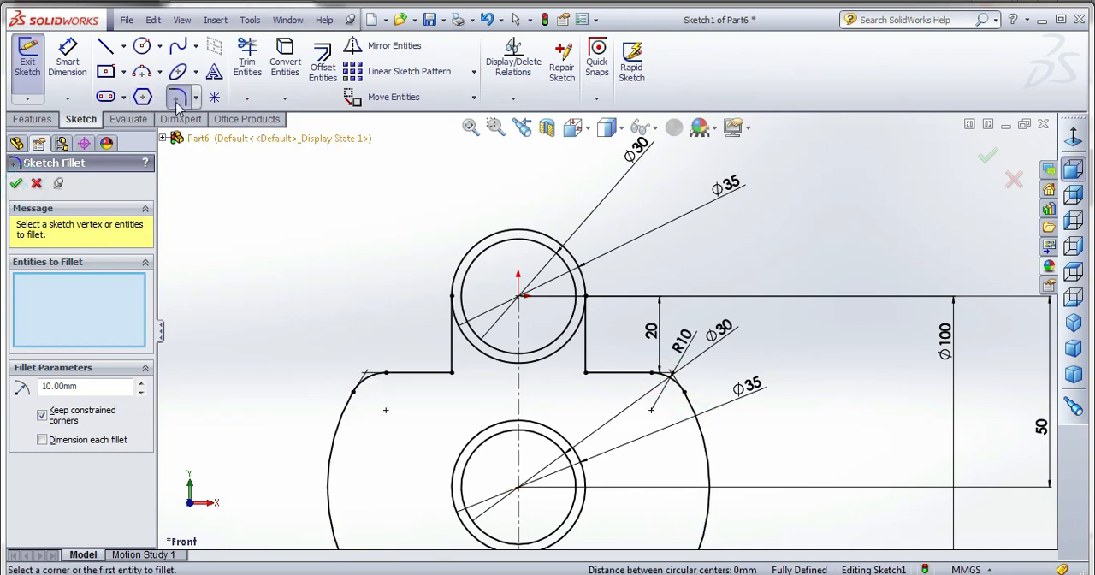
# Fillet the two inner corners between the vertical and horizontal lines with a 5 mm radius.
pyautogui.click(443, 376)
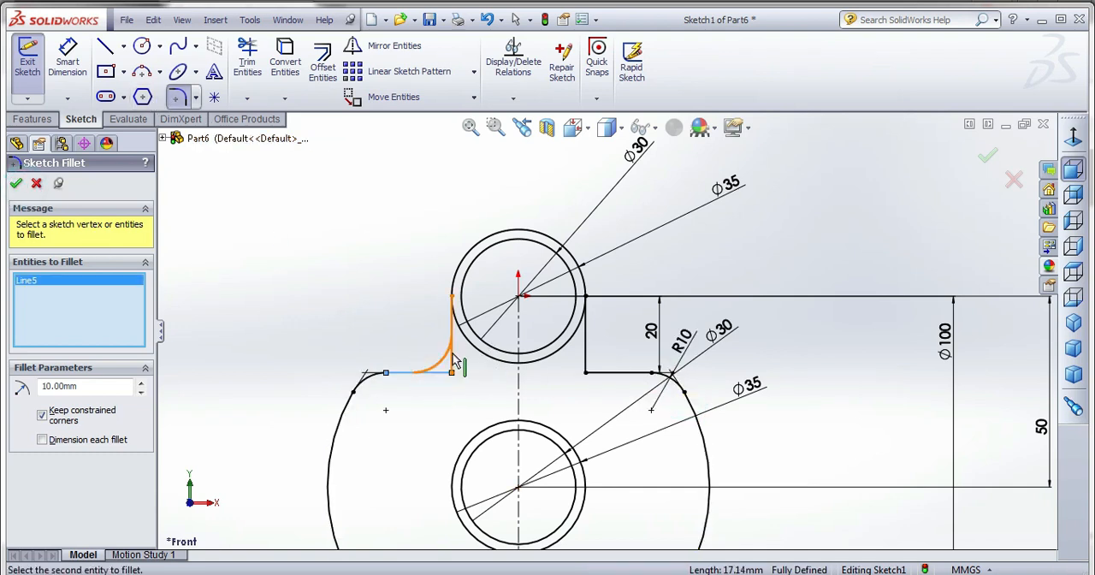
pyautogui.click(89, 388)
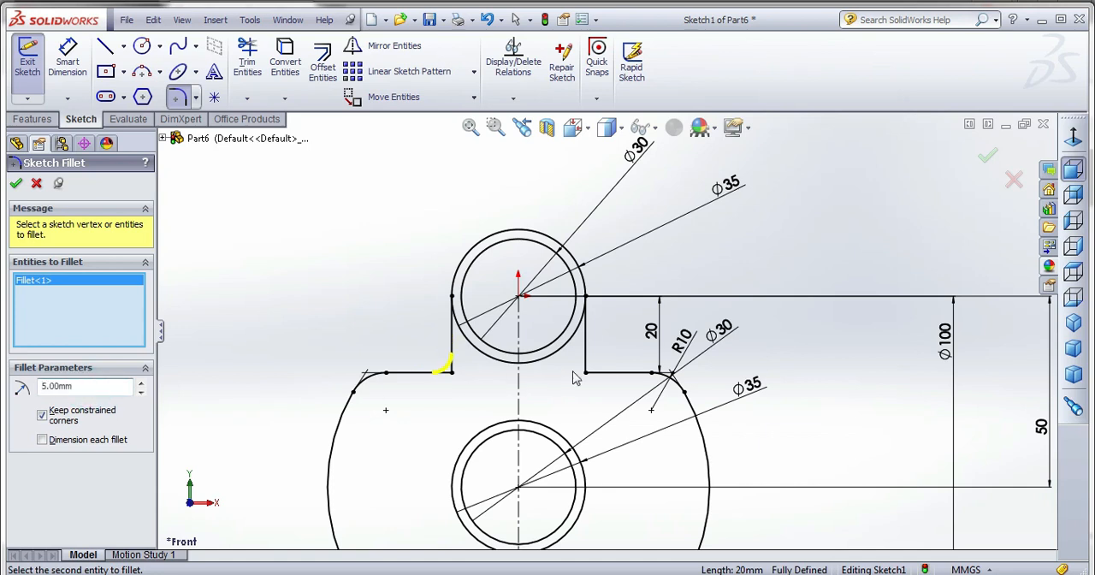
pyautogui.click(599, 374)
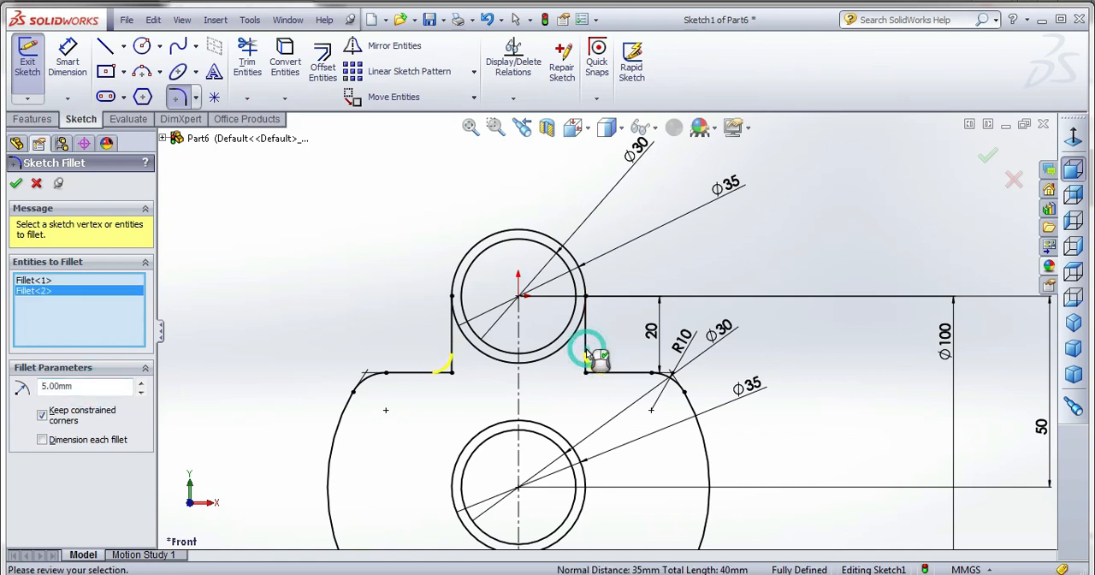
pyautogui.click(16, 183)
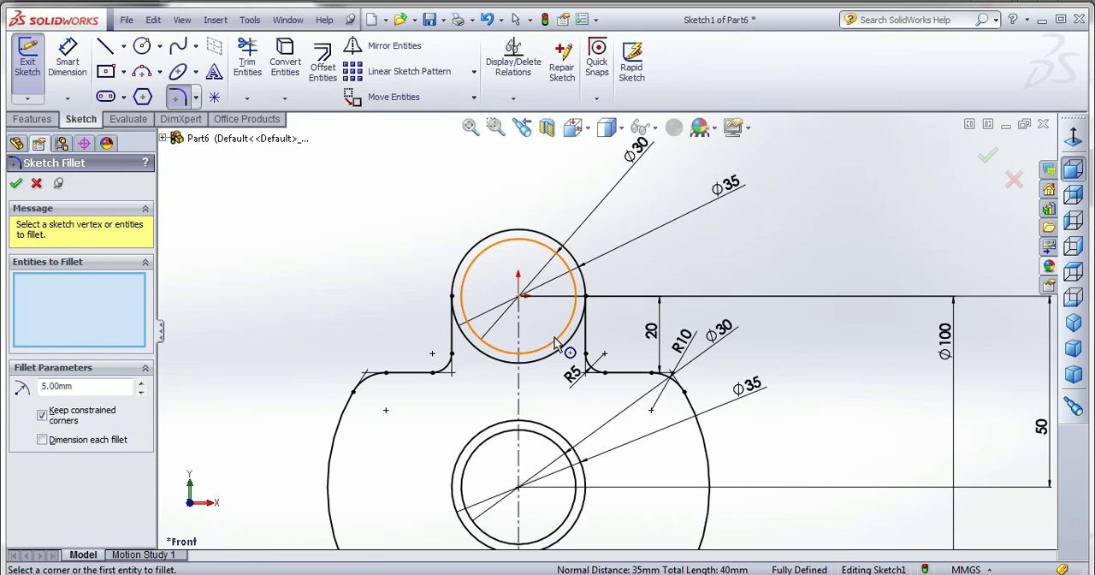
# Exit the finished web profile sketch and start an extruded boss.
pyautogui.scroll(3, 598, 385)
pyautogui.scroll(-1, 618, 406)
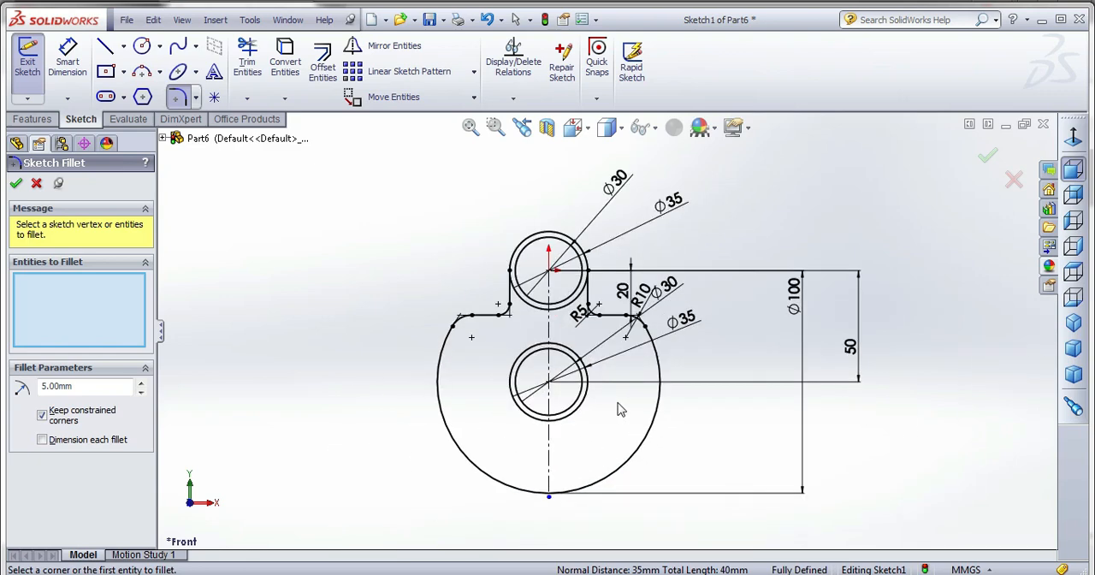
pyautogui.click(999, 161)
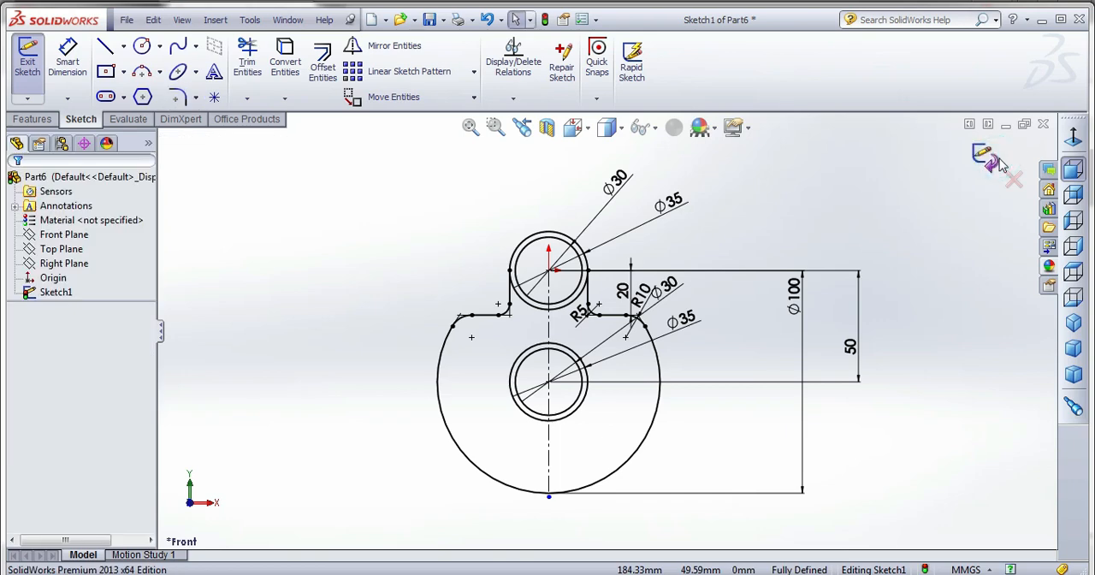
pyautogui.click(986, 161)
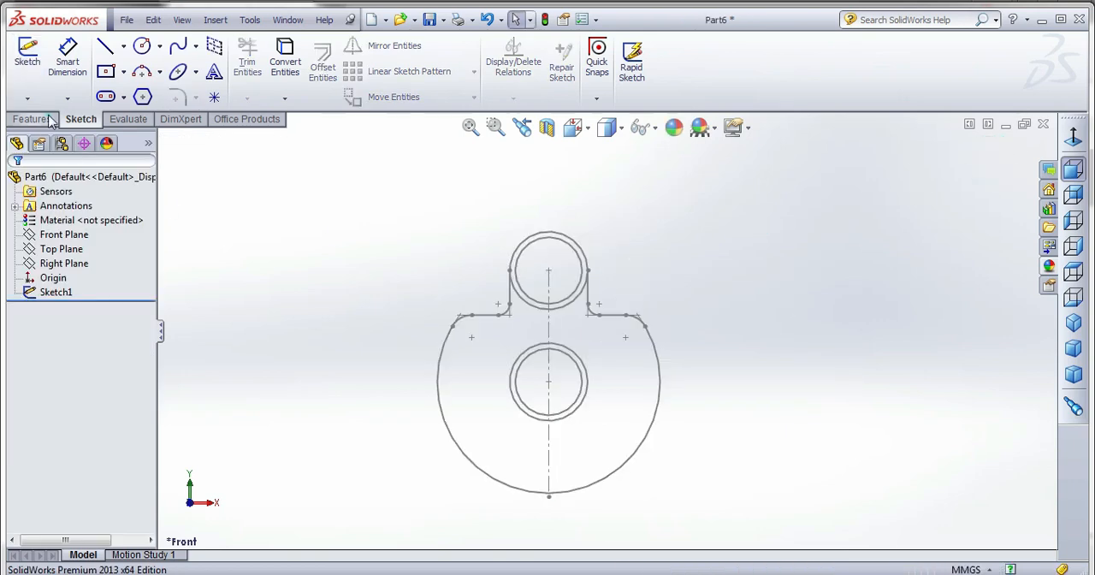
pyautogui.click(32, 119)
pyautogui.click(34, 64)
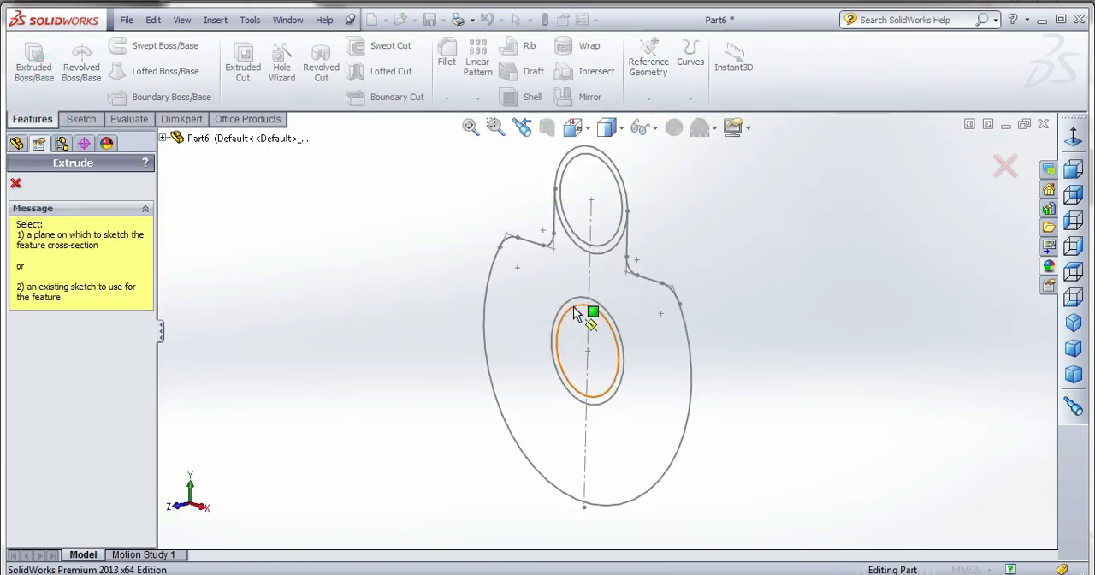
pyautogui.click(573, 312)
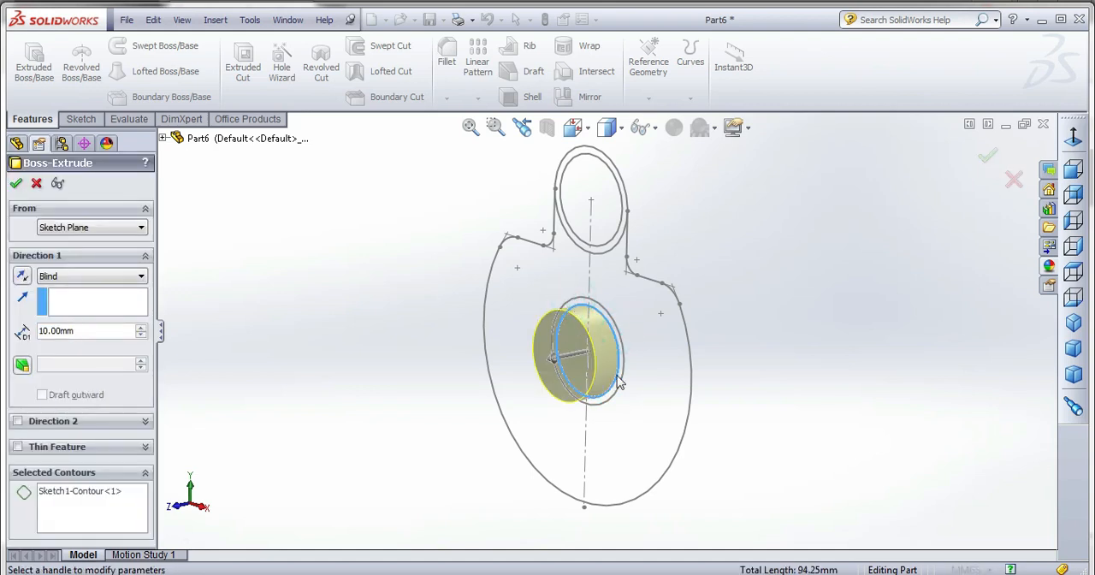
pyautogui.moveTo(620, 381); pyautogui.dragTo(660, 390, button='middle')
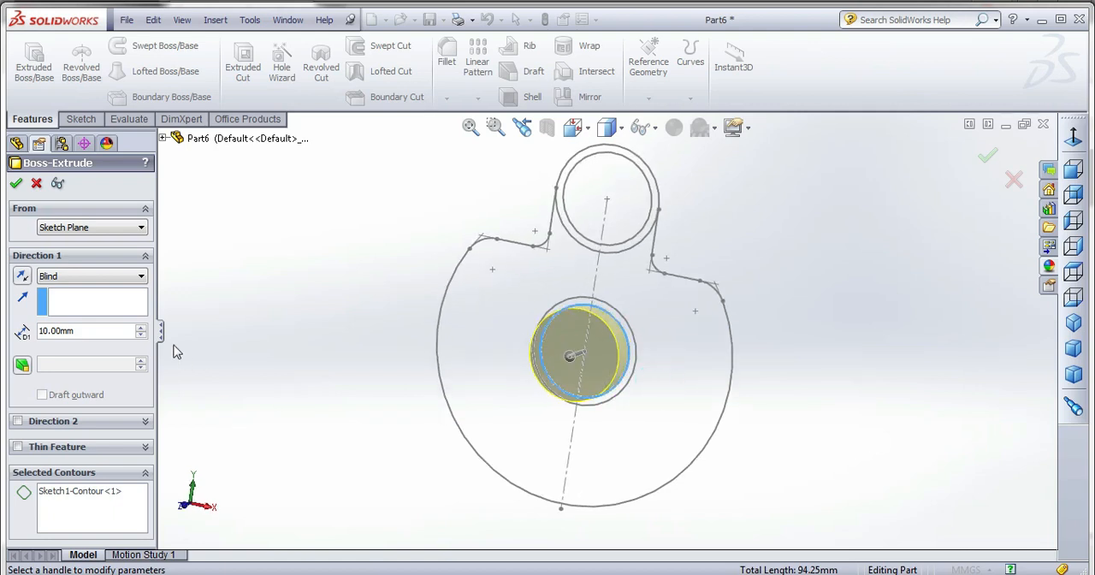
pyautogui.rightClick(71, 494)
pyautogui.click(90, 496)
# Select both halves of the web profile and both halves of the ring around the lower circle as extrusion regions.
pyautogui.click(691, 354)
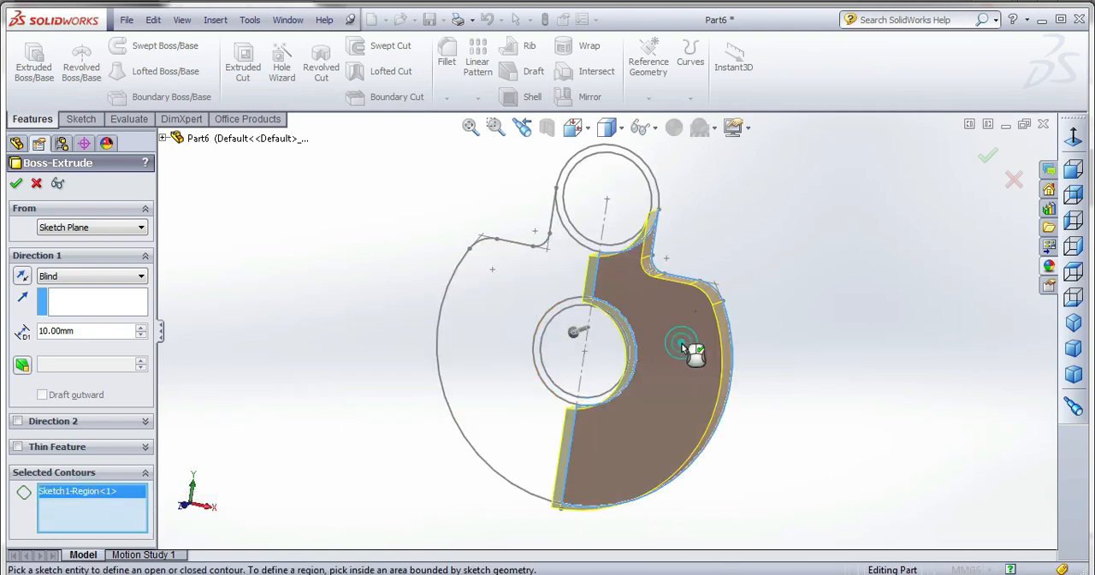
pyautogui.scroll(-3, 605, 323)
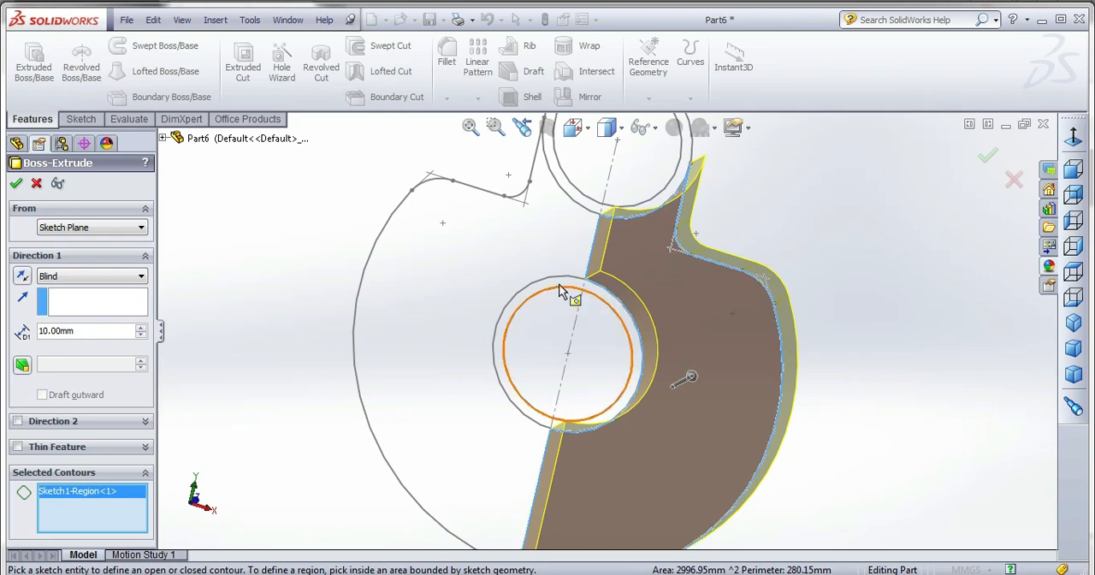
pyautogui.click(602, 301)
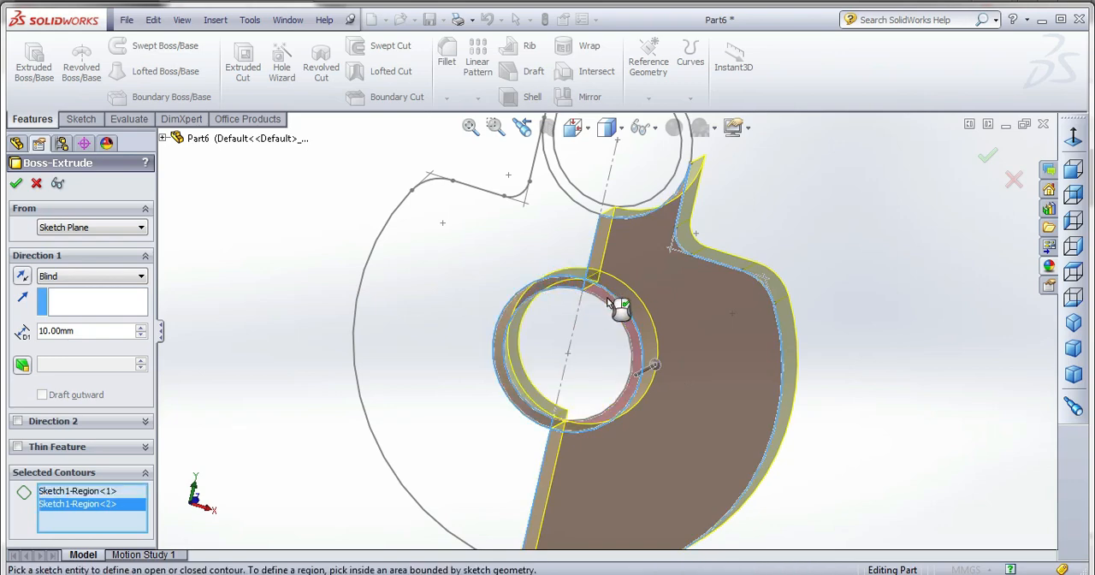
pyautogui.click(618, 305)
pyautogui.click(516, 318)
pyautogui.scroll(3, 613, 282)
pyautogui.scroll(-5, 603, 239)
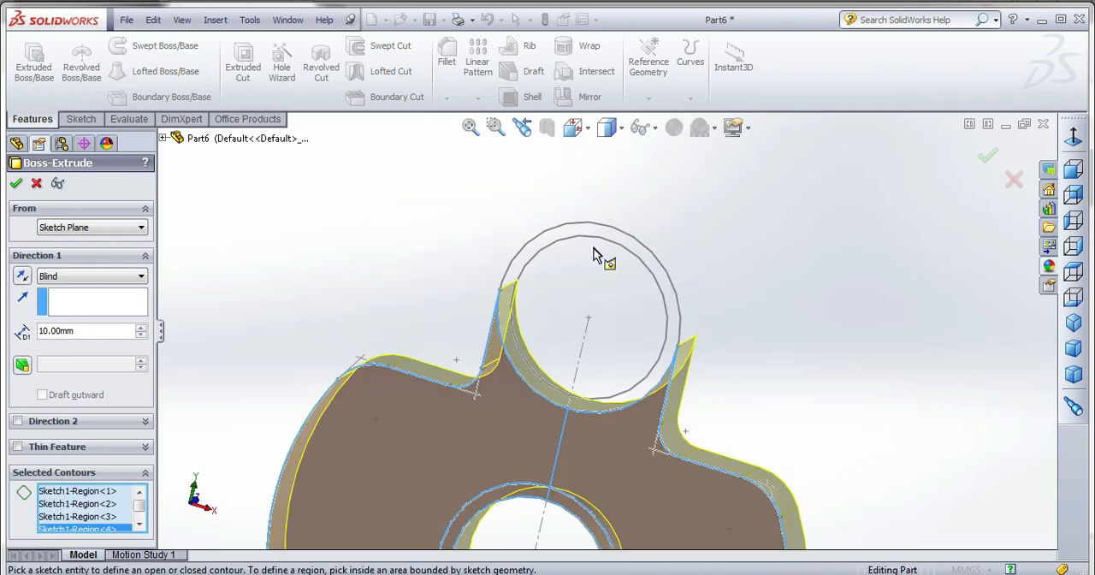
# Add the upper ring, upper circle and both lower circle halves to the regions and extrude the solid web 10 mm blind.
pyautogui.scroll(1, 544, 244)
pyautogui.click(535, 238)
pyautogui.scroll(2, 548, 248)
pyautogui.click(618, 301)
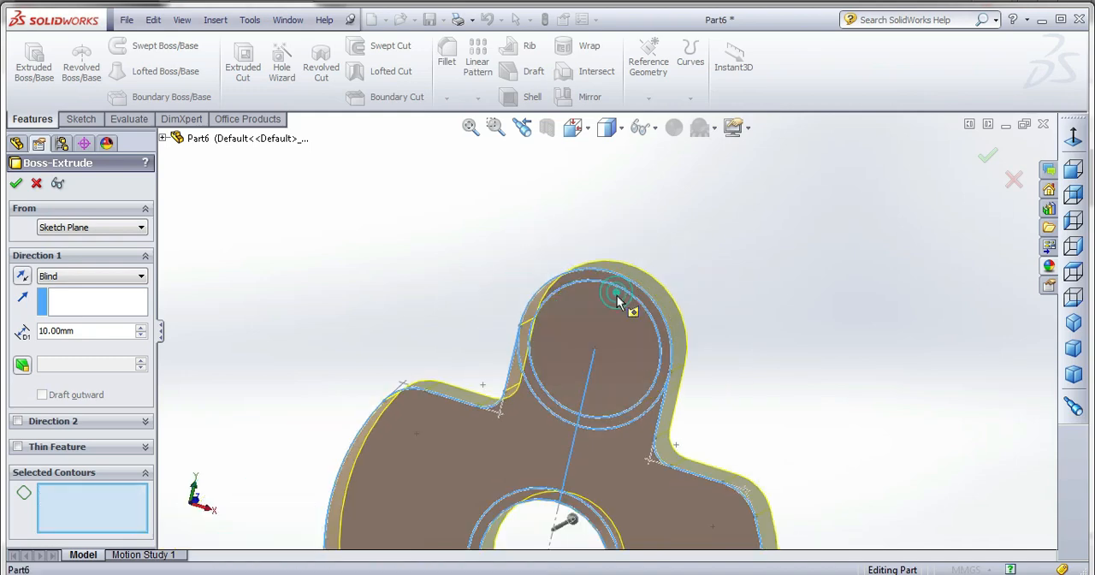
pyautogui.scroll(3, 622, 291)
pyautogui.click(565, 457)
pyautogui.click(582, 461)
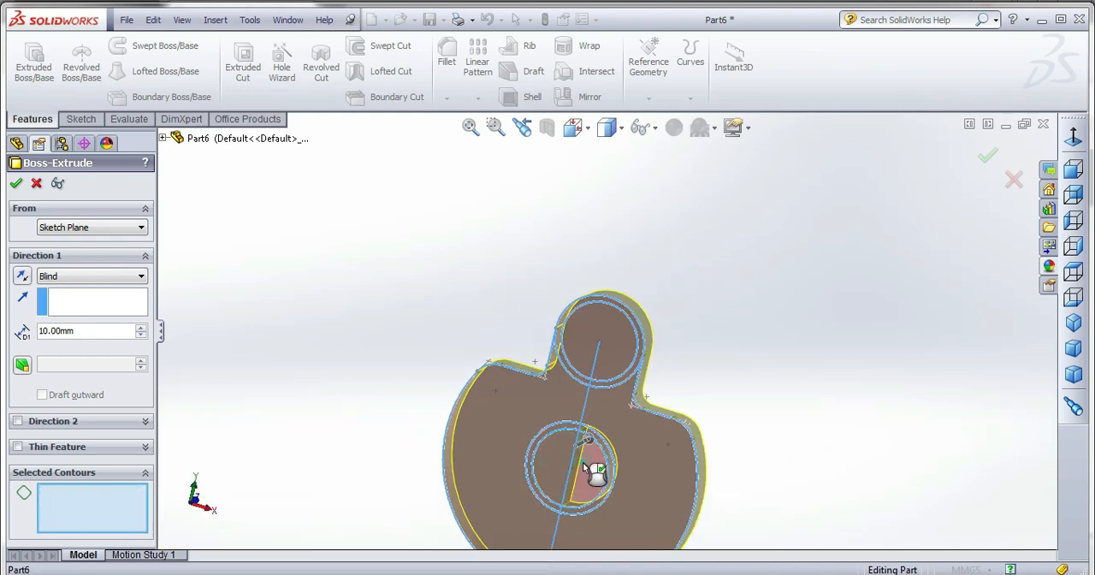
pyautogui.moveTo(631, 371); pyautogui.dragTo(547, 369, button='middle')
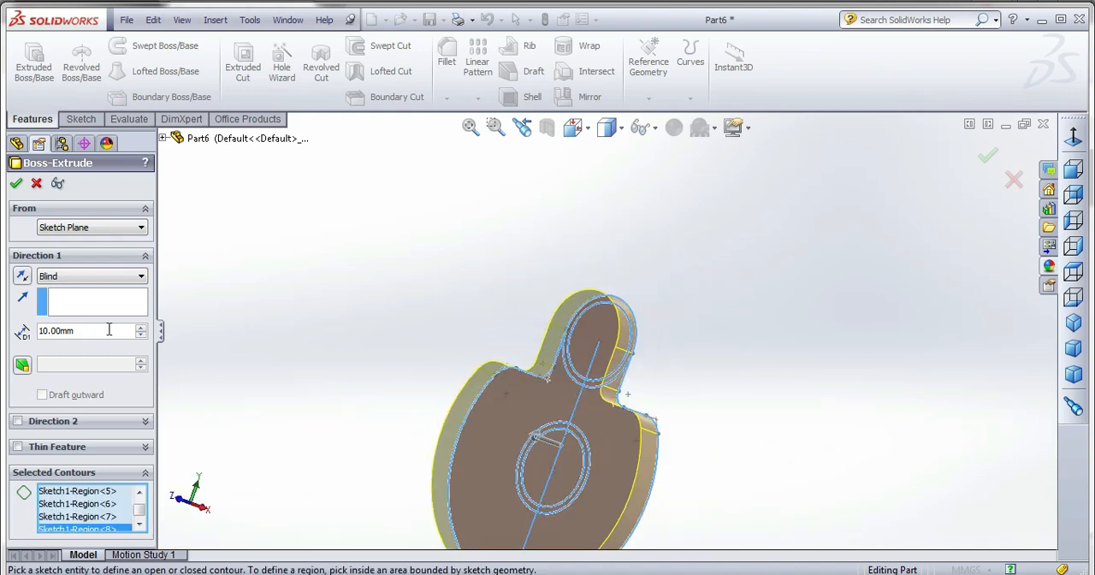
pyautogui.click(15, 185)
# Start another extruded boss and show Sketch1 from inside the web's extrusion feature so its circles can be reused.
pyautogui.moveTo(525, 269); pyautogui.dragTo(623, 385, button='middle')
pyautogui.scroll(-4, 623, 385)
pyautogui.click(35, 72)
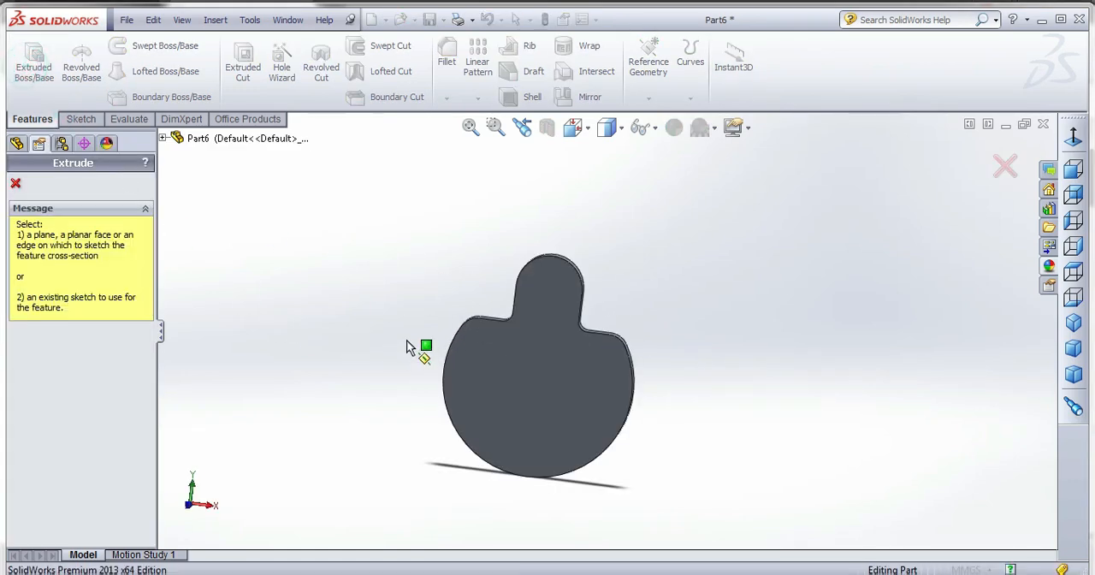
pyautogui.click(163, 138)
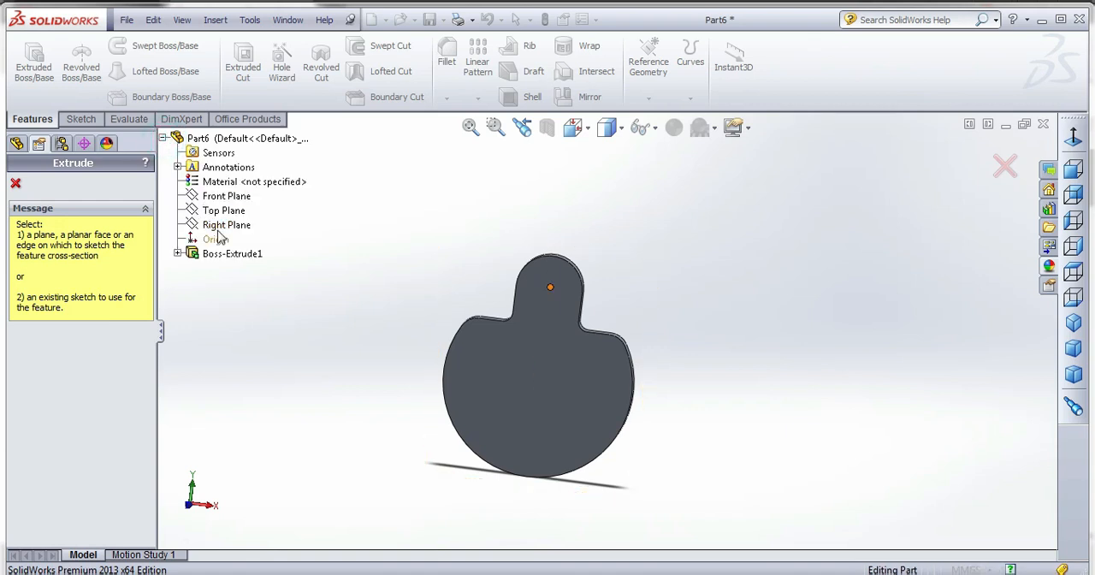
pyautogui.click(178, 253)
pyautogui.rightClick(215, 269)
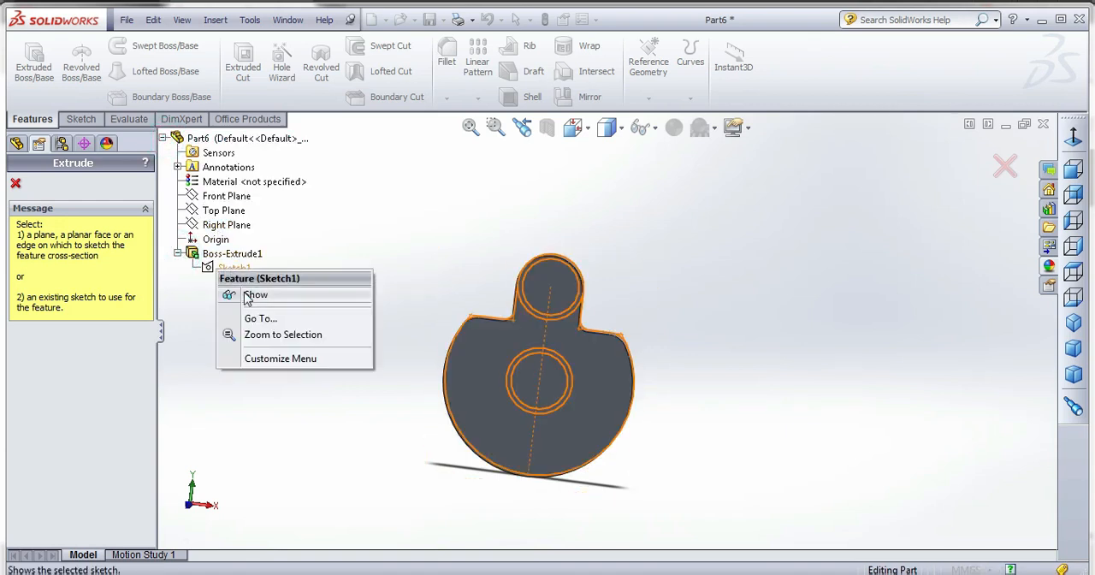
pyautogui.click(246, 294)
pyautogui.click(305, 229)
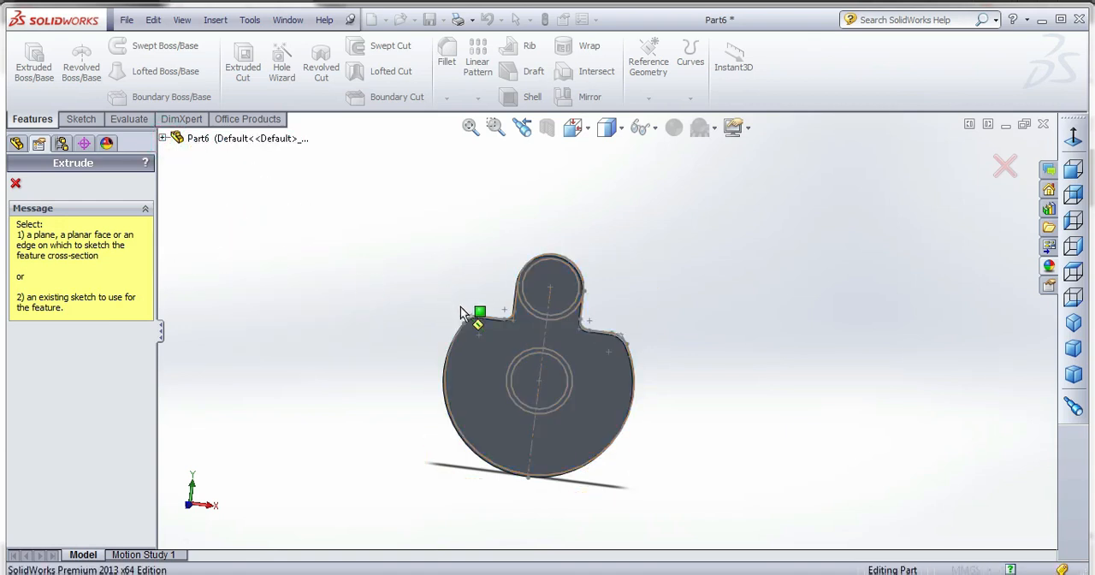
# Extrude the upper 30 mm circle 30 mm blind in the reversed direction, merged with the web.
pyautogui.click(556, 320)
pyautogui.moveTo(491, 310); pyautogui.dragTo(513, 334, button='middle')
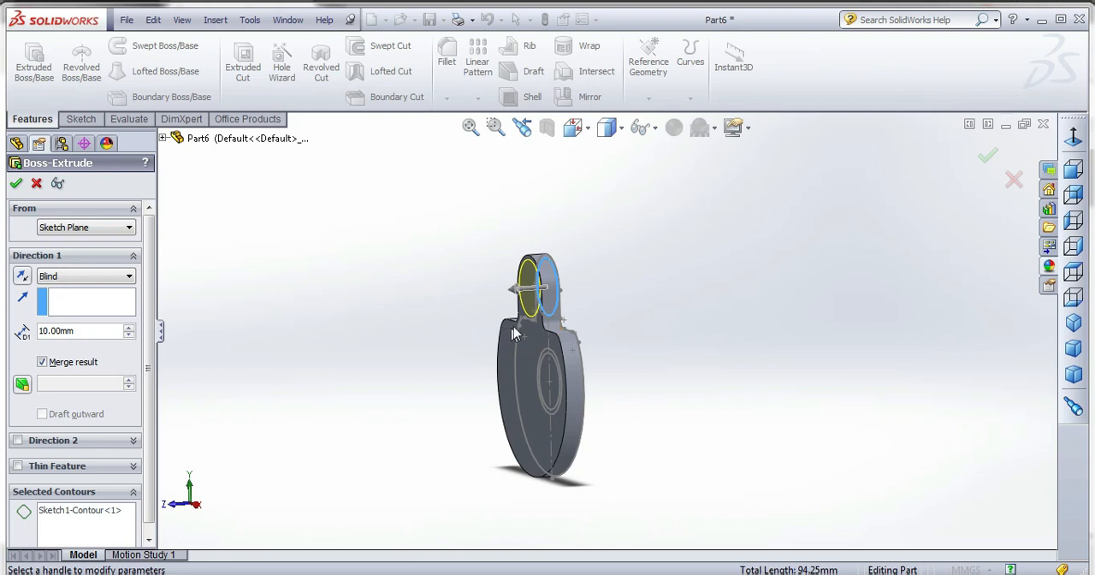
pyautogui.click(23, 276)
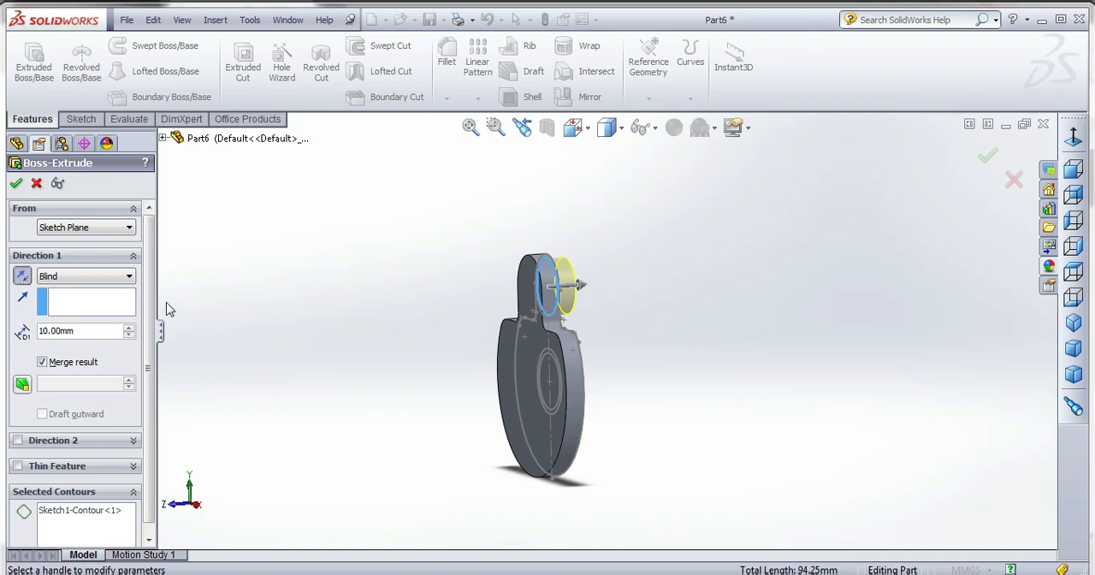
pyautogui.click(128, 327)
pyautogui.click(128, 326)
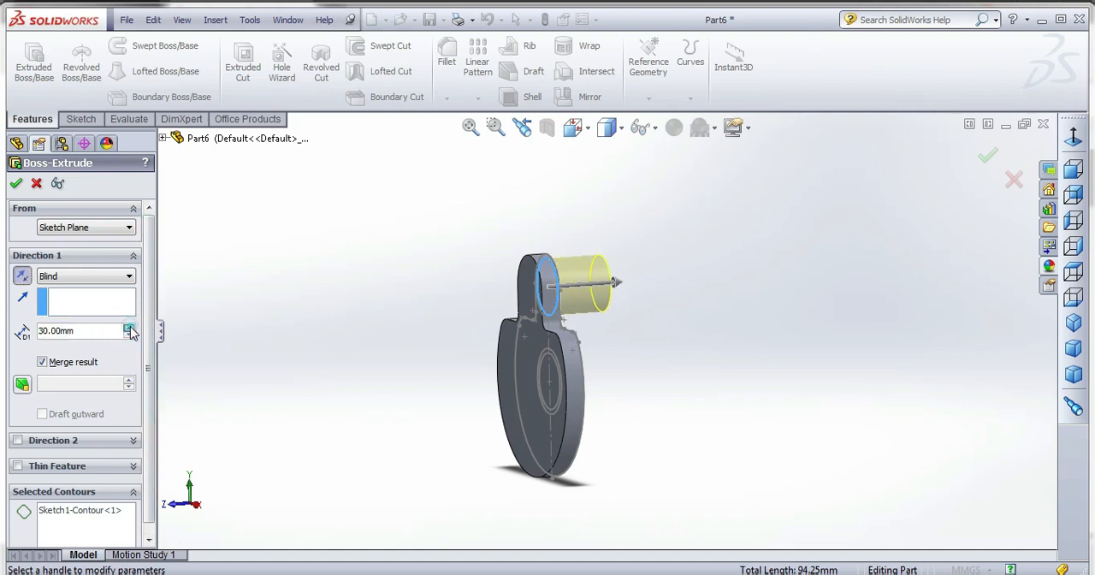
pyautogui.click(128, 328)
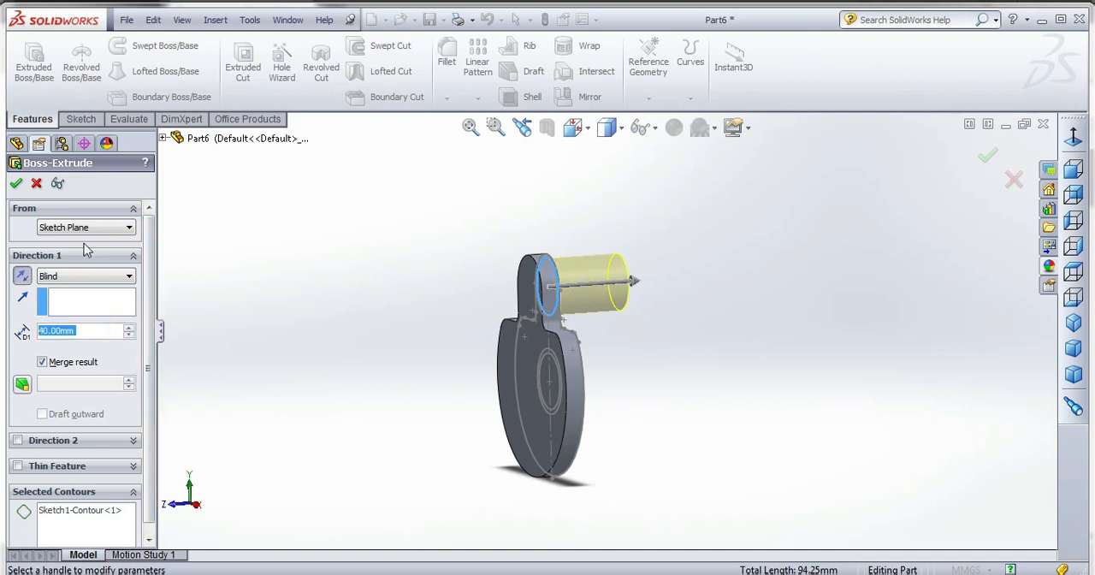
pyautogui.click(129, 334)
pyautogui.click(18, 185)
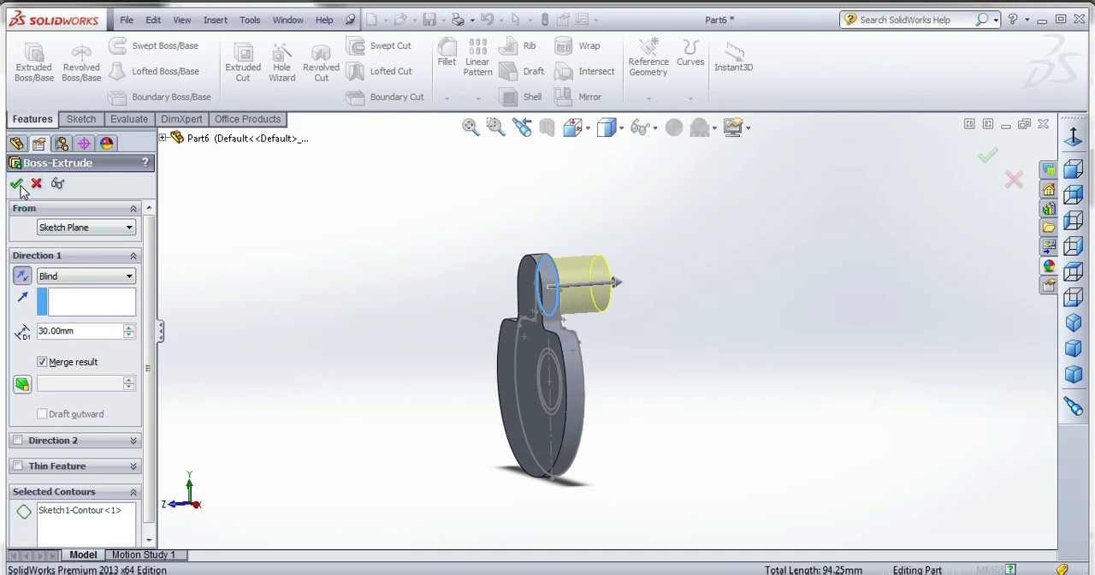
pyautogui.click(339, 351)
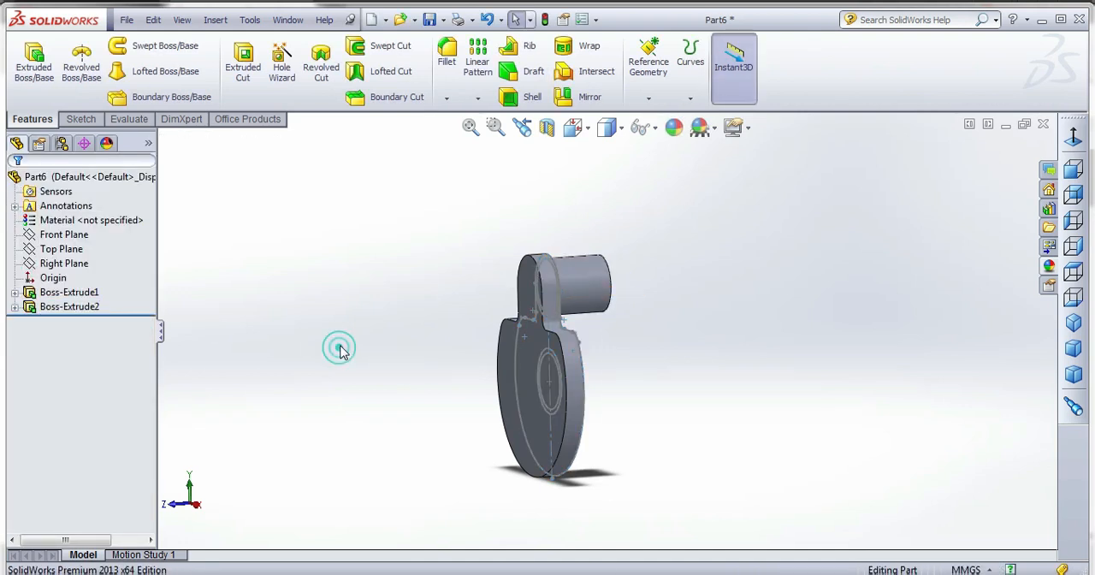
# Extrude the lower 30 mm circle of the web sketch 50 mm blind as a pin merged with the web.
pyautogui.click(34, 68)
pyautogui.click(550, 407)
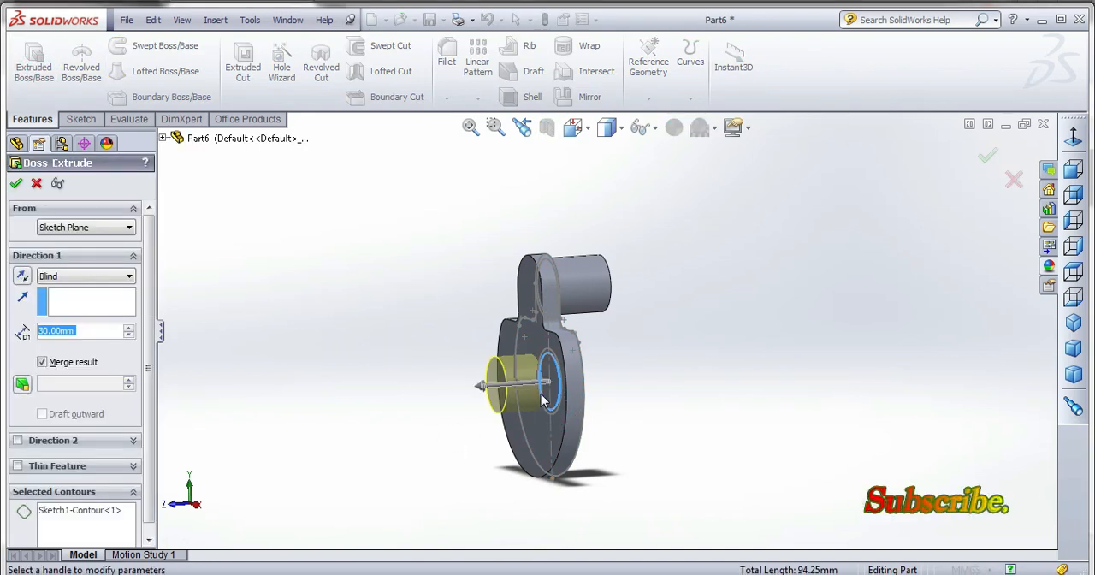
pyautogui.click(129, 328)
pyautogui.click(129, 329)
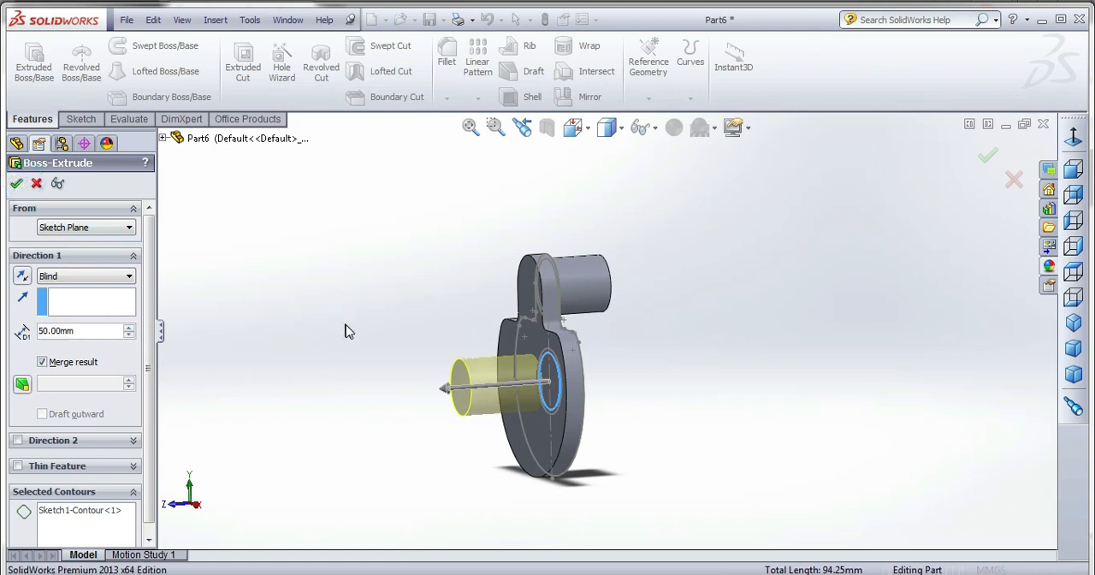
pyautogui.press('Return')
# Extrude the larger circle around the lower pin 15 mm blind to form a collar merged with the web.
pyautogui.click(34, 62)
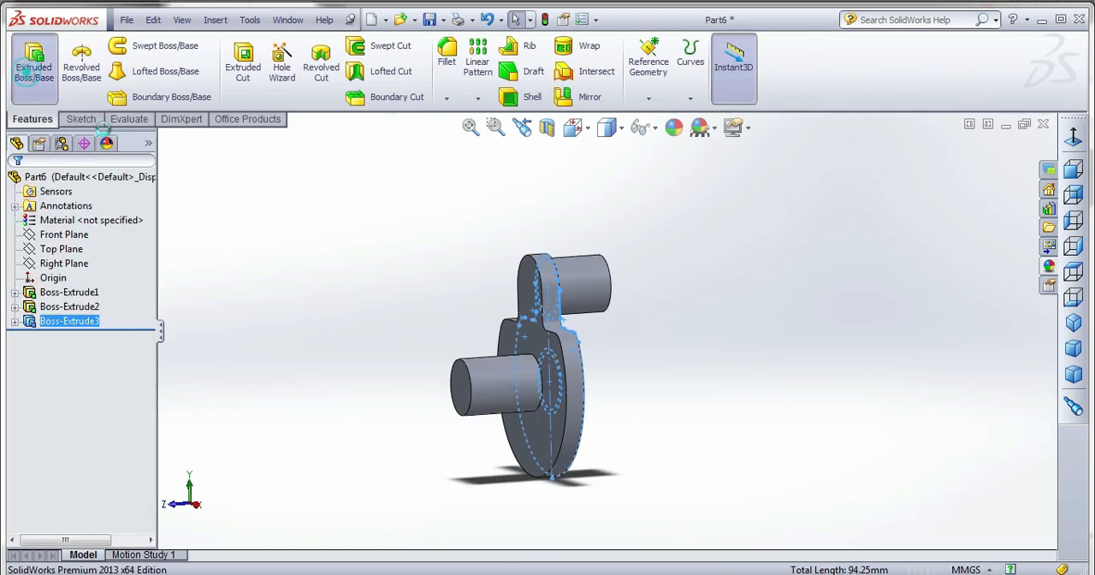
pyautogui.click(560, 374)
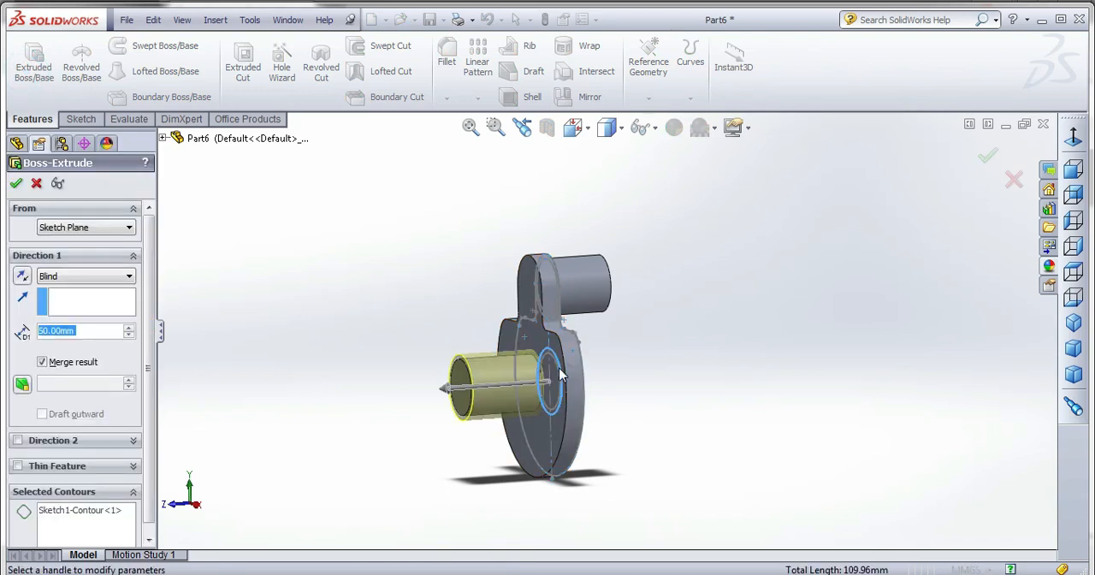
pyautogui.click(129, 334)
pyautogui.click(129, 334)
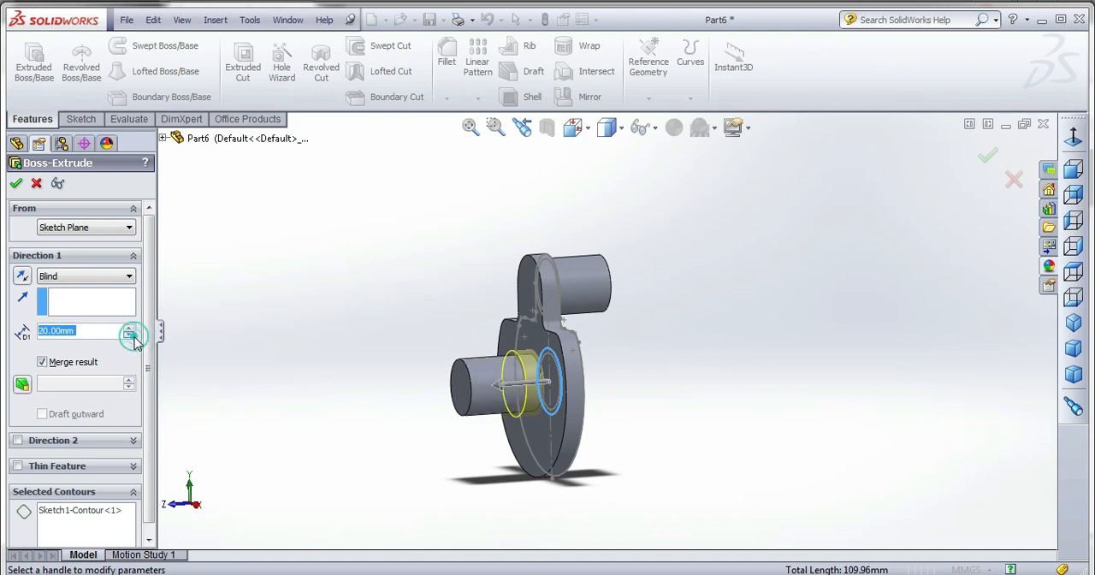
pyautogui.click(129, 334)
pyautogui.click(129, 334)
pyautogui.click(129, 329)
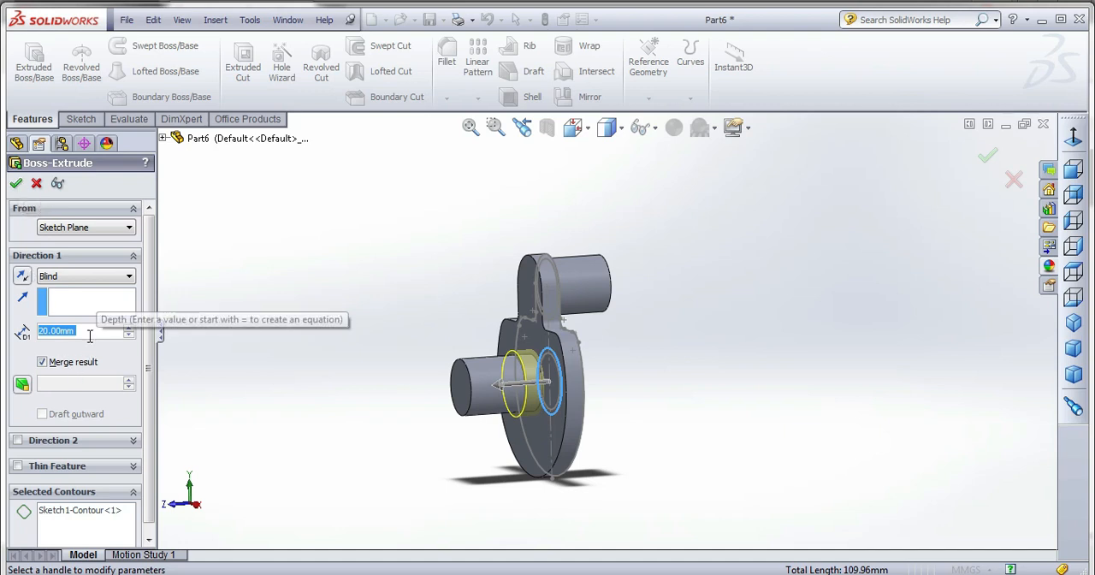
pyautogui.write('15')
pyautogui.press('Return')
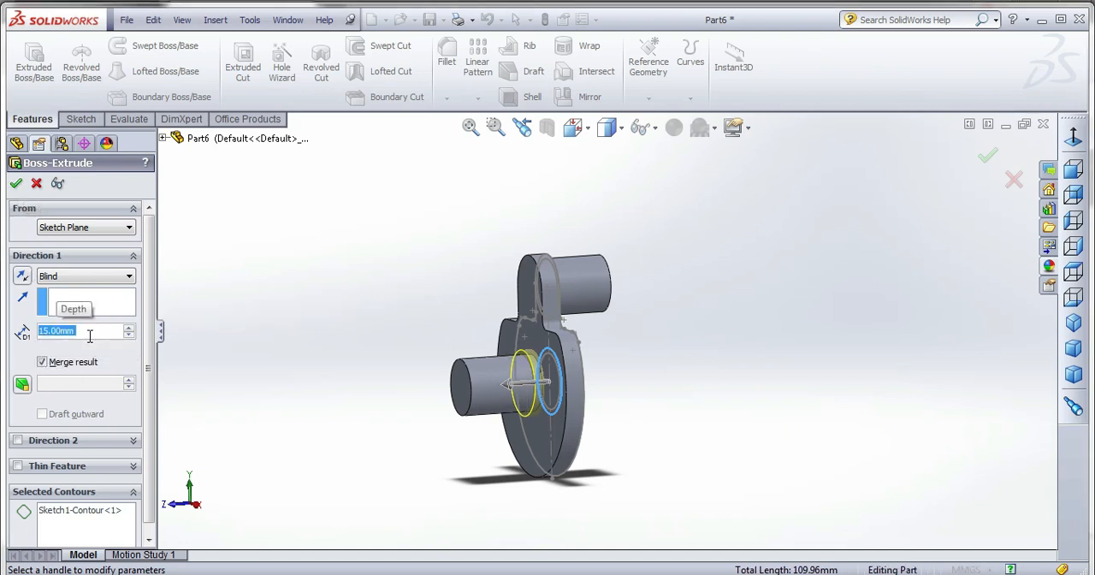
pyautogui.click(15, 183)
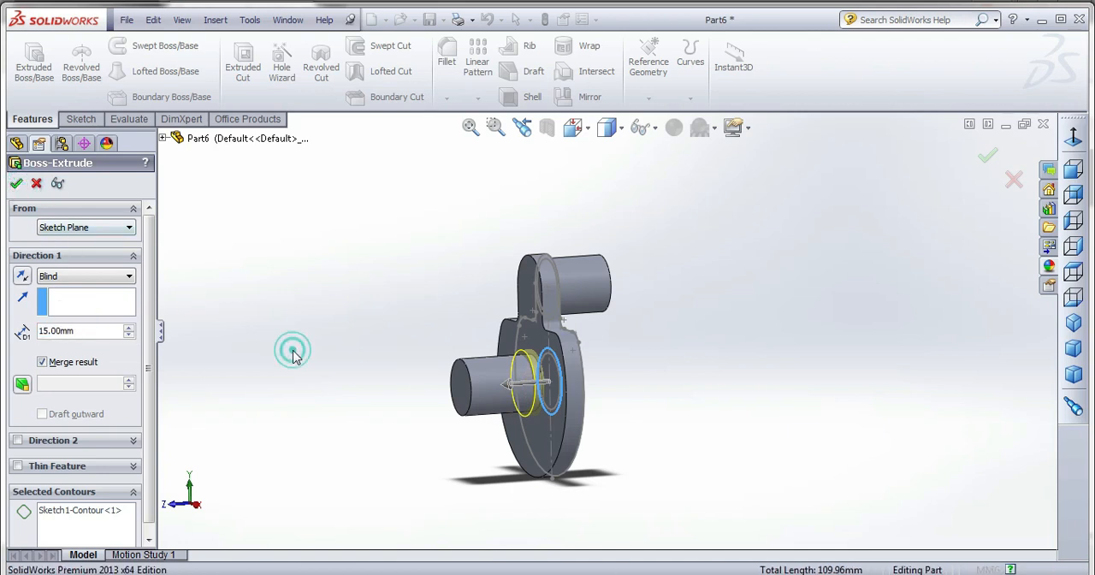
# Start a boss sketch on the upper pin's end face and convert the outline of the web's face into it.
pyautogui.moveTo(319, 403); pyautogui.dragTo(402, 417, button='middle')
pyautogui.click(377, 331)
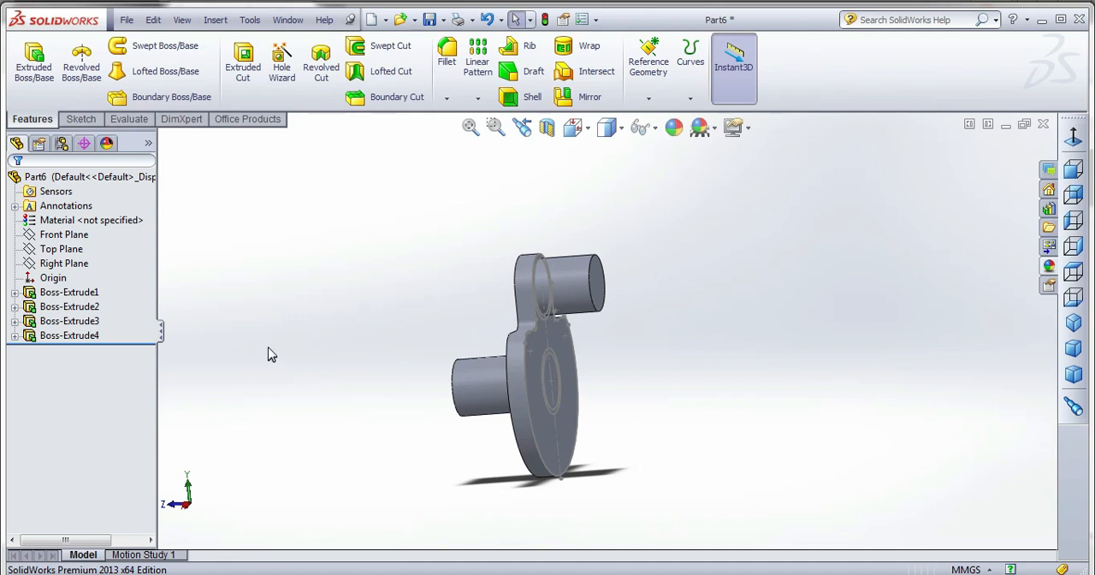
pyautogui.click(34, 62)
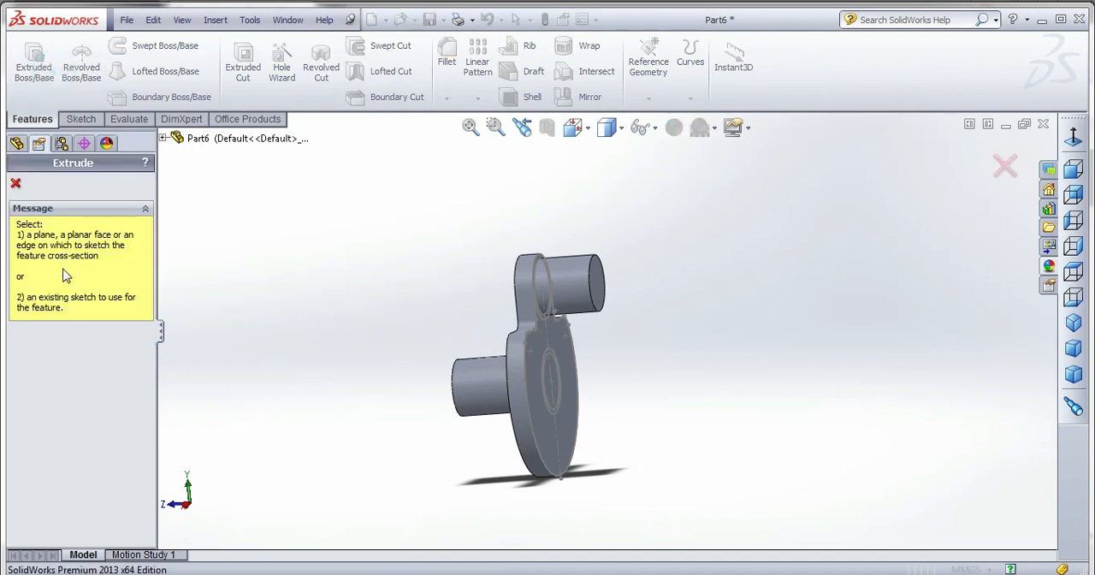
pyautogui.click(163, 137)
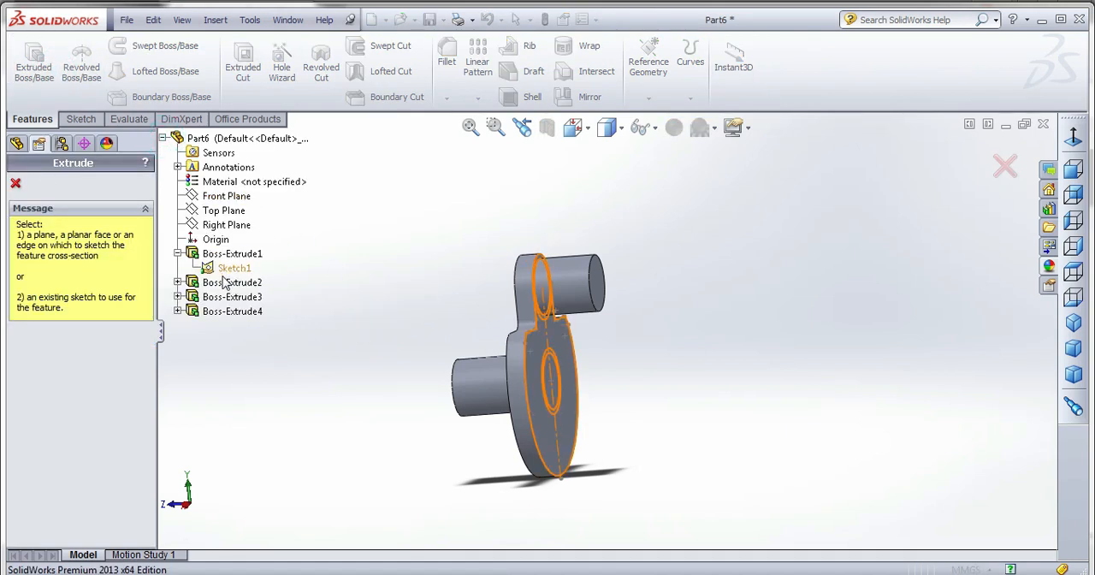
pyautogui.click(597, 284)
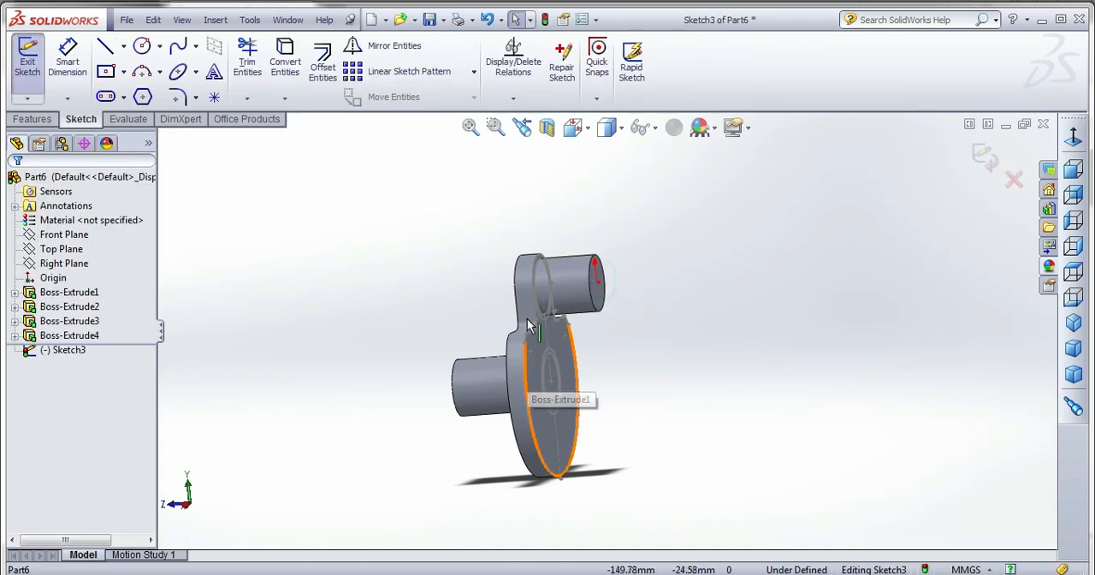
pyautogui.click(285, 60)
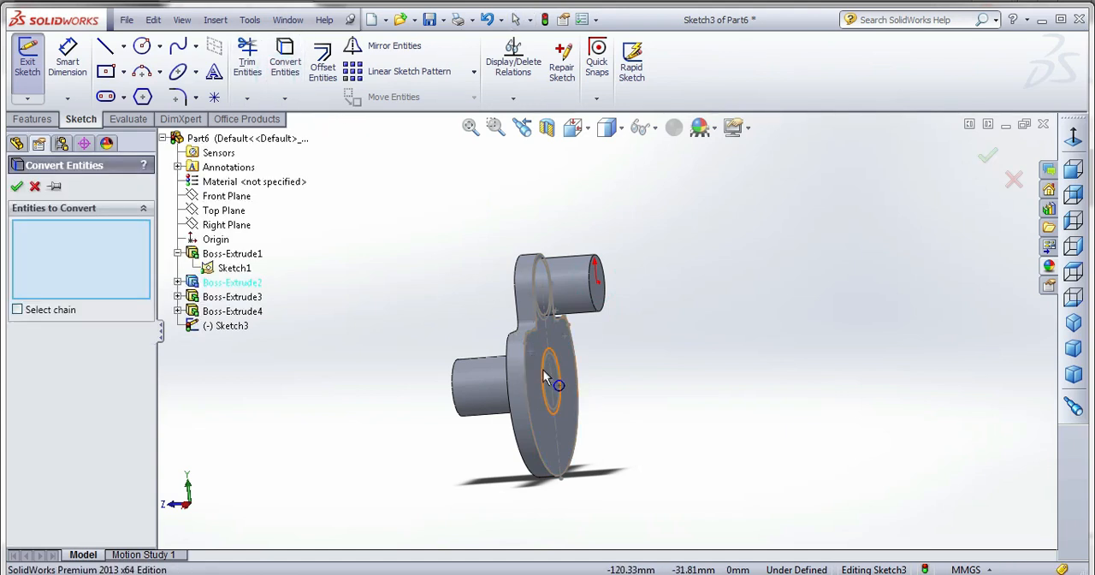
pyautogui.moveTo(517, 367); pyautogui.dragTo(541, 340, button='middle')
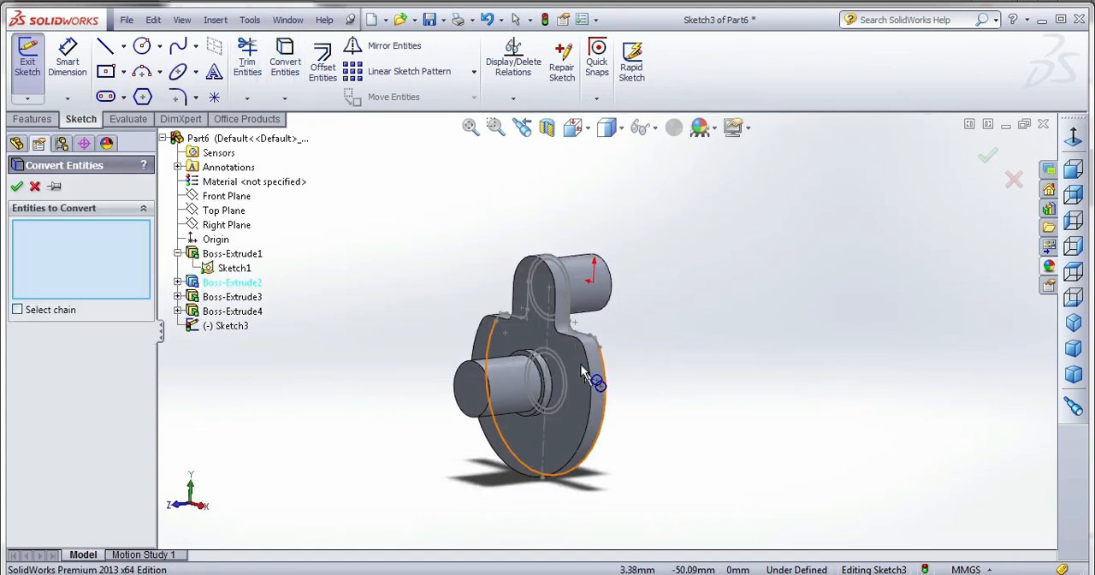
pyautogui.click(541, 341)
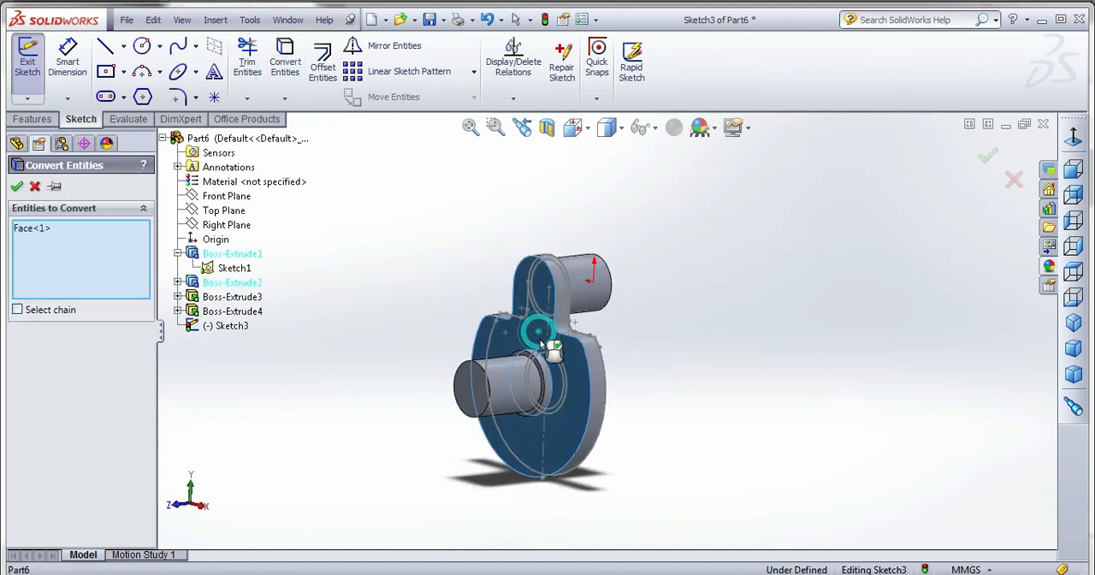
pyautogui.click(18, 185)
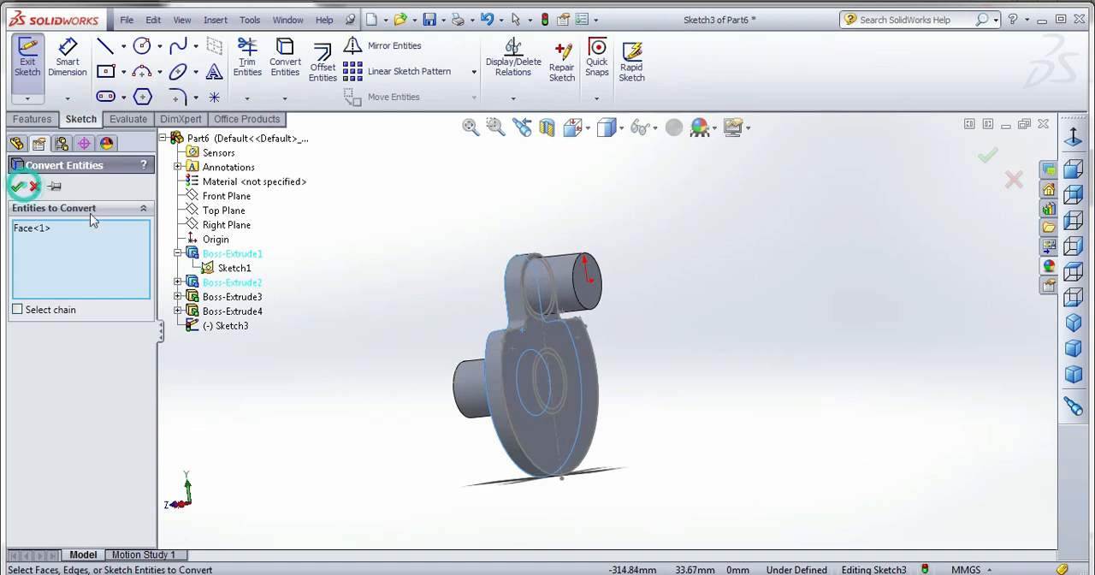
# Extrude the converted web outline 10 mm blind away from the first web, merged with the upper pin.
pyautogui.click(36, 119)
pyautogui.click(36, 68)
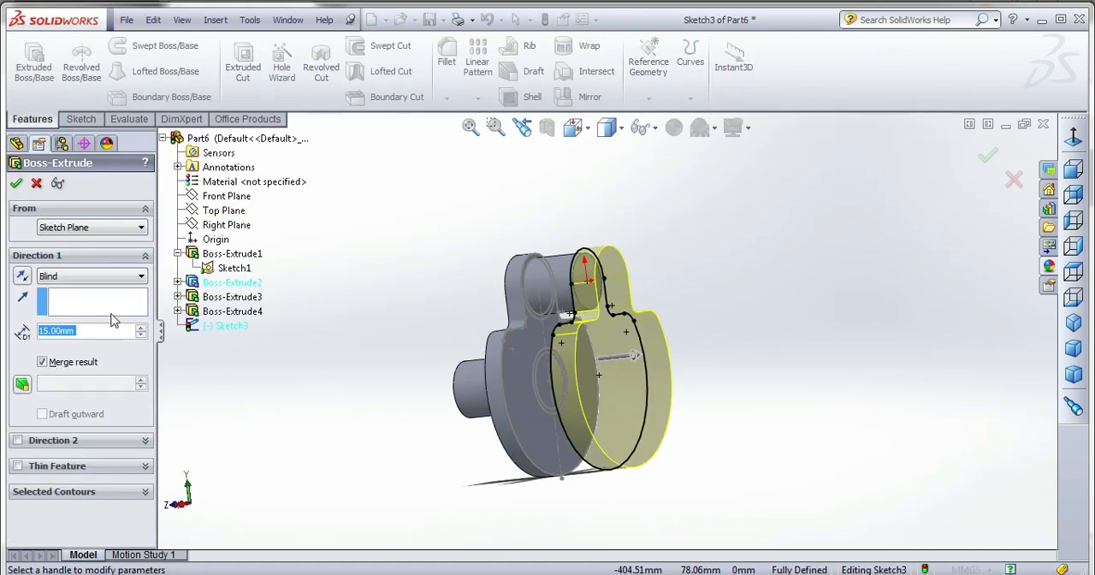
pyautogui.write('10')
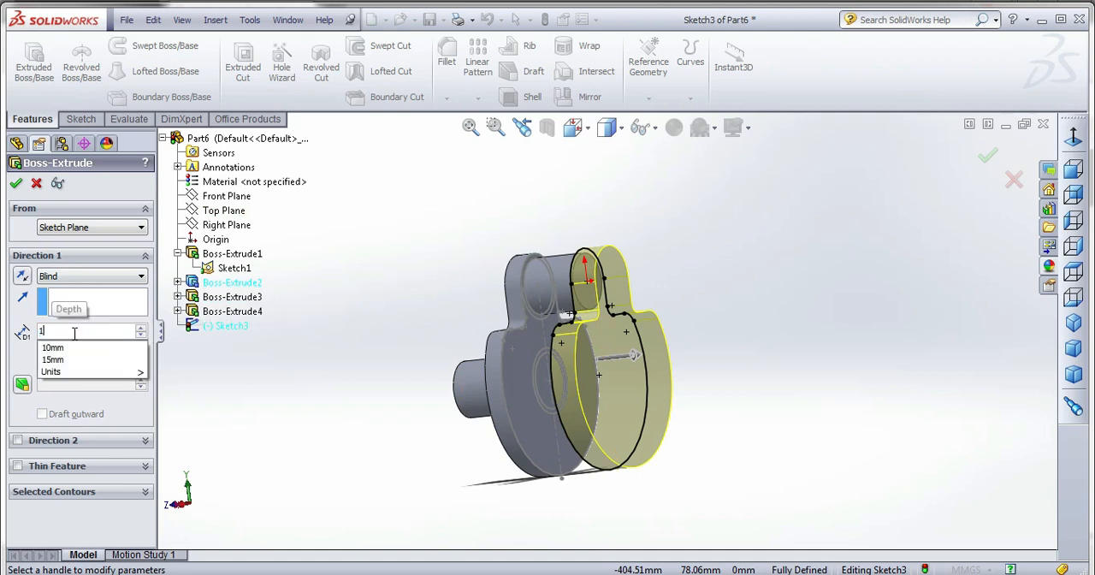
pyautogui.press('Return')
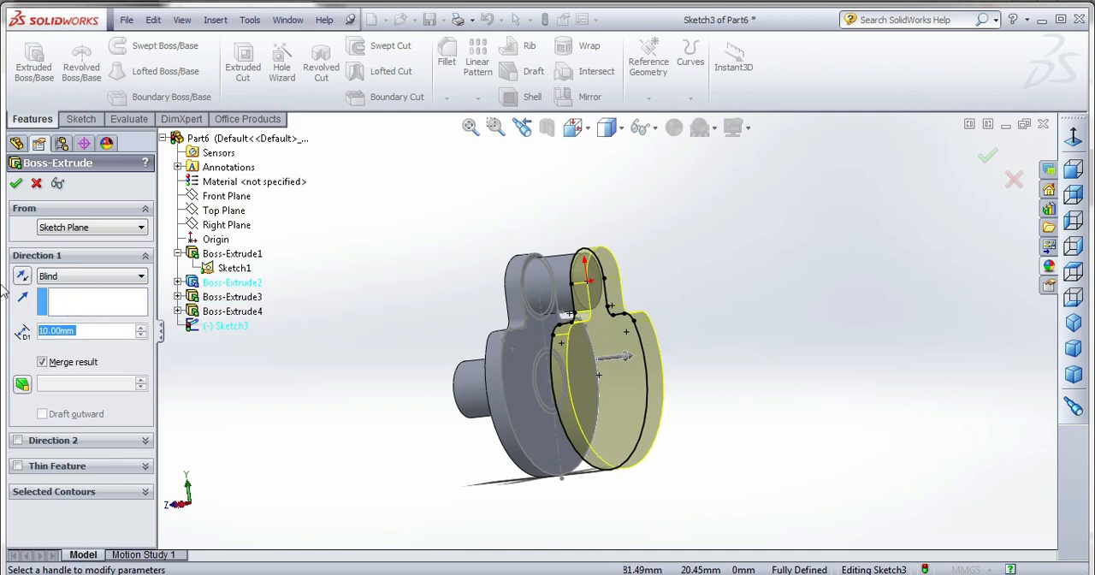
pyautogui.click(16, 184)
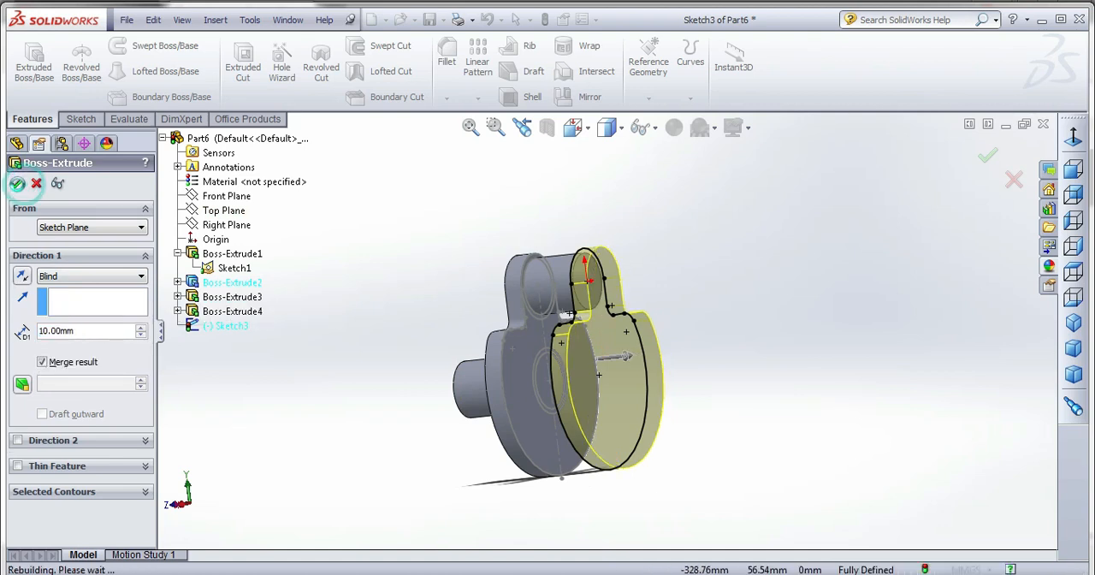
pyautogui.click(455, 264)
# Start a boss sketch on the second web's outer face and convert the lower 30 mm circle of Sketch1 into it.
pyautogui.moveTo(431, 344); pyautogui.dragTo(434, 434, button='middle')
pyautogui.moveTo(650, 338); pyautogui.dragTo(625, 343, button='middle')
pyautogui.click(629, 361)
pyautogui.click(35, 63)
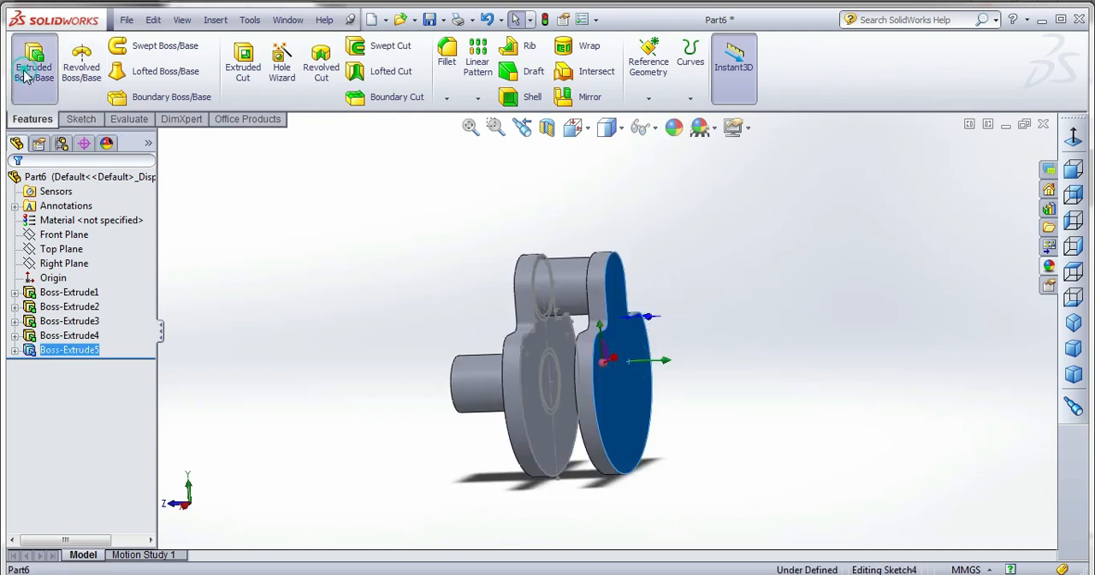
pyautogui.click(14, 292)
pyautogui.click(60, 308)
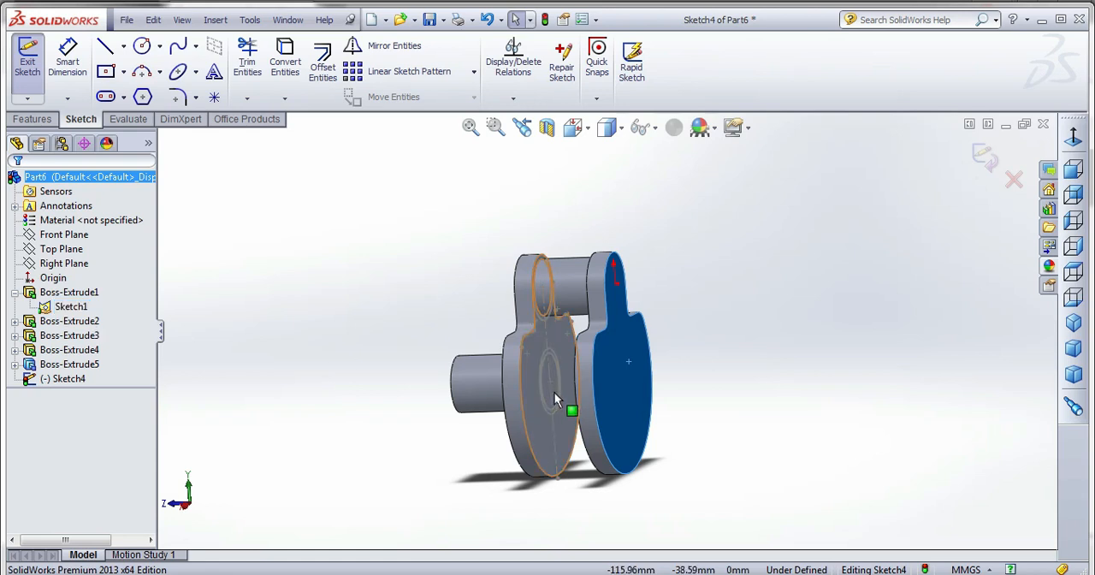
pyautogui.scroll(-3, 562, 416)
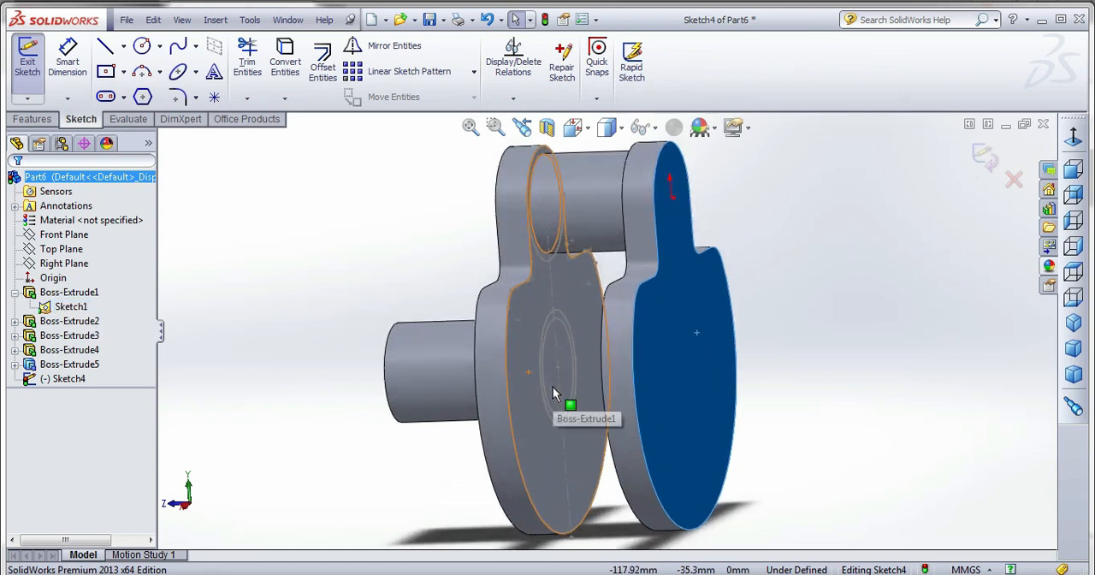
pyautogui.click(551, 334)
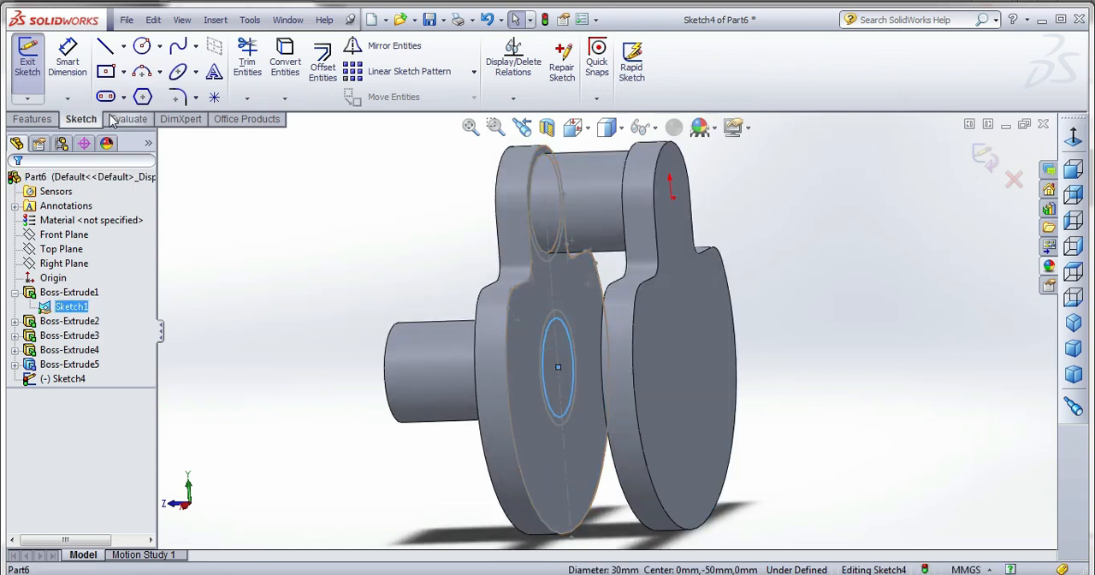
pyautogui.click(287, 68)
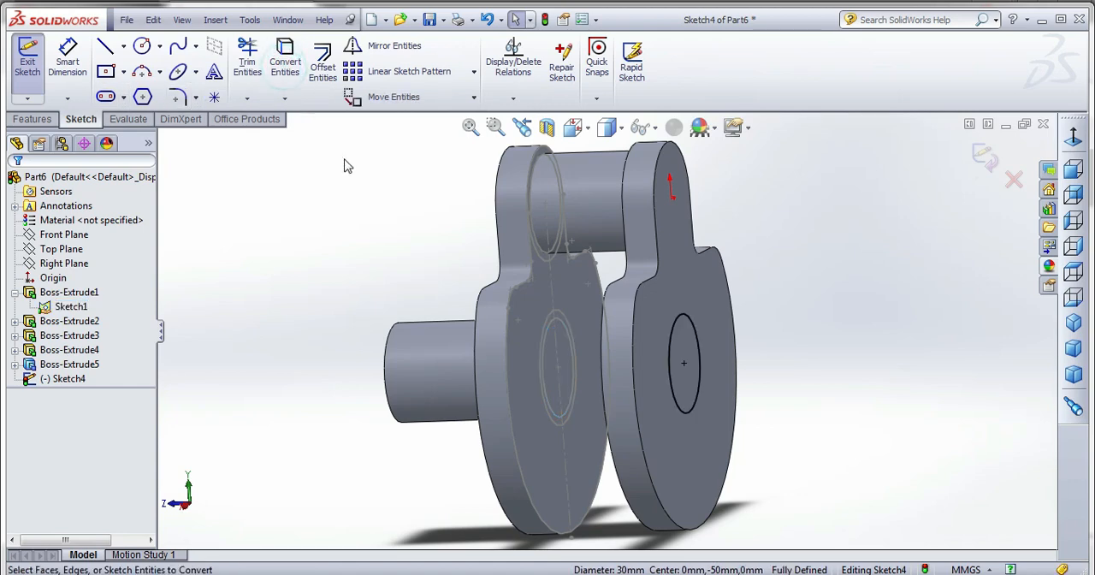
# Start a blind extruded boss from the converted circle, directed outward from the second web.
pyautogui.click(31, 119)
pyautogui.click(34, 73)
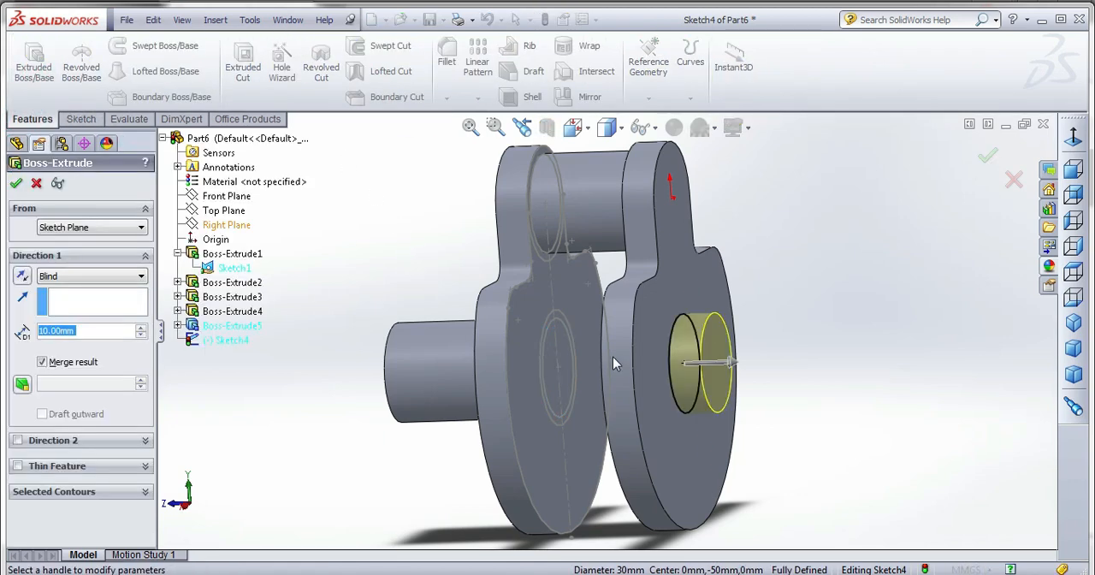
pyautogui.scroll(3, 613, 356)
pyautogui.moveTo(633, 363); pyautogui.dragTo(564, 394, button='middle')
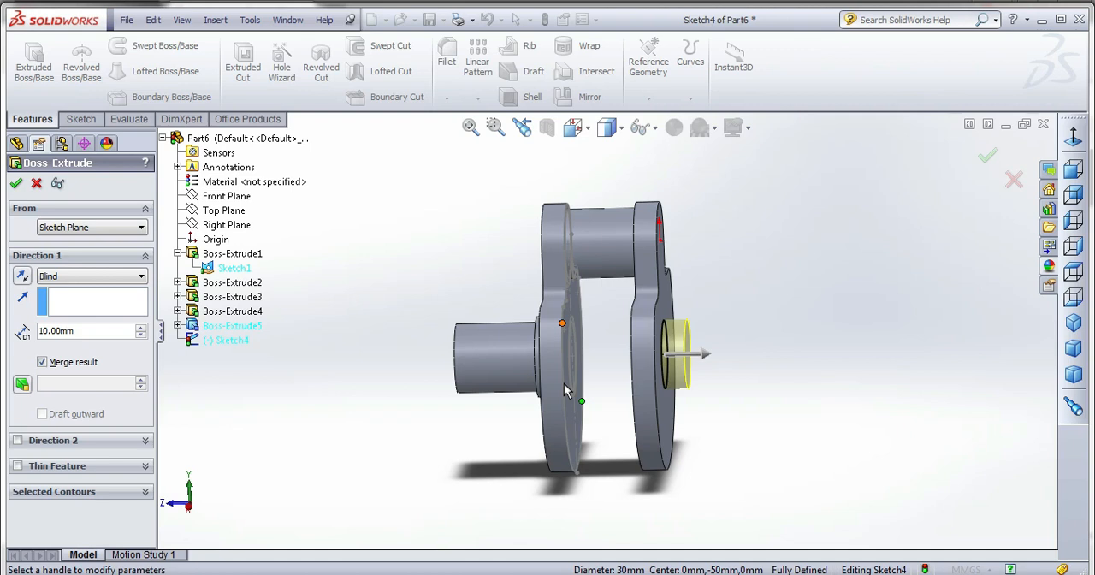
# Set the pin extrusion's depth to 15 mm and complete the merged boss on the second web.
pyautogui.click(106, 329)
pyautogui.write('15')
pyautogui.press('Return')
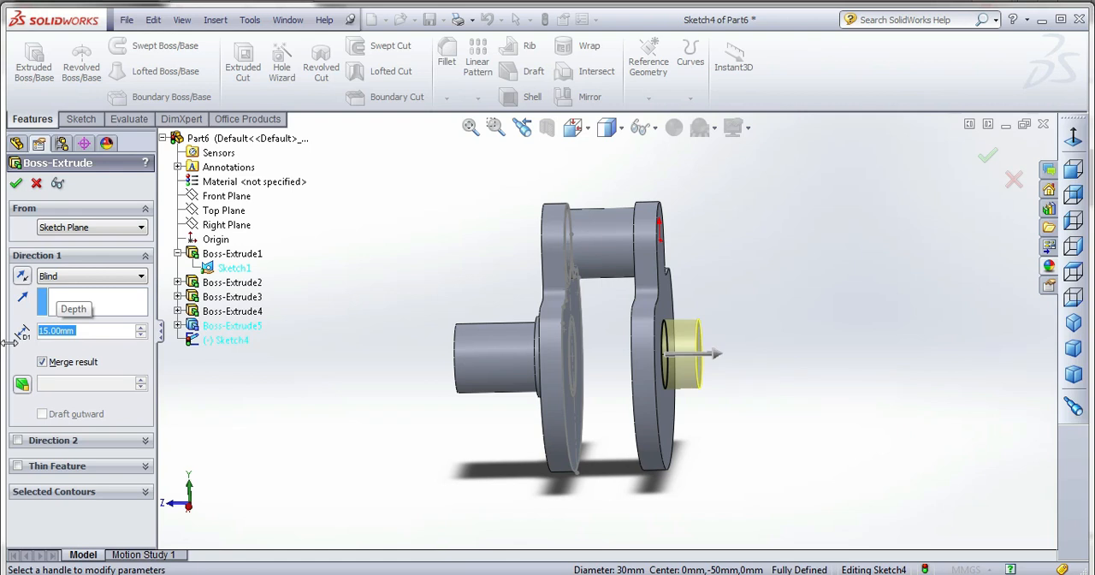
pyautogui.click(15, 183)
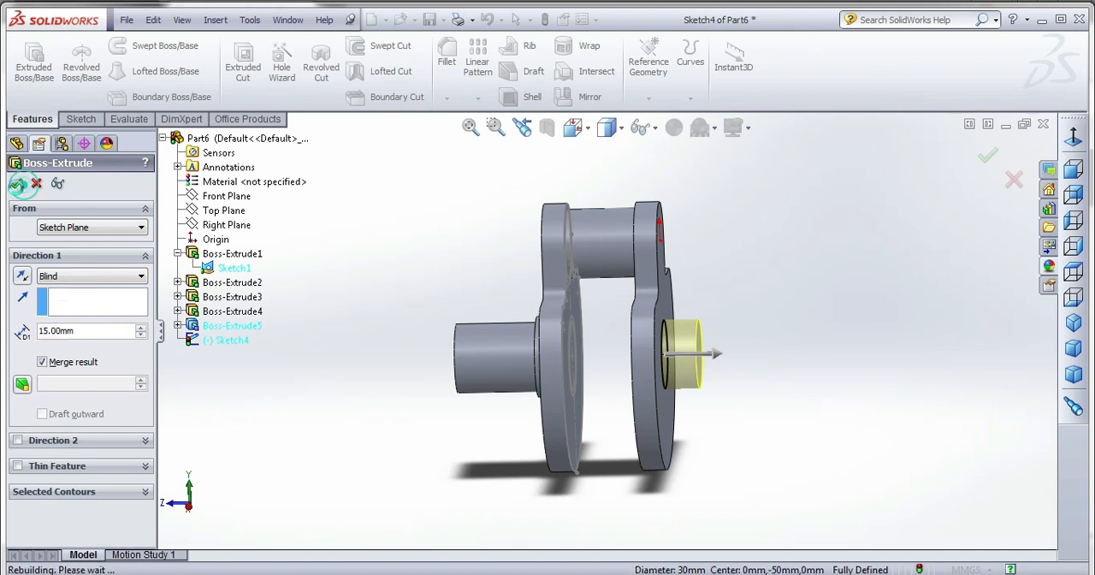
# Start a sketch on the new 15 mm pin's end face and convert the outline of the second web's outer face into it.
pyautogui.moveTo(715, 373); pyautogui.dragTo(700, 350, button='middle')
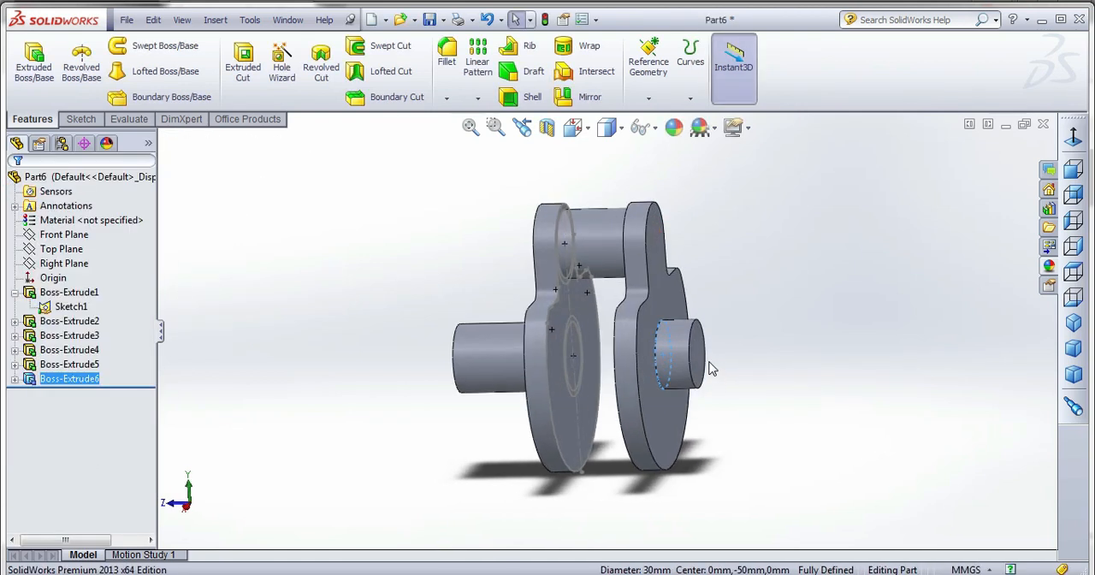
pyautogui.click(700, 350)
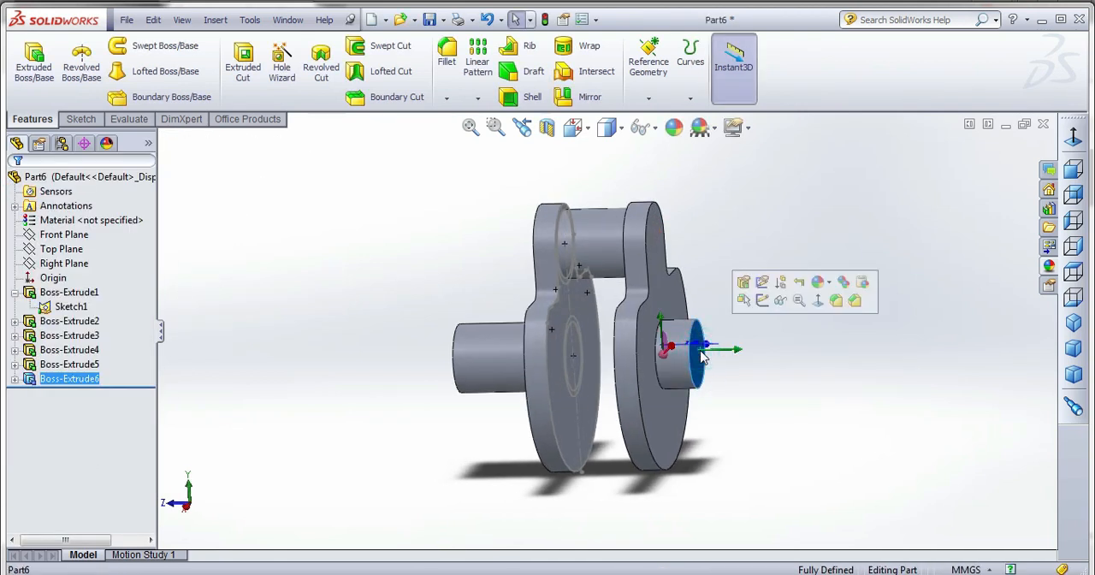
pyautogui.click(71, 118)
pyautogui.click(35, 73)
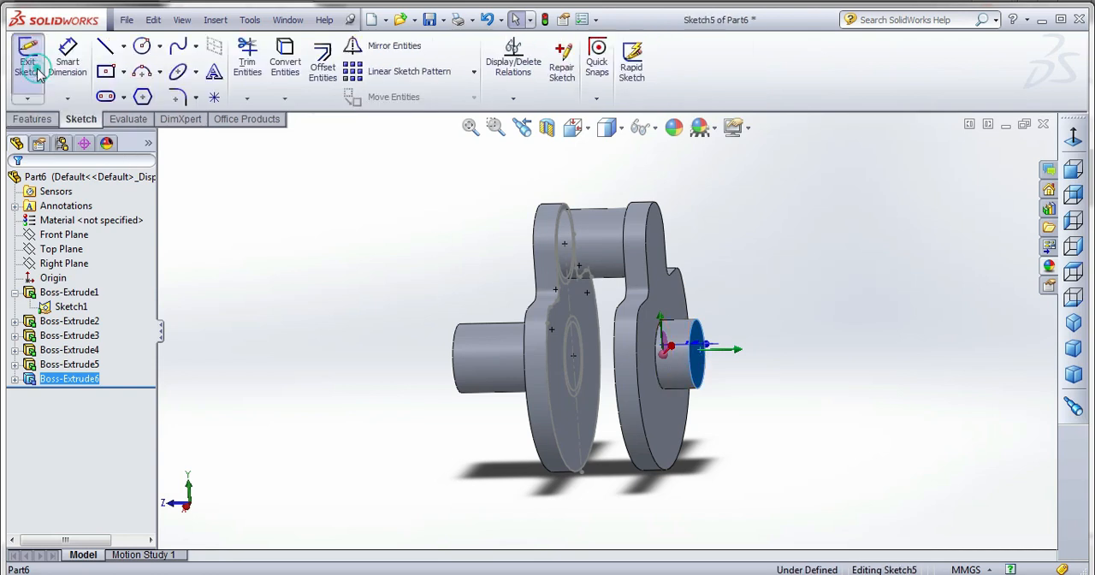
pyautogui.click(660, 307)
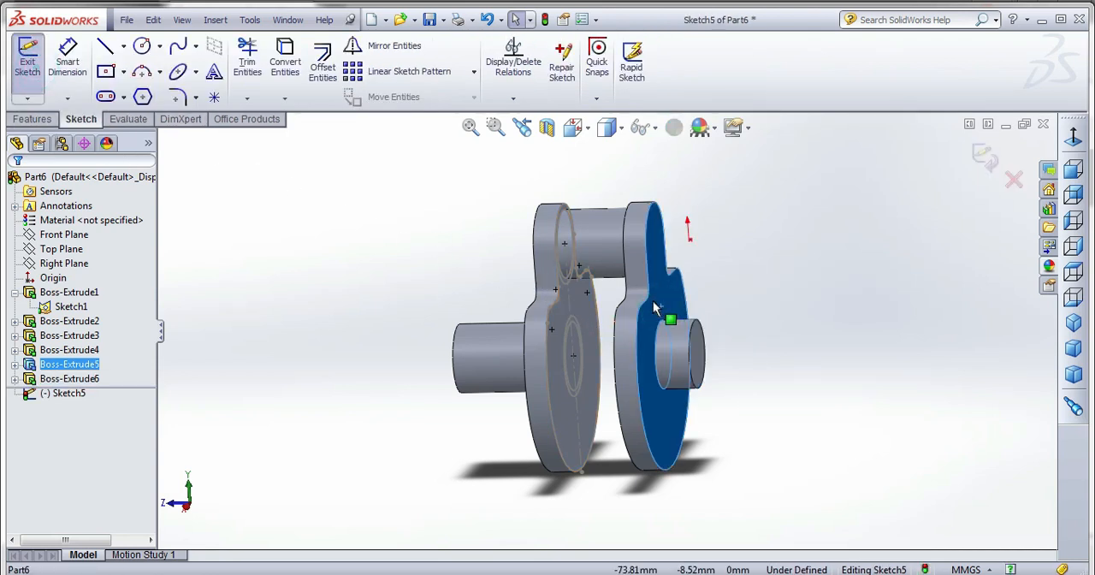
pyautogui.click(285, 59)
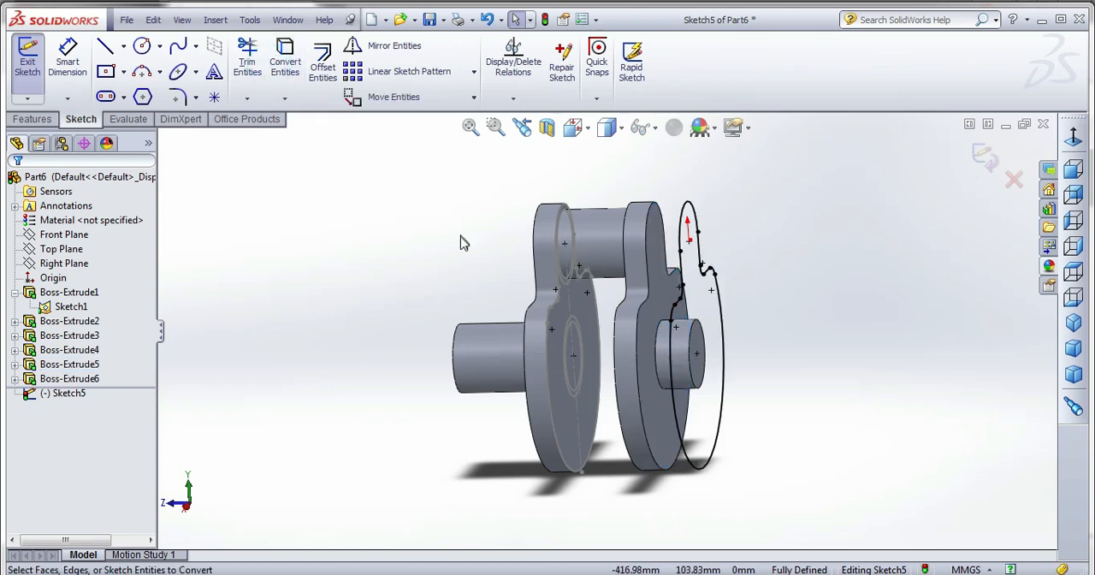
# Rotate the whole converted web outline 180 degrees about the centre of the 15 mm pin, without keeping relations.
pyautogui.moveTo(465, 240); pyautogui.dragTo(524, 236, button='middle')
pyautogui.click(573, 127)
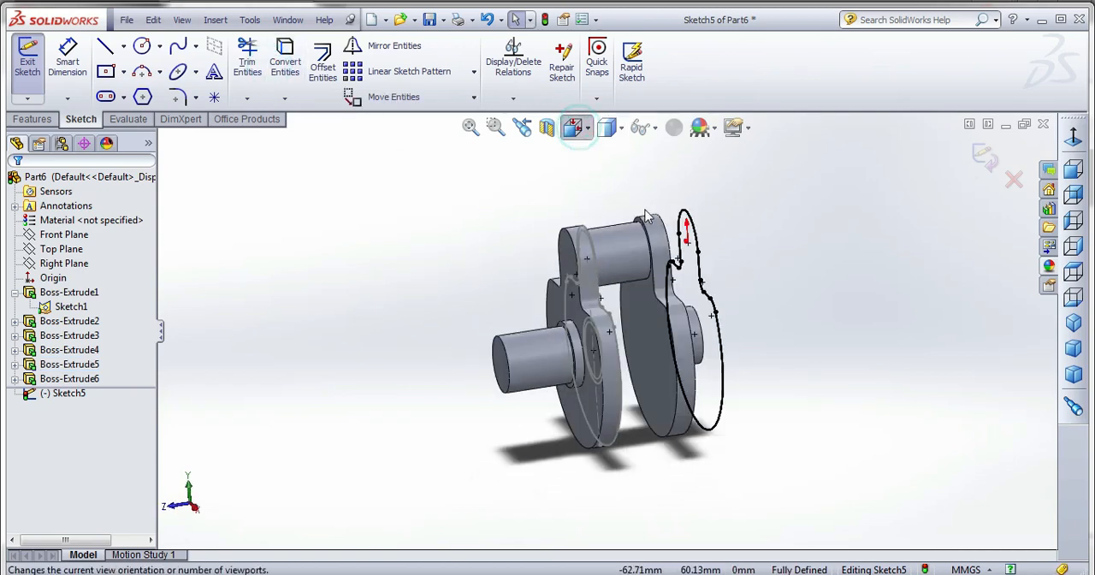
pyautogui.click(683, 237)
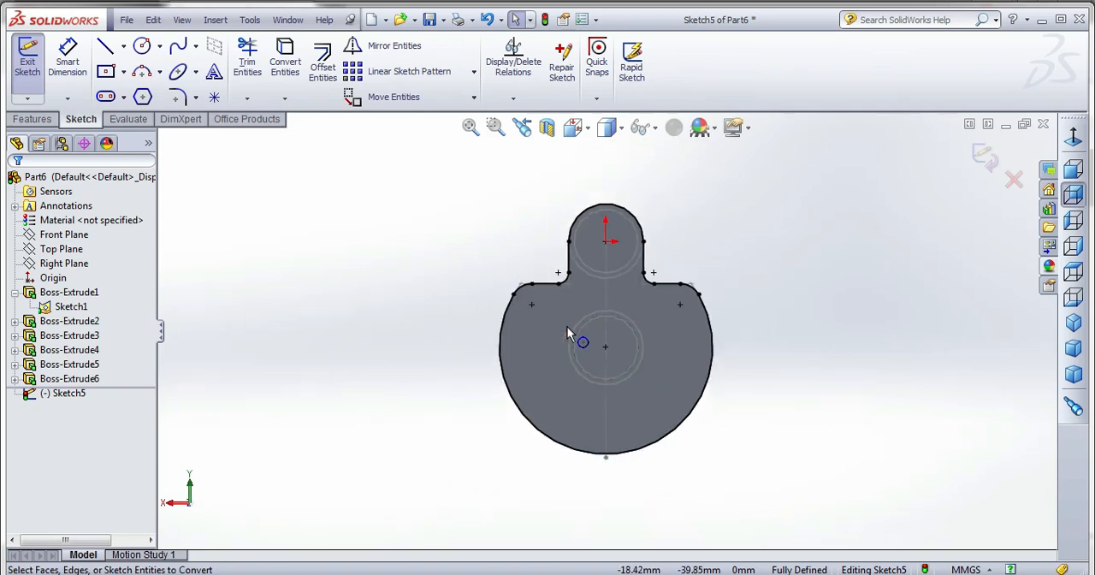
pyautogui.hotkey('ctrl', 'a')
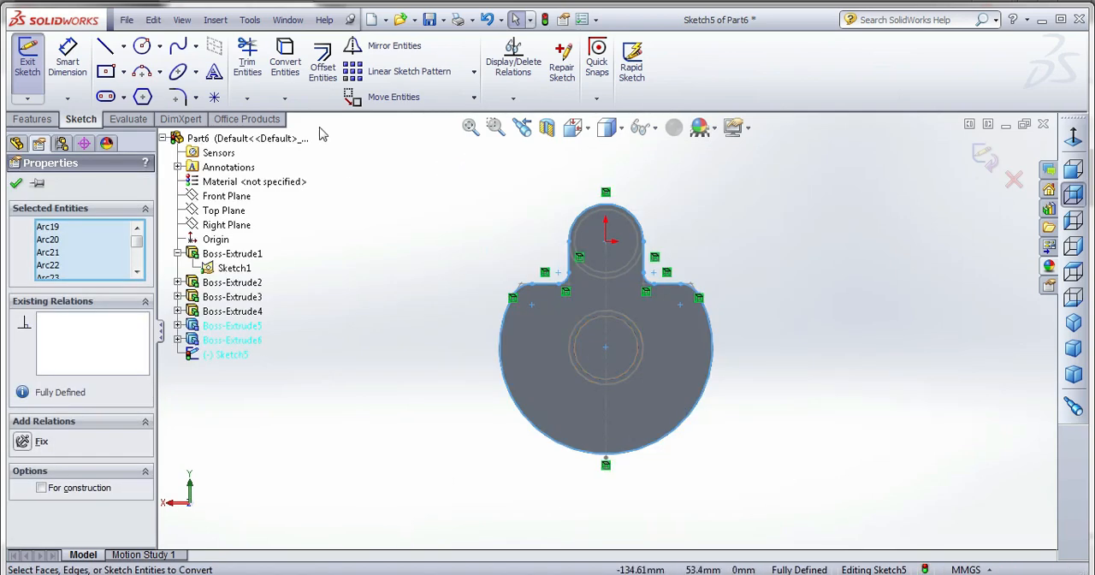
pyautogui.click(473, 97)
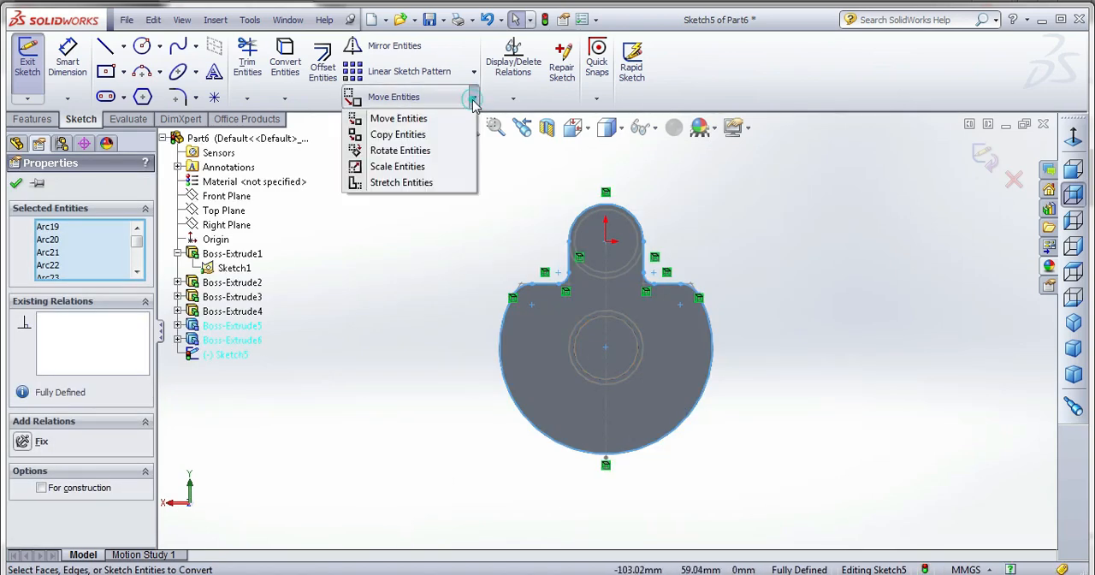
pyautogui.click(400, 151)
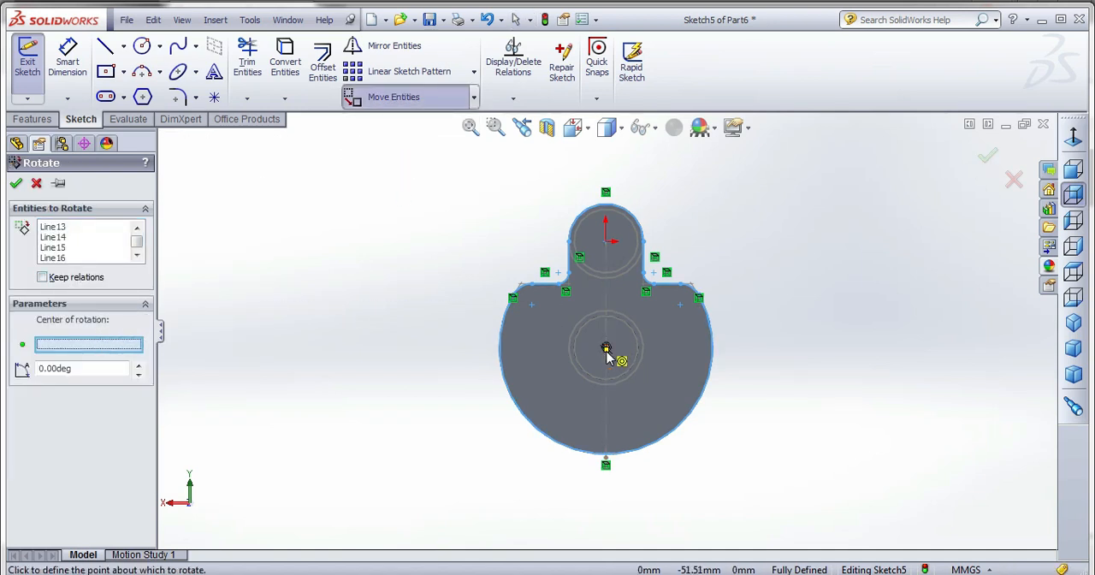
pyautogui.scroll(-5, 605, 349)
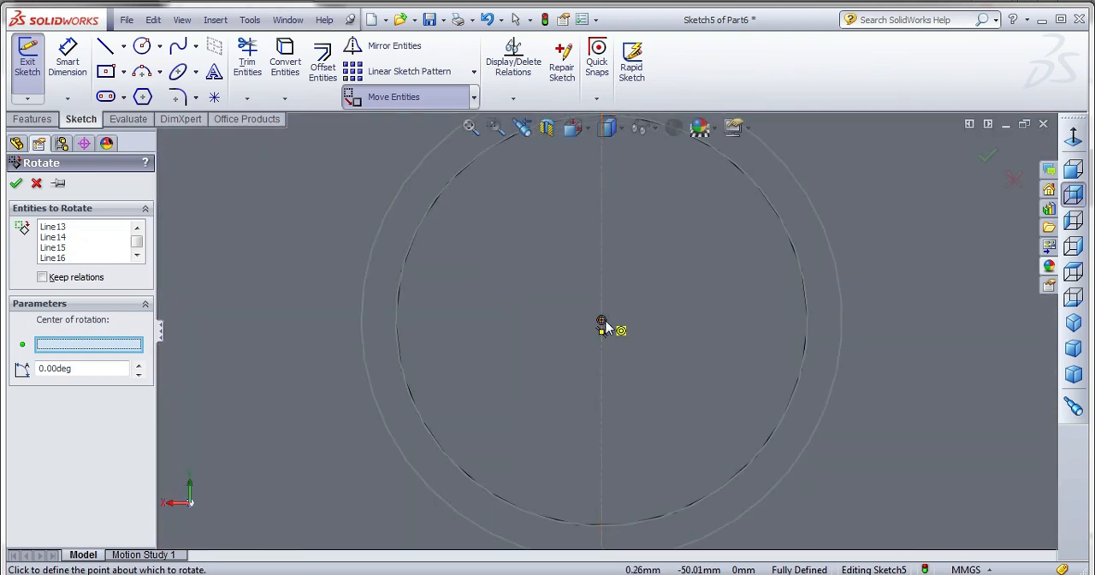
pyautogui.click(602, 325)
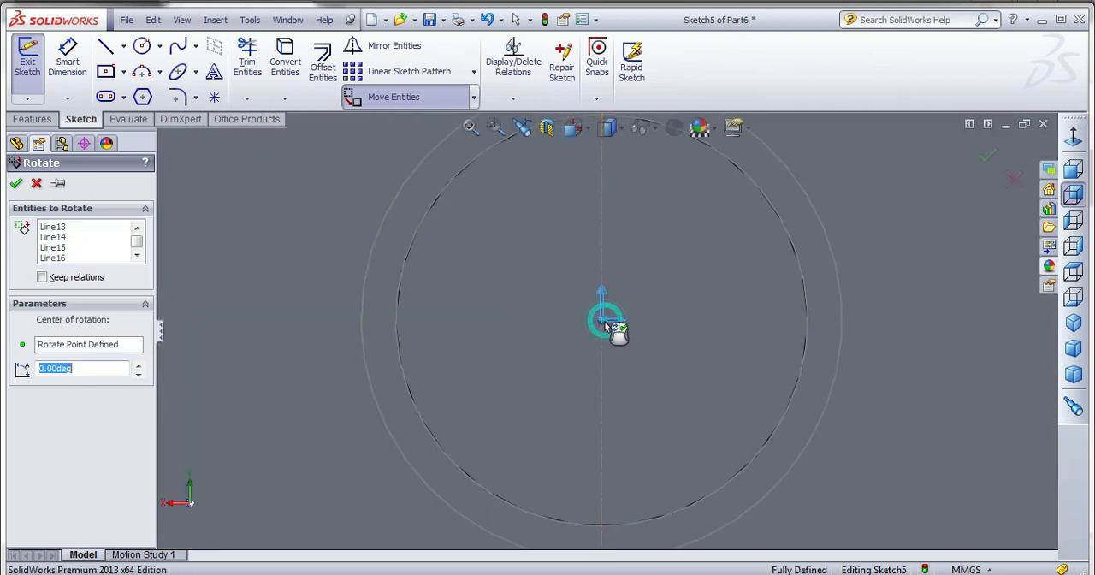
pyautogui.scroll(6, 571, 349)
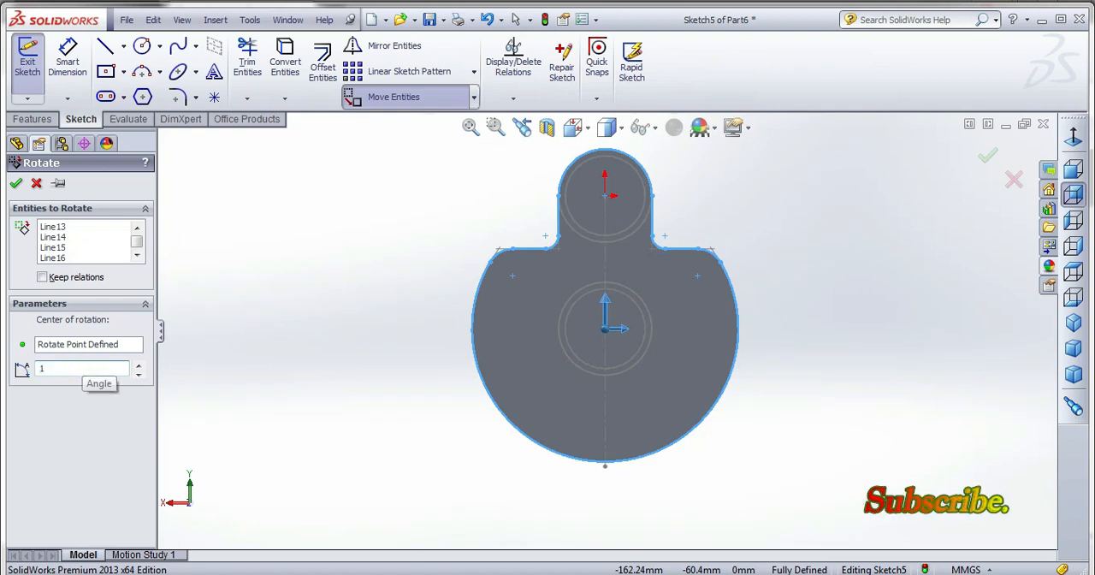
pyautogui.press('Return')
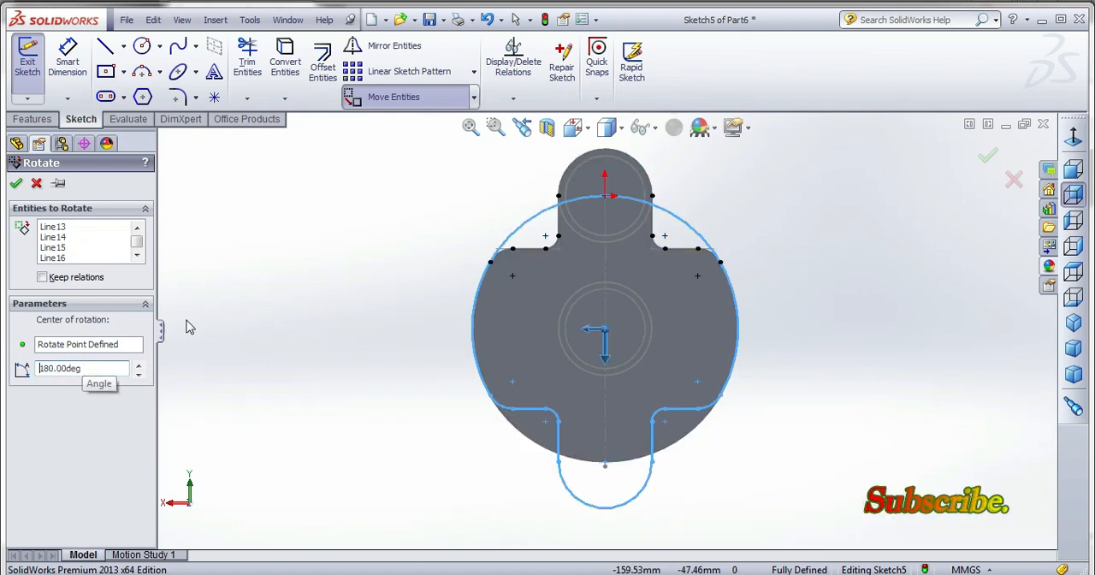
pyautogui.moveTo(308, 303); pyautogui.dragTo(367, 350, button='middle')
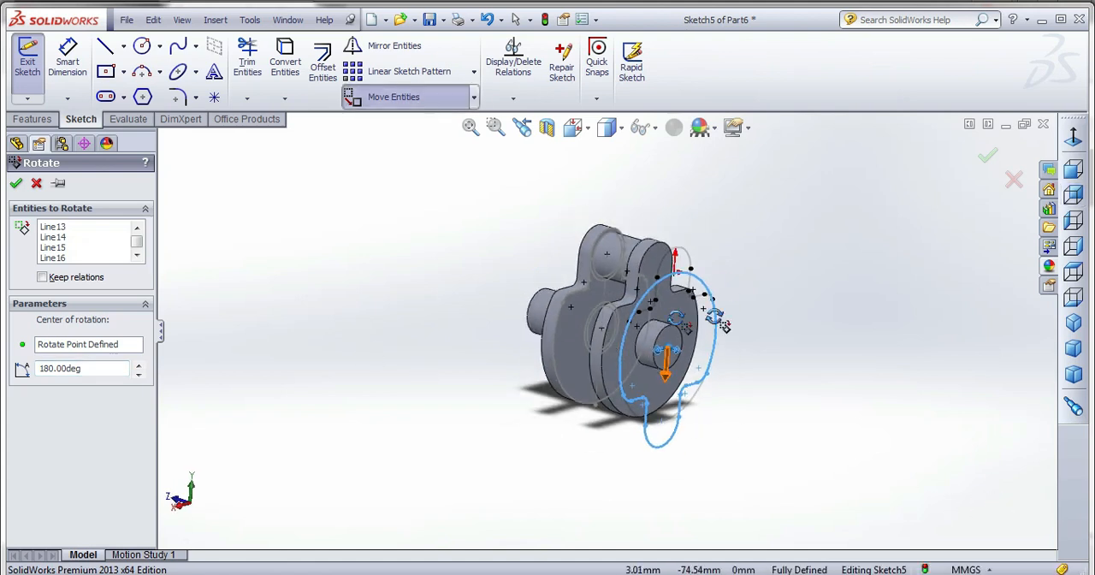
pyautogui.click(986, 154)
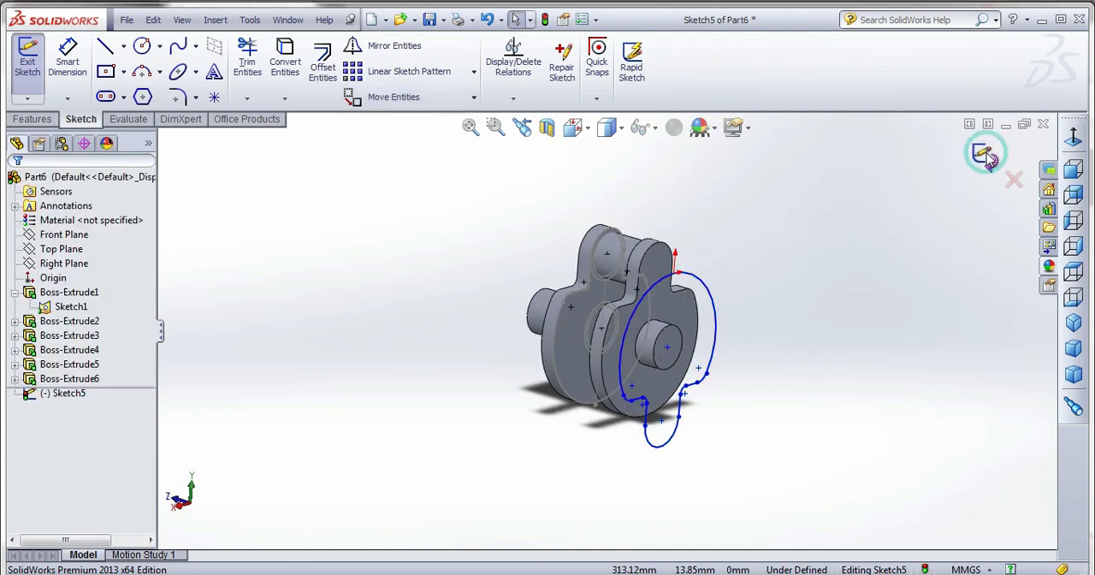
# Extrude the rotated web outline 10 mm blind away from the second web, merged with the pin.
pyautogui.click(38, 120)
pyautogui.click(34, 68)
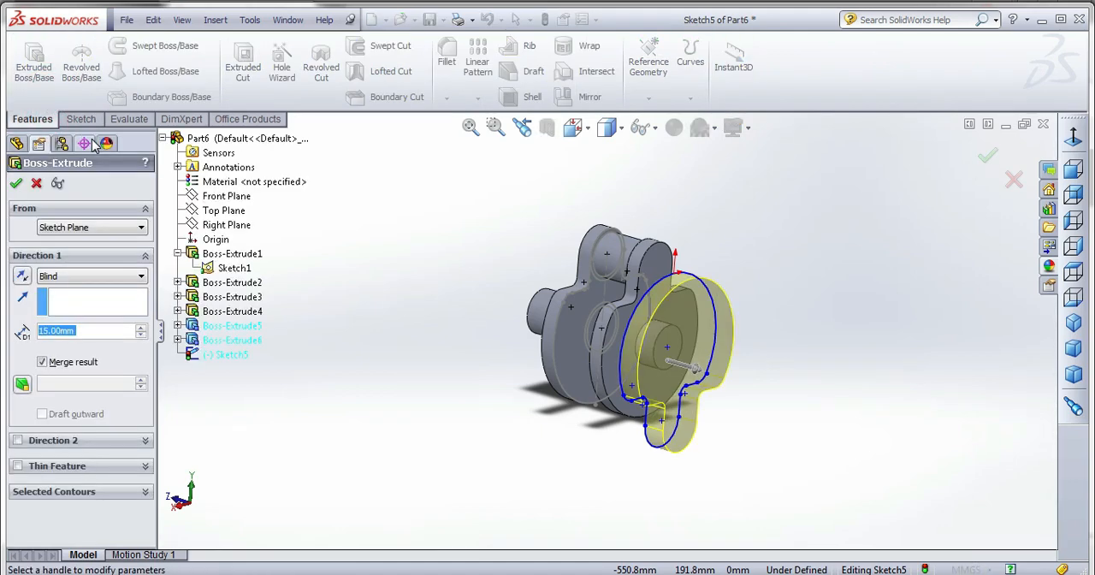
pyautogui.write('10')
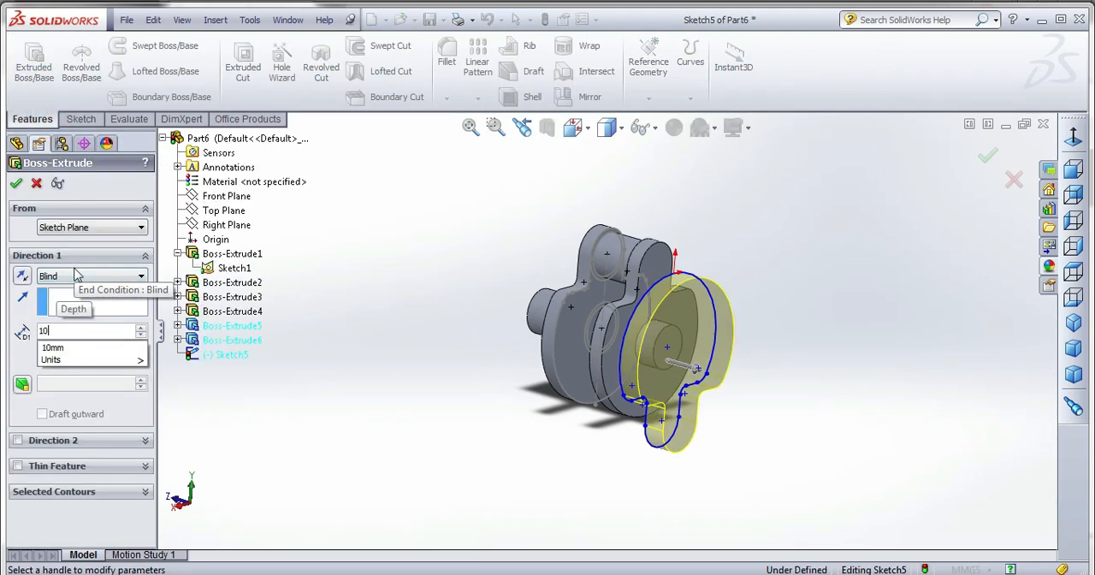
pyautogui.press('Return')
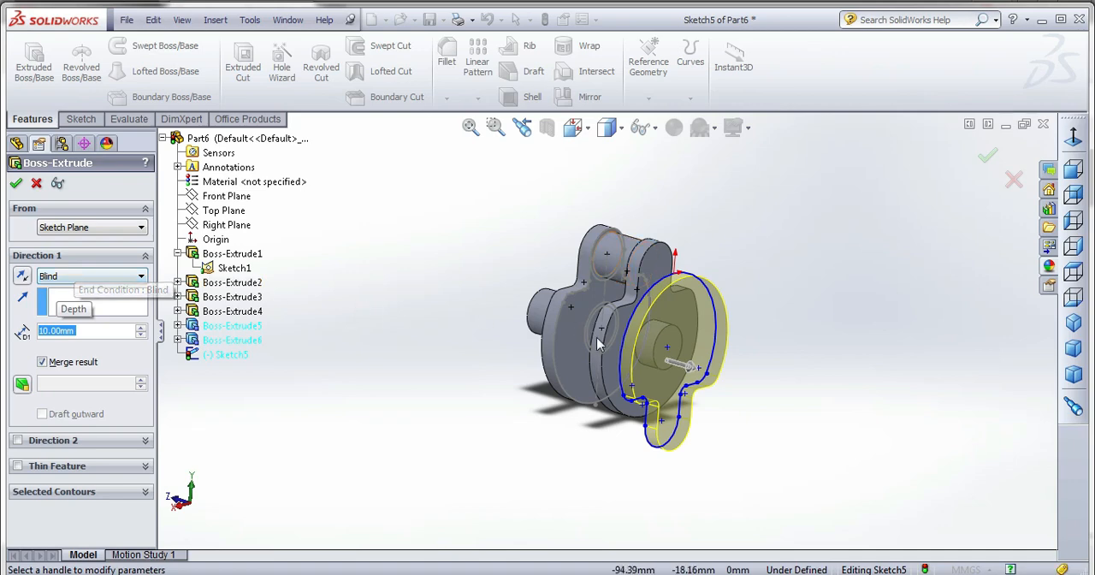
pyautogui.moveTo(596, 337); pyautogui.dragTo(620, 358, button='middle')
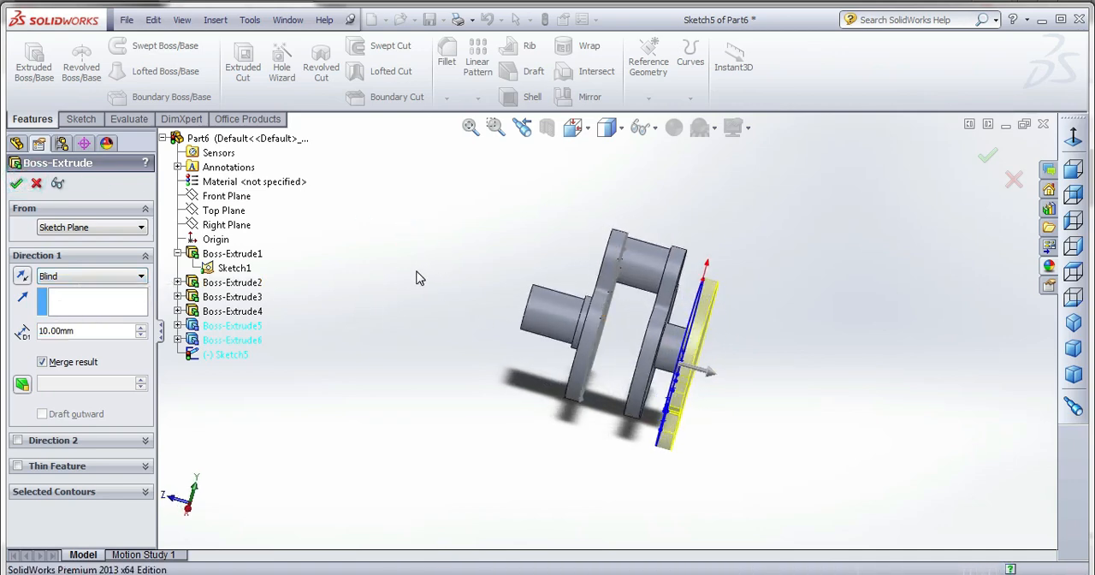
# Sketch a circle about 13.5 mm in diameter on the third web's outer face, centred on the lower lobe's arc centre.
pyautogui.click(723, 375)
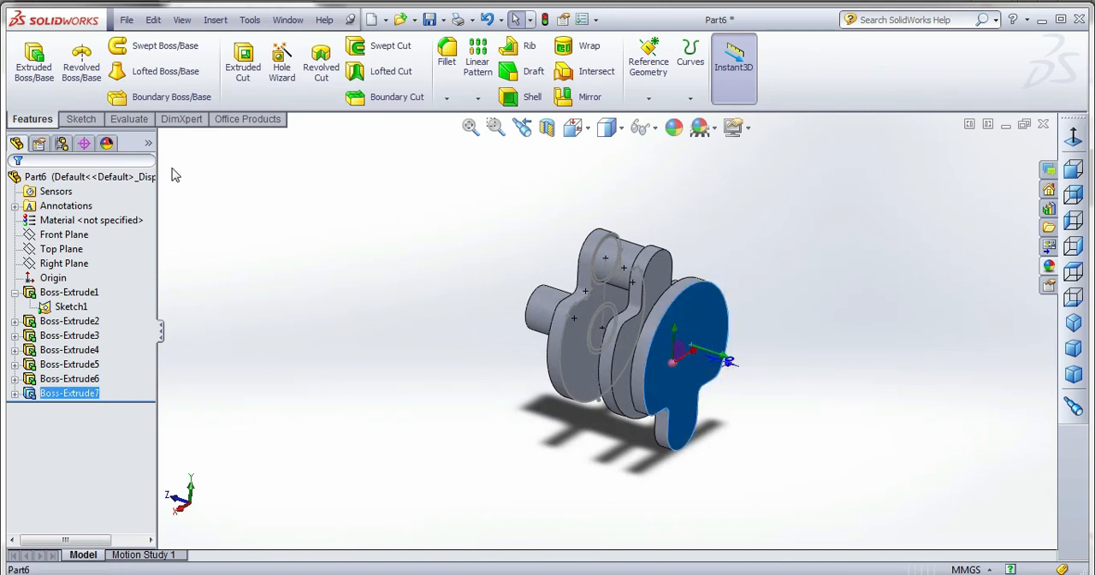
pyautogui.click(34, 61)
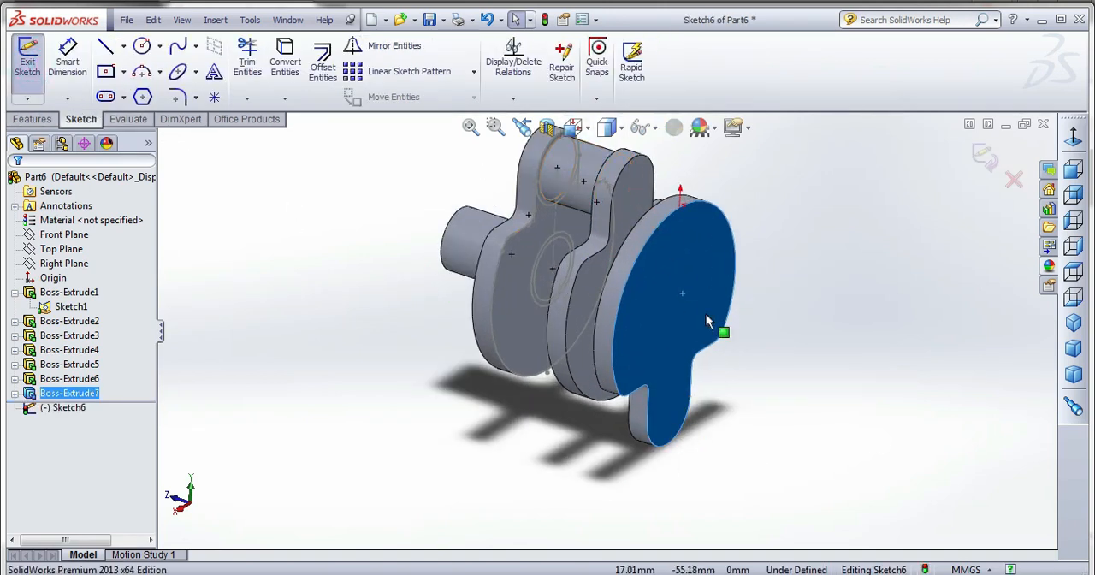
pyautogui.click(575, 128)
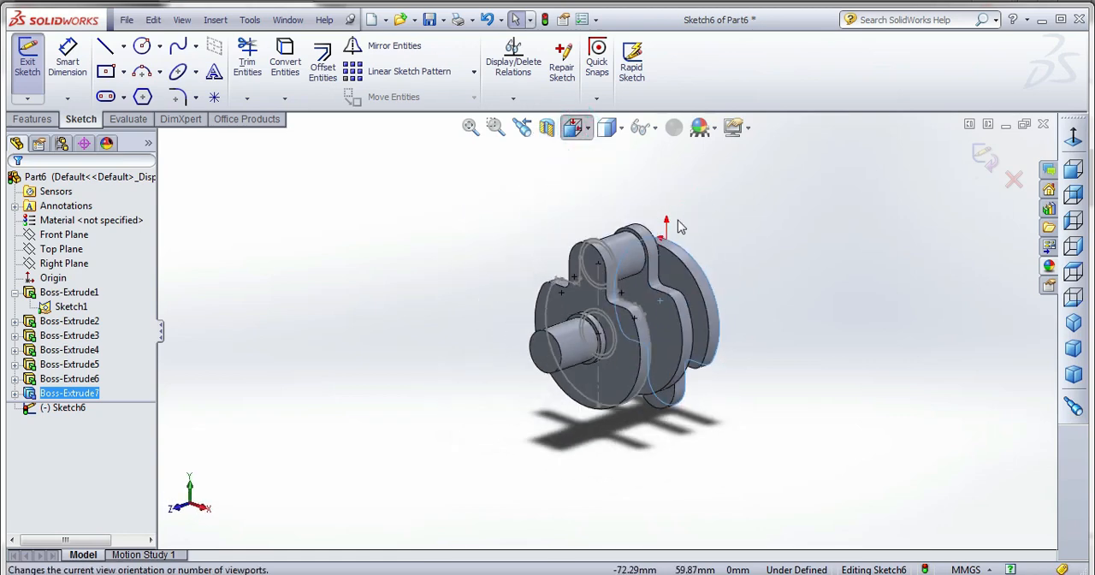
pyautogui.click(686, 235)
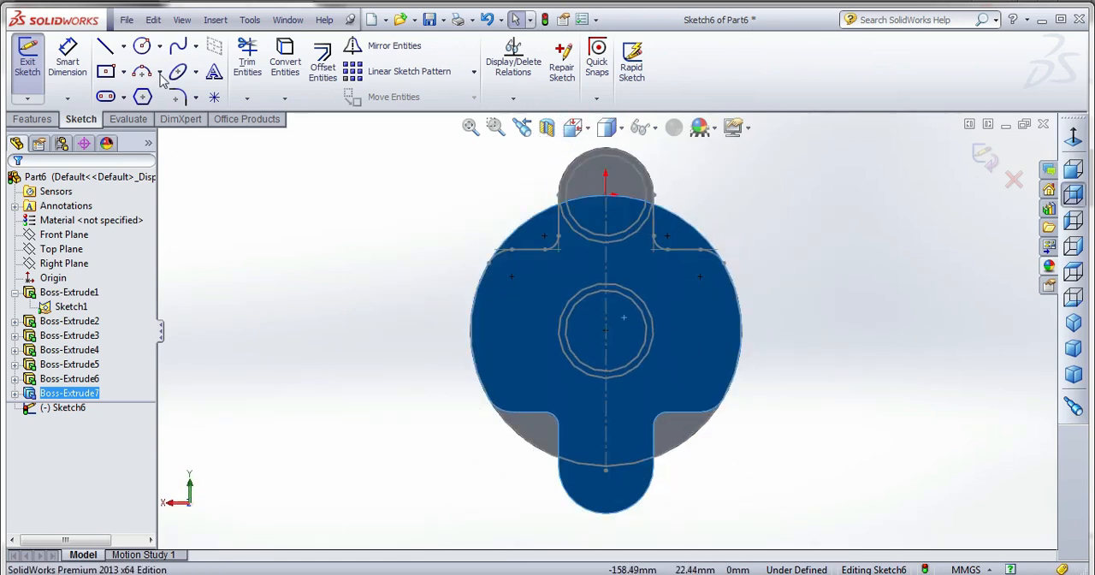
pyautogui.click(142, 45)
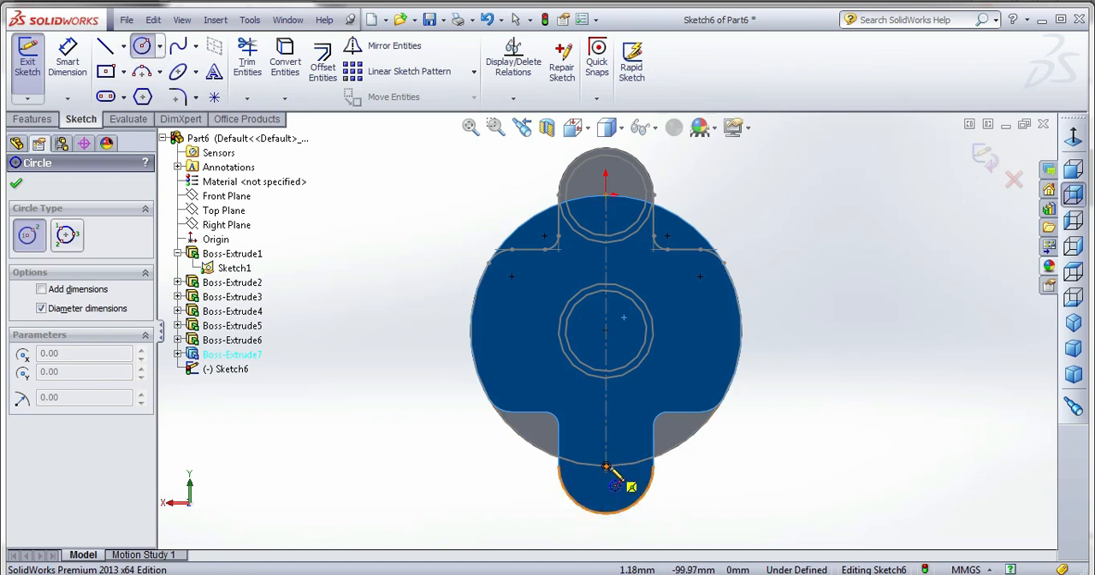
pyautogui.scroll(-5, 606, 467)
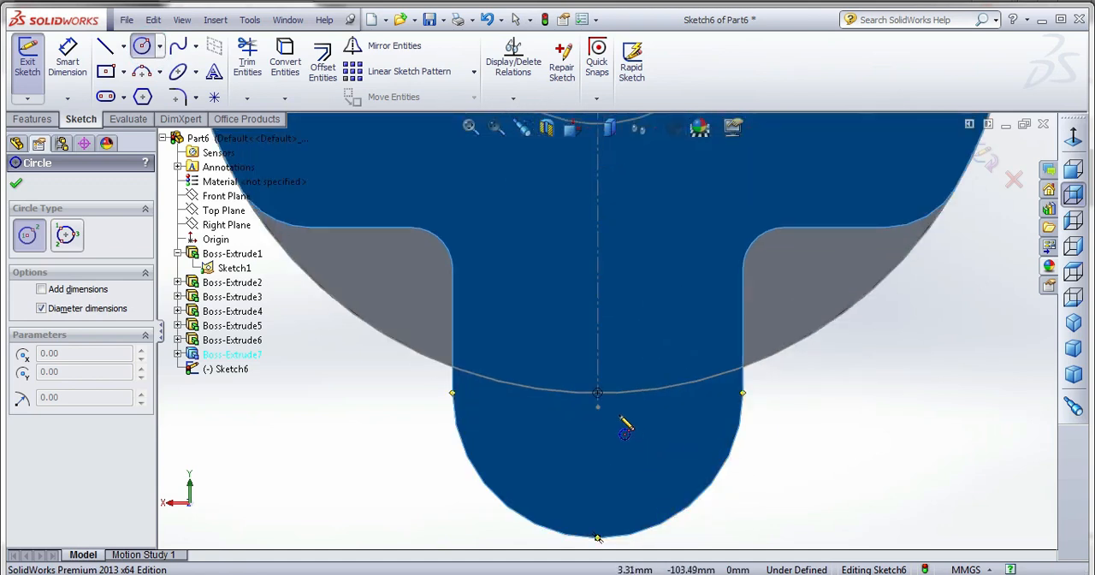
pyautogui.click(596, 392)
pyautogui.click(650, 373)
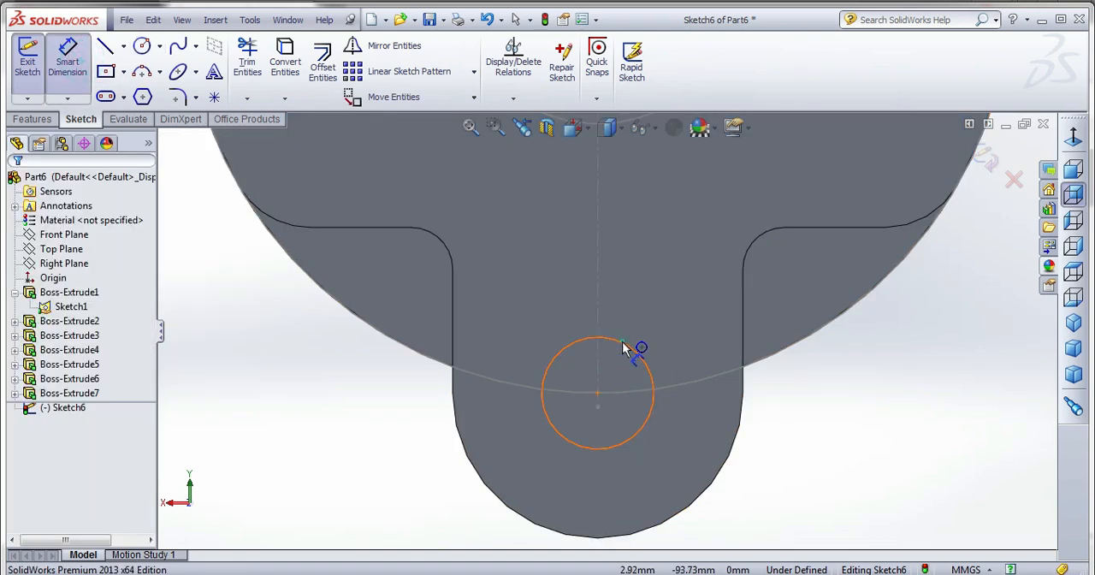
# Dimension the lobe circle's diameter as 30 mm.
pyautogui.click(631, 351)
pyautogui.click(703, 315)
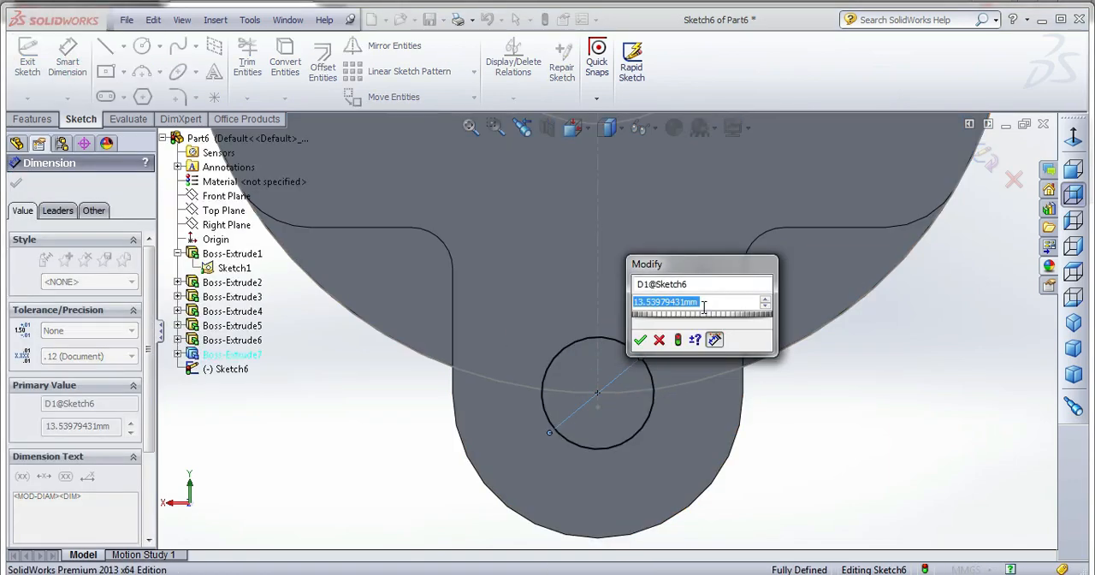
pyautogui.write('30')
pyautogui.press('Return')
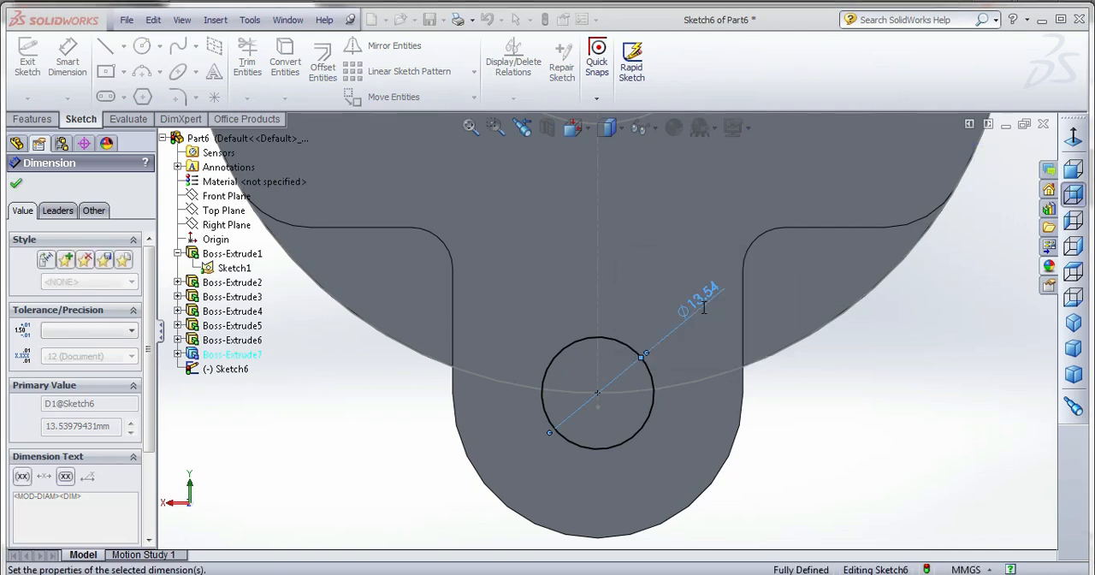
pyautogui.press('f')
pyautogui.moveTo(682, 365); pyautogui.dragTo(761, 388, button='middle')
pyautogui.scroll(3, 670, 418)
pyautogui.scroll(-2, 746, 316)
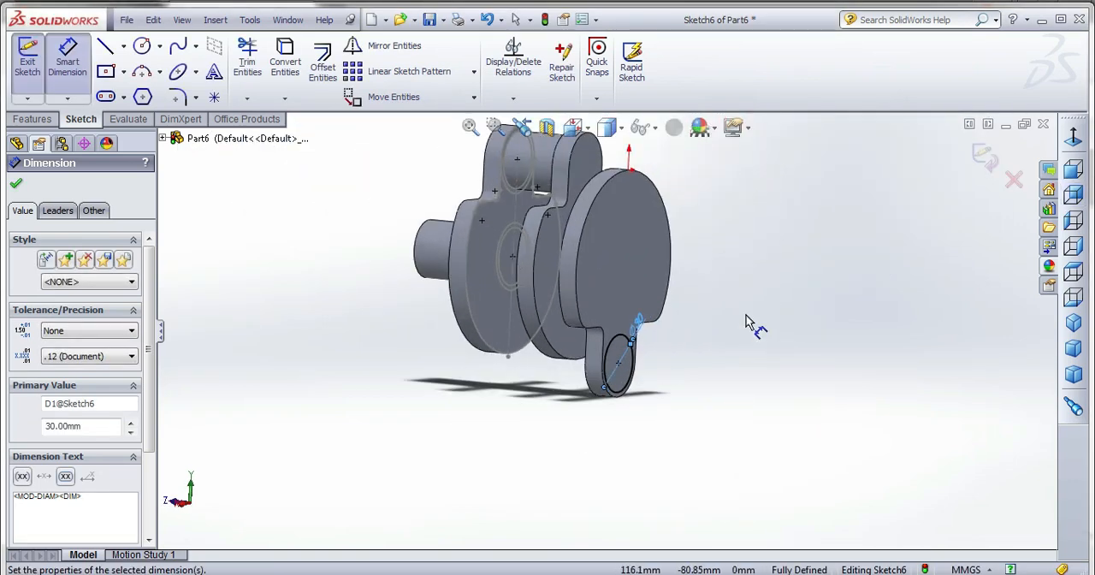
pyautogui.click(15, 184)
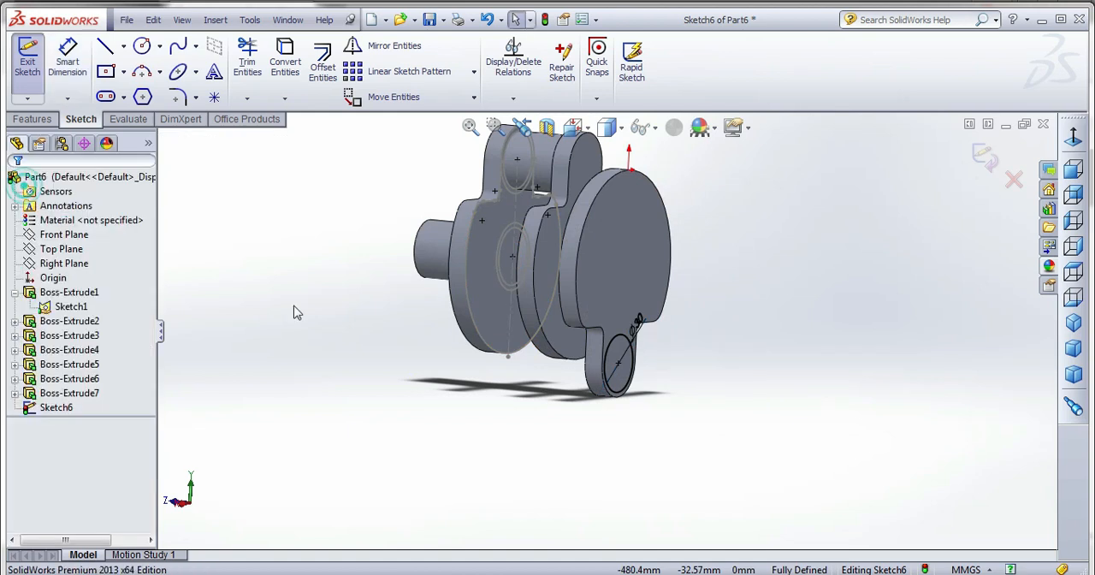
# Extrude the 30 mm lobe circle 40 mm blind away from the third web, merged with the body.
pyautogui.click(32, 119)
pyautogui.click(34, 67)
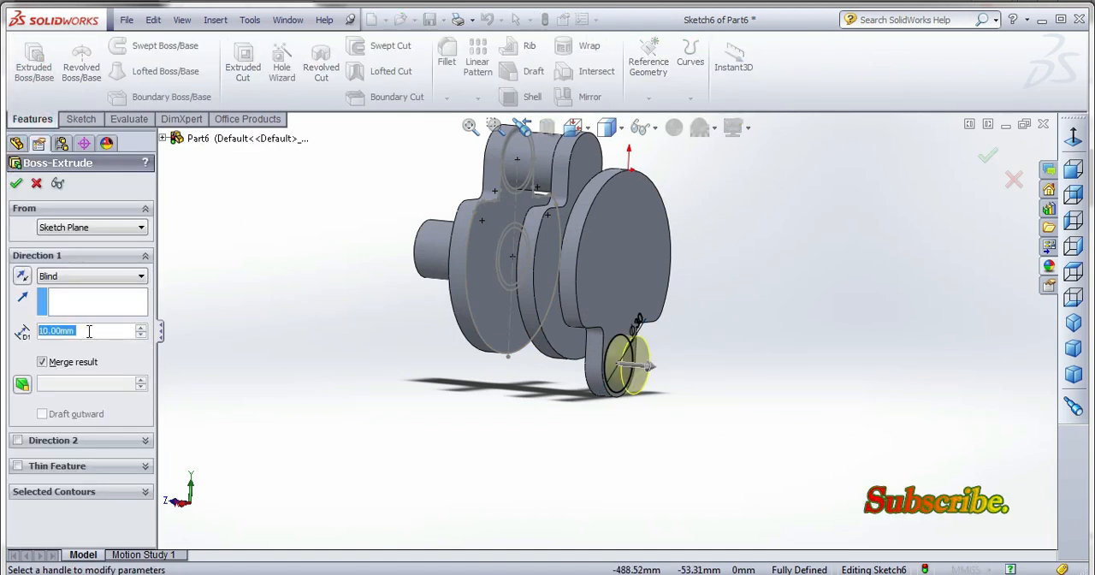
pyautogui.write('30')
pyautogui.press('Return')
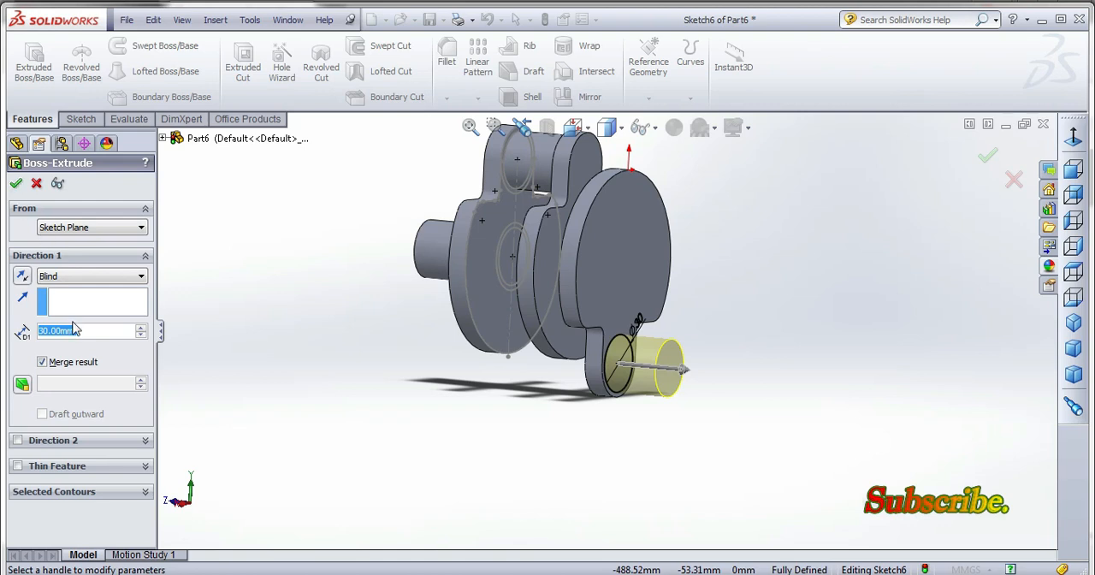
pyautogui.click(141, 329)
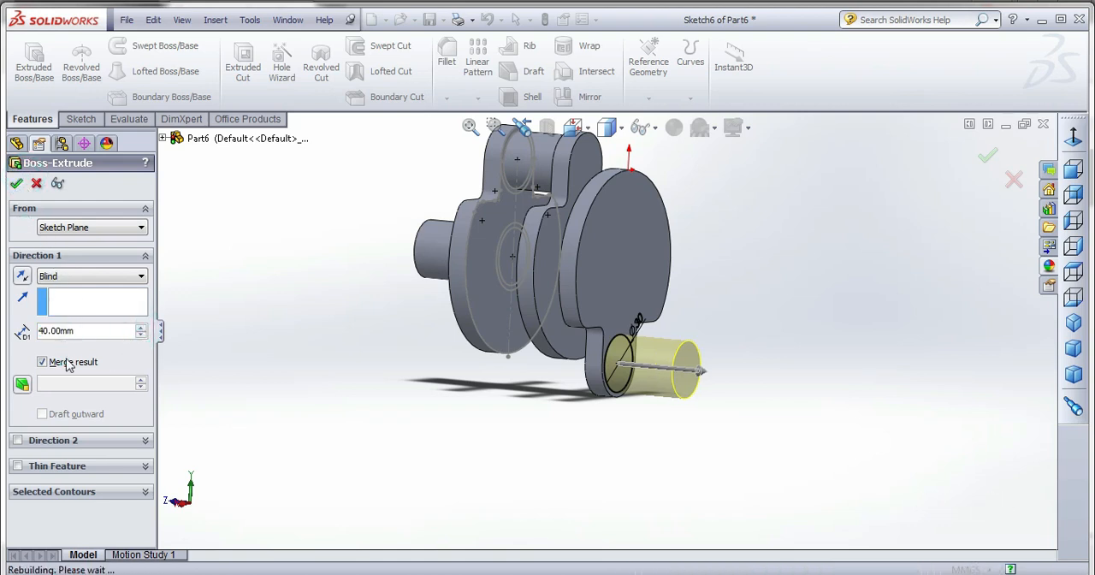
pyautogui.press('Return')
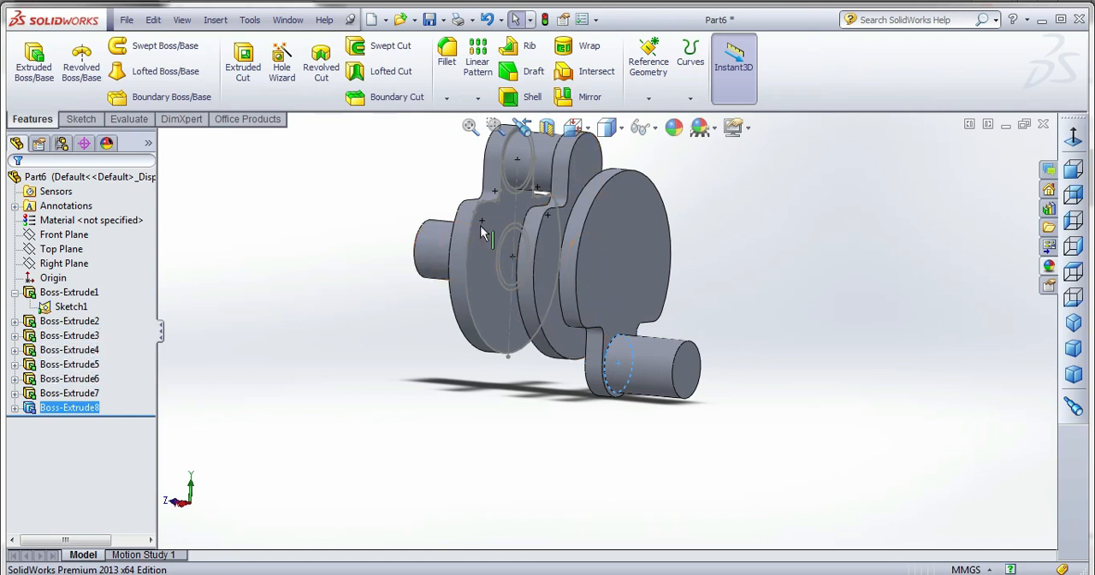
# Set the blind depth of the first crankpin's extrusion, between the first two webs, to 40 mm.
pyautogui.click(15, 321)
pyautogui.click(51, 335)
pyautogui.click(69, 321)
pyautogui.rightClick(56, 322)
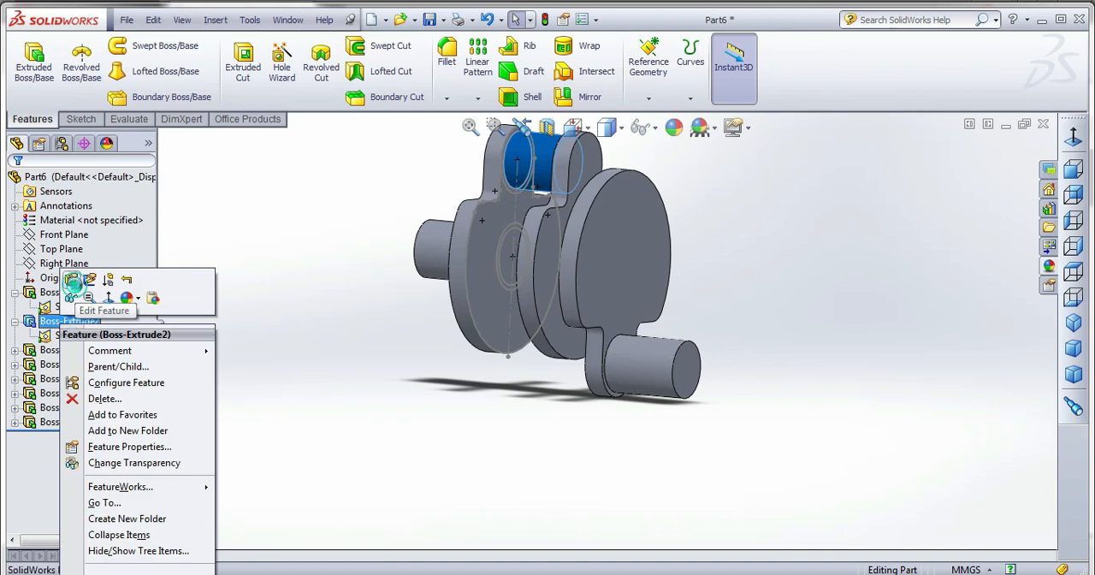
pyautogui.click(74, 287)
pyautogui.click(140, 329)
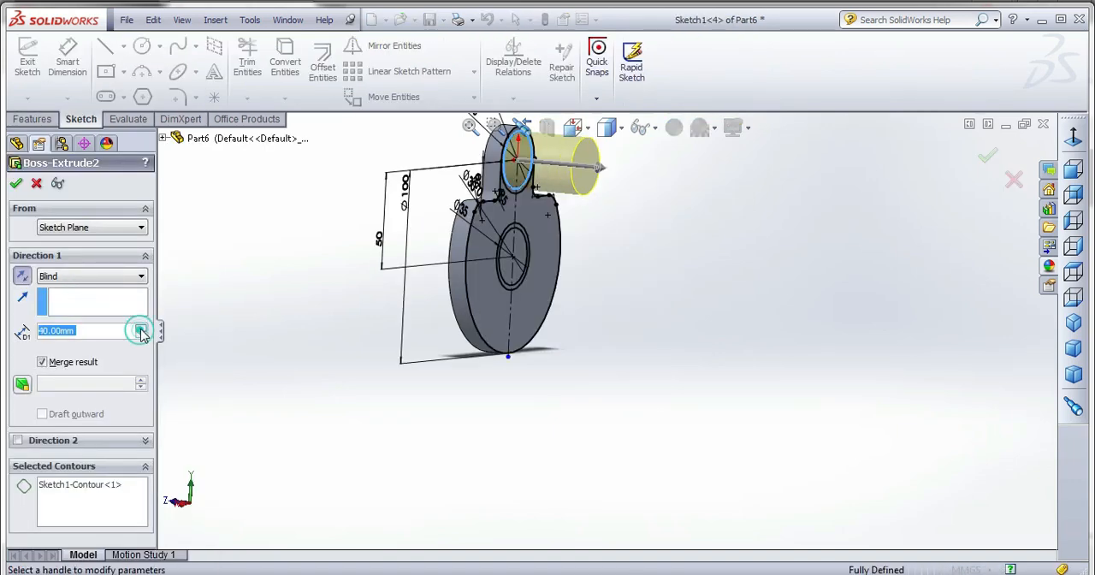
pyautogui.click(19, 183)
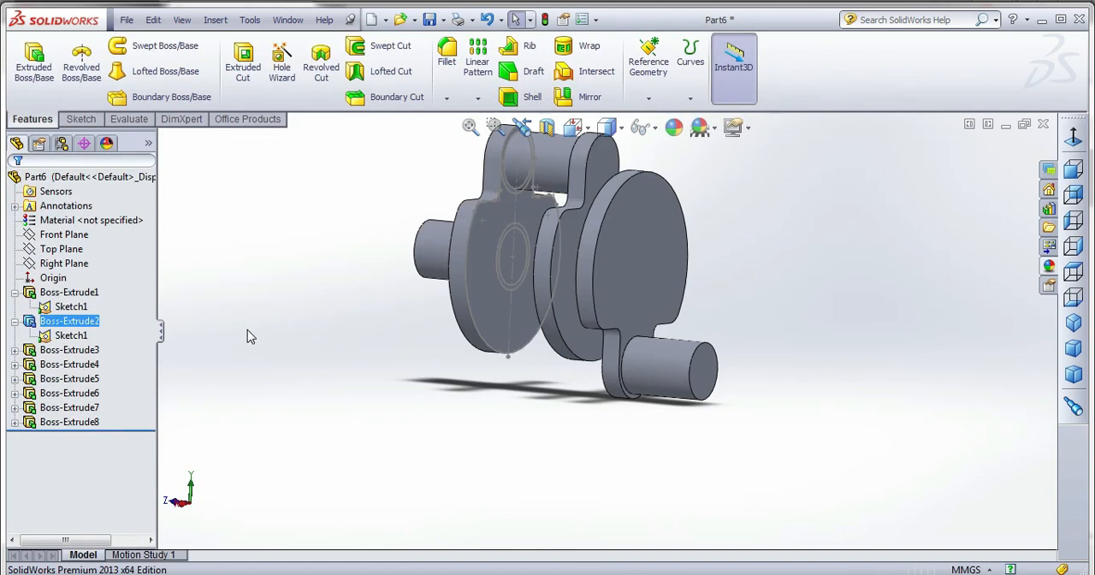
pyautogui.click(247, 330)
# Start a sketch on the new crankpin's end face and convert the third web's face outline into it.
pyautogui.scroll(2, 247, 330)
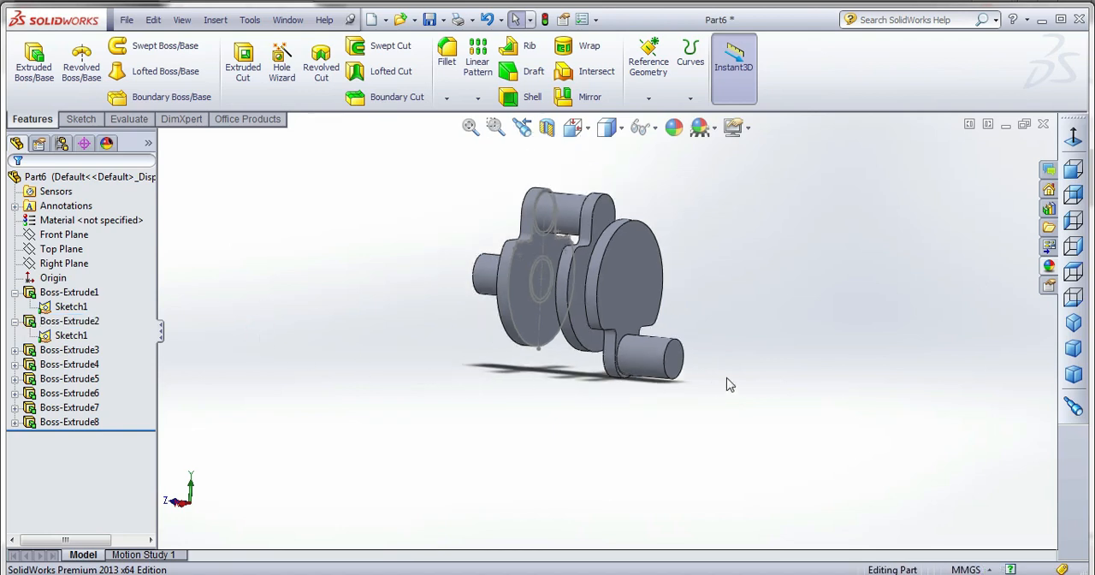
pyautogui.scroll(-2, 741, 363)
pyautogui.click(628, 355)
pyautogui.click(81, 119)
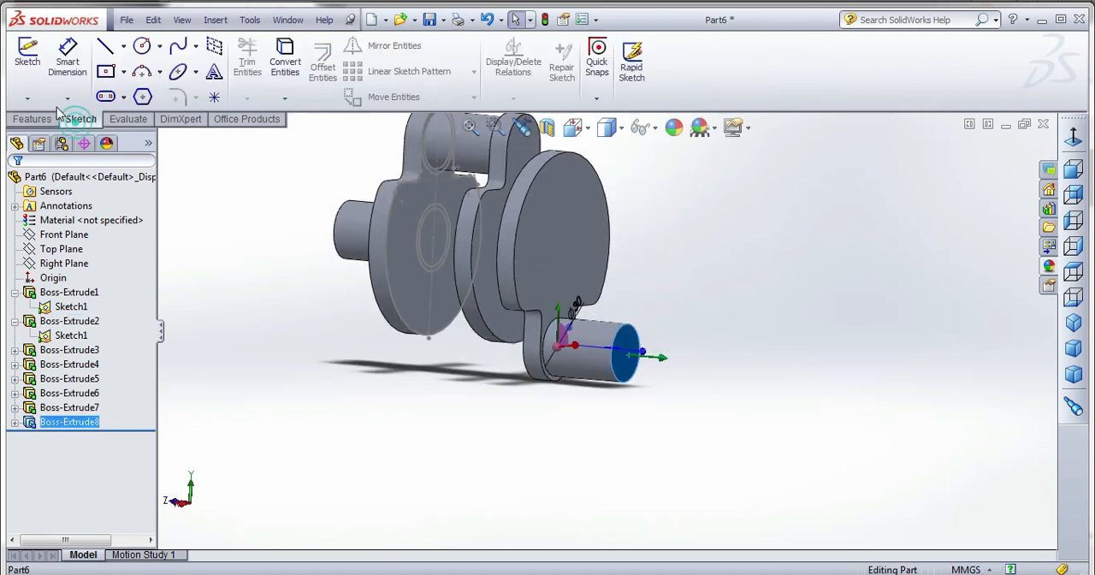
pyautogui.click(34, 86)
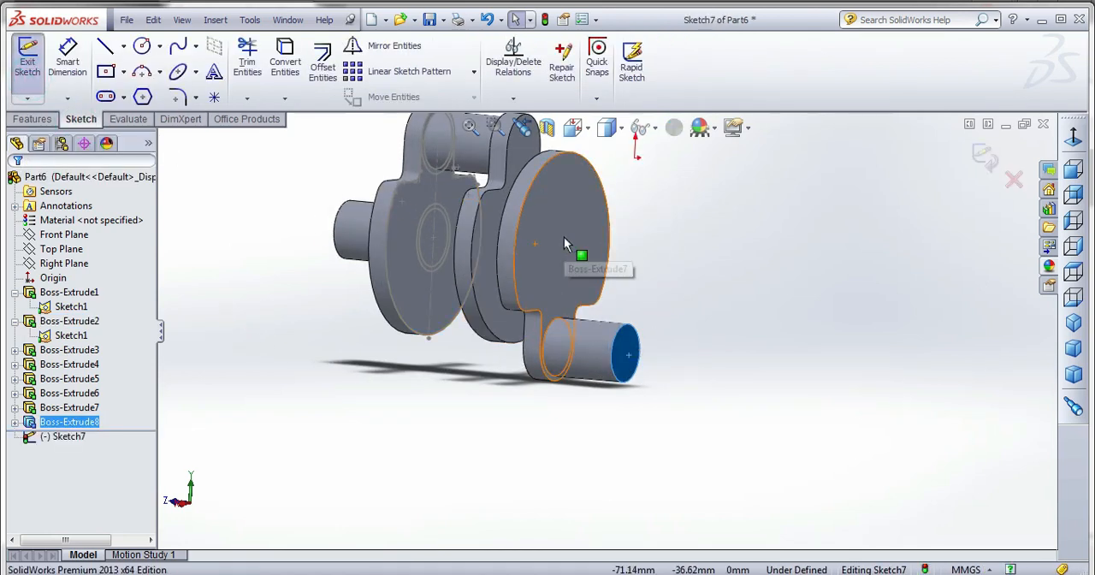
pyautogui.click(579, 247)
pyautogui.click(284, 62)
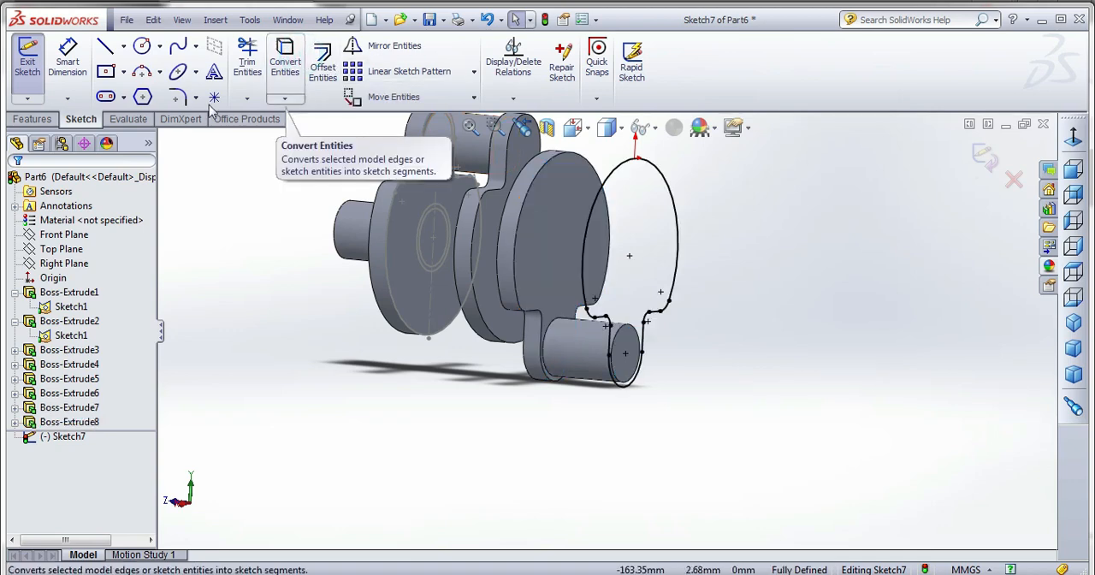
# Extrude the converted web outline 10 mm blind away from the crankpin, with Merge result on, as the fourth web.
pyautogui.click(33, 119)
pyautogui.click(34, 69)
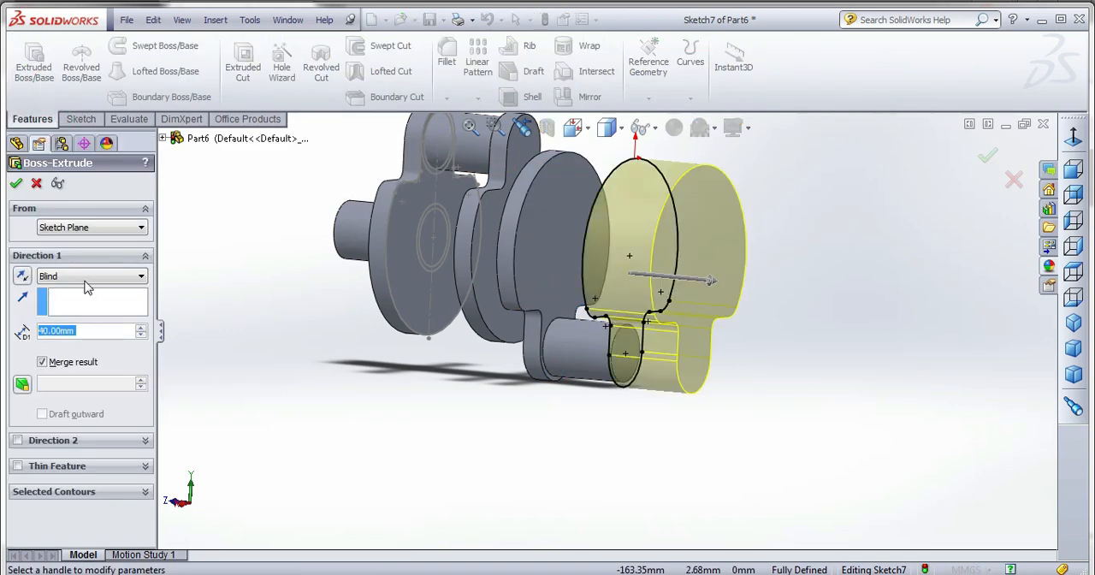
pyautogui.write('10')
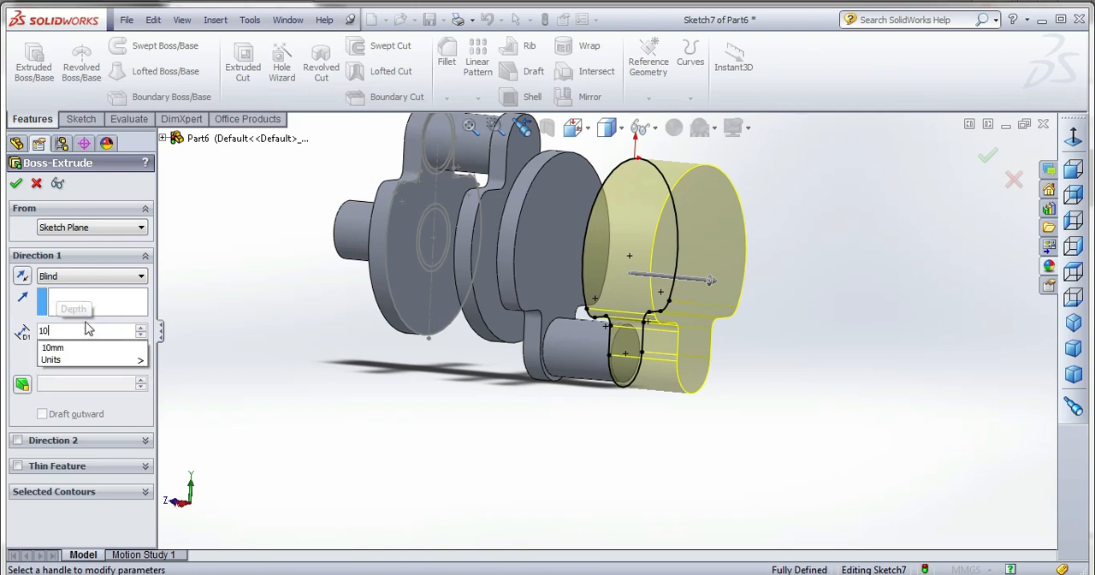
pyautogui.press('Return')
pyautogui.click(15, 183)
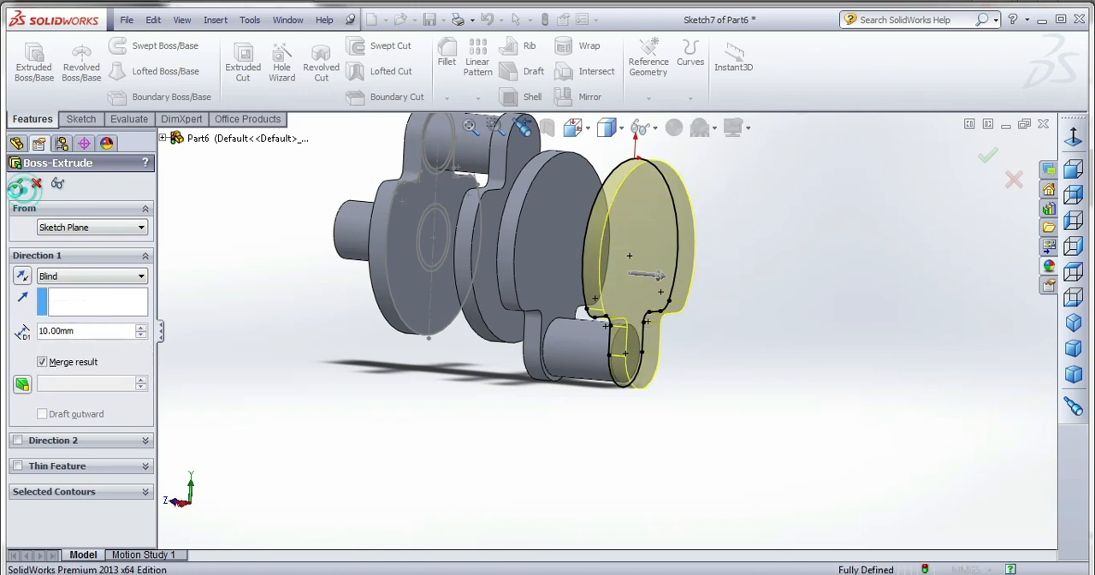
# Sketch on the fourth web's outer face and convert the circular edge of the connecting pin between the second and third webs.
pyautogui.click(386, 388)
pyautogui.moveTo(410, 395); pyautogui.dragTo(699, 274, button='middle')
pyautogui.click(649, 254)
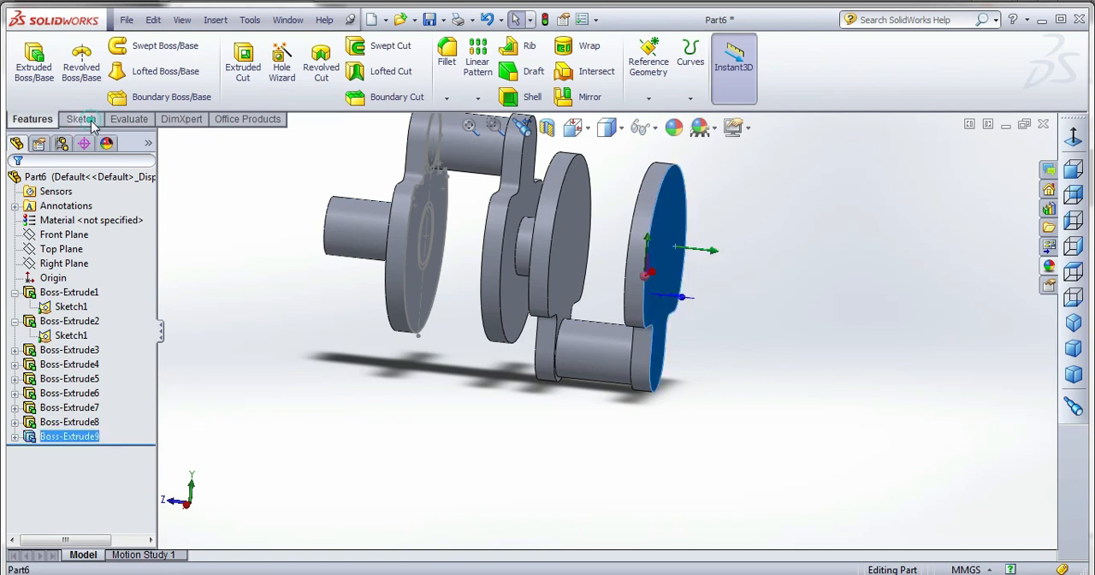
pyautogui.click(85, 119)
pyautogui.click(27, 61)
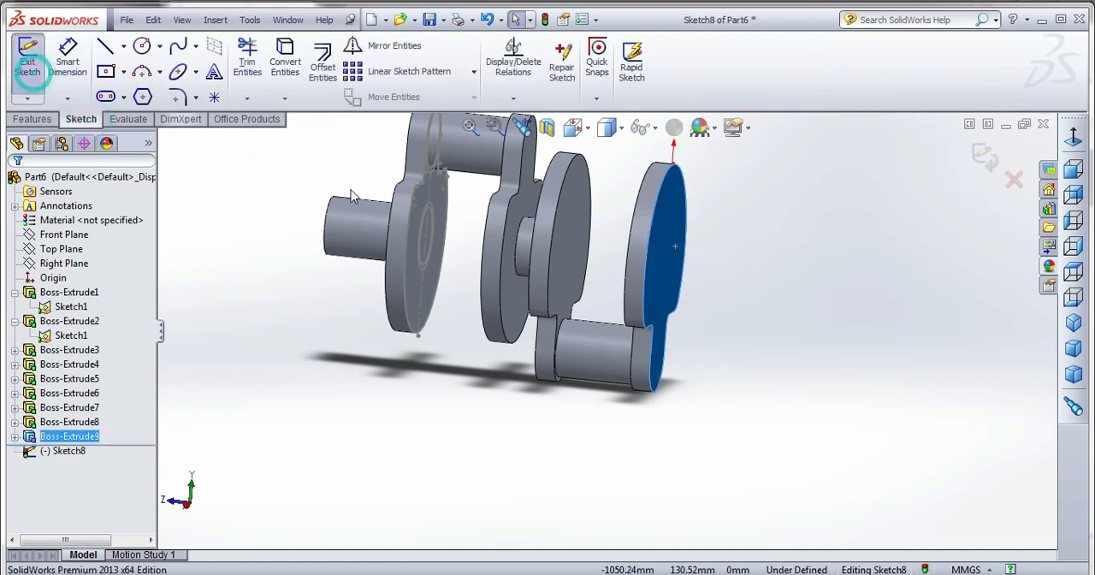
pyautogui.click(518, 259)
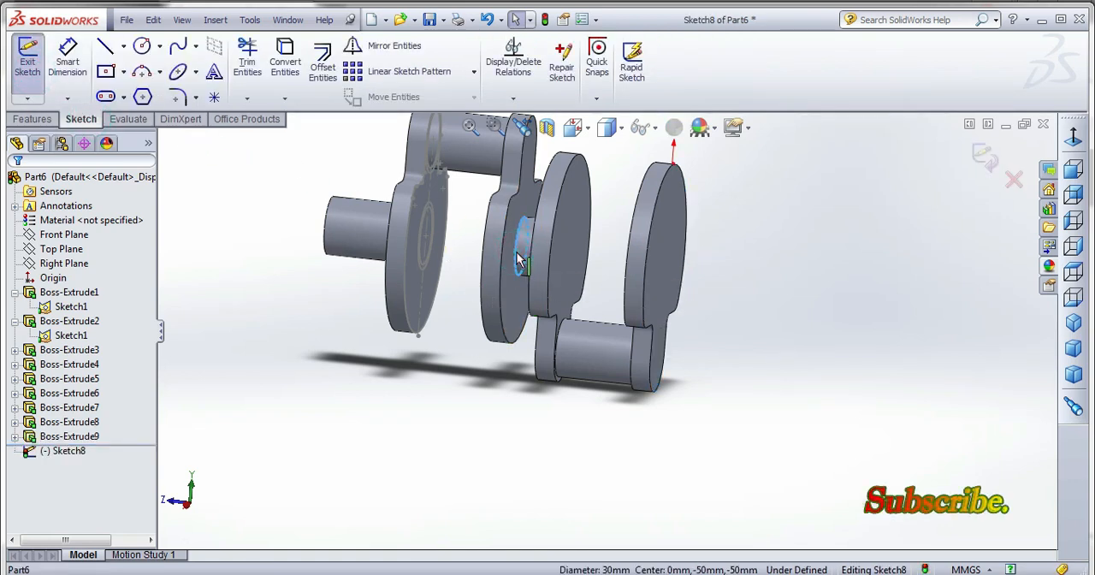
pyautogui.click(32, 119)
pyautogui.click(77, 119)
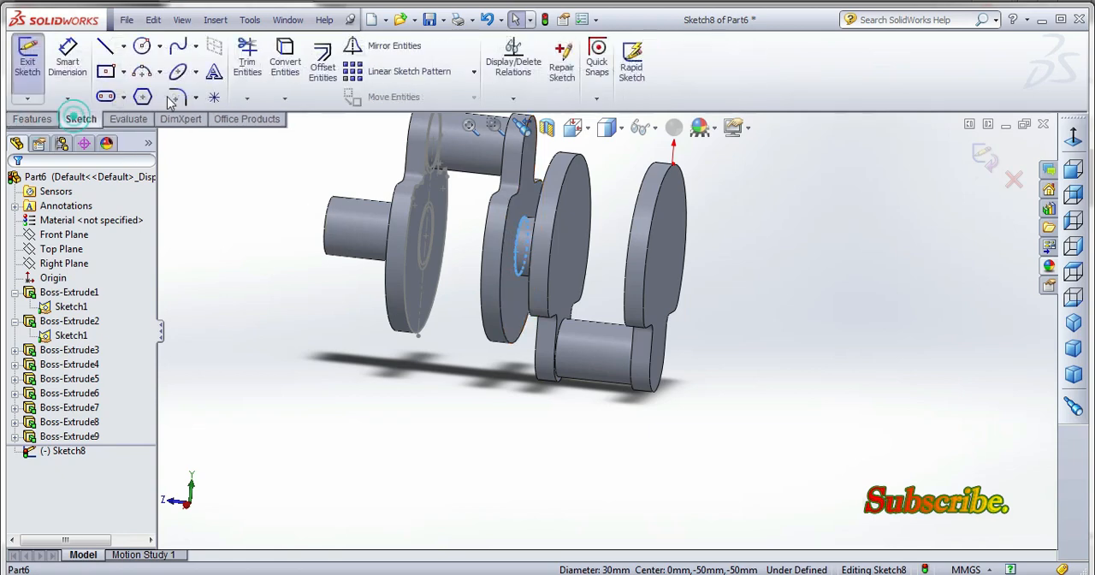
pyautogui.click(284, 63)
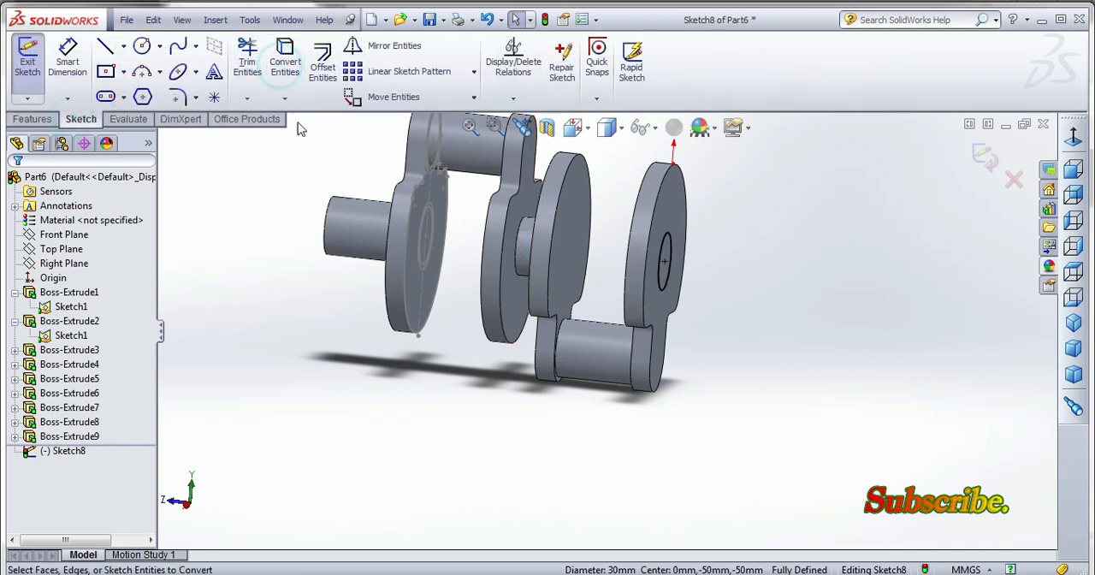
# Extrude the converted pin circle 7.5 mm blind outward from the fourth web, merged with the body.
pyautogui.click(33, 119)
pyautogui.click(34, 64)
pyautogui.moveTo(710, 299); pyautogui.dragTo(645, 301, button='middle')
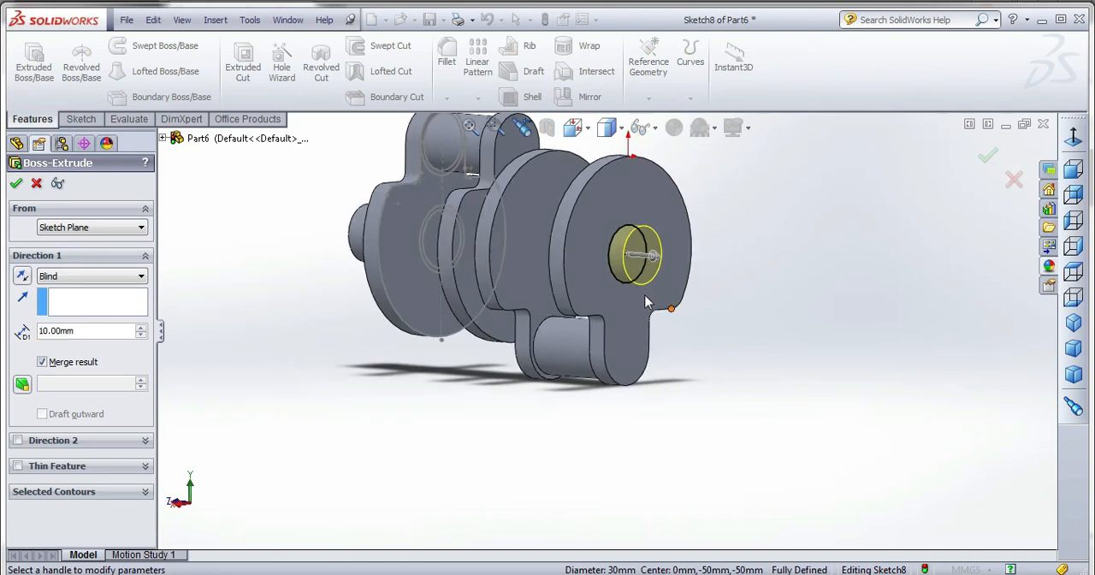
pyautogui.write('7.5')
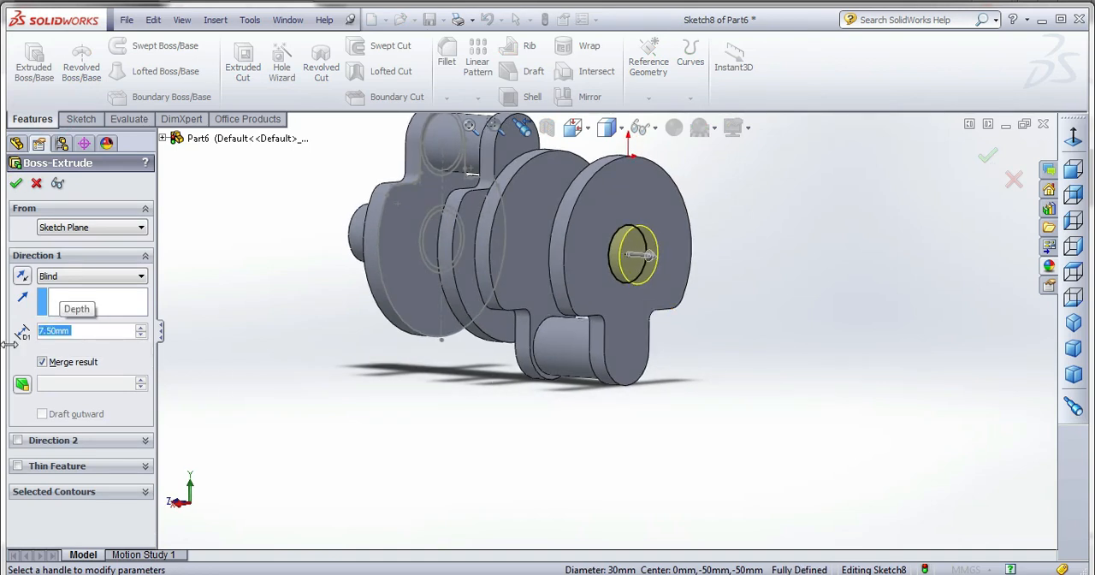
pyautogui.click(16, 183)
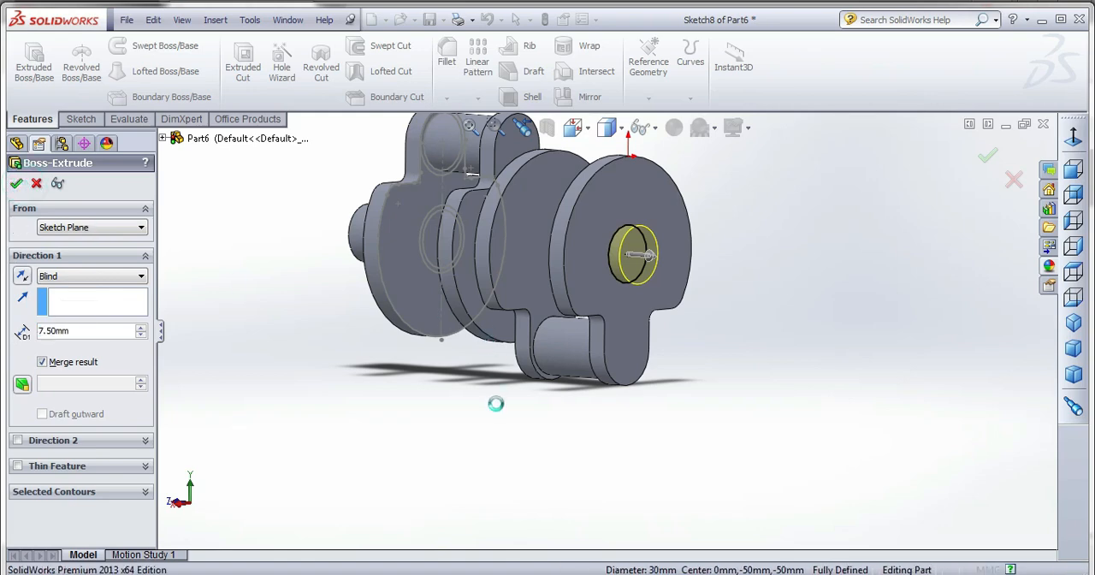
# Hide Sketch1, the first web's profile sketch.
pyautogui.scroll(3, 706, 388)
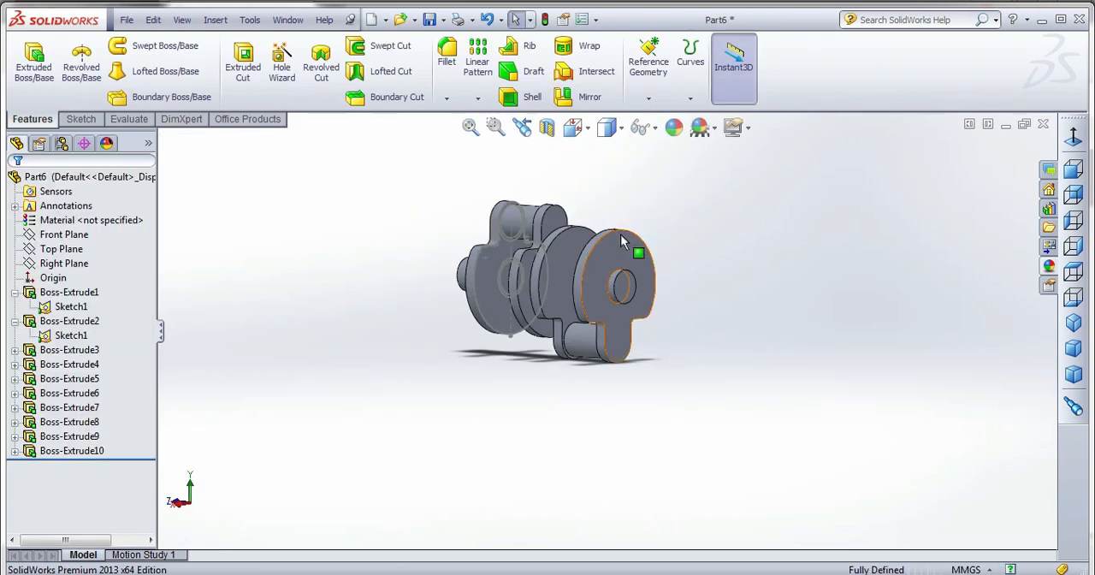
pyautogui.scroll(-2, 622, 239)
pyautogui.rightClick(64, 309)
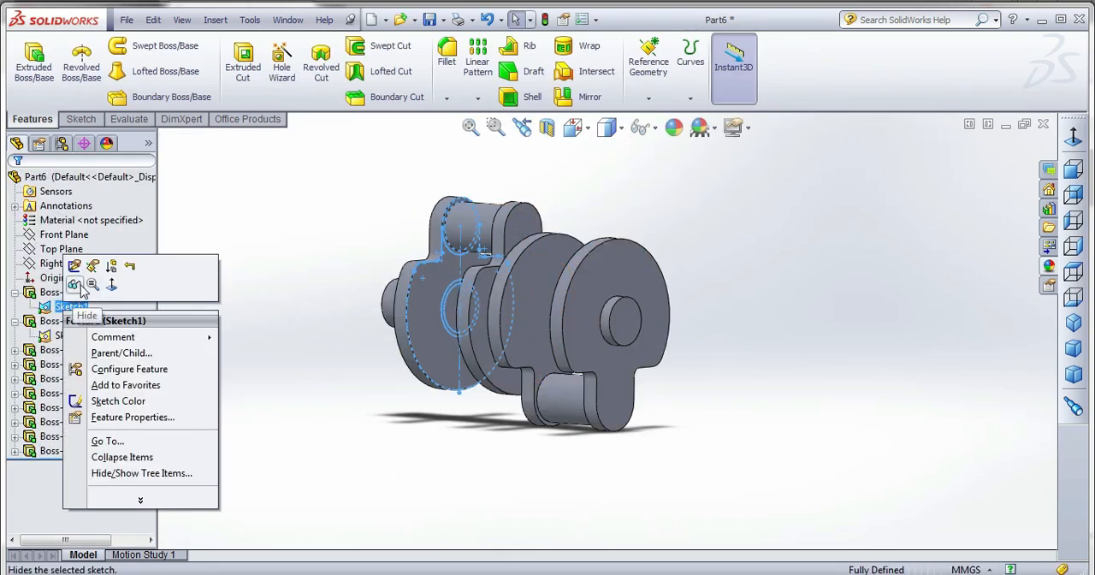
pyautogui.click(85, 284)
# Mirror the whole crankshaft body about the 7.5 mm pin's end face, with Merge solids and Propagate visual properties off.
pyautogui.click(625, 324)
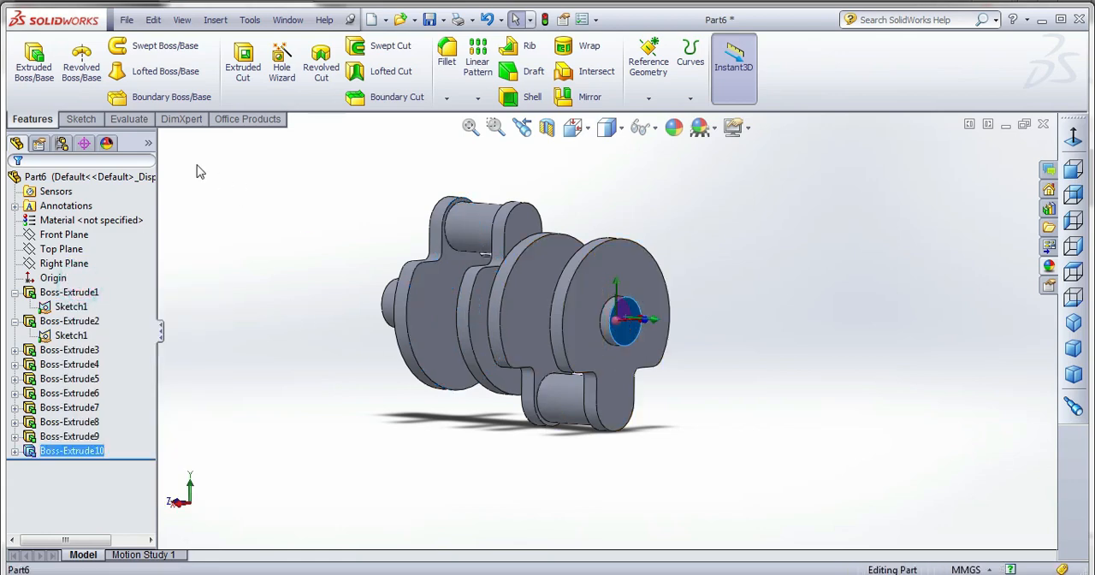
pyautogui.click(571, 98)
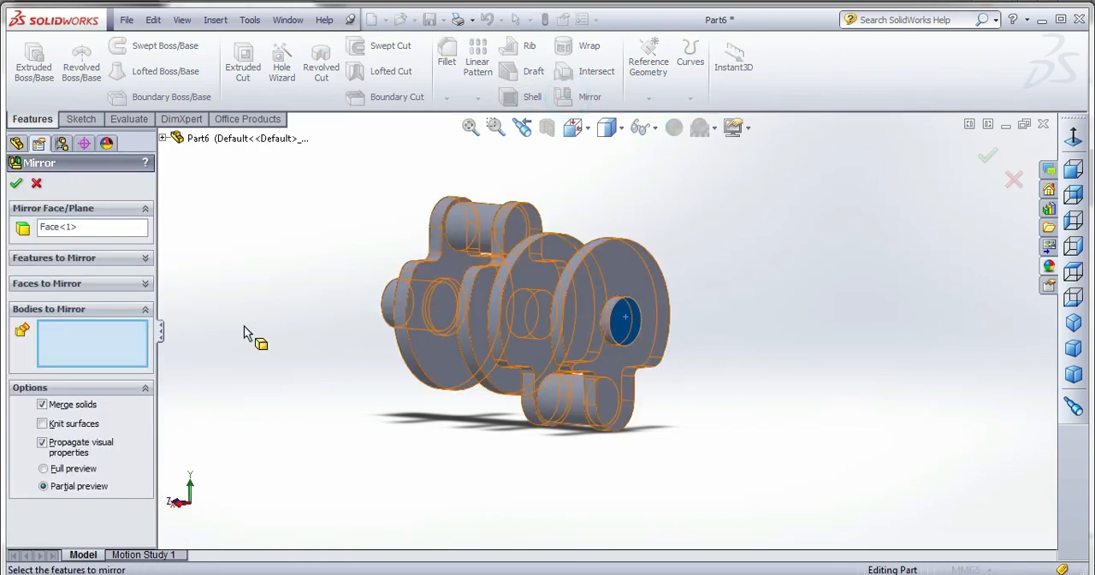
pyautogui.click(515, 312)
pyautogui.moveTo(695, 387); pyautogui.dragTo(723, 369, button='middle')
pyautogui.scroll(-4, 731, 376)
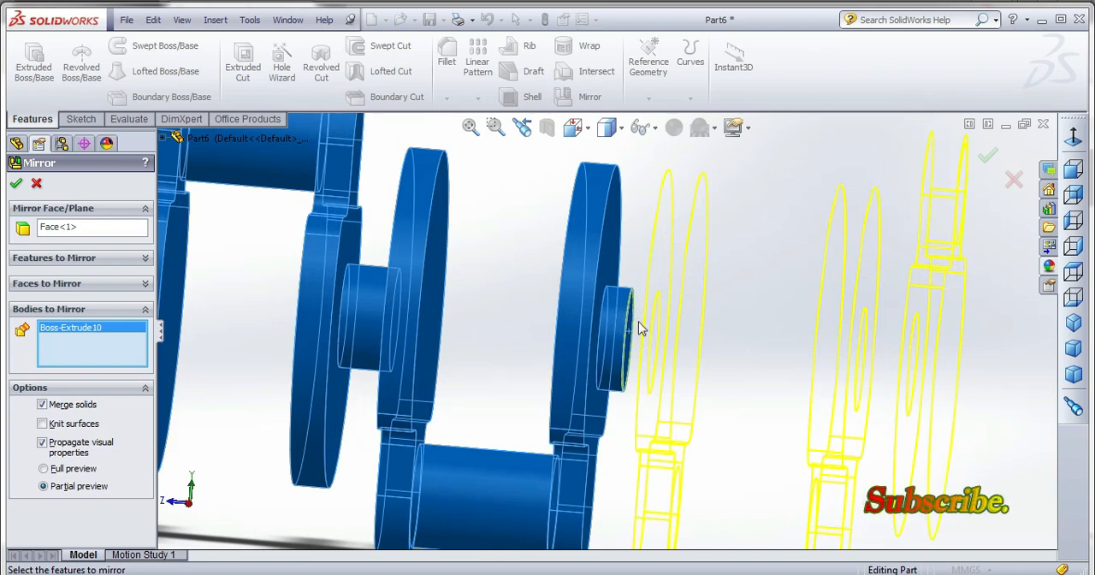
pyautogui.scroll(6, 372, 332)
pyautogui.scroll(-1, 560, 393)
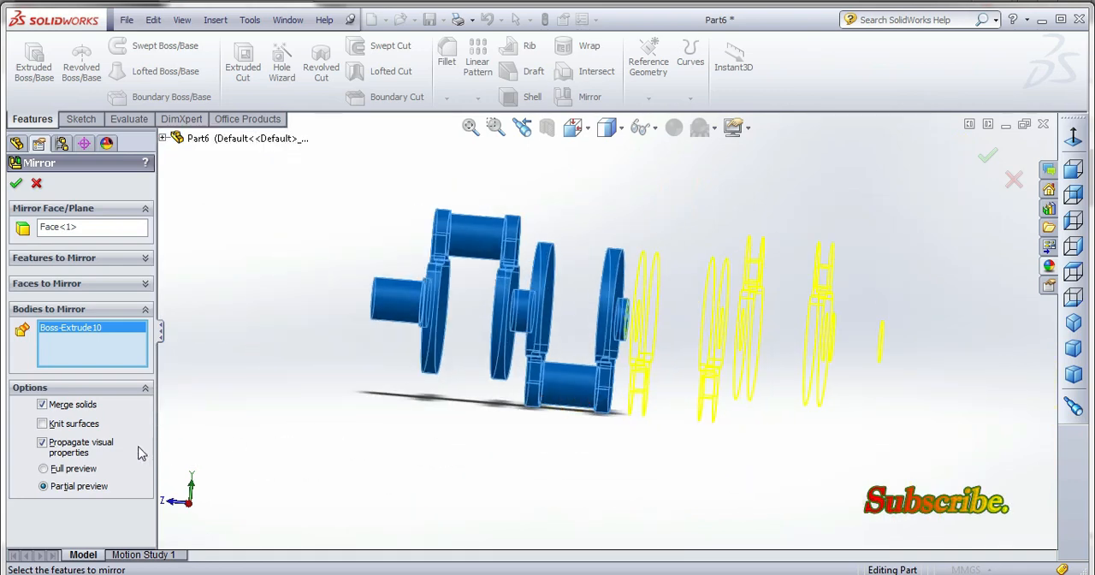
pyautogui.click(74, 405)
pyautogui.click(79, 442)
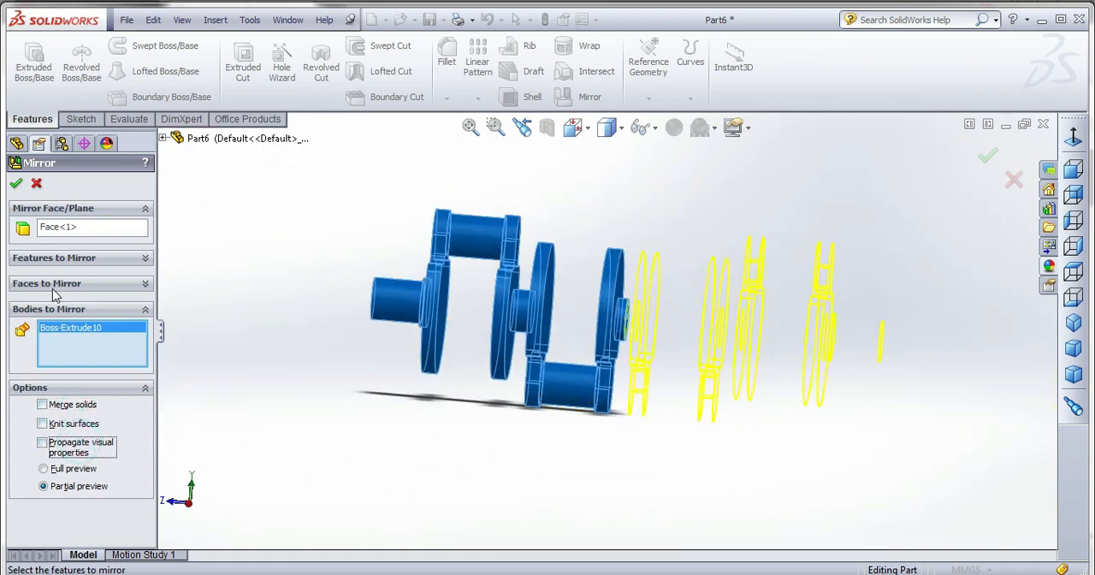
pyautogui.click(16, 186)
pyautogui.moveTo(513, 280)
pyautogui.mouseDown(button='middle')
pyautogui.moveTo(522, 284)
pyautogui.moveTo(536, 254)
pyautogui.moveTo(519, 277)
pyautogui.mouseUp(button='middle')
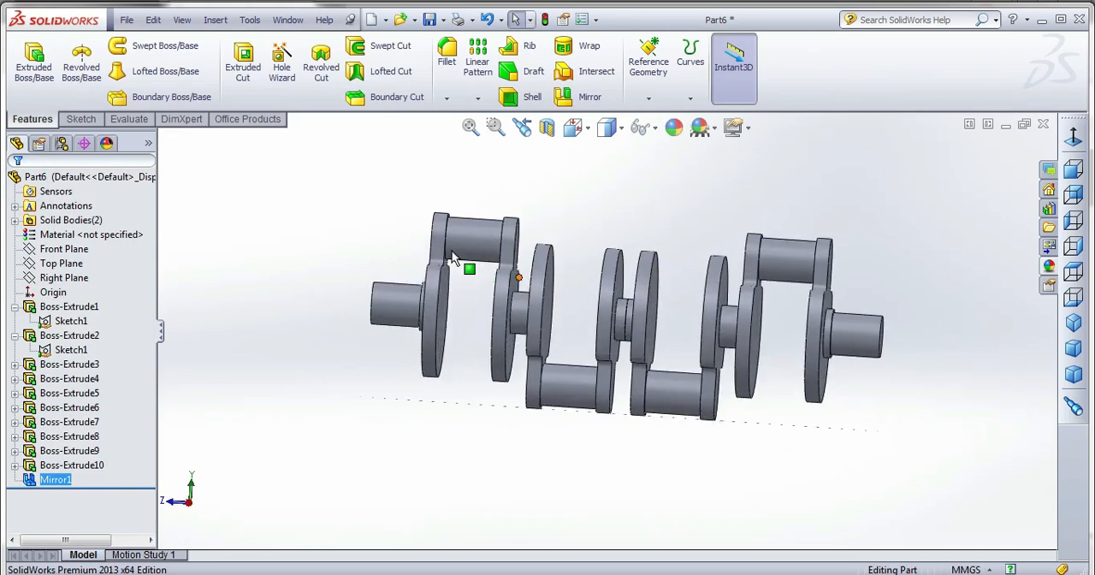
# Edit the mirror feature to turn on Merge solids so both crankshaft halves join at the middle pin.
pyautogui.scroll(-6, 626, 329)
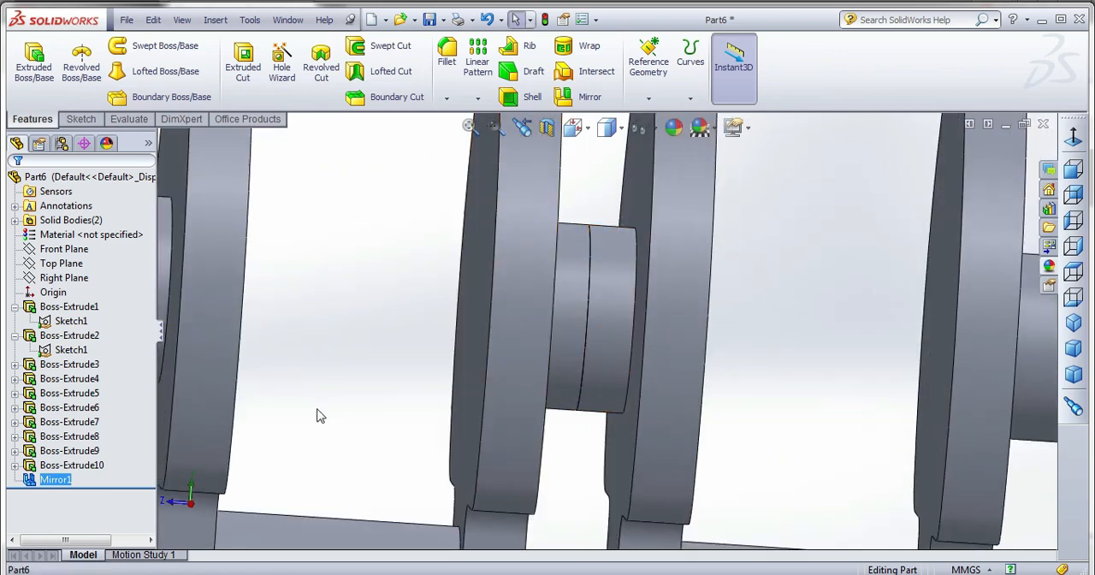
pyautogui.rightClick(72, 484)
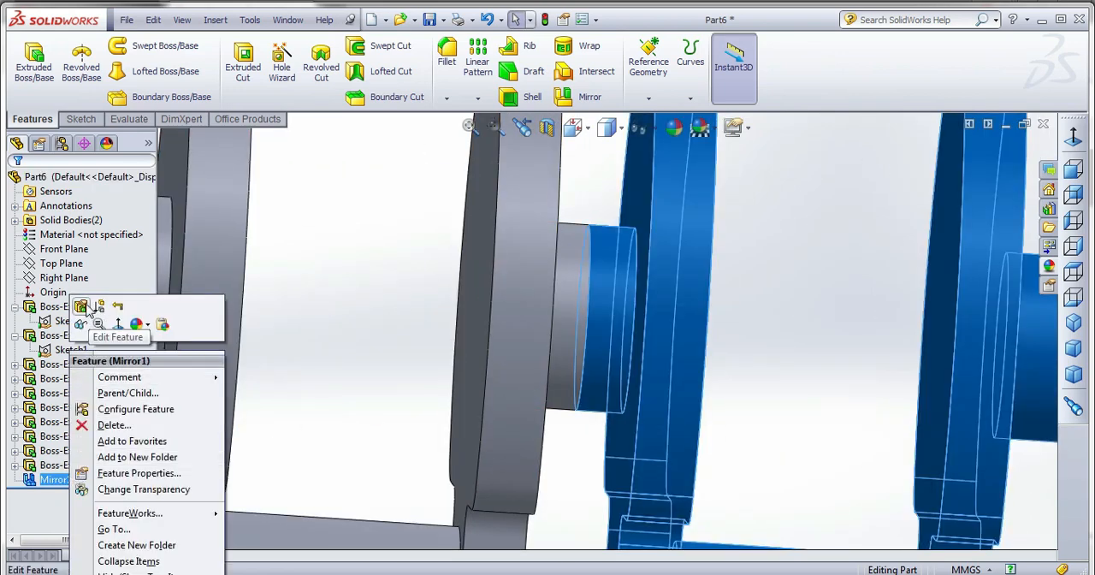
pyautogui.click(89, 311)
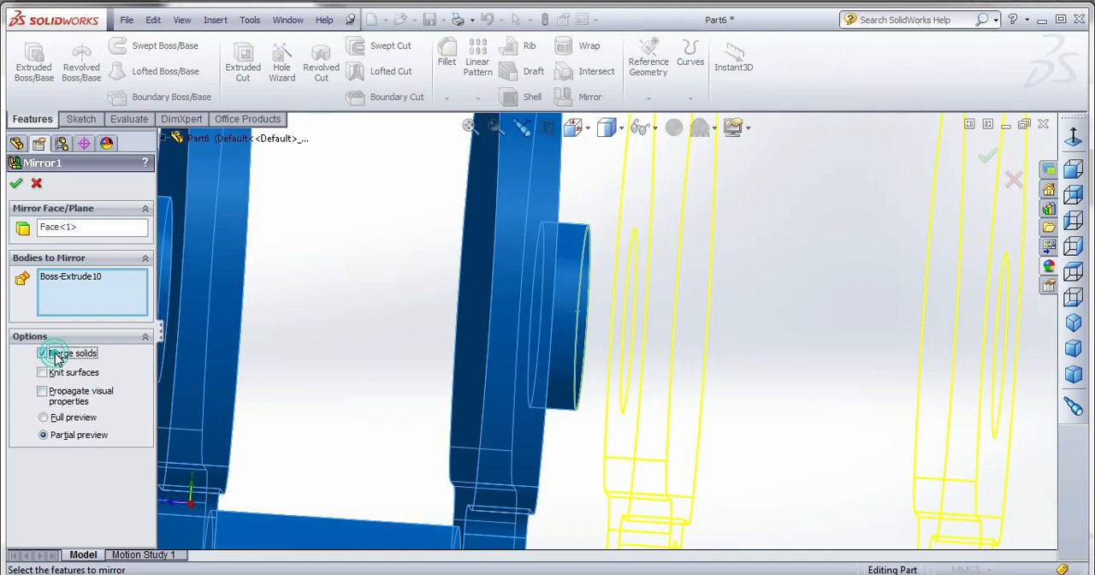
pyautogui.click(21, 180)
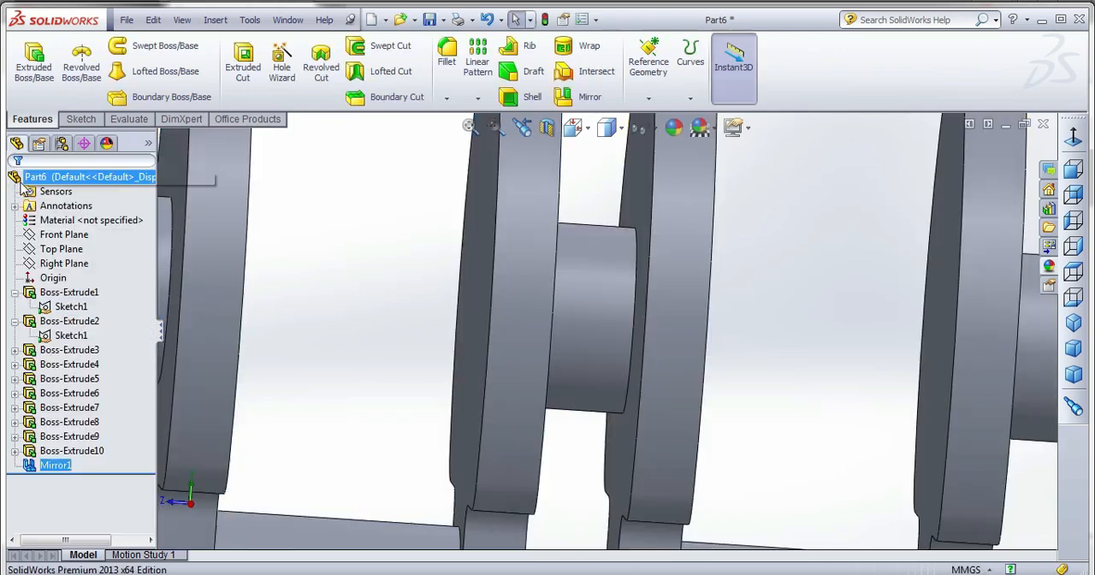
pyautogui.scroll(8, 517, 309)
pyautogui.moveTo(520, 313); pyautogui.dragTo(496, 325, button='middle')
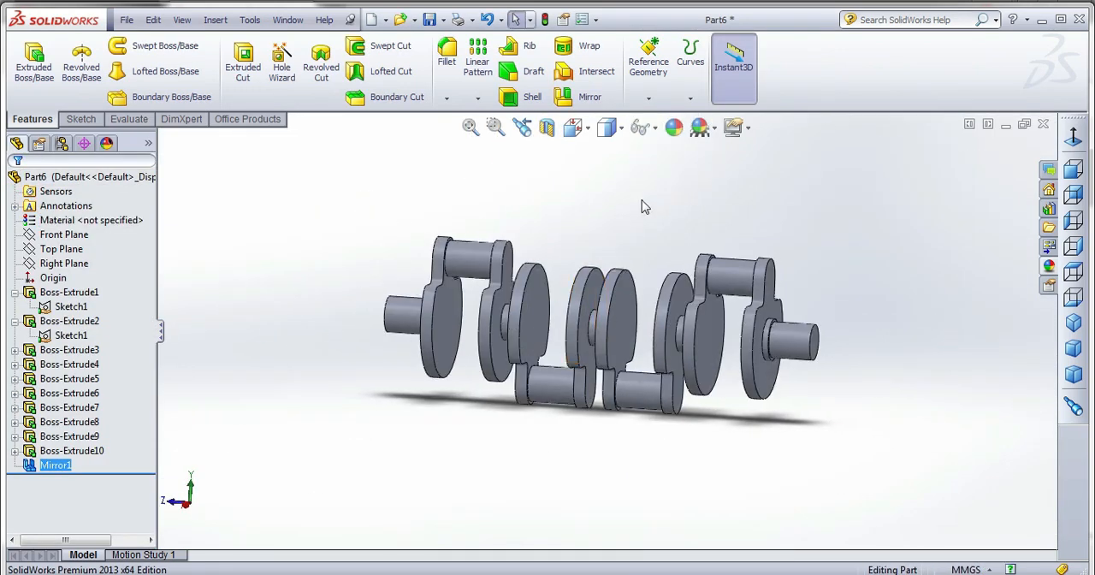
# Save the finished part as crank_shaft in the piston_cylinder_assembly folder inside ANIMATION MODEL.
pyautogui.click(642, 199)
pyautogui.moveTo(623, 319); pyautogui.dragTo(630, 326, button='middle')
pyautogui.scroll(1, 630, 326)
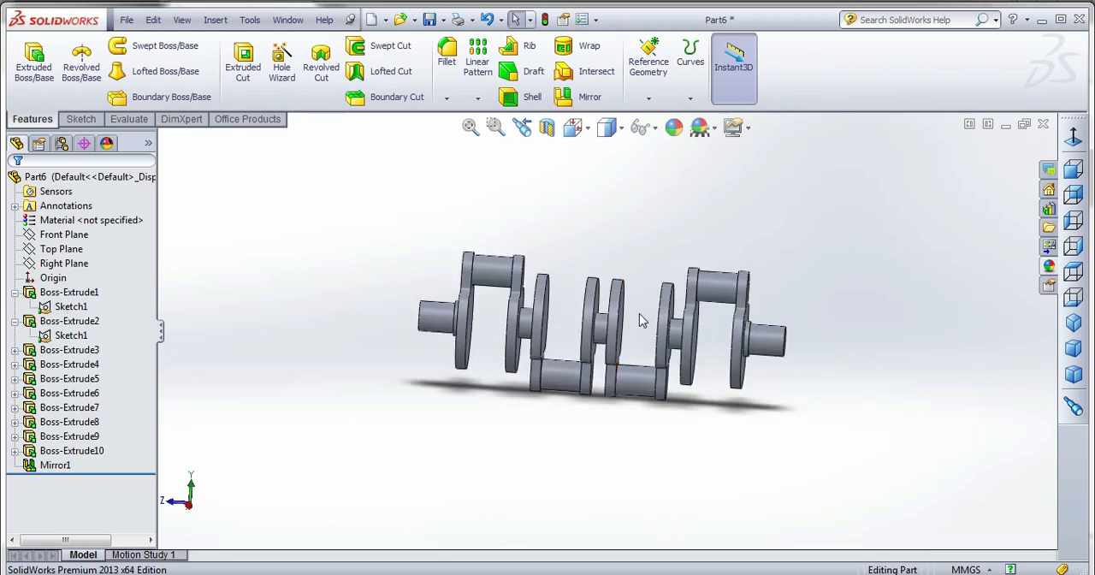
pyautogui.hotkey('ctrl', 's')
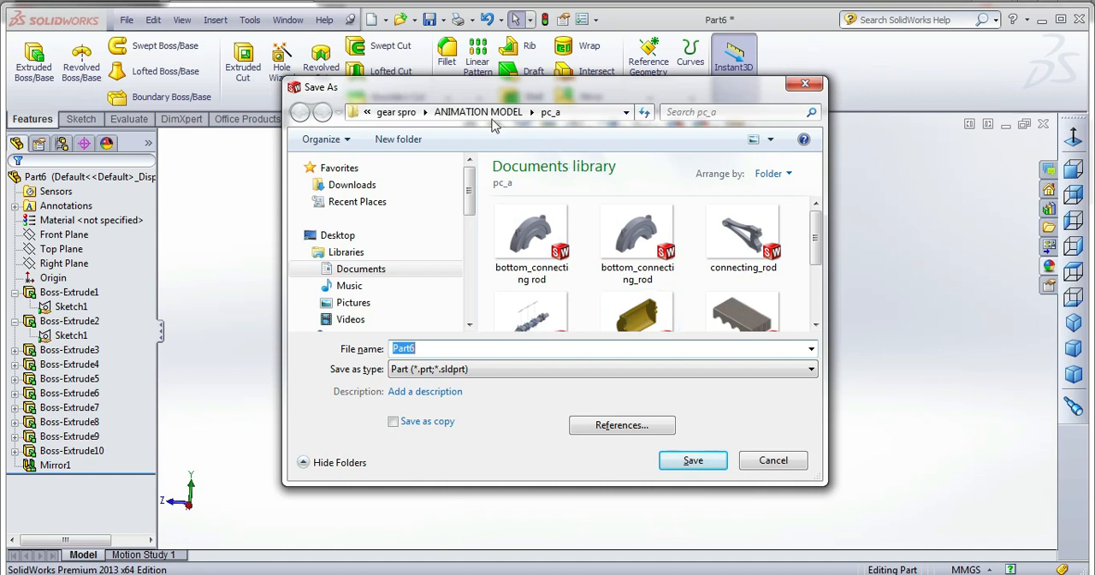
pyautogui.click(484, 111)
pyautogui.click(637, 275)
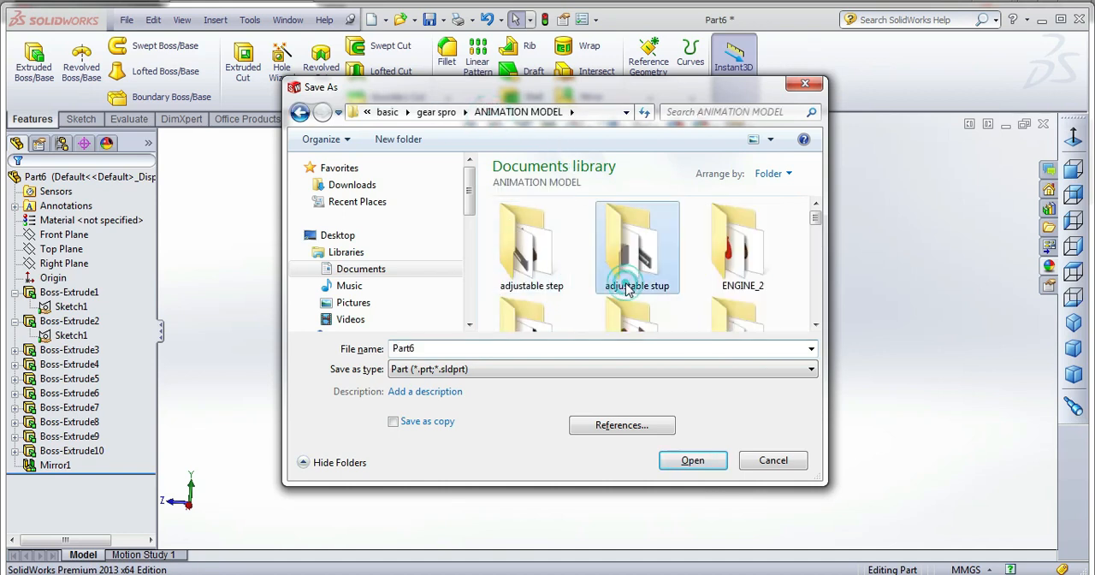
pyautogui.scroll(-3, 629, 286)
pyautogui.scroll(-3, 627, 289)
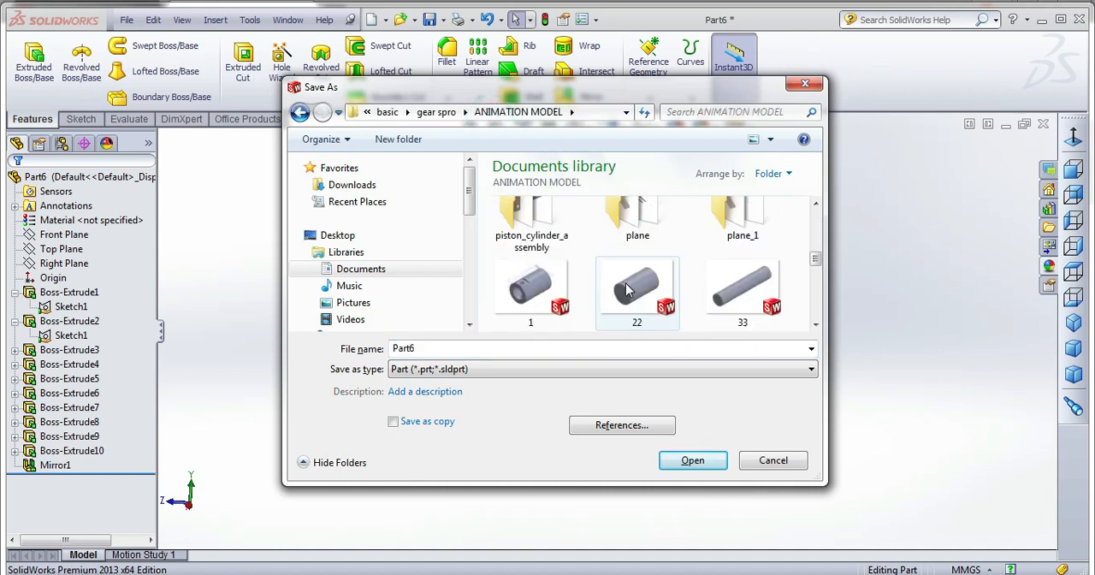
pyautogui.doubleClick(531, 221)
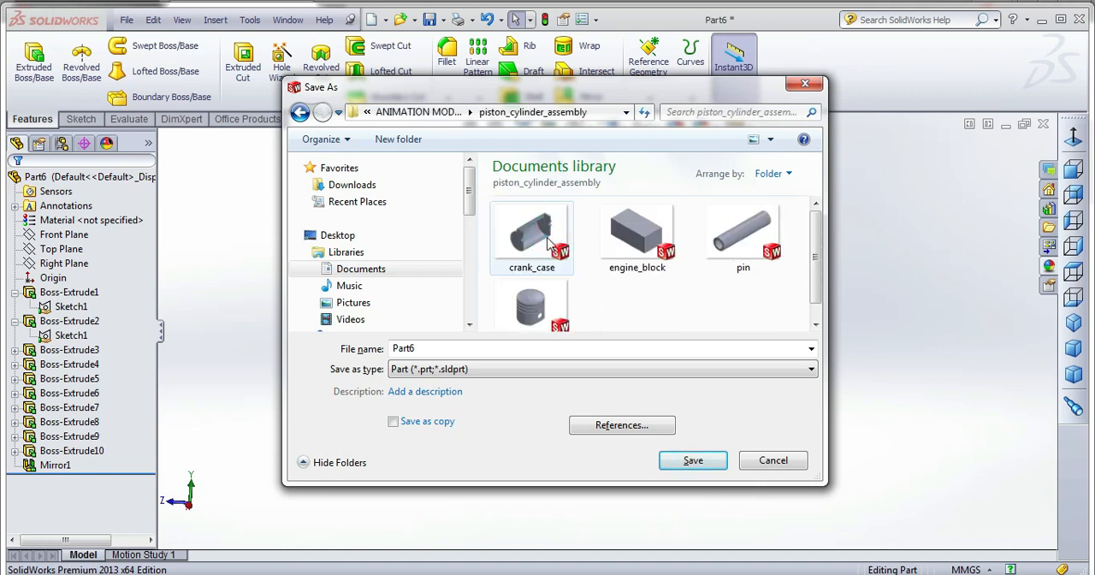
pyautogui.click(485, 345)
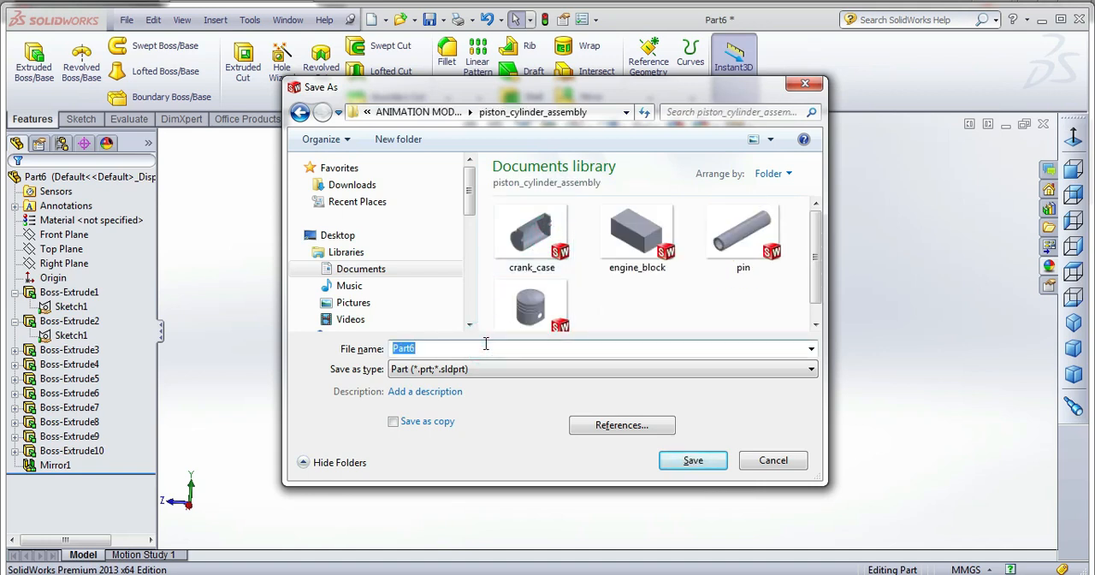
pyautogui.write('crank')
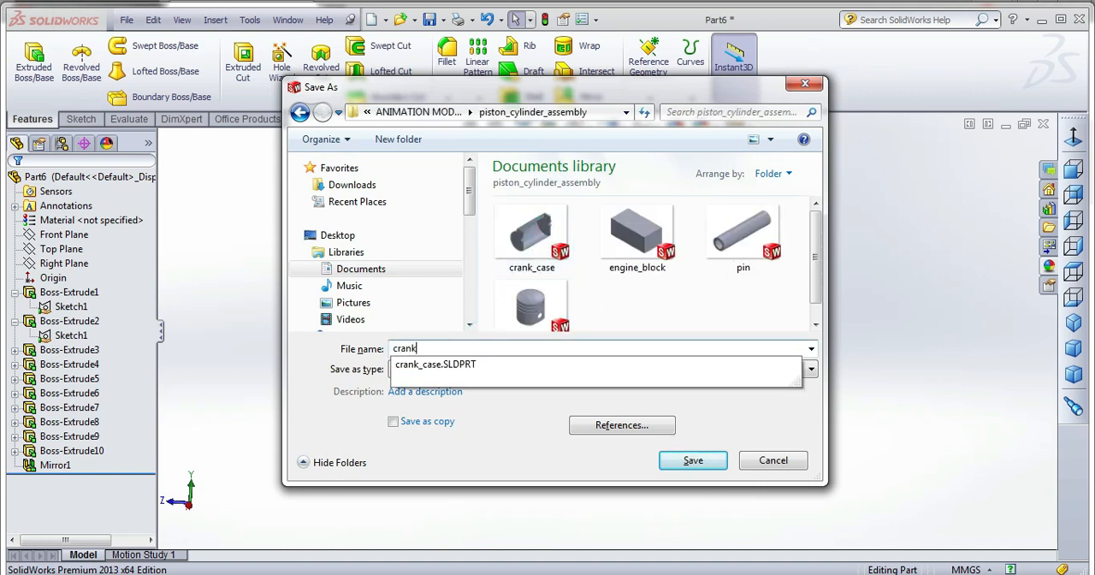
pyautogui.write('_s')
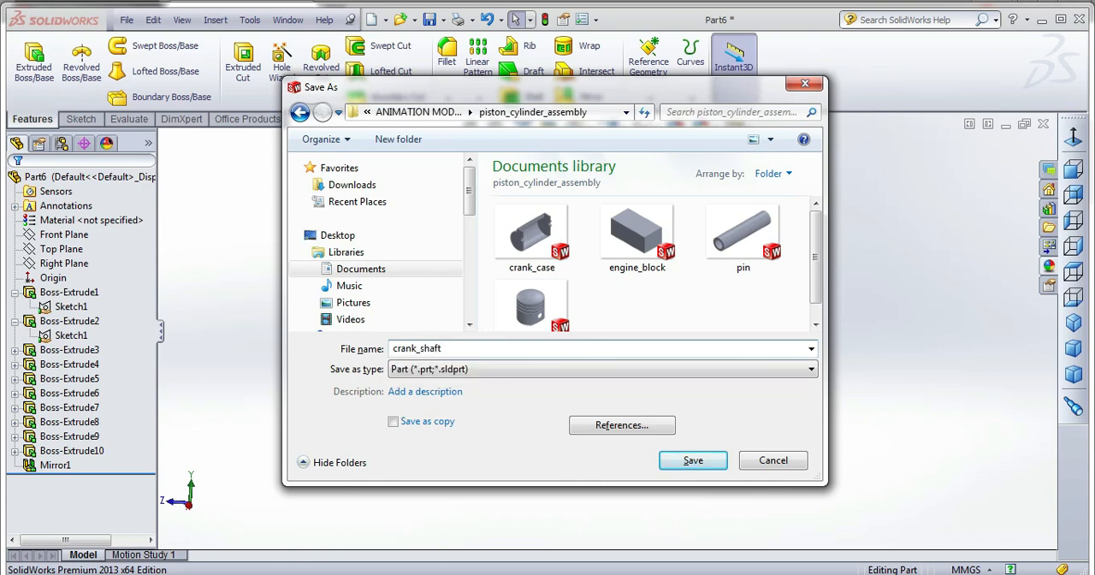
pyautogui.write('haft')
pyautogui.press('Return')
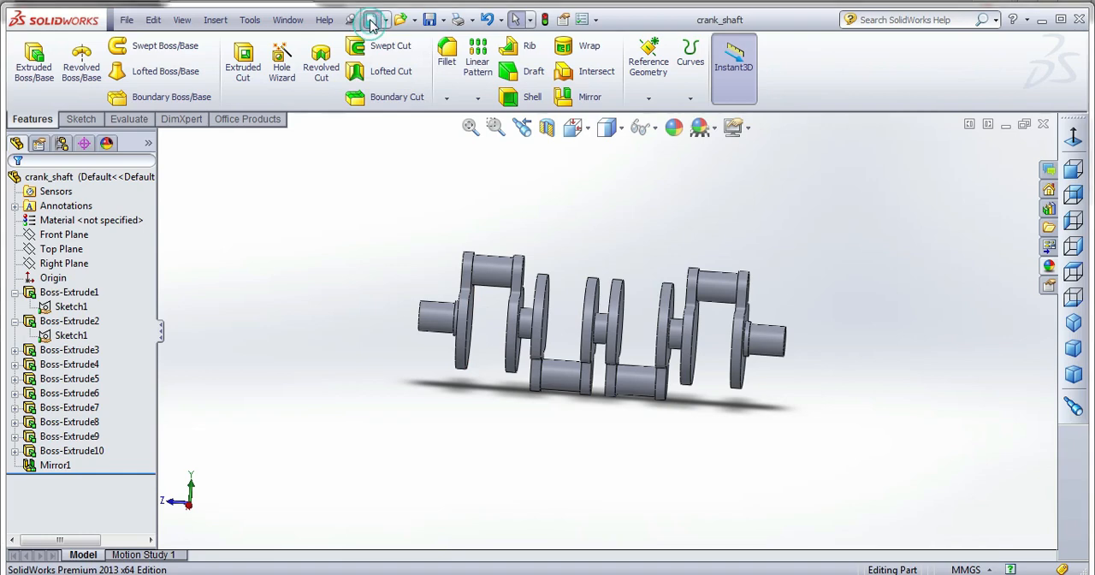
# Create a new part document and start a sketch on the Front Plane.
pyautogui.click(370, 20)
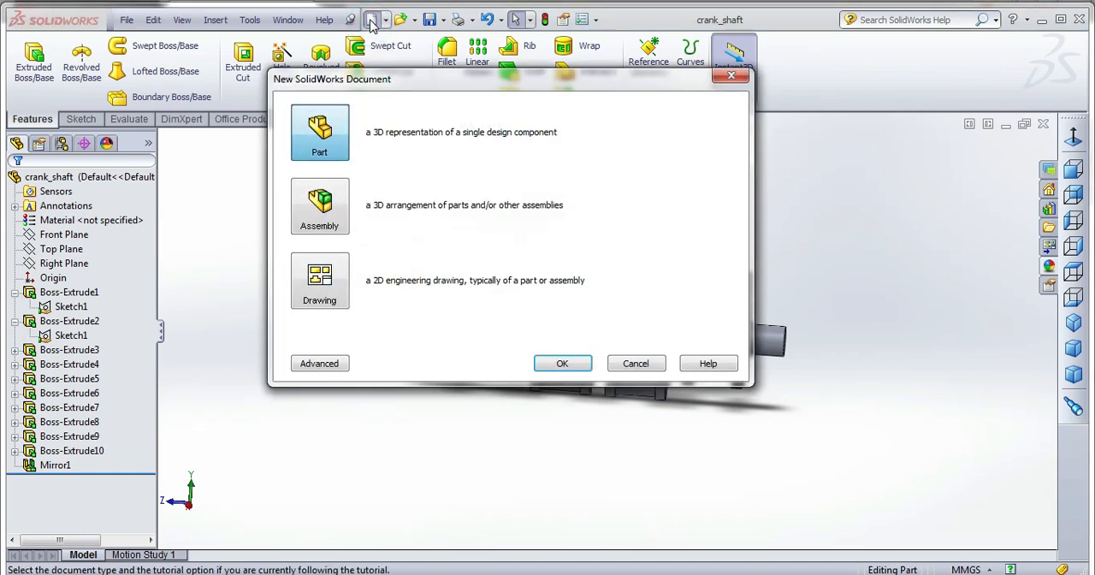
pyautogui.doubleClick(338, 132)
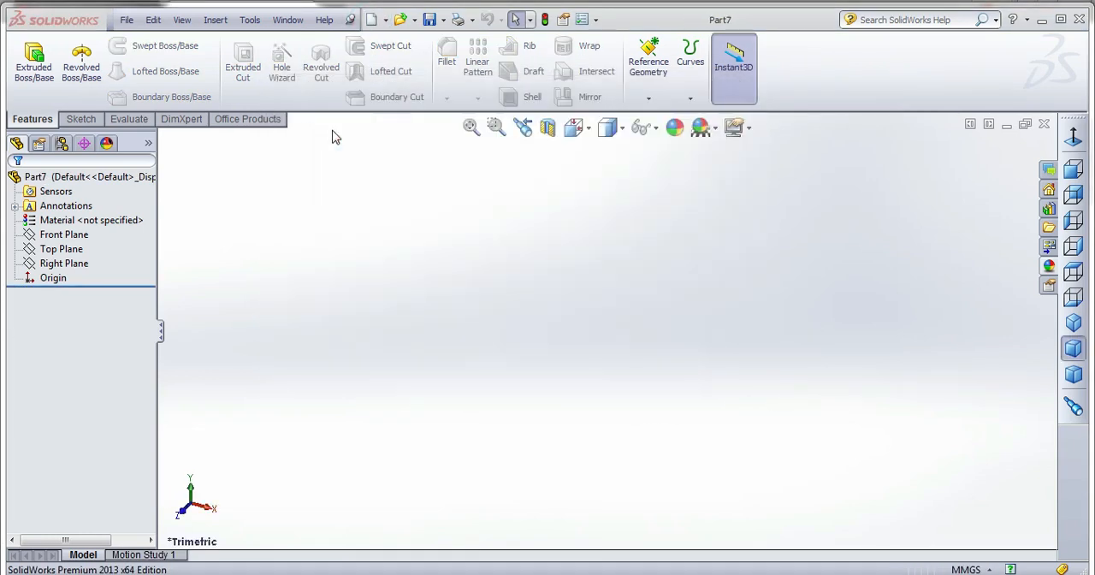
pyautogui.click(81, 118)
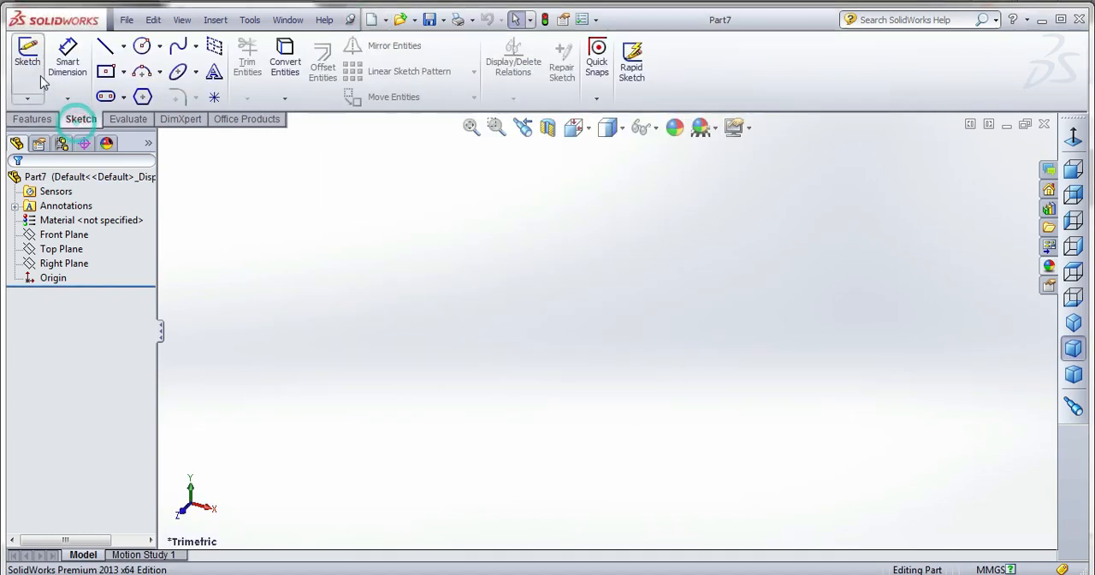
pyautogui.click(28, 55)
pyautogui.click(491, 209)
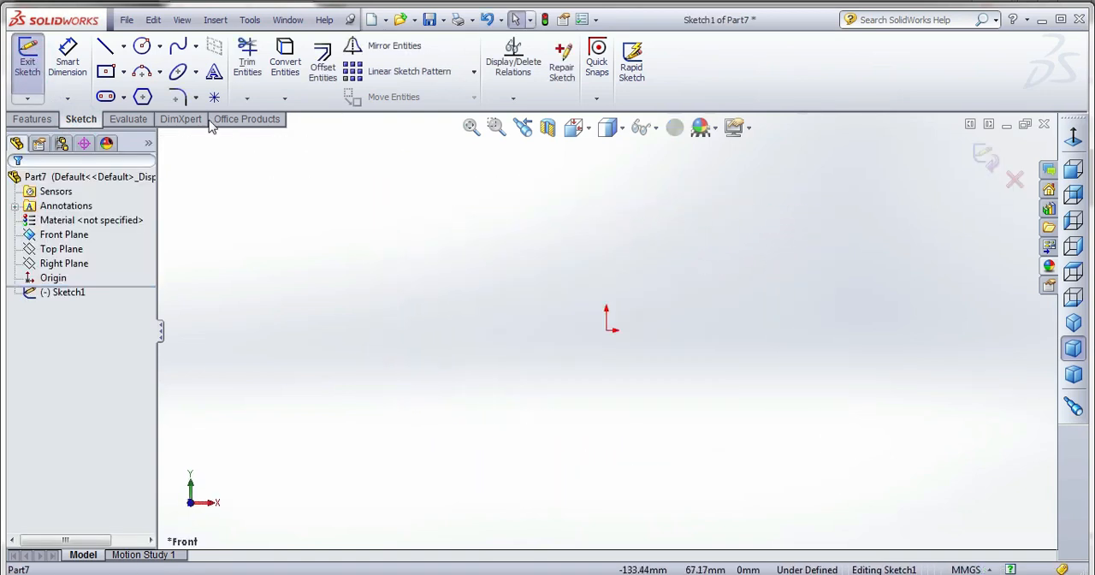
pyautogui.click(124, 49)
pyautogui.click(146, 80)
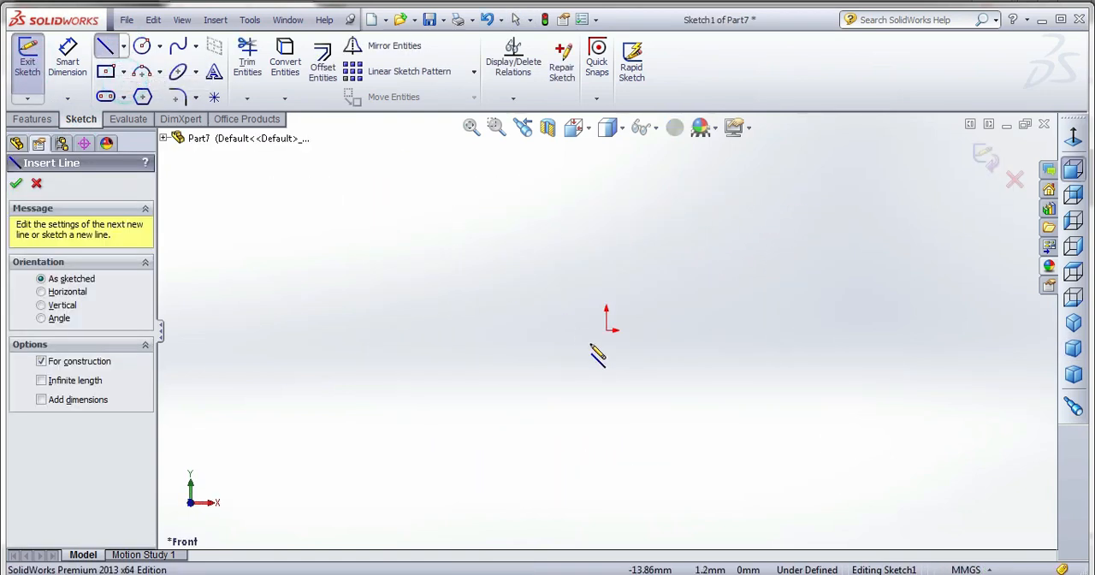
pyautogui.click(606, 330)
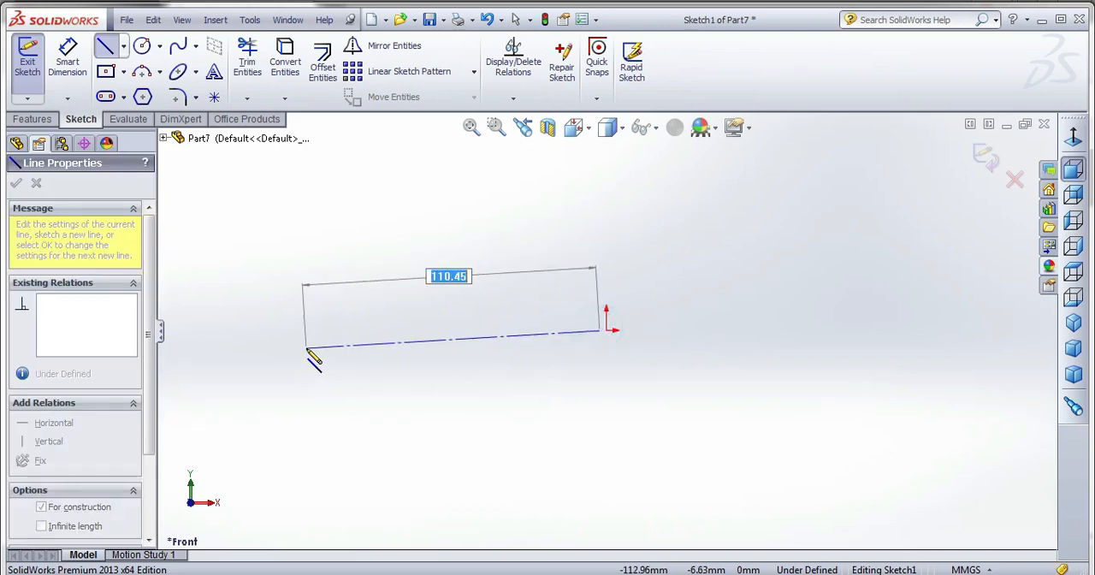
pyautogui.click(125, 49)
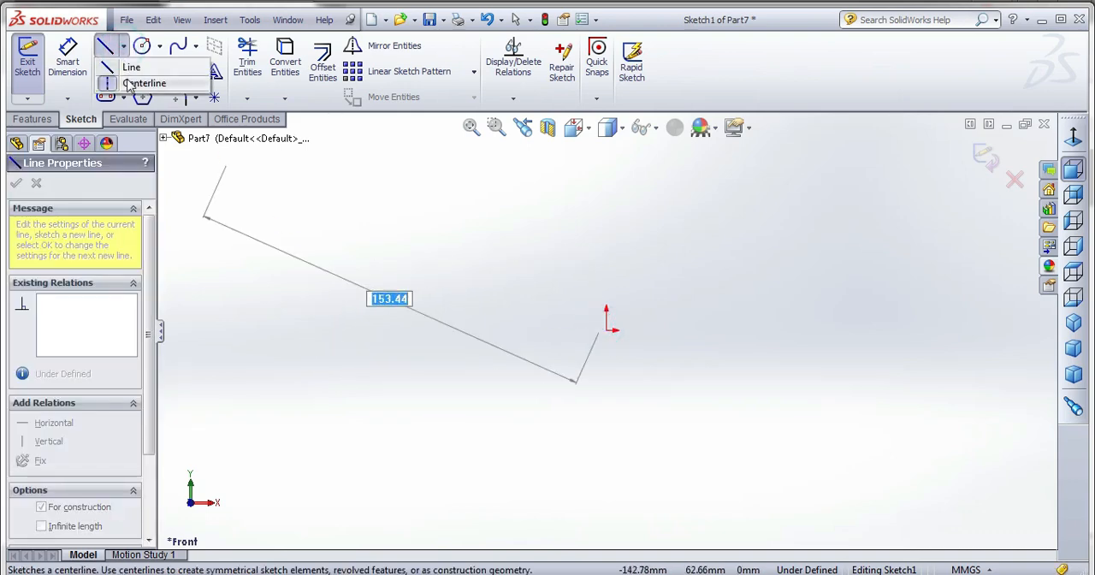
pyautogui.click(141, 47)
# Sketch a horizontal centerline from the origin about 117 mm to the left, and continue it to the far side of the origin.
pyautogui.click(125, 49)
pyautogui.click(146, 80)
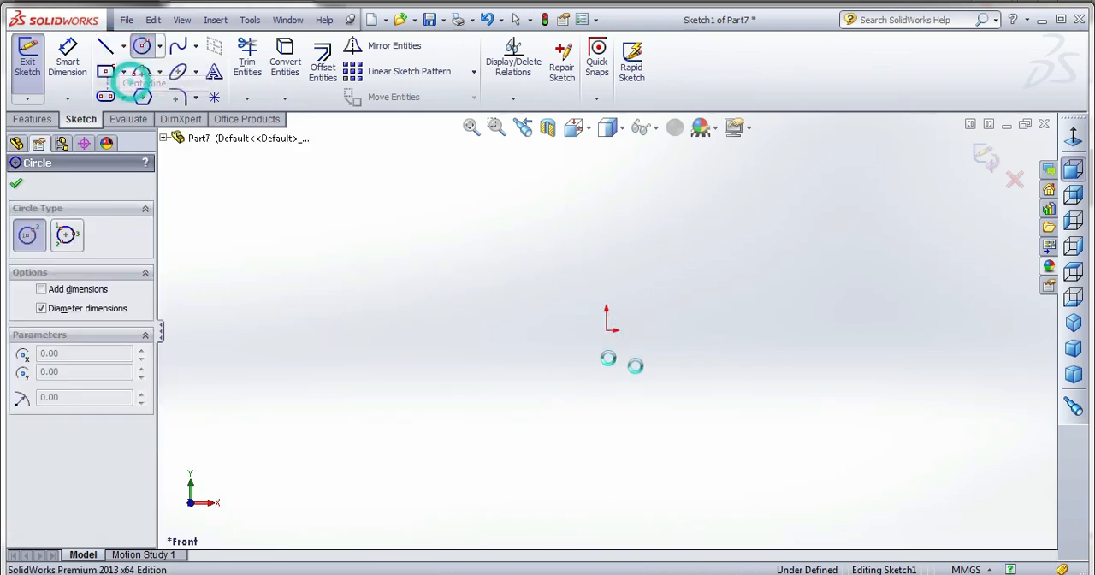
pyautogui.click(607, 330)
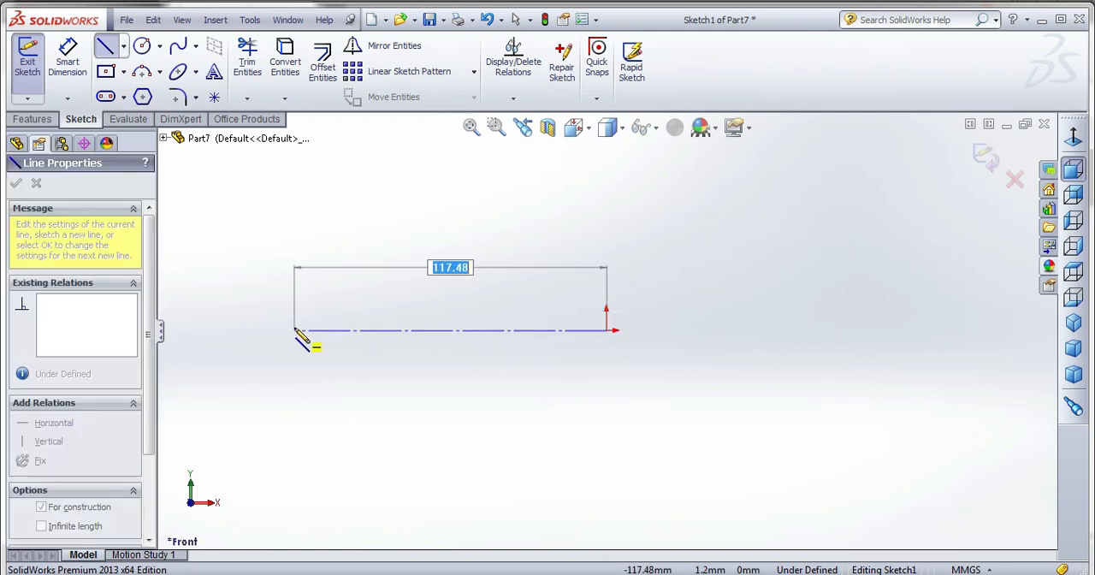
pyautogui.click(295, 330)
pyautogui.click(936, 330)
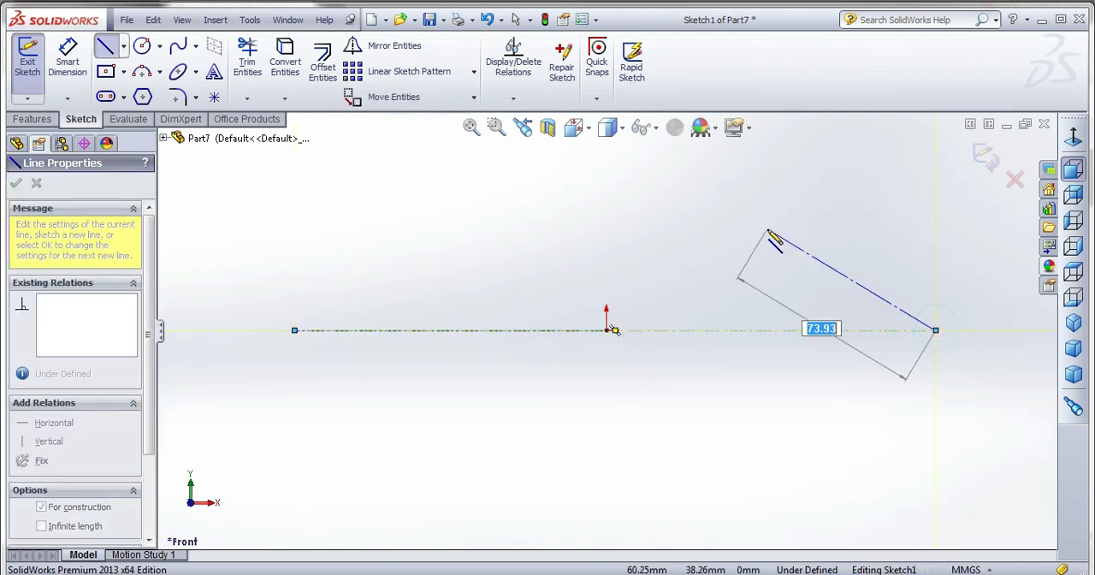
pyautogui.click(606, 330)
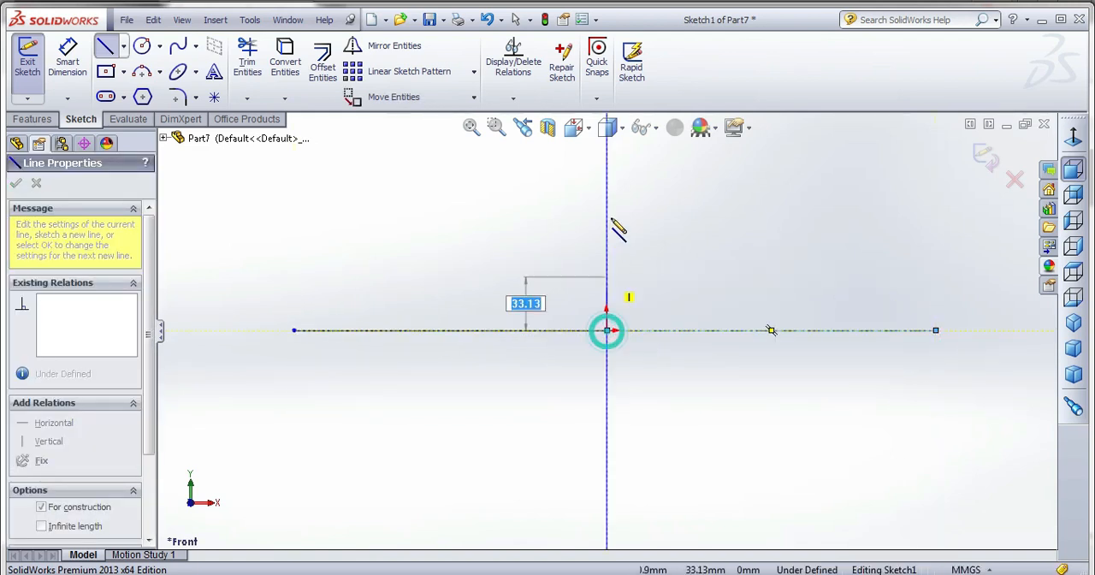
# Sketch a vertical centerline through the origin, reaching about 61 mm above it and about 127 mm long overall.
pyautogui.click(606, 169)
pyautogui.click(605, 506)
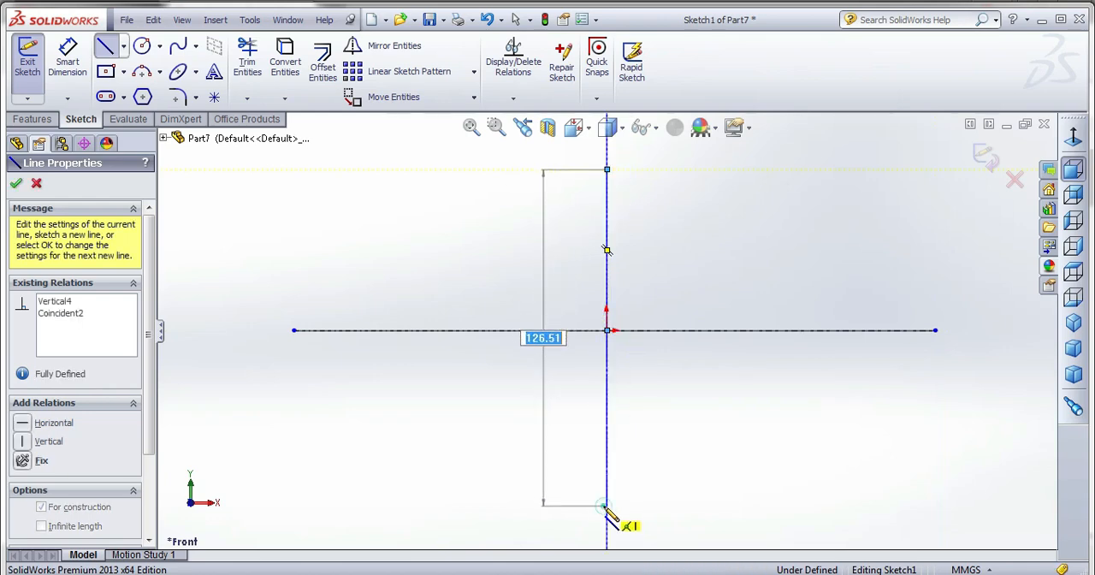
pyautogui.rightClick(656, 224)
pyautogui.click(676, 177)
pyautogui.press('Escape')
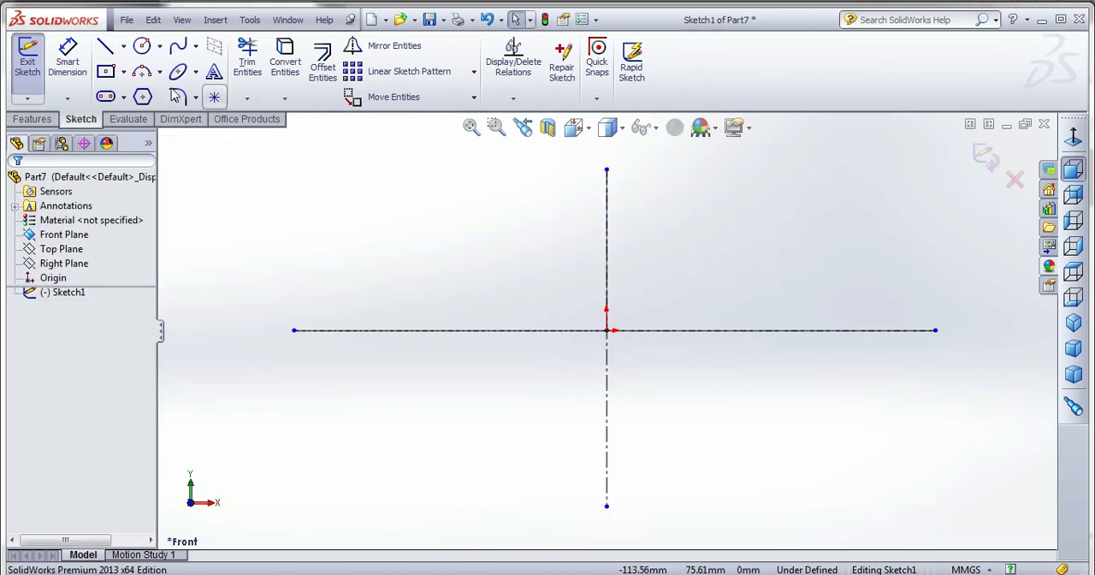
# Sketch two concentric circles, about 27 mm and 14 mm in diameter, about 96 mm left of the origin, plus a single circle about 66 mm left.
pyautogui.click(142, 48)
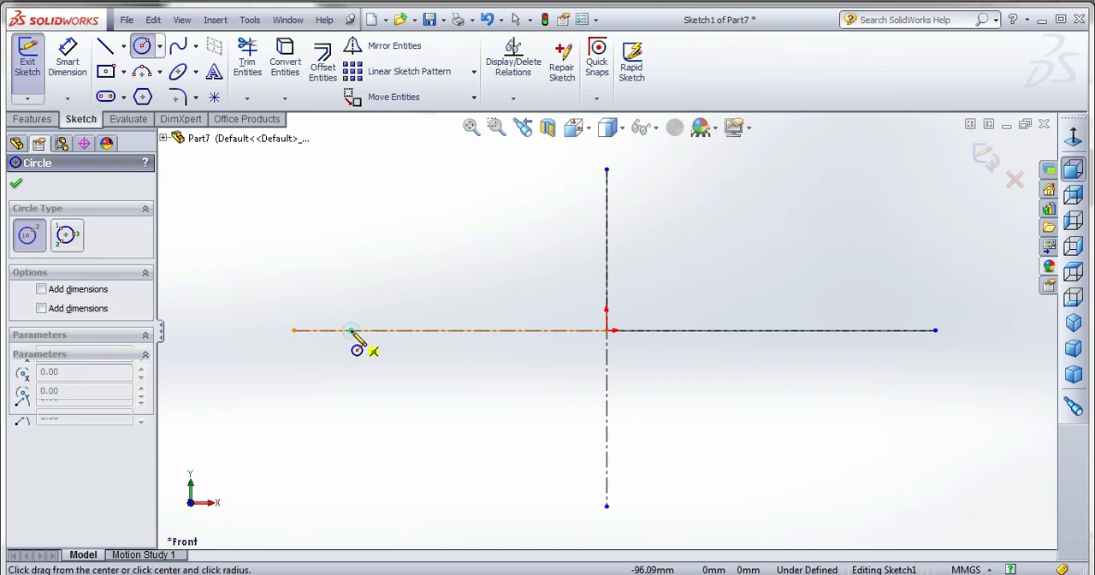
pyautogui.click(352, 330)
pyautogui.click(375, 359)
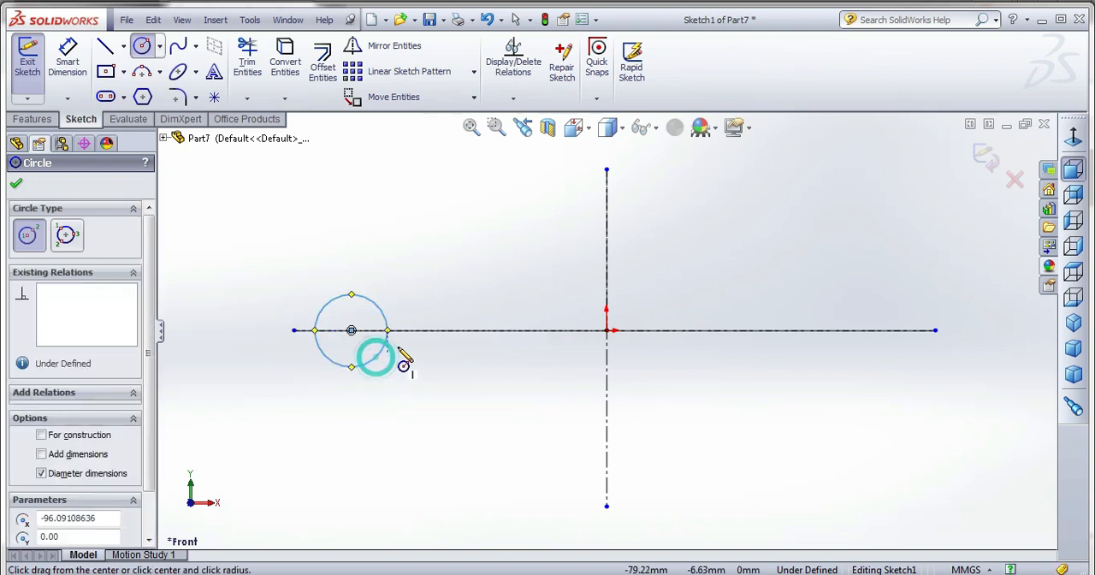
pyautogui.click(352, 330)
pyautogui.click(352, 350)
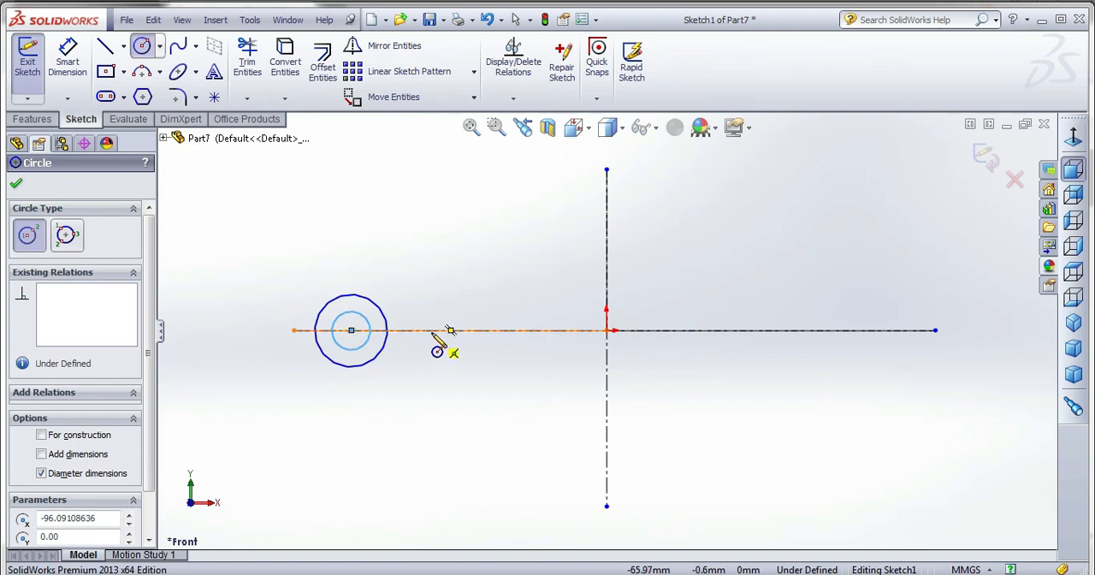
pyautogui.moveTo(432, 330); pyautogui.dragTo(439, 361)
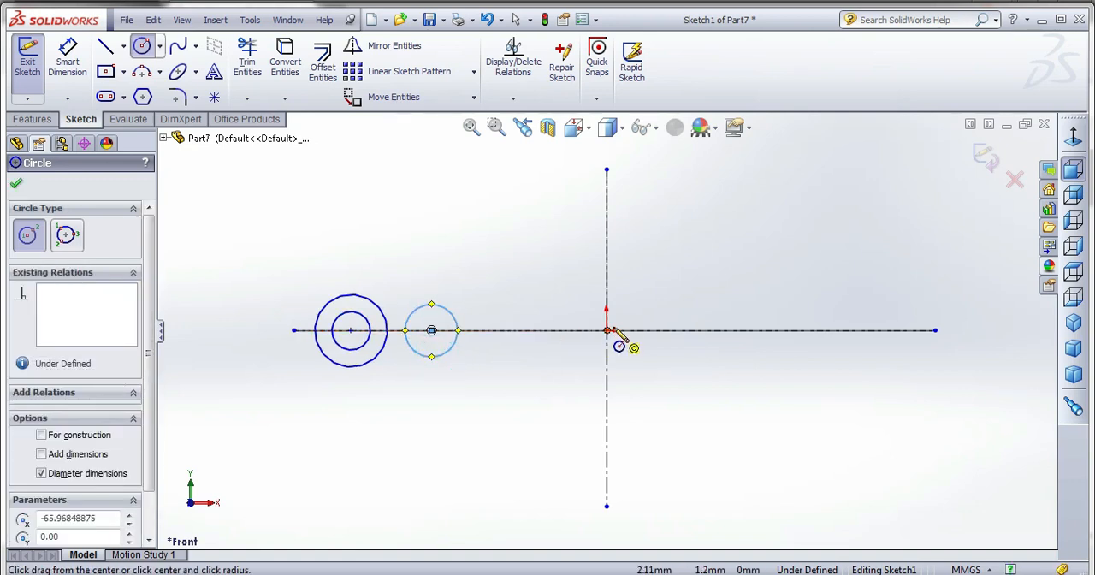
# Sketch three concentric circles on the horizontal centerline about 45 mm right of the origin, the outermost about 75.5 mm in diameter.
pyautogui.moveTo(726, 330)
pyautogui.mouseDown()
pyautogui.moveTo(738, 403)
pyautogui.moveTo(727, 390)
pyautogui.mouseUp()
pyautogui.click(725, 330)
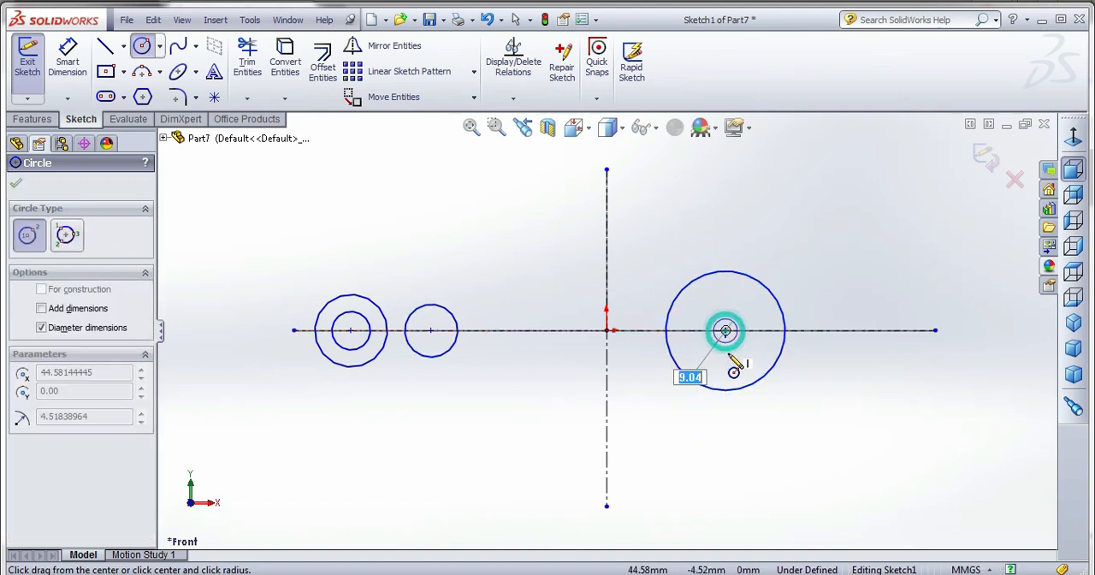
pyautogui.click(727, 354)
pyautogui.click(725, 330)
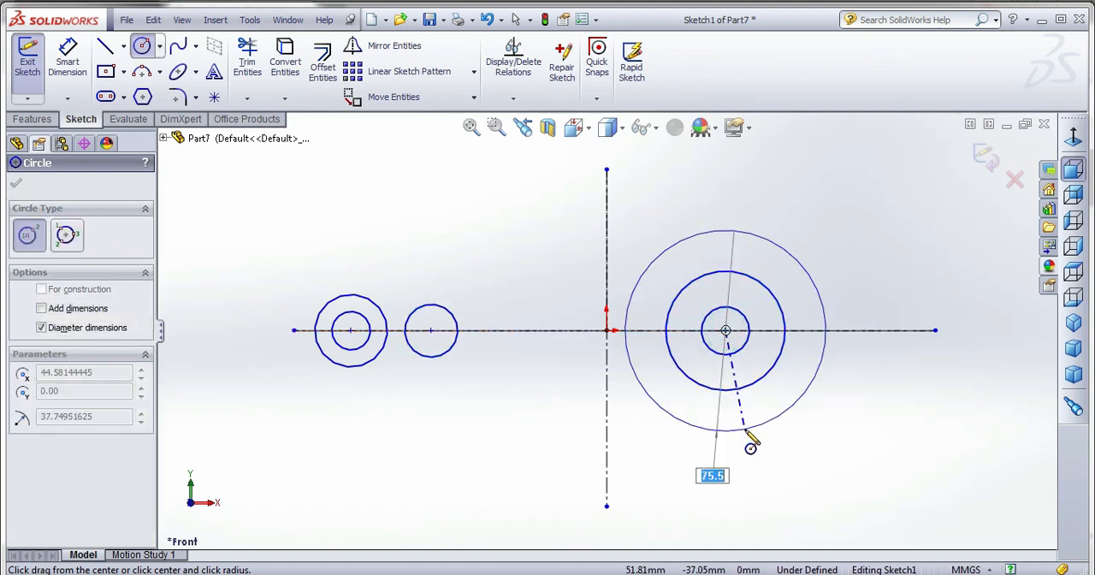
pyautogui.click(745, 427)
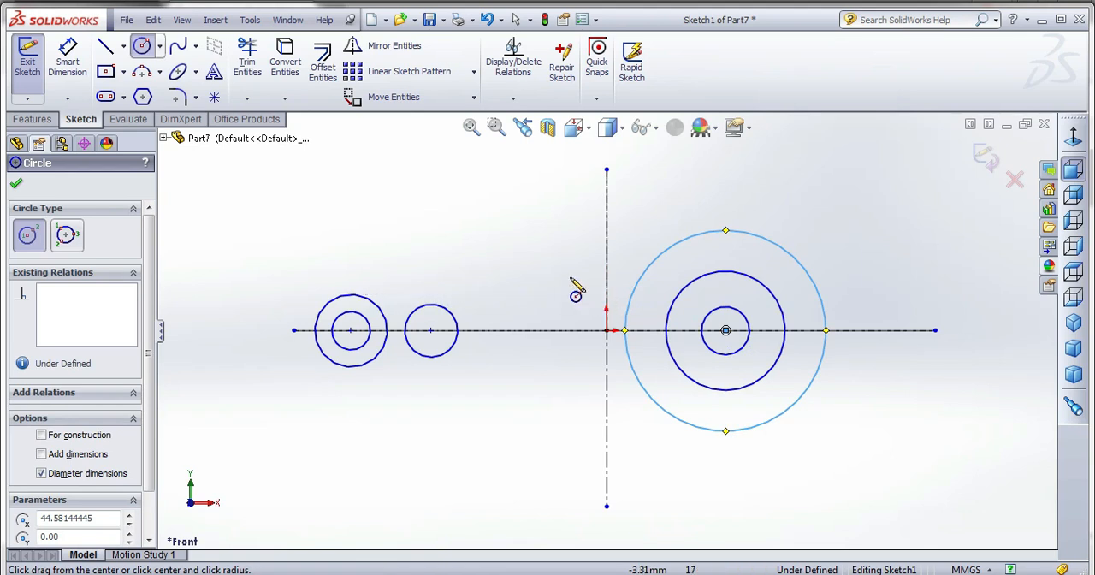
# Dimension the leftmost concentric circles with an 18 mm outer diameter and a 14 mm inner diameter.
pyautogui.click(68, 62)
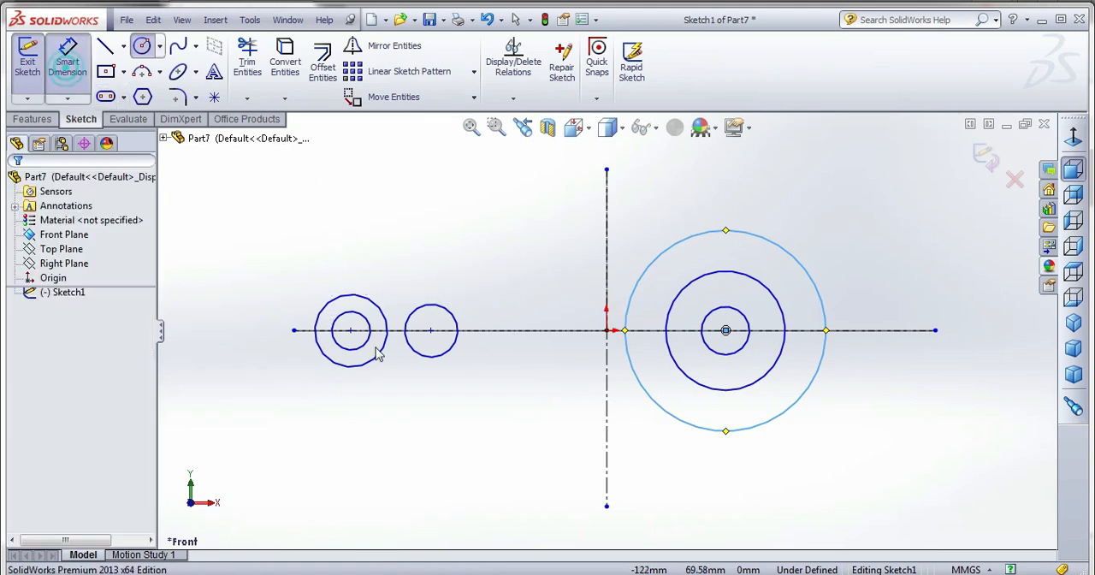
pyautogui.click(366, 299)
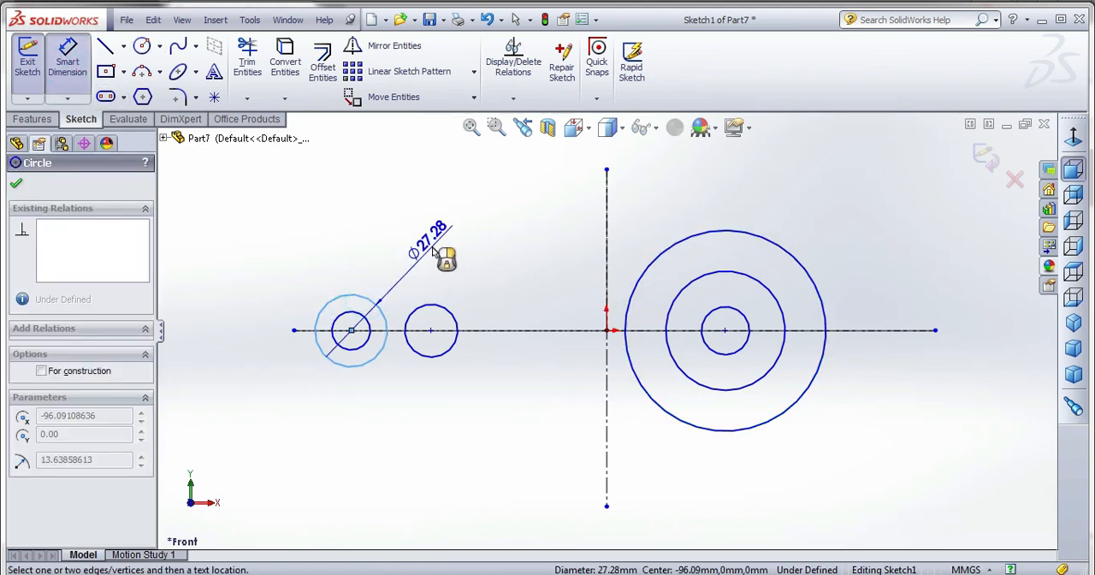
pyautogui.click(432, 250)
pyautogui.press('Return')
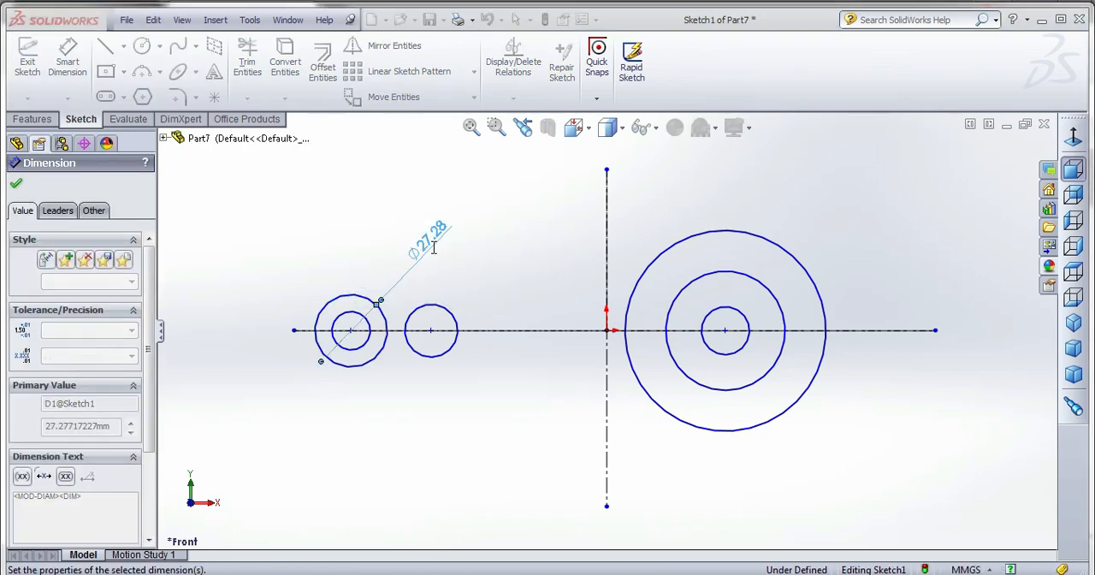
pyautogui.click(354, 317)
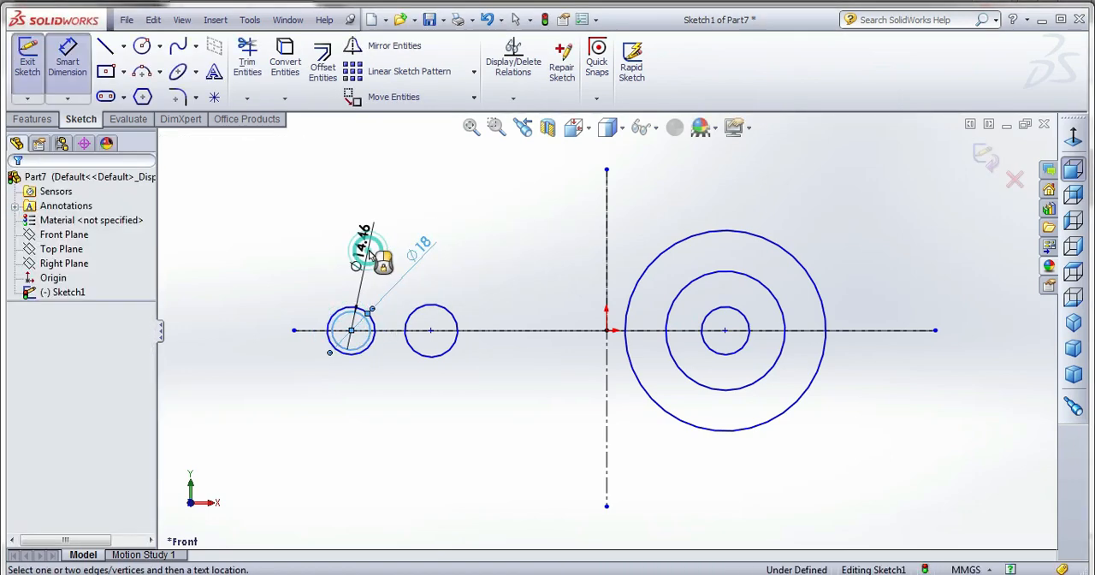
pyautogui.click(364, 244)
pyautogui.write('14')
pyautogui.press('Return')
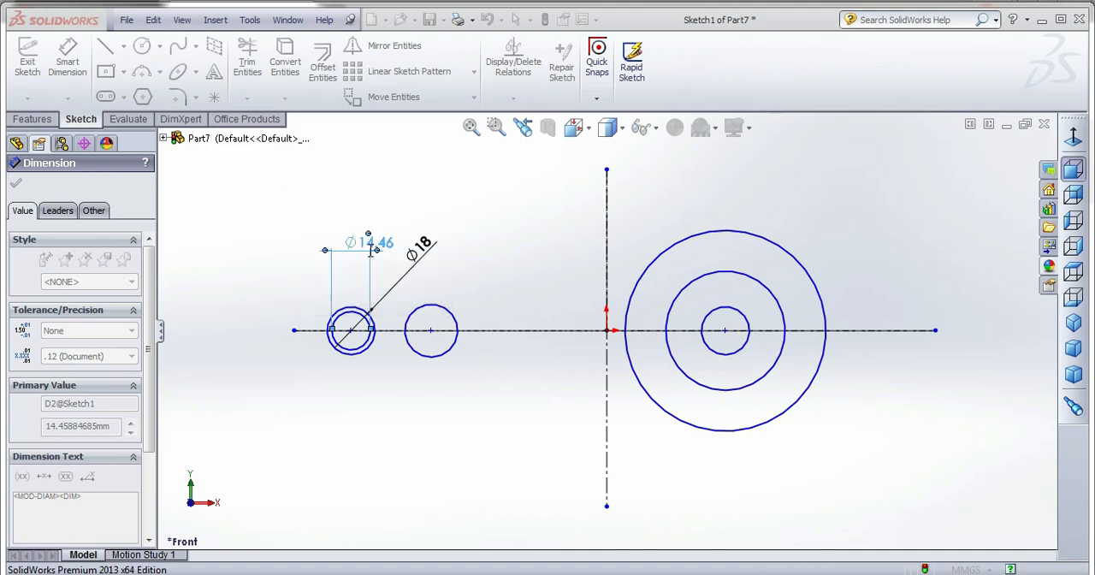
# Dimension the single small circle between the two concentric groups with a 10 mm diameter.
pyautogui.click(437, 333)
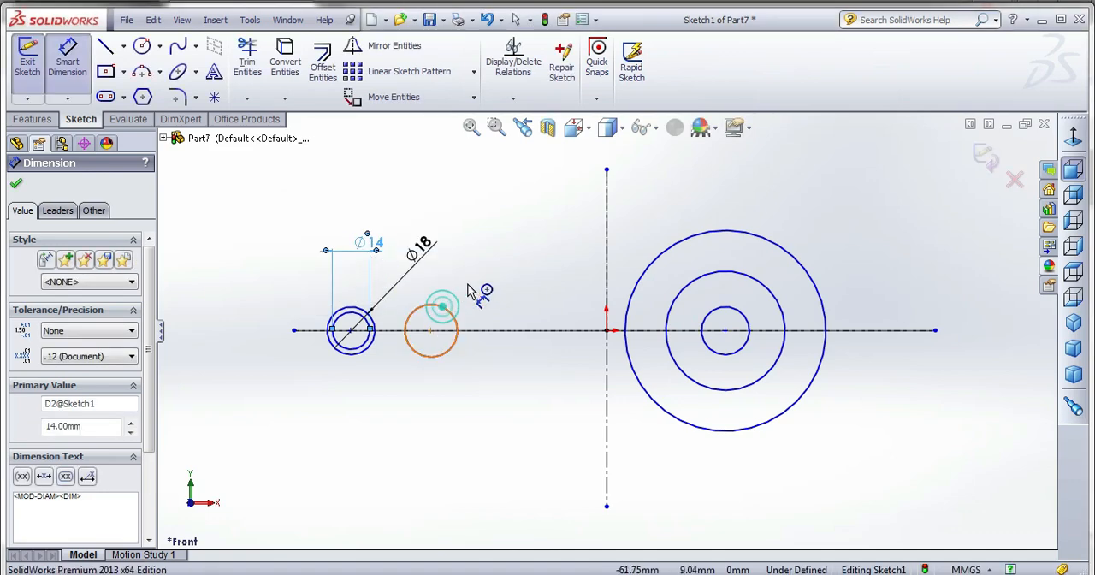
pyautogui.click(479, 288)
pyautogui.write('10')
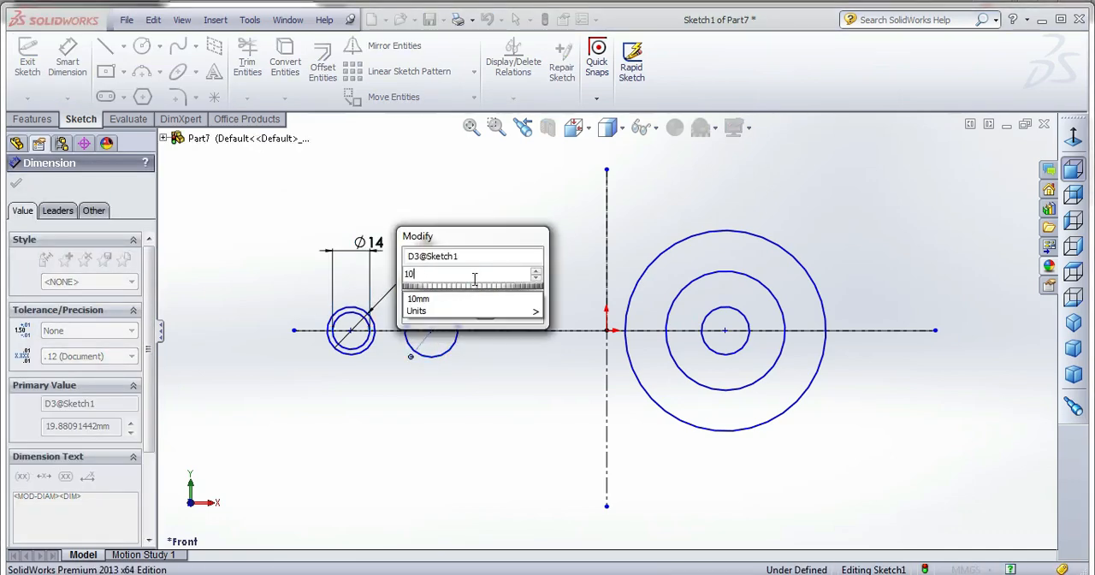
pyautogui.press('Return')
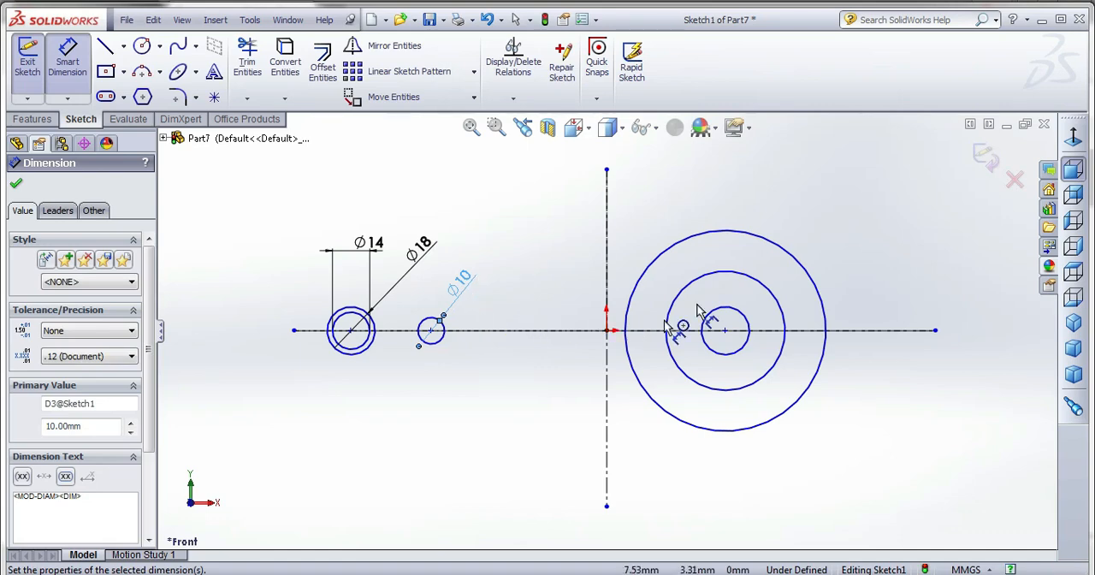
# Dimension the three large concentric circles with diameters of 66 mm, 50 mm and 30 mm, from outermost to innermost.
pyautogui.click(733, 236)
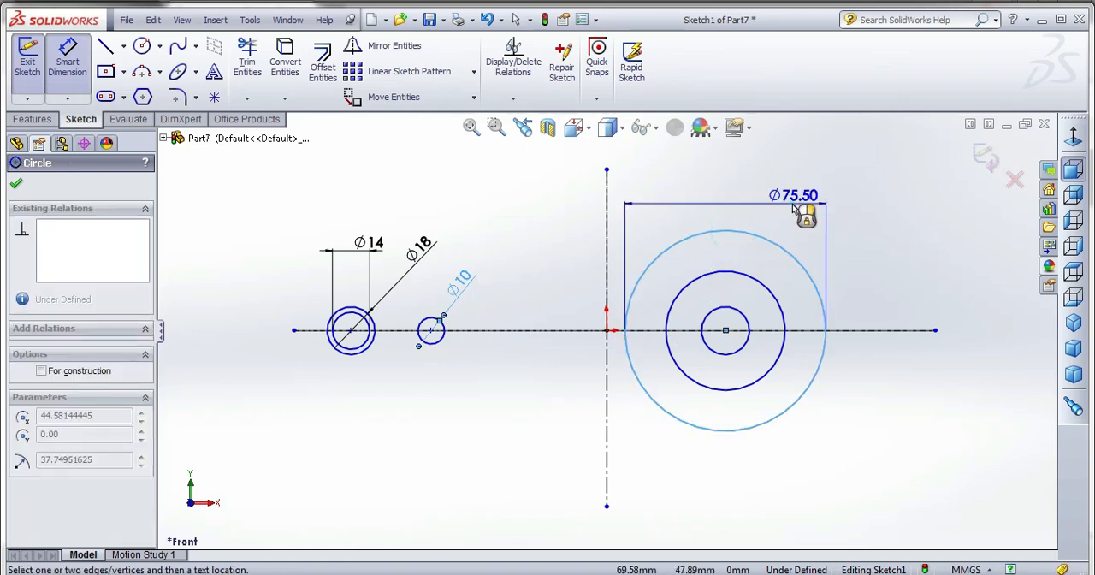
pyautogui.click(793, 205)
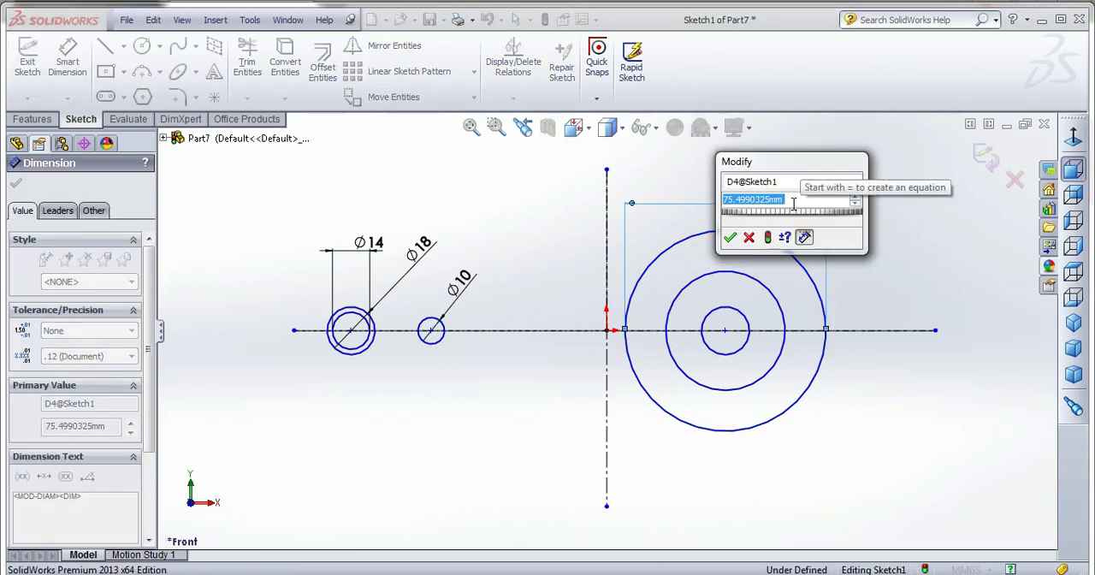
pyautogui.write('66')
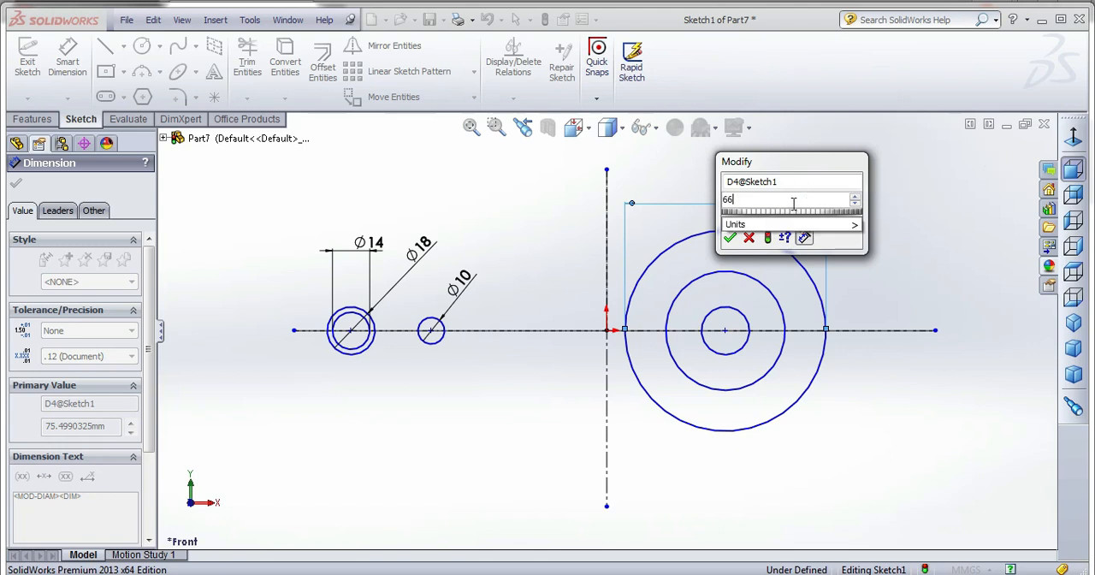
pyautogui.press('Return')
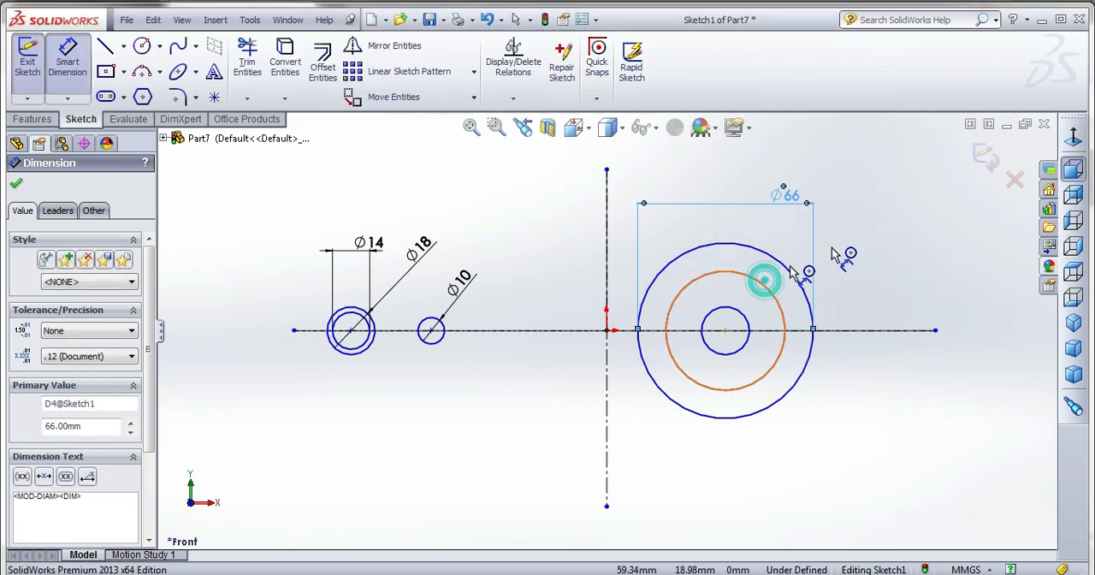
pyautogui.click(766, 288)
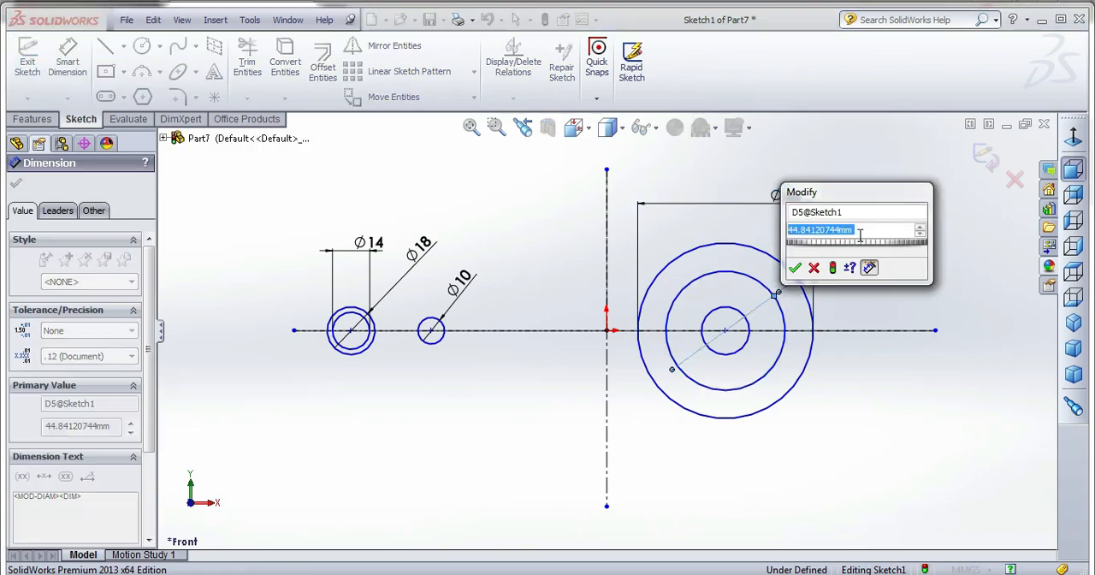
pyautogui.write('50')
pyautogui.press('Return')
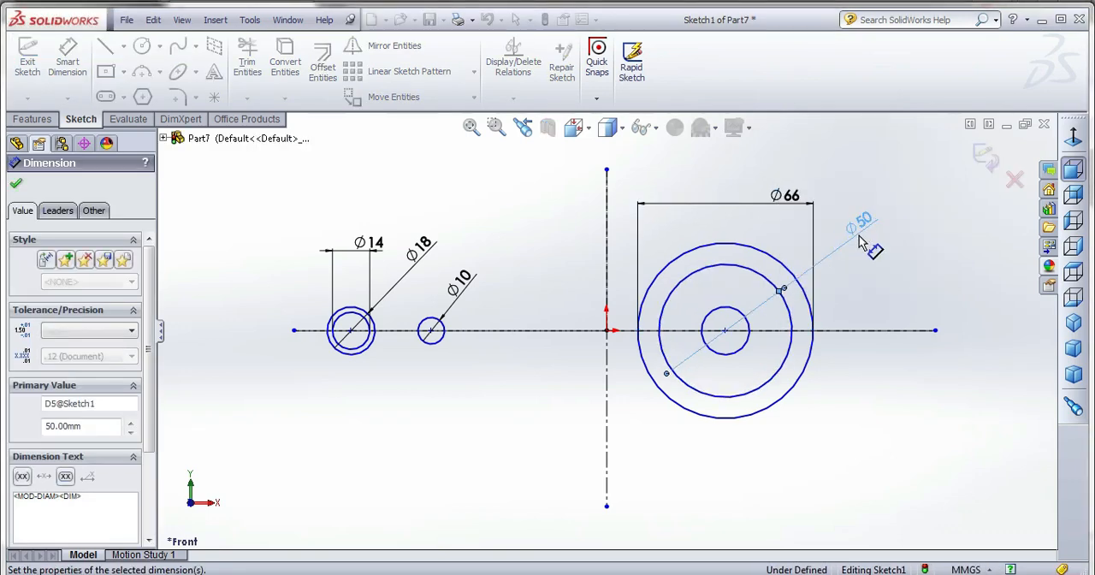
pyautogui.click(750, 329)
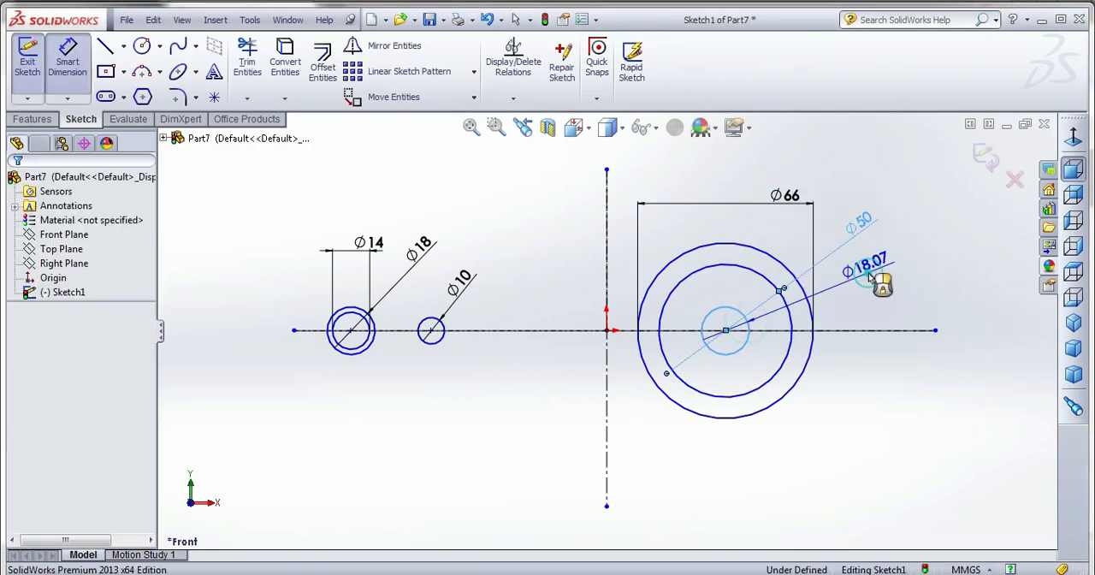
pyautogui.click(868, 282)
pyautogui.write('30')
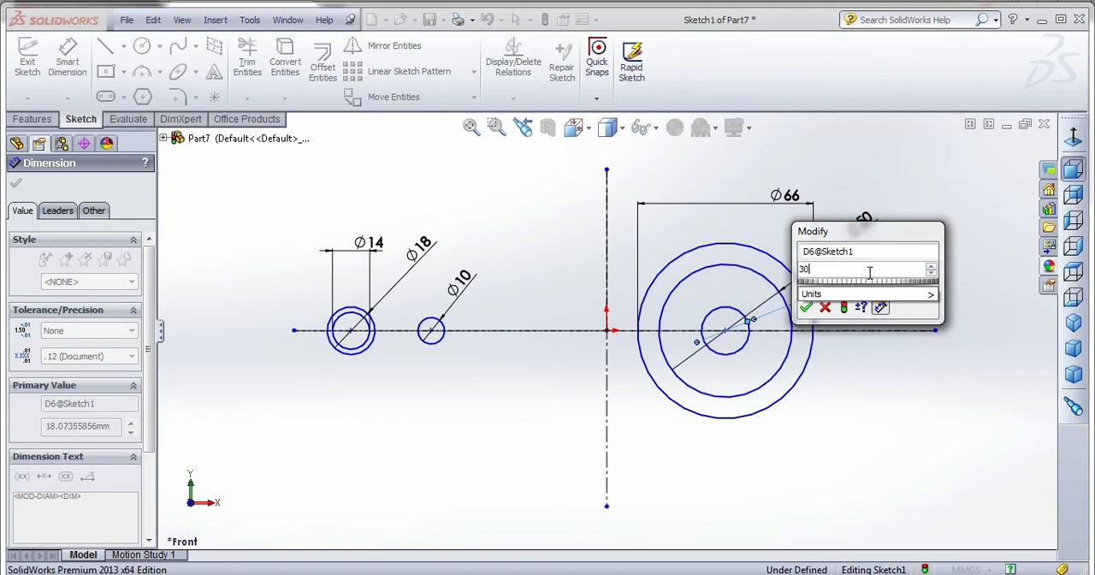
pyautogui.press('Return')
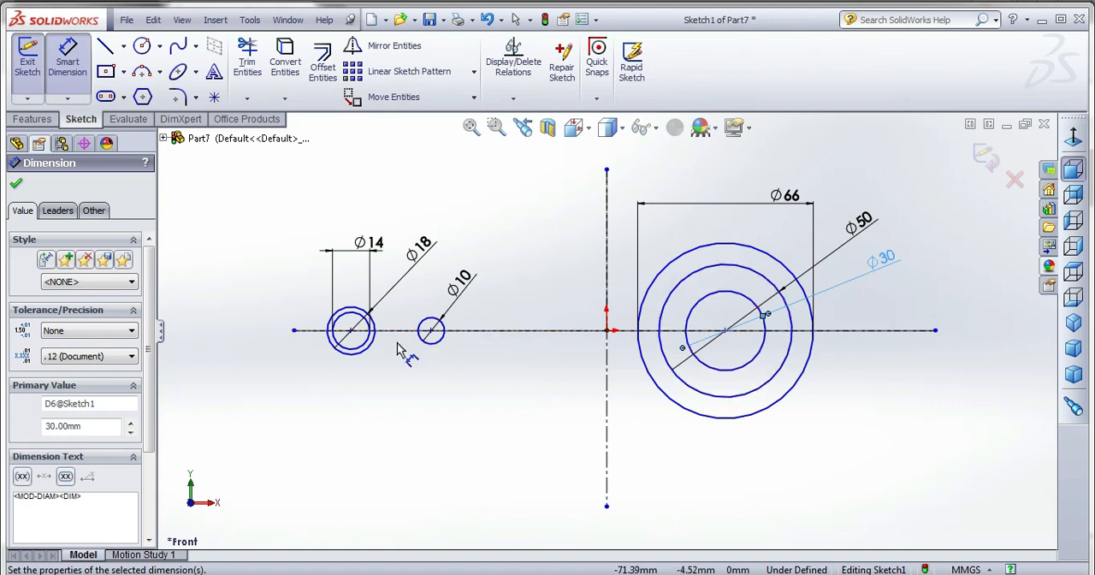
# Dimension the distance between the centers of the small and large concentric circle groups as 135 mm.
pyautogui.click(109, 50)
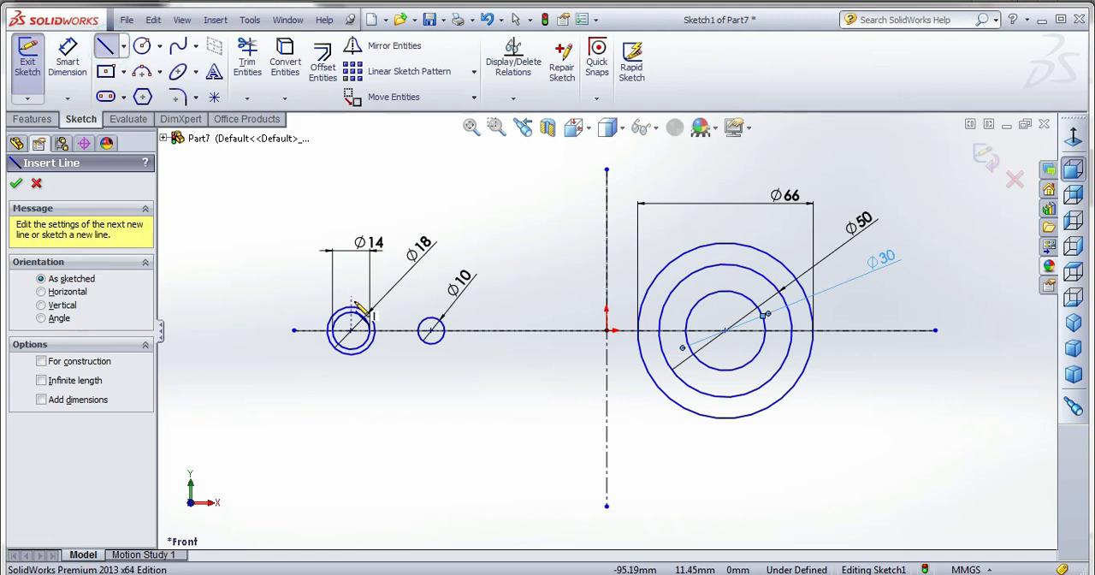
pyautogui.click(68, 60)
pyautogui.click(351, 330)
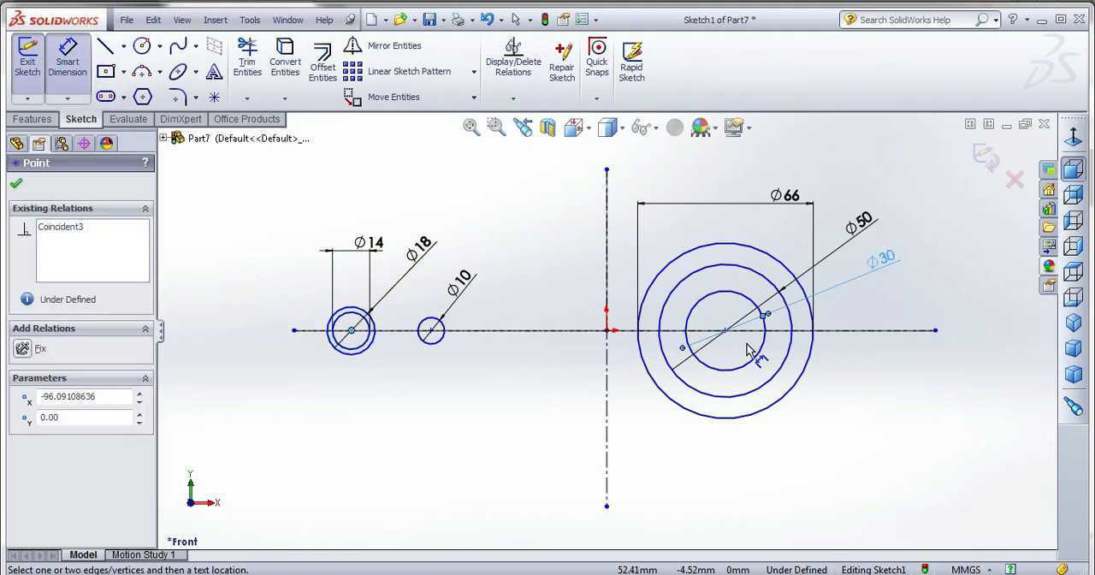
pyautogui.click(726, 331)
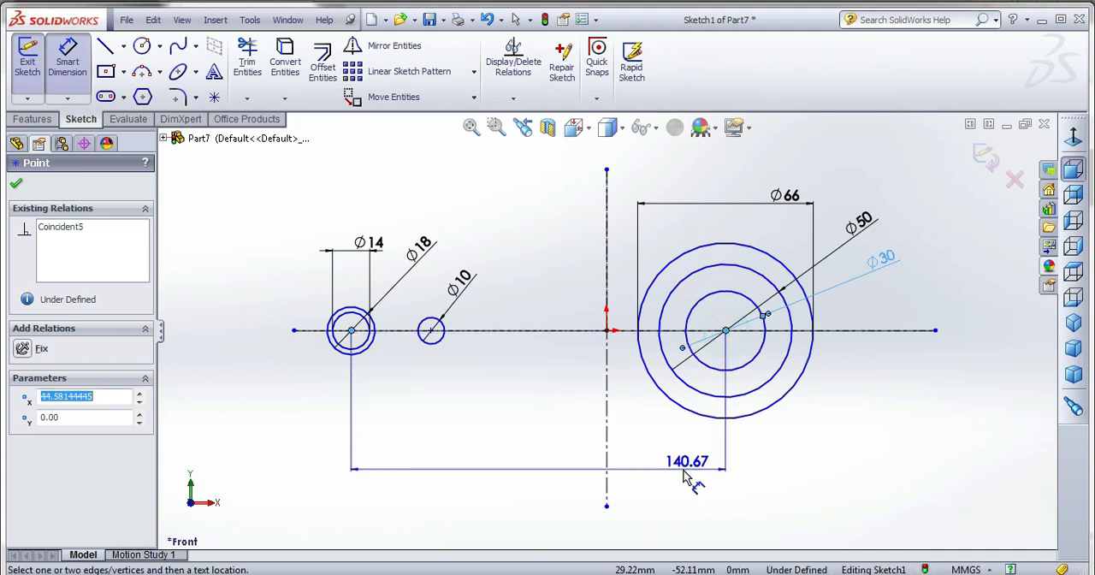
pyautogui.click(678, 474)
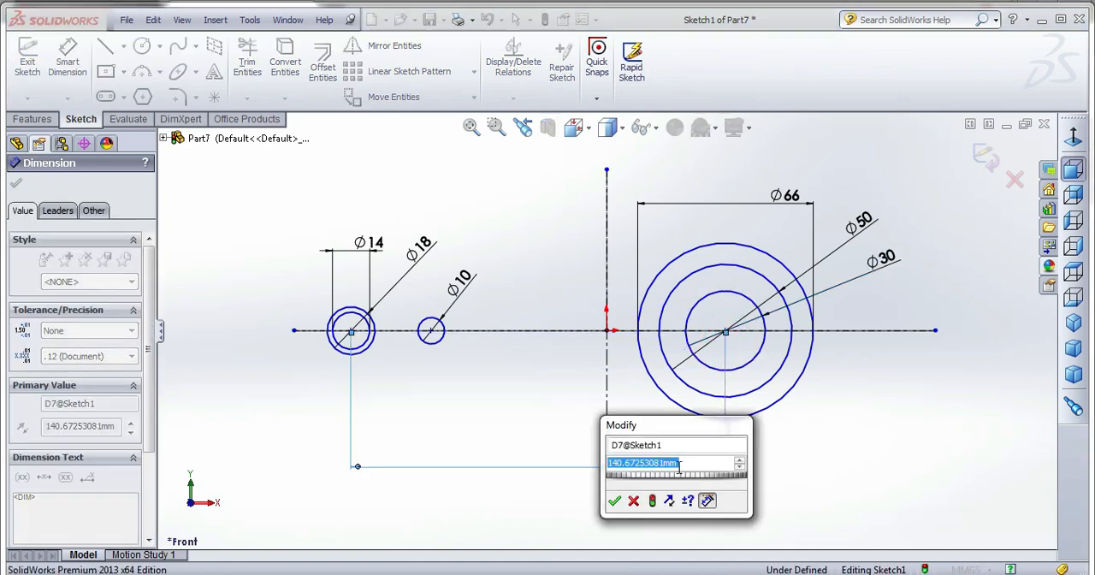
pyautogui.write('135')
pyautogui.press('Return')
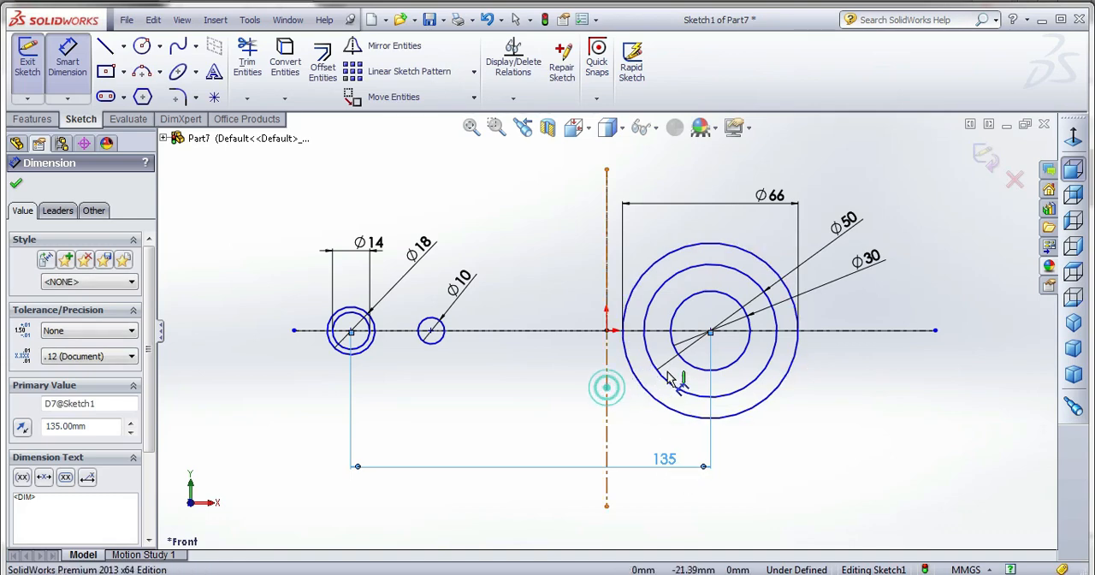
# Dimension the horizontal distance from the vertical centerline to the center of the large concentric circles.
pyautogui.click(606, 387)
pyautogui.click(709, 330)
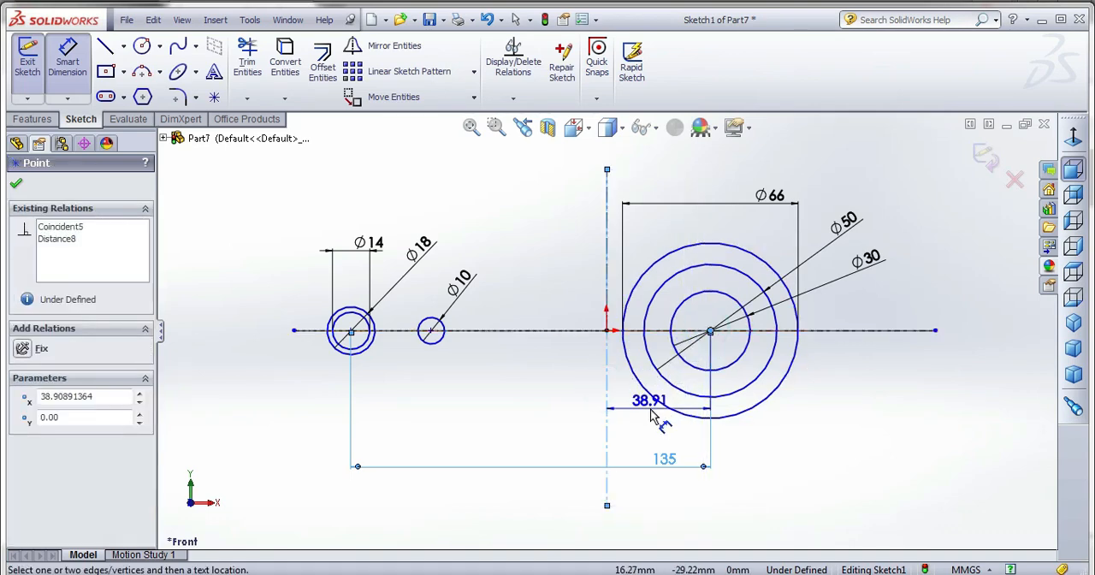
pyautogui.click(651, 415)
pyautogui.write('13')
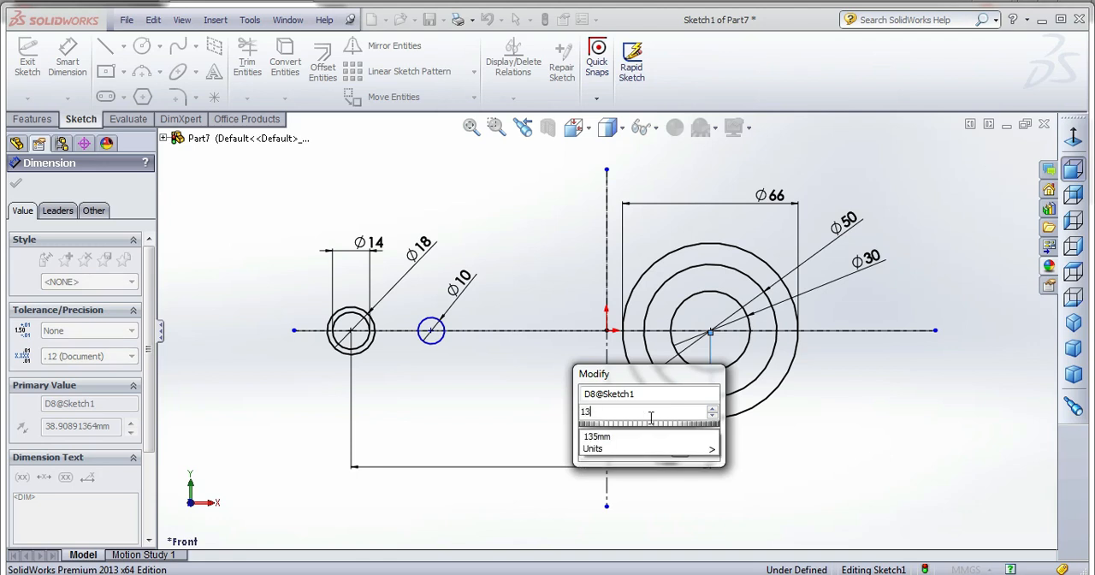
pyautogui.write('52')
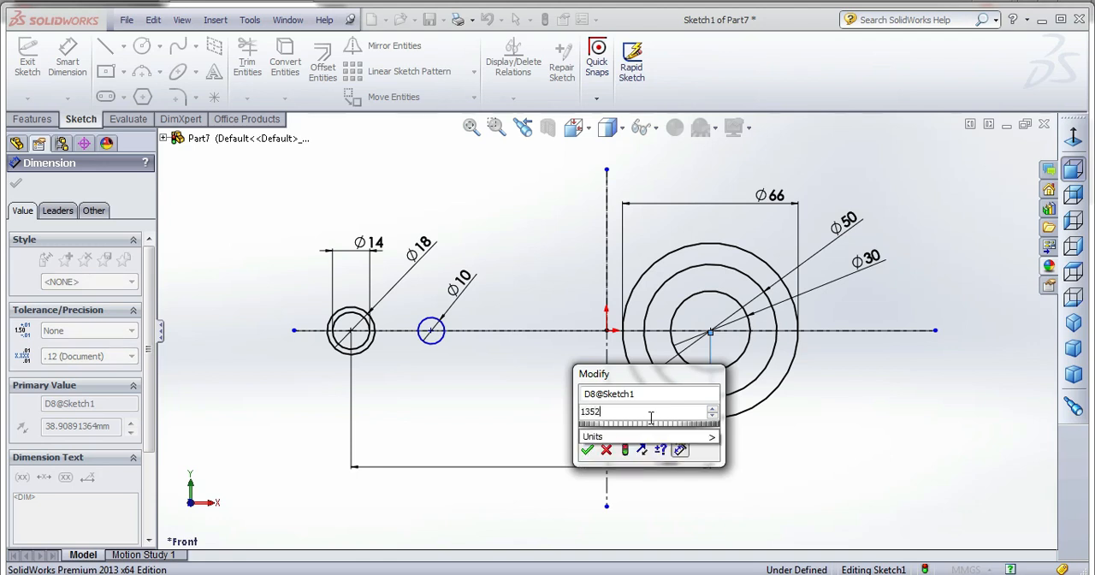
pyautogui.press('Return')
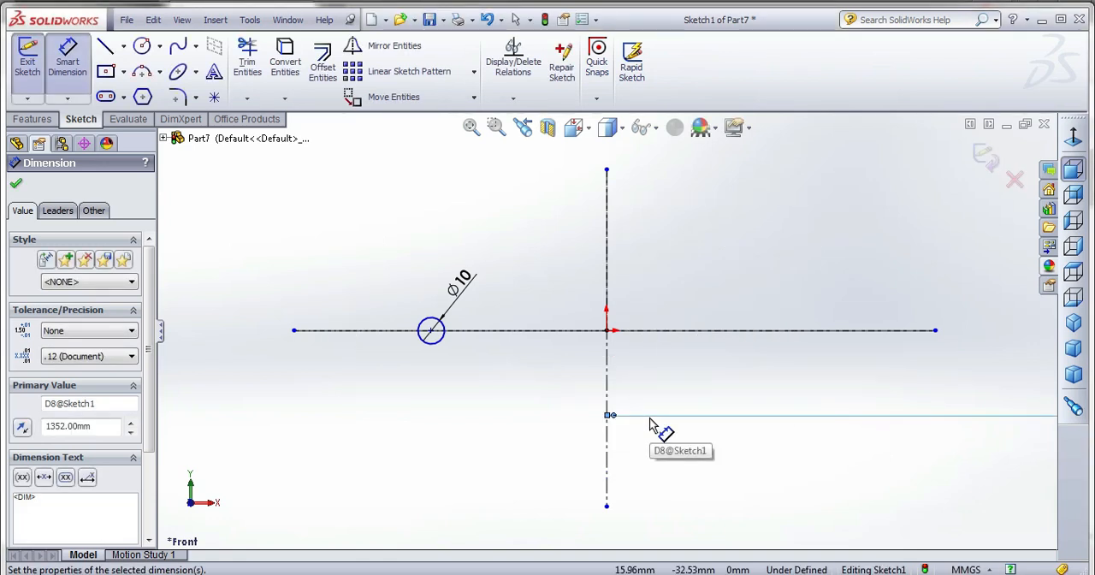
pyautogui.hotkey('ctrl', 'z')
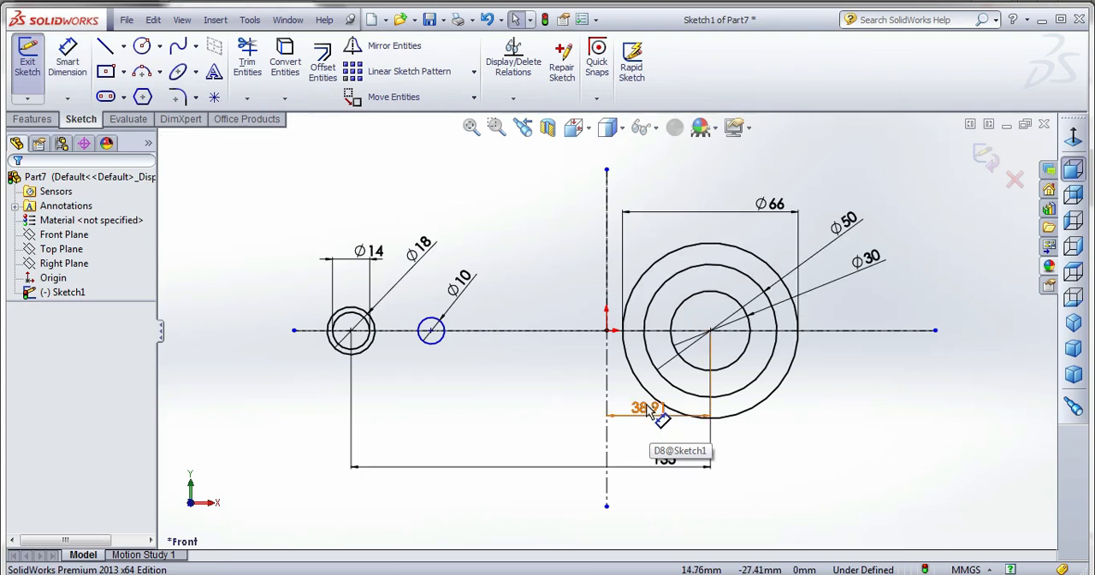
# Set the distance from the vertical centerline to the large circles' center to 135/2, giving 67.50 mm.
pyautogui.doubleClick(649, 408)
pyautogui.write('13')
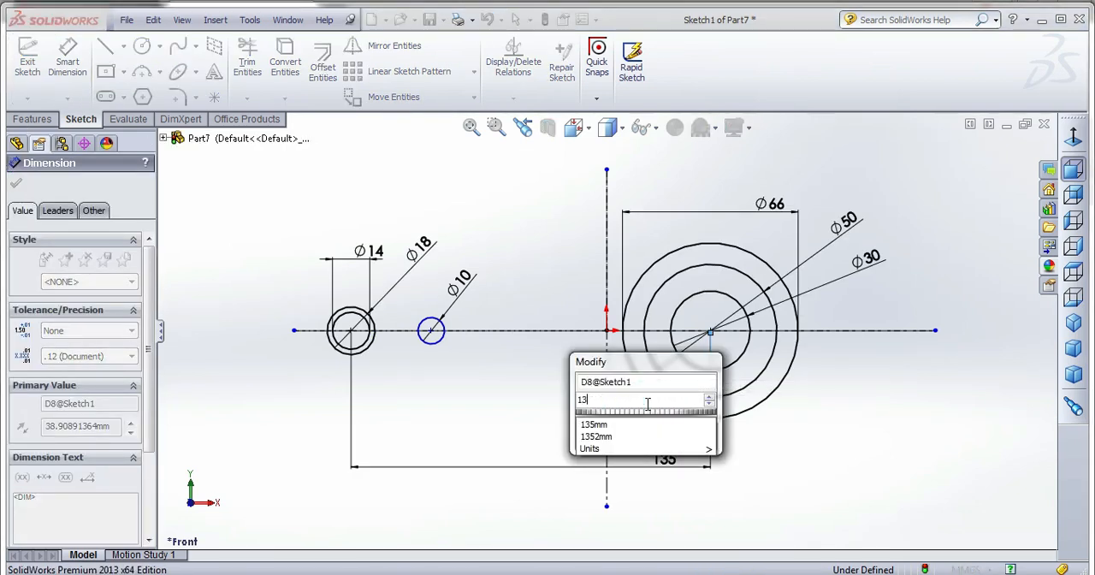
pyautogui.write('5/')
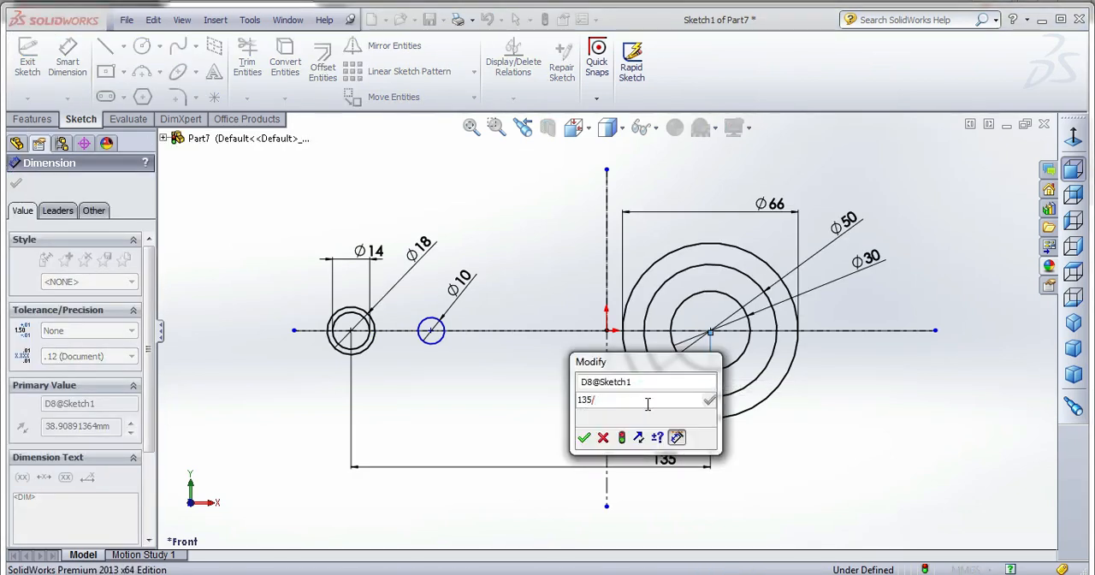
pyautogui.write('2')
pyautogui.press('Return')
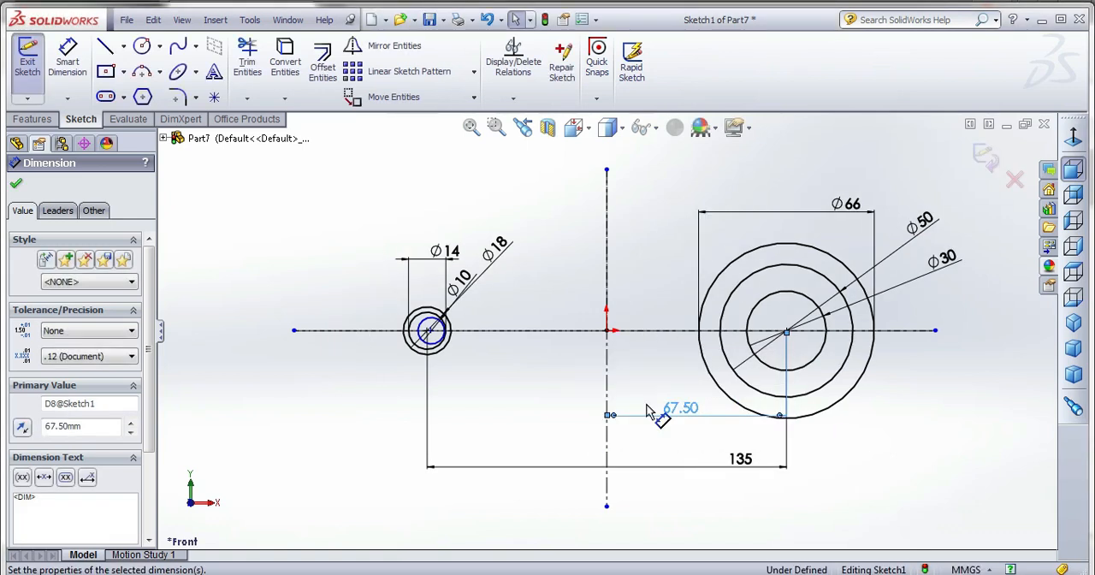
pyautogui.click(650, 400)
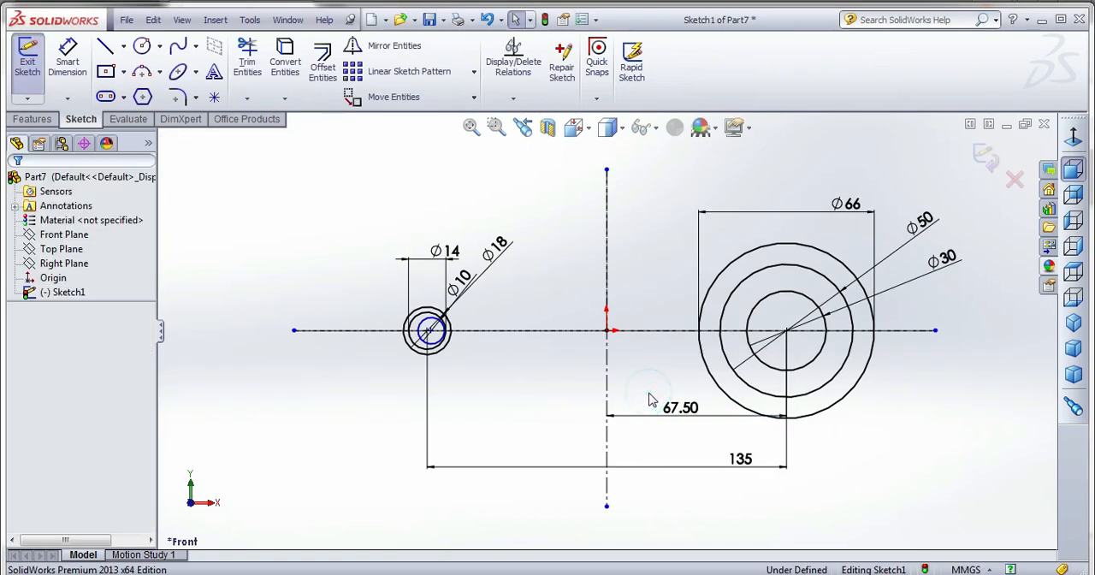
# Dimension the 10 mm circle's center 30 mm from the center of the small concentric circles.
pyautogui.click(430, 341)
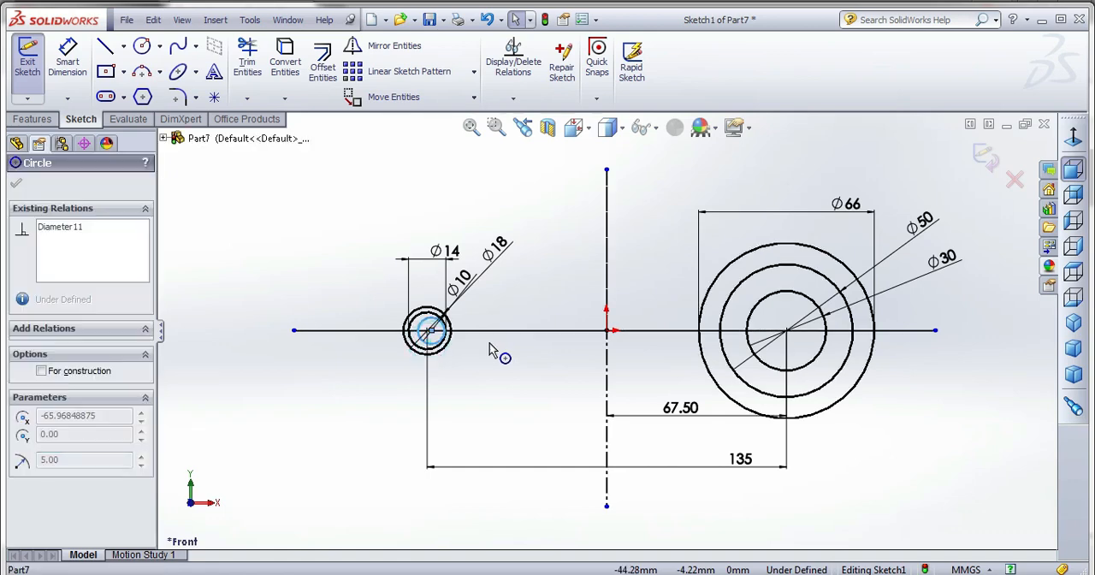
pyautogui.click(68, 61)
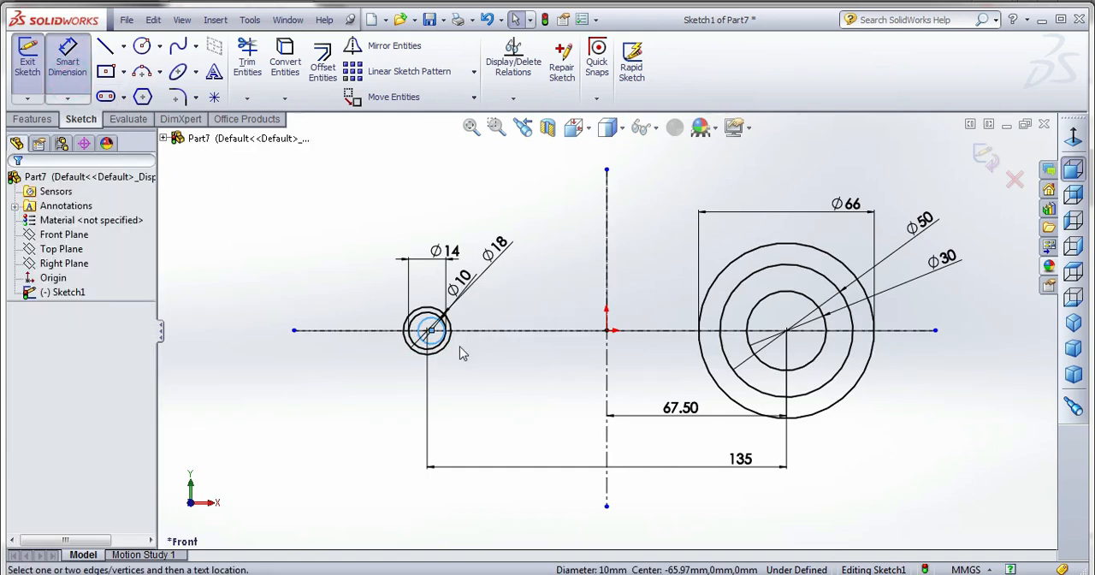
pyautogui.scroll(5, 460, 353)
pyautogui.click(433, 304)
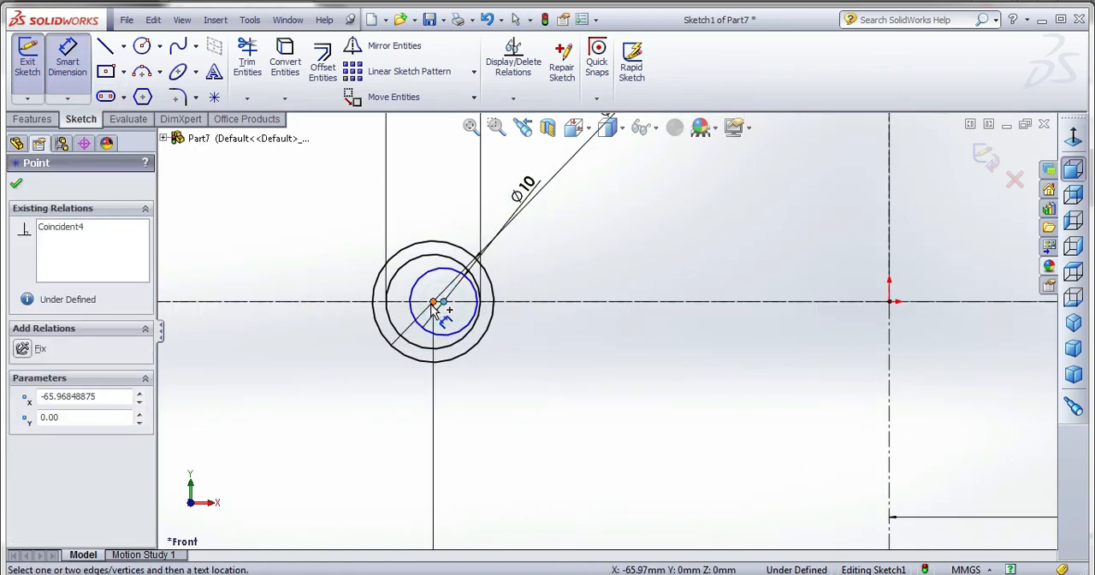
pyautogui.click(443, 301)
pyautogui.click(454, 425)
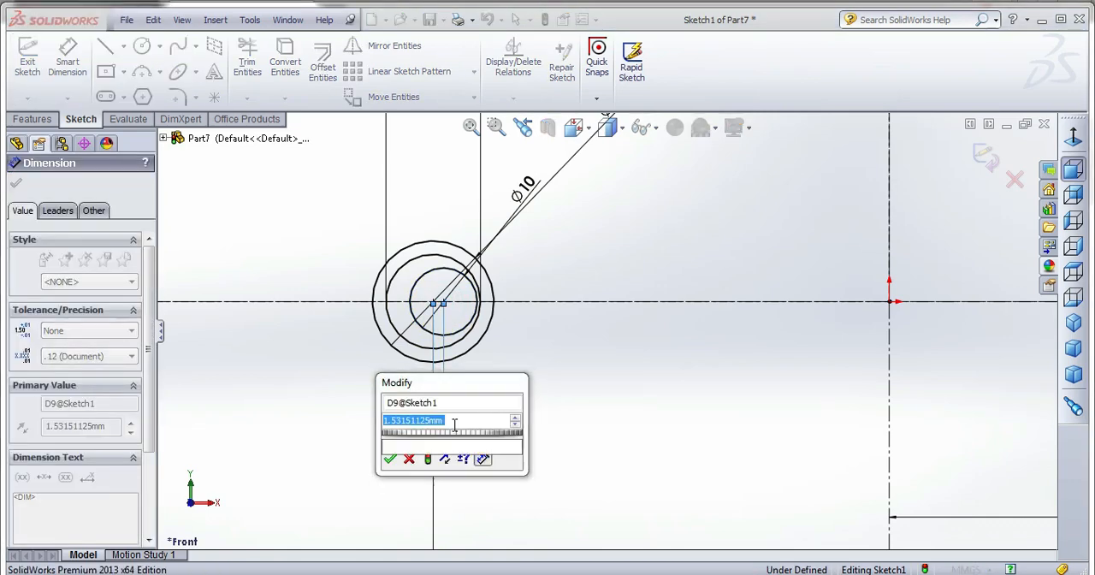
pyautogui.write('30')
pyautogui.press('Return')
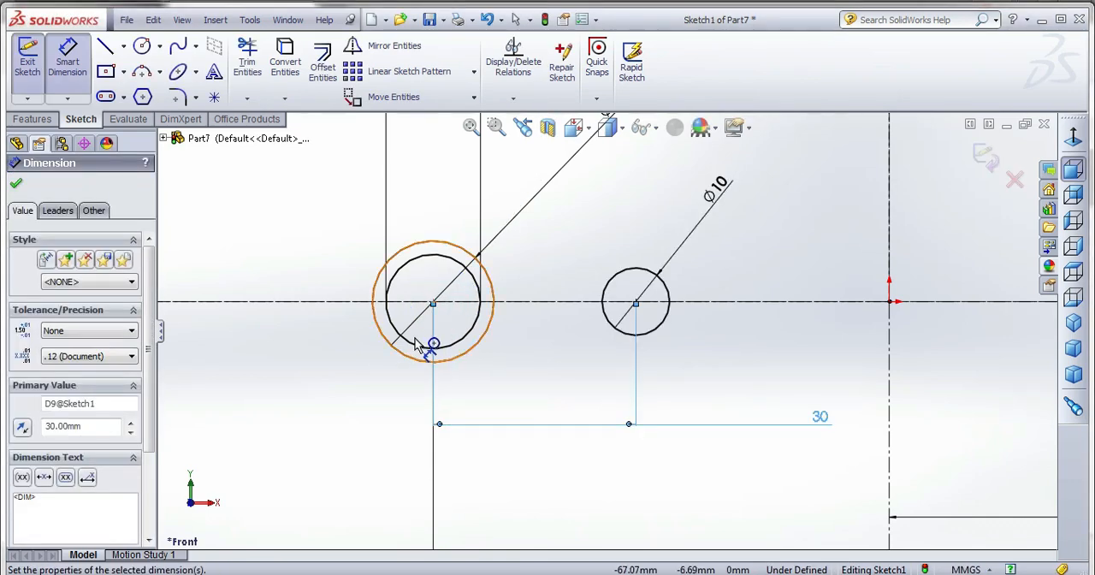
# Draw a horizontal line from the top of the 18 mm circle past the 10 mm circle, continuing as a sloped line to above the large circles.
pyautogui.press('f')
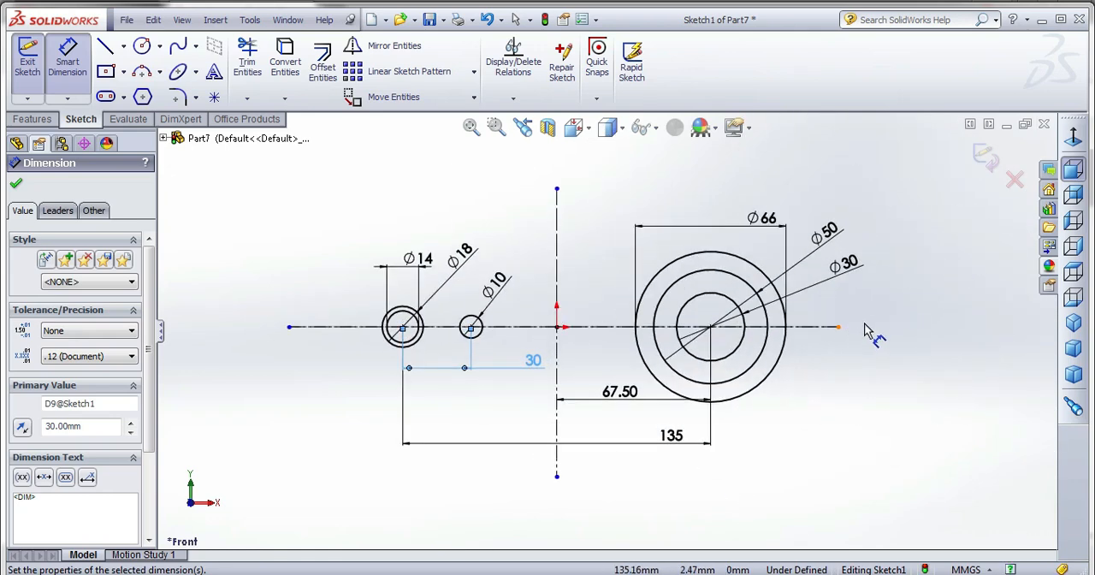
pyautogui.scroll(-1, 864, 335)
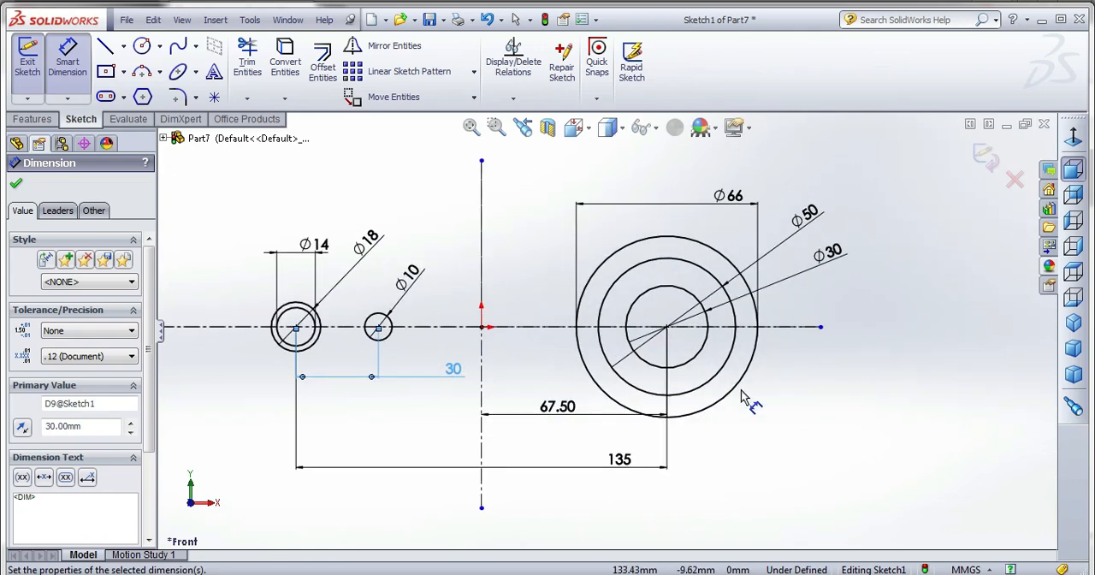
pyautogui.click(108, 50)
pyautogui.scroll(-3, 250, 308)
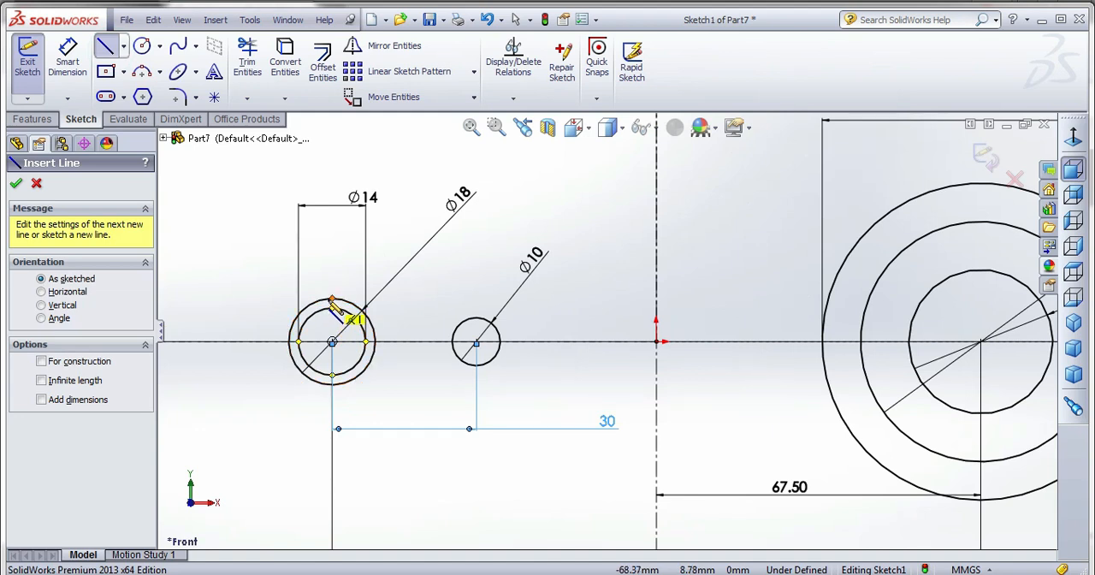
pyautogui.click(333, 299)
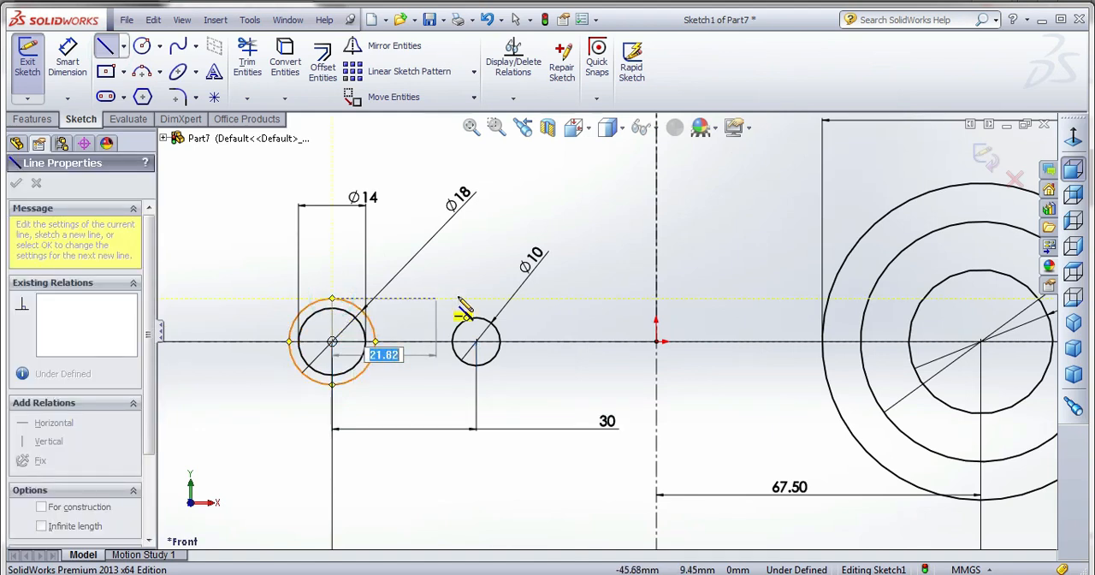
pyautogui.click(514, 298)
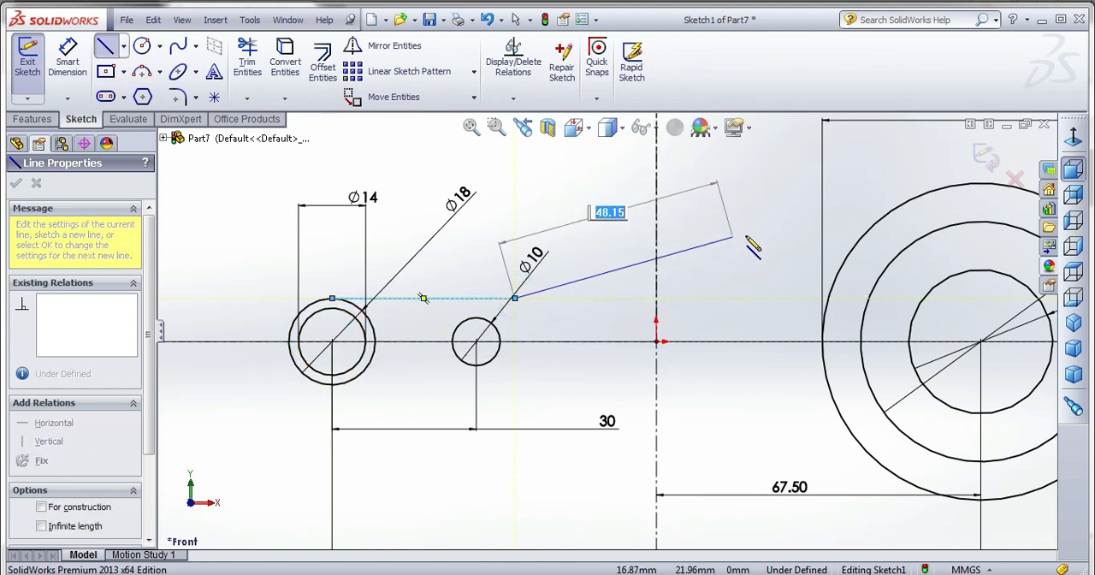
pyautogui.scroll(3, 769, 243)
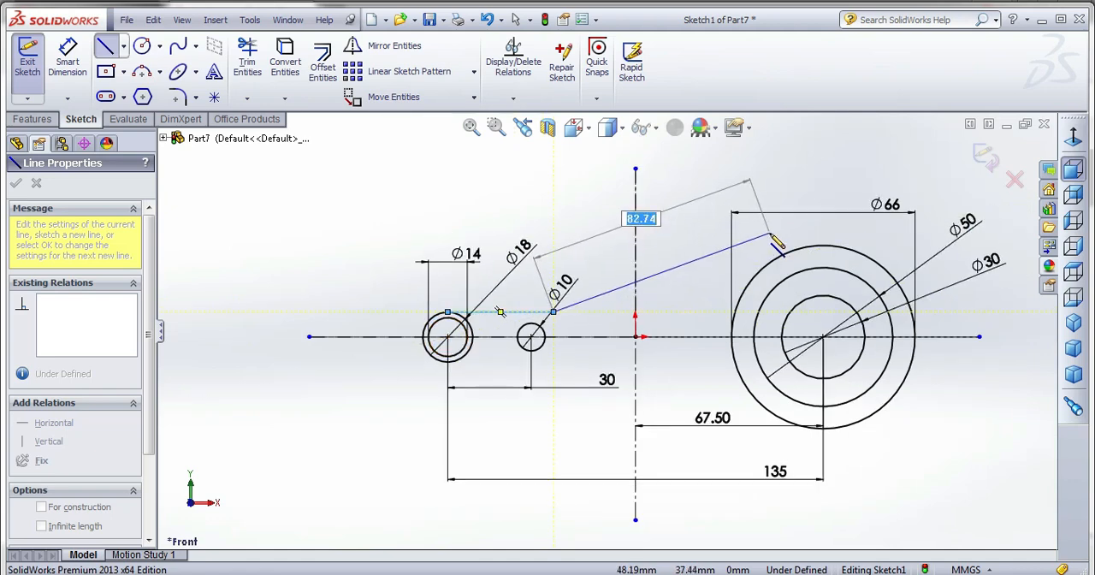
pyautogui.click(779, 229)
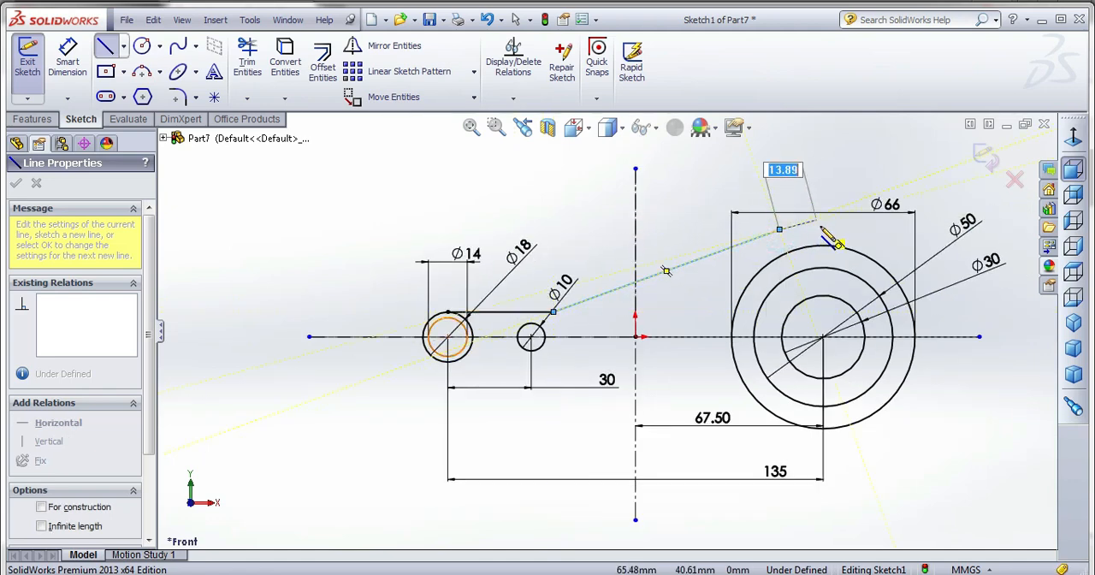
pyautogui.doubleClick(823, 229)
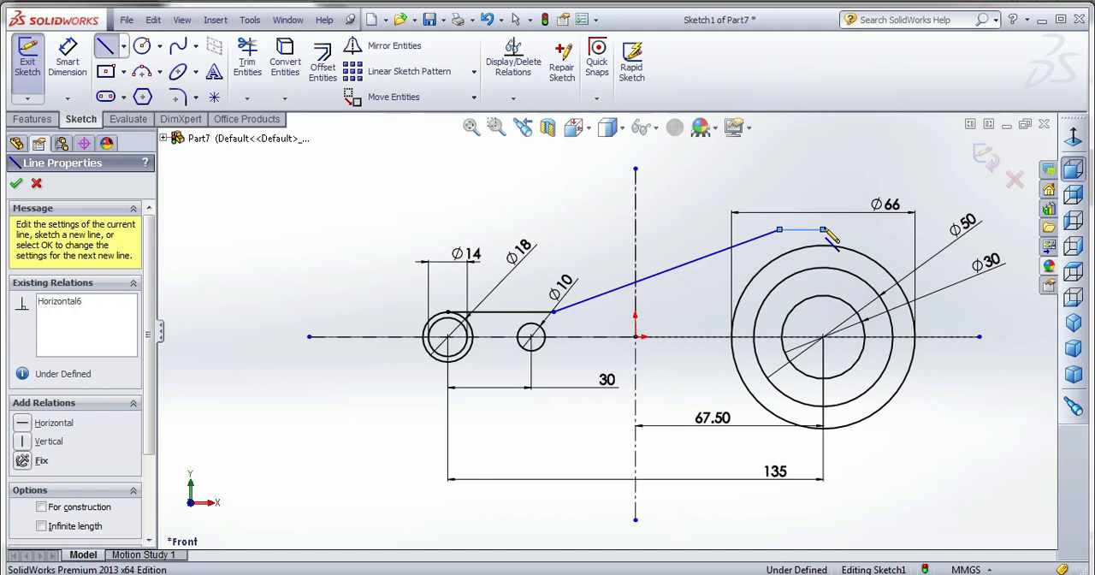
pyautogui.click(824, 230)
pyautogui.press('Escape')
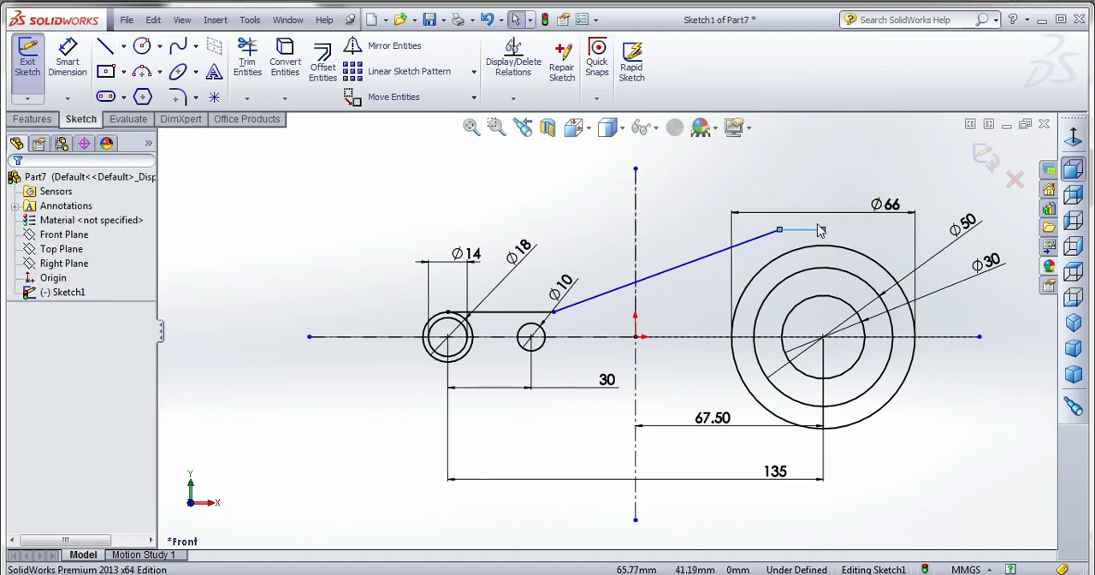
pyautogui.click(814, 229)
pyautogui.press('Delete')
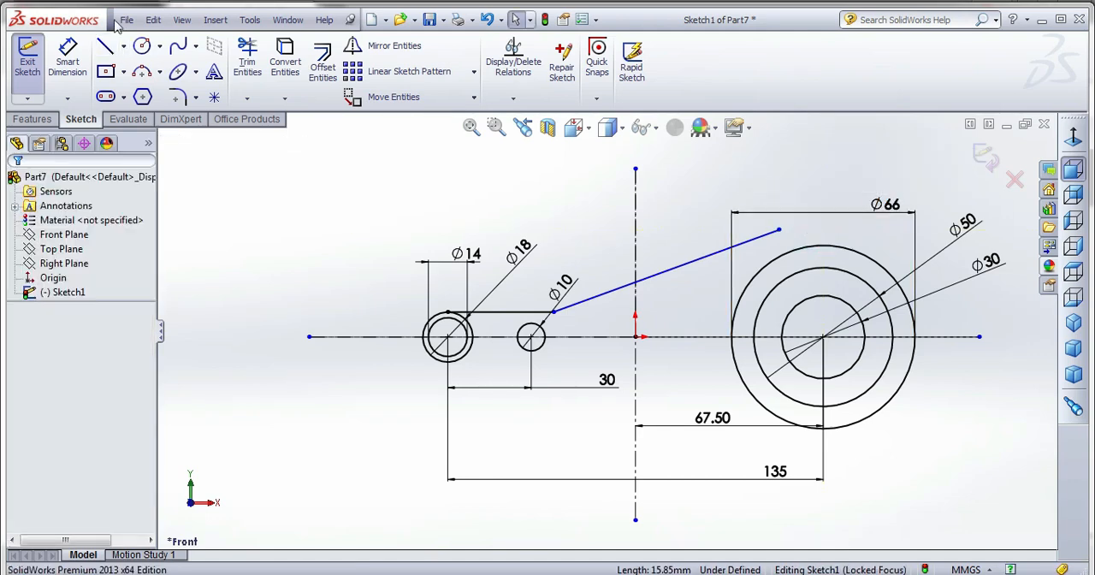
# Draw a stepped line from the sloped line's upper end to above the large circles' center, closing with a vertical about 49 mm down to that center.
pyautogui.click(106, 46)
pyautogui.click(779, 230)
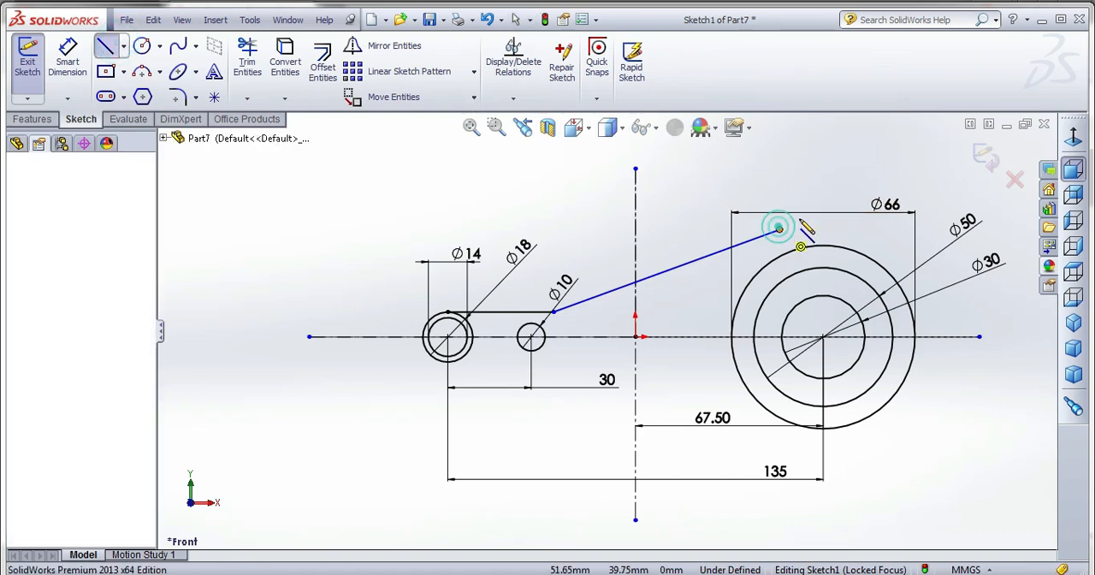
pyautogui.click(807, 229)
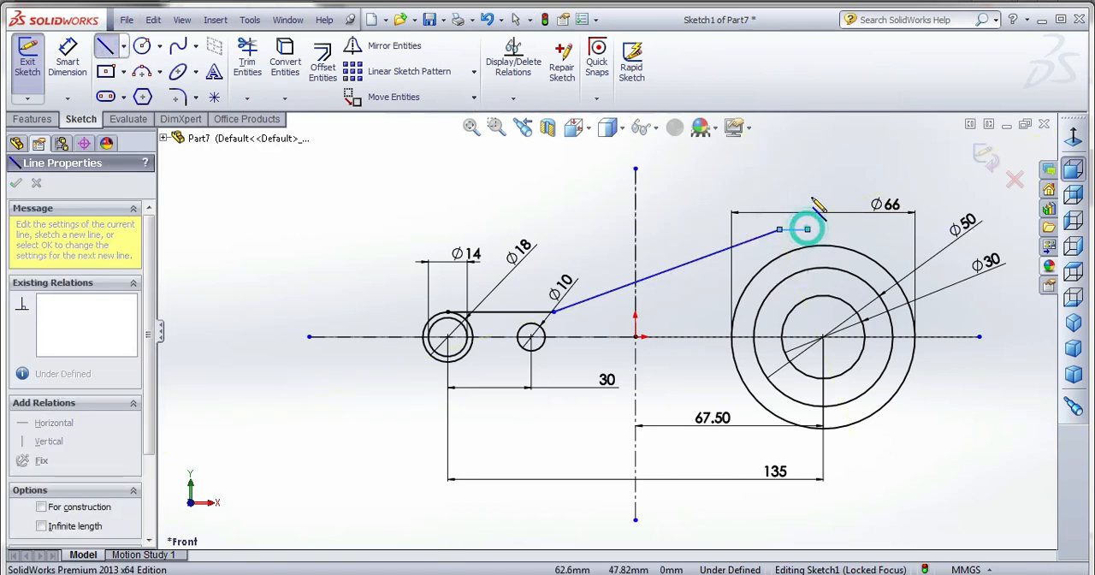
pyautogui.click(806, 201)
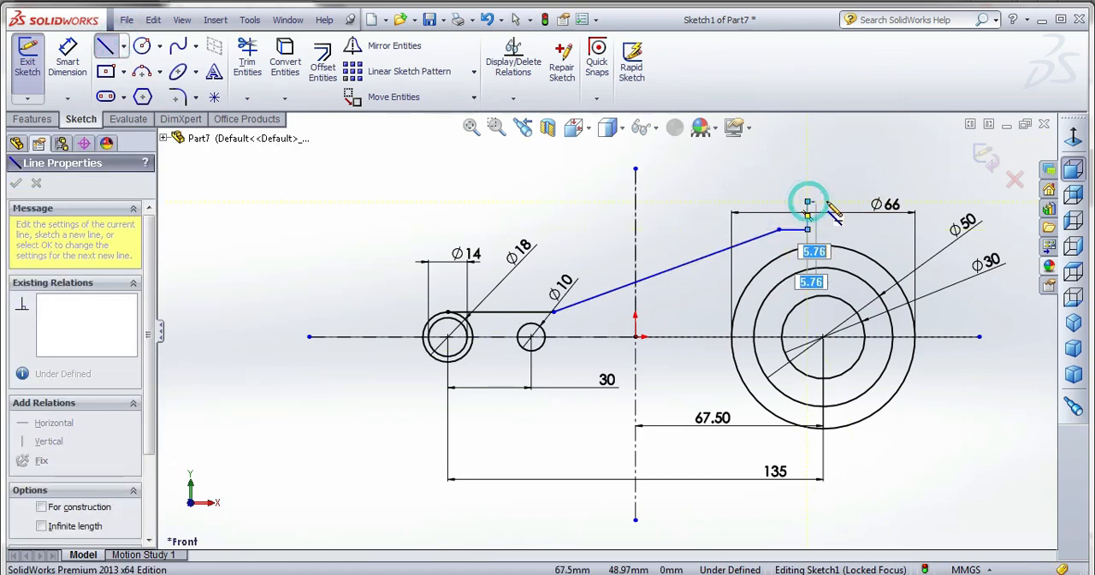
pyautogui.click(823, 202)
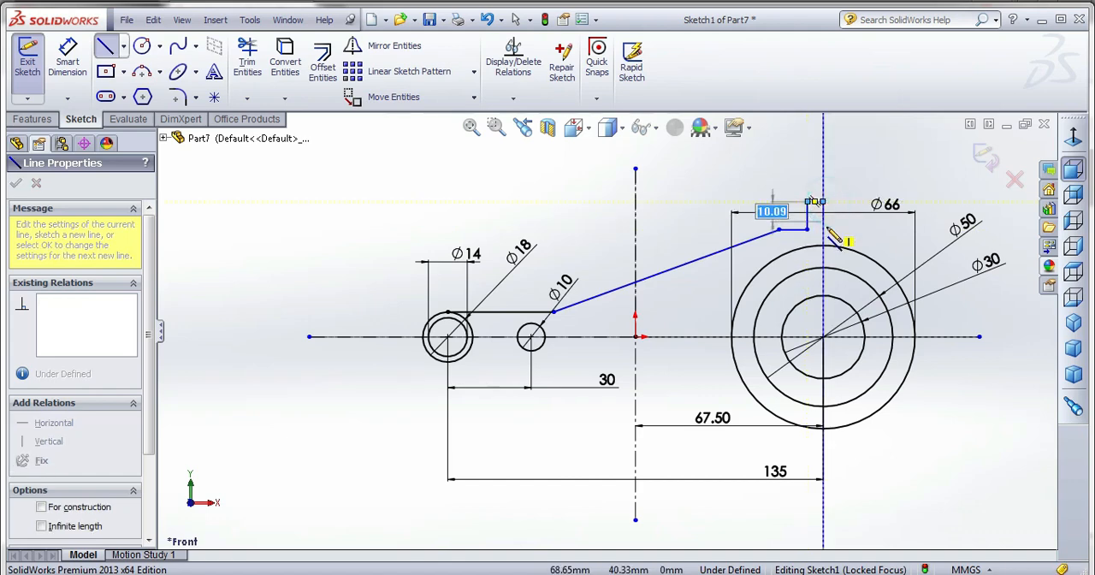
pyautogui.click(836, 315)
pyautogui.press('Escape')
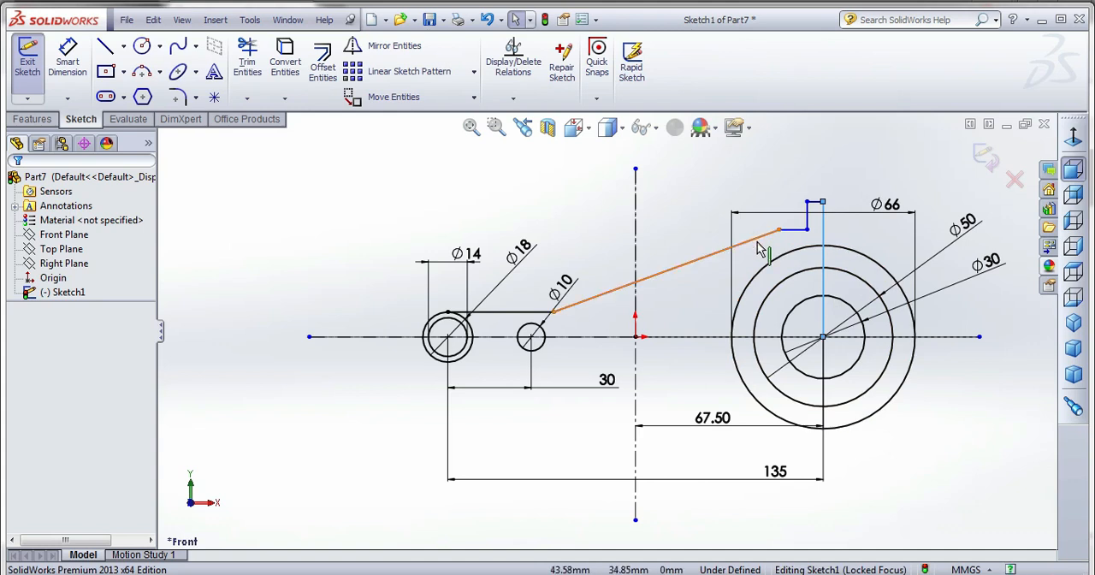
# Replace the sloped line with a three-point arc of about 162 mm radius between the horizontal line's end and the start of the stepped line.
pyautogui.click(67, 60)
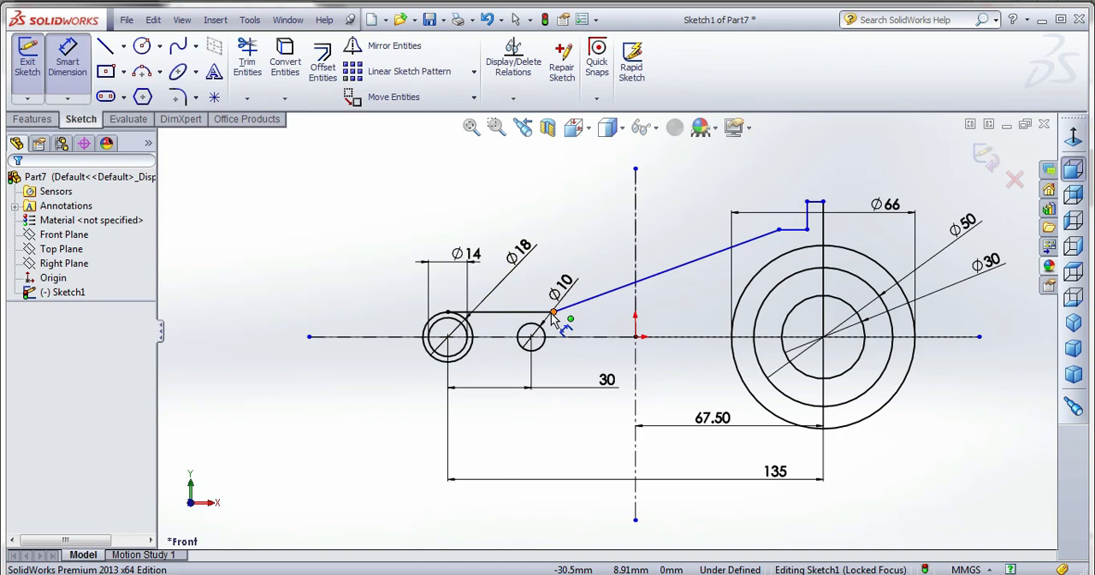
pyautogui.press('Escape')
pyautogui.click(579, 308)
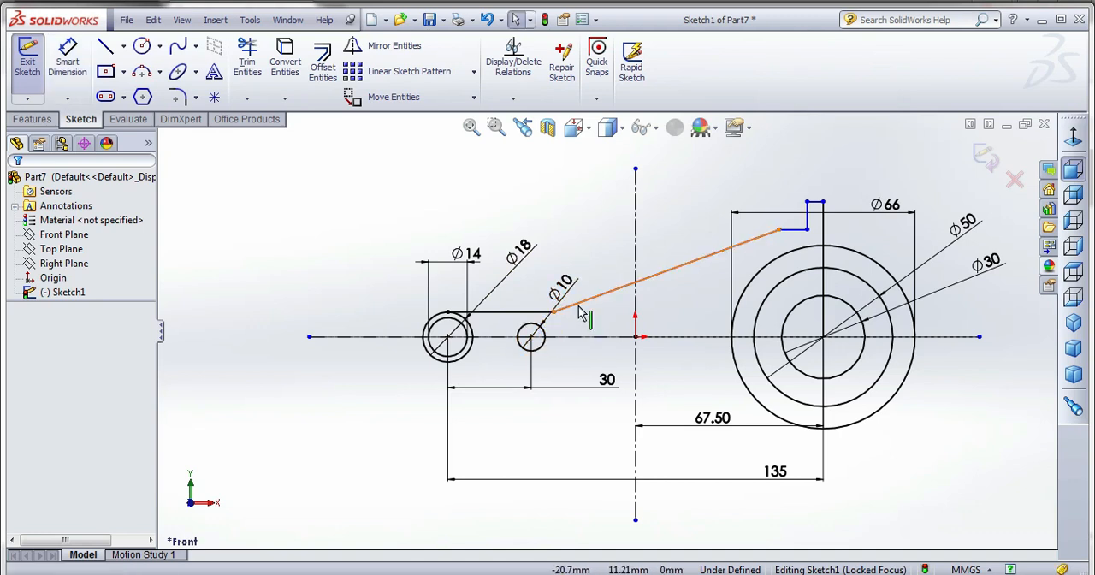
pyautogui.press('Escape')
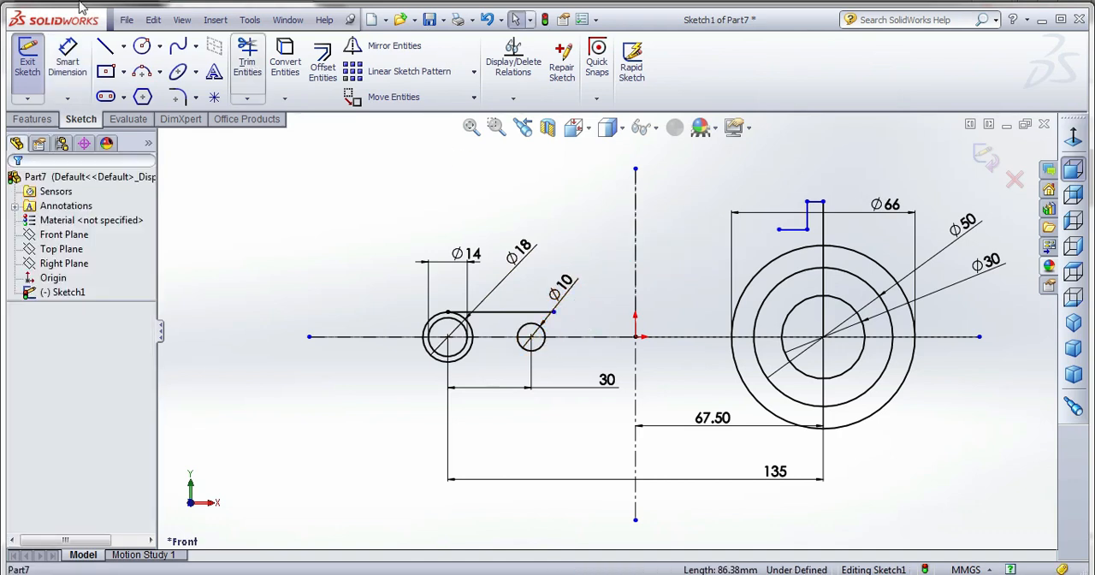
pyautogui.click(554, 313)
pyautogui.click(778, 229)
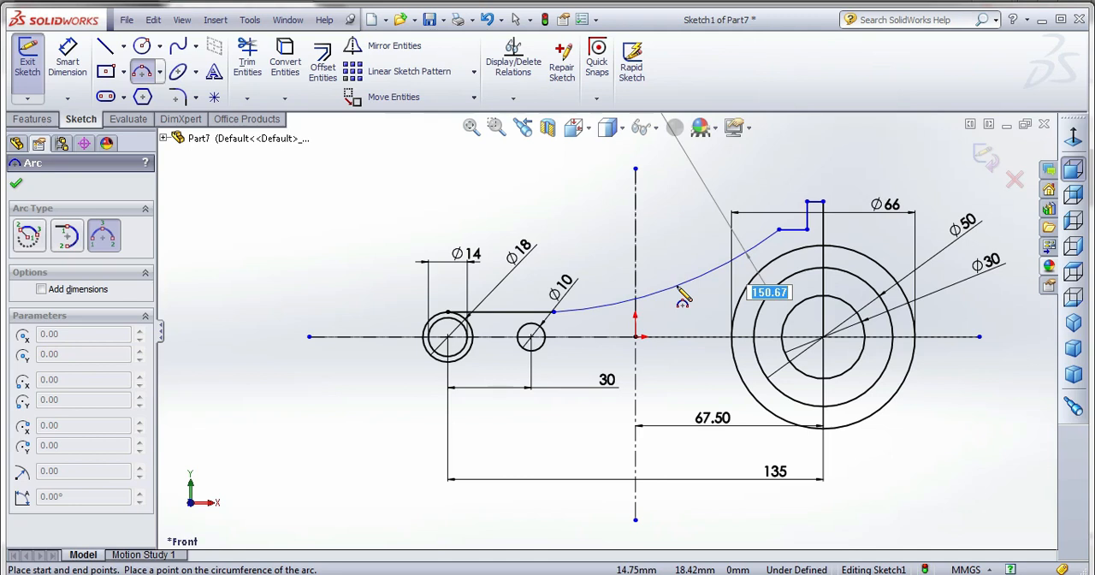
pyautogui.click(674, 288)
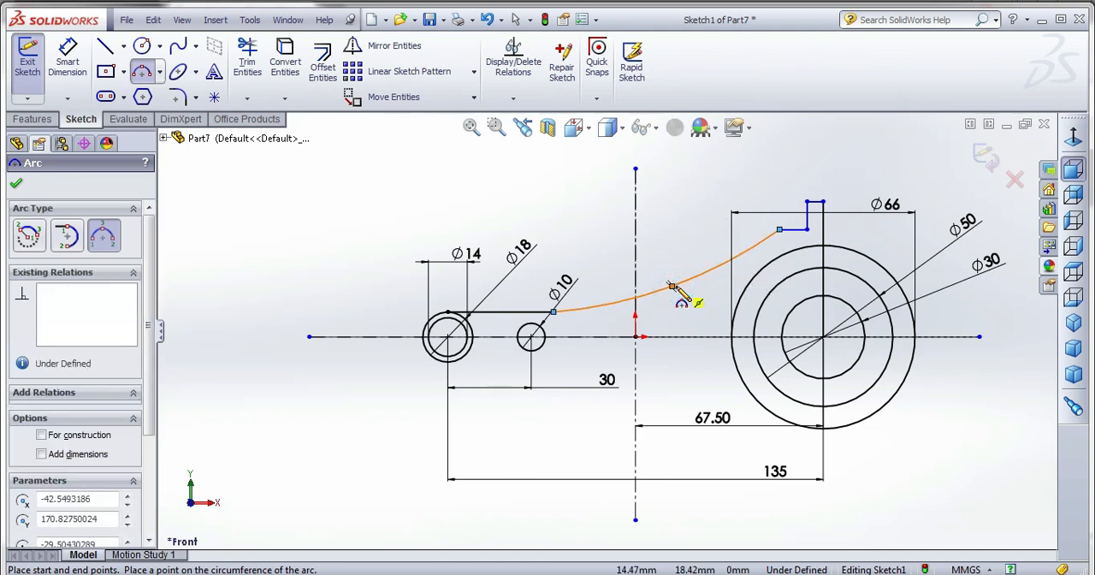
pyautogui.press('Escape')
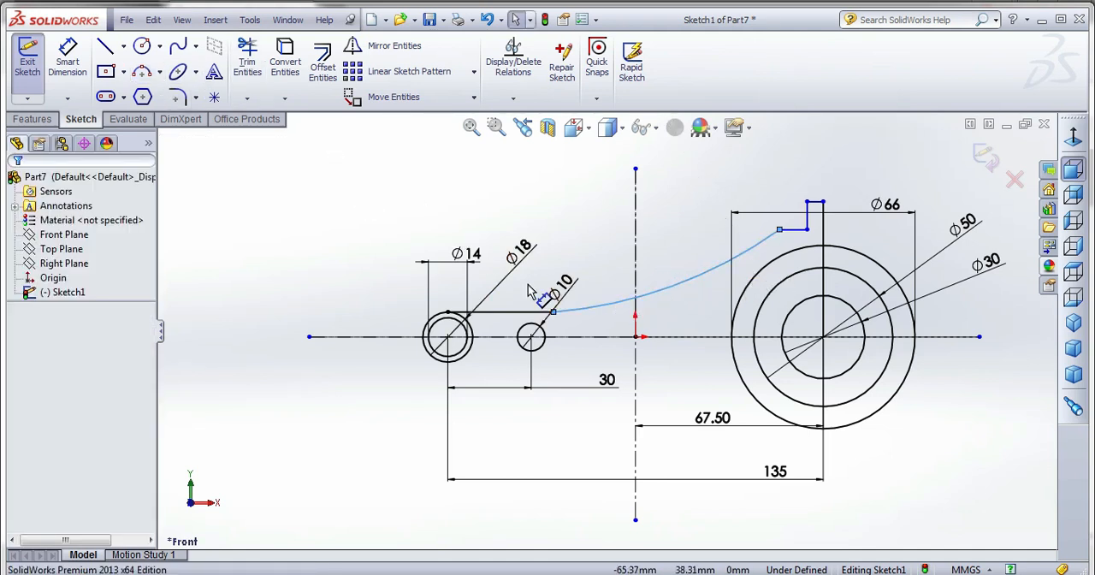
# Add a tangent relation between the arc and the horizontal line at the small end.
pyautogui.keyDown('ctrl'); pyautogui.click(541, 313); pyautogui.keyUp('ctrl')
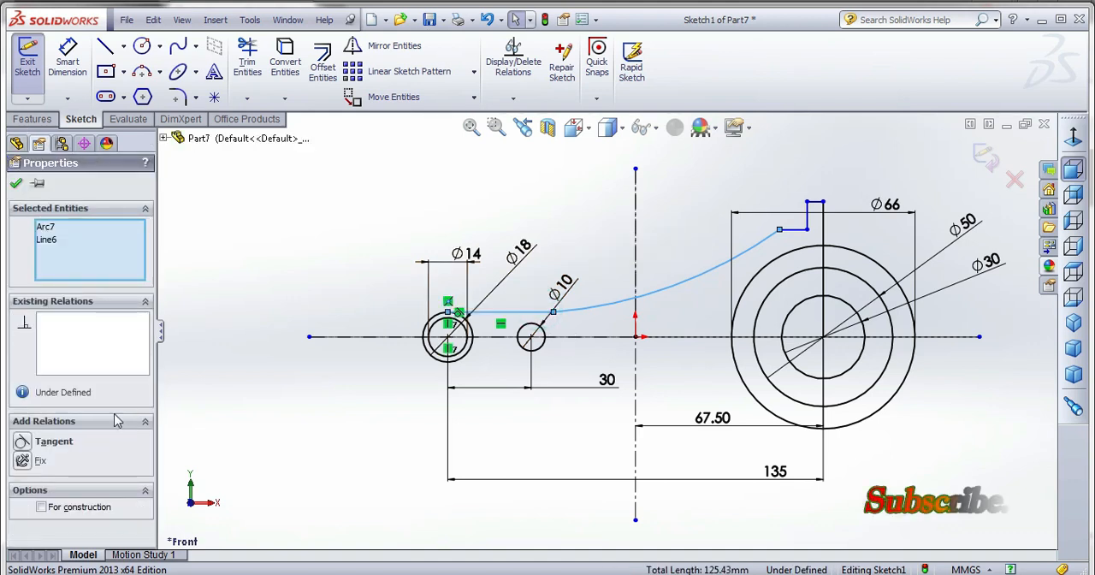
pyautogui.click(34, 441)
pyautogui.click(15, 182)
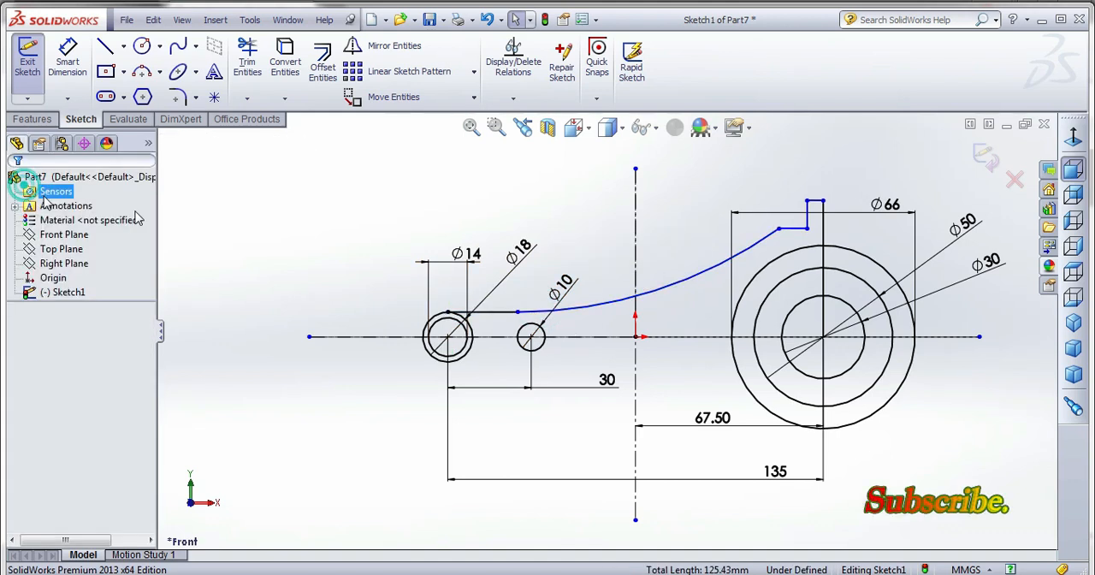
# Dimension the connecting arc's radius as 190 mm.
pyautogui.click(67, 60)
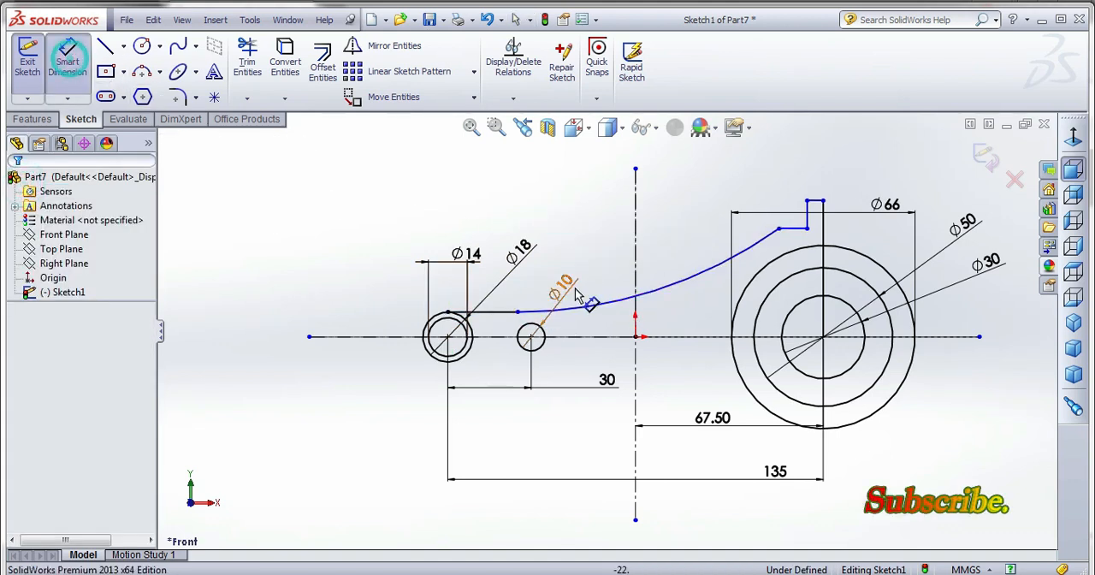
pyautogui.click(590, 301)
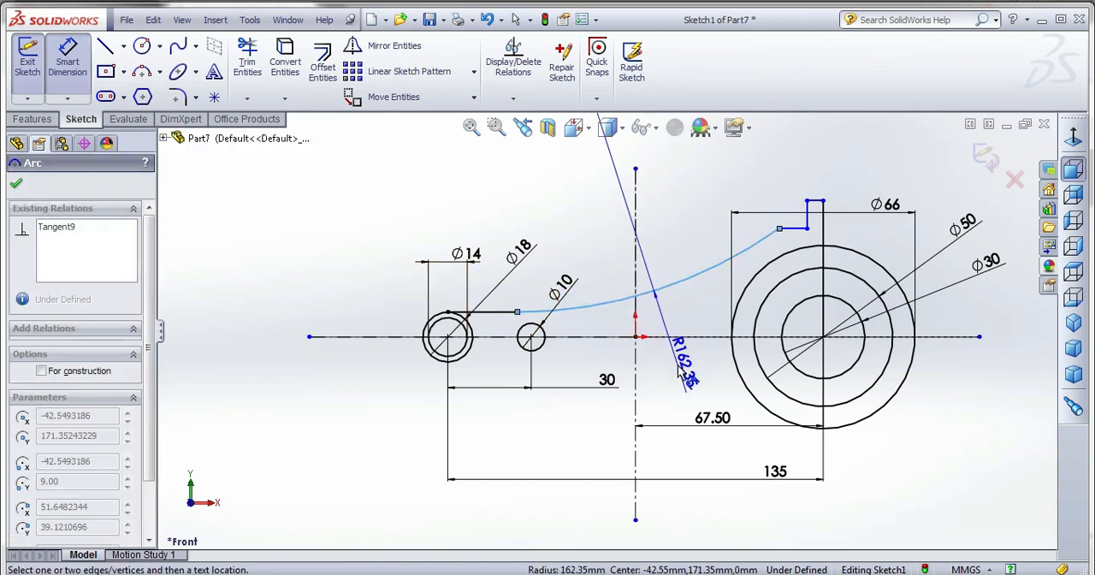
pyautogui.click(680, 369)
pyautogui.write('1')
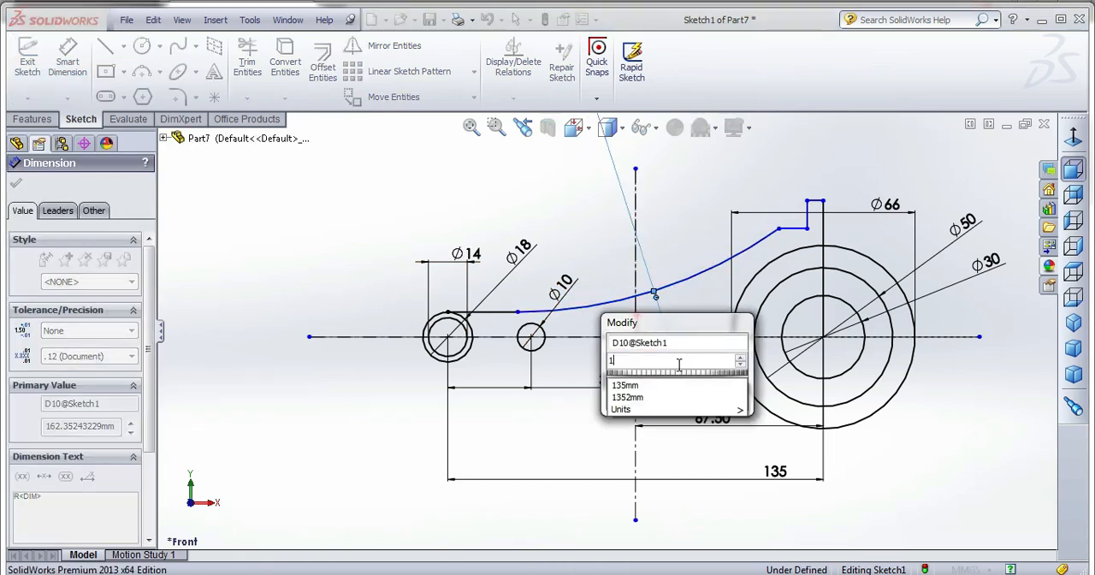
pyautogui.write('90')
pyautogui.press('Return')
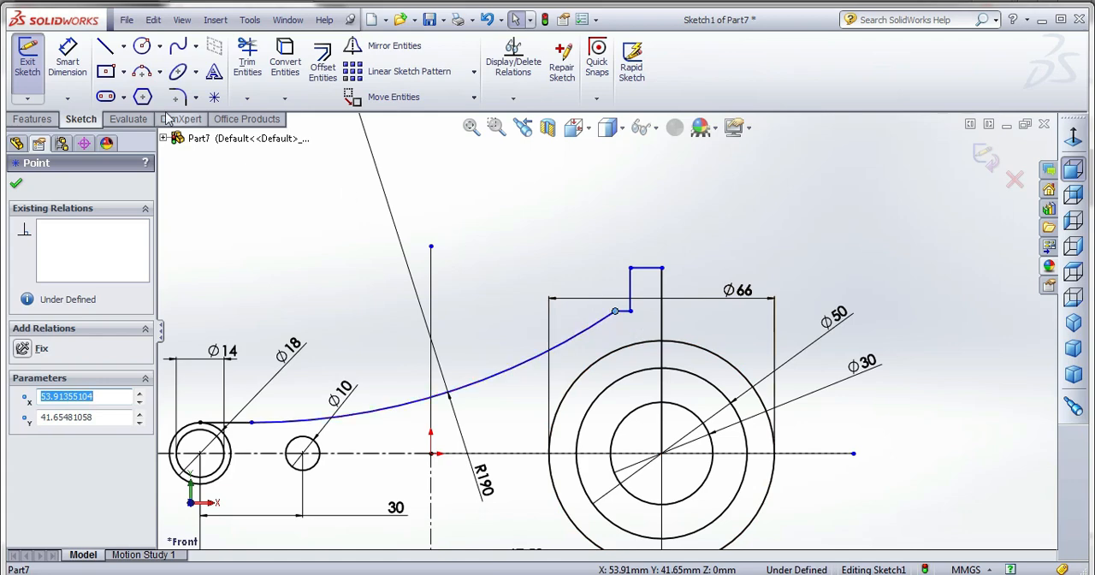
# Dimension the horizontal distance from the arc's upper endpoint to the vertical line through the large circles' center as 25 mm.
pyautogui.click(68, 60)
pyautogui.click(615, 313)
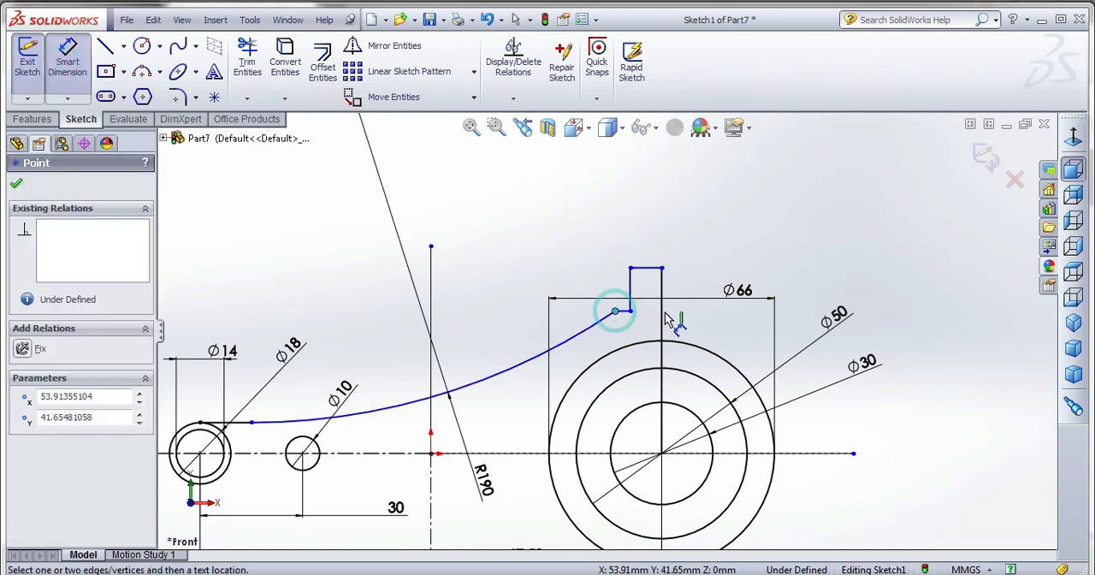
pyautogui.click(661, 318)
pyautogui.click(660, 242)
pyautogui.write('25')
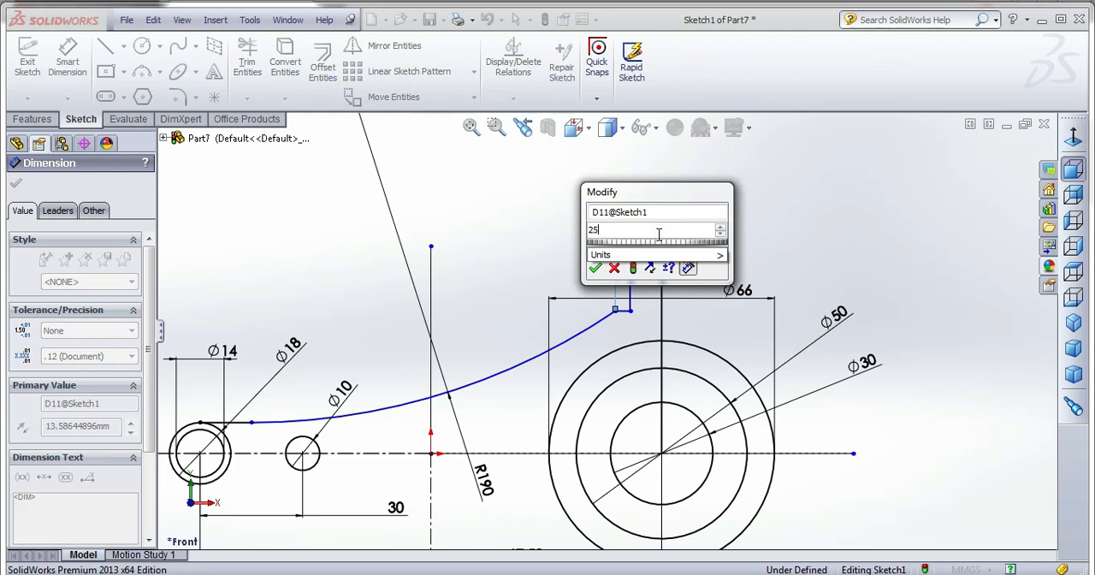
pyautogui.press('Return')
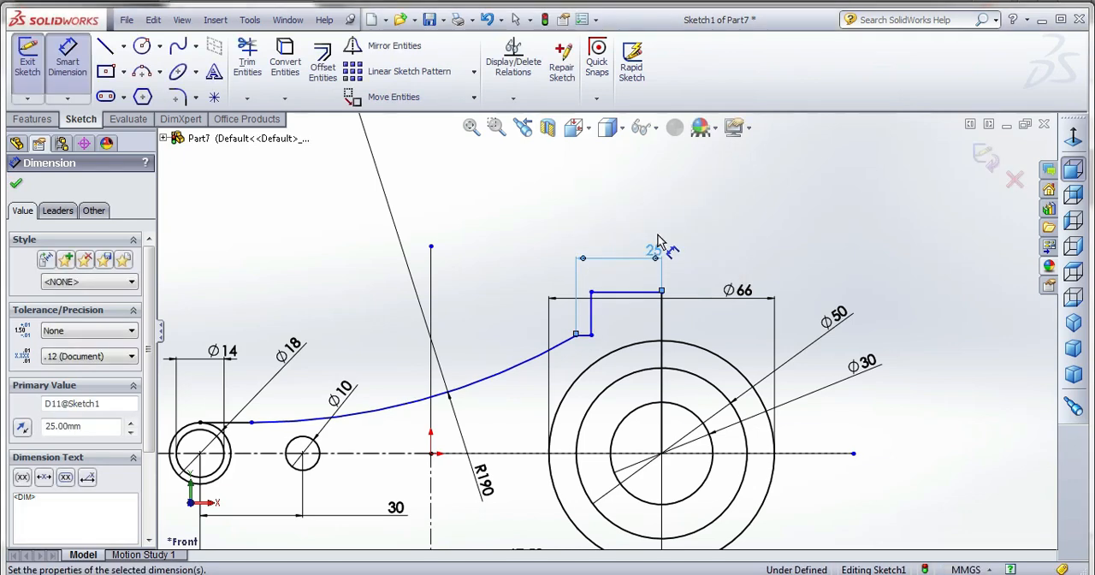
# Set the length of the short horizontal line at the top of the step to 5 mm.
pyautogui.click(637, 293)
pyautogui.click(631, 276)
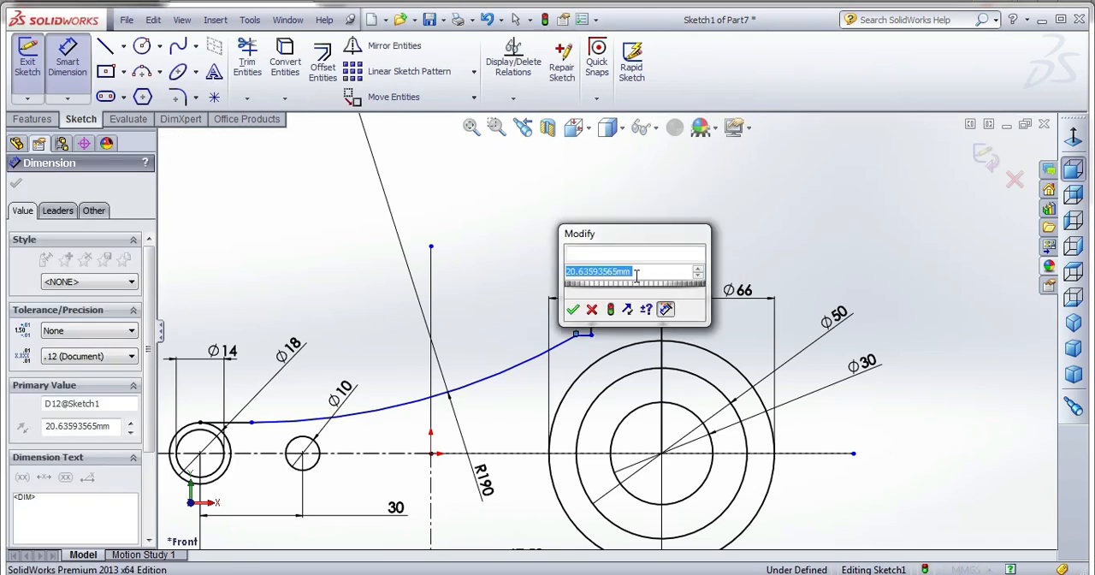
pyautogui.write('5')
pyautogui.press('Return')
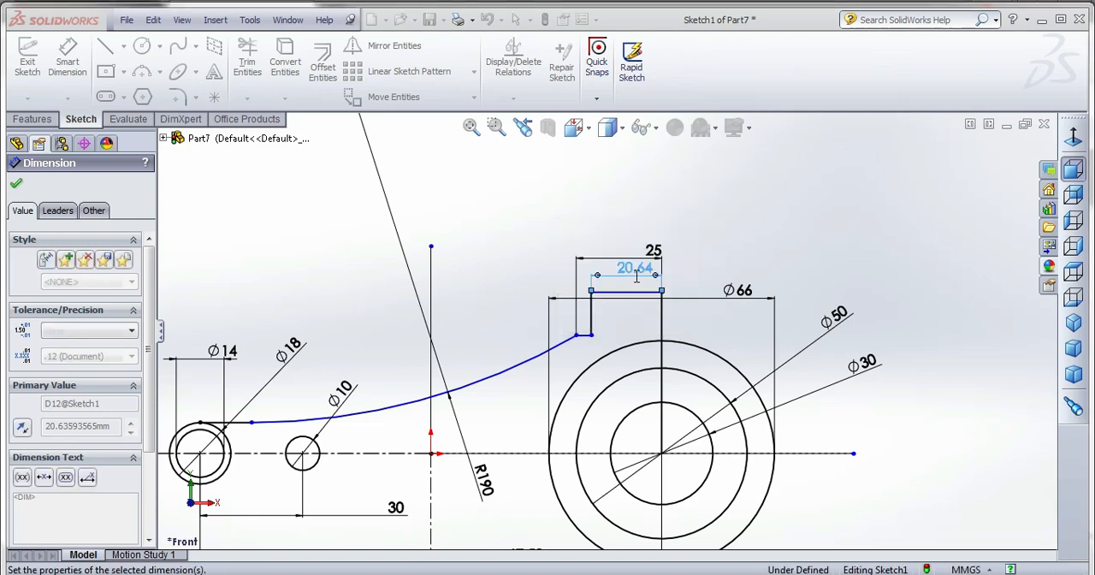
# Dimension the height of the step's short vertical line, keeping its drawn length.
pyautogui.click(646, 323)
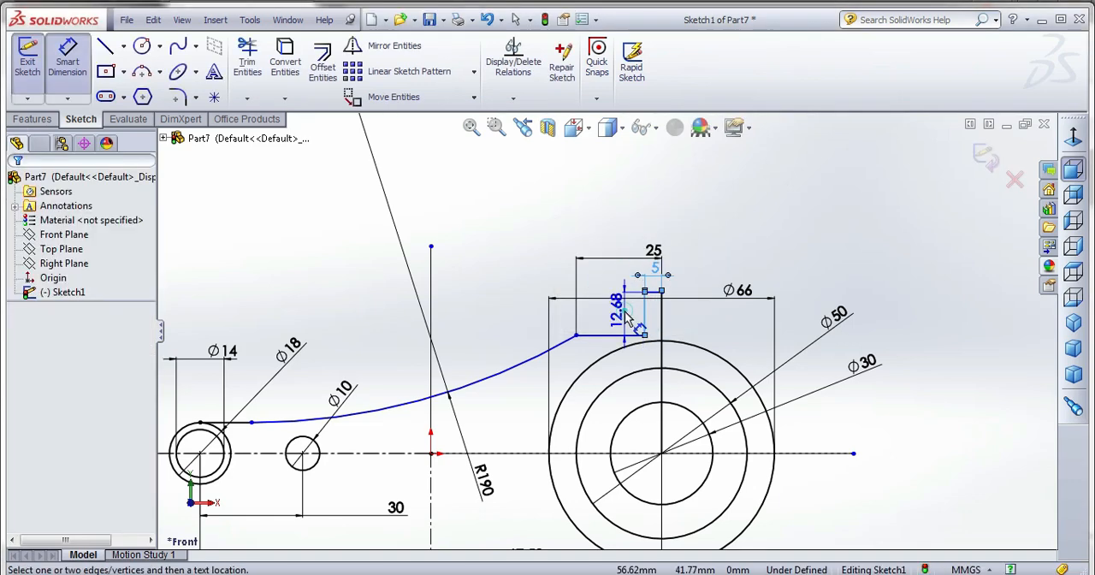
pyautogui.click(624, 308)
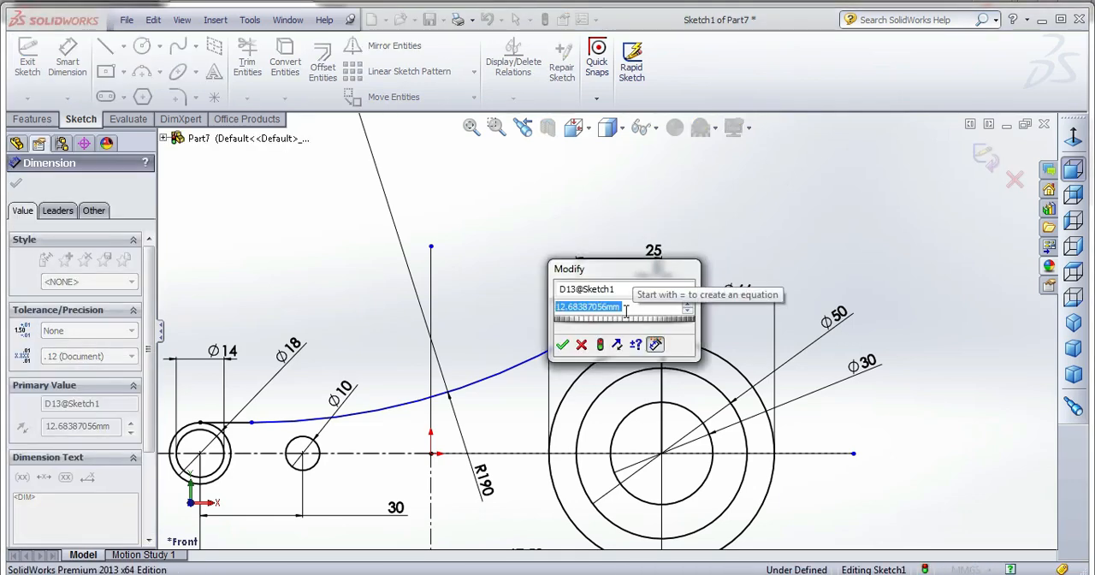
pyautogui.press('Return')
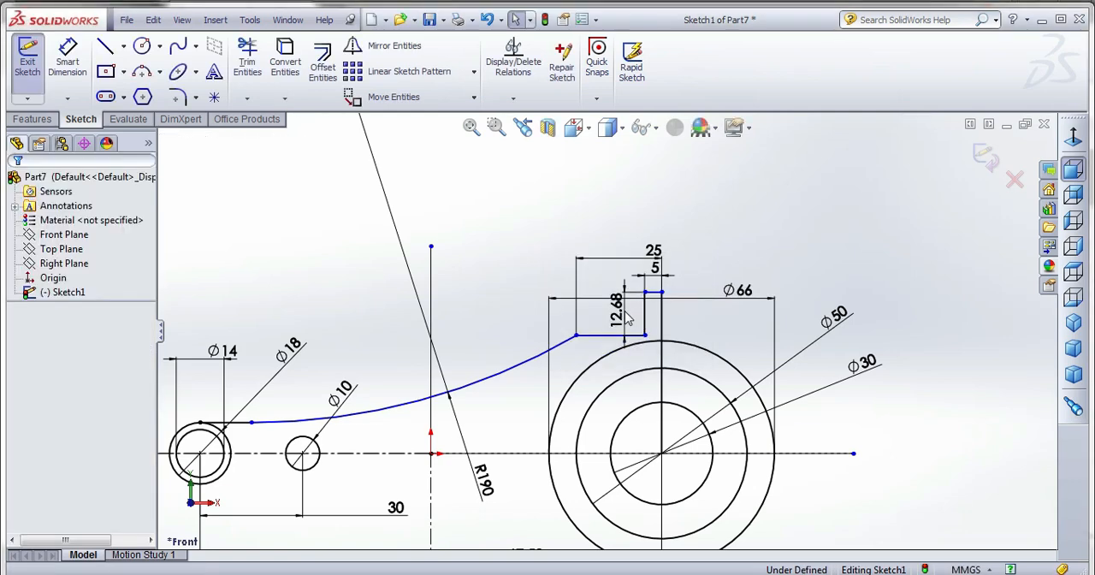
# Delete the step's height dimension and dimension the short top line at 40 mm above the horizontal centerline.
pyautogui.press('Delete')
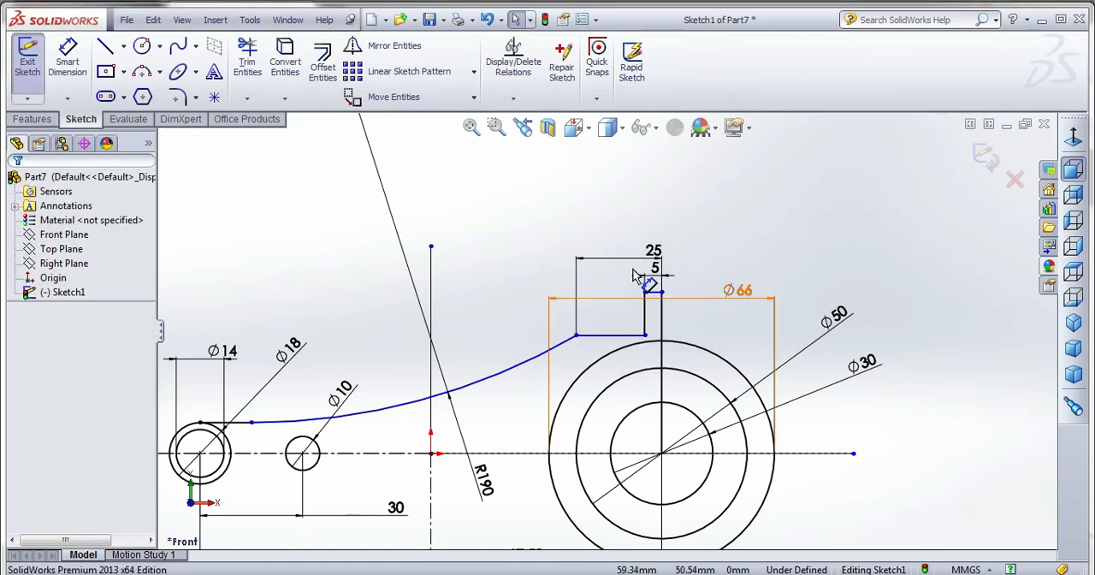
pyautogui.scroll(4, 635, 279)
pyautogui.scroll(-3, 631, 377)
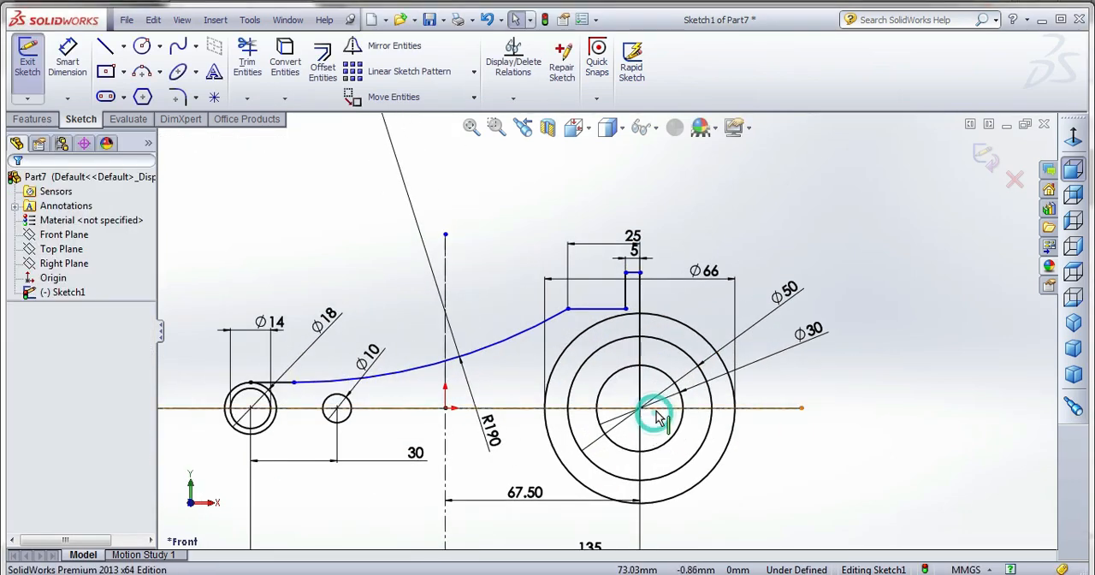
pyautogui.click(663, 408)
pyautogui.click(67, 60)
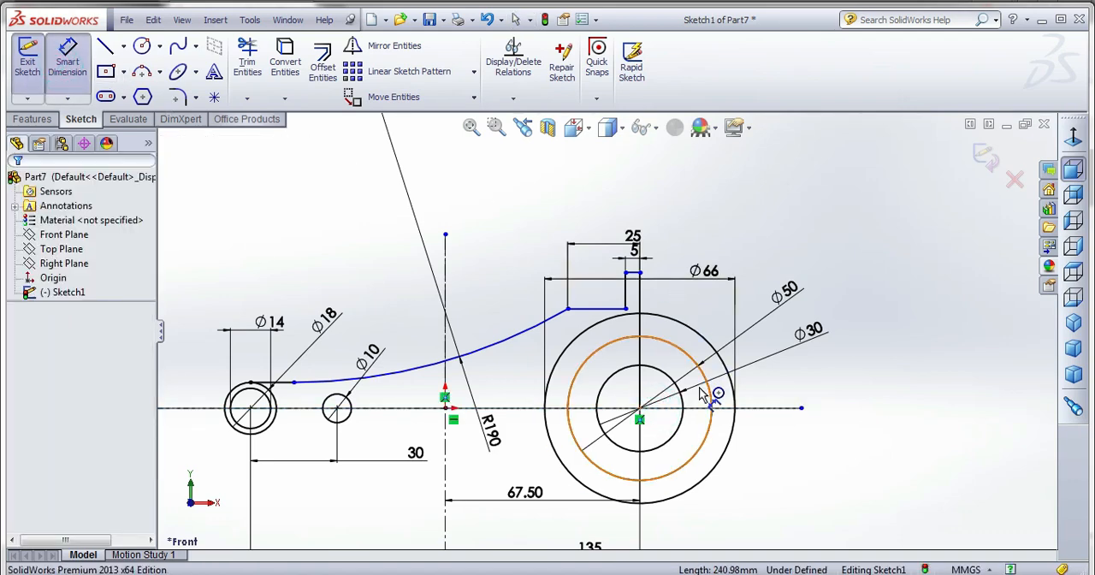
pyautogui.click(676, 408)
pyautogui.click(627, 272)
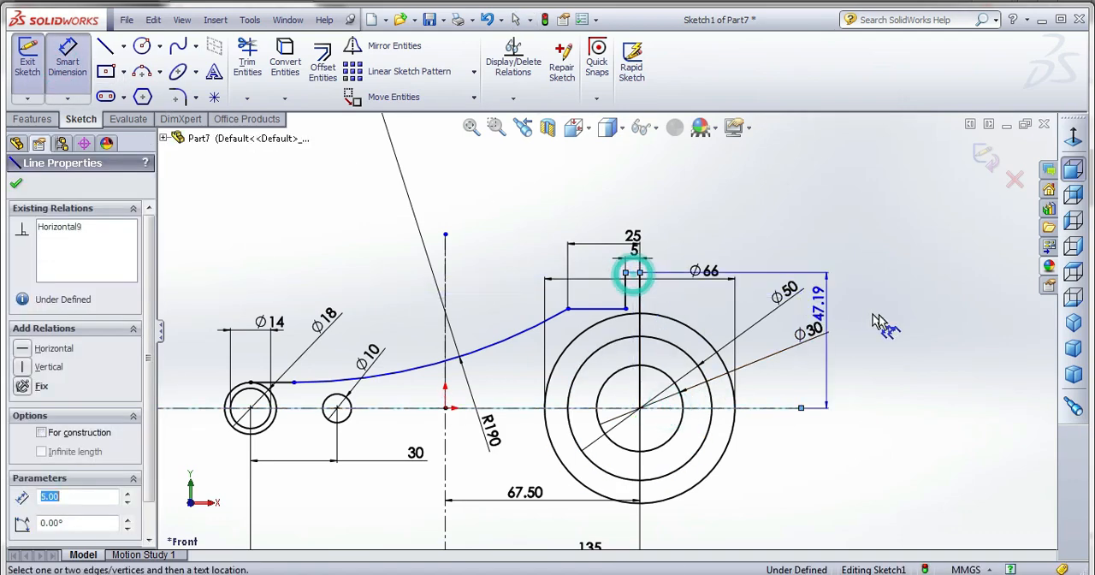
pyautogui.click(886, 323)
pyautogui.write('45')
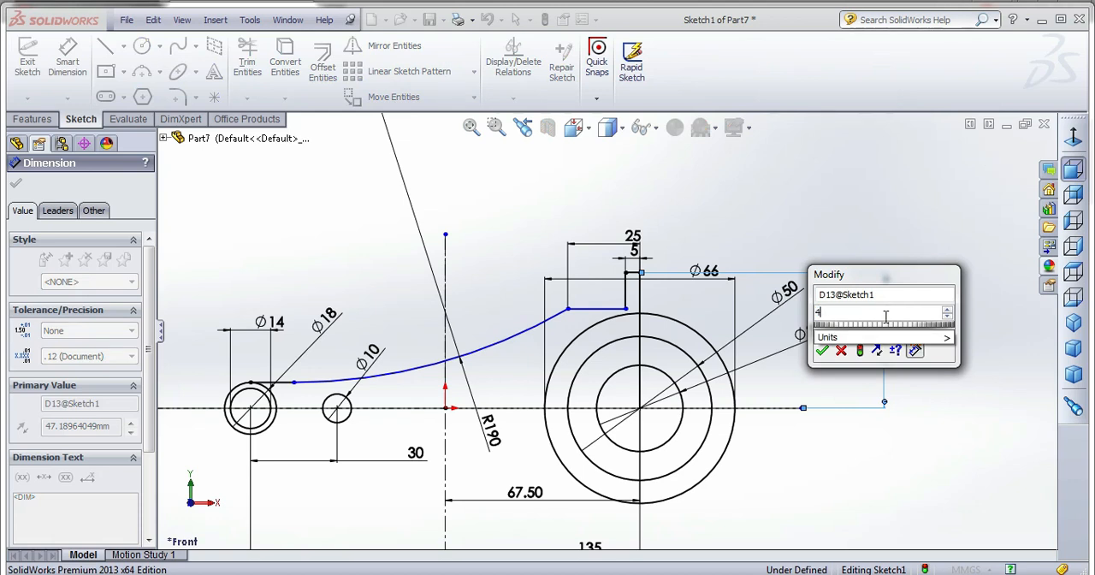
pyautogui.press('Return')
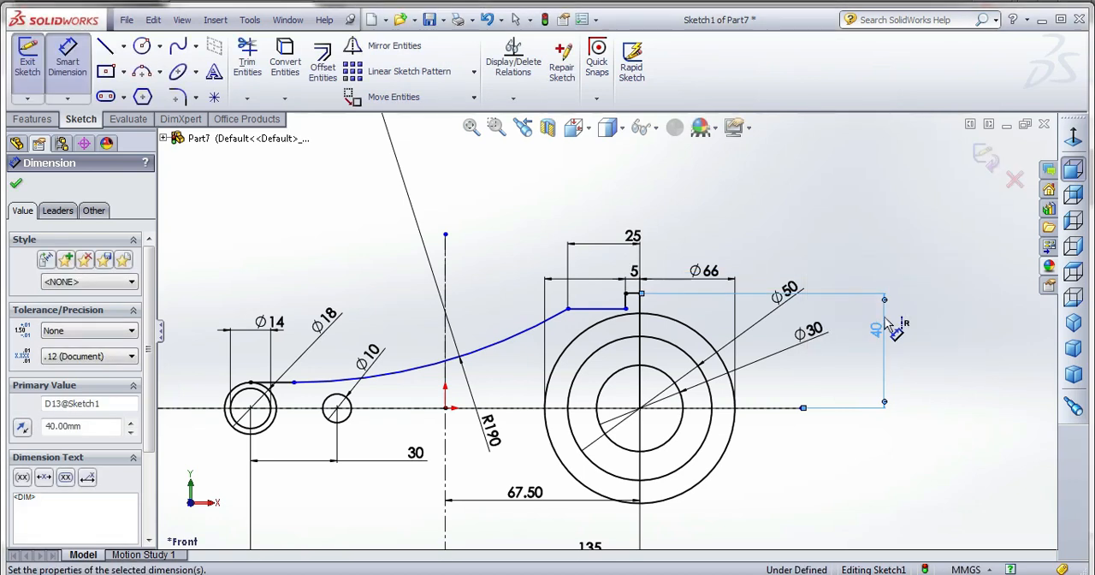
# Dimension the step's lower horizontal line at 30 mm above the horizontal centerline.
pyautogui.click(608, 308)
pyautogui.click(724, 408)
pyautogui.click(828, 382)
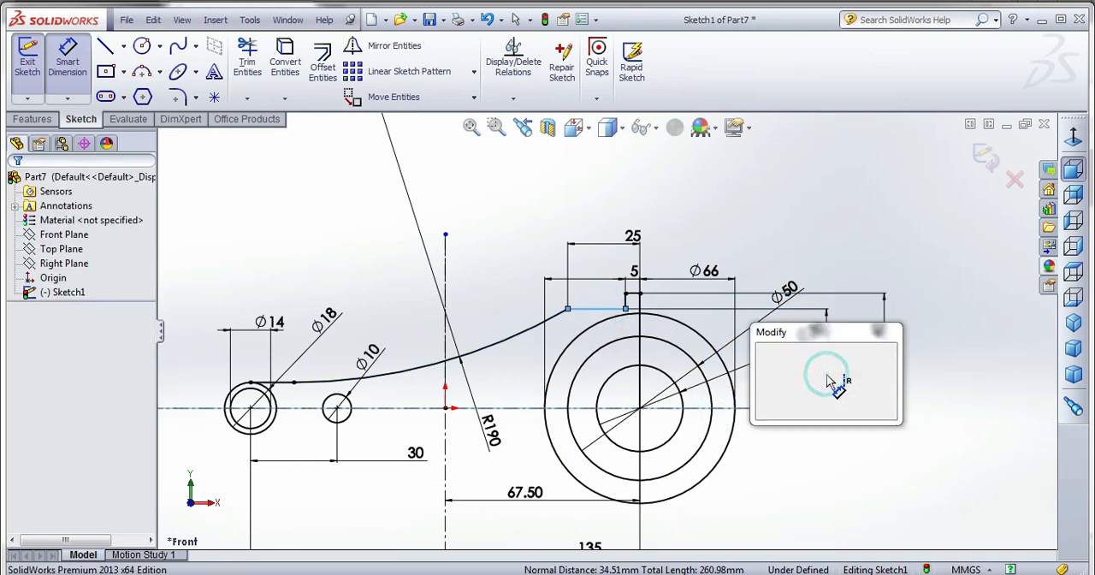
pyautogui.write('3')
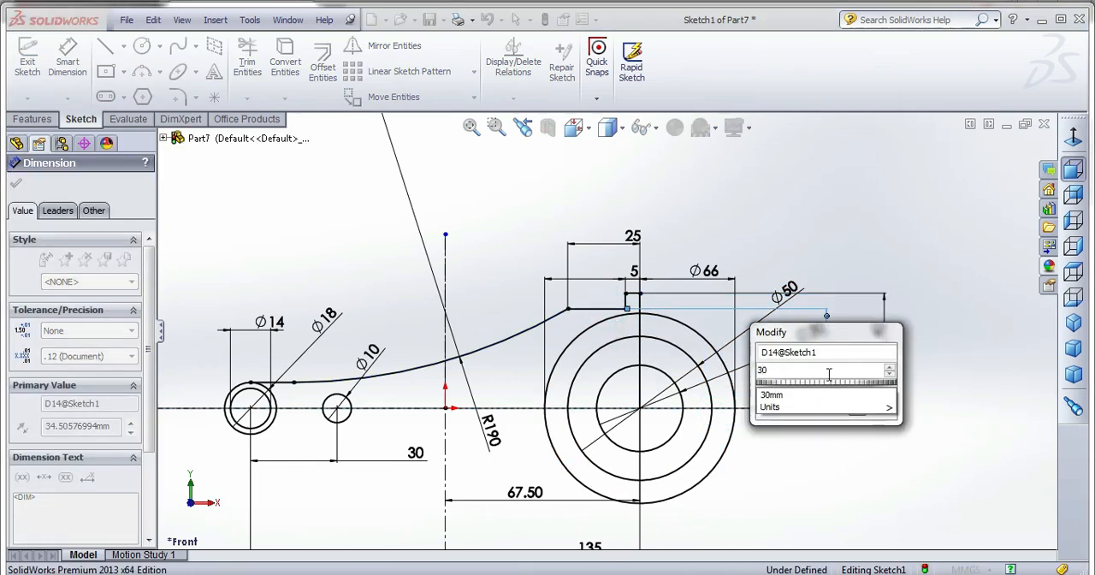
pyautogui.write('0')
pyautogui.press('Return')
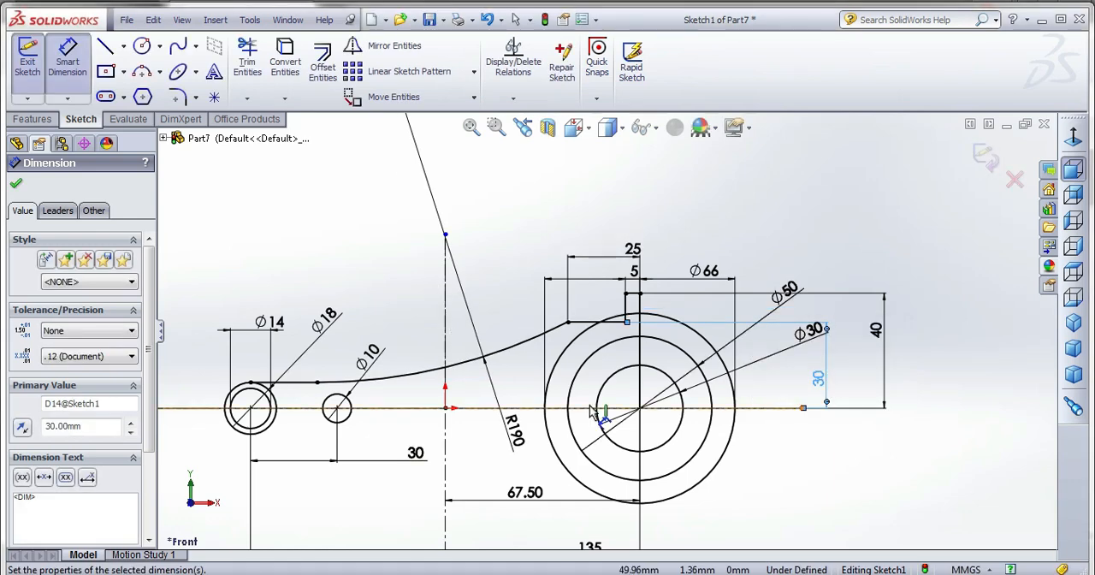
# Trim away the upper-right quarters of the three large concentric circles, undoing the trim of their lower portions.
pyautogui.click(247, 59)
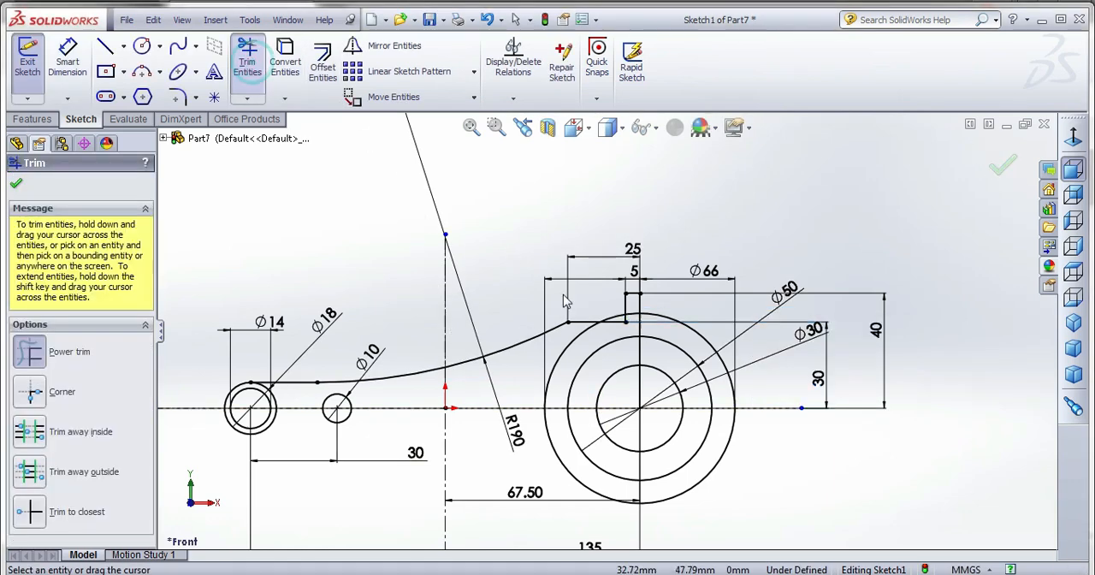
pyautogui.scroll(-3, 626, 342)
pyautogui.scroll(-2, 625, 342)
pyautogui.moveTo(590, 279)
pyautogui.mouseDown()
pyautogui.moveTo(655, 258)
pyautogui.moveTo(663, 274)
pyautogui.moveTo(700, 281)
pyautogui.mouseUp()
pyautogui.scroll(5, 719, 348)
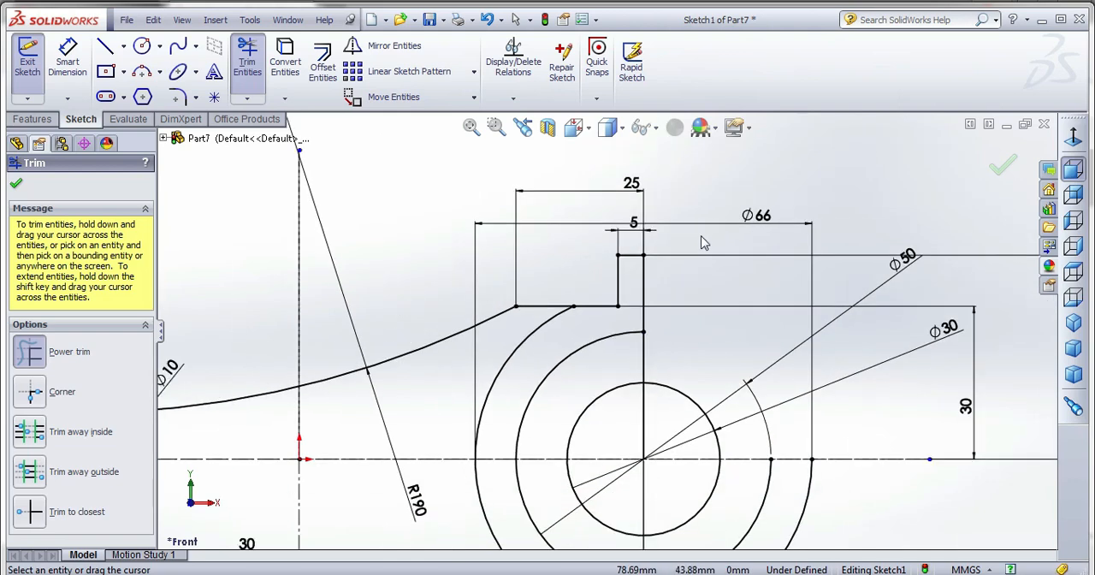
pyautogui.moveTo(668, 446); pyautogui.dragTo(726, 527)
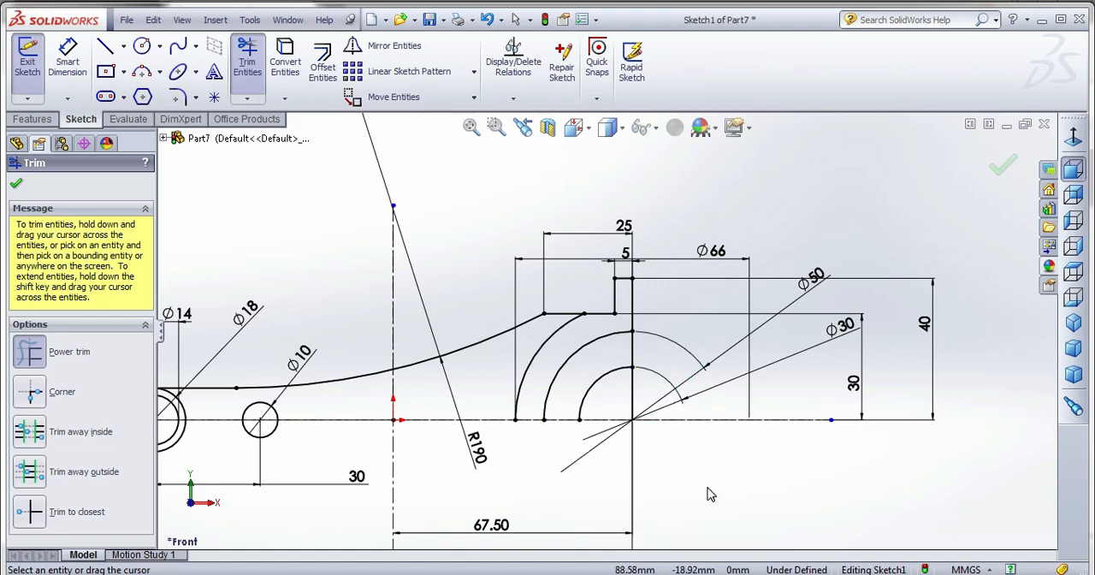
pyautogui.hotkey('ctrl', 'z')
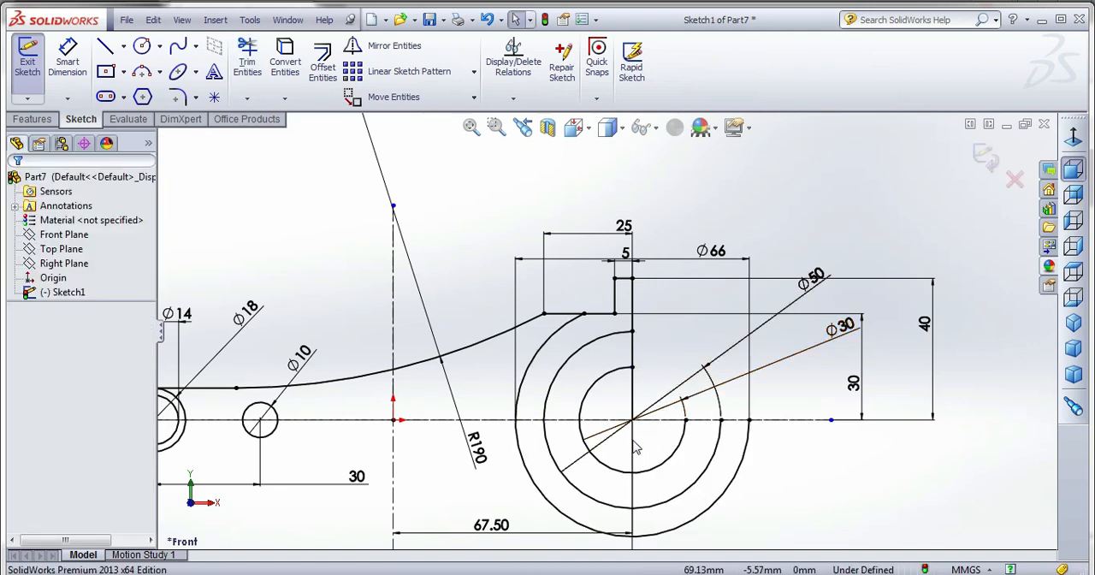
# Sketch a slightly inclined line about 73 mm long from the top of the 10 mm circle to the left side of the 66 mm arc.
pyautogui.scroll(3, 635, 447)
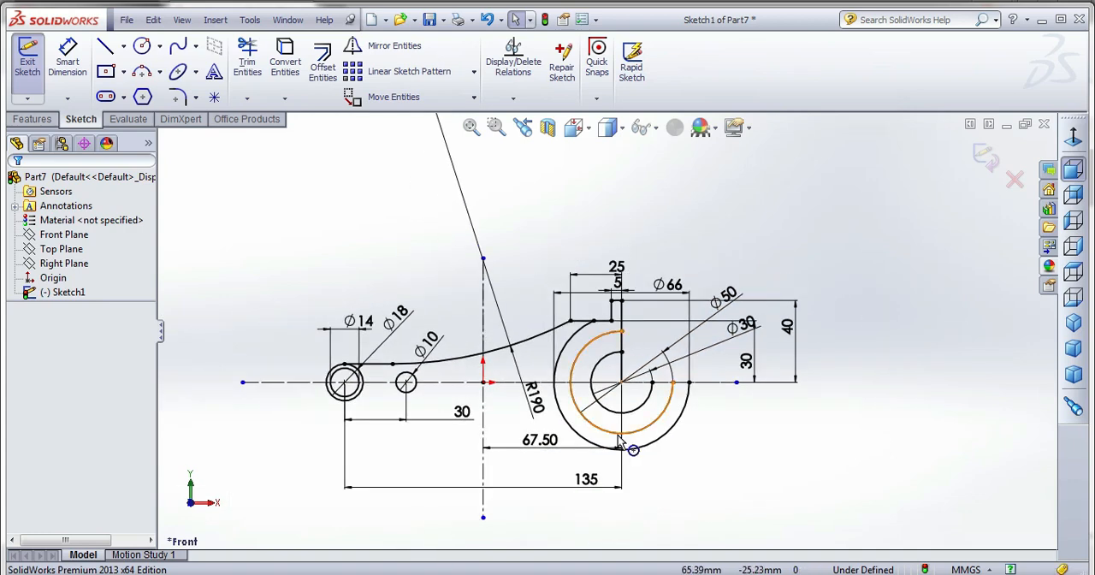
pyautogui.scroll(-2, 620, 440)
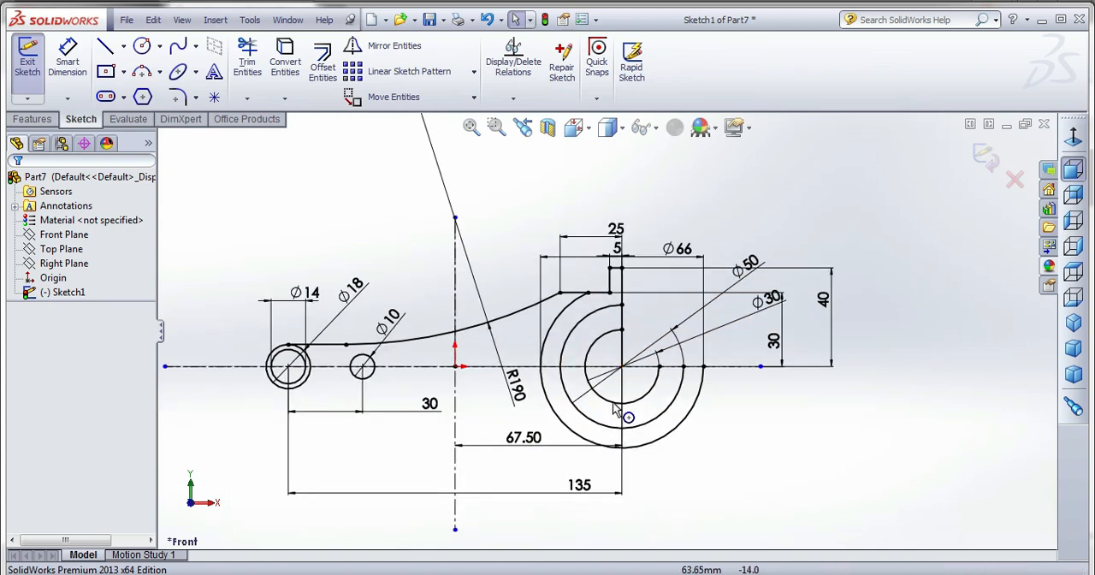
pyautogui.scroll(-2, 590, 325)
pyautogui.scroll(2, 590, 325)
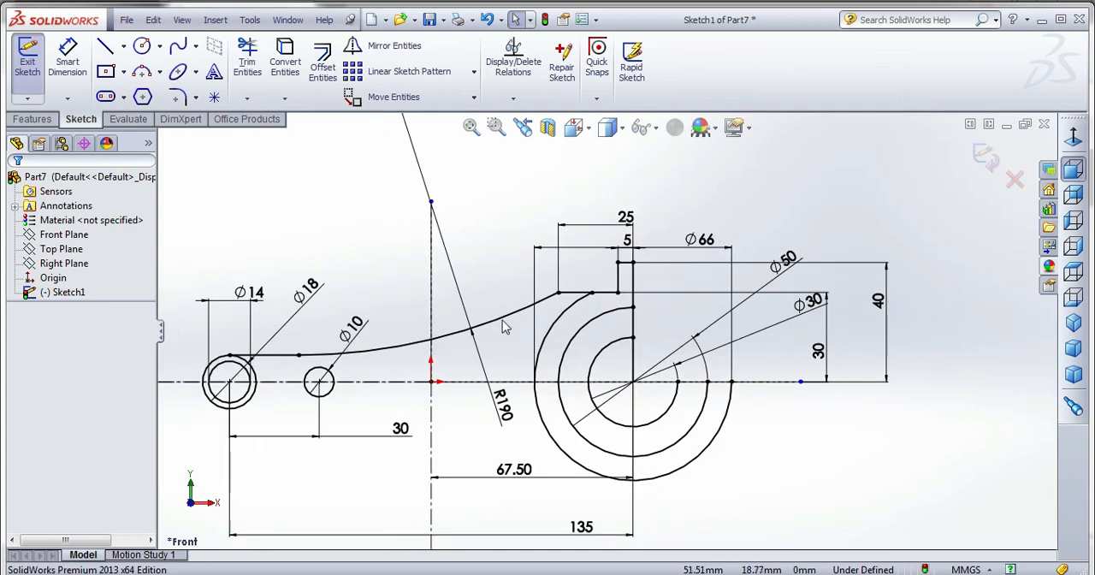
pyautogui.click(105, 47)
pyautogui.scroll(-2, 338, 381)
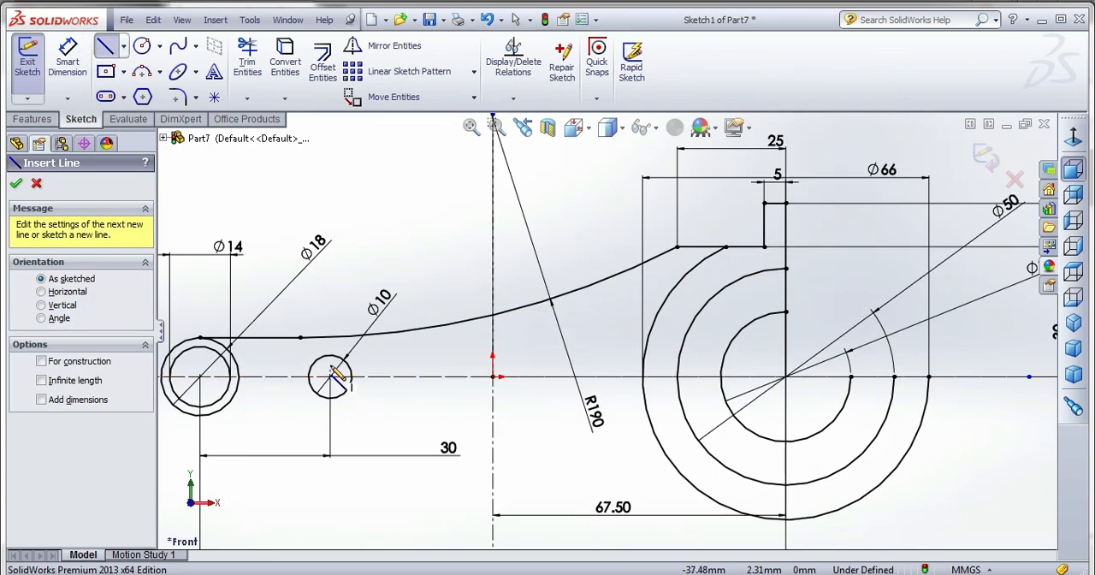
pyautogui.click(330, 355)
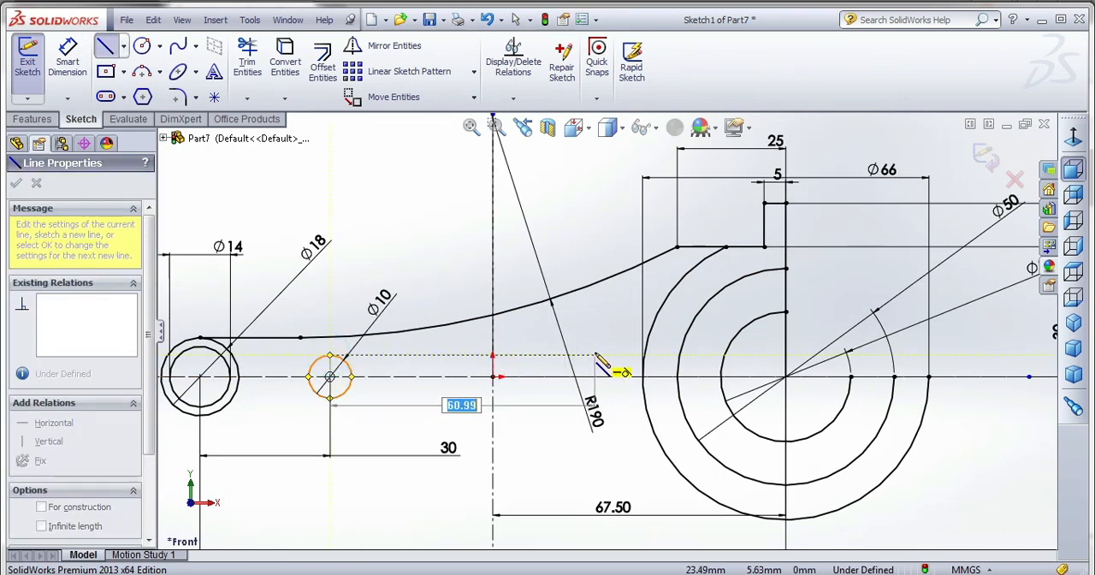
pyautogui.click(645, 339)
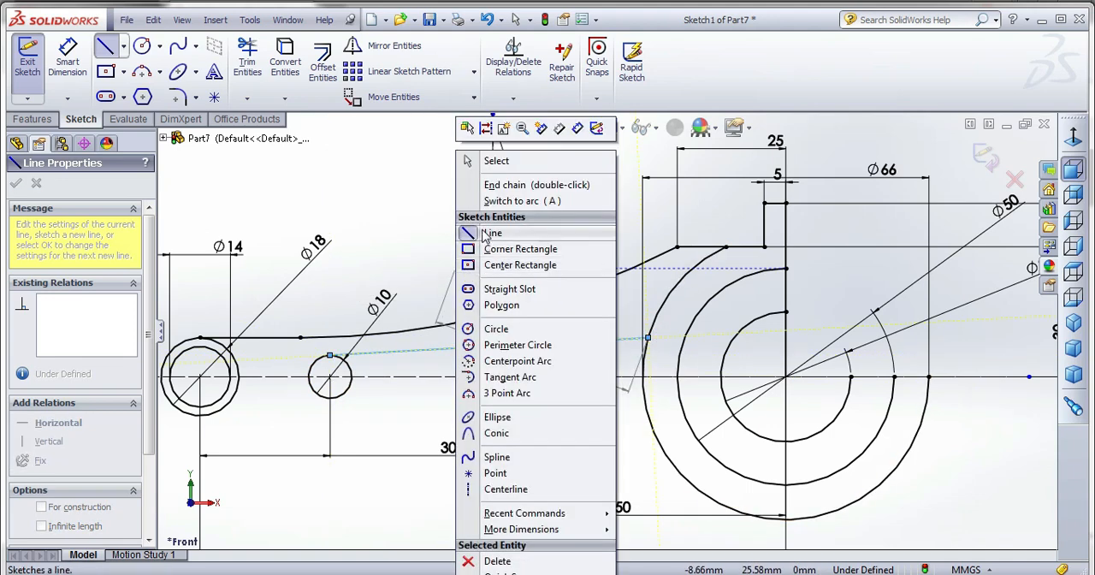
pyautogui.click(482, 231)
pyautogui.rightClick(482, 229)
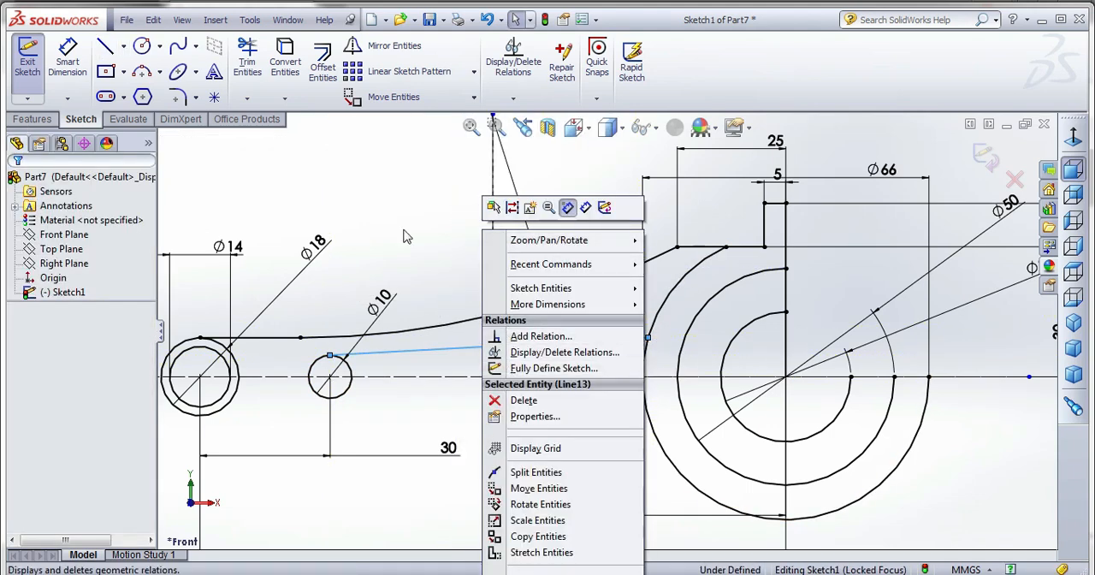
pyautogui.click(405, 231)
pyautogui.click(108, 50)
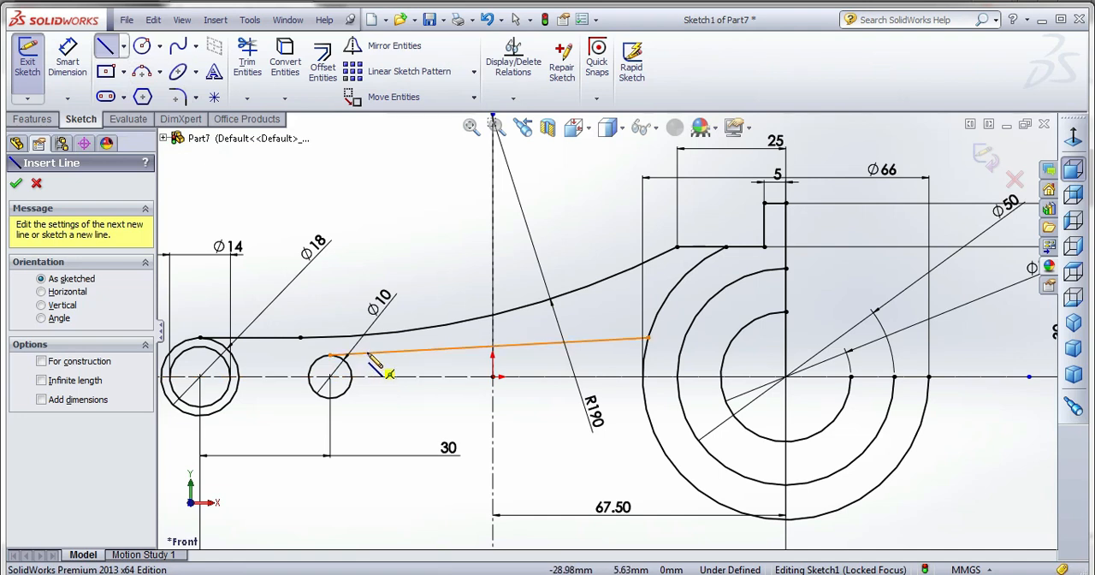
pyautogui.press('Escape')
pyautogui.click(359, 352)
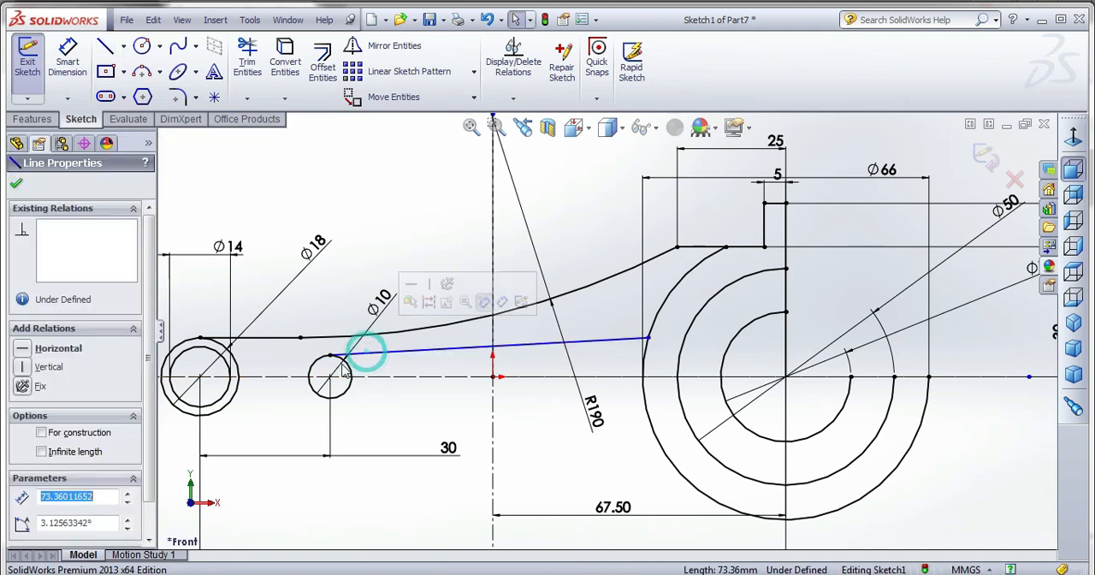
pyautogui.press('Escape')
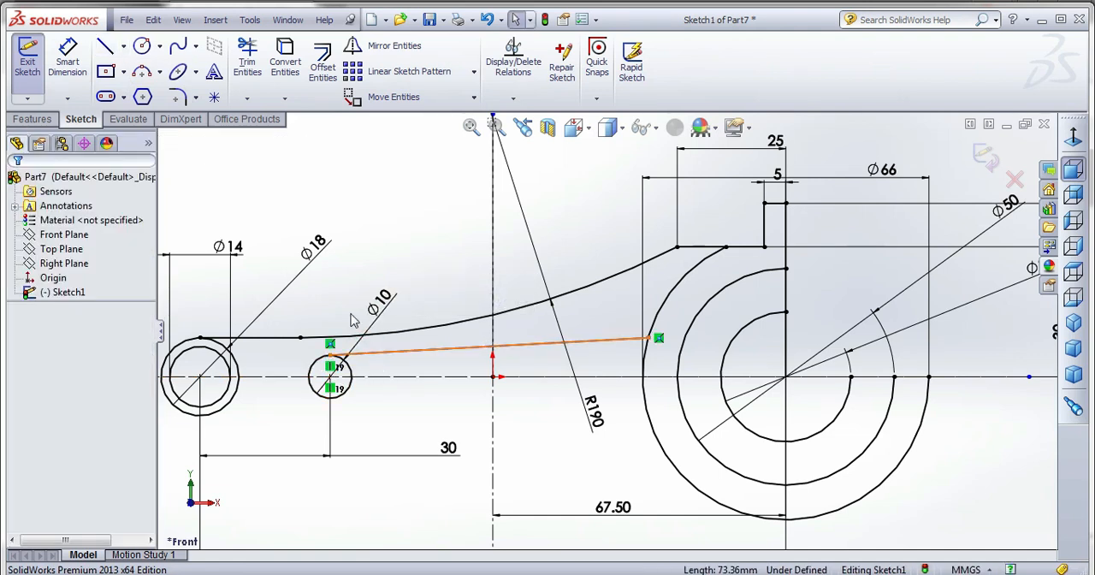
# Trim the upper-right quarter of the 10 mm circle and the part of the 66 mm arc above the inclined line.
pyautogui.click(247, 60)
pyautogui.scroll(-2, 396, 379)
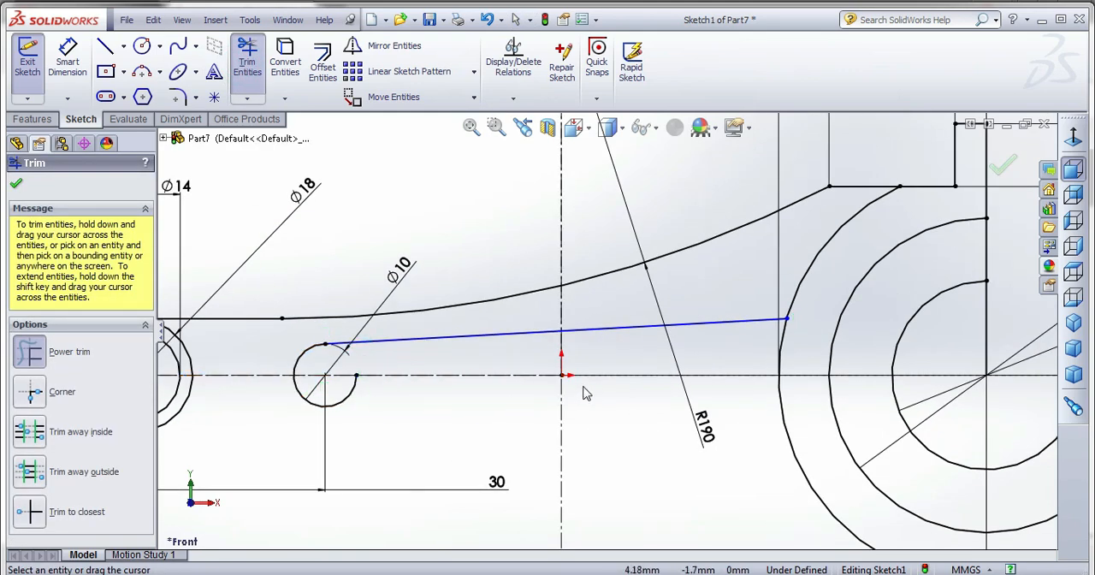
pyautogui.click(791, 290)
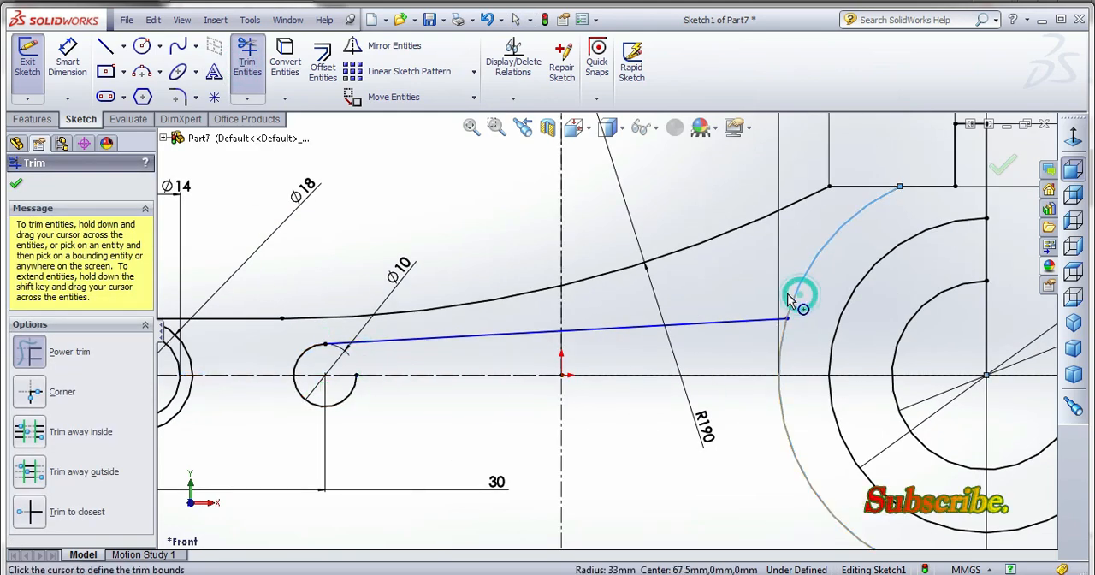
pyautogui.click(787, 286)
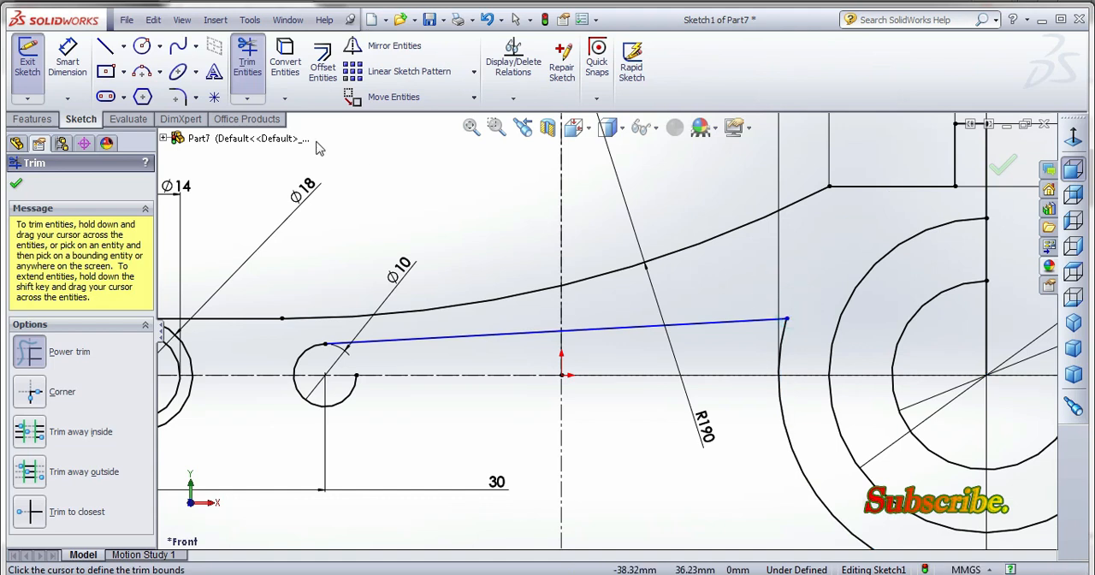
# Add a 5 mm sketch fillet between the inclined line and the 66 mm arc.
pyautogui.click(177, 97)
pyautogui.click(753, 319)
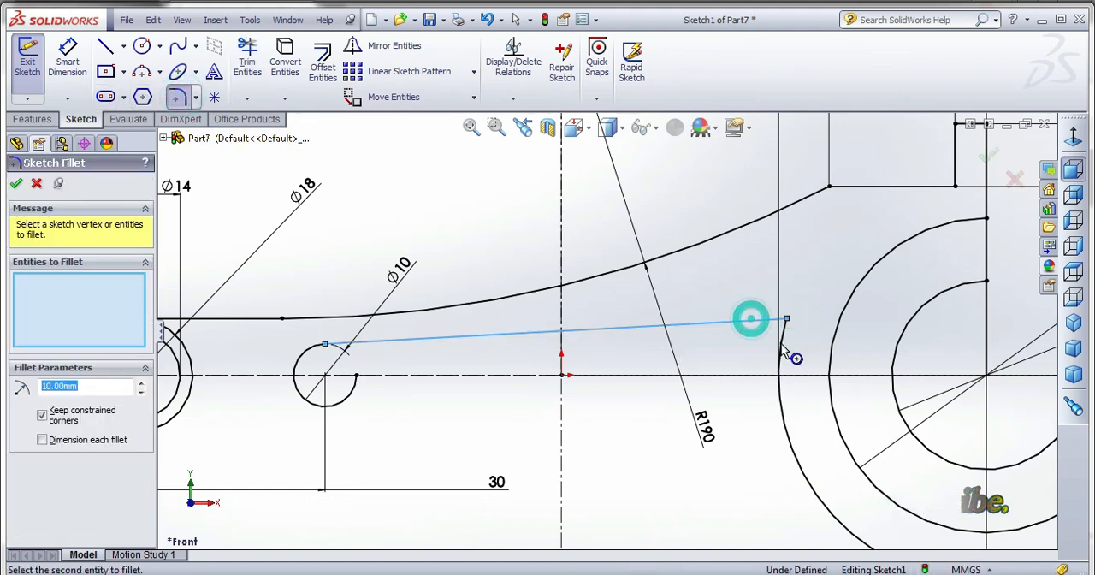
pyautogui.click(779, 365)
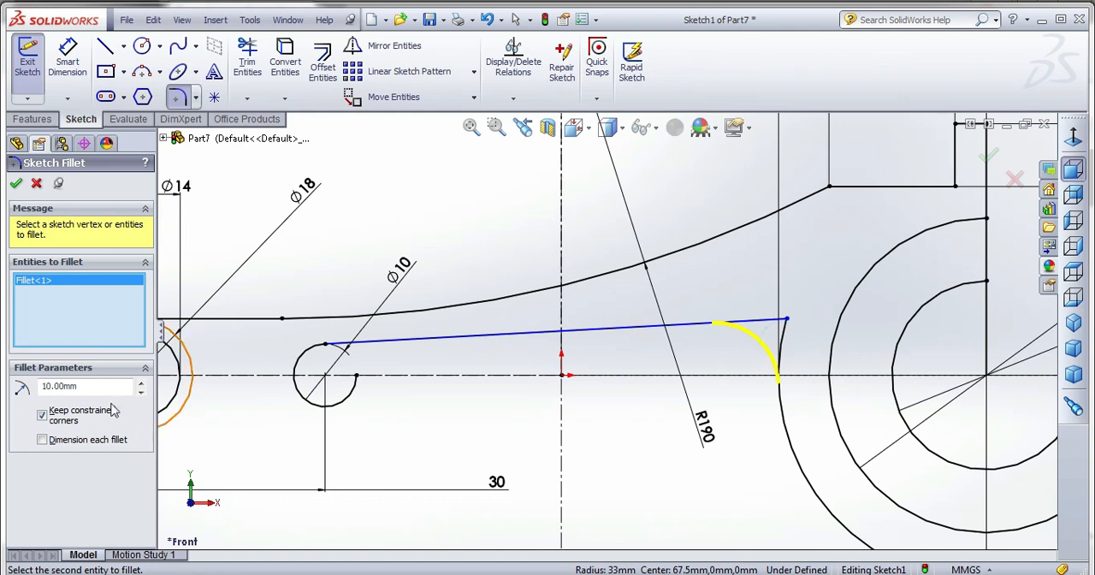
pyautogui.moveTo(8, 389); pyautogui.dragTo(8, 390)
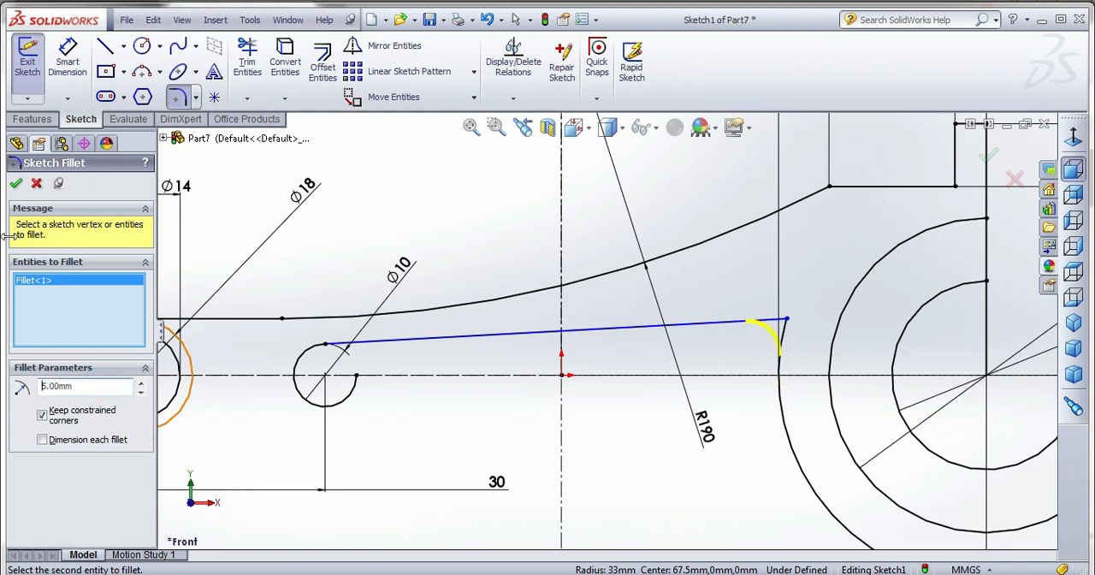
pyautogui.click(15, 183)
# Trim away the portion of the 66 mm arc below the horizontal centerline.
pyautogui.scroll(3, 714, 368)
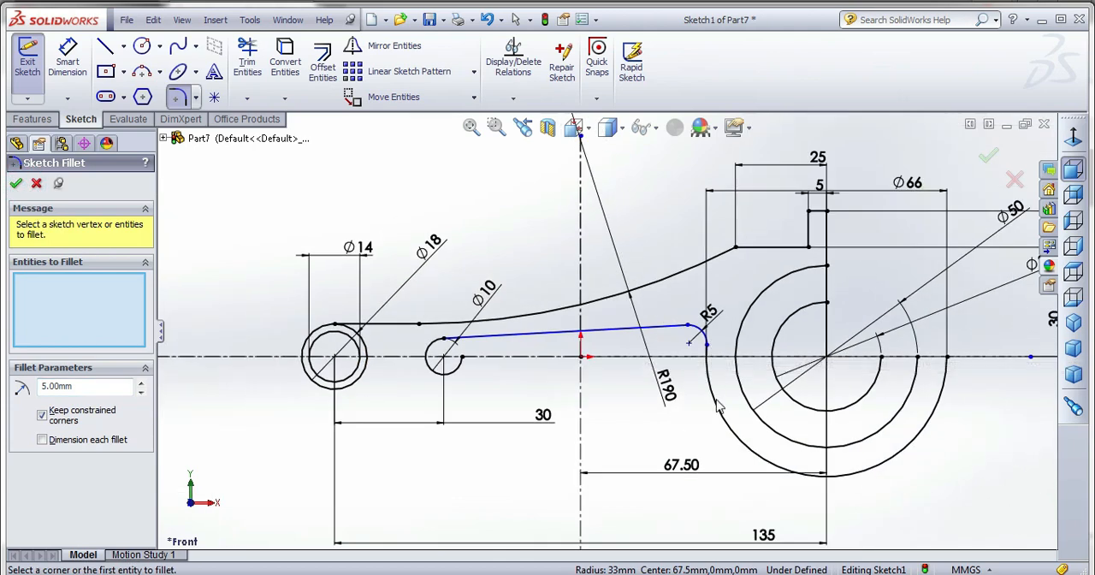
pyautogui.scroll(-3, 714, 387)
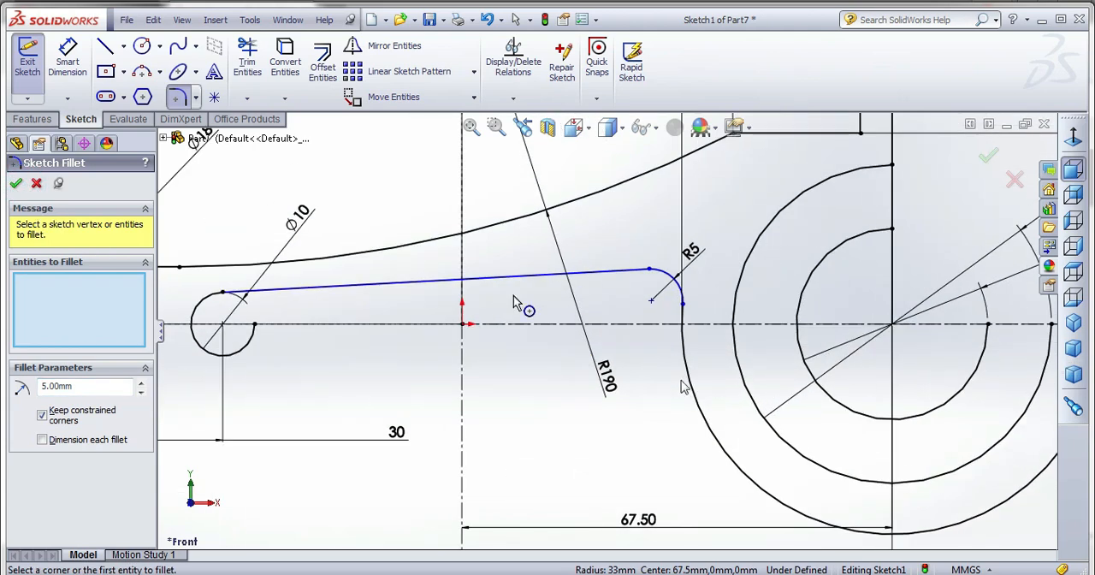
pyautogui.click(248, 69)
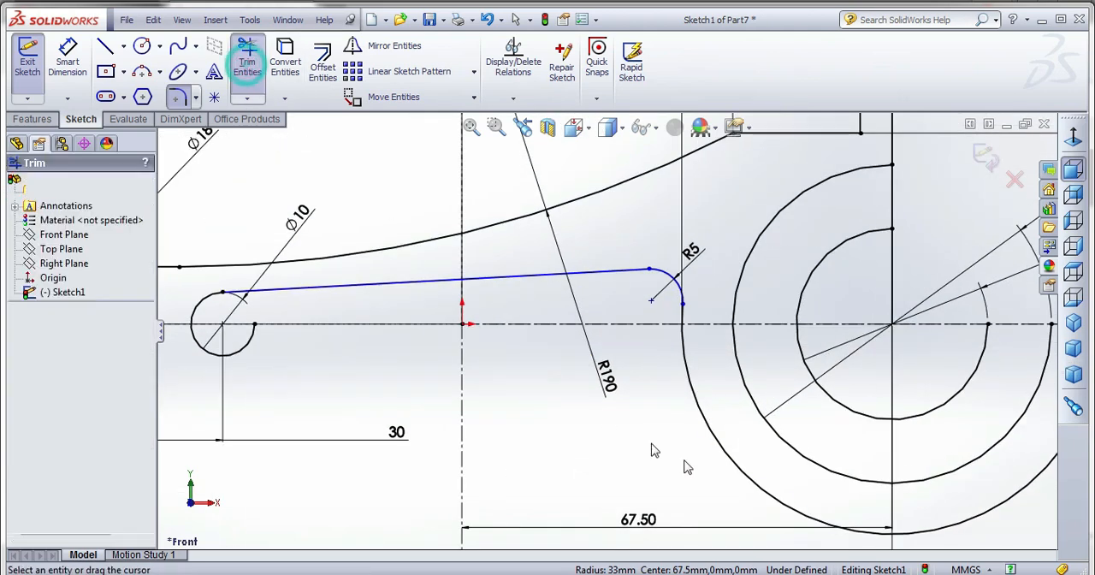
pyautogui.scroll(3, 700, 444)
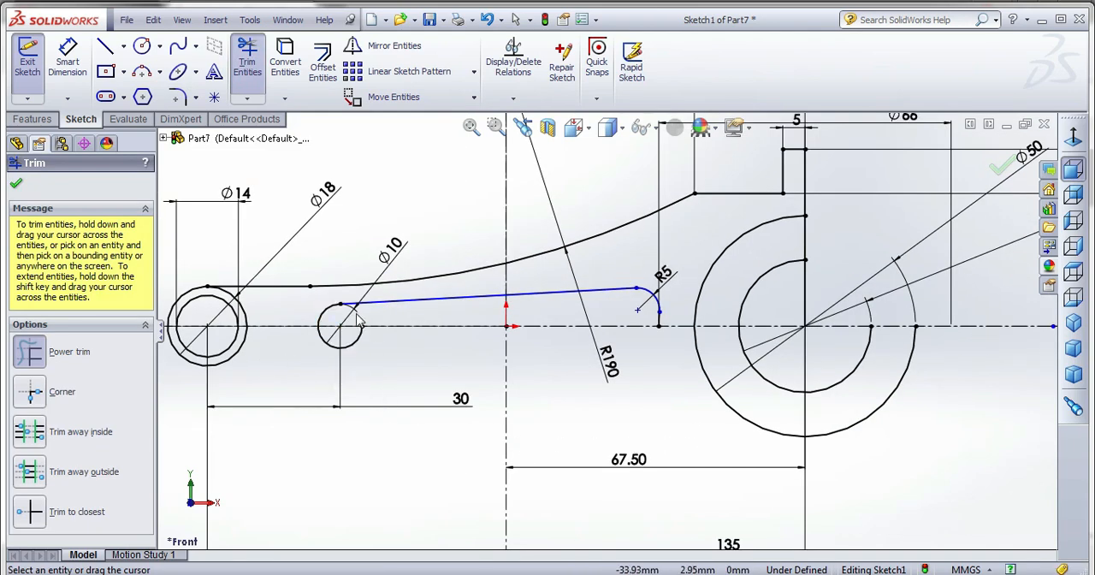
# Sketch a vertical centerline about 13 mm long downward from the center of the 10 mm circle.
pyautogui.scroll(-3, 294, 306)
pyautogui.click(123, 46)
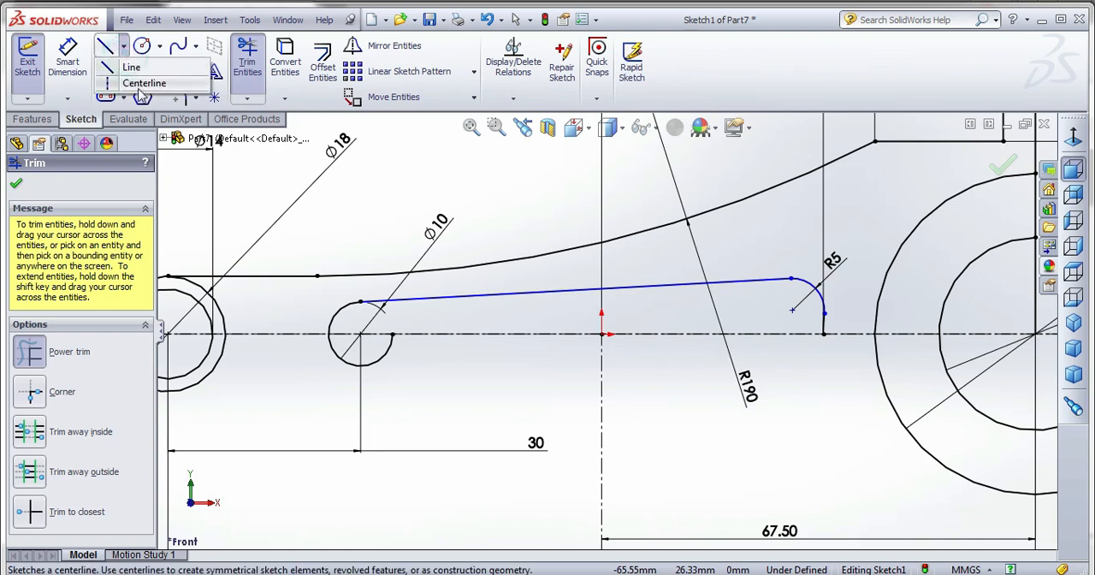
pyautogui.click(145, 81)
pyautogui.click(360, 334)
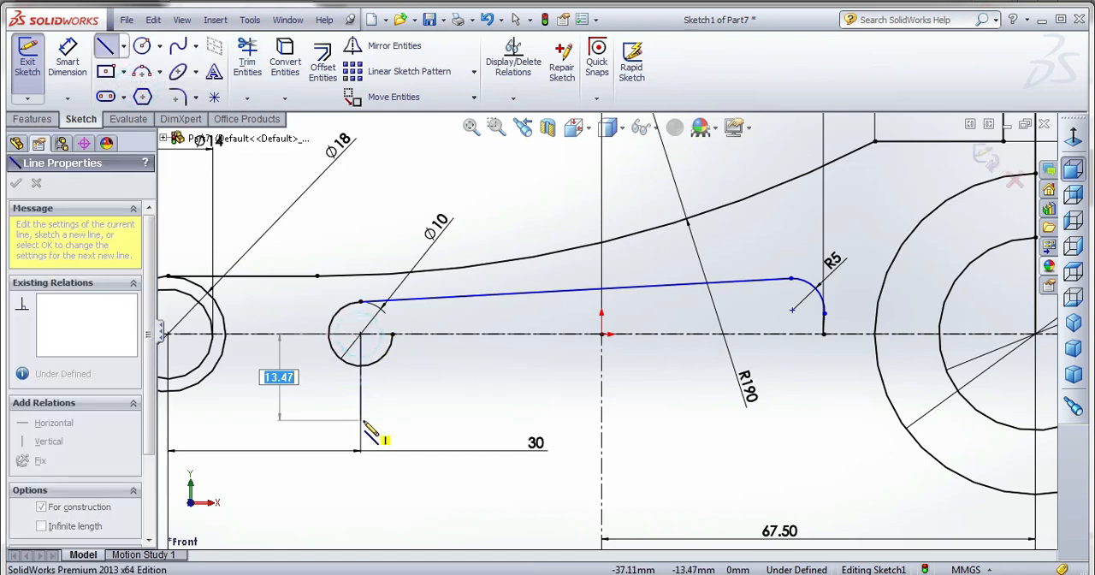
pyautogui.click(360, 419)
pyautogui.press('Escape')
# Trim away the lower-right quarter of the 10 mm circle, using the vertical centerline as the boundary.
pyautogui.click(379, 366)
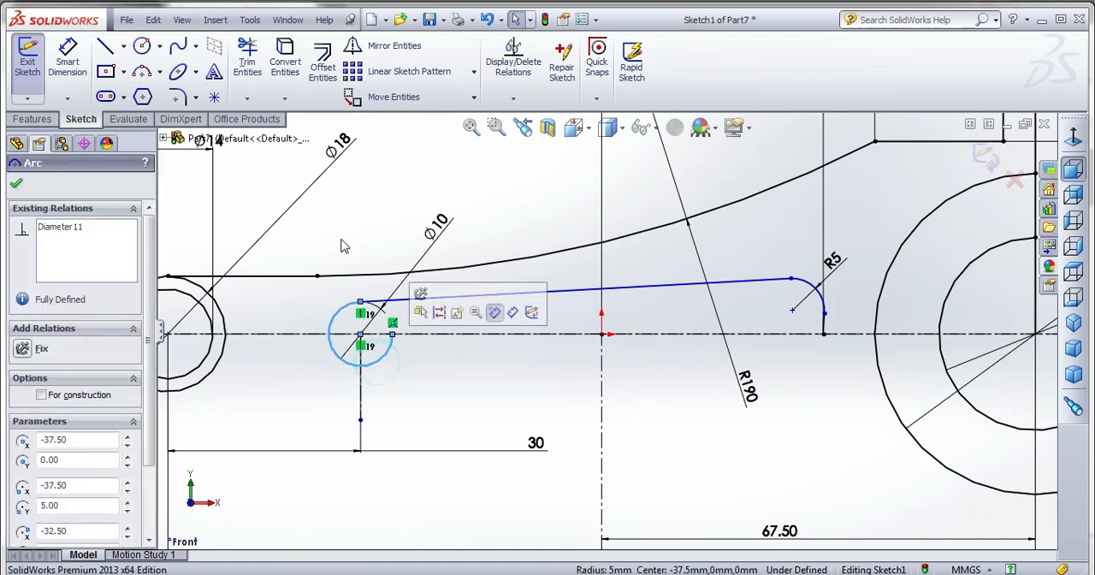
pyautogui.click(248, 60)
pyautogui.moveTo(410, 396); pyautogui.dragTo(379, 359)
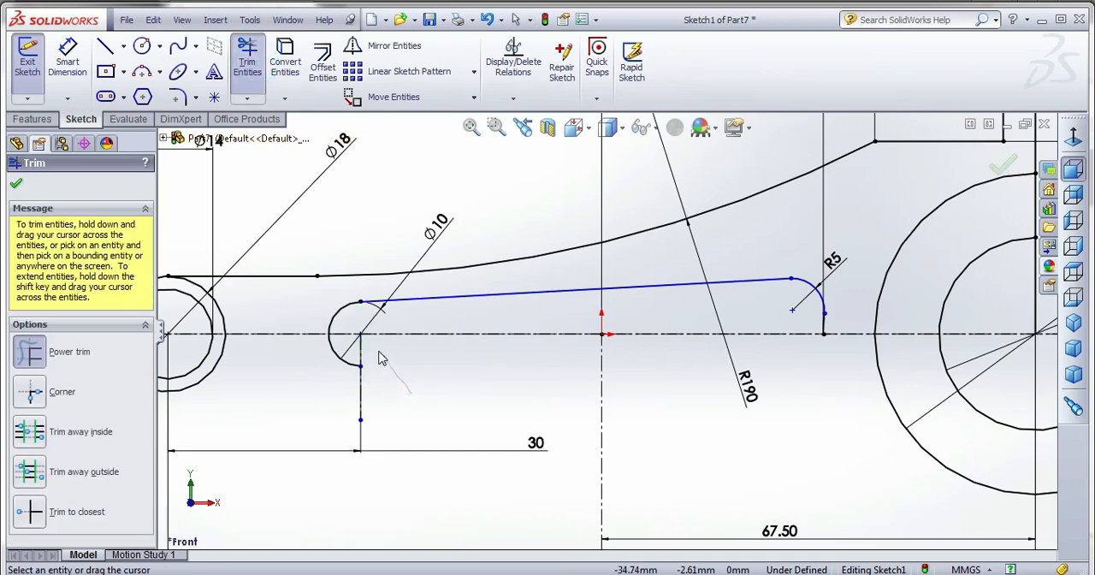
pyautogui.press('Escape')
# Try to mirror the recess's inclined line, 5 mm fillet and short end arc, and undo the result.
pyautogui.click(391, 300)
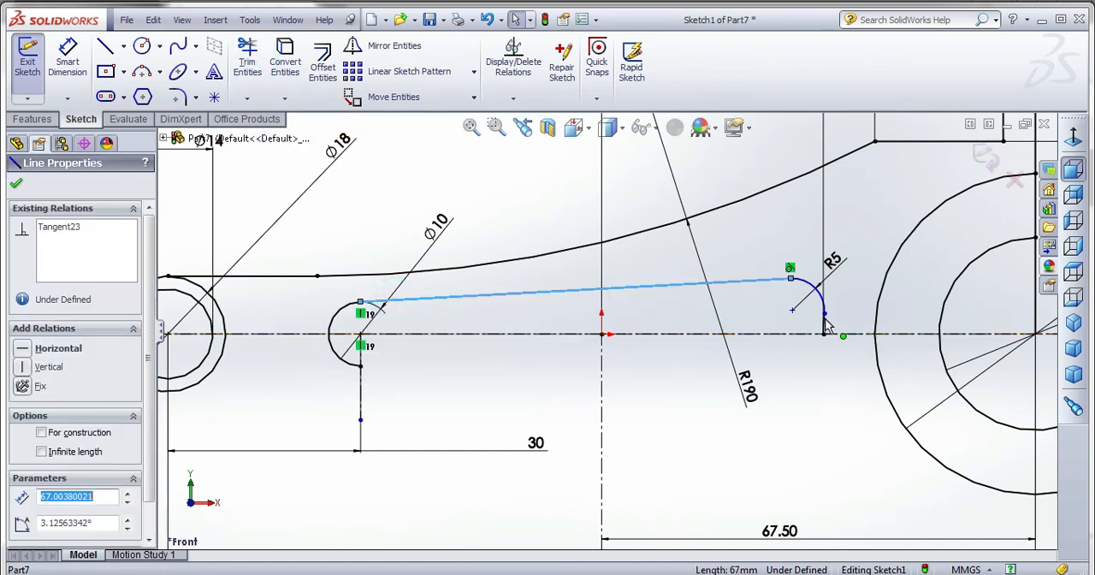
pyautogui.click(823, 314)
pyautogui.click(816, 293)
pyautogui.keyDown('ctrl'); pyautogui.click(824, 326); pyautogui.keyUp('ctrl')
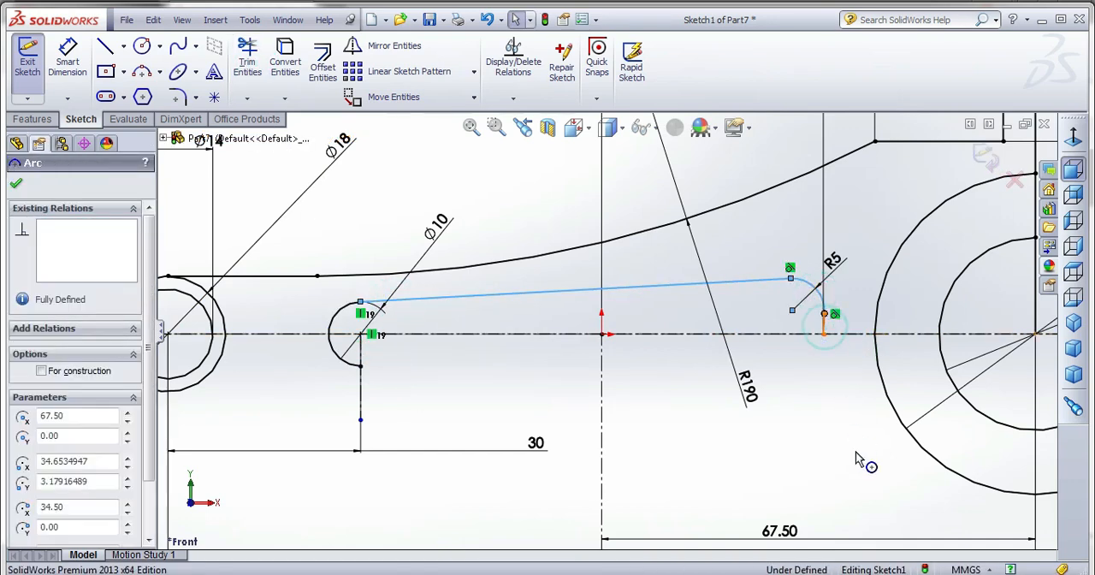
pyautogui.click(358, 50)
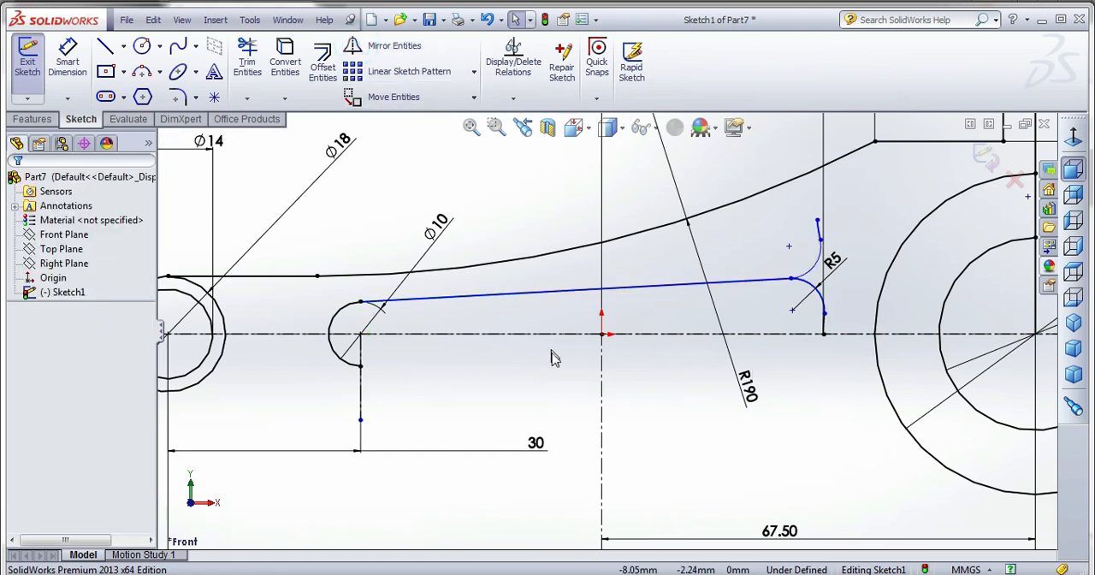
pyautogui.hotkey('ctrl', 'z')
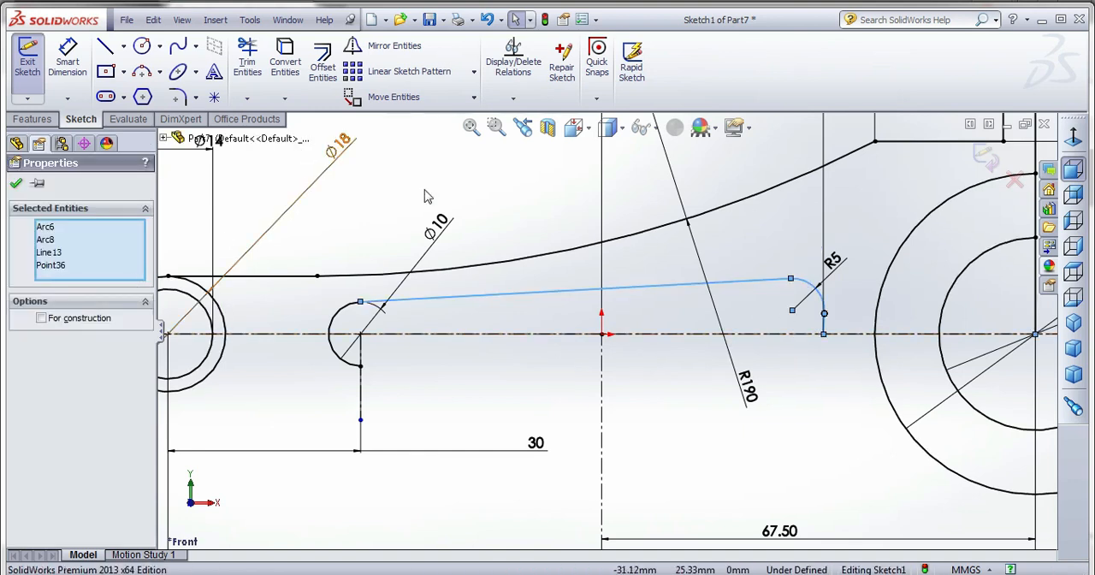
# Mirror the recess's inclined line, 5 mm fillet and short end arc about the horizontal centerline.
pyautogui.click(803, 335)
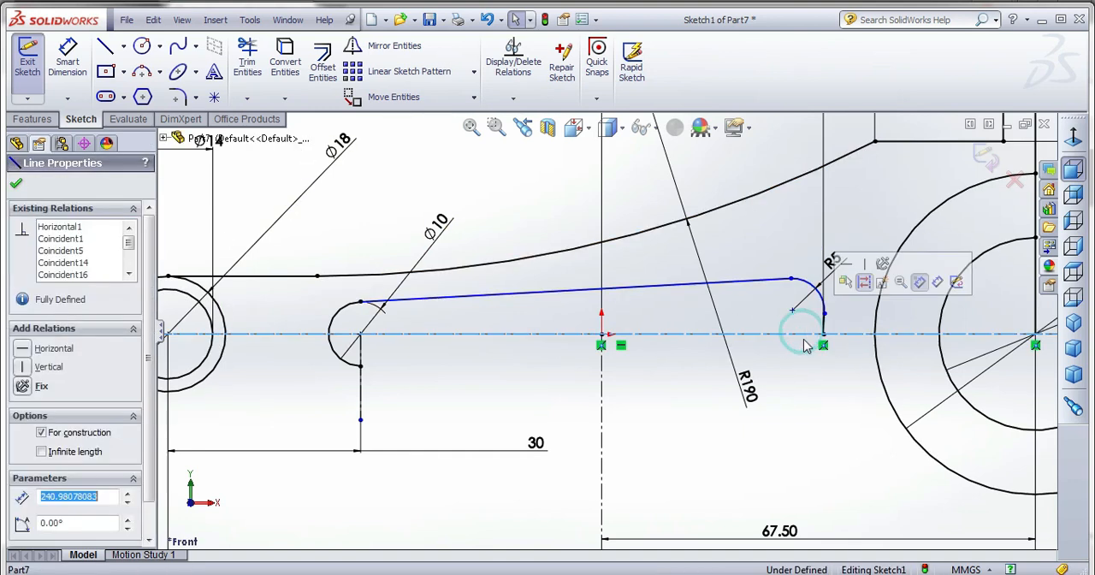
pyautogui.keyDown('ctrl'); pyautogui.click(747, 284); pyautogui.keyUp('ctrl')
pyautogui.keyDown('ctrl'); pyautogui.click(811, 286); pyautogui.keyUp('ctrl')
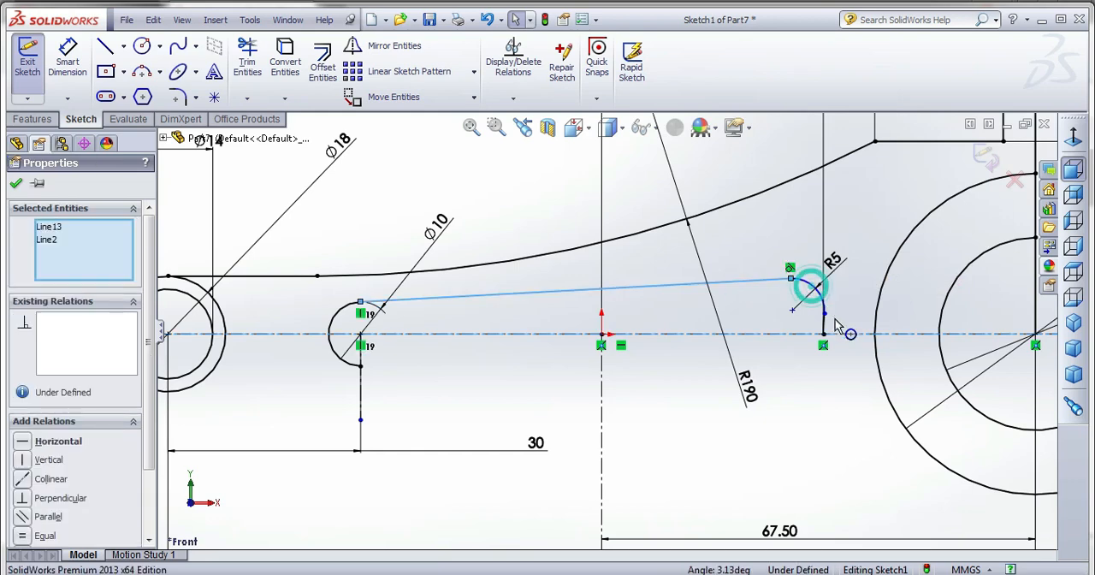
pyautogui.keyDown('ctrl'); pyautogui.click(825, 323); pyautogui.keyUp('ctrl')
pyautogui.keyDown('ctrl'); pyautogui.click(824, 330); pyautogui.keyUp('ctrl')
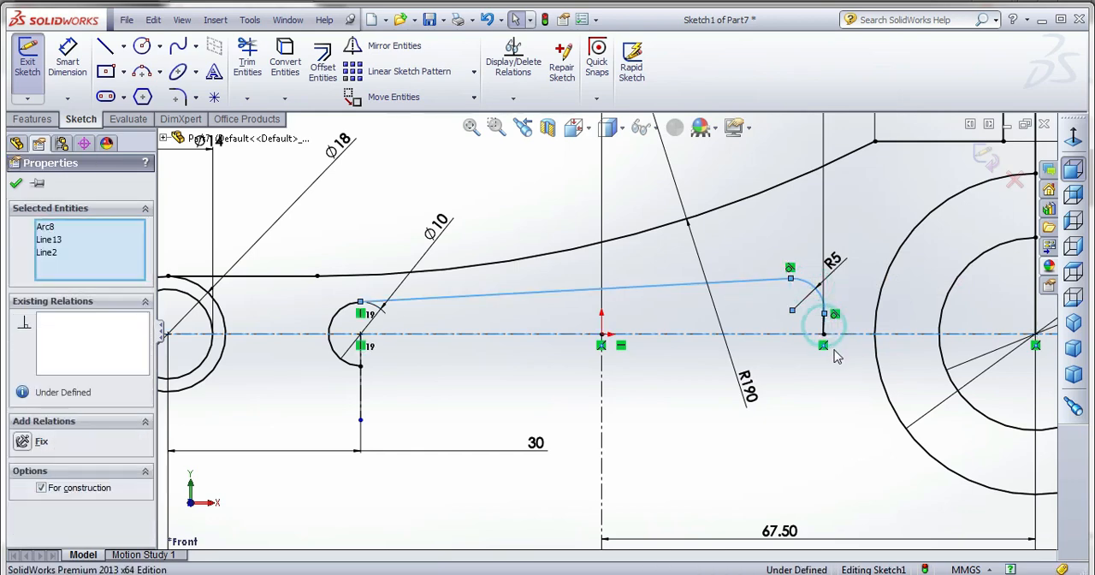
pyautogui.scroll(-2, 829, 340)
pyautogui.keyDown('ctrl'); pyautogui.click(795, 317); pyautogui.keyUp('ctrl')
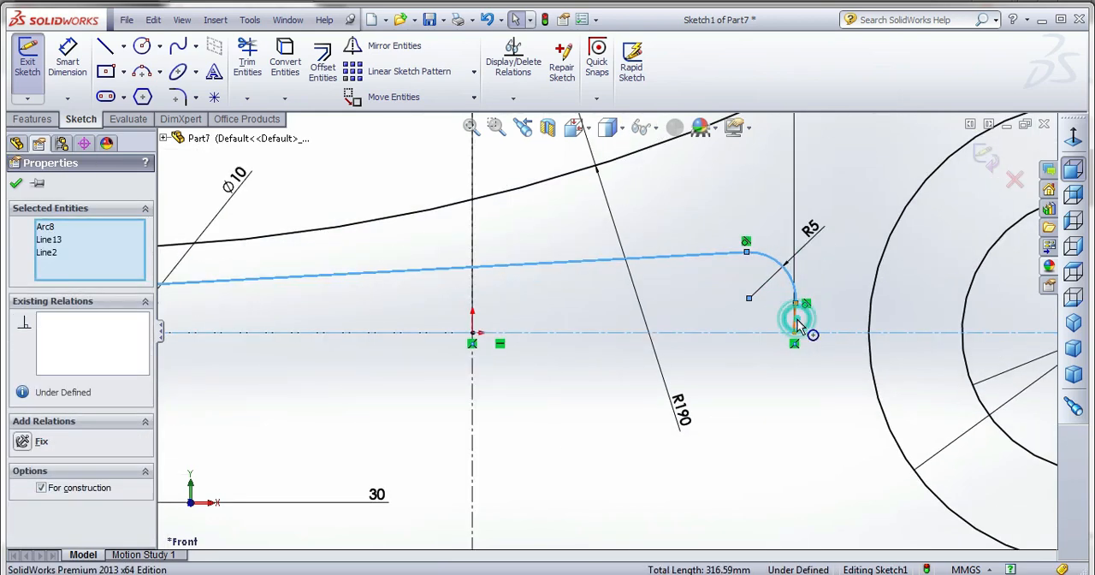
pyautogui.click(363, 45)
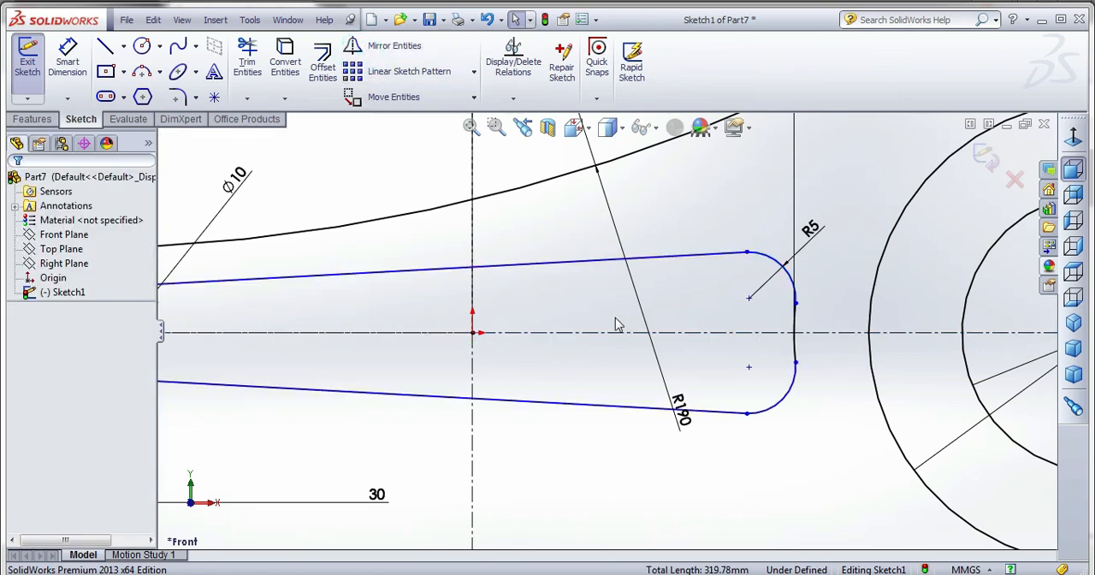
pyautogui.scroll(4, 612, 325)
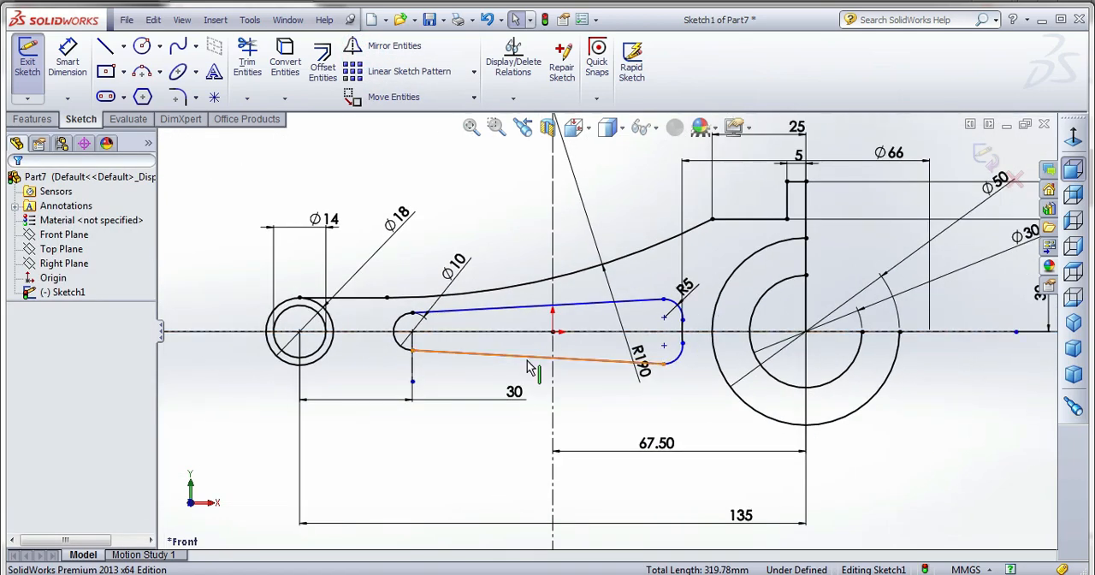
# Dimension the angle between the horizontal centerline and the recess's upper inclined line as 6 degrees.
pyautogui.click(67, 60)
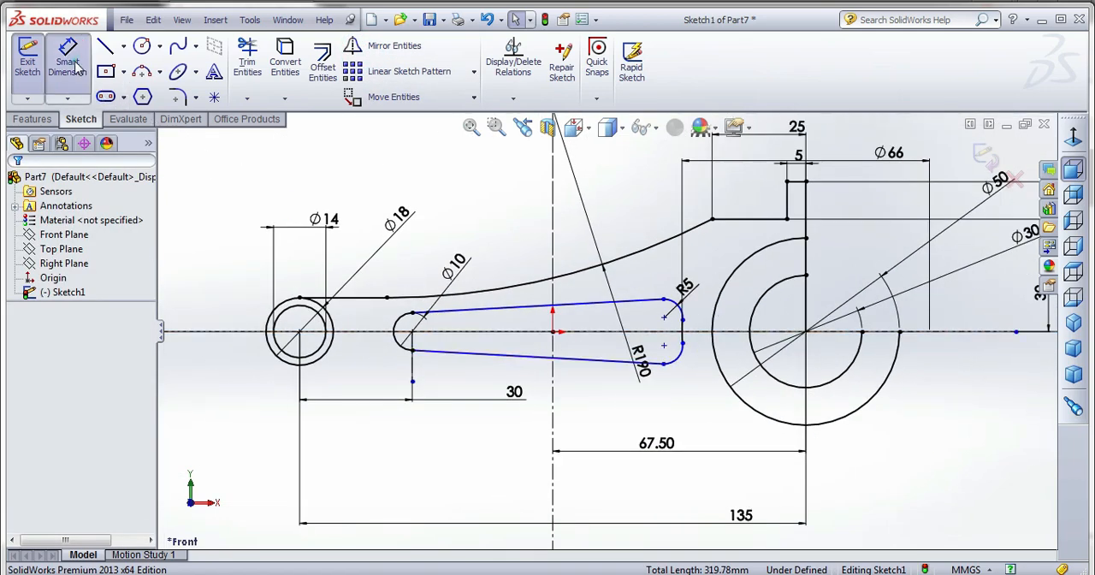
pyautogui.click(502, 331)
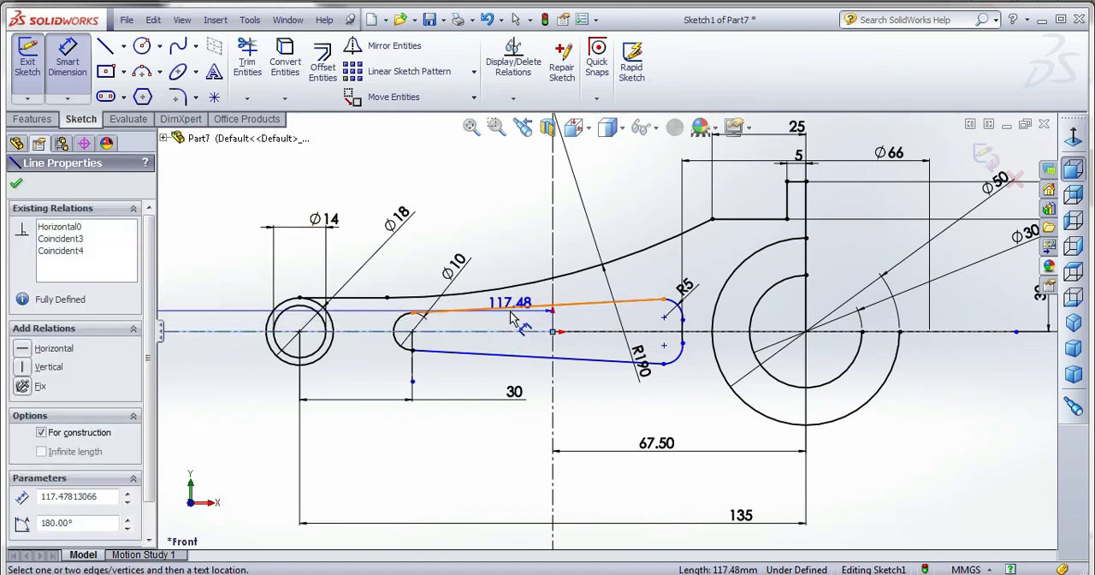
pyautogui.click(518, 308)
pyautogui.click(521, 316)
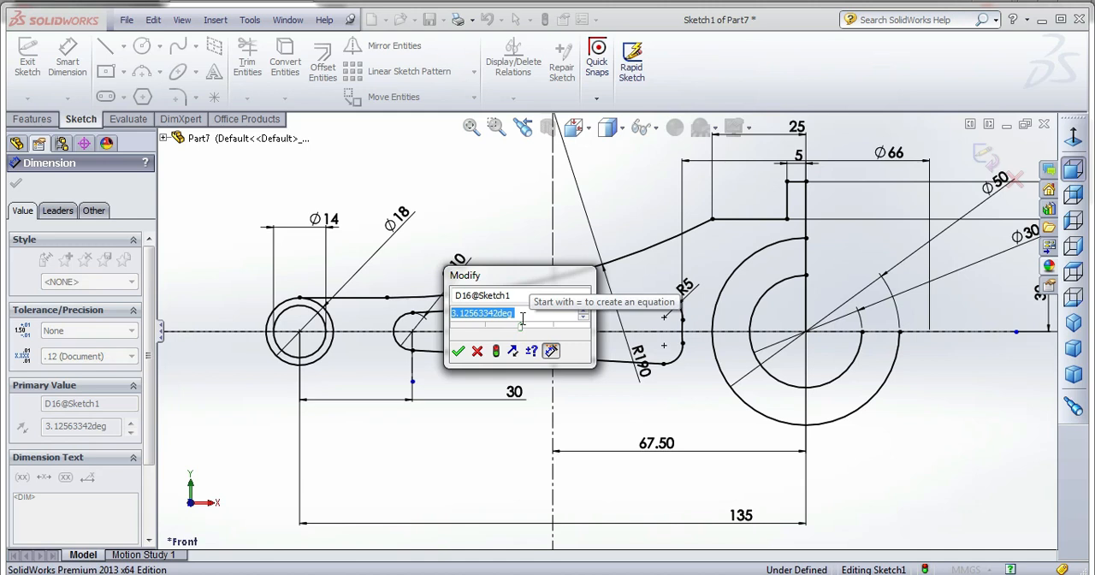
pyautogui.write('6')
pyautogui.press('Return')
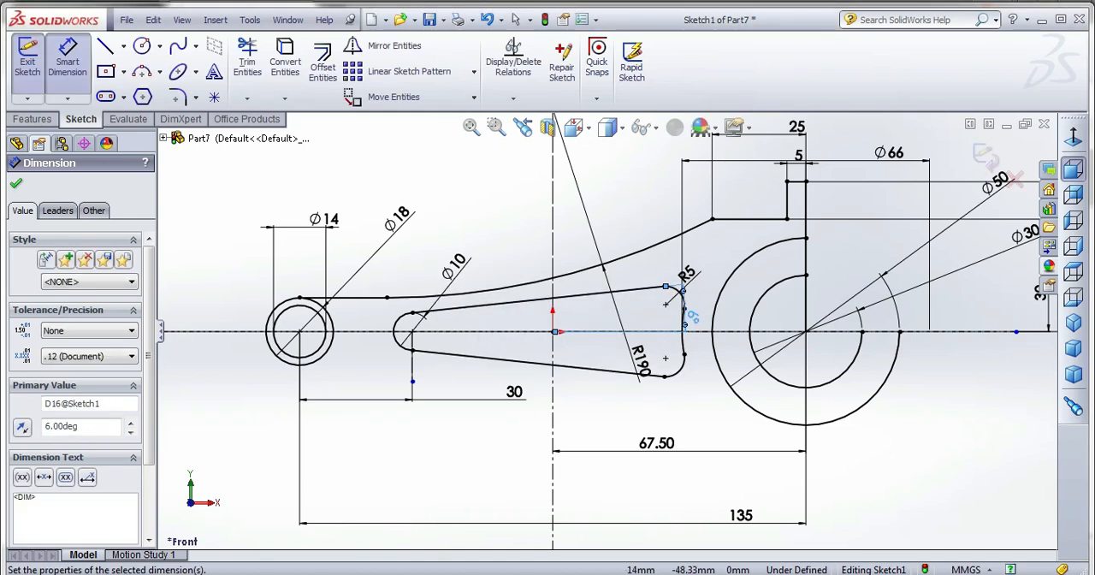
pyautogui.press('f')
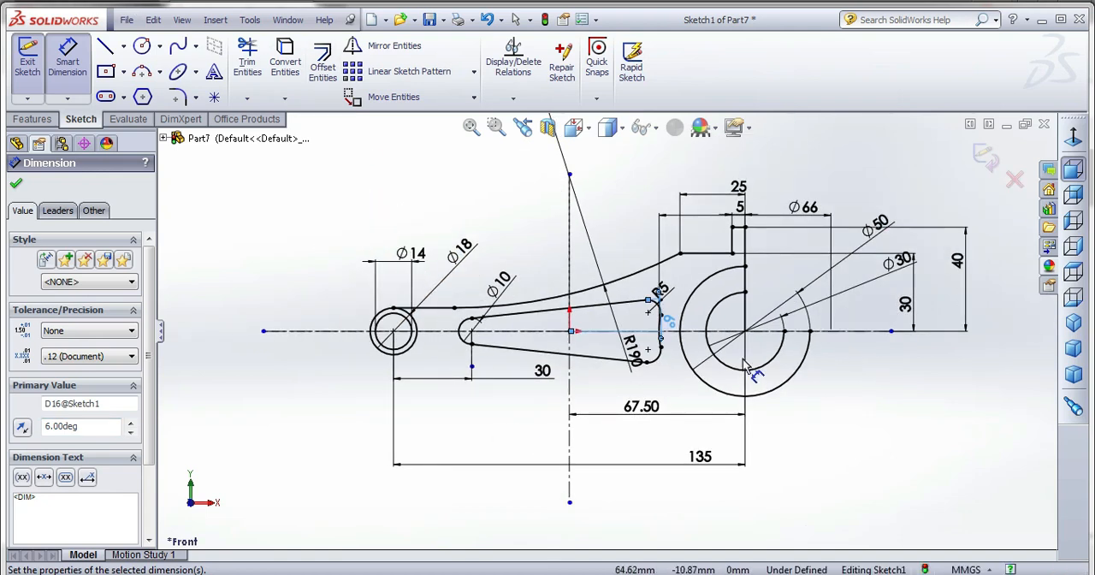
pyautogui.scroll(-1, 819, 292)
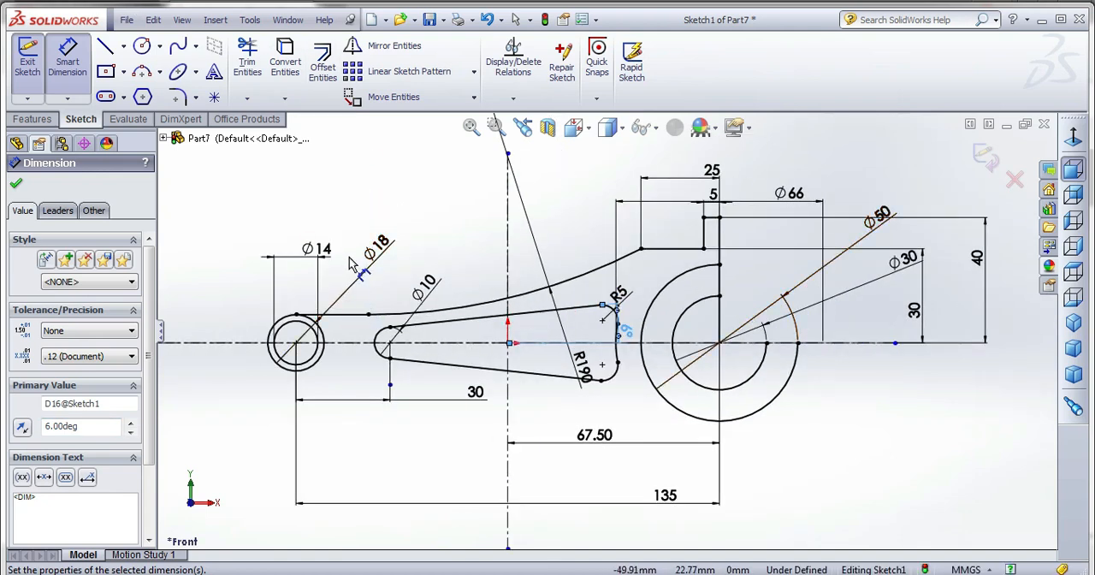
pyautogui.press('Escape')
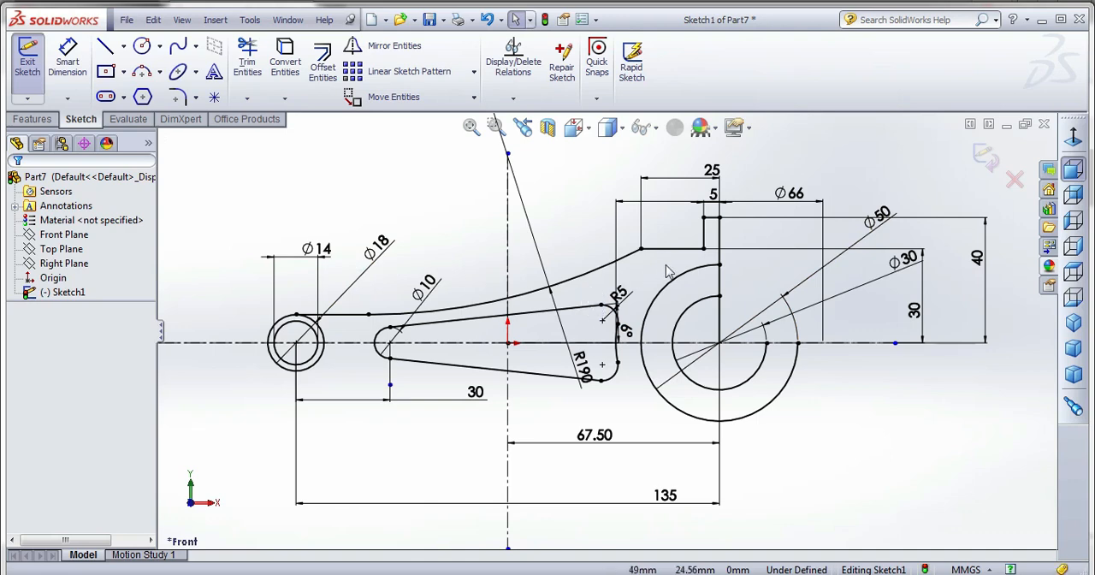
# Mirror the rod's upper outline, from the small-end line and 190 mm arc to the stepped flange and vertical end line, about the horizontal centerline.
pyautogui.click(667, 248)
pyautogui.keyDown('ctrl'); pyautogui.click(598, 268); pyautogui.keyUp('ctrl')
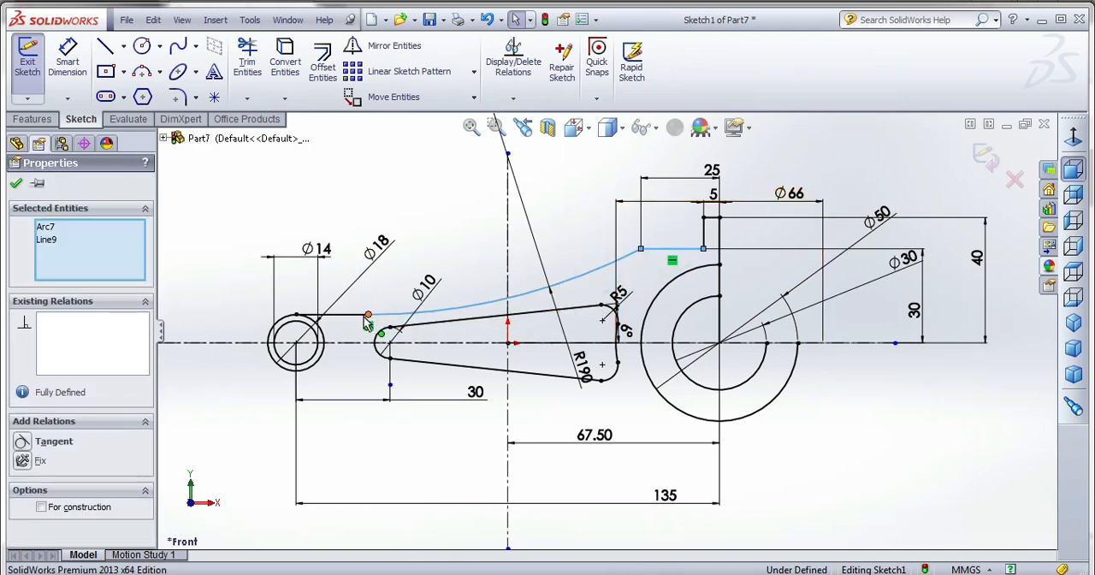
pyautogui.keyDown('ctrl'); pyautogui.click(359, 316); pyautogui.keyUp('ctrl')
pyautogui.keyDown('ctrl'); pyautogui.click(707, 229); pyautogui.keyUp('ctrl')
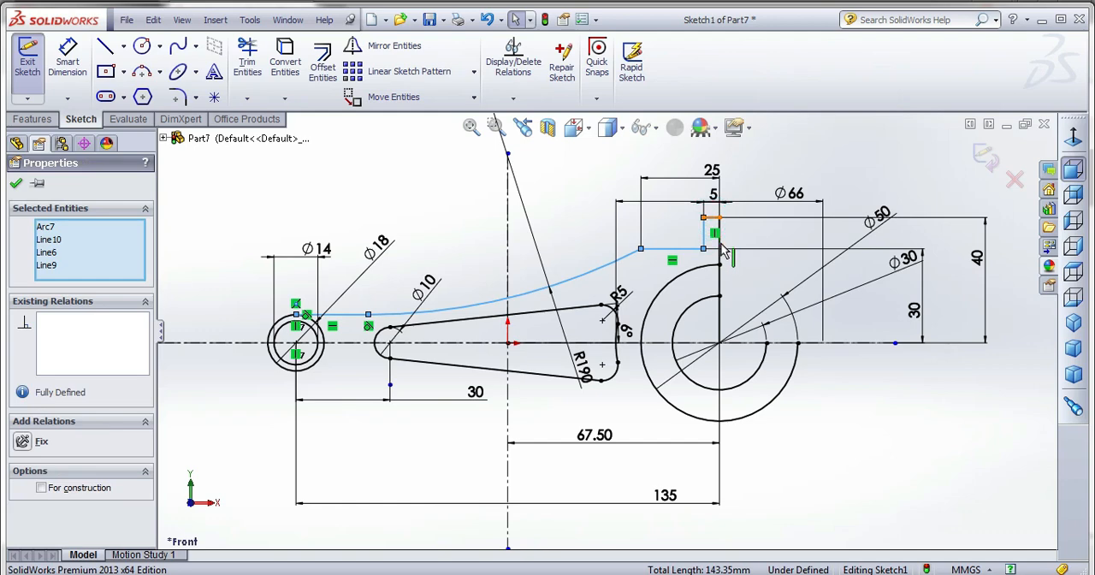
pyautogui.keyDown('ctrl'); pyautogui.click(712, 218); pyautogui.keyUp('ctrl')
pyautogui.keyDown('ctrl'); pyautogui.click(720, 250); pyautogui.keyUp('ctrl')
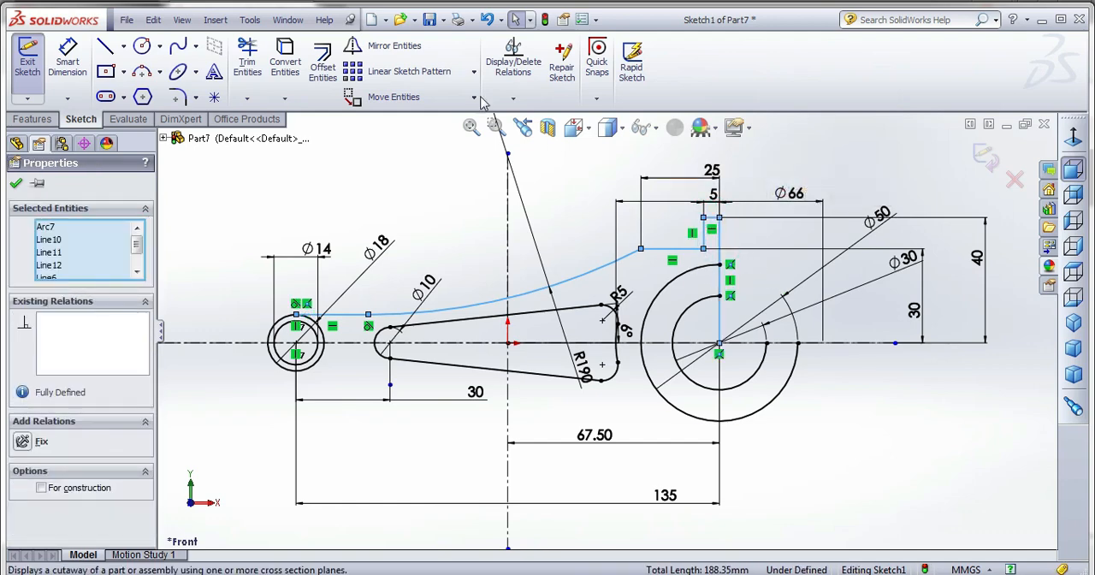
pyautogui.click(377, 45)
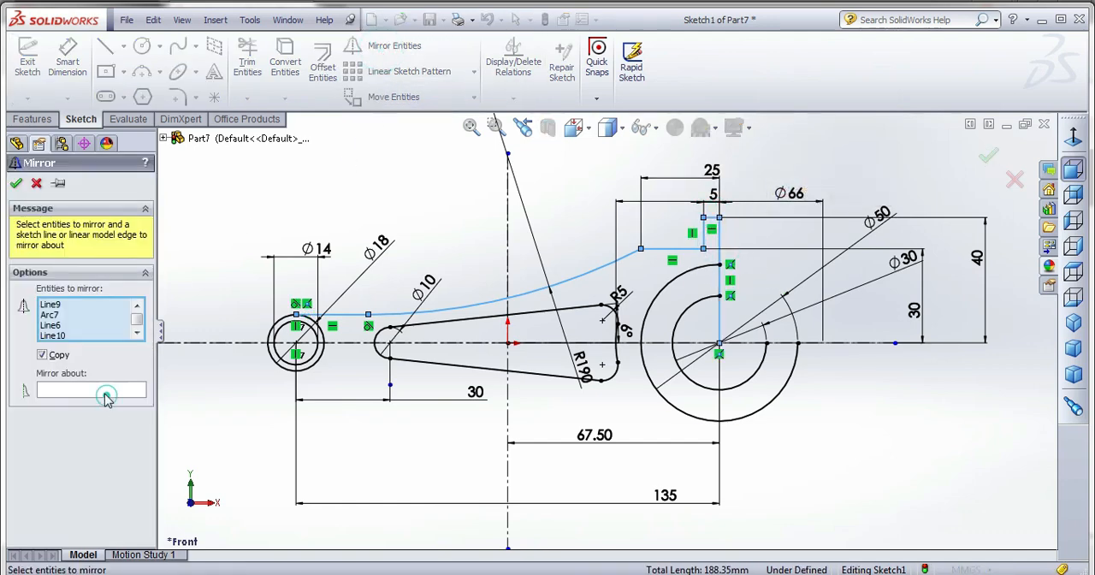
pyautogui.click(544, 344)
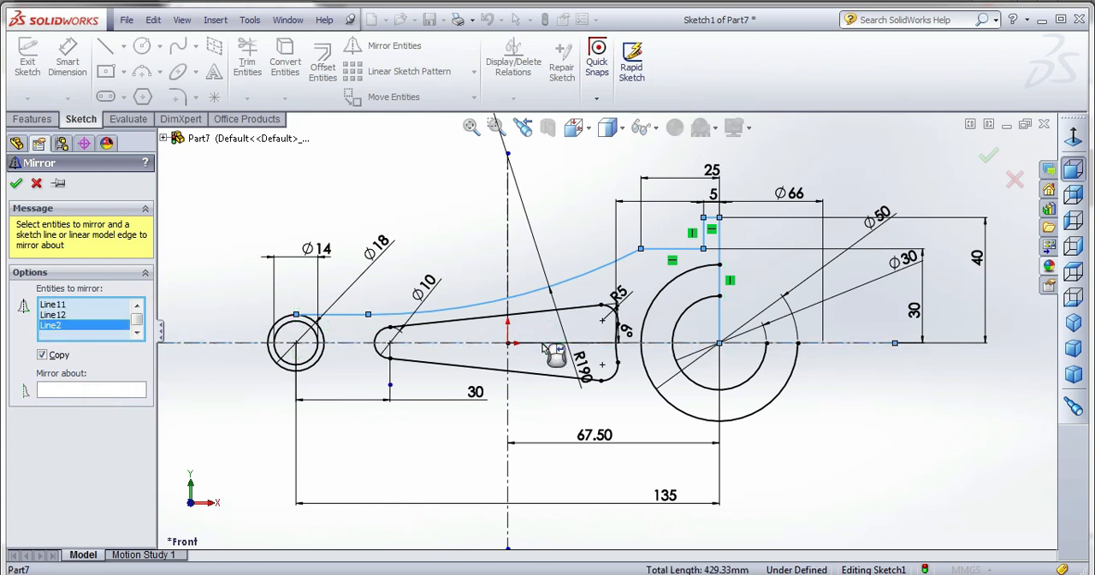
pyautogui.click(92, 392)
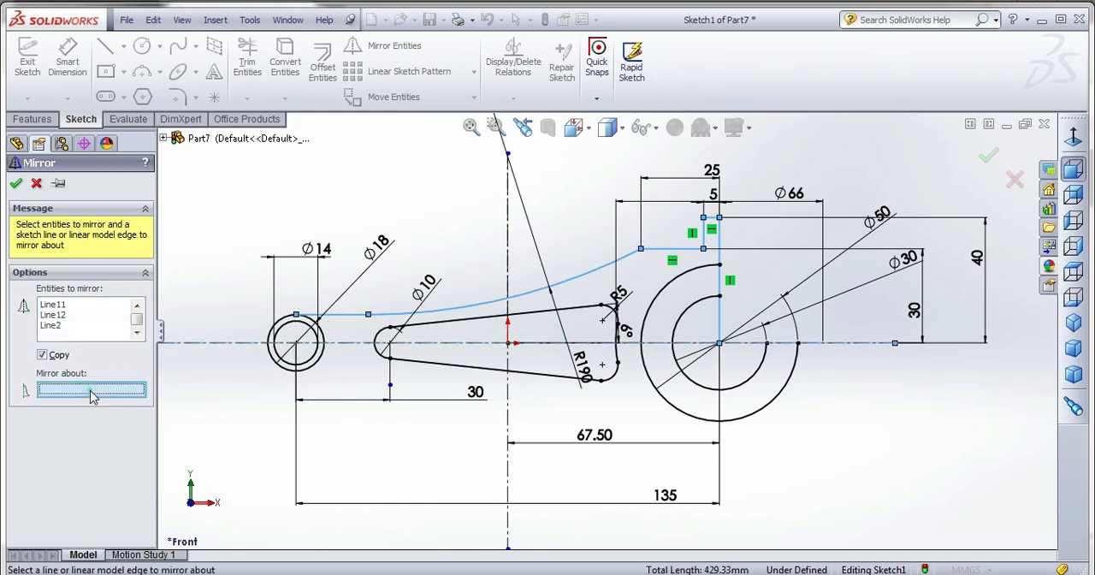
pyautogui.click(530, 343)
pyautogui.click(15, 183)
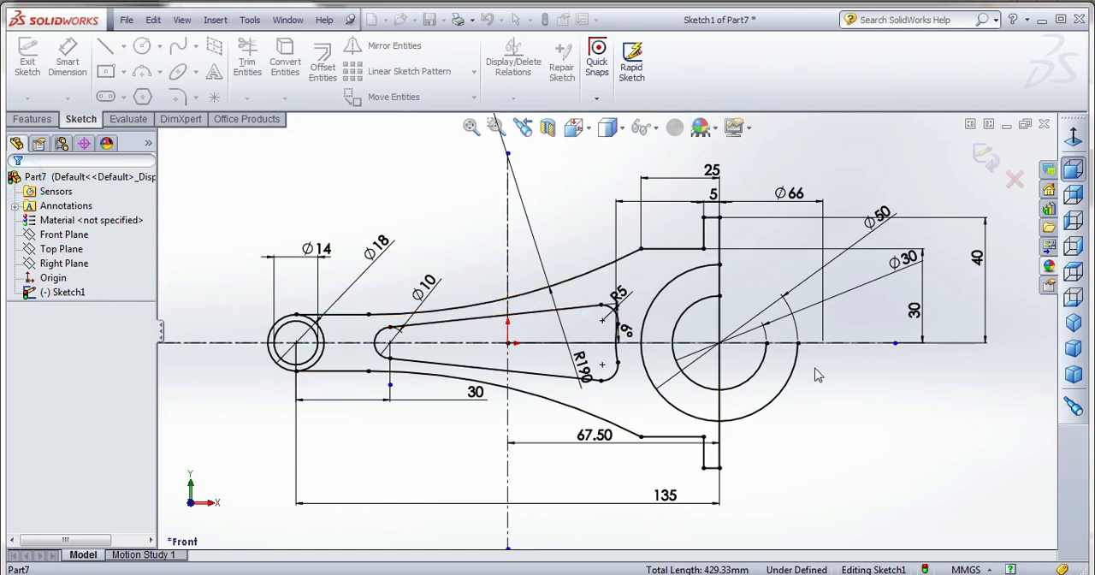
pyautogui.click(867, 402)
# Trim away the right halves of the 50 mm and 30 mm circles and the vertical line inside the 30 mm circle.
pyautogui.click(247, 61)
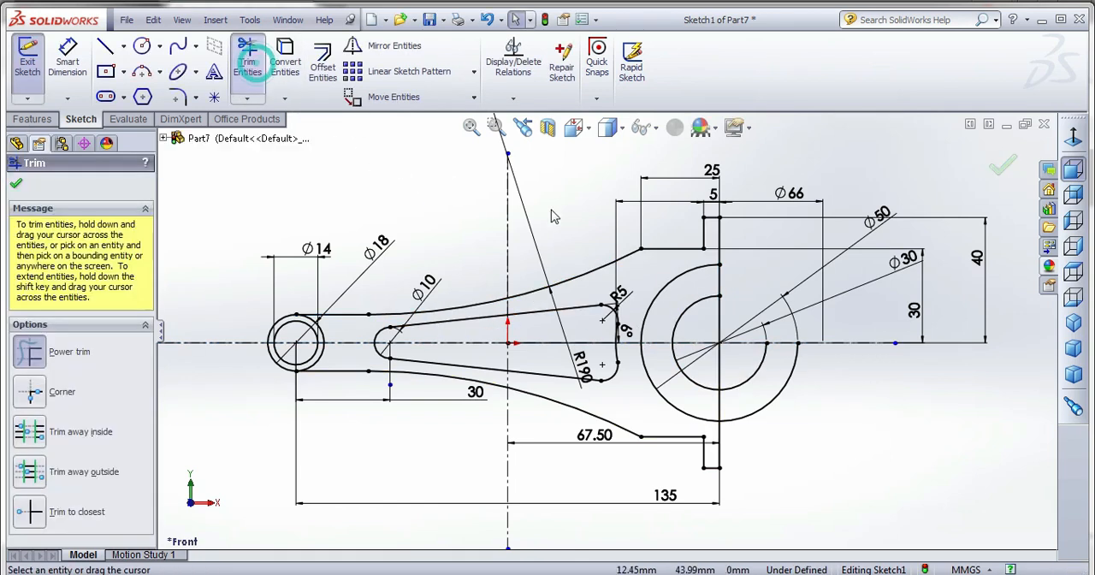
pyautogui.moveTo(767, 411)
pyautogui.mouseDown()
pyautogui.moveTo(777, 420)
pyautogui.moveTo(756, 343)
pyautogui.moveTo(722, 346)
pyautogui.mouseUp()
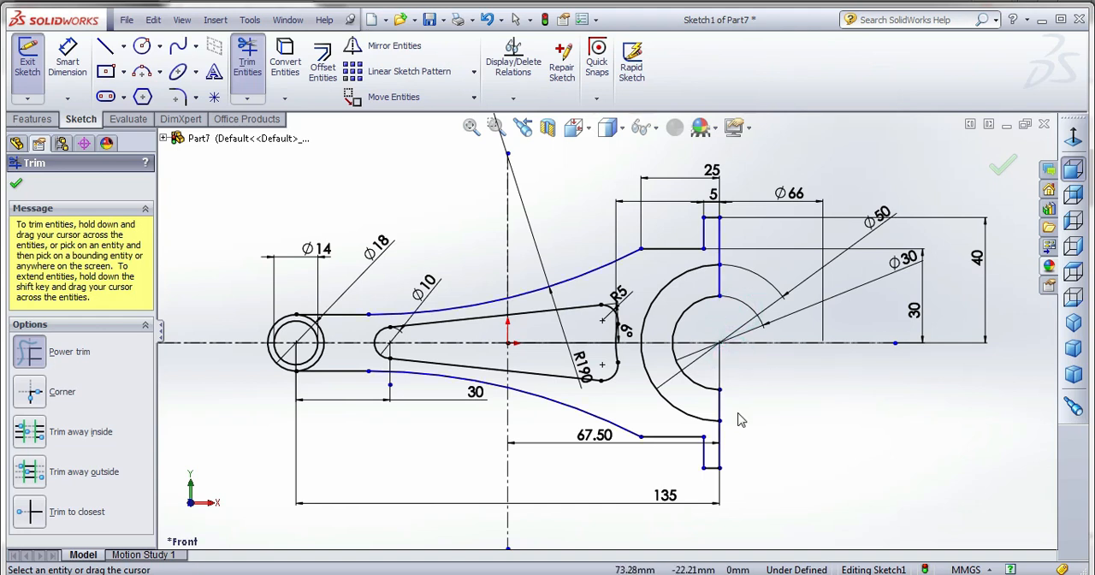
pyautogui.click(1002, 164)
pyautogui.click(835, 160)
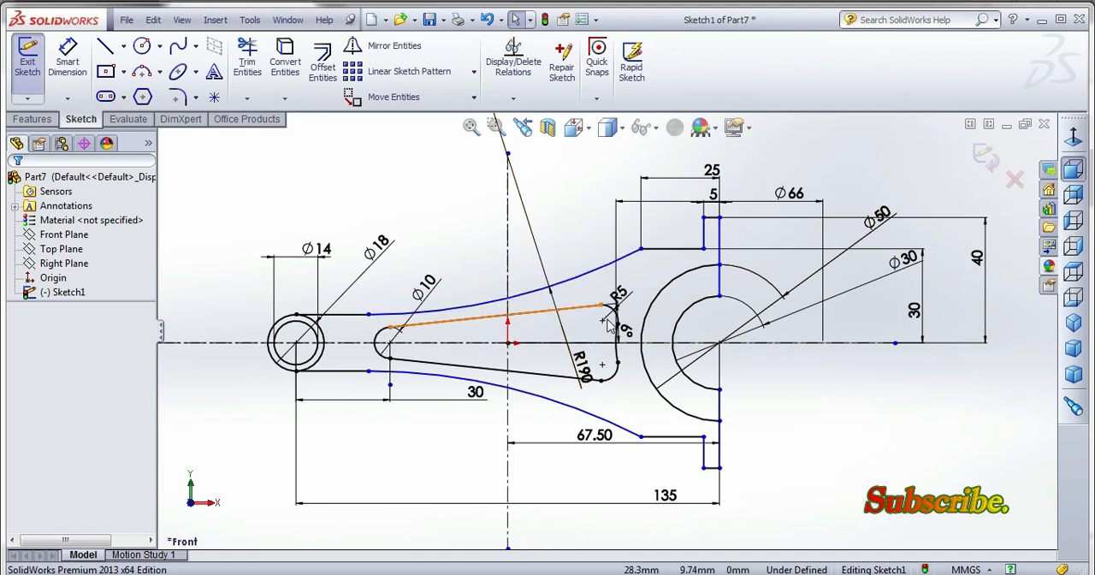
# Move the 6-degree angle dimension inside the recess profile, just right of the origin.
pyautogui.click(630, 338)
pyautogui.click(554, 335)
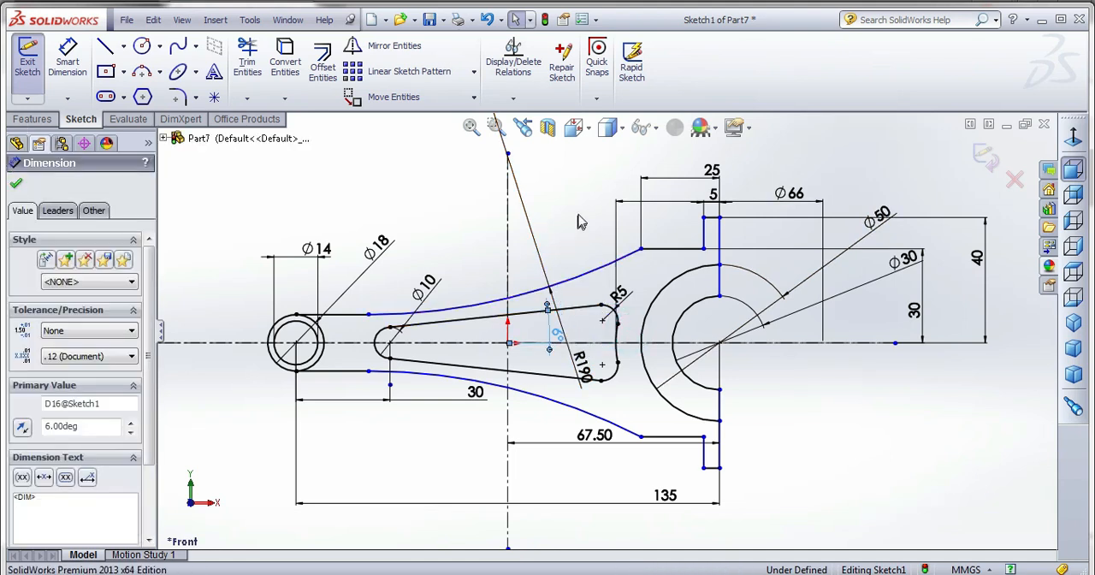
pyautogui.click(579, 221)
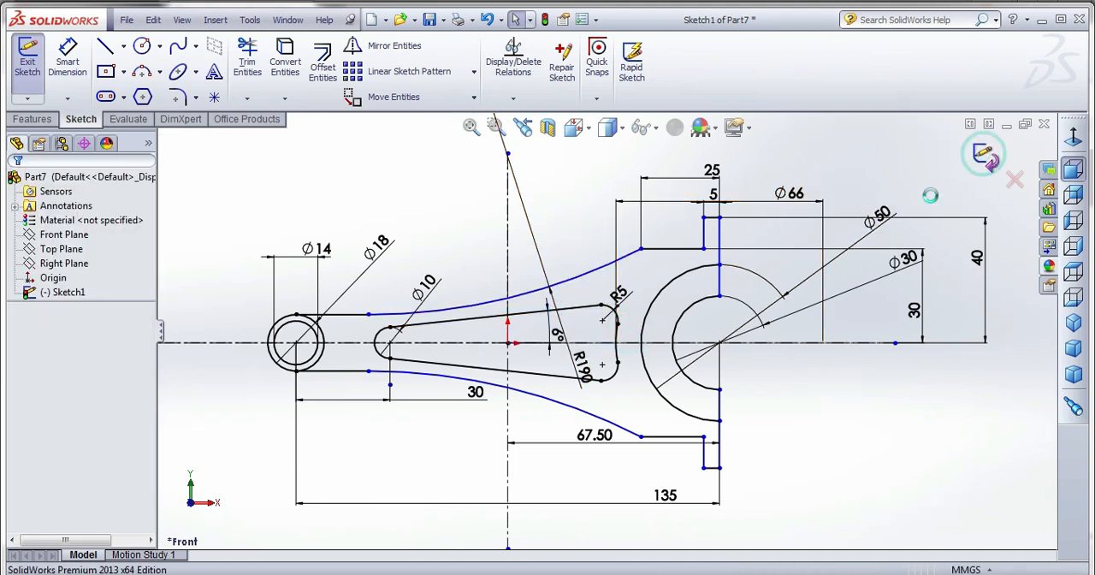
# Finish the connecting rod sketch and start a boss extrusion from the small end's 18 mm circle.
pyautogui.click(983, 156)
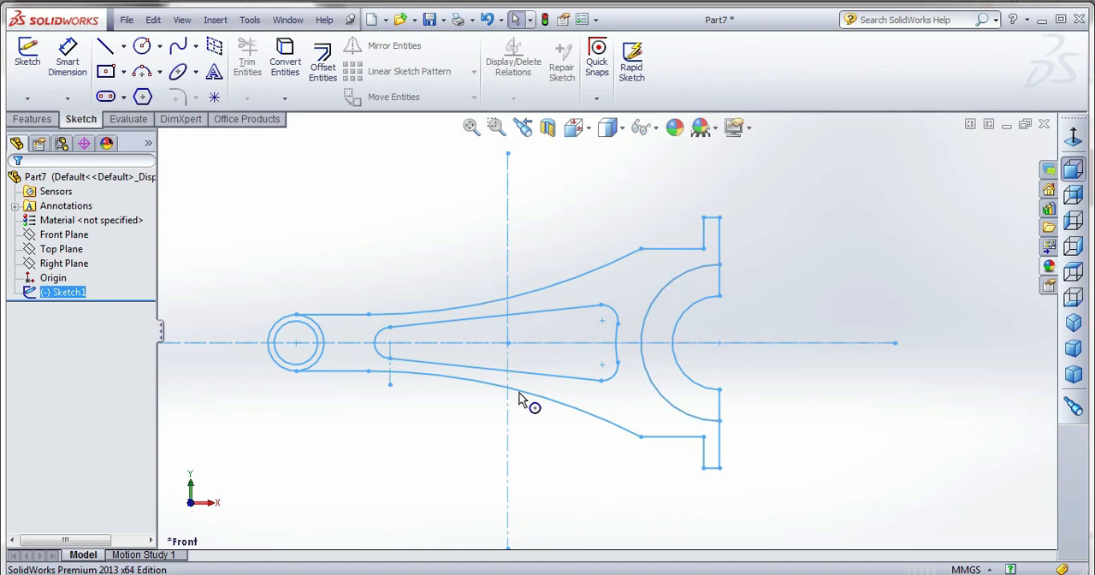
pyautogui.click(32, 119)
pyautogui.click(34, 64)
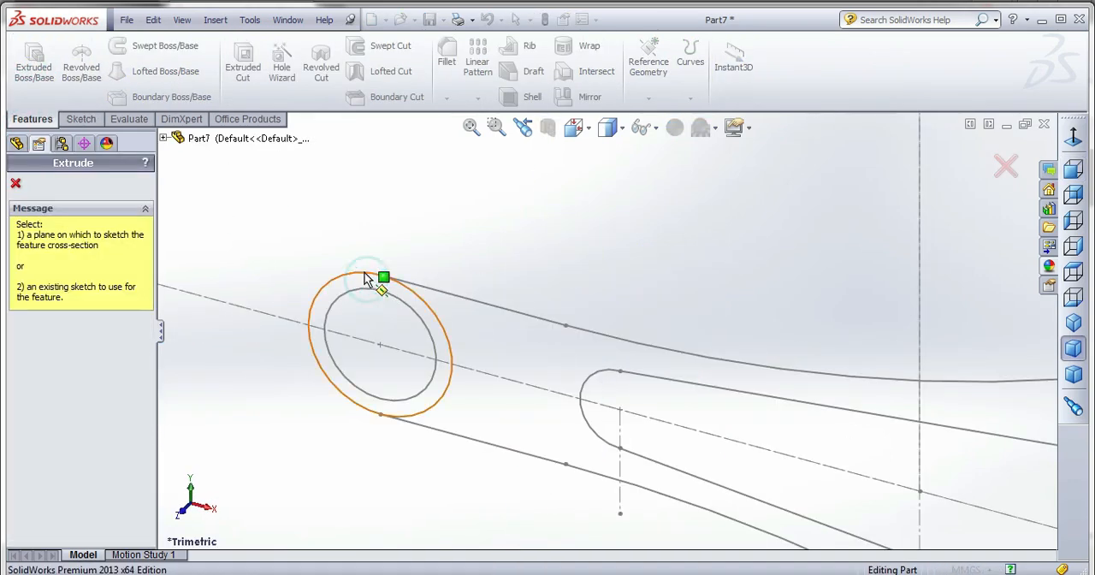
pyautogui.click(366, 275)
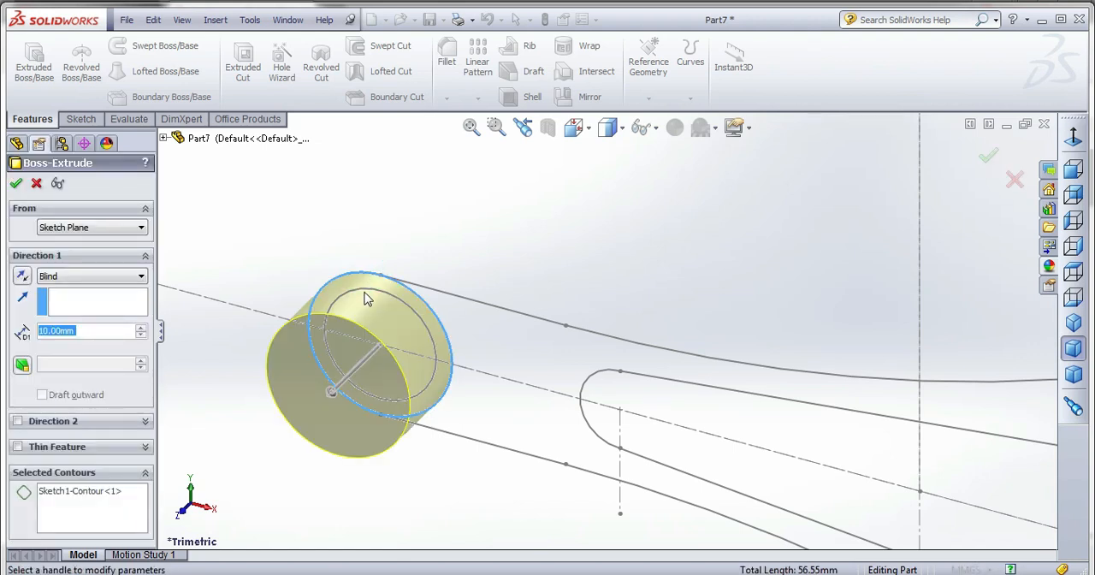
pyautogui.click(367, 296)
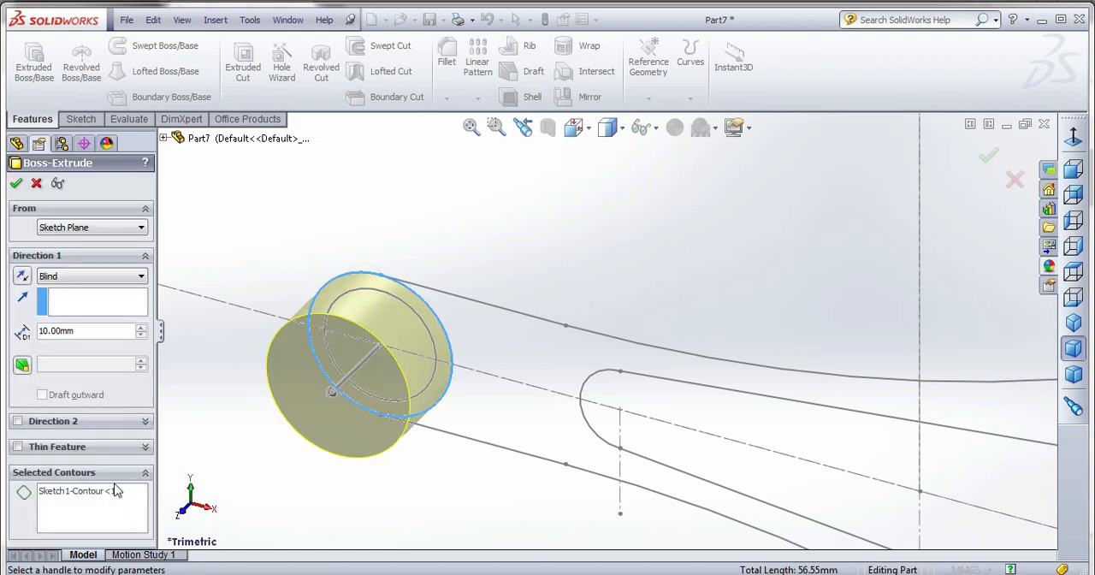
# Include the small-end ring, the rod body around the recess and the big-end half ring as contours and extrude them 10 mm blind.
pyautogui.click(54, 518)
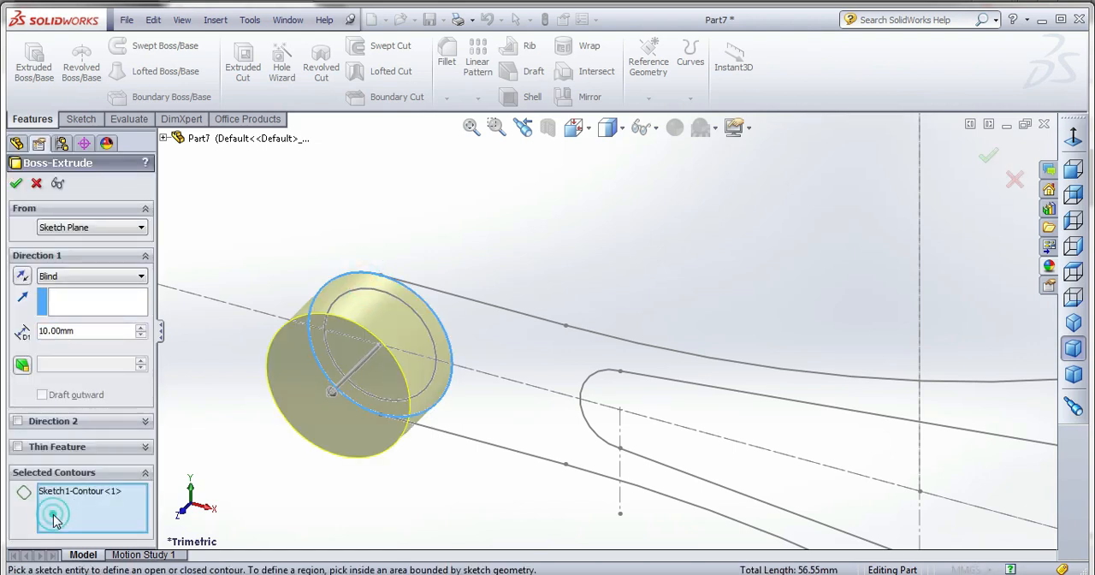
pyautogui.click(367, 309)
pyautogui.click(493, 363)
pyautogui.press('f')
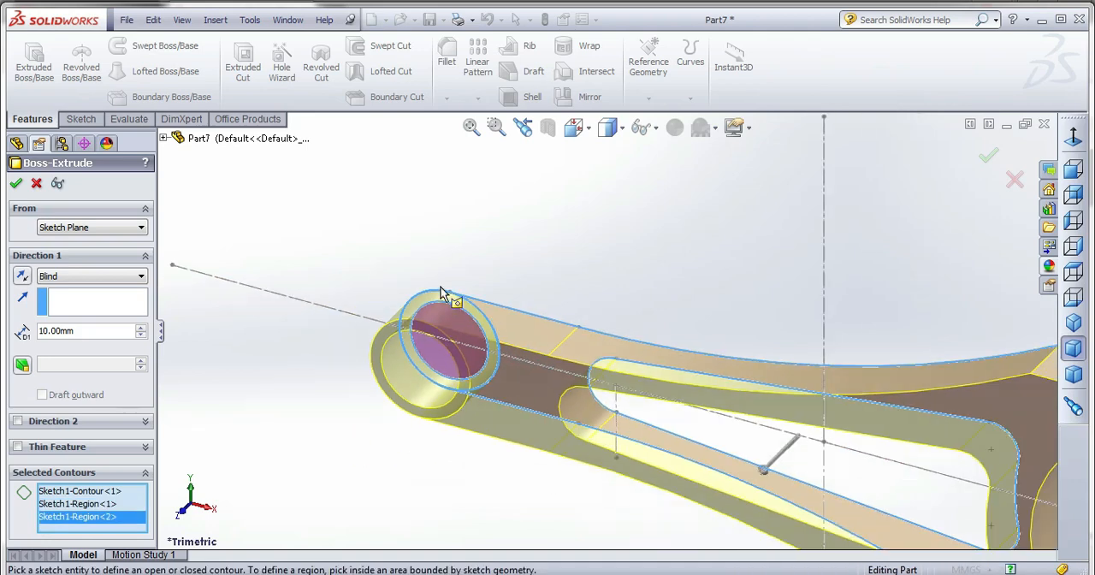
pyautogui.scroll(2, 870, 393)
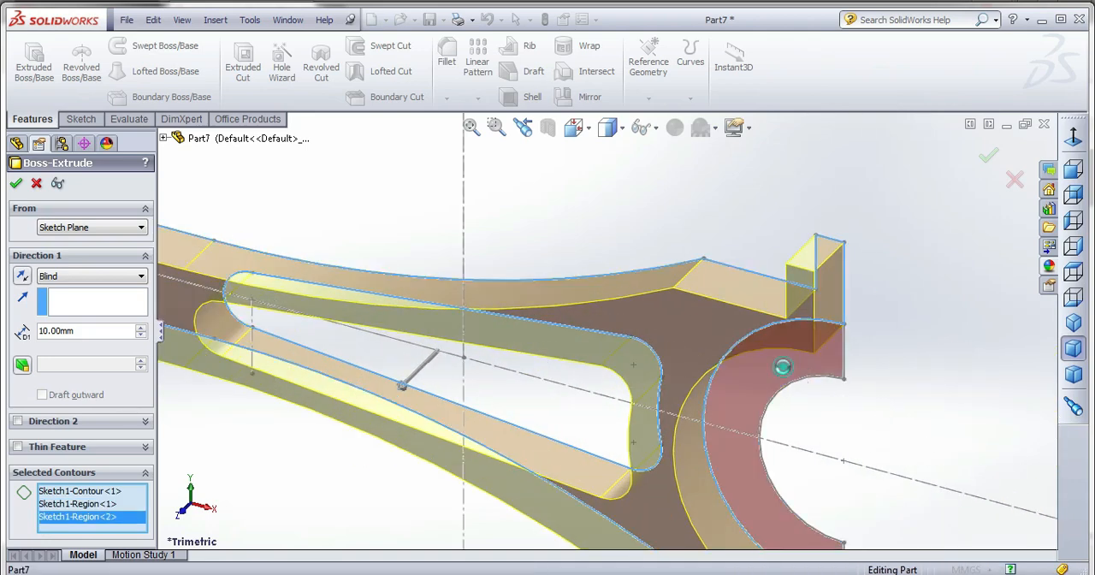
pyautogui.click(780, 371)
pyautogui.scroll(-3, 812, 310)
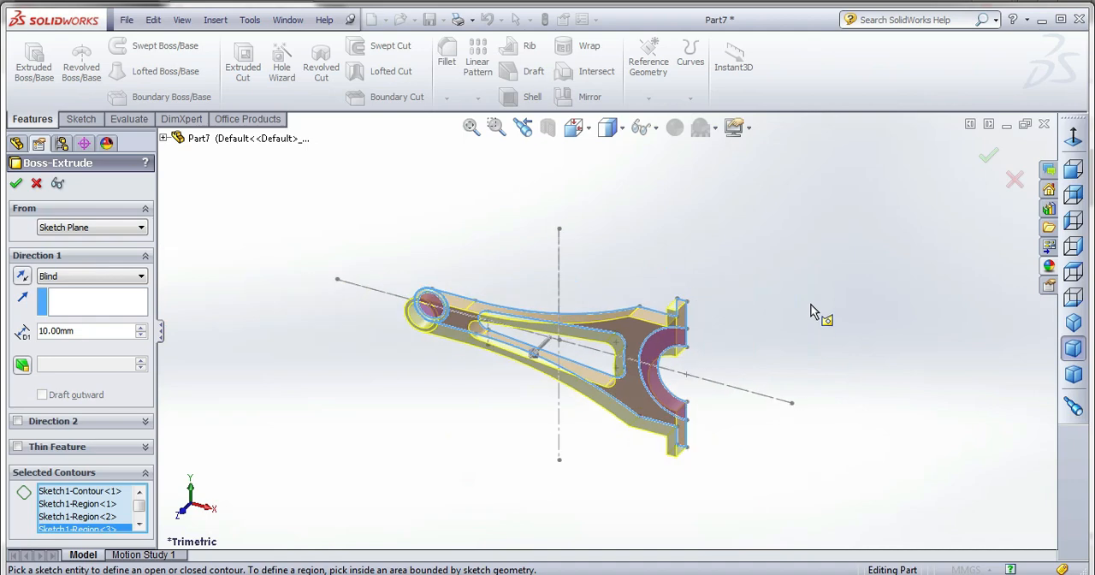
pyautogui.click(988, 160)
# Start another boss extrusion and show the first extrusion's sketch so its contours can be reused.
pyautogui.moveTo(784, 330); pyautogui.dragTo(701, 333, button='middle')
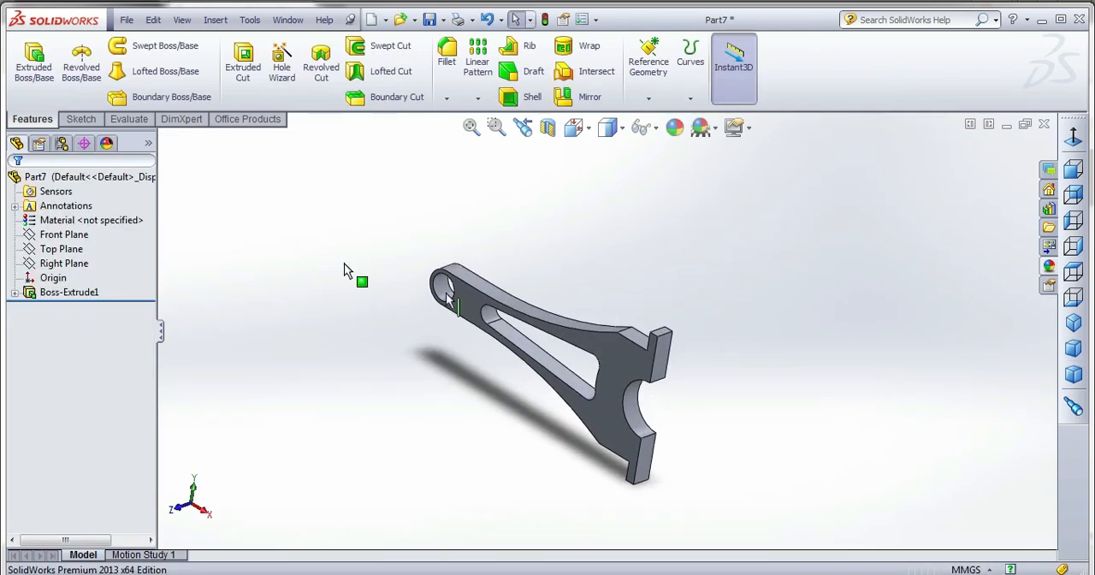
pyautogui.click(34, 62)
pyautogui.scroll(3, 411, 299)
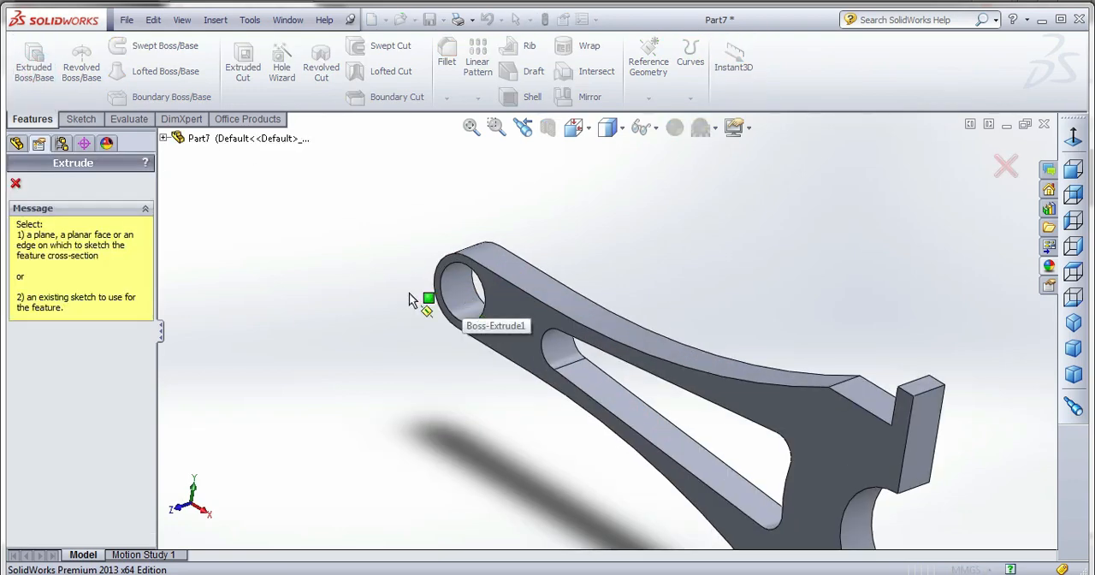
pyautogui.click(164, 138)
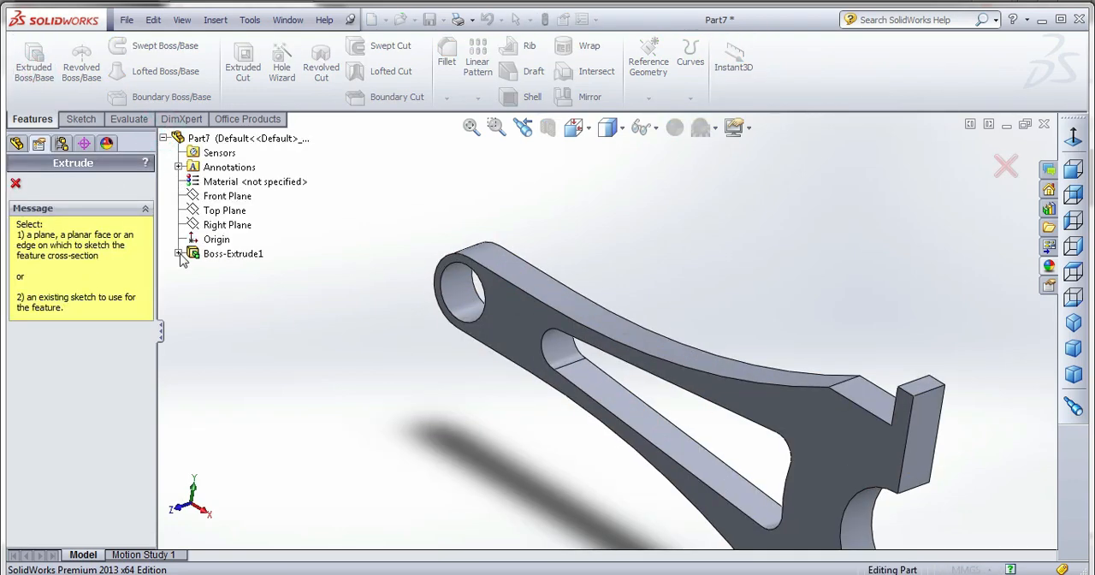
pyautogui.click(178, 253)
pyautogui.rightClick(216, 268)
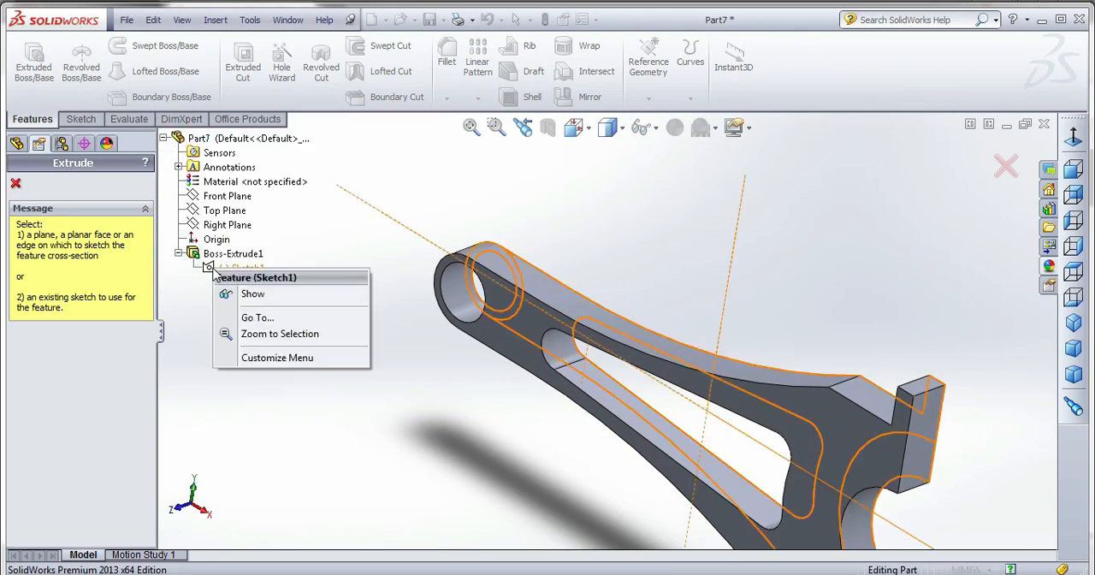
pyautogui.click(248, 295)
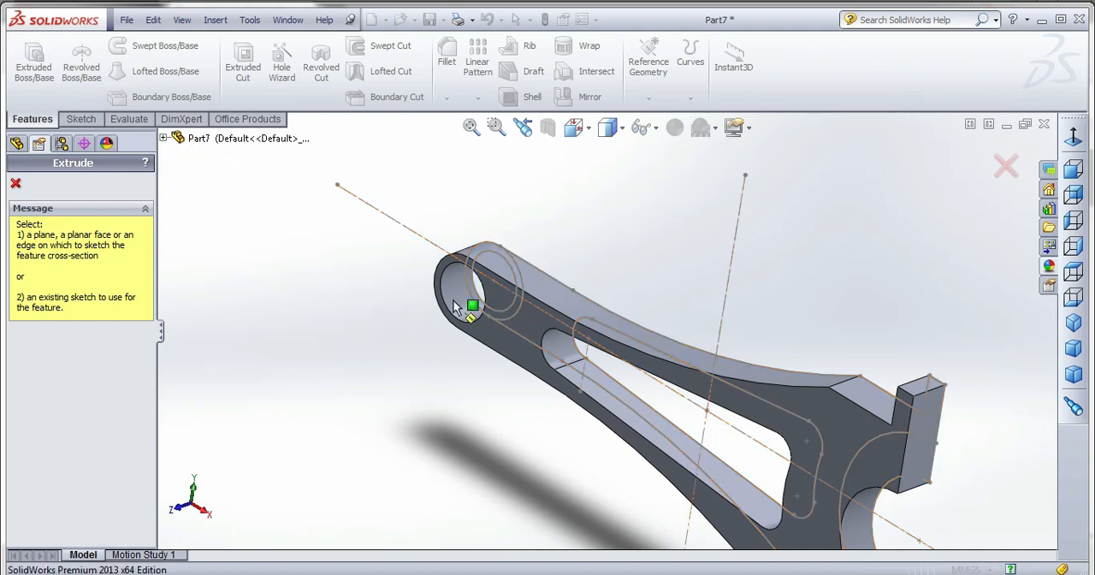
# Extrude the small-end ring between the 14 mm and 18 mm circles 20 mm blind, merged with the rod body.
pyautogui.click(503, 260)
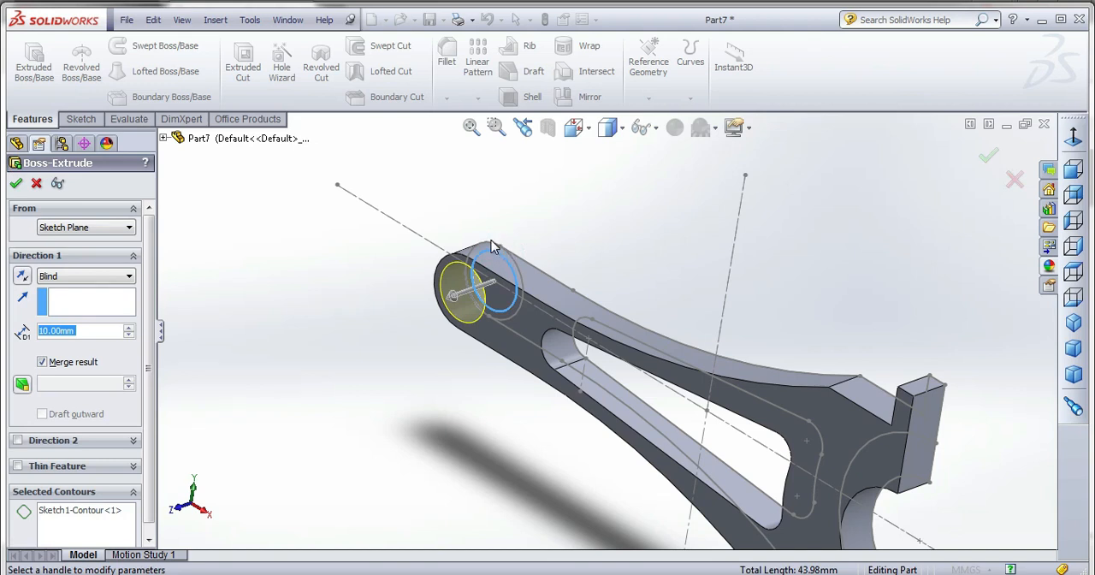
pyautogui.rightClick(91, 511)
pyautogui.click(148, 520)
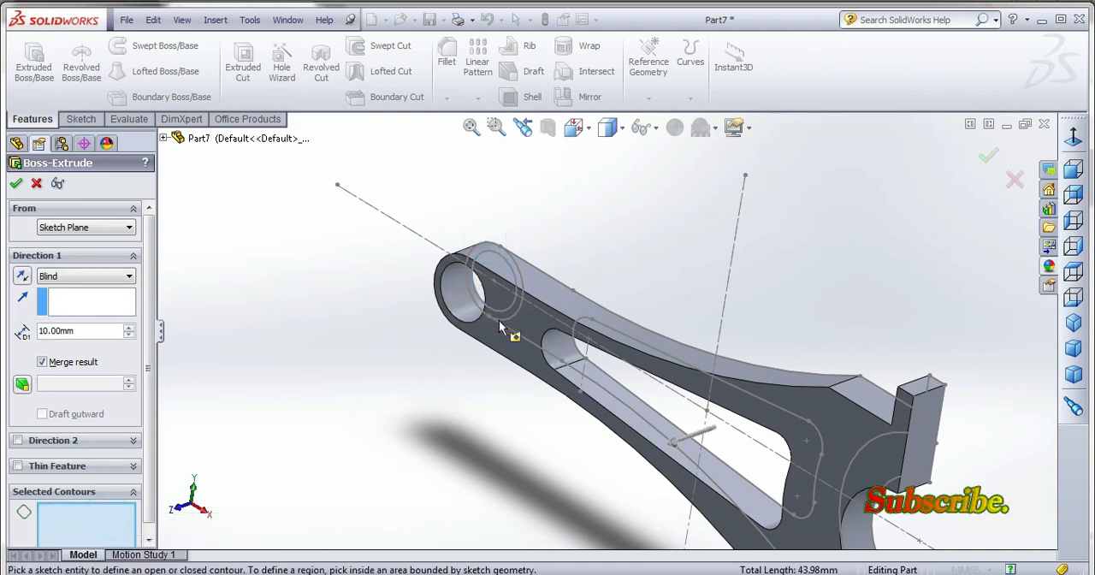
pyautogui.click(523, 304)
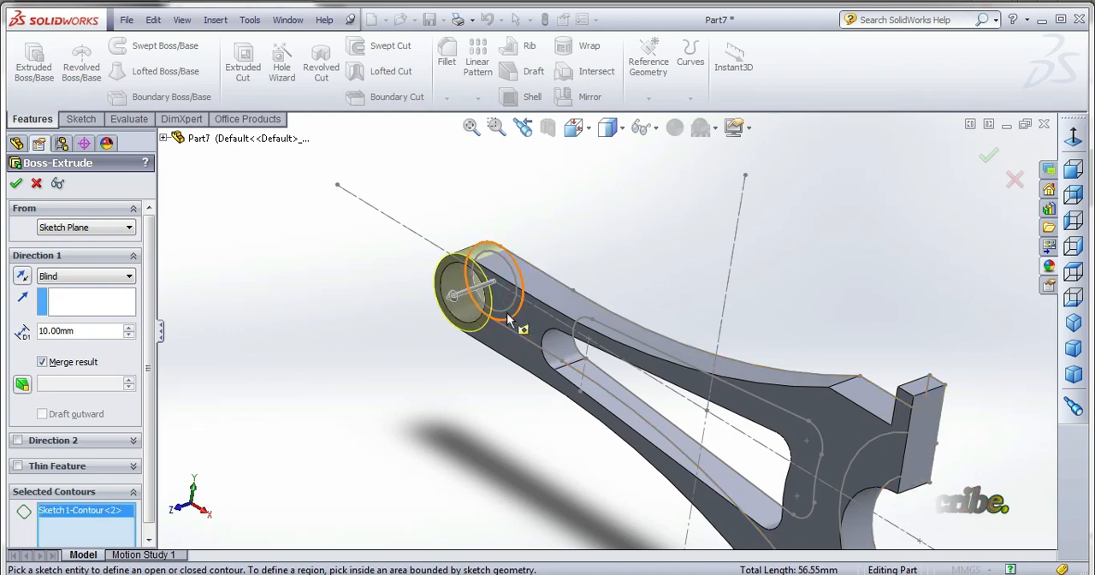
pyautogui.moveTo(506, 306)
pyautogui.mouseDown(button='middle')
pyautogui.moveTo(552, 255)
pyautogui.moveTo(495, 295)
pyautogui.mouseUp(button='middle')
pyautogui.scroll(-1, 507, 267)
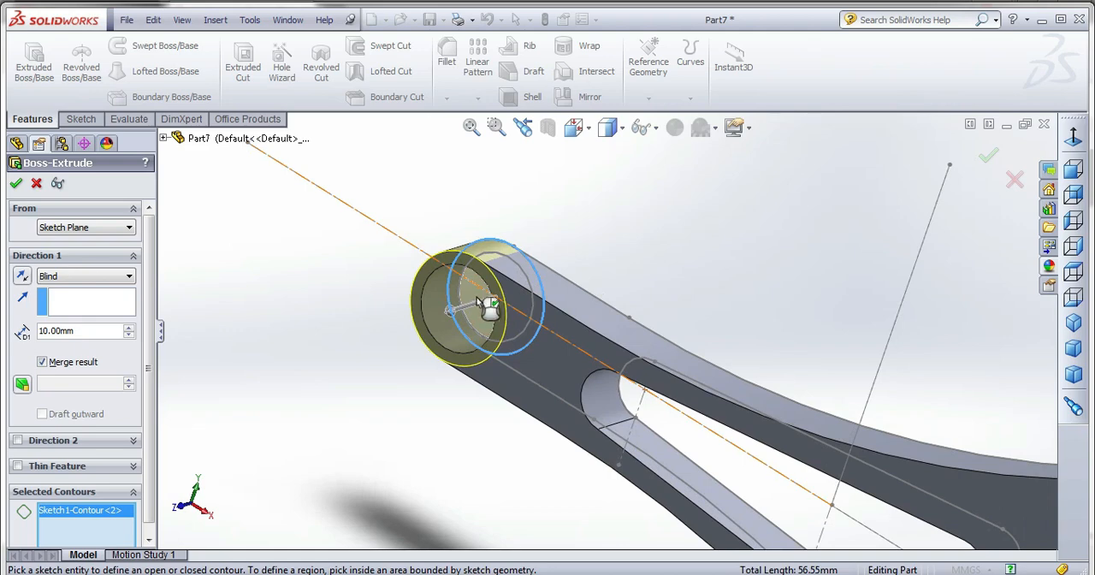
pyautogui.click(472, 326)
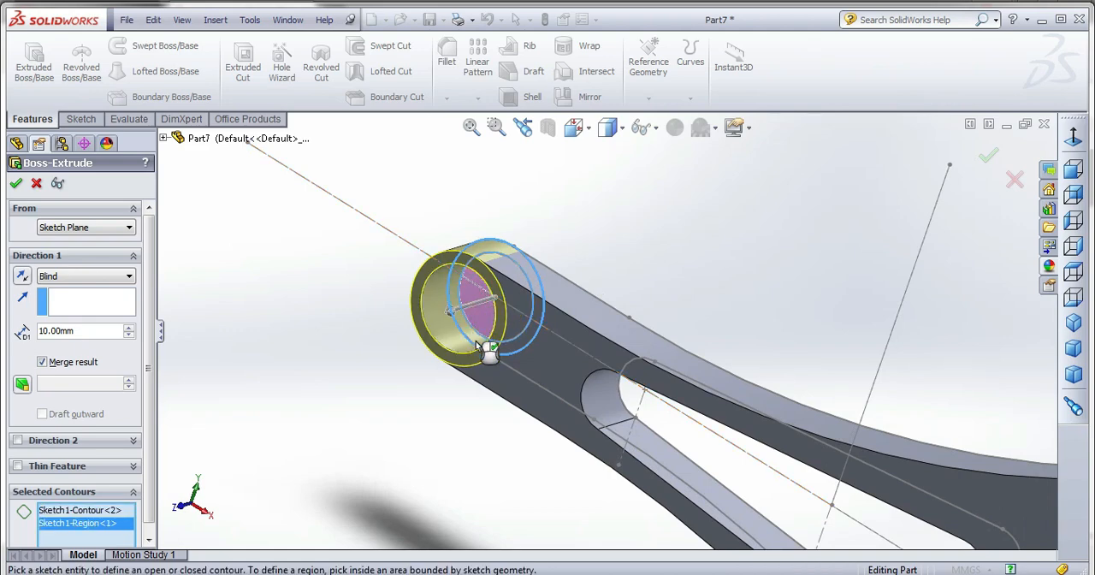
pyautogui.moveTo(488, 351); pyautogui.dragTo(462, 379, button='middle')
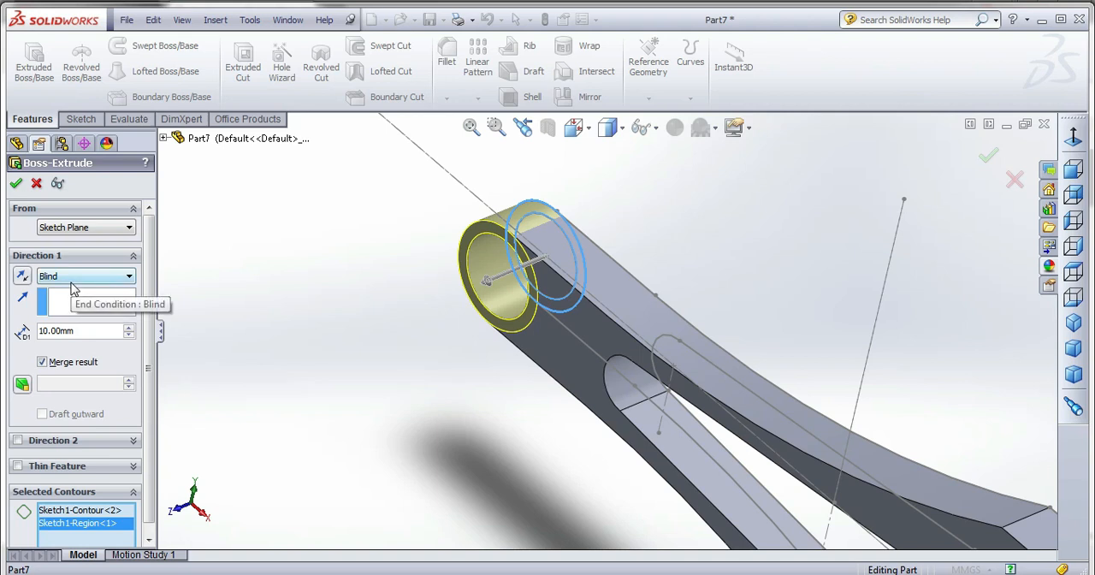
pyautogui.click(129, 329)
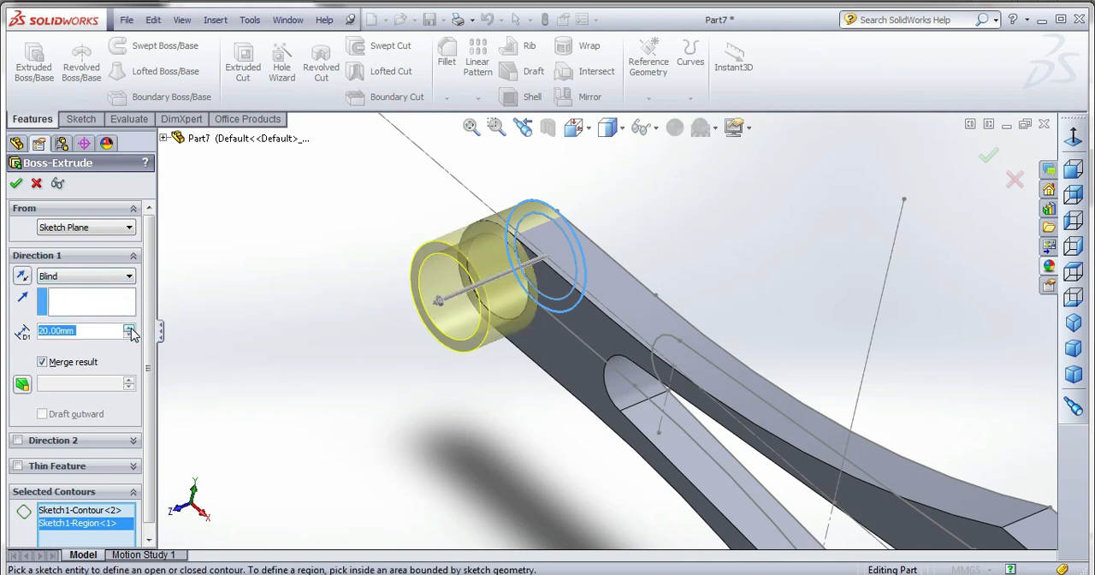
pyautogui.click(16, 184)
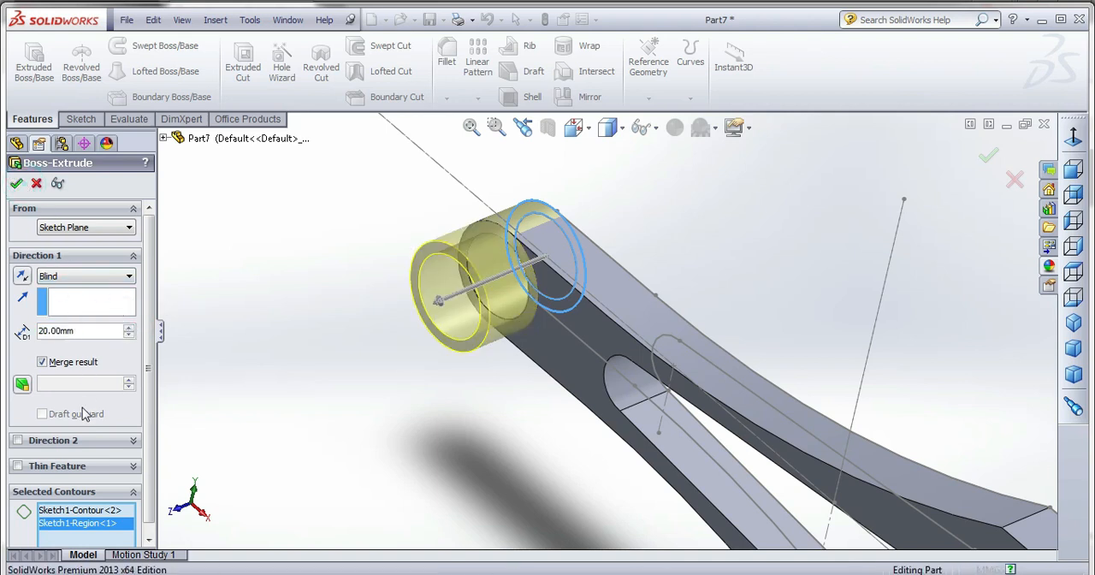
# Edit the rod body's extrusion and set its end condition to Mid Plane.
pyautogui.rightClick(29, 294)
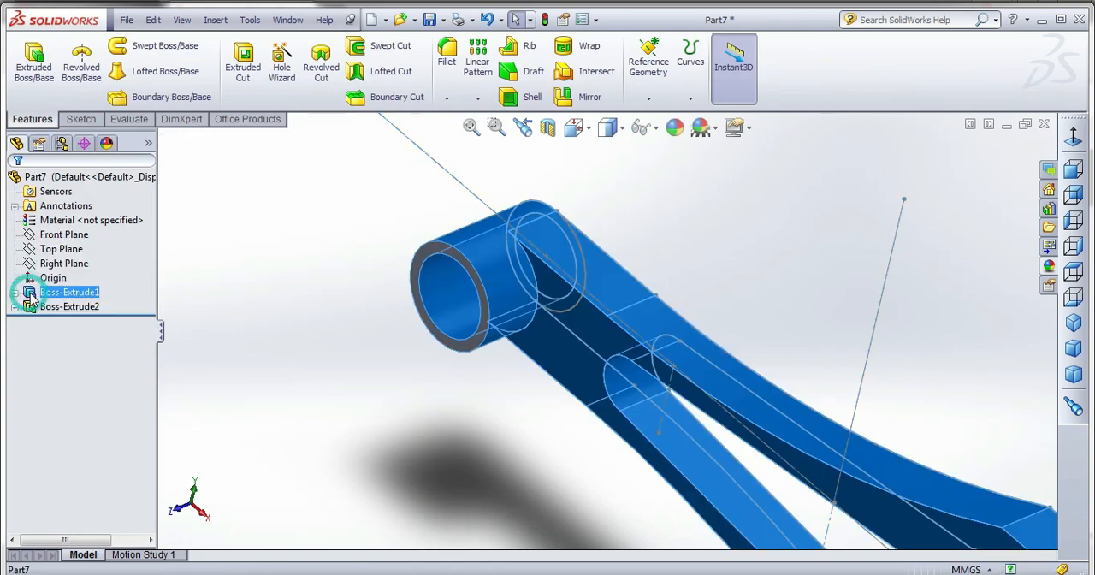
pyautogui.click(49, 249)
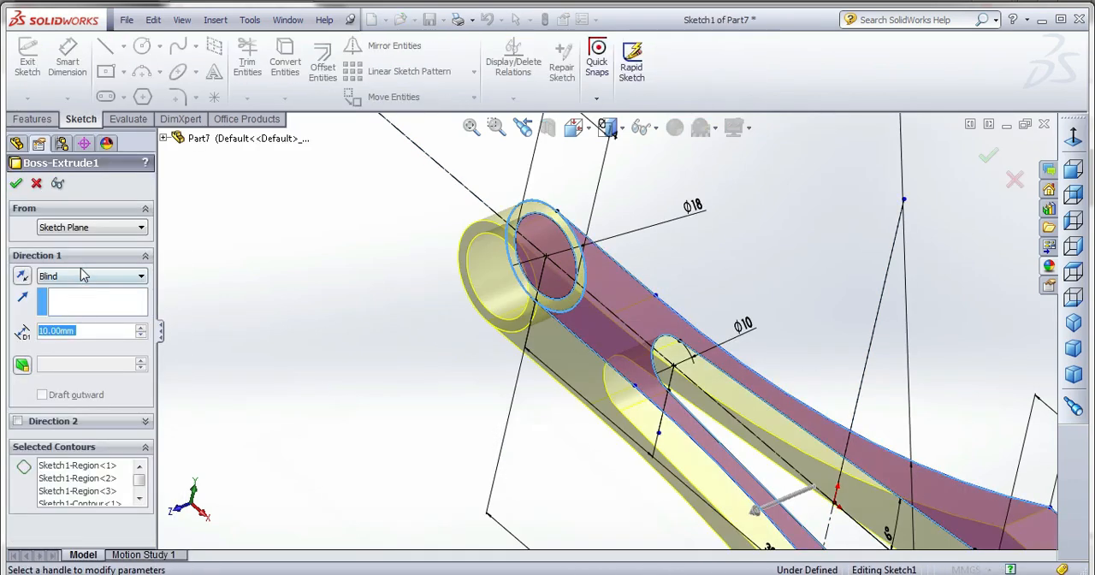
pyautogui.click(81, 274)
pyautogui.click(72, 339)
pyautogui.click(16, 183)
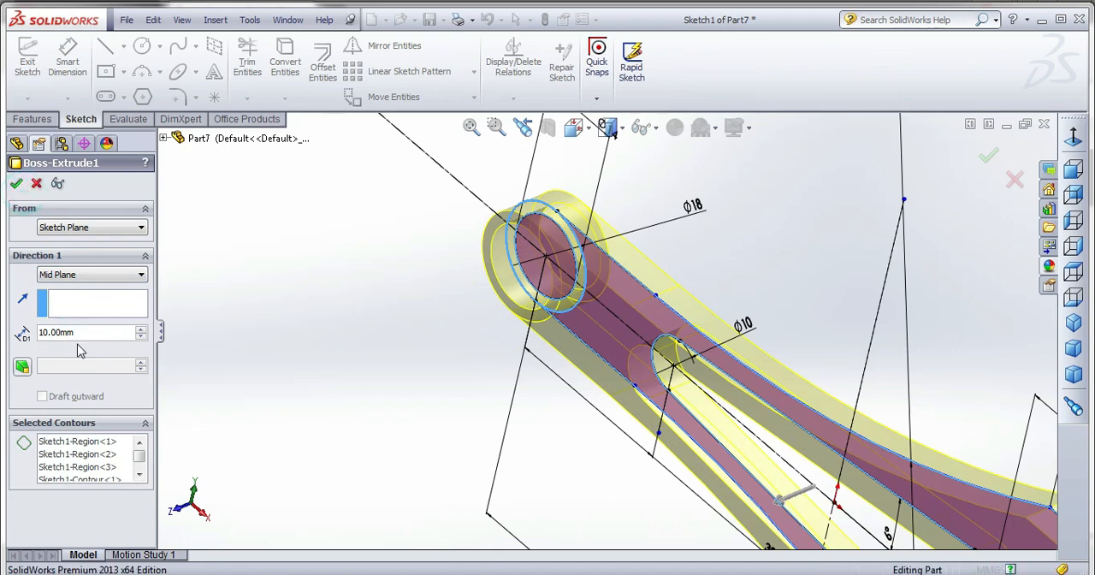
# Edit the small-end ring's extrusion and set its end condition to Mid Plane.
pyautogui.rightClick(69, 308)
pyautogui.click(77, 249)
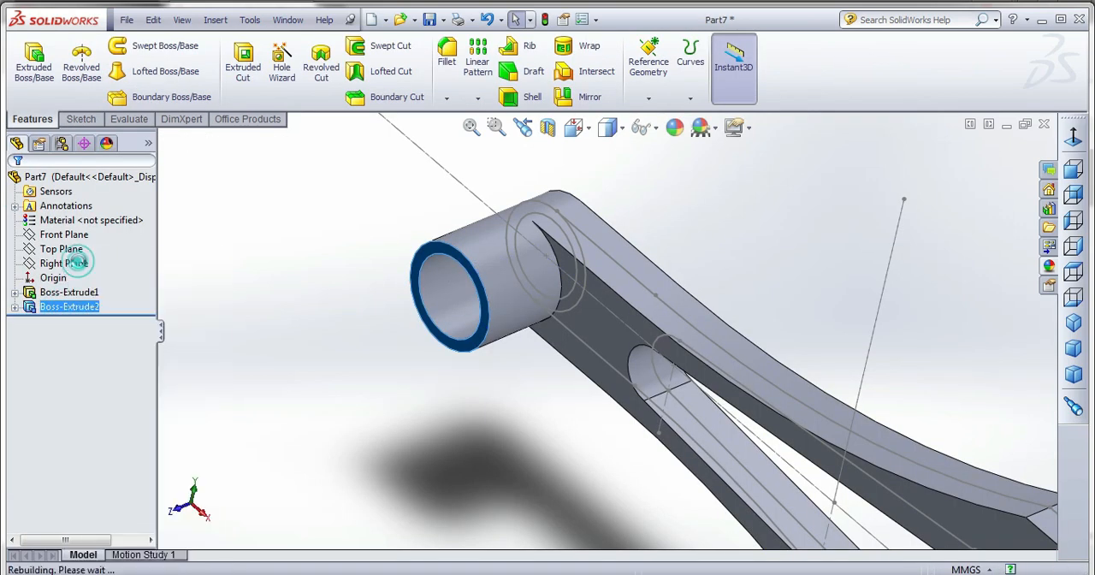
pyautogui.click(61, 284)
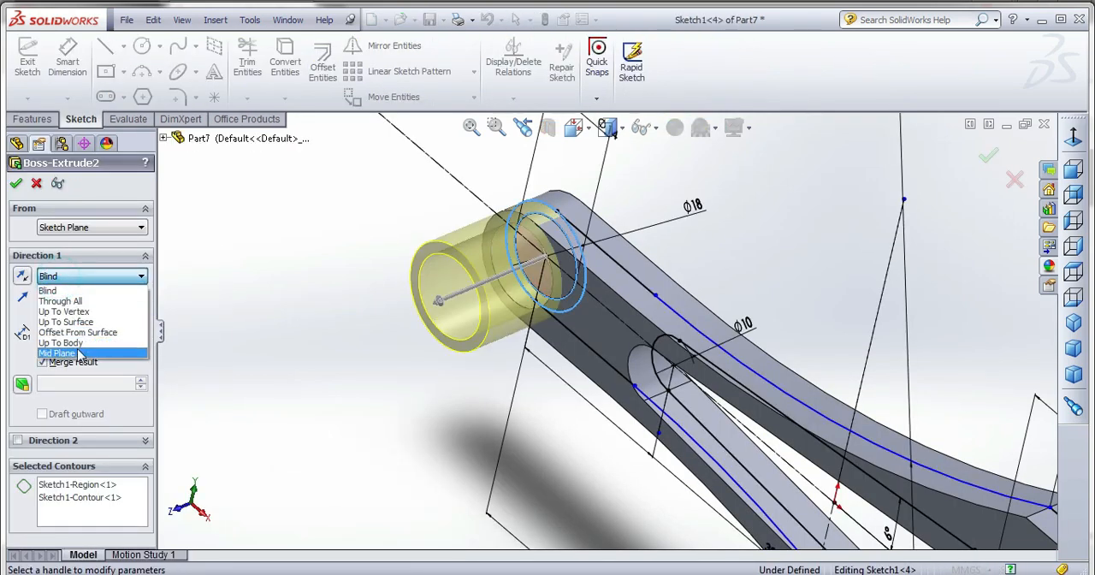
pyautogui.click(73, 344)
pyautogui.click(240, 286)
pyautogui.press('Return')
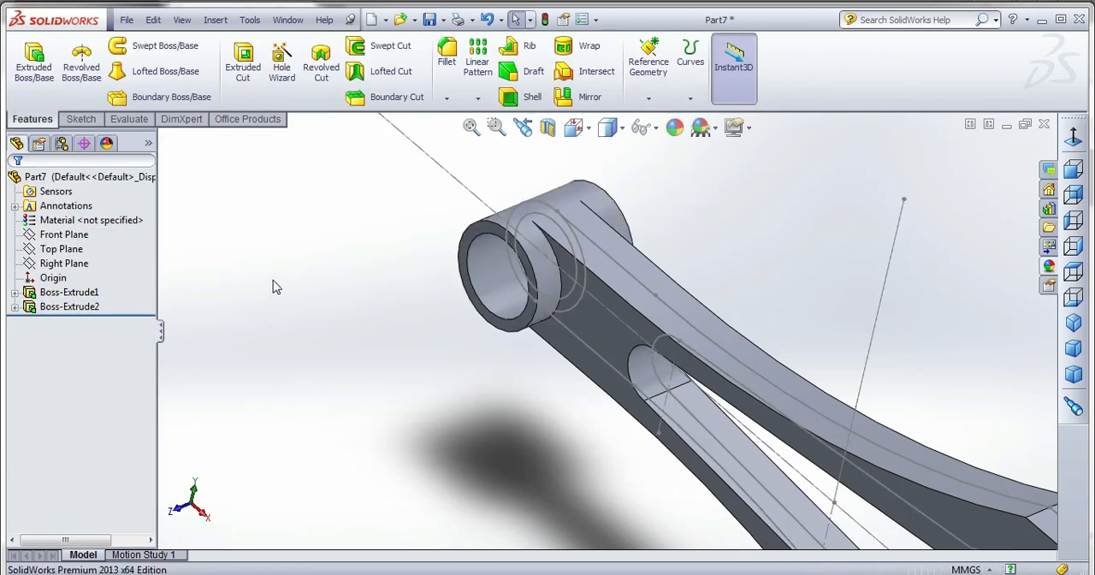
# Inspect the small-end boss and review the depth and end condition of its extrusion.
pyautogui.scroll(3, 277, 284)
pyautogui.scroll(-3, 609, 285)
pyautogui.scroll(3, 556, 291)
pyautogui.scroll(-2, 619, 343)
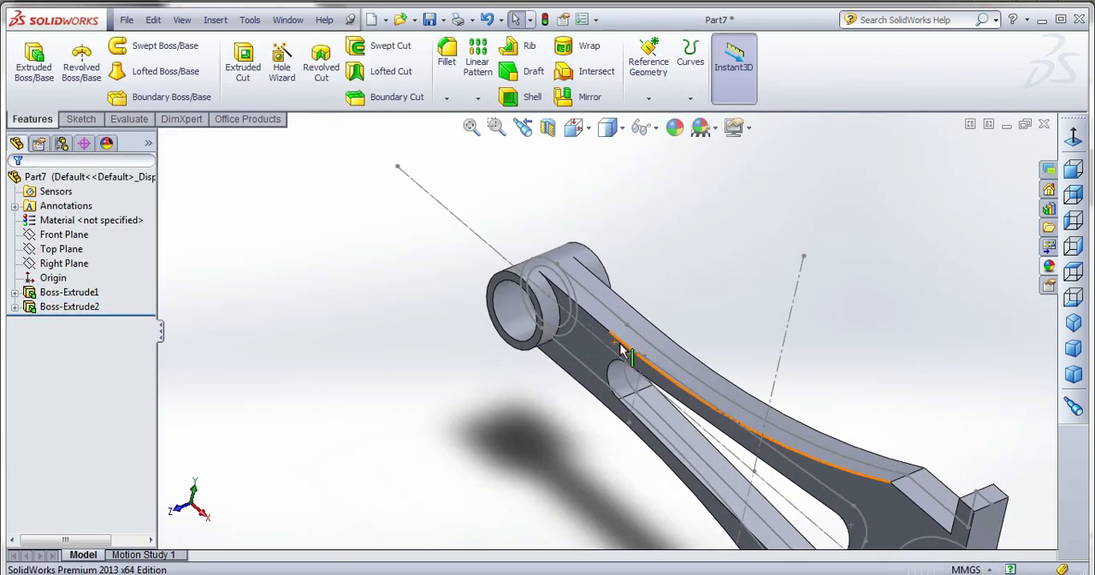
pyautogui.rightClick(70, 307)
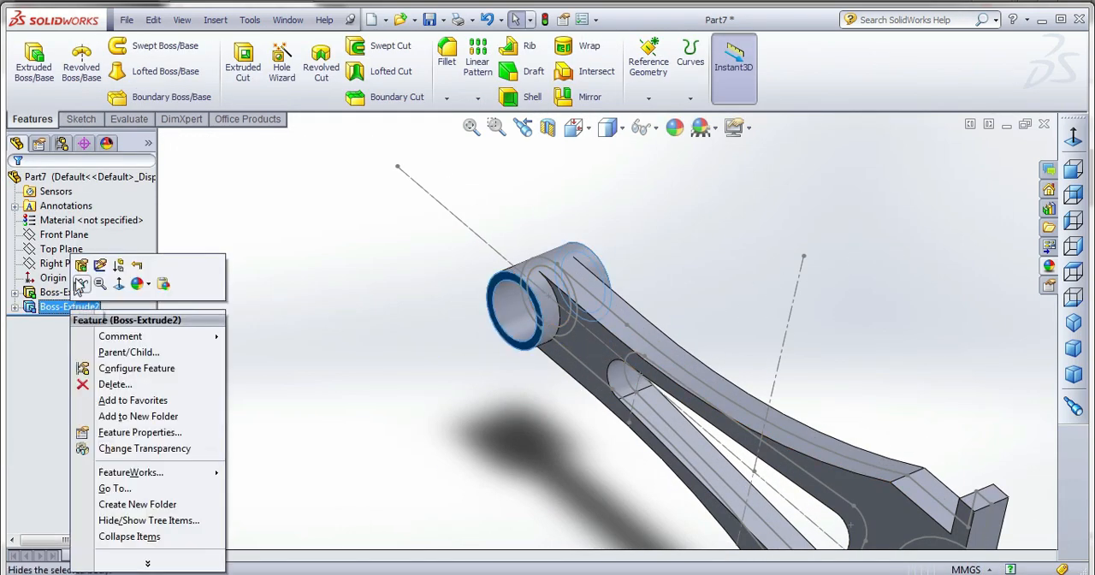
pyautogui.click(80, 263)
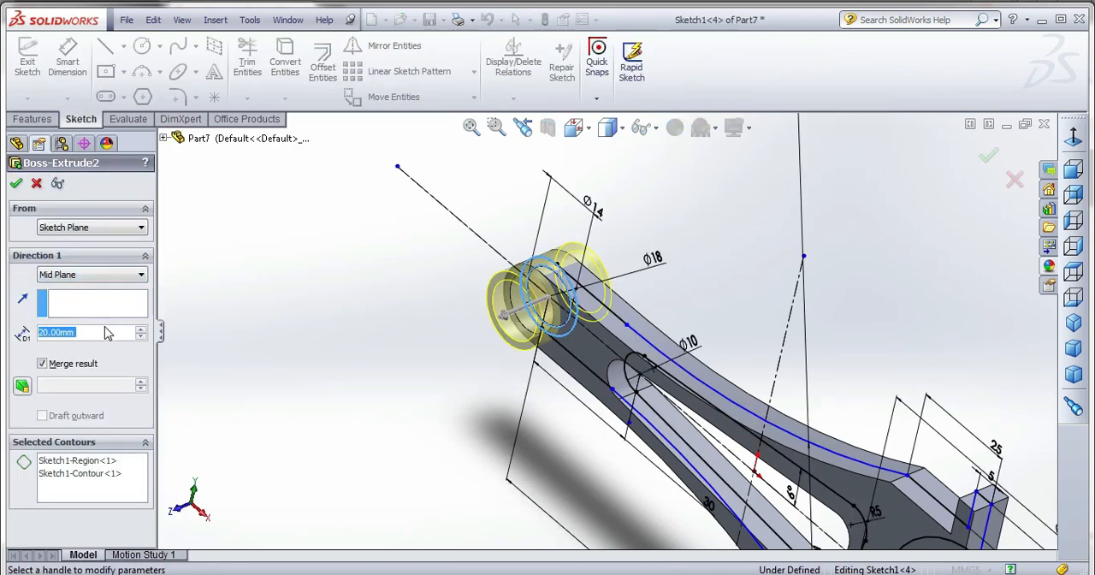
pyautogui.click(15, 183)
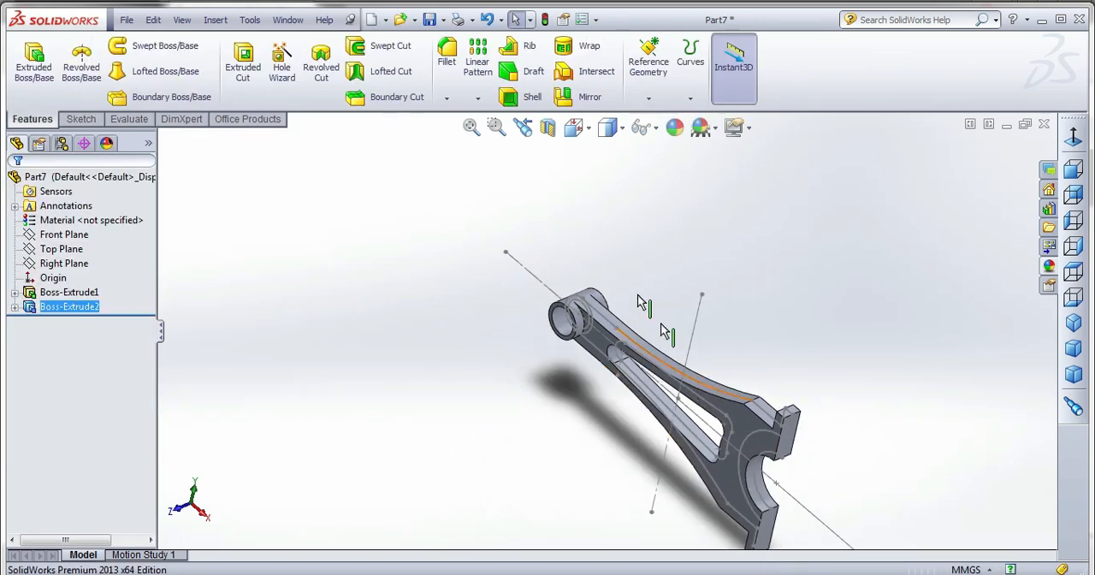
# Extrude the big-end arc as a thin feature, 20 mm blind with a 10 mm one-direction wall reversed toward the bore.
pyautogui.moveTo(661, 330); pyautogui.dragTo(738, 462, button='middle')
pyautogui.scroll(-3, 738, 462)
pyautogui.click(36, 79)
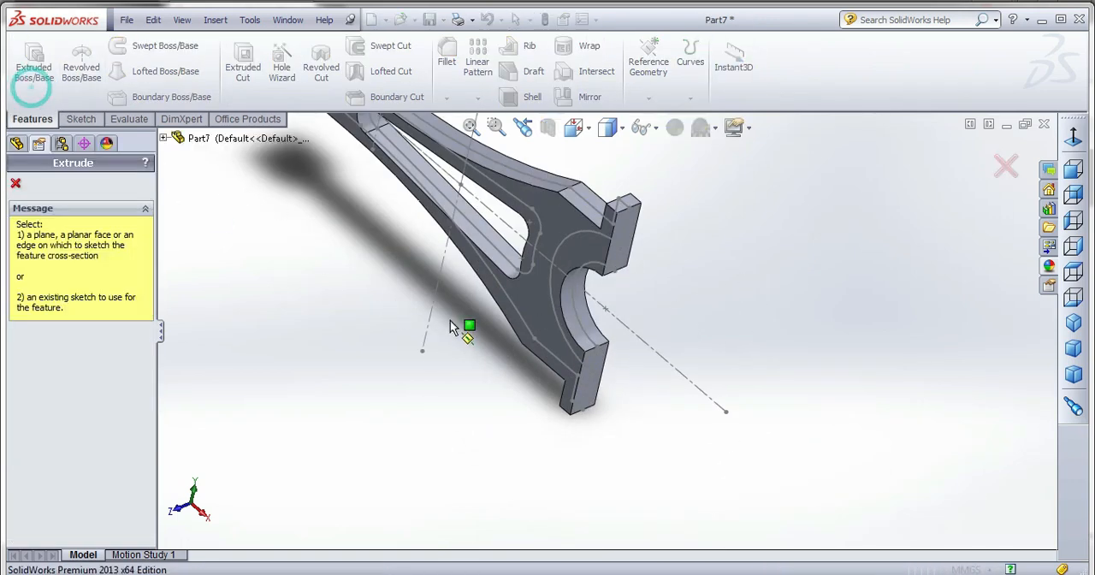
pyautogui.click(581, 237)
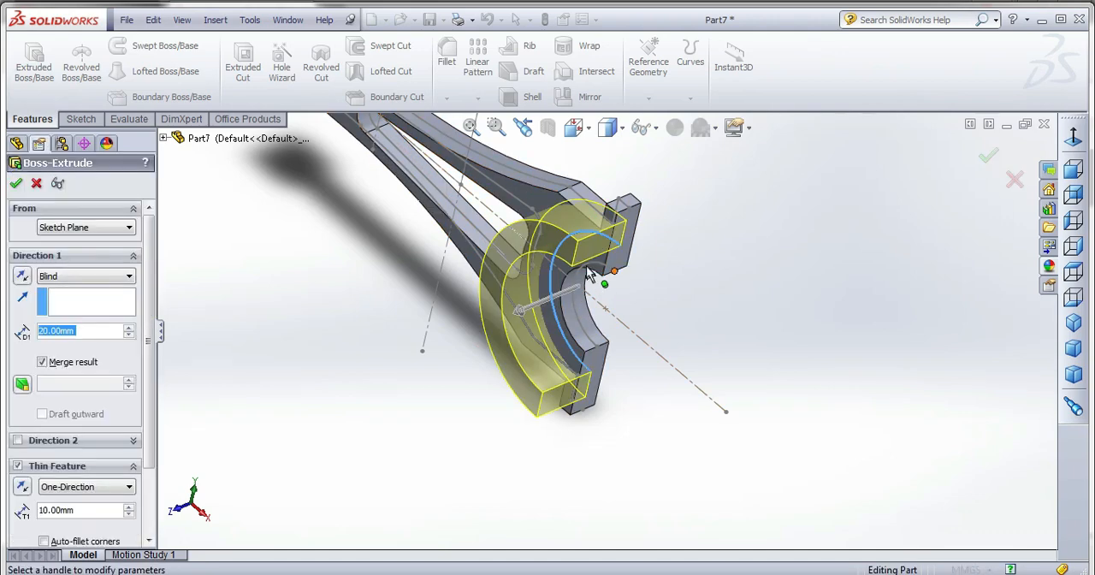
pyautogui.moveTo(566, 325); pyautogui.dragTo(600, 277, button='middle')
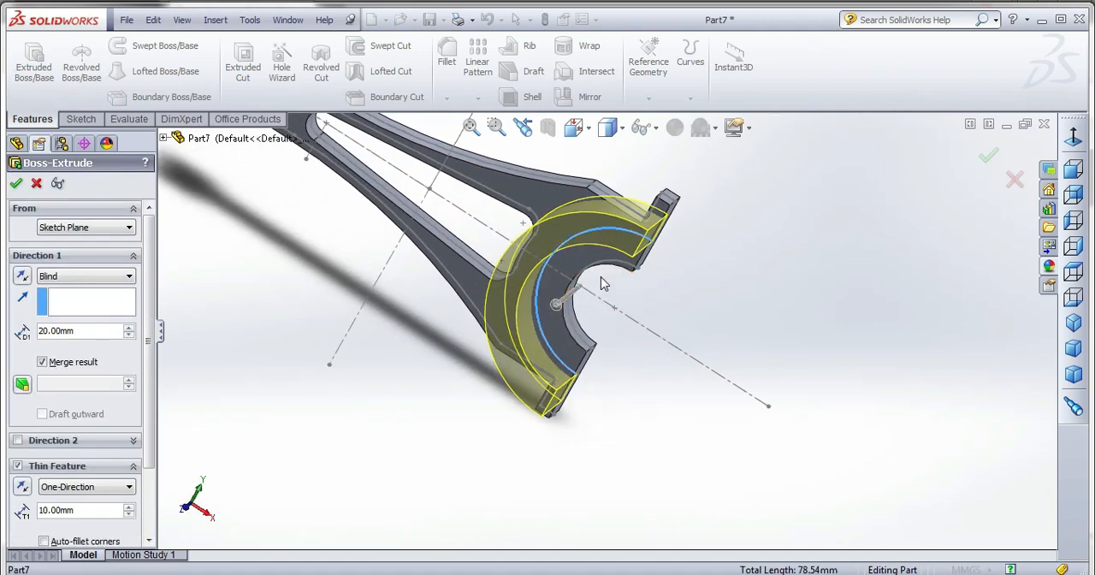
pyautogui.click(24, 486)
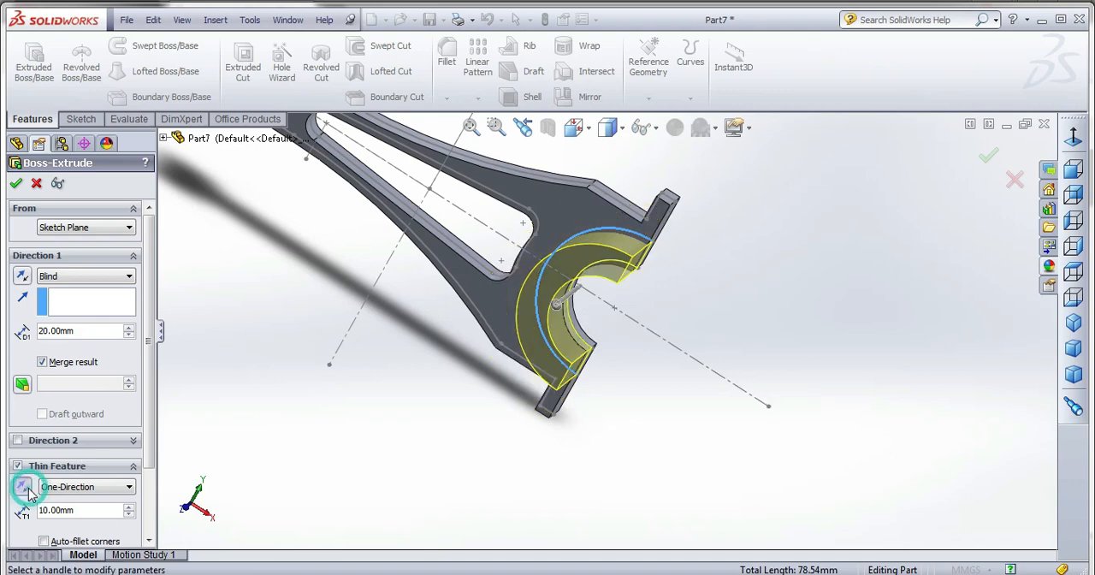
# Set the big-end thin extrusion's end condition to Mid Plane at 20 mm depth, merged with the rod body, and accept it.
pyautogui.moveTo(450, 363); pyautogui.dragTo(449, 391, button='middle')
pyautogui.scroll(3, 453, 414)
pyautogui.scroll(-3, 663, 191)
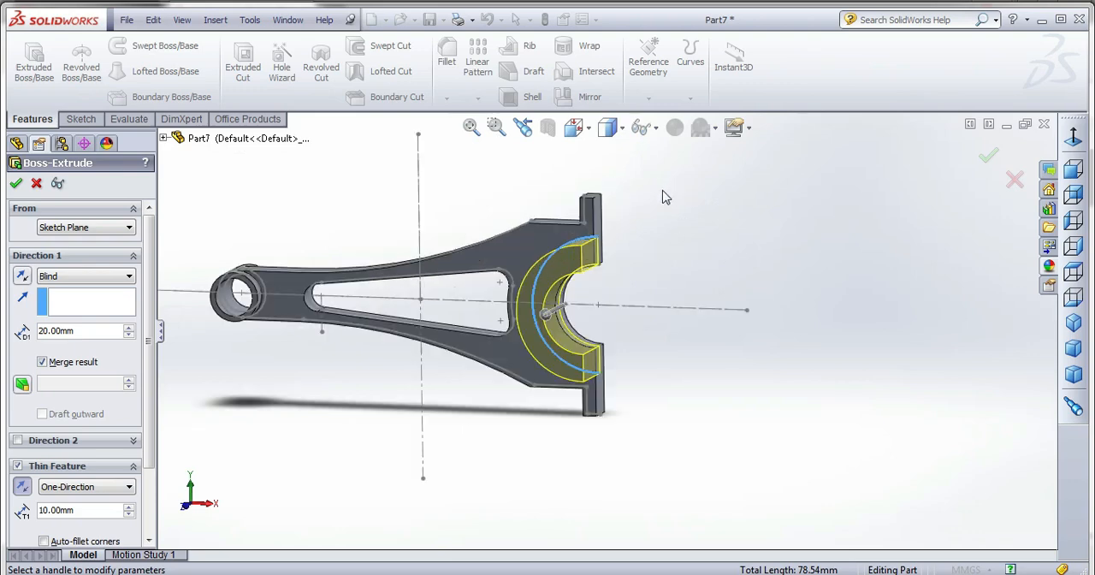
pyautogui.moveTo(591, 312); pyautogui.dragTo(573, 259, button='middle')
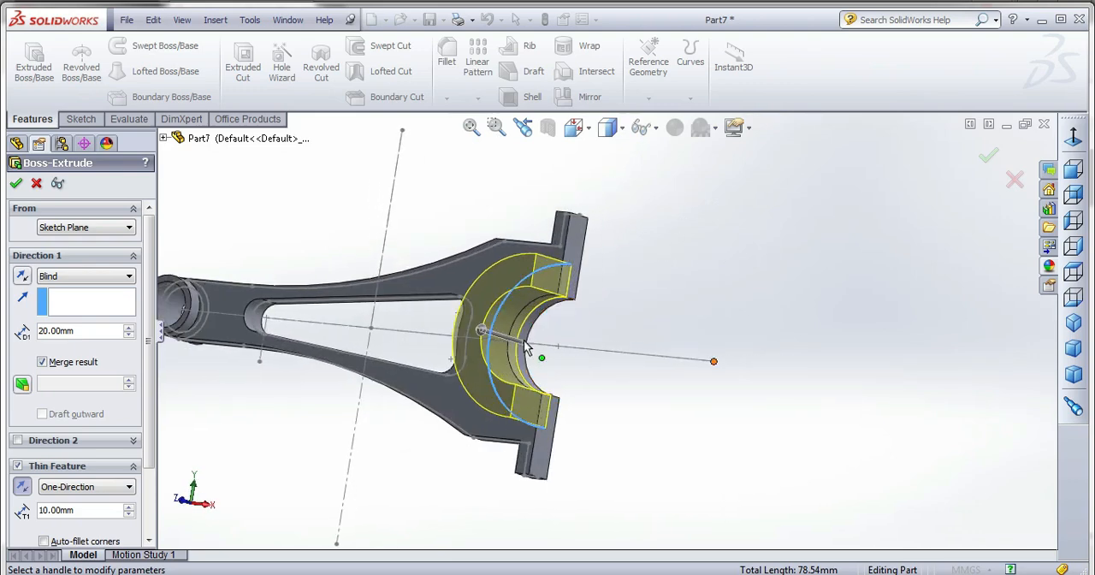
pyautogui.scroll(-5, 528, 346)
pyautogui.moveTo(505, 359); pyautogui.dragTo(564, 468, button='middle')
pyautogui.scroll(3, 545, 365)
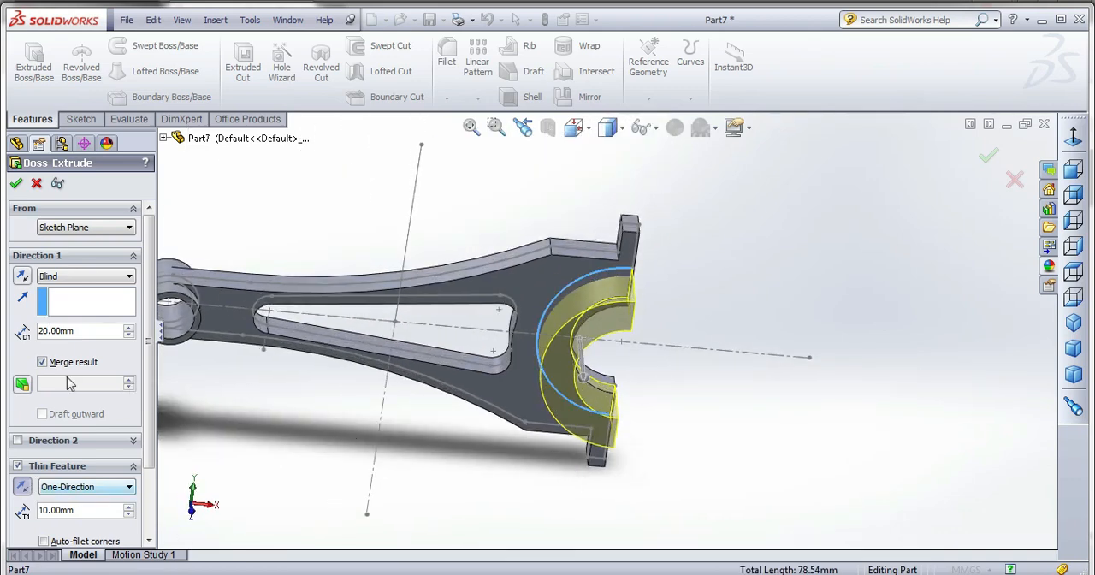
pyautogui.click(73, 276)
pyautogui.click(81, 364)
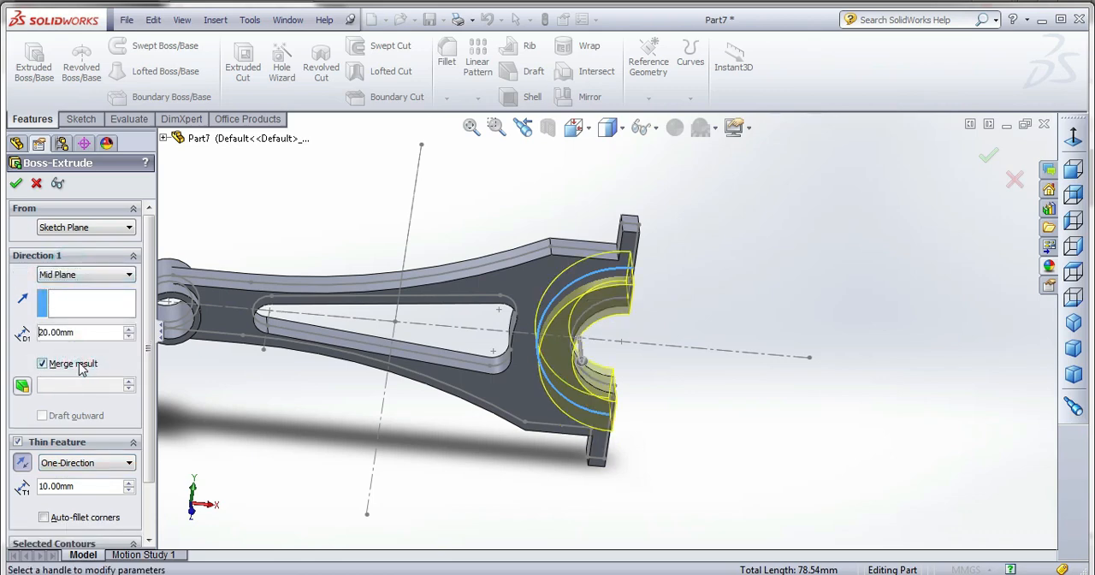
pyautogui.moveTo(542, 339); pyautogui.dragTo(566, 393, button='middle')
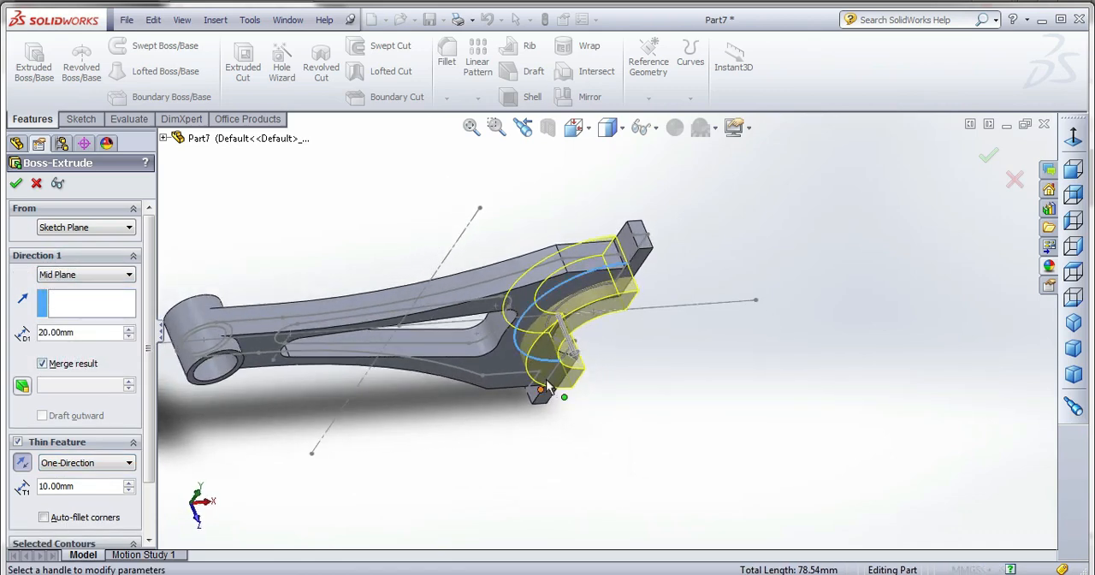
pyautogui.click(23, 183)
pyautogui.click(771, 269)
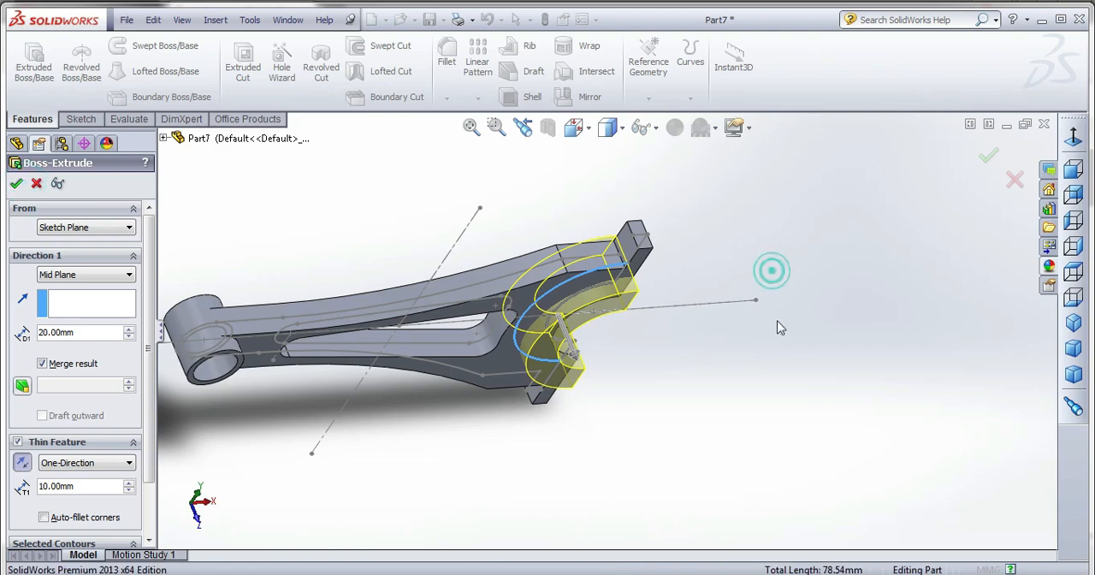
# Start another boss extrusion on the connecting rod.
pyautogui.moveTo(660, 377); pyautogui.dragTo(586, 288, button='middle')
pyautogui.scroll(3, 642, 280)
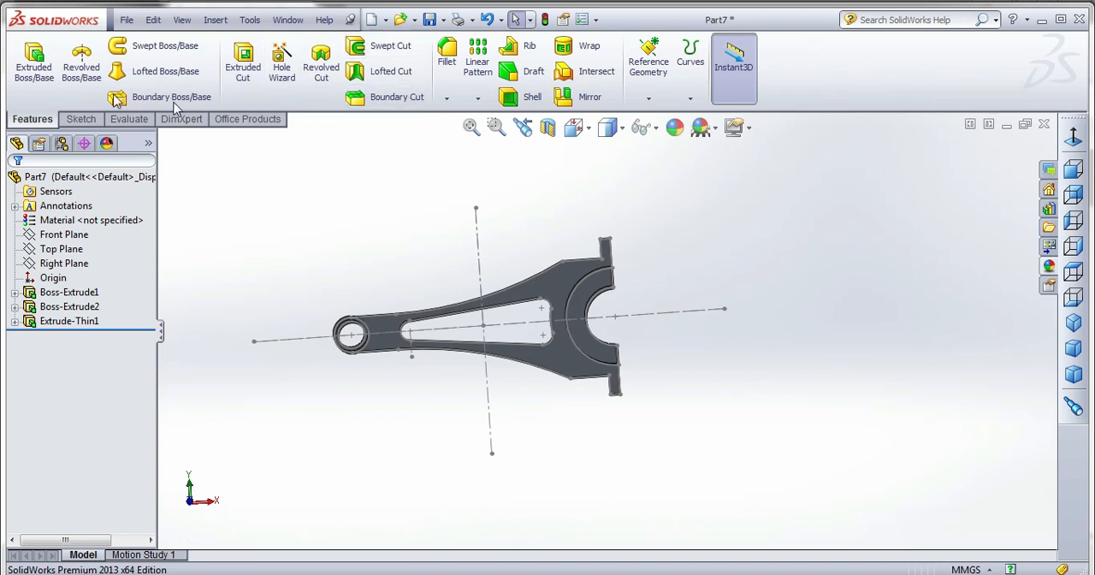
pyautogui.click(34, 61)
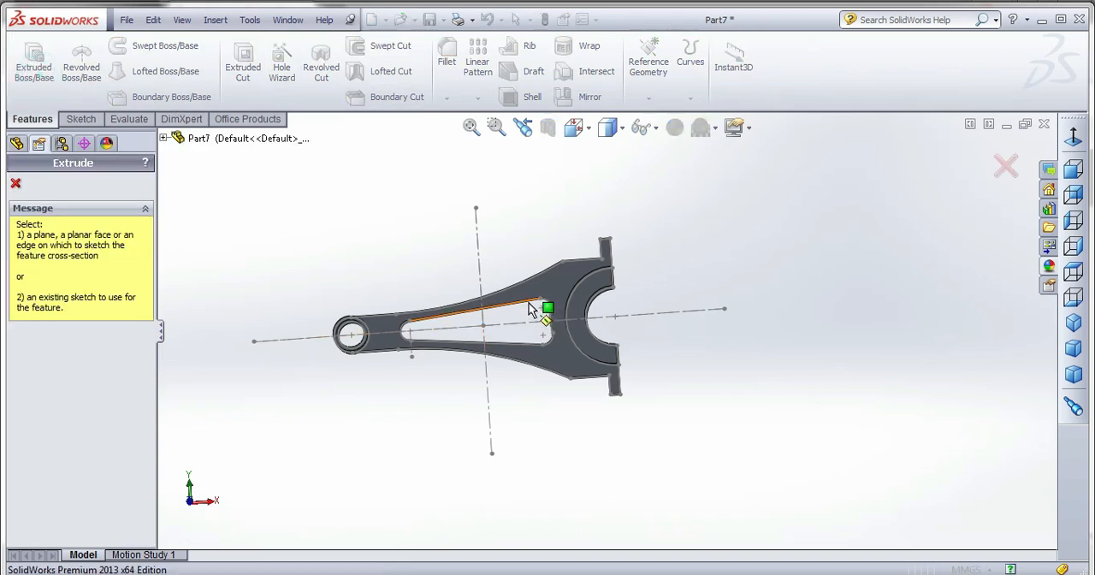
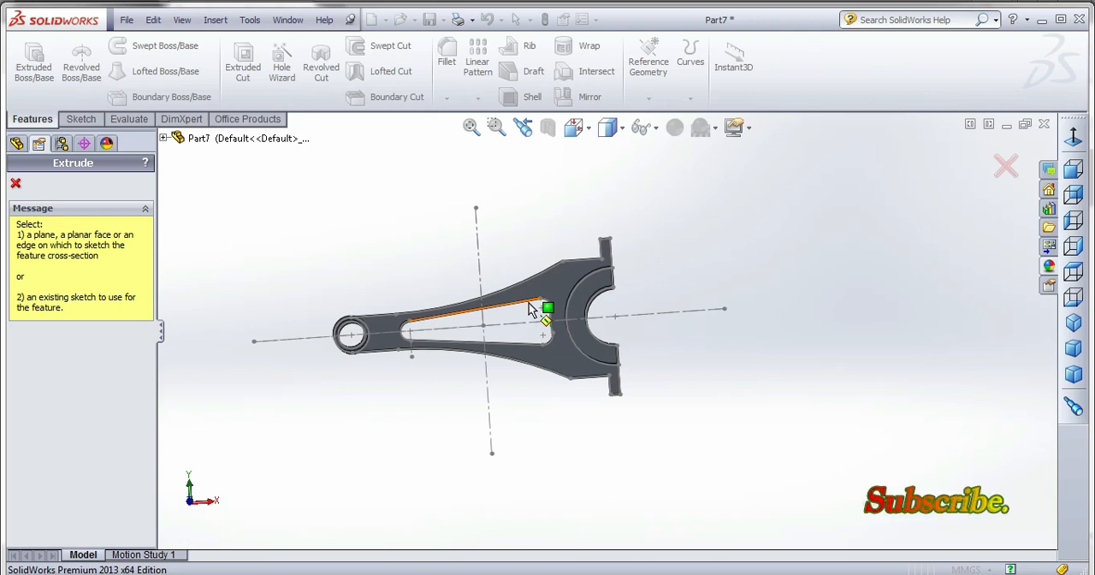
# Extrude the rod's tapered window contour as a one-direction thin feature with a 2 mm wall.
pyautogui.click(483, 319)
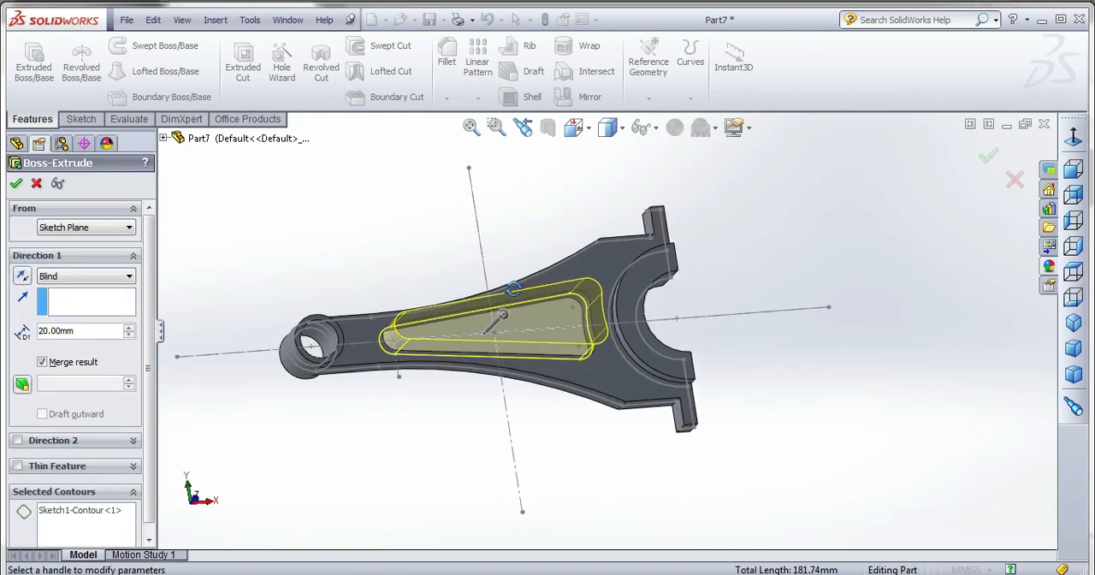
pyautogui.click(19, 466)
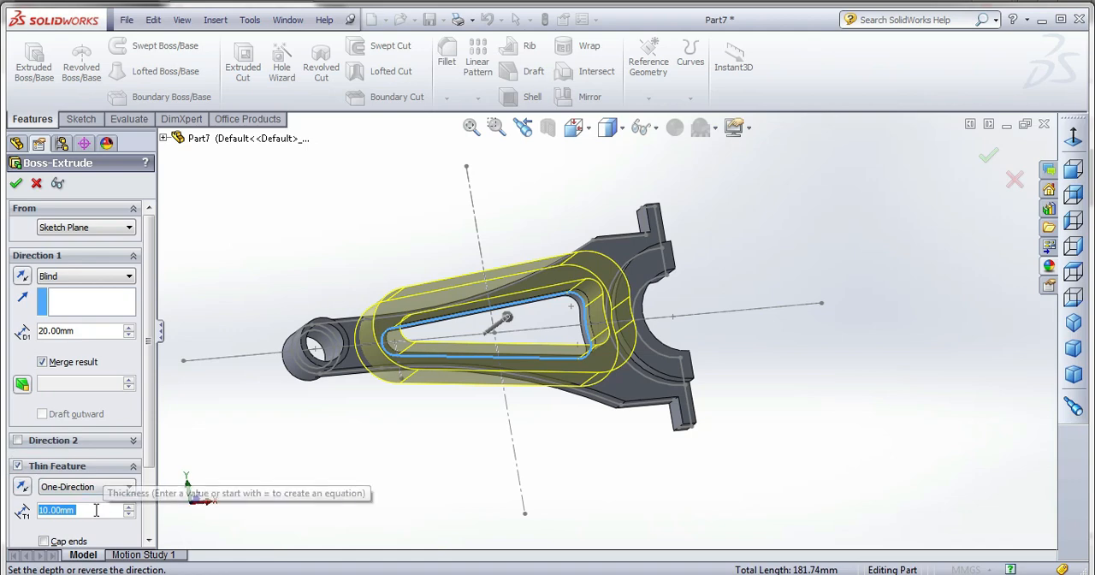
pyautogui.write('3')
pyautogui.press('Return')
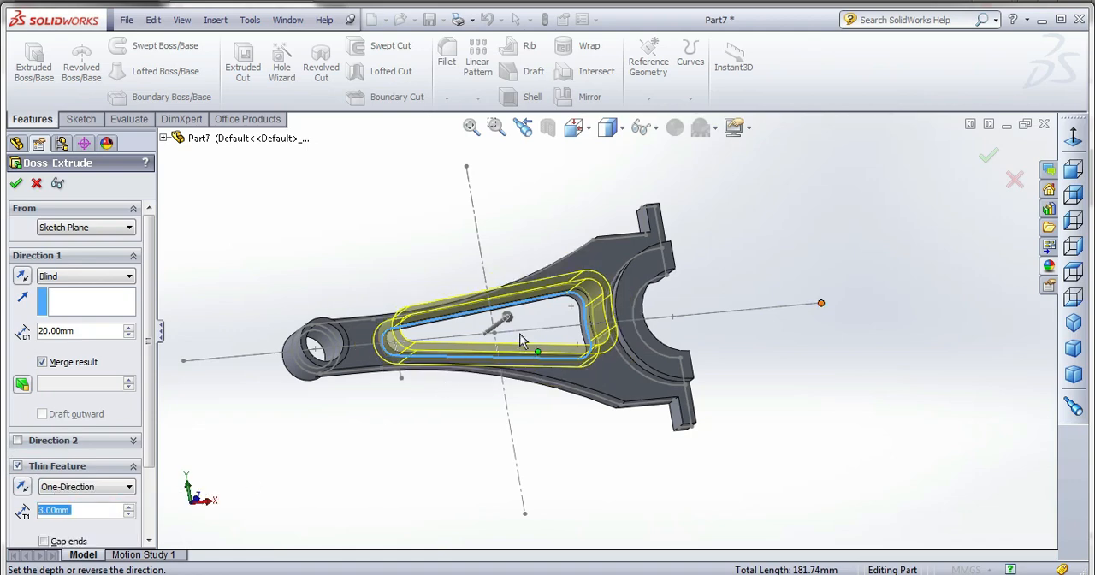
pyautogui.moveTo(520, 334); pyautogui.dragTo(494, 363, button='middle')
pyautogui.scroll(-3, 535, 310)
pyautogui.moveTo(538, 315); pyautogui.dragTo(505, 321, button='middle')
pyautogui.doubleClick(100, 506)
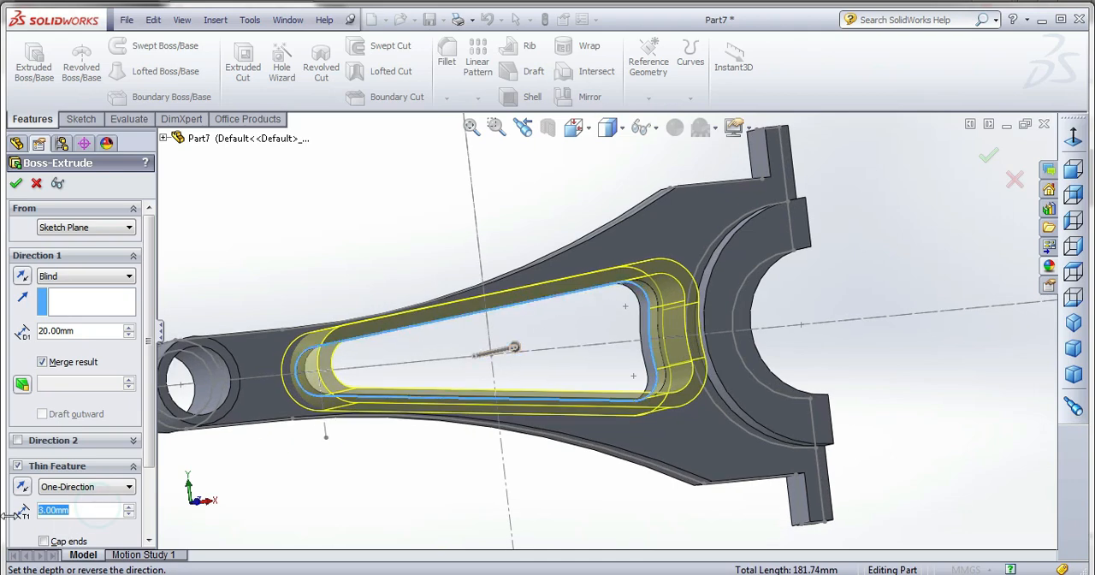
pyautogui.write('2')
pyautogui.press('Return')
pyautogui.moveTo(635, 387)
pyautogui.mouseDown(button='middle')
pyautogui.moveTo(615, 374)
pyautogui.moveTo(606, 396)
pyautogui.moveTo(640, 362)
pyautogui.moveTo(622, 382)
pyautogui.mouseUp(button='middle')
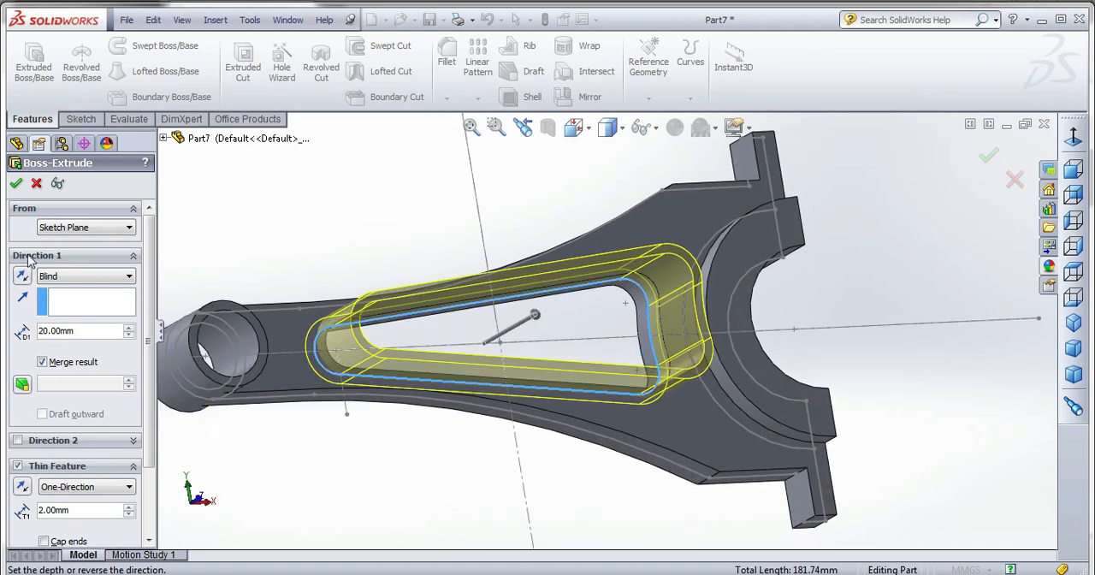
# Set the window rim's thin extrusion to Mid Plane with a 15 mm depth and accept it.
pyautogui.click(61, 277)
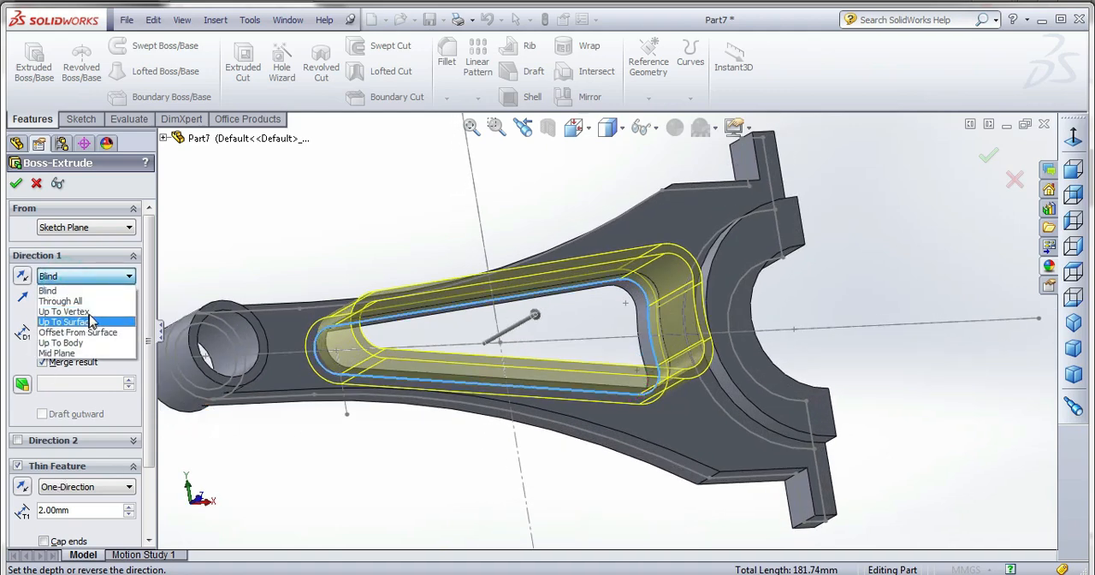
pyautogui.click(91, 352)
pyautogui.moveTo(444, 325); pyautogui.dragTo(556, 338, button='middle')
pyautogui.moveTo(92, 331); pyautogui.dragTo(9, 345)
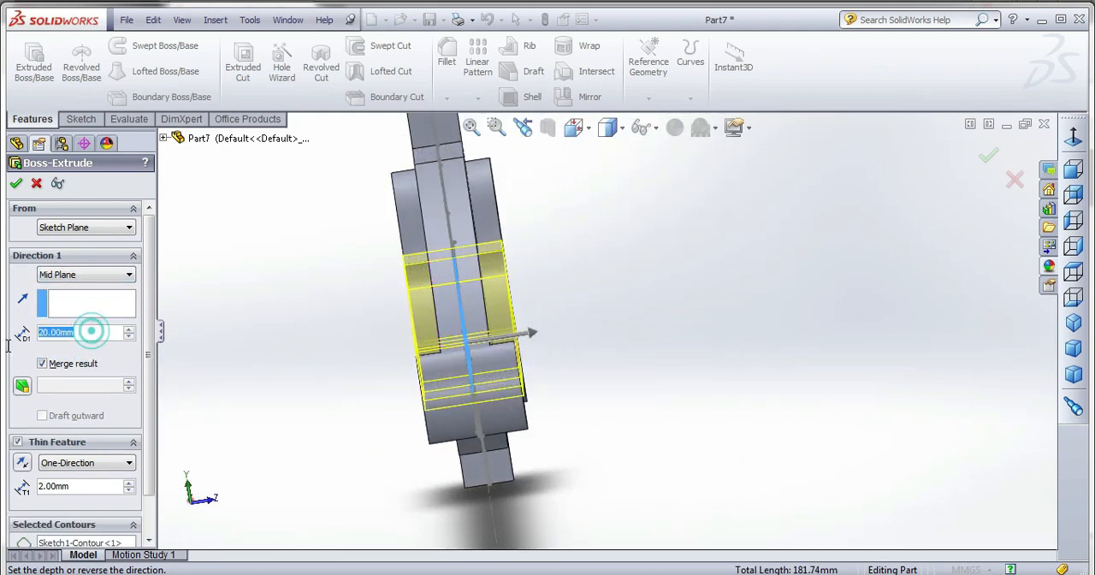
pyautogui.write('5')
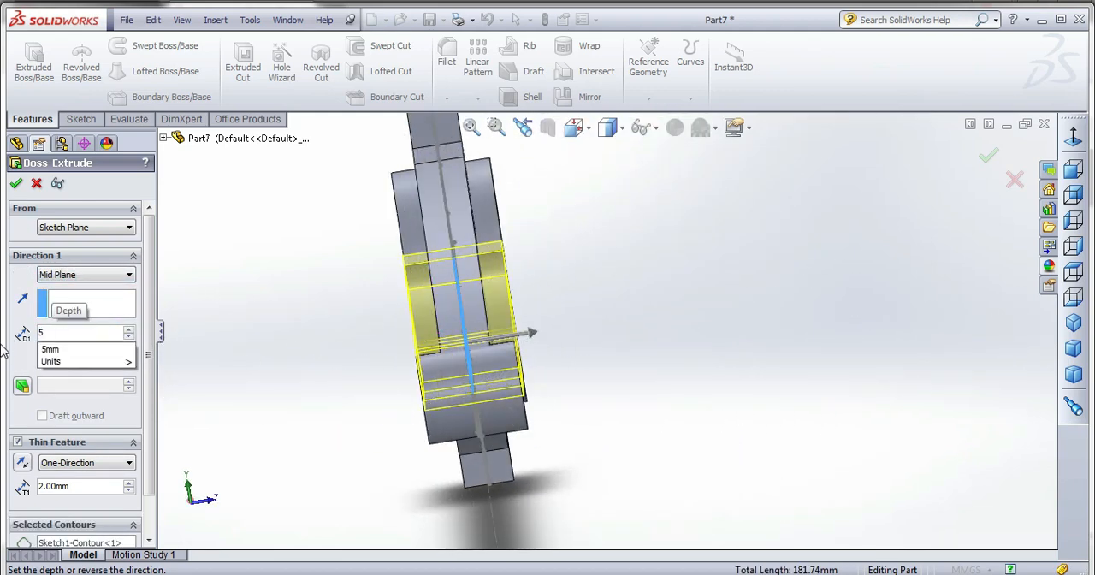
pyautogui.press('BackSpace')
pyautogui.write('15')
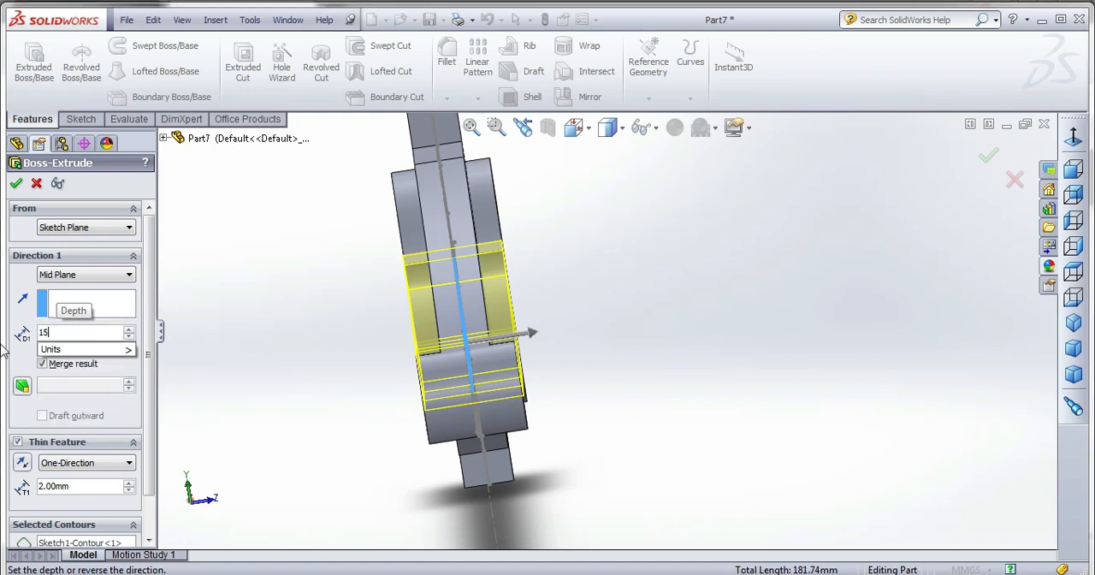
pyautogui.press('Return')
pyautogui.moveTo(855, 396); pyautogui.dragTo(540, 364, button='middle')
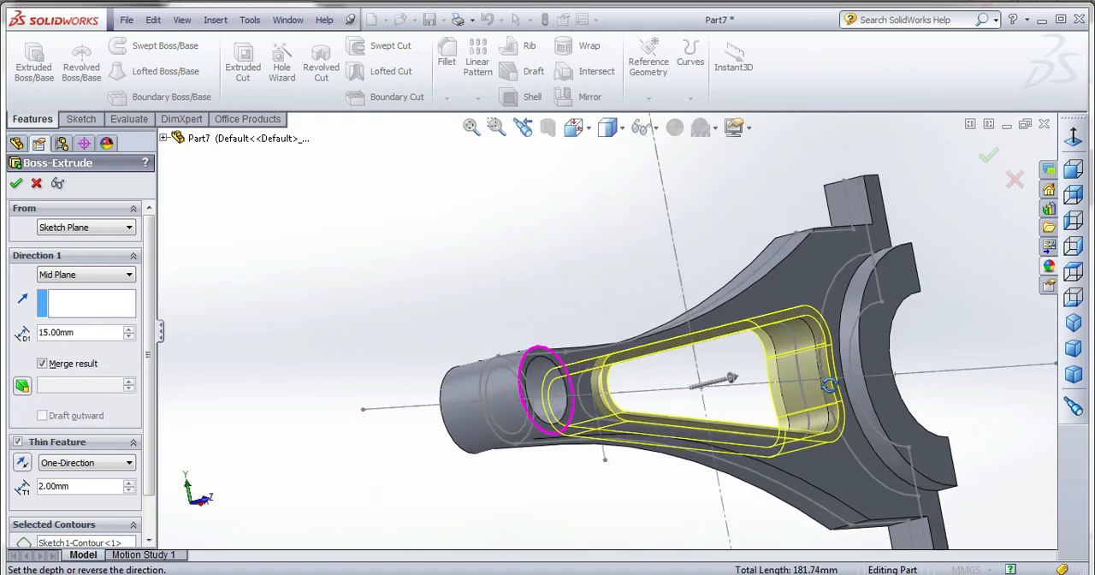
pyautogui.scroll(3, 540, 365)
pyautogui.scroll(-4, 811, 402)
pyautogui.moveTo(811, 403); pyautogui.dragTo(732, 388, button='middle')
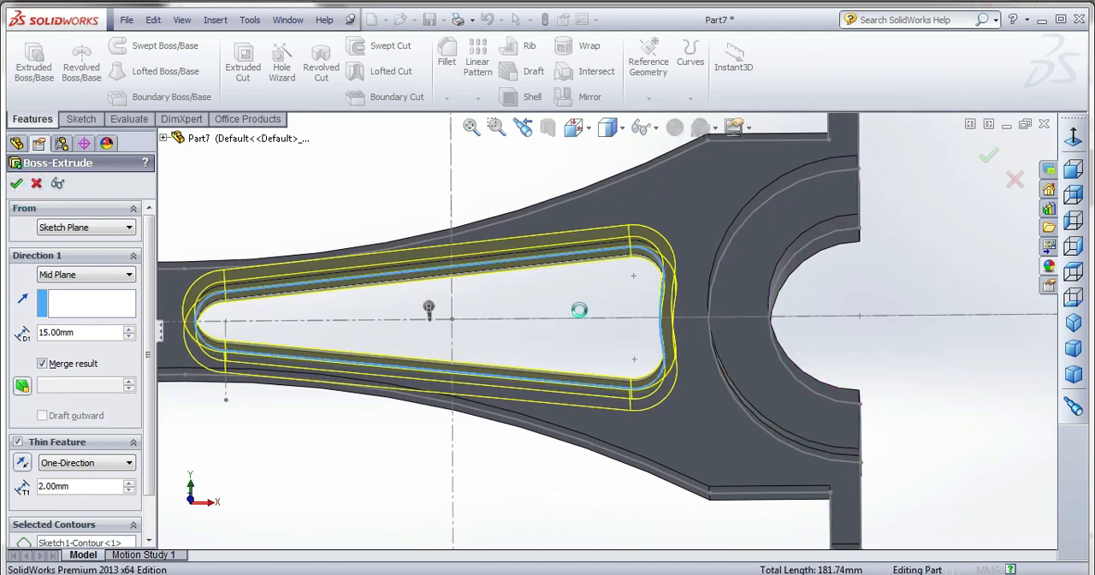
pyautogui.press('Return')
# Hide the shared profile sketch under the first boss extrusion and inspect the rod body.
pyautogui.scroll(-5, 838, 305)
pyautogui.moveTo(861, 289); pyautogui.dragTo(626, 360, button='middle')
pyautogui.click(13, 292)
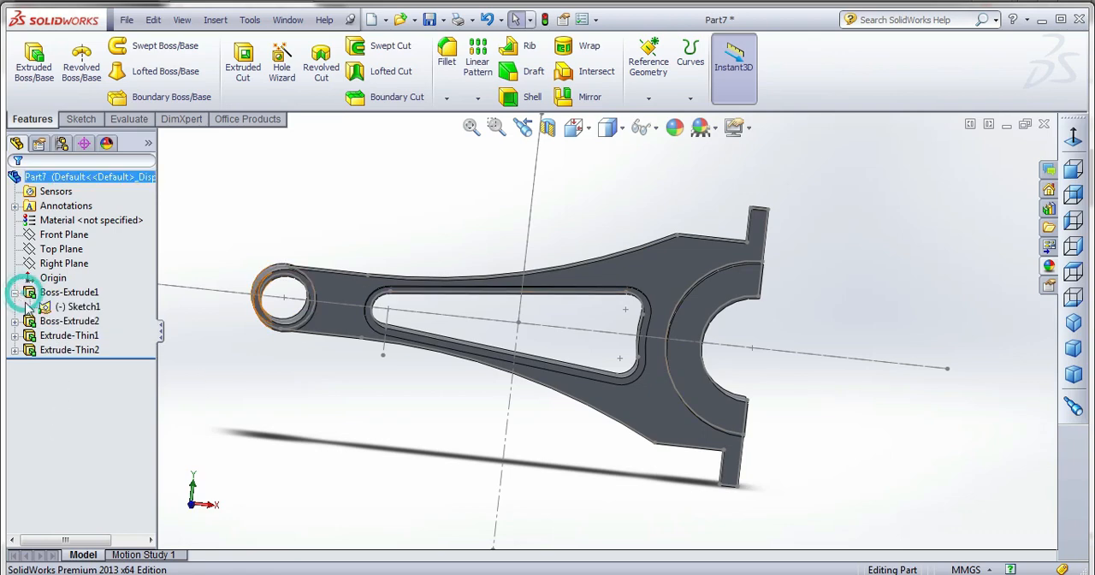
pyautogui.rightClick(60, 307)
pyautogui.click(57, 281)
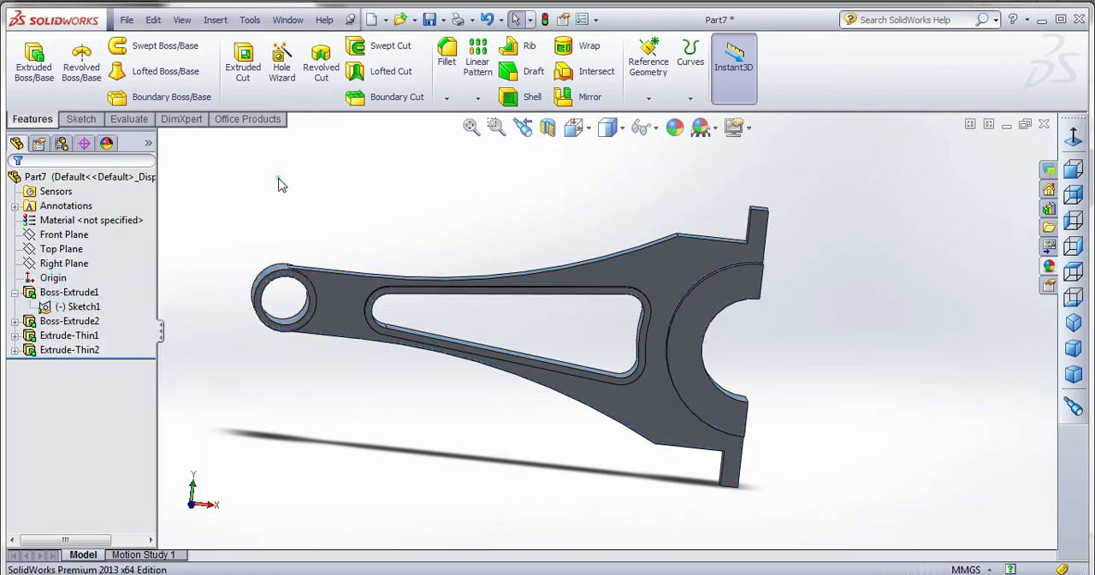
pyautogui.moveTo(381, 303)
pyautogui.mouseDown(button='middle')
pyautogui.moveTo(339, 345)
pyautogui.moveTo(343, 364)
pyautogui.mouseUp(button='middle')
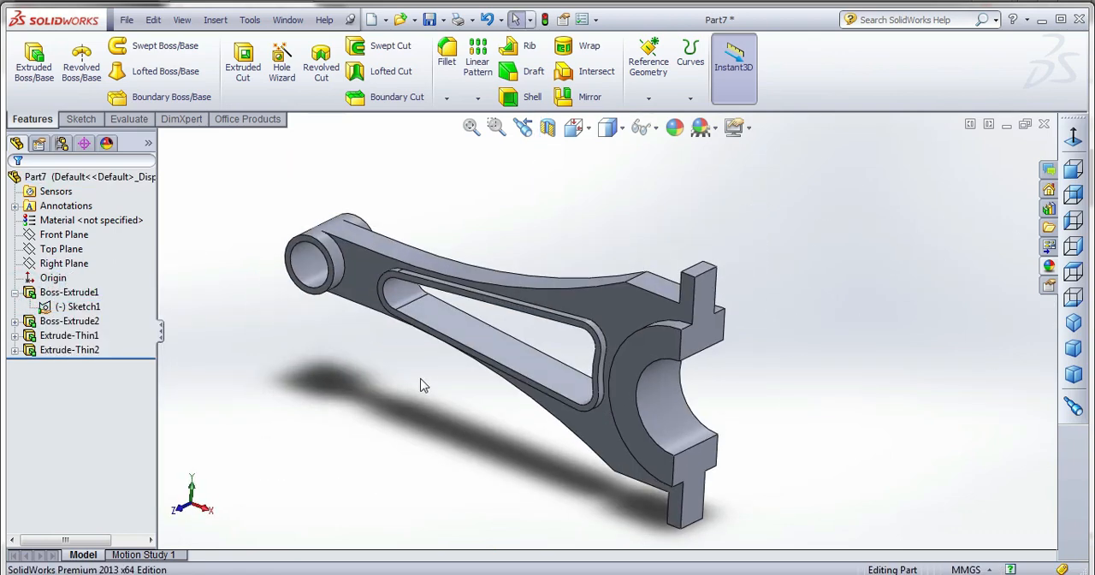
pyautogui.moveTo(422, 385); pyautogui.dragTo(482, 384, button='middle')
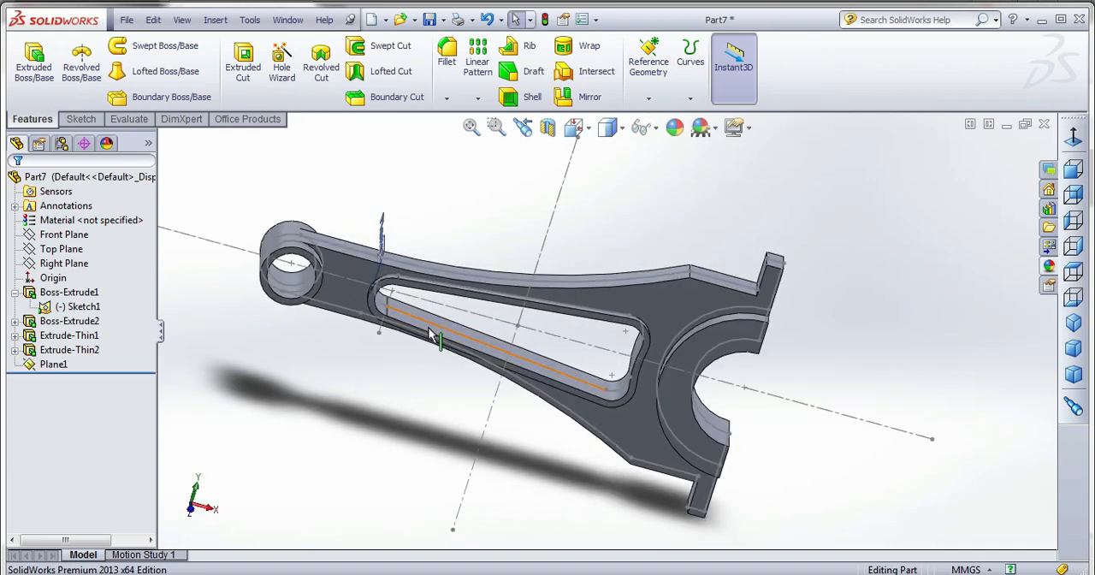
# Start a new sketch on the rod body's flat front face, viewed normal to the sketch plane.
pyautogui.moveTo(430, 333); pyautogui.dragTo(341, 282, button='middle')
pyautogui.click(338, 282)
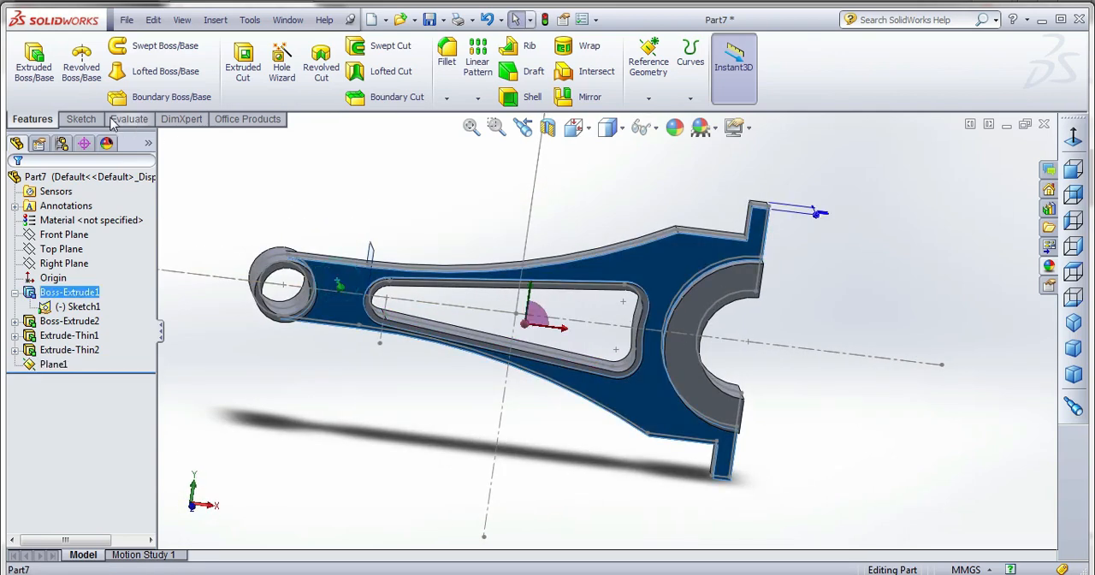
pyautogui.click(81, 119)
pyautogui.click(28, 62)
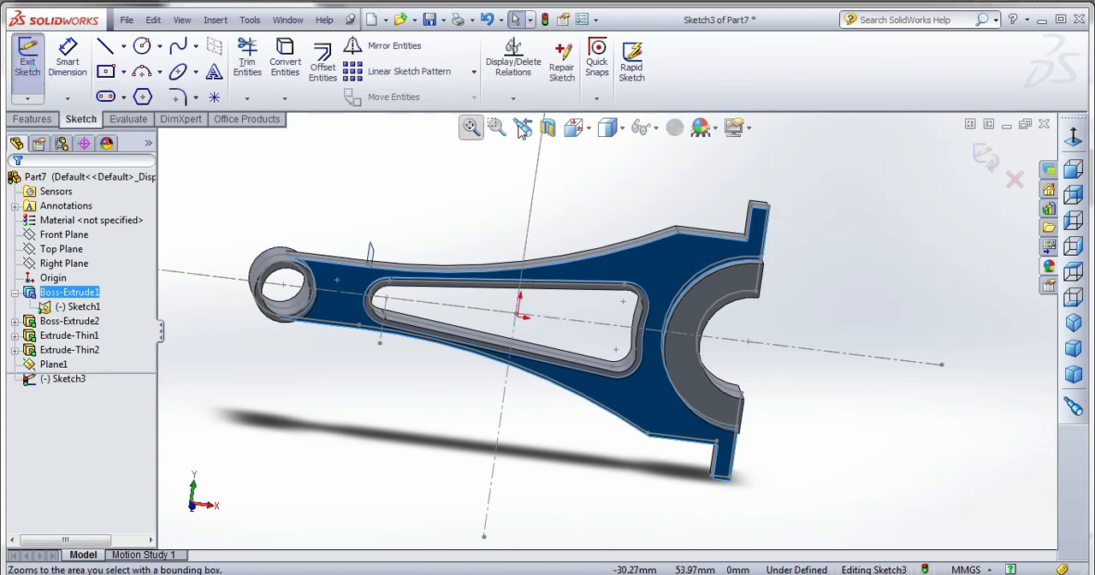
pyautogui.click(573, 126)
pyautogui.click(684, 238)
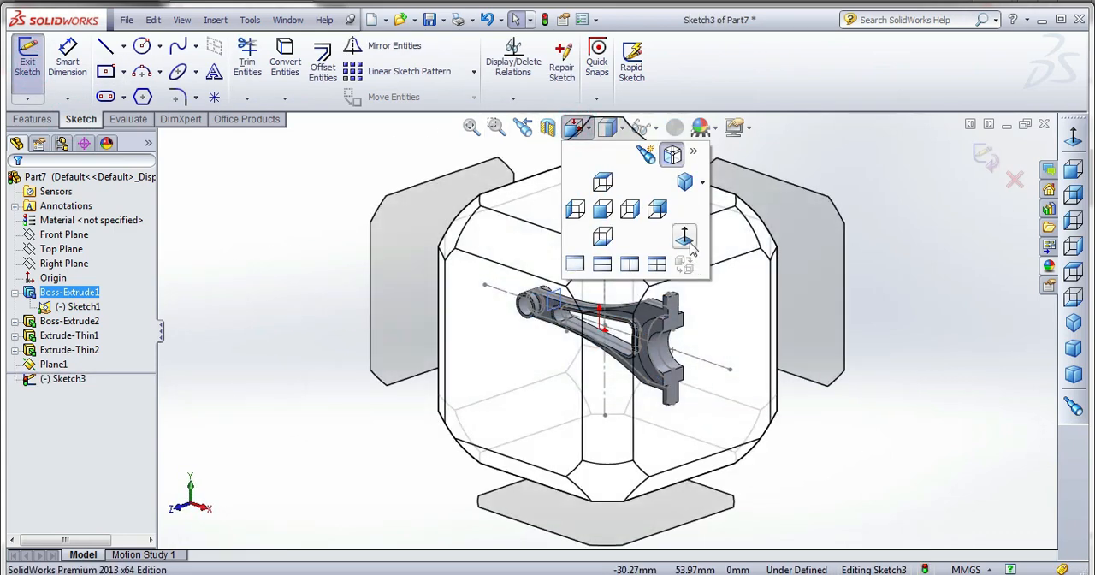
pyautogui.click(685, 238)
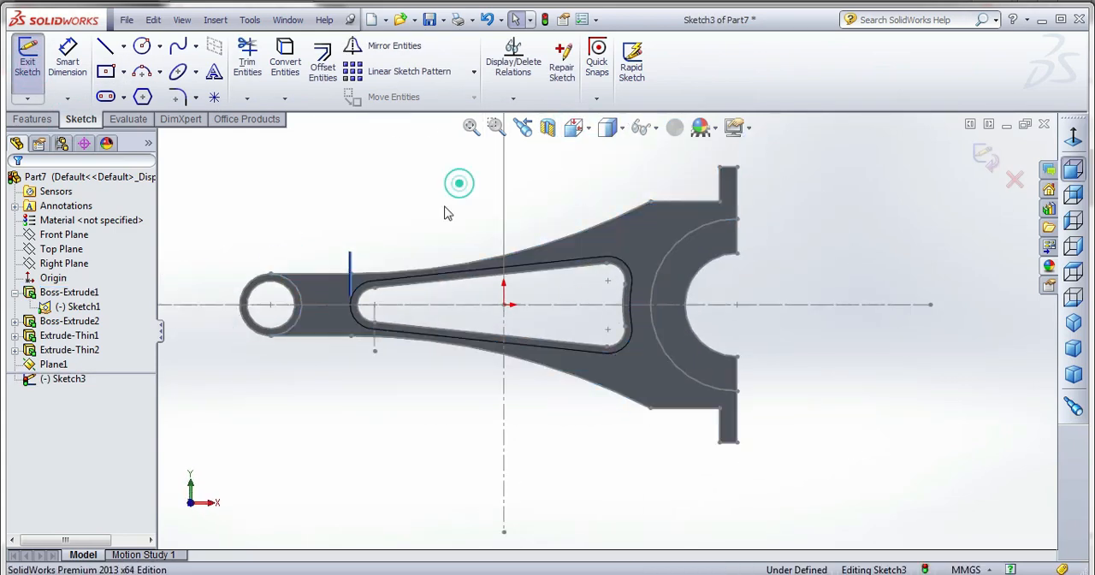
# Convert the rod's upper outline, from the small end along the arc to the flange end, into sketch entities.
pyautogui.click(326, 272)
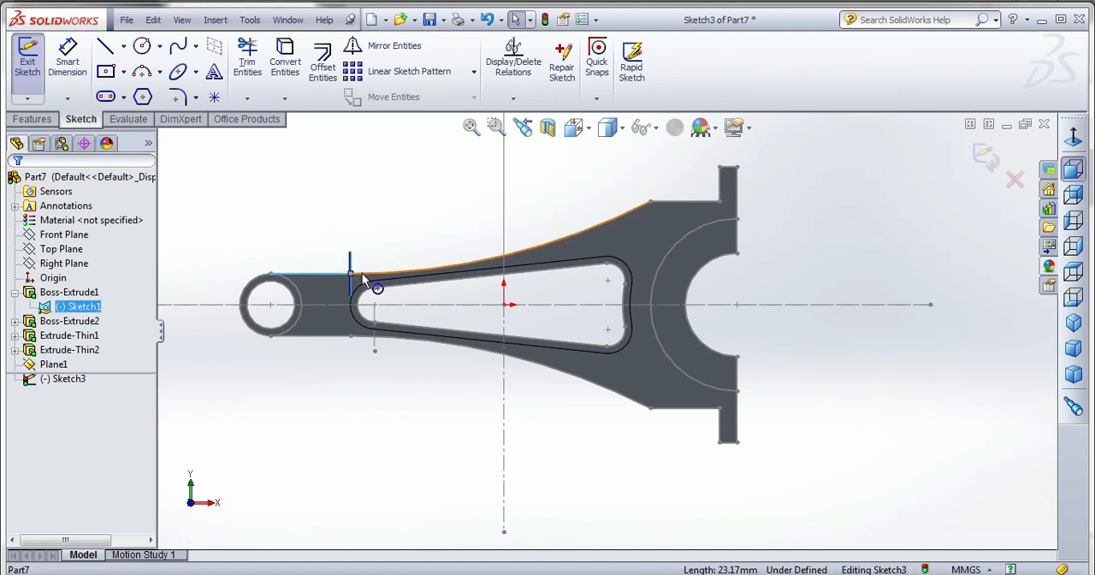
pyautogui.keyDown('ctrl'); pyautogui.click(363, 273); pyautogui.keyUp('ctrl')
pyautogui.keyDown('ctrl'); pyautogui.click(696, 202); pyautogui.keyUp('ctrl')
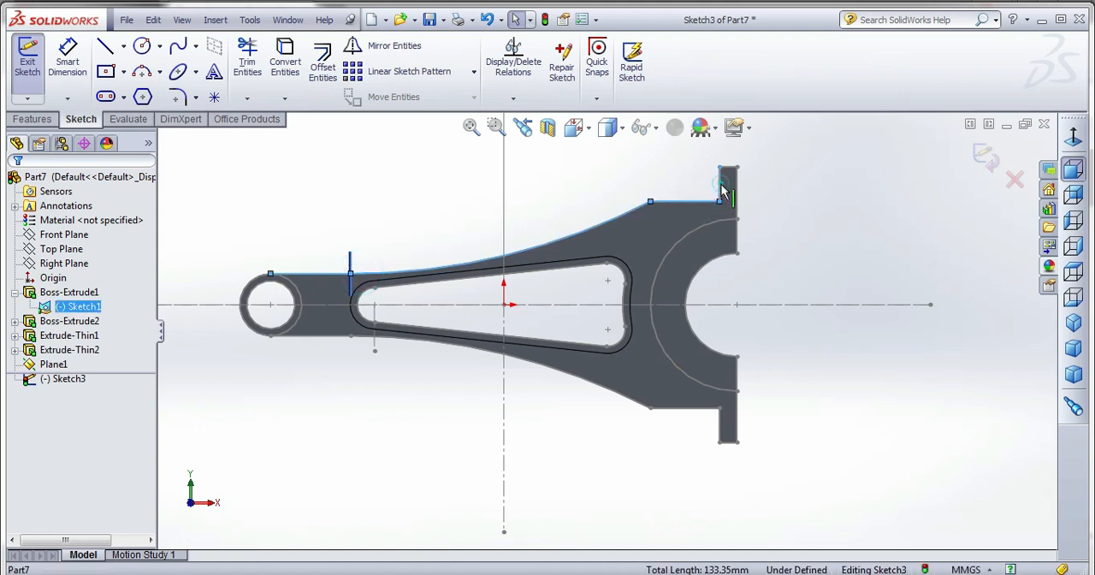
pyautogui.keyDown('ctrl'); pyautogui.click(720, 188); pyautogui.keyUp('ctrl')
pyautogui.keyDown('ctrl'); pyautogui.click(726, 167); pyautogui.keyUp('ctrl')
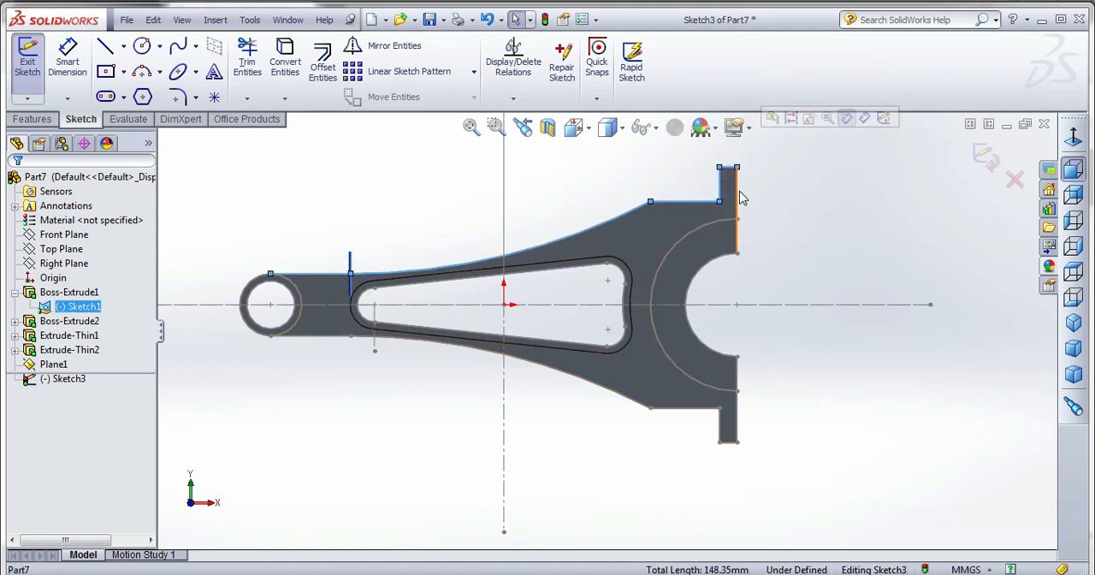
pyautogui.scroll(-2, 741, 198)
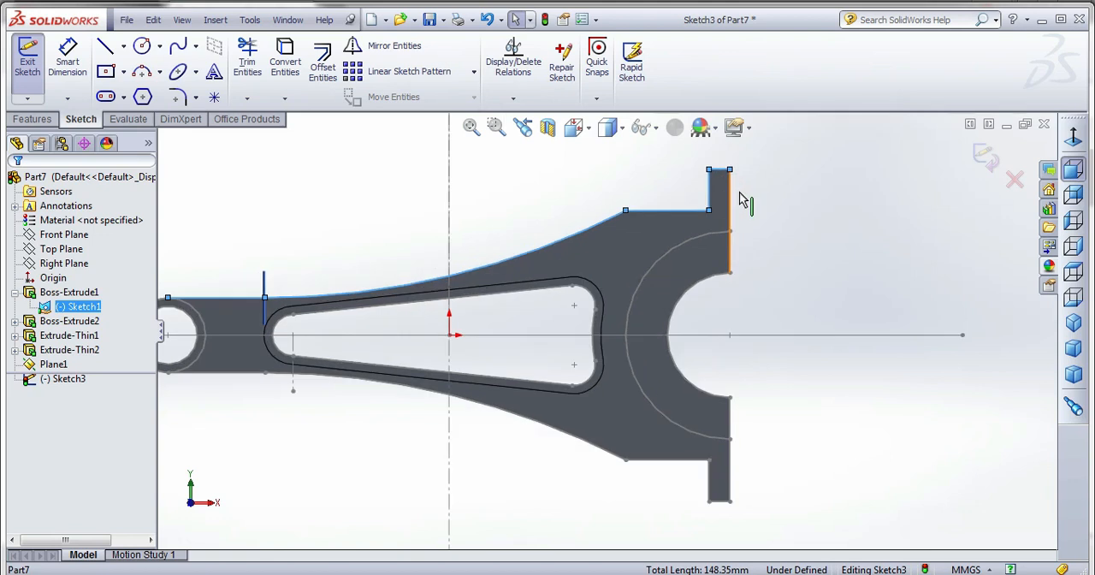
pyautogui.click(283, 64)
# Offset the converted upper outline chain 2 mm inward with a dimension added.
pyautogui.click(323, 64)
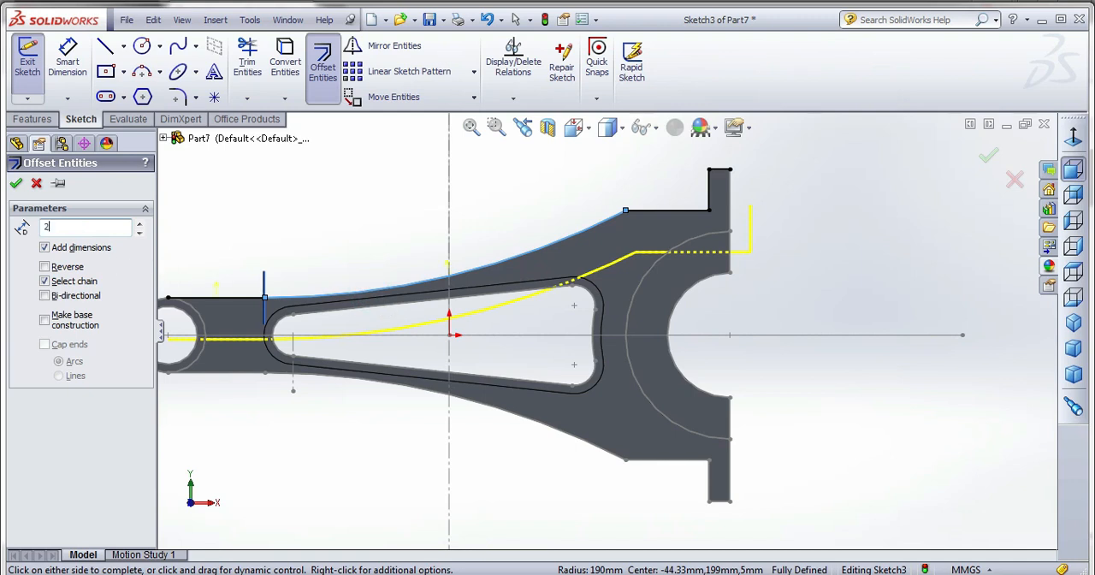
pyautogui.write('2')
pyautogui.press('Return')
pyautogui.scroll(2, 516, 217)
pyautogui.scroll(-2, 458, 279)
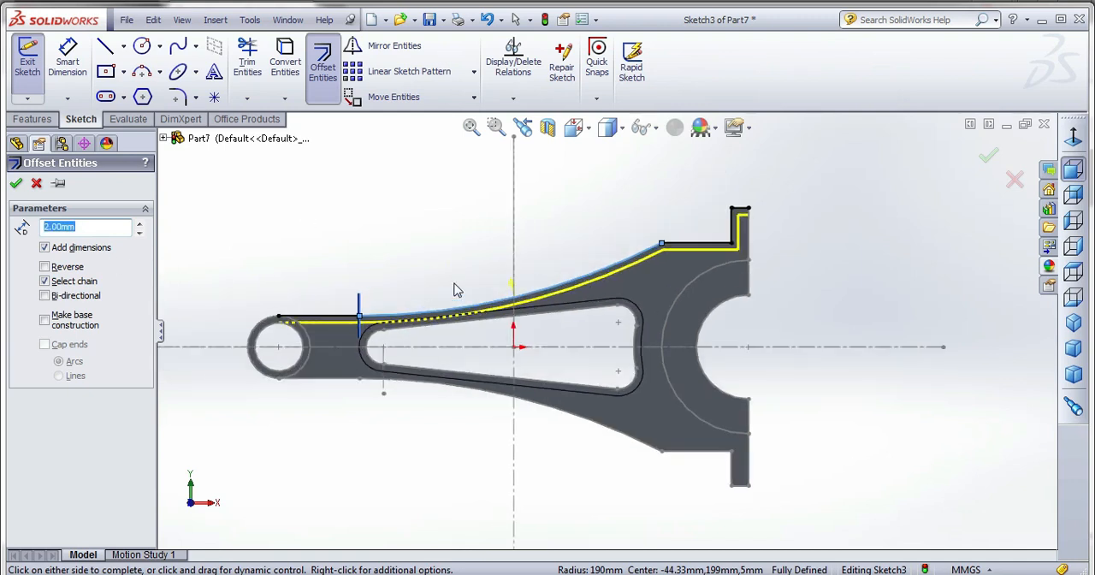
pyautogui.scroll(-2, 838, 213)
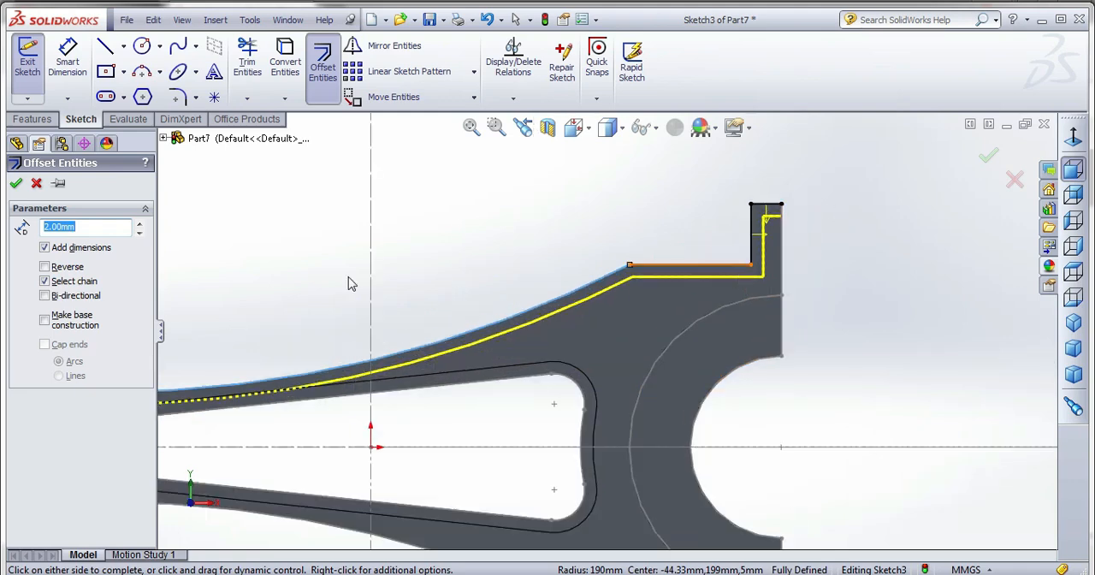
pyautogui.click(17, 184)
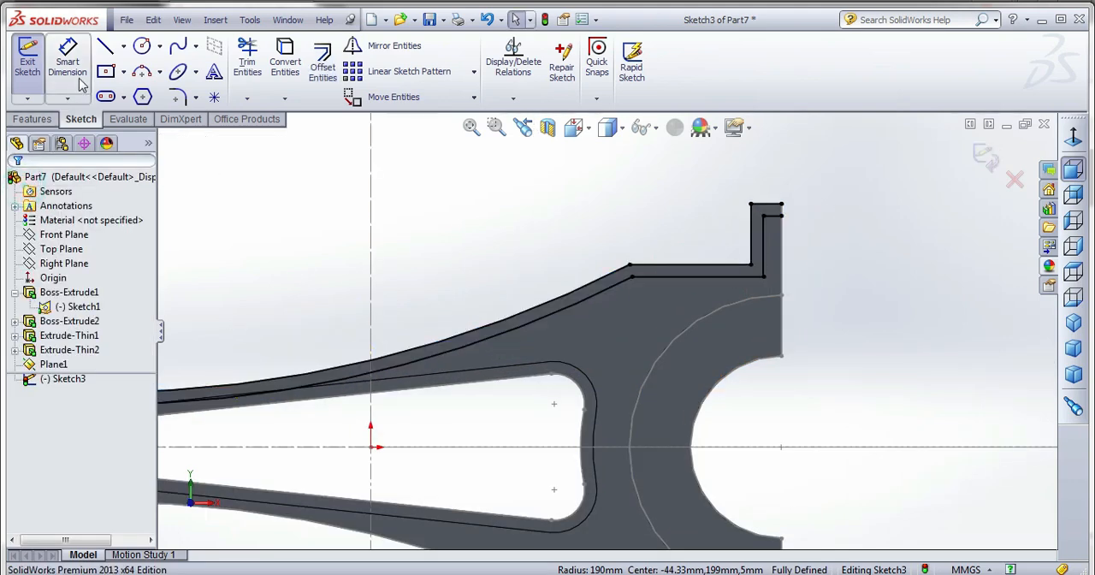
# Close the strip between the outline and its offset with short vertical lines at the flange end and small end.
pyautogui.click(105, 46)
pyautogui.scroll(-2, 802, 194)
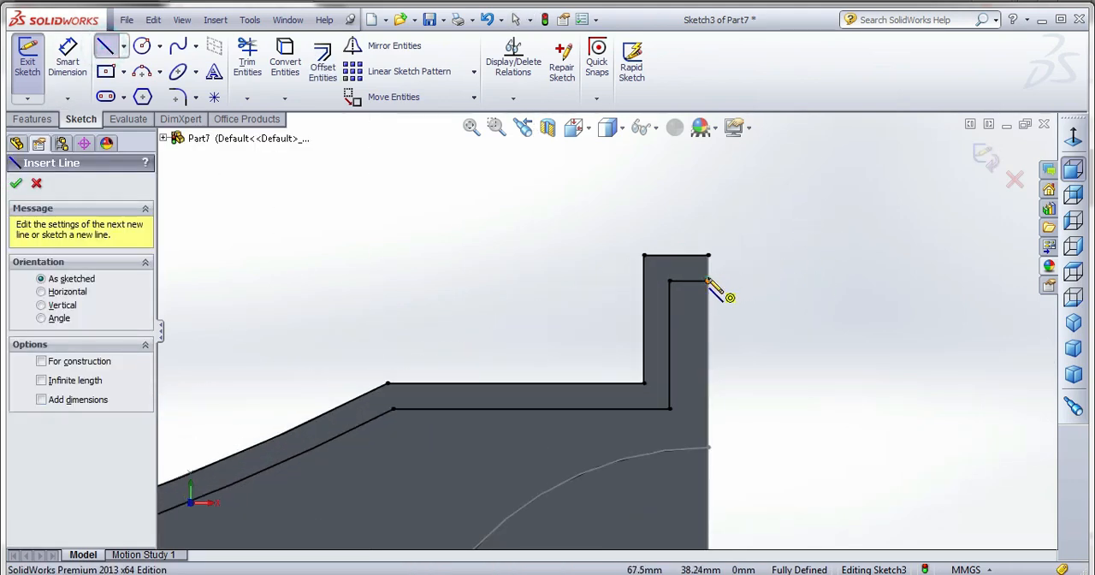
pyautogui.click(708, 280)
pyautogui.click(708, 255)
pyautogui.scroll(9, 837, 223)
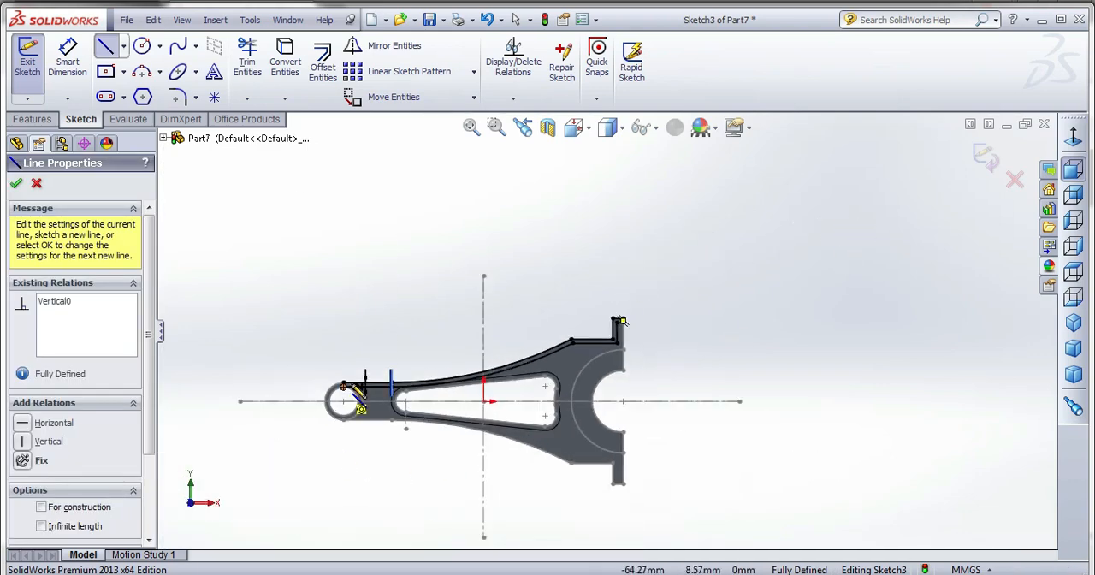
pyautogui.scroll(-10, 342, 383)
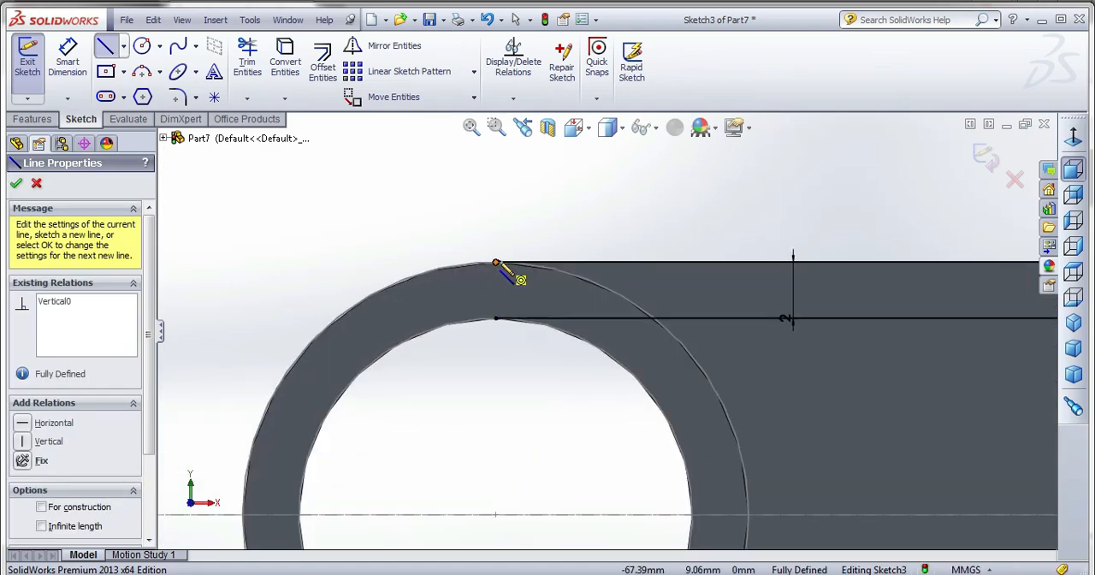
pyautogui.click(495, 262)
pyautogui.click(496, 319)
pyautogui.scroll(6, 373, 291)
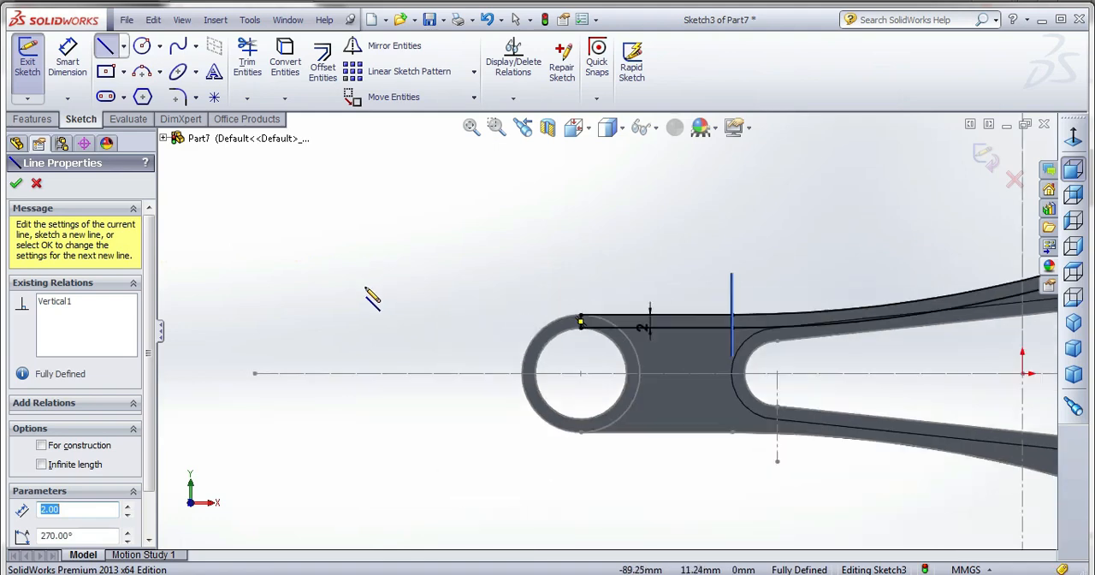
pyautogui.scroll(2, 368, 291)
# Start a blind boss extrusion of the closed upper edge strip with a depth of 2 mm.
pyautogui.click(49, 123)
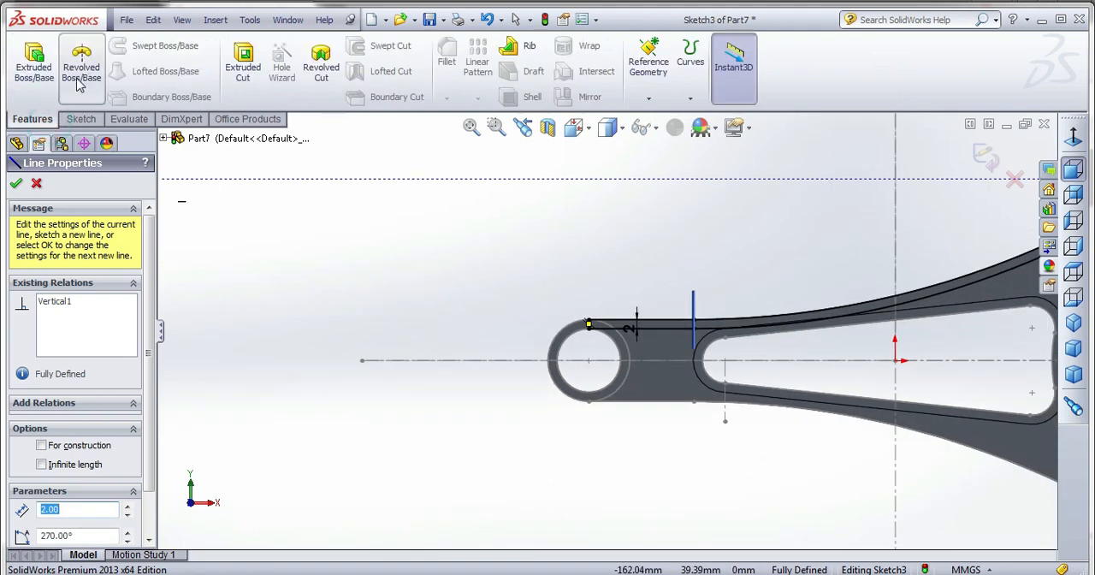
pyautogui.click(41, 73)
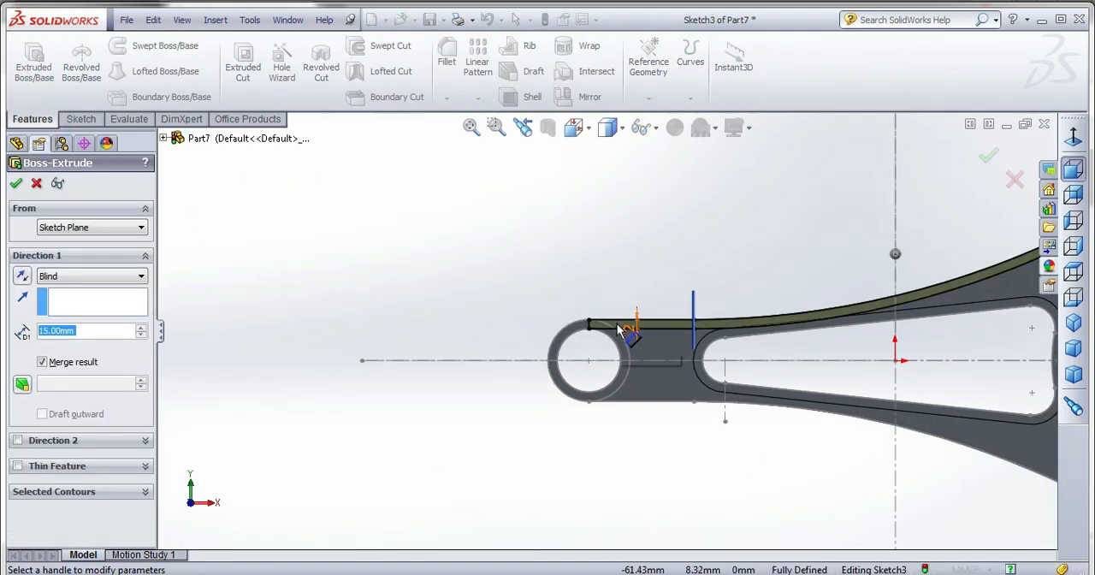
pyautogui.write('2')
pyautogui.moveTo(455, 317); pyautogui.dragTo(825, 256, button='middle')
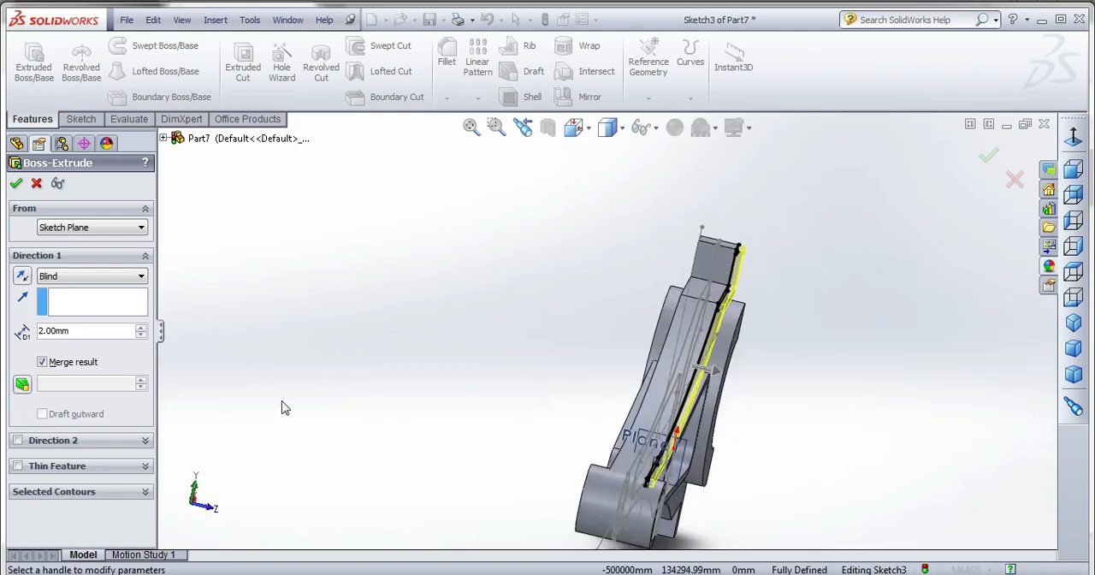
pyautogui.moveTo(551, 335); pyautogui.dragTo(537, 332, button='middle')
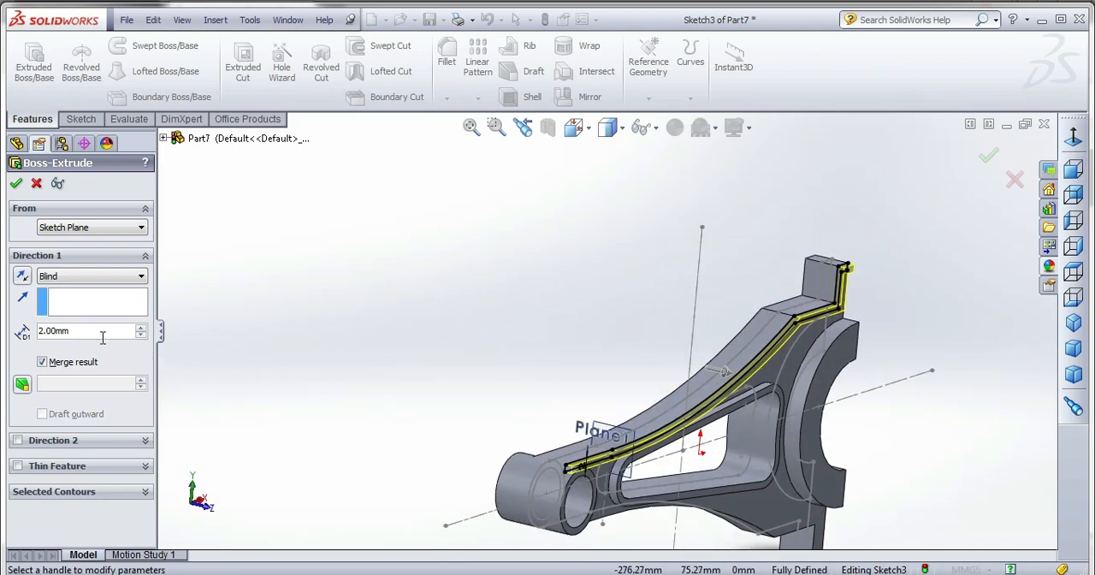
# Try larger extrusion depths of 12 mm and 5 mm for the upper edge strip.
pyautogui.click(141, 329)
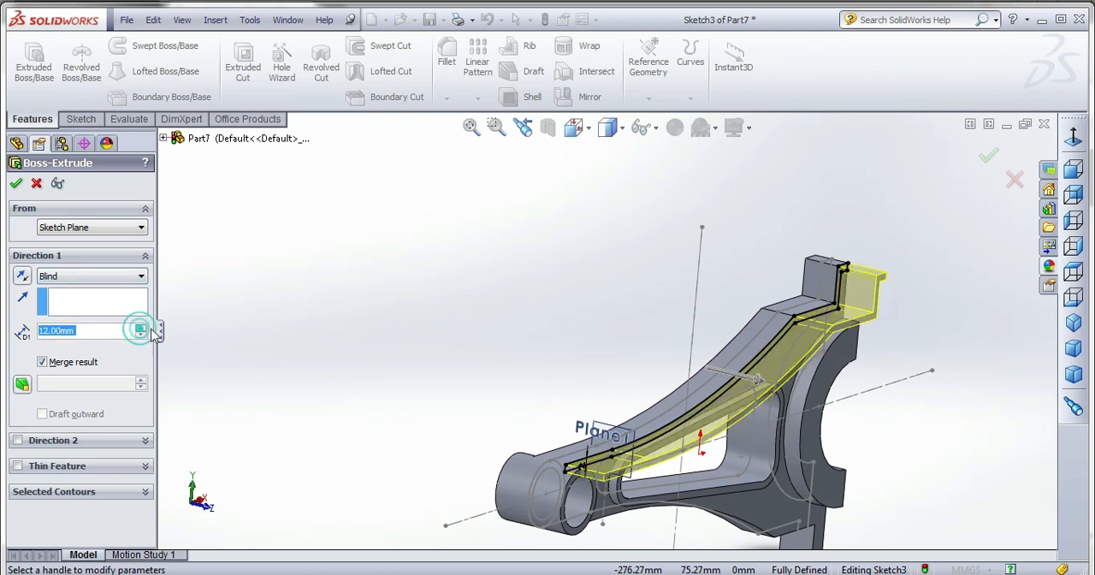
pyautogui.moveTo(481, 350); pyautogui.dragTo(483, 366, button='middle')
pyautogui.doubleClick(92, 331)
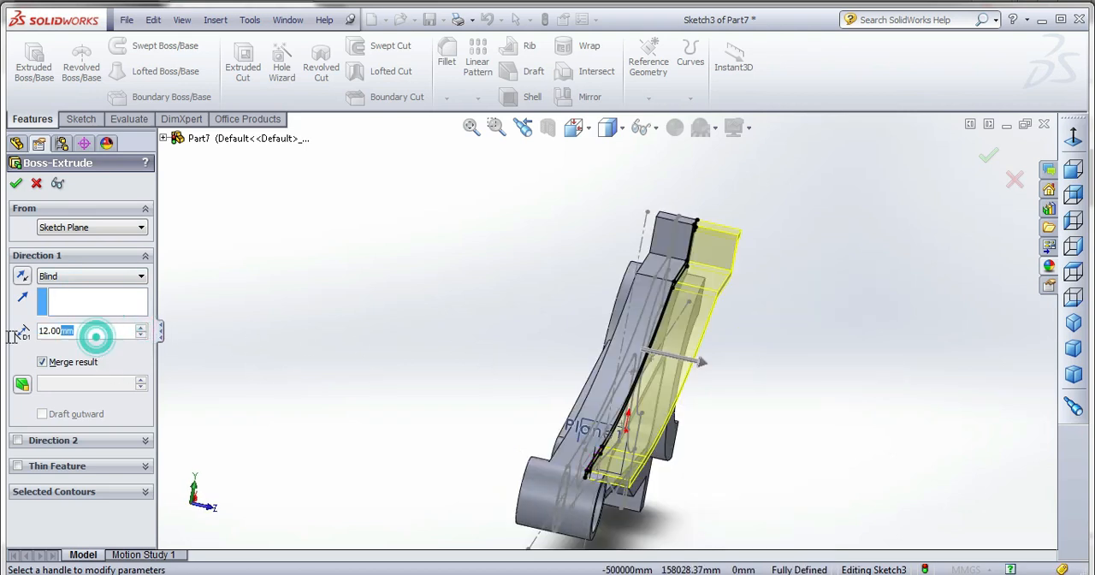
pyautogui.write('5')
pyautogui.press('Return')
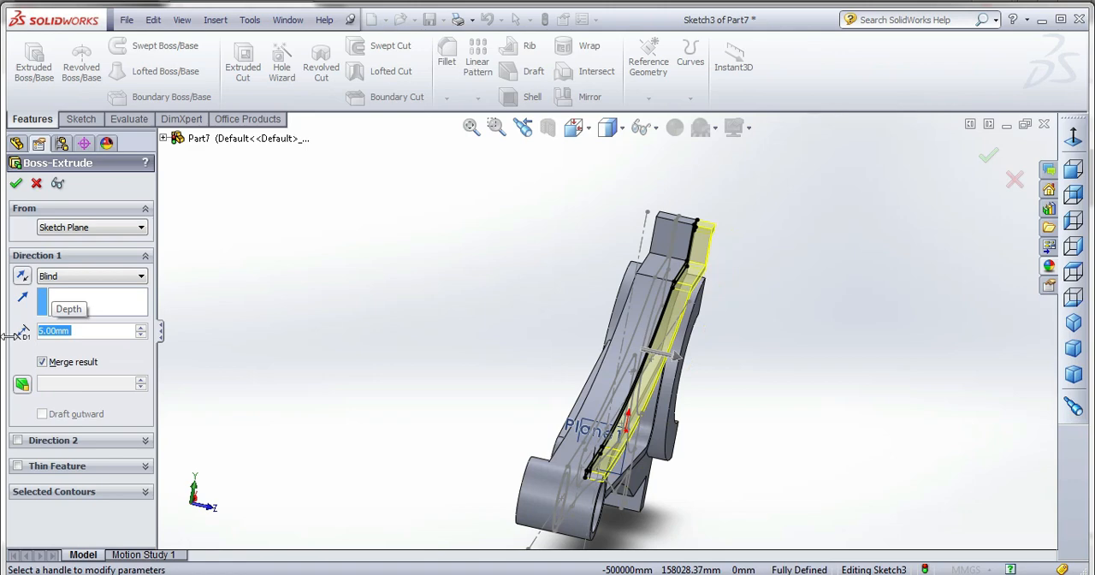
# Set the edge strip's extrusion depth to 3 mm and complete the rib.
pyautogui.moveTo(838, 320); pyautogui.dragTo(686, 389, button='middle')
pyautogui.scroll(-6, 402, 263)
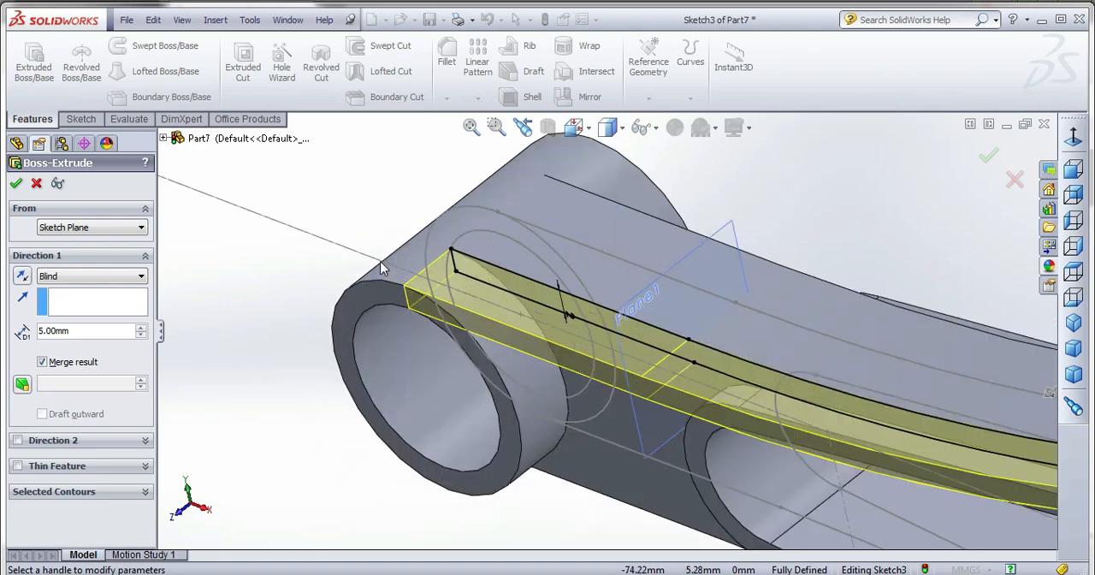
pyautogui.click(128, 331)
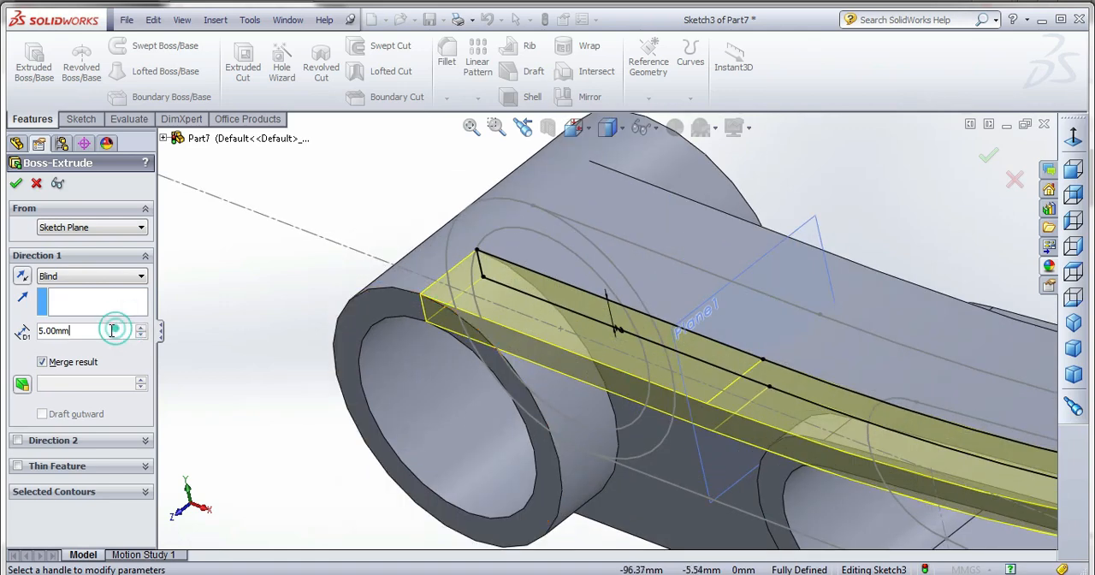
pyautogui.write('3')
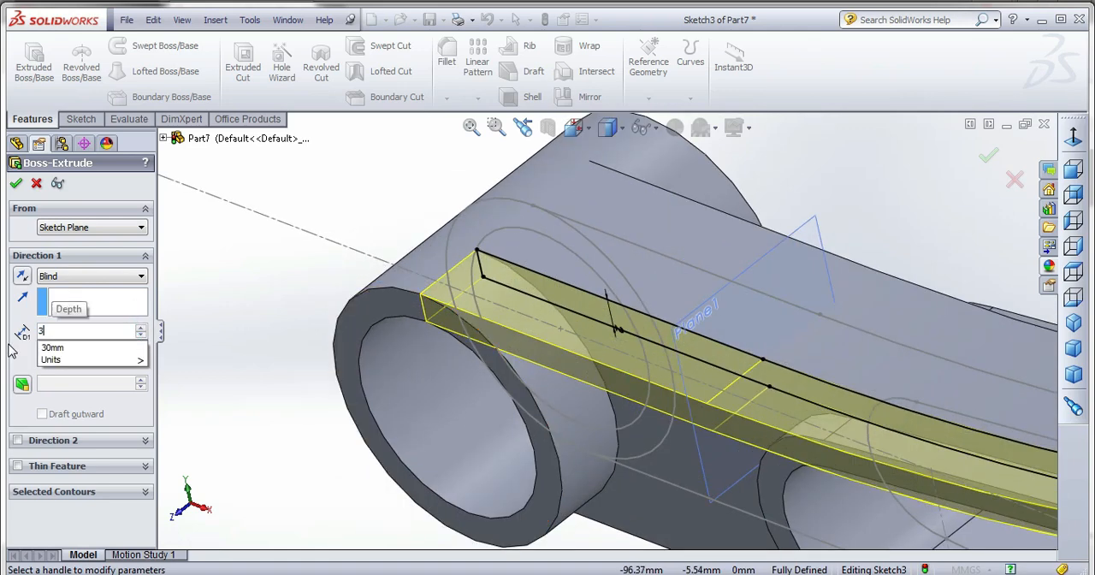
pyautogui.press('Return')
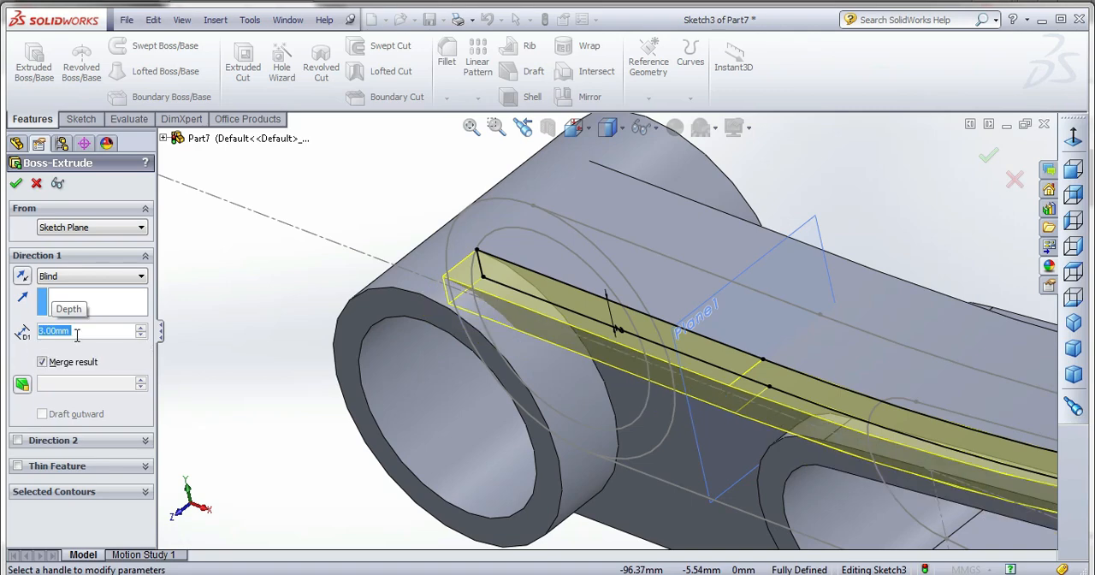
pyautogui.click(17, 185)
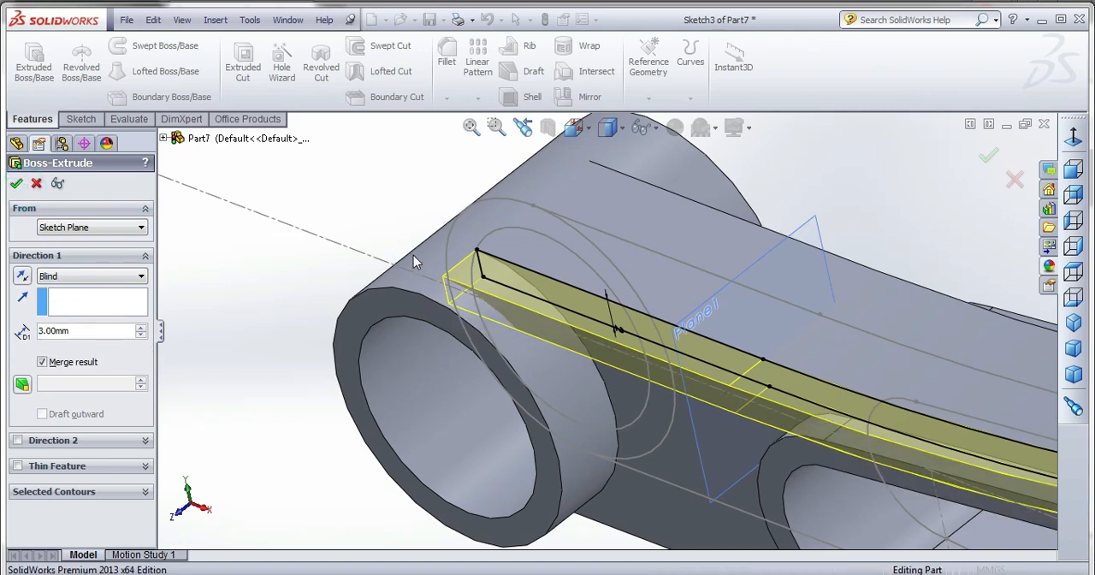
# Mirror the upper edge rib about the Top Plane onto the rod's lower edge.
pyautogui.scroll(3, 413, 261)
pyautogui.moveTo(413, 262); pyautogui.dragTo(452, 277, button='middle')
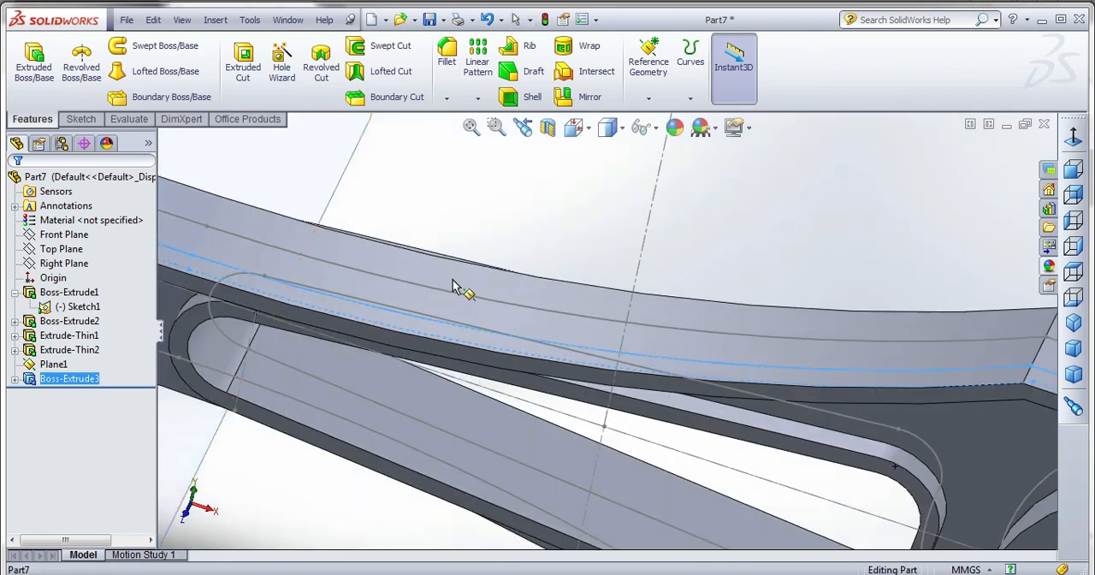
pyautogui.scroll(4, 453, 277)
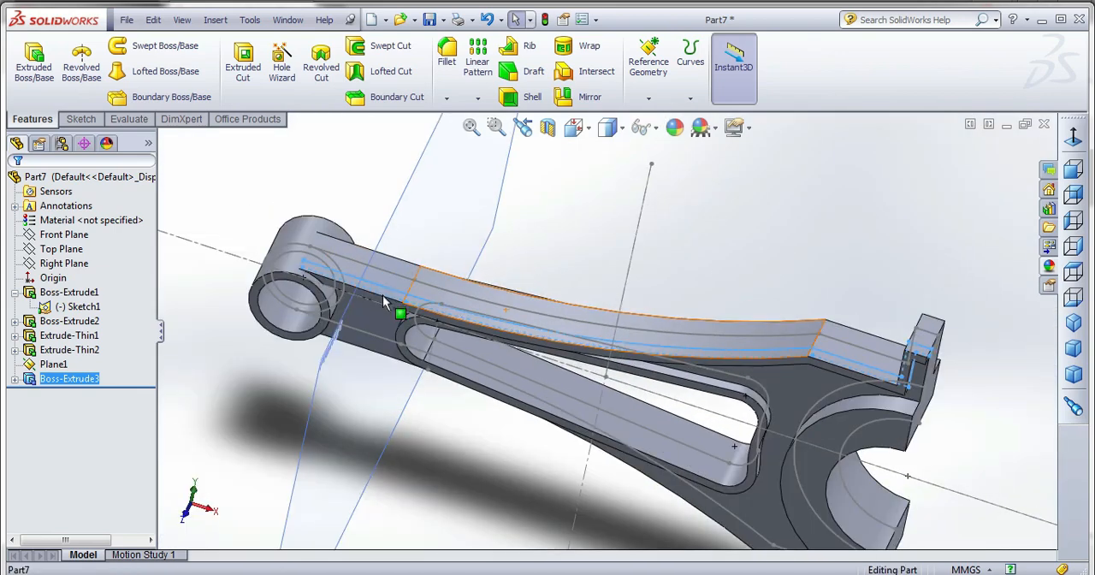
pyautogui.click(589, 97)
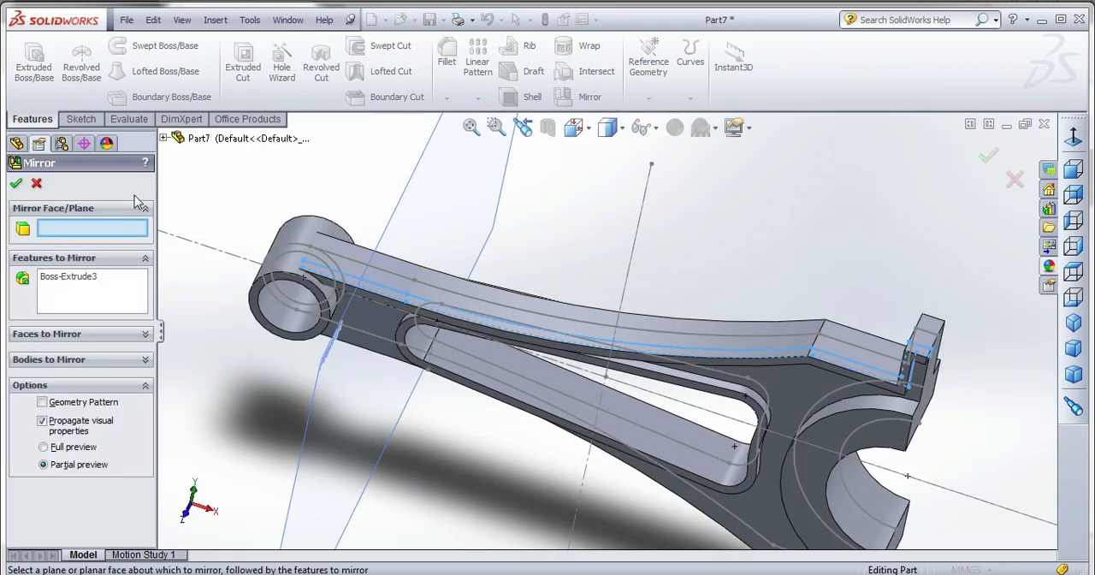
pyautogui.click(163, 138)
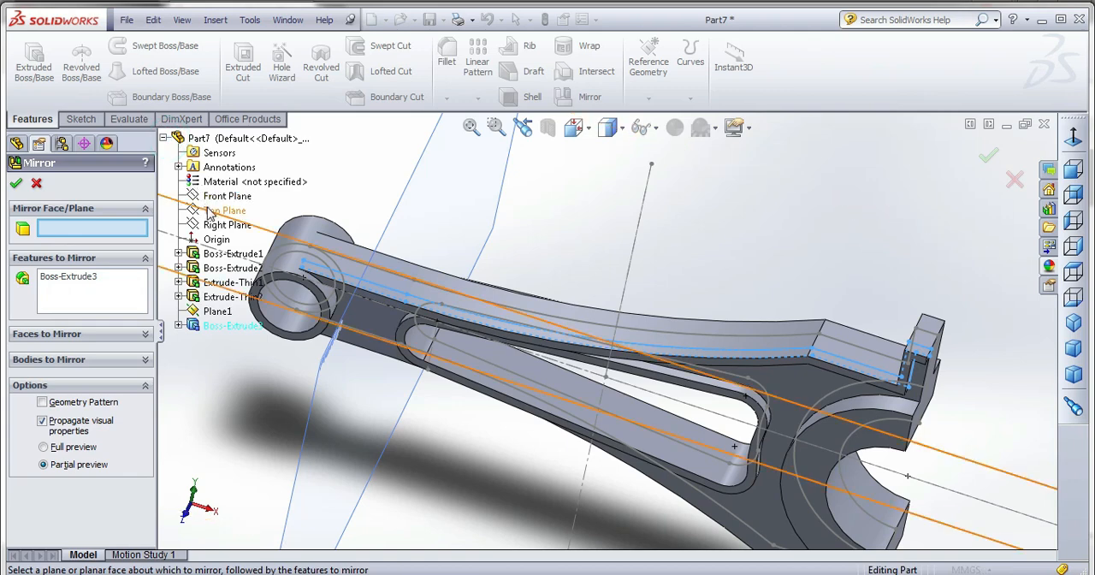
pyautogui.scroll(6, 516, 253)
pyautogui.moveTo(535, 295); pyautogui.dragTo(520, 349, button='middle')
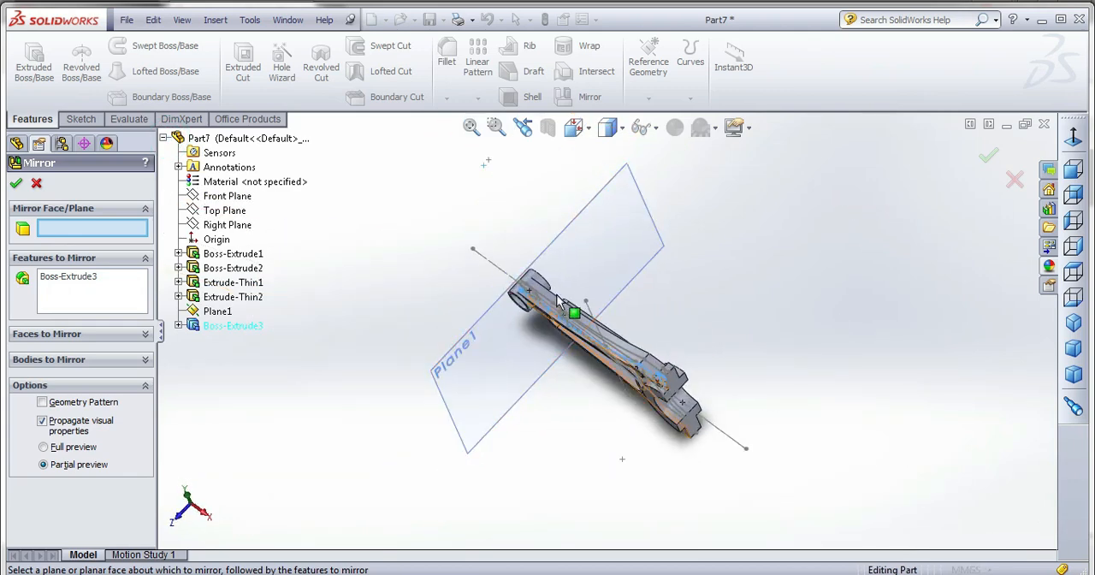
pyautogui.click(235, 214)
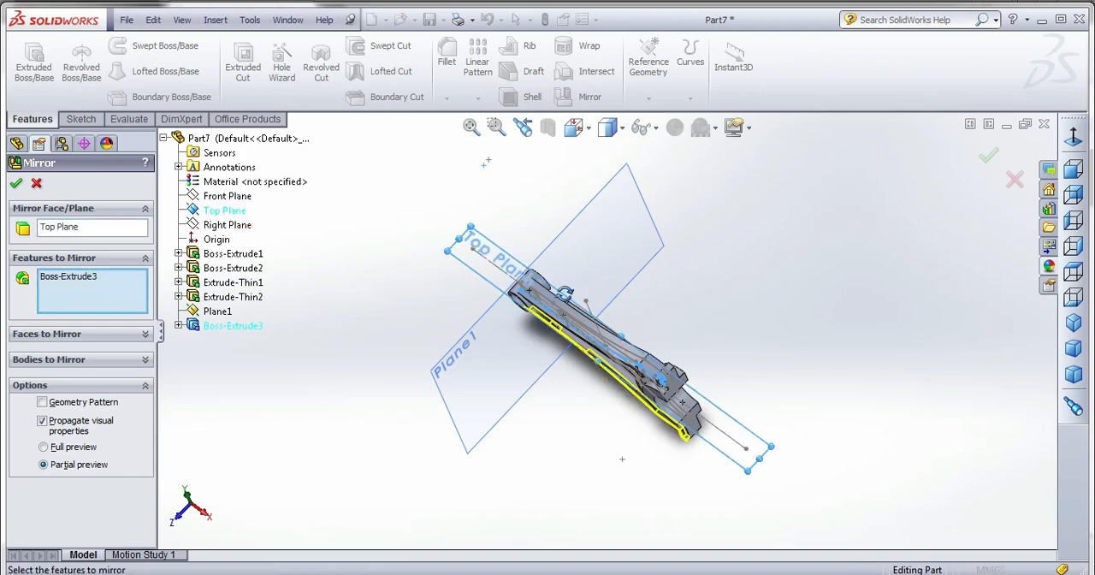
pyautogui.moveTo(594, 306); pyautogui.dragTo(550, 127, button='middle')
pyautogui.scroll(-3, 585, 318)
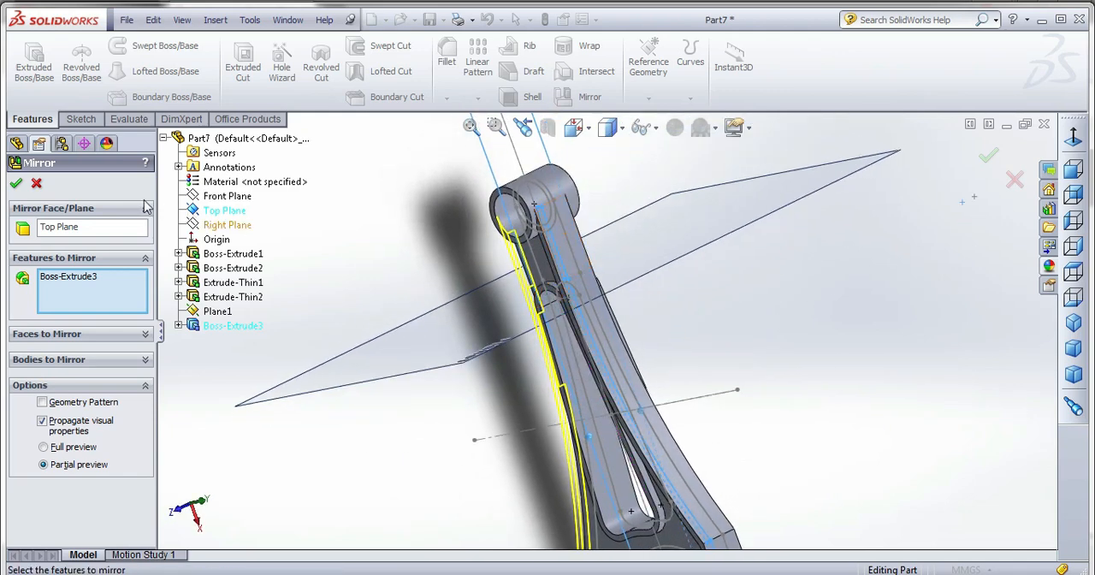
pyautogui.click(16, 184)
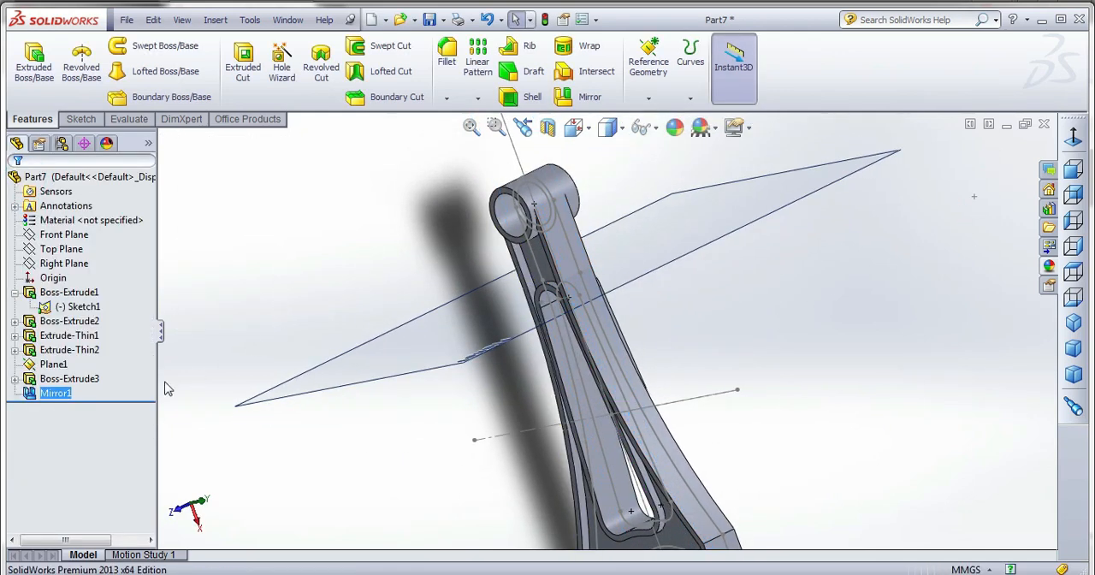
# Delete the unused reference plane Plane1 from the part.
pyautogui.click(56, 366)
pyautogui.press('Delete')
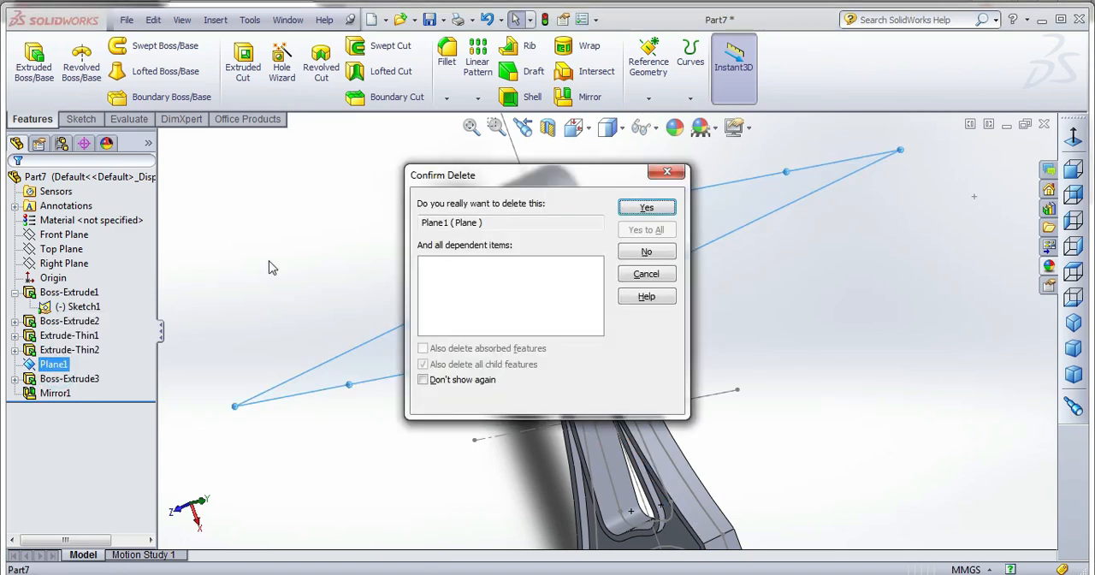
pyautogui.click(647, 207)
# Start a mirror of both edge ribs, Boss-Extrude3 and Mirror1, with the Top Plane as the mirror plane.
pyautogui.click(58, 379)
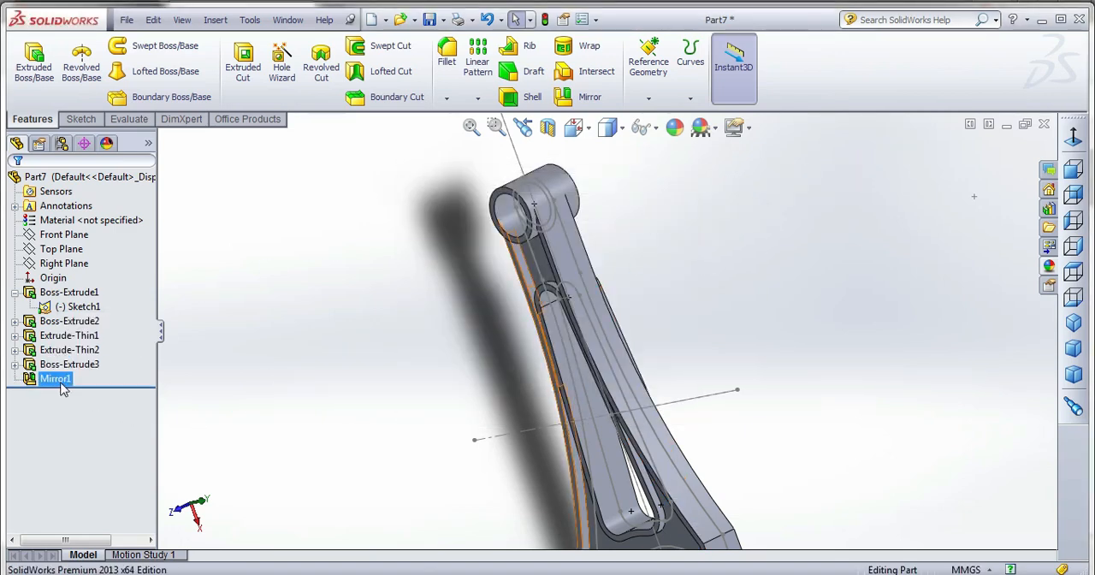
pyautogui.keyDown('ctrl'); pyautogui.click(64, 366); pyautogui.keyUp('ctrl')
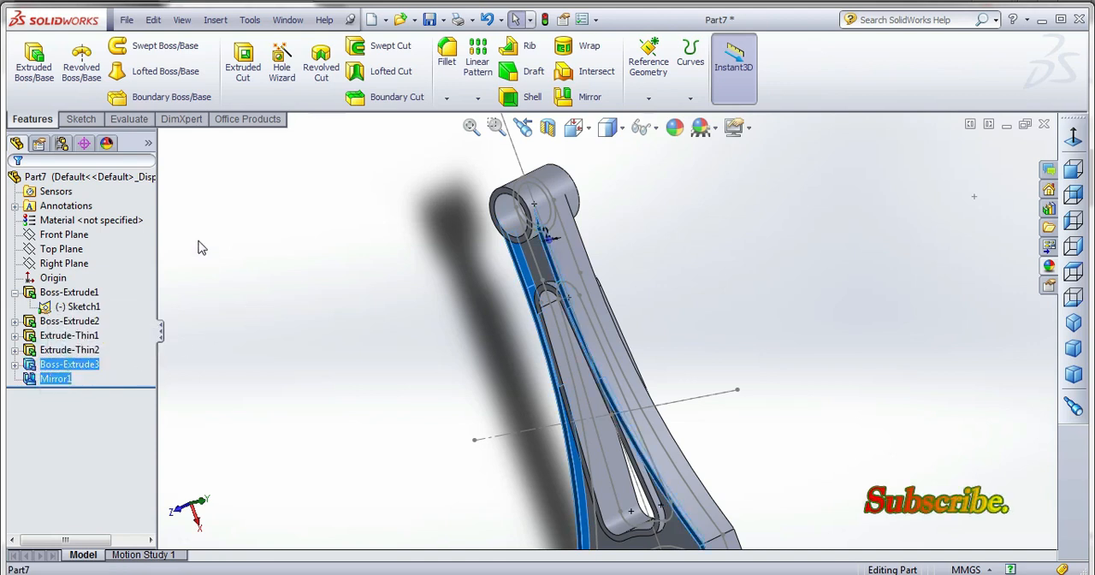
pyautogui.click(589, 97)
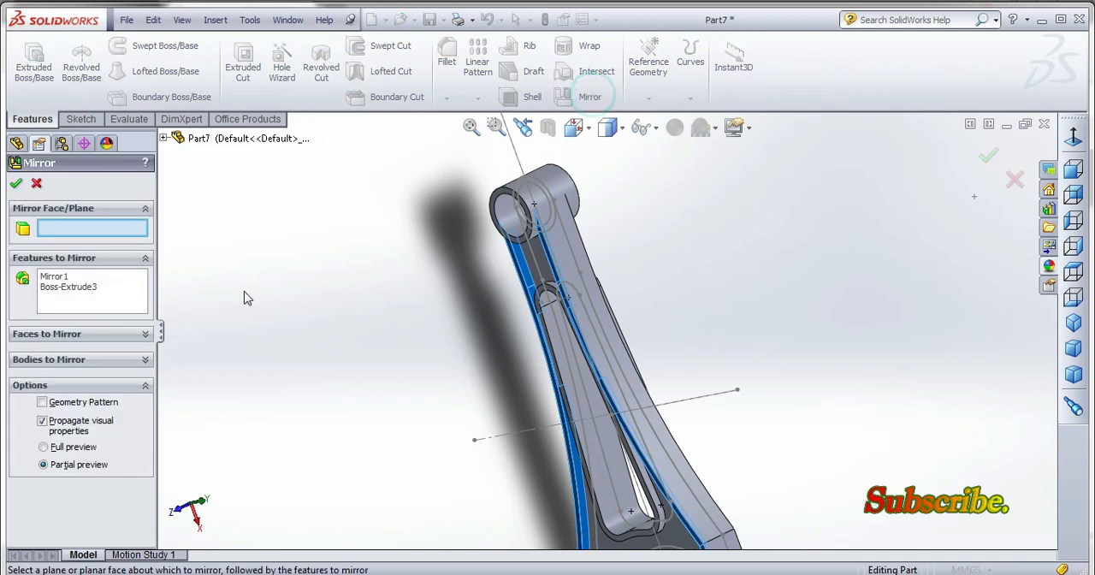
pyautogui.click(163, 138)
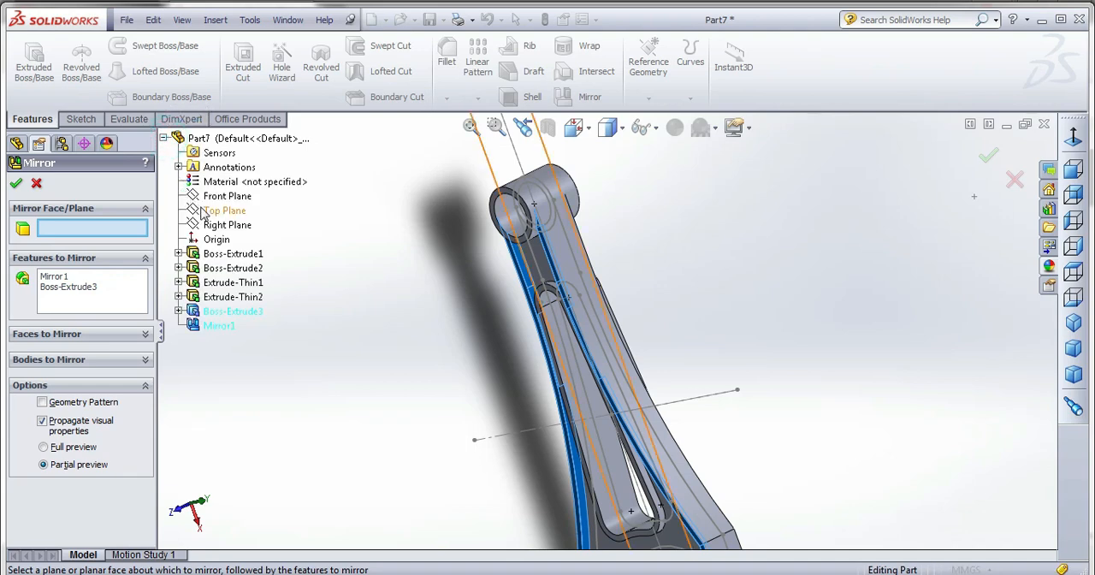
pyautogui.click(209, 210)
pyautogui.moveTo(427, 254); pyautogui.dragTo(391, 281, button='middle')
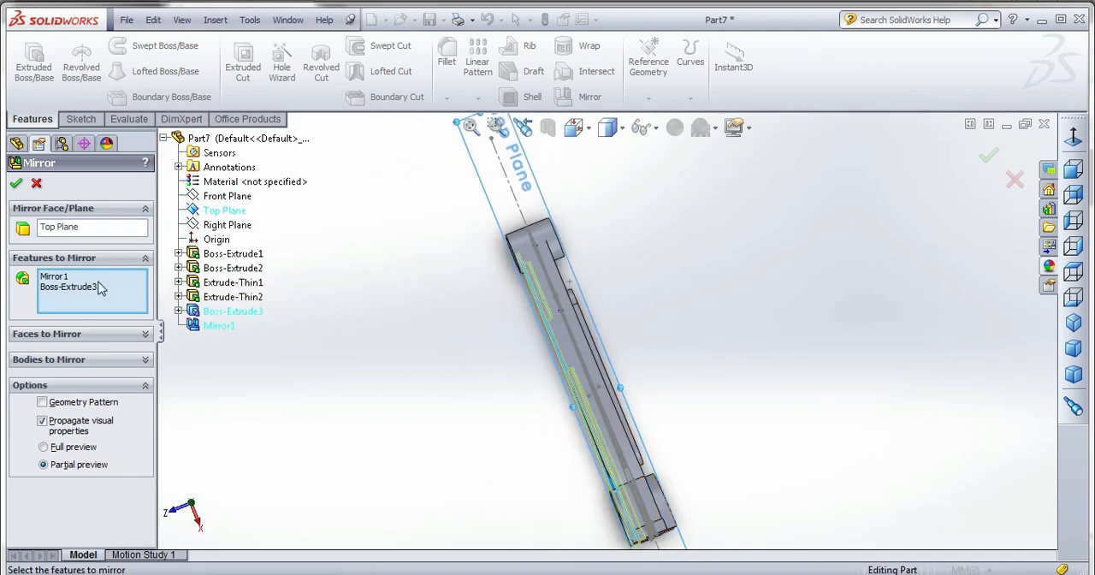
# Replace the mirror plane with the Front Plane and complete the mirror of both edge ribs.
pyautogui.click(64, 226)
pyautogui.press('Delete')
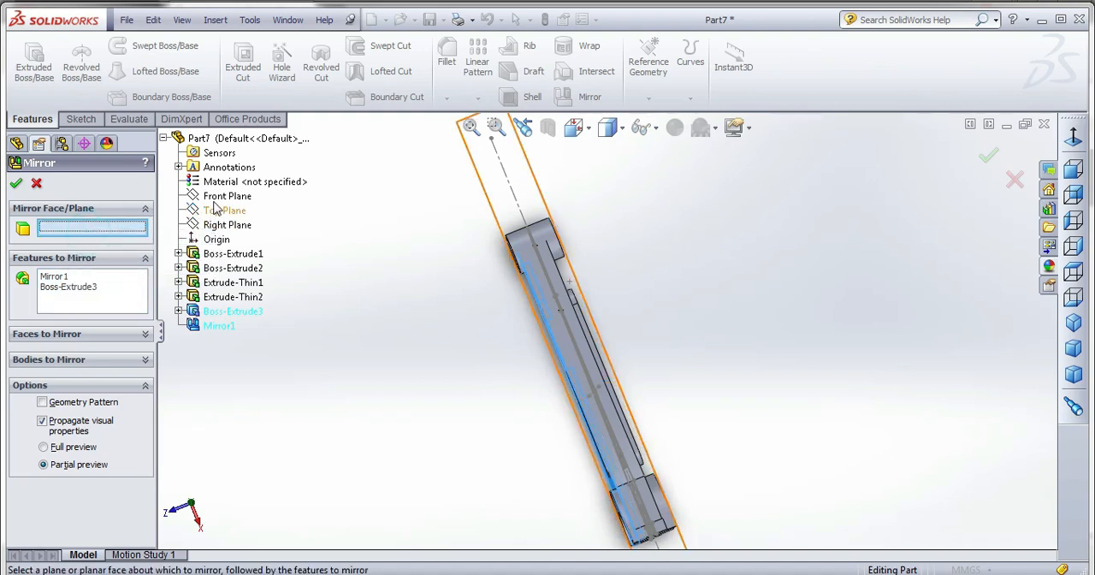
pyautogui.click(220, 197)
pyautogui.moveTo(380, 333); pyautogui.dragTo(440, 383, button='middle')
pyautogui.moveTo(633, 416); pyautogui.dragTo(660, 411, button='middle')
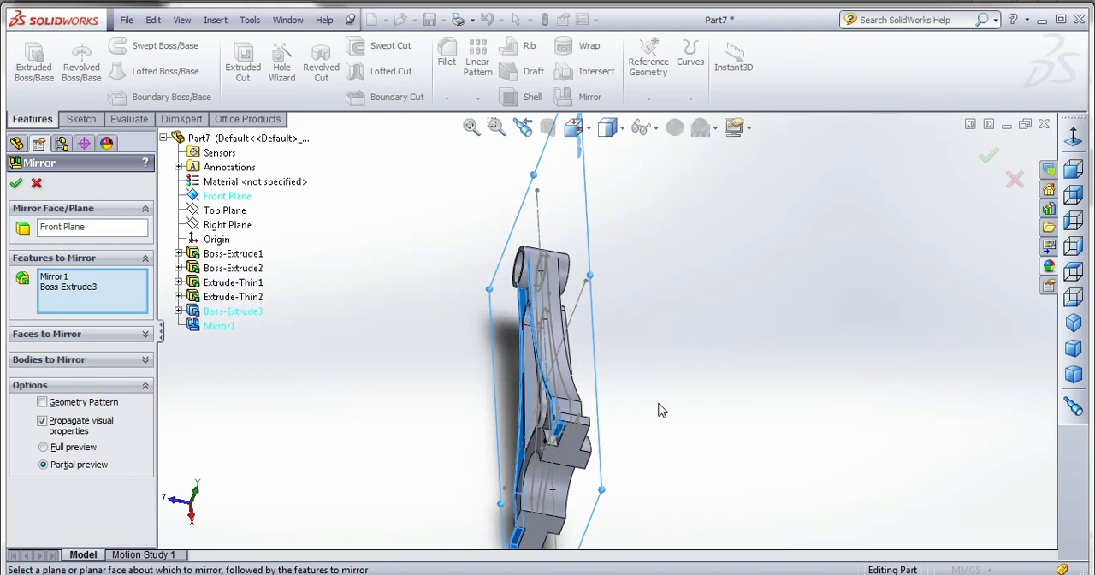
pyautogui.click(15, 183)
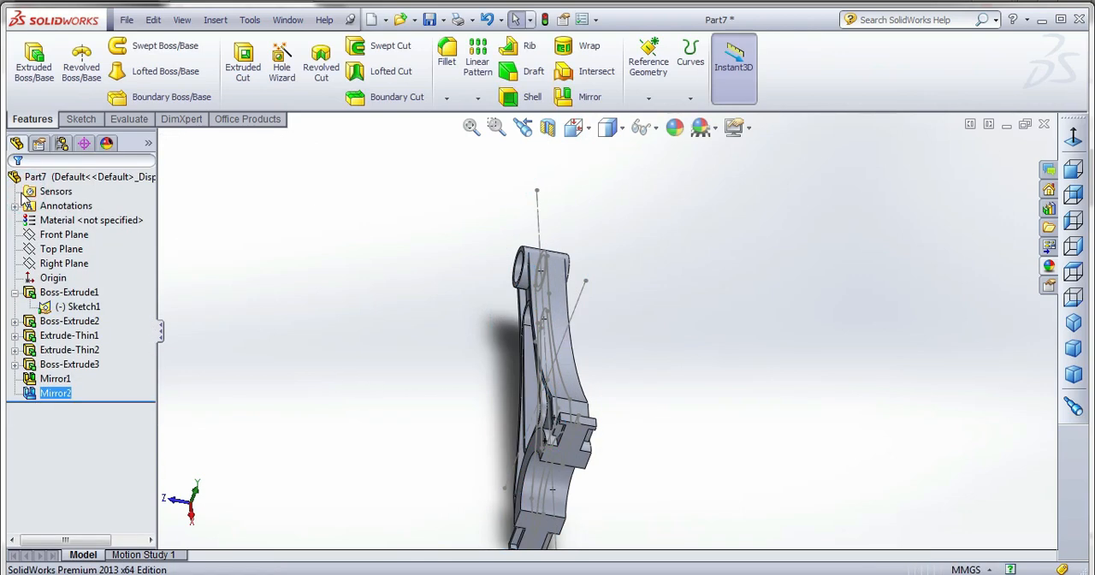
# Hide the rod's base sketch, Sketch1, in the model.
pyautogui.moveTo(415, 361)
pyautogui.mouseDown(button='middle')
pyautogui.moveTo(350, 349)
pyautogui.moveTo(317, 257)
pyautogui.moveTo(530, 305)
pyautogui.moveTo(563, 217)
pyautogui.moveTo(525, 288)
pyautogui.moveTo(391, 268)
pyautogui.mouseUp(button='middle')
pyautogui.click(679, 359)
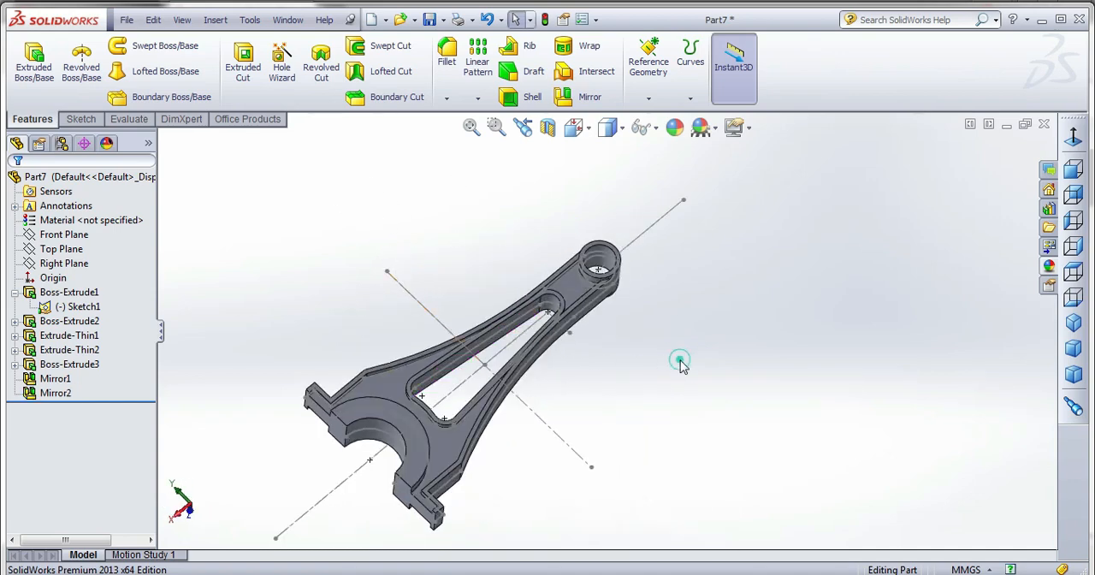
pyautogui.rightClick(77, 306)
pyautogui.click(72, 283)
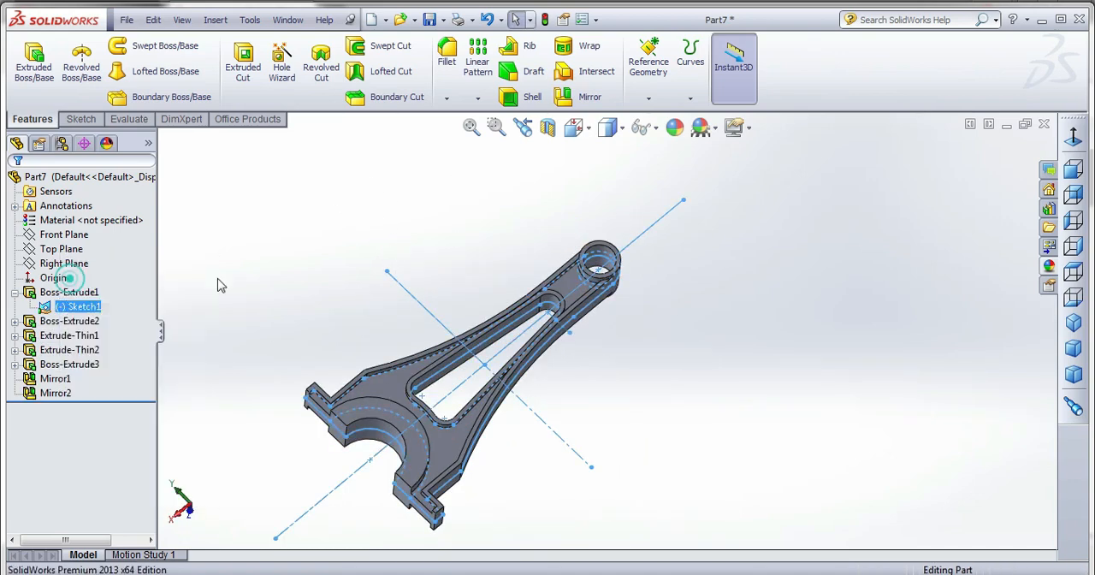
pyautogui.moveTo(442, 359); pyautogui.dragTo(626, 338, button='middle')
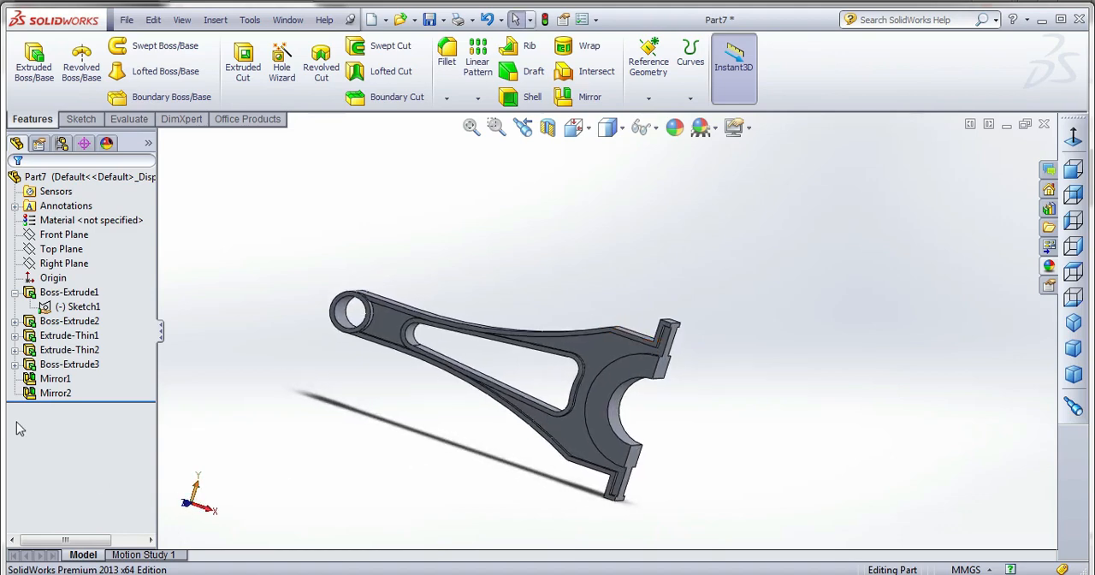
# Examine the rod's extruded features and which of them use the shared base sketch, Sketch1.
pyautogui.click(15, 350)
pyautogui.click(53, 364)
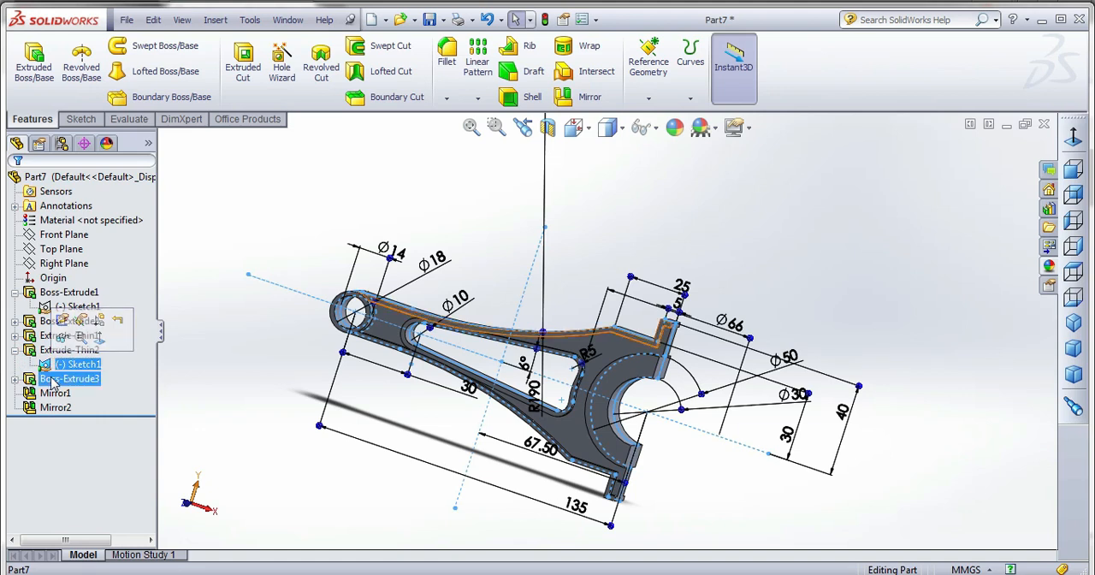
pyautogui.click(64, 378)
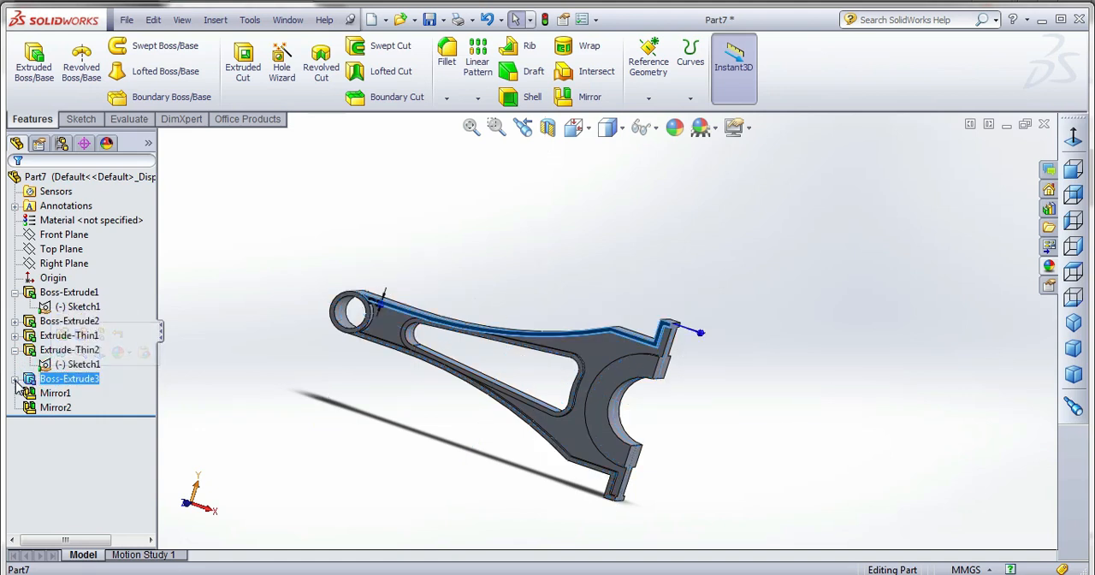
pyautogui.click(44, 336)
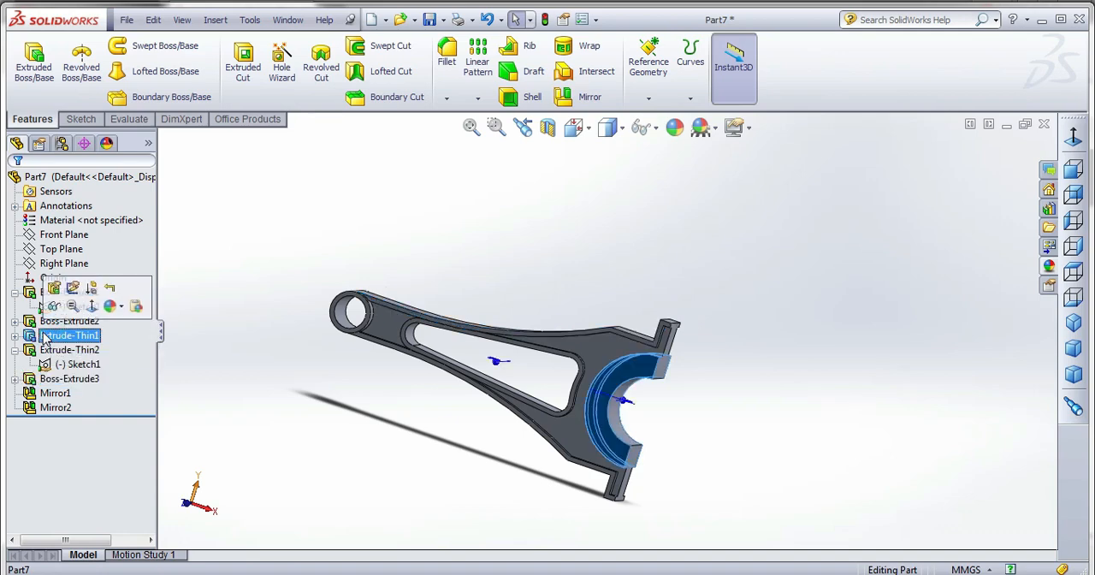
pyautogui.click(53, 380)
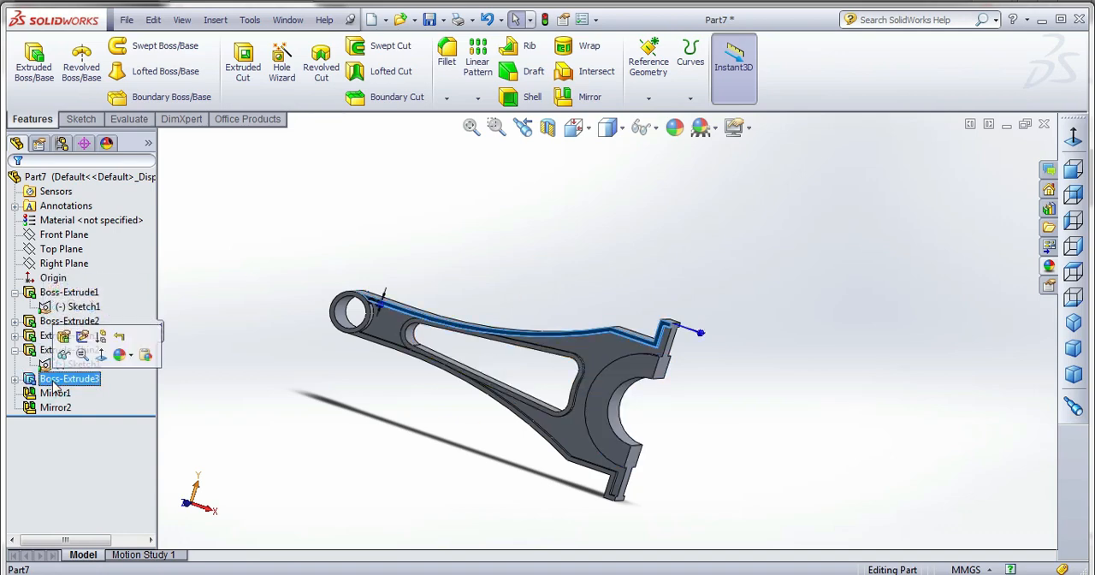
pyautogui.click(43, 325)
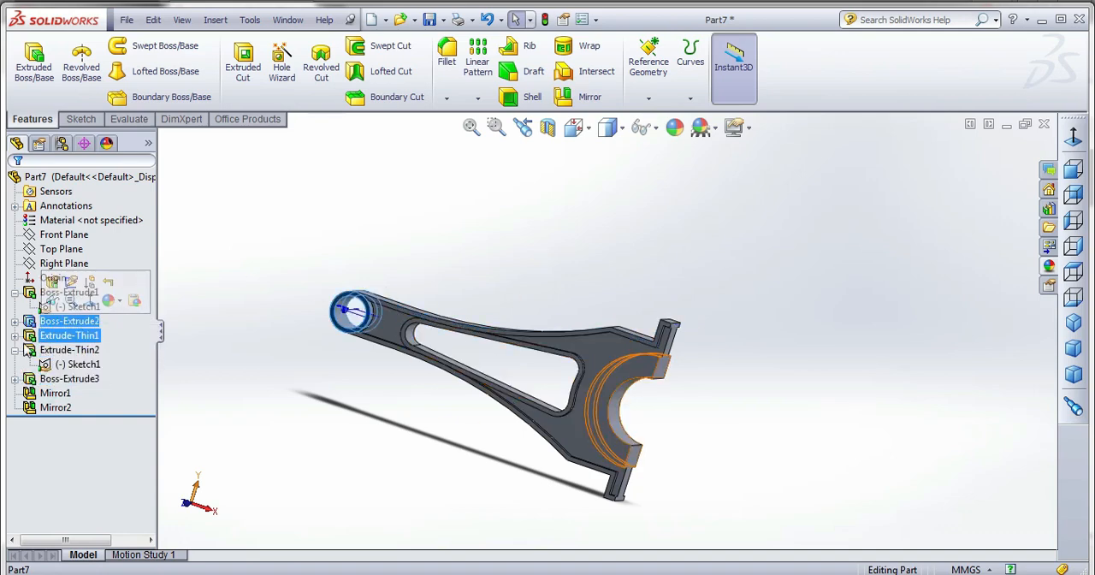
pyautogui.click(15, 336)
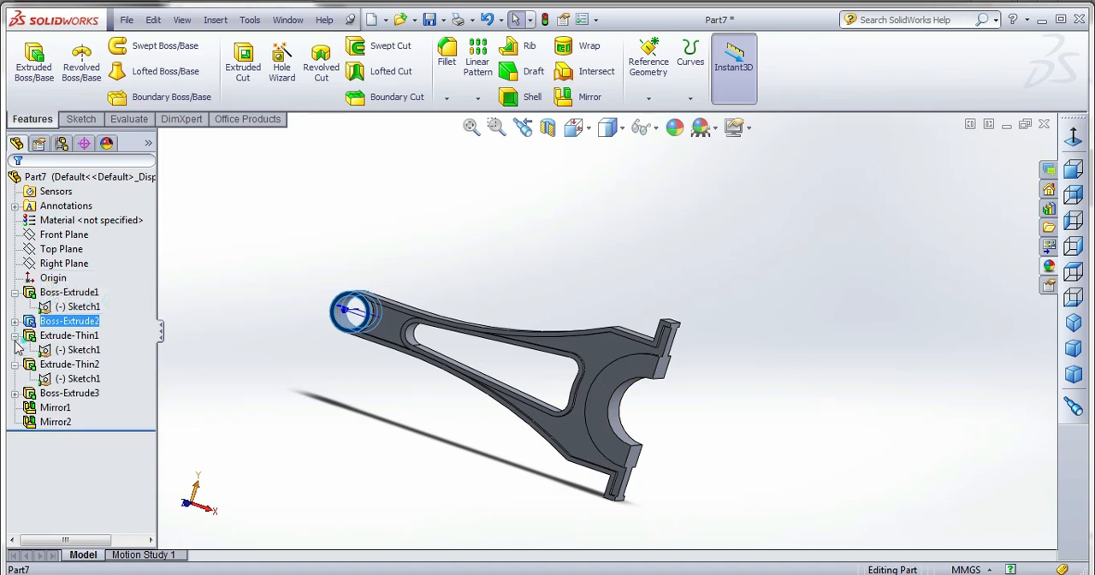
pyautogui.click(64, 335)
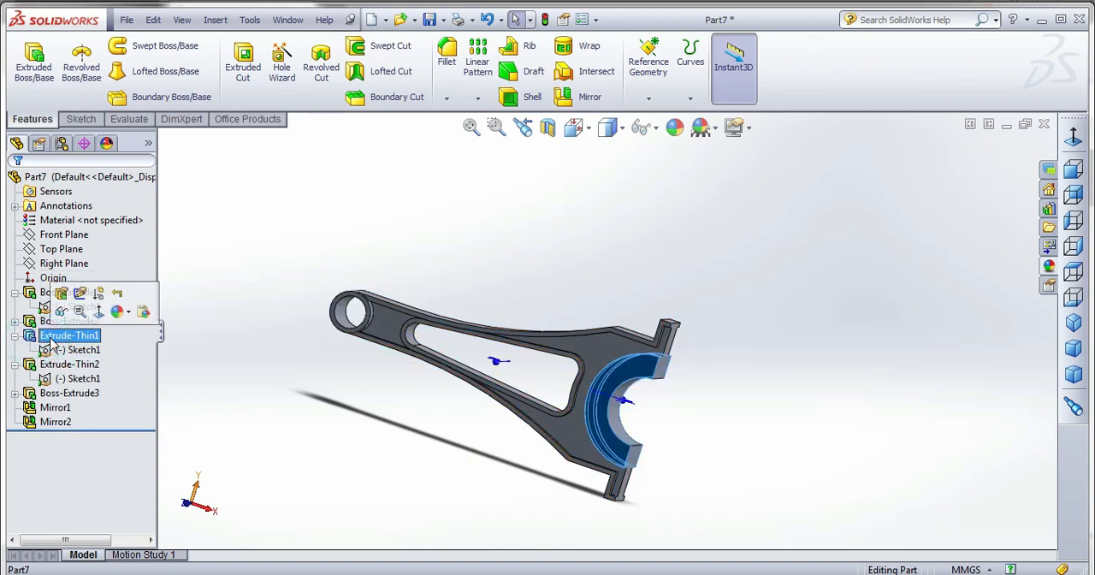
pyautogui.click(59, 393)
pyautogui.click(291, 396)
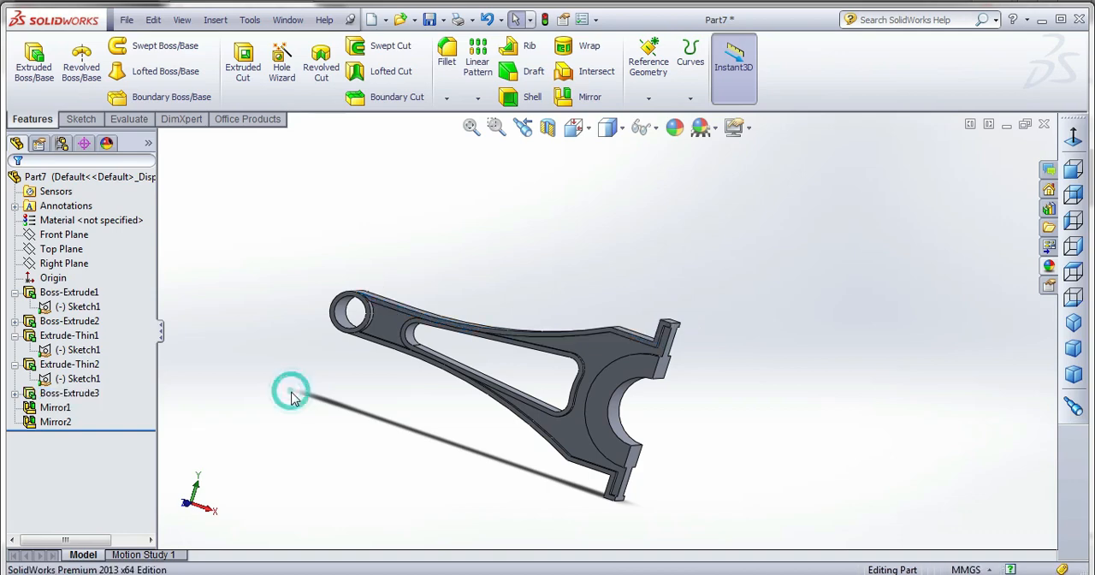
# Open a new sketch on the flat mating face of the rod's upper flange and view it from the right.
pyautogui.moveTo(578, 294); pyautogui.dragTo(602, 369, button='middle')
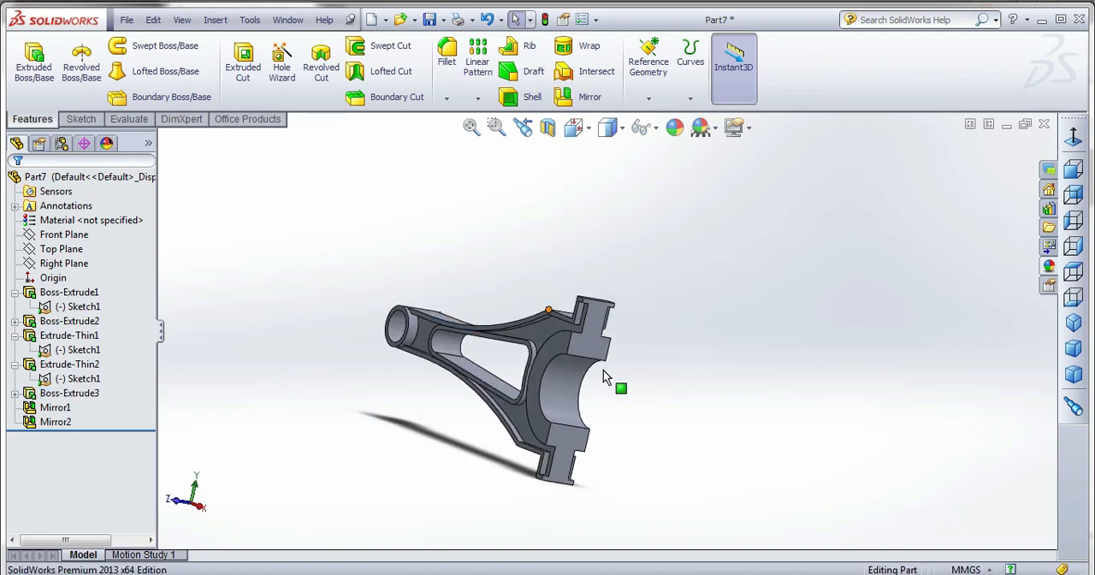
pyautogui.scroll(-5, 603, 369)
pyautogui.click(582, 291)
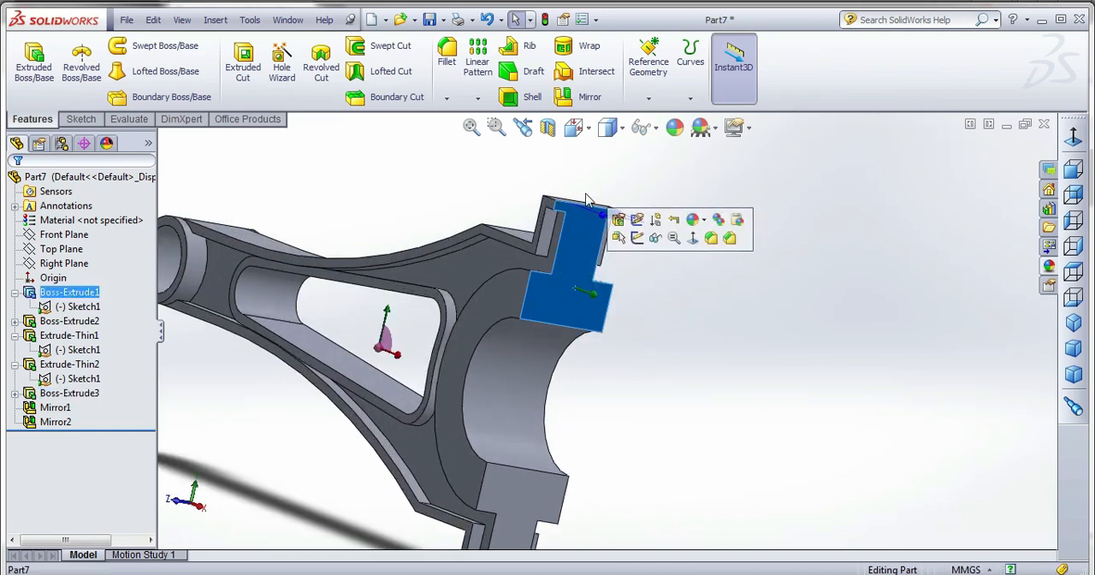
pyautogui.scroll(-3, 587, 199)
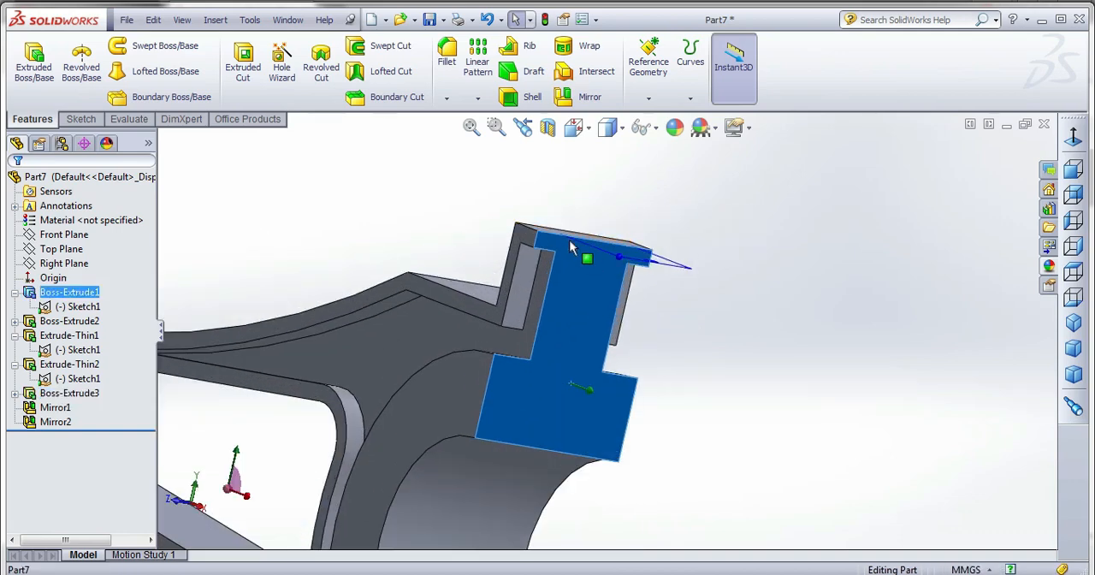
pyautogui.click(78, 121)
pyautogui.click(29, 62)
pyautogui.click(578, 130)
pyautogui.click(590, 142)
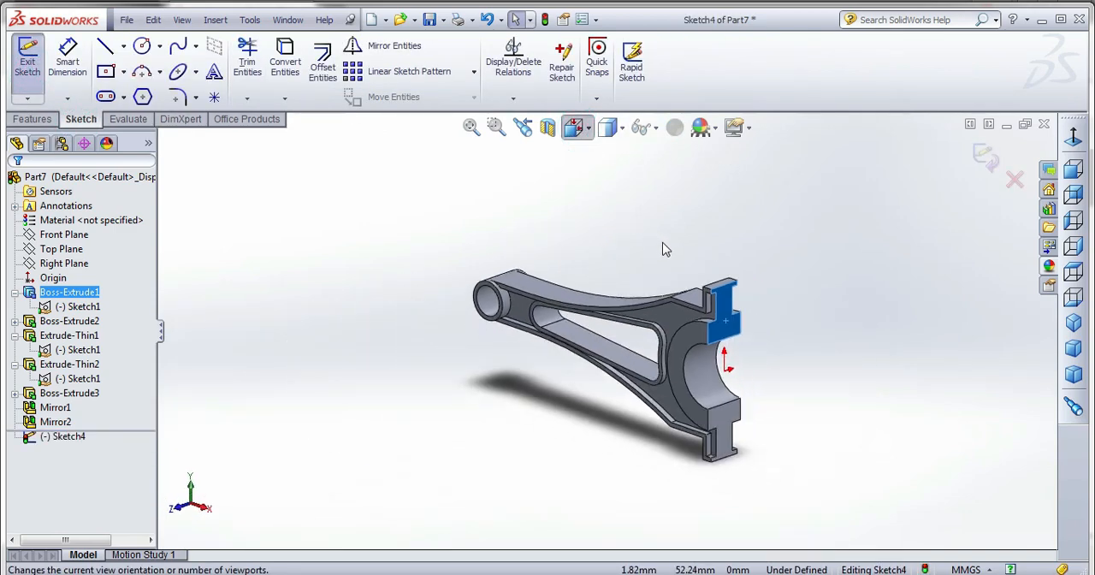
pyautogui.press('space')
pyautogui.click(677, 154)
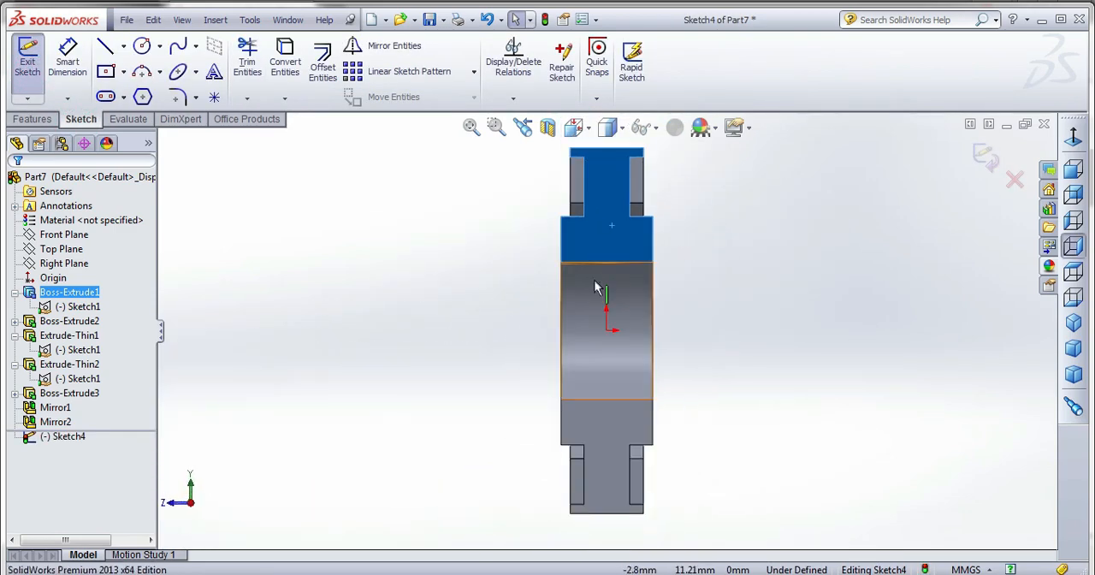
# Sketch a circle on the upper flange face, vertically aligned with the origin, and set its diameter to 7 mm.
pyautogui.scroll(-5, 596, 287)
pyautogui.click(142, 45)
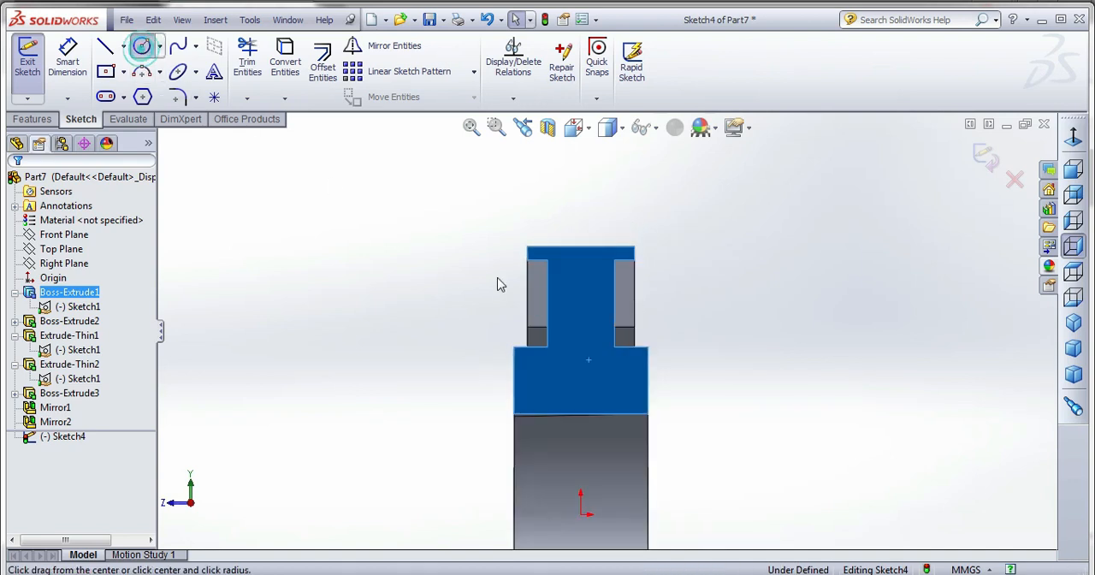
pyautogui.click(580, 305)
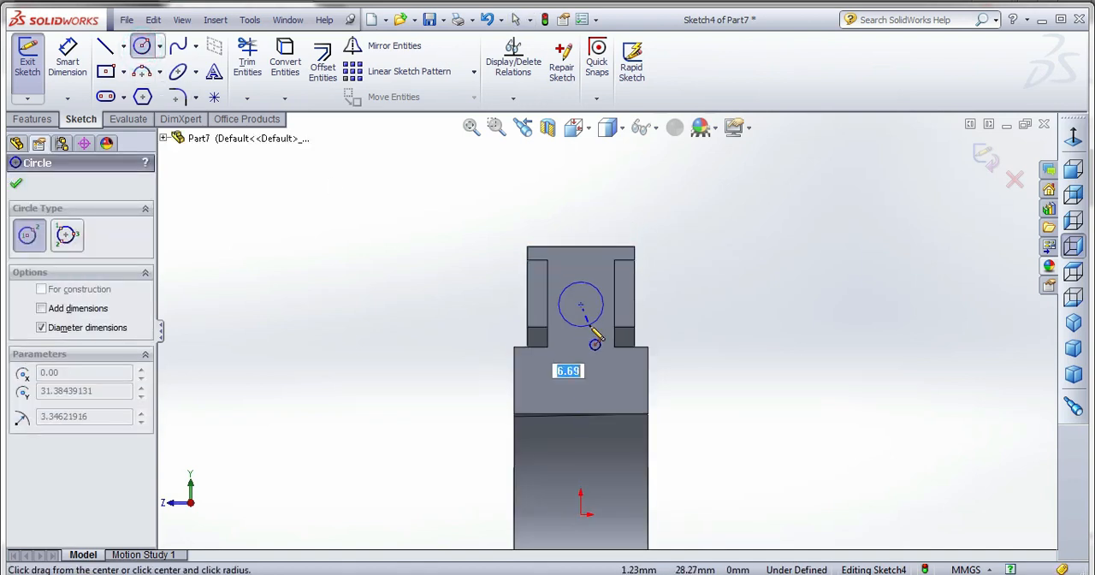
pyautogui.click(588, 325)
pyautogui.click(74, 60)
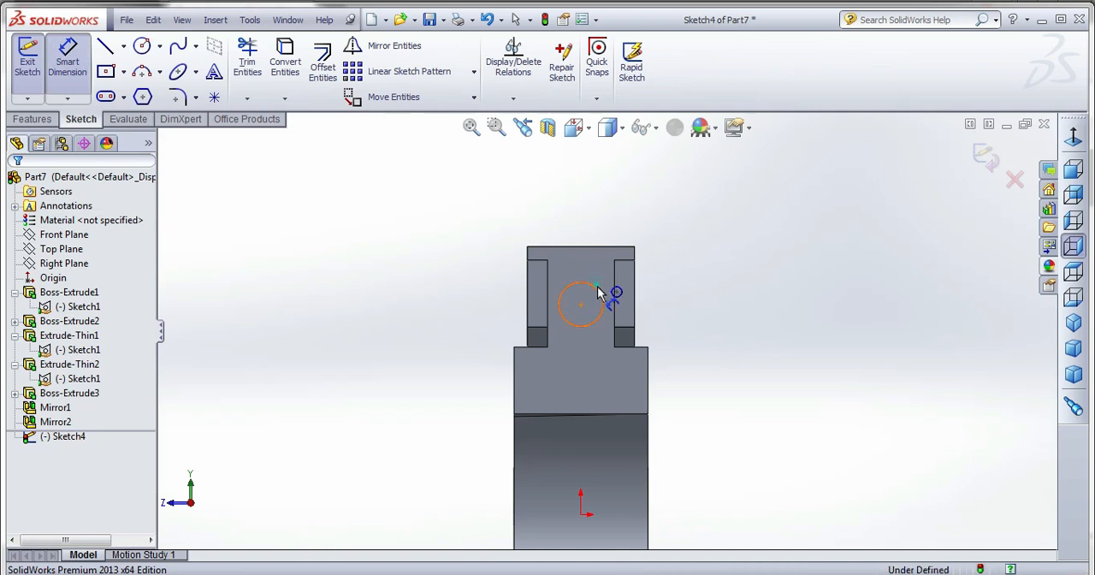
pyautogui.click(603, 300)
pyautogui.click(742, 259)
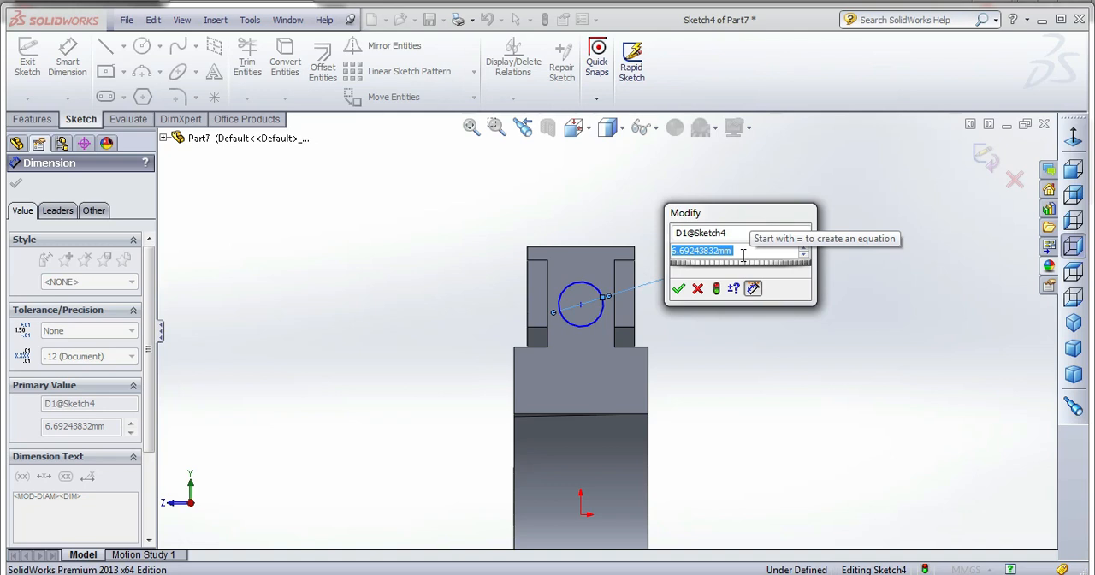
pyautogui.write('7')
pyautogui.press('Return')
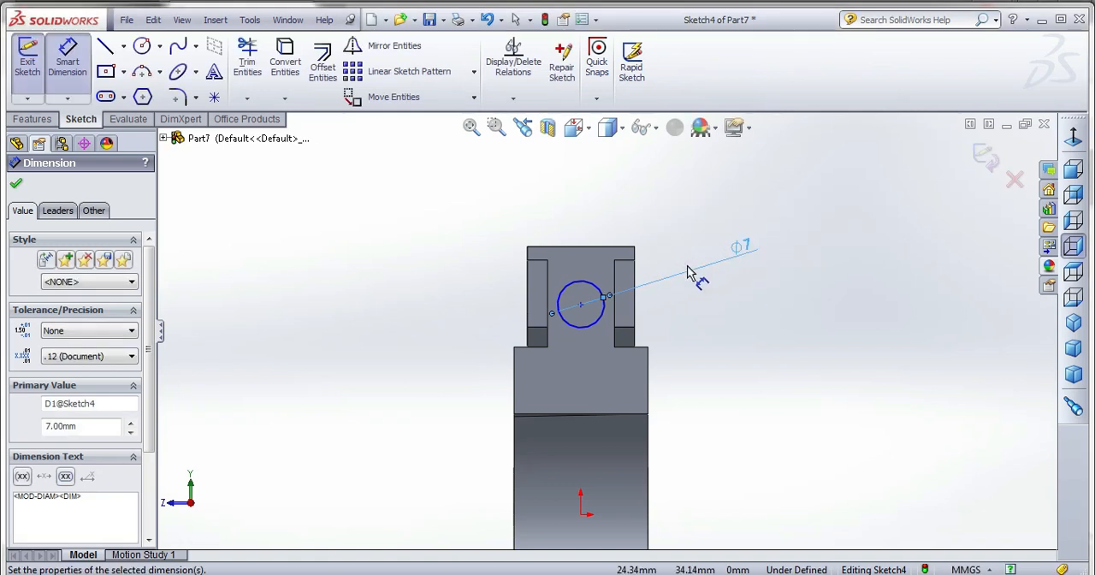
# Set the distance from the flange's top edge to the circle's centre to 12 mm.
pyautogui.click(580, 247)
pyautogui.click(581, 304)
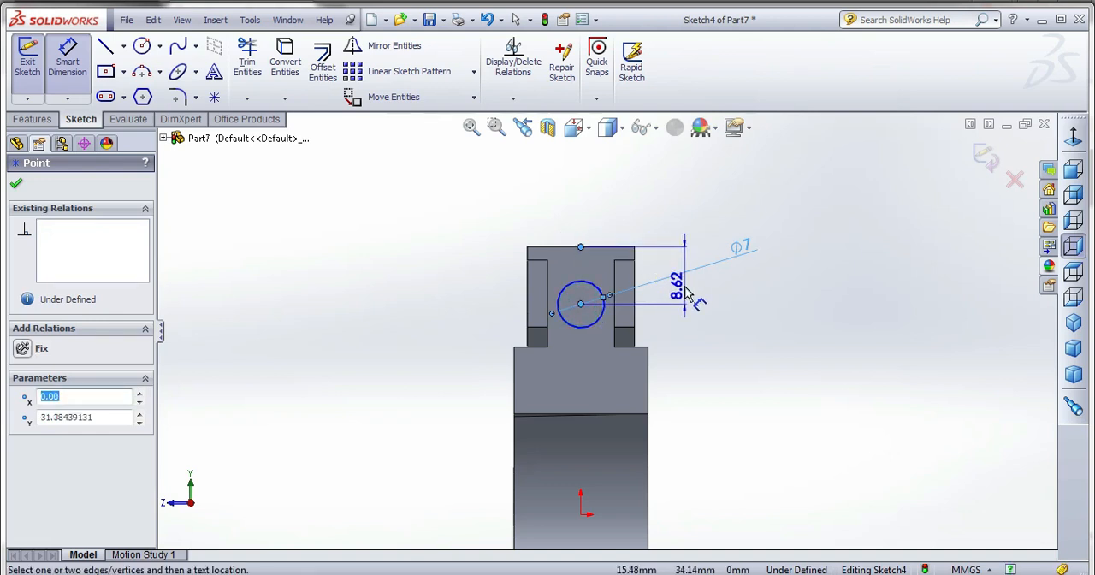
pyautogui.click(684, 292)
pyautogui.write('12')
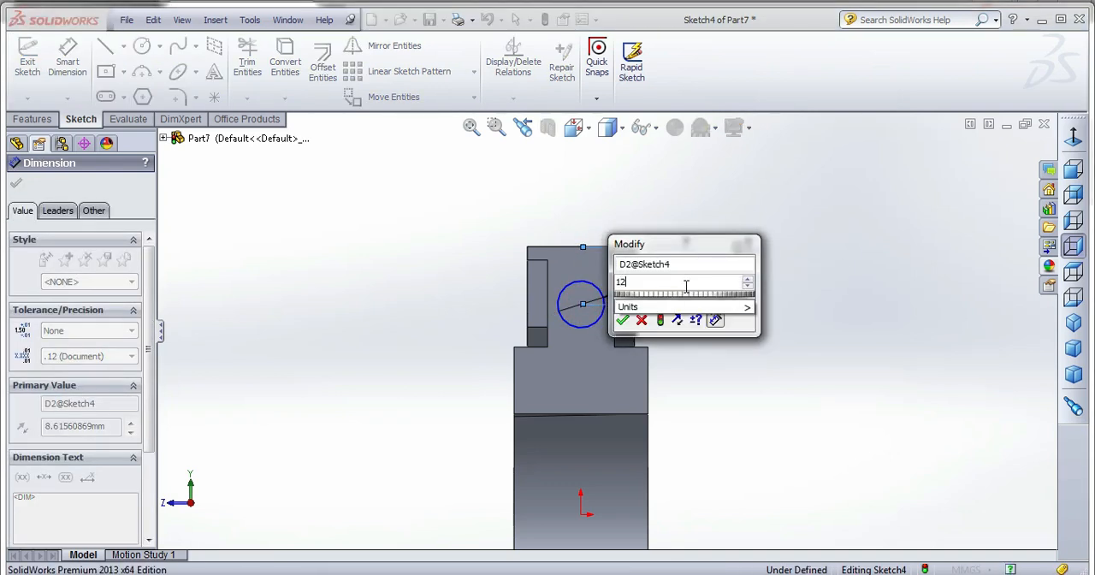
pyautogui.press('Return')
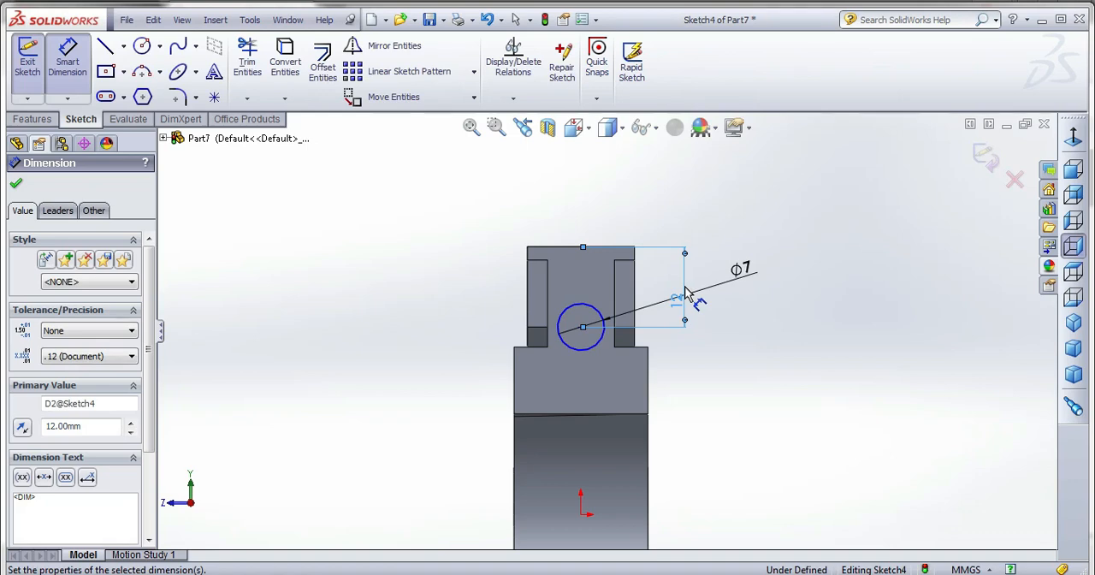
pyautogui.moveTo(676, 390); pyautogui.dragTo(710, 344, button='middle')
pyautogui.scroll(3, 710, 344)
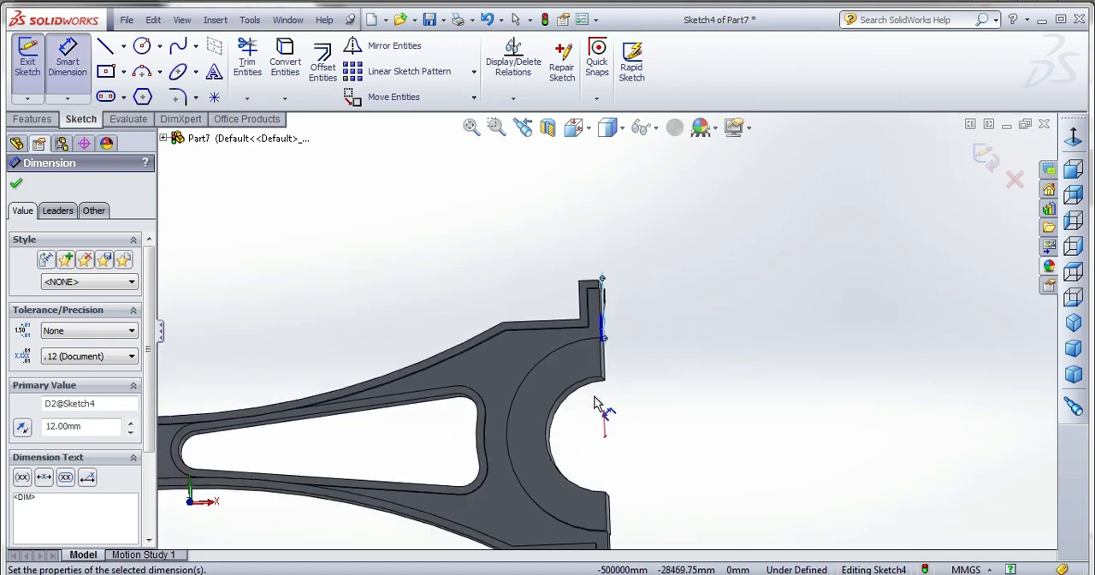
pyautogui.scroll(-2, 590, 397)
pyautogui.middleClick(561, 383)
pyautogui.moveTo(561, 383); pyautogui.dragTo(535, 393, button='middle')
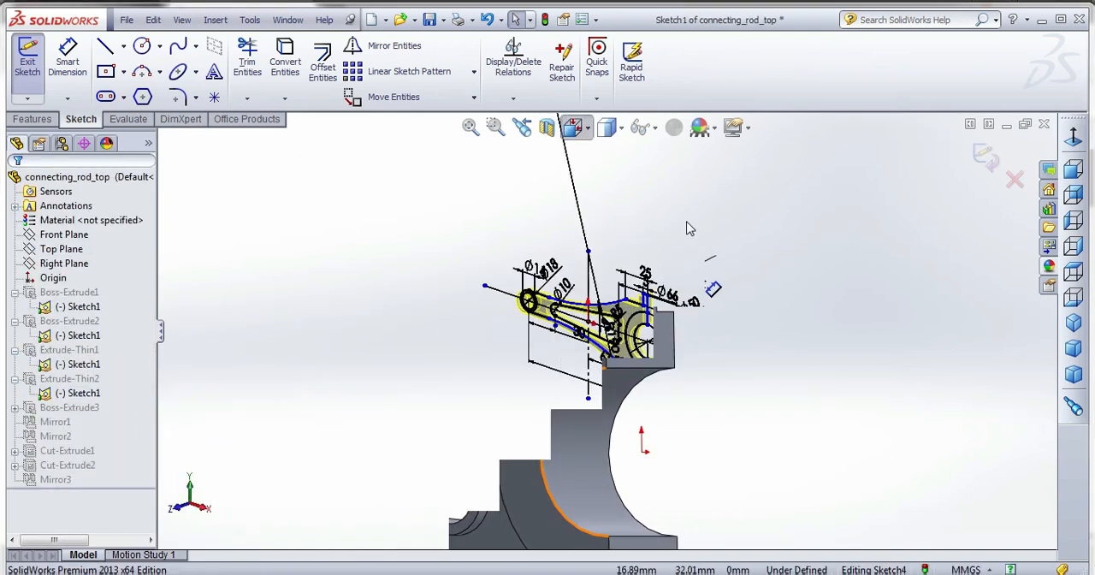
# In the base sketch, Sketch1, set the shoulder's height above the horizontal centreline to 35 mm.
pyautogui.click(607, 126)
pyautogui.click(695, 242)
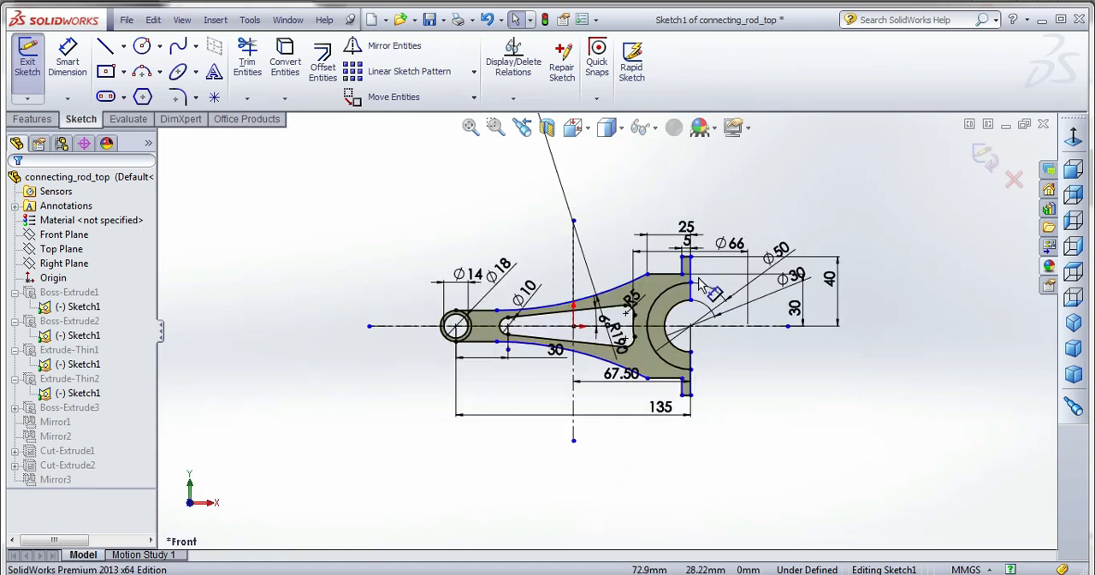
pyautogui.scroll(-5, 660, 288)
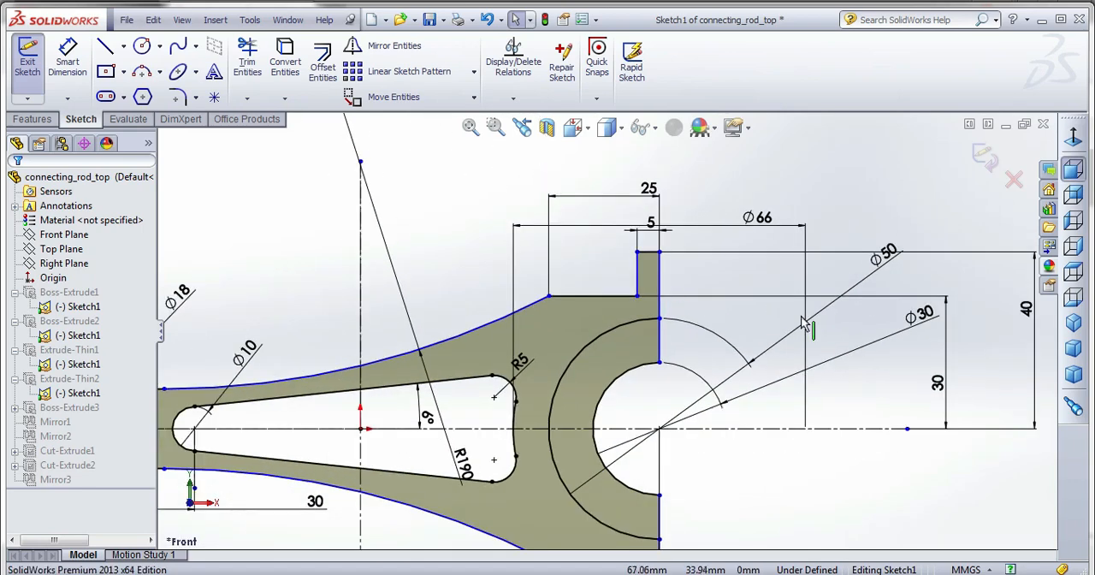
pyautogui.moveTo(936, 384); pyautogui.dragTo(872, 385)
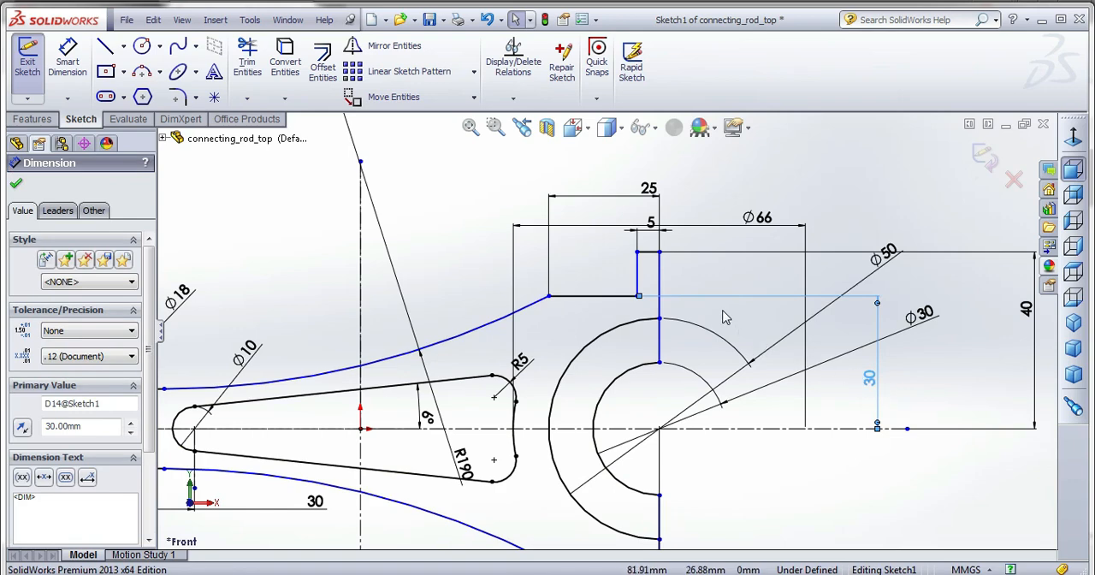
pyautogui.doubleClick(869, 382)
pyautogui.write('35')
pyautogui.press('Return')
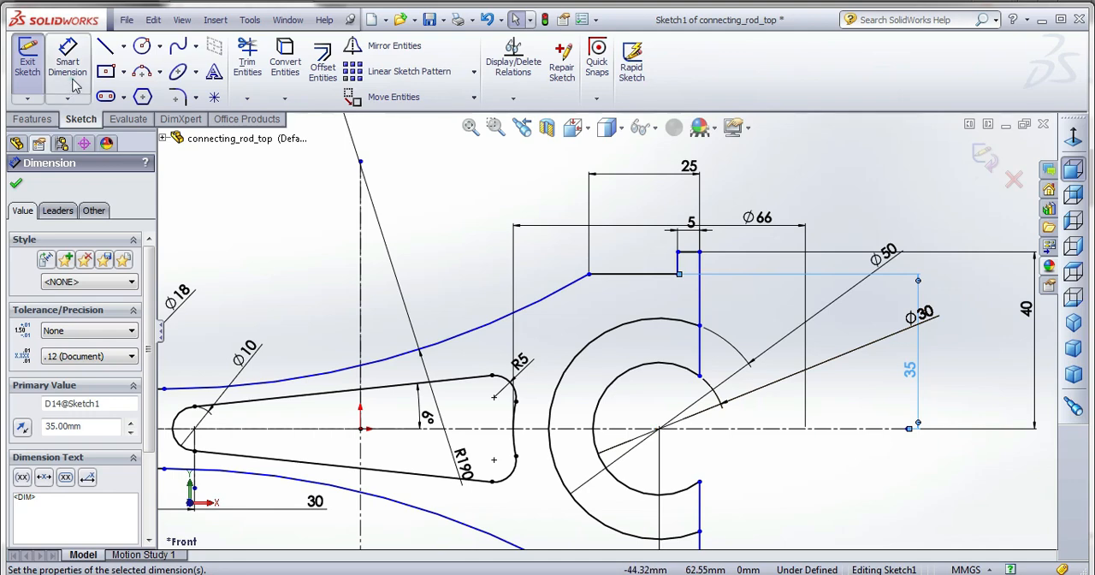
# Dimension the vertical end line to the big-end arc centre at 0 mm and exit the sketch.
pyautogui.click(698, 353)
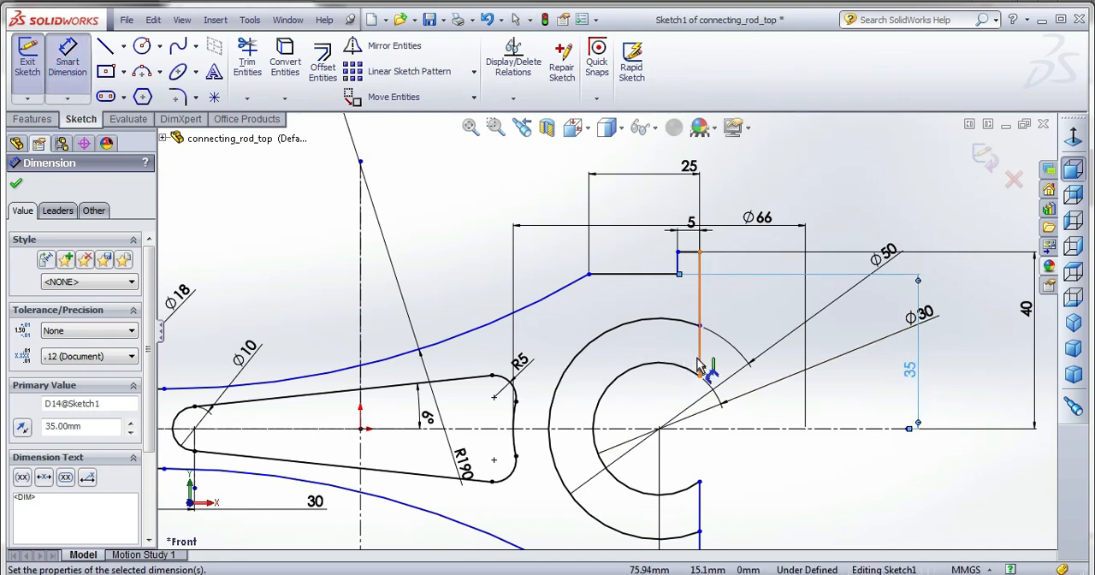
pyautogui.click(659, 427)
pyautogui.click(682, 353)
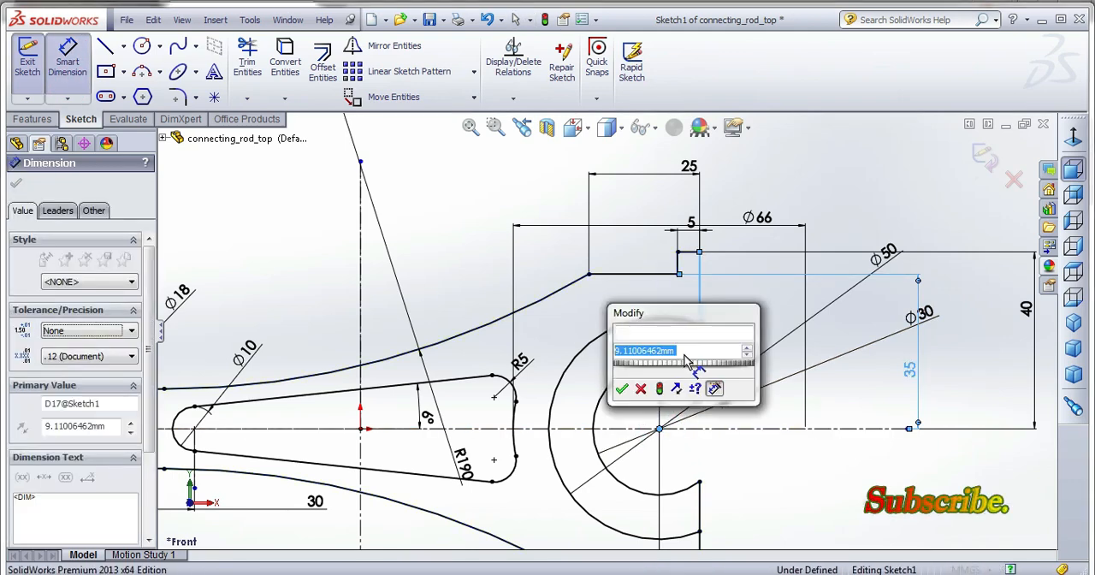
pyautogui.write('0')
pyautogui.press('Return')
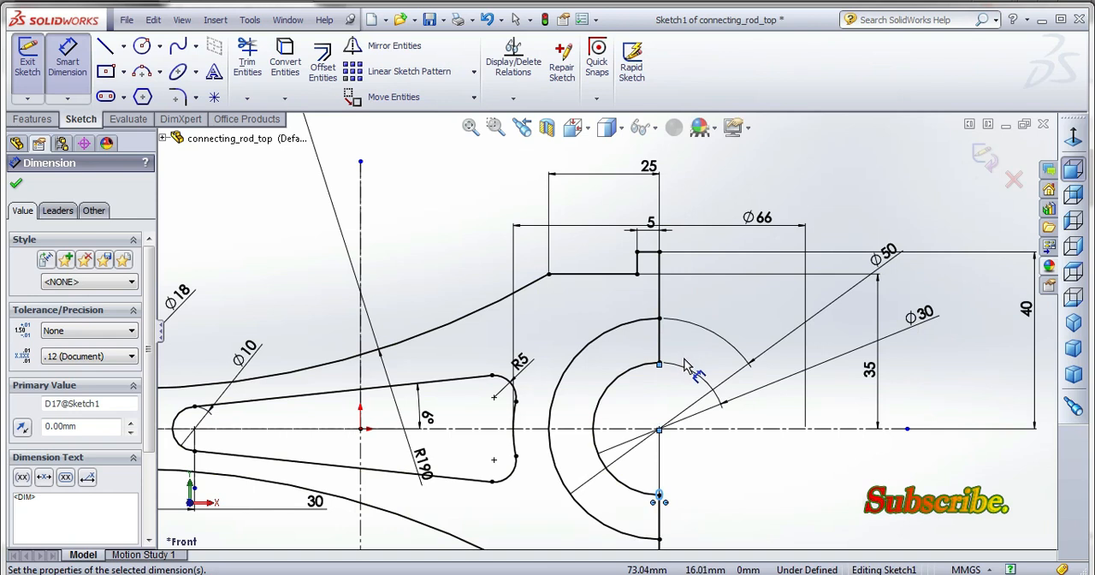
pyautogui.click(782, 178)
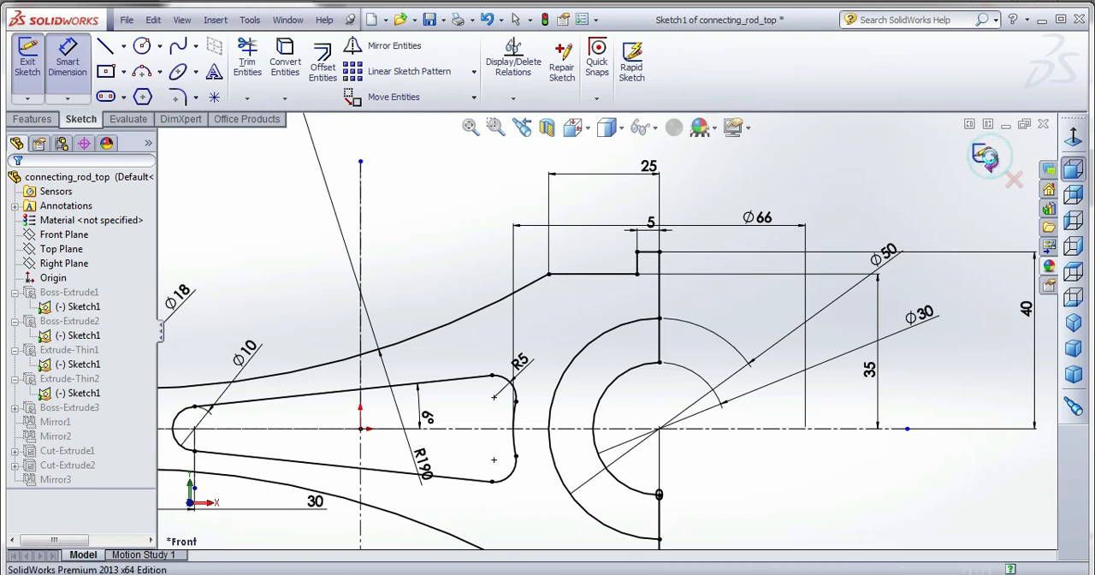
pyautogui.click(984, 155)
pyautogui.moveTo(789, 270); pyautogui.dragTo(729, 268, button='middle')
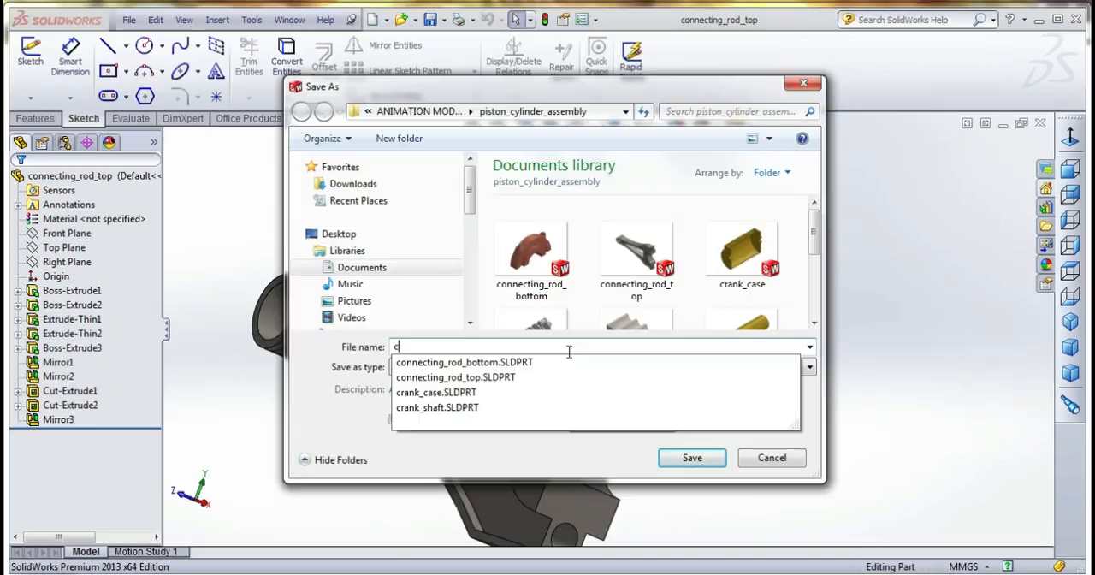
# Save the finished part, entering connecting rod as the start of its file name in the piston_cylinder_assembly folder.
pyautogui.write('onnec')
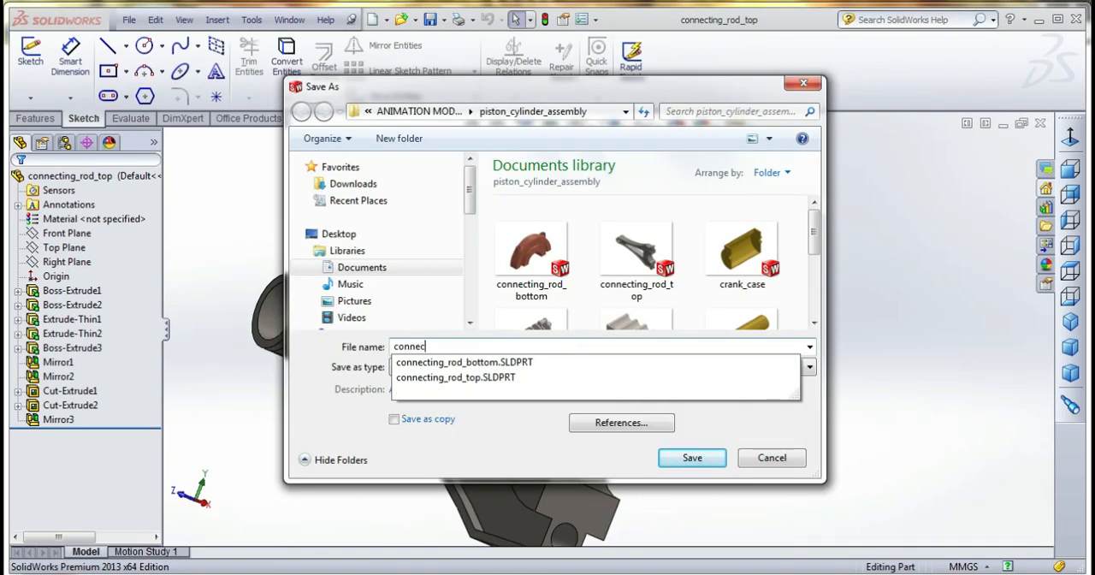
pyautogui.write('ting rod')
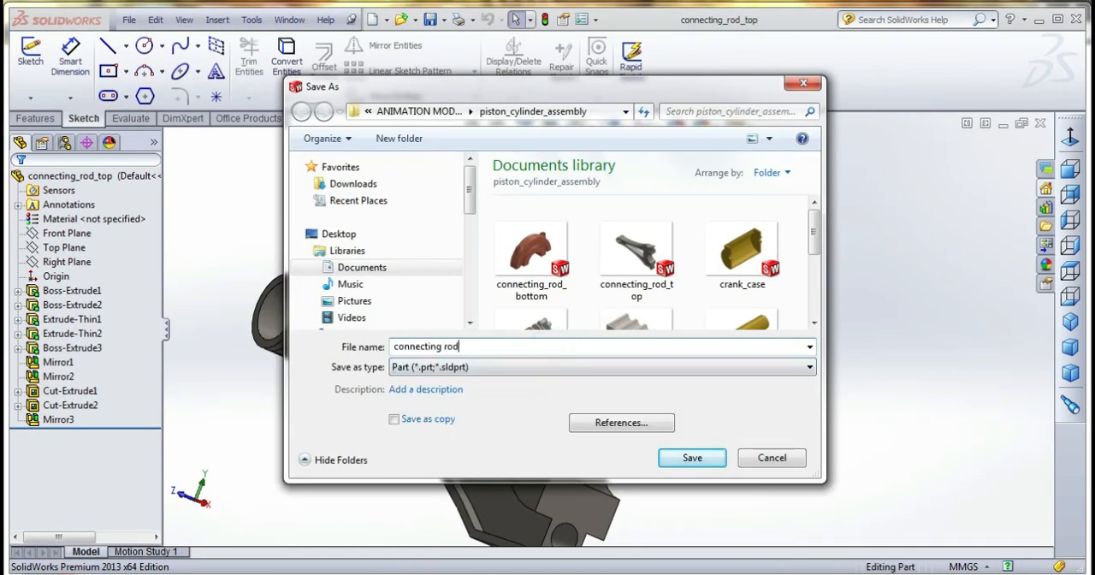
pyautogui.click(524, 349)
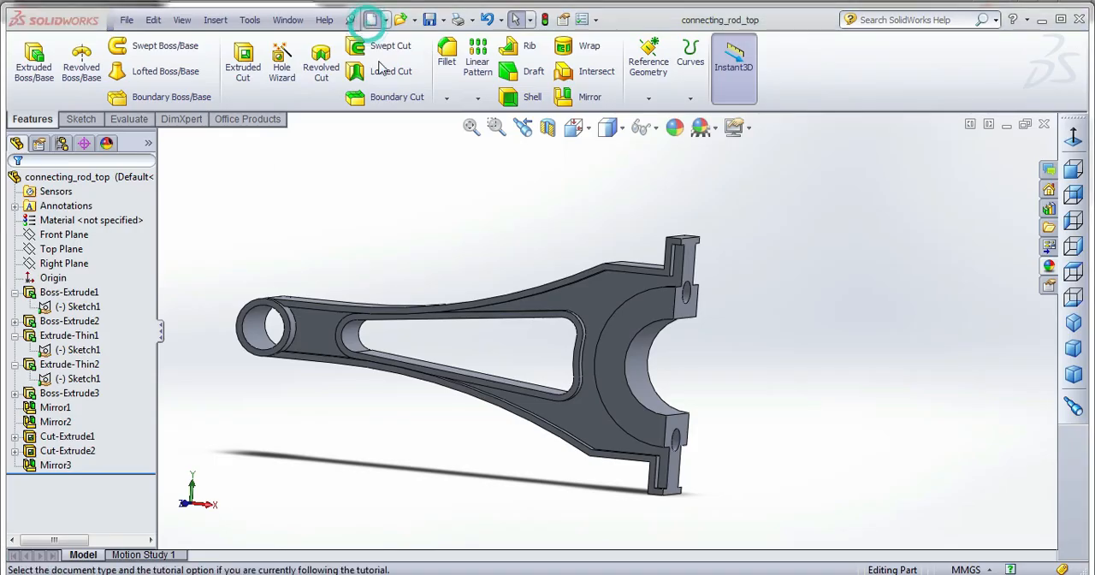
# Create a new part document and start a sketch on the Front Plane.
pyautogui.click(369, 18)
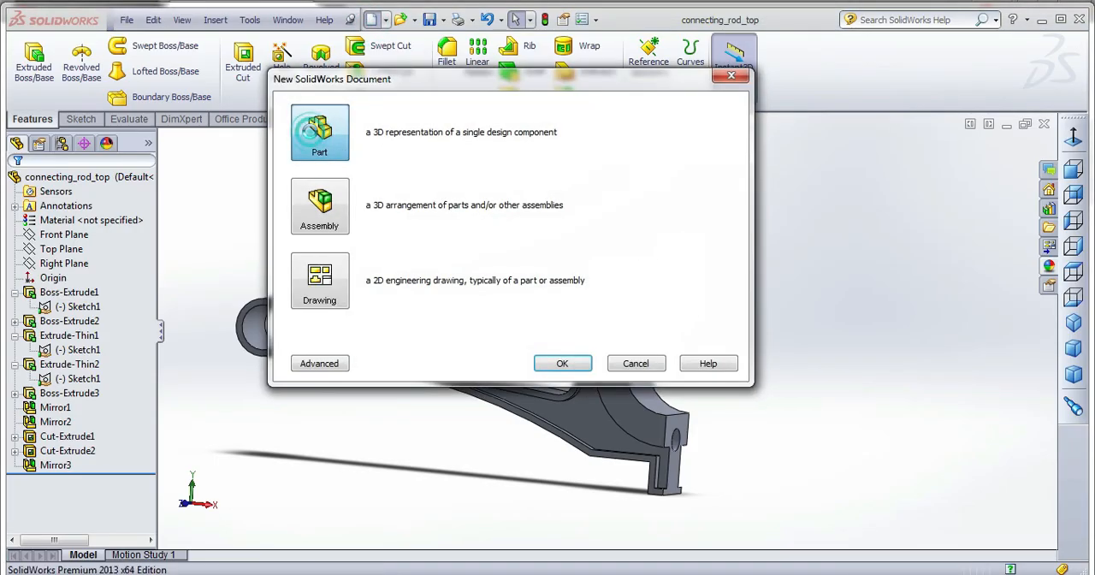
pyautogui.doubleClick(312, 130)
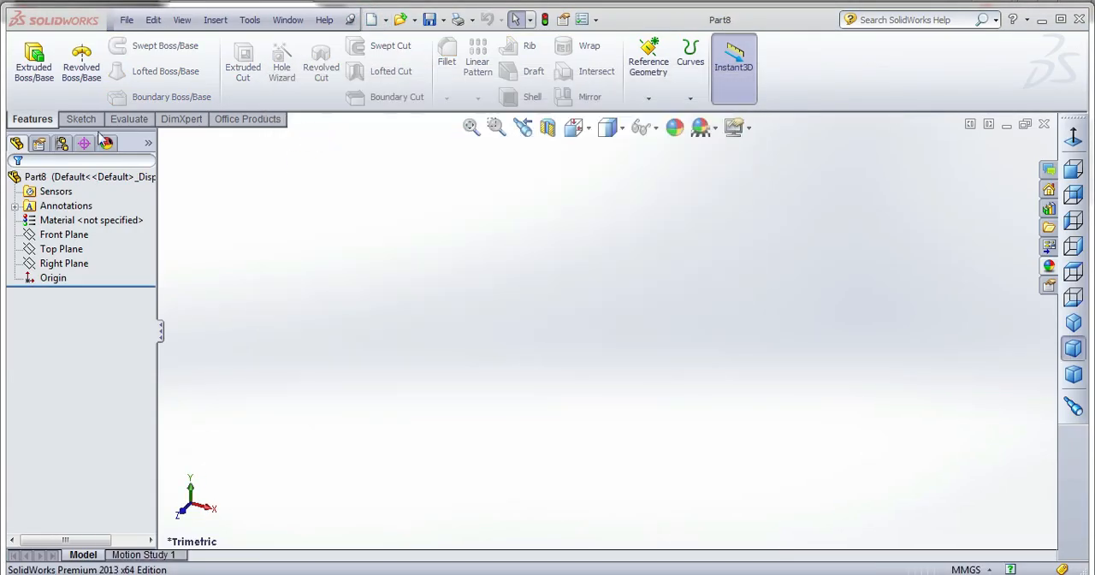
pyautogui.click(81, 119)
pyautogui.click(27, 60)
pyautogui.click(449, 213)
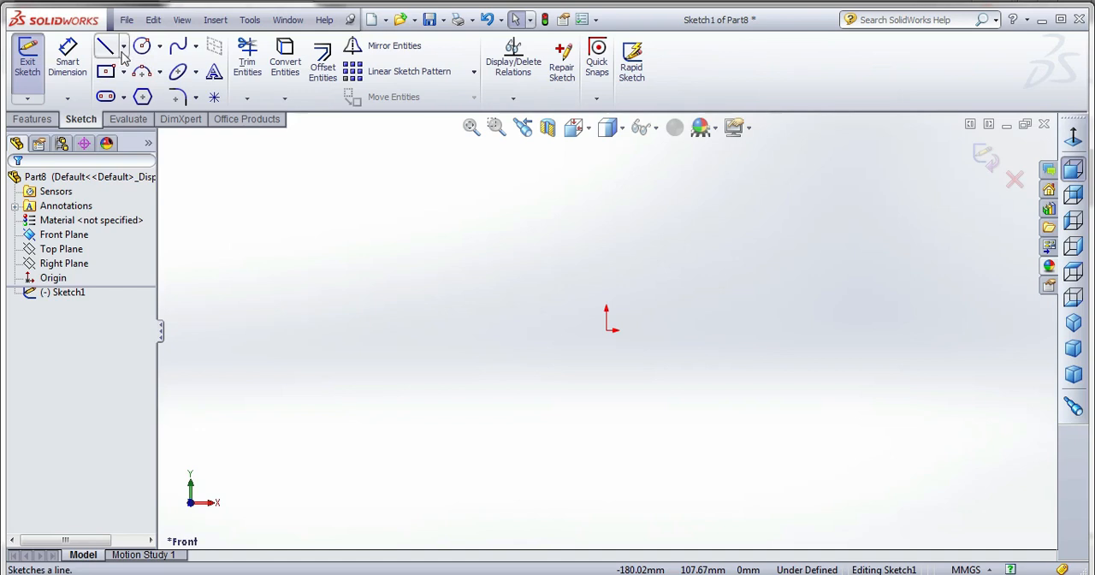
# Sketch a horizontal centreline and a vertical centreline about 159 mm long, both passing through the origin.
pyautogui.click(123, 48)
pyautogui.click(137, 83)
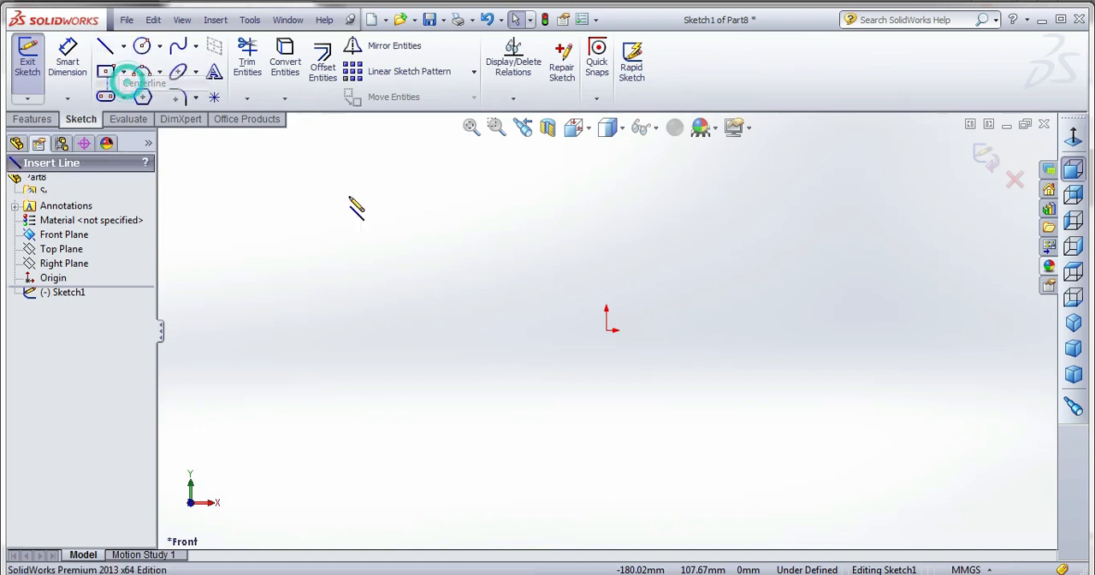
pyautogui.click(607, 330)
pyautogui.click(386, 330)
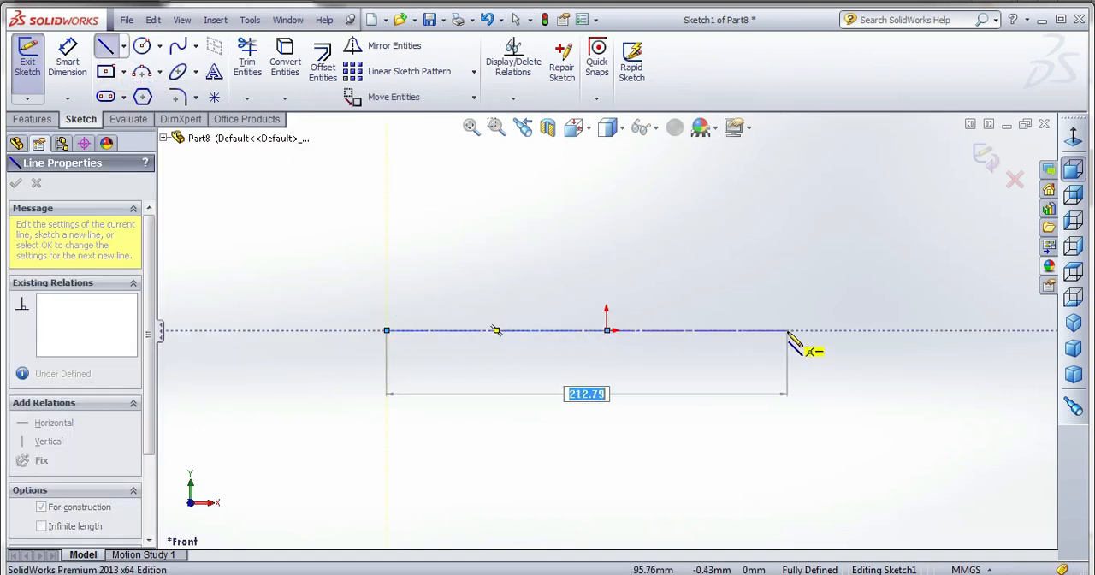
pyautogui.click(814, 330)
pyautogui.click(607, 331)
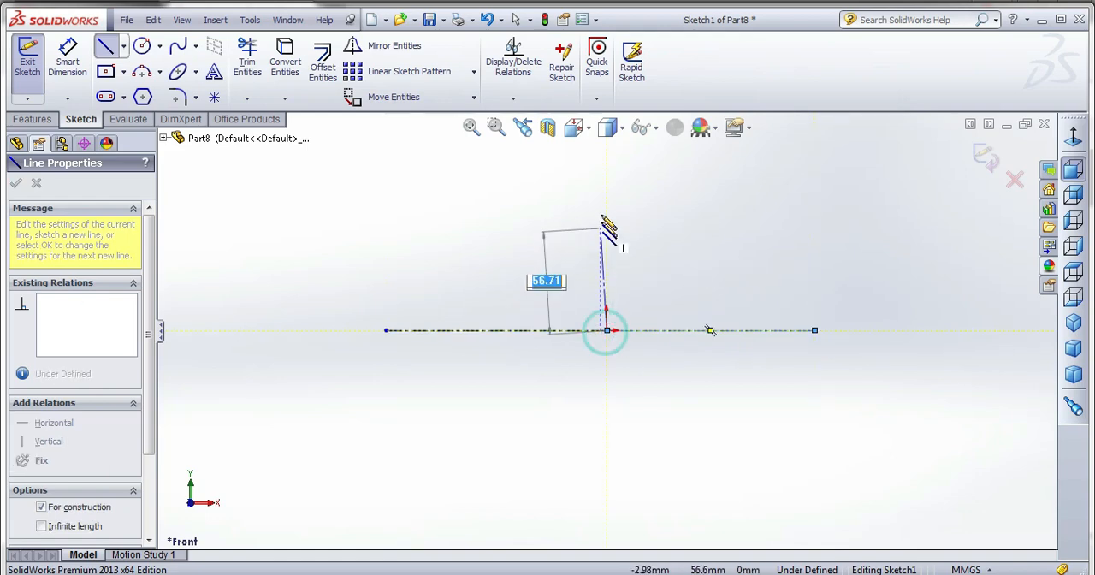
pyautogui.click(606, 194)
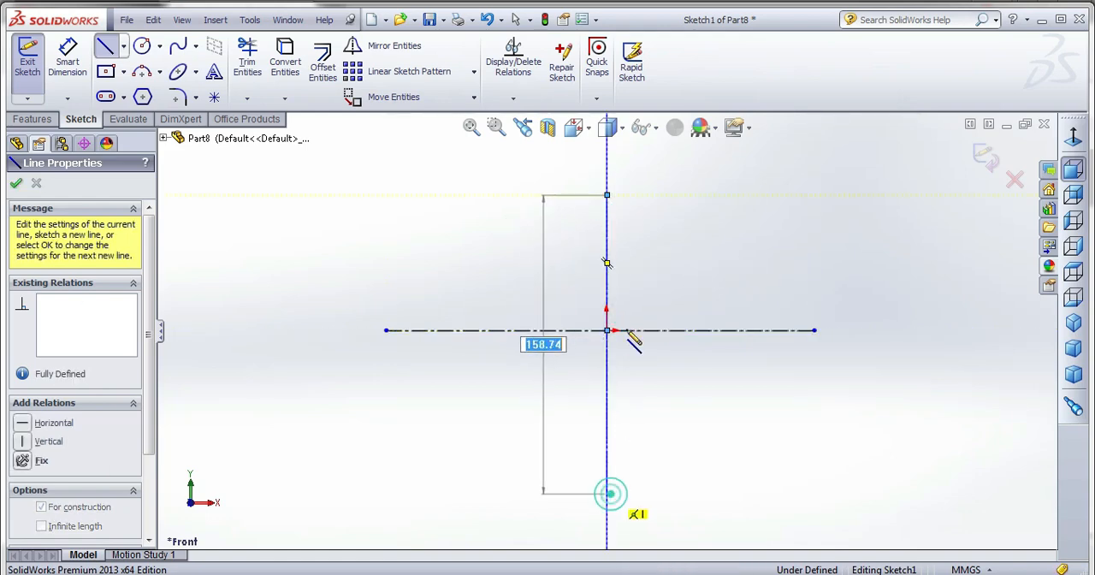
pyautogui.click(606, 493)
pyautogui.rightClick(640, 154)
pyautogui.click(663, 171)
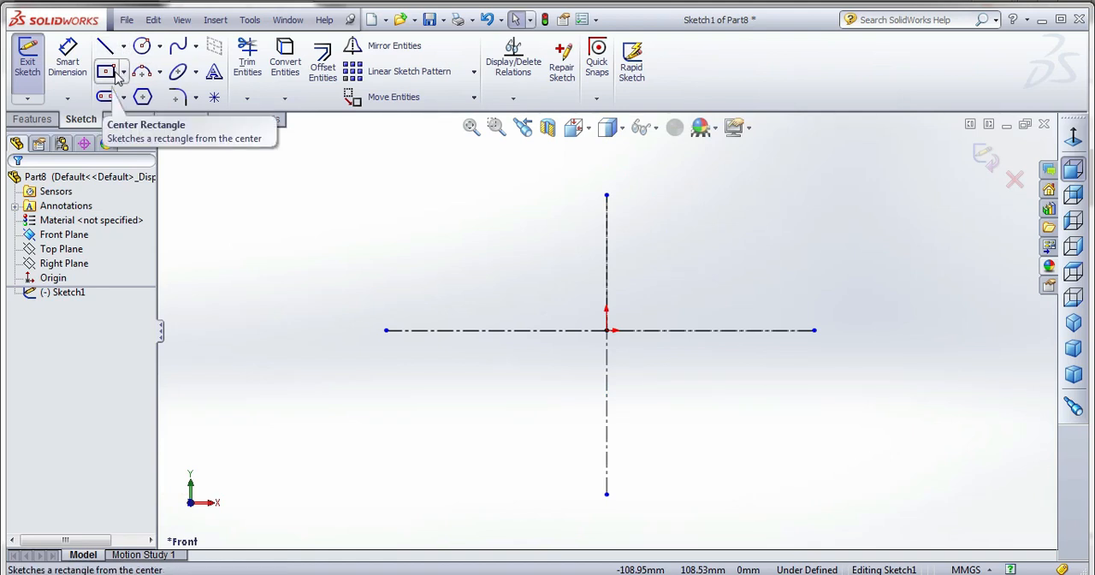
pyautogui.click(107, 73)
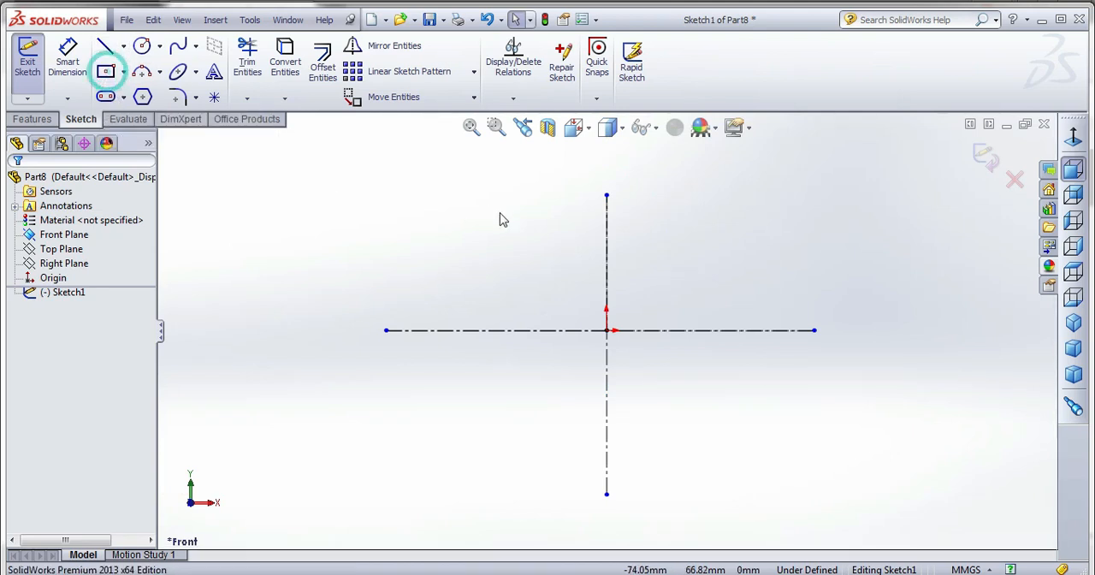
pyautogui.click(608, 240)
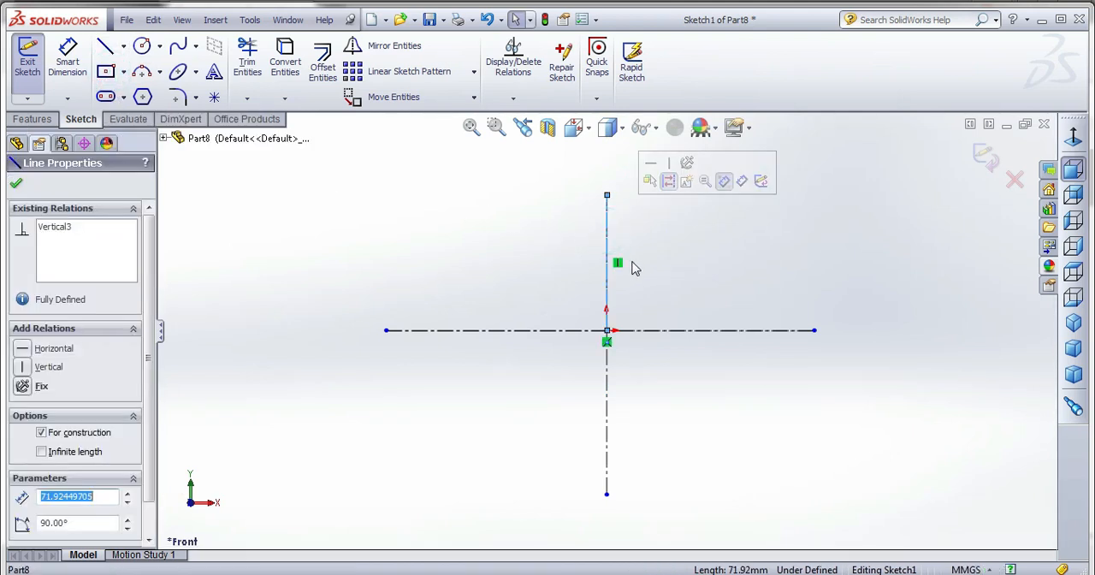
pyautogui.click(106, 73)
# Sketch a closed stepped profile beside the vertical centreline above the origin, about 60 mm tall and 42 mm wide at its upper edge, with a side recess.
pyautogui.click(106, 47)
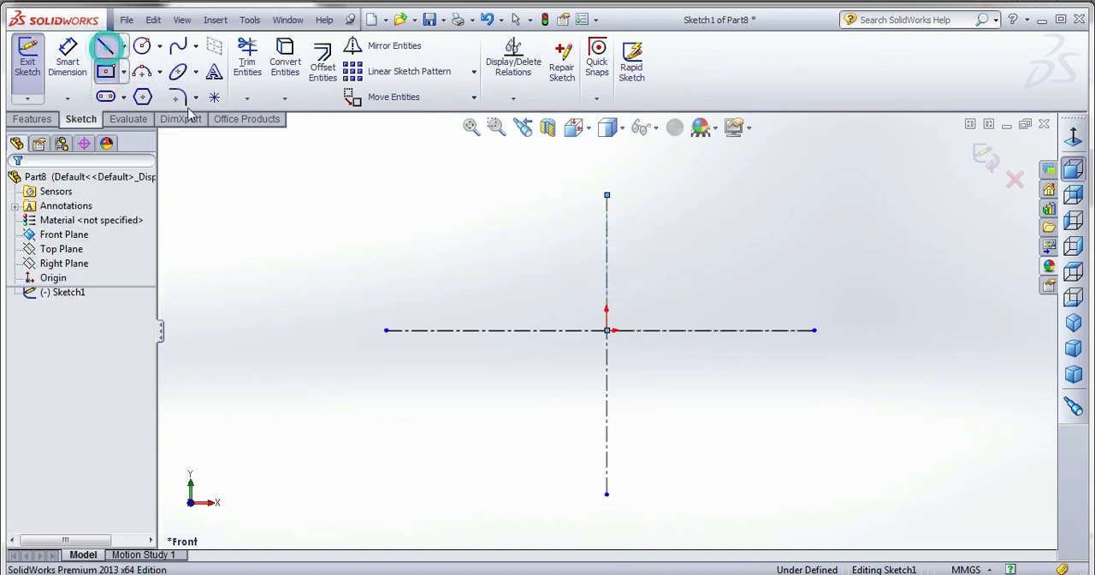
pyautogui.click(528, 195)
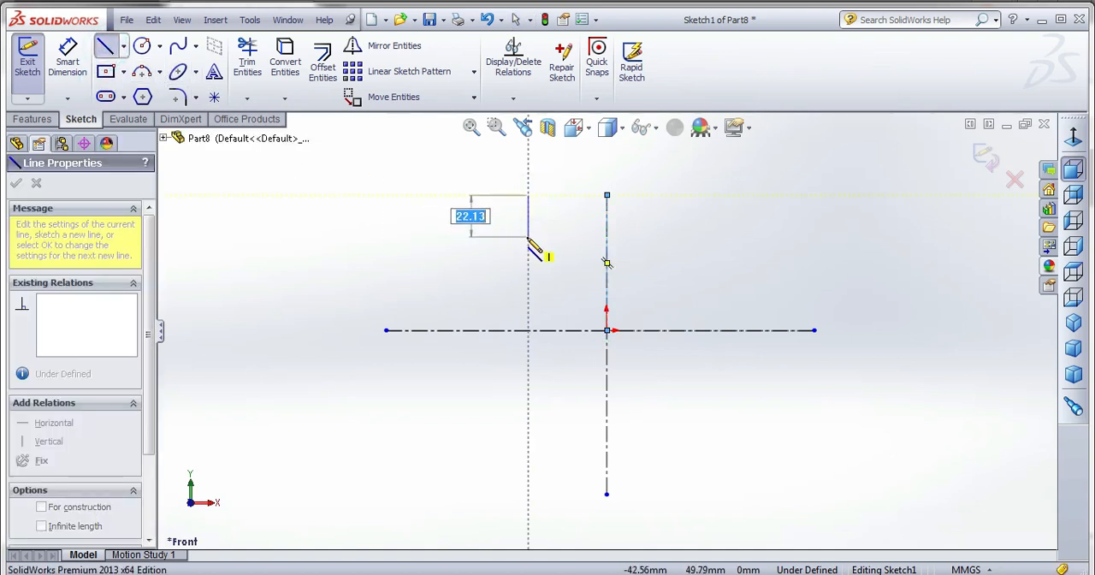
pyautogui.click(528, 237)
pyautogui.click(585, 236)
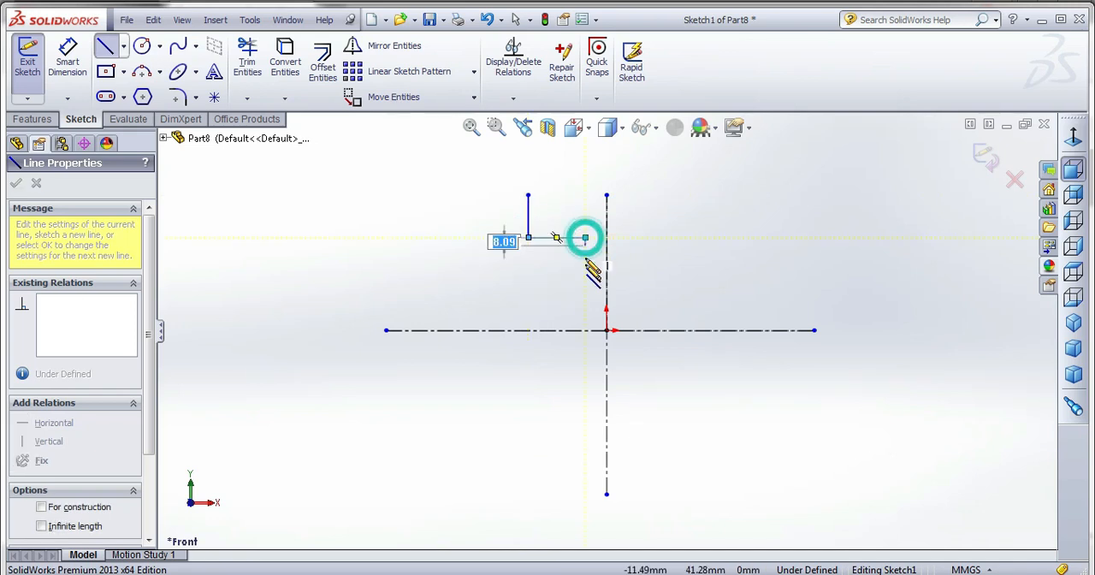
pyautogui.click(585, 278)
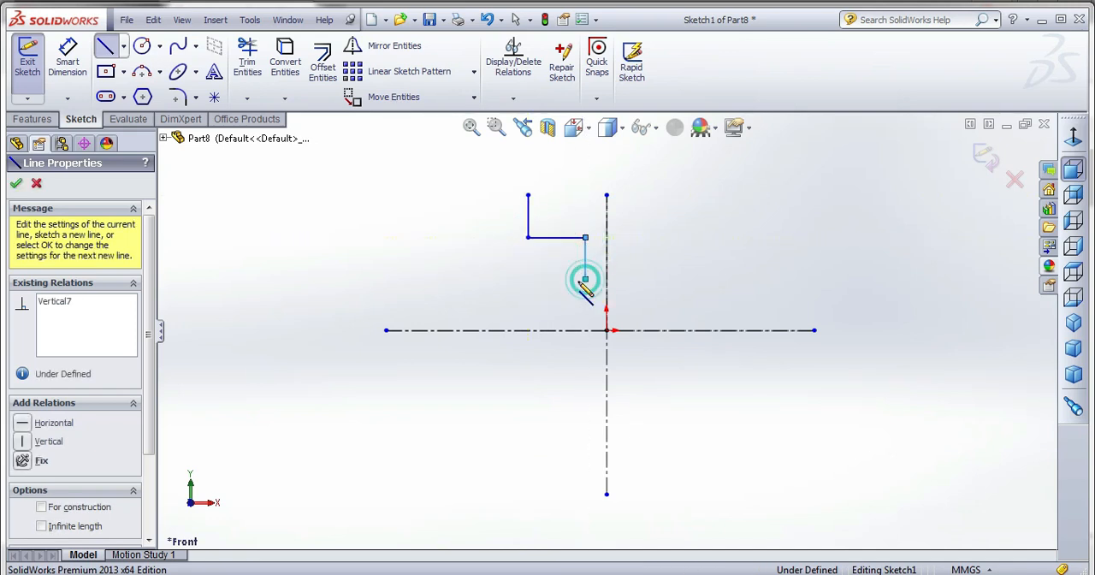
pyautogui.click(506, 279)
pyautogui.click(505, 310)
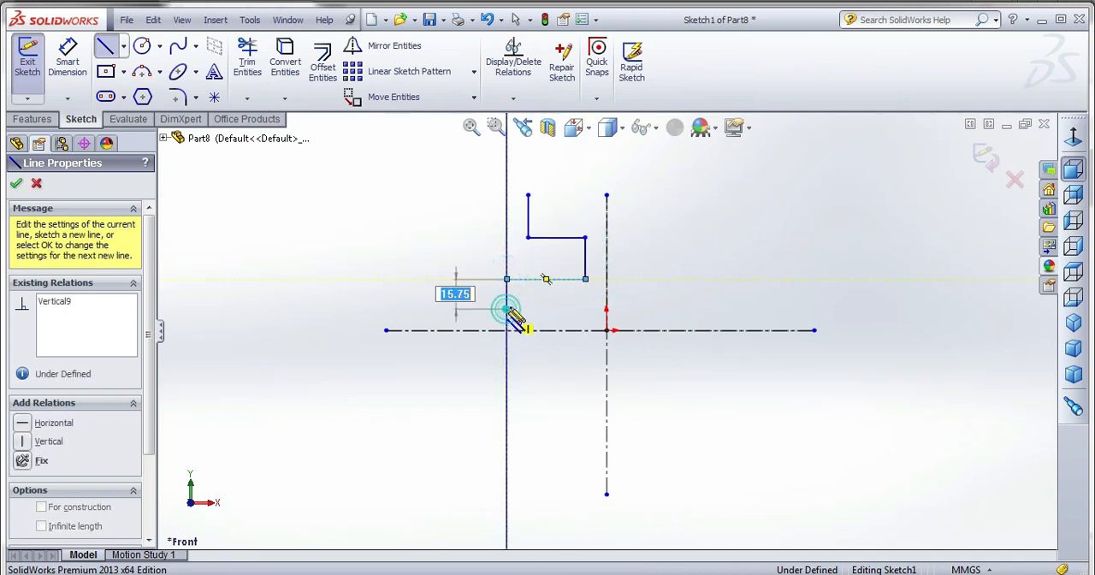
pyautogui.click(607, 308)
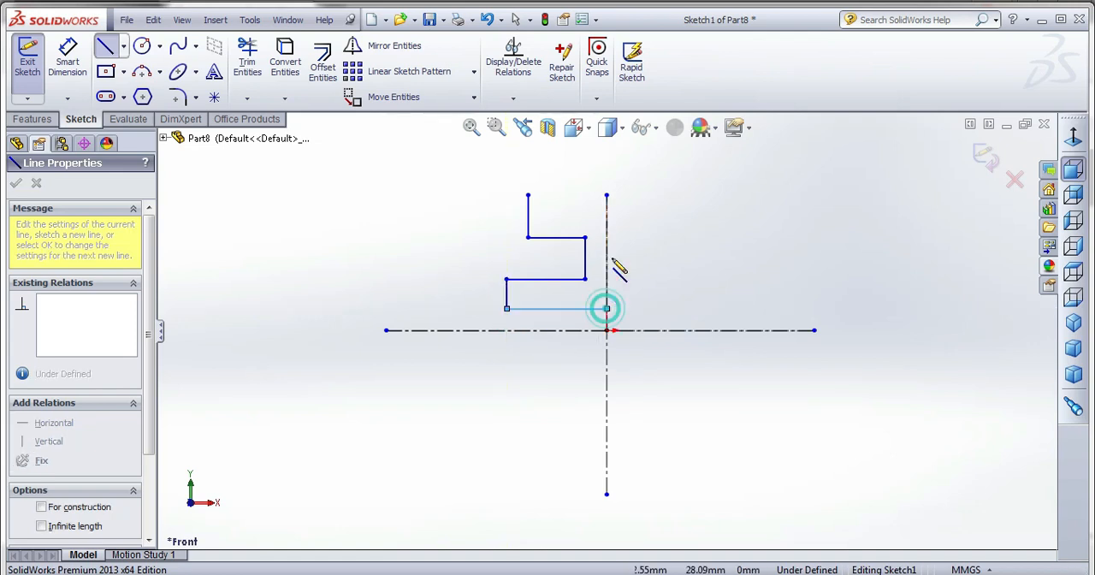
pyautogui.click(606, 195)
pyautogui.click(528, 195)
pyautogui.rightClick(428, 179)
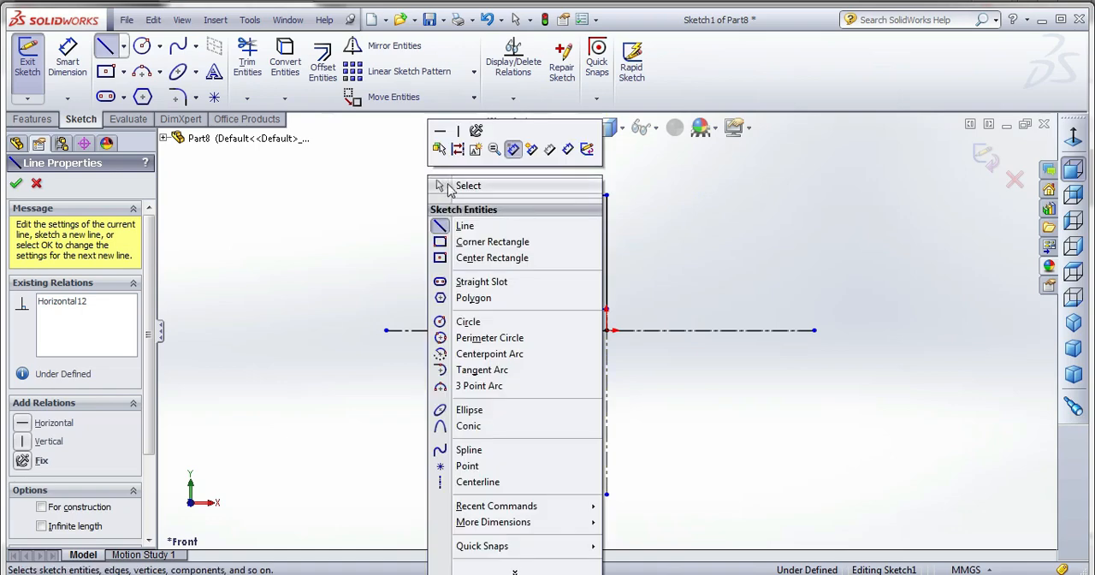
pyautogui.click(445, 183)
# Set the profile's upper edge to 7 mm and move the recess's vertical edge back to the left of the centreline.
pyautogui.click(82, 75)
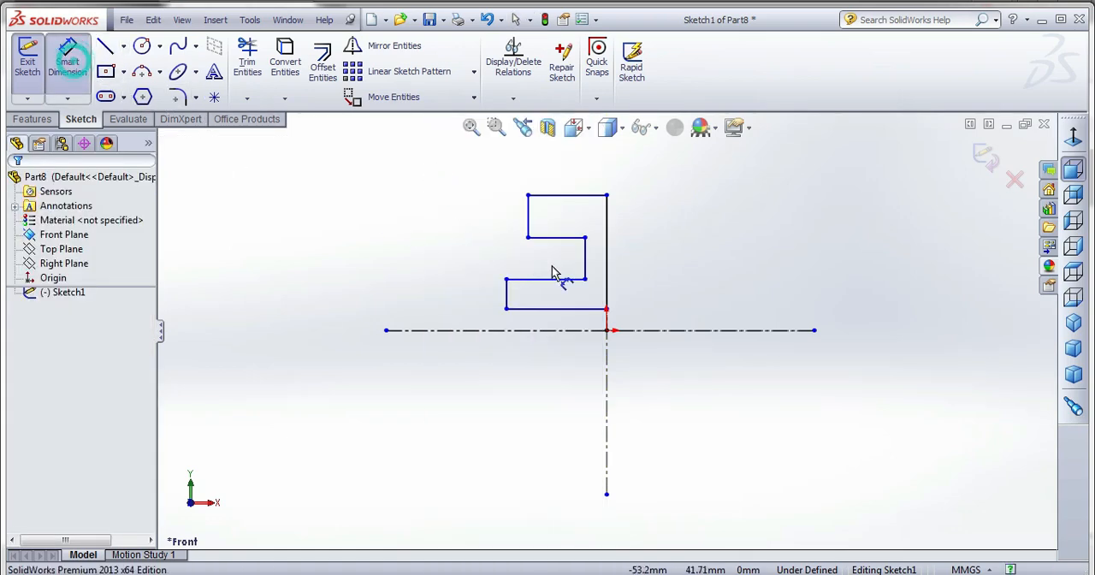
pyautogui.click(570, 200)
pyautogui.click(578, 176)
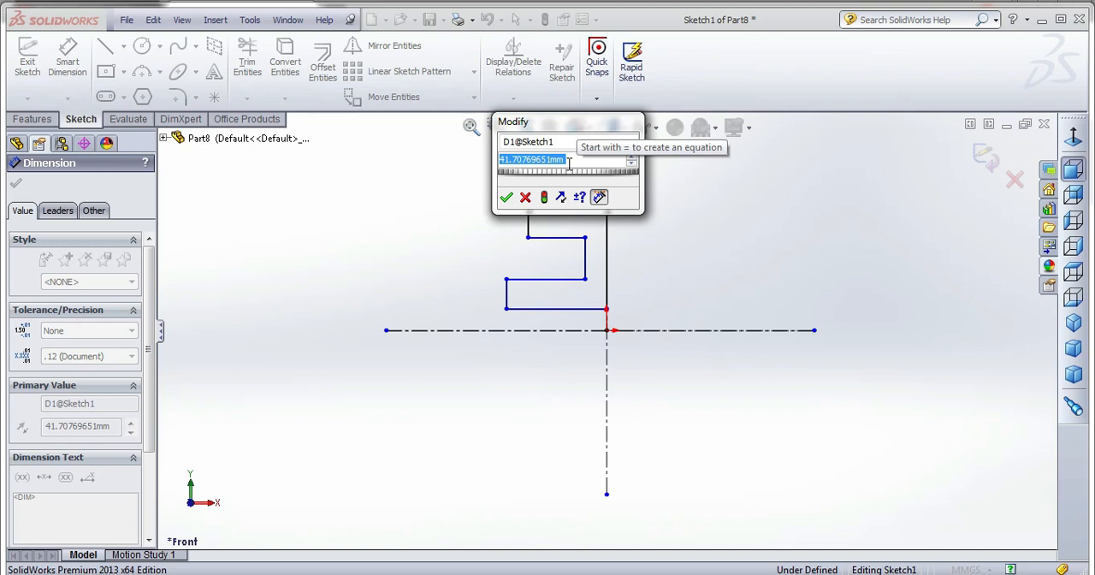
pyautogui.write('7')
pyautogui.press('Return')
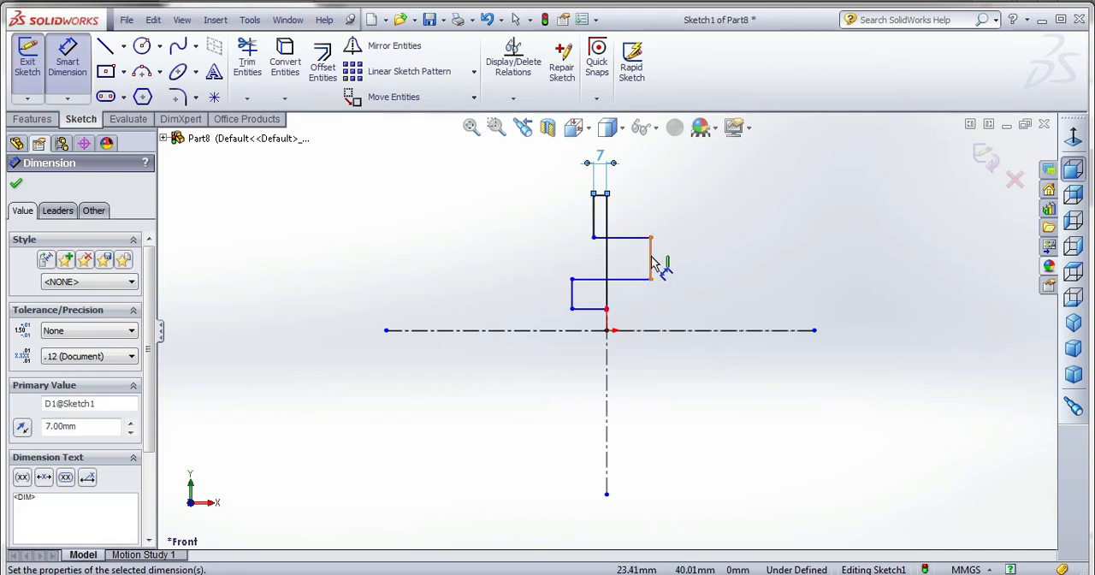
pyautogui.press('Escape')
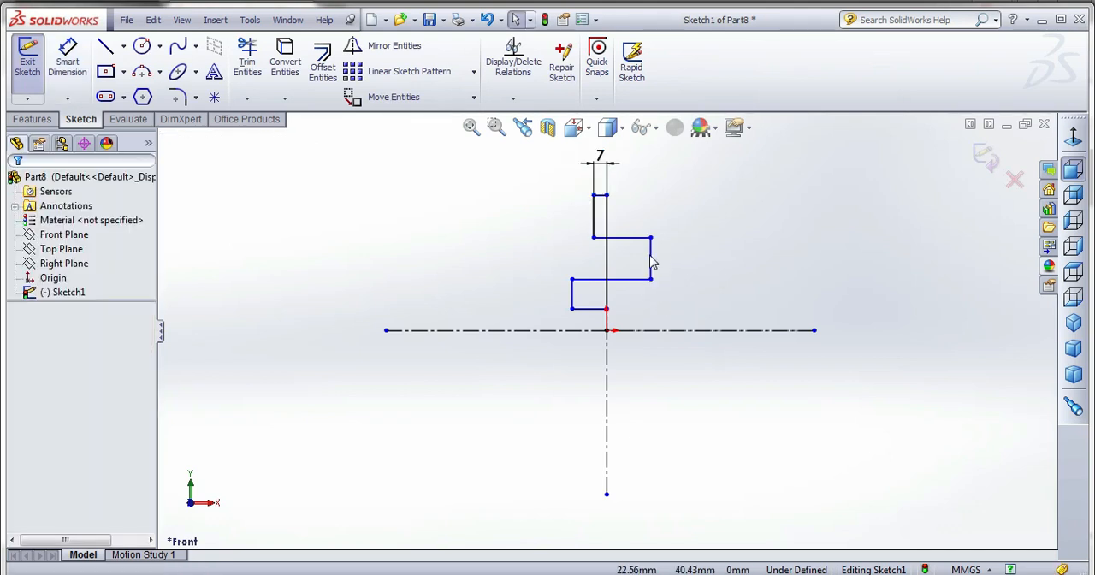
pyautogui.moveTo(650, 250); pyautogui.dragTo(601, 265)
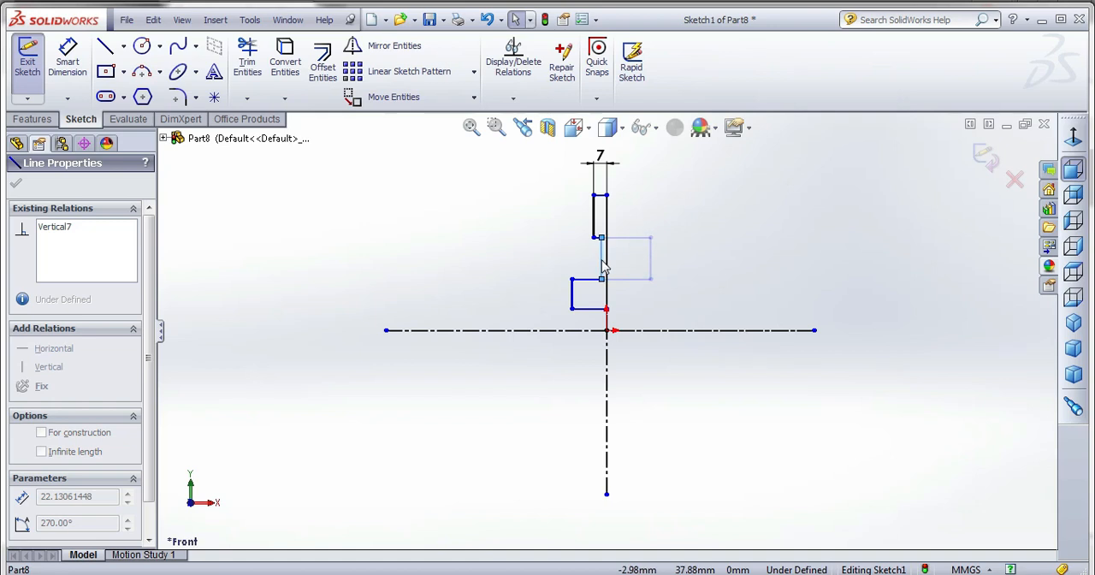
pyautogui.click(605, 267)
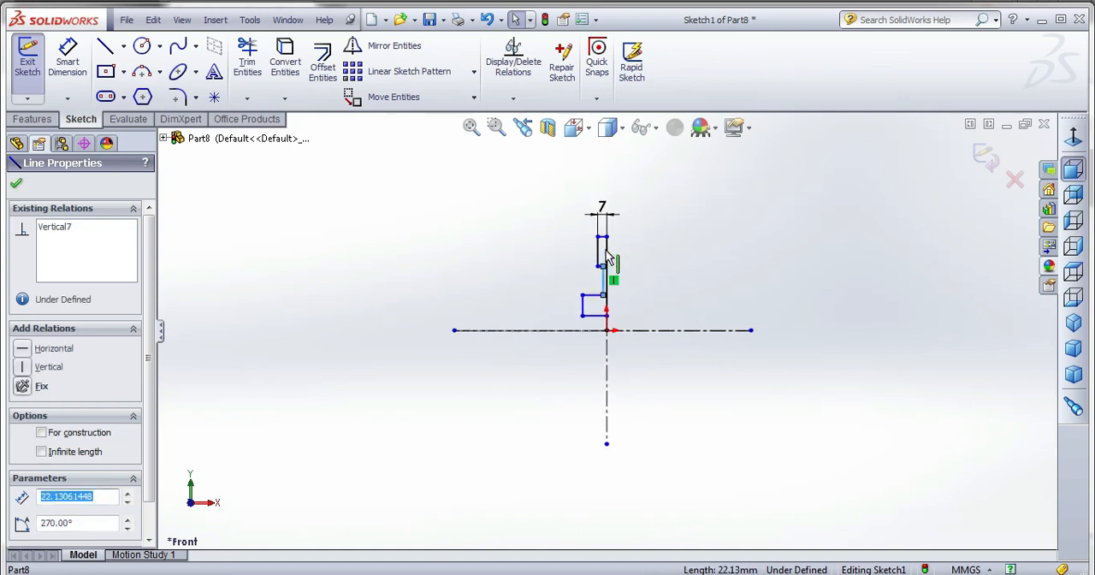
# Set the height of the upper block's outer vertical edge to 8 mm.
pyautogui.scroll(-5, 607, 265)
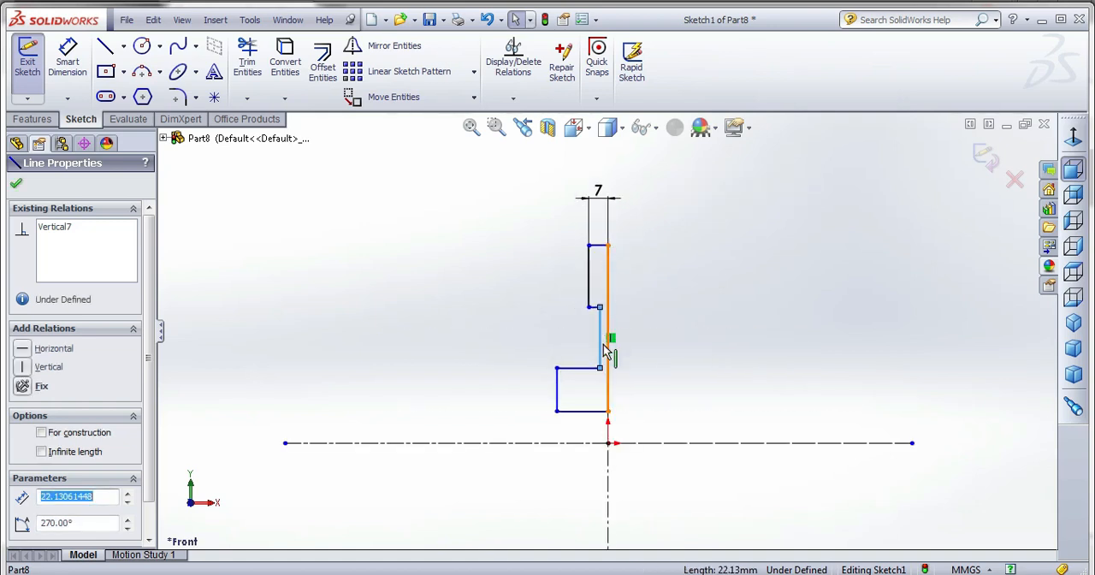
pyautogui.click(67, 60)
pyautogui.click(577, 213)
pyautogui.click(511, 219)
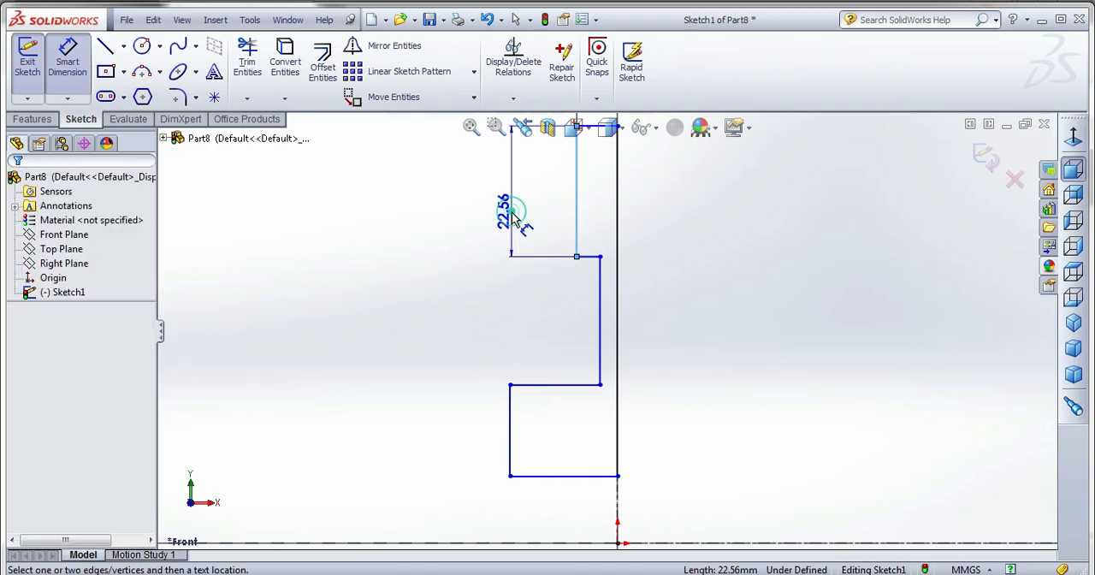
pyautogui.press('Return')
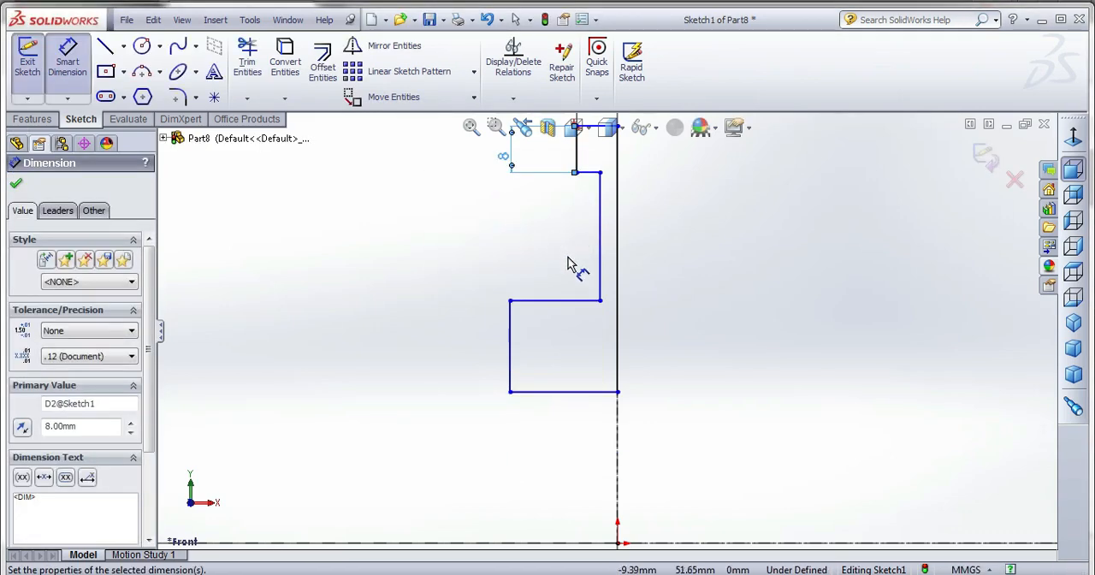
# Set the distance between the recess's vertical edge and the profile's long edge on the centreline to 5 mm.
pyautogui.scroll(1, 610, 207)
pyautogui.scroll(-2, 621, 354)
pyautogui.click(600, 354)
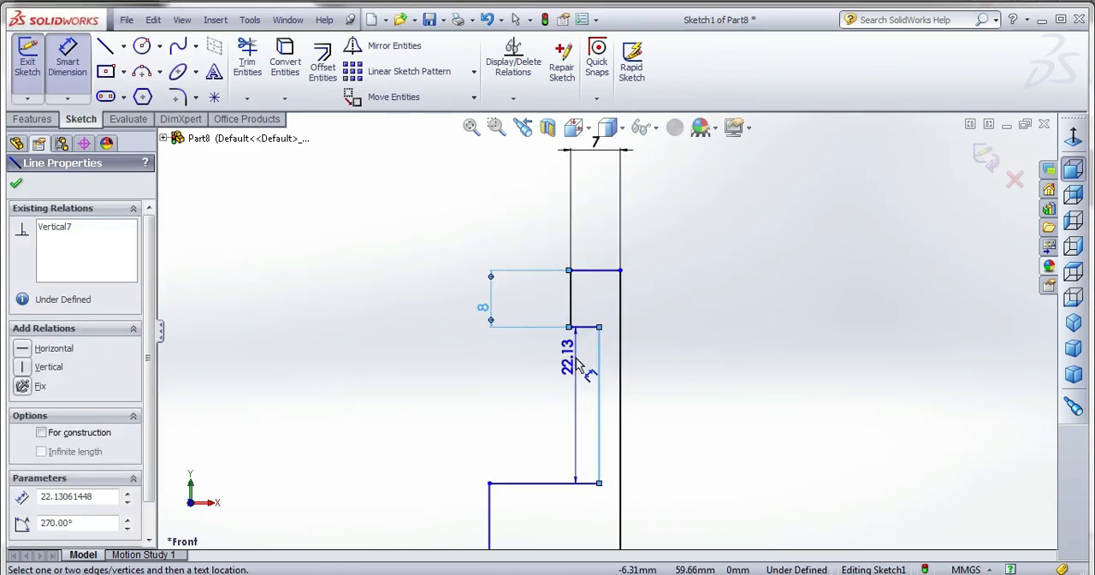
pyautogui.press('Escape')
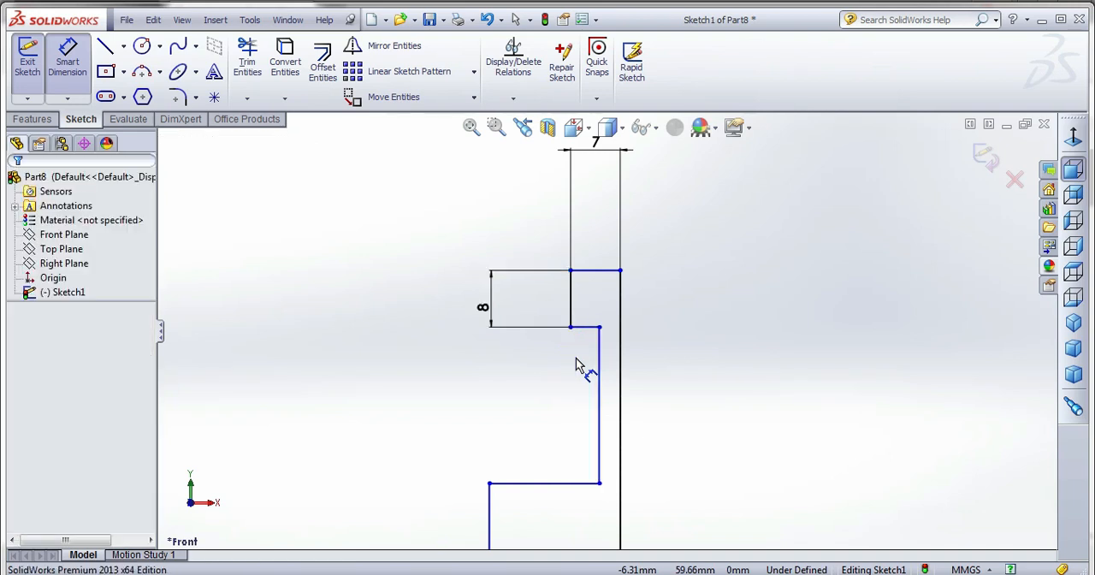
pyautogui.click(599, 371)
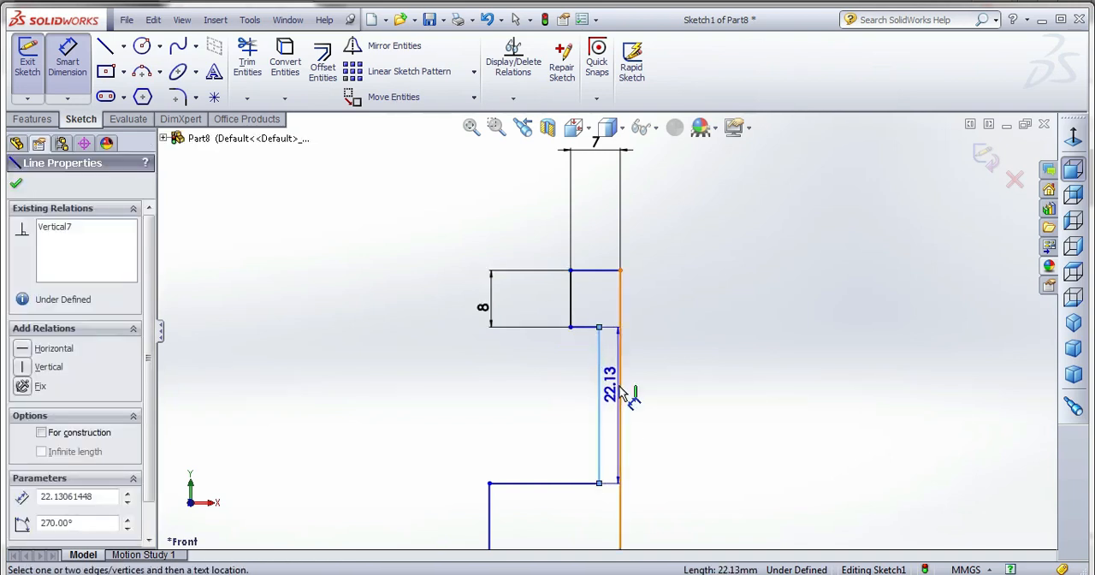
pyautogui.click(621, 384)
pyautogui.click(652, 376)
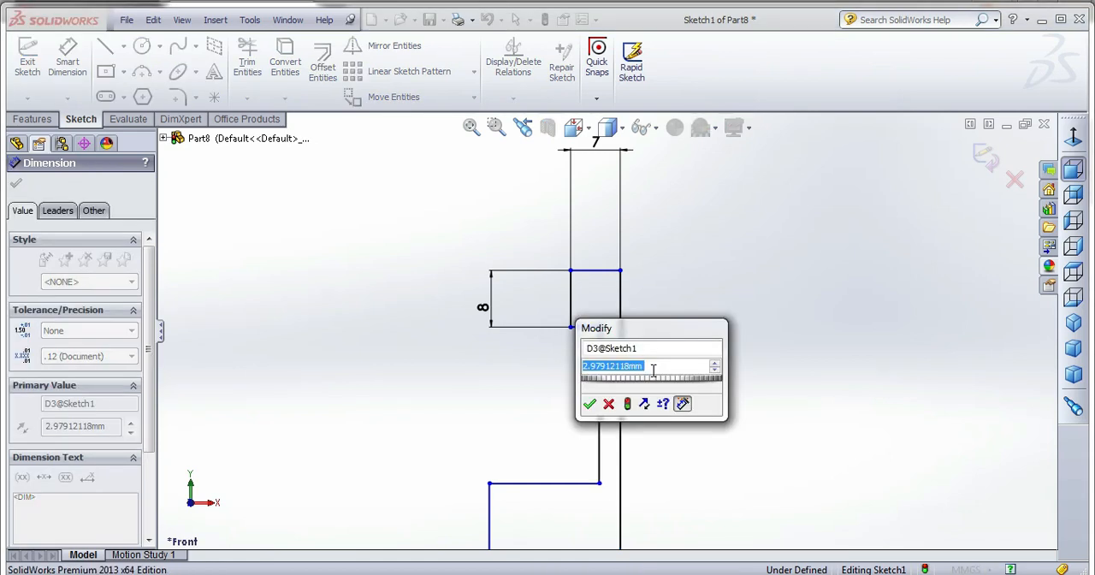
pyautogui.write('5')
pyautogui.press('Return')
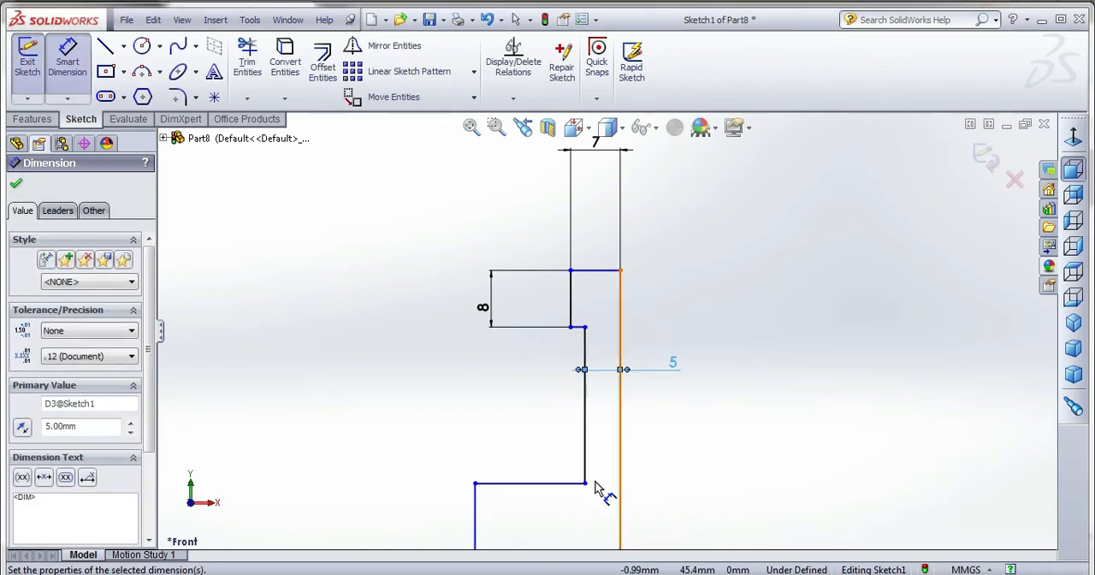
# Set the lower block's width from the profile's long edge to 10 mm and the height of its outer vertical edge to 10 mm.
pyautogui.click(621, 511)
pyautogui.click(624, 513)
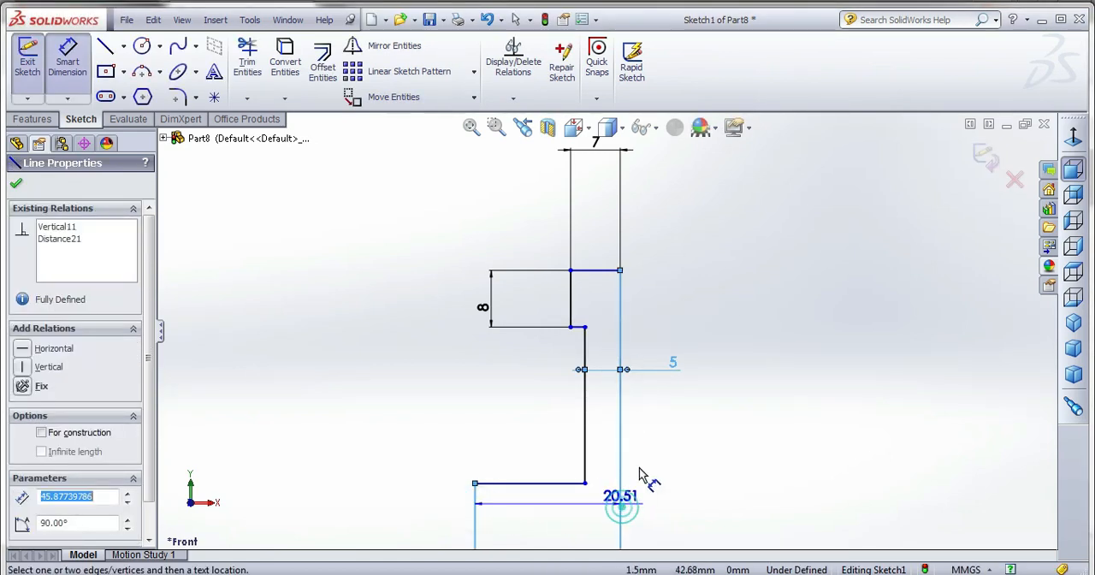
pyautogui.click(650, 524)
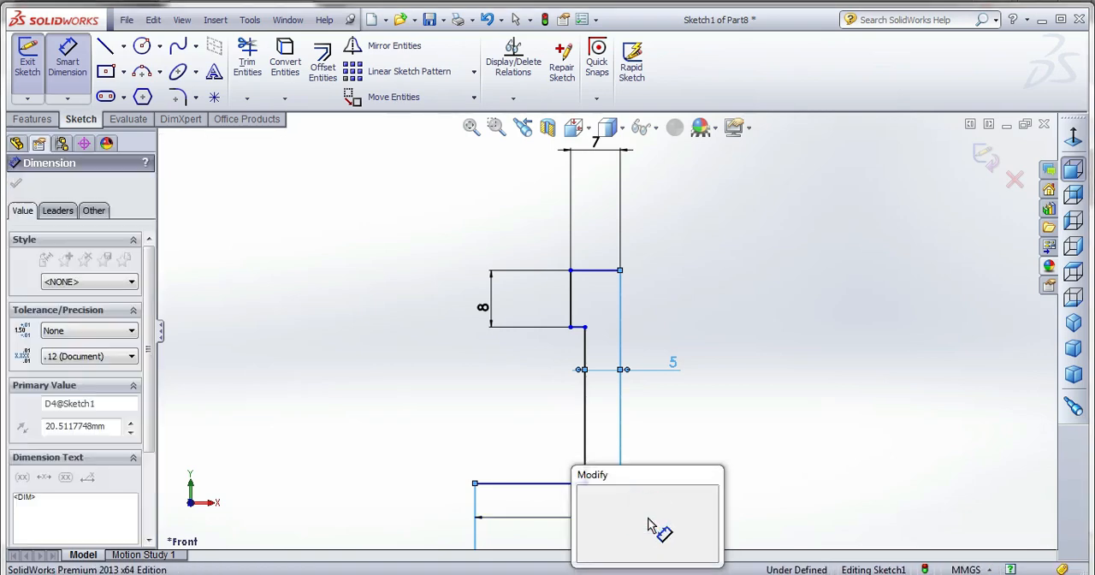
pyautogui.write('10')
pyautogui.press('Return')
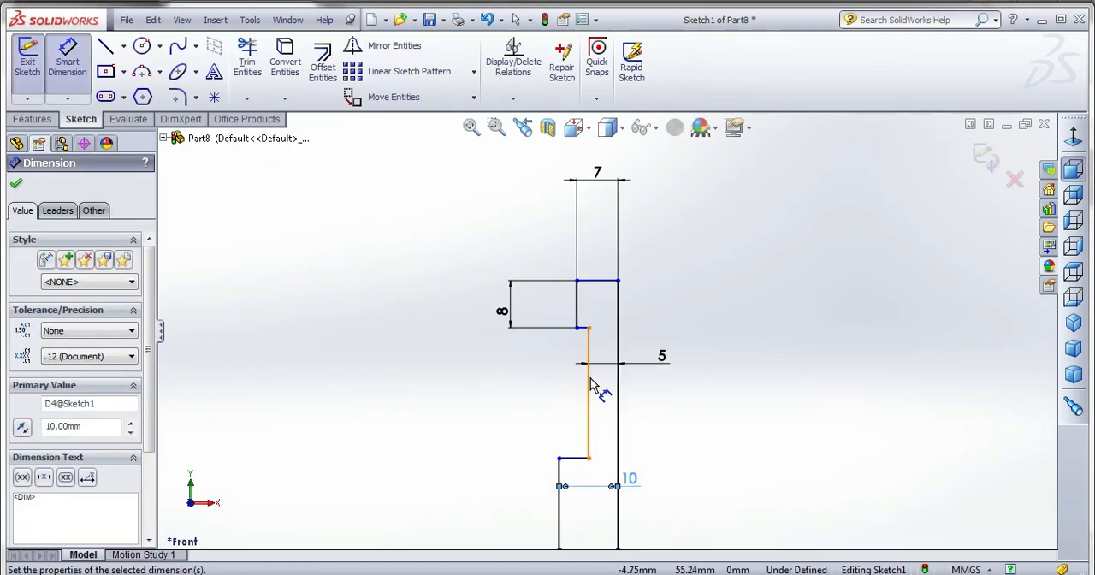
pyautogui.click(567, 488)
pyautogui.click(503, 484)
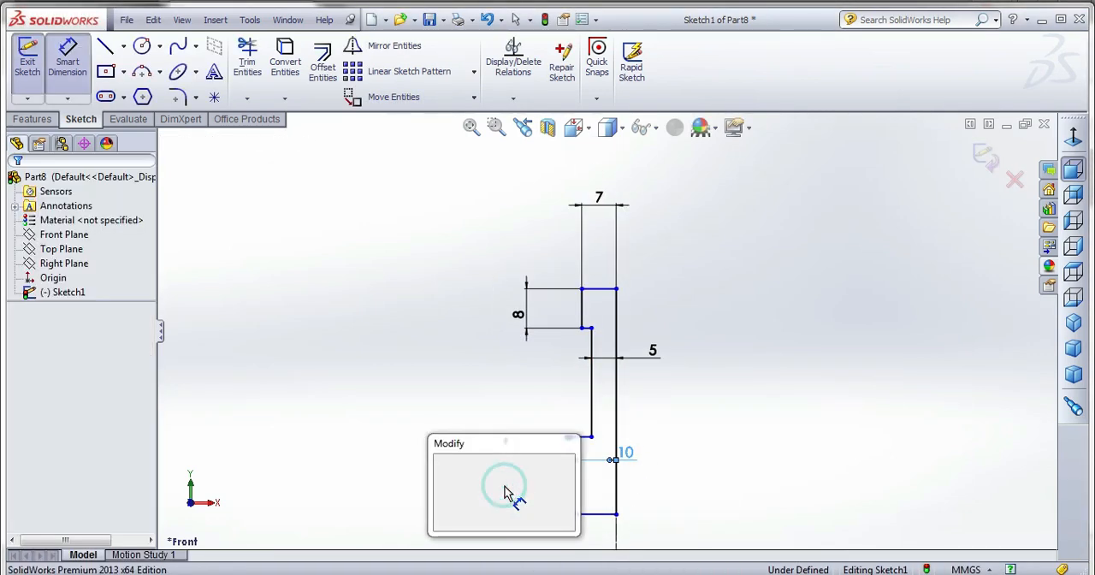
pyautogui.write('10')
pyautogui.press('Return')
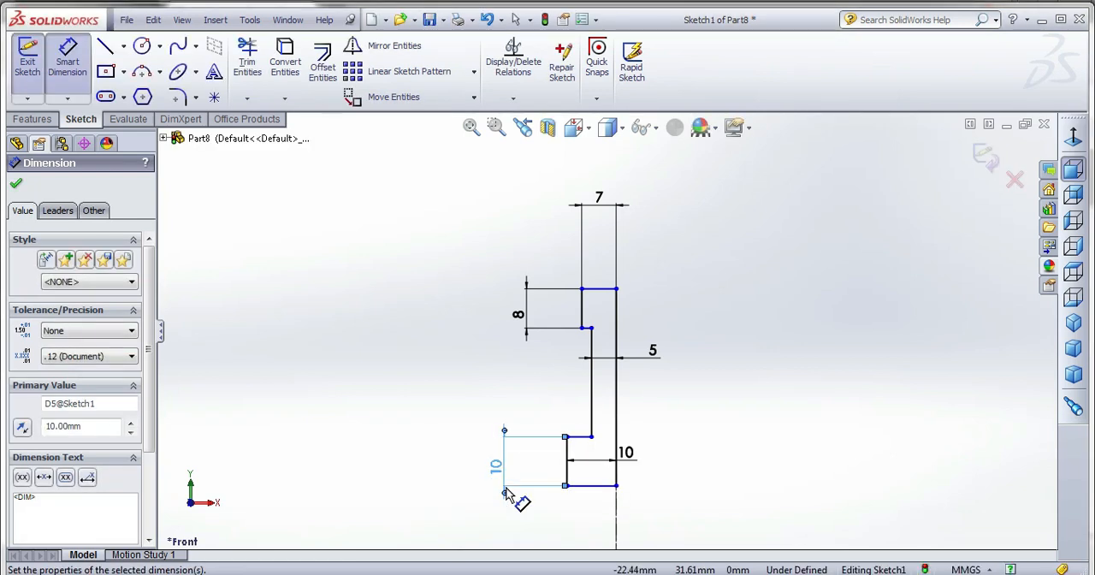
# Set the overall height between the profile's upper and lower horizontal edges to 25 mm.
pyautogui.click(603, 288)
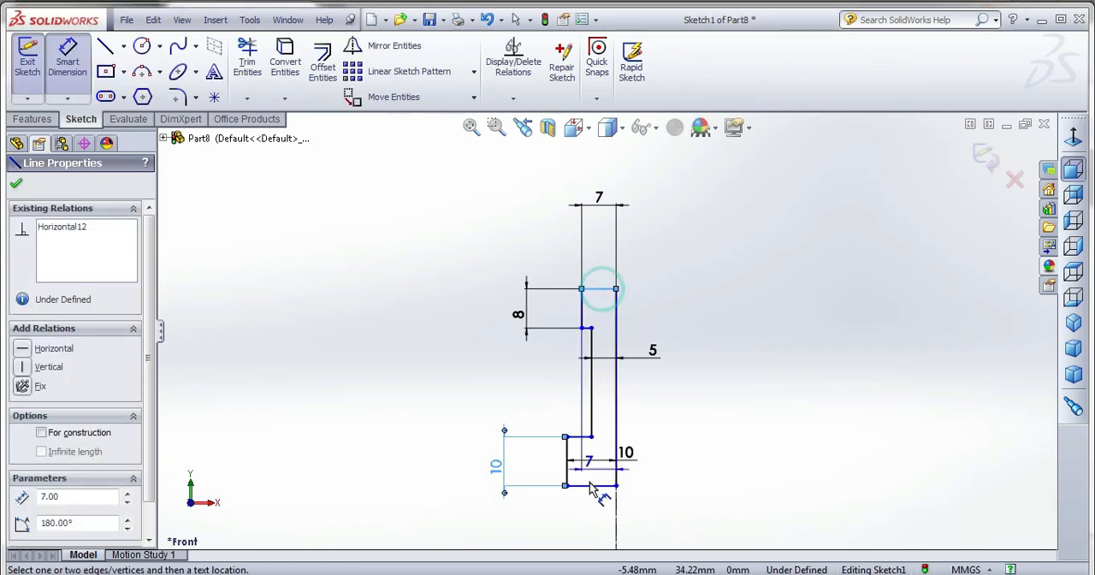
pyautogui.click(590, 485)
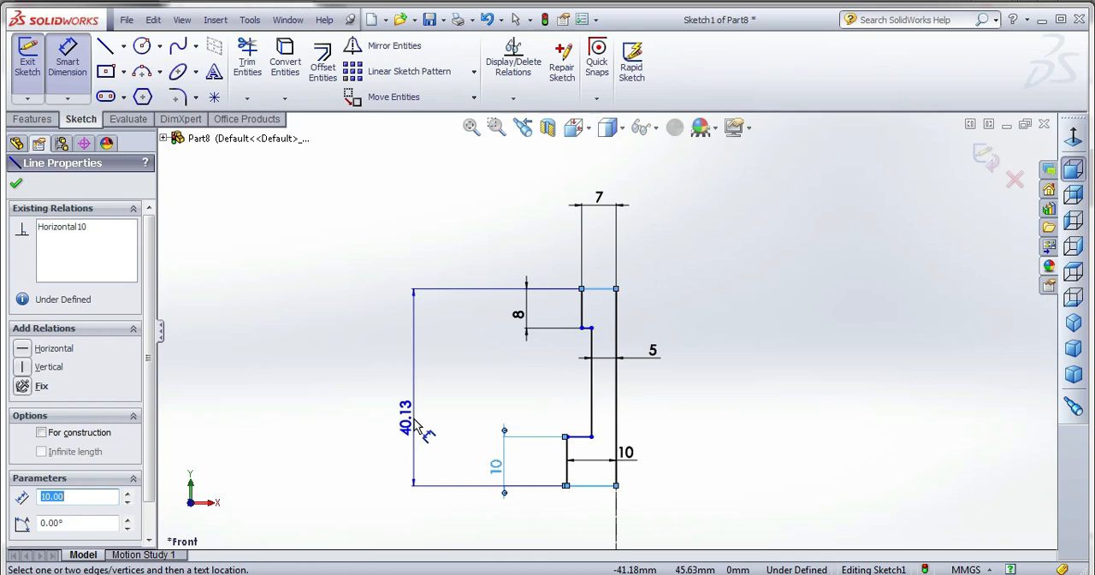
pyautogui.click(415, 426)
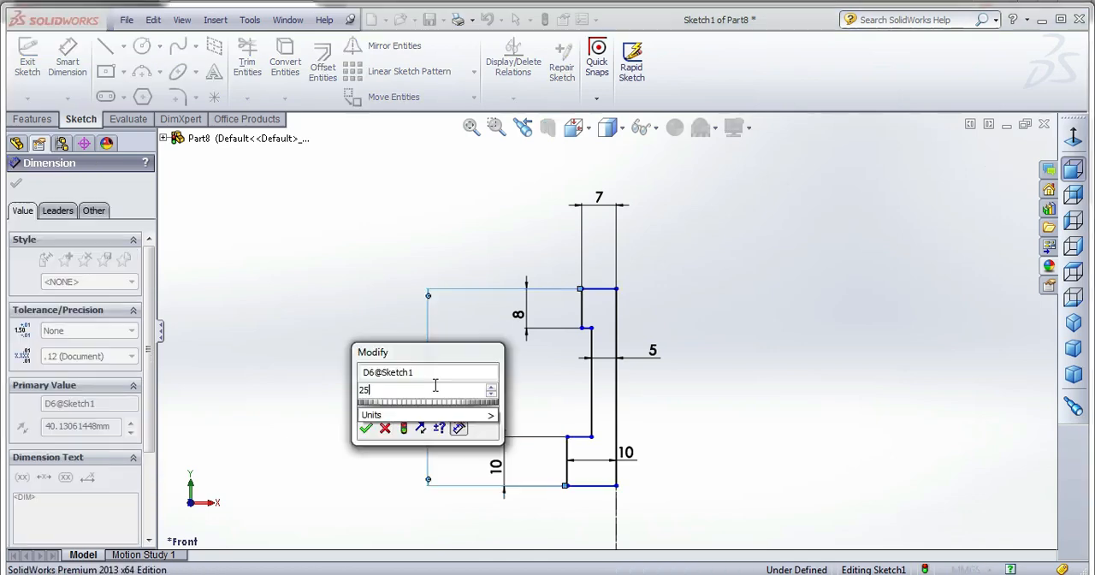
pyautogui.write('25')
pyautogui.press('Return')
pyautogui.click(501, 272)
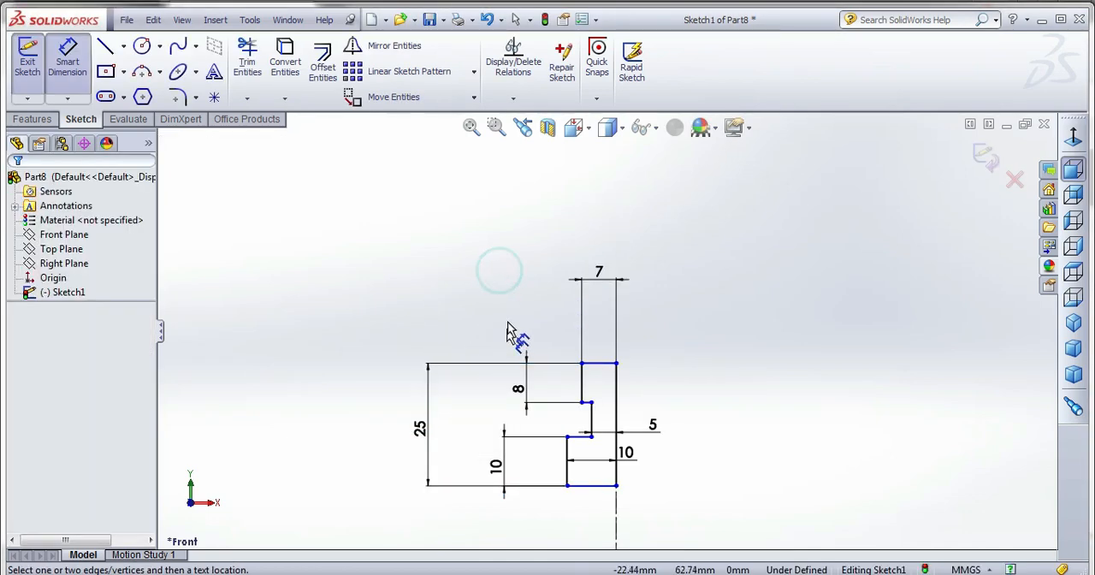
pyautogui.press('Escape')
# Mirror the whole half profile about the vertical centreline, keeping the original.
pyautogui.moveTo(513, 304); pyautogui.dragTo(648, 494)
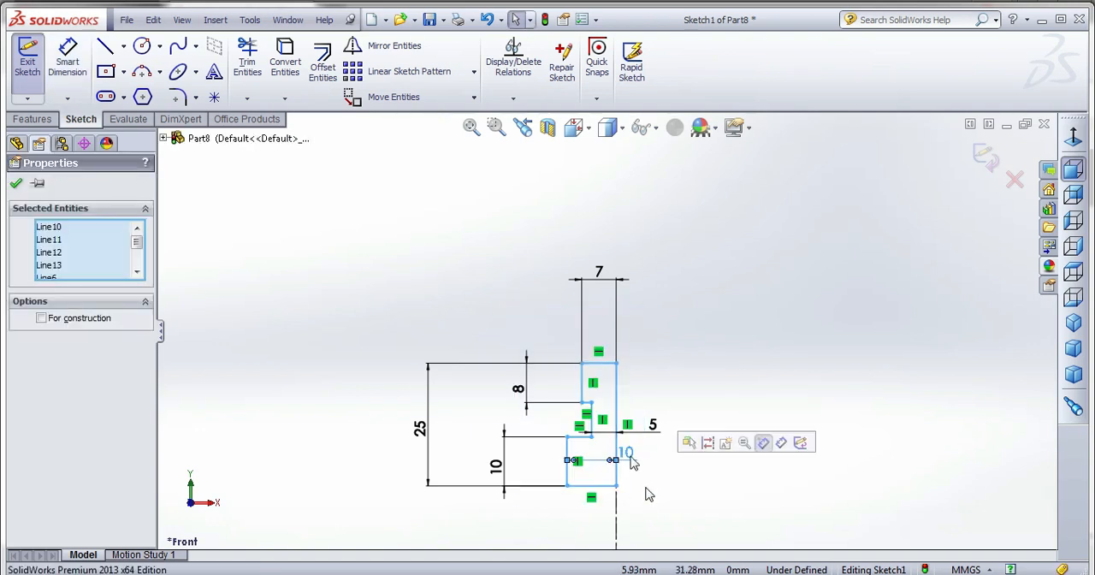
pyautogui.click(377, 47)
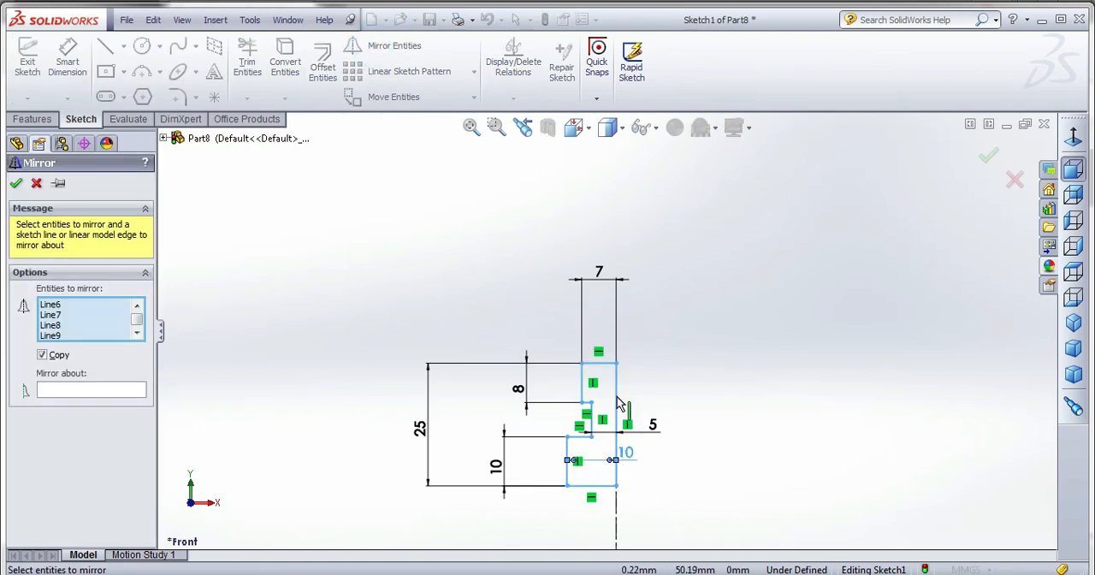
pyautogui.click(118, 390)
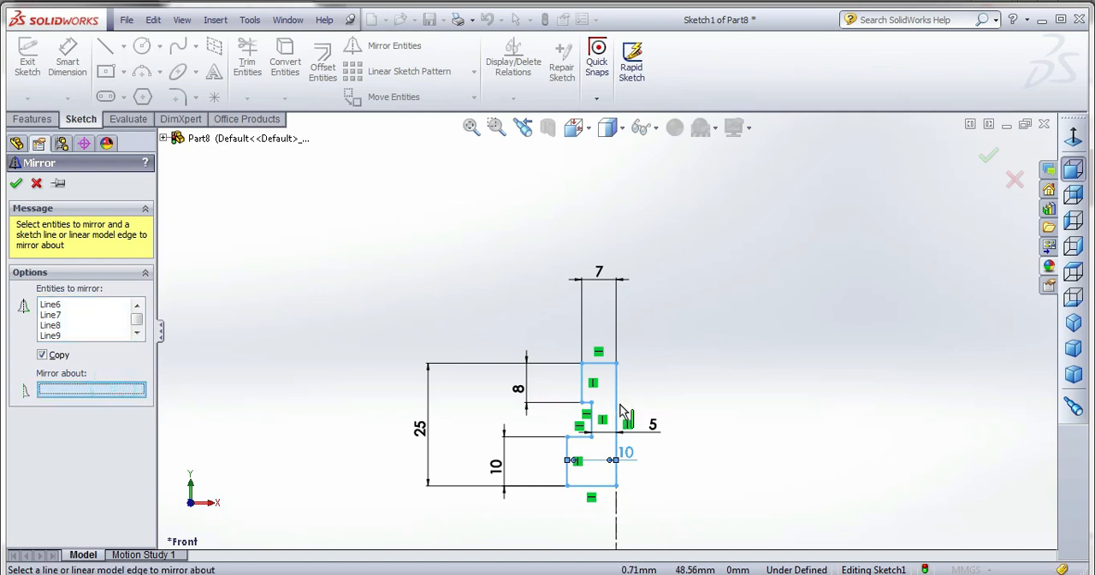
pyautogui.click(616, 511)
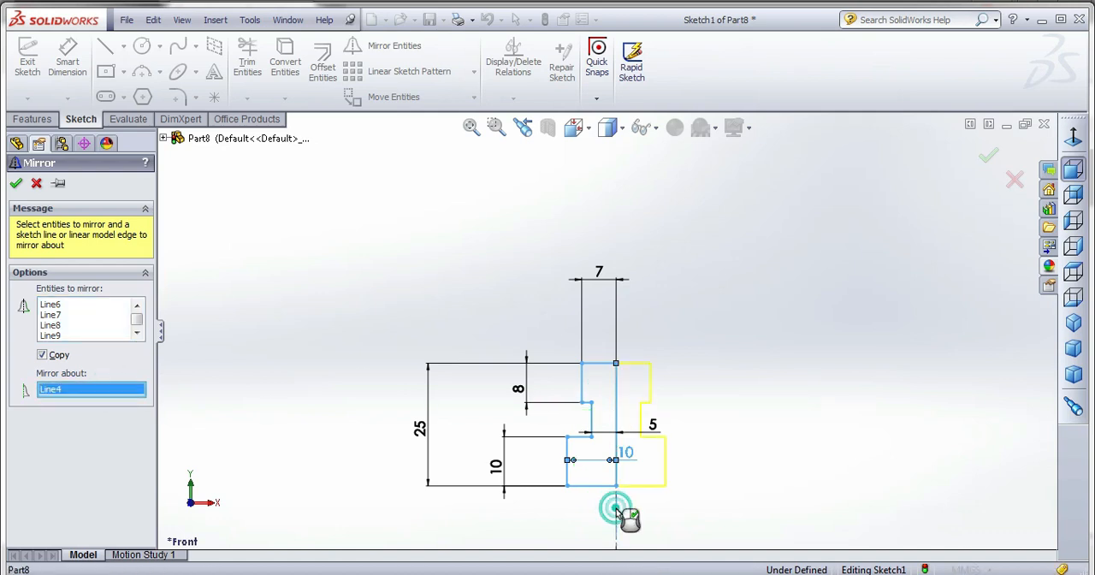
pyautogui.click(15, 184)
# Trim away the vertical line running through the middle of the mirrored profile.
pyautogui.click(248, 53)
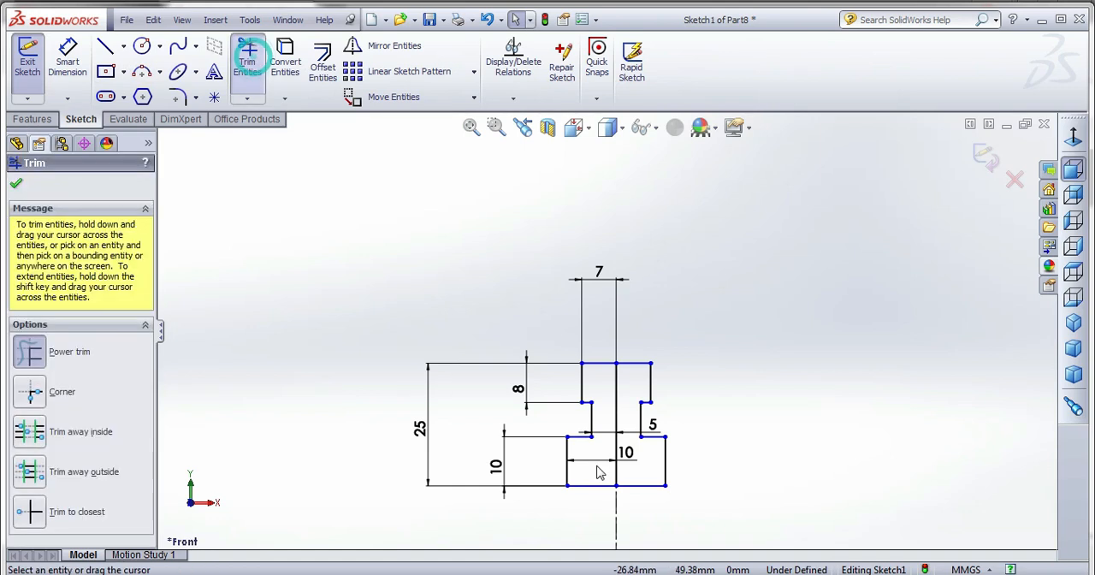
pyautogui.scroll(-3, 719, 466)
pyautogui.moveTo(557, 340); pyautogui.dragTo(539, 345)
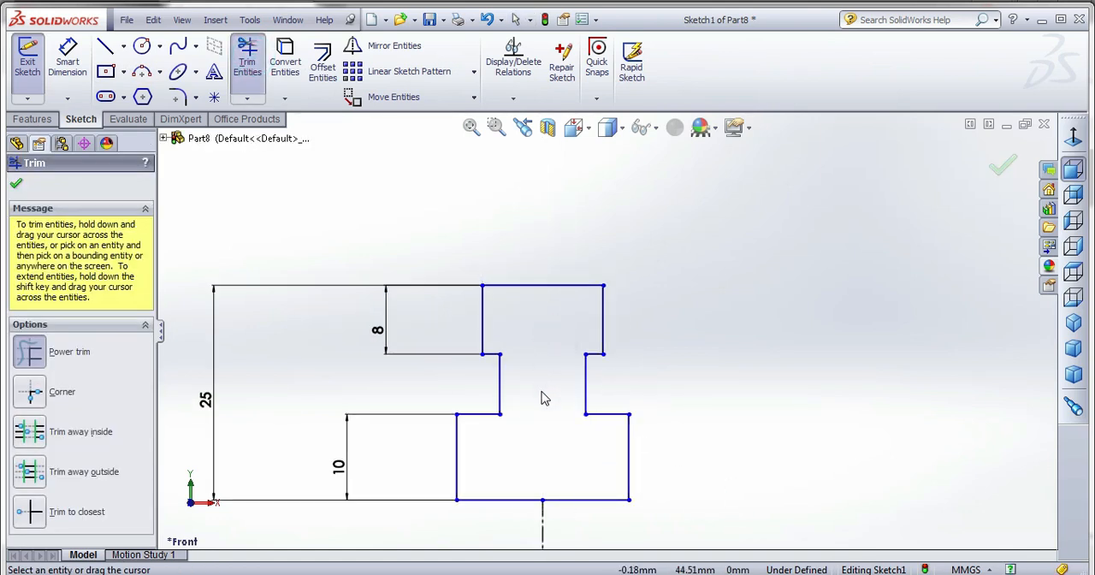
pyautogui.press('Escape')
# Set the distance from the profile's lower edge to the horizontal centreline to 15 mm.
pyautogui.scroll(5, 599, 305)
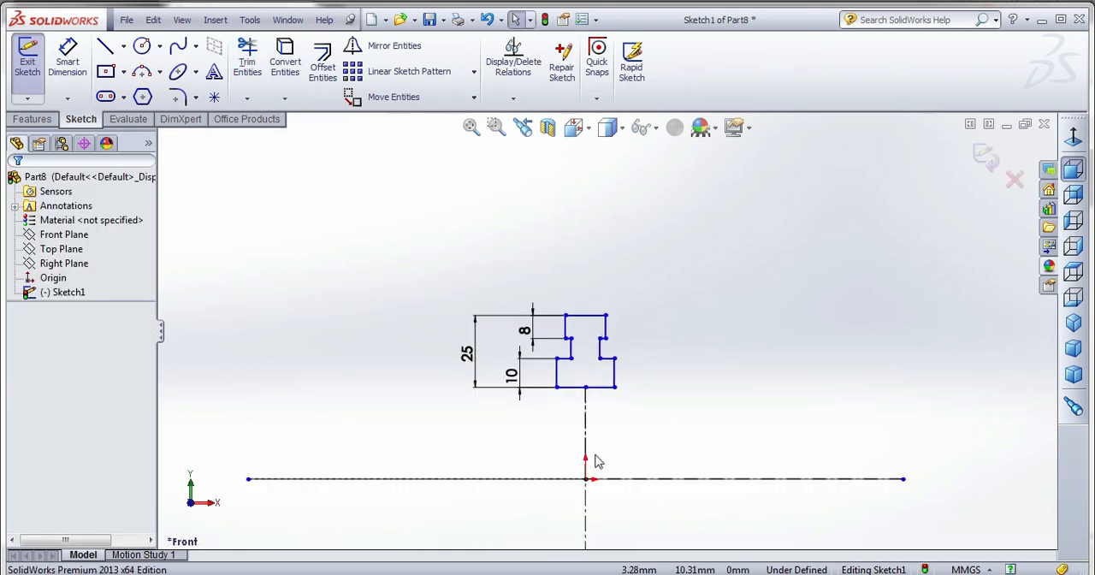
pyautogui.click(68, 56)
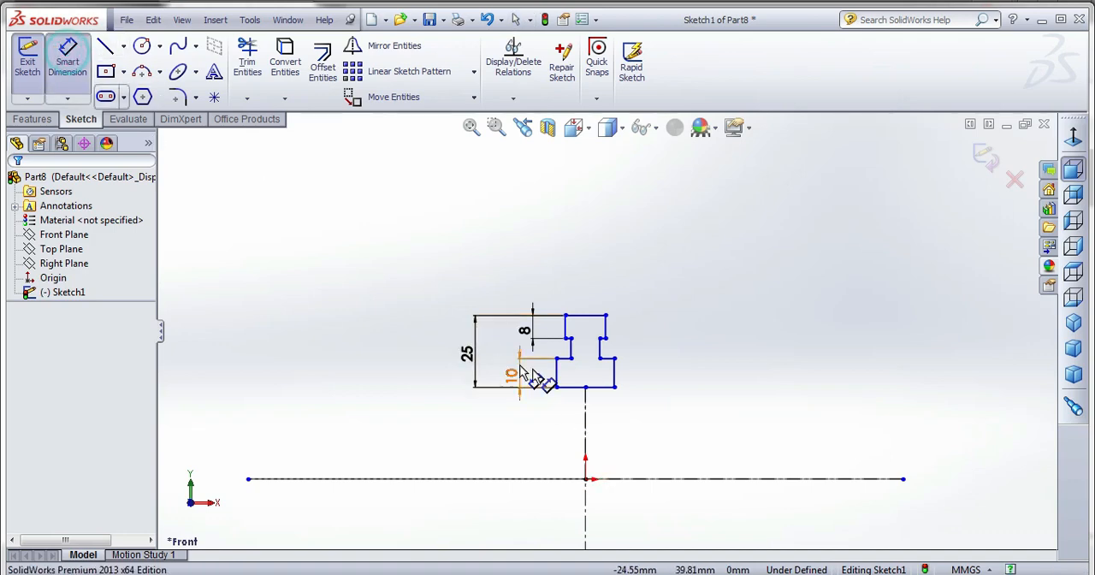
pyautogui.click(575, 388)
pyautogui.click(558, 479)
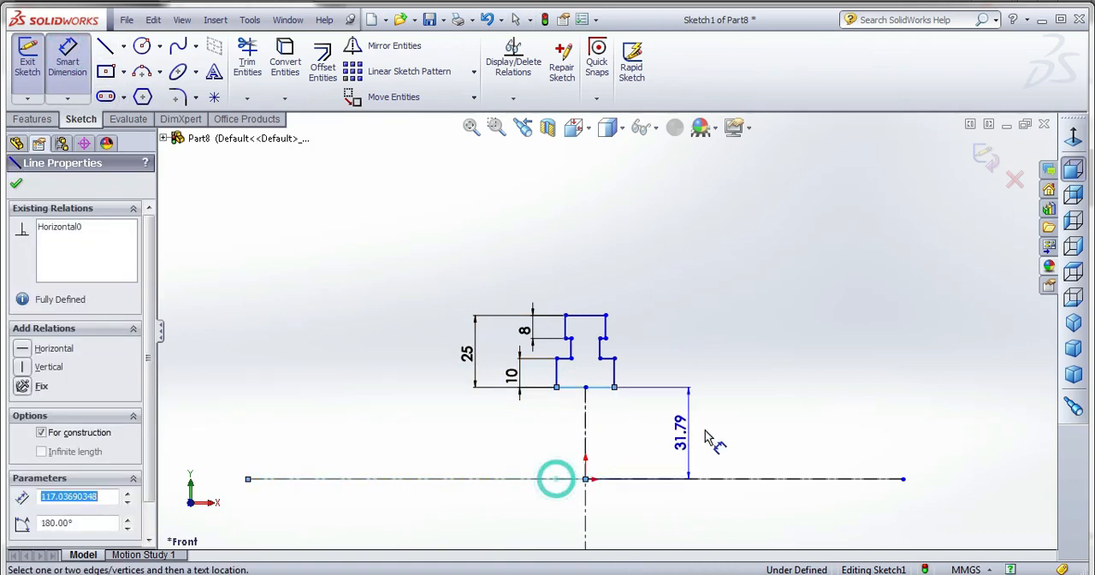
pyautogui.click(706, 434)
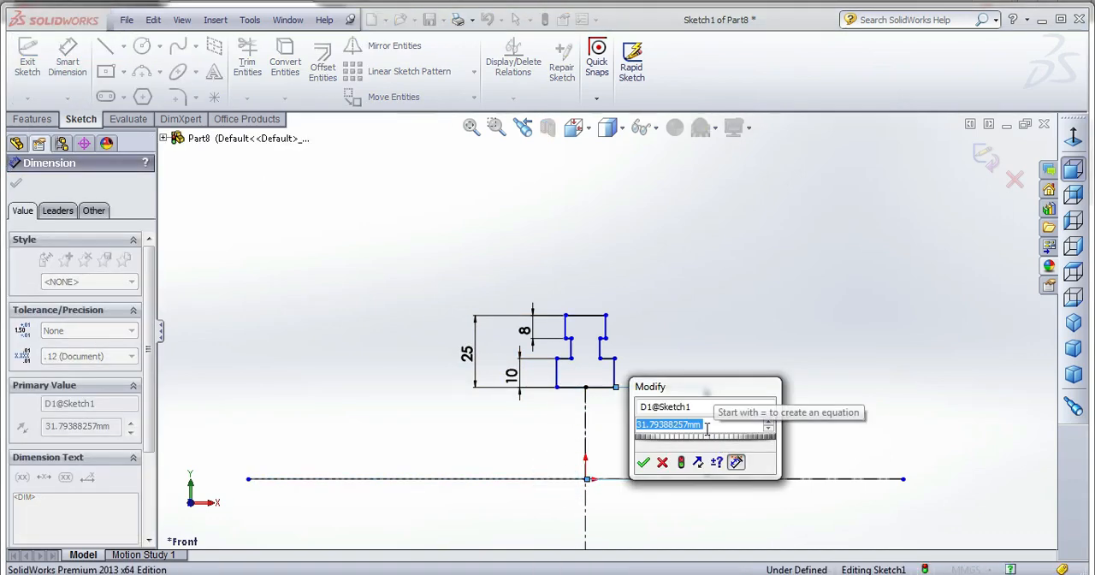
pyautogui.write('28')
pyautogui.press('Return')
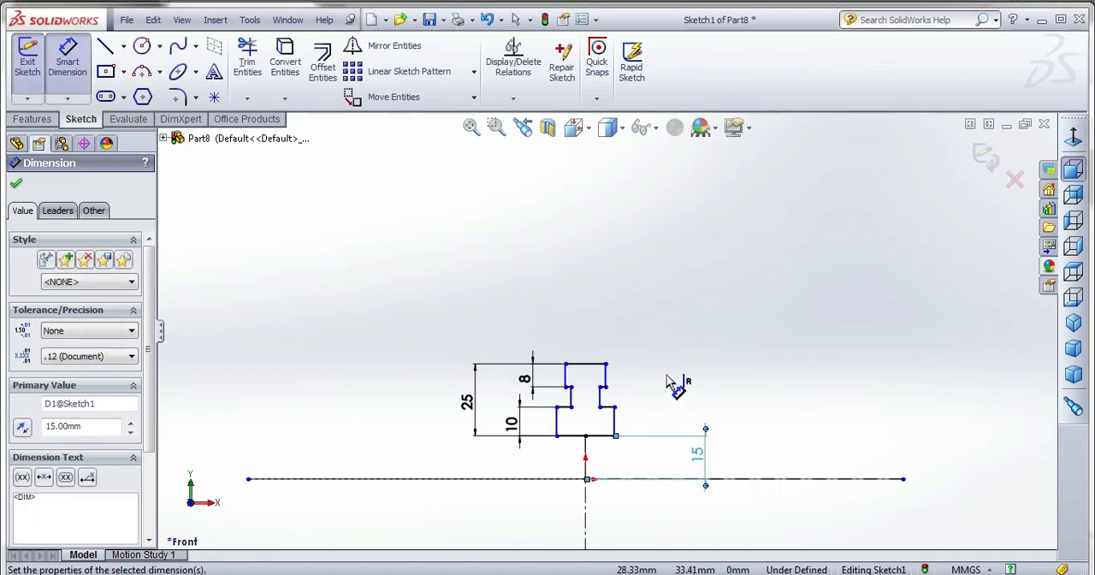
pyautogui.click(665, 374)
# Dimension the full lengths of the profile's upper edge and lower edge.
pyautogui.scroll(-3, 610, 470)
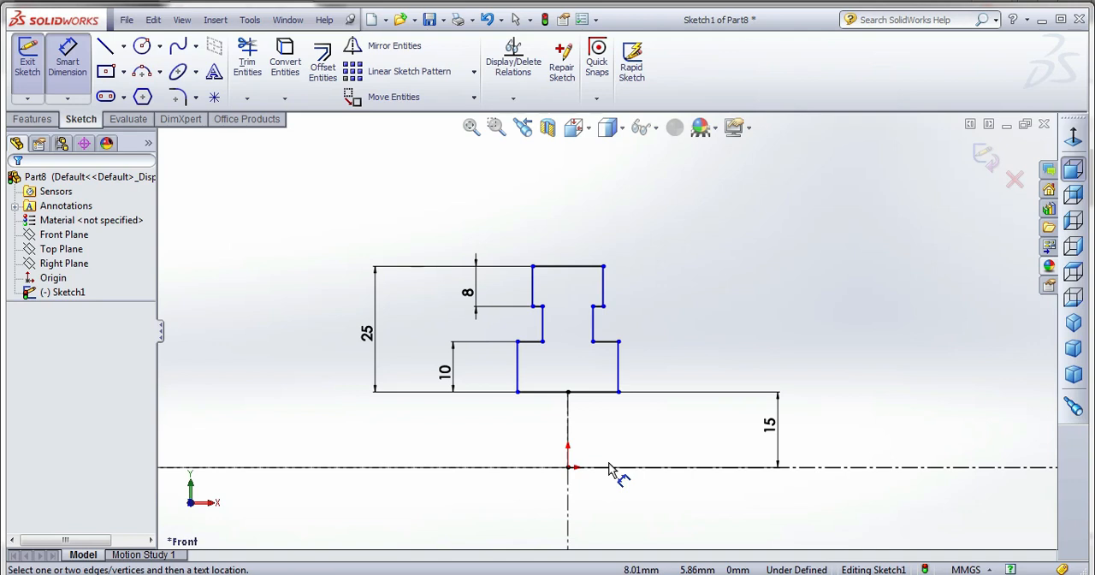
pyautogui.click(571, 268)
pyautogui.click(567, 244)
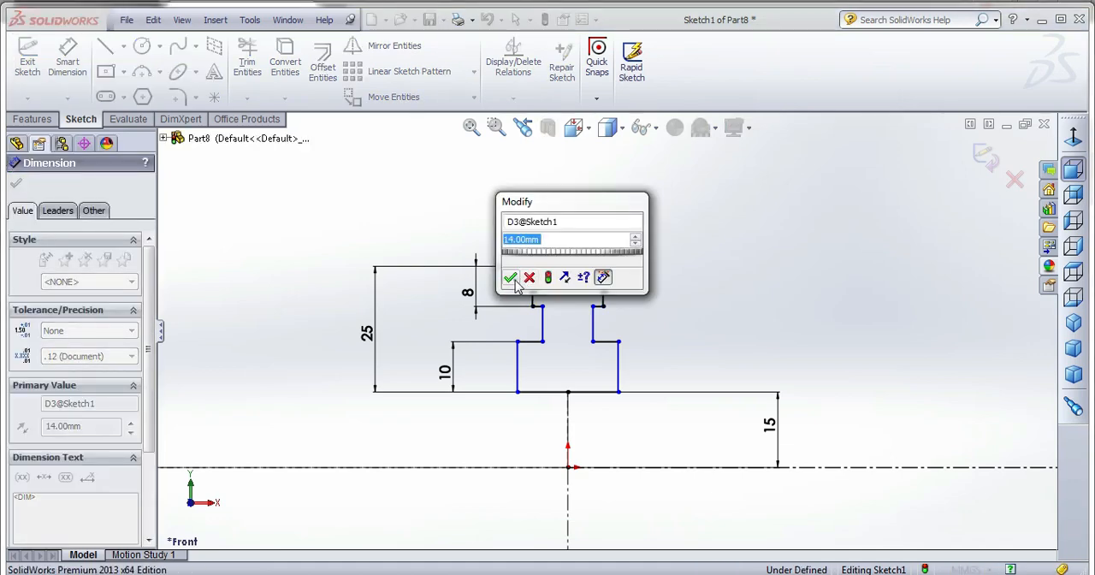
pyautogui.click(509, 277)
pyautogui.click(547, 393)
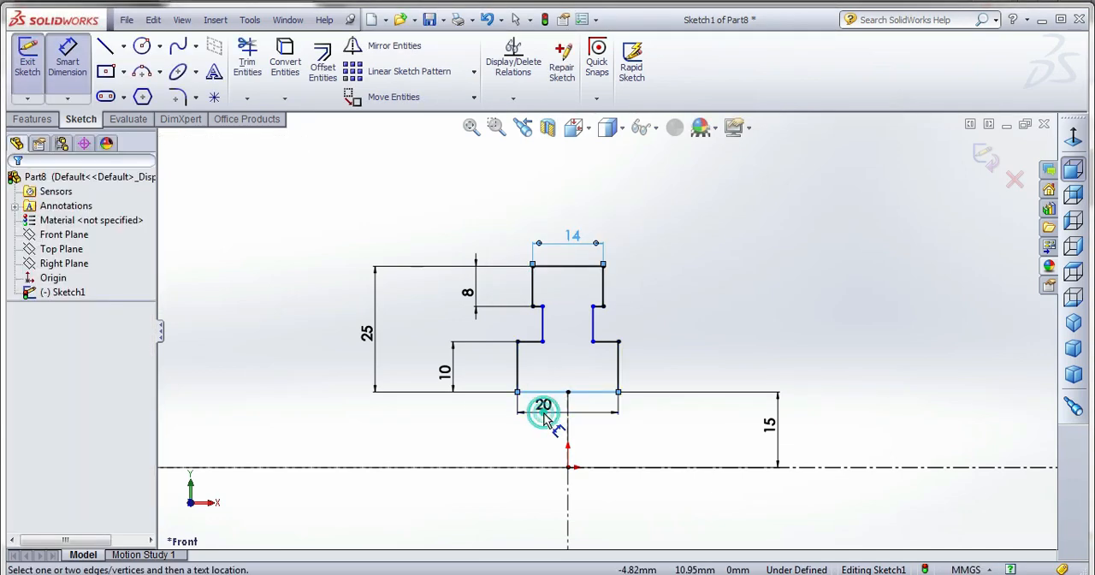
pyautogui.click(544, 417)
pyautogui.click(483, 443)
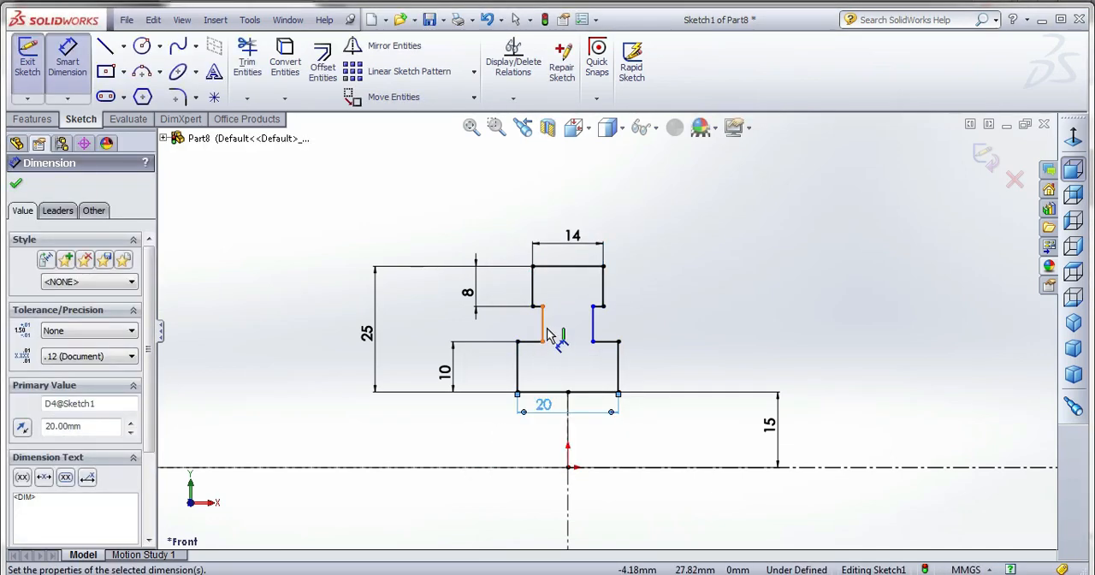
# Dimension the neck's width between the vertical edges of the two side recesses.
pyautogui.click(546, 330)
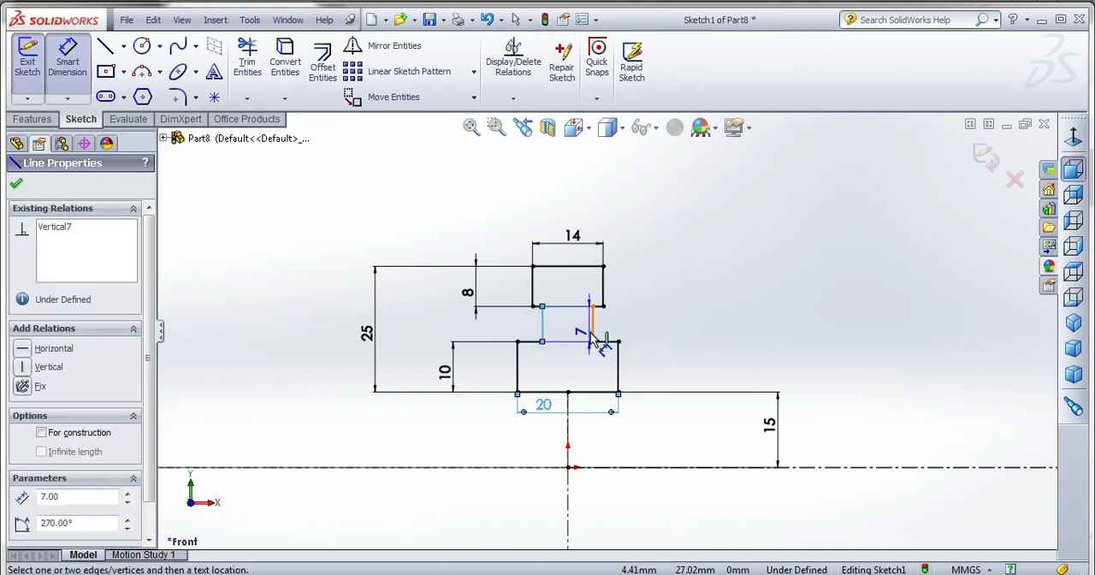
pyautogui.click(591, 334)
pyautogui.click(661, 319)
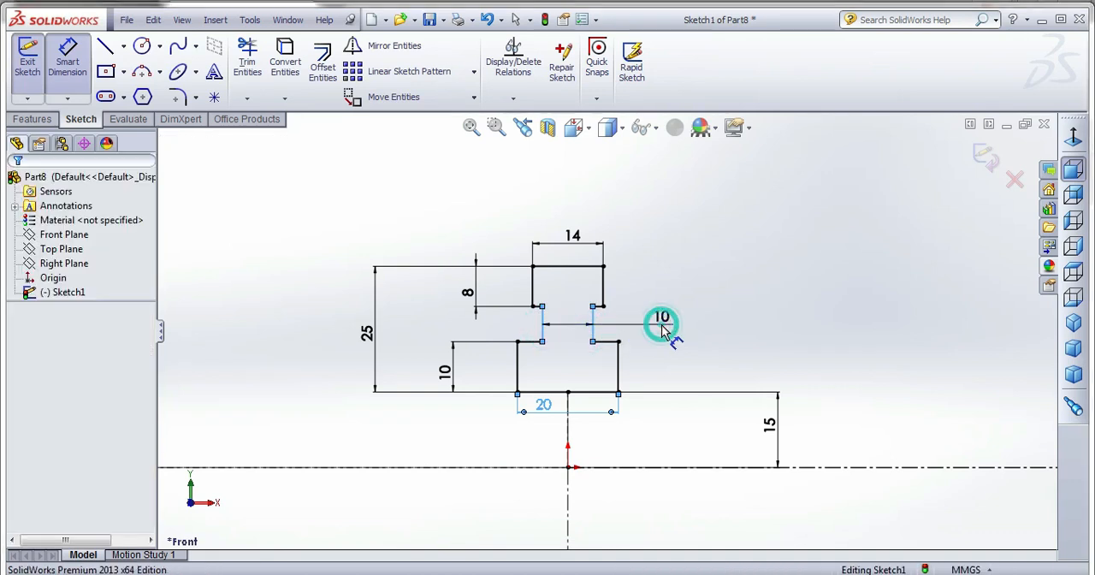
pyautogui.click(721, 258)
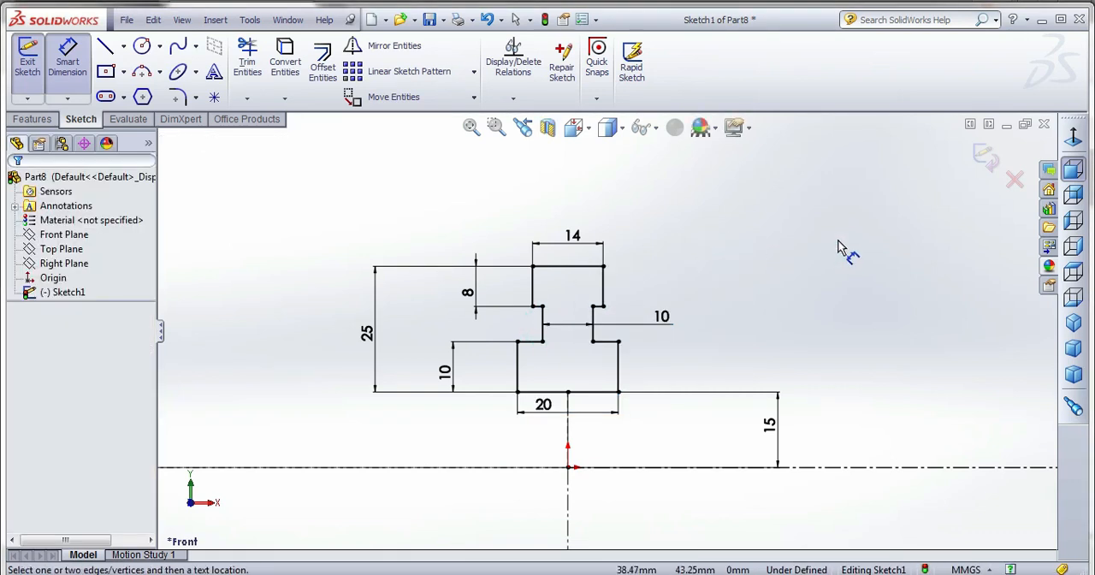
# Revolve the stepped profile 180° about the horizontal centreline, using Mid Plane as the direction type.
pyautogui.click(990, 160)
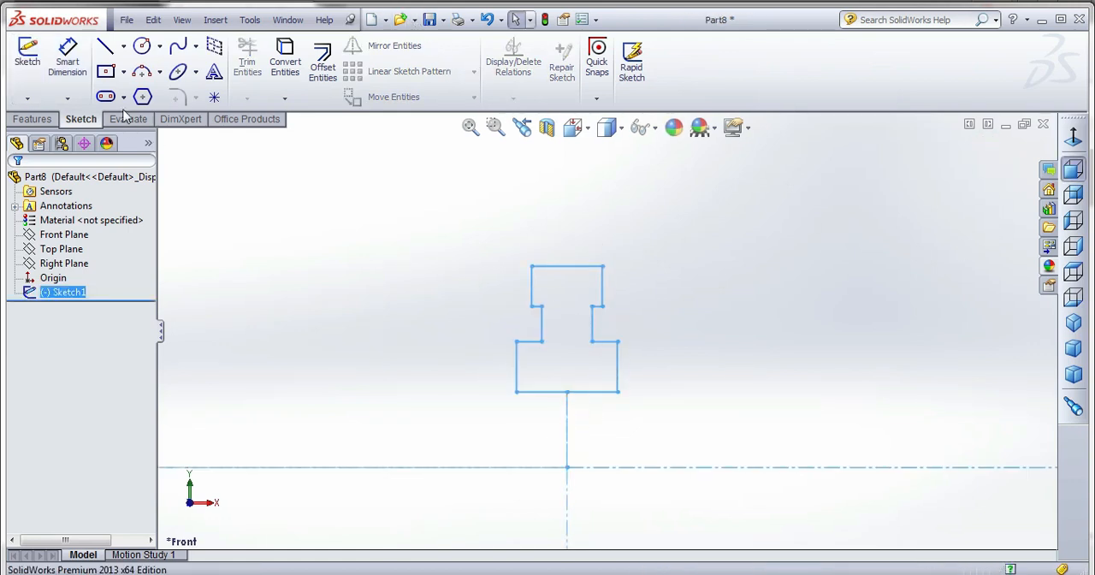
pyautogui.click(37, 122)
pyautogui.click(82, 67)
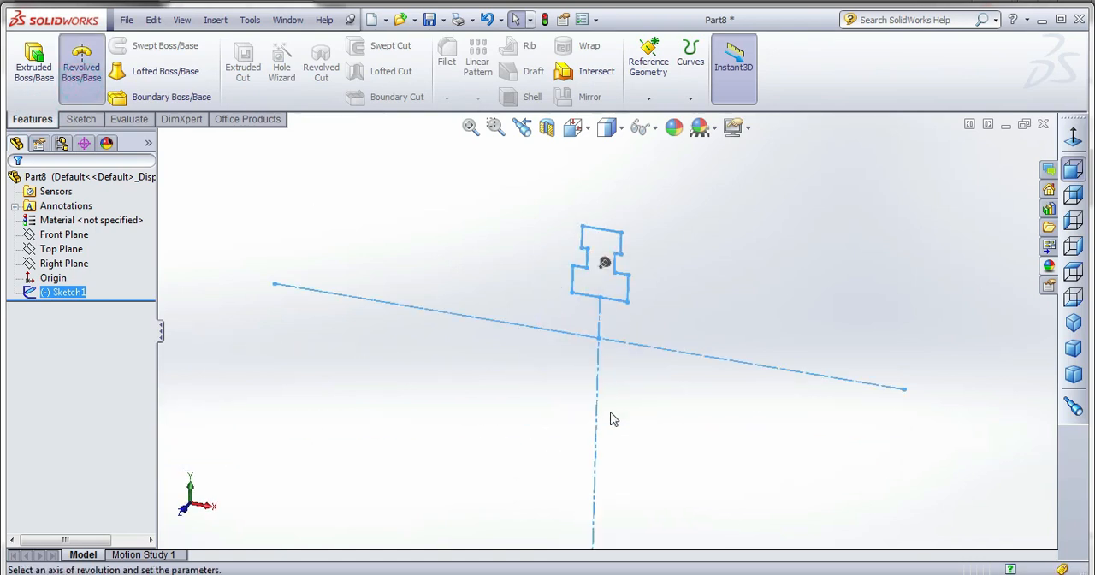
pyautogui.click(631, 296)
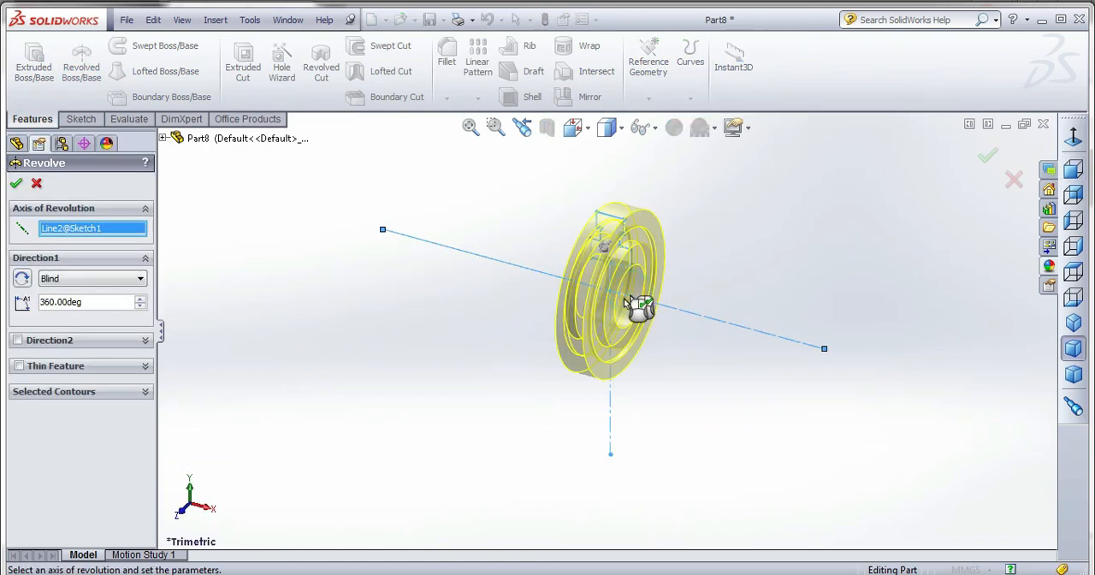
pyautogui.click(60, 279)
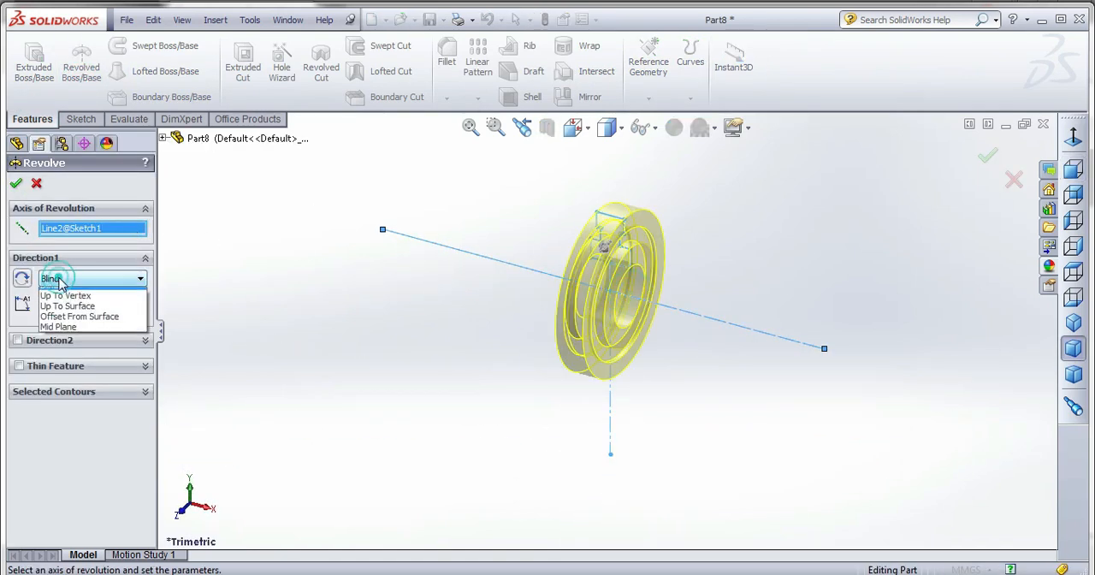
pyautogui.click(61, 322)
pyautogui.click(91, 304)
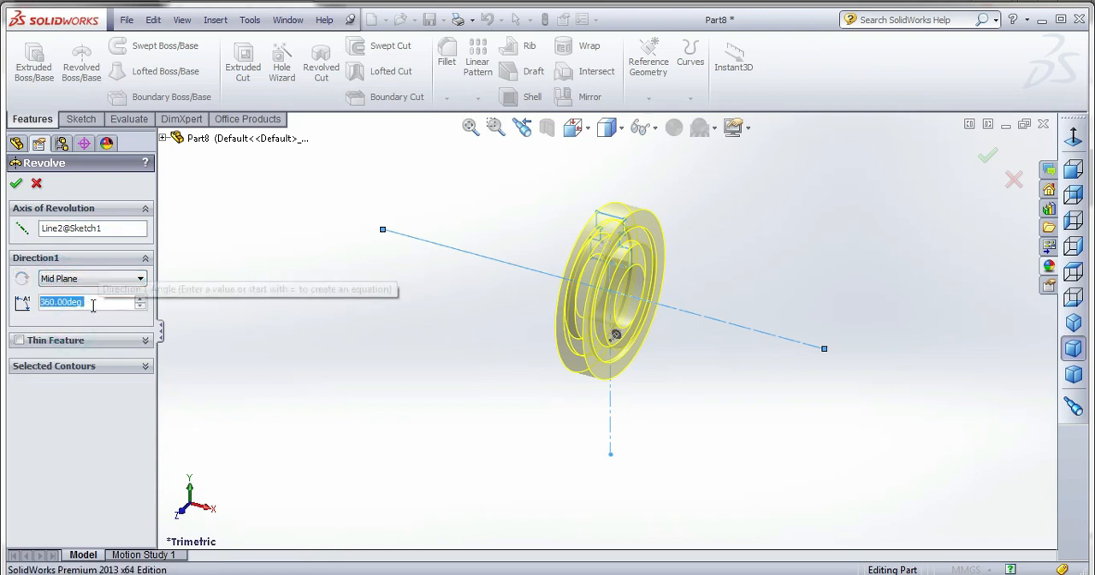
pyautogui.write('1')
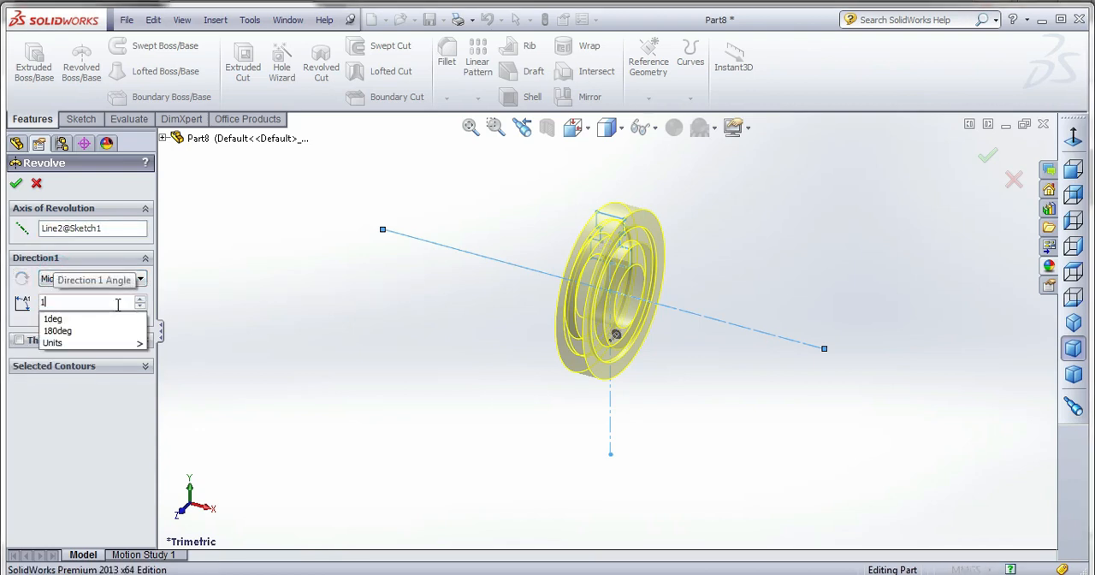
pyautogui.write('80')
pyautogui.press('Return')
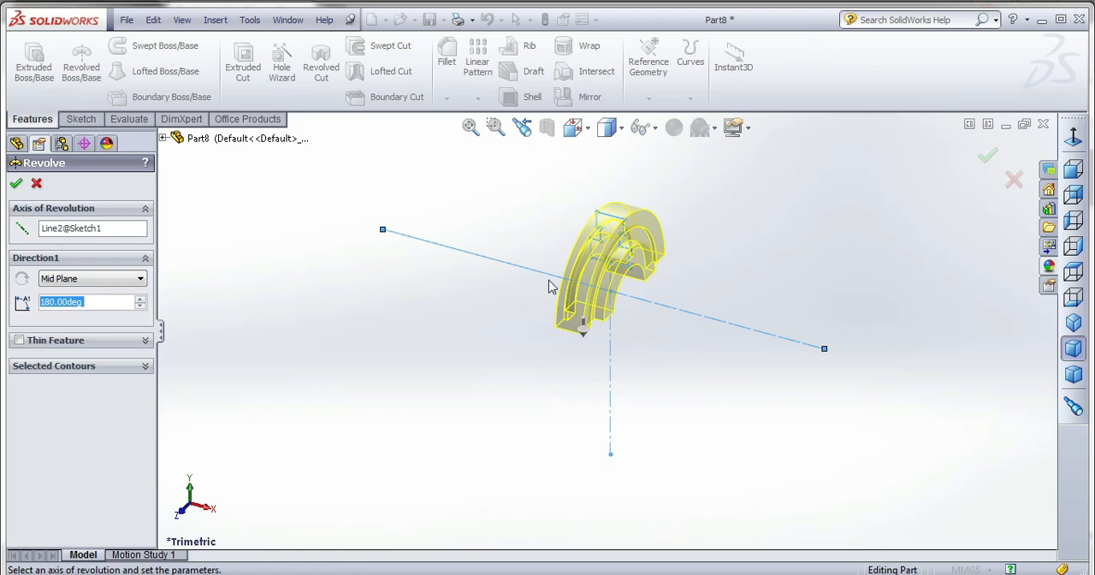
pyautogui.moveTo(551, 287); pyautogui.dragTo(513, 373, button='middle')
pyautogui.scroll(-2, 665, 274)
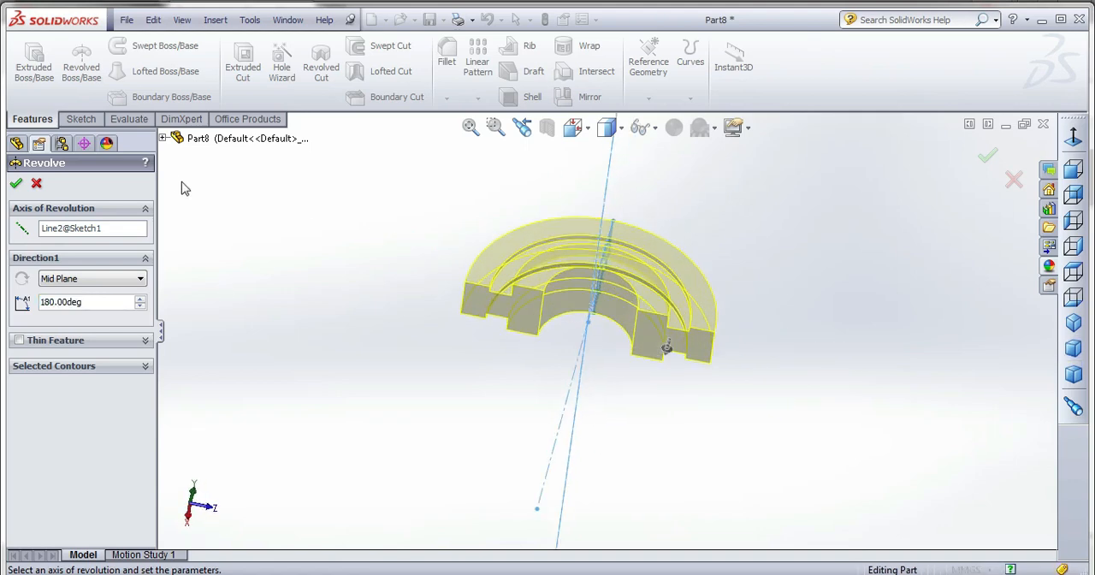
pyautogui.click(15, 183)
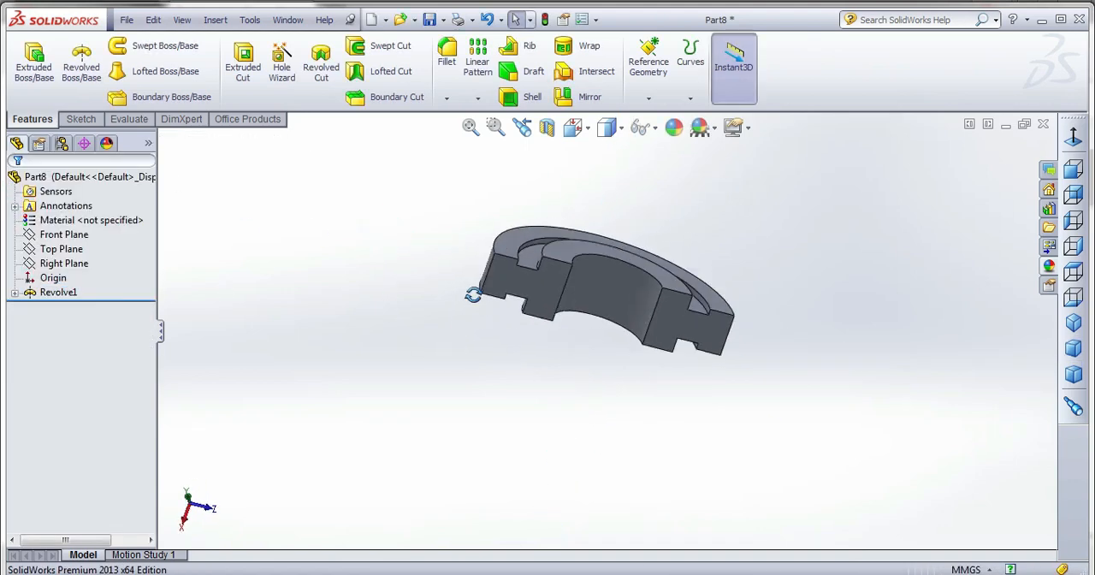
# Start a sketch on the half ring's flat split face and draw a circle about 7.9 mm in diameter, centred across one end section's width.
pyautogui.scroll(-2, 561, 263)
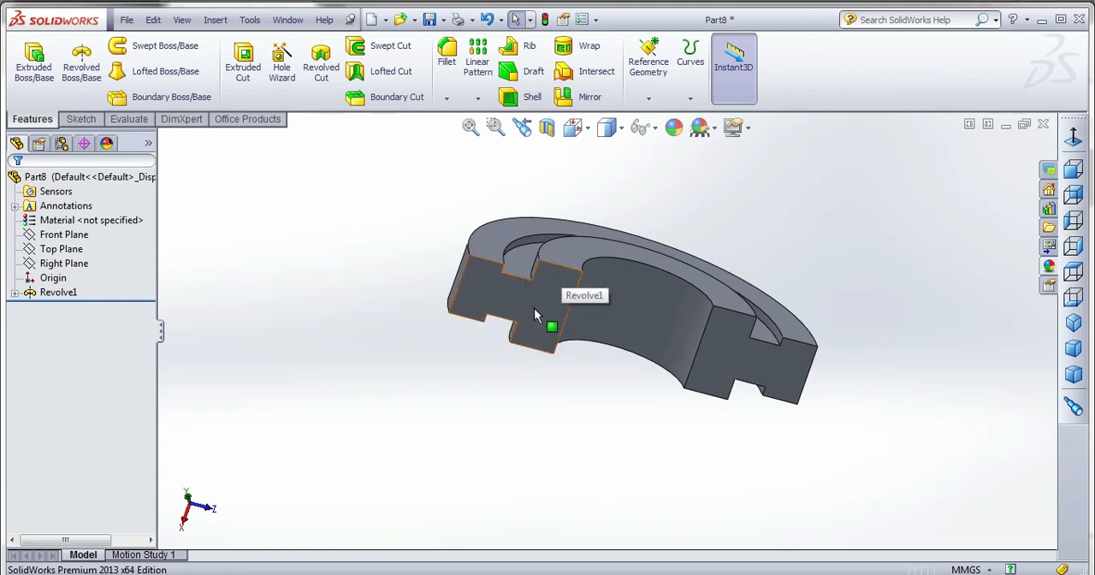
pyautogui.click(533, 312)
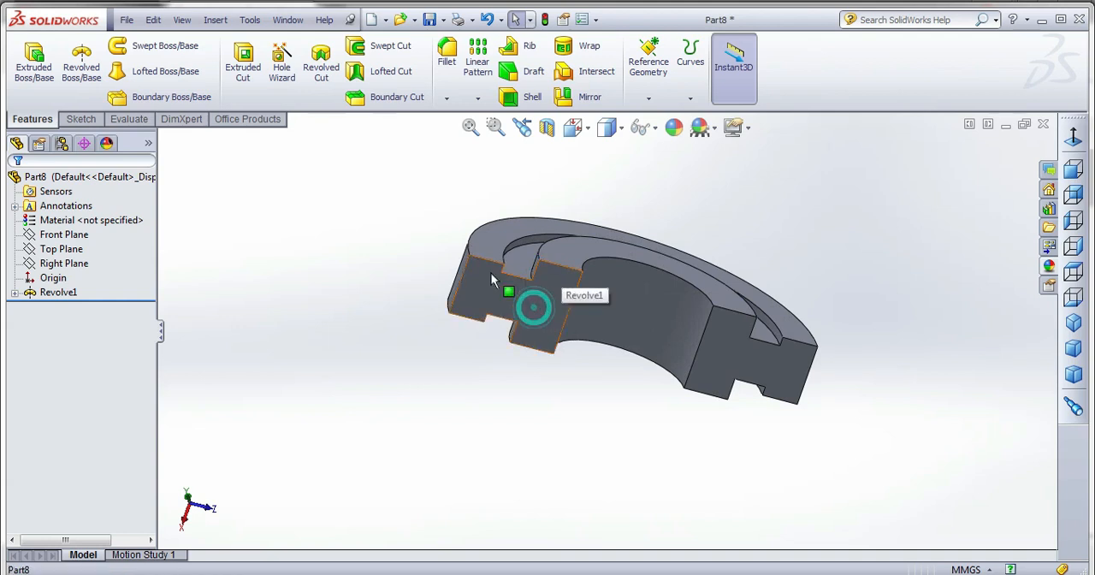
pyautogui.click(82, 118)
pyautogui.click(29, 62)
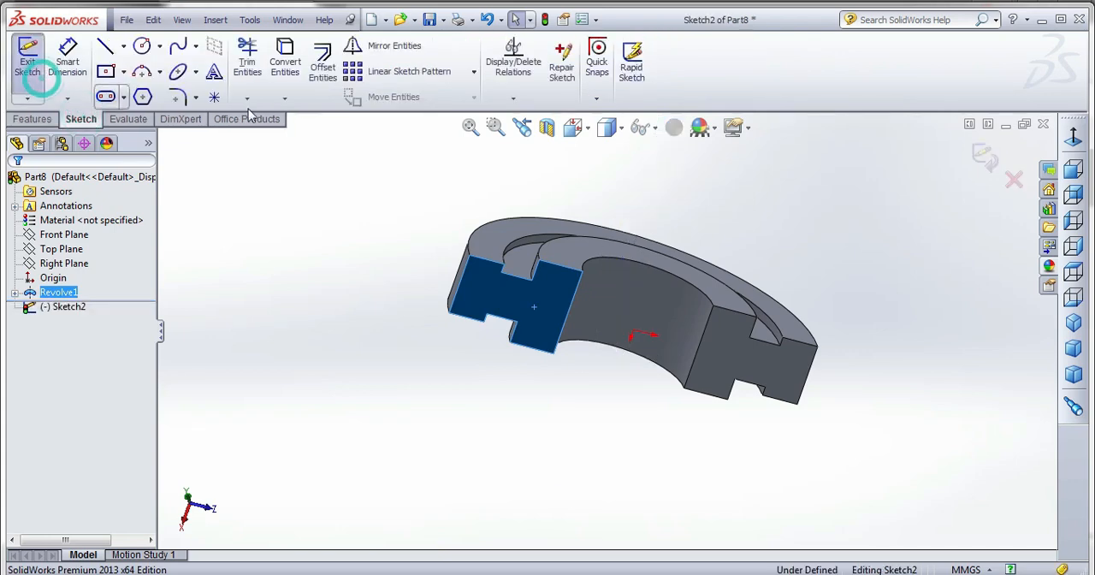
pyautogui.click(572, 126)
pyautogui.click(728, 231)
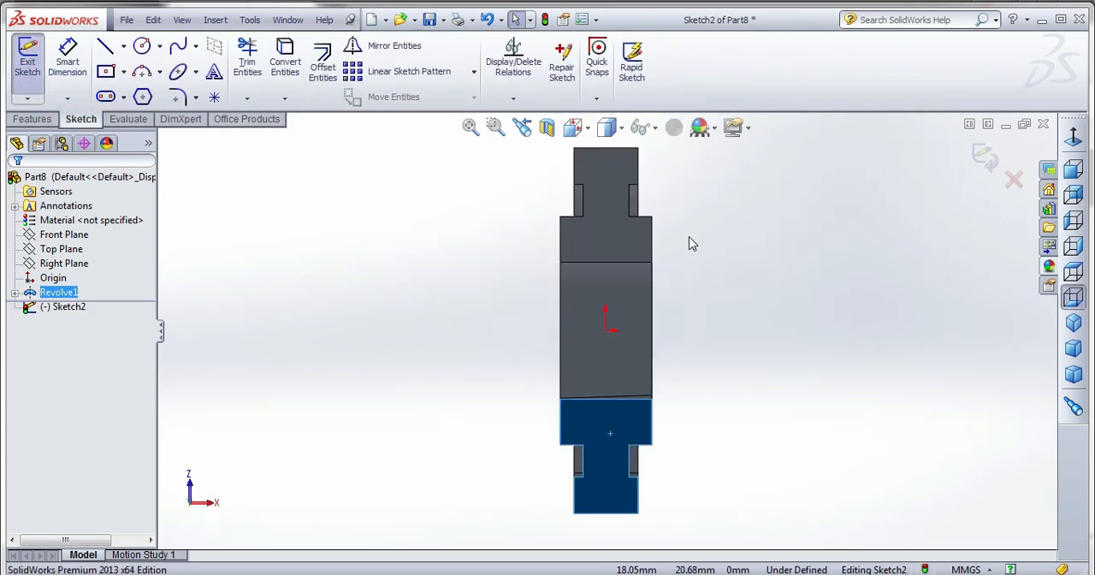
pyautogui.click(142, 45)
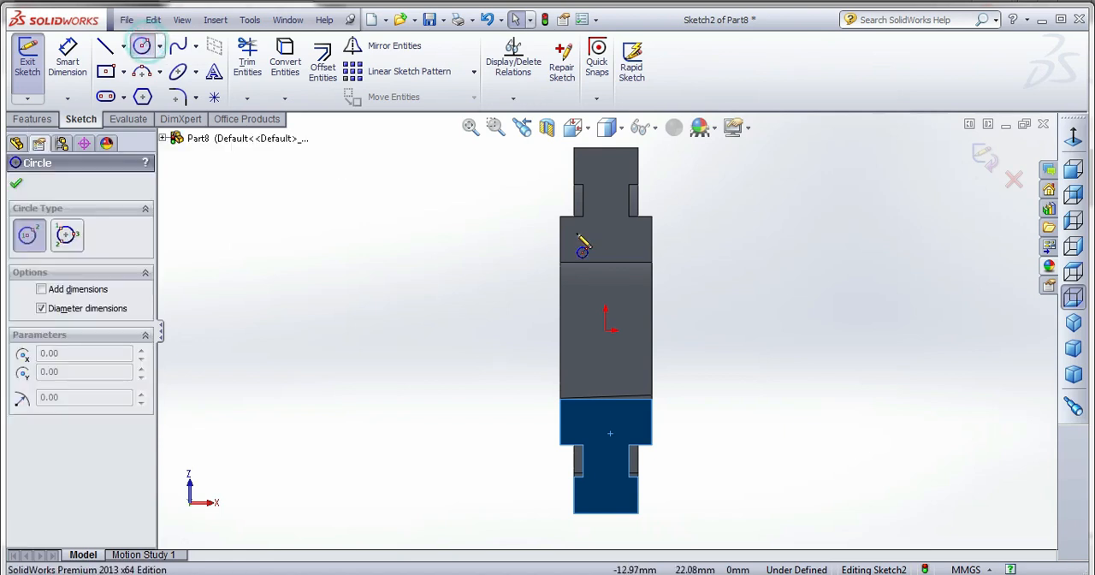
pyautogui.click(606, 203)
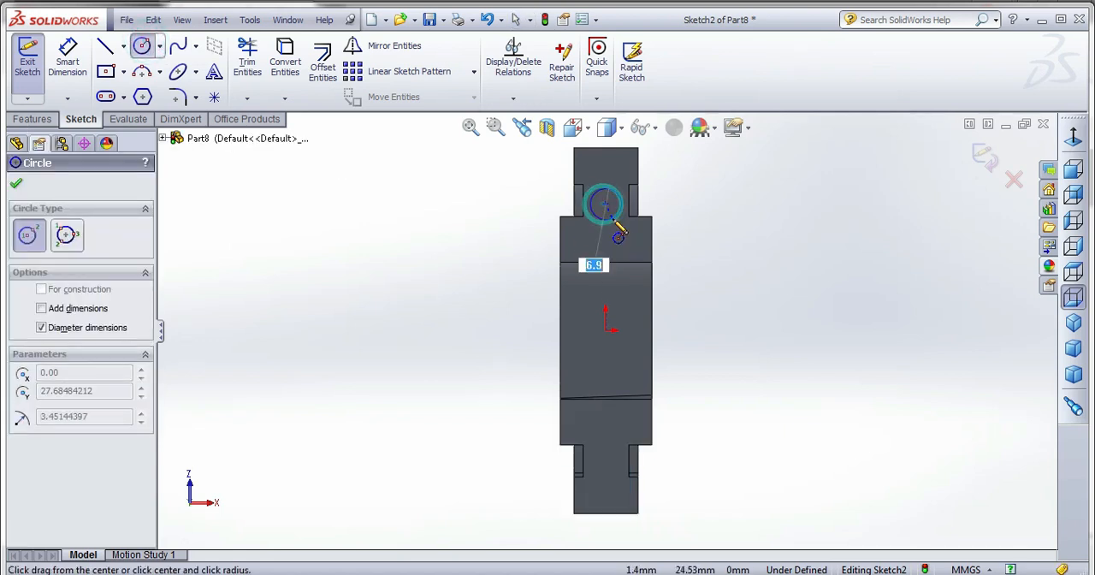
pyautogui.click(609, 221)
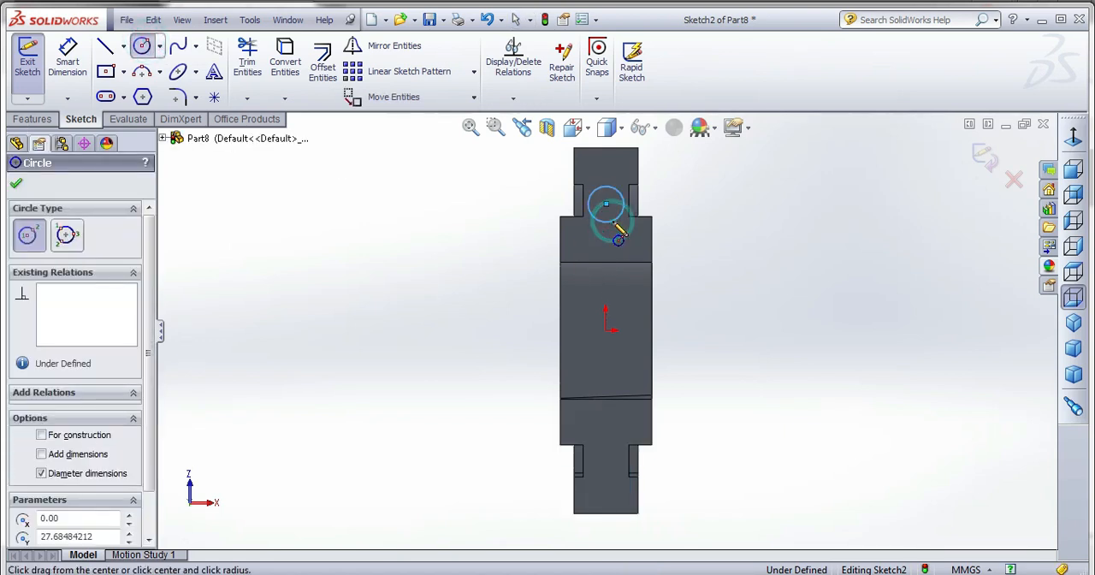
# Set the distance from the end section's outer edge to the circle's centre to 17 mm.
pyautogui.click(68, 60)
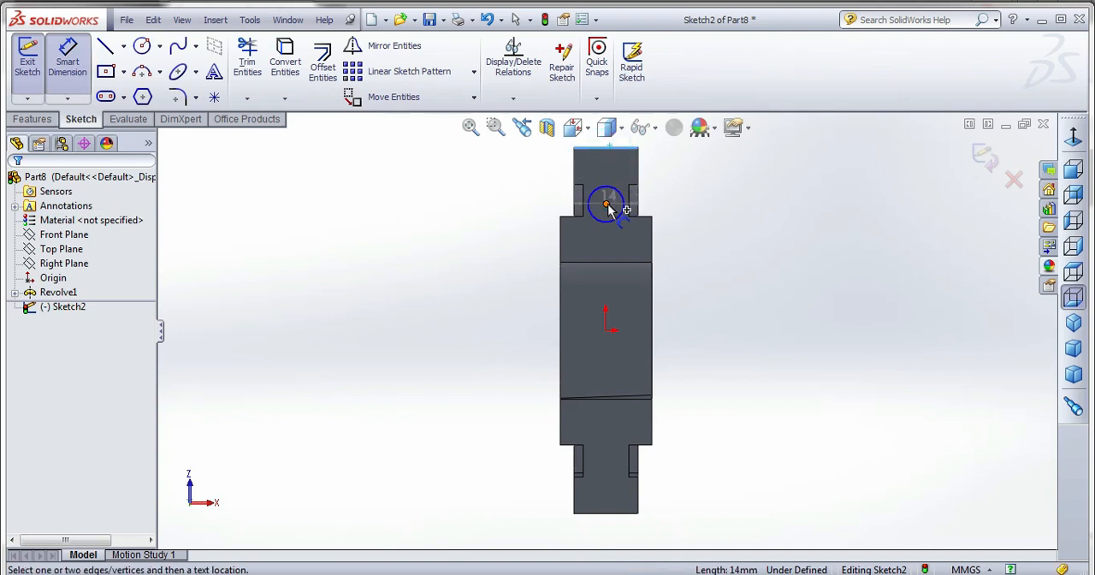
pyautogui.click(610, 200)
pyautogui.click(712, 198)
pyautogui.write('17')
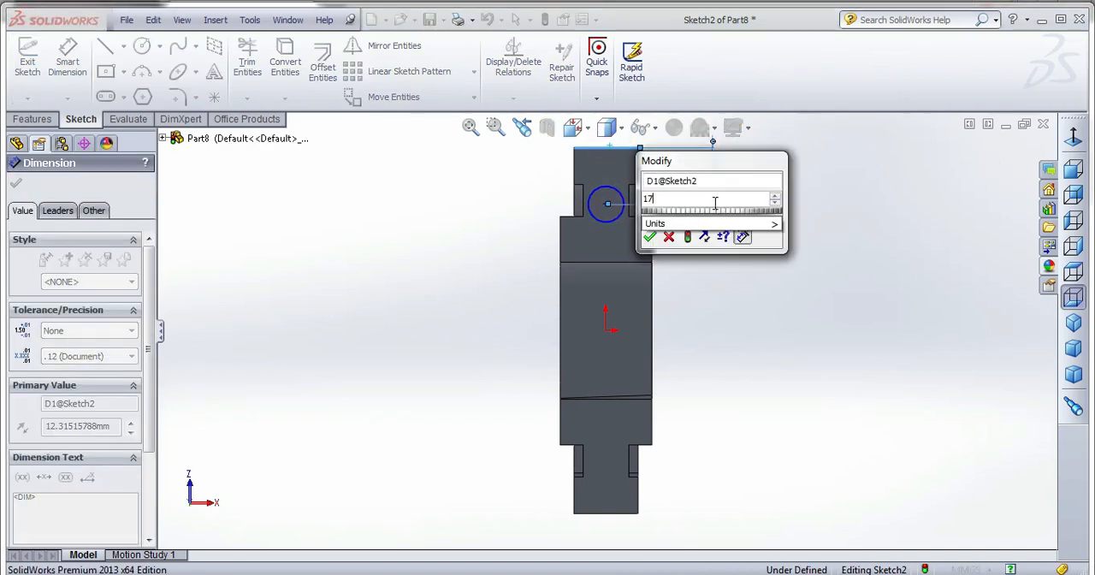
pyautogui.press('Return')
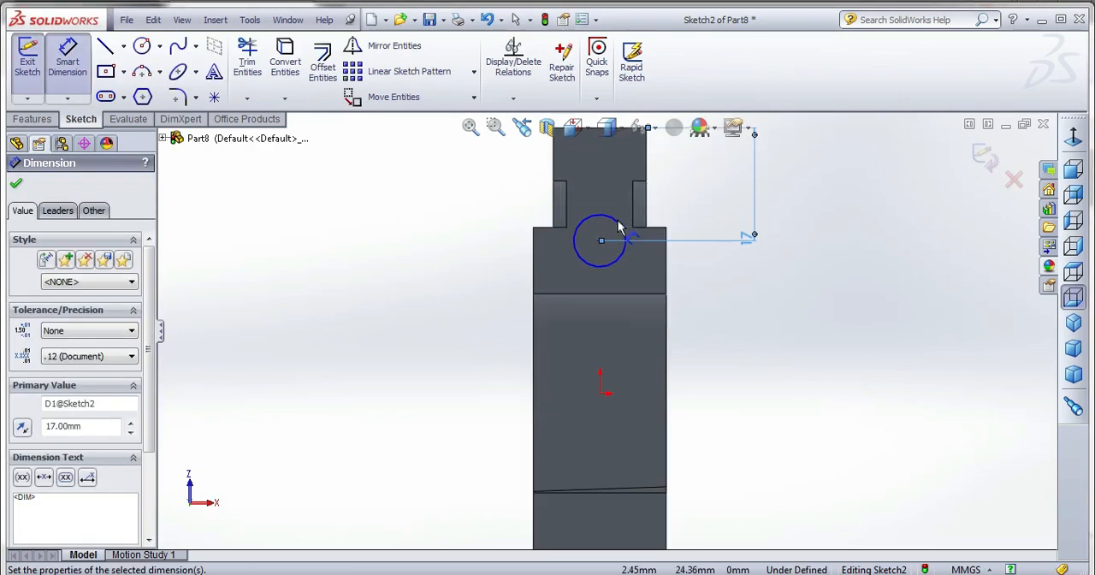
# Set the circle's diameter to 7 mm and close the sketch.
pyautogui.moveTo(615, 216)
pyautogui.mouseDown(button='middle')
pyautogui.moveTo(696, 281)
pyautogui.moveTo(634, 243)
pyautogui.mouseUp(button='middle')
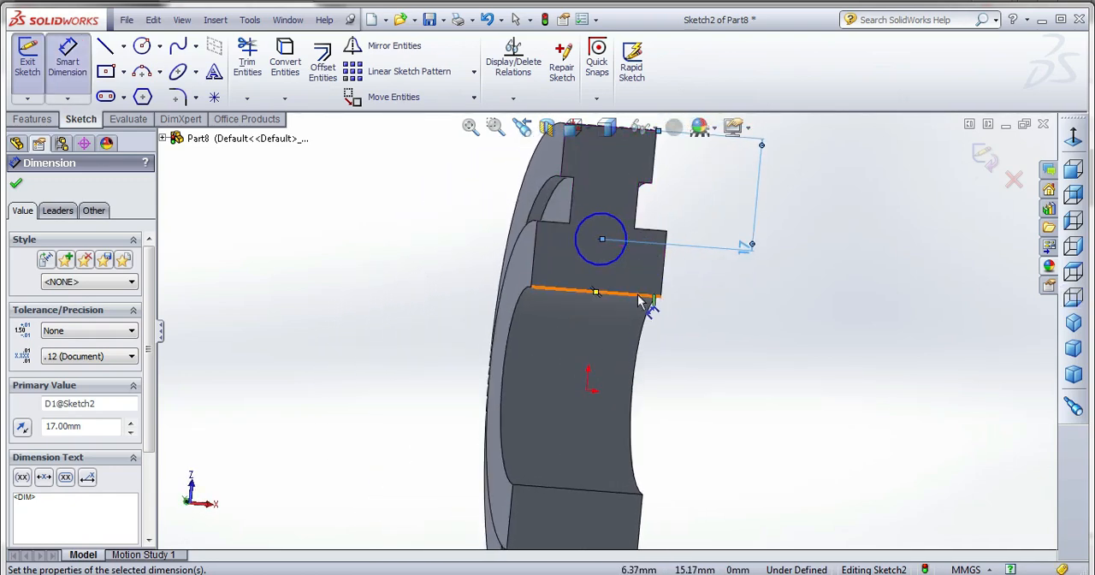
pyautogui.scroll(2, 638, 296)
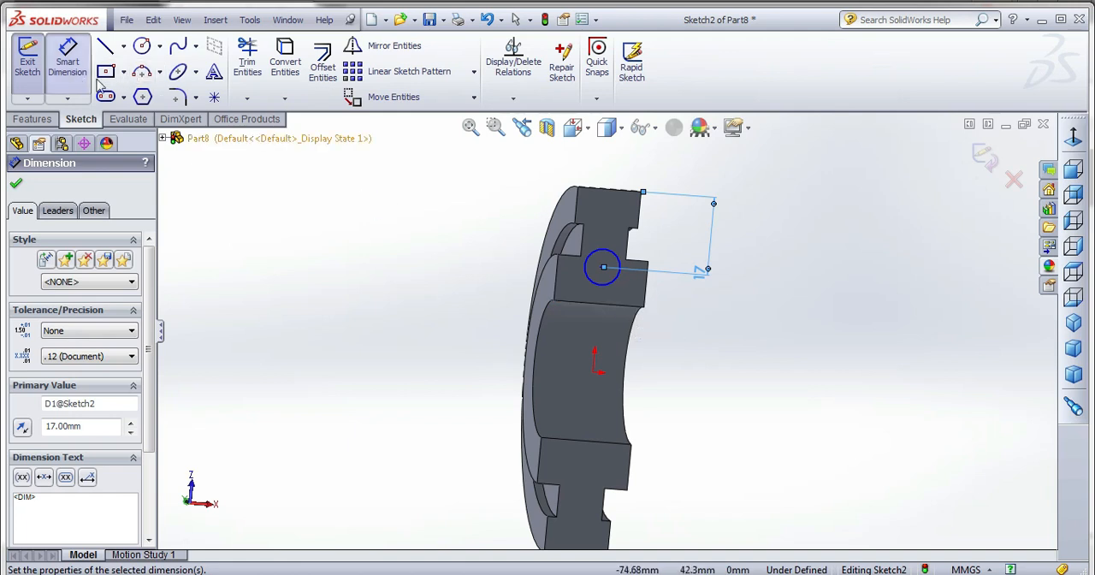
pyautogui.click(614, 258)
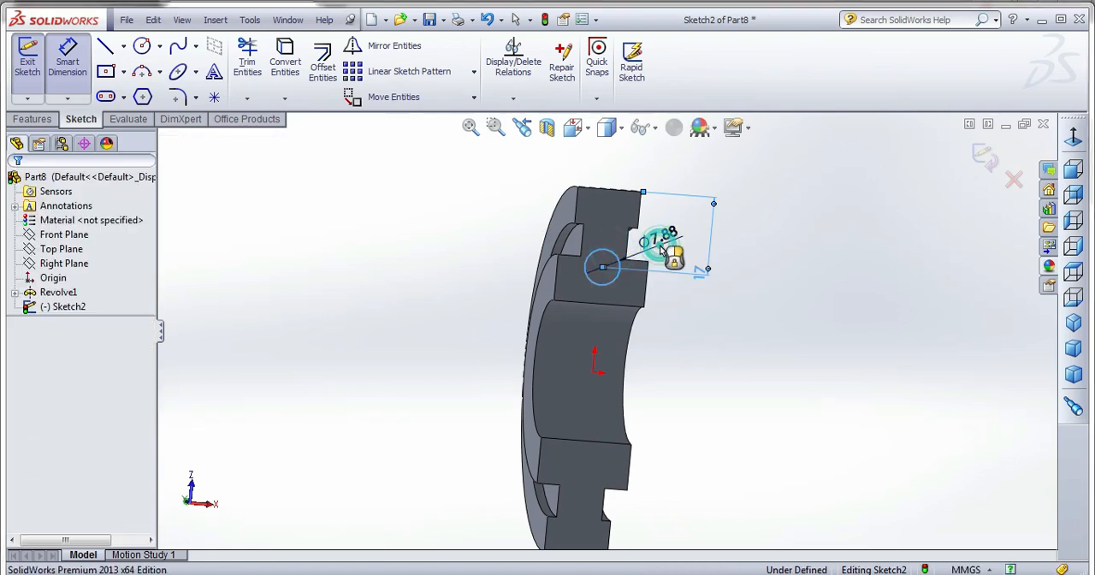
pyautogui.click(660, 243)
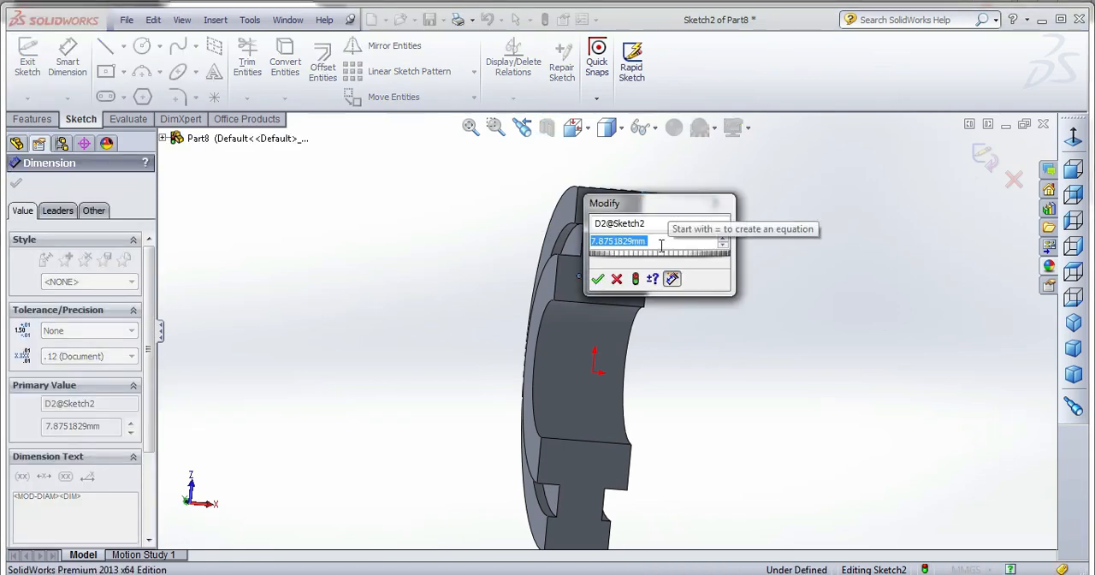
pyautogui.write('7')
pyautogui.press('Return')
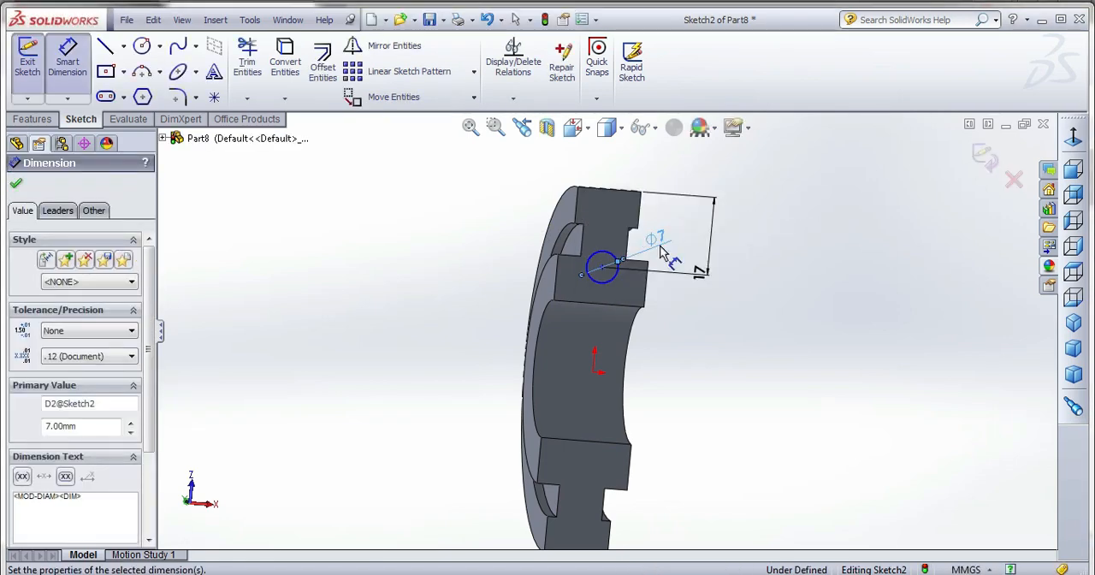
pyautogui.click(982, 156)
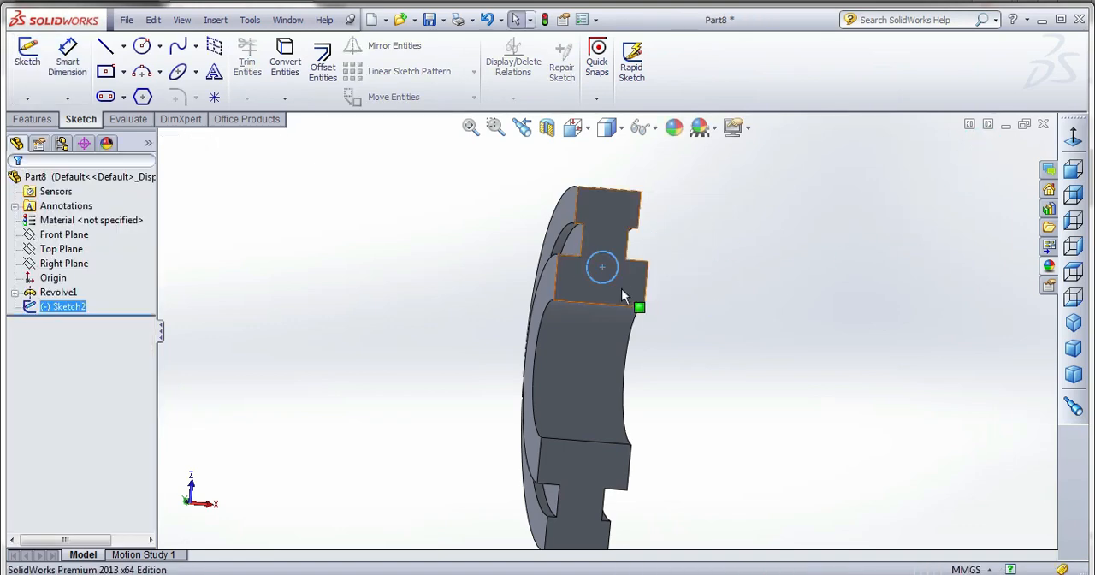
pyautogui.moveTo(623, 291); pyautogui.dragTo(684, 330, button='middle')
pyautogui.click(34, 119)
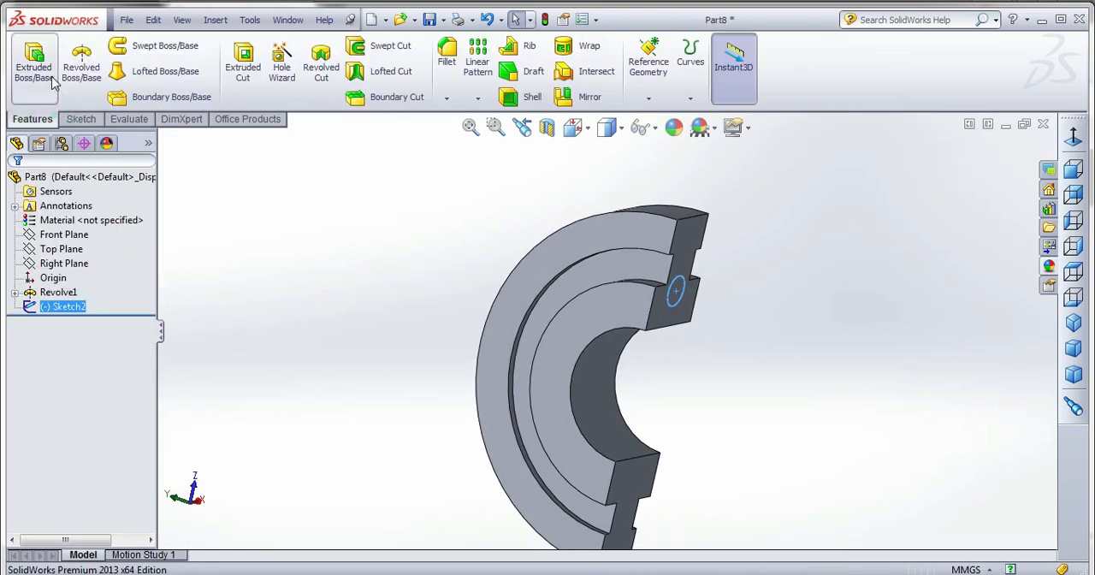
pyautogui.click(243, 65)
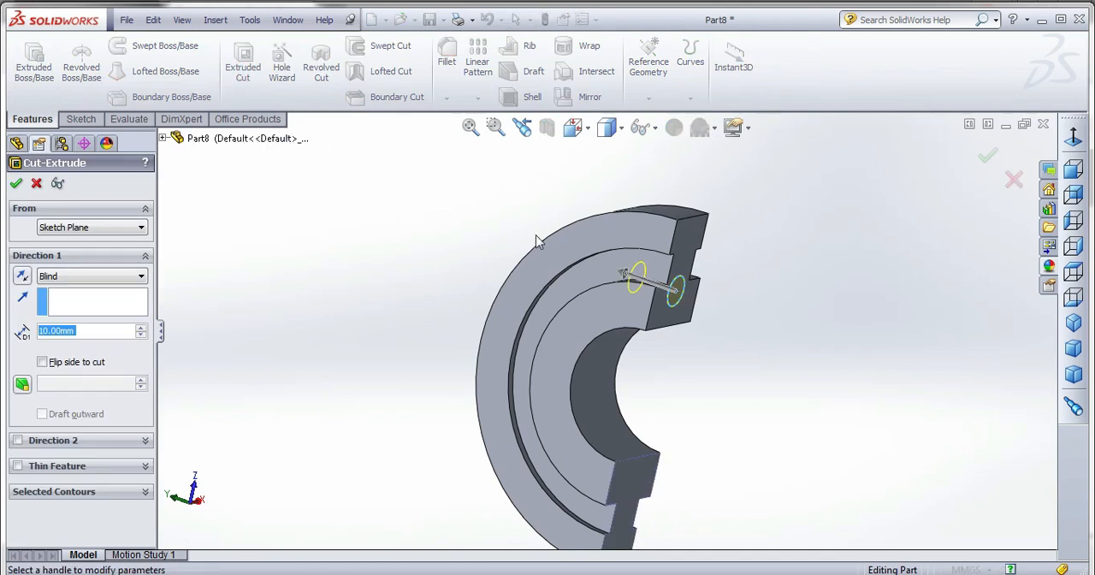
pyautogui.click(621, 272)
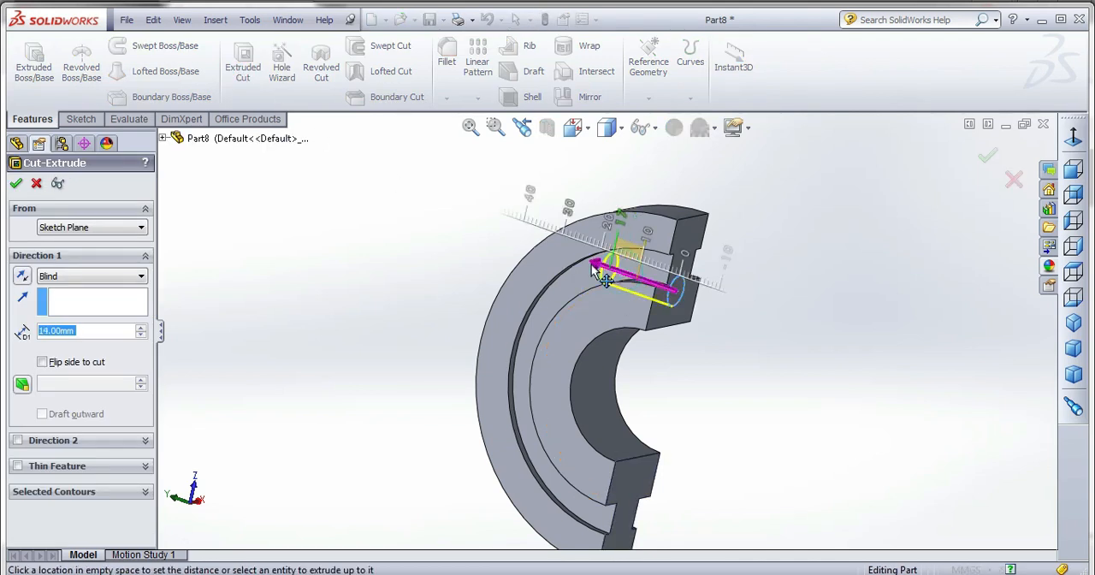
pyautogui.click(539, 254)
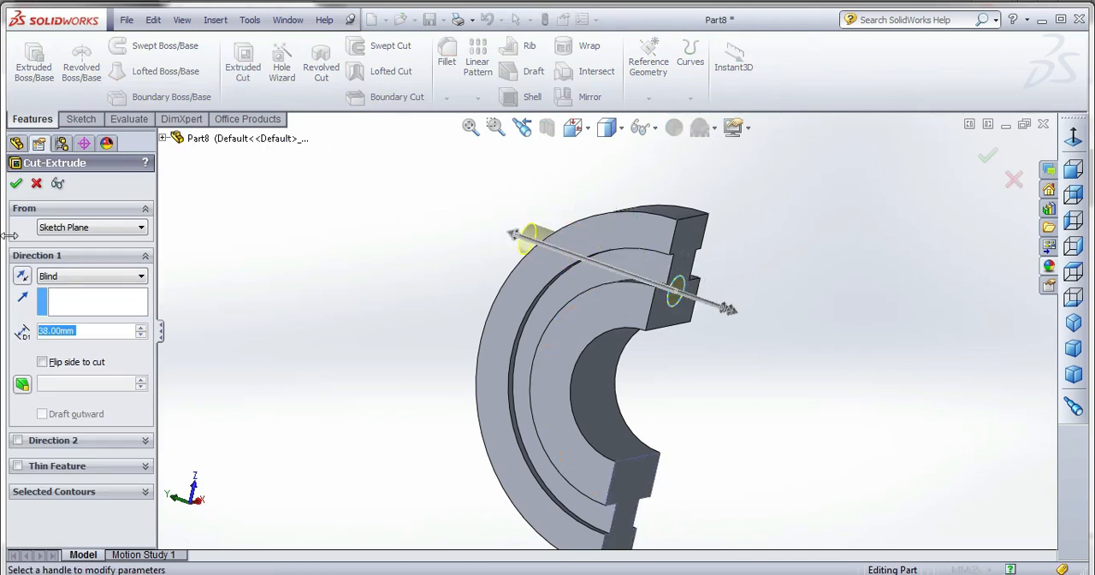
pyautogui.click(36, 183)
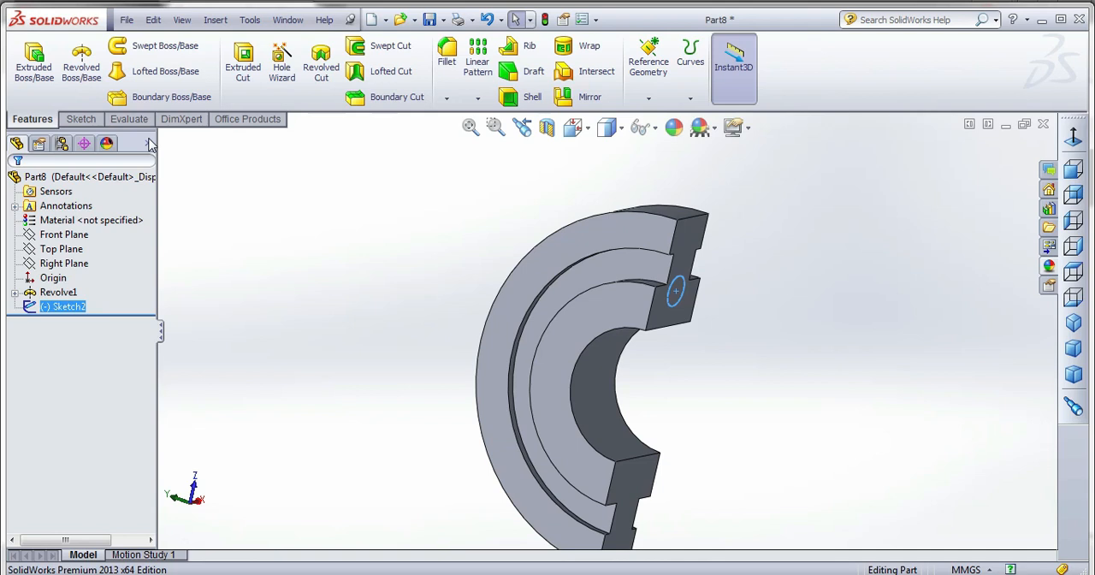
# Extrude the circle as a 40 mm blind boss in the reversed direction, through the half ring and out of its curved surface.
pyautogui.click(34, 64)
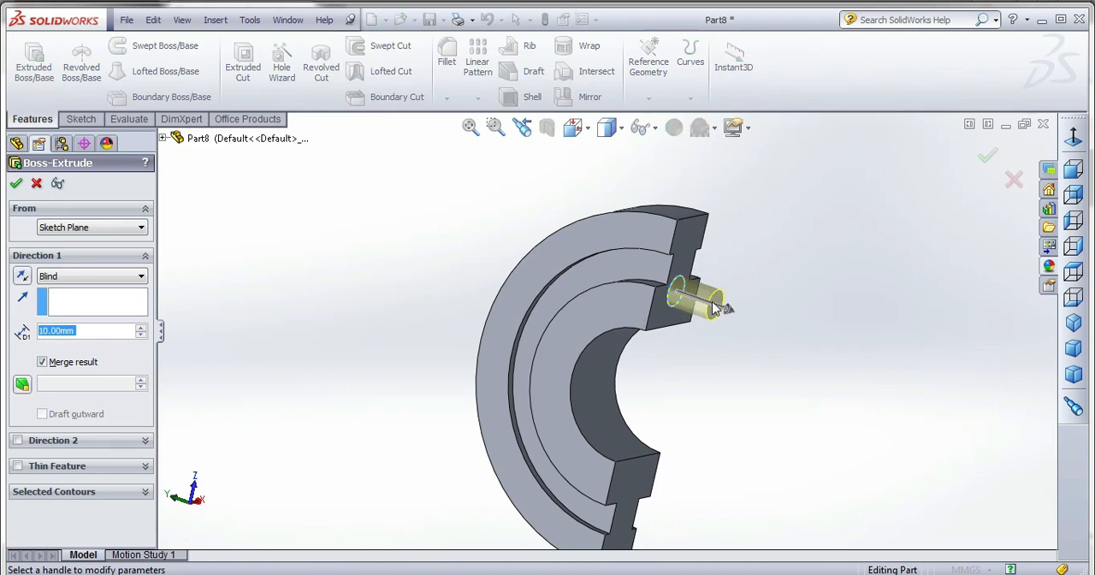
pyautogui.click(22, 277)
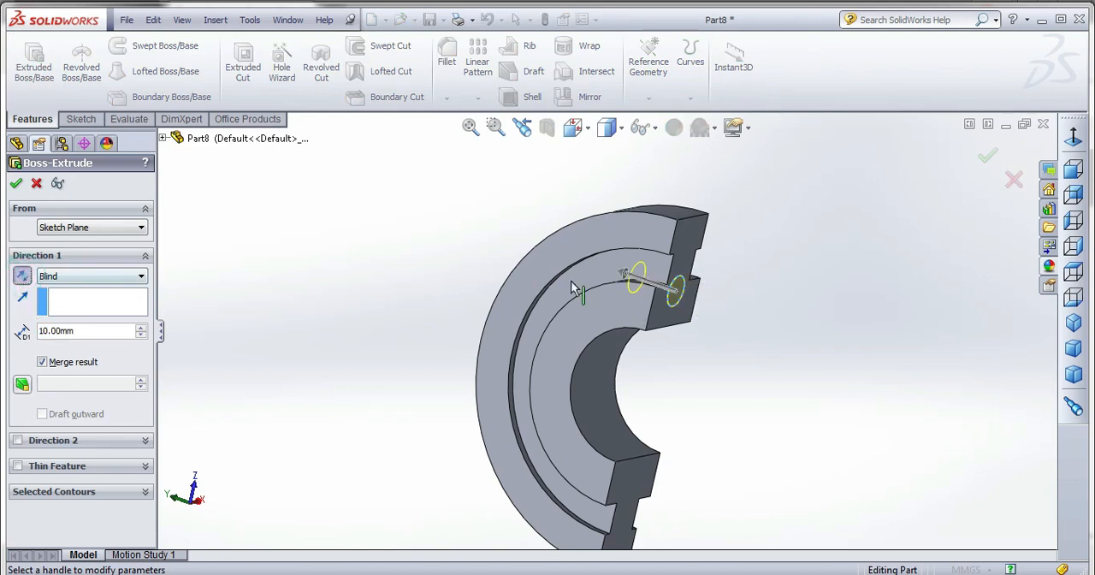
pyautogui.moveTo(621, 274); pyautogui.dragTo(512, 233)
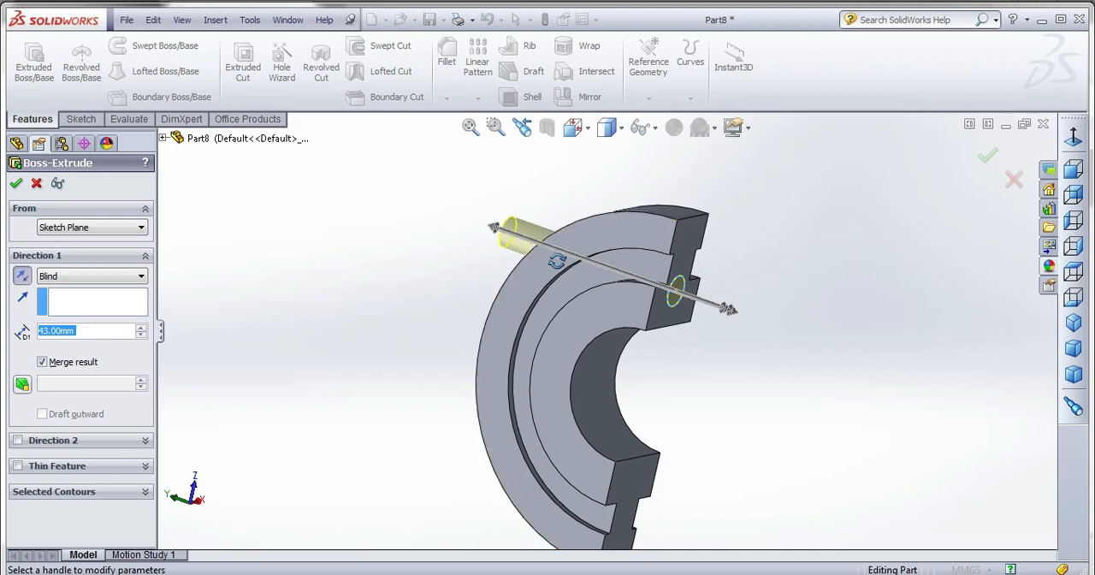
pyautogui.moveTo(527, 237); pyautogui.dragTo(553, 279, button='middle')
pyautogui.click(108, 329)
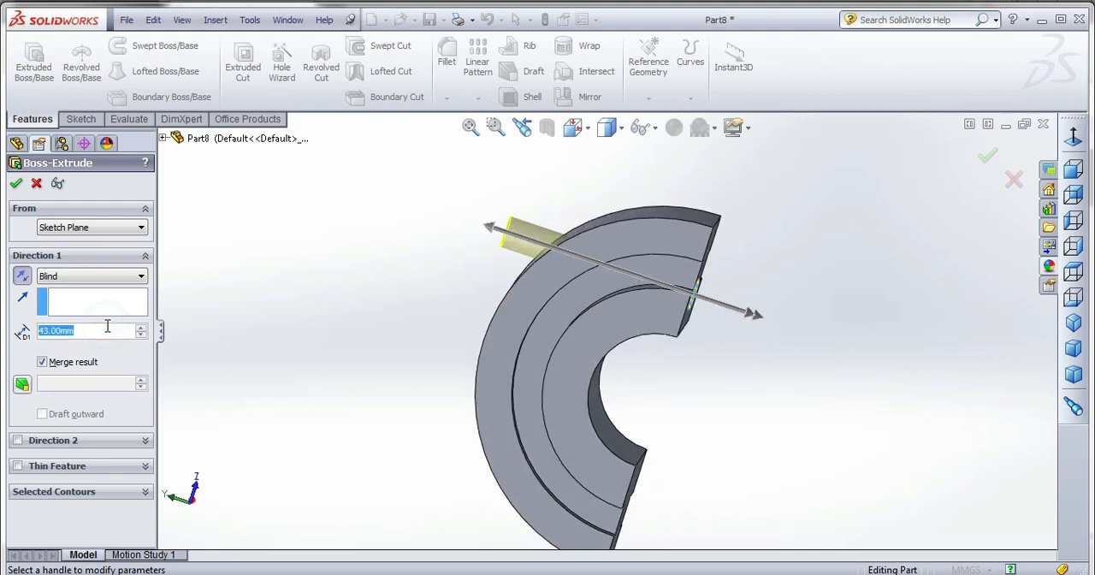
pyautogui.write('30')
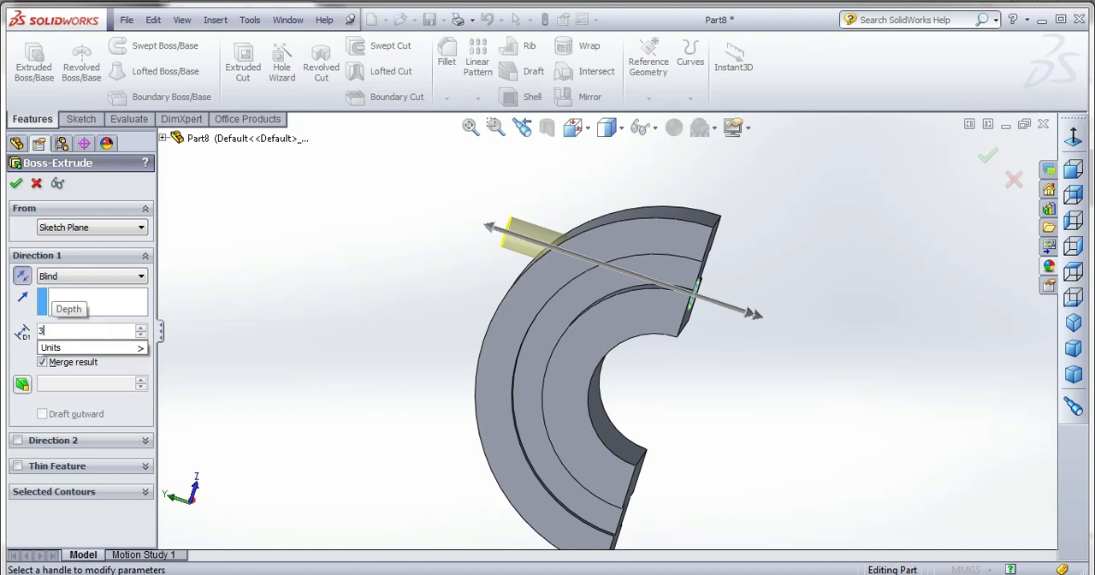
pyautogui.press('Return')
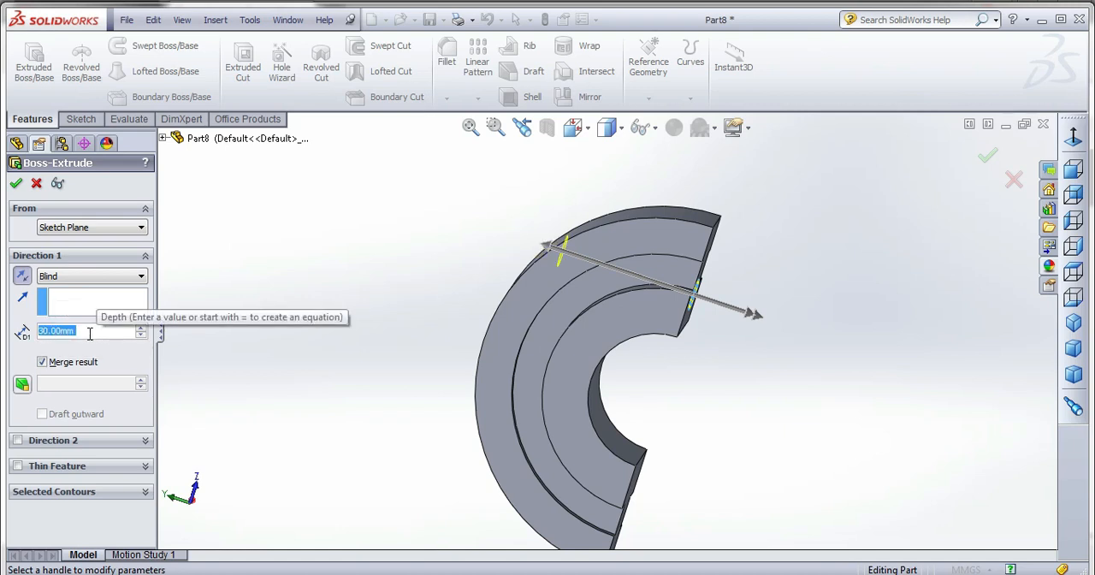
pyautogui.write('35')
pyautogui.press('Return')
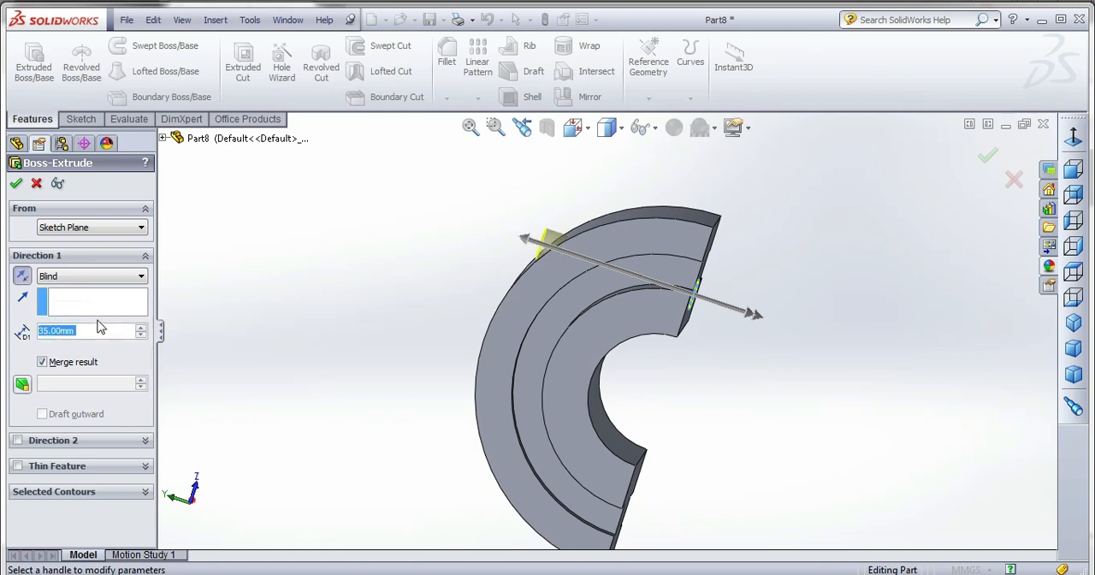
pyautogui.write('40')
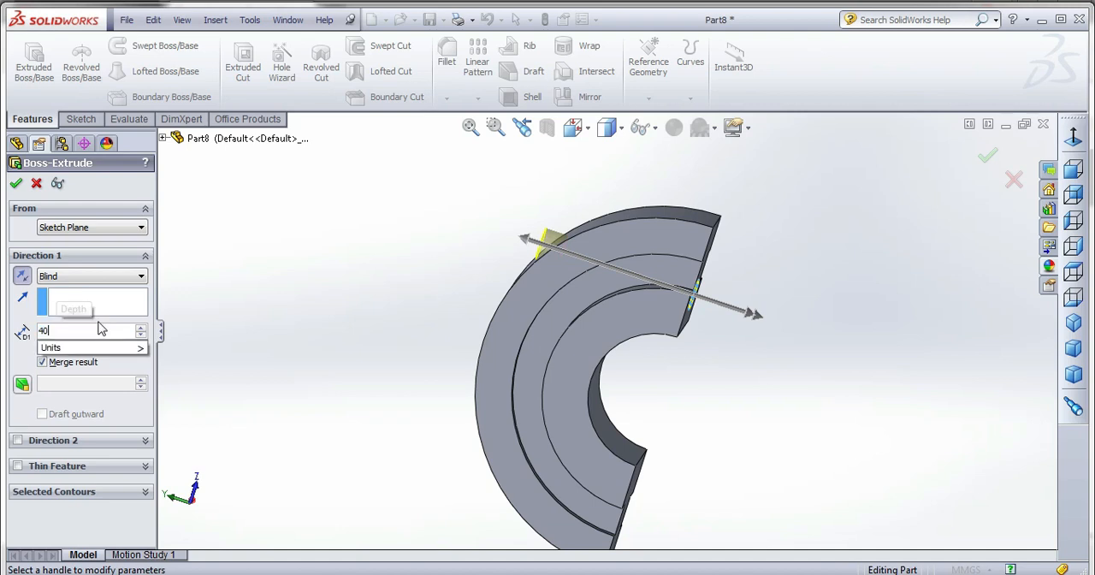
pyautogui.press('Return')
pyautogui.click(16, 183)
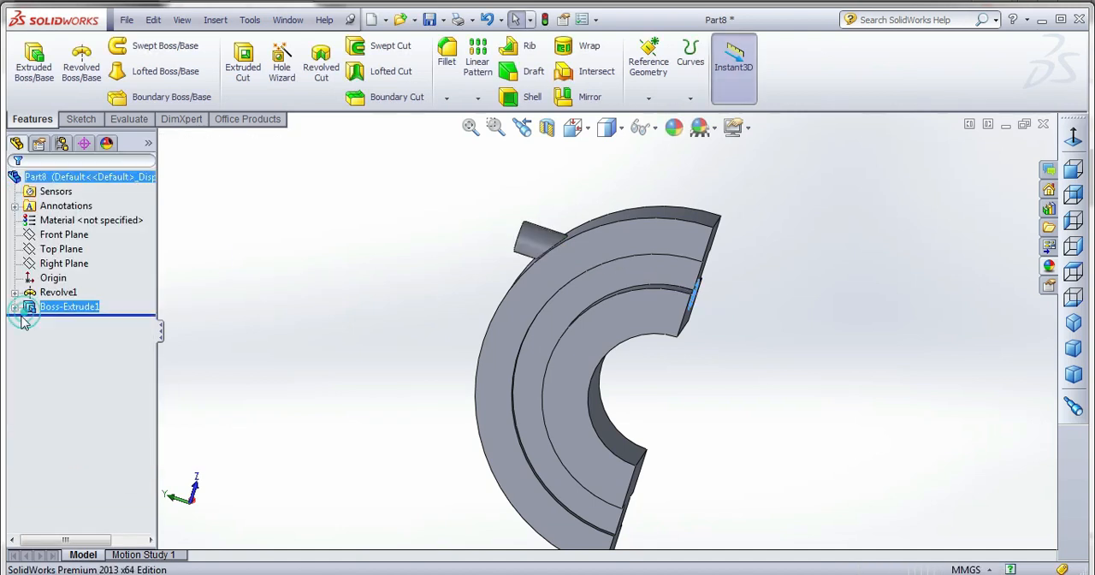
# Edit the extruded boss's sketch to set its circle diameter to 9 mm, and close the sketch.
pyautogui.click(15, 306)
pyautogui.rightClick(74, 325)
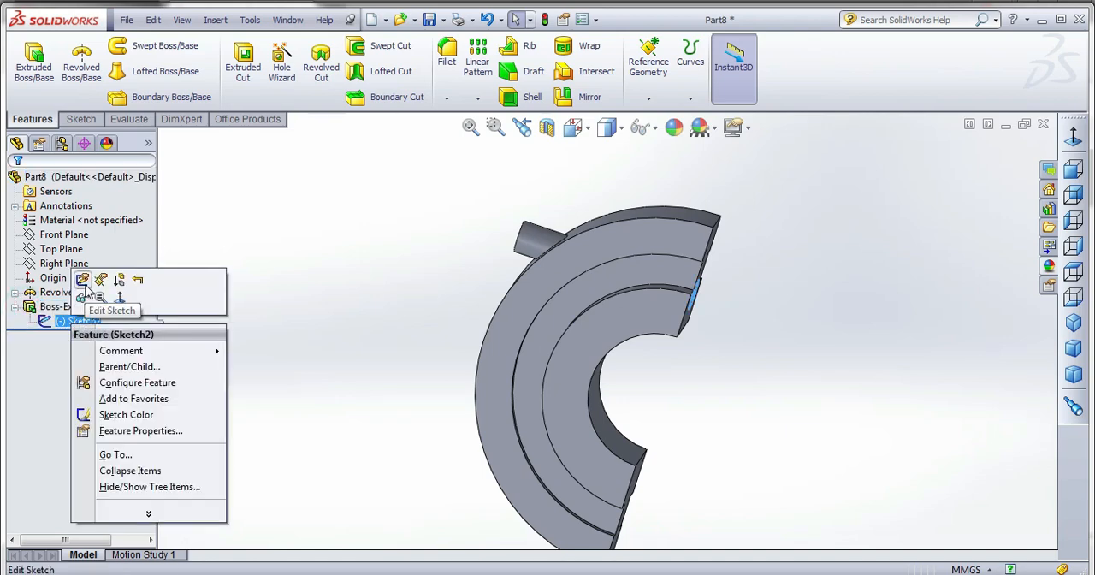
pyautogui.click(82, 283)
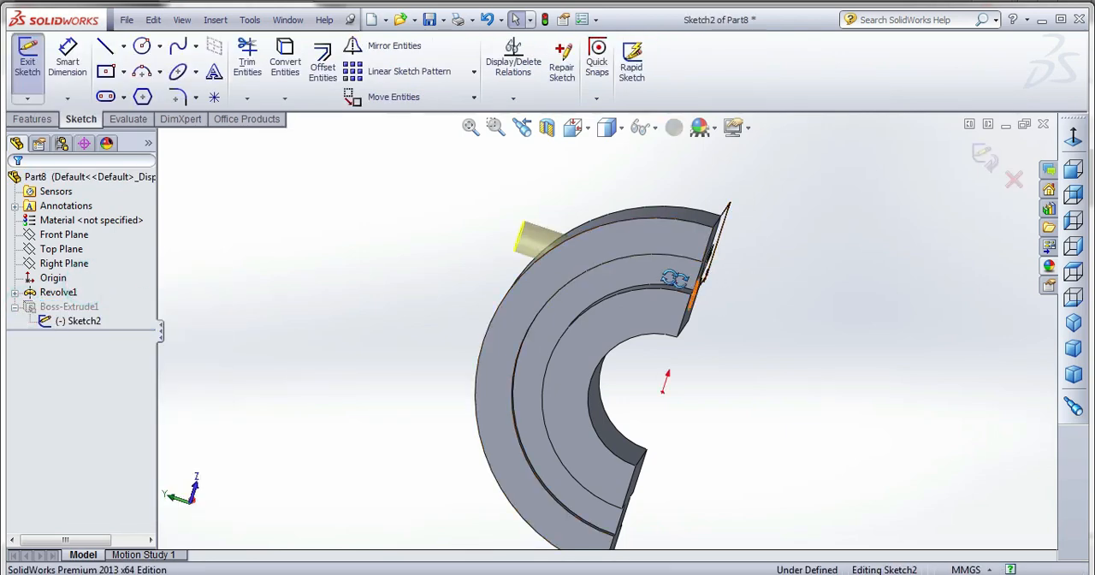
pyautogui.moveTo(696, 286); pyautogui.dragTo(668, 275, button='middle')
pyautogui.doubleClick(698, 250)
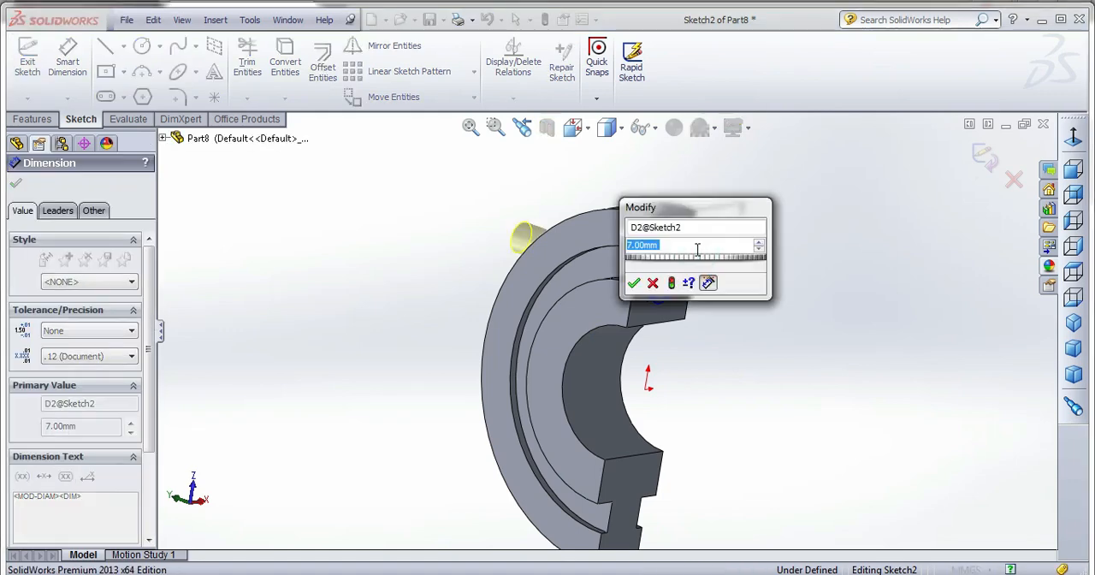
pyautogui.write('9')
pyautogui.press('Return')
pyautogui.click(985, 159)
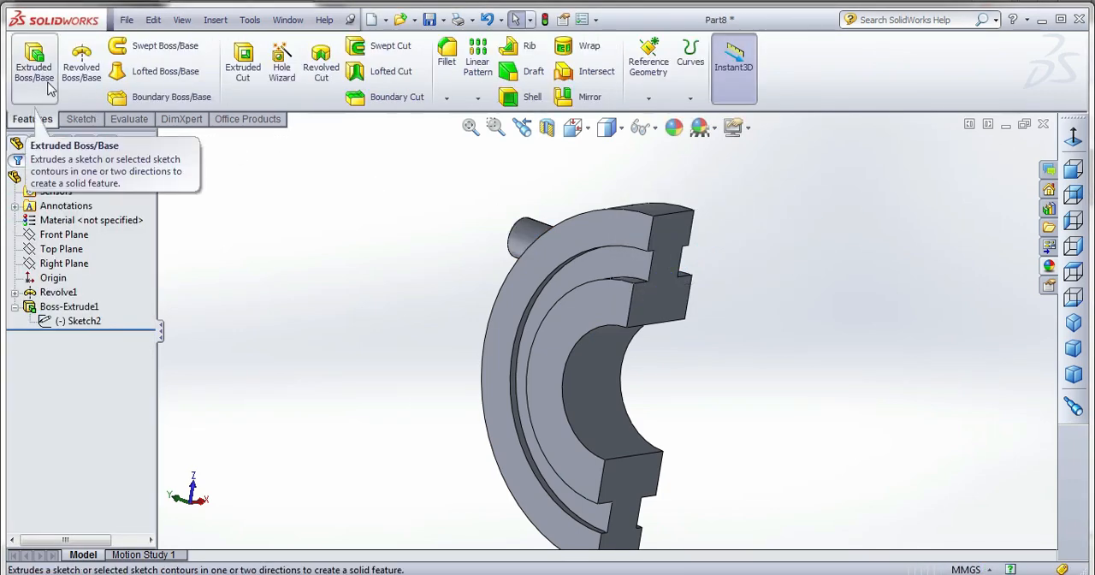
# Start a sketch on the protruding boss's end face and draw a concentric circle about 4.9 mm in diameter.
pyautogui.click(81, 119)
pyautogui.click(28, 59)
pyautogui.moveTo(548, 275)
pyautogui.mouseDown(button='middle')
pyautogui.moveTo(631, 279)
pyautogui.moveTo(680, 261)
pyautogui.mouseUp(button='middle')
pyautogui.click(555, 242)
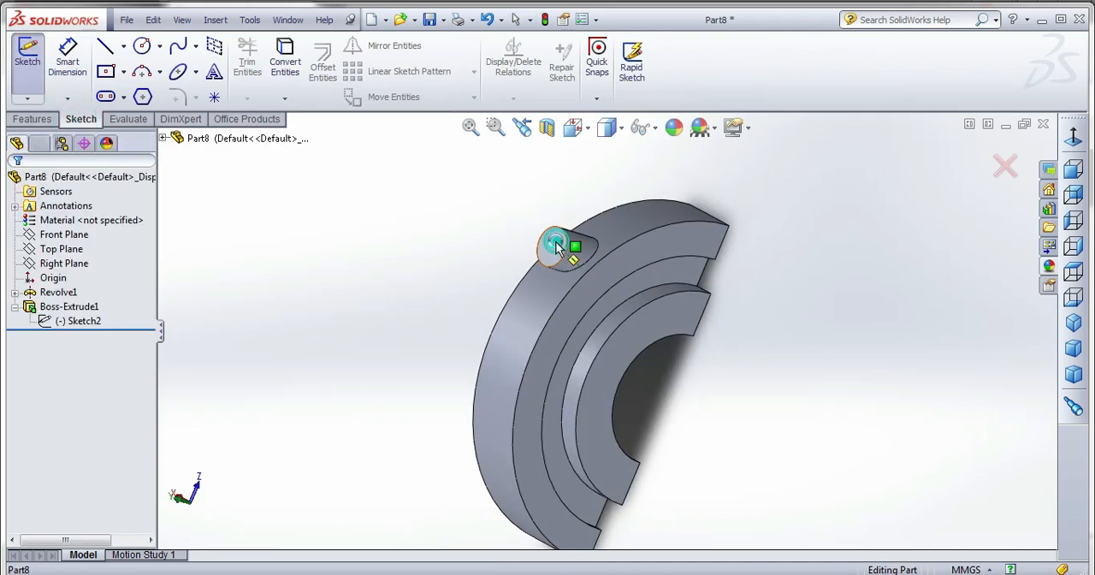
pyautogui.click(142, 45)
pyautogui.click(571, 130)
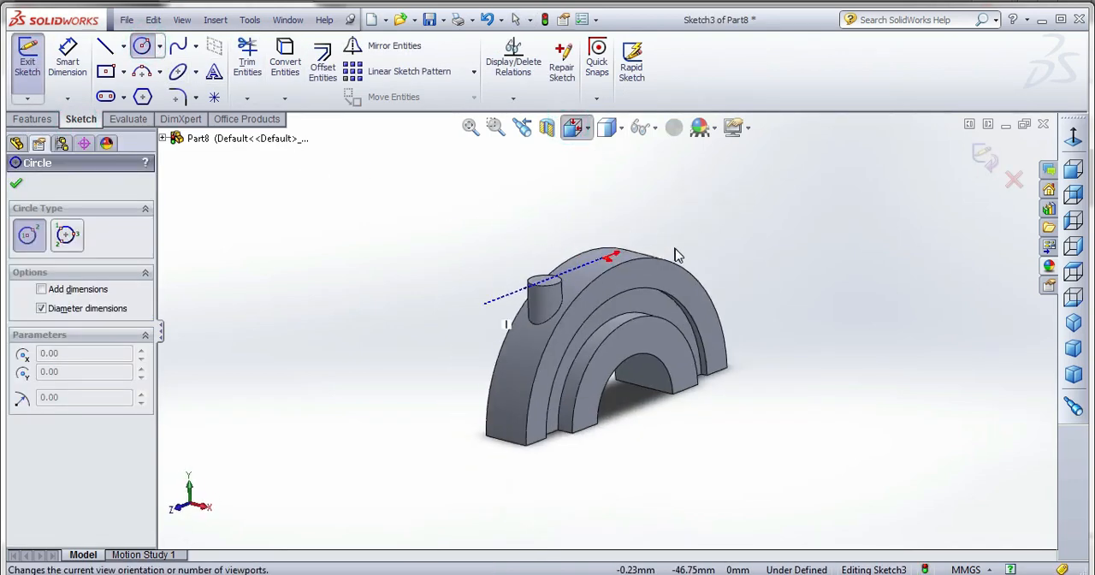
pyautogui.click(685, 243)
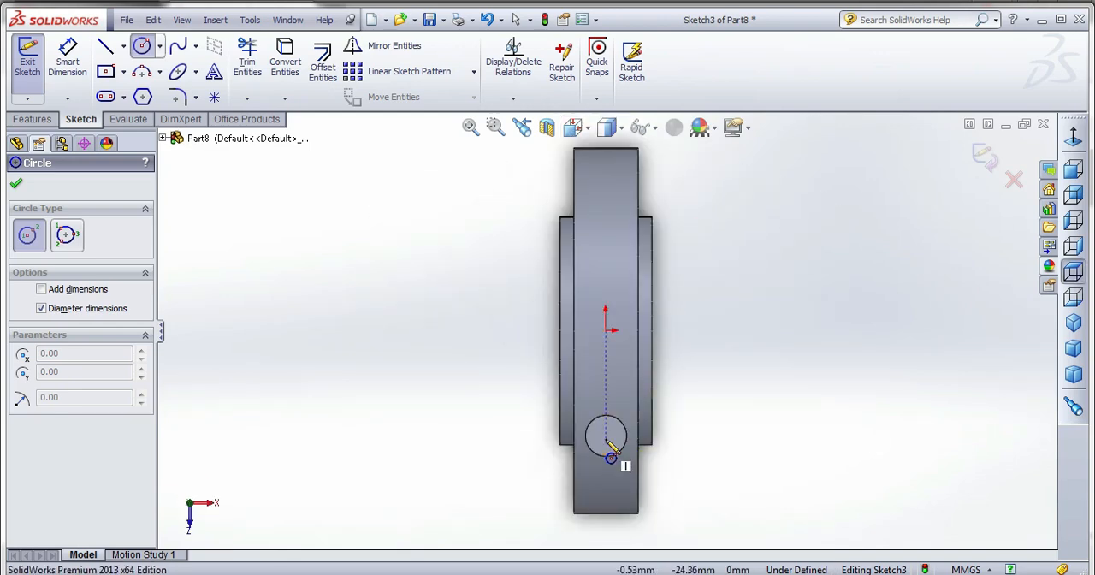
pyautogui.click(606, 437)
pyautogui.scroll(-3, 612, 476)
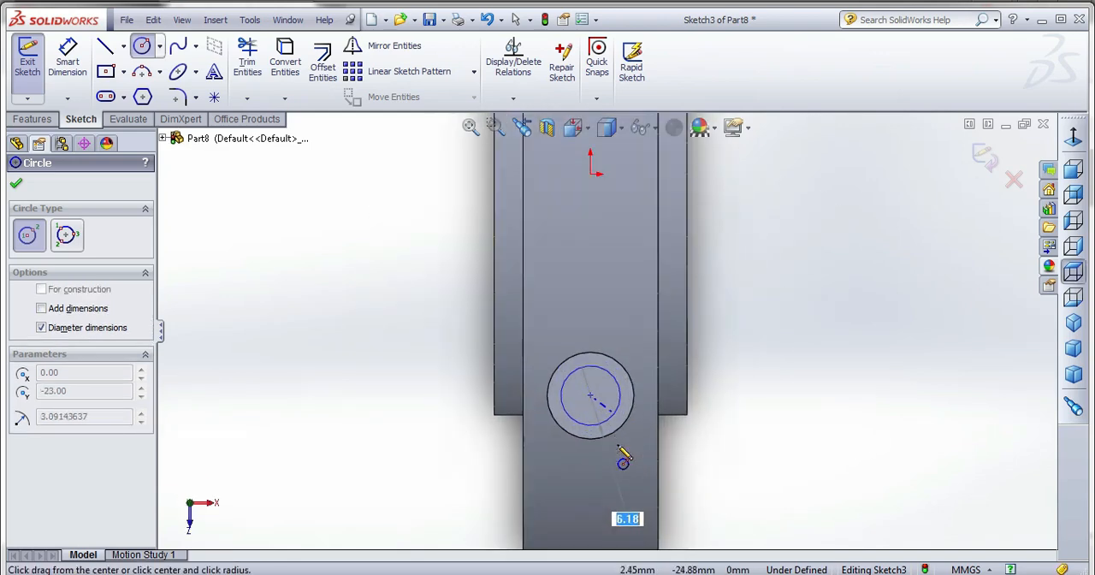
pyautogui.click(616, 396)
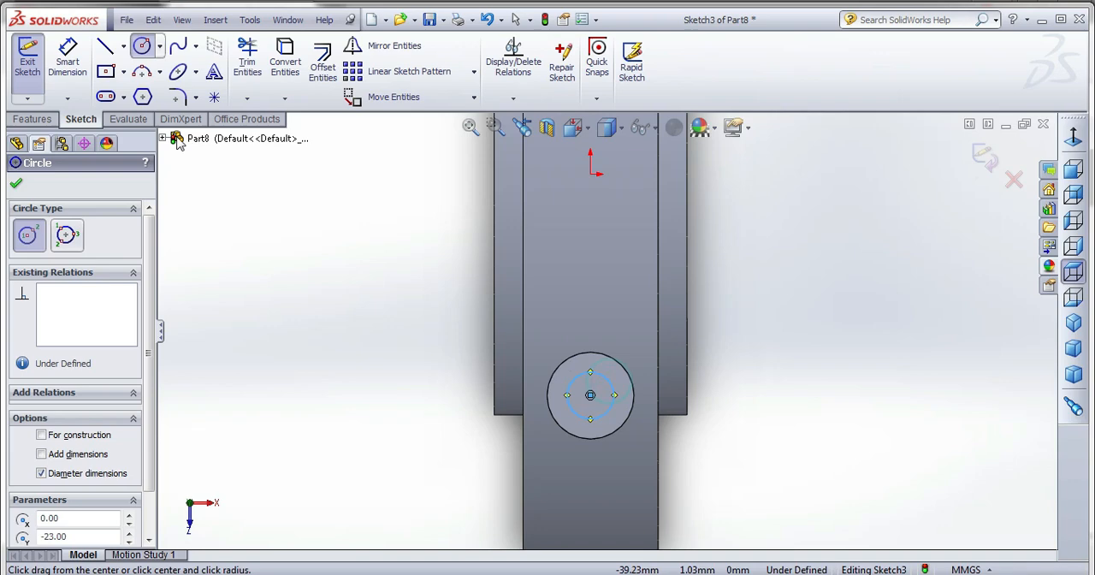
# Set the diameter of the circle on the boss's end face to 7 mm and close the sketch.
pyautogui.click(67, 60)
pyautogui.click(595, 372)
pyautogui.click(761, 338)
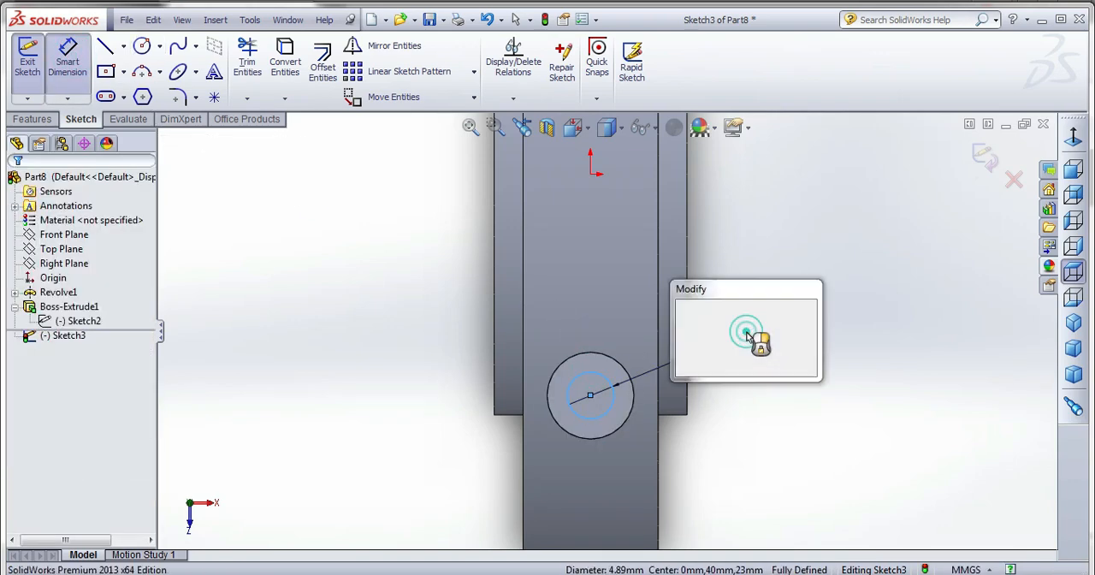
pyautogui.write('7')
pyautogui.press('Return')
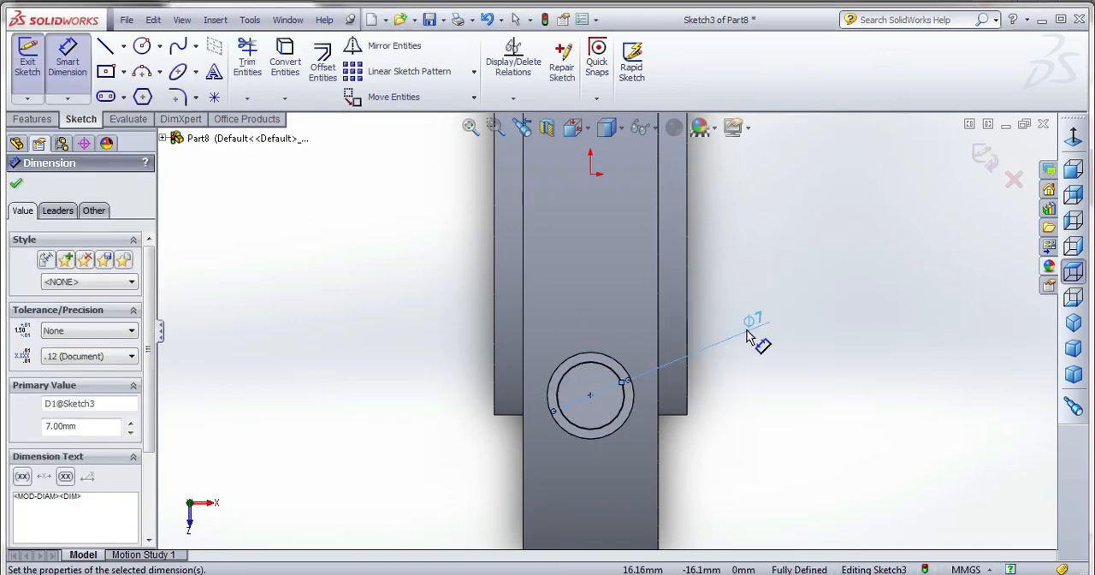
pyautogui.click(980, 157)
# Cut-extrude the 7 mm circle 40 mm deep through the boss and the half ring to form the bolt hole.
pyautogui.click(49, 120)
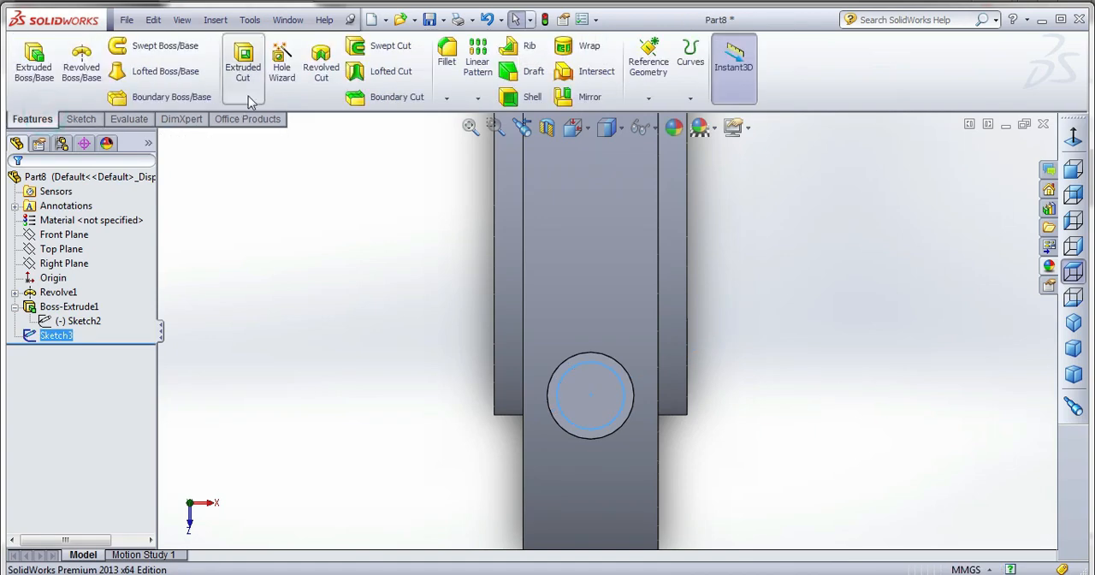
pyautogui.click(243, 69)
pyautogui.moveTo(603, 322); pyautogui.dragTo(453, 389, button='middle')
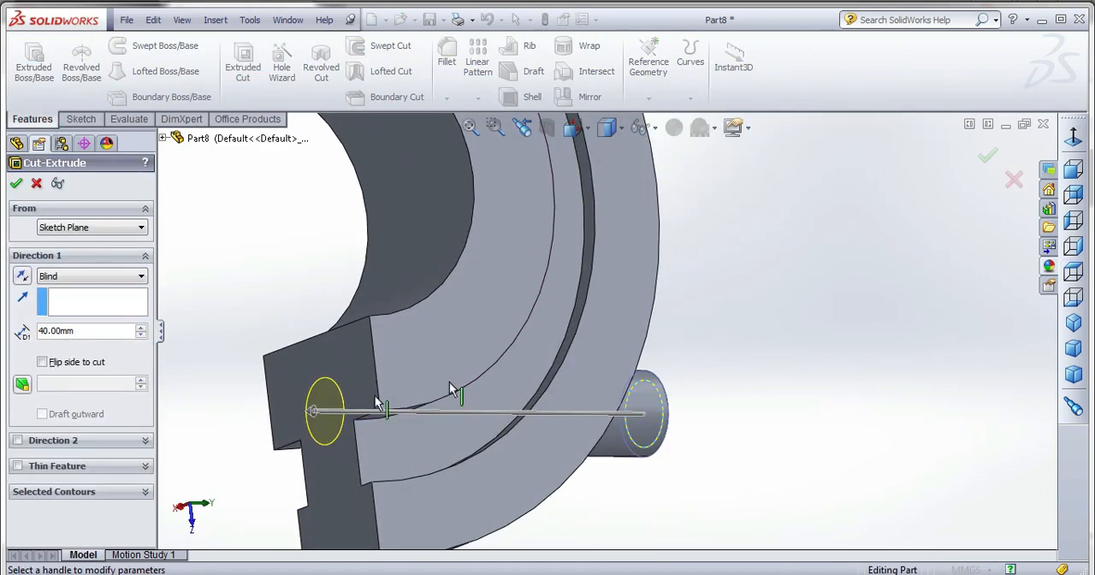
pyautogui.click(18, 182)
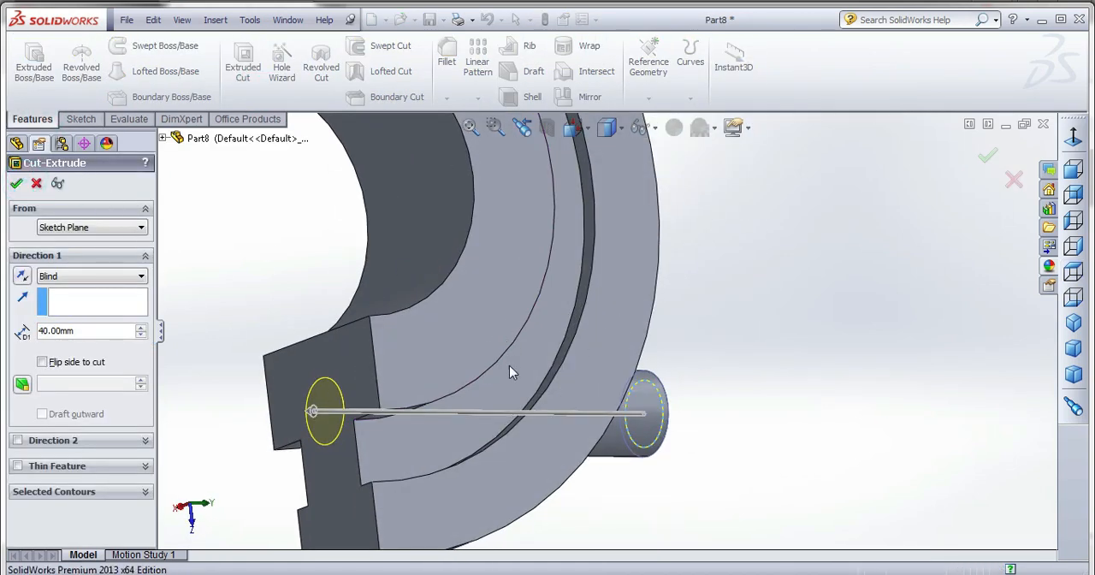
# Mirror the cylindrical boss and its bolt hole about the Front Plane.
pyautogui.keyDown('ctrl'); pyautogui.click(69, 306); pyautogui.keyUp('ctrl')
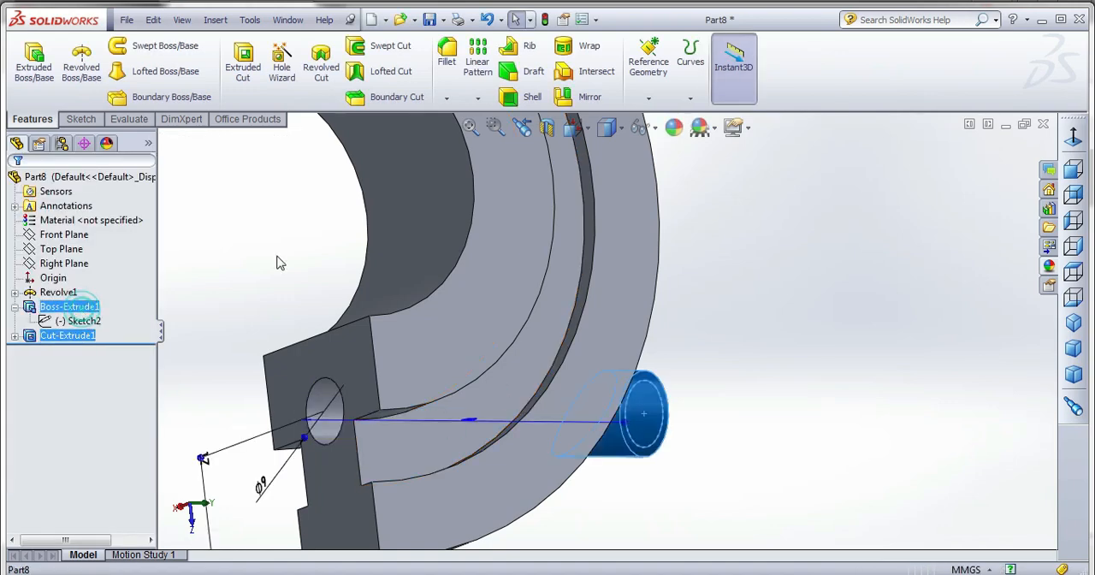
pyautogui.click(589, 96)
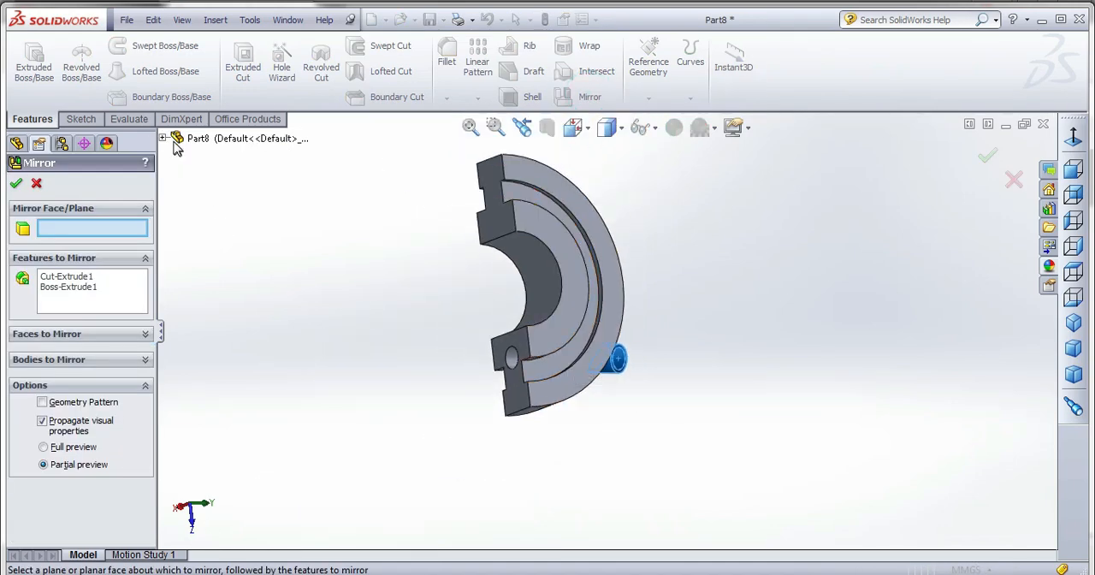
pyautogui.click(164, 138)
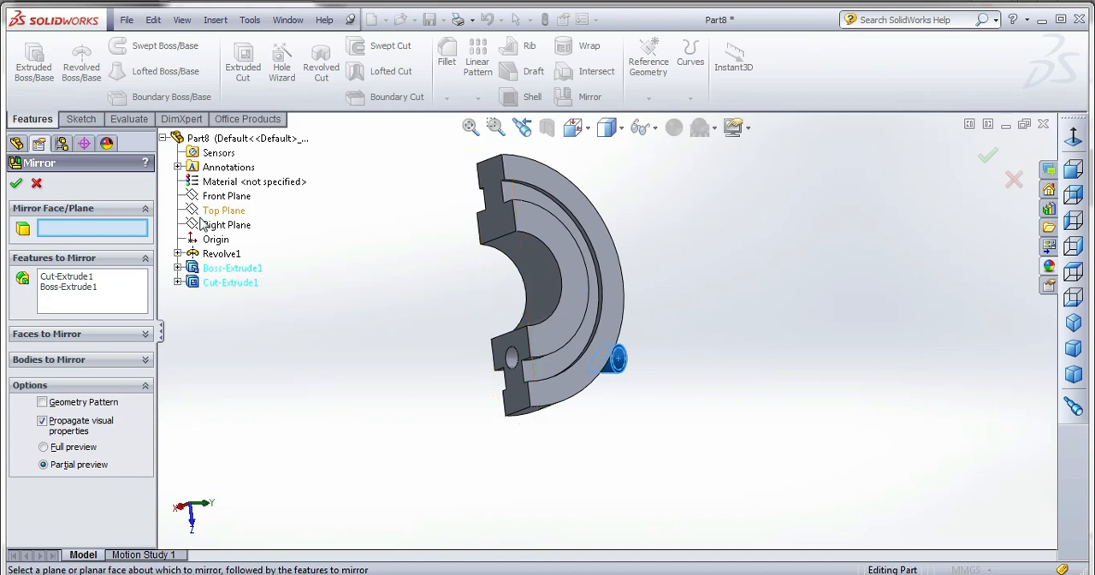
pyautogui.click(221, 197)
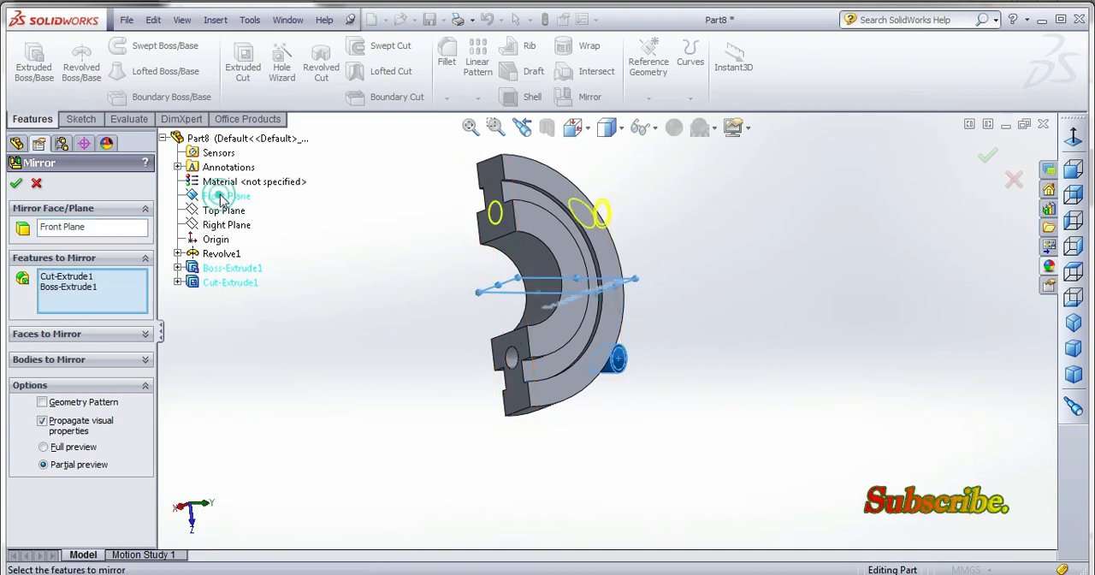
pyautogui.click(15, 183)
# Set the distance from the half ring's outer edge to the boss circle's centre to 12 mm and rebuild the part.
pyautogui.moveTo(392, 308); pyautogui.dragTo(426, 450, button='middle')
pyautogui.moveTo(661, 313)
pyautogui.mouseDown(button='middle')
pyautogui.moveTo(670, 310)
pyautogui.moveTo(648, 349)
pyautogui.moveTo(743, 310)
pyautogui.moveTo(651, 209)
pyautogui.moveTo(664, 268)
pyautogui.moveTo(692, 228)
pyautogui.moveTo(655, 273)
pyautogui.moveTo(616, 257)
pyautogui.moveTo(619, 282)
pyautogui.mouseUp(button='middle')
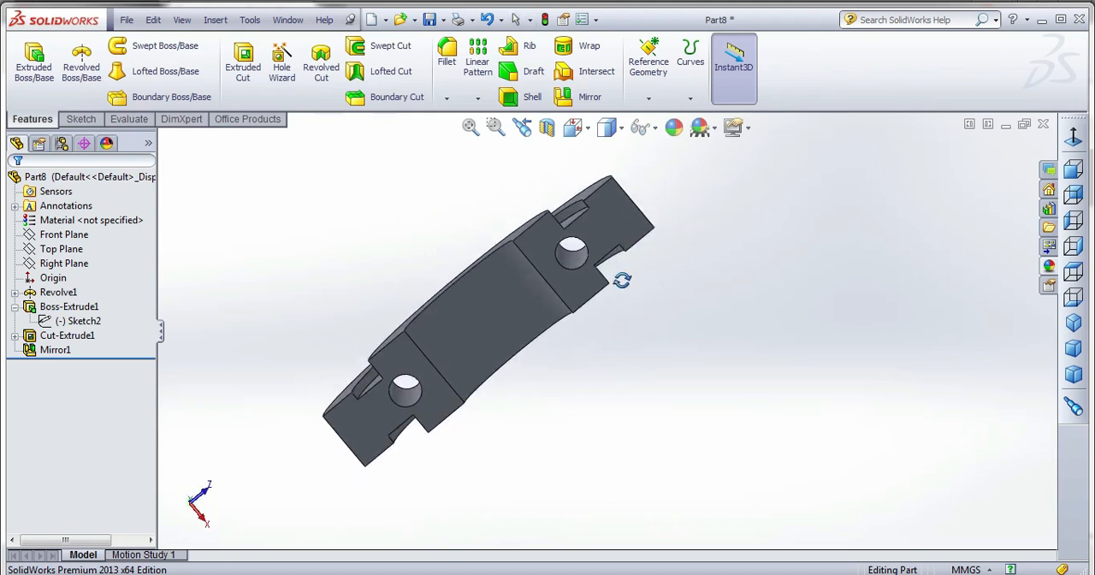
pyautogui.click(78, 320)
pyautogui.click(79, 321)
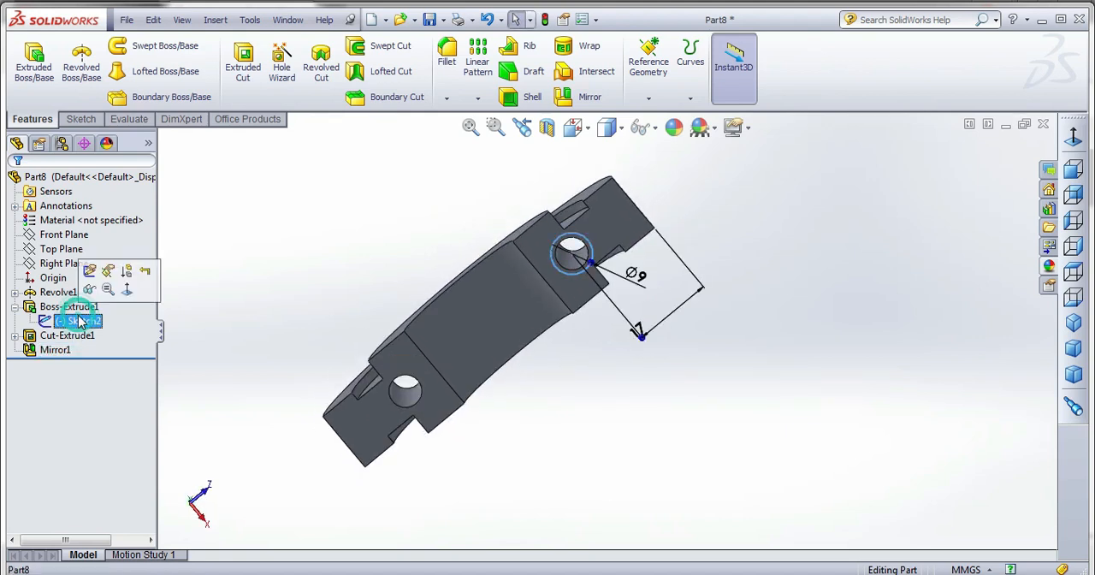
pyautogui.doubleClick(640, 324)
pyautogui.write('12')
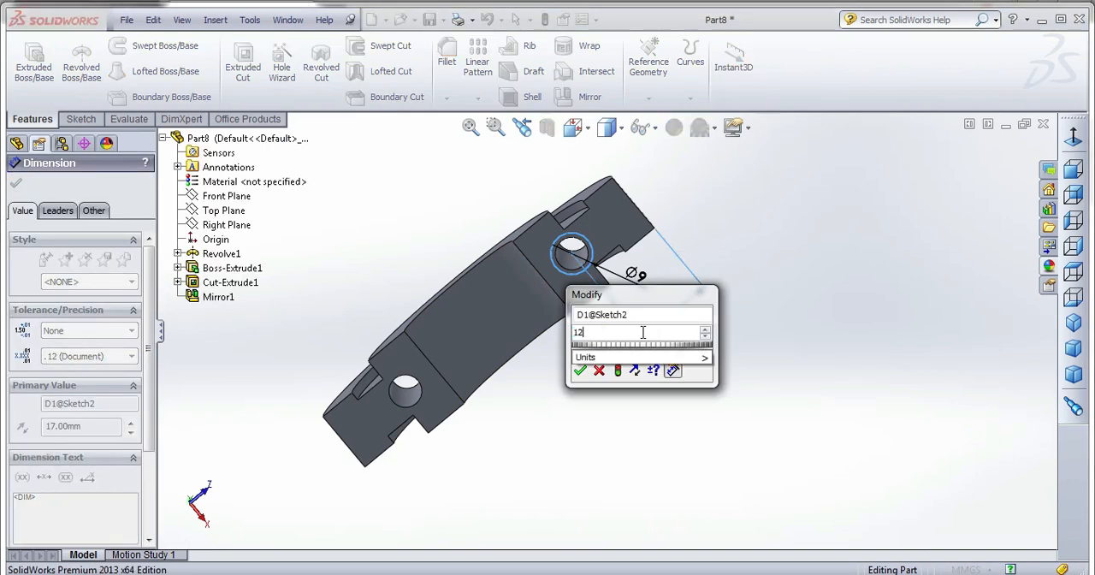
pyautogui.press('Return')
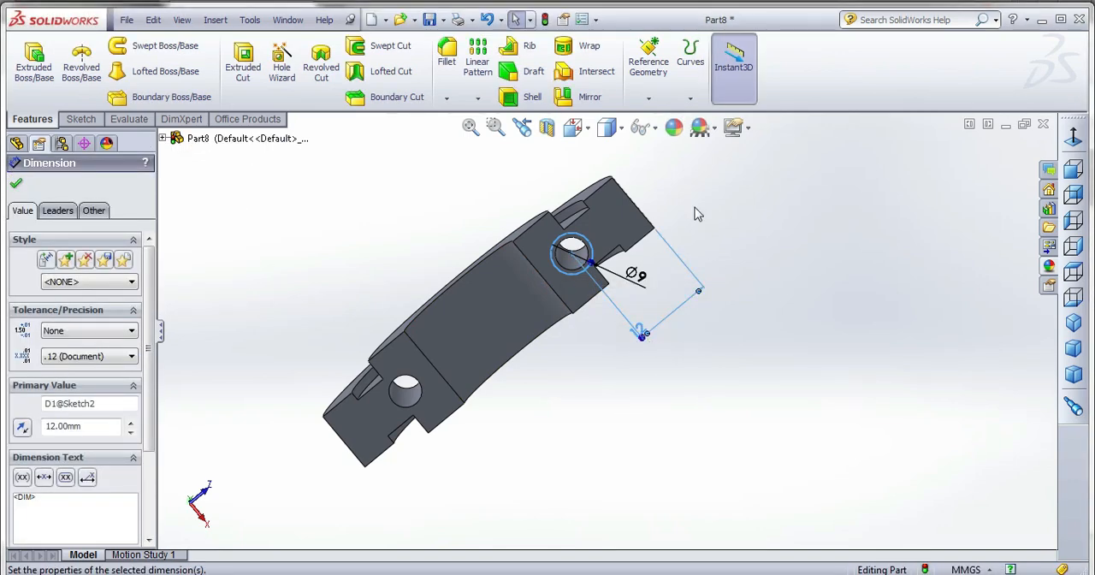
pyautogui.click(547, 20)
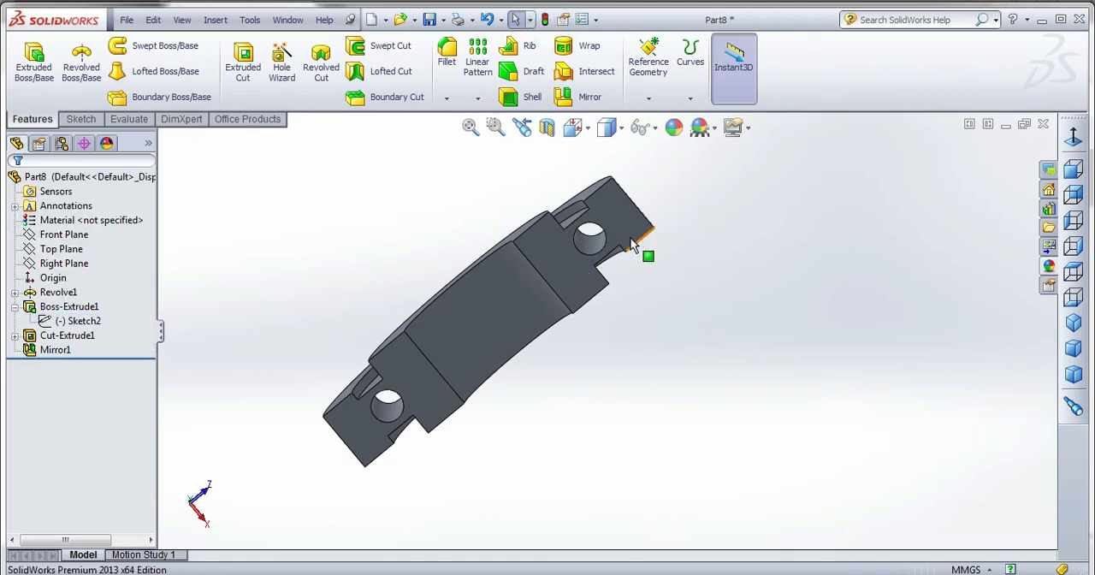
# Set the blind extrusion depth of the cylindrical bolt boss on the half ring to 35 mm.
pyautogui.moveTo(630, 245); pyautogui.dragTo(679, 506, button='middle')
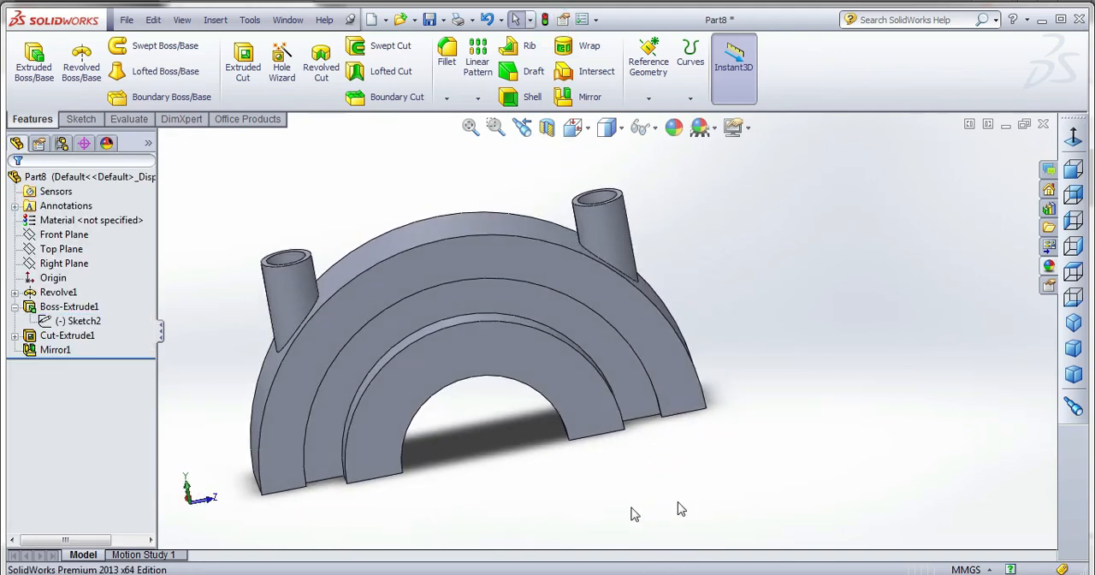
pyautogui.rightClick(68, 306)
pyautogui.click(77, 262)
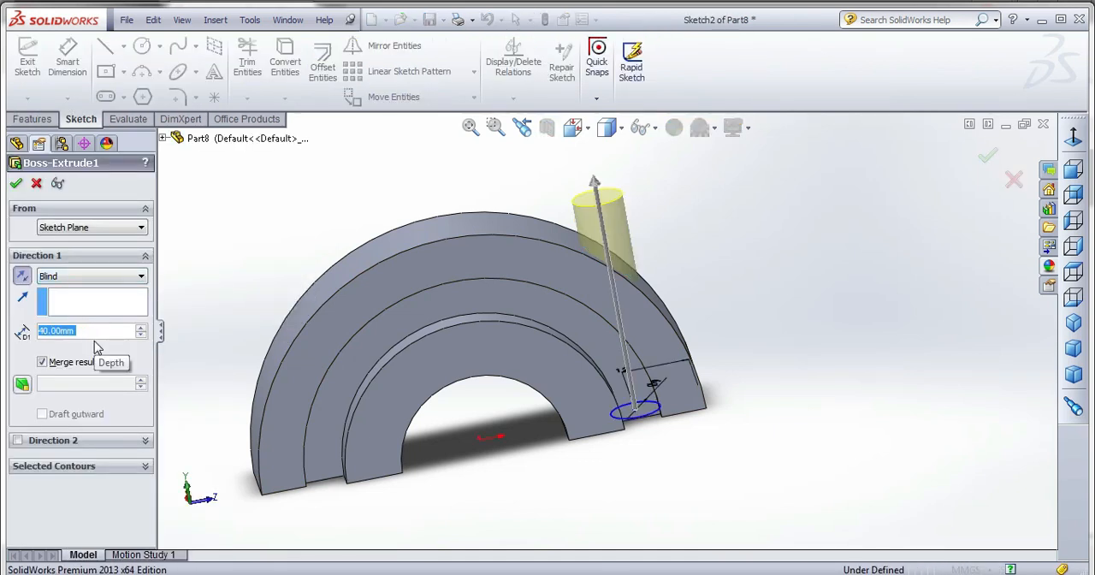
pyautogui.write('35')
pyautogui.press('Return')
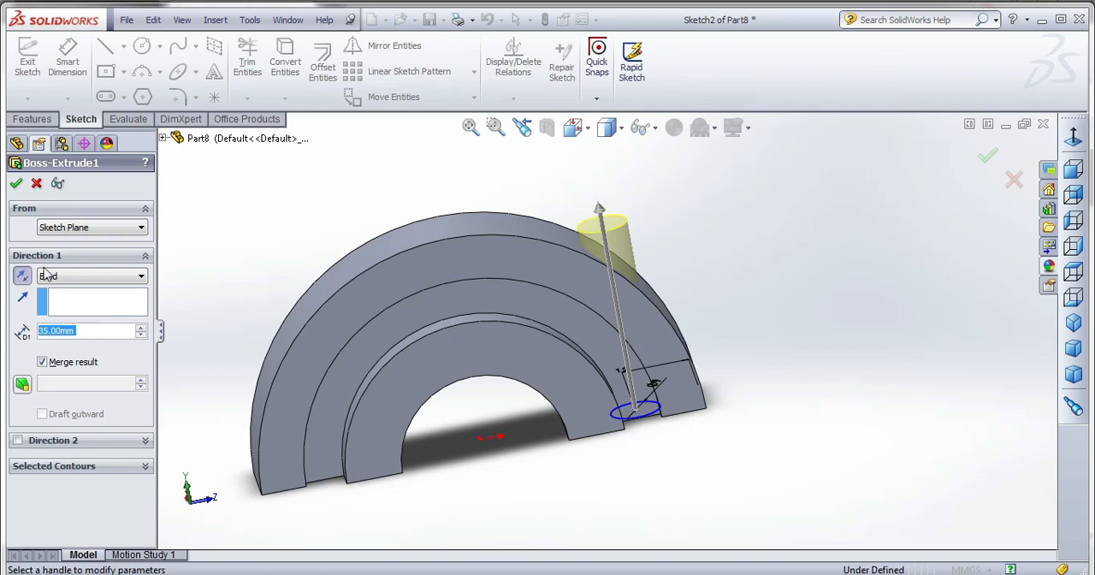
pyautogui.click(17, 184)
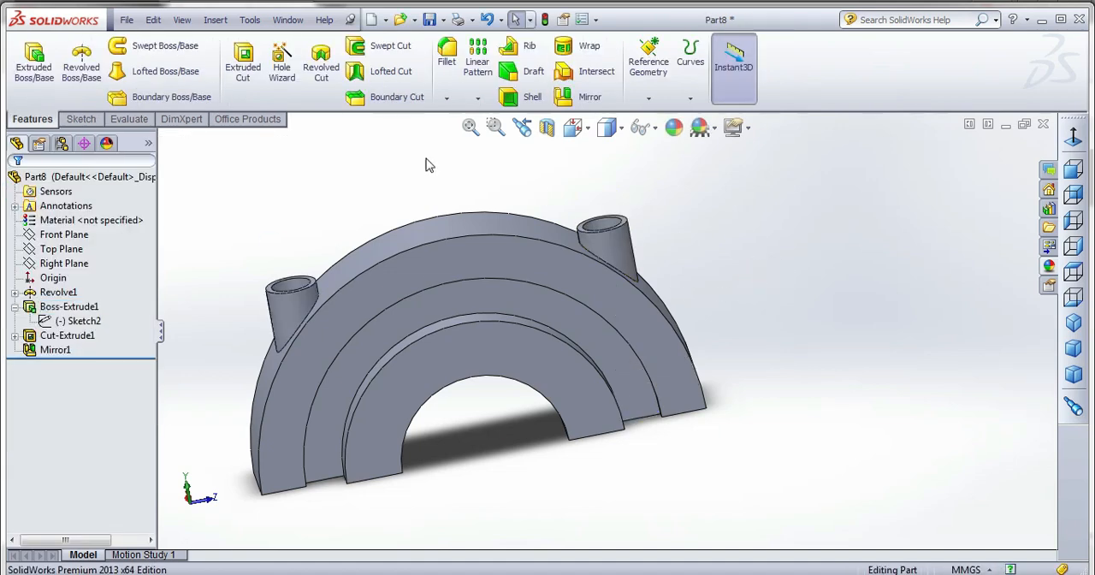
# Fillet the edges where both bolt bosses meet the half ring's outer surface with a 3 mm constant radius.
pyautogui.click(455, 81)
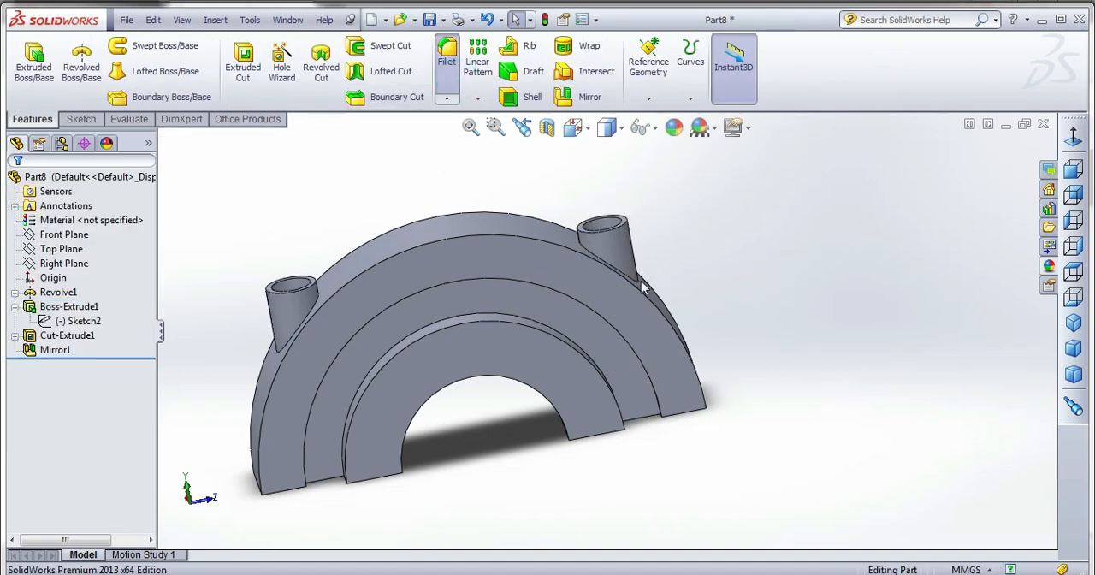
pyautogui.click(633, 276)
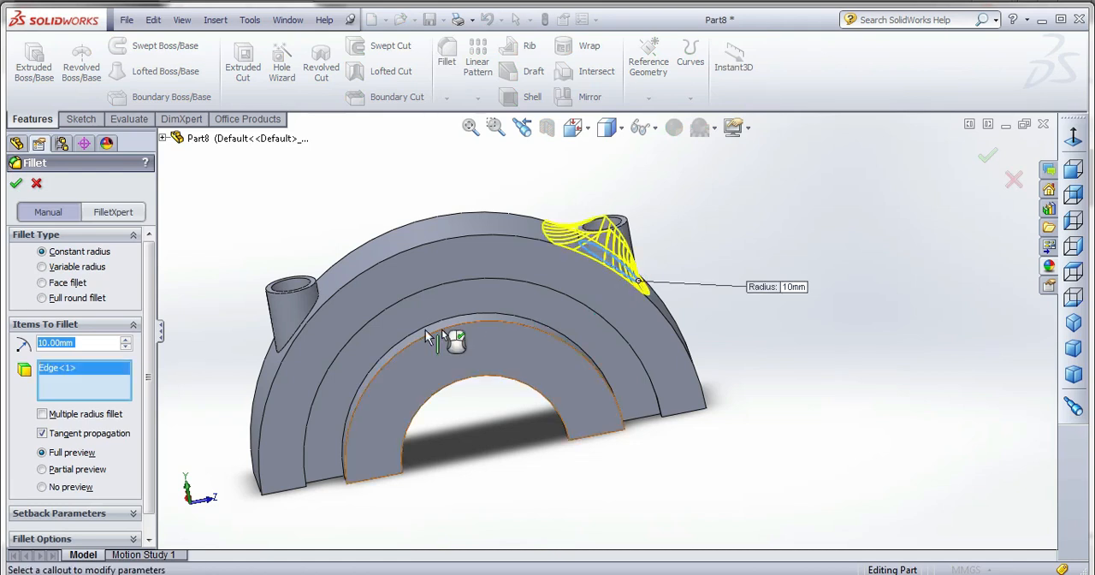
pyautogui.click(270, 353)
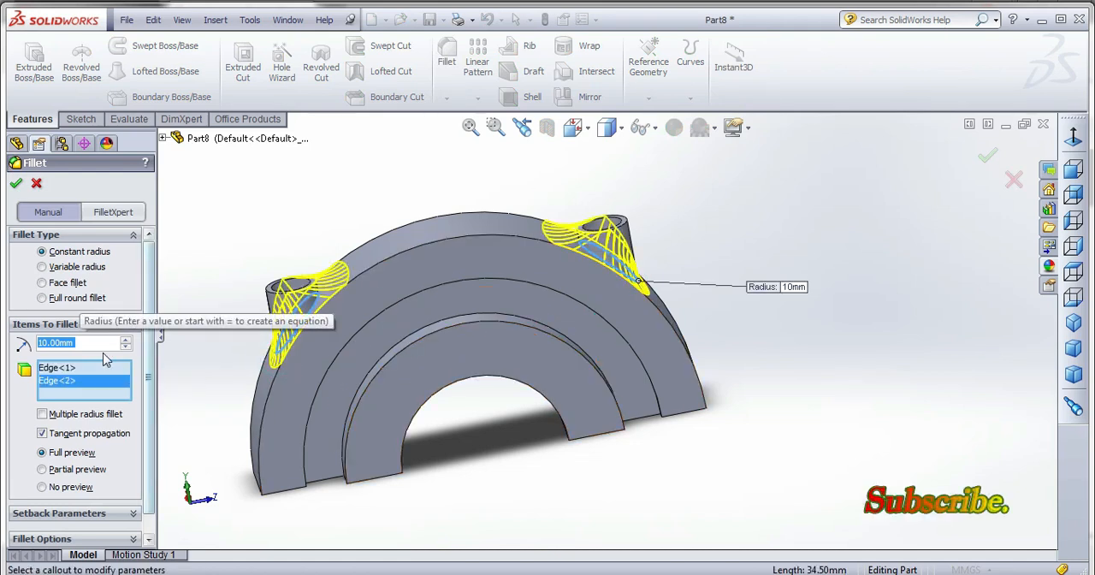
pyautogui.write('3')
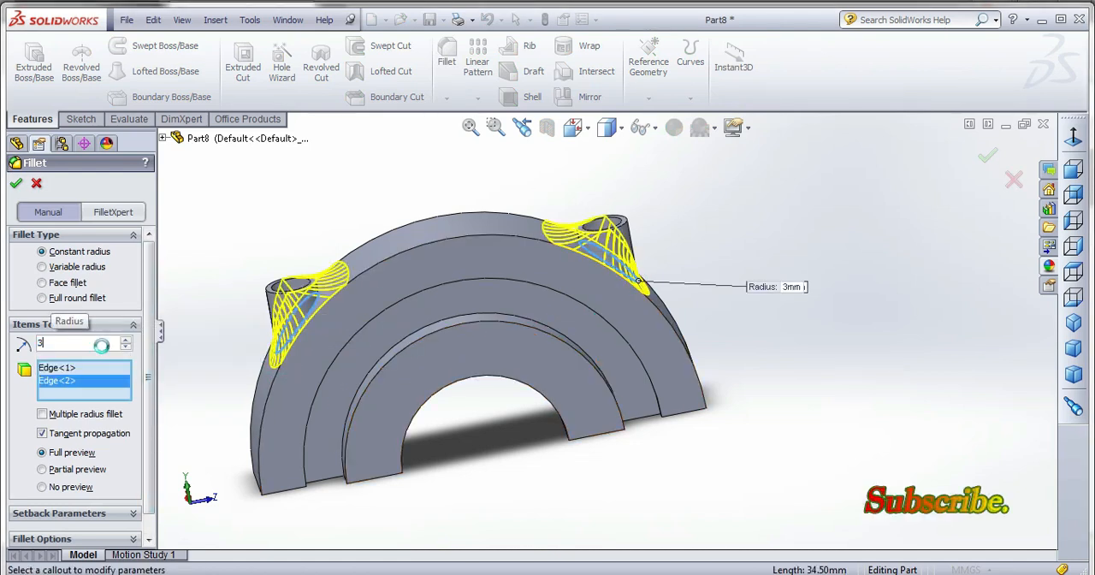
pyautogui.press('Return')
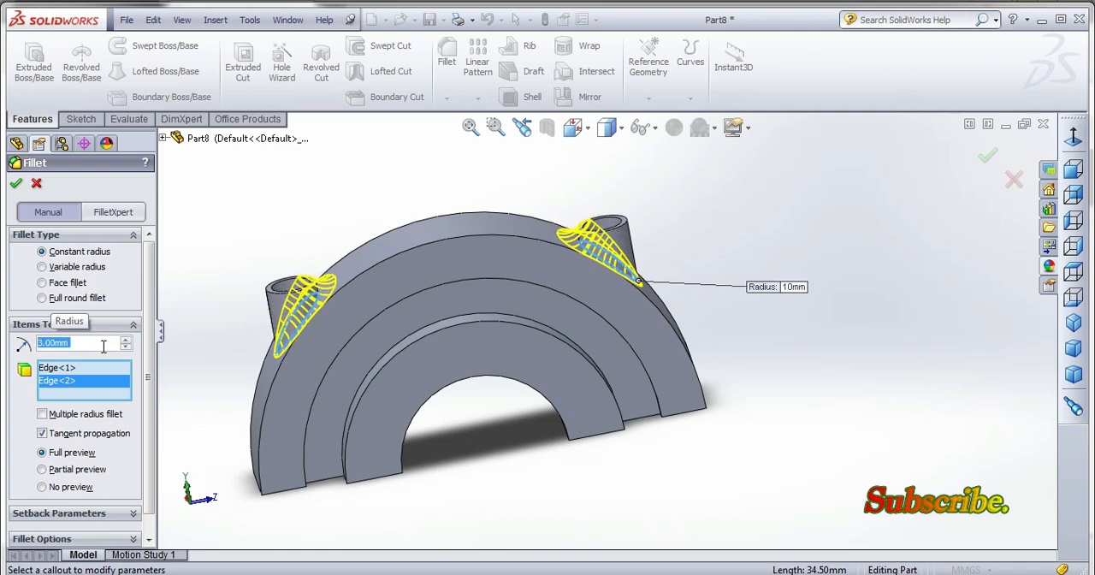
pyautogui.click(17, 185)
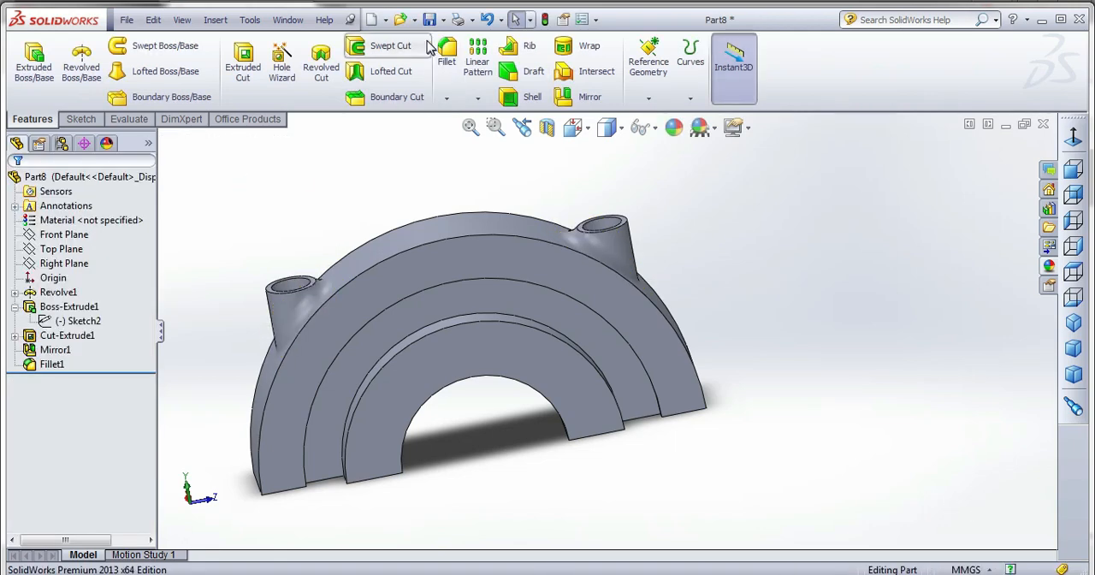
# Save the part to the piston_cylinder_assembly folder inside ANIMATION MODEL, entering a file name that begins with "con".
pyautogui.click(430, 24)
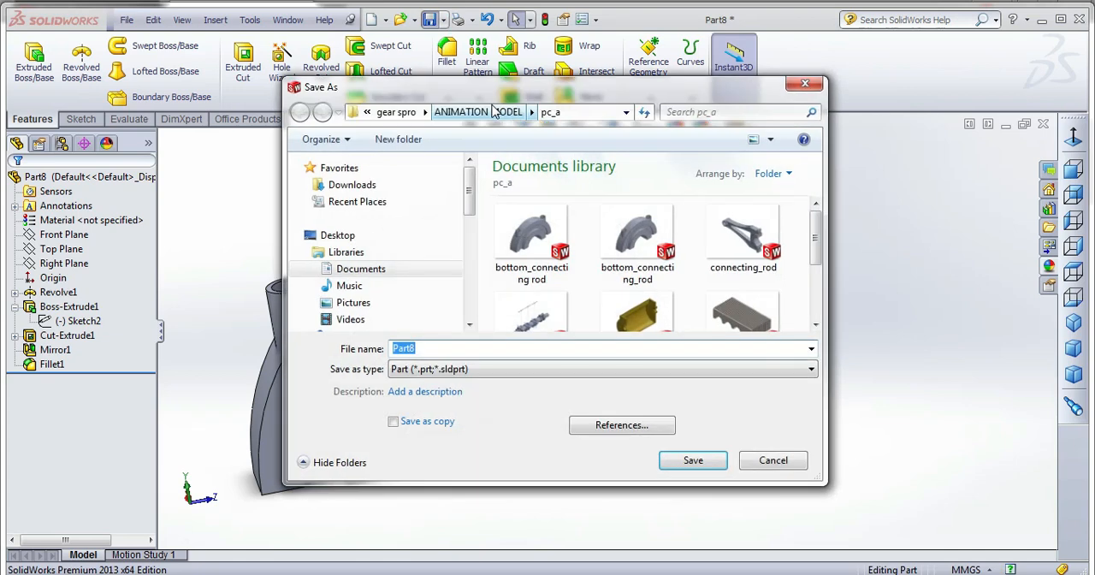
pyautogui.click(494, 114)
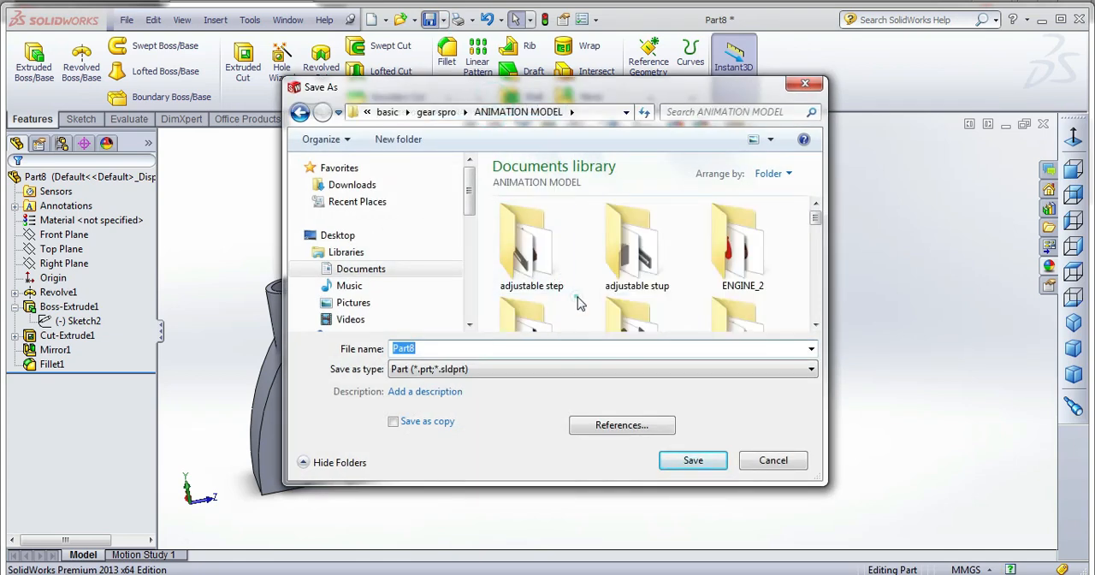
pyautogui.scroll(-3, 577, 293)
pyautogui.doubleClick(538, 272)
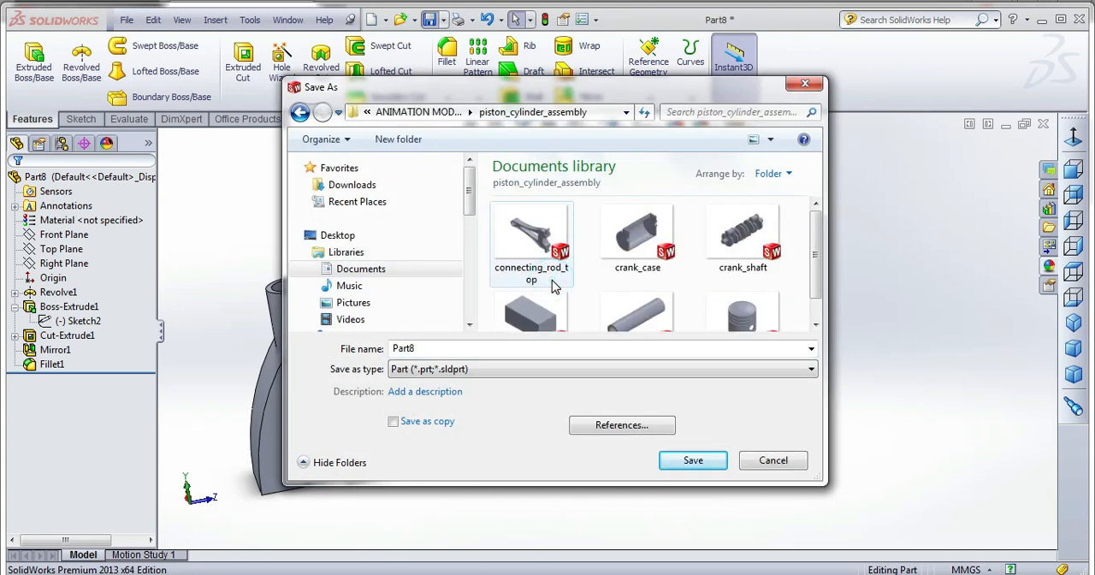
pyautogui.doubleClick(567, 350)
pyautogui.write('con')
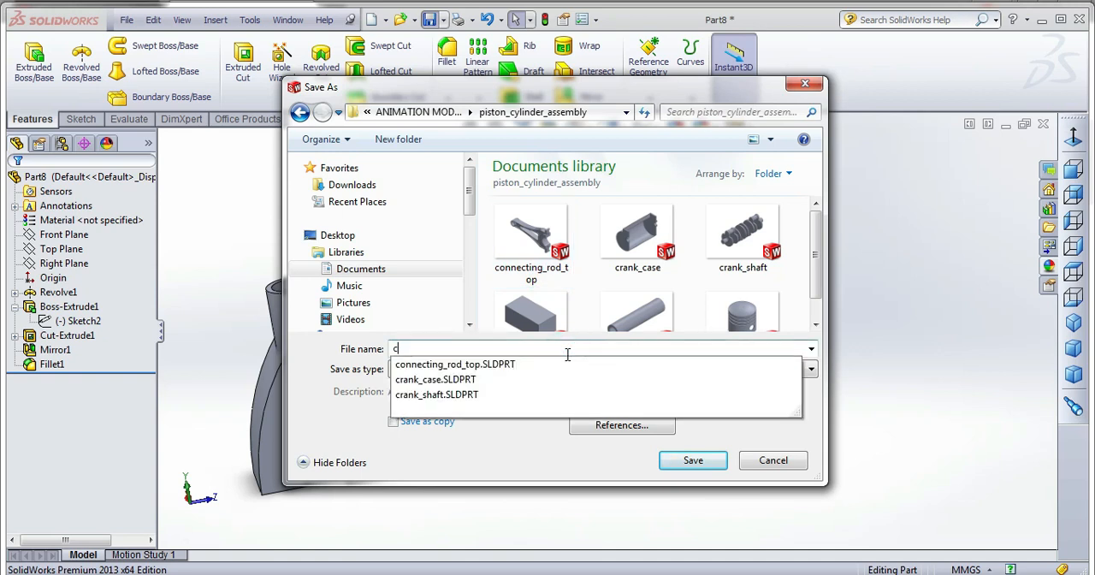
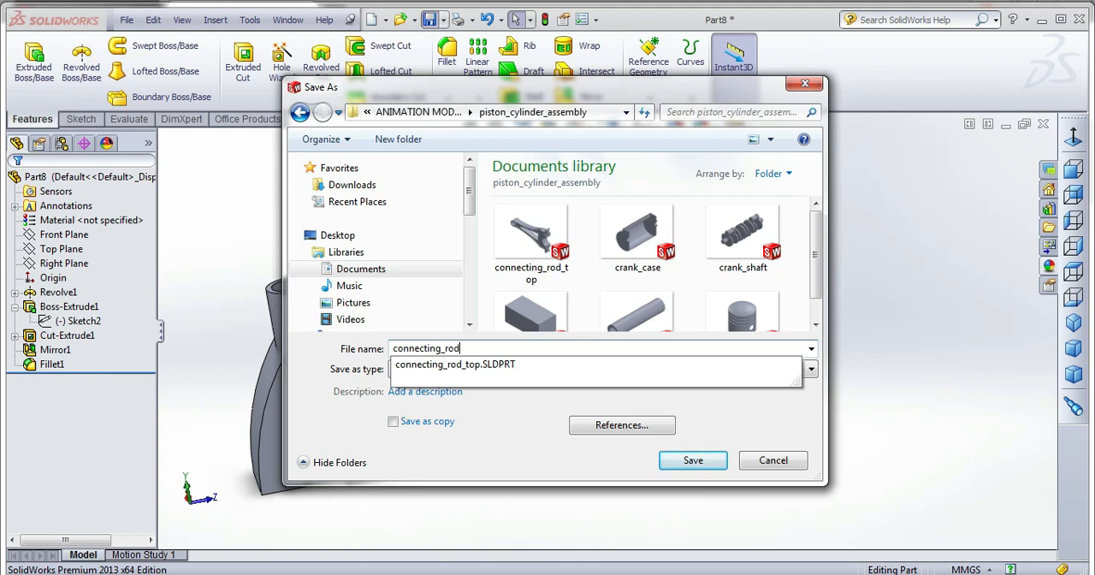
# Save the part under the file name connecting_rod_bottom.
pyautogui.write('necting_rod_b')
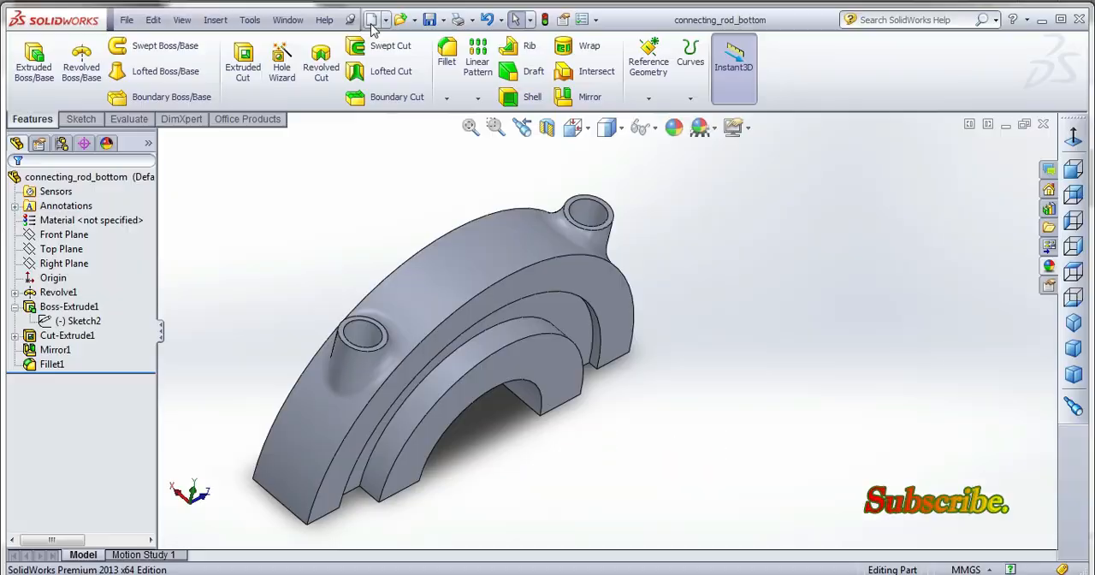
# Create a new part and start a sketch on its Front Plane.
pyautogui.click(371, 18)
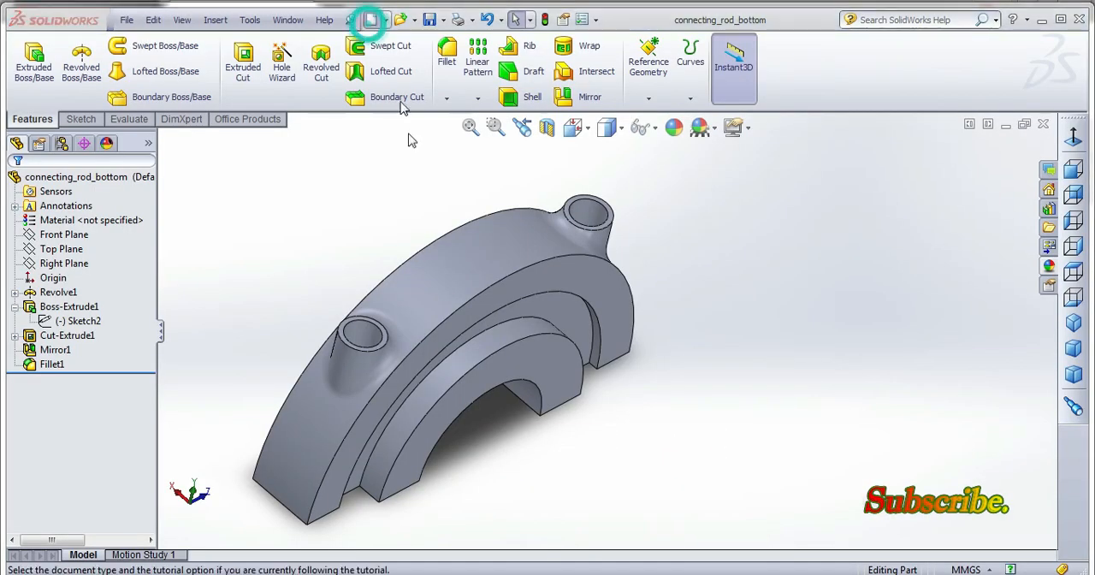
pyautogui.doubleClick(321, 152)
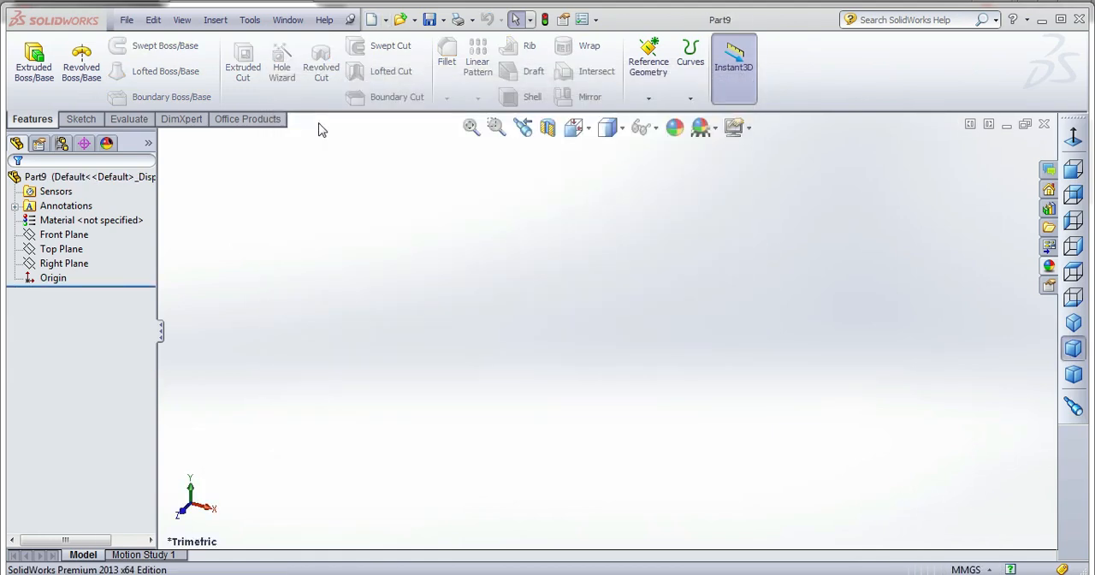
pyautogui.click(82, 119)
pyautogui.click(27, 59)
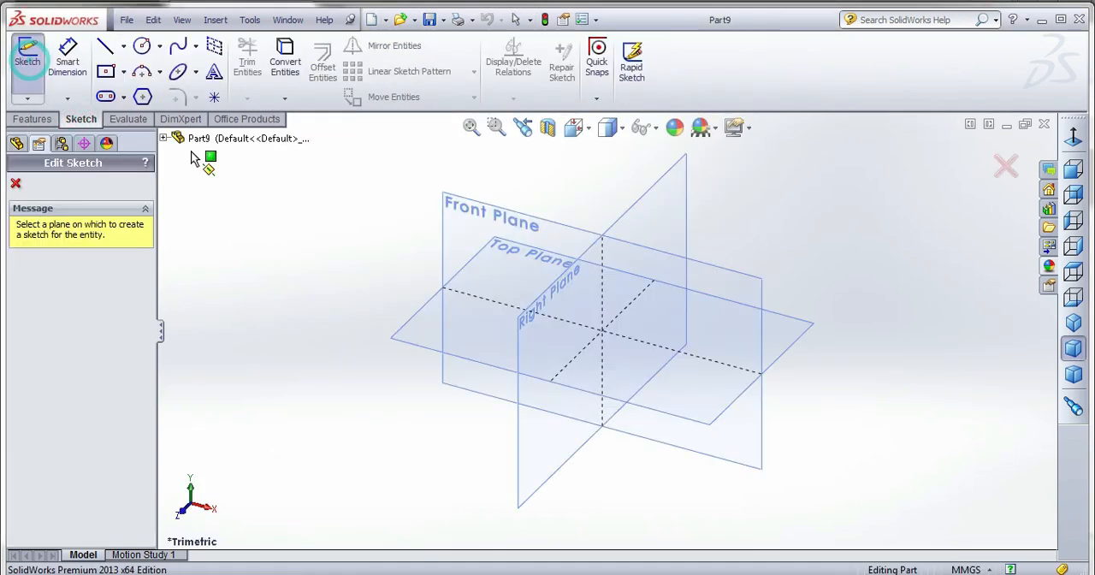
pyautogui.click(438, 219)
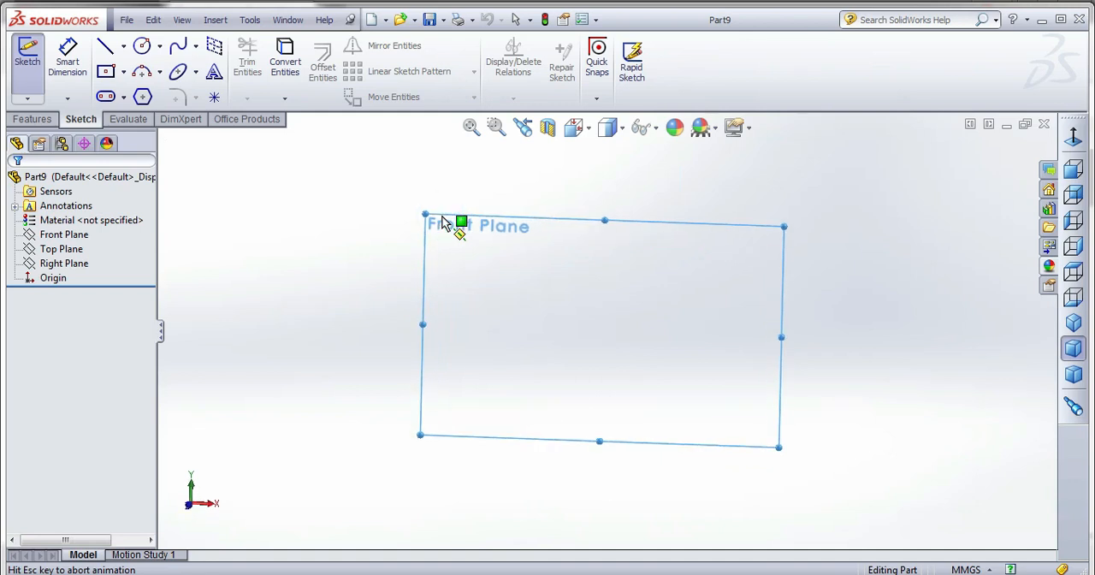
pyautogui.click(142, 46)
pyautogui.click(606, 331)
pyautogui.click(678, 273)
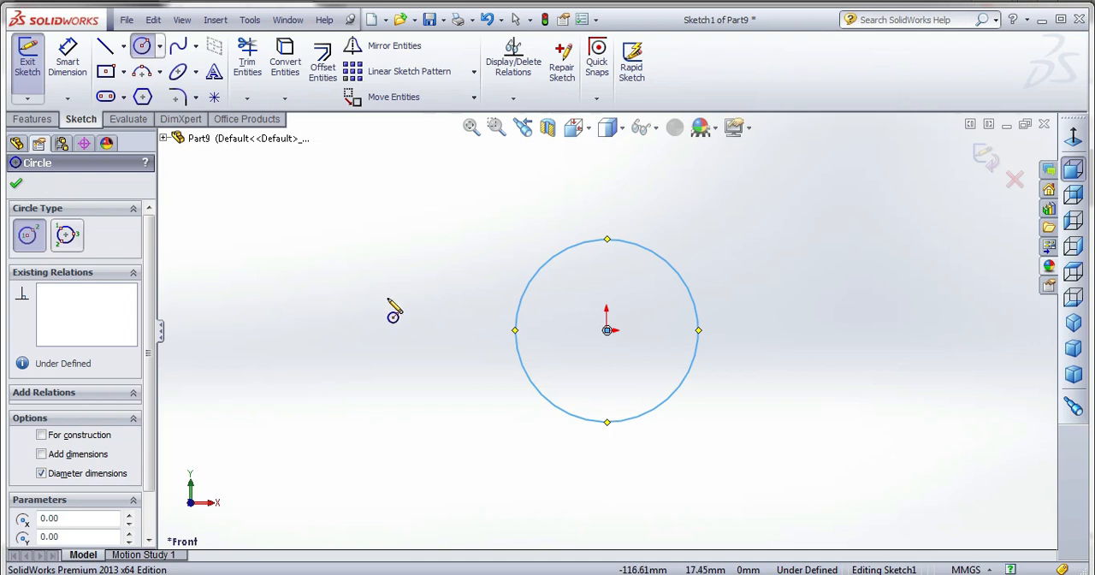
pyautogui.press('Delete')
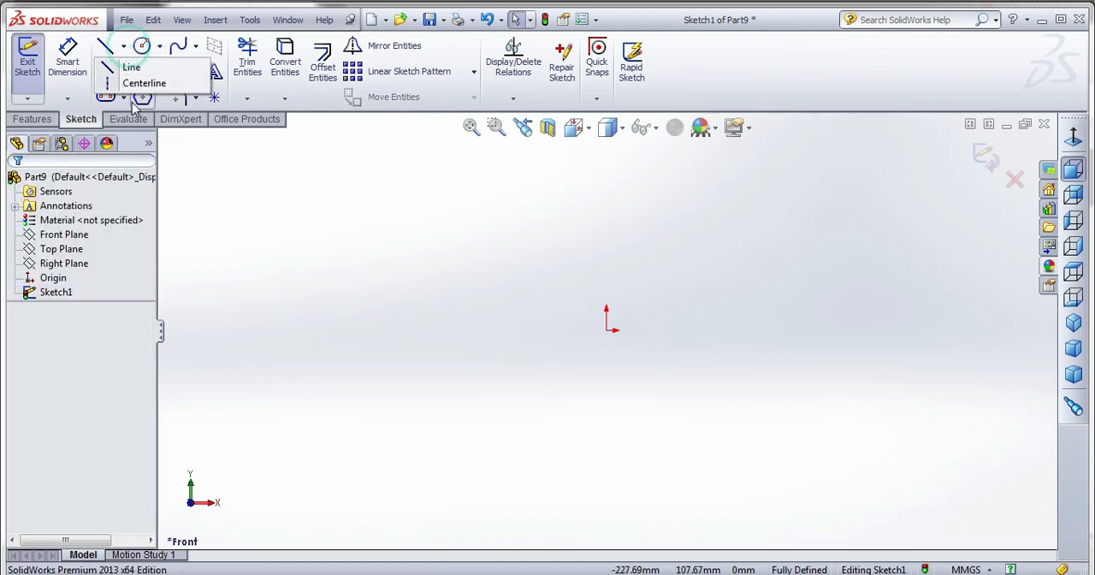
pyautogui.click(142, 97)
# Draw a vertical construction centerline that passes through the origin.
pyautogui.click(123, 45)
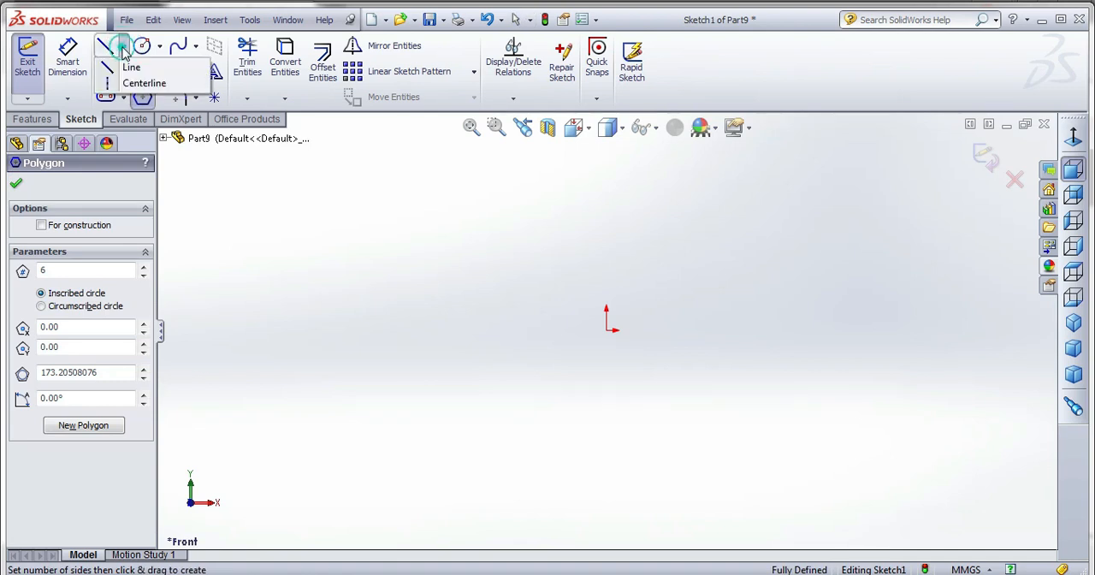
pyautogui.click(137, 82)
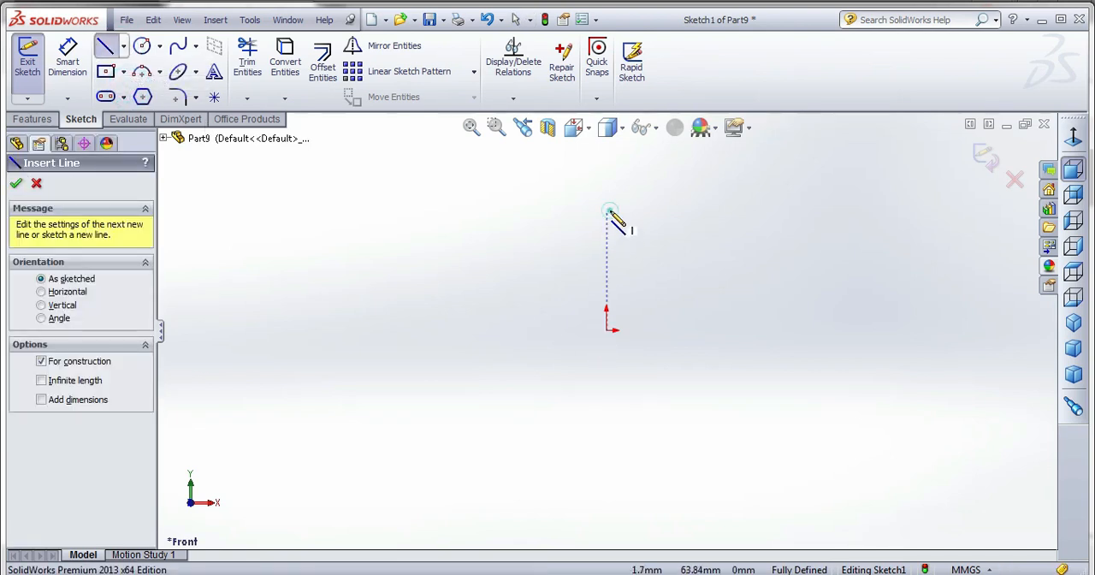
pyautogui.click(607, 210)
pyautogui.click(606, 484)
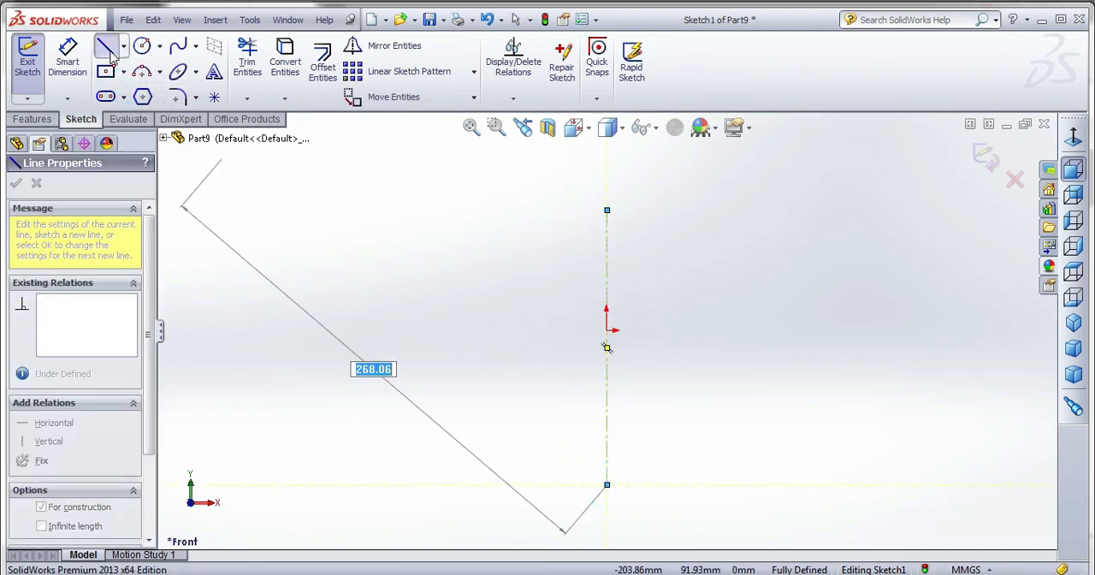
pyautogui.press('Escape')
pyautogui.press('Escape')
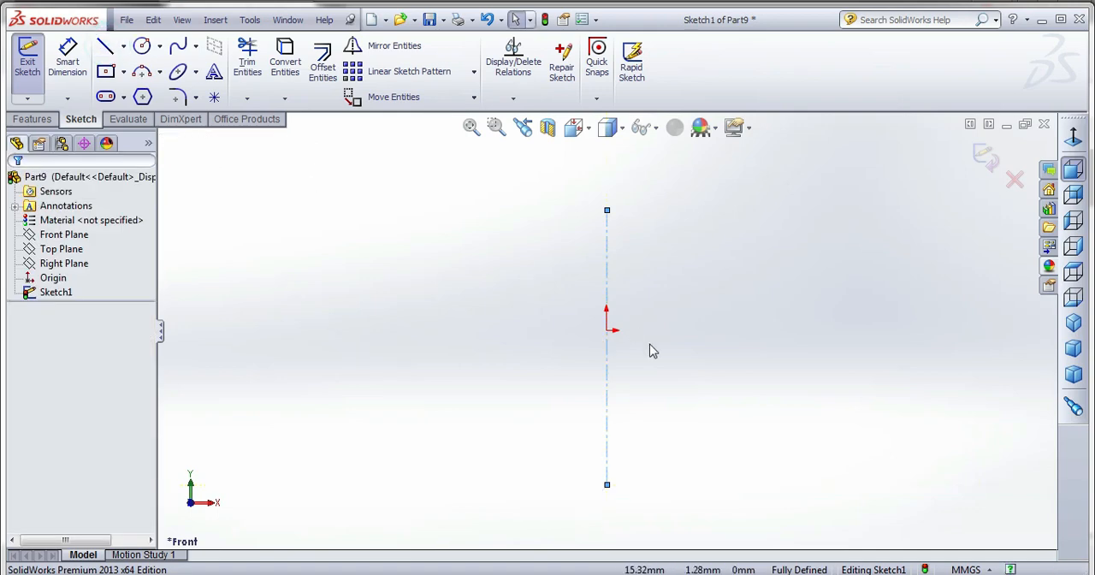
# Sketch a closed stepped profile along the centerline, about 16 mm wide at its top, with a 106 mm long side and a 29 mm base.
pyautogui.click(116, 50)
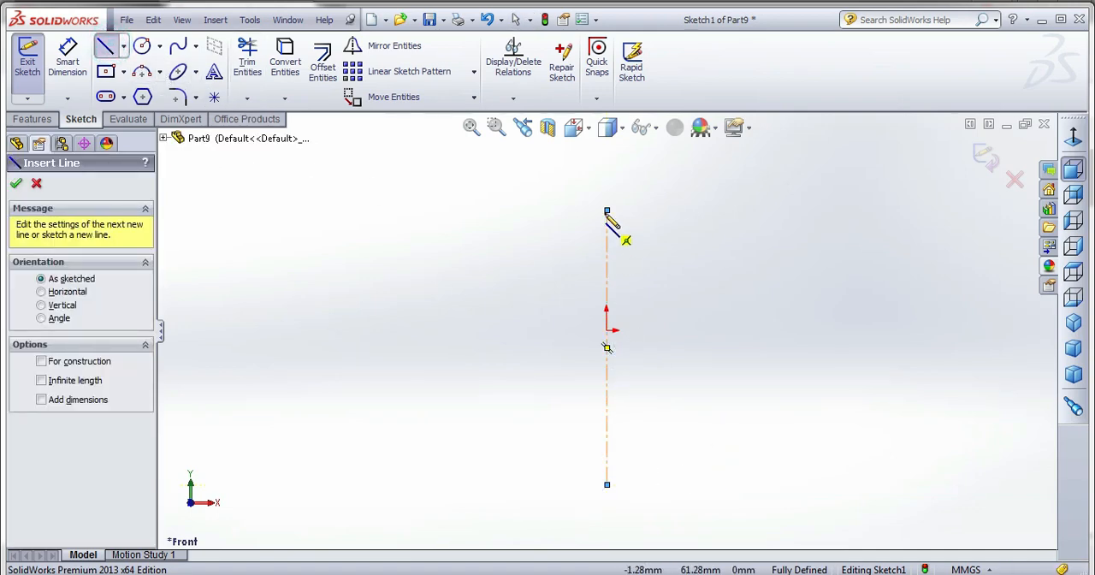
pyautogui.click(606, 211)
pyautogui.click(636, 210)
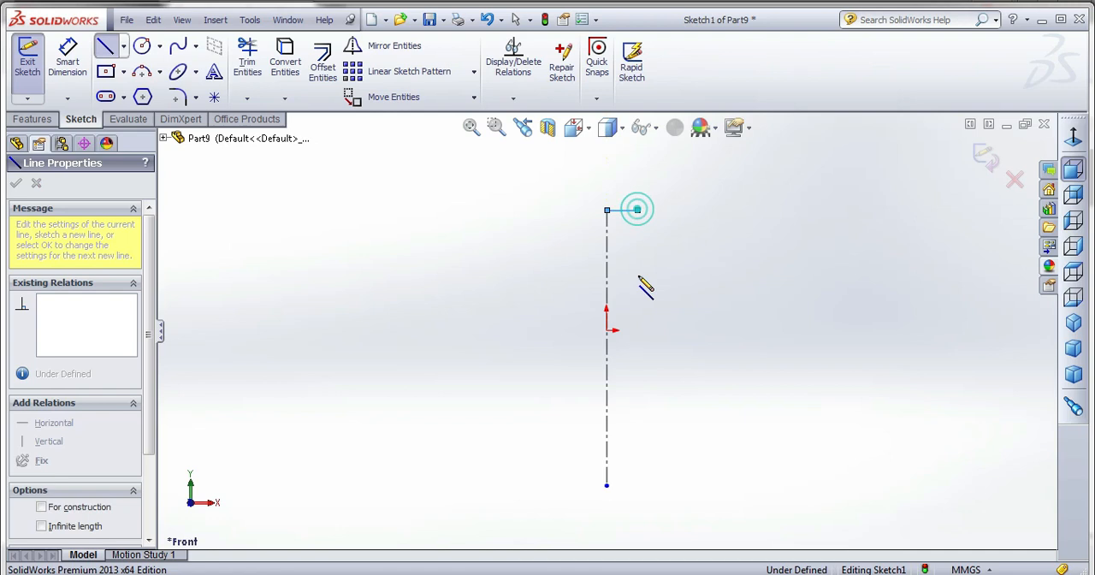
pyautogui.click(636, 409)
pyautogui.click(661, 409)
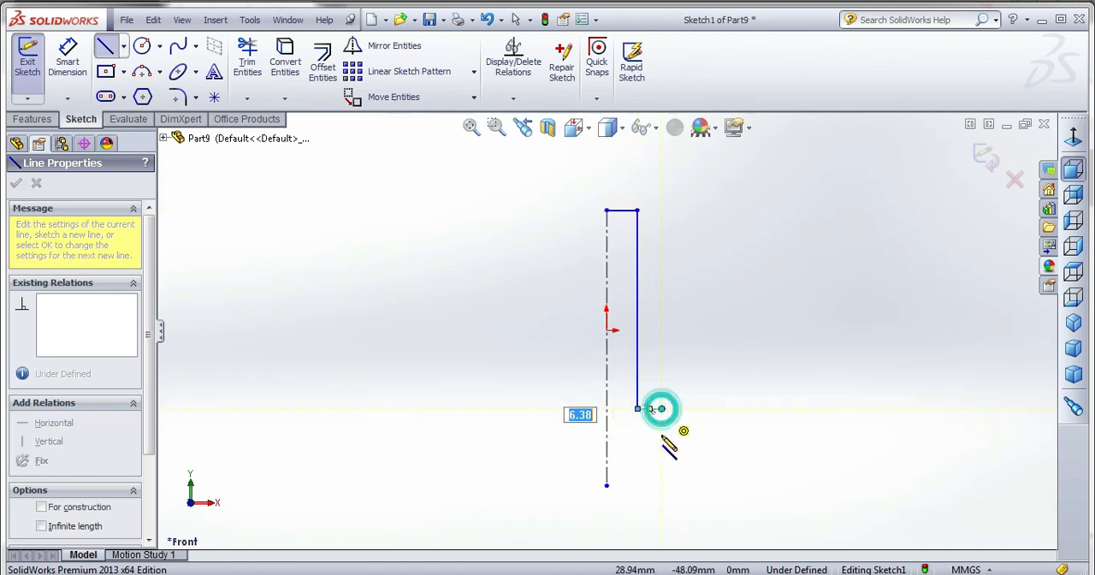
pyautogui.click(661, 440)
pyautogui.click(606, 440)
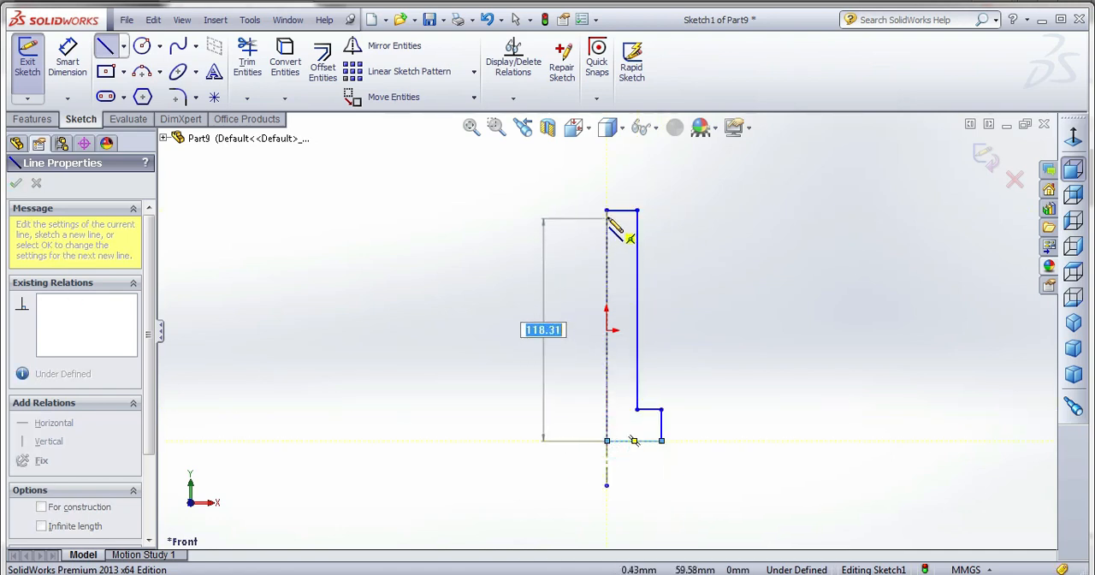
pyautogui.click(606, 211)
pyautogui.press('Escape')
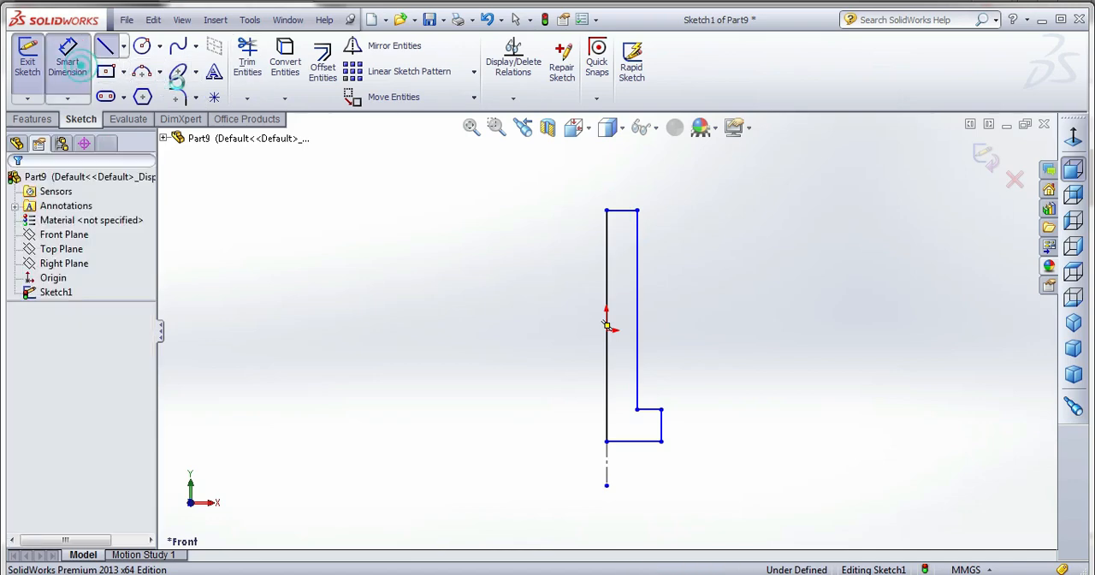
# Dimension the profile's top edge to 3.5 mm and its long outer side to 70 mm.
pyautogui.click(70, 62)
pyautogui.click(630, 212)
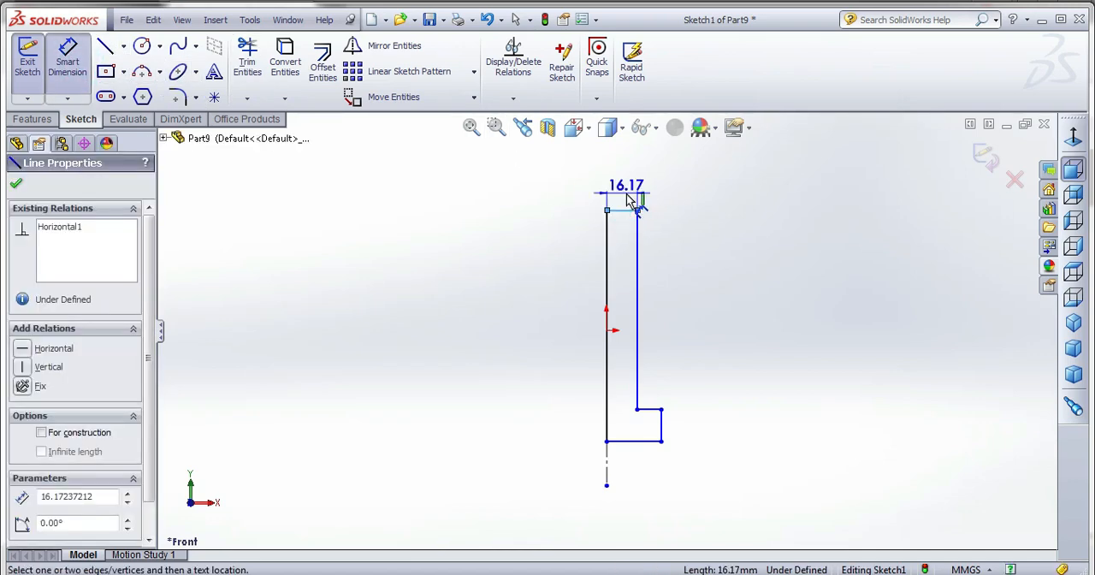
pyautogui.click(629, 199)
pyautogui.write('3')
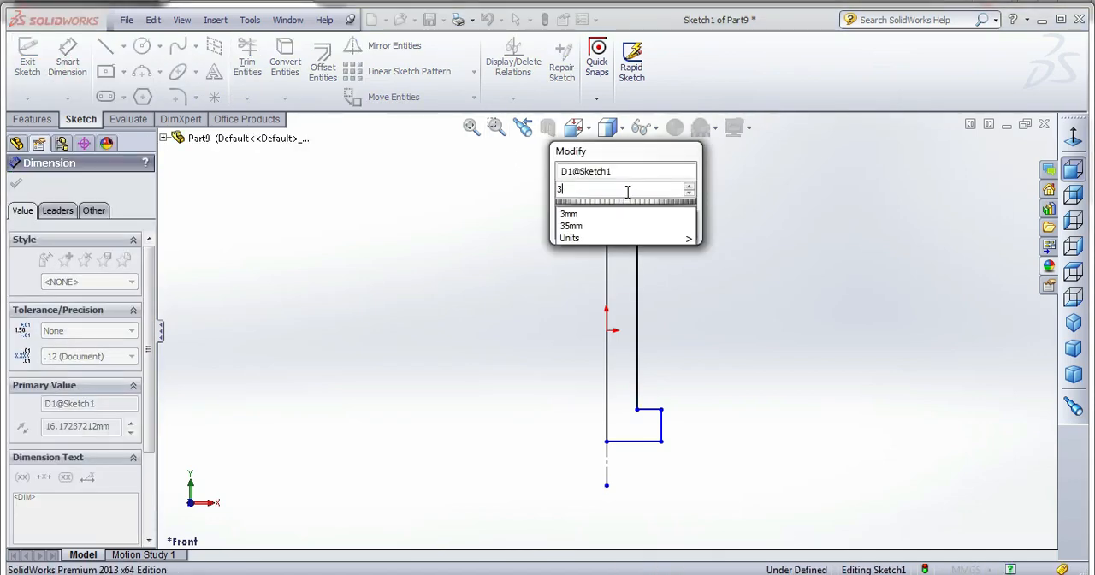
pyautogui.write('.5')
pyautogui.press('Return')
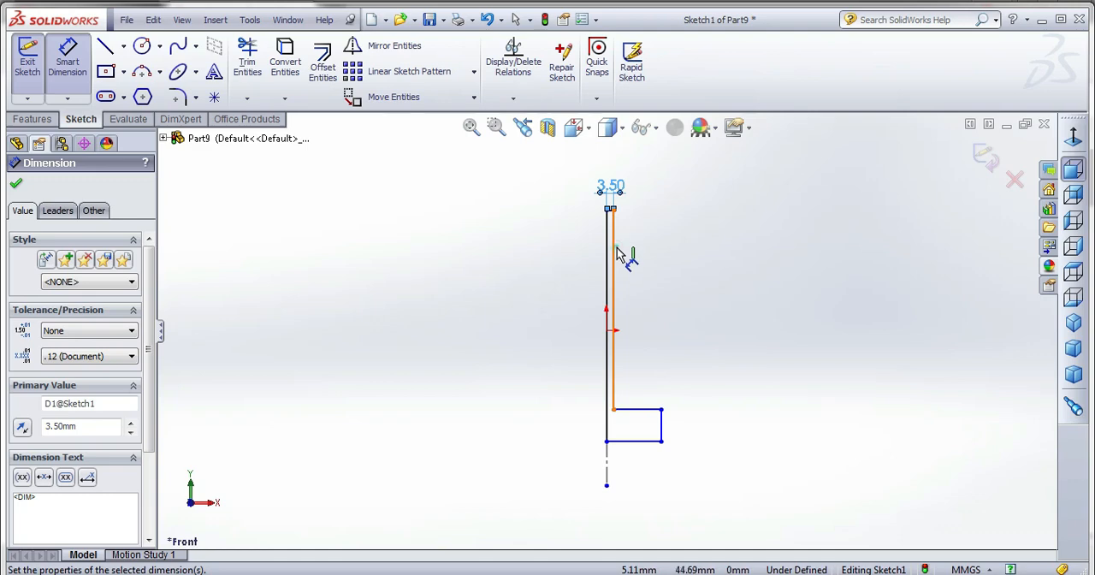
pyautogui.click(617, 249)
pyautogui.click(727, 264)
pyautogui.write('70')
pyautogui.press('Return')
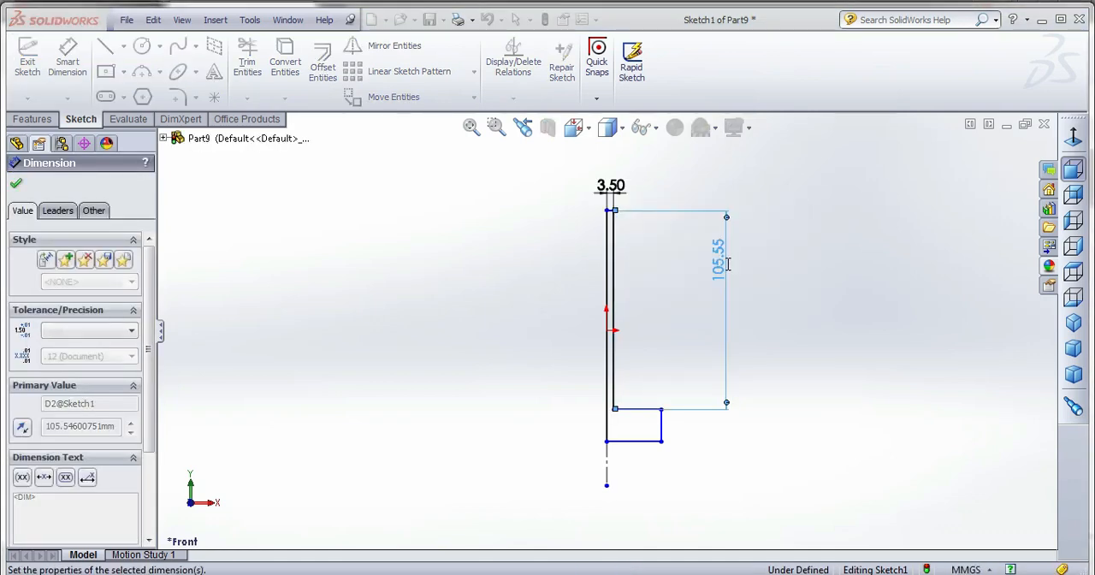
# Dimension the short outer side of the profile's base step to 5 mm and its bottom edge to 4 mm.
pyautogui.click(662, 395)
pyautogui.click(745, 408)
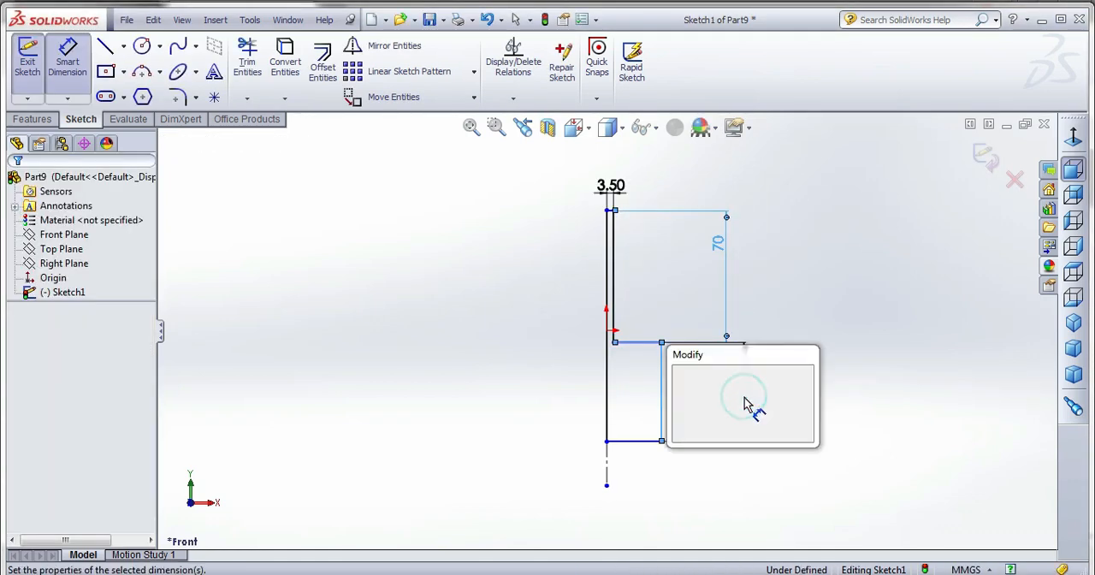
pyautogui.write('5')
pyautogui.press('Return')
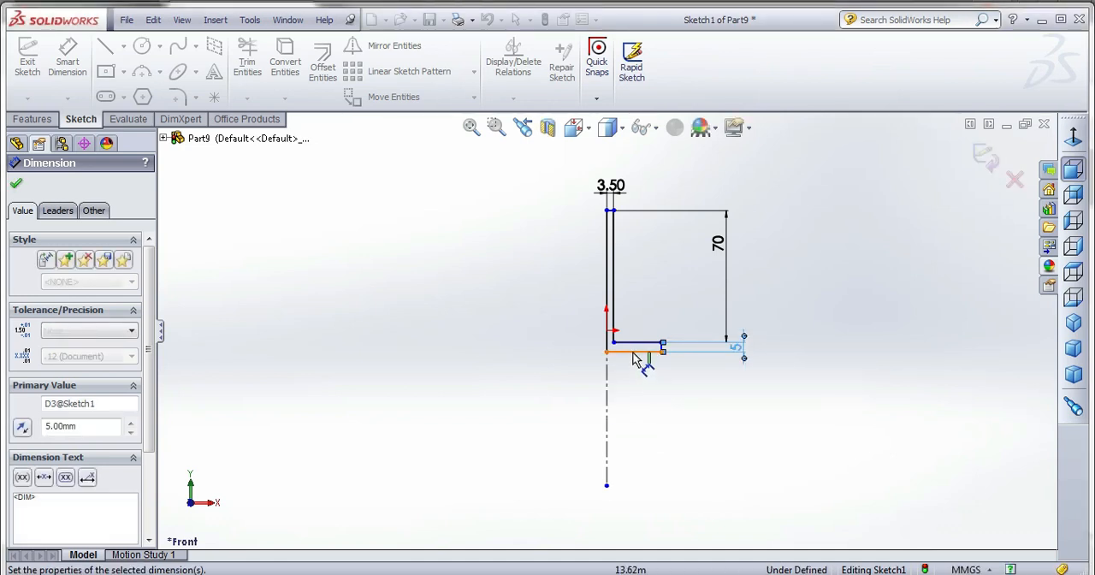
pyautogui.click(642, 352)
pyautogui.click(634, 387)
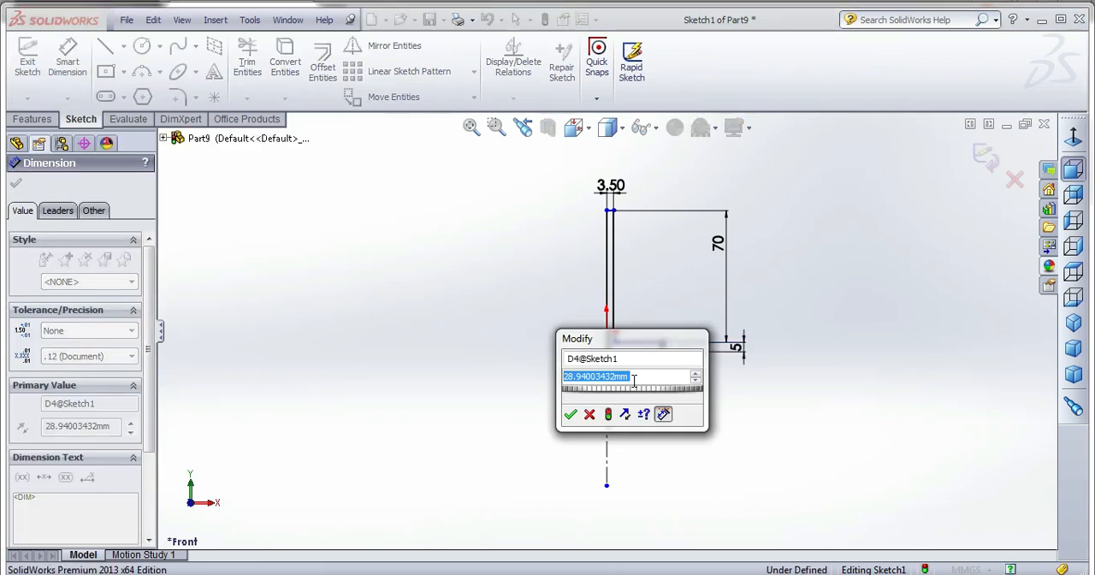
pyautogui.write('4')
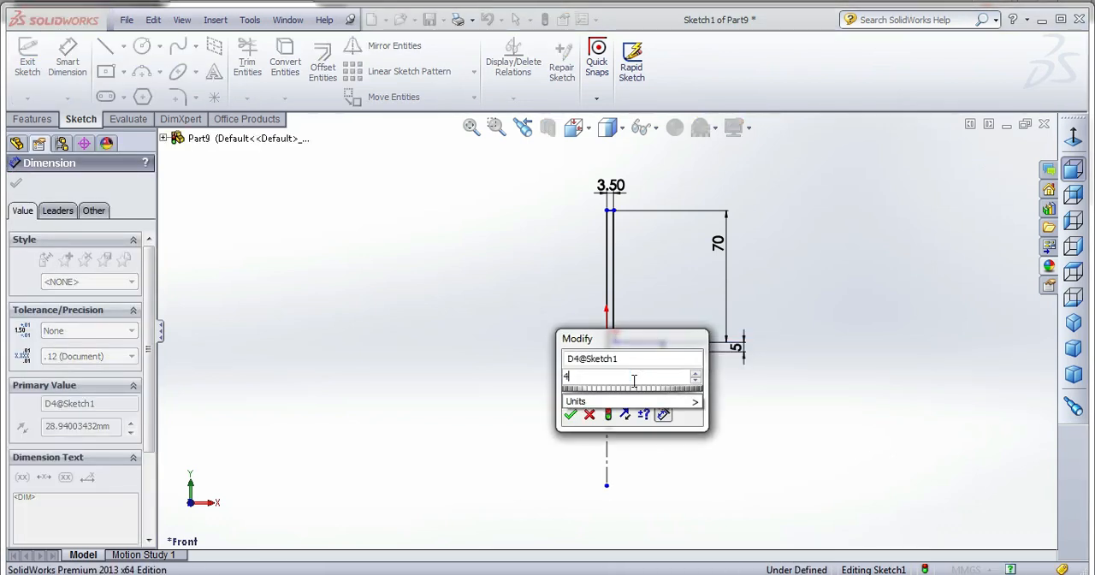
pyautogui.press('Return')
# Change the dimension of the profile's bottom edge to 4.5 mm.
pyautogui.scroll(-2, 633, 350)
pyautogui.scroll(-4, 625, 334)
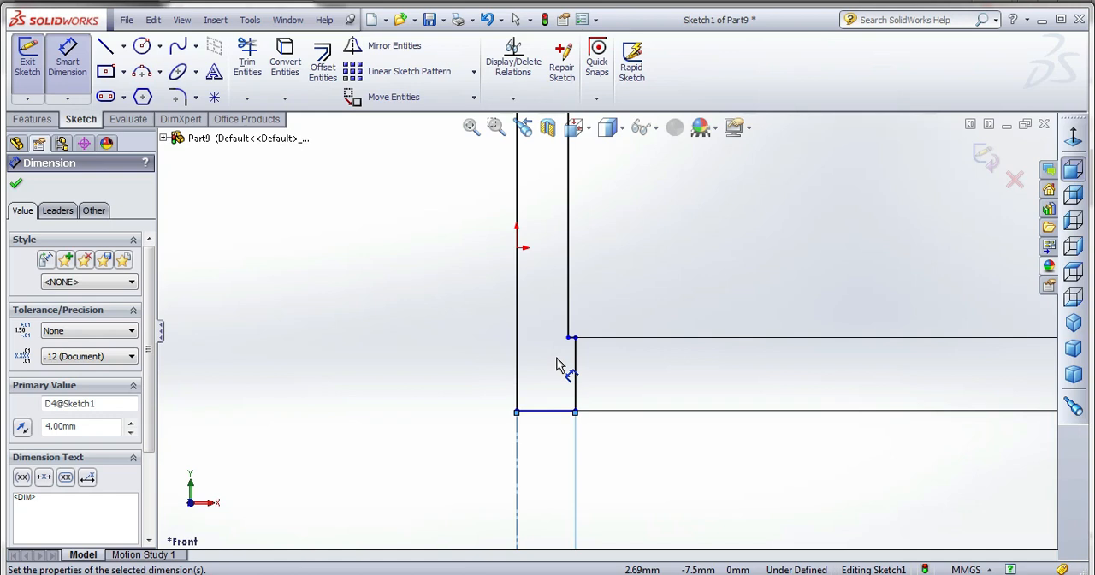
pyautogui.scroll(3, 589, 426)
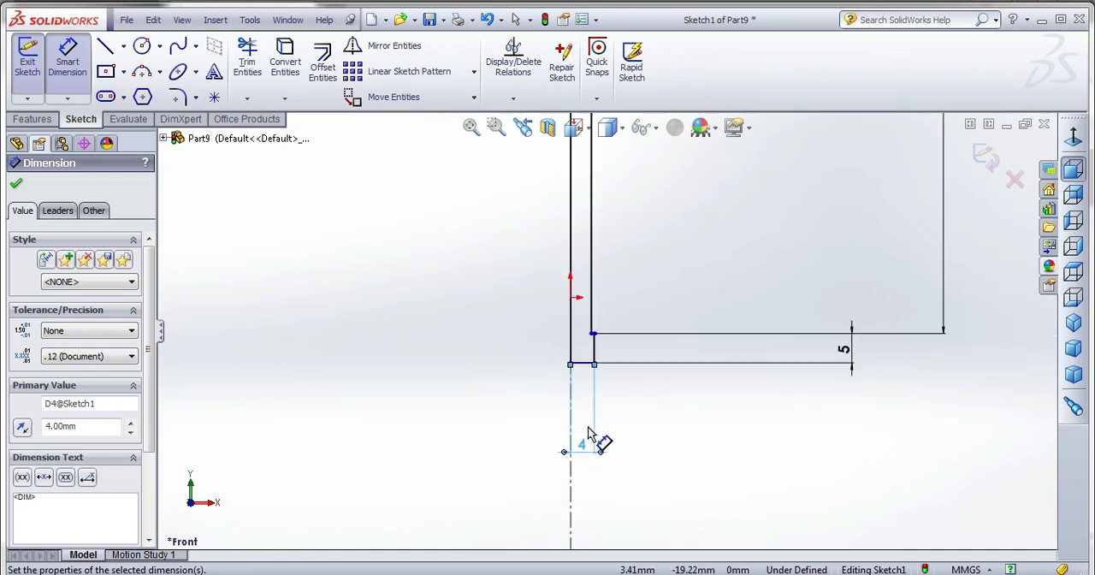
pyautogui.doubleClick(582, 452)
pyautogui.write('4.5')
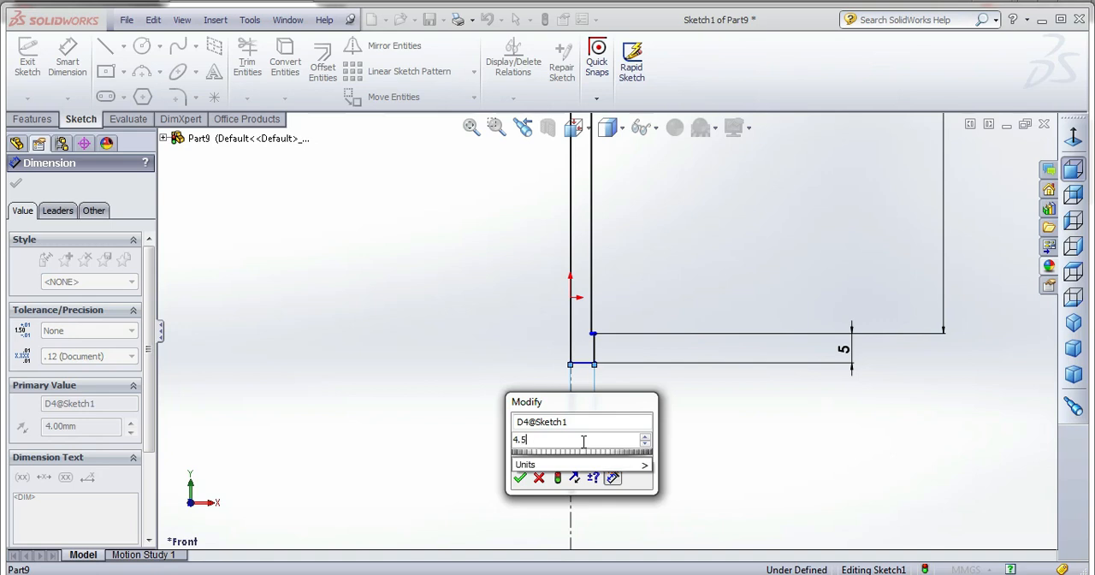
pyautogui.press('Return')
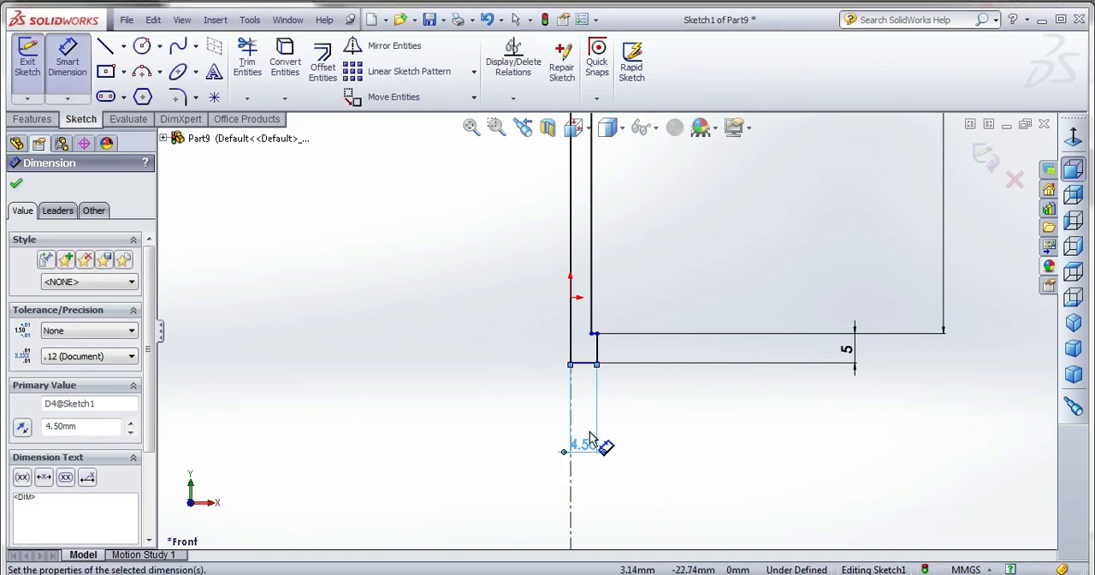
# Revolve the stepped profile 360 degrees about the centerline to form a solid pin.
pyautogui.scroll(4, 598, 436)
pyautogui.scroll(1, 604, 400)
pyautogui.scroll(-3, 630, 236)
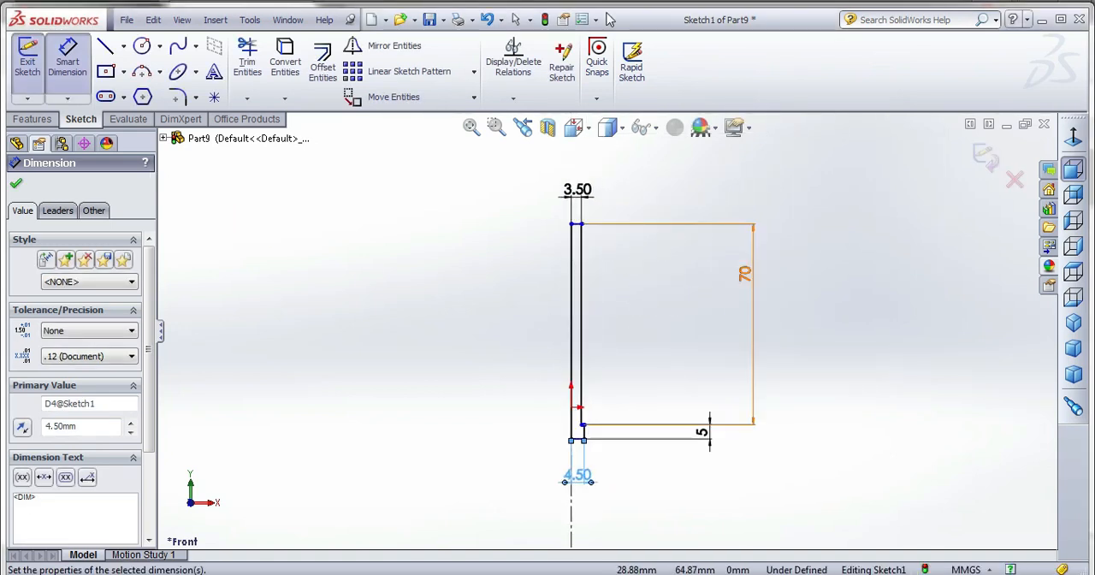
pyautogui.scroll(-1, 697, 143)
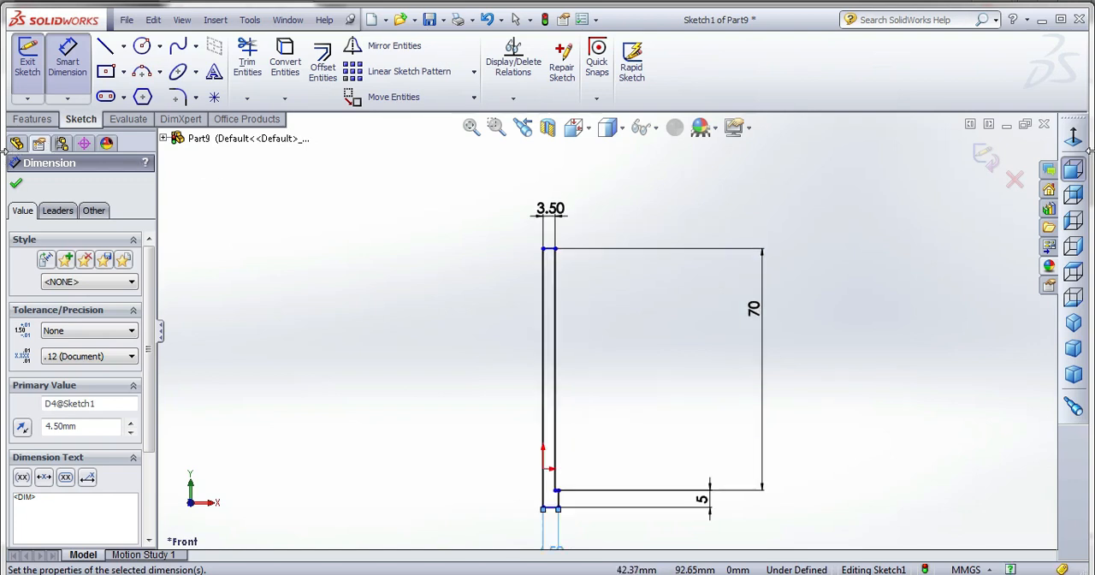
pyautogui.click(33, 121)
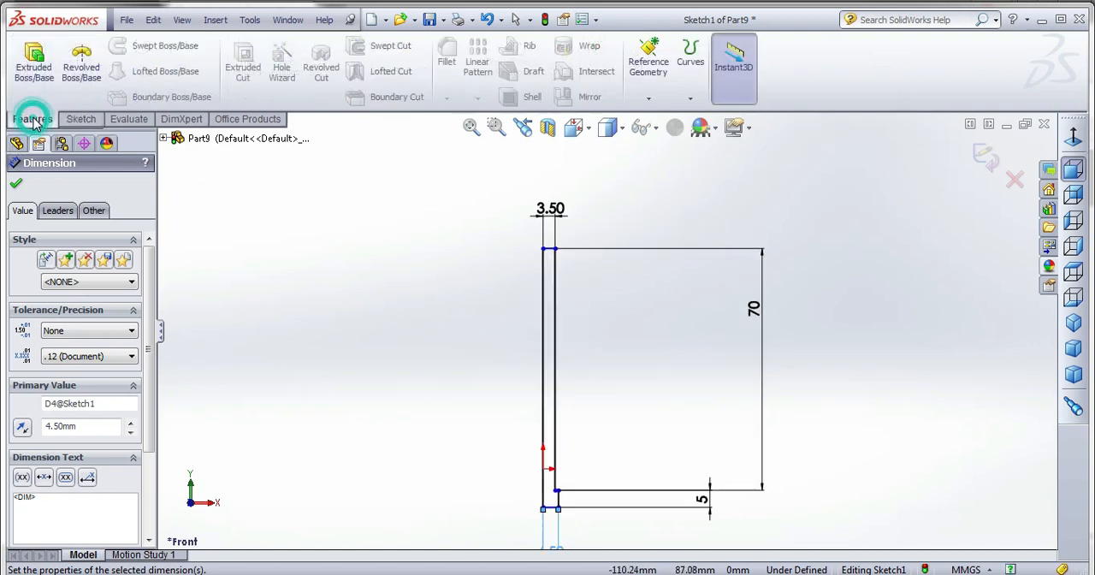
pyautogui.click(82, 69)
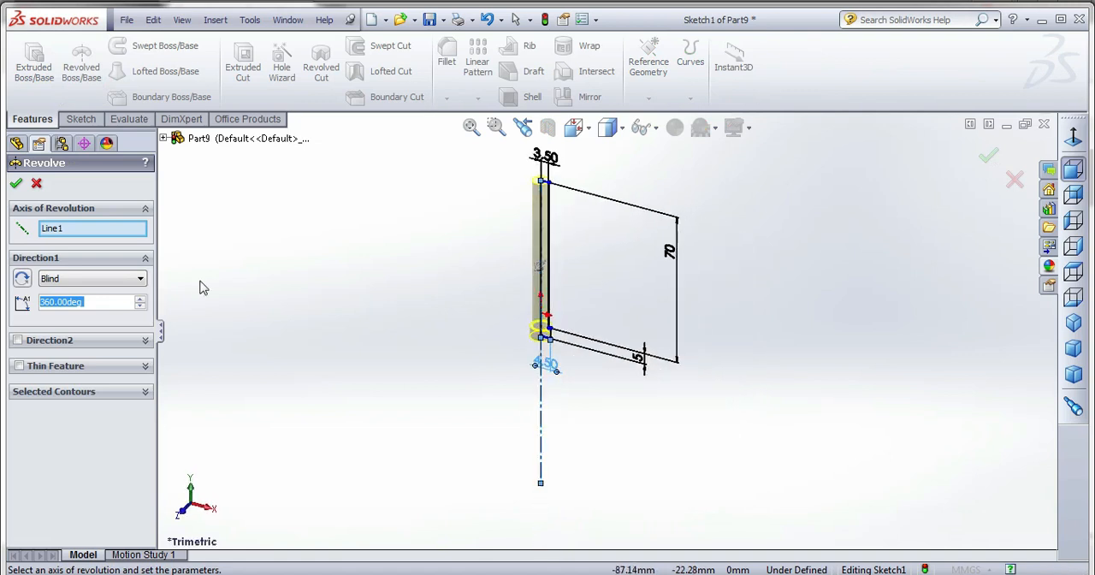
pyautogui.click(17, 184)
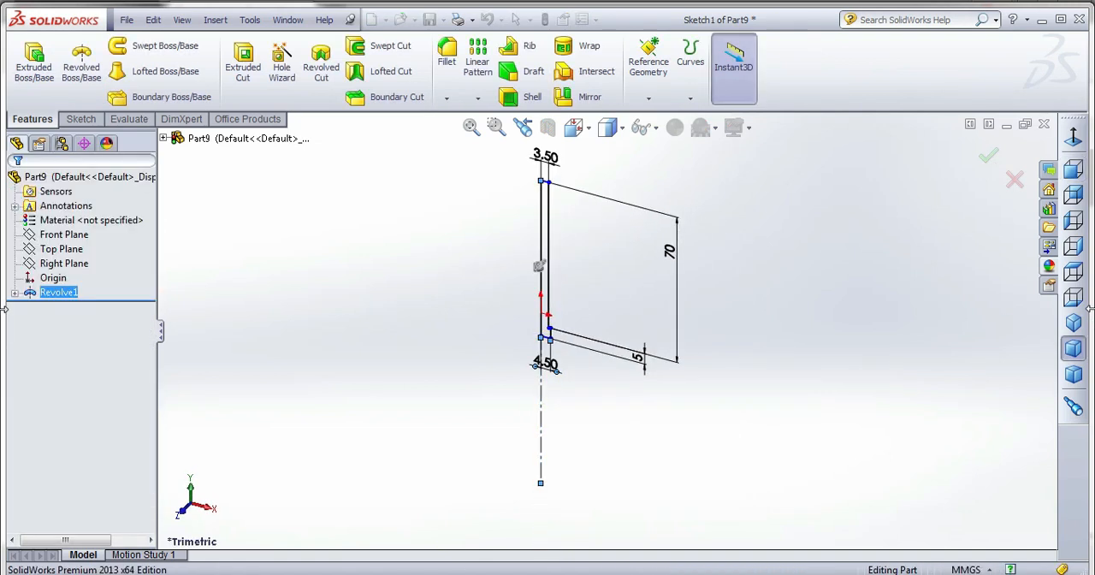
pyautogui.click(626, 358)
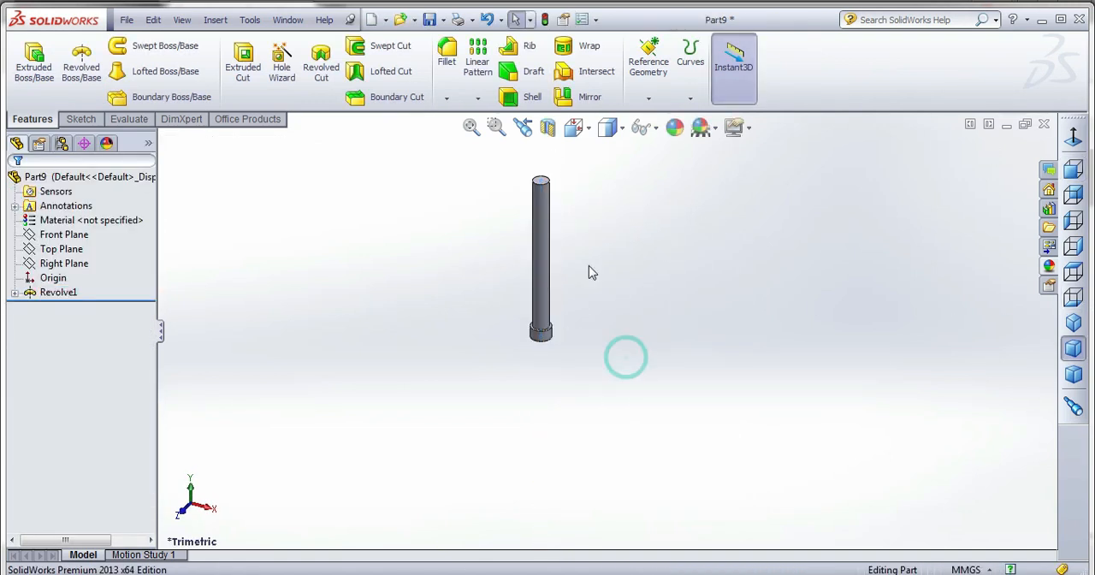
# Save the pin part in the piston_cylinder_assembly folder as pin_2.
pyautogui.hotkey('ctrl', 's')
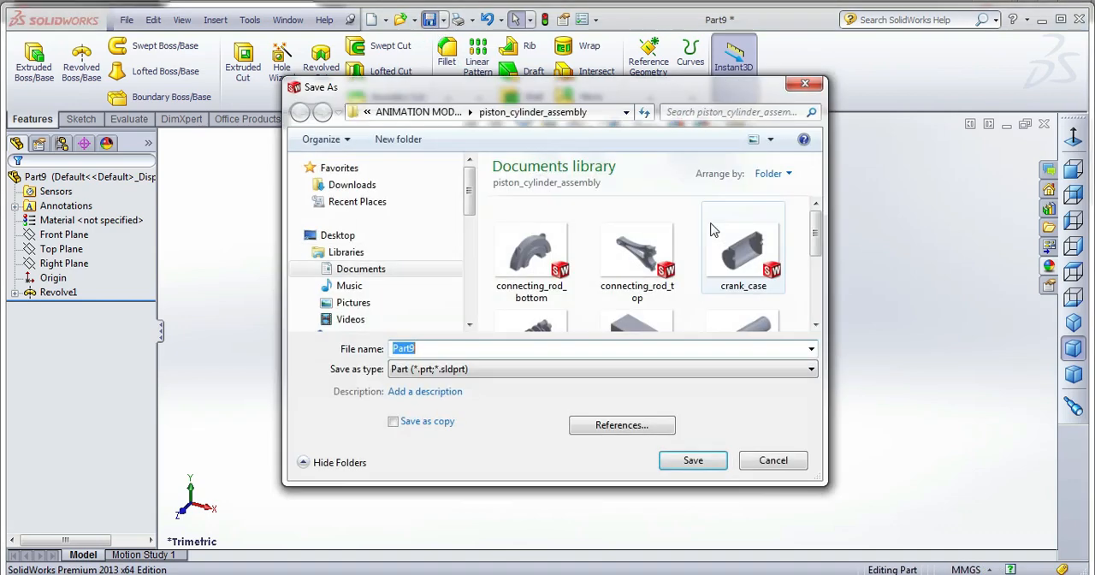
pyautogui.write('pin')
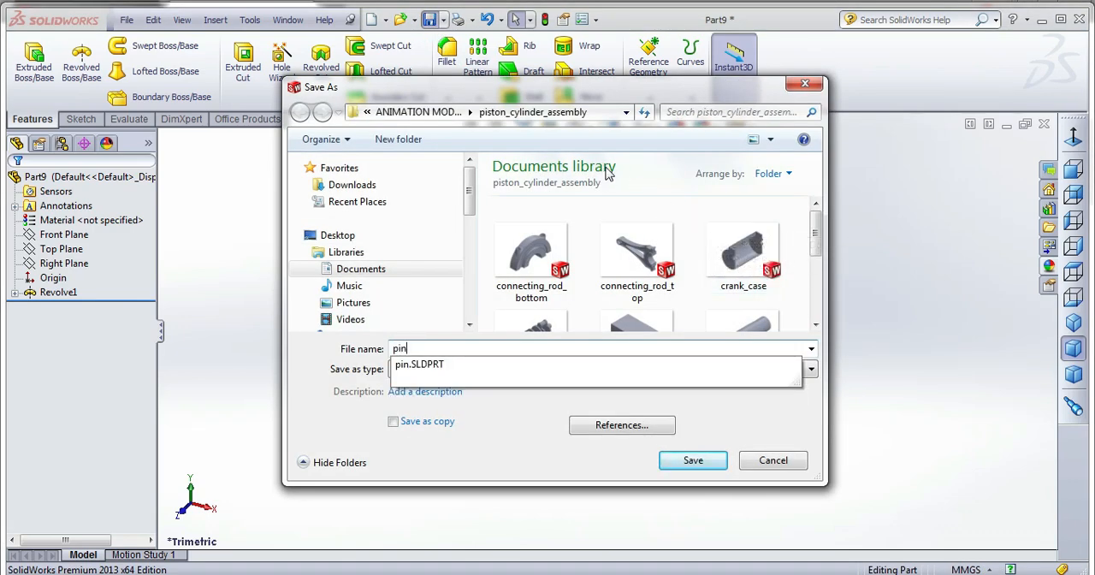
pyautogui.write('_2')
pyautogui.press('Return')
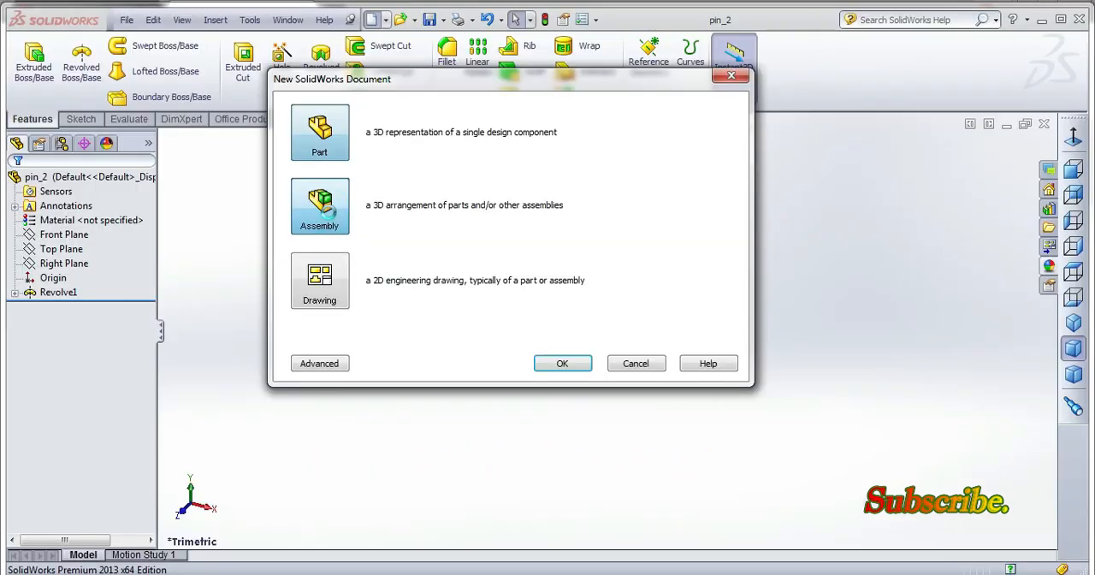
# Create a new assembly and place the engine_block part in it as the first component.
pyautogui.doubleClick(329, 212)
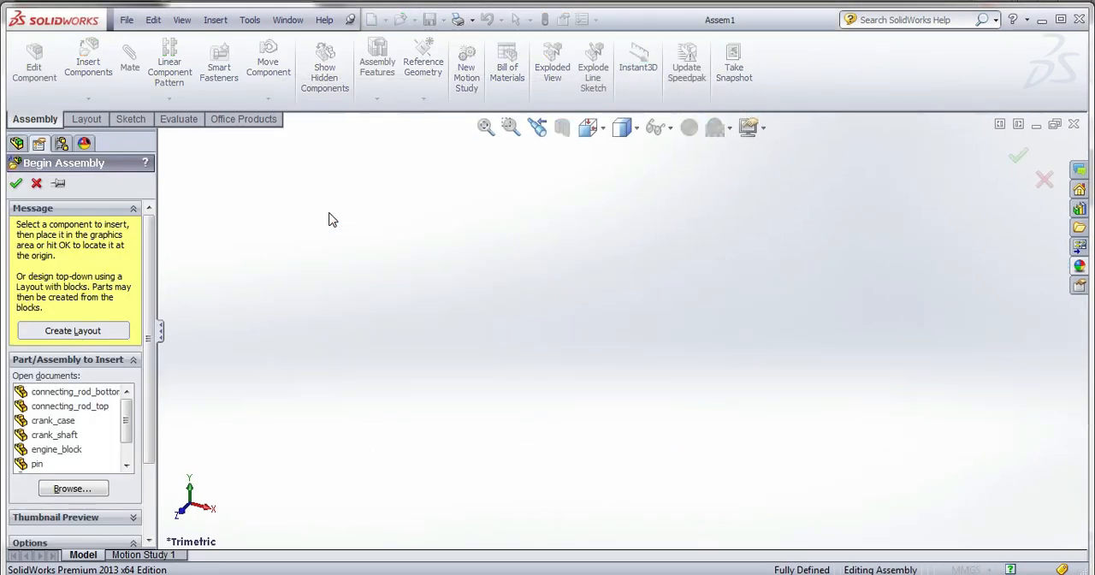
pyautogui.click(58, 494)
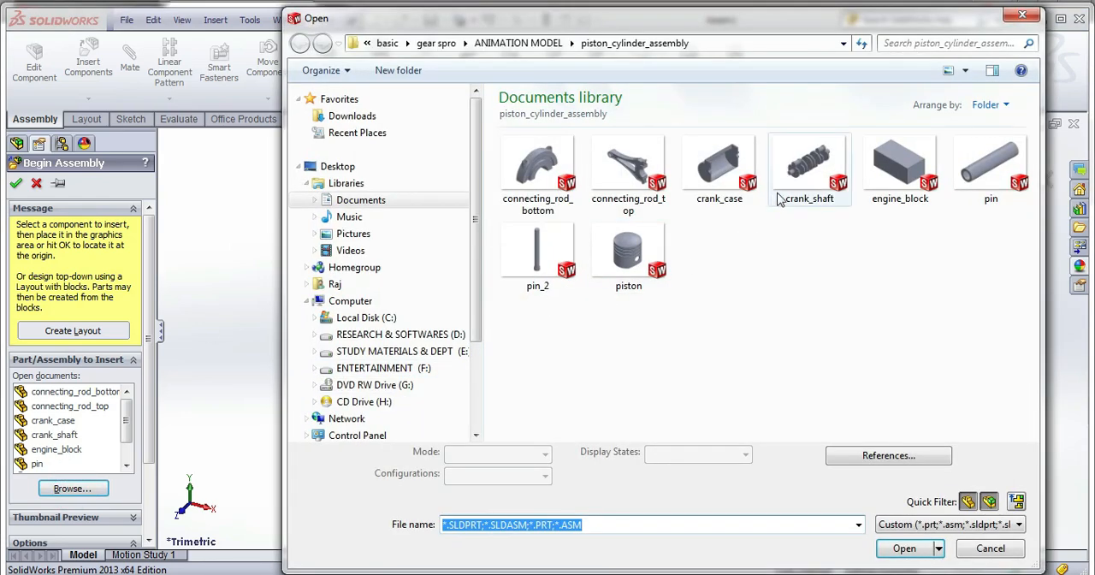
pyautogui.click(899, 167)
pyautogui.click(904, 548)
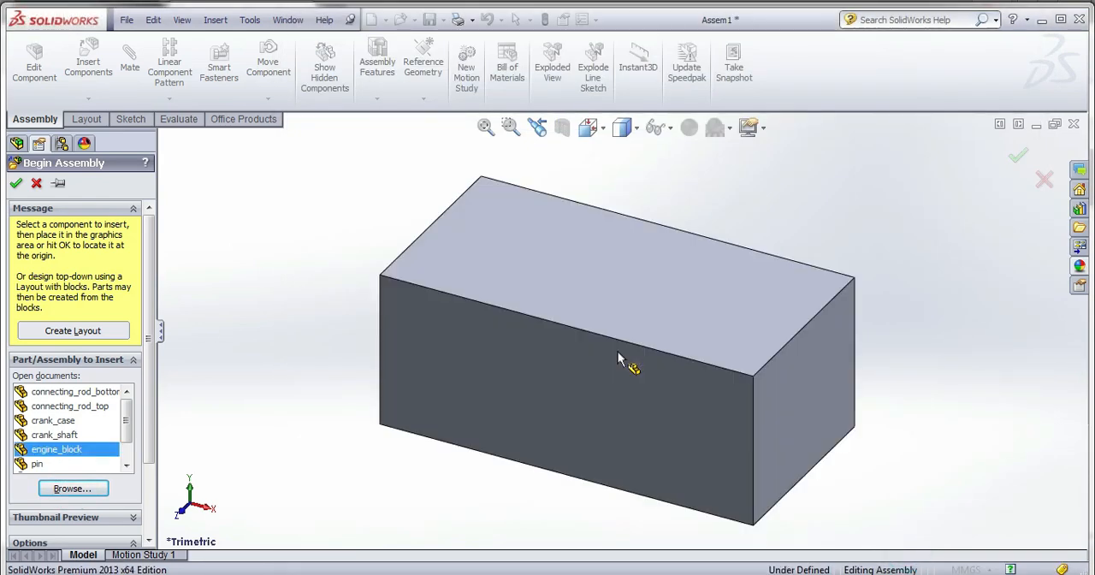
pyautogui.click(619, 358)
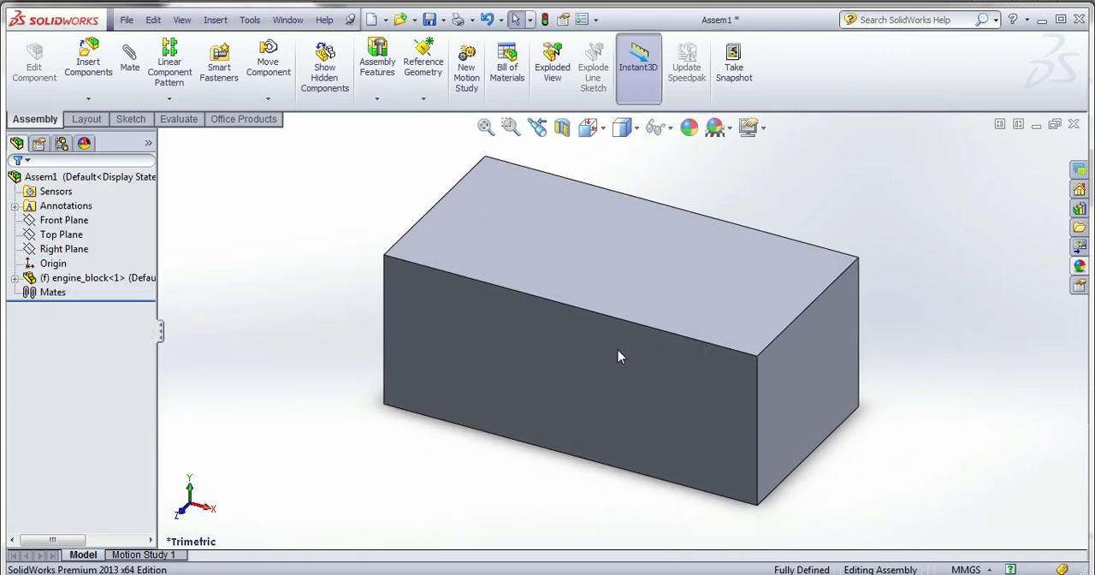
# Insert the crank_case part into the assembly beside the engine block.
pyautogui.moveTo(620, 358); pyautogui.dragTo(547, 479, button='middle')
pyautogui.moveTo(649, 387); pyautogui.dragTo(674, 261, button='middle')
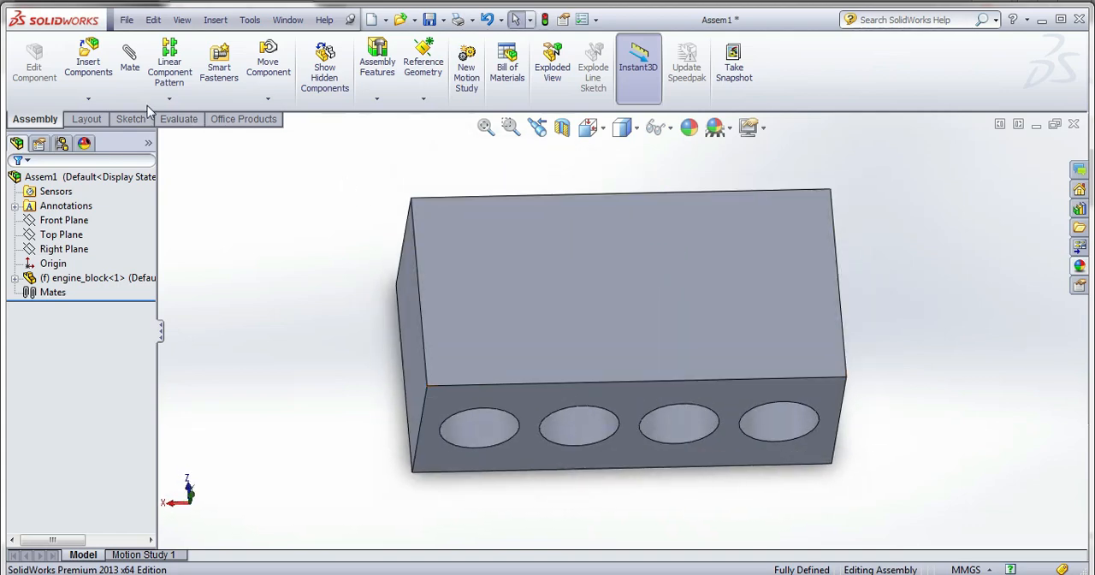
pyautogui.click(88, 62)
pyautogui.click(86, 460)
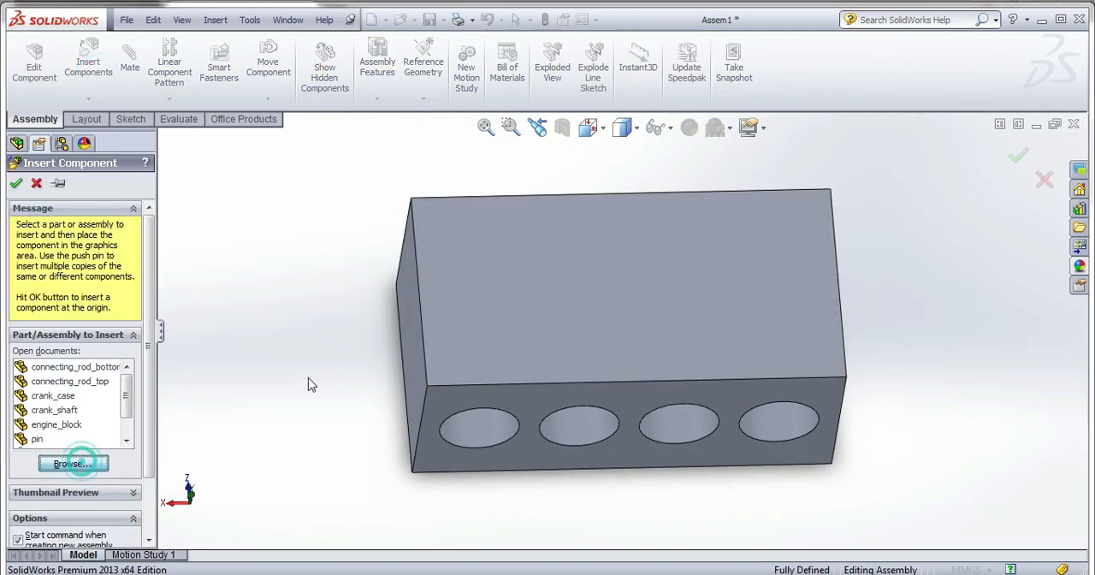
pyautogui.click(718, 176)
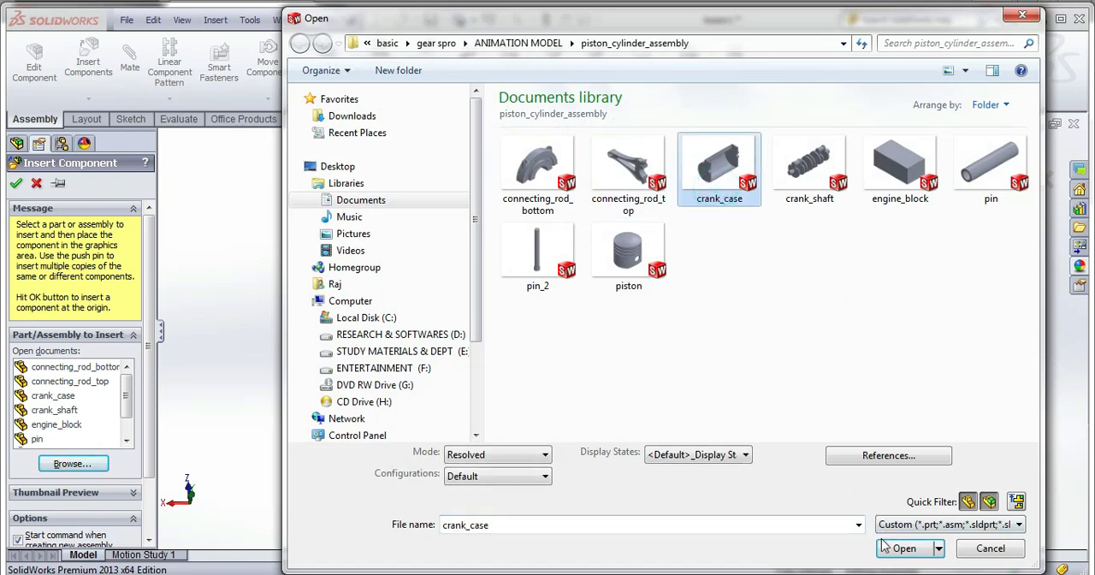
pyautogui.click(885, 546)
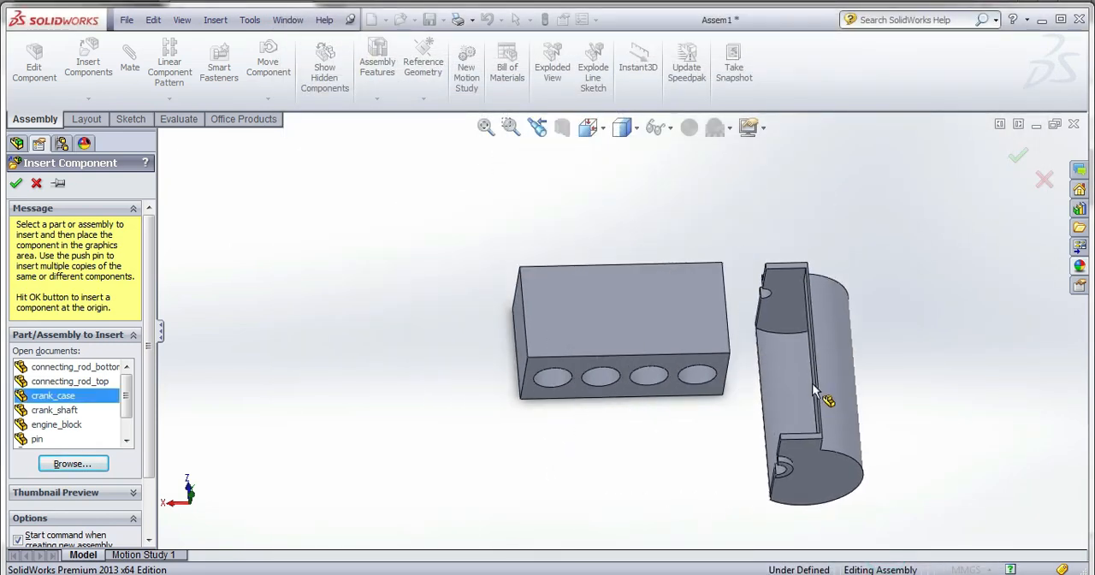
pyautogui.click(807, 375)
# Rotate the crank case freely so that its open side and mating flange are accessible.
pyautogui.moveTo(788, 396); pyautogui.dragTo(767, 308, button='middle')
pyautogui.click(767, 317)
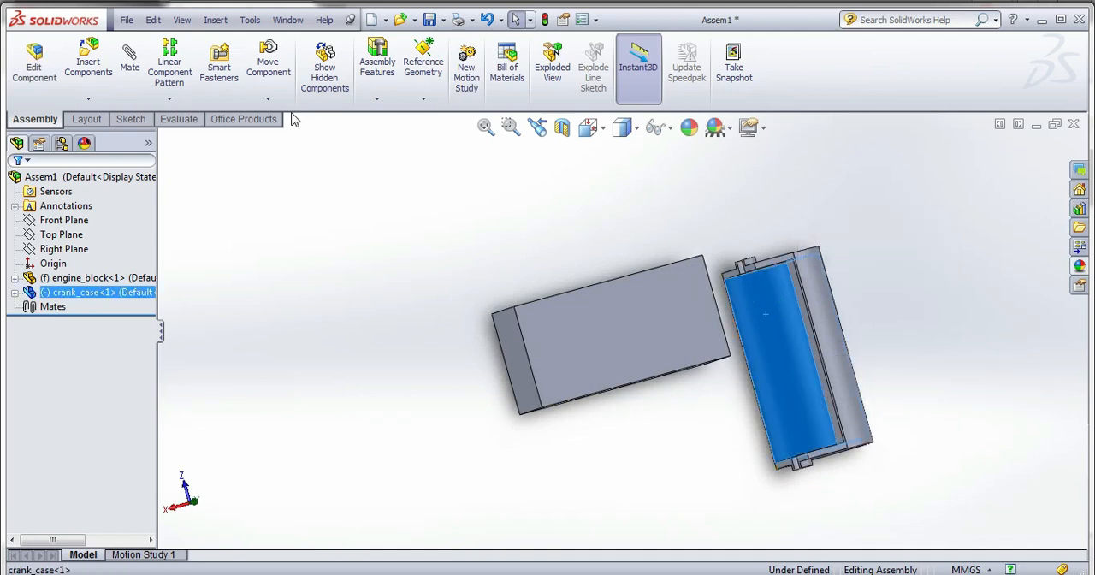
pyautogui.click(268, 98)
pyautogui.click(300, 127)
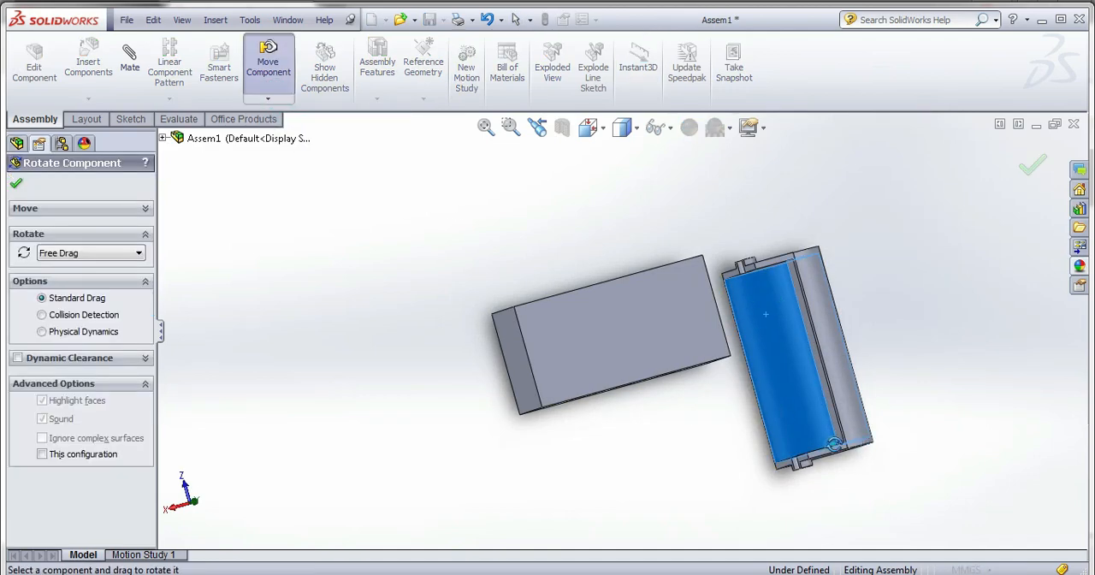
pyautogui.moveTo(834, 443); pyautogui.dragTo(932, 500)
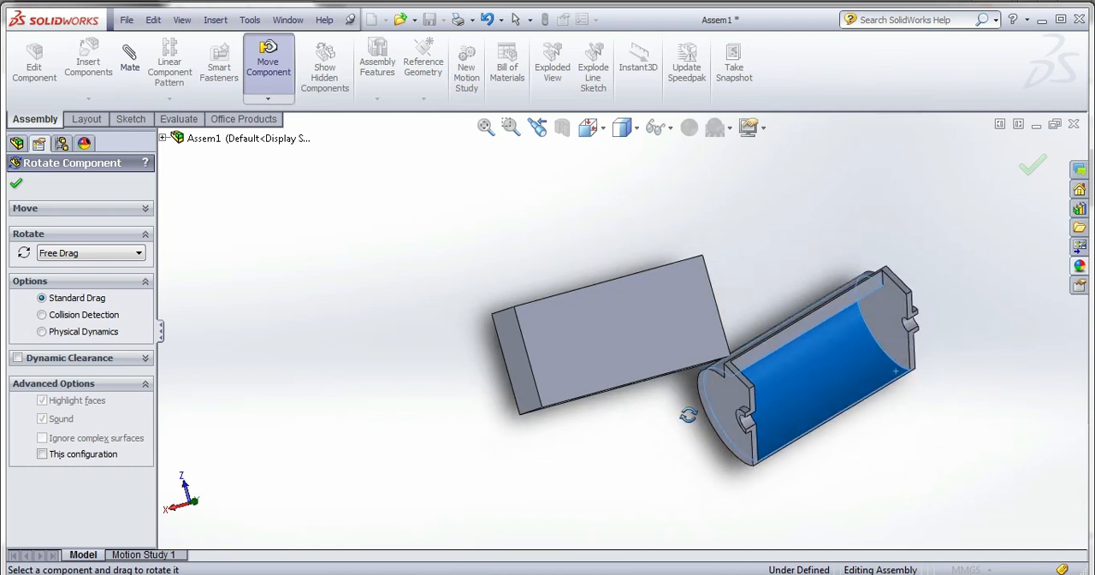
pyautogui.click(21, 185)
pyautogui.click(88, 86)
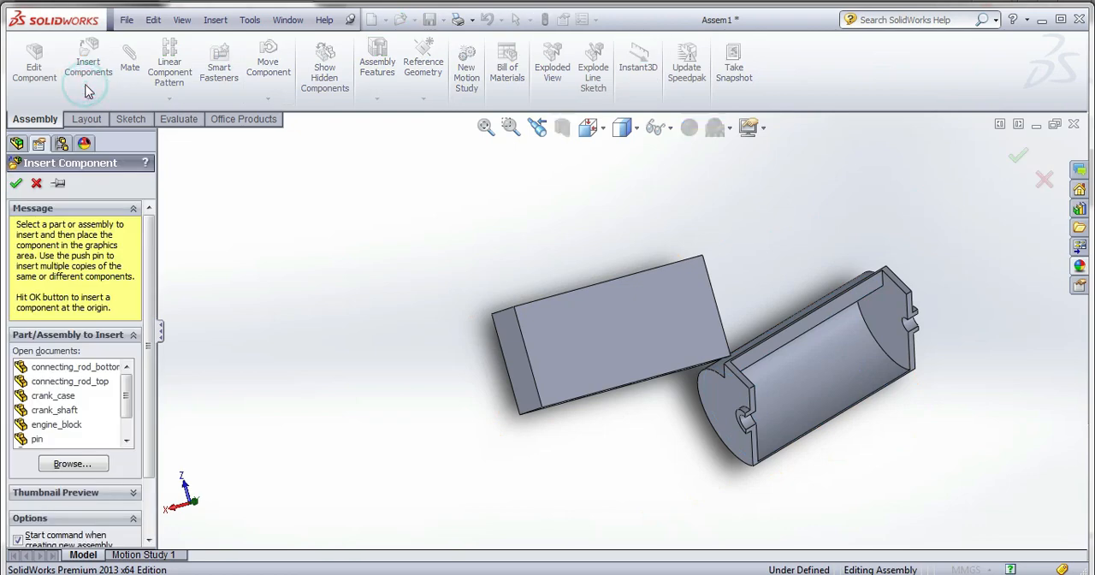
pyautogui.click(38, 184)
pyautogui.click(88, 64)
pyautogui.click(38, 185)
# Add a coincident mate between the crank case's narrow flange face and the engine block's face with the four bores.
pyautogui.click(130, 58)
pyautogui.scroll(-3, 725, 395)
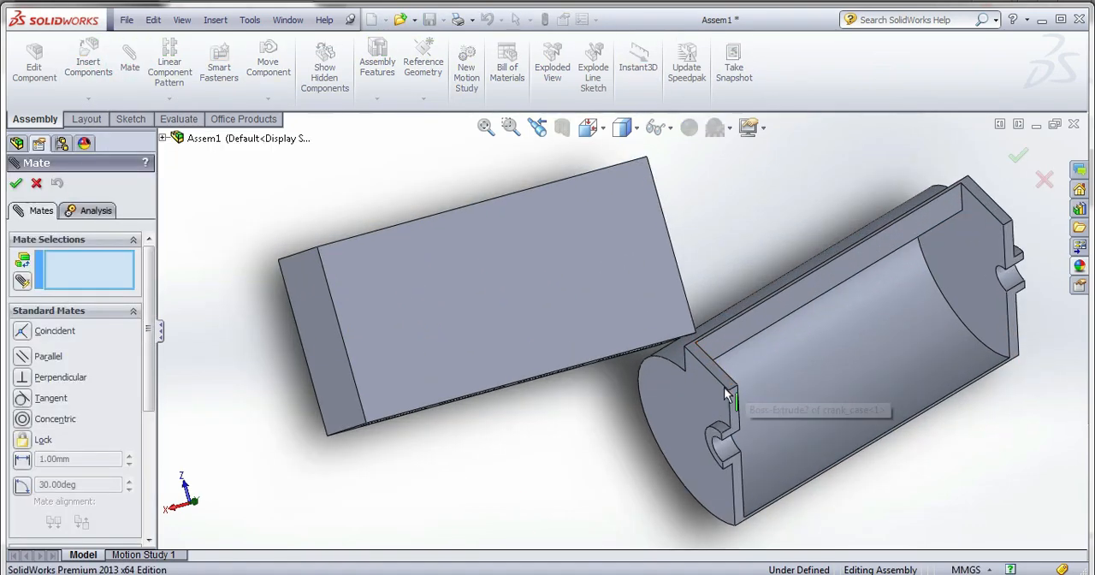
pyautogui.click(723, 386)
pyautogui.moveTo(681, 438); pyautogui.dragTo(299, 421, button='middle')
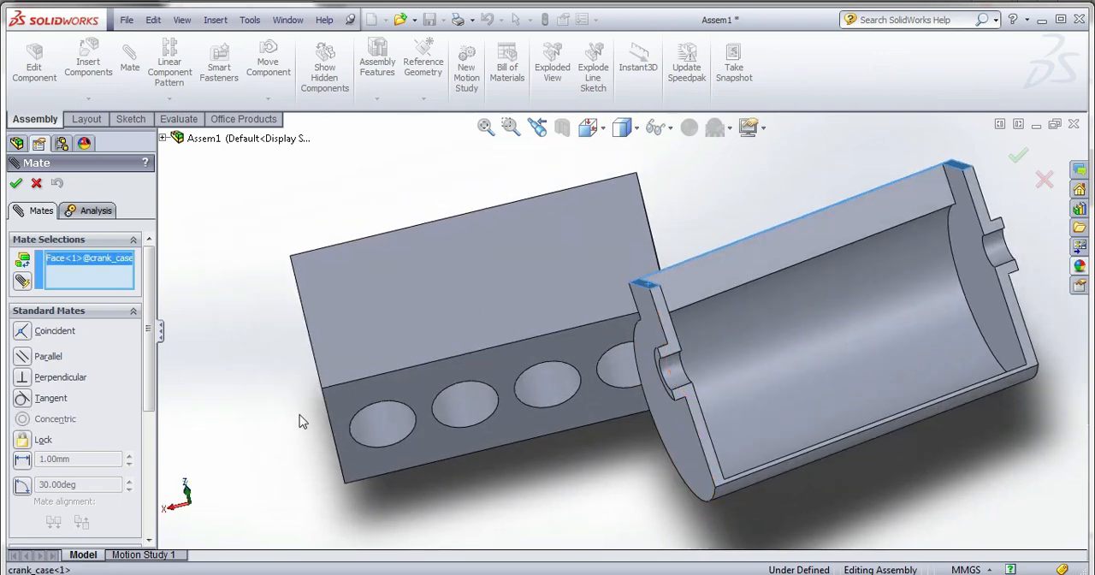
pyautogui.click(352, 398)
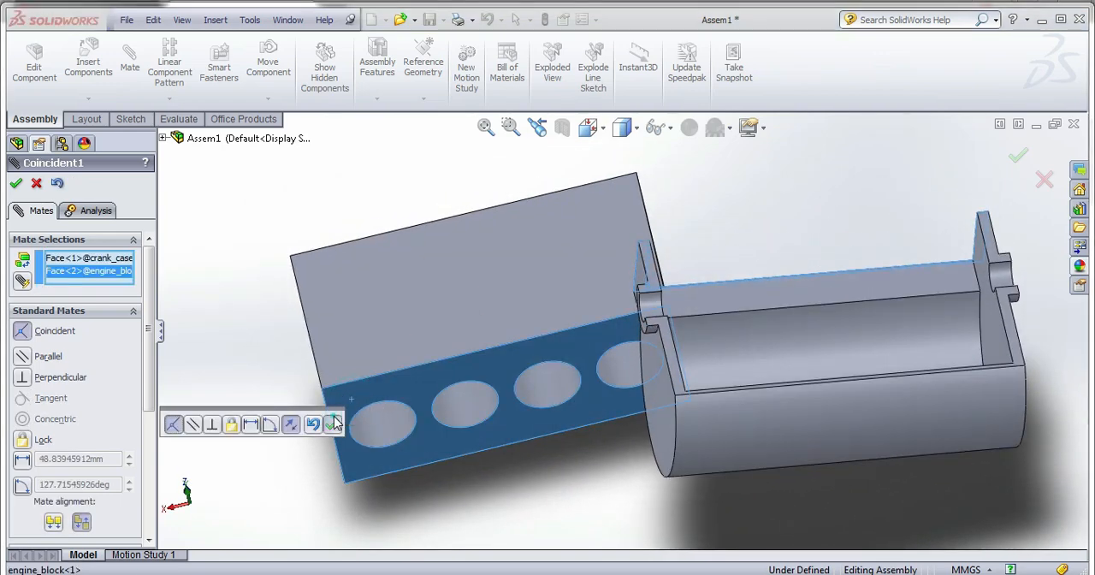
pyautogui.click(332, 422)
# Add a coincident mate between the crank case's outer end face and the engine block's adjacent end face.
pyautogui.moveTo(492, 406); pyautogui.dragTo(547, 426, button='middle')
pyautogui.click(717, 343)
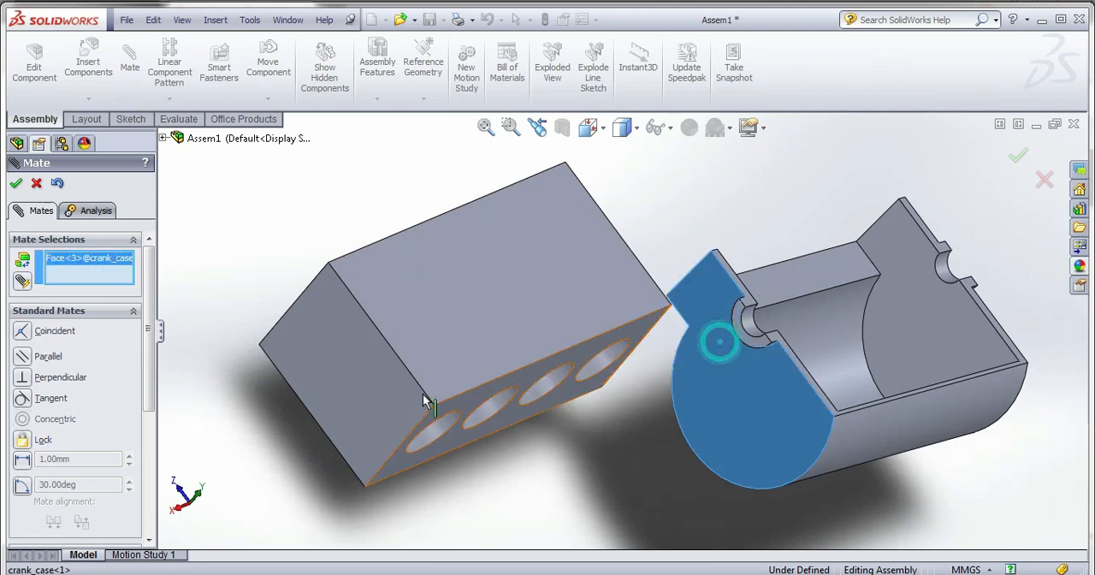
pyautogui.click(415, 395)
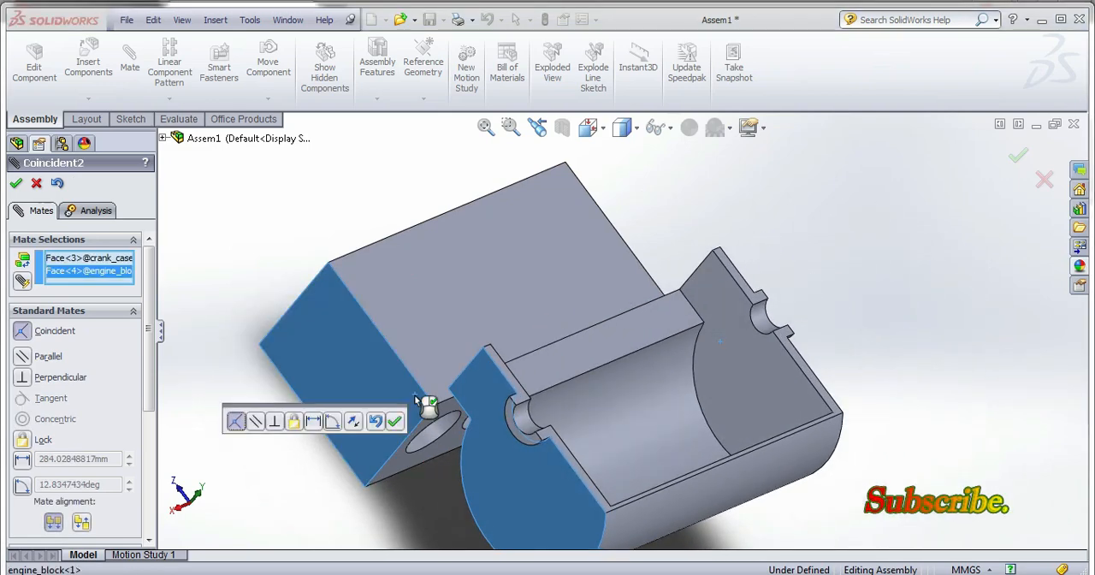
pyautogui.click(396, 425)
# Add a coincident mate between the long flat side of the crank case's neck and the engine block's long side face.
pyautogui.moveTo(487, 449); pyautogui.dragTo(480, 418, button='middle')
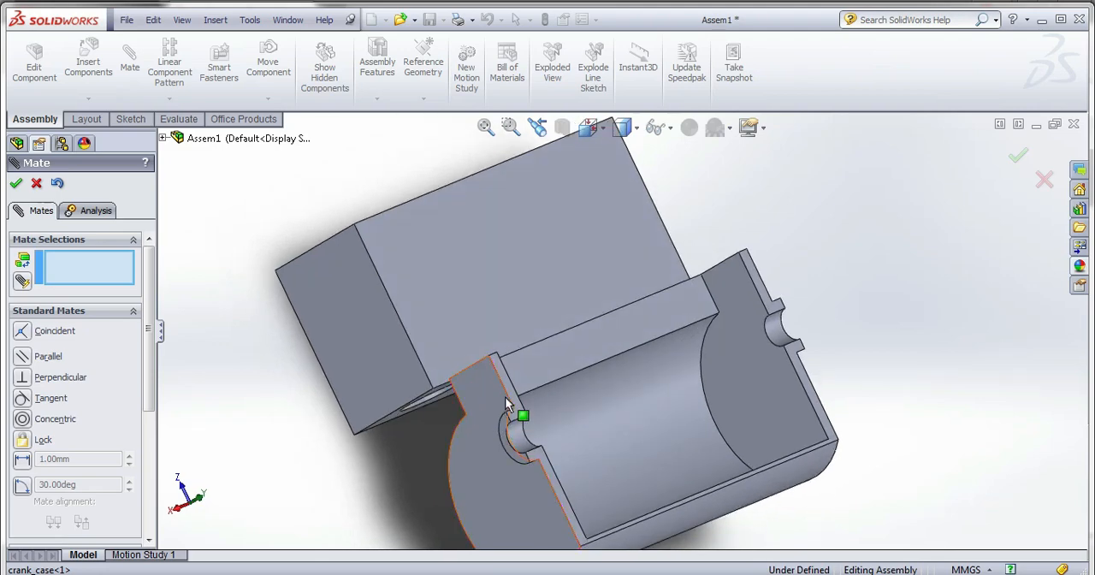
pyautogui.moveTo(551, 382); pyautogui.dragTo(601, 362, button='middle')
pyautogui.click(588, 366)
pyautogui.click(416, 308)
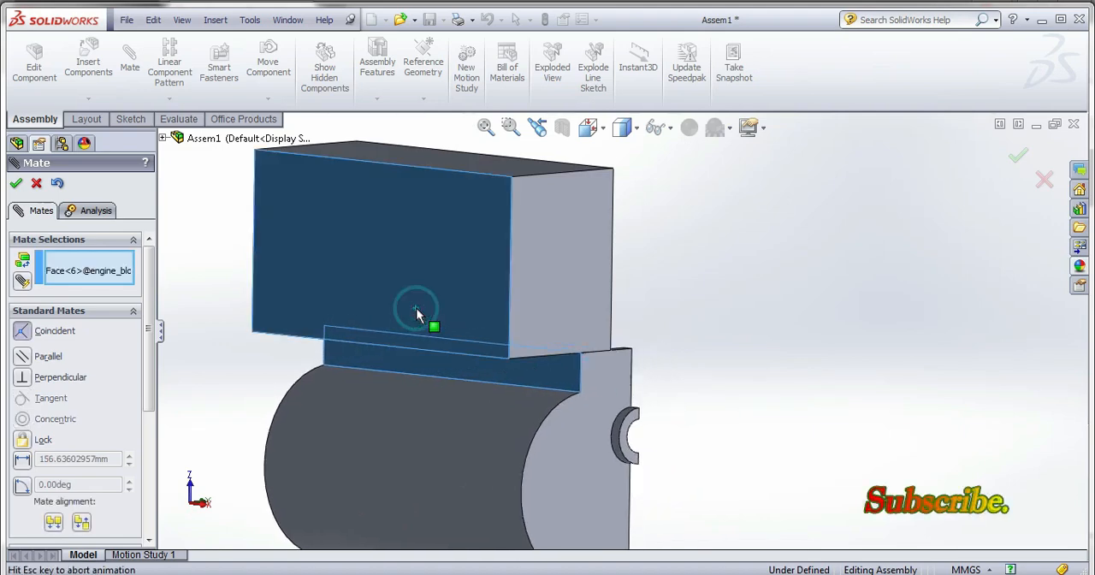
pyautogui.moveTo(386, 344); pyautogui.dragTo(374, 332, button='middle')
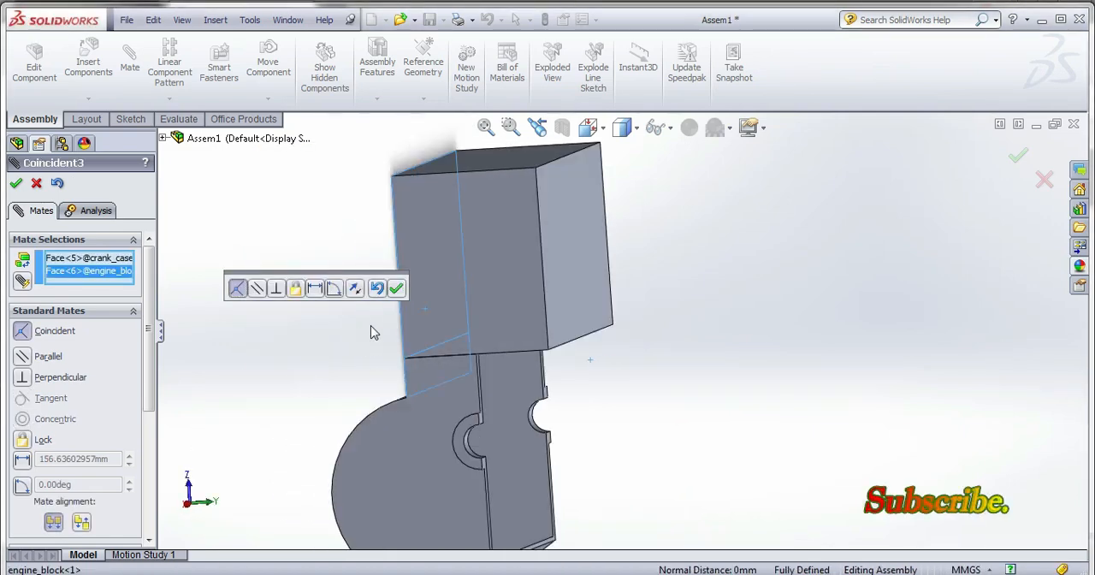
pyautogui.click(395, 288)
# Set up an advanced Width mate with the engine block's two opposite end faces as the width selections.
pyautogui.moveTo(576, 359); pyautogui.dragTo(526, 376, button='middle')
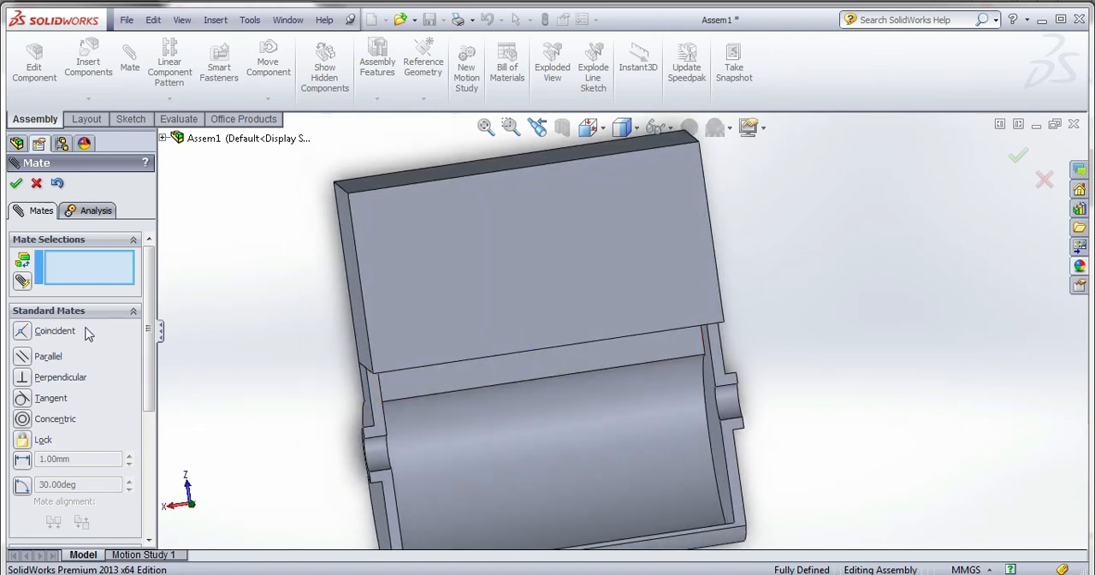
pyautogui.scroll(-5, 89, 332)
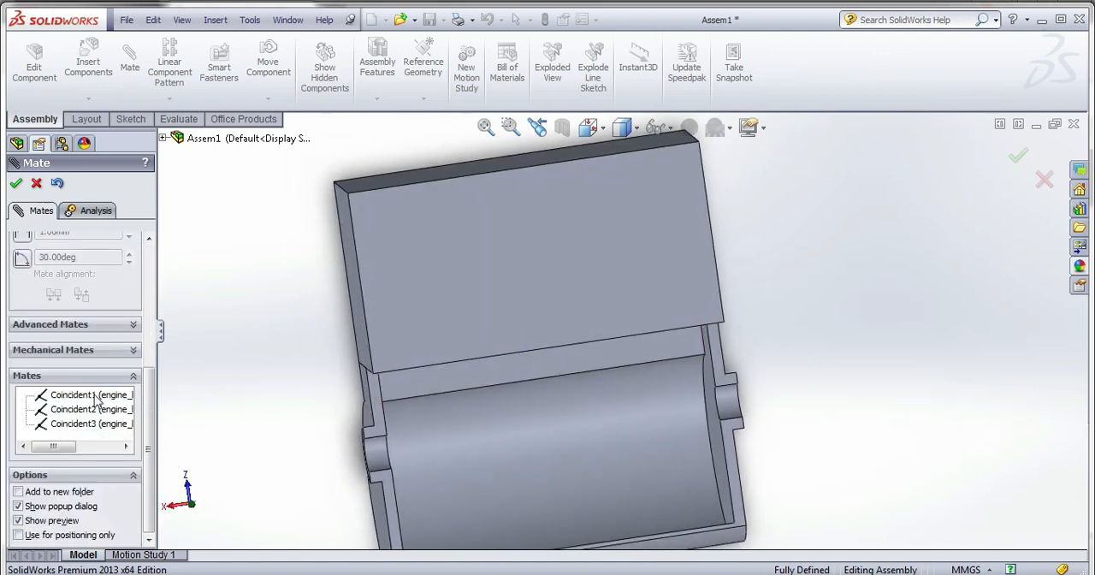
pyautogui.click(77, 329)
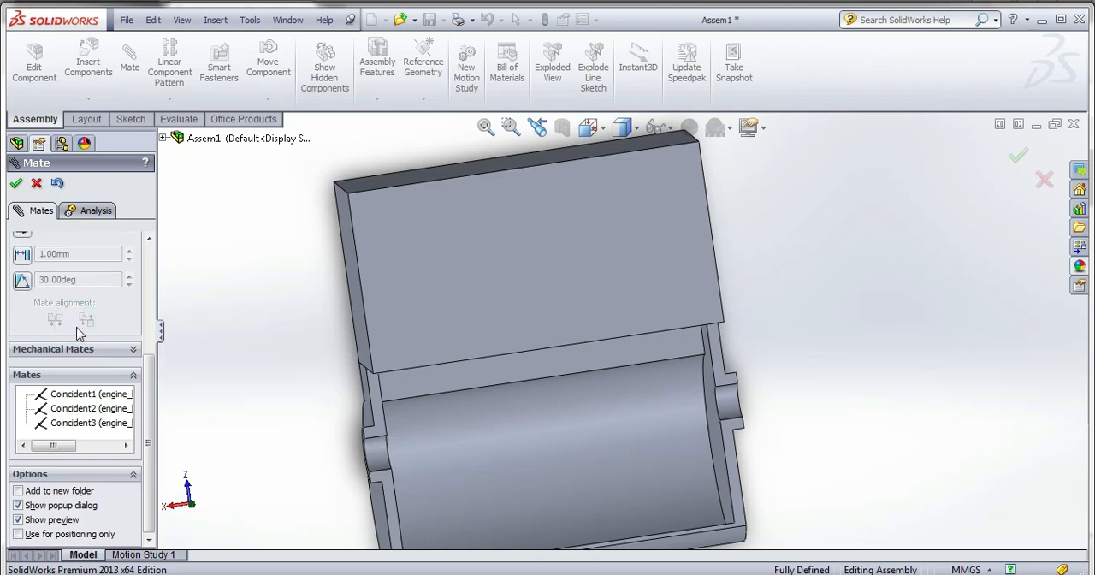
pyautogui.scroll(2, 60, 331)
pyautogui.click(24, 267)
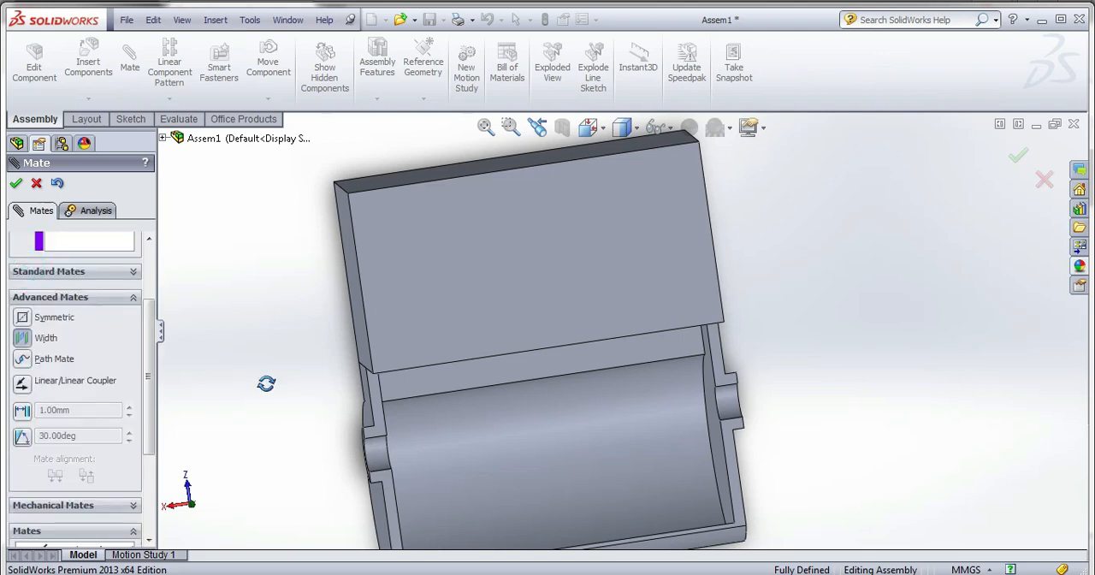
pyautogui.moveTo(266, 383); pyautogui.dragTo(340, 317, button='middle')
pyautogui.click(342, 318)
pyautogui.moveTo(411, 371); pyautogui.dragTo(755, 274, button='middle')
pyautogui.click(739, 248)
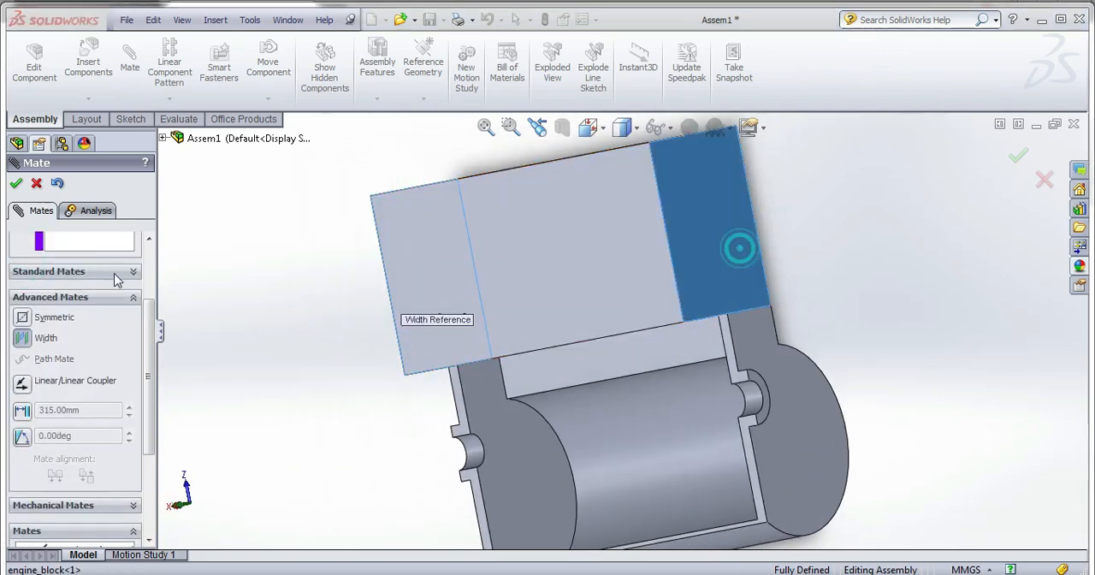
# Use the crank case's two outer end faces as tab selections, apply the Width mate and finish mating.
pyautogui.click(99, 245)
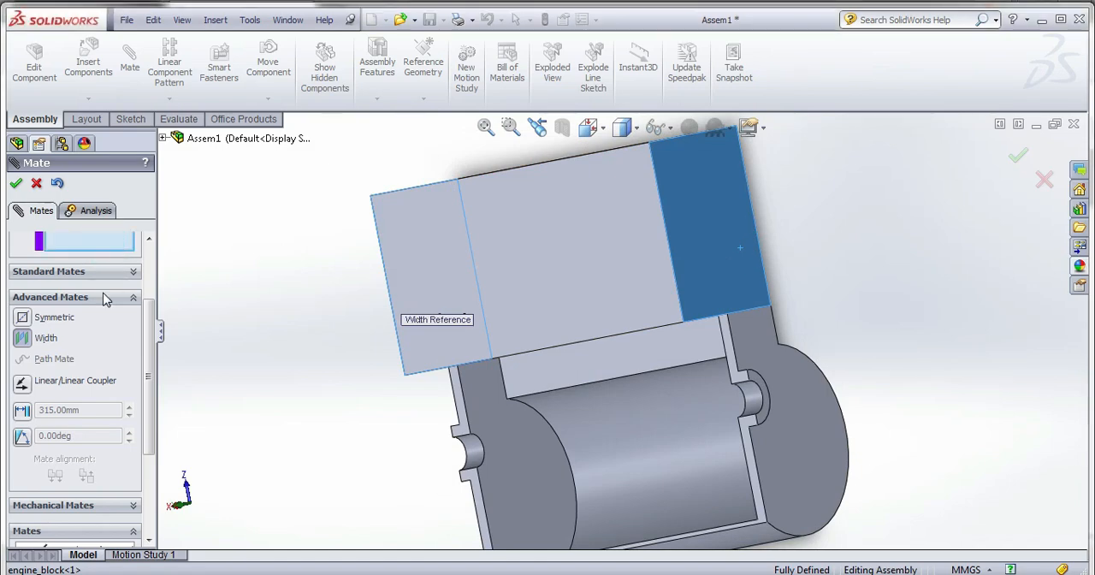
pyautogui.scroll(3, 145, 316)
pyautogui.moveTo(325, 356); pyautogui.dragTo(552, 343, button='middle')
pyautogui.click(357, 391)
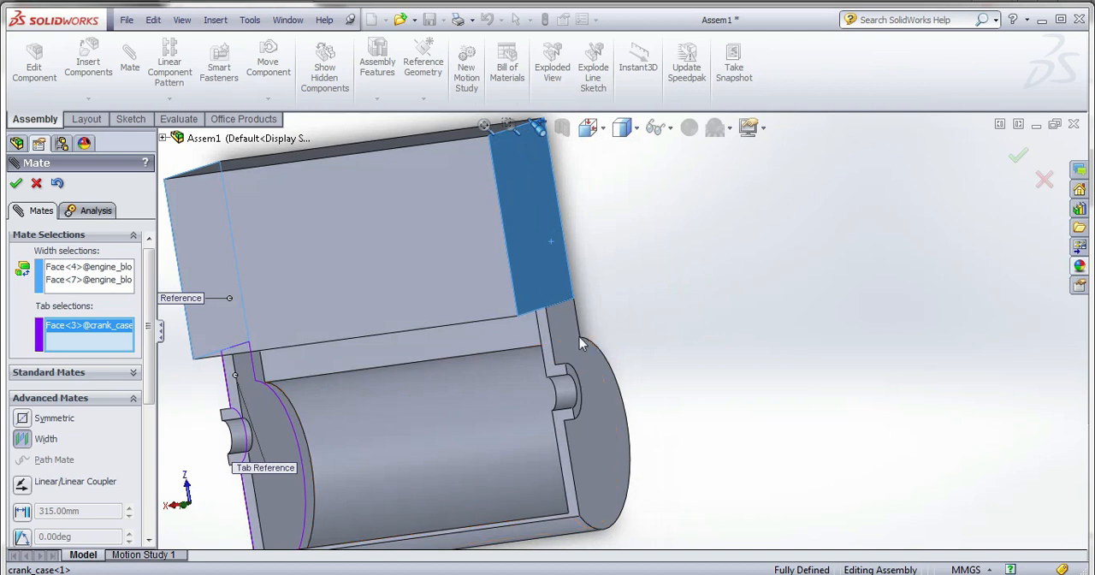
pyautogui.click(566, 336)
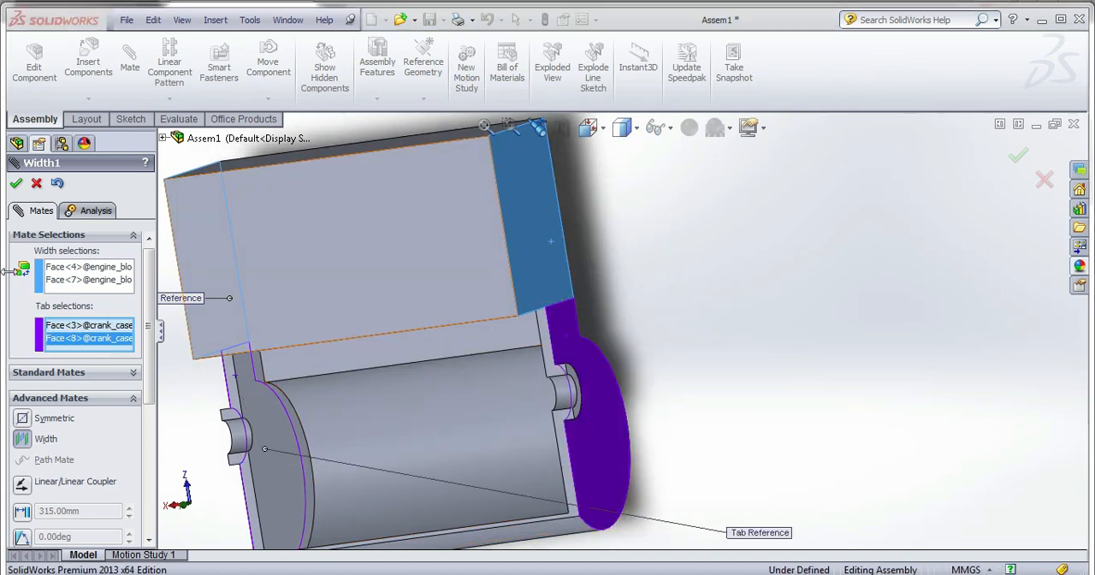
pyautogui.click(15, 185)
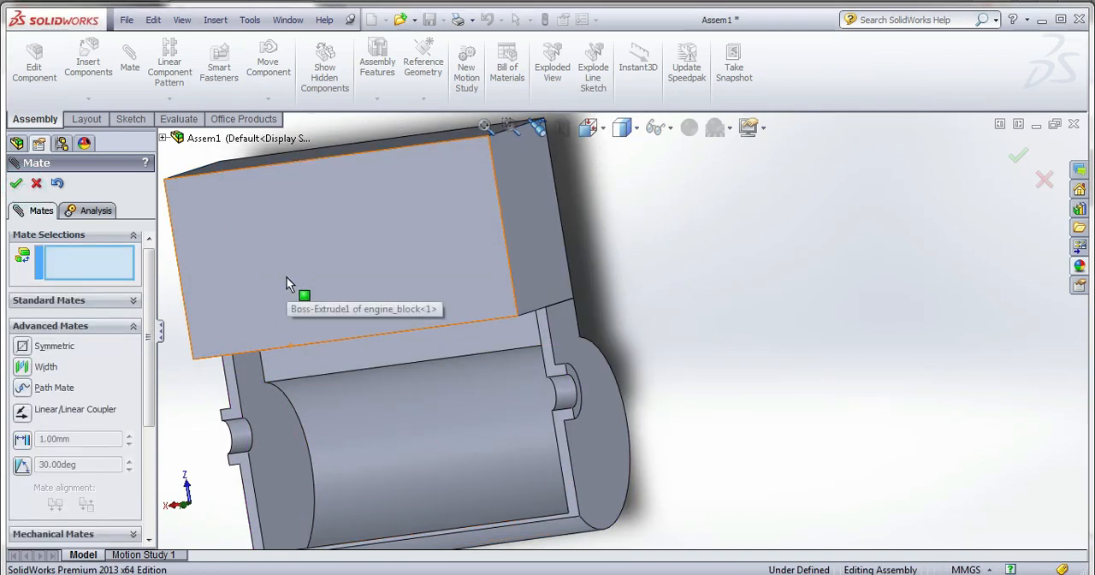
pyautogui.scroll(3, 575, 334)
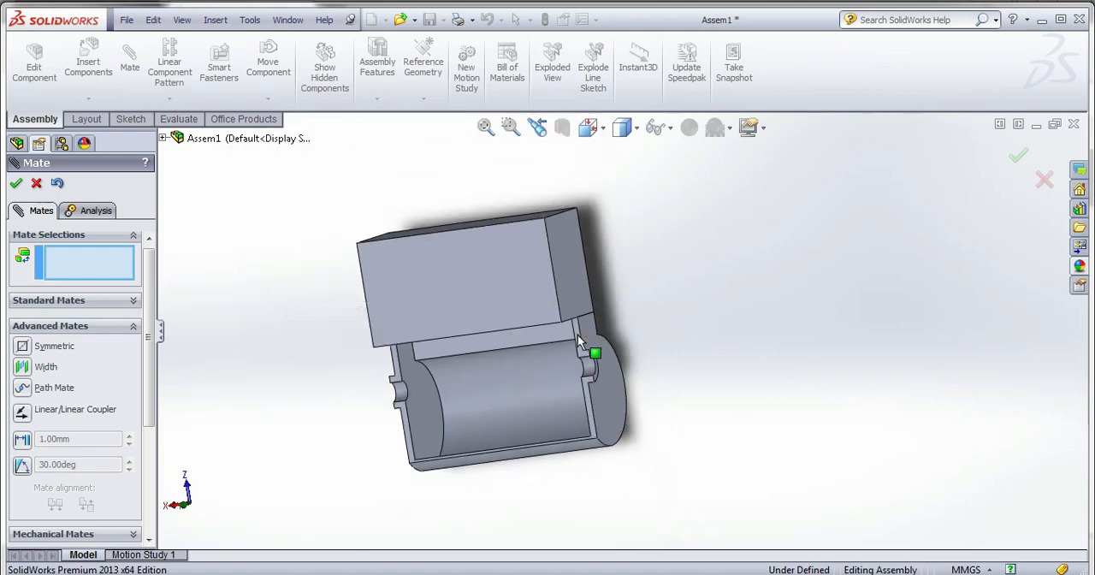
pyautogui.moveTo(576, 333); pyautogui.dragTo(643, 352, button='middle')
pyautogui.moveTo(555, 401); pyautogui.dragTo(580, 402, button='middle')
pyautogui.click(15, 183)
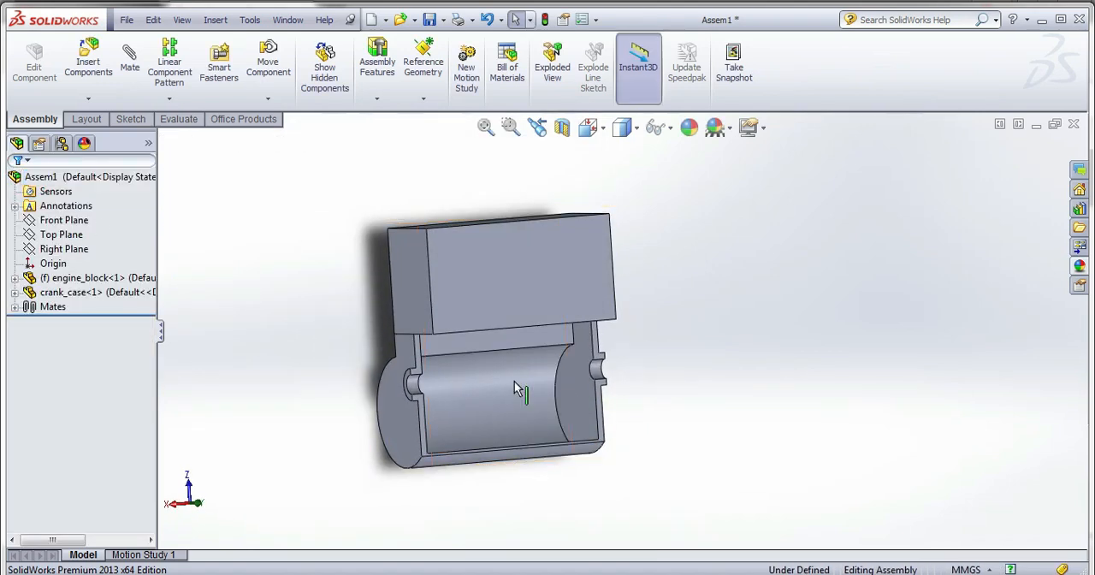
# Open the crank case part from the assembly and mirror its whole body about the flat cut face, with solids merged.
pyautogui.rightClick(107, 293)
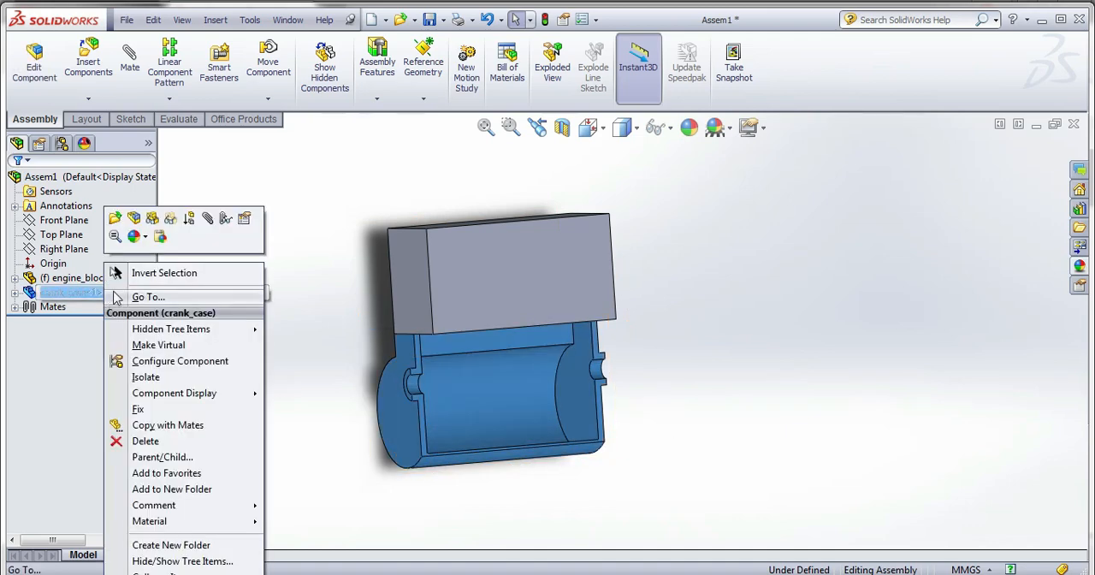
pyautogui.click(120, 219)
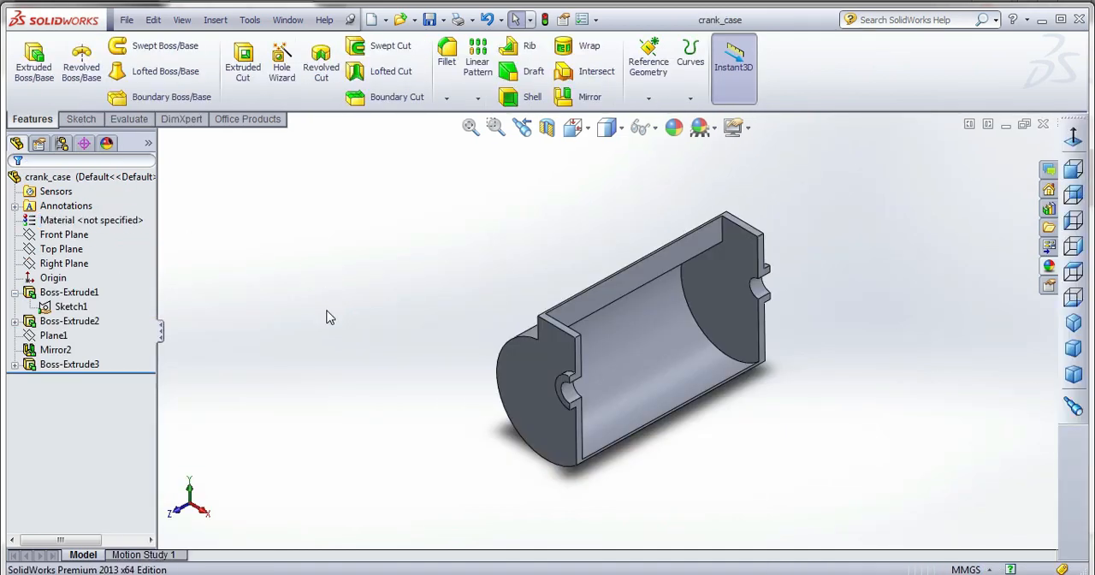
pyautogui.click(578, 96)
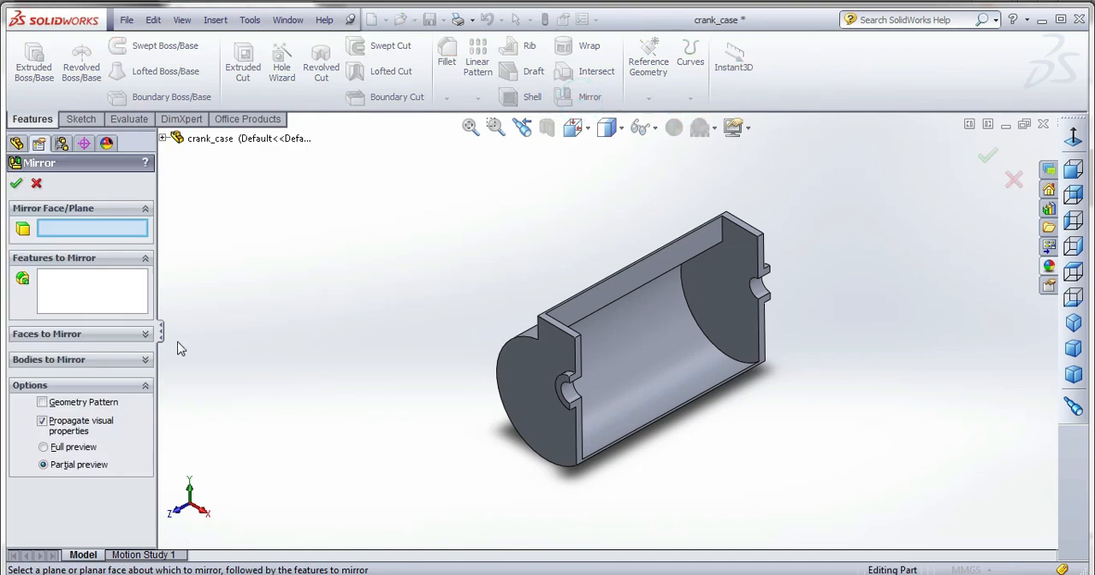
pyautogui.scroll(-3, 578, 355)
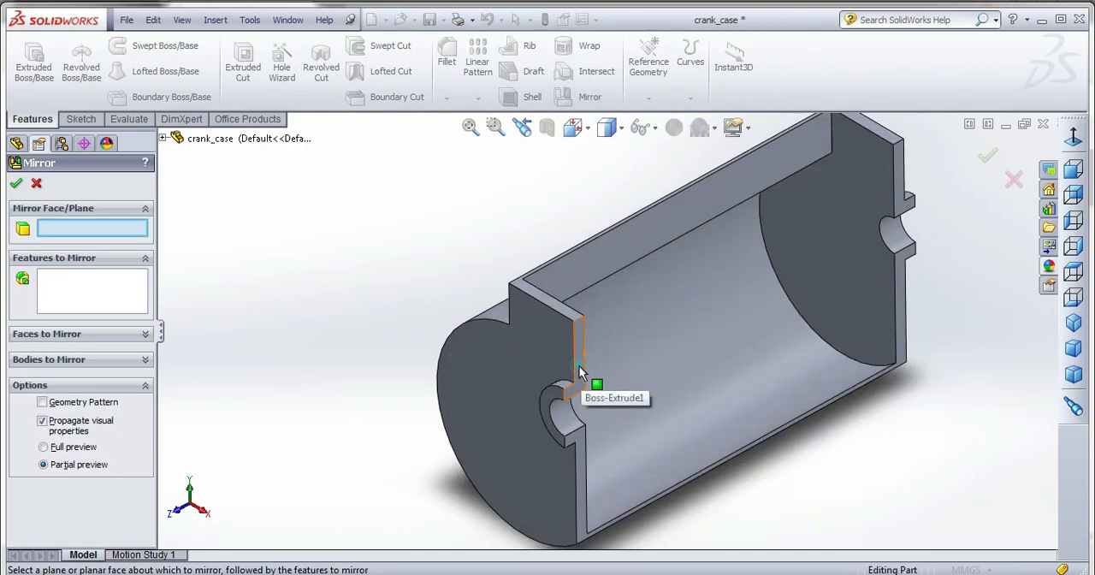
pyautogui.click(579, 365)
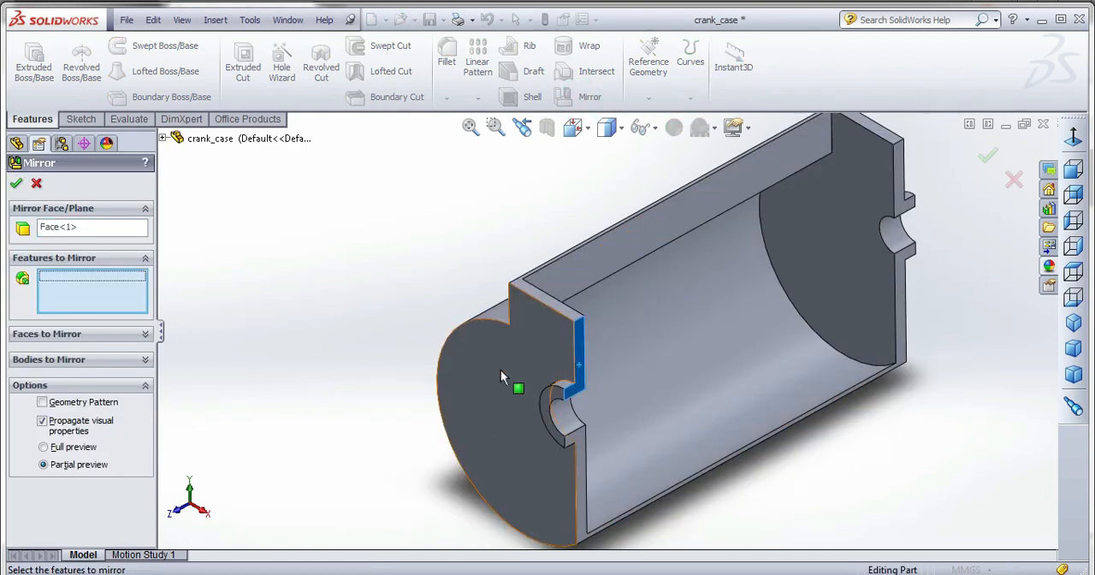
pyautogui.click(118, 363)
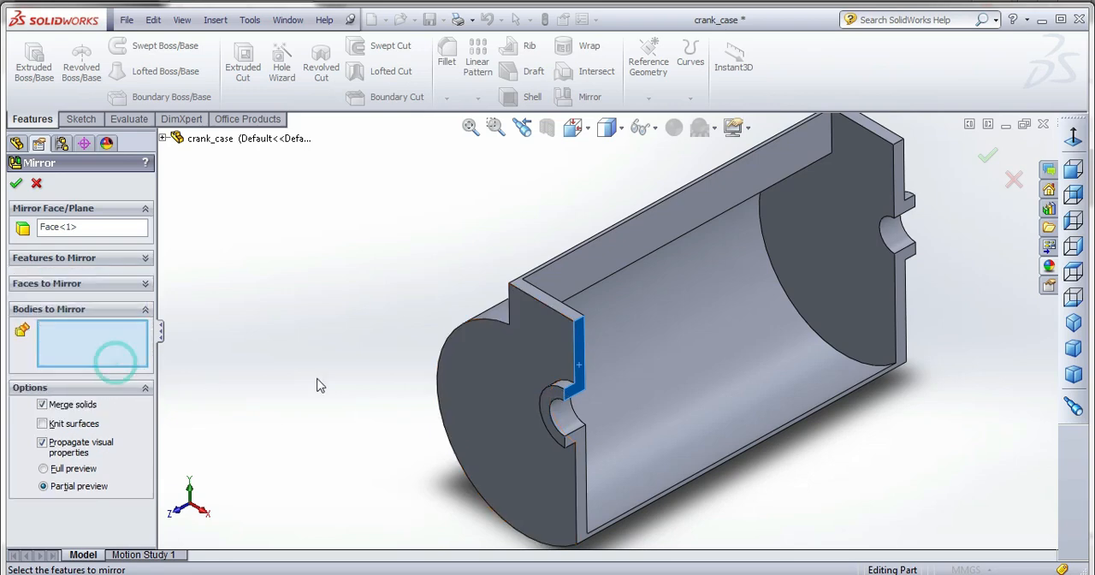
pyautogui.click(470, 390)
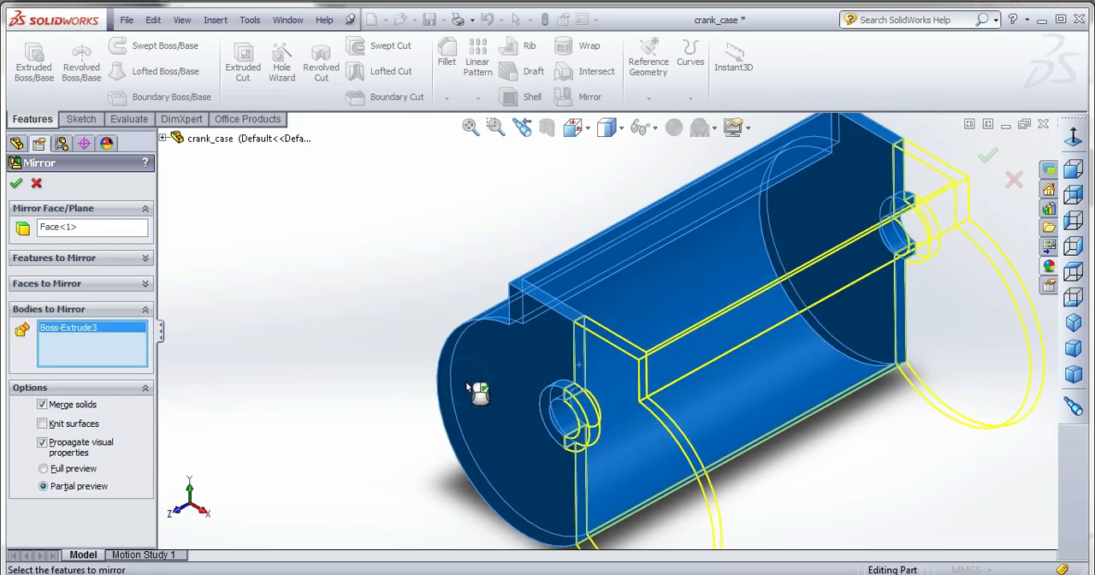
pyautogui.click(17, 184)
pyautogui.click(271, 233)
pyautogui.scroll(3, 310, 276)
pyautogui.moveTo(481, 417); pyautogui.dragTo(507, 364, button='middle')
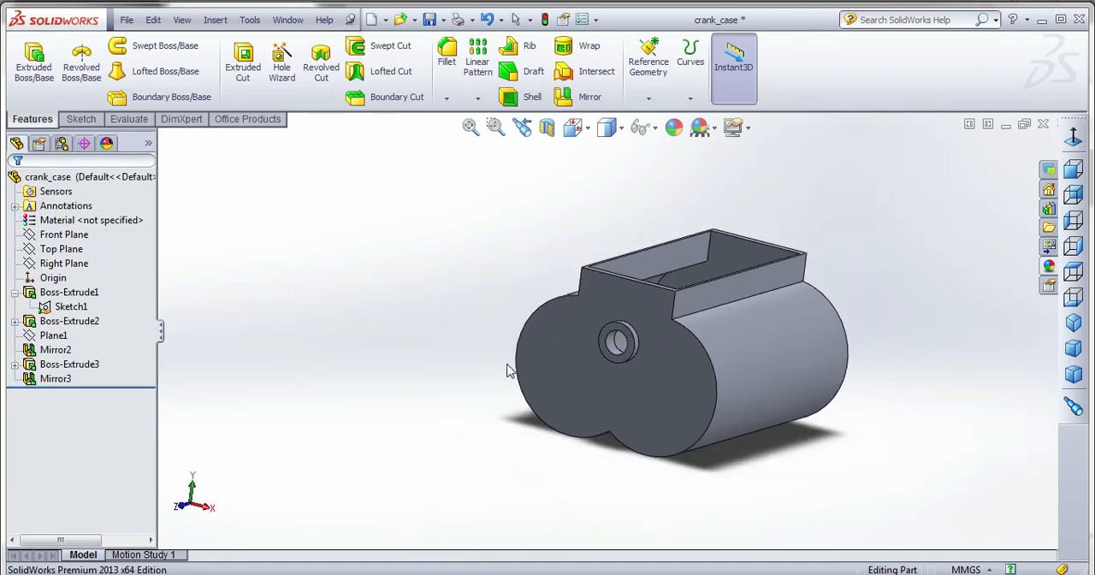
# Open the shared end-plate profile sketch under Boss-Extrude2 for editing and set it to the Front view.
pyautogui.click(15, 322)
pyautogui.click(60, 341)
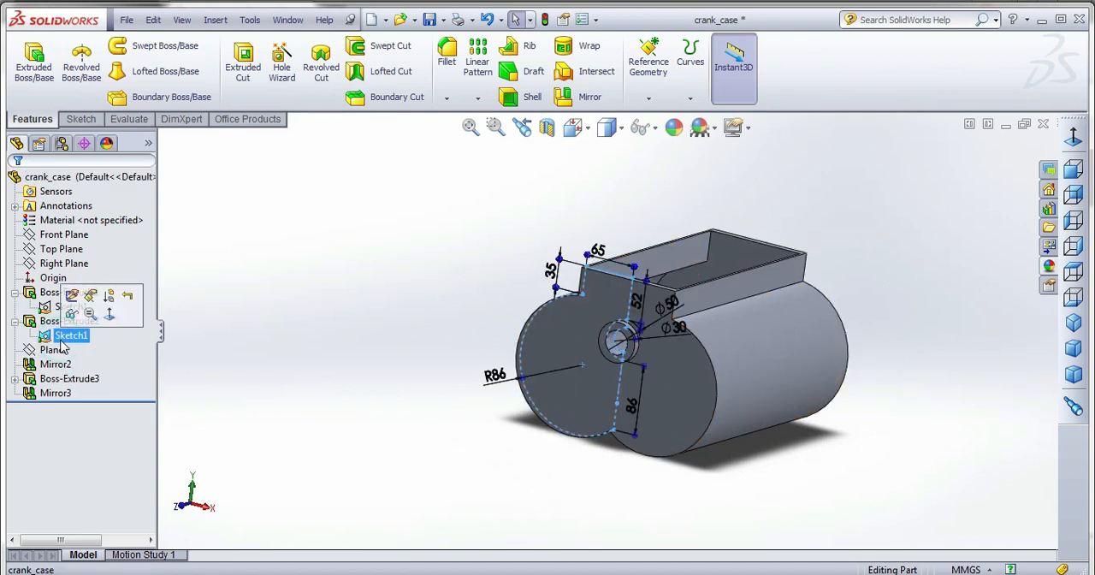
pyautogui.rightClick(61, 341)
pyautogui.click(73, 222)
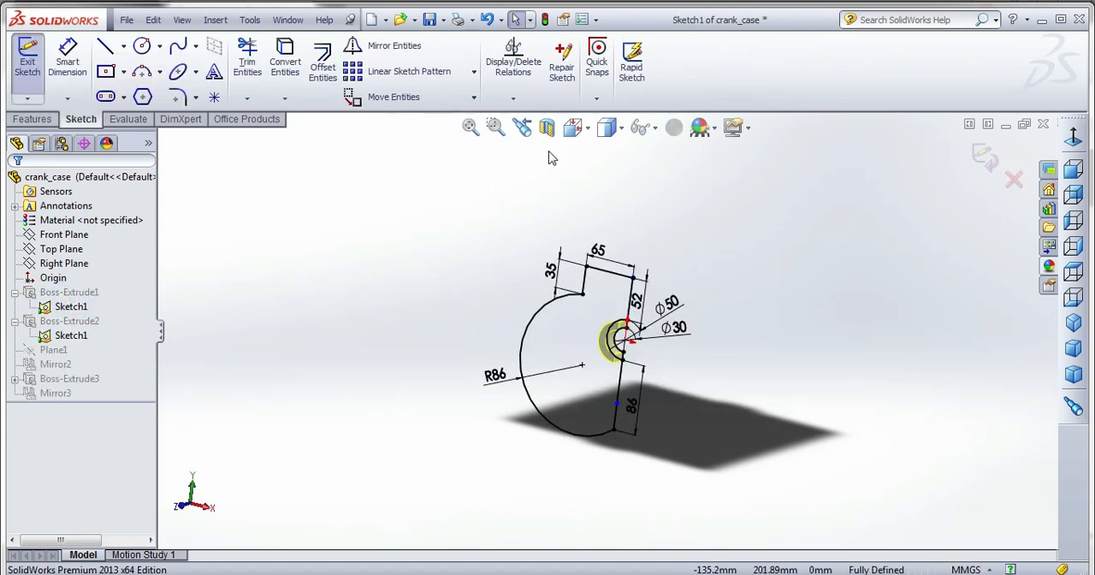
pyautogui.click(573, 127)
pyautogui.click(681, 239)
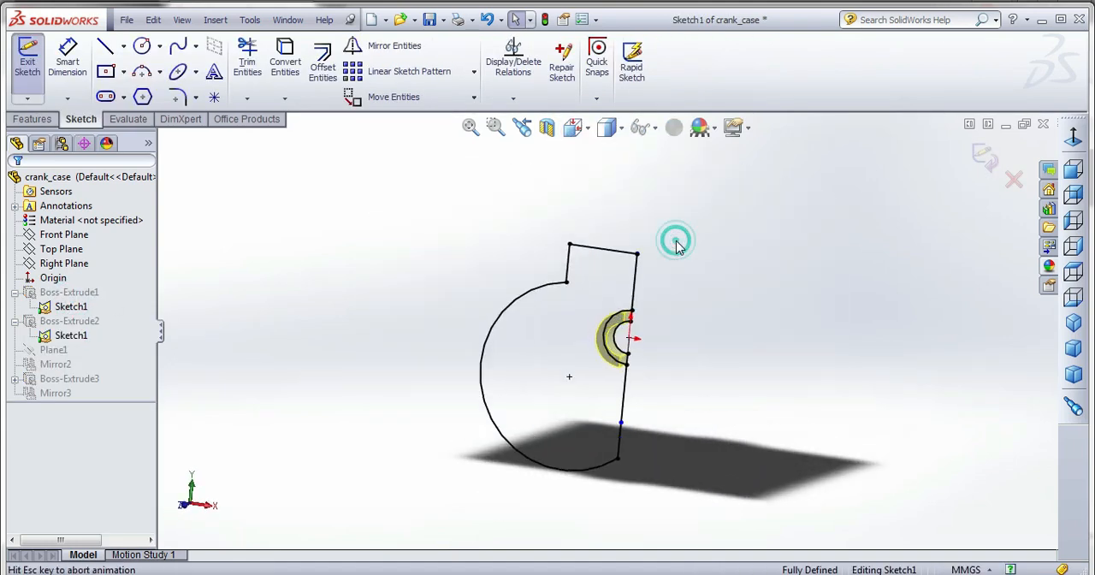
# Draw a three-point arc of about 85 mm radius from the neck's lower corner to the profile's lower end, inside the existing arc.
pyautogui.click(146, 76)
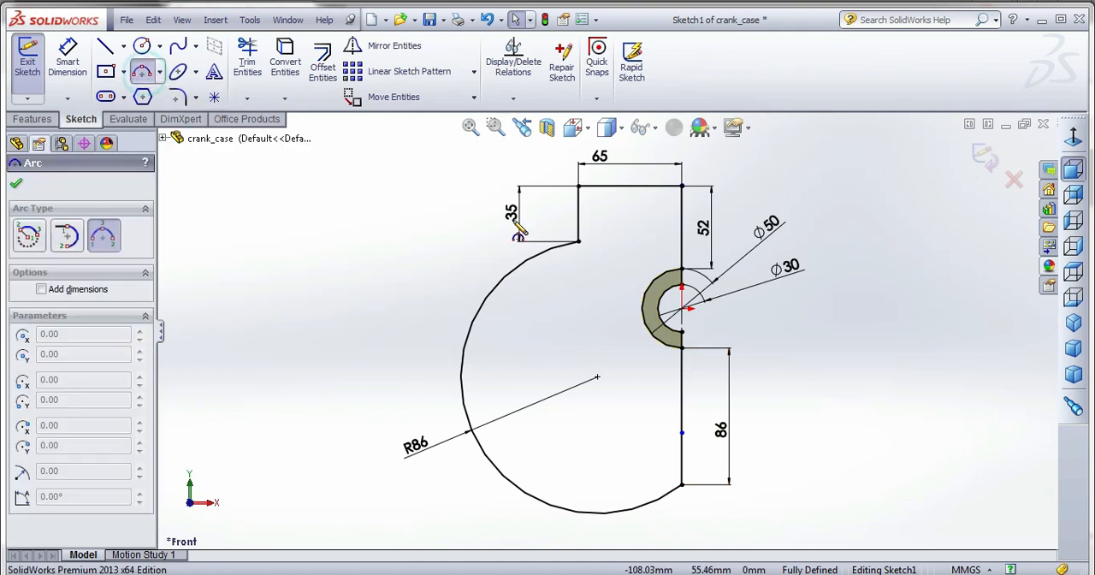
pyautogui.click(579, 242)
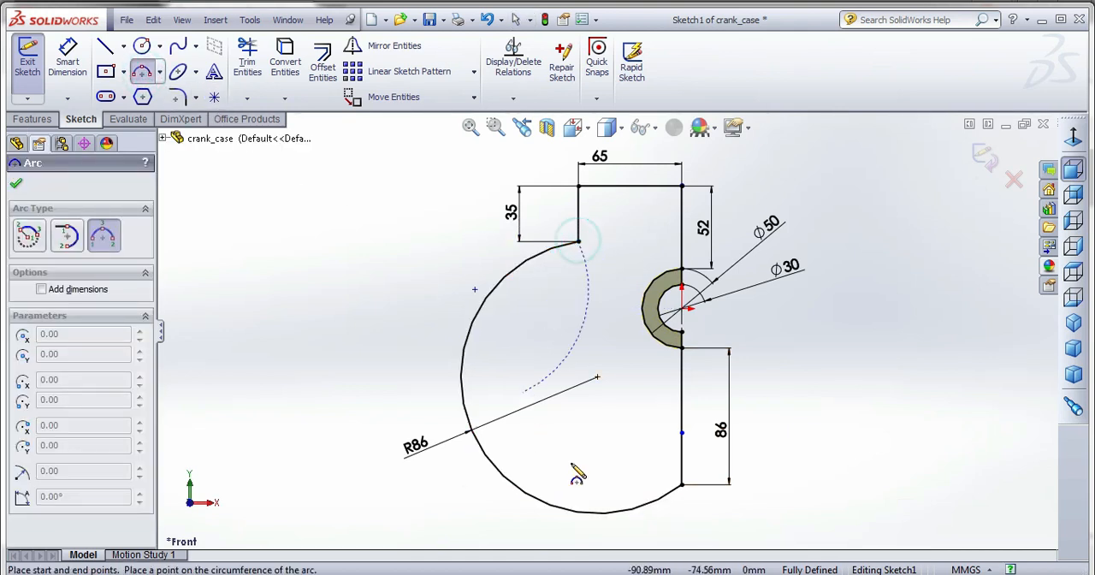
pyautogui.click(681, 484)
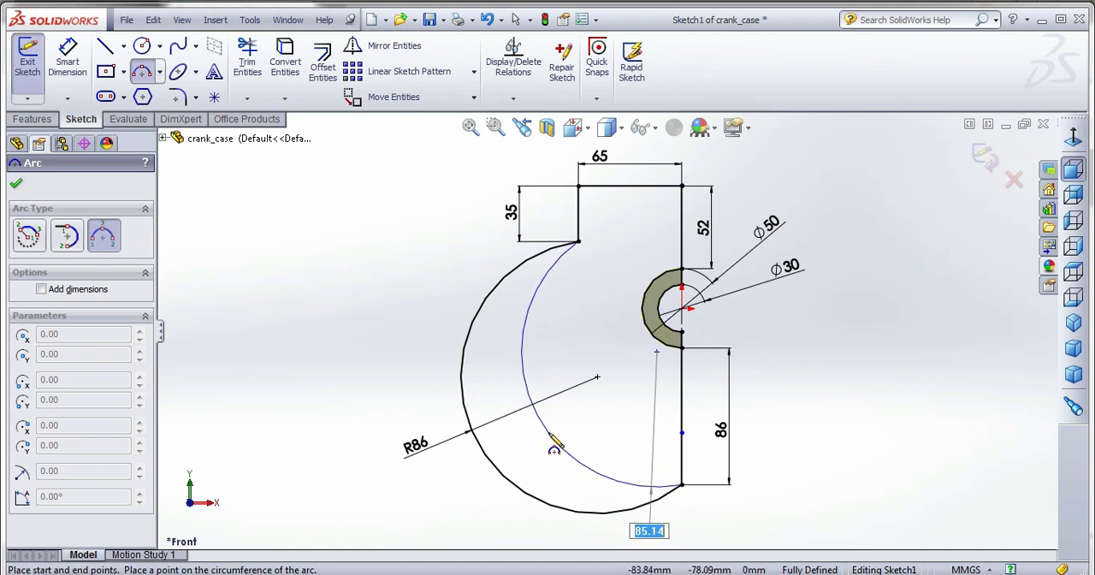
pyautogui.click(549, 433)
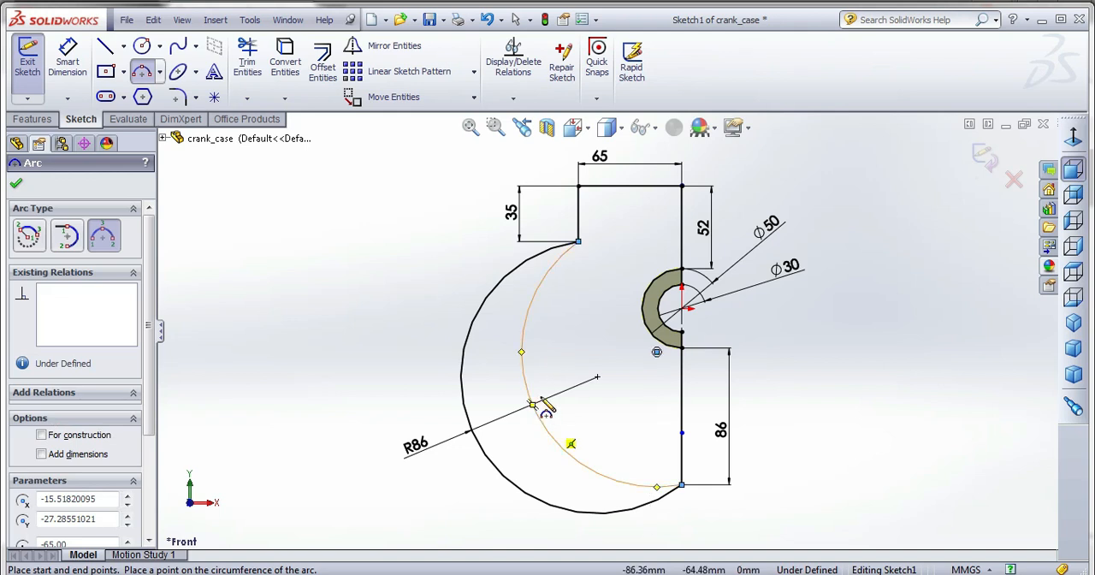
pyautogui.scroll(1, 544, 392)
# Dimension the new inner arc's radius as 86 mm.
pyautogui.click(69, 56)
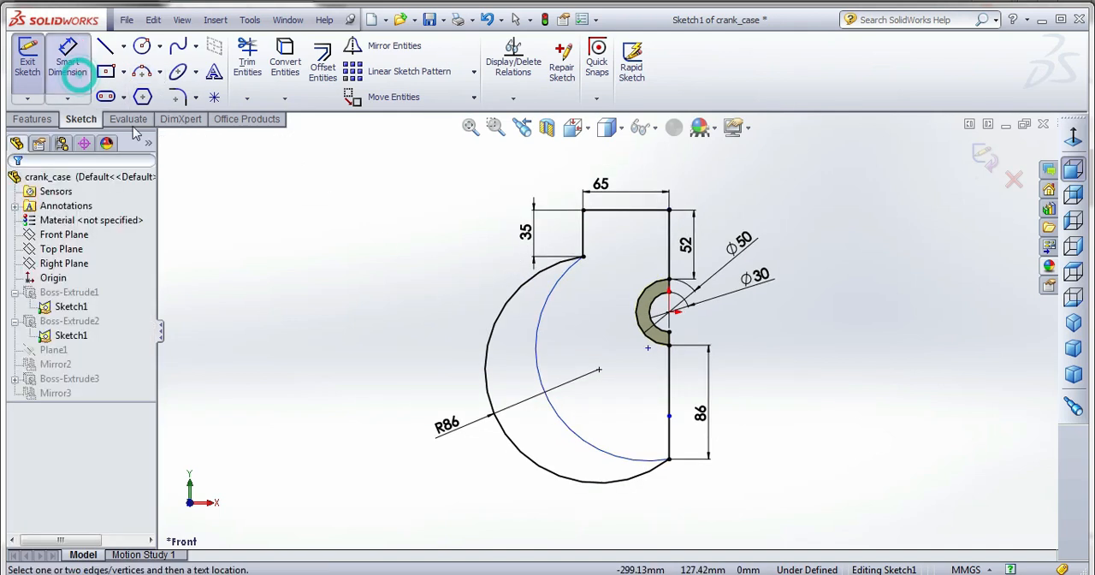
pyautogui.click(564, 428)
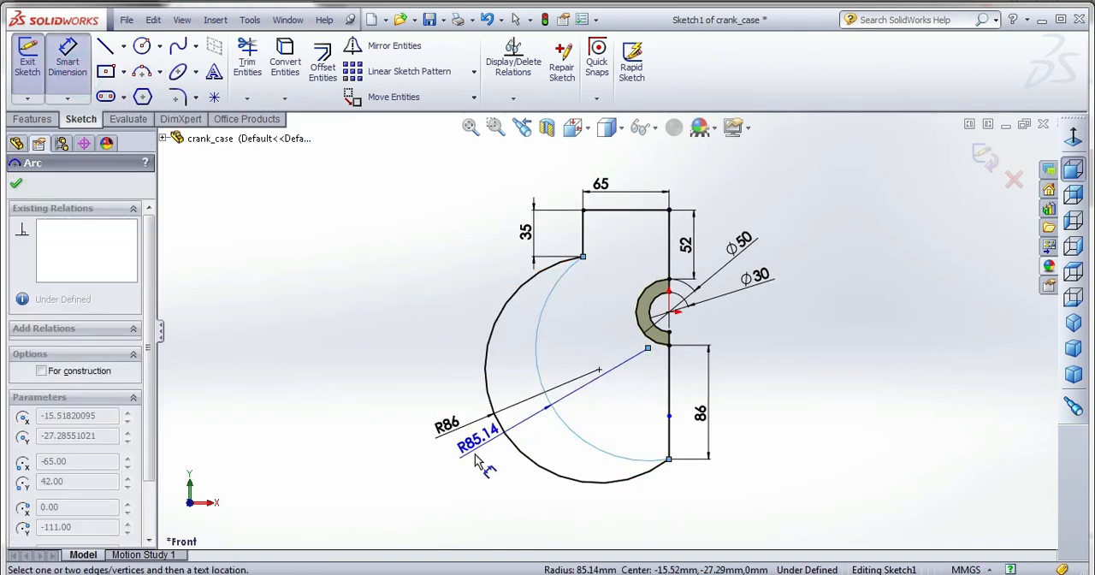
pyautogui.click(475, 466)
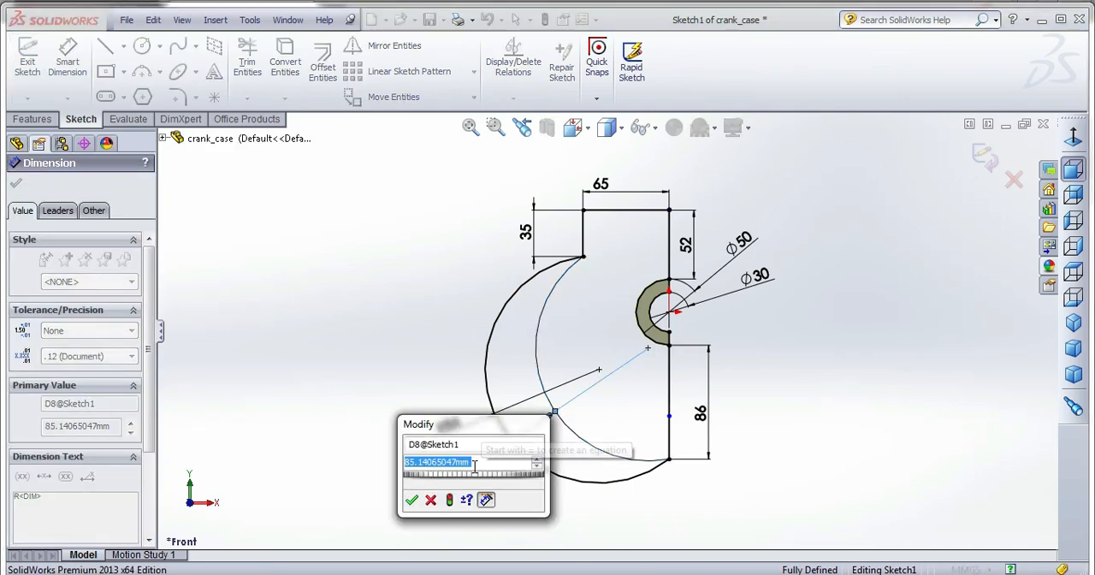
pyautogui.write('86')
pyautogui.press('Return')
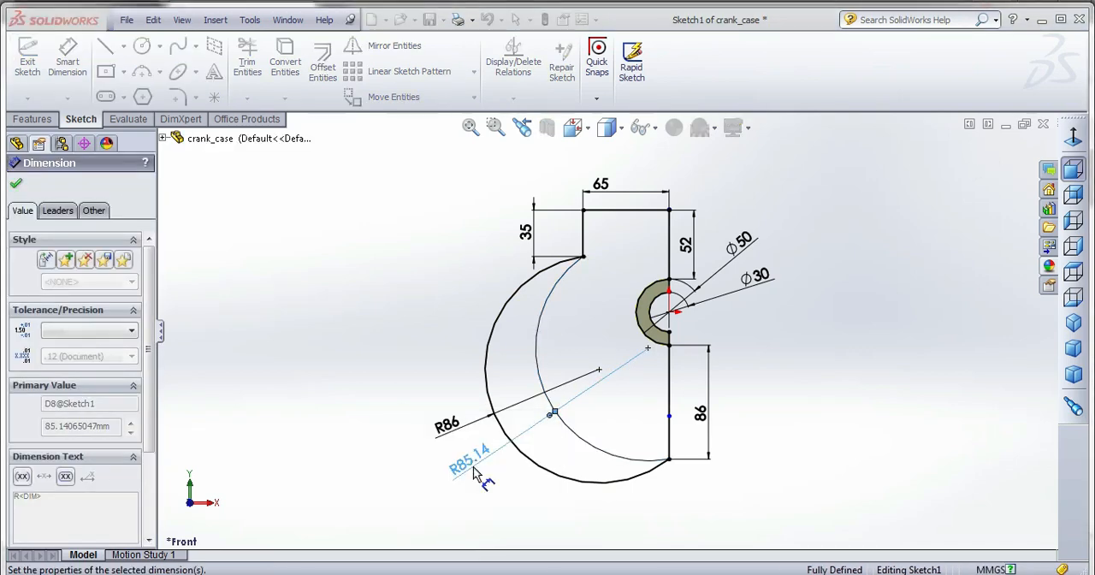
pyautogui.press('Escape')
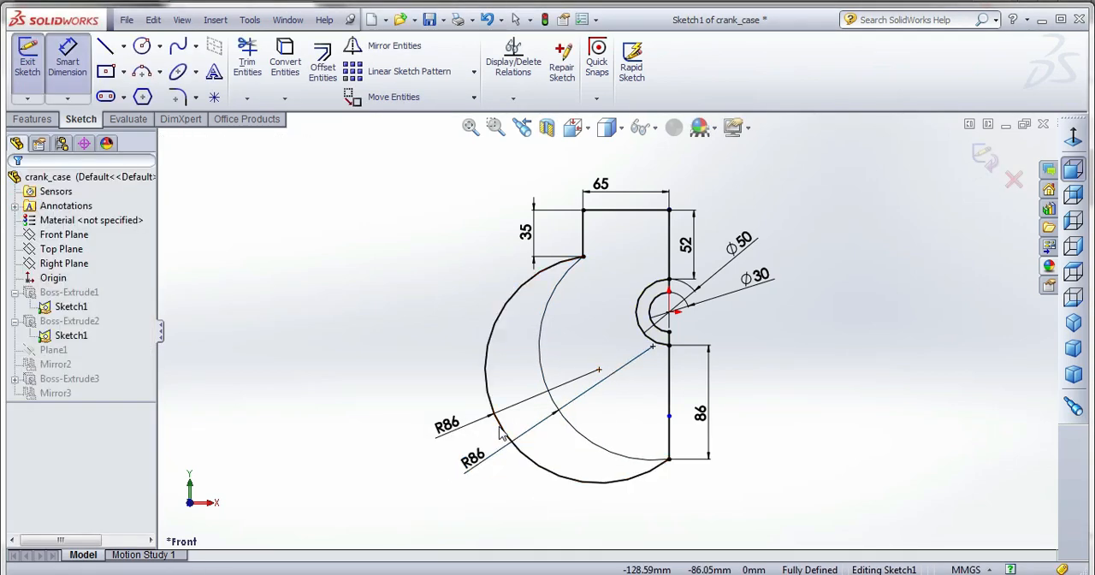
# Delete the original outer arc with its associated dimension, exit the sketch and dismiss the rebuild warning.
pyautogui.click(499, 434)
pyautogui.press('Delete')
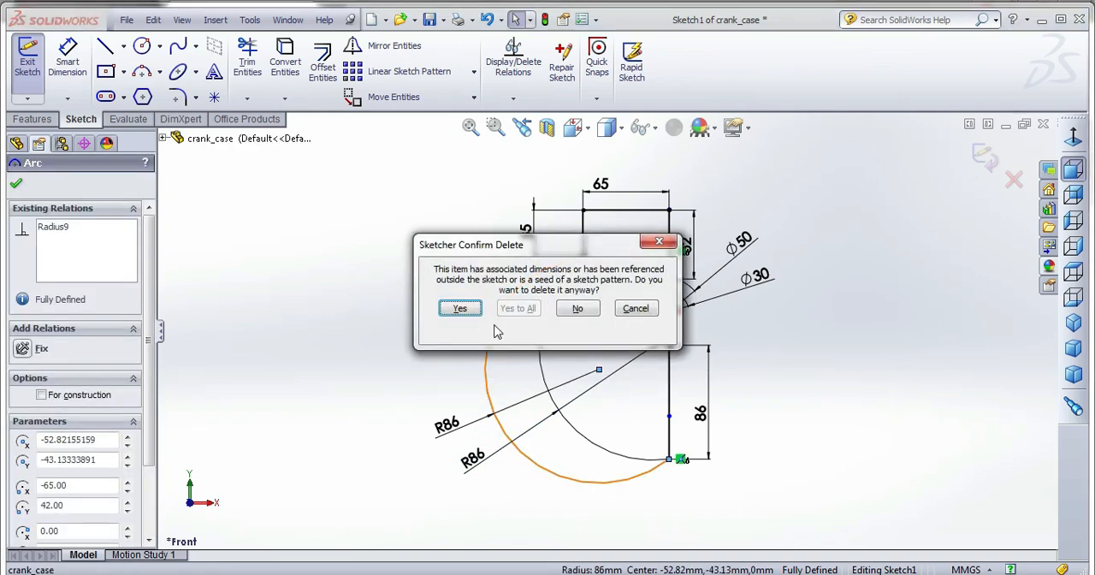
pyautogui.click(457, 306)
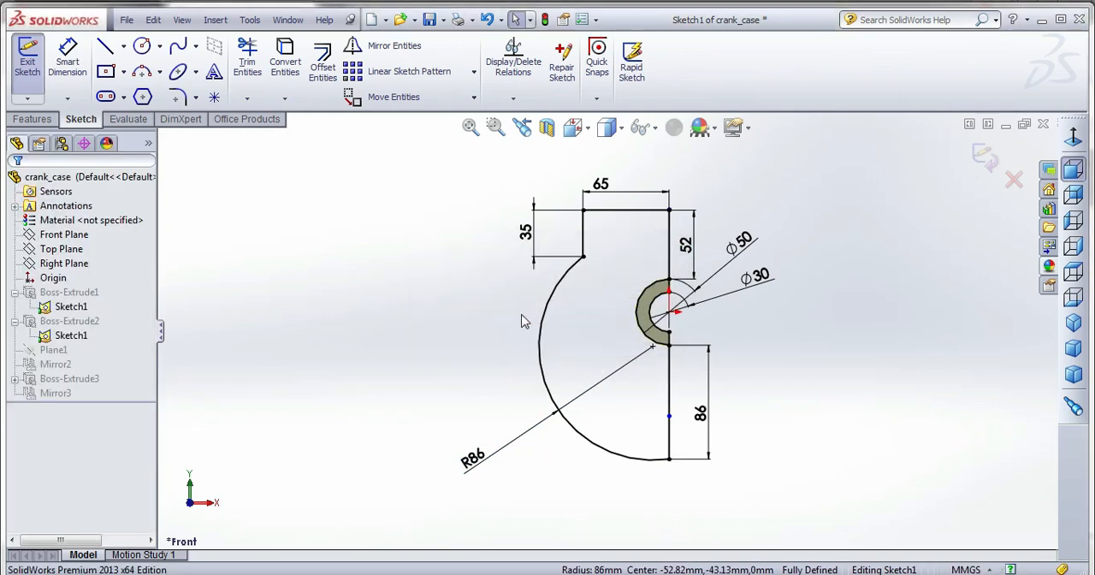
pyautogui.click(981, 163)
pyautogui.click(499, 136)
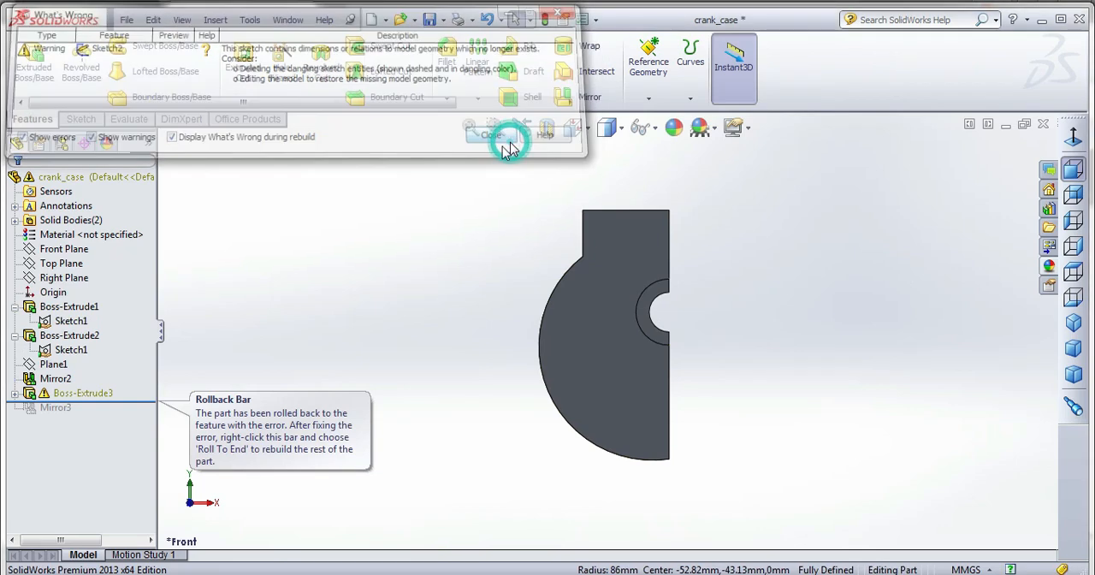
# Edit Sketch2 of Boss-Extrude3 and delete the old curved wall arcs that no longer follow the end plate.
pyautogui.click(14, 393)
pyautogui.click(71, 409)
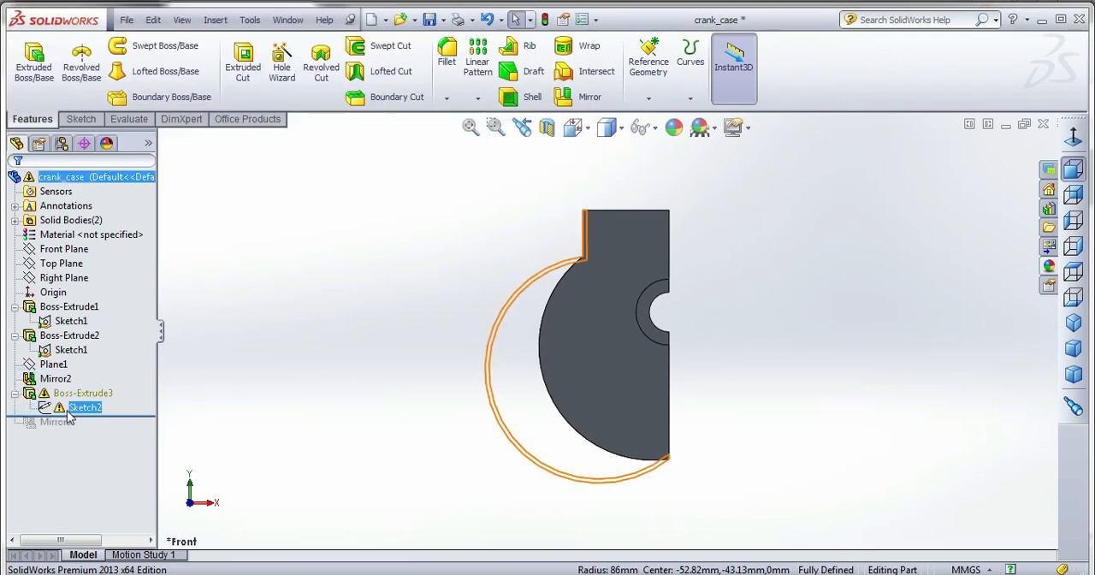
pyautogui.rightClick(71, 408)
pyautogui.click(86, 320)
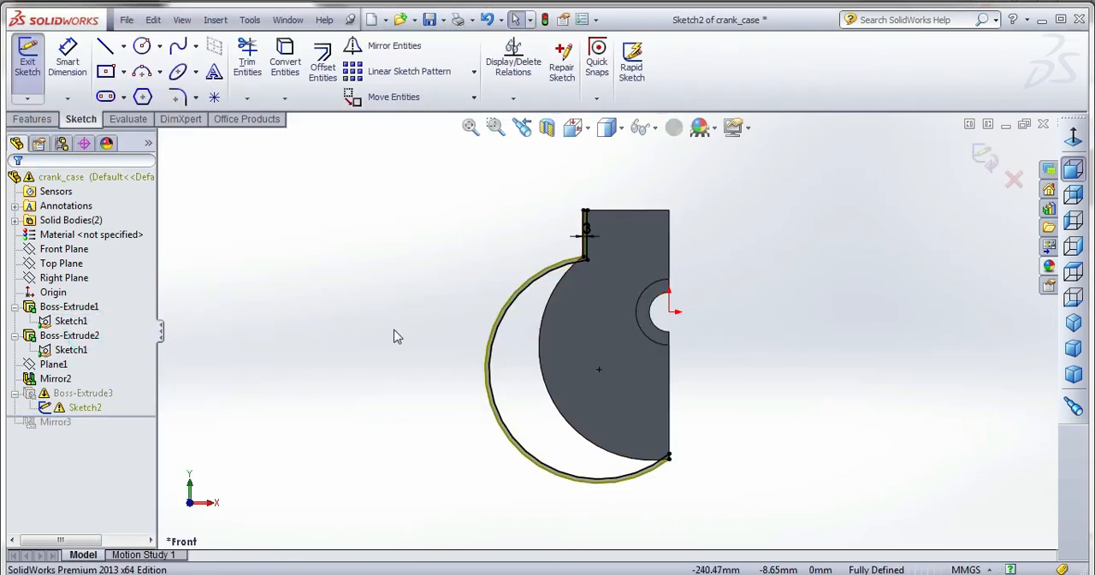
pyautogui.moveTo(450, 209); pyautogui.dragTo(720, 549)
pyautogui.click(717, 545)
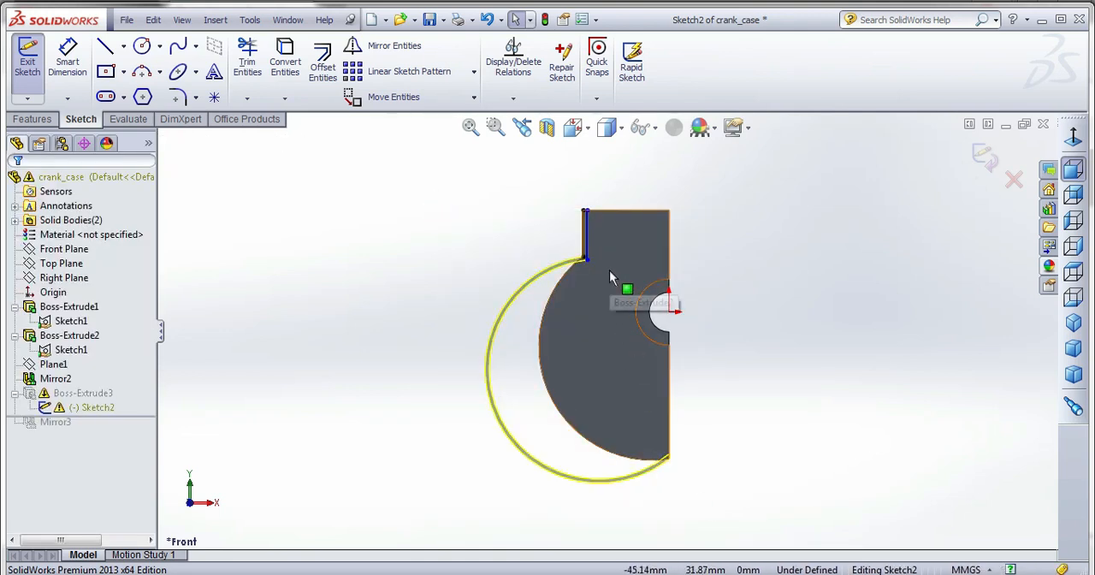
# Convert the end plate's new curved outer edge into a sketch arc.
pyautogui.scroll(-2, 608, 271)
pyautogui.click(282, 59)
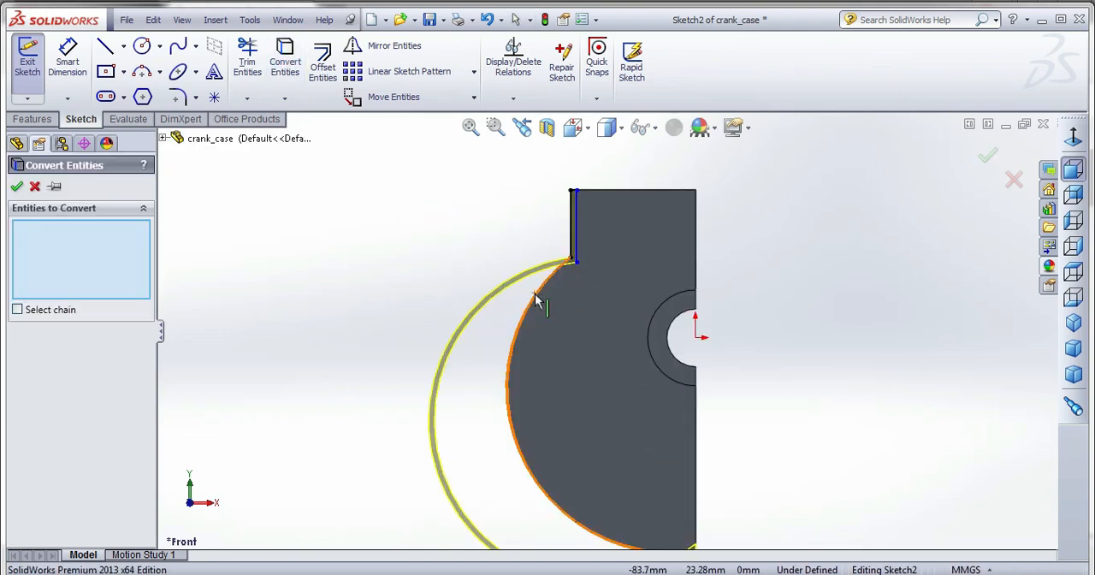
pyautogui.click(532, 295)
pyautogui.scroll(2, 603, 331)
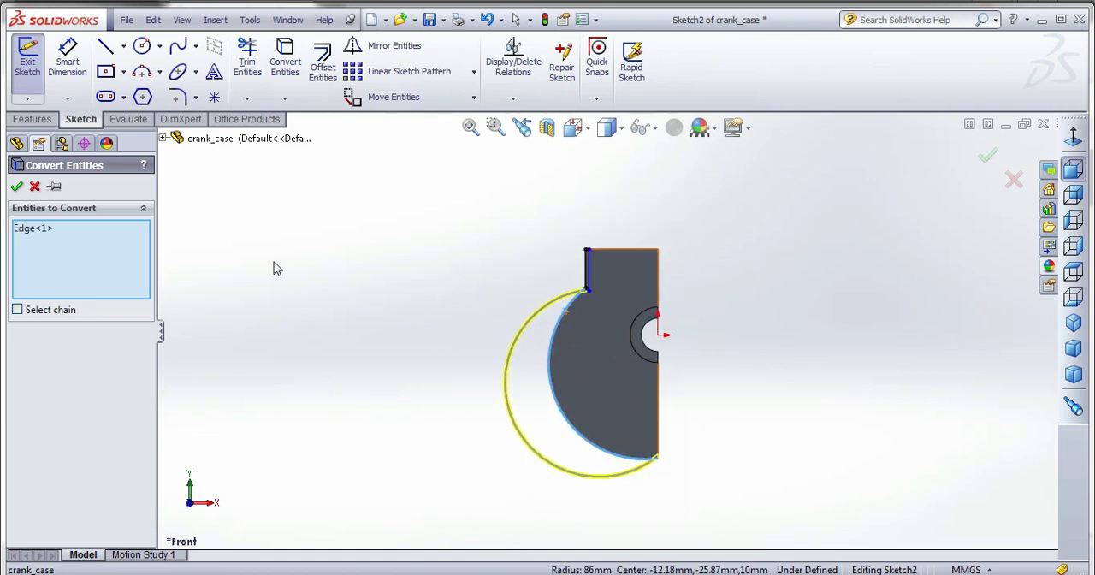
pyautogui.click(16, 186)
# Delete the leftover inner neck line and the short horizontal line at the neck's upper corner.
pyautogui.scroll(-4, 552, 285)
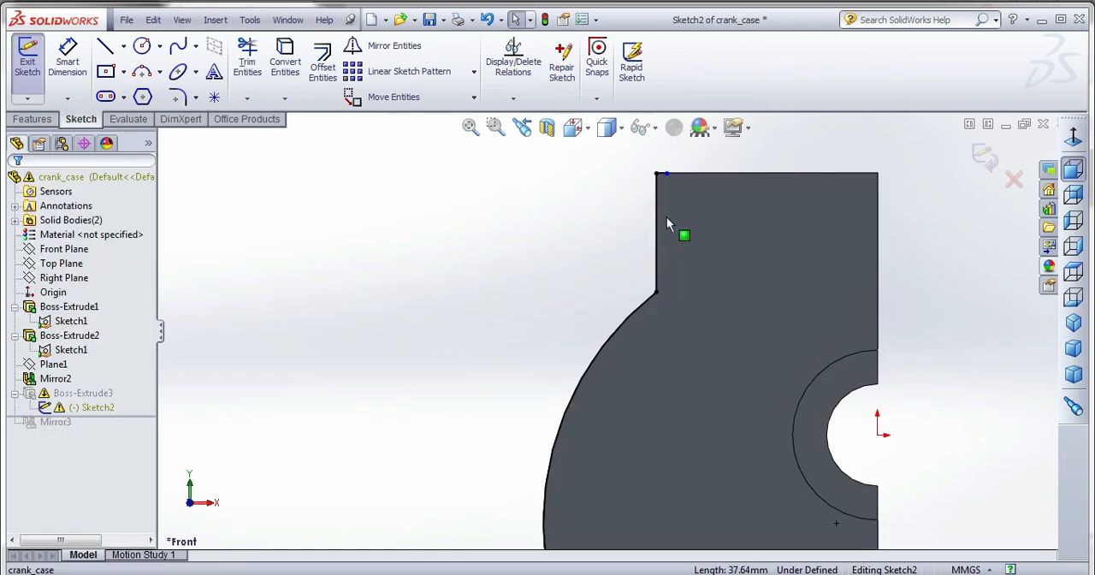
pyautogui.scroll(-3, 664, 177)
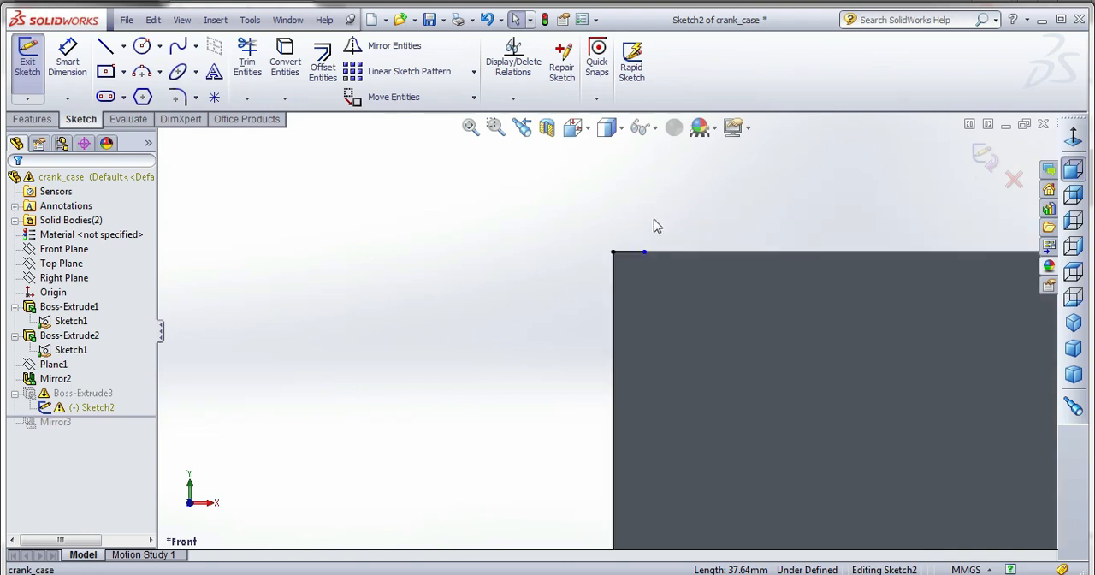
pyautogui.click(629, 252)
pyautogui.press('Delete')
pyautogui.scroll(8, 618, 195)
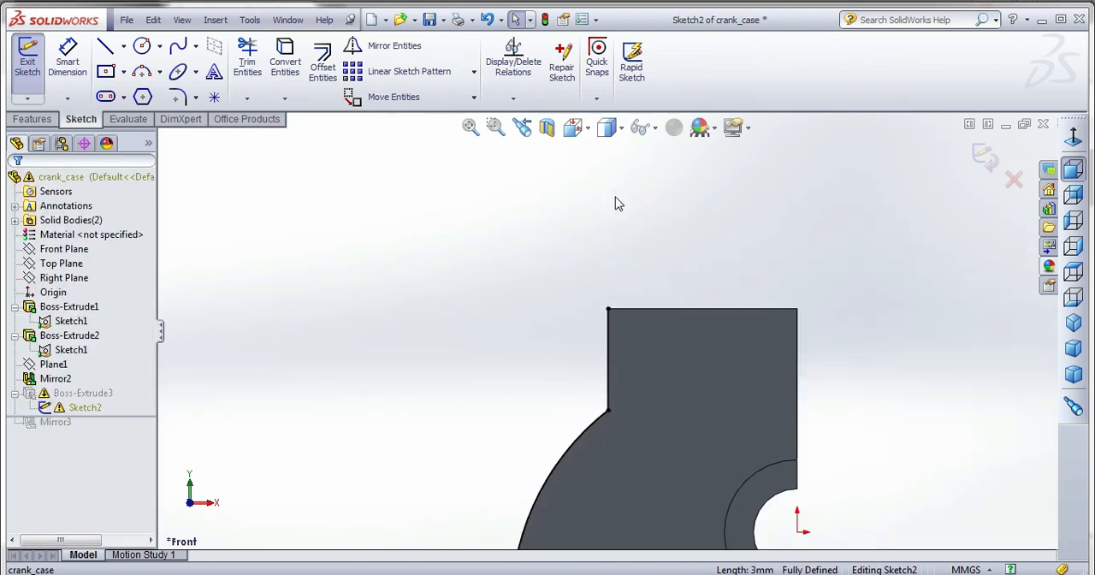
pyautogui.scroll(-1, 689, 549)
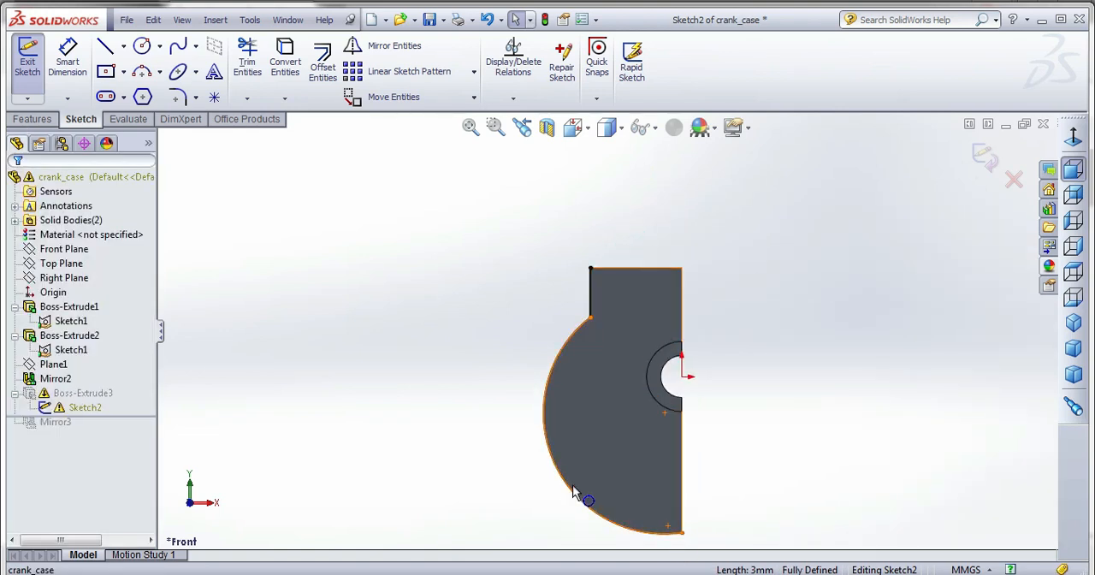
pyautogui.click(576, 492)
pyautogui.click(382, 46)
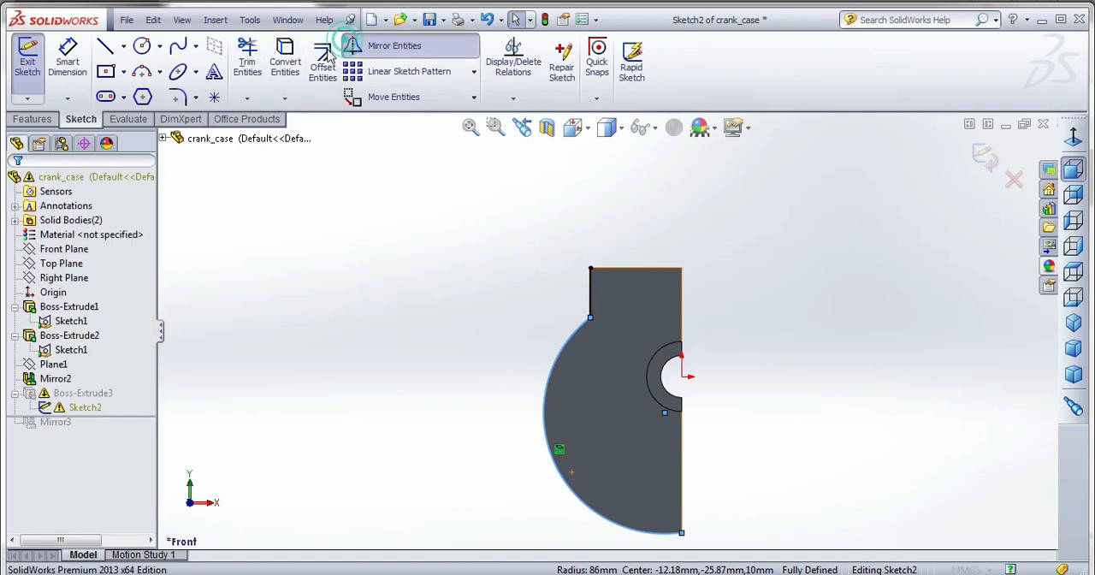
pyautogui.click(35, 184)
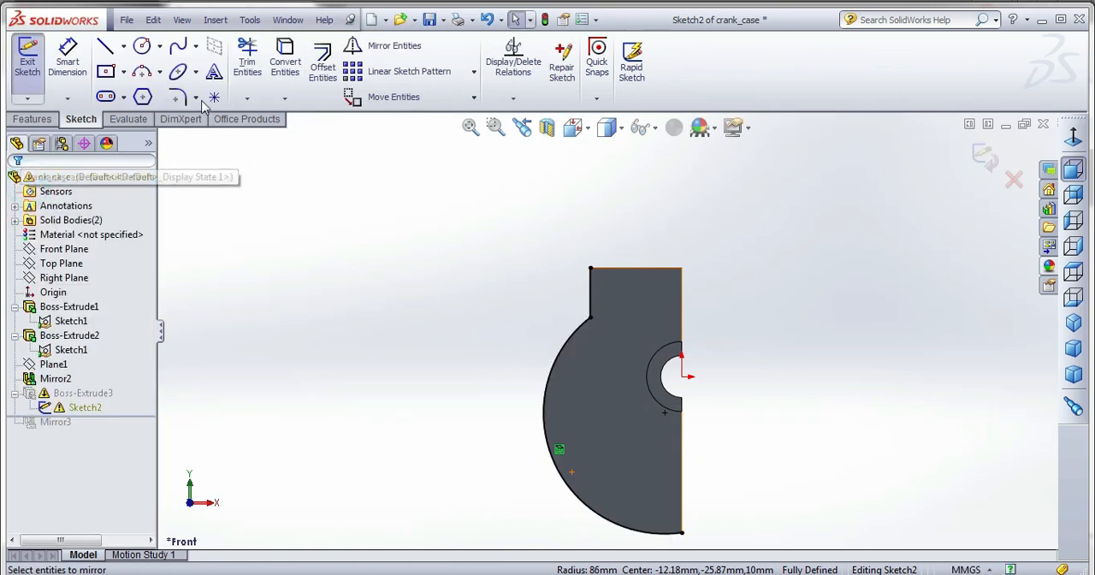
# Offset the outer wall chain of the end plate inward by 3 mm.
pyautogui.click(323, 64)
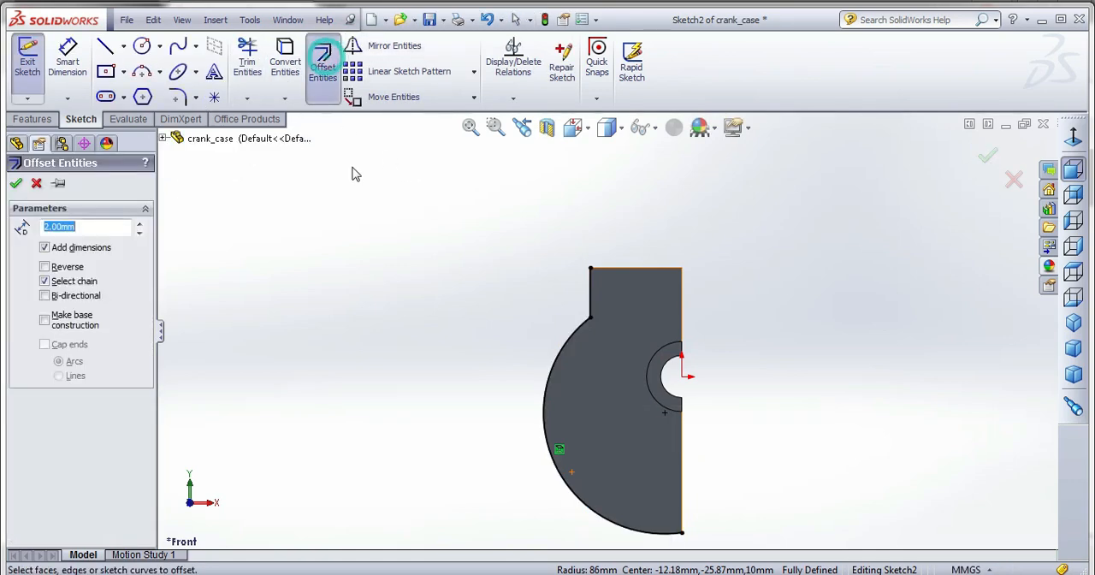
pyautogui.click(553, 363)
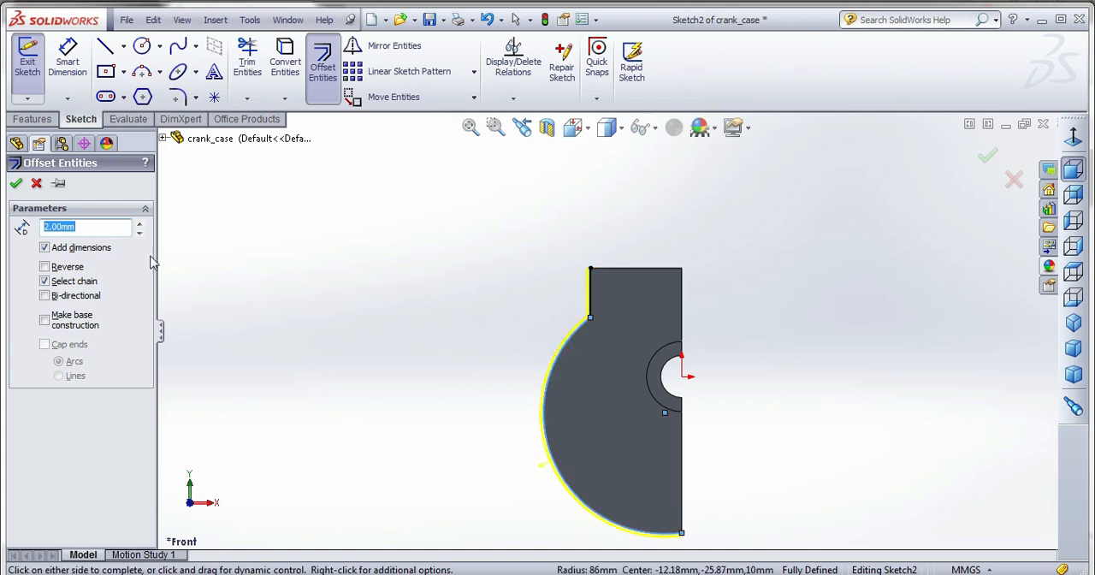
pyautogui.click(45, 267)
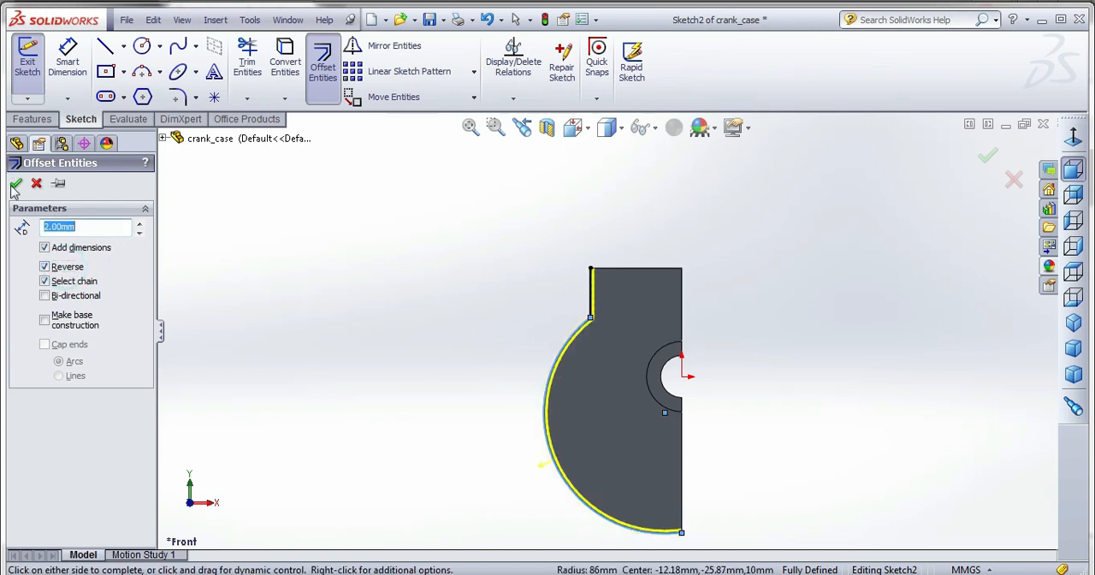
pyautogui.click(138, 224)
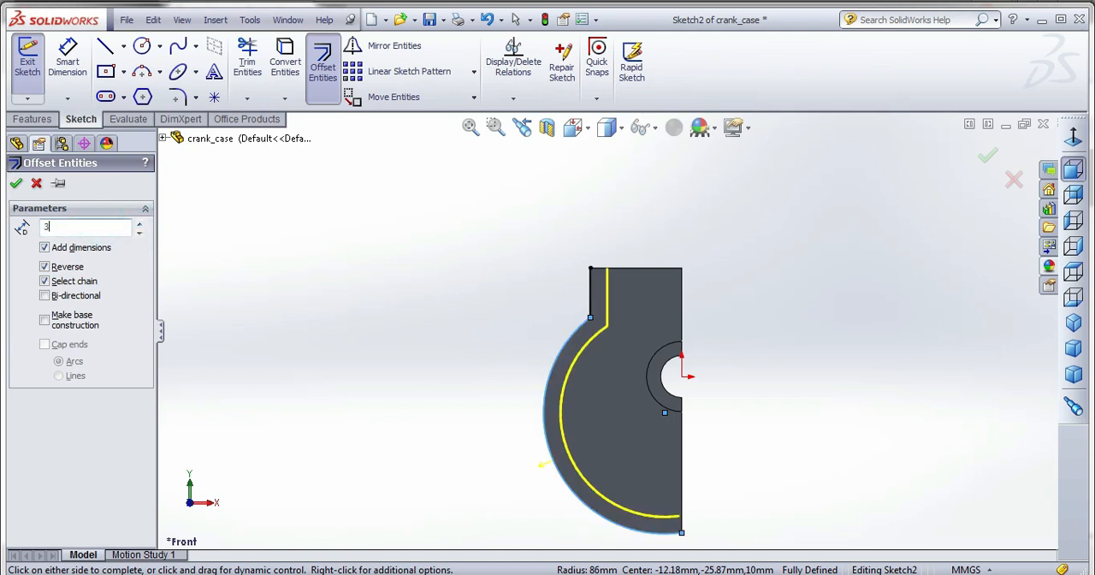
pyautogui.press('Return')
pyautogui.click(18, 184)
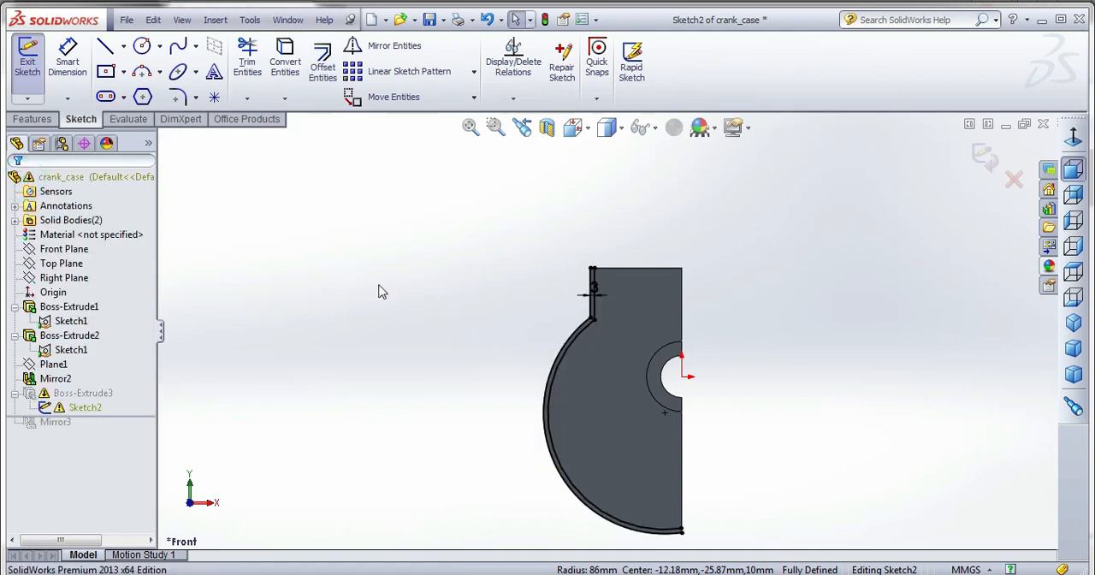
# Try to exit Sketch2 and rebuild the wall extrusion.
pyautogui.moveTo(379, 288); pyautogui.dragTo(385, 328, button='middle')
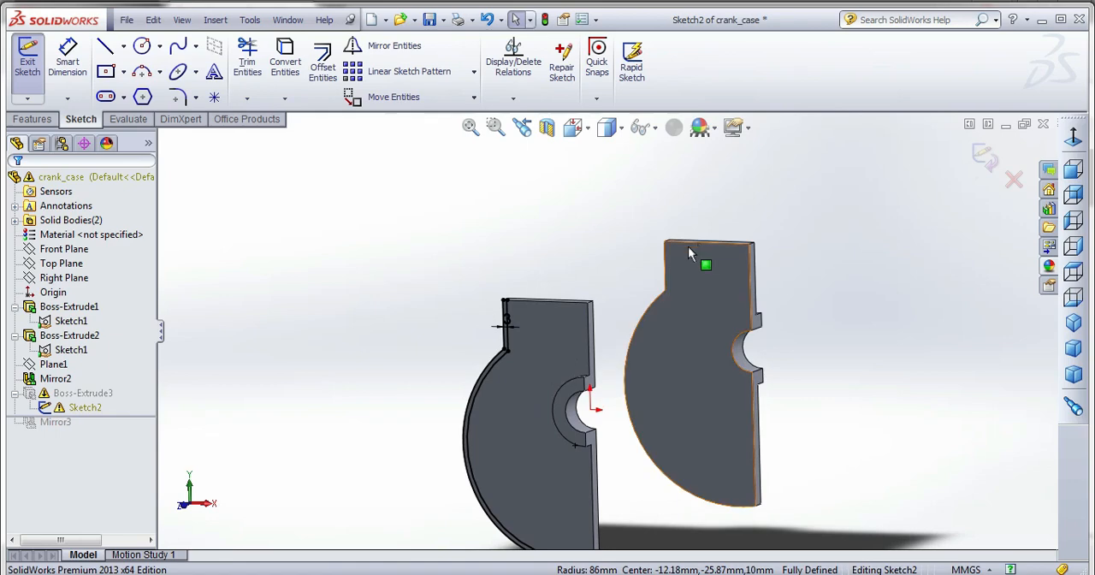
pyautogui.click(979, 161)
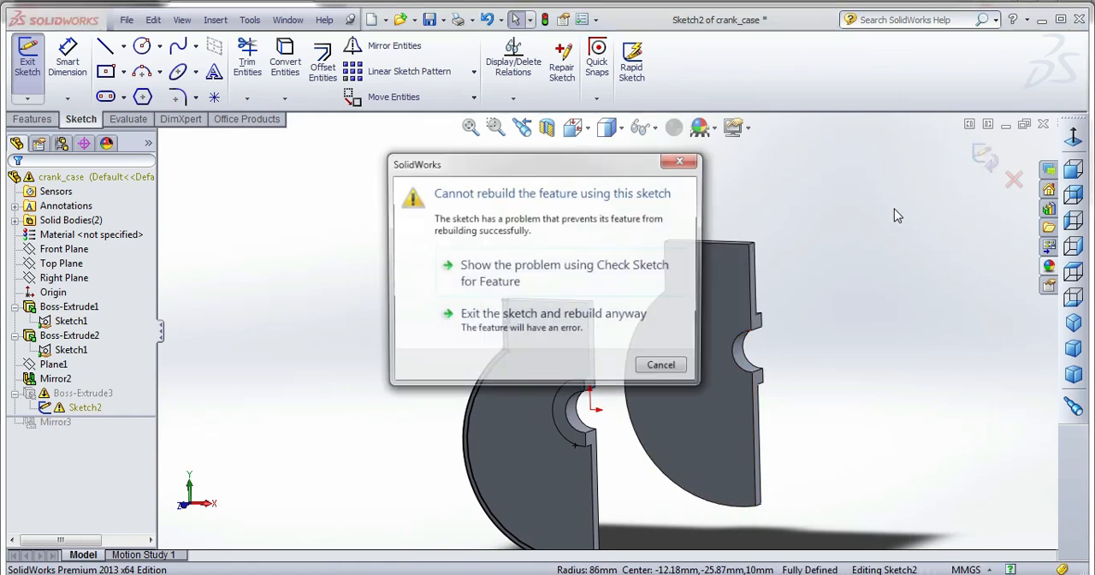
pyautogui.click(682, 161)
pyautogui.click(573, 126)
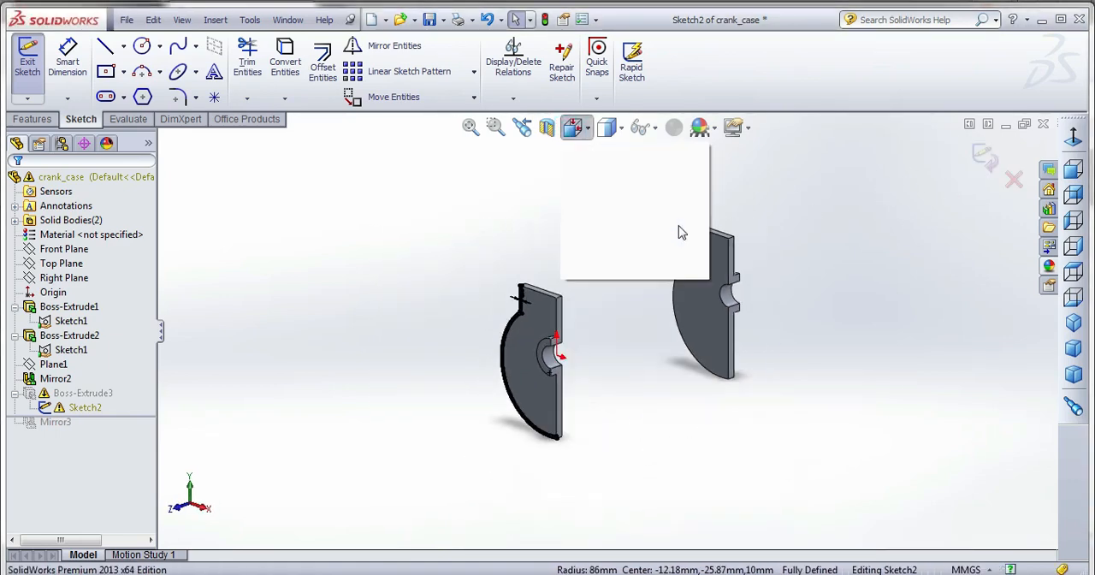
pyautogui.click(681, 231)
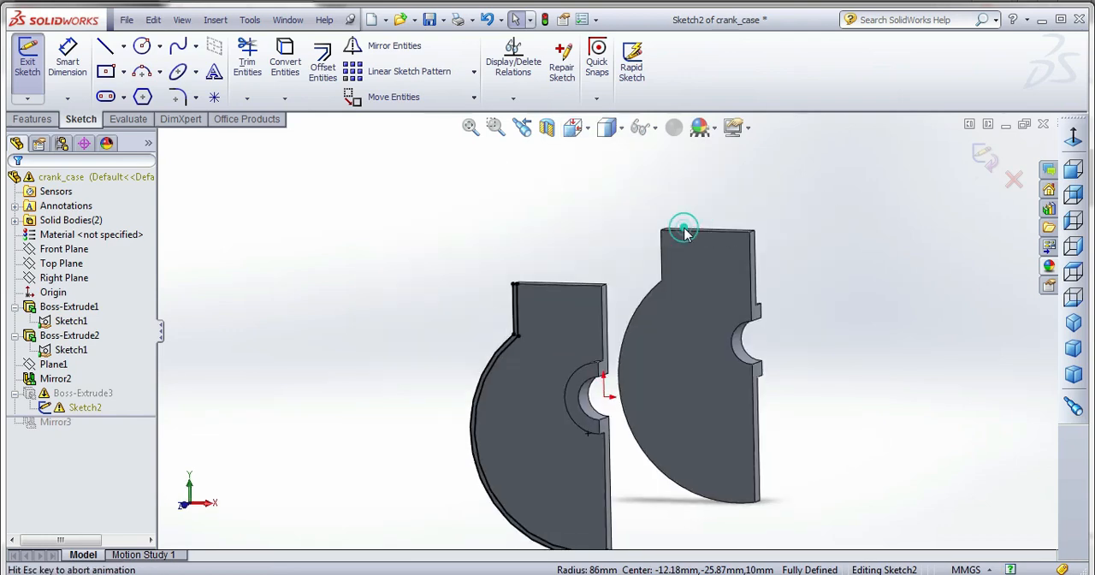
# Close the upper end of the neck wall with a short horizontal line between the outer and inner vertical lines.
pyautogui.click(114, 68)
pyautogui.click(108, 46)
pyautogui.scroll(2, 735, 268)
pyautogui.scroll(-3, 629, 252)
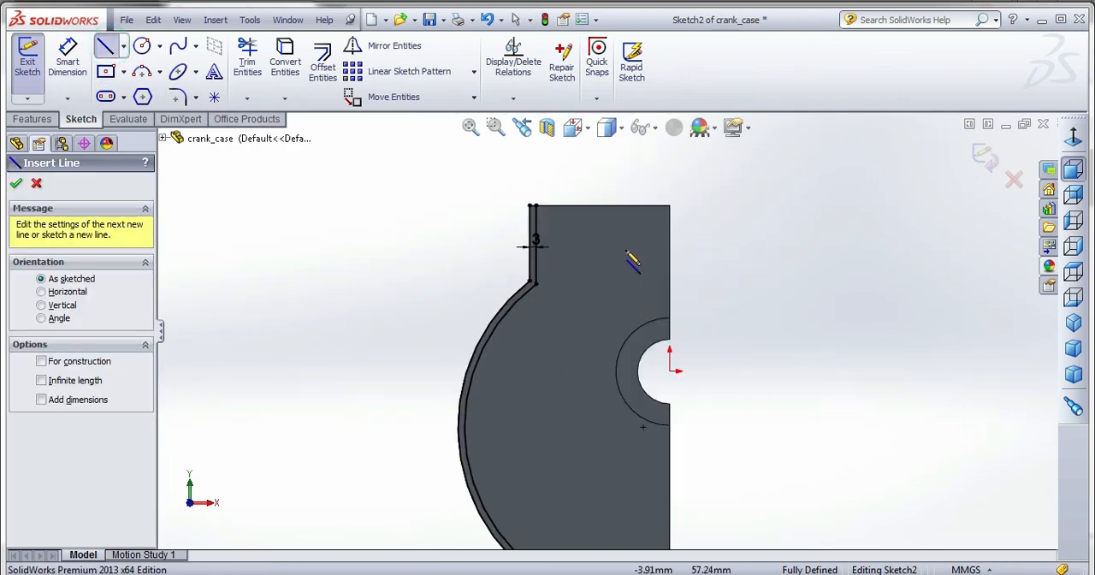
pyautogui.scroll(-4, 513, 192)
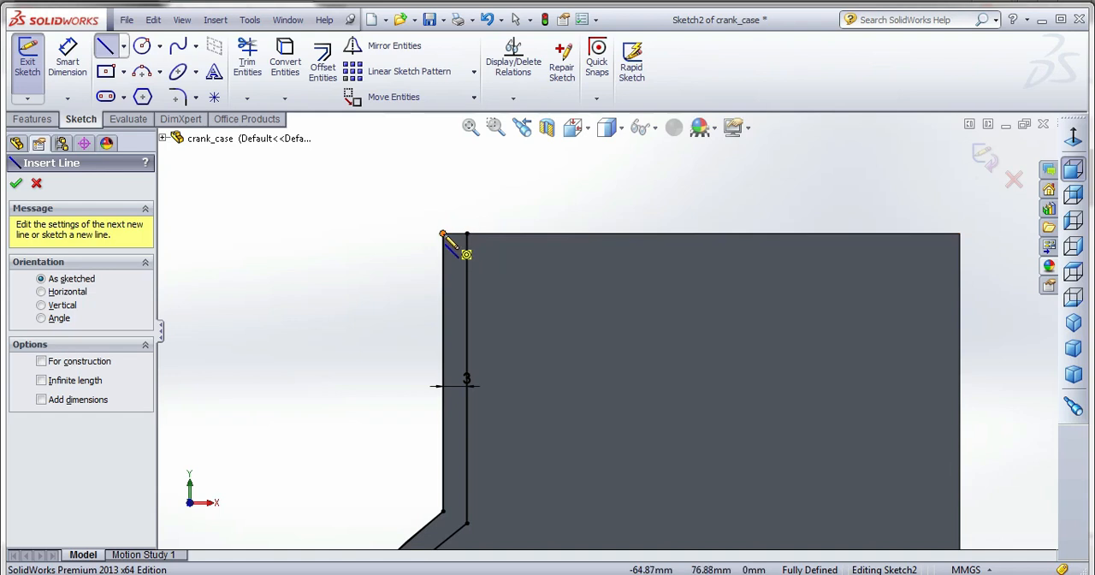
pyautogui.click(443, 234)
pyautogui.scroll(2, 485, 239)
pyautogui.scroll(3, 485, 231)
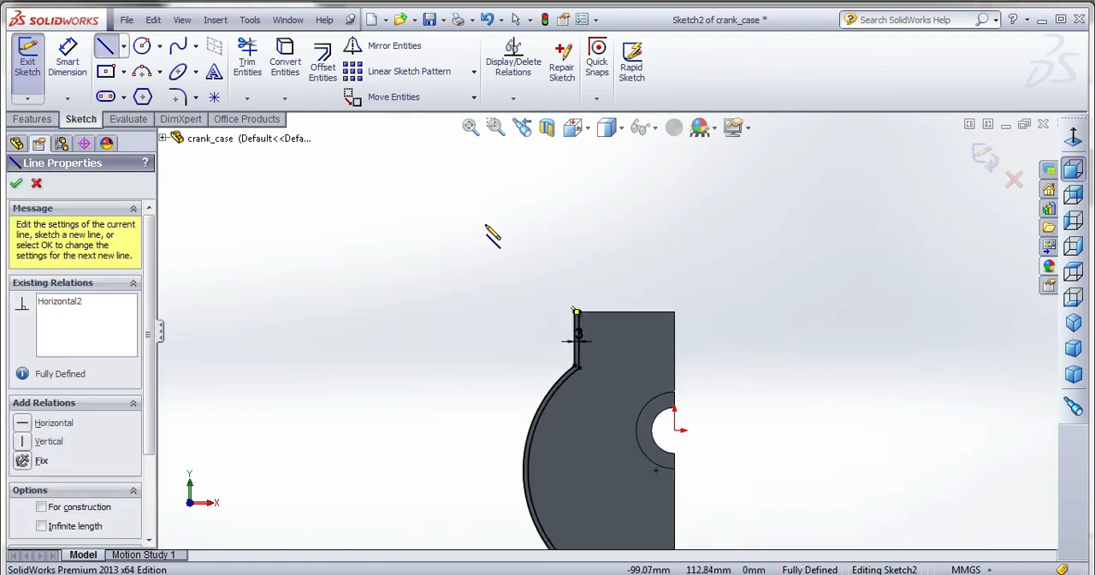
# Draw a vertical line about 6.7 mm up from the outer arc's lower endpoint and extend the inner arc to meet it.
pyautogui.scroll(-5, 655, 518)
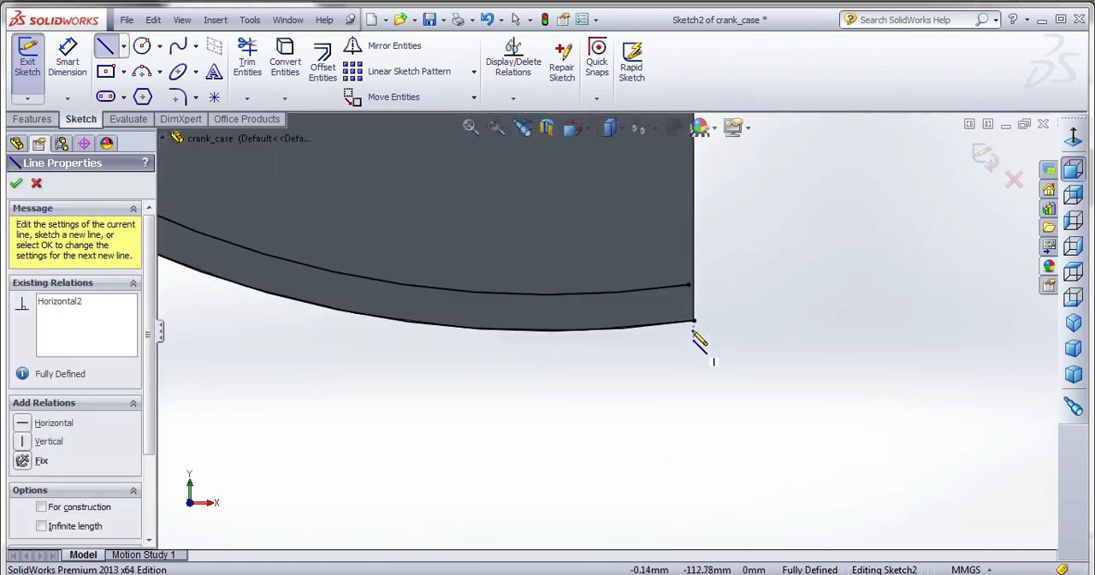
pyautogui.click(694, 322)
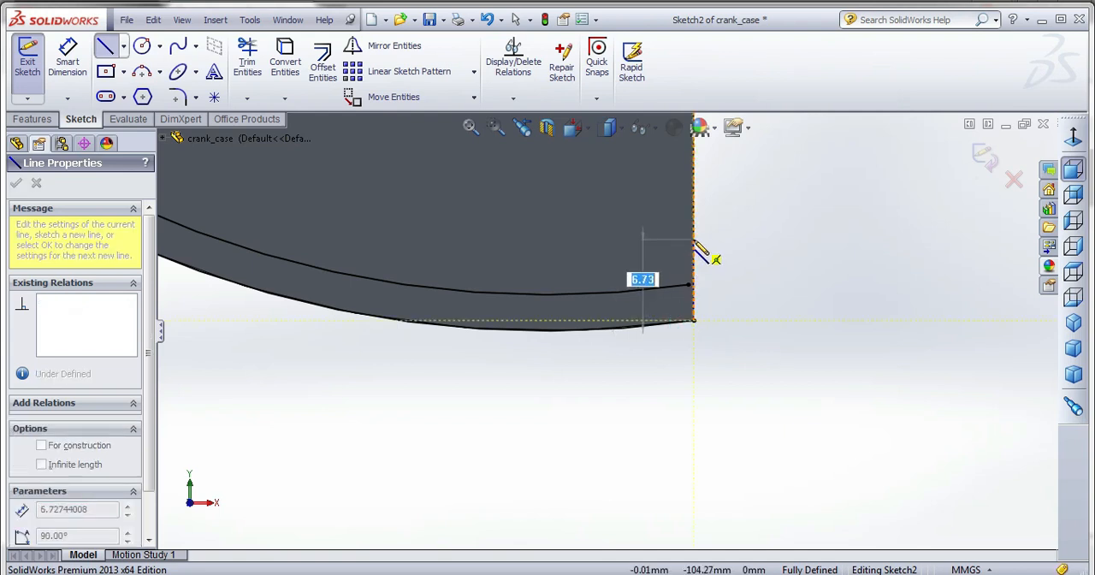
pyautogui.click(694, 238)
pyautogui.press('Escape')
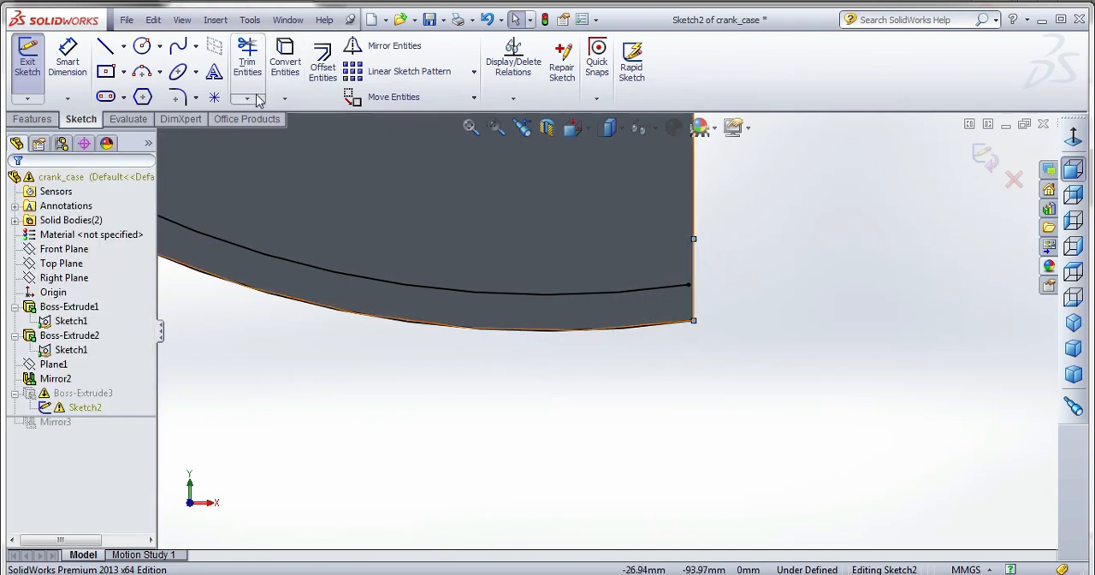
pyautogui.click(247, 98)
pyautogui.click(290, 130)
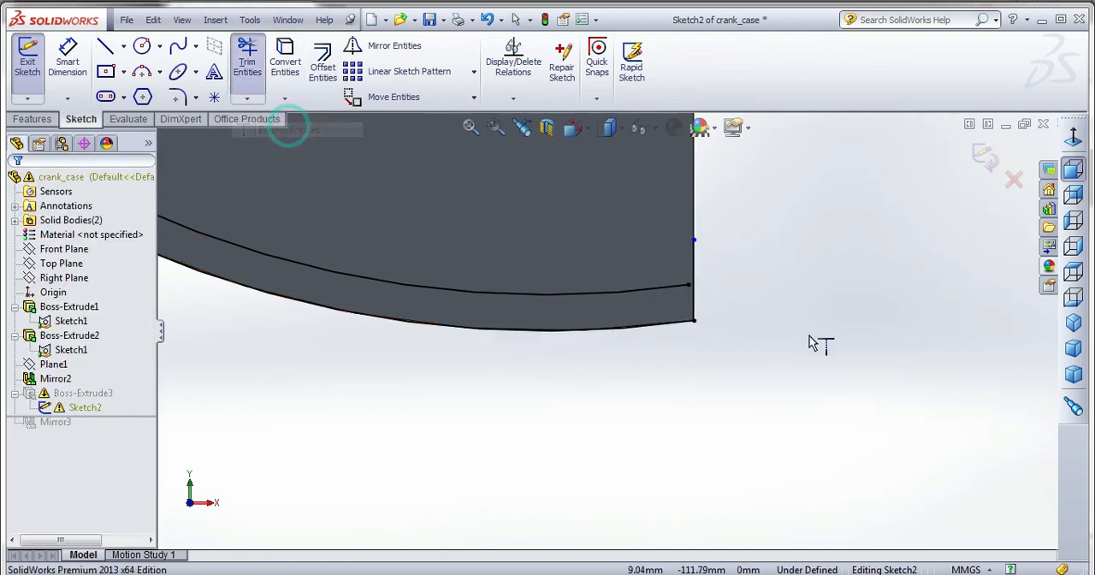
pyautogui.click(674, 289)
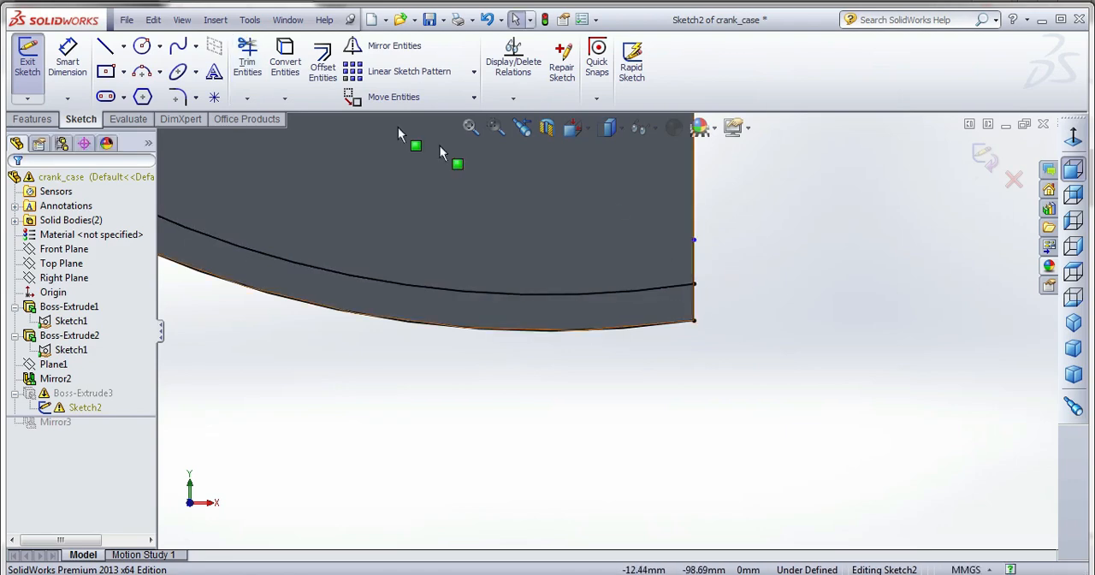
# Trim the vertical line's excess above the inner arc and exit the sketch to rebuild Boss-Extrude3.
pyautogui.click(247, 59)
pyautogui.moveTo(663, 246); pyautogui.dragTo(712, 258)
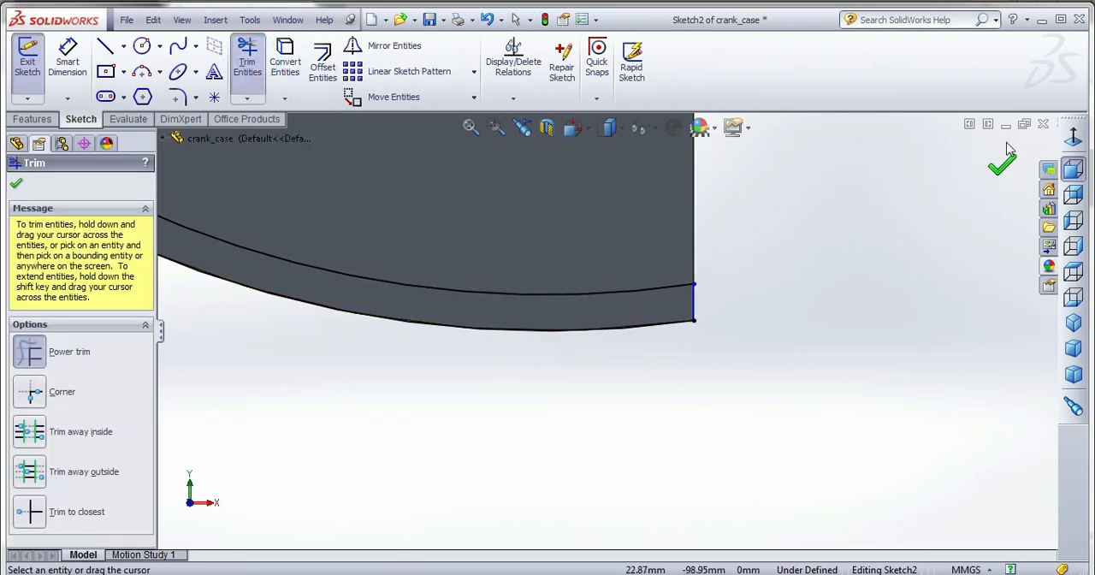
pyautogui.click(1011, 173)
pyautogui.click(988, 164)
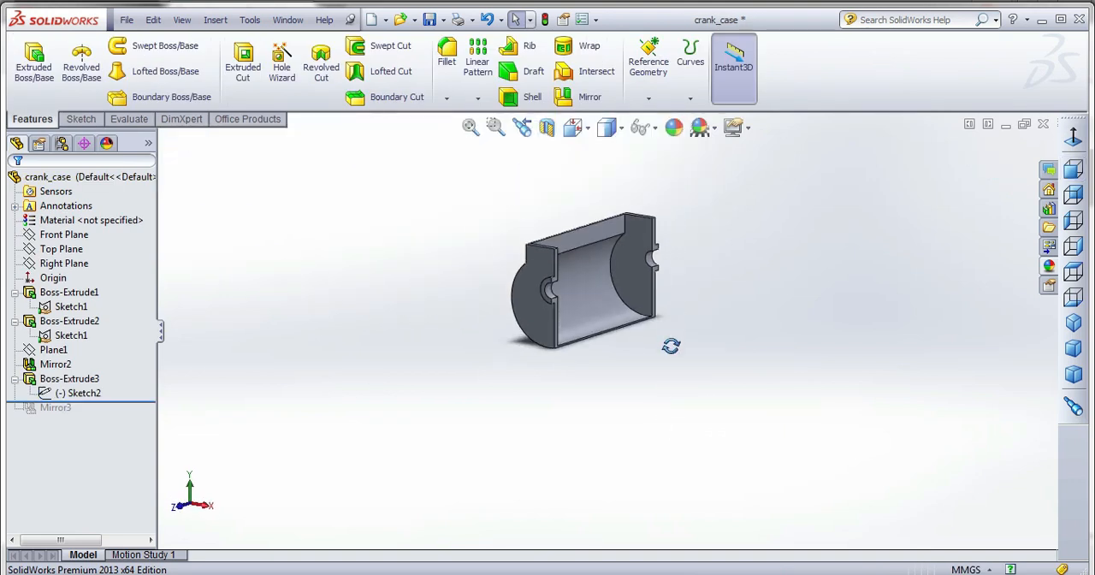
# Examine the updated crank case in the Assem1 assembly and return to the crank_case part.
pyautogui.click(287, 19)
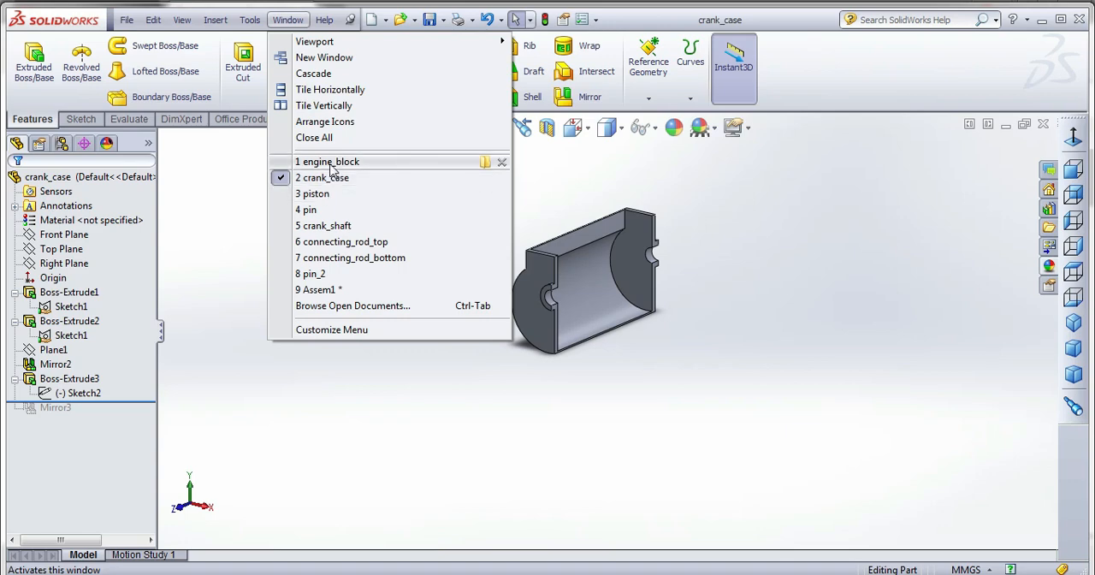
pyautogui.click(335, 289)
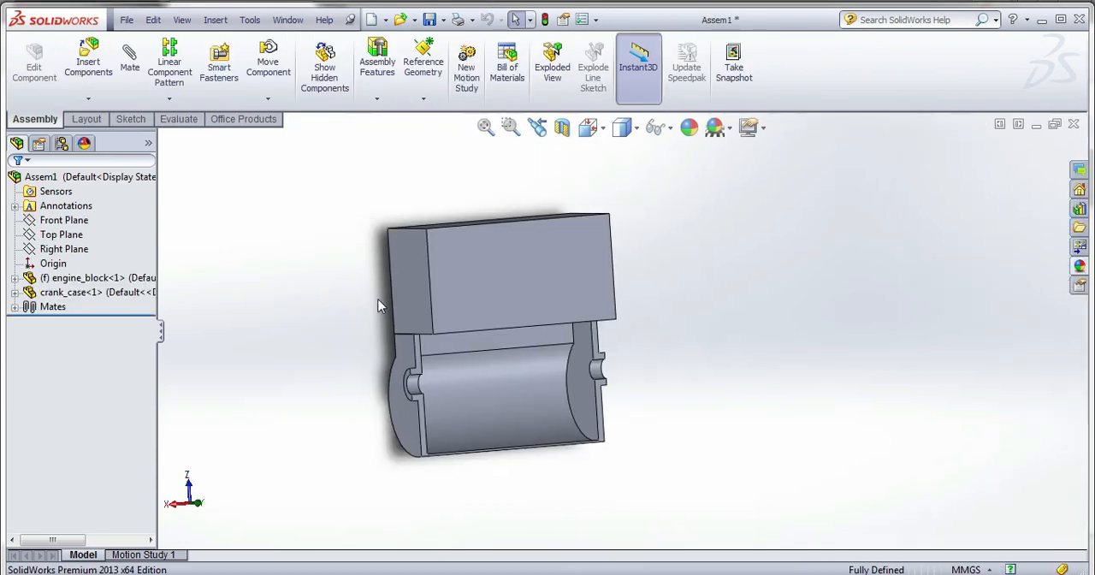
pyautogui.click(288, 20)
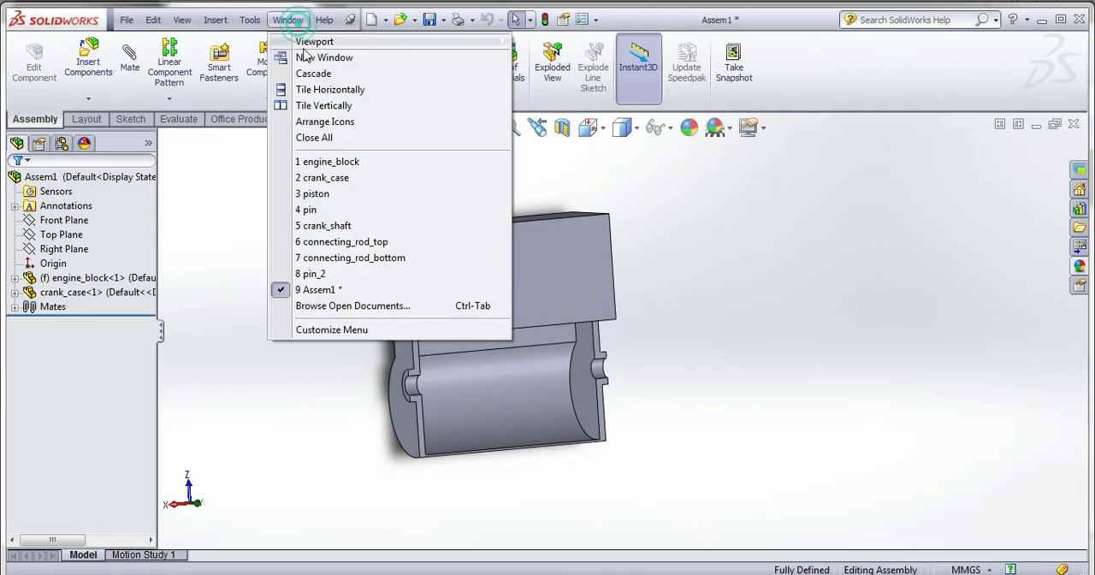
pyautogui.click(340, 188)
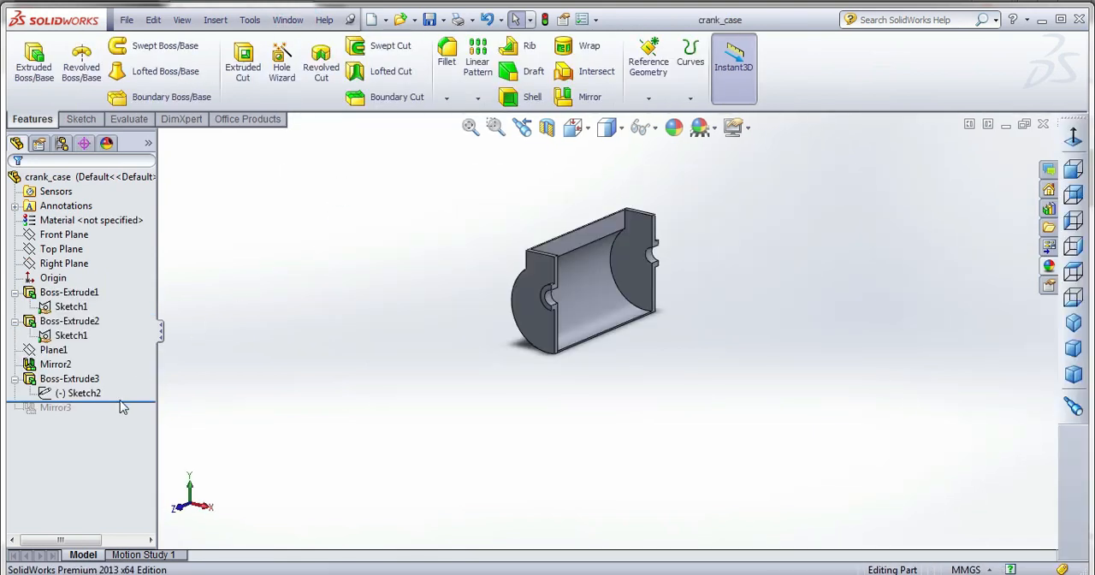
# Roll the crank case history forward past Mirror3 and save the part.
pyautogui.moveTo(126, 401); pyautogui.dragTo(124, 418)
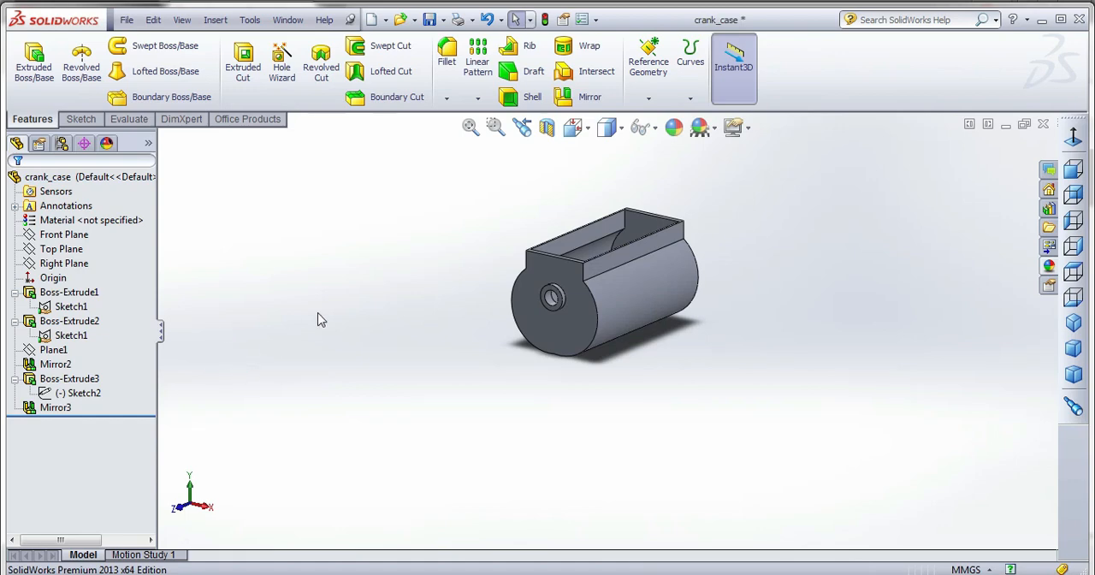
pyautogui.click(428, 19)
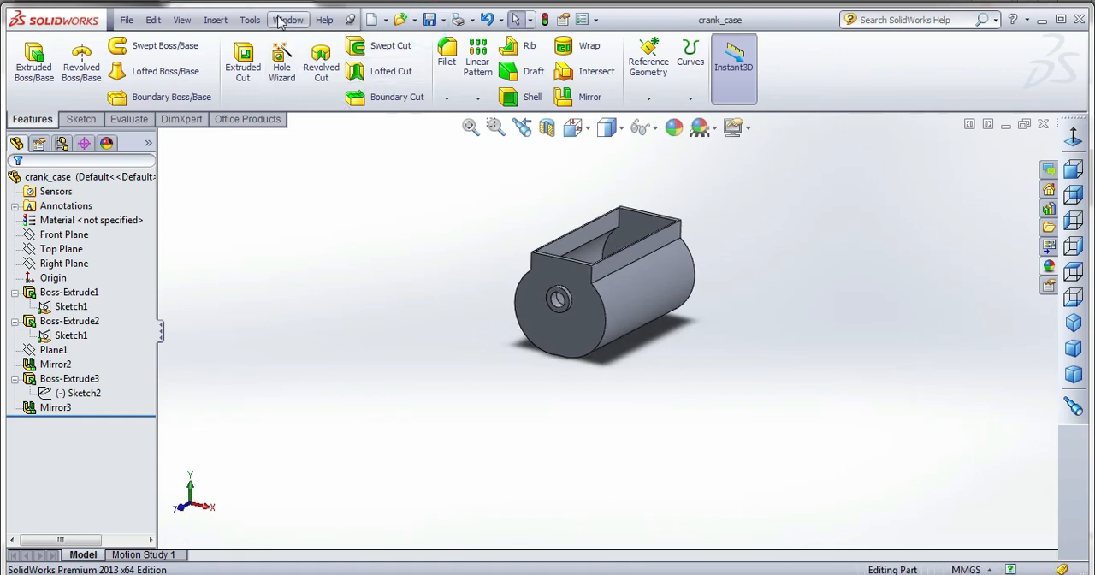
# Switch to the Assem1 assembly and make the engine_block and crank_case components transparent.
pyautogui.click(287, 19)
pyautogui.click(333, 289)
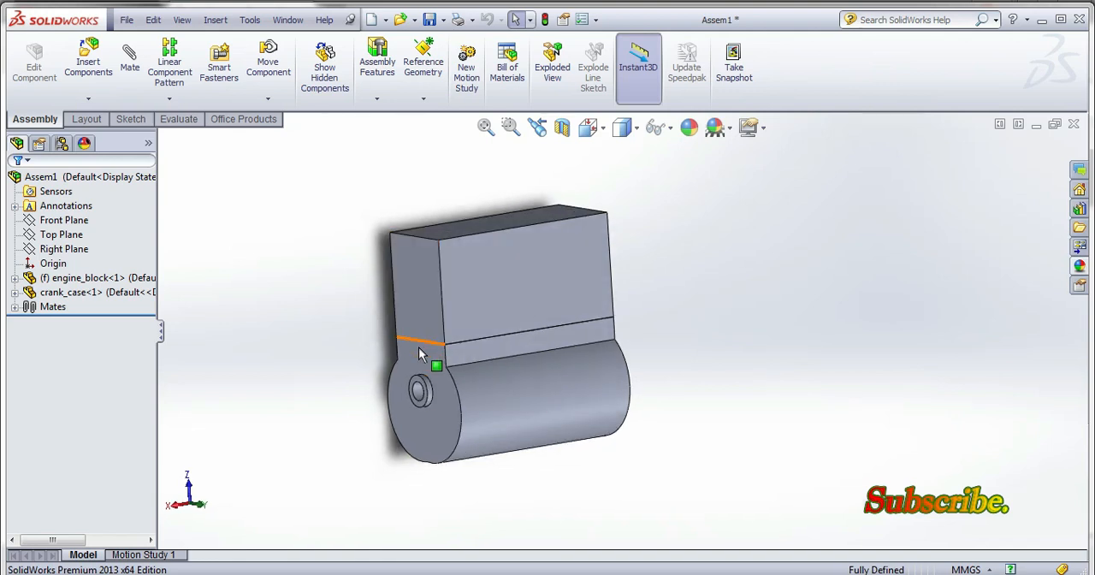
pyautogui.click(123, 294)
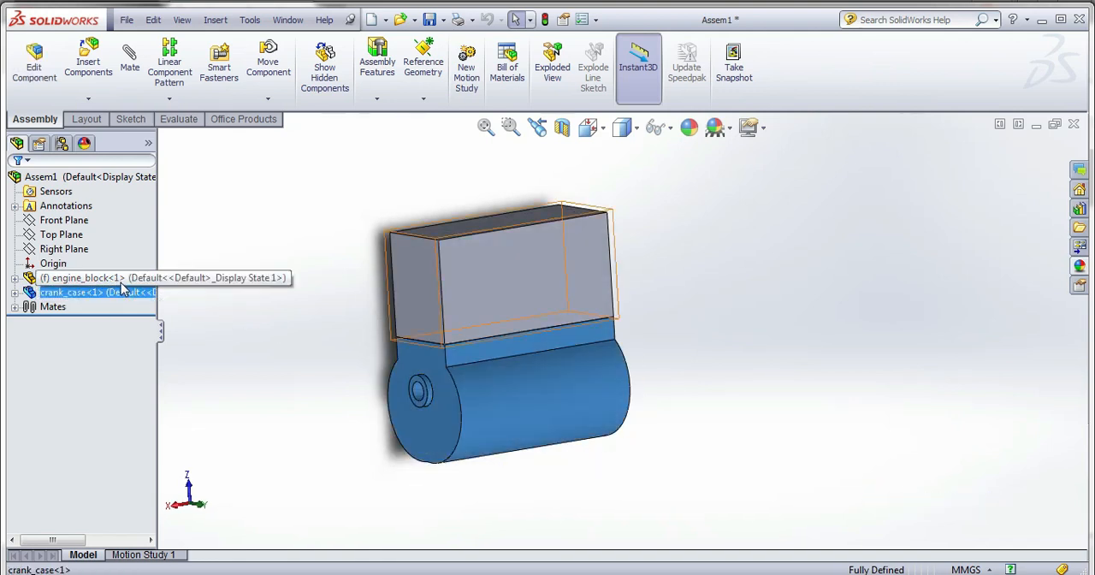
pyautogui.keyDown('ctrl'); pyautogui.click(112, 278); pyautogui.keyUp('ctrl')
pyautogui.rightClick(123, 284)
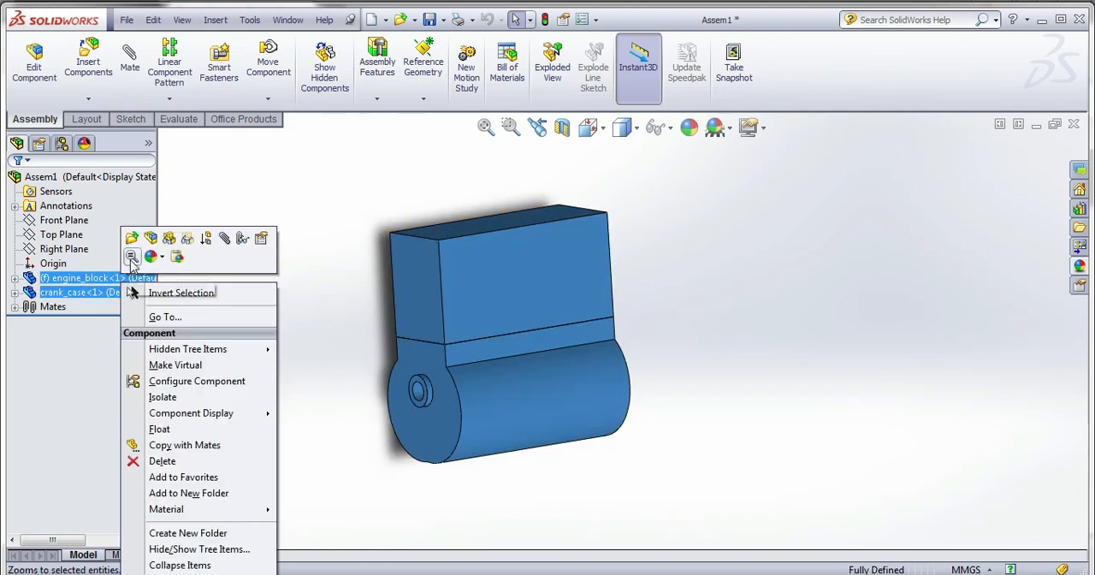
pyautogui.click(186, 240)
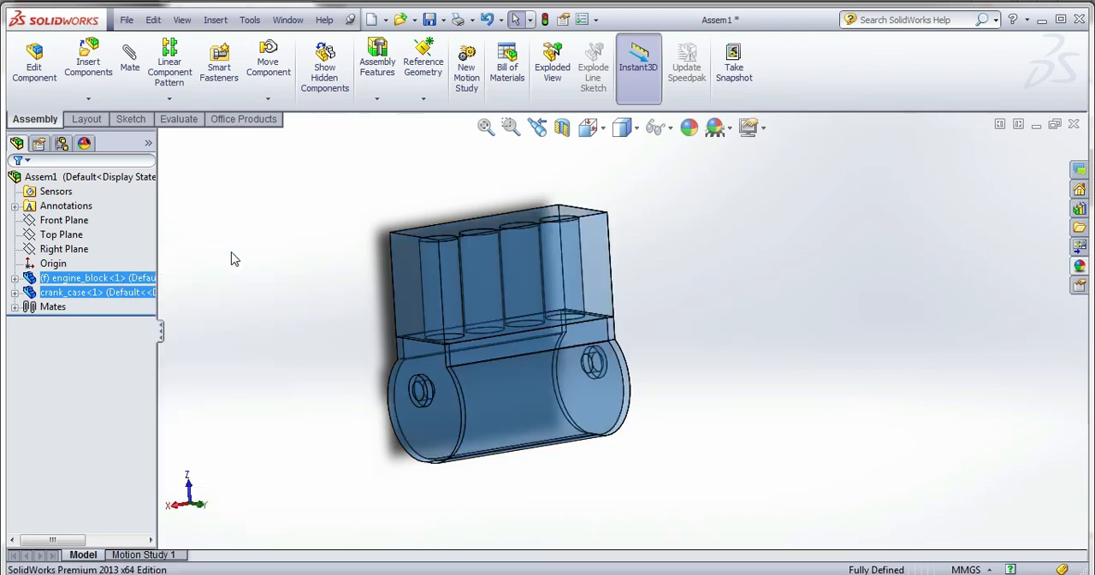
pyautogui.click(291, 260)
# Insert connecting_rod_bottom, connecting_rod_top, crank_shaft, pin, pin_2 and piston from the piston_cylinder_assembly folder and place them beside the engine block.
pyautogui.moveTo(357, 282)
pyautogui.mouseDown(button='middle')
pyautogui.moveTo(354, 244)
pyautogui.moveTo(356, 283)
pyautogui.mouseUp(button='middle')
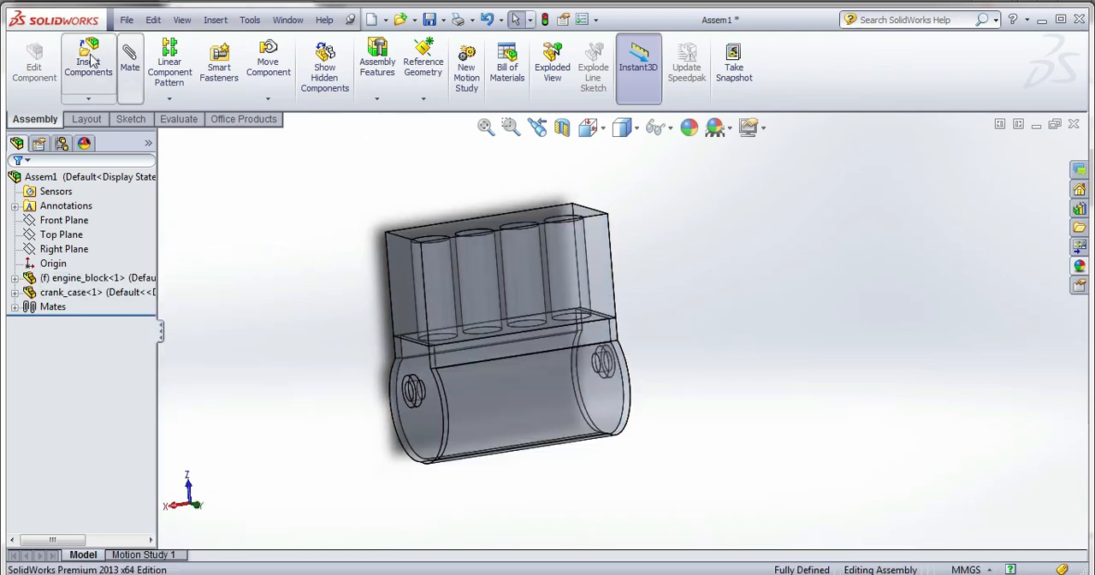
pyautogui.click(93, 60)
pyautogui.click(86, 463)
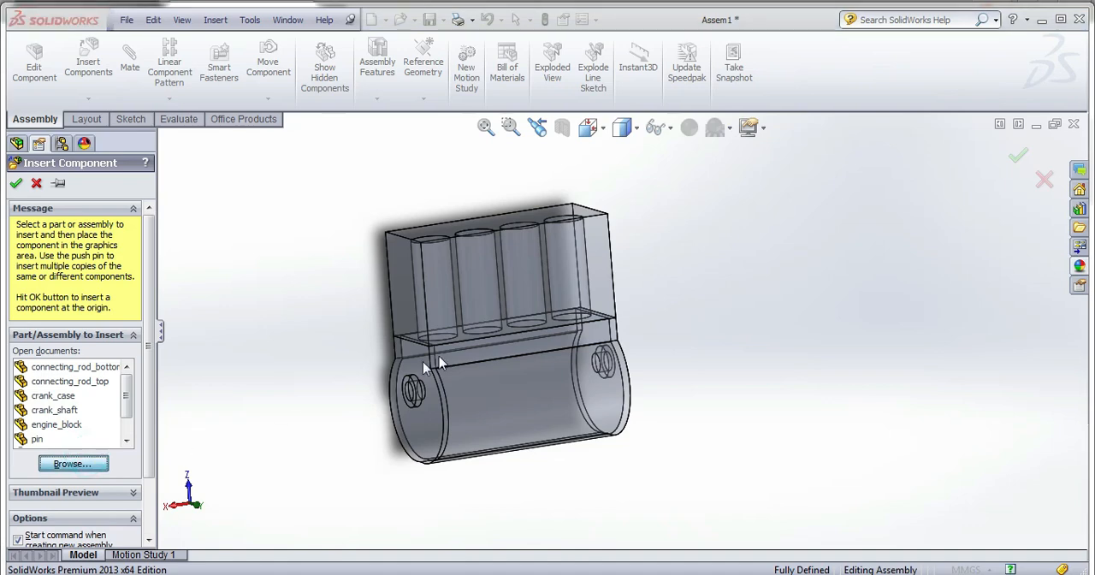
pyautogui.click(627, 256)
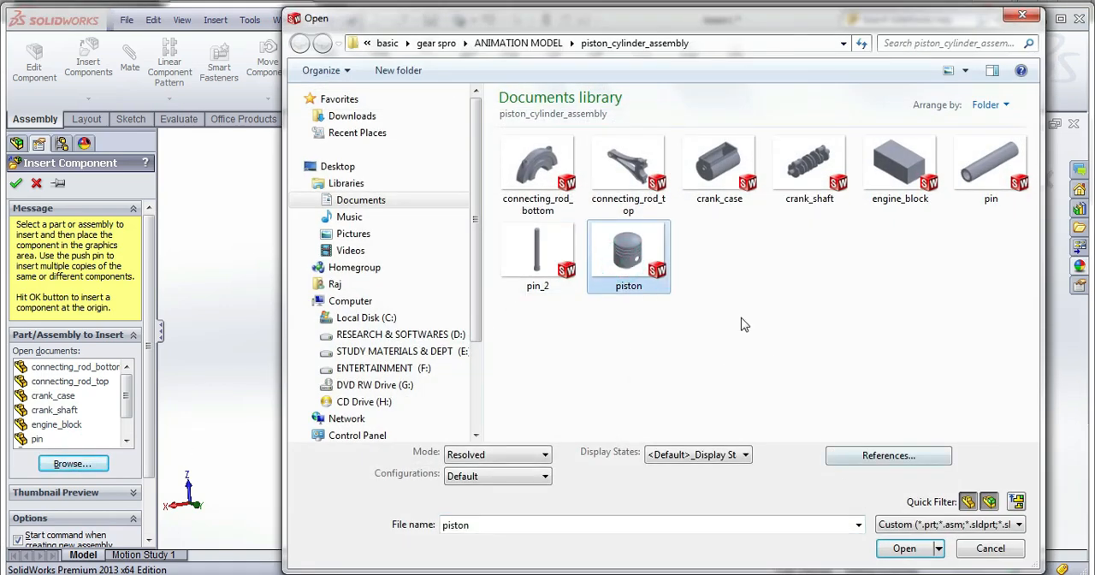
pyautogui.keyDown('ctrl'); pyautogui.click(553, 193); pyautogui.keyUp('ctrl')
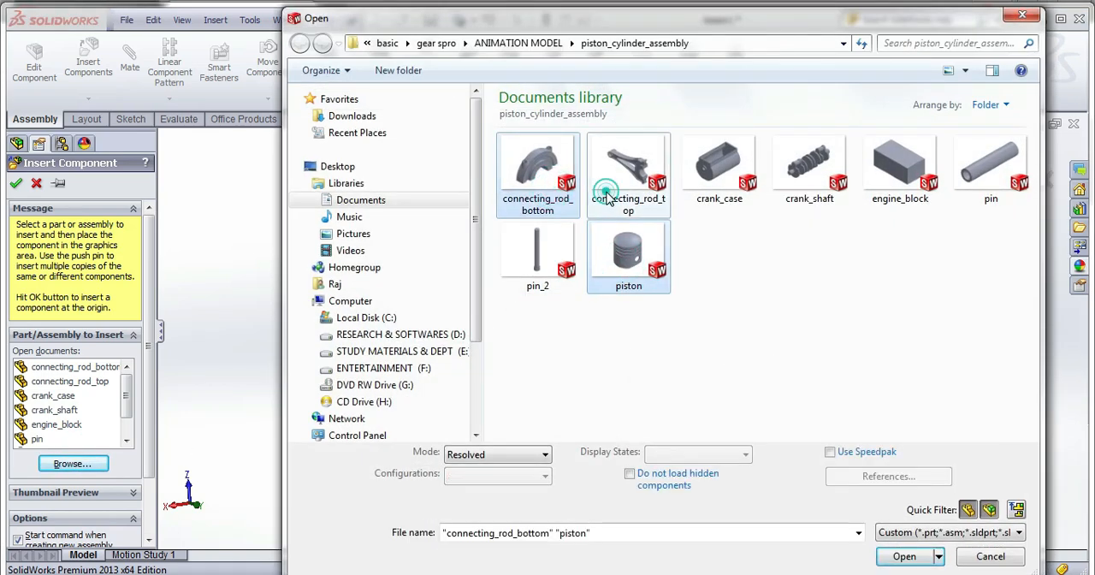
pyautogui.keyDown('ctrl'); pyautogui.click(623, 190); pyautogui.keyUp('ctrl')
pyautogui.keyDown('ctrl'); pyautogui.click(797, 190); pyautogui.keyUp('ctrl')
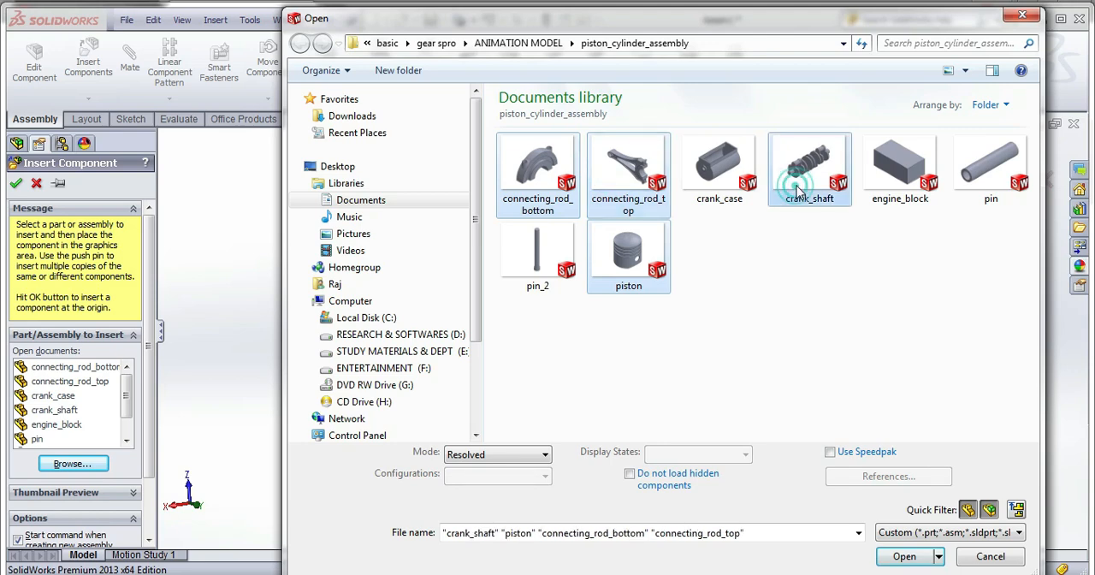
pyautogui.keyDown('ctrl'); pyautogui.click(968, 184); pyautogui.keyUp('ctrl')
pyautogui.keyDown('ctrl'); pyautogui.click(561, 282); pyautogui.keyUp('ctrl')
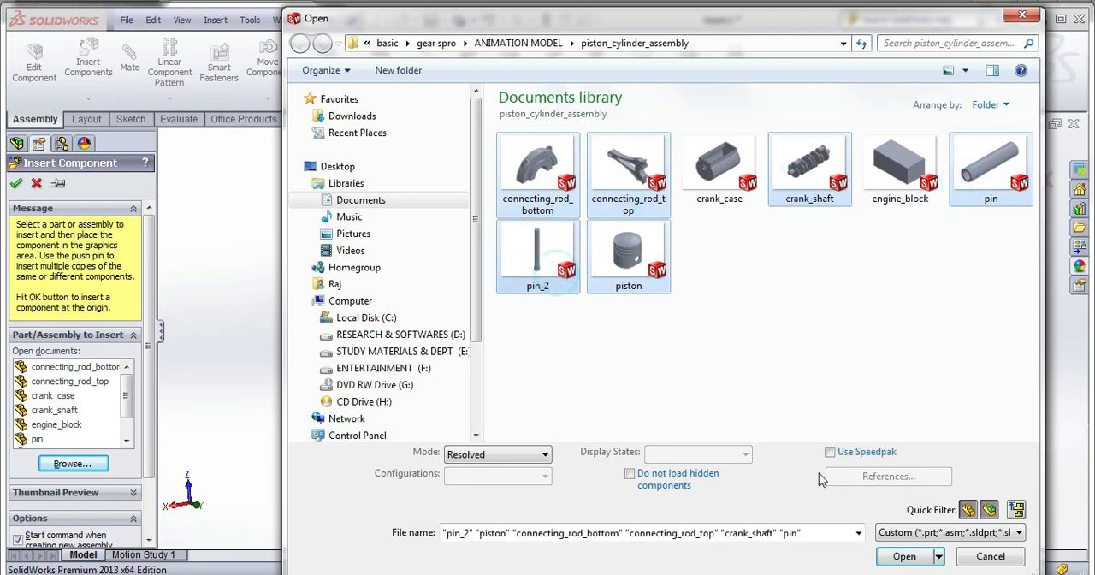
pyautogui.click(904, 557)
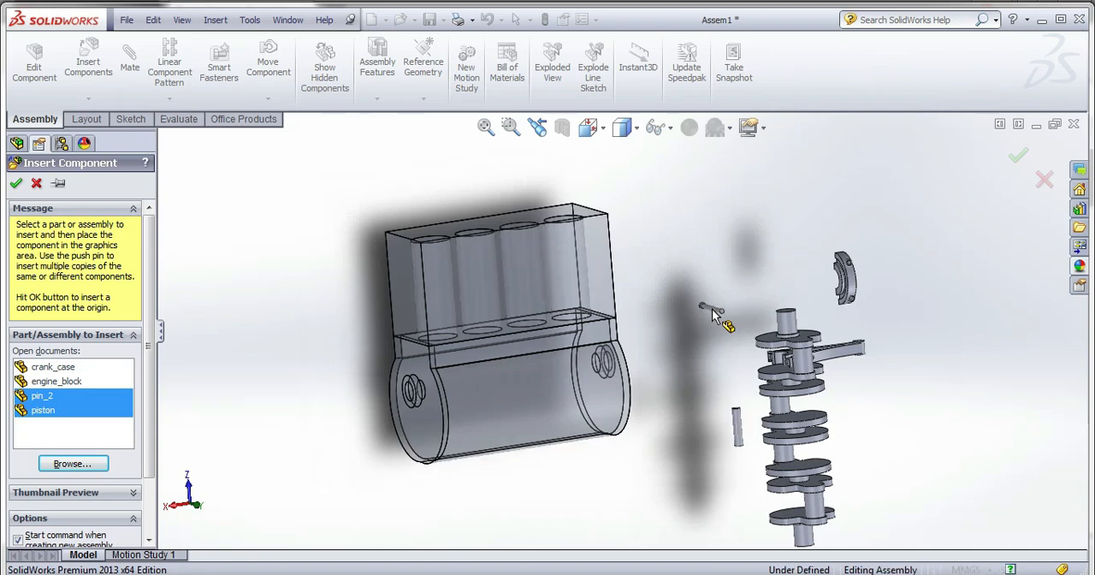
pyautogui.click(697, 367)
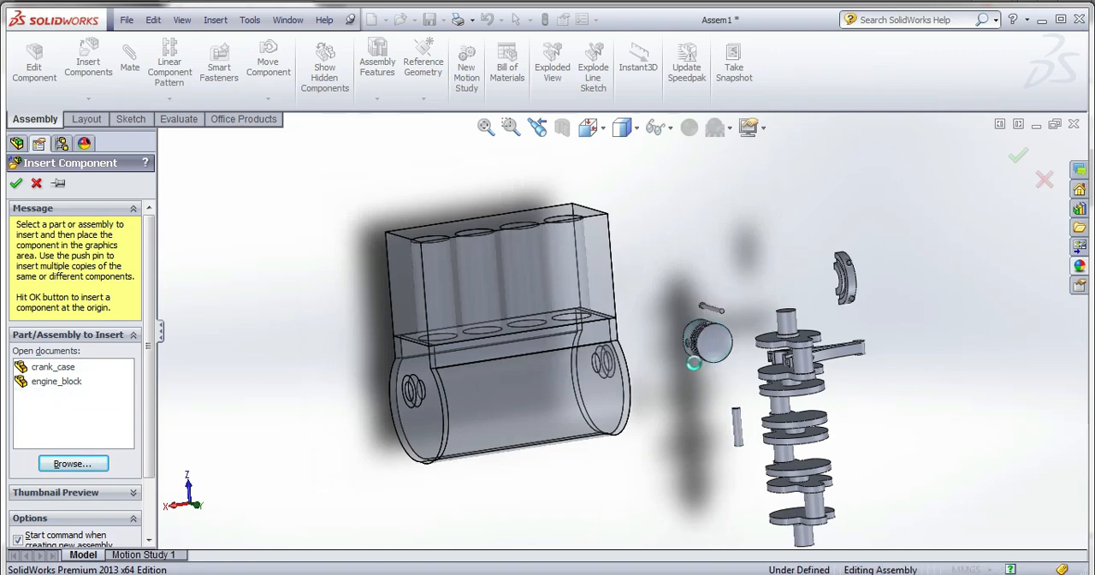
# Hide the crank_case component to expose the underside of the engine block.
pyautogui.scroll(-3, 698, 368)
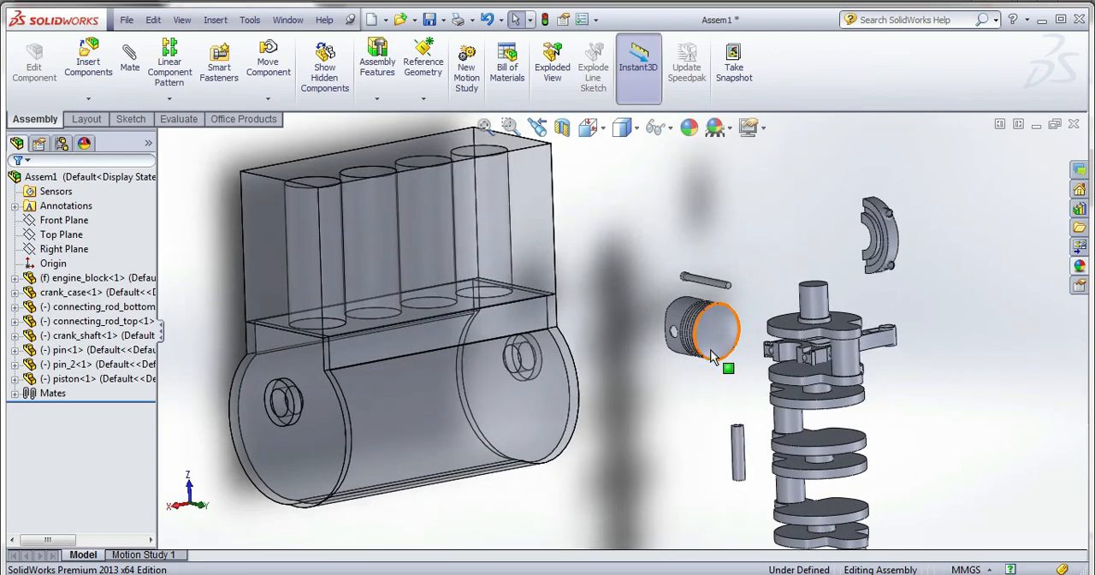
pyautogui.click(684, 329)
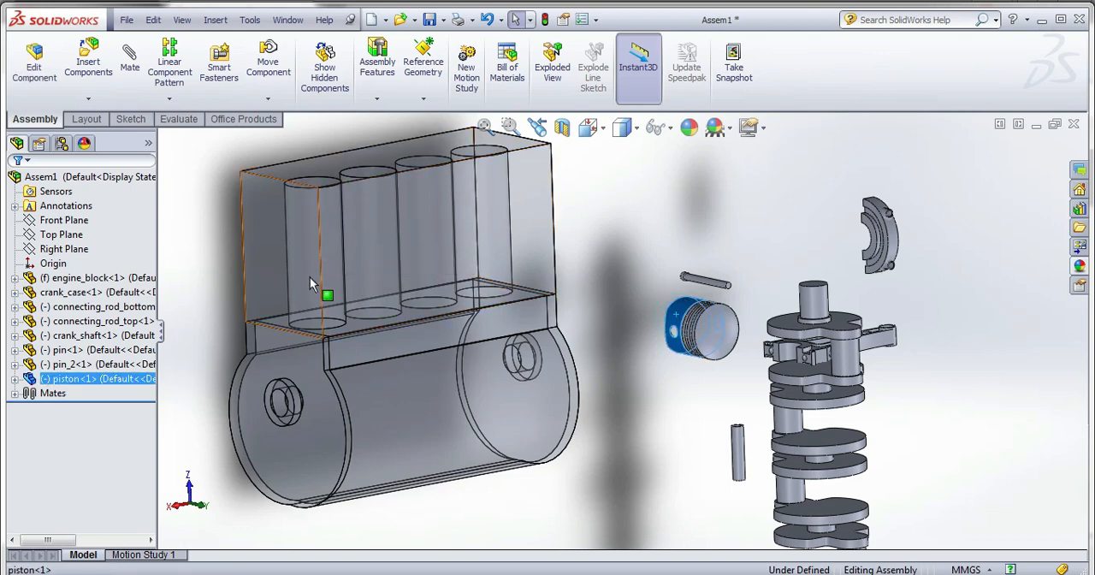
pyautogui.scroll(2, 356, 322)
pyautogui.moveTo(394, 313)
pyautogui.mouseDown(button='middle')
pyautogui.moveTo(394, 289)
pyautogui.moveTo(395, 314)
pyautogui.mouseUp(button='middle')
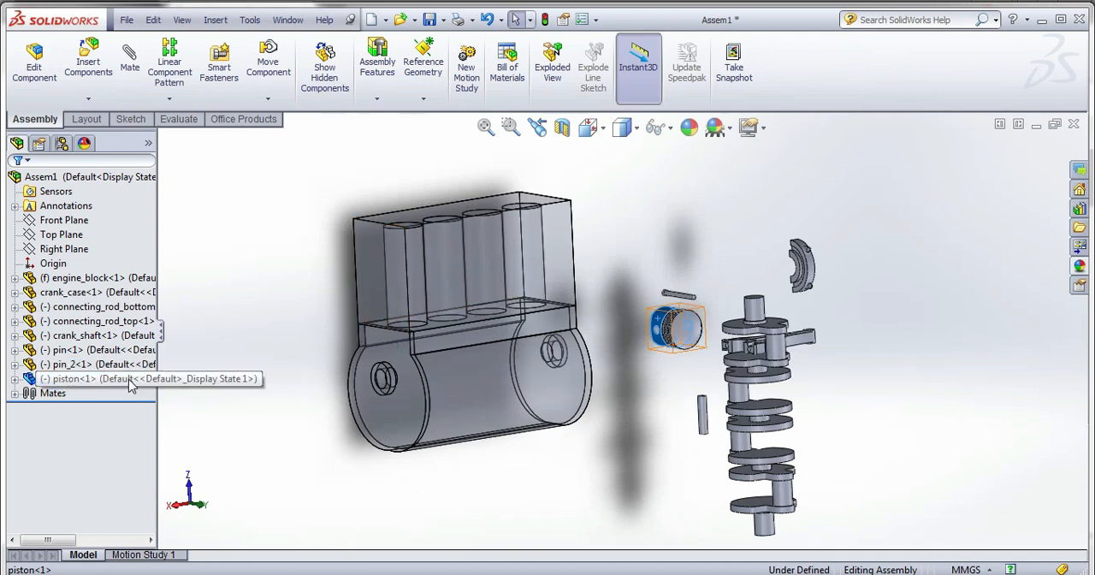
pyautogui.rightClick(106, 291)
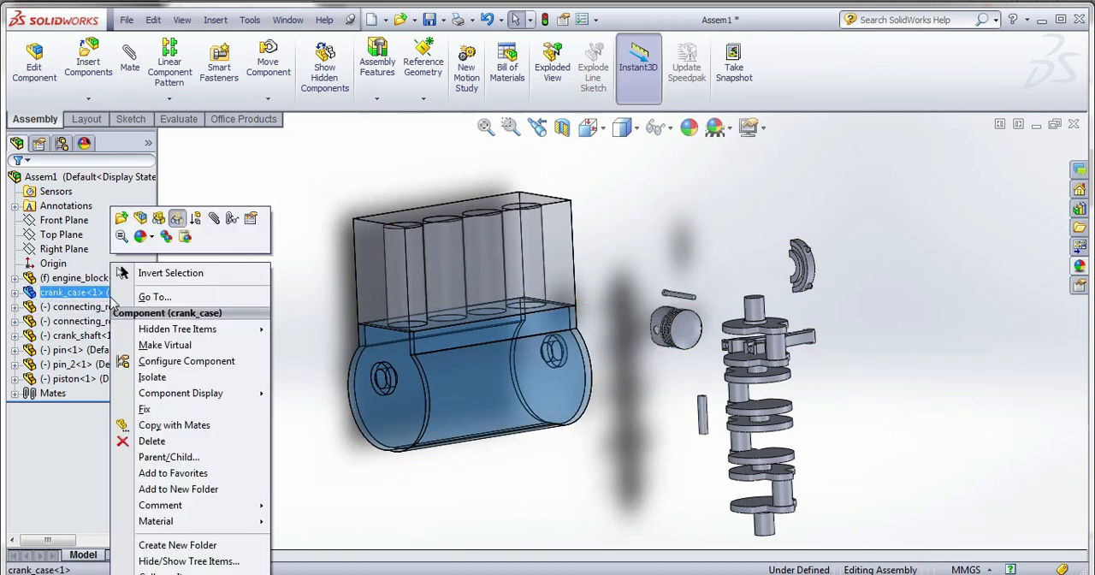
pyautogui.click(158, 218)
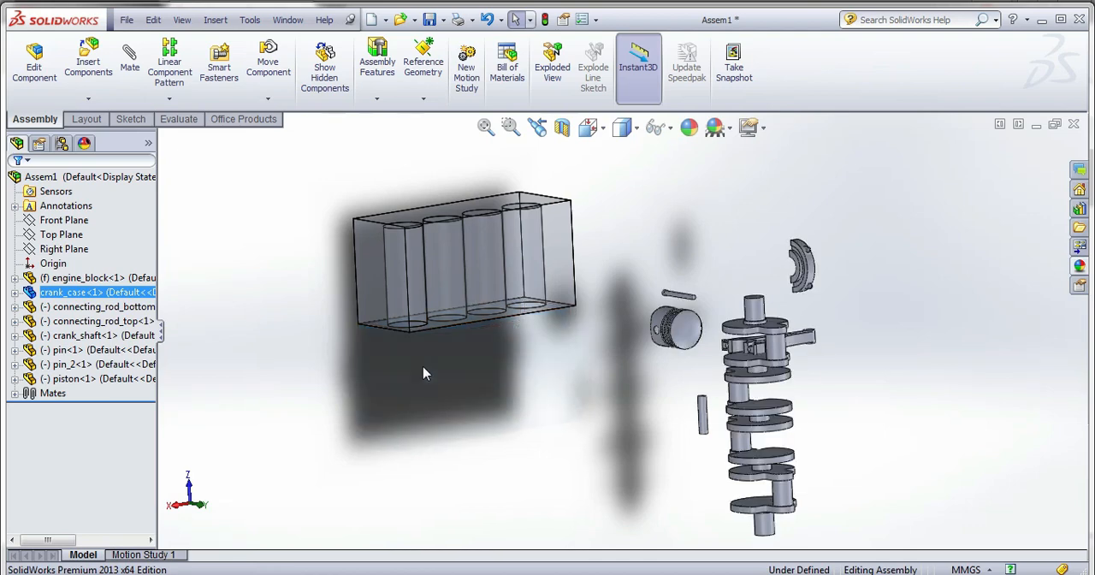
# Add a concentric mate between the engine block's end cylinder bore and the outer face of the piston.
pyautogui.moveTo(425, 373); pyautogui.dragTo(565, 200, button='middle')
pyautogui.click(660, 342)
pyautogui.scroll(-2, 502, 207)
pyautogui.scroll(-1, 503, 214)
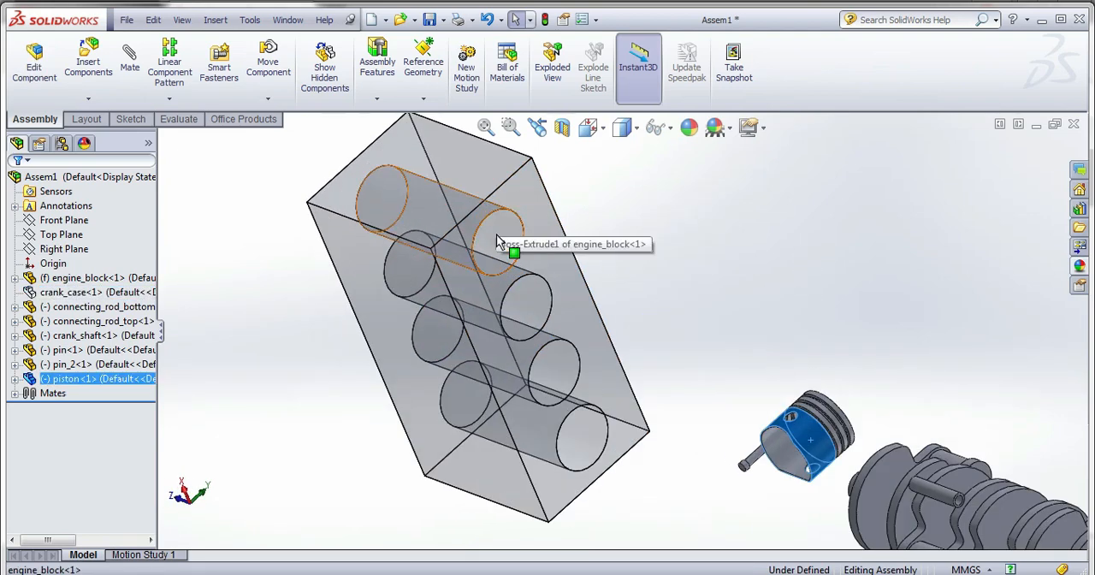
pyautogui.click(502, 239)
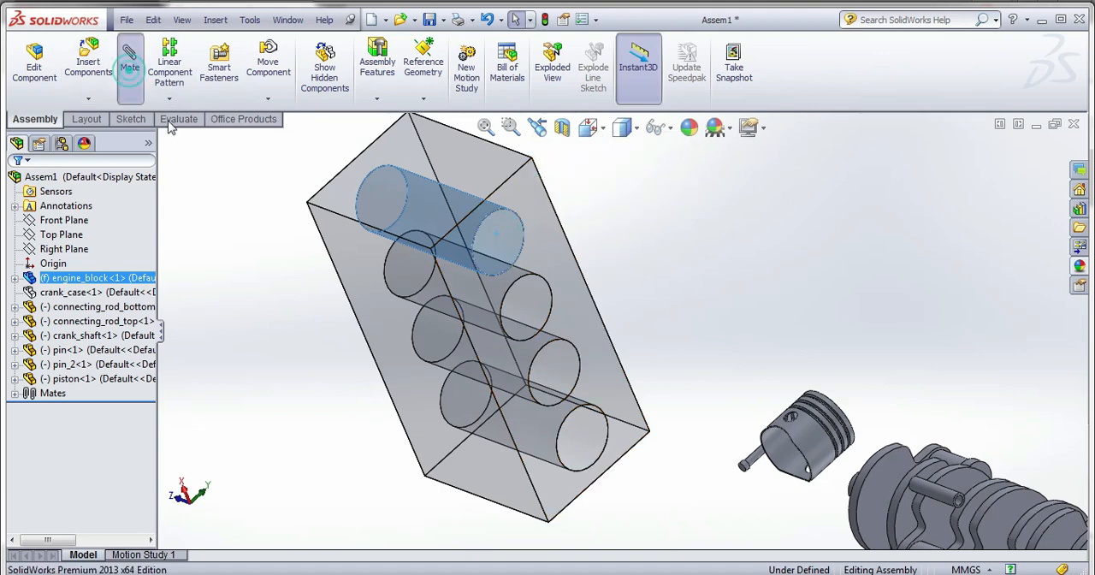
pyautogui.click(129, 62)
pyautogui.click(811, 441)
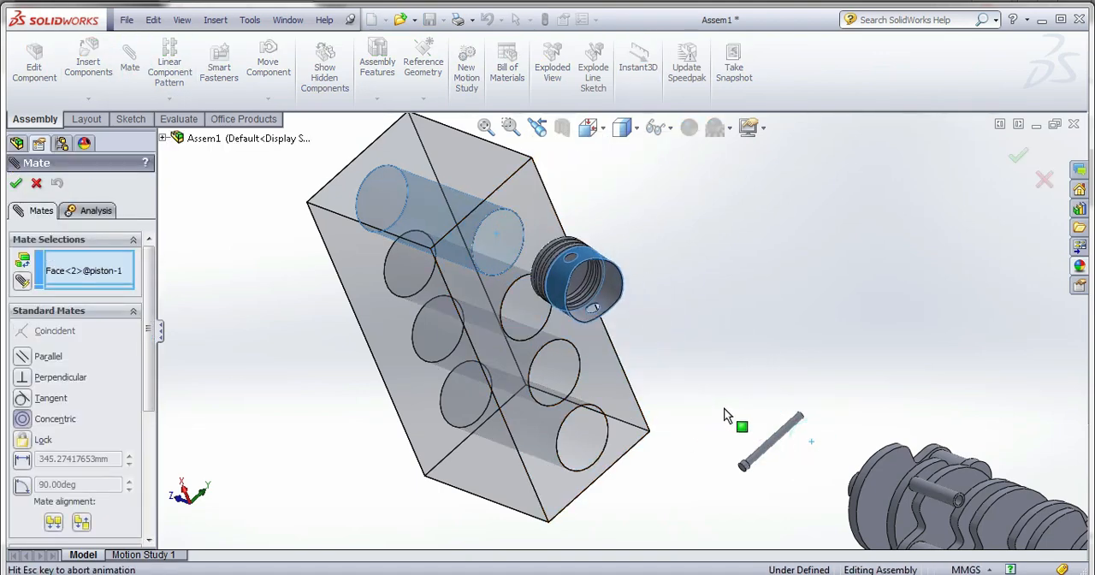
pyautogui.click(925, 434)
# Add a concentric mate between the pin's cylindrical face and the piston's pin hole, and finish mating.
pyautogui.scroll(3, 688, 353)
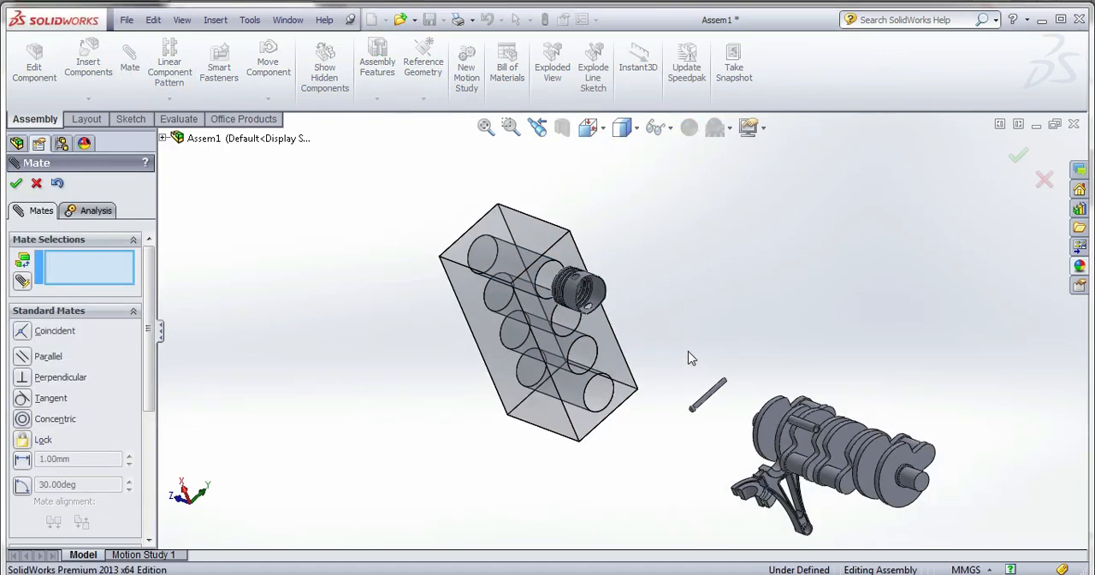
pyautogui.moveTo(688, 353); pyautogui.dragTo(564, 495, button='middle')
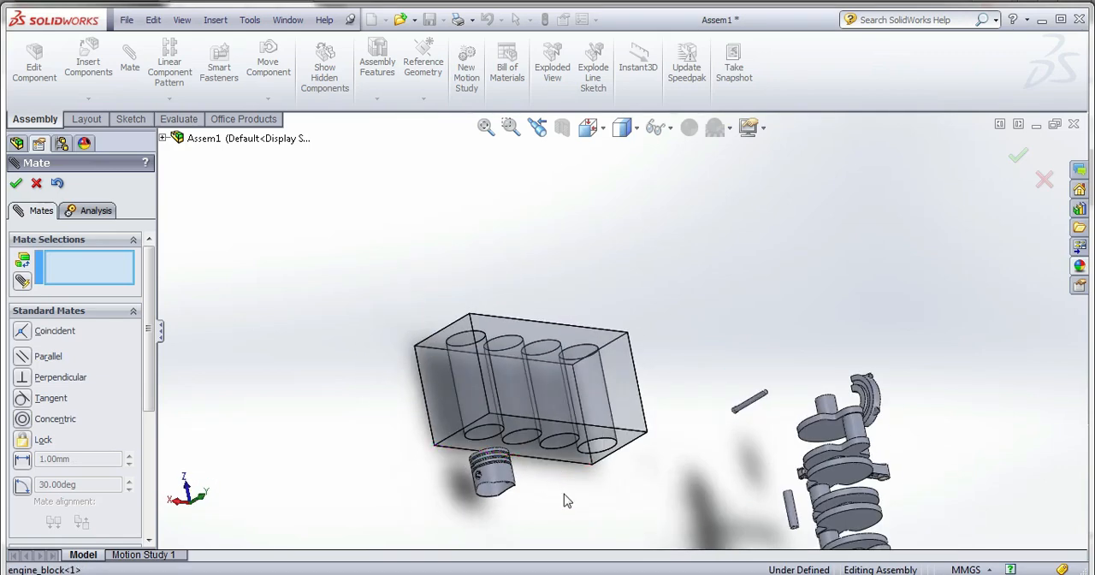
pyautogui.click(792, 514)
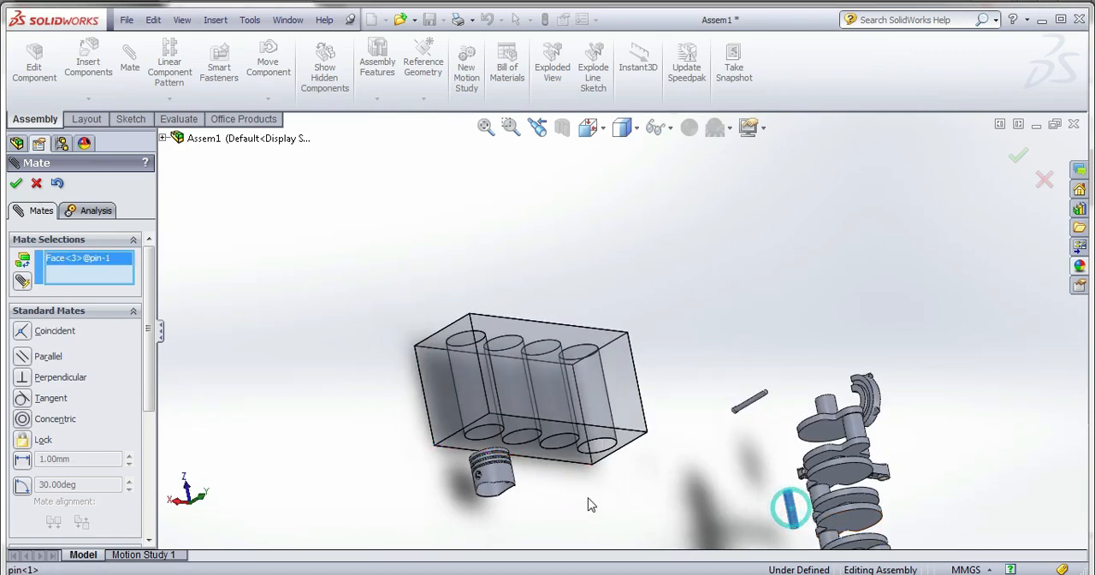
pyautogui.scroll(-6, 508, 479)
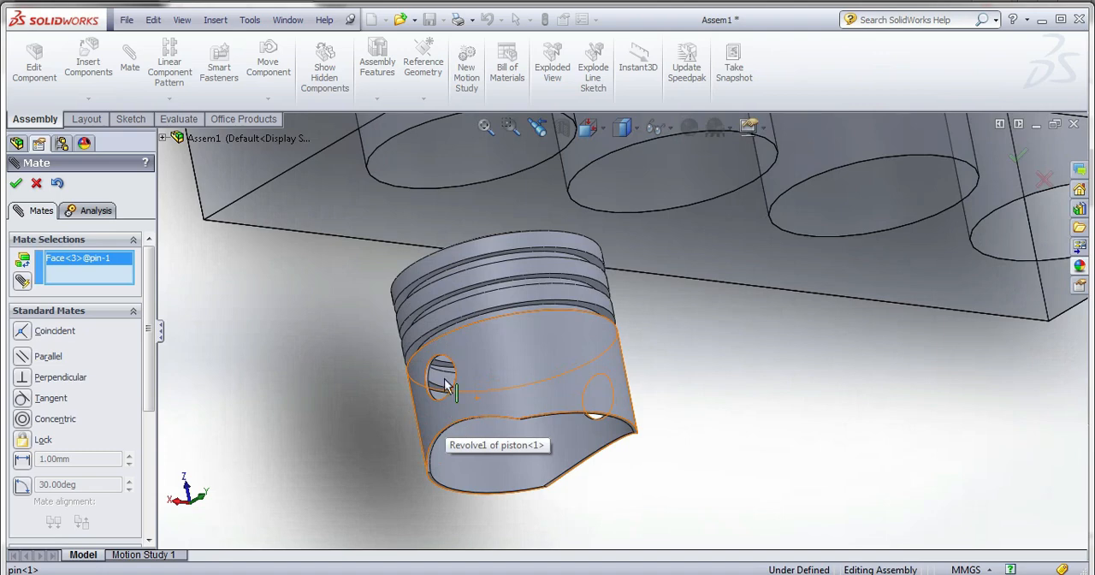
pyautogui.scroll(-5, 444, 378)
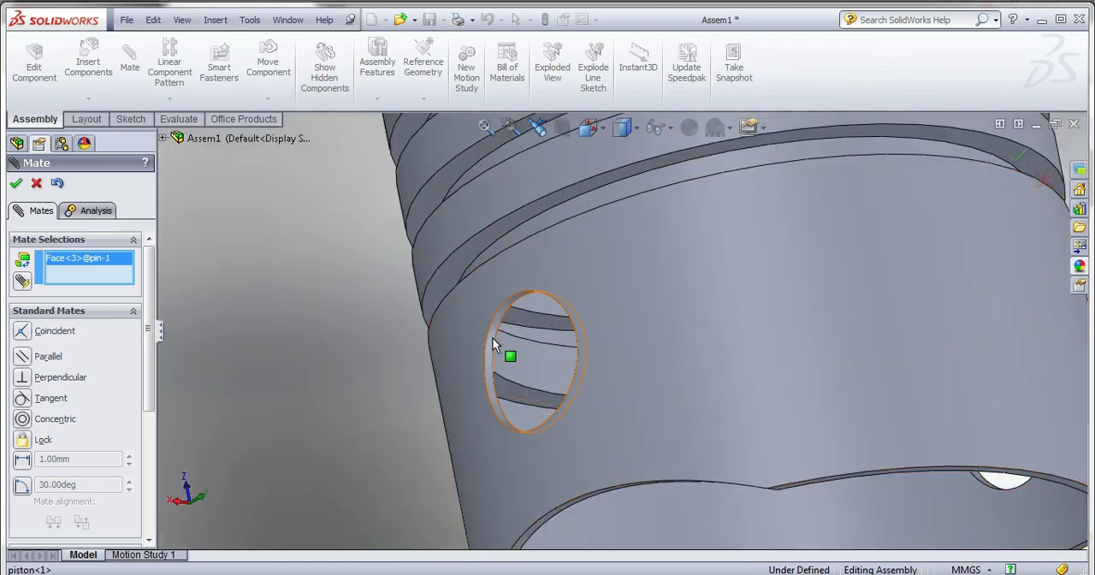
pyautogui.click(492, 338)
pyautogui.scroll(5, 496, 342)
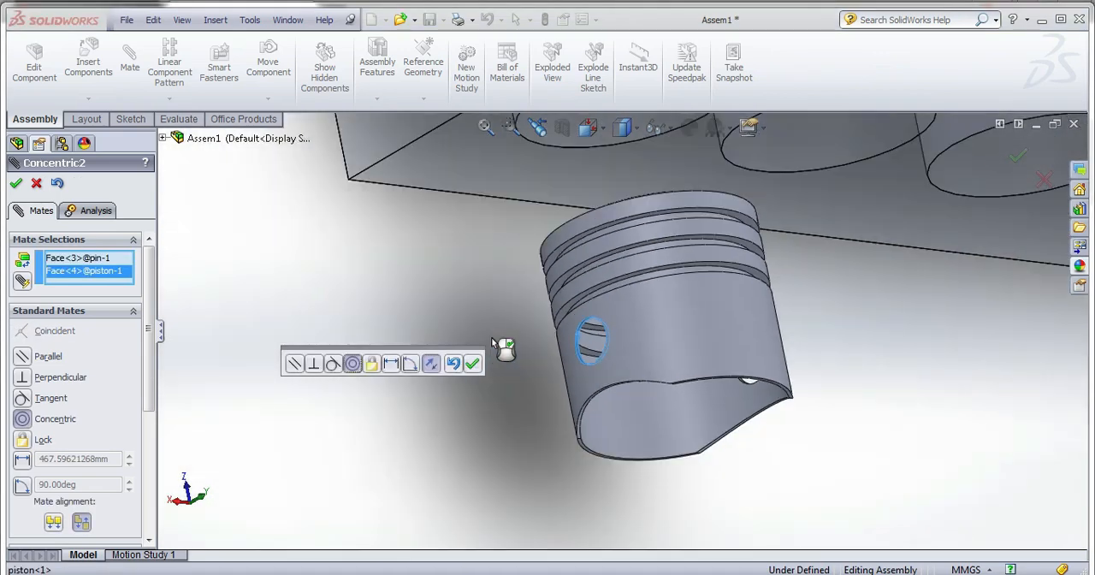
pyautogui.scroll(3, 494, 342)
pyautogui.click(472, 363)
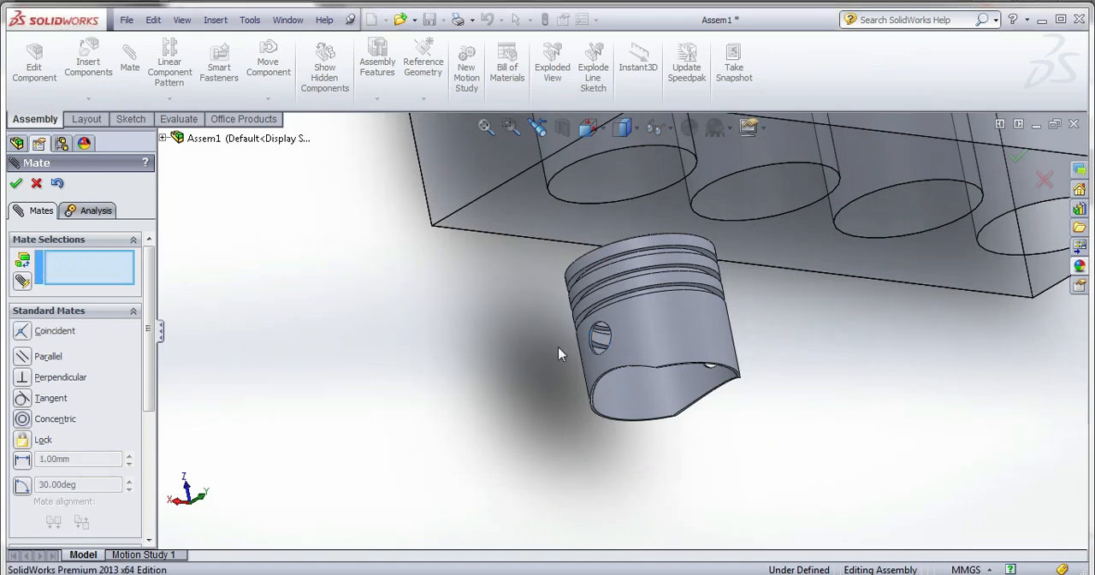
pyautogui.scroll(-5, 599, 342)
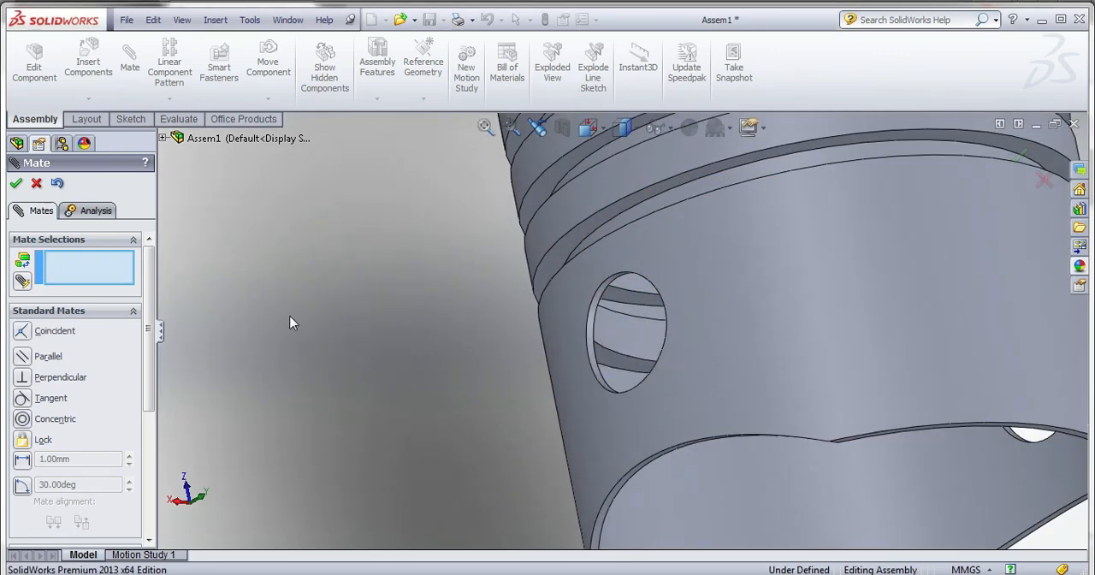
pyautogui.click(36, 183)
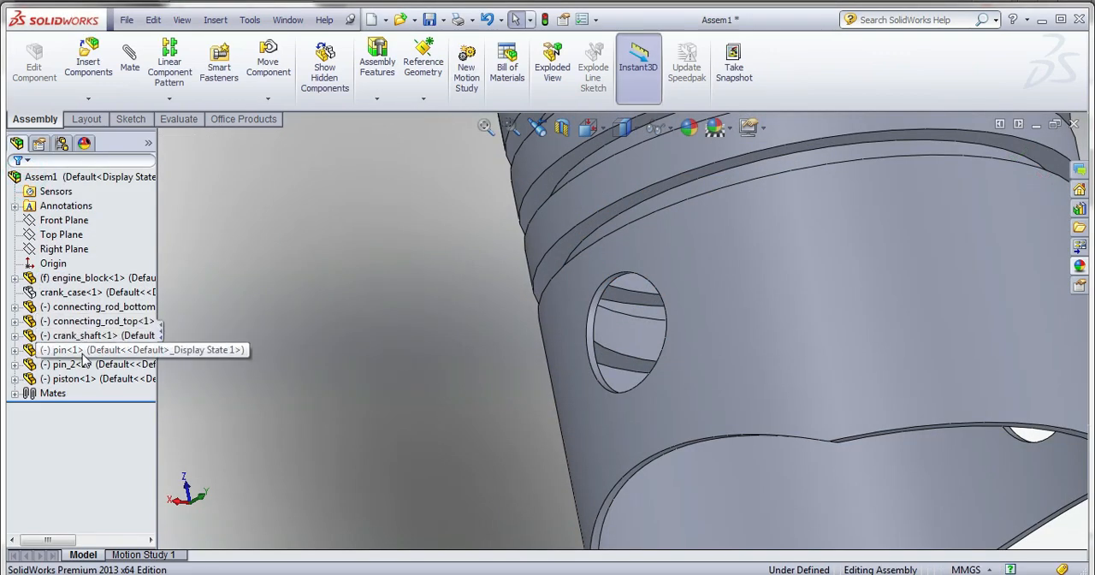
# Open the piston part from the assembly and start a sketch on its Right Plane.
pyautogui.rightClick(84, 378)
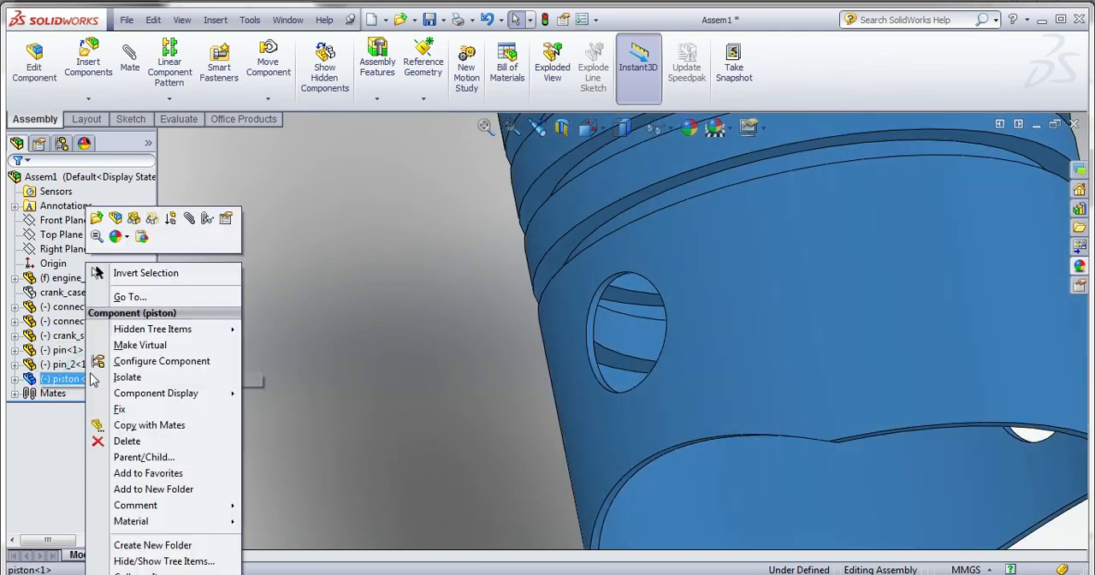
pyautogui.click(95, 220)
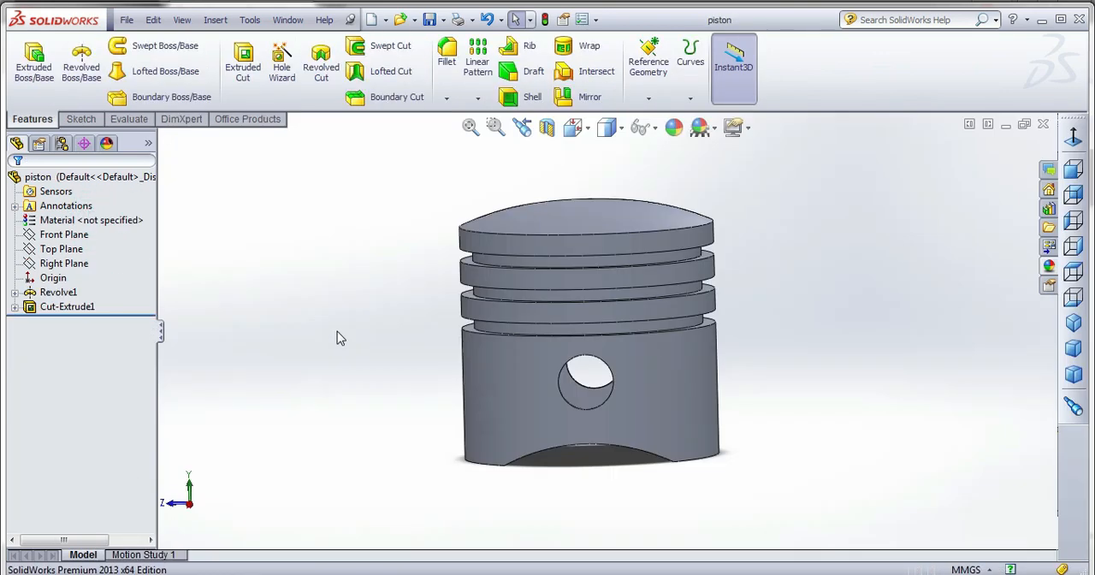
pyautogui.click(62, 249)
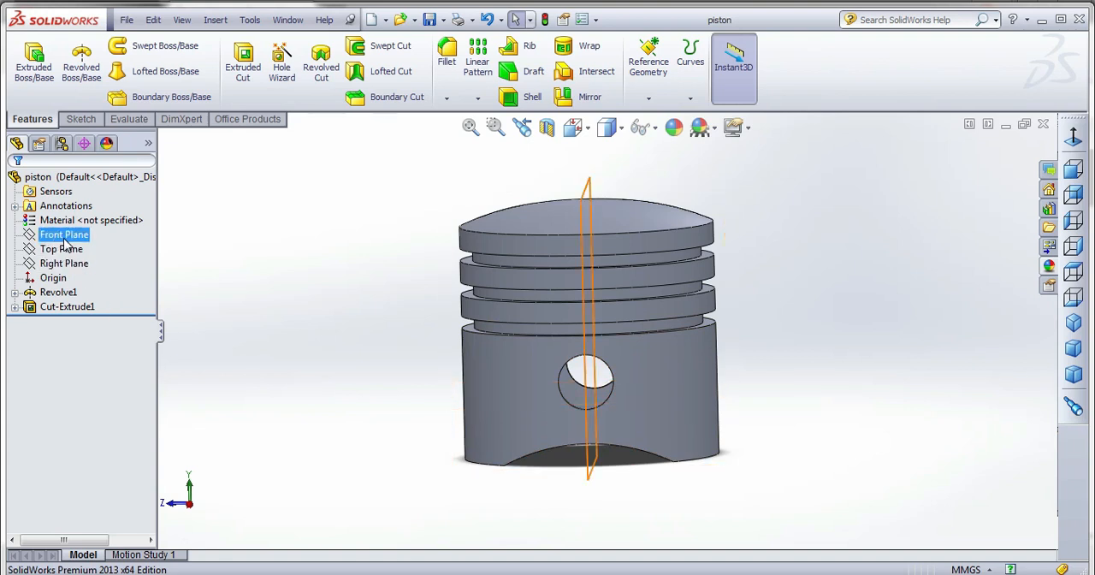
pyautogui.click(61, 235)
pyautogui.click(68, 265)
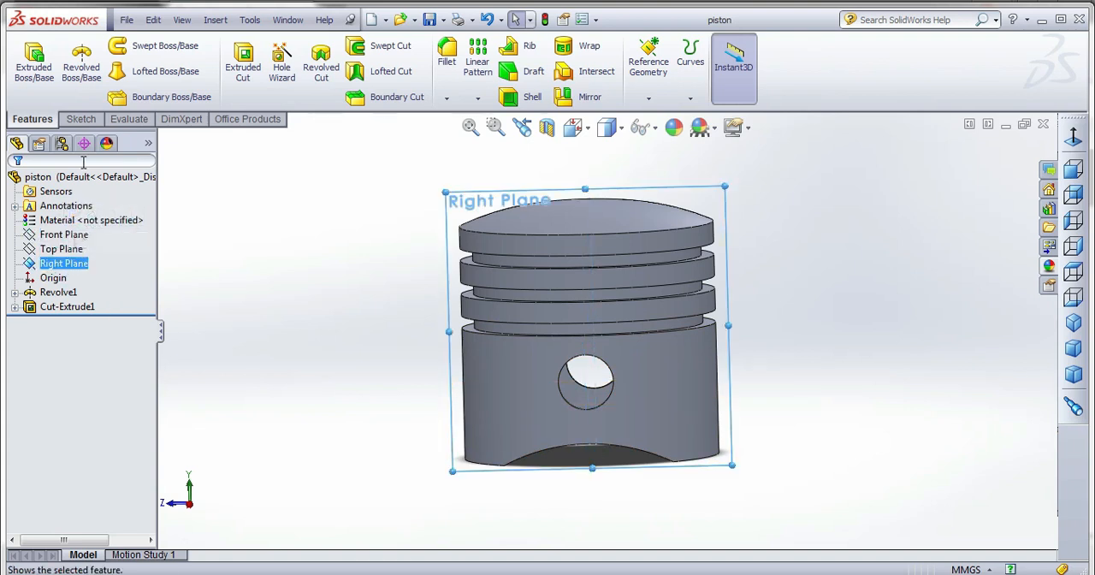
pyautogui.click(81, 119)
pyautogui.click(27, 62)
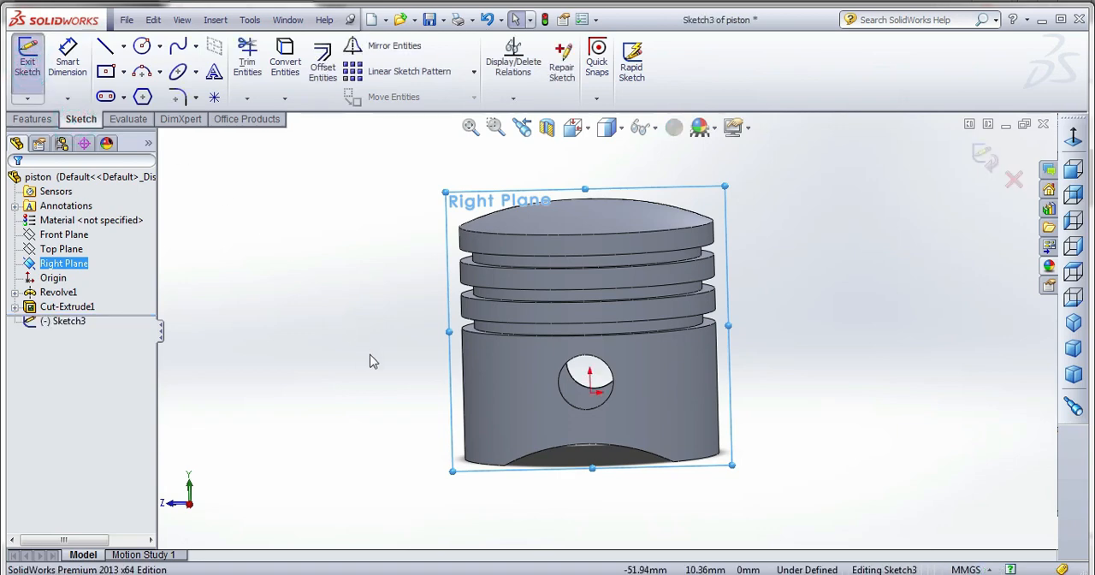
# Sketch two circles centred on the piston's pin hole, one matching the hole's edge and an outer one about 16.4 mm in diameter.
pyautogui.click(143, 47)
pyautogui.click(573, 126)
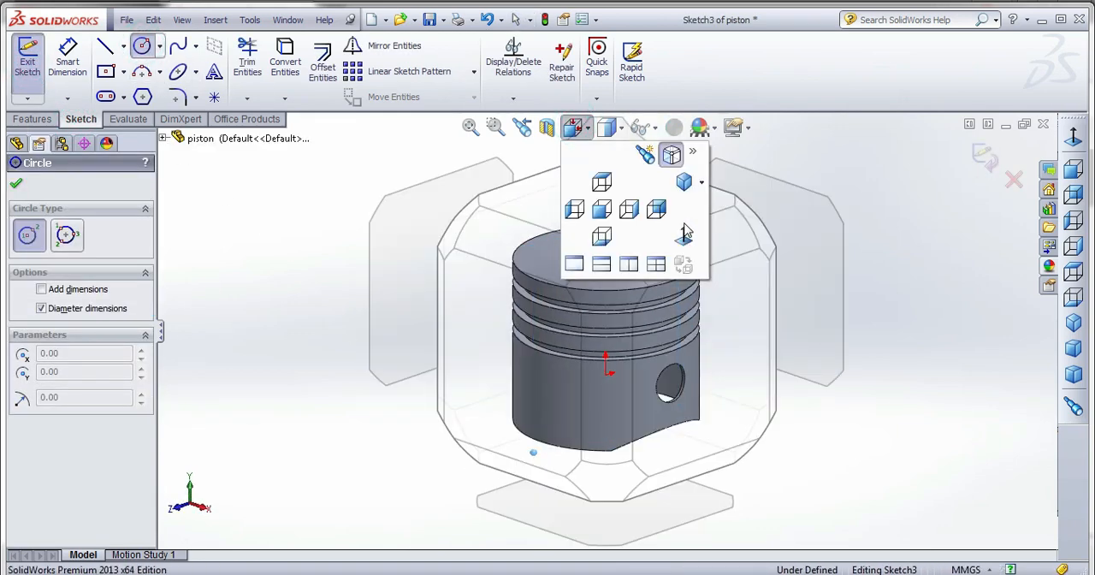
pyautogui.click(684, 229)
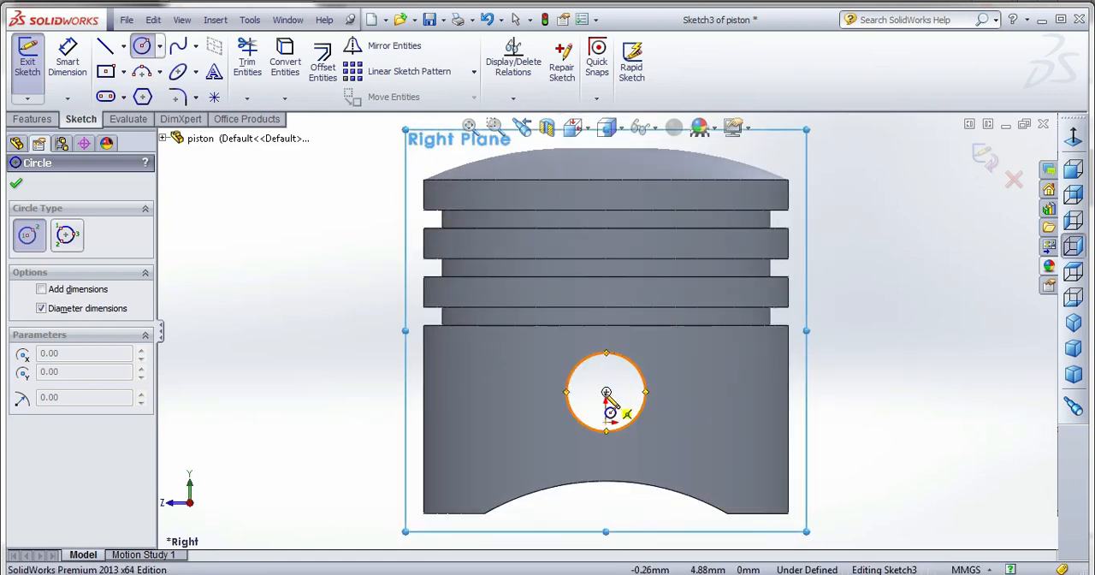
pyautogui.click(607, 392)
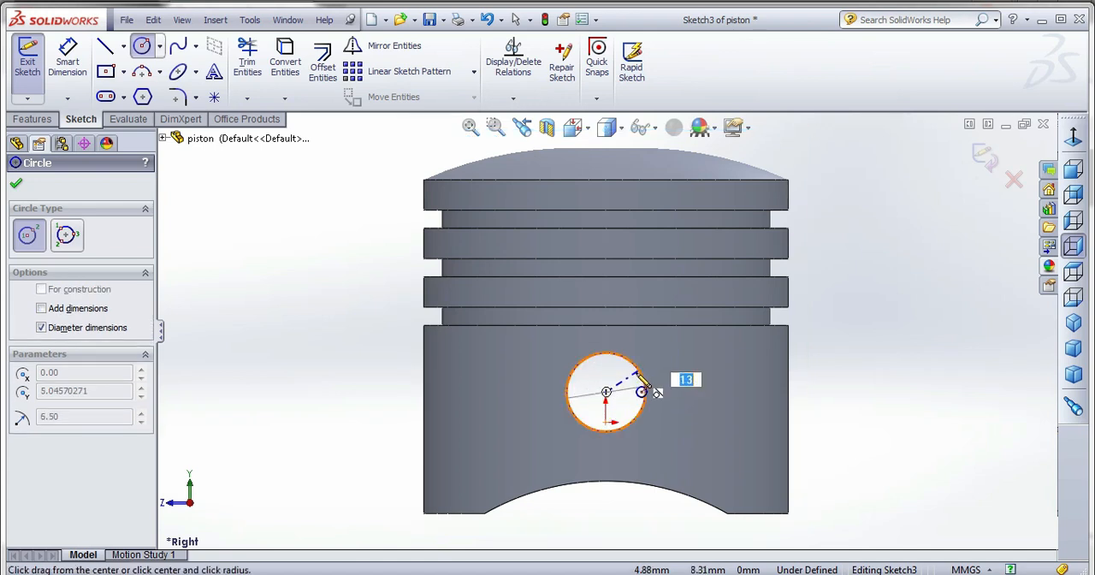
pyautogui.click(645, 392)
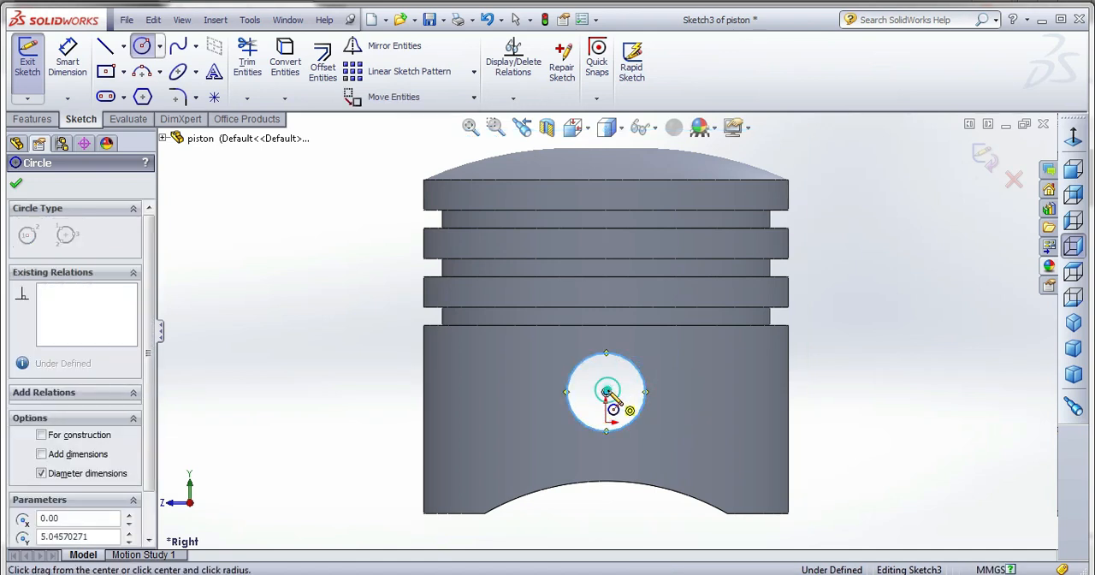
pyautogui.click(606, 393)
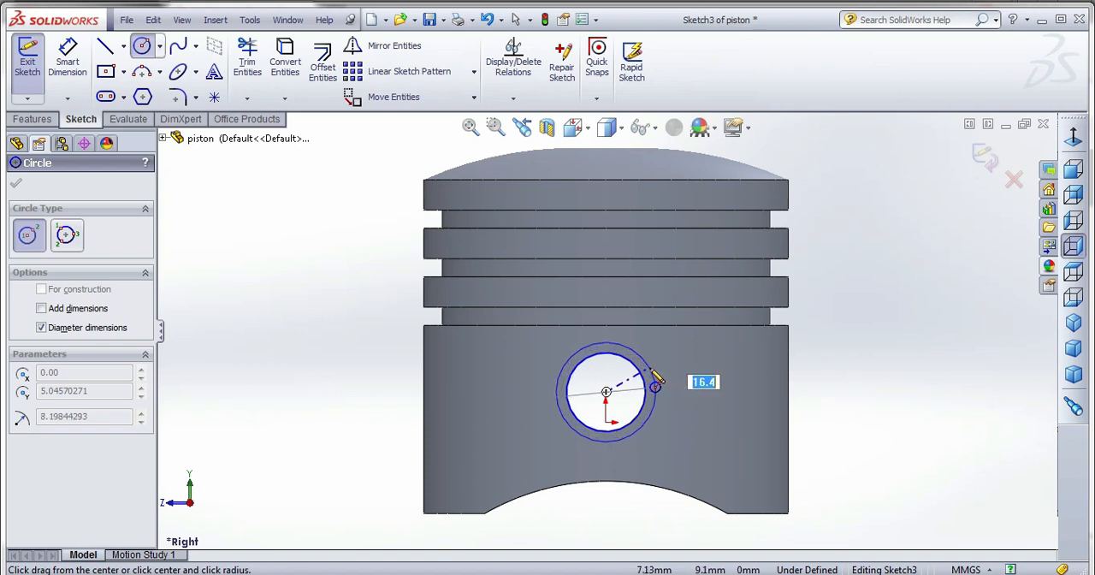
pyautogui.click(654, 386)
# Set the outer circle's diameter to 16 mm and exit the sketch.
pyautogui.click(76, 59)
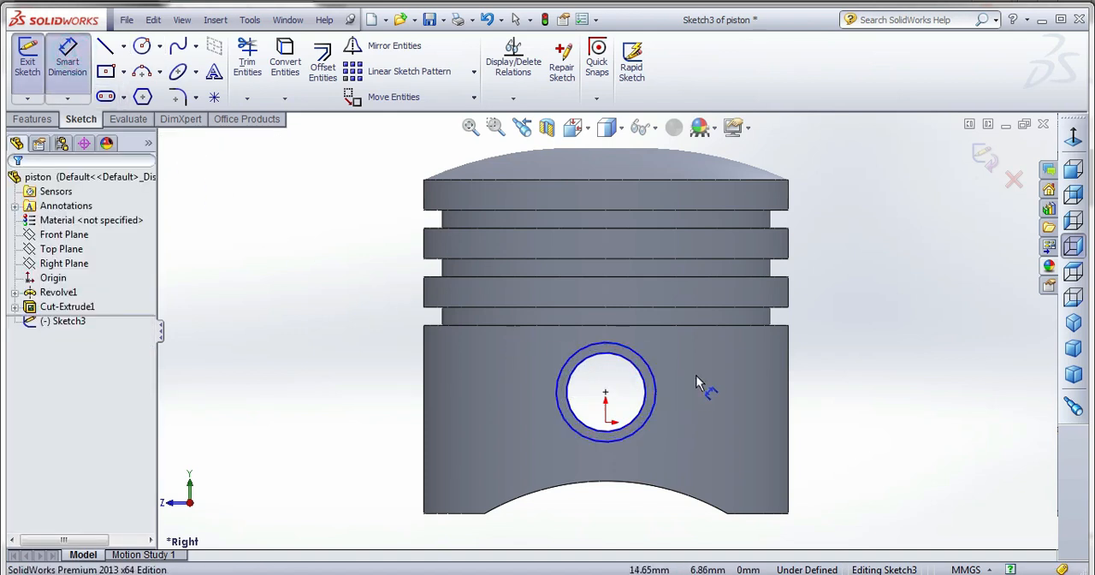
pyautogui.click(652, 373)
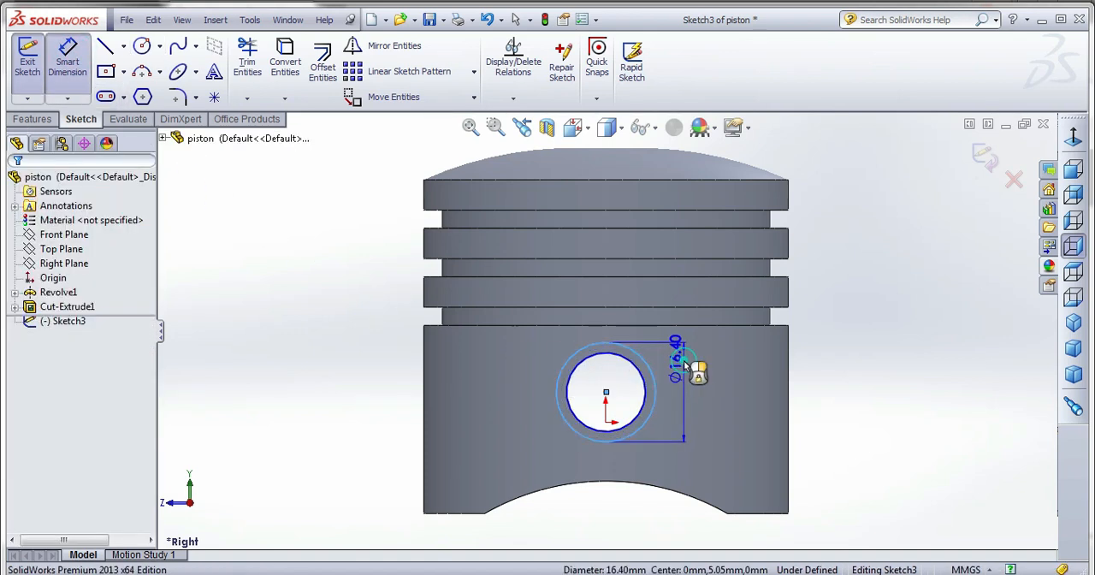
pyautogui.click(684, 359)
pyautogui.write('16.00mm')
pyautogui.press('Return')
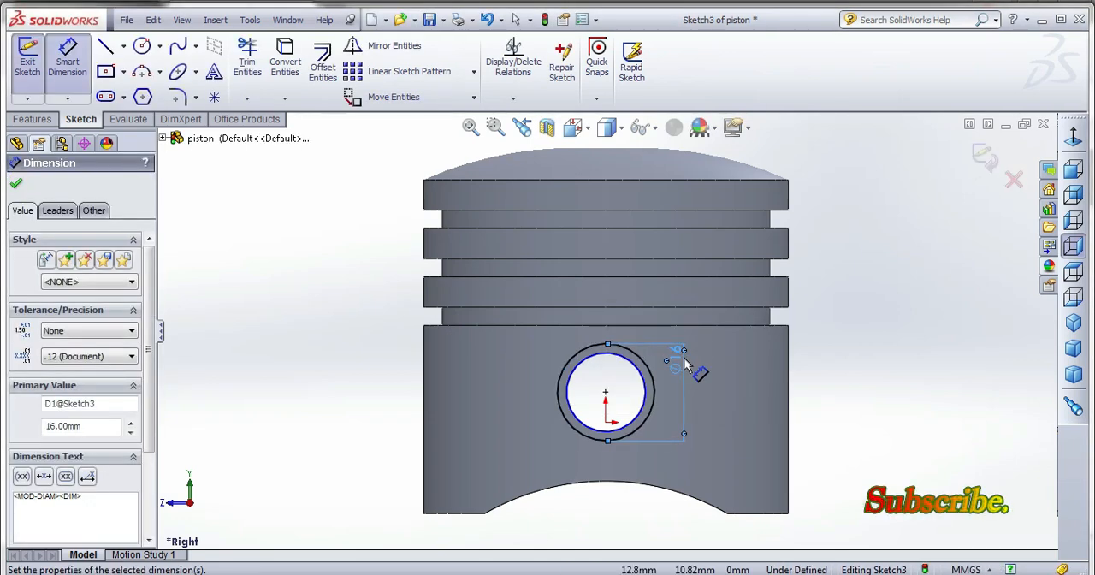
pyautogui.click(983, 155)
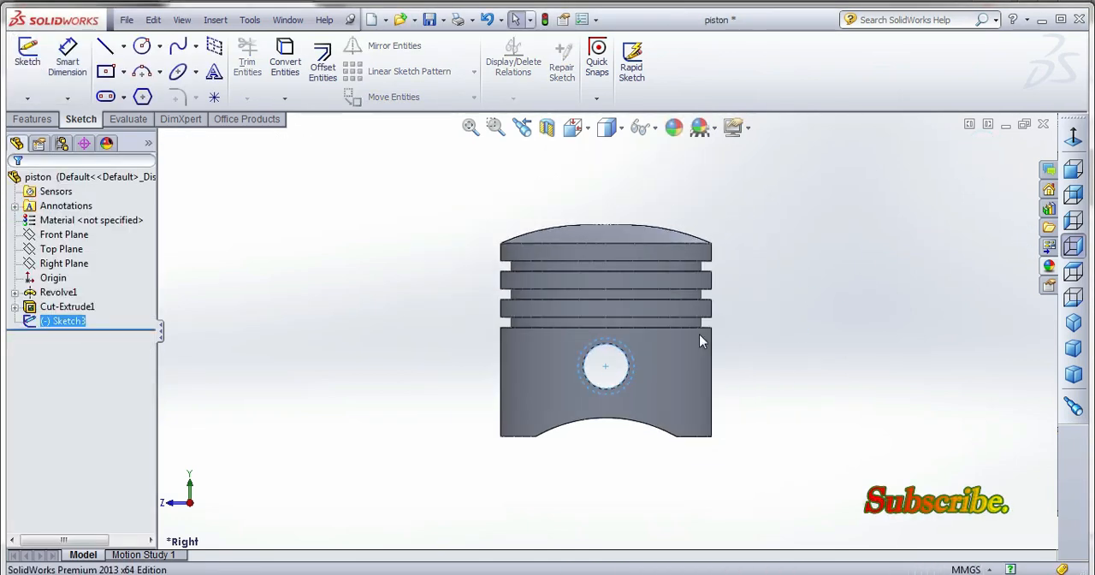
# Begin a boss extrusion of the ring sketch with Offset as its start condition.
pyautogui.click(33, 119)
pyautogui.click(34, 60)
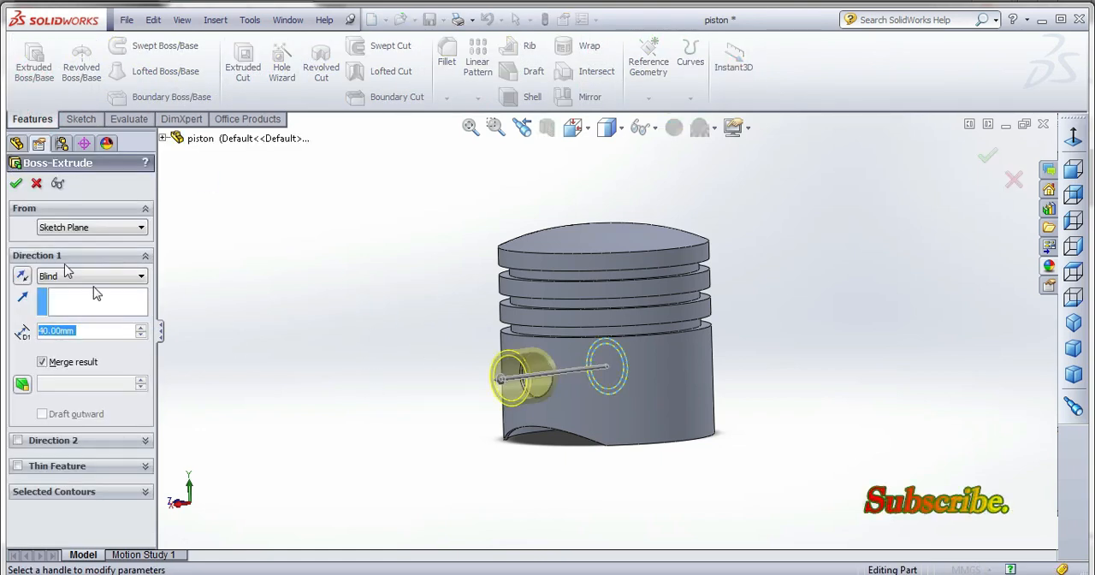
pyautogui.click(48, 226)
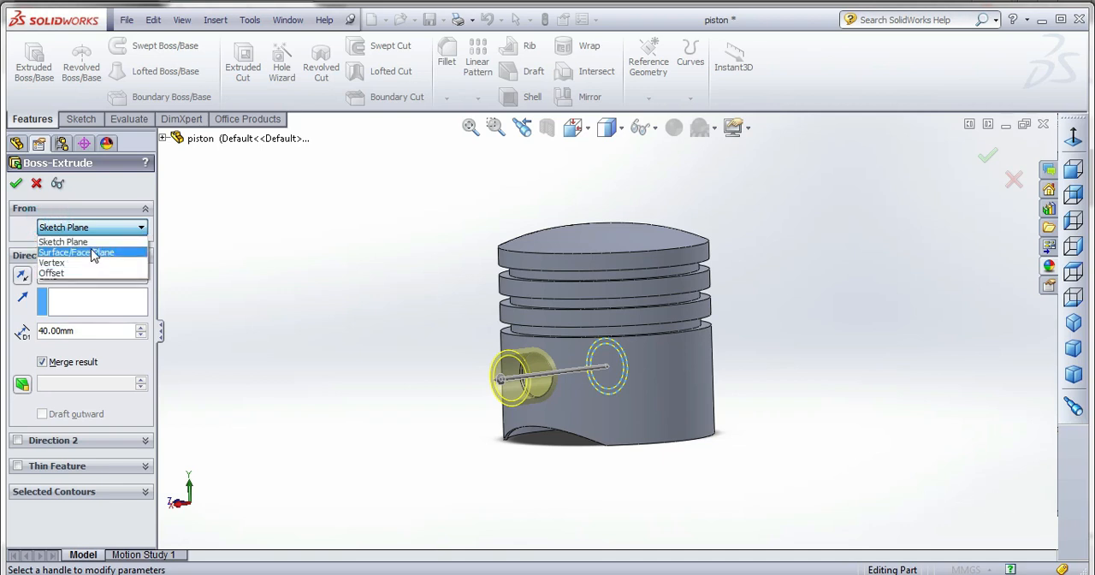
pyautogui.click(94, 253)
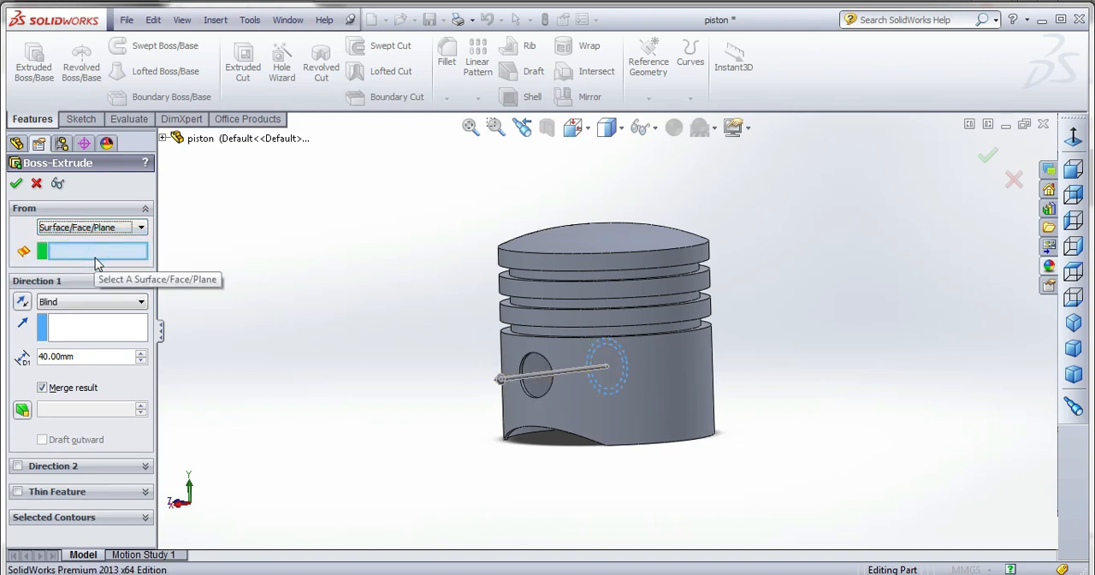
pyautogui.click(96, 231)
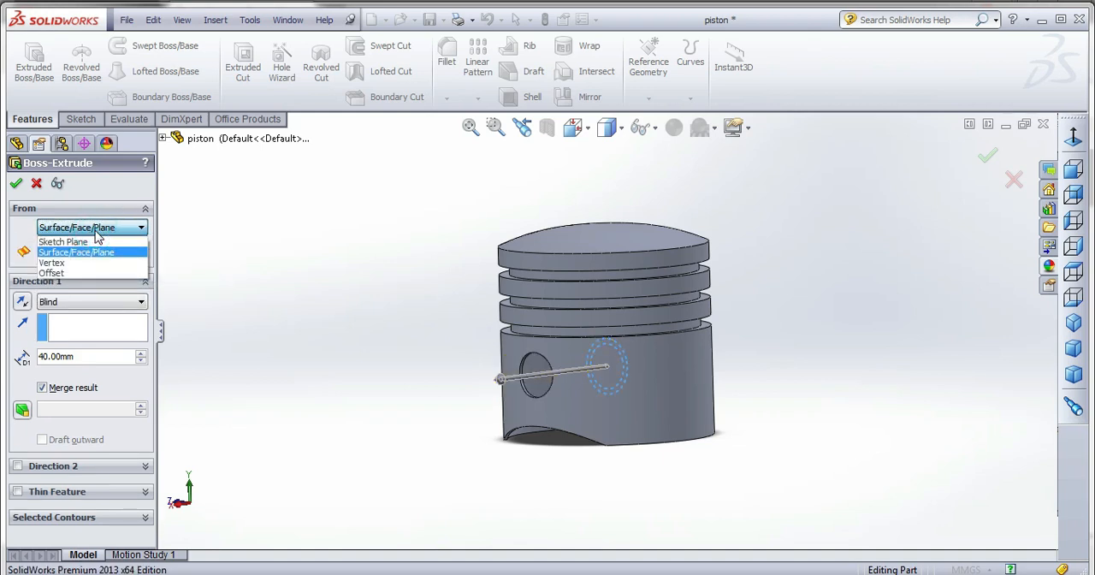
pyautogui.click(93, 272)
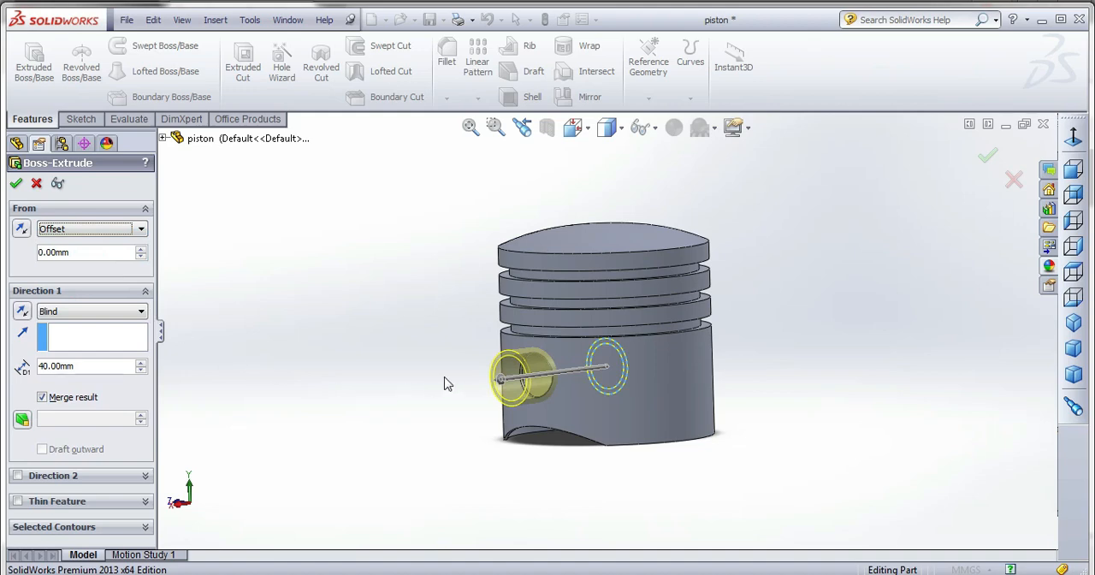
# Set the extrusion's end condition to Up To Surface, ending at the outer cylindrical face of the piston skirt.
pyautogui.moveTo(444, 383); pyautogui.dragTo(433, 245, button='middle')
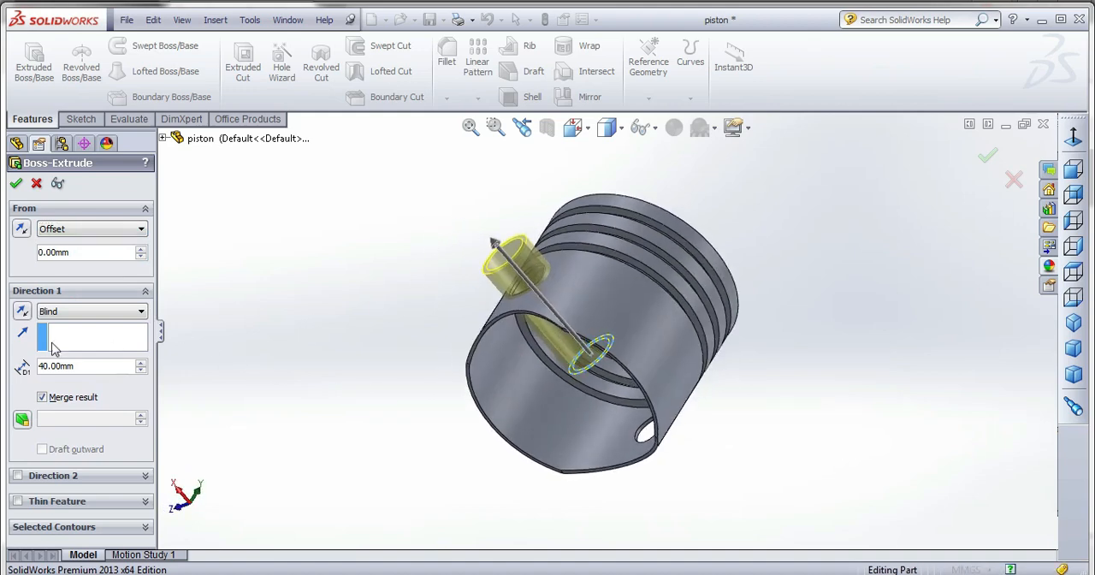
pyautogui.click(53, 311)
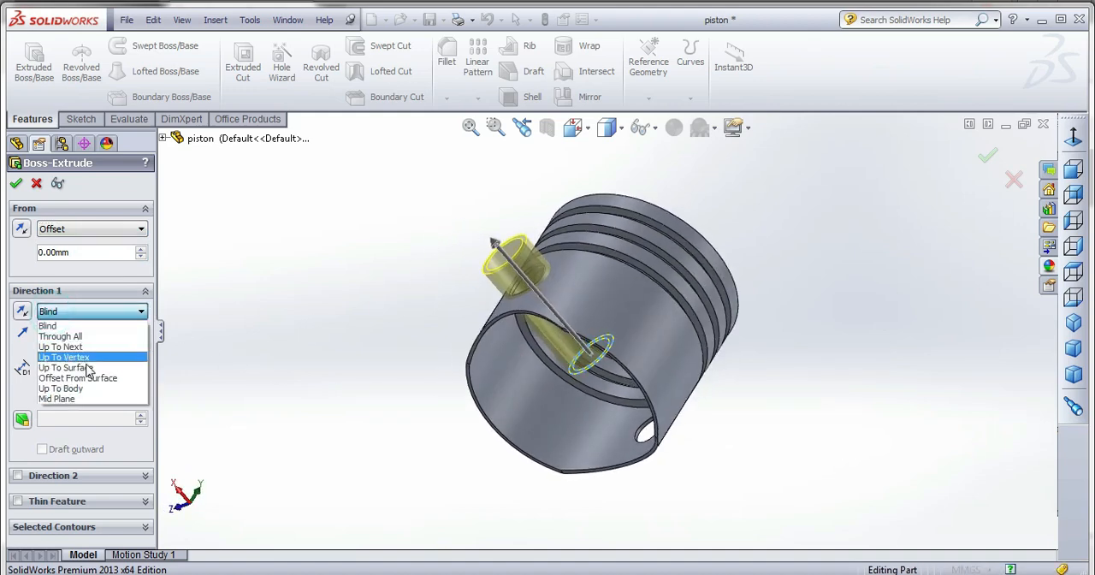
pyautogui.click(81, 369)
pyautogui.click(571, 295)
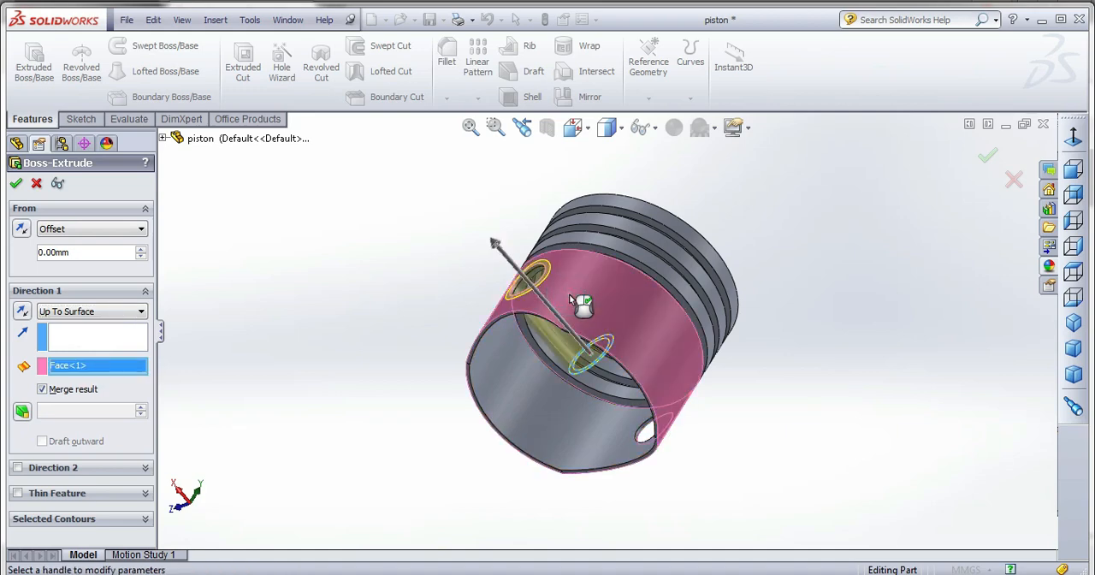
pyautogui.moveTo(569, 293); pyautogui.dragTo(597, 262, button='middle')
pyautogui.moveTo(611, 339); pyautogui.dragTo(596, 343, button='middle')
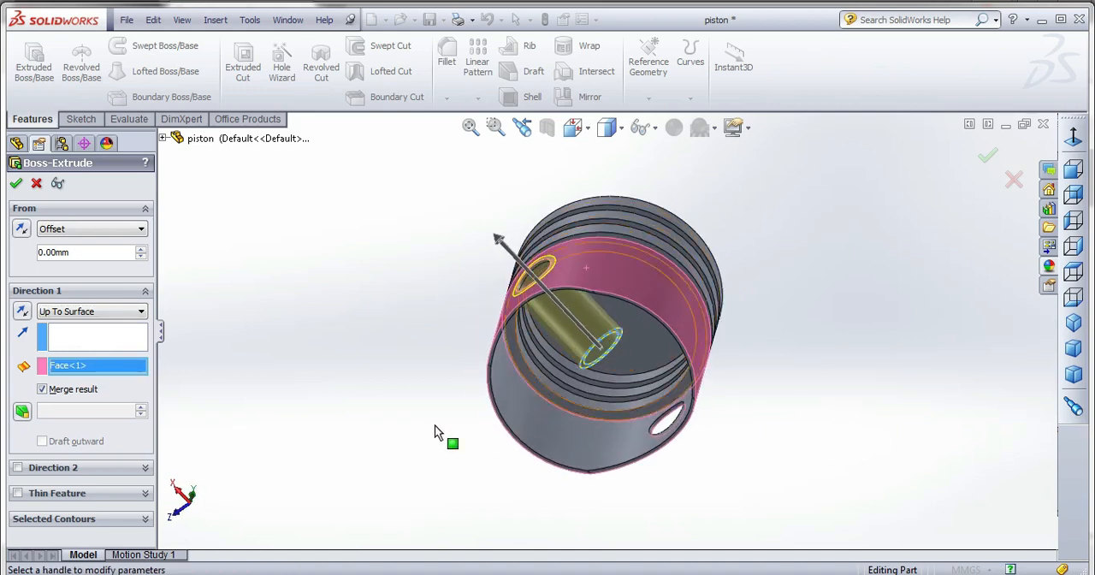
# Set the start offset to 15 mm, direct the extrusion outward from the piston's centre, and complete the boss.
pyautogui.moveTo(95, 252); pyautogui.dragTo(10, 258)
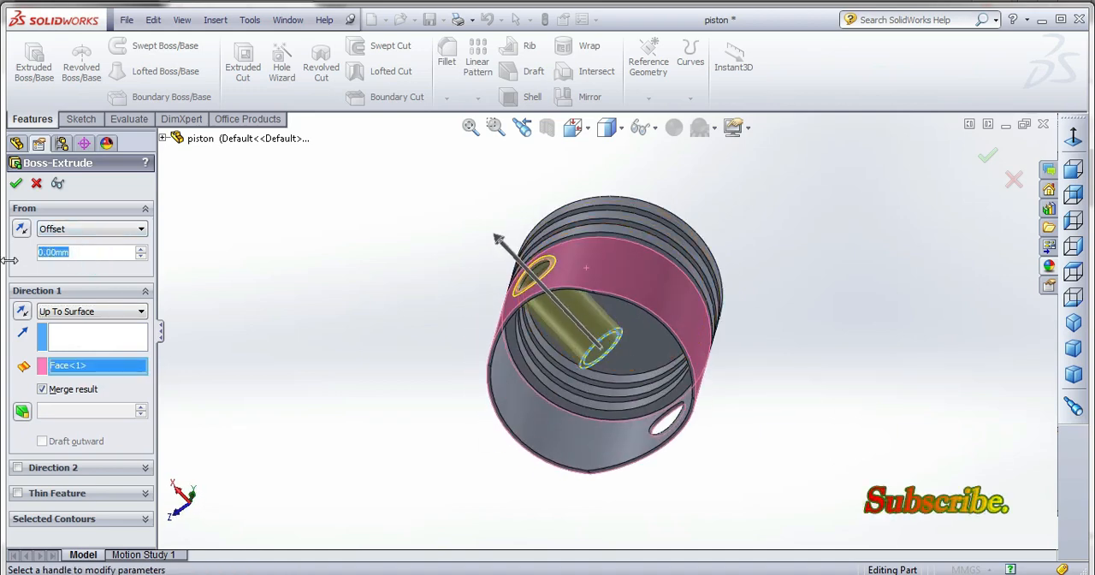
pyautogui.write('15')
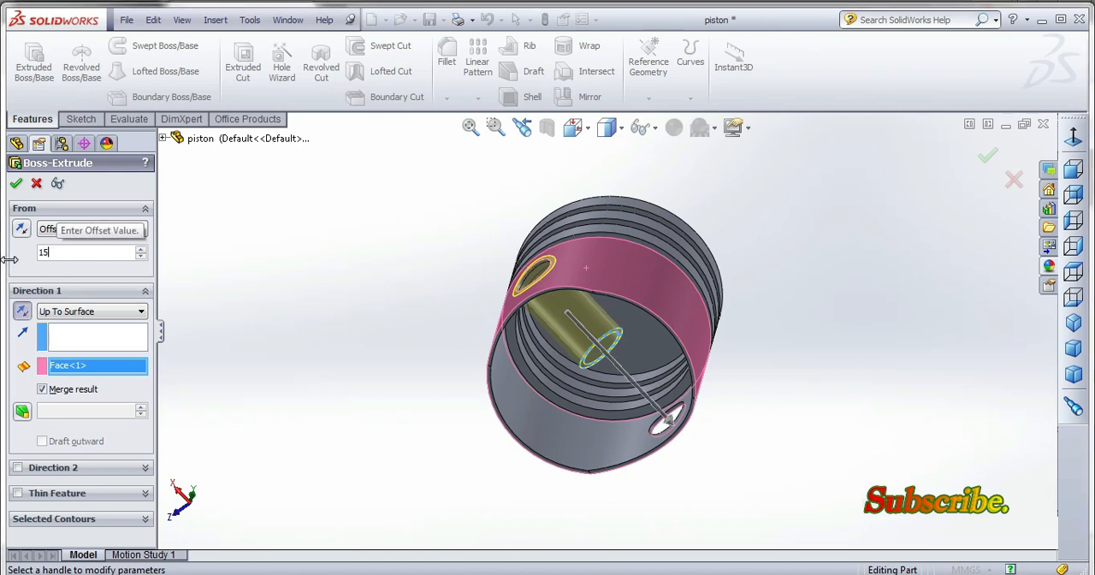
pyautogui.press('Return')
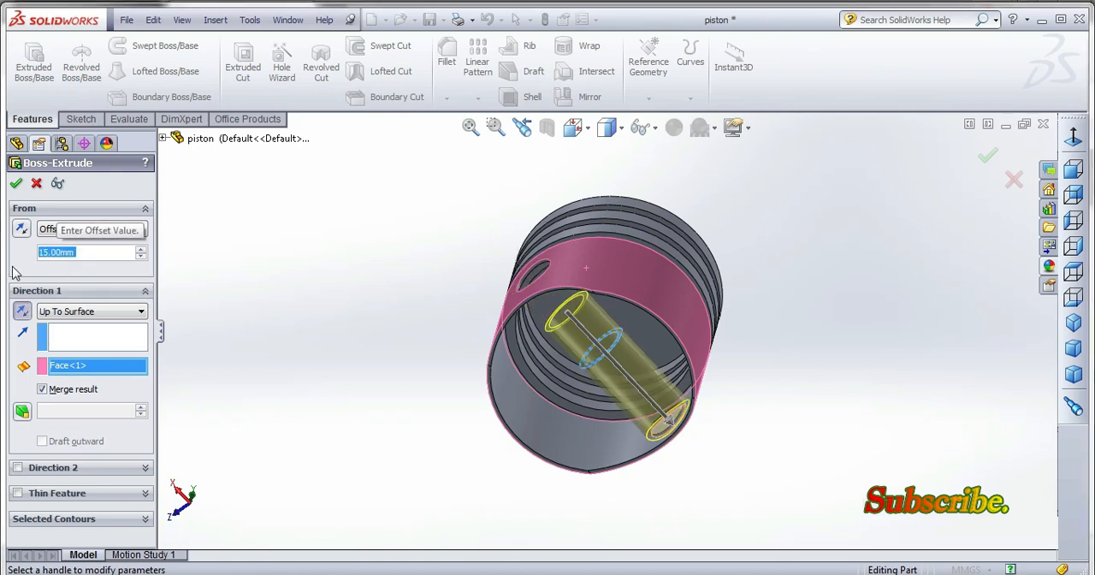
pyautogui.click(24, 313)
pyautogui.moveTo(462, 300); pyautogui.dragTo(471, 273, button='middle')
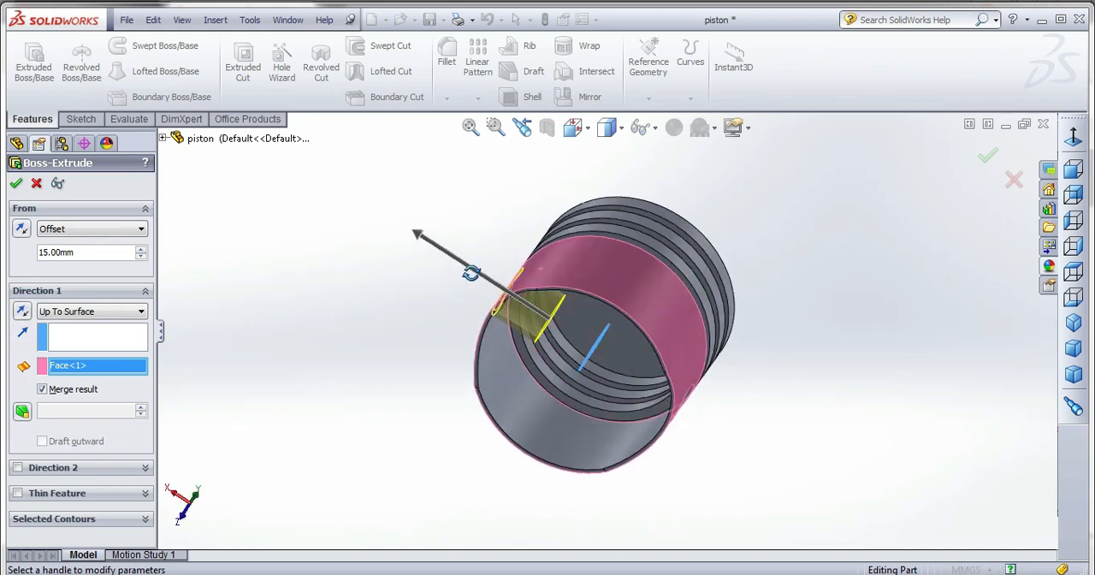
pyautogui.click(16, 183)
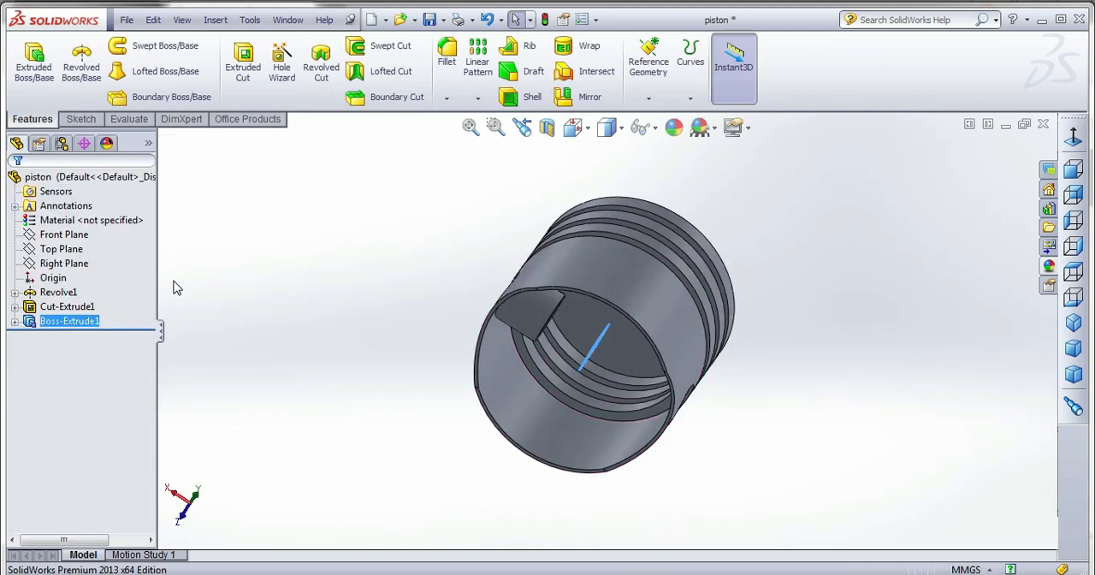
# Mirror the extruded pin boss about the Right Plane to the opposite side of the piston.
pyautogui.moveTo(304, 366); pyautogui.dragTo(379, 348, button='middle')
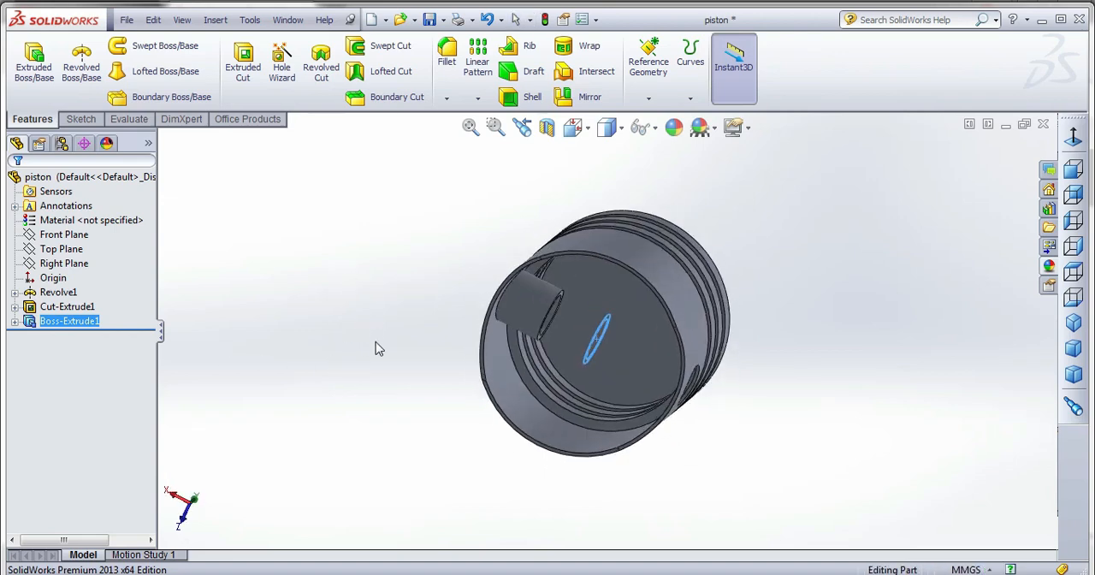
pyautogui.click(588, 98)
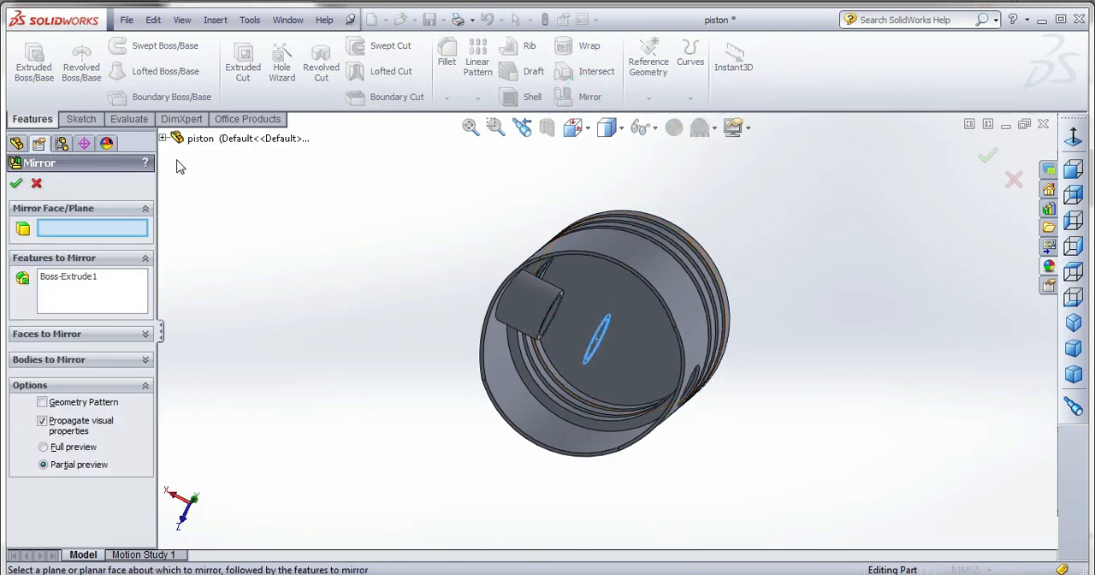
pyautogui.click(162, 137)
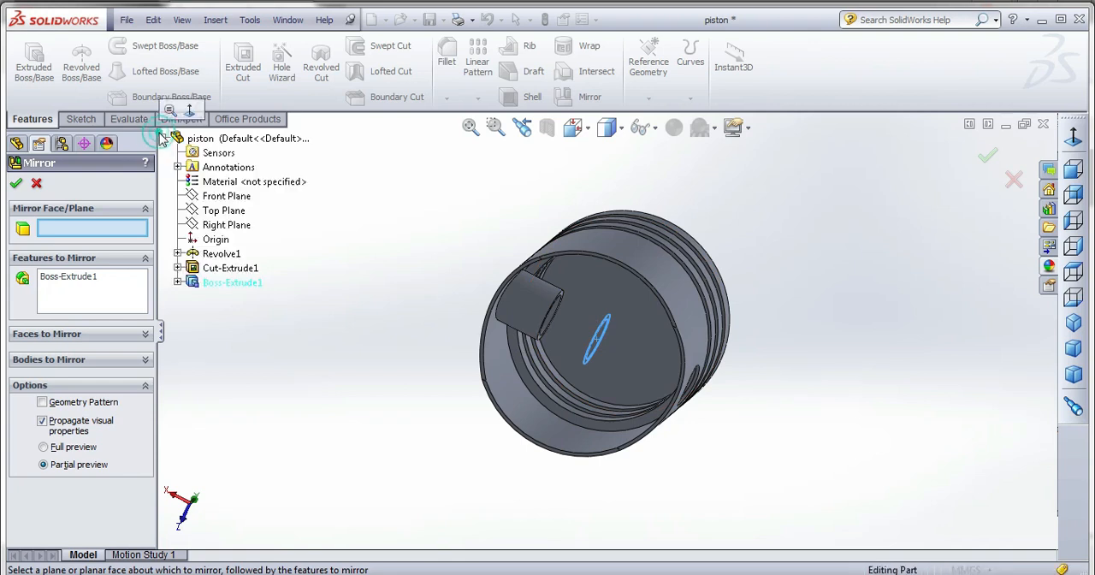
pyautogui.click(220, 225)
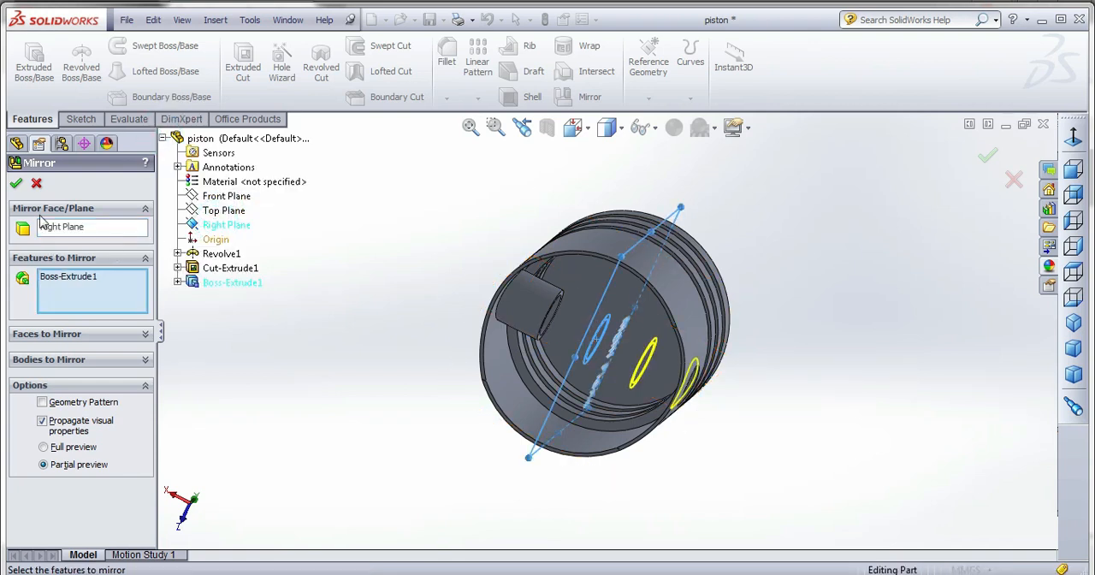
pyautogui.click(16, 184)
# Begin a constant-radius 5 mm fillet on the edge where the first pin boss meets the piston's inner wall.
pyautogui.click(446, 60)
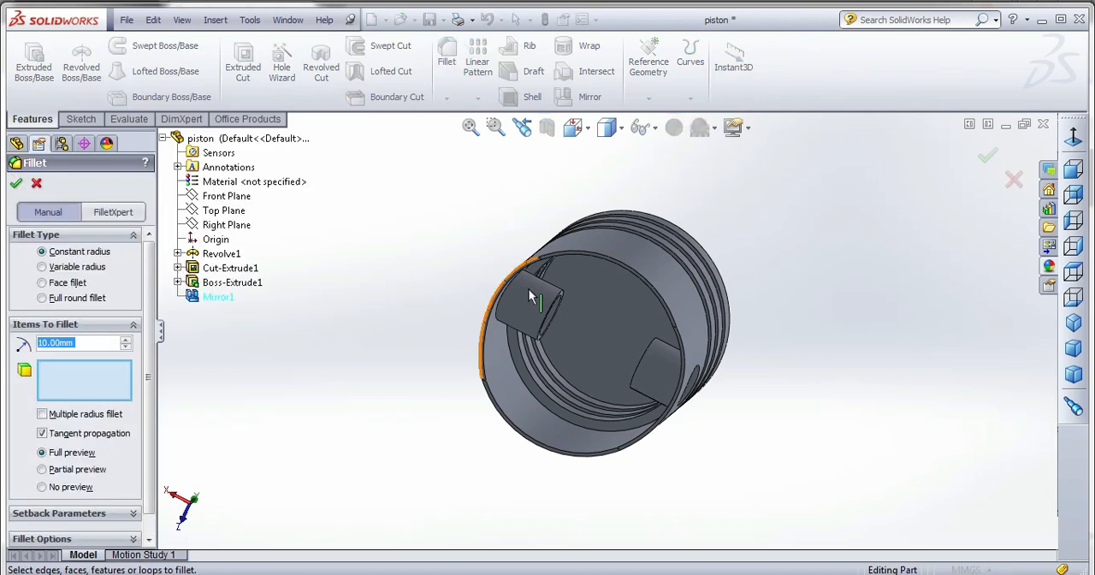
pyautogui.moveTo(518, 302); pyautogui.dragTo(508, 276, button='middle')
pyautogui.click(507, 303)
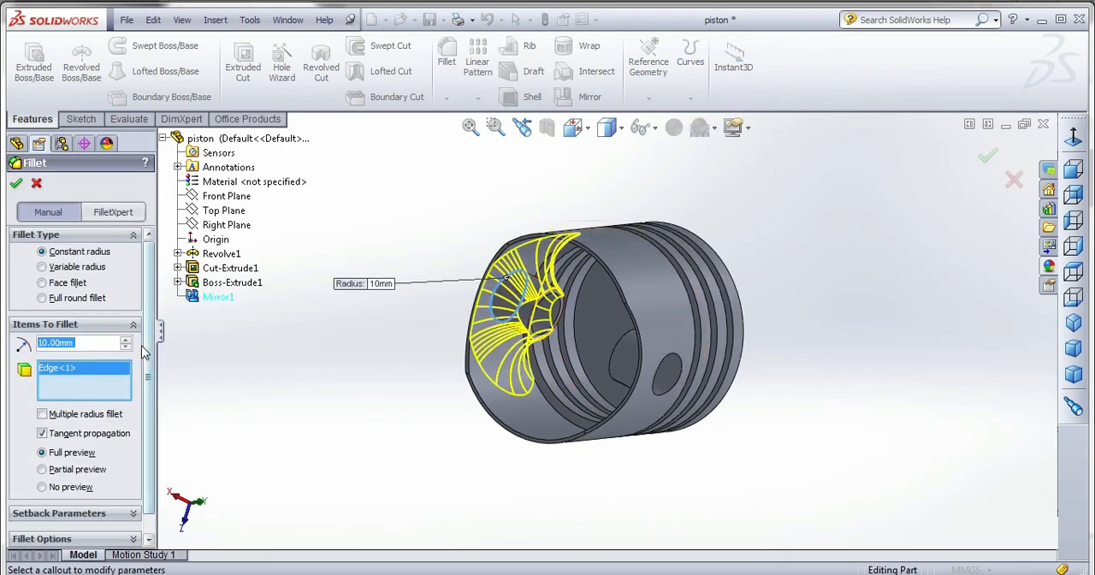
pyautogui.write('5')
pyautogui.press('Return')
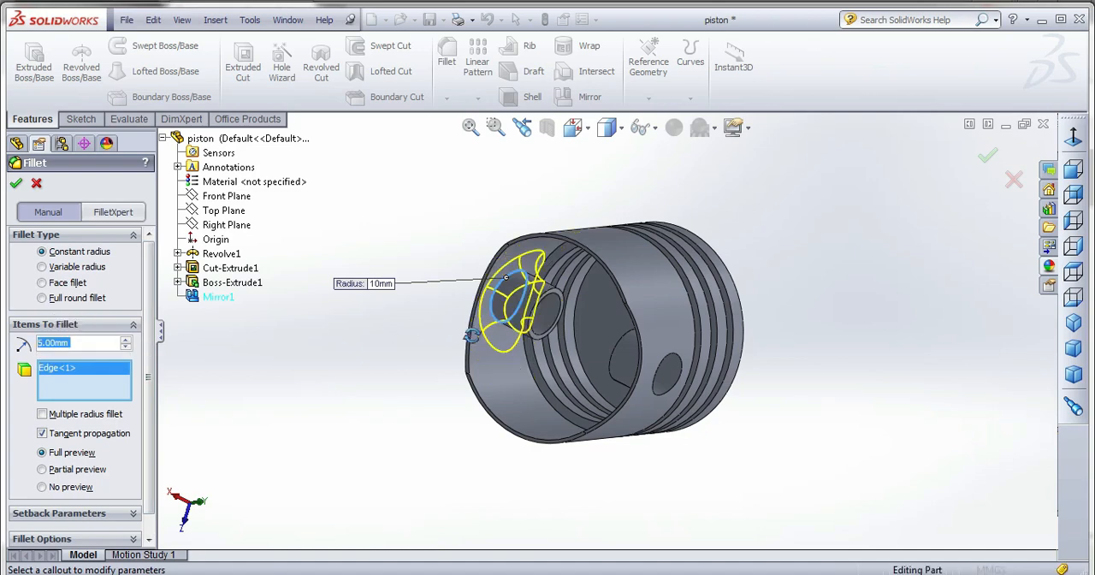
# Include the edge where the mirrored boss meets the inner wall in the fillet and complete it.
pyautogui.moveTo(460, 335); pyautogui.dragTo(684, 377, button='middle')
pyautogui.click(703, 384)
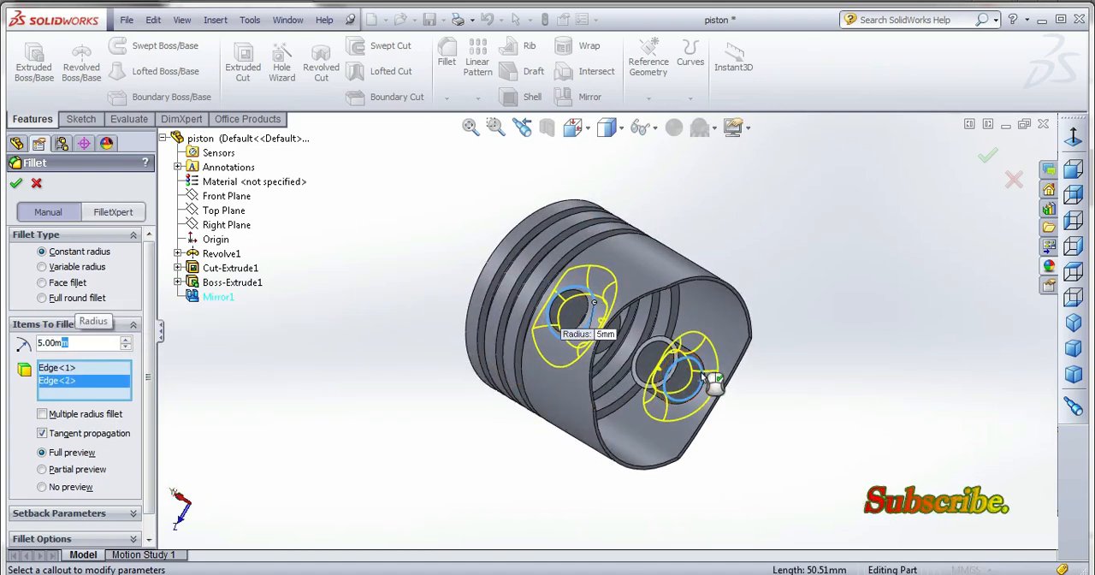
pyautogui.click(701, 371)
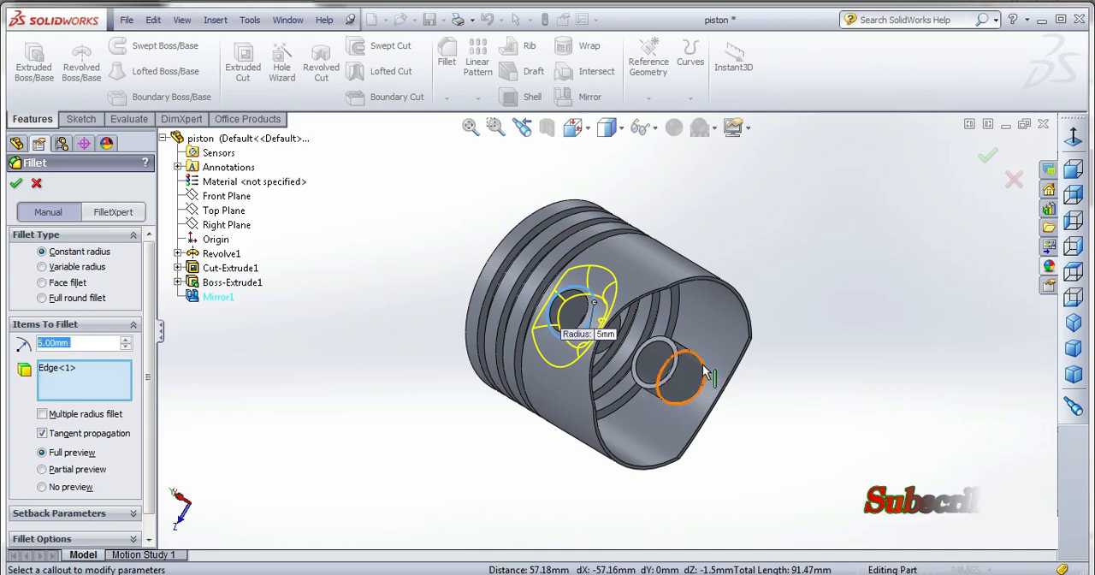
pyautogui.click(691, 366)
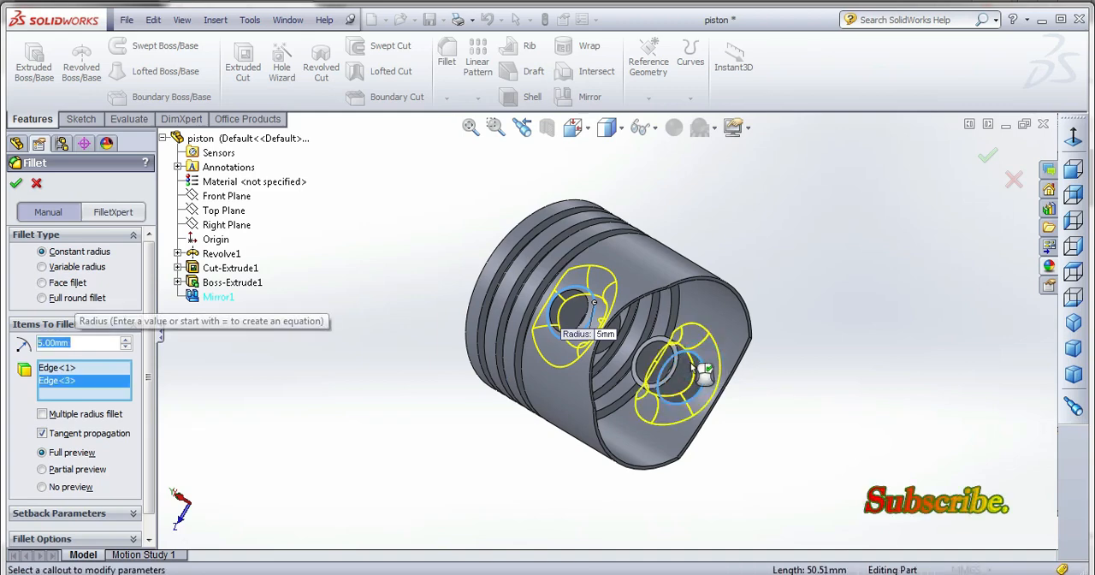
pyautogui.click(17, 185)
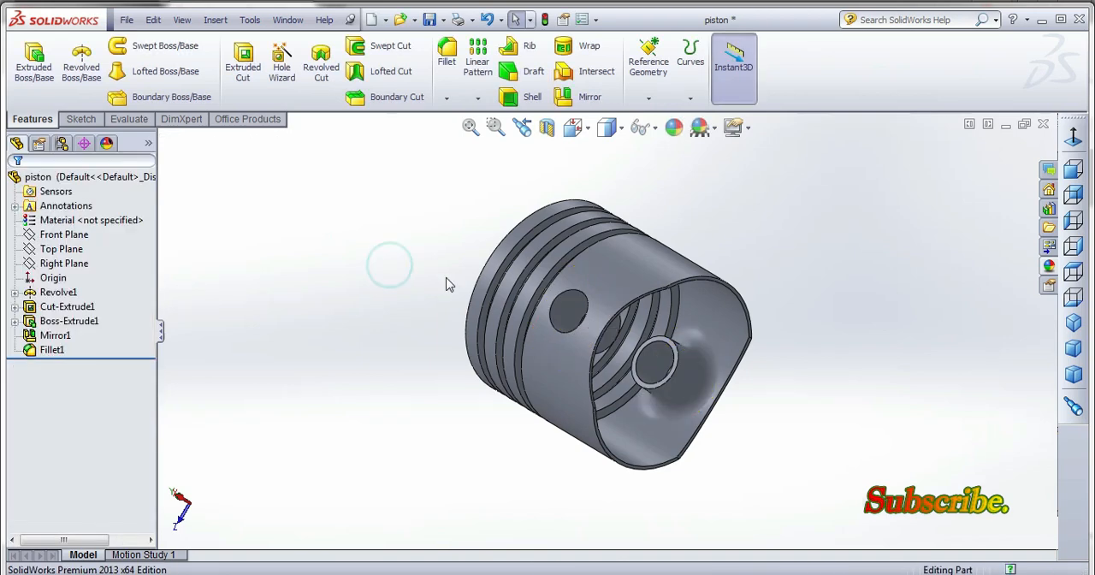
pyautogui.moveTo(448, 284); pyautogui.dragTo(379, 424, button='middle')
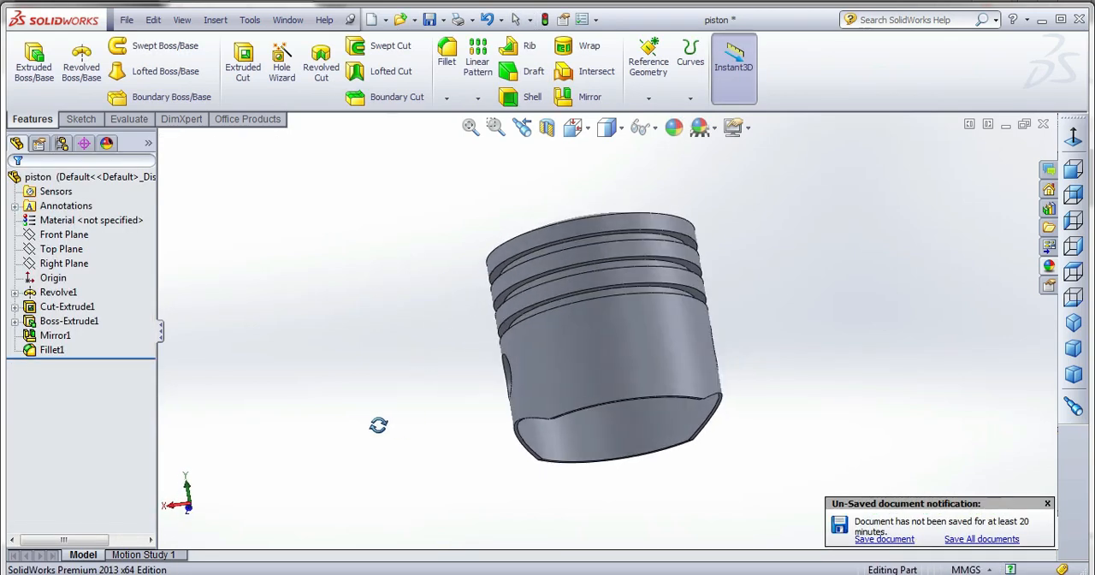
# Save the piston part, dismiss the unsaved-document notification, and switch to the Assem1 assembly.
pyautogui.click(430, 19)
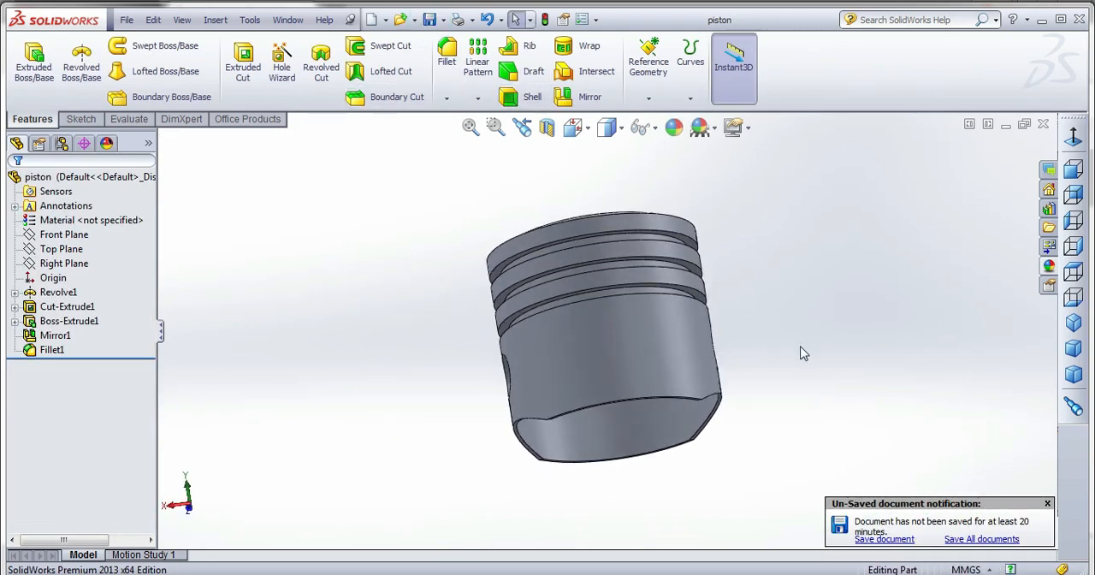
pyautogui.click(1048, 504)
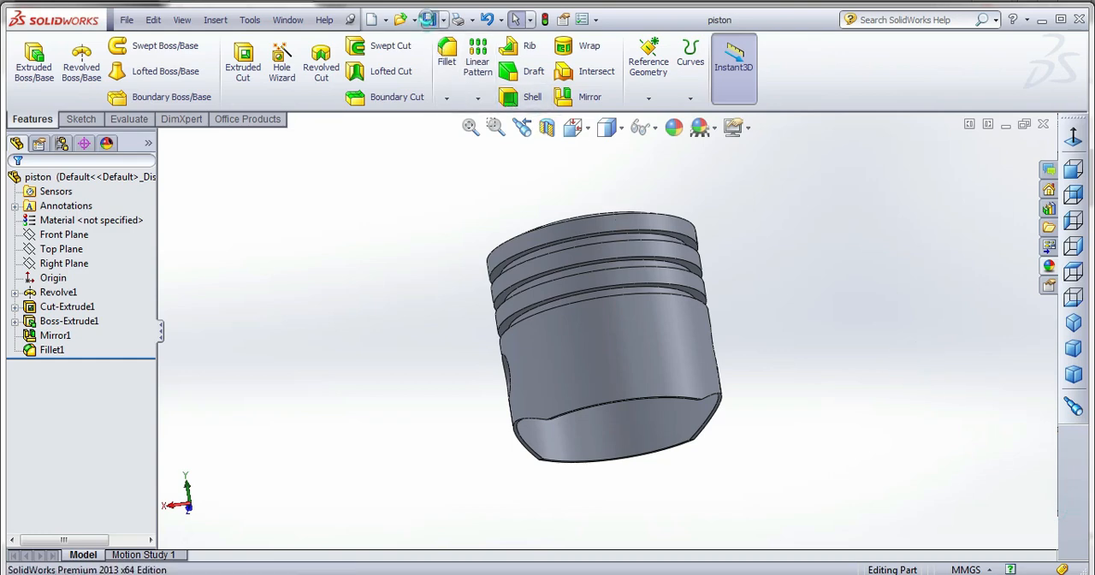
pyautogui.click(287, 19)
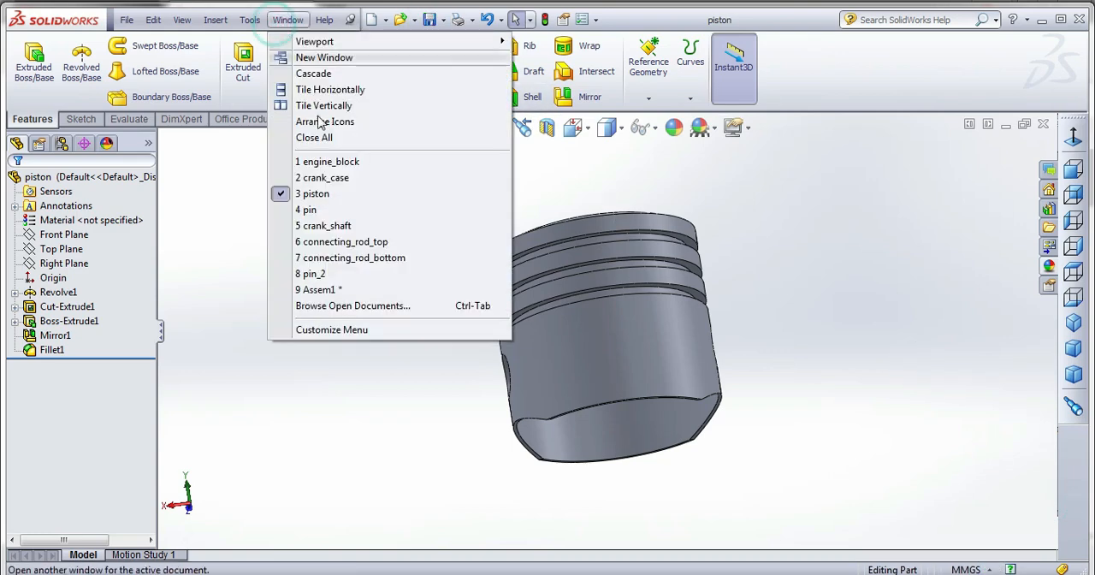
pyautogui.click(318, 290)
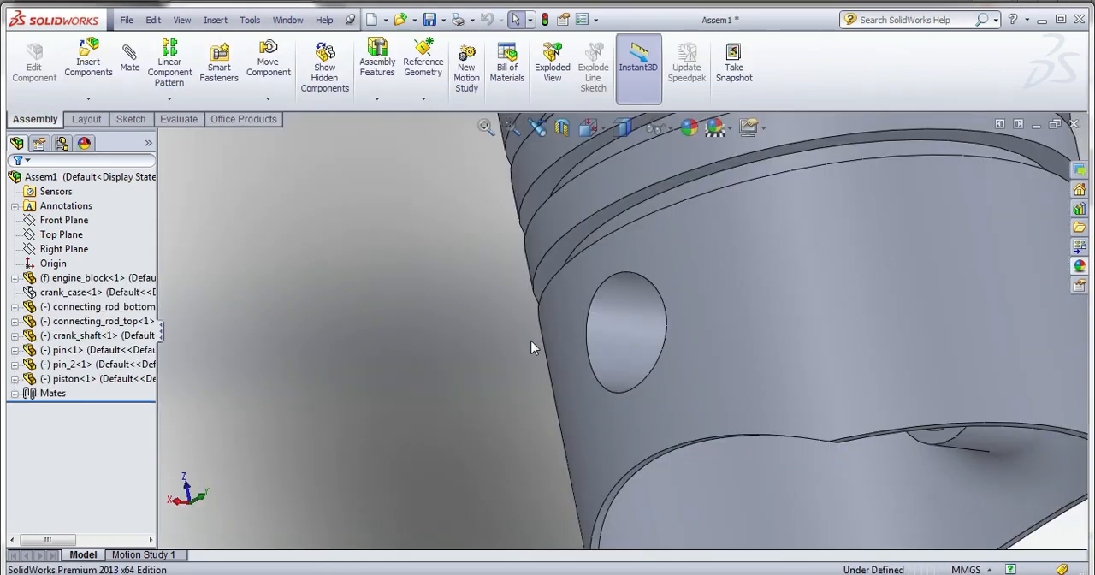
# Mate the outer face of the pin concentric with the pin hole in the piston.
pyautogui.scroll(6, 531, 341)
pyautogui.moveTo(665, 360); pyautogui.dragTo(667, 288, button='middle')
pyautogui.scroll(2, 600, 284)
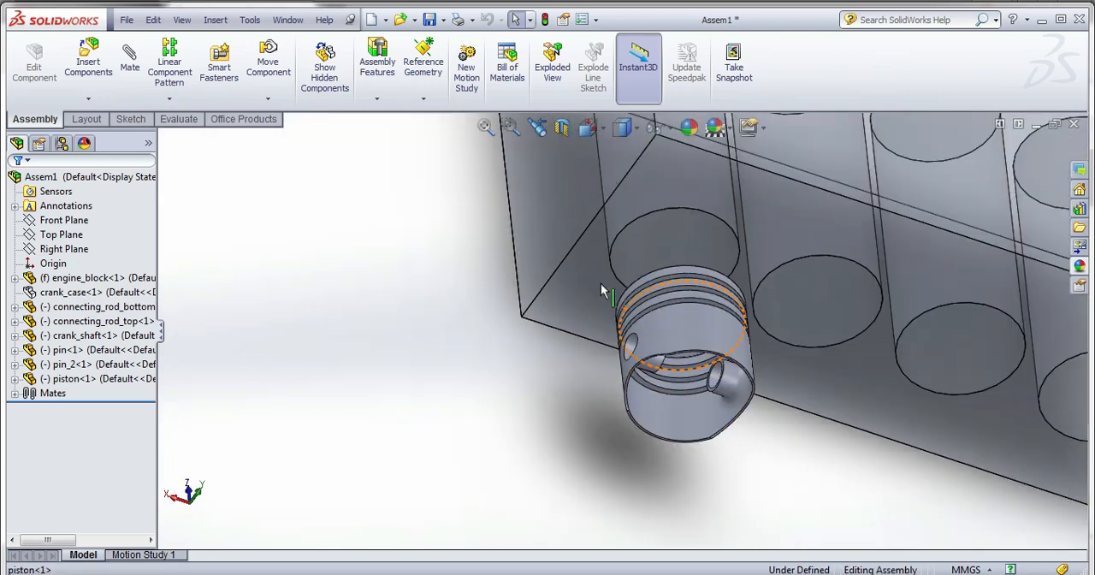
pyautogui.scroll(3, 601, 285)
pyautogui.click(870, 424)
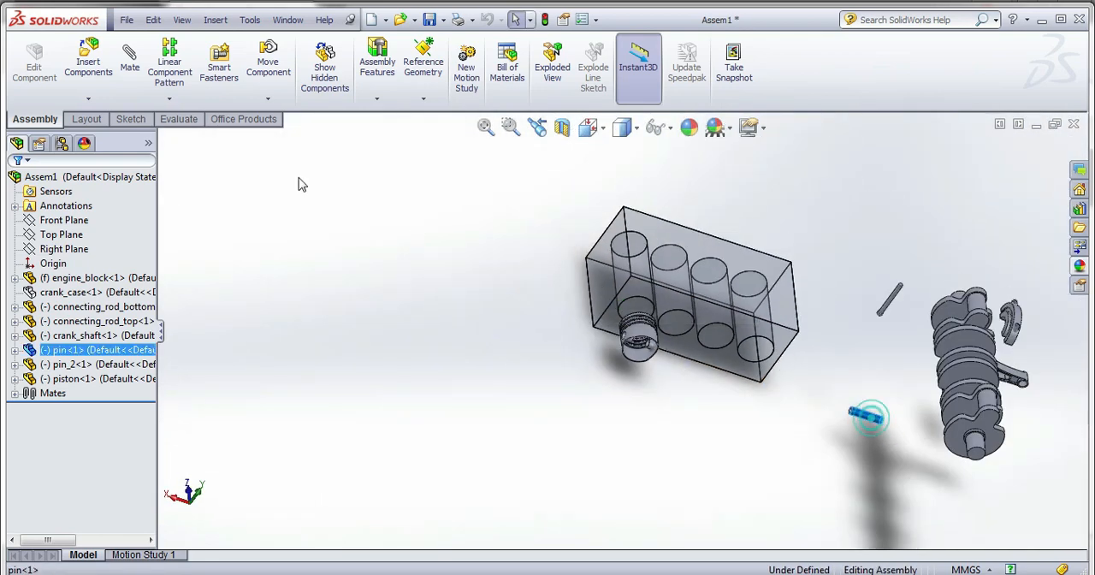
pyautogui.click(130, 68)
pyautogui.scroll(-5, 631, 349)
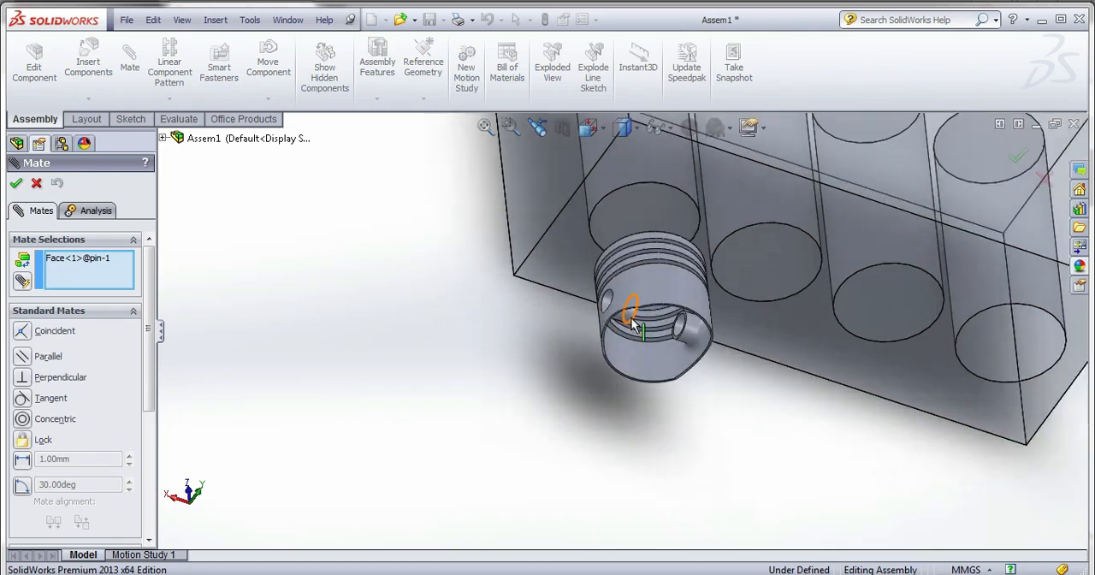
pyautogui.click(591, 297)
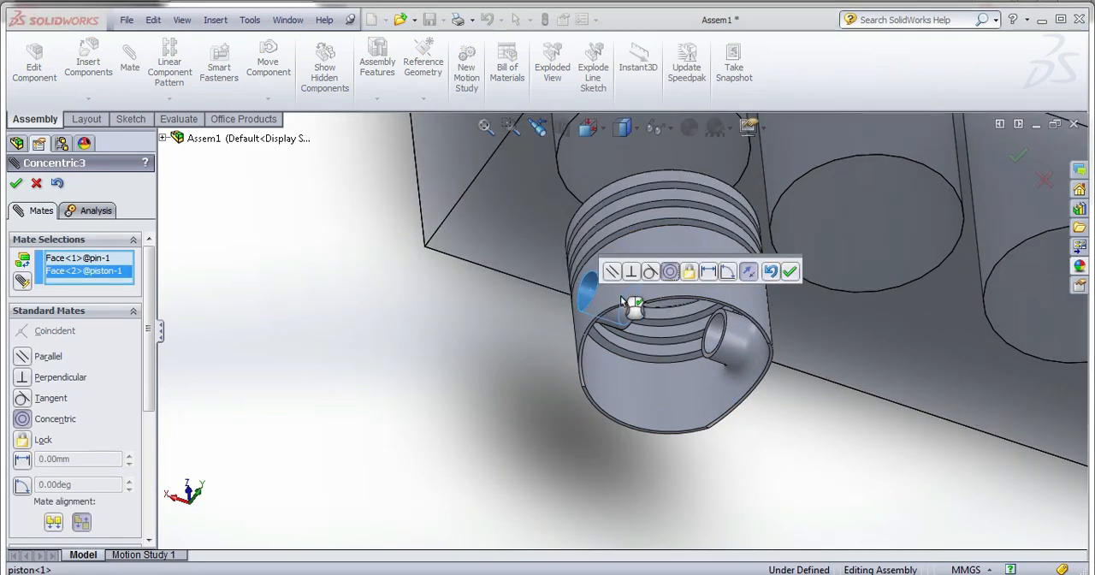
pyautogui.click(789, 273)
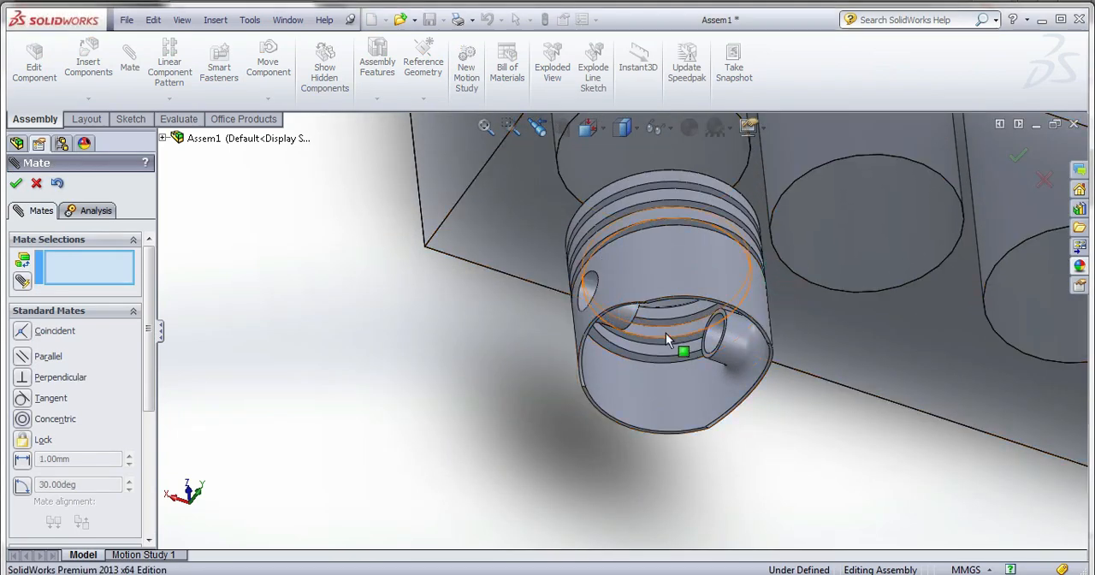
# Start an advanced Width mate with the inner end faces of the piston's two pin bosses as width selections.
pyautogui.scroll(-3, 620, 320)
pyautogui.moveTo(612, 325); pyautogui.dragTo(659, 318, button='middle')
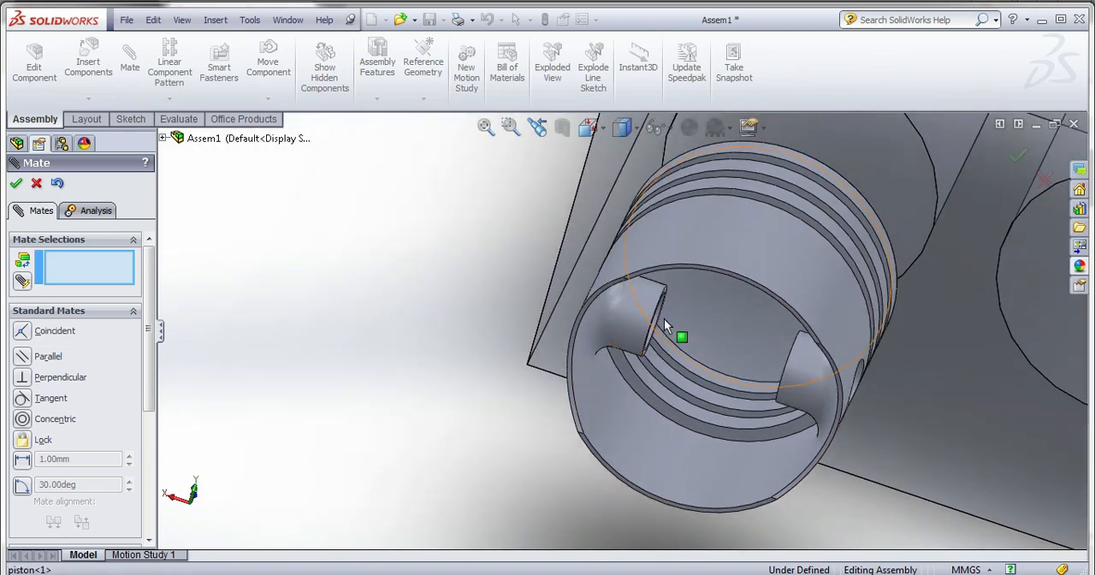
pyautogui.scroll(-4, 663, 308)
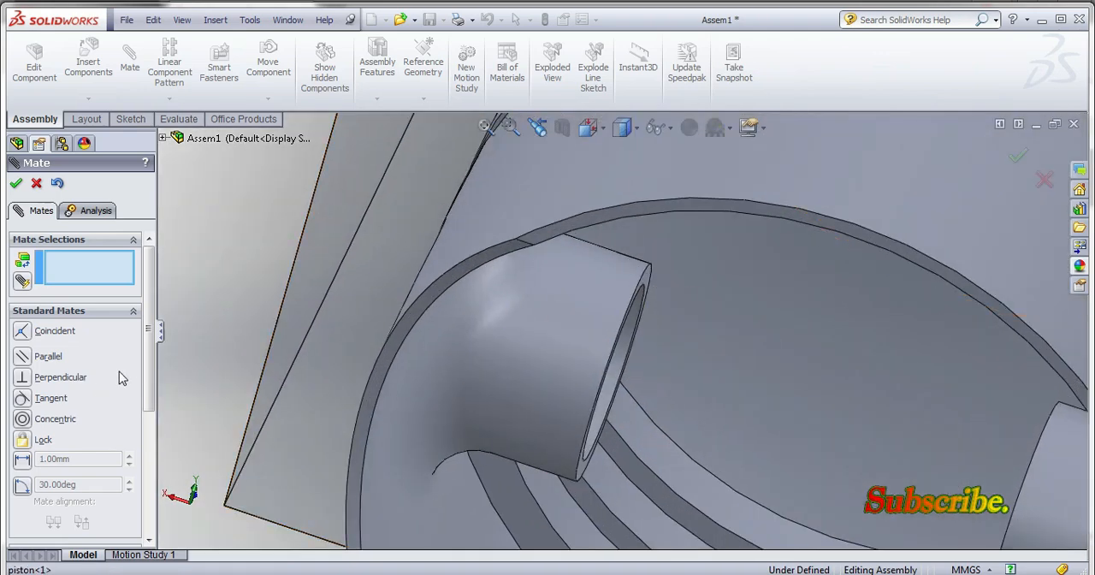
pyautogui.moveTo(145, 377); pyautogui.dragTo(149, 428)
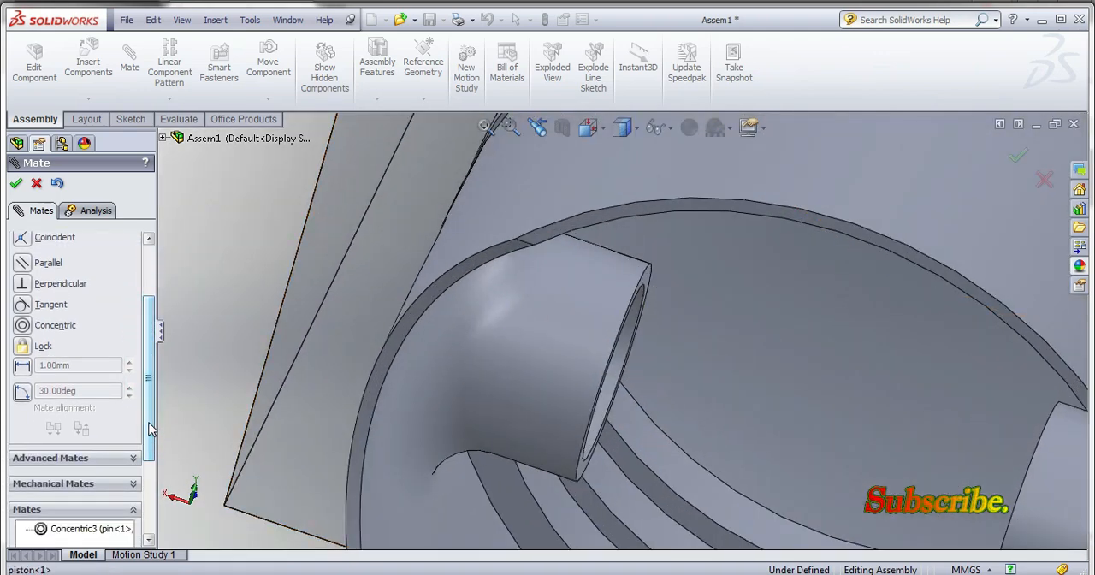
pyautogui.click(101, 460)
pyautogui.click(23, 271)
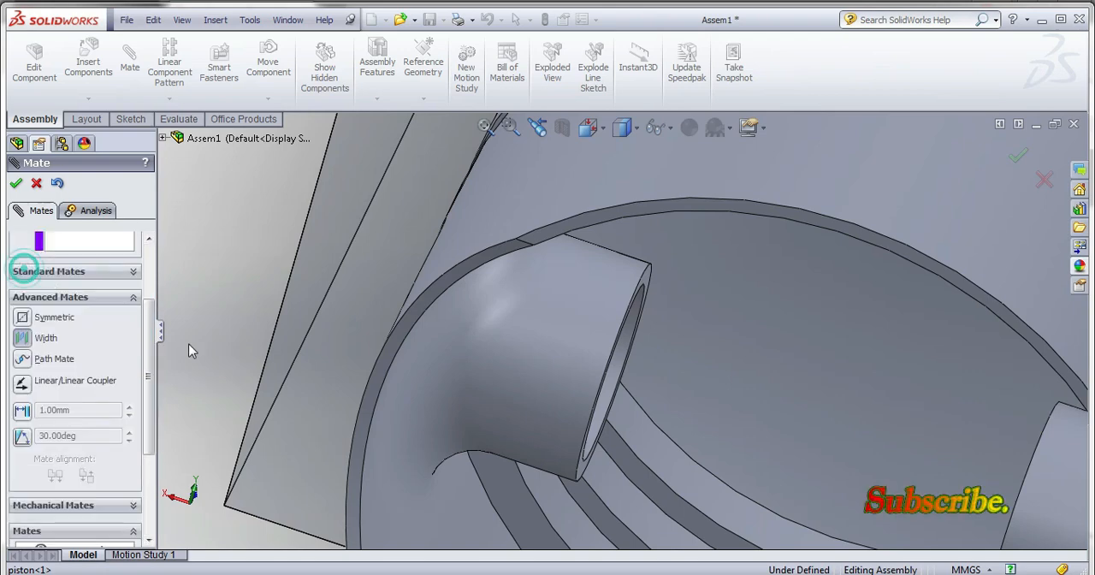
pyautogui.scroll(-3, 633, 299)
pyautogui.click(637, 288)
pyautogui.scroll(3, 639, 295)
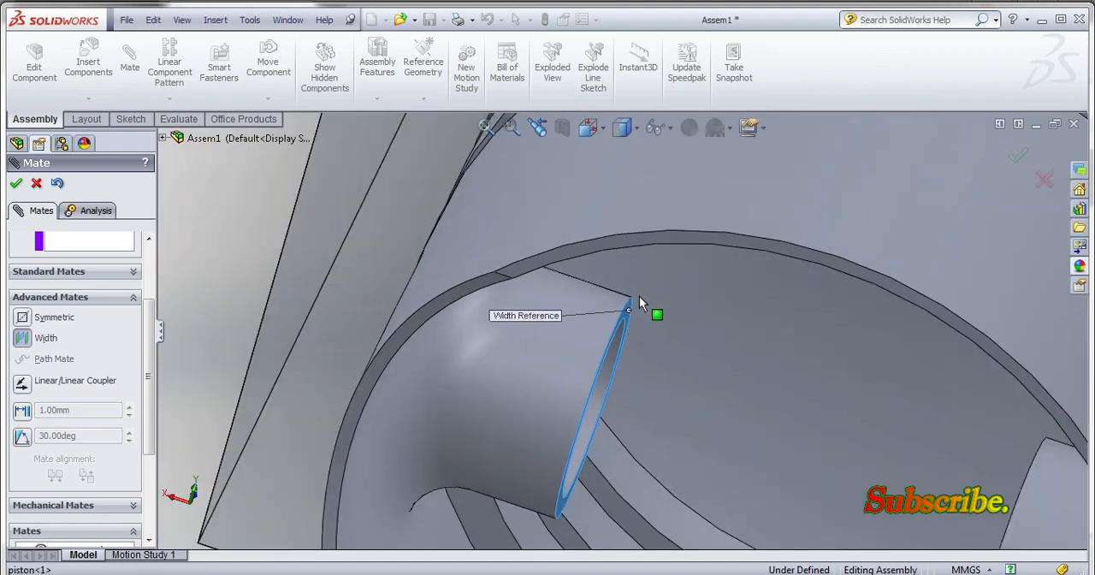
pyautogui.scroll(6, 641, 301)
pyautogui.moveTo(674, 363); pyautogui.dragTo(713, 393, button='middle')
pyautogui.scroll(-4, 860, 408)
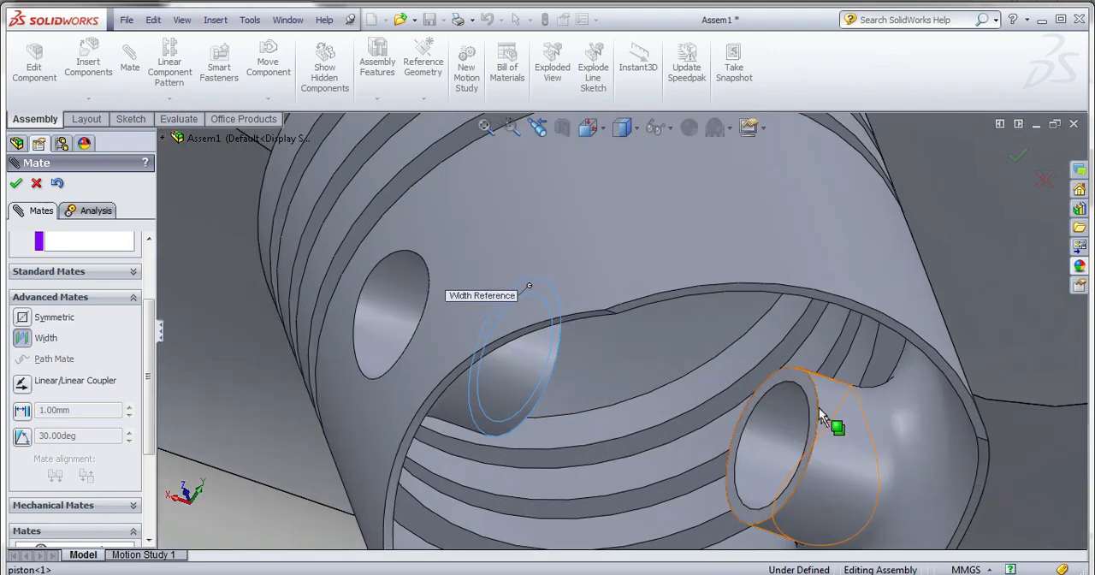
pyautogui.click(802, 386)
pyautogui.click(801, 381)
pyautogui.scroll(4, 796, 379)
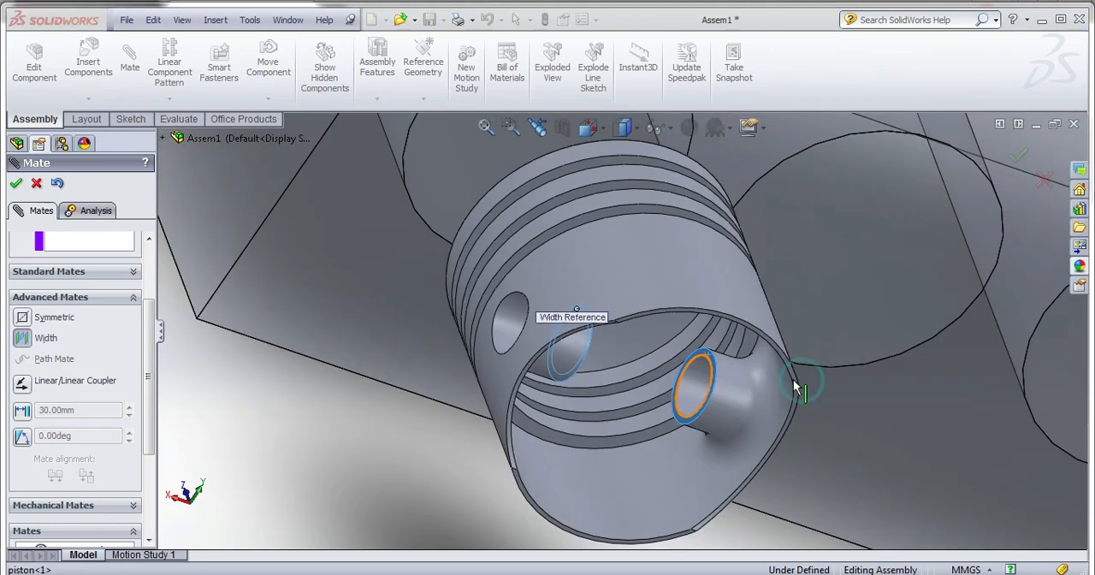
# Add both end faces of the pin as tab selections and complete the Width mate centring it in the piston.
pyautogui.scroll(5, 795, 389)
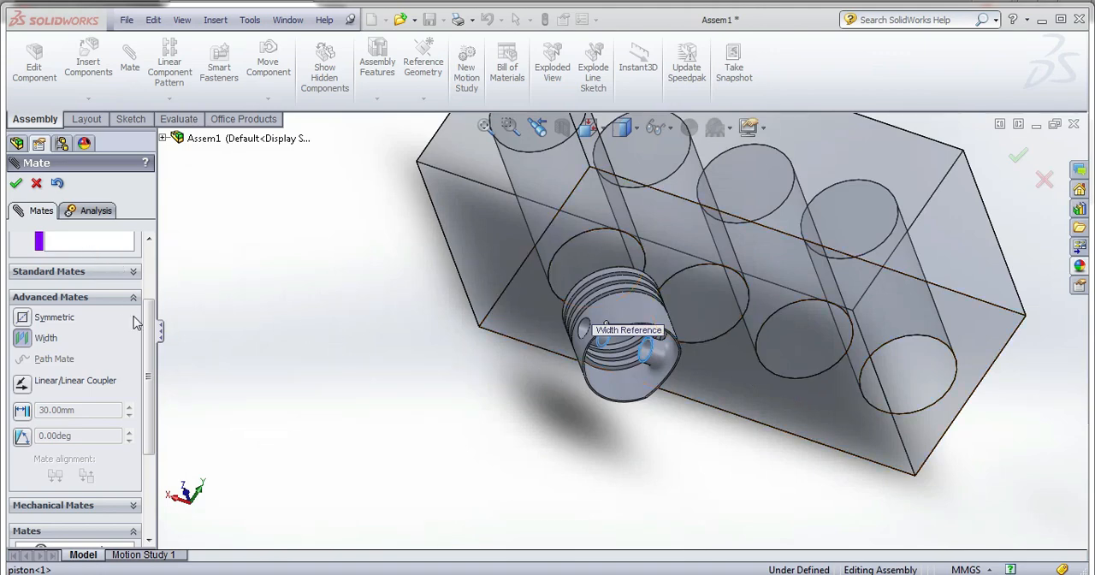
pyautogui.scroll(3, 149, 341)
pyautogui.click(108, 327)
pyautogui.scroll(6, 593, 354)
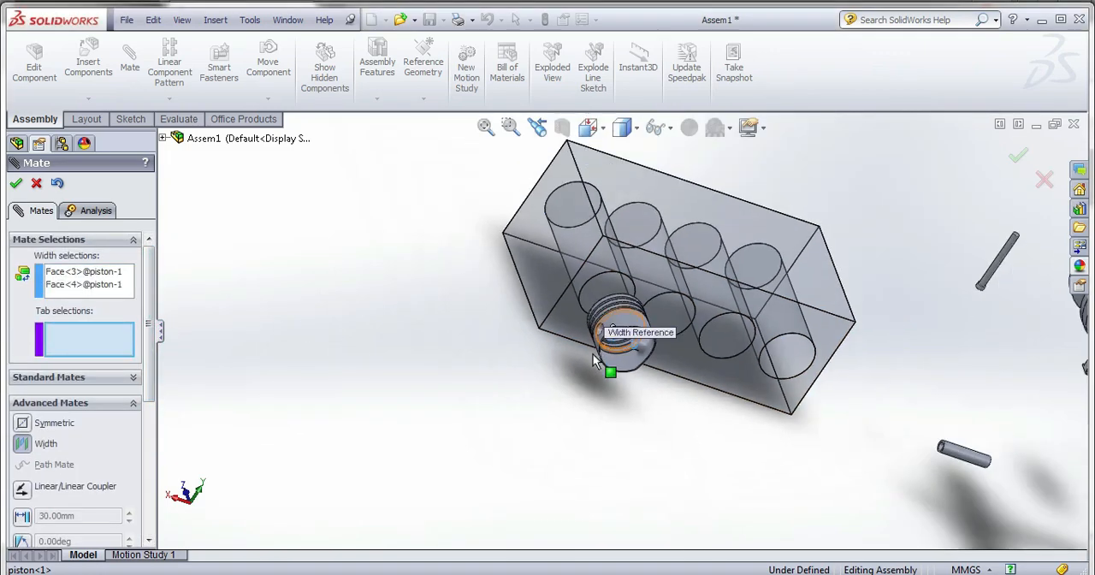
pyautogui.scroll(-10, 821, 398)
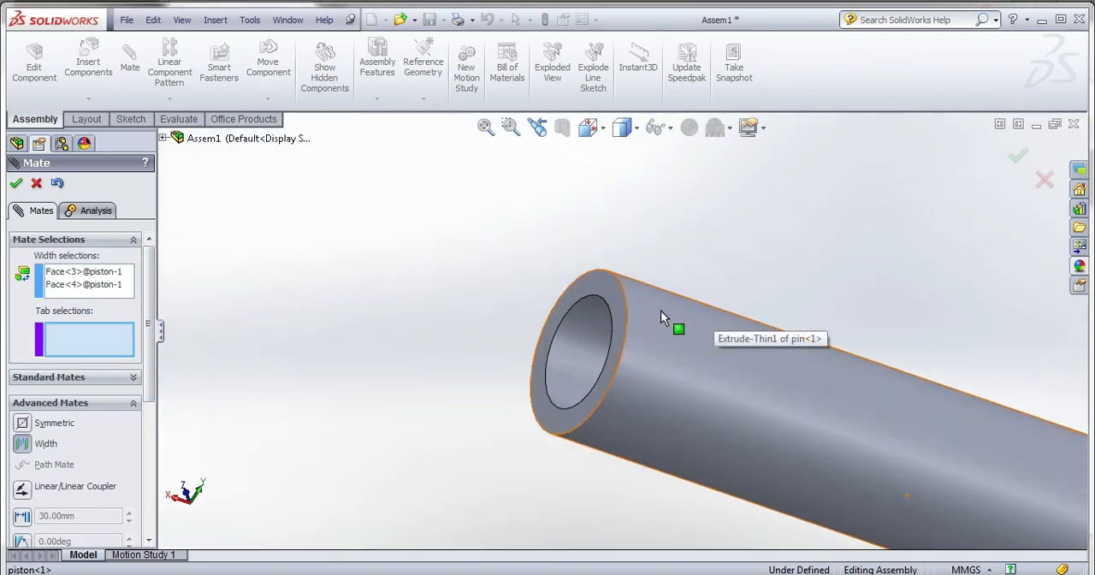
pyautogui.click(591, 290)
pyautogui.scroll(8, 657, 375)
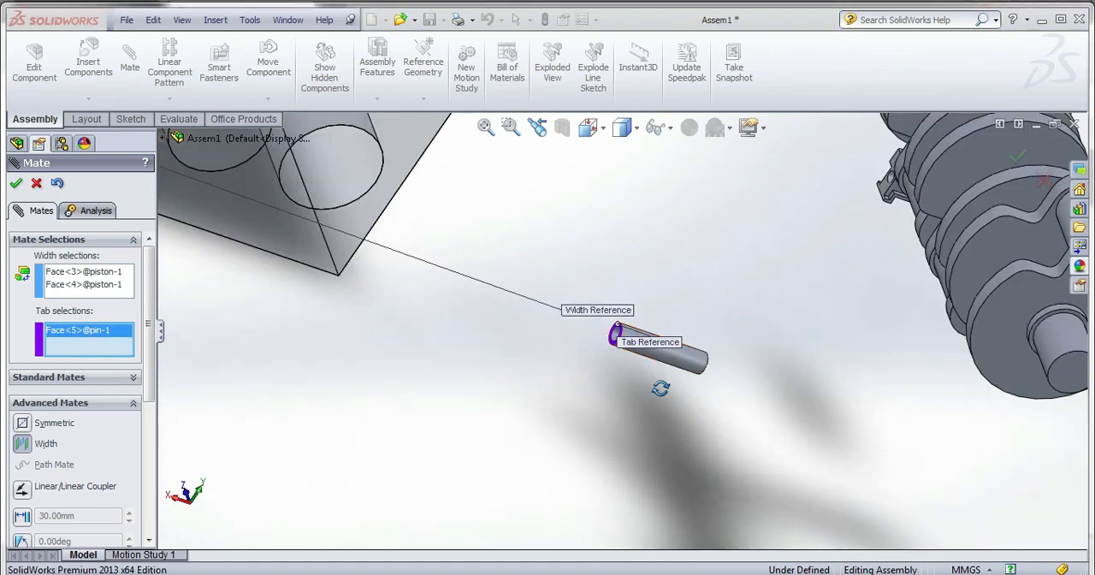
pyautogui.scroll(-15, 679, 313)
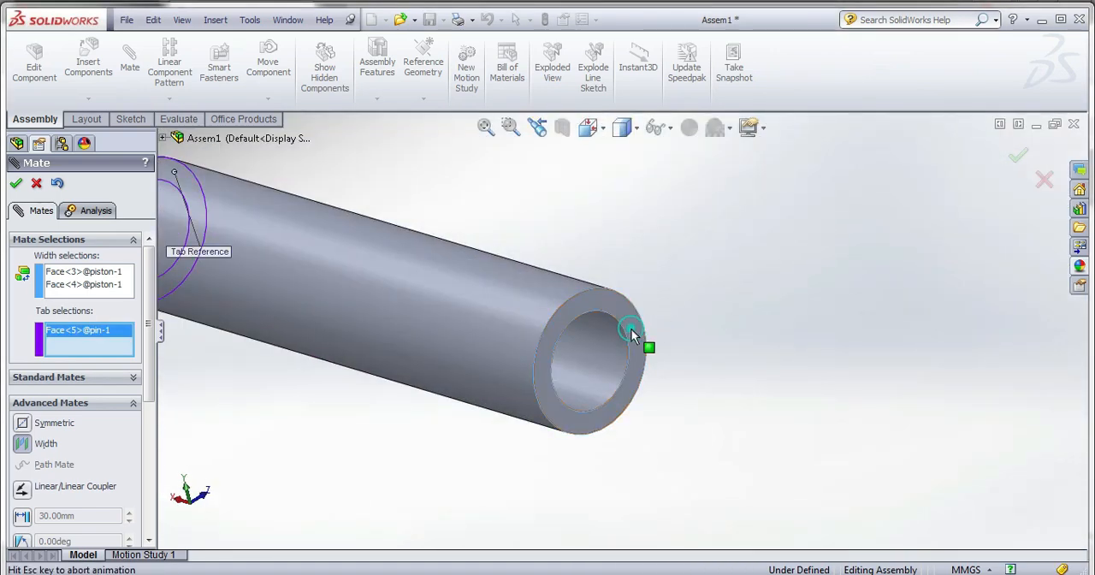
pyautogui.click(637, 357)
pyautogui.scroll(15, 646, 367)
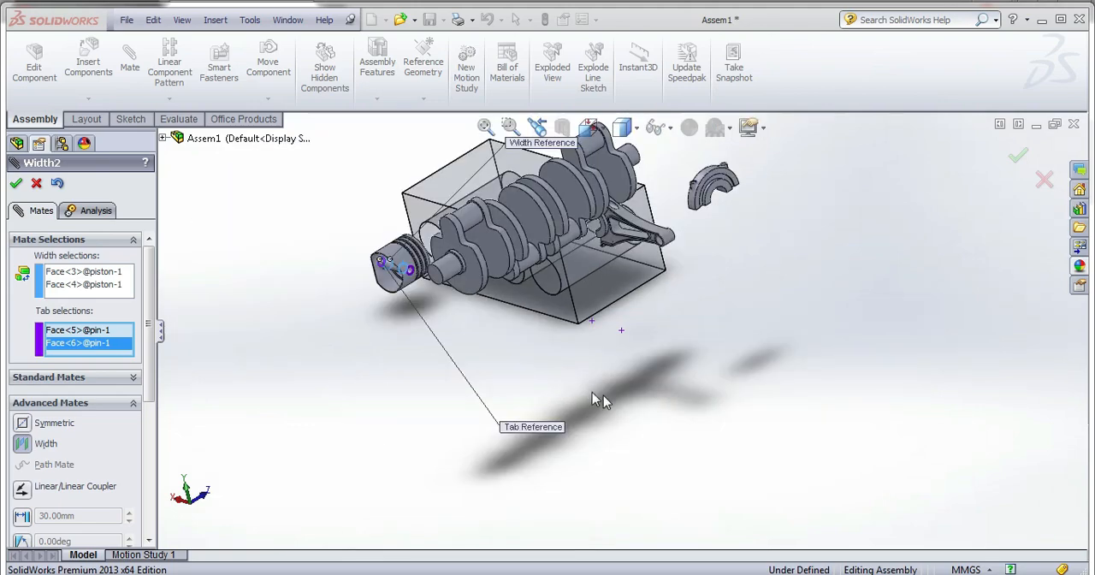
pyautogui.scroll(-8, 424, 278)
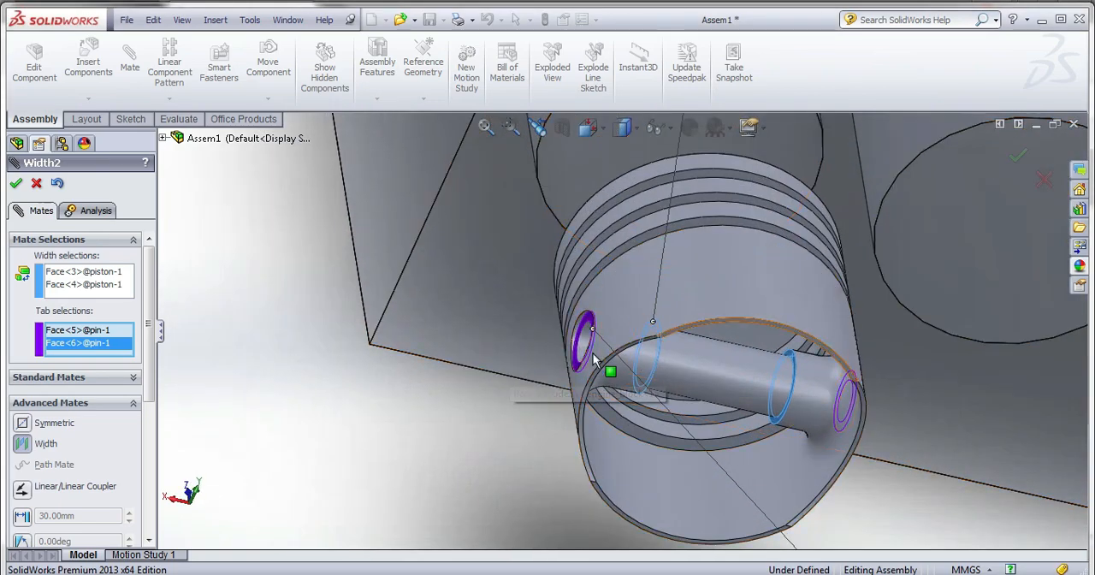
pyautogui.moveTo(779, 380); pyautogui.dragTo(770, 384, button='middle')
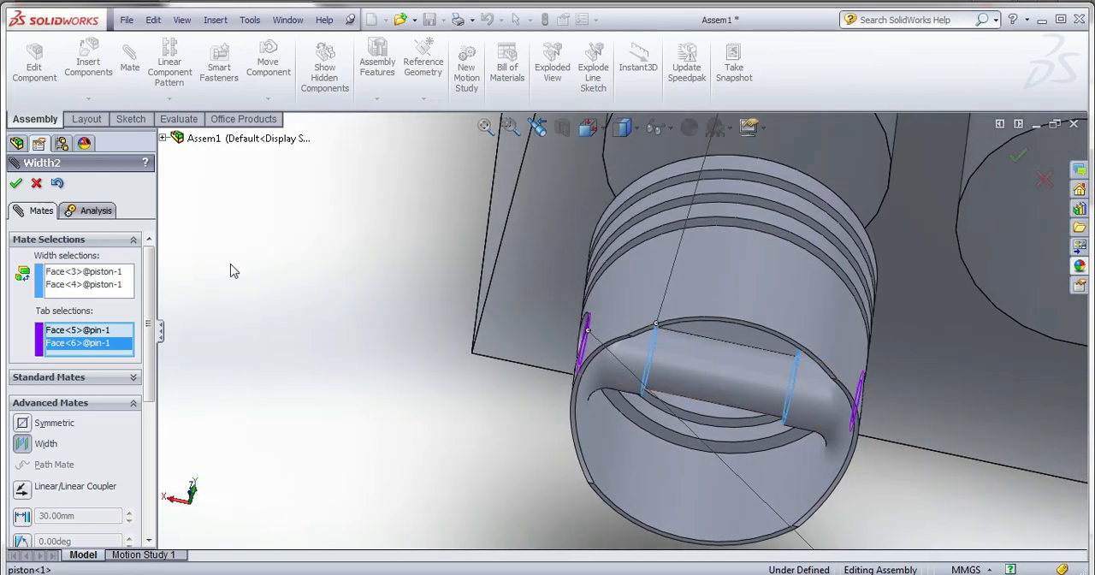
pyautogui.click(16, 184)
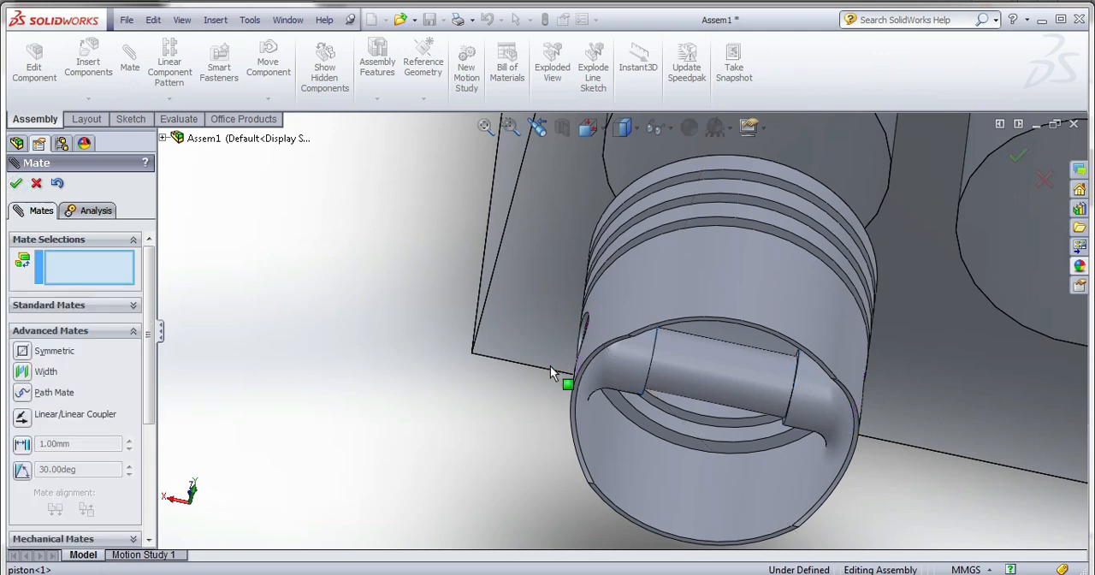
# Move the upper connecting rod clear of the crankshaft so its small end is accessible.
pyautogui.scroll(6, 556, 372)
pyautogui.moveTo(654, 346); pyautogui.dragTo(671, 386, button='middle')
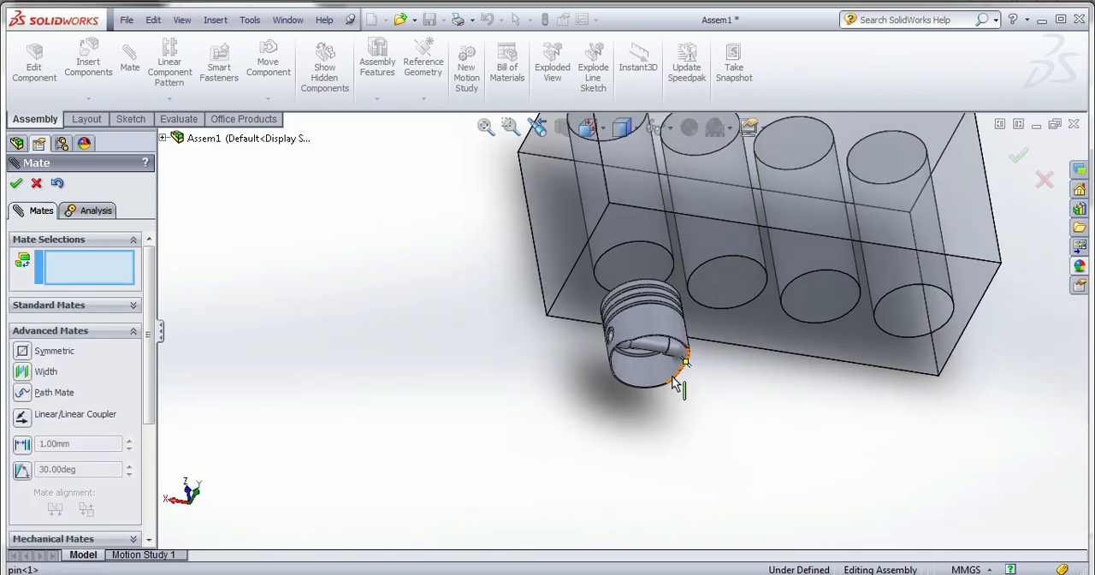
pyautogui.scroll(6, 674, 379)
pyautogui.scroll(-7, 937, 309)
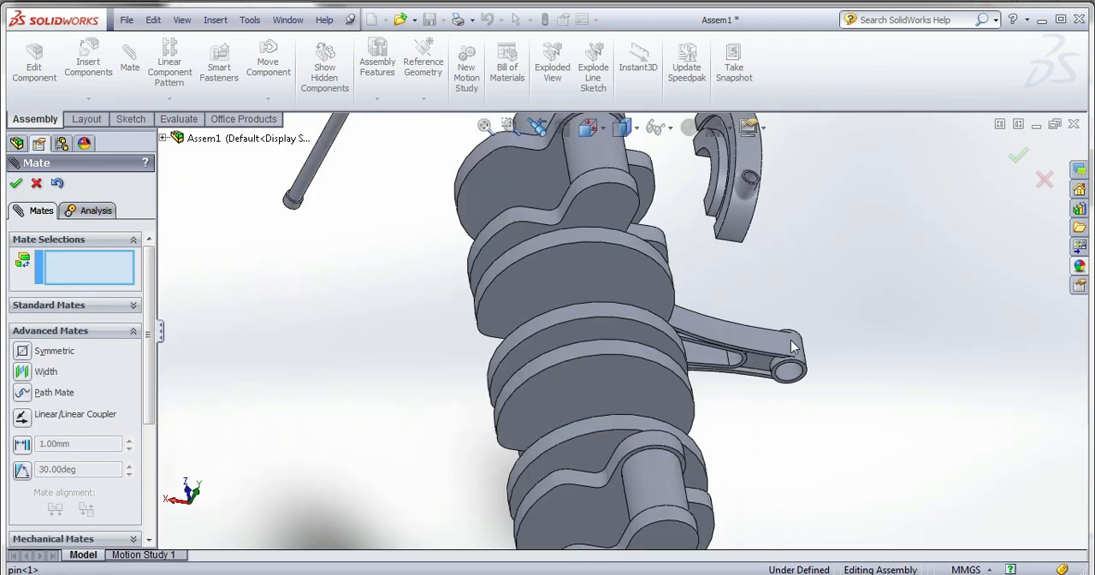
pyautogui.moveTo(707, 362); pyautogui.dragTo(336, 513)
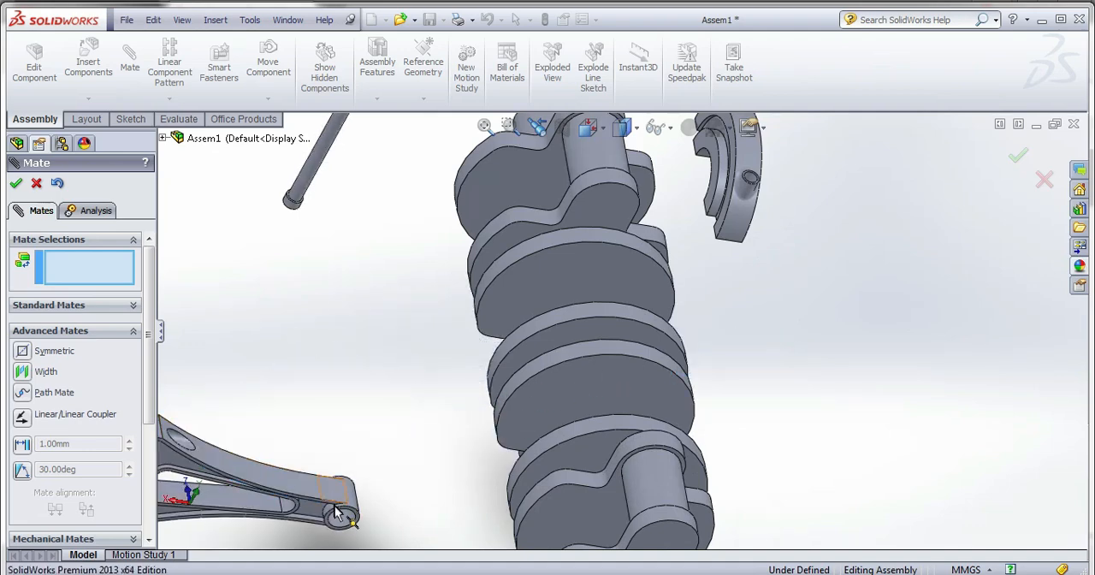
# Select the connecting rod's small-end face and the pin's outer cylindrical face for a mate.
pyautogui.click(342, 523)
pyautogui.scroll(4, 430, 507)
pyautogui.scroll(-5, 478, 376)
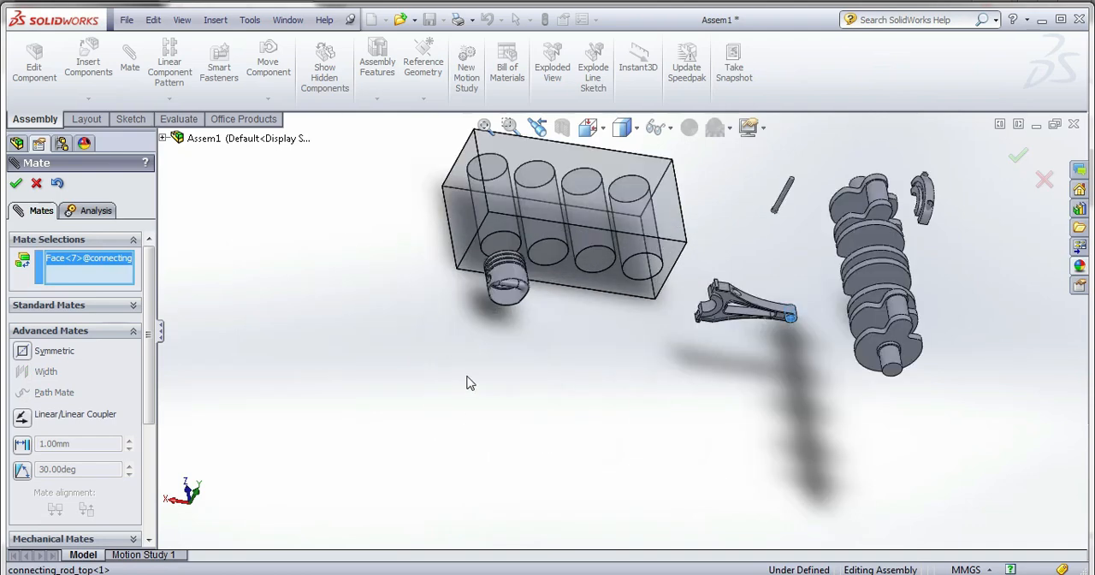
pyautogui.scroll(-3, 482, 363)
pyautogui.click(534, 340)
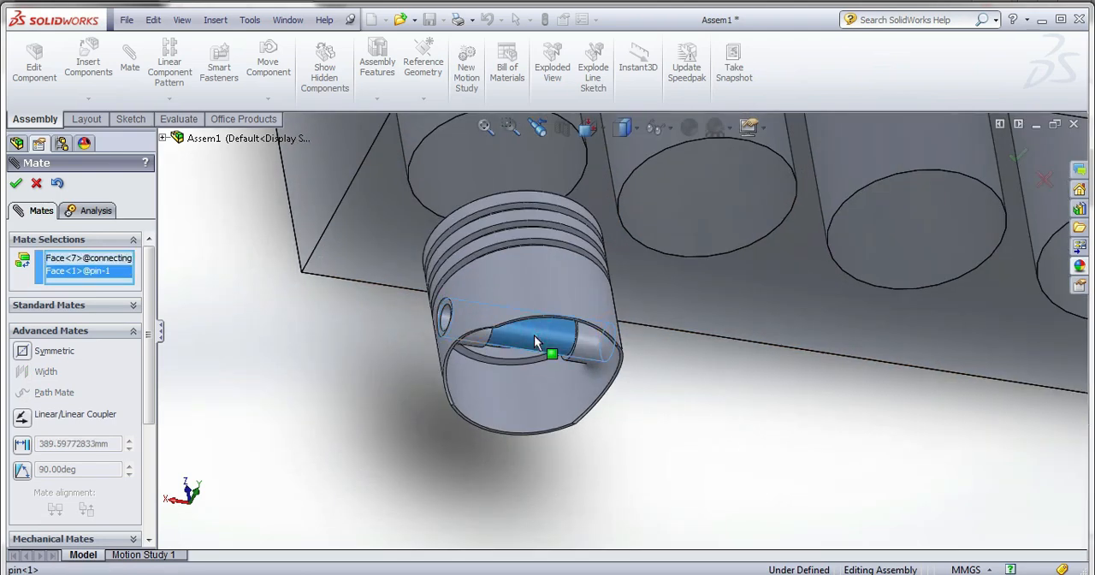
pyautogui.scroll(6, 533, 334)
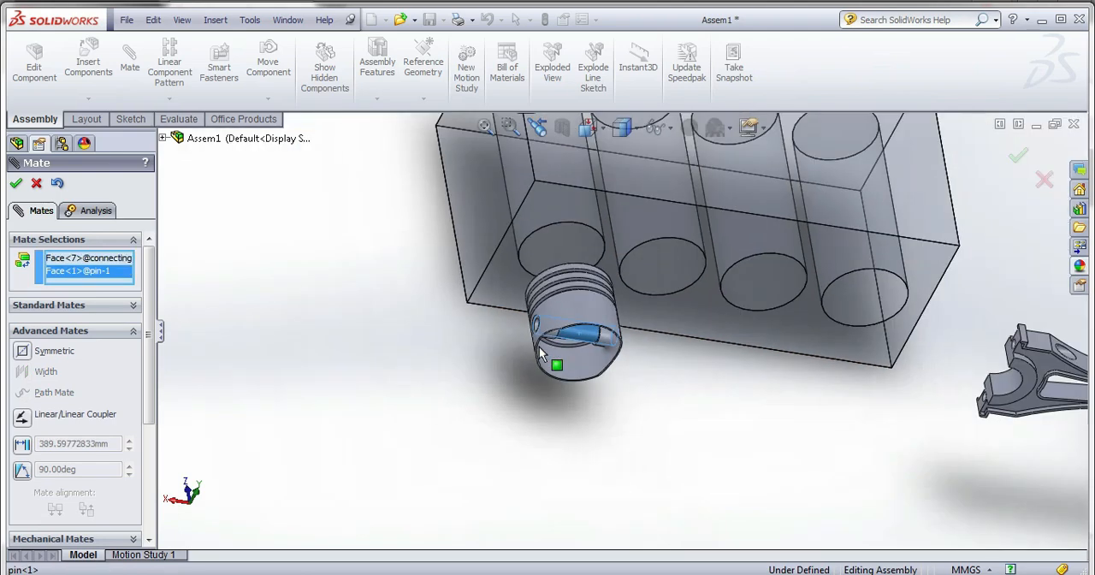
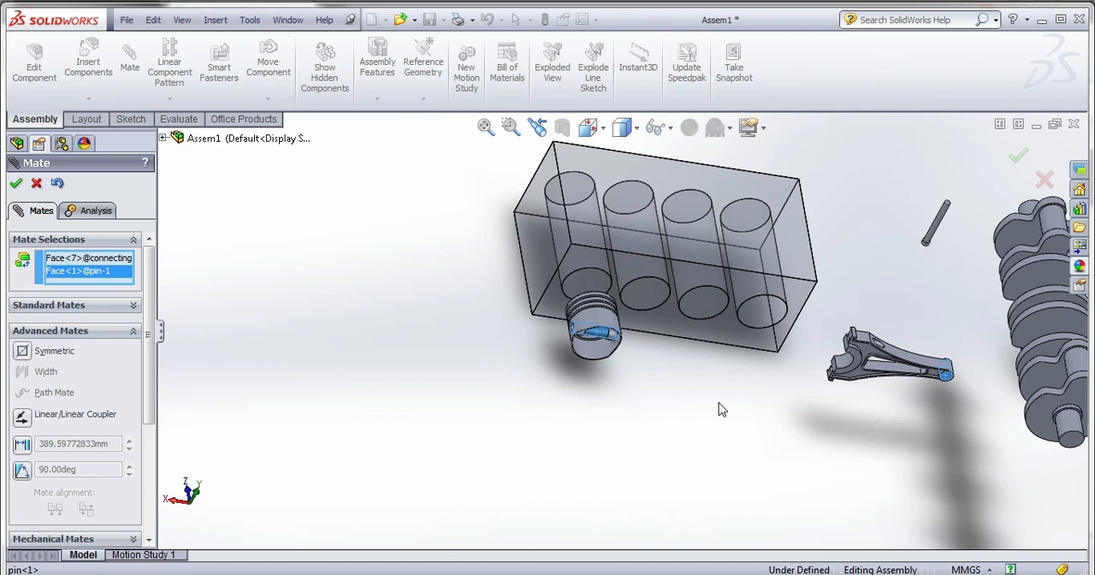
# Abandon the pending mate and freely rotate the upper connecting rod so its small end points up toward the engine block.
pyautogui.click(16, 183)
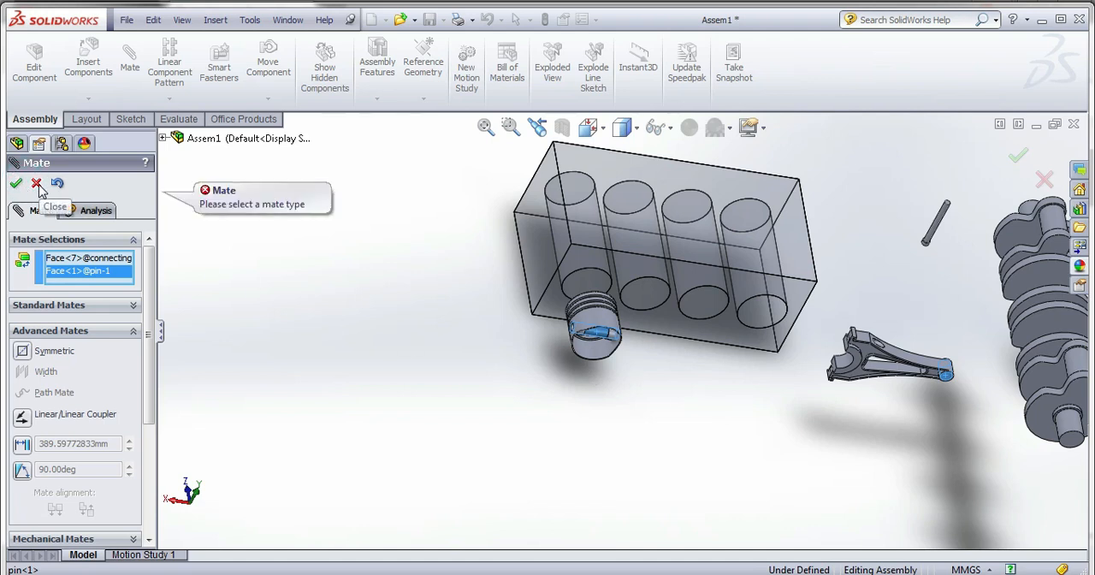
pyautogui.click(37, 184)
pyautogui.scroll(-5, 923, 379)
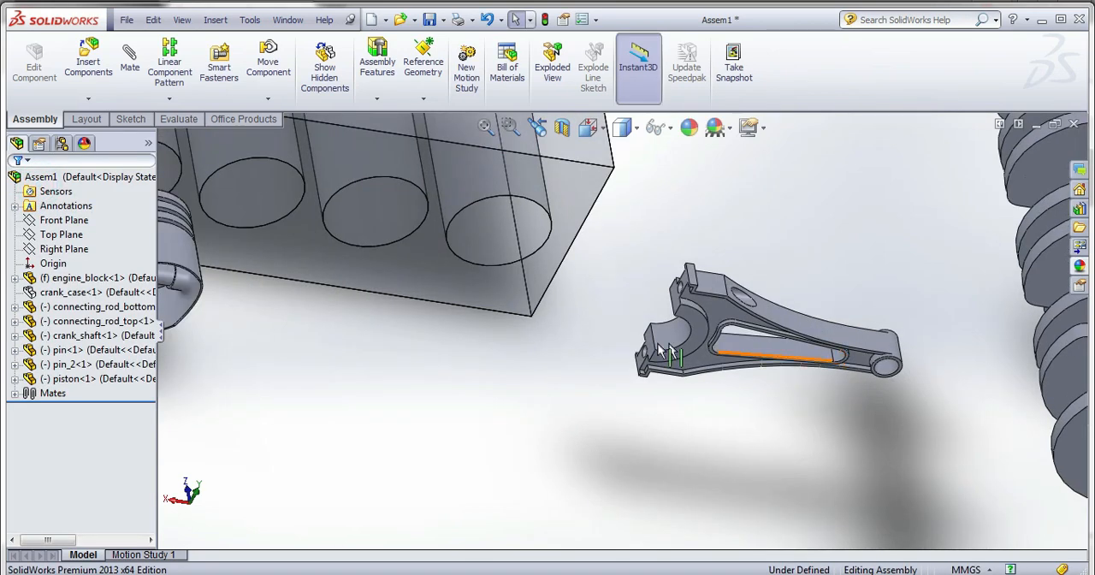
pyautogui.moveTo(721, 409); pyautogui.dragTo(591, 421)
pyautogui.scroll(2, 597, 427)
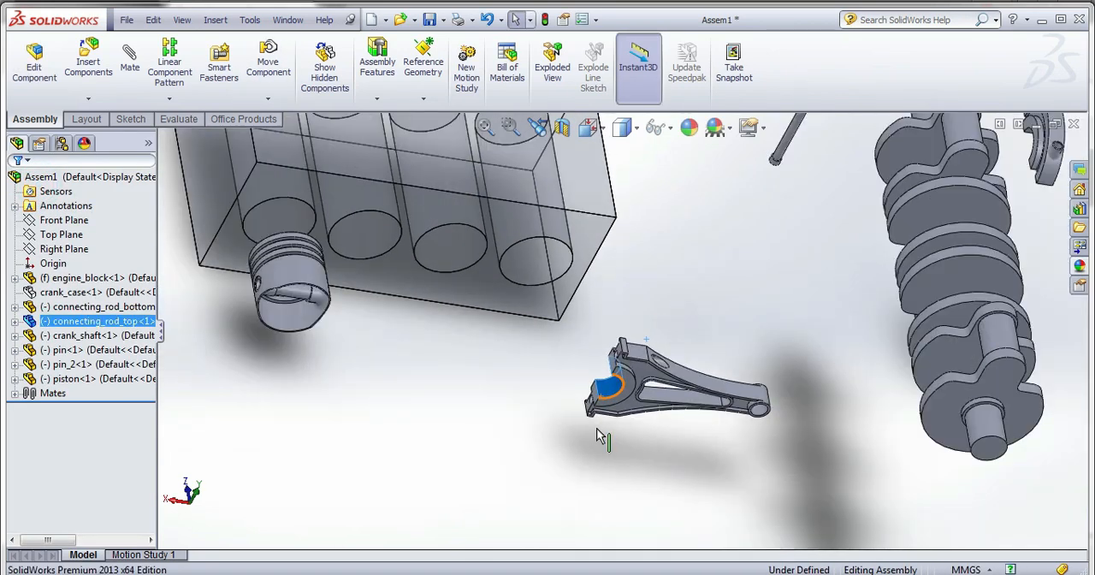
pyautogui.click(268, 98)
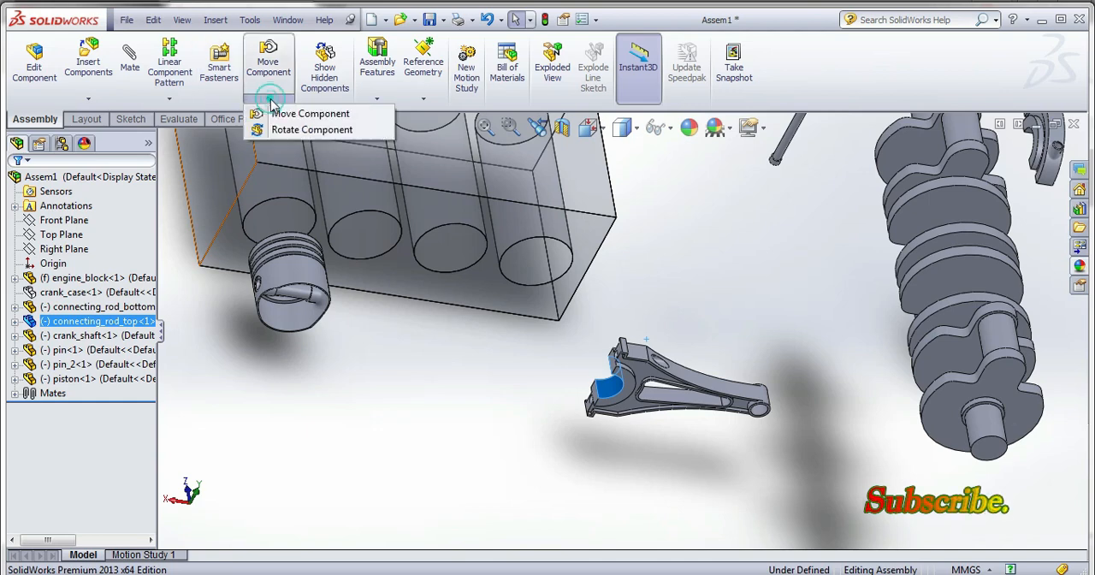
pyautogui.click(308, 127)
pyautogui.moveTo(612, 386); pyautogui.dragTo(582, 393)
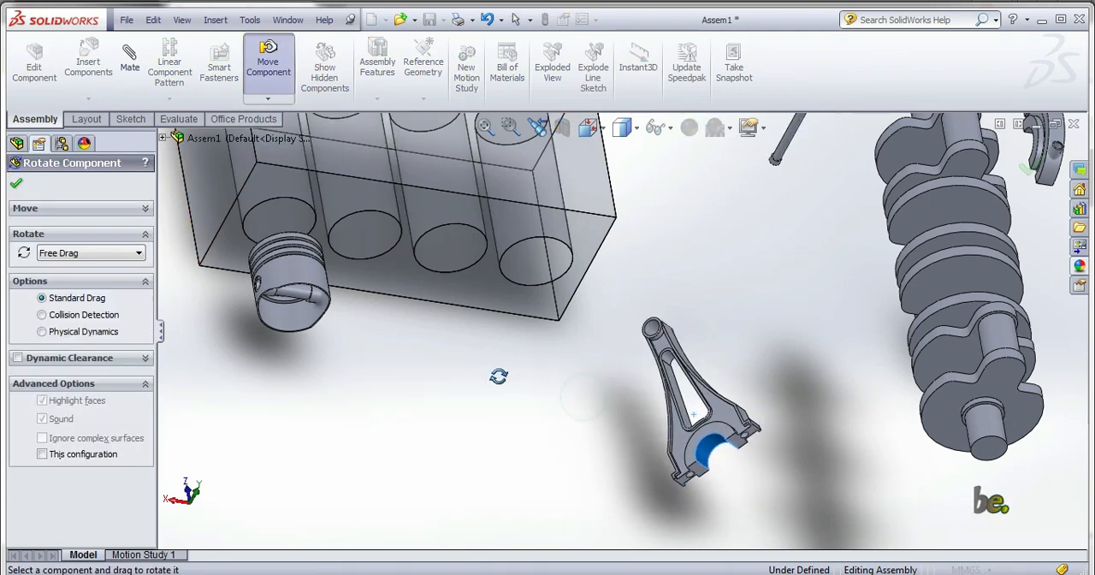
pyautogui.click(16, 185)
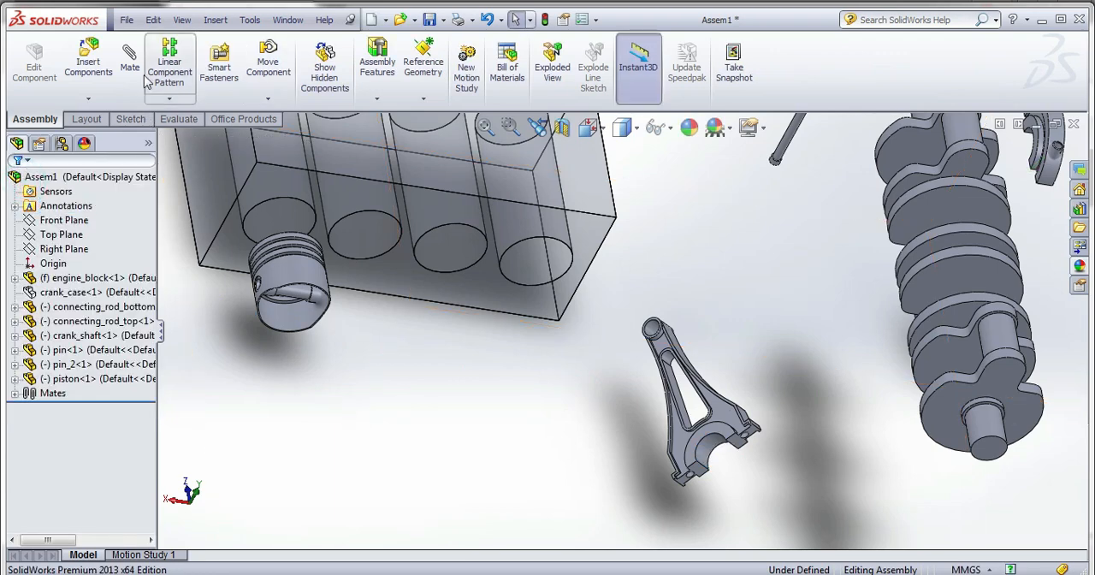
# Add a concentric mate between the bore of the upper connecting rod's small end and the pin's outer cylindrical face.
pyautogui.click(130, 54)
pyautogui.scroll(-2, 678, 321)
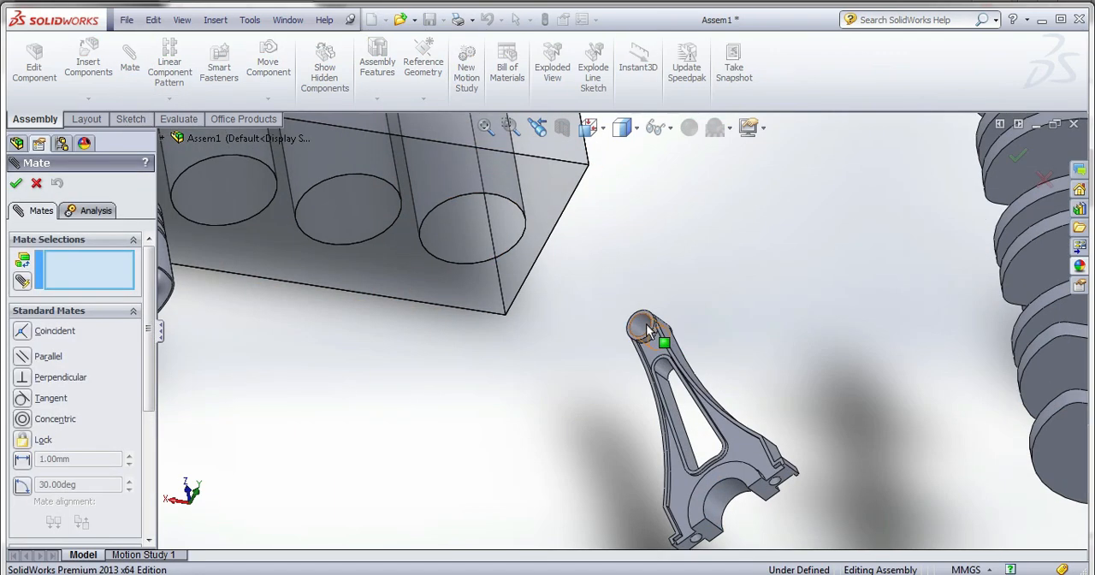
pyautogui.click(646, 323)
pyautogui.scroll(3, 646, 324)
pyautogui.scroll(-3, 345, 304)
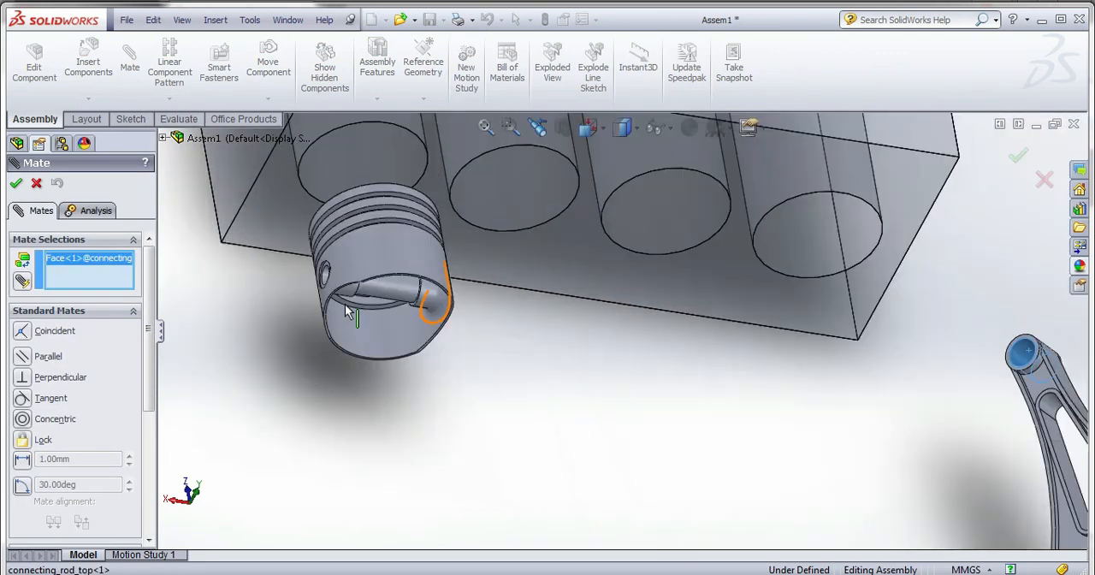
pyautogui.click(386, 285)
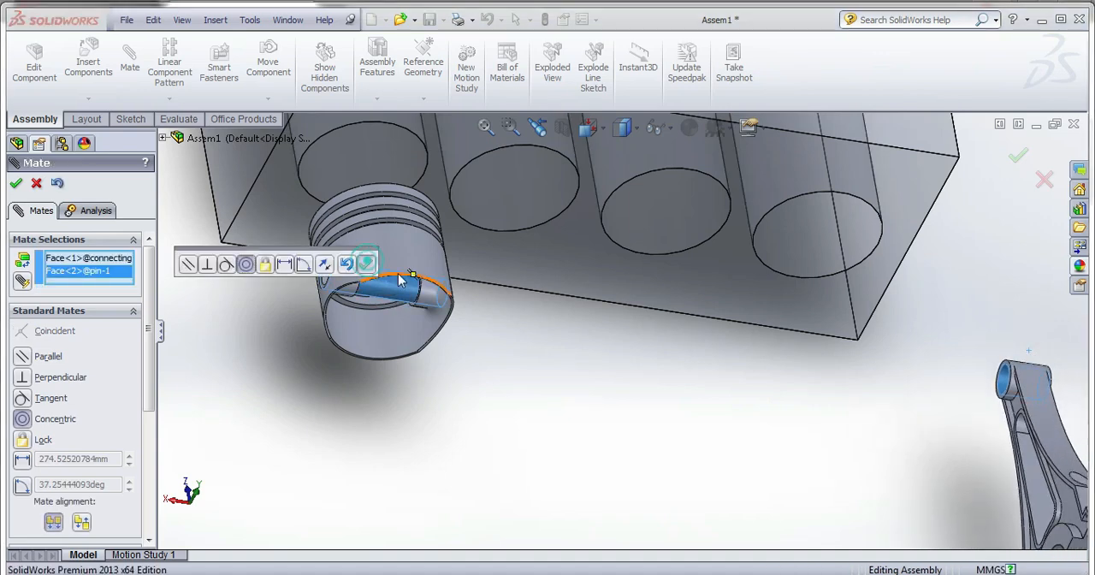
pyautogui.click(366, 262)
# Start an advanced Width mate with one end face of the connecting rod's small end as the first width selection.
pyautogui.scroll(3, 573, 322)
pyautogui.moveTo(604, 343); pyautogui.dragTo(618, 356, button='middle')
pyautogui.scroll(-5, 838, 385)
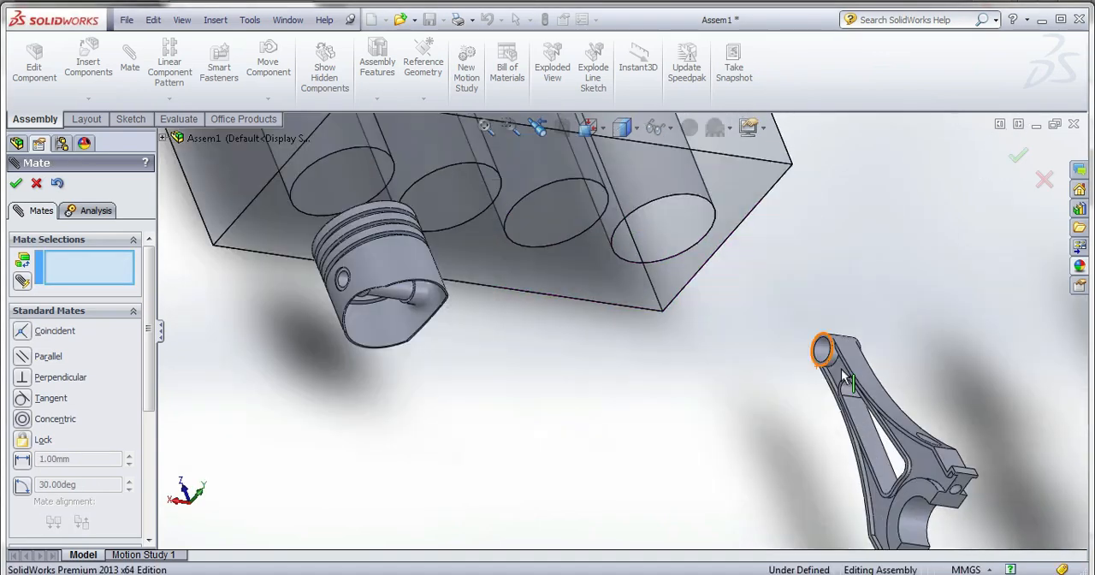
pyautogui.moveTo(150, 362); pyautogui.dragTo(151, 484)
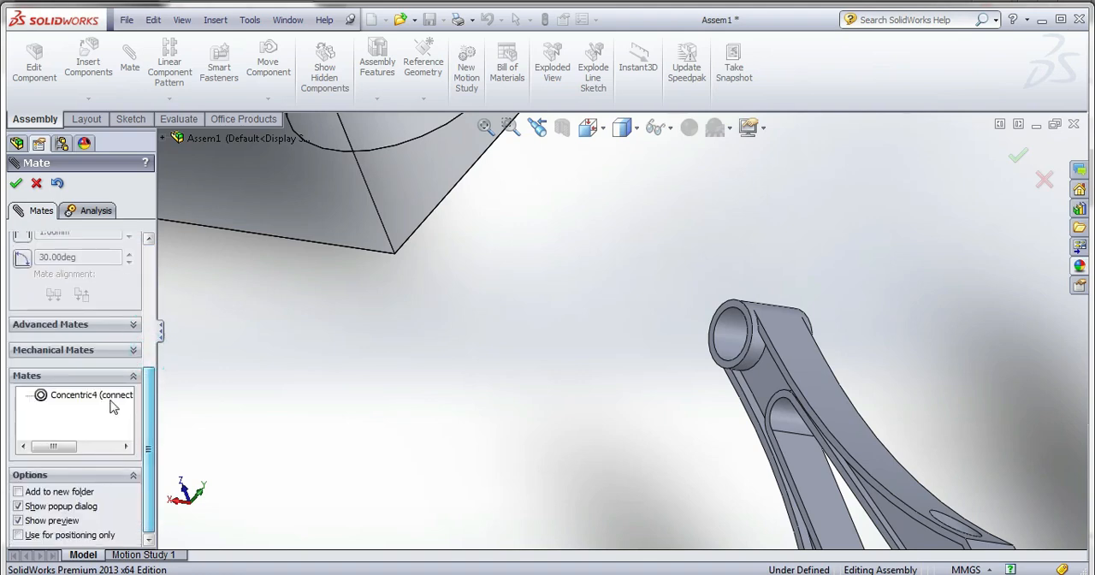
pyautogui.click(75, 325)
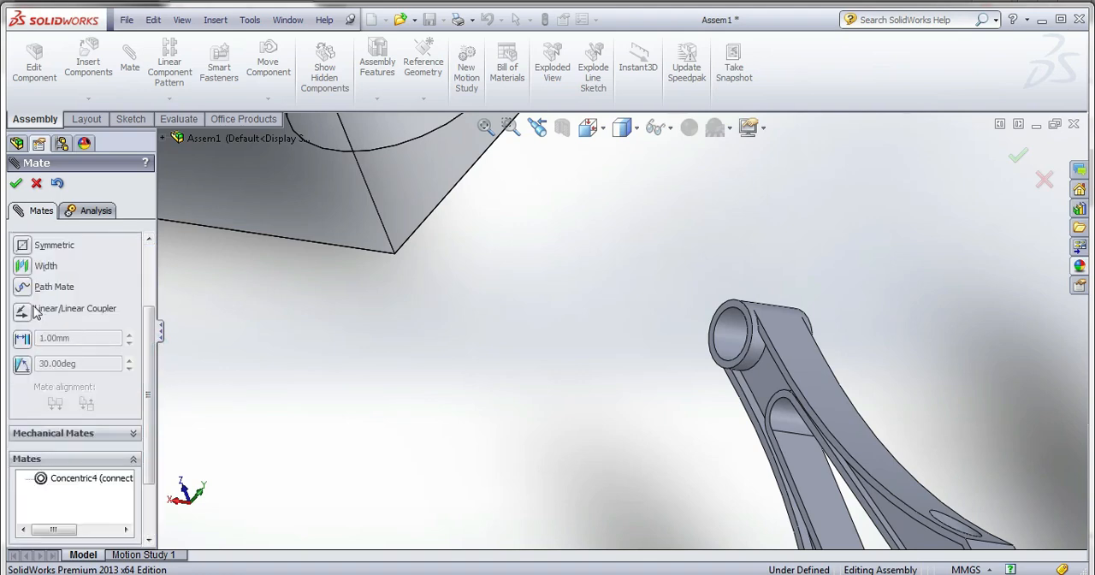
pyautogui.click(23, 266)
pyautogui.scroll(-4, 751, 307)
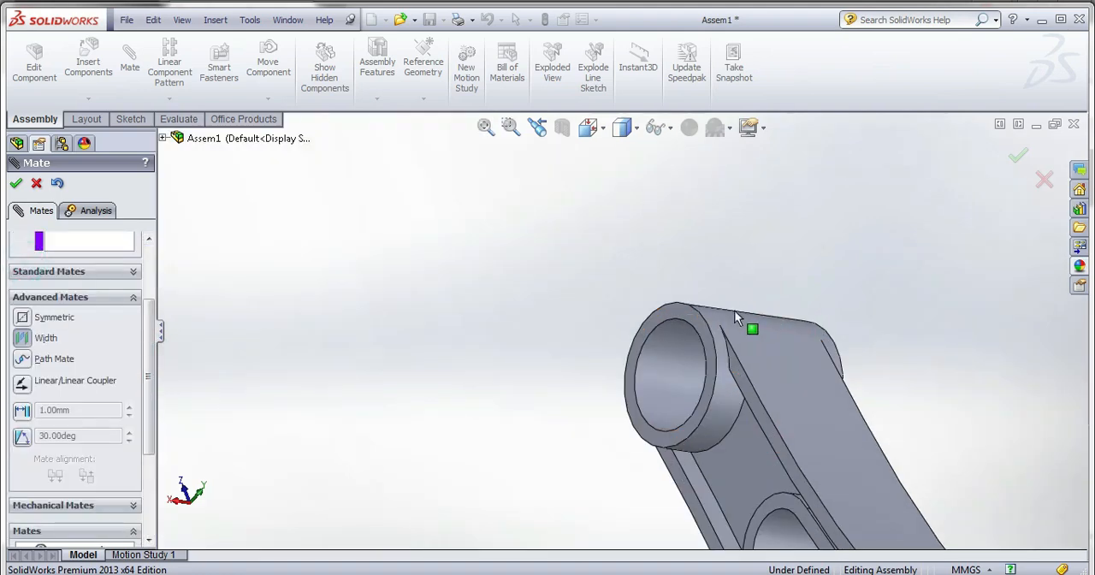
pyautogui.click(688, 319)
# Add the opposite end face of the connecting rod's small end as the second width selection.
pyautogui.moveTo(689, 321); pyautogui.dragTo(812, 441, button='middle')
pyautogui.scroll(2, 797, 404)
pyautogui.scroll(3, 812, 441)
pyautogui.scroll(-4, 534, 139)
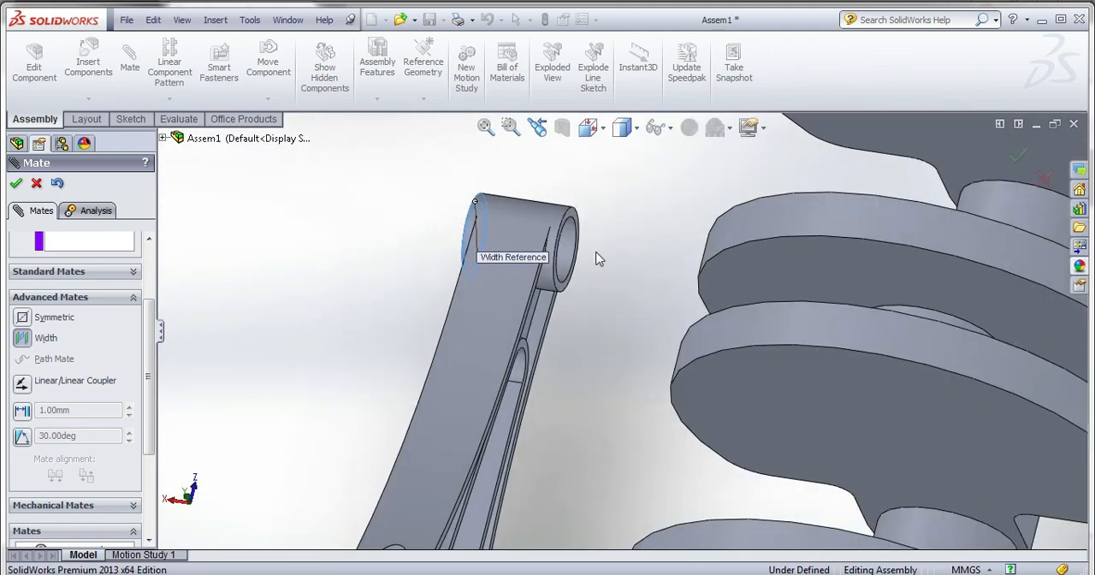
pyautogui.scroll(-3, 599, 258)
pyautogui.click(537, 162)
pyautogui.scroll(4, 757, 484)
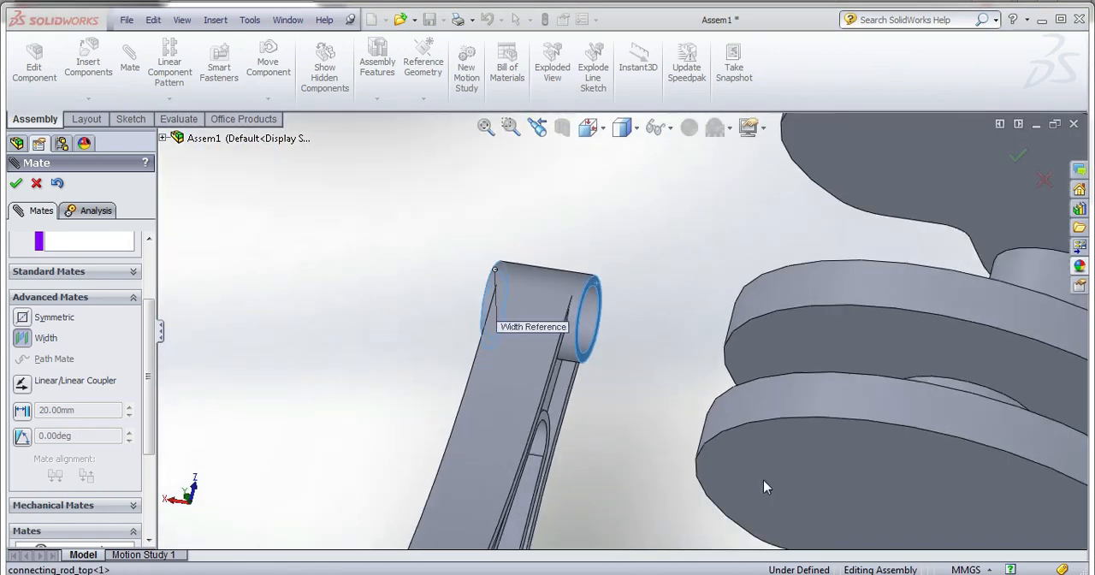
# Select one end face of the pin inside the piston as the first tab selection of the Width mate.
pyautogui.scroll(3, 763, 486)
pyautogui.click(113, 247)
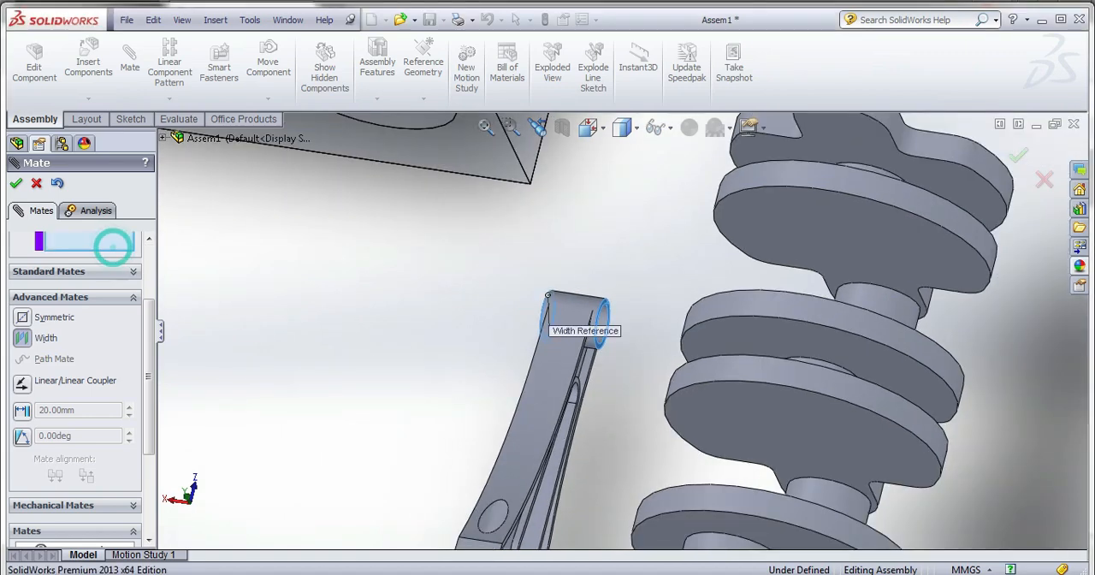
pyautogui.moveTo(148, 327); pyautogui.dragTo(152, 288)
pyautogui.scroll(6, 426, 343)
pyautogui.scroll(-6, 474, 308)
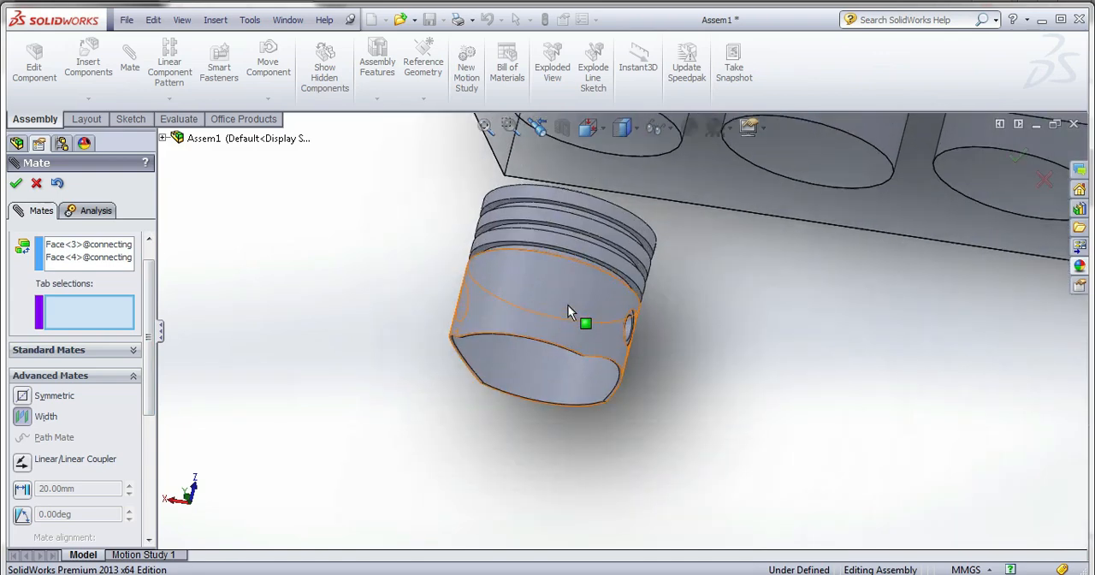
pyautogui.moveTo(568, 308); pyautogui.dragTo(529, 313, button='middle')
pyautogui.scroll(-4, 680, 346)
pyautogui.click(614, 315)
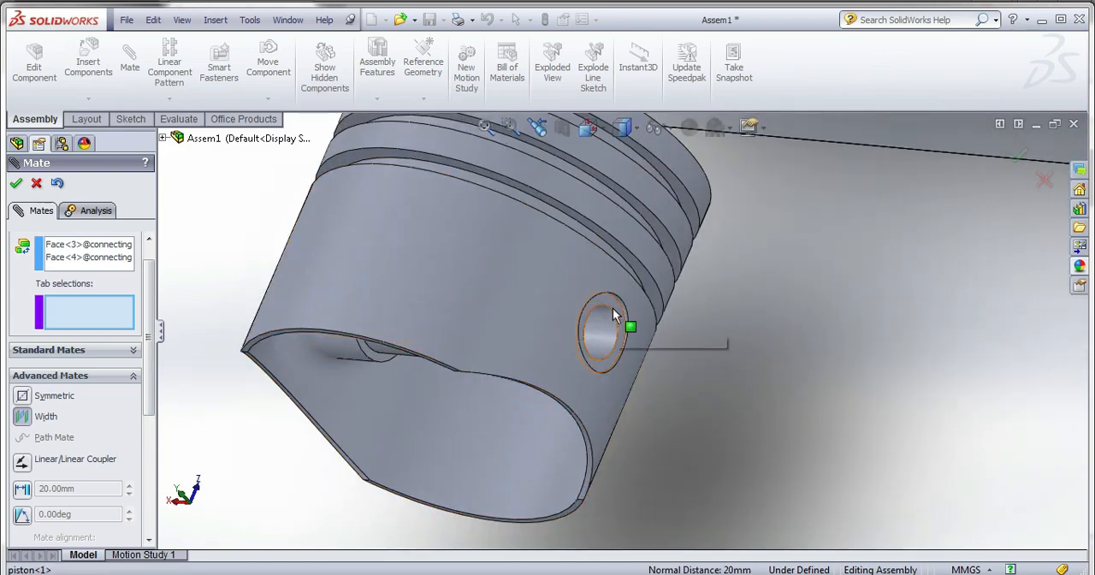
# Add the pin's opposite end face as the second tab selection and complete the Width mate centring the rod on the pin.
pyautogui.moveTo(615, 325); pyautogui.dragTo(689, 387, button='middle')
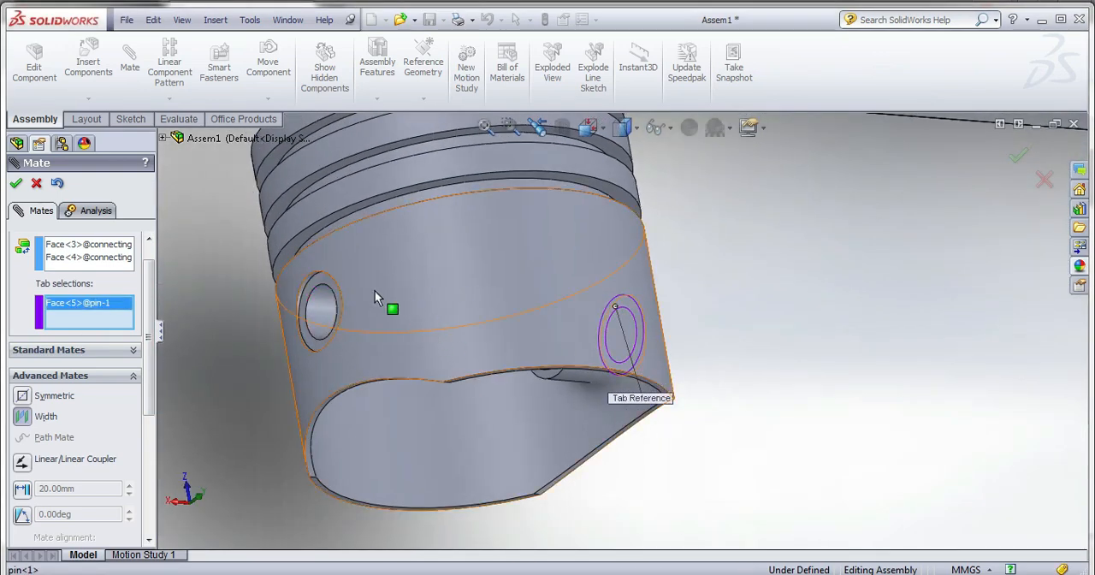
pyautogui.scroll(-5, 349, 286)
pyautogui.click(345, 281)
pyautogui.scroll(8, 354, 288)
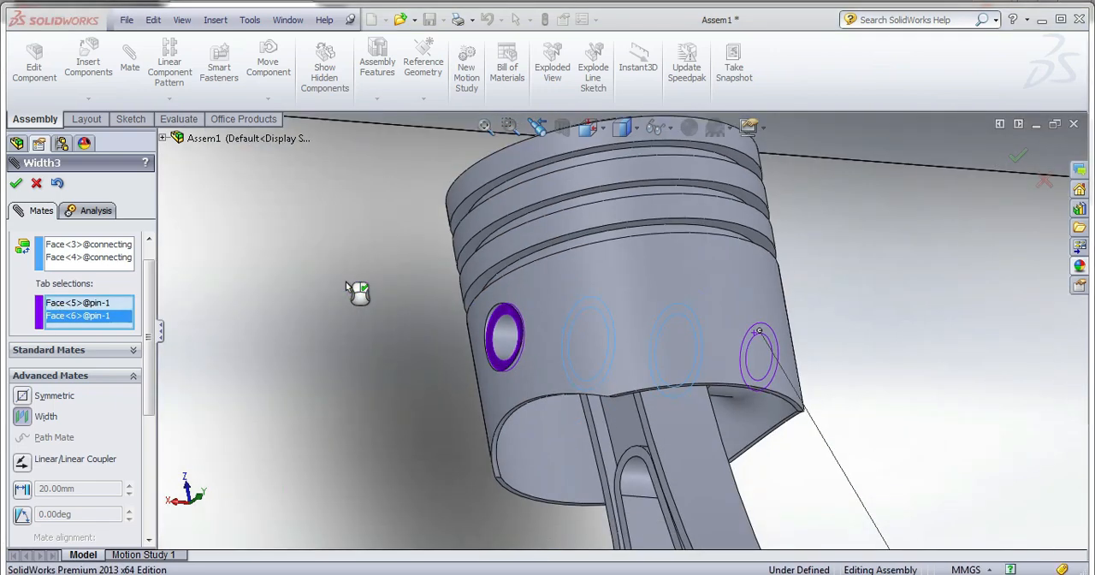
pyautogui.moveTo(496, 320); pyautogui.dragTo(453, 250, button='middle')
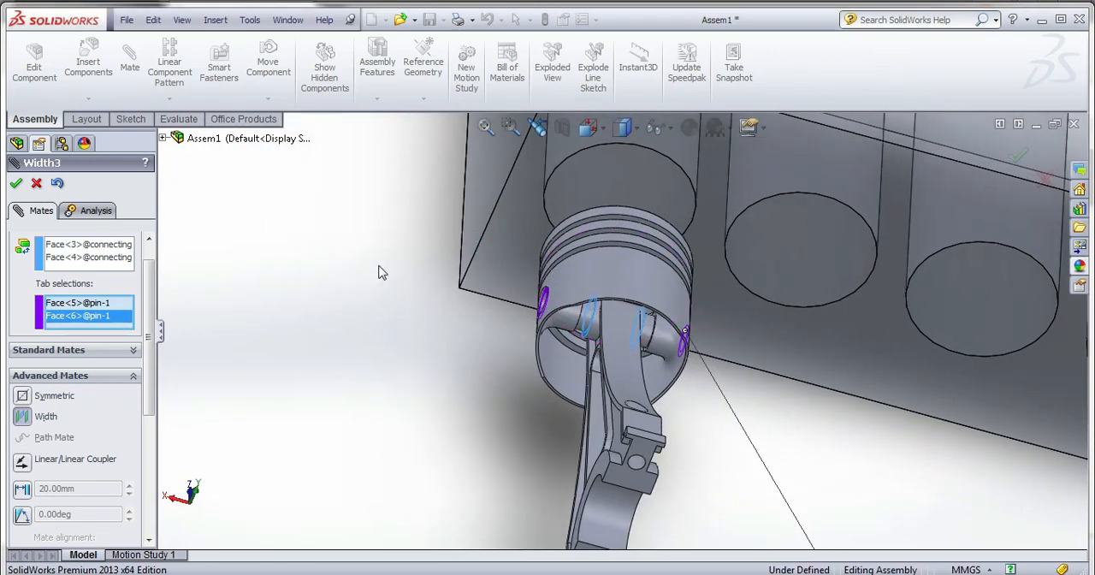
pyautogui.click(16, 183)
pyautogui.scroll(5, 432, 266)
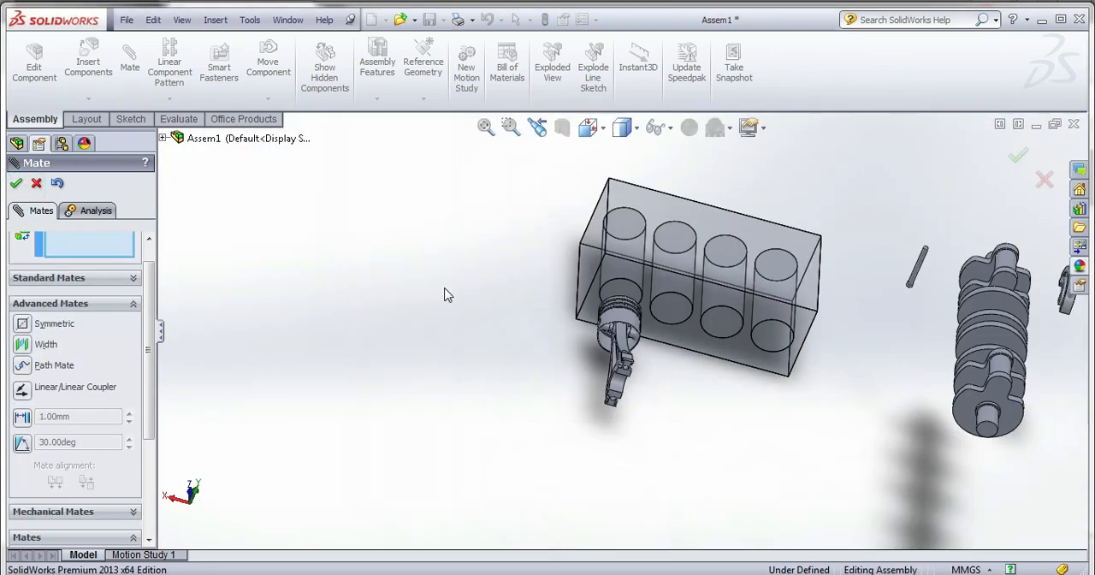
pyautogui.moveTo(447, 296); pyautogui.dragTo(598, 351, button='middle')
pyautogui.moveTo(733, 404); pyautogui.dragTo(831, 266, button='middle')
pyautogui.scroll(-8, 676, 460)
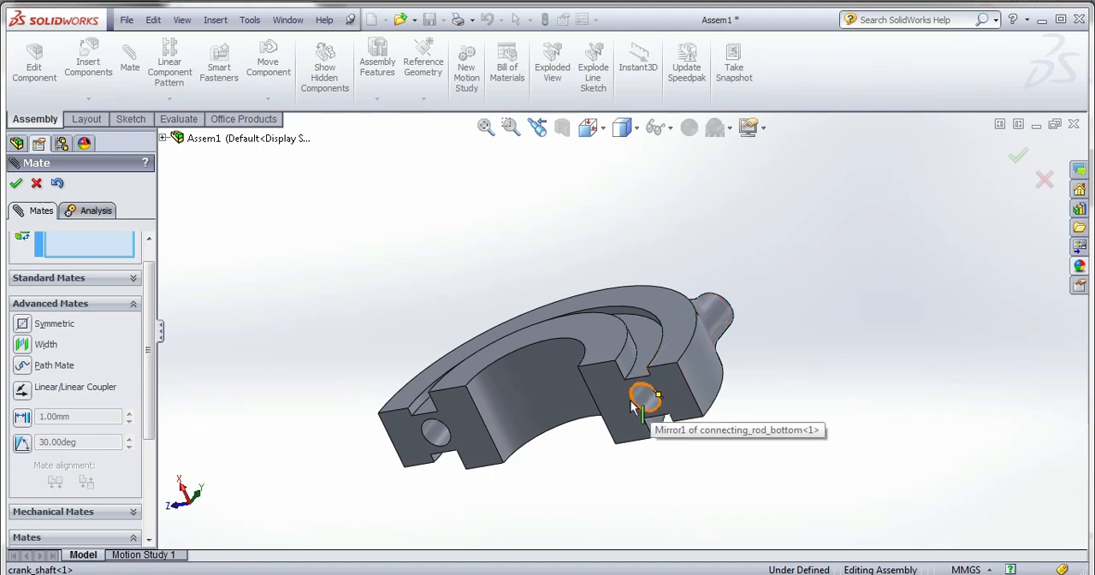
pyautogui.click(632, 400)
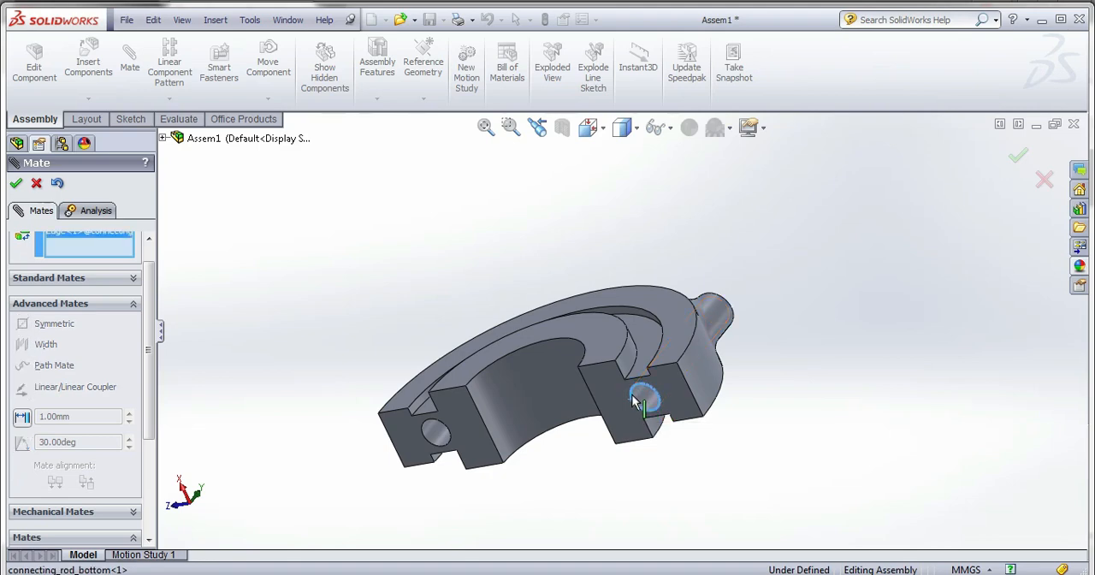
pyautogui.click(632, 396)
pyautogui.scroll(10, 629, 402)
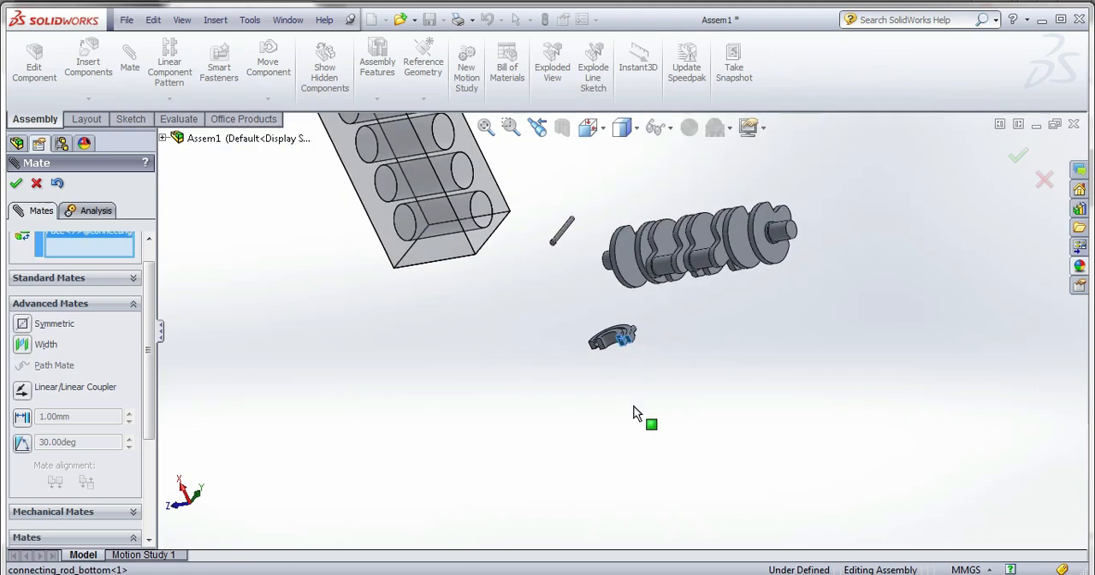
pyautogui.scroll(-10, 558, 200)
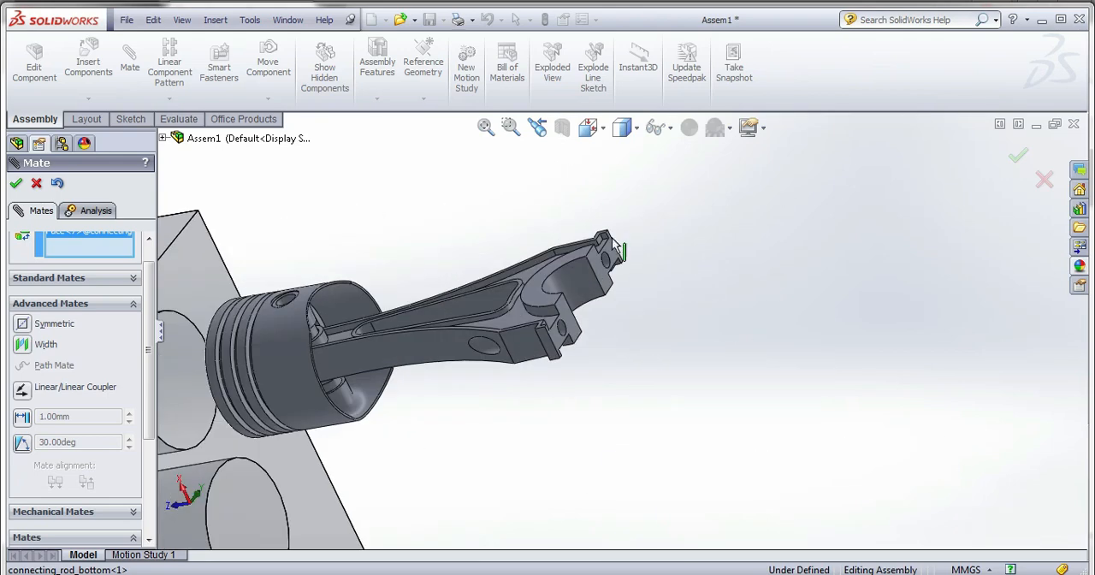
pyautogui.click(607, 281)
pyautogui.scroll(10, 606, 281)
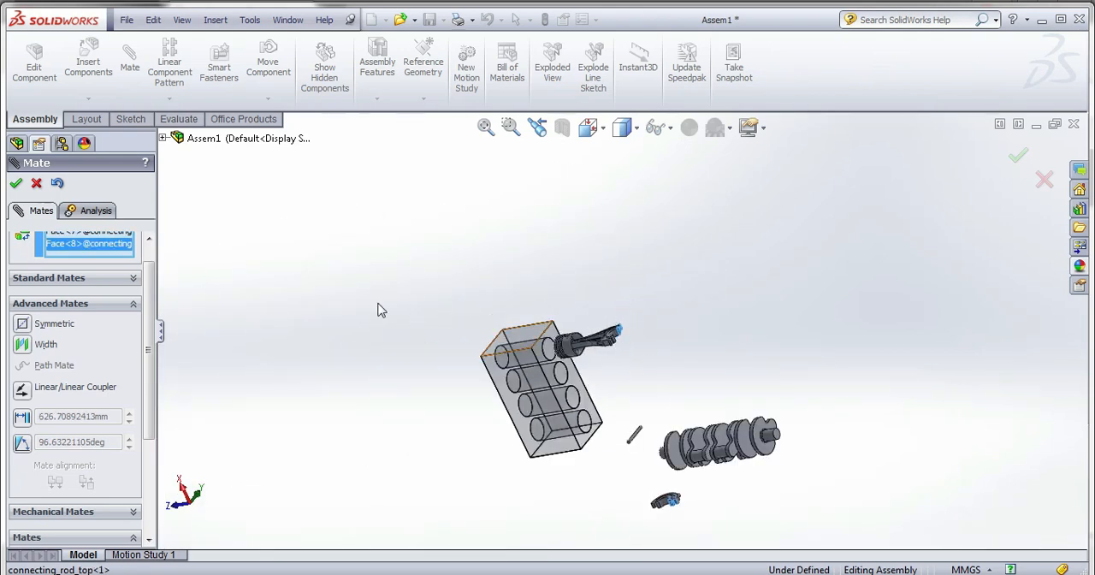
pyautogui.click(37, 184)
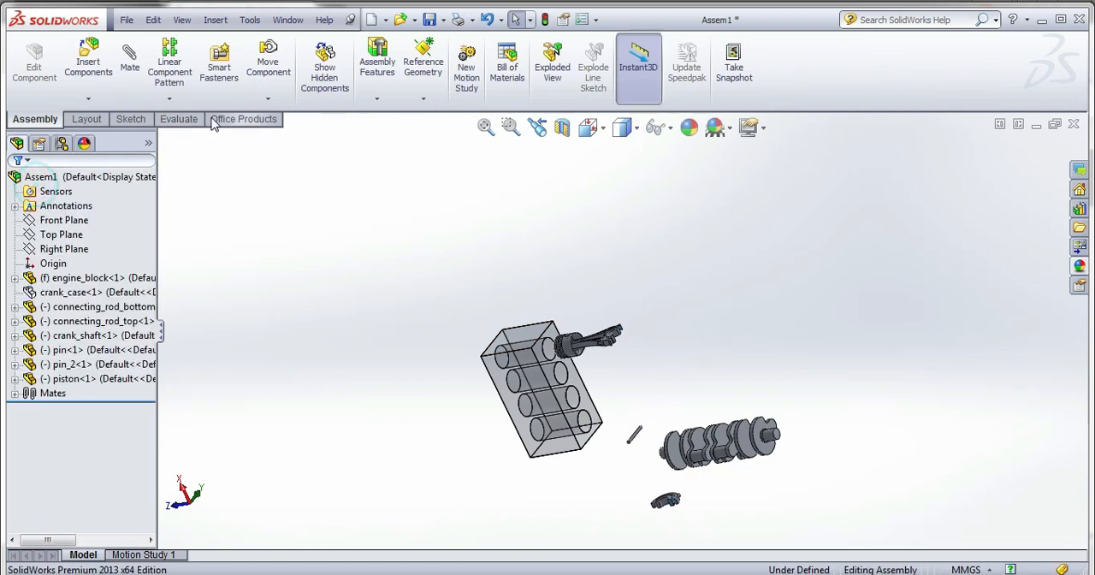
# Freely rotate the lower connecting rod cap with Rotate Component to change its orientation.
pyautogui.click(661, 508)
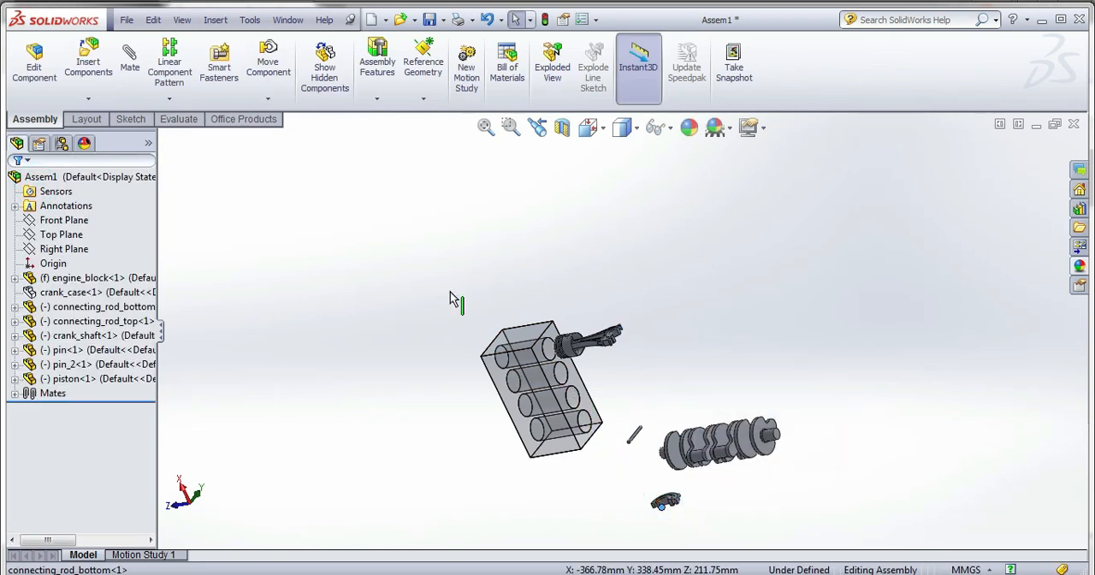
pyautogui.click(268, 99)
pyautogui.click(282, 128)
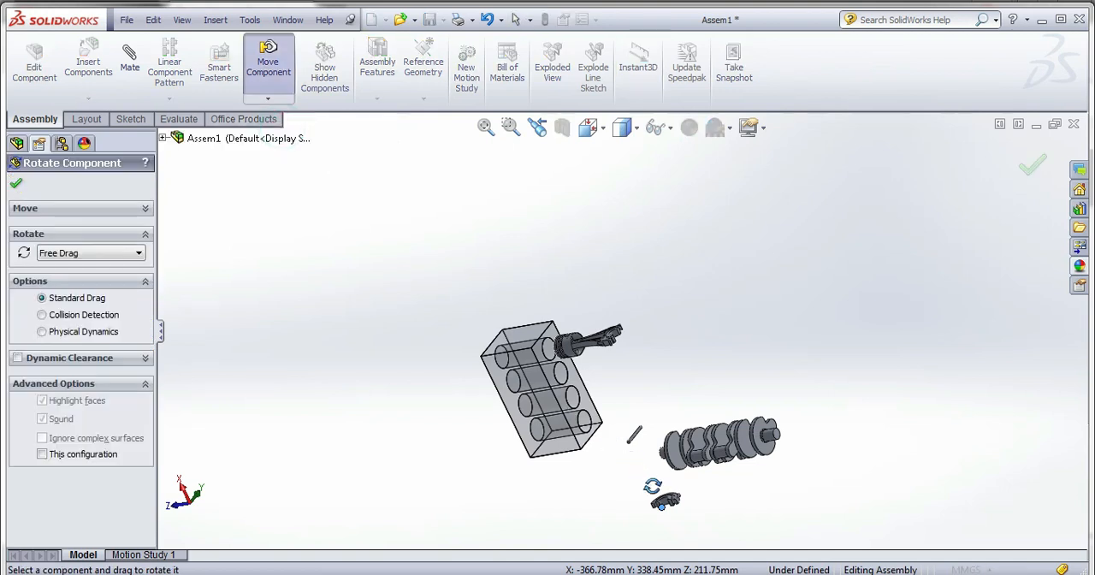
pyautogui.moveTo(678, 511)
pyautogui.mouseDown()
pyautogui.moveTo(586, 535)
pyautogui.moveTo(666, 494)
pyautogui.mouseUp()
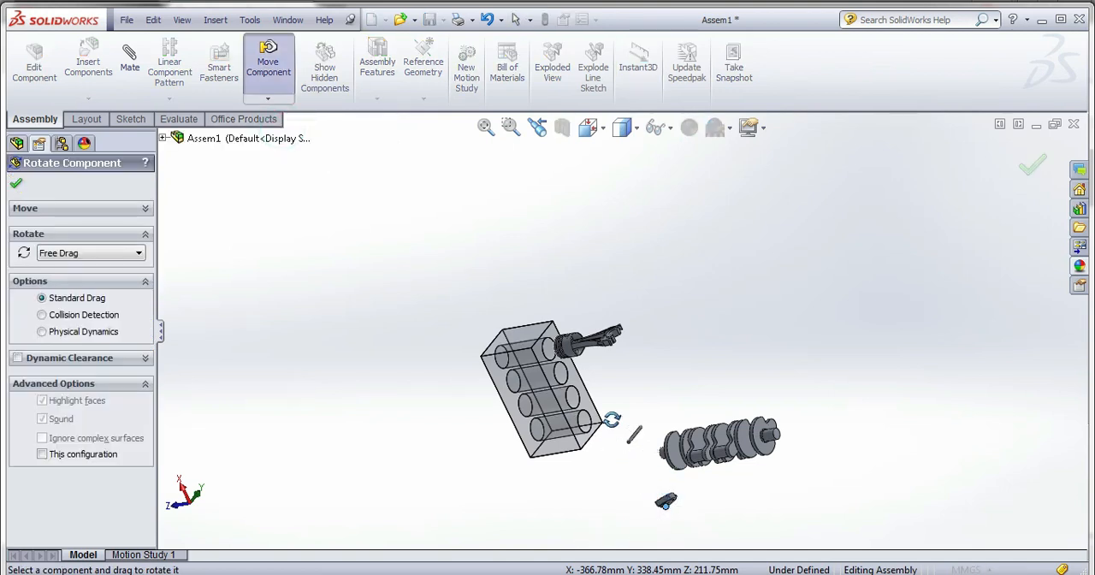
pyautogui.click(16, 183)
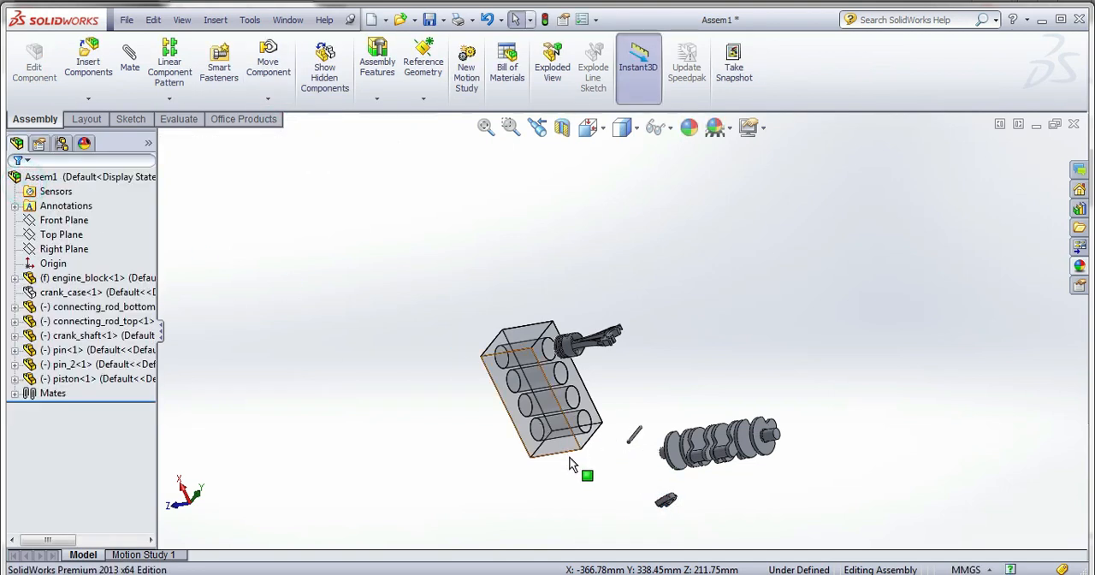
# Move the lower connecting rod cap up beside the end of the crankshaft nearest the loose second pin.
pyautogui.click(668, 502)
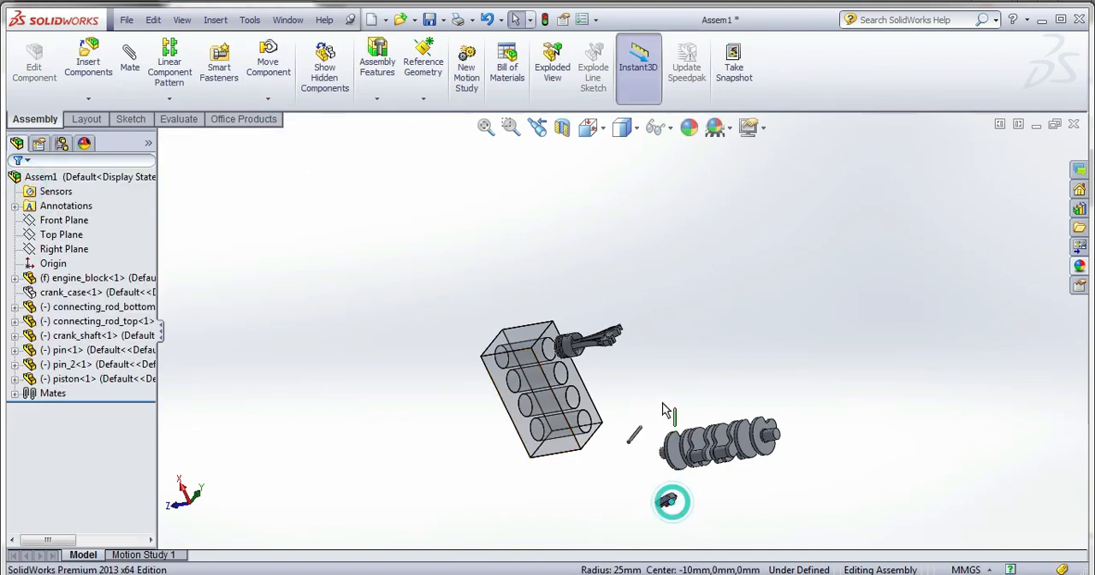
pyautogui.click(663, 503)
pyautogui.scroll(-4, 672, 531)
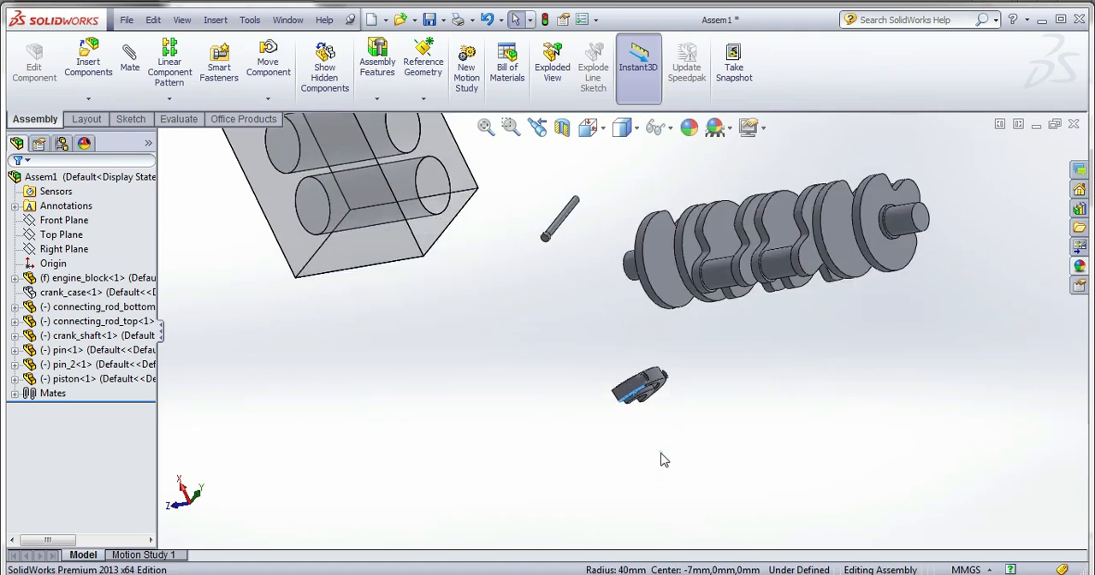
pyautogui.moveTo(633, 397); pyautogui.dragTo(618, 210)
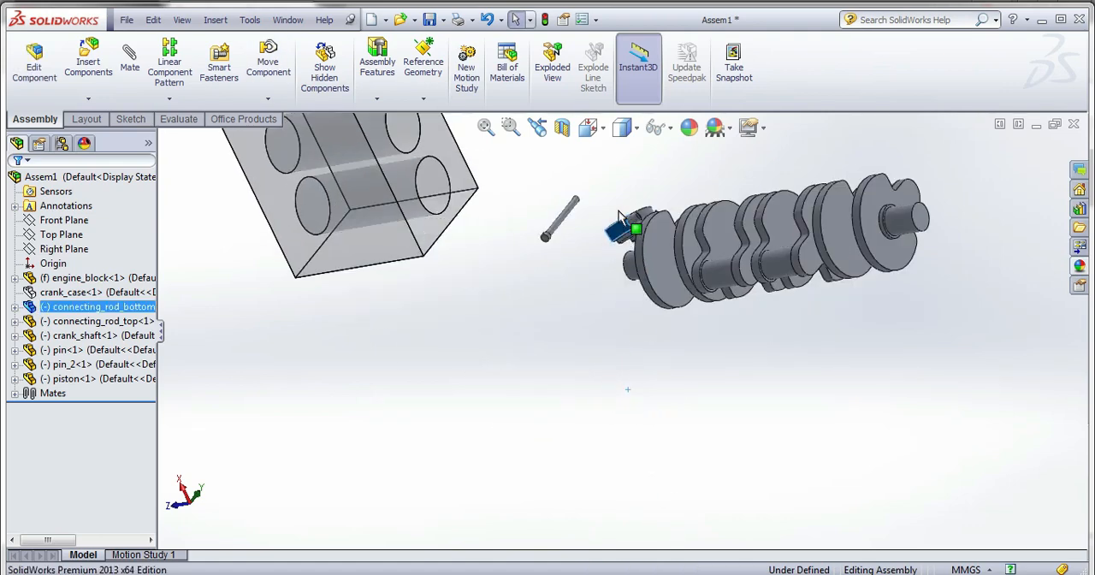
# Move the lower connecting rod cap away from the crankshaft to the space beside the upper connecting rod's open end.
pyautogui.scroll(3, 633, 359)
pyautogui.scroll(2, 626, 338)
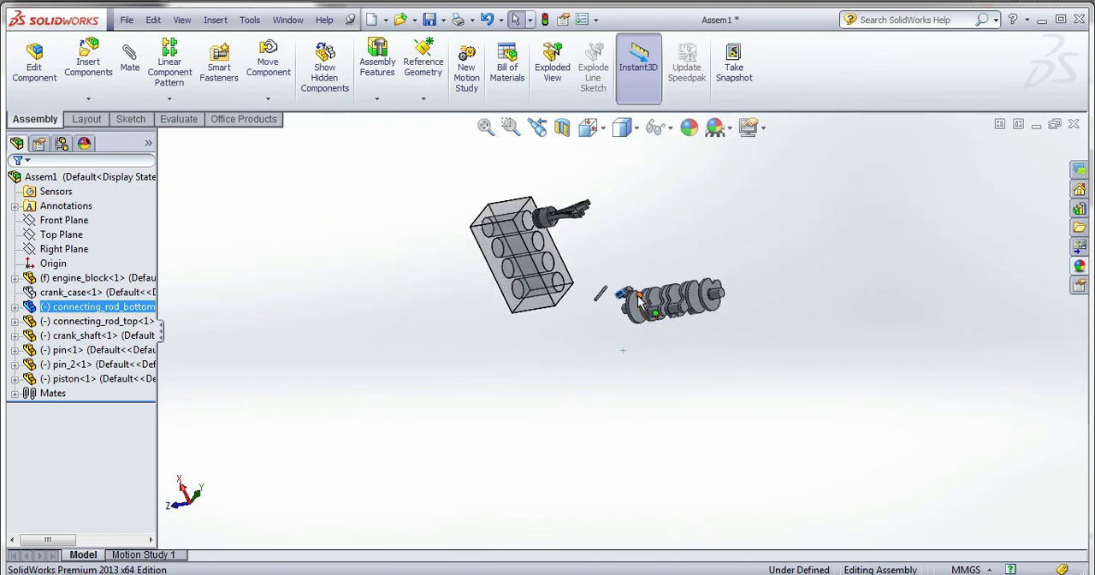
pyautogui.moveTo(622, 297); pyautogui.dragTo(608, 202)
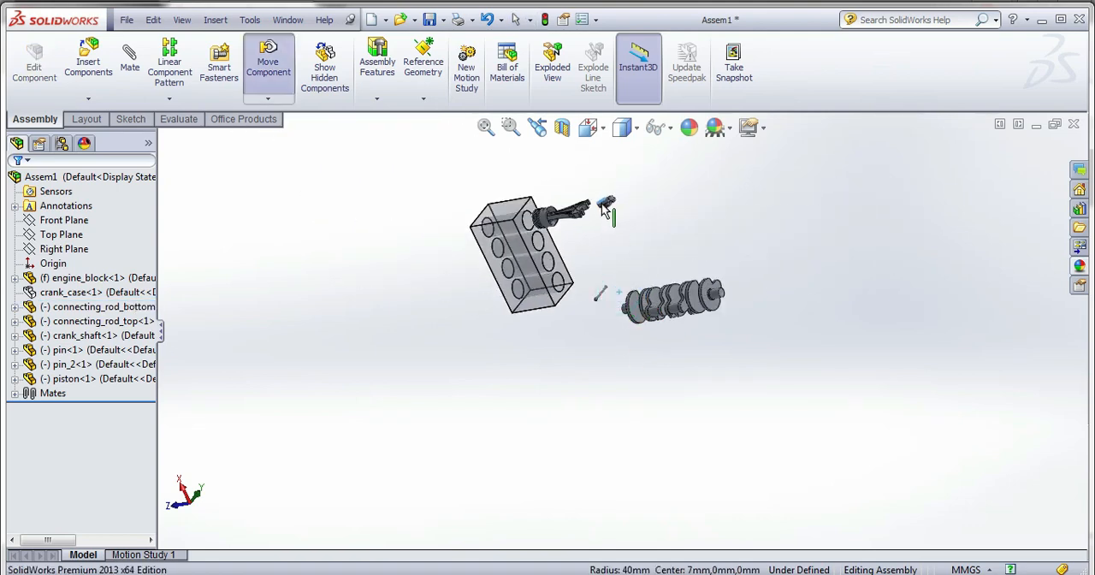
pyautogui.moveTo(606, 209); pyautogui.dragTo(596, 334, button='middle')
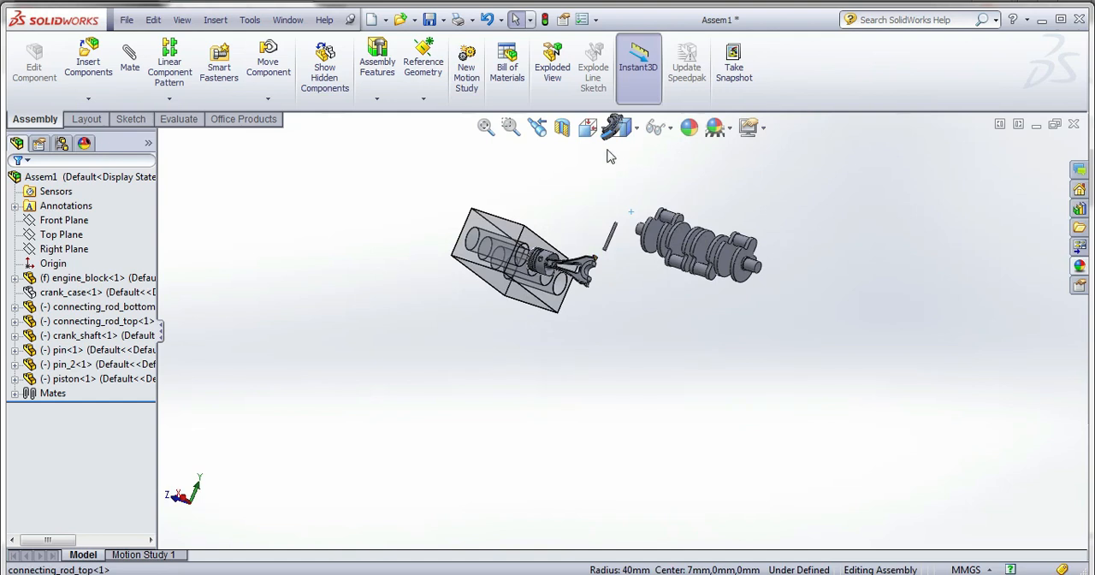
pyautogui.scroll(2, 618, 258)
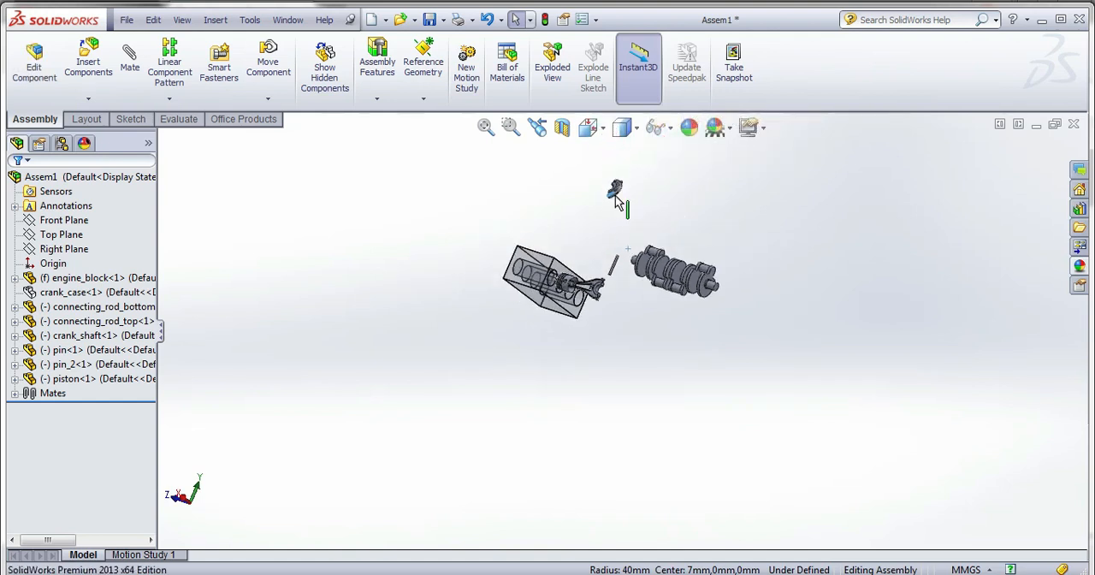
pyautogui.scroll(-3, 618, 219)
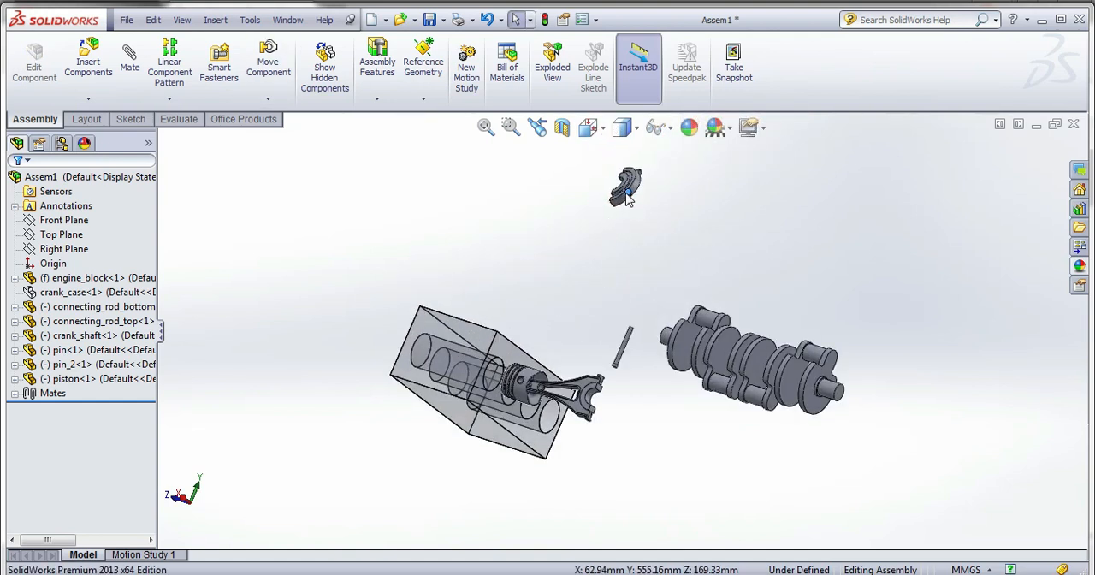
pyautogui.moveTo(629, 188); pyautogui.dragTo(615, 398)
pyautogui.scroll(-5, 614, 389)
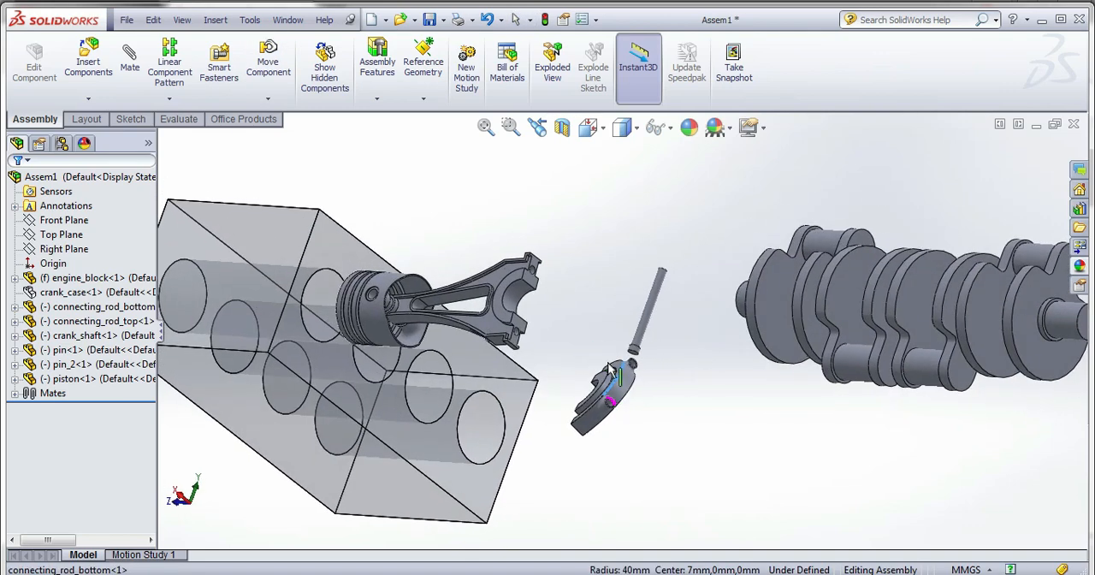
# Add a Coincident mate between the flat side faces of the half-ring bosses on the lower cap and the upper connecting rod.
pyautogui.scroll(-2, 612, 383)
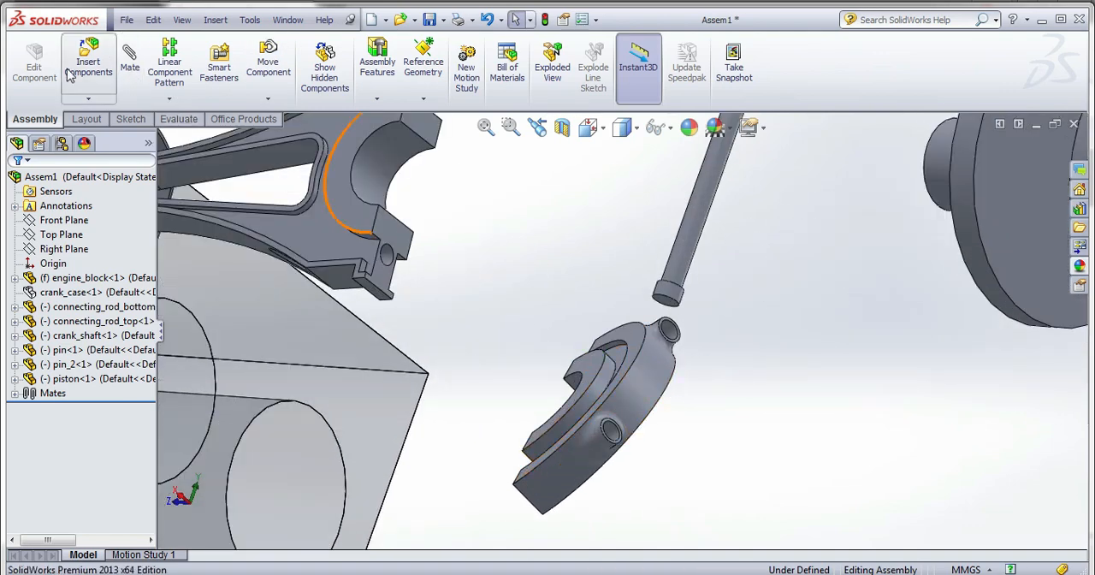
pyautogui.click(133, 73)
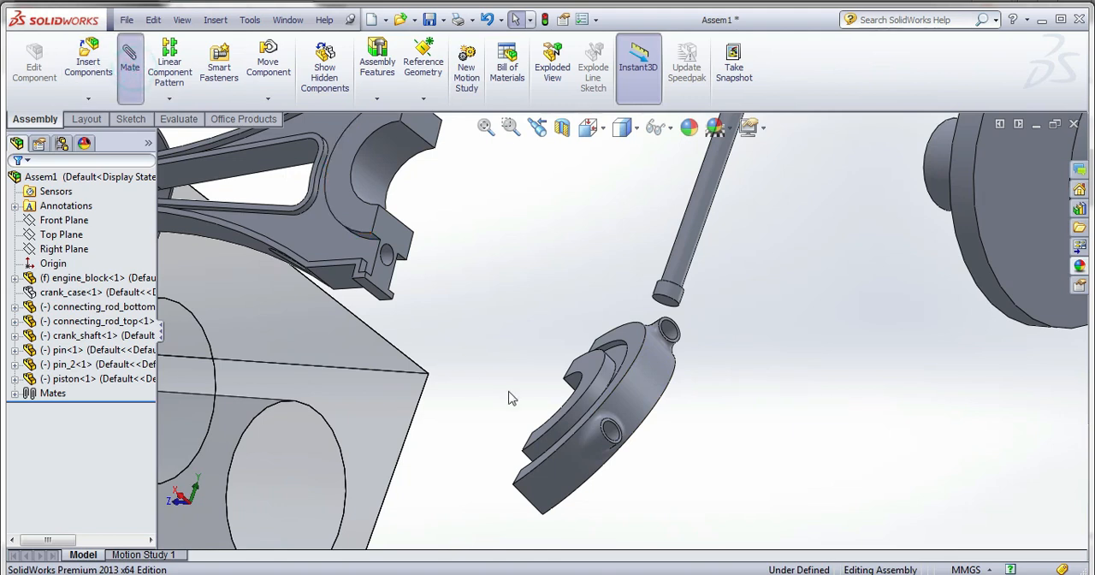
pyautogui.click(588, 386)
pyautogui.click(372, 235)
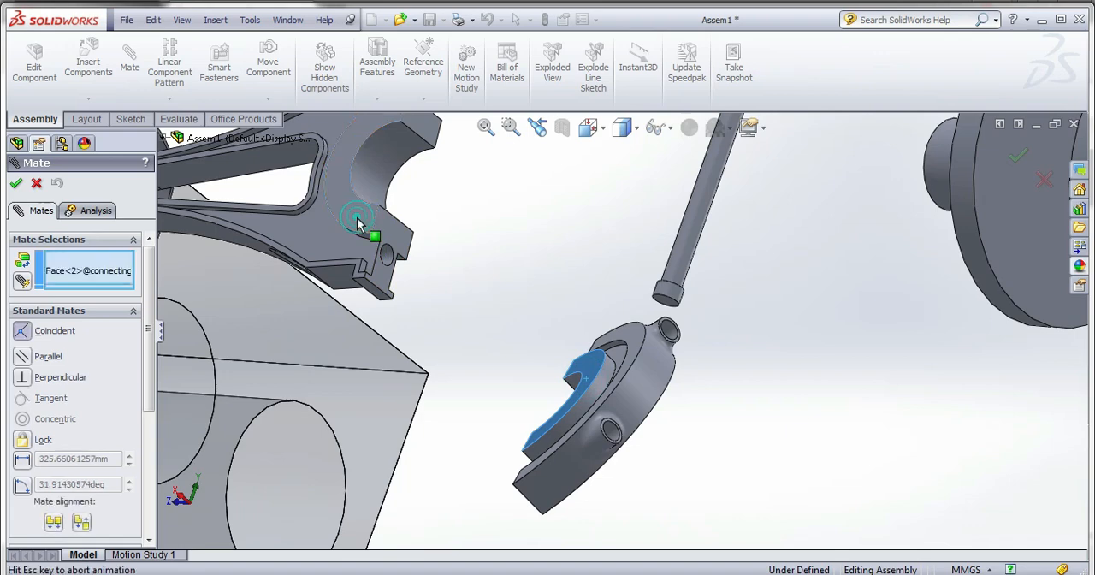
pyautogui.scroll(4, 428, 310)
pyautogui.scroll(2, 346, 248)
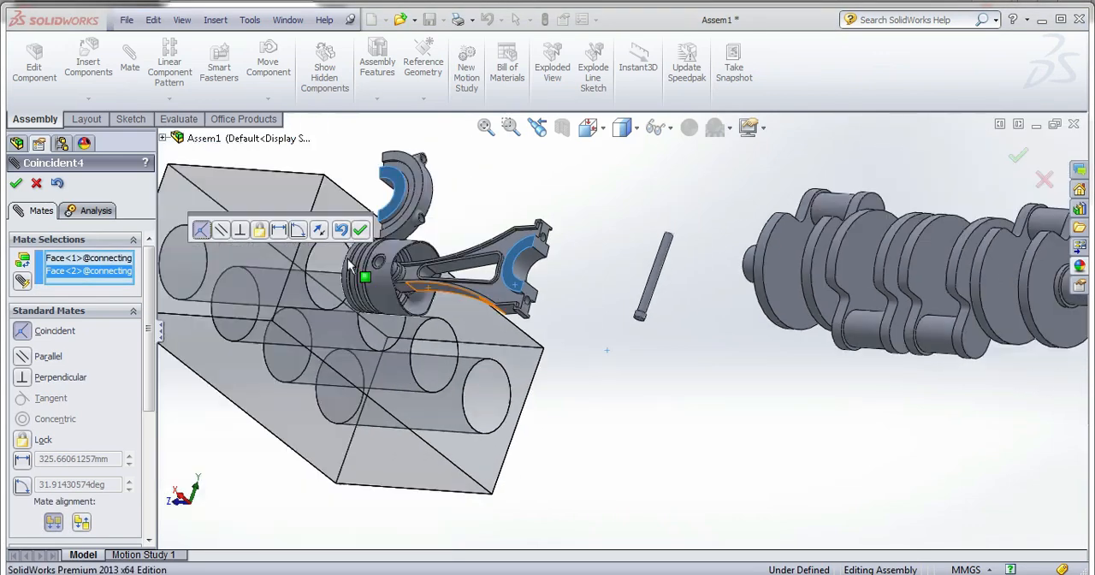
pyautogui.scroll(-5, 377, 226)
pyautogui.click(359, 229)
# Add a Concentric mate between the lower cap's bolt hole and the matching bolt hole in the upper connecting rod.
pyautogui.scroll(-5, 589, 241)
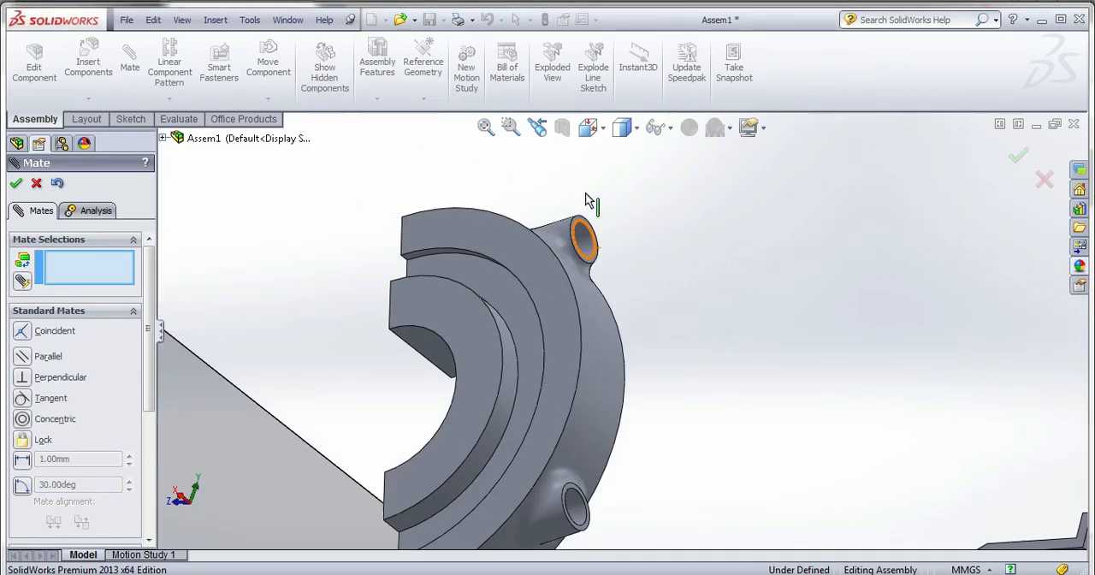
pyautogui.click(589, 241)
pyautogui.scroll(3, 589, 241)
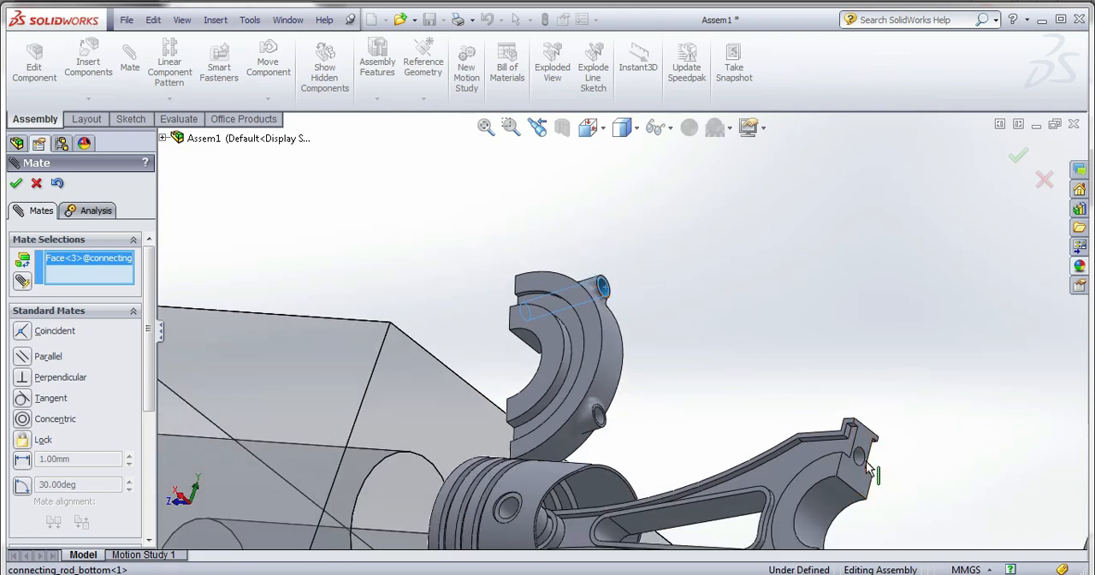
pyautogui.click(862, 459)
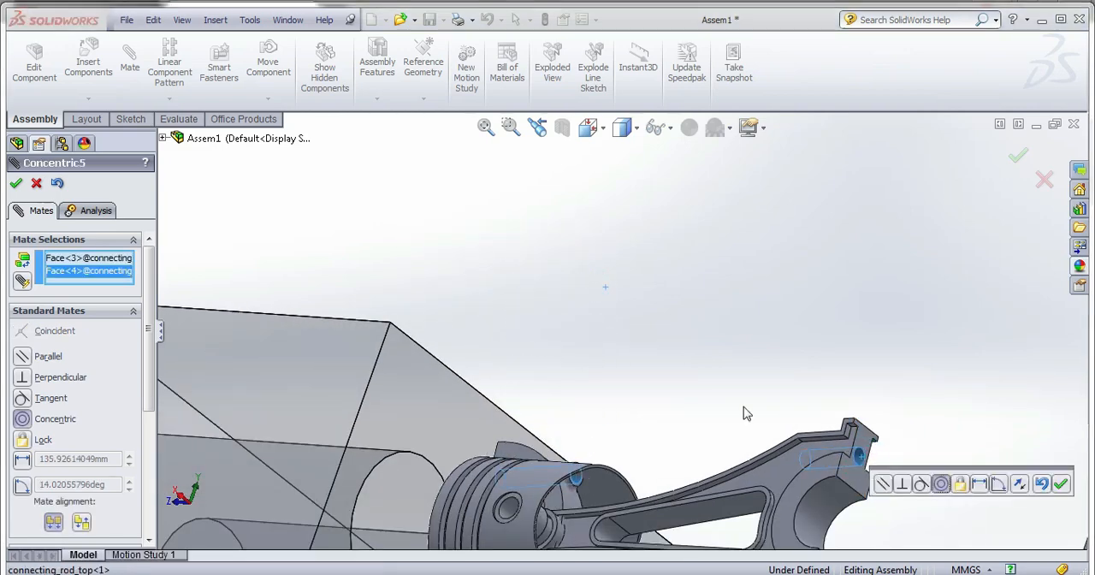
pyautogui.click(1060, 485)
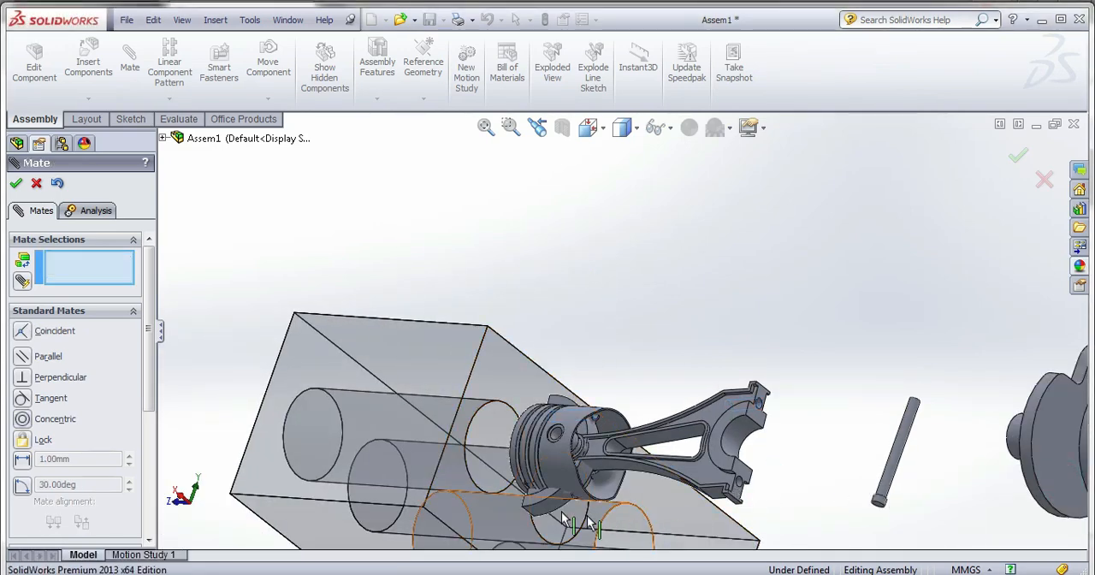
# Add a Coincident mate between the lower cap's end face and the upper connecting rod's split face to join them.
pyautogui.moveTo(546, 506); pyautogui.dragTo(596, 489, button='middle')
pyautogui.scroll(-3, 532, 521)
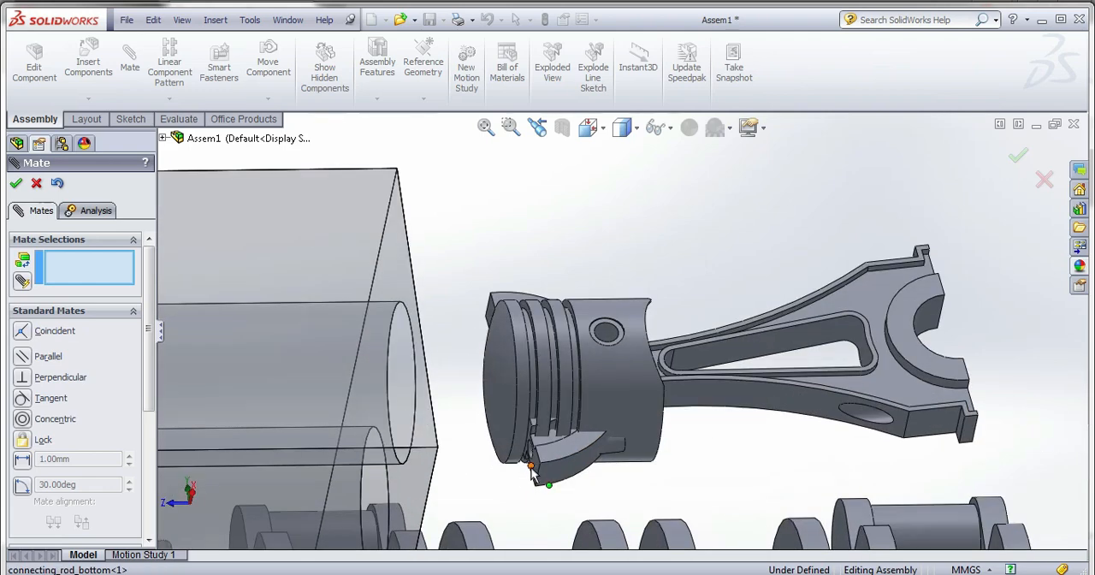
pyautogui.click(533, 466)
pyautogui.moveTo(675, 483); pyautogui.dragTo(734, 462, button='middle')
pyautogui.click(886, 398)
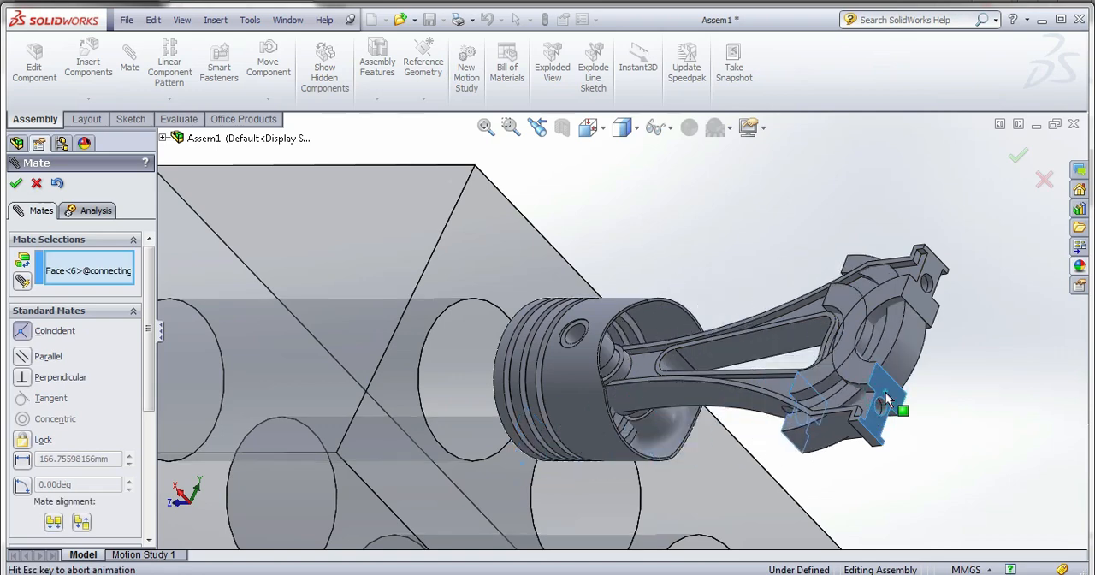
pyautogui.click(1063, 417)
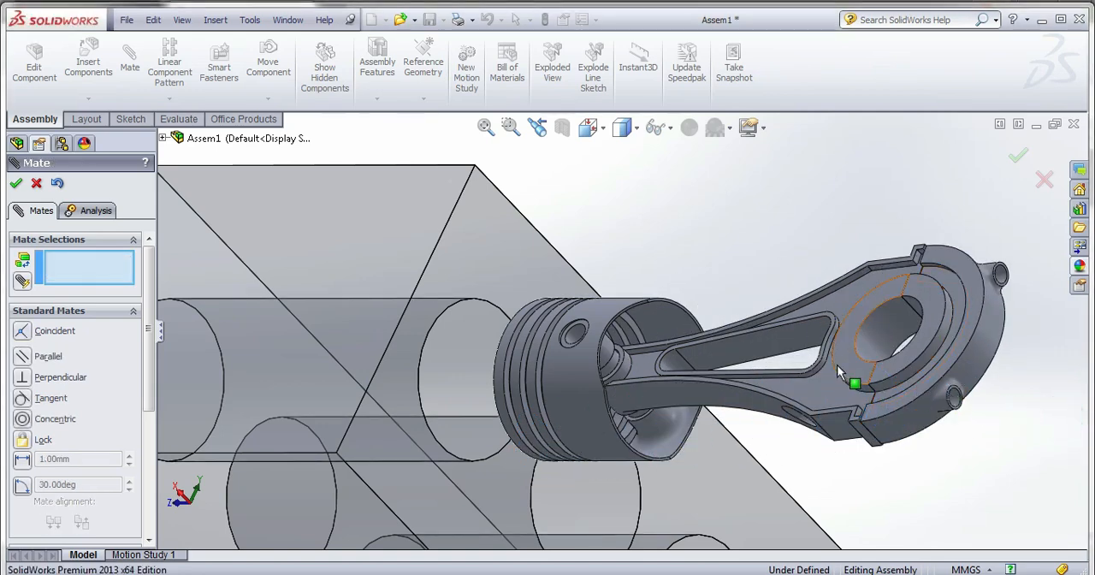
# Examine the joined connecting rod and cap from several sides, including its position relative to the piston, block and crankshaft.
pyautogui.moveTo(836, 364); pyautogui.dragTo(777, 385, button='middle')
pyautogui.scroll(5, 777, 385)
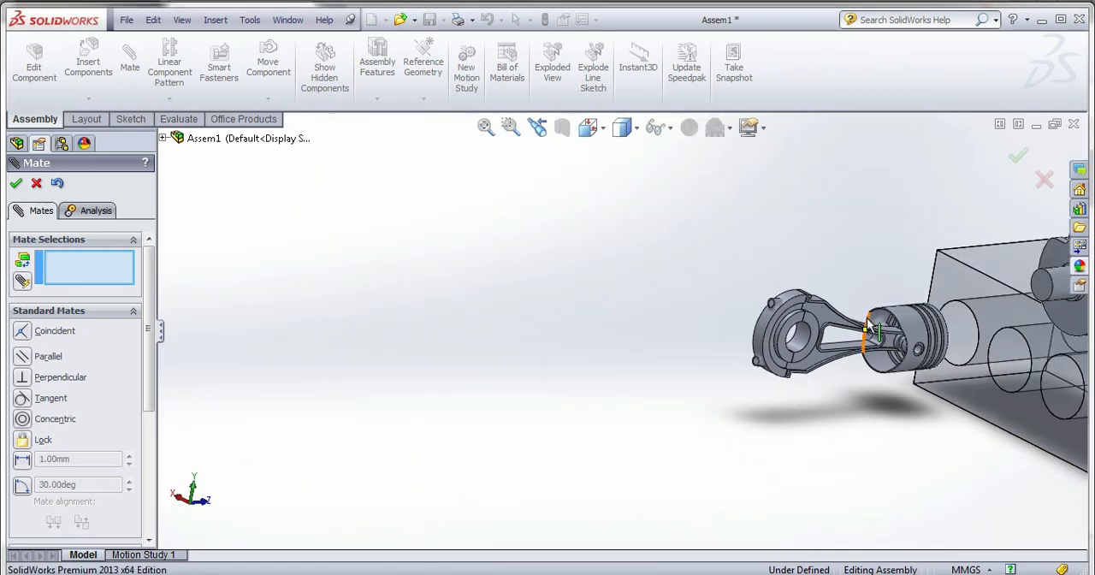
pyautogui.scroll(-3, 853, 328)
pyautogui.scroll(5, 653, 324)
pyautogui.scroll(-2, 689, 336)
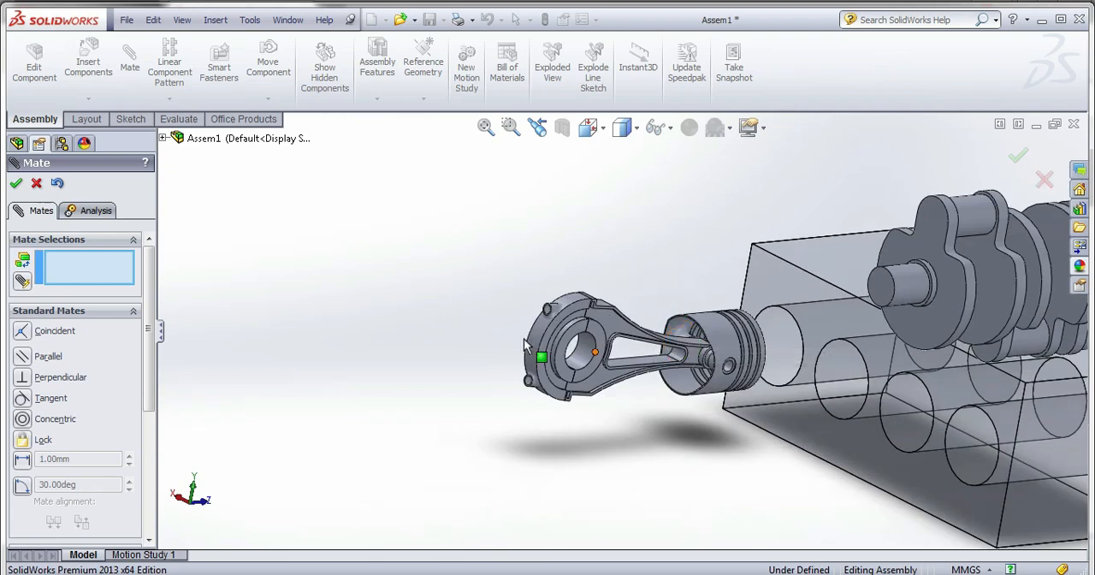
pyautogui.scroll(5, 516, 325)
pyautogui.moveTo(520, 339); pyautogui.dragTo(764, 373, button='middle')
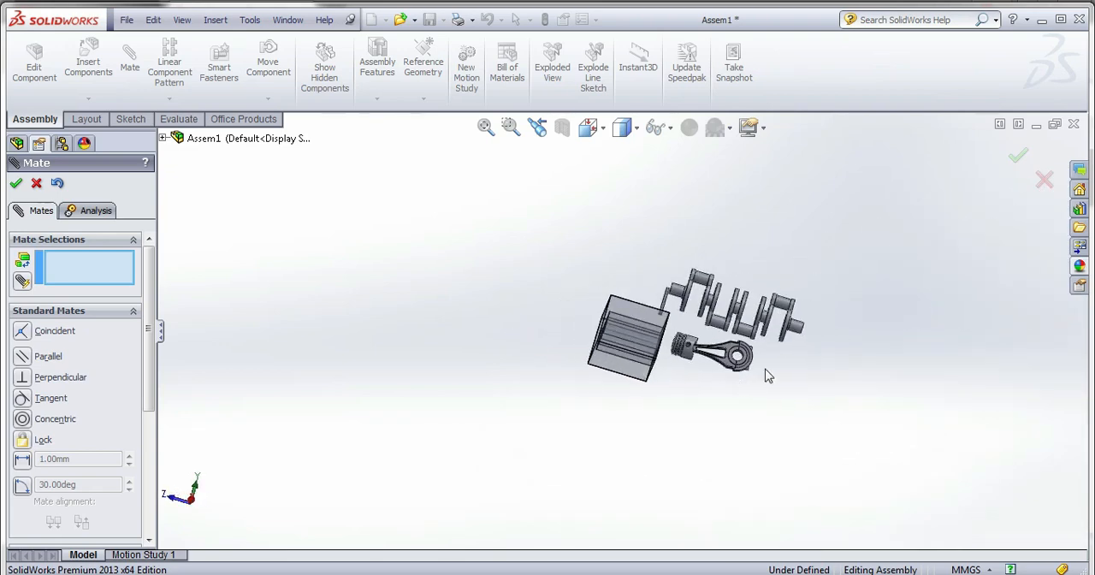
pyautogui.scroll(-5, 764, 374)
pyautogui.scroll(5, 694, 320)
pyautogui.moveTo(695, 340); pyautogui.dragTo(659, 347, button='middle')
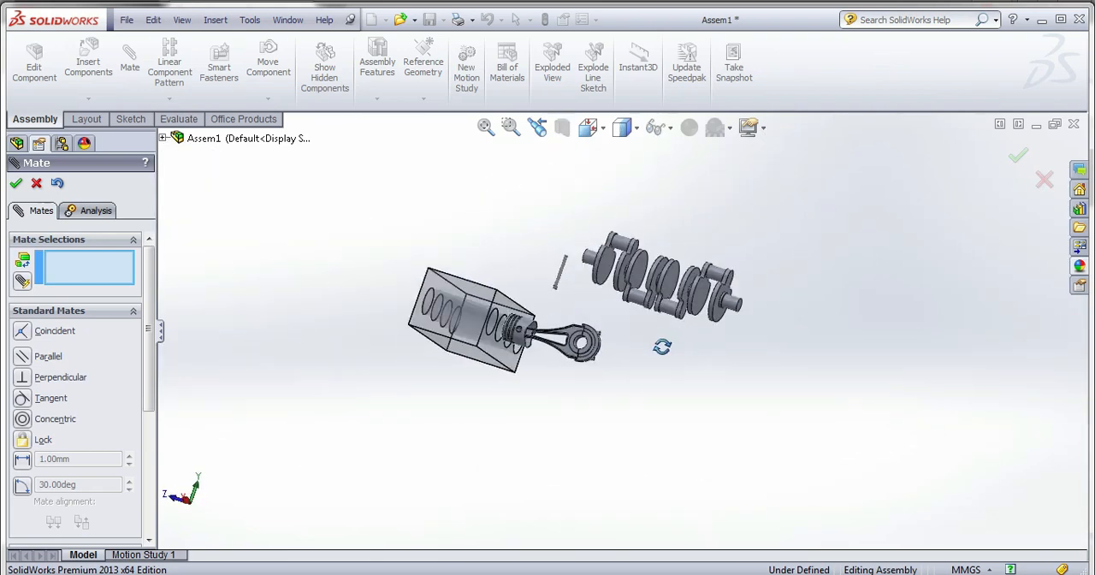
# Try to mate the loose second pin concentric with the lower cap's bolt hole and slide it out of the engine block.
pyautogui.scroll(-4, 563, 266)
pyautogui.click(563, 265)
pyautogui.scroll(-4, 616, 353)
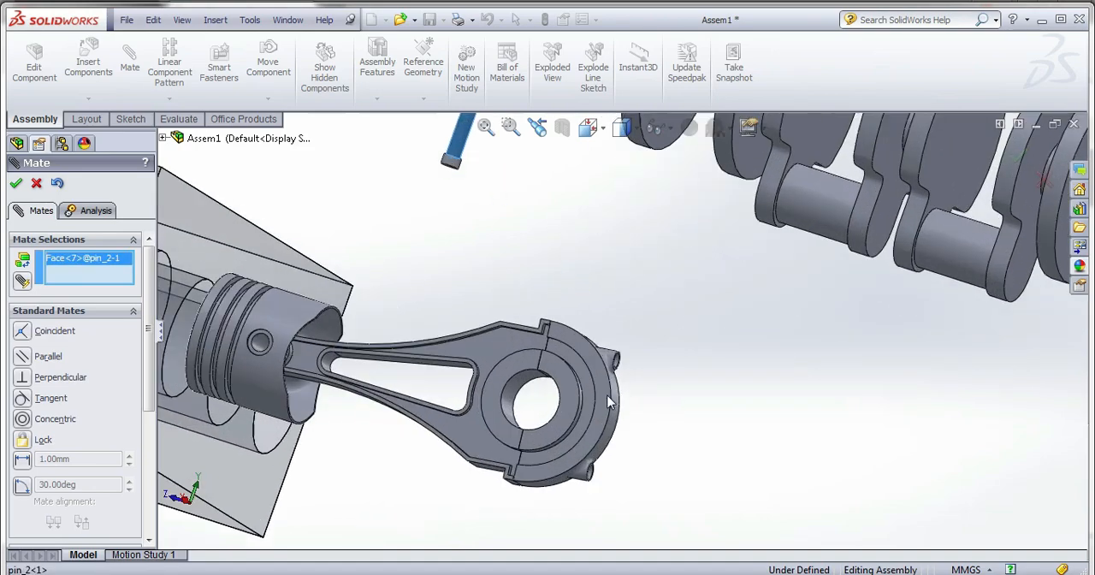
pyautogui.scroll(-3, 602, 356)
pyautogui.moveTo(669, 455); pyautogui.dragTo(690, 505, button='middle')
pyautogui.scroll(4, 569, 440)
pyautogui.scroll(-3, 598, 404)
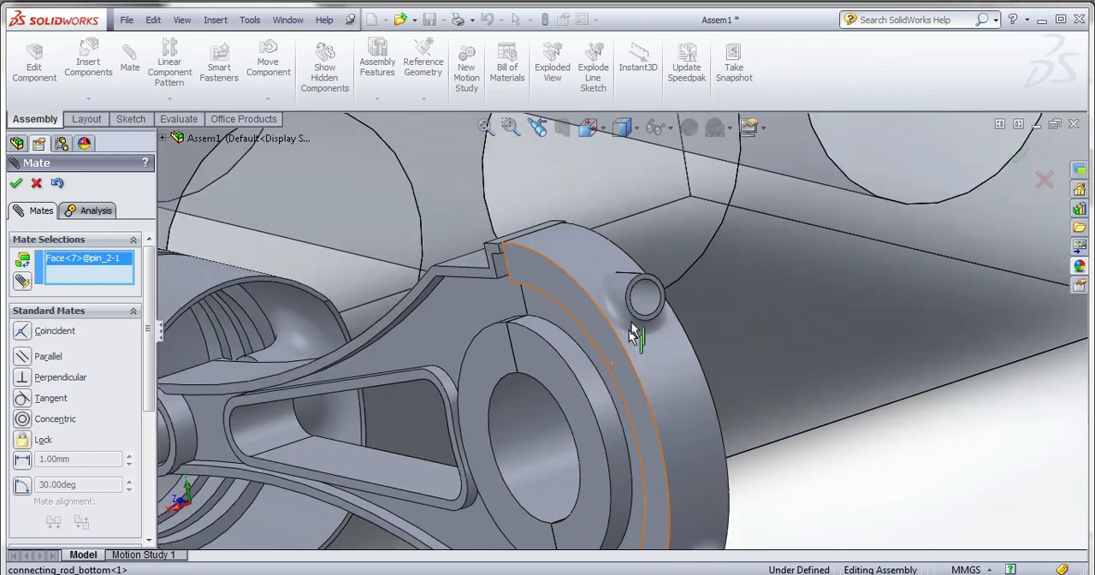
pyautogui.click(640, 302)
pyautogui.scroll(6, 653, 351)
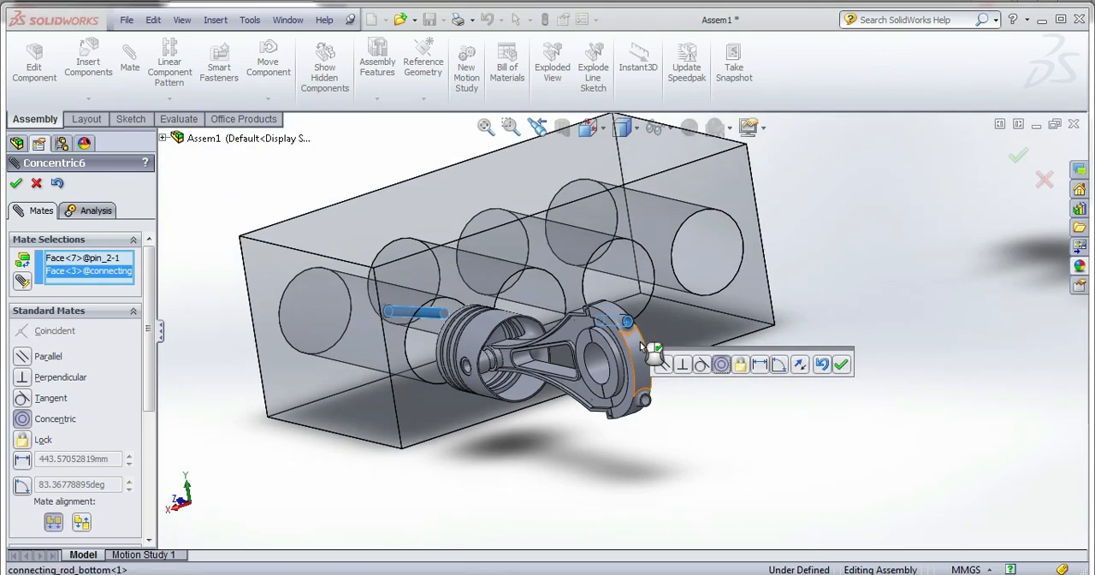
pyautogui.click(840, 365)
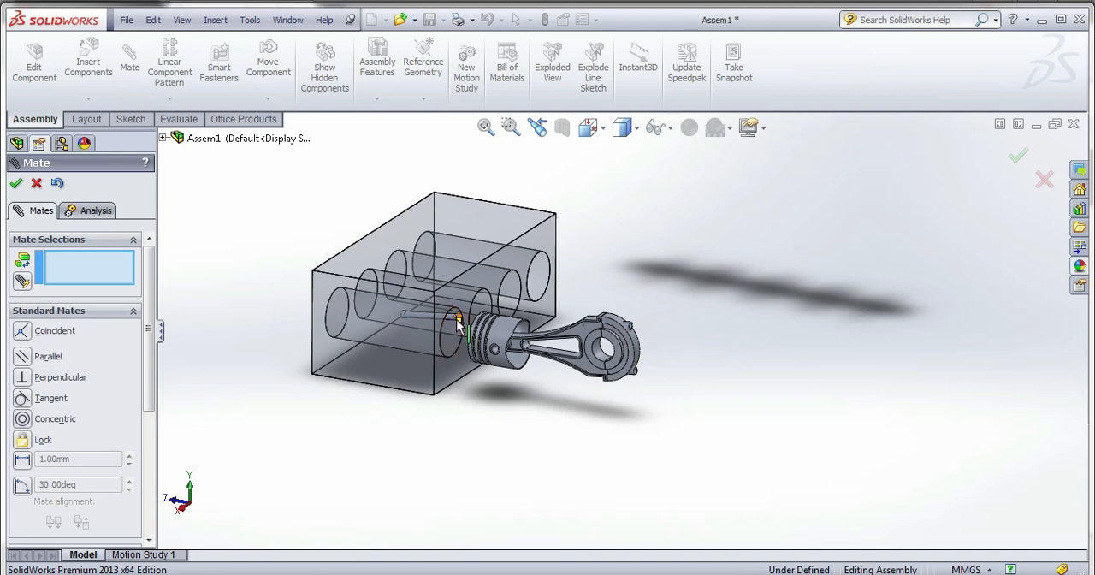
pyautogui.moveTo(457, 320); pyautogui.dragTo(654, 330)
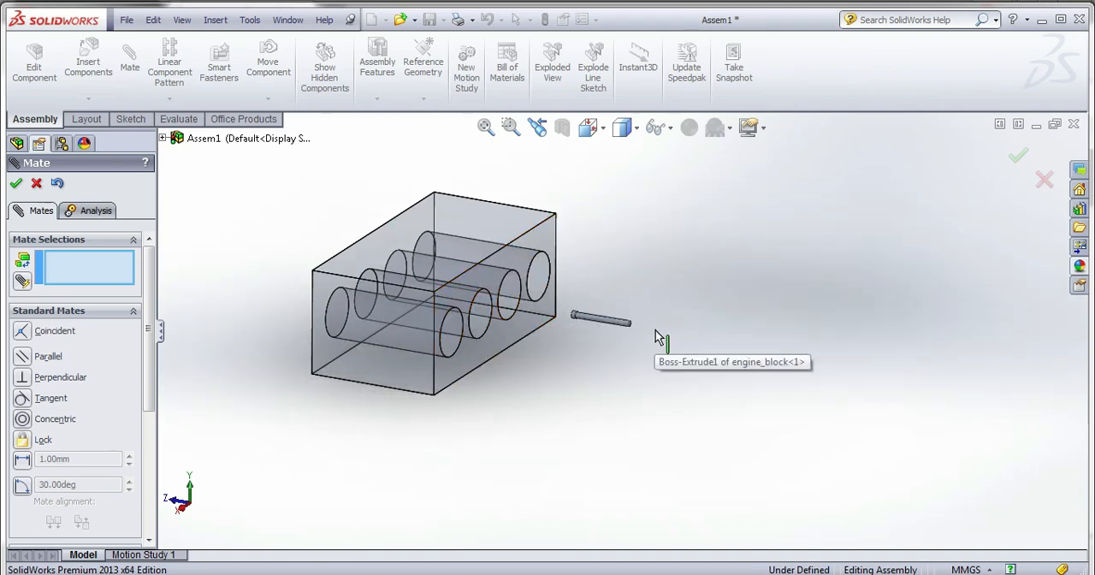
# Undo the second pin's concentric mate and leave the Mate command without adding another mate.
pyautogui.scroll(-6, 655, 330)
pyautogui.scroll(4, 655, 330)
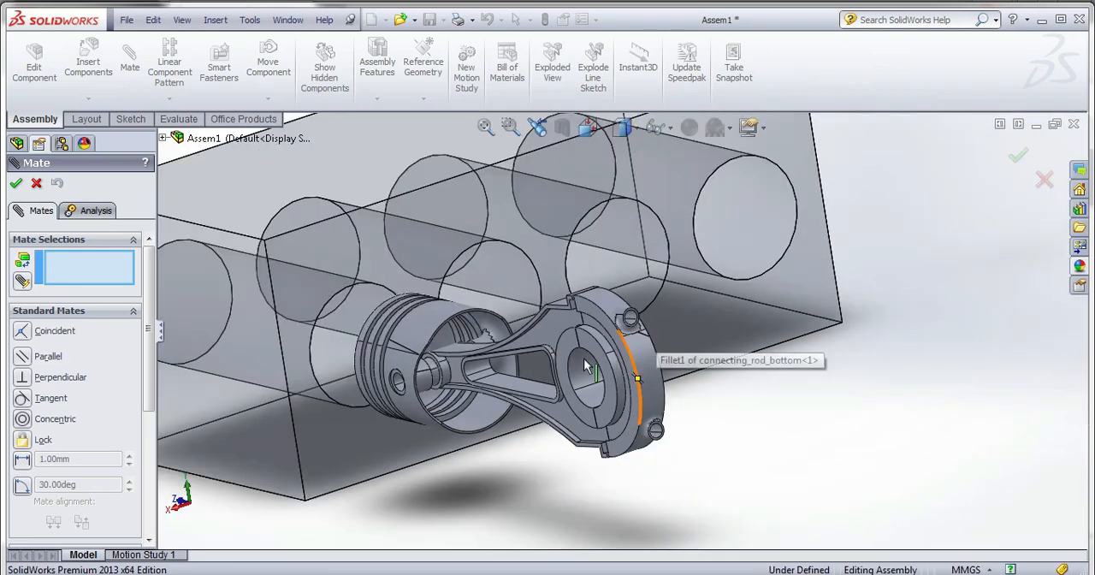
pyautogui.scroll(3, 518, 372)
pyautogui.moveTo(525, 377); pyautogui.dragTo(540, 374, button='middle')
pyautogui.scroll(3, 543, 375)
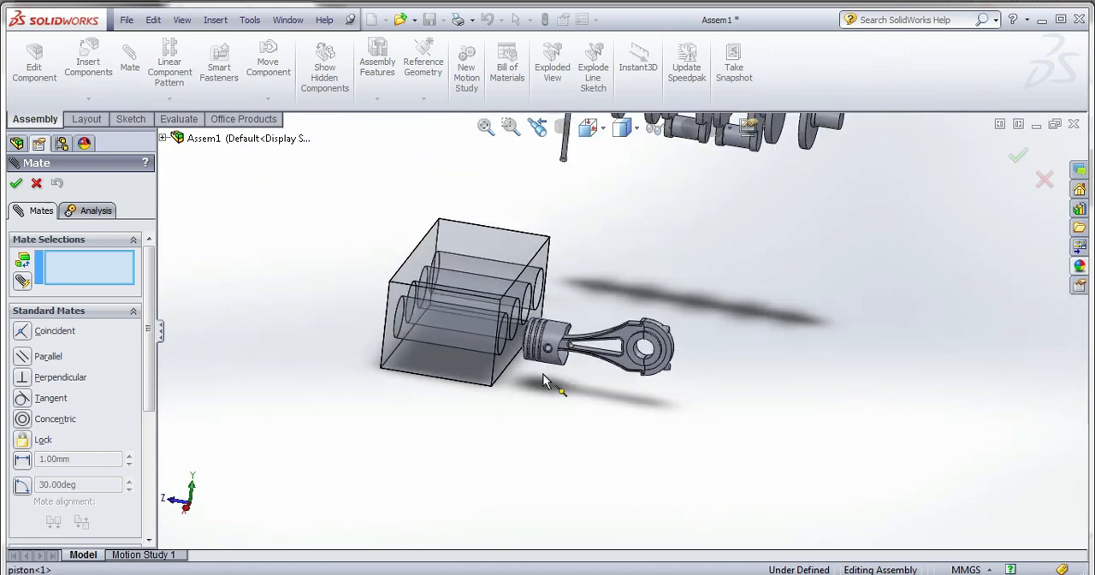
pyautogui.scroll(2, 546, 374)
pyautogui.scroll(-3, 596, 178)
pyautogui.click(576, 253)
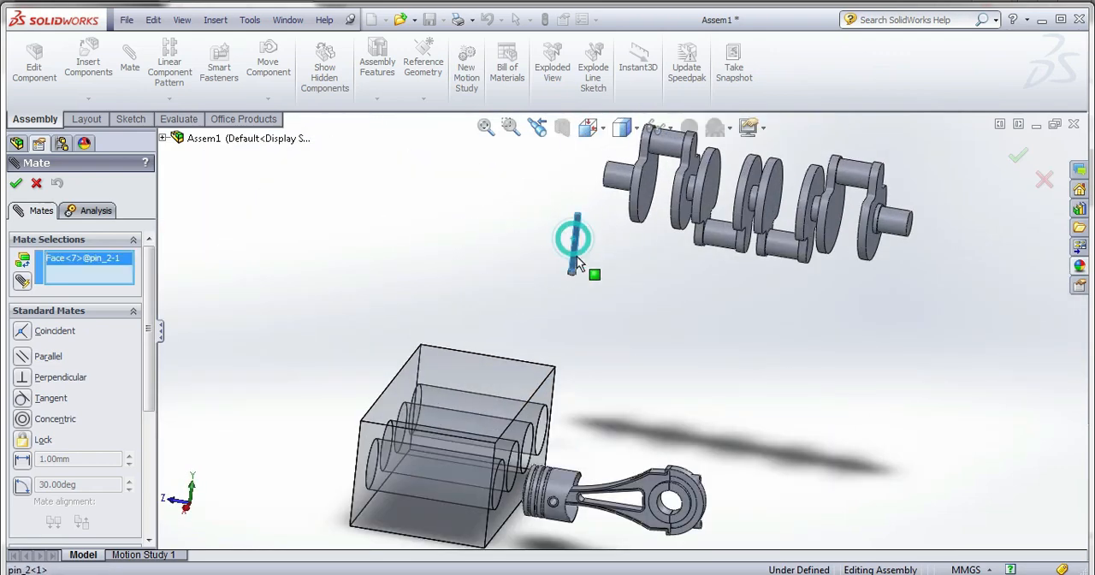
pyautogui.click(36, 183)
pyautogui.click(268, 99)
pyautogui.click(293, 130)
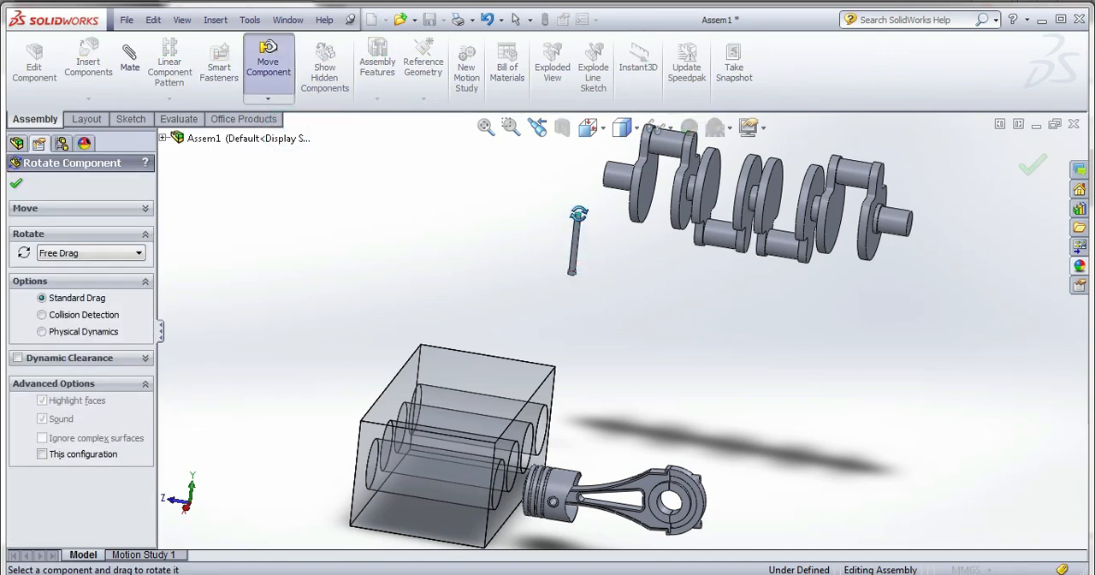
pyautogui.click(17, 187)
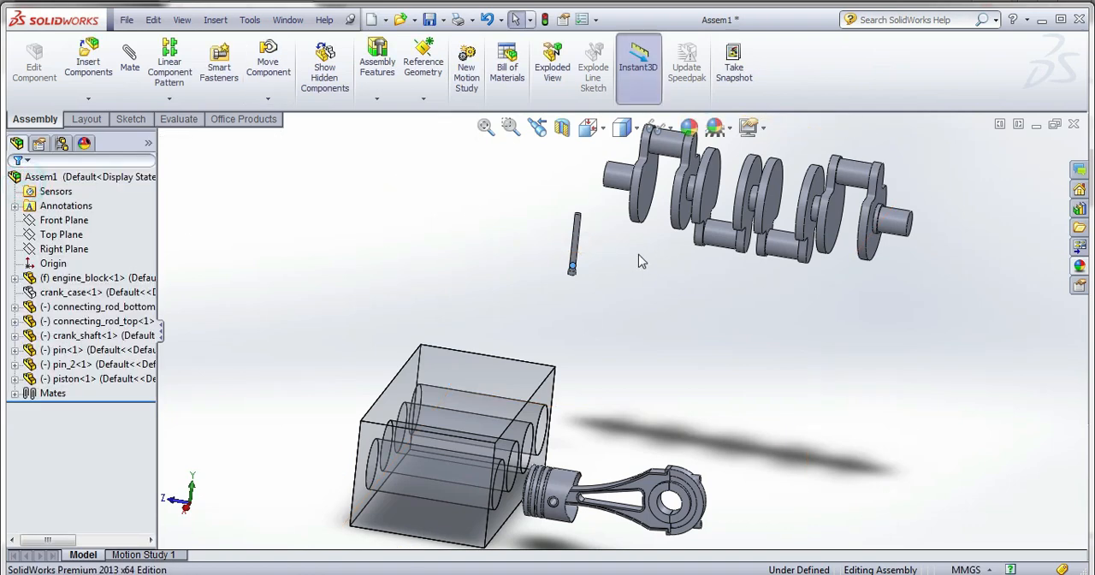
# Freely rotate the loose second pin with Rotate Component so it lies diagonally with its head toward the crankshaft.
pyautogui.click(574, 254)
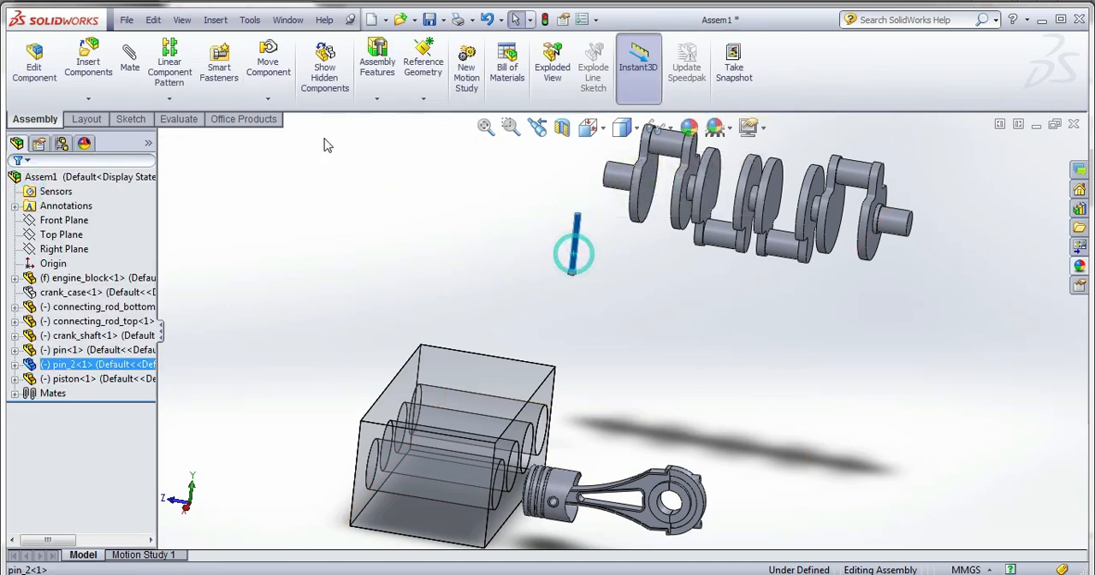
pyautogui.click(268, 98)
pyautogui.click(311, 129)
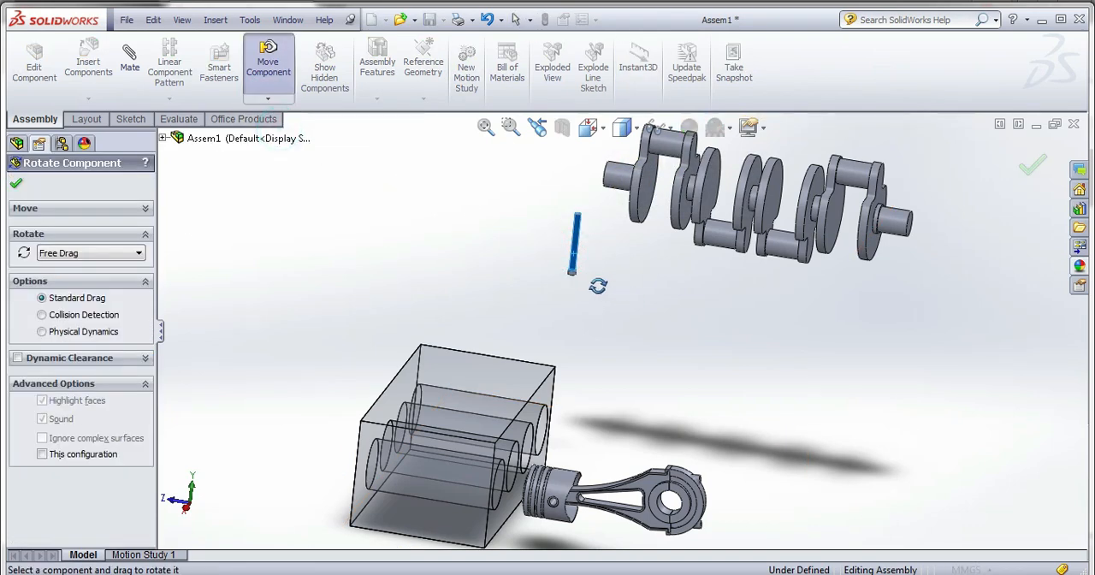
pyautogui.moveTo(574, 274); pyautogui.dragTo(687, 257)
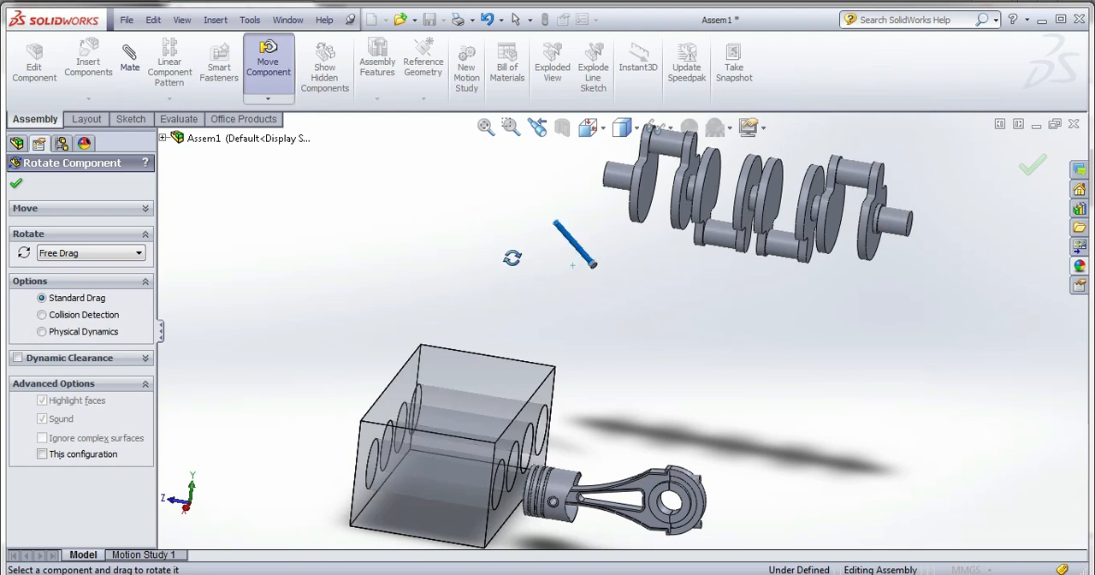
pyautogui.click(17, 184)
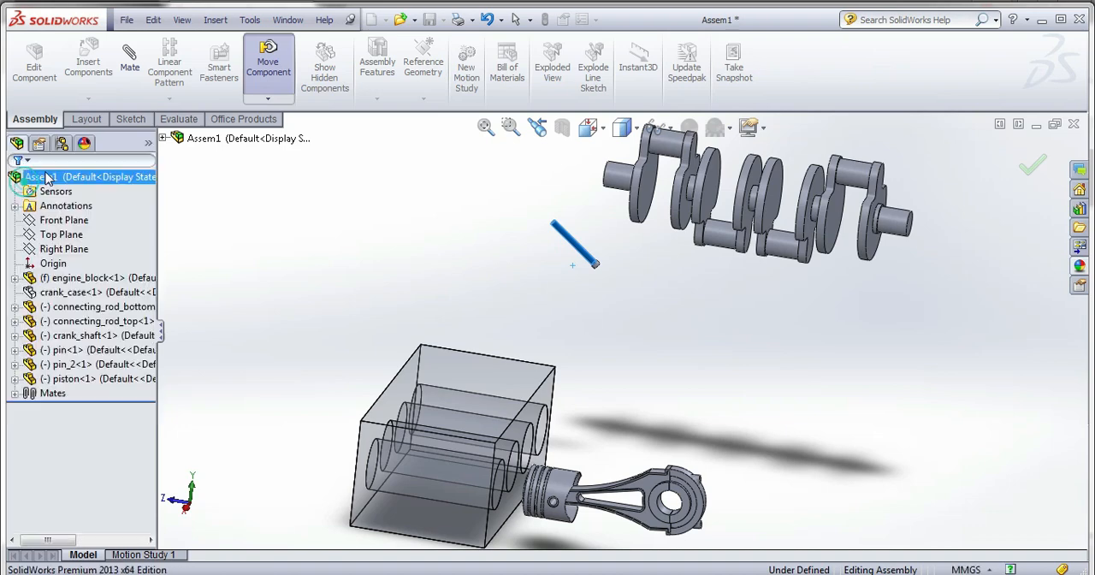
# Mate the loose second pin's shank concentric with the lower rod cap's upper bolt hole.
pyautogui.click(577, 245)
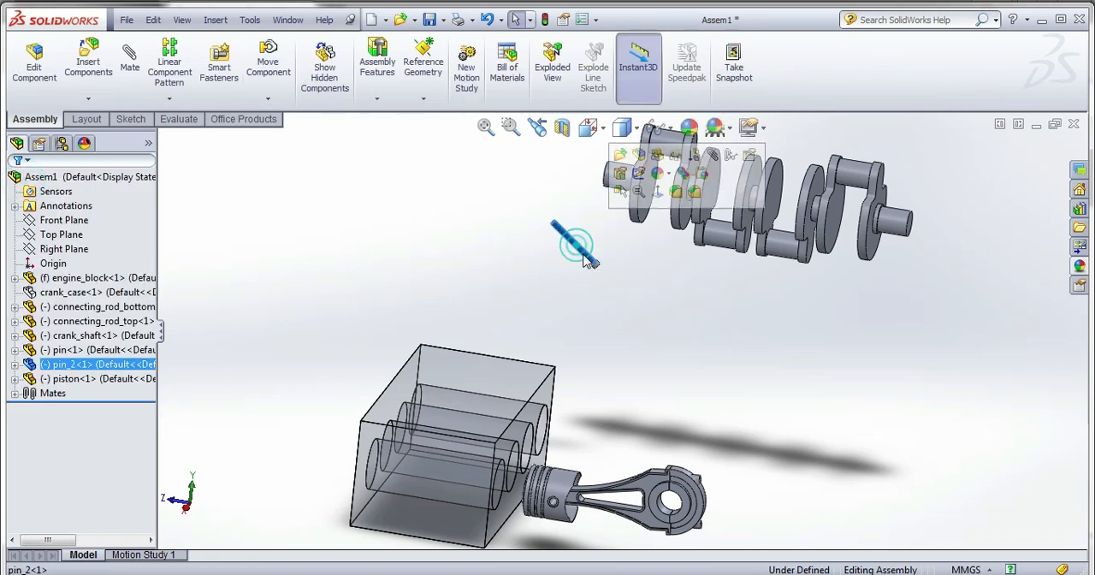
pyautogui.scroll(-5, 690, 458)
pyautogui.scroll(-4, 687, 432)
pyautogui.moveTo(685, 425); pyautogui.dragTo(657, 370, button='middle')
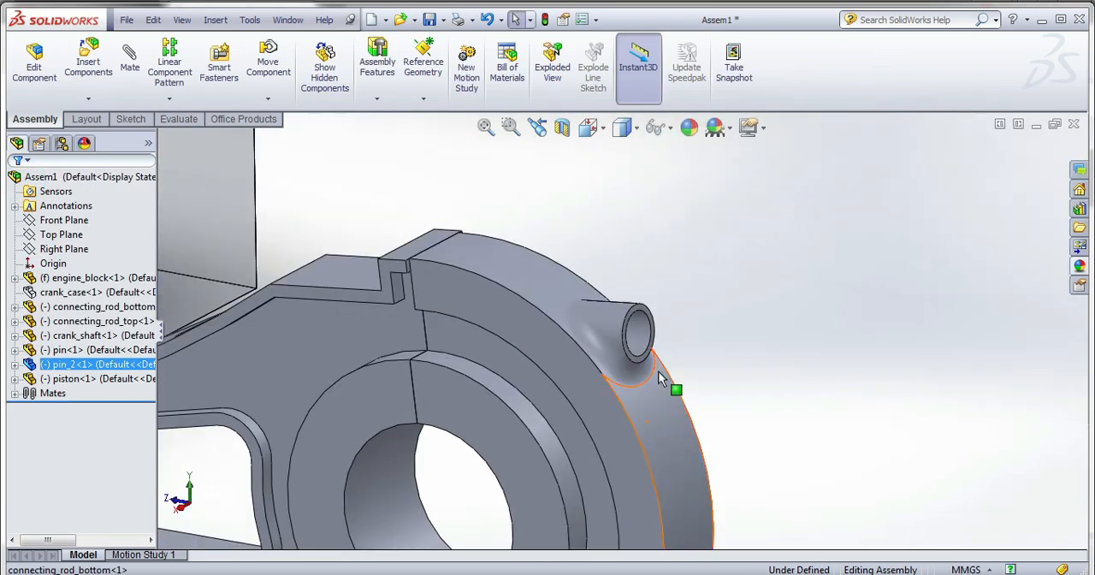
pyautogui.click(643, 330)
pyautogui.scroll(3, 633, 370)
pyautogui.scroll(6, 641, 465)
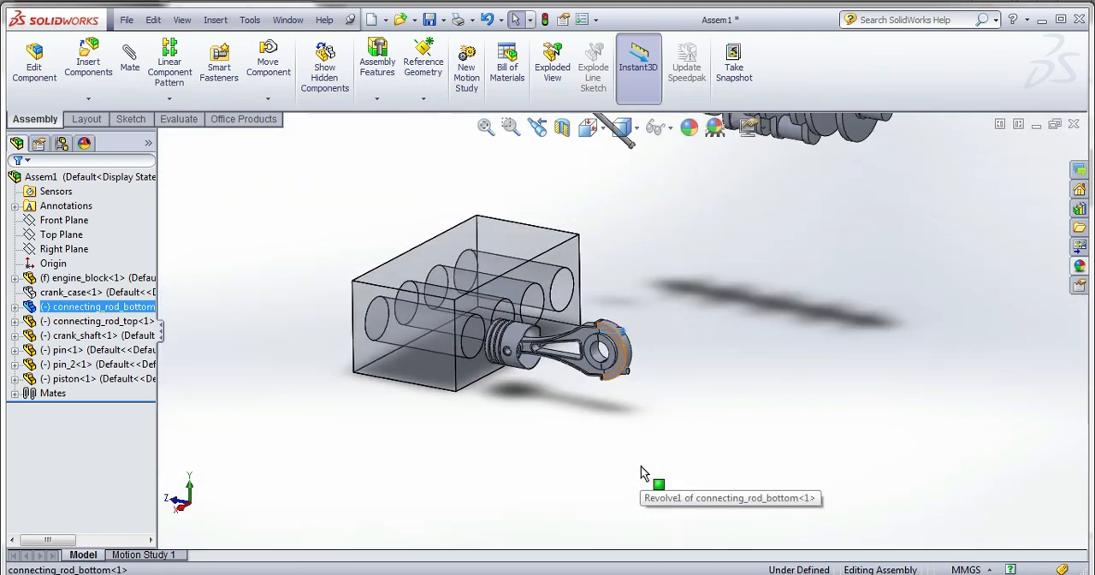
pyautogui.scroll(1, 641, 465)
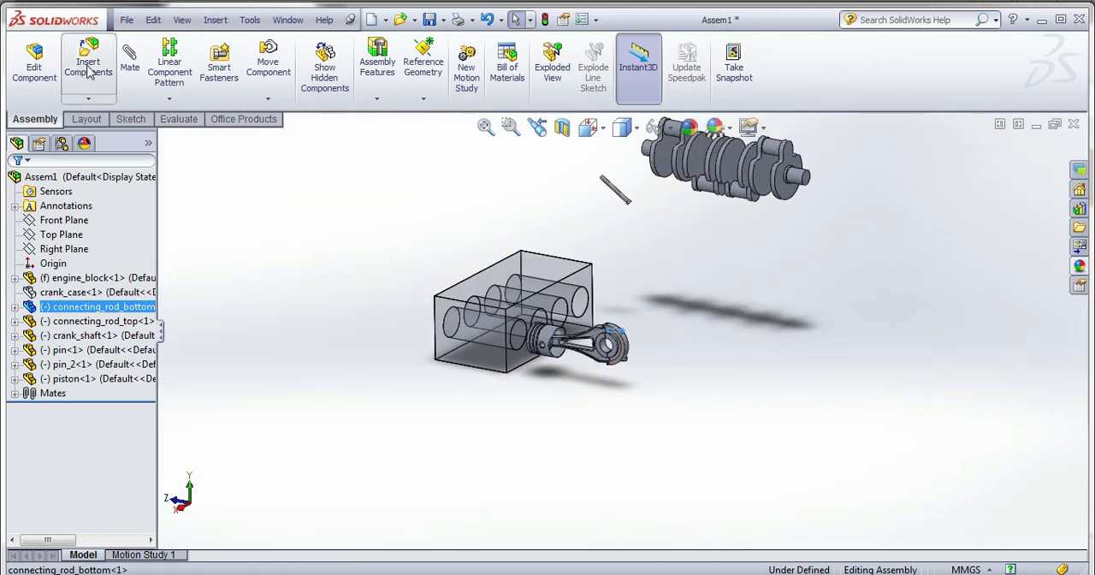
pyautogui.click(129, 59)
pyautogui.click(617, 191)
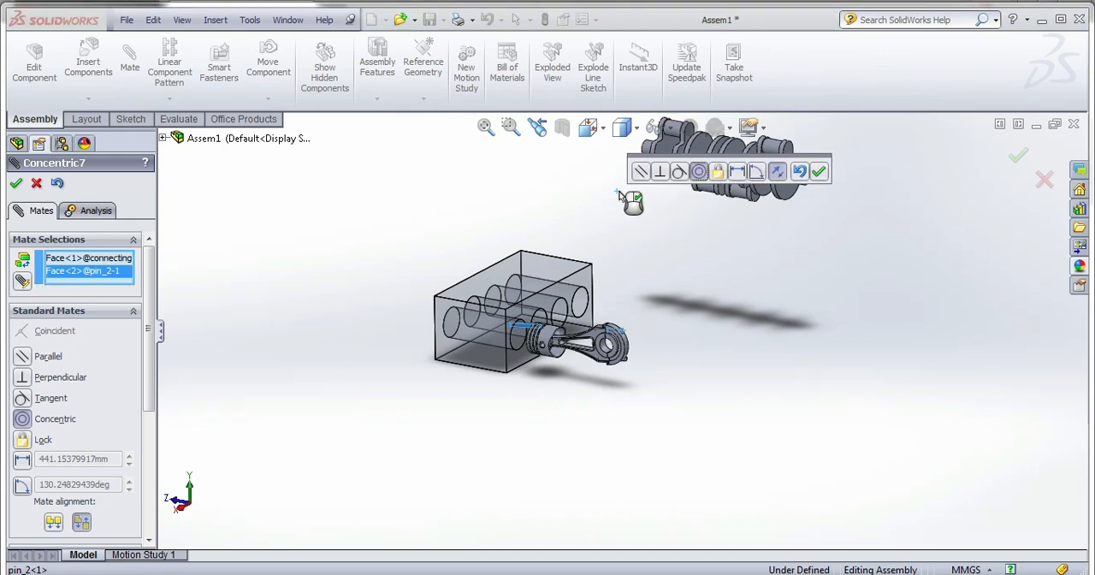
pyautogui.scroll(-10, 530, 323)
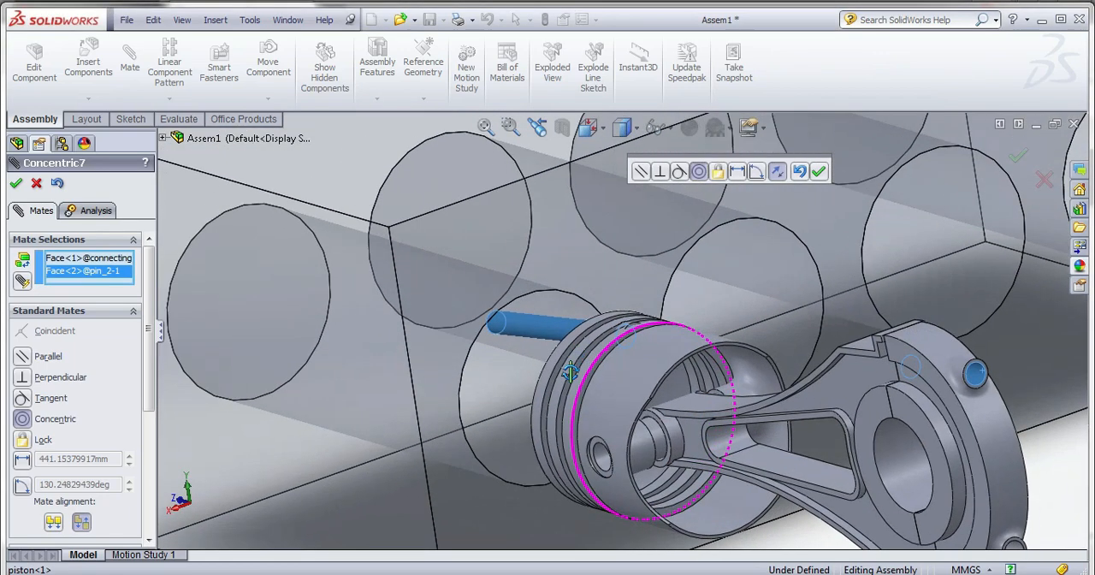
pyautogui.moveTo(570, 373); pyautogui.dragTo(638, 379, button='middle')
pyautogui.scroll(2, 630, 285)
pyautogui.click(817, 171)
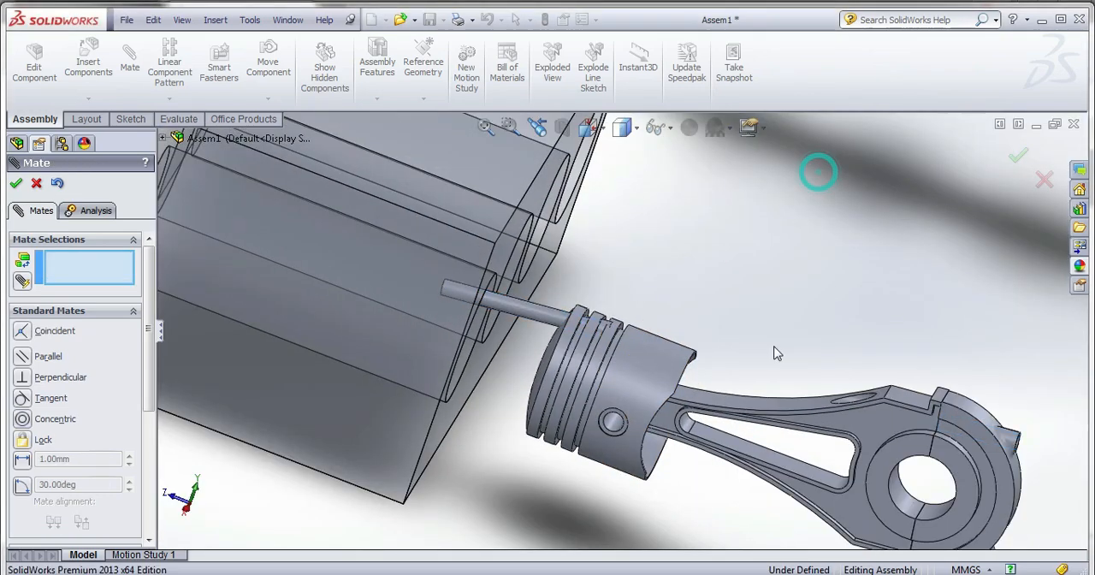
pyautogui.moveTo(628, 398); pyautogui.dragTo(404, 329)
pyautogui.scroll(-4, 579, 335)
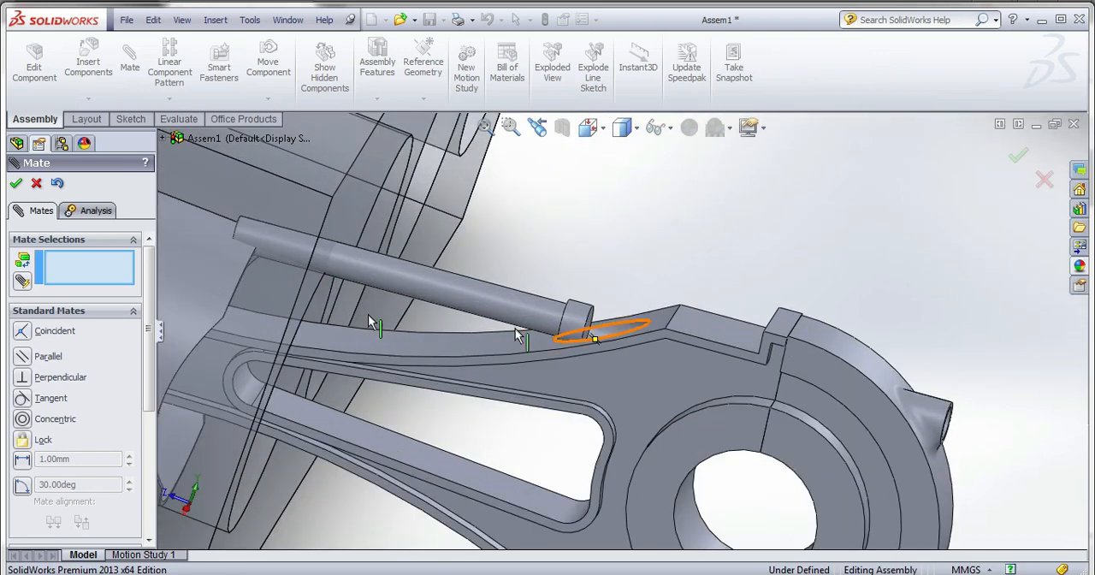
pyautogui.click(17, 183)
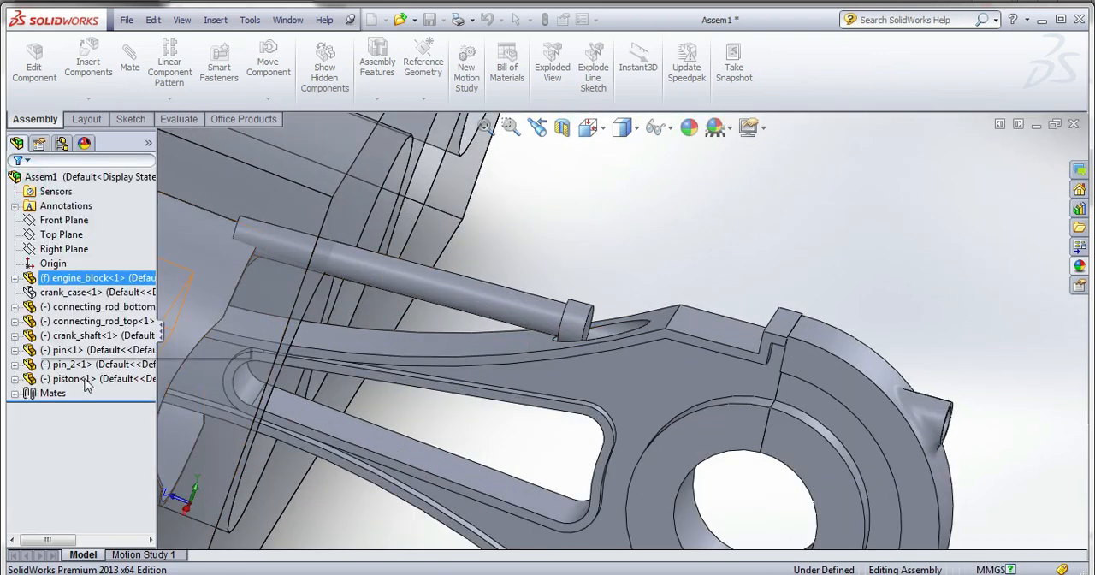
# Edit the second pin's concentric mate and flip its alignment so the pin's head faces the piston side.
pyautogui.click(15, 394)
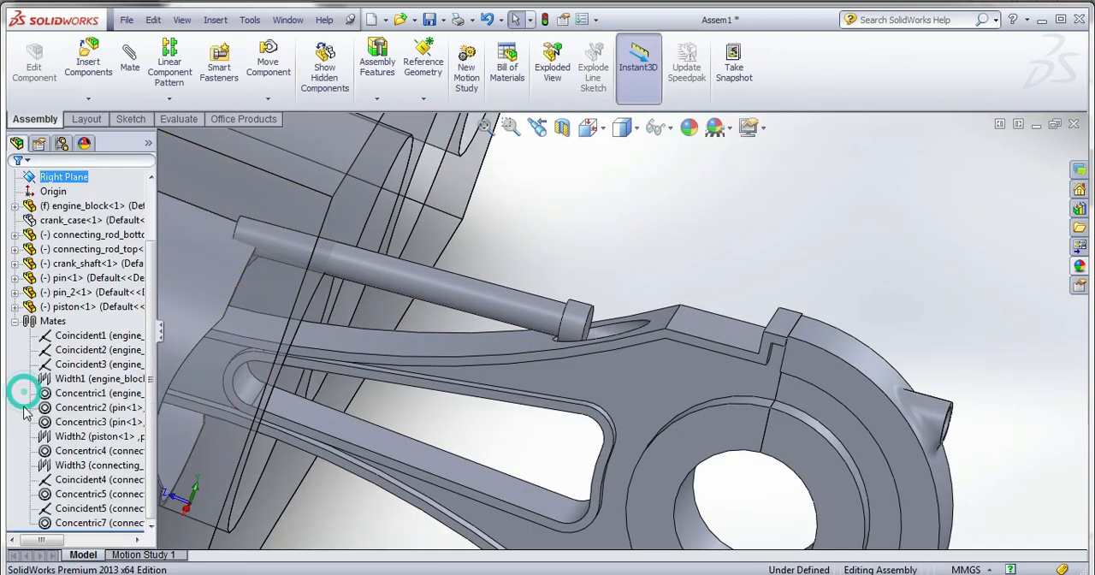
pyautogui.click(77, 522)
pyautogui.rightClick(77, 522)
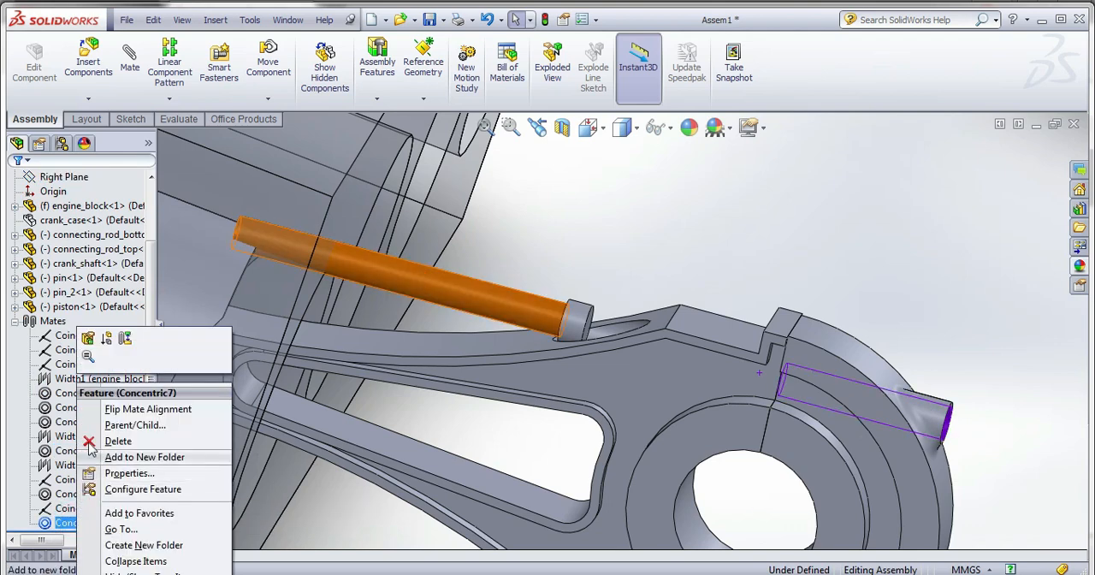
pyautogui.click(85, 339)
pyautogui.scroll(-3, 88, 387)
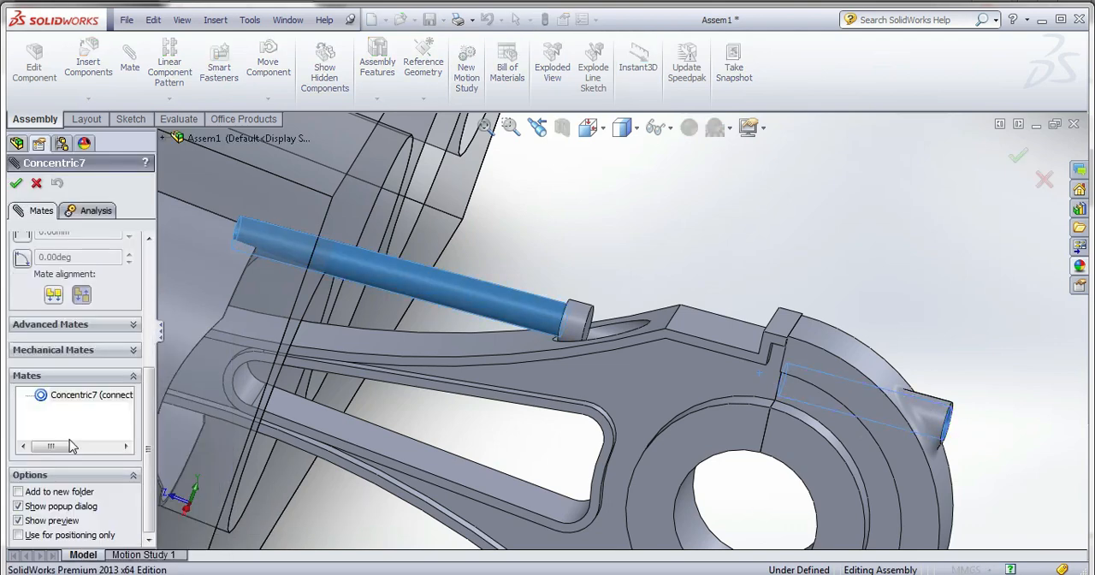
pyautogui.click(53, 294)
pyautogui.scroll(5, 196, 345)
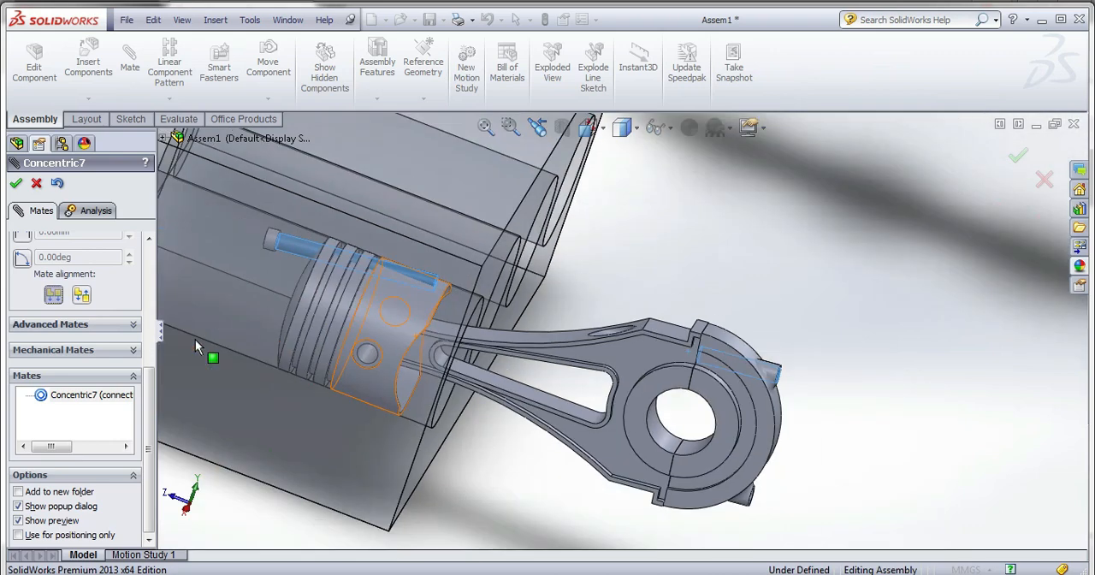
pyautogui.scroll(-2, 343, 308)
pyautogui.click(17, 184)
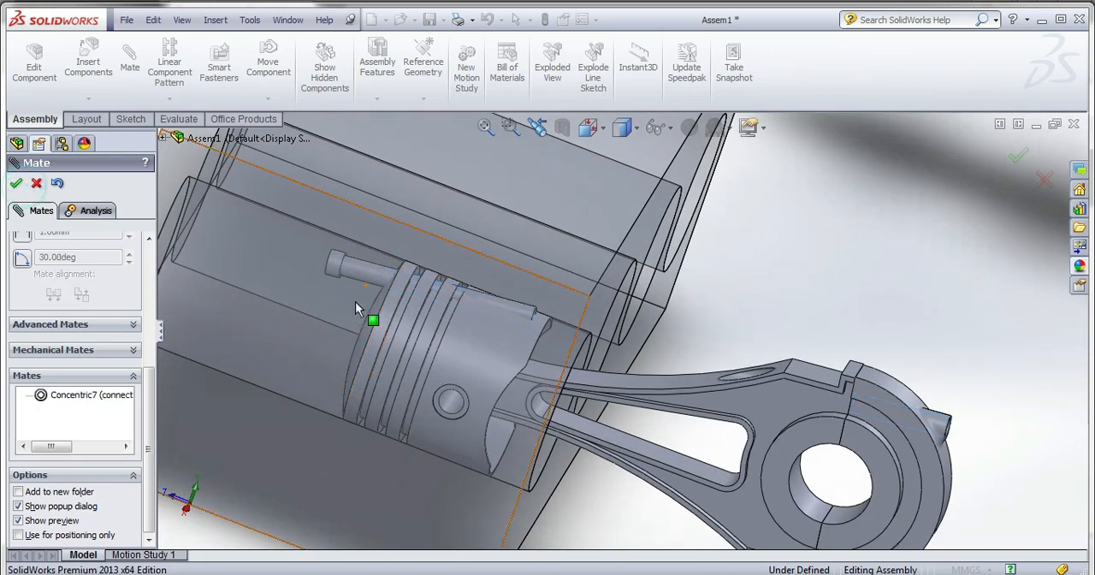
# Slide the second pin along its axis into the connecting rod's bolt hole, leaving its head just outside the recess.
pyautogui.moveTo(359, 268); pyautogui.dragTo(725, 355)
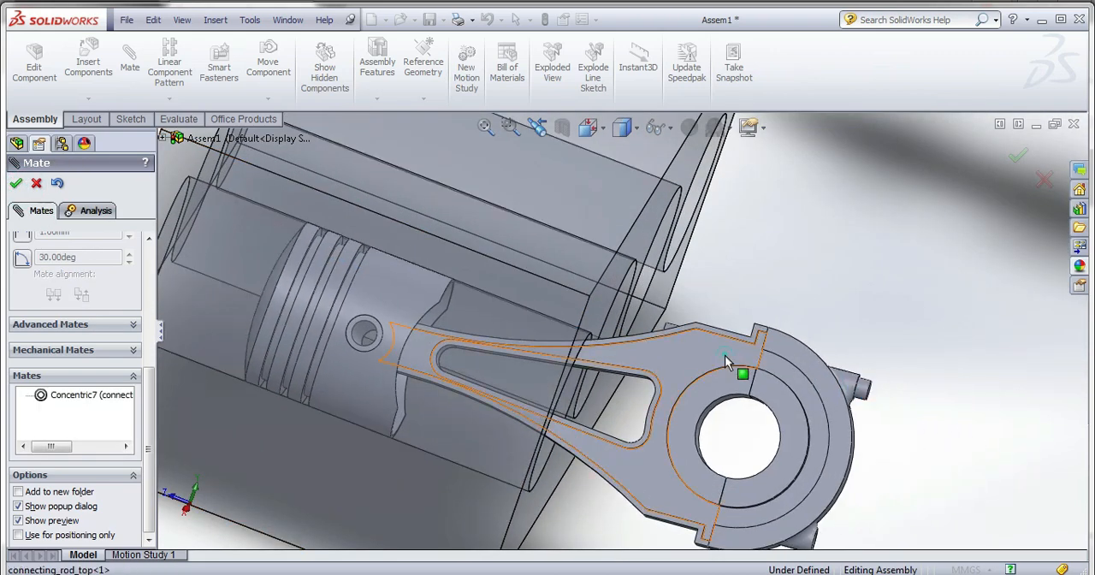
pyautogui.moveTo(716, 382); pyautogui.dragTo(689, 438, button='middle')
pyautogui.scroll(-4, 770, 318)
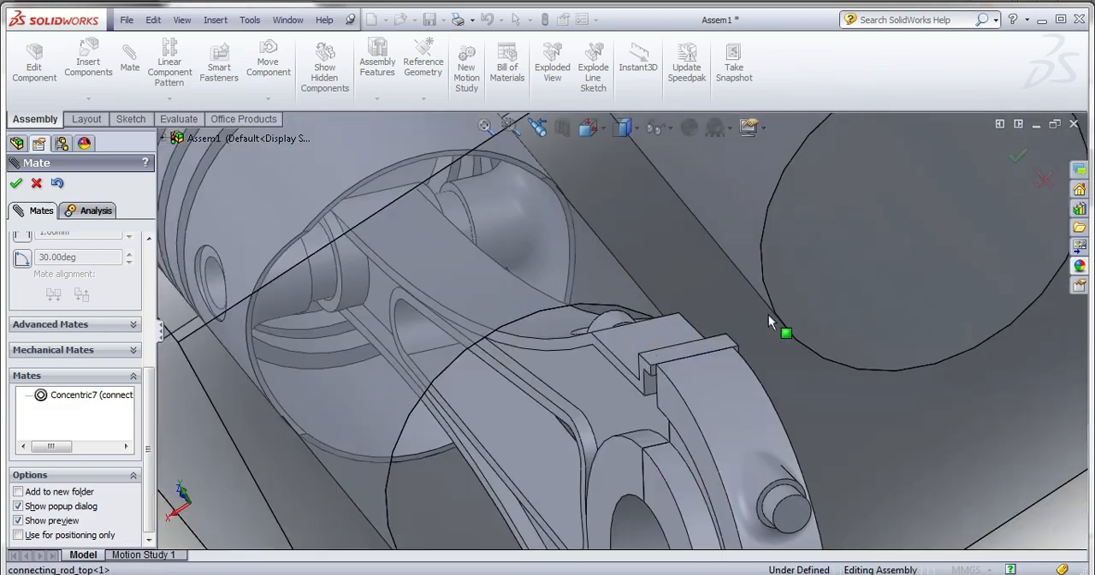
pyautogui.moveTo(734, 391); pyautogui.dragTo(787, 415, button='middle')
pyautogui.click(843, 523)
pyautogui.moveTo(843, 523); pyautogui.dragTo(827, 544, button='middle')
pyautogui.scroll(-3, 576, 338)
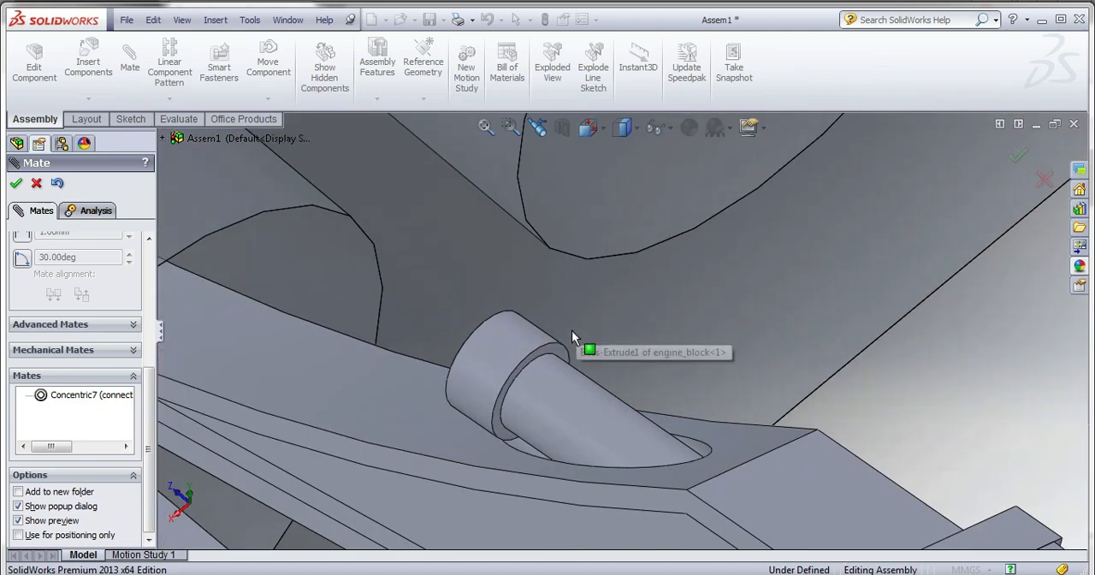
# Mate the underside of the second pin's head coincident with the recessed seat in the upper connecting rod and finish mating.
pyautogui.click(562, 352)
pyautogui.scroll(3, 562, 353)
pyautogui.moveTo(562, 351); pyautogui.dragTo(630, 501, button='middle')
pyautogui.scroll(-5, 612, 308)
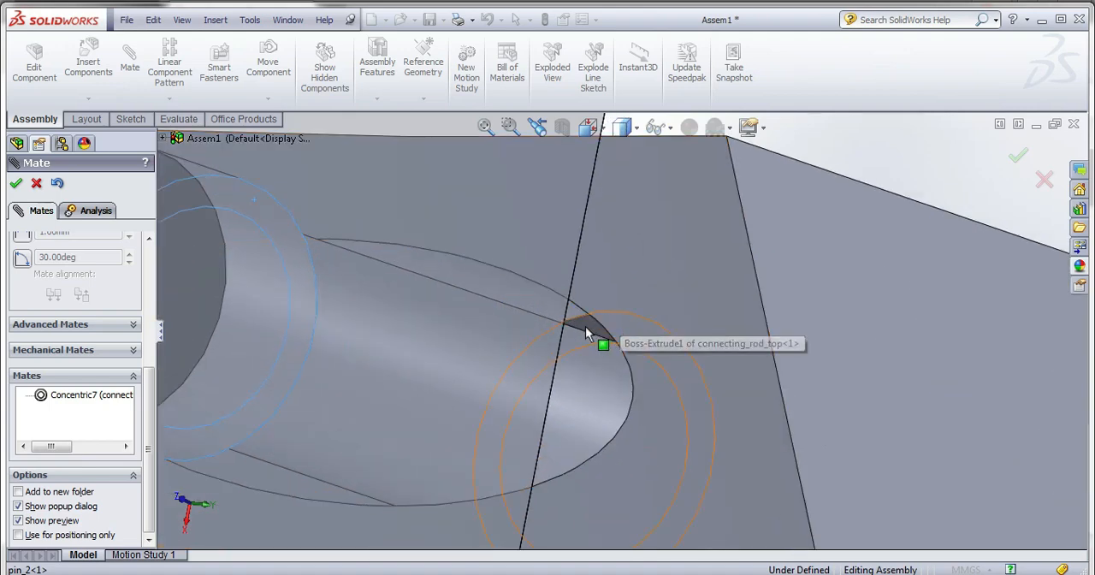
pyautogui.click(585, 332)
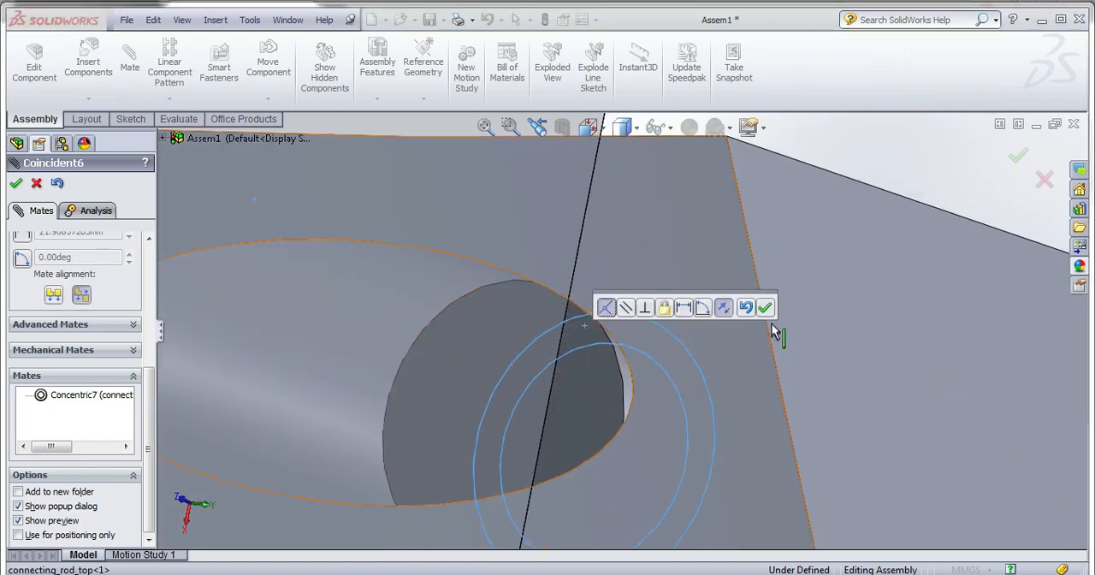
pyautogui.click(760, 305)
pyautogui.scroll(5, 768, 340)
pyautogui.moveTo(765, 357); pyautogui.dragTo(745, 406, button='middle')
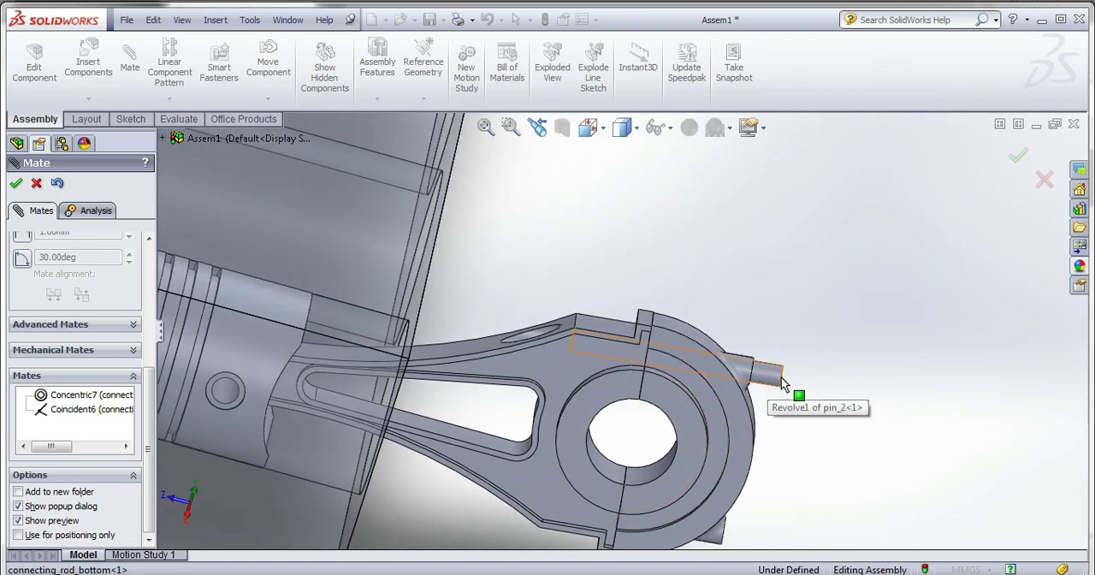
pyautogui.click(16, 185)
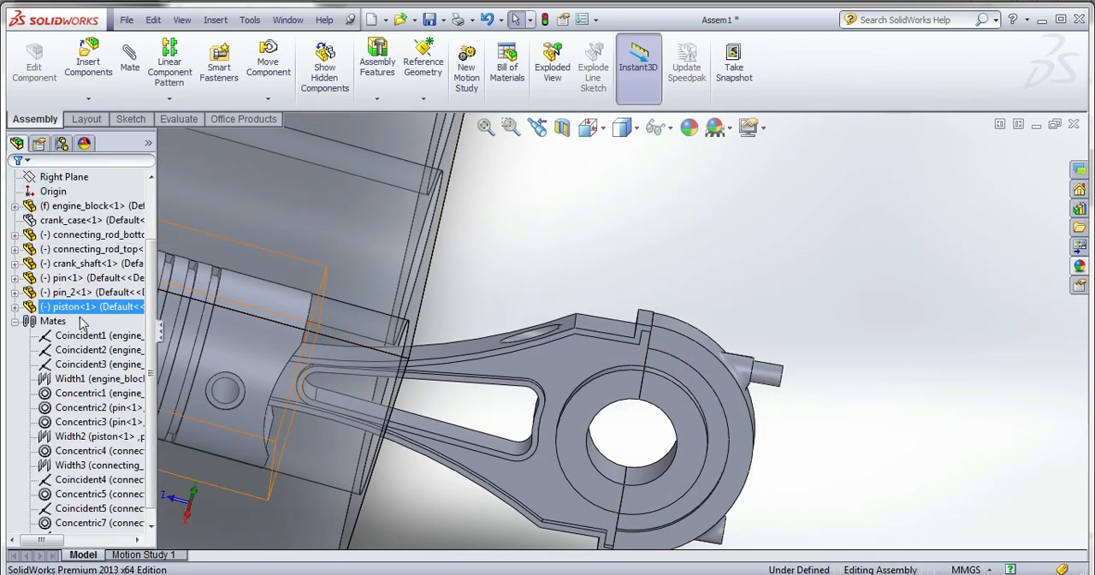
# Open the second pin's part from the assembly and edit the sketch behind its revolved body.
pyautogui.click(73, 292)
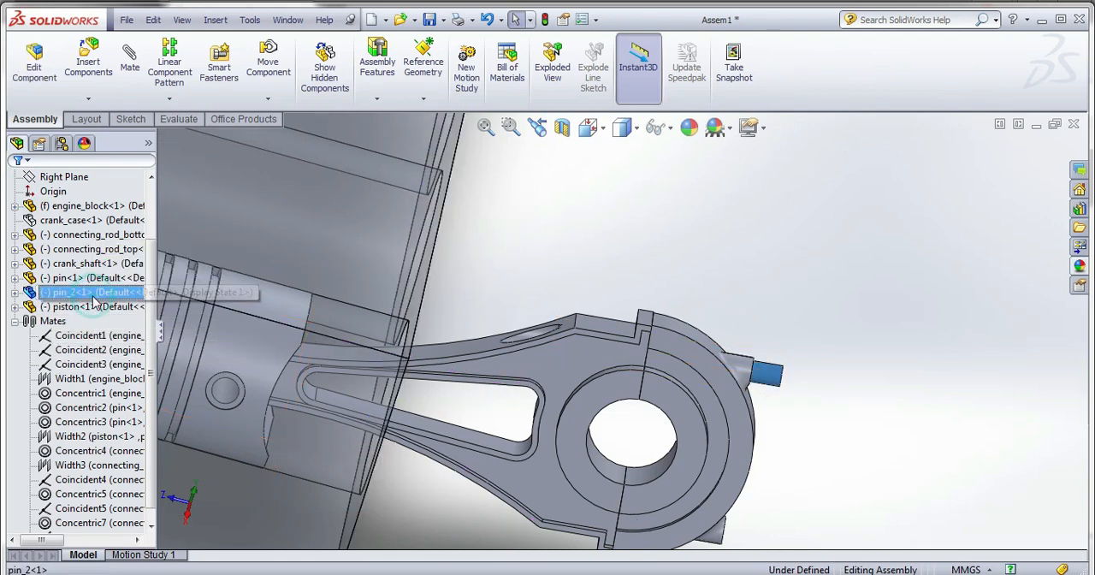
pyautogui.rightClick(73, 291)
pyautogui.click(109, 216)
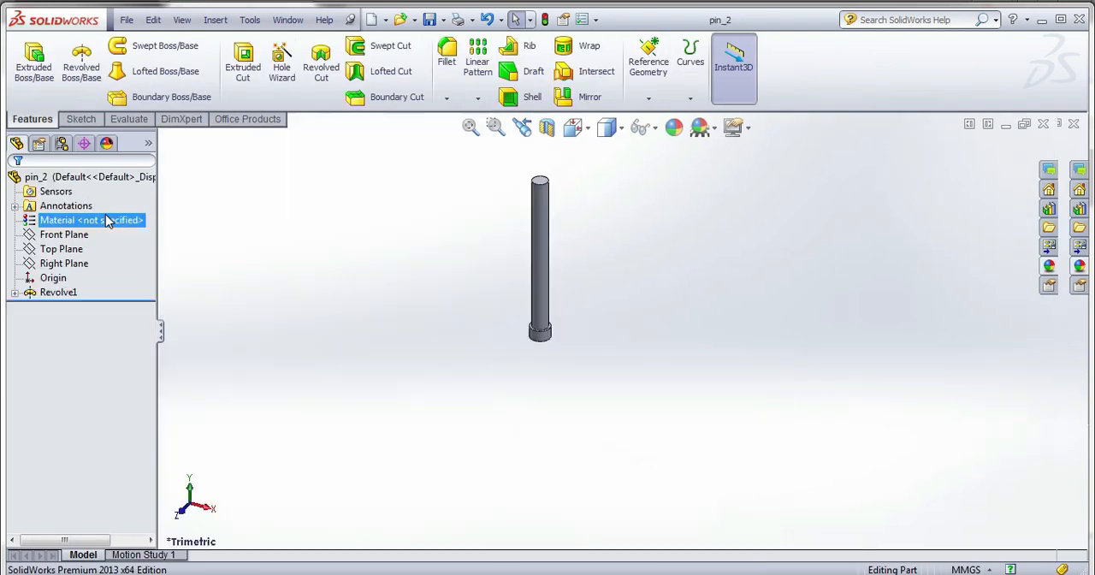
pyautogui.rightClick(68, 295)
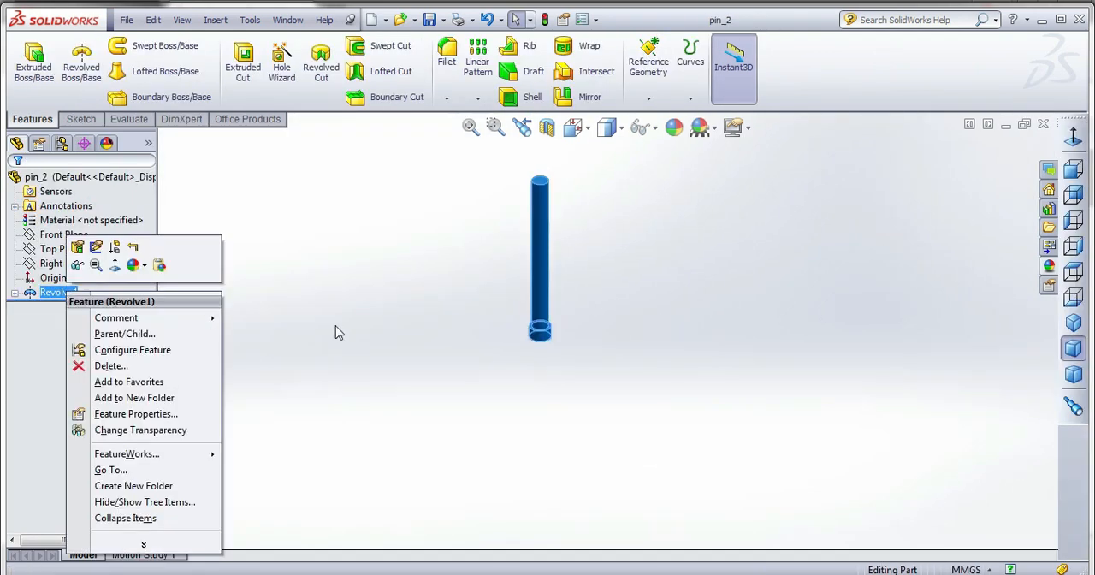
pyautogui.click(14, 295)
pyautogui.rightClick(54, 308)
pyautogui.click(68, 266)
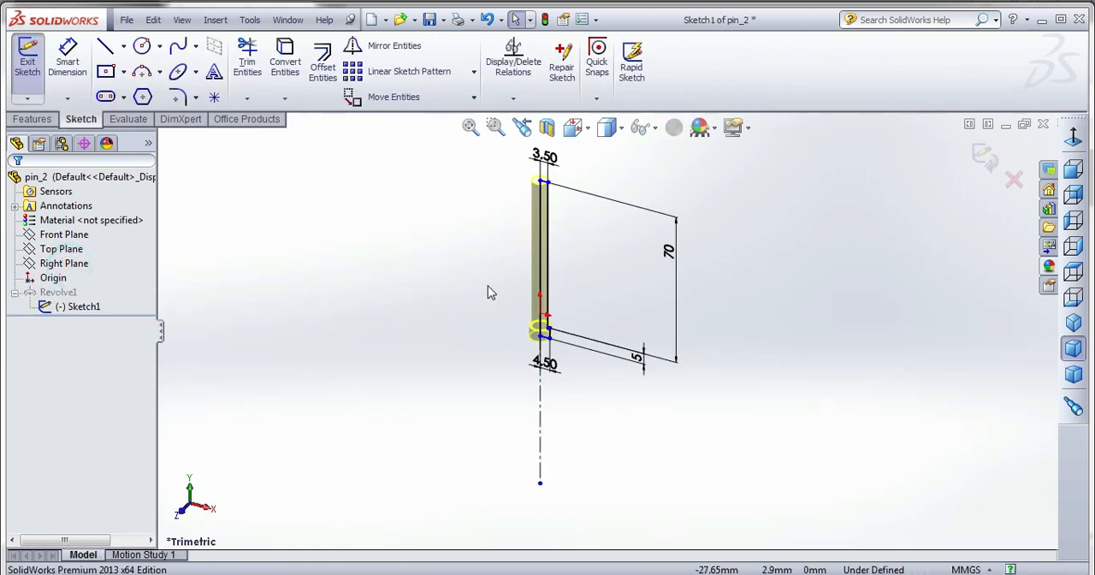
# Set the pin's shank length to 60 mm, finish the sketch and return to the engine assembly.
pyautogui.doubleClick(671, 249)
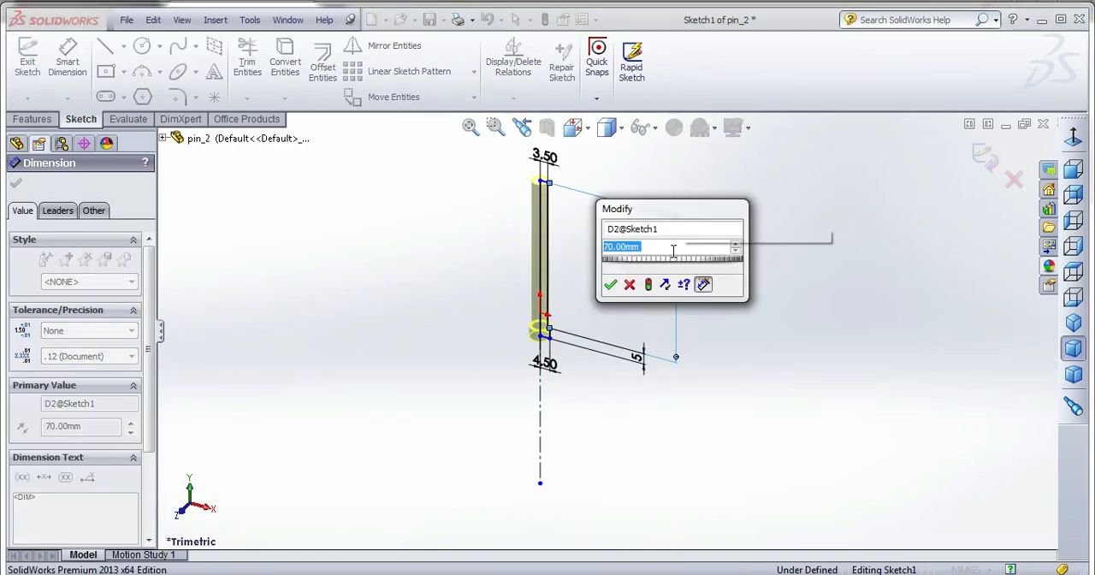
pyautogui.write('60')
pyautogui.press('Return')
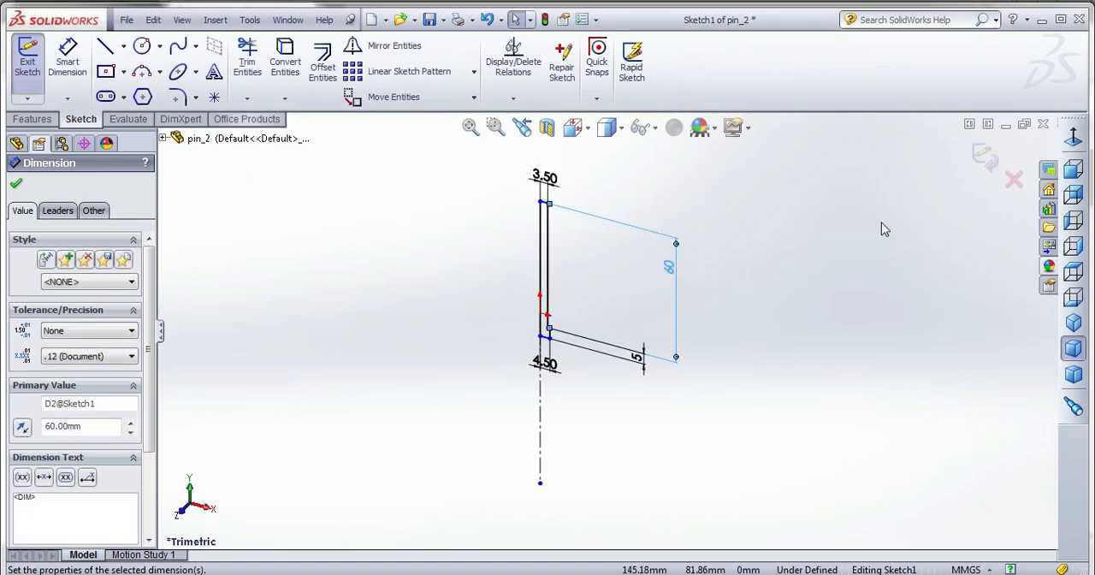
pyautogui.click(984, 154)
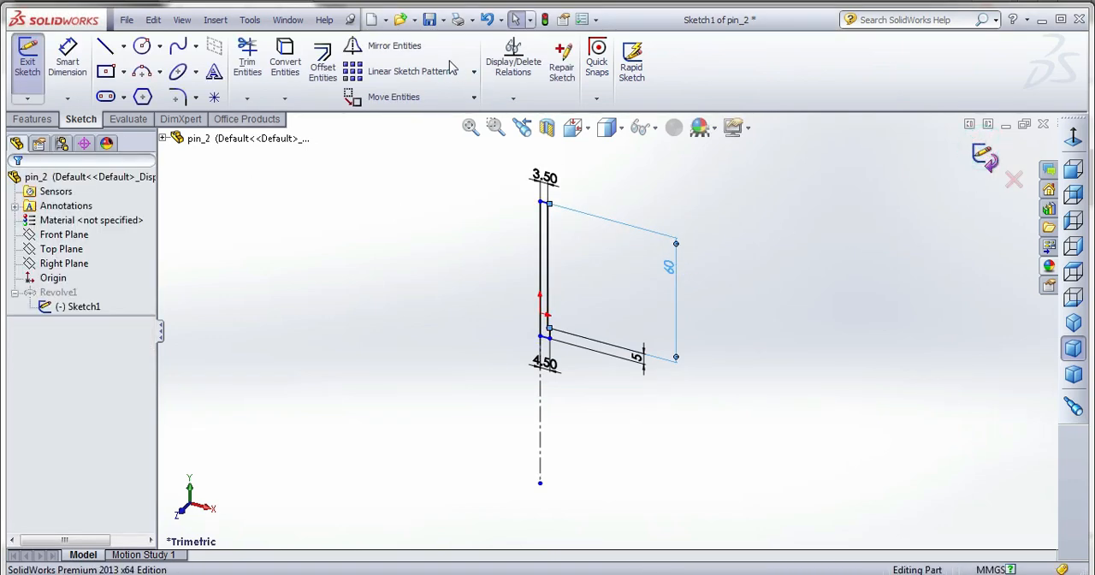
pyautogui.click(288, 20)
pyautogui.click(318, 289)
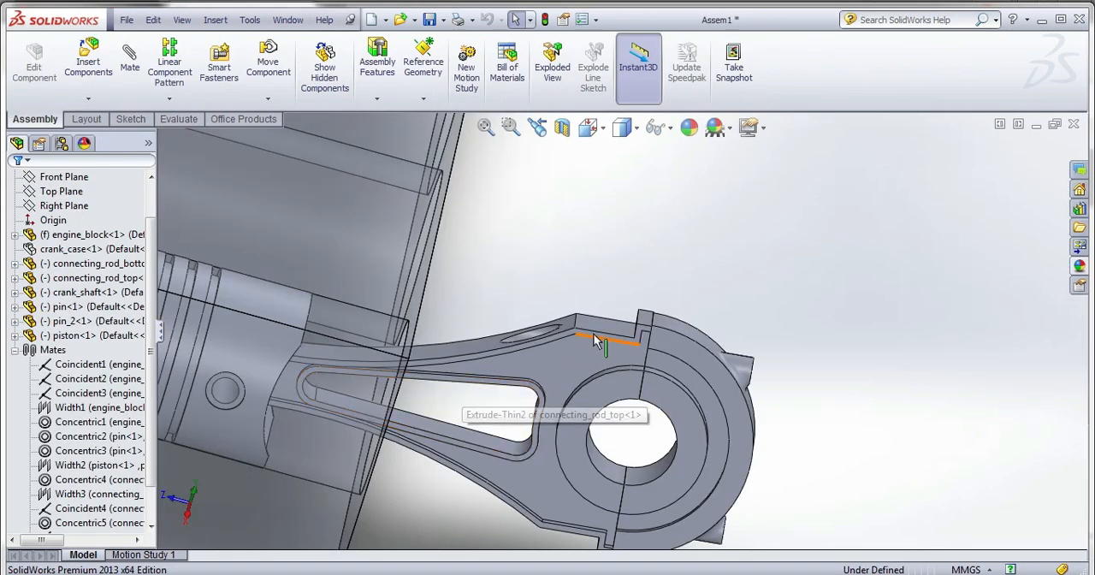
# Freely rotate the crankshaft with Rotate Component so its axis runs roughly along the engine block's length.
pyautogui.moveTo(594, 361); pyautogui.dragTo(643, 363, button='middle')
pyautogui.scroll(5, 634, 375)
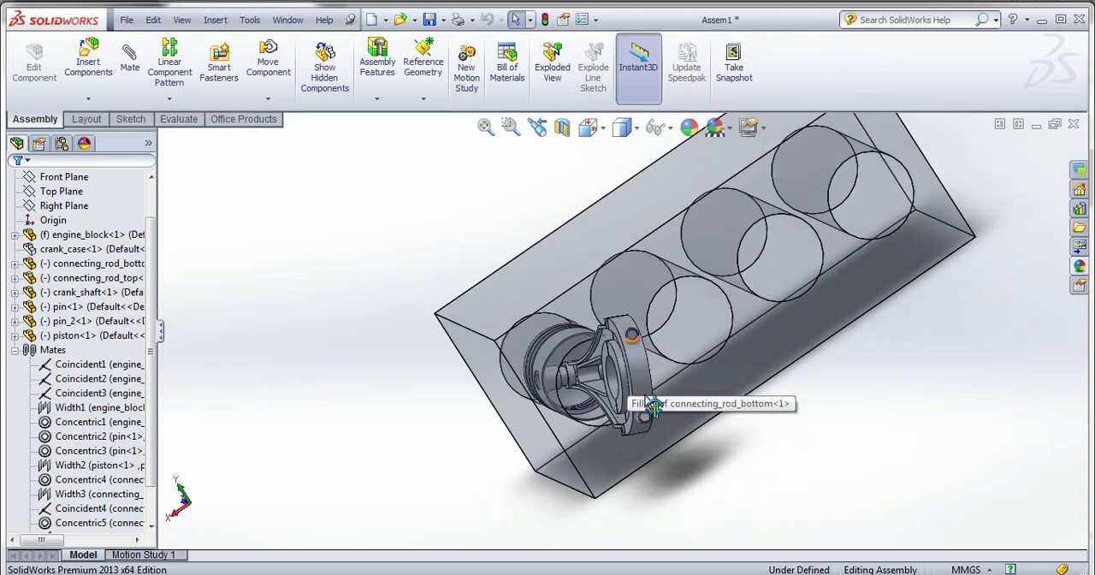
pyautogui.moveTo(650, 408); pyautogui.dragTo(700, 396, button='middle')
pyautogui.scroll(3, 736, 393)
pyautogui.scroll(2, 703, 389)
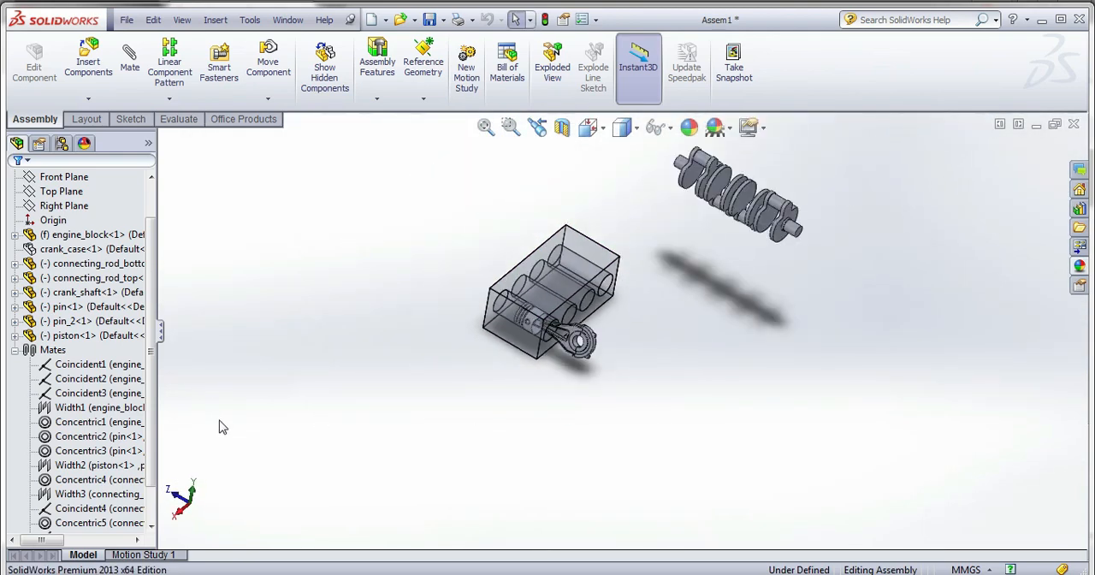
pyautogui.click(796, 211)
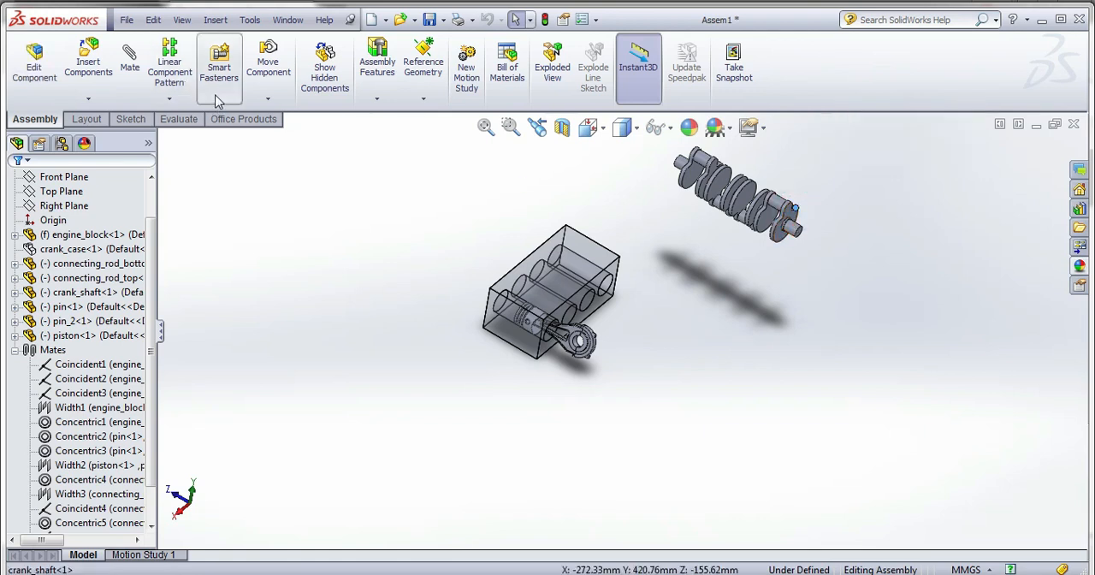
pyautogui.click(267, 99)
pyautogui.click(276, 128)
pyautogui.moveTo(795, 231); pyautogui.dragTo(674, 246)
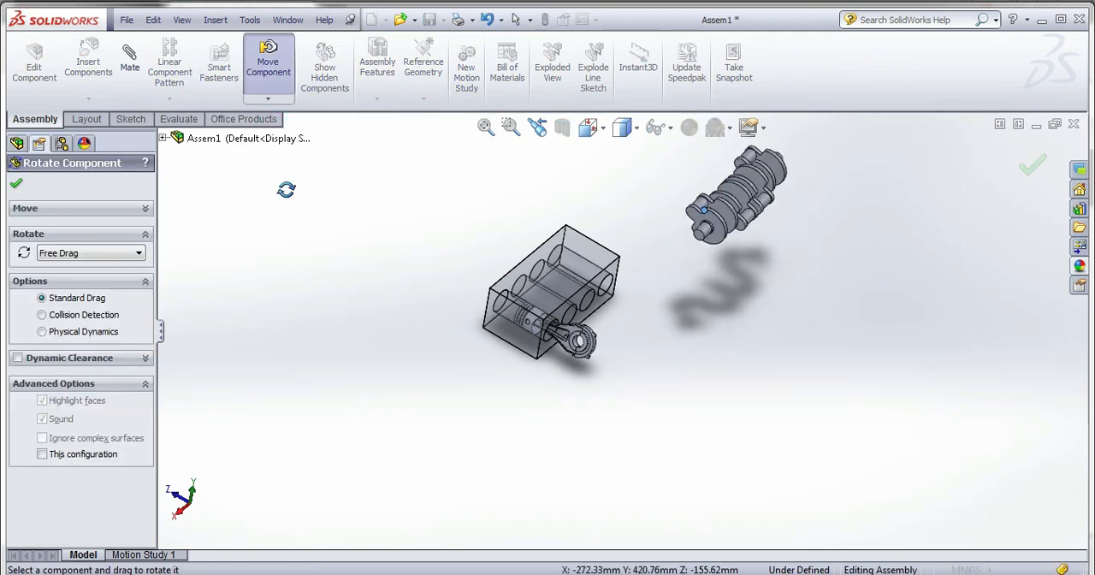
pyautogui.click(18, 186)
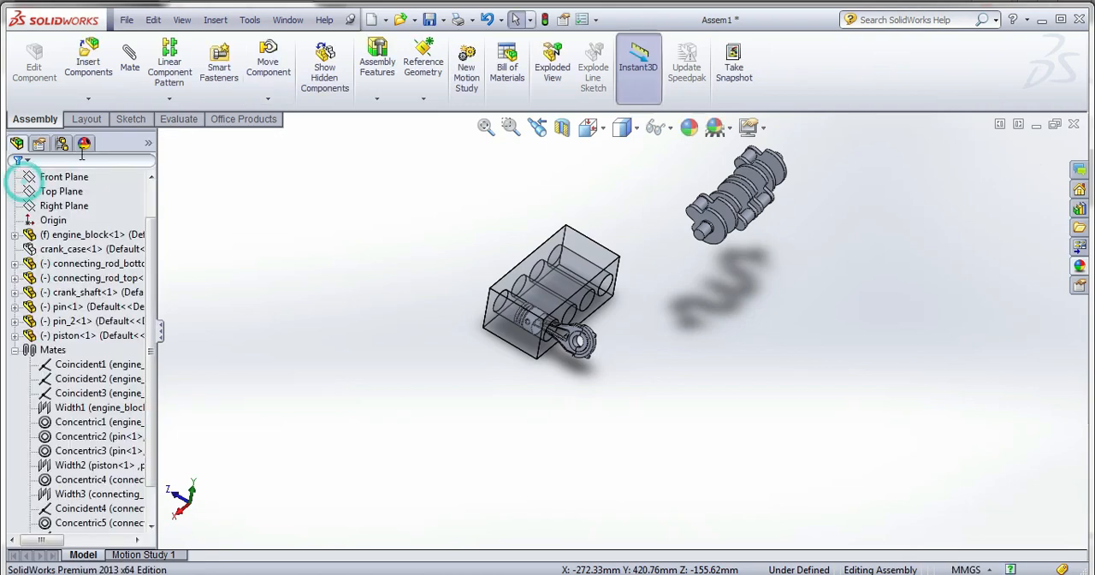
pyautogui.rightClick(67, 249)
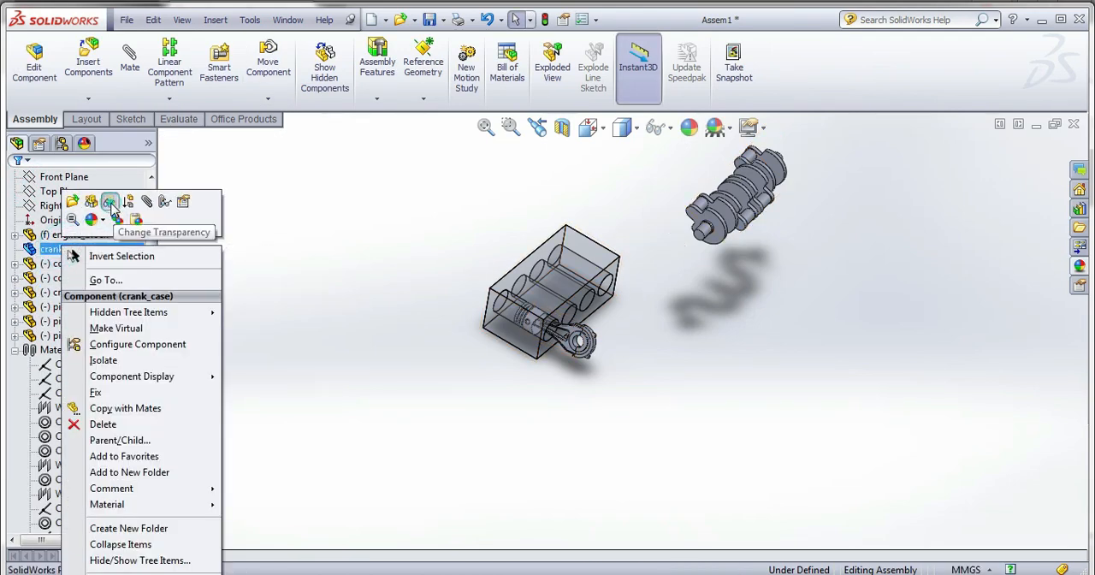
pyautogui.click(110, 203)
pyautogui.rightClick(108, 249)
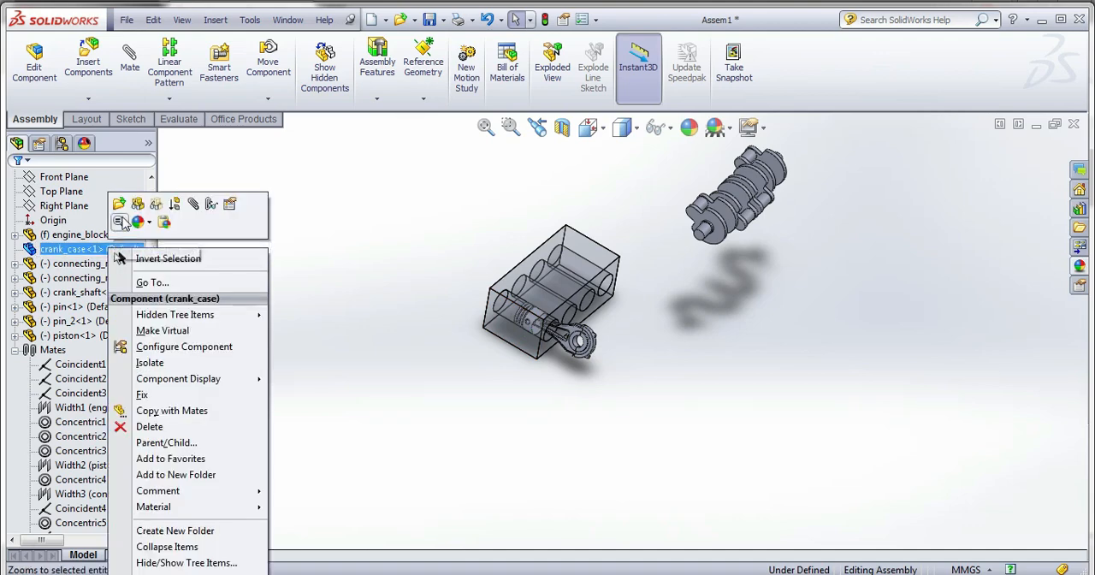
pyautogui.click(442, 344)
pyautogui.moveTo(443, 344); pyautogui.dragTo(216, 276, button='middle')
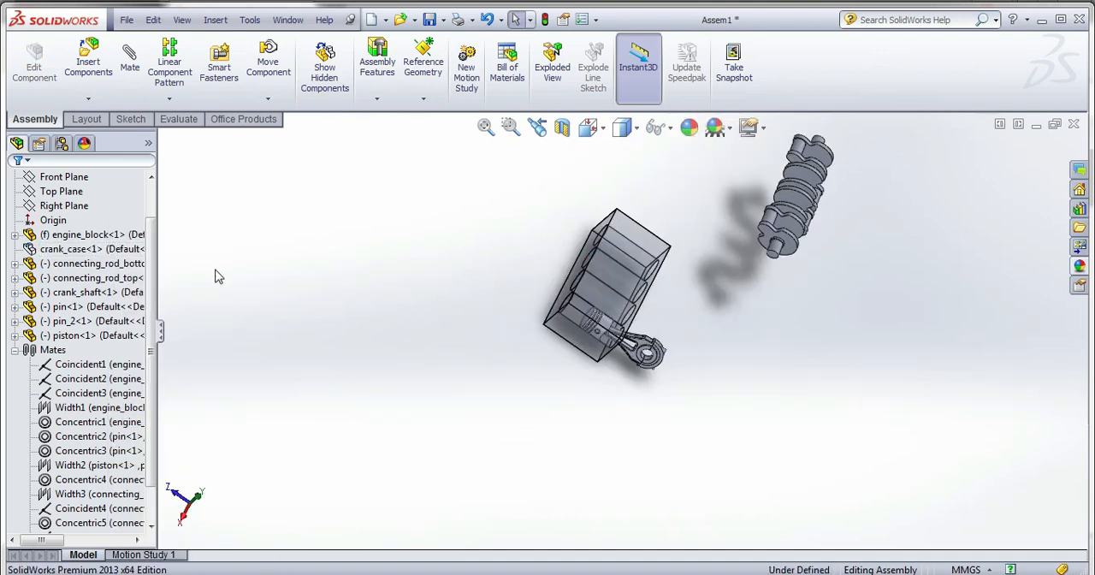
# Show the hidden crank case and hide the engine block in the assembly.
pyautogui.rightClick(75, 248)
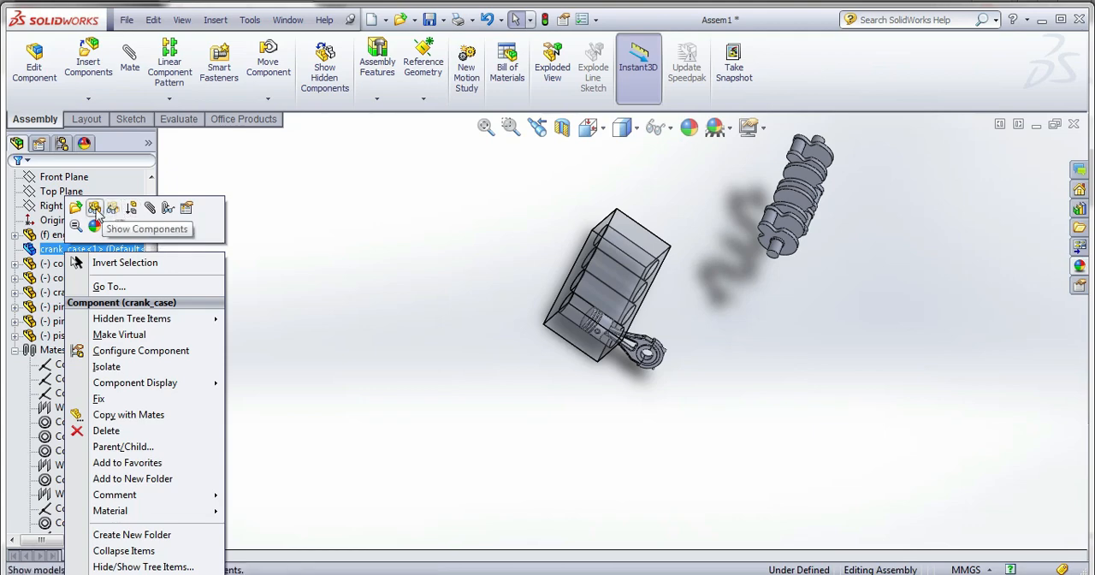
pyautogui.click(94, 209)
pyautogui.rightClick(100, 236)
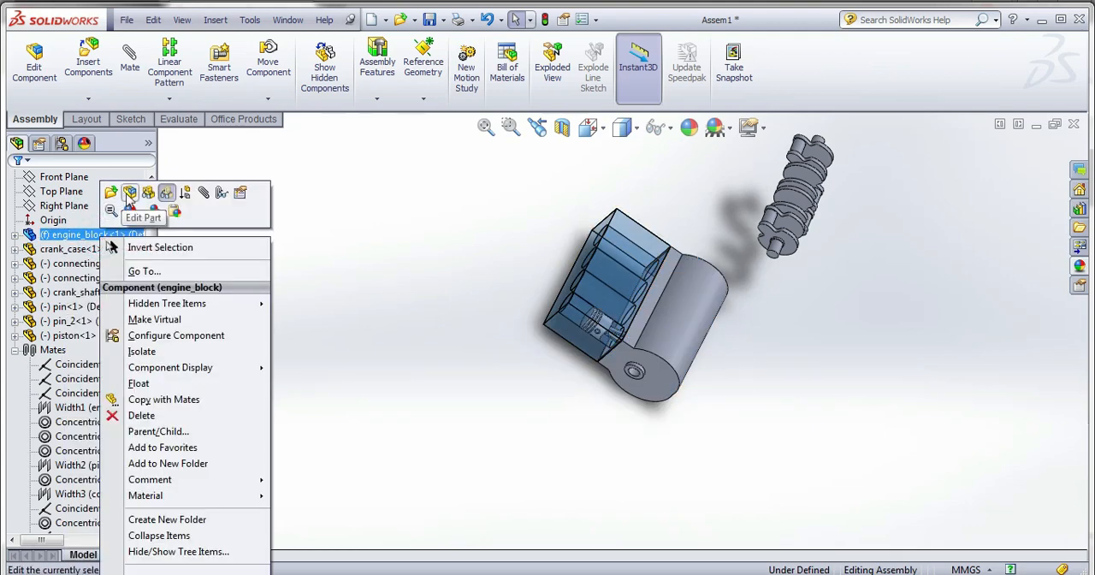
pyautogui.click(149, 199)
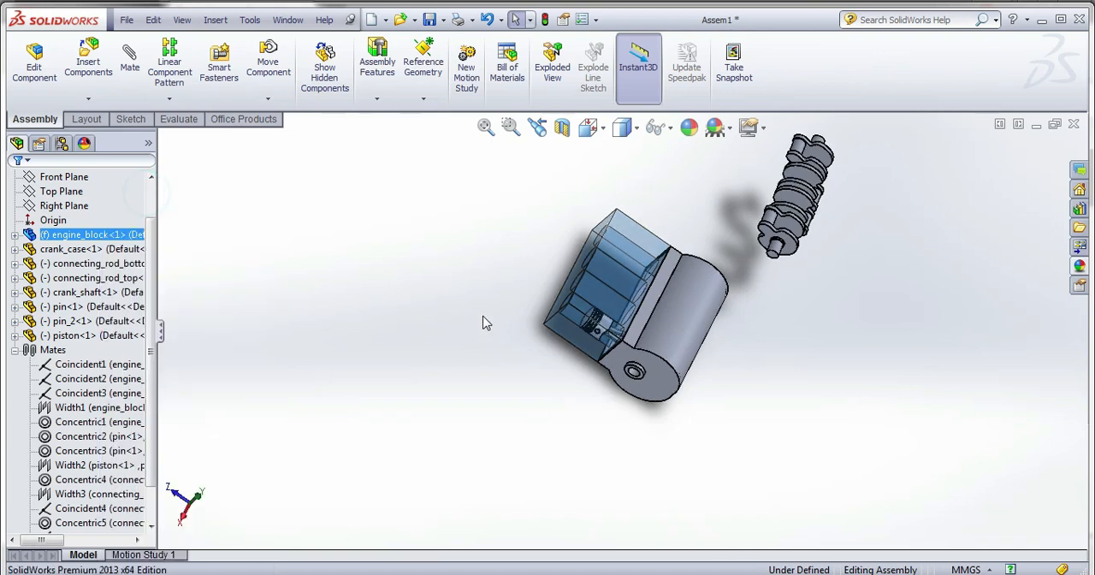
pyautogui.moveTo(481, 318); pyautogui.dragTo(703, 335, button='middle')
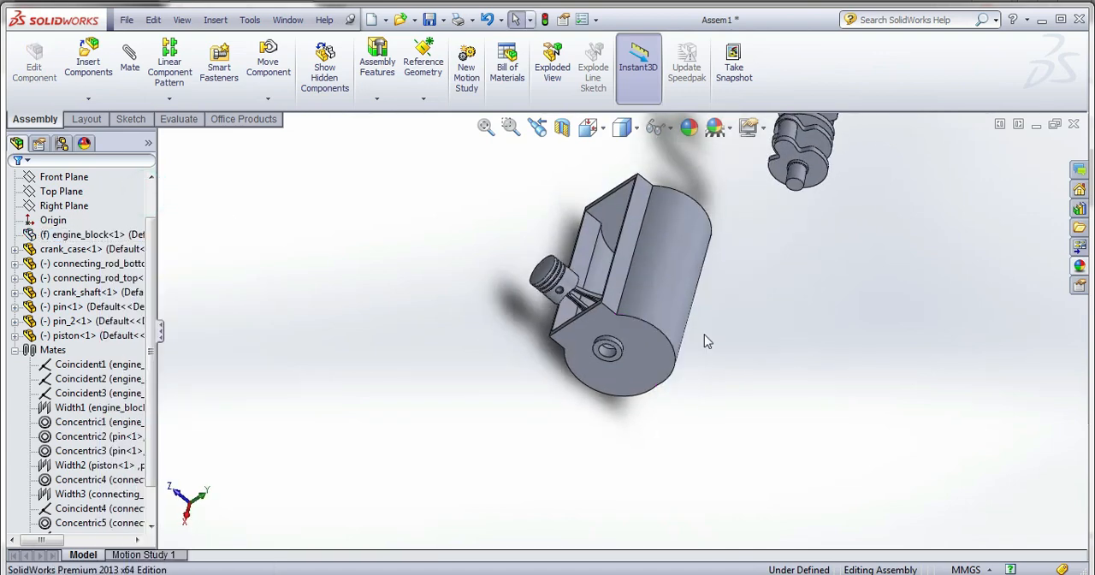
# Mate the crankshaft's end journal concentric with the bore in the crank case's end boss.
pyautogui.click(797, 173)
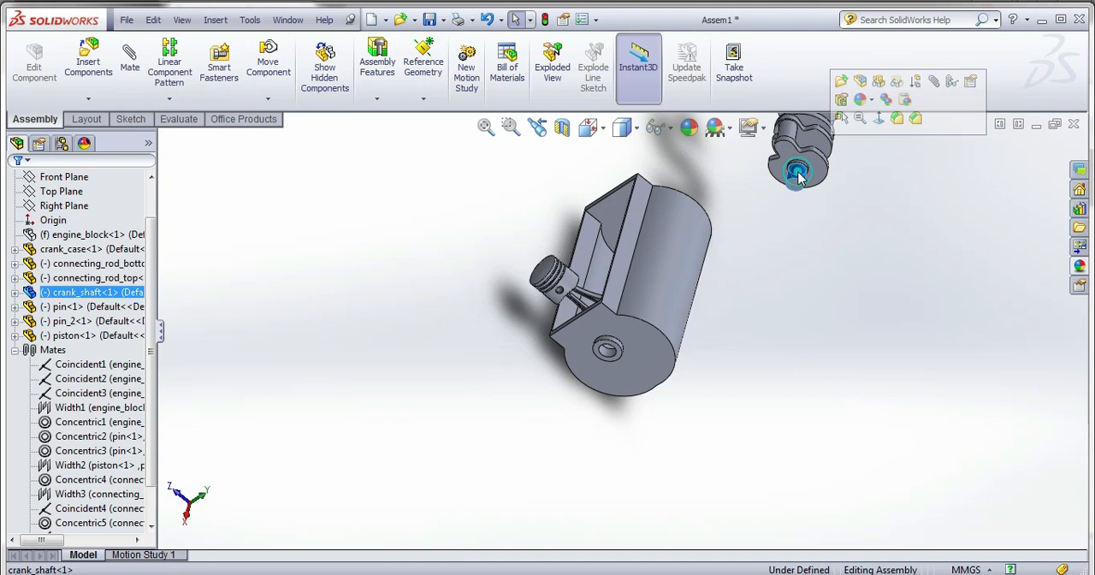
pyautogui.click(130, 60)
pyautogui.scroll(-3, 613, 356)
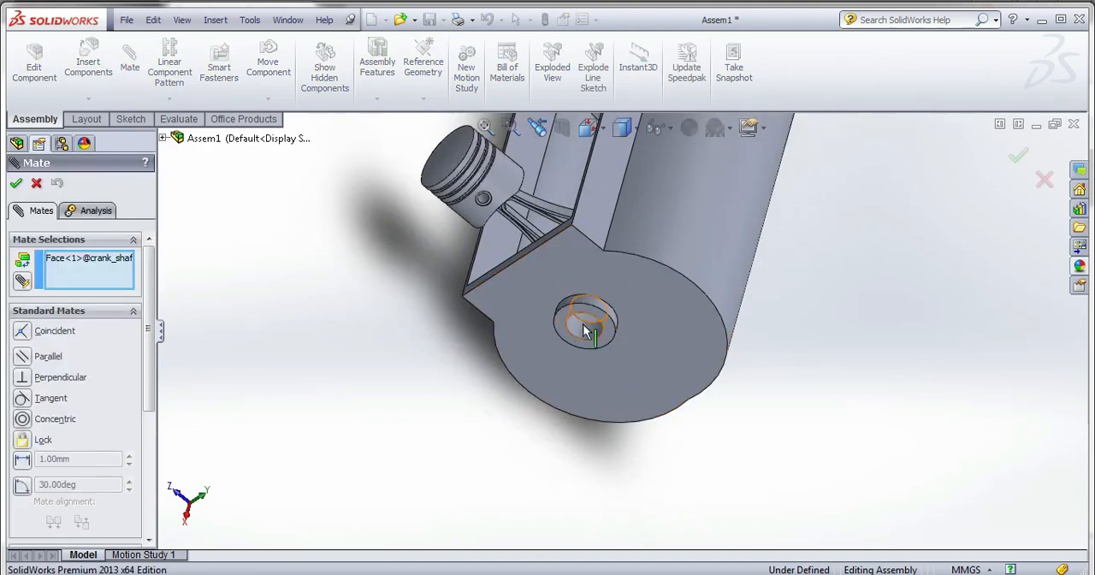
pyautogui.click(583, 327)
pyautogui.scroll(4, 537, 422)
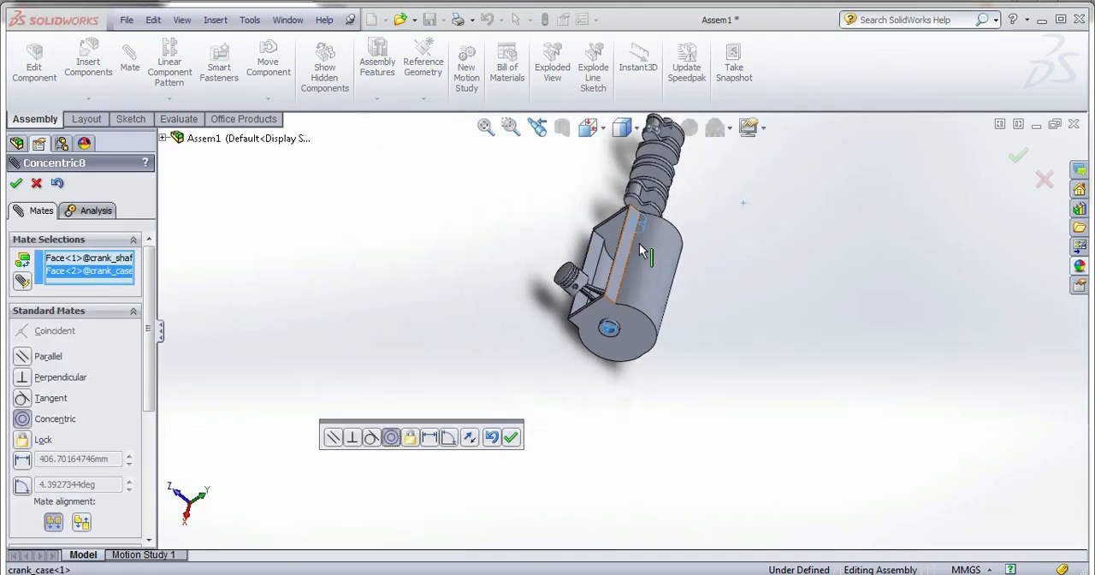
pyautogui.scroll(-2, 641, 250)
pyautogui.click(510, 438)
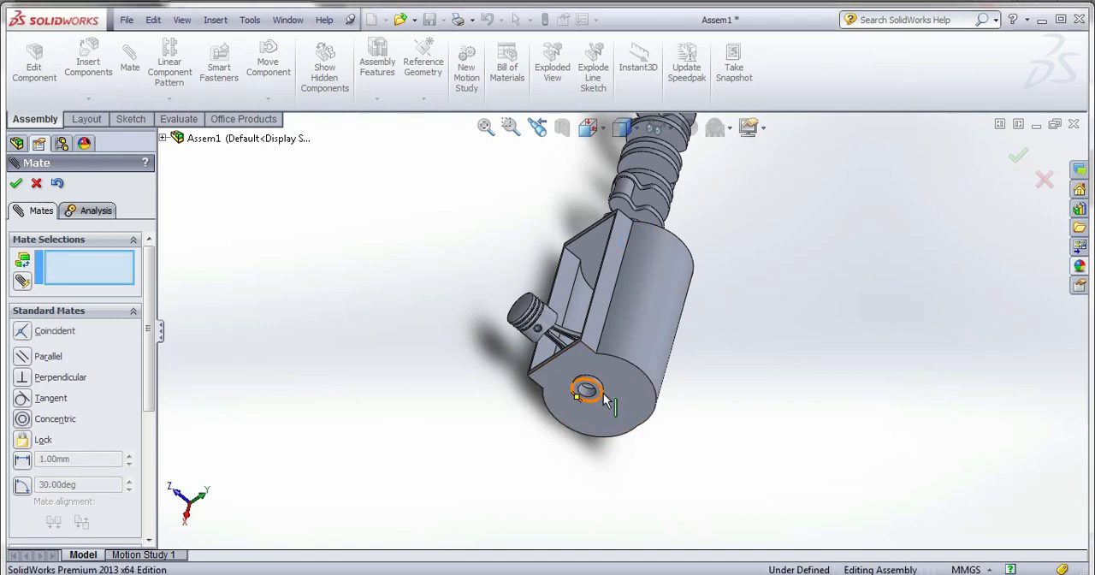
pyautogui.scroll(-2, 603, 400)
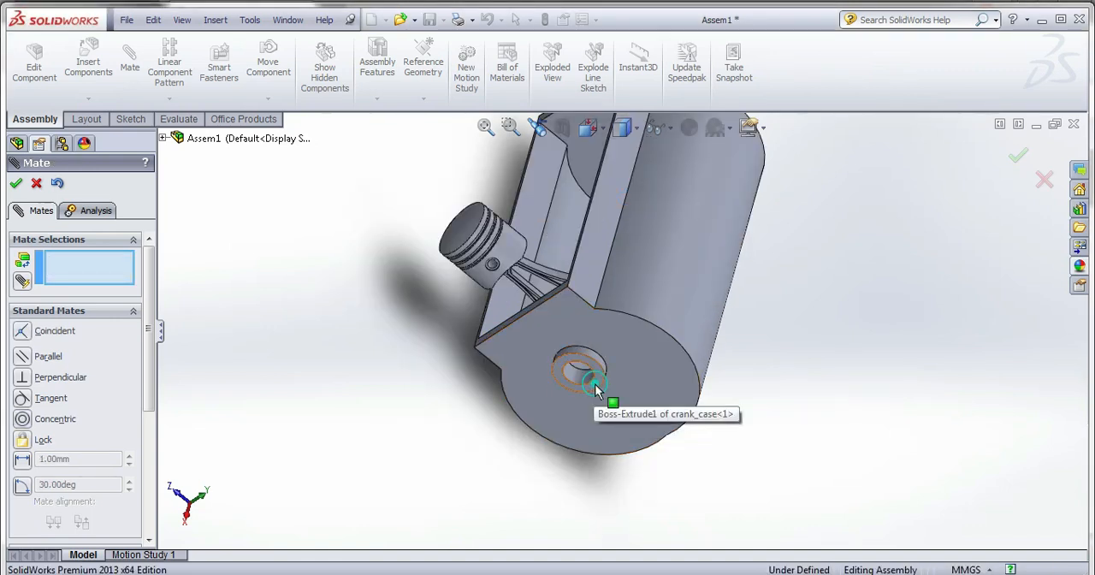
pyautogui.click(595, 383)
pyautogui.scroll(3, 590, 394)
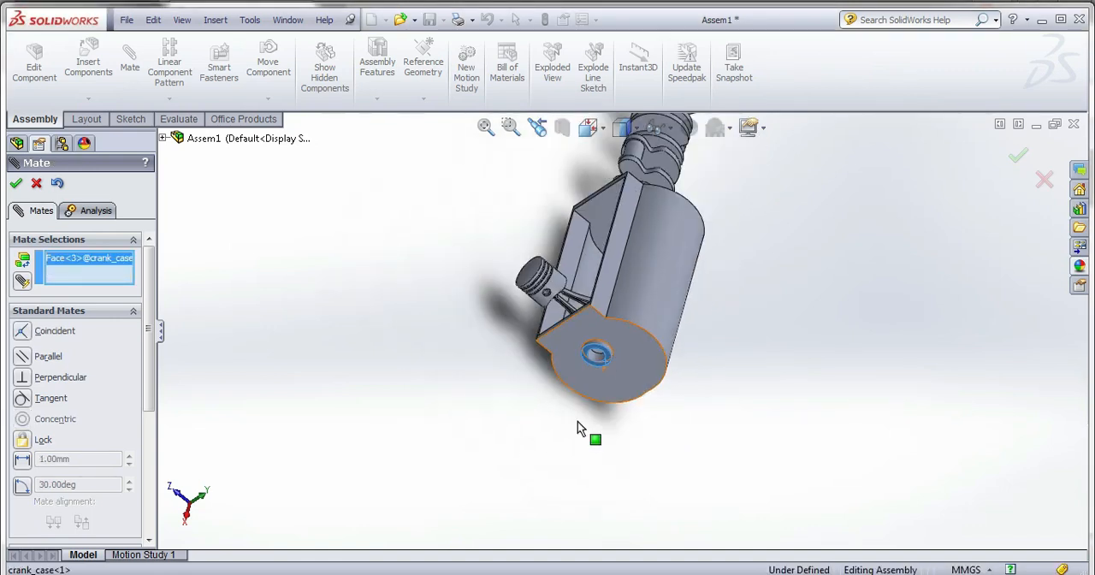
pyautogui.rightClick(109, 266)
pyautogui.click(162, 263)
# Set up a Width mate with the outer faces of the crank case's two end bosses as the width selections.
pyautogui.moveTo(150, 384); pyautogui.dragTo(139, 473)
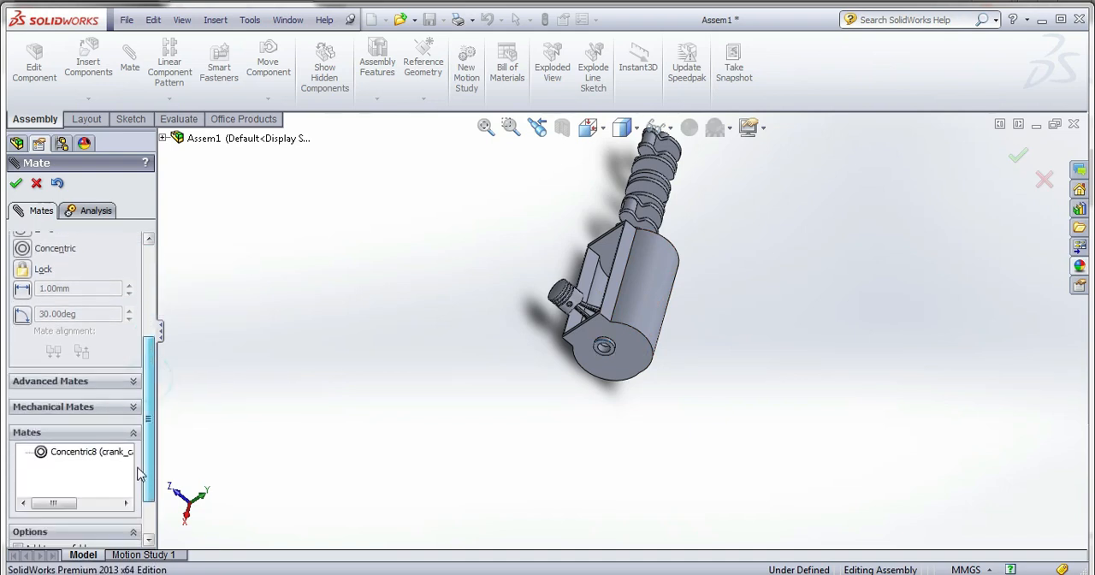
pyautogui.click(75, 380)
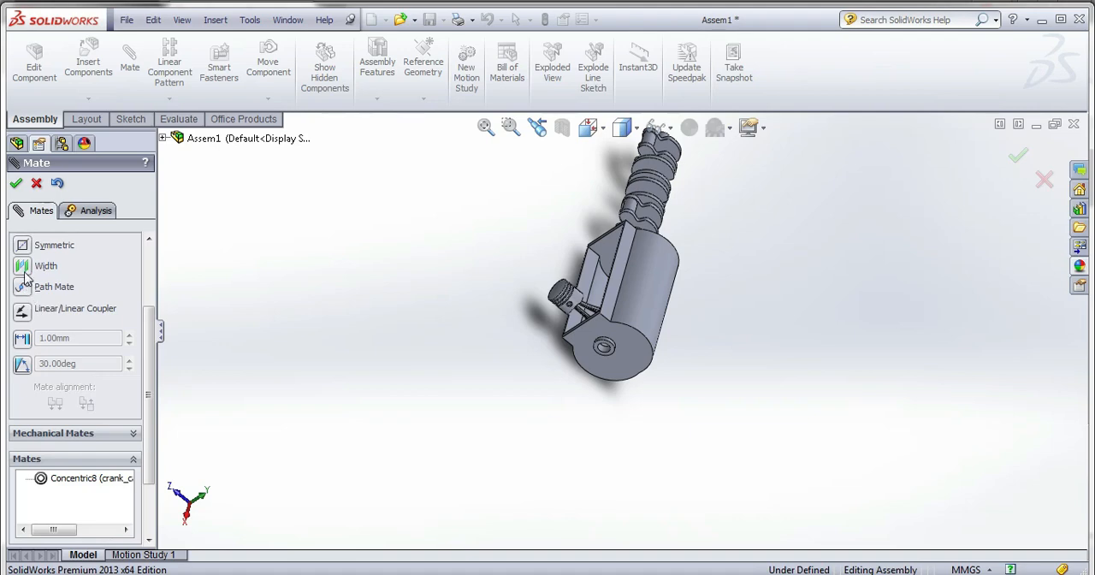
pyautogui.click(23, 268)
pyautogui.scroll(-8, 596, 360)
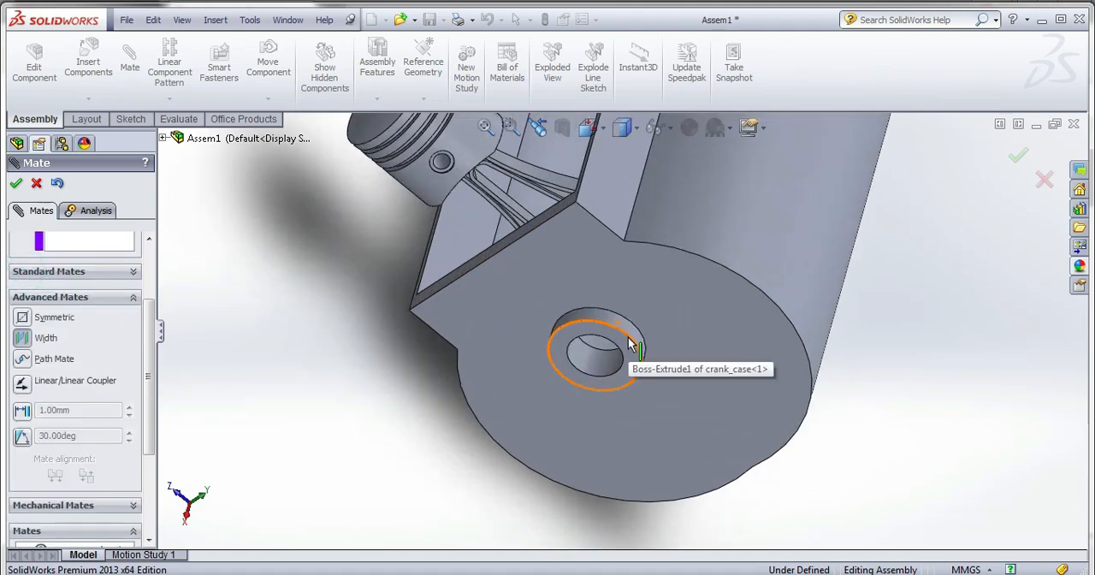
pyautogui.click(627, 346)
pyautogui.scroll(8, 596, 436)
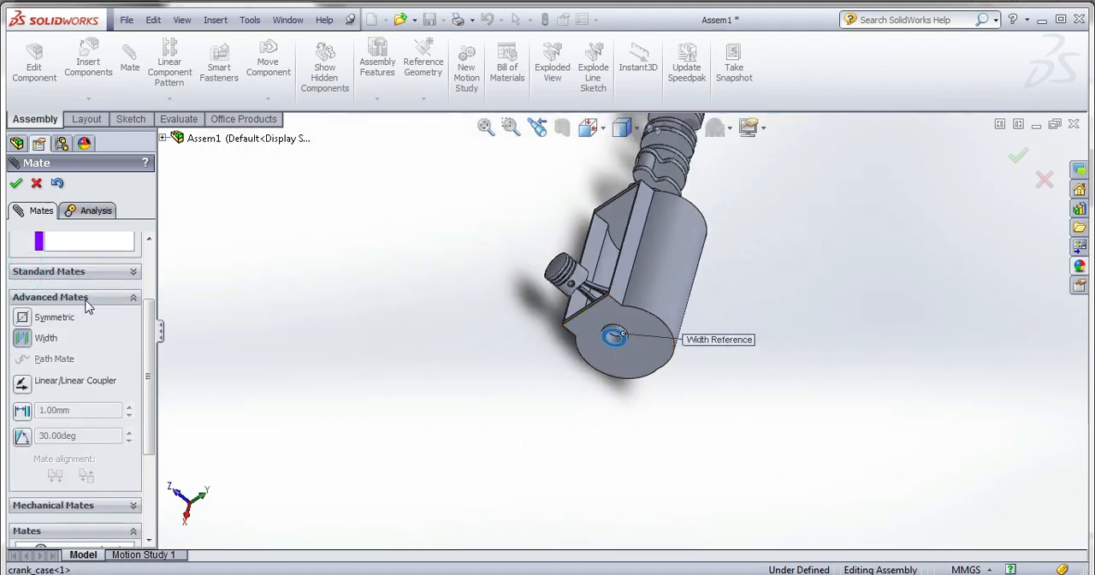
pyautogui.moveTo(152, 358); pyautogui.dragTo(152, 304)
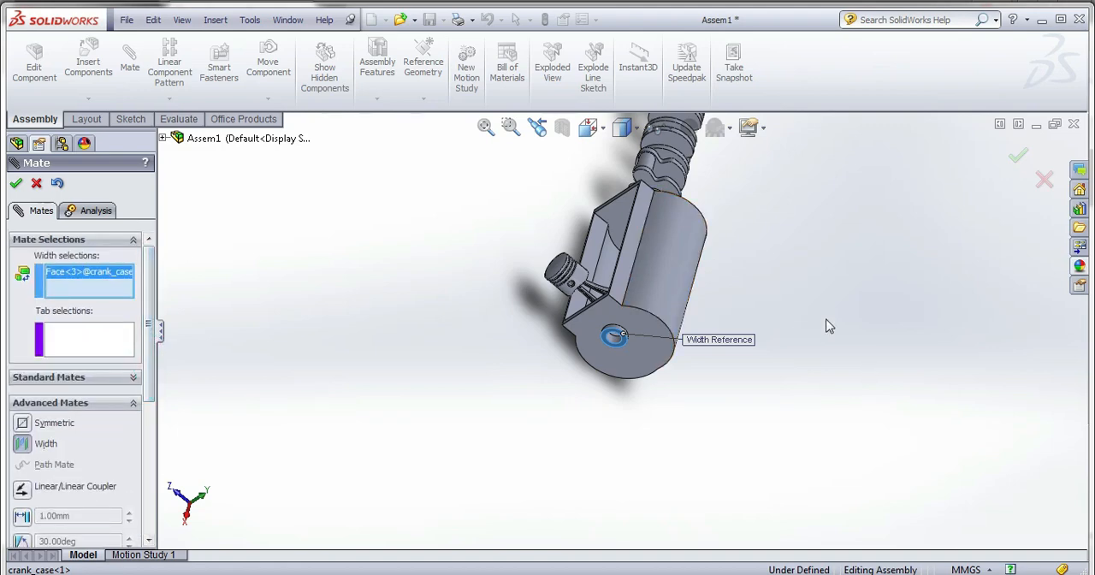
pyautogui.moveTo(724, 269); pyautogui.dragTo(857, 201, button='middle')
pyautogui.scroll(-8, 758, 183)
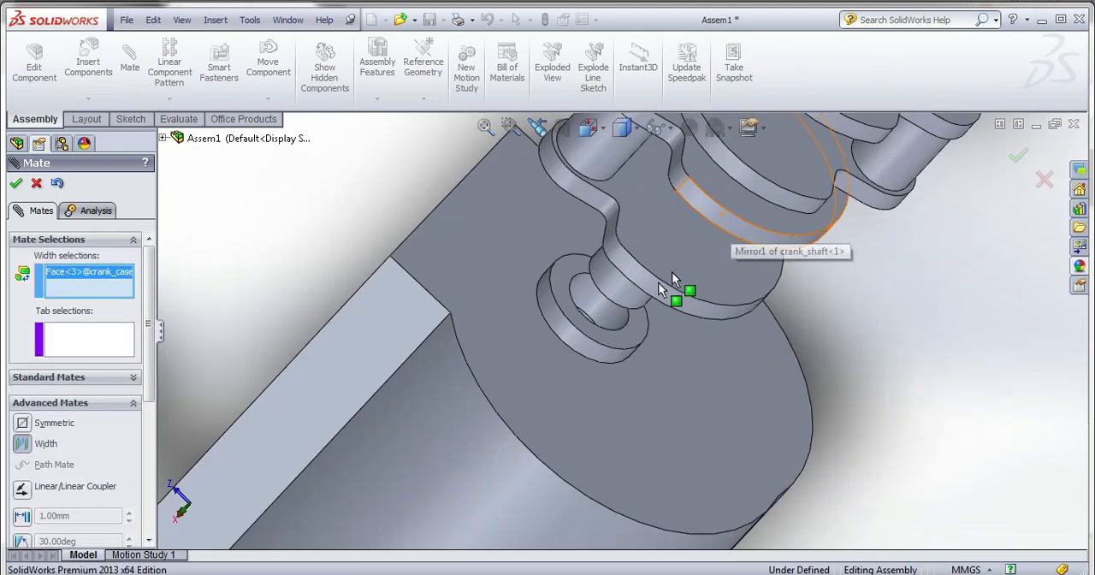
pyautogui.click(624, 344)
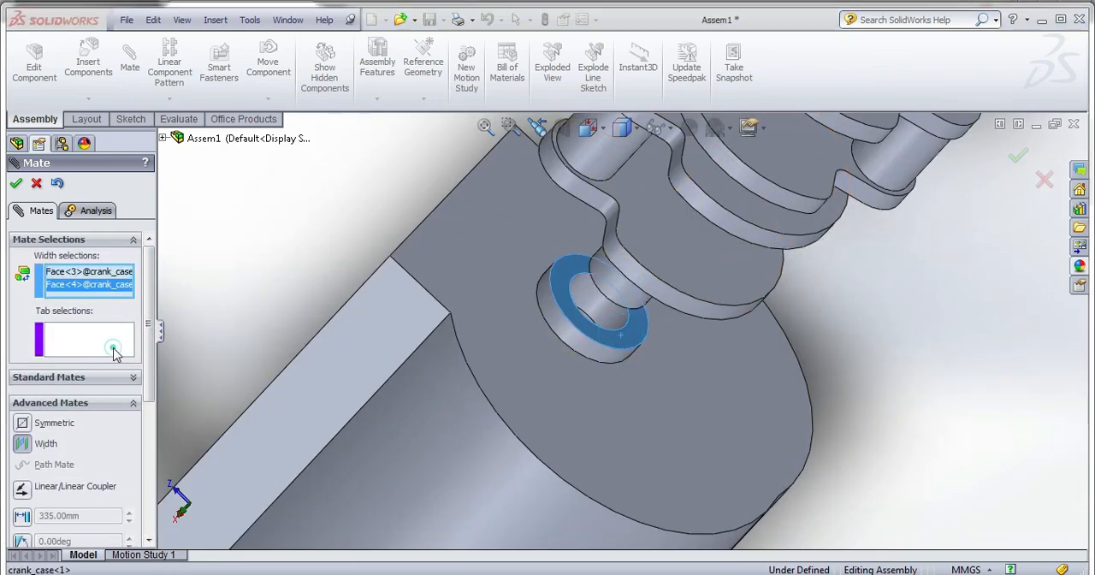
# Use the crankshaft's two end faces as the tab selections, accept the Width mate and finish mating.
pyautogui.click(114, 349)
pyautogui.moveTo(573, 313); pyautogui.dragTo(633, 292, button='middle')
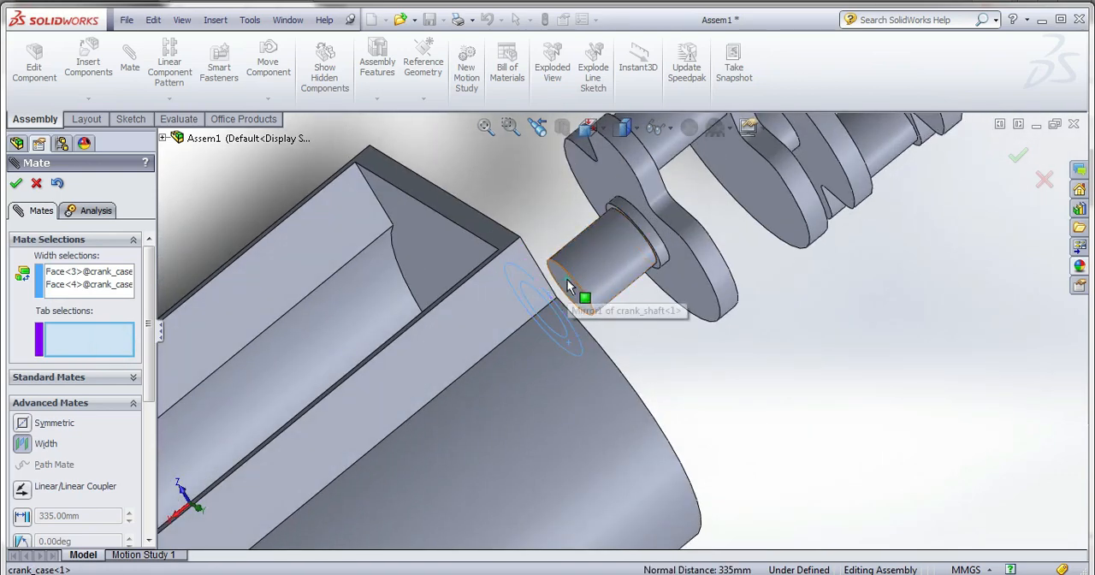
pyautogui.click(567, 278)
pyautogui.scroll(6, 567, 278)
pyautogui.moveTo(733, 239); pyautogui.dragTo(811, 176, button='middle')
pyautogui.scroll(-8, 810, 177)
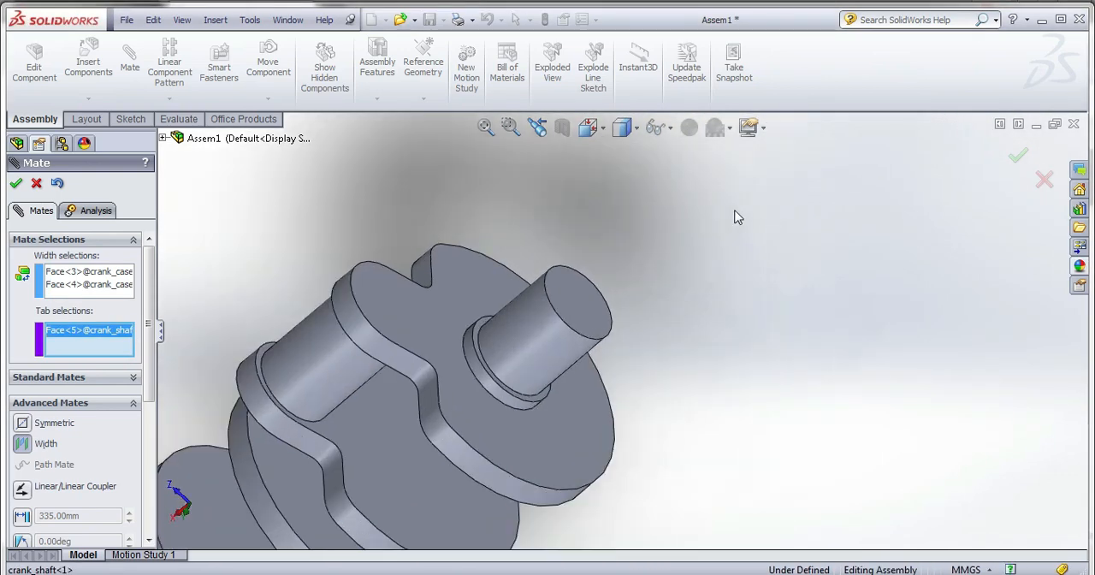
pyautogui.click(594, 291)
pyautogui.scroll(6, 723, 276)
pyautogui.moveTo(778, 252); pyautogui.dragTo(789, 251, button='middle')
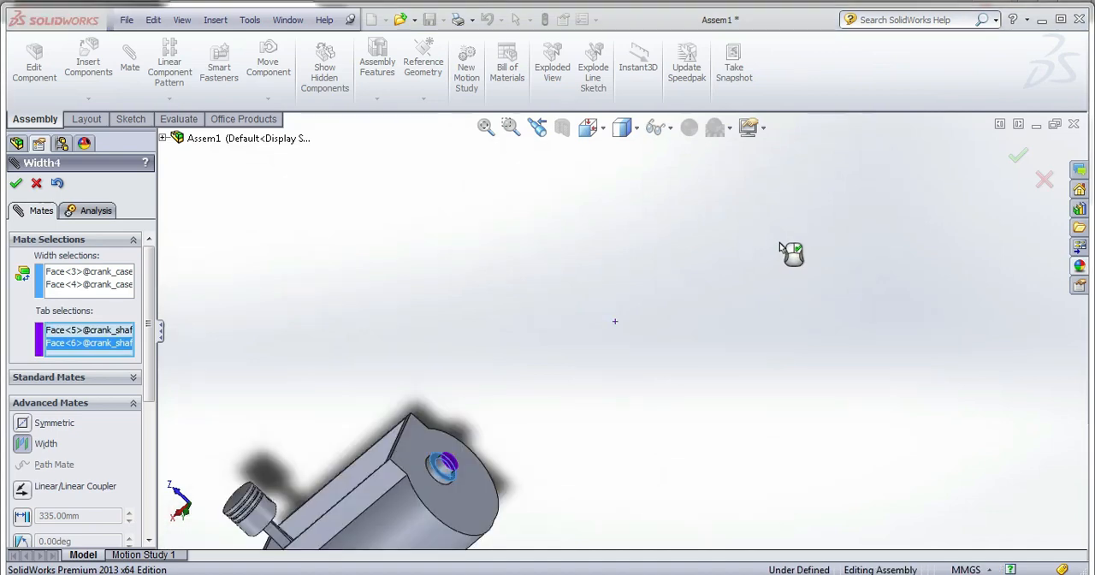
pyautogui.scroll(-4, 532, 412)
pyautogui.moveTo(500, 438); pyautogui.dragTo(591, 413, button='middle')
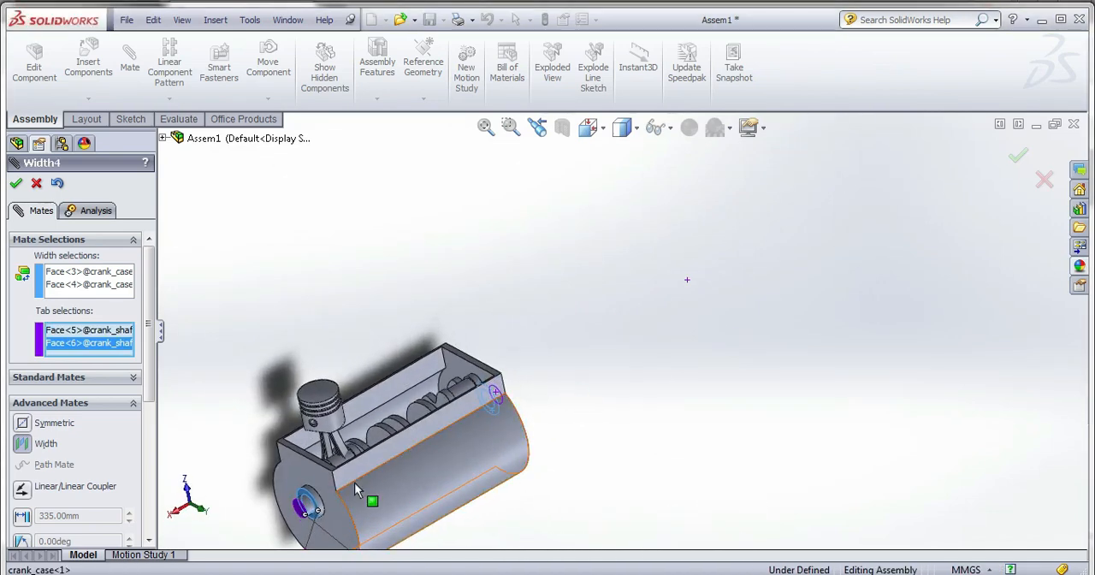
pyautogui.scroll(-3, 358, 481)
pyautogui.moveTo(362, 485); pyautogui.dragTo(393, 424, button='middle')
pyautogui.click(15, 182)
pyautogui.scroll(3, 451, 452)
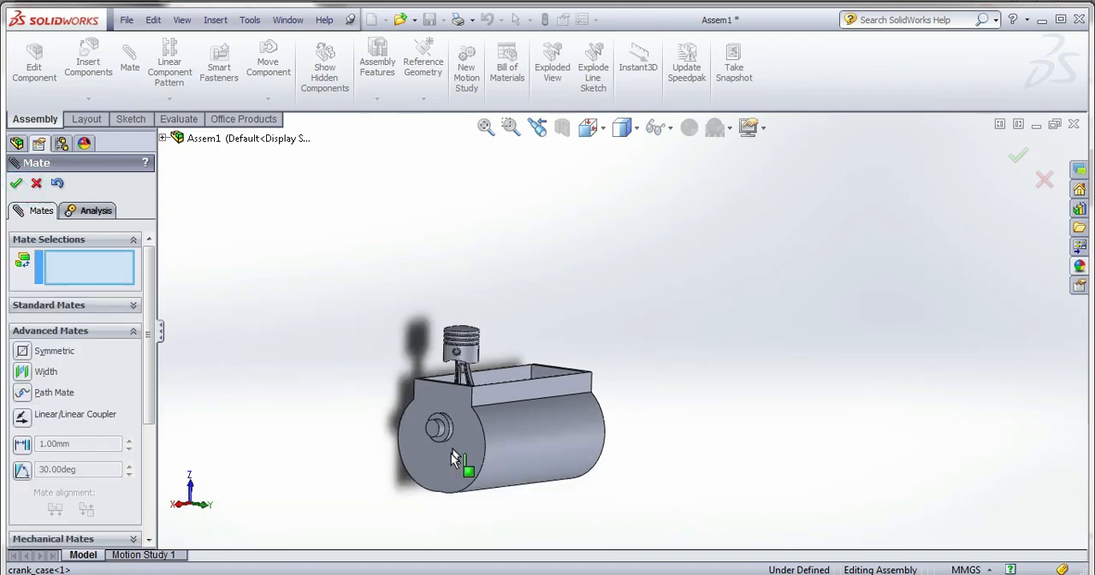
pyautogui.click(15, 182)
# Make the crank case transparent so the crankshaft inside can be seen.
pyautogui.rightClick(101, 256)
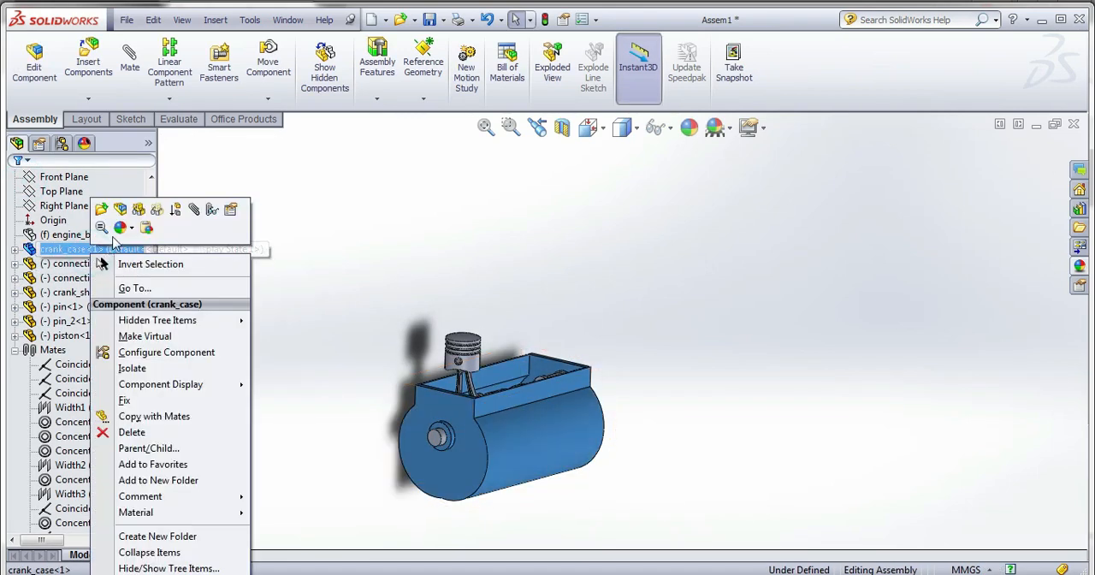
pyautogui.click(156, 210)
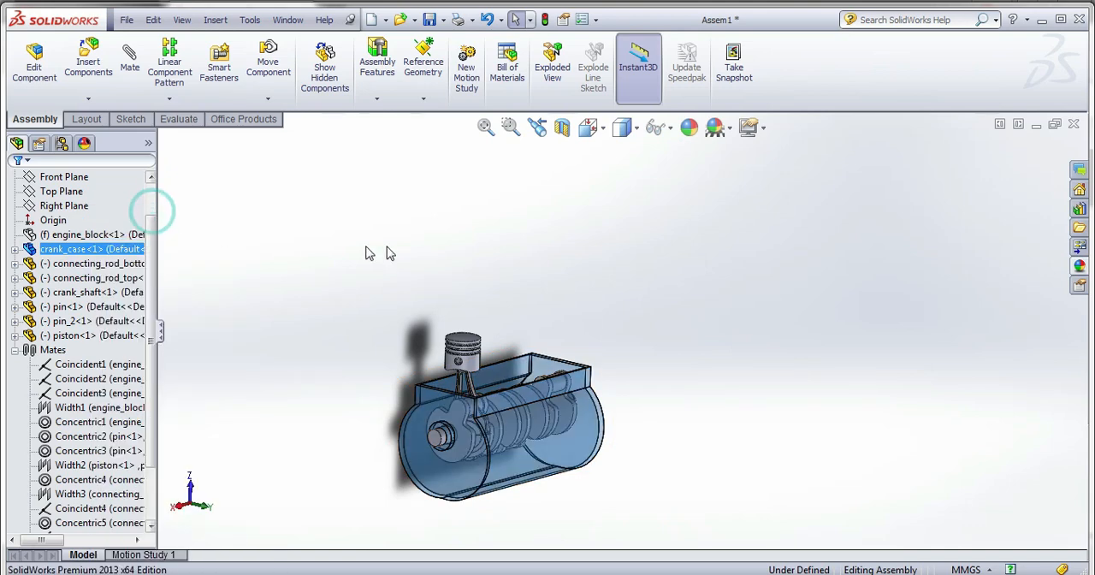
pyautogui.moveTo(510, 441); pyautogui.dragTo(479, 480, button='middle')
# Turn the crankshaft about its axis to bring its first crankpin beside the connecting rod's big end.
pyautogui.scroll(-3, 442, 397)
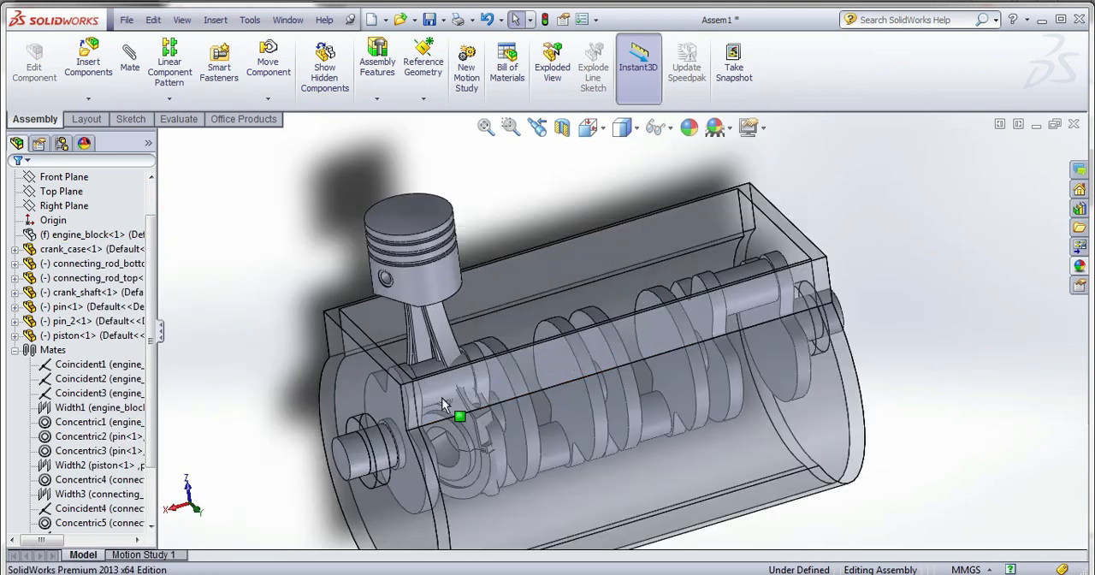
pyautogui.moveTo(441, 401); pyautogui.dragTo(446, 433, button='middle')
pyautogui.moveTo(341, 435); pyautogui.dragTo(363, 467)
pyautogui.scroll(-2, 472, 436)
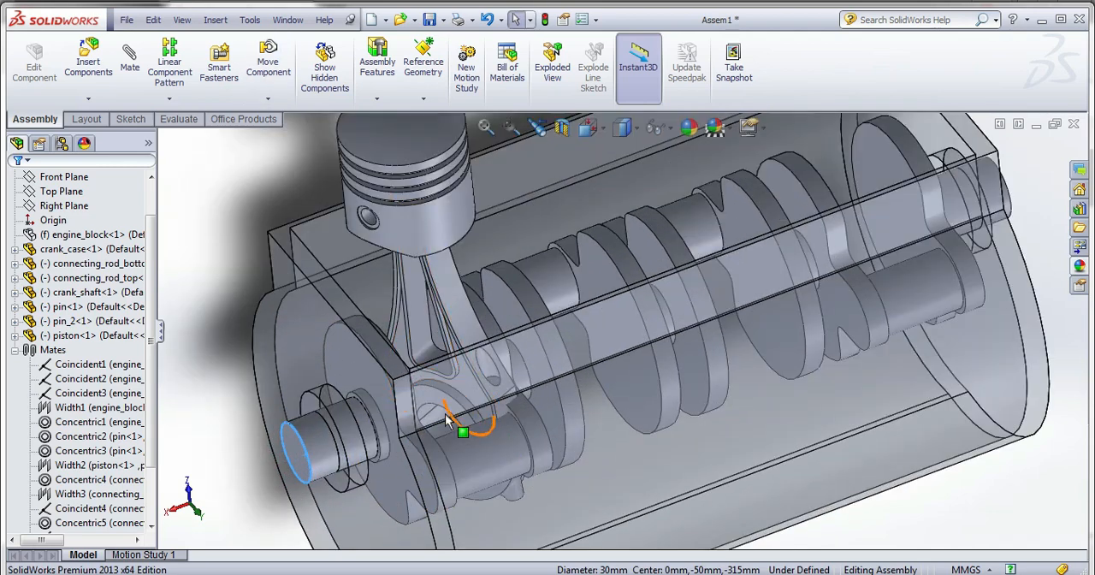
# Show the engine block again and hide the crank case.
pyautogui.rightClick(102, 237)
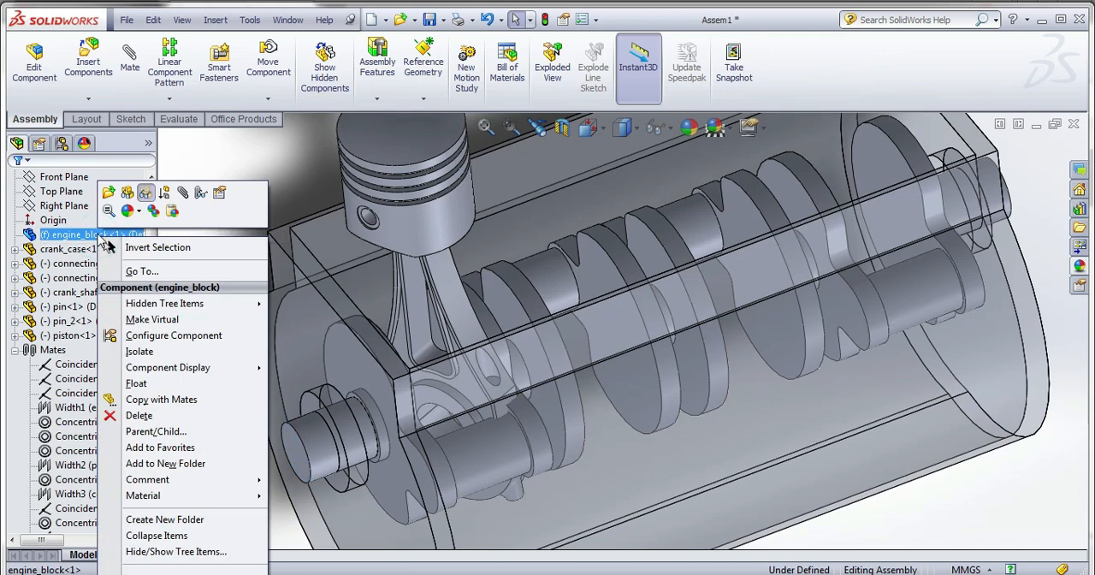
pyautogui.click(130, 196)
pyautogui.rightClick(90, 249)
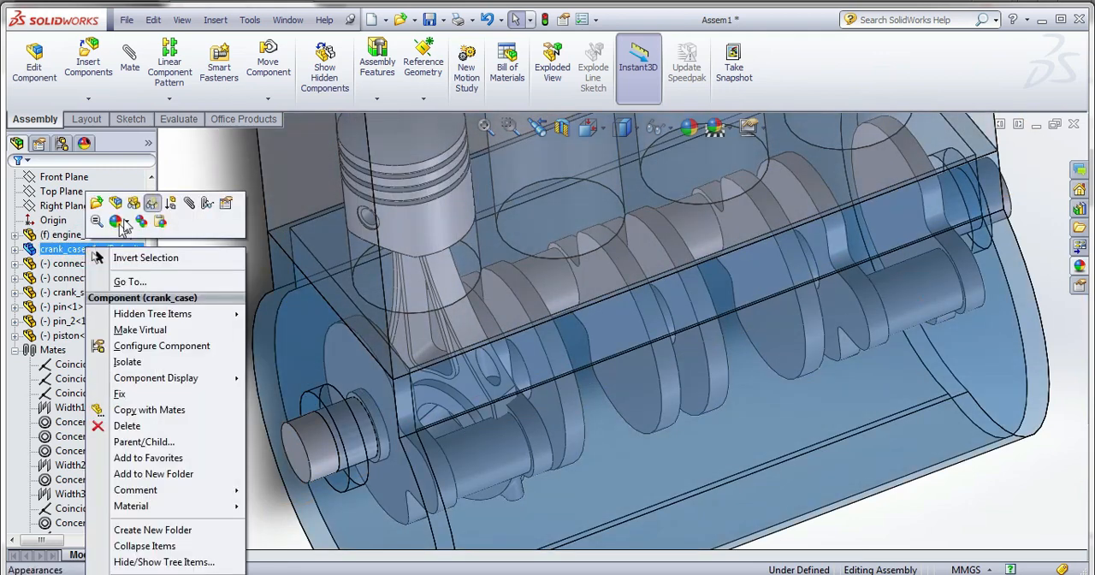
pyautogui.click(135, 204)
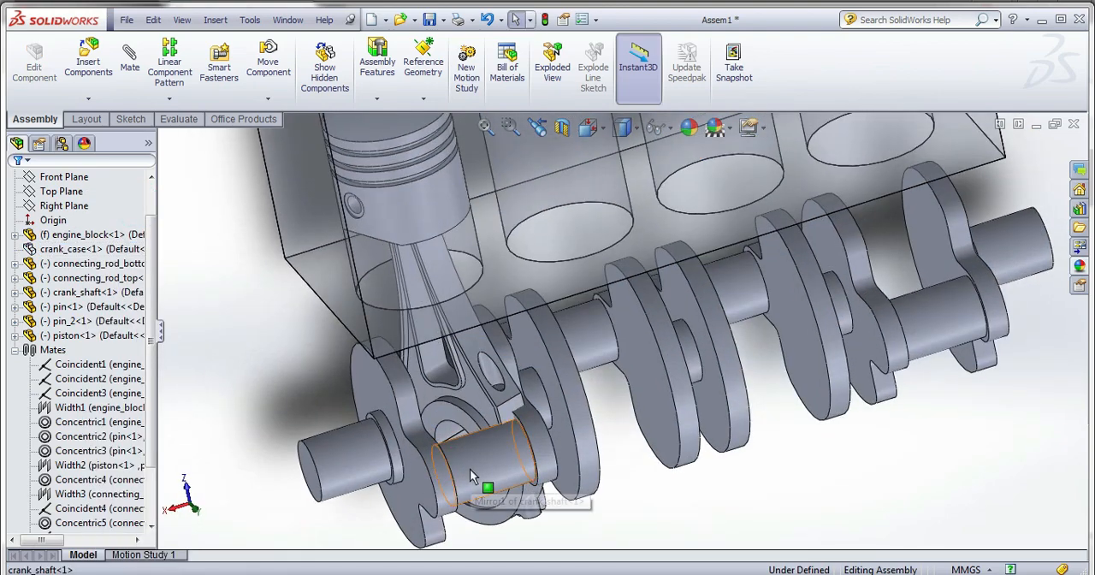
# Mate the crankshaft's first crankpin concentric with the big-end bore of the upper connecting rod.
pyautogui.click(469, 469)
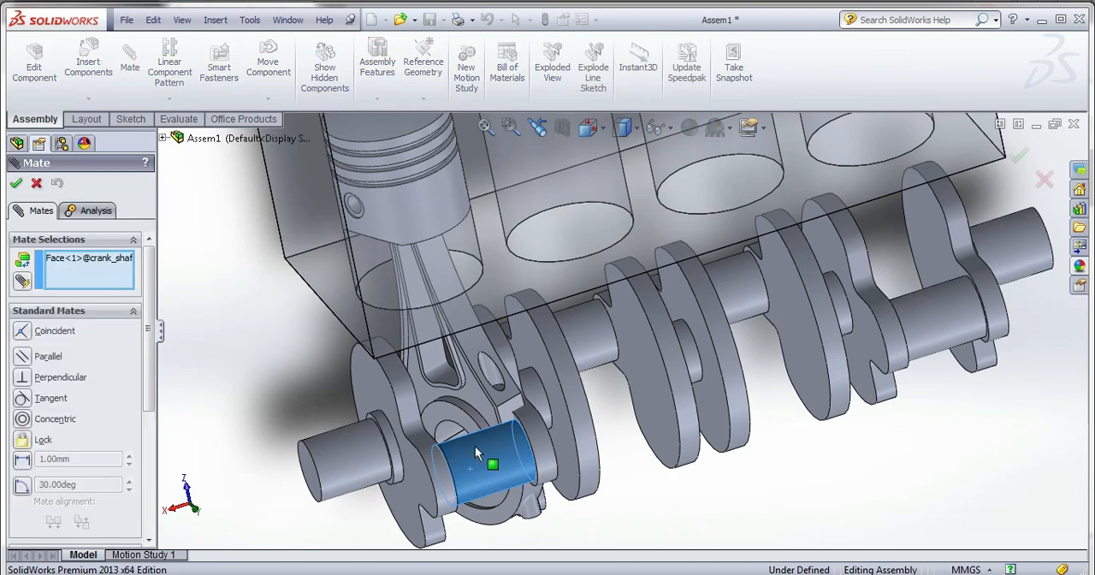
pyautogui.scroll(3, 462, 445)
pyautogui.click(454, 399)
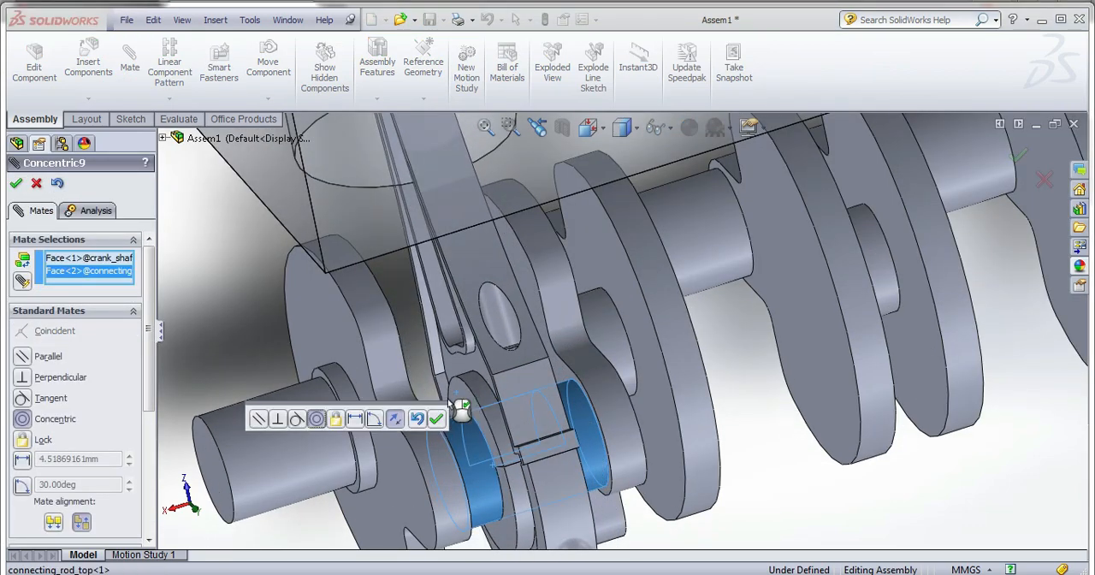
pyautogui.click(436, 418)
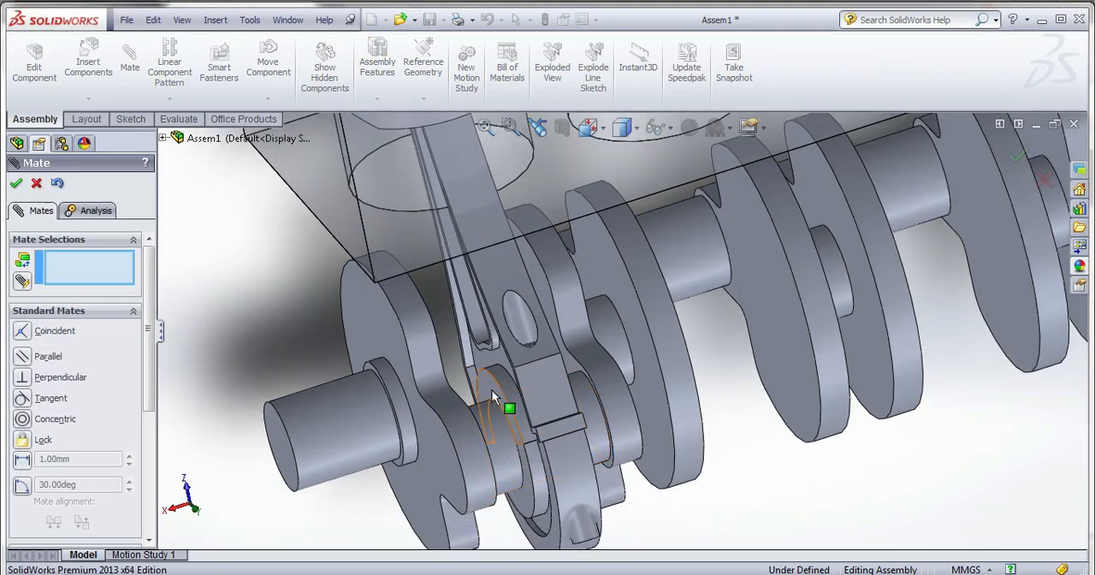
pyautogui.click(491, 396)
pyautogui.rightClick(118, 273)
pyautogui.click(128, 273)
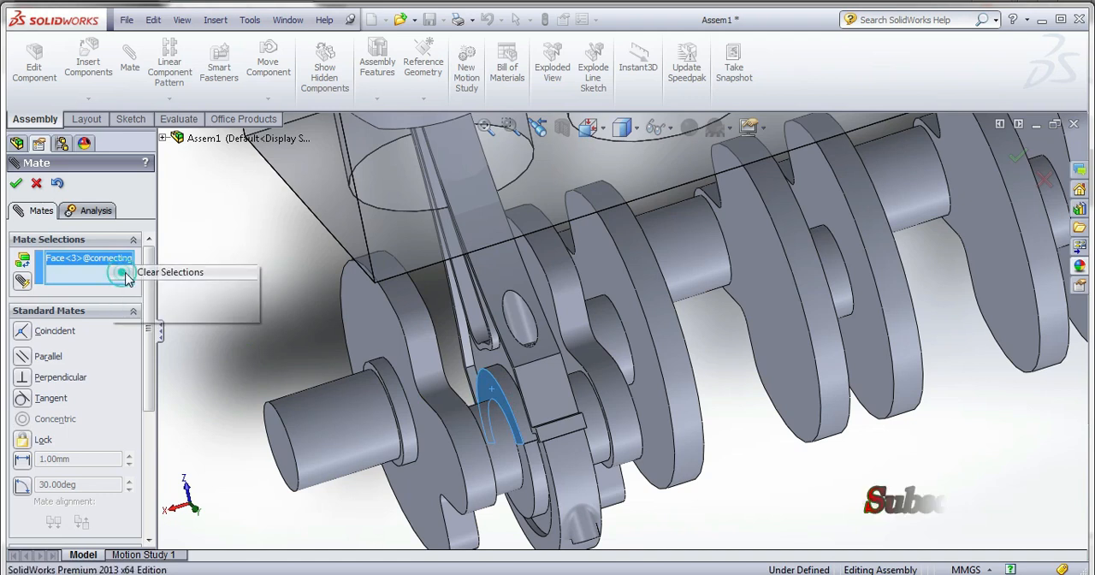
# Set up a width mate with the two side faces of the upper connecting rod's big end as width selections.
pyautogui.moveTo(150, 279); pyautogui.dragTo(154, 420)
pyautogui.click(76, 324)
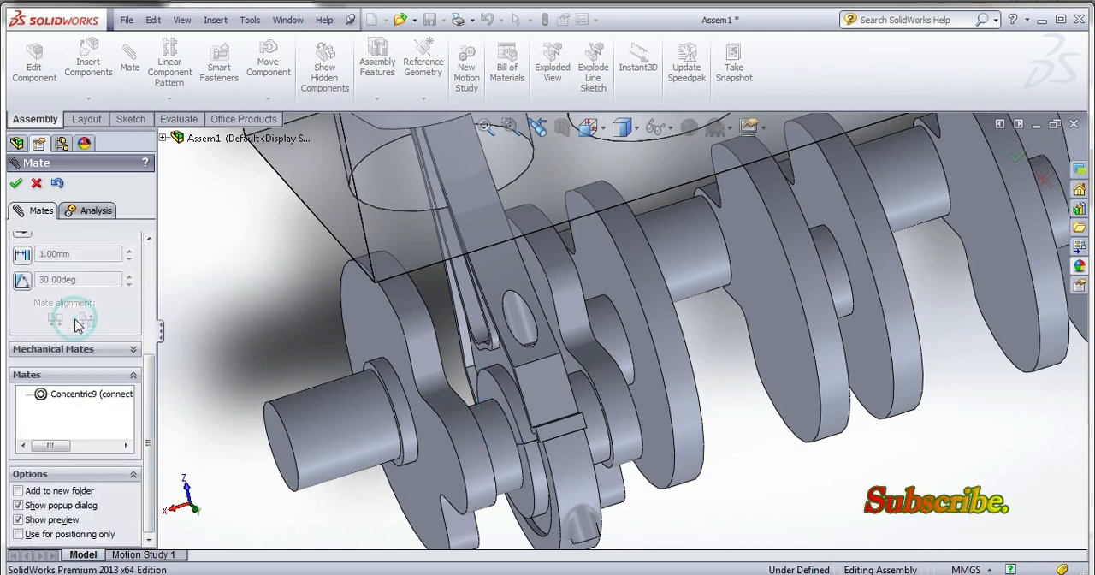
pyautogui.click(22, 266)
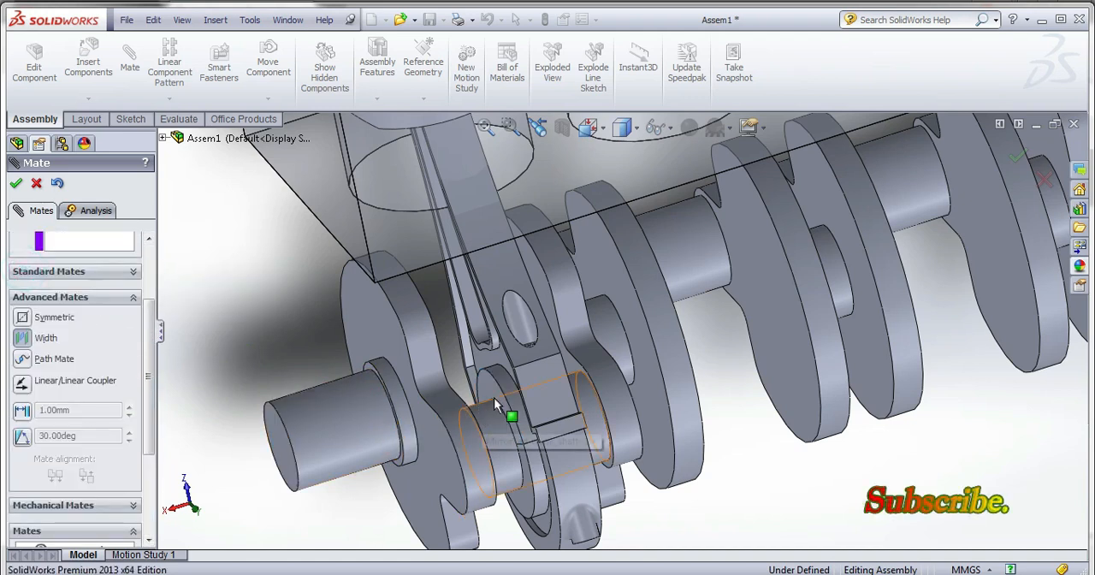
pyautogui.scroll(-2, 497, 393)
pyautogui.moveTo(517, 419); pyautogui.dragTo(600, 354, button='middle')
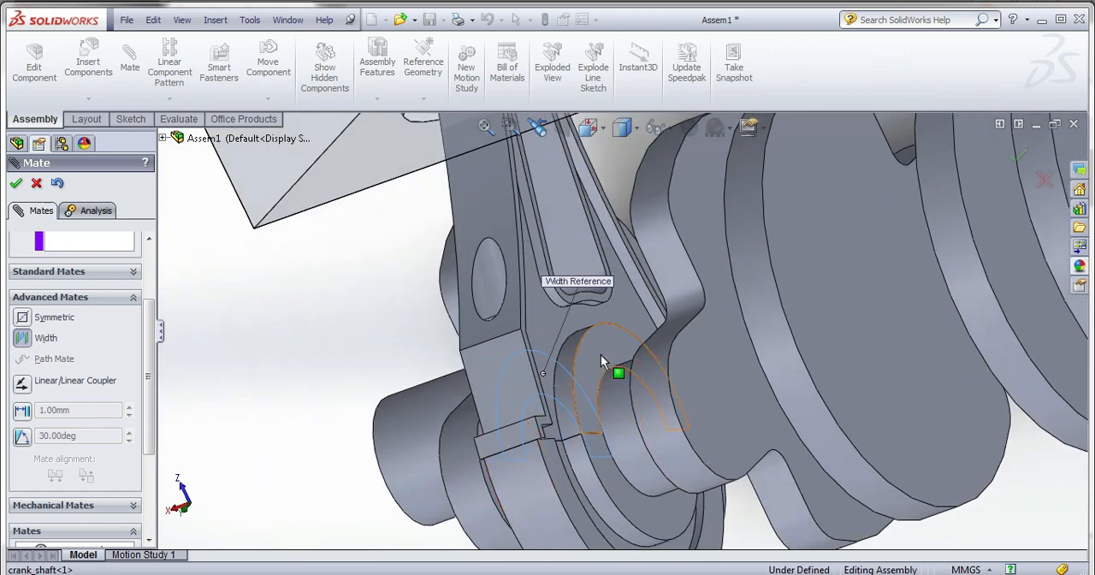
pyautogui.click(601, 354)
pyautogui.click(96, 244)
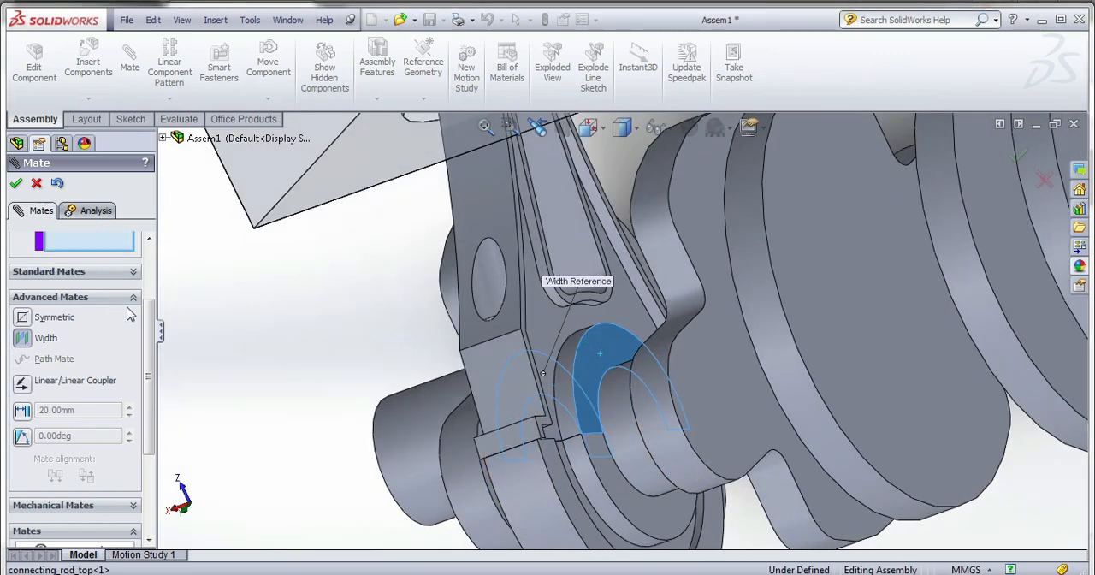
# Choose the two crankshaft web faces on either side of the first crankpin as tab selections and apply the width mate.
pyautogui.moveTo(154, 342); pyautogui.dragTo(150, 303)
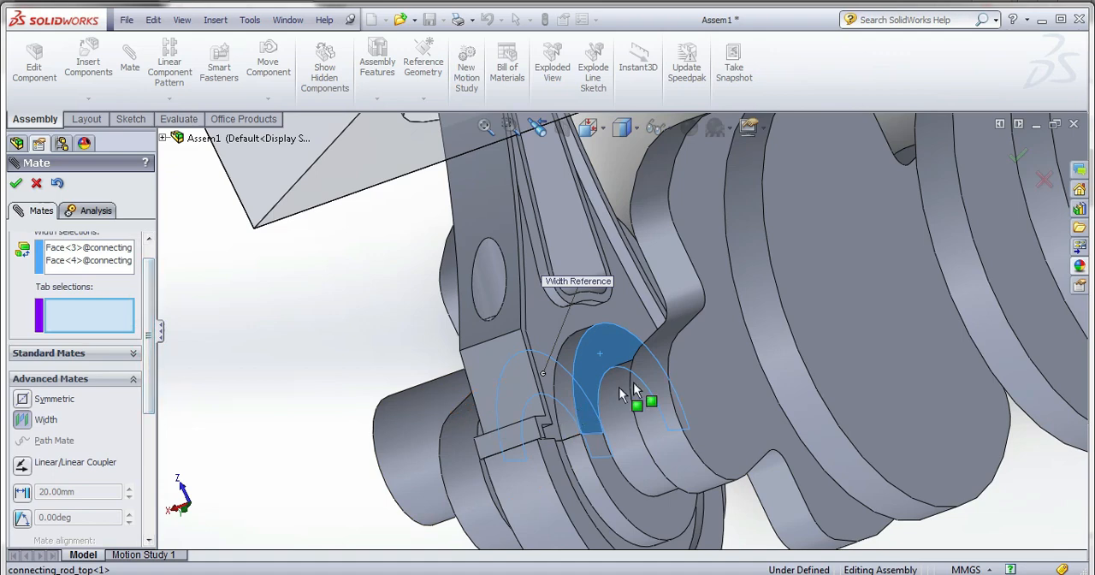
pyautogui.moveTo(477, 451); pyautogui.dragTo(524, 428, button='middle')
pyautogui.click(449, 393)
pyautogui.scroll(2, 510, 428)
pyautogui.scroll(-3, 295, 370)
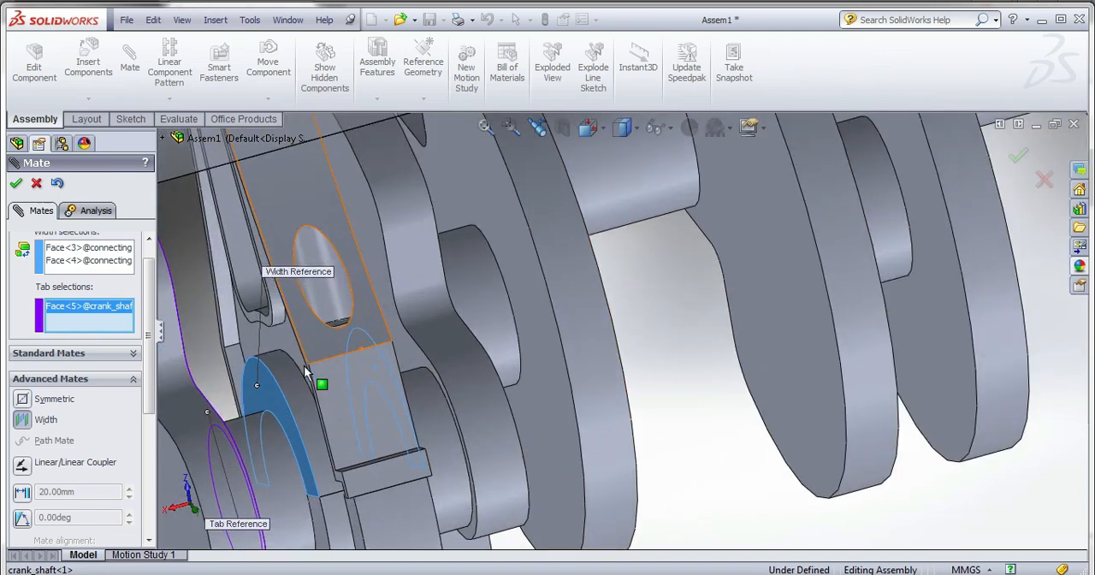
pyautogui.click(420, 365)
pyautogui.scroll(5, 581, 392)
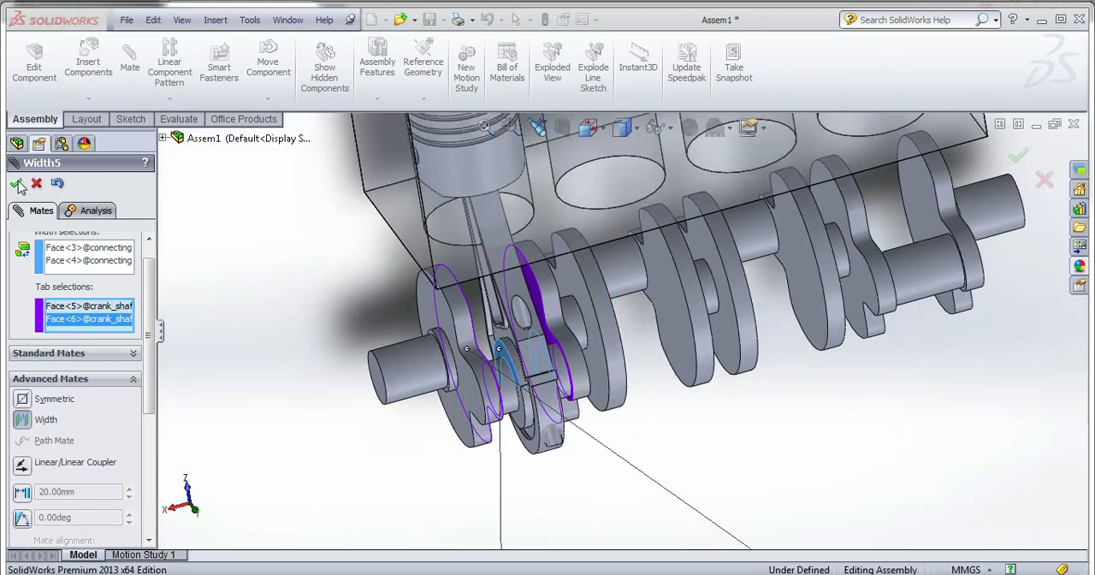
pyautogui.click(16, 183)
pyautogui.scroll(3, 513, 436)
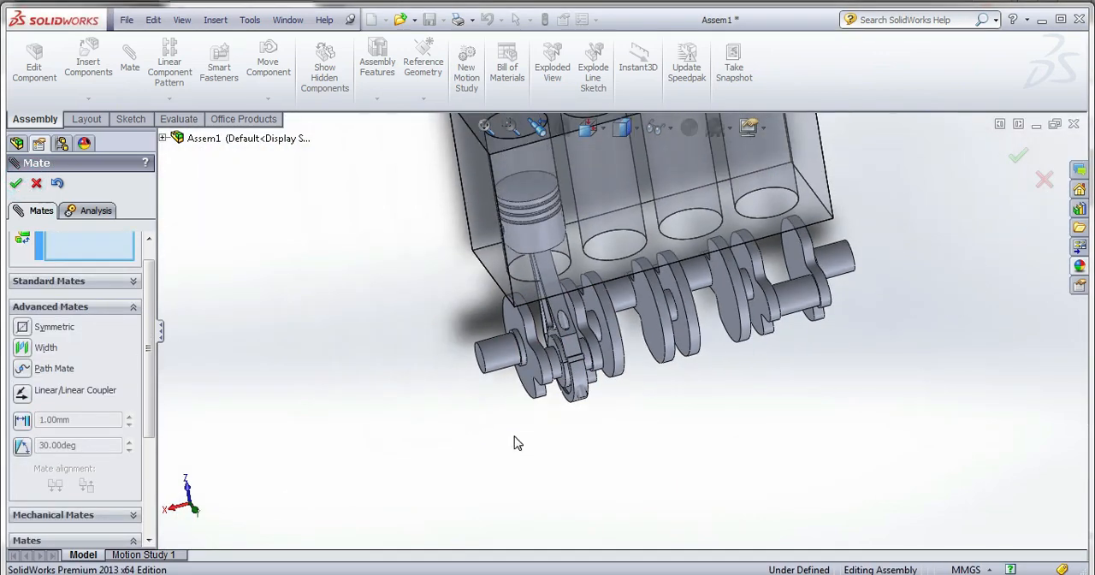
# Turn the crankshaft to check how the connecting rod and piston move with it, and finish mating.
pyautogui.moveTo(516, 442); pyautogui.dragTo(505, 359, button='middle')
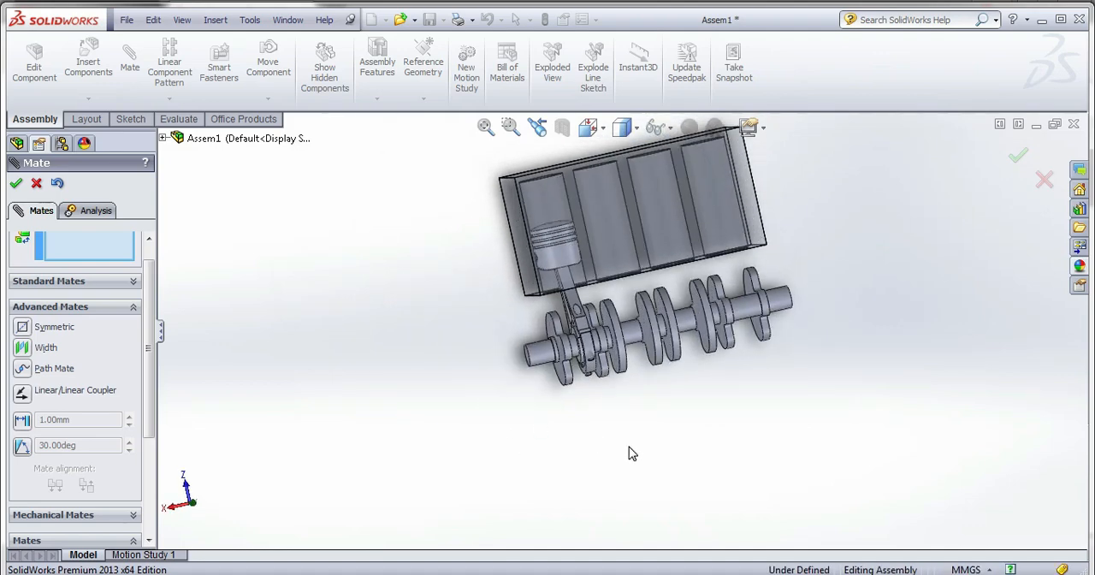
pyautogui.scroll(1, 629, 447)
pyautogui.moveTo(550, 372); pyautogui.dragTo(558, 333)
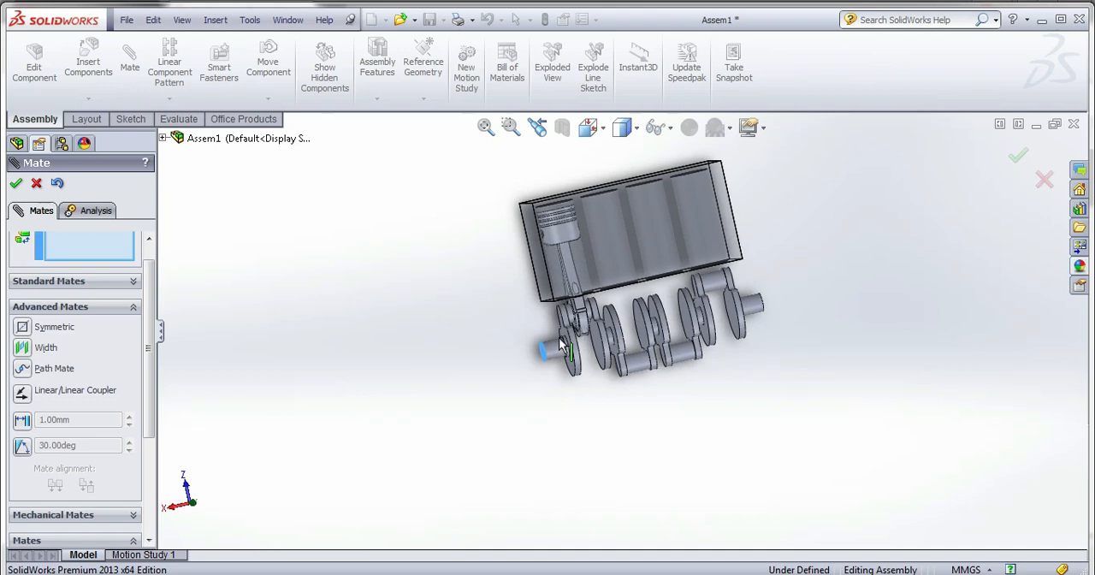
pyautogui.scroll(2, 608, 313)
pyautogui.scroll(-3, 650, 253)
pyautogui.moveTo(644, 393)
pyautogui.mouseDown(button='middle')
pyautogui.moveTo(621, 343)
pyautogui.moveTo(628, 391)
pyautogui.moveTo(651, 402)
pyautogui.mouseUp(button='middle')
pyautogui.click(15, 183)
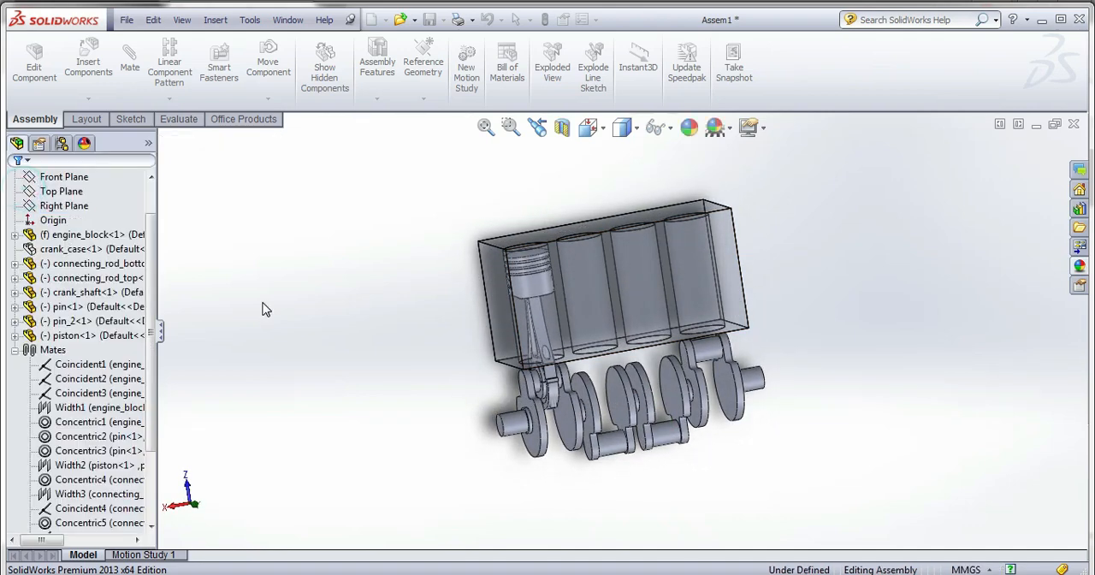
pyautogui.click(61, 349)
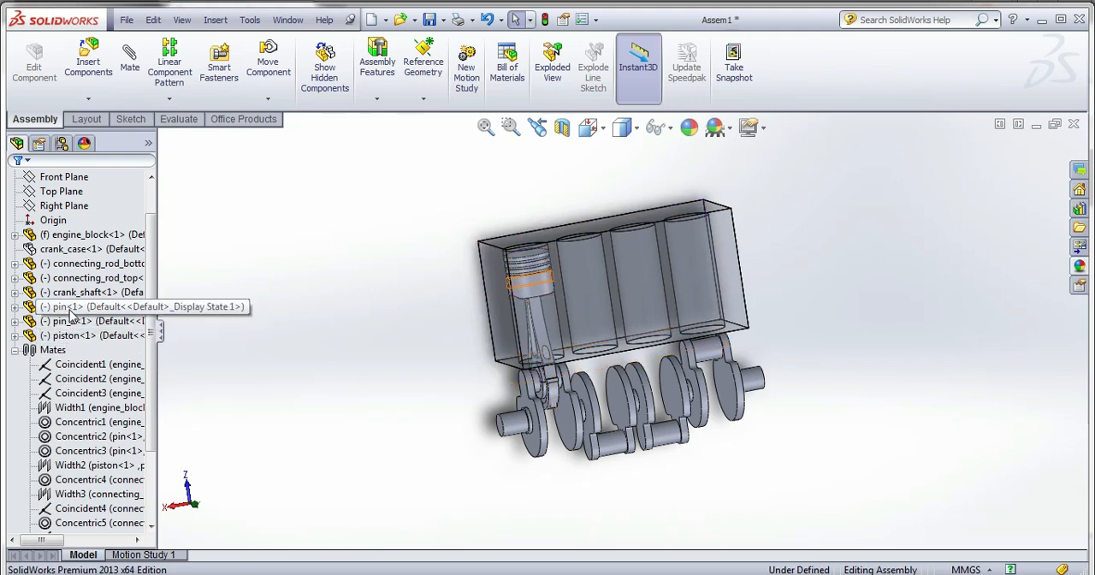
pyautogui.rightClick(75, 249)
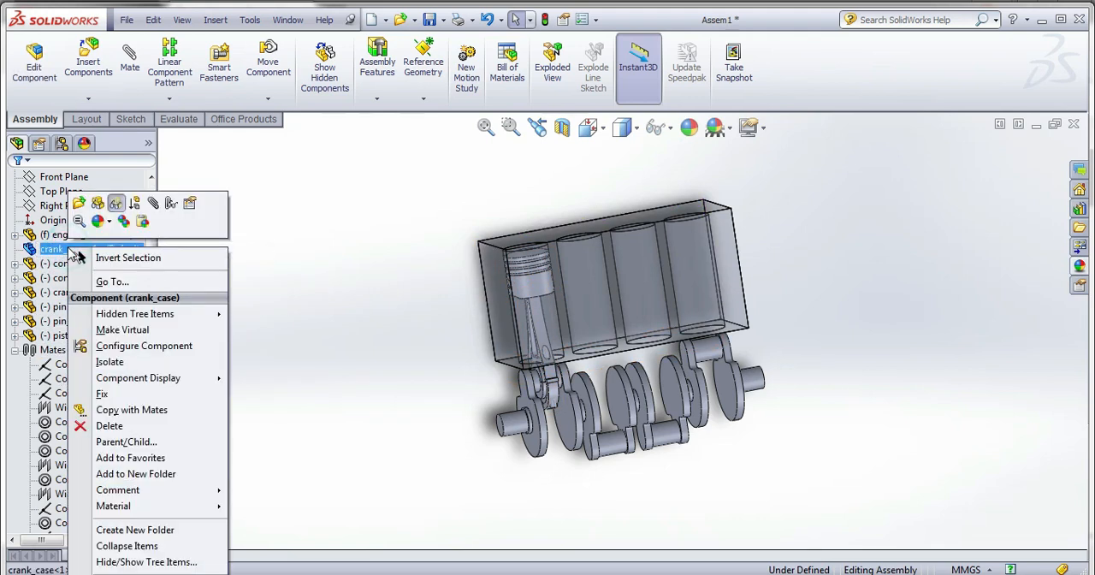
pyautogui.click(379, 379)
pyautogui.scroll(-3, 568, 366)
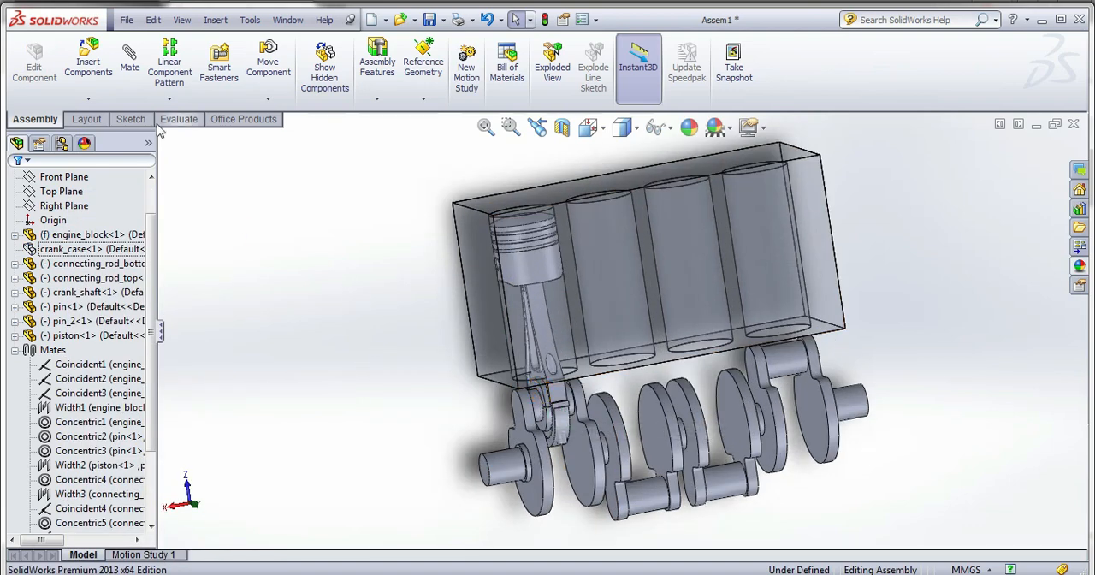
pyautogui.click(88, 100)
pyautogui.click(125, 159)
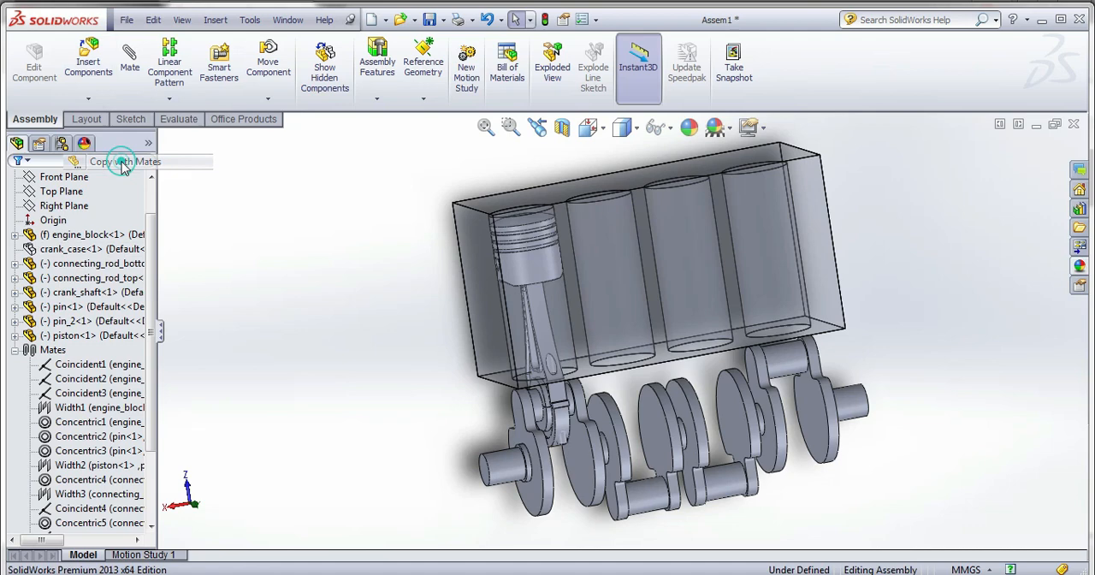
pyautogui.click(558, 432)
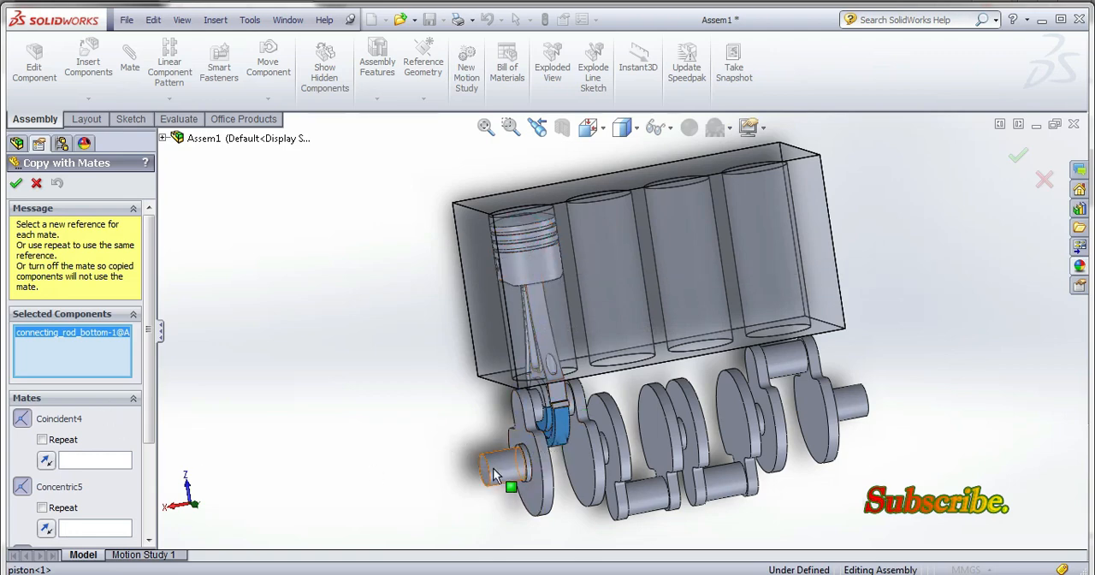
pyautogui.moveTo(493, 468); pyautogui.dragTo(504, 511)
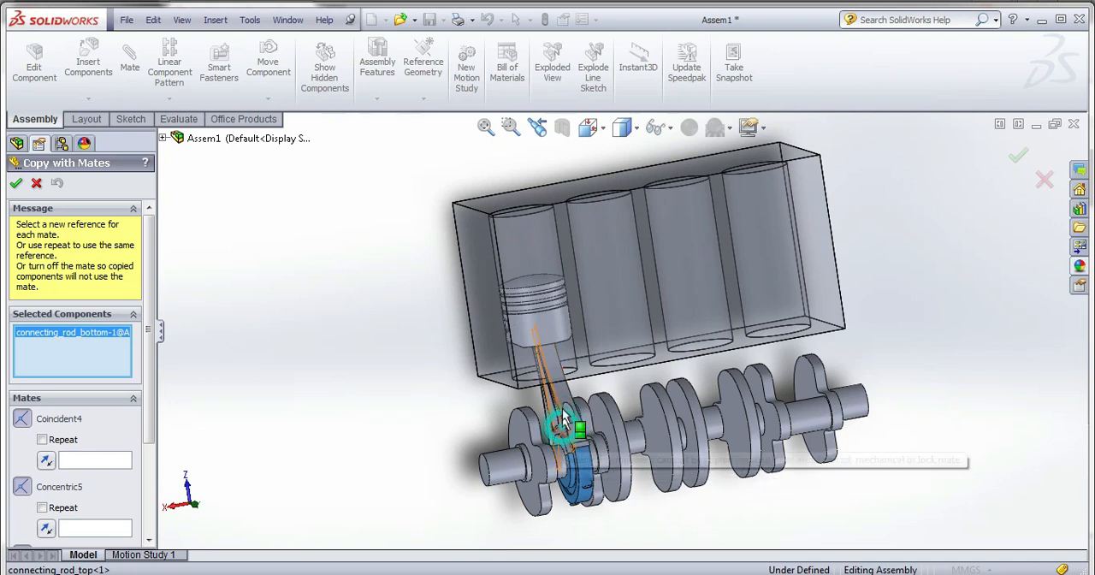
pyautogui.click(40, 182)
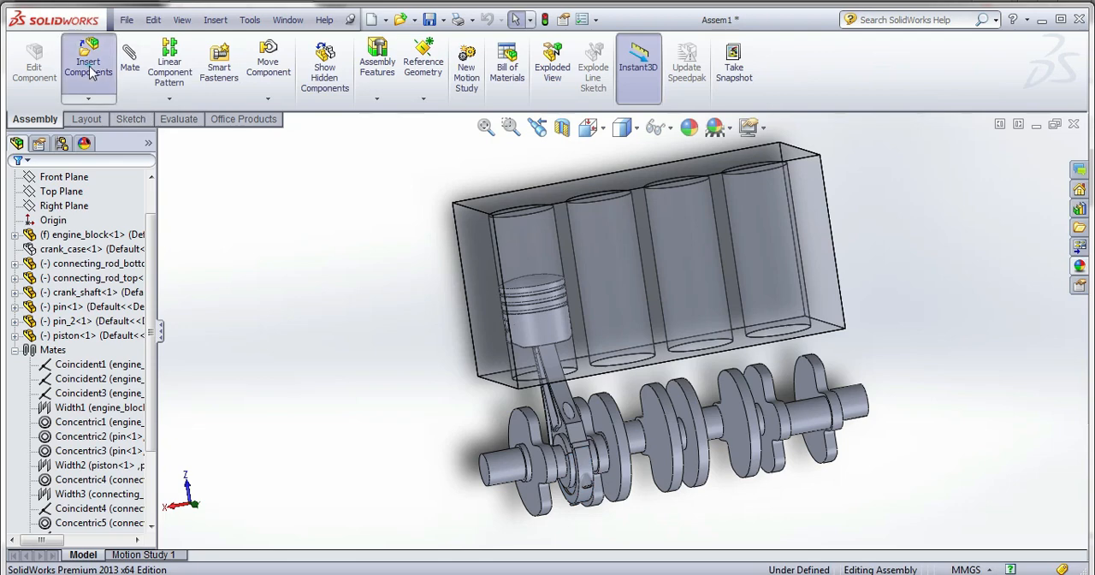
# Insert second copies of connecting_rod_bottom, connecting_rod_top, pin and piston, placing them in the empty space beside the engine block.
pyautogui.click(88, 64)
pyautogui.click(68, 463)
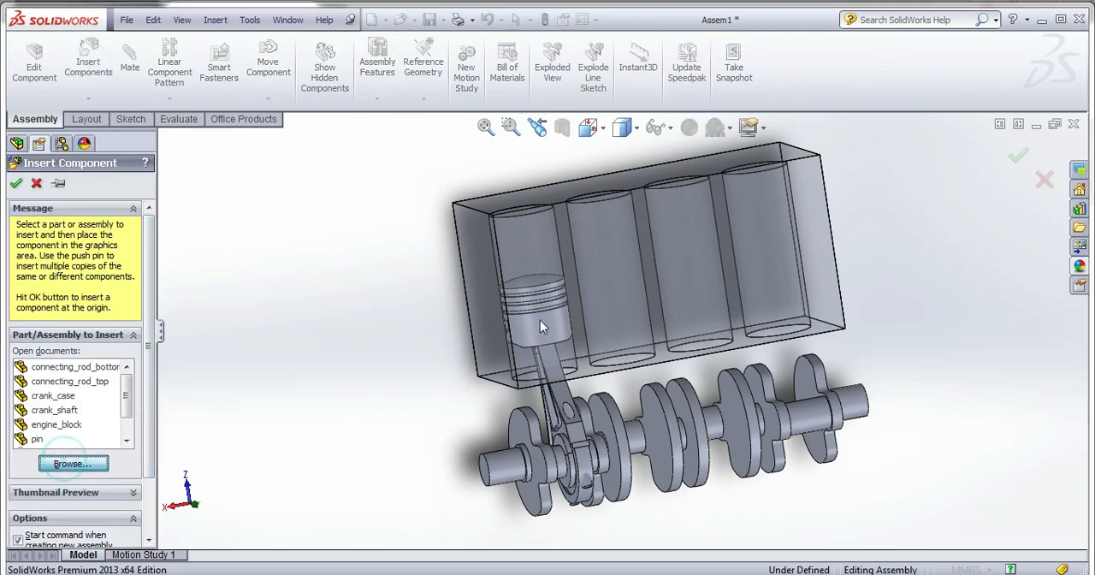
pyautogui.click(633, 171)
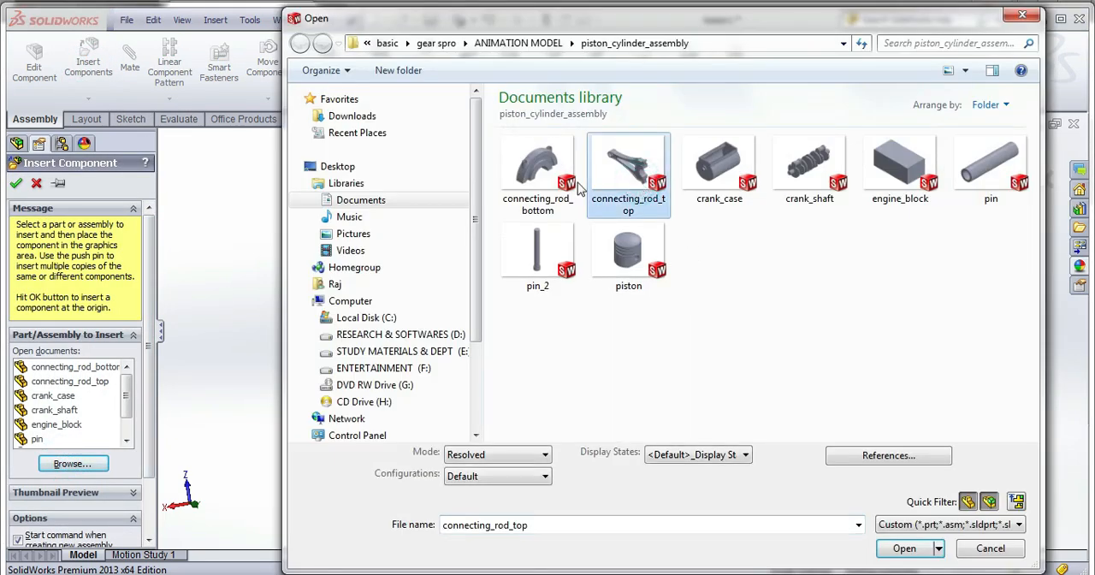
pyautogui.keyDown('ctrl'); pyautogui.click(537, 171); pyautogui.keyUp('ctrl')
pyautogui.keyDown('ctrl'); pyautogui.click(642, 255); pyautogui.keyUp('ctrl')
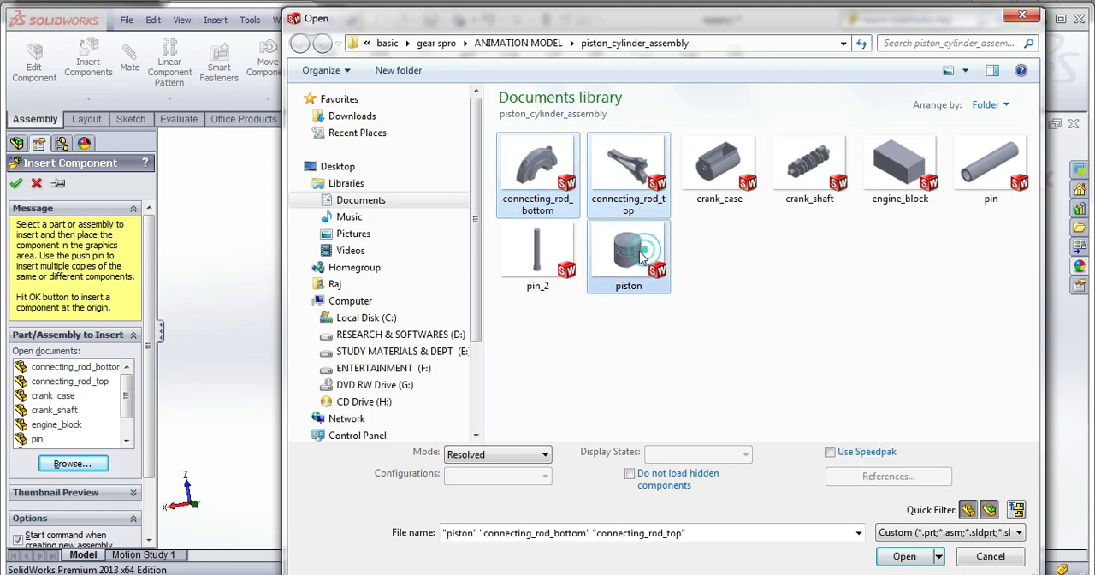
pyautogui.keyDown('ctrl'); pyautogui.click(998, 192); pyautogui.keyUp('ctrl')
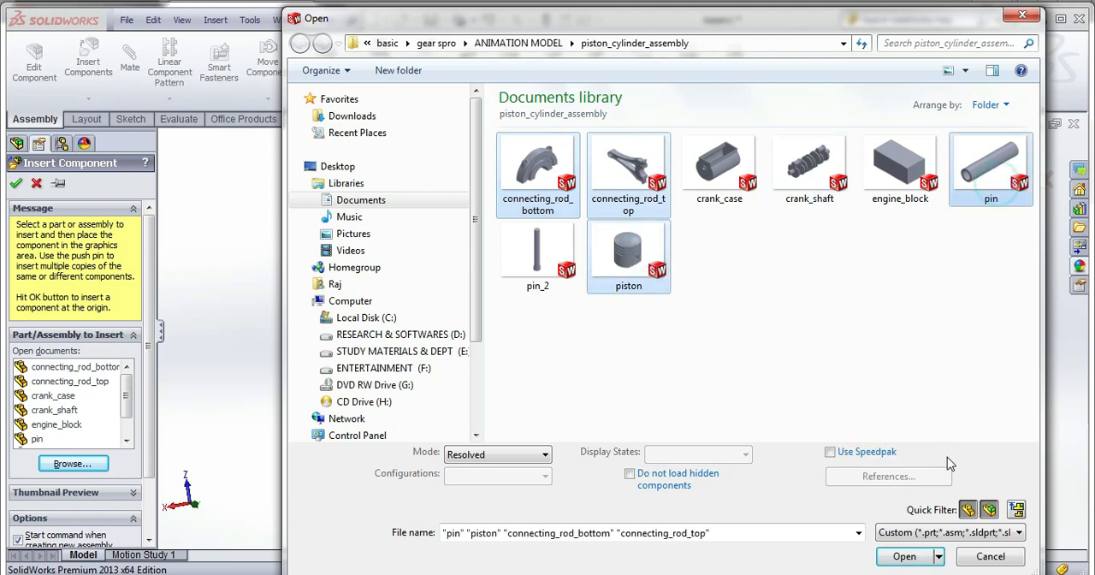
pyautogui.click(903, 557)
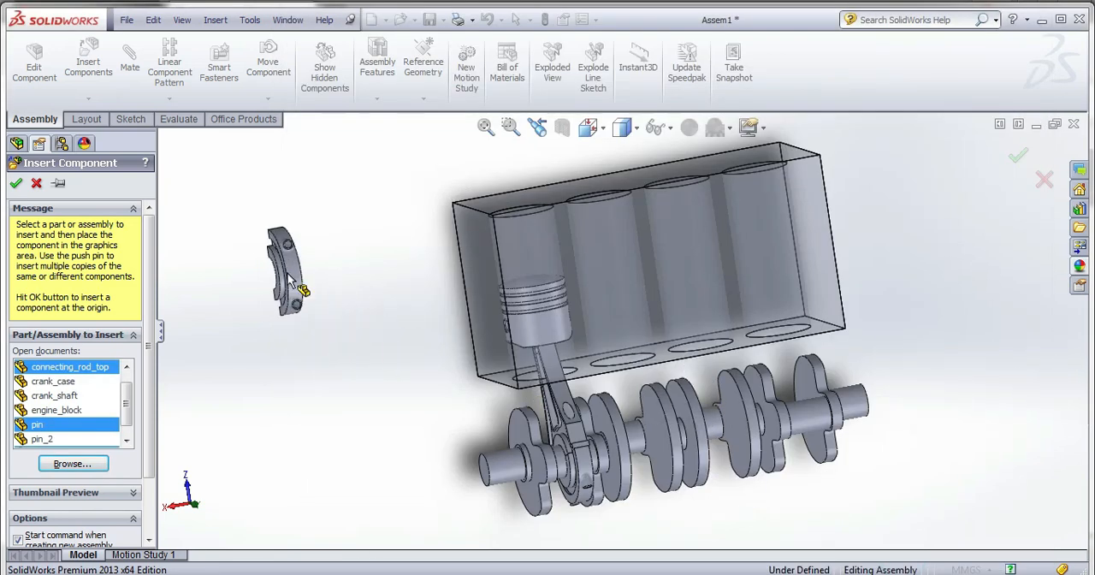
pyautogui.click(312, 364)
pyautogui.click(357, 415)
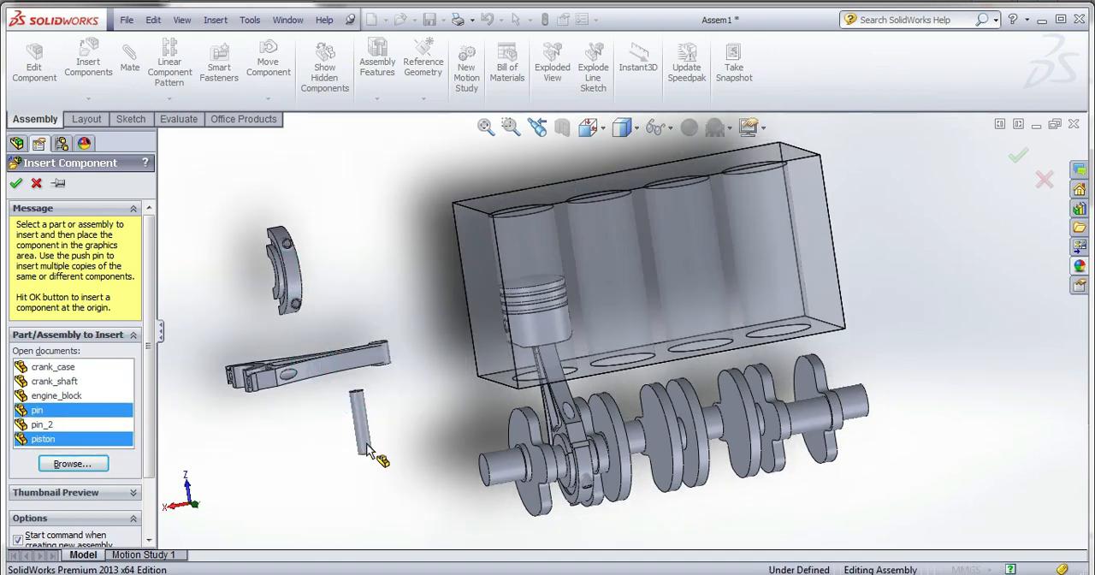
pyautogui.click(359, 485)
pyautogui.click(318, 469)
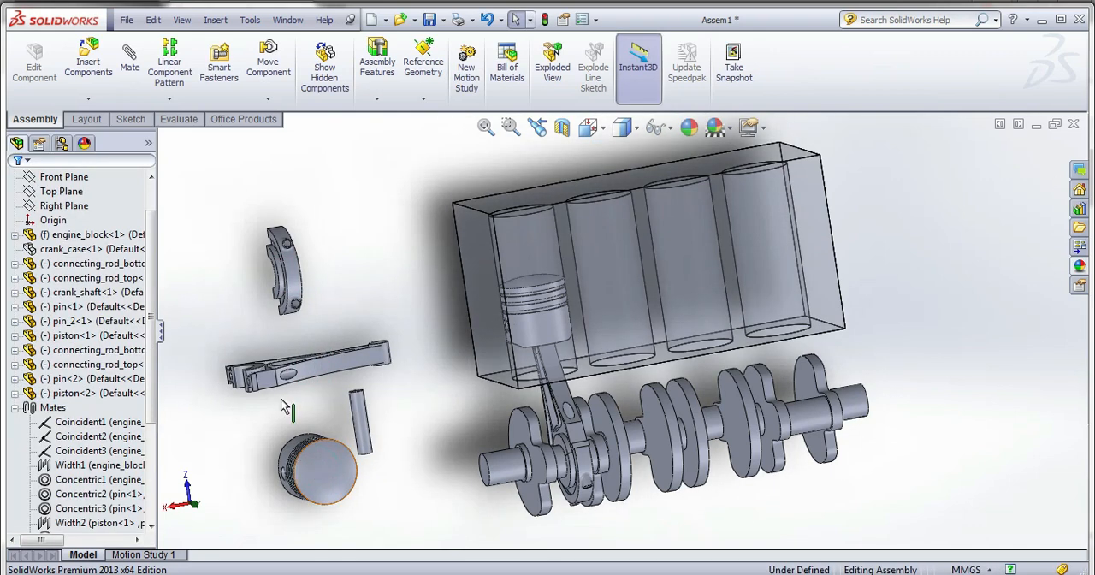
# Mate the second piston concentric with the engine block's second cylinder bore and slide it up towards the bore.
pyautogui.scroll(-3, 317, 449)
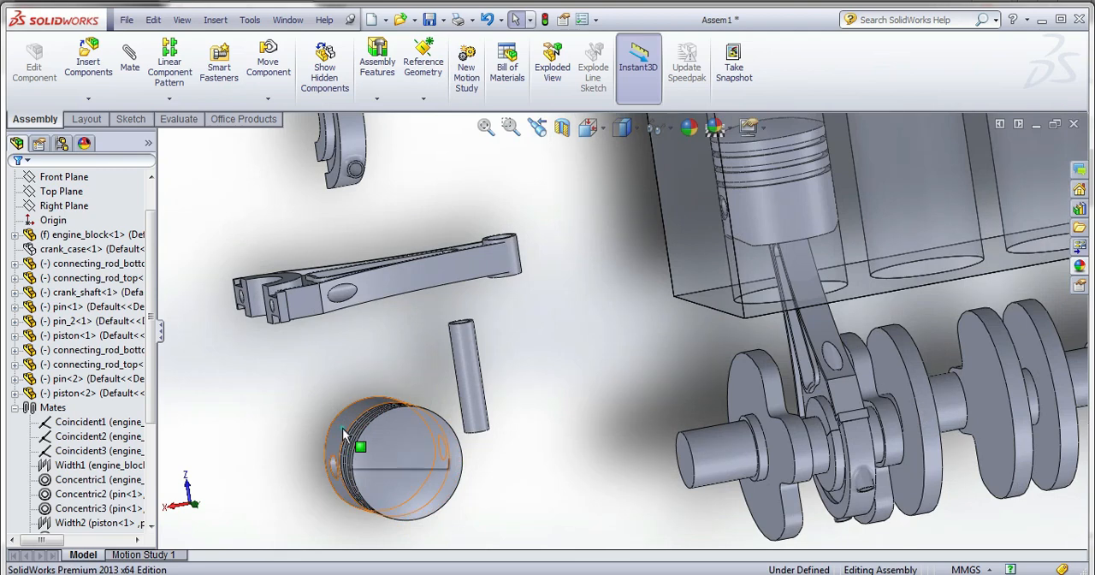
pyautogui.click(342, 436)
pyautogui.press('f')
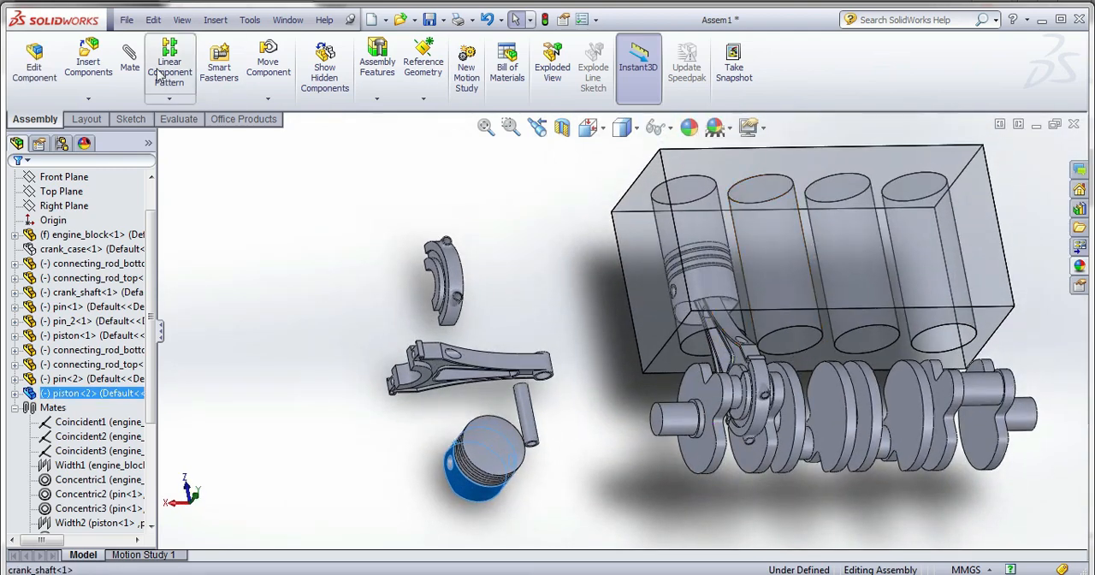
pyautogui.click(130, 60)
pyautogui.click(787, 346)
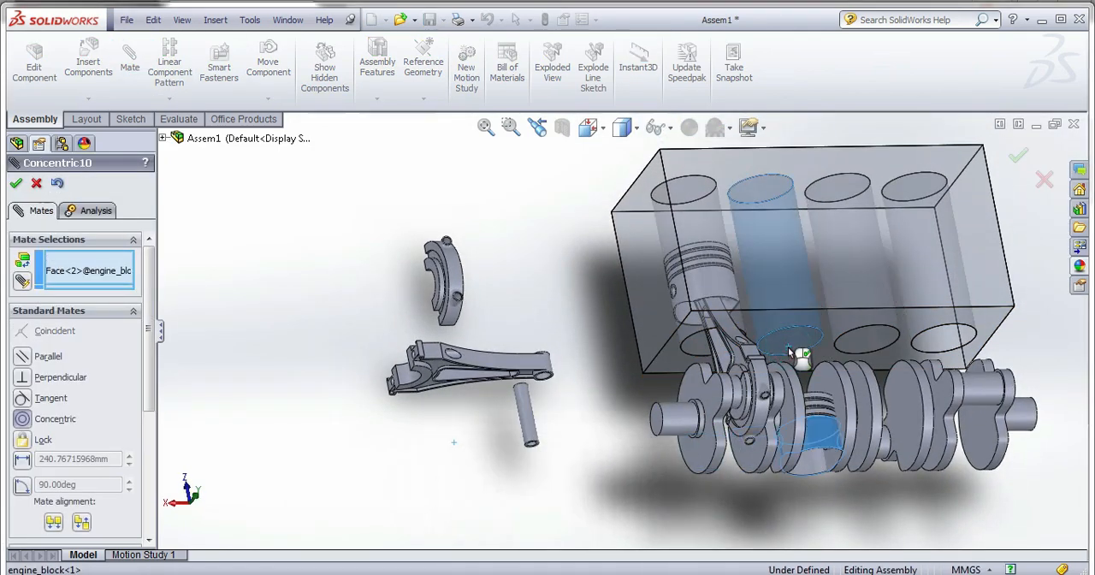
pyautogui.click(991, 381)
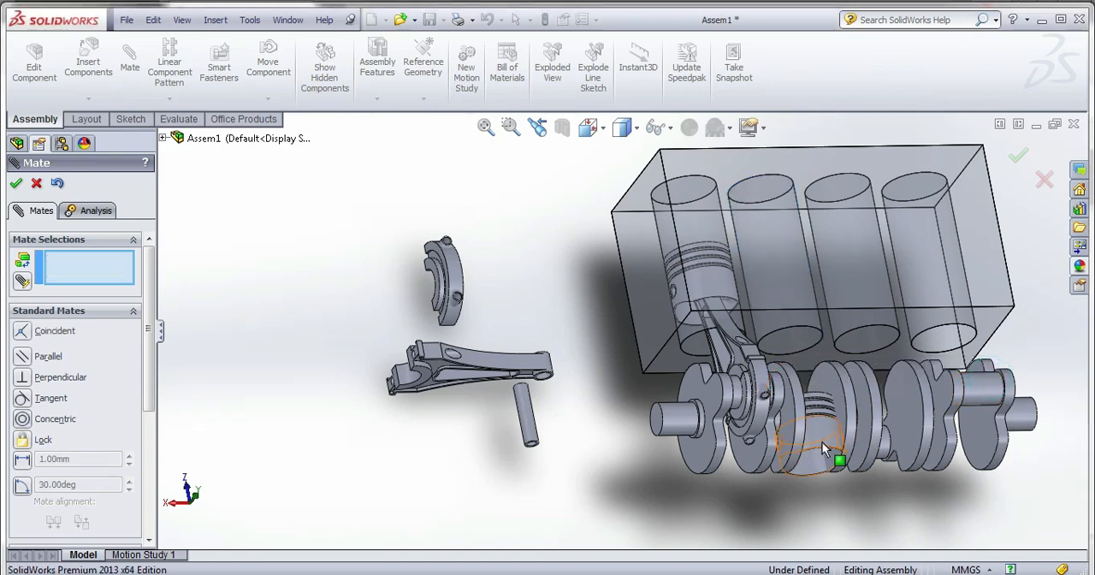
pyautogui.moveTo(822, 441); pyautogui.dragTo(816, 342)
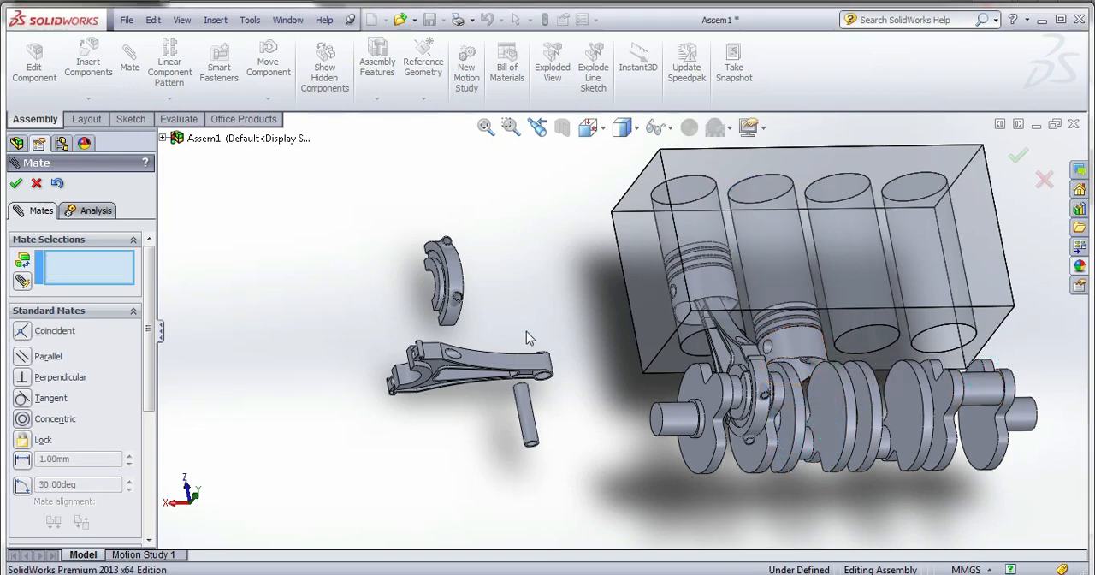
# Mate the second pin concentric with the pin hole of the second piston.
pyautogui.scroll(-3, 552, 383)
pyautogui.click(516, 425)
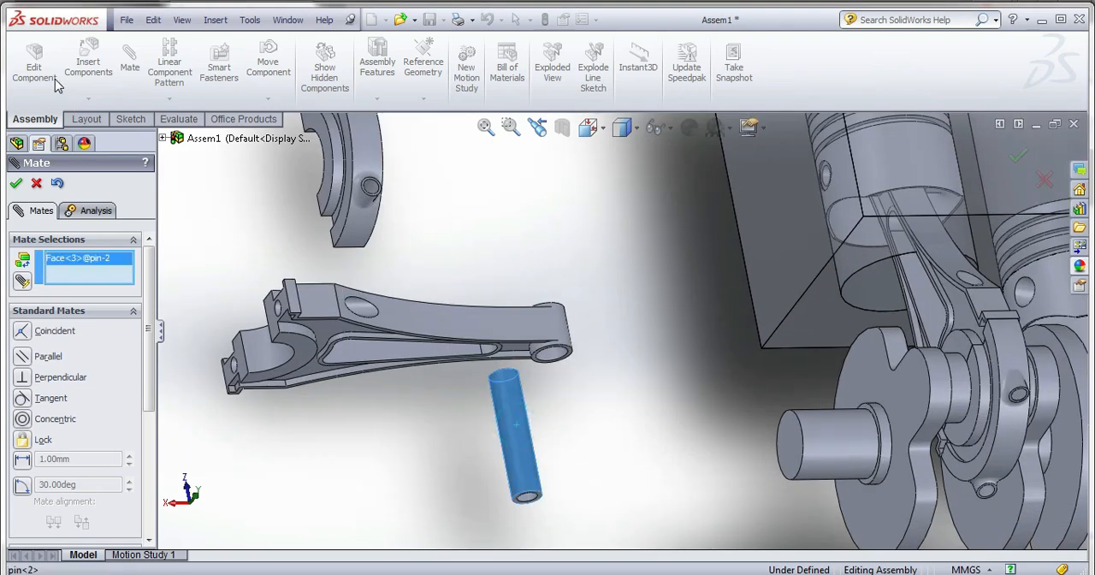
pyautogui.scroll(2, 988, 346)
pyautogui.scroll(-4, 966, 356)
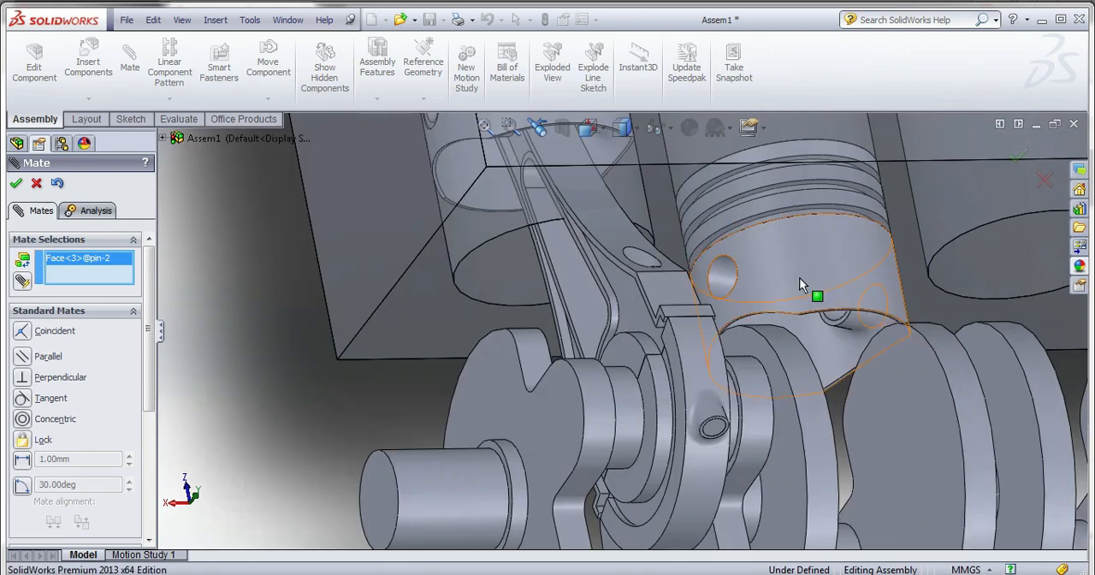
pyautogui.click(728, 272)
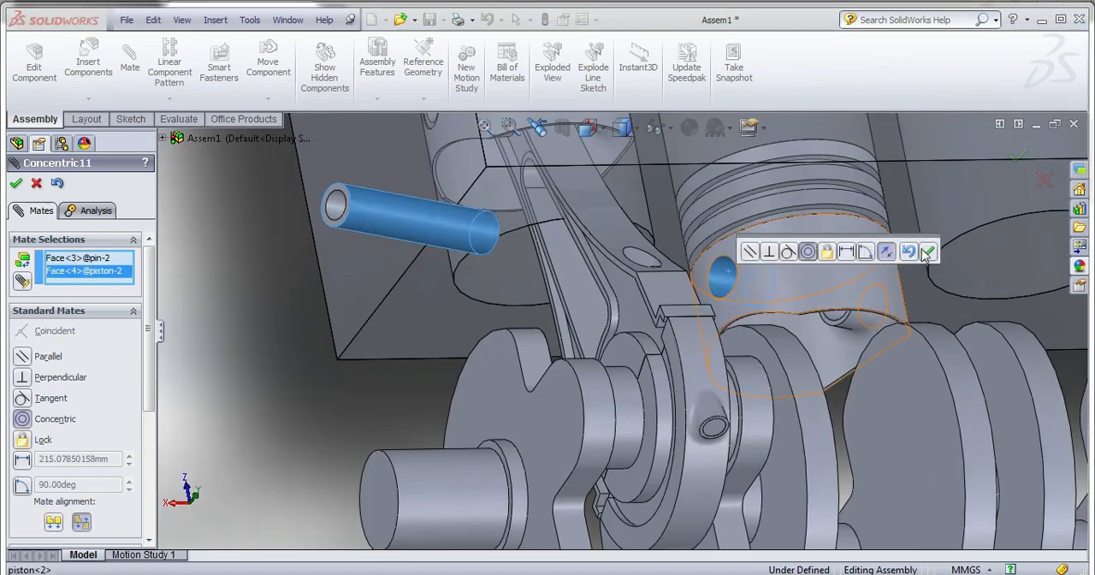
pyautogui.click(923, 248)
# Start a Width mate with both end faces of the second pin as the width selections.
pyautogui.scroll(-3, 444, 239)
pyautogui.click(389, 217)
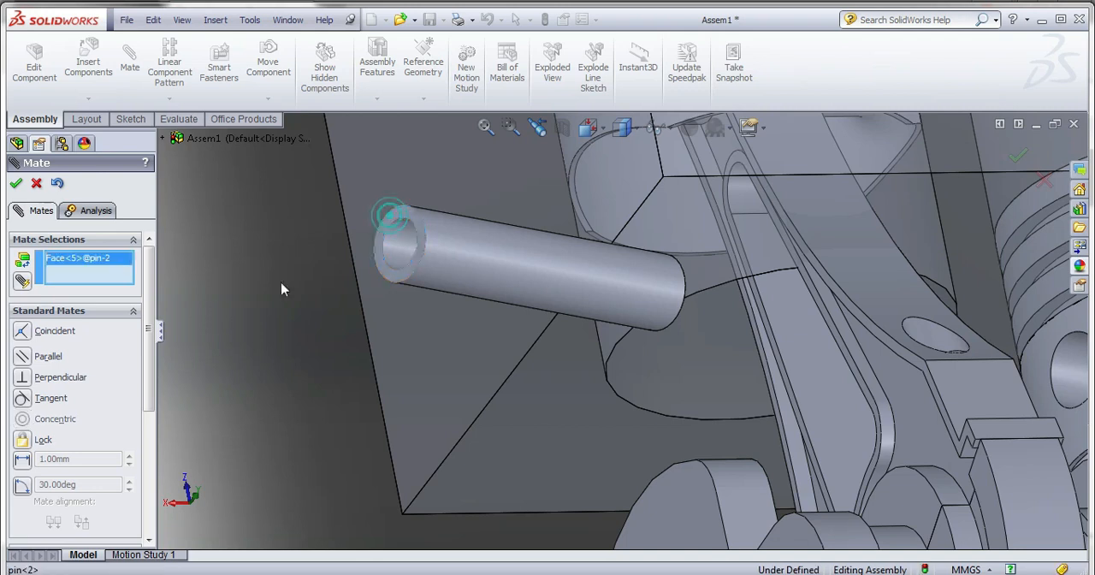
pyautogui.rightClick(82, 259)
pyautogui.click(102, 263)
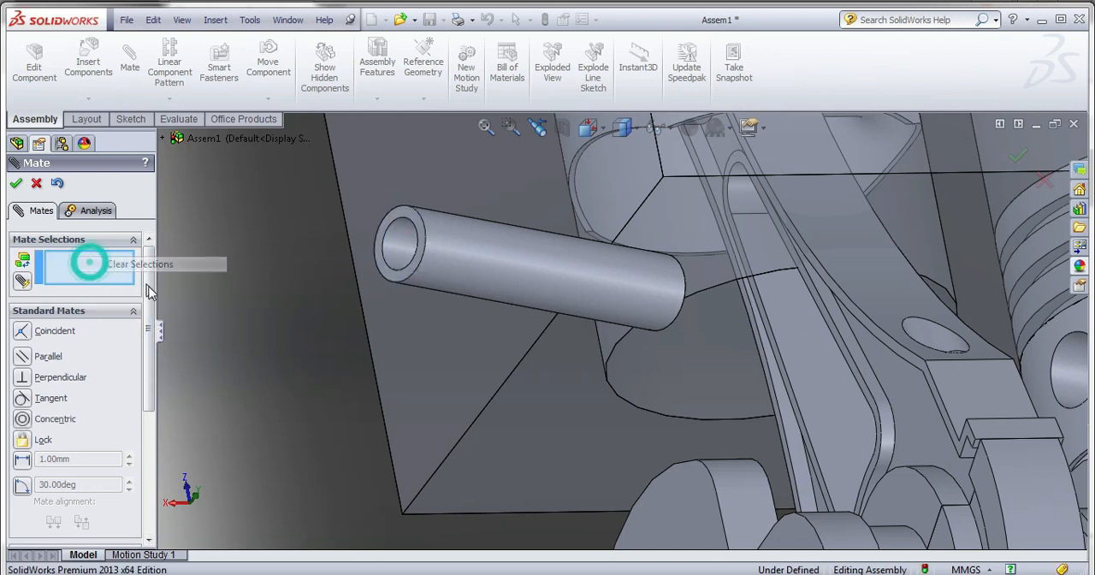
pyautogui.scroll(-5, 136, 325)
pyautogui.click(123, 383)
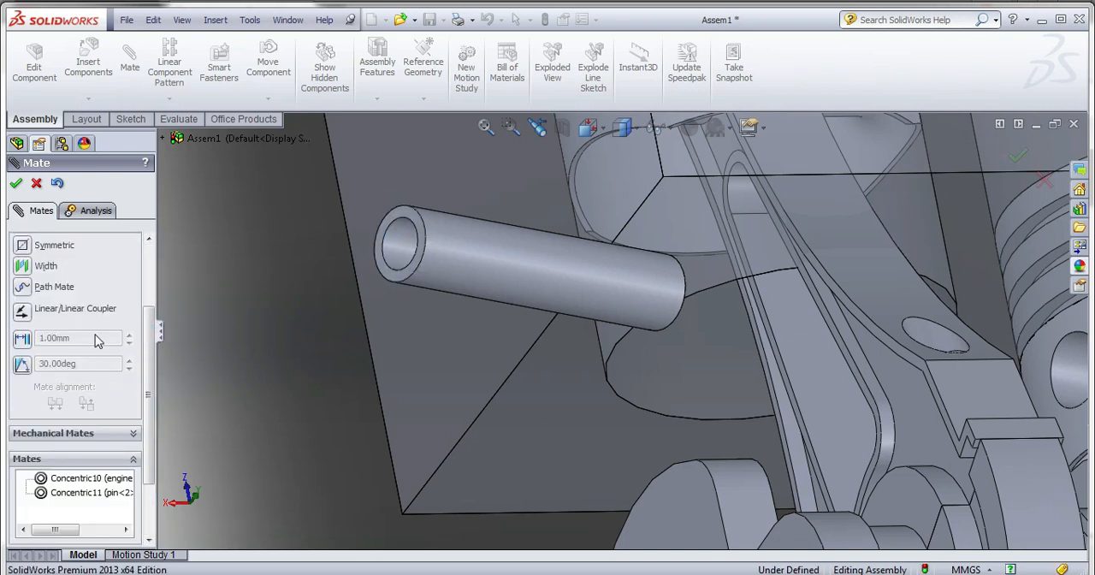
pyautogui.click(22, 270)
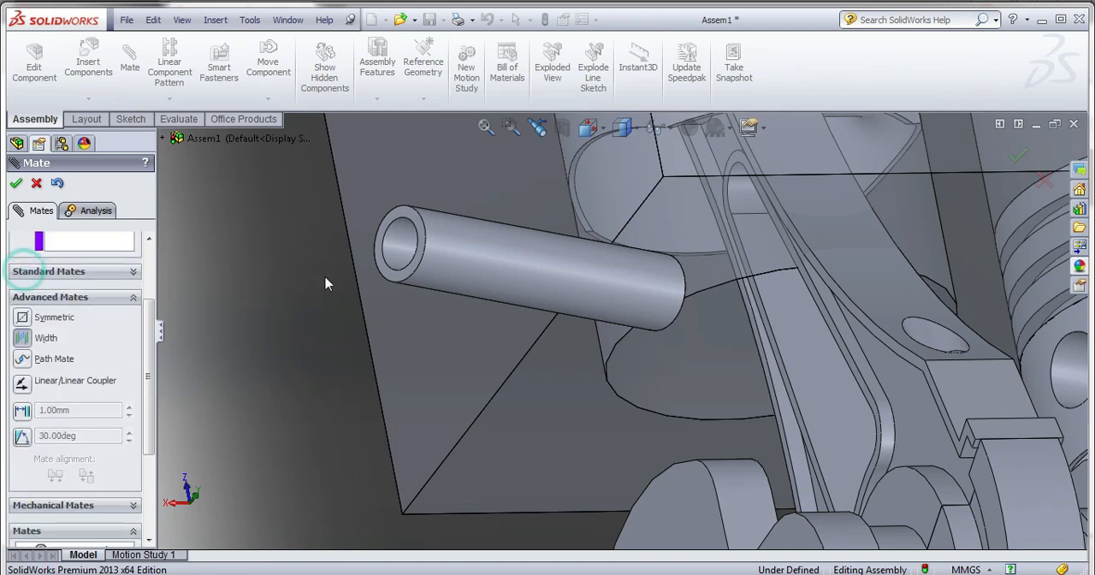
pyautogui.click(390, 217)
pyautogui.moveTo(436, 294); pyautogui.dragTo(598, 271, button='middle')
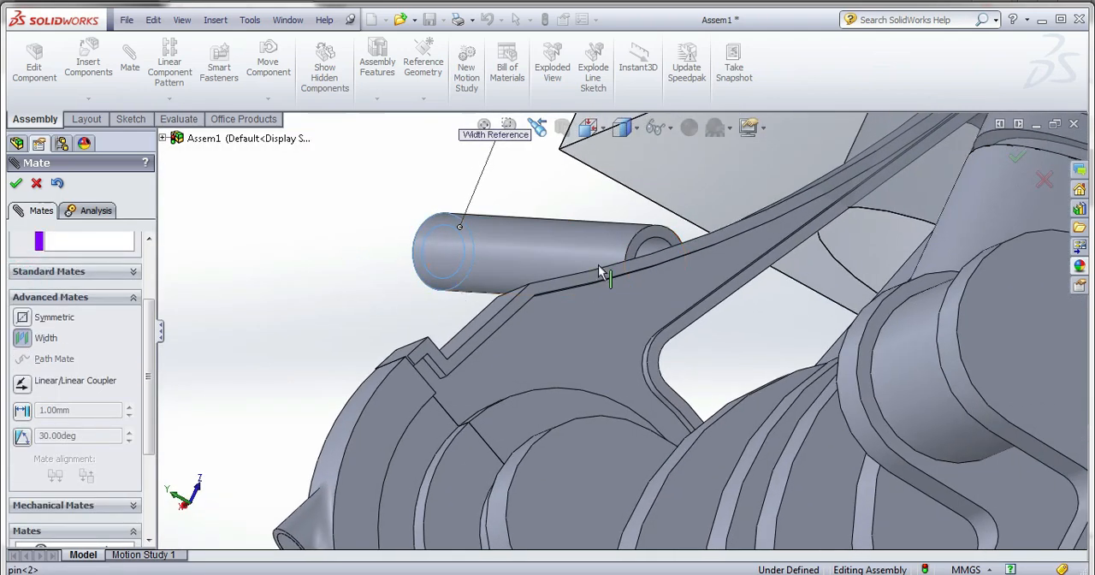
pyautogui.click(647, 239)
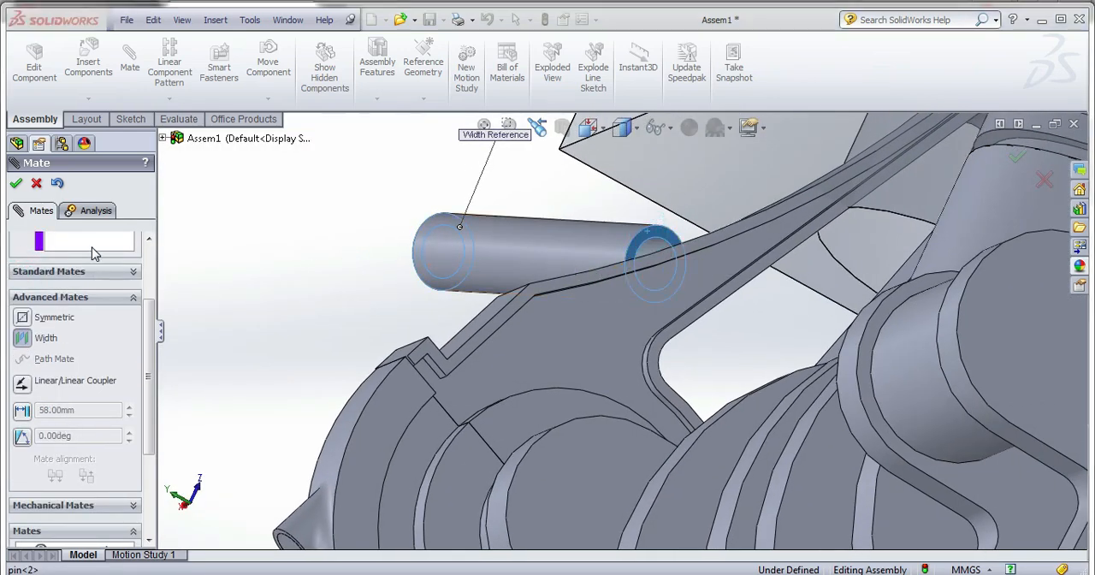
# Add the first pin-boss face inside the second piston as a tab selection of the Width mate.
pyautogui.click(92, 242)
pyautogui.moveTo(147, 371); pyautogui.dragTo(146, 318)
pyautogui.scroll(-3, 578, 310)
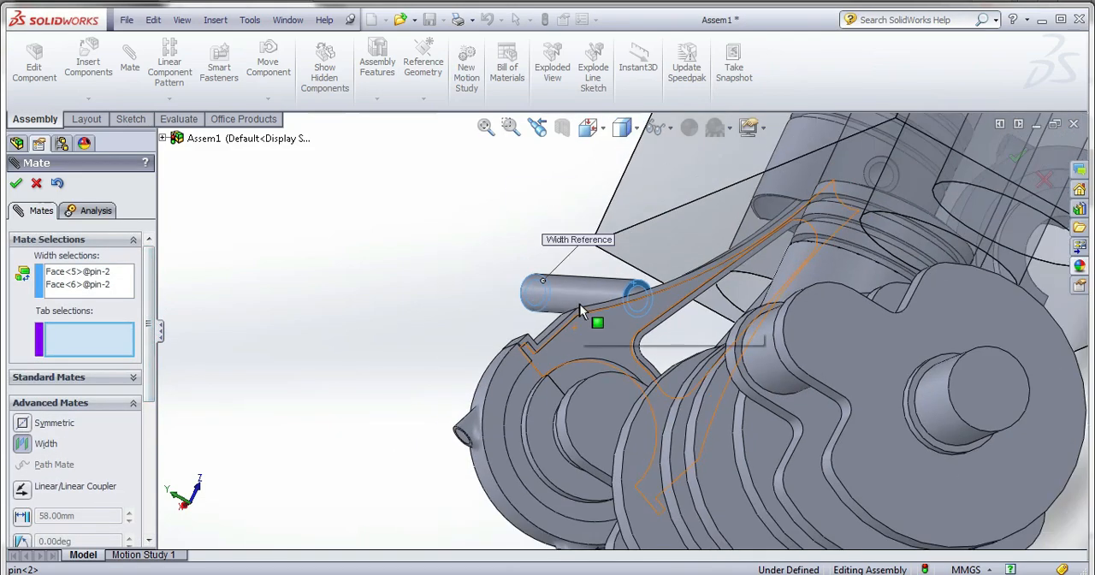
pyautogui.scroll(2, 579, 309)
pyautogui.moveTo(758, 288); pyautogui.dragTo(838, 340, button='middle')
pyautogui.scroll(-3, 696, 264)
pyautogui.moveTo(696, 274); pyautogui.dragTo(699, 162, button='middle')
pyautogui.moveTo(700, 381); pyautogui.dragTo(681, 287, button='middle')
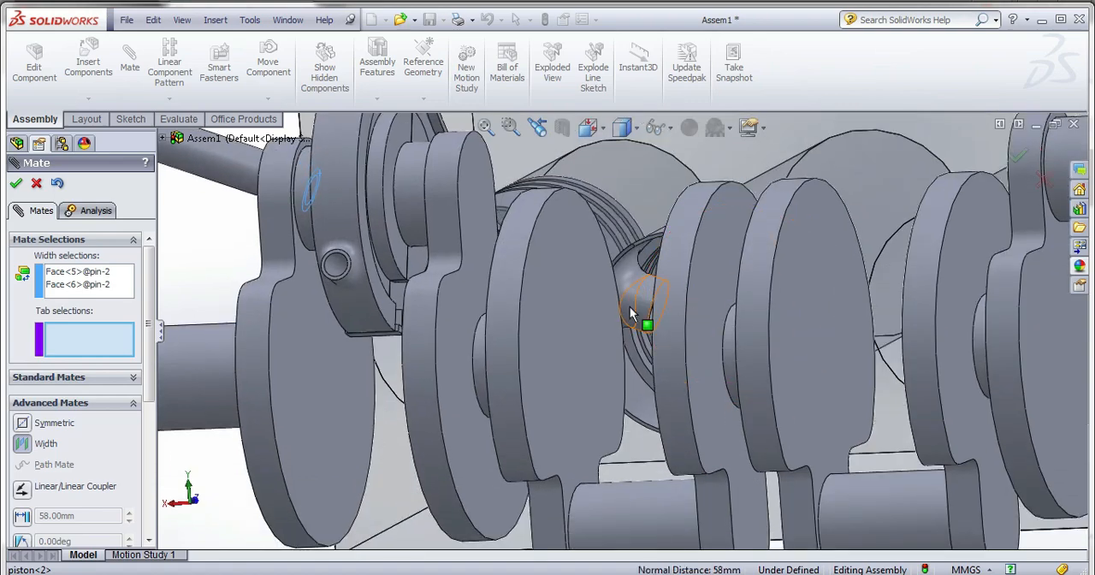
pyautogui.scroll(-5, 630, 308)
pyautogui.click(677, 397)
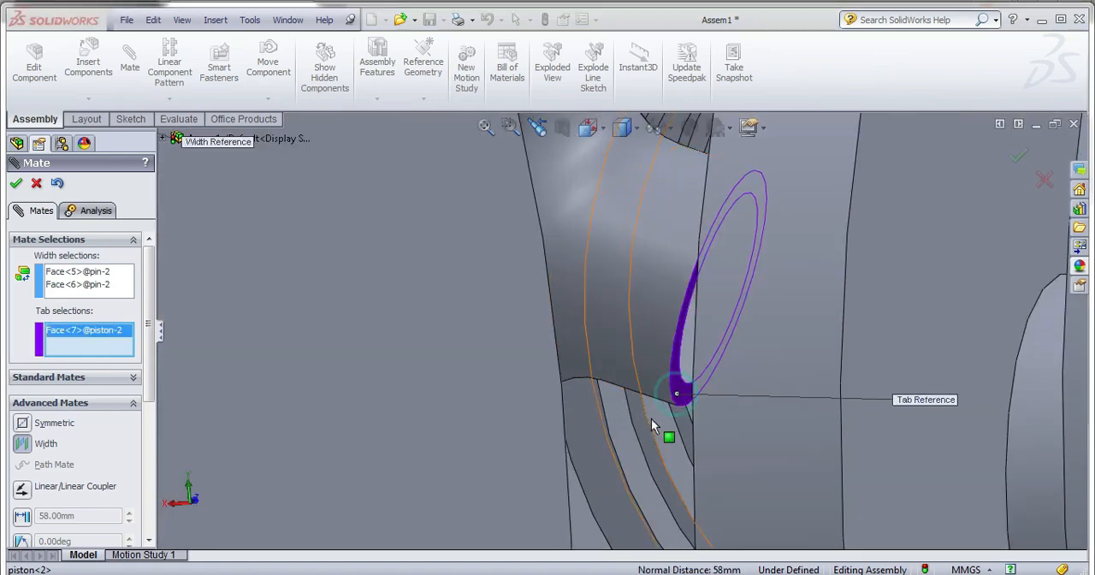
# Add the opposite pin-boss face of the second piston as the other tab selection and apply the Width mate.
pyautogui.scroll(2, 652, 419)
pyautogui.moveTo(653, 420); pyautogui.dragTo(679, 451, button='middle')
pyautogui.scroll(4, 641, 421)
pyautogui.scroll(-4, 836, 396)
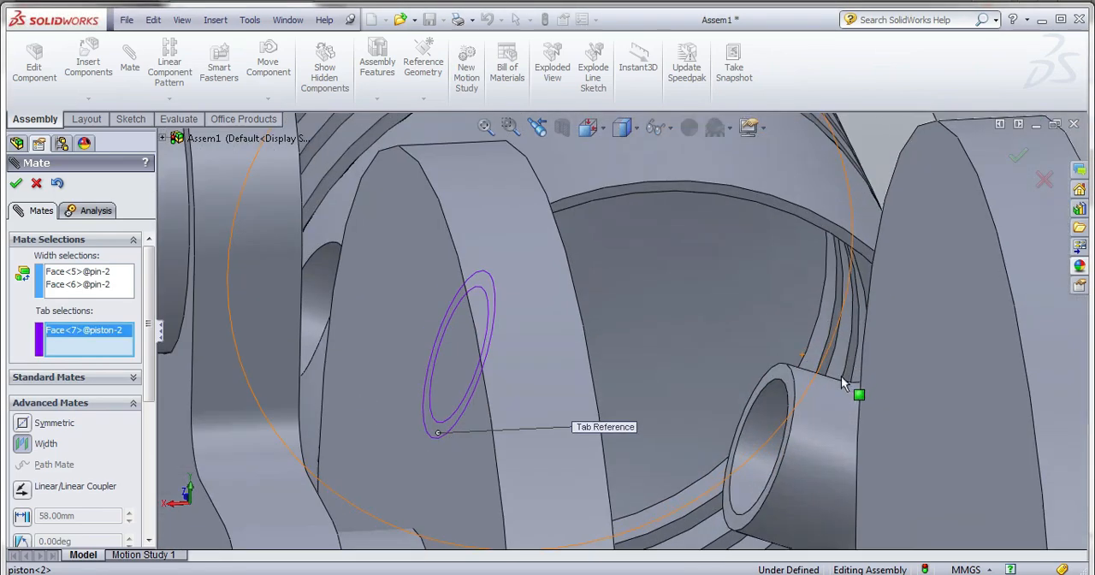
pyautogui.scroll(-2, 841, 379)
pyautogui.click(727, 362)
pyautogui.scroll(4, 730, 360)
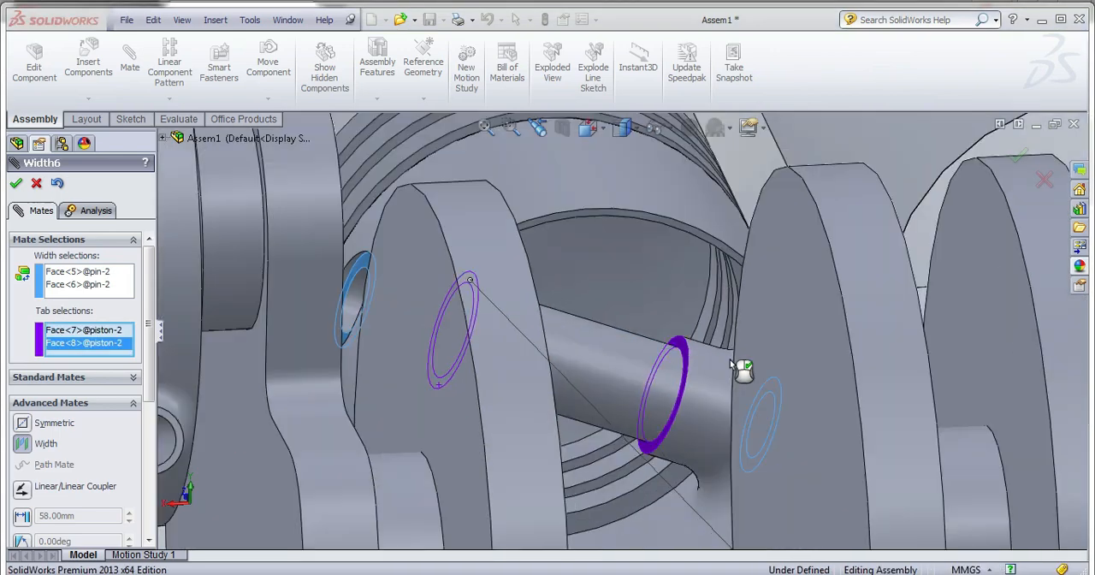
pyautogui.scroll(8, 731, 362)
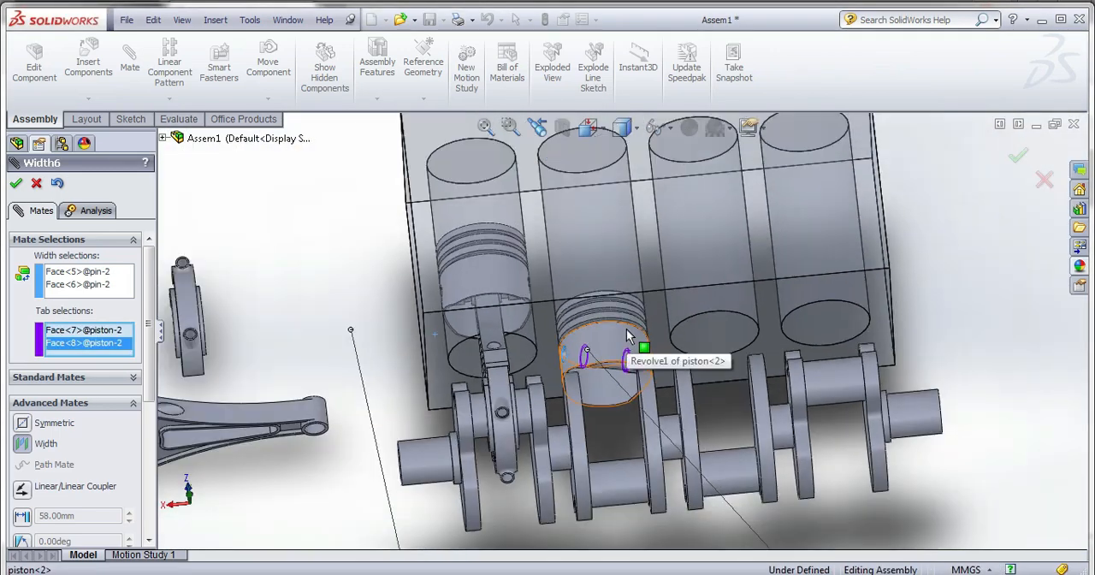
pyautogui.click(16, 184)
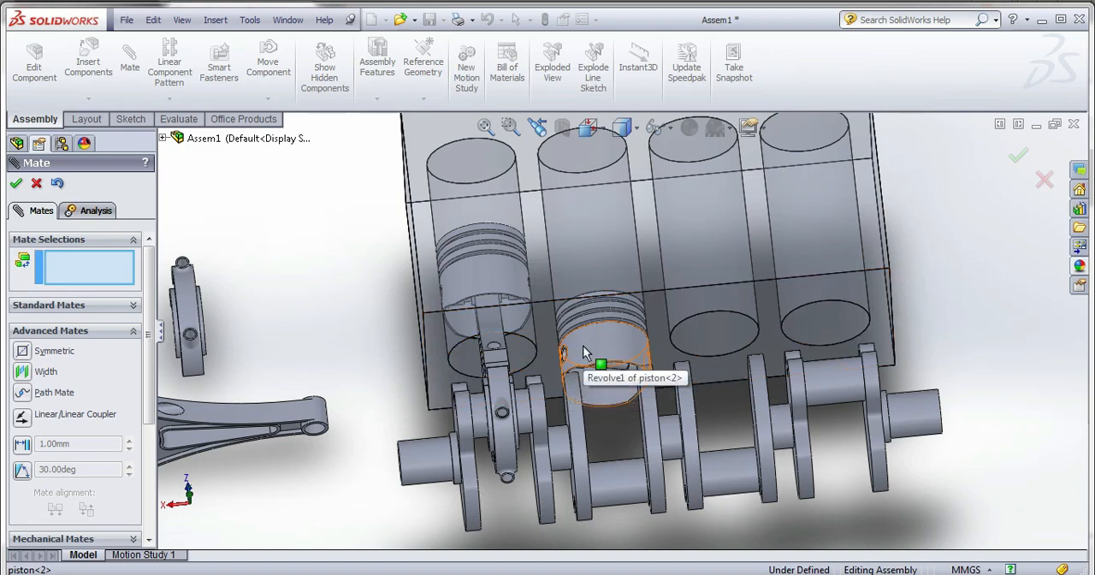
pyautogui.scroll(3, 599, 369)
pyautogui.scroll(-5, 361, 306)
pyautogui.moveTo(399, 358); pyautogui.dragTo(502, 314, button='middle')
pyautogui.scroll(-3, 363, 342)
pyautogui.click(381, 329)
pyautogui.scroll(3, 428, 367)
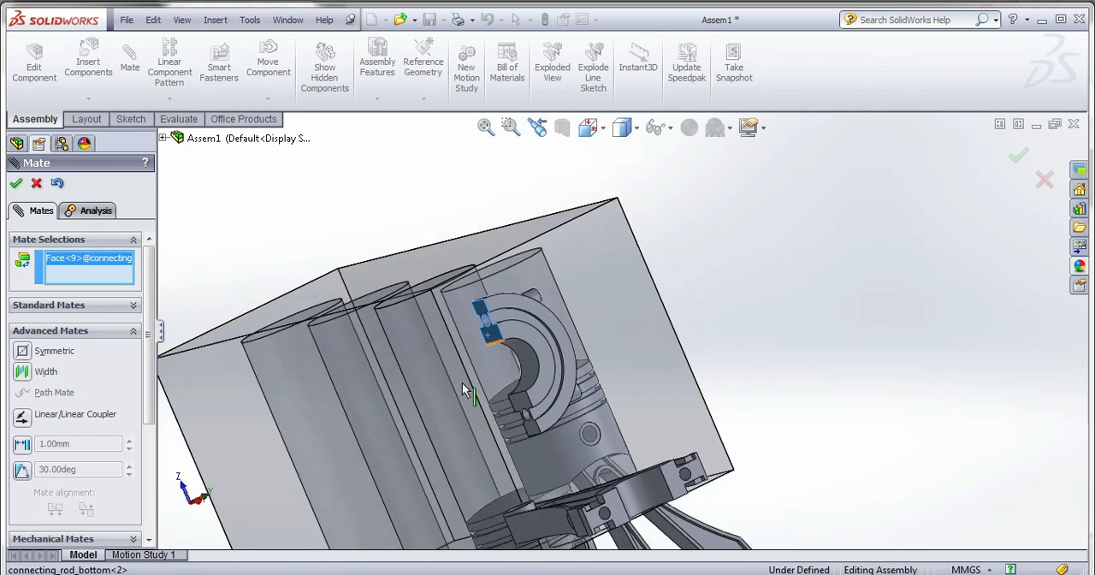
pyautogui.click(626, 517)
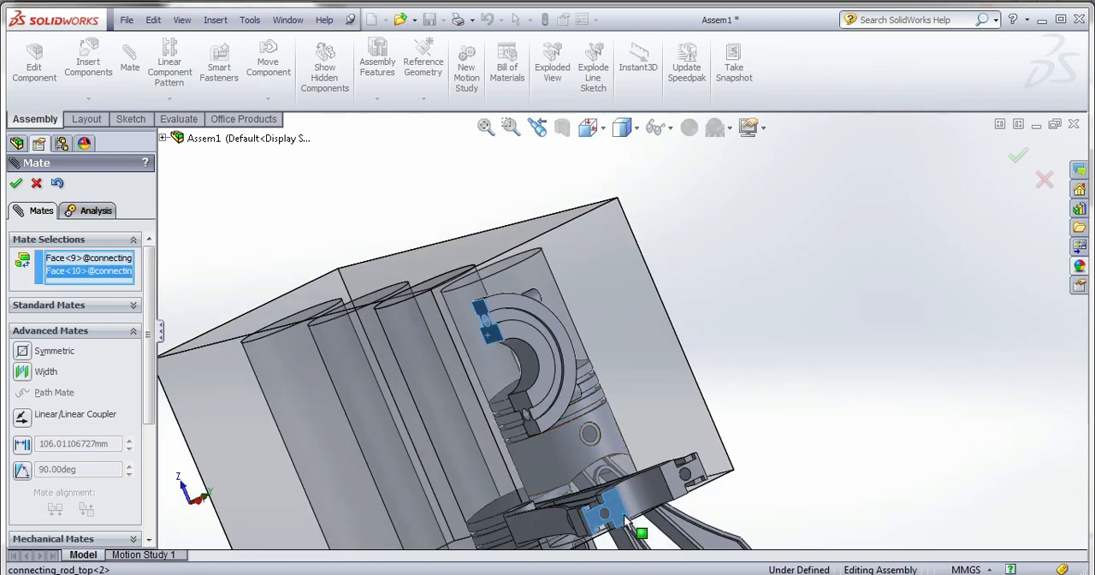
pyautogui.rightClick(105, 267)
pyautogui.click(141, 274)
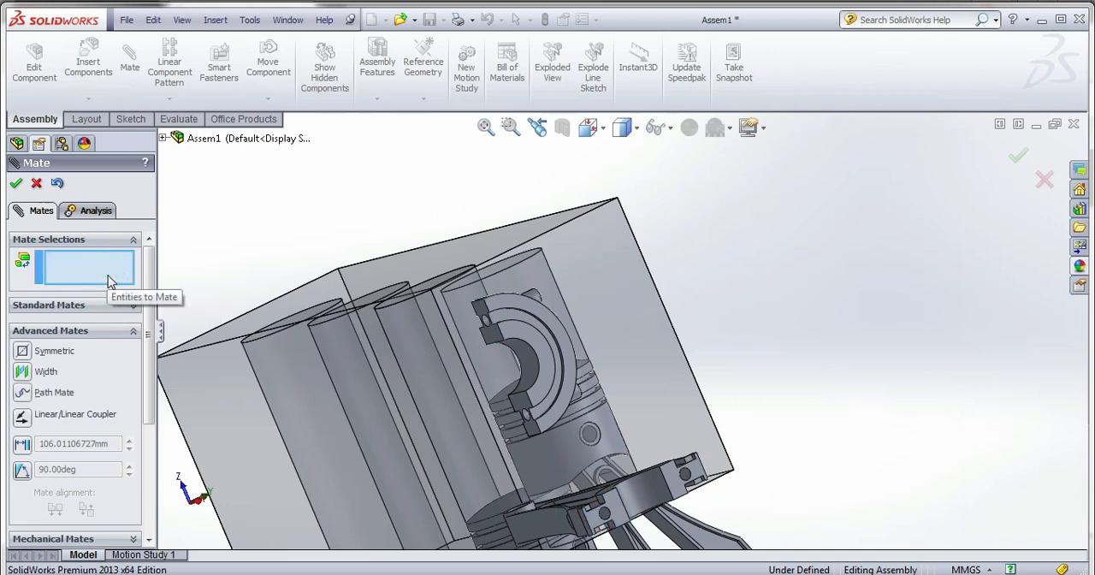
pyautogui.scroll(-4, 520, 310)
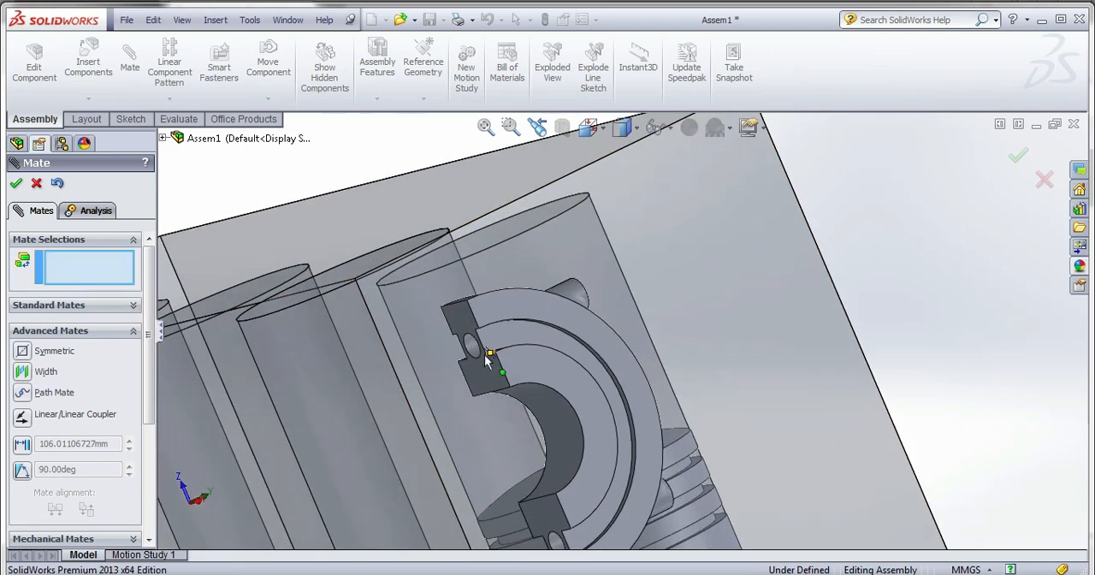
pyautogui.click(474, 348)
pyautogui.scroll(2, 478, 292)
pyautogui.scroll(5, 479, 293)
pyautogui.scroll(-5, 620, 418)
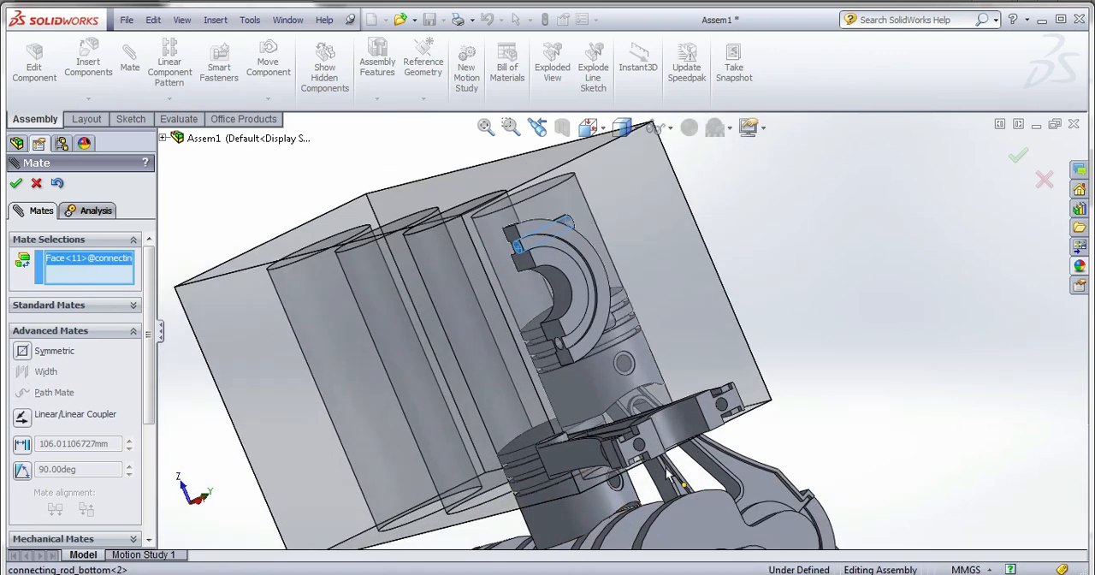
pyautogui.click(625, 422)
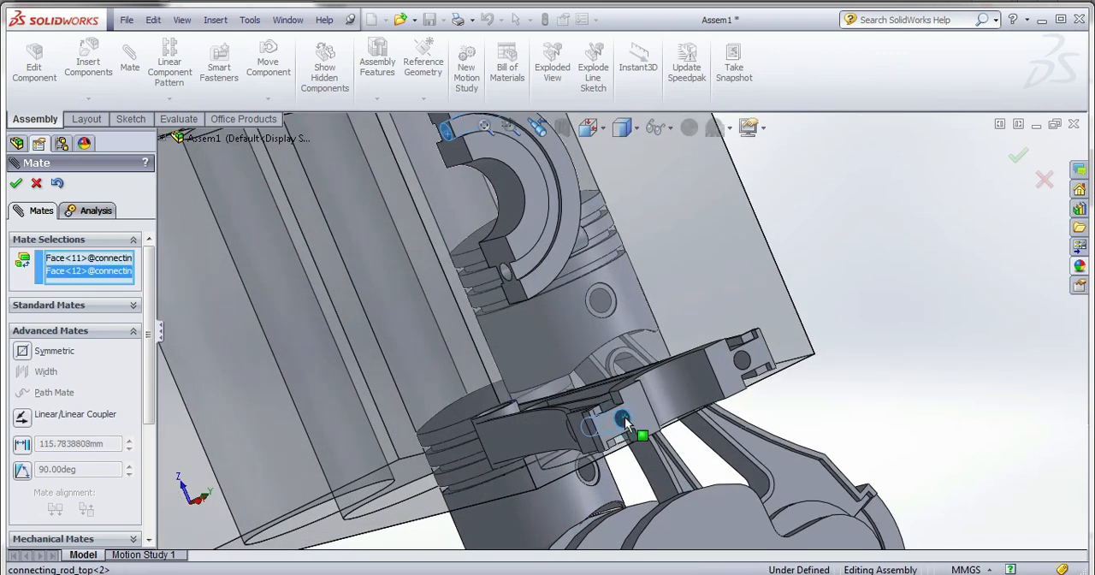
pyautogui.click(16, 183)
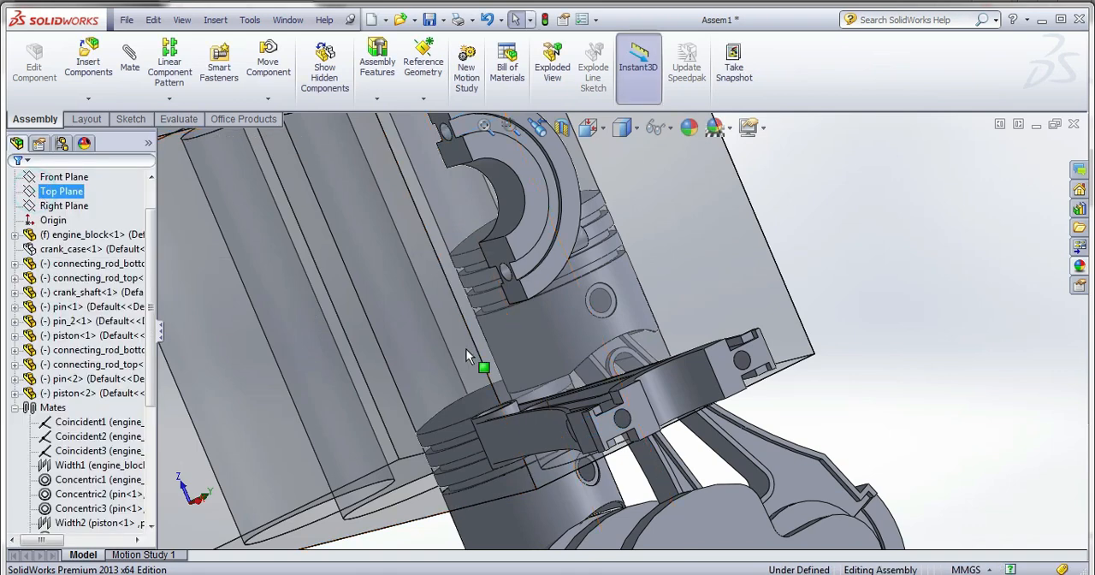
# Rotate the second connecting_rod_bottom freely with Rotate Component so that its joint faces turn around.
pyautogui.moveTo(466, 348); pyautogui.dragTo(534, 295, button='middle')
pyautogui.click(539, 270)
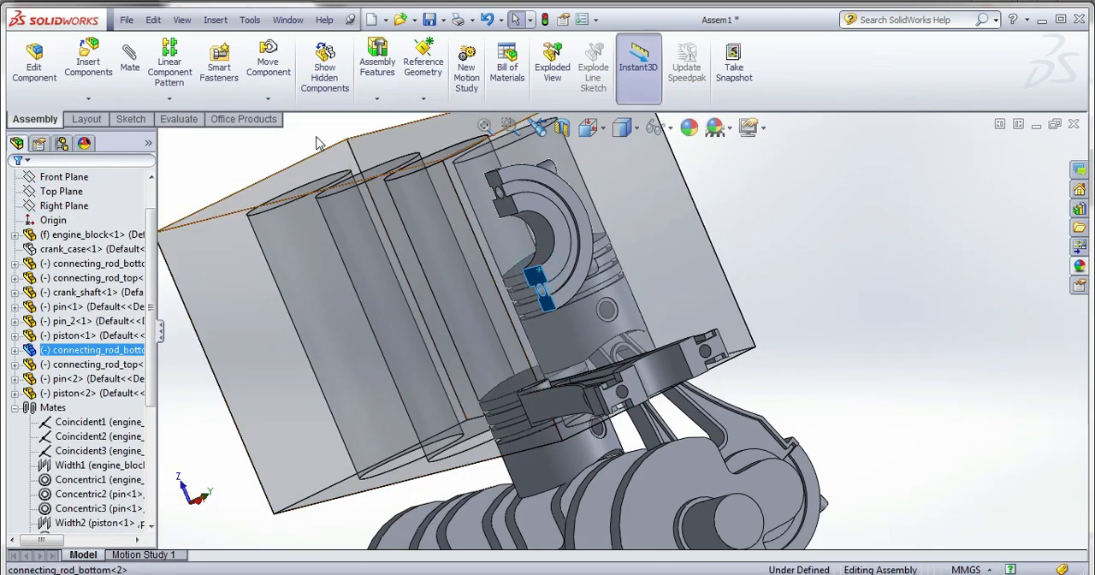
pyautogui.click(282, 103)
pyautogui.click(288, 128)
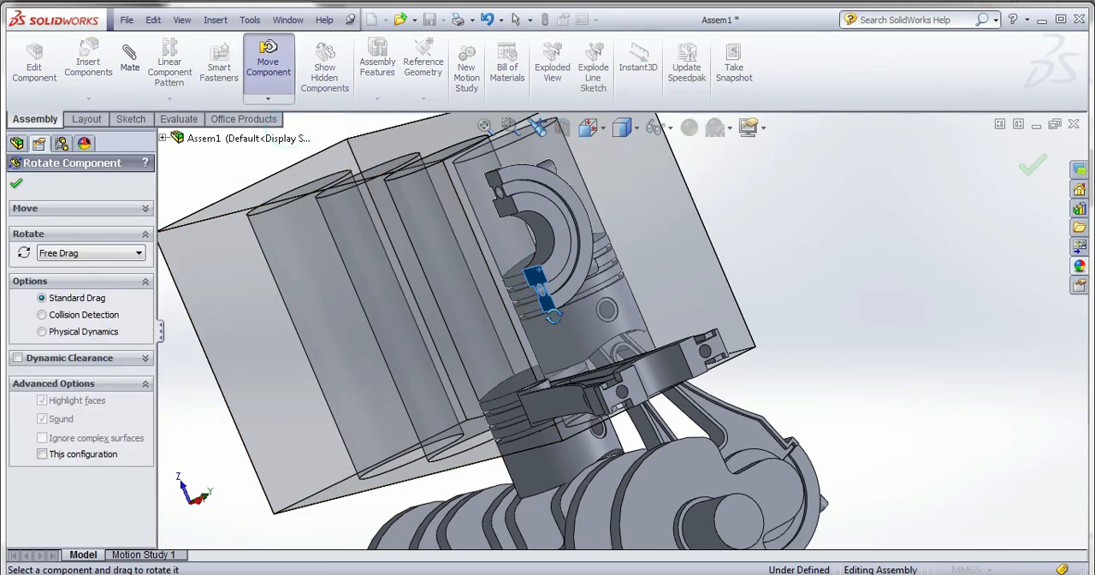
pyautogui.click(558, 315)
pyautogui.moveTo(579, 250)
pyautogui.mouseDown()
pyautogui.moveTo(565, 305)
pyautogui.moveTo(555, 278)
pyautogui.moveTo(562, 245)
pyautogui.mouseUp()
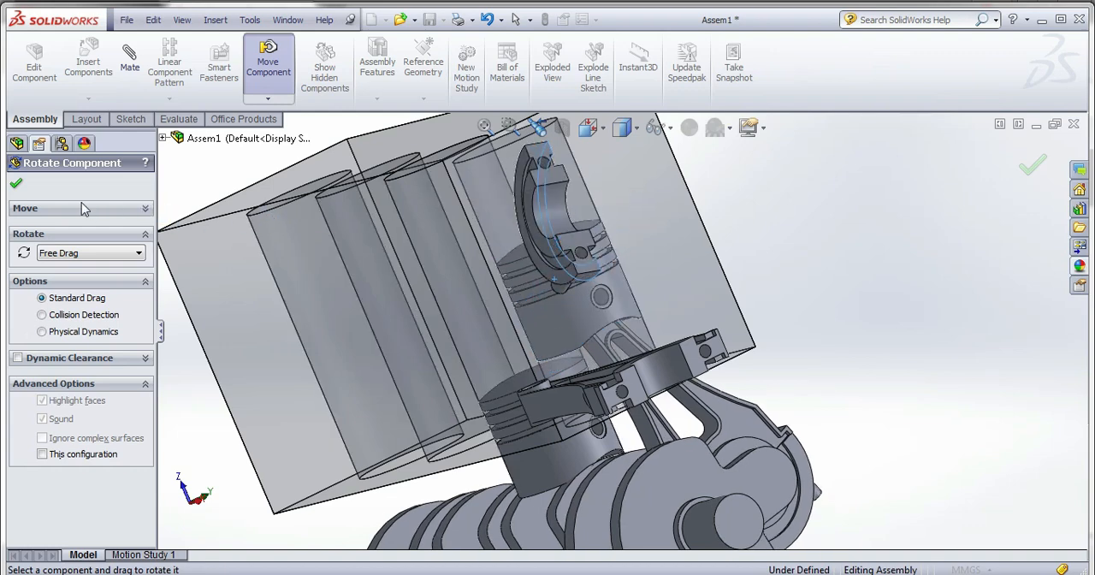
pyautogui.click(15, 183)
# Mate one bolt hole of the second connecting_rod_bottom concentric with a bolt hole of the second connecting_rod_top, with the alignment flipped.
pyautogui.click(130, 58)
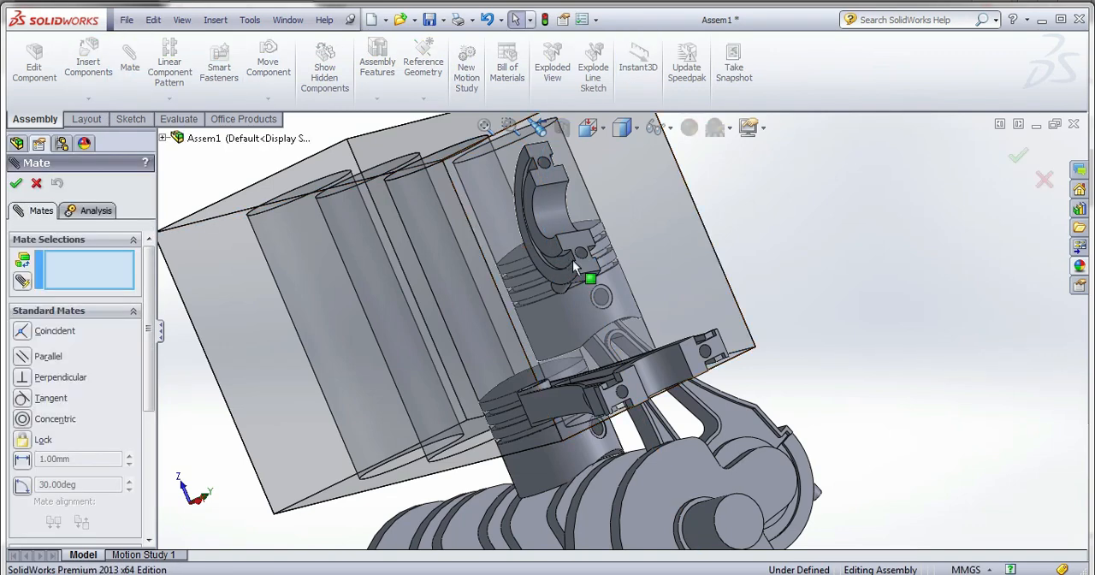
pyautogui.click(582, 252)
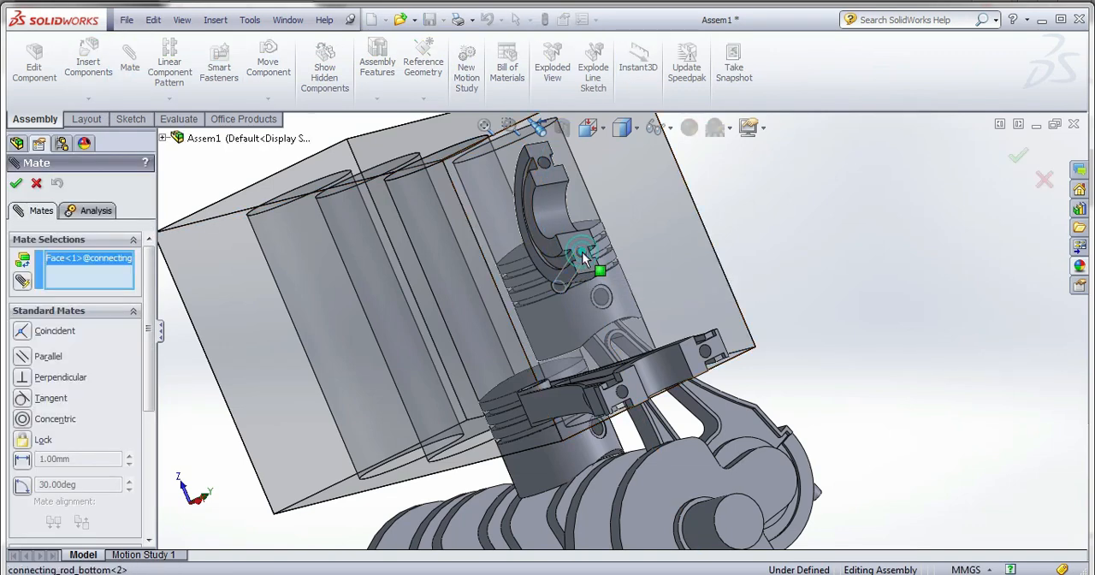
pyautogui.scroll(-5, 706, 355)
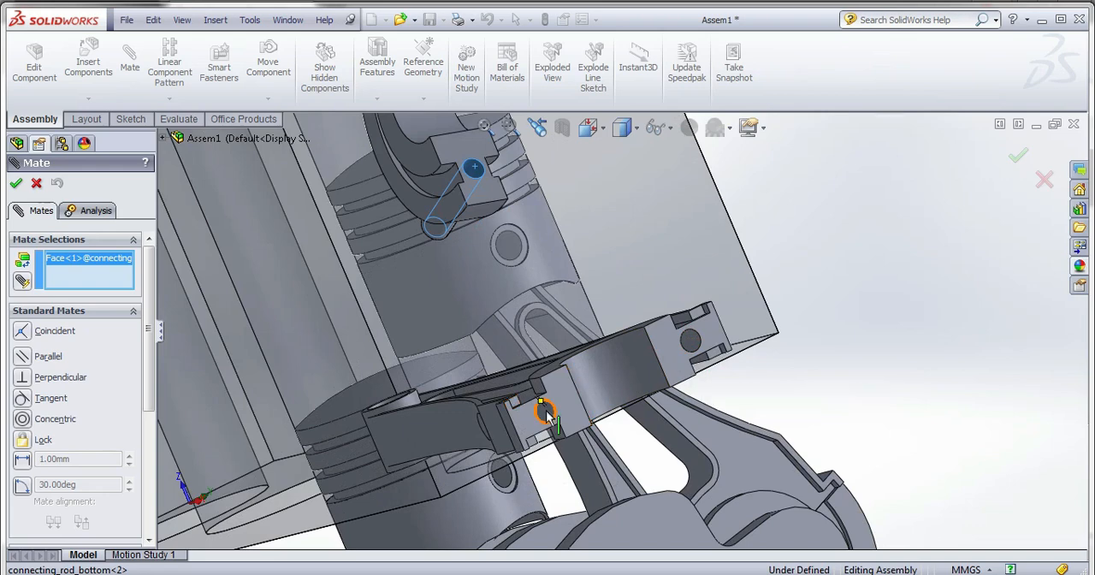
pyautogui.click(546, 410)
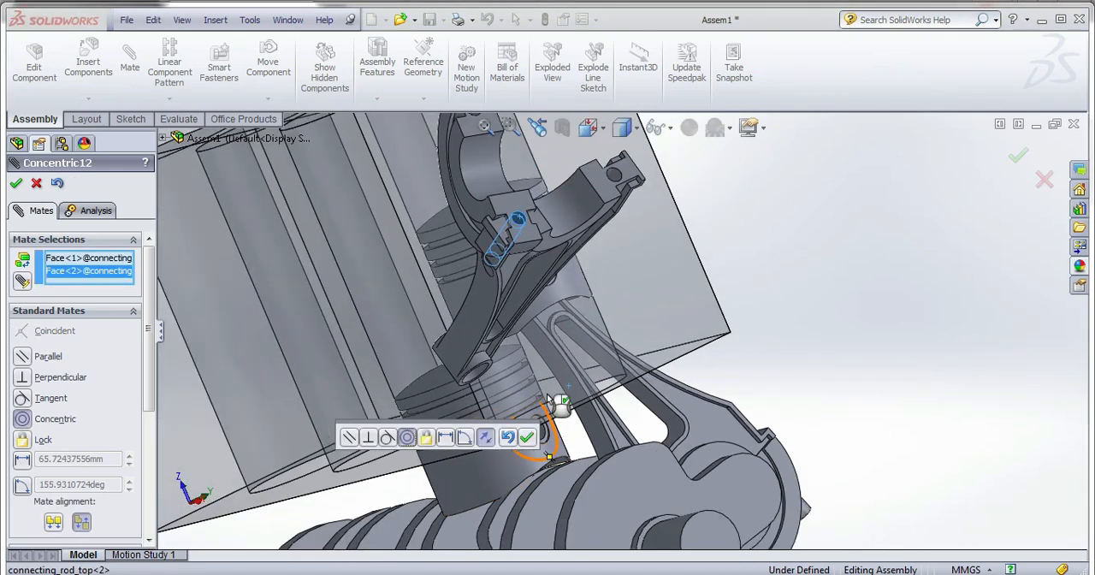
pyautogui.click(482, 442)
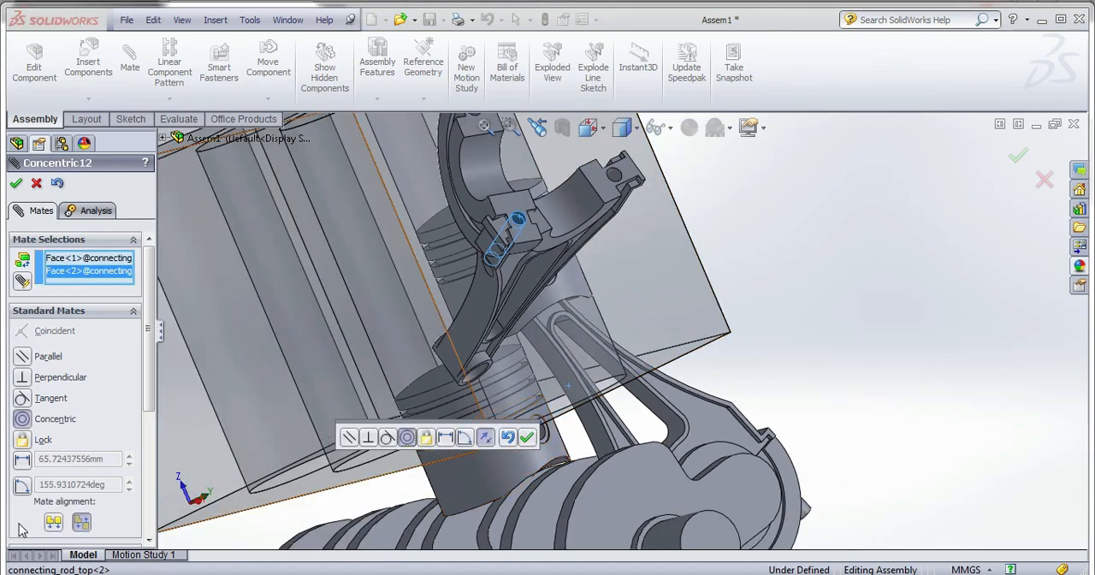
pyautogui.click(52, 523)
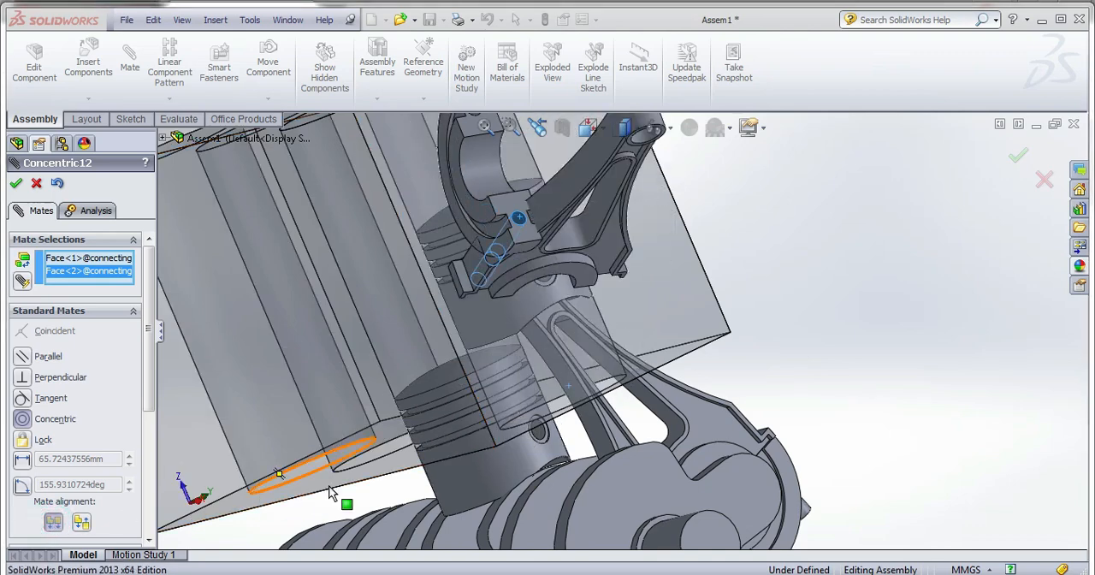
pyautogui.scroll(3, 439, 389)
pyautogui.scroll(-4, 549, 227)
pyautogui.click(553, 248)
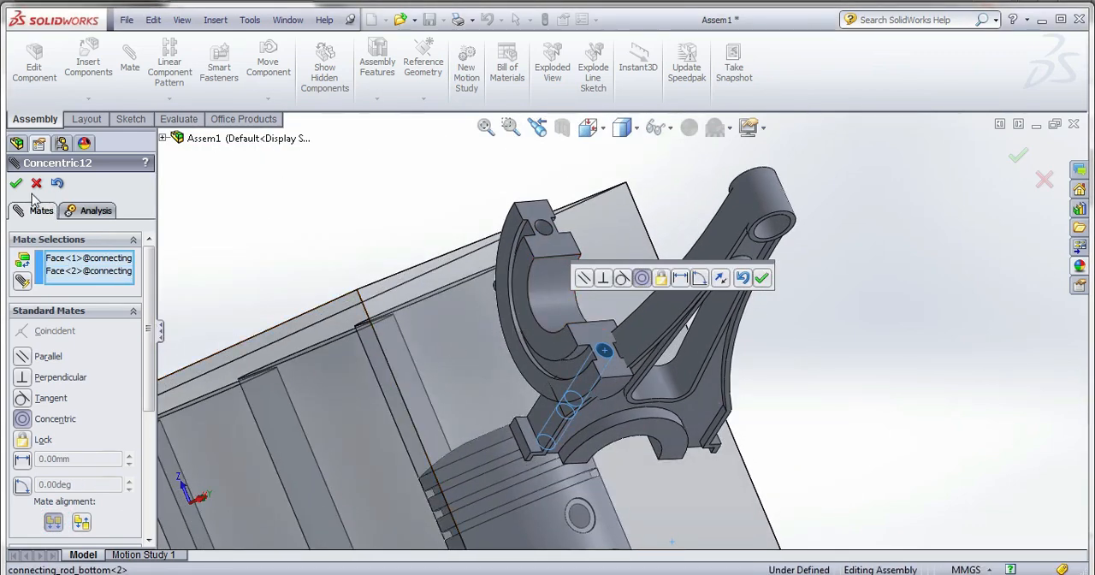
pyautogui.click(18, 184)
# Mate the joint face of the second connecting_rod_bottom coincident with the joint face of the second connecting_rod_top.
pyautogui.click(543, 246)
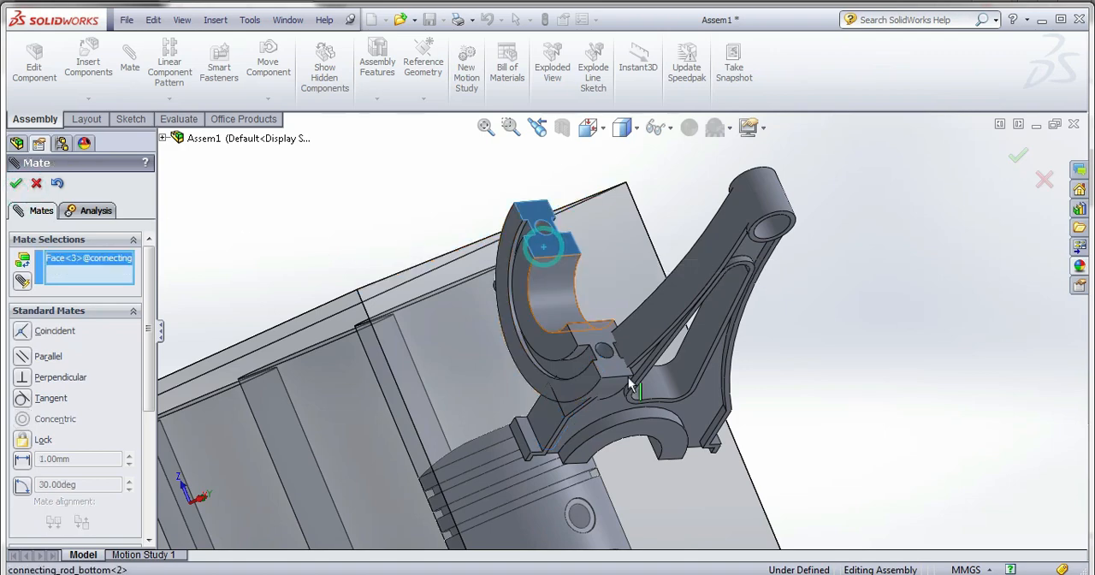
pyautogui.moveTo(547, 256); pyautogui.dragTo(620, 194, button='middle')
pyautogui.click(620, 196)
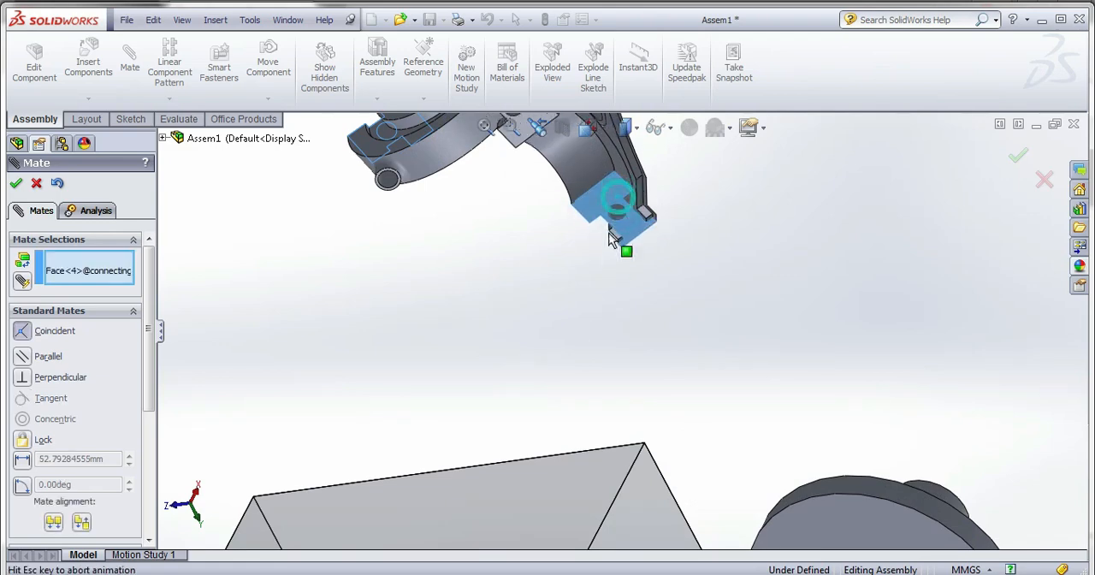
pyautogui.click(780, 242)
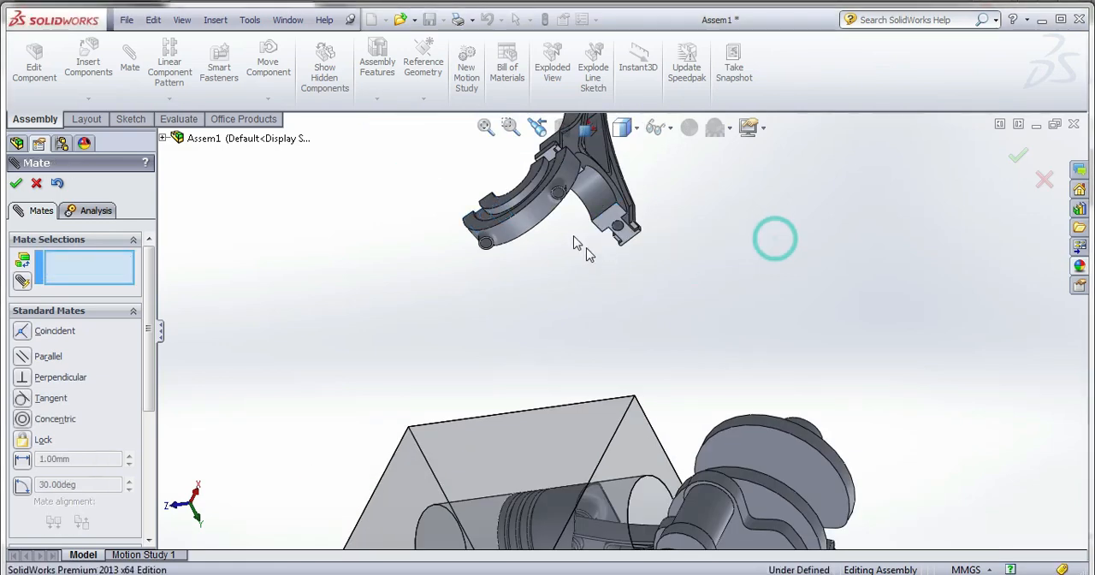
# Mate the remaining bolt hole of the second connecting_rod_bottom concentric with the matching bolt hole of the second connecting_rod_top.
pyautogui.moveTo(772, 237); pyautogui.dragTo(695, 243, button='middle')
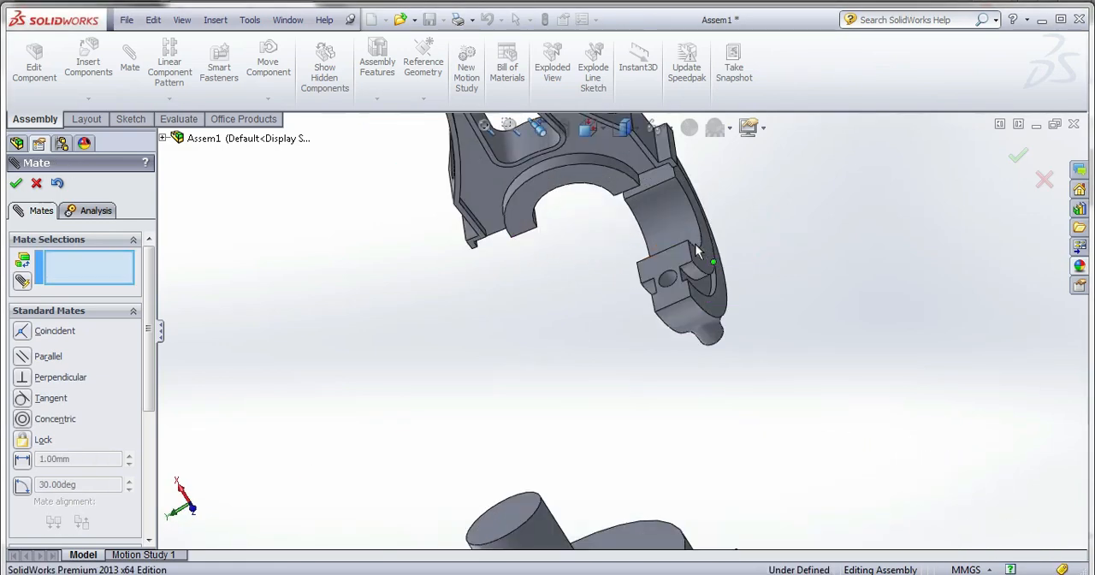
pyautogui.click(671, 282)
pyautogui.moveTo(671, 282); pyautogui.dragTo(469, 428, button='middle')
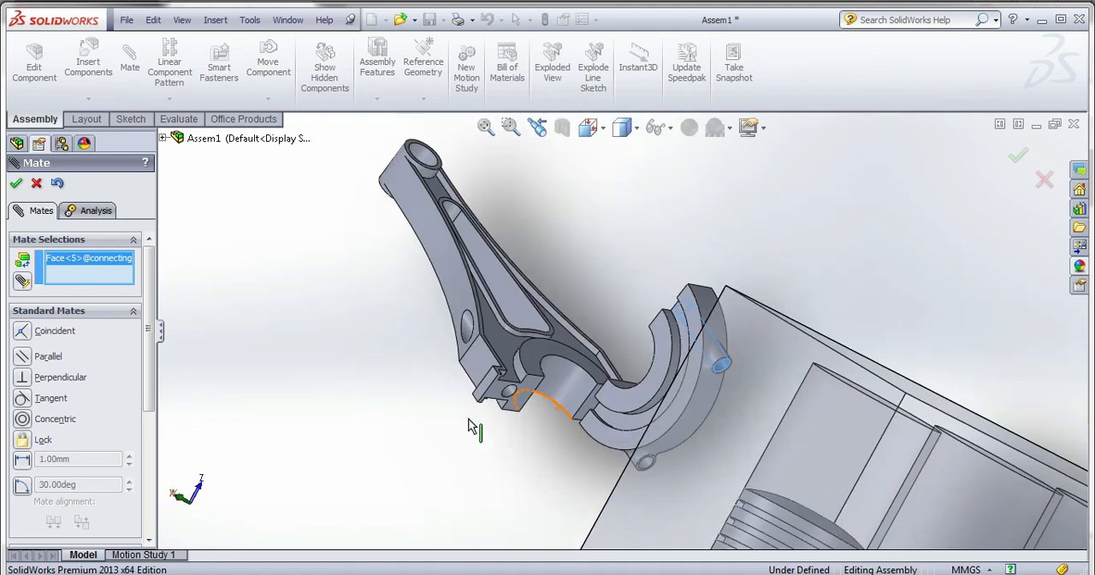
pyautogui.scroll(-6, 469, 428)
pyautogui.click(550, 449)
pyautogui.scroll(6, 542, 442)
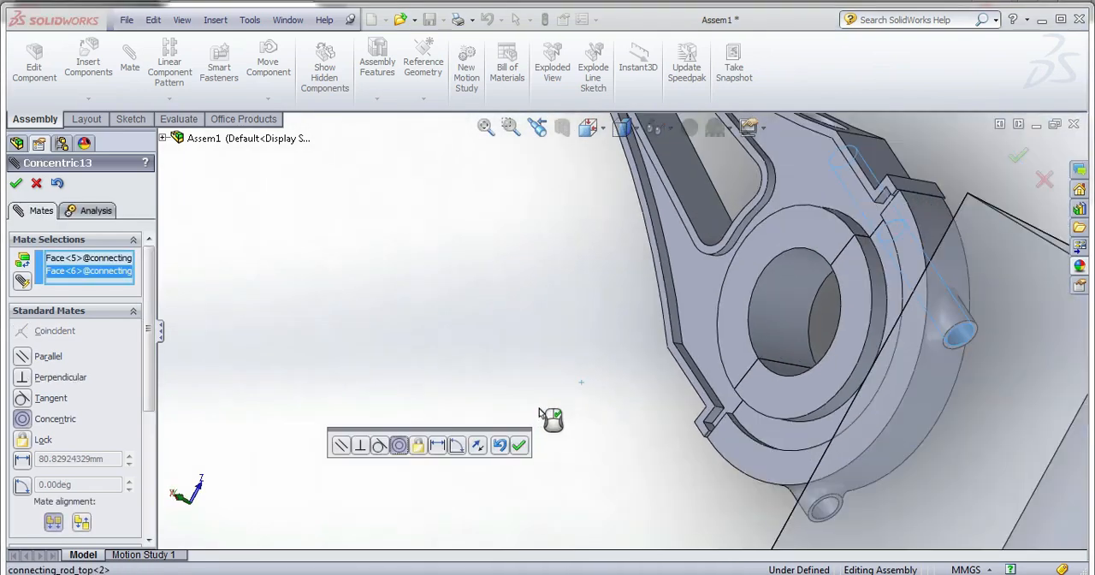
pyautogui.scroll(3, 578, 388)
pyautogui.click(519, 445)
pyautogui.scroll(3, 684, 342)
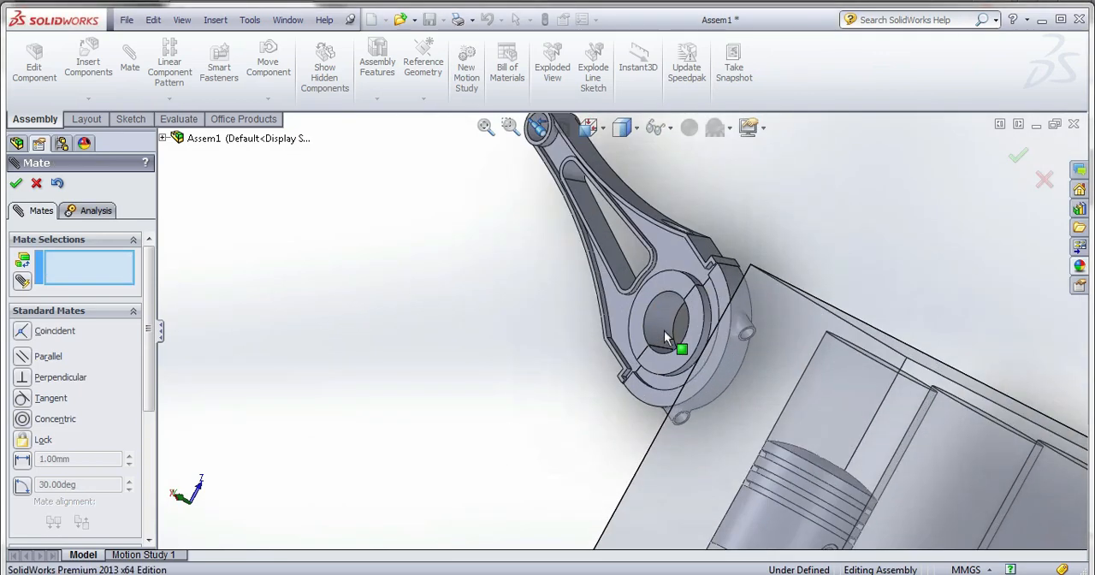
# Mate the big-end bore of the second connecting rod concentric with the crankshaft's second crankpin.
pyautogui.click(663, 316)
pyautogui.scroll(3, 665, 347)
pyautogui.scroll(3, 665, 349)
pyautogui.moveTo(665, 349); pyautogui.dragTo(673, 488, button='middle')
pyautogui.scroll(-4, 715, 491)
pyautogui.click(674, 457)
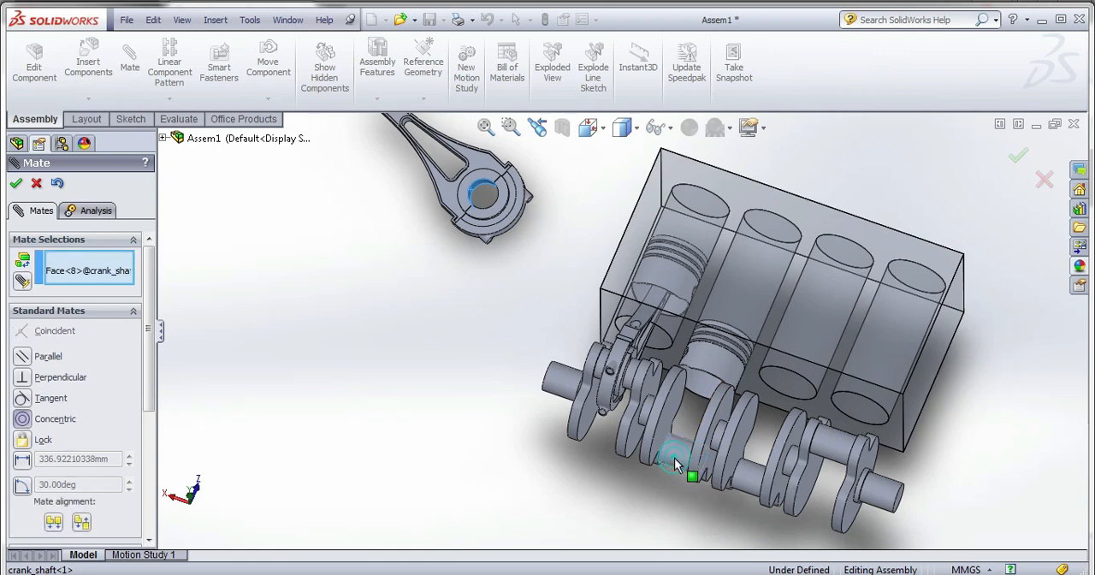
pyautogui.click(873, 486)
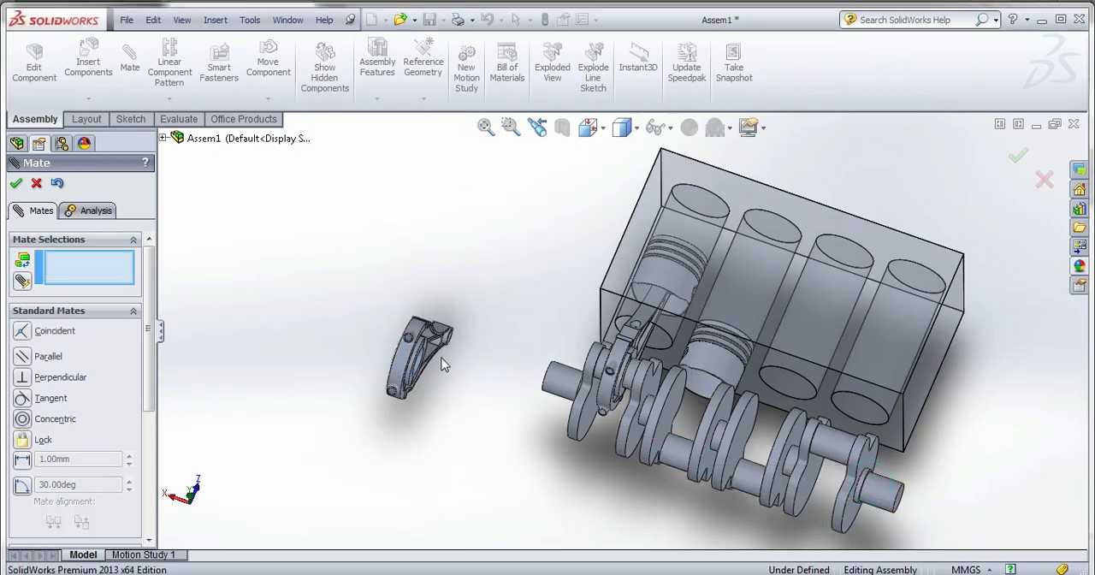
pyautogui.scroll(-5, 441, 361)
pyautogui.click(469, 316)
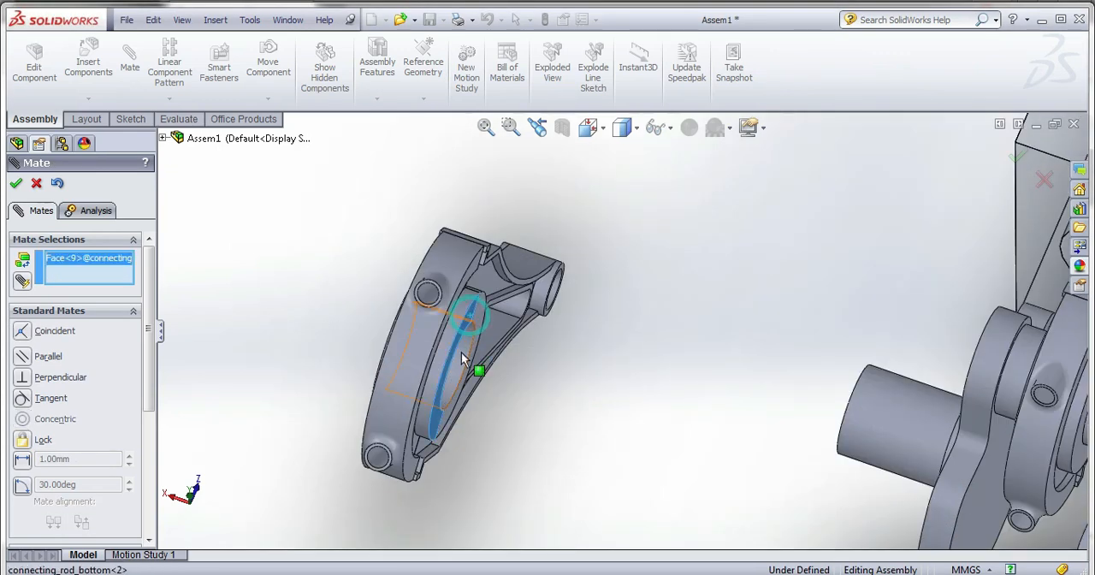
pyautogui.rightClick(120, 262)
pyautogui.click(128, 271)
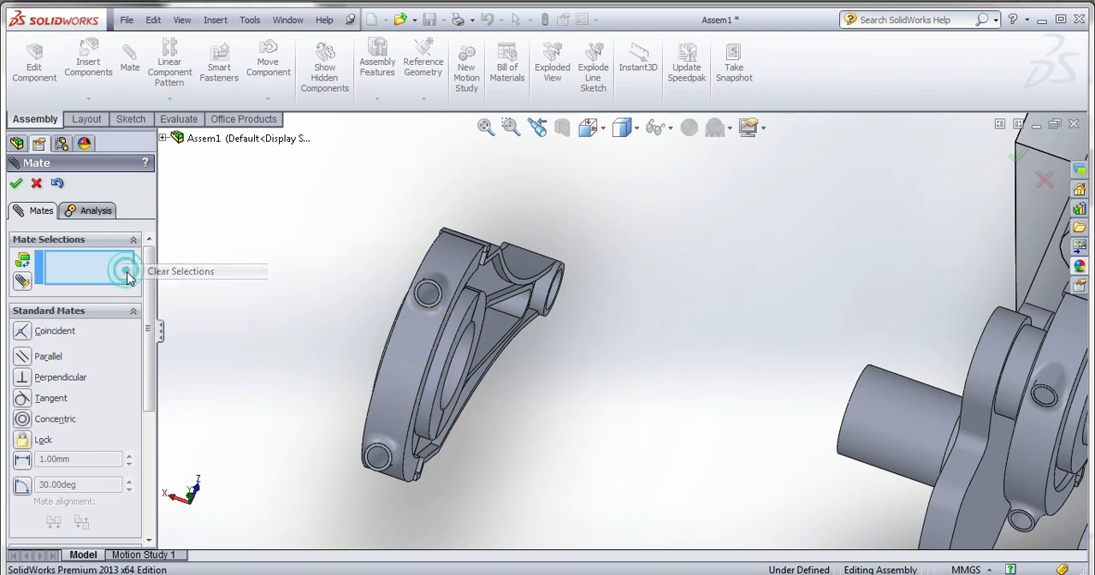
# Set up a Width mate with the two opposite side faces of the second connecting_rod_bottom's big end as width selections.
pyautogui.moveTo(146, 292); pyautogui.dragTo(141, 378)
pyautogui.click(98, 373)
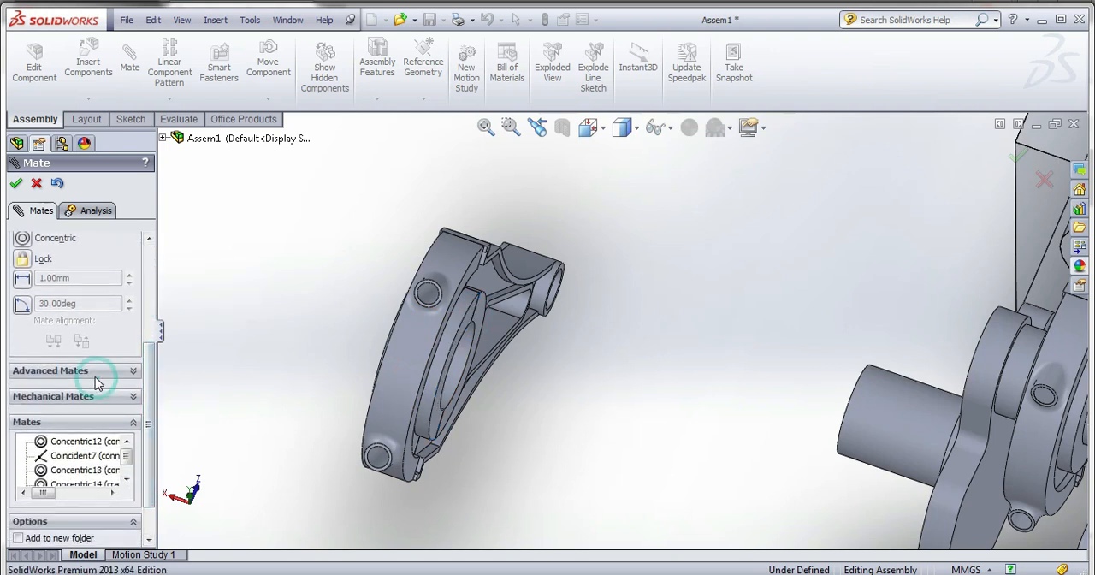
pyautogui.scroll(3, 60, 325)
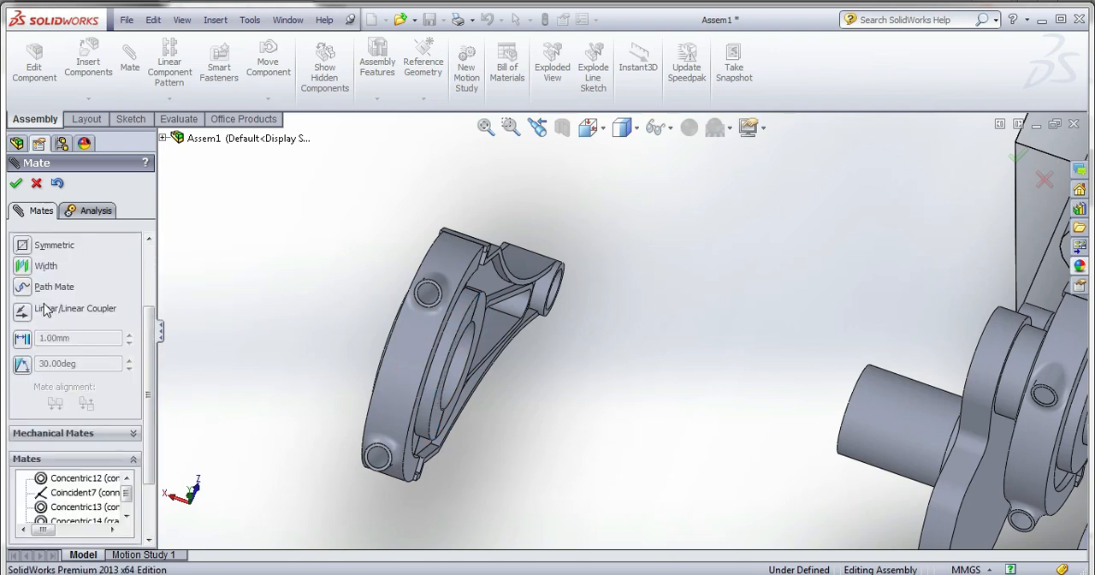
pyautogui.click(24, 268)
pyautogui.scroll(-4, 447, 323)
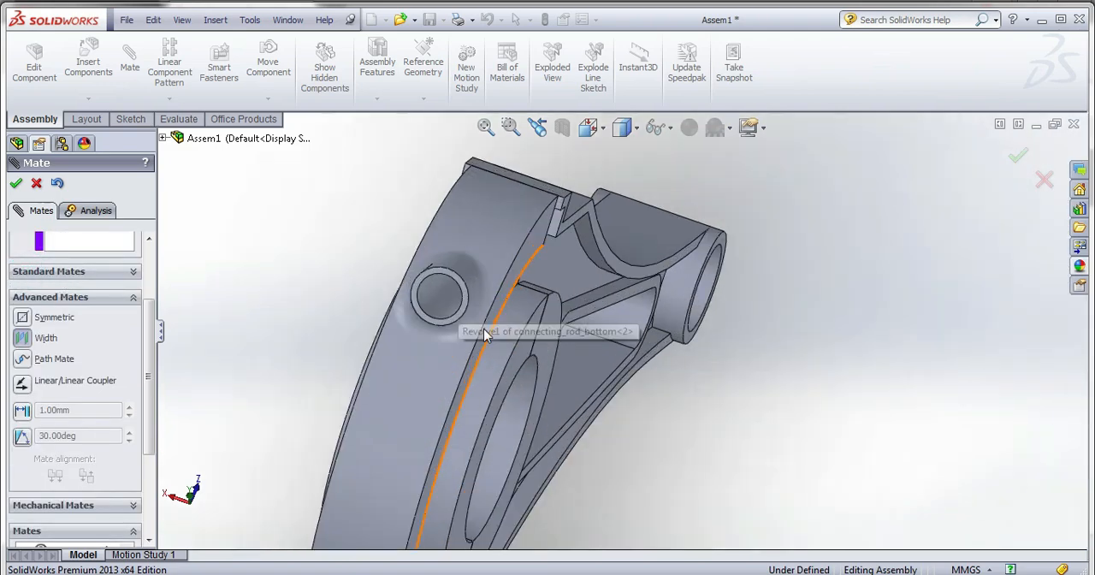
pyautogui.click(526, 357)
pyautogui.moveTo(489, 366); pyautogui.dragTo(416, 321, button='middle')
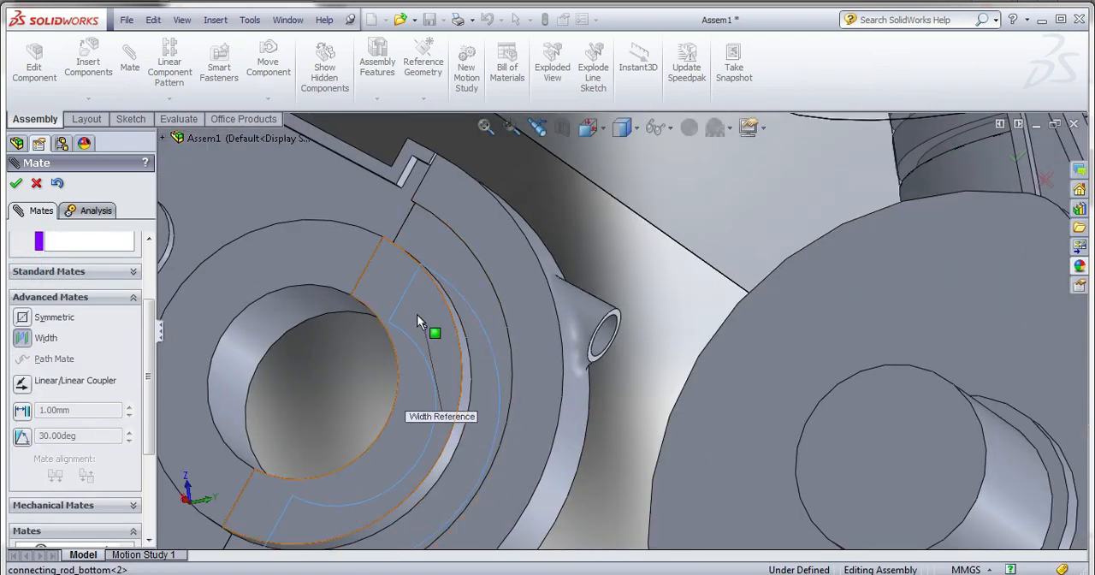
pyautogui.click(381, 289)
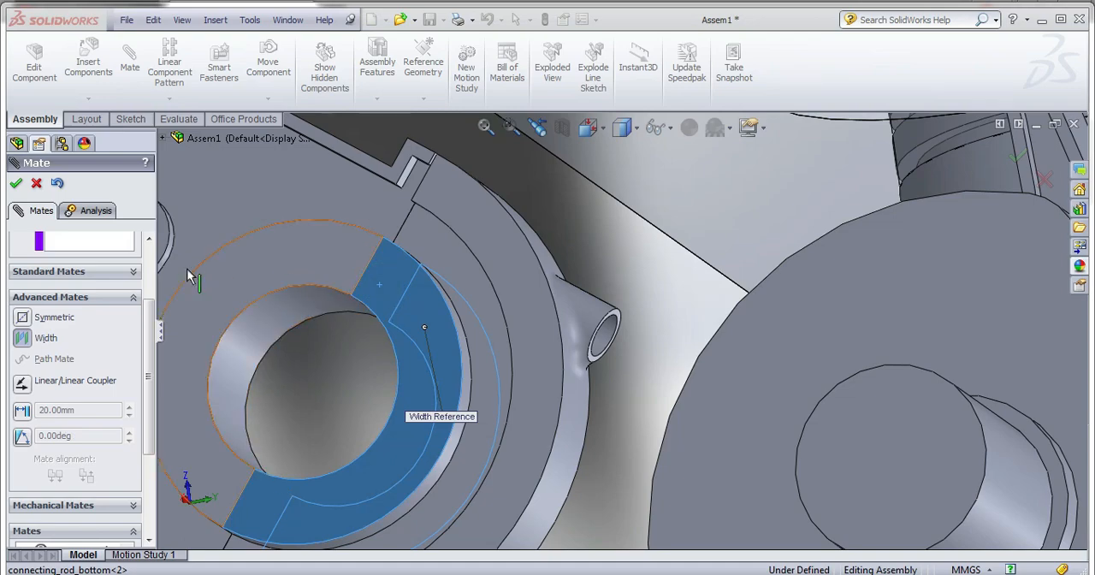
pyautogui.moveTo(152, 327); pyautogui.dragTo(157, 270)
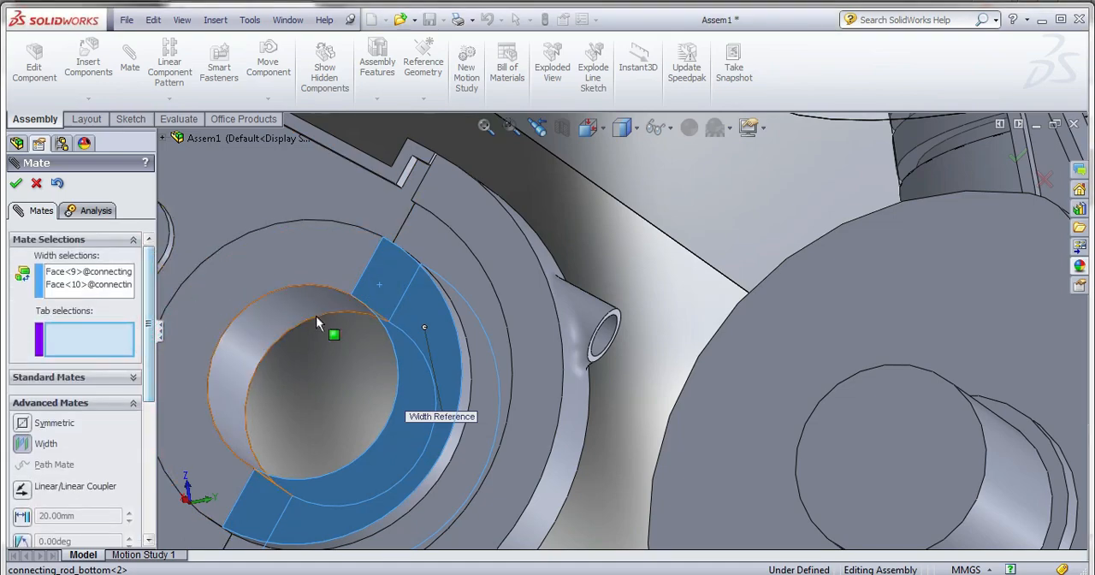
# Add the two crankshaft web faces beside the second crankpin as tab selections and apply the Width mate.
pyautogui.scroll(8, 330, 310)
pyautogui.moveTo(622, 433); pyautogui.dragTo(734, 381, button='middle')
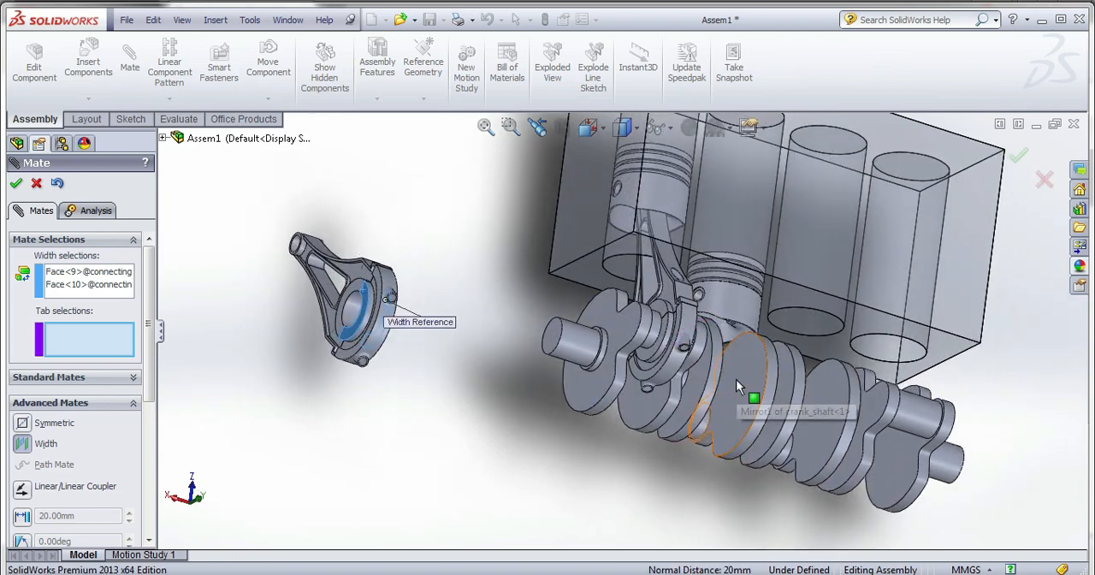
pyautogui.click(737, 378)
pyautogui.moveTo(716, 454); pyautogui.dragTo(677, 430, button='middle')
pyautogui.click(696, 388)
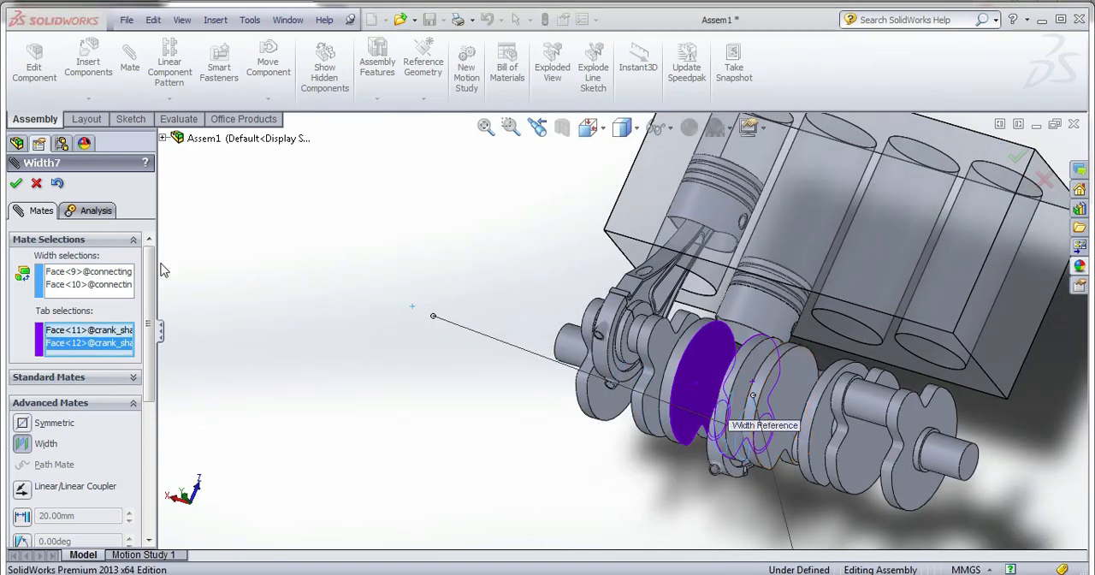
pyautogui.click(15, 182)
pyautogui.moveTo(611, 403); pyautogui.dragTo(699, 396, button='middle')
pyautogui.scroll(-4, 297, 300)
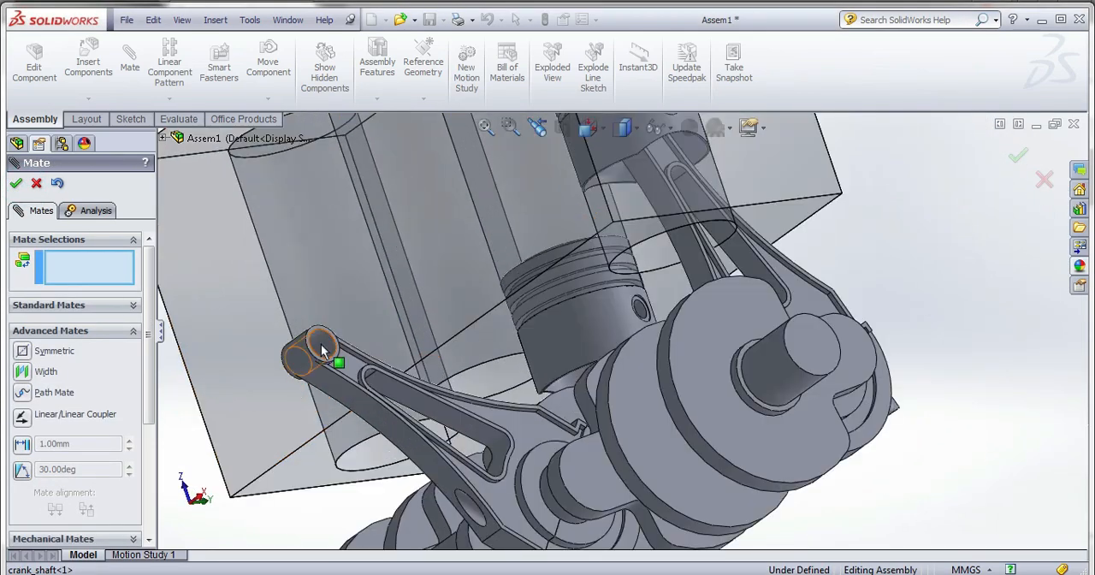
pyautogui.click(323, 351)
pyautogui.scroll(-4, 615, 359)
pyautogui.moveTo(599, 379); pyautogui.dragTo(488, 513, button='middle')
pyautogui.click(477, 531)
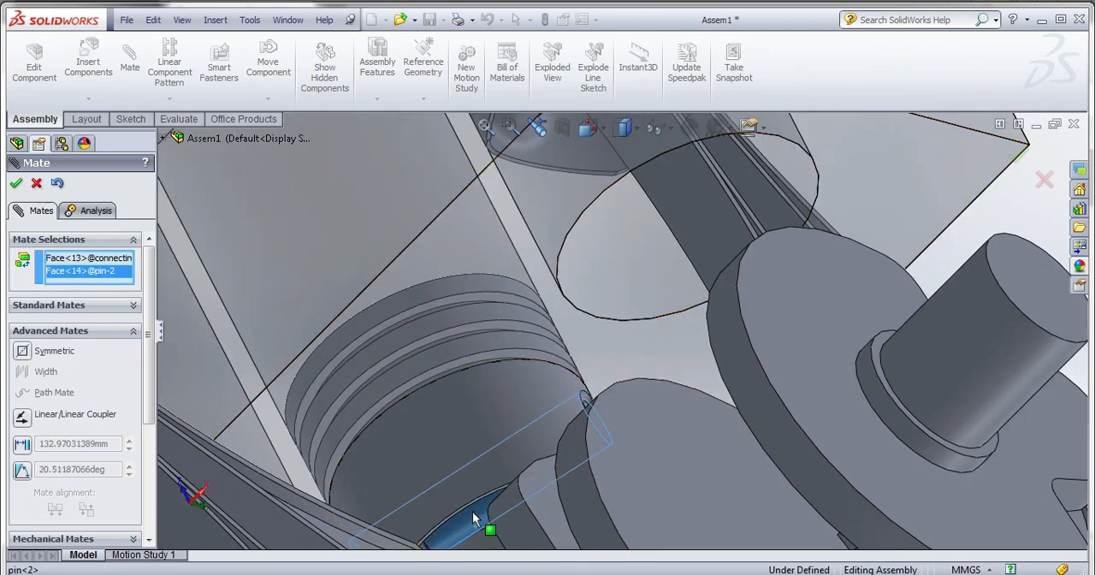
pyautogui.click(18, 185)
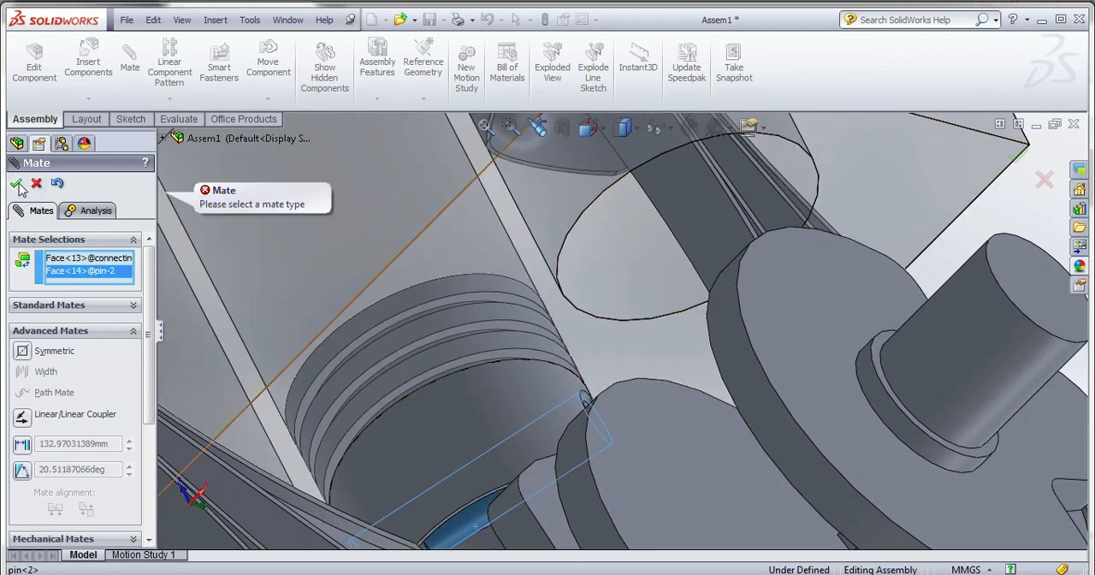
pyautogui.click(36, 185)
# Slide the second piston up inside its cylinder and turn the crankshaft together with the connecting rods.
pyautogui.scroll(5, 362, 274)
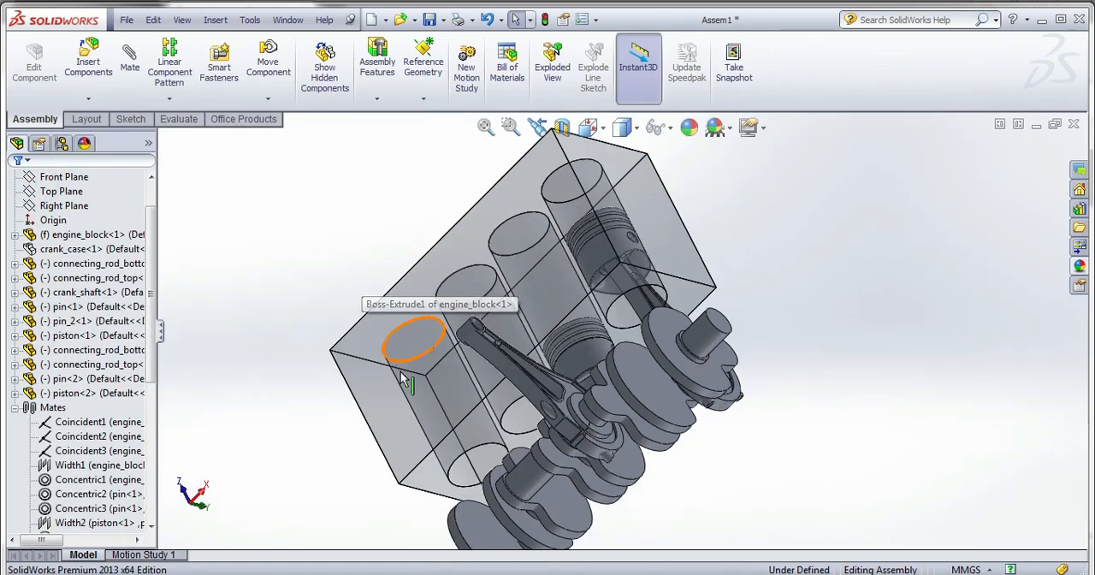
pyautogui.moveTo(401, 374); pyautogui.dragTo(443, 353, button='middle')
pyautogui.scroll(3, 443, 353)
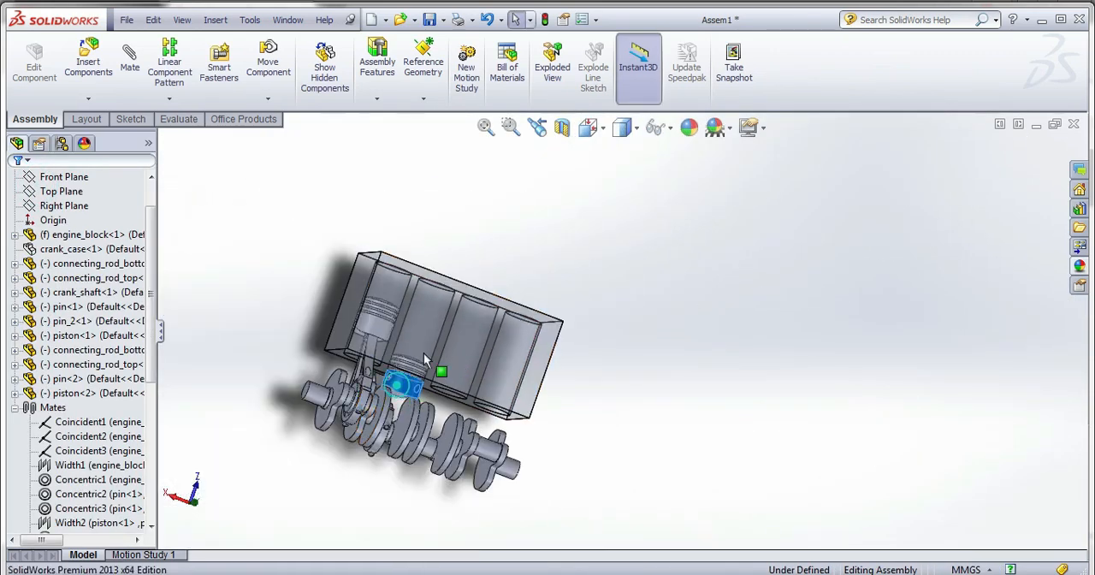
pyautogui.moveTo(424, 352); pyautogui.dragTo(439, 333)
pyautogui.scroll(-1, 330, 477)
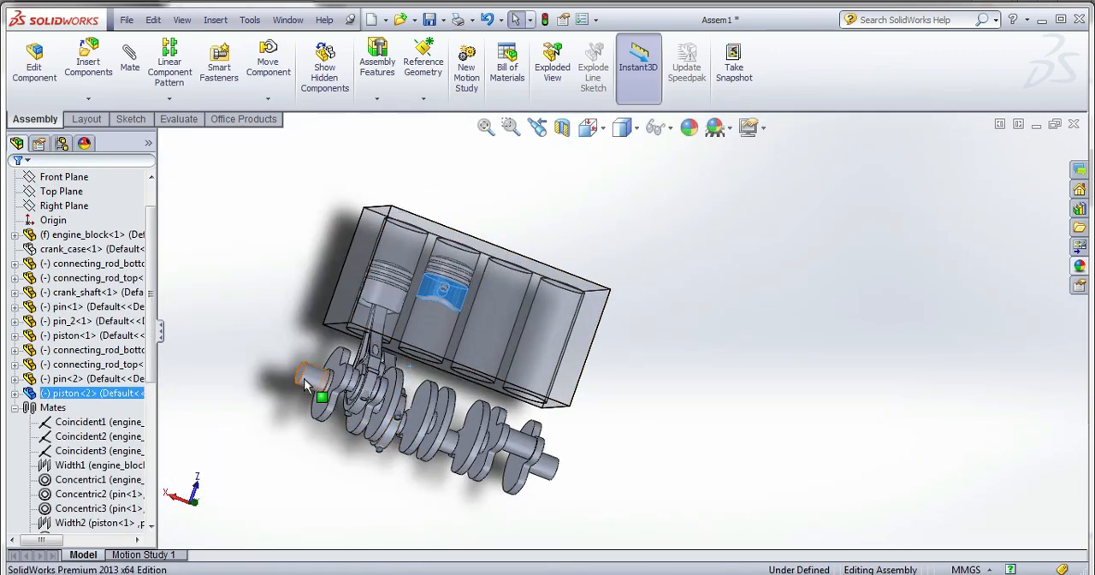
pyautogui.moveTo(306, 382); pyautogui.dragTo(329, 421)
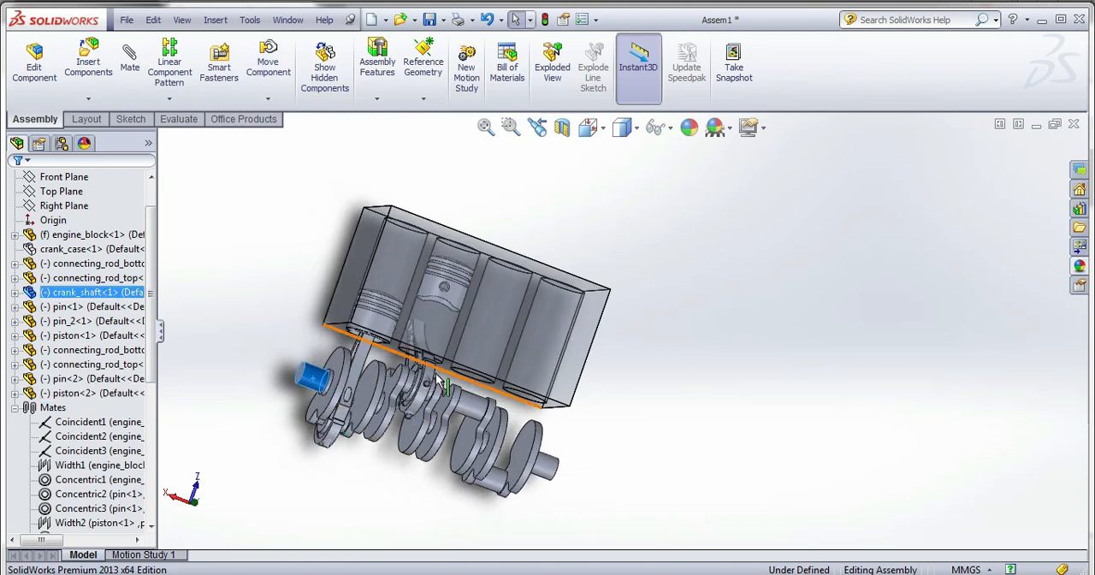
pyautogui.moveTo(416, 379); pyautogui.dragTo(403, 461)
# Mate the small-end bore of the second connecting_rod_top concentric with the second piston's pin and finish mating.
pyautogui.scroll(-4, 429, 327)
pyautogui.moveTo(428, 357); pyautogui.dragTo(474, 364, button='middle')
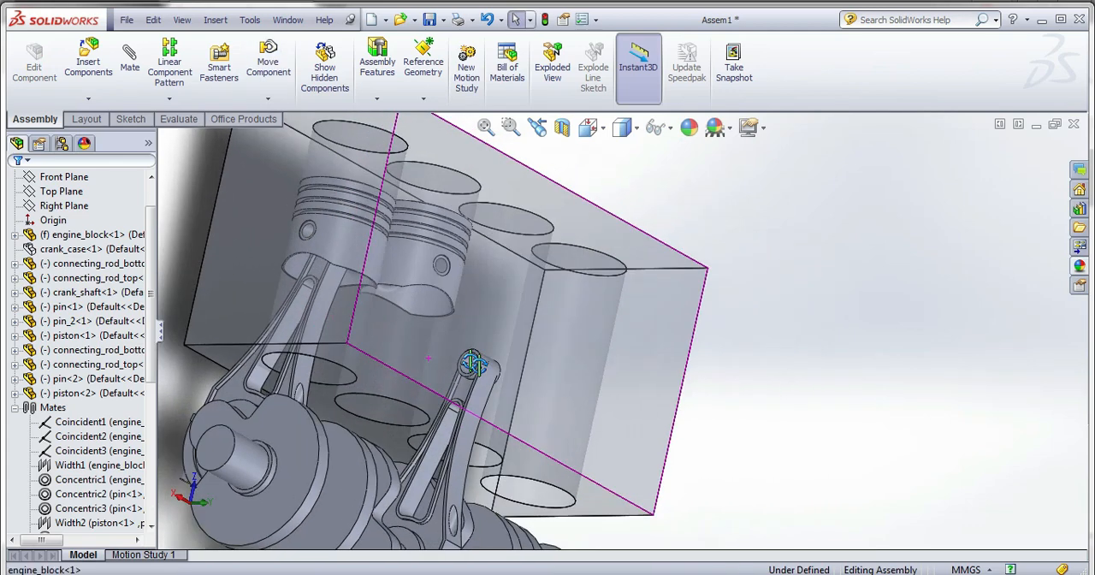
pyautogui.scroll(-5, 472, 365)
pyautogui.click(498, 368)
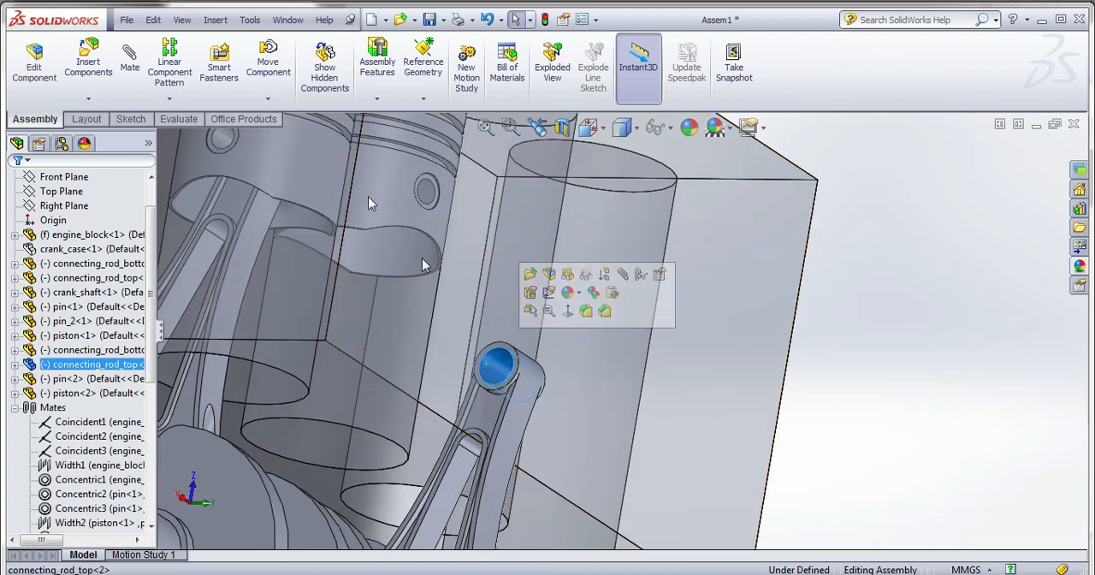
pyautogui.click(130, 60)
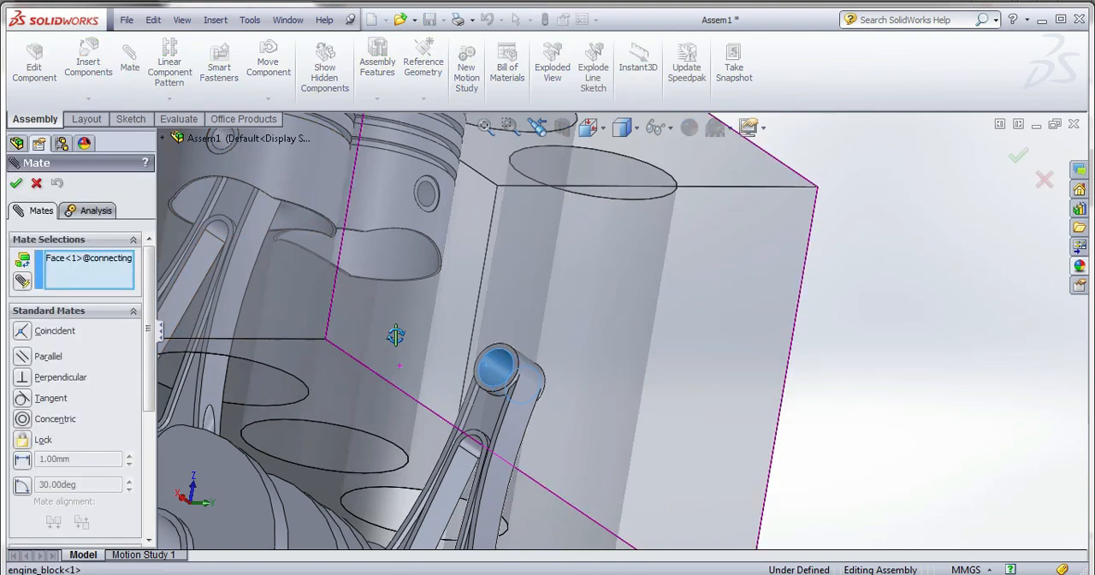
pyautogui.moveTo(395, 334); pyautogui.dragTo(400, 289, button='middle')
pyautogui.moveTo(365, 406); pyautogui.dragTo(382, 373, button='middle')
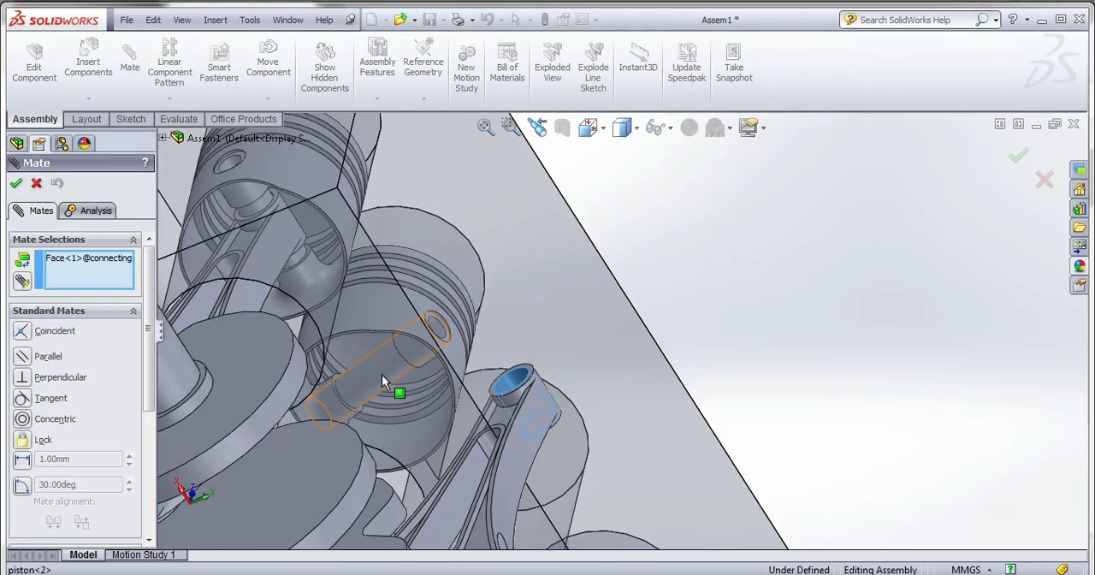
pyautogui.click(381, 374)
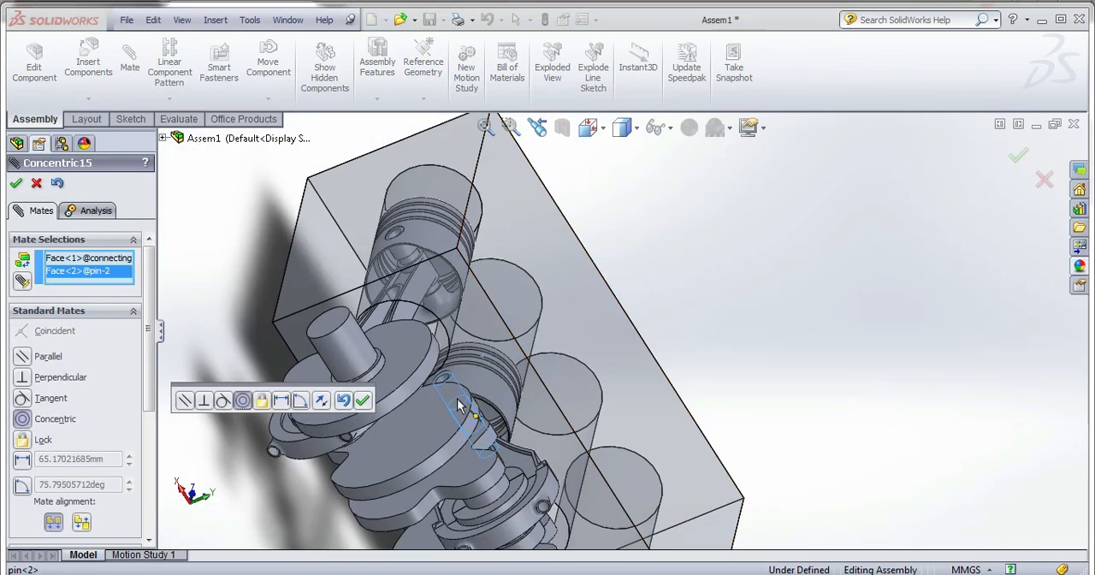
pyautogui.moveTo(458, 405); pyautogui.dragTo(398, 429, button='middle')
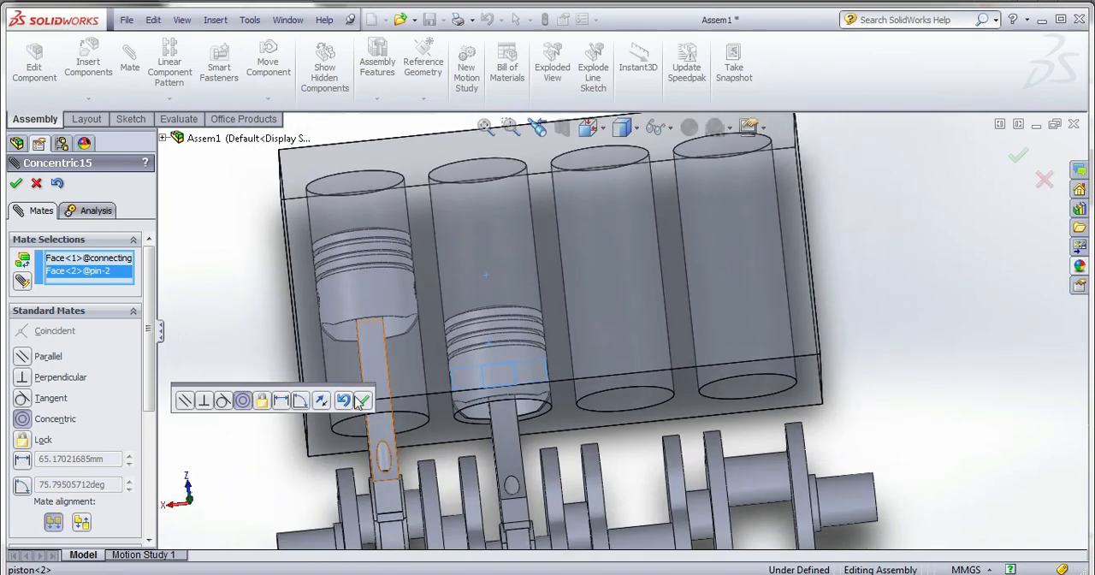
pyautogui.click(358, 401)
pyautogui.scroll(4, 549, 349)
pyautogui.scroll(-2, 623, 449)
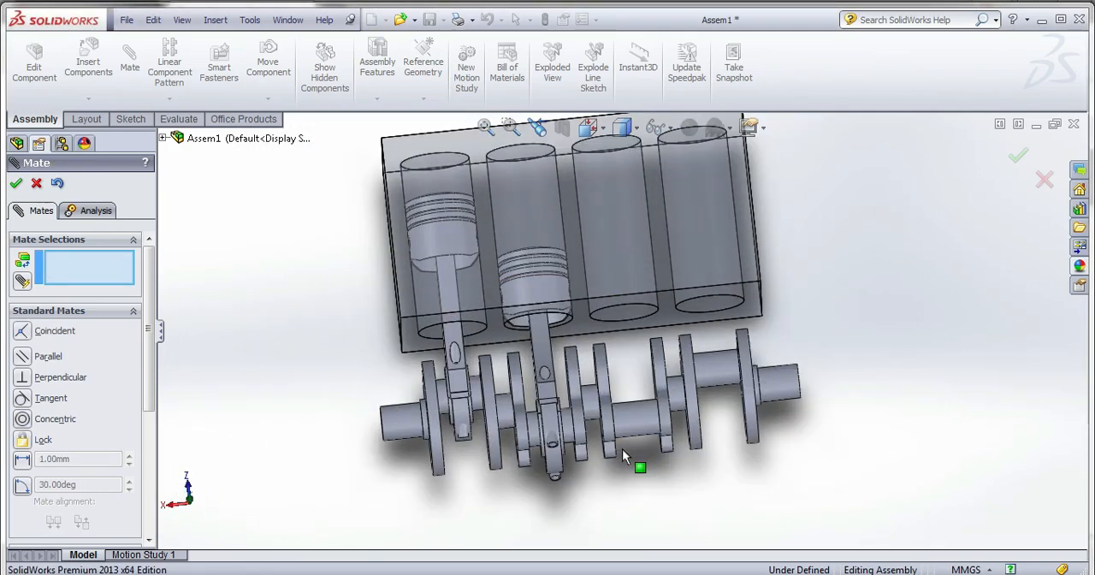
pyautogui.click(17, 184)
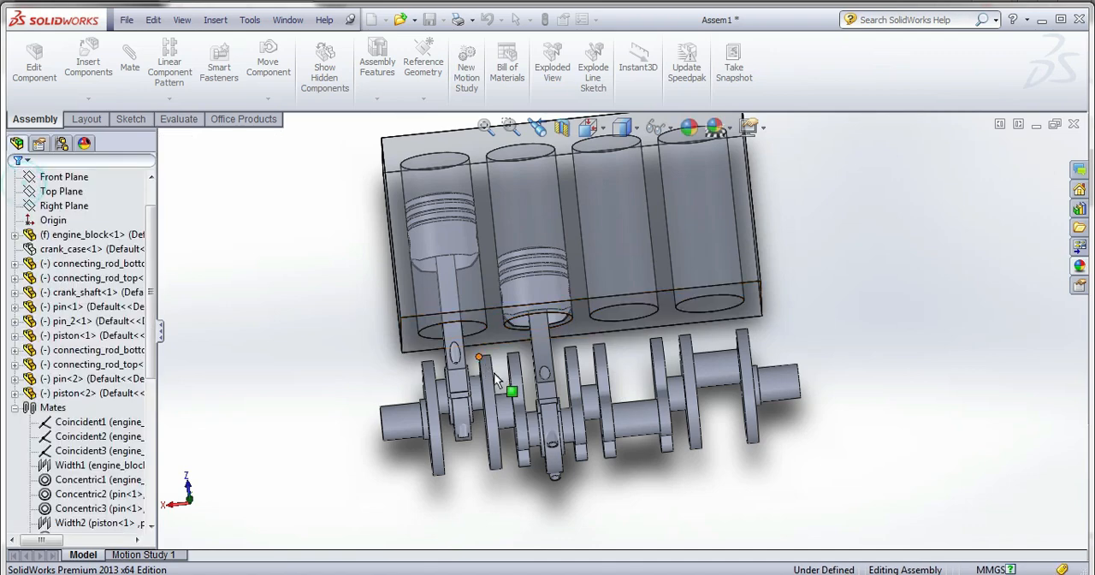
# Select the second connecting_rod_top, the second connecting_rod_bottom and the second piston together.
pyautogui.click(543, 349)
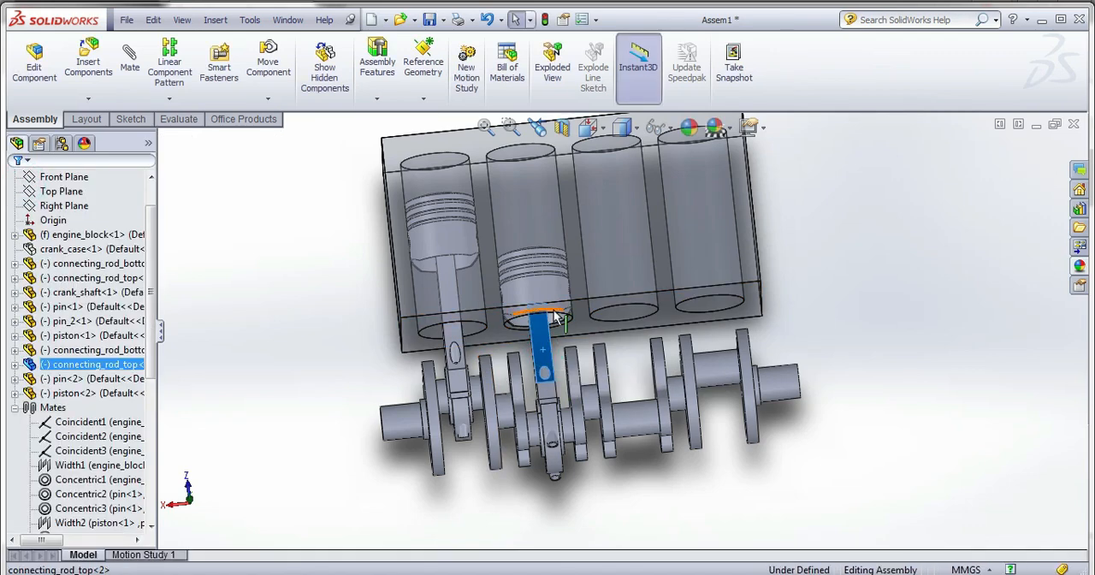
pyautogui.keyDown('ctrl'); pyautogui.click(550, 428); pyautogui.keyUp('ctrl')
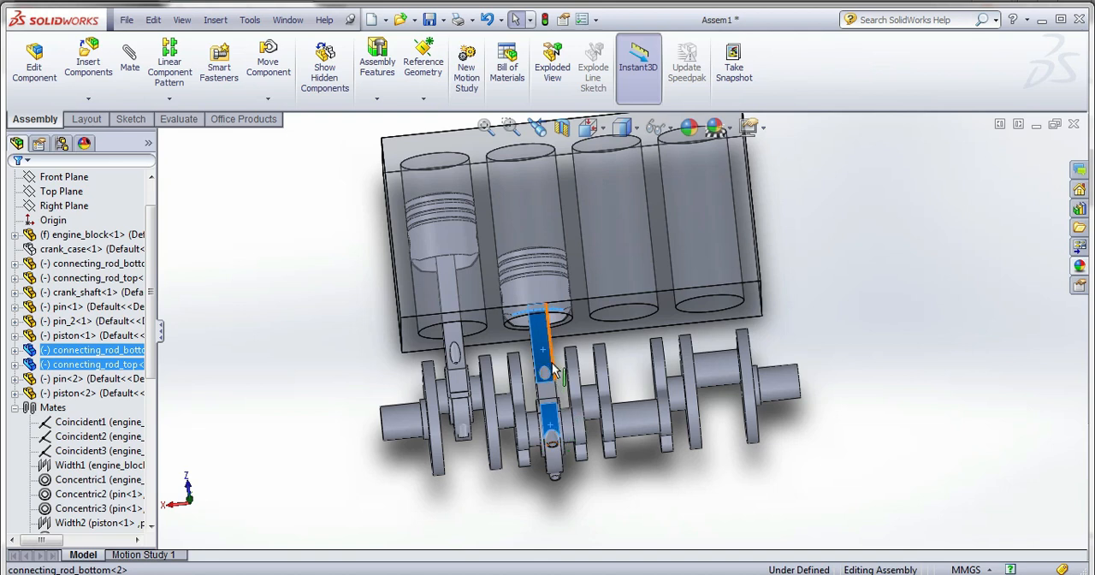
pyautogui.keyDown('ctrl'); pyautogui.click(561, 308); pyautogui.keyUp('ctrl')
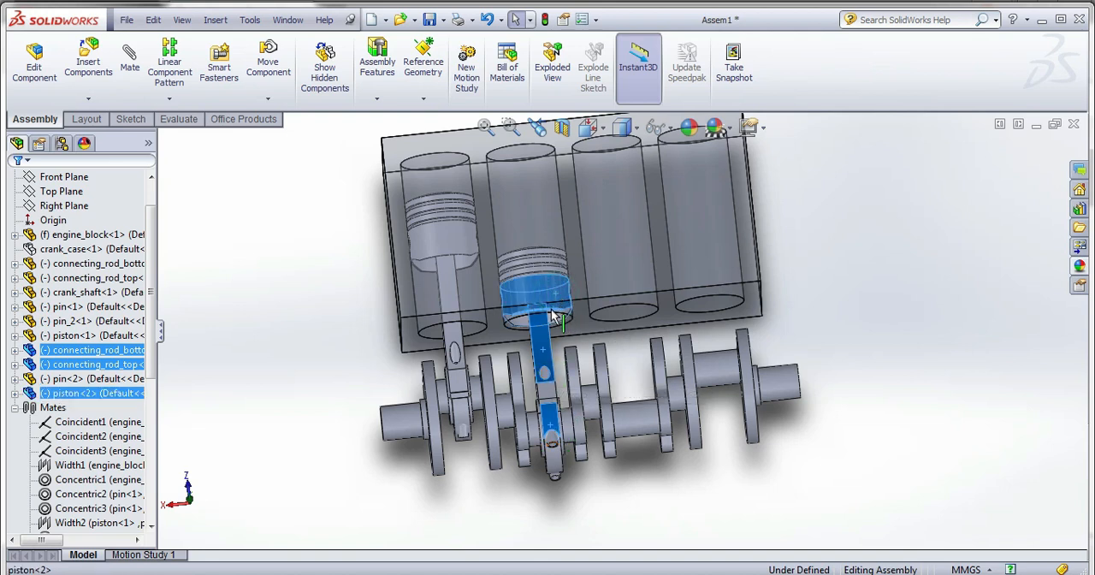
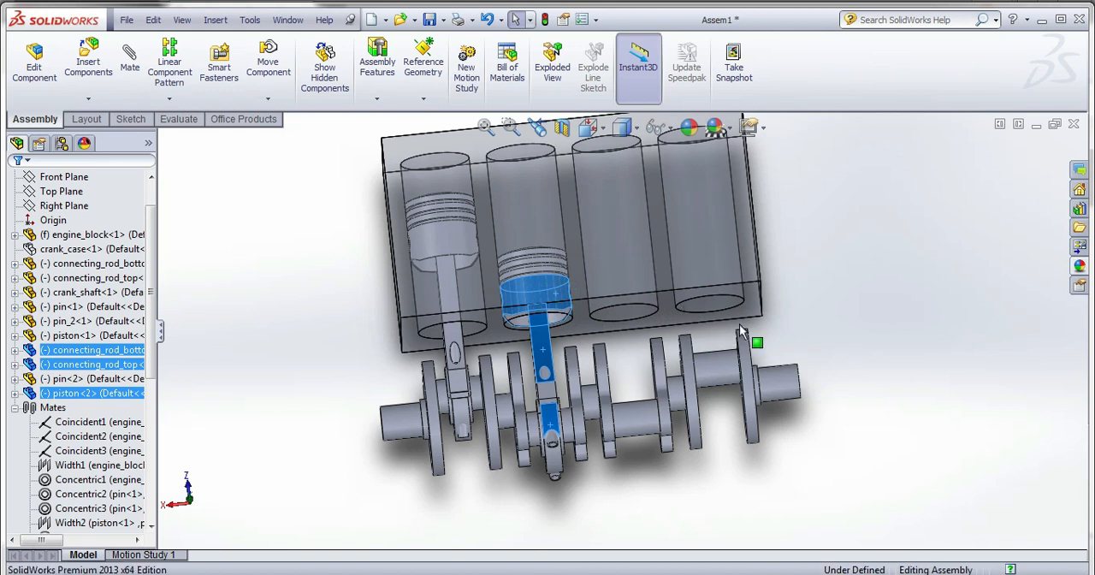
# Copy the second piston, connecting_rod_top and connecting_rod_bottom twice, placing the two loose sets beside the engine block.
pyautogui.keyDown('ctrl'); pyautogui.moveTo(552, 291); pyautogui.dragTo(821, 295); pyautogui.keyUp('ctrl')
pyautogui.keyDown('ctrl'); pyautogui.moveTo(543, 363); pyautogui.dragTo(853, 353); pyautogui.keyUp('ctrl')
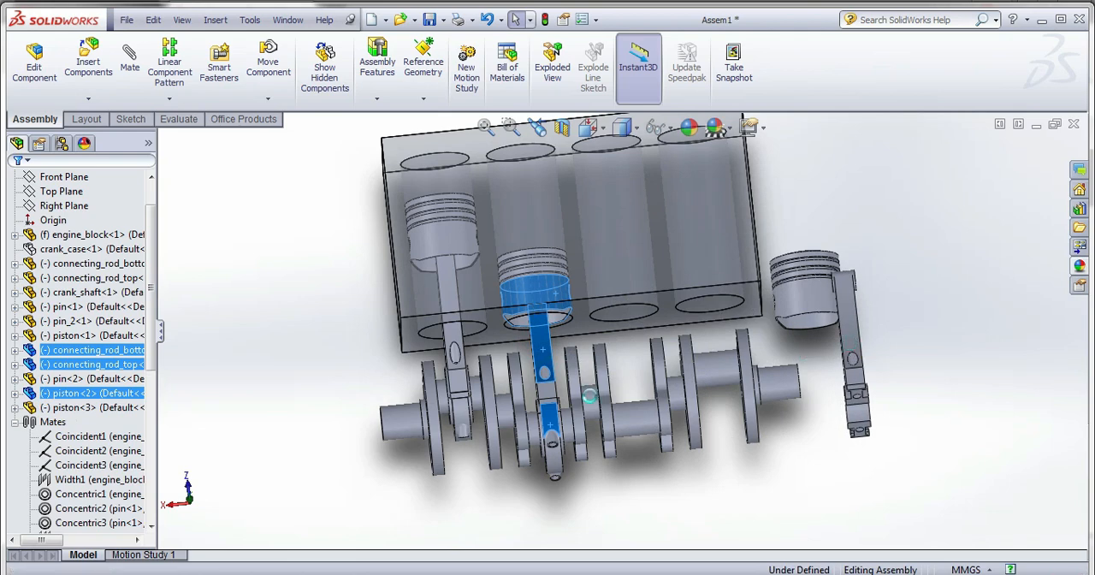
pyautogui.keyDown('ctrl'); pyautogui.moveTo(549, 423); pyautogui.dragTo(858, 466); pyautogui.keyUp('ctrl')
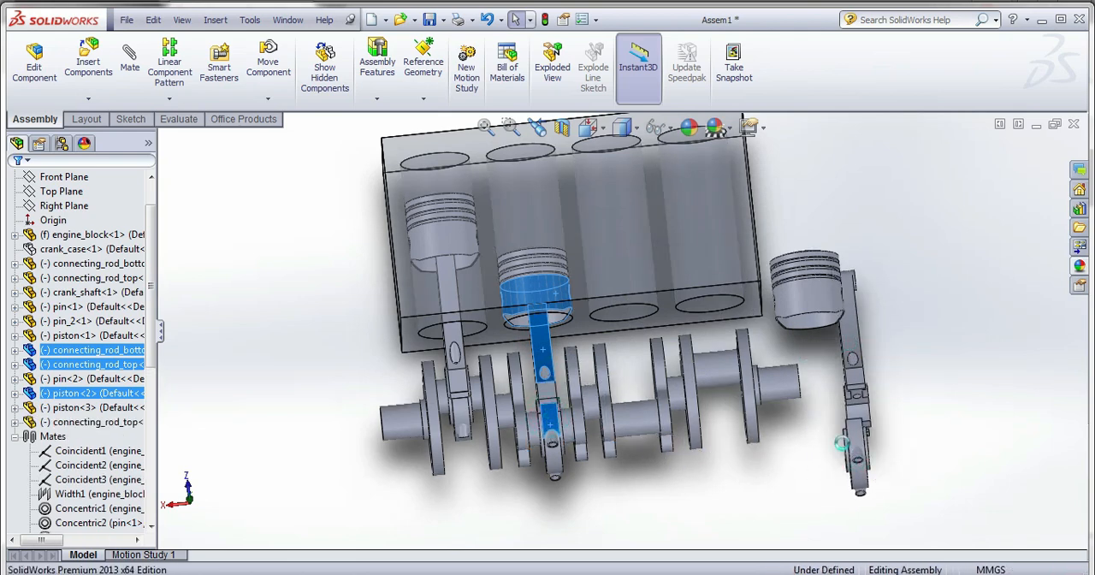
pyautogui.keyDown('ctrl'); pyautogui.moveTo(562, 323); pyautogui.dragTo(932, 303); pyautogui.keyUp('ctrl')
pyautogui.keyDown('ctrl'); pyautogui.moveTo(547, 363); pyautogui.dragTo(968, 376); pyautogui.keyUp('ctrl')
pyautogui.keyDown('ctrl'); pyautogui.moveTo(596, 430); pyautogui.dragTo(975, 447); pyautogui.keyUp('ctrl')
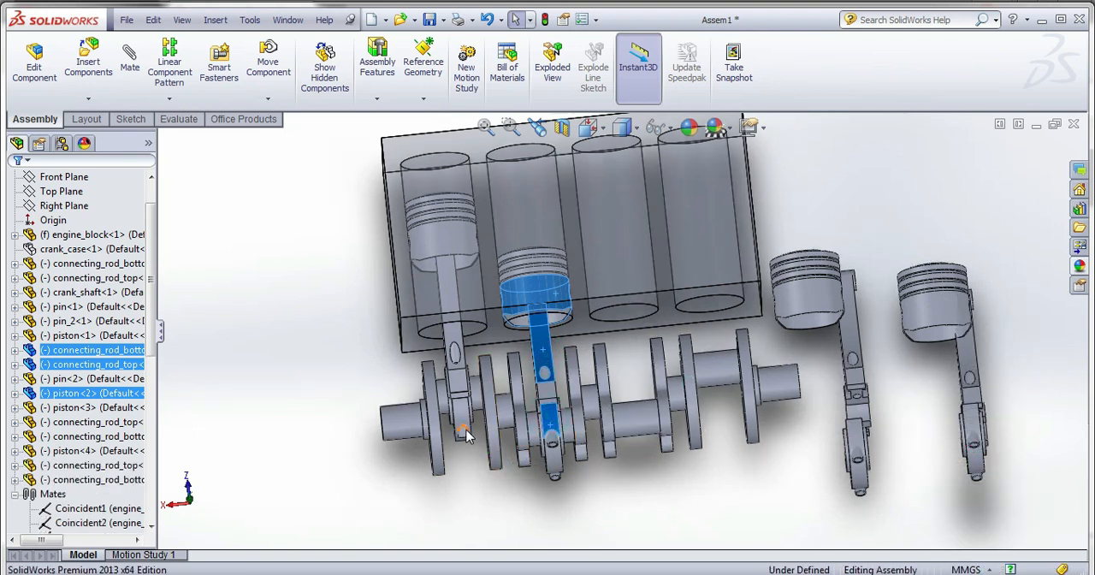
# Copy pin_2 from the first connecting rod into open space beside the neighbouring crankshaft web.
pyautogui.keyDown('ctrl'); pyautogui.moveTo(462, 433); pyautogui.dragTo(757, 500); pyautogui.keyUp('ctrl')
pyautogui.hotkey('ctrl', 'z')
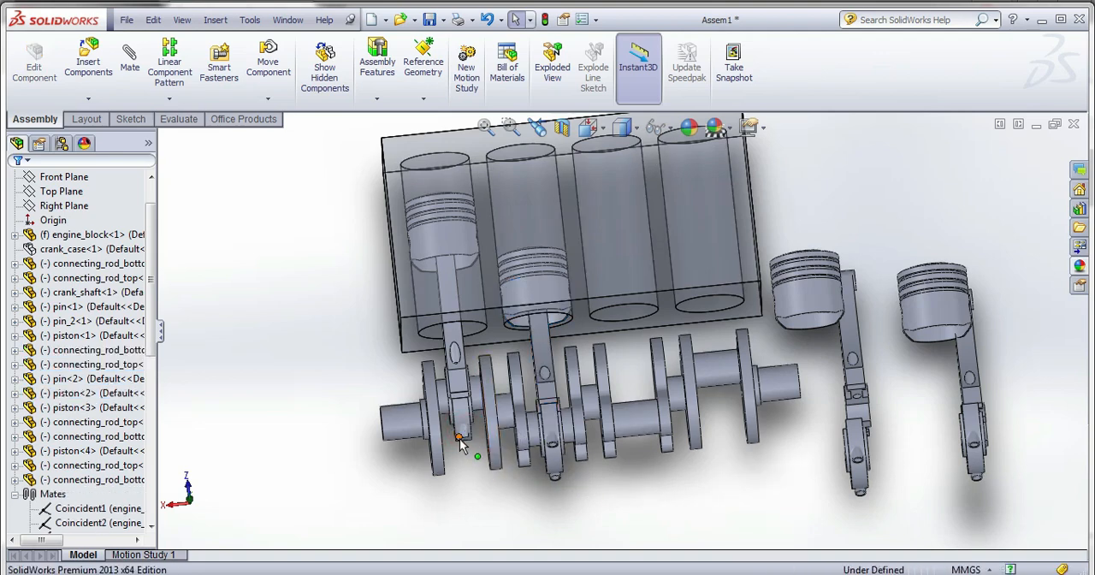
pyautogui.scroll(-5, 464, 437)
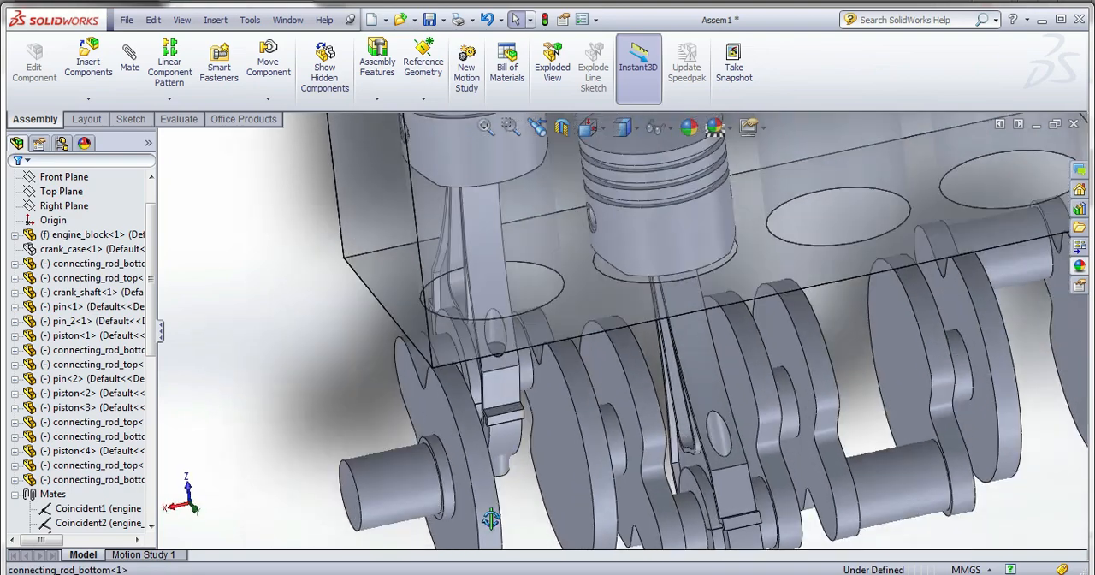
pyautogui.scroll(-5, 512, 330)
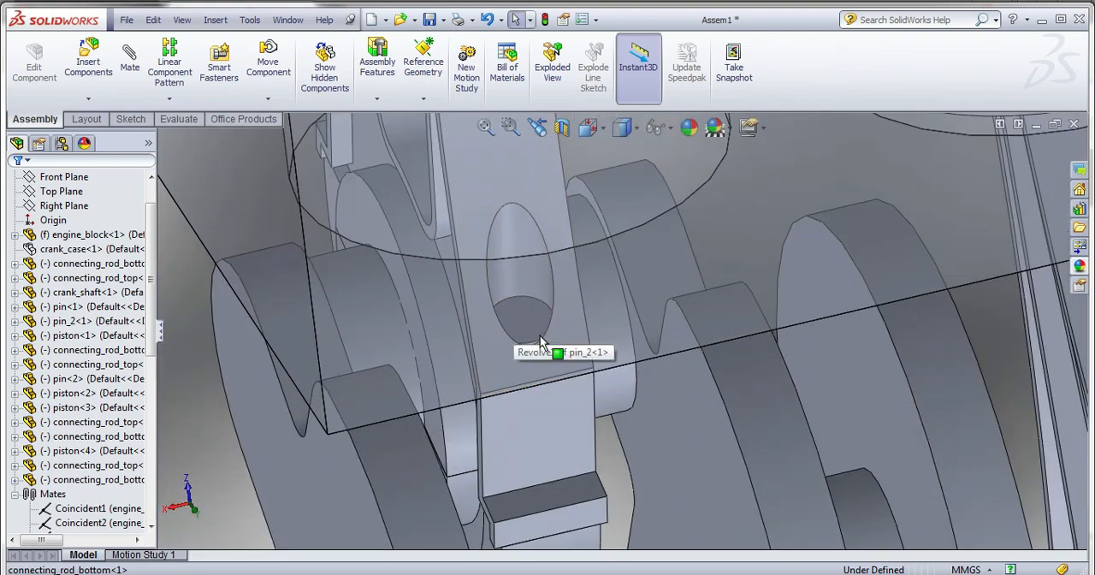
pyautogui.moveTo(537, 357); pyautogui.dragTo(538, 323, button='middle')
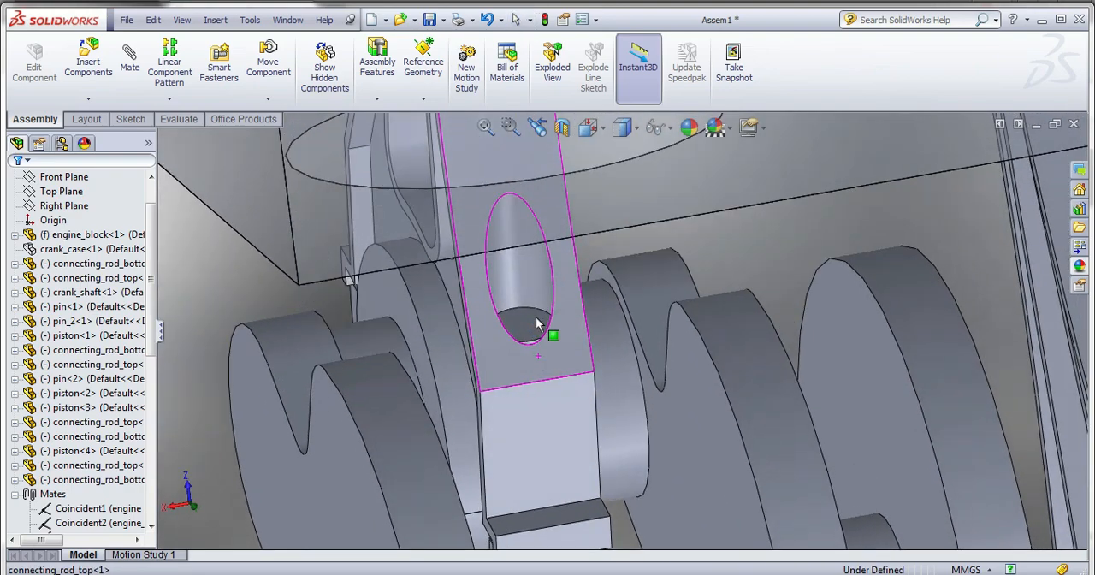
pyautogui.click(536, 324)
pyautogui.keyDown('ctrl'); pyautogui.moveTo(744, 412); pyautogui.dragTo(751, 365); pyautogui.keyUp('ctrl')
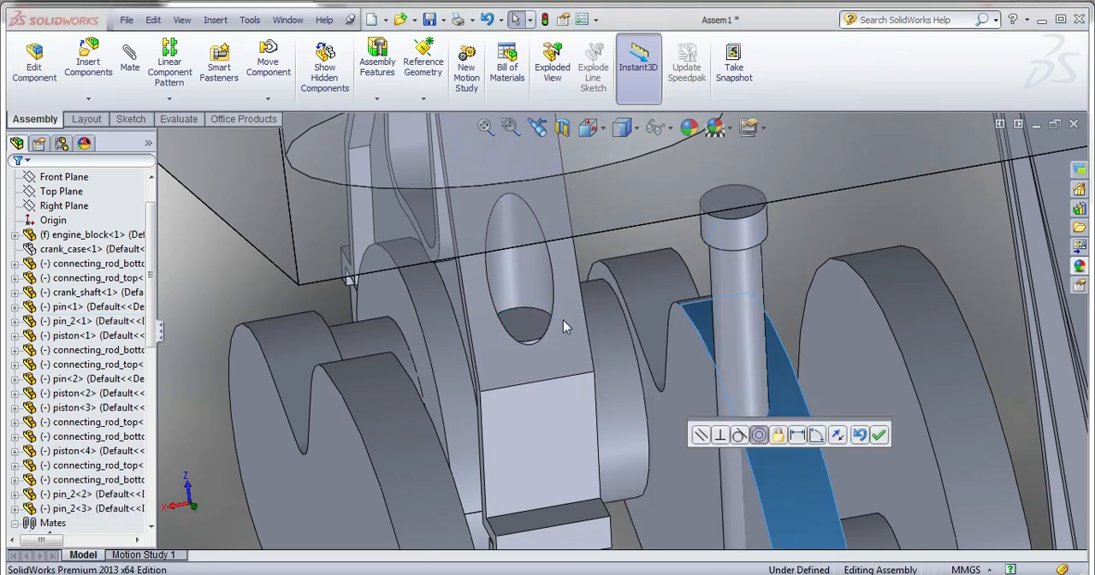
pyautogui.click(859, 435)
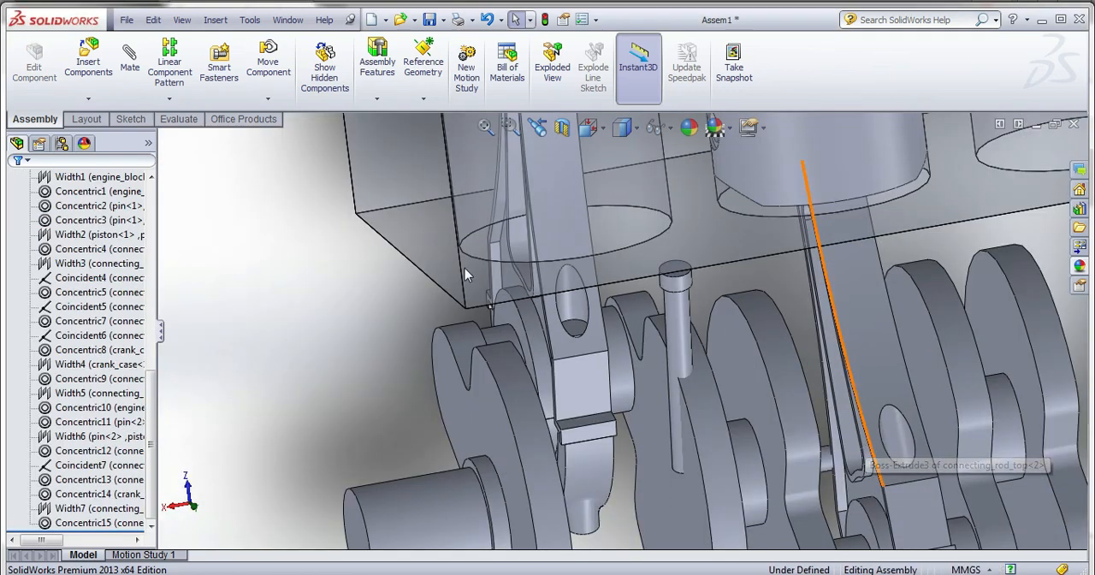
# Make another copy of pin_2 near the third connecting rod and move the loose pin_2<2> beside the fourth rod's bottom.
pyautogui.scroll(3, 672, 367)
pyautogui.scroll(3, 672, 372)
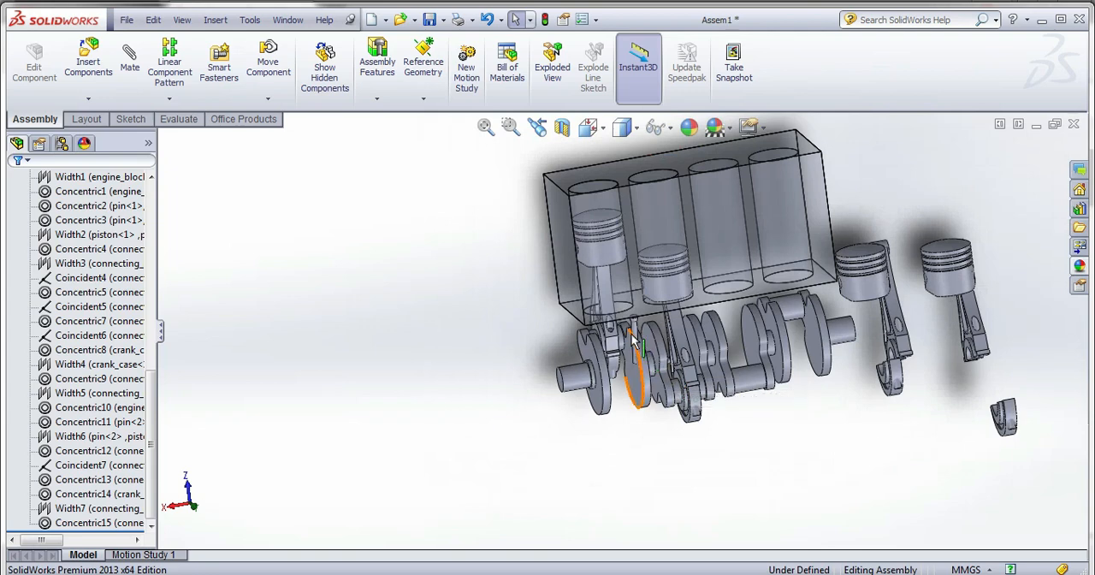
pyautogui.click(633, 338)
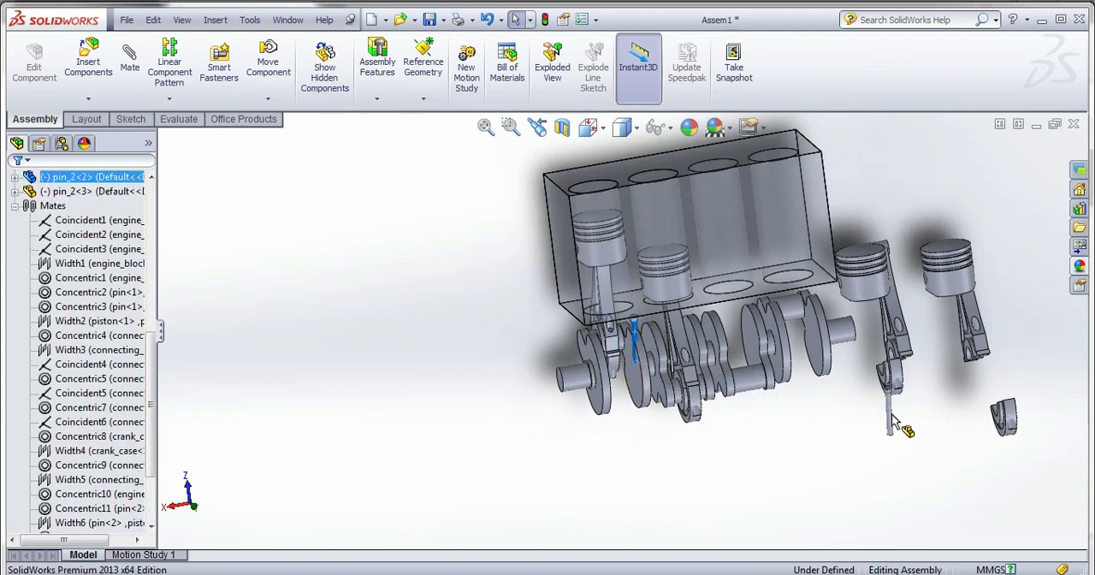
pyautogui.keyDown('ctrl'); pyautogui.moveTo(893, 421); pyautogui.dragTo(893, 421); pyautogui.keyUp('ctrl')
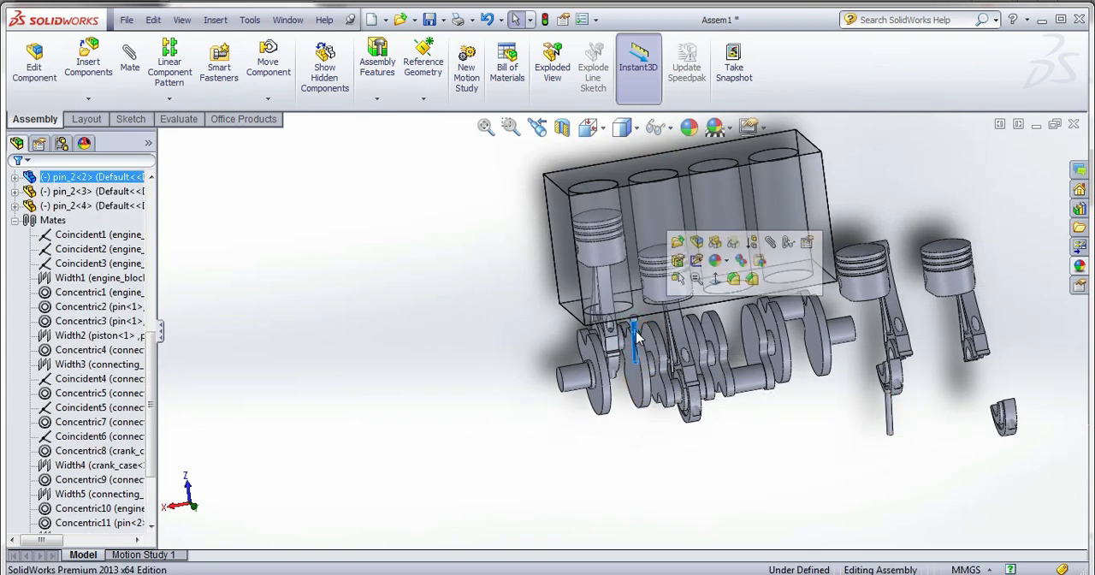
pyautogui.keyDown('ctrl'); pyautogui.moveTo(637, 336); pyautogui.dragTo(924, 417); pyautogui.keyUp('ctrl')
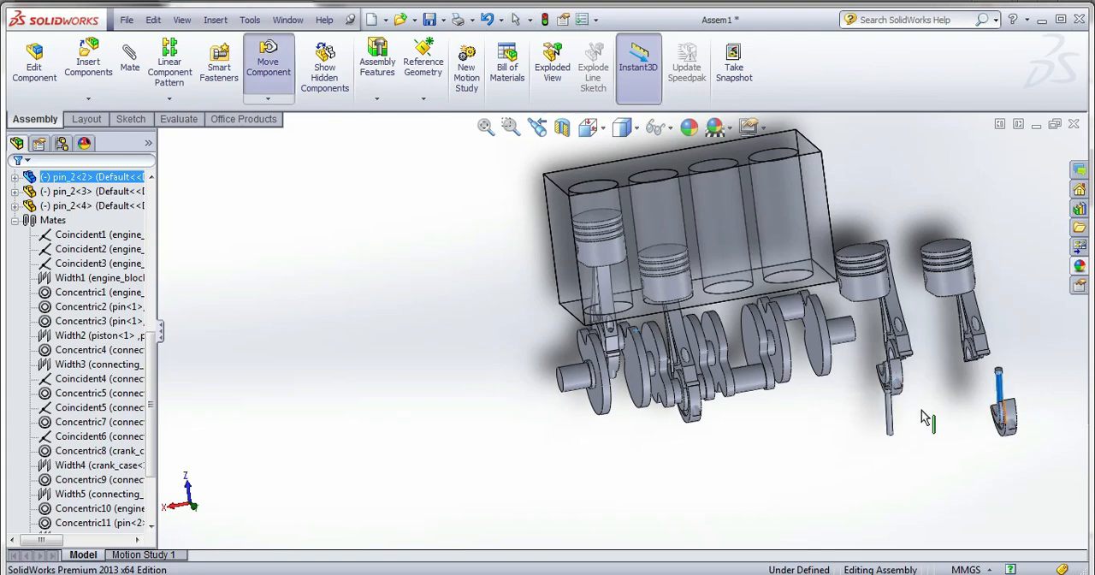
# Mate the third piston's outer cylindrical face concentric with the third cylinder bore of the engine block.
pyautogui.scroll(-1, 907, 306)
pyautogui.moveTo(894, 300); pyautogui.dragTo(872, 287, button='middle')
pyautogui.scroll(-3, 845, 266)
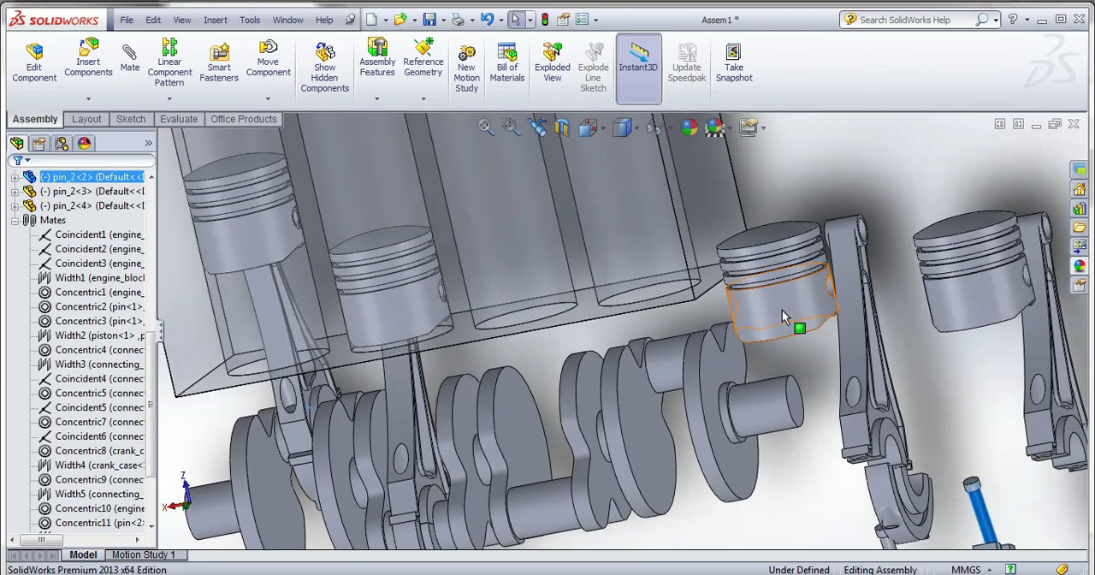
pyautogui.click(781, 314)
pyautogui.click(129, 59)
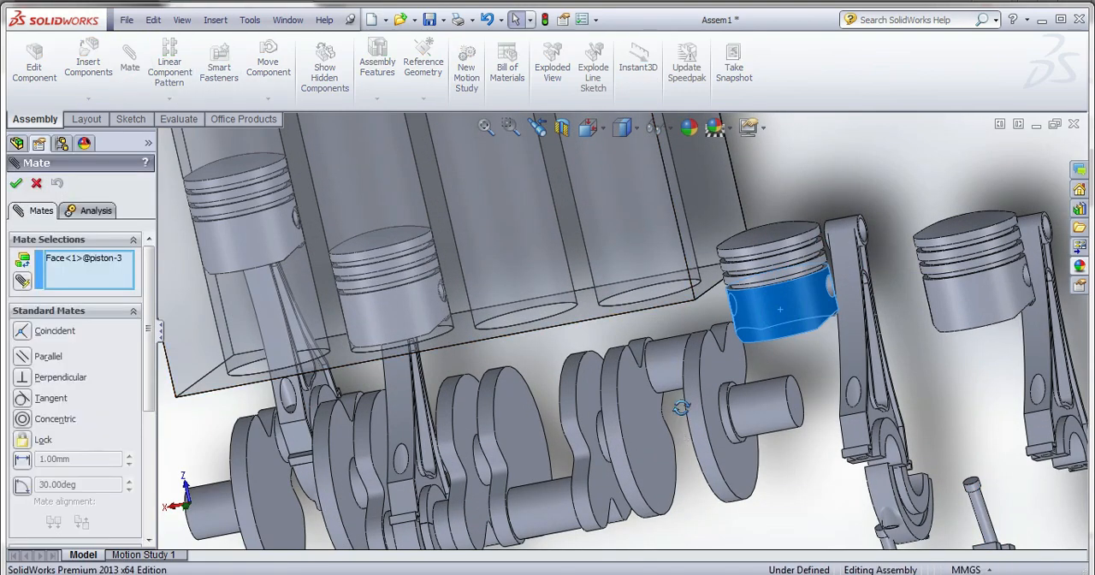
pyautogui.moveTo(681, 407); pyautogui.dragTo(501, 452, button='middle')
pyautogui.click(494, 419)
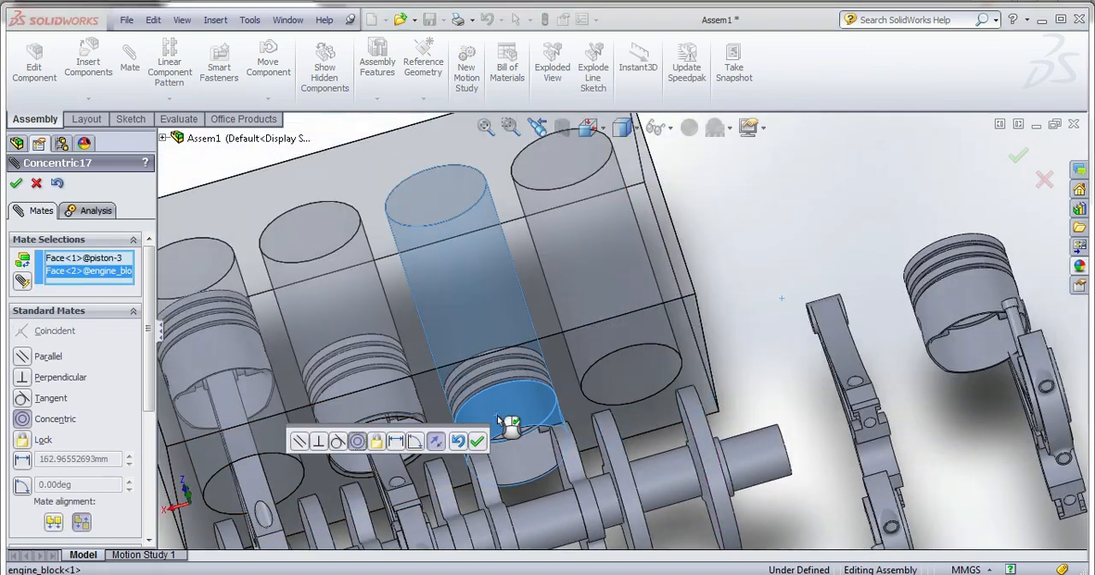
pyautogui.click(477, 441)
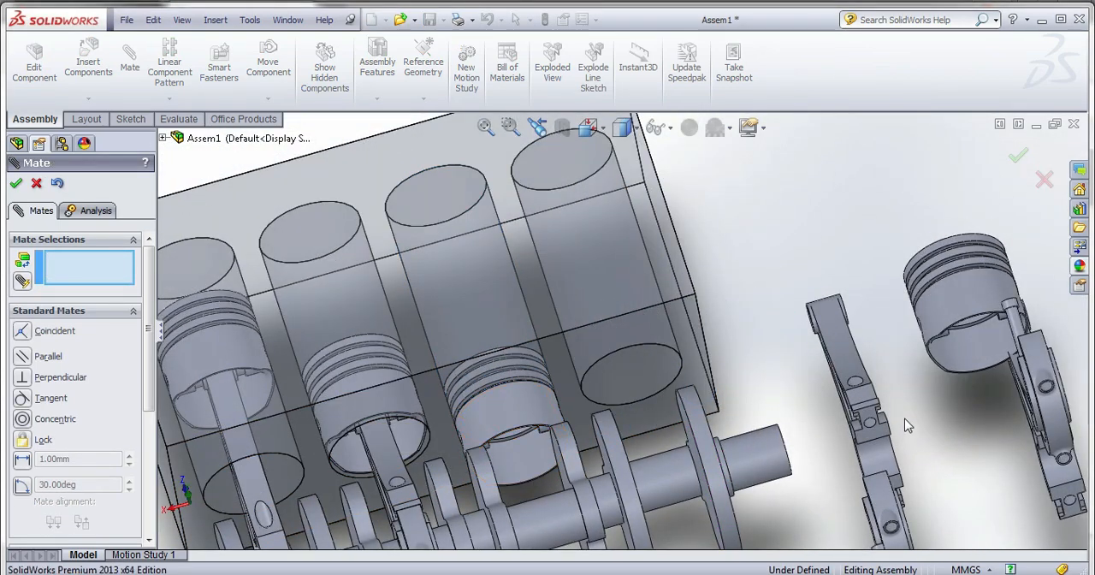
pyautogui.scroll(3, 813, 428)
pyautogui.scroll(-5, 548, 419)
pyautogui.scroll(-2, 379, 369)
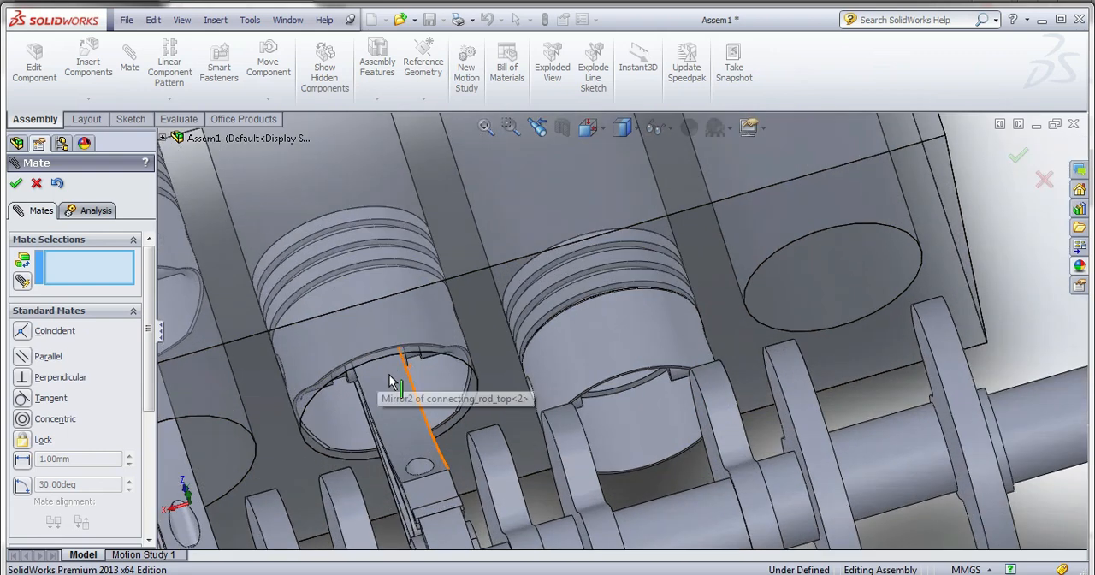
pyautogui.click(410, 359)
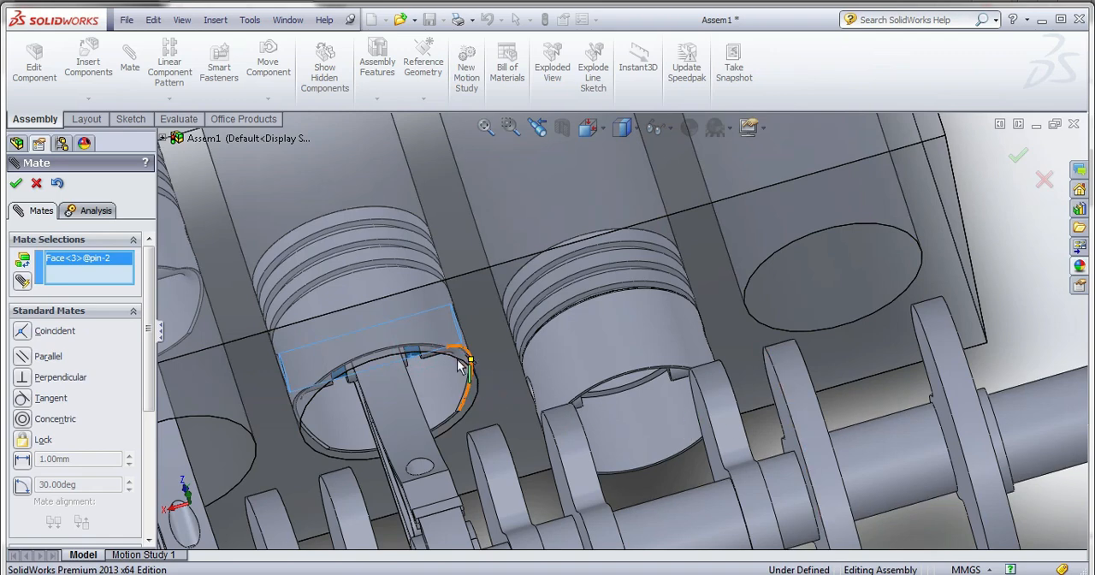
pyautogui.moveTo(421, 362); pyautogui.dragTo(418, 340, button='middle')
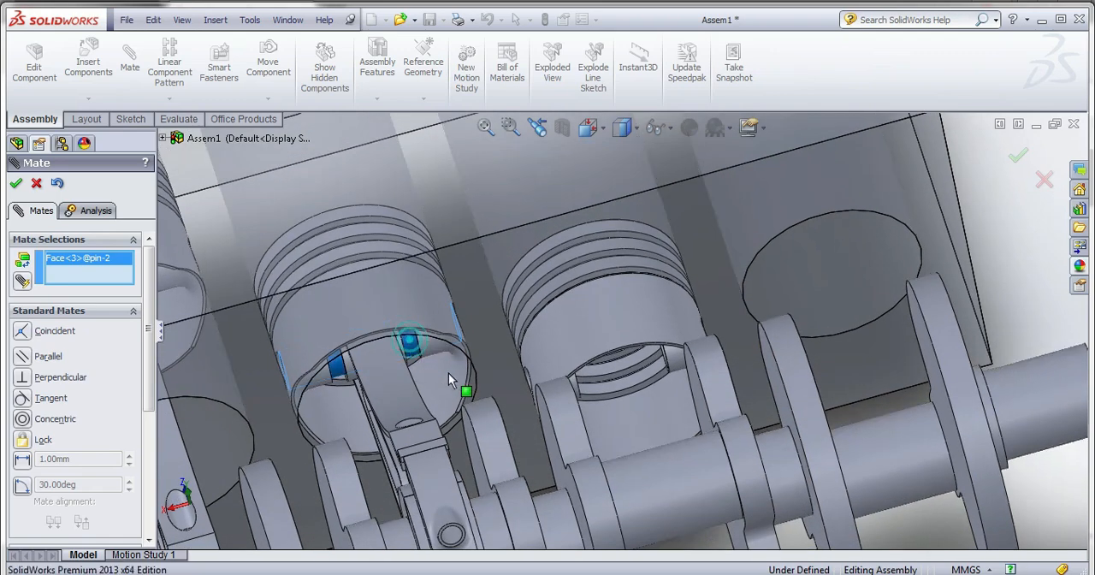
pyautogui.moveTo(449, 375); pyautogui.dragTo(460, 406)
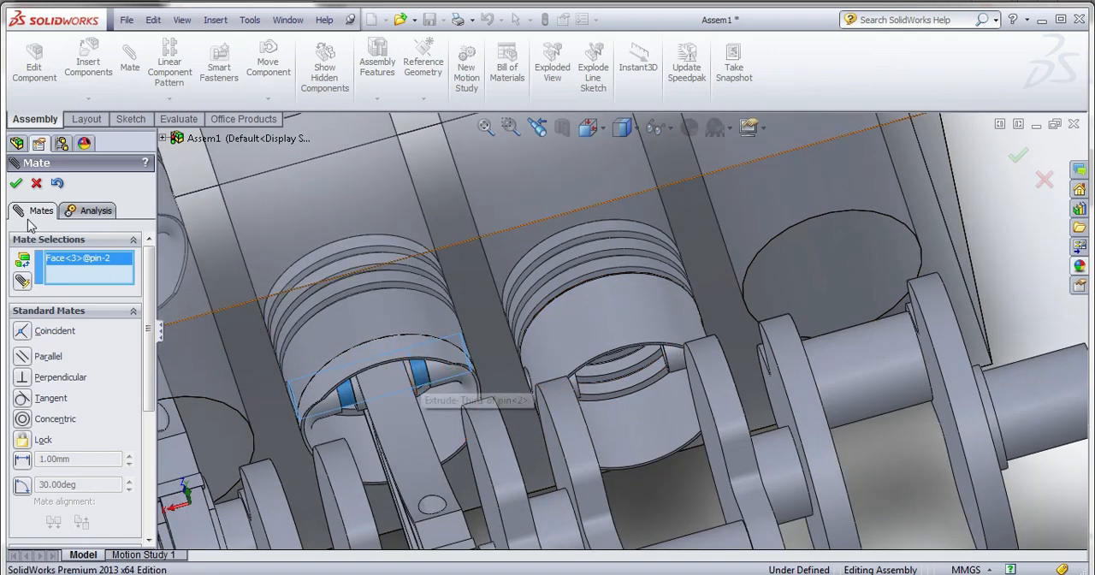
pyautogui.press('Escape')
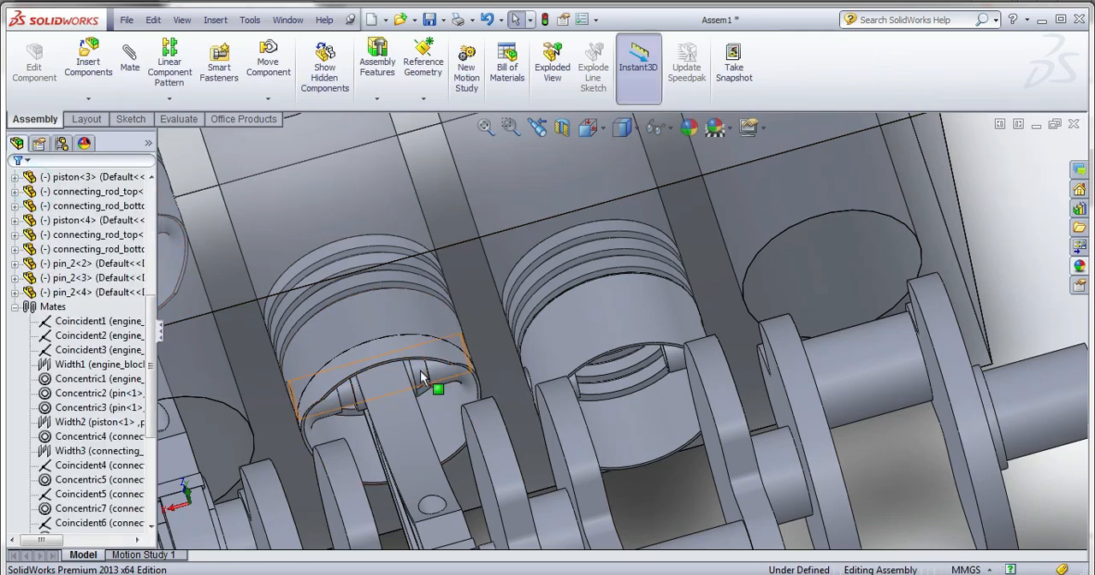
# Copy the second piston's pin twice and place both copies near the free end of the crankshaft.
pyautogui.click(420, 376)
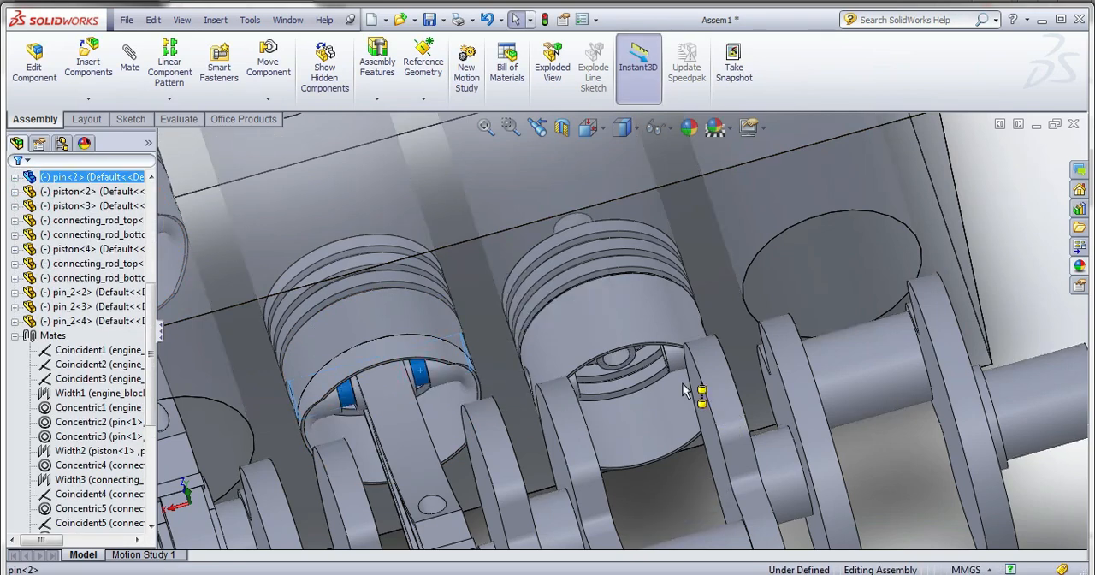
pyautogui.keyDown('ctrl'); pyautogui.moveTo(684, 391); pyautogui.dragTo(1025, 295); pyautogui.keyUp('ctrl')
pyautogui.keyDown('ctrl'); pyautogui.click(1023, 468); pyautogui.keyUp('ctrl')
# Mate the pin bore of the third piston concentric with pin<3>.
pyautogui.scroll(2, 821, 389)
pyautogui.scroll(-3, 661, 390)
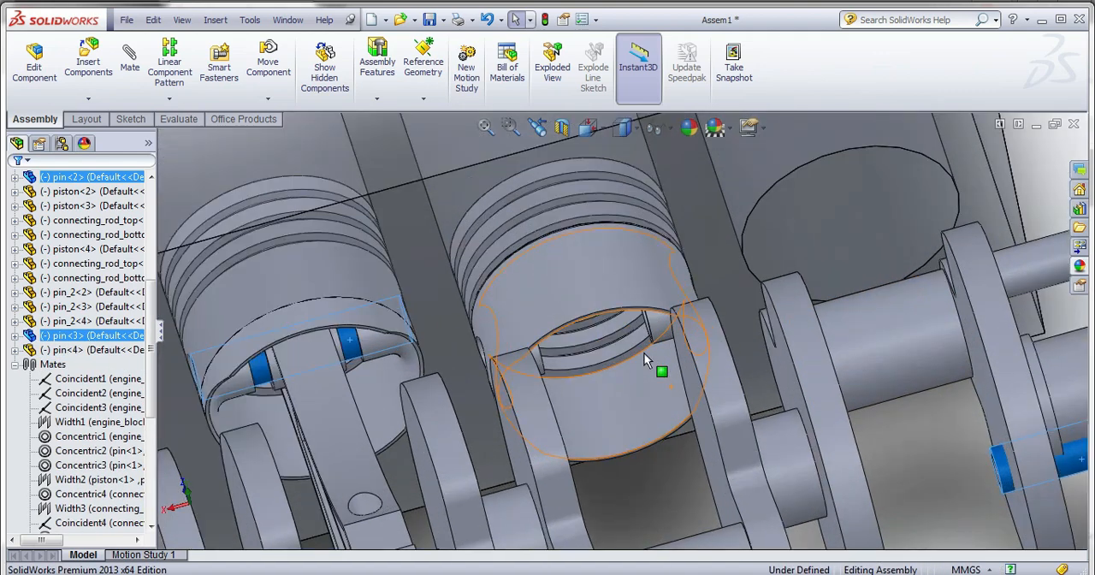
pyautogui.moveTo(636, 358); pyautogui.dragTo(662, 349, button='middle')
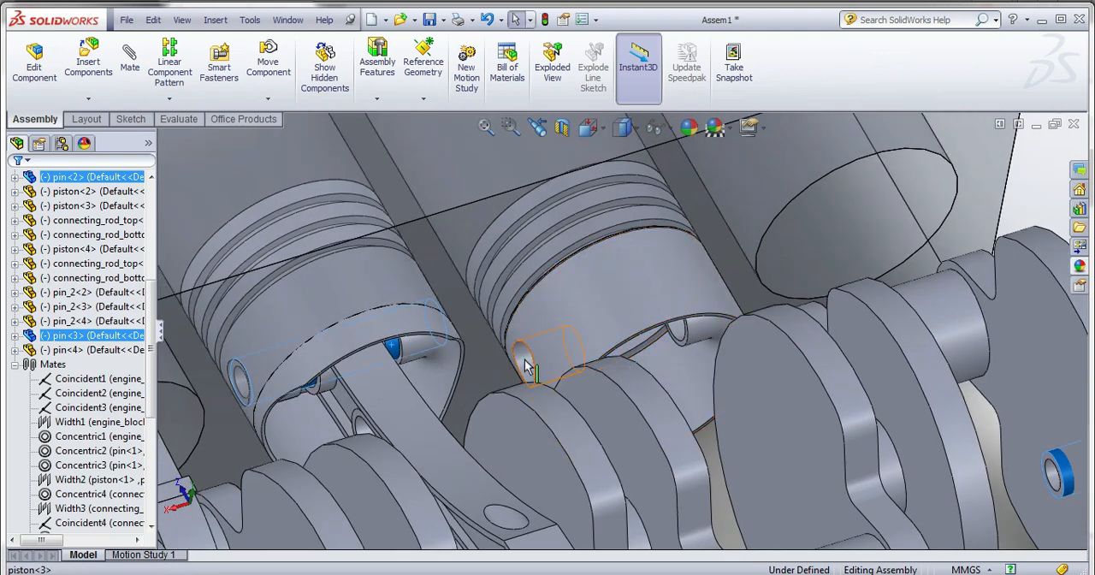
pyautogui.click(526, 366)
pyautogui.click(130, 57)
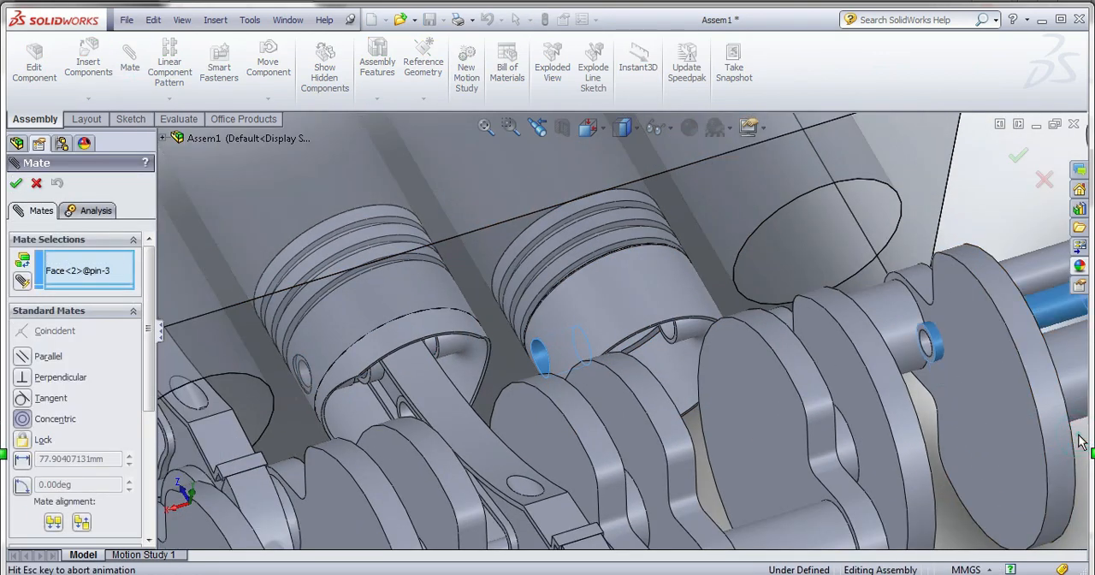
pyautogui.click(1079, 442)
pyautogui.click(1069, 462)
pyautogui.scroll(-5, 885, 243)
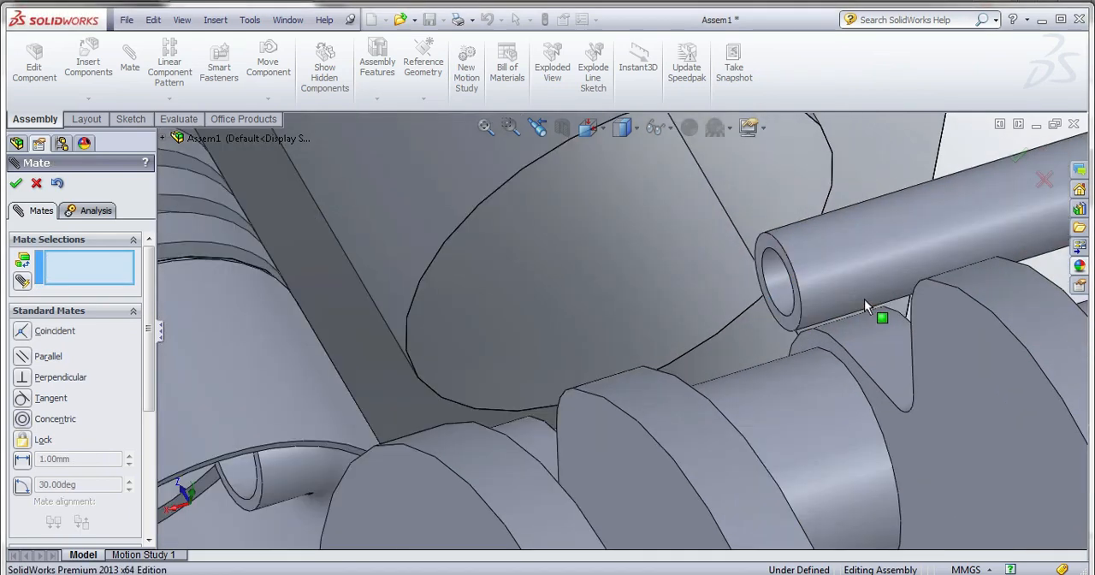
pyautogui.click(759, 329)
pyautogui.scroll(3, 733, 375)
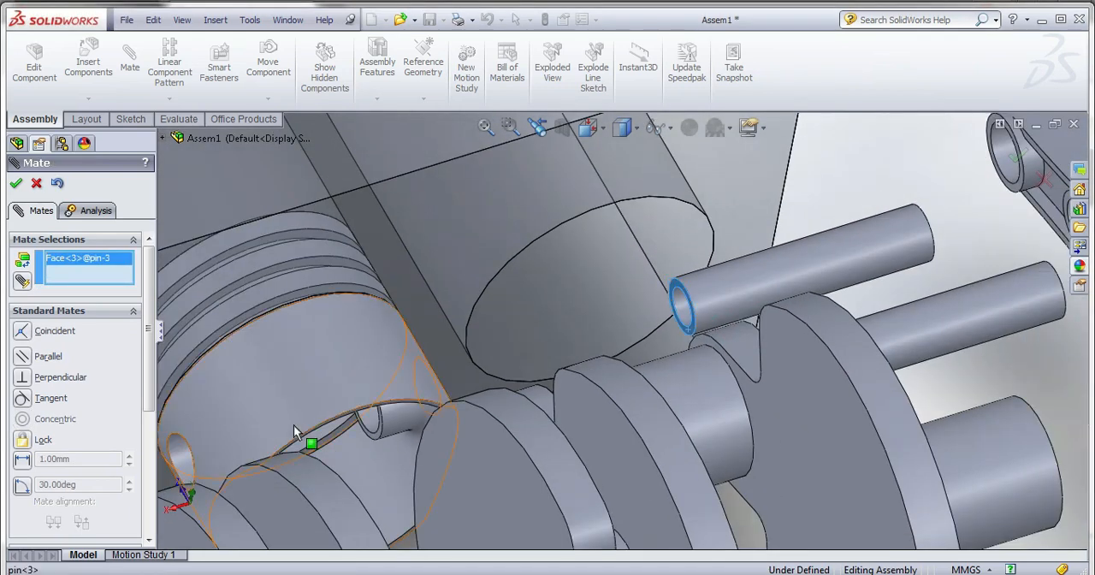
pyautogui.rightClick(94, 267)
pyautogui.click(146, 274)
# Set up an advanced Width mate with the two end faces of pin<3> as the width selections.
pyautogui.scroll(-5, 146, 408)
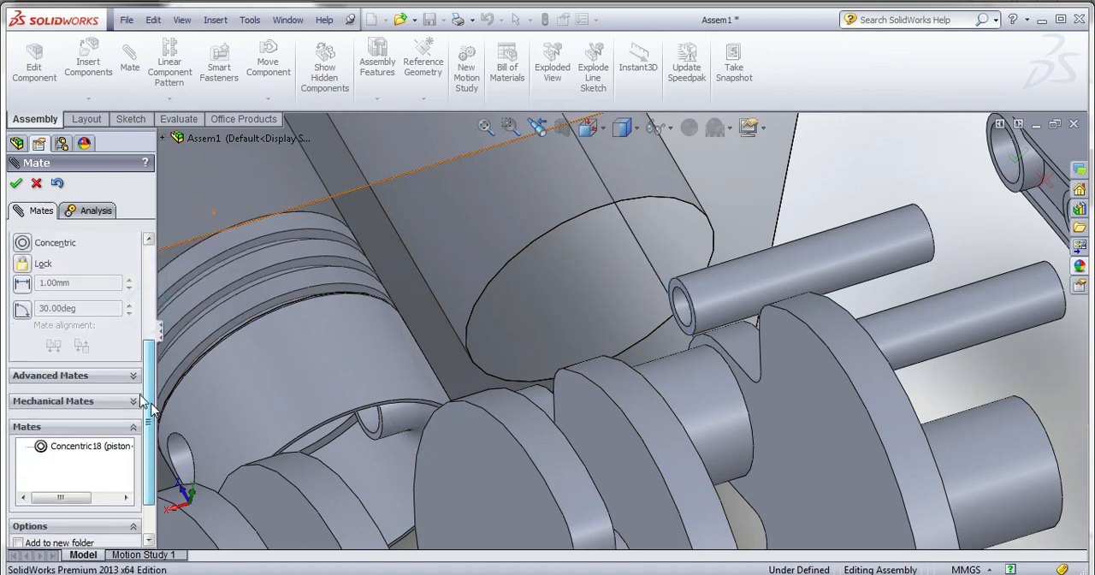
pyautogui.click(92, 377)
pyautogui.scroll(2, 56, 294)
pyautogui.click(26, 268)
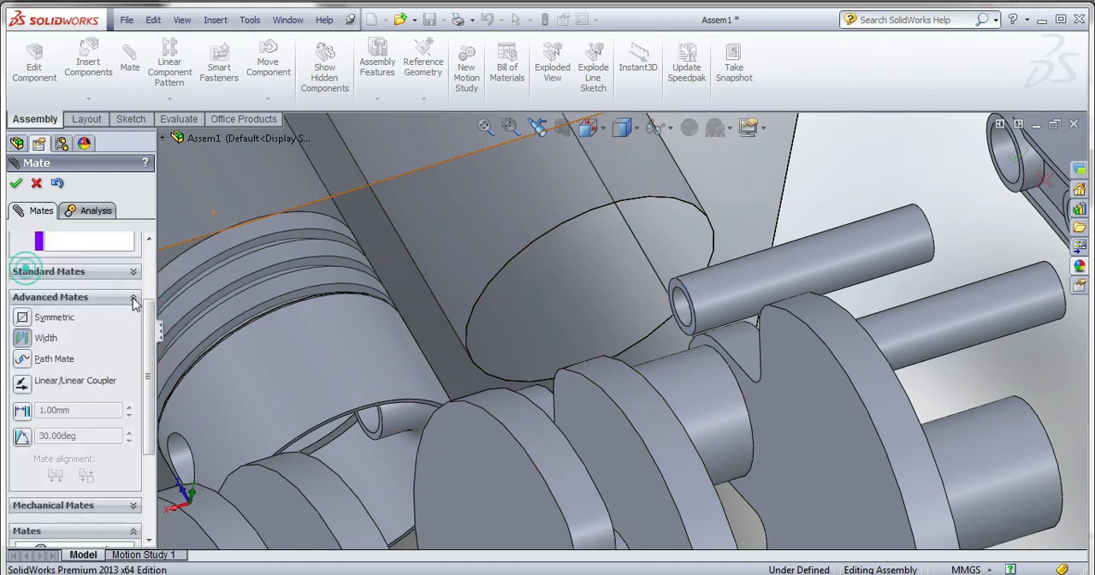
pyautogui.scroll(-3, 689, 277)
pyautogui.click(646, 295)
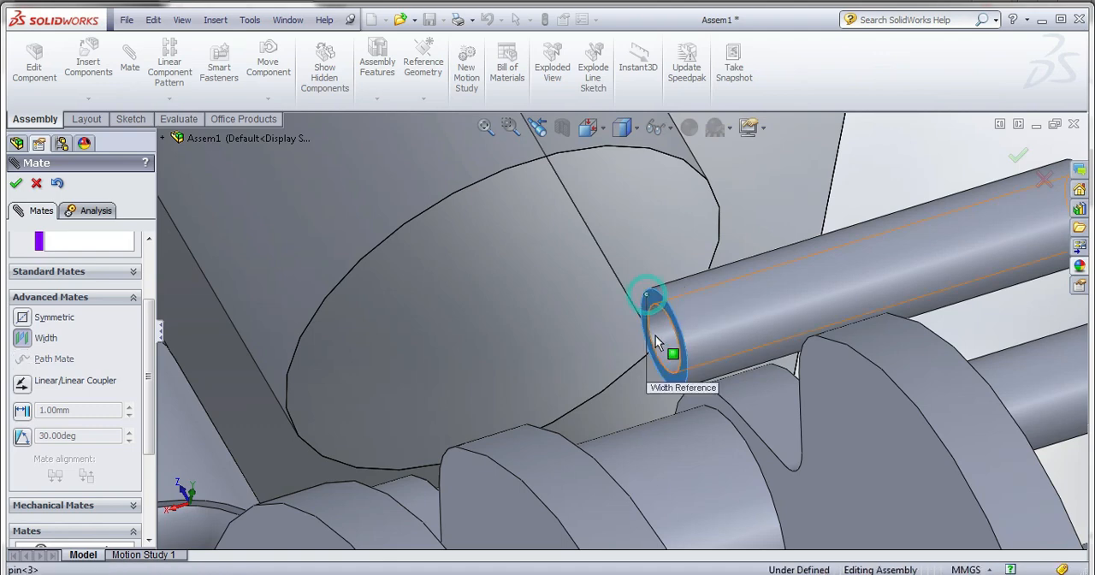
pyautogui.scroll(3, 657, 337)
pyautogui.moveTo(669, 354); pyautogui.dragTo(621, 362, button='middle')
pyautogui.scroll(-4, 900, 234)
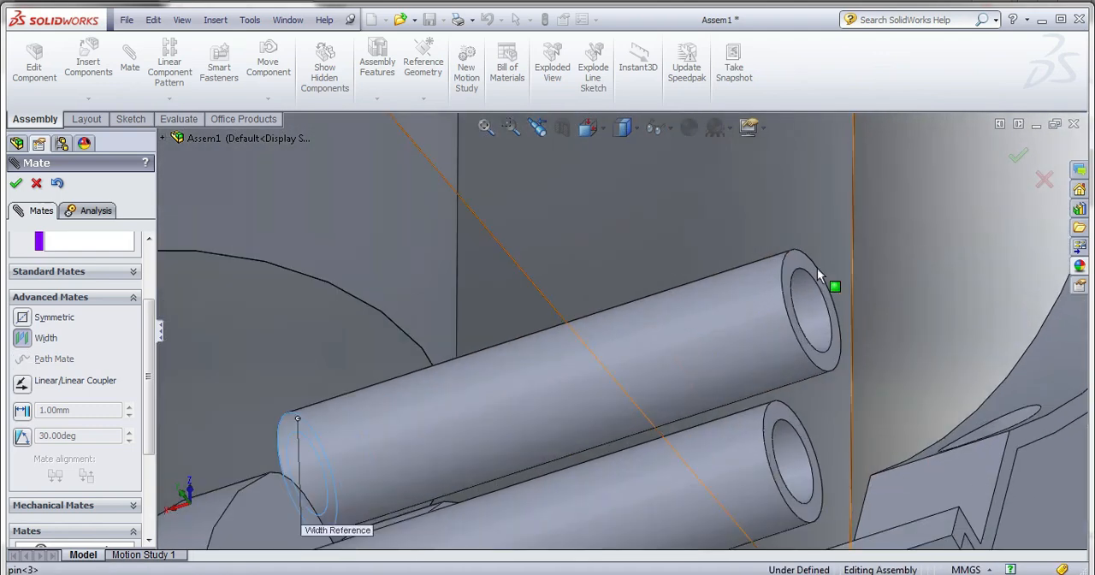
pyautogui.click(805, 265)
pyautogui.scroll(3, 812, 298)
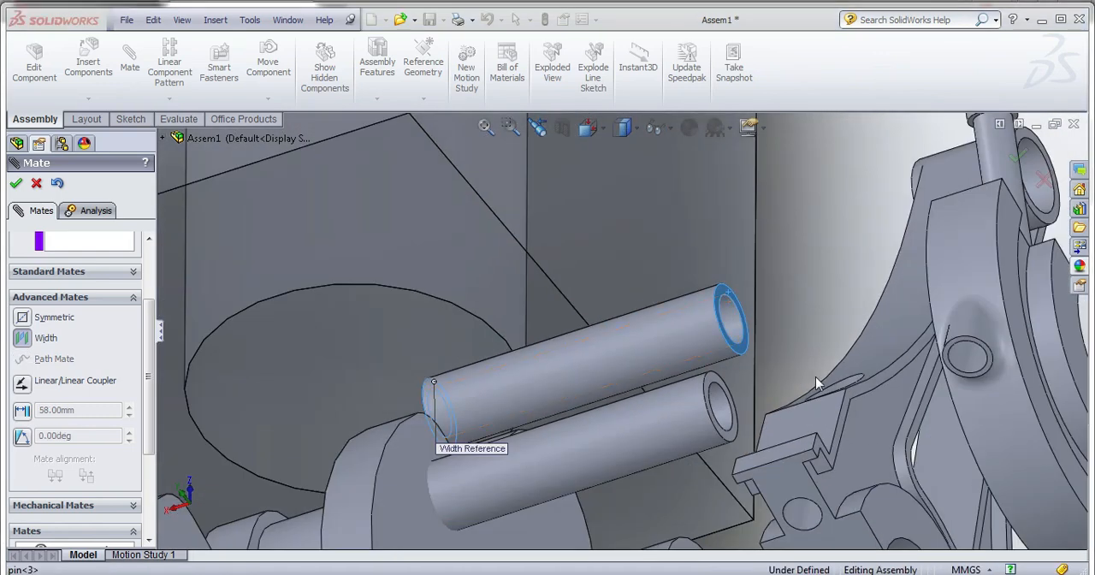
pyautogui.moveTo(815, 377); pyautogui.dragTo(847, 395, button='middle')
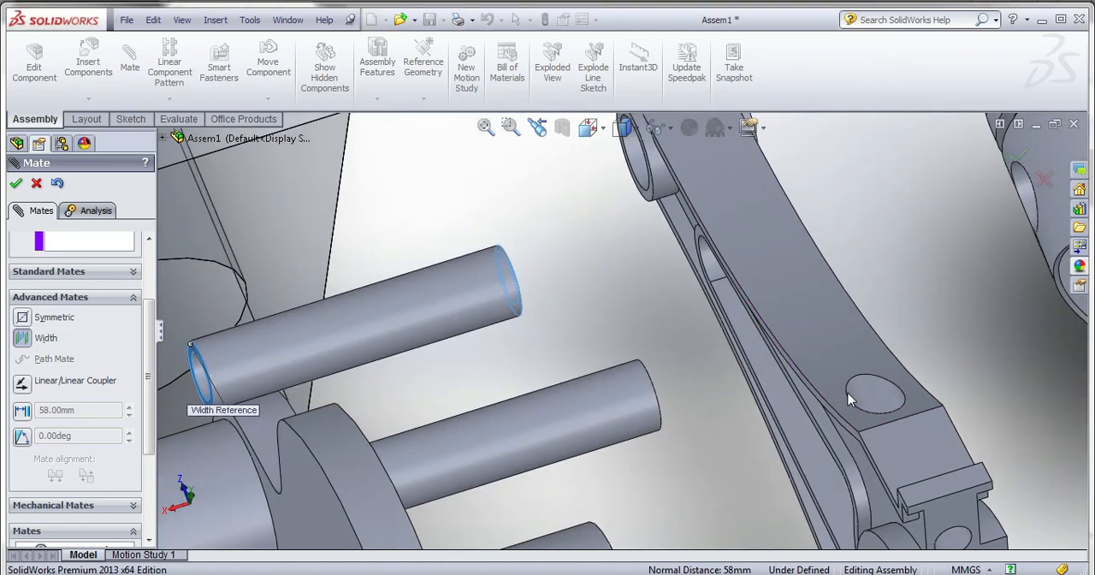
# Choose the two inner pin-boss faces of the third piston as tab selections and accept the Width mate.
pyautogui.scroll(3, 848, 395)
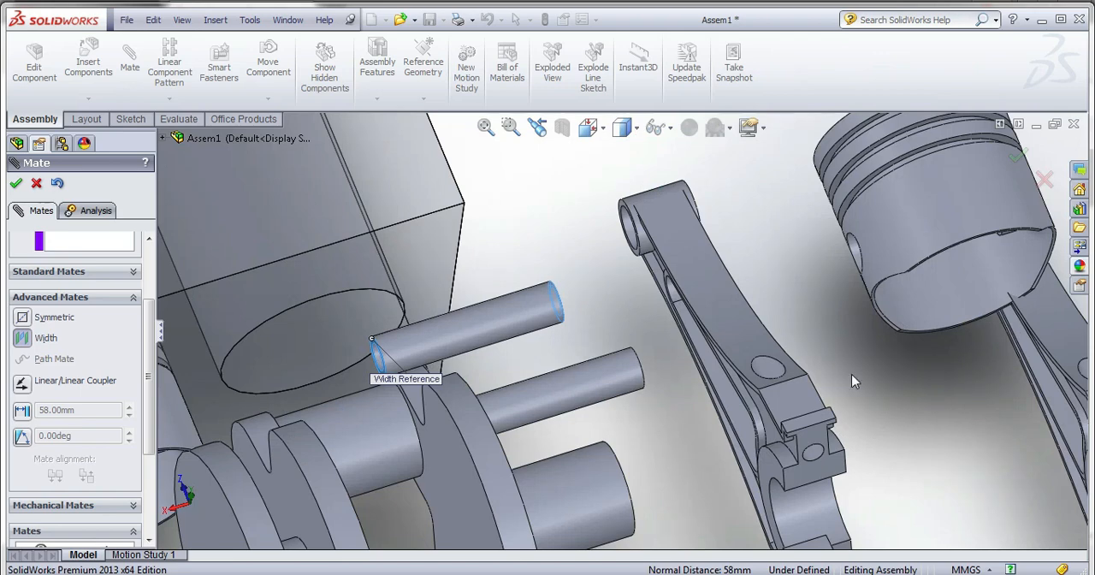
pyautogui.scroll(1, 850, 383)
pyautogui.scroll(2, 706, 396)
pyautogui.scroll(-2, 313, 409)
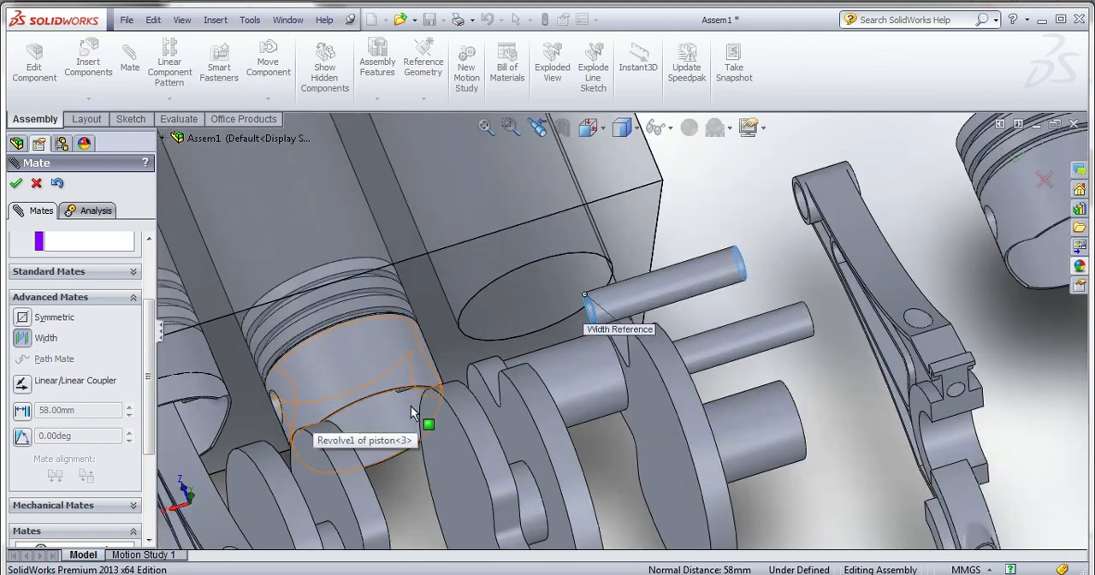
pyautogui.moveTo(410, 405); pyautogui.dragTo(433, 383, button='middle')
pyautogui.scroll(3, 148, 313)
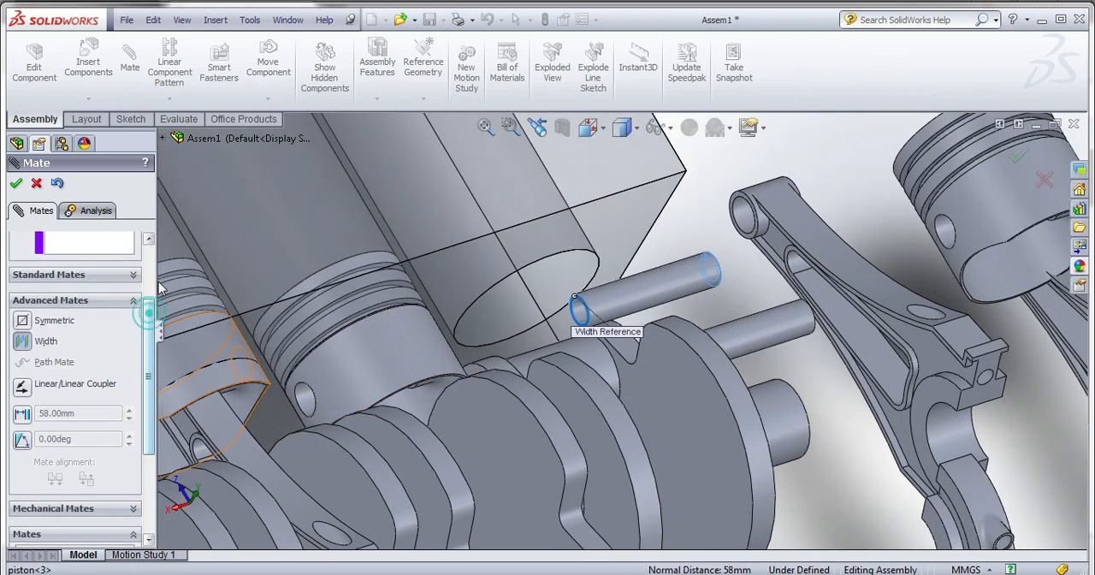
pyautogui.scroll(-3, 324, 400)
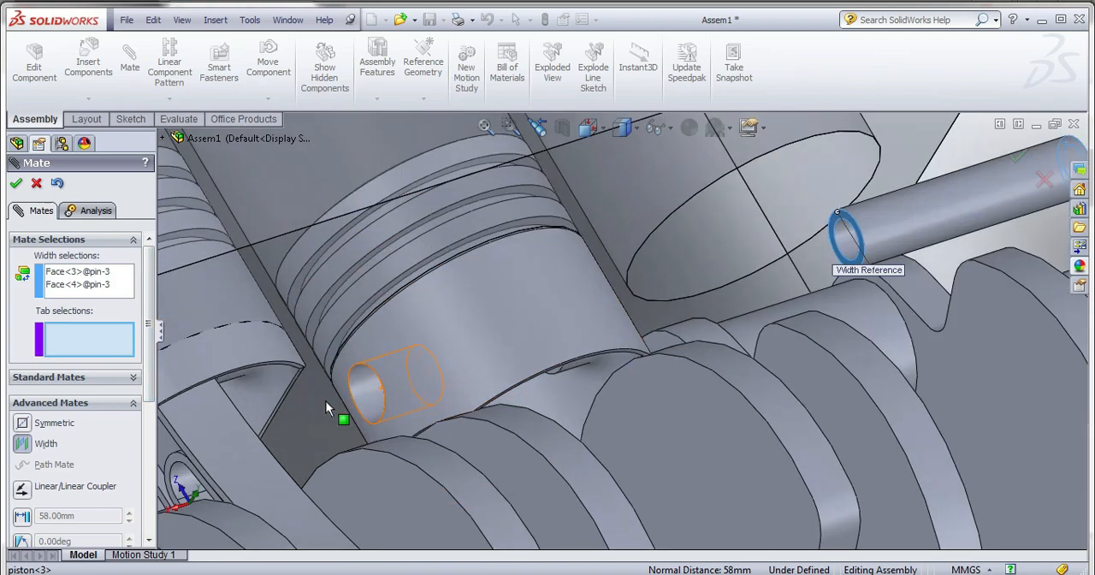
pyautogui.moveTo(373, 397); pyautogui.dragTo(368, 355, button='middle')
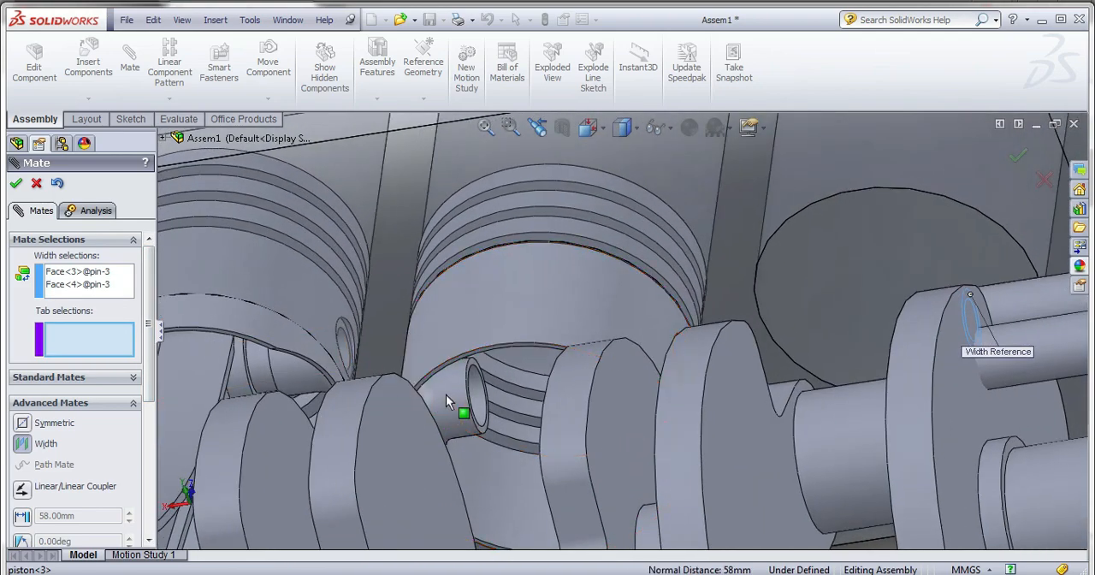
pyautogui.scroll(-5, 489, 384)
pyautogui.click(592, 309)
pyautogui.scroll(4, 599, 338)
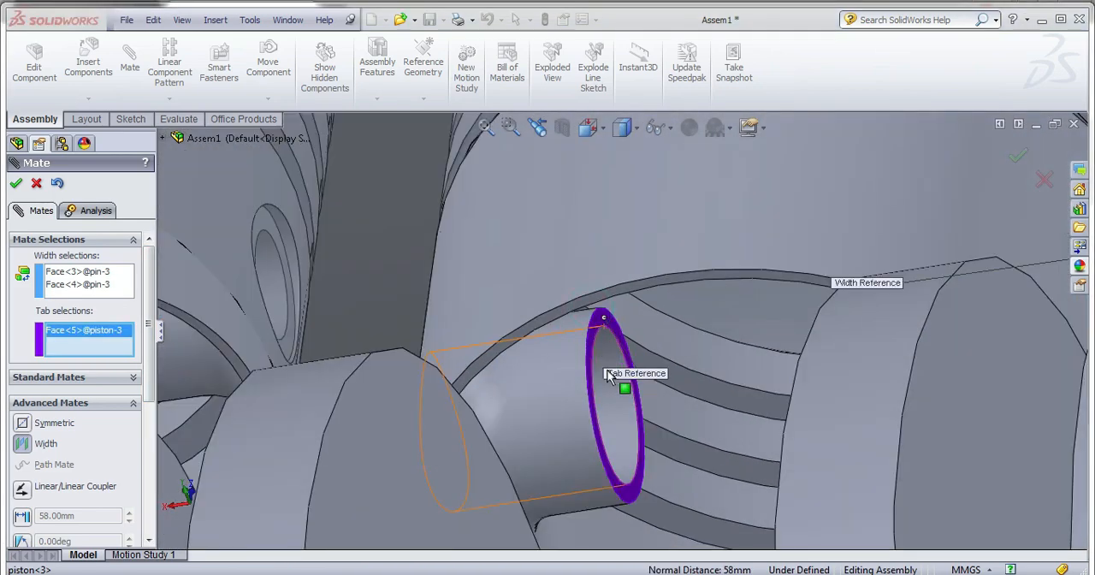
pyautogui.moveTo(608, 371); pyautogui.dragTo(652, 396, button='middle')
pyautogui.scroll(-3, 1005, 448)
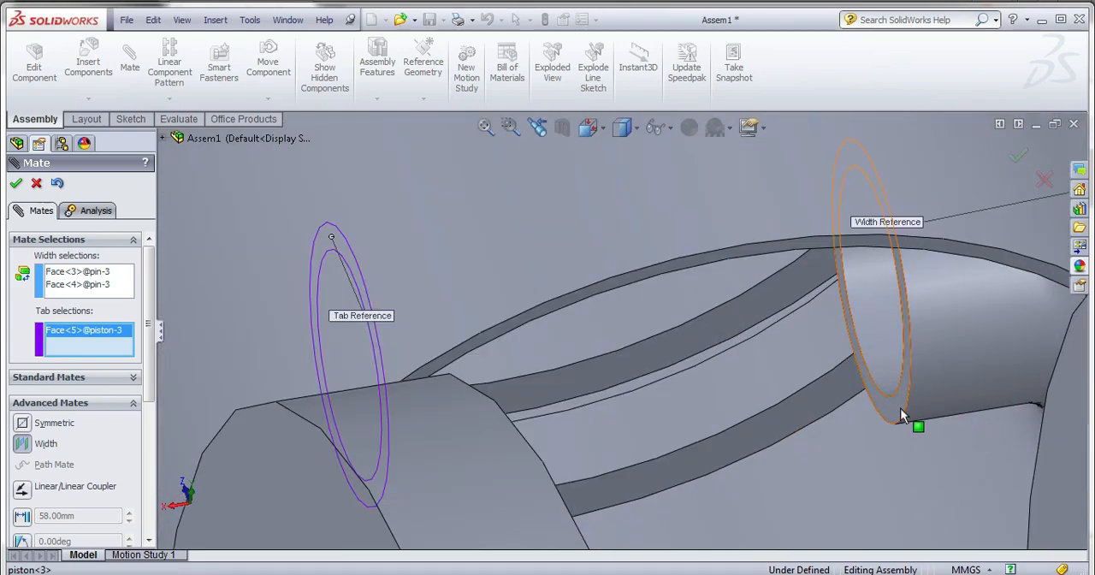
pyautogui.click(910, 418)
pyautogui.scroll(4, 855, 414)
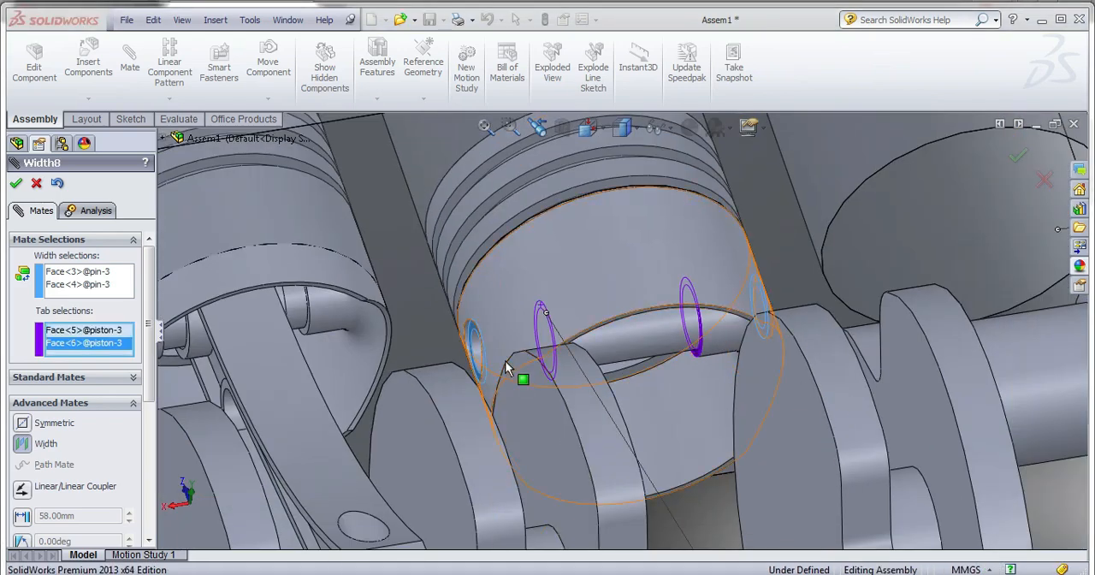
pyautogui.scroll(-3, 466, 329)
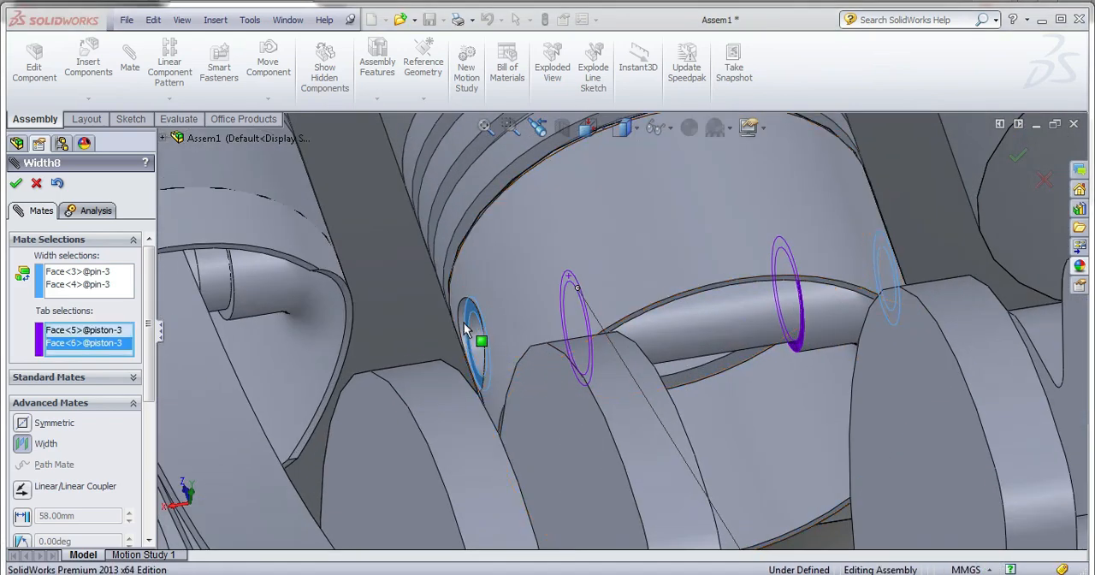
pyautogui.click(16, 182)
pyautogui.scroll(3, 412, 332)
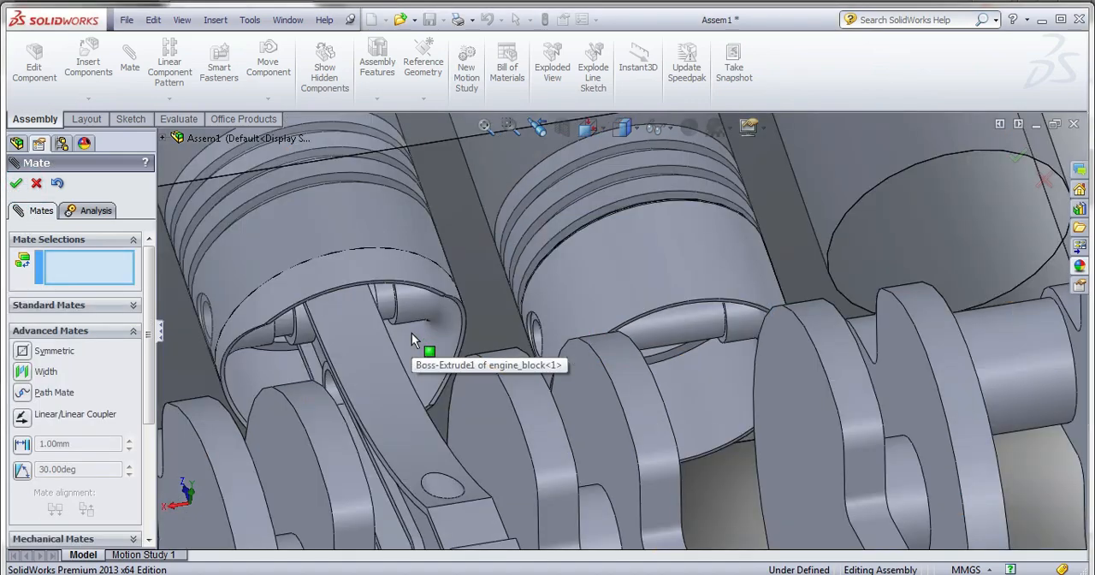
pyautogui.scroll(4, 412, 332)
pyautogui.scroll(2, 717, 362)
pyautogui.scroll(-4, 920, 354)
pyautogui.moveTo(920, 359); pyautogui.dragTo(945, 393, button='middle')
pyautogui.scroll(-3, 950, 367)
pyautogui.click(886, 361)
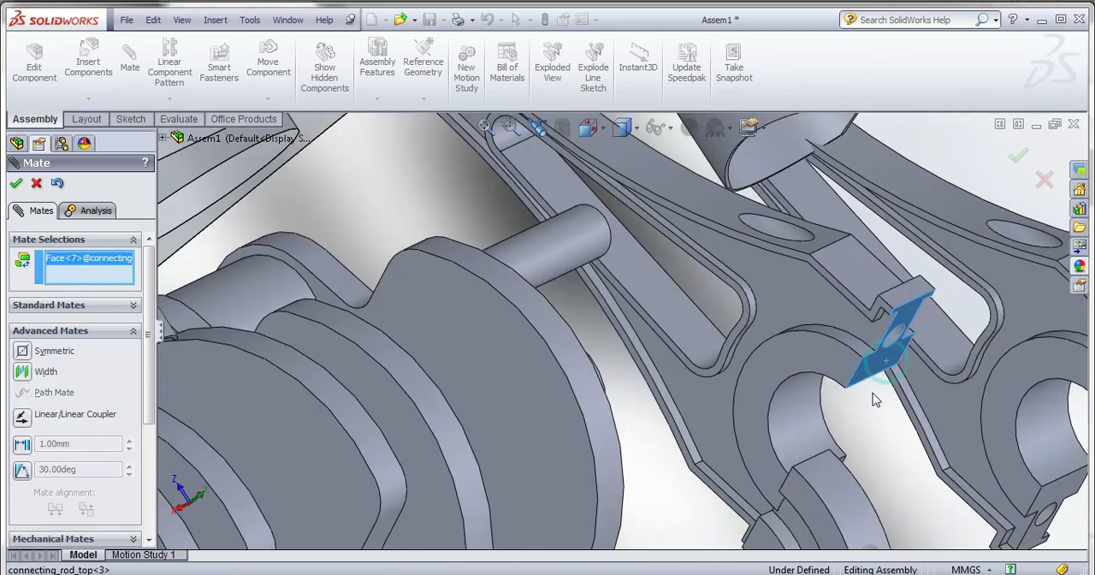
pyautogui.scroll(3, 877, 400)
pyautogui.moveTo(825, 499); pyautogui.dragTo(799, 547, button='middle')
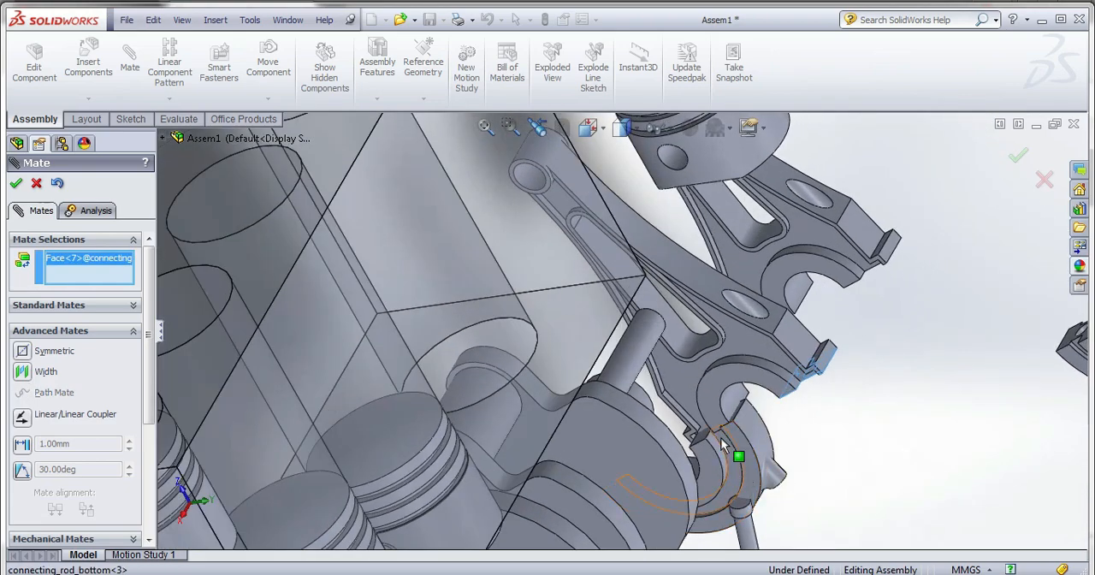
pyautogui.scroll(-3, 658, 407)
pyautogui.click(658, 407)
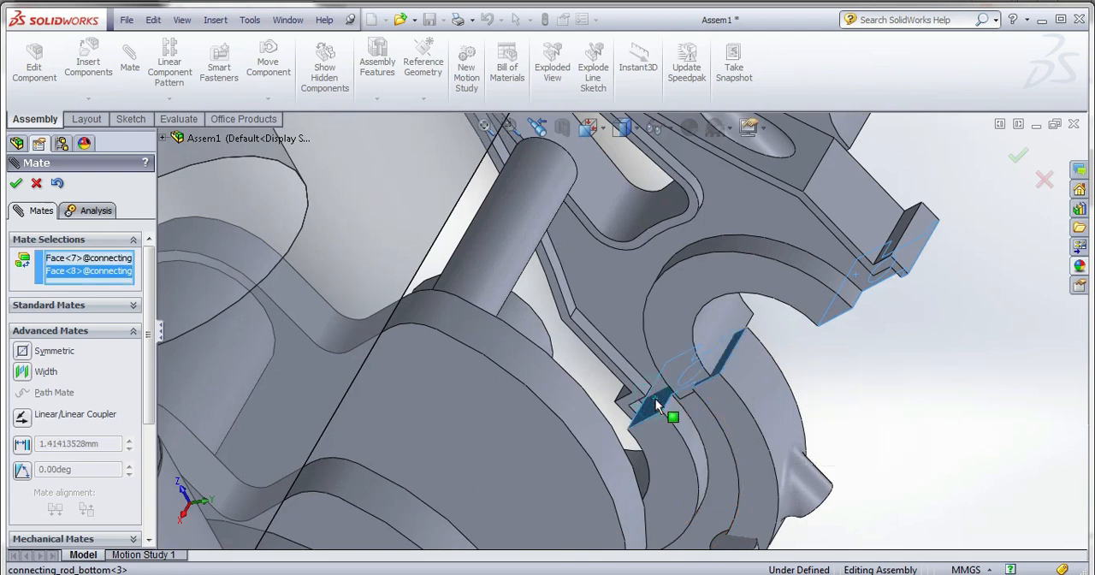
pyautogui.click(15, 183)
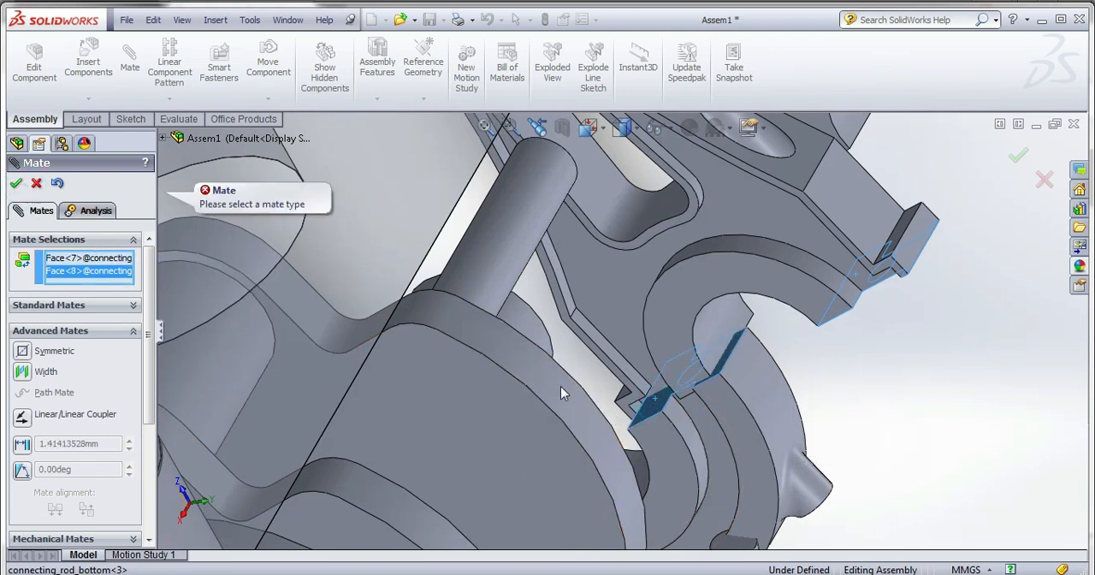
pyautogui.click(36, 184)
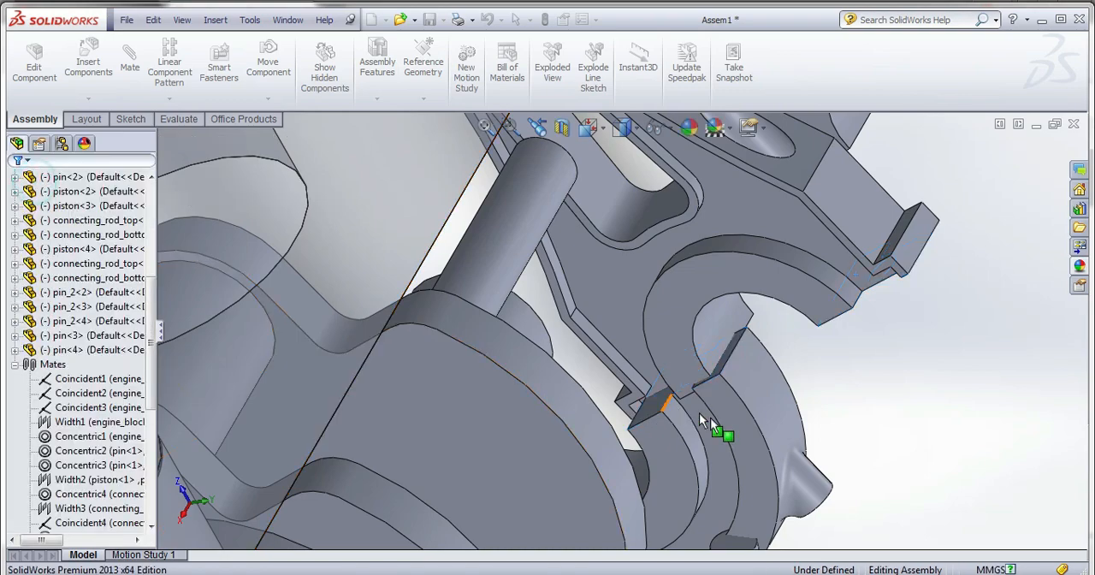
# Move the third connecting rod's bottom clear of its rod top so both split faces are exposed.
pyautogui.scroll(5, 767, 381)
pyautogui.moveTo(767, 380); pyautogui.dragTo(427, 445, button='middle')
pyautogui.scroll(-3, 796, 390)
pyautogui.moveTo(790, 413); pyautogui.dragTo(751, 443, button='middle')
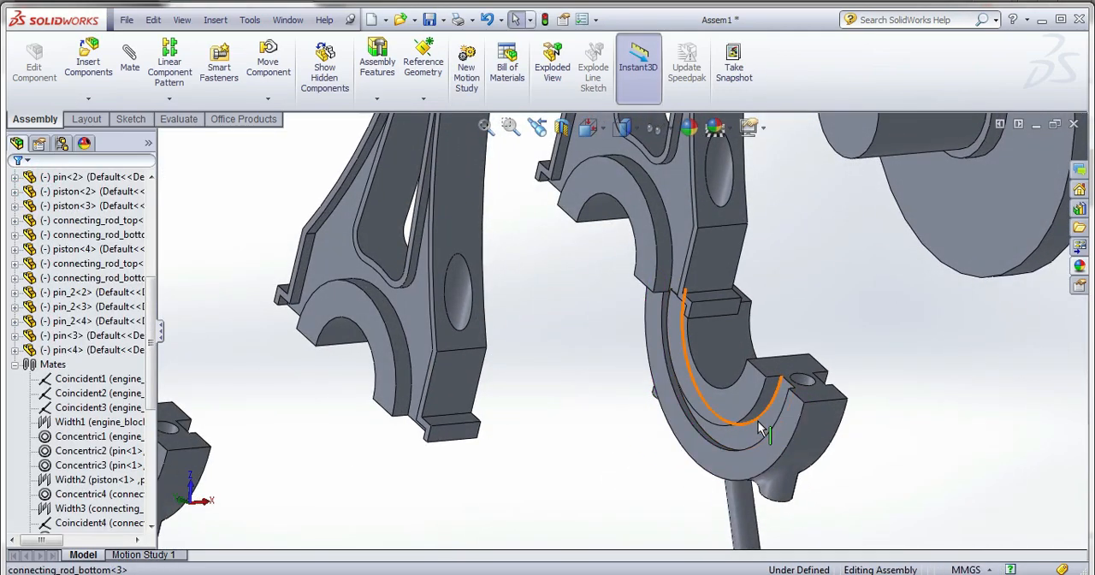
pyautogui.moveTo(746, 421); pyautogui.dragTo(659, 320)
# Mate the split face of the third connecting rod's bottom coincident with the matching face of its rod top.
pyautogui.click(659, 320)
pyautogui.moveTo(659, 320); pyautogui.dragTo(712, 322, button='middle')
pyautogui.click(714, 414)
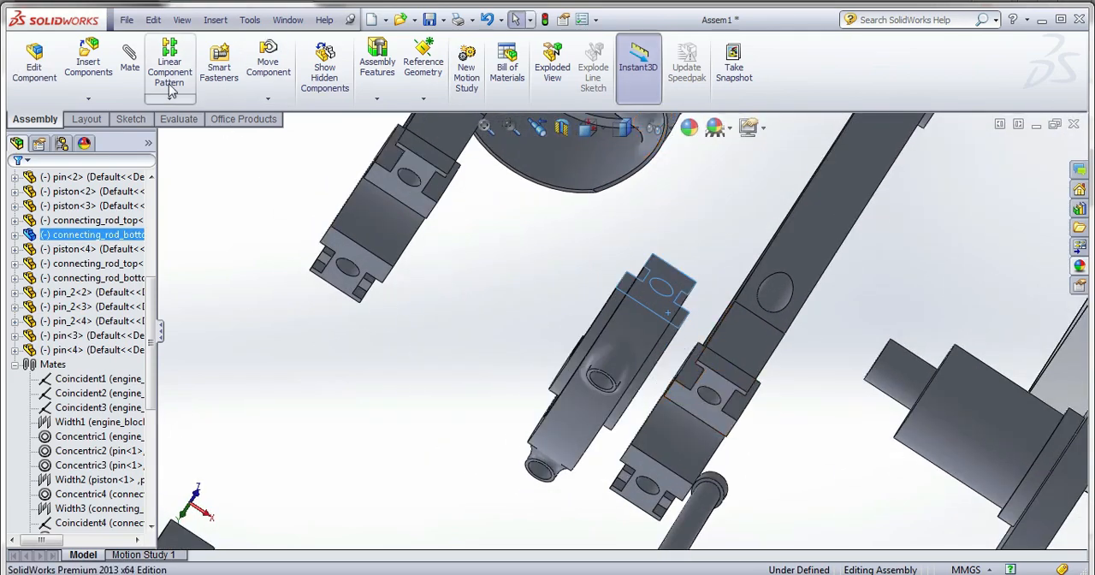
pyautogui.click(130, 60)
pyautogui.click(703, 416)
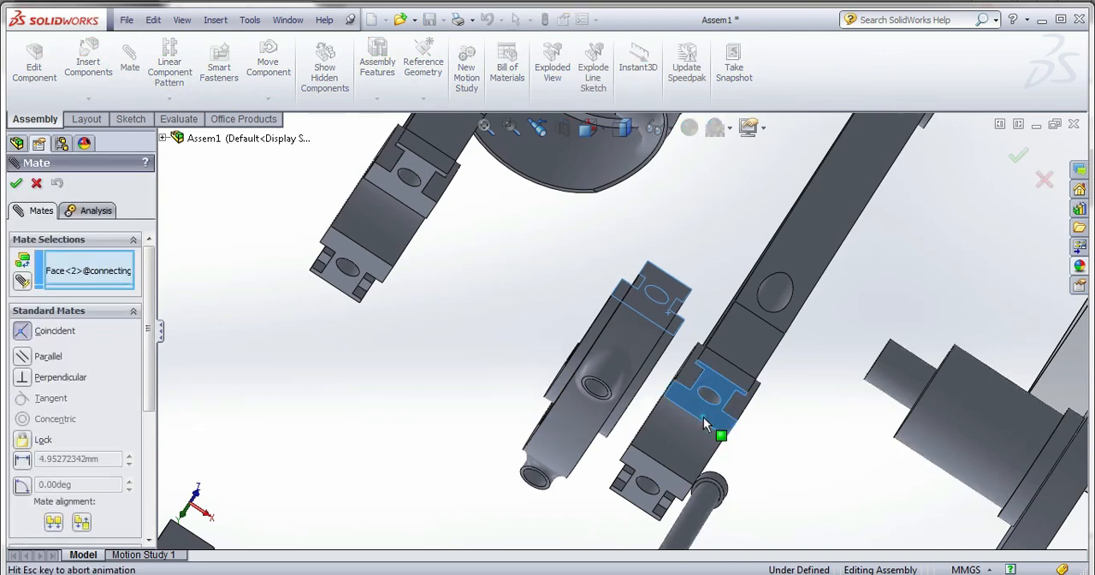
pyautogui.click(883, 443)
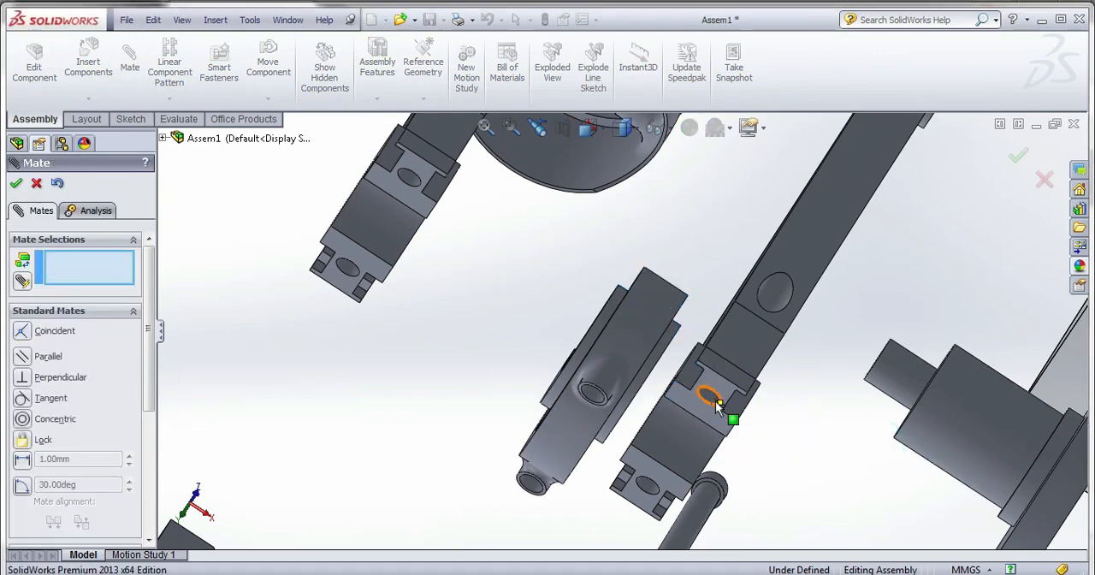
# Mate the bolt hole of the third connecting rod's top concentric with the matching hole in its bottom.
pyautogui.click(714, 400)
pyautogui.click(596, 404)
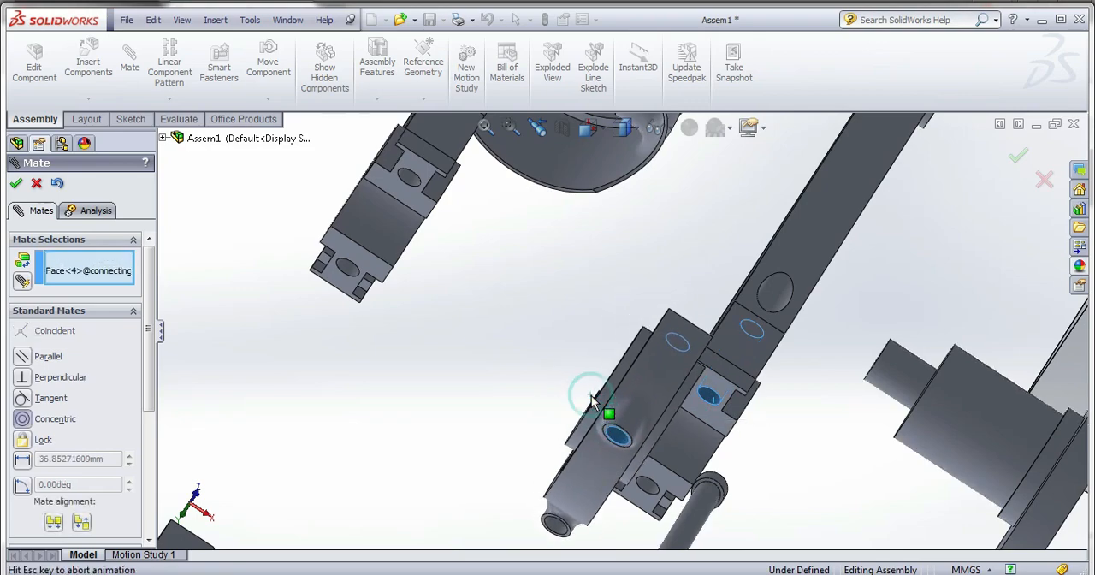
pyautogui.click(789, 427)
# Mate the big-end bore of the third connecting rod concentric with the crankshaft's third crankpin.
pyautogui.scroll(3, 660, 379)
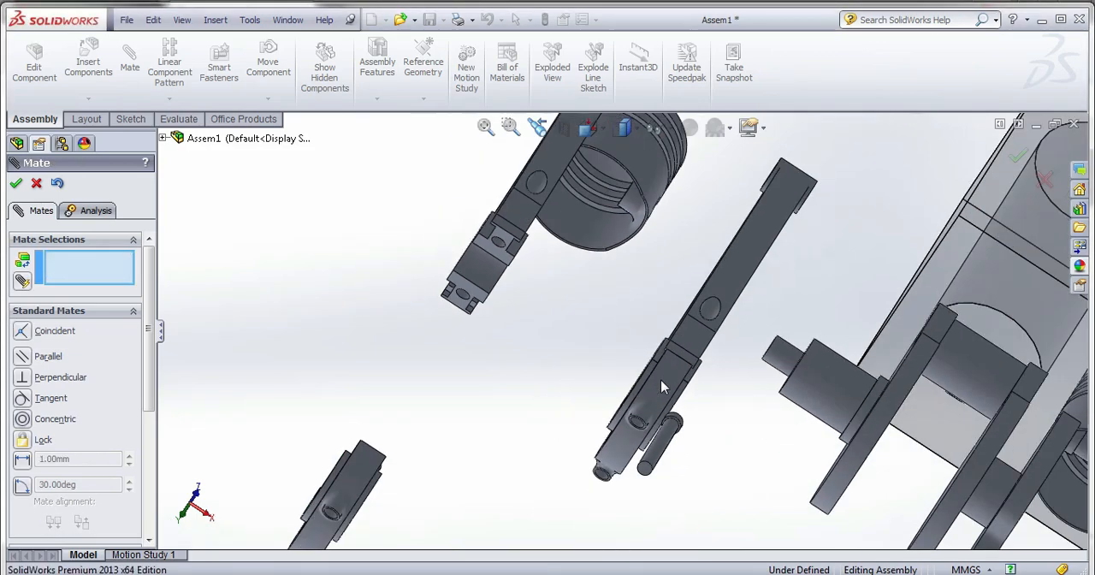
pyautogui.moveTo(660, 381); pyautogui.dragTo(623, 403, button='middle')
pyautogui.scroll(-2, 568, 408)
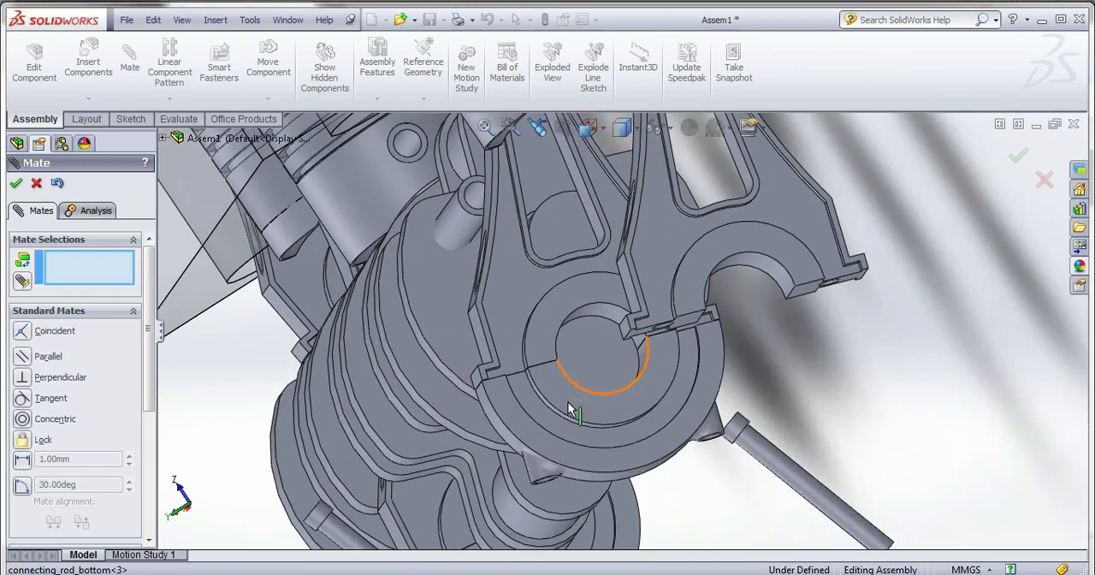
pyautogui.click(596, 318)
pyautogui.scroll(5, 645, 417)
pyautogui.moveTo(655, 430); pyautogui.dragTo(723, 398, button='middle')
pyautogui.click(717, 393)
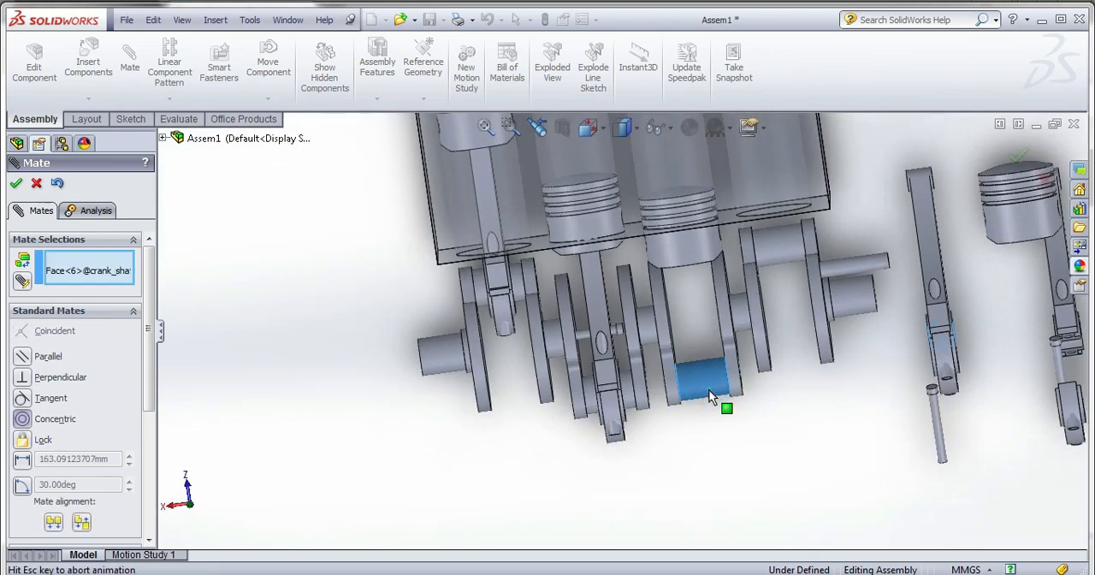
pyautogui.click(908, 421)
# Add a Width mate centring the third connecting rod's bottom between the two crankshaft web faces beside the third crankpin.
pyautogui.moveTo(913, 423); pyautogui.dragTo(958, 391, button='middle')
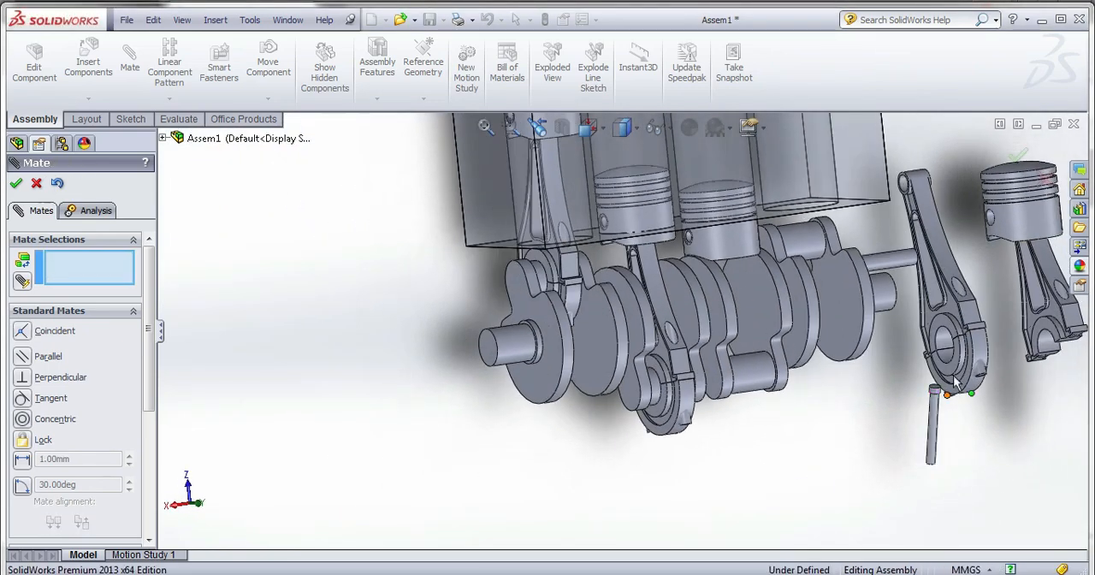
pyautogui.scroll(-2, 956, 392)
pyautogui.moveTo(148, 340); pyautogui.dragTo(157, 412)
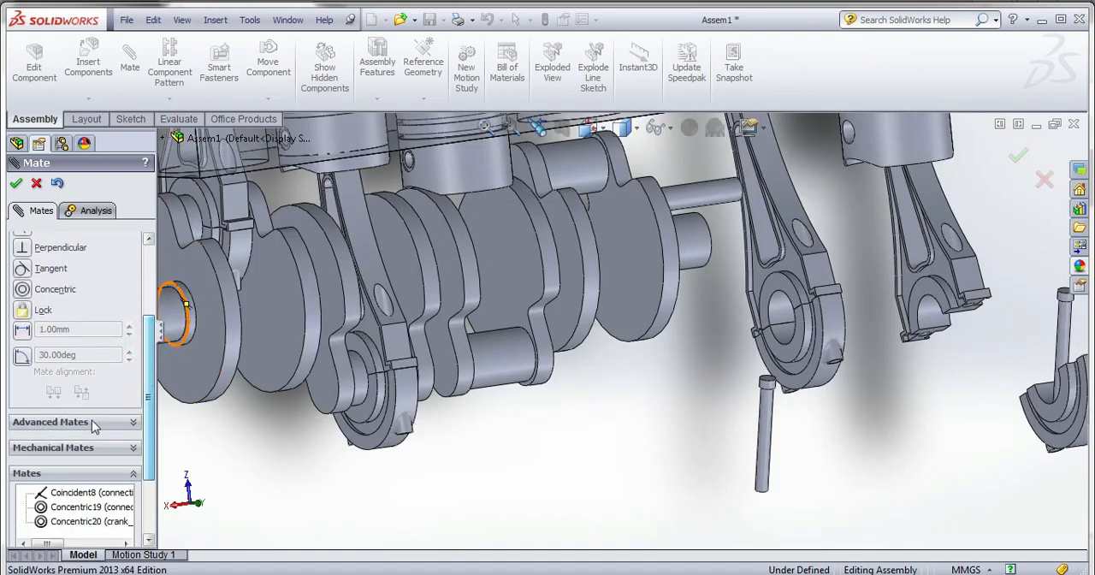
pyautogui.click(92, 423)
pyautogui.click(22, 266)
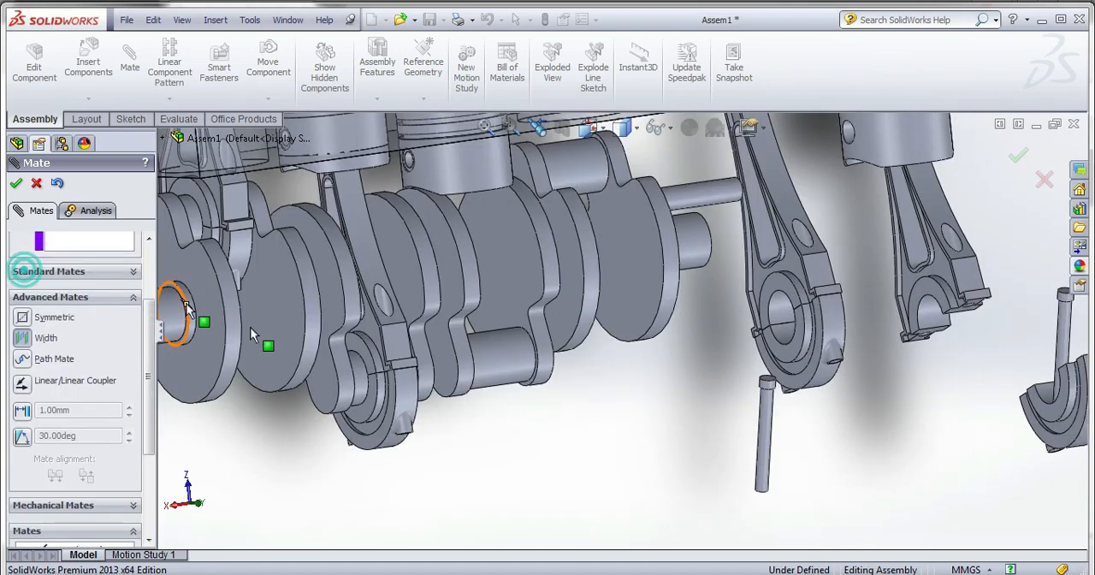
pyautogui.click(781, 355)
pyautogui.moveTo(783, 364); pyautogui.dragTo(735, 396, button='middle')
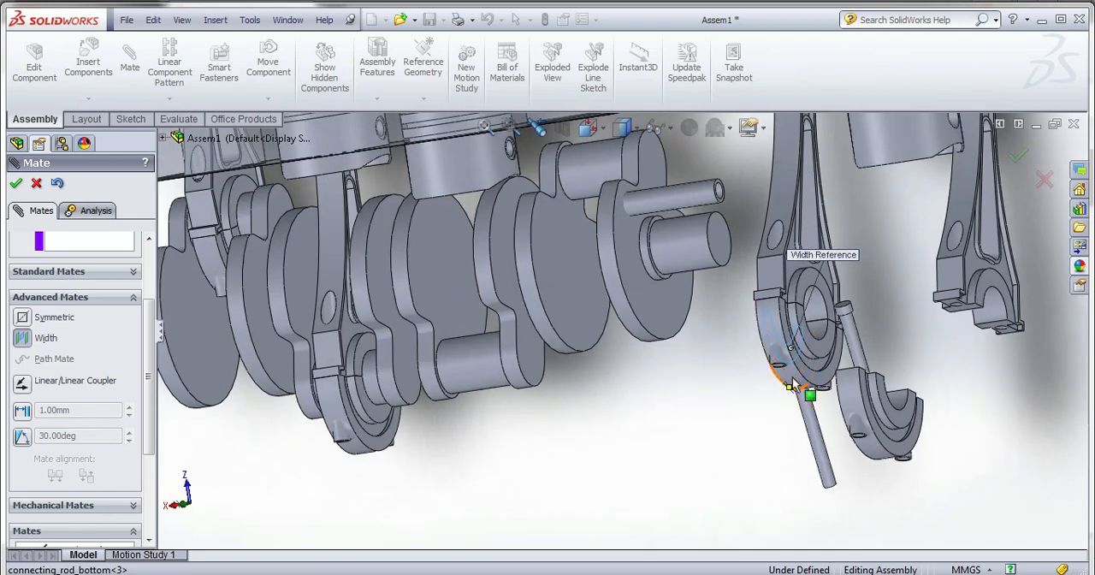
pyautogui.click(832, 357)
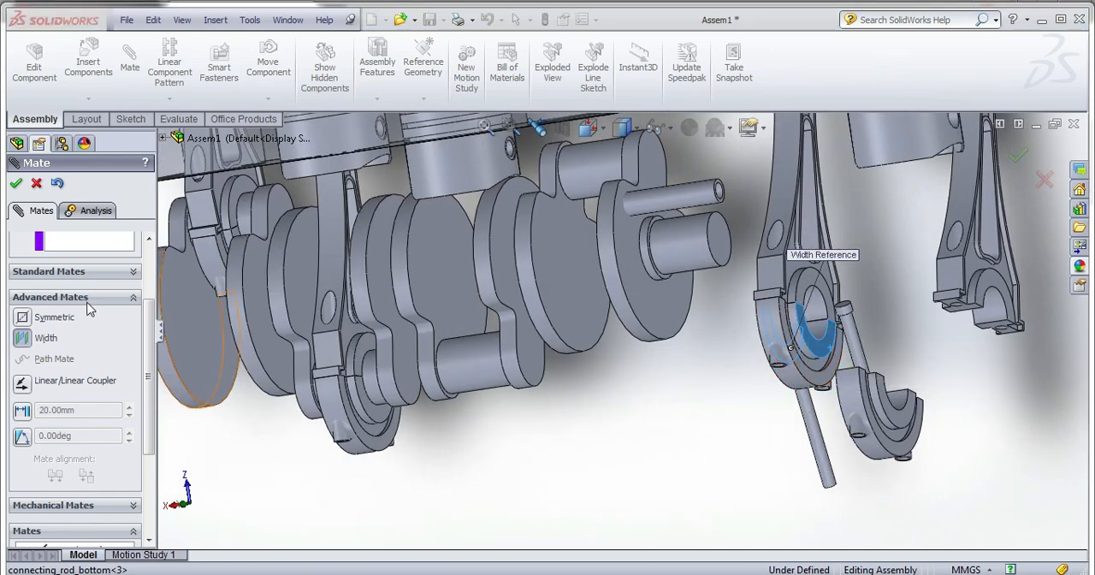
pyautogui.click(96, 245)
pyautogui.moveTo(147, 316); pyautogui.dragTo(165, 274)
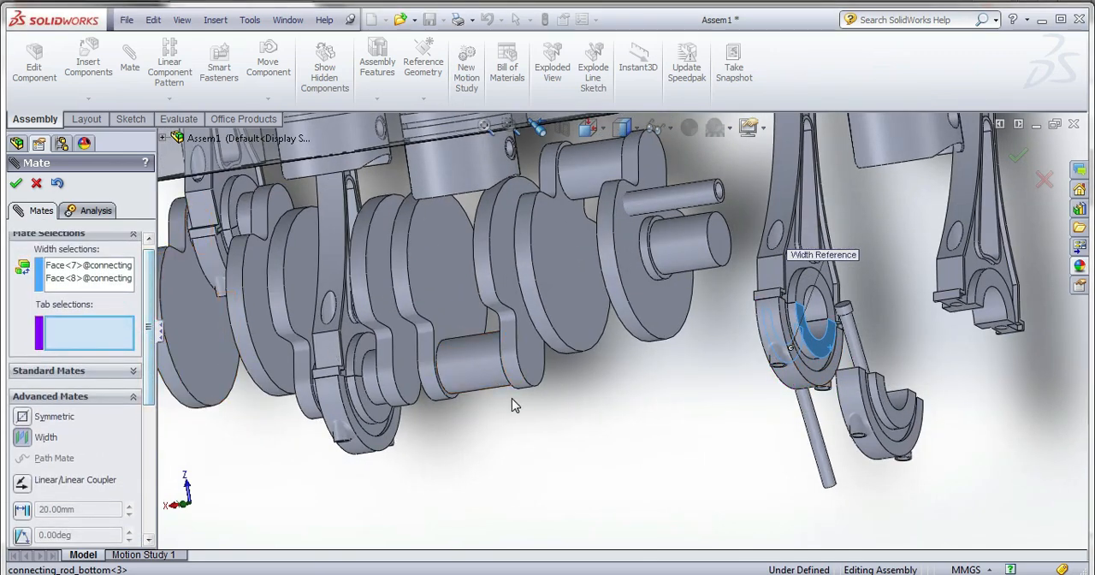
pyautogui.click(442, 294)
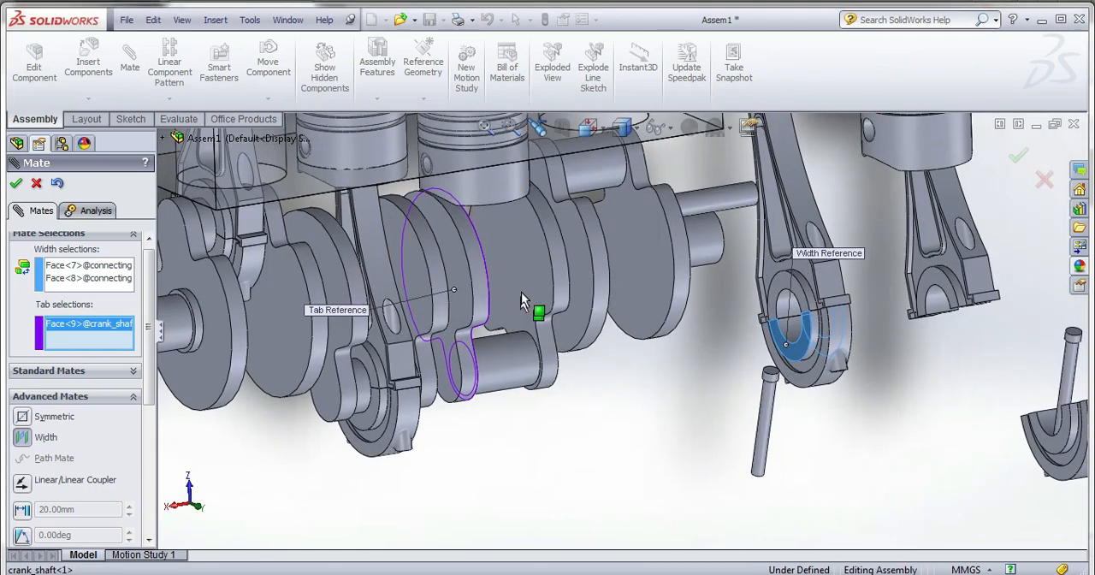
pyautogui.click(528, 307)
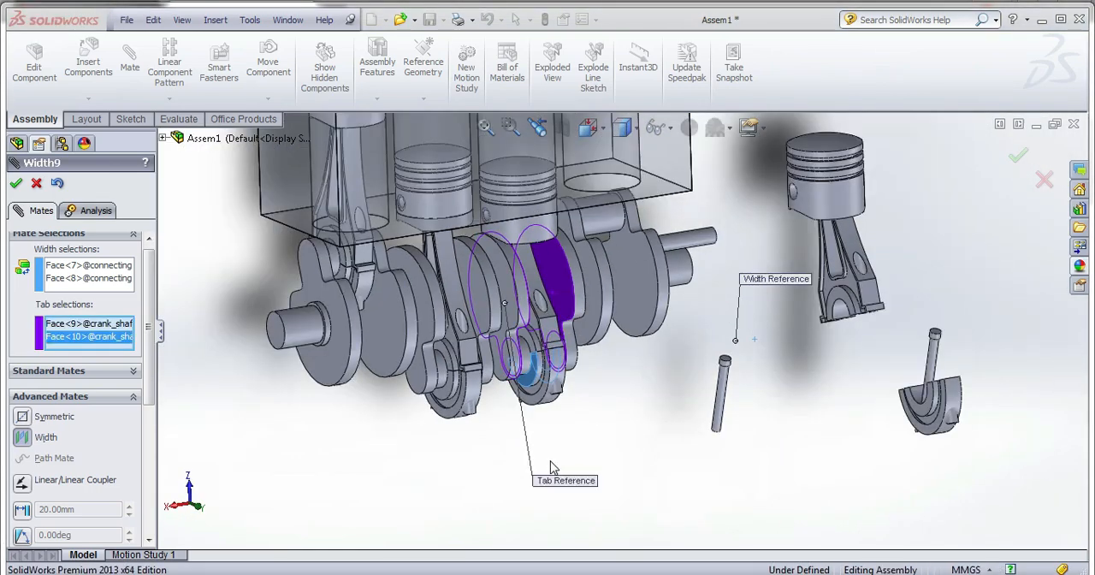
pyautogui.click(16, 184)
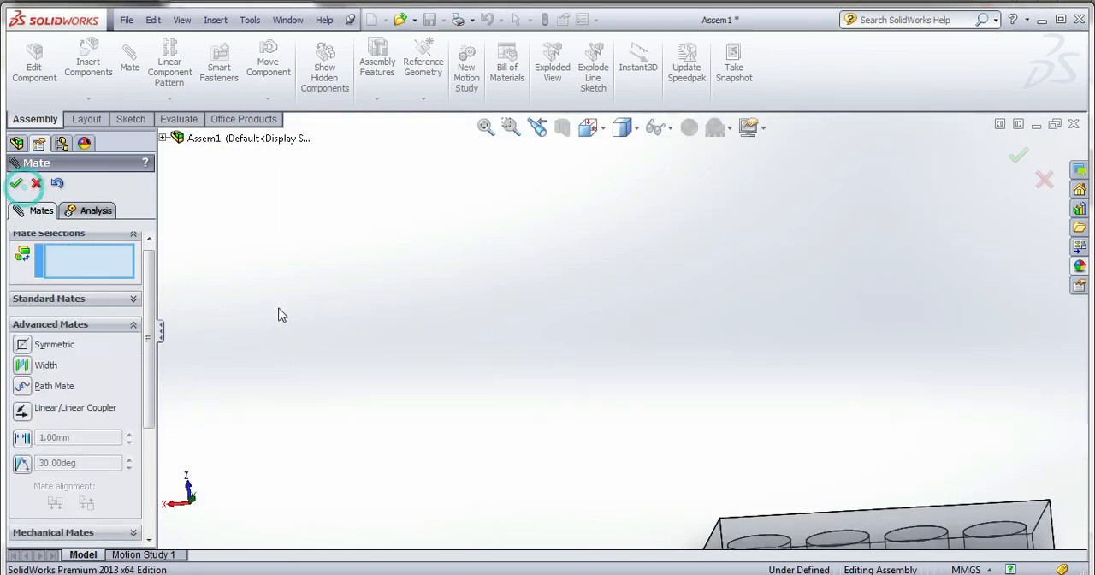
pyautogui.scroll(10, 535, 370)
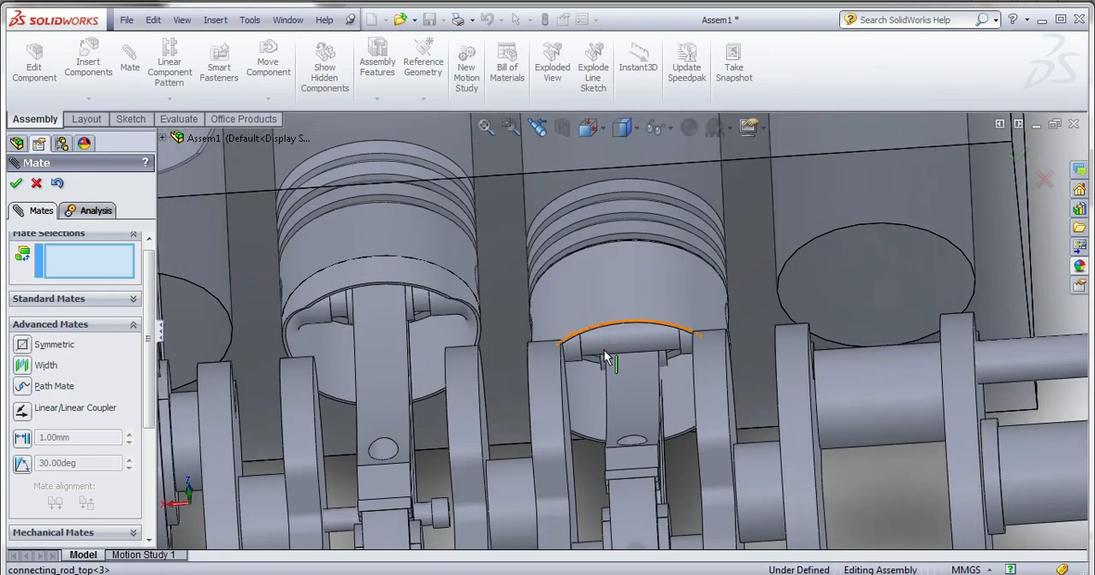
pyautogui.moveTo(604, 349); pyautogui.dragTo(638, 324, button='middle')
pyautogui.click(638, 323)
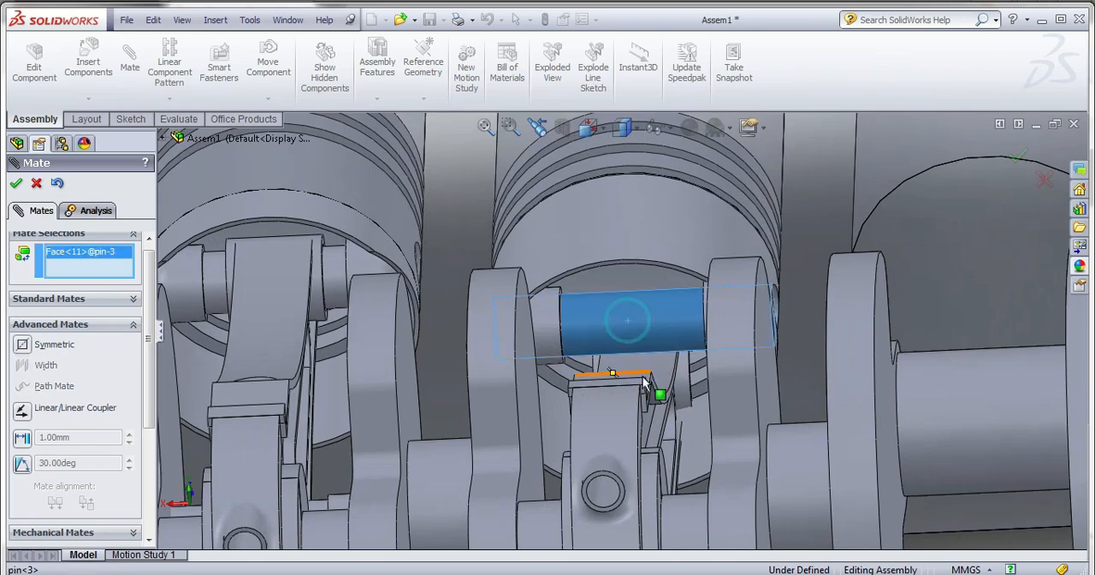
pyautogui.moveTo(655, 391); pyautogui.dragTo(641, 373, button='middle')
pyautogui.scroll(10, 641, 374)
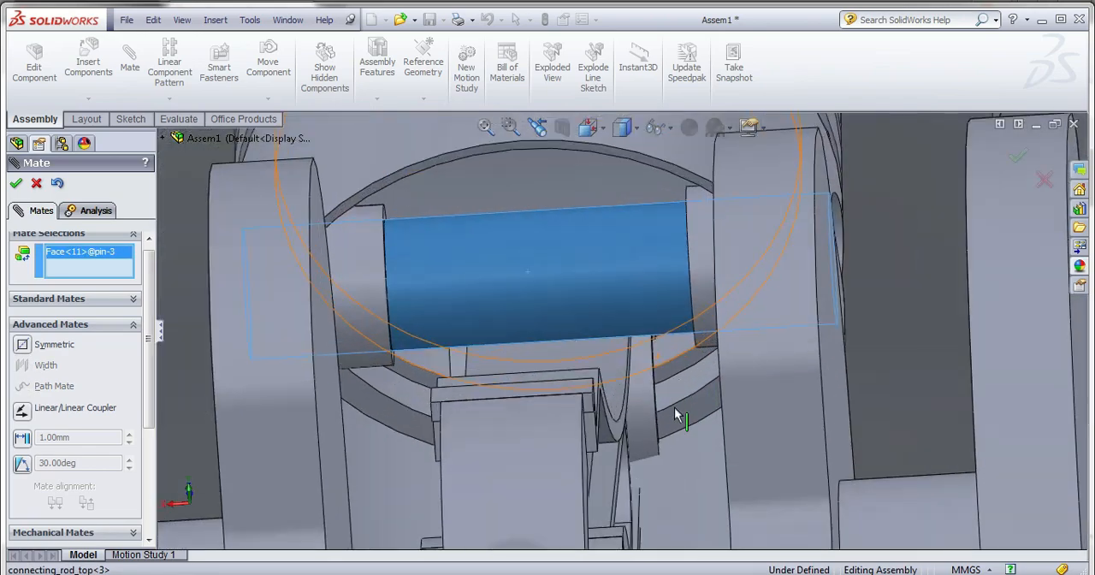
pyautogui.scroll(-10, 664, 424)
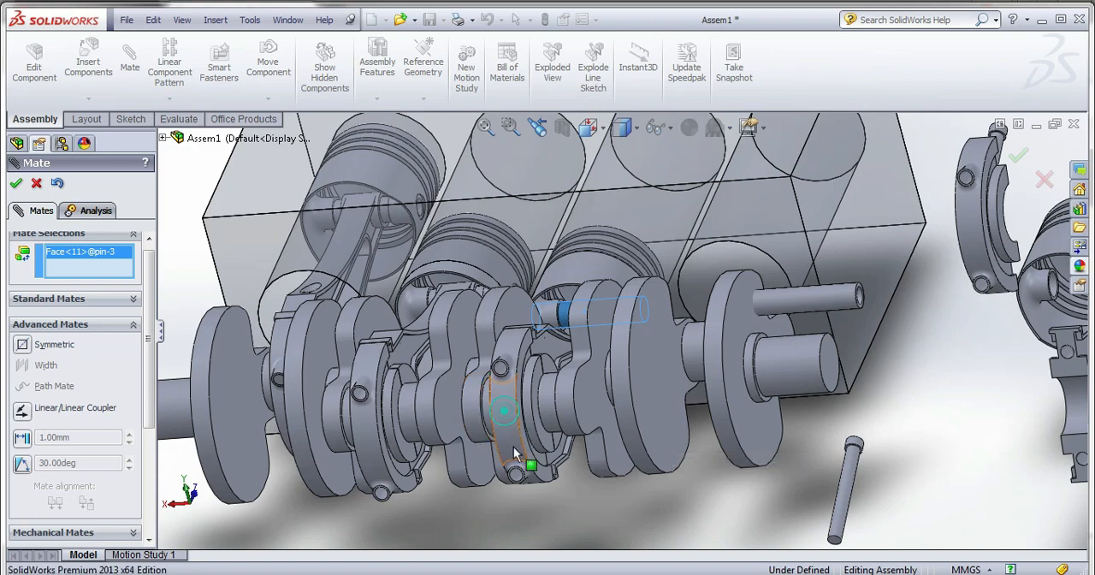
pyautogui.moveTo(516, 454); pyautogui.dragTo(537, 496)
pyautogui.scroll(5, 585, 246)
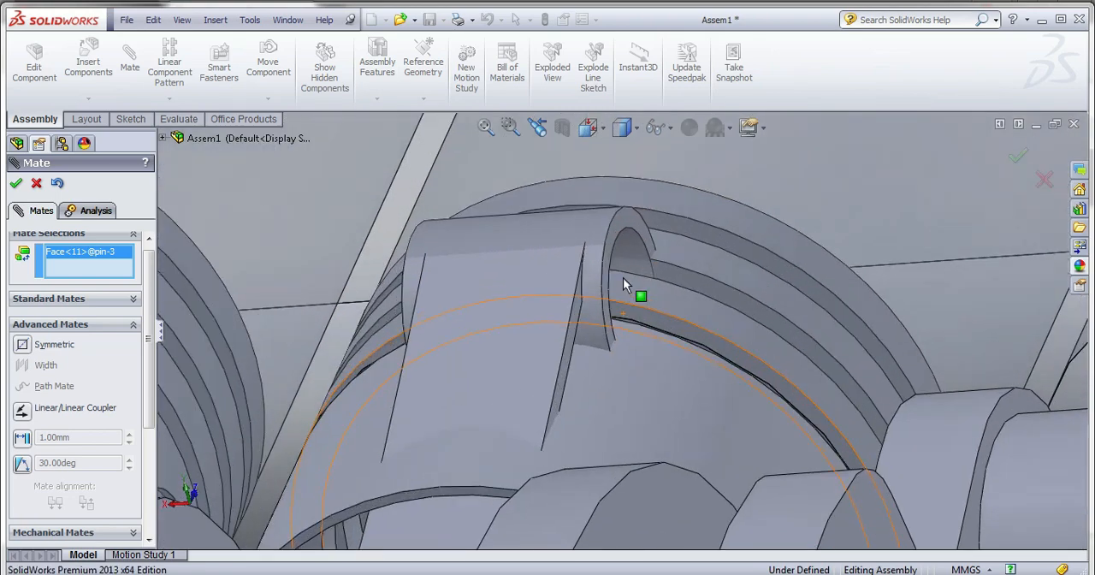
pyautogui.click(622, 261)
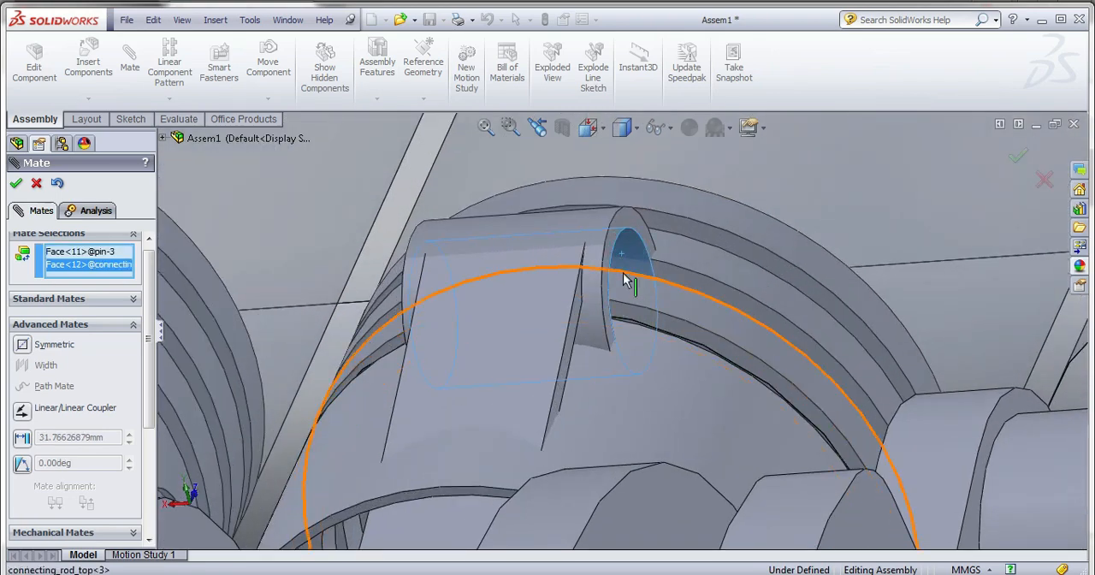
pyautogui.scroll(-6, 624, 282)
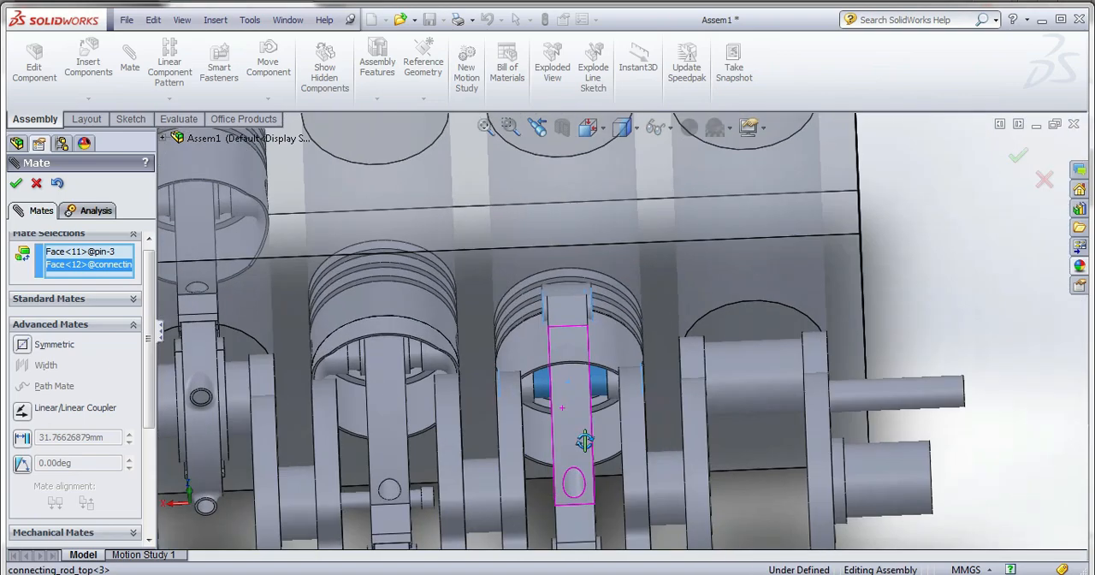
pyautogui.moveTo(565, 421)
pyautogui.mouseDown()
pyautogui.moveTo(577, 474)
pyautogui.moveTo(570, 439)
pyautogui.mouseUp()
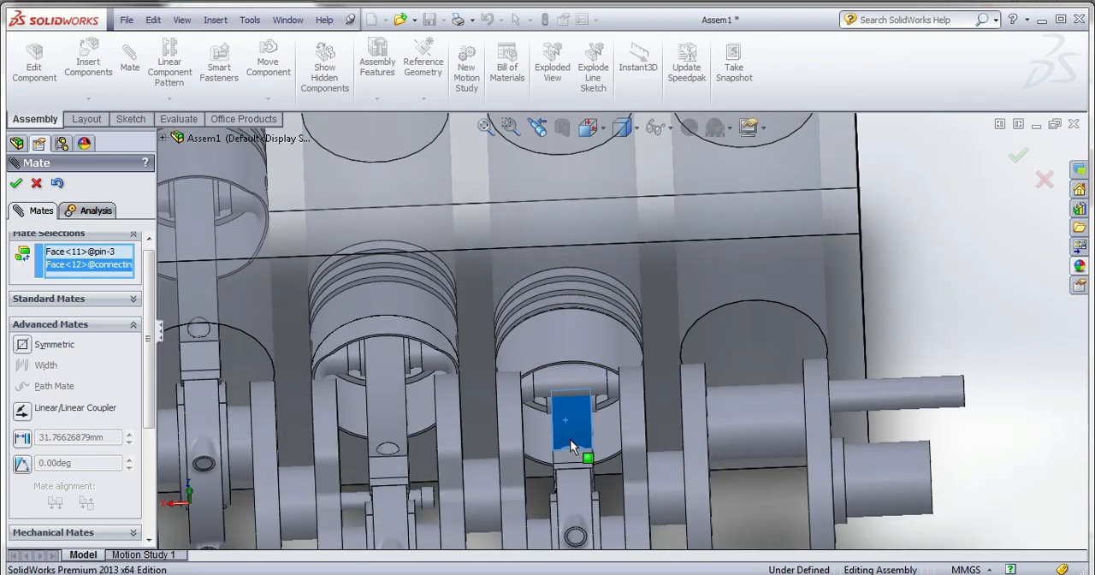
pyautogui.scroll(8, 571, 441)
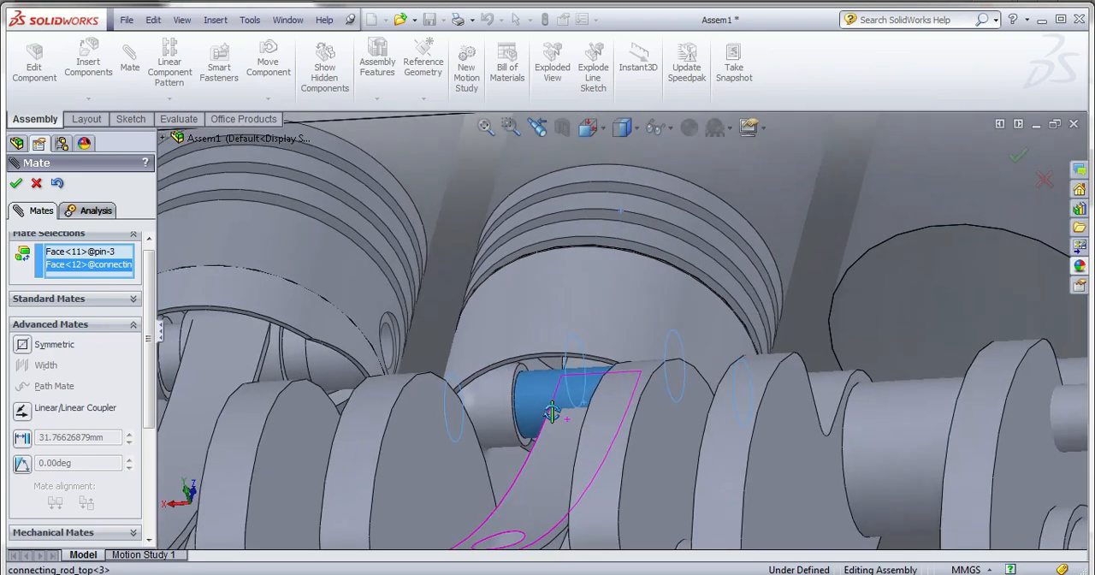
pyautogui.scroll(-8, 552, 413)
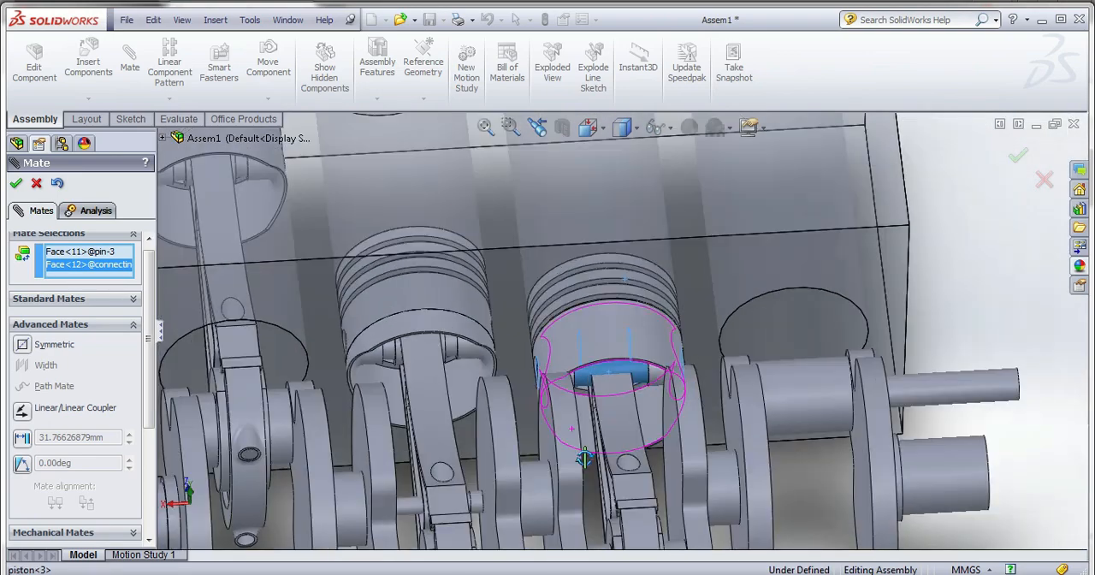
pyautogui.scroll(-6, 584, 457)
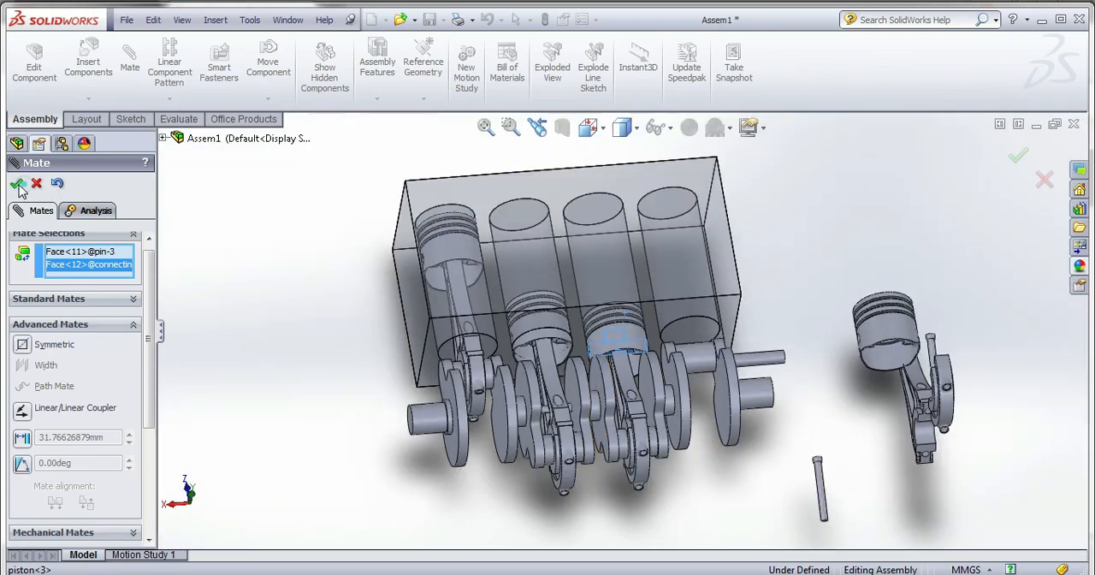
pyautogui.click(17, 184)
pyautogui.click(36, 183)
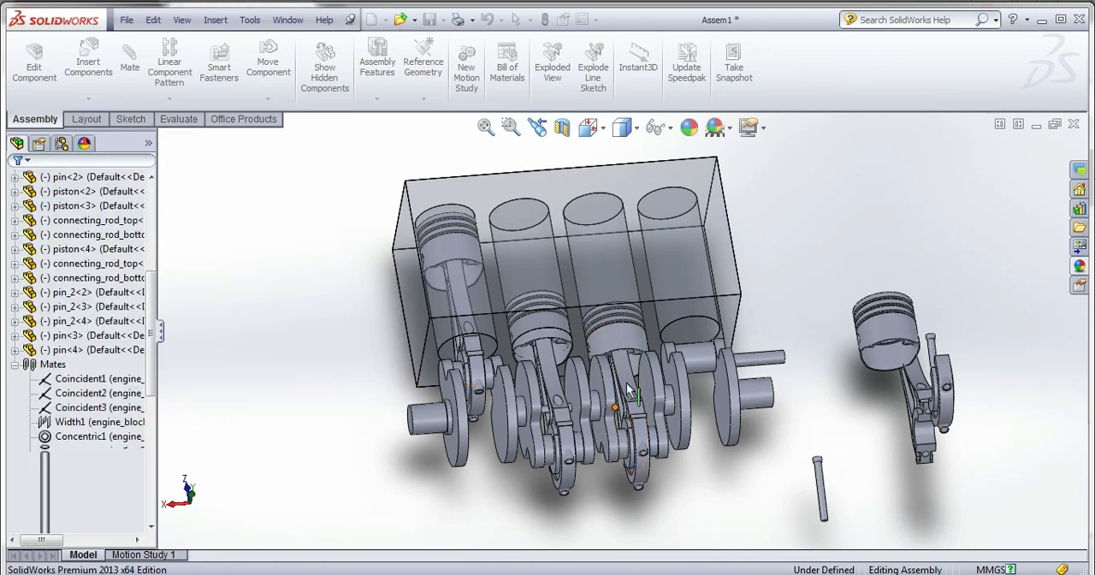
# Reposition the third piston and swing the third connecting rod so the piston pin and small-end bore are both accessible.
pyautogui.scroll(3, 630, 391)
pyautogui.moveTo(636, 413)
pyautogui.mouseDown()
pyautogui.moveTo(640, 453)
pyautogui.moveTo(629, 430)
pyautogui.mouseUp()
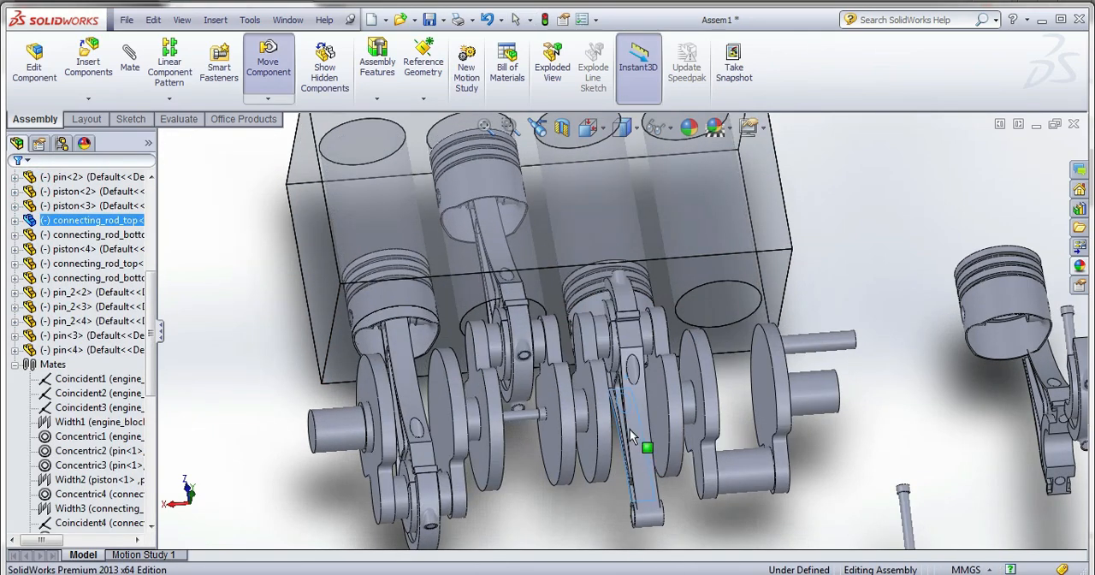
pyautogui.scroll(-5, 630, 428)
pyautogui.press('Escape')
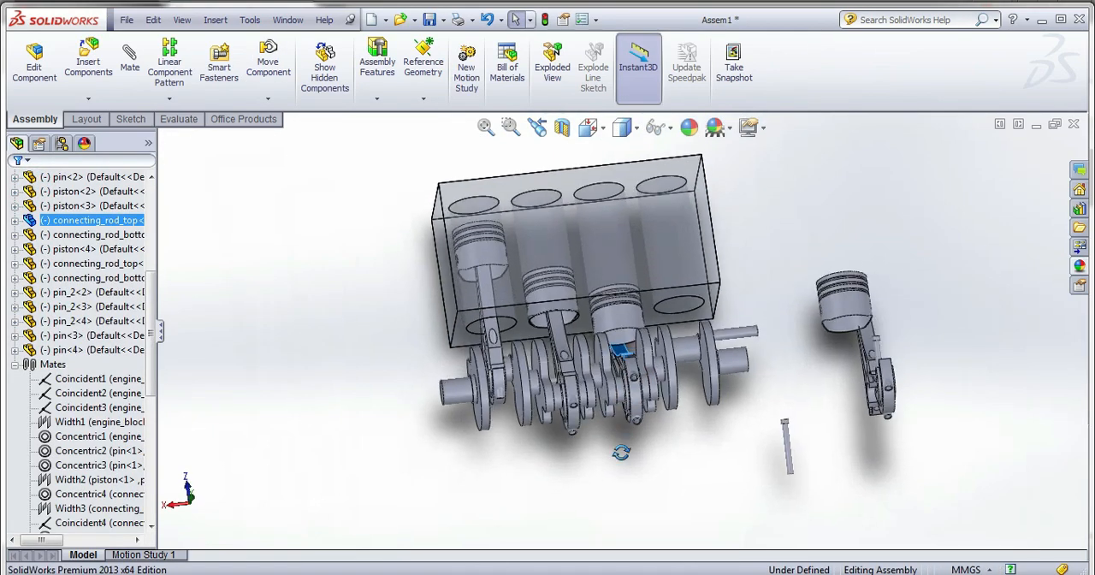
pyautogui.scroll(4, 616, 282)
pyautogui.click(615, 234)
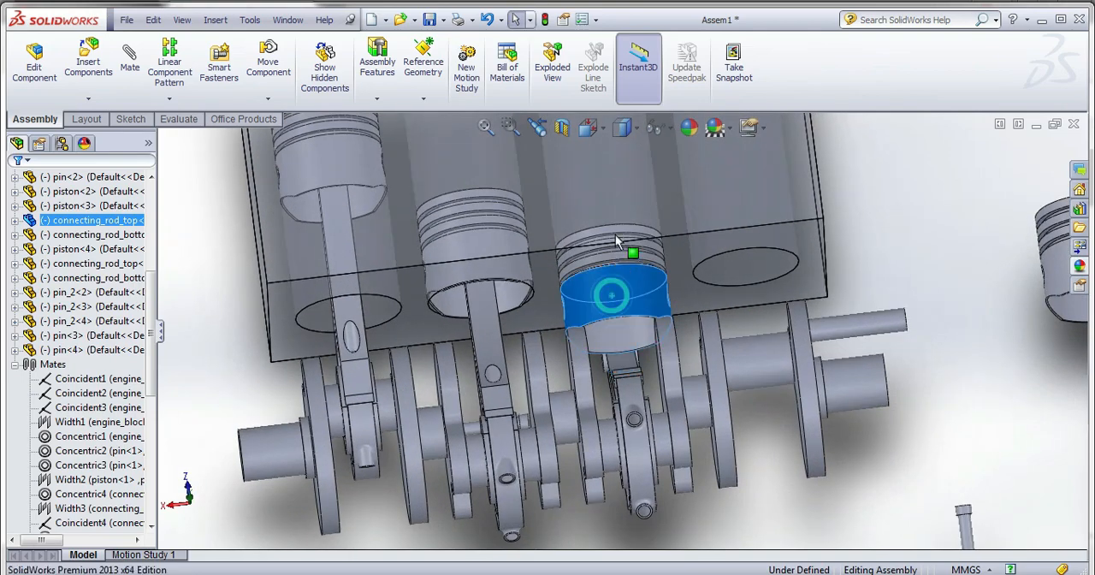
pyautogui.moveTo(615, 234); pyautogui.dragTo(615, 190)
pyautogui.scroll(3, 633, 333)
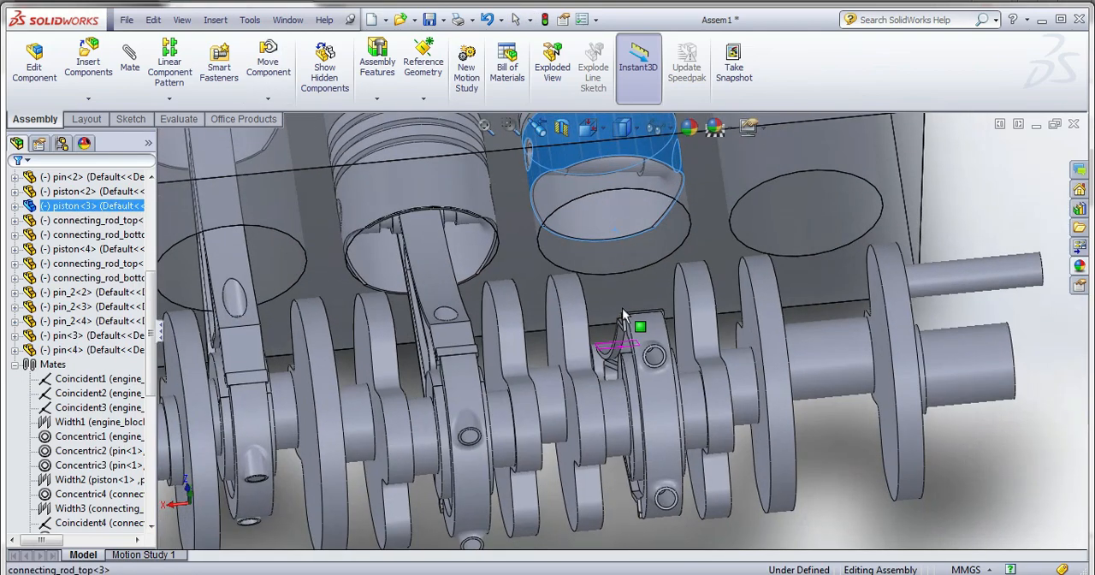
pyautogui.scroll(-3, 624, 316)
pyautogui.click(671, 496)
pyautogui.moveTo(662, 422); pyautogui.dragTo(661, 396, button='middle')
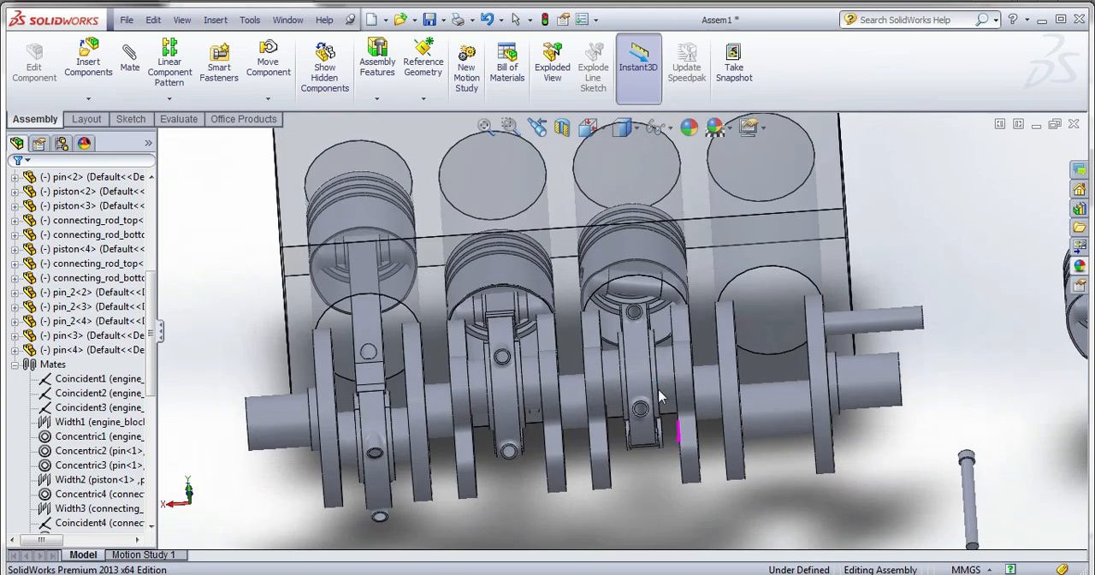
# Mate the third piston's pin concentric with the small-end bore of the third connecting rod.
pyautogui.click(648, 289)
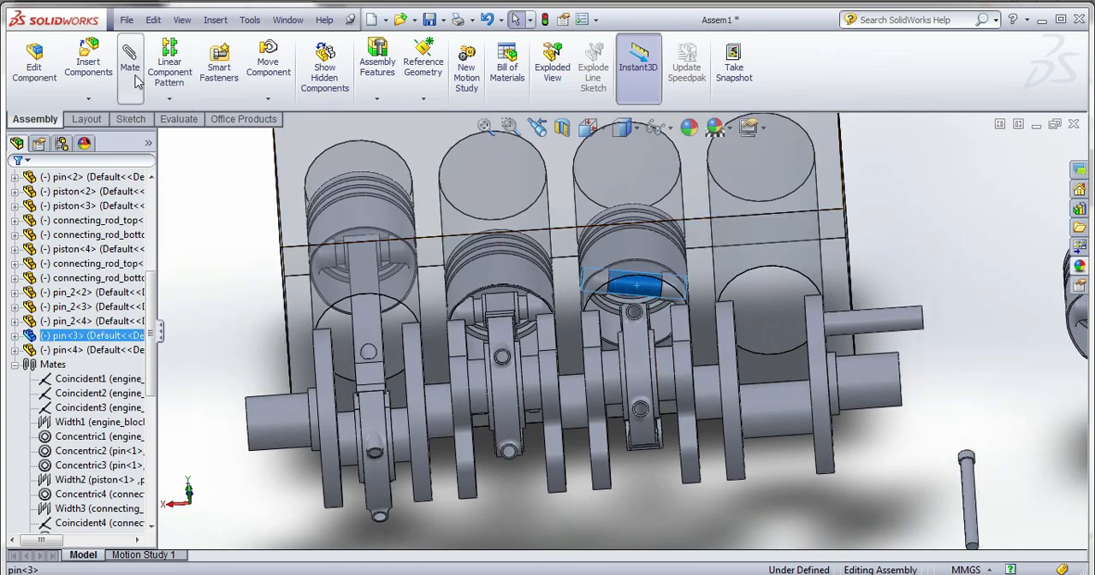
pyautogui.moveTo(644, 344); pyautogui.dragTo(678, 243, button='middle')
pyautogui.scroll(-4, 424, 528)
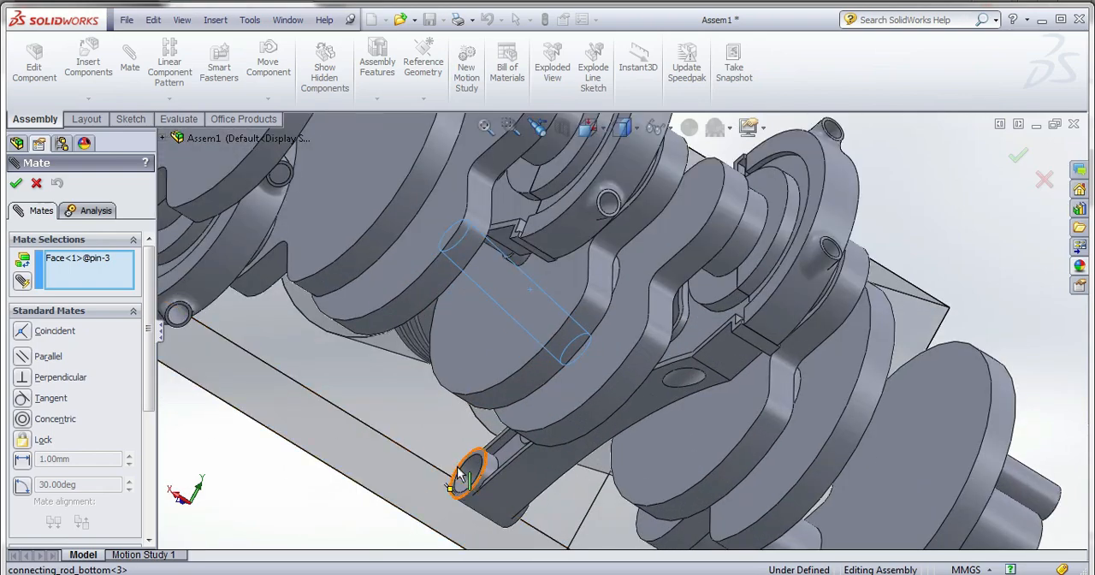
pyautogui.click(467, 476)
pyautogui.scroll(5, 610, 456)
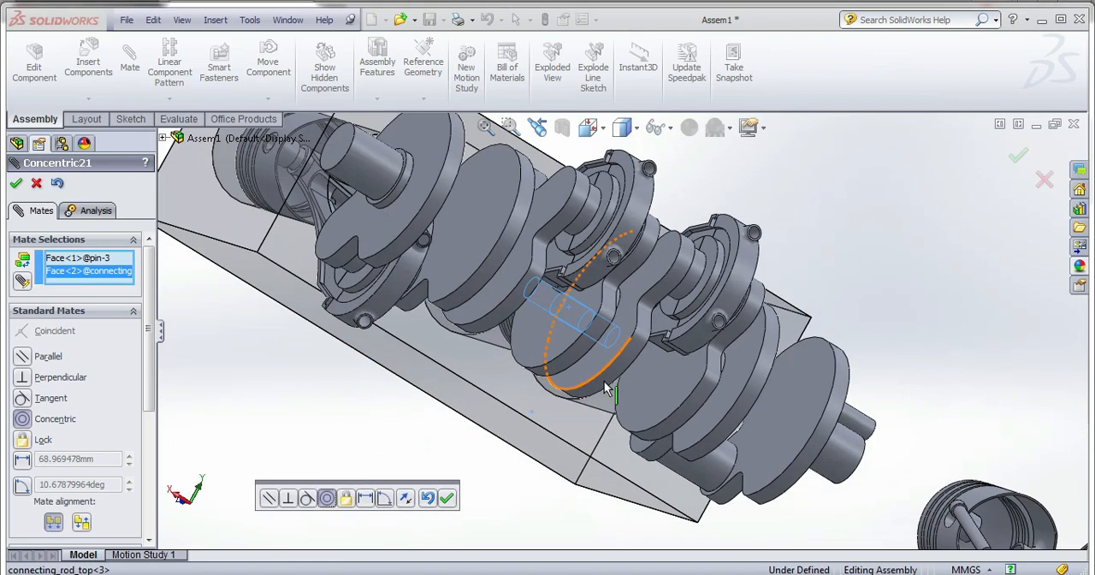
pyautogui.moveTo(611, 456); pyautogui.dragTo(564, 563, button='middle')
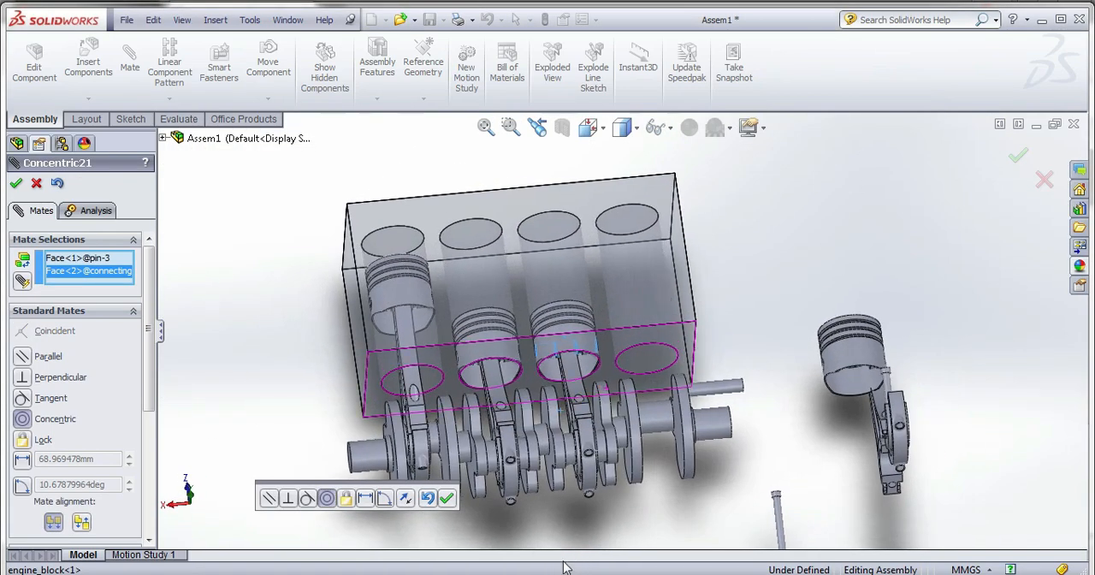
pyautogui.click(445, 504)
# Mate a loose headed pin's shank concentric with one pin hole in the second connecting rod's bottom cap.
pyautogui.scroll(2, 671, 410)
pyautogui.scroll(-4, 671, 410)
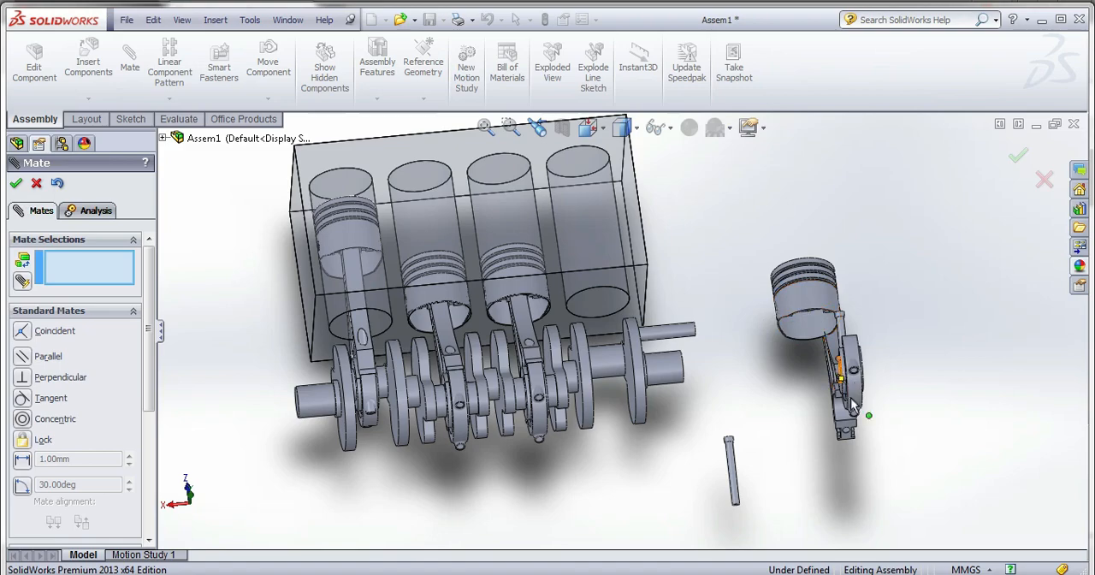
pyautogui.moveTo(853, 402); pyautogui.dragTo(666, 472, button='middle')
pyautogui.scroll(-4, 872, 374)
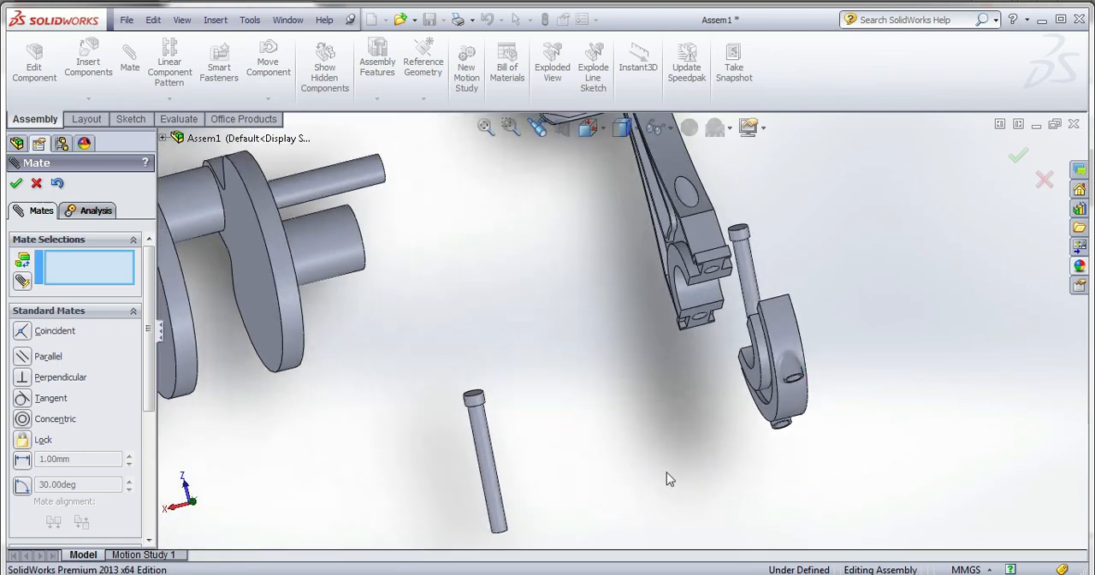
pyautogui.scroll(3, 580, 467)
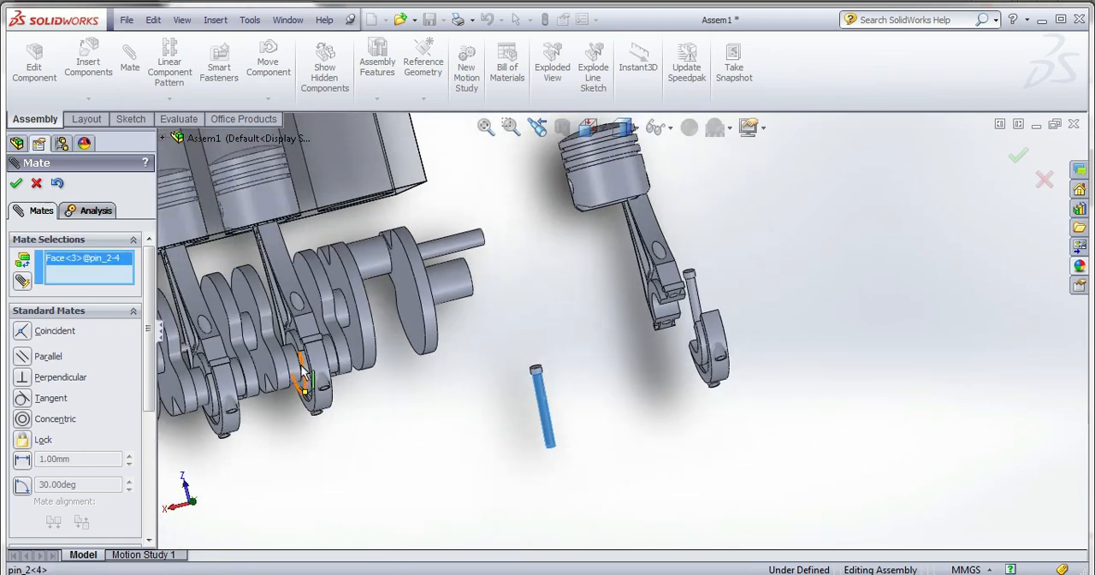
pyautogui.moveTo(301, 370); pyautogui.dragTo(369, 384, button='middle')
pyautogui.scroll(2, 343, 439)
pyautogui.moveTo(301, 450); pyautogui.dragTo(464, 400, button='middle')
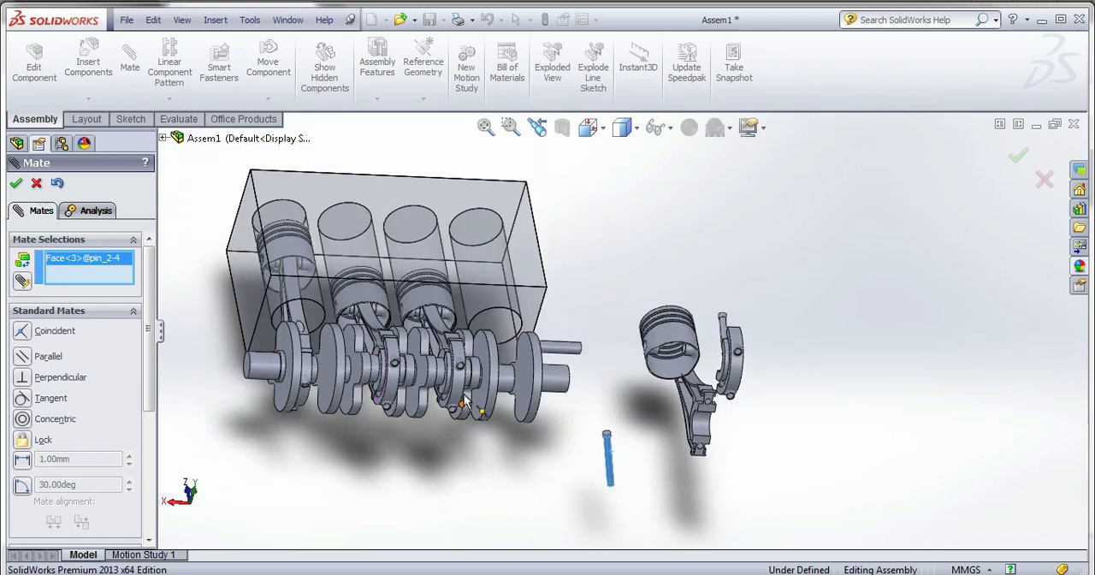
pyautogui.scroll(-10, 465, 402)
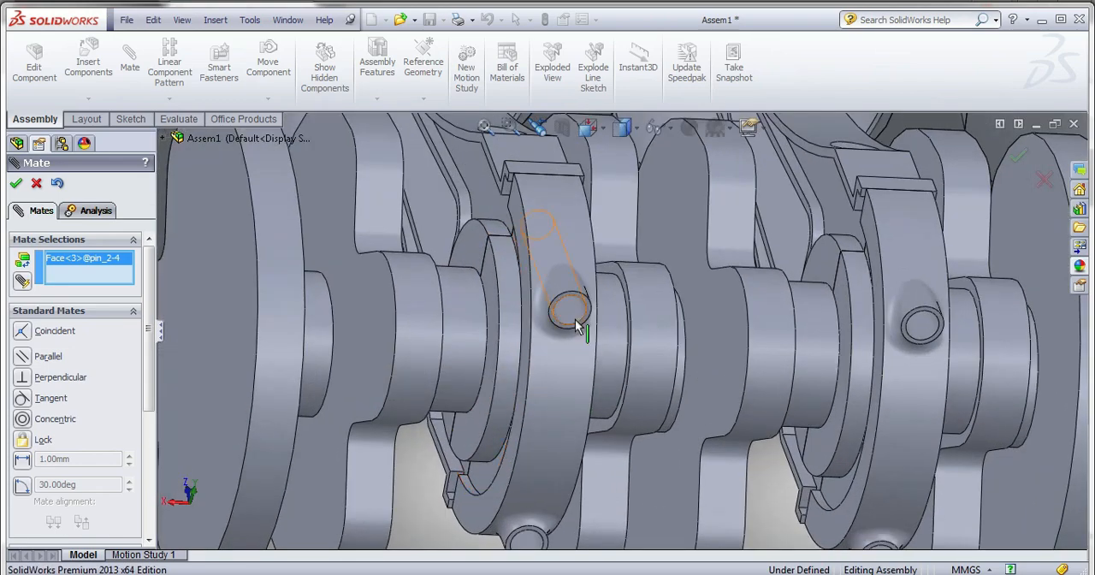
pyautogui.click(575, 315)
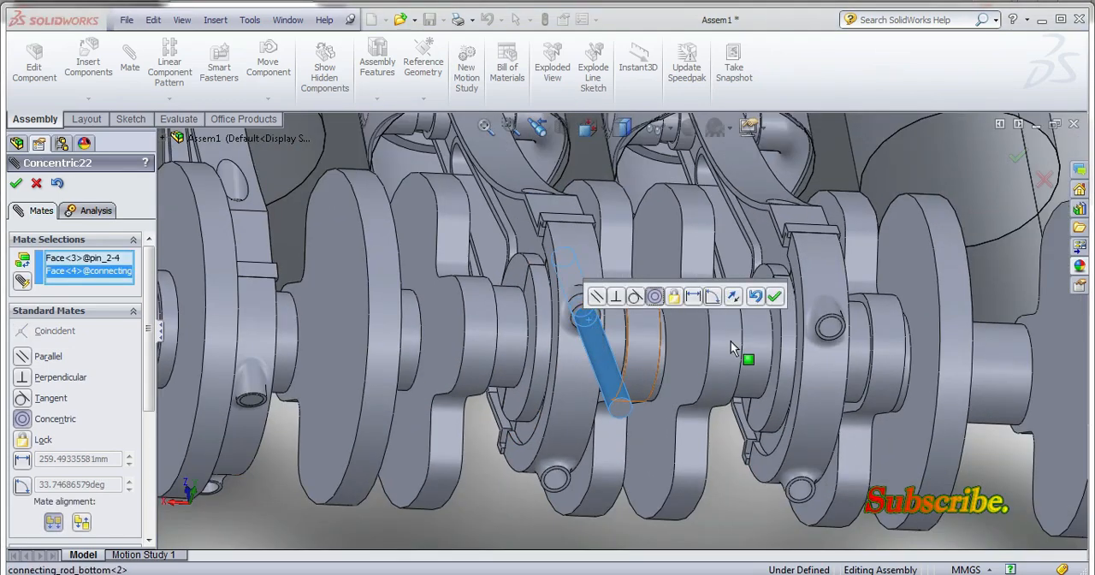
pyautogui.click(774, 300)
# Mate that headed pin's plain end face coincident with the rim of its hole in the second connecting rod's bottom cap.
pyautogui.moveTo(604, 312); pyautogui.dragTo(615, 482, button='middle')
pyautogui.moveTo(621, 451); pyautogui.dragTo(597, 269)
pyautogui.scroll(3, 601, 368)
pyautogui.scroll(3, 586, 298)
pyautogui.scroll(3, 599, 368)
pyautogui.scroll(-3, 606, 253)
pyautogui.moveTo(608, 371); pyautogui.dragTo(598, 176, button='middle')
pyautogui.scroll(-2, 596, 368)
pyautogui.scroll(-3, 598, 366)
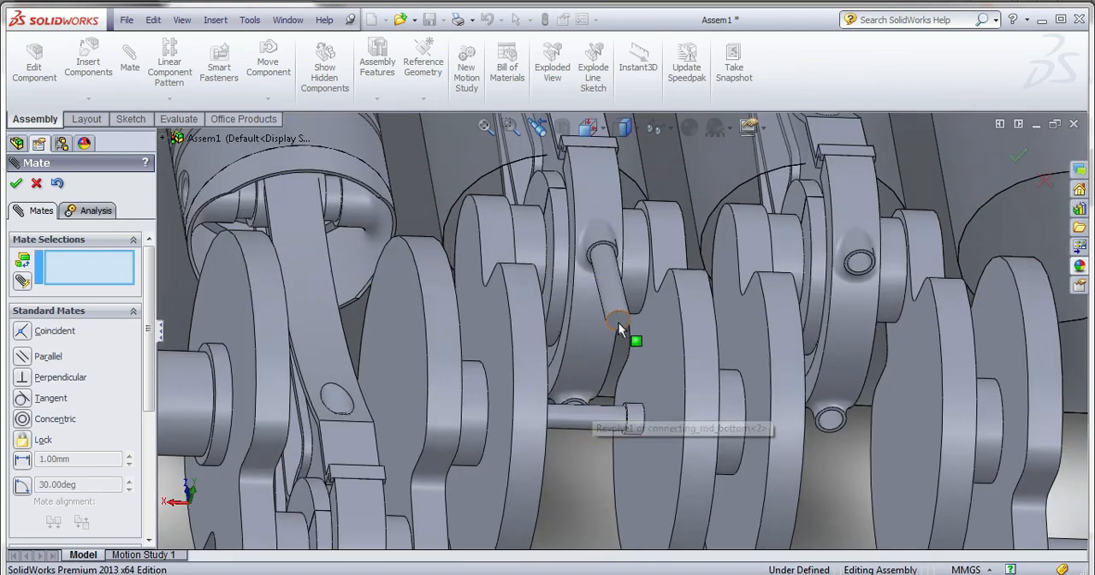
pyautogui.click(617, 327)
pyautogui.scroll(-3, 614, 293)
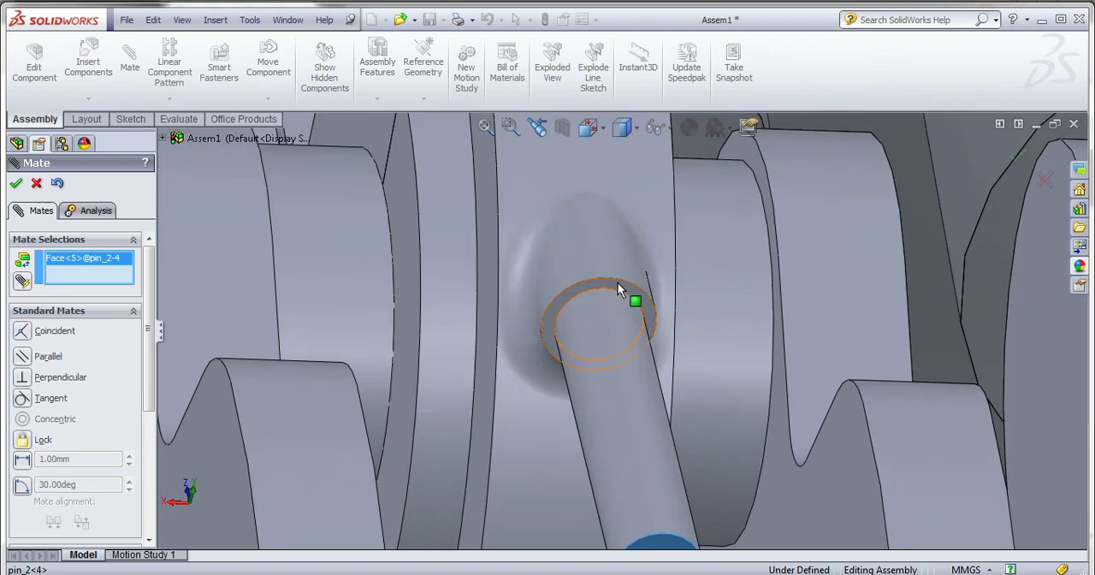
pyautogui.click(617, 283)
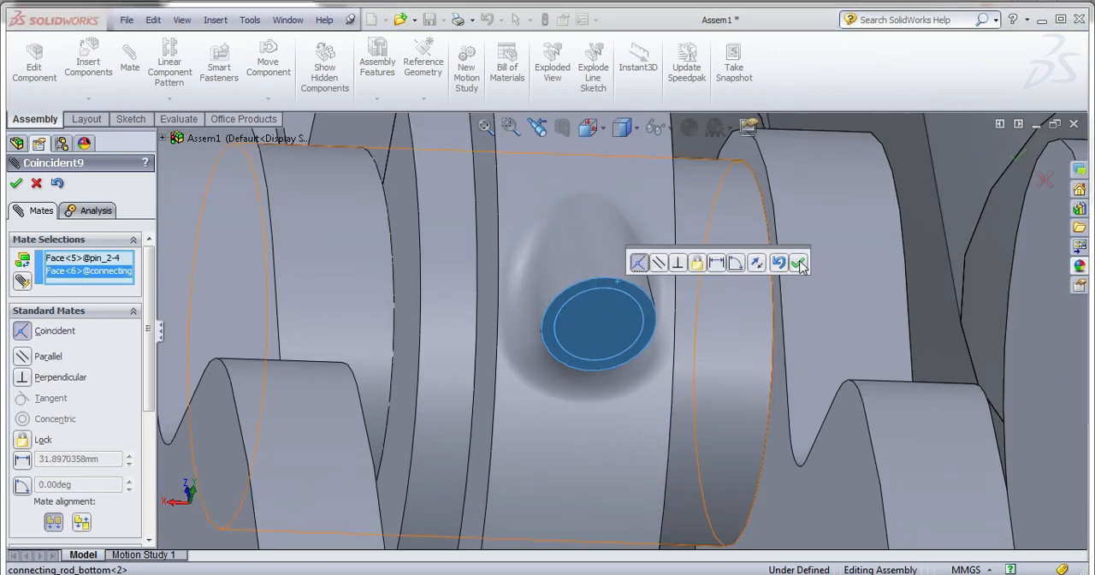
pyautogui.click(797, 263)
# Close the mate command and place a copy of the second rod's headed pin just below the crankshaft.
pyautogui.click(608, 323)
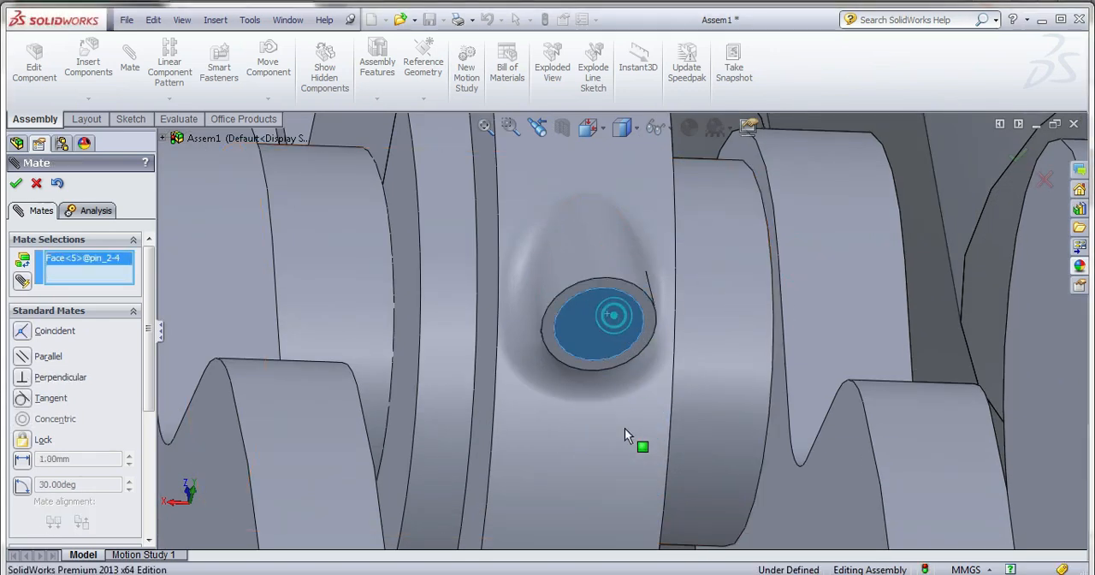
pyautogui.scroll(5, 610, 313)
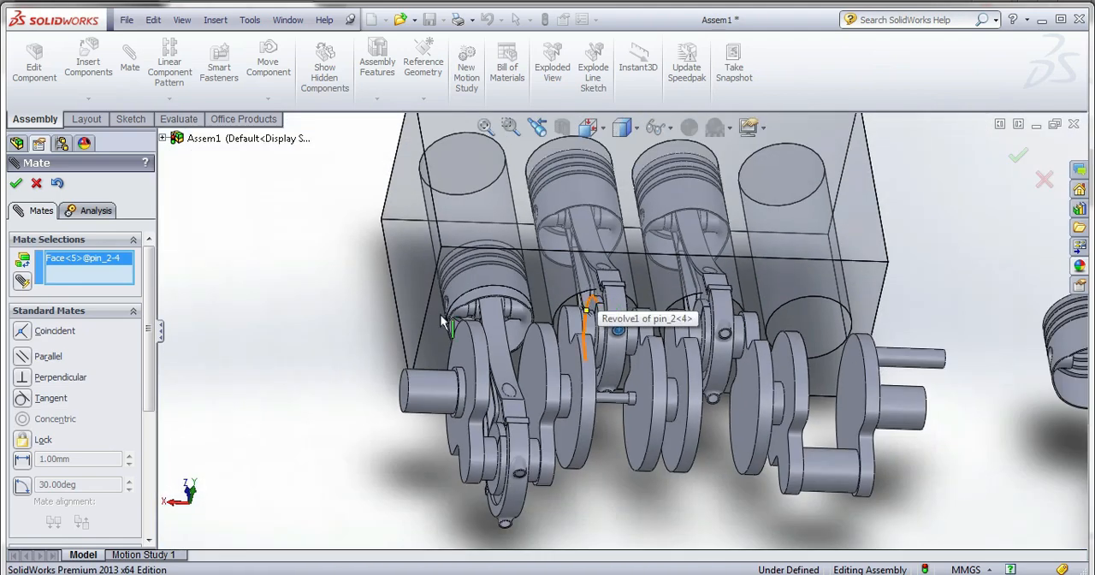
pyautogui.click(38, 184)
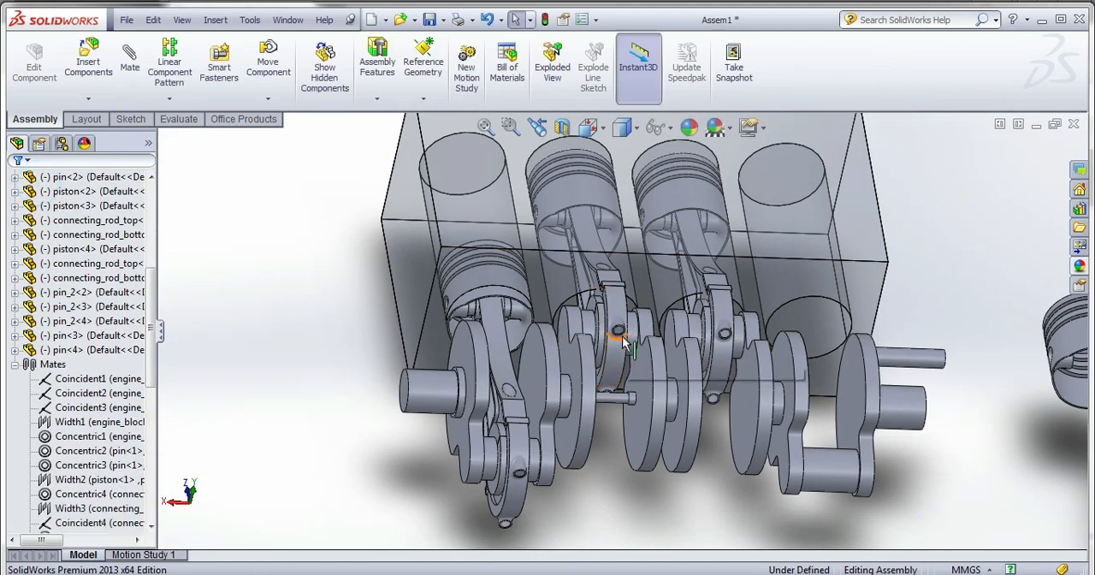
pyautogui.keyDown('ctrl'); pyautogui.moveTo(647, 468); pyautogui.dragTo(650, 495); pyautogui.keyUp('ctrl')
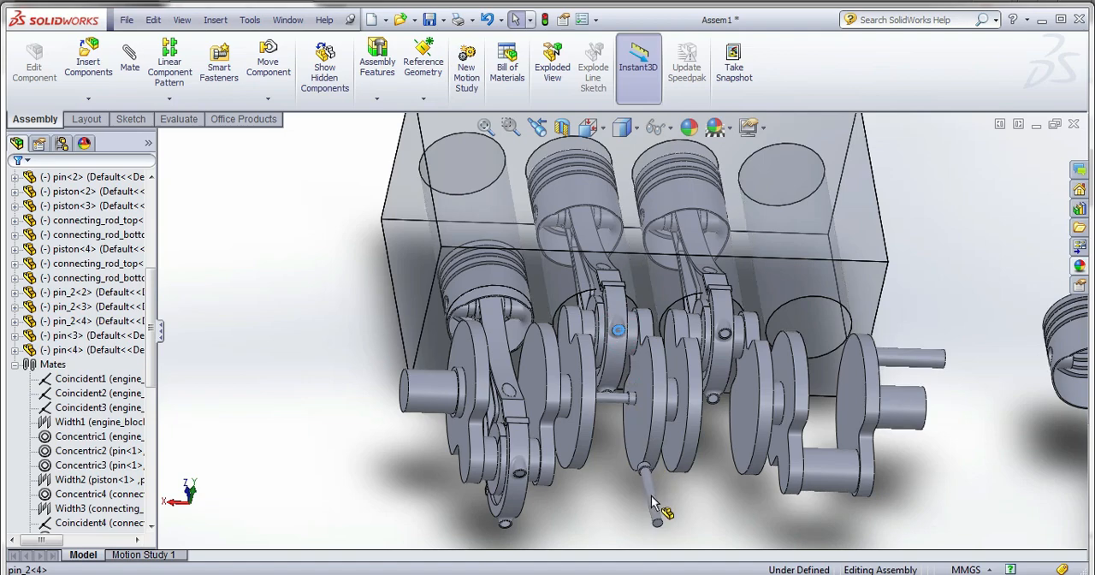
pyautogui.moveTo(651, 495); pyautogui.dragTo(645, 504, button='middle')
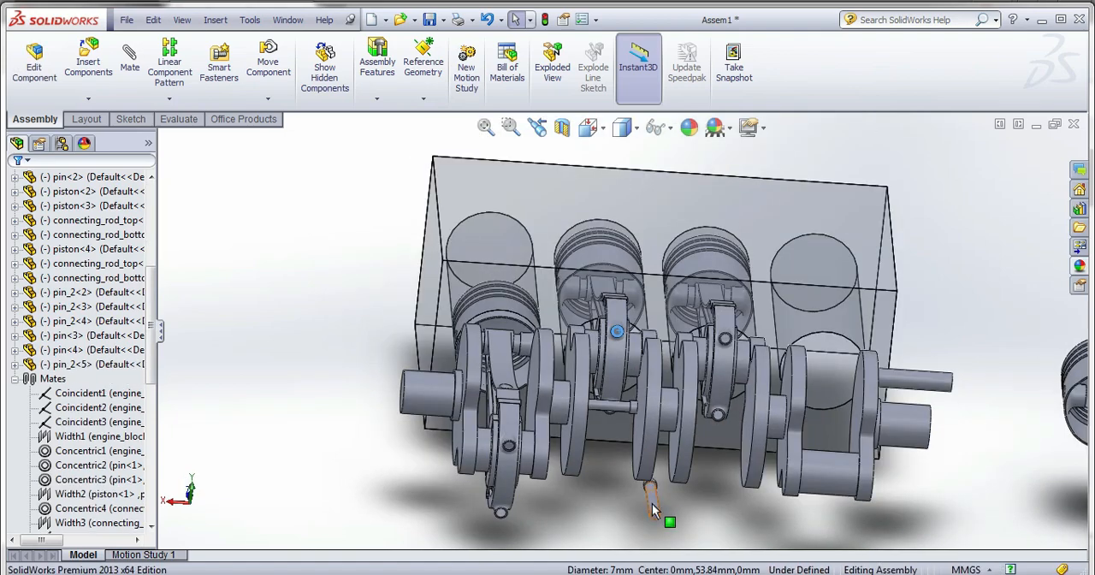
# Mate the copied headed pin's shank concentric with the remaining pin hole in the second connecting rod's bottom cap.
pyautogui.click(654, 500)
pyautogui.scroll(-3, 616, 440)
pyautogui.moveTo(613, 463); pyautogui.dragTo(590, 308, button='middle')
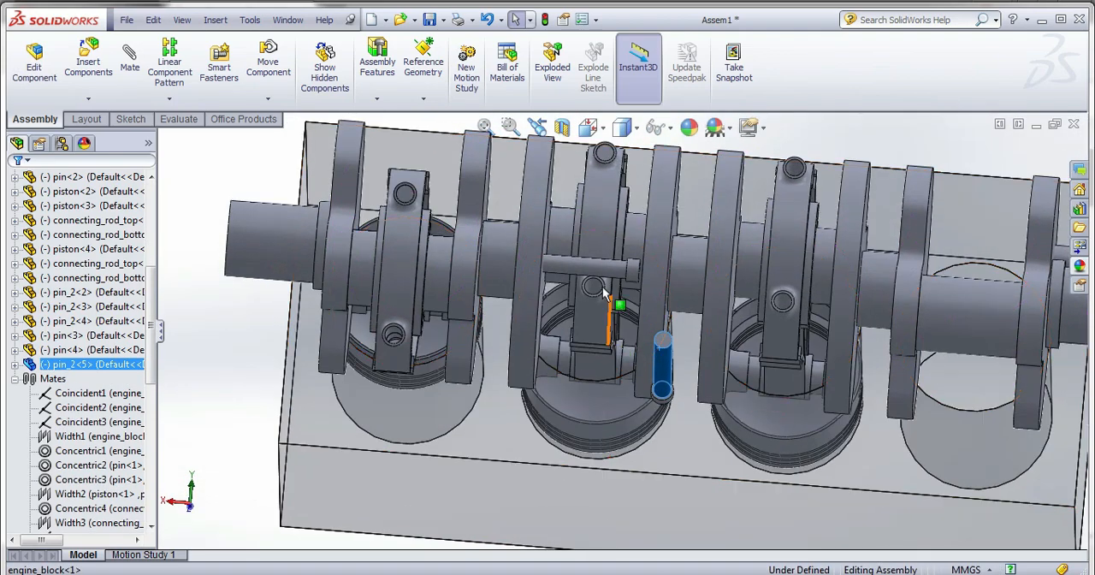
pyautogui.scroll(-3, 598, 310)
pyautogui.click(596, 301)
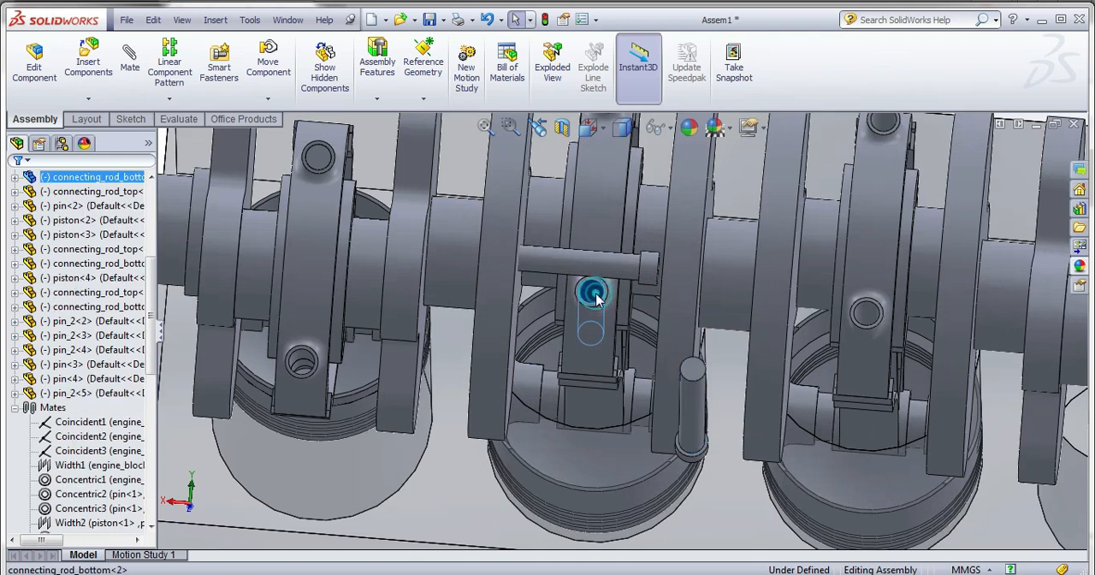
pyautogui.click(688, 406)
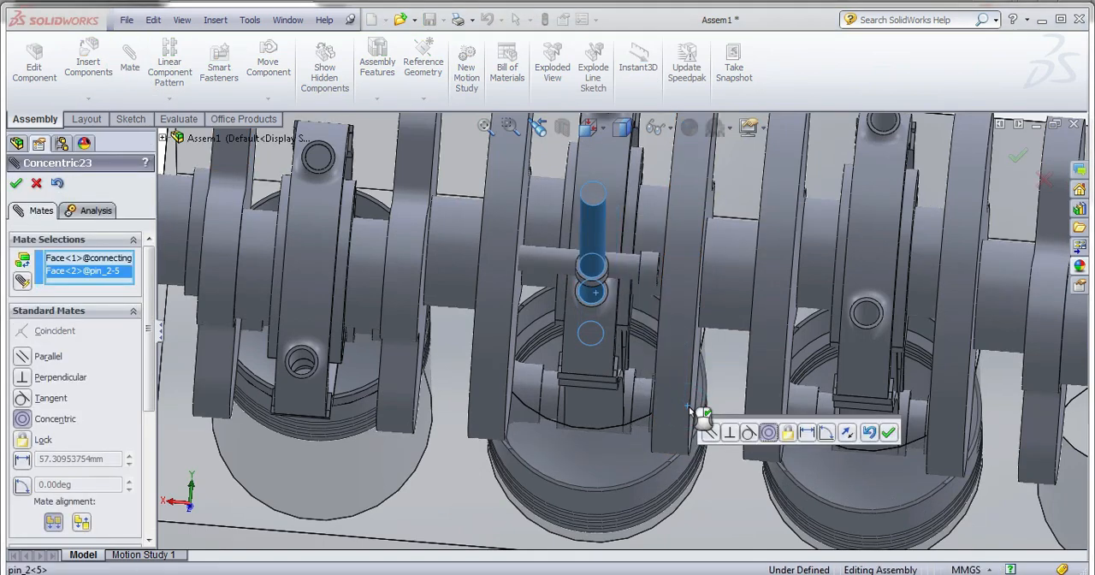
pyautogui.click(888, 431)
# Mate the copied pin's plain end face coincident with the rim of its hole in the second rod's bottom cap.
pyautogui.click(593, 193)
pyautogui.scroll(-5, 604, 276)
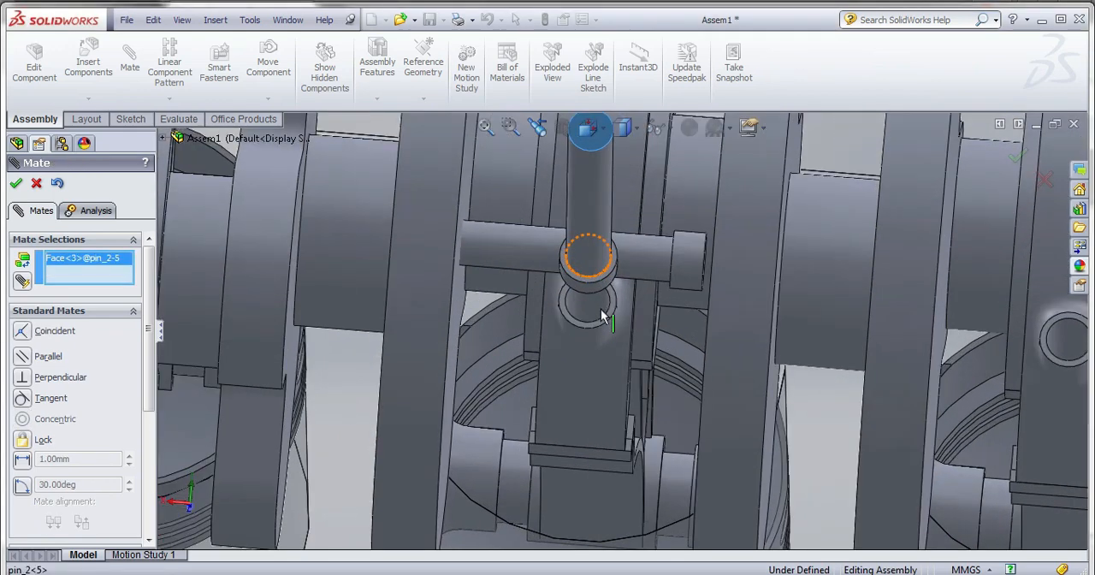
pyautogui.click(622, 313)
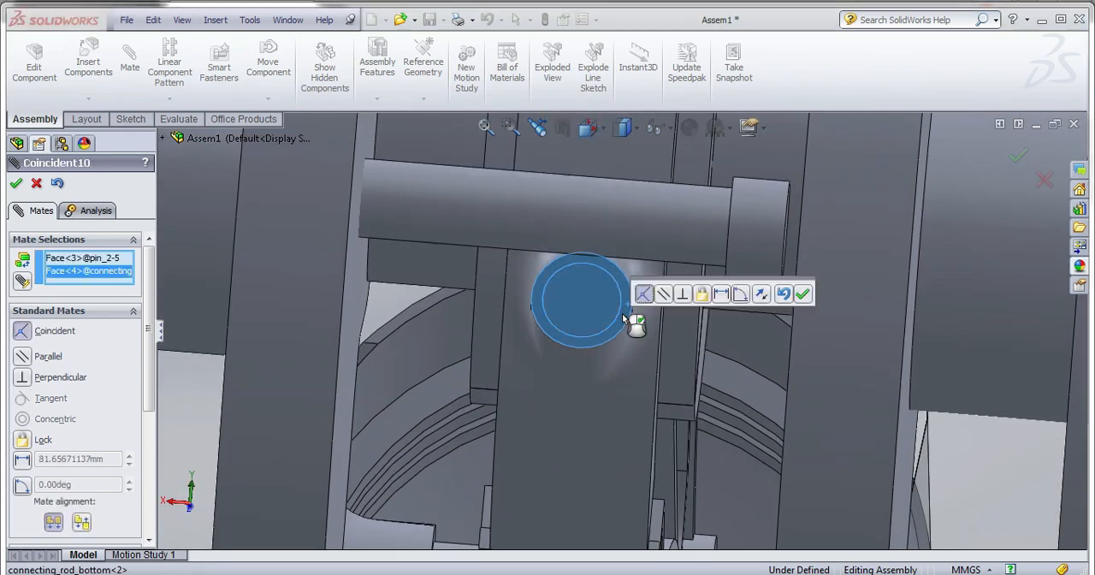
pyautogui.click(802, 294)
# Mate the loose headed pin crossing the second rod concentric with a pin hole in the third connecting rod's bottom cap.
pyautogui.scroll(6, 537, 289)
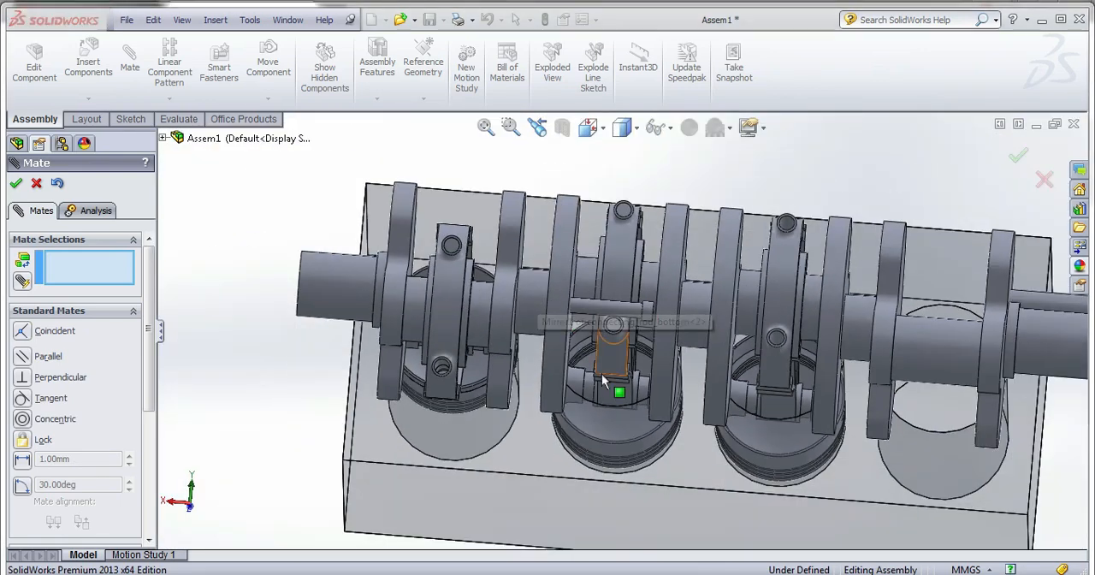
pyautogui.click(596, 303)
pyautogui.scroll(-5, 676, 310)
pyautogui.click(721, 339)
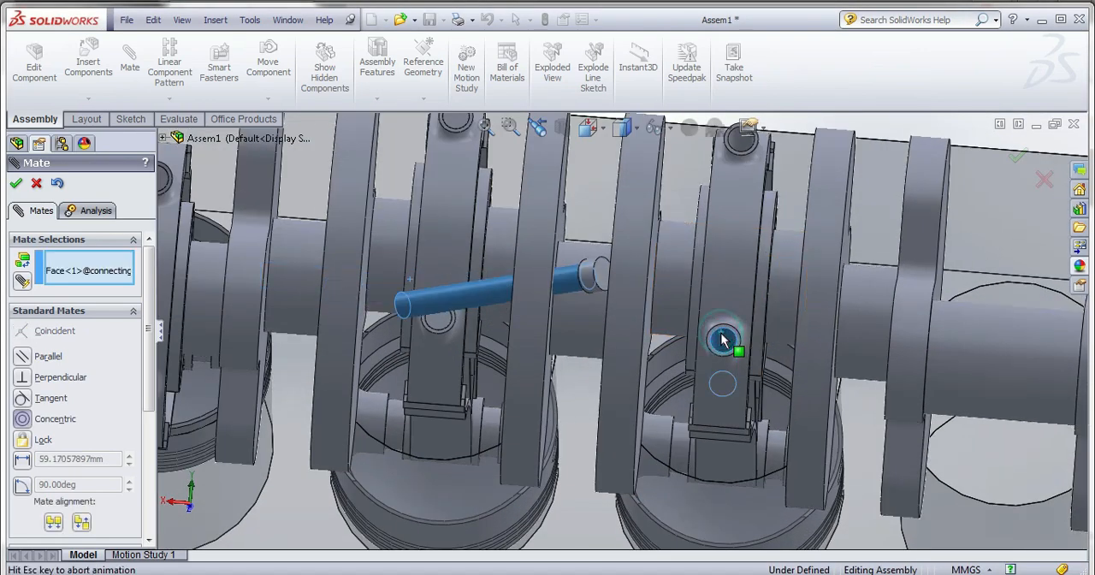
pyautogui.click(922, 360)
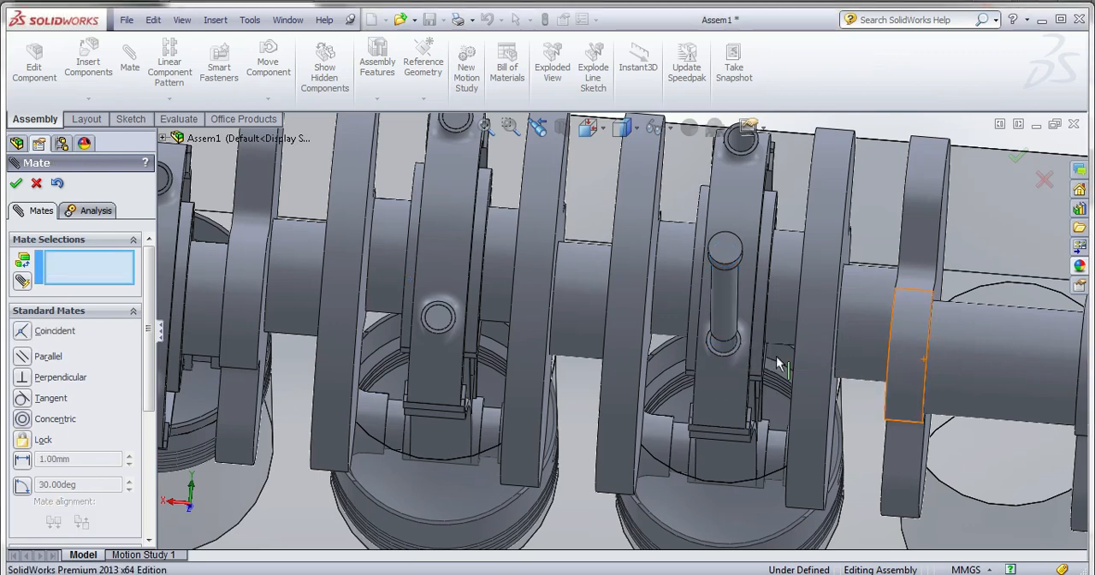
# Edit the Concentric24 mate and reverse its alignment so the third rod's headed pin faces the other way.
pyautogui.click(19, 183)
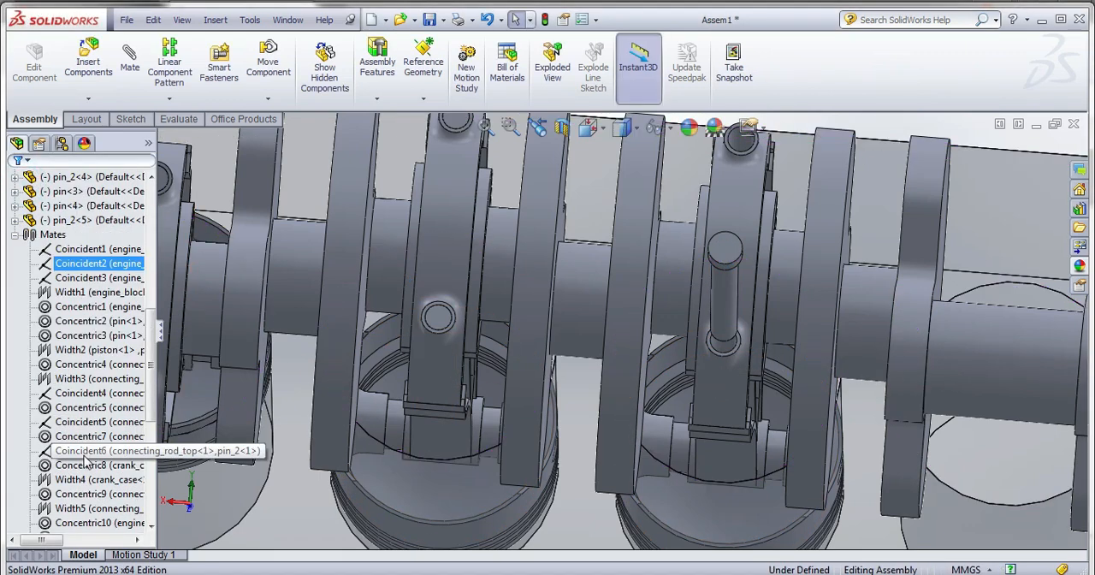
pyautogui.click(89, 523)
pyautogui.rightClick(89, 523)
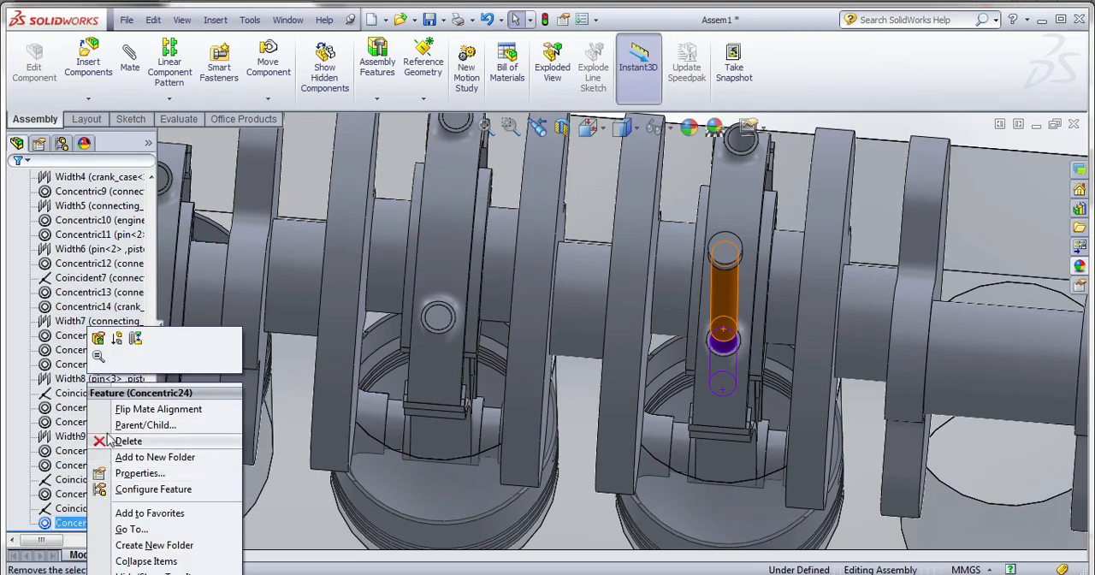
pyautogui.click(106, 341)
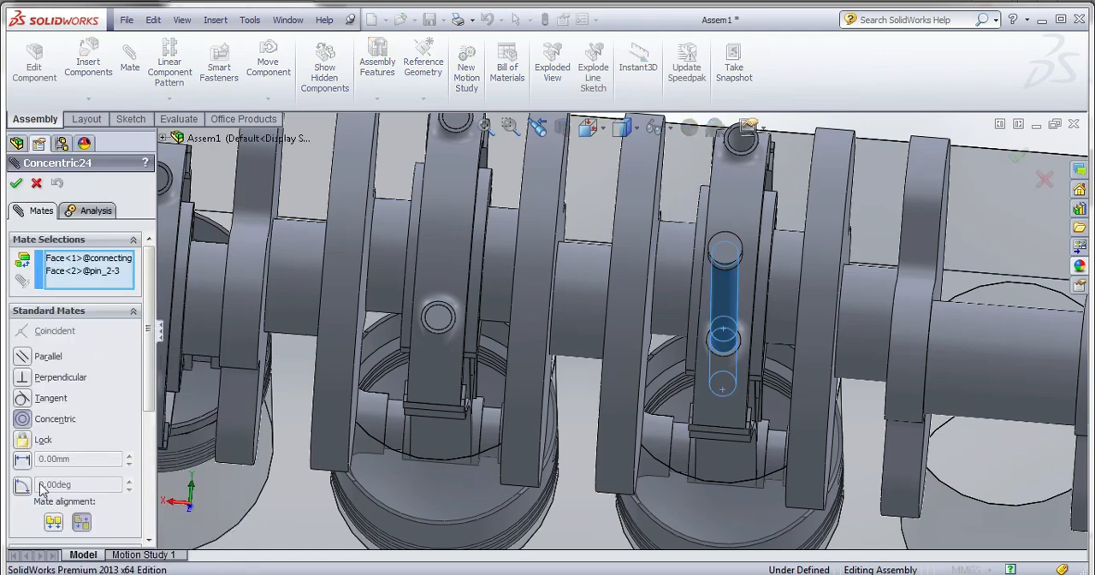
pyautogui.click(15, 183)
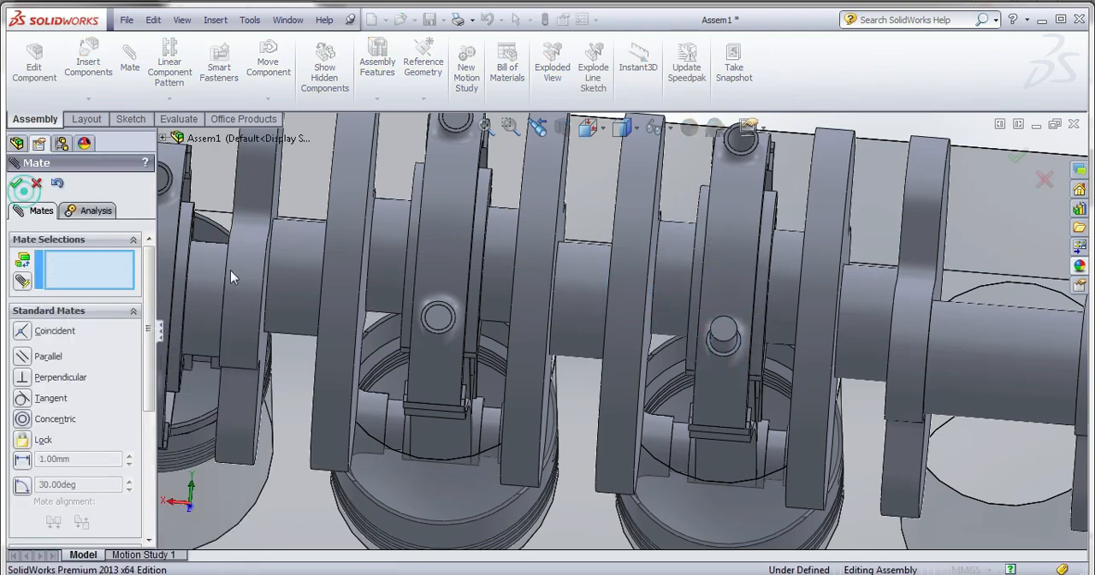
# Mate the headed pin's plain end face coincident with the rim of its hole in the third connecting rod's bottom cap.
pyautogui.click(726, 334)
pyautogui.scroll(-5, 738, 352)
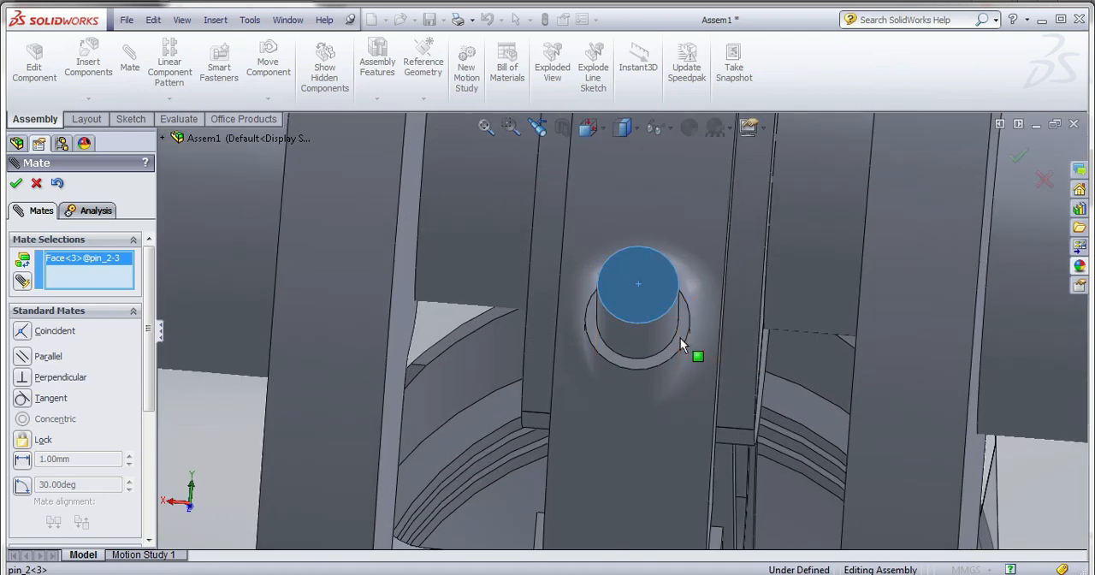
pyautogui.click(680, 342)
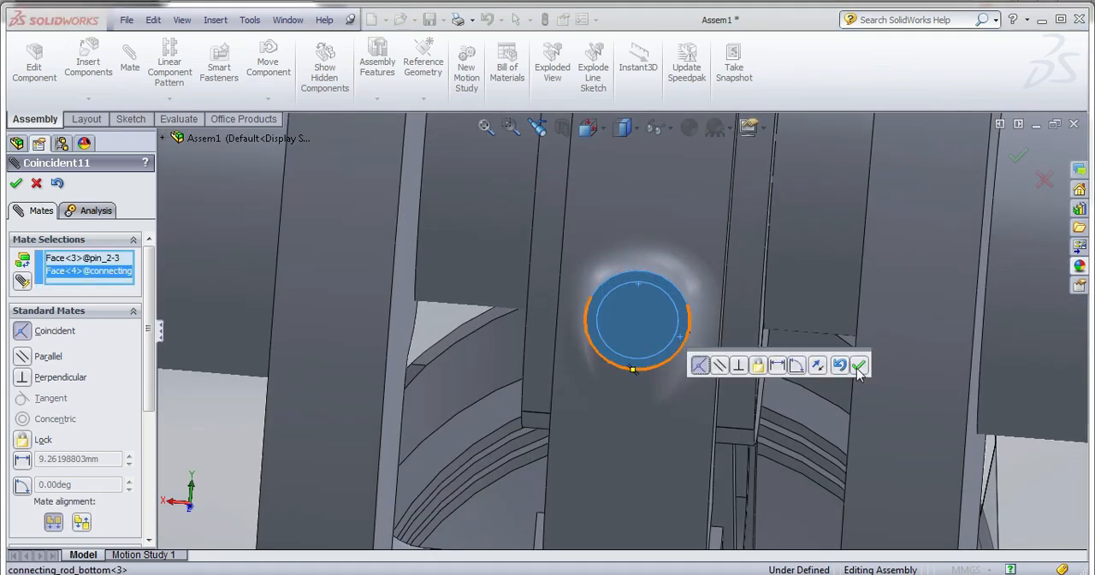
pyautogui.click(858, 370)
# Close the mate command and place a copy of the third rod's headed pin beside its piston, without adding the suggested mate.
pyautogui.scroll(5, 676, 342)
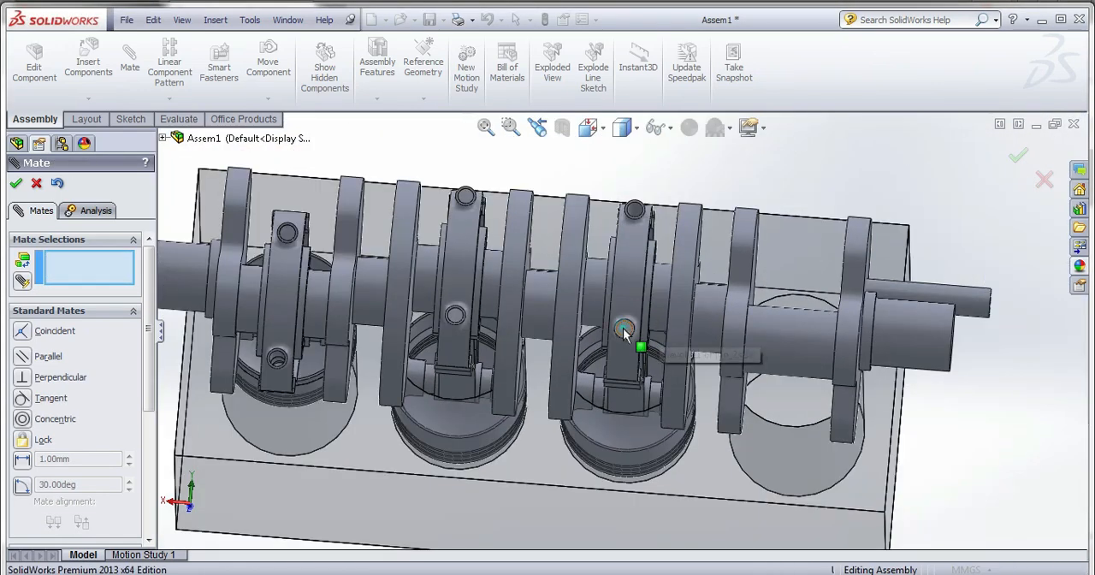
pyautogui.click(624, 330)
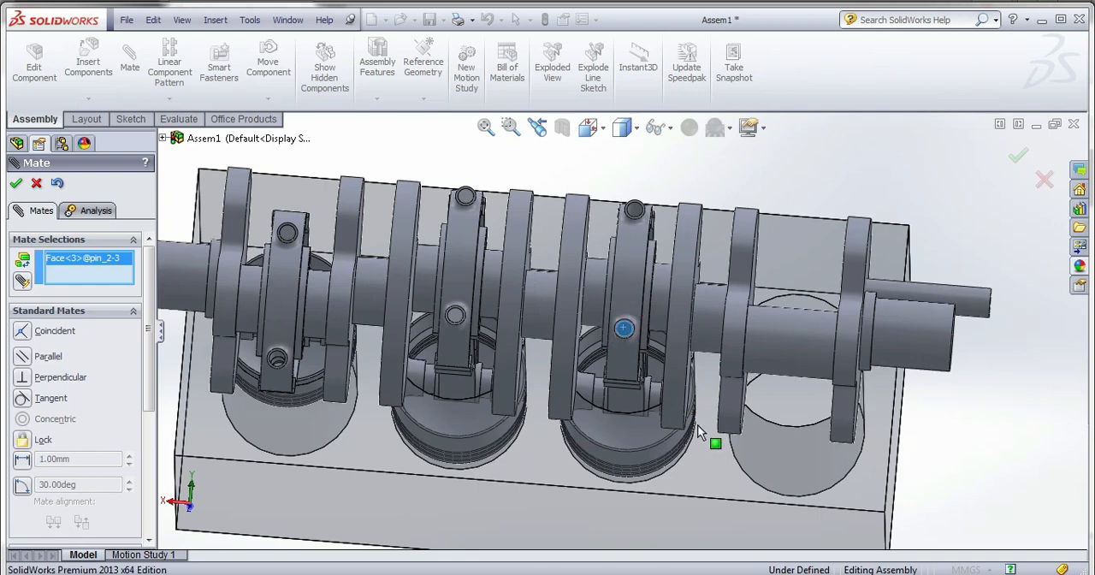
pyautogui.click(812, 202)
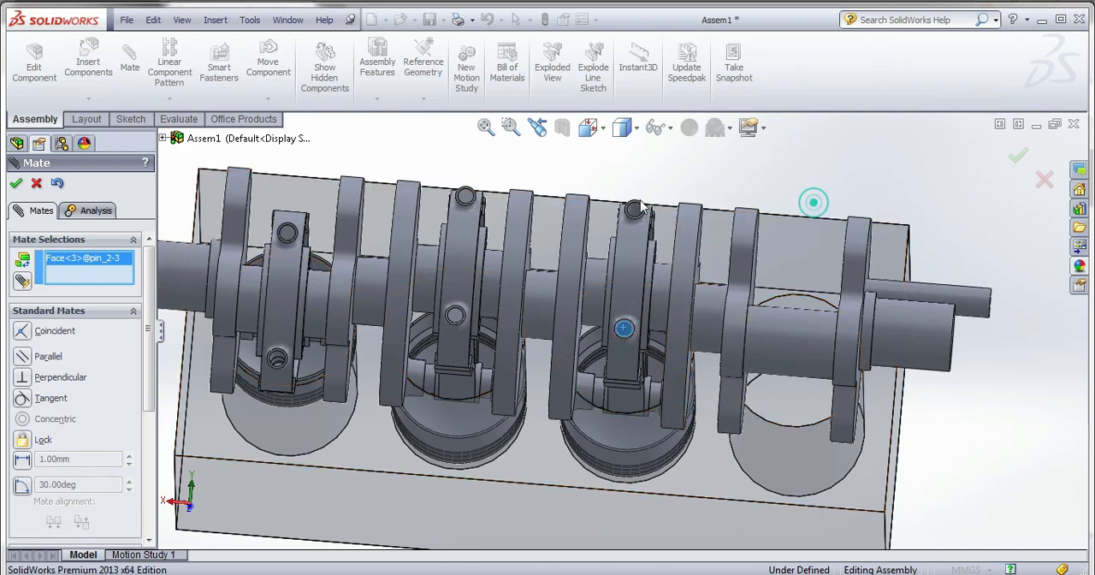
pyautogui.click(36, 185)
pyautogui.click(625, 328)
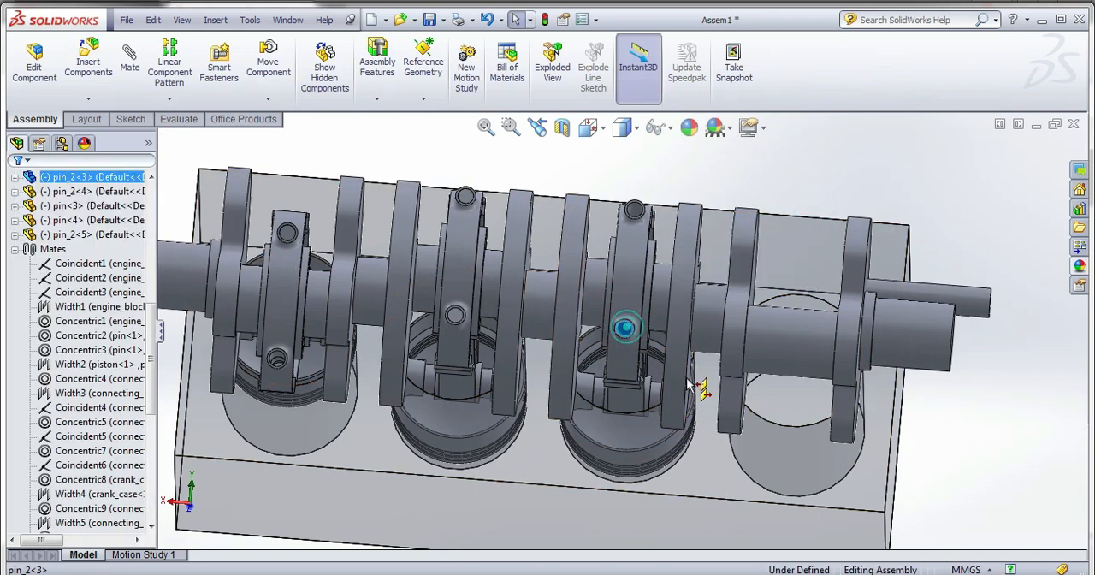
pyautogui.moveTo(689, 387); pyautogui.dragTo(689, 461)
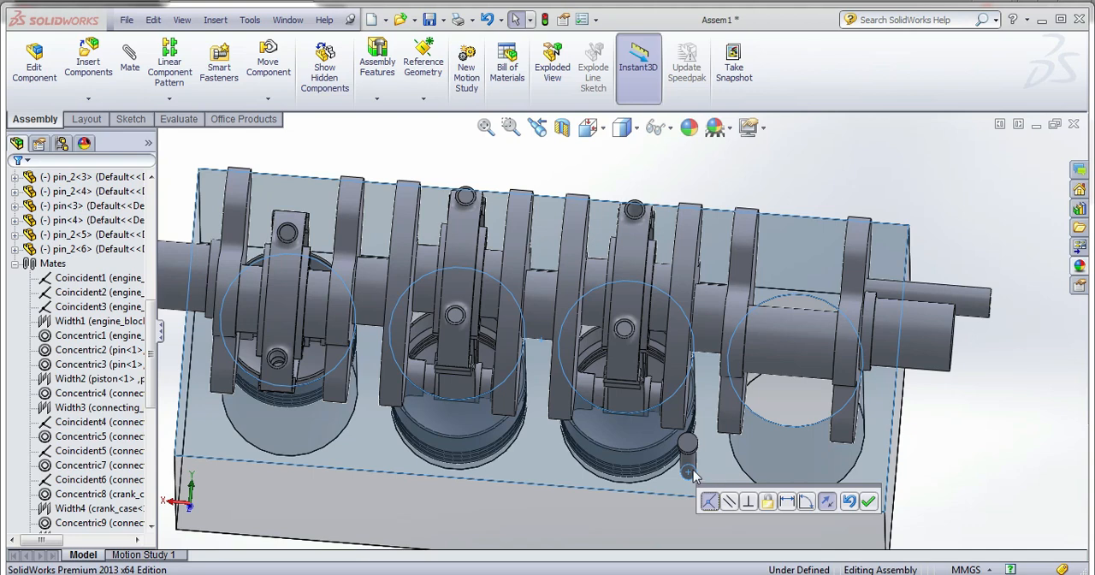
pyautogui.click(928, 466)
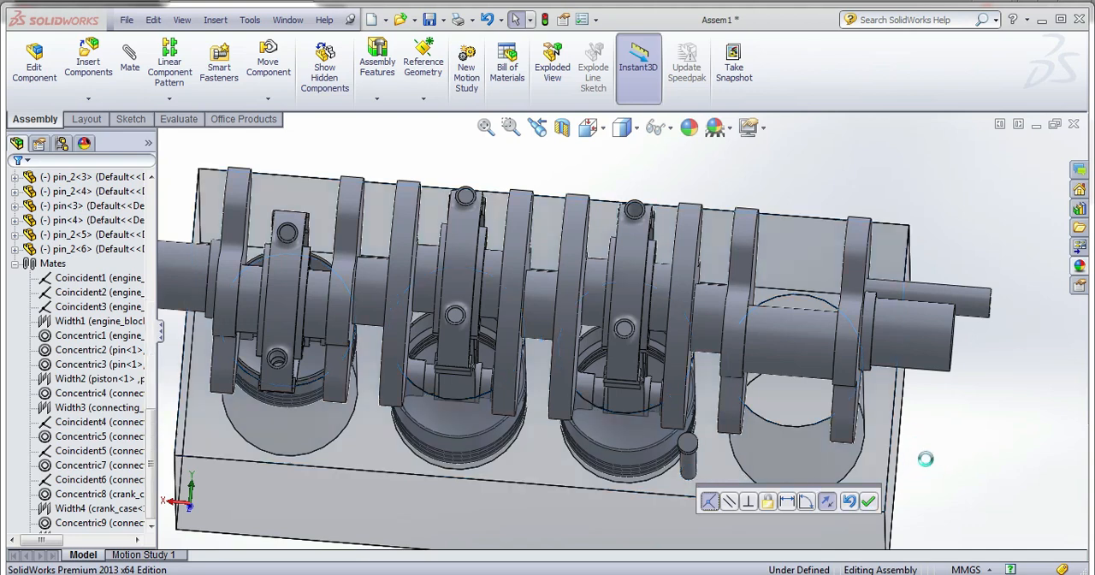
# Mate the copied headed pin concentric with the remaining pin hole in the third rod's bottom cap, reversing the mate alignment.
pyautogui.click(688, 463)
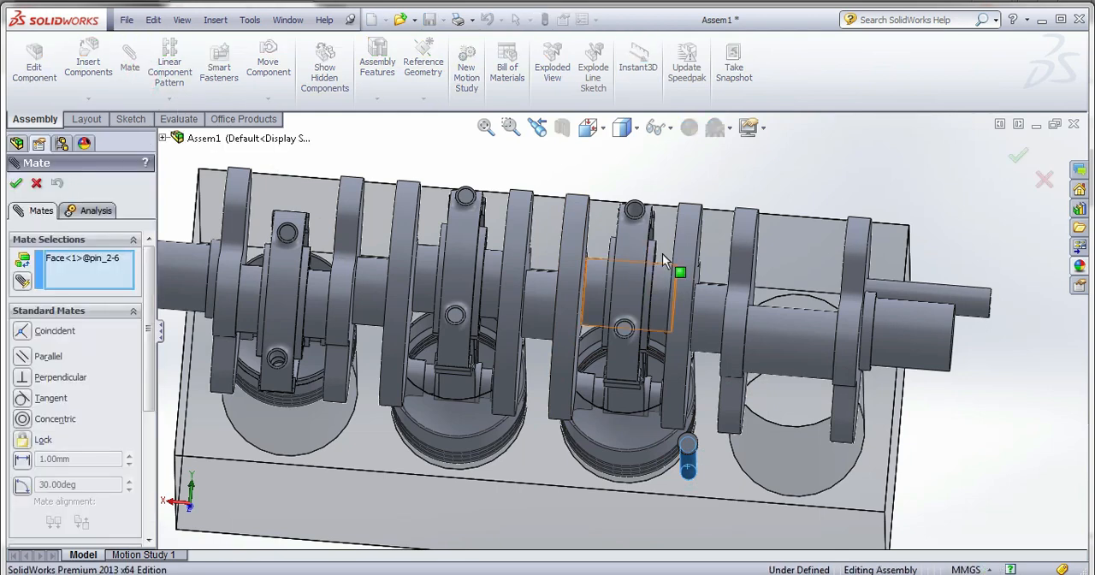
pyautogui.scroll(-2, 634, 211)
pyautogui.click(631, 211)
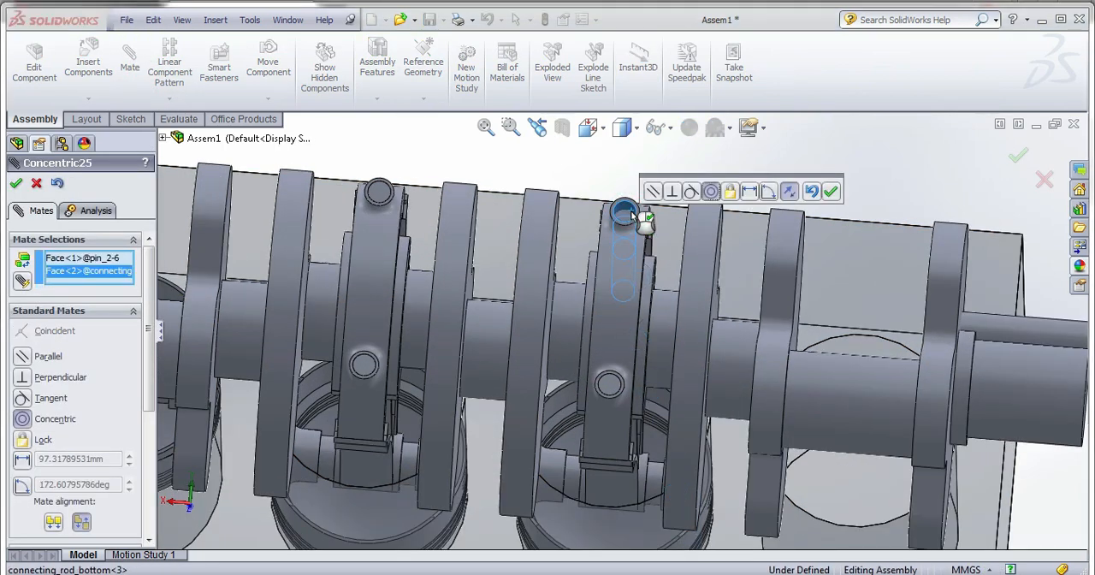
pyautogui.click(60, 520)
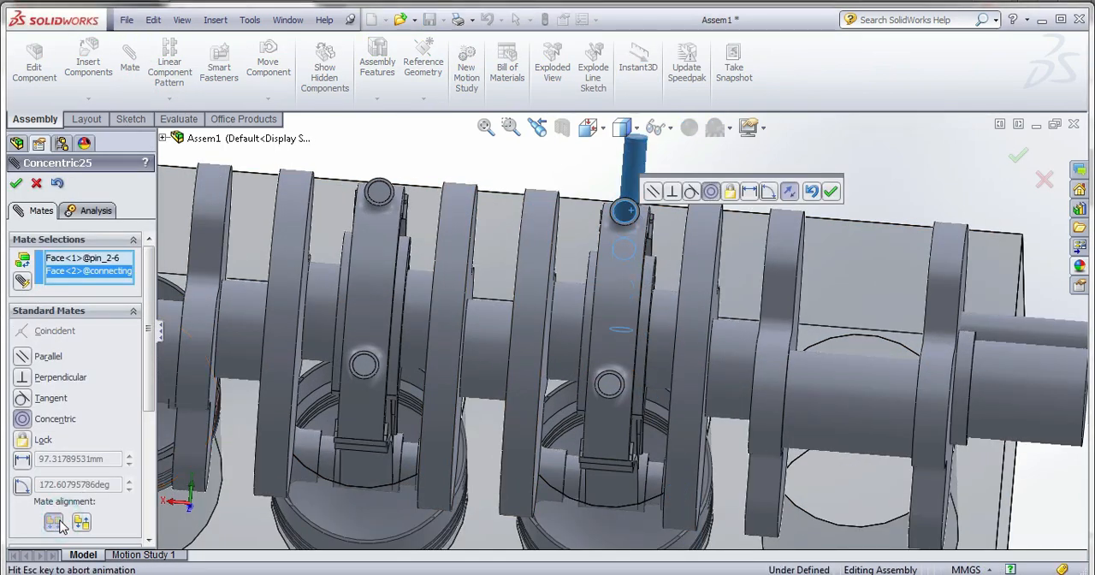
pyautogui.click(16, 183)
# Mate that headed pin's plain end face coincident with the rim of its hole in the third rod's bottom cap.
pyautogui.scroll(-4, 653, 200)
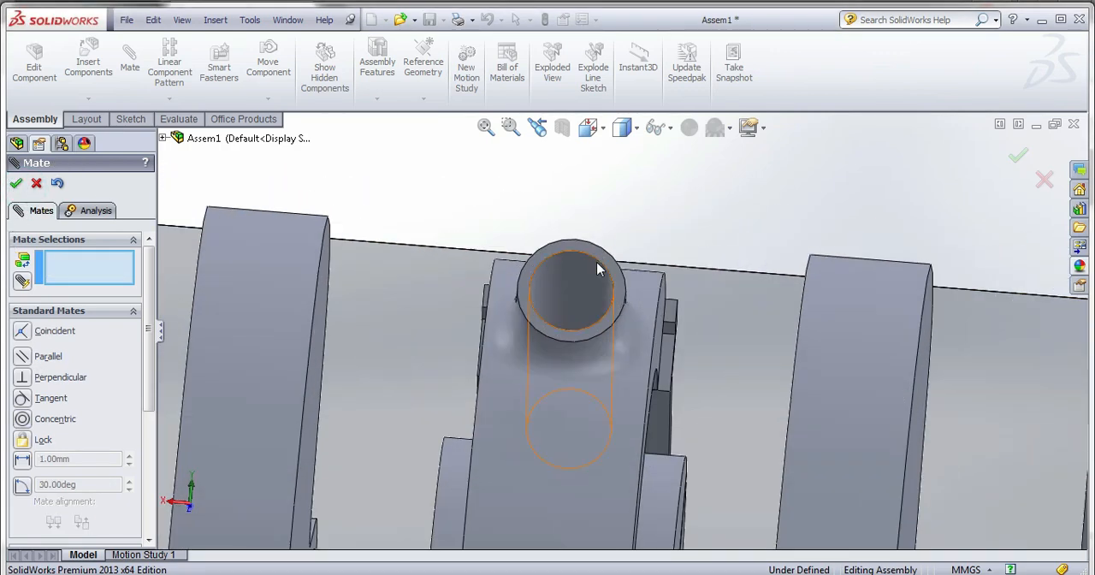
pyautogui.click(599, 261)
pyautogui.moveTo(601, 296); pyautogui.dragTo(603, 348, button='middle')
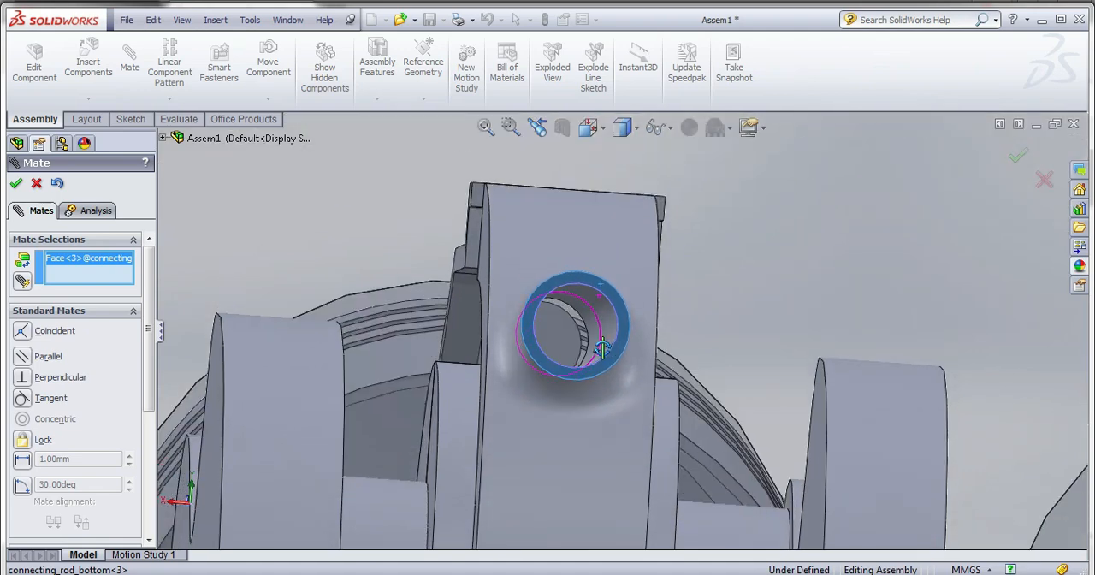
pyautogui.click(561, 341)
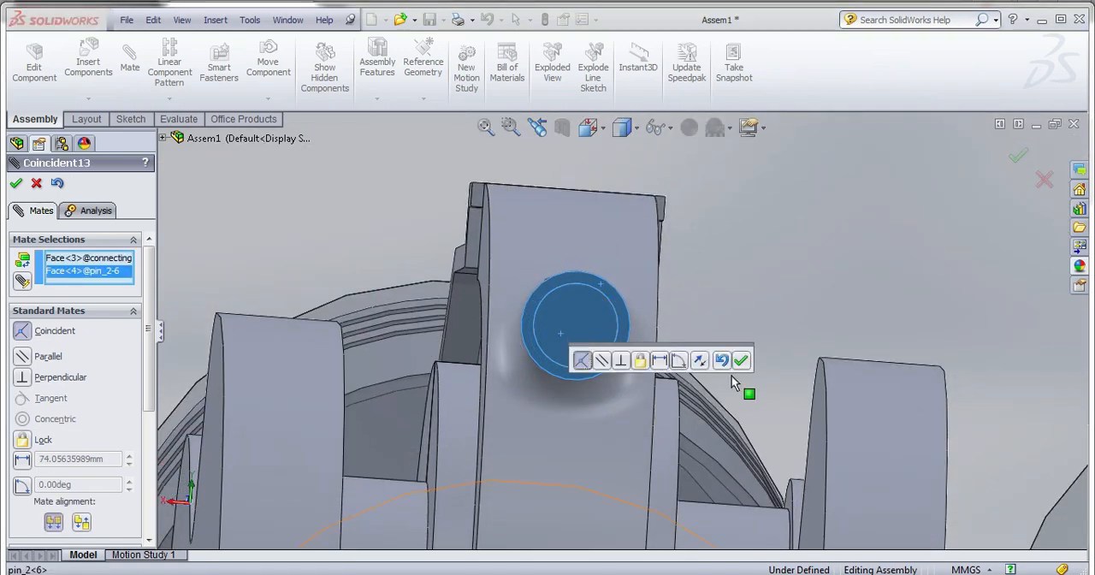
pyautogui.click(740, 362)
# Move the loose headed pin clear of the fourth rod's bottom cap, place a copy beside it, and dismiss the unsaved-document notification.
pyautogui.scroll(8, 659, 245)
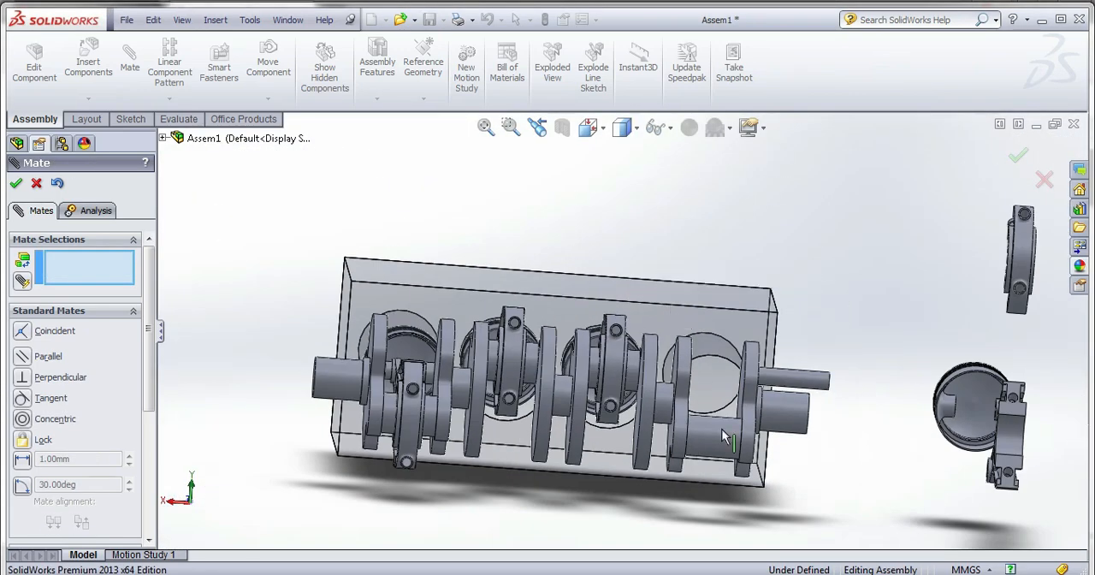
pyautogui.moveTo(835, 442); pyautogui.dragTo(778, 422, button='middle')
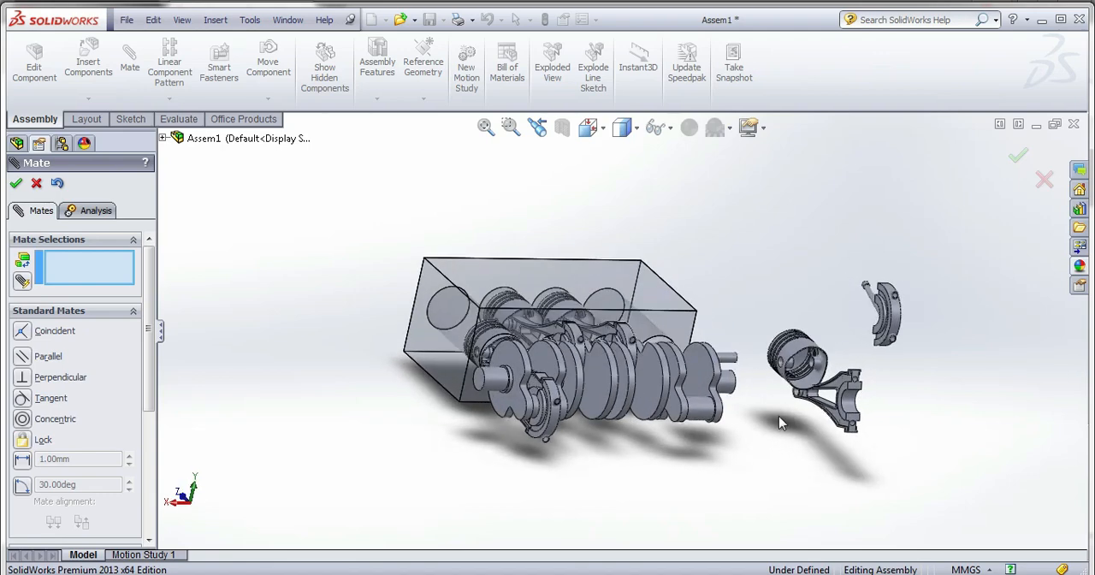
pyautogui.scroll(-4, 864, 382)
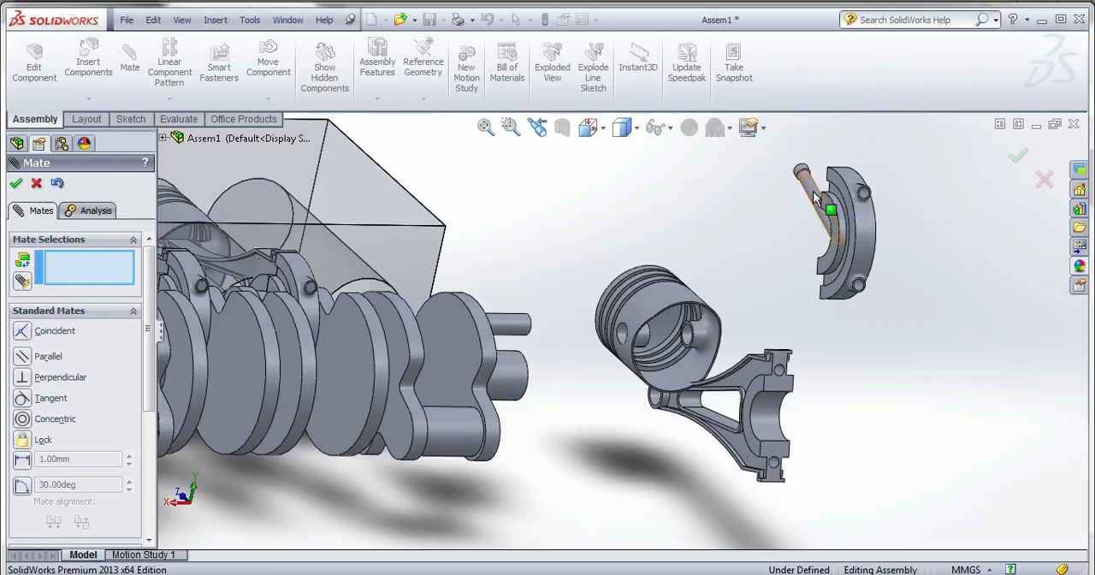
pyautogui.moveTo(808, 189); pyautogui.dragTo(802, 291)
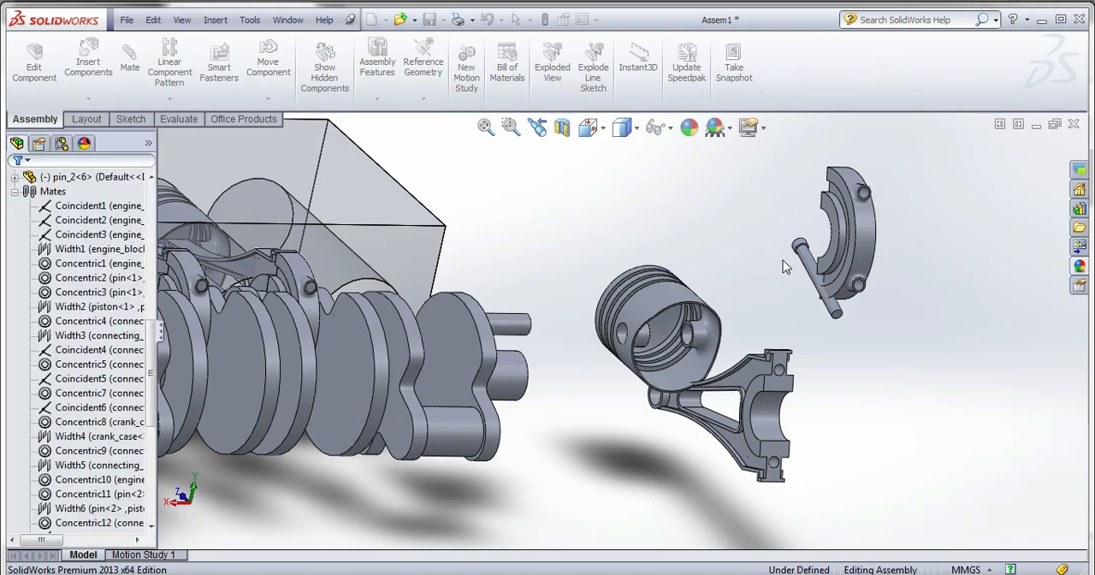
pyautogui.click(804, 268)
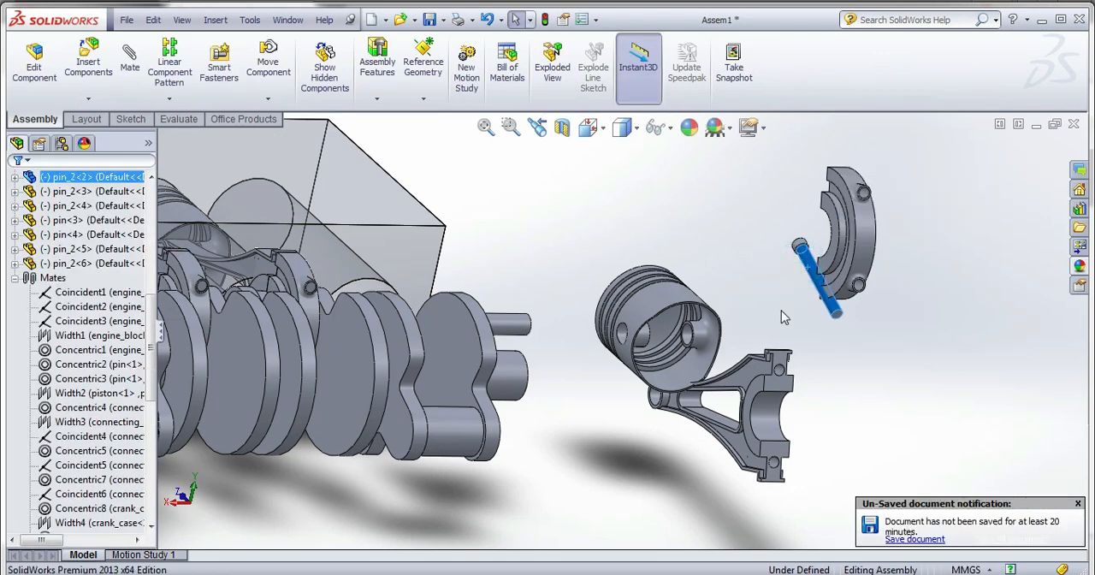
pyautogui.keyDown('ctrl'); pyautogui.moveTo(806, 272); pyautogui.dragTo(789, 313); pyautogui.keyUp('ctrl')
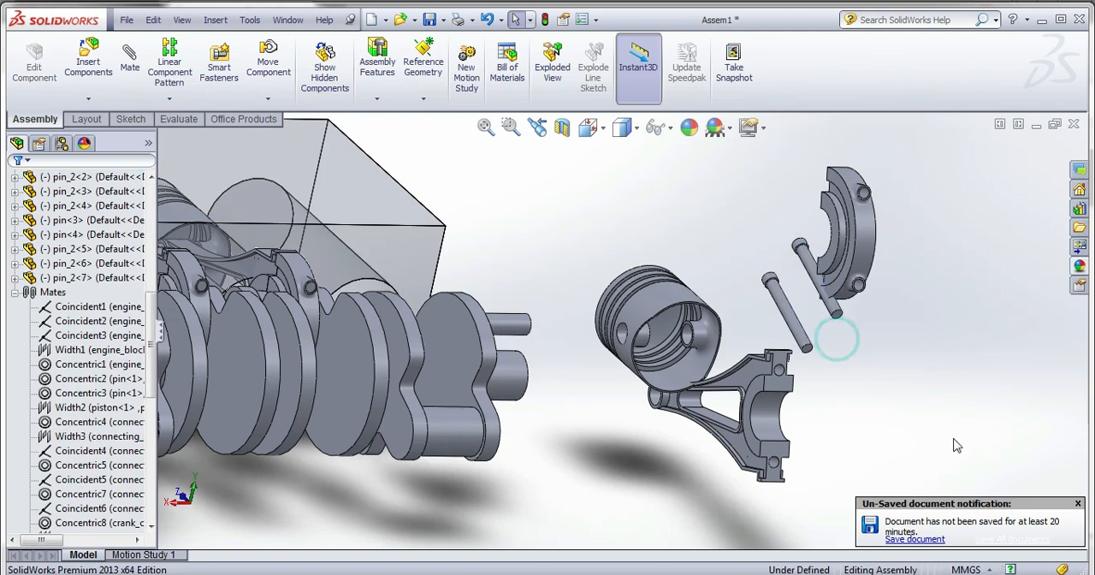
pyautogui.click(1077, 504)
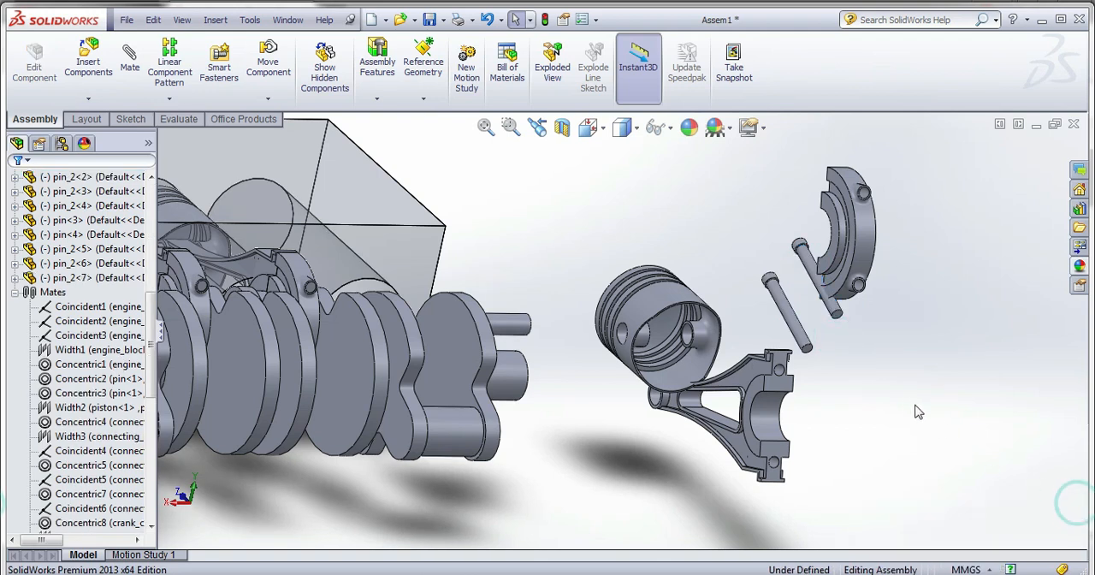
# Mate the copied headed pin concentric with the upper bolt hole in the fourth connecting rod's top part.
pyautogui.click(795, 324)
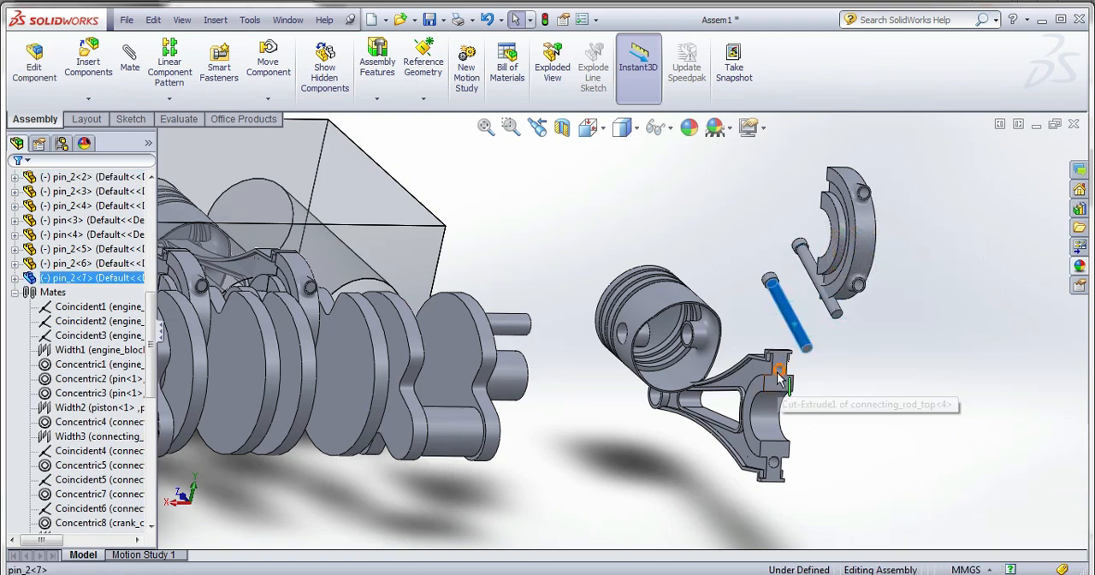
pyautogui.click(781, 374)
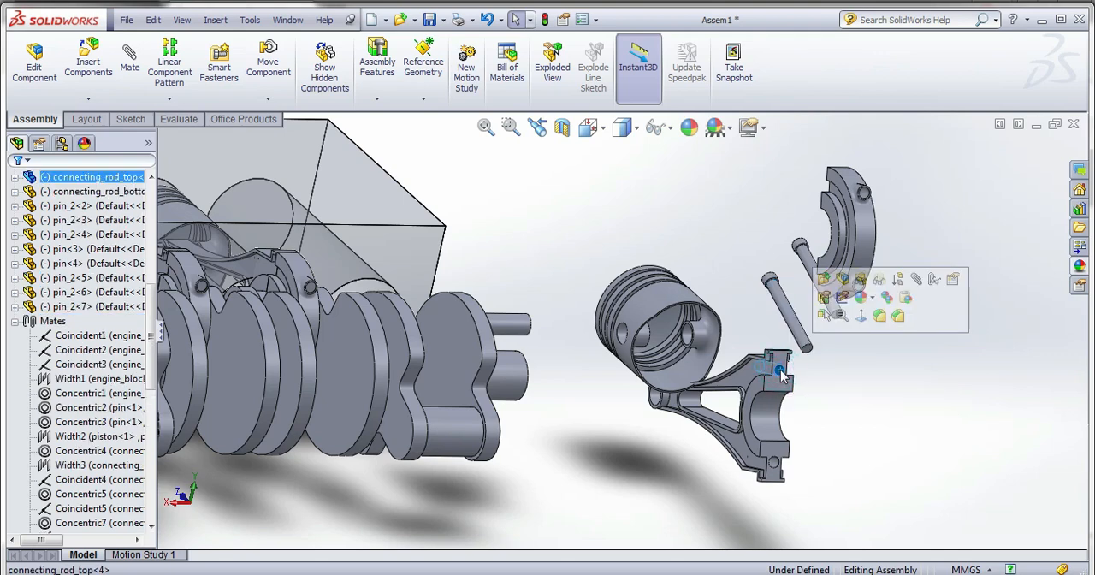
pyautogui.click(134, 70)
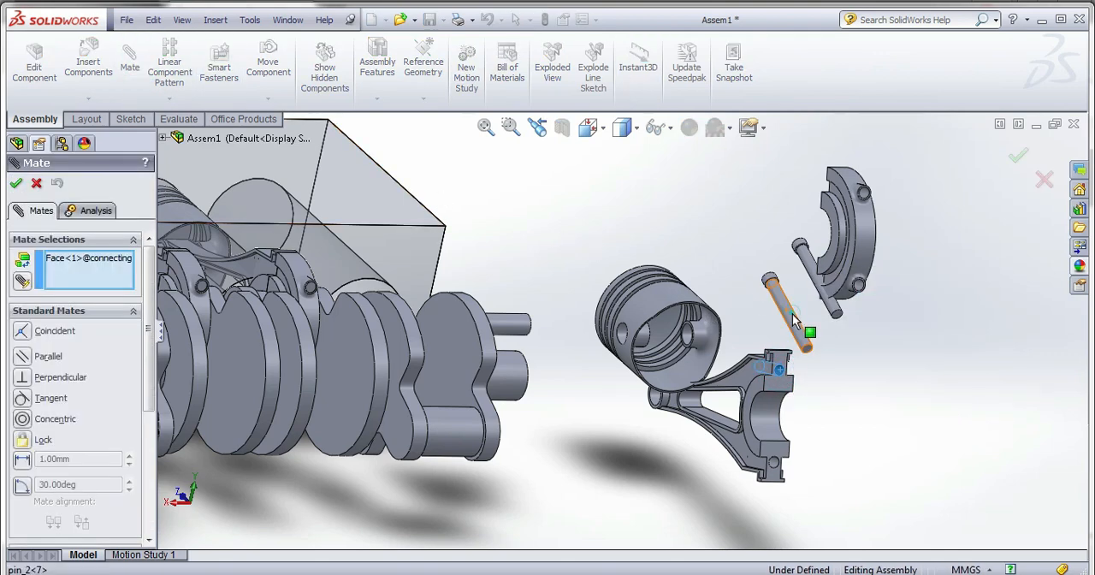
pyautogui.click(791, 313)
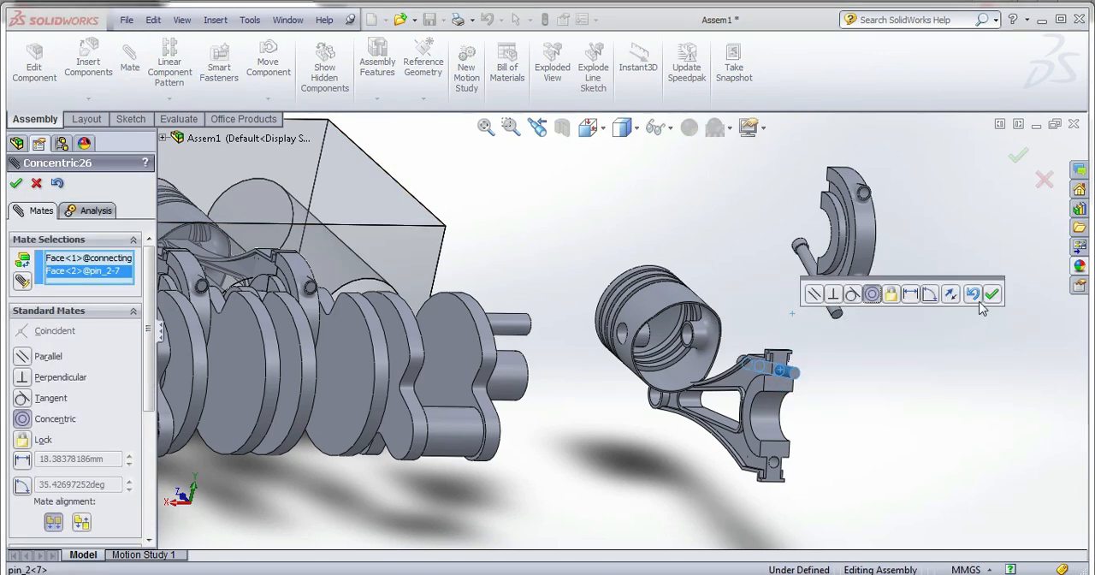
pyautogui.click(990, 295)
# Mate the original loose headed pin concentric with the lower bolt hole in the fourth connecting rod's top part.
pyautogui.moveTo(875, 308); pyautogui.dragTo(847, 286, button='middle')
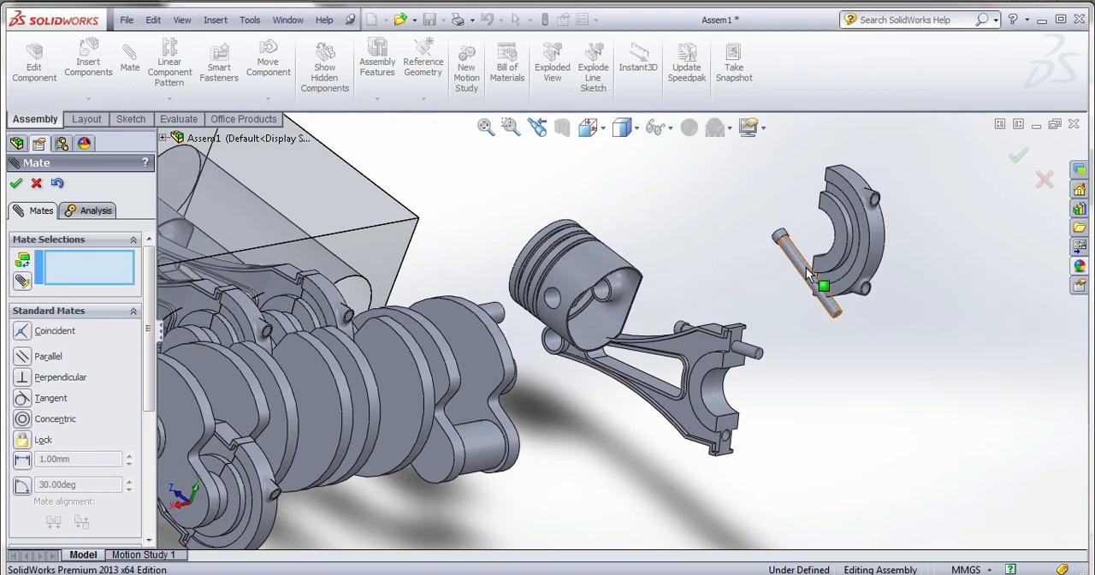
pyautogui.scroll(-3, 728, 466)
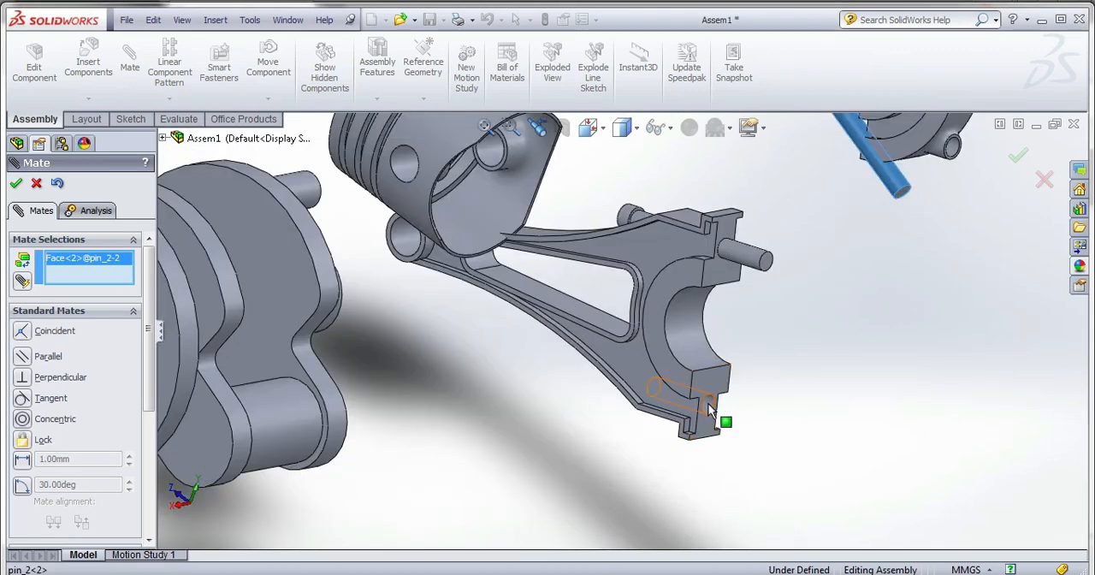
pyautogui.click(709, 409)
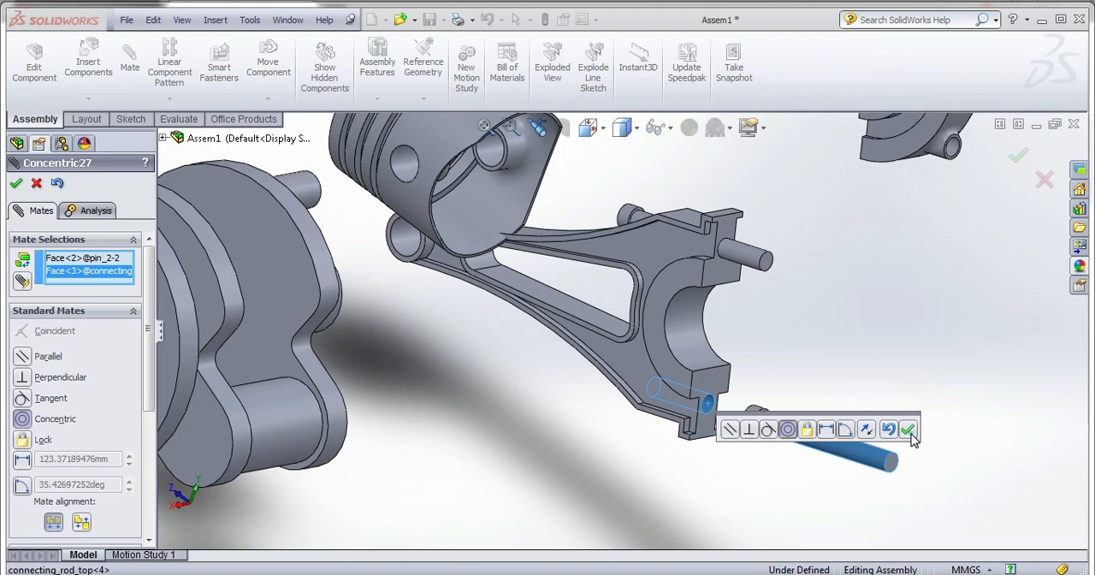
pyautogui.click(908, 431)
# Mate the joint face of the fourth rod's bottom cap coincident with the matching end face of its top part.
pyautogui.moveTo(753, 460)
pyautogui.mouseDown(button='middle')
pyautogui.moveTo(753, 434)
pyautogui.moveTo(757, 471)
pyautogui.mouseUp(button='middle')
pyautogui.scroll(3, 836, 317)
pyautogui.moveTo(850, 333); pyautogui.dragTo(970, 315, button='middle')
pyautogui.scroll(3, 975, 318)
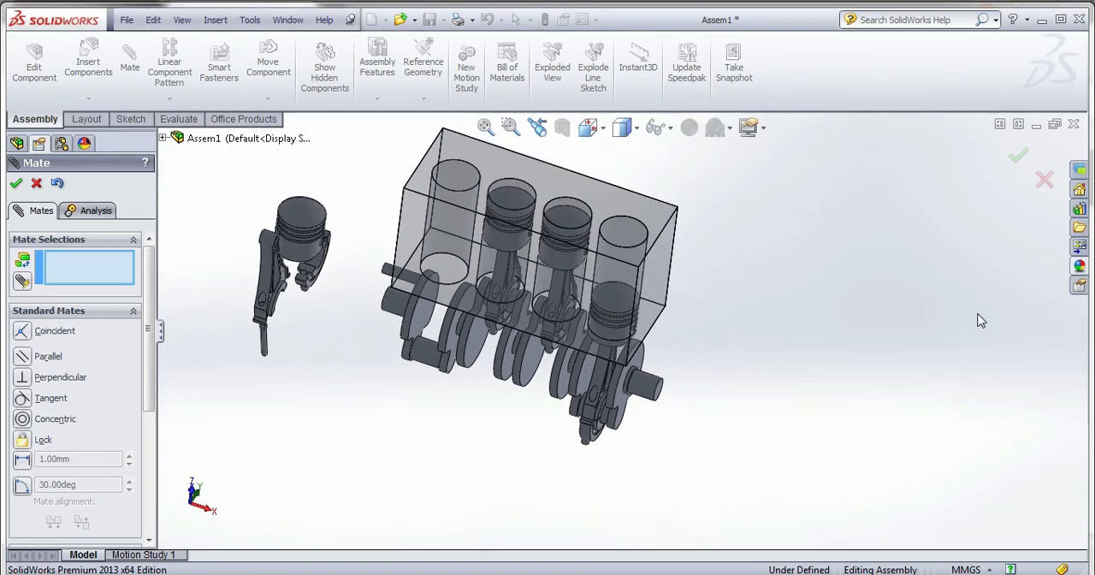
pyautogui.scroll(-4, 229, 213)
pyautogui.moveTo(376, 350); pyautogui.dragTo(365, 327, button='middle')
pyautogui.scroll(-5, 474, 410)
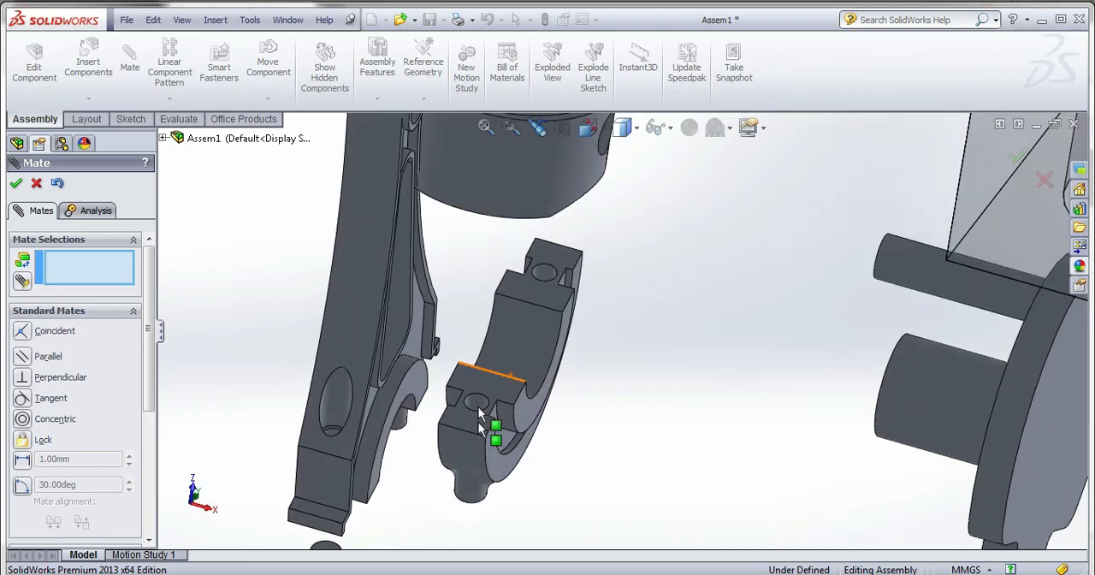
pyautogui.click(485, 403)
pyautogui.moveTo(485, 405); pyautogui.dragTo(481, 452, button='middle')
pyautogui.scroll(3, 450, 472)
pyautogui.scroll(-5, 577, 227)
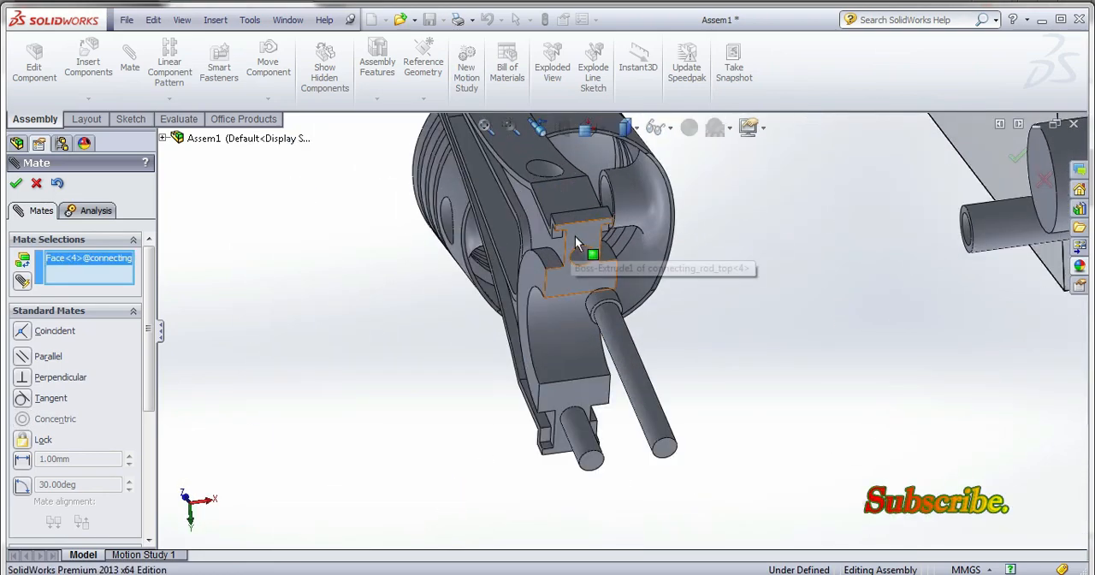
pyautogui.click(577, 238)
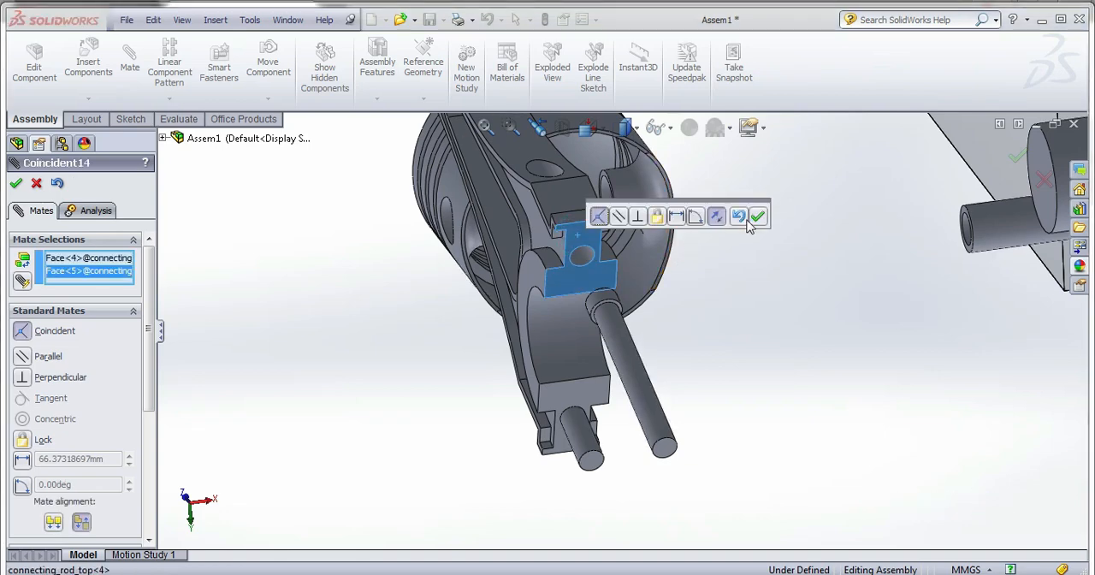
pyautogui.click(756, 216)
# Mate a bolt hole in the fourth rod's bottom cap concentric with the corresponding bolt hole in its top part.
pyautogui.click(584, 256)
pyautogui.scroll(5, 584, 260)
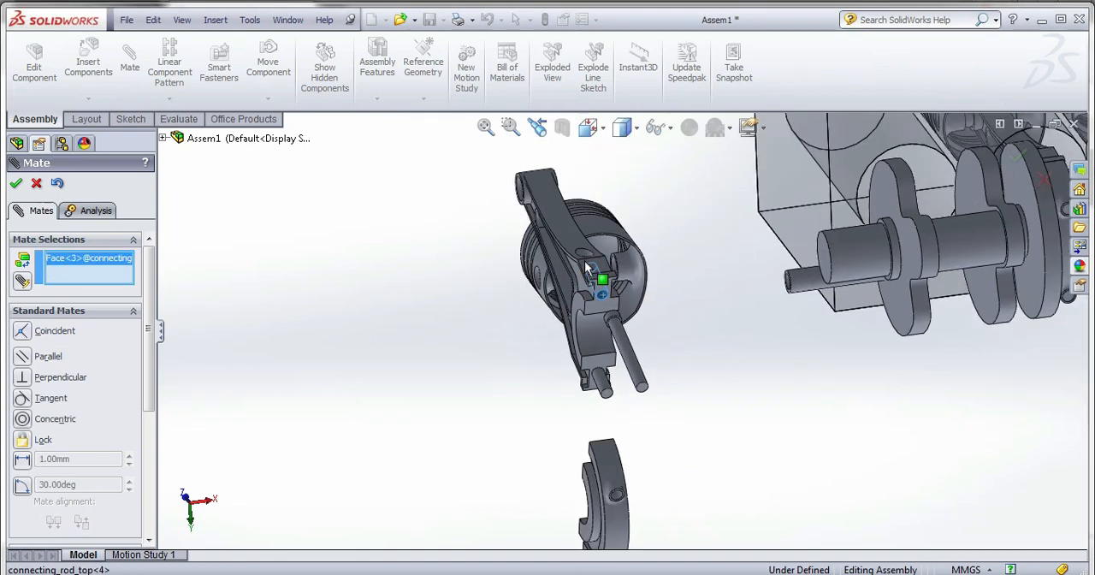
pyautogui.moveTo(633, 371); pyautogui.dragTo(817, 536, button='middle')
pyautogui.scroll(-8, 816, 536)
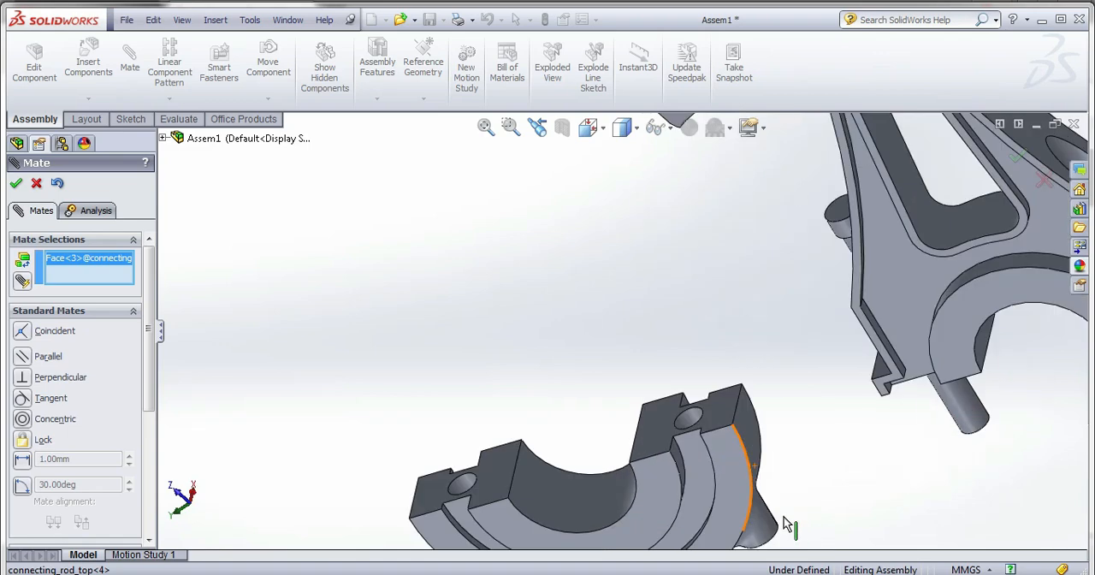
pyautogui.click(597, 283)
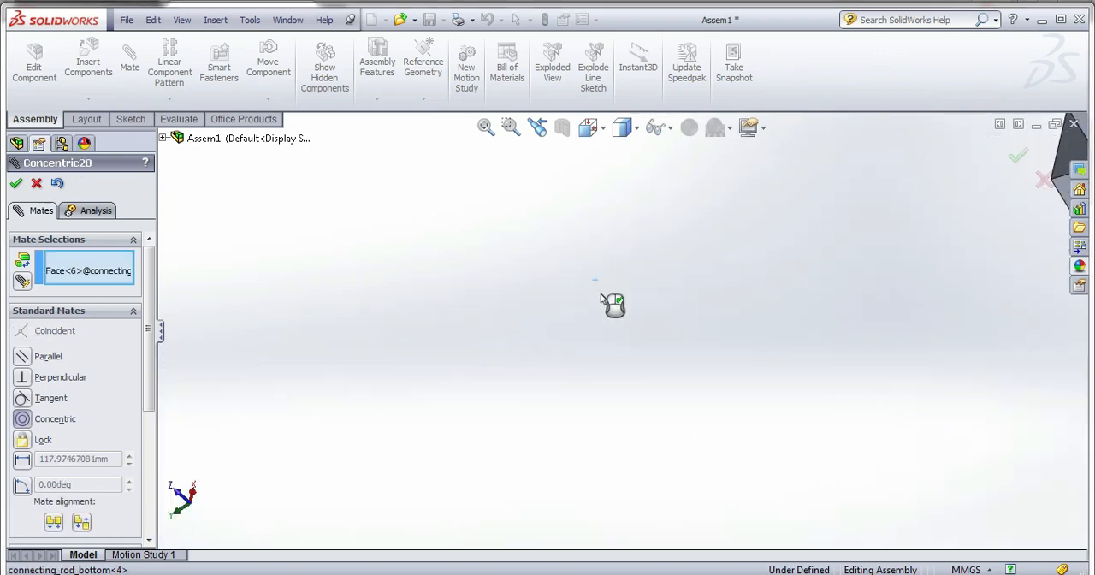
pyautogui.scroll(3, 540, 359)
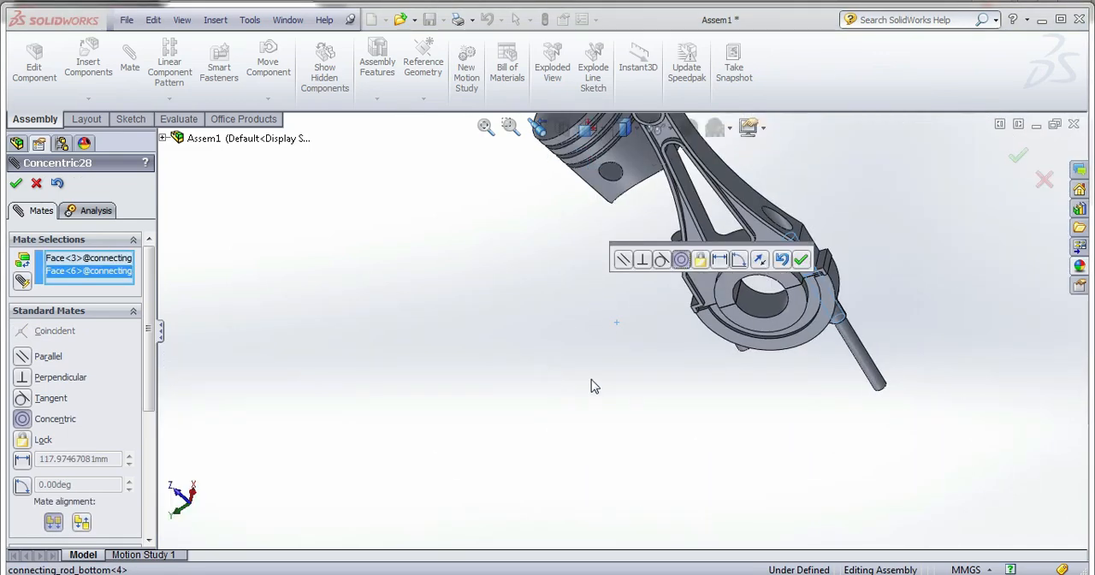
pyautogui.click(798, 261)
# Mate the protruding headed pin's plain end face coincident with the rim of its hole in the fourth rod's bottom cap.
pyautogui.moveTo(813, 369); pyautogui.dragTo(752, 336, button='middle')
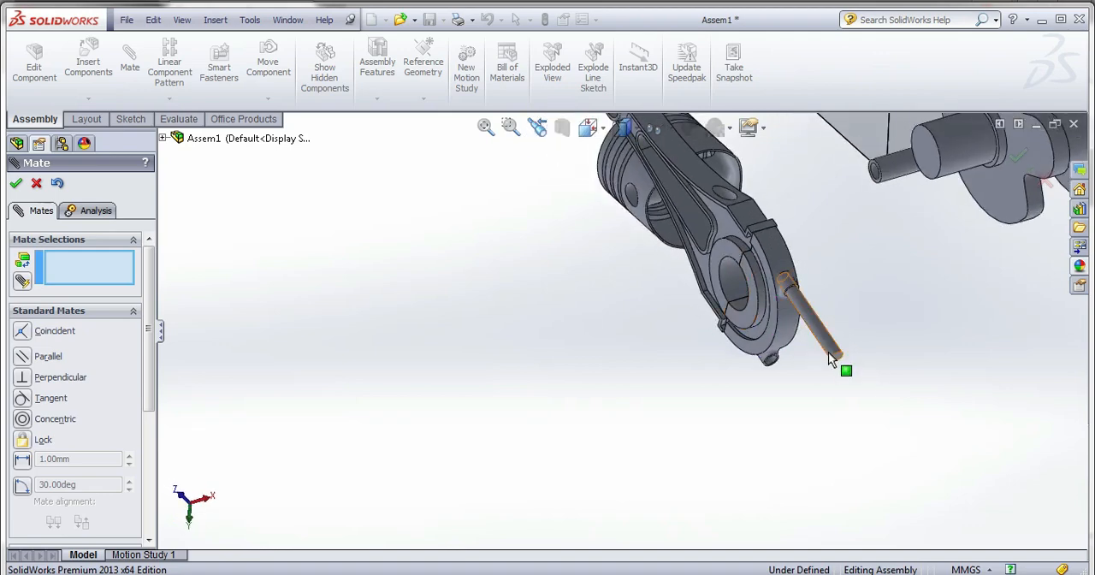
pyautogui.scroll(-4, 828, 351)
pyautogui.click(709, 367)
pyautogui.scroll(4, 713, 432)
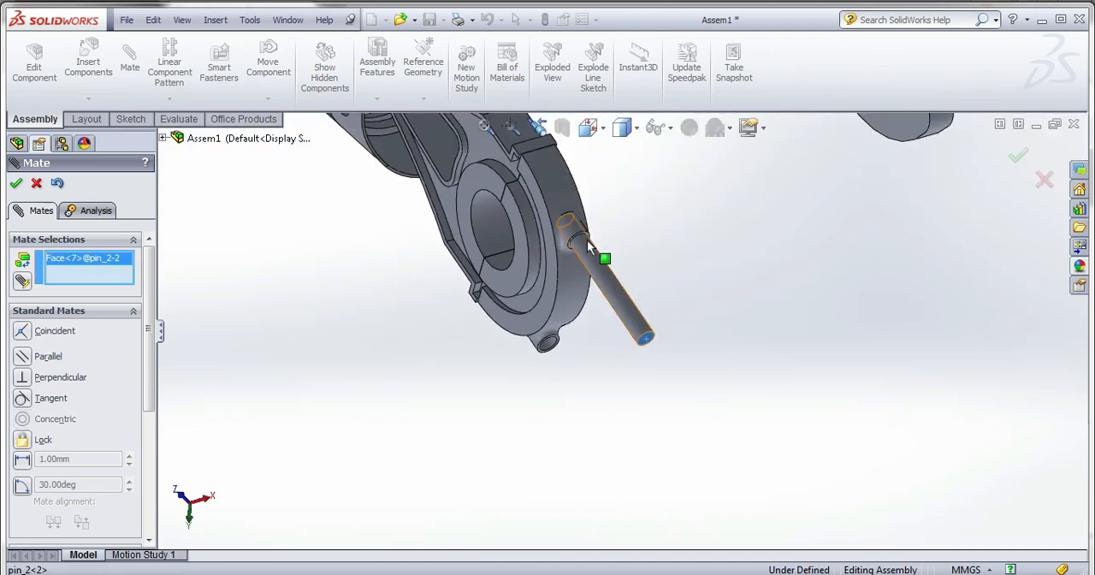
pyautogui.scroll(-5, 586, 239)
pyautogui.click(636, 315)
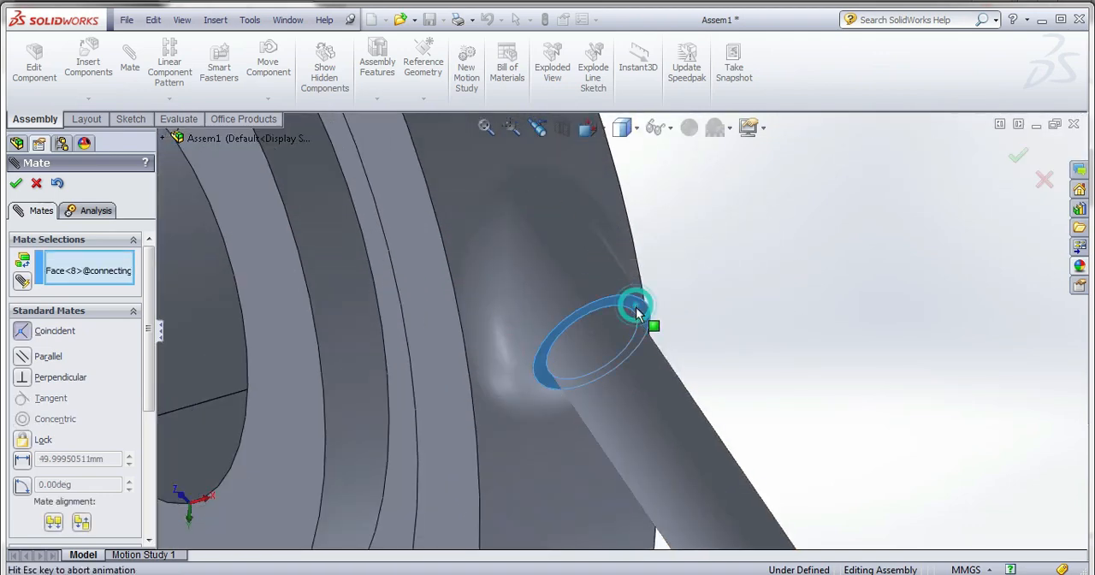
pyautogui.click(813, 300)
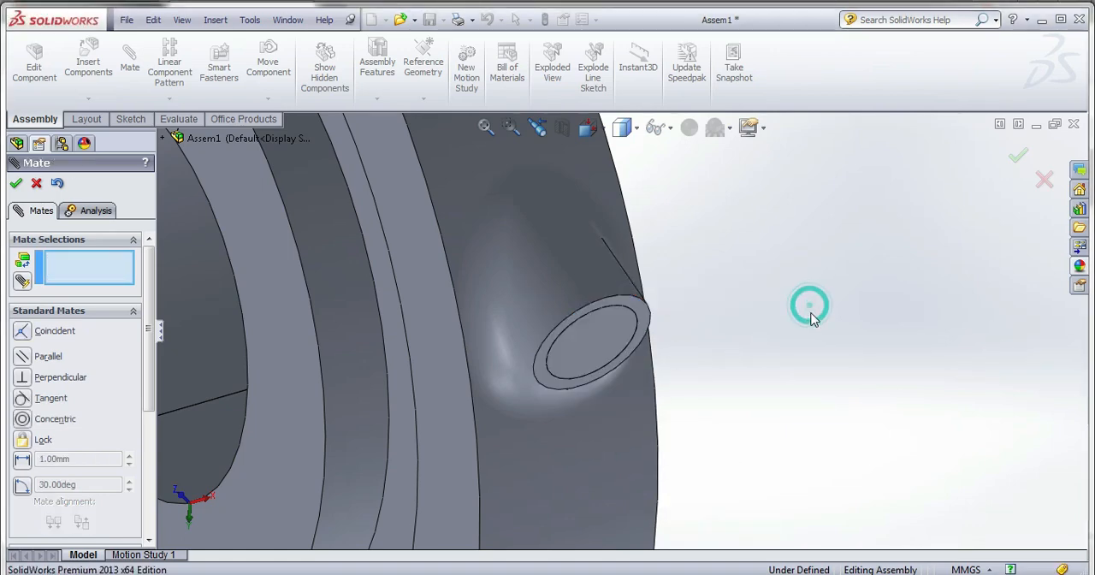
# Examine the joined fourth connecting rod, its loose piston and the engine block from several angles.
pyautogui.scroll(5, 808, 312)
pyautogui.moveTo(691, 391); pyautogui.dragTo(724, 353, button='middle')
pyautogui.scroll(5, 621, 419)
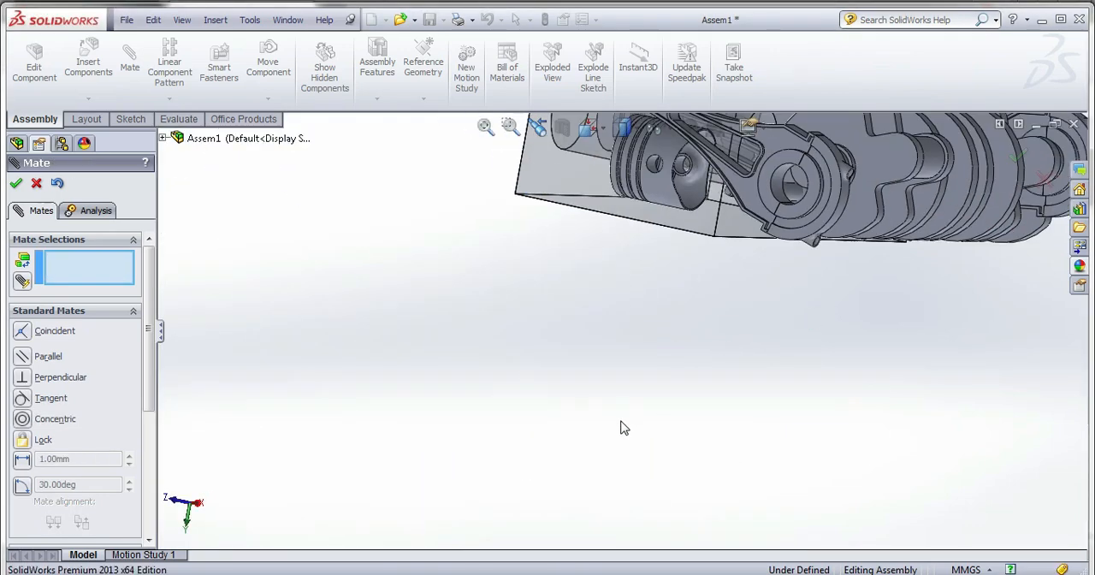
pyautogui.moveTo(694, 407); pyautogui.dragTo(671, 407, button='middle')
pyautogui.scroll(3, 619, 386)
pyautogui.scroll(-3, 691, 306)
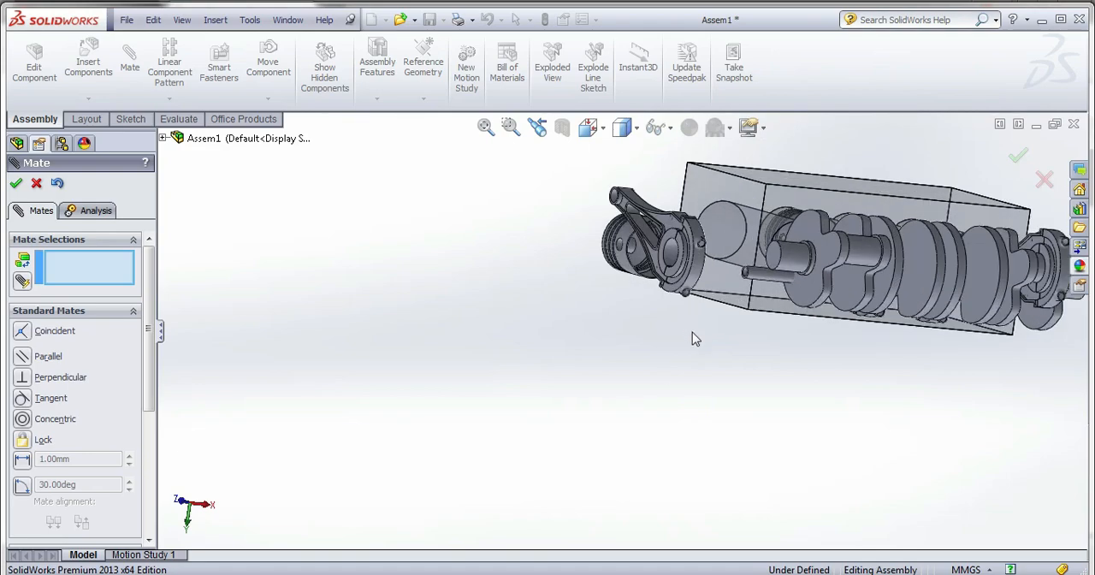
pyautogui.moveTo(692, 332); pyautogui.dragTo(749, 348, button='middle')
pyautogui.scroll(-3, 855, 329)
pyautogui.moveTo(881, 338); pyautogui.dragTo(795, 374, button='middle')
pyautogui.scroll(4, 795, 373)
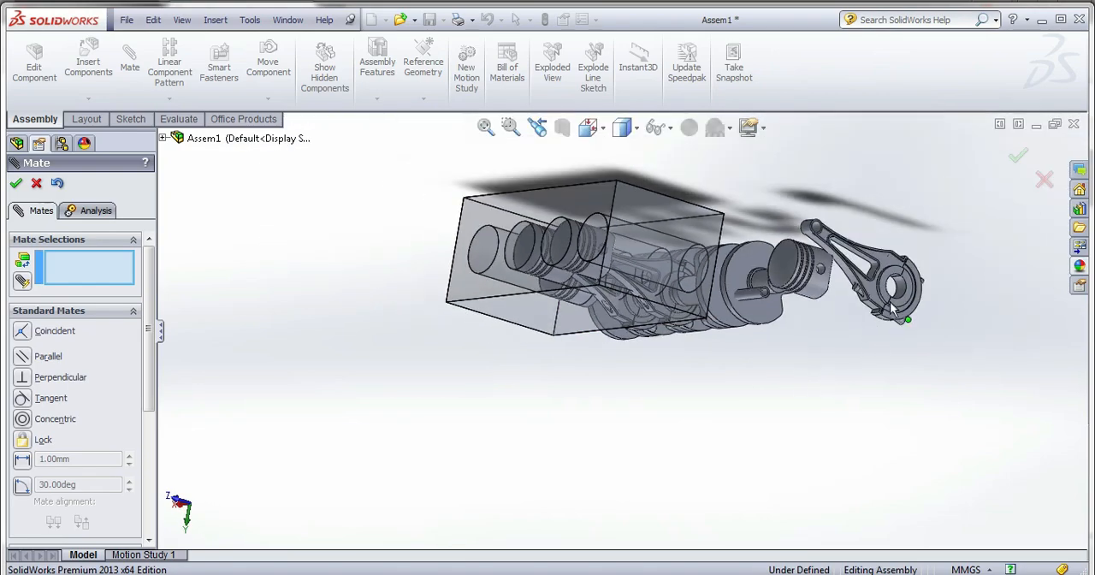
# Mate the remaining headed pin's face coincident with the recessed seat face of its bolt hole in the fourth rod's top part.
pyautogui.scroll(-5, 892, 309)
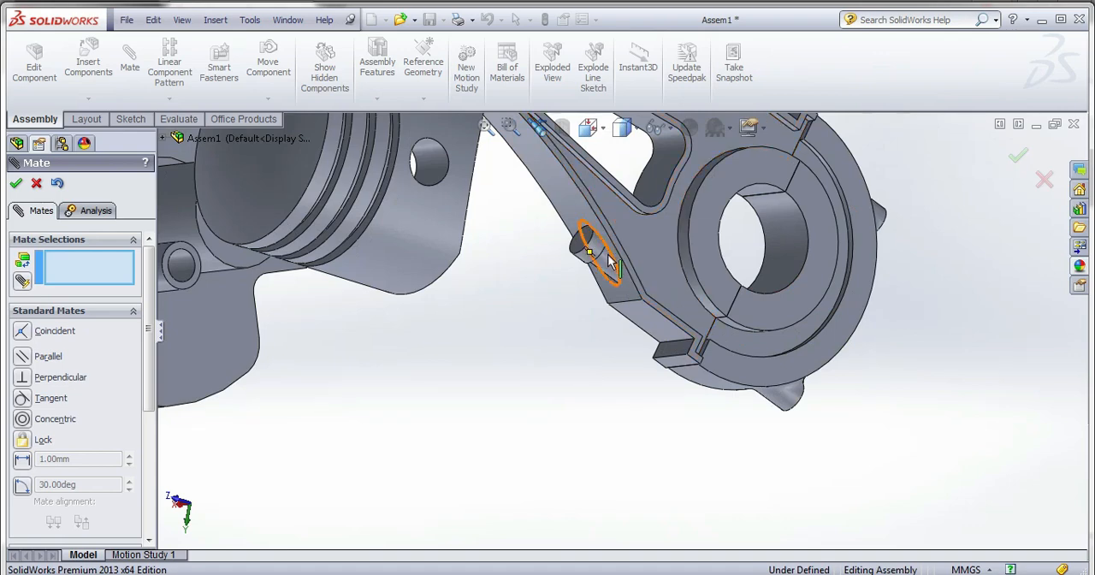
pyautogui.scroll(-6, 609, 262)
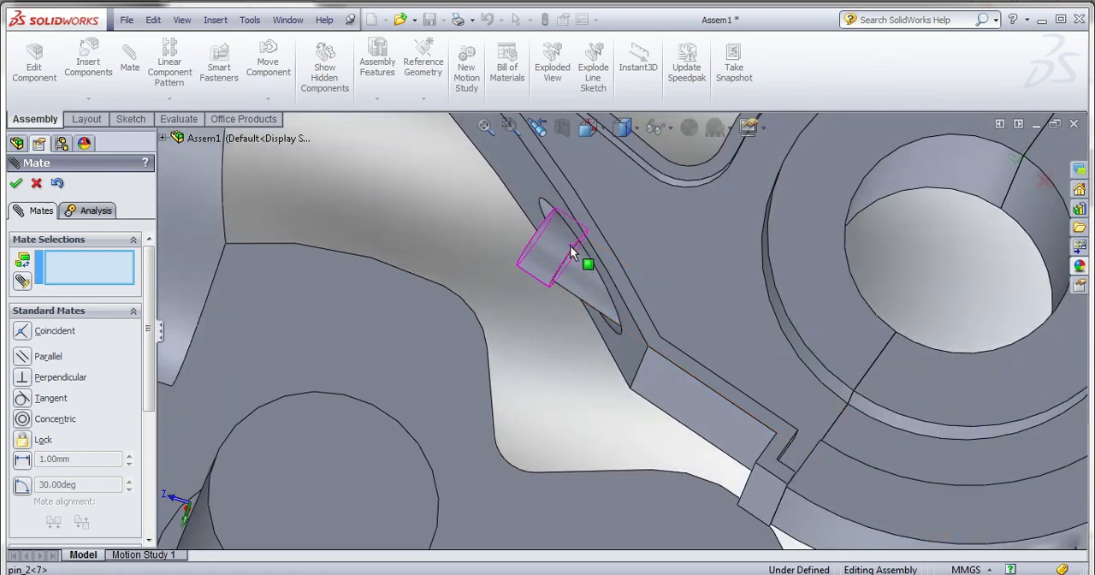
pyautogui.moveTo(571, 252); pyautogui.dragTo(571, 285, button='middle')
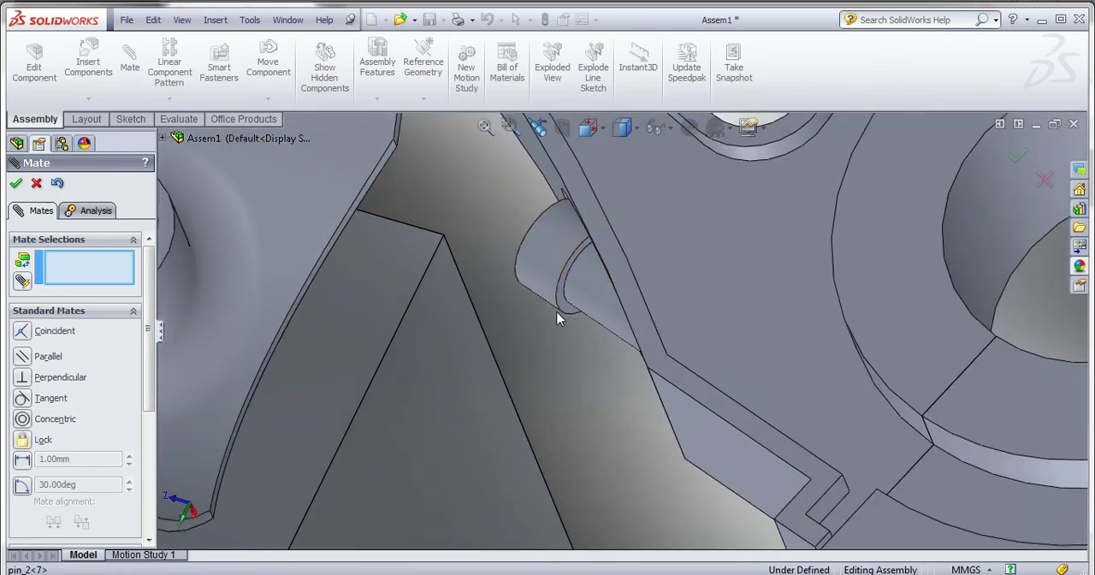
pyautogui.click(566, 316)
pyautogui.scroll(5, 565, 318)
pyautogui.moveTo(630, 380); pyautogui.dragTo(695, 421, button='middle')
pyautogui.scroll(-8, 676, 381)
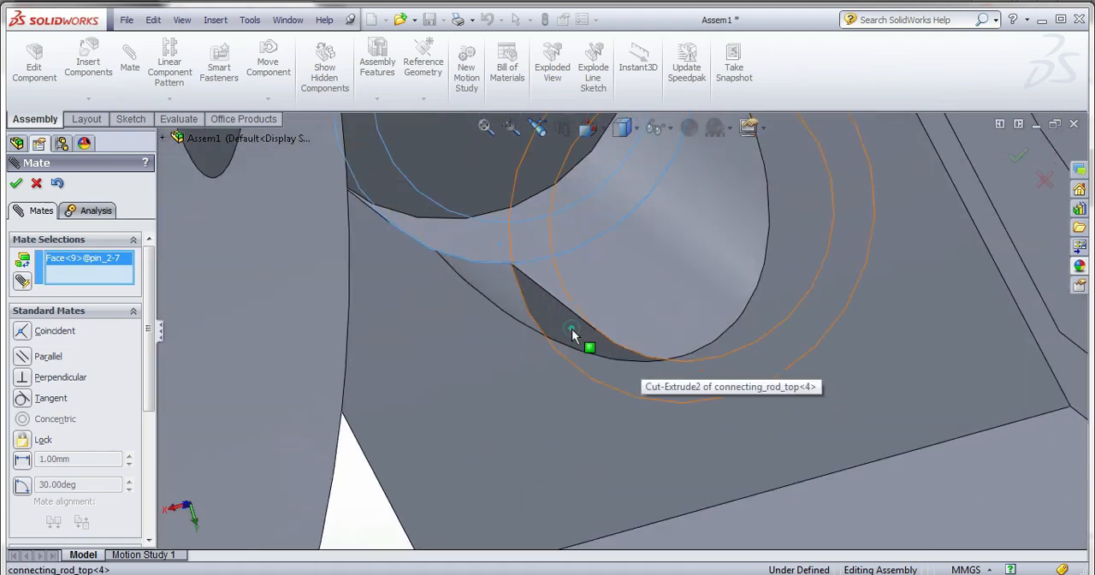
pyautogui.click(572, 335)
pyautogui.click(752, 313)
pyautogui.scroll(10, 733, 336)
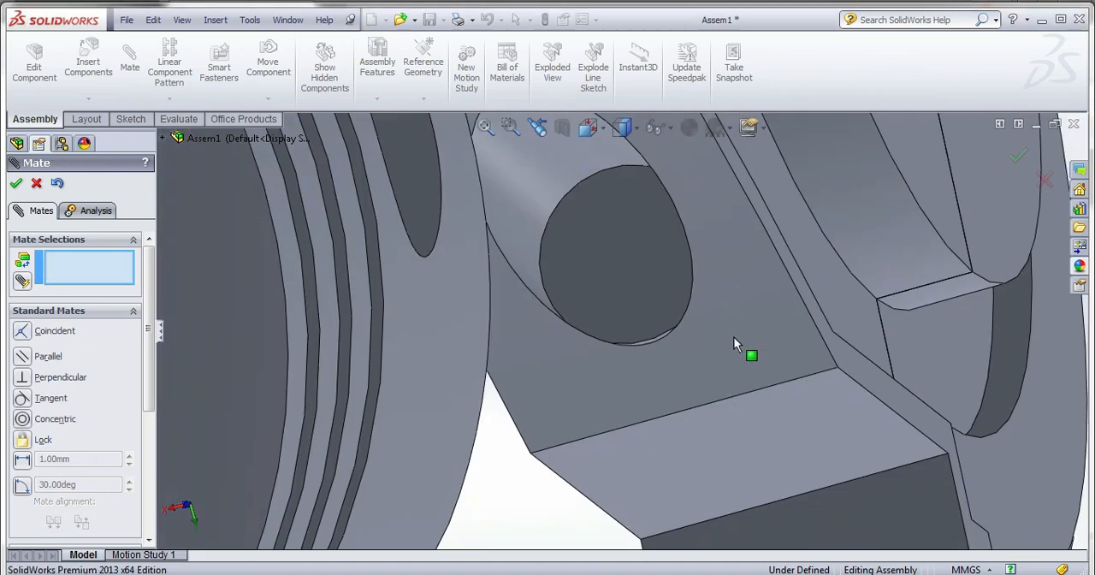
pyautogui.scroll(4, 667, 401)
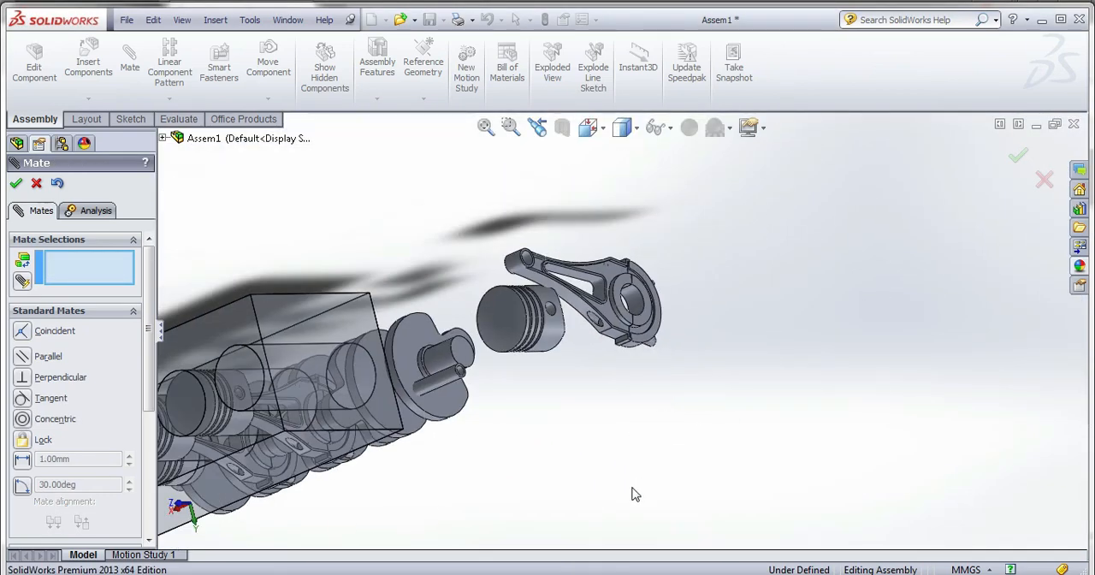
# Mate the loose hollow pin's outer surface concentric with the pin hole in the fourth piston.
pyautogui.moveTo(633, 493); pyautogui.dragTo(507, 443, button='middle')
pyautogui.scroll(3, 608, 511)
pyautogui.scroll(-4, 437, 370)
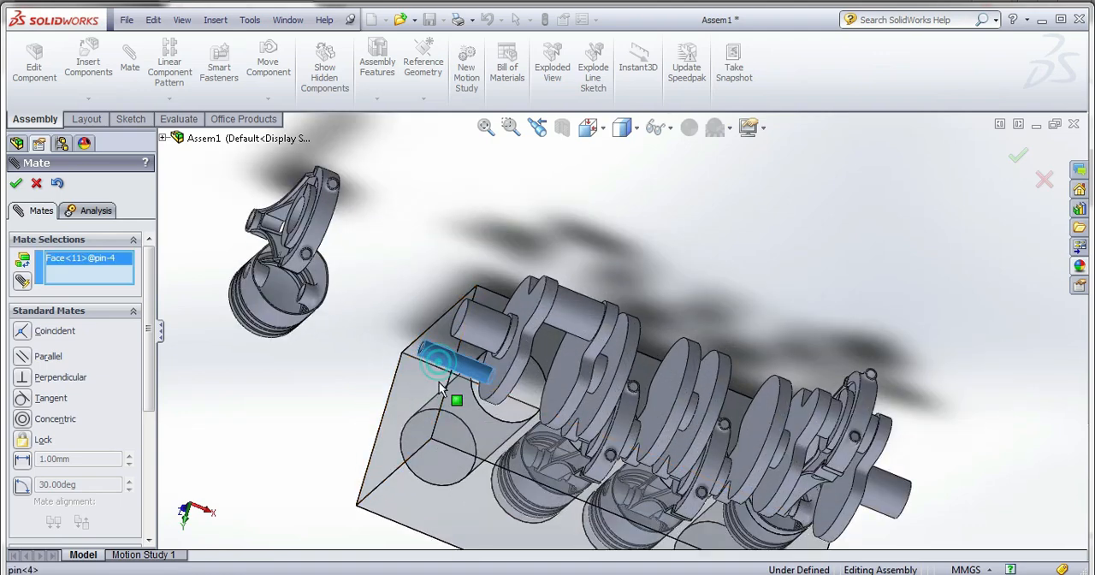
pyautogui.scroll(-5, 320, 295)
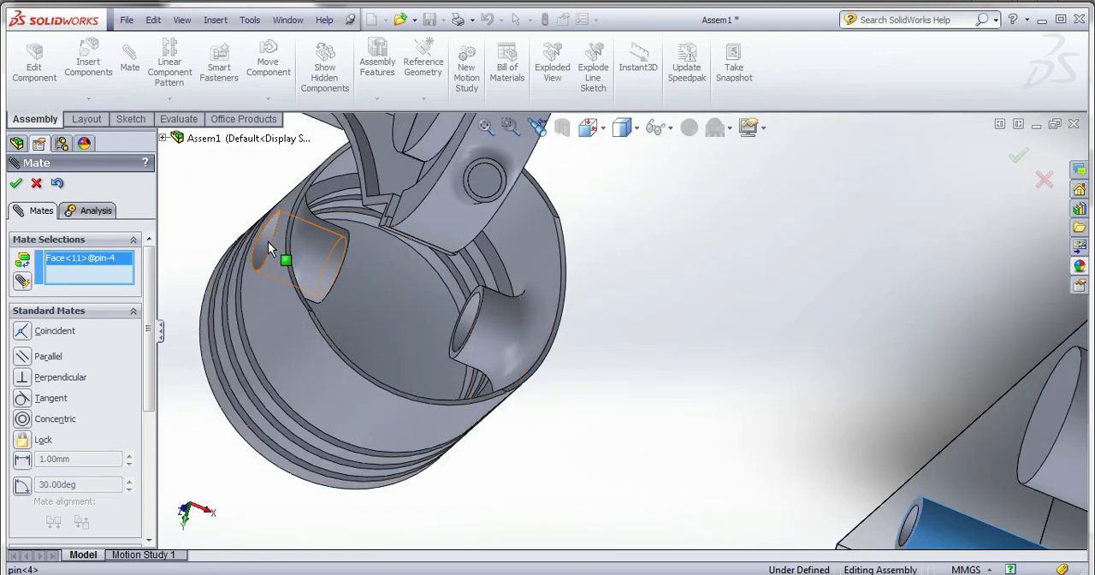
pyautogui.click(282, 323)
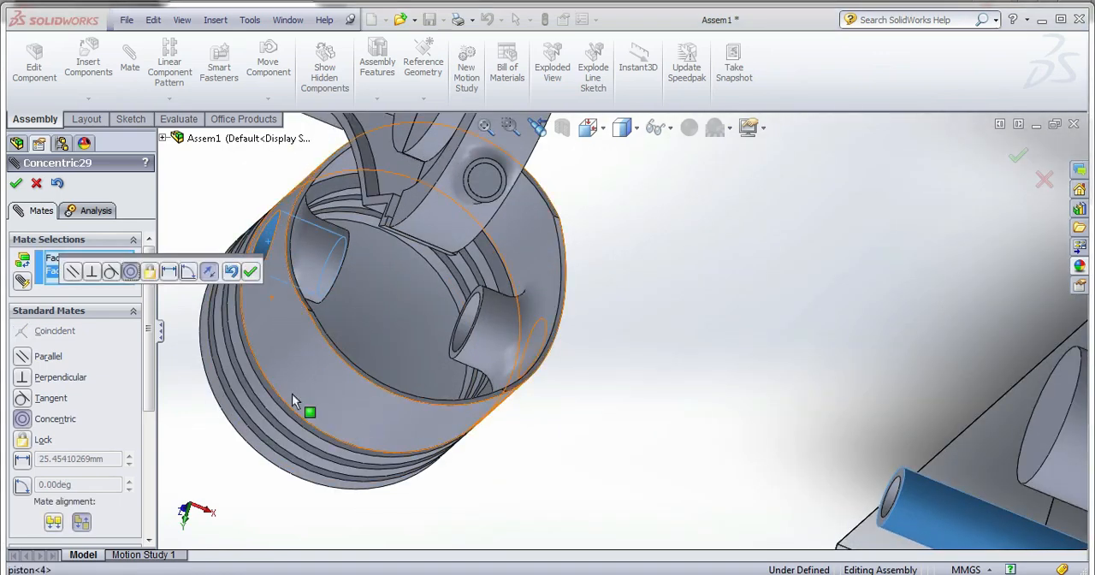
pyautogui.click(250, 272)
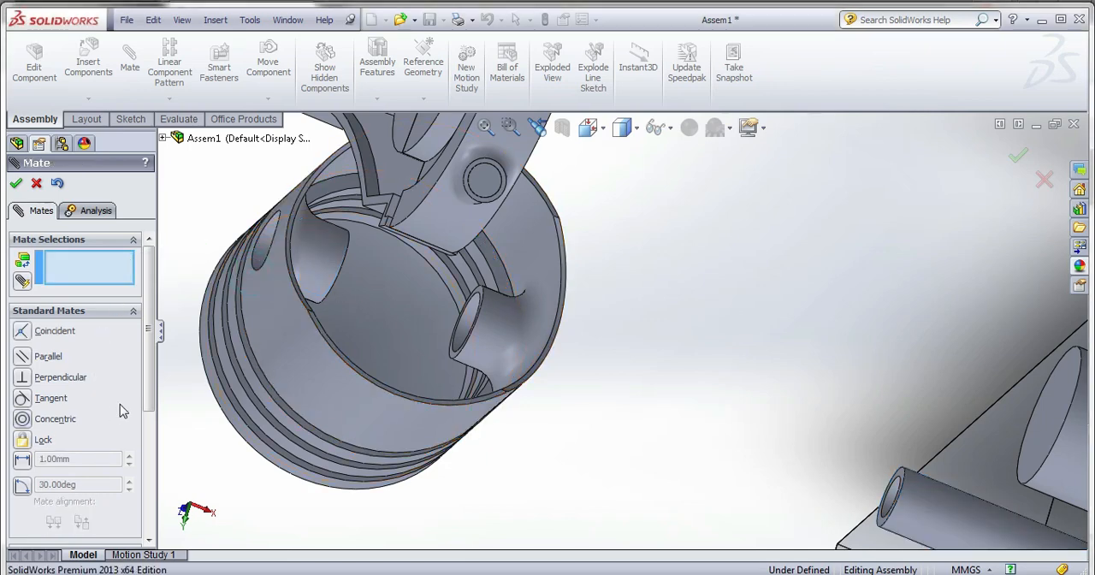
# Start a Width mate with the two facing inner boss faces of the fourth piston as width selections.
pyautogui.moveTo(152, 390); pyautogui.dragTo(151, 477)
pyautogui.click(77, 390)
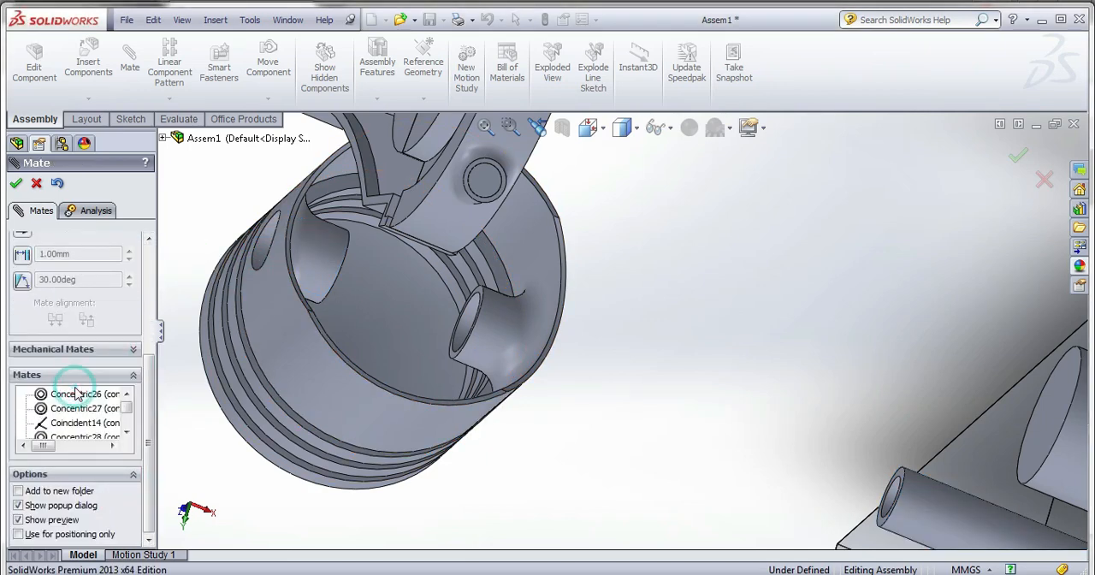
pyautogui.scroll(2, 51, 293)
pyautogui.scroll(2, 23, 272)
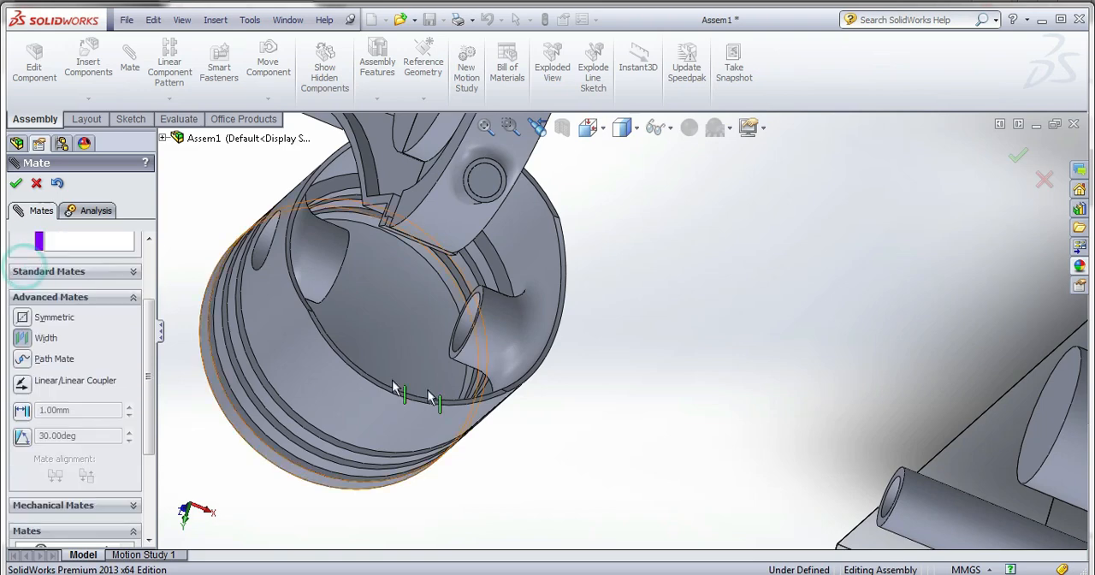
pyautogui.scroll(-3, 483, 304)
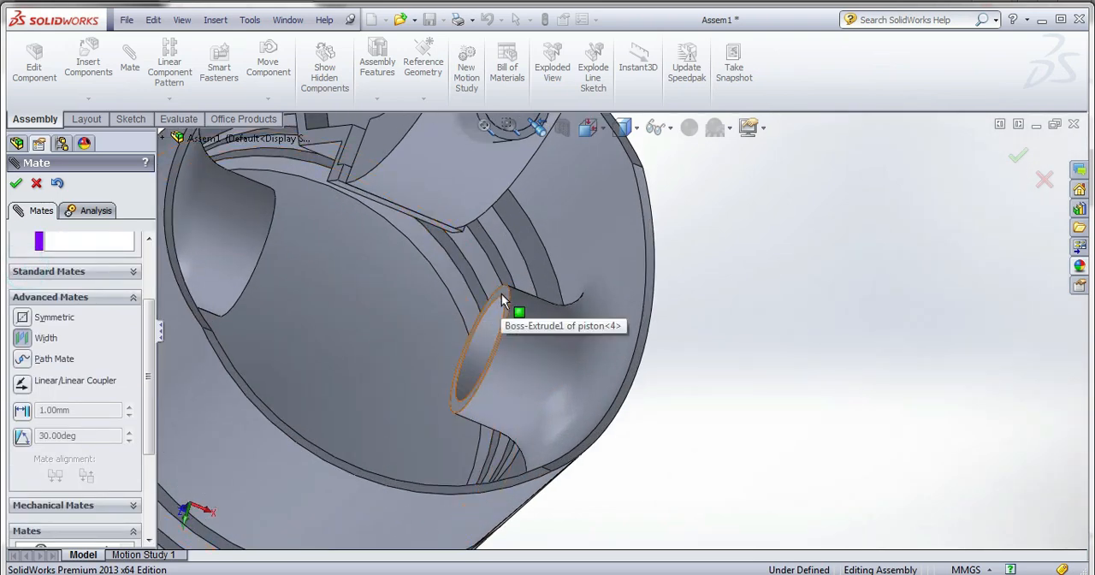
pyautogui.click(501, 302)
pyautogui.moveTo(501, 302); pyautogui.dragTo(427, 295, button='middle')
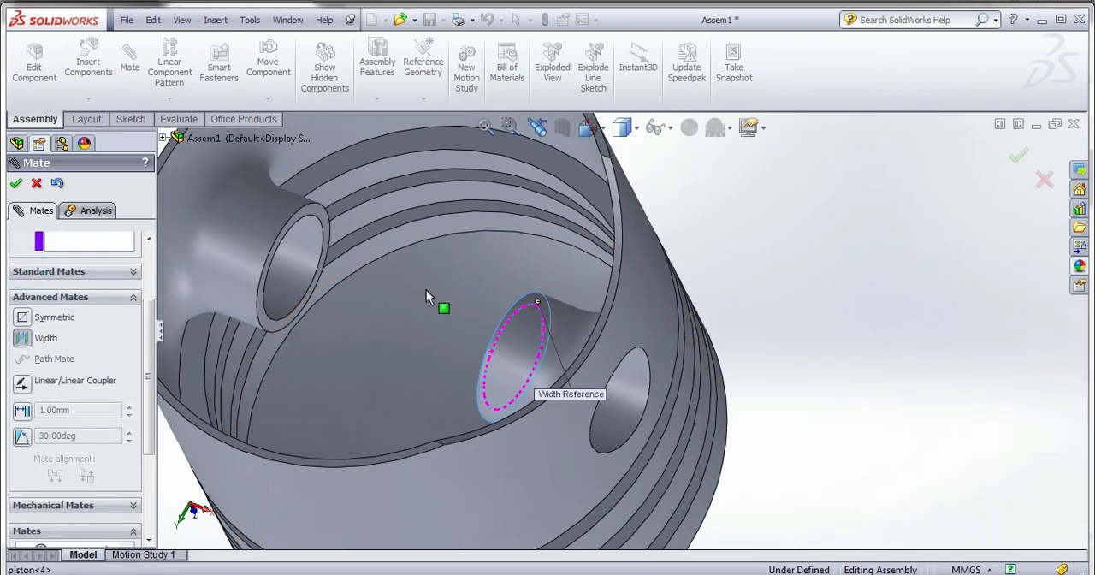
pyautogui.click(327, 223)
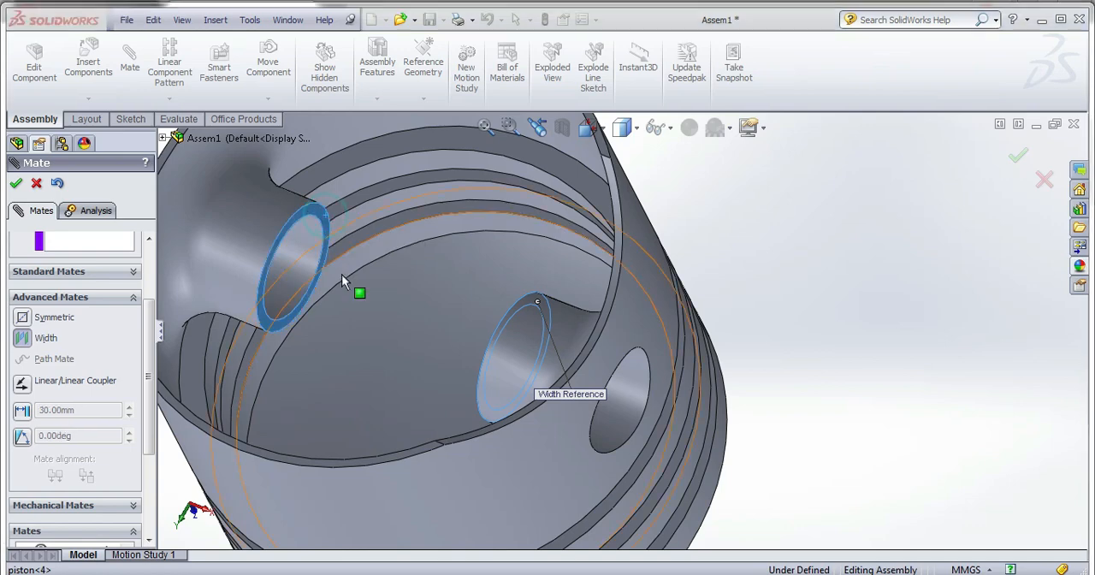
pyautogui.scroll(5, 346, 313)
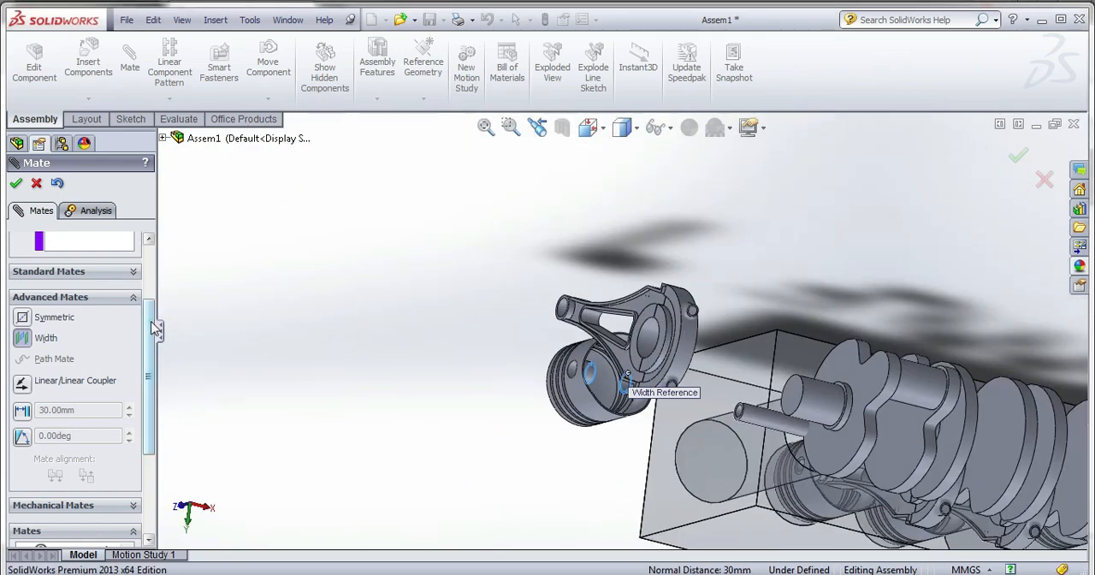
# Assign the hollow pin's two end faces as tab selections and apply the Width mate, centring the pin in the fourth piston.
pyautogui.scroll(3, 145, 308)
pyautogui.click(128, 347)
pyautogui.moveTo(641, 428); pyautogui.dragTo(705, 402, button='middle')
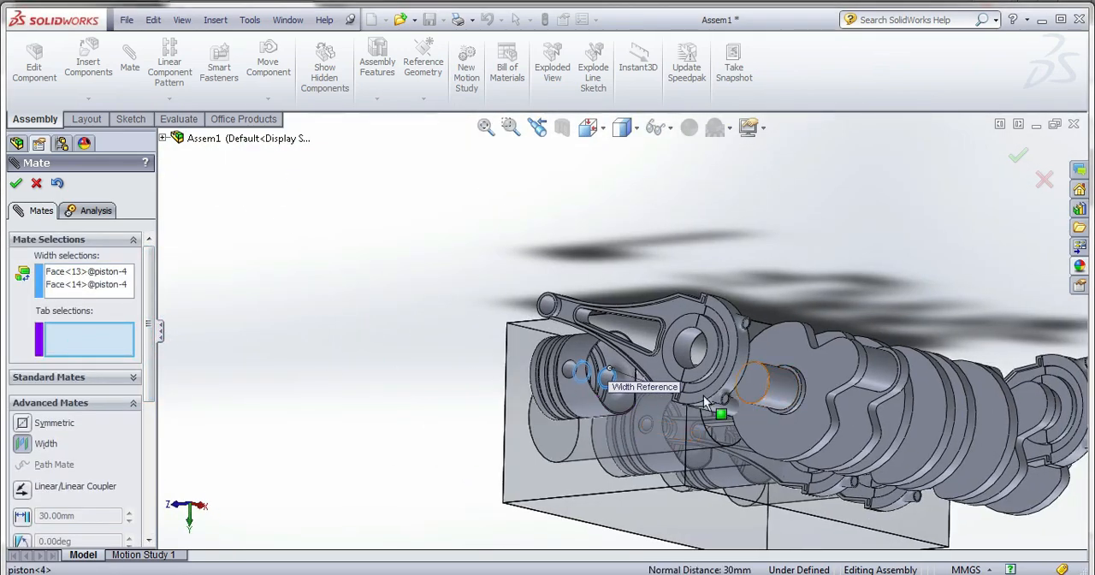
pyautogui.scroll(-10, 706, 402)
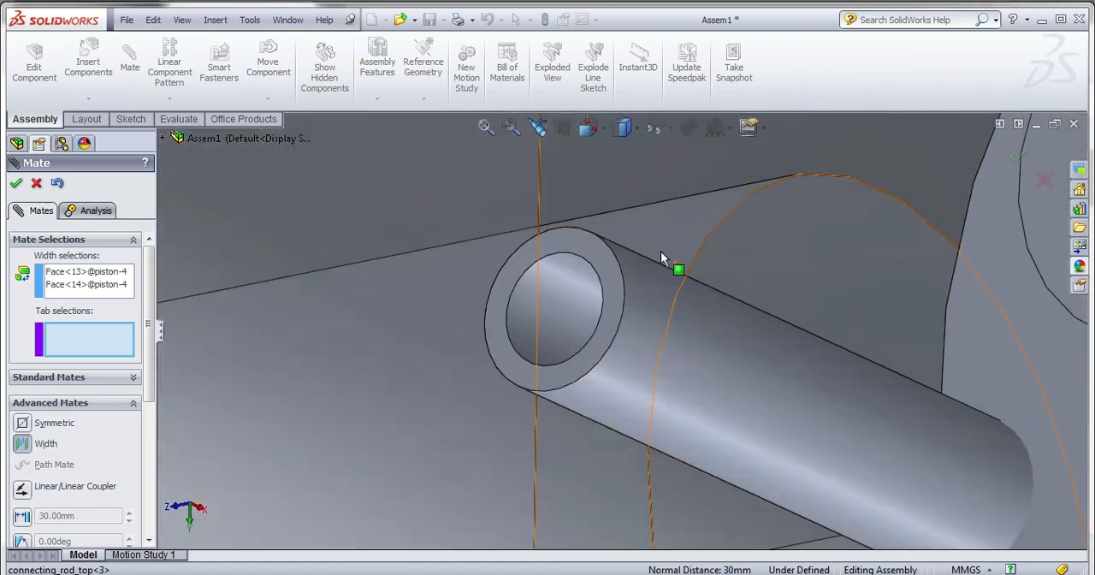
pyautogui.click(600, 253)
pyautogui.scroll(5, 599, 256)
pyautogui.scroll(-3, 599, 256)
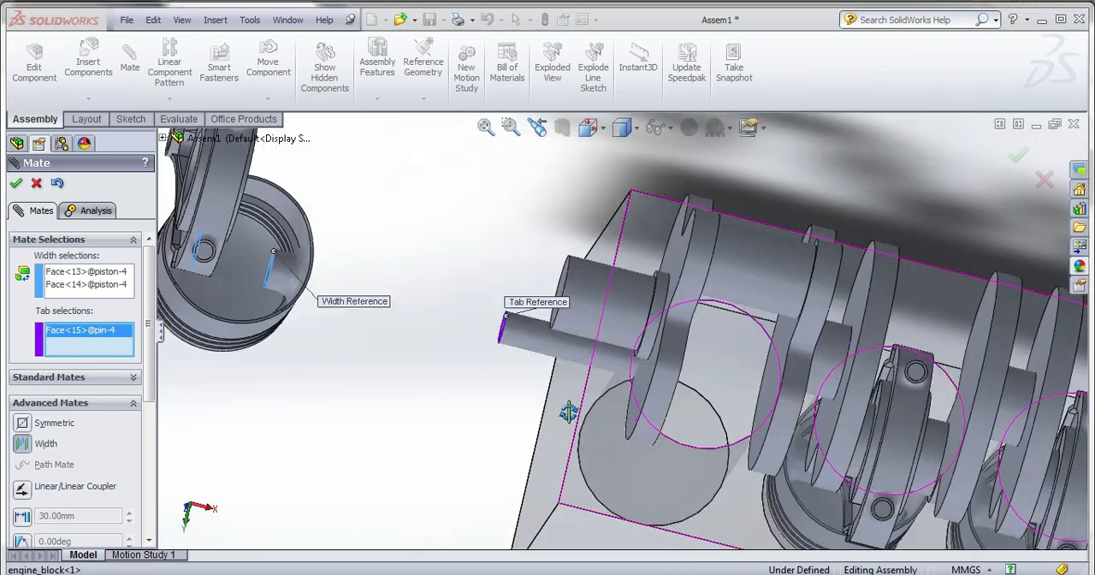
pyautogui.moveTo(569, 412); pyautogui.dragTo(578, 278, button='middle')
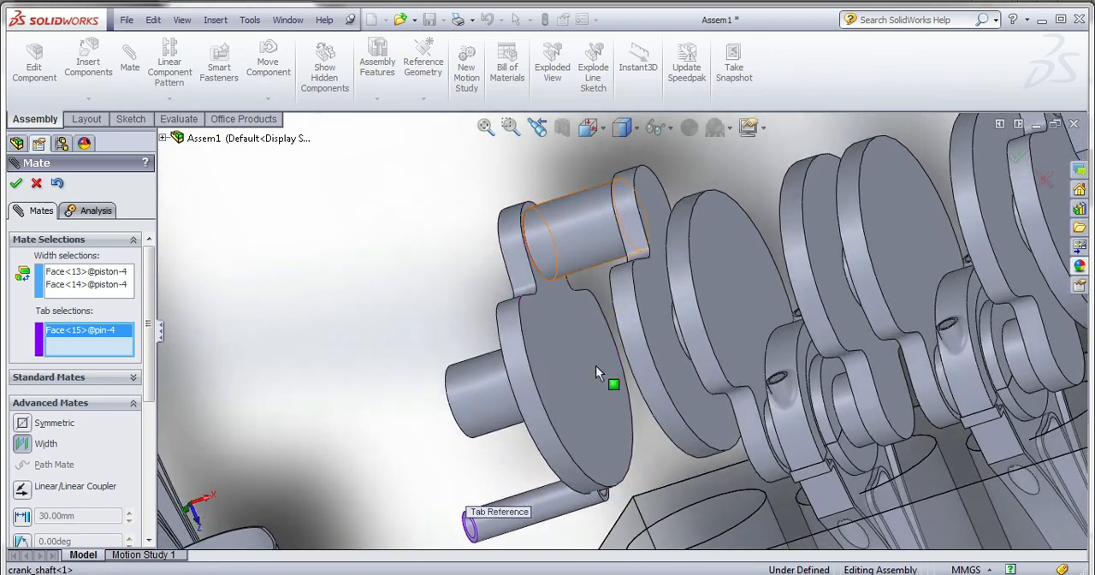
pyautogui.scroll(-8, 615, 507)
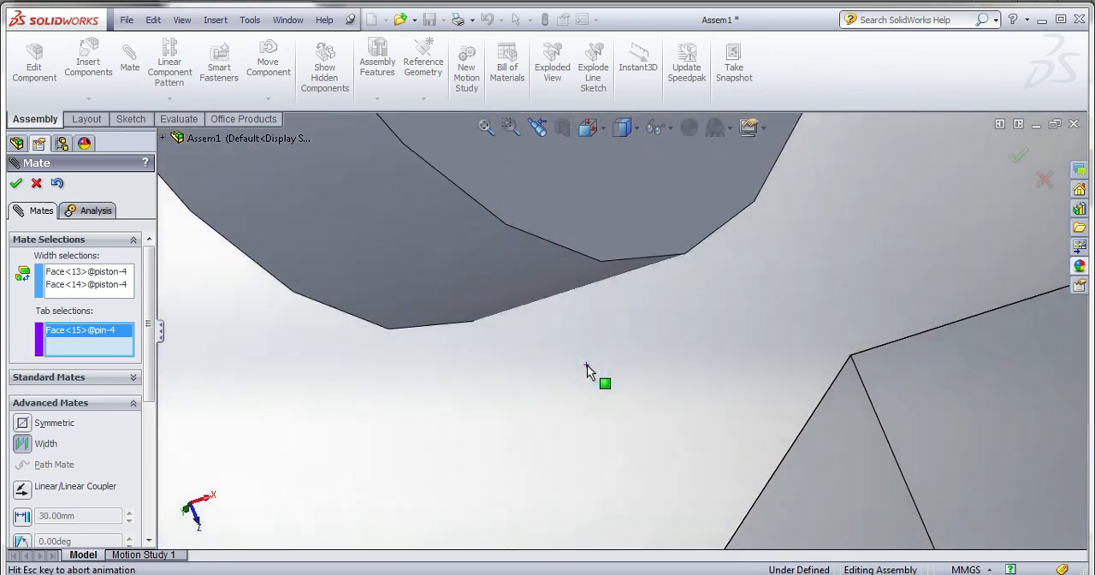
pyautogui.click(587, 365)
pyautogui.scroll(12, 615, 401)
pyautogui.scroll(-2, 428, 376)
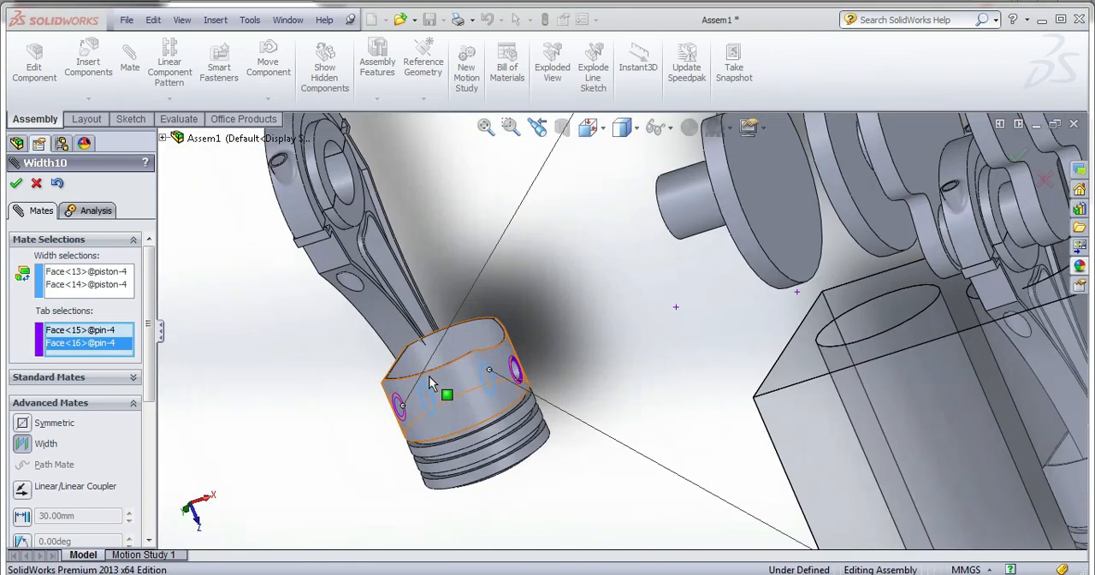
pyautogui.click(15, 183)
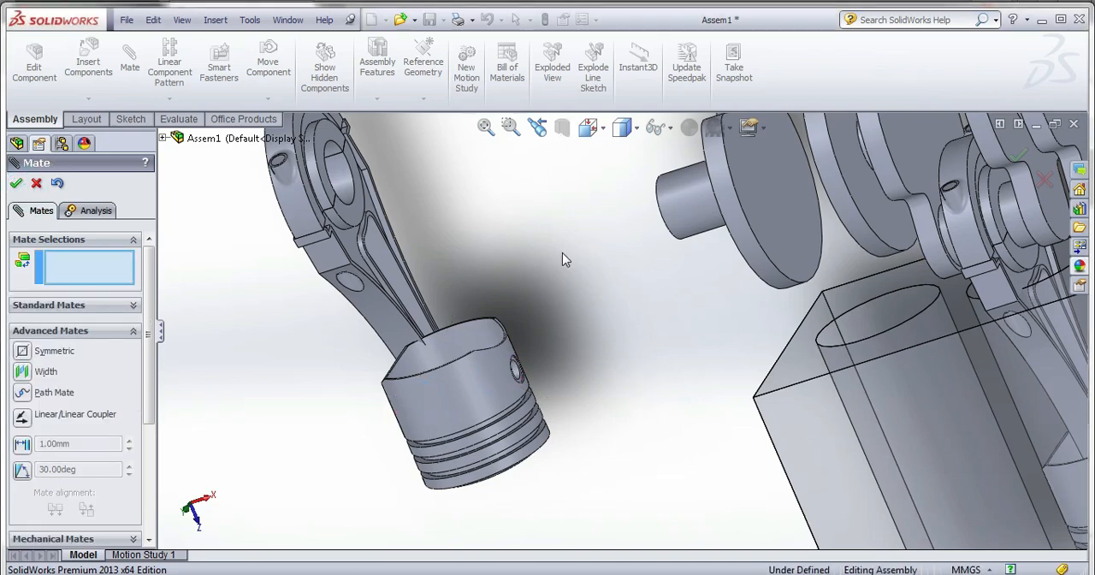
pyautogui.moveTo(562, 259); pyautogui.dragTo(453, 436, button='middle')
pyautogui.click(444, 358)
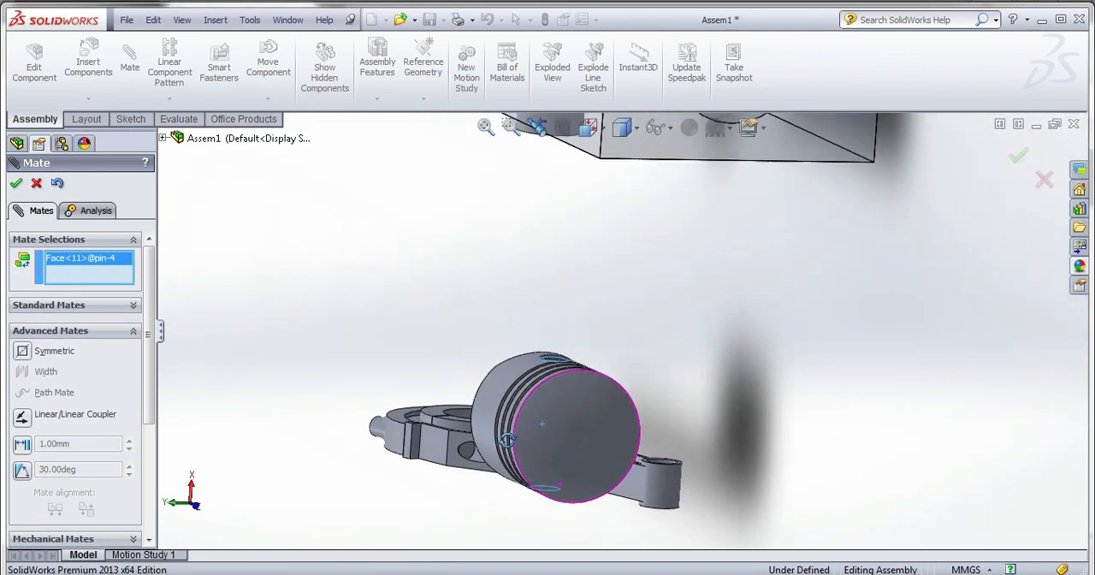
pyautogui.scroll(-4, 696, 492)
pyautogui.scroll(-7, 597, 370)
pyautogui.click(610, 416)
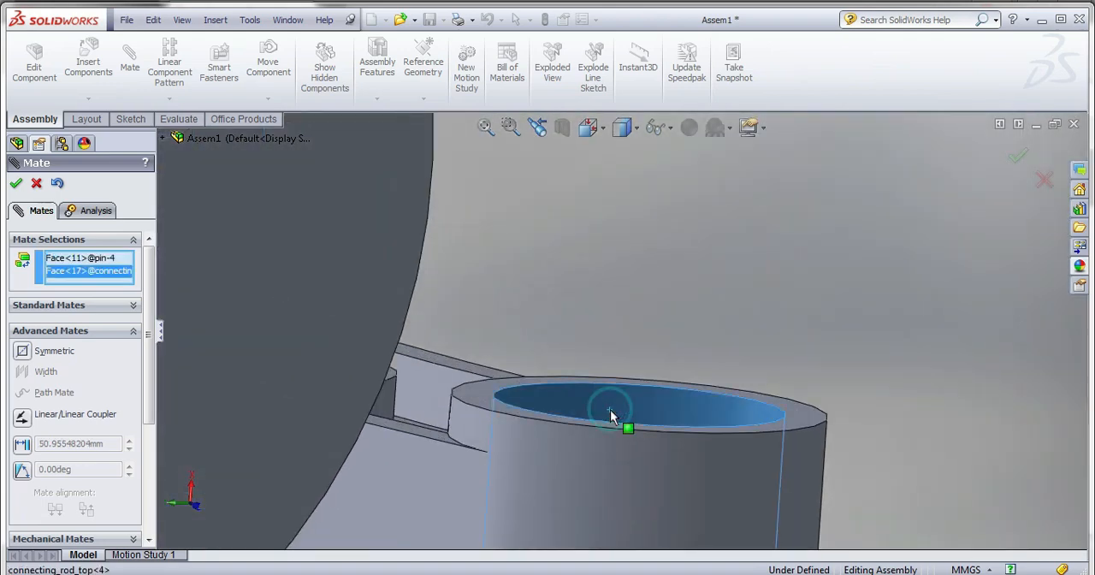
pyautogui.scroll(10, 650, 385)
pyautogui.moveTo(667, 372); pyautogui.dragTo(433, 366, button='middle')
pyautogui.click(15, 183)
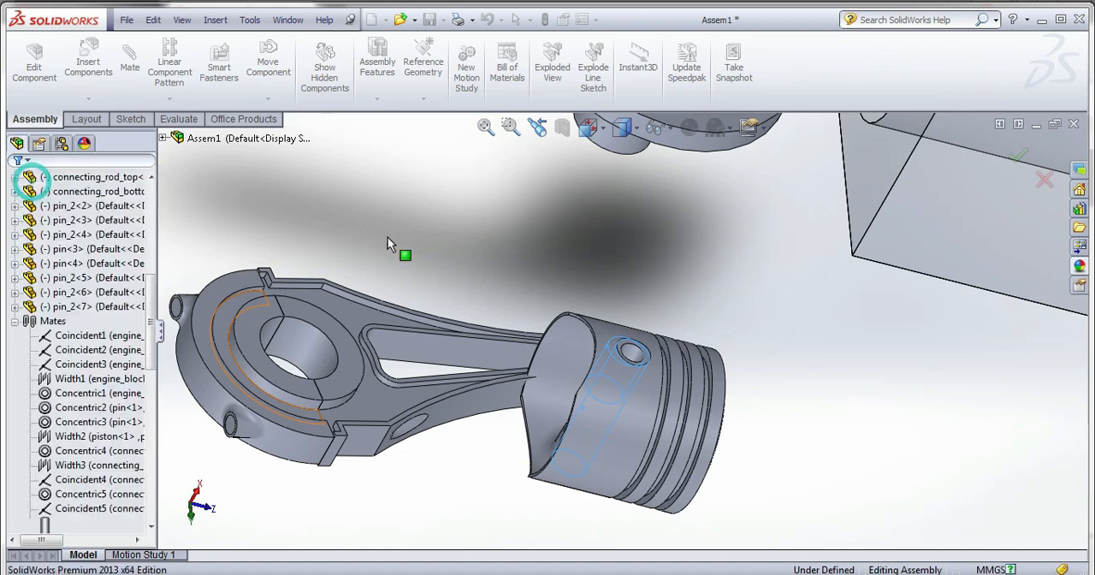
pyautogui.click(389, 235)
# Mate the fourth piston's outer cylindrical face concentric with the empty end cylinder bore of the engine block.
pyautogui.click(619, 411)
pyautogui.scroll(5, 619, 412)
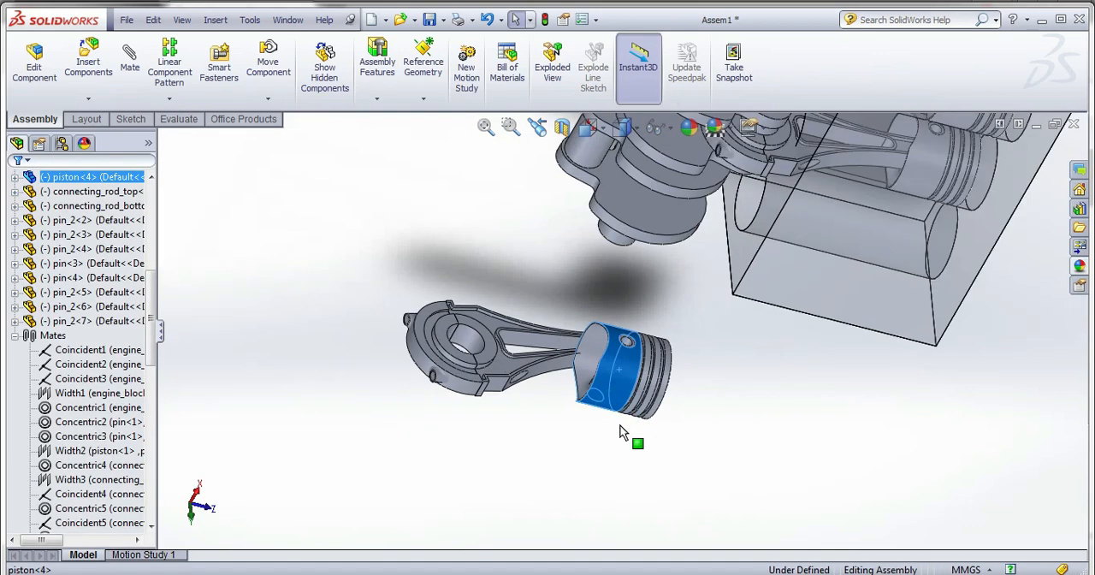
pyautogui.scroll(4, 652, 399)
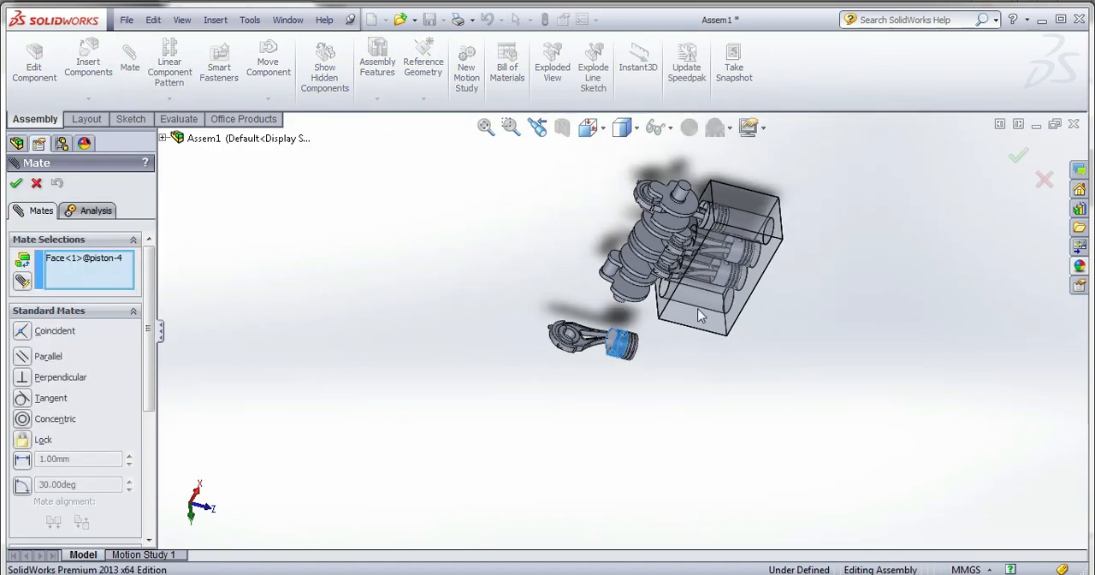
pyautogui.scroll(-4, 718, 231)
pyautogui.moveTo(699, 266); pyautogui.dragTo(783, 515, button='middle')
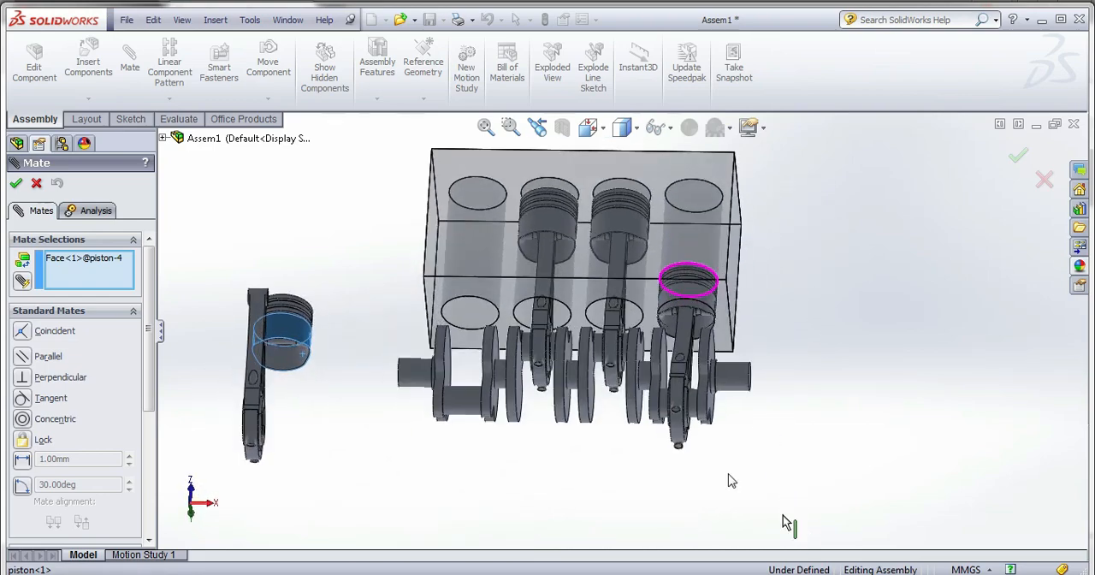
pyautogui.click(462, 311)
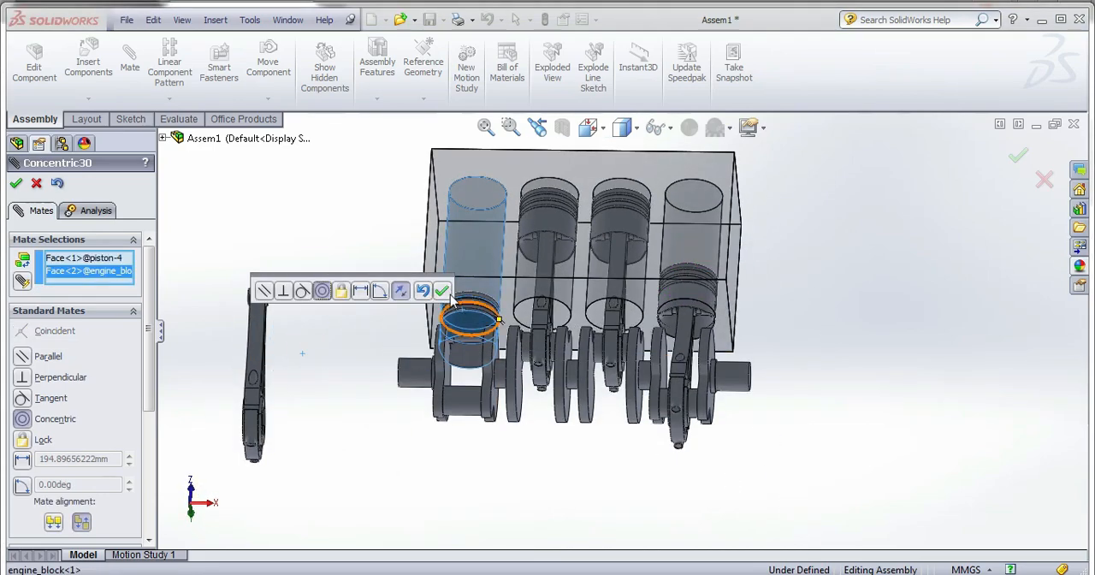
pyautogui.click(443, 291)
# Mate the small-end bore of the fourth connecting rod concentric with the hollow pin inside the fourth piston.
pyautogui.scroll(-3, 282, 305)
pyautogui.moveTo(281, 304); pyautogui.dragTo(326, 318, button='middle')
pyautogui.scroll(-3, 282, 310)
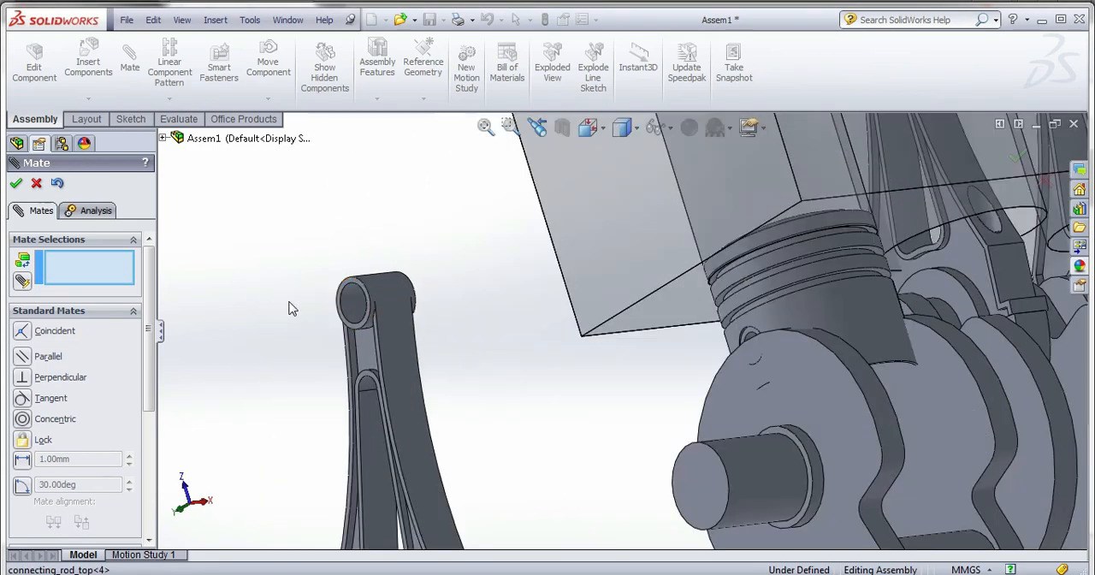
pyautogui.moveTo(861, 344); pyautogui.dragTo(805, 271, button='middle')
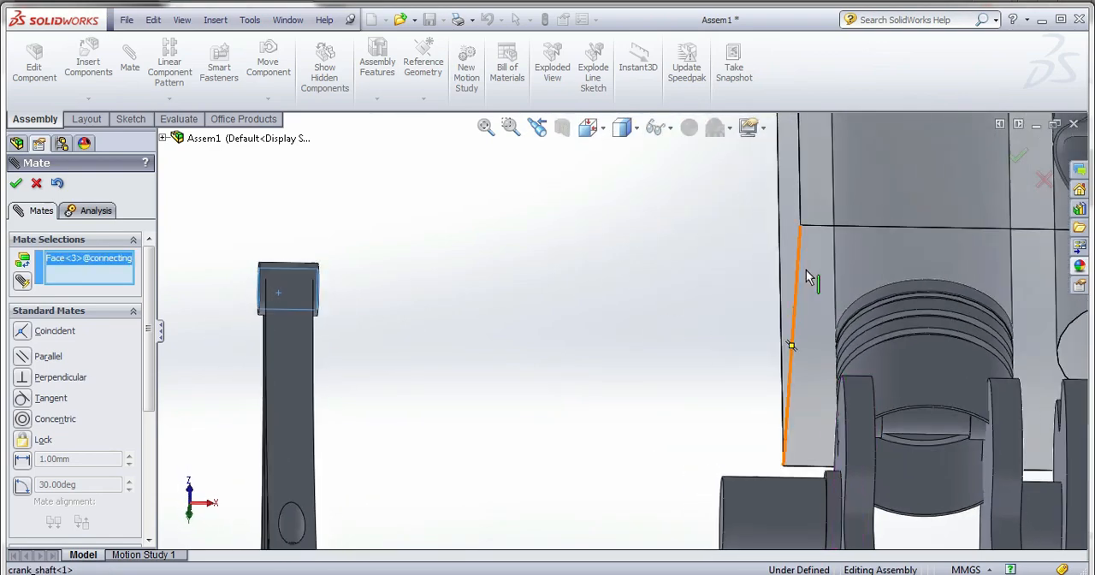
pyautogui.click(938, 434)
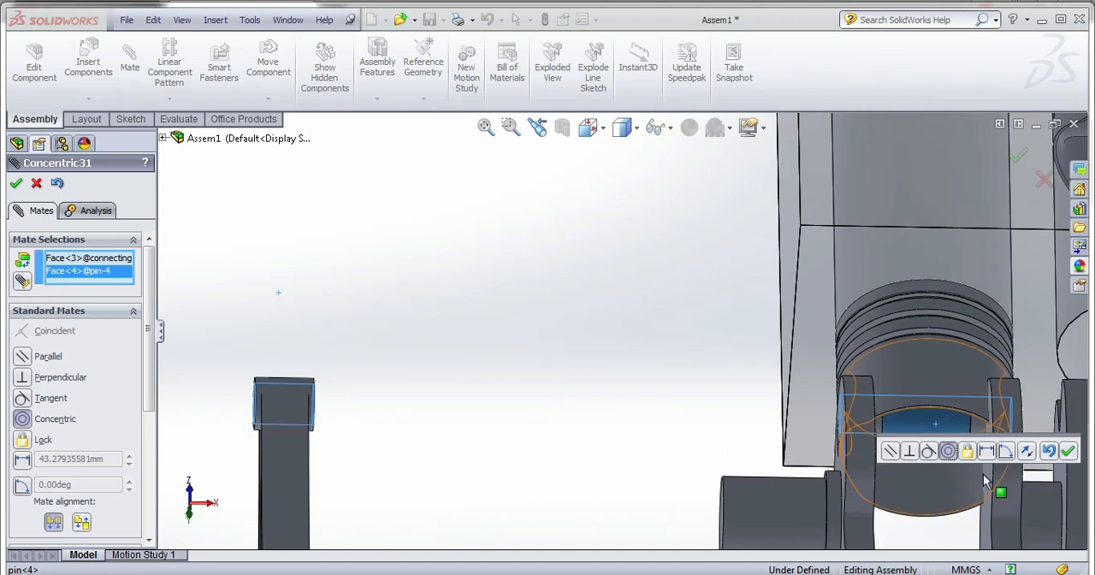
pyautogui.click(1069, 451)
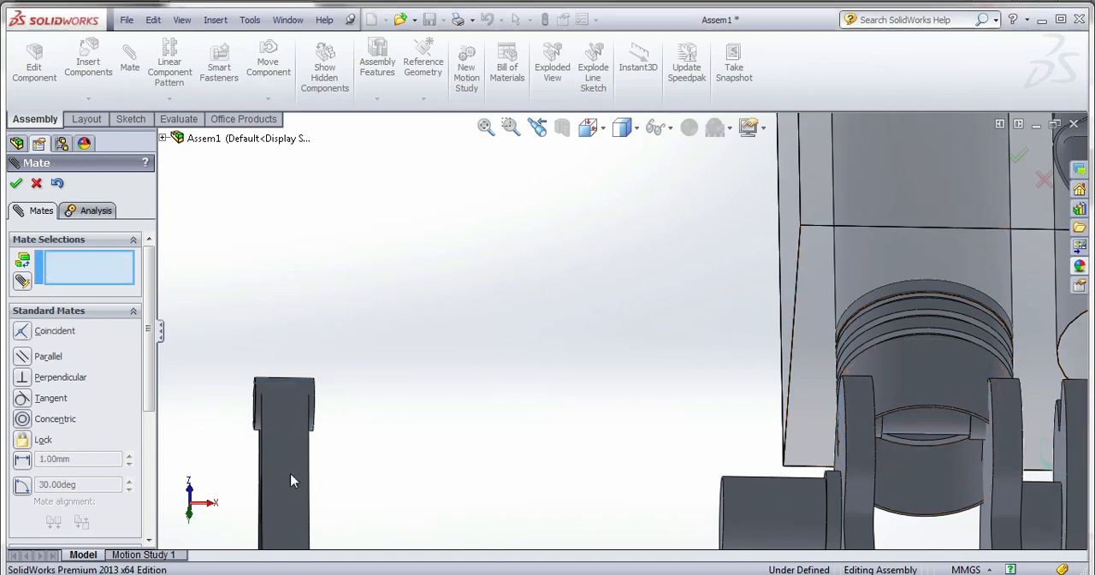
pyautogui.scroll(-3, 74, 454)
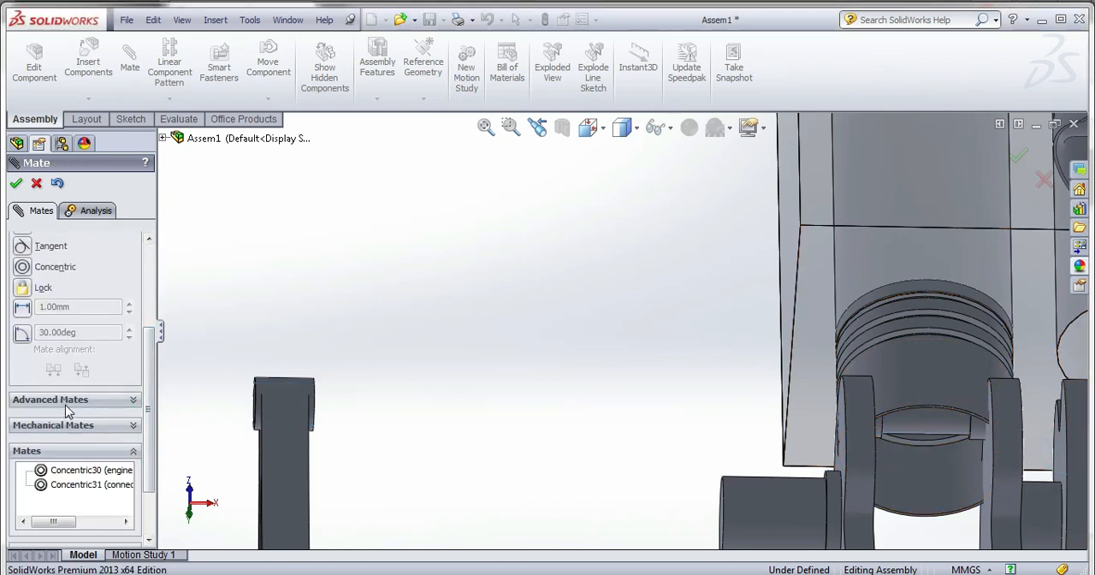
# Start a Width mate with the fourth piston's two facing inner boss faces as the width selections.
pyautogui.scroll(-2, 69, 411)
pyautogui.scroll(2, 53, 311)
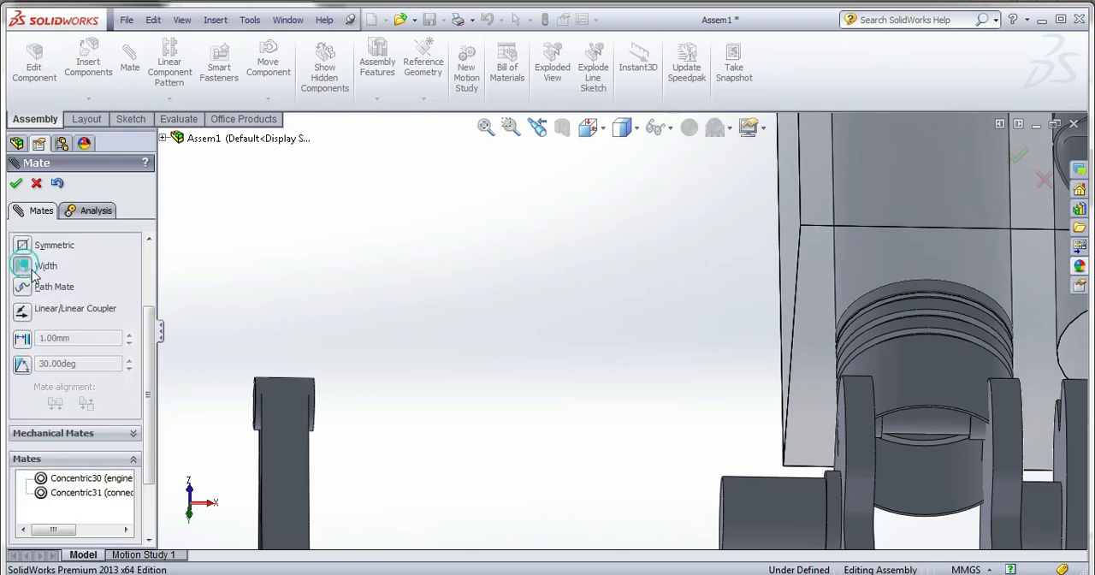
pyautogui.scroll(2, 33, 272)
pyautogui.moveTo(679, 420); pyautogui.dragTo(662, 364, button='middle')
pyautogui.scroll(-8, 1001, 469)
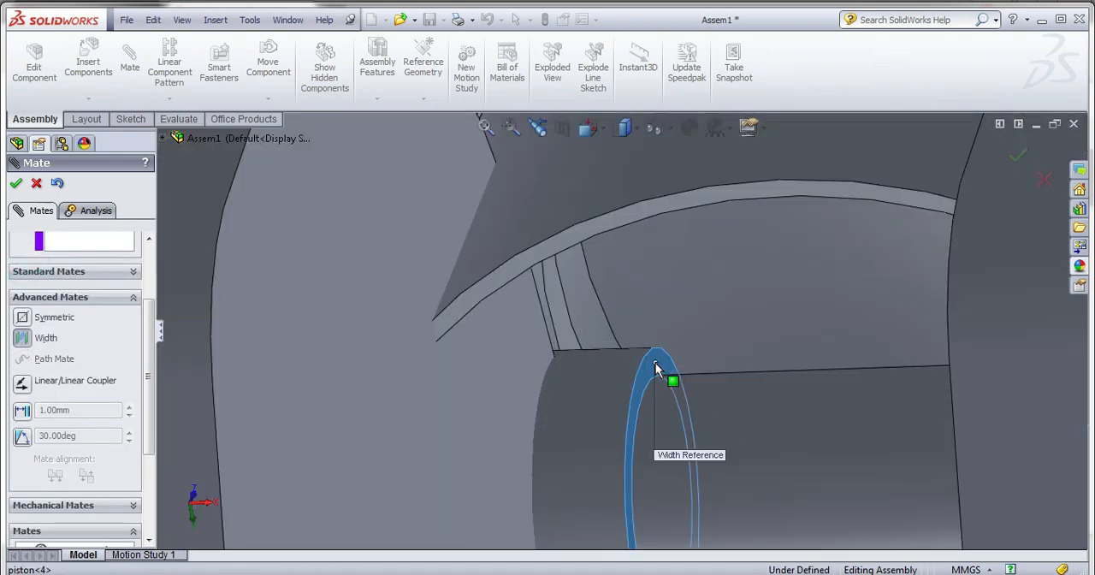
pyautogui.scroll(6, 659, 368)
pyautogui.scroll(-3, 659, 308)
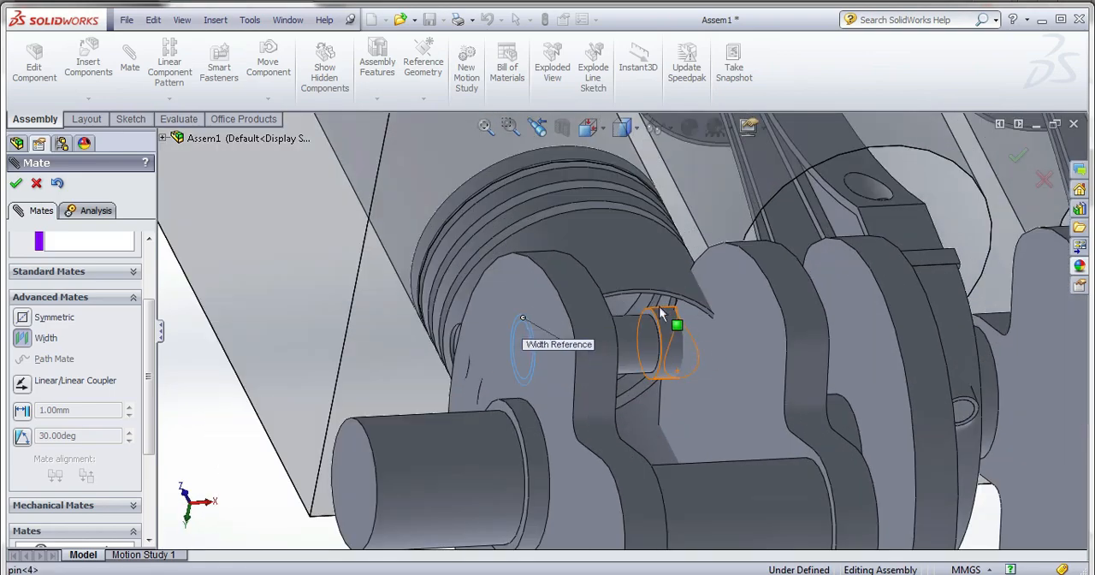
pyautogui.scroll(-3, 658, 308)
pyautogui.click(625, 325)
pyautogui.scroll(3, 625, 334)
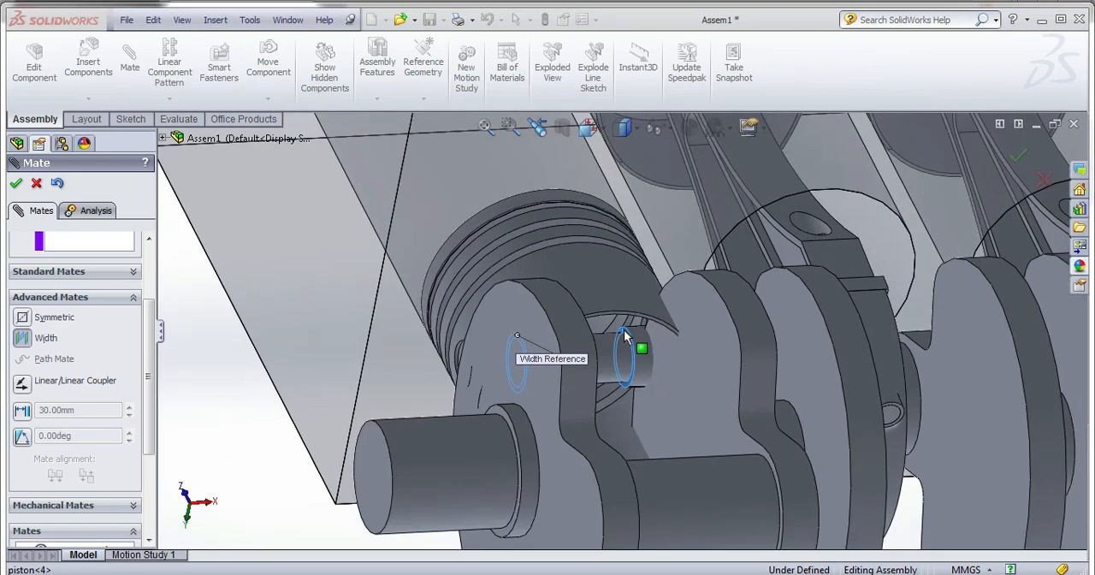
pyautogui.scroll(4, 625, 337)
pyautogui.scroll(3, 144, 293)
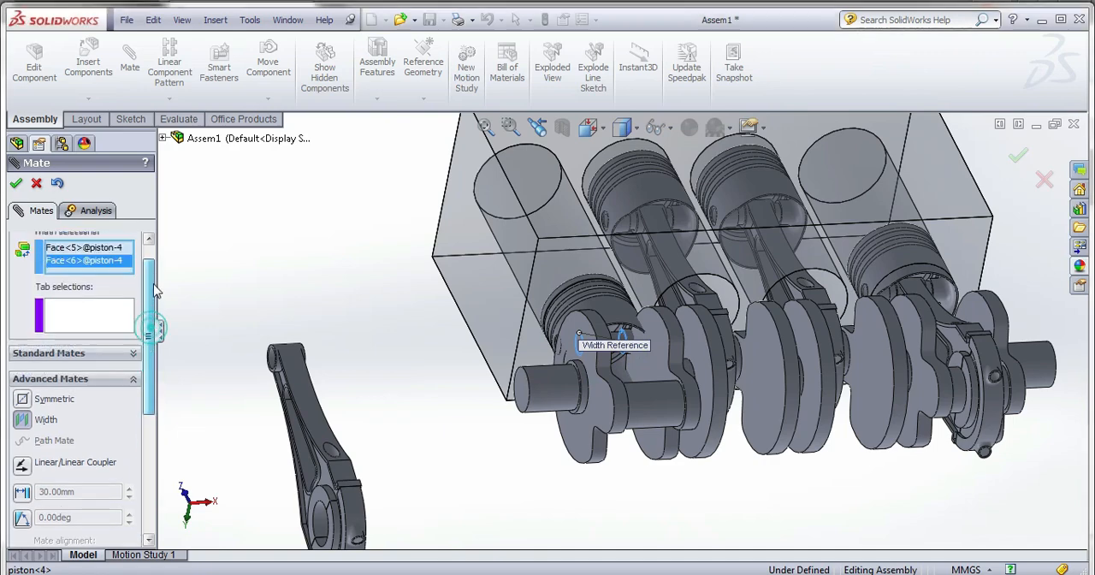
# Assign the two side faces of the fourth connecting rod's small end as tab selections and apply the Width mate.
pyautogui.scroll(-3, 325, 357)
pyautogui.scroll(-4, 325, 358)
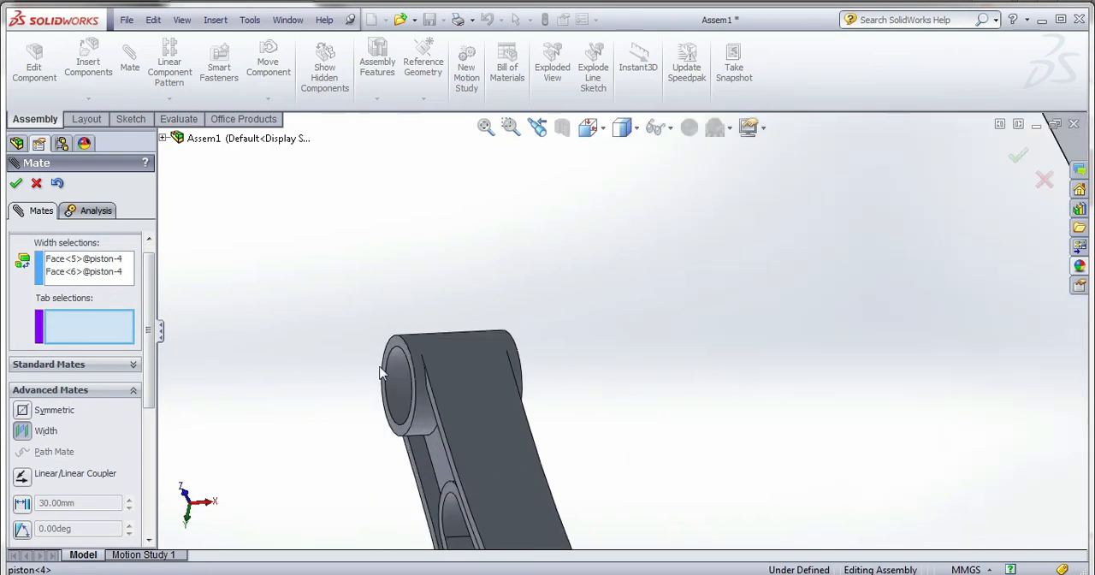
pyautogui.click(513, 301)
pyautogui.scroll(3, 489, 322)
pyautogui.moveTo(488, 321); pyautogui.dragTo(428, 354, button='middle')
pyautogui.scroll(-3, 872, 334)
pyautogui.click(711, 302)
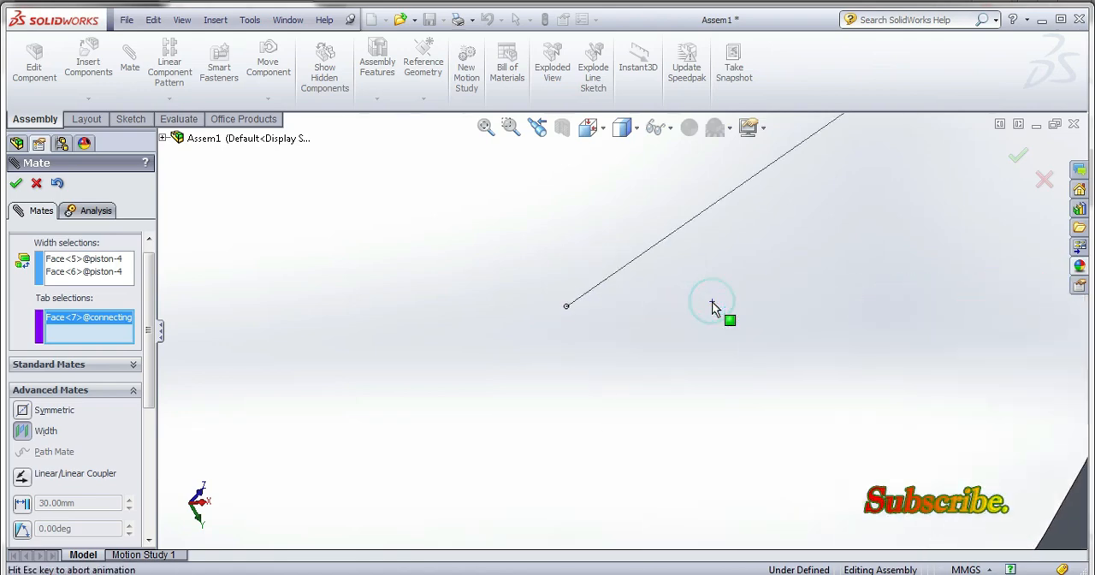
pyautogui.click(21, 182)
pyautogui.scroll(3, 430, 306)
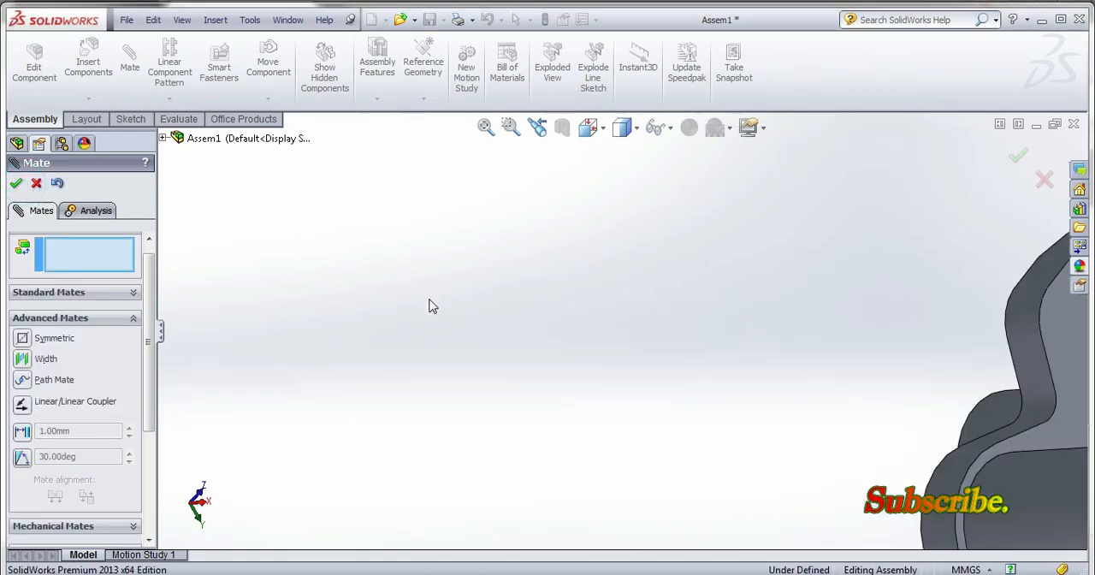
pyautogui.scroll(-5, 803, 432)
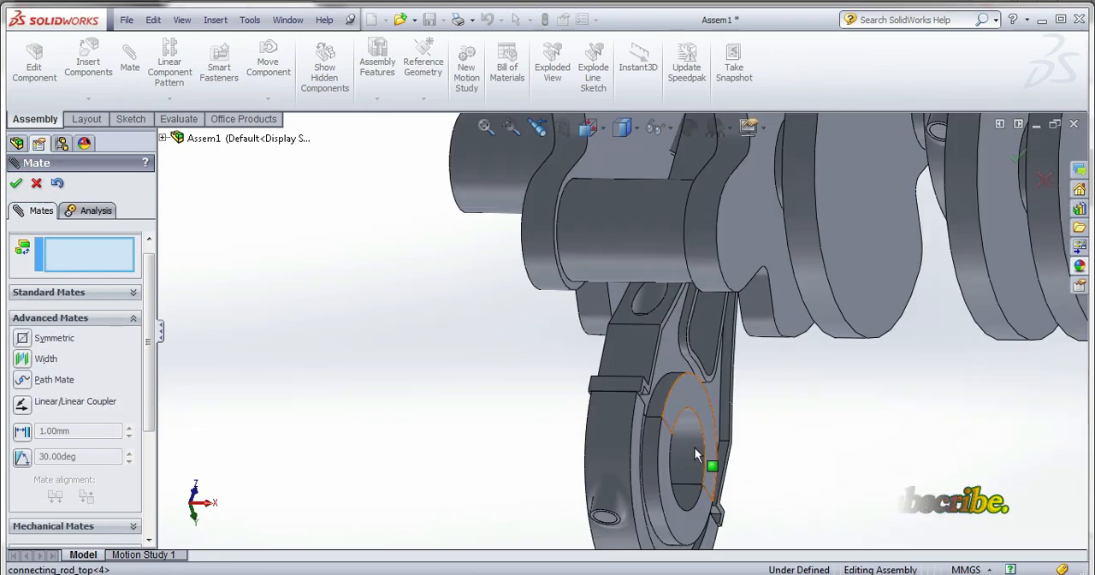
pyautogui.click(640, 244)
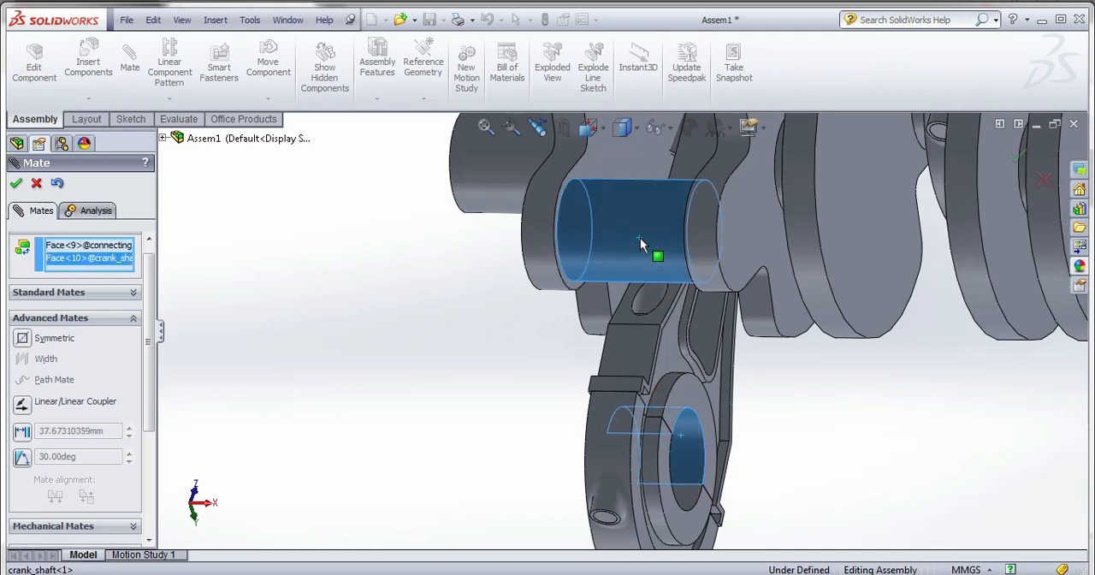
pyautogui.scroll(5, 640, 243)
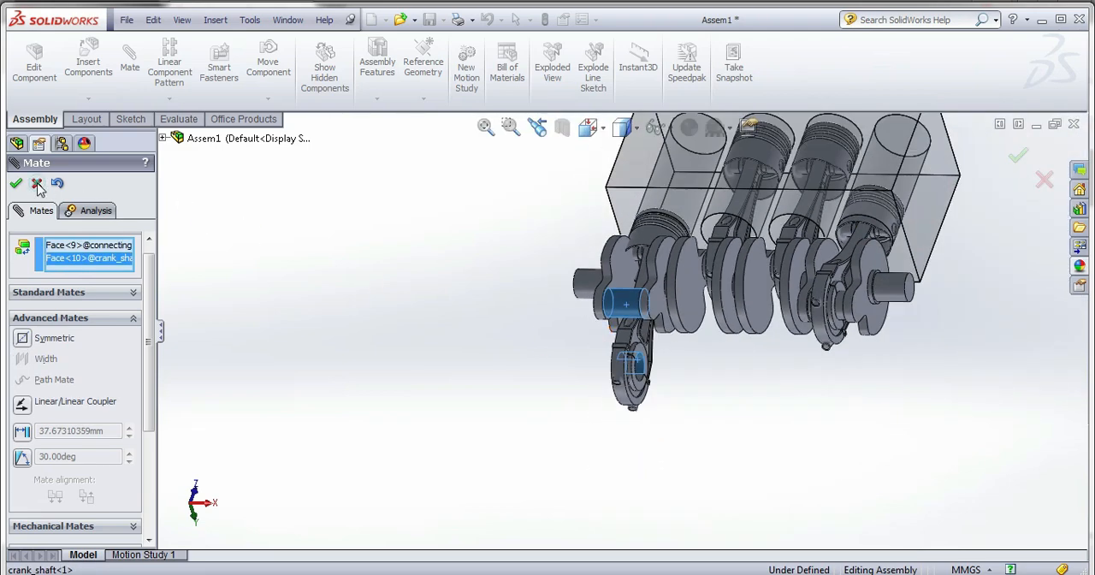
pyautogui.click(37, 185)
# Move the fourth piston and connecting rod up towards the engine block so the rod's big-end bore can be selected beside the crankshaft.
pyautogui.scroll(-2, 658, 312)
pyautogui.moveTo(688, 319); pyautogui.dragTo(732, 210)
pyautogui.moveTo(710, 333); pyautogui.dragTo(697, 408, button='middle')
pyautogui.scroll(-4, 703, 370)
pyautogui.scroll(-2, 618, 247)
pyautogui.scroll(-2, 573, 242)
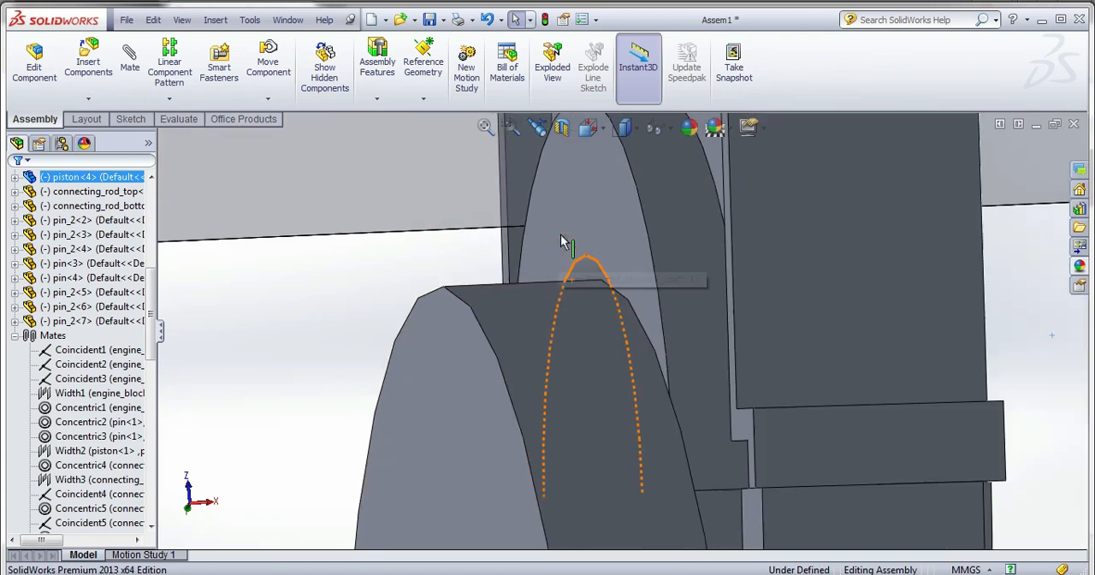
# Mate the fourth connecting rod's big-end bore concentric with the free end crankpin of the crankshaft and finish mating.
pyautogui.scroll(-2, 568, 244)
pyautogui.click(579, 272)
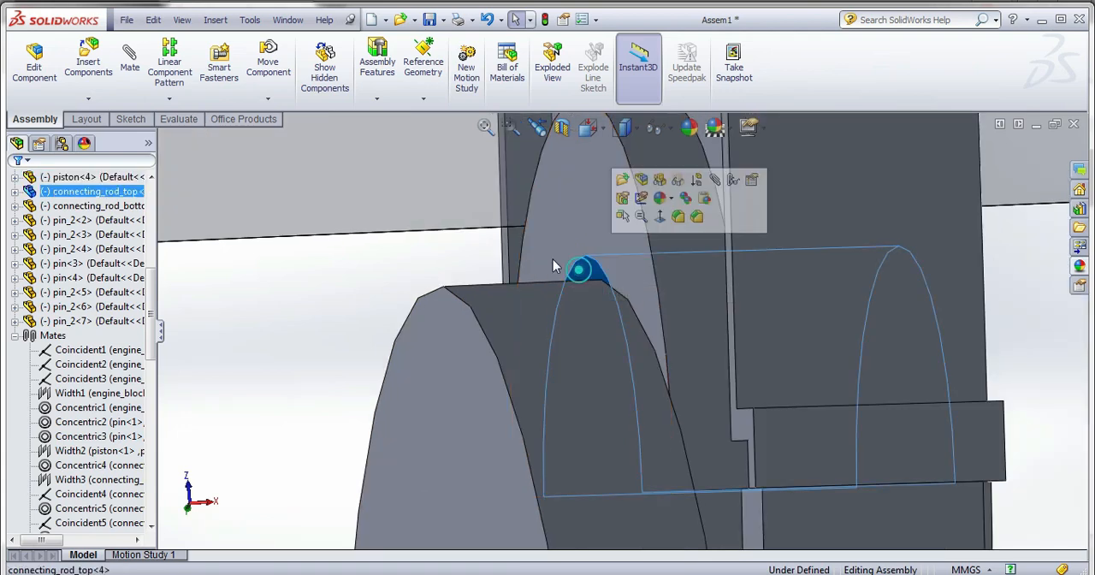
pyautogui.click(133, 86)
pyautogui.scroll(4, 381, 180)
pyautogui.scroll(5, 382, 180)
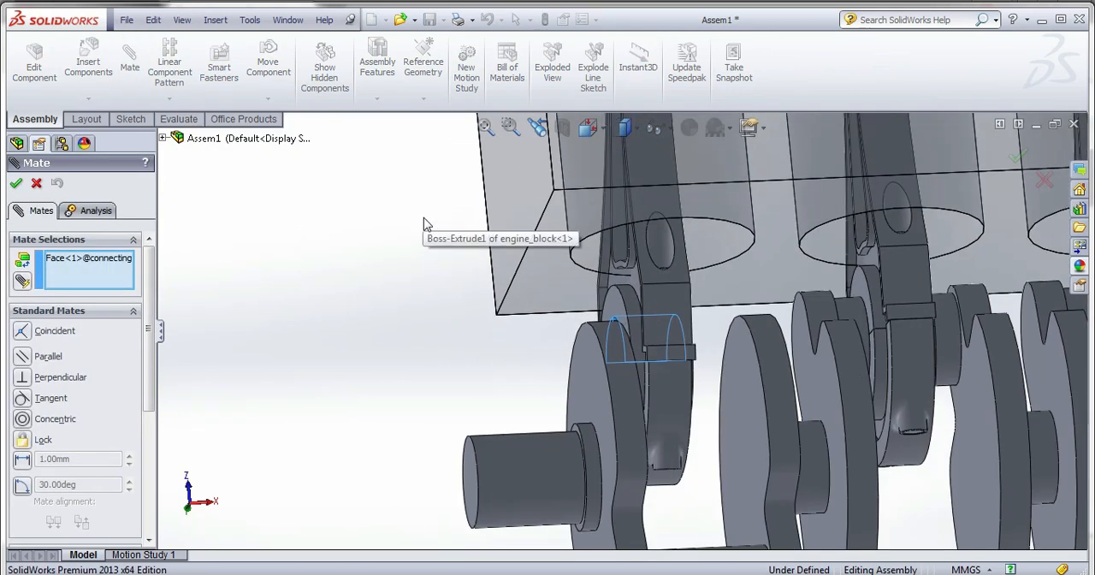
pyautogui.click(672, 498)
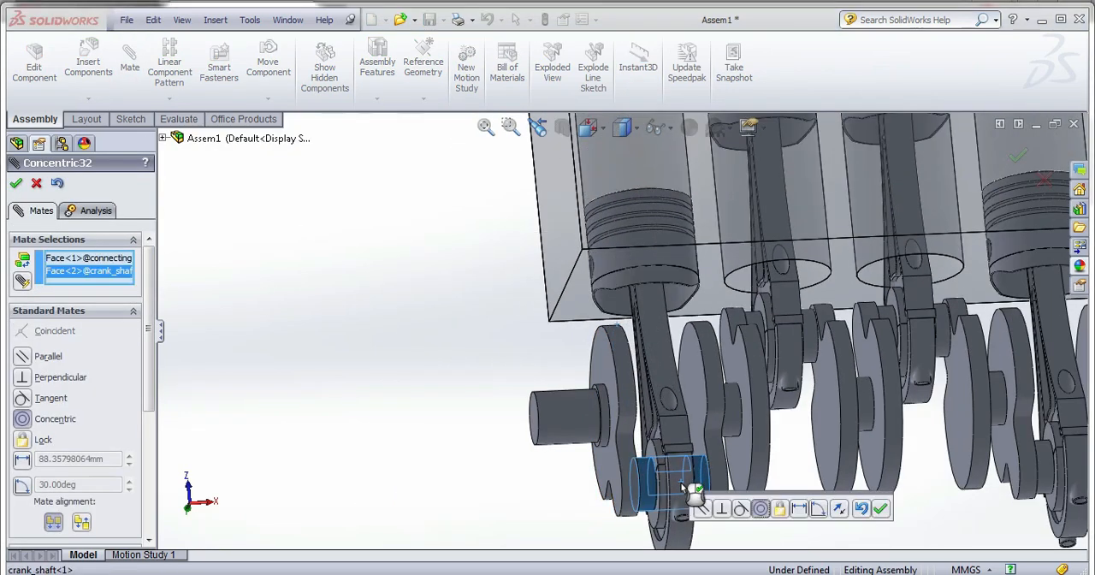
pyautogui.click(880, 511)
pyautogui.scroll(5, 875, 508)
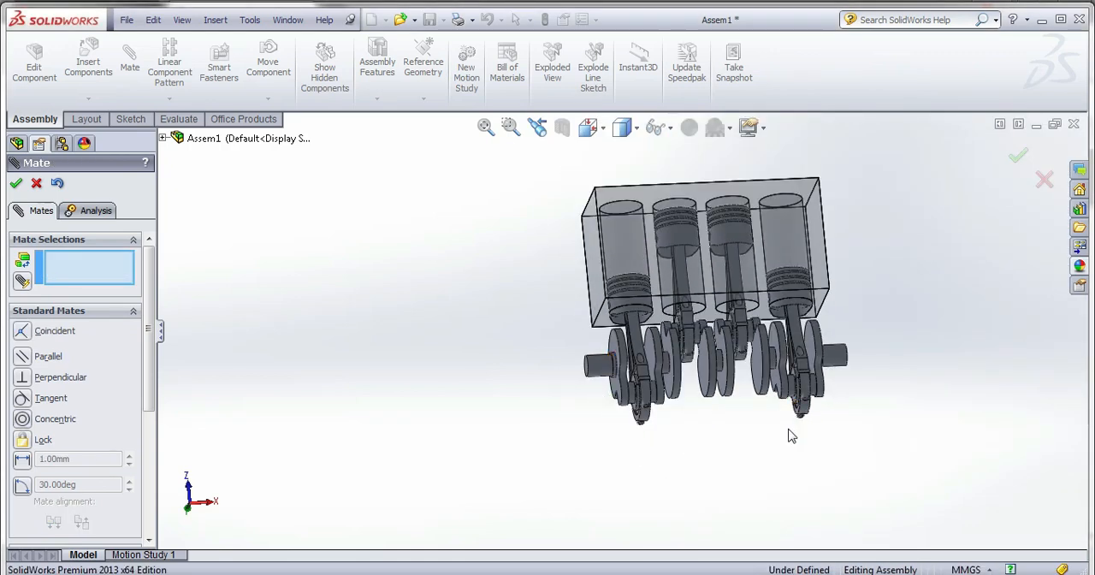
pyautogui.moveTo(778, 452); pyautogui.dragTo(737, 480, button='middle')
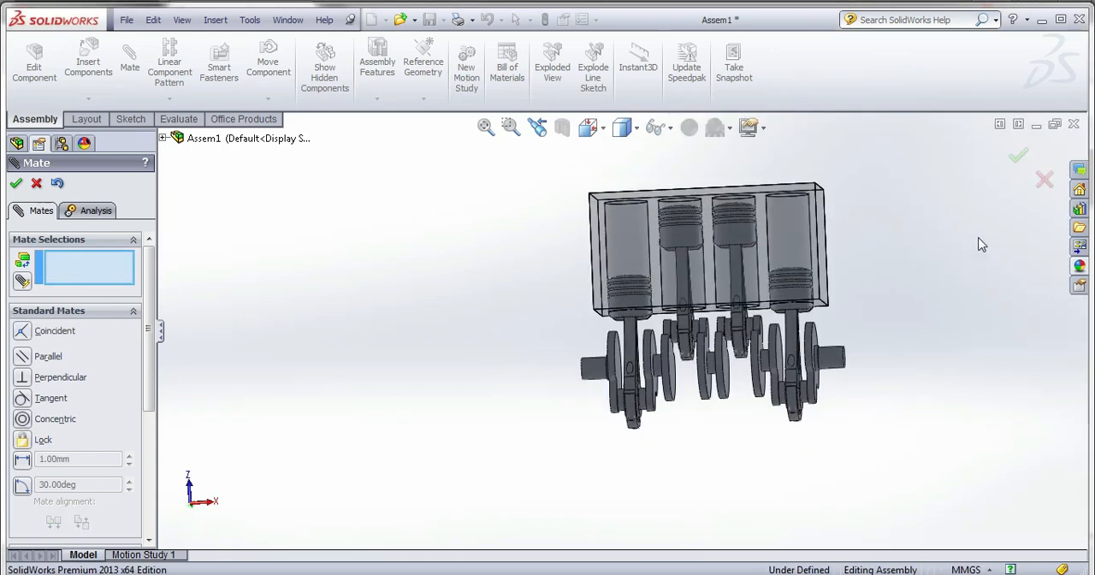
pyautogui.click(1018, 158)
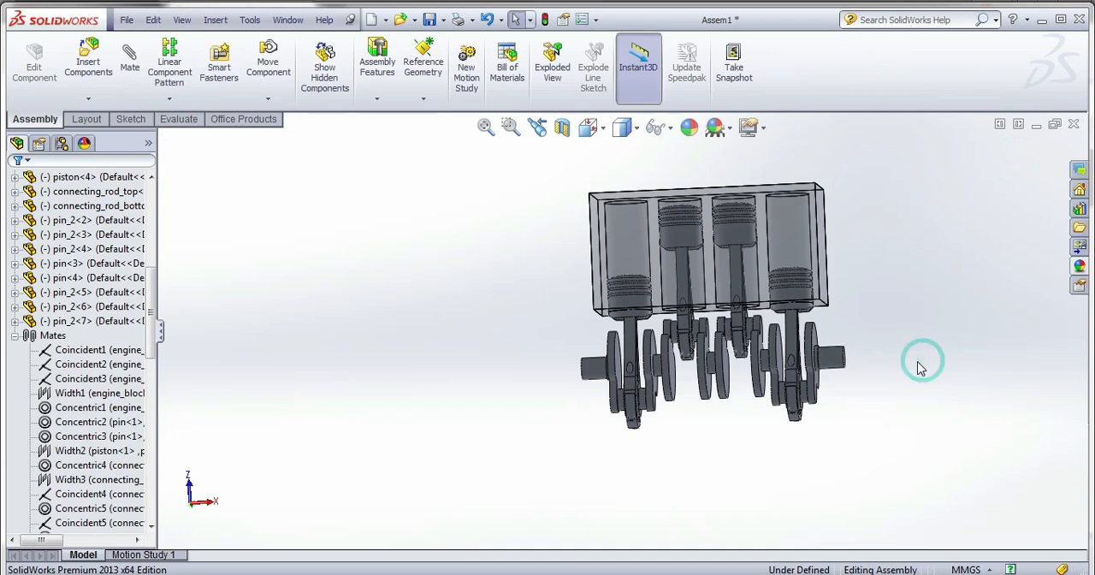
# Show the hidden crank_case component in the assembly.
pyautogui.moveTo(916, 361); pyautogui.dragTo(851, 395, button='middle')
pyautogui.scroll(7, 73, 320)
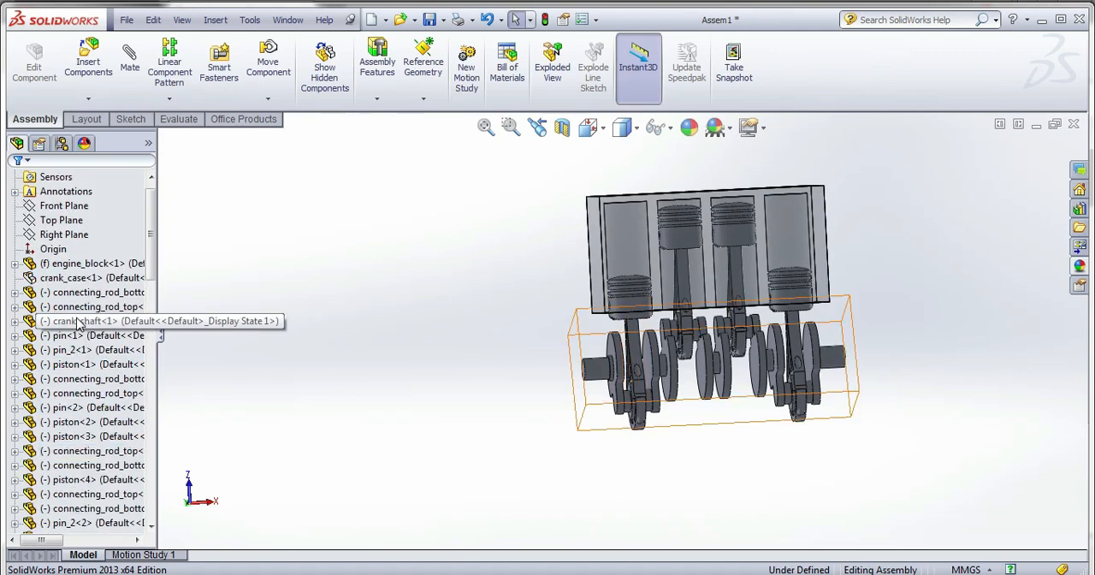
pyautogui.rightClick(71, 294)
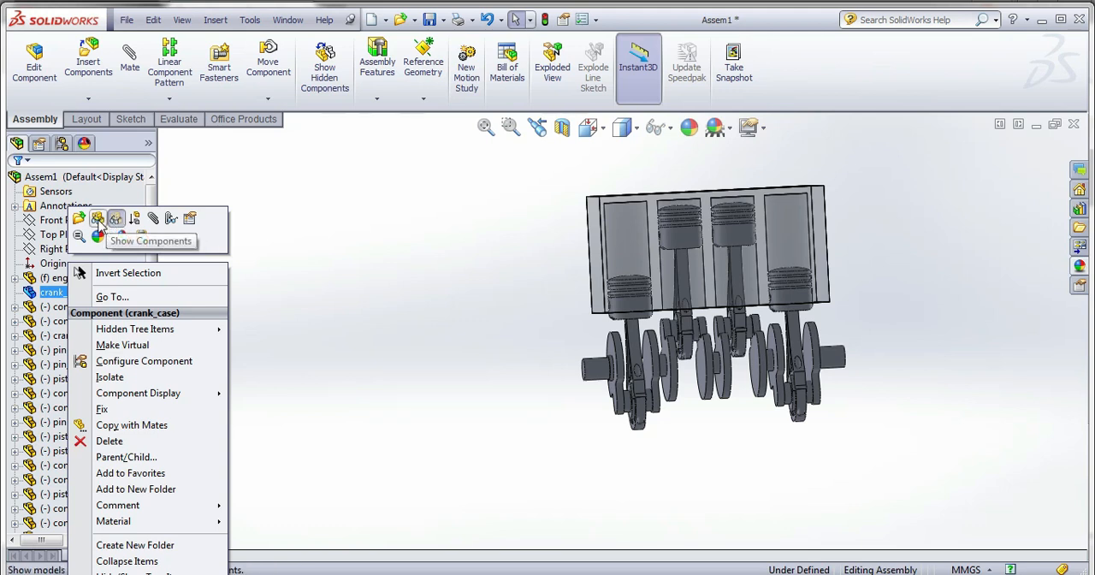
pyautogui.click(100, 221)
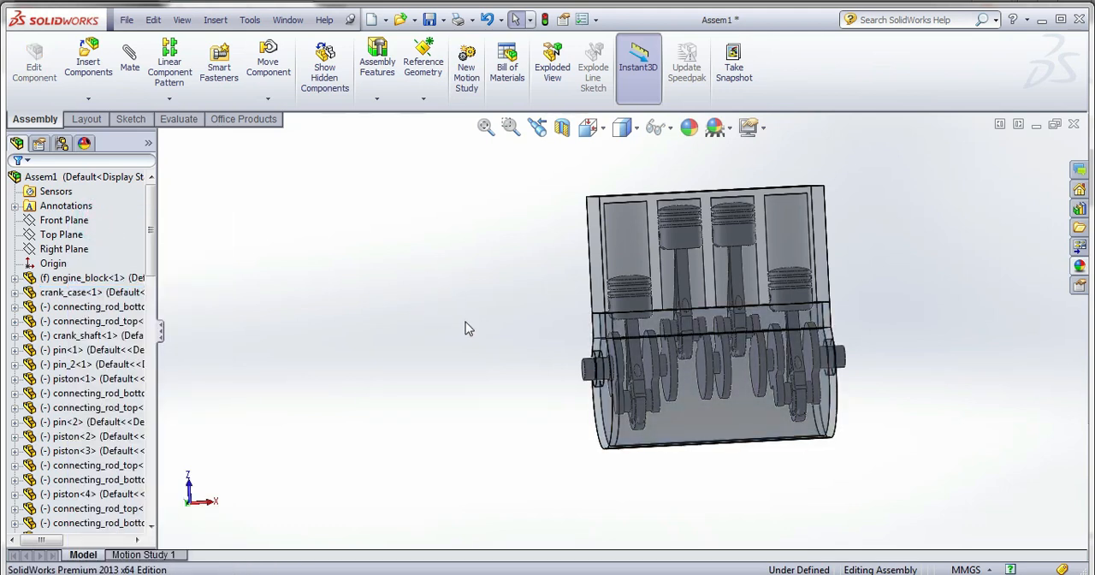
# Save the assembly as final_assemble in the piston_cylinder_assembly folder.
pyautogui.scroll(3, 727, 362)
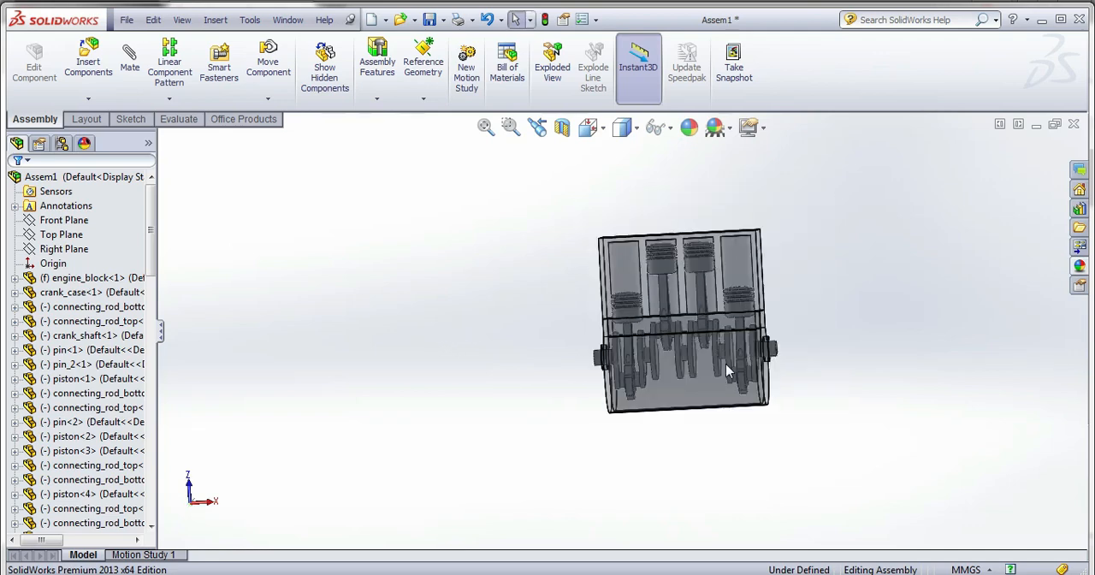
pyautogui.scroll(-2, 795, 329)
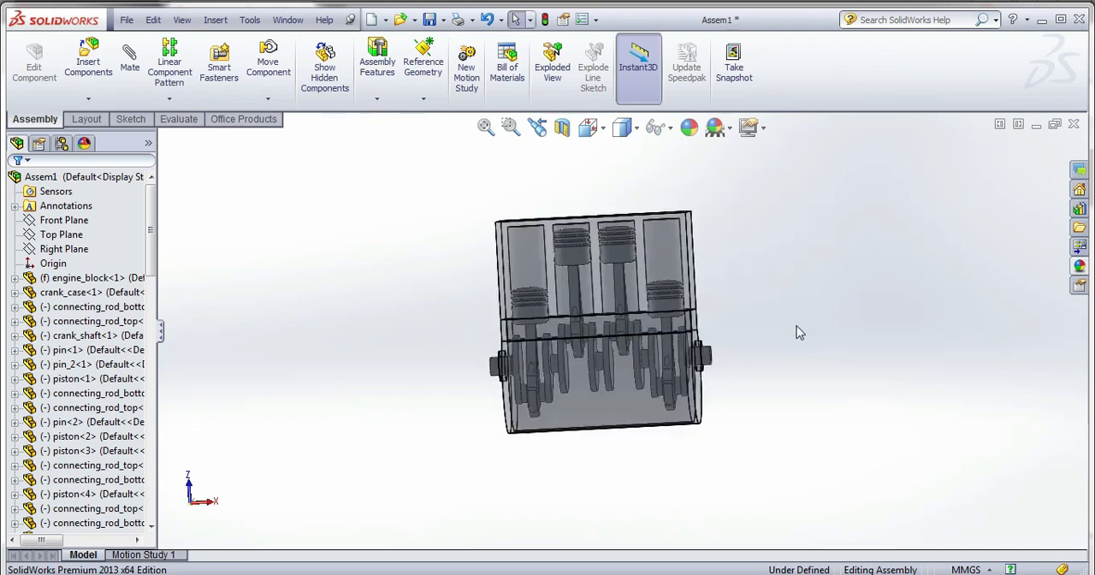
pyautogui.click(430, 21)
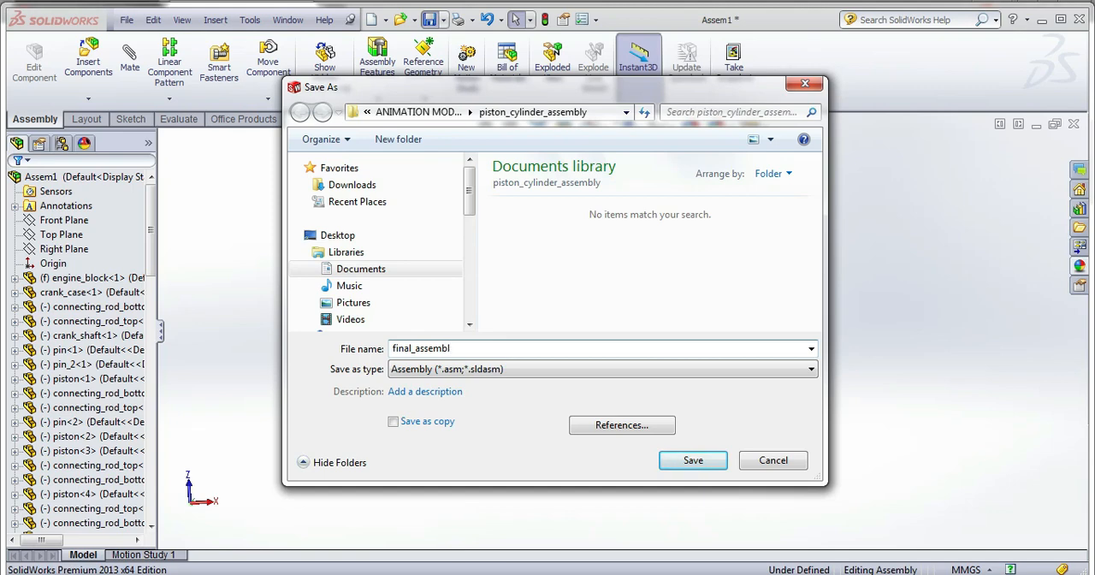
pyautogui.press('Return')
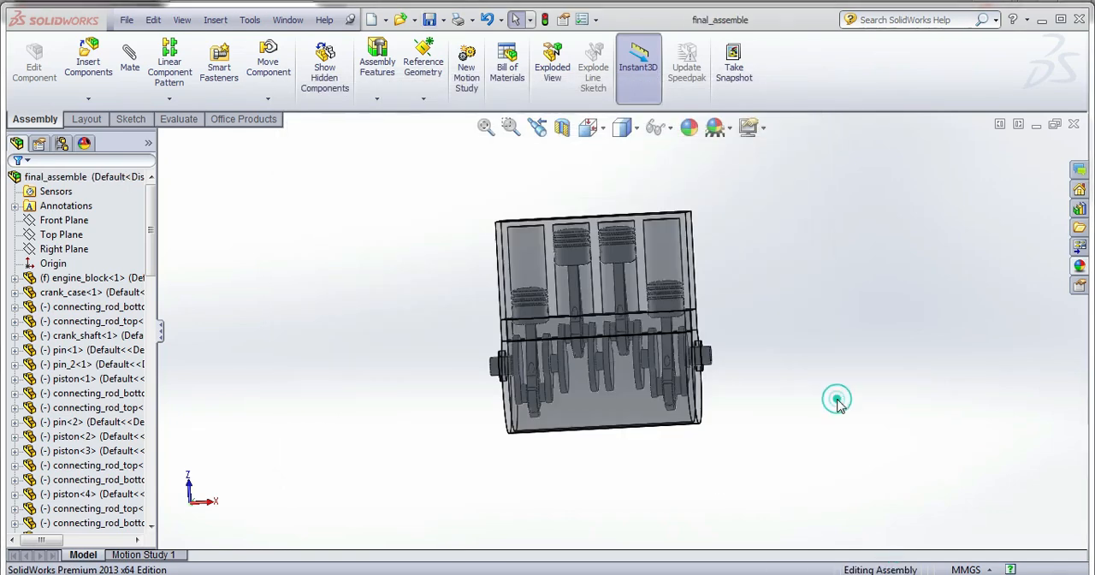
# In Motion Study 1, place a rotary motor on the crankshaft's end face and make it relative to the crank_case.
pyautogui.scroll(-3, 647, 376)
pyautogui.moveTo(639, 392); pyautogui.dragTo(654, 409, button='middle')
pyautogui.scroll(1, 647, 386)
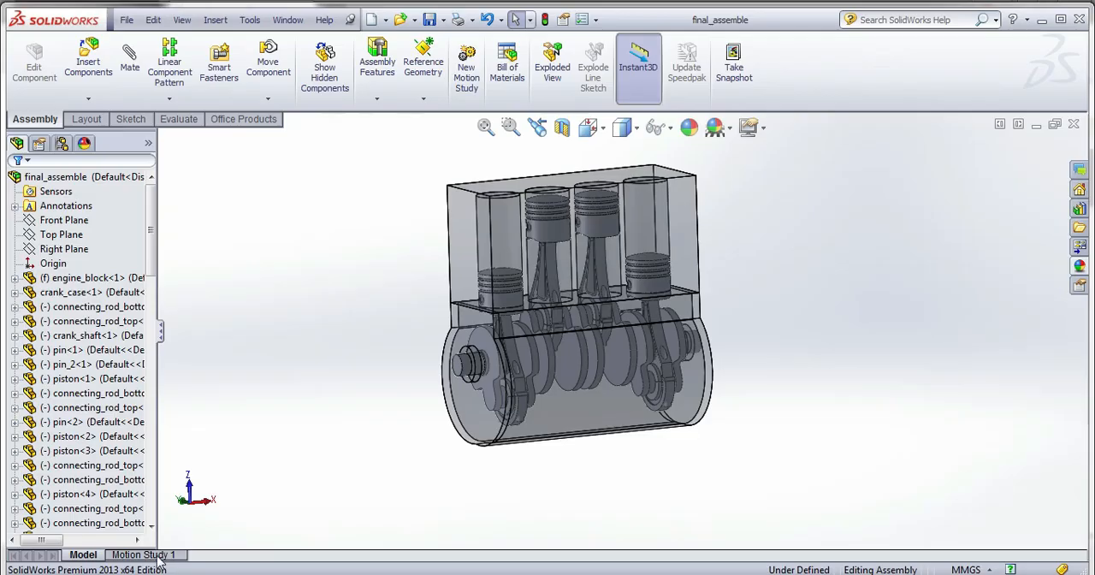
pyautogui.click(162, 552)
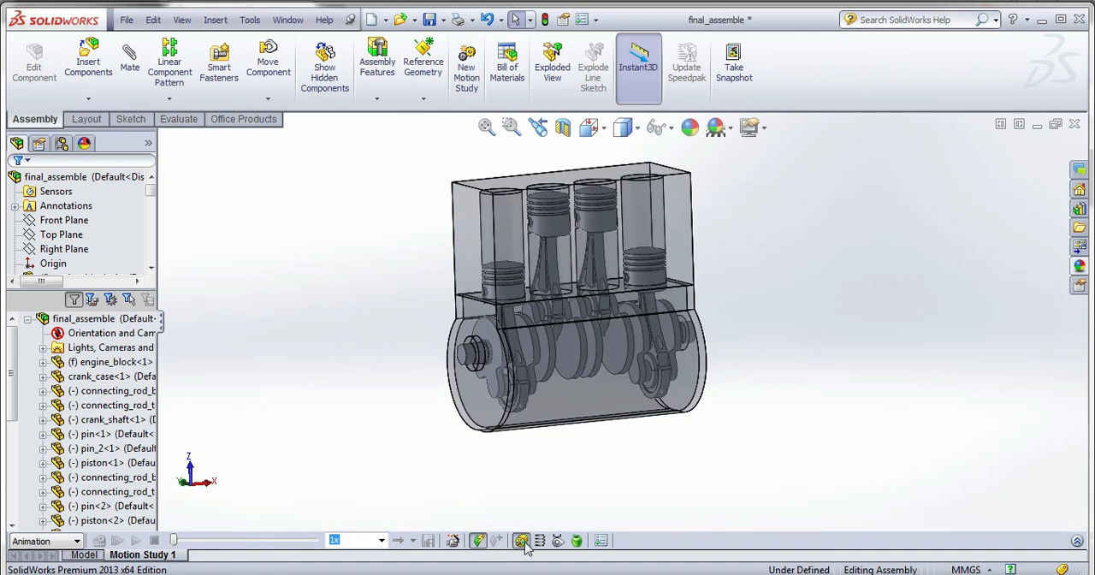
pyautogui.click(463, 353)
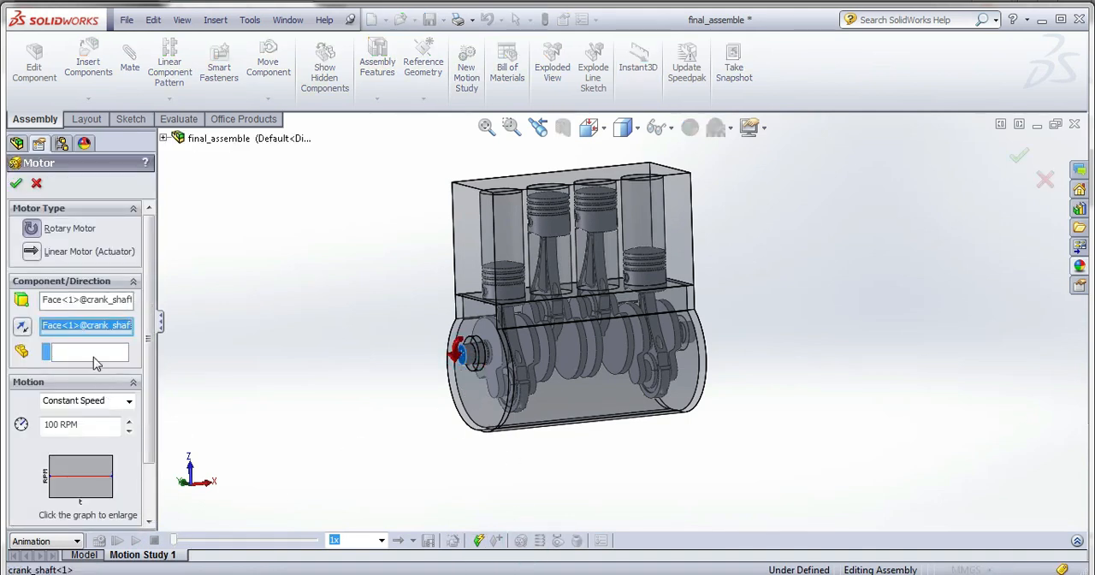
pyautogui.click(476, 326)
# Set the rotary motor to a constant speed of 25 RPM and apply it.
pyautogui.click(102, 405)
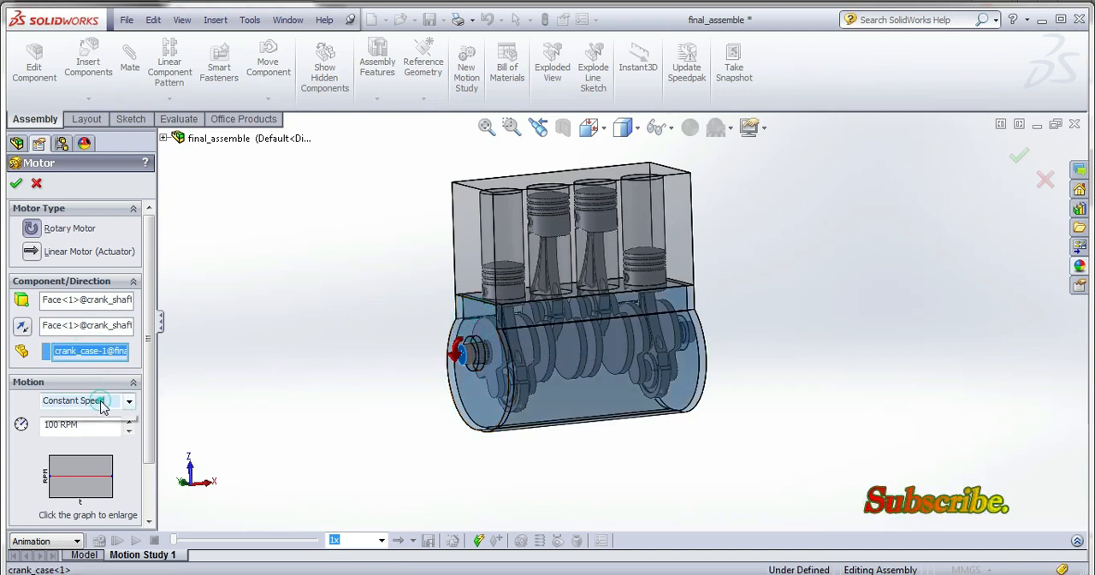
pyautogui.click(102, 405)
pyautogui.click(85, 431)
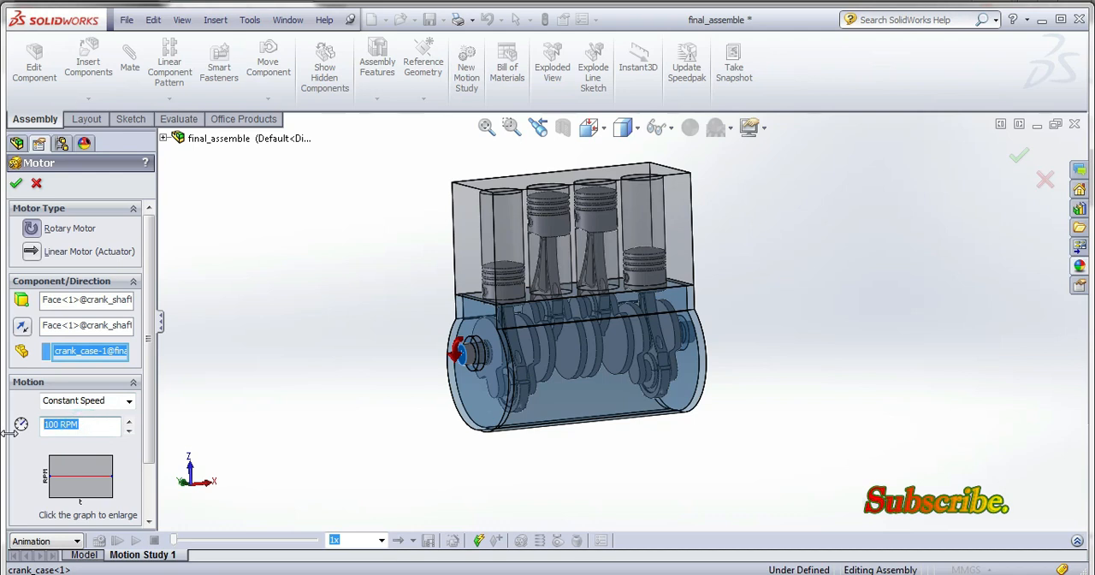
pyautogui.write('25')
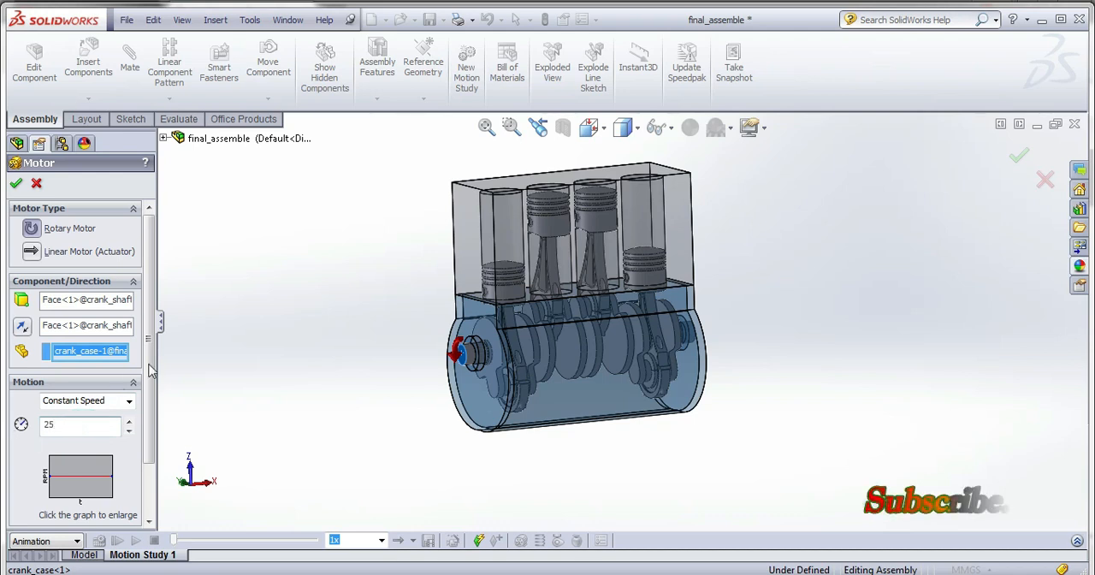
pyautogui.click(214, 358)
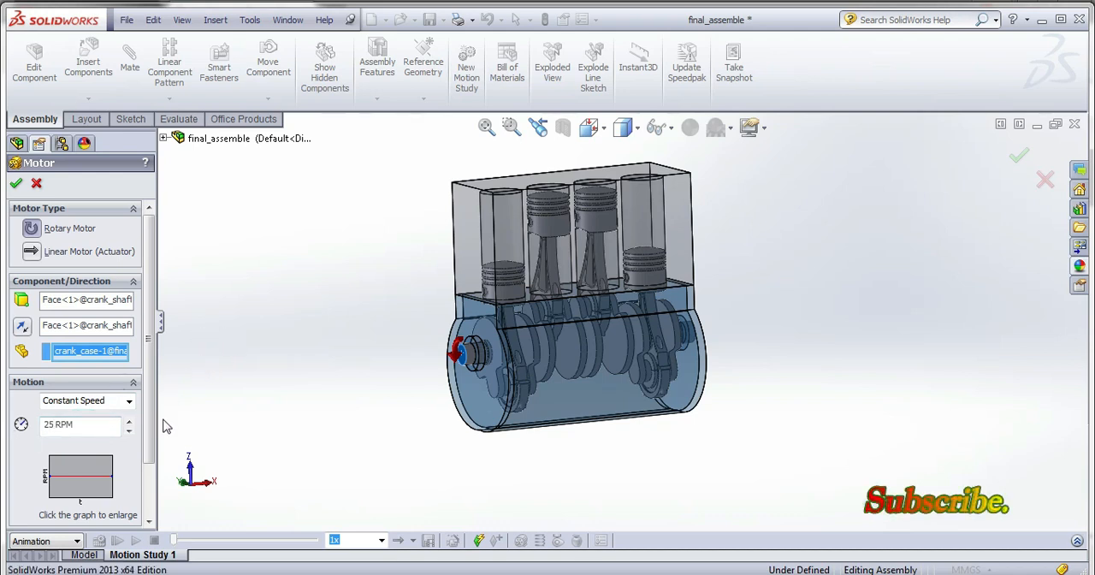
pyautogui.click(18, 184)
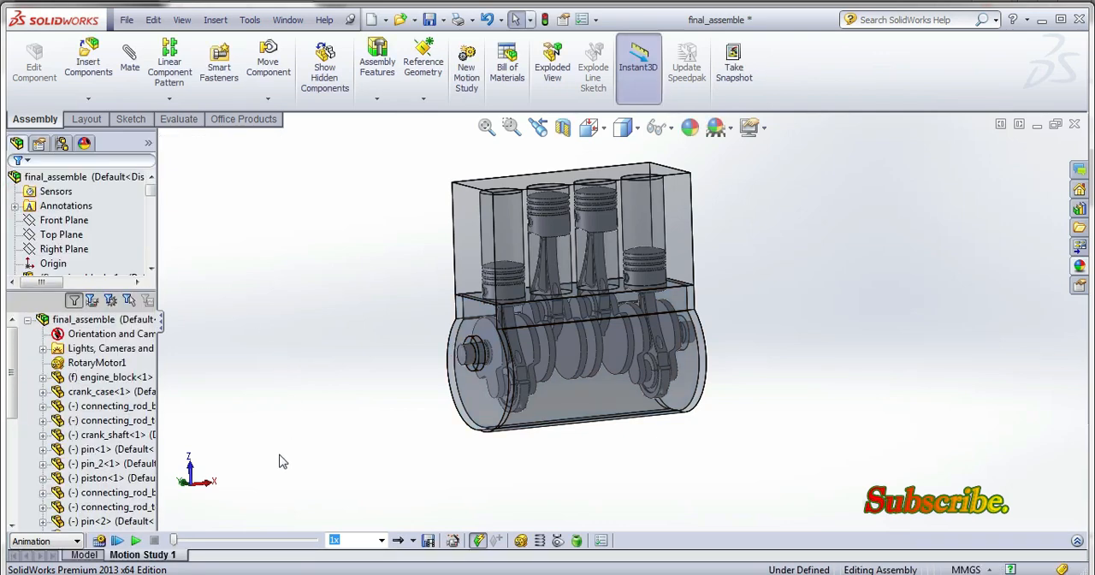
# Calculate the motion study and expand its timeline.
pyautogui.click(99, 541)
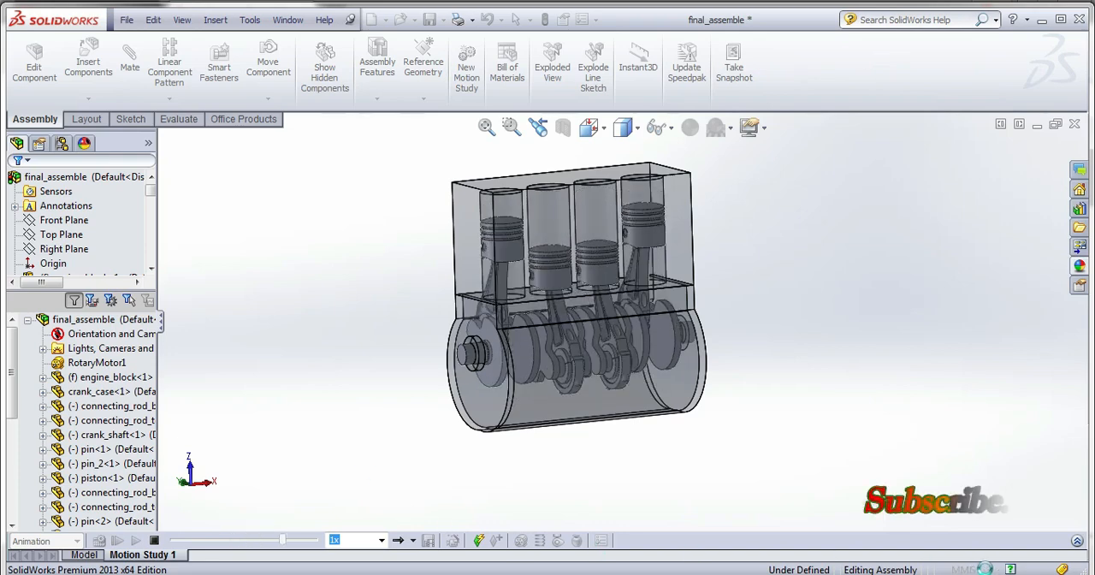
pyautogui.click(1076, 542)
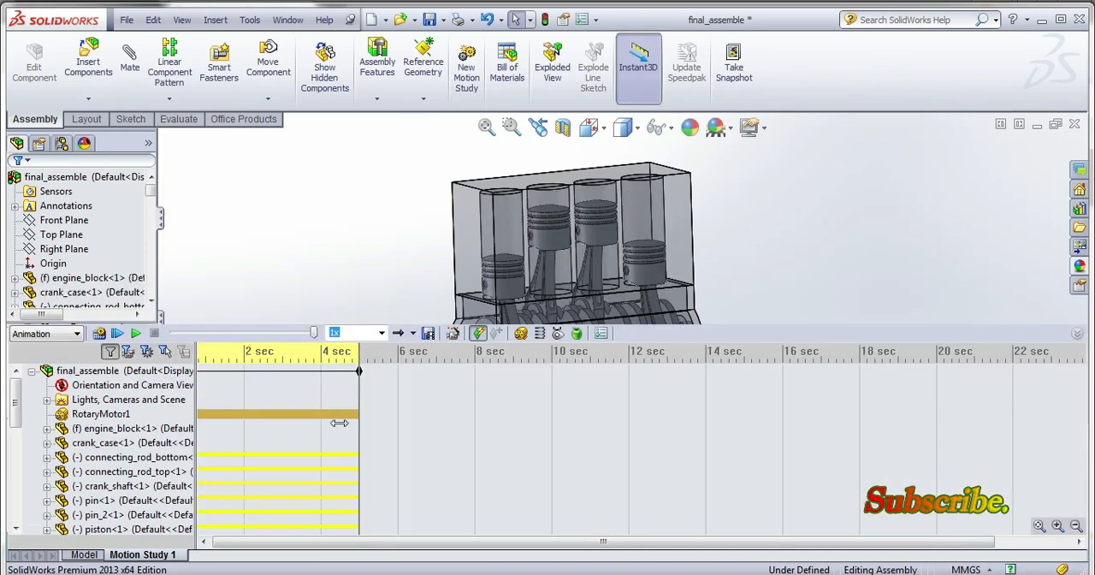
# Move Motion Study 1's time bar to 14 seconds and play the animation with the timeline collapsed.
pyautogui.click(359, 366)
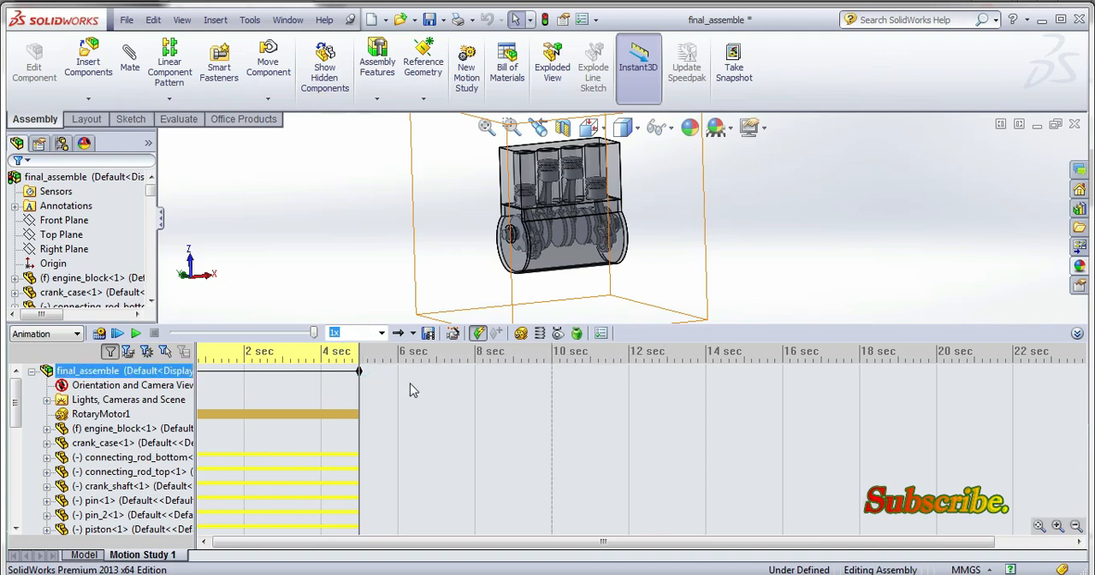
pyautogui.moveTo(359, 350); pyautogui.dragTo(709, 359)
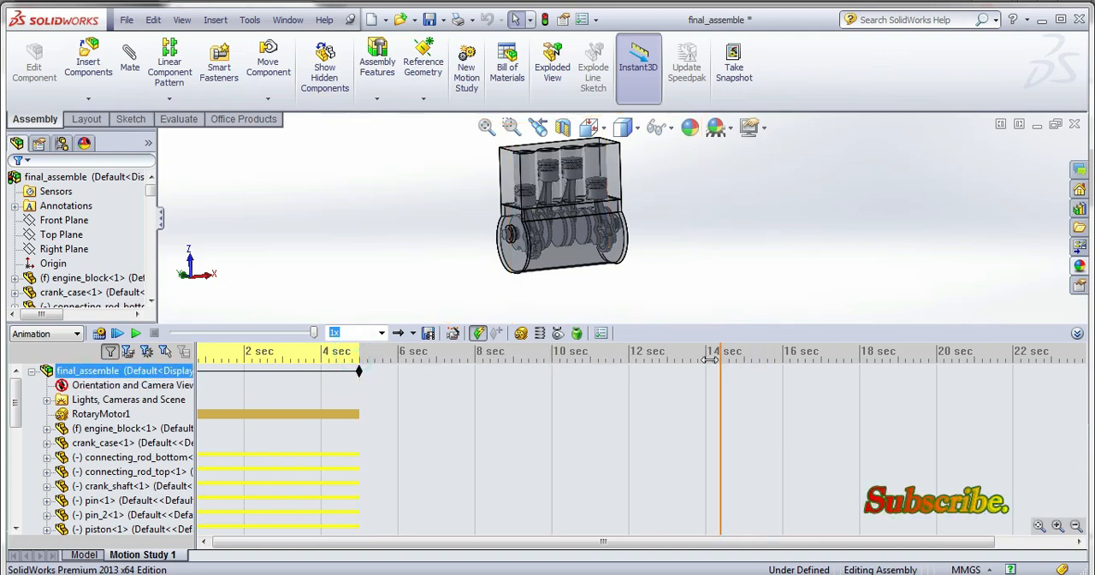
pyautogui.click(1077, 332)
pyautogui.click(117, 540)
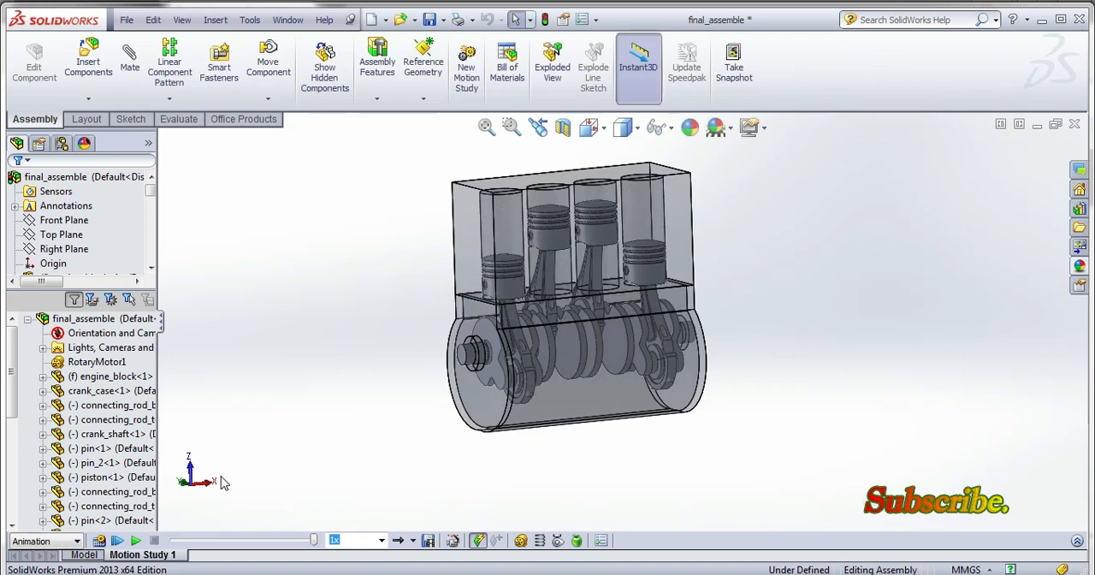
pyautogui.click(135, 540)
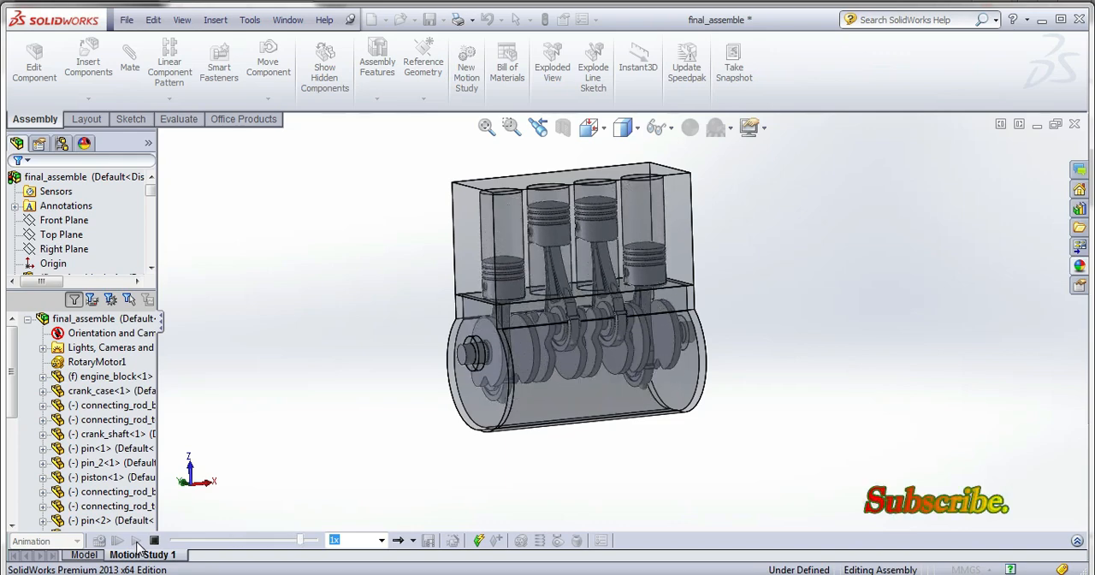
# Return to the assembly model and hide the engine_block and crank_case components.
pyautogui.click(85, 556)
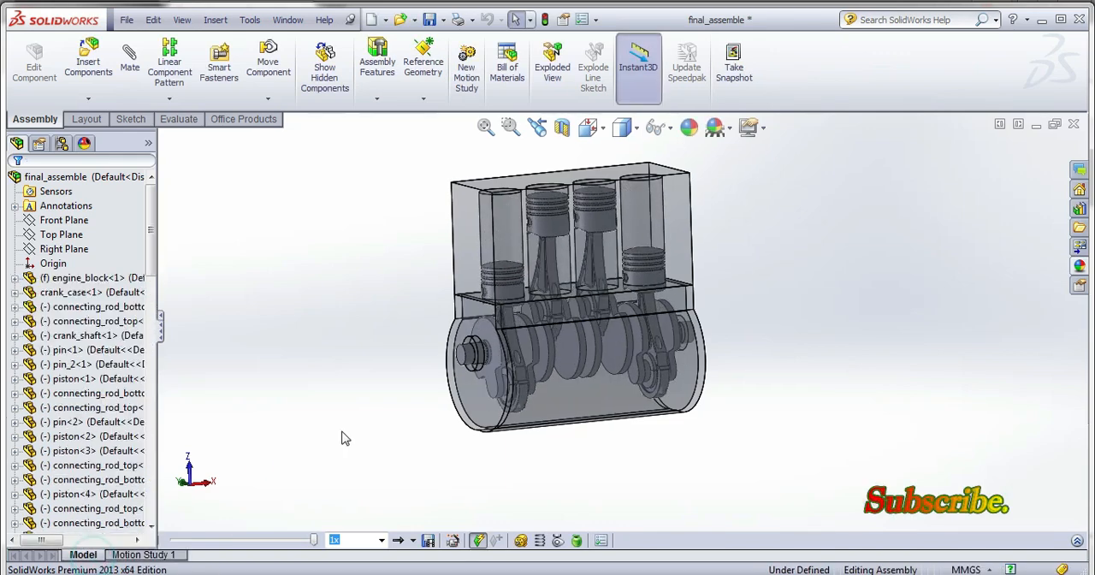
pyautogui.click(344, 437)
pyautogui.scroll(2, 345, 438)
pyautogui.scroll(-2, 571, 319)
pyautogui.moveTo(553, 344); pyautogui.dragTo(549, 366, button='middle')
pyautogui.scroll(1, 434, 410)
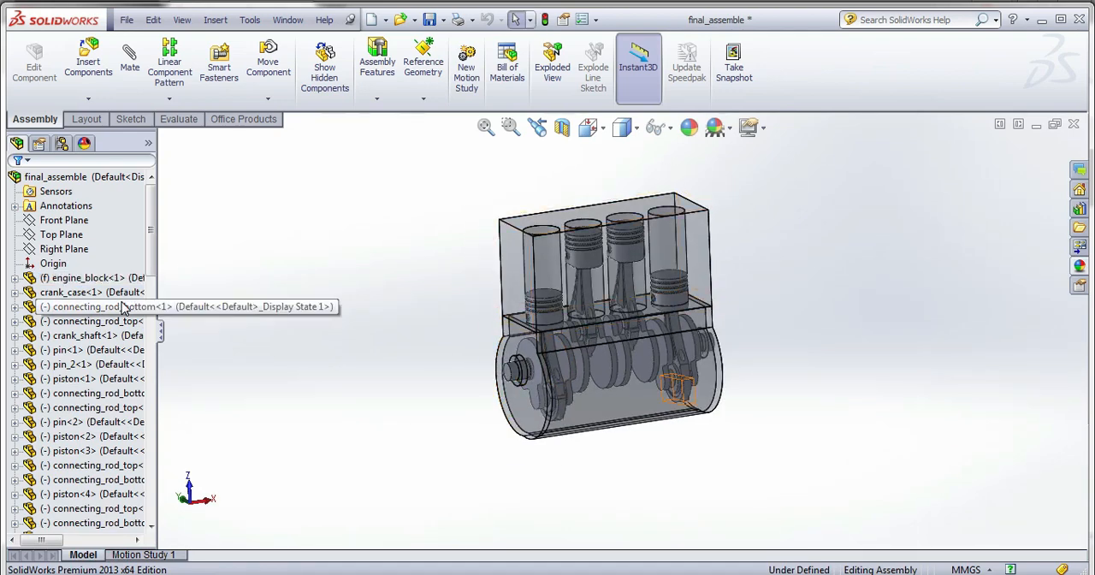
pyautogui.click(108, 280)
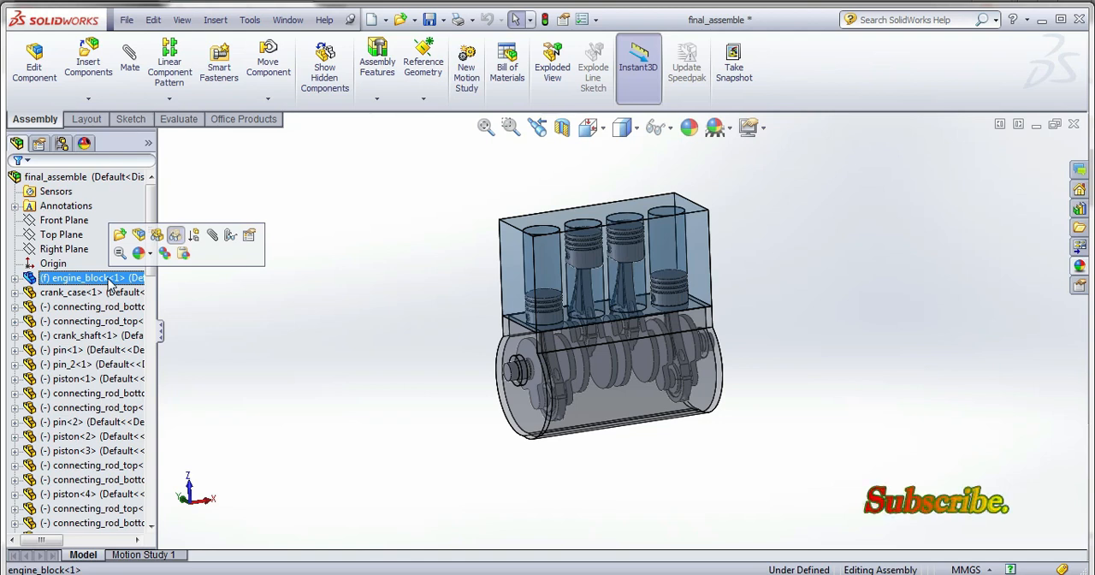
pyautogui.keyDown('ctrl'); pyautogui.click(110, 292); pyautogui.keyUp('ctrl')
pyautogui.rightClick(110, 293)
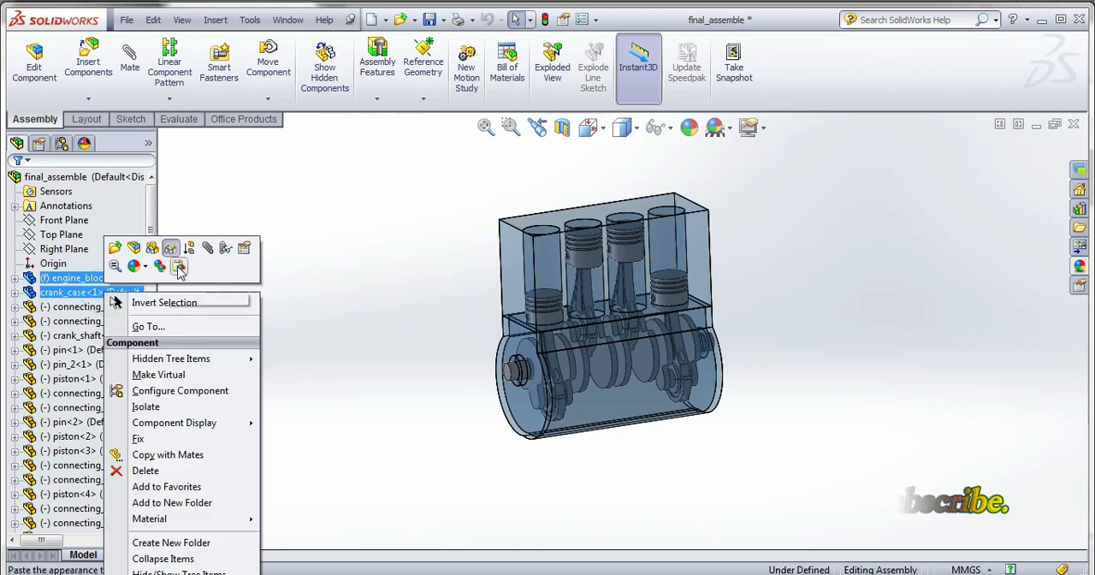
pyautogui.click(152, 248)
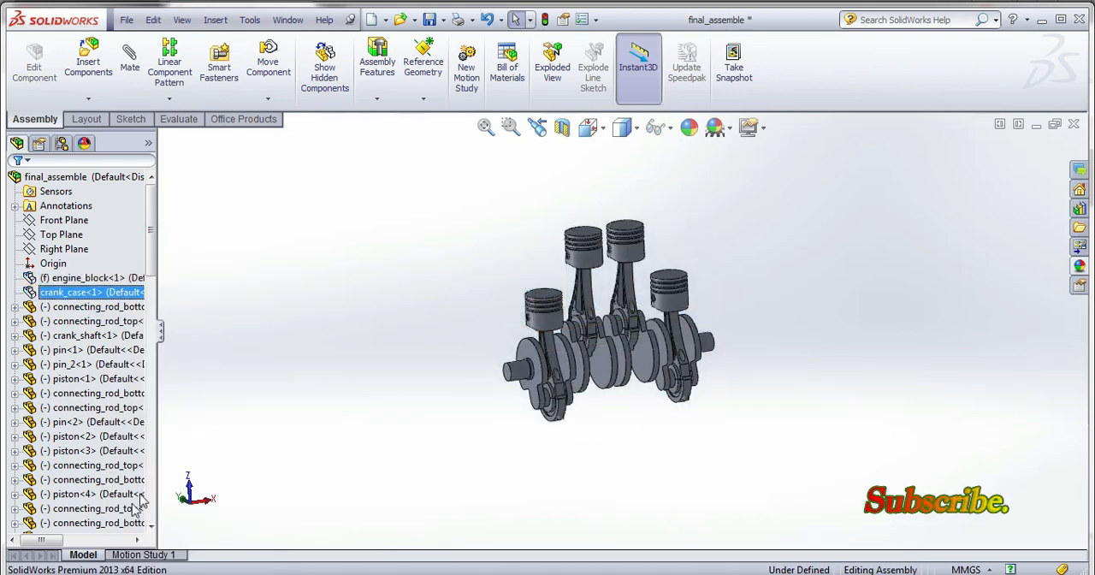
# Create a new motion study with the housings hidden and place its time bar at 10 seconds.
pyautogui.click(128, 554)
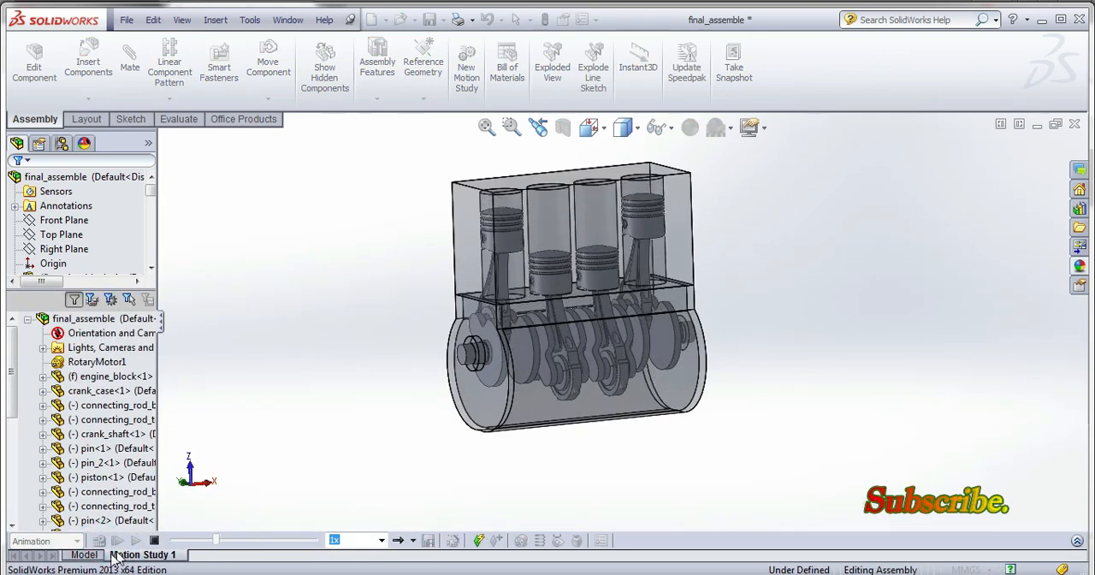
pyautogui.click(94, 552)
pyautogui.click(466, 68)
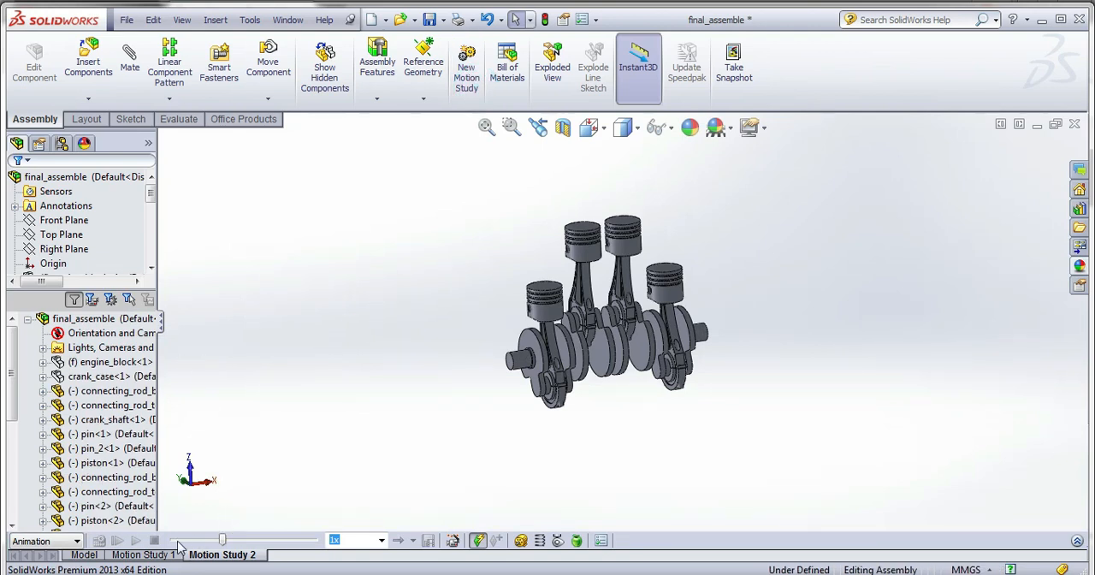
pyautogui.moveTo(222, 539); pyautogui.dragTo(173, 539)
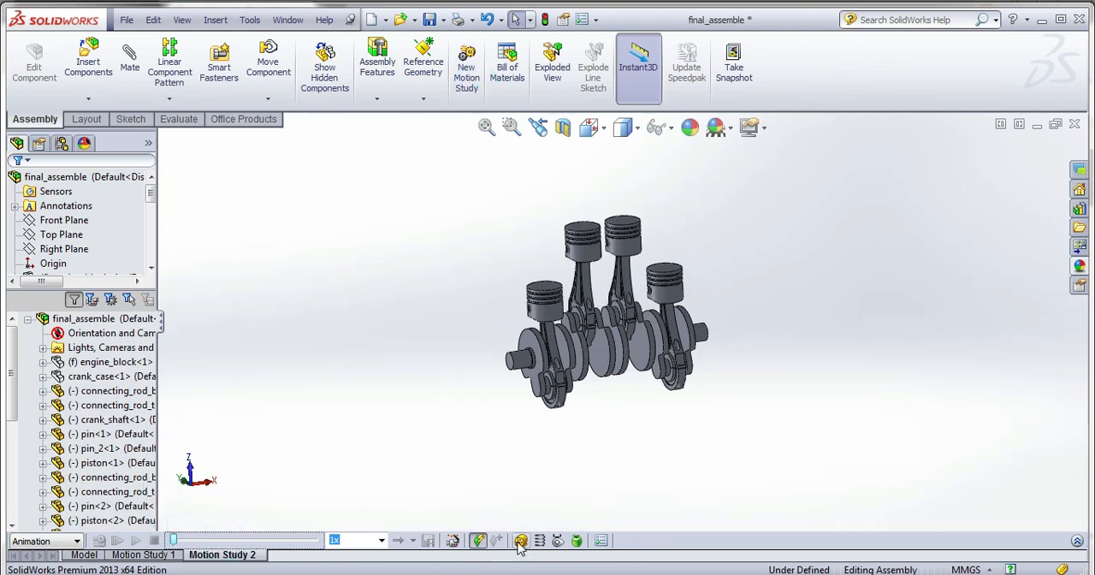
pyautogui.click(1077, 540)
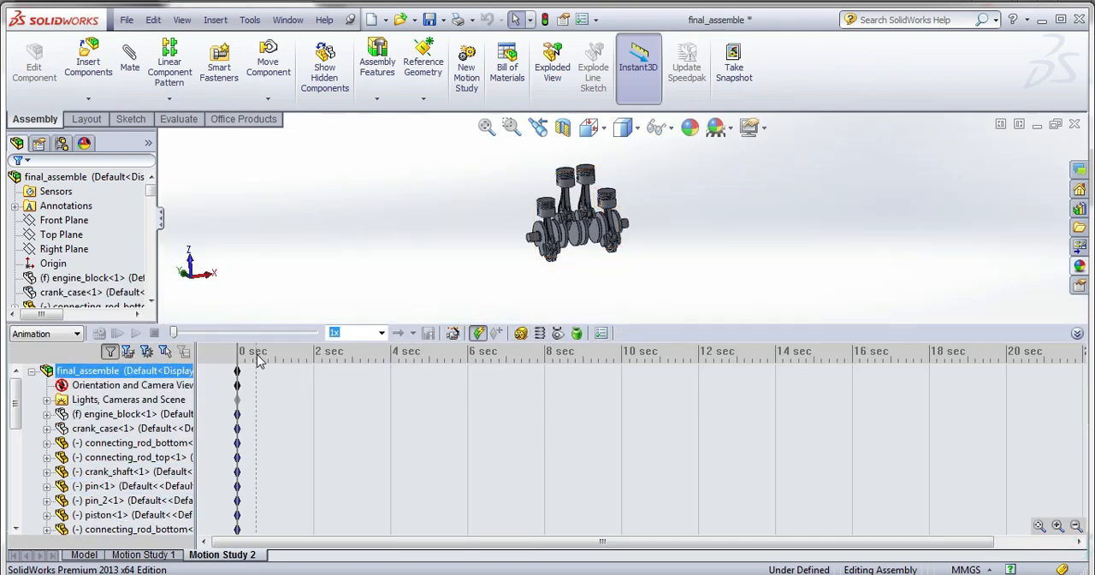
pyautogui.moveTo(257, 354); pyautogui.dragTo(620, 372)
# Add a rotary motor to the crankshaft's end face at a constant speed of 25 RPM in Motion Study 2.
pyautogui.click(521, 333)
pyautogui.scroll(10, 525, 244)
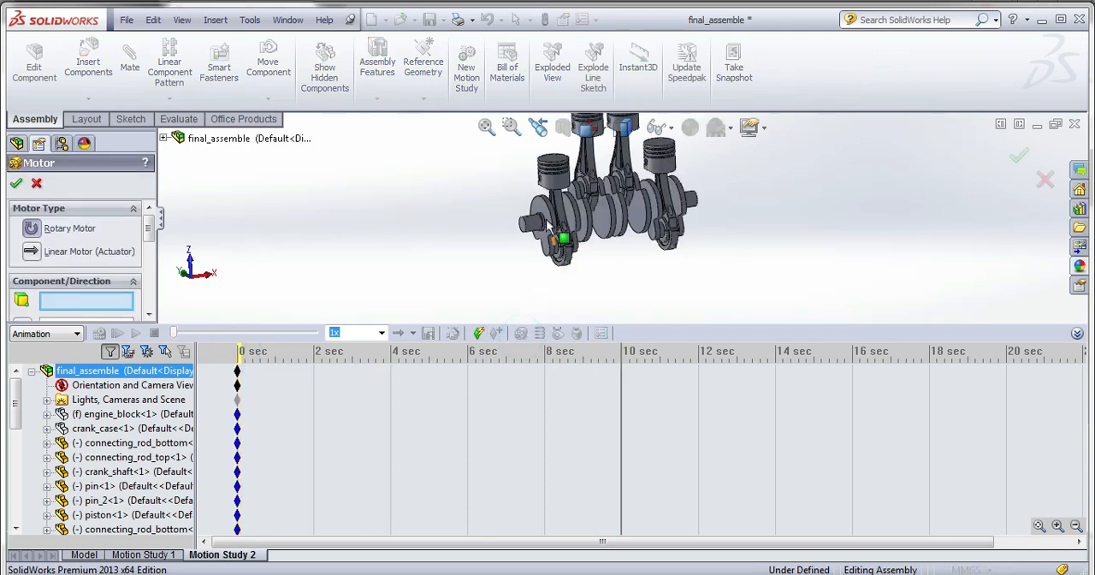
pyautogui.click(525, 243)
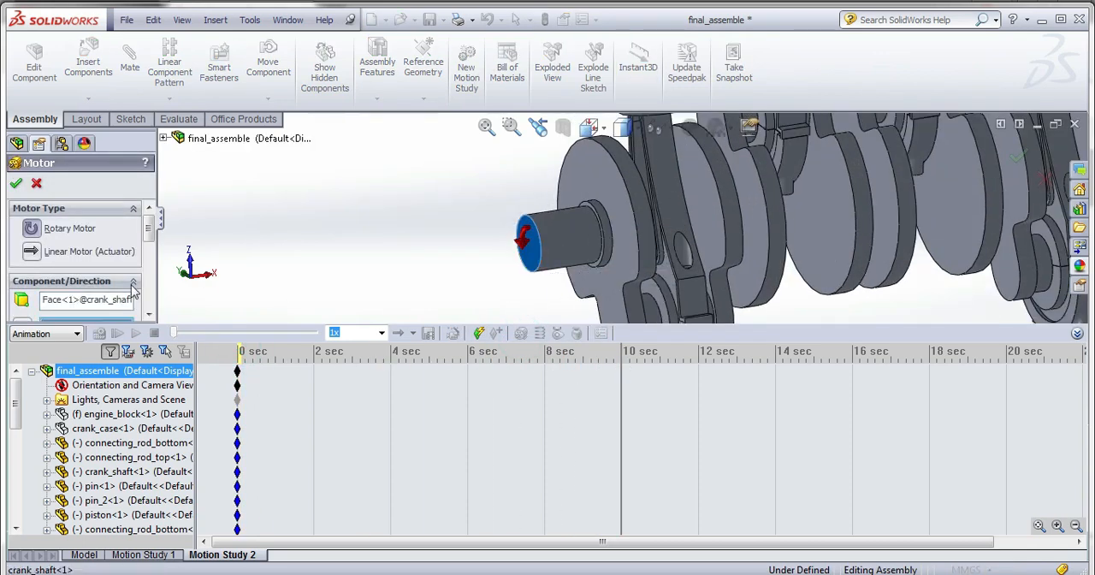
pyautogui.scroll(-4, 145, 248)
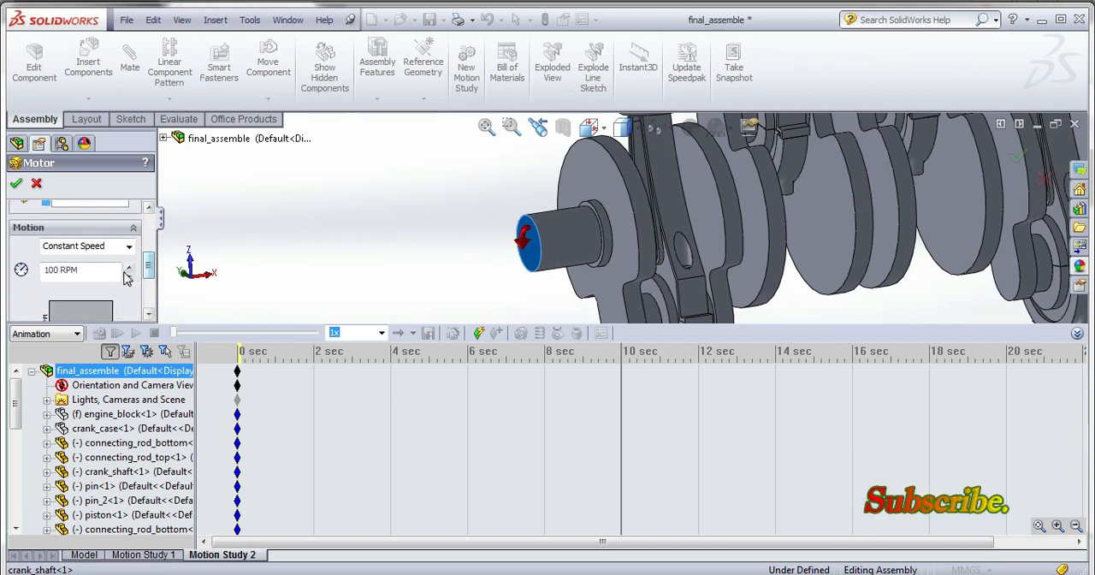
pyautogui.click(57, 267)
pyautogui.write('25')
pyautogui.click(241, 239)
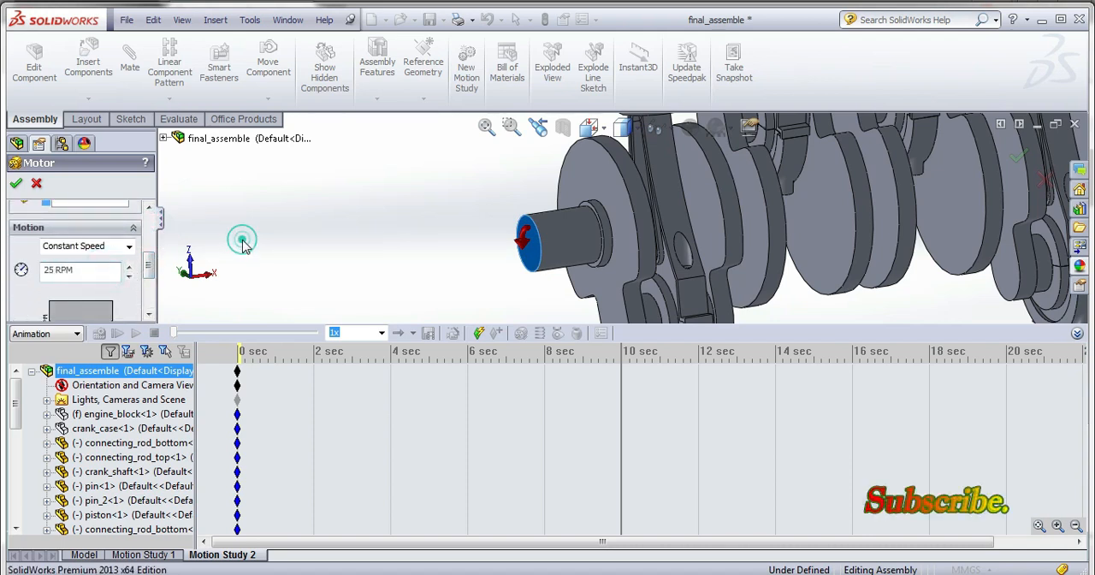
pyautogui.click(16, 183)
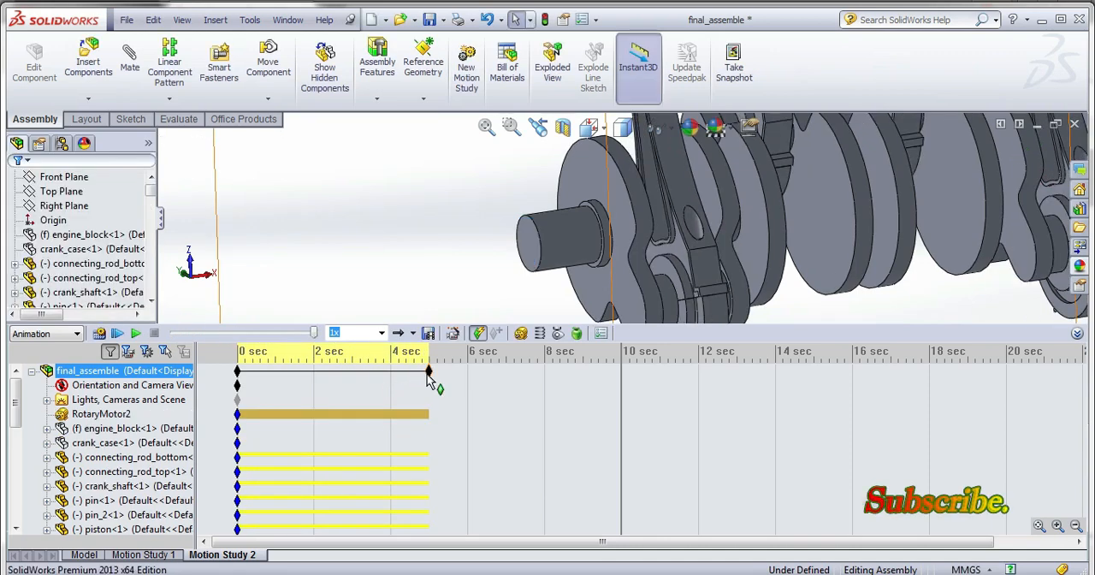
# Extend the duration of Motion Study 2 to 10 seconds.
pyautogui.moveTo(429, 371); pyautogui.dragTo(621, 381)
pyautogui.click(579, 373)
pyautogui.scroll(2, 597, 246)
pyautogui.scroll(-2, 598, 217)
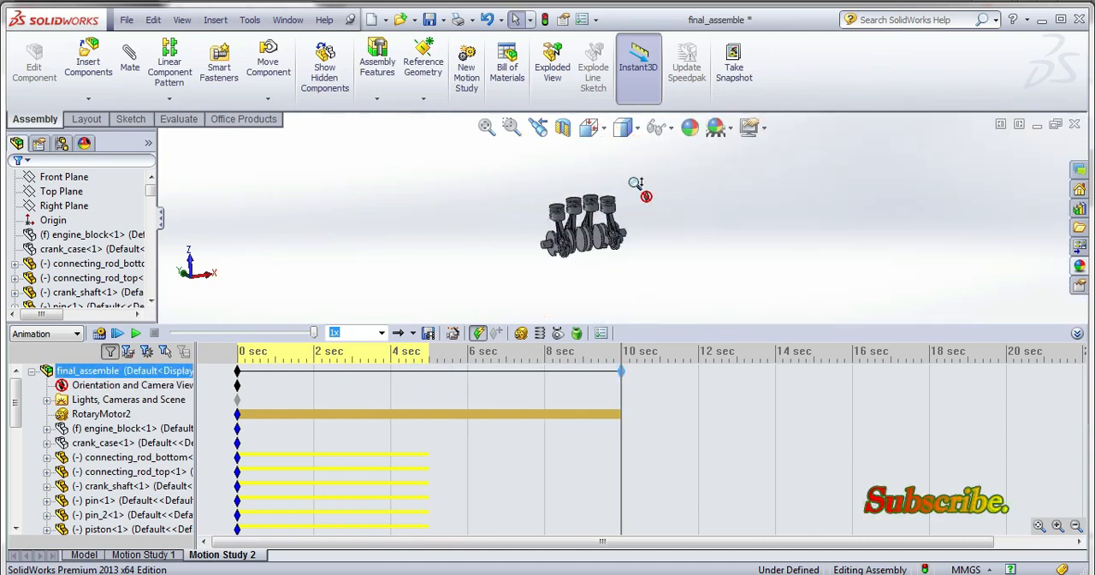
# Collapse the timeline and play Motion Study 2 to view the moving pistons and crankshaft.
pyautogui.click(1077, 333)
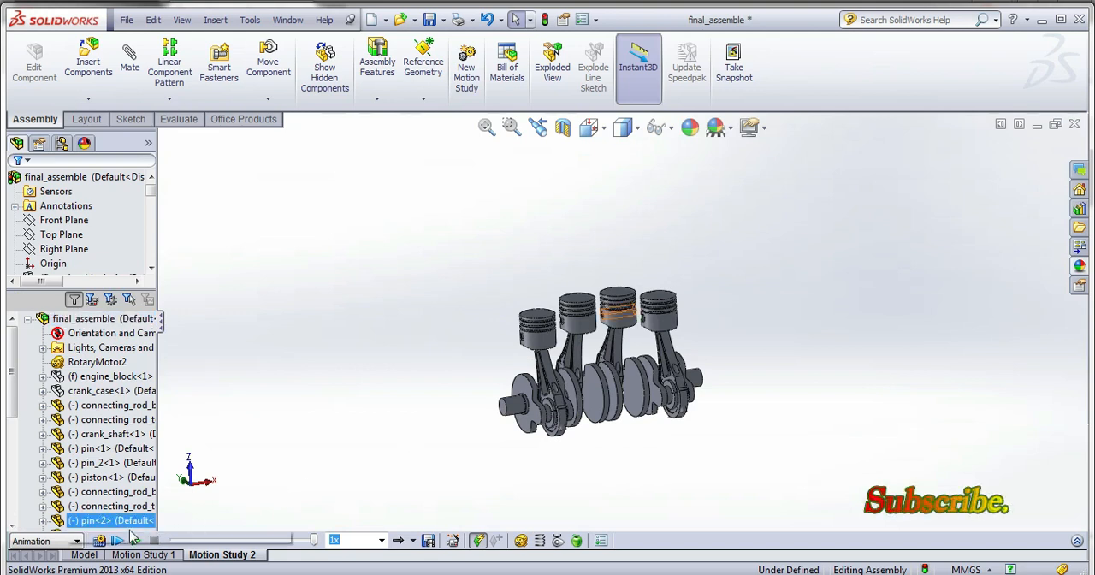
pyautogui.click(133, 539)
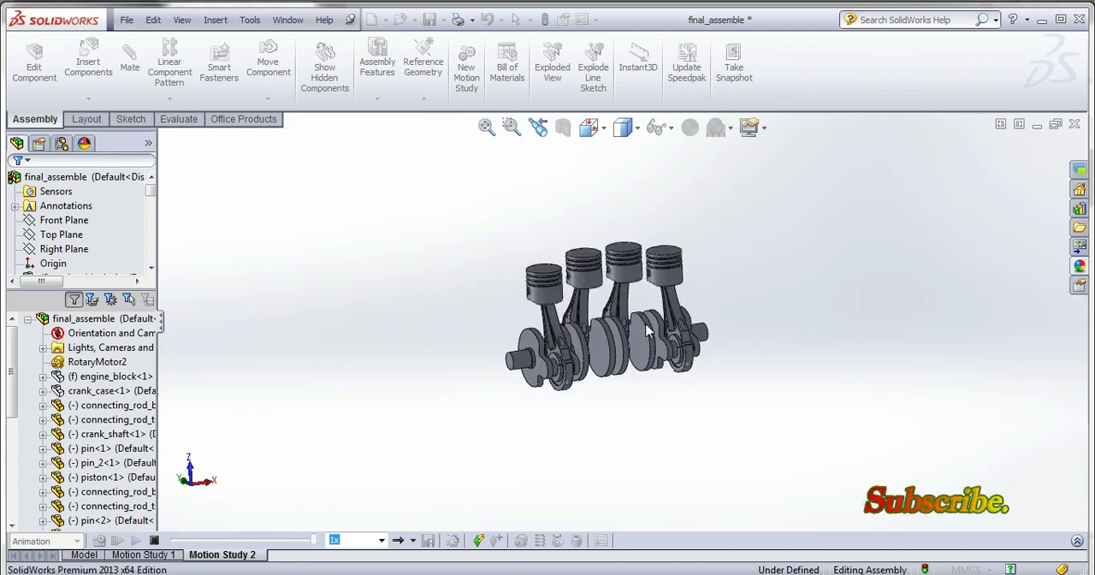
pyautogui.click(135, 540)
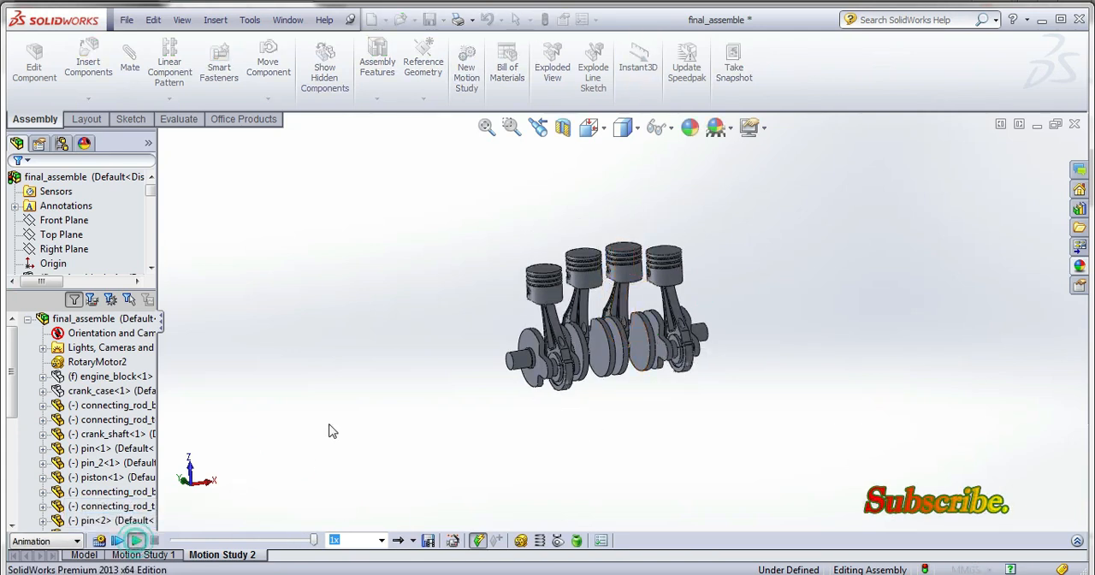
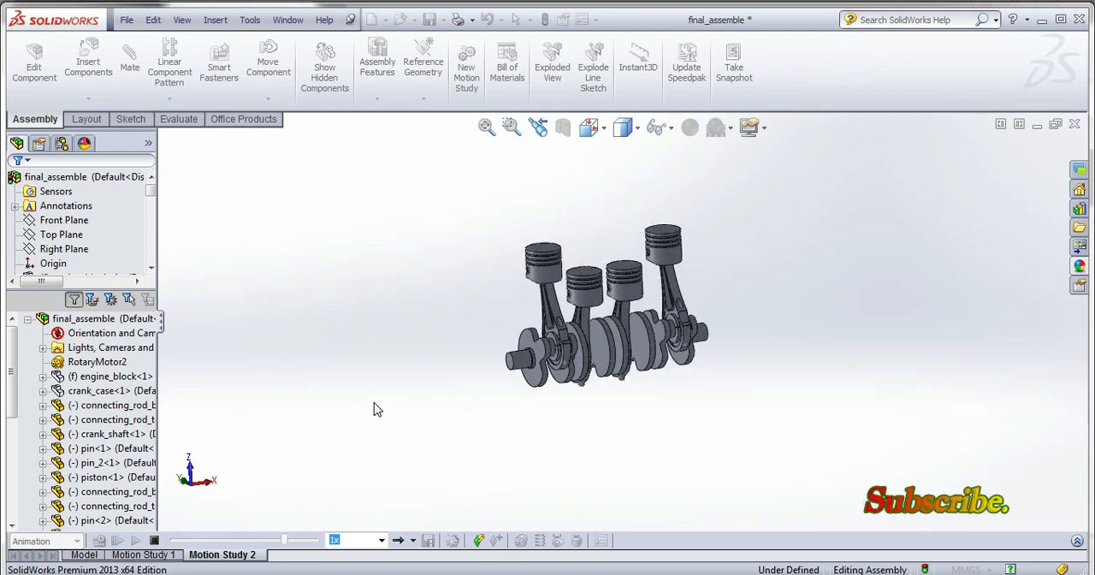
# Return to the assembly model and show the hidden engine_block and crank_case components.
pyautogui.click(90, 555)
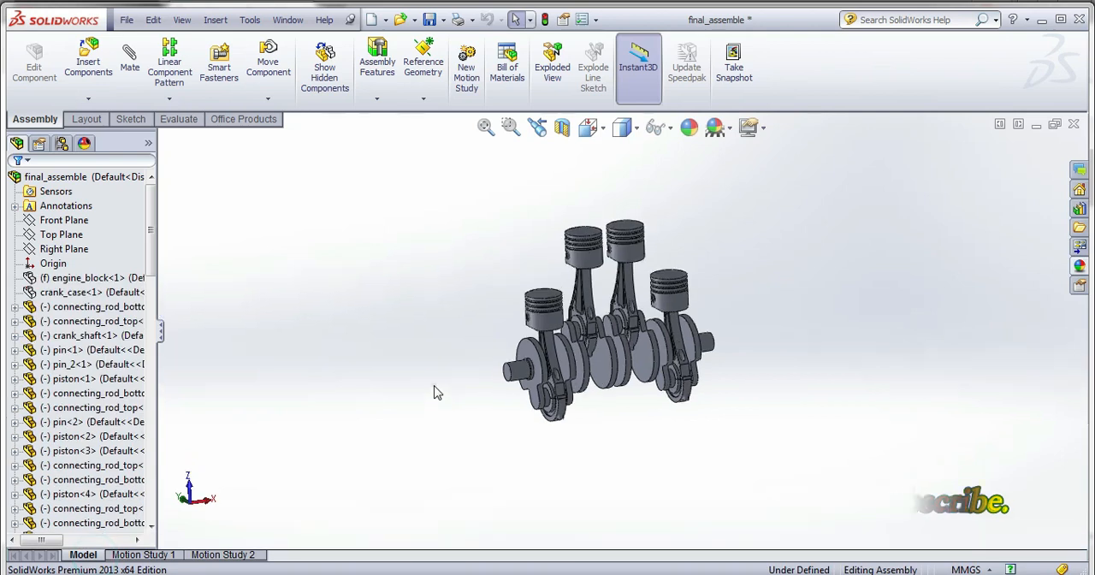
pyautogui.click(81, 278)
pyautogui.keyDown('ctrl'); pyautogui.click(89, 293); pyautogui.keyUp('ctrl')
pyautogui.rightClick(89, 297)
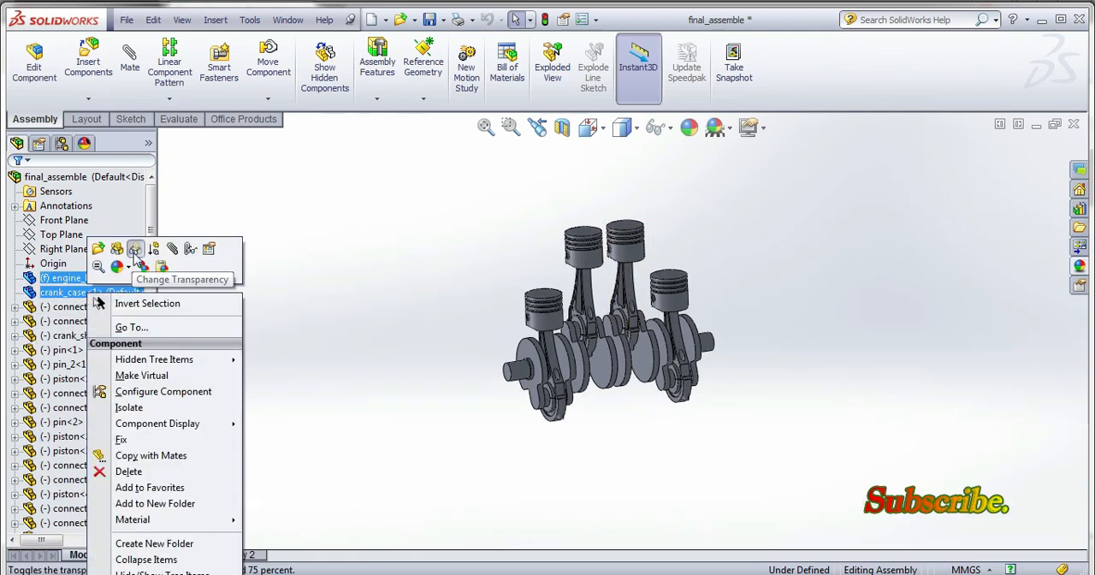
pyautogui.click(134, 249)
pyautogui.click(337, 268)
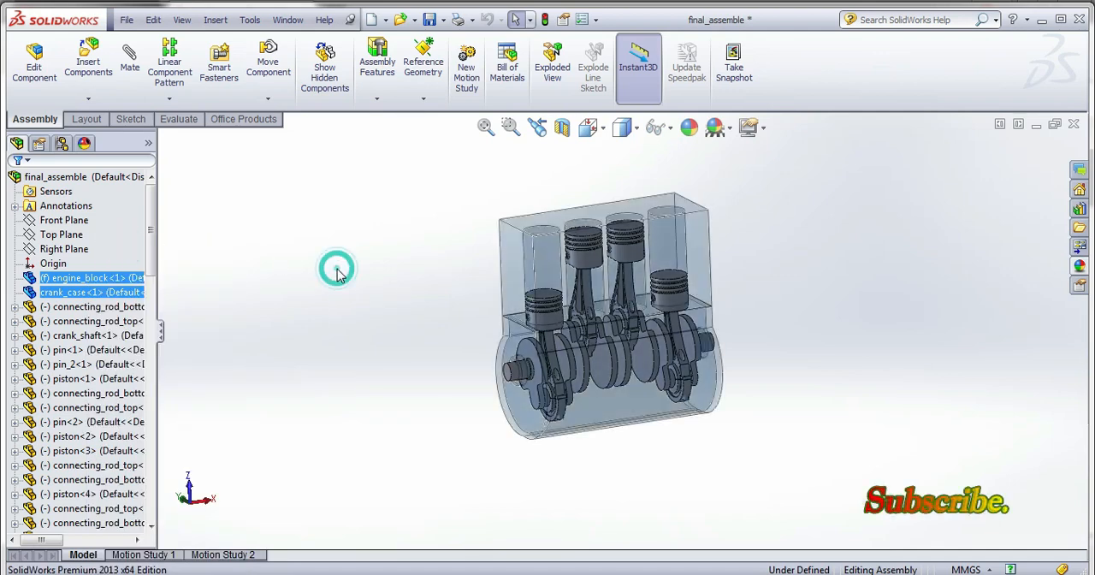
# Remove the transparency from the engine_block and crank_case so both housings display as opaque.
pyautogui.click(97, 278)
pyautogui.keyDown('ctrl'); pyautogui.click(107, 293); pyautogui.keyUp('ctrl')
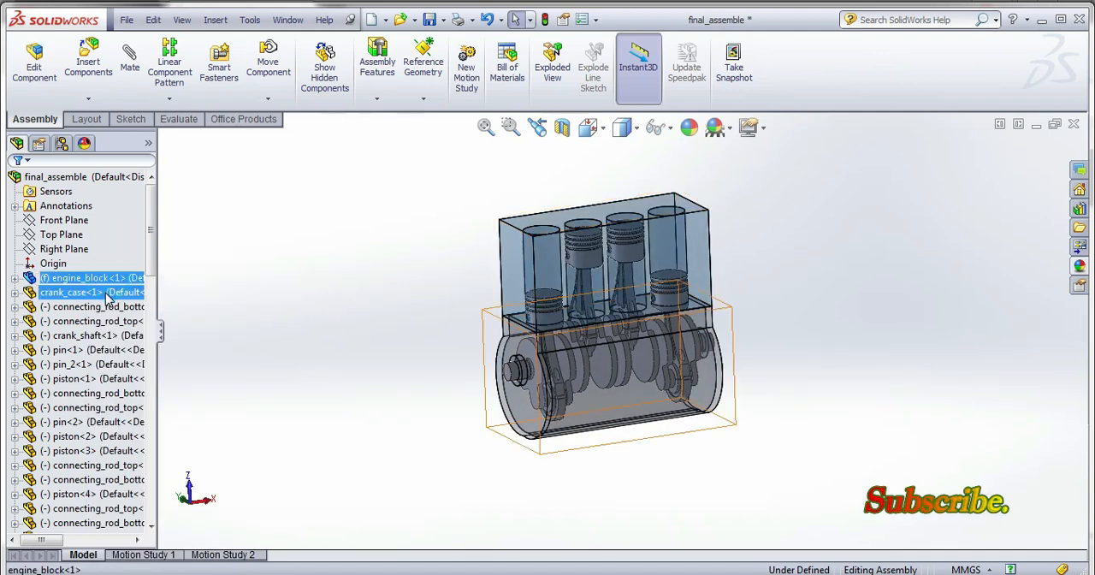
pyautogui.rightClick(116, 296)
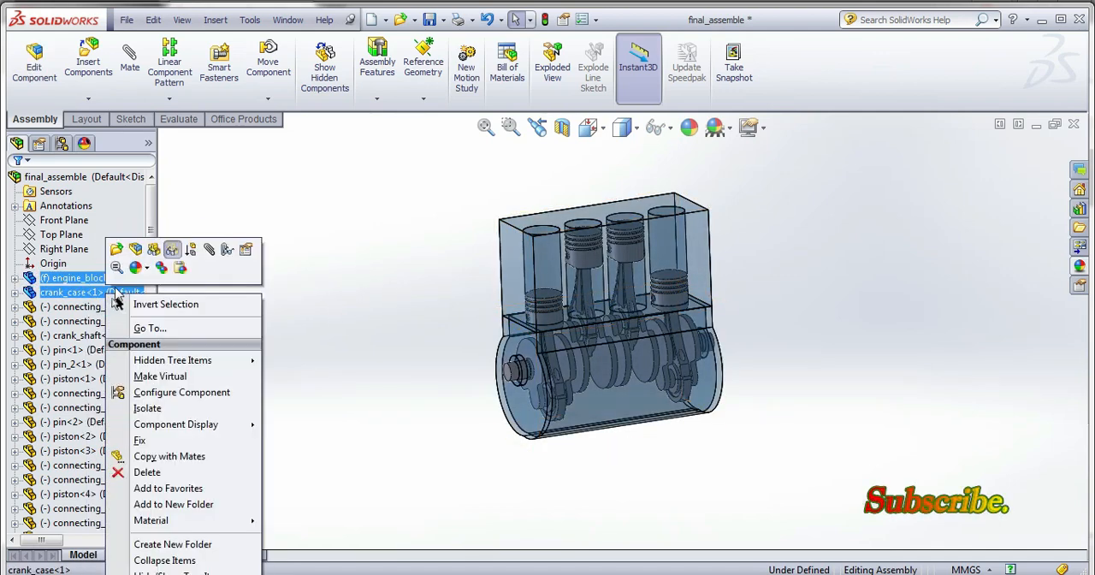
pyautogui.click(172, 249)
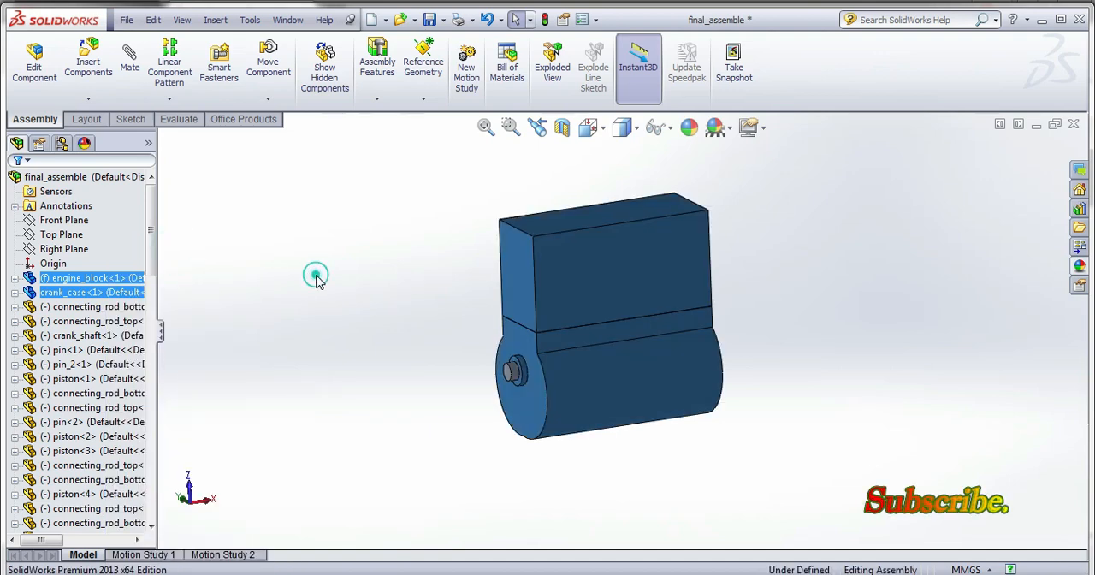
pyautogui.click(315, 278)
# Open the engine_block component from the assembly as its own part.
pyautogui.click(94, 278)
pyautogui.rightClick(99, 275)
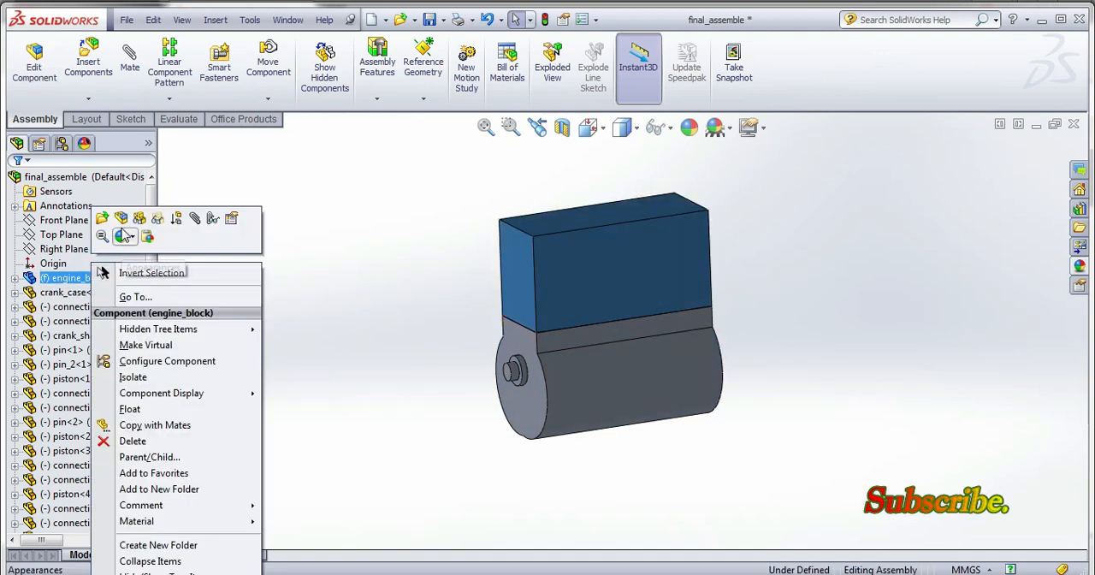
pyautogui.click(102, 219)
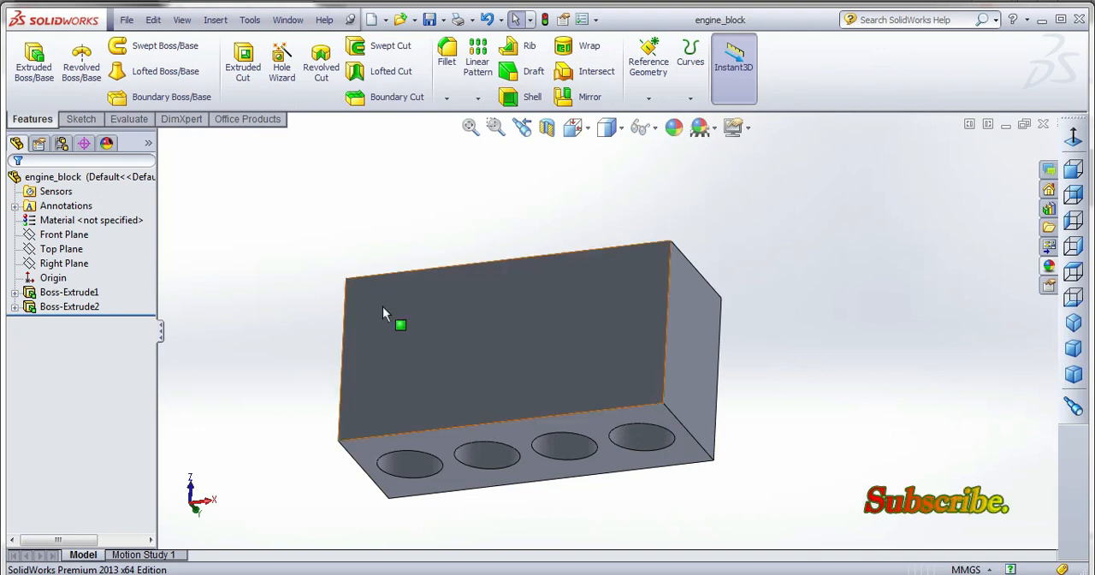
# Sketch a corner rectangle on the Top Plane that encloses the whole outline of the engine block.
pyautogui.moveTo(383, 313); pyautogui.dragTo(555, 343, button='middle')
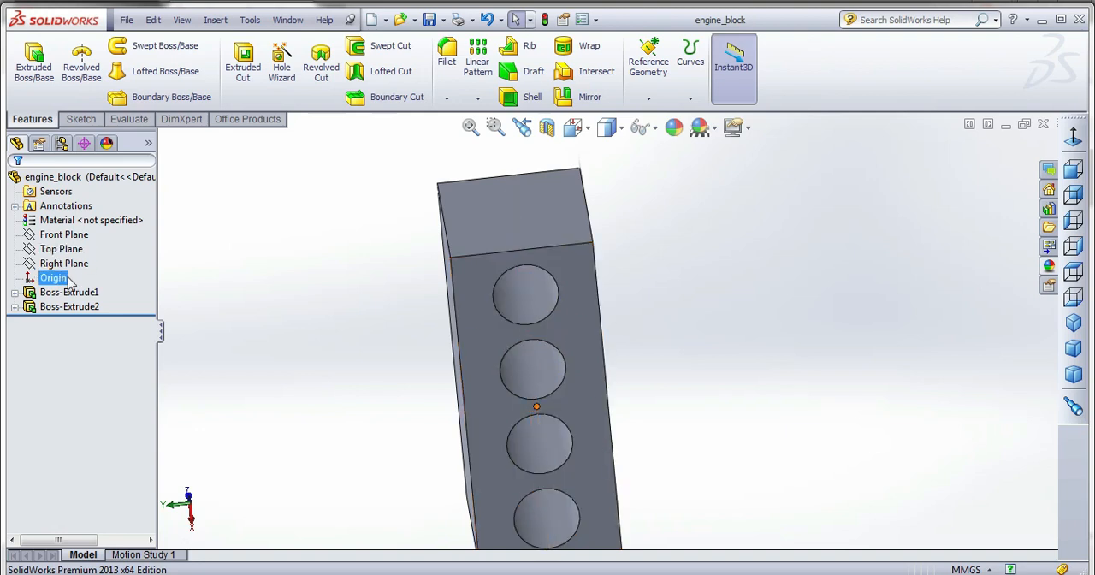
pyautogui.click(61, 248)
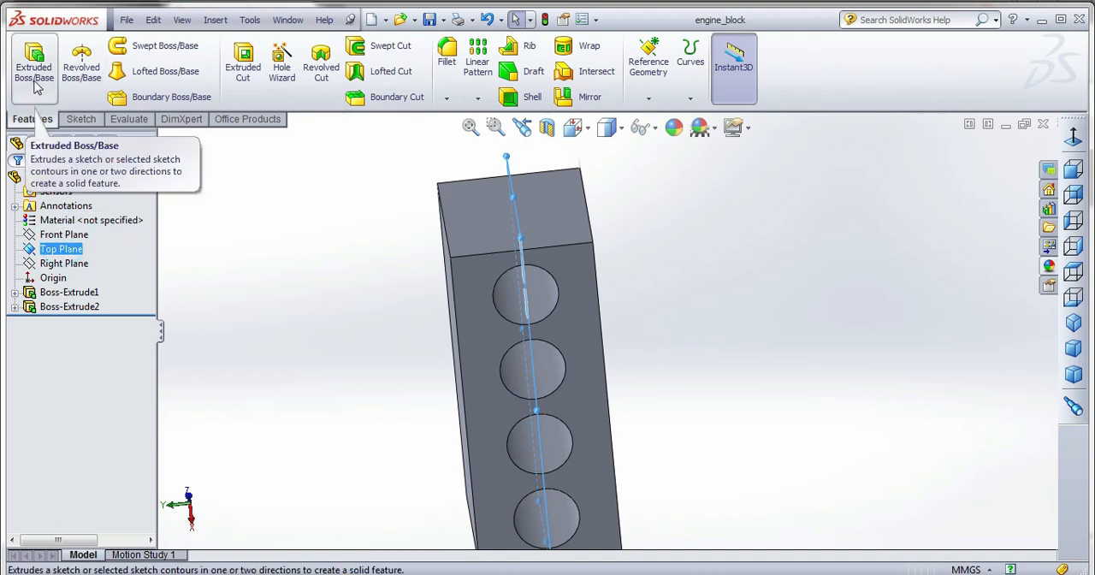
pyautogui.click(81, 119)
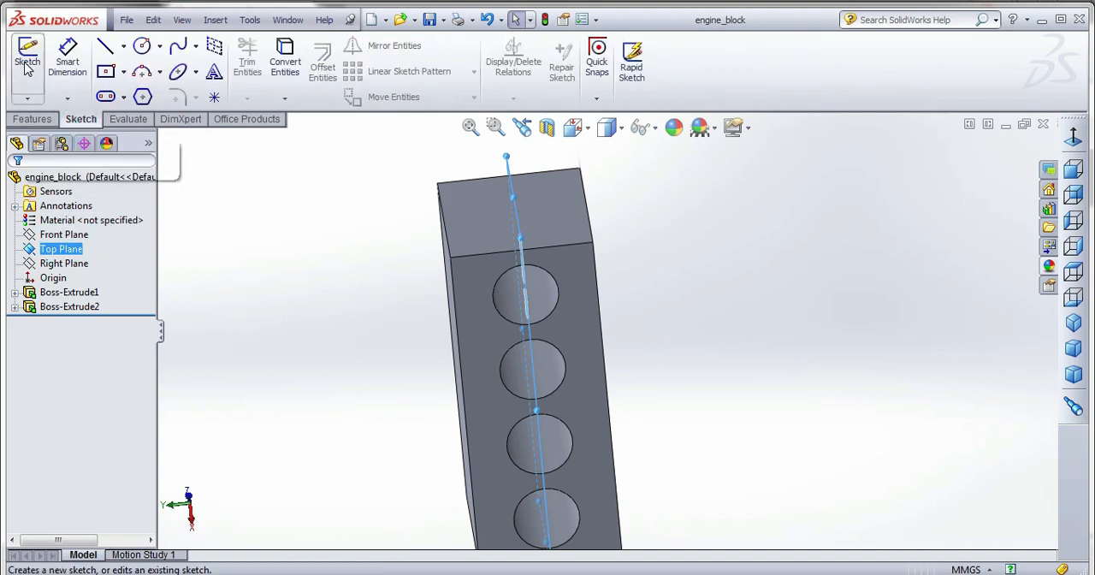
pyautogui.click(569, 128)
pyautogui.click(681, 243)
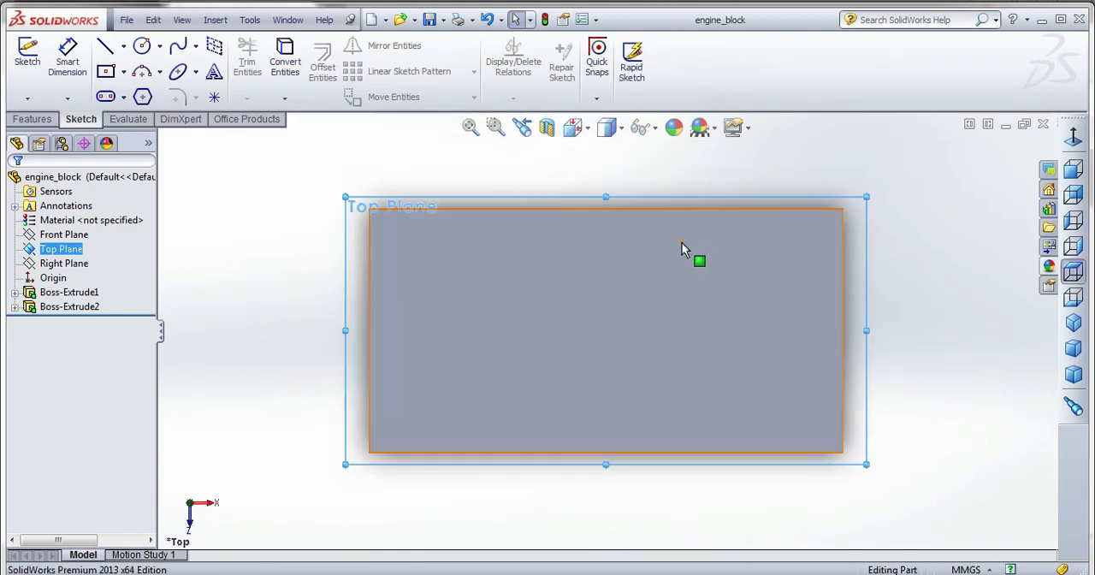
pyautogui.click(27, 56)
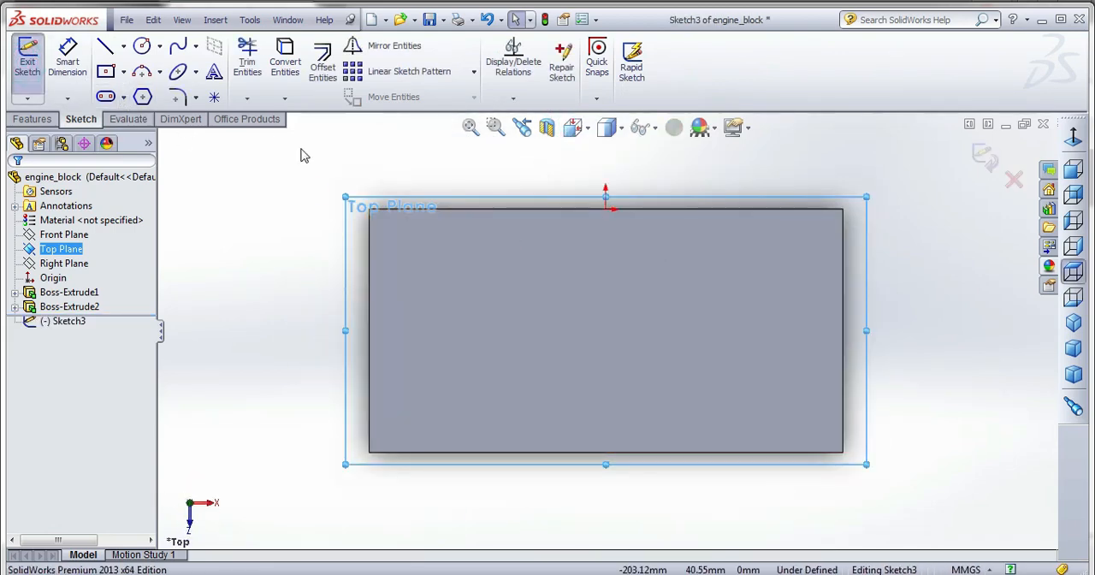
pyautogui.click(104, 73)
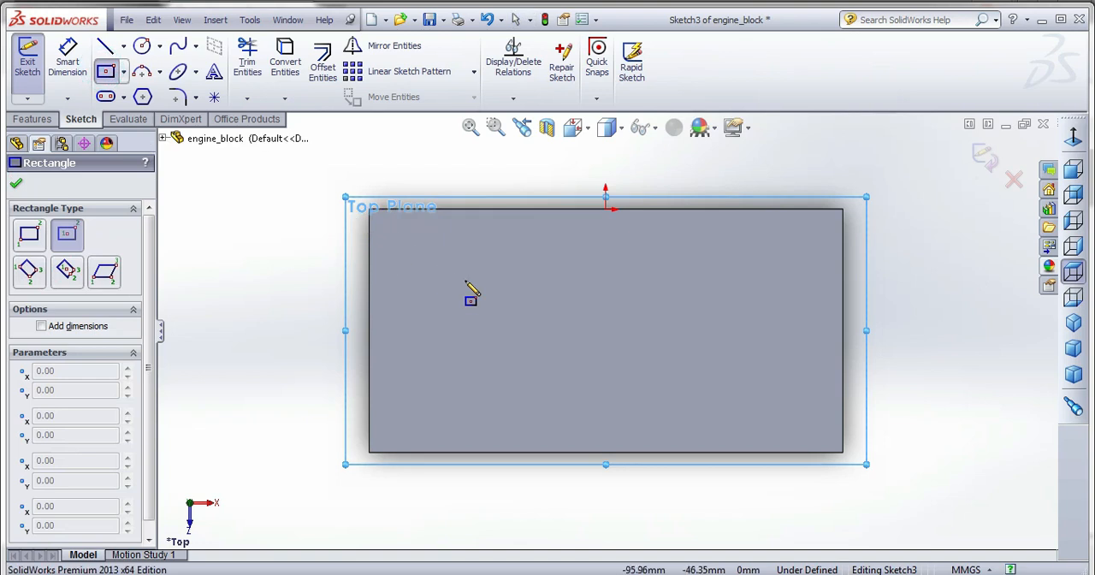
pyautogui.click(28, 238)
pyautogui.click(326, 167)
pyautogui.click(904, 483)
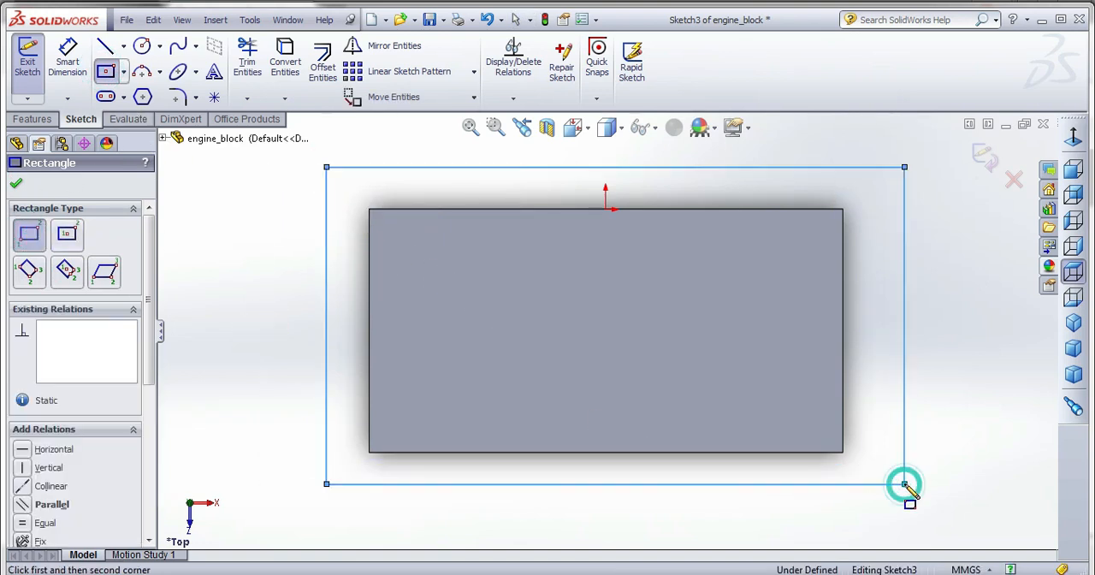
pyautogui.click(983, 156)
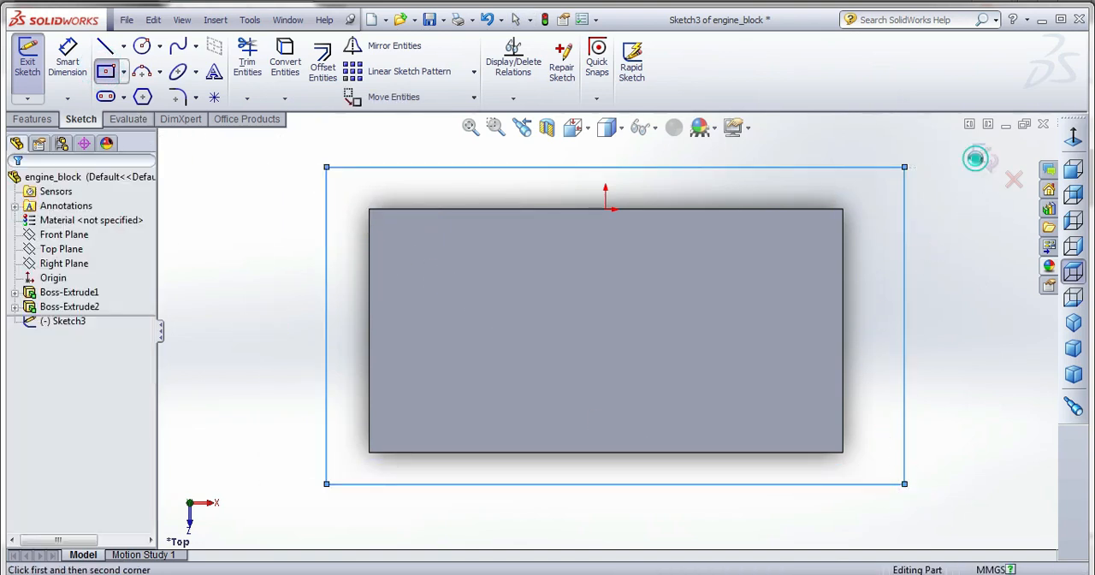
# Cut away half of the engine block with a reversed blind Extruded Cut of the rectangle, reaching past the block's outer face.
pyautogui.click(40, 119)
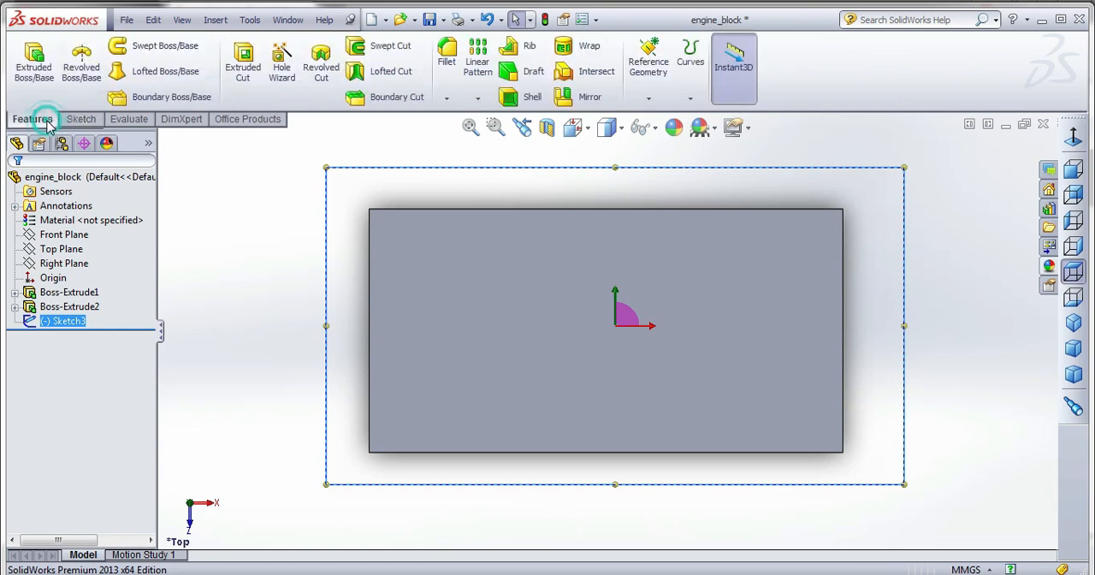
pyautogui.click(244, 89)
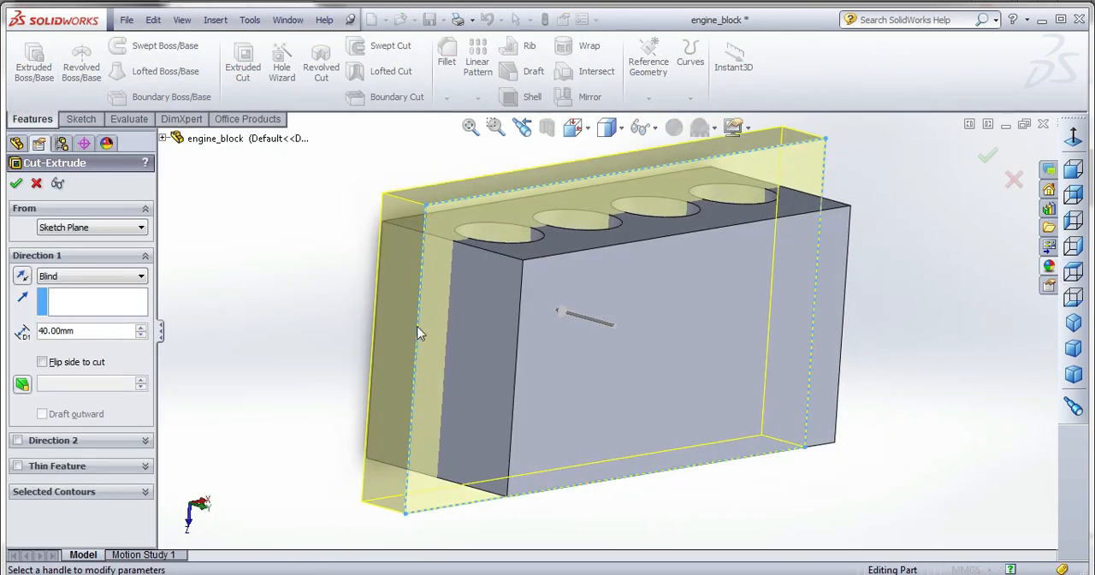
pyautogui.click(23, 277)
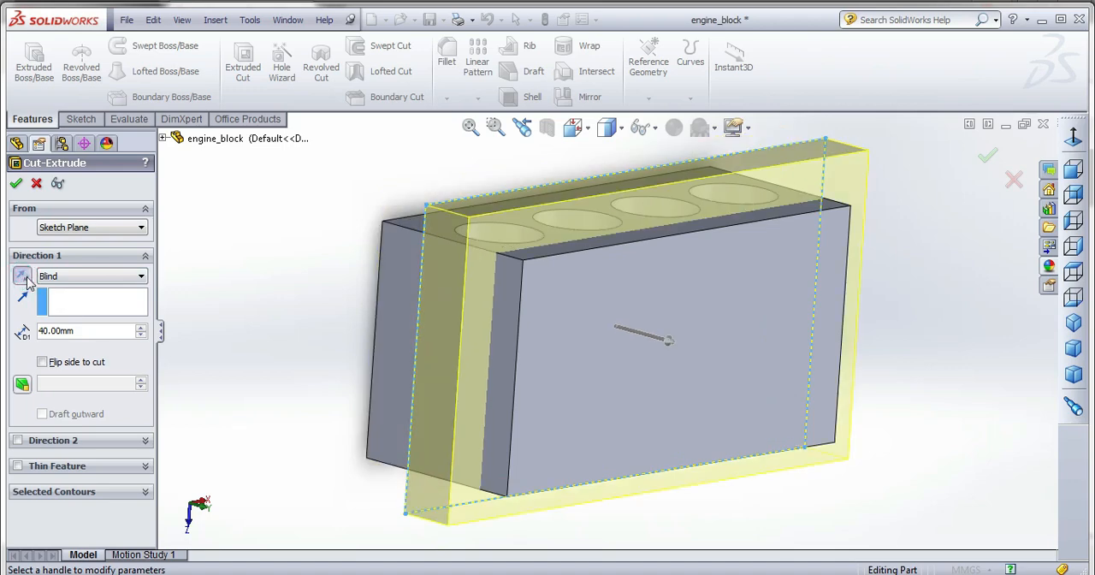
pyautogui.moveTo(670, 340); pyautogui.dragTo(822, 384)
pyautogui.click(16, 183)
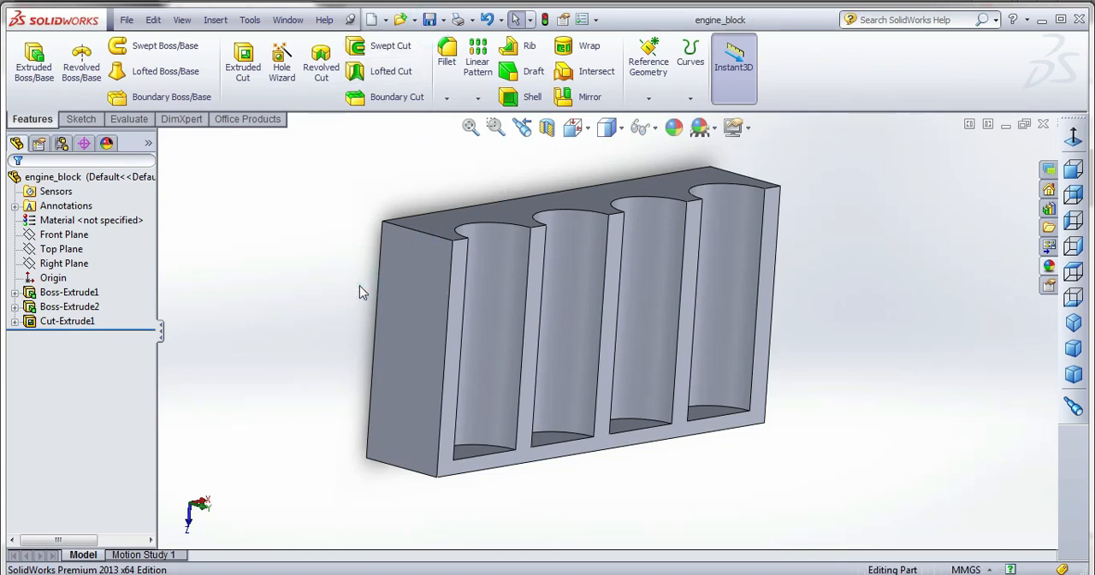
# Apply the burnished steel appearance to the halved engine block and save the part.
pyautogui.moveTo(685, 308); pyautogui.dragTo(565, 405, button='middle')
pyautogui.press('f')
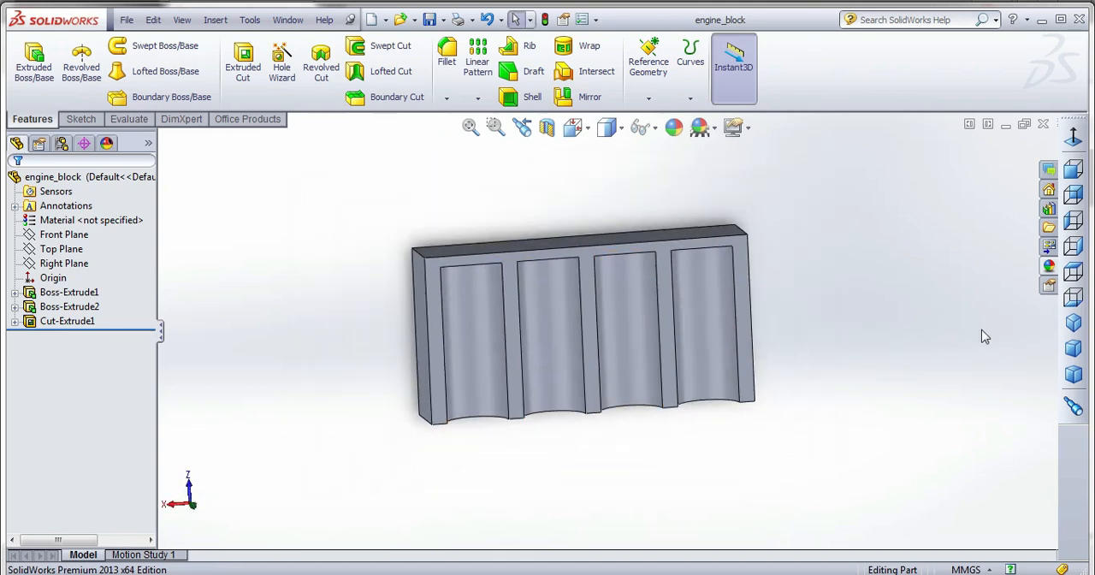
pyautogui.click(1048, 267)
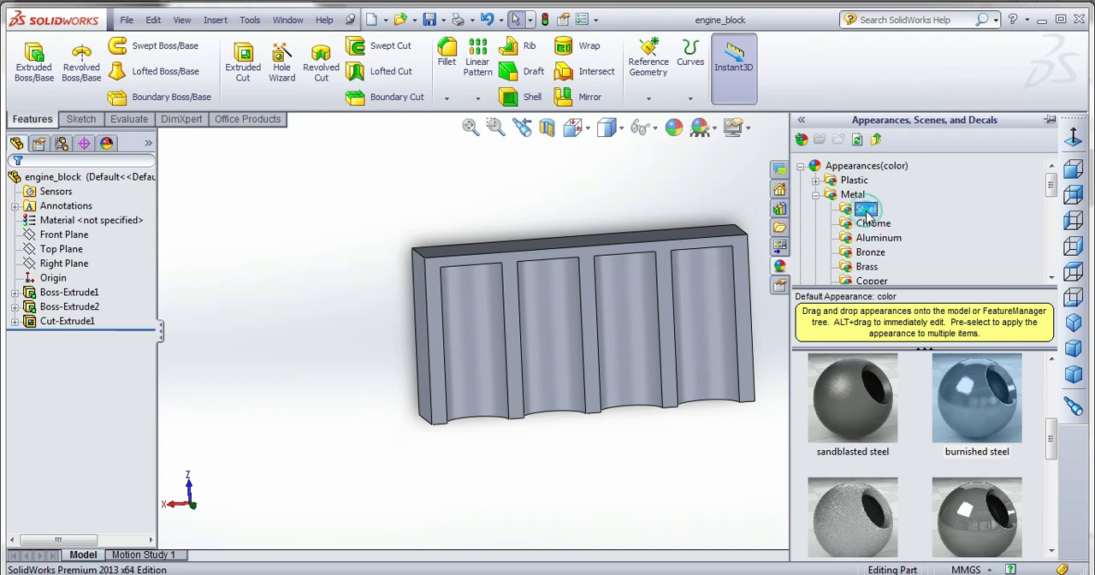
pyautogui.doubleClick(975, 428)
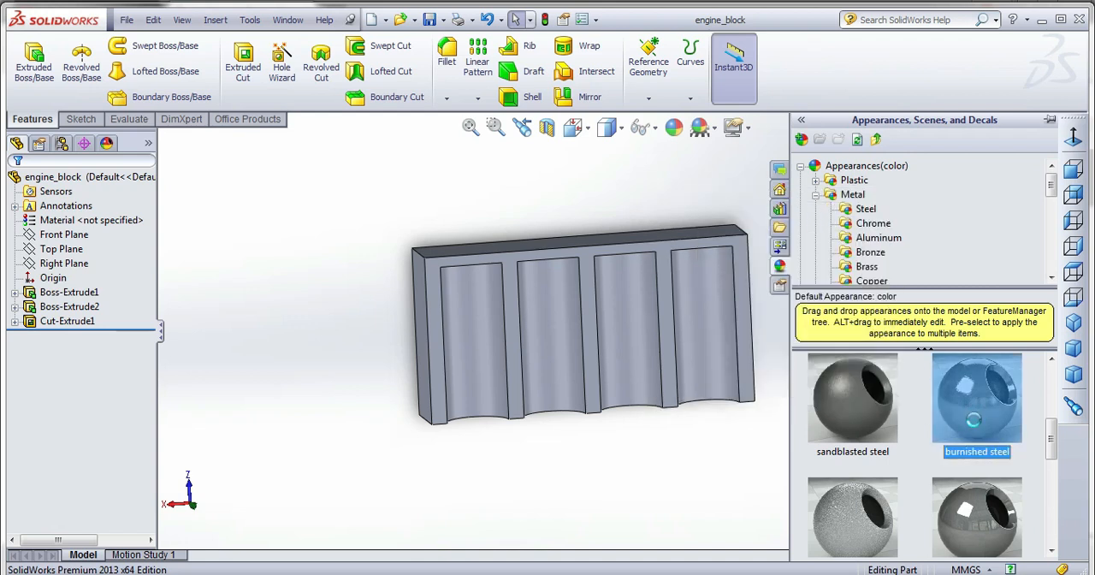
pyautogui.click(648, 458)
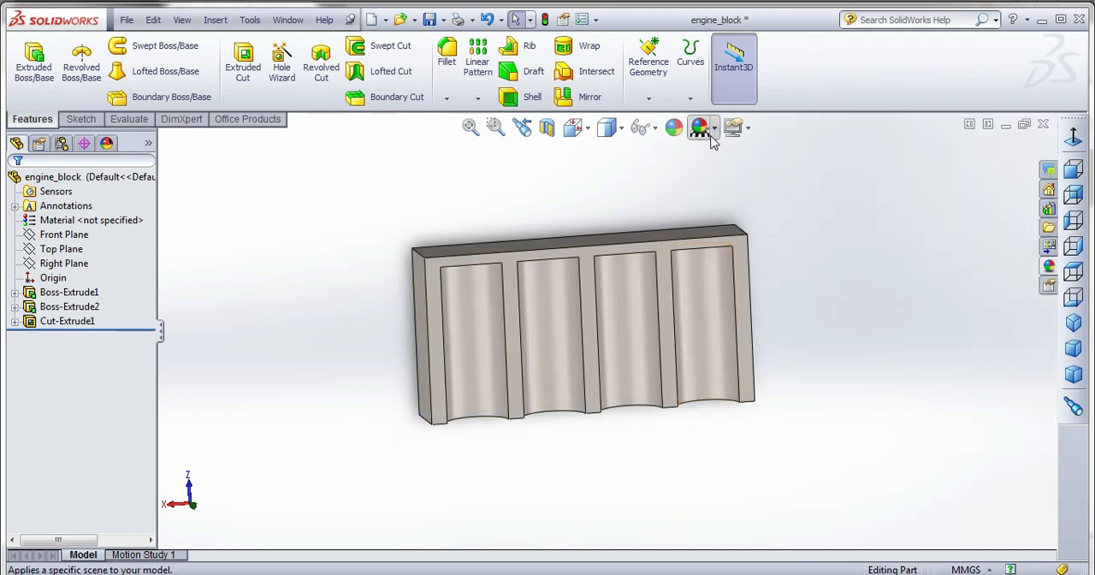
pyautogui.click(428, 19)
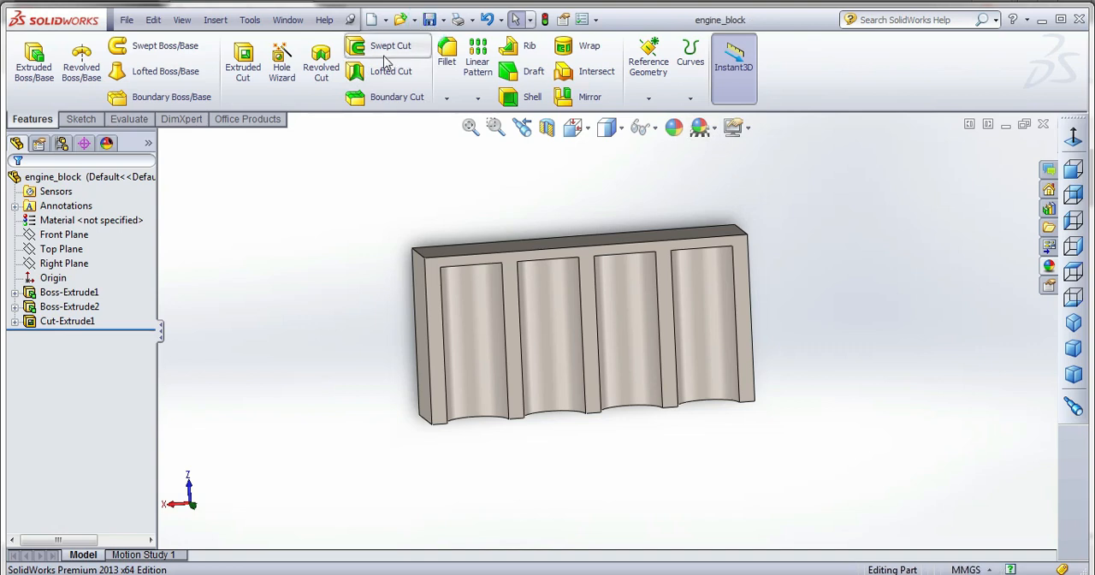
# Switch to the final_assemble document and examine the pistons through the cut-open engine block.
pyautogui.click(287, 18)
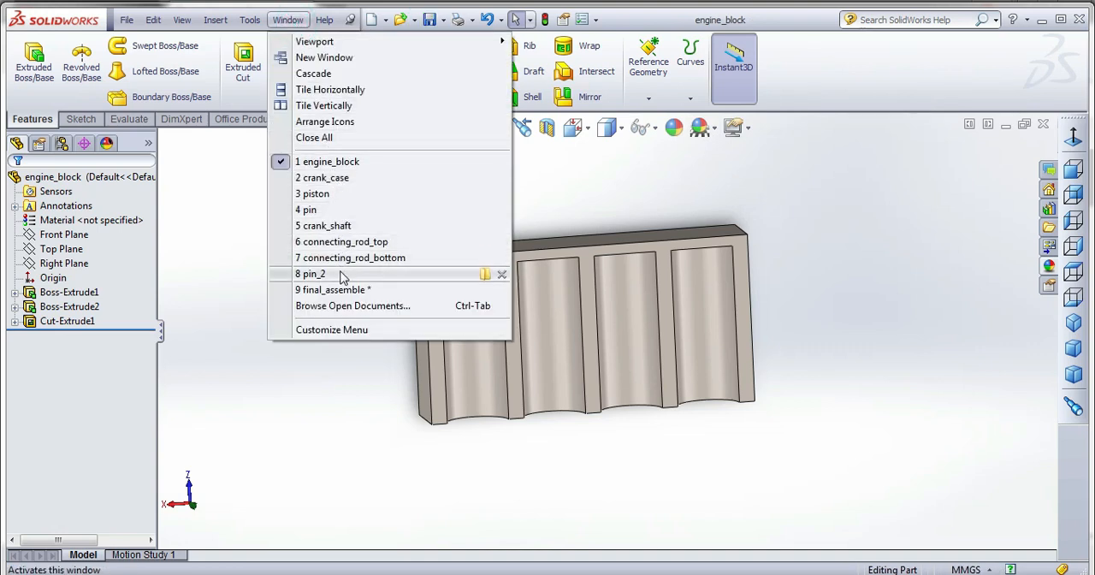
pyautogui.moveTo(341, 246)
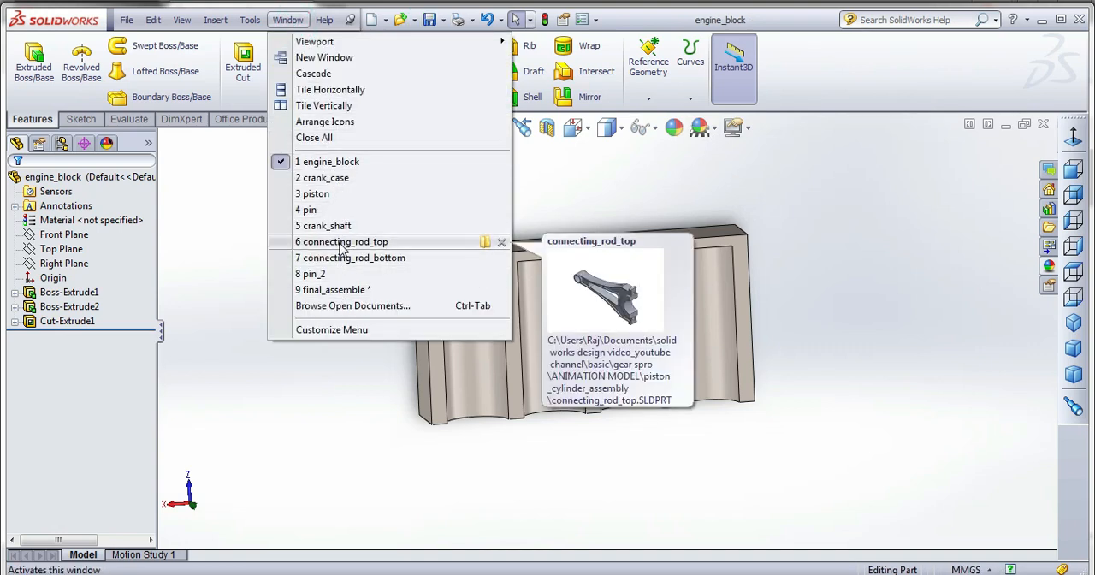
pyautogui.click(334, 289)
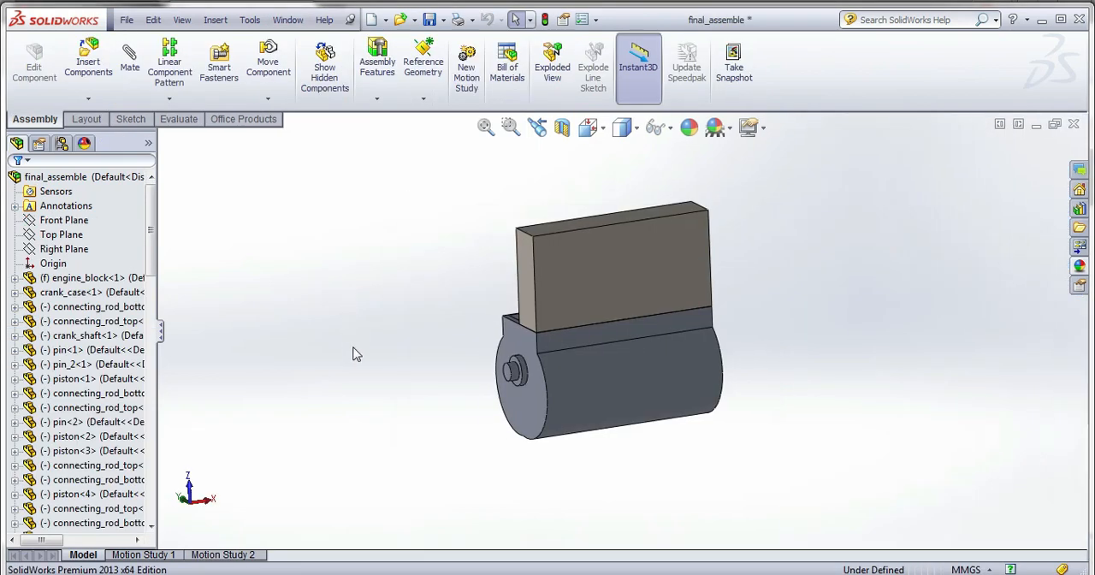
pyautogui.moveTo(356, 354); pyautogui.dragTo(513, 277, button='middle')
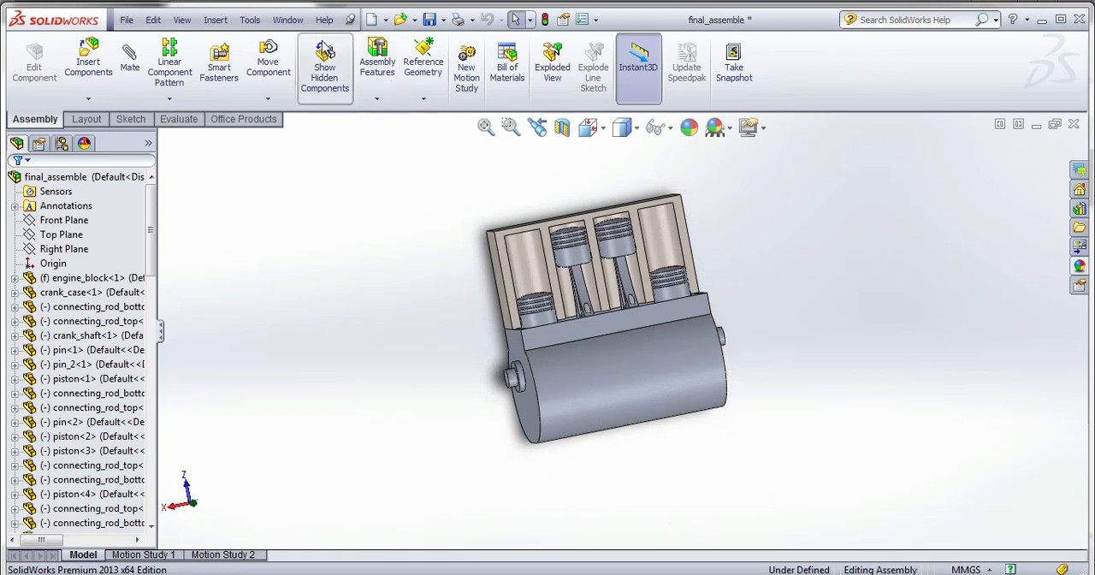
# Switch to the crank_case part and roll its feature history back to before Mirror3, leaving half of the case.
pyautogui.click(288, 20)
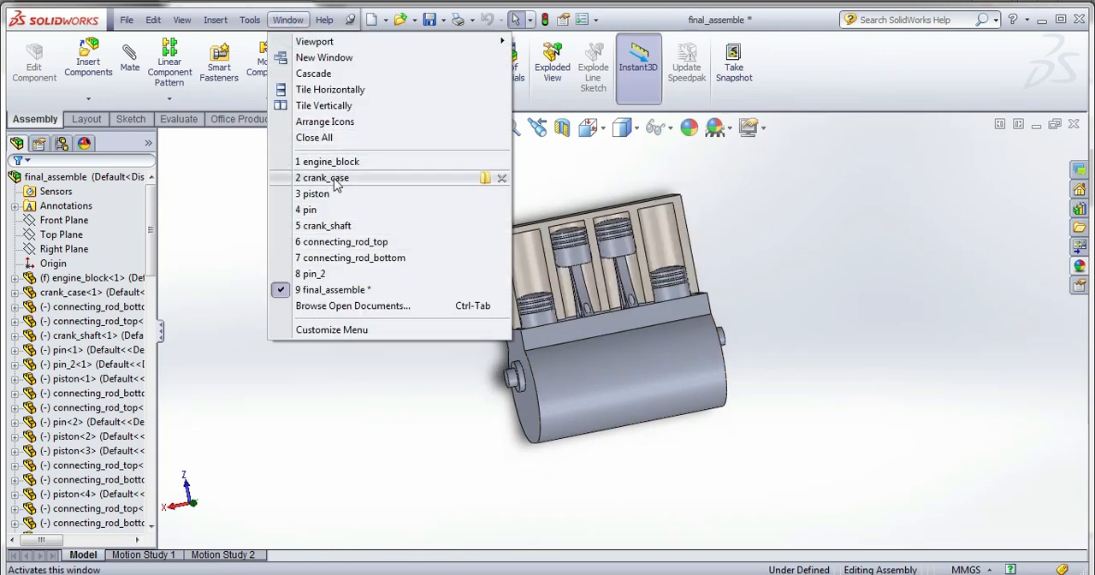
pyautogui.click(336, 178)
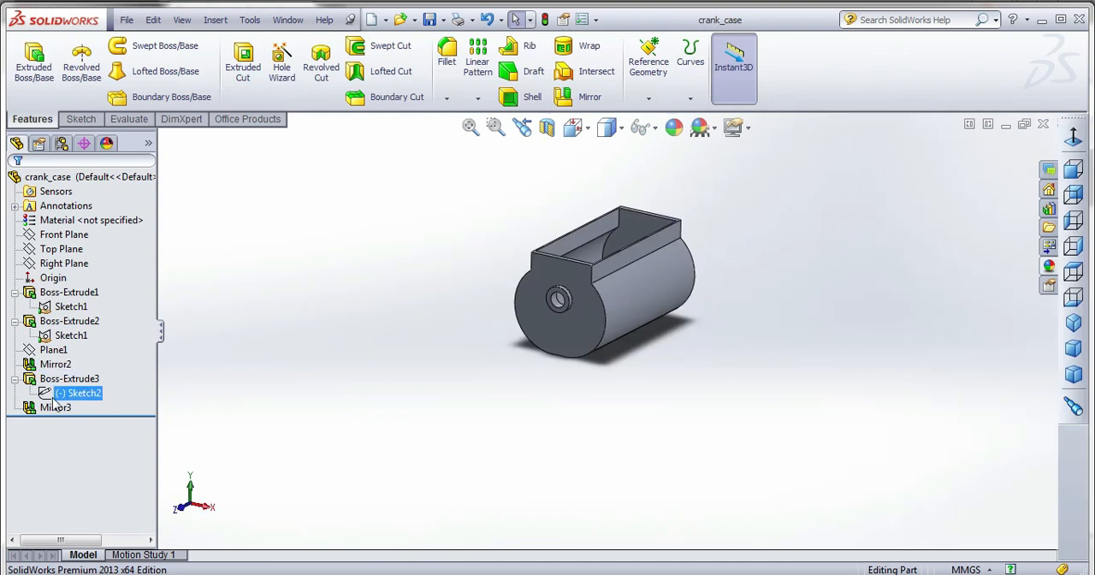
pyautogui.click(58, 408)
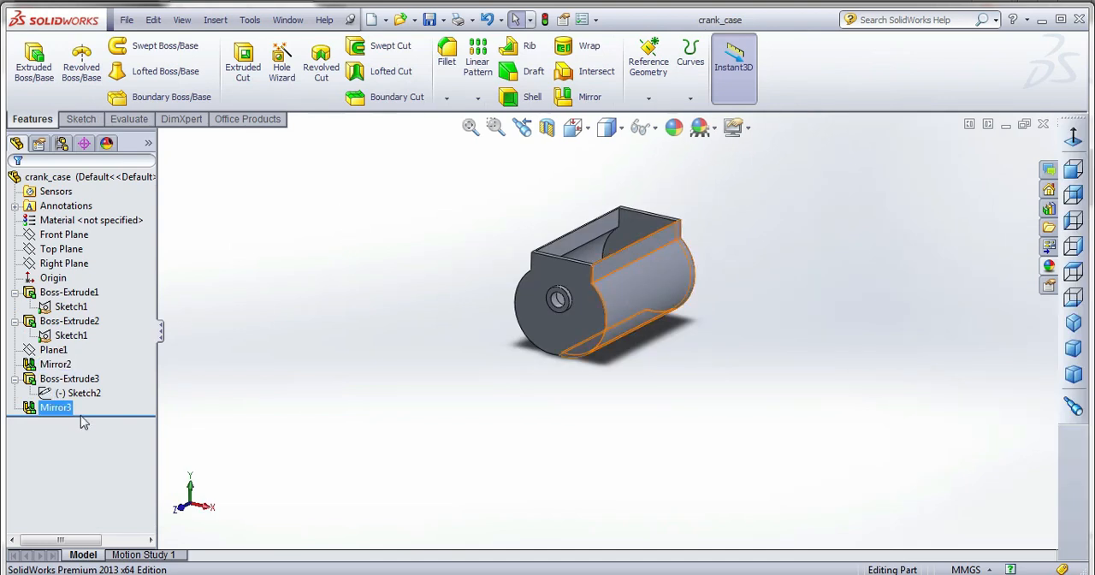
pyautogui.click(83, 421)
pyautogui.moveTo(109, 413); pyautogui.dragTo(102, 401)
pyautogui.scroll(-3, 633, 233)
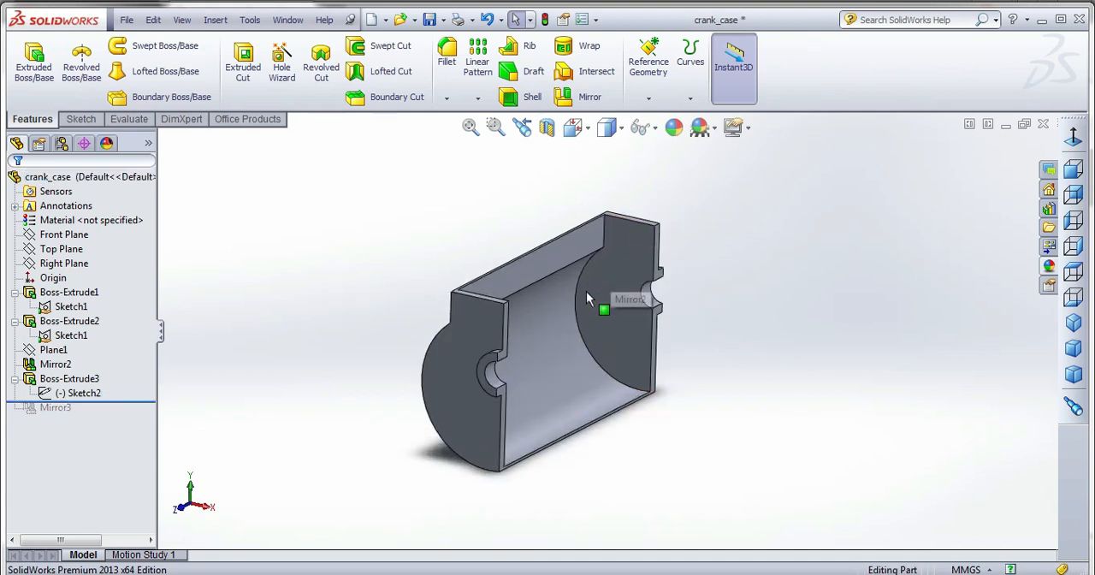
# Try the polished bronze appearance on the halved crank case.
pyautogui.click(1050, 268)
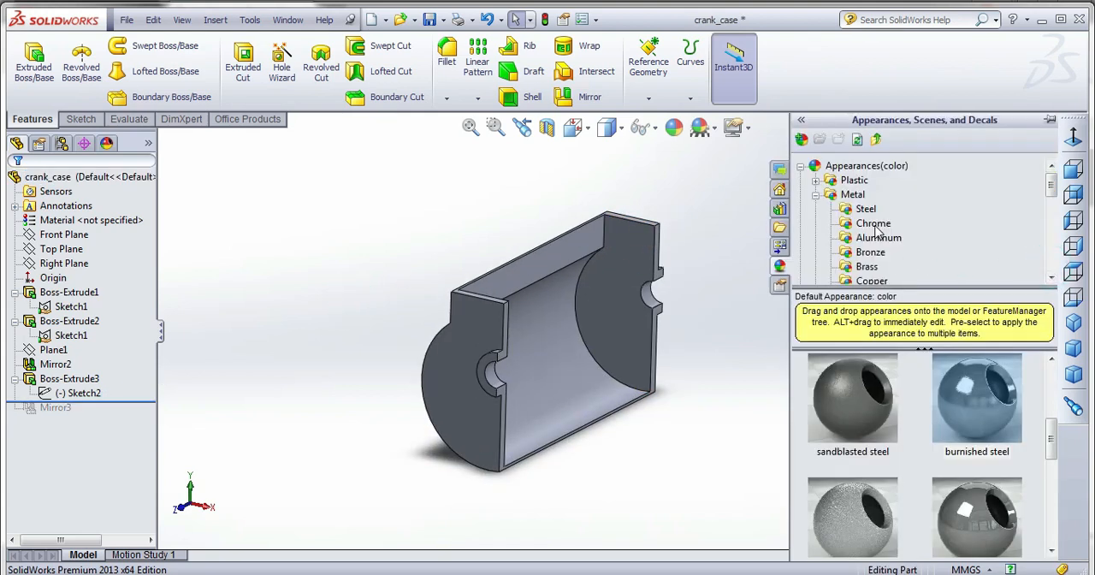
pyautogui.click(883, 254)
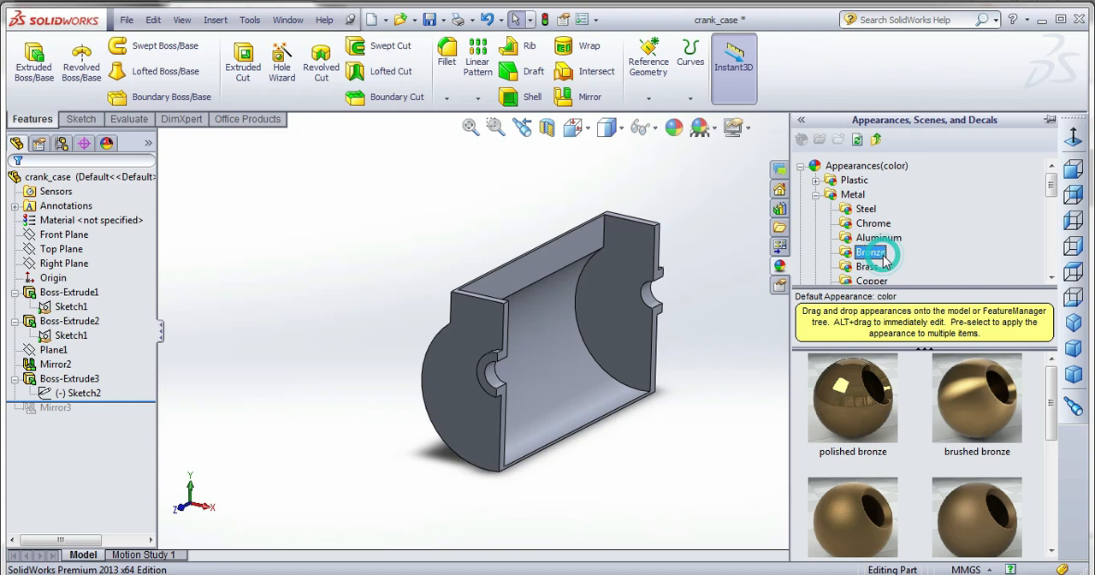
pyautogui.doubleClick(869, 386)
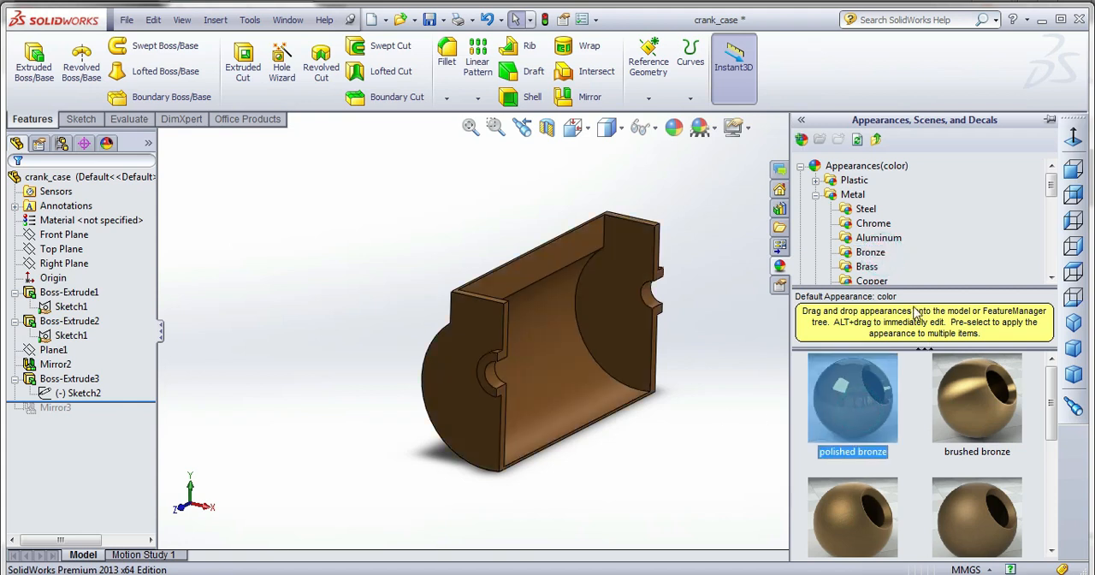
# Apply the polished brass appearance to the halved crank case and save the part.
pyautogui.click(872, 252)
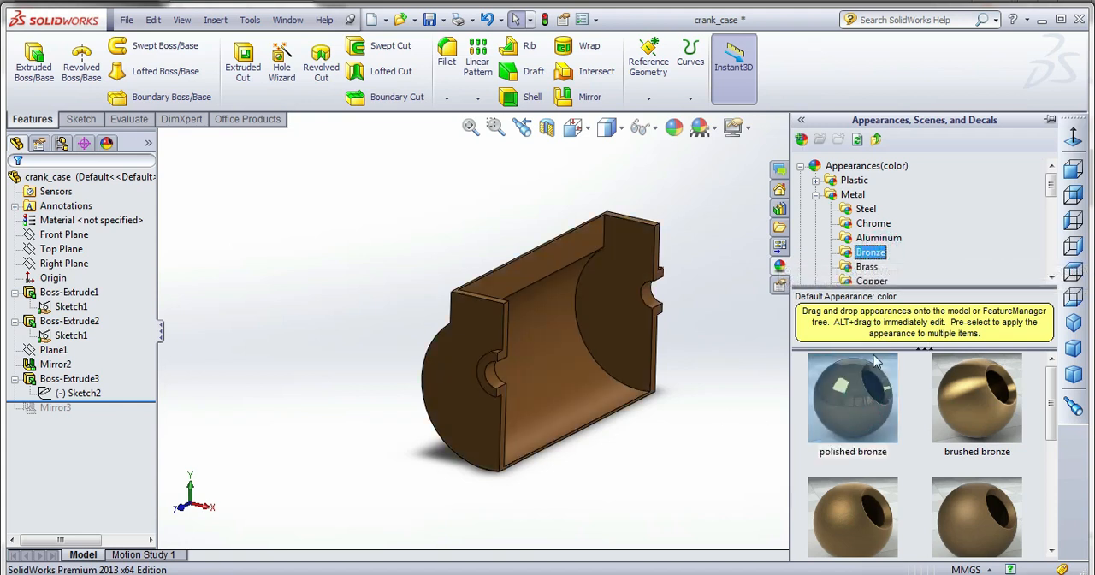
pyautogui.click(866, 267)
pyautogui.doubleClick(852, 397)
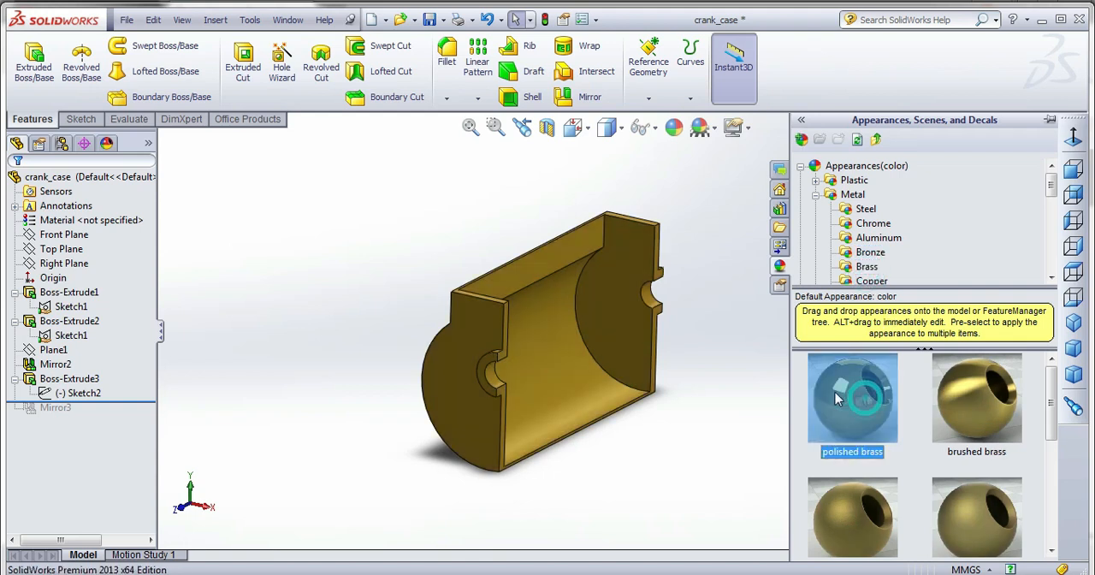
pyautogui.click(431, 19)
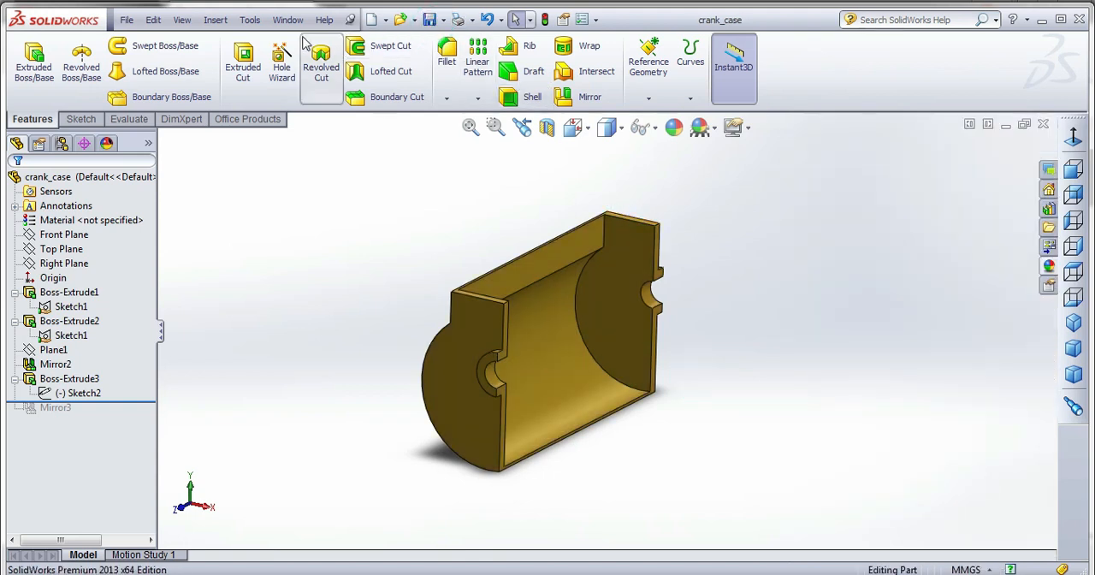
# Switch to the final_assemble document and open the piston<1> component as its own part.
pyautogui.click(287, 20)
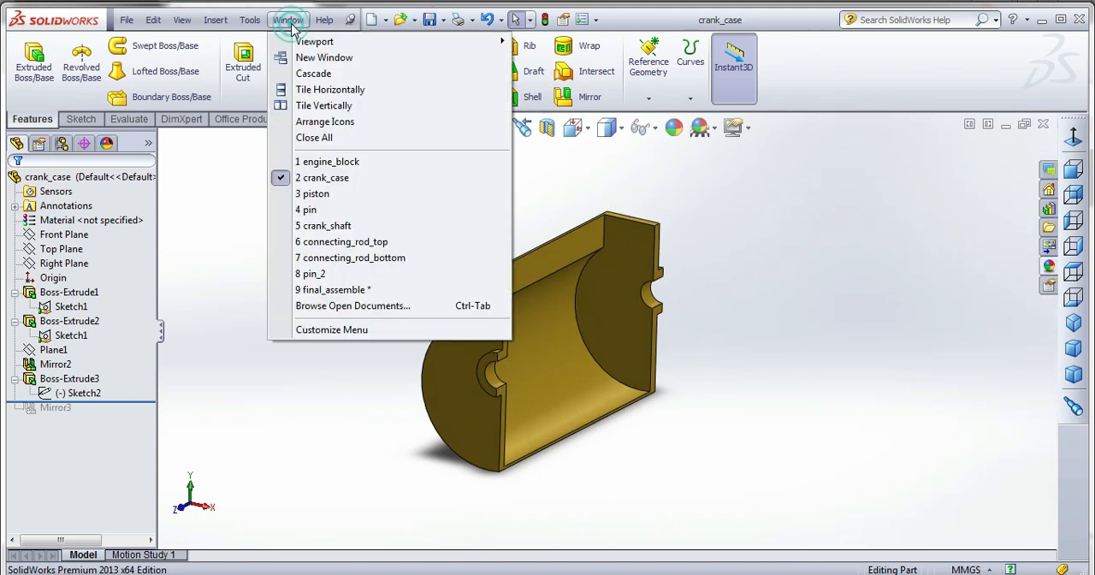
pyautogui.click(334, 289)
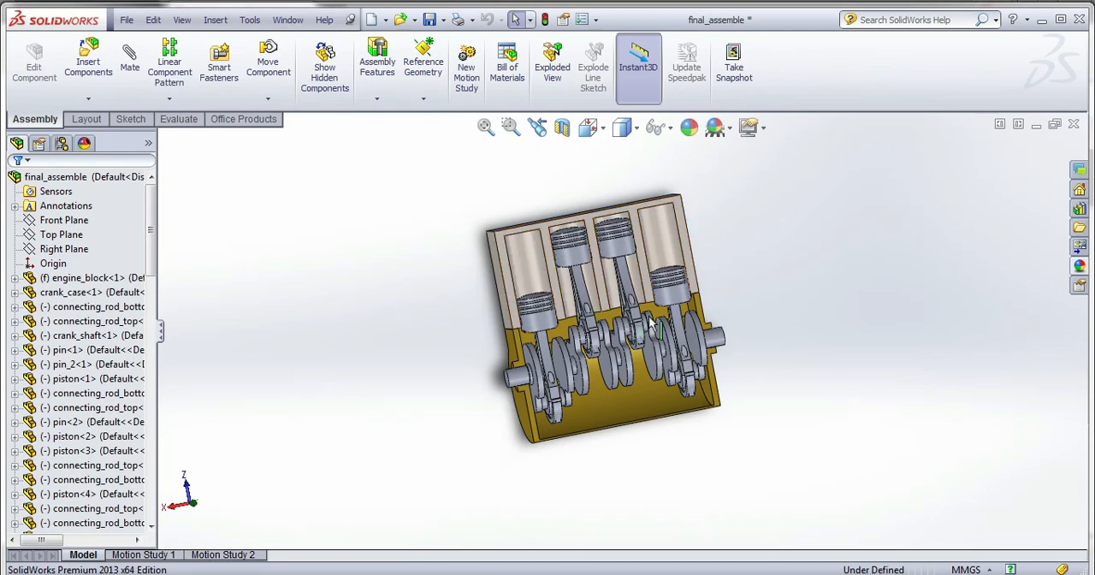
pyautogui.moveTo(683, 304); pyautogui.dragTo(641, 373, button='middle')
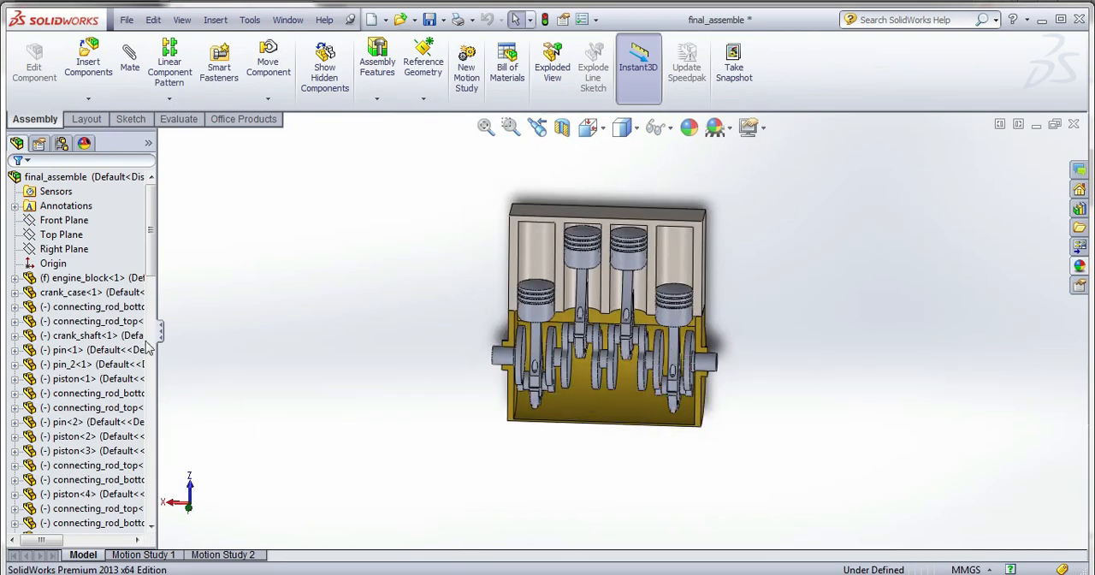
pyautogui.click(94, 422)
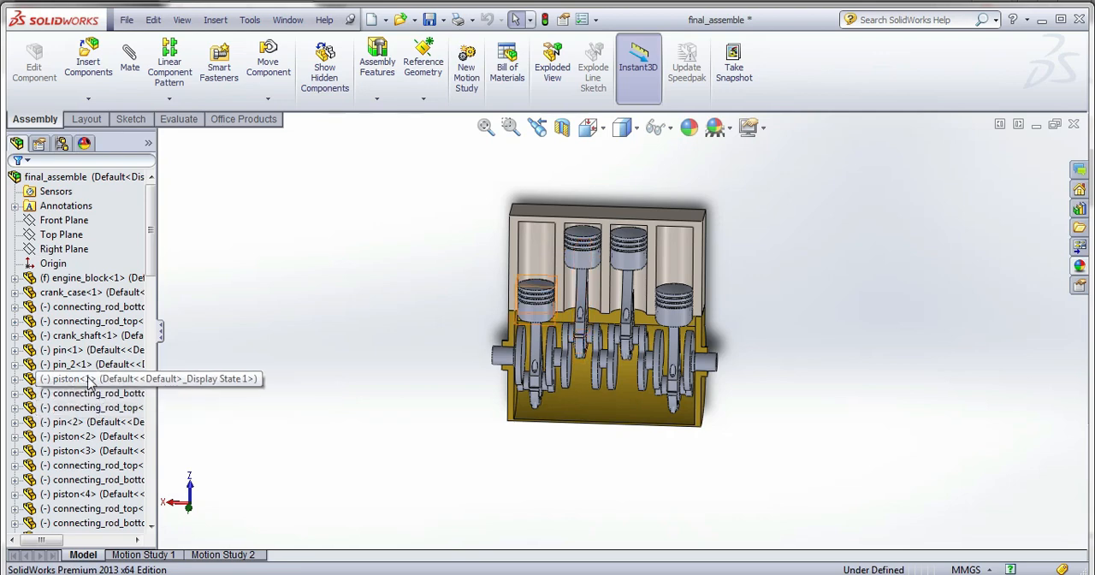
pyautogui.click(88, 379)
pyautogui.rightClick(88, 379)
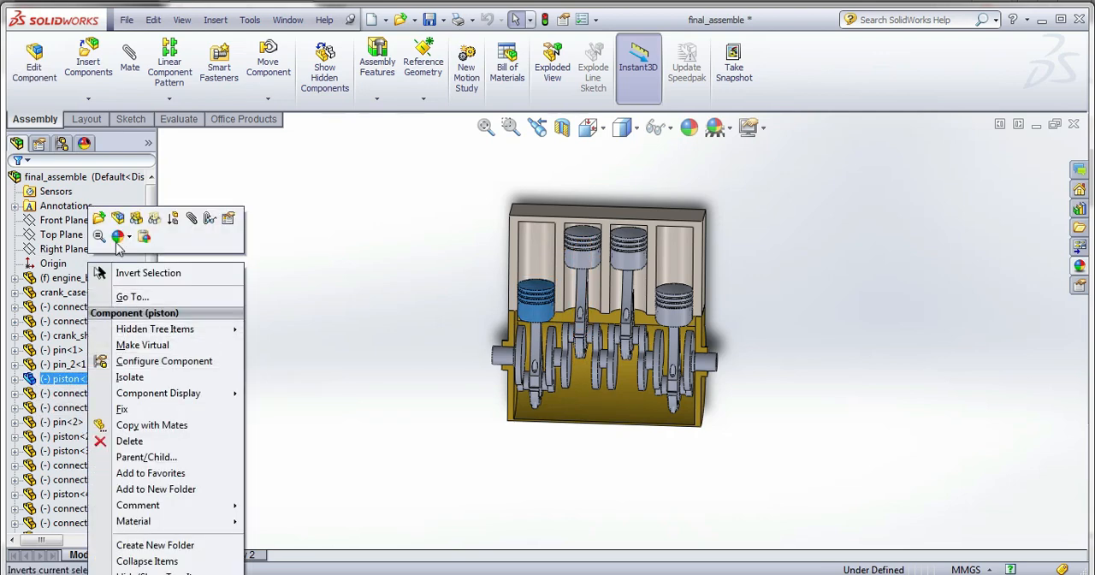
pyautogui.click(100, 217)
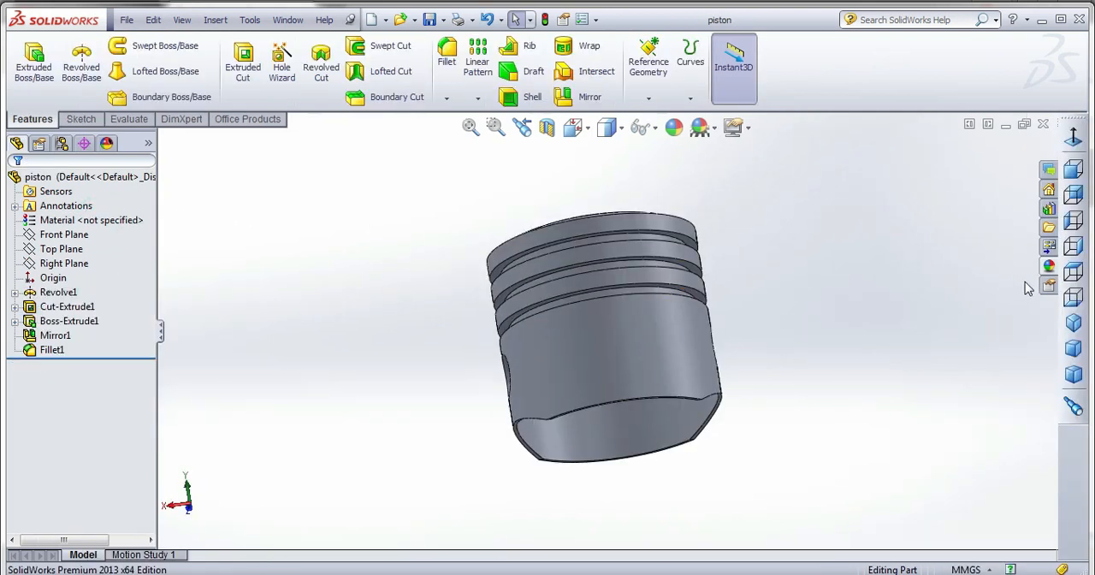
# Apply the polished brass appearance to the piston and save the part.
pyautogui.click(1049, 266)
pyautogui.click(870, 251)
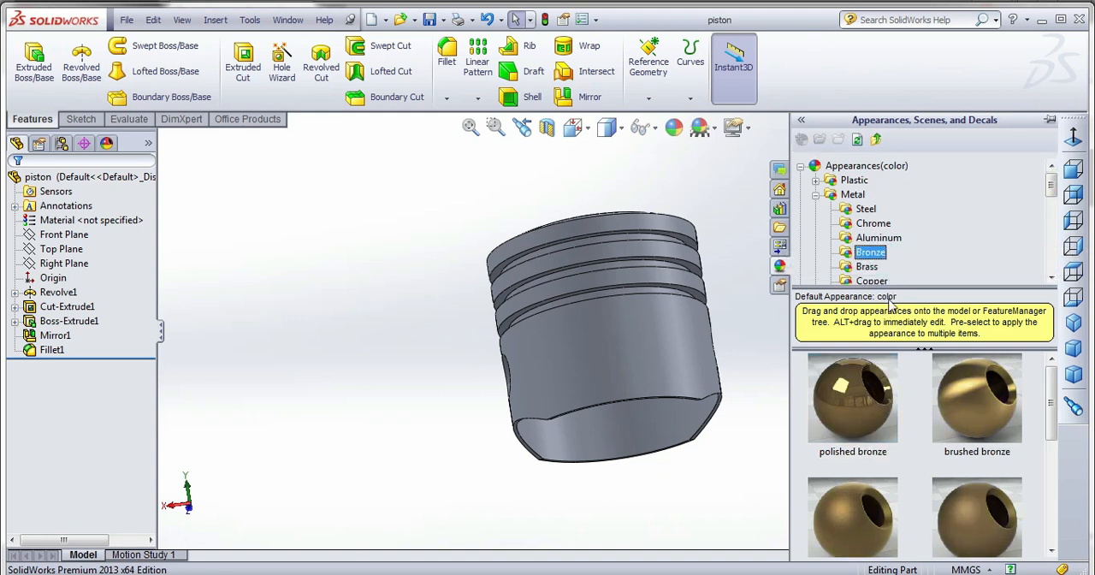
pyautogui.click(872, 281)
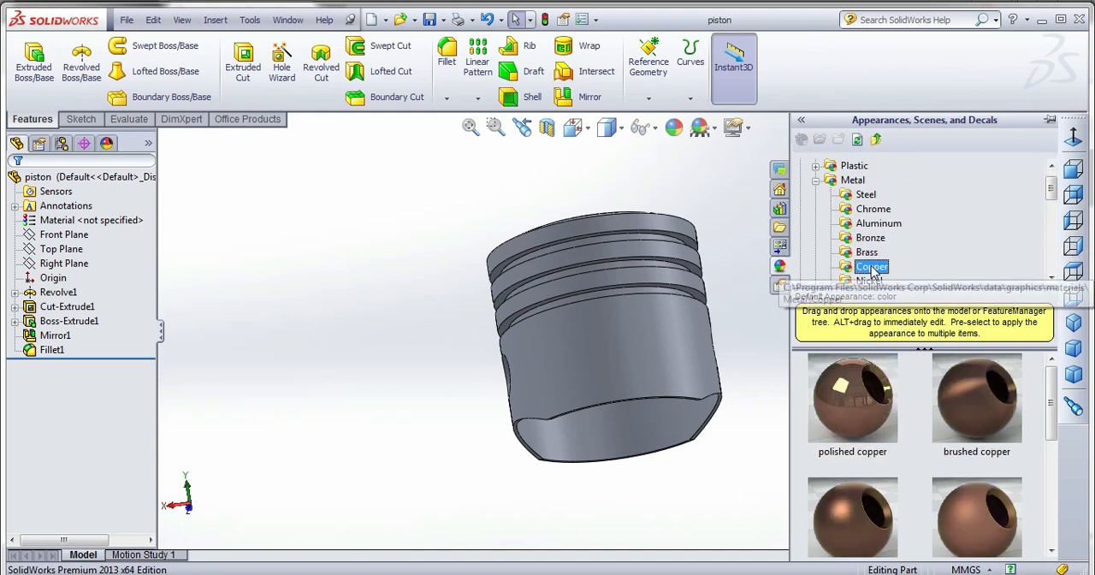
pyautogui.click(876, 252)
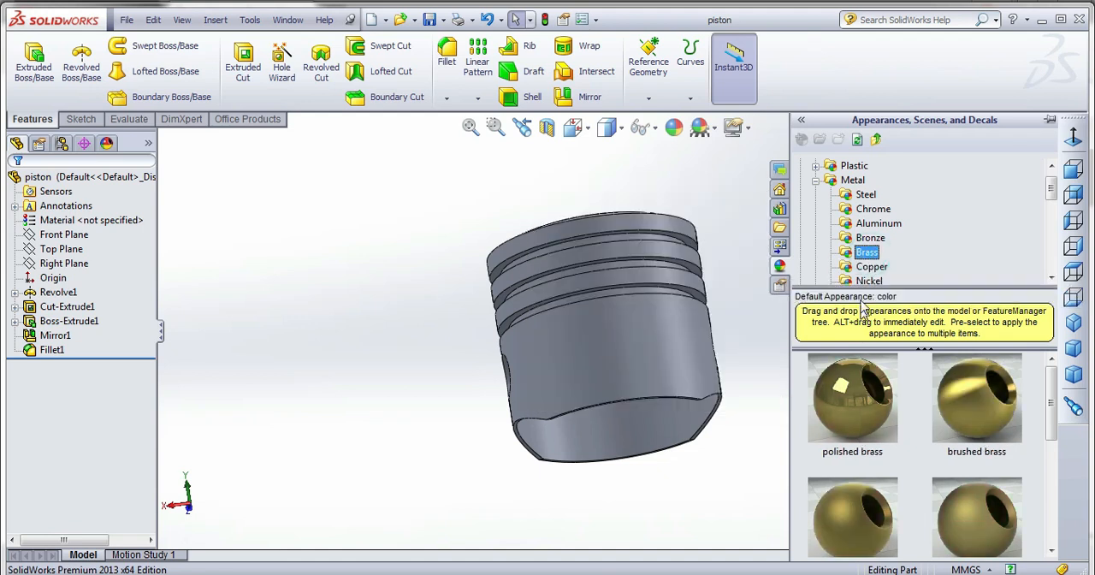
pyautogui.doubleClick(848, 402)
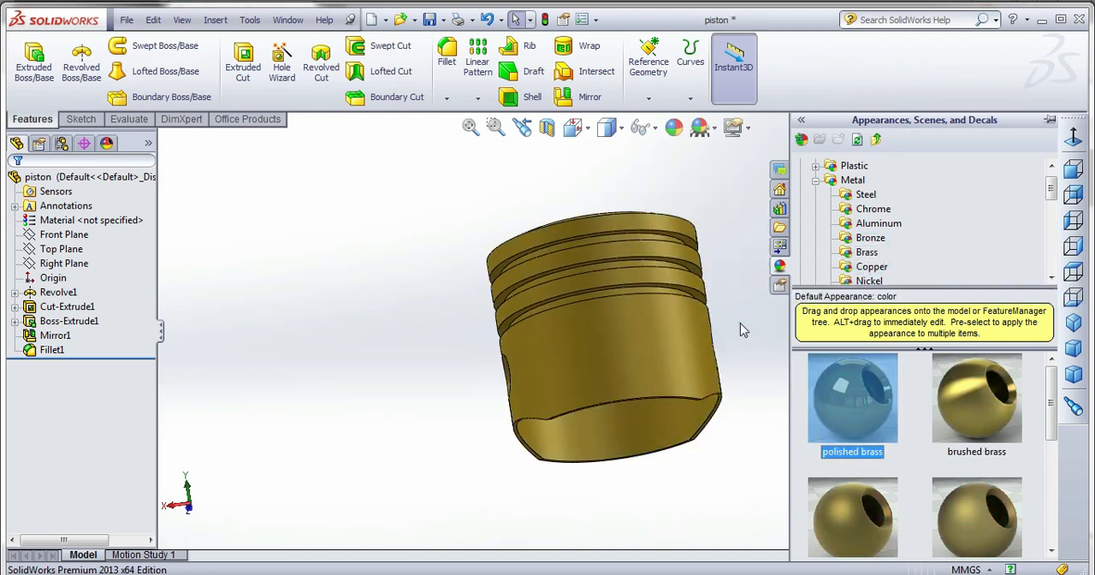
pyautogui.click(743, 330)
pyautogui.click(435, 22)
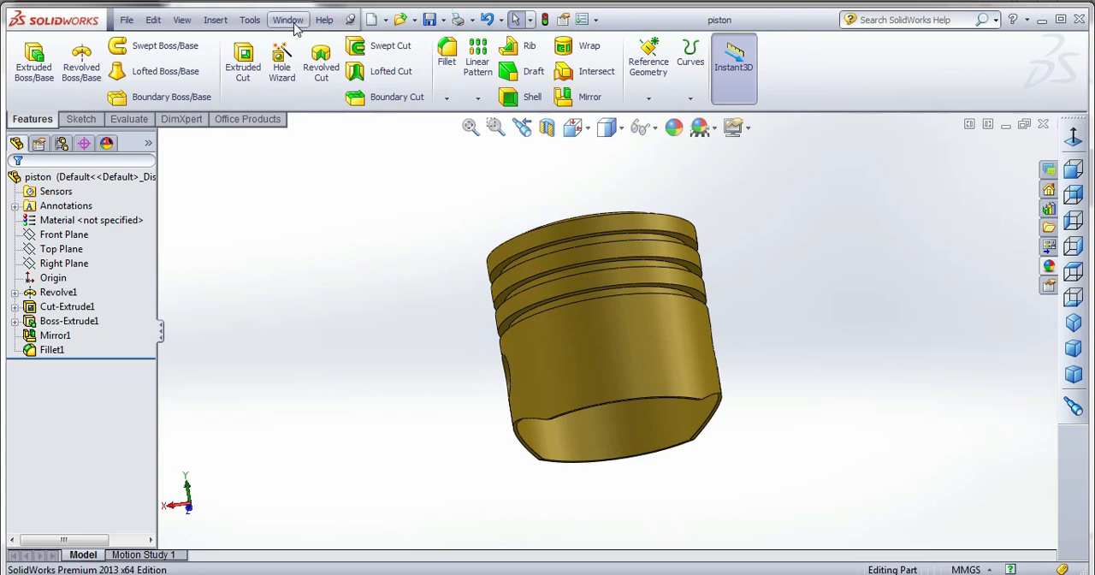
# Check the pistons against the crank case in the final_assemble document and reopen the piston part.
pyautogui.click(287, 20)
pyautogui.click(341, 291)
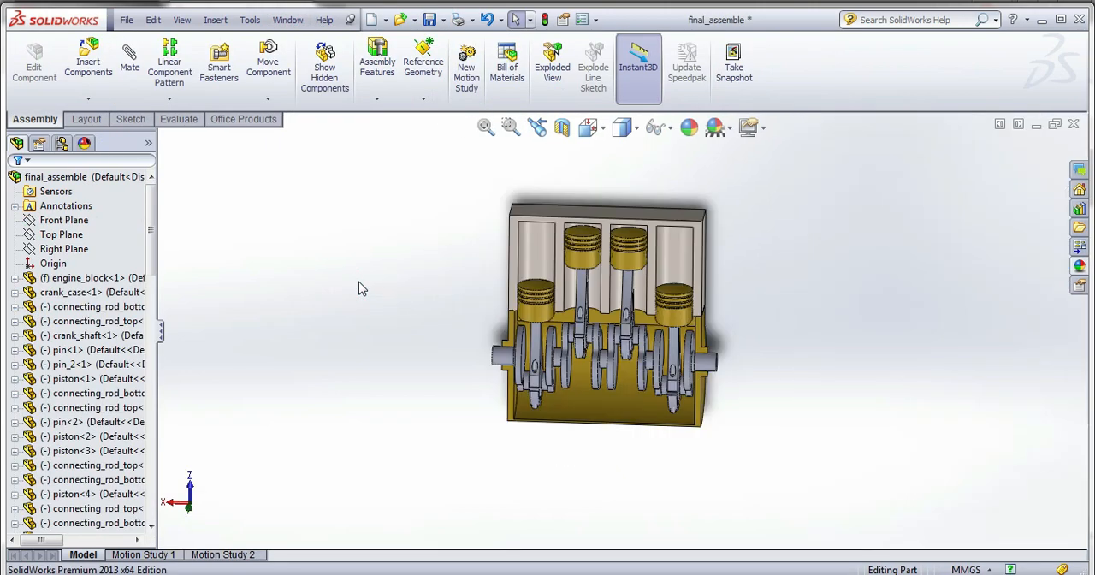
pyautogui.moveTo(602, 305); pyautogui.dragTo(628, 306, button='middle')
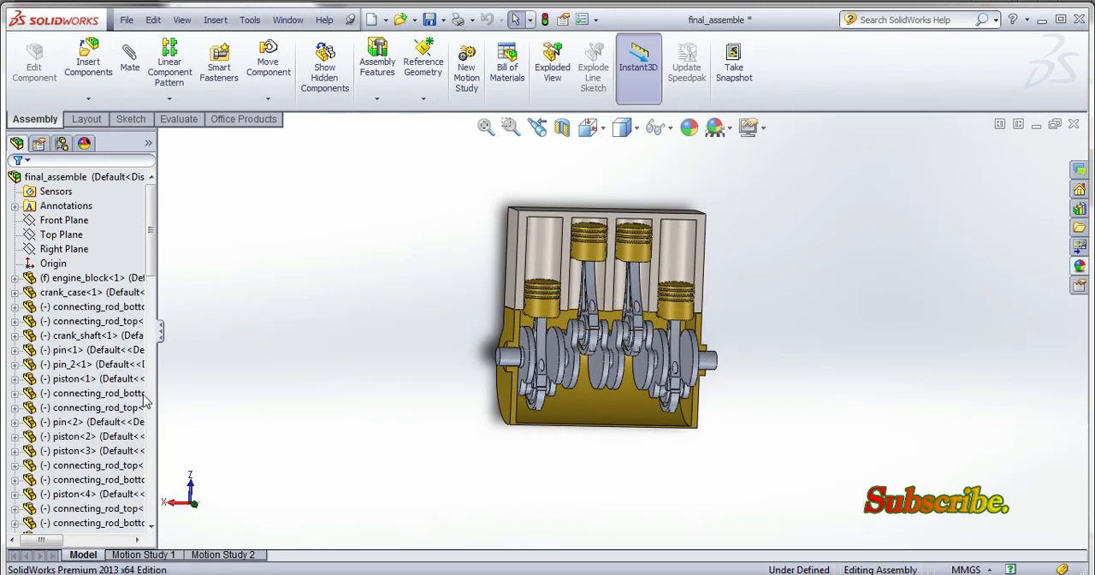
pyautogui.rightClick(82, 379)
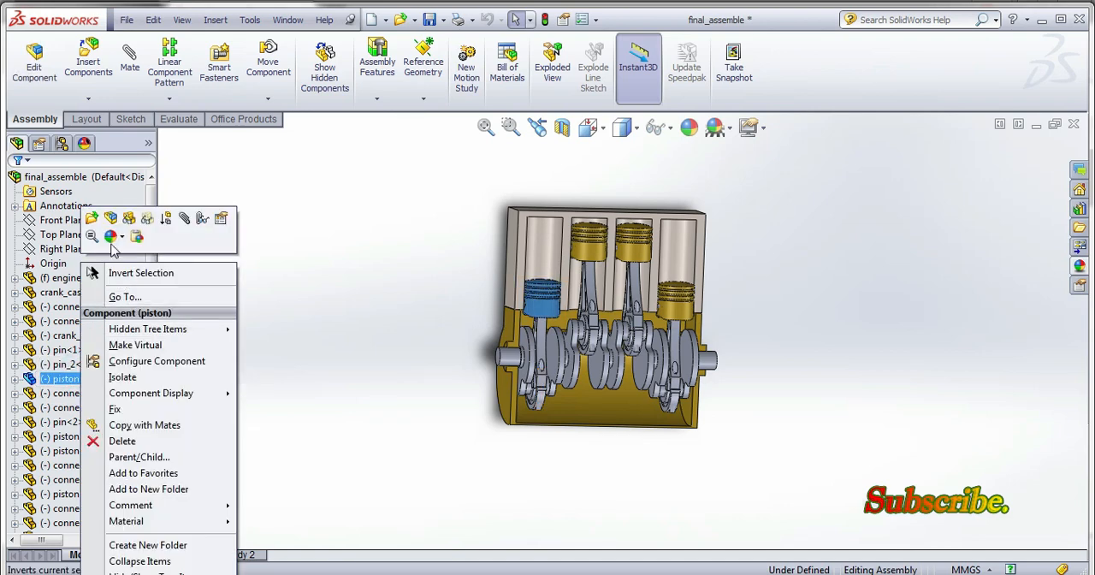
pyautogui.click(152, 229)
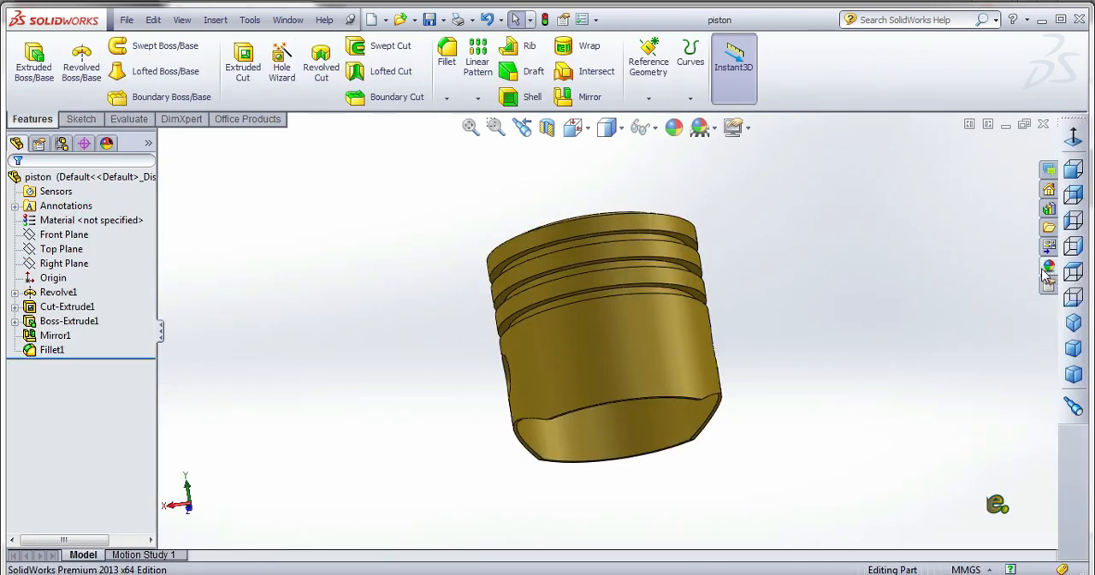
# Change the piston's appearance to polished bronze and save the part.
pyautogui.click(1048, 269)
pyautogui.click(869, 254)
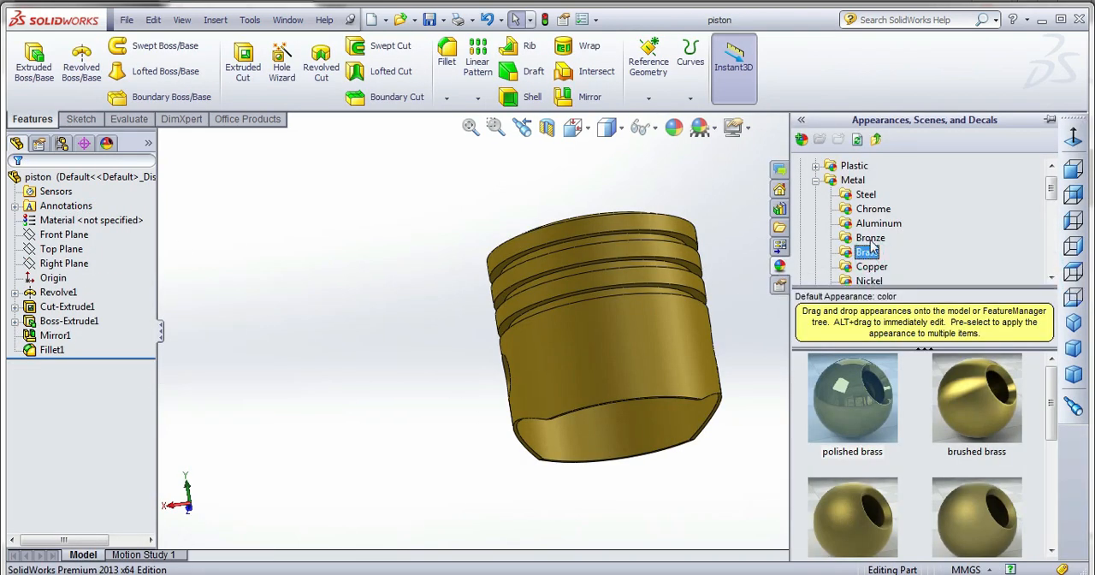
pyautogui.click(870, 239)
pyautogui.doubleClick(859, 395)
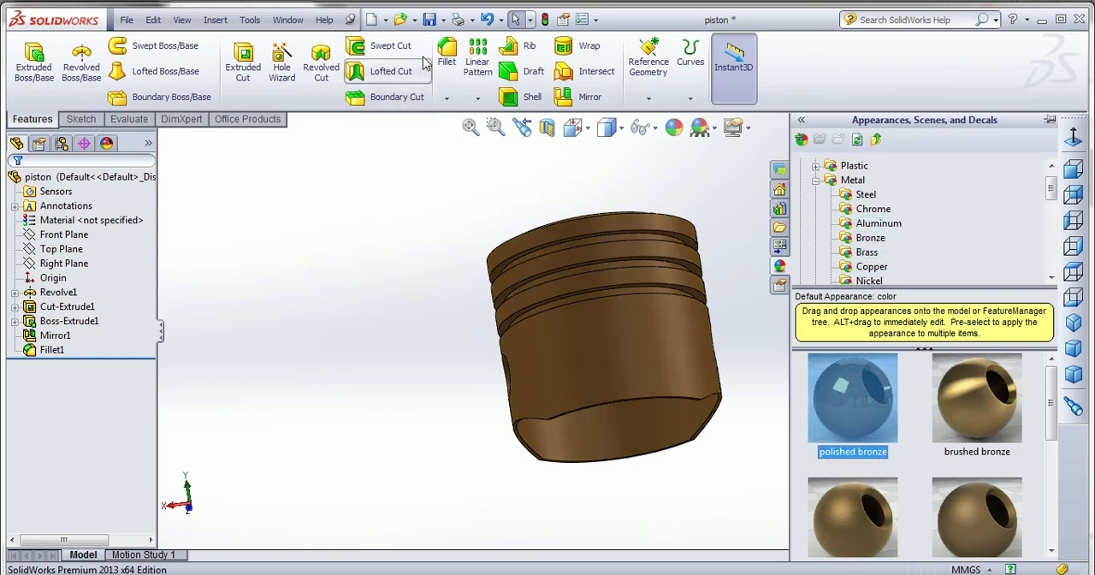
pyautogui.click(429, 19)
# Return to the final_assemble document and open the connecting_rod_top<2> component as its own part.
pyautogui.click(287, 20)
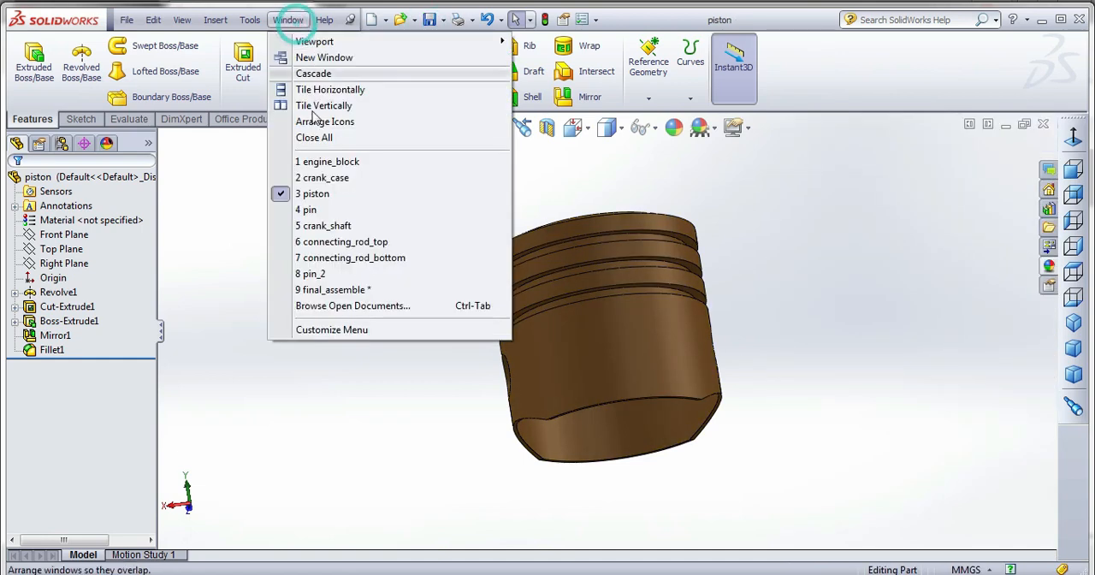
pyautogui.click(327, 289)
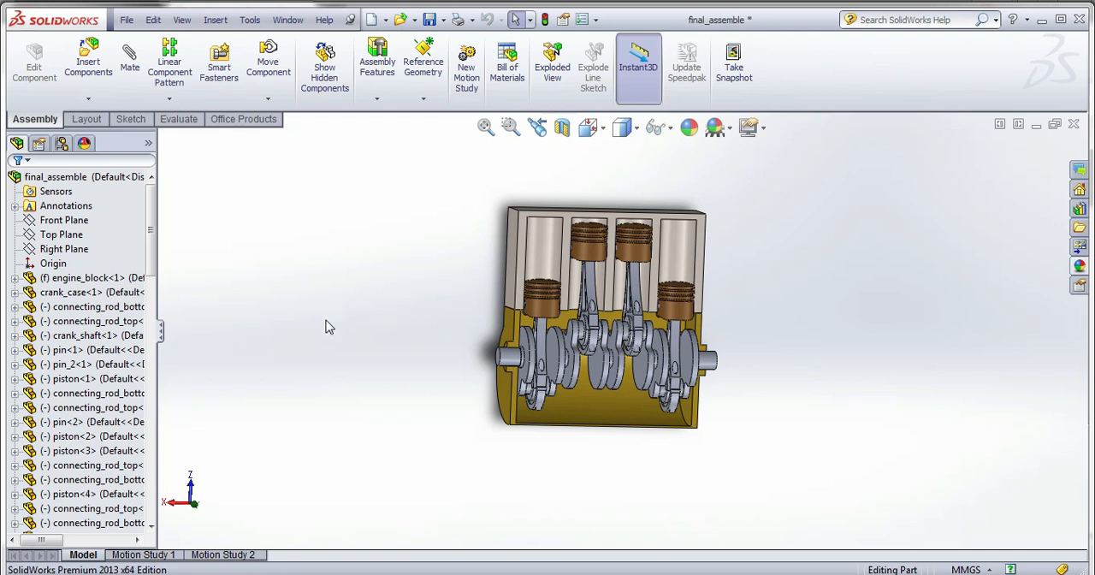
pyautogui.click(99, 407)
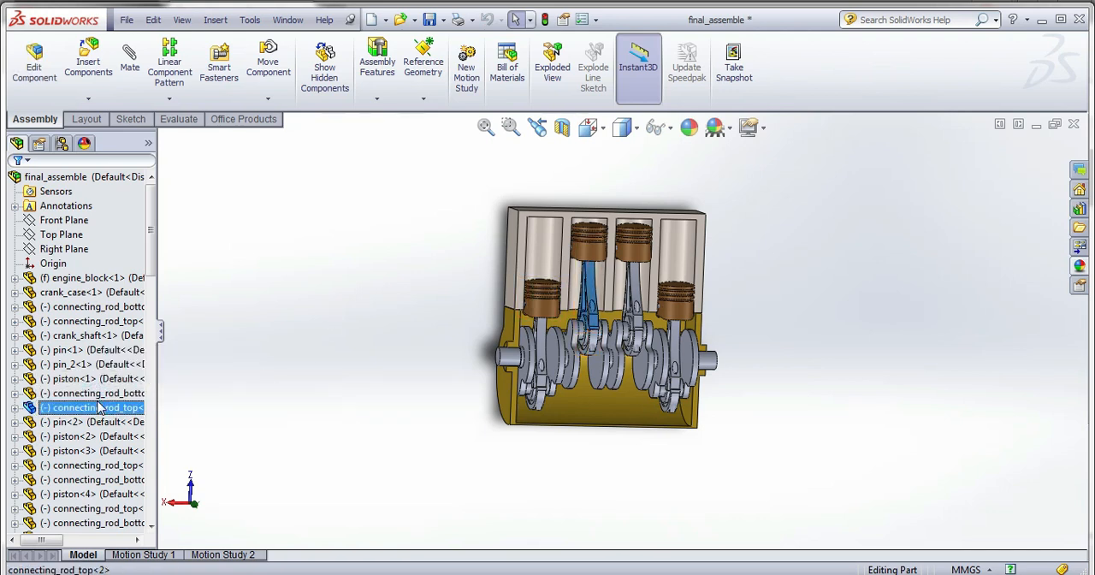
pyautogui.rightClick(99, 407)
pyautogui.click(133, 228)
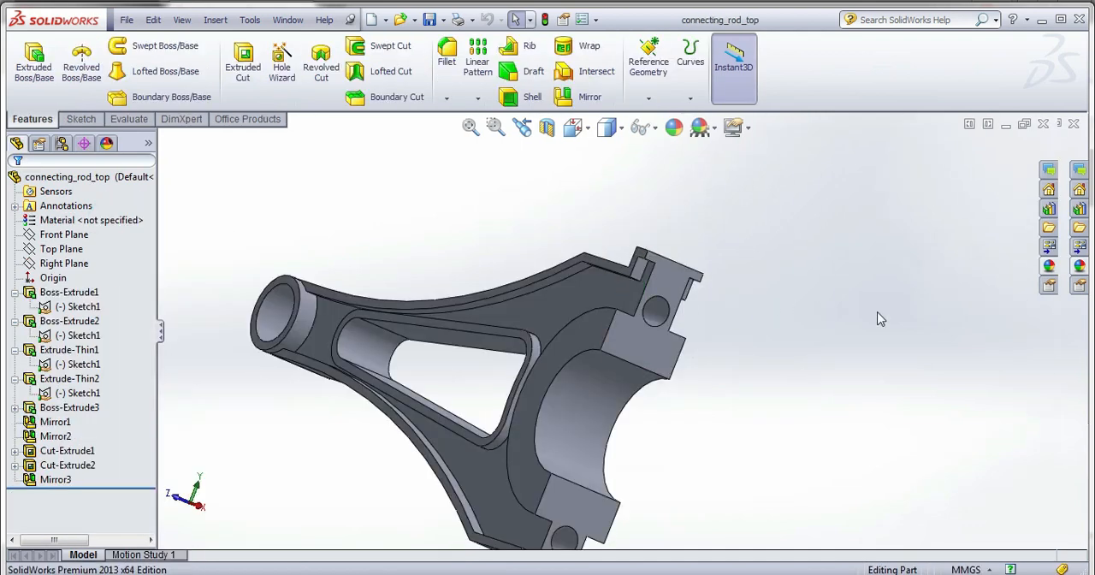
# Apply the sandblasted steel appearance to the connecting rod's top part and save it.
pyautogui.click(1043, 274)
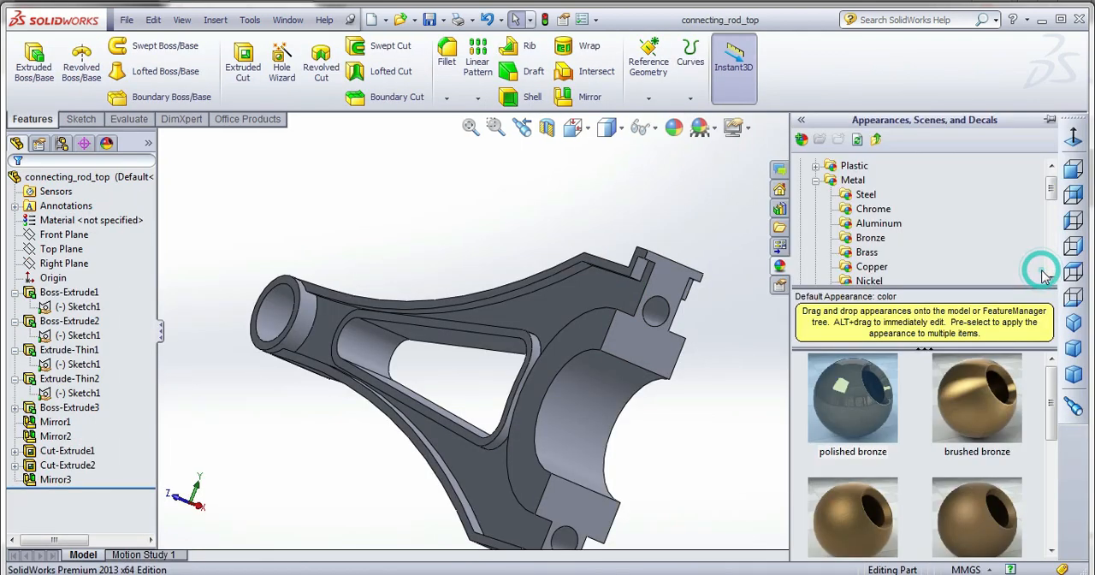
pyautogui.click(867, 194)
pyautogui.scroll(-2, 870, 440)
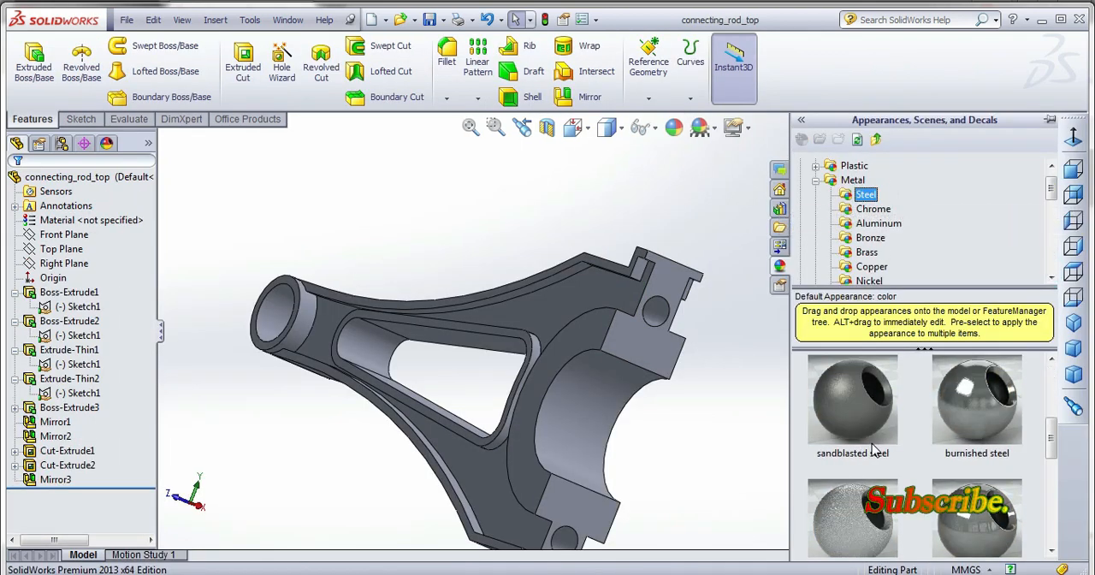
pyautogui.doubleClick(864, 417)
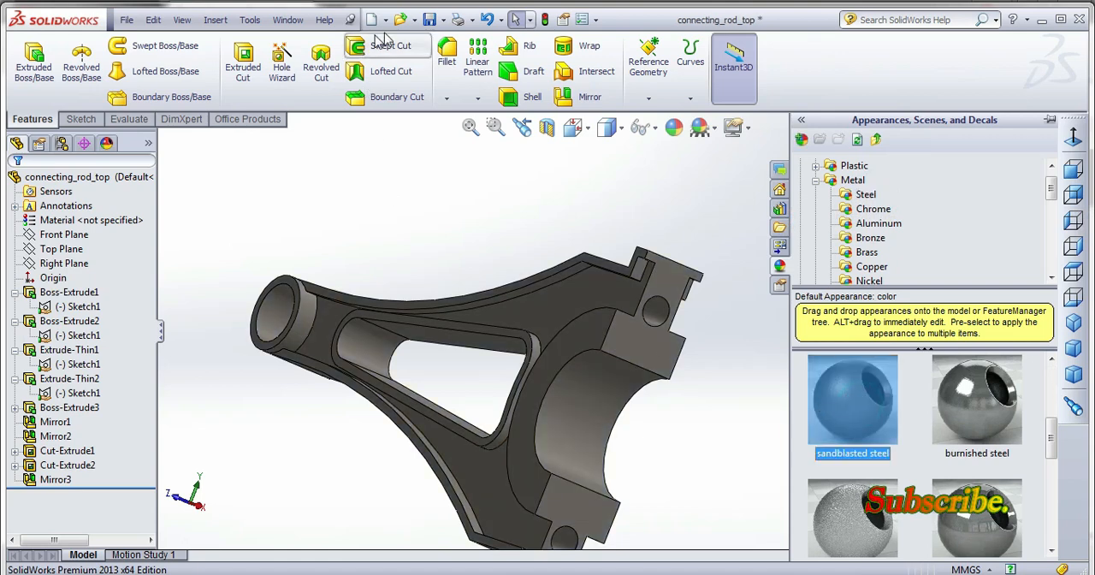
# Return to the final_assemble document and open the connecting_rod_bottom<2> component as its own part.
pyautogui.click(287, 20)
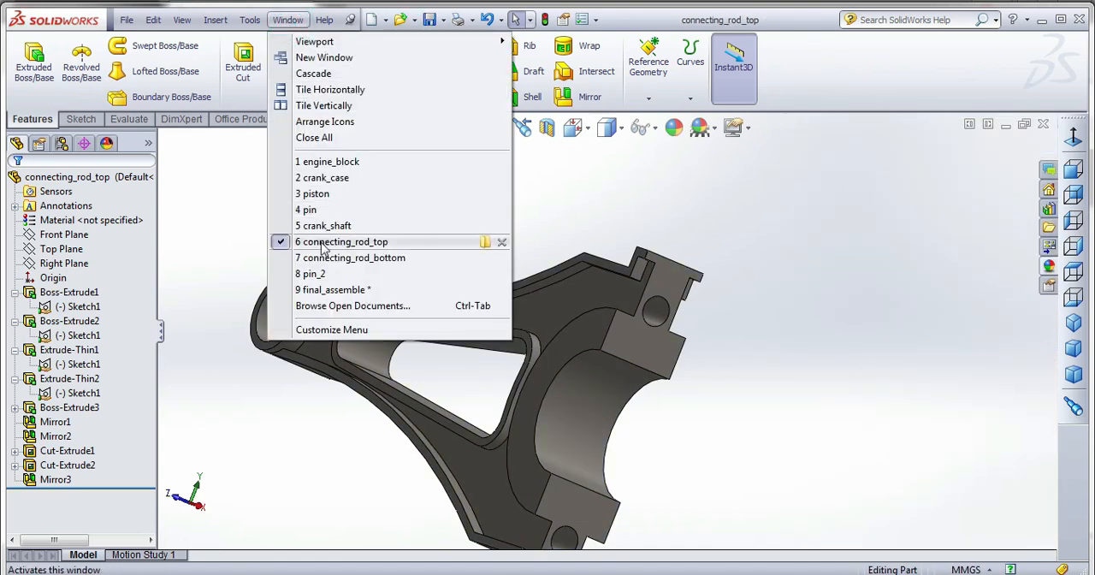
pyautogui.click(333, 289)
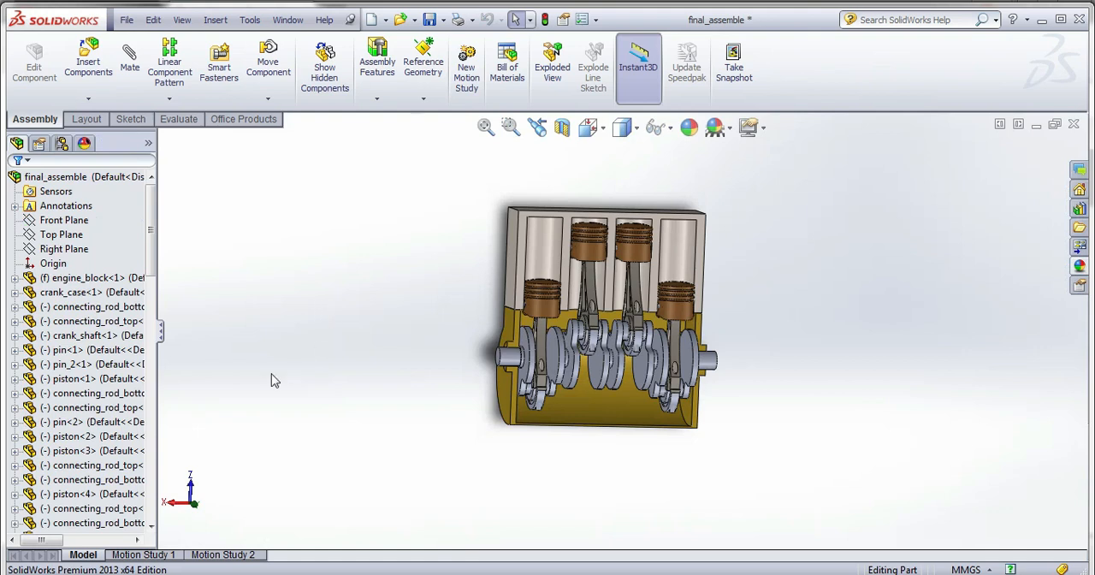
pyautogui.rightClick(94, 392)
pyautogui.click(113, 218)
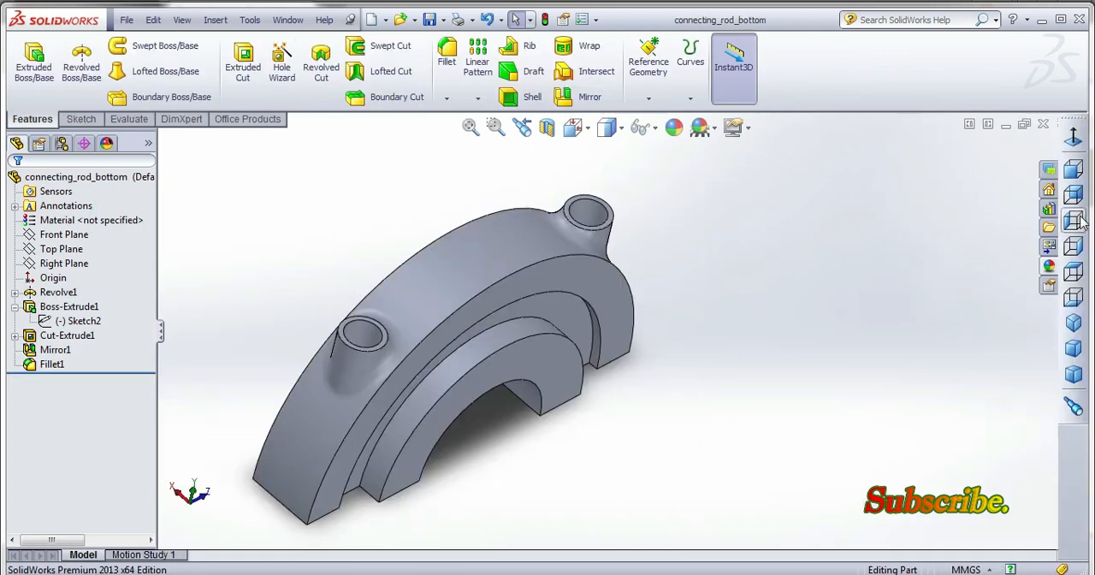
# Apply the matte iron appearance to the connecting rod's bottom part and save it.
pyautogui.click(1049, 267)
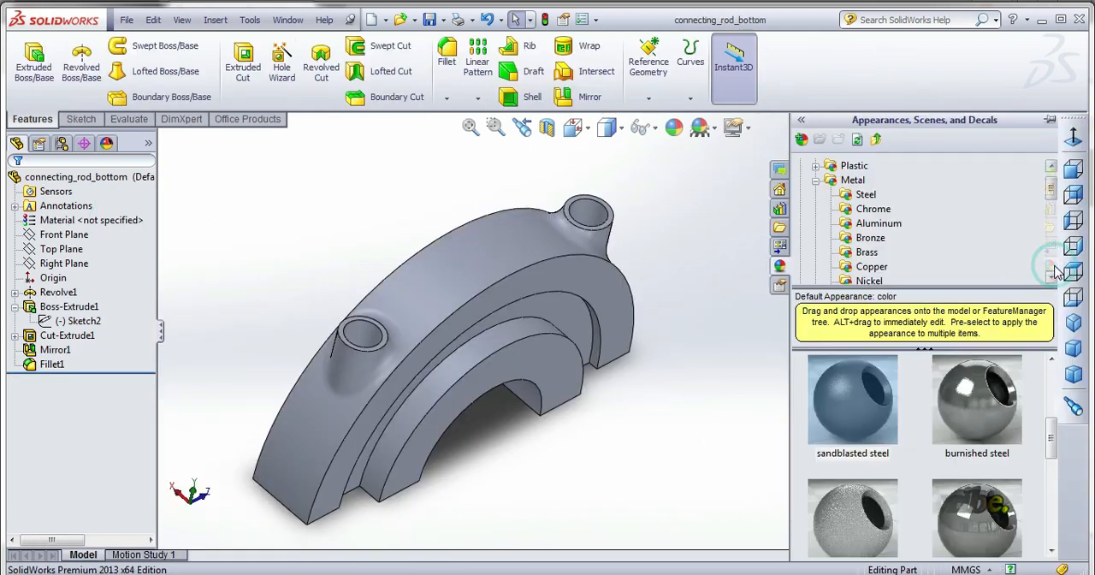
pyautogui.click(881, 243)
pyautogui.scroll(-2, 880, 246)
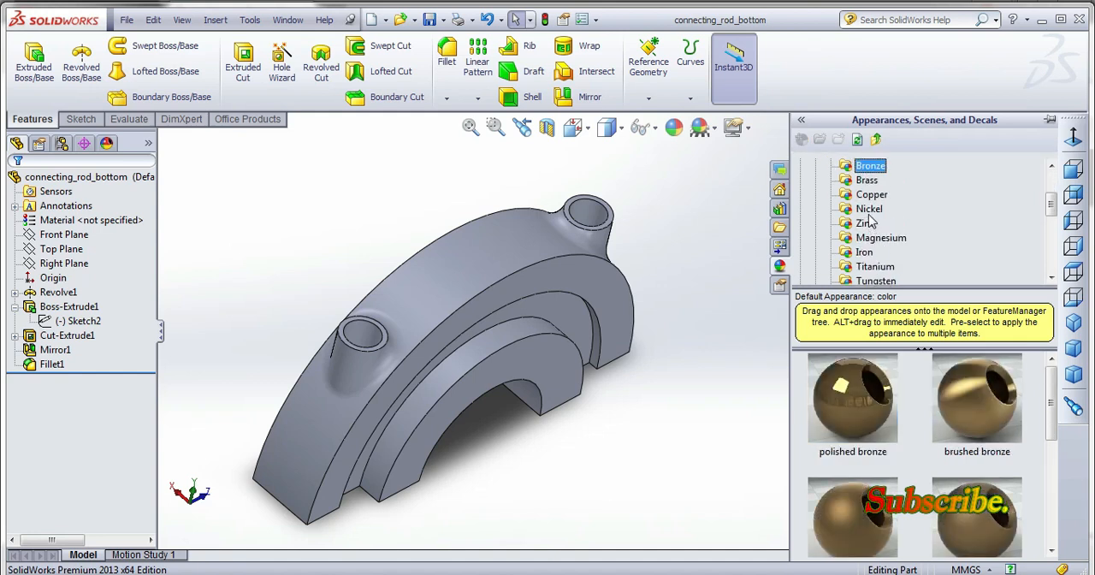
pyautogui.click(868, 209)
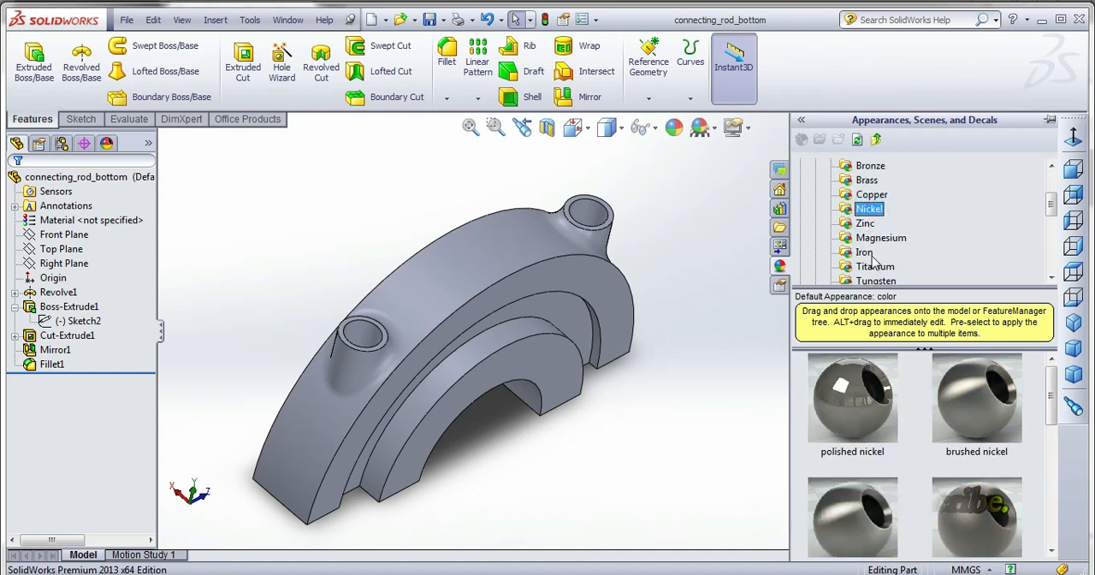
pyautogui.click(872, 239)
pyautogui.click(868, 253)
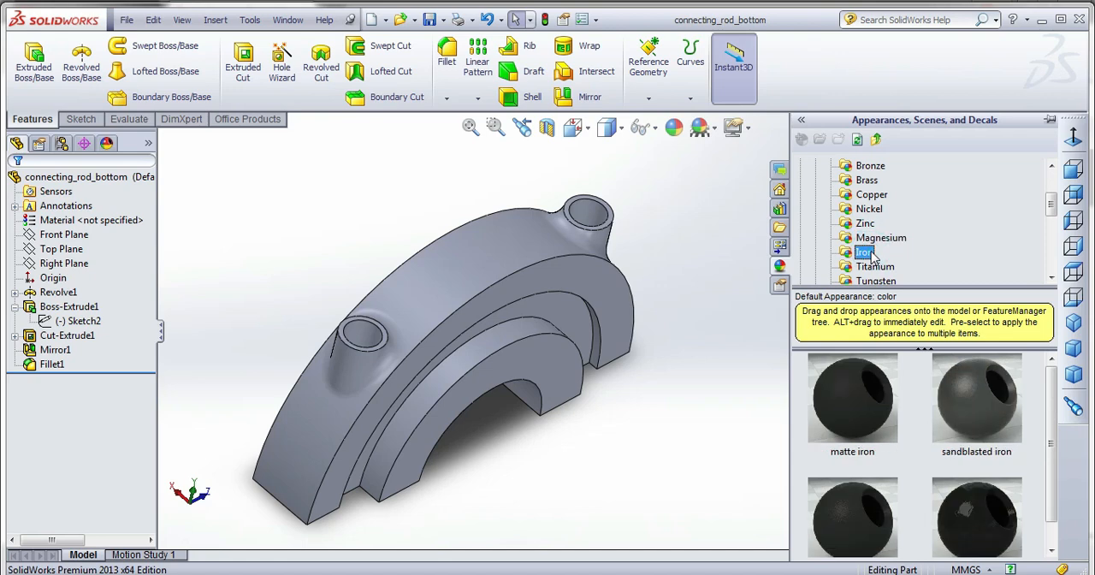
pyautogui.doubleClick(862, 383)
pyautogui.click(735, 373)
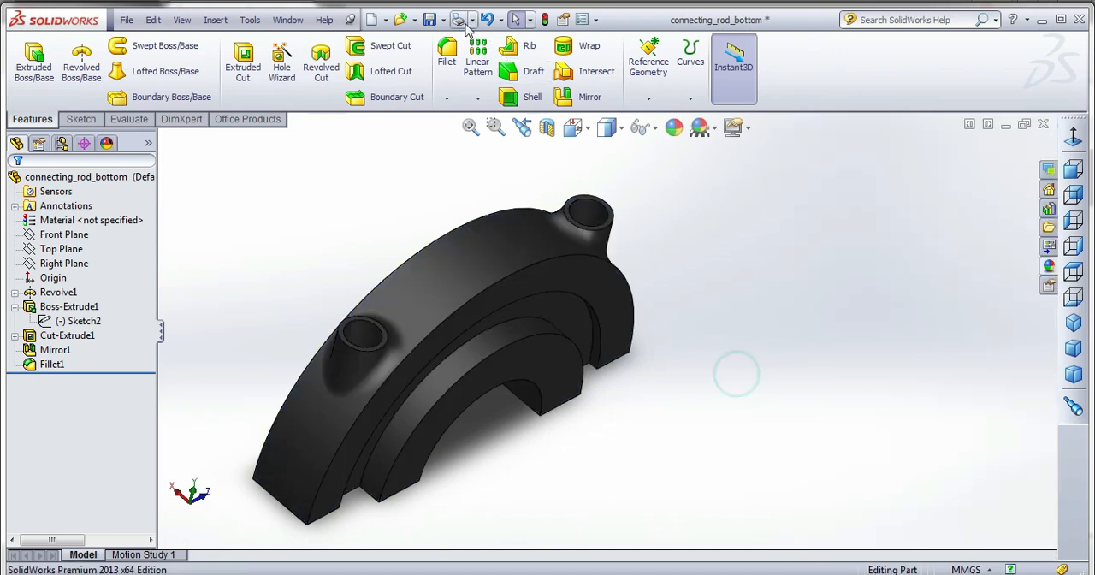
pyautogui.click(435, 20)
# Return to the final_assemble document and open the crank_shaft<1> component as its own part.
pyautogui.click(288, 20)
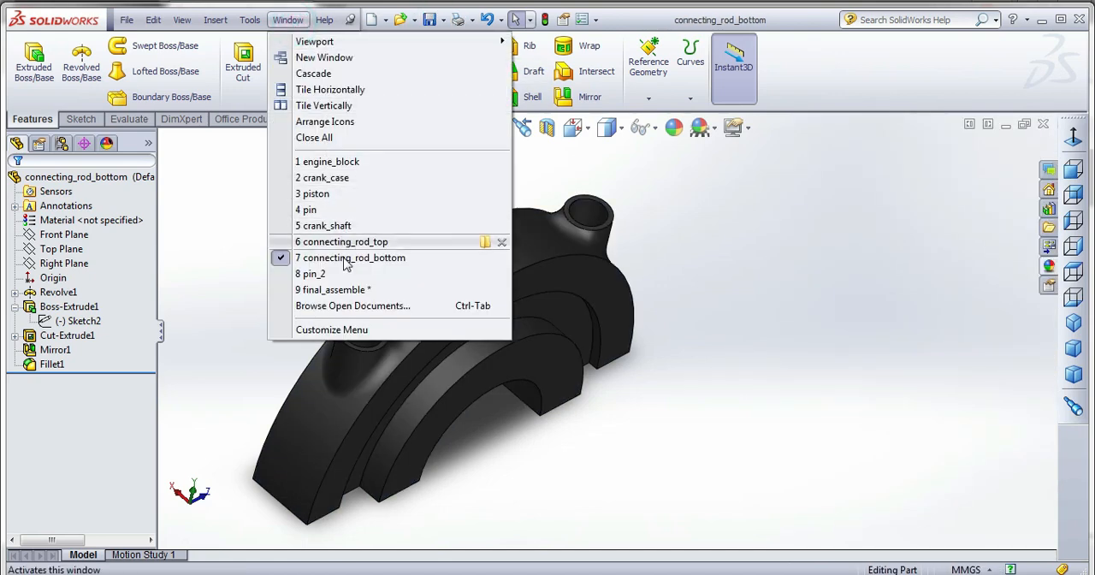
pyautogui.click(339, 291)
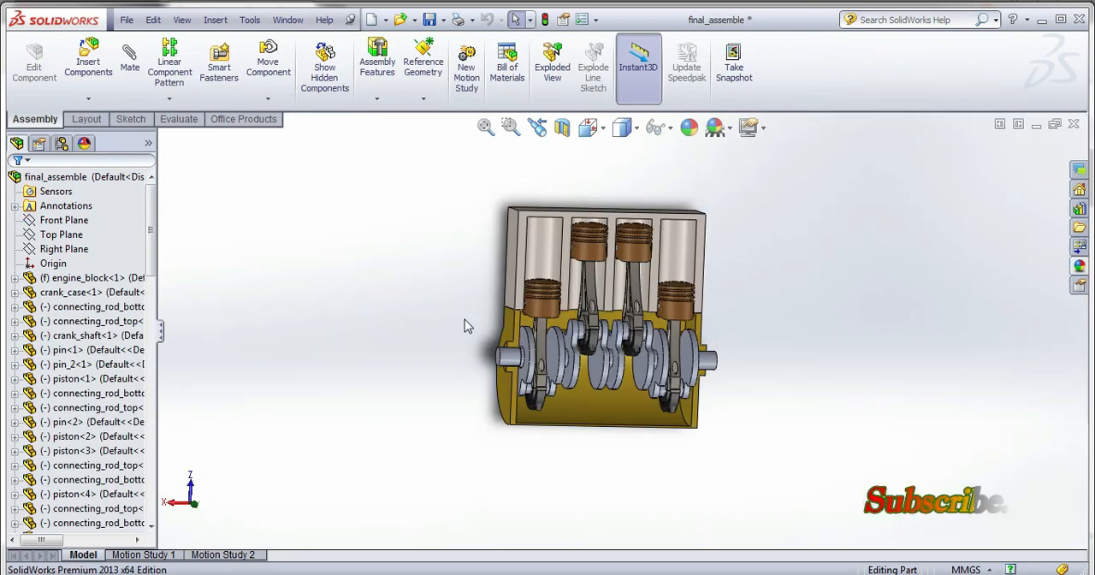
pyautogui.click(77, 480)
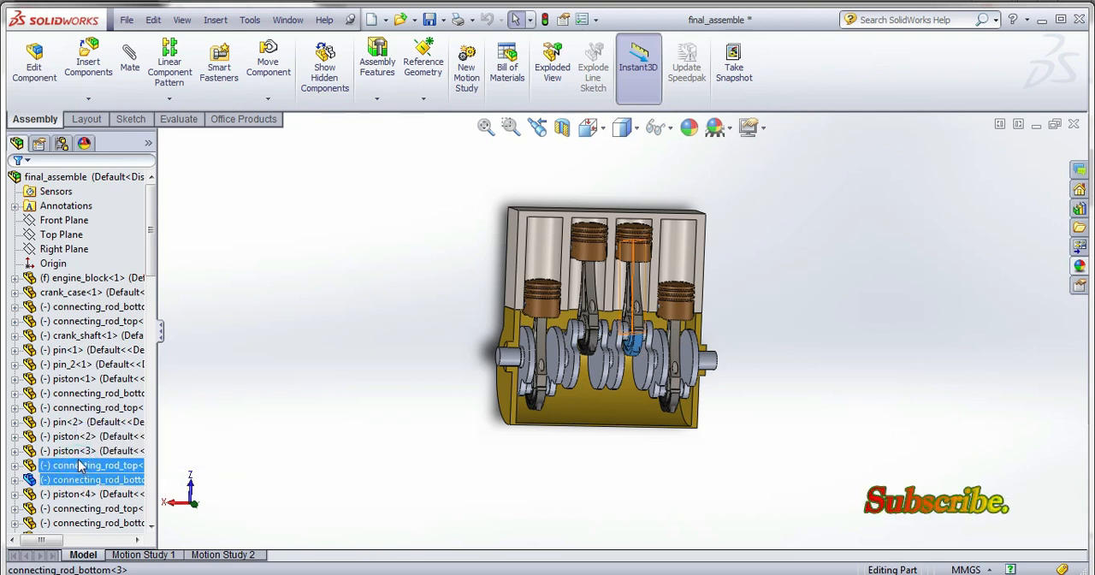
pyautogui.keyDown('ctrl'); pyautogui.click(86, 407); pyautogui.keyUp('ctrl')
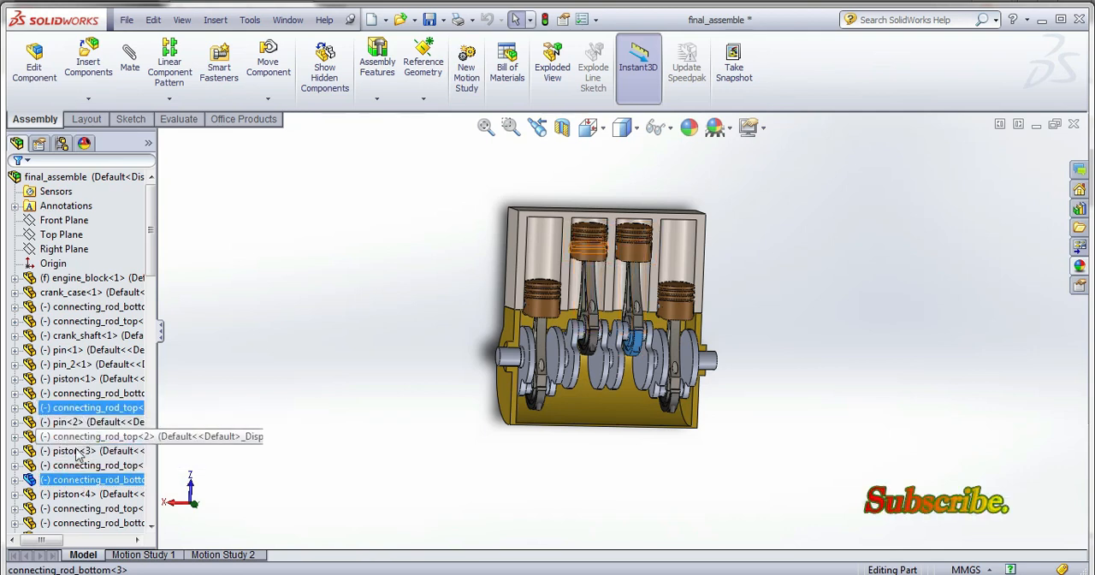
pyautogui.keyDown('ctrl'); pyautogui.click(83, 406); pyautogui.keyUp('ctrl')
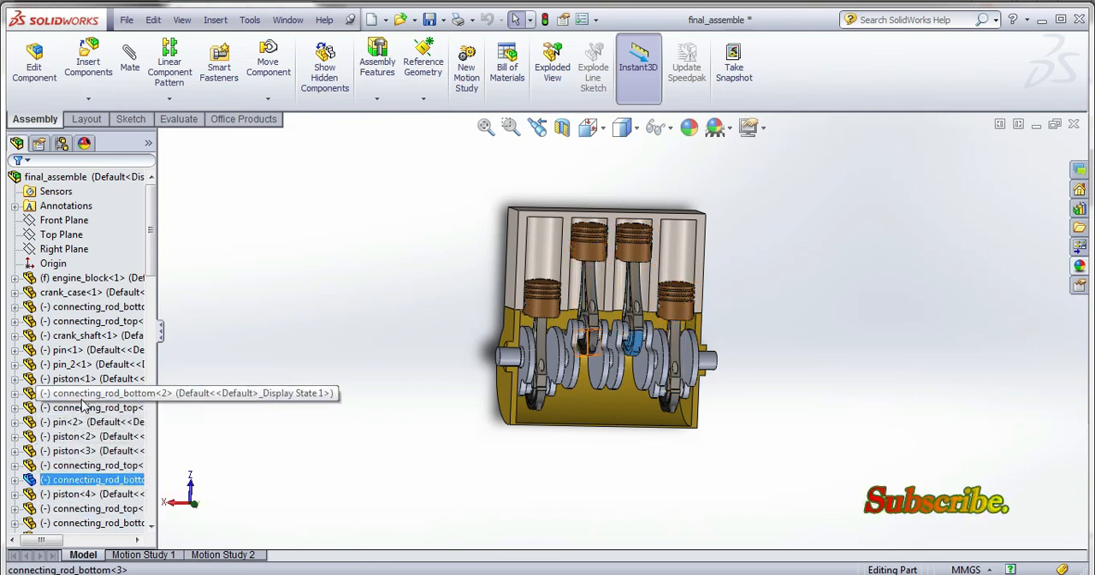
pyautogui.keyDown('ctrl'); pyautogui.click(85, 450); pyautogui.keyUp('ctrl')
pyautogui.click(91, 336)
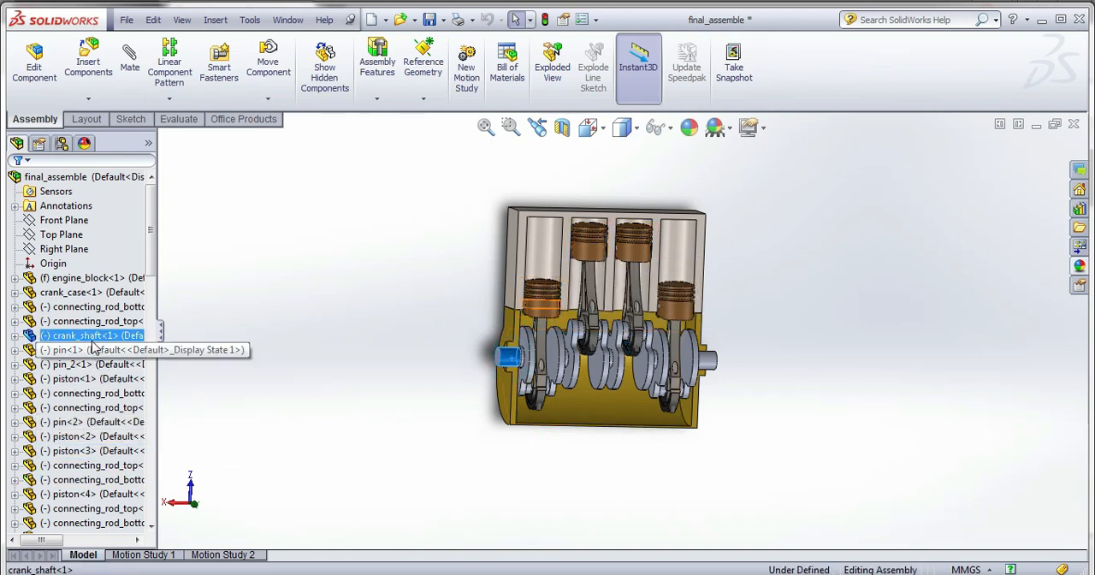
pyautogui.click(102, 296)
# Apply the brushed titanium appearance to the crankshaft and save the part.
pyautogui.click(1046, 266)
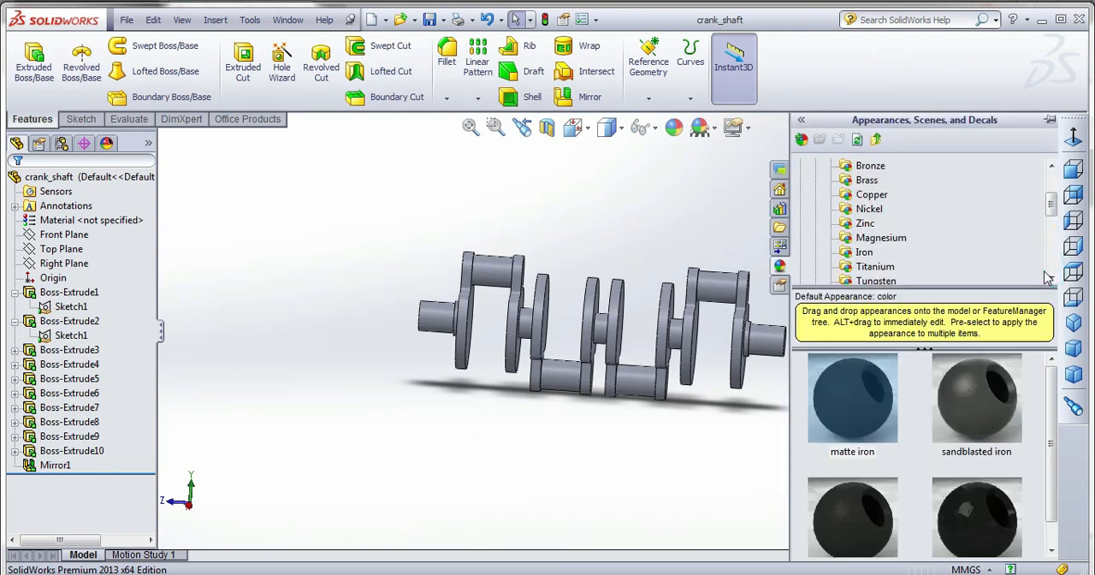
pyautogui.click(872, 196)
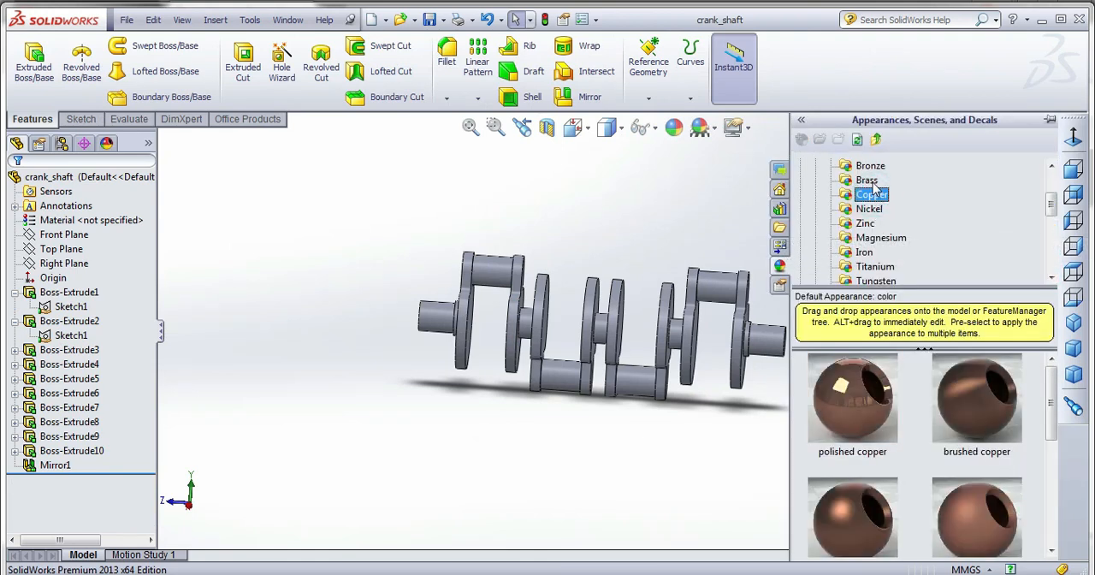
pyautogui.click(870, 182)
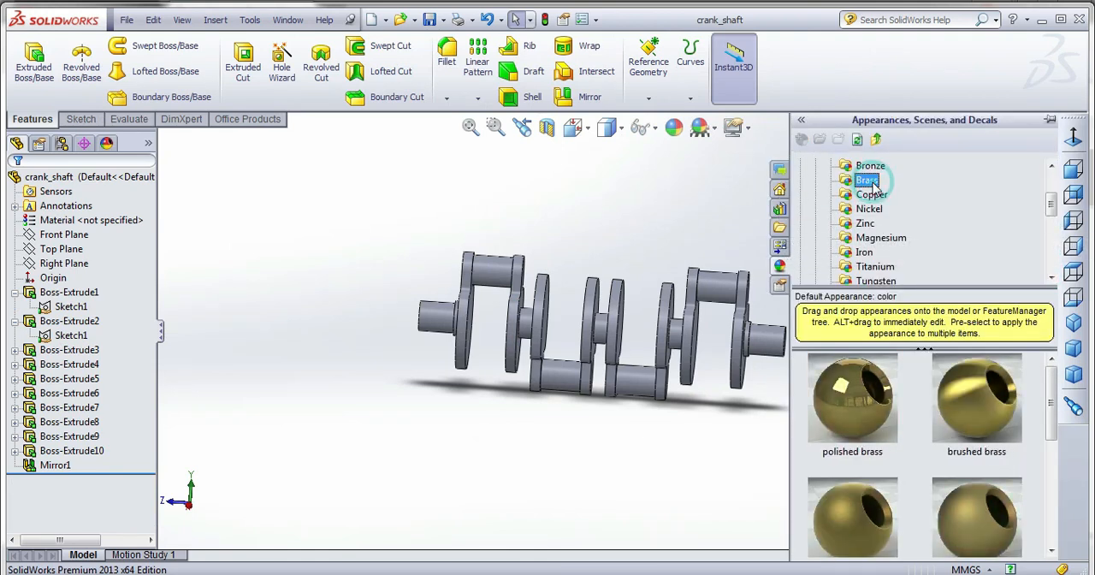
pyautogui.click(867, 240)
pyautogui.click(863, 252)
pyautogui.click(872, 266)
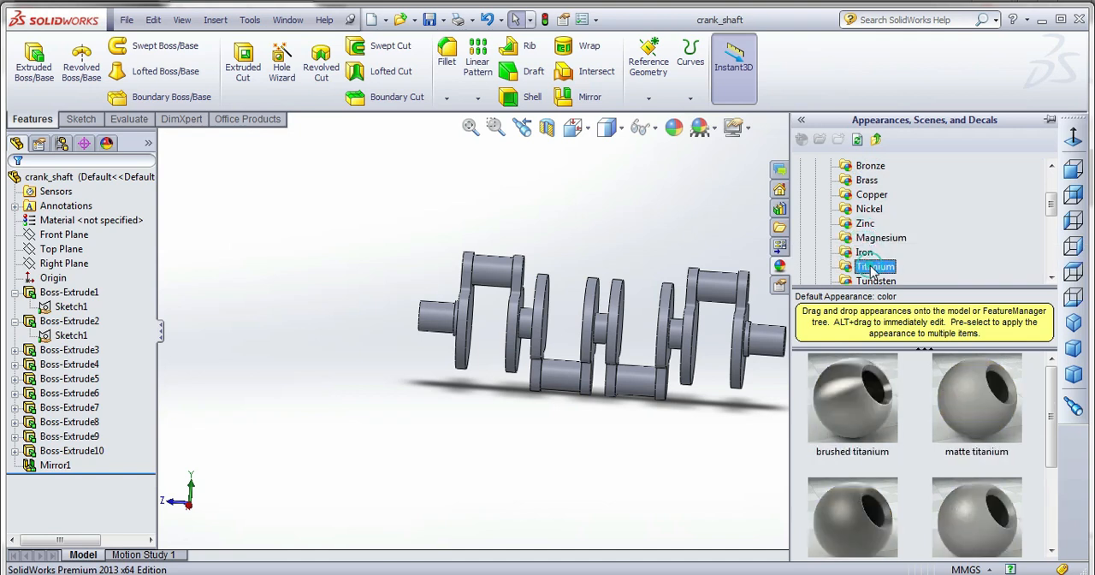
pyautogui.scroll(-2, 881, 270)
pyautogui.doubleClick(857, 407)
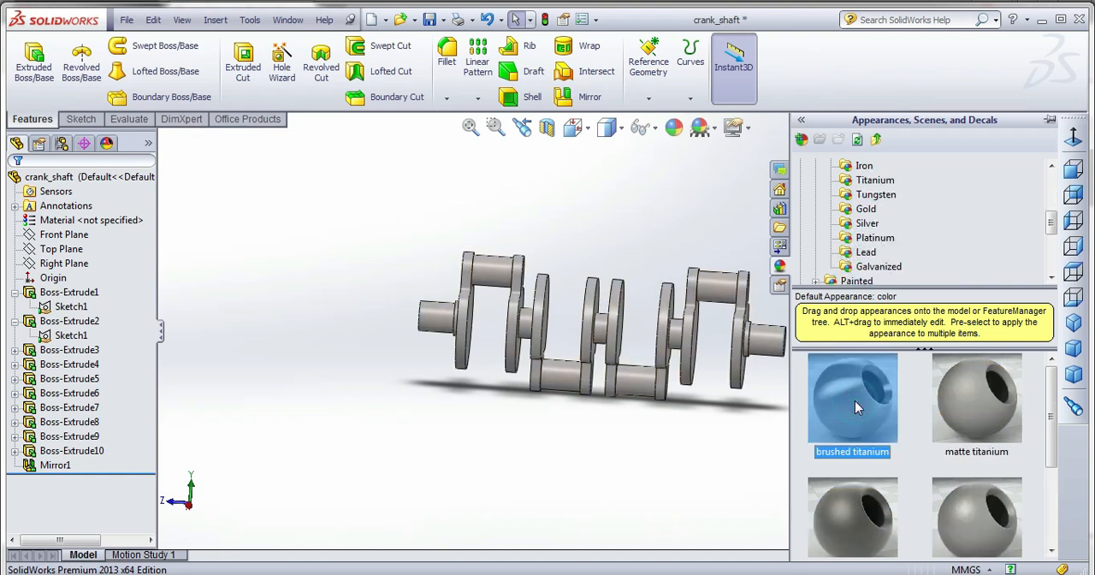
pyautogui.click(874, 238)
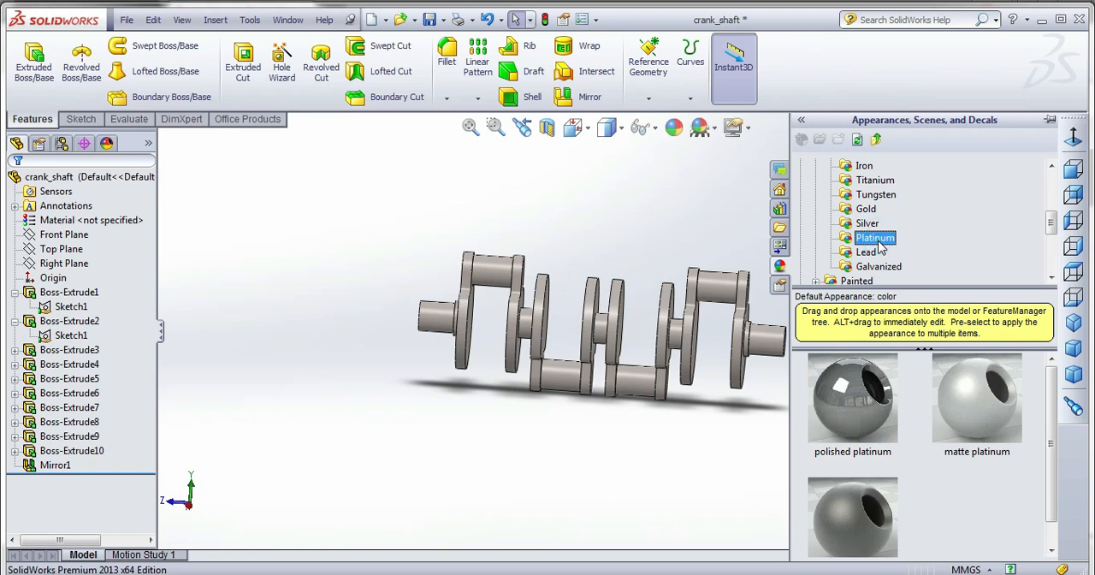
pyautogui.click(866, 252)
pyautogui.click(875, 267)
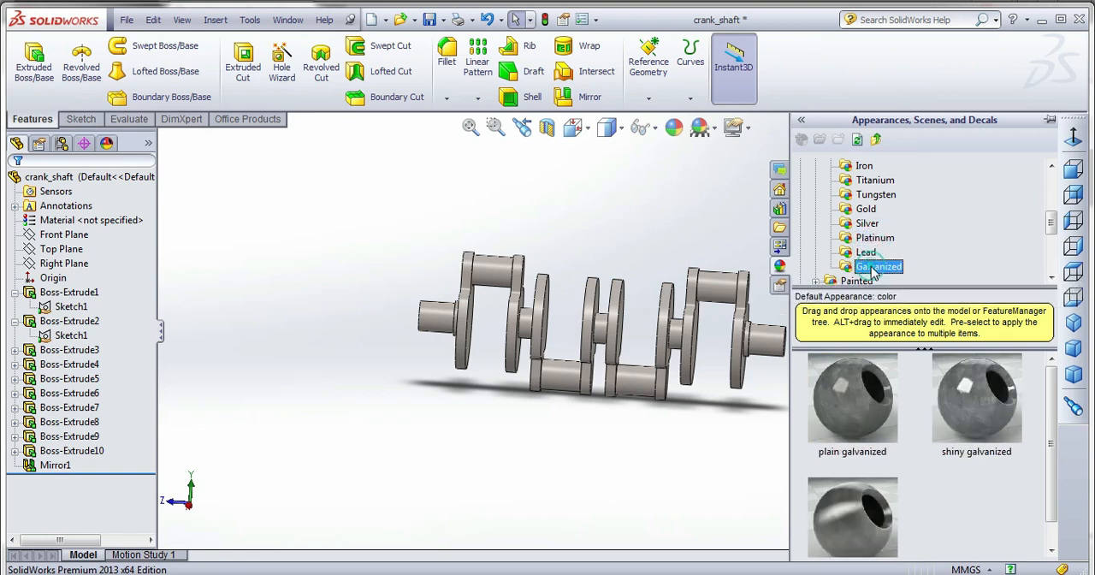
pyautogui.scroll(4, 896, 237)
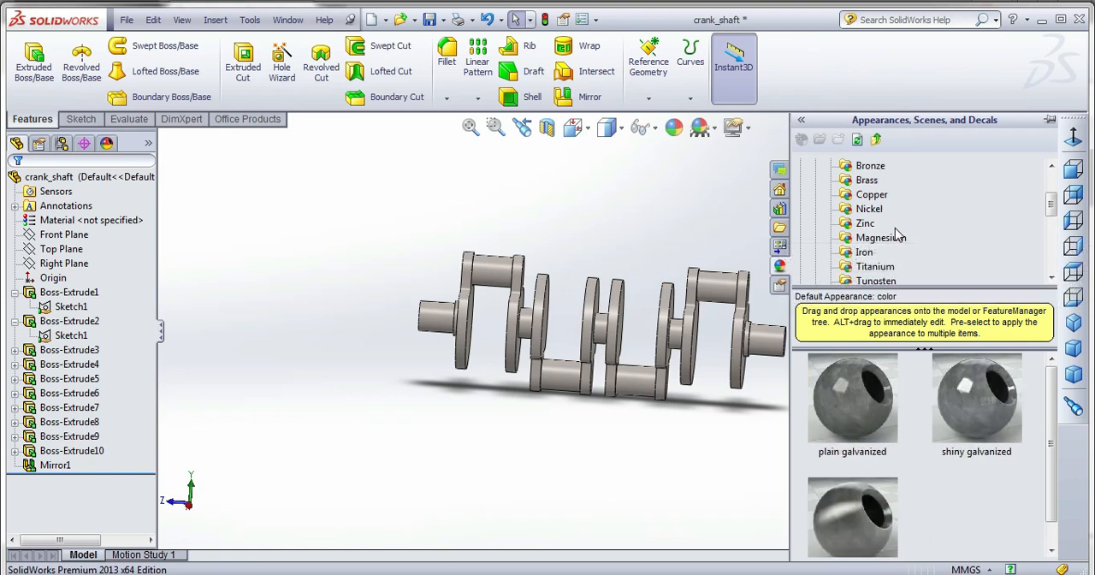
pyautogui.click(589, 229)
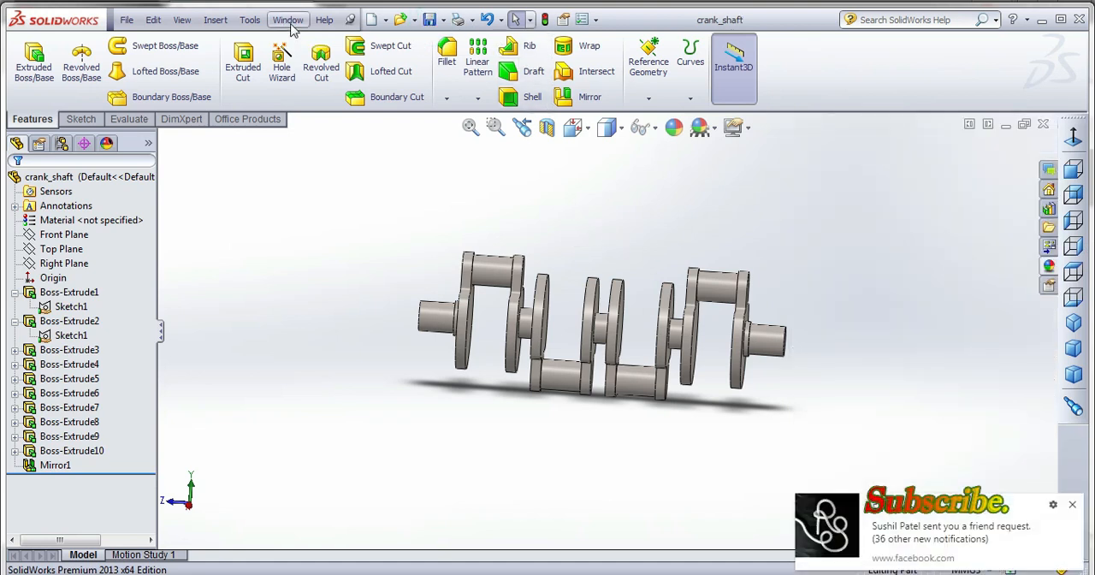
pyautogui.click(1071, 504)
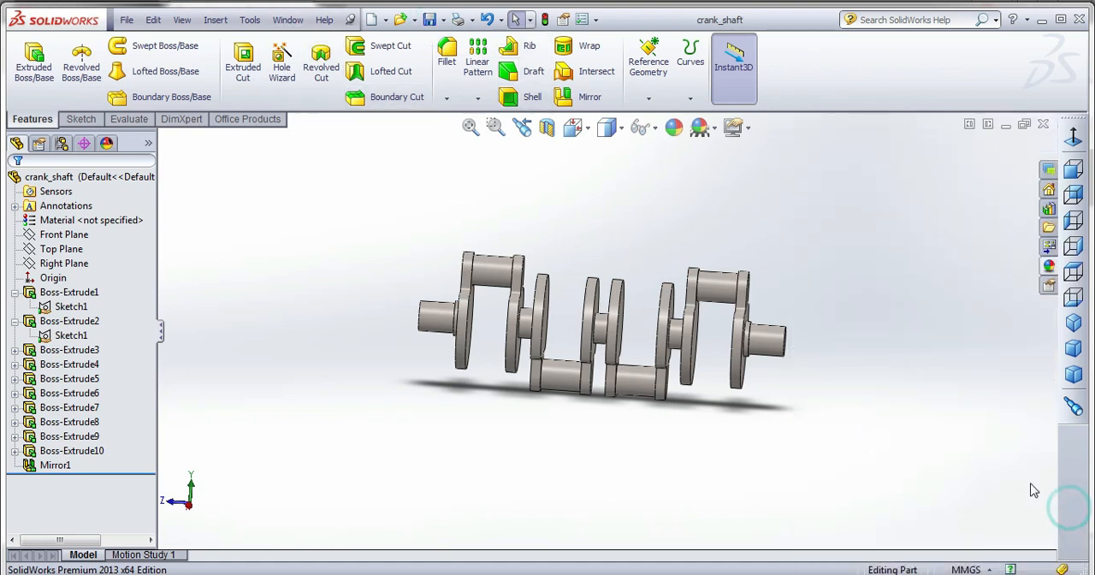
# Return to the final_assemble document and reopen the connecting_rod_bottom<2> component as its own part.
pyautogui.click(288, 21)
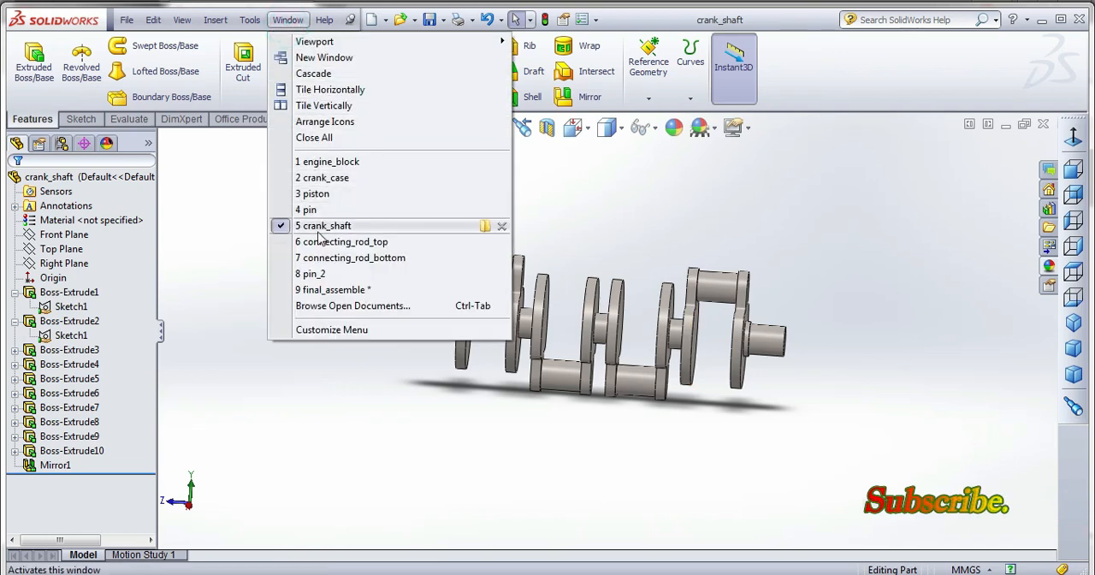
pyautogui.click(335, 289)
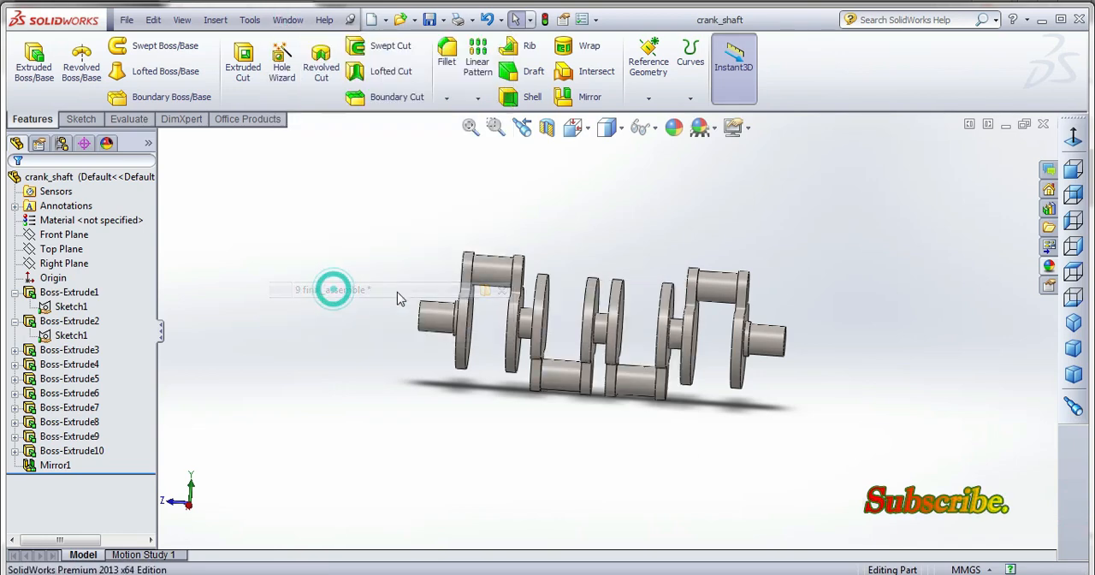
pyautogui.moveTo(760, 368)
pyautogui.mouseDown(button='middle')
pyautogui.moveTo(748, 410)
pyautogui.moveTo(723, 379)
pyautogui.moveTo(747, 384)
pyautogui.moveTo(763, 355)
pyautogui.moveTo(750, 352)
pyautogui.moveTo(749, 364)
pyautogui.mouseUp(button='middle')
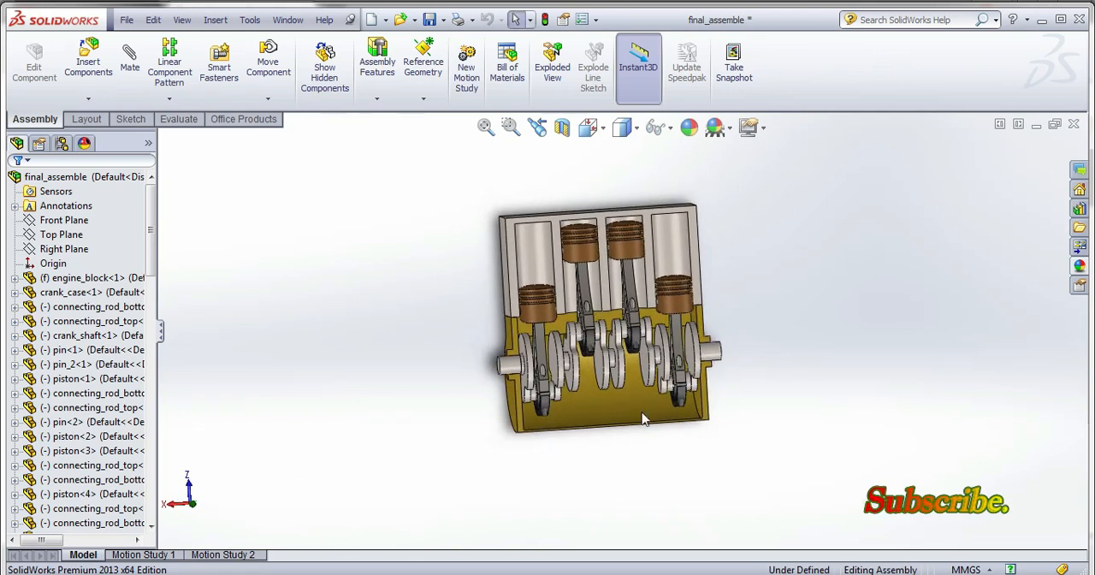
pyautogui.rightClick(109, 392)
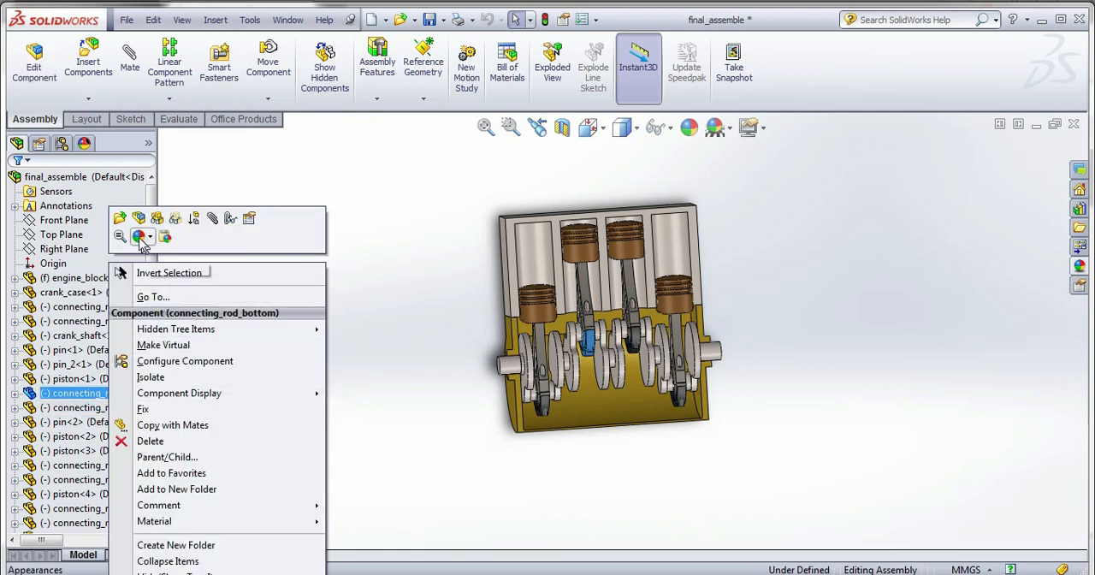
pyautogui.click(124, 224)
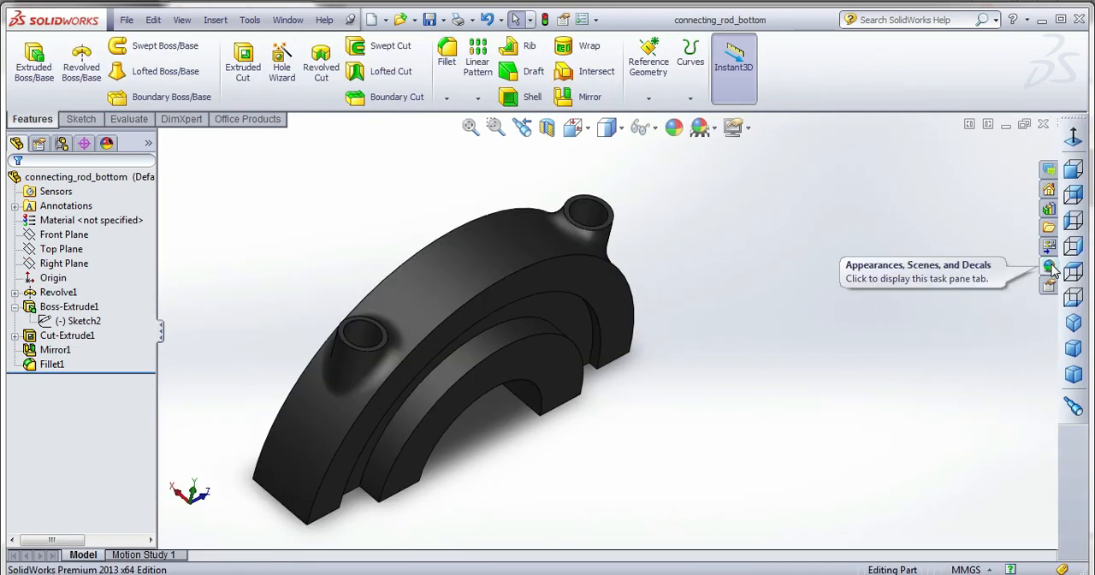
# Change the connecting rod bottom's appearance to polished copper and save the part.
pyautogui.click(1079, 266)
pyautogui.click(875, 226)
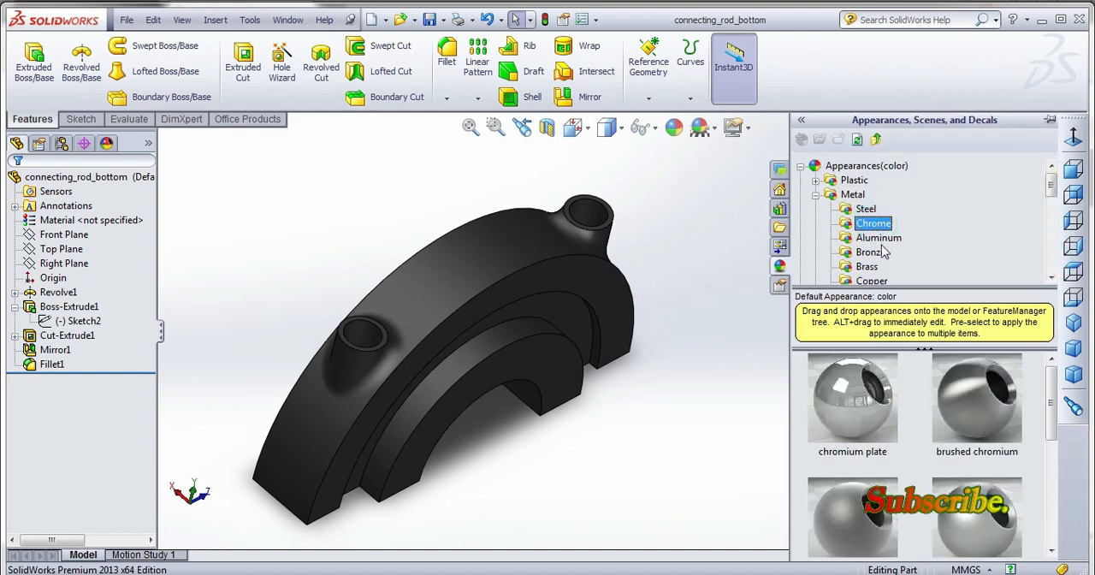
pyautogui.click(881, 241)
pyautogui.click(872, 253)
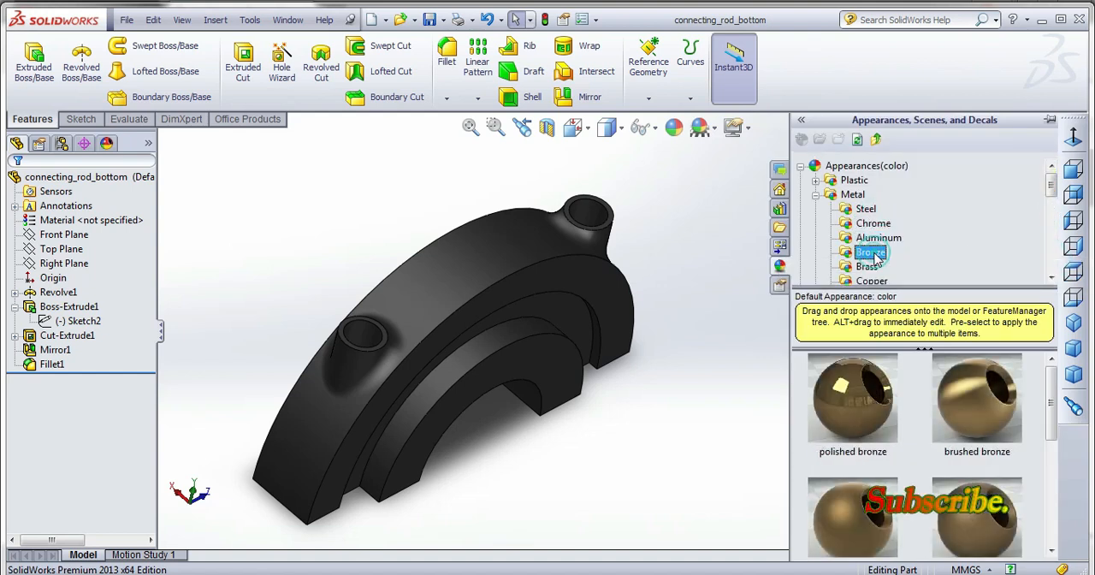
pyautogui.click(866, 266)
pyautogui.click(871, 280)
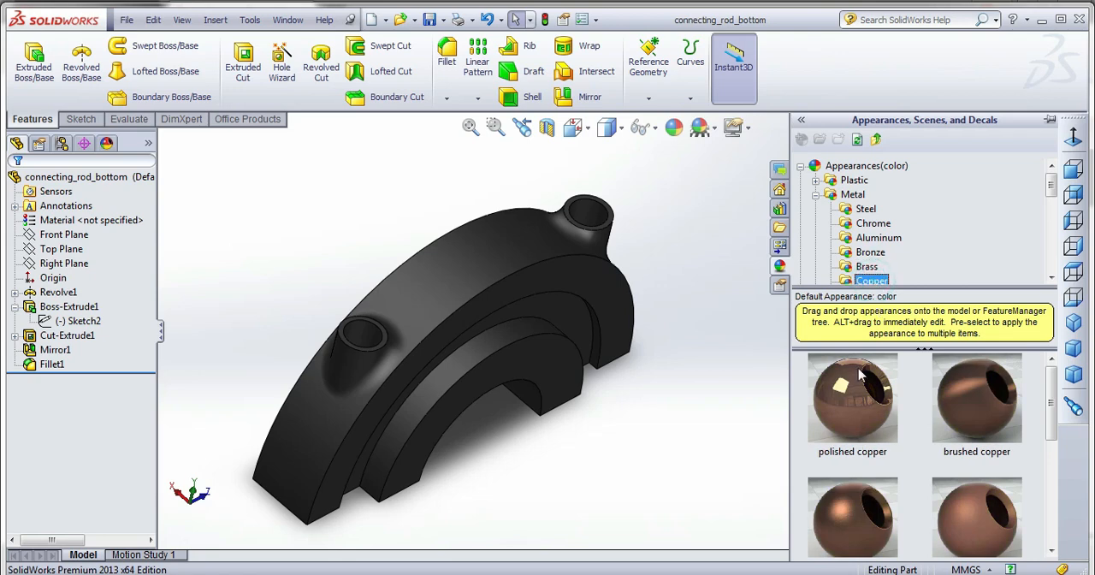
pyautogui.doubleClick(836, 418)
pyautogui.click(430, 21)
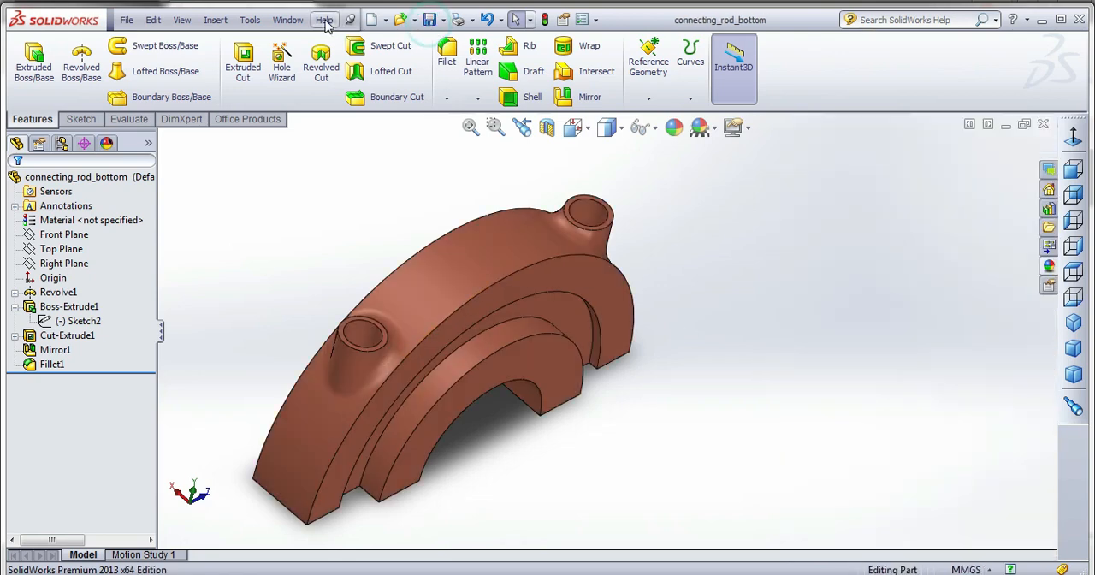
# Return to the final_assemble document and open the pin<1> component as its own part.
pyautogui.click(287, 20)
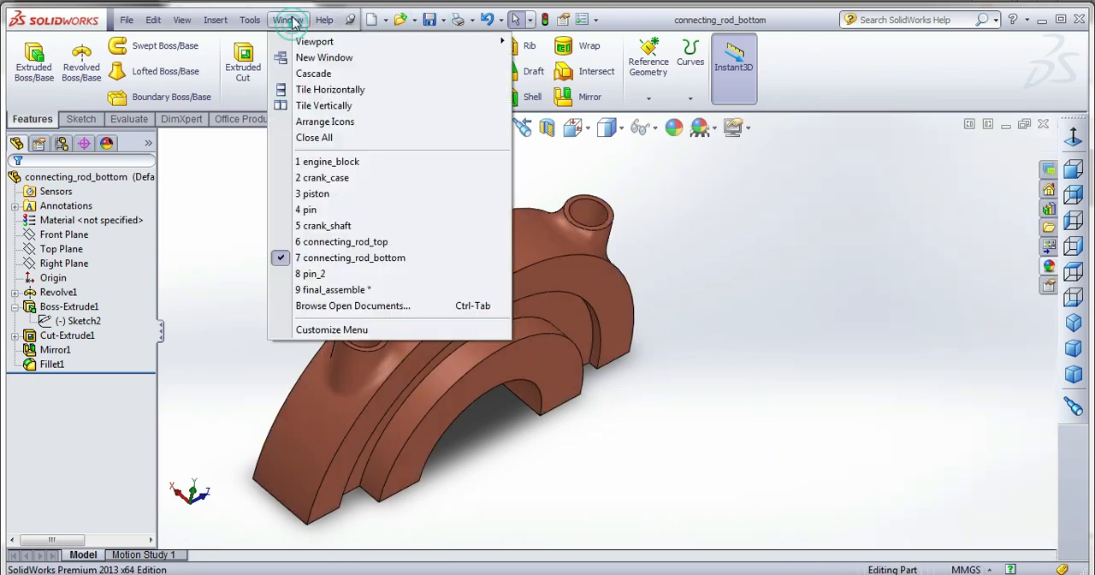
pyautogui.click(338, 290)
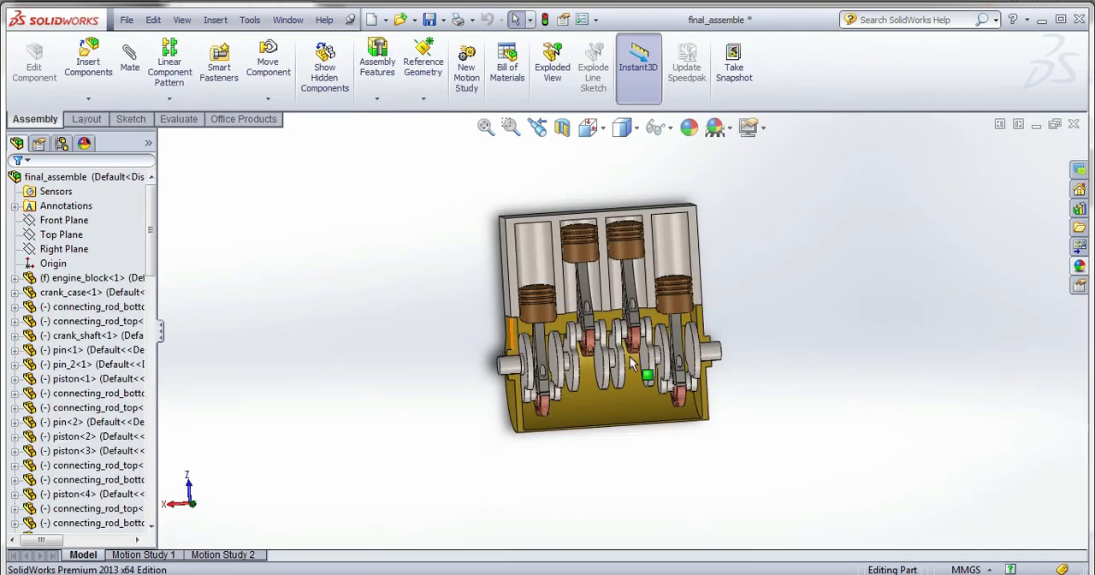
pyautogui.moveTo(637, 355)
pyautogui.mouseDown(button='middle')
pyautogui.moveTo(662, 334)
pyautogui.moveTo(656, 348)
pyautogui.mouseUp(button='middle')
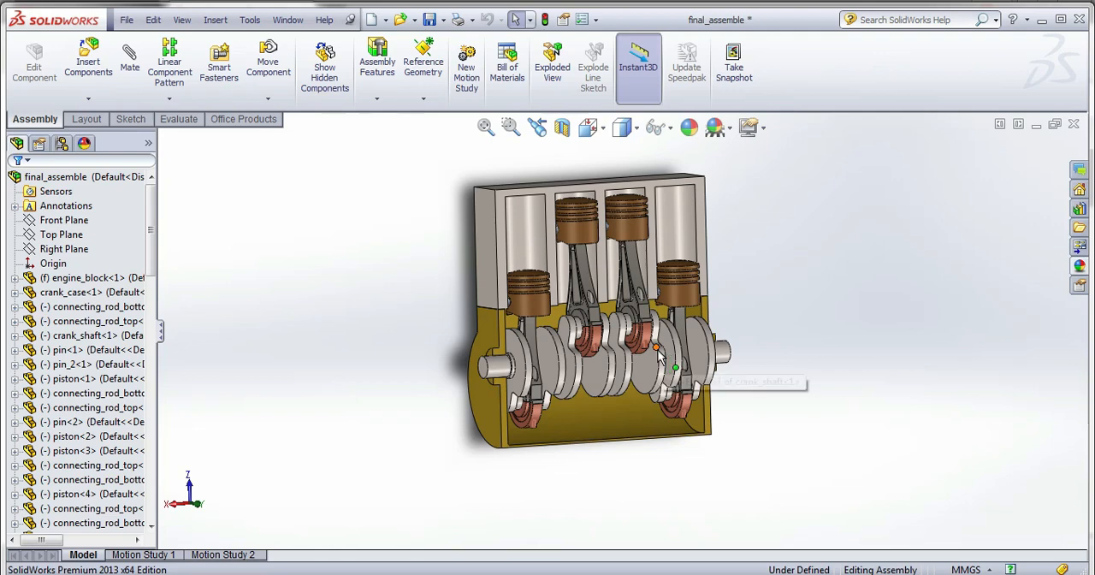
pyautogui.scroll(-3, 638, 230)
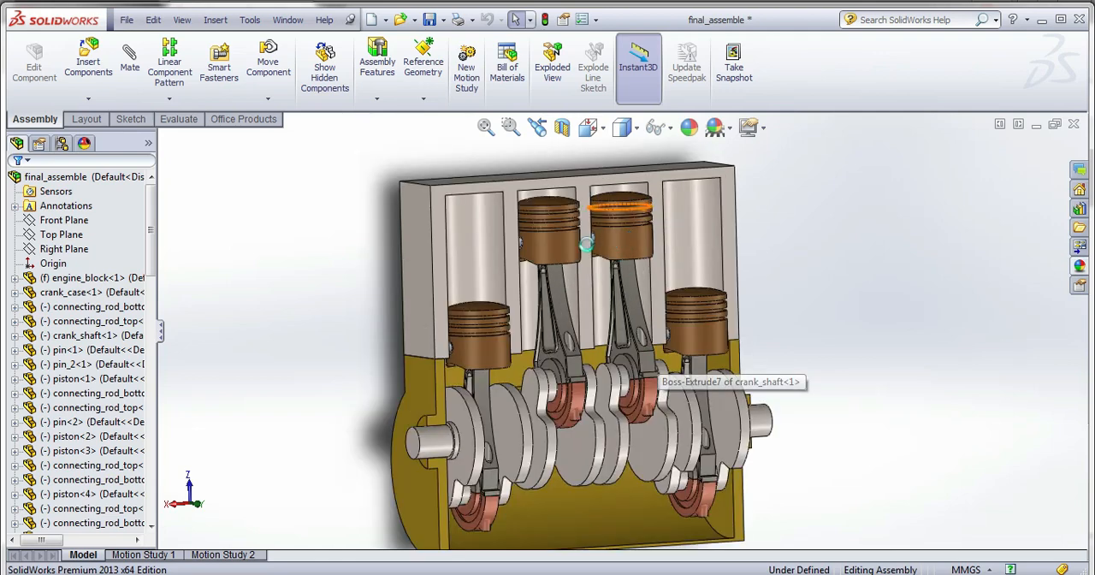
pyautogui.scroll(-4, 555, 257)
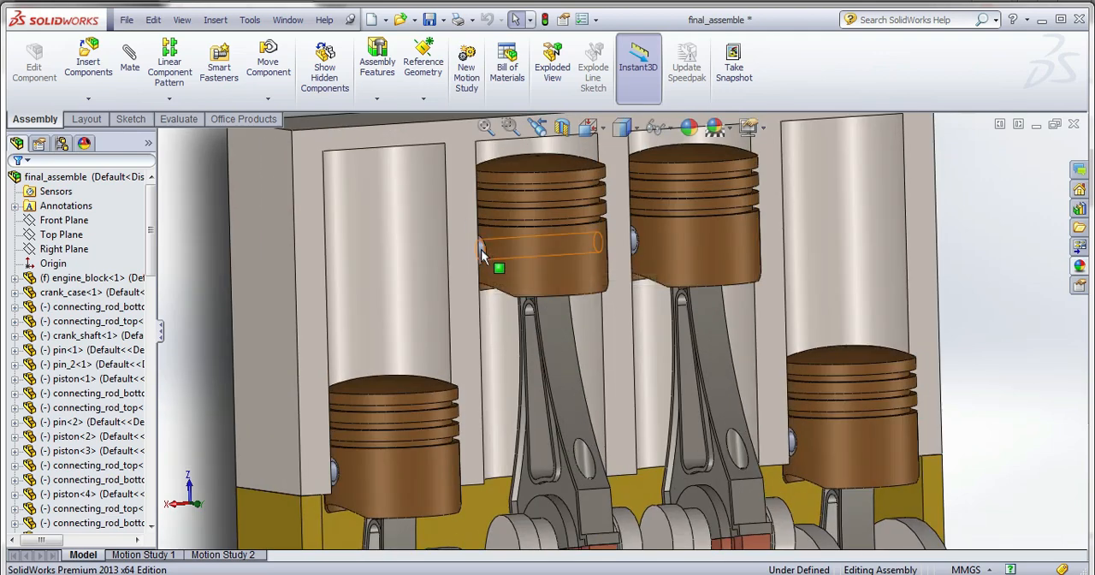
pyautogui.rightClick(74, 351)
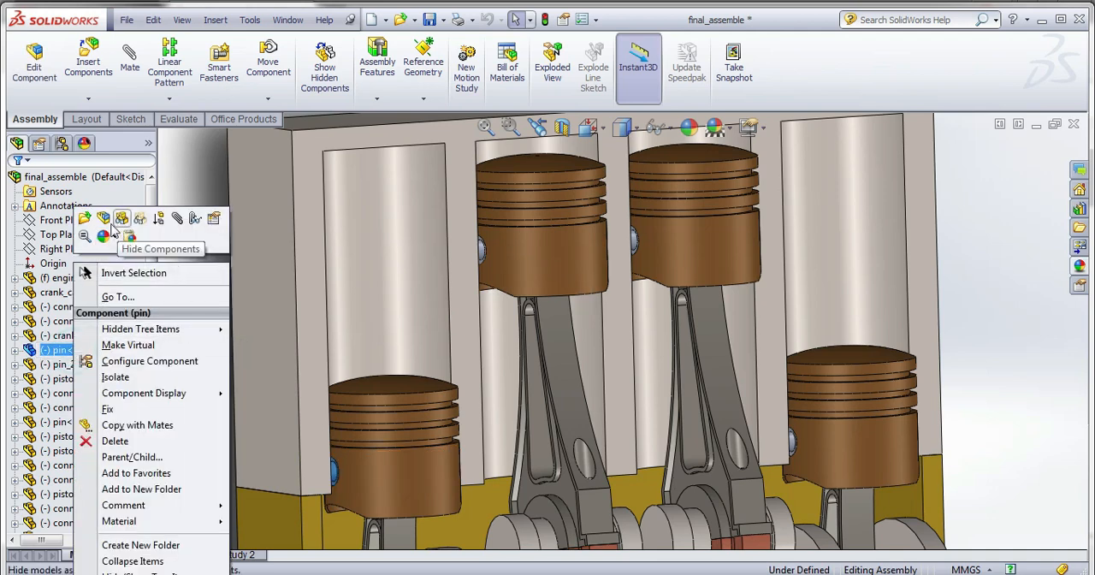
pyautogui.click(79, 215)
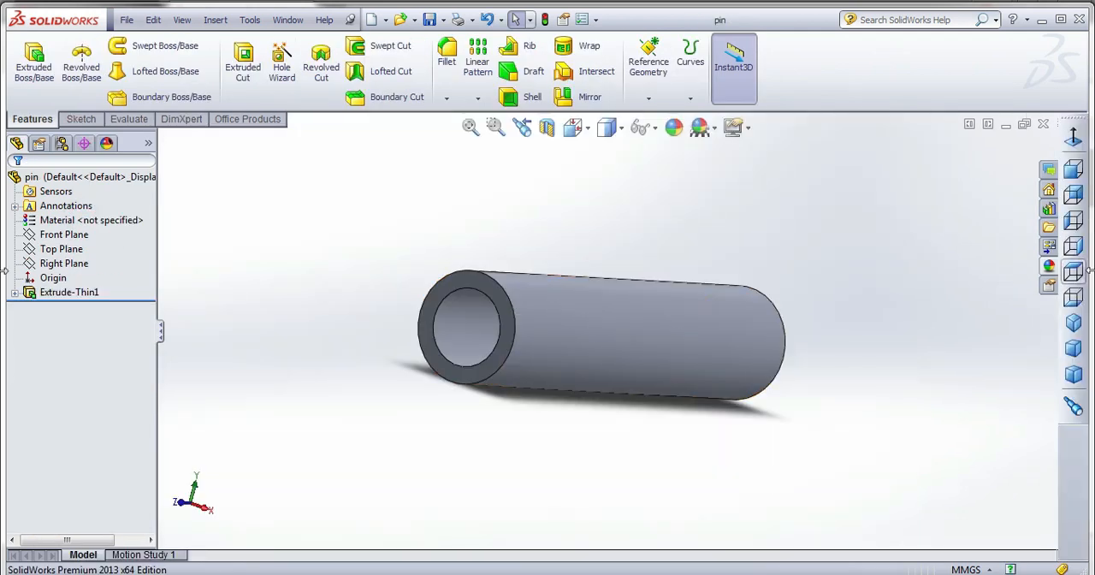
# Apply the polished brass appearance to the pin and save the part.
pyautogui.click(1050, 266)
pyautogui.click(871, 239)
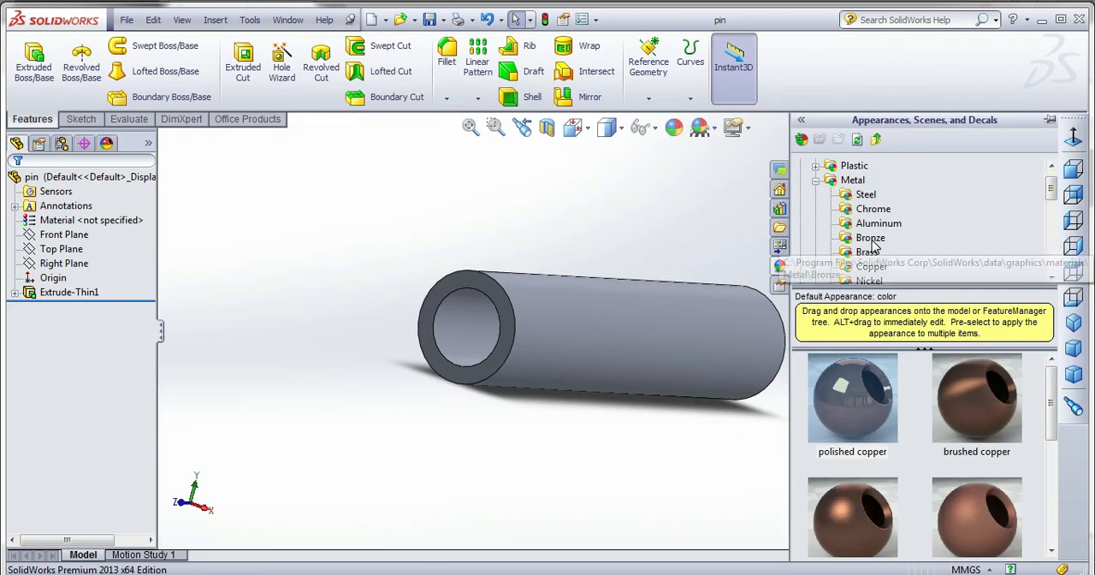
pyautogui.doubleClick(866, 406)
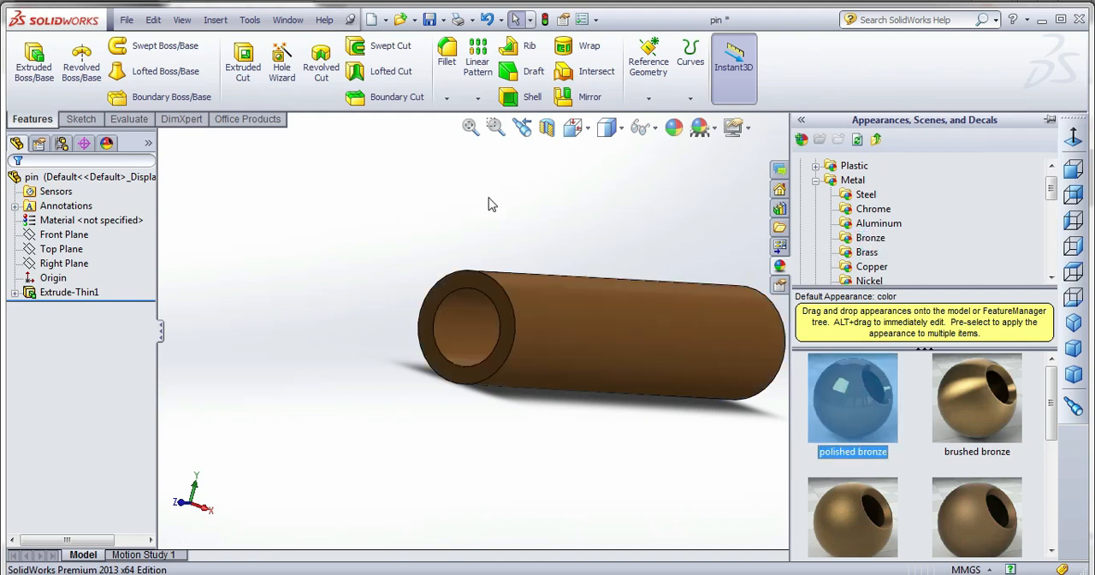
pyautogui.click(867, 252)
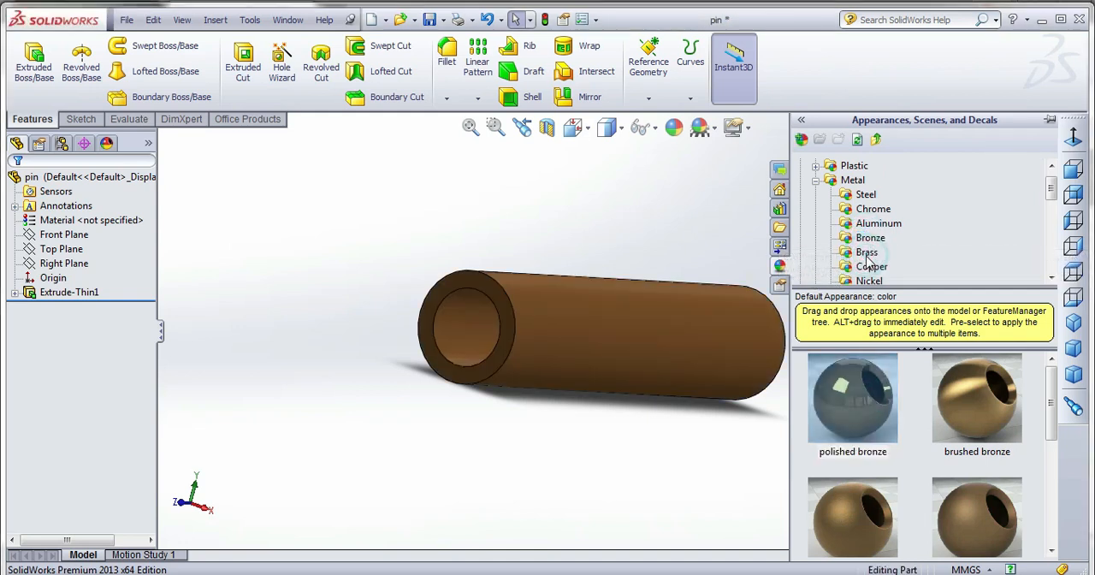
pyautogui.doubleClick(852, 401)
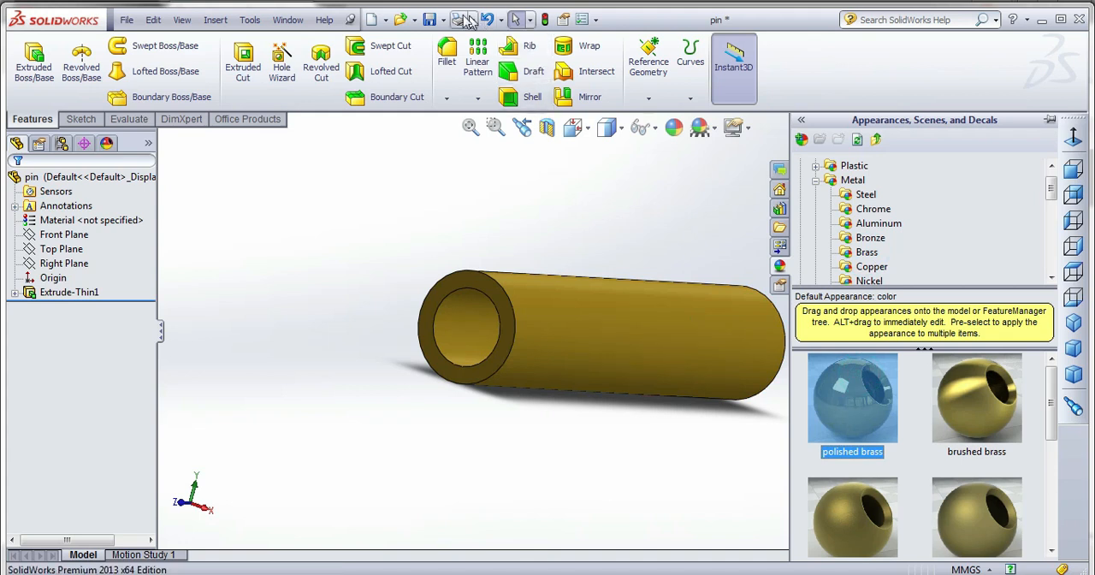
pyautogui.click(431, 19)
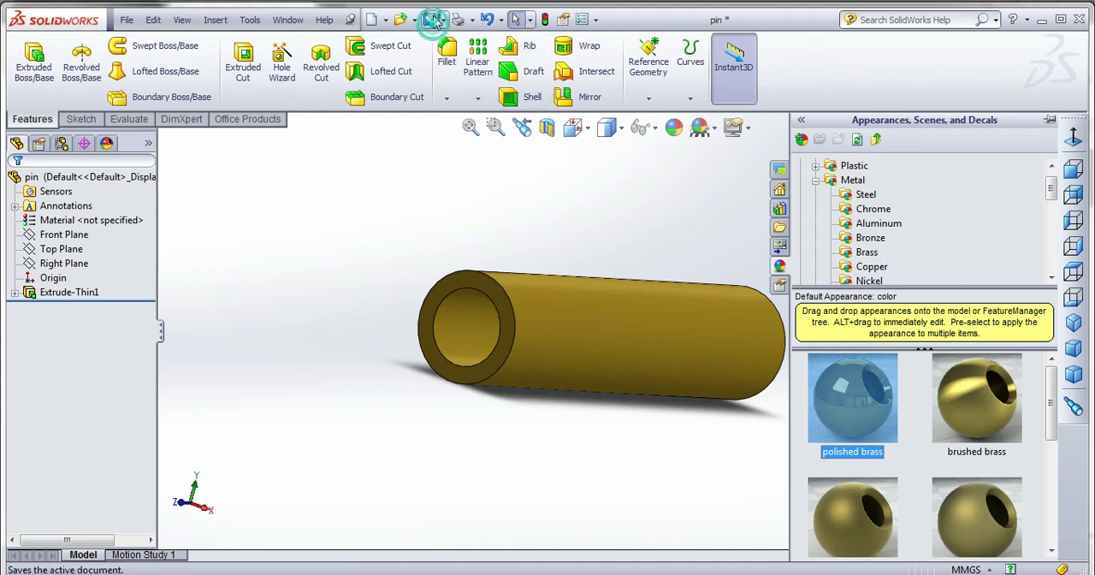
# Fillet the outer circular edges at both ends of the pin with a 1 mm radius and save the part.
pyautogui.click(446, 59)
pyautogui.click(479, 271)
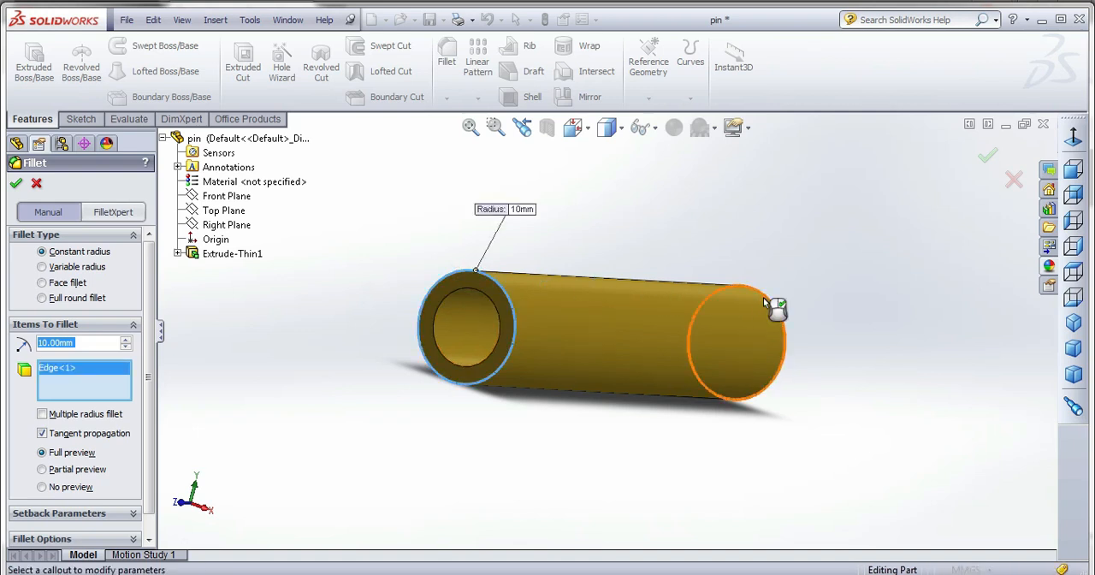
pyautogui.click(764, 296)
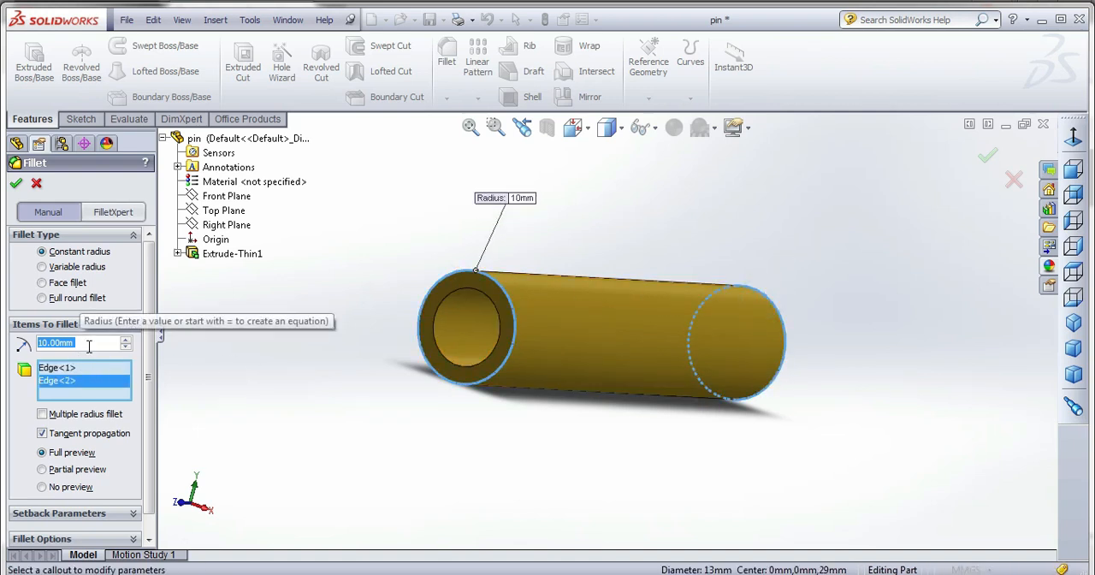
pyautogui.write('5')
pyautogui.press('Return')
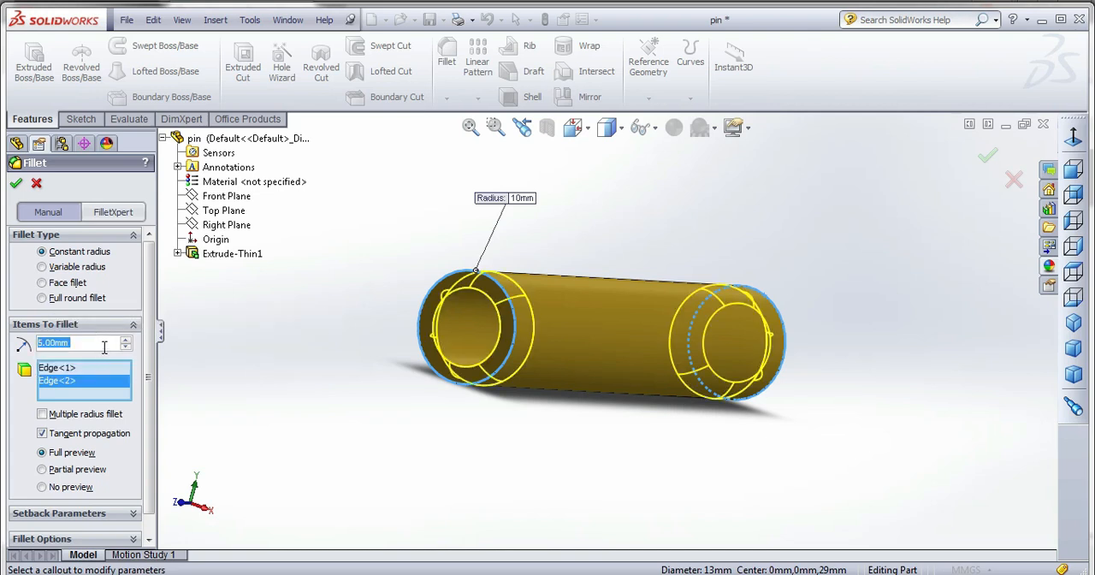
pyautogui.write('2')
pyautogui.press('Return')
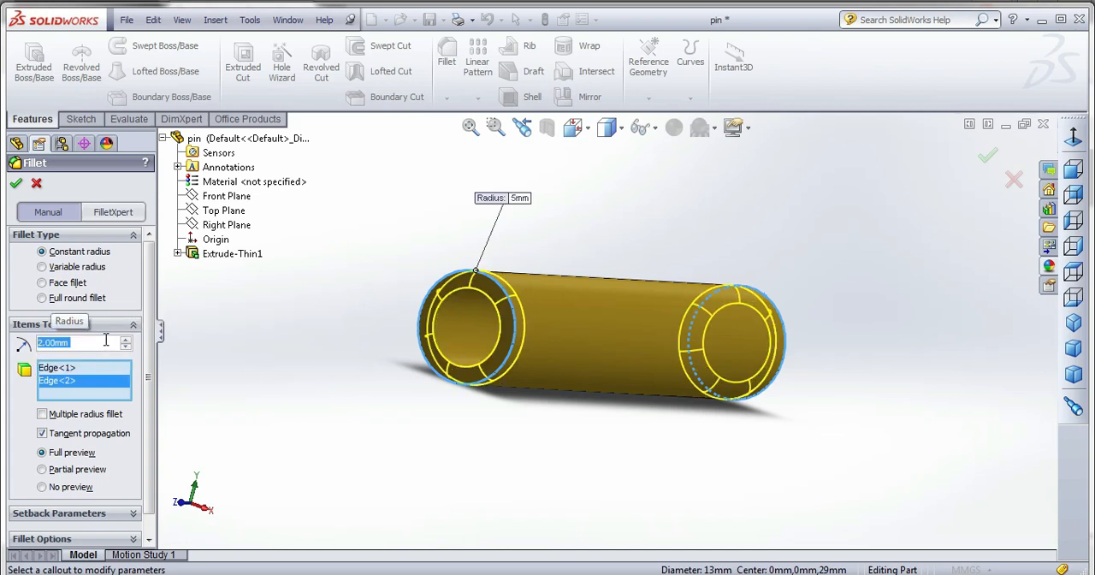
pyautogui.write('1')
pyautogui.press('Return')
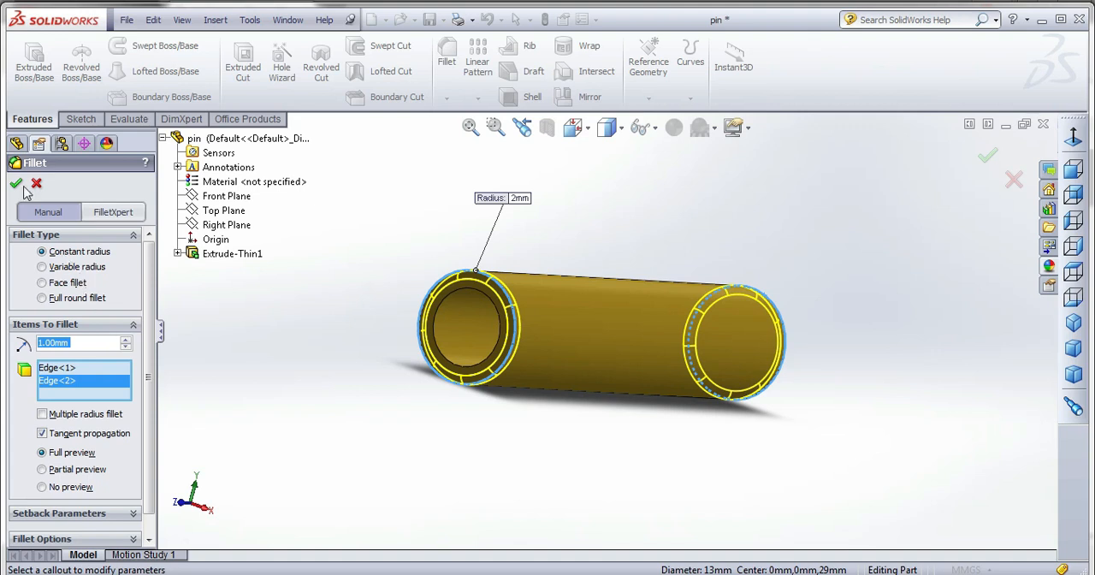
pyautogui.click(15, 184)
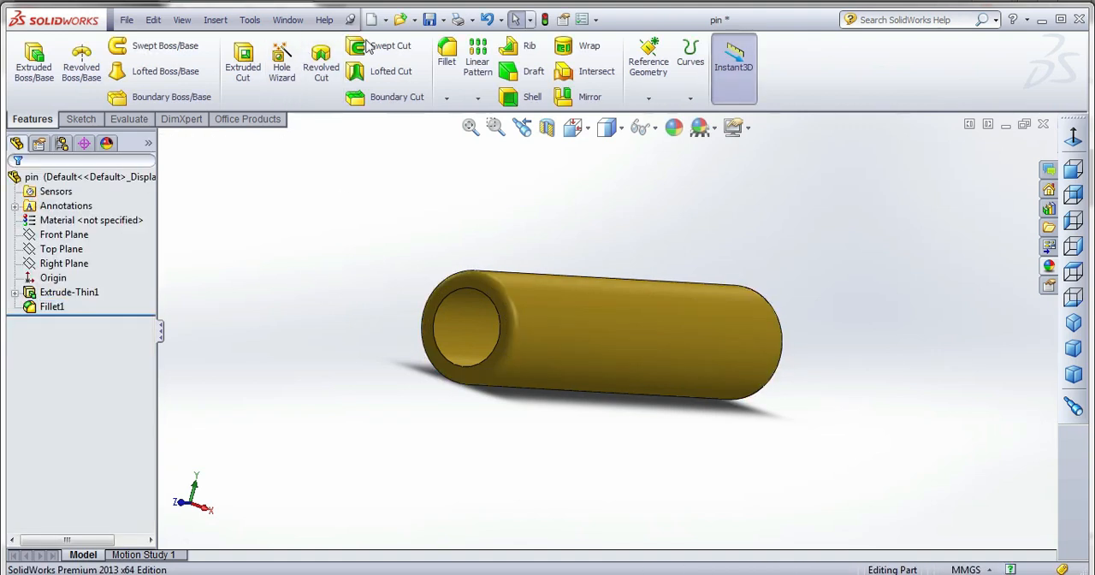
pyautogui.click(429, 20)
# Return to the final_assemble document and open the pin<2> component as its own part.
pyautogui.click(287, 19)
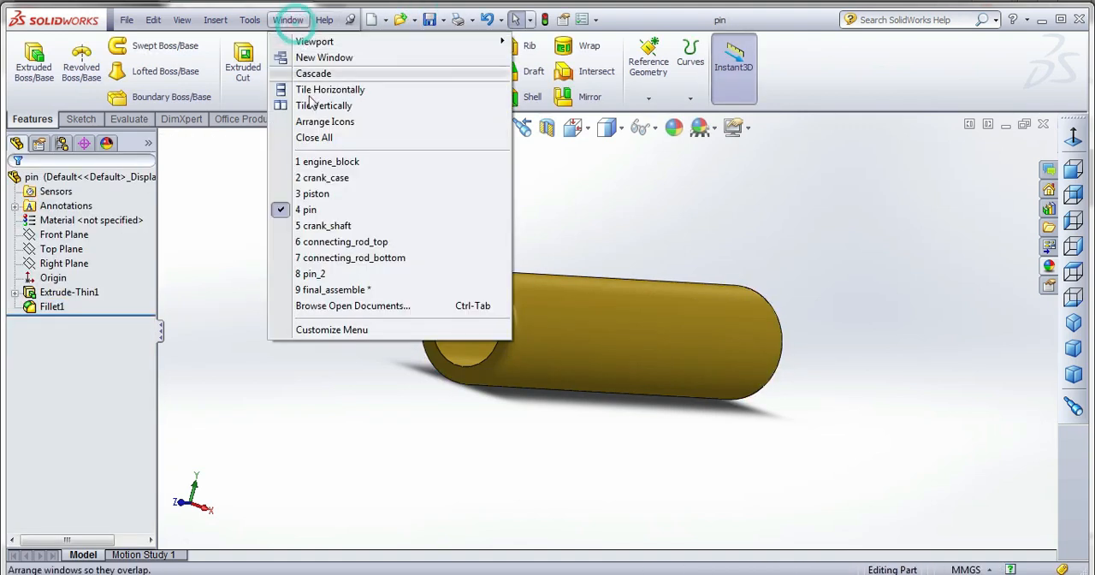
pyautogui.click(336, 289)
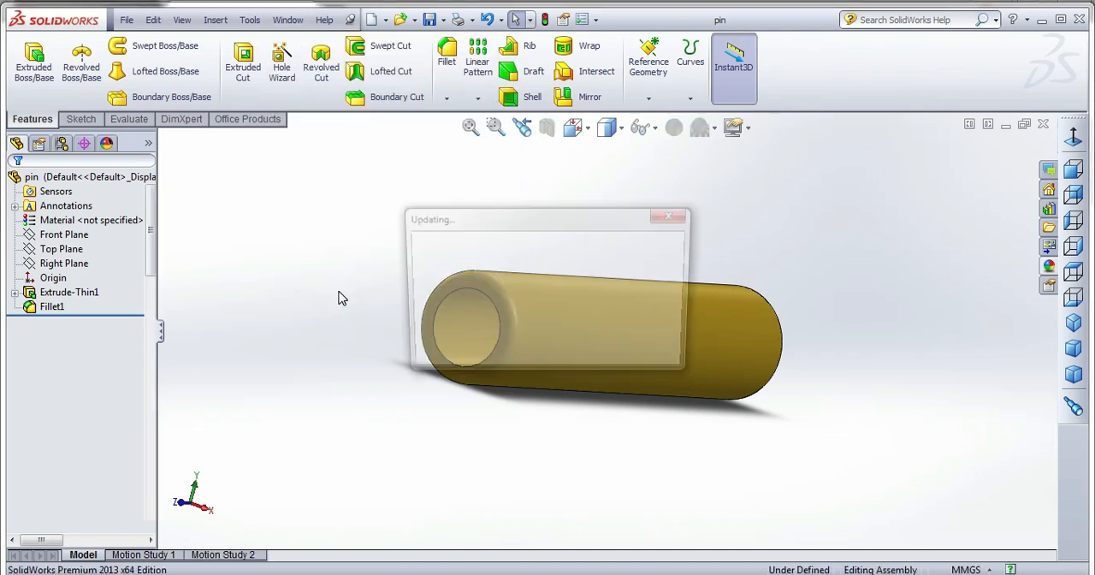
pyautogui.scroll(5, 505, 265)
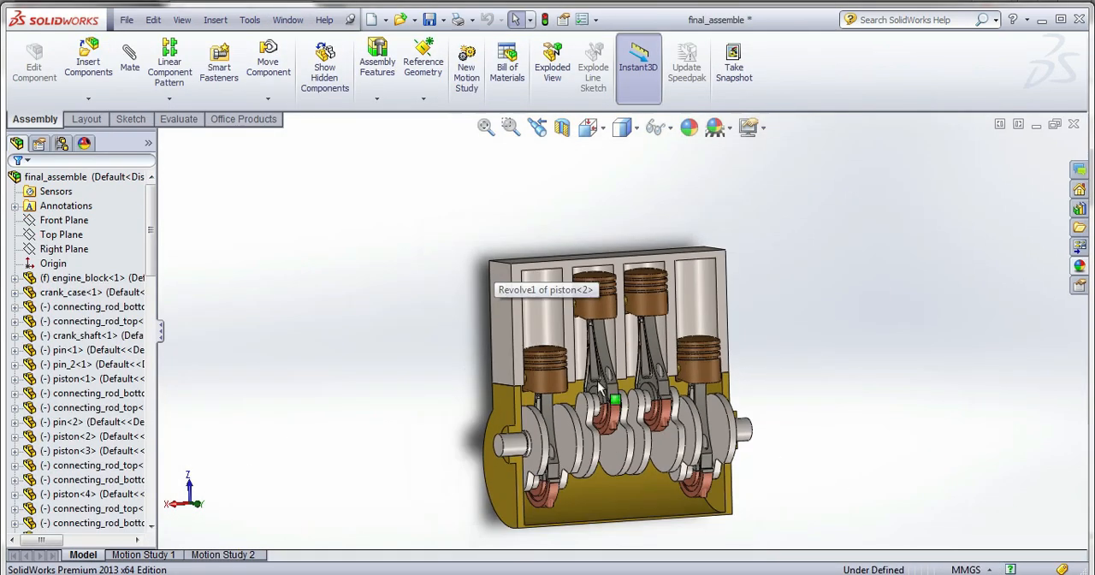
pyautogui.scroll(-3, 684, 432)
pyautogui.moveTo(629, 373); pyautogui.dragTo(620, 295, button='middle')
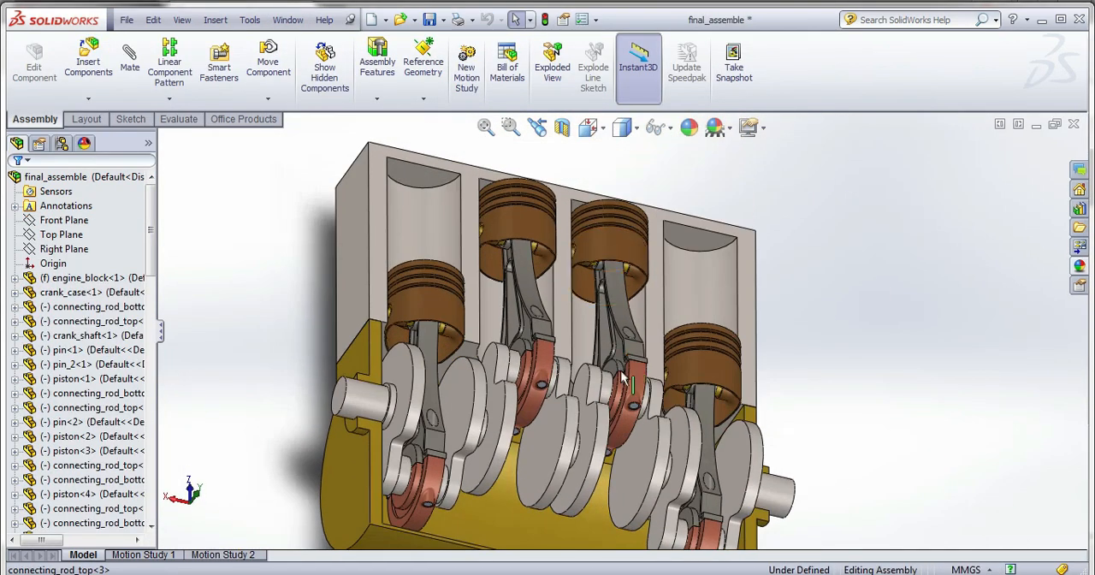
pyautogui.rightClick(92, 422)
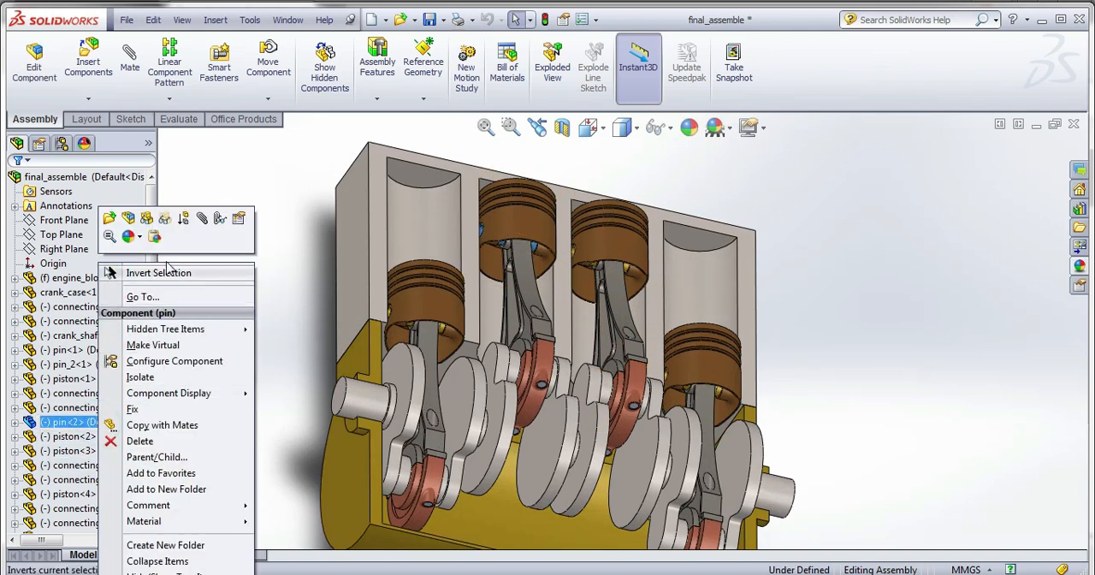
pyautogui.click(109, 220)
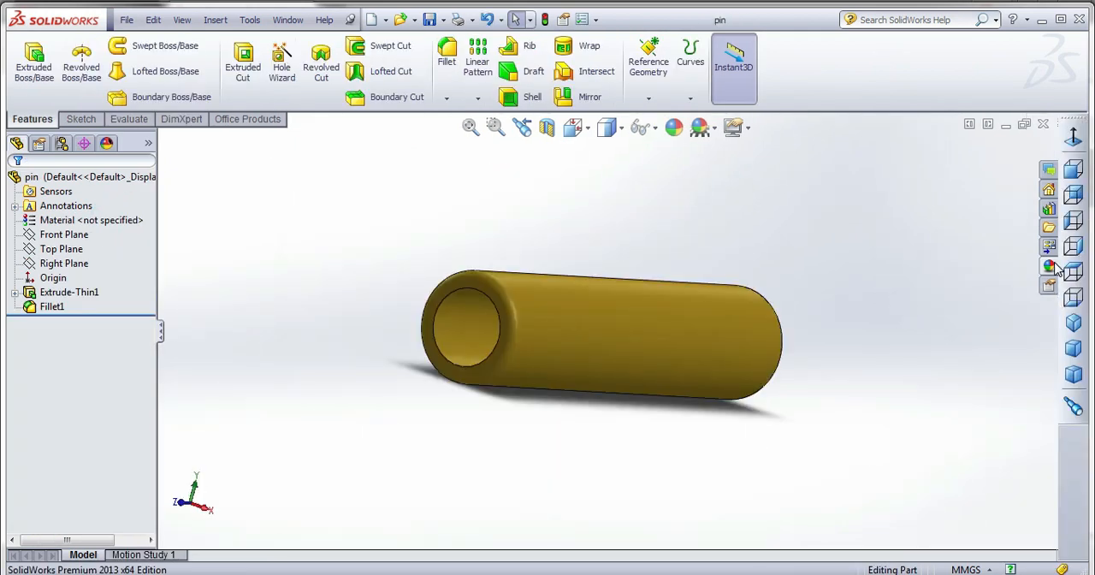
# Switch to the pin_2 document, apply the polished nickel appearance and save the part.
pyautogui.click(287, 20)
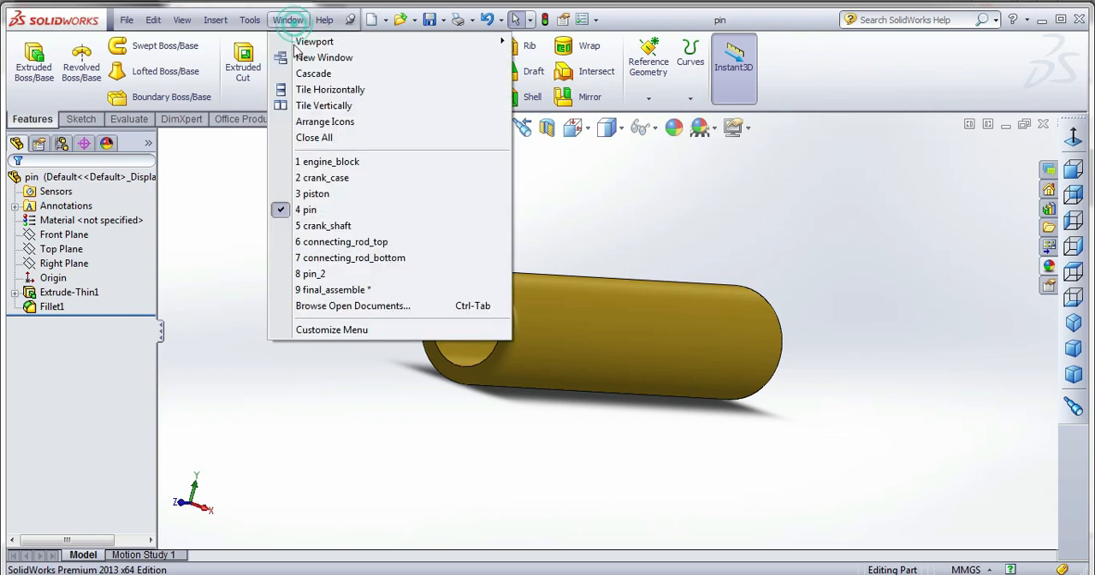
pyautogui.click(318, 276)
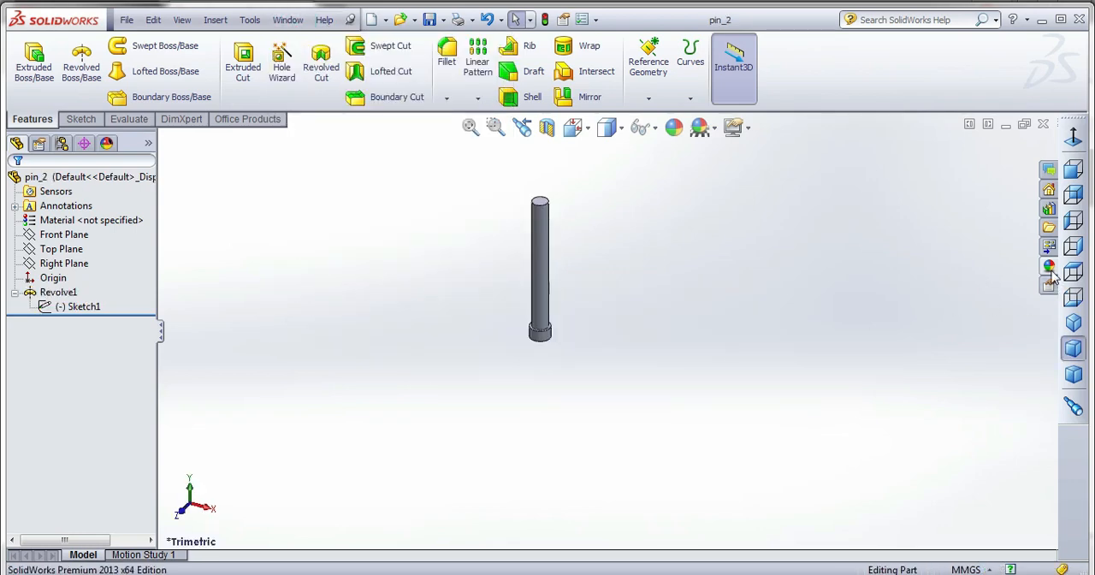
pyautogui.click(1049, 267)
pyautogui.click(868, 280)
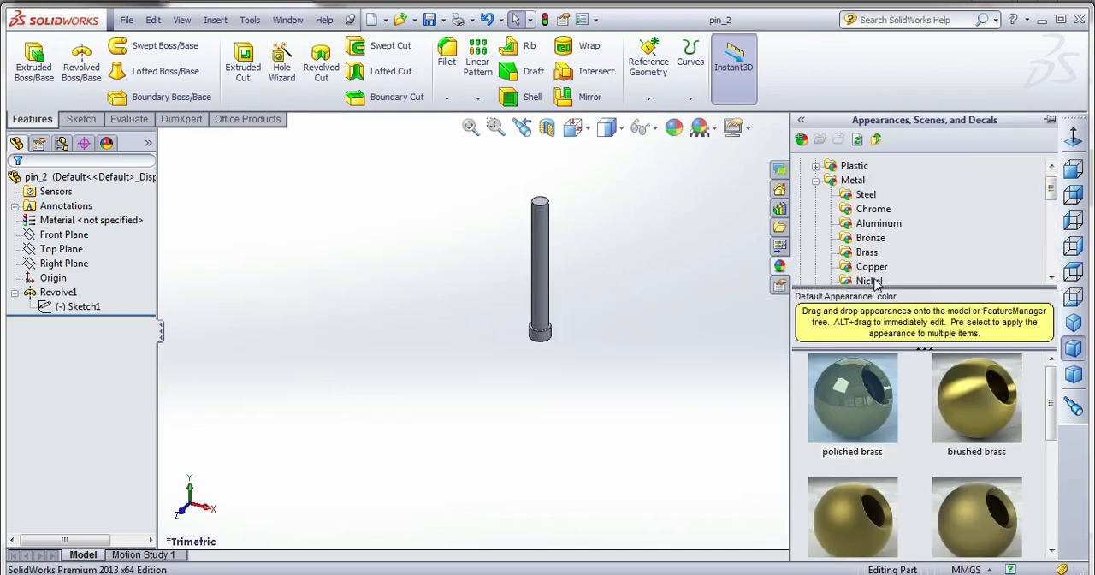
pyautogui.doubleClick(869, 412)
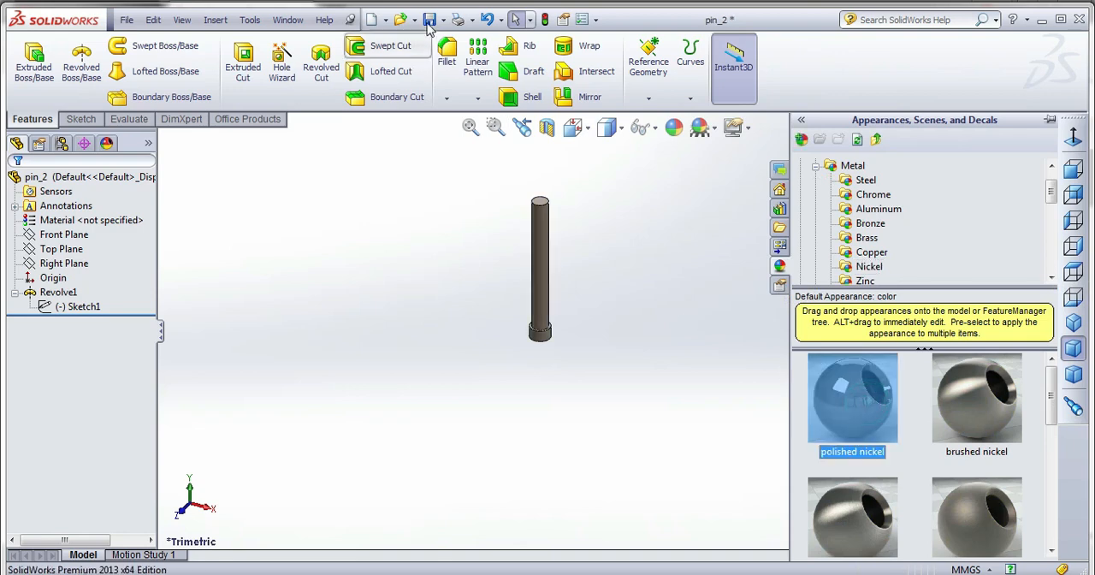
# Return to the final_assemble document and save the assembly.
pyautogui.click(285, 23)
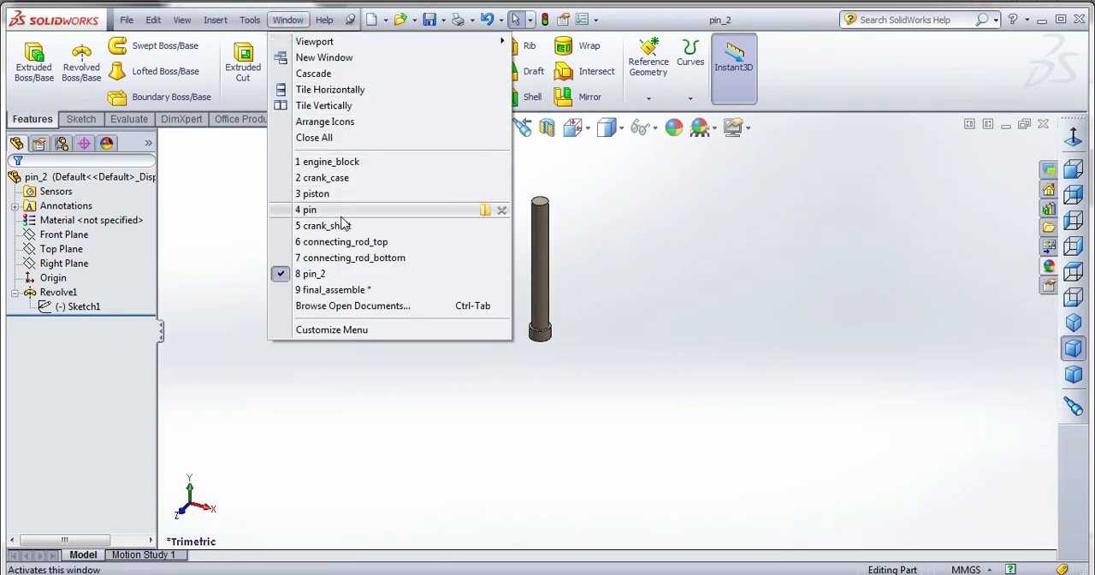
pyautogui.click(334, 290)
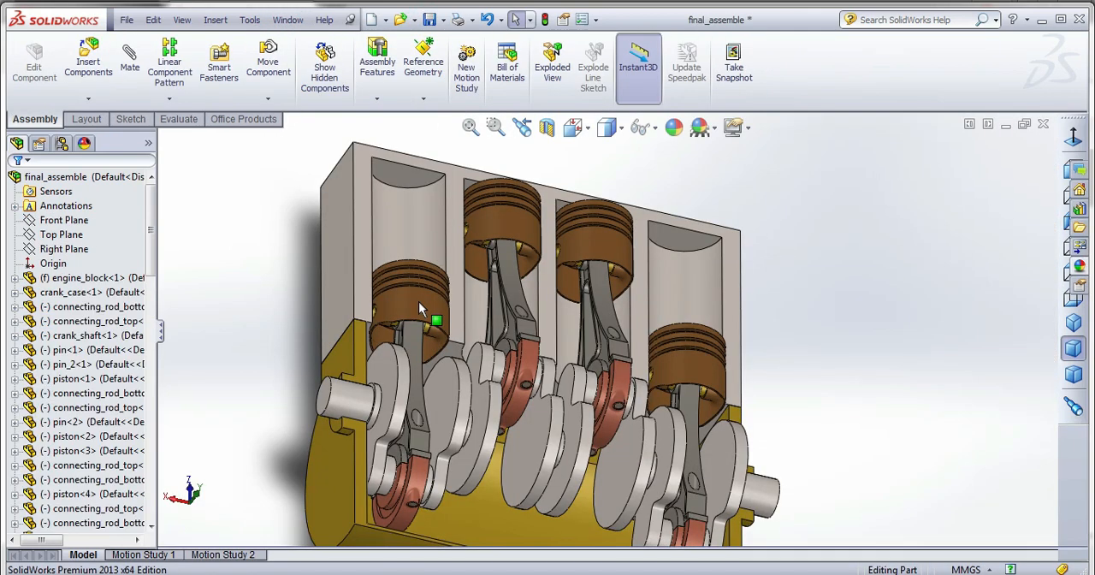
pyautogui.moveTo(528, 321); pyautogui.dragTo(641, 412, button='middle')
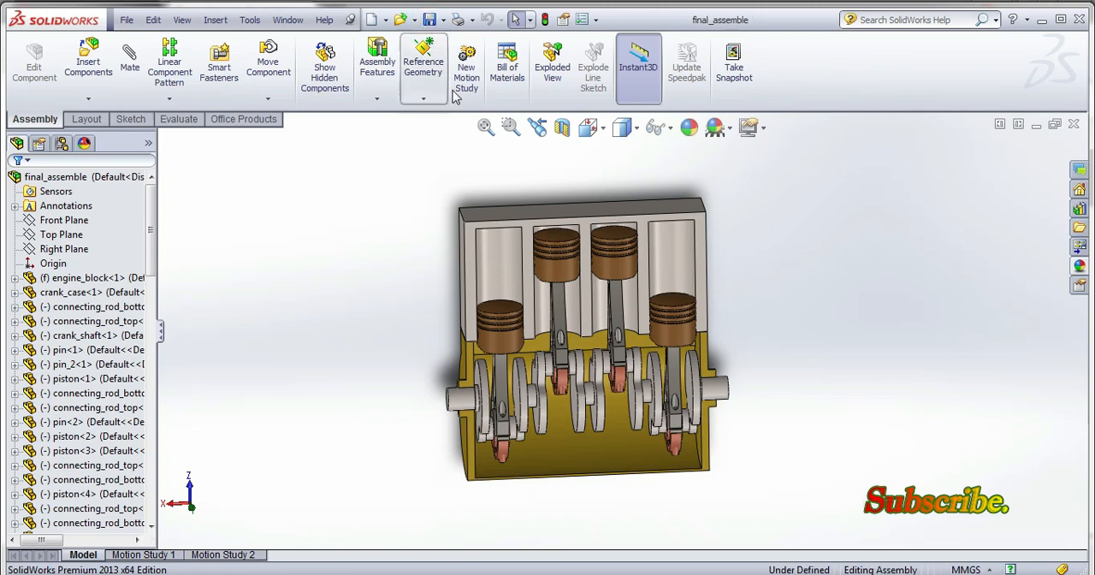
# Create a new motion study and start a rotary motor on the end face of the crankshaft.
pyautogui.click(466, 68)
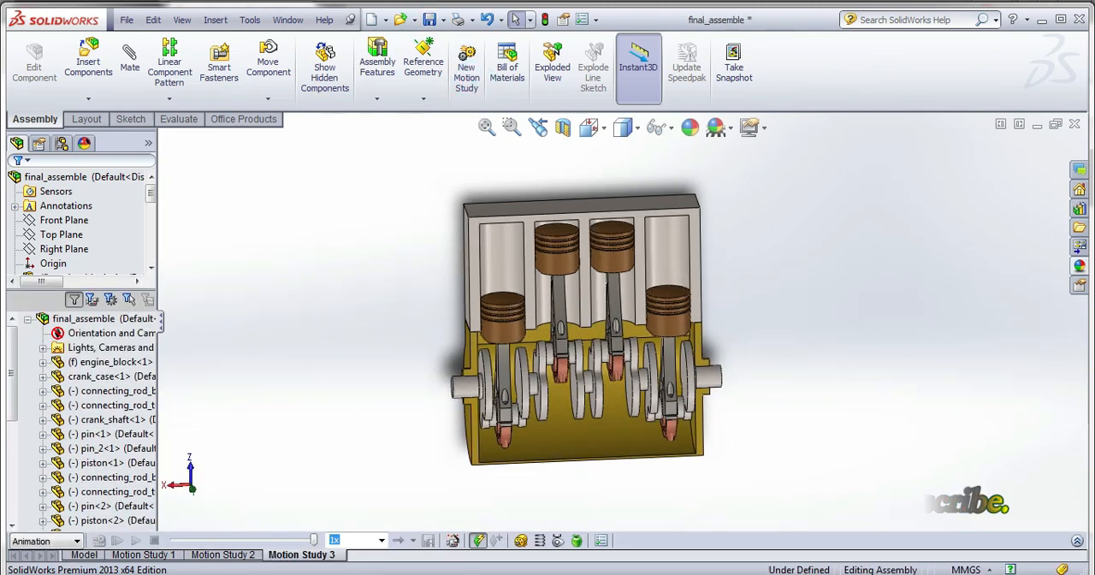
pyautogui.click(1076, 542)
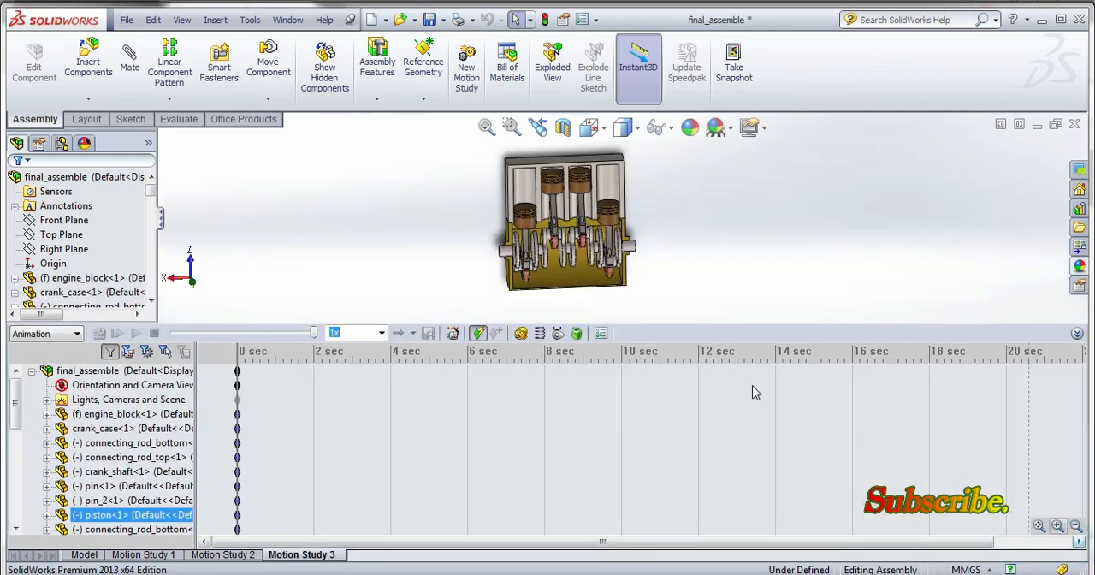
pyautogui.click(521, 333)
pyautogui.scroll(-1, 518, 244)
pyautogui.moveTo(519, 246); pyautogui.dragTo(554, 248, button='middle')
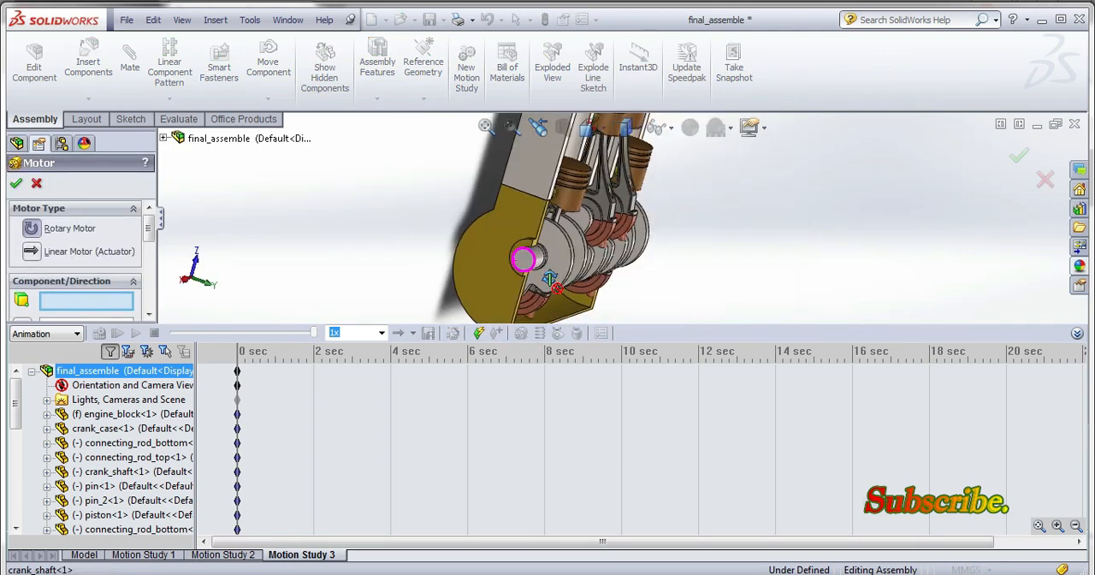
pyautogui.scroll(-2, 522, 255)
pyautogui.click(525, 256)
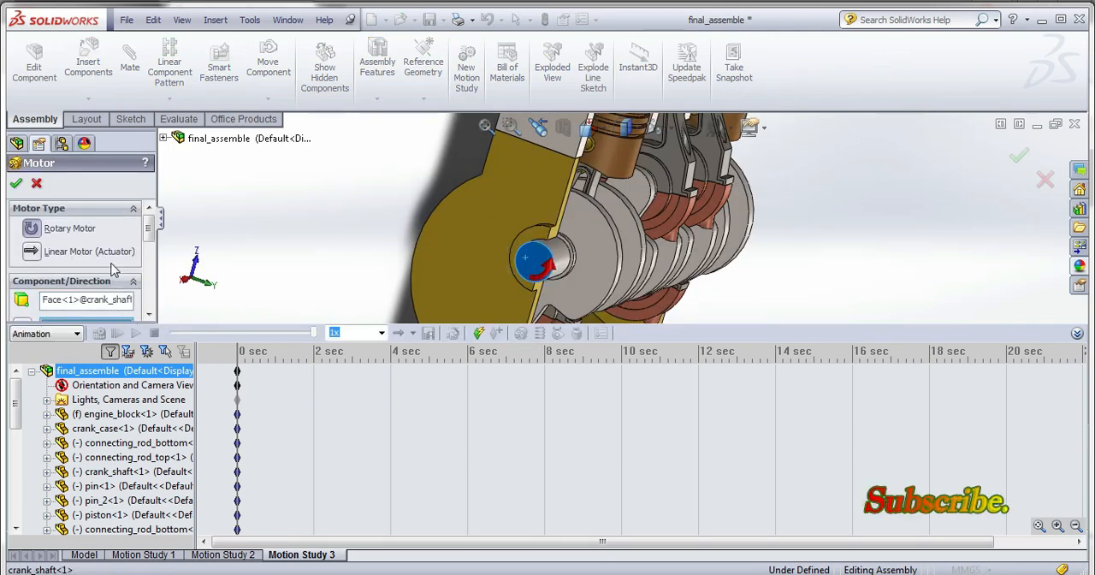
# Set the rotary motor to move relative to the crank case at 25 RPM and accept it.
pyautogui.scroll(-1, 104, 291)
pyautogui.click(94, 318)
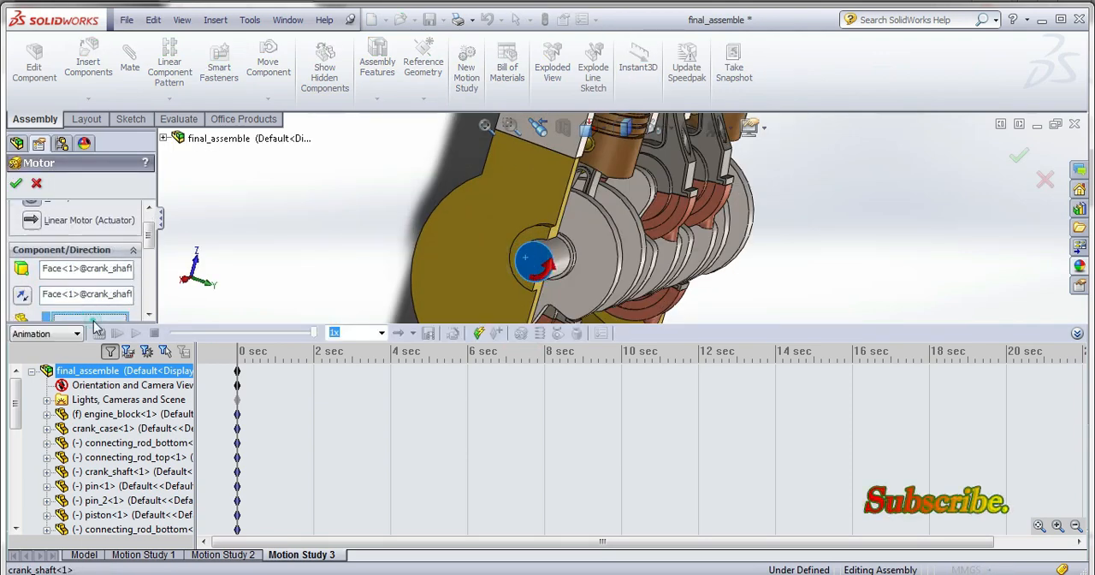
pyautogui.click(454, 274)
pyautogui.moveTo(152, 240); pyautogui.dragTo(153, 286)
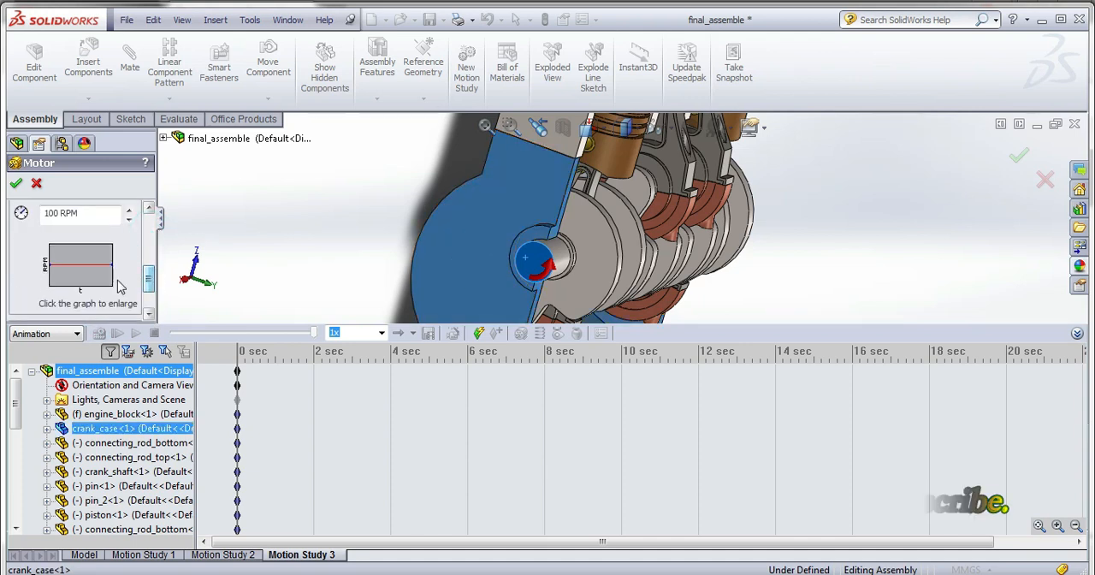
pyautogui.moveTo(95, 213); pyautogui.dragTo(4, 212)
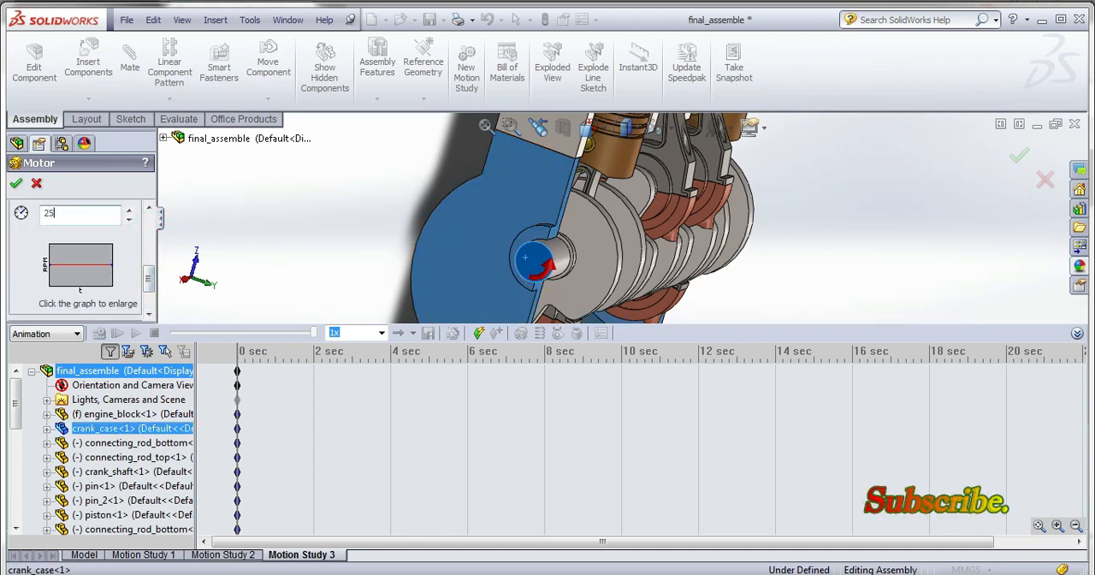
pyautogui.click(22, 186)
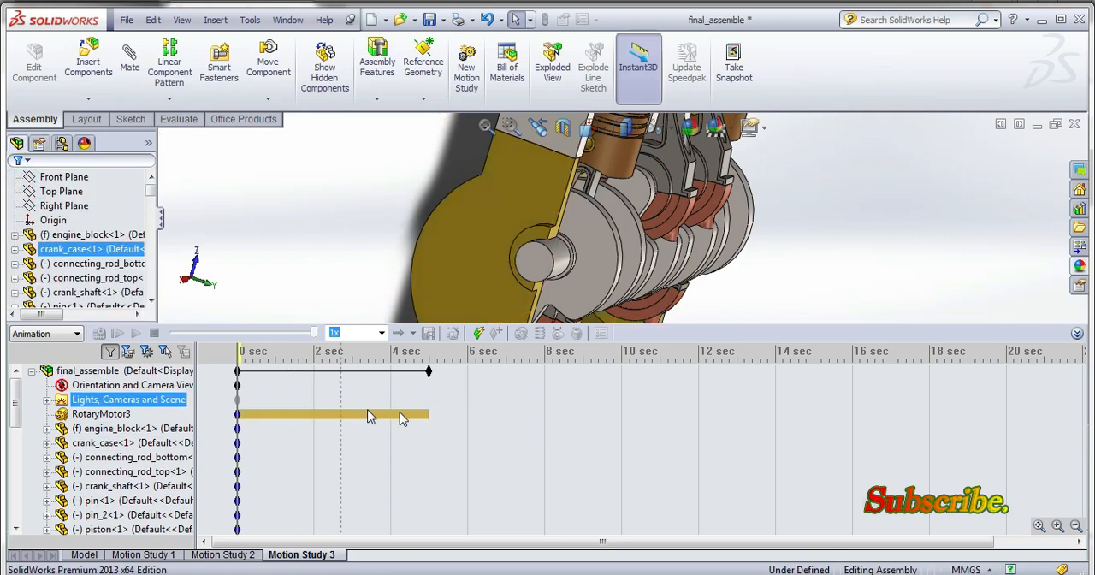
# Extend the motion study's duration to 10 seconds and collapse the timeline.
pyautogui.moveTo(430, 374); pyautogui.dragTo(622, 389)
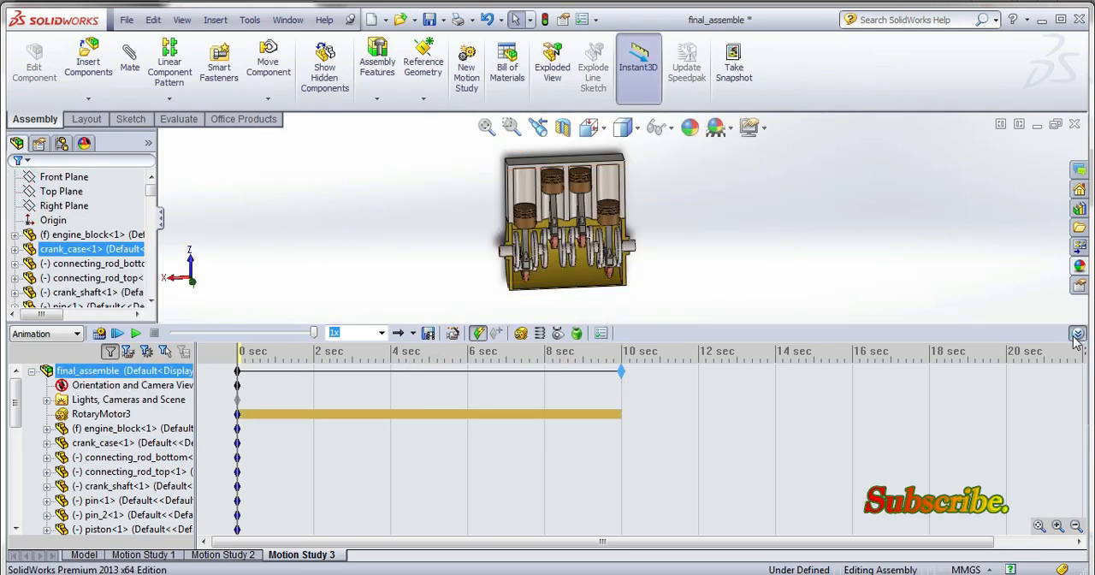
pyautogui.click(1077, 334)
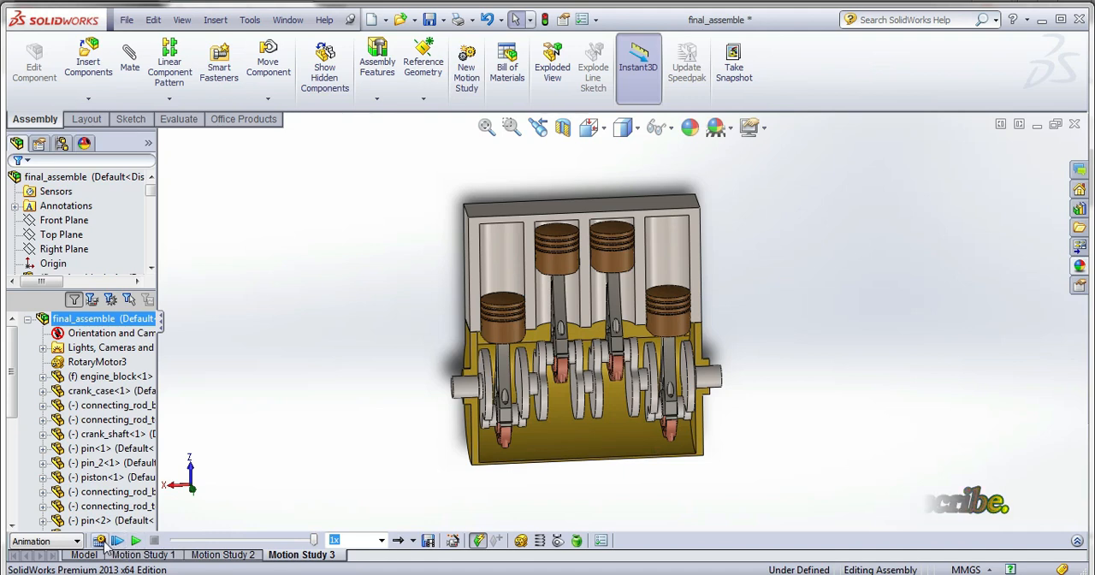
pyautogui.click(762, 189)
pyautogui.click(765, 132)
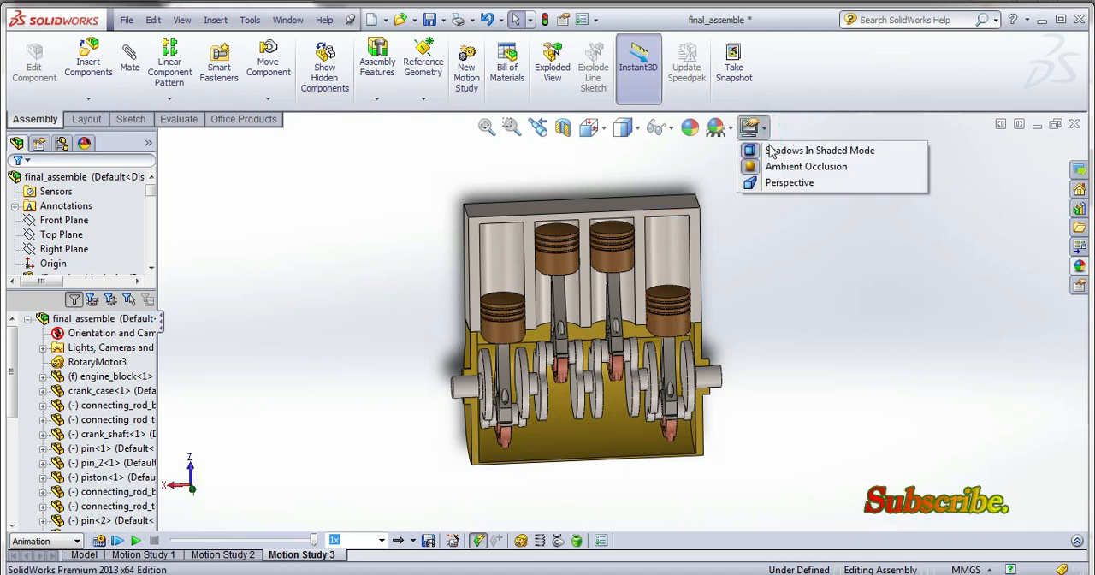
pyautogui.click(781, 182)
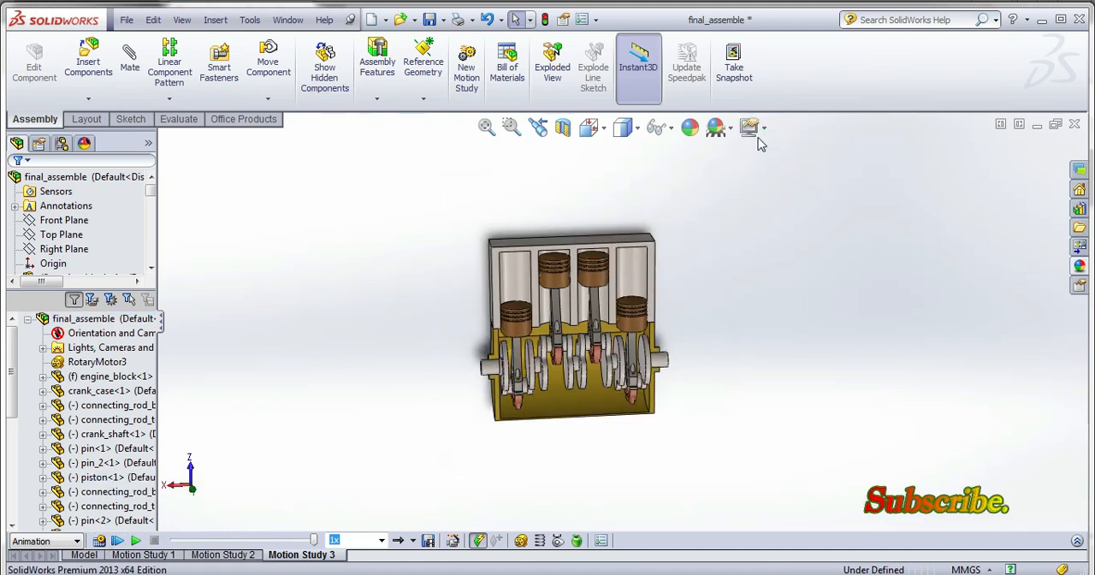
pyautogui.click(760, 133)
pyautogui.click(761, 182)
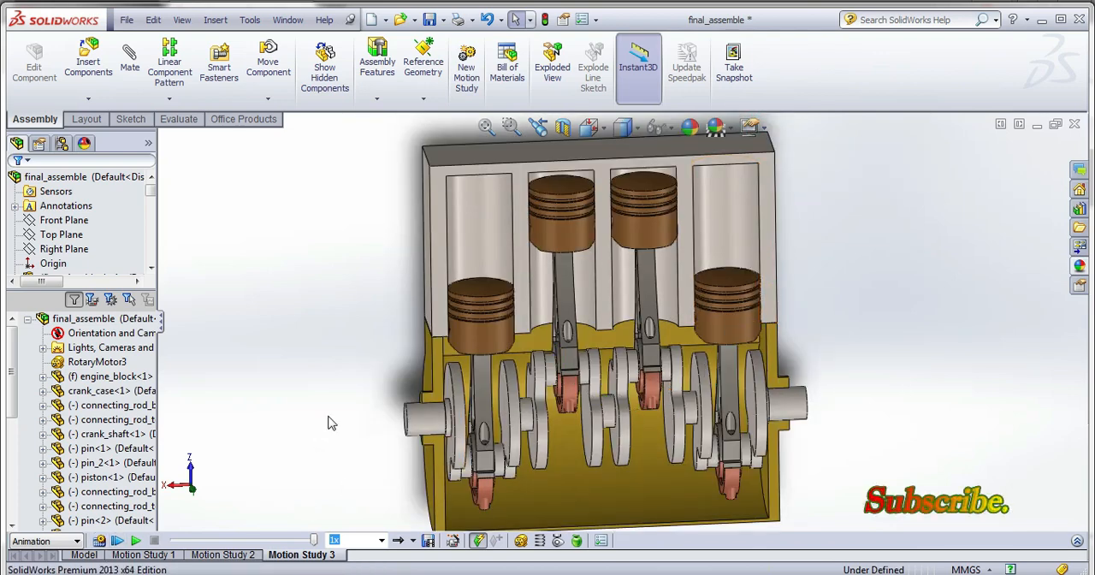
pyautogui.scroll(2, 333, 422)
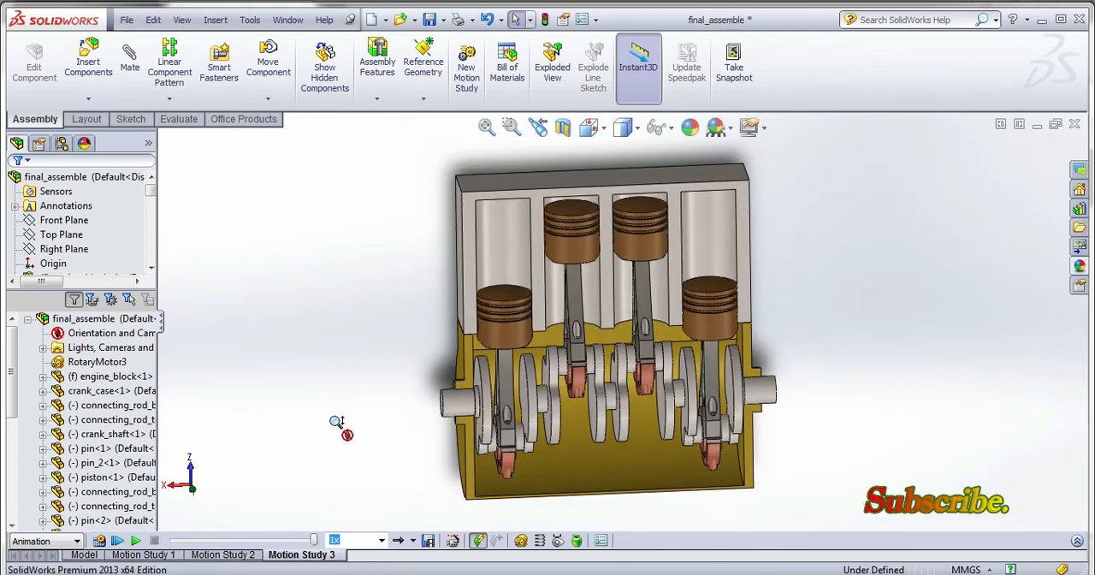
# Calculate the new motion study and play back the engine animation.
pyautogui.click(100, 540)
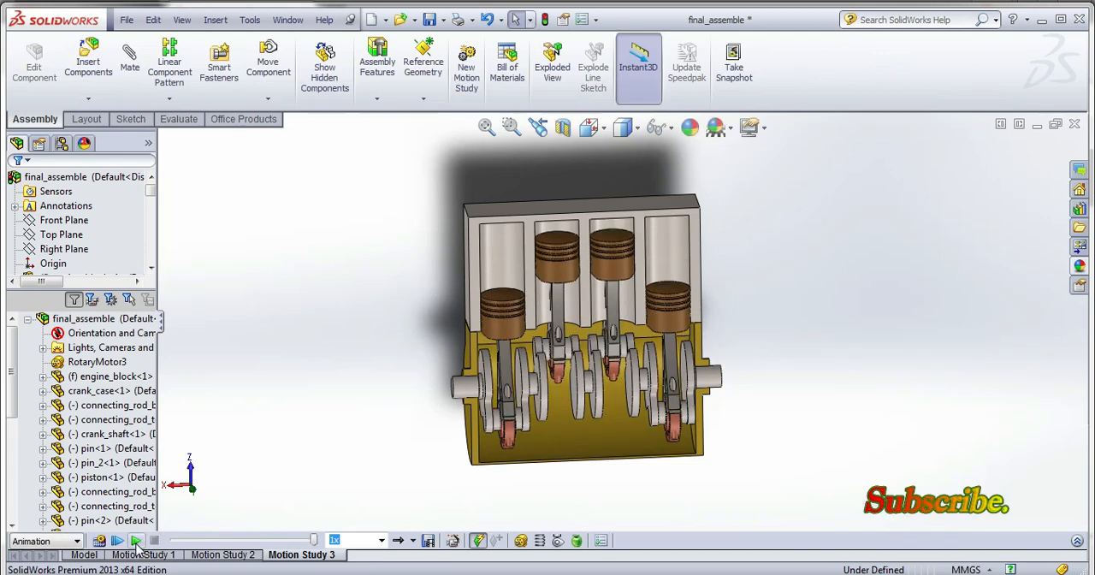
pyautogui.click(135, 541)
# Apply the Backdrop - Black with Fill Lights scene to the assembly and replay the animation.
pyautogui.click(723, 128)
pyautogui.moveTo(736, 138)
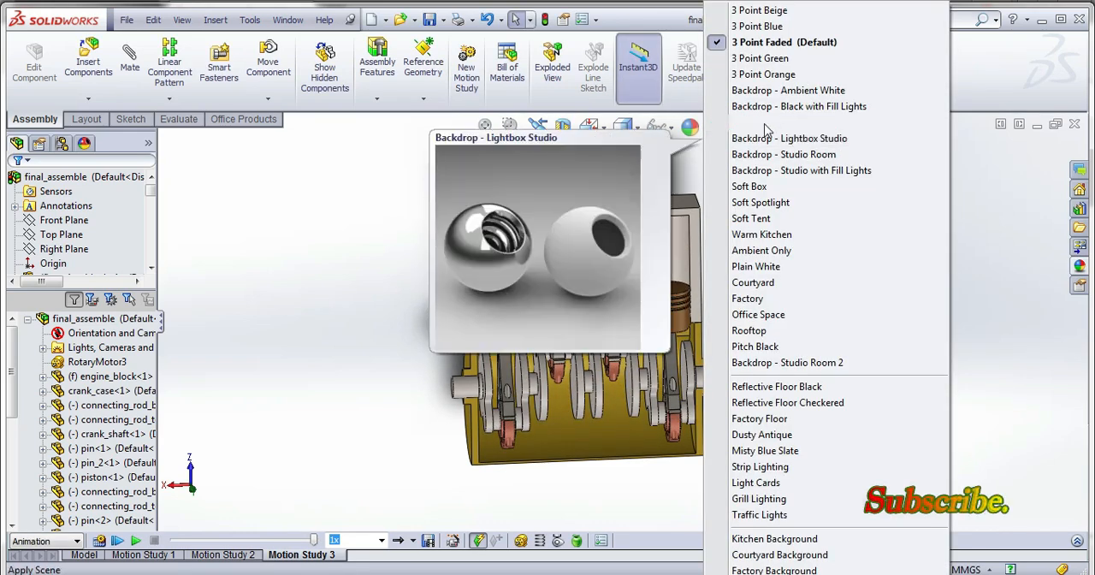
pyautogui.moveTo(778, 108)
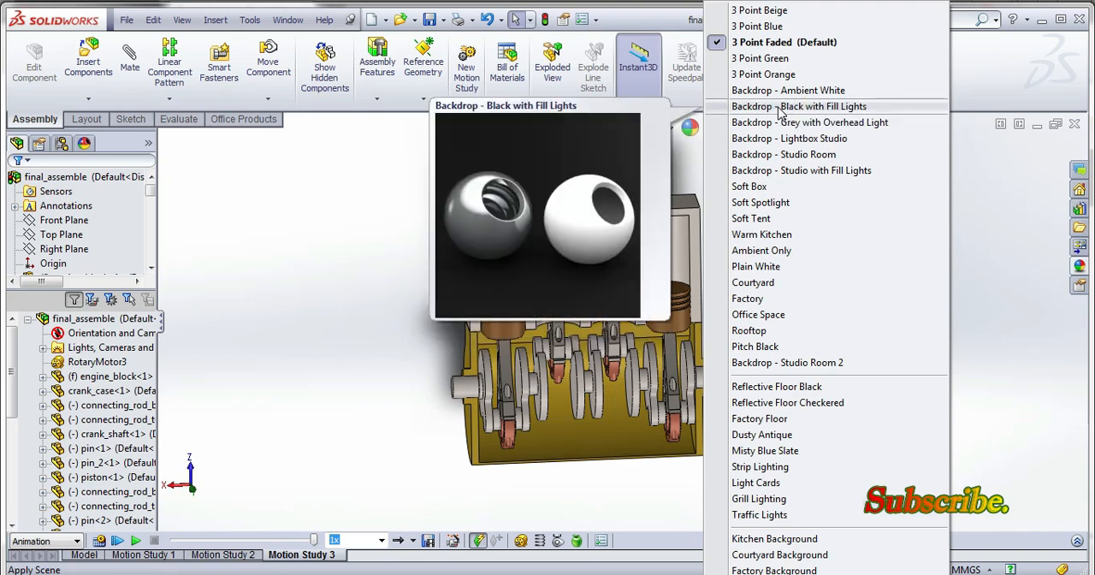
pyautogui.moveTo(789, 141)
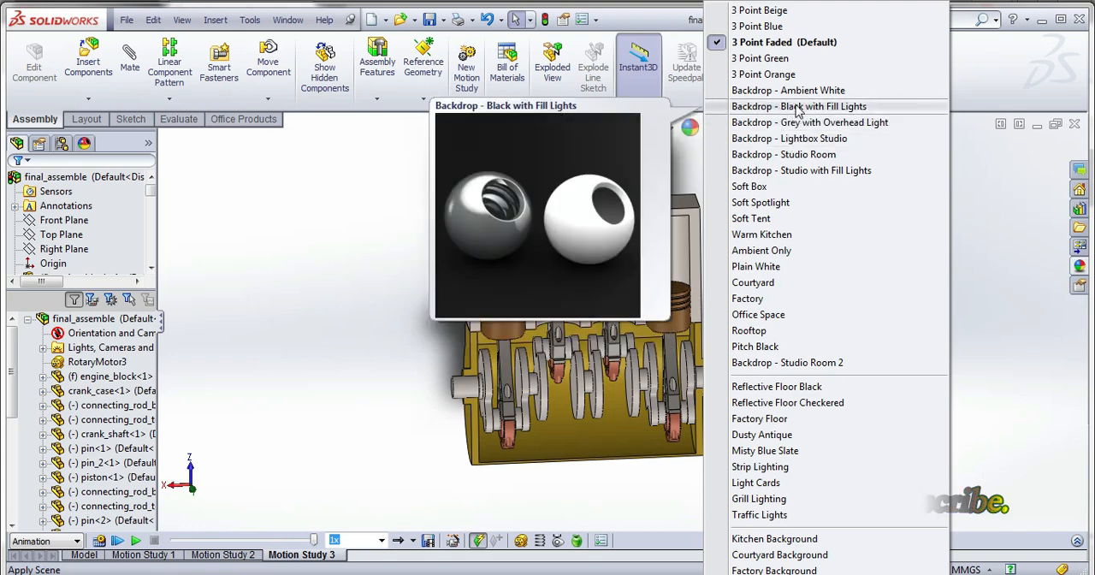
pyautogui.click(786, 106)
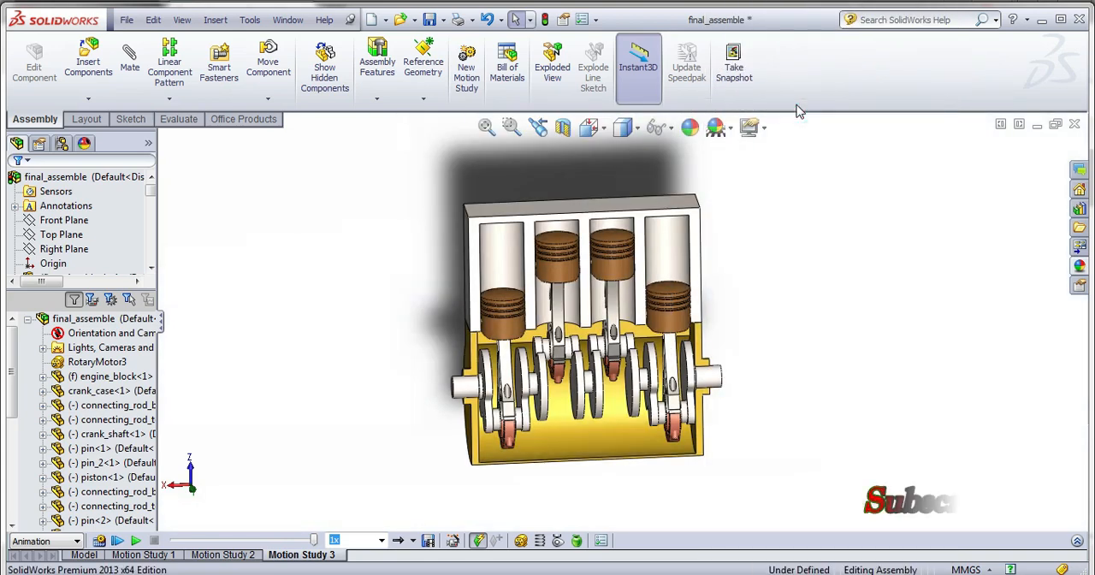
pyautogui.click(137, 542)
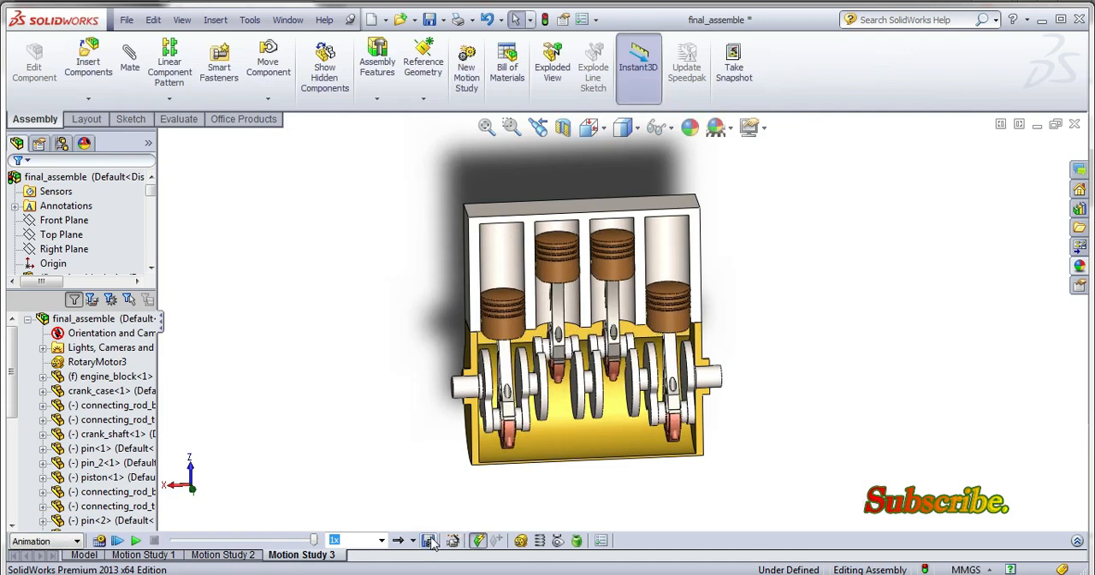
# Save the entire animation as final_assemble.avi at 7.5 frames per second with Microsoft Video 1 compression, recalculating the study results.
pyautogui.click(432, 542)
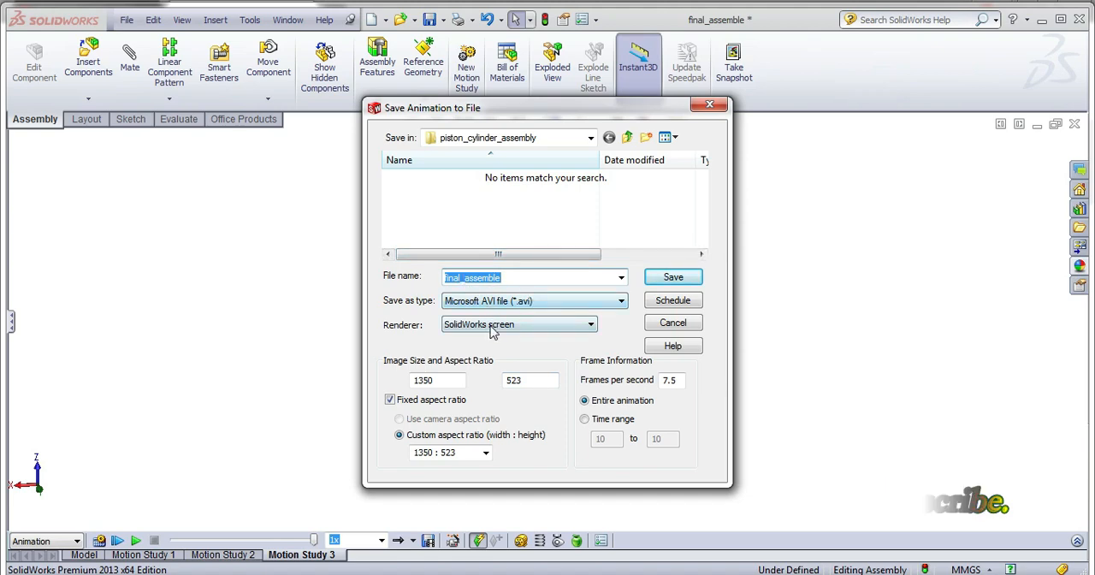
pyautogui.click(680, 280)
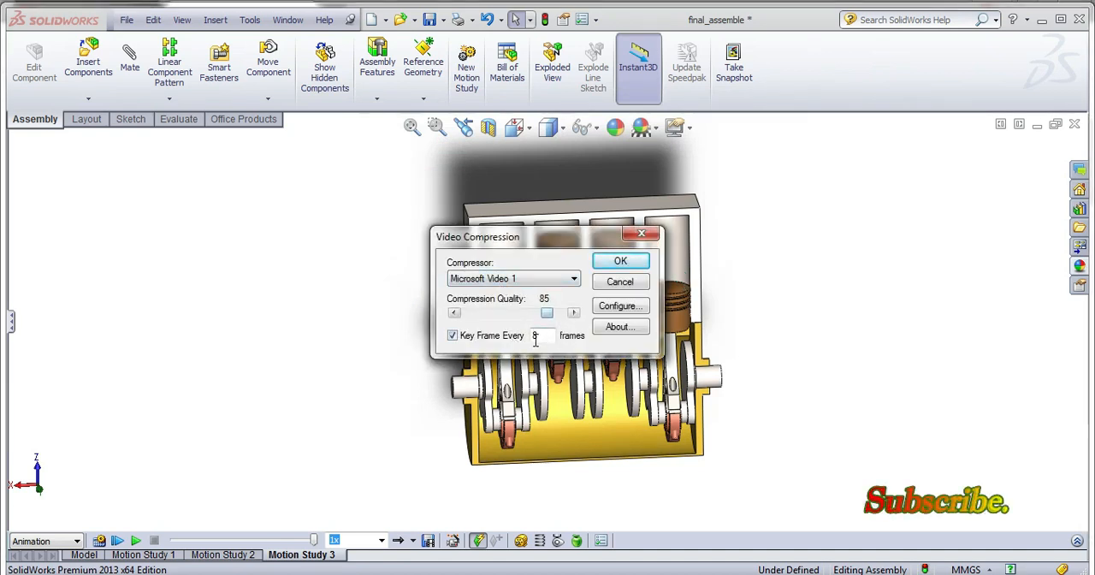
pyautogui.click(624, 263)
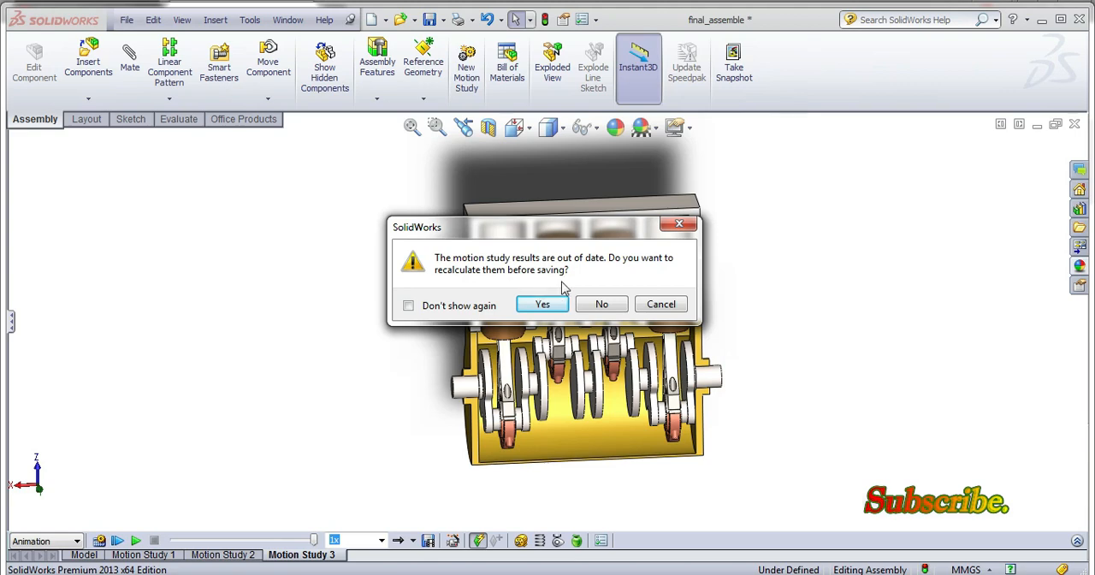
pyautogui.click(542, 304)
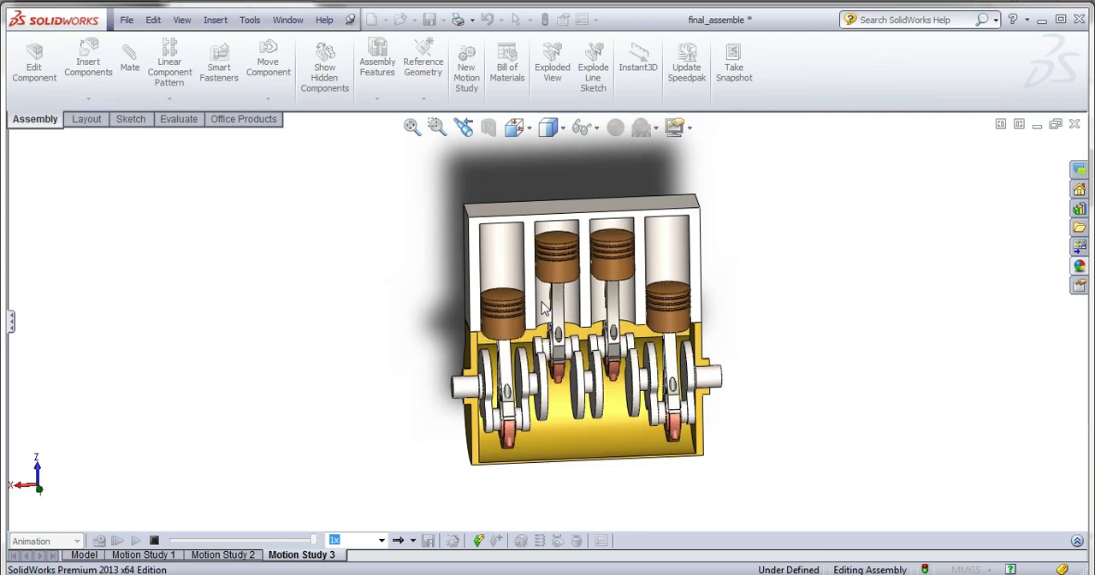
# View Motion Study 1 and return to the assembly's model view.
pyautogui.click(115, 555)
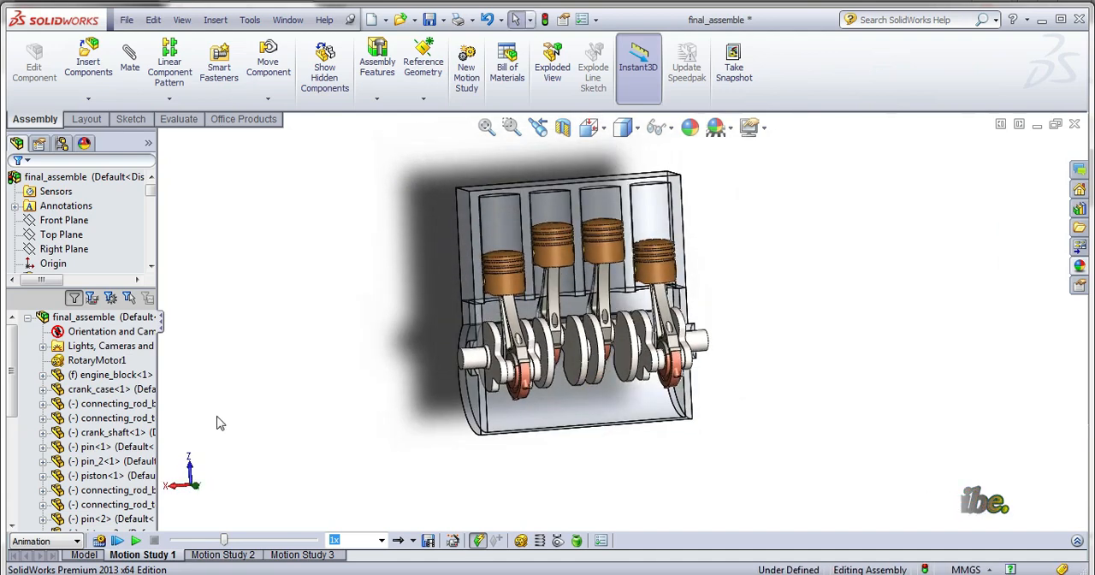
pyautogui.click(84, 554)
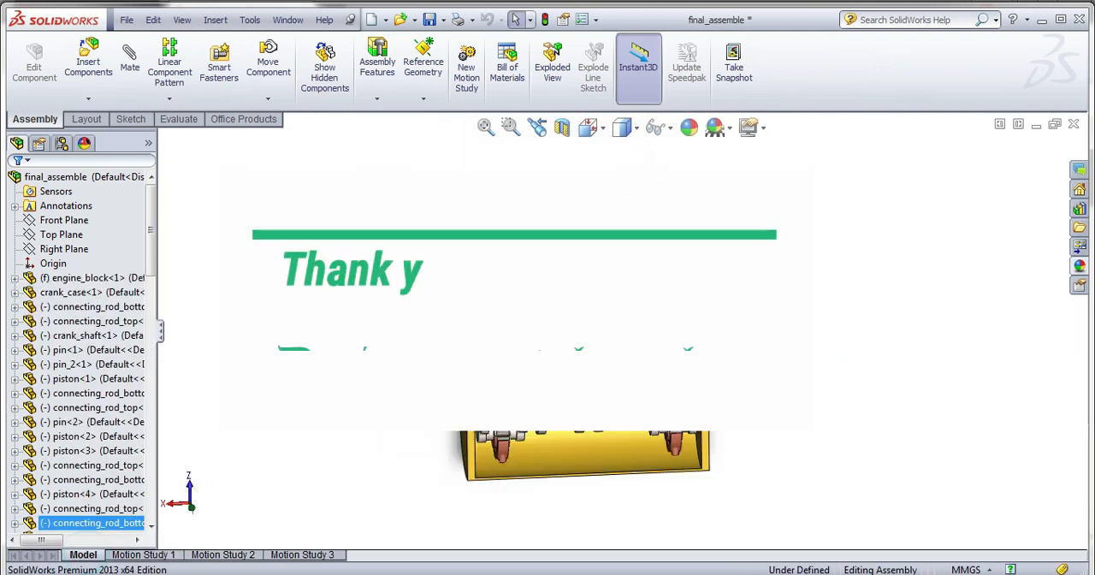